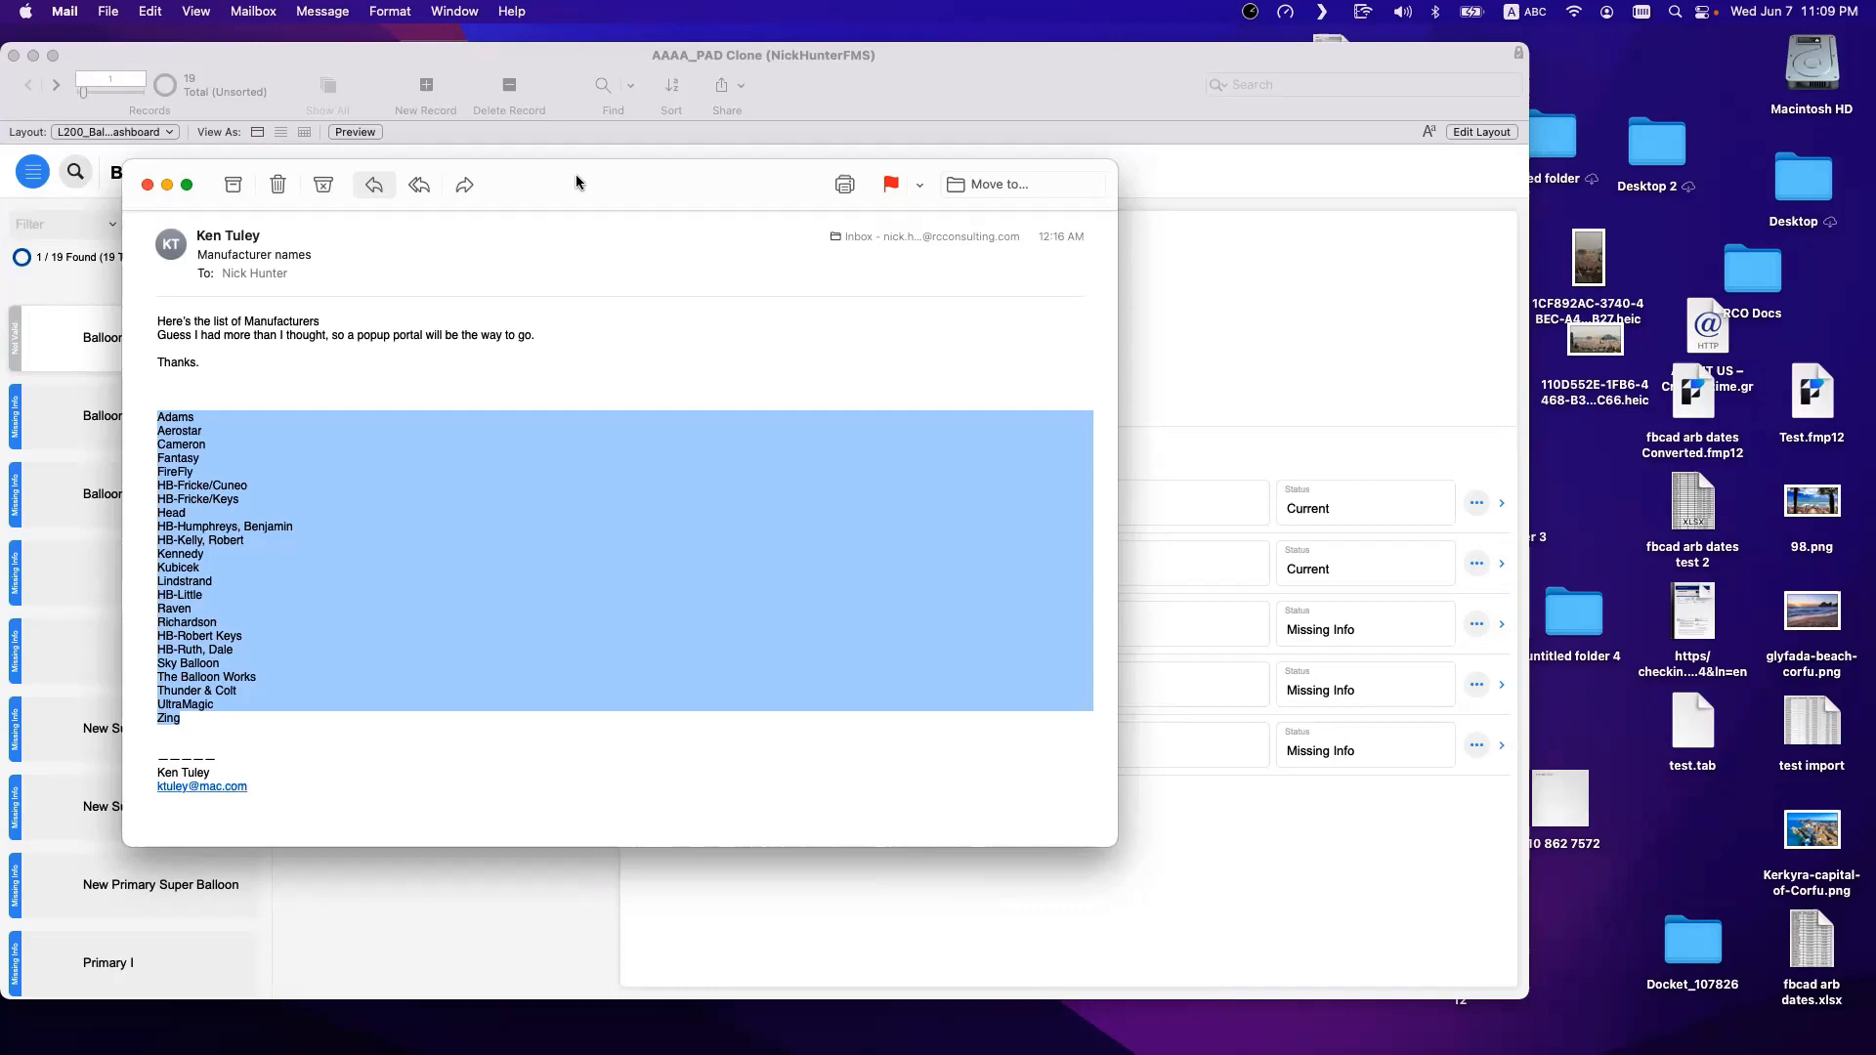
# Switch from the manufacturer e-mail to FileMaker Pro and create a table named MAN_Manufacturers in the database.
pyautogui.moveTo(576, 176); pyautogui.dragTo(0, 203)
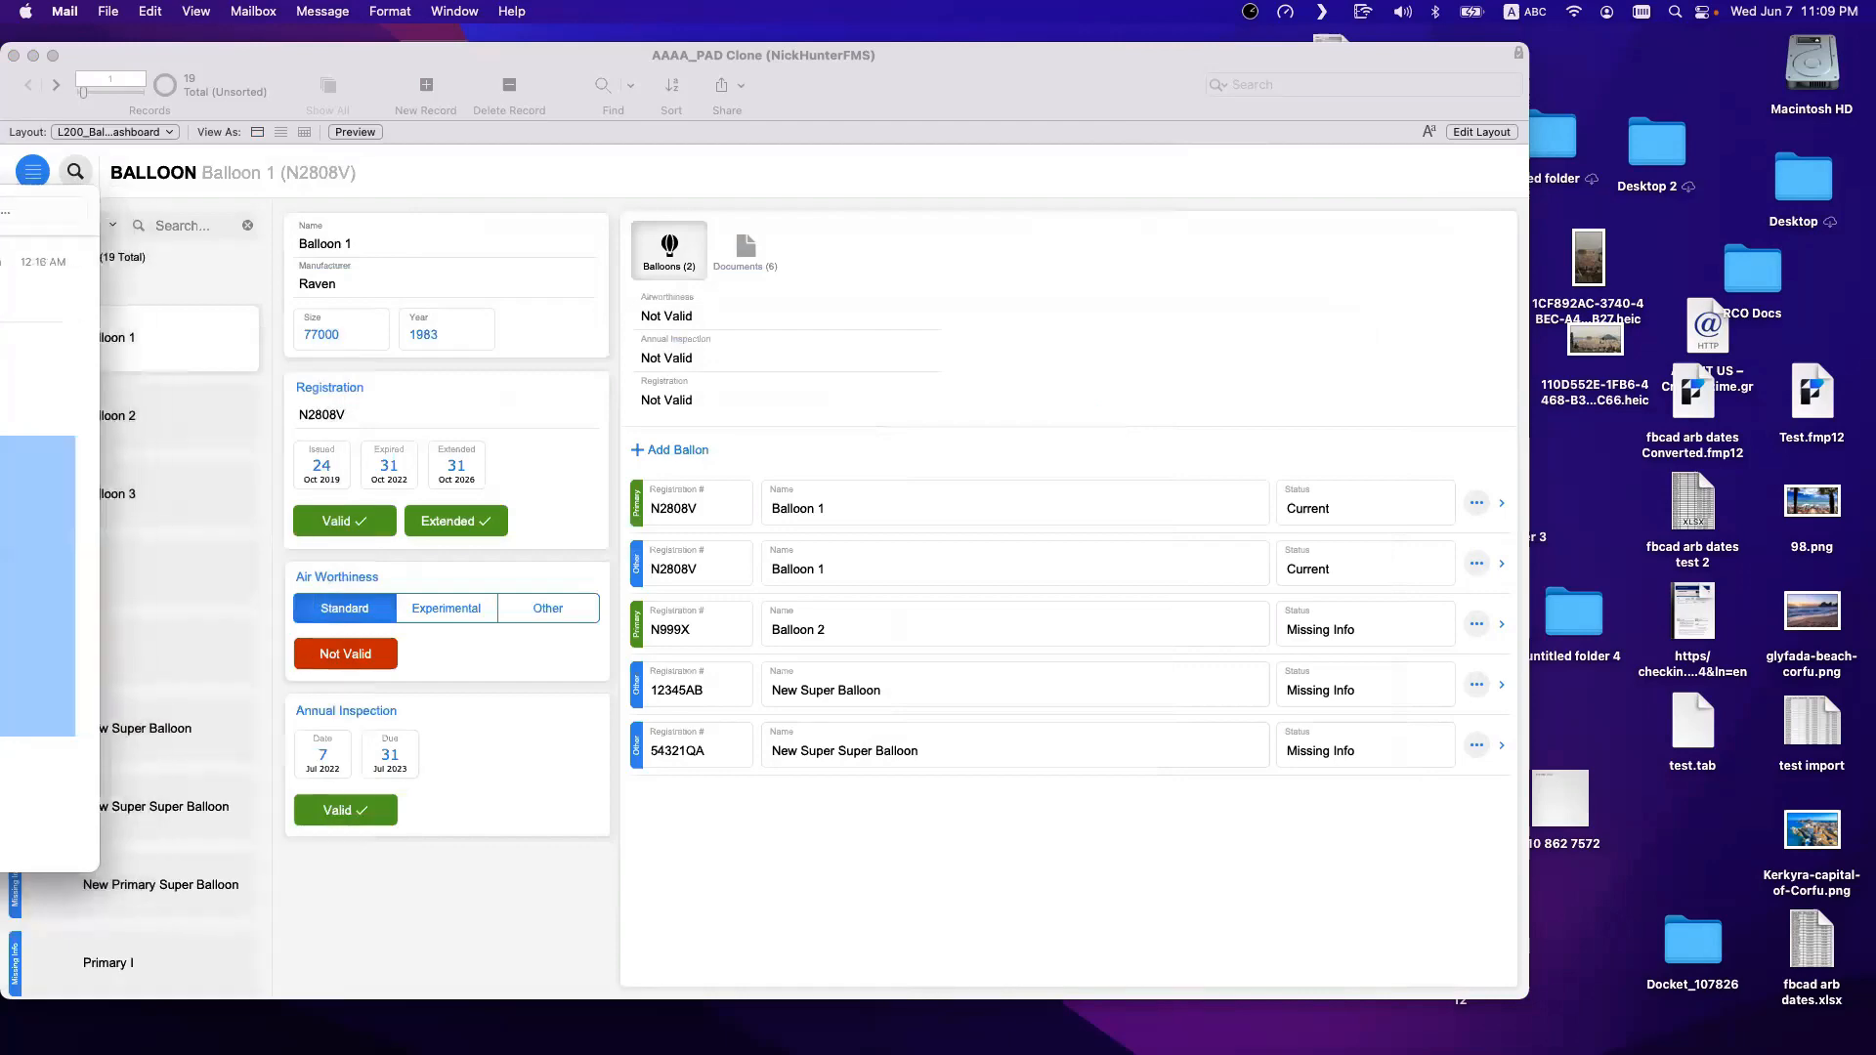
pyautogui.click(1024, 903)
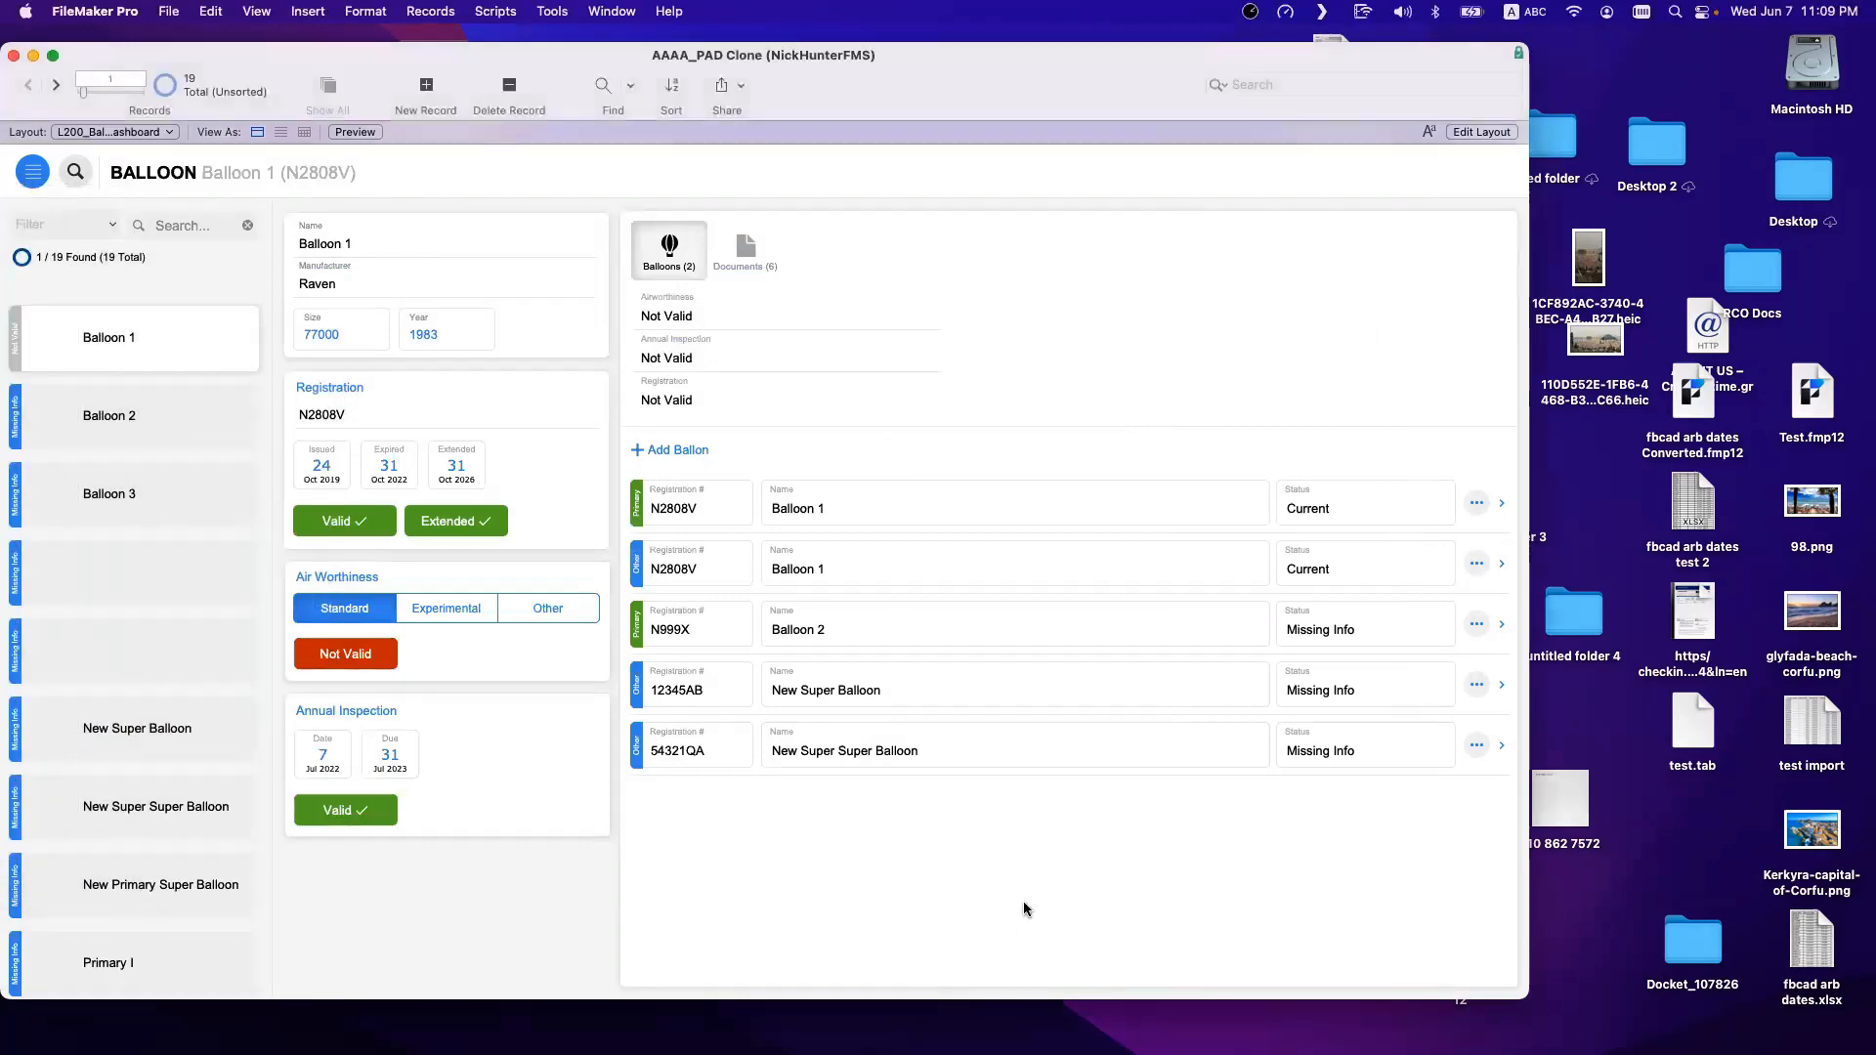
pyautogui.press('super+shift+d')
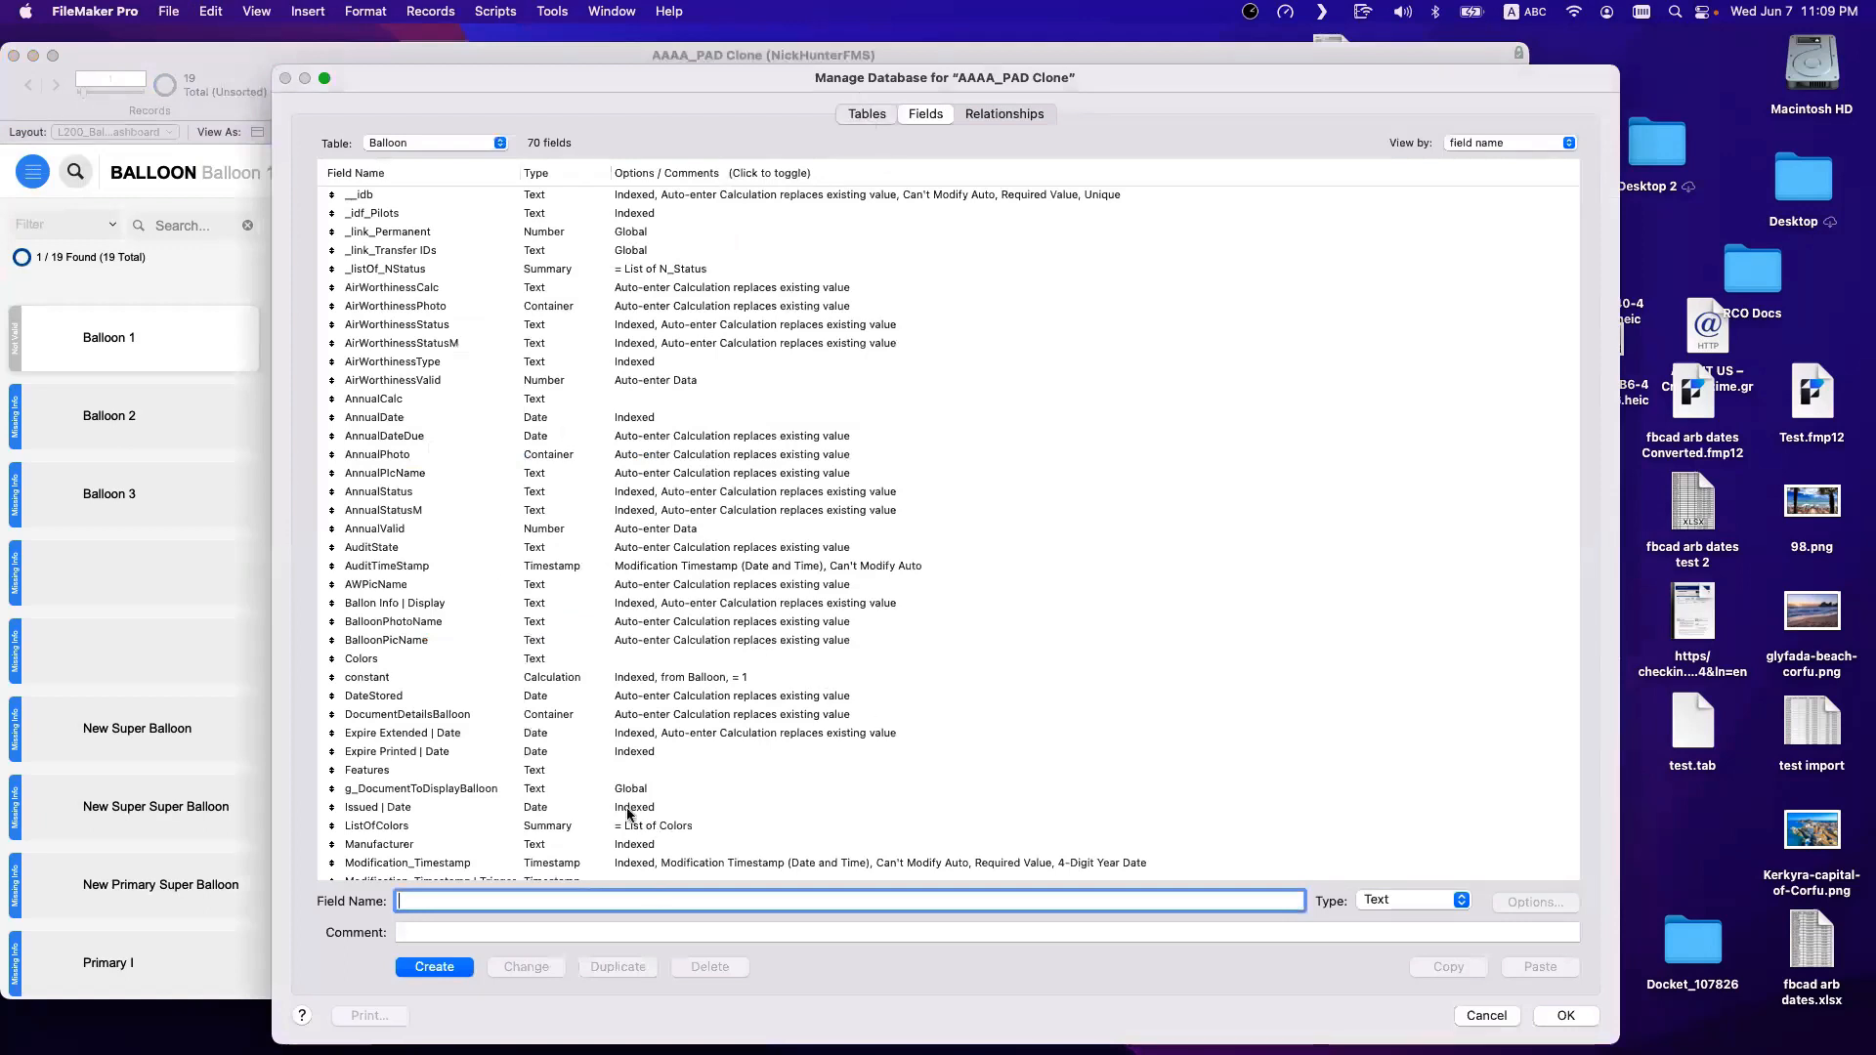
pyautogui.hotkey('ctrl', 'shift', 'Tab')
pyautogui.click(498, 553)
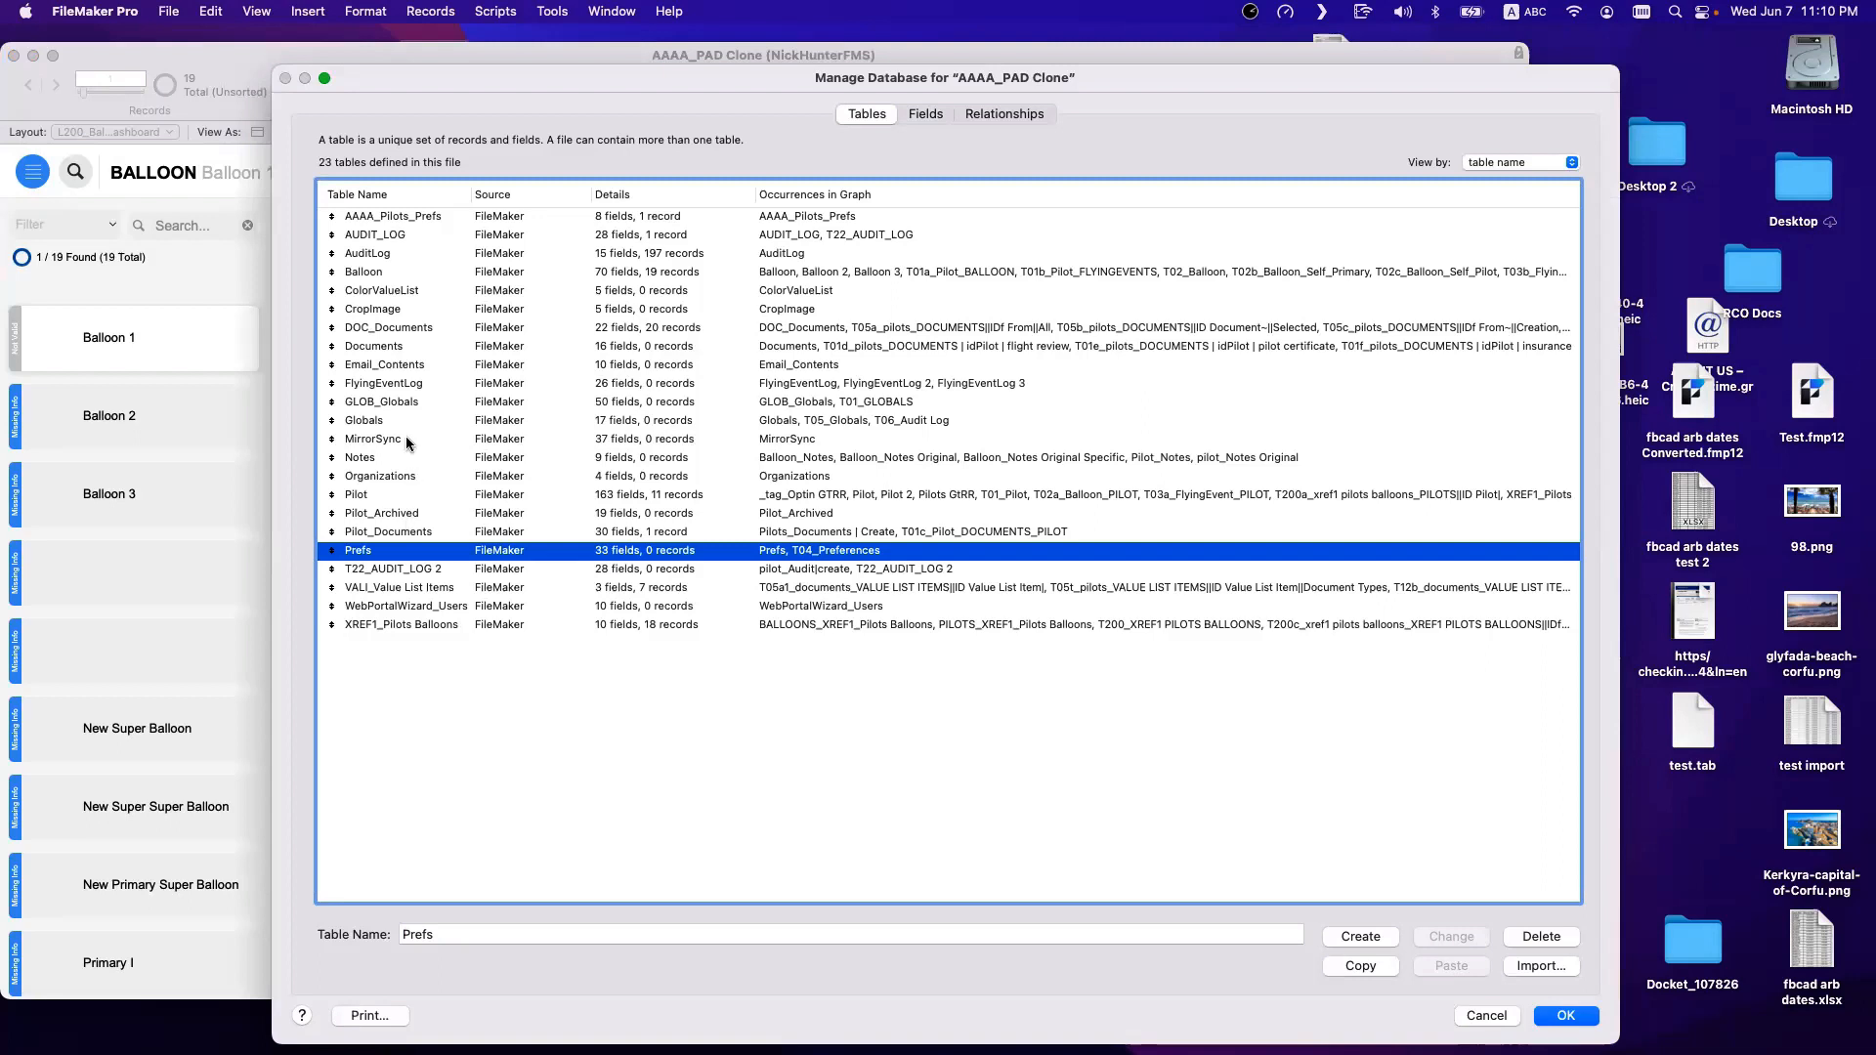
pyautogui.click(421, 695)
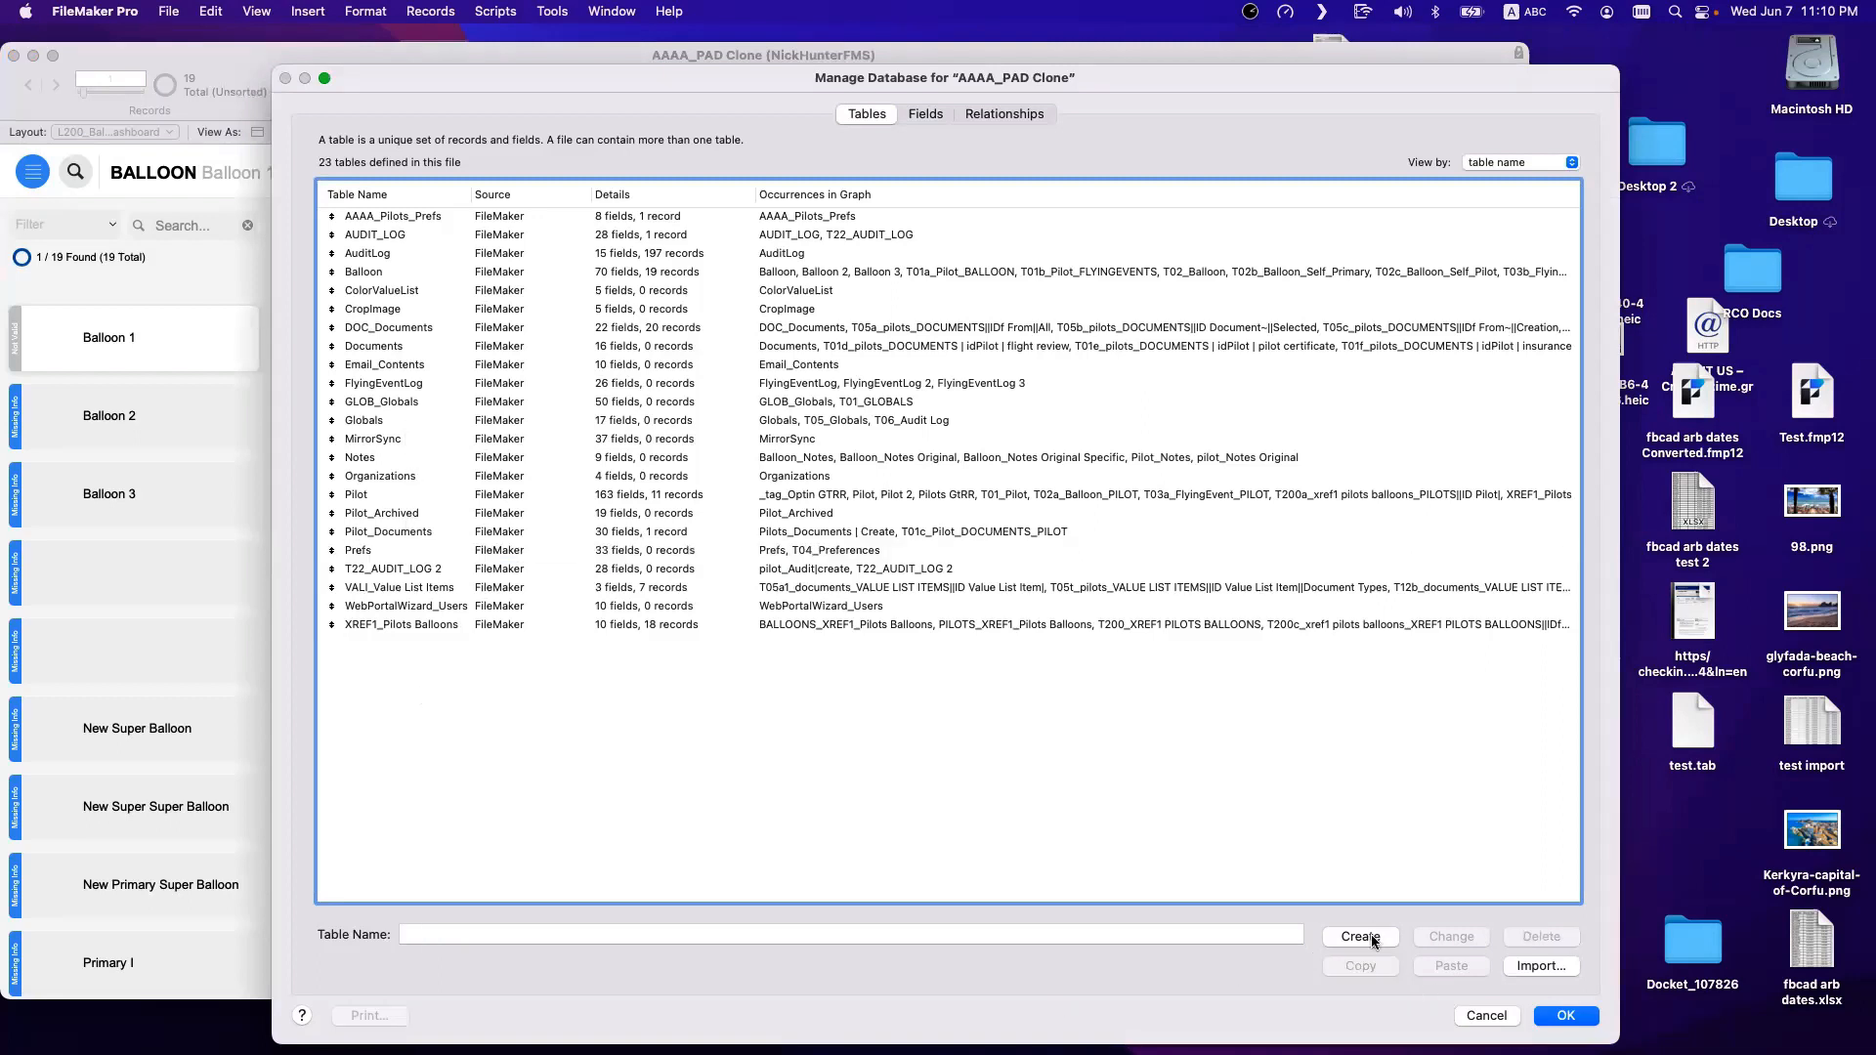
pyautogui.click(494, 932)
pyautogui.write('MAN_Manuf')
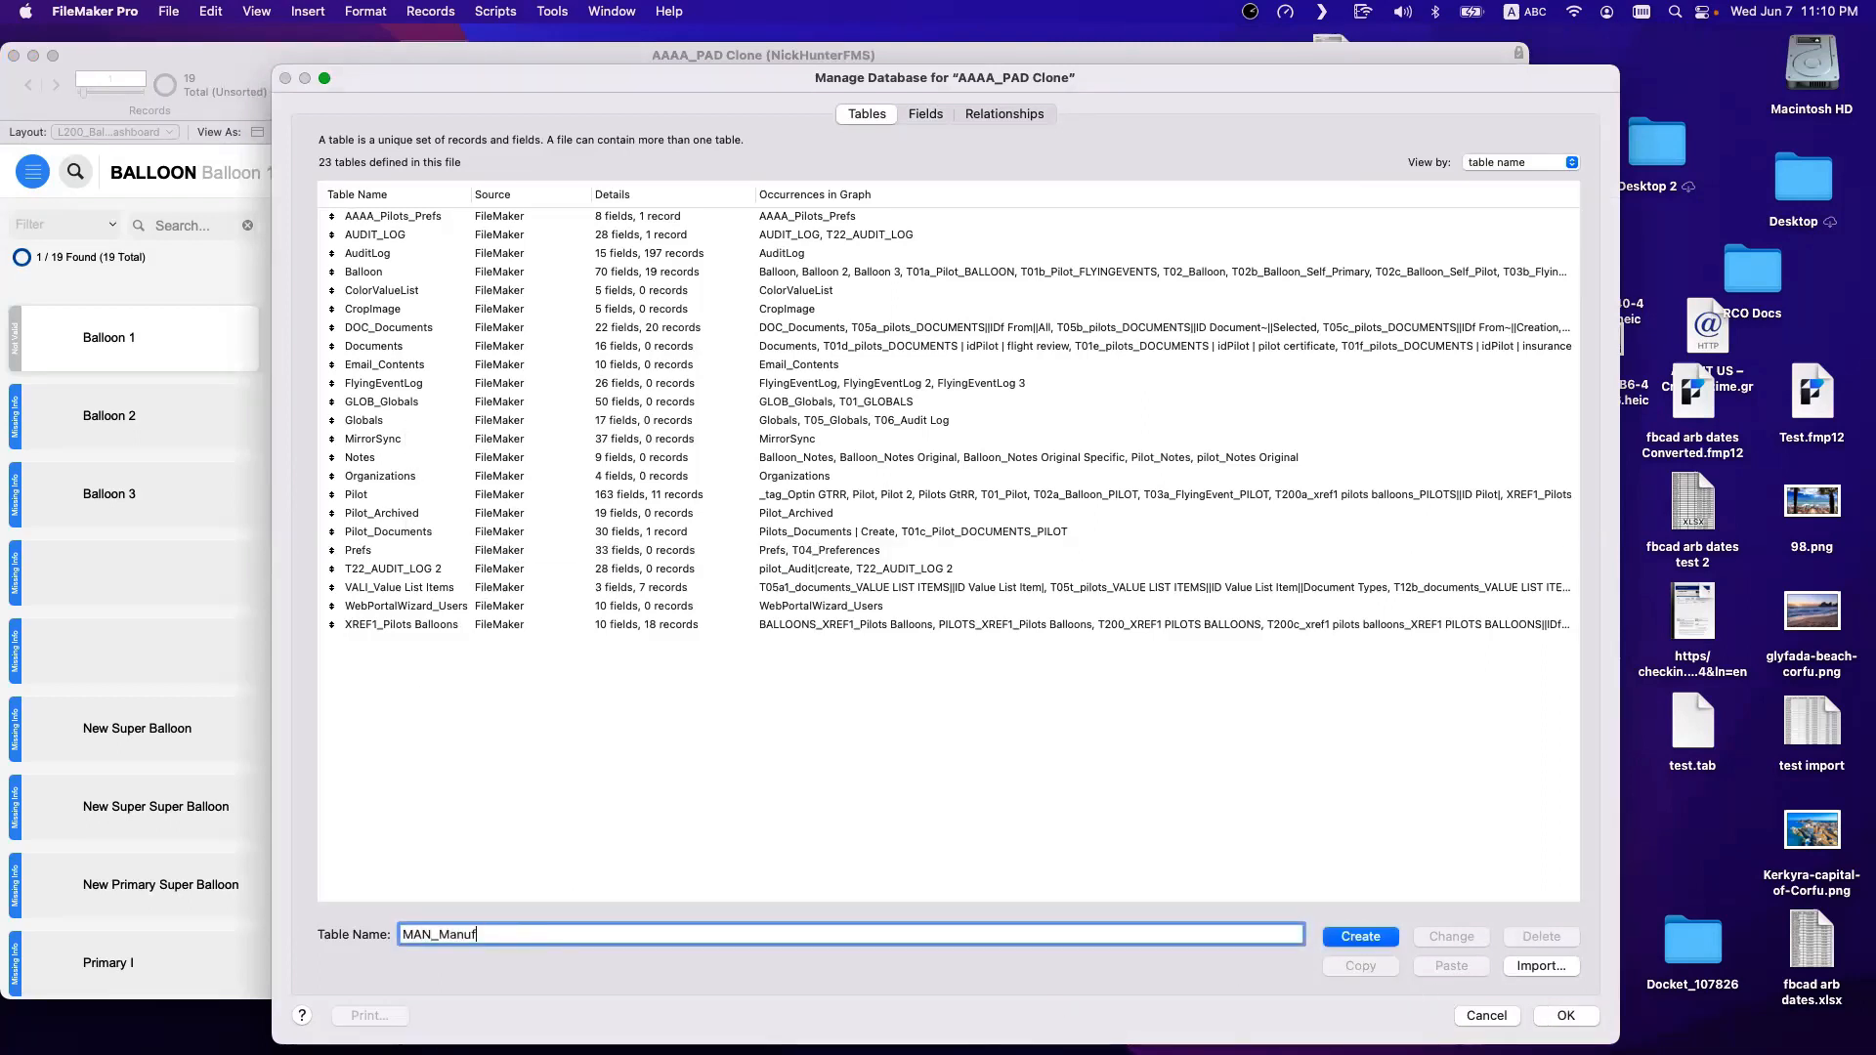
pyautogui.write('acturers')
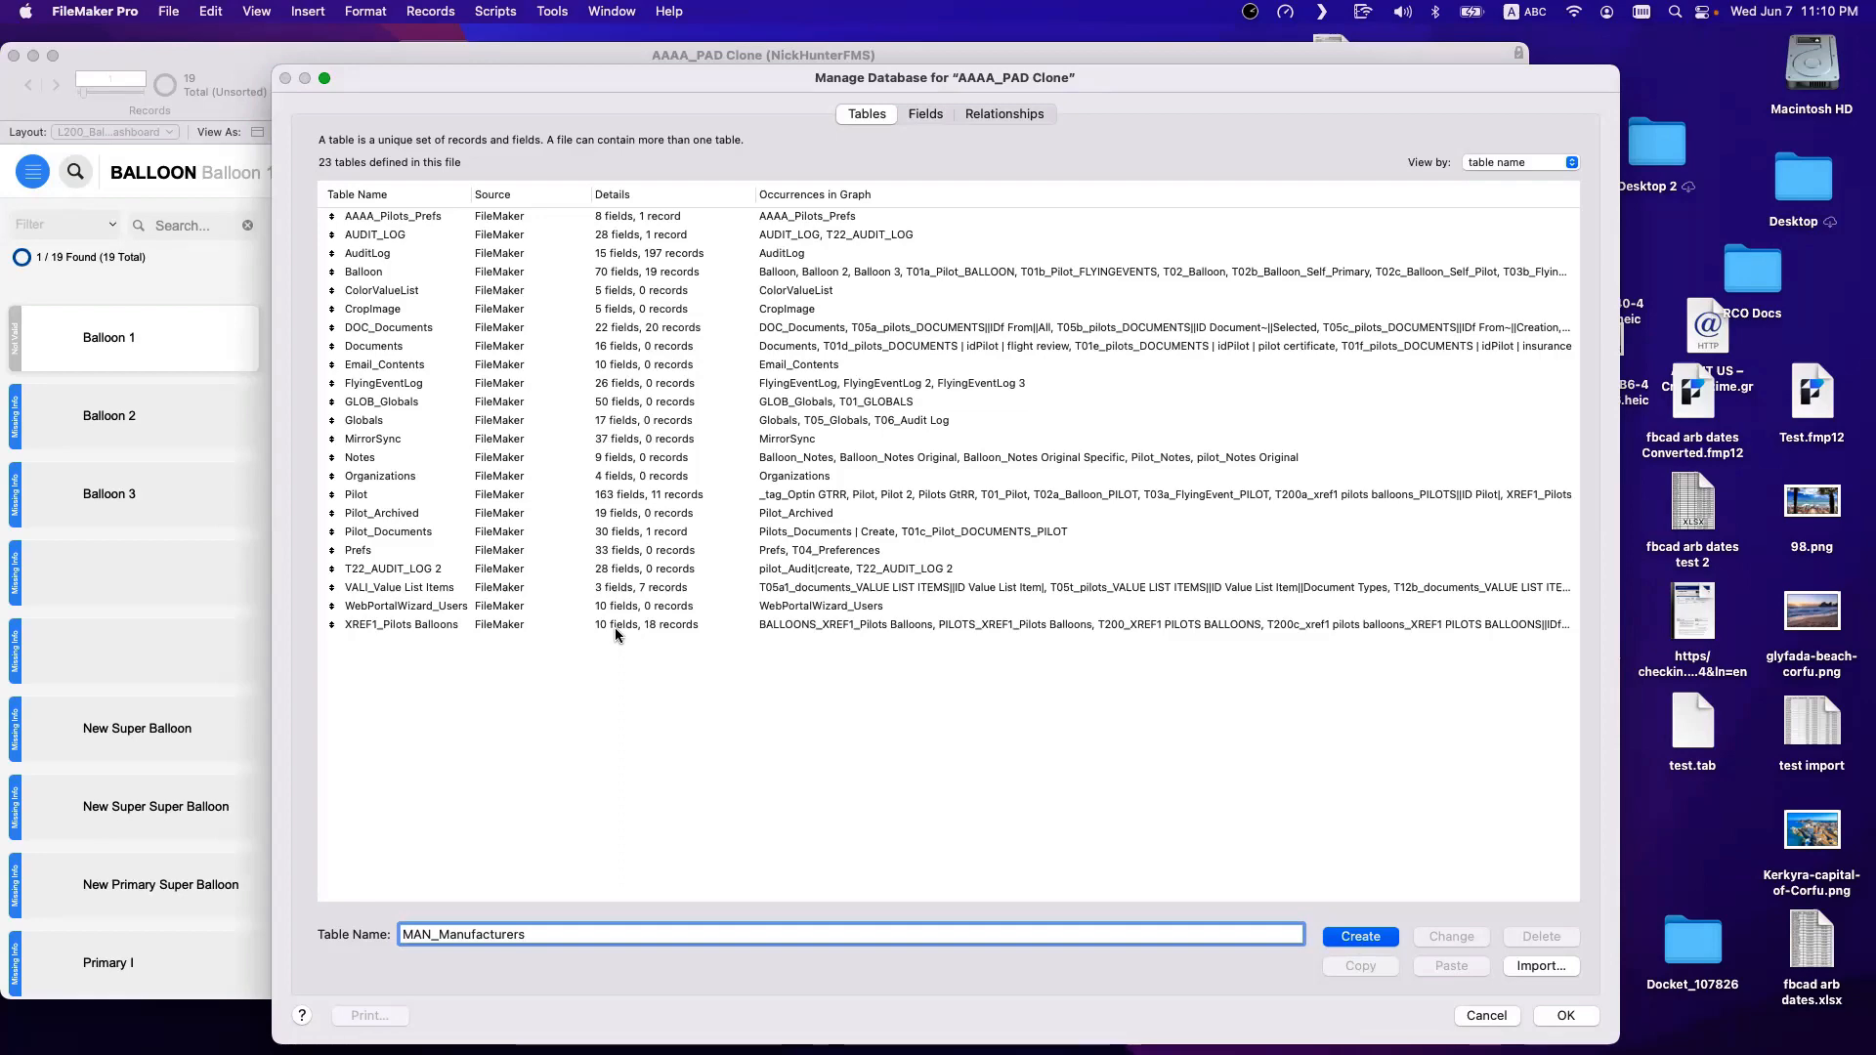
pyautogui.press('Return')
# Delete all default fields from the MAN_Manufacturers table.
pyautogui.doubleClick(465, 438)
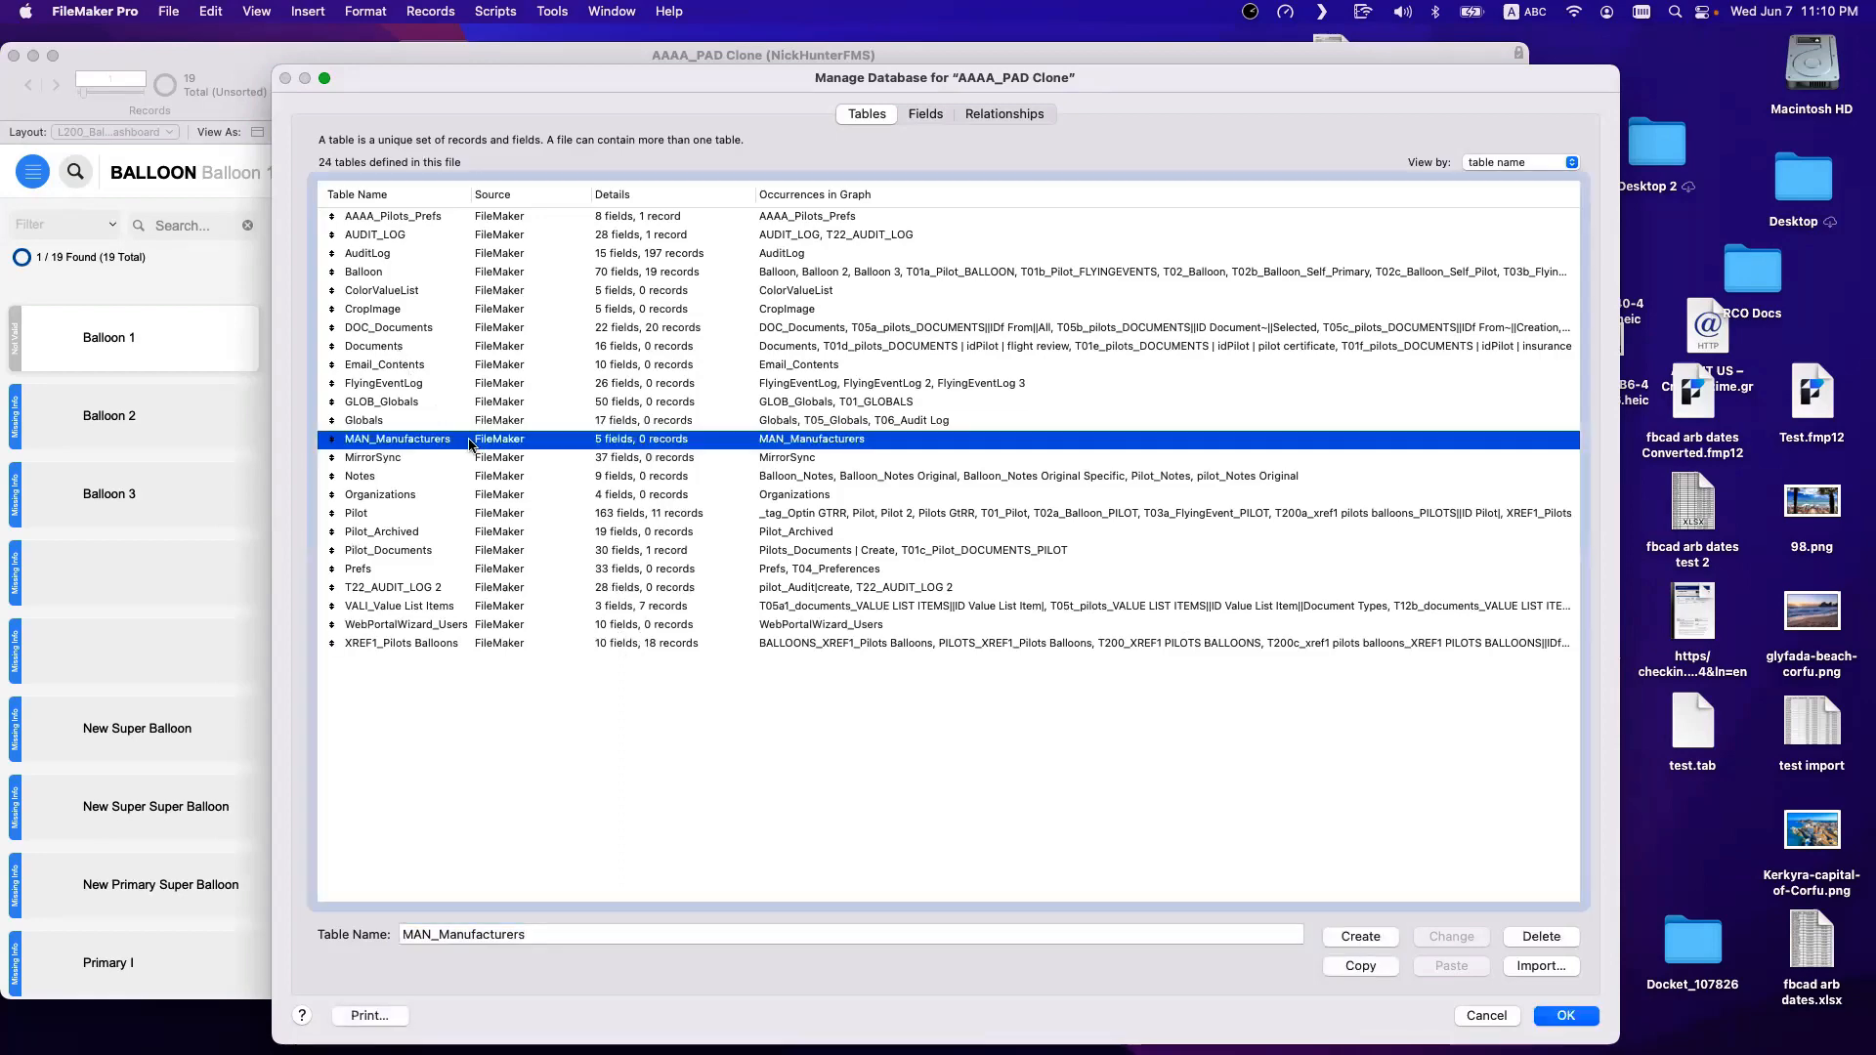
pyautogui.press('super+a')
pyautogui.press('BackSpace')
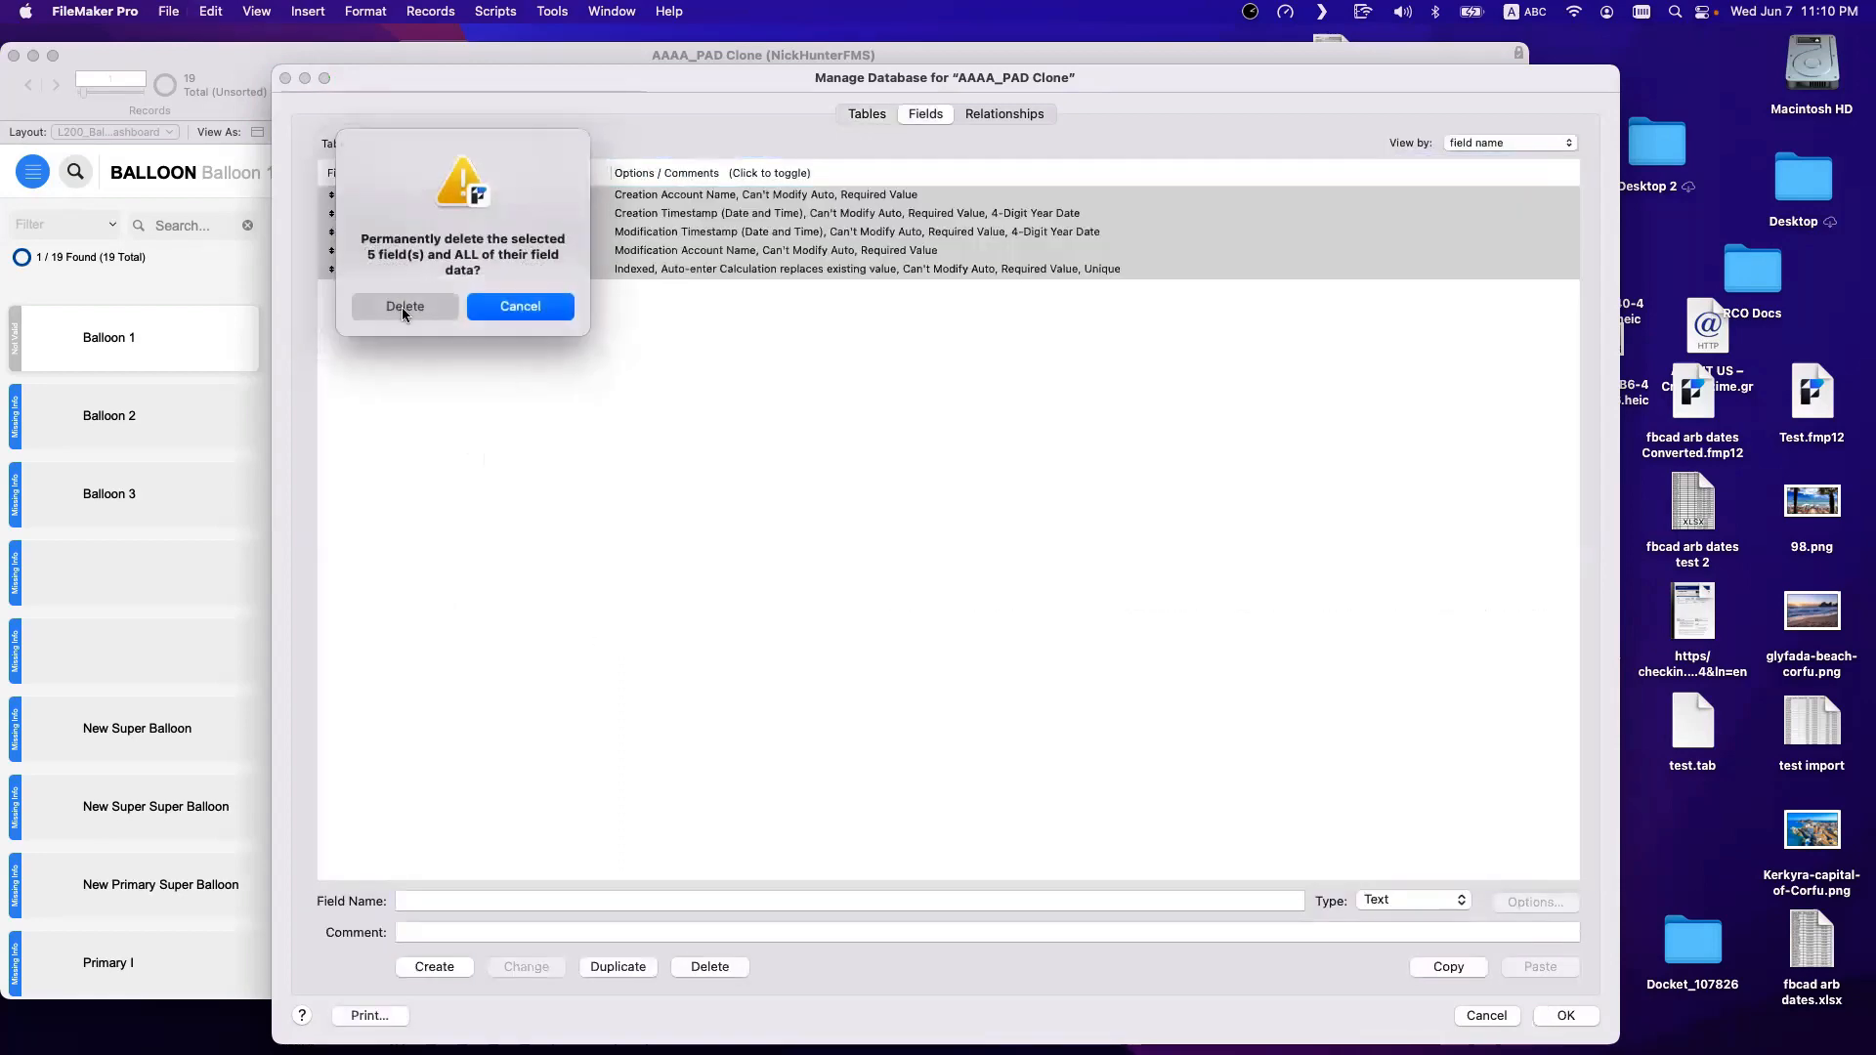
pyautogui.press('Return')
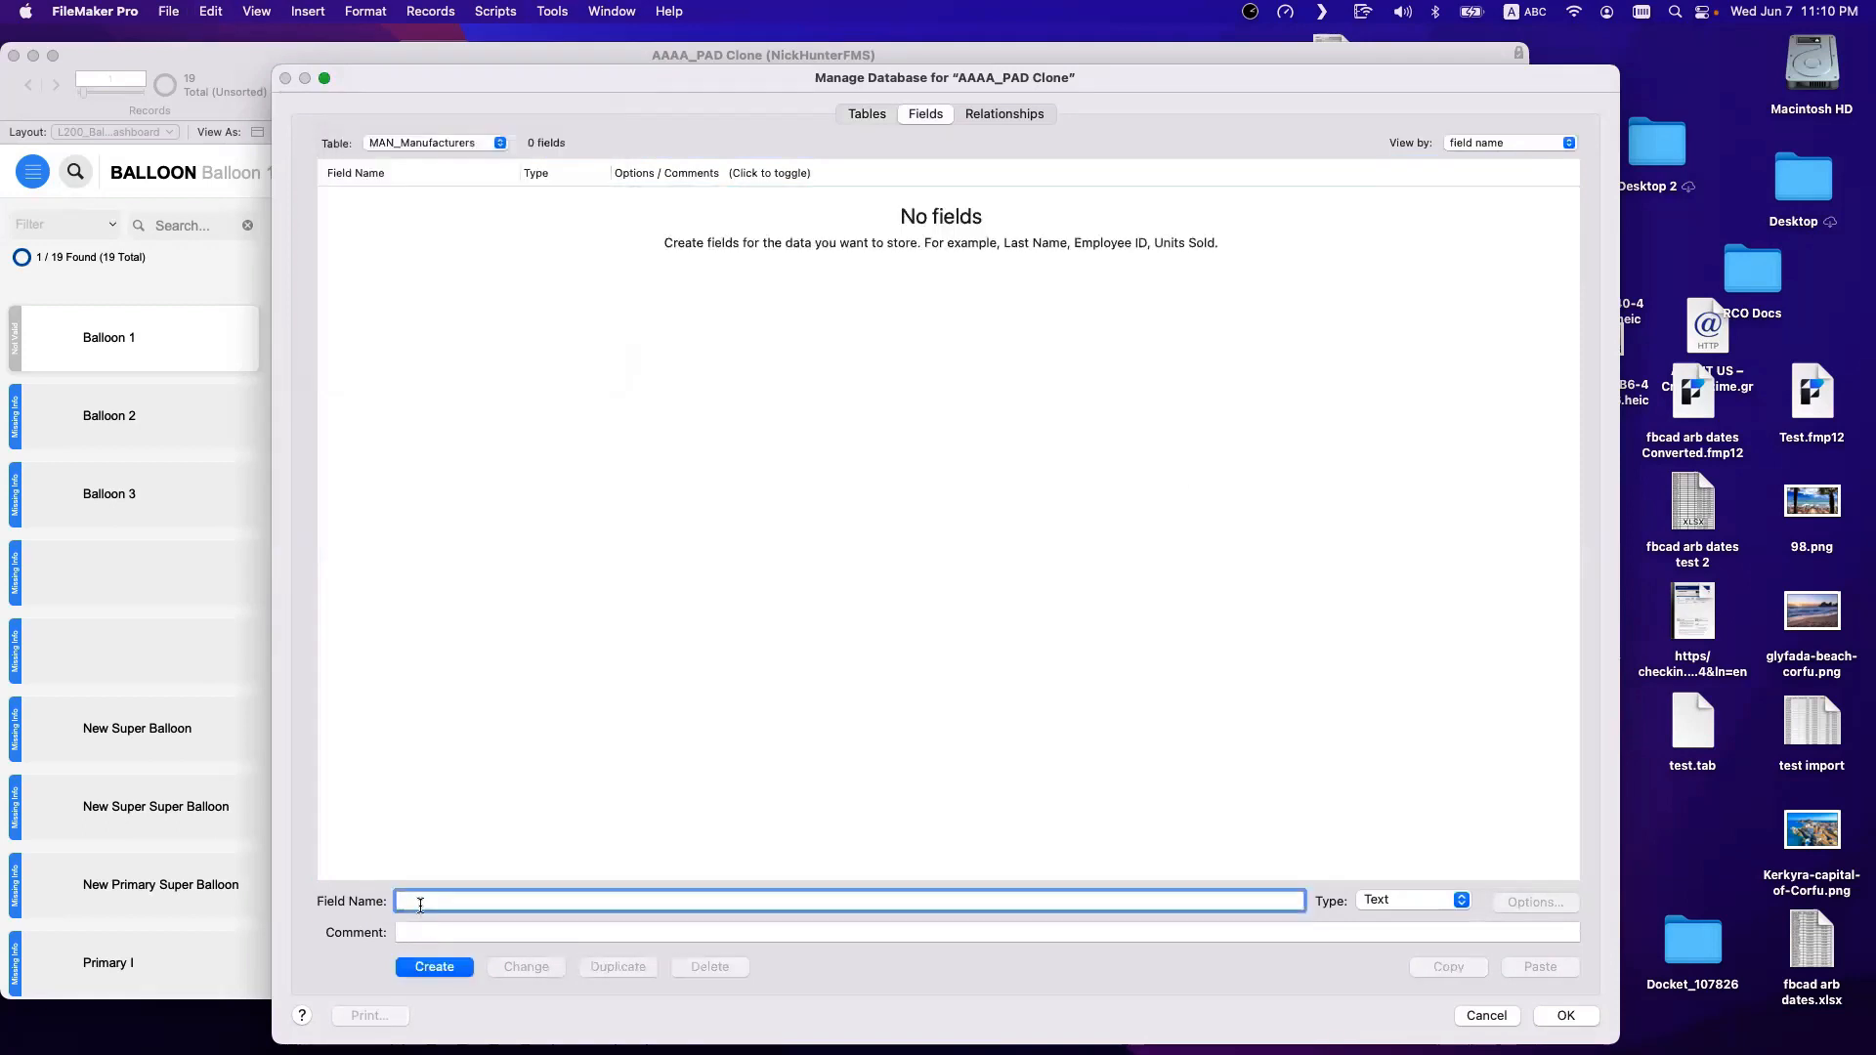
# Create a text field named __ID Manufacturer that auto-enters the calculated value Get ( UUID ).
pyautogui.write('__ID Manufacturer')
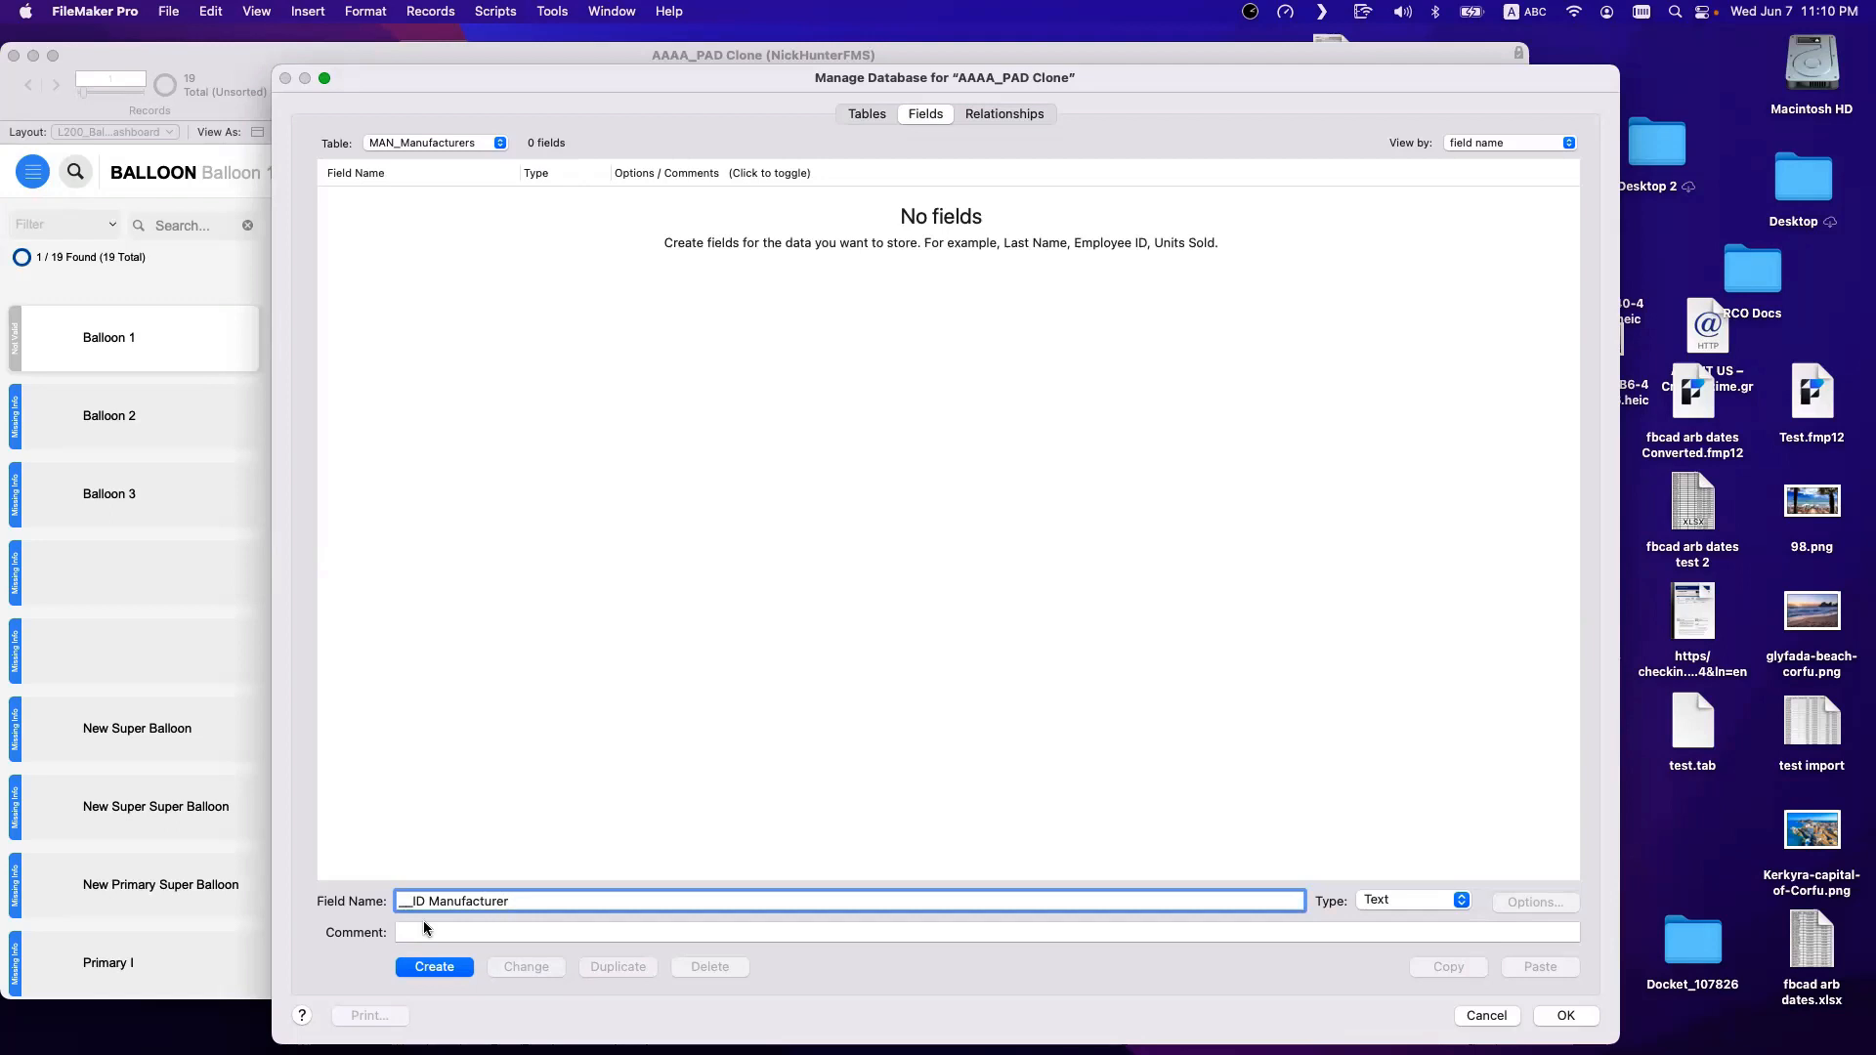
pyautogui.click(449, 967)
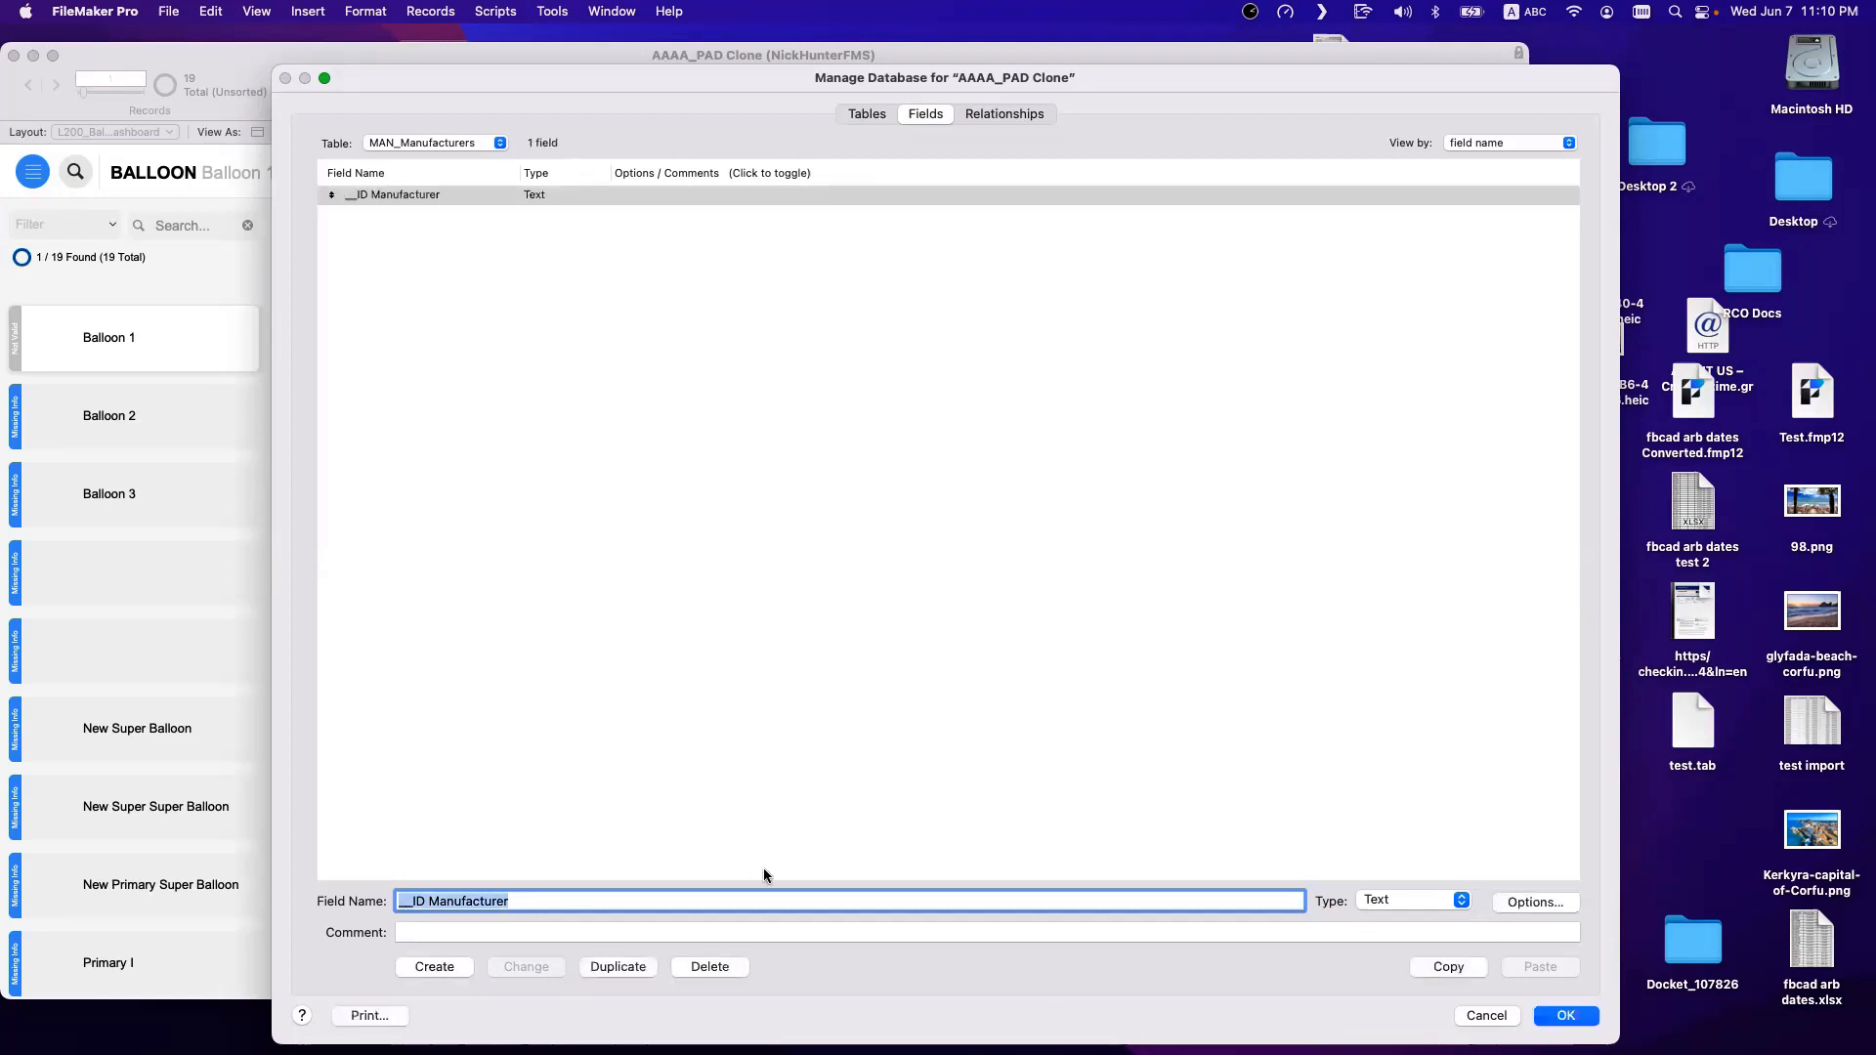
pyautogui.click(1514, 903)
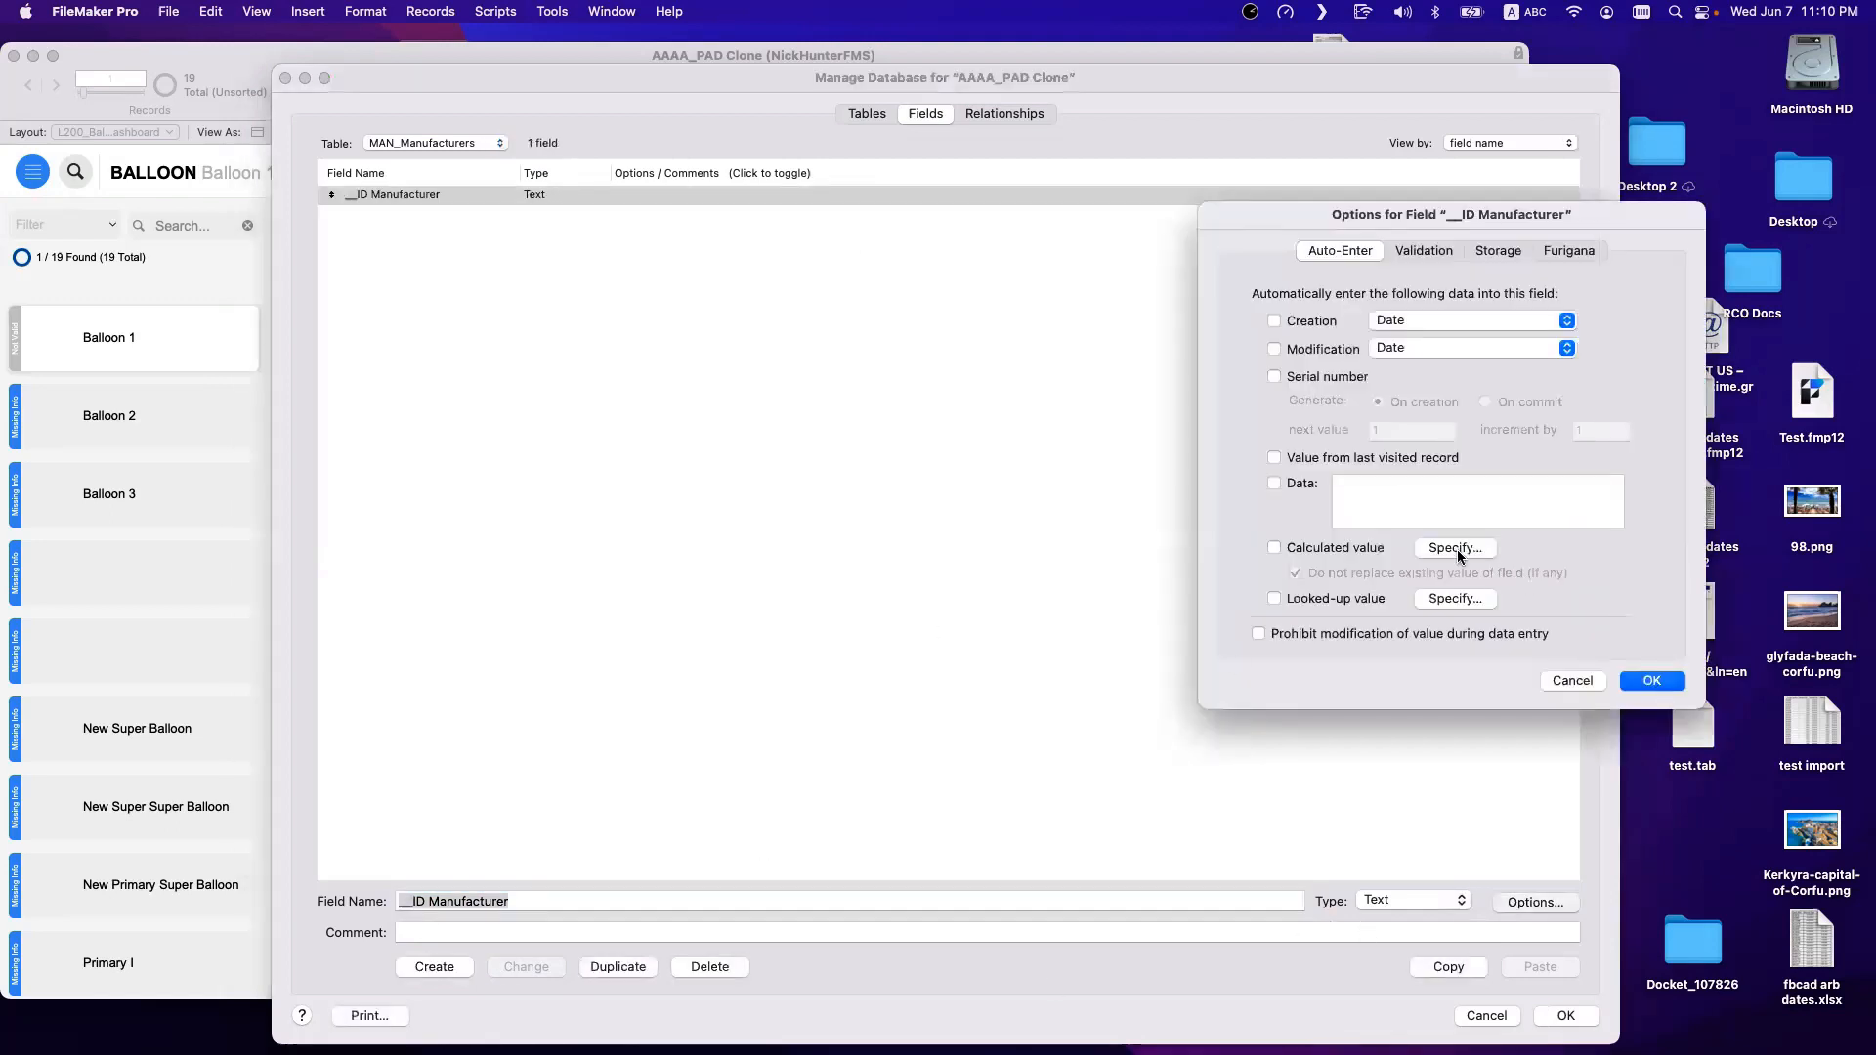
pyautogui.click(1455, 548)
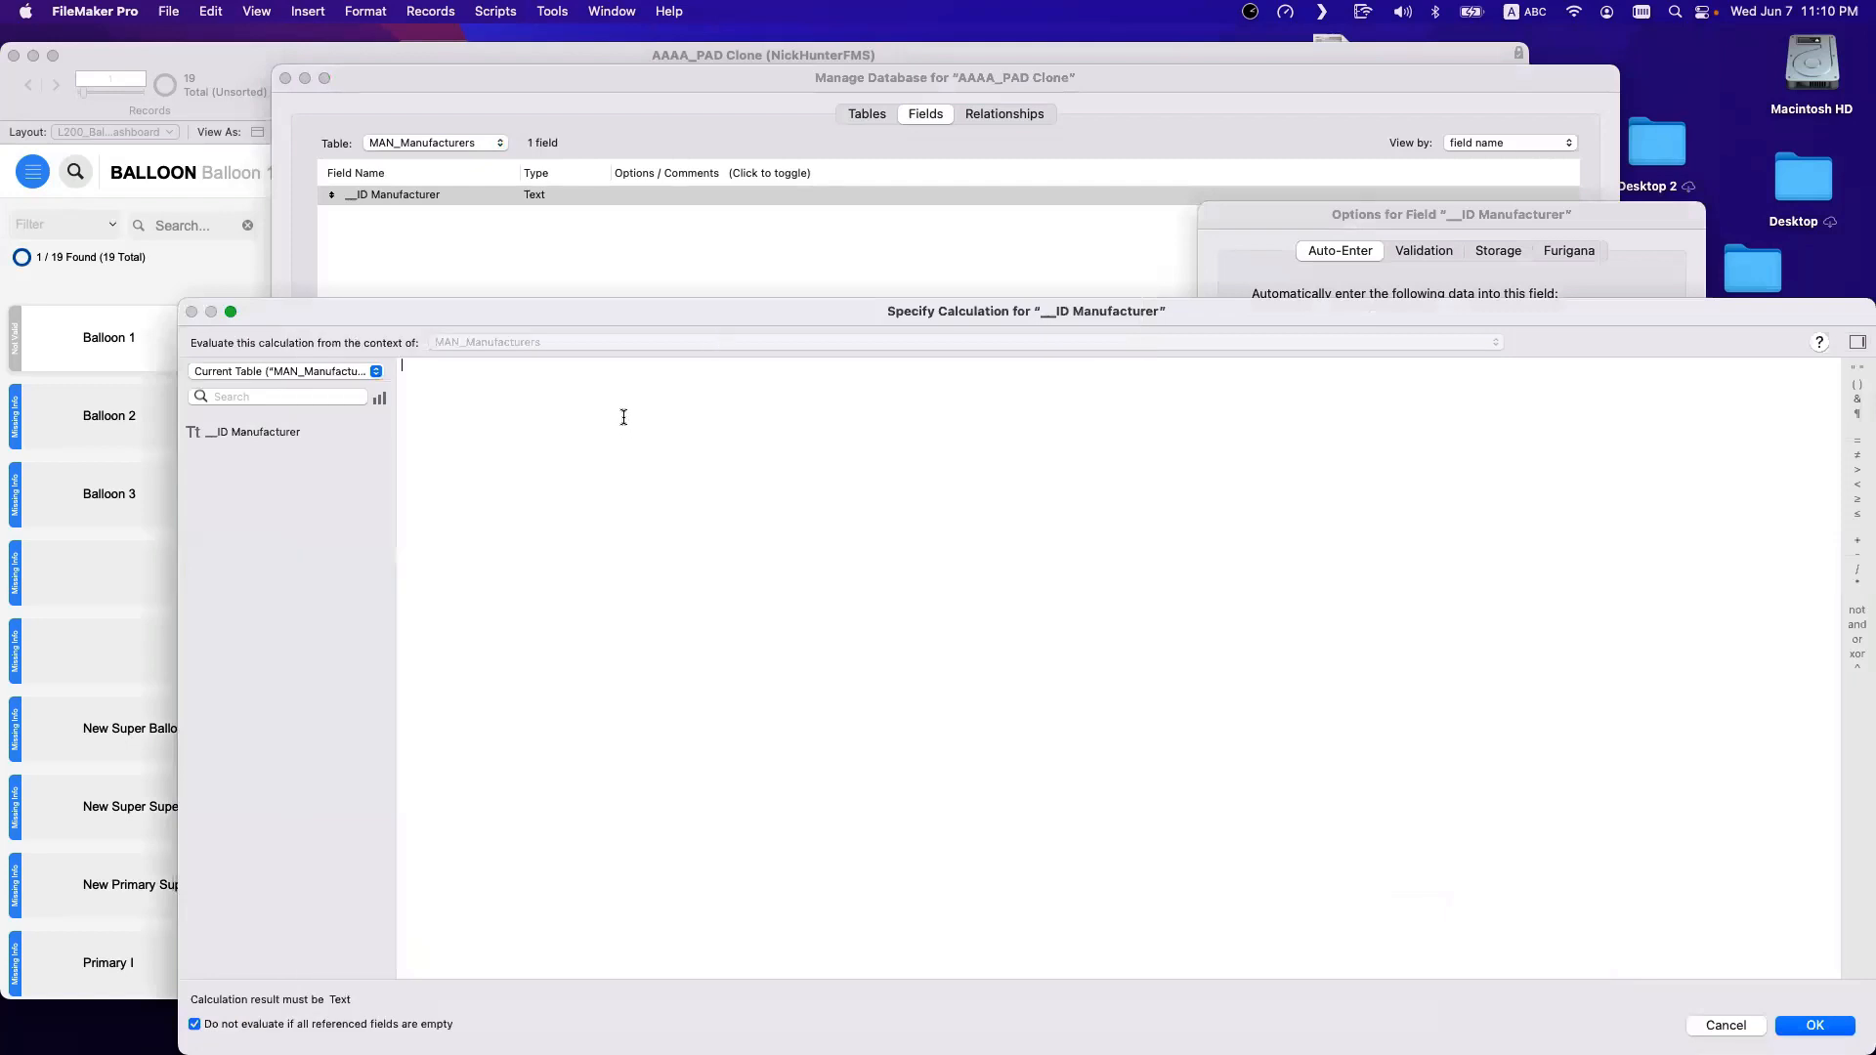
pyautogui.write('get')
pyautogui.press('Return')
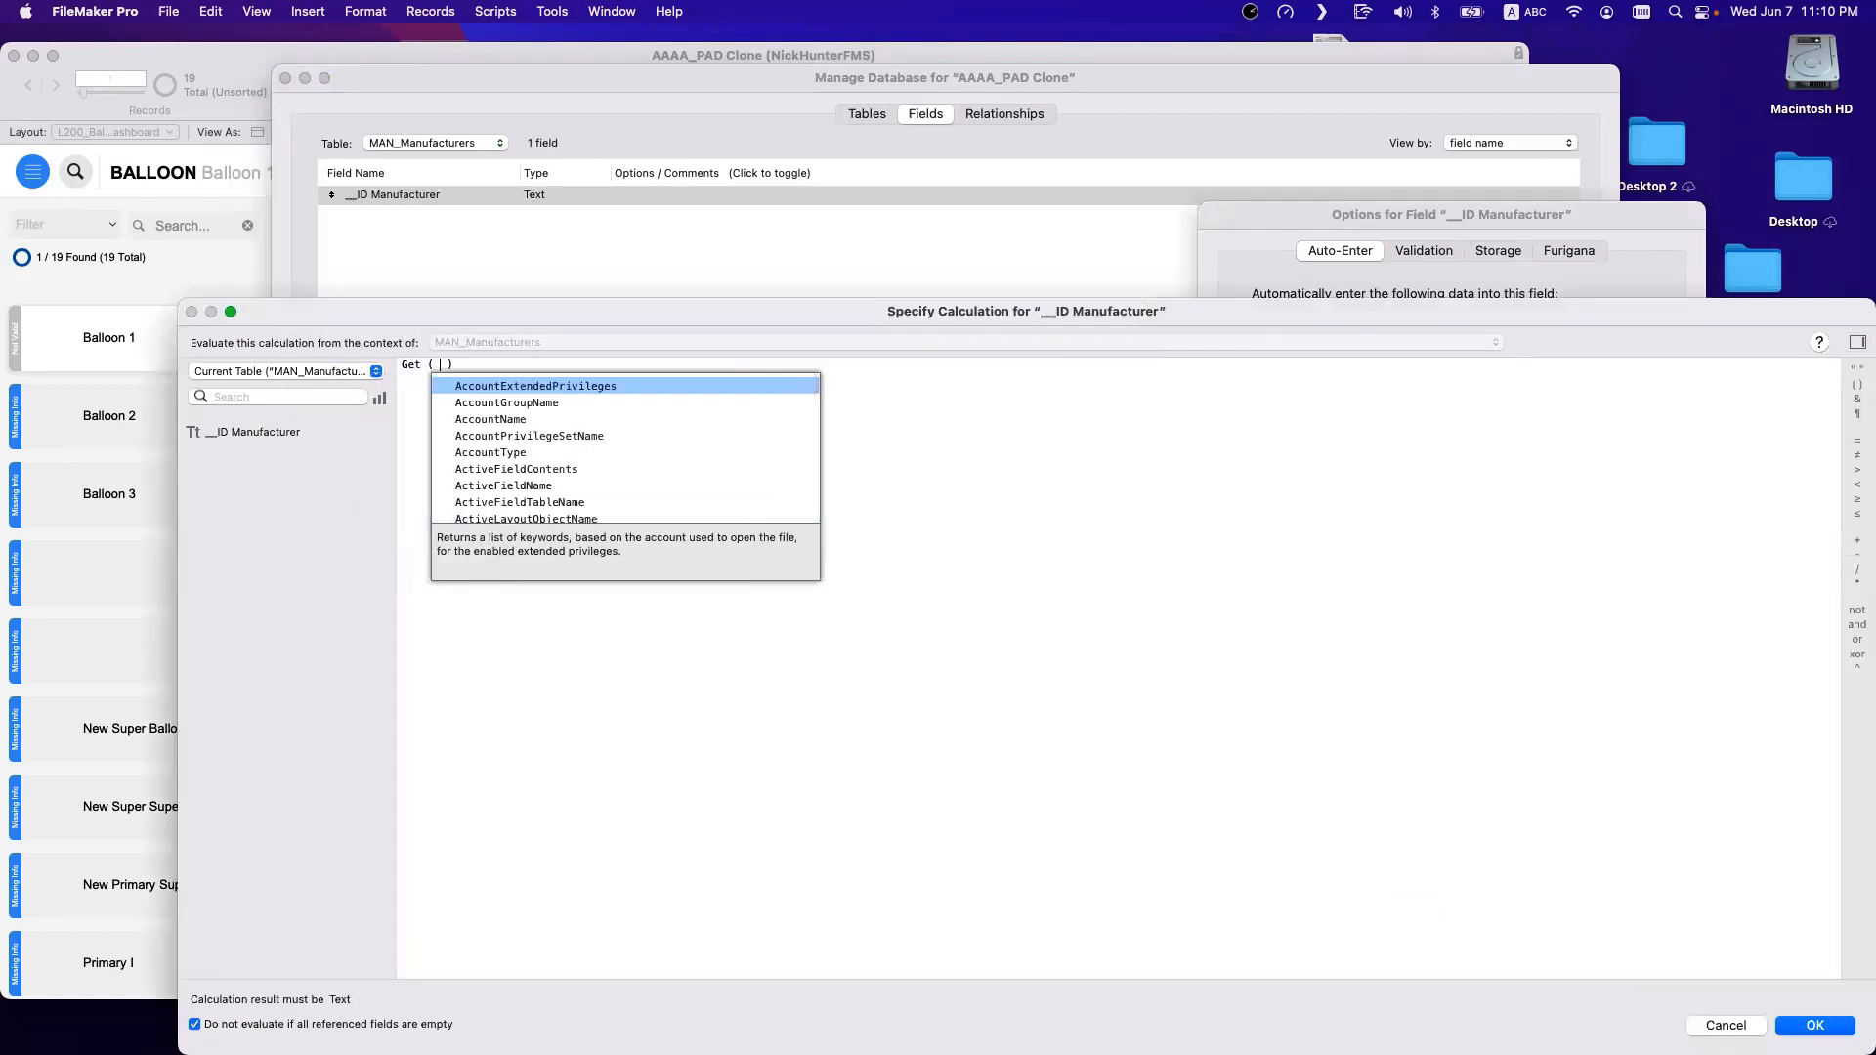
pyautogui.write('uuid')
pyautogui.press('Return')
pyautogui.press('KP_Enter')
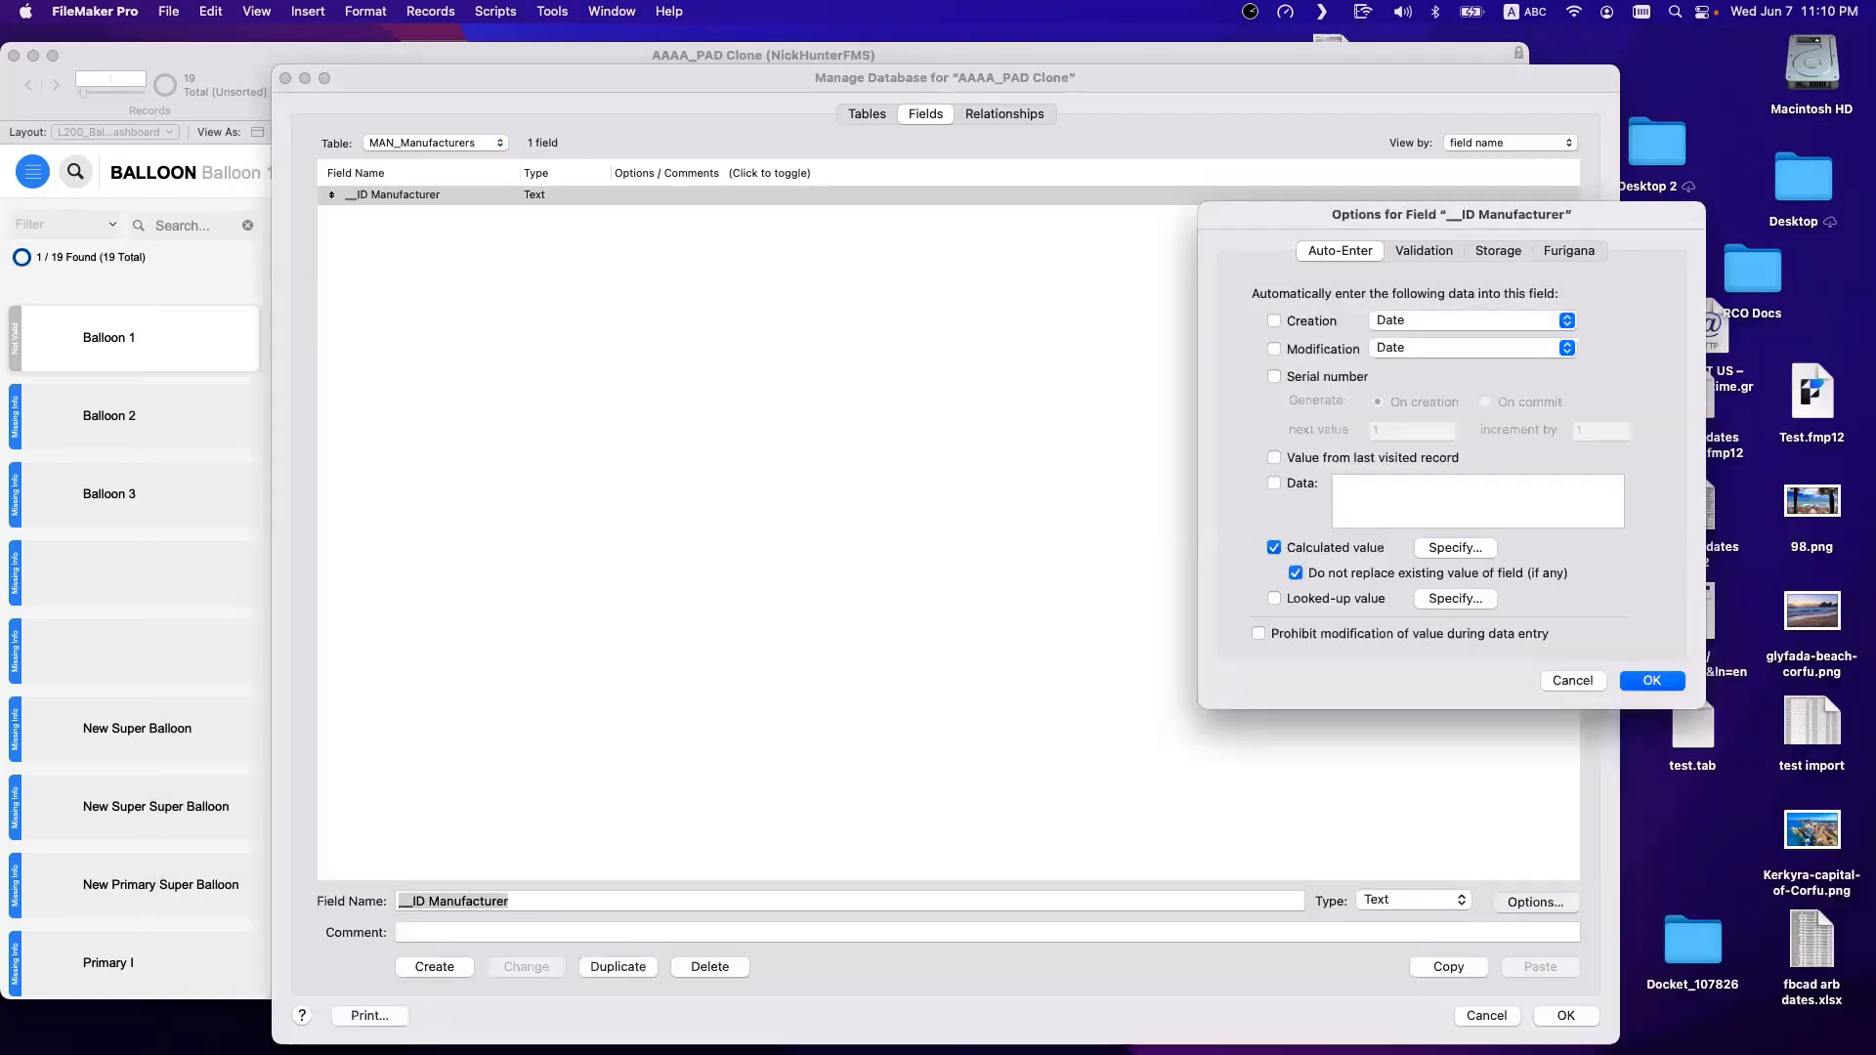
pyautogui.press('Return')
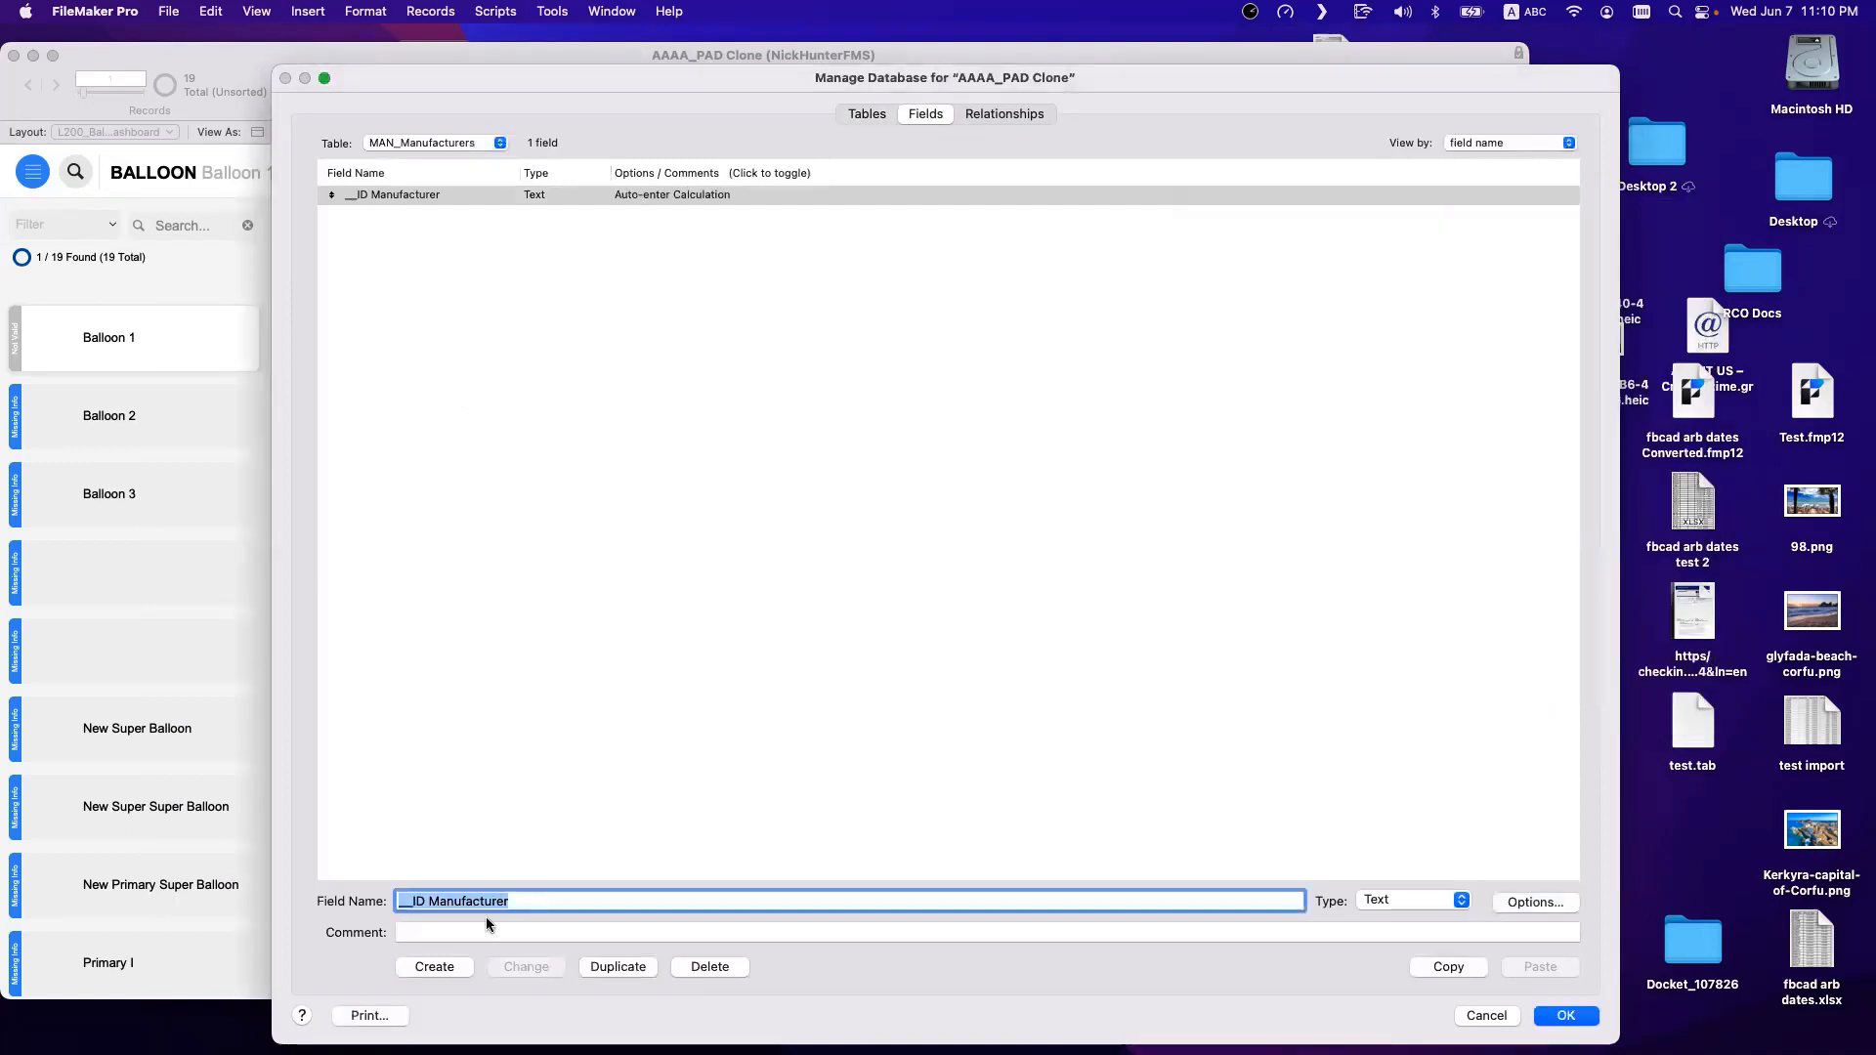
# Add two text fields named Name and g_Import to the MAN_Manufacturers table.
pyautogui.write('Name')
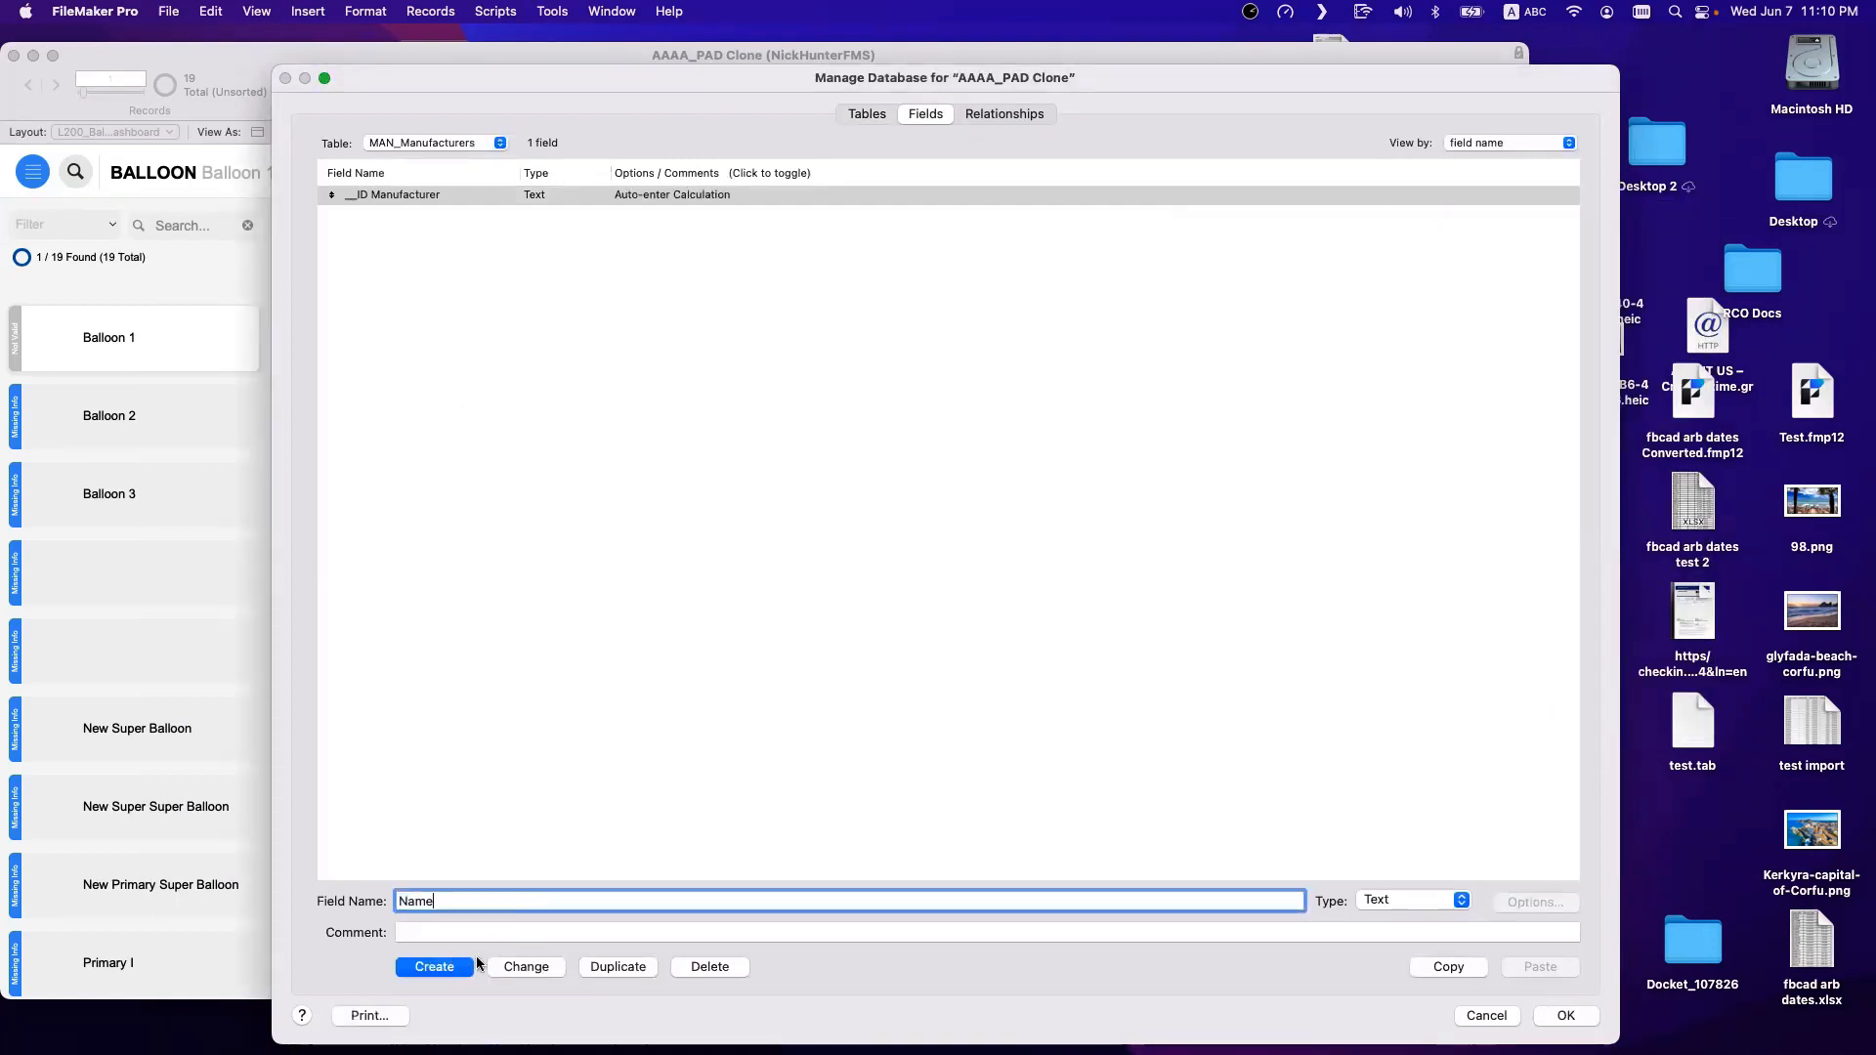
pyautogui.click(450, 968)
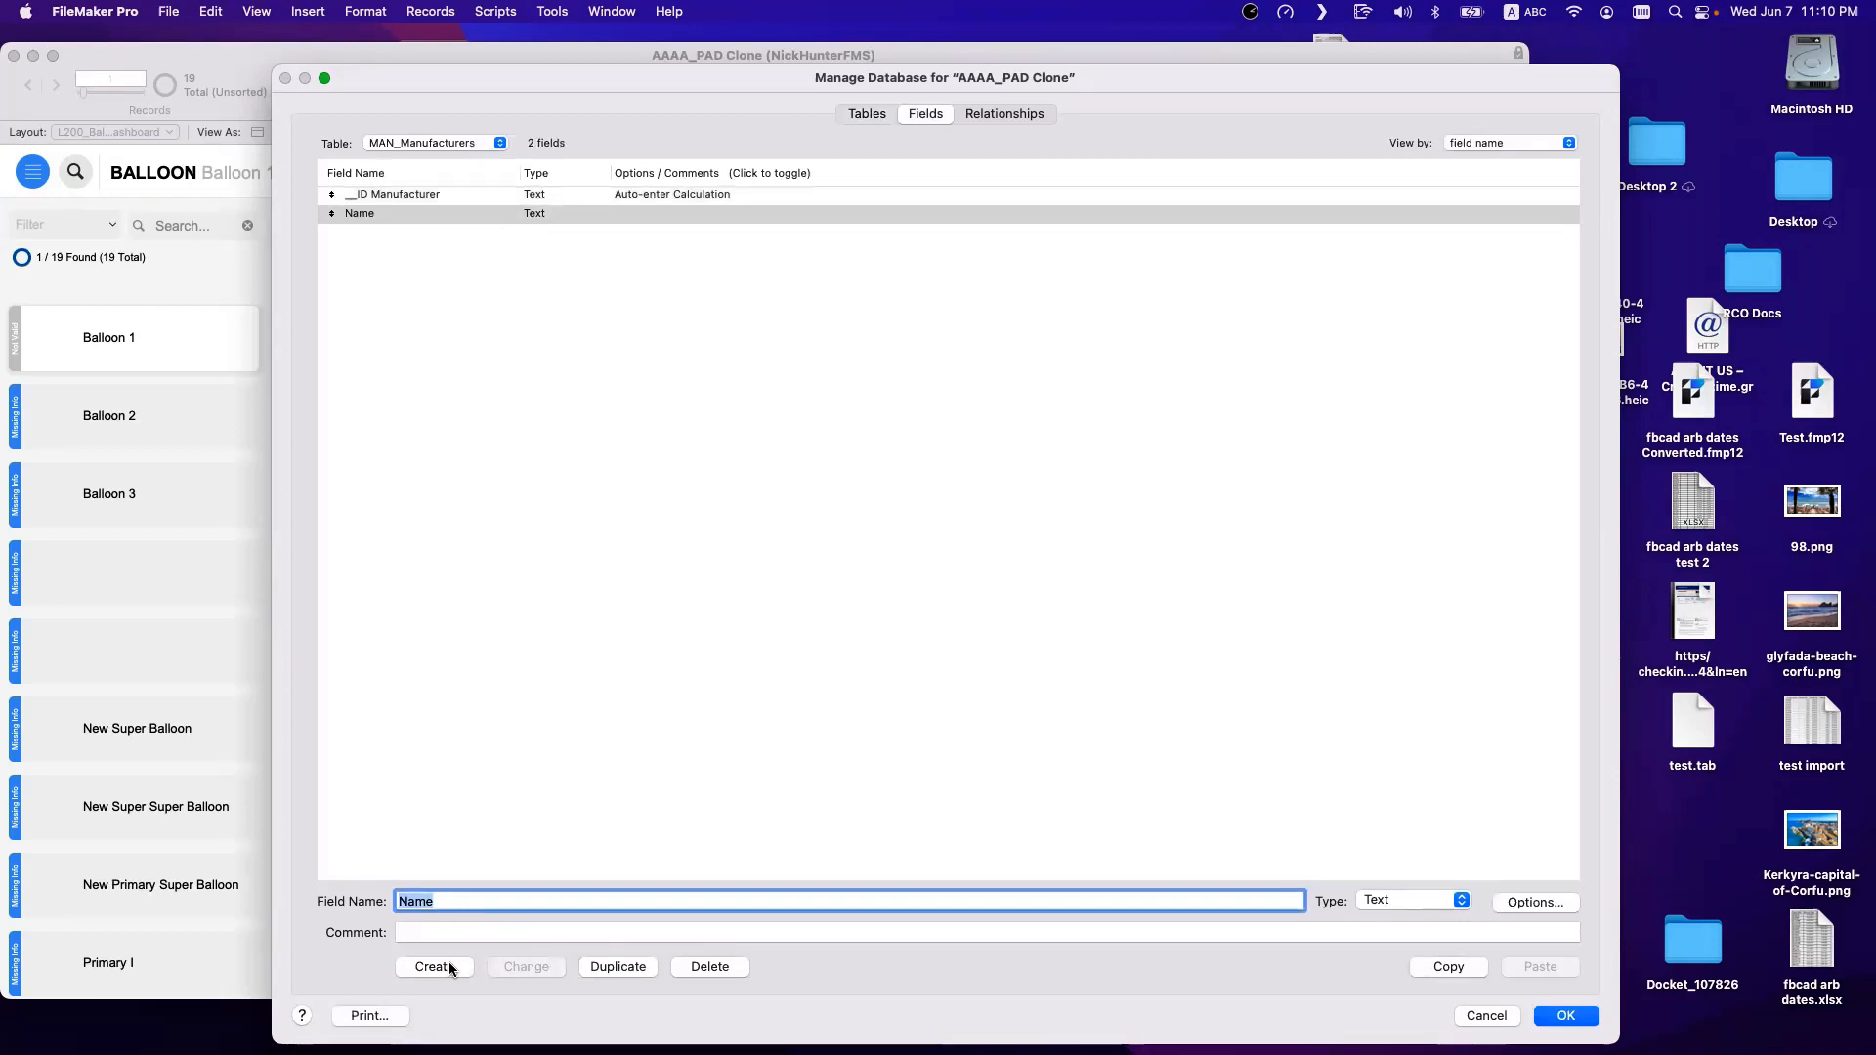
pyautogui.write('g')
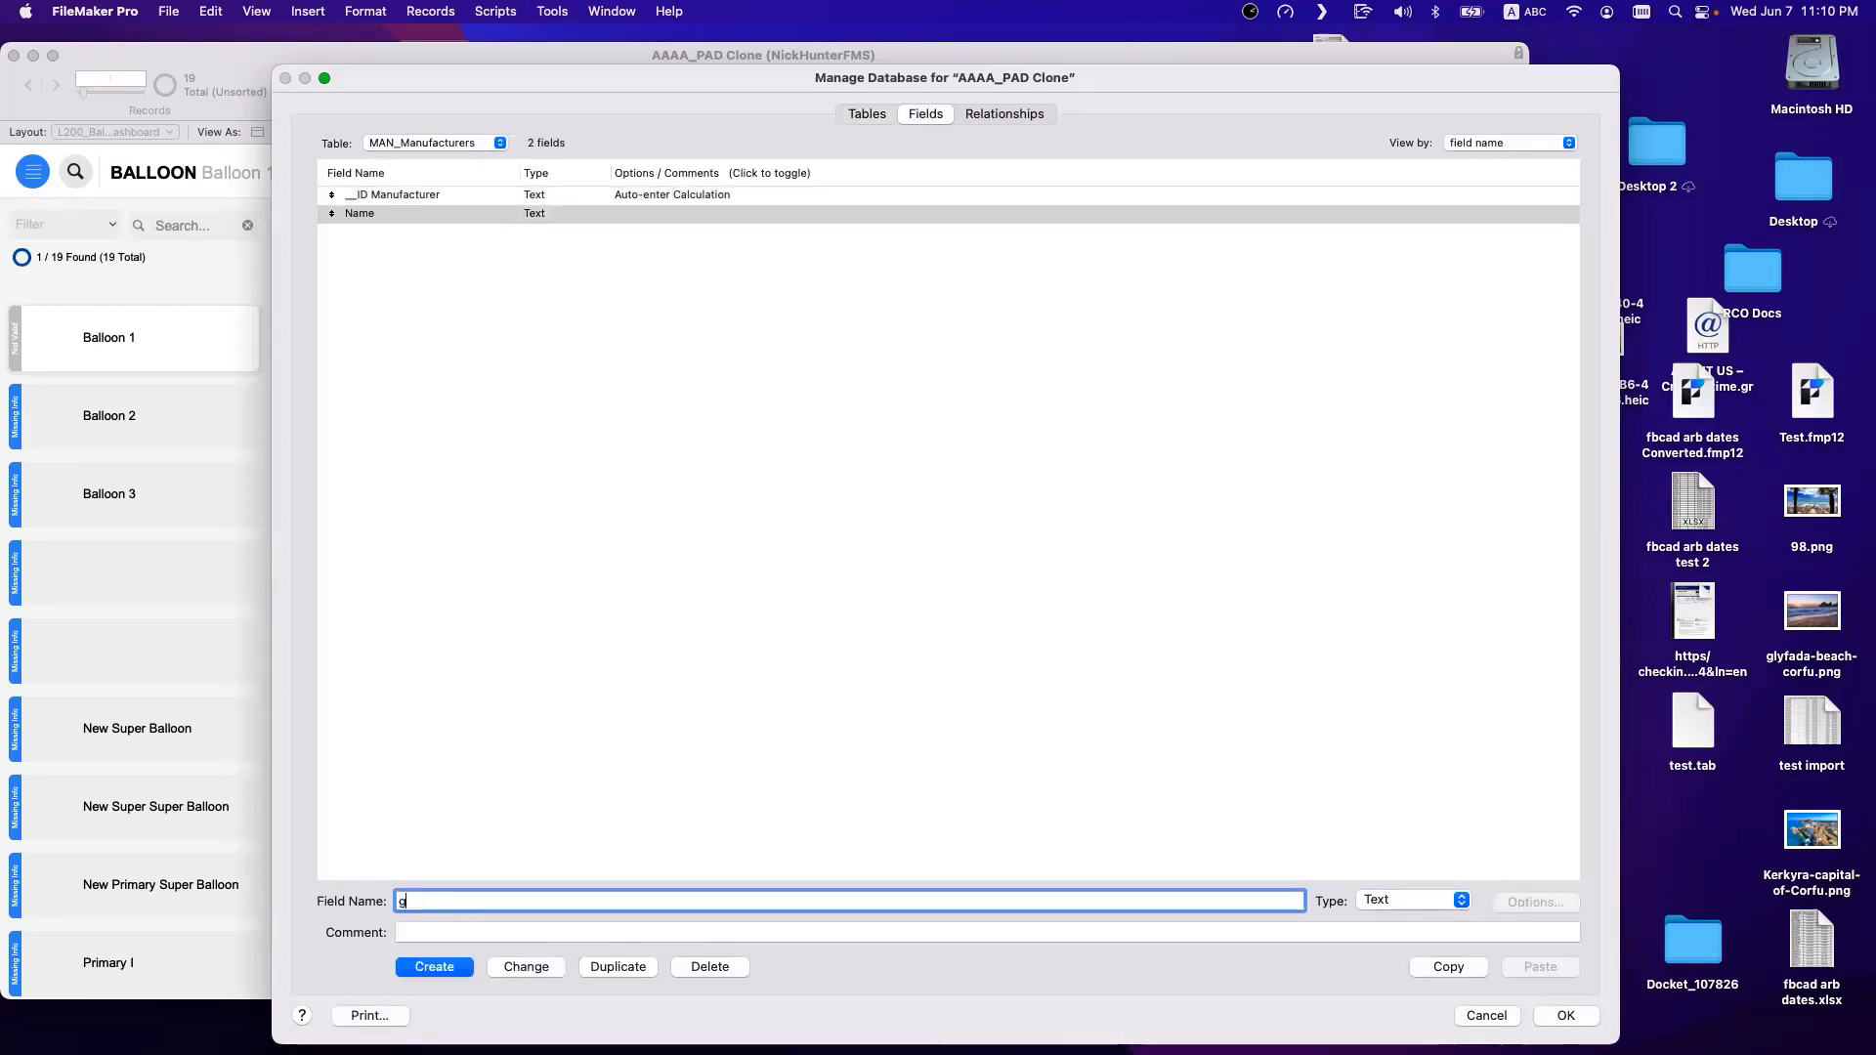
pyautogui.write('_Impo')
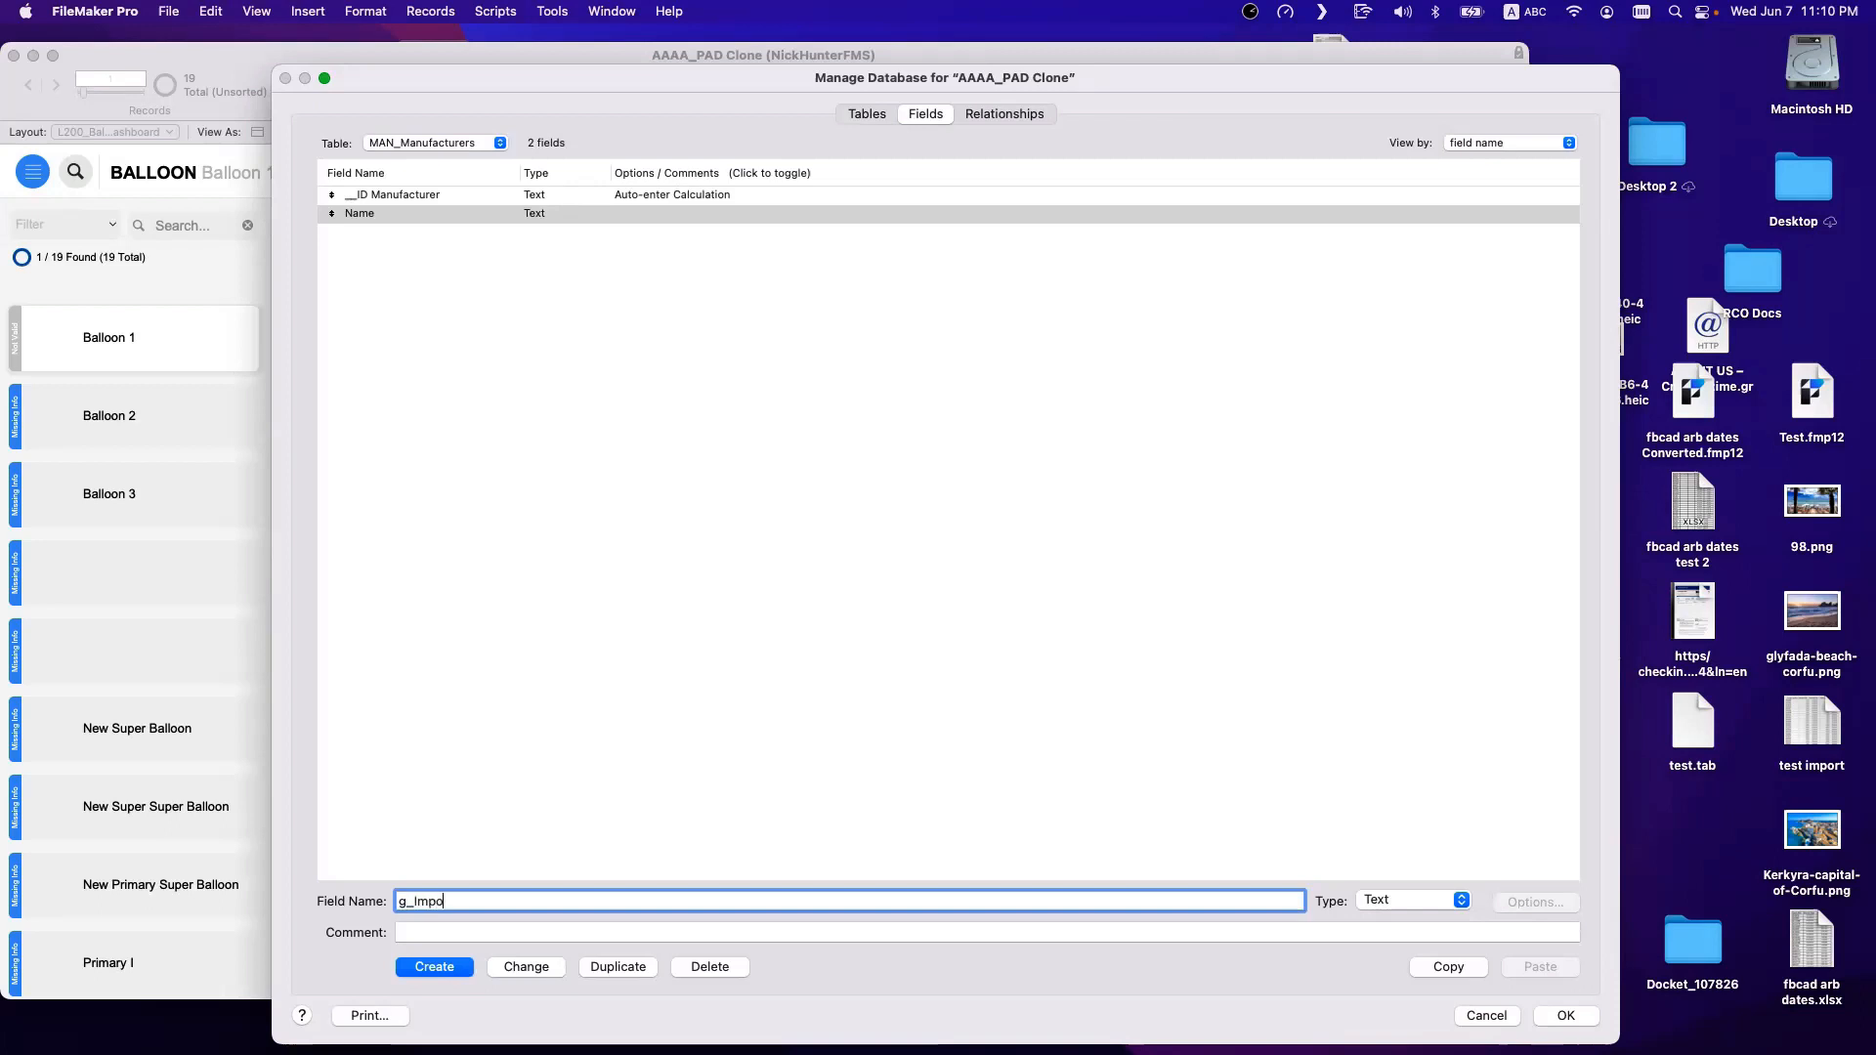
pyautogui.write('rt')
pyautogui.click(456, 964)
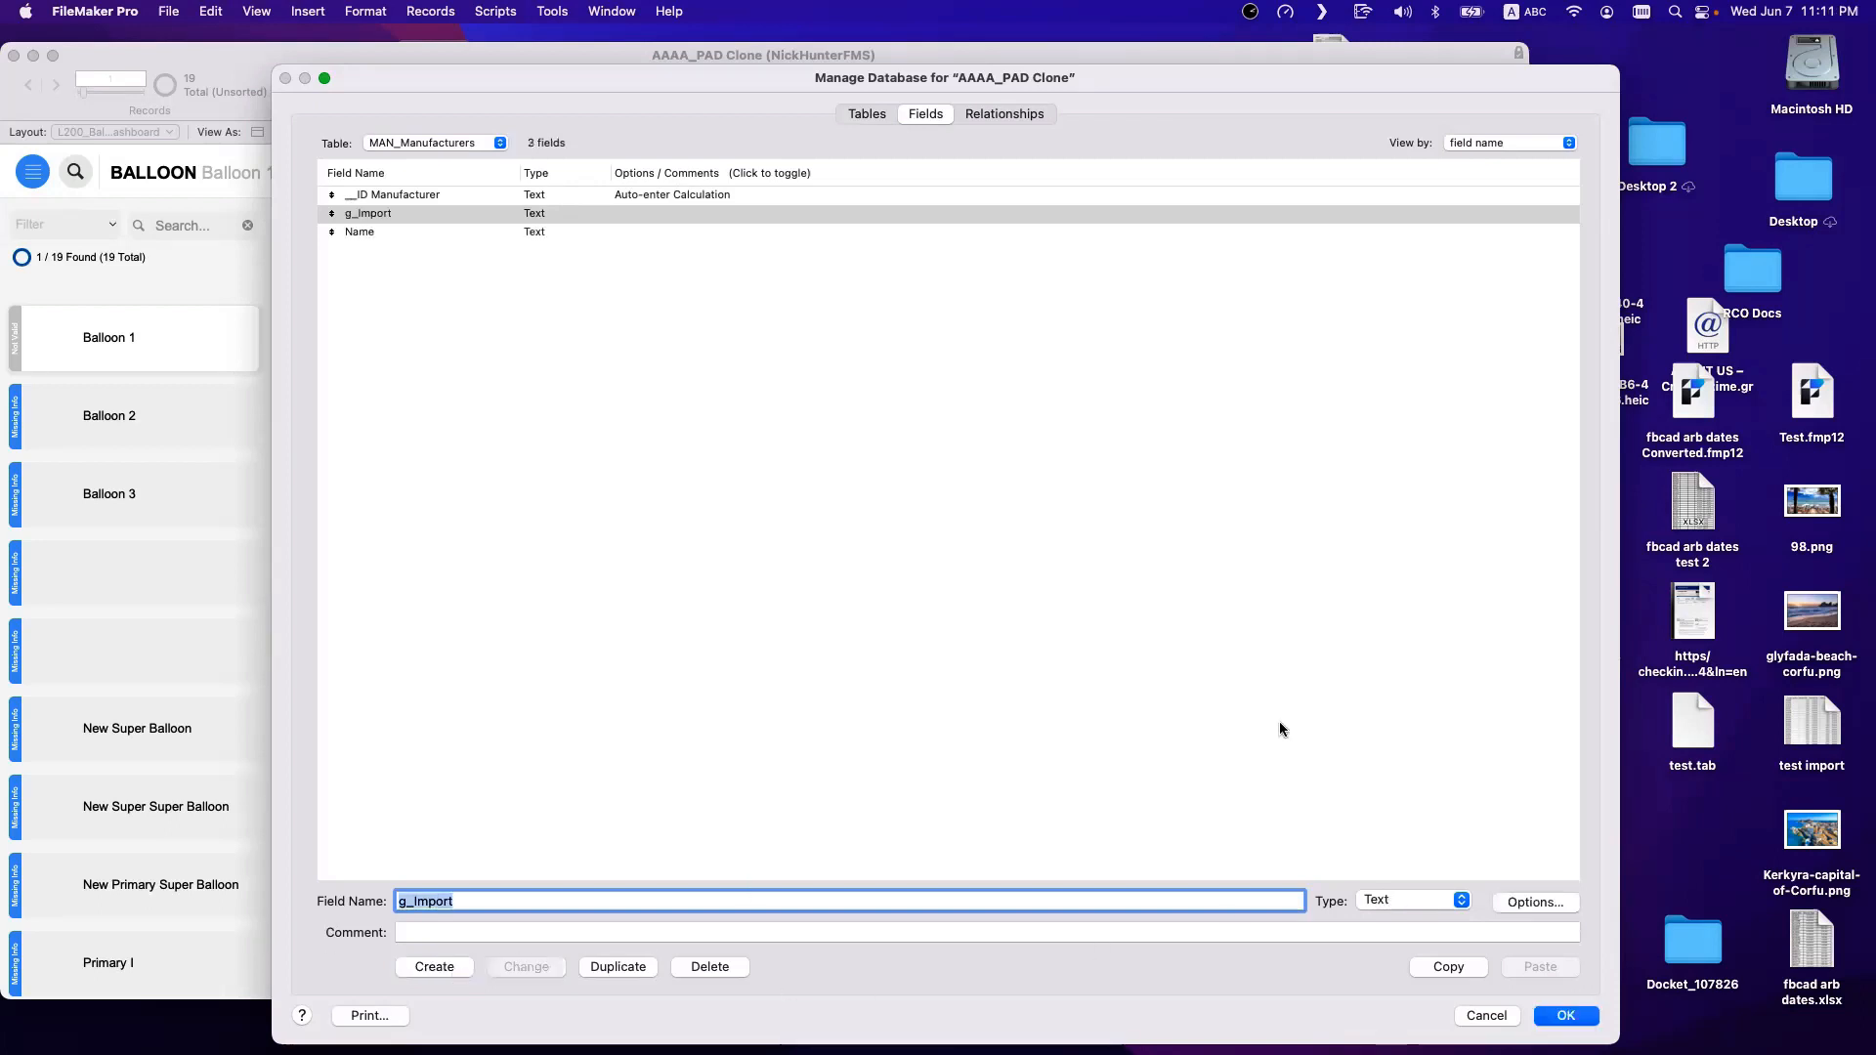
# Set the g_Import field to use global storage and save the database changes.
pyautogui.click(1510, 901)
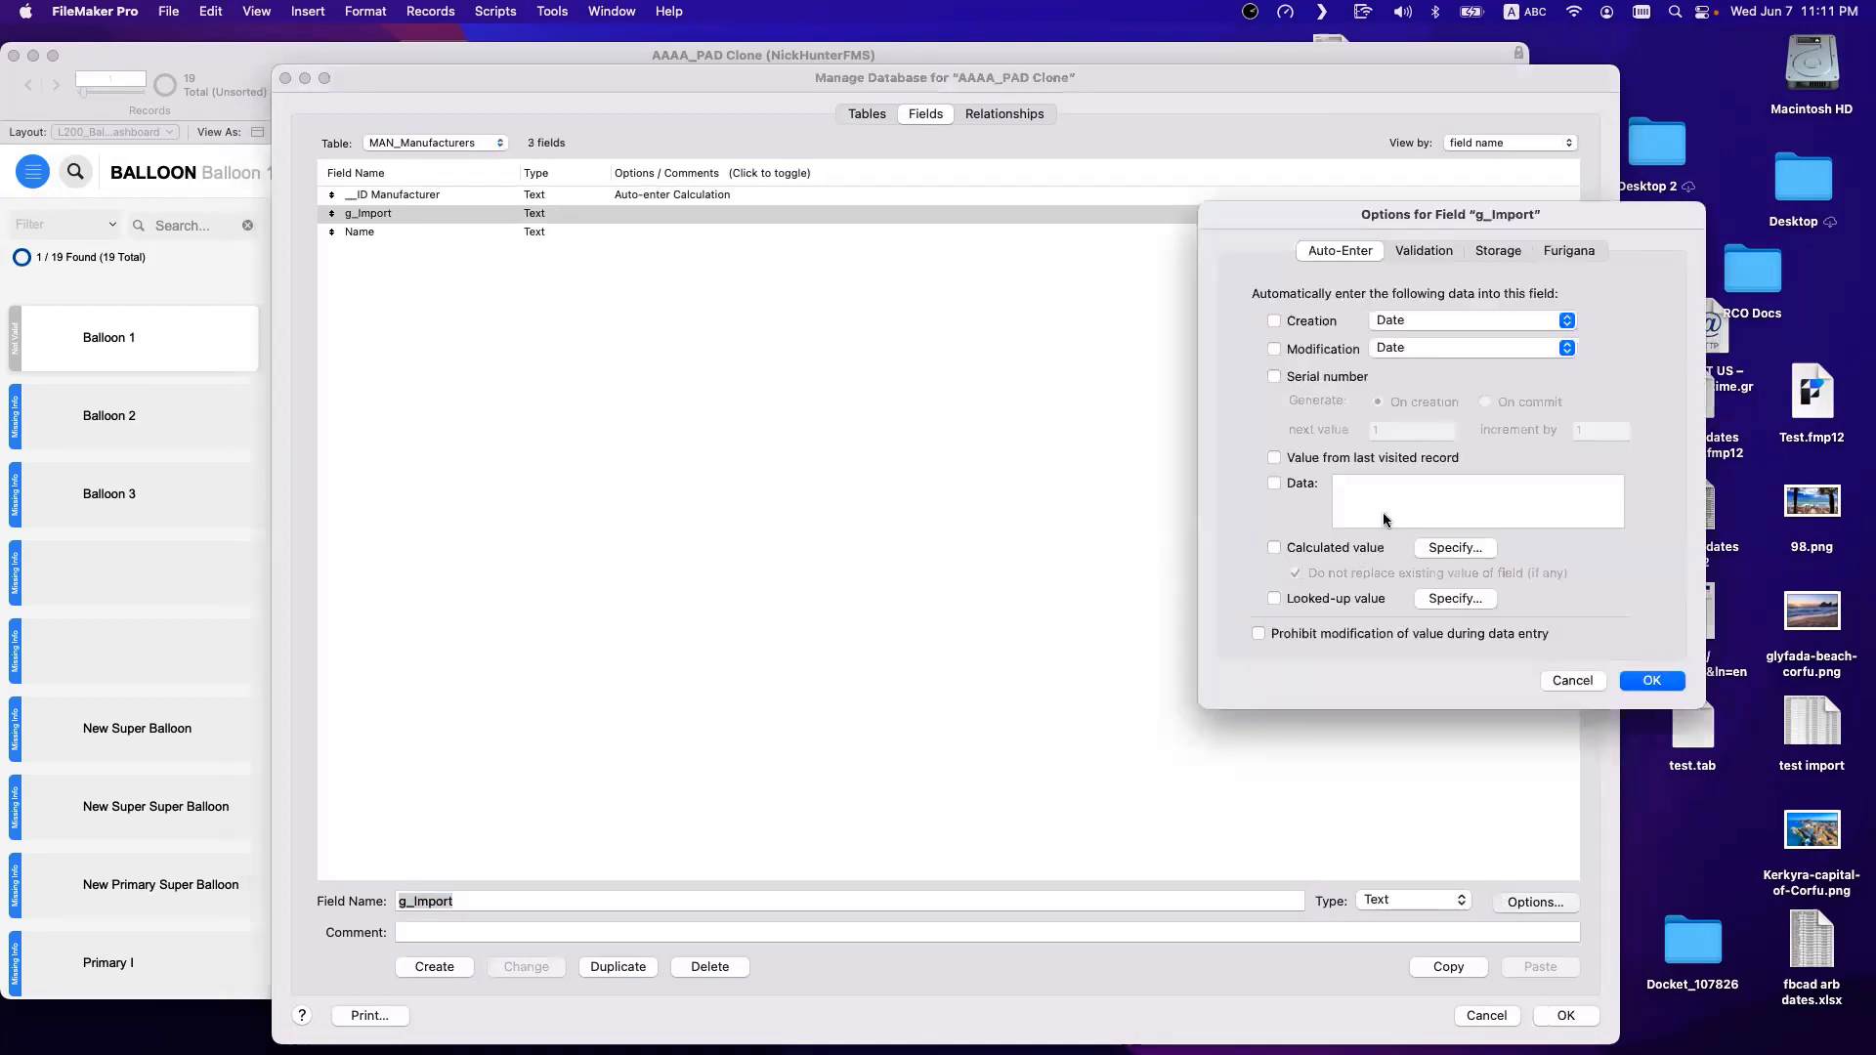
pyautogui.click(1504, 252)
pyautogui.click(1270, 359)
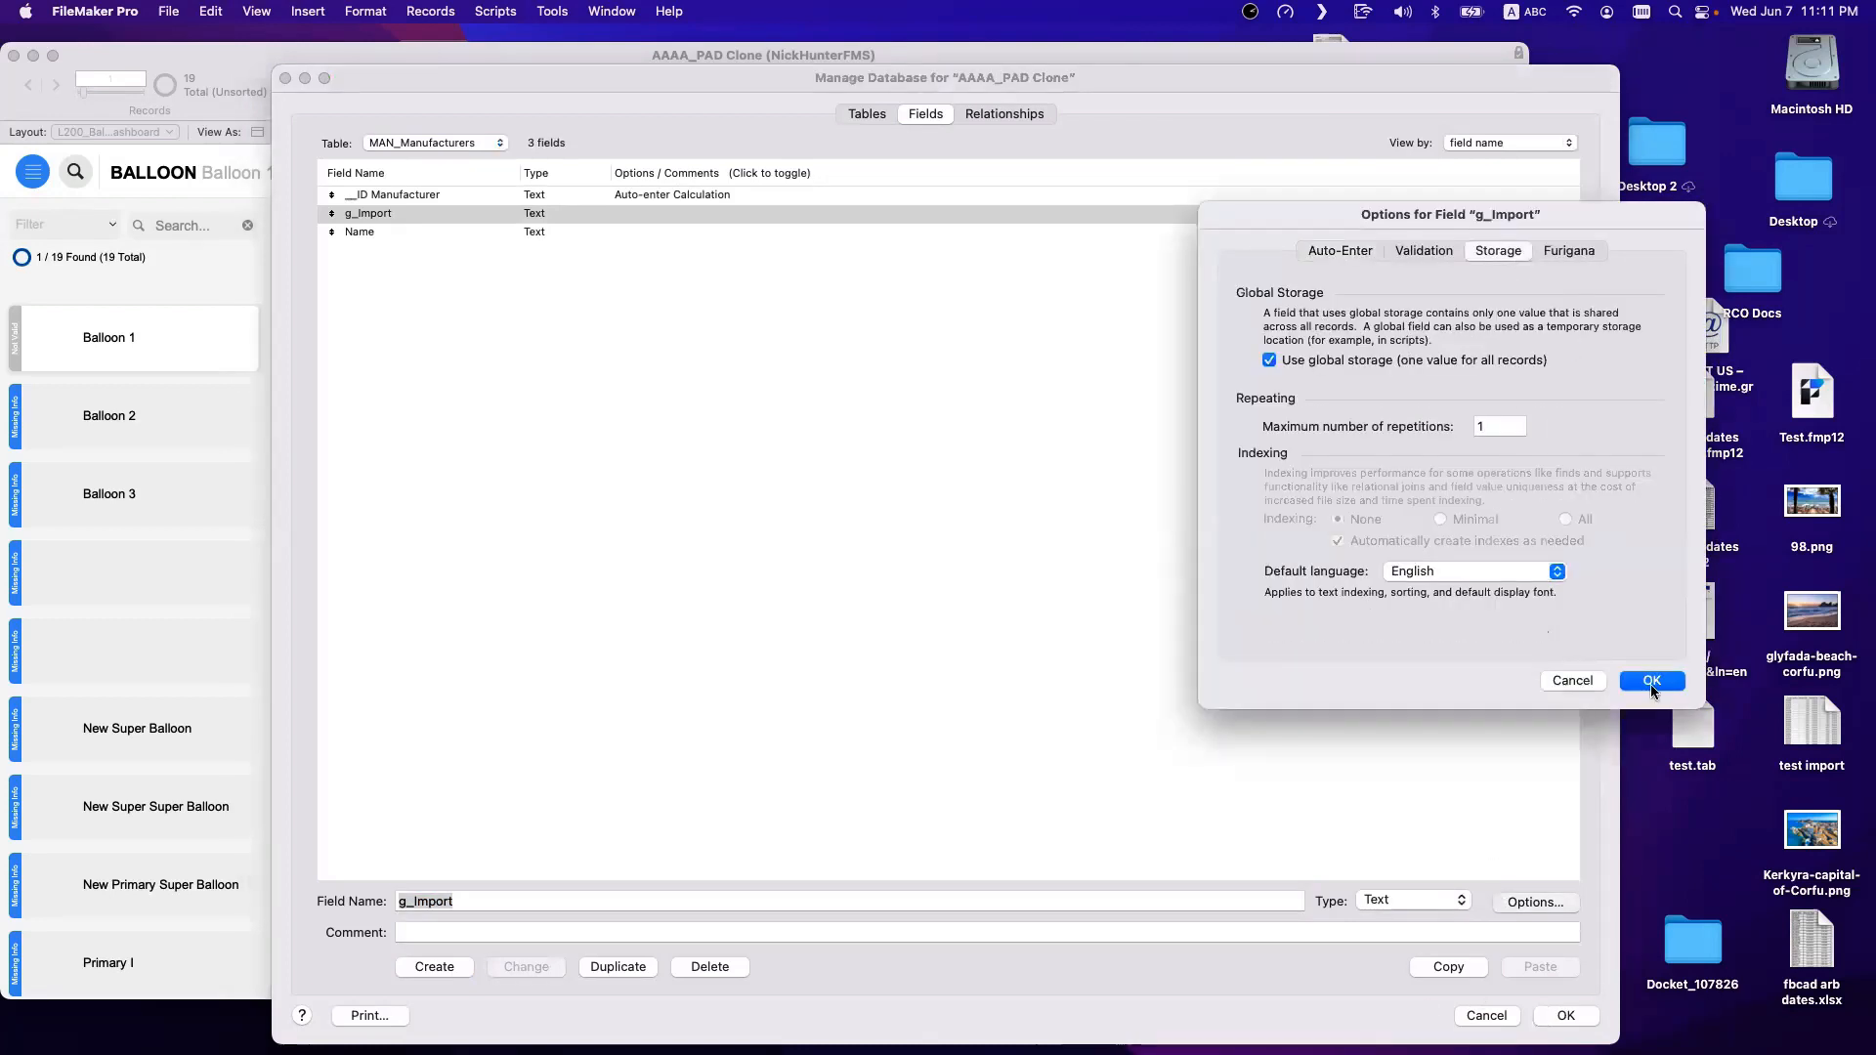
pyautogui.click(1651, 680)
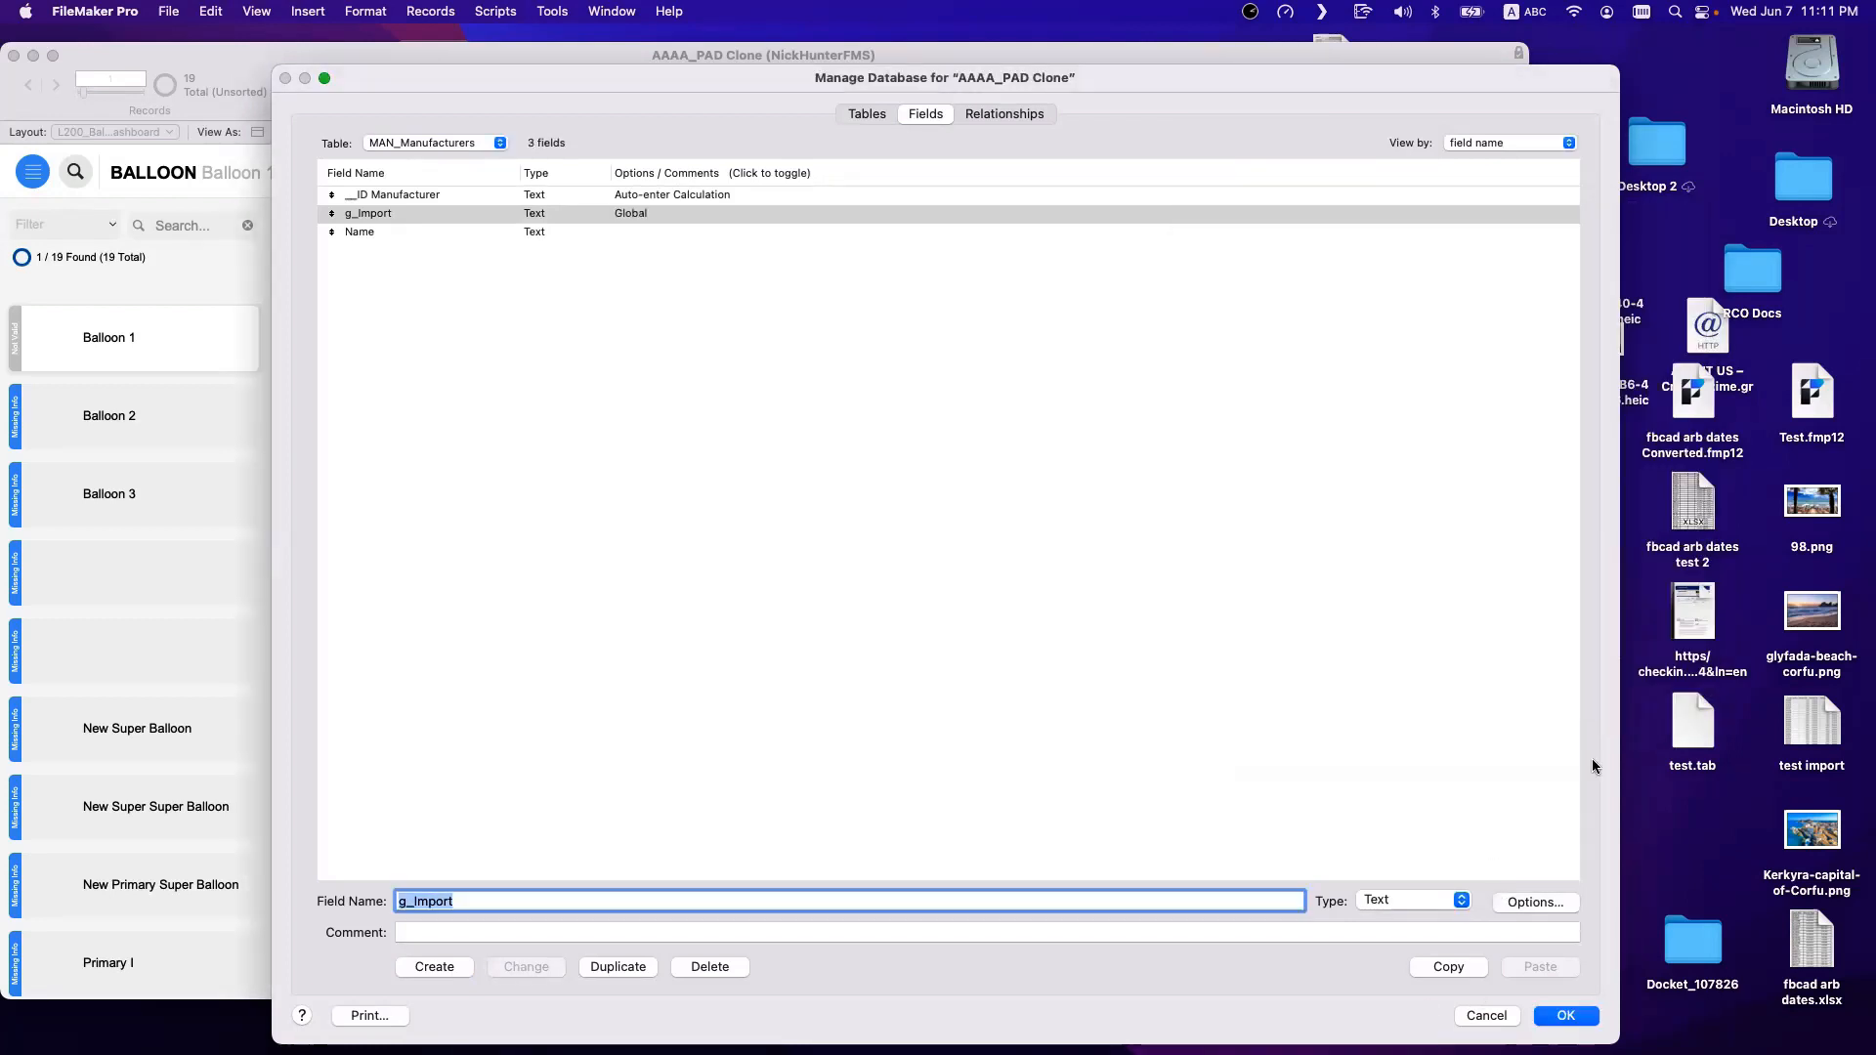
pyautogui.click(1560, 1018)
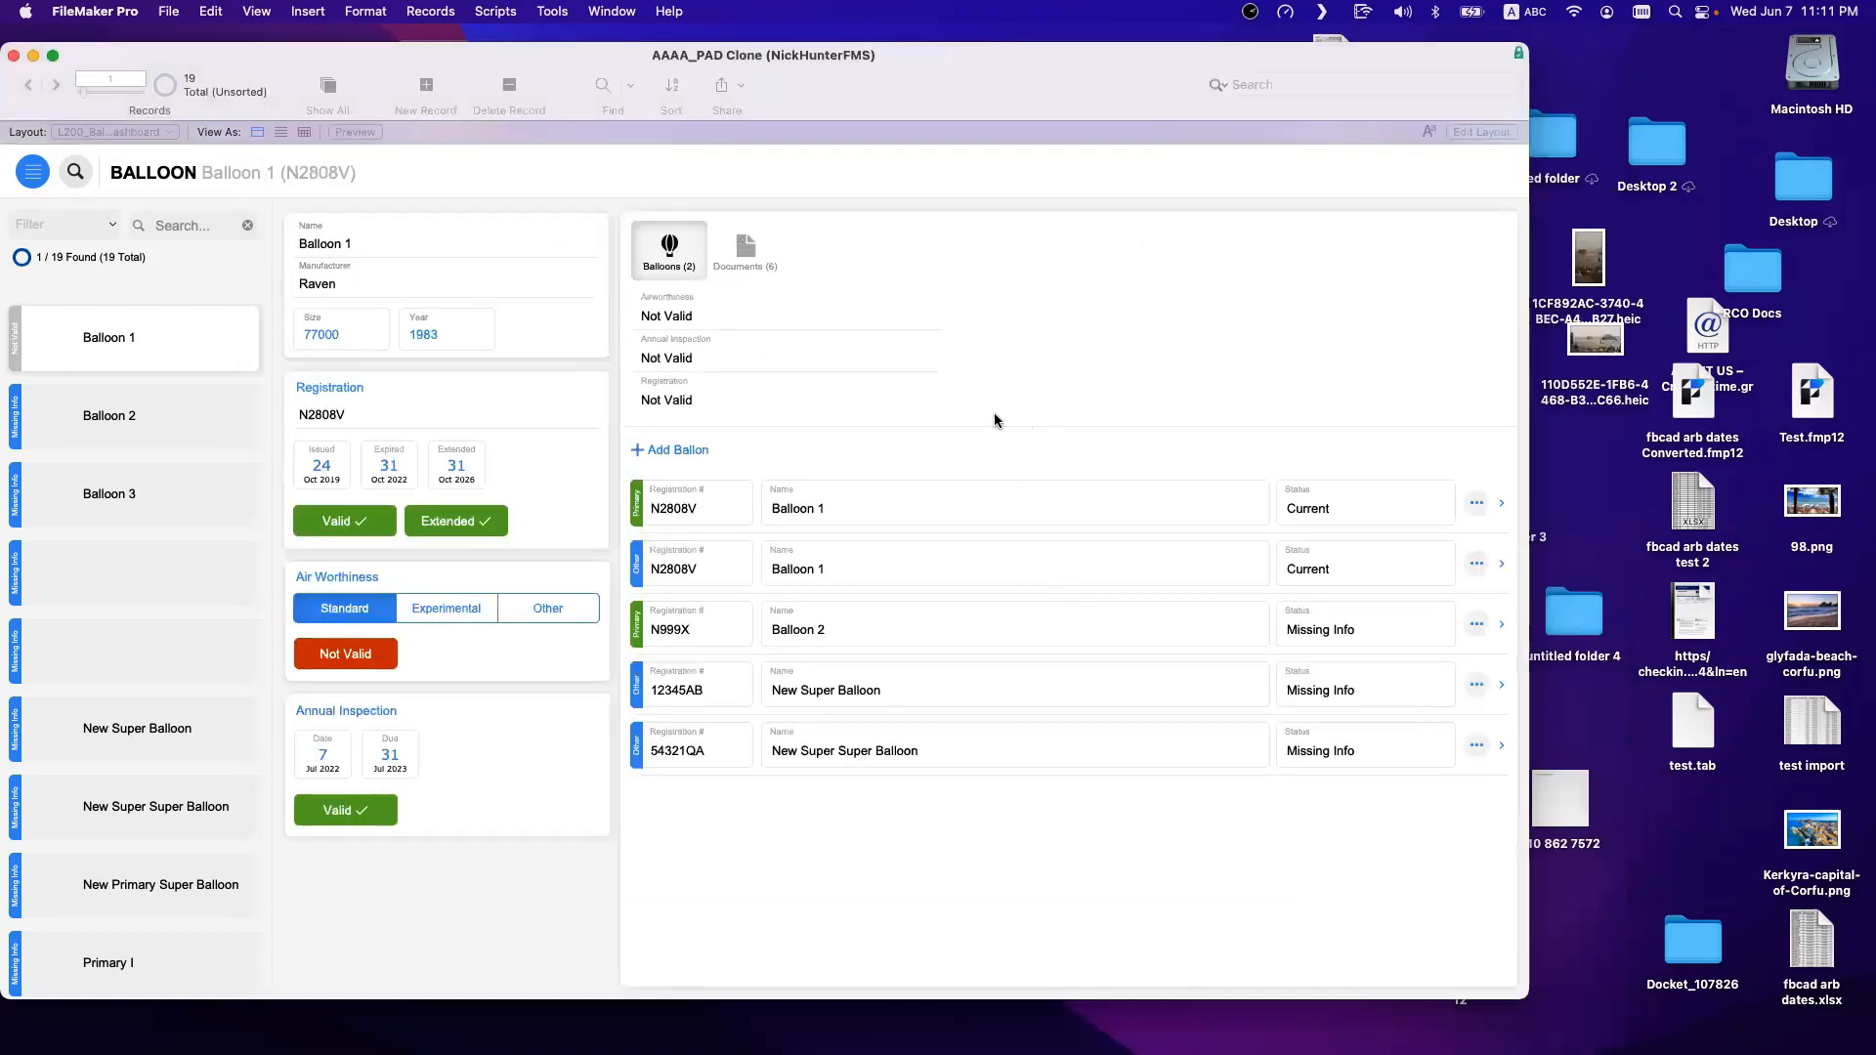
# Open the MAN_Manufacturers layout in its own window, close the layout manager and reposition the new window.
pyautogui.press('super+shift+l')
pyautogui.scroll(-15, 779, 461)
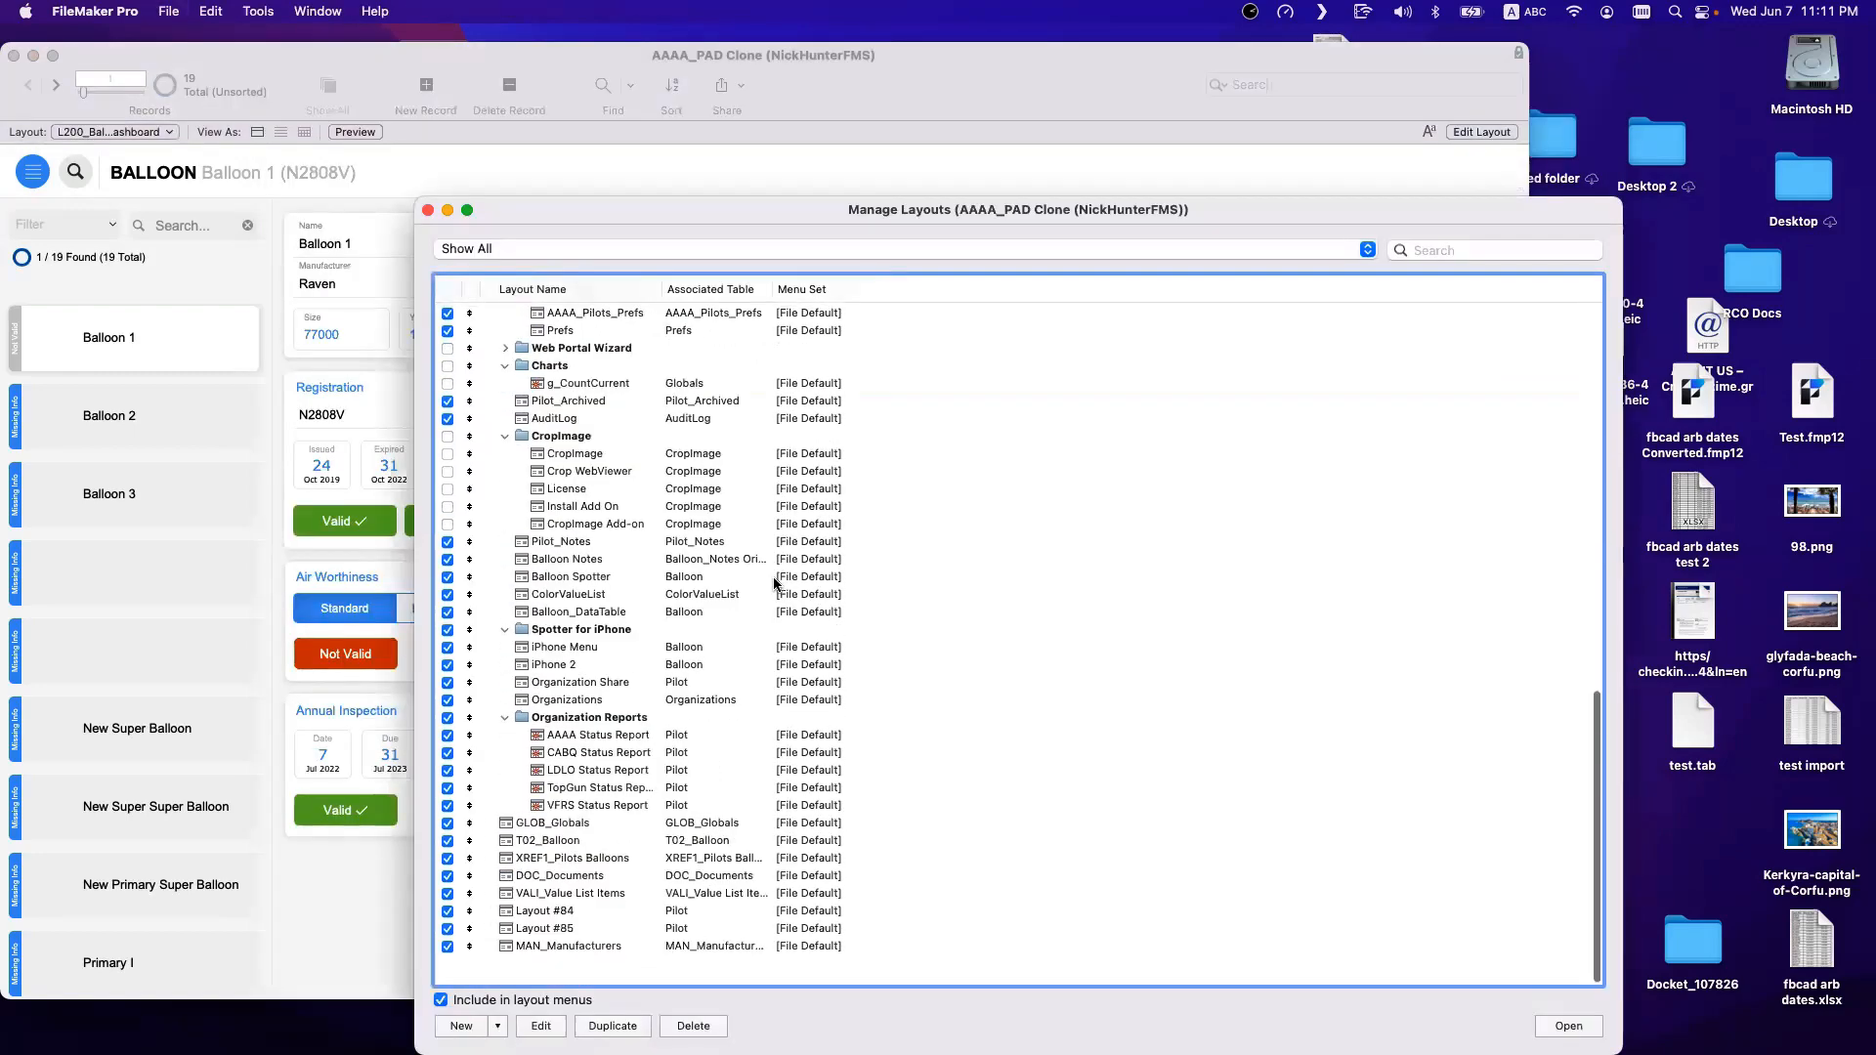
pyautogui.click(622, 976)
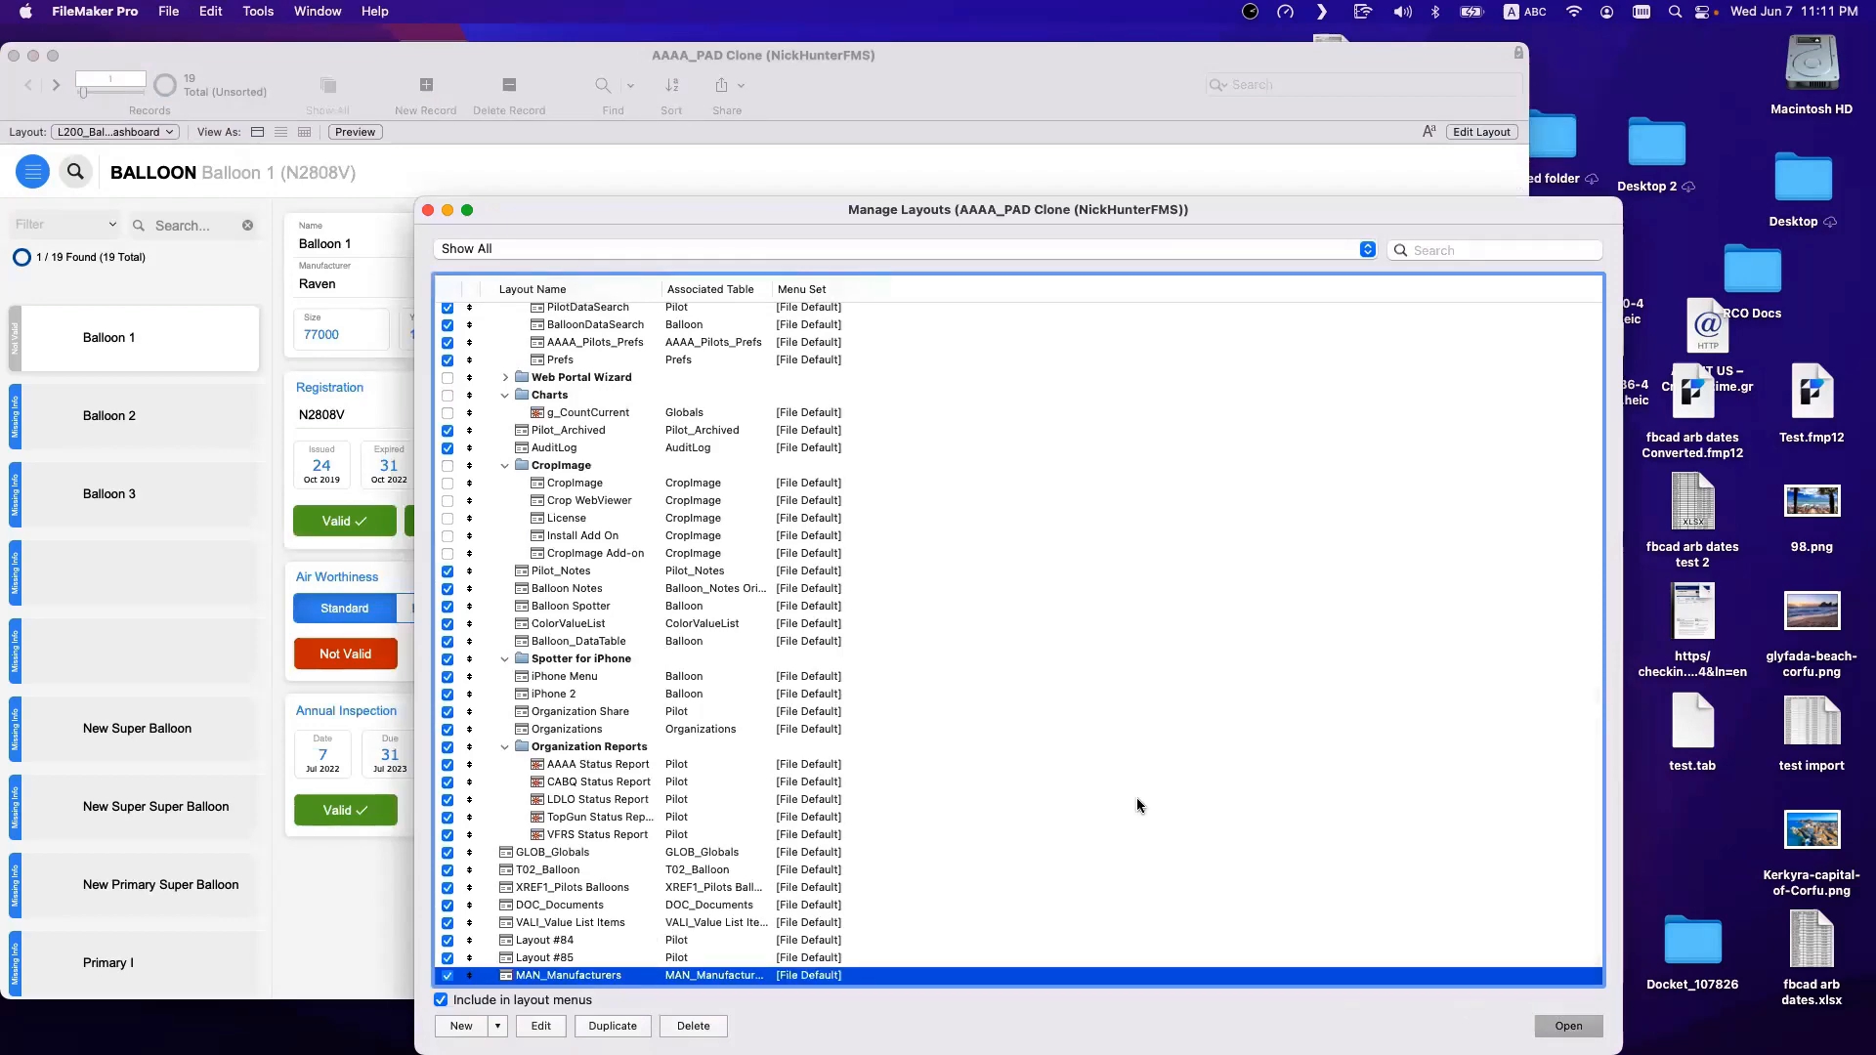
pyautogui.press('Return')
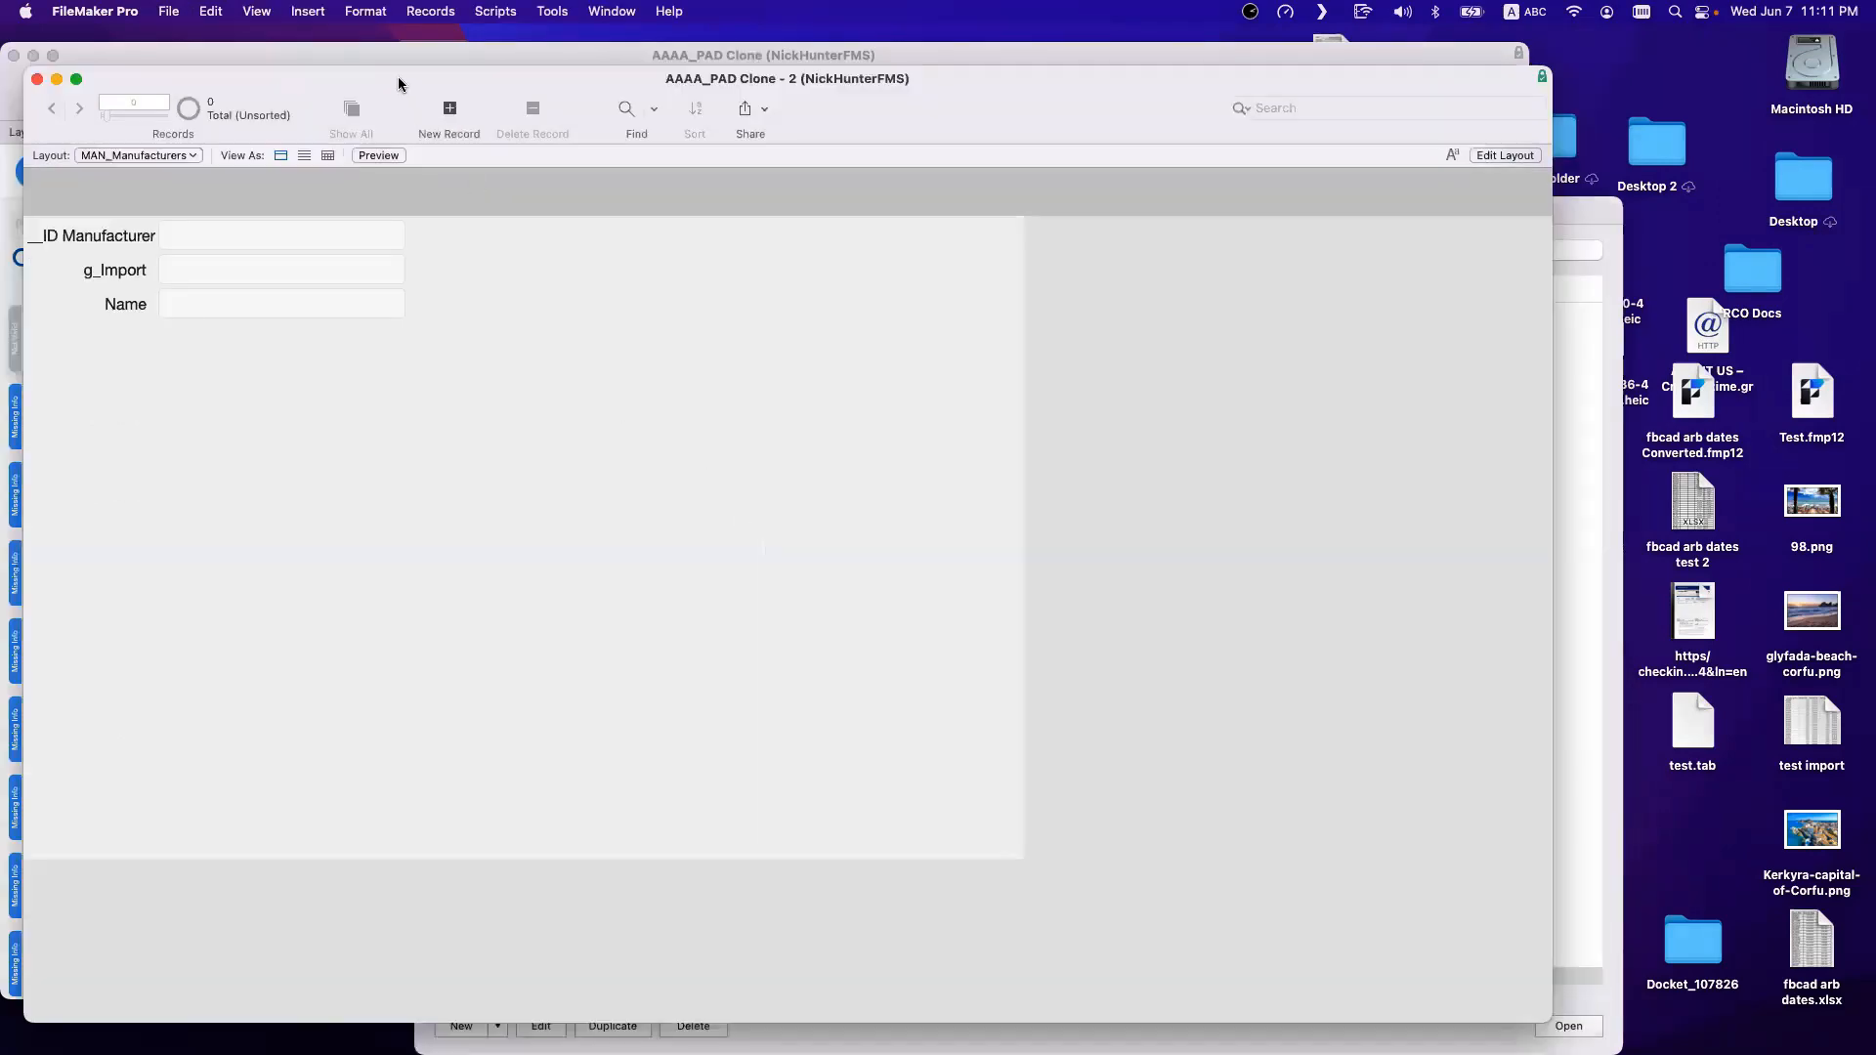
pyautogui.moveTo(401, 79); pyautogui.dragTo(728, 431)
pyautogui.click(574, 337)
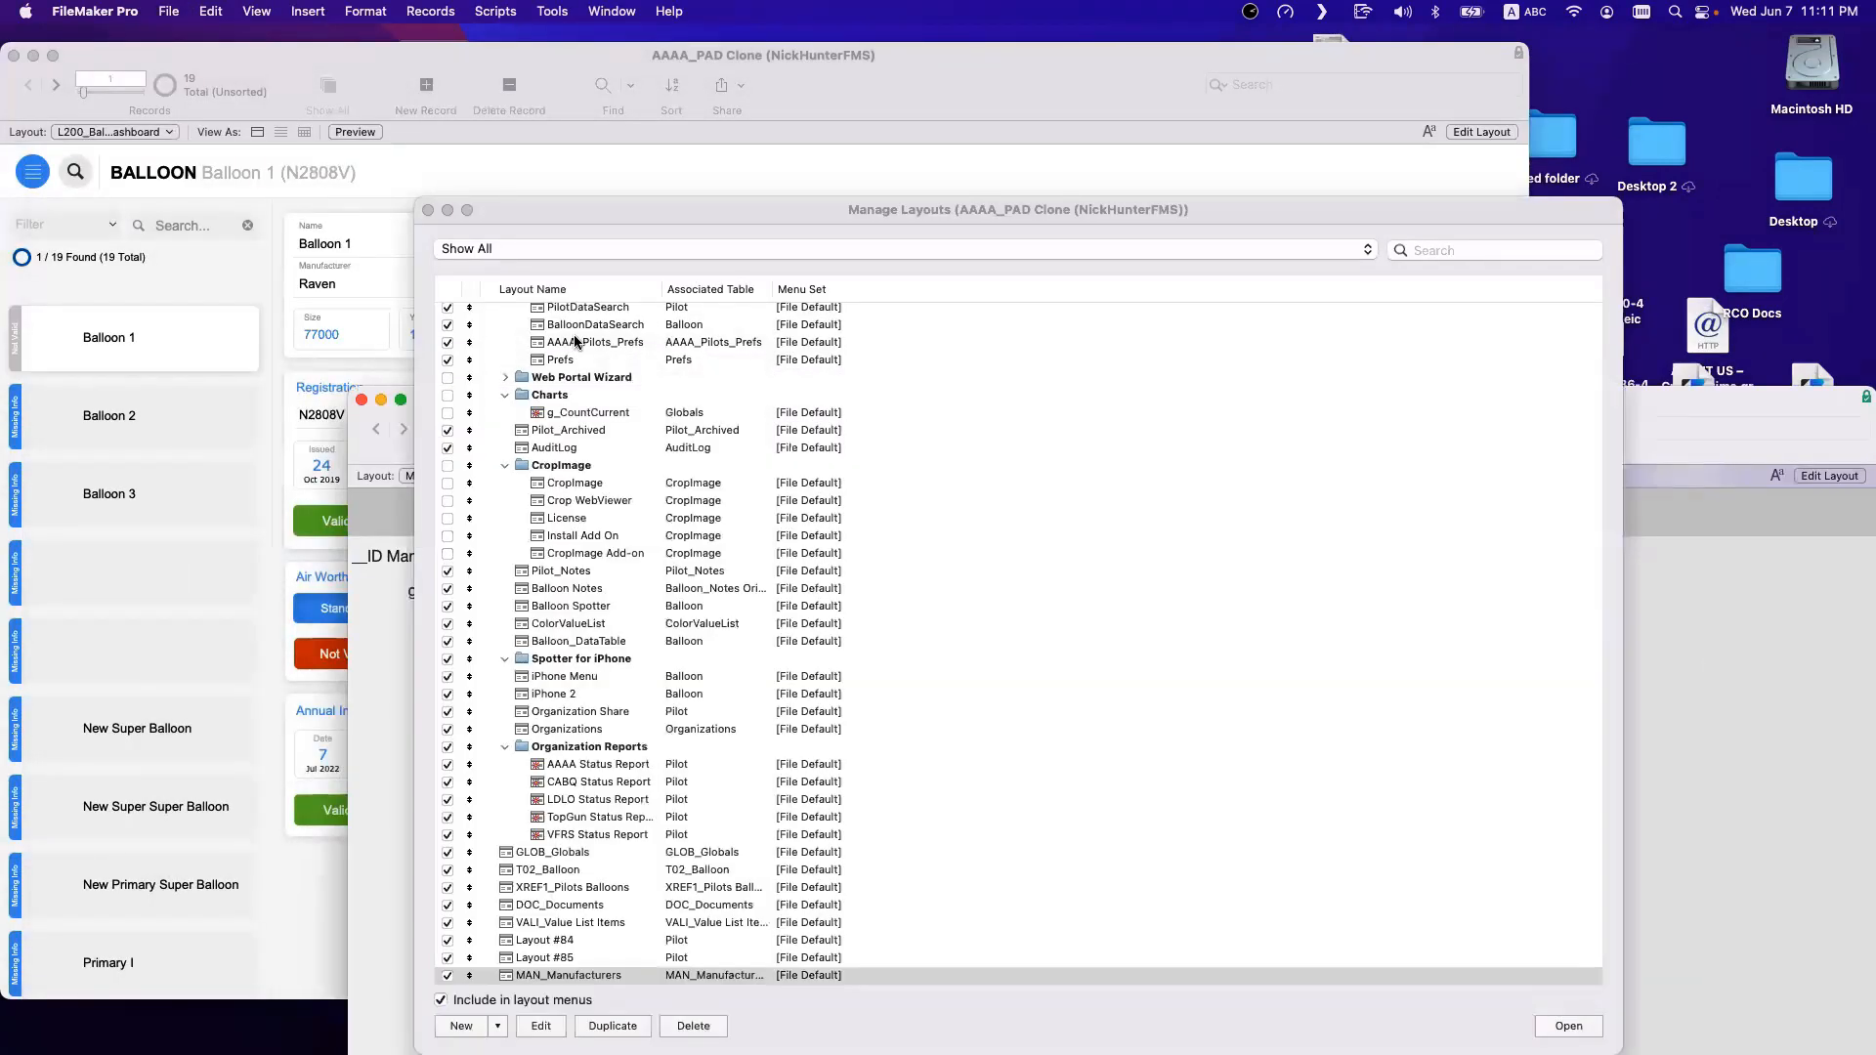
pyautogui.press('super+w')
pyautogui.moveTo(586, 398); pyautogui.dragTo(399, 114)
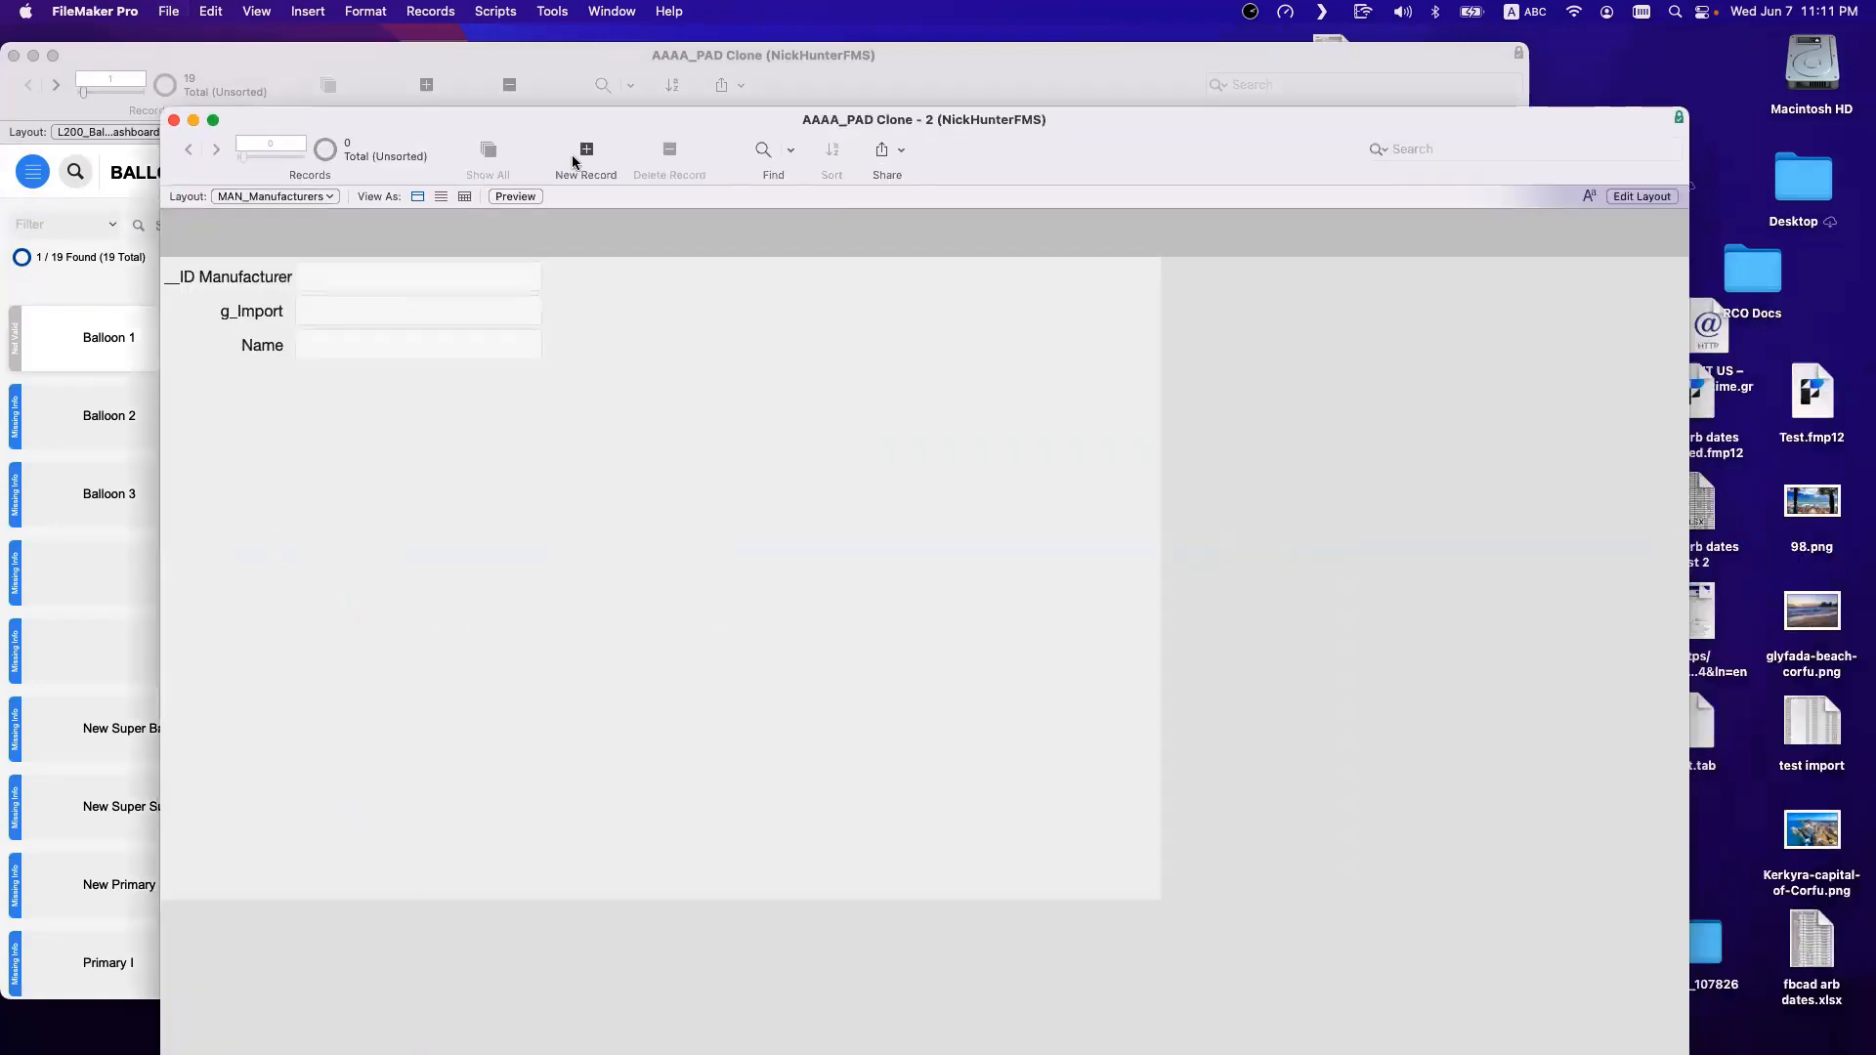
# Create a new MAN_Manufacturers record and paste the list of manufacturers from the e-mail into g_Import.
pyautogui.press('super+n')
pyautogui.click(697, 549)
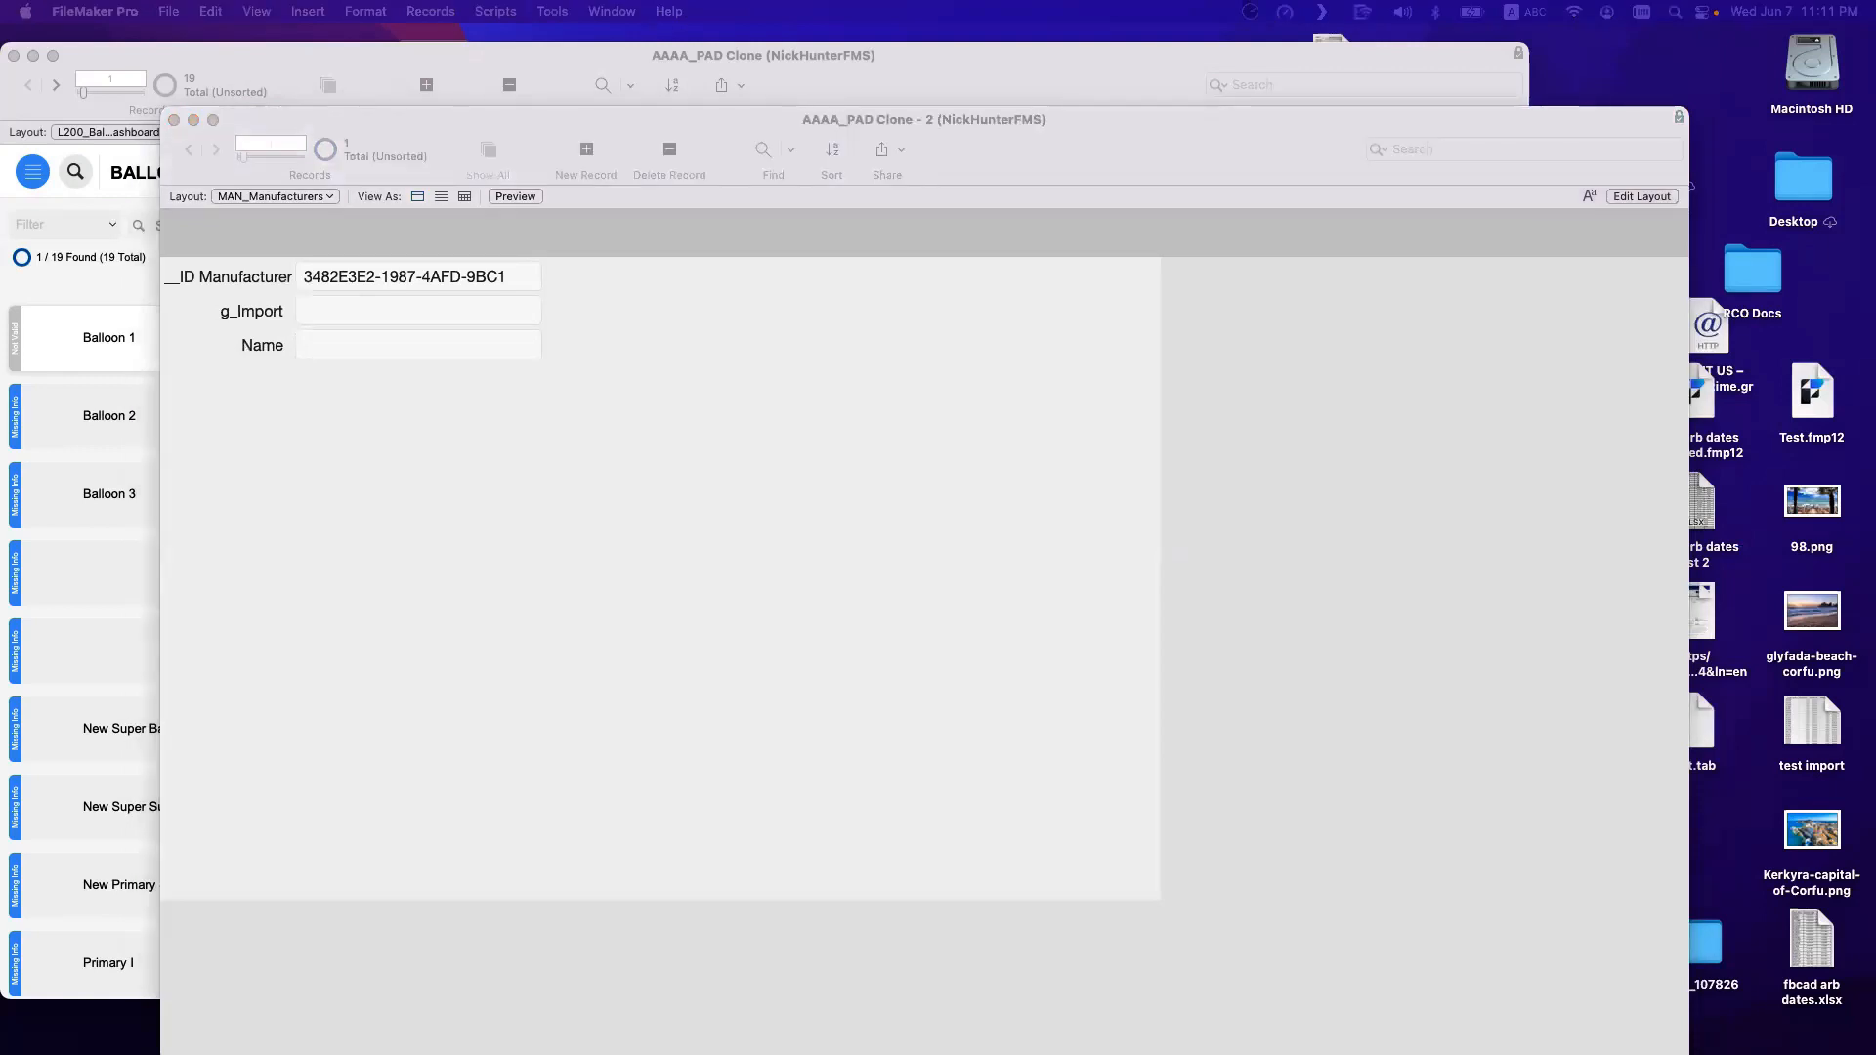
pyautogui.click(368, 313)
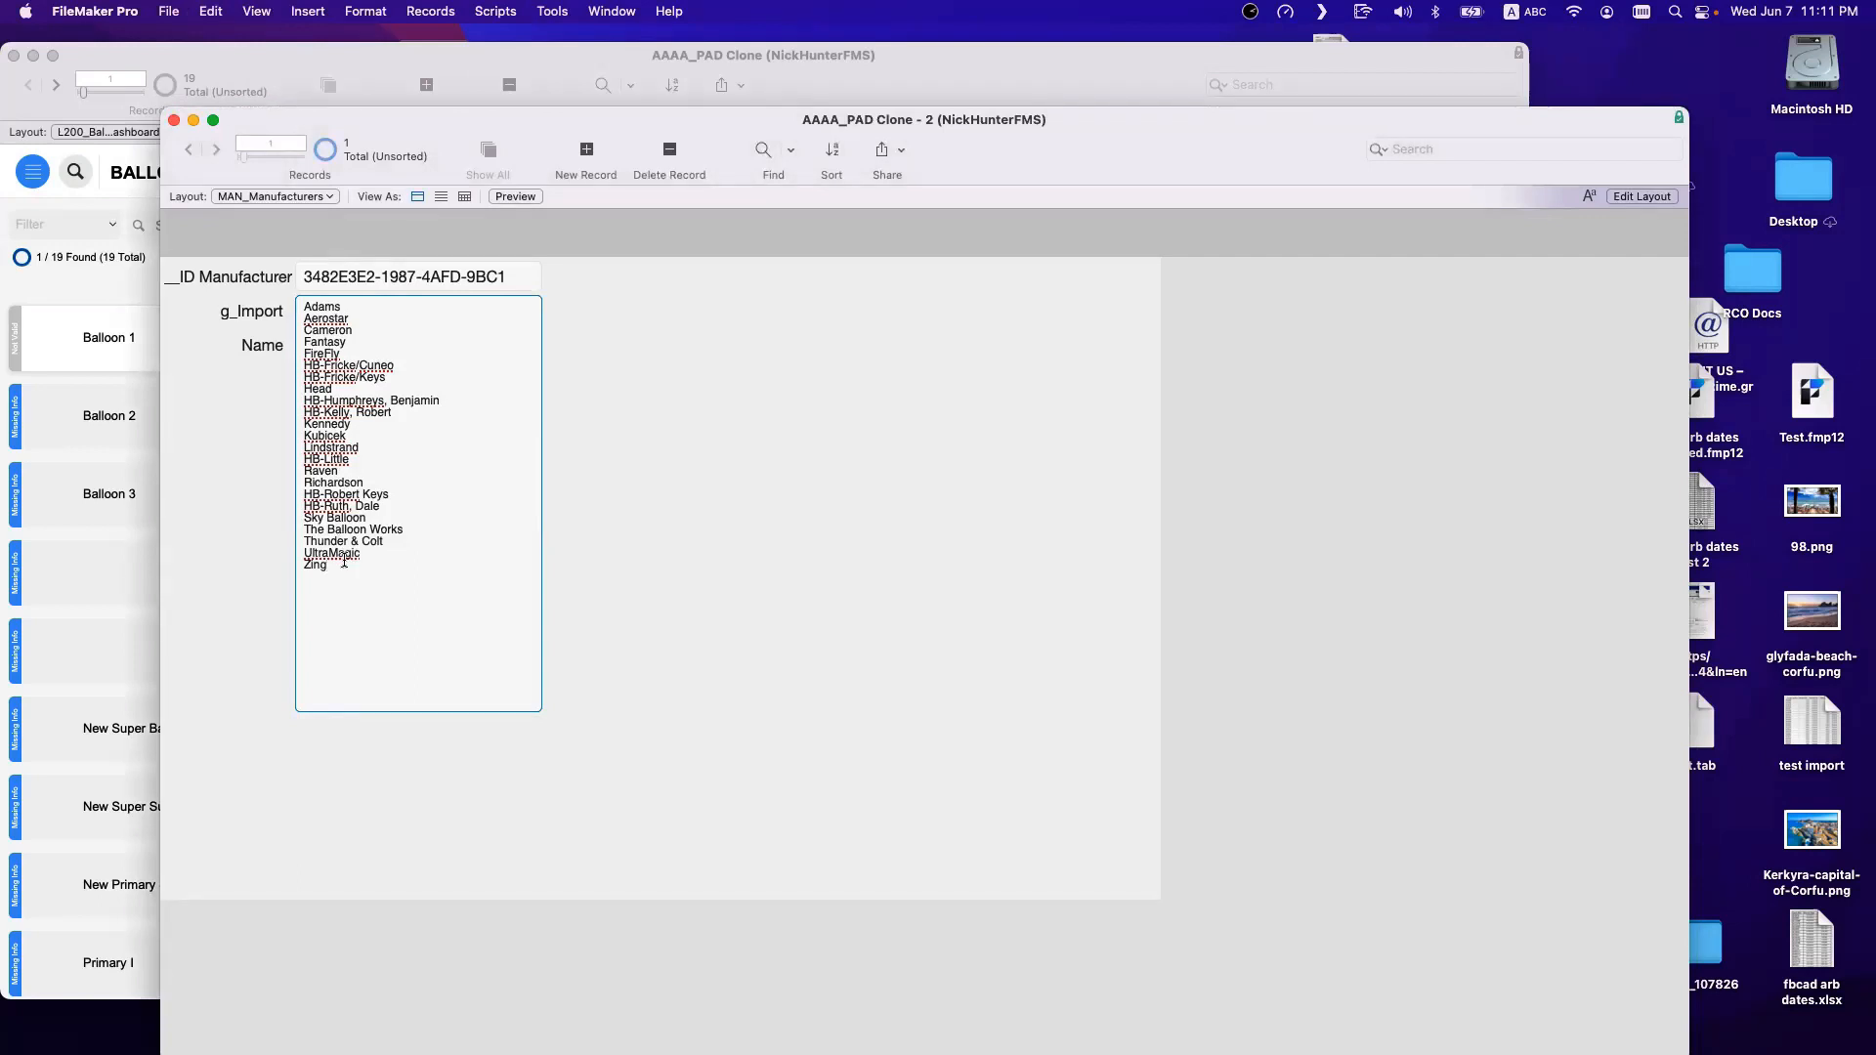
pyautogui.click(608, 471)
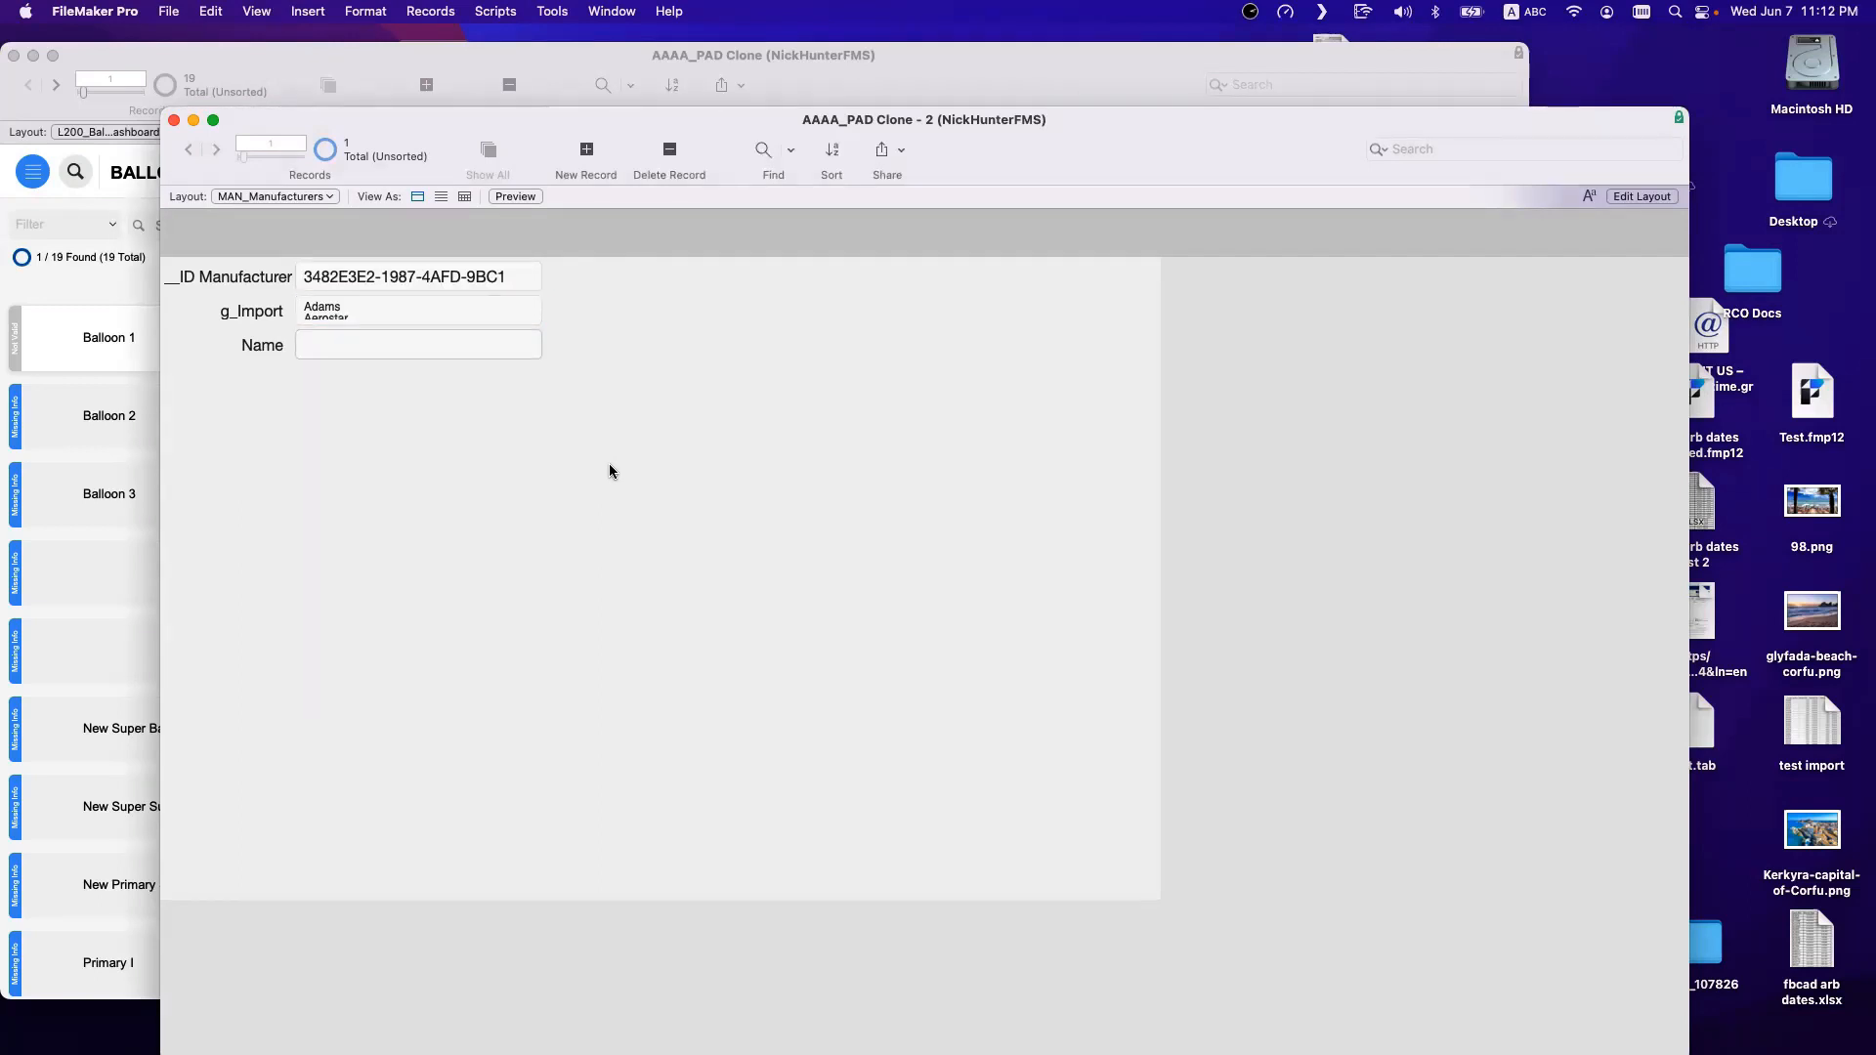
# Open the Script Workspace and create a new script directly below the Set Globals script.
pyautogui.press('super+shift+s')
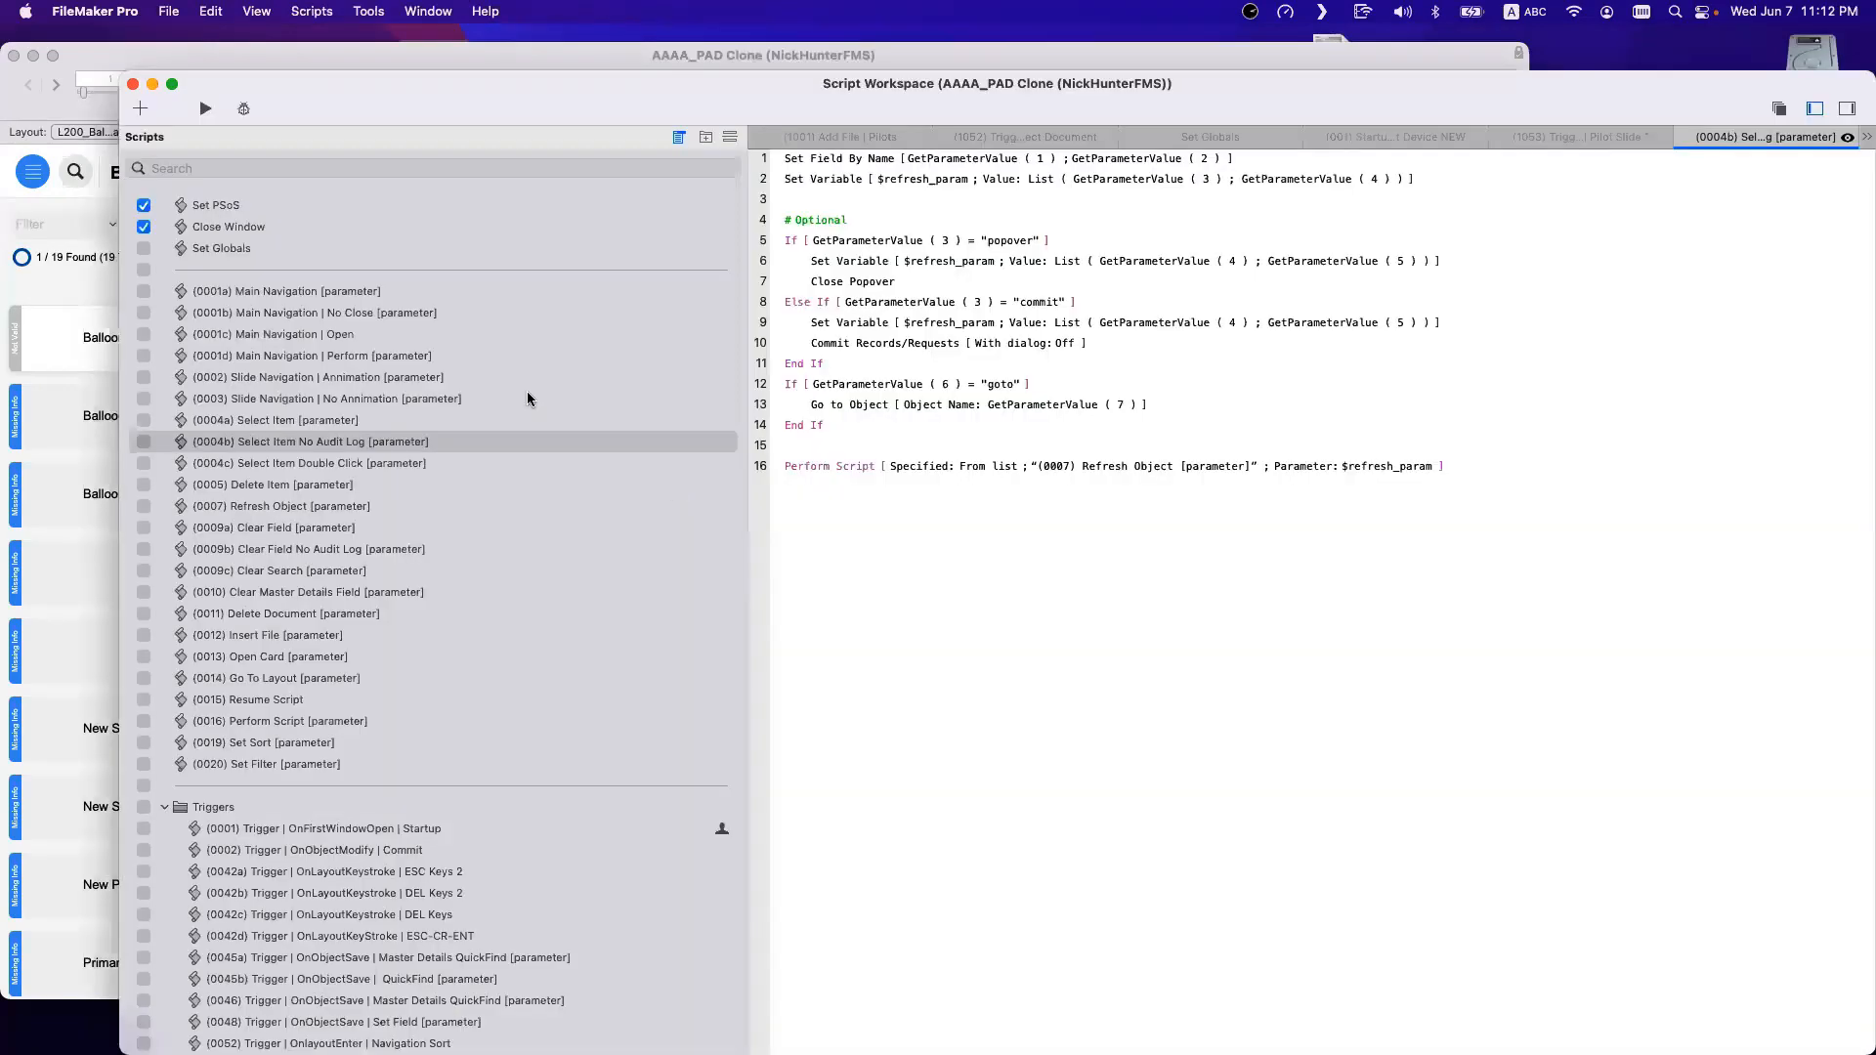
pyautogui.click(224, 248)
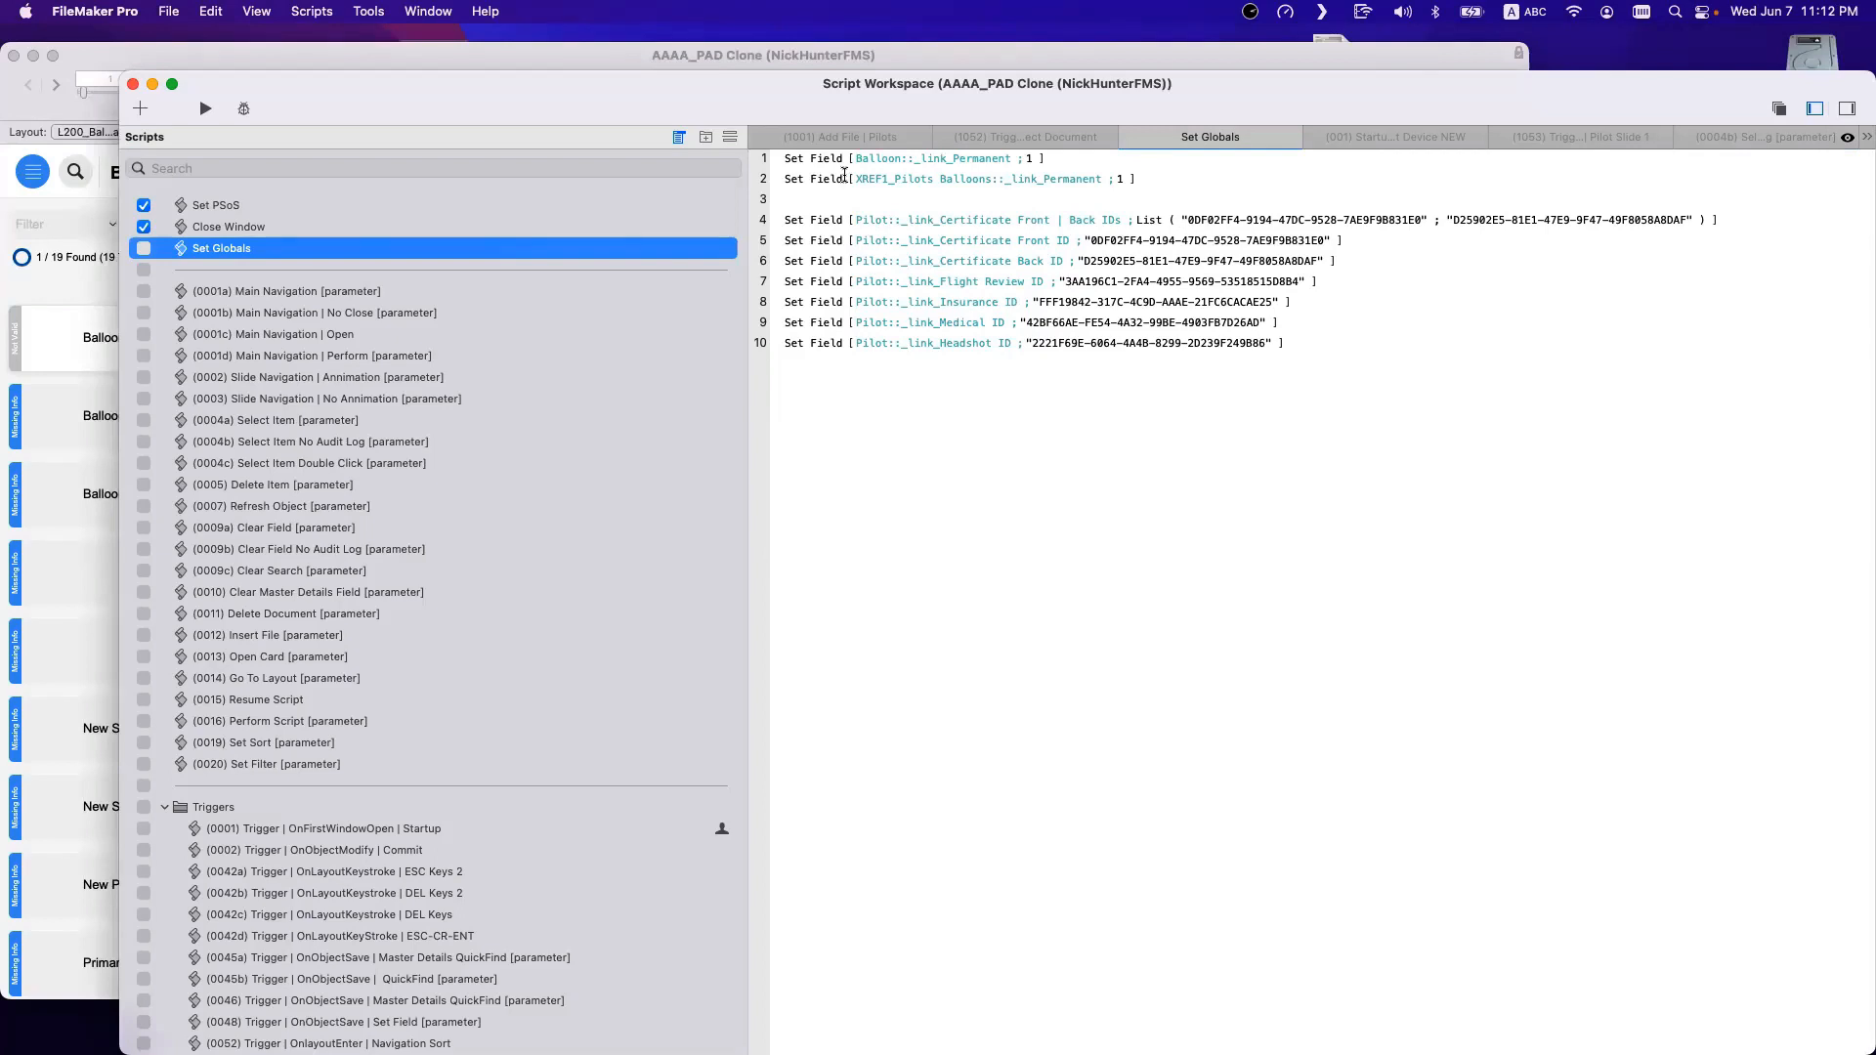
pyautogui.press('super+n')
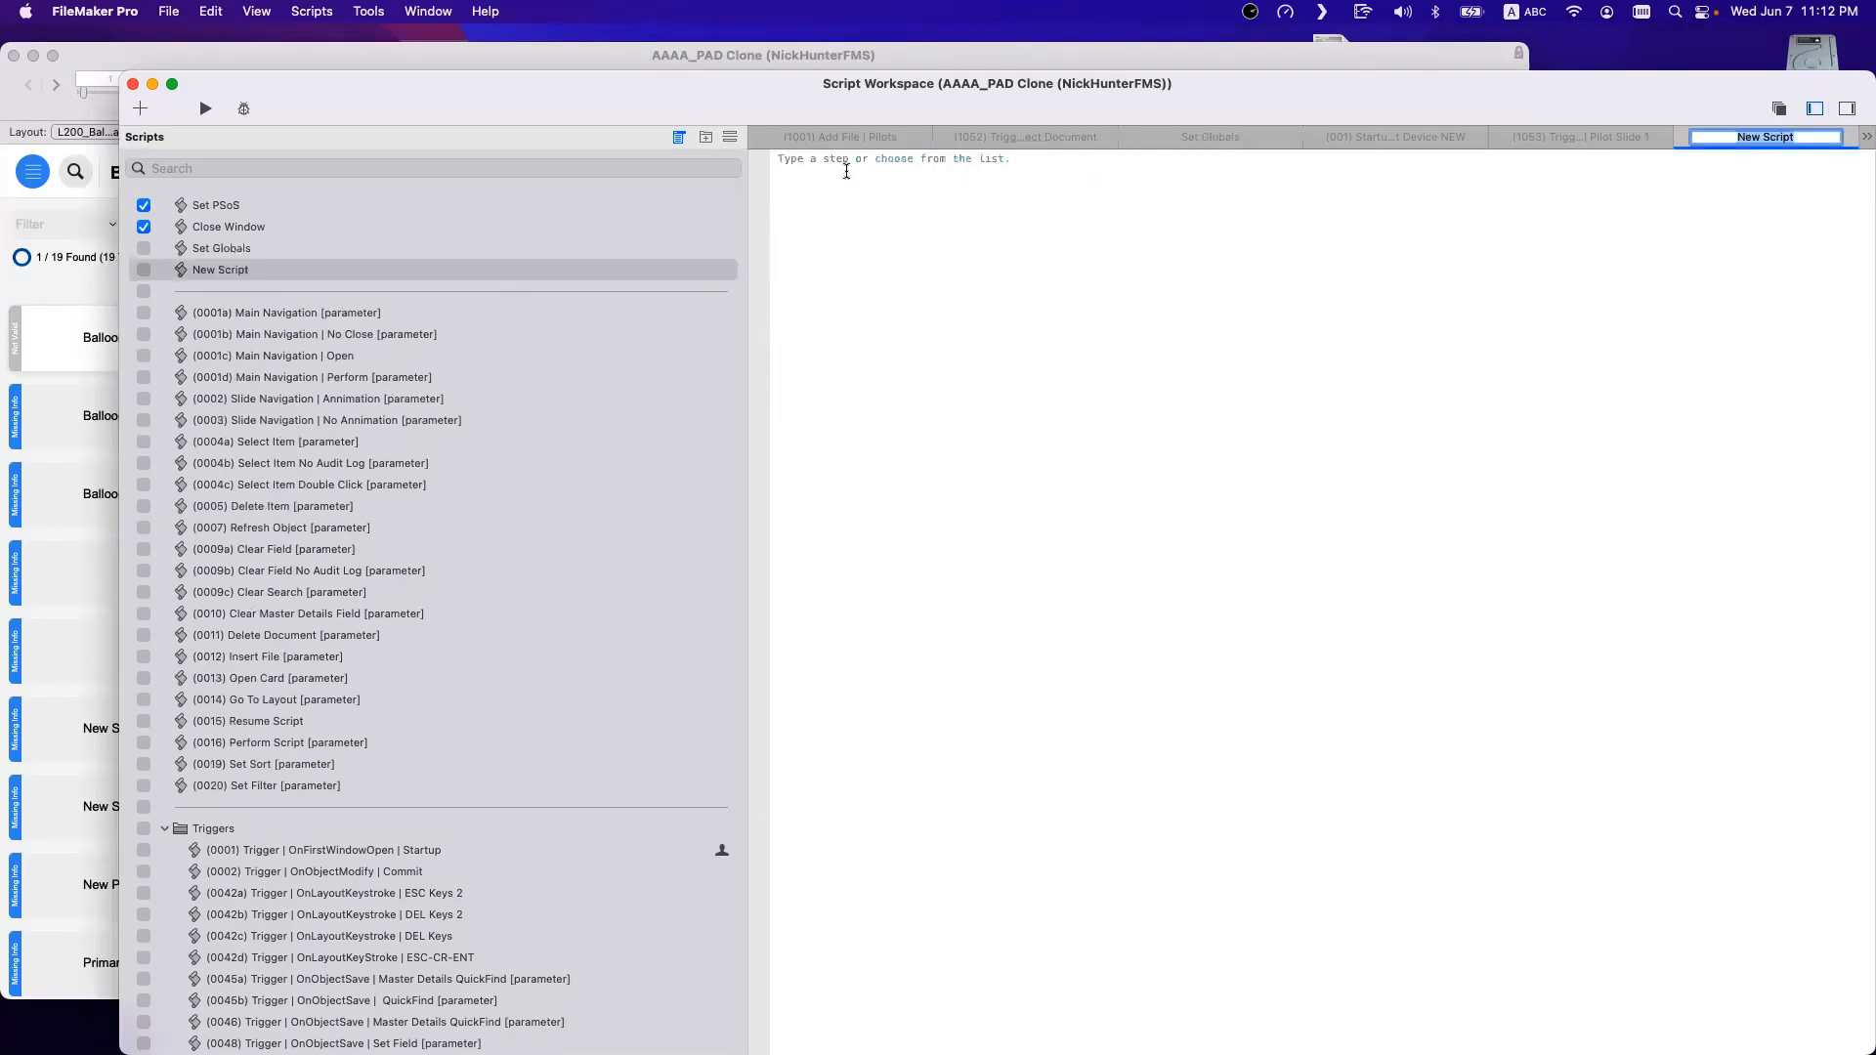
# Add a Set Variable step as the script's first line and name the variable $valuecount.
pyautogui.write('ste v')
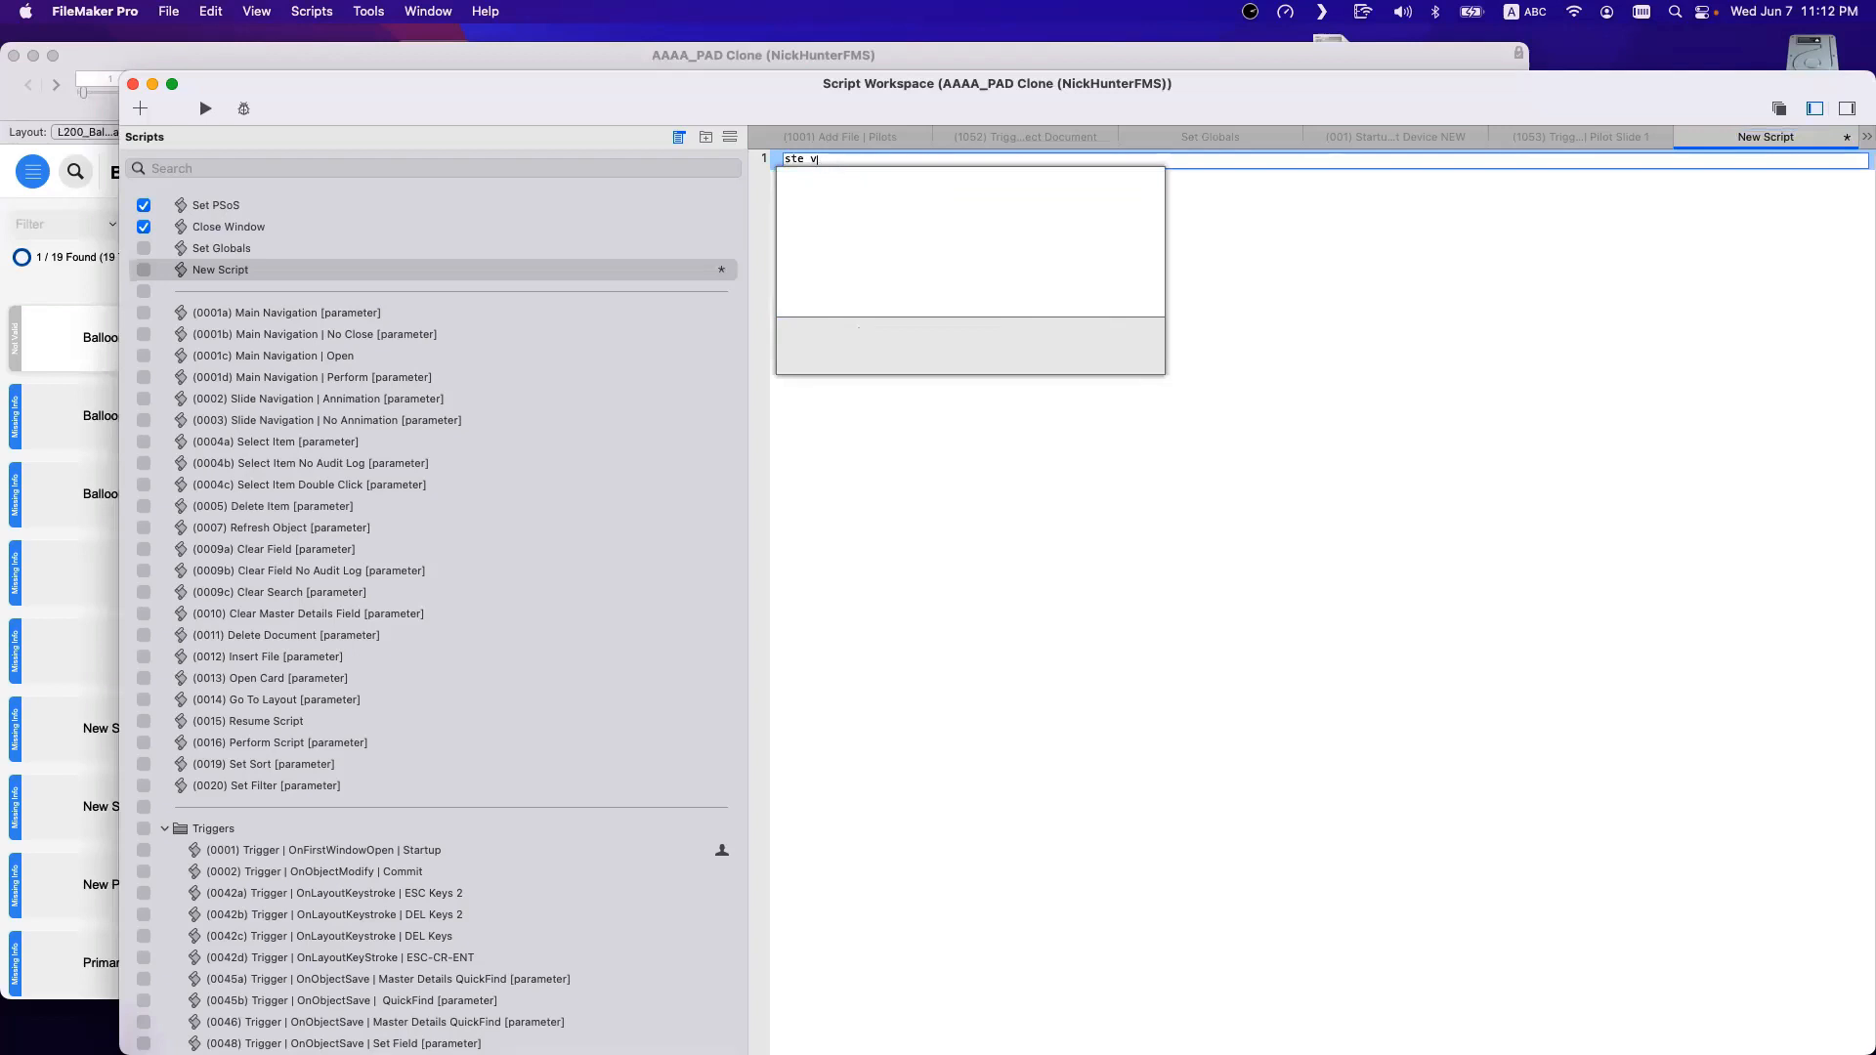
pyautogui.press('BackSpace')
pyautogui.press('BackSpace')
pyautogui.press('BackSpace')
pyautogui.press('BackSpace')
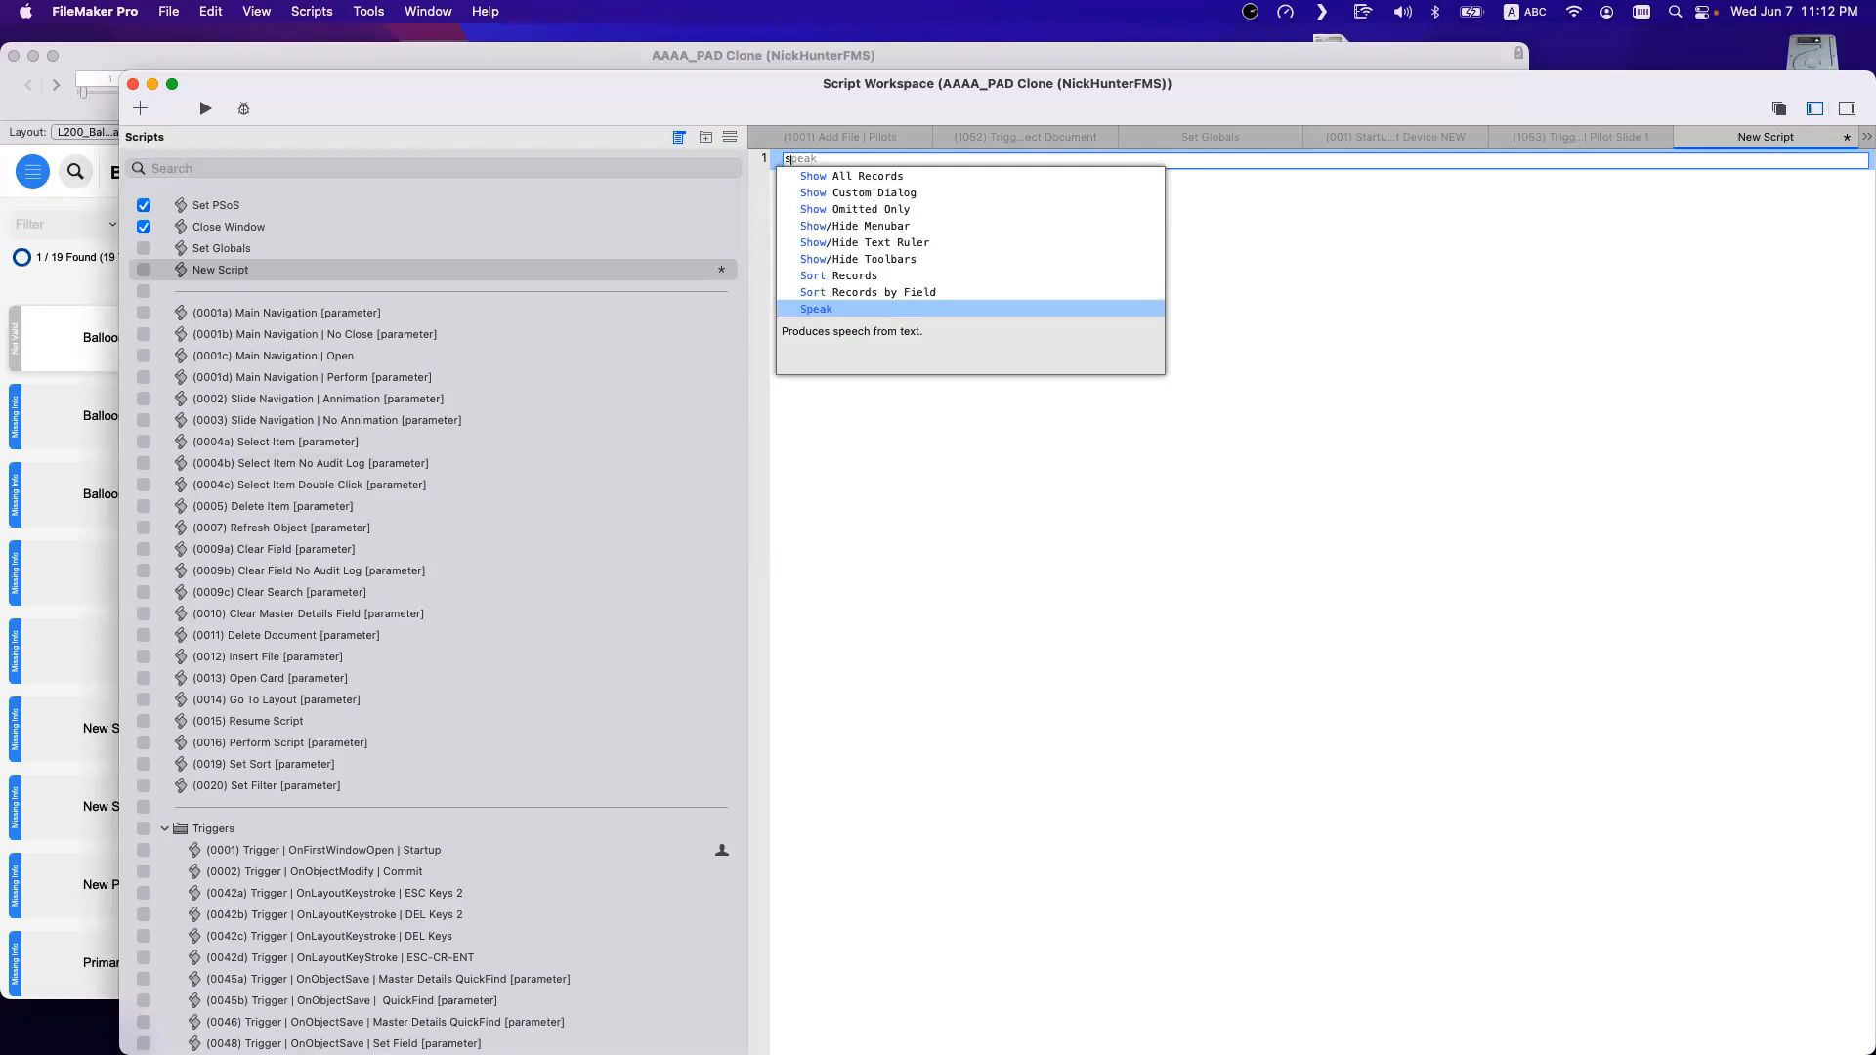
pyautogui.write('et v')
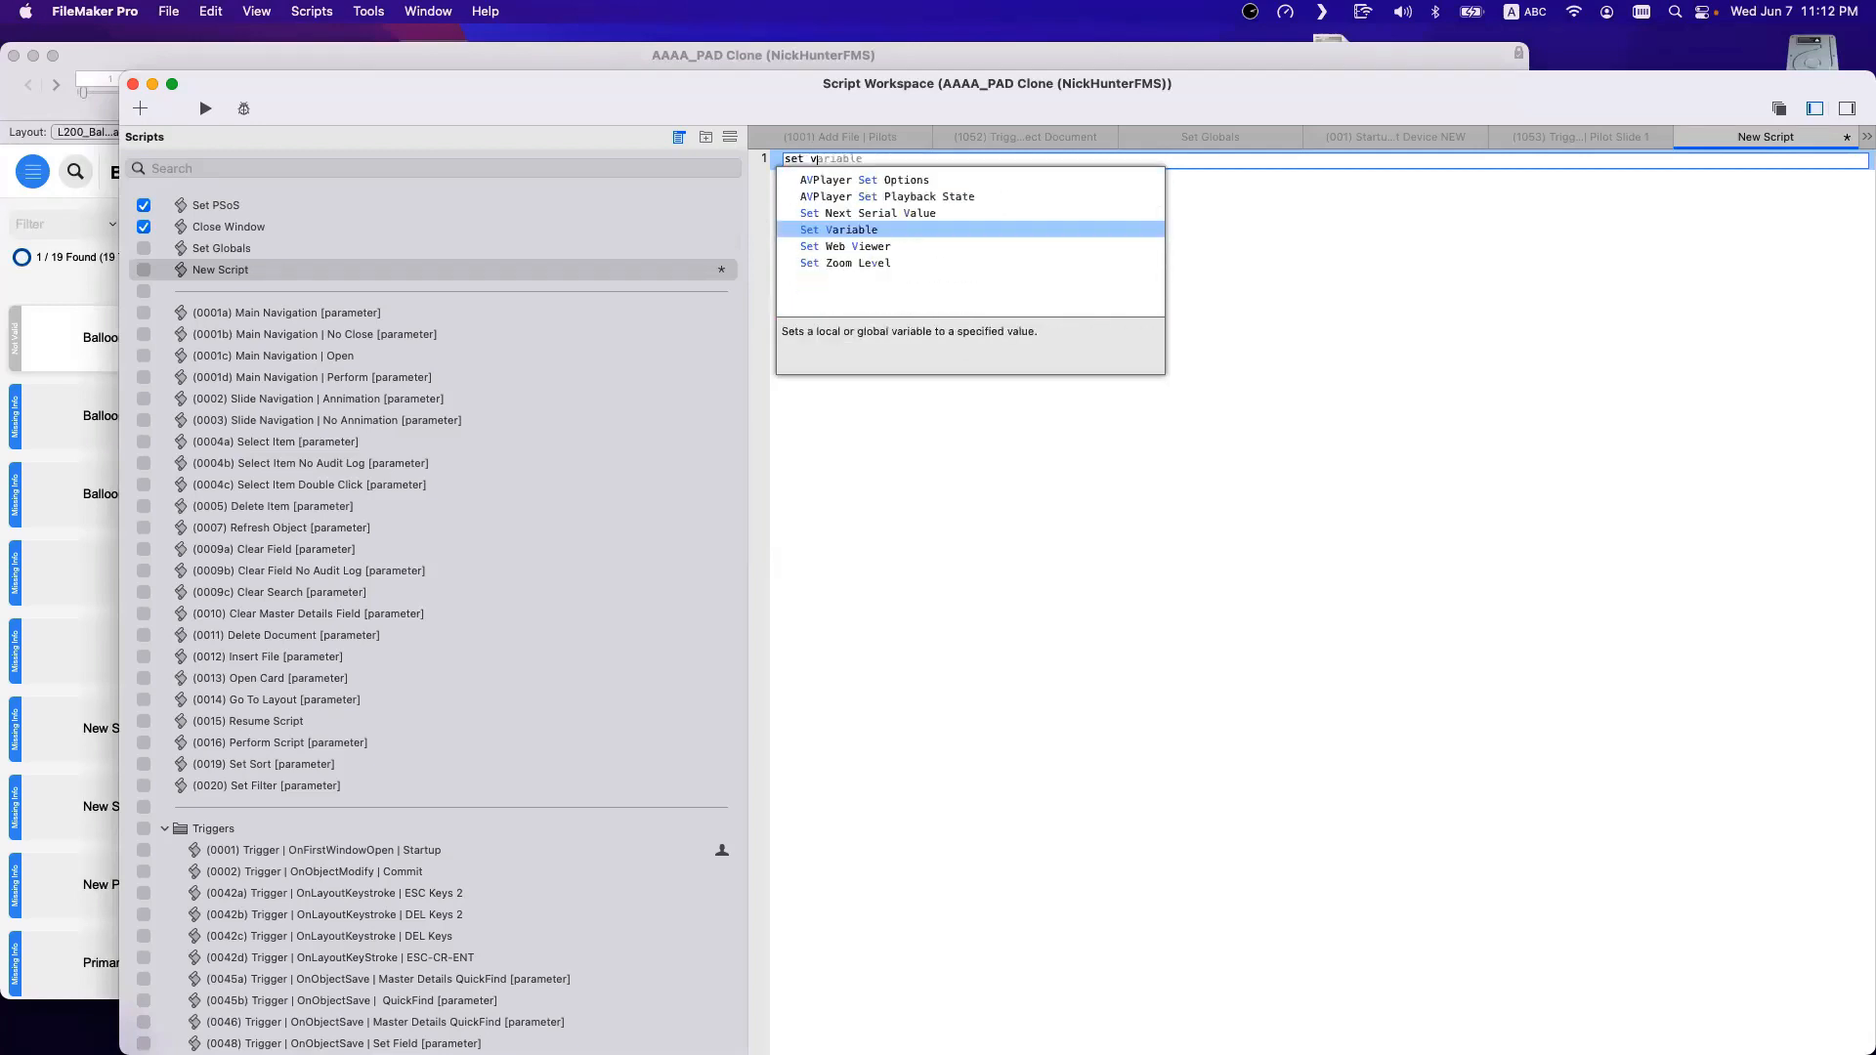
pyautogui.press('Return')
pyautogui.write('$valu')
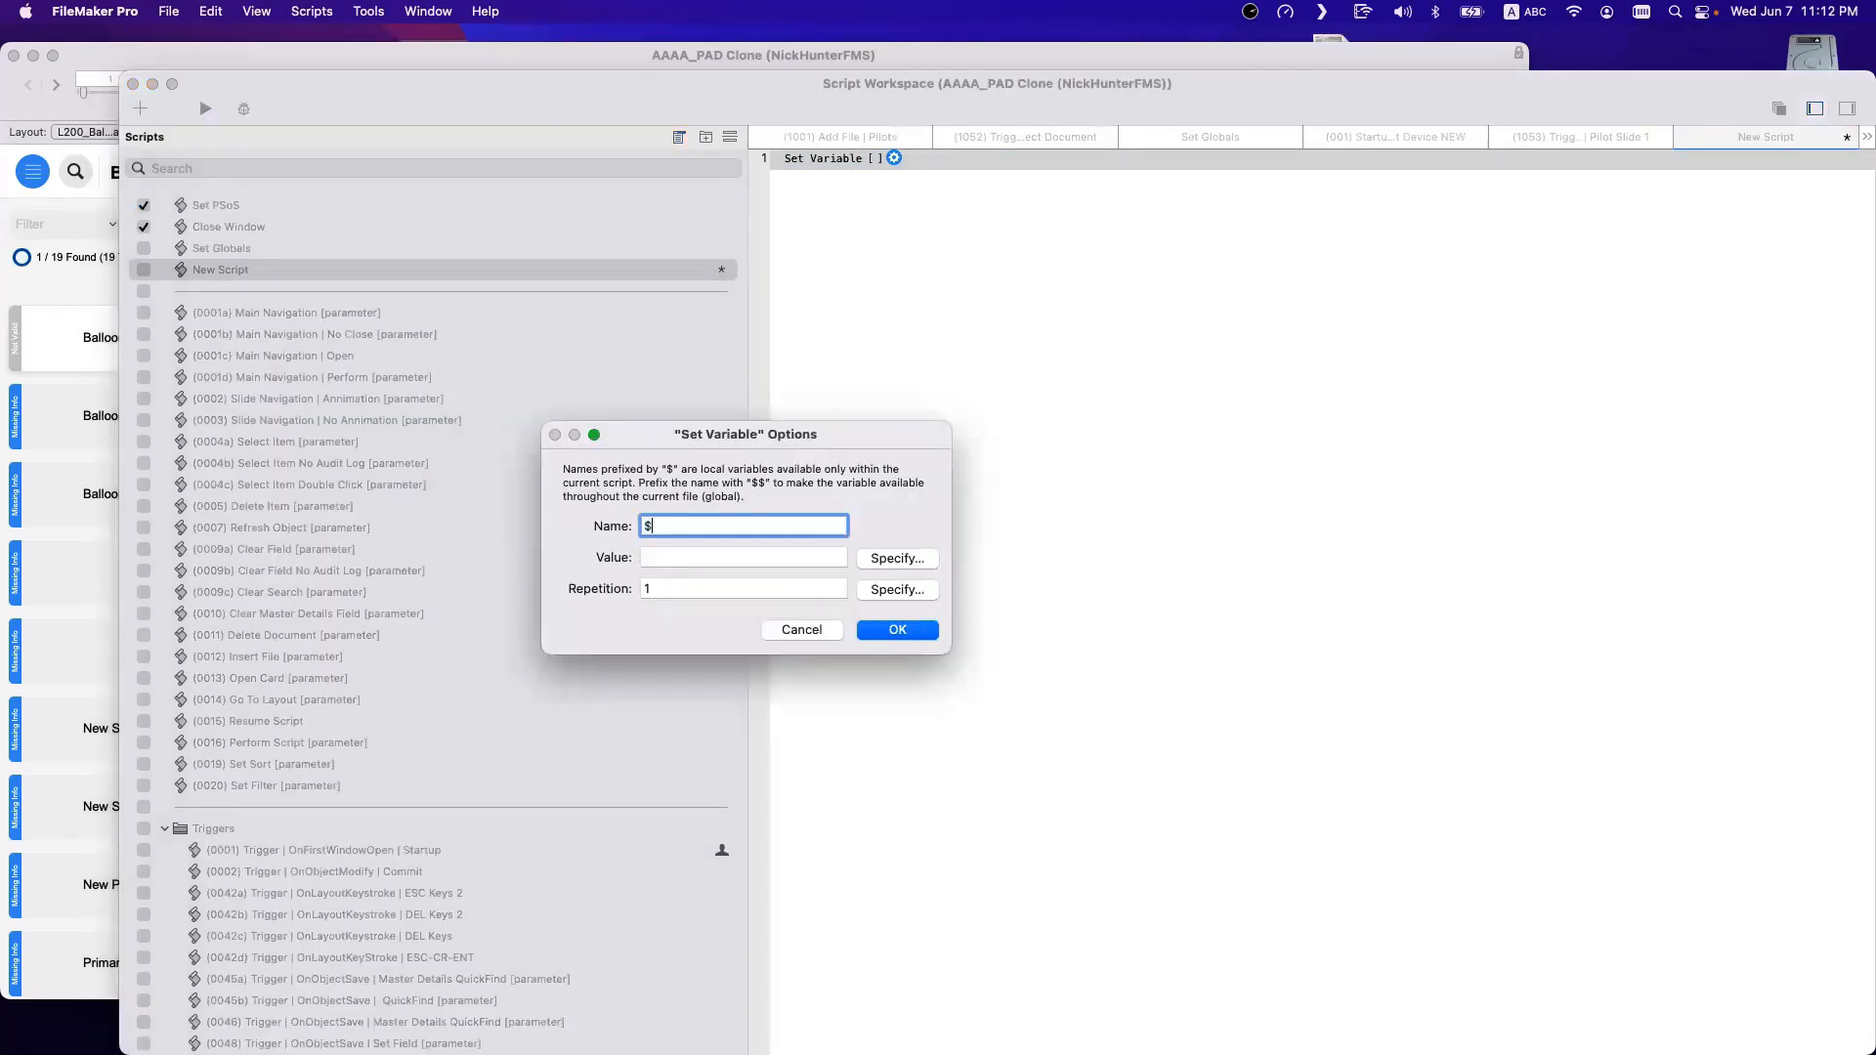
pyautogui.press('BackSpace')
pyautogui.press('BackSpace')
pyautogui.press('BackSpace')
pyautogui.write('aluecount')
# Set the value of $valuecount to ValueCount ( MAN_Manufacturers::g_Import ) and accept the variable options.
pyautogui.click(896, 558)
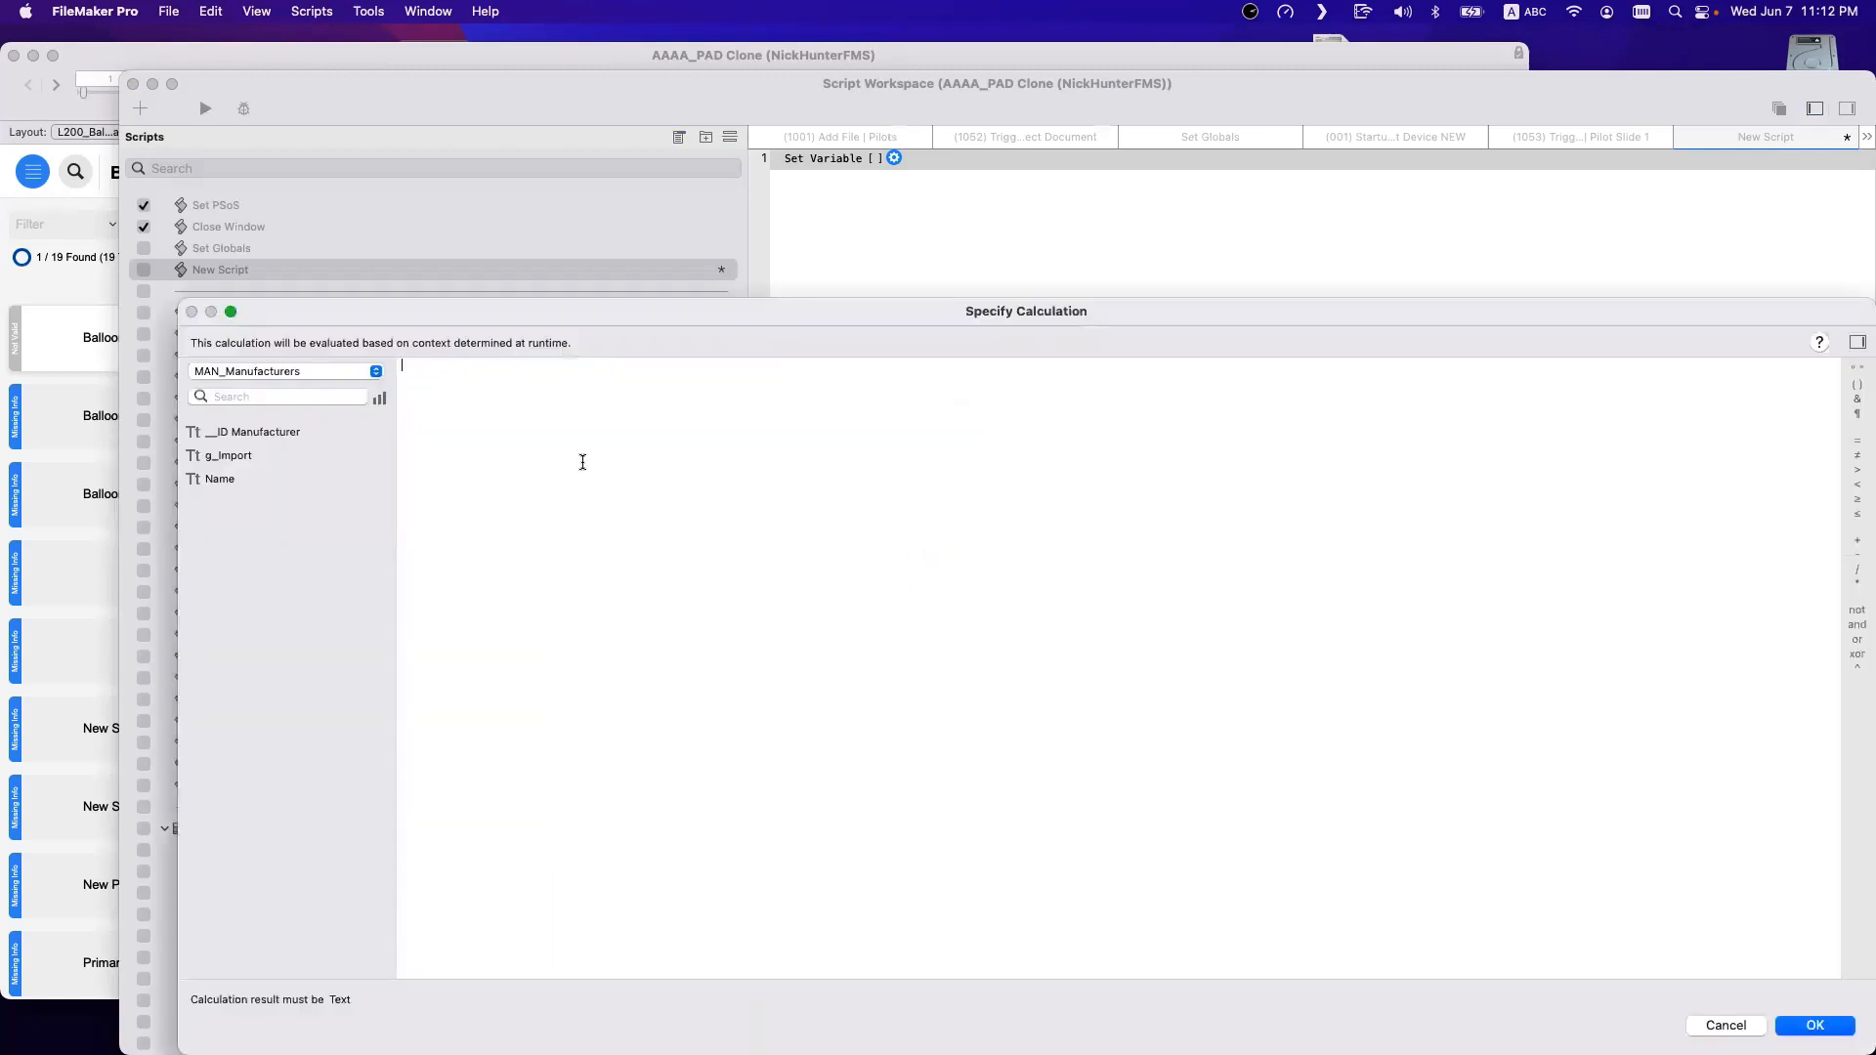
pyautogui.write('value')
pyautogui.click(584, 467)
pyautogui.click(252, 456)
pyautogui.doubleClick(252, 456)
pyautogui.press('KP_Enter')
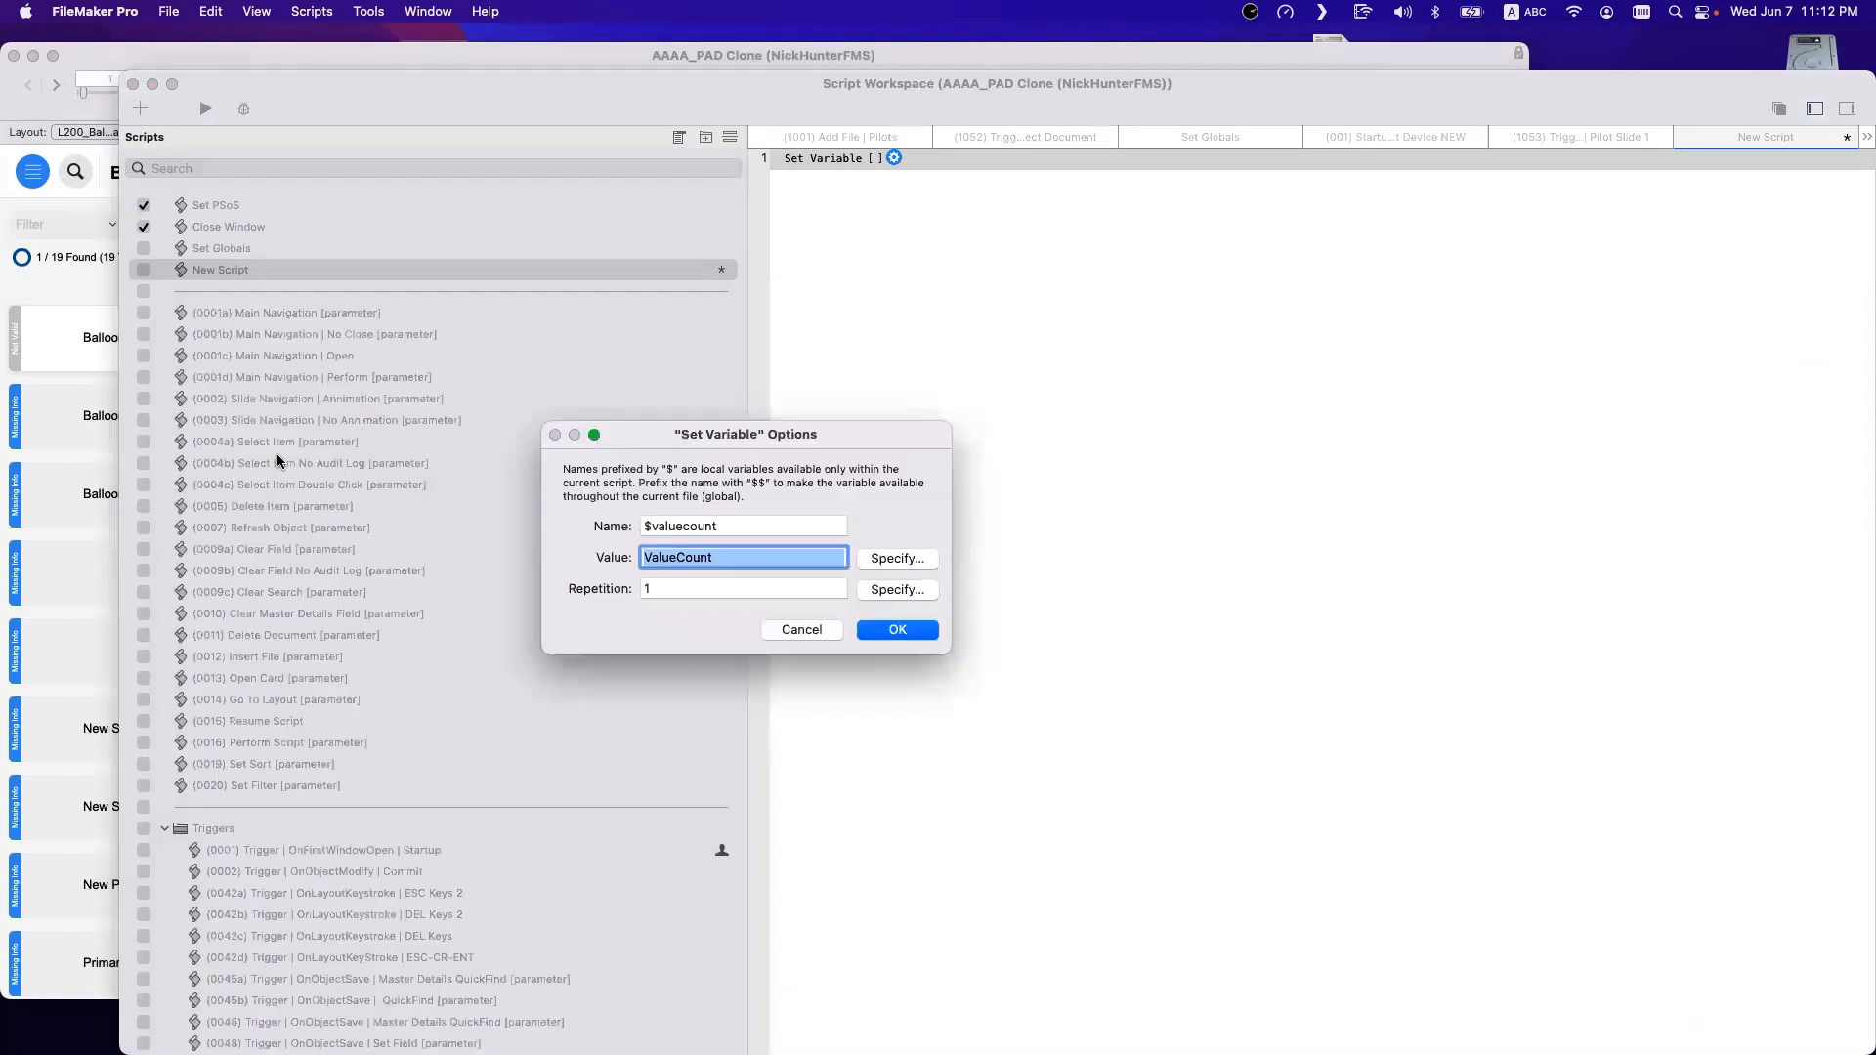
pyautogui.click(903, 630)
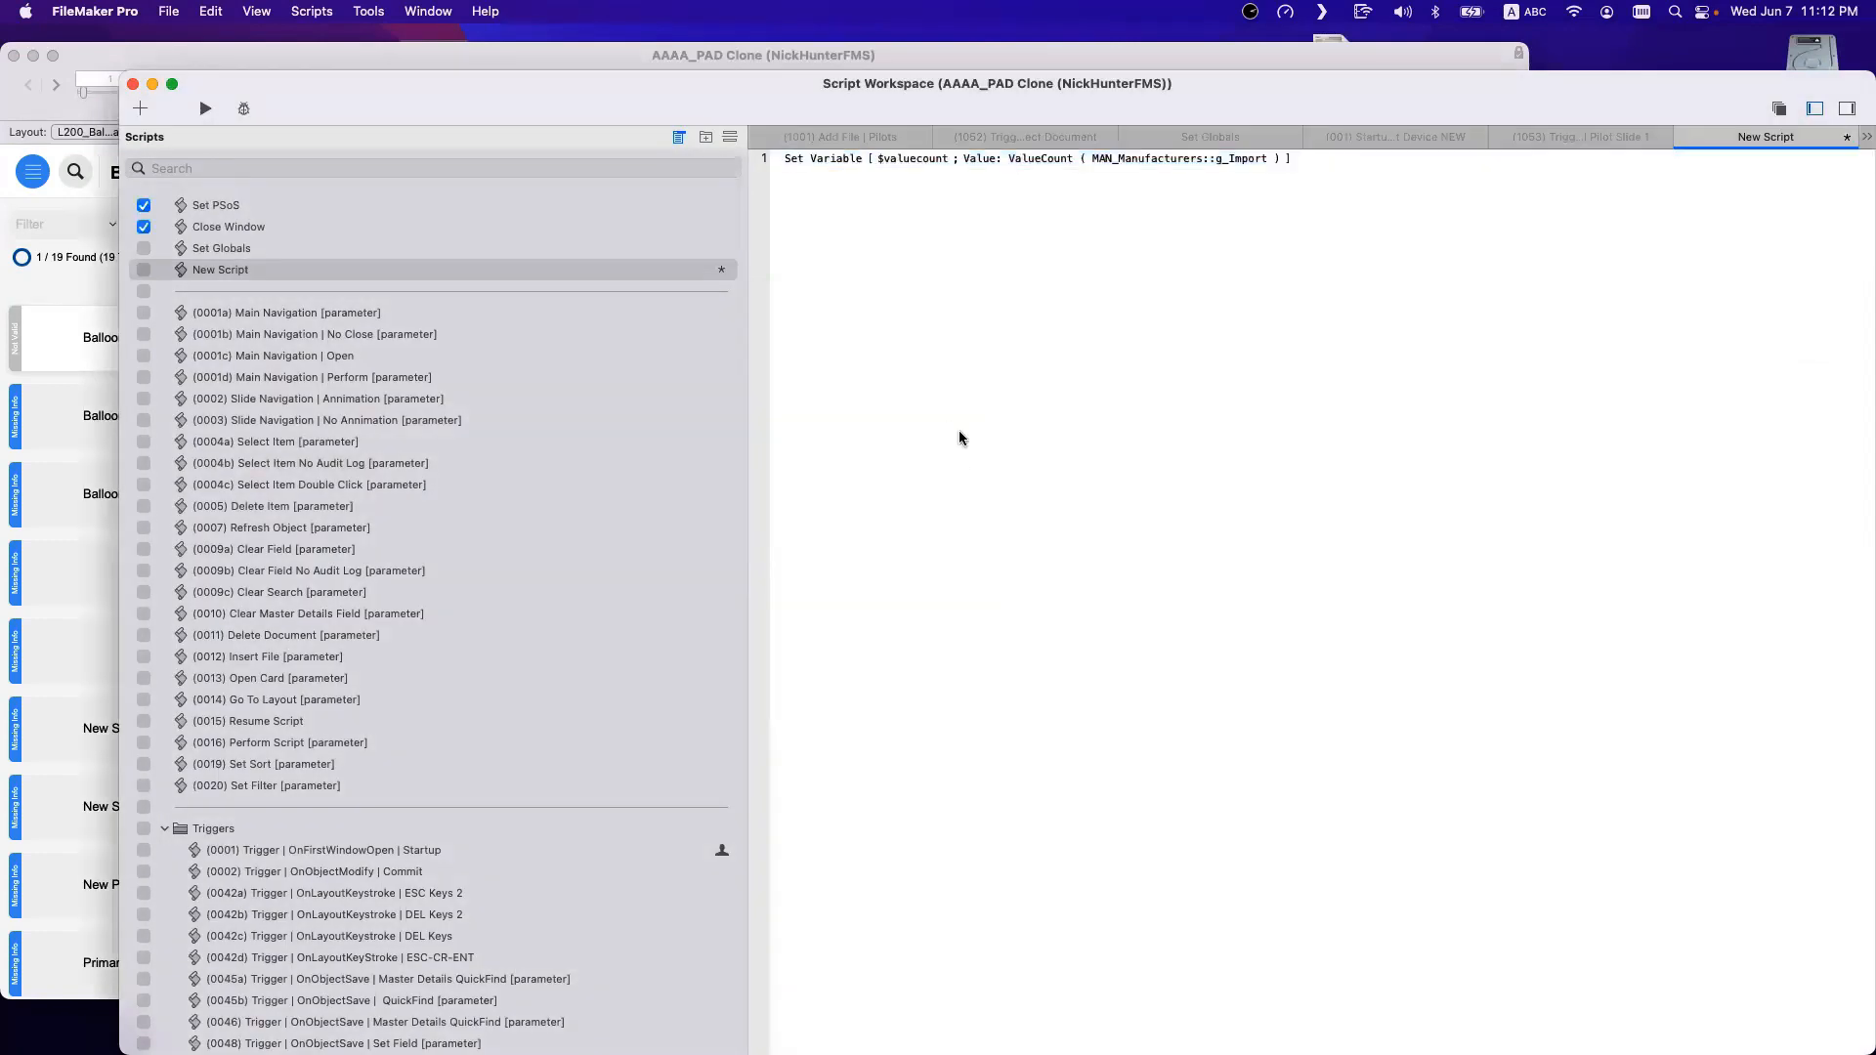
# Insert a blank line and a Loop block below the $valuecount step.
pyautogui.click(836, 159)
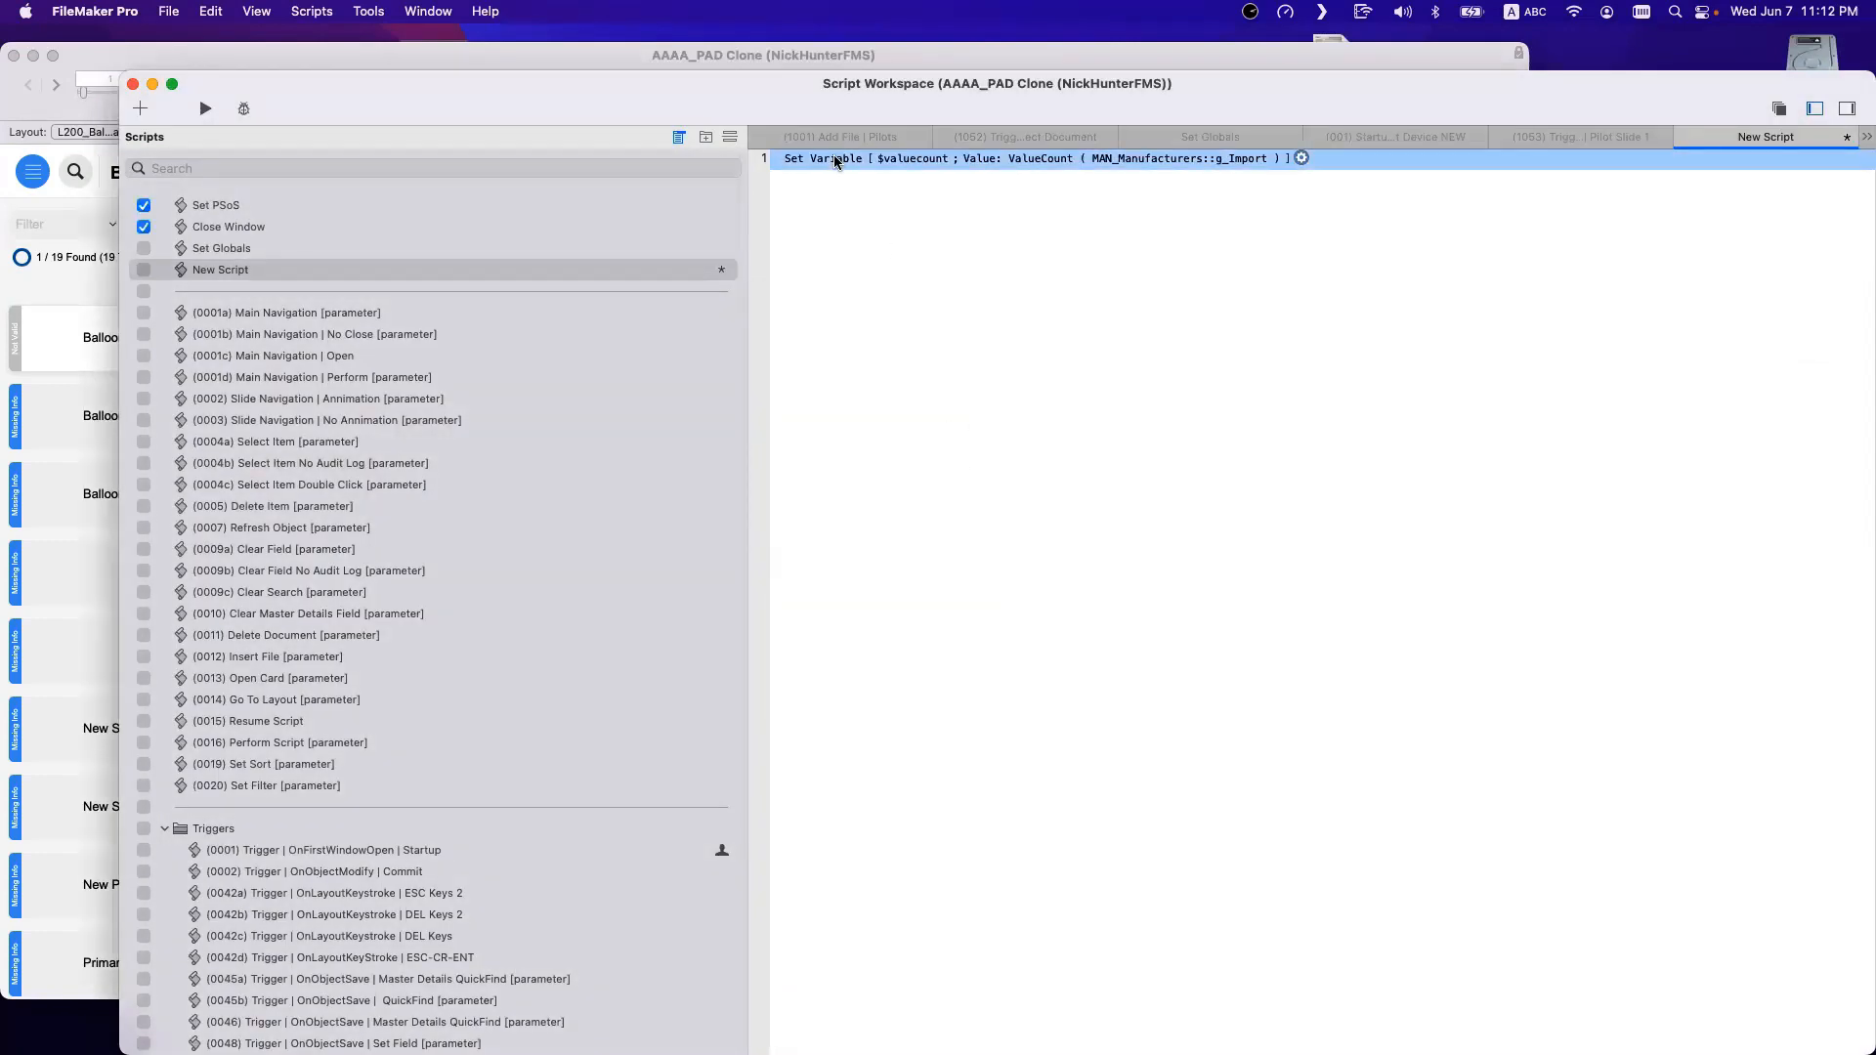
pyautogui.press('Return')
pyautogui.press('Return')
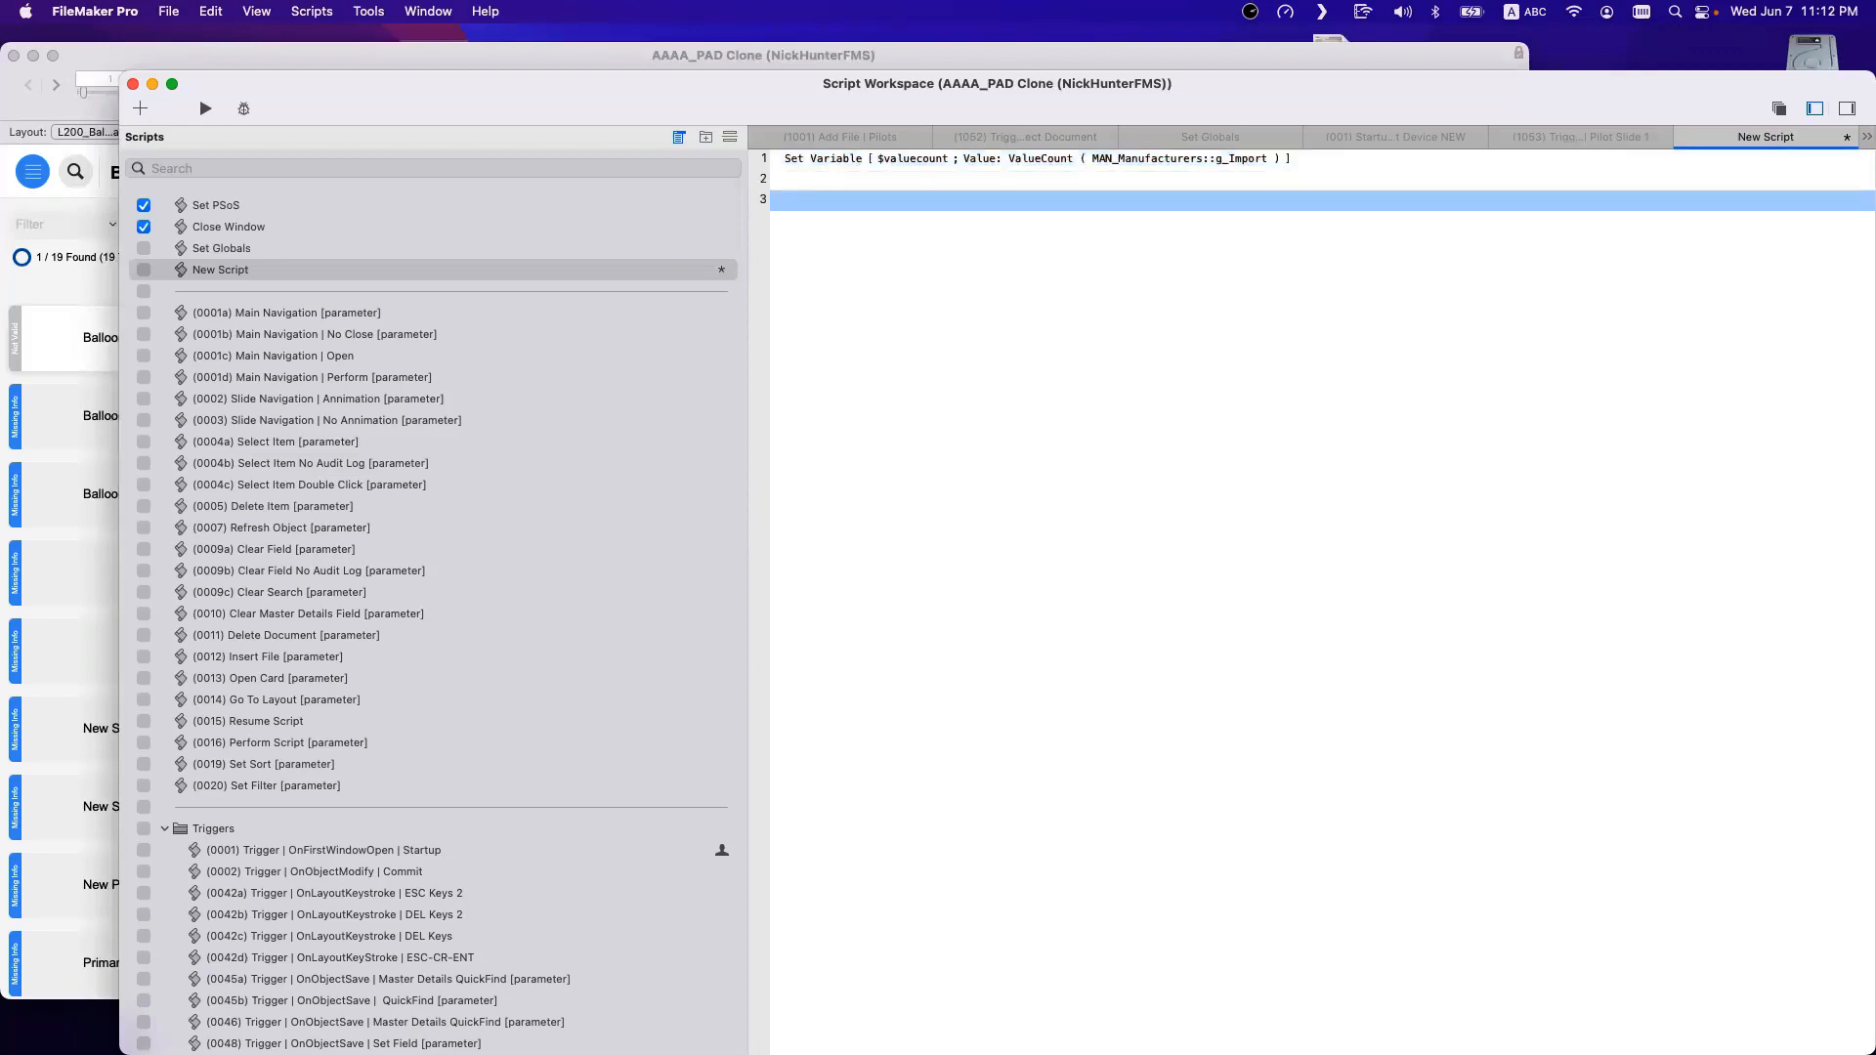
pyautogui.write('loo')
pyautogui.press('Return')
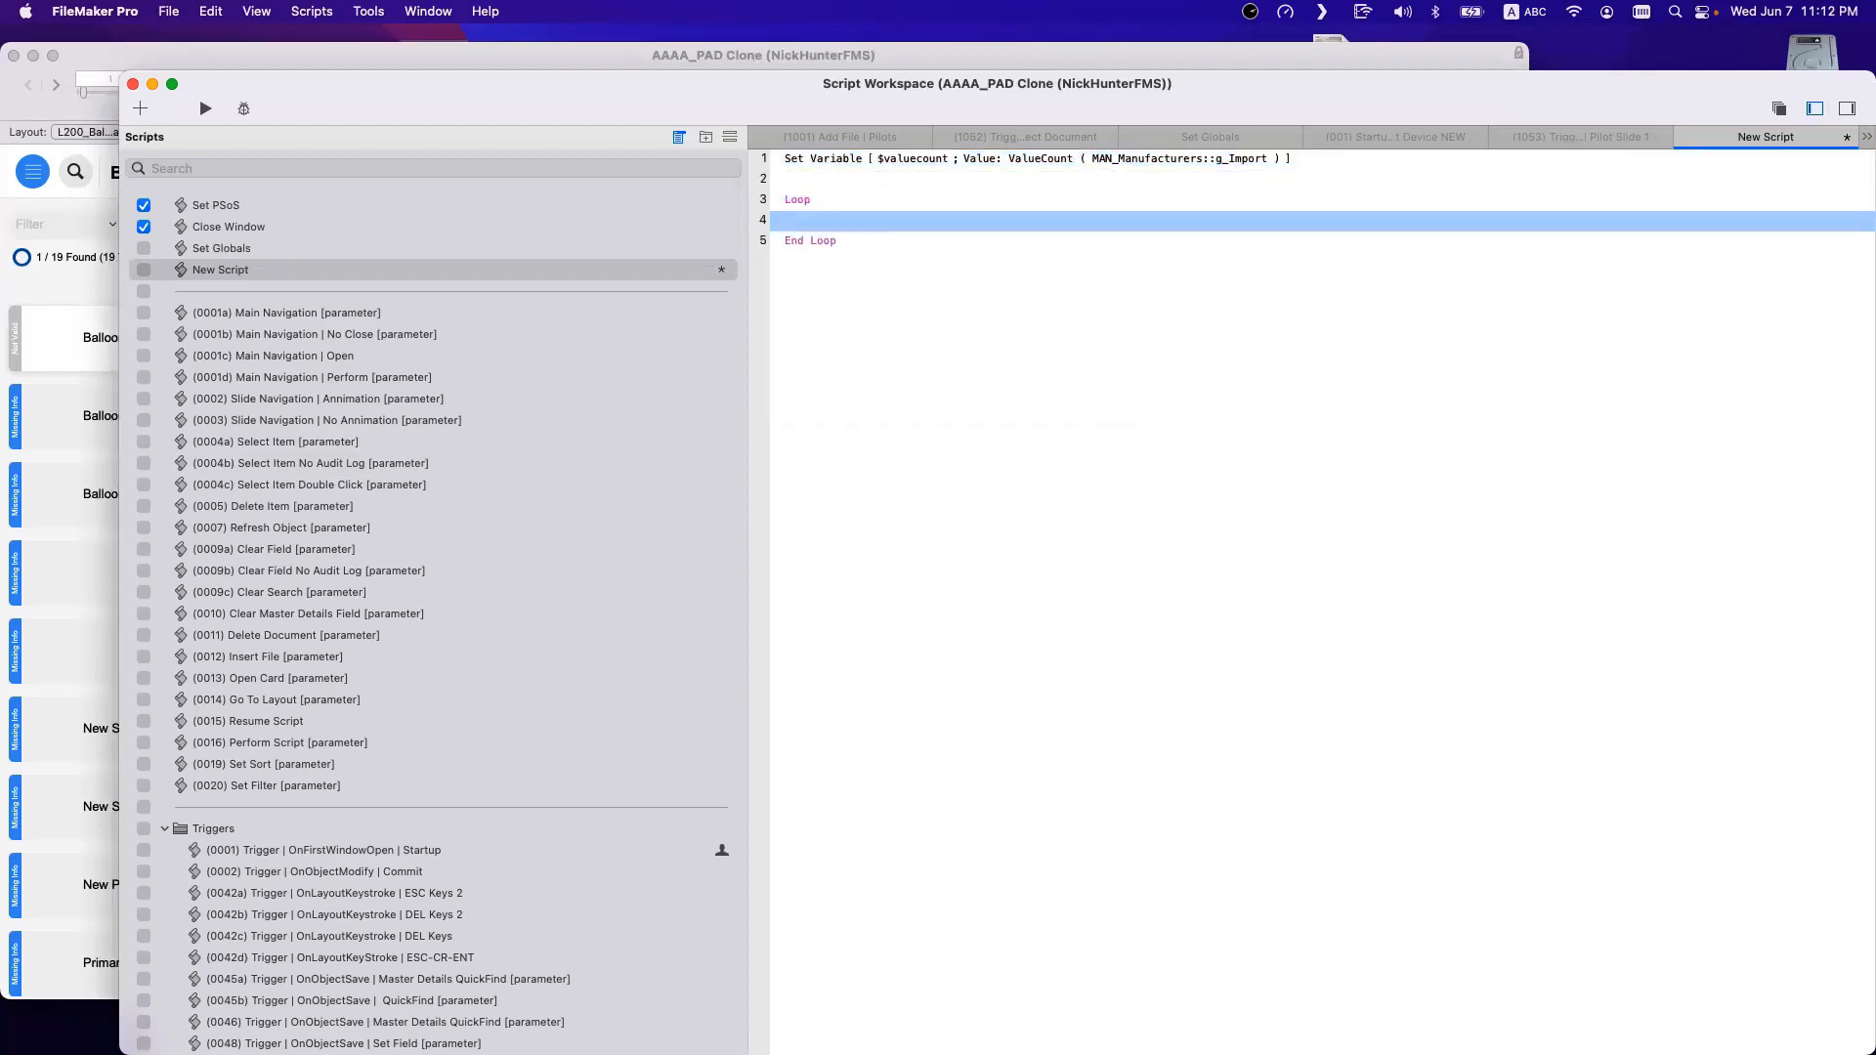
# Inside the loop, add a Set Variable step that sets $counter to $counter + 1.
pyautogui.write('set v')
pyautogui.press('Return')
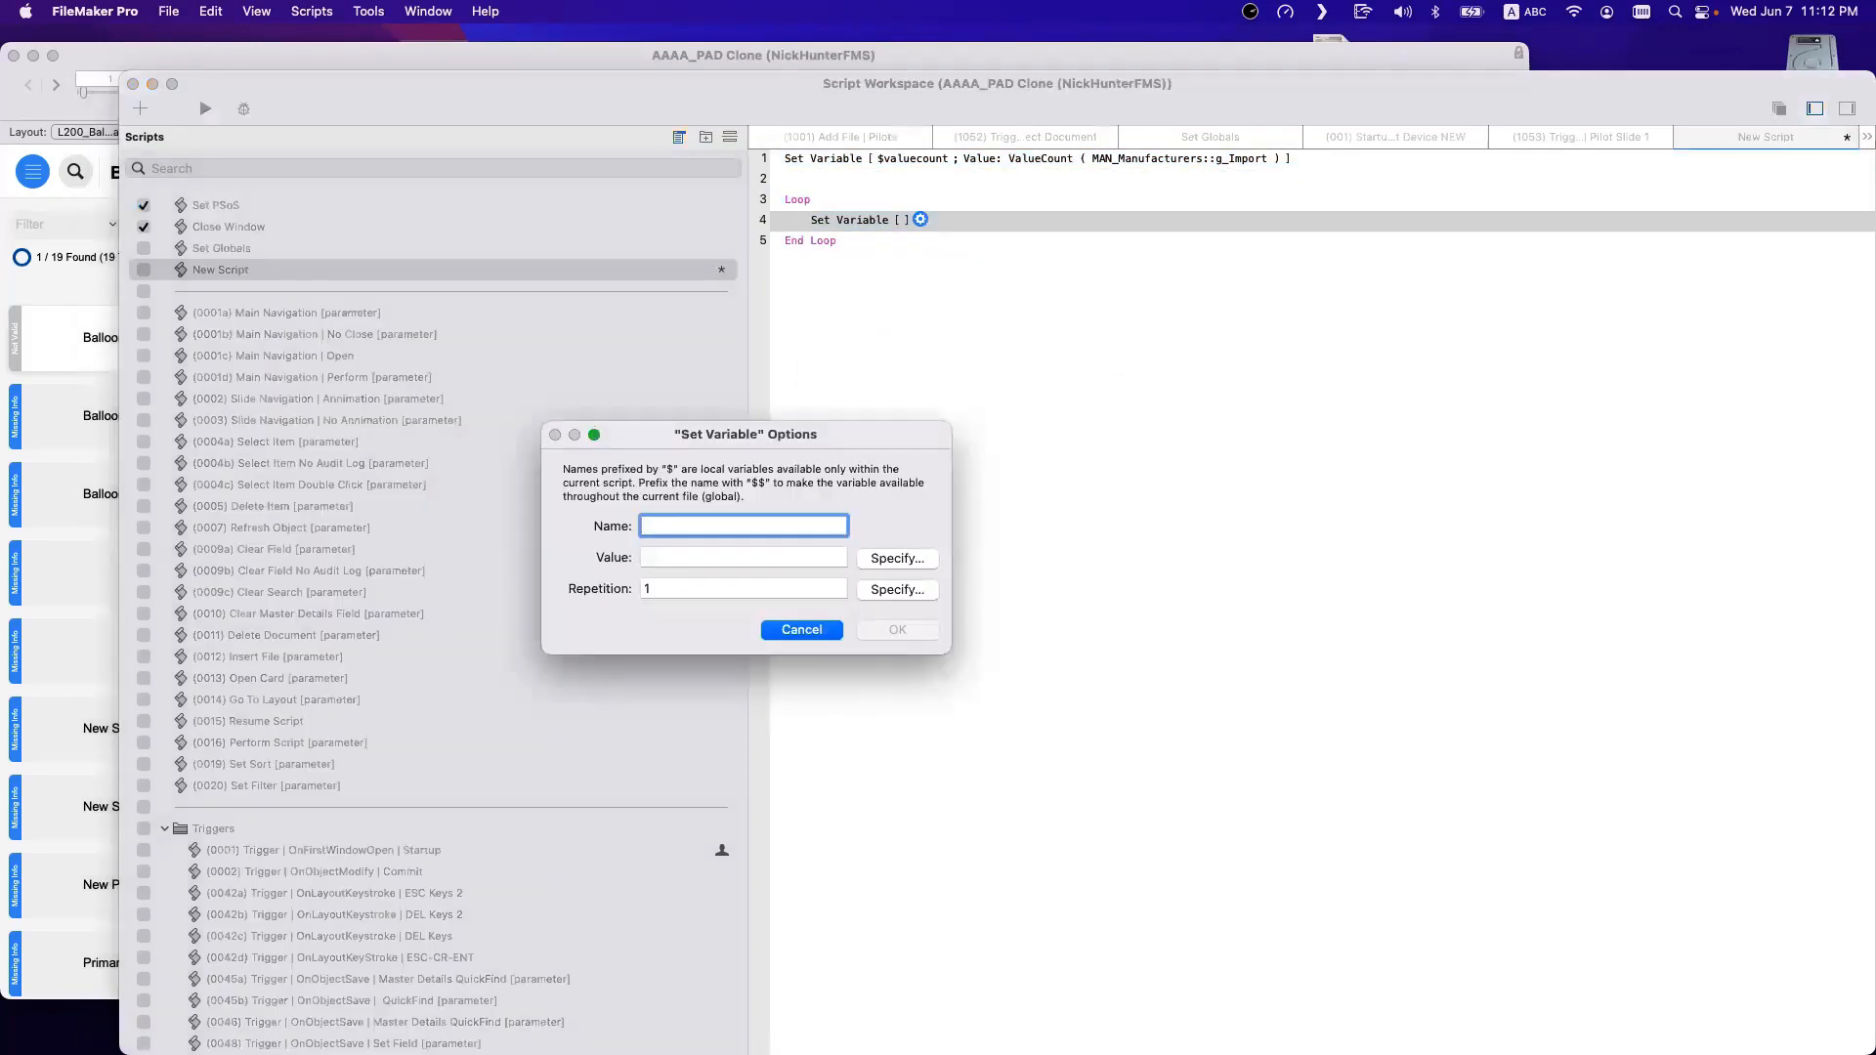
pyautogui.write('$coute')
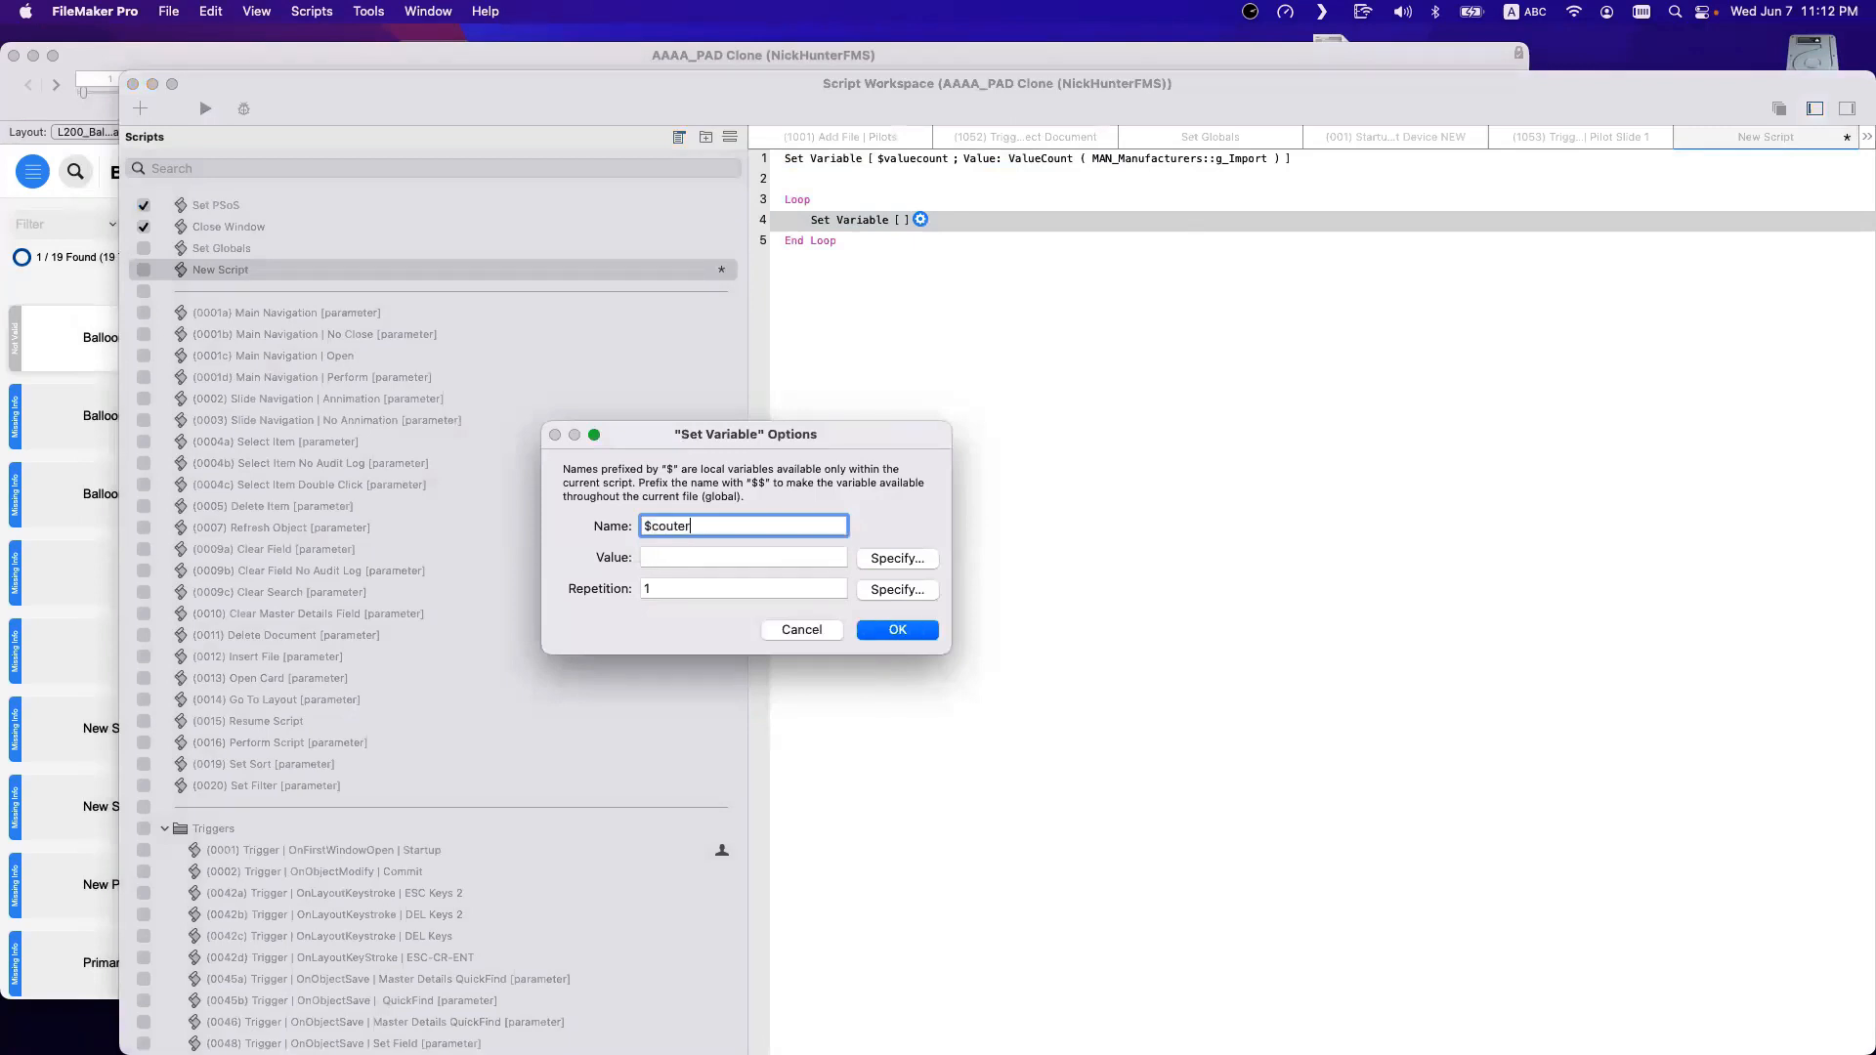
pyautogui.write('r')
pyautogui.press('BackSpace')
pyautogui.press('BackSpace')
pyautogui.press('BackSpace')
pyautogui.write('nter')
pyautogui.press('Tab')
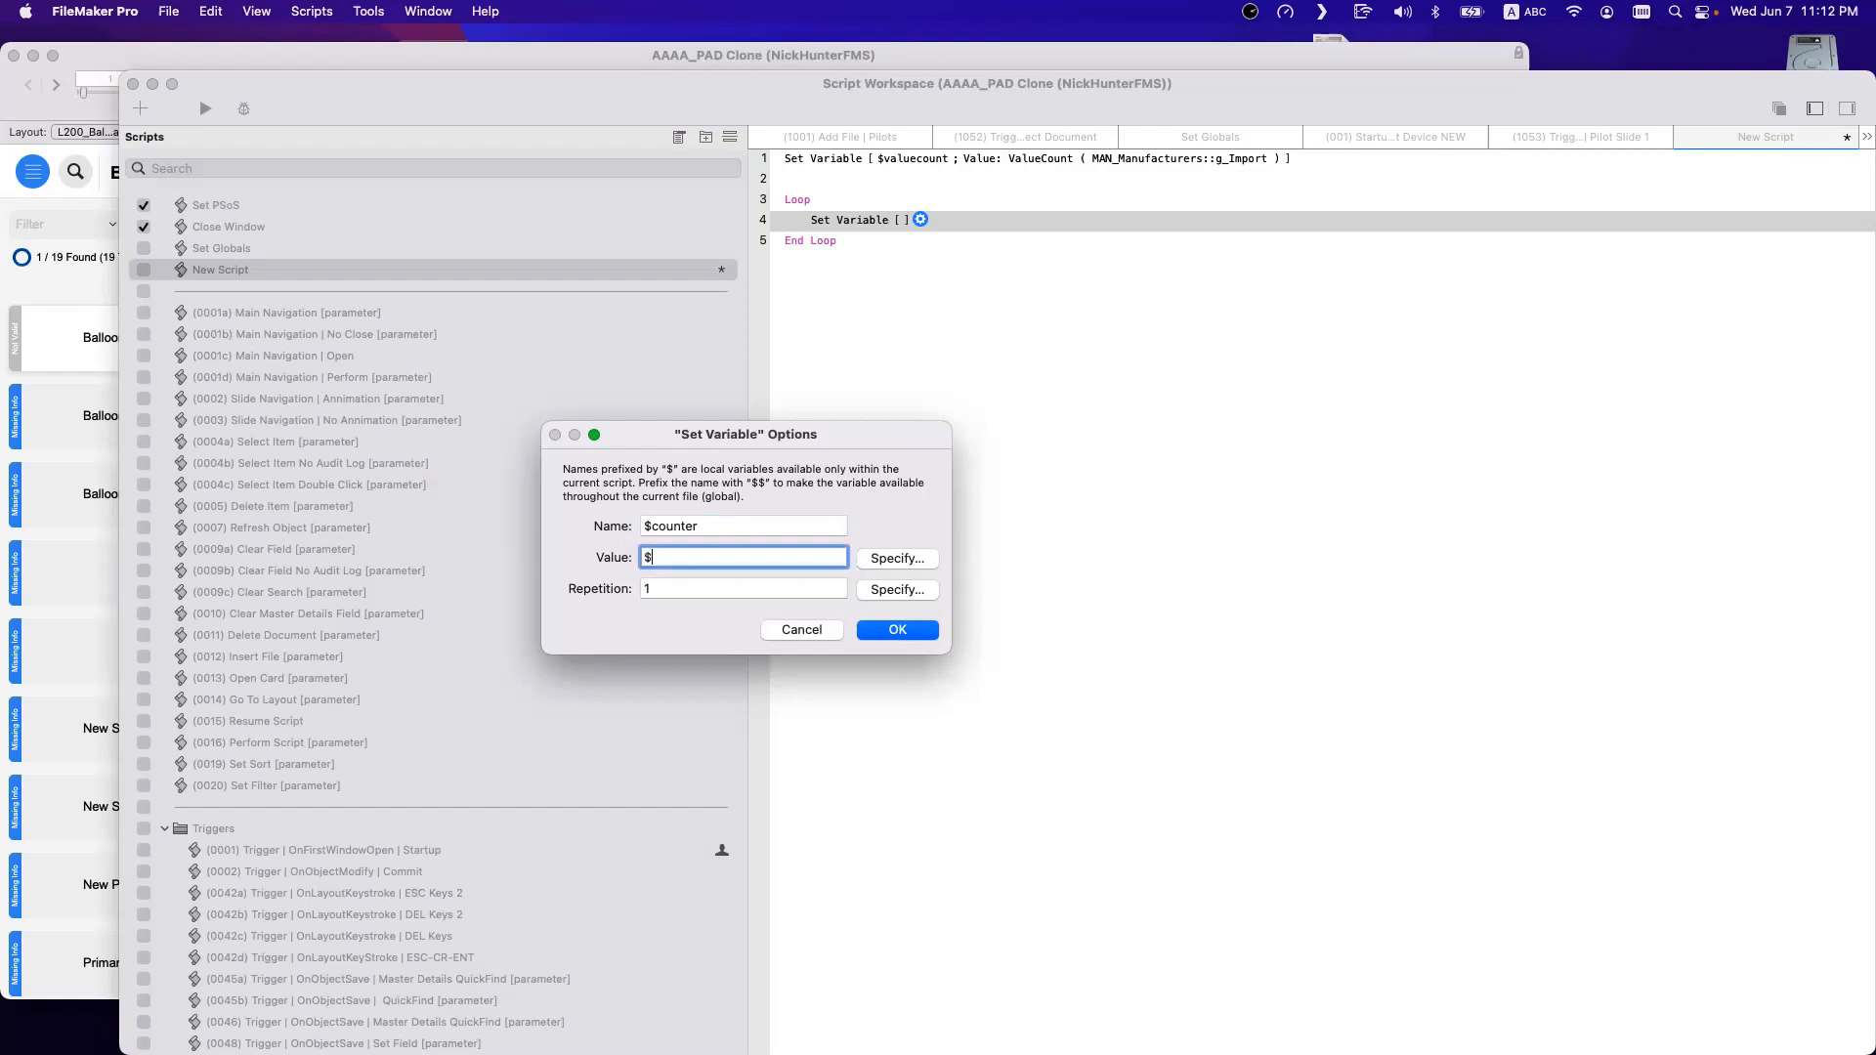
pyautogui.write('$counter + 1')
pyautogui.press('Return')
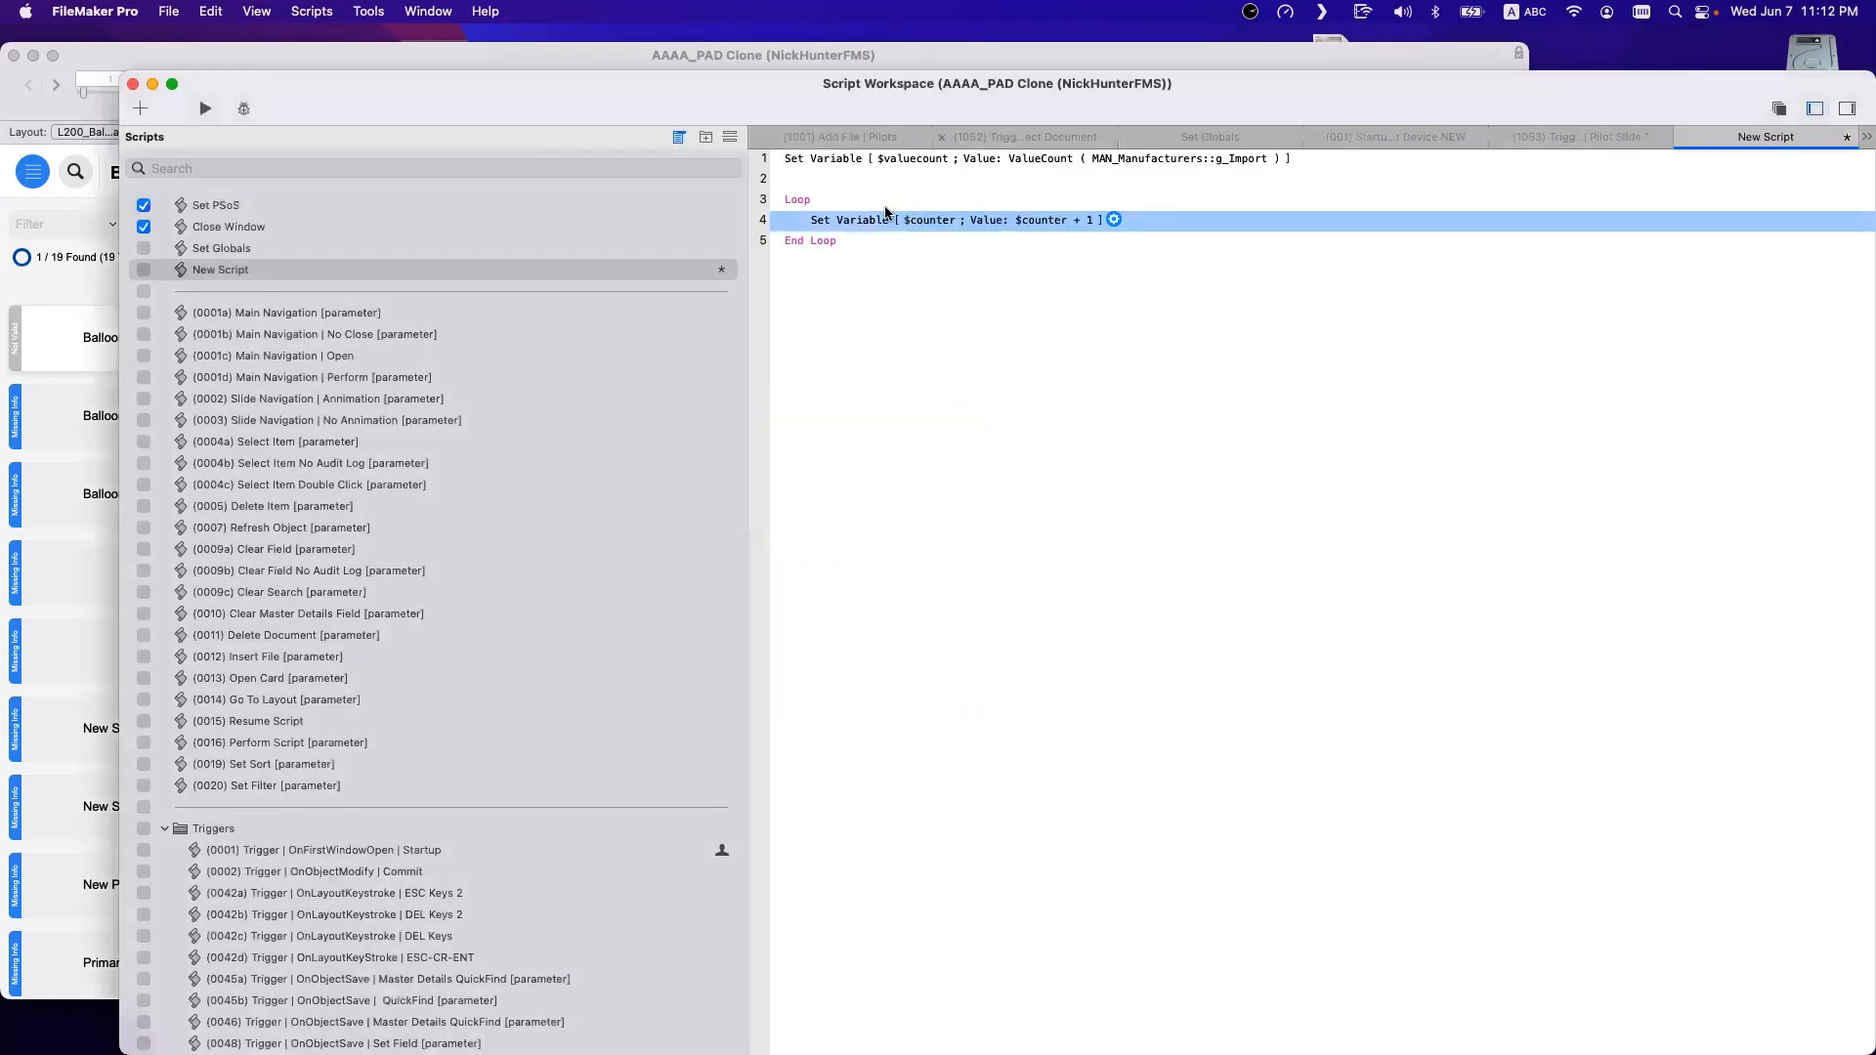
# Add a Set Field step below the counter step, targeting MAN_Manufacturers::Name.
pyautogui.press('Return')
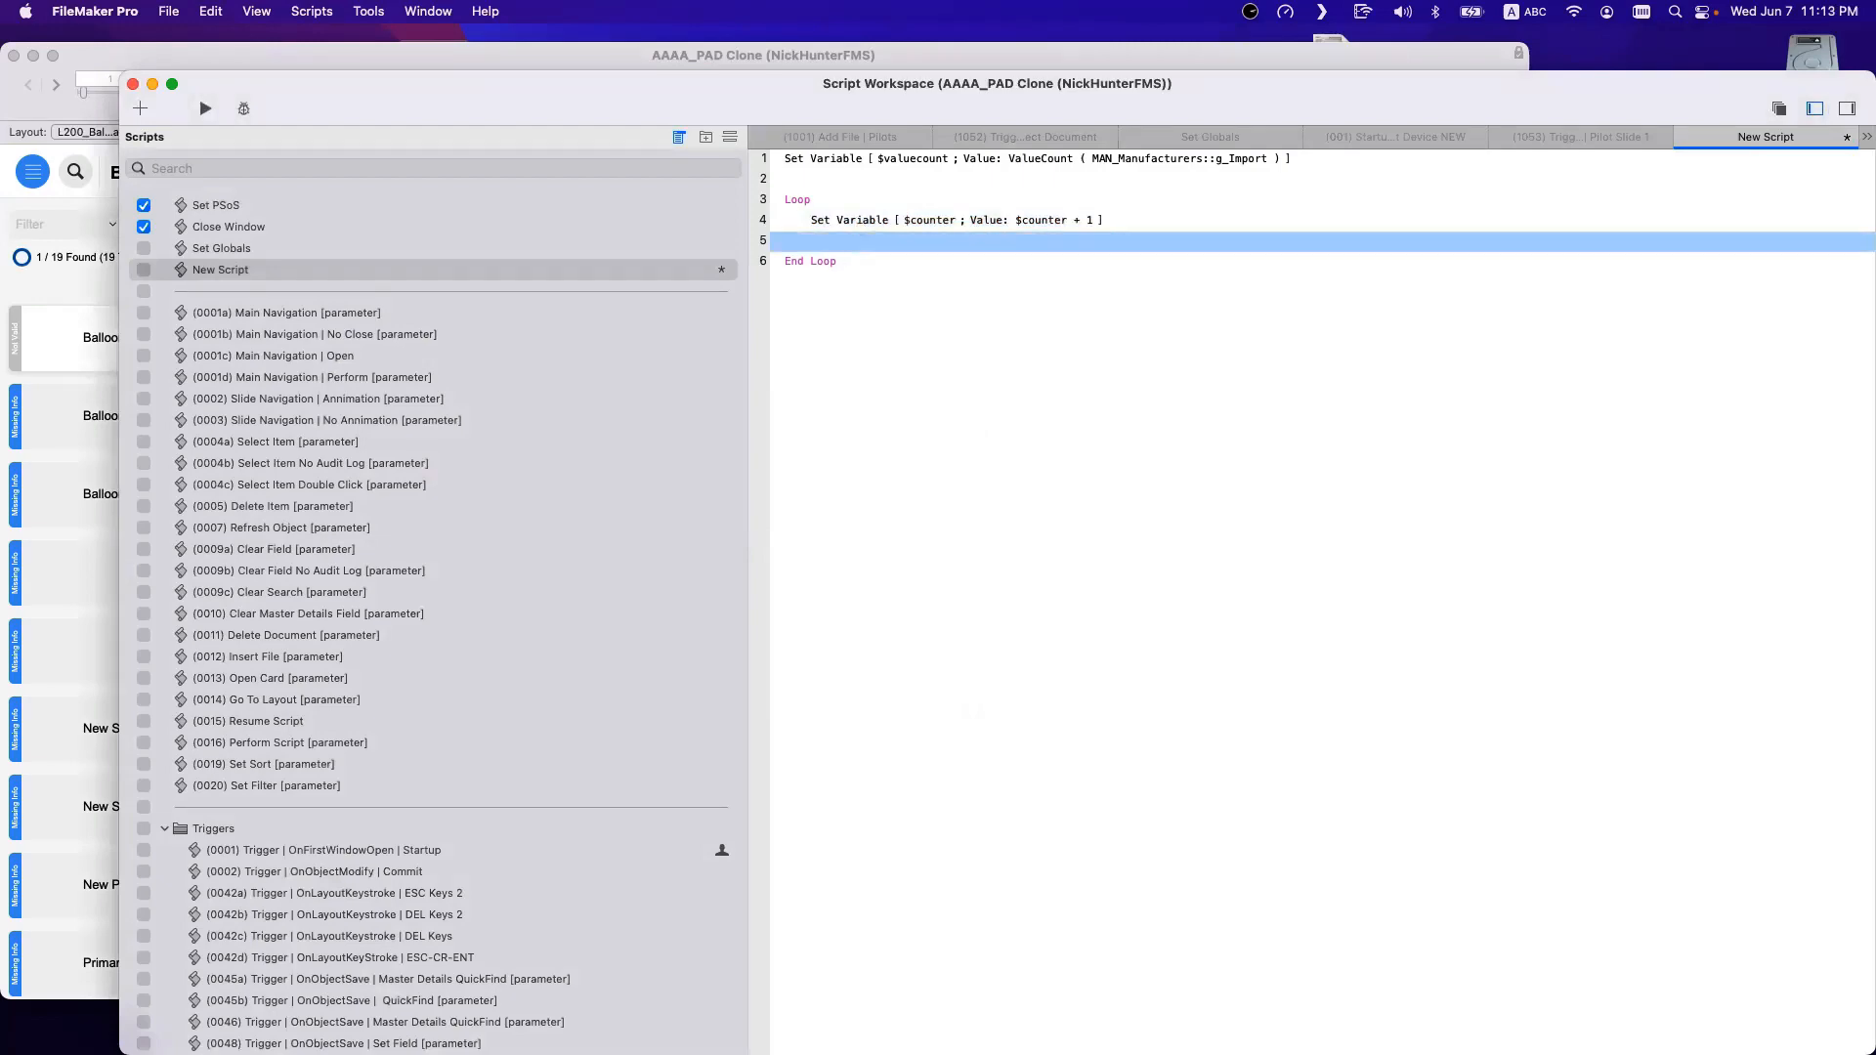
pyautogui.write('set f')
pyautogui.press('Return')
pyautogui.click(988, 286)
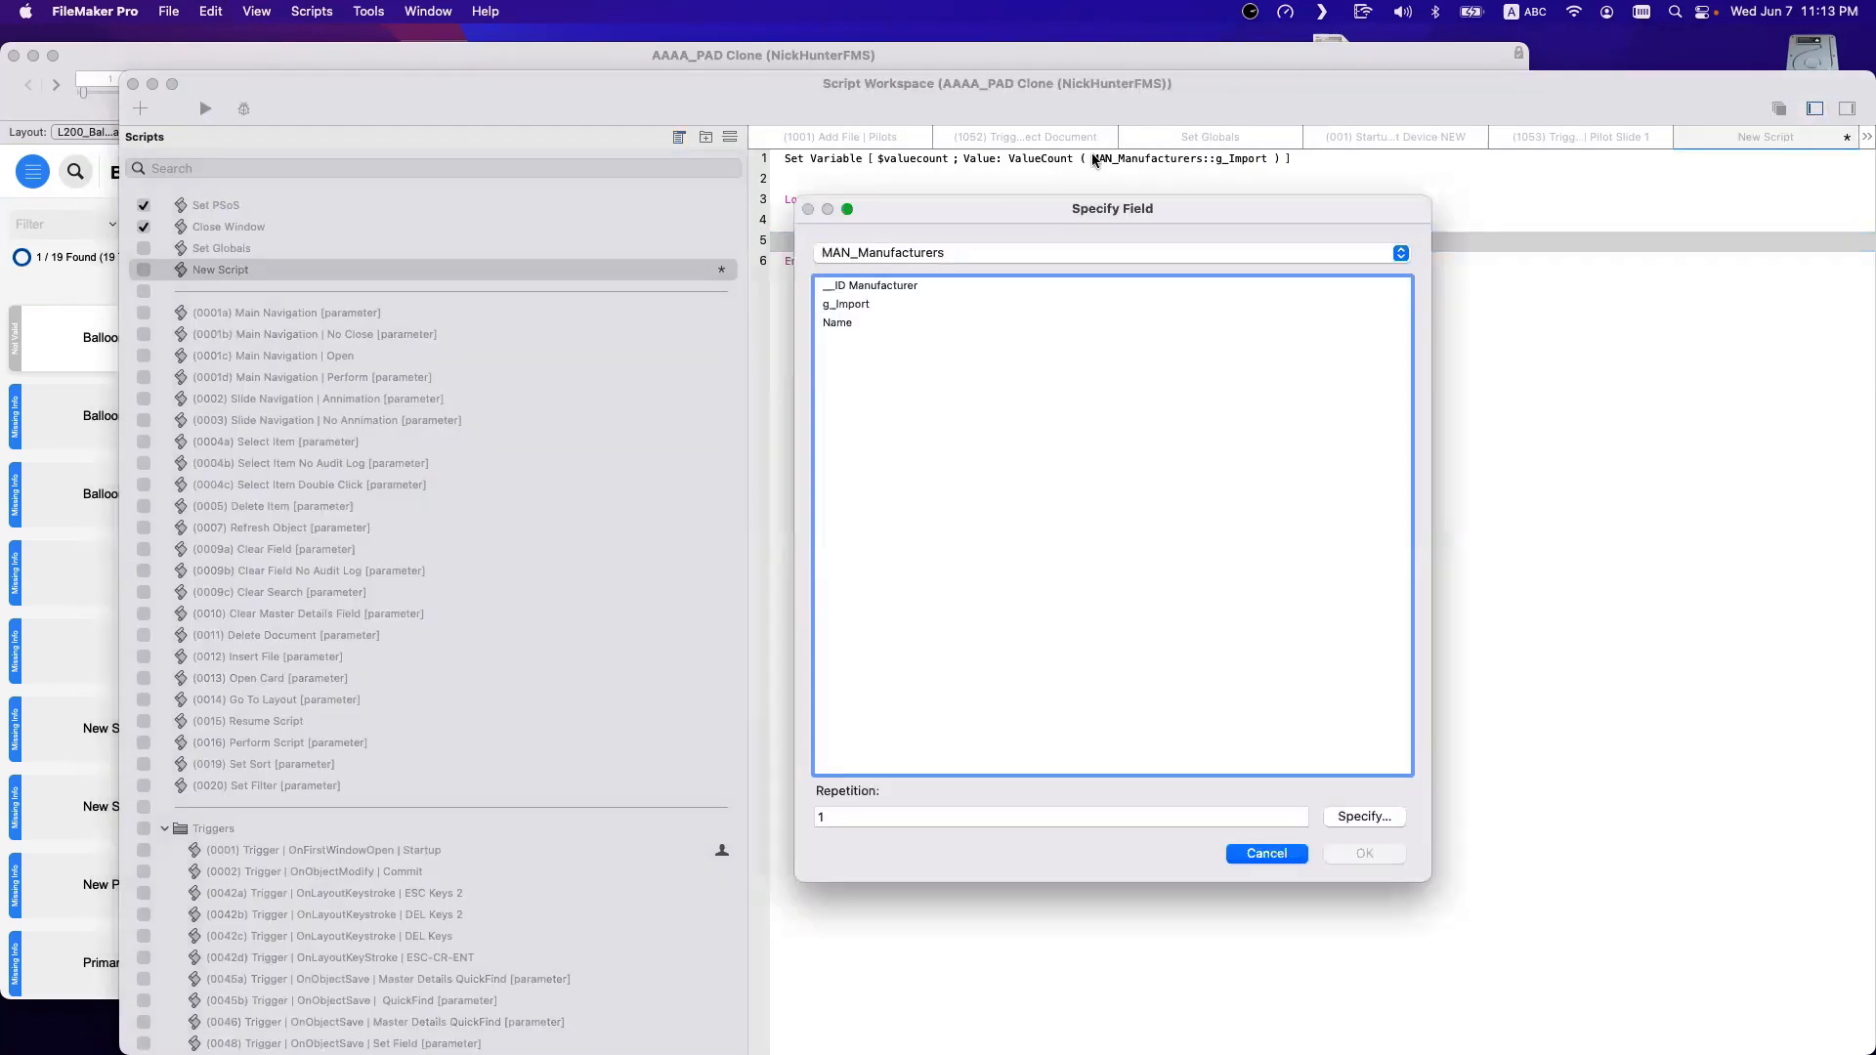
pyautogui.doubleClick(860, 323)
# Set the Set Field step's calculated result to GetValue ( MAN_Manufacturers::g_Import ; $counter ).
pyautogui.click(1122, 306)
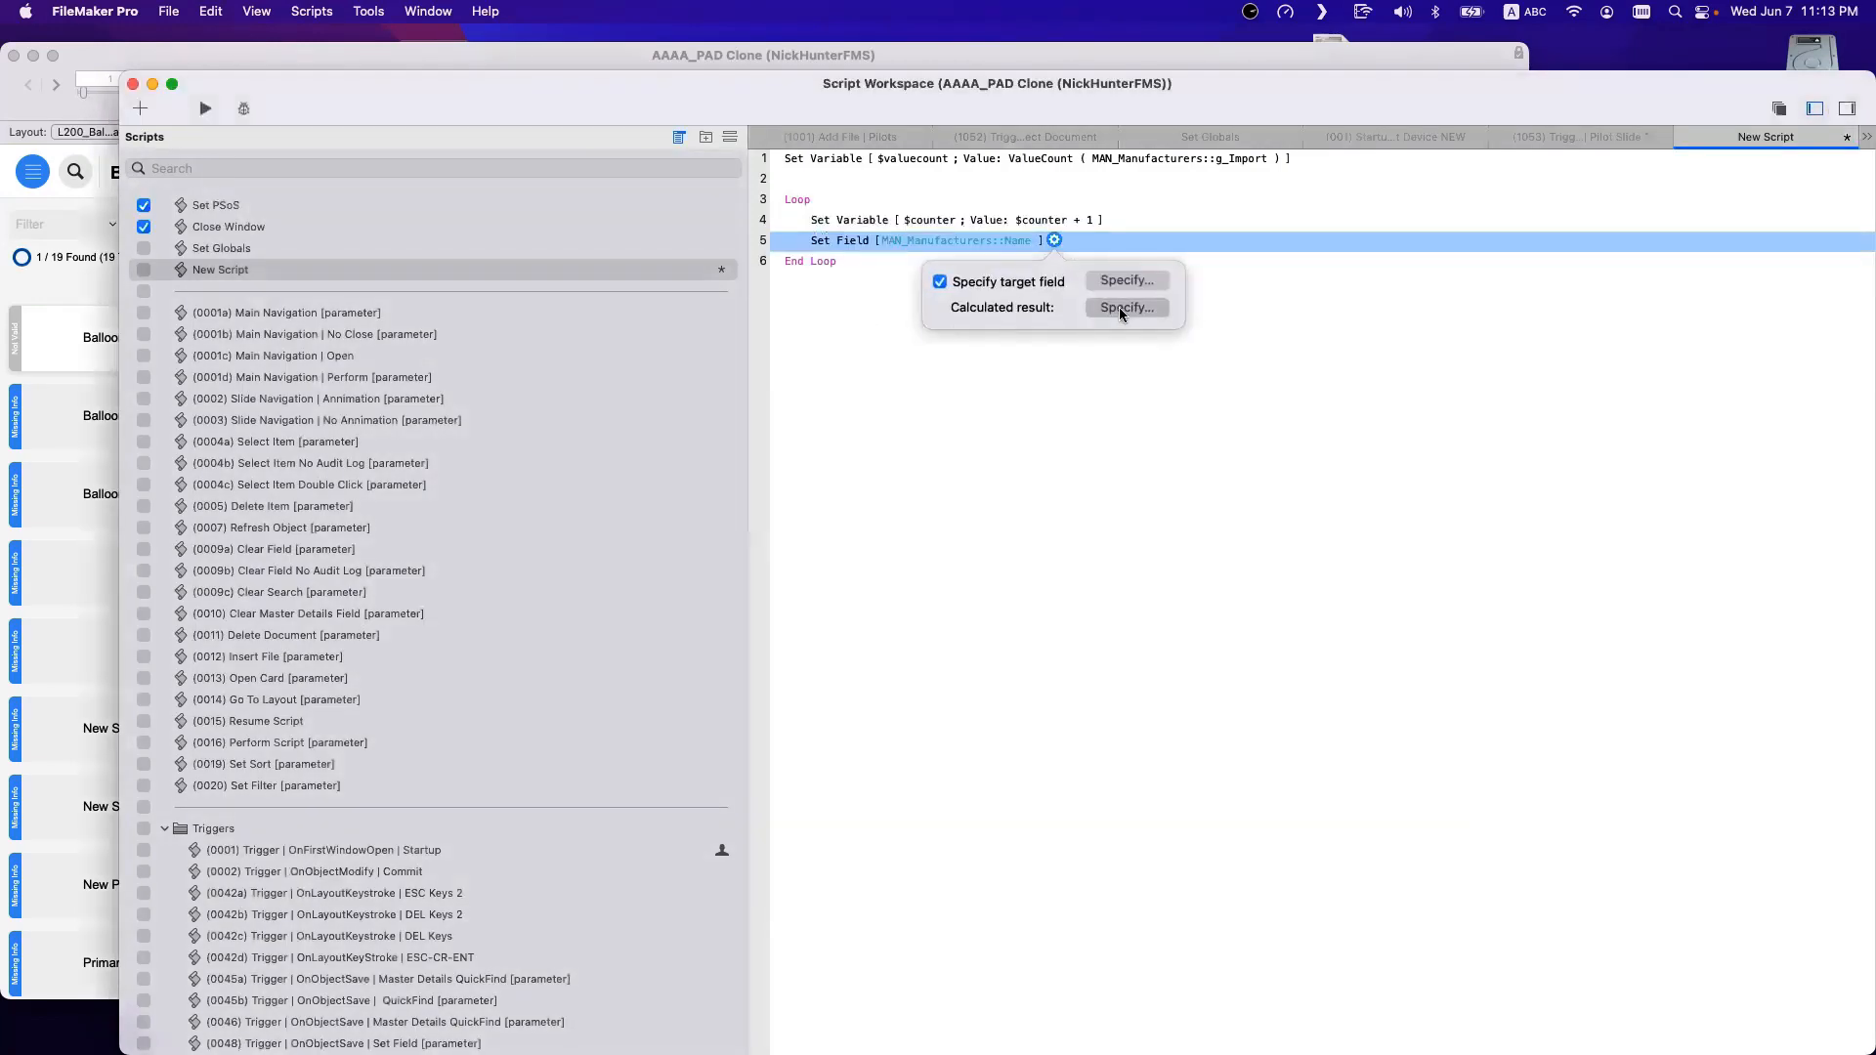
pyautogui.write('getv')
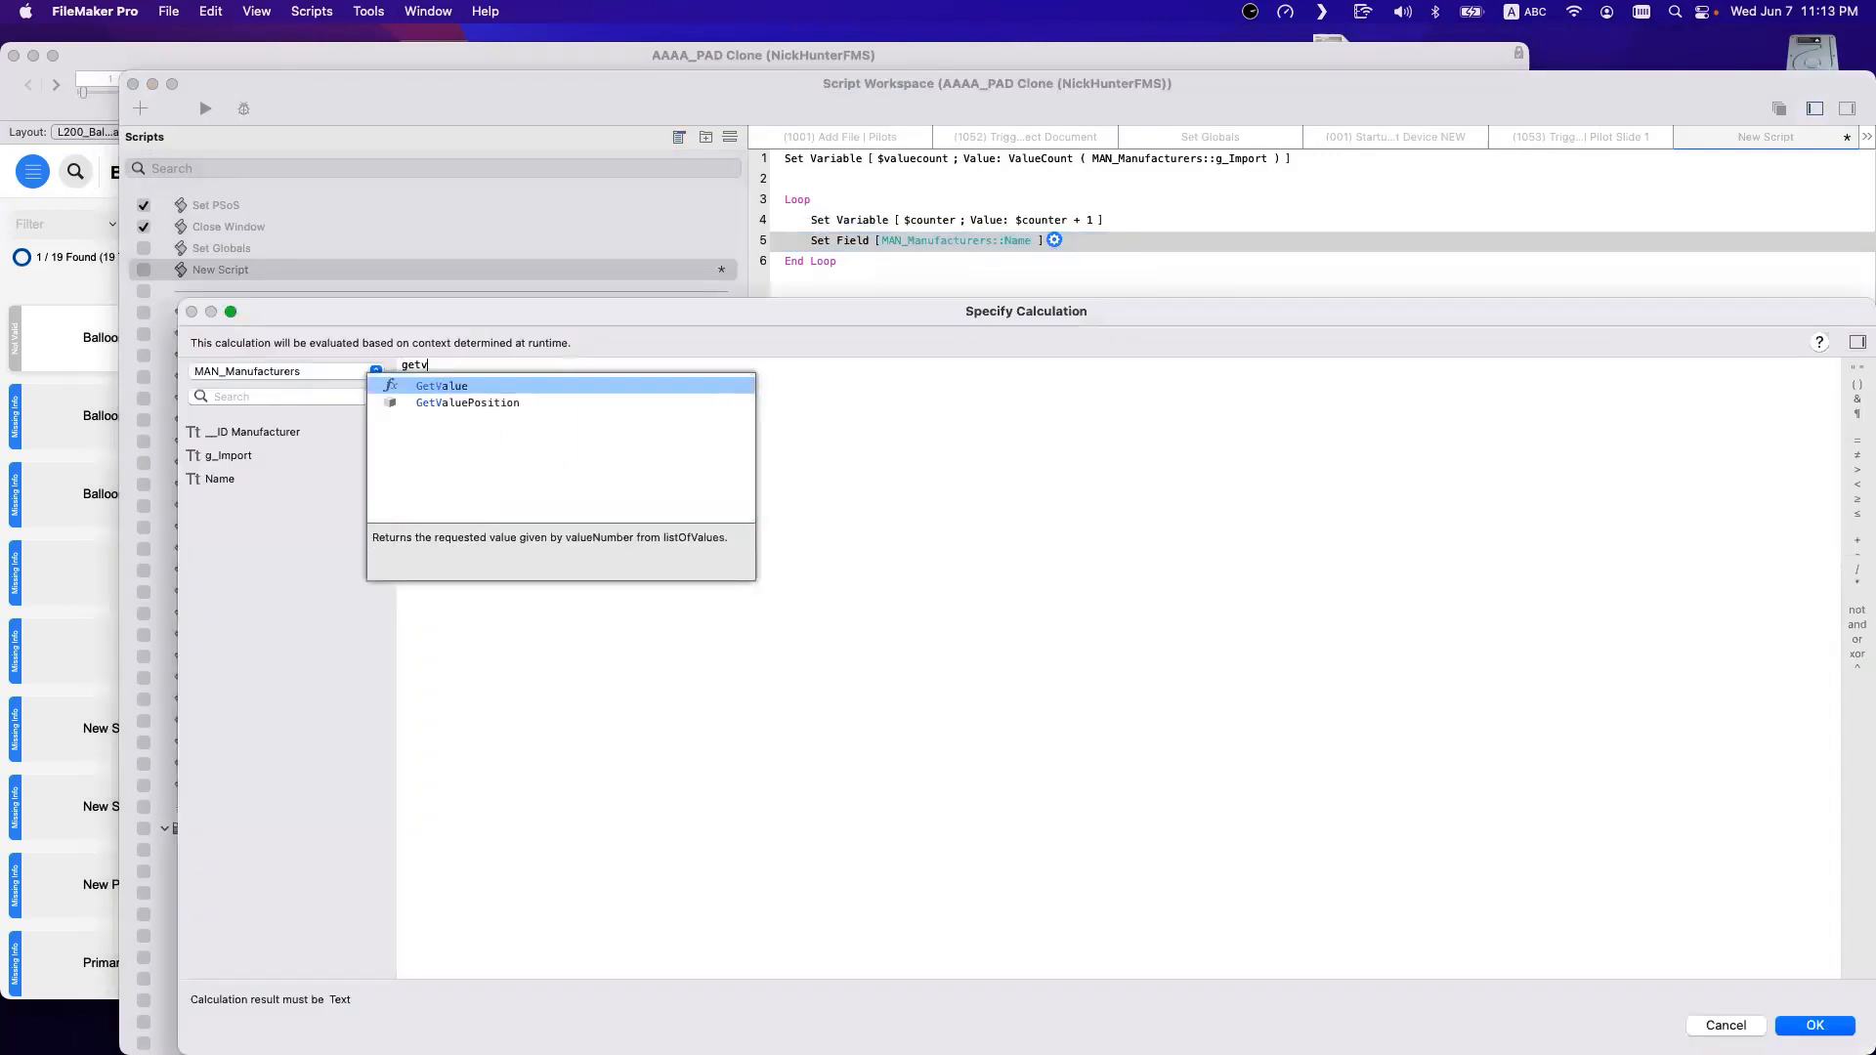
pyautogui.press('Return')
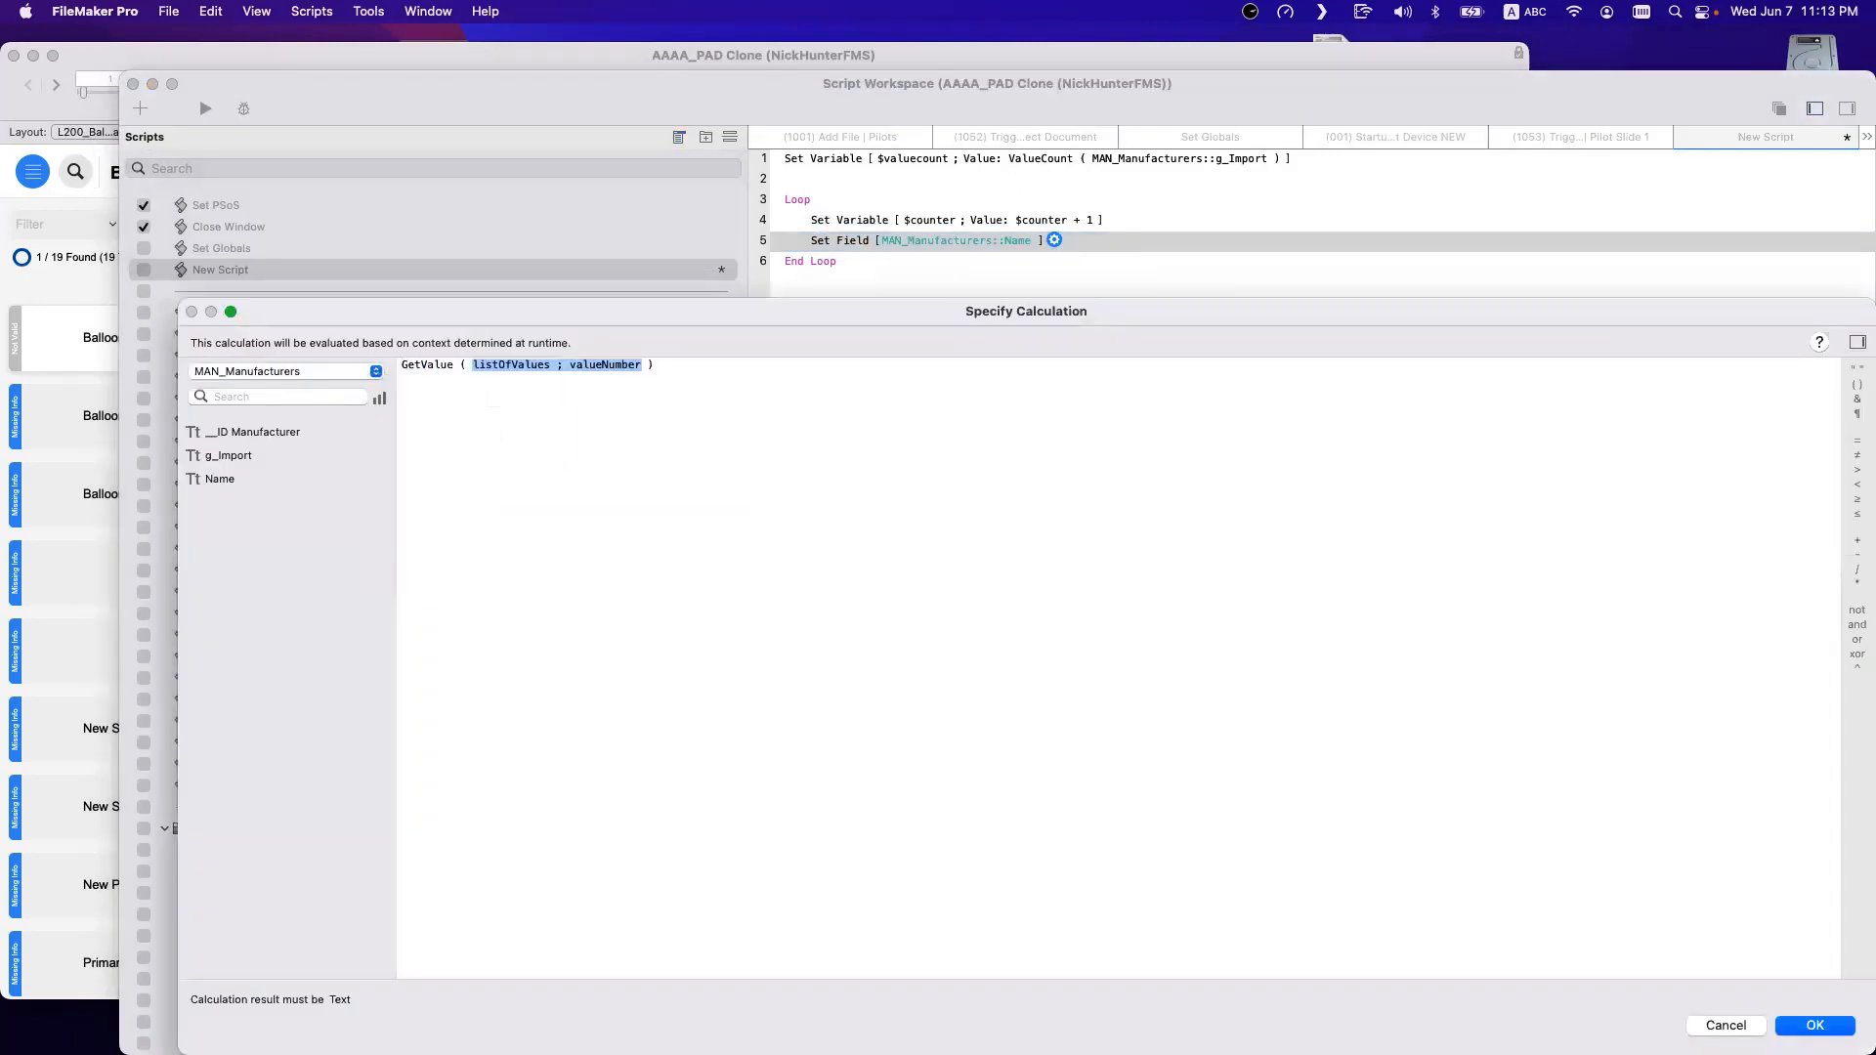
pyautogui.doubleClick(512, 366)
pyautogui.doubleClick(245, 454)
pyautogui.doubleClick(704, 365)
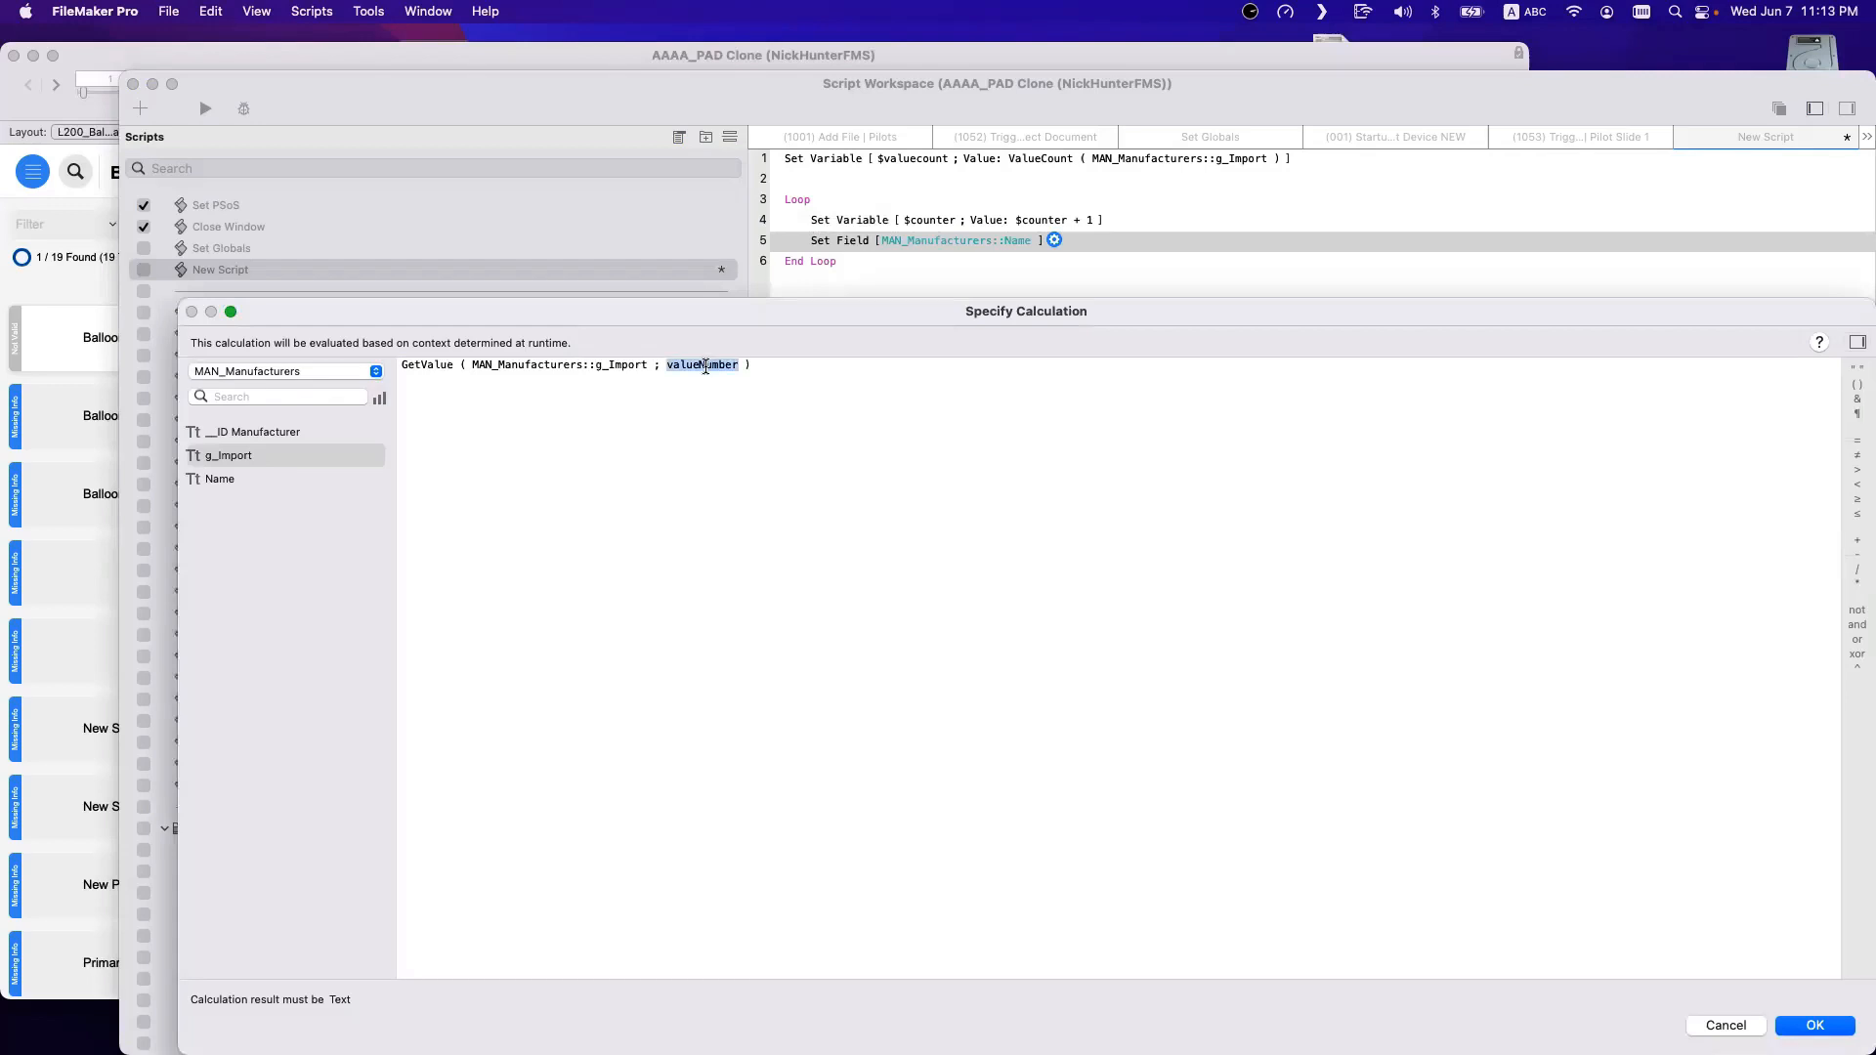
pyautogui.write('$counter')
pyautogui.press('Return')
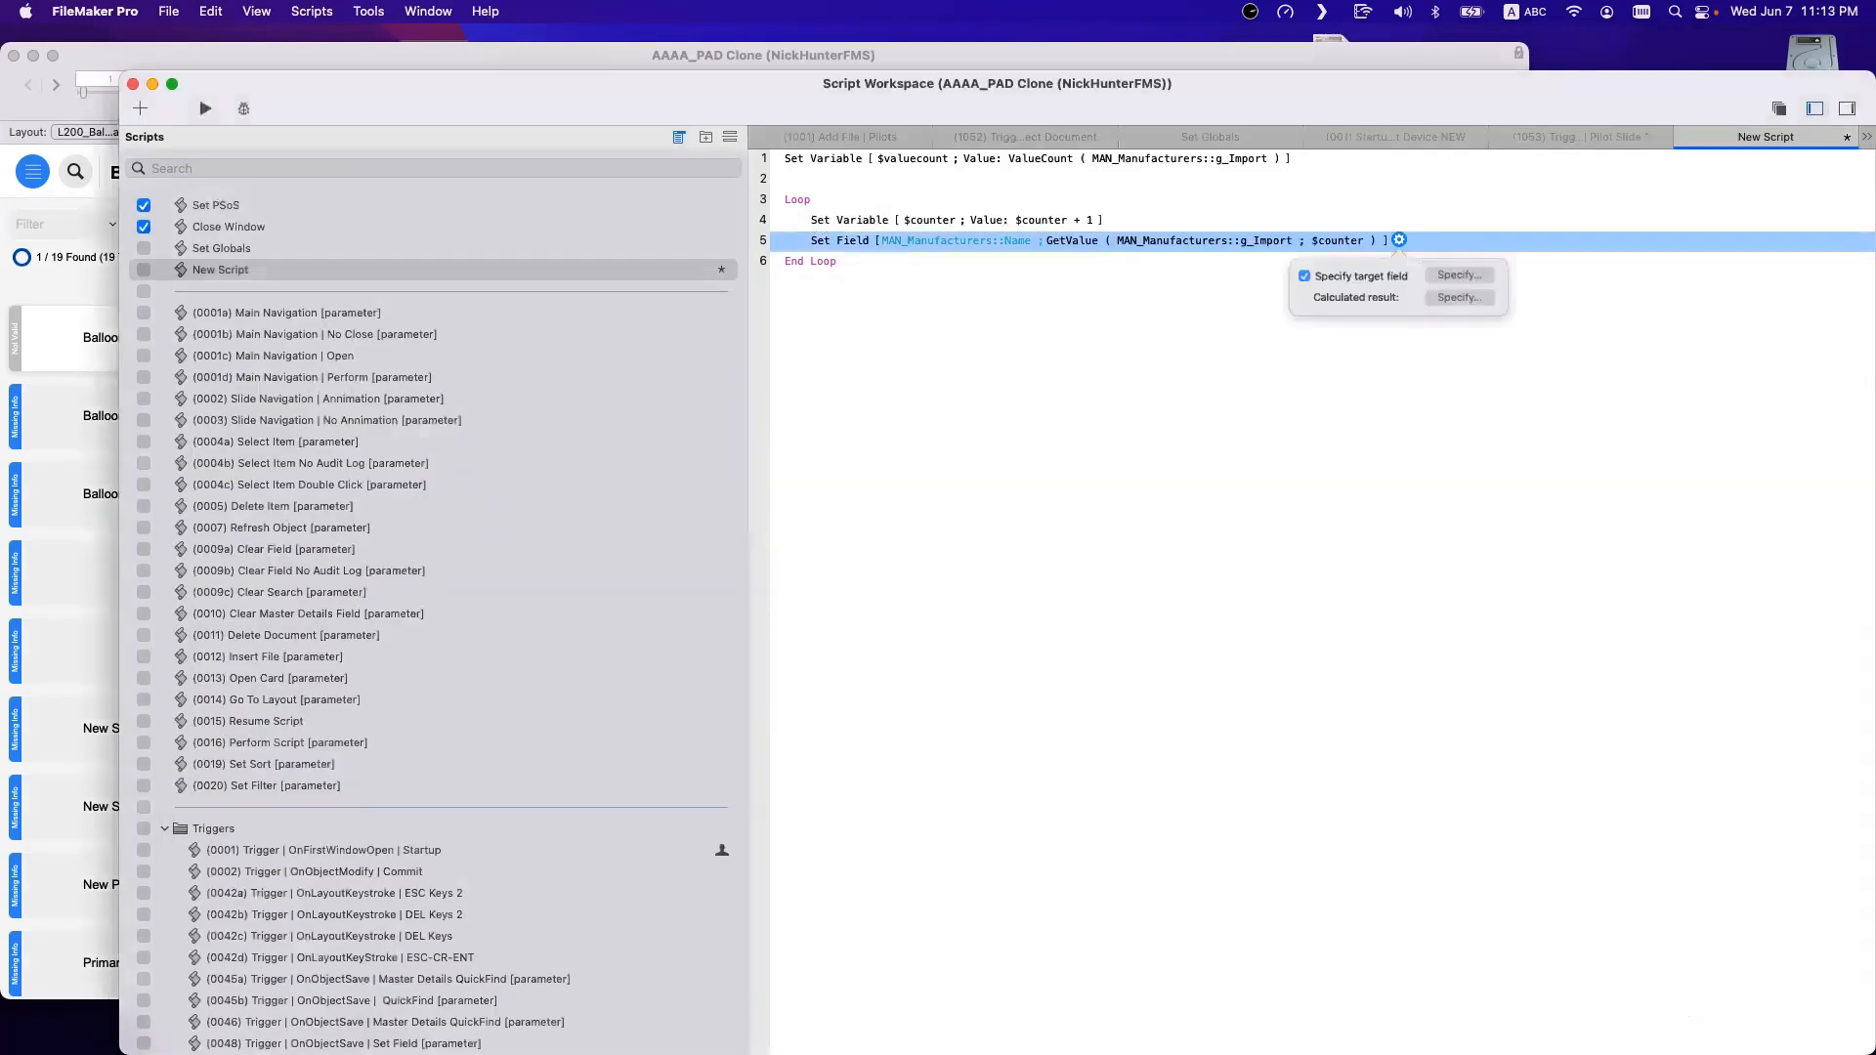
# Add an Exit Loop If step after the Set Field step with the condition $counter = $valueCount.
pyautogui.click(889, 283)
pyautogui.click(836, 242)
pyautogui.press('Return')
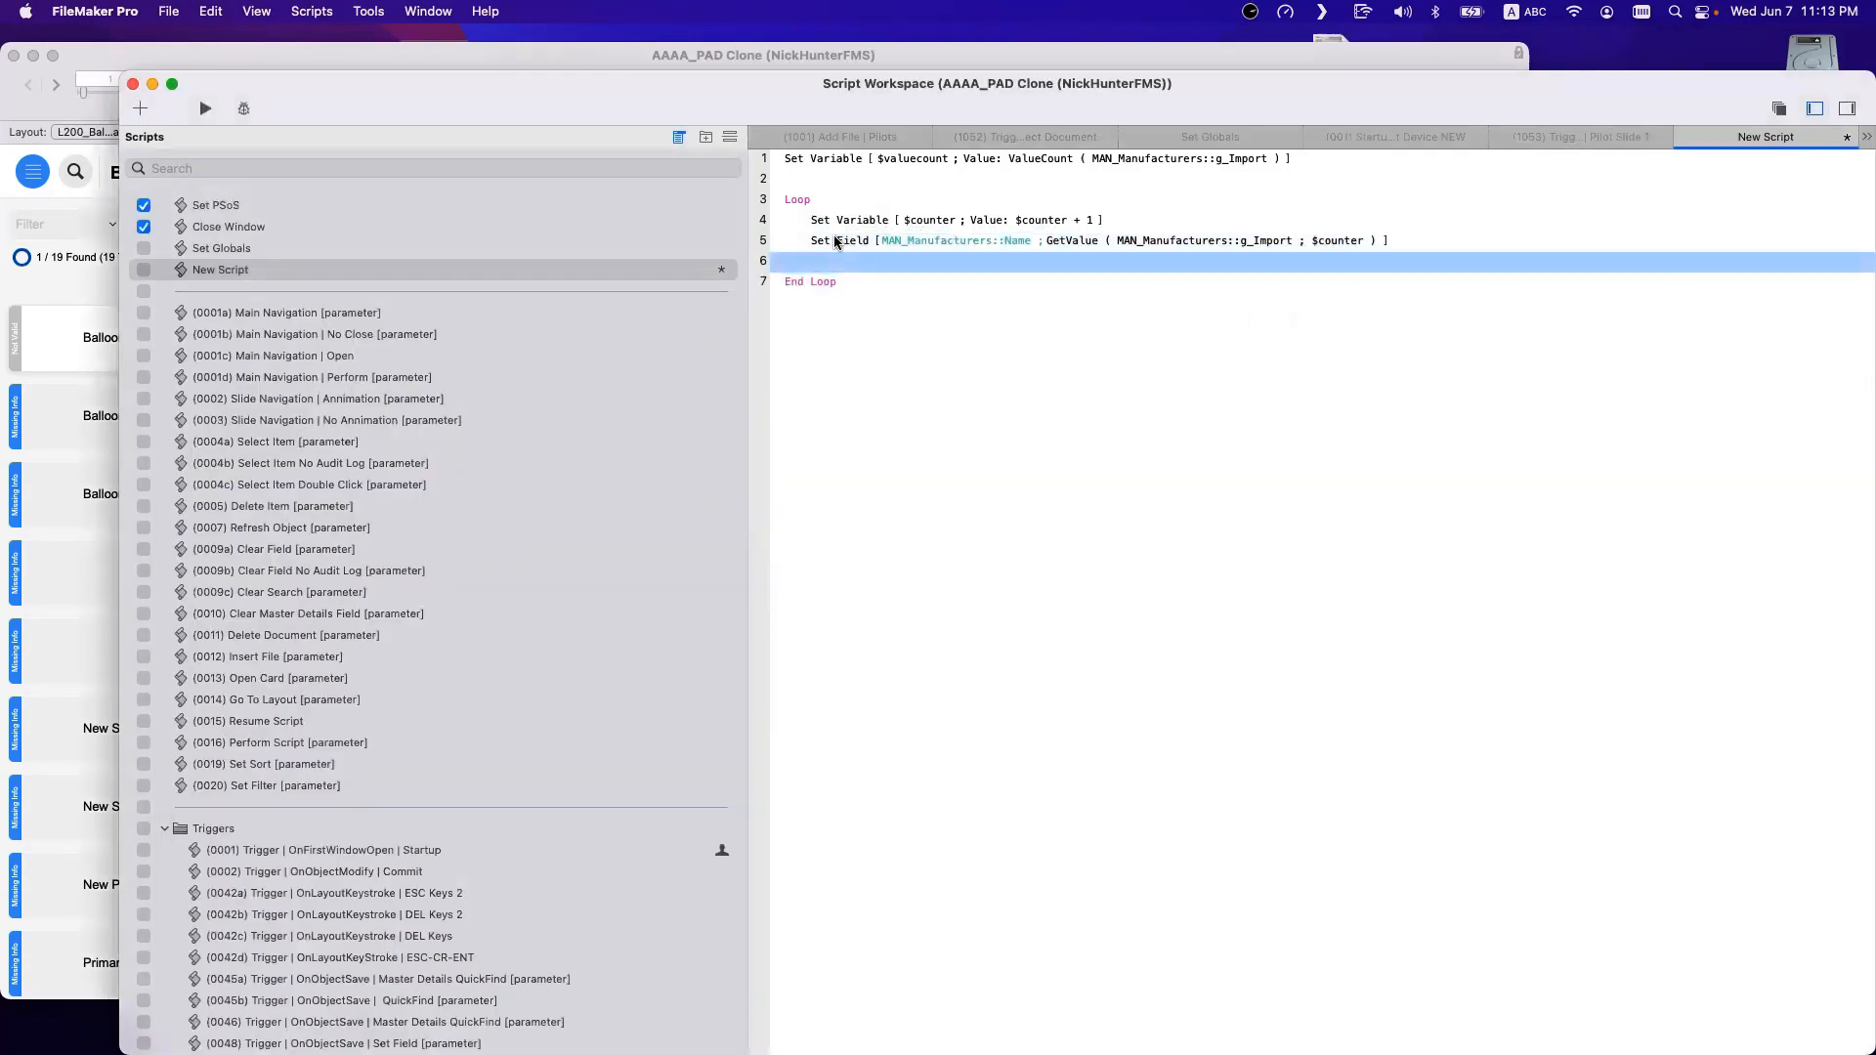
pyautogui.write('exit')
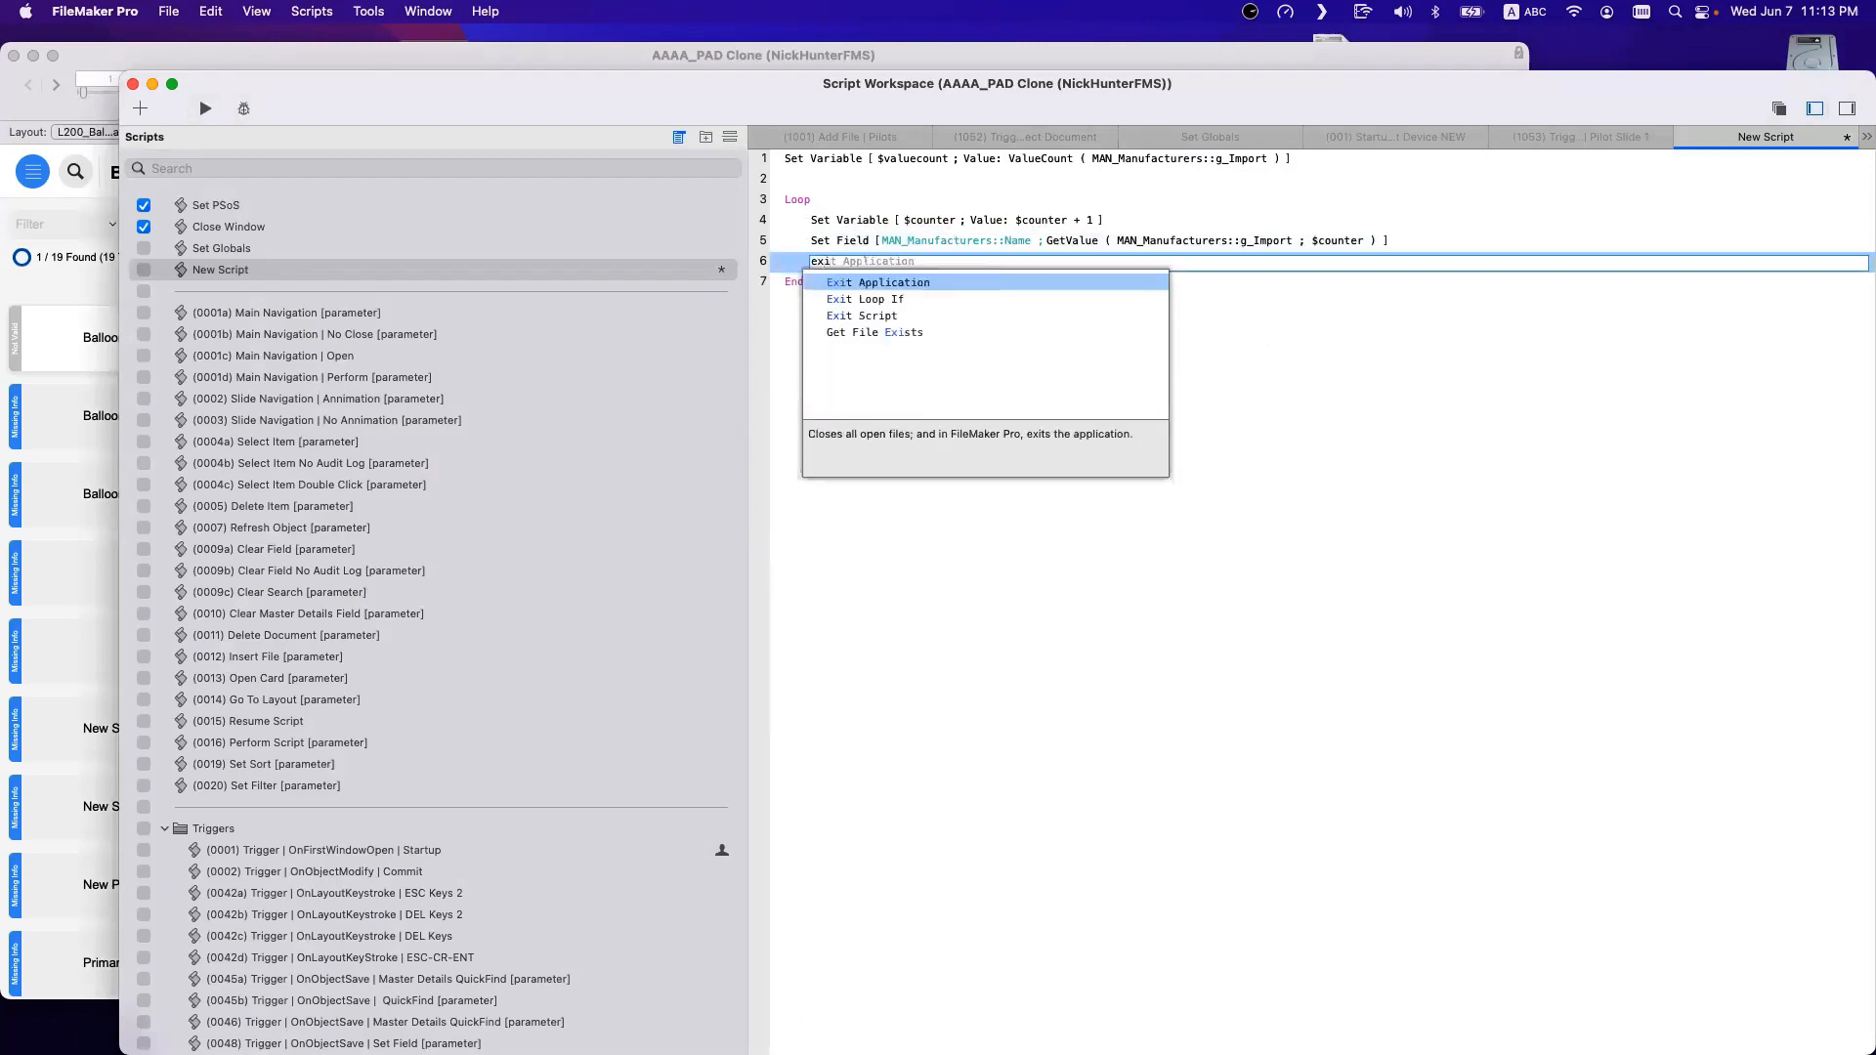
pyautogui.press('Down')
pyautogui.press('Return')
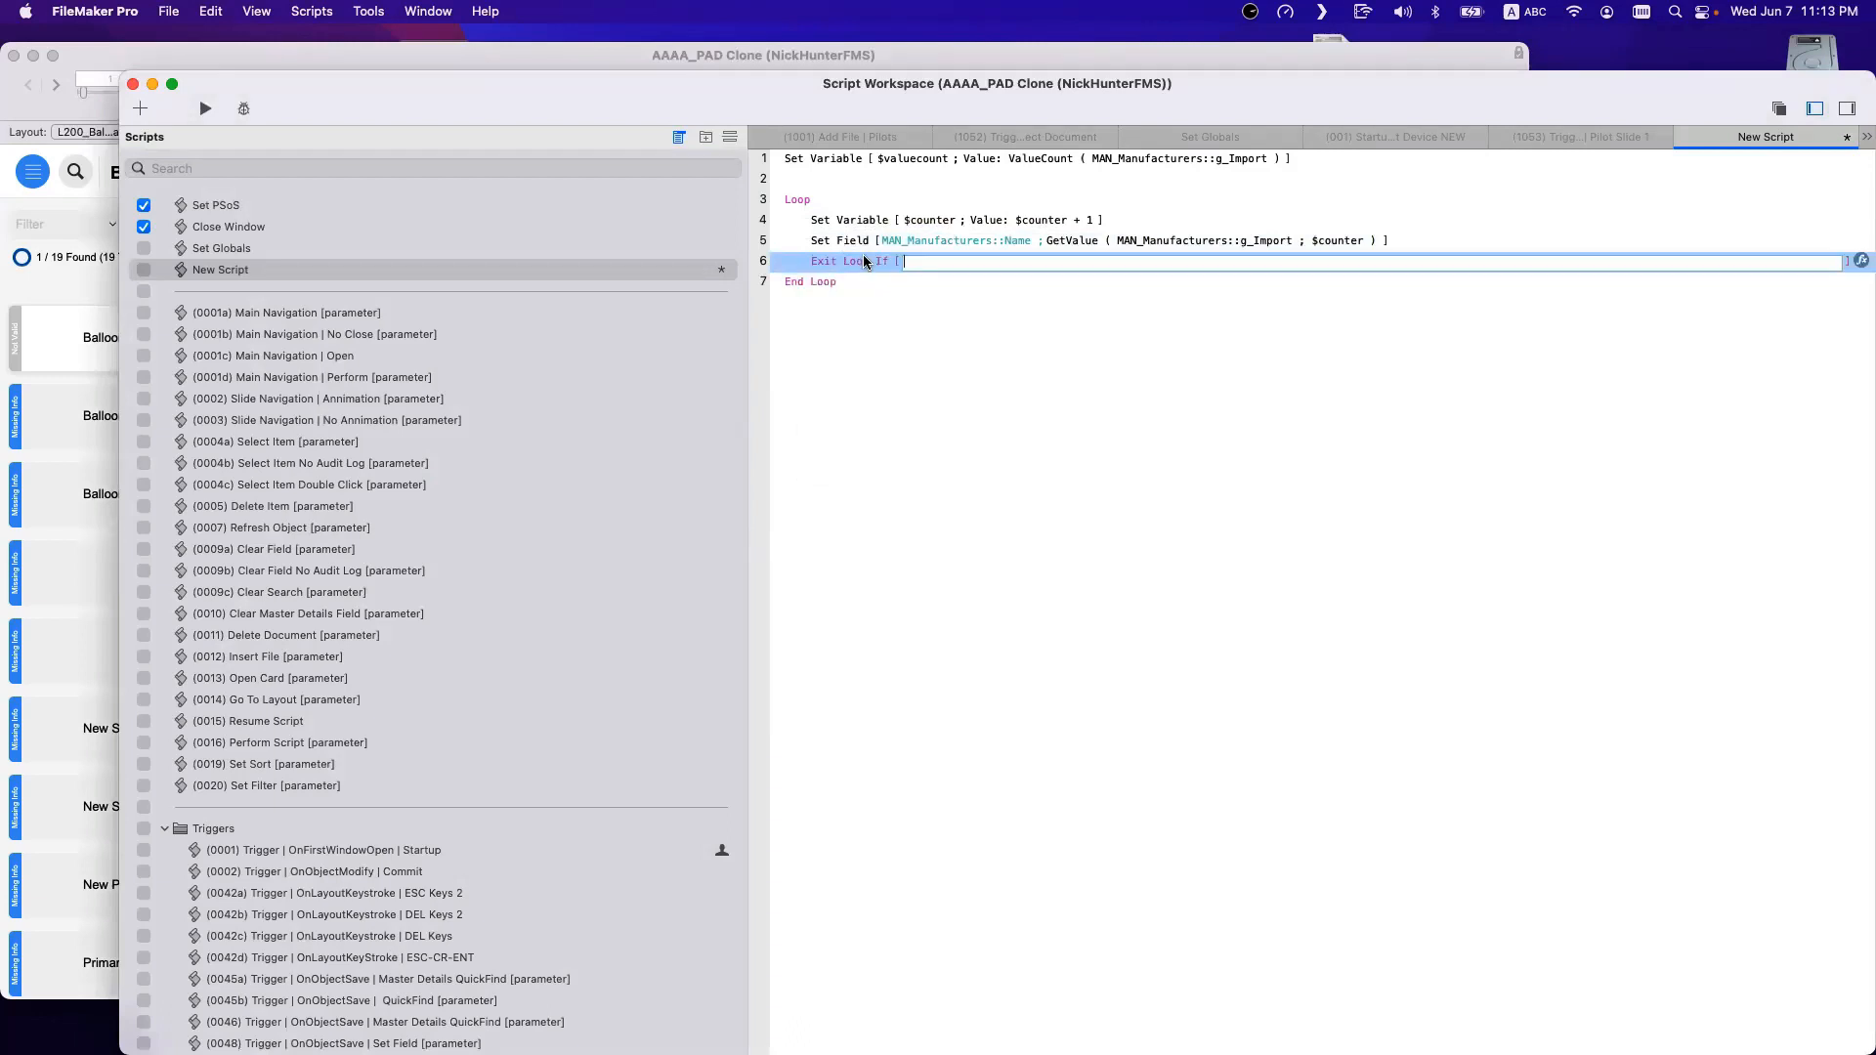
pyautogui.write('$coyter')
pyautogui.write('= $valueCount')
pyautogui.click(996, 321)
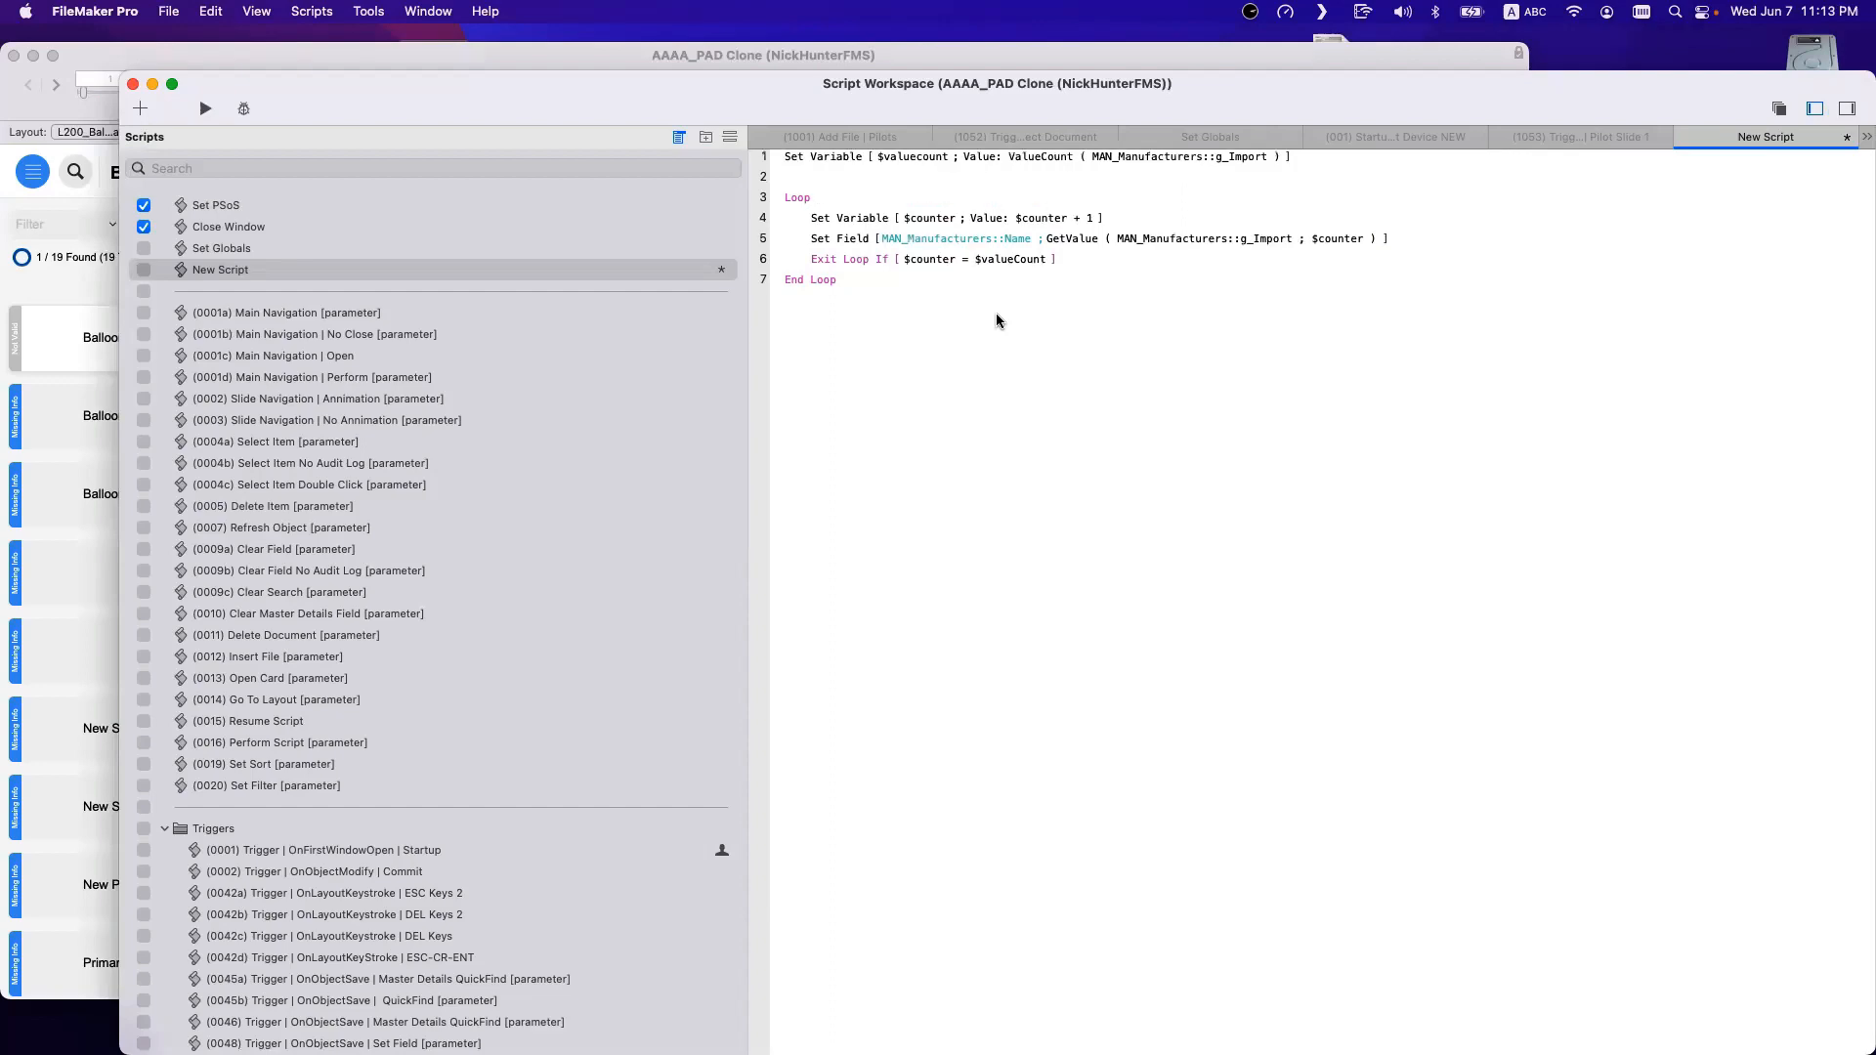
# Move the script window aside and examine the full manufacturer list in the record's g_Import field.
pyautogui.moveTo(630, 86); pyautogui.dragTo(888, 291)
pyautogui.click(235, 381)
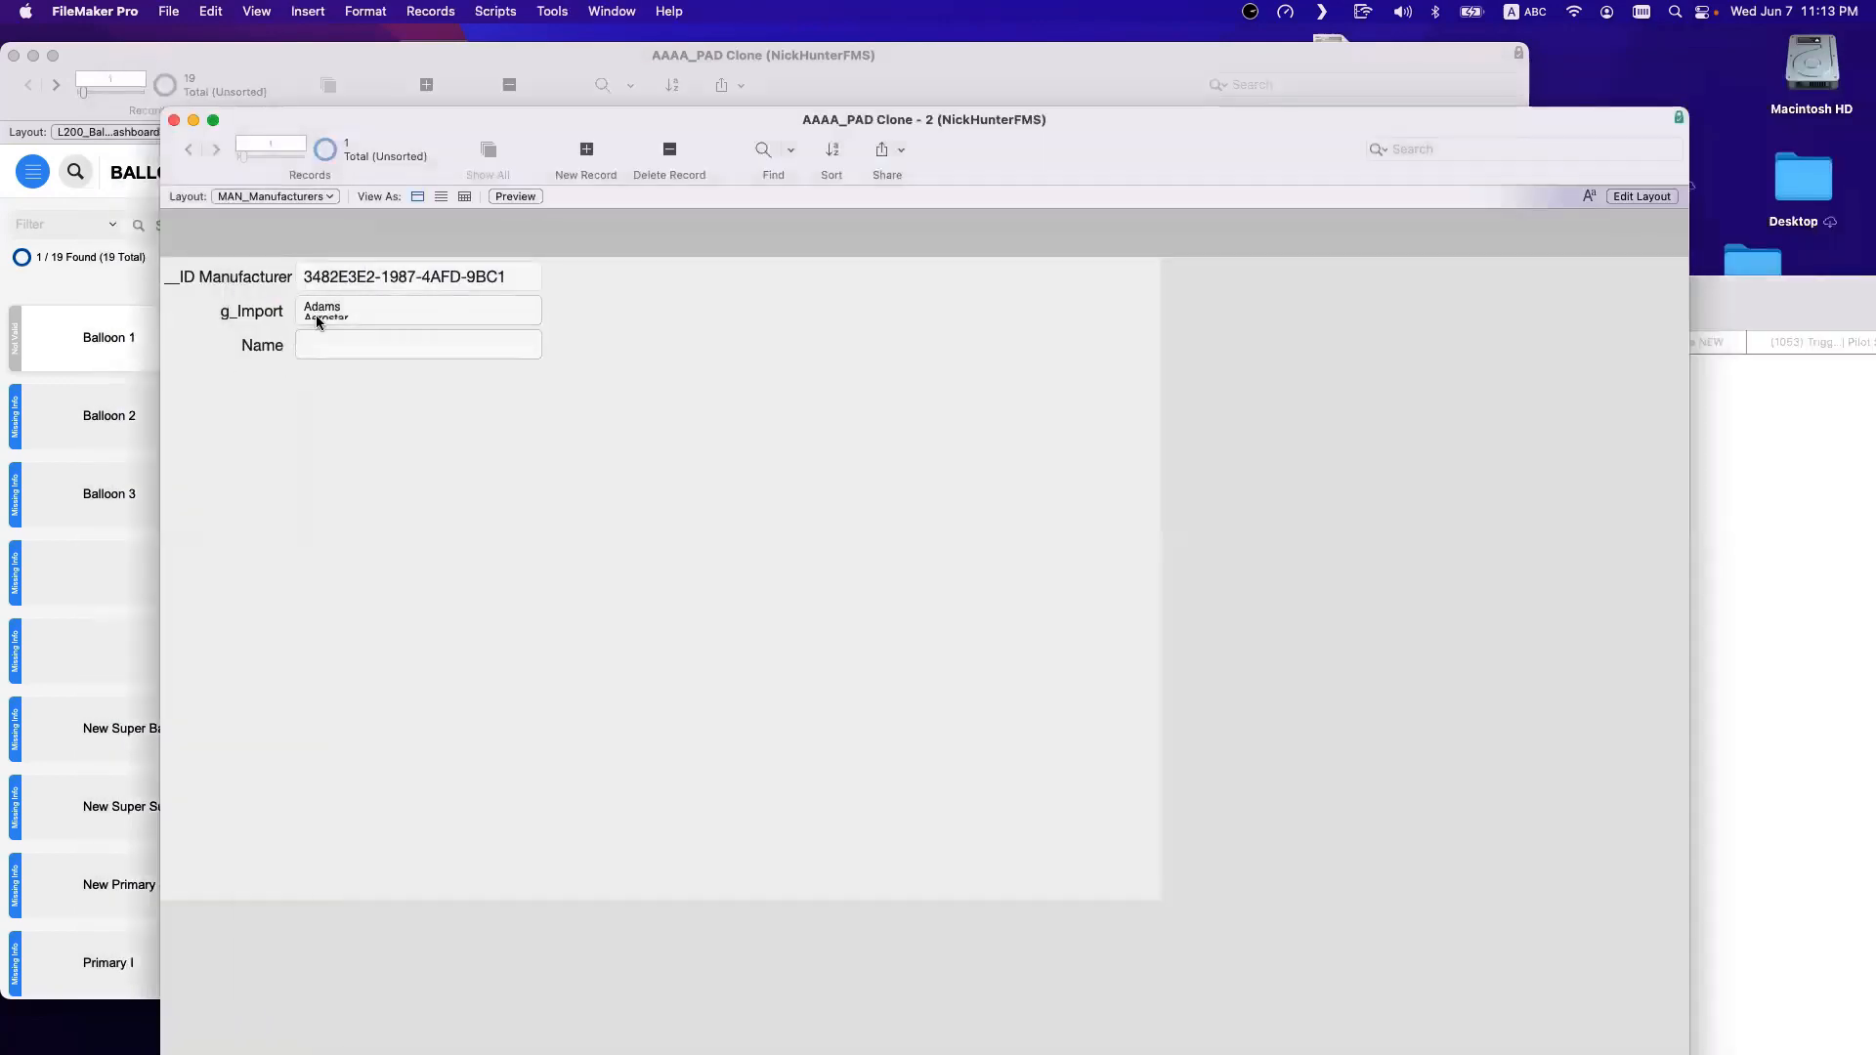
pyautogui.click(360, 309)
pyautogui.moveTo(340, 569); pyautogui.dragTo(270, 285)
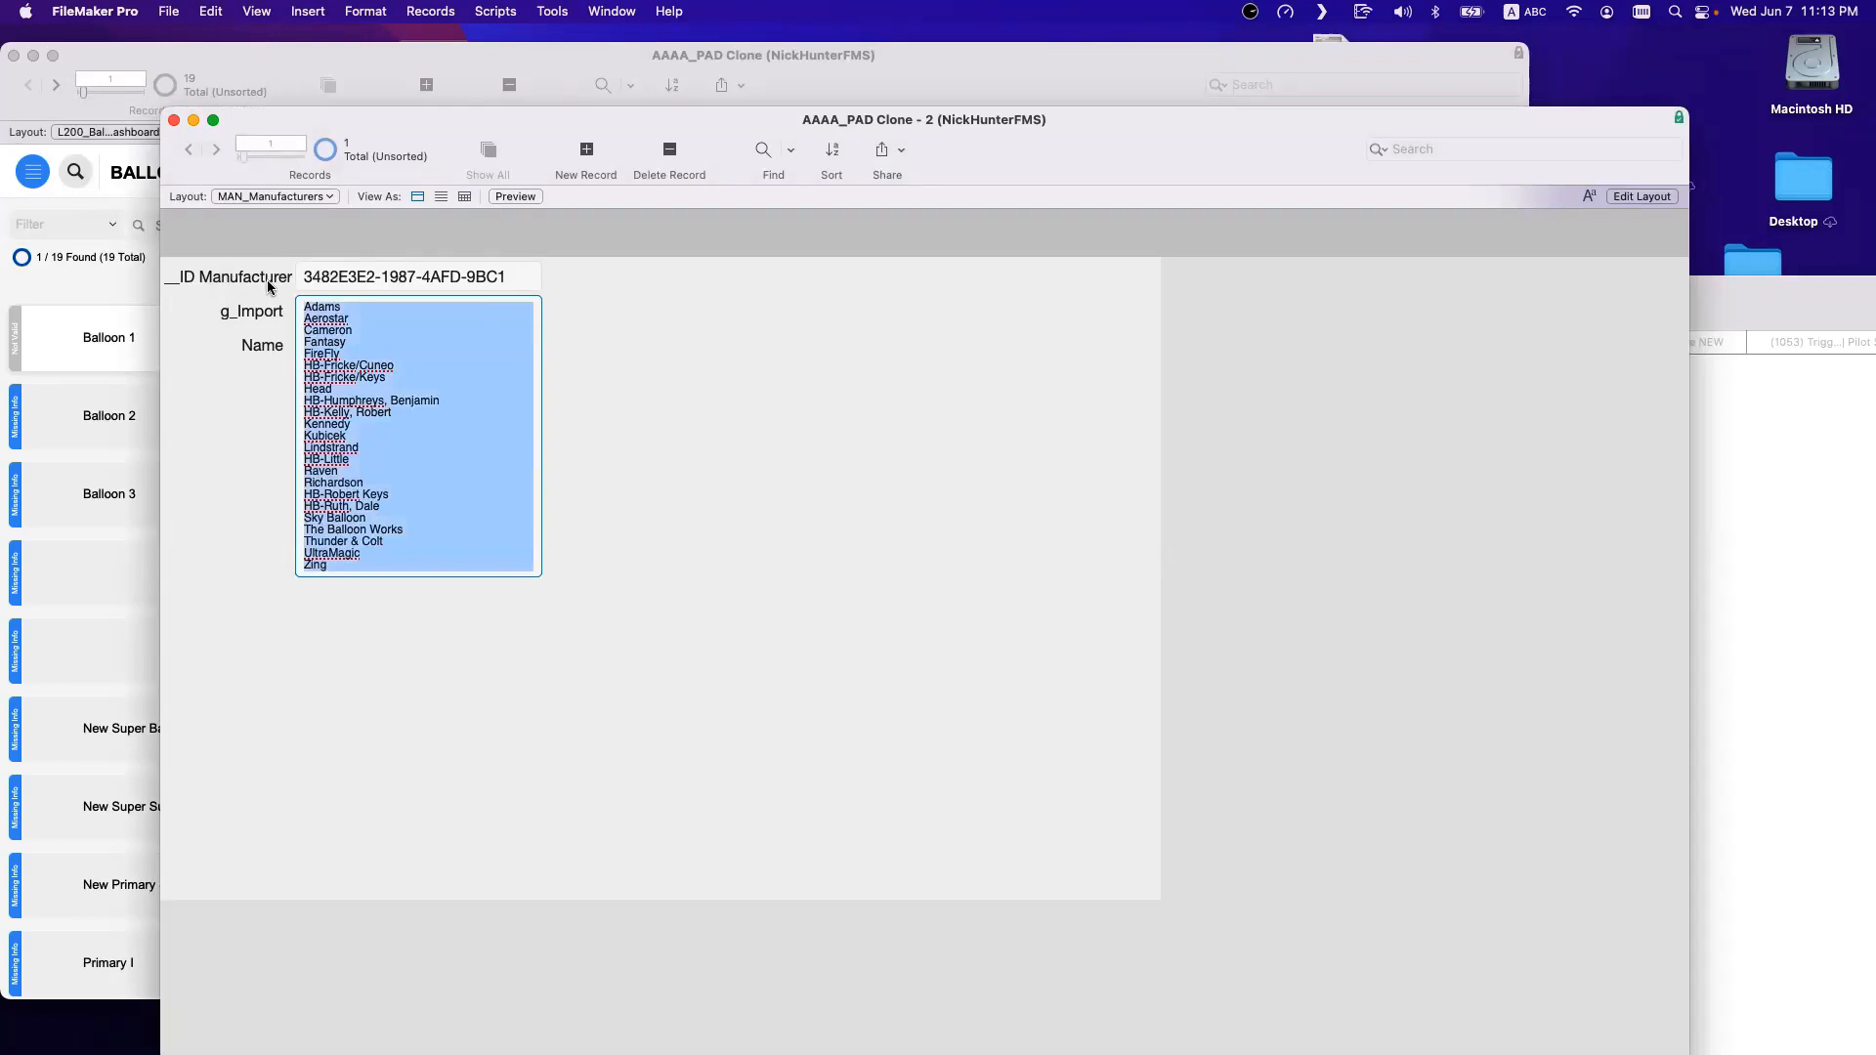
pyautogui.click(772, 341)
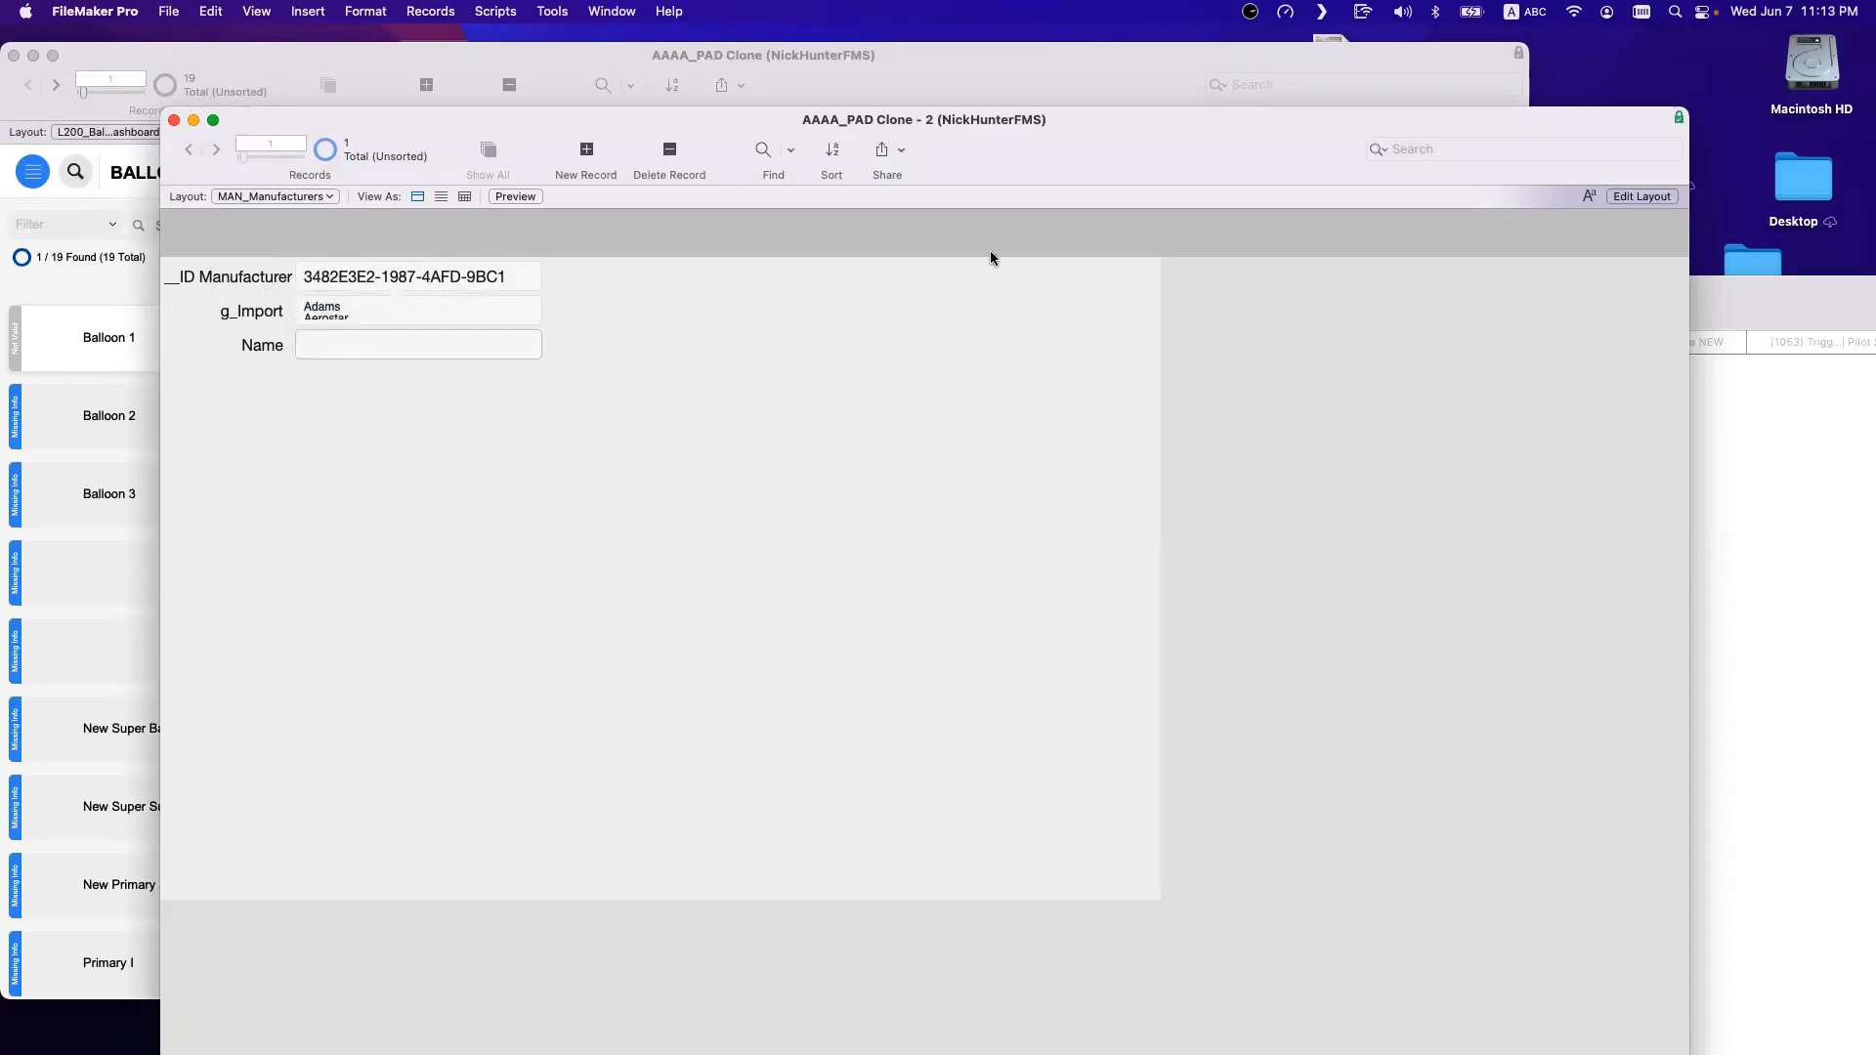
pyautogui.click(439, 320)
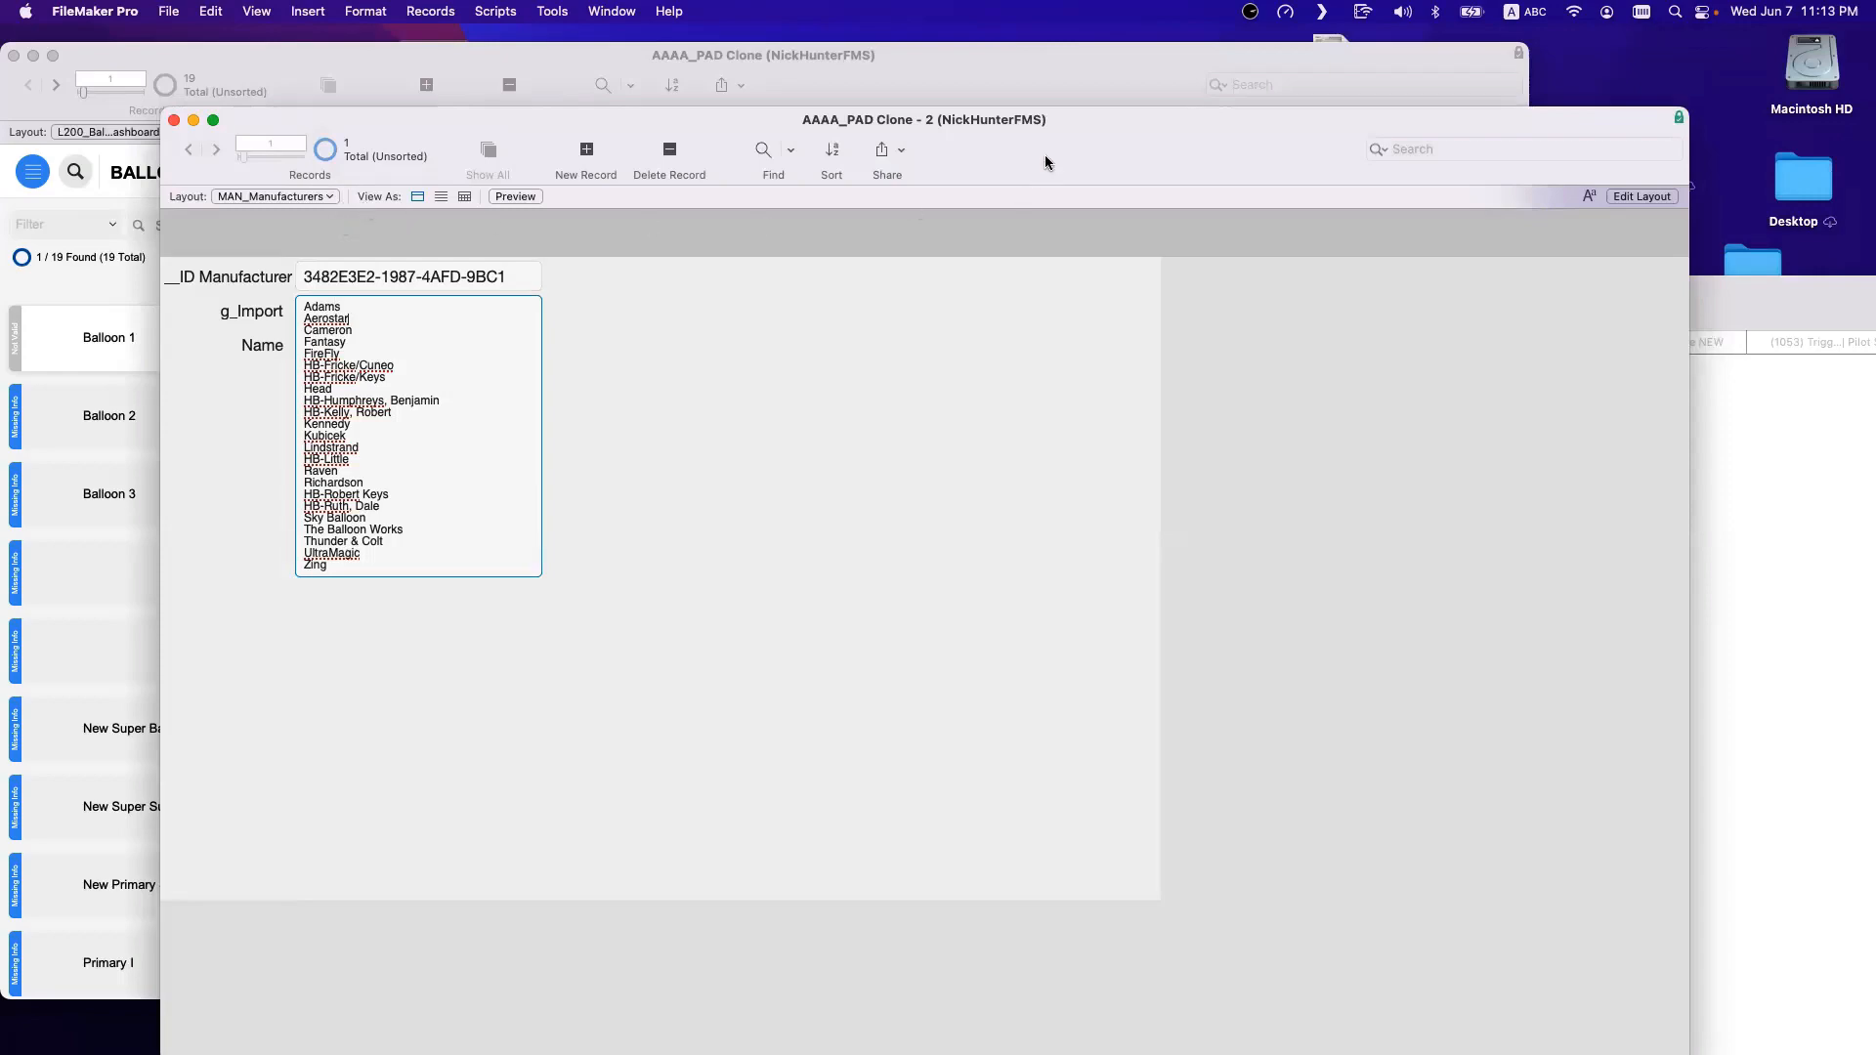
# Arrange the windows to show the g_Import list beside the script, and review the loop's counter and Set Field steps.
pyautogui.moveTo(1045, 161)
pyautogui.mouseDown()
pyautogui.moveTo(1047, 360)
pyautogui.moveTo(989, 139)
pyautogui.mouseUp()
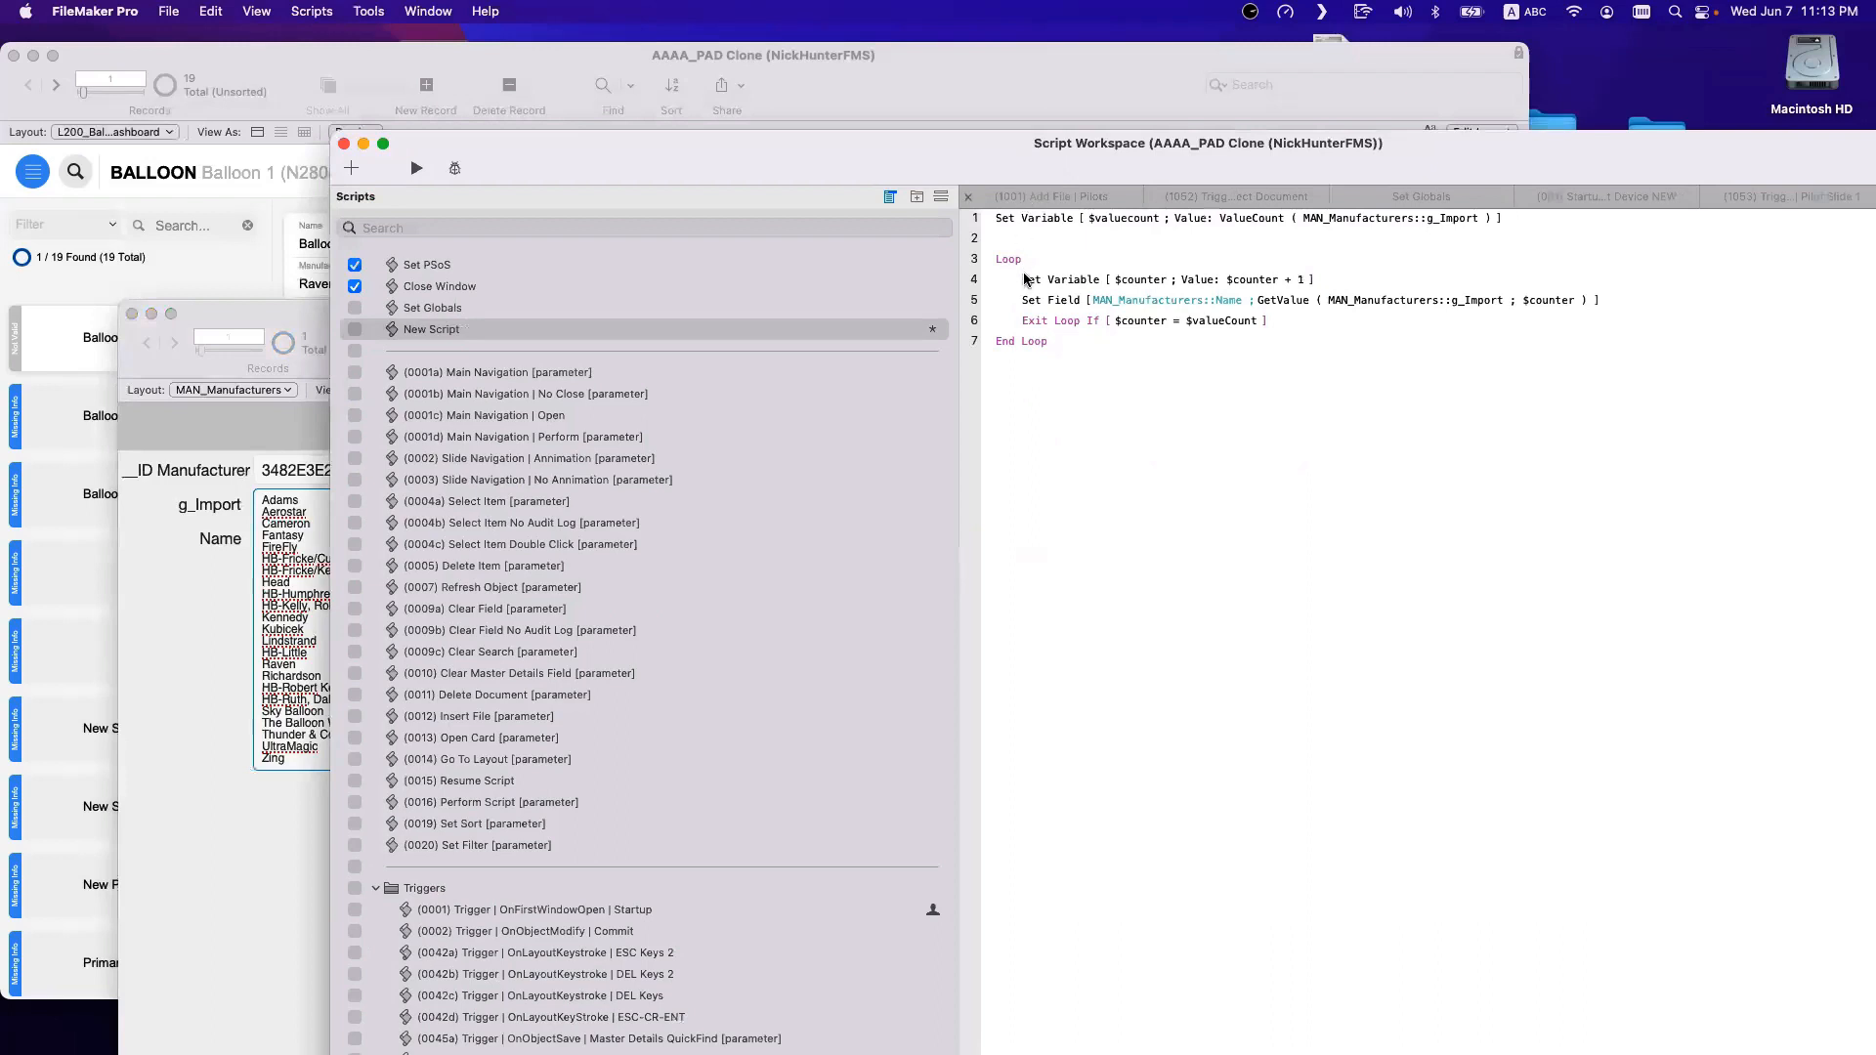
pyautogui.click(1026, 281)
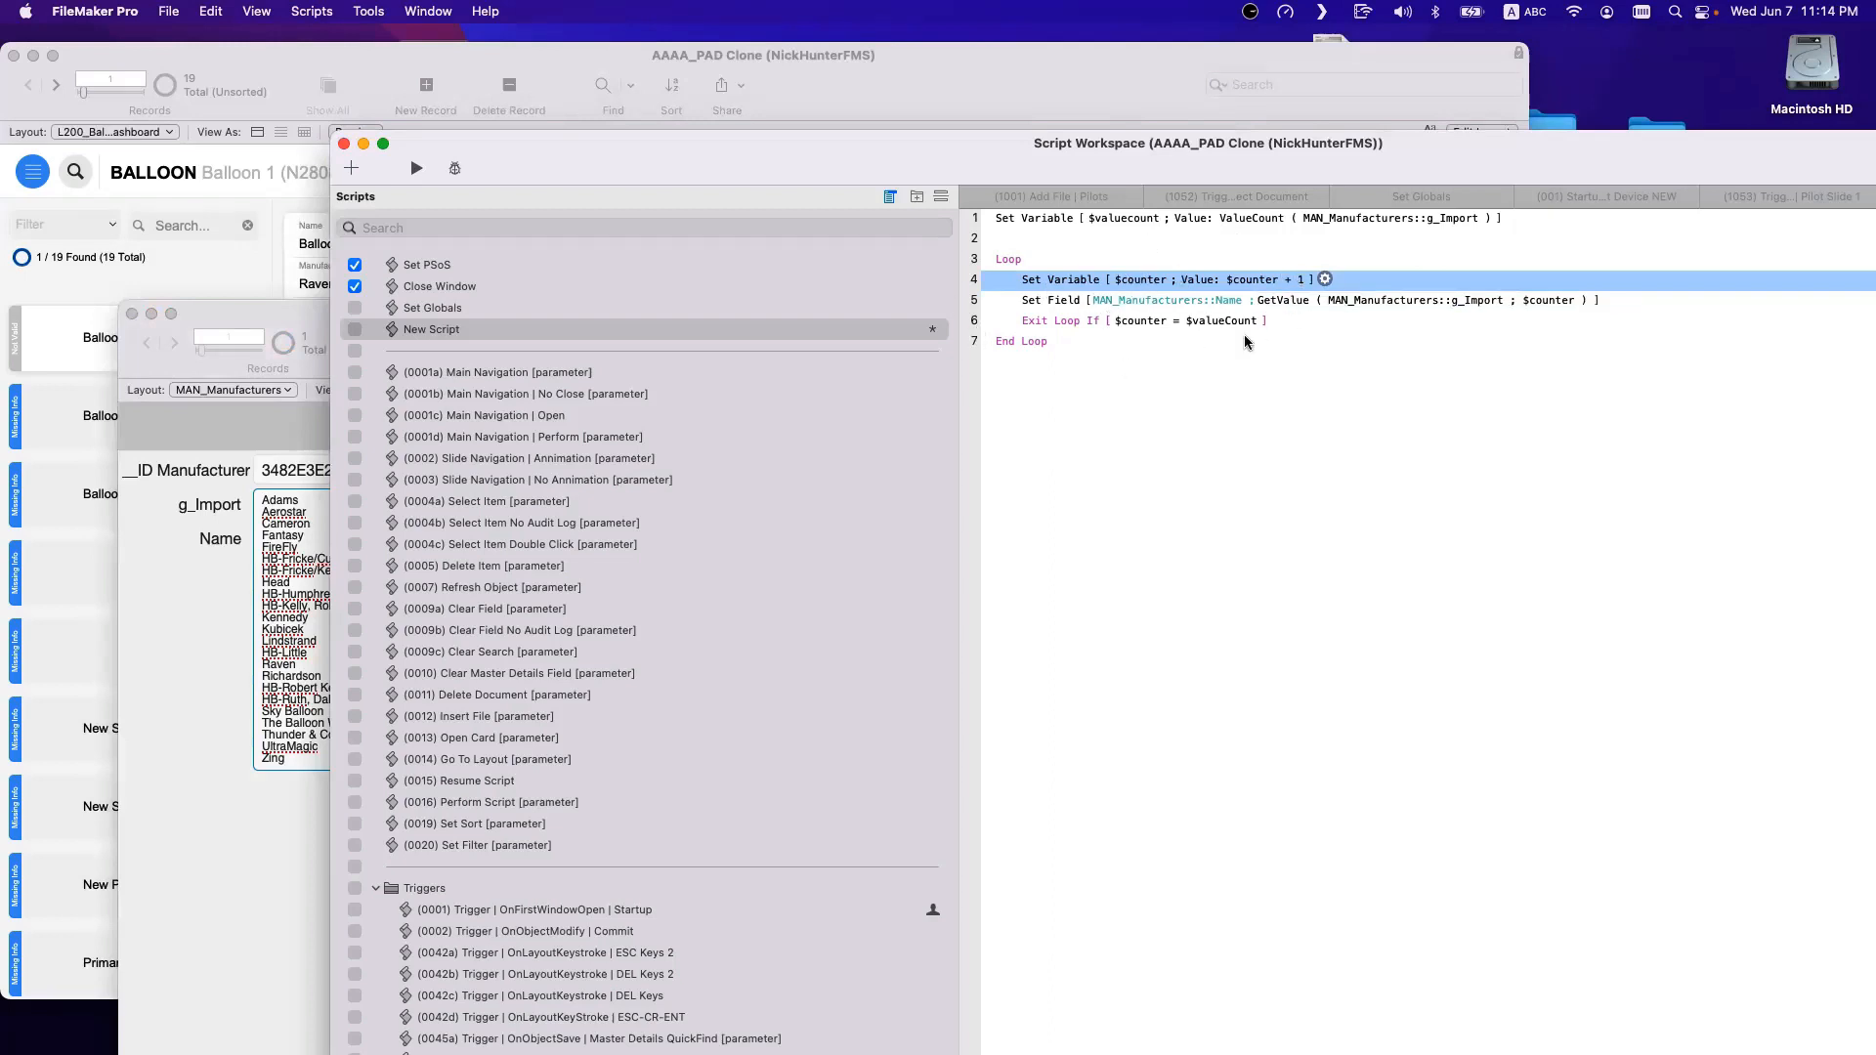
pyautogui.click(1045, 298)
pyautogui.moveTo(1071, 164); pyautogui.dragTo(657, 185)
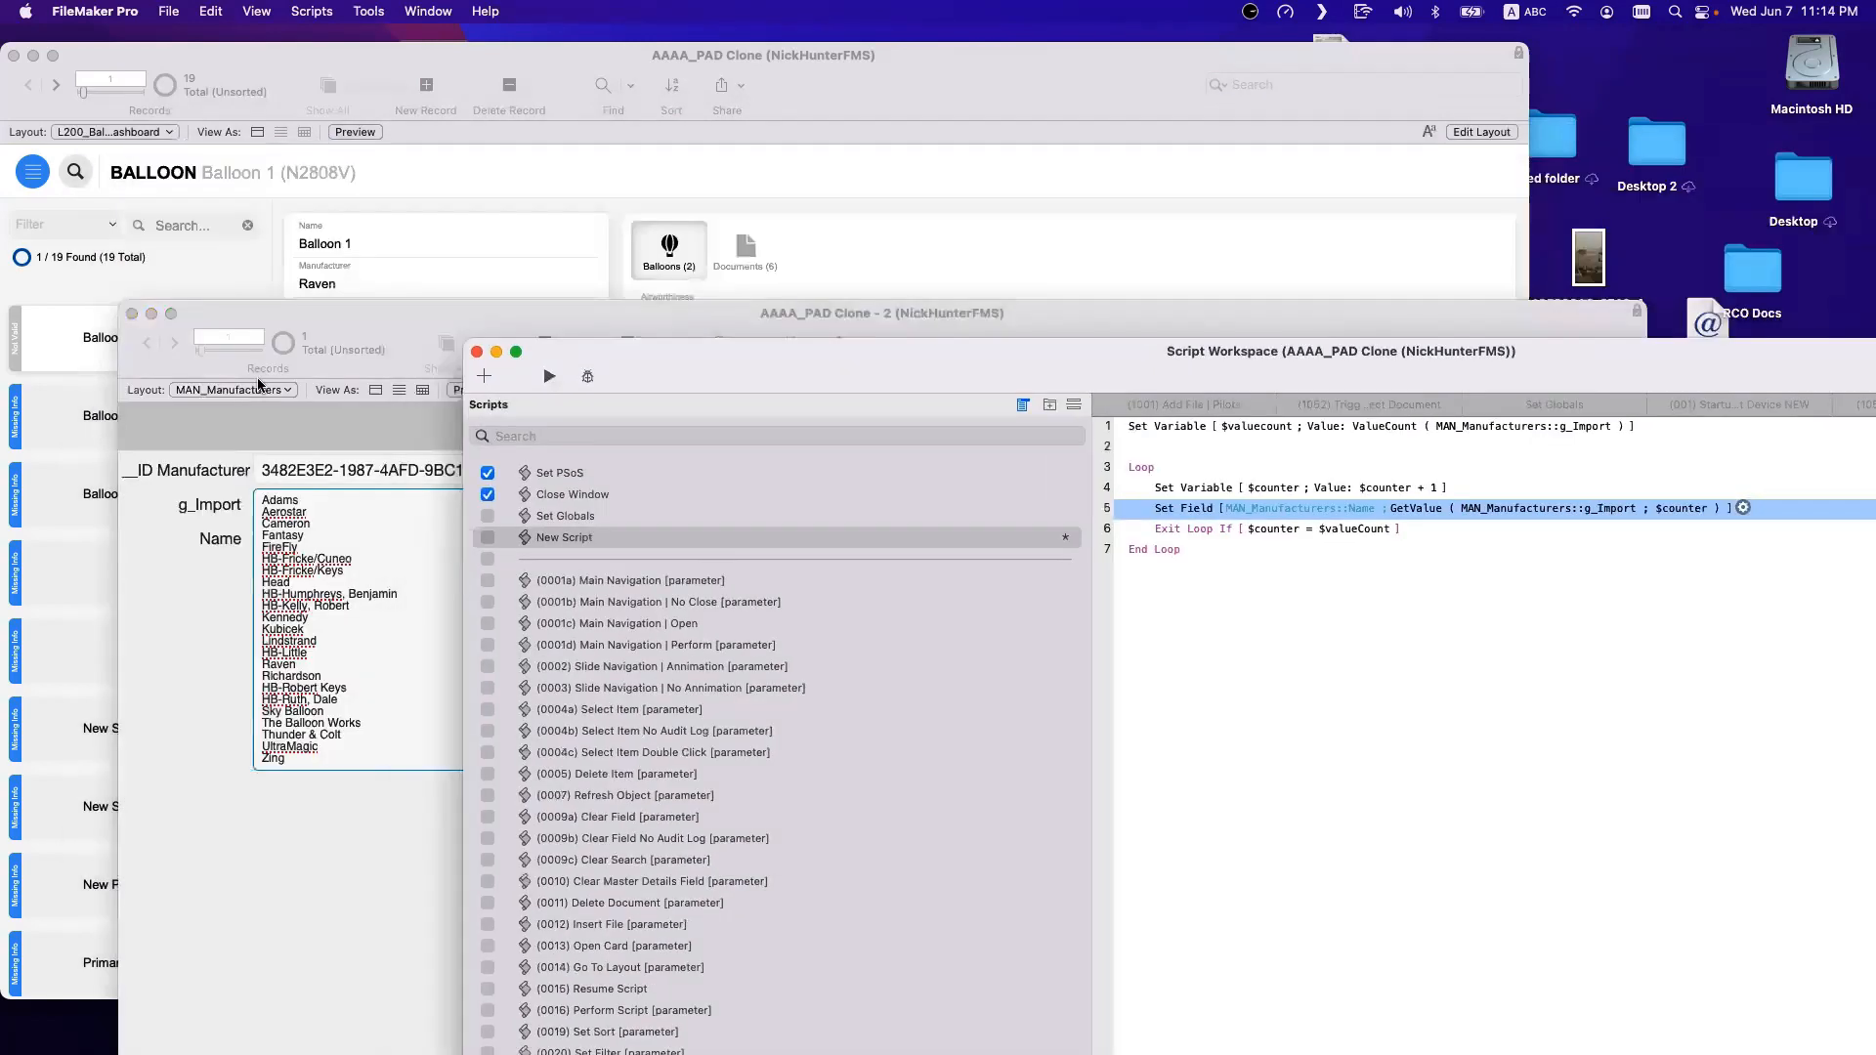
# Compare the g_Import manufacturer list with the script's loop, bringing the script window back into full view.
pyautogui.click(217, 510)
pyautogui.doubleClick(293, 500)
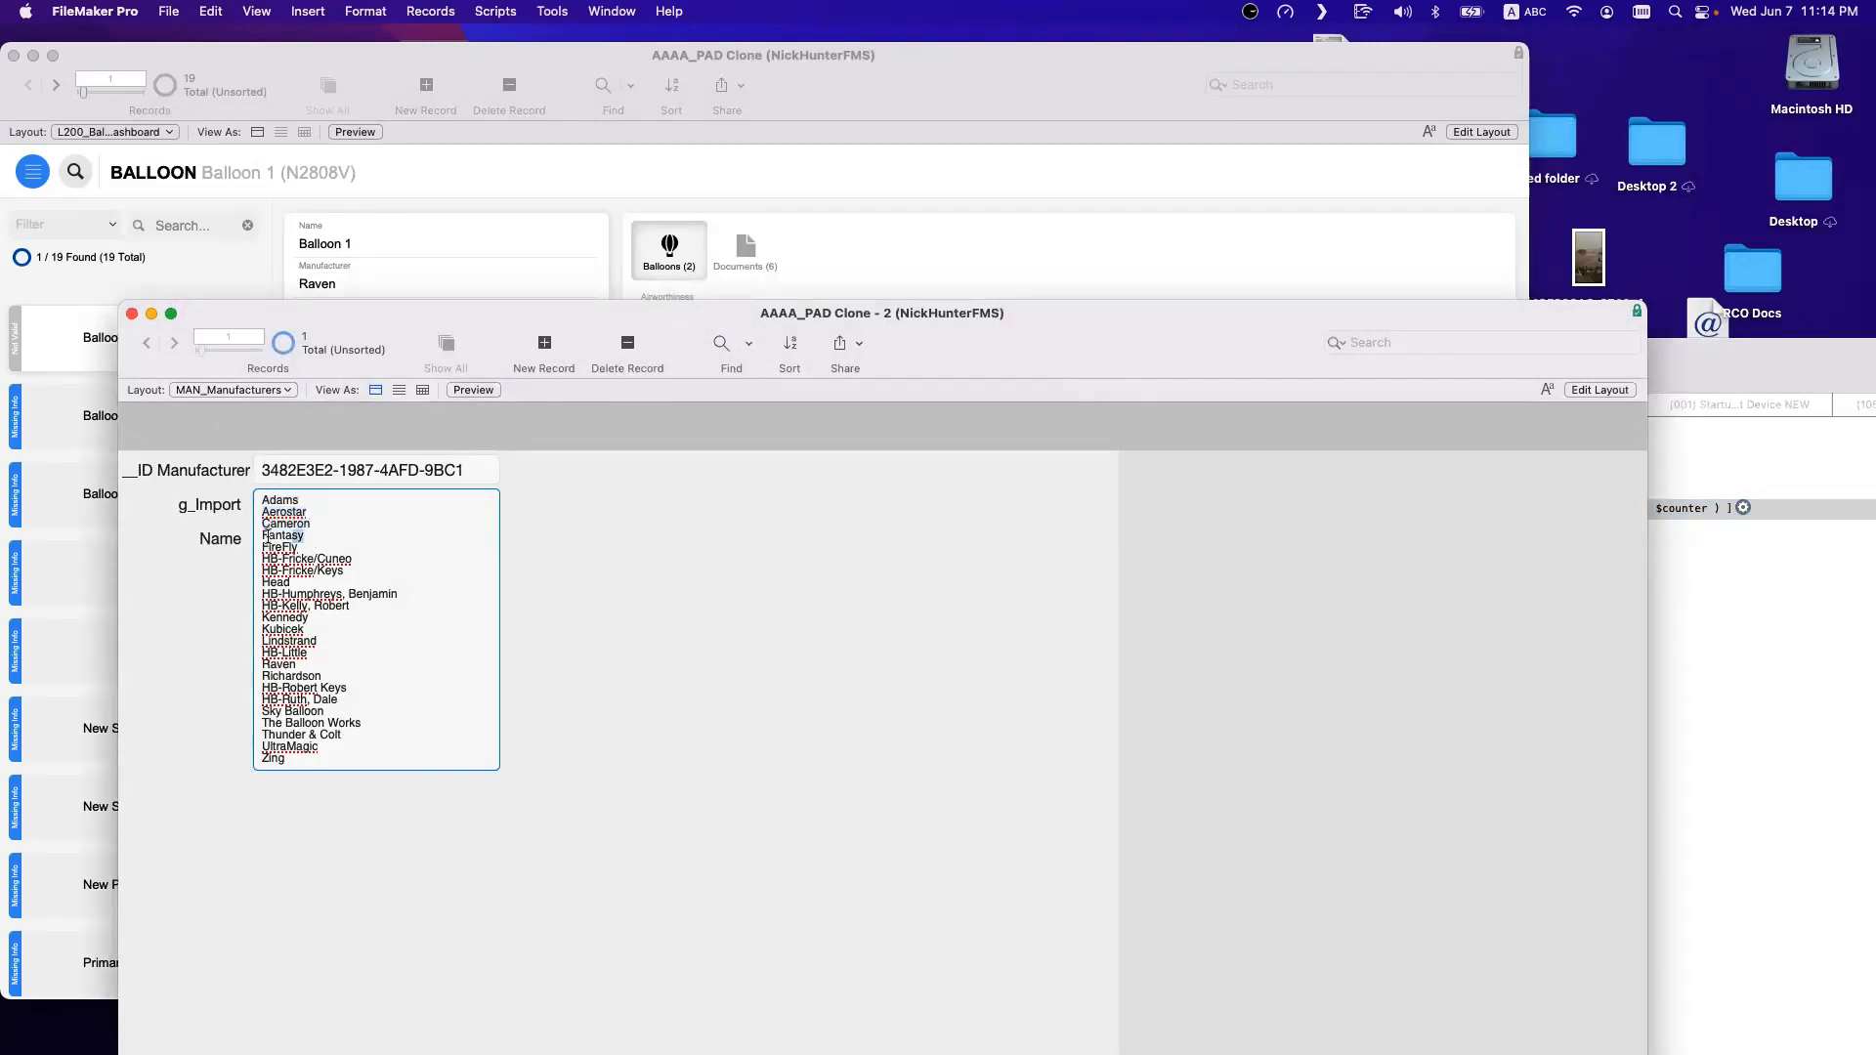
pyautogui.click(1734, 744)
pyautogui.click(1281, 636)
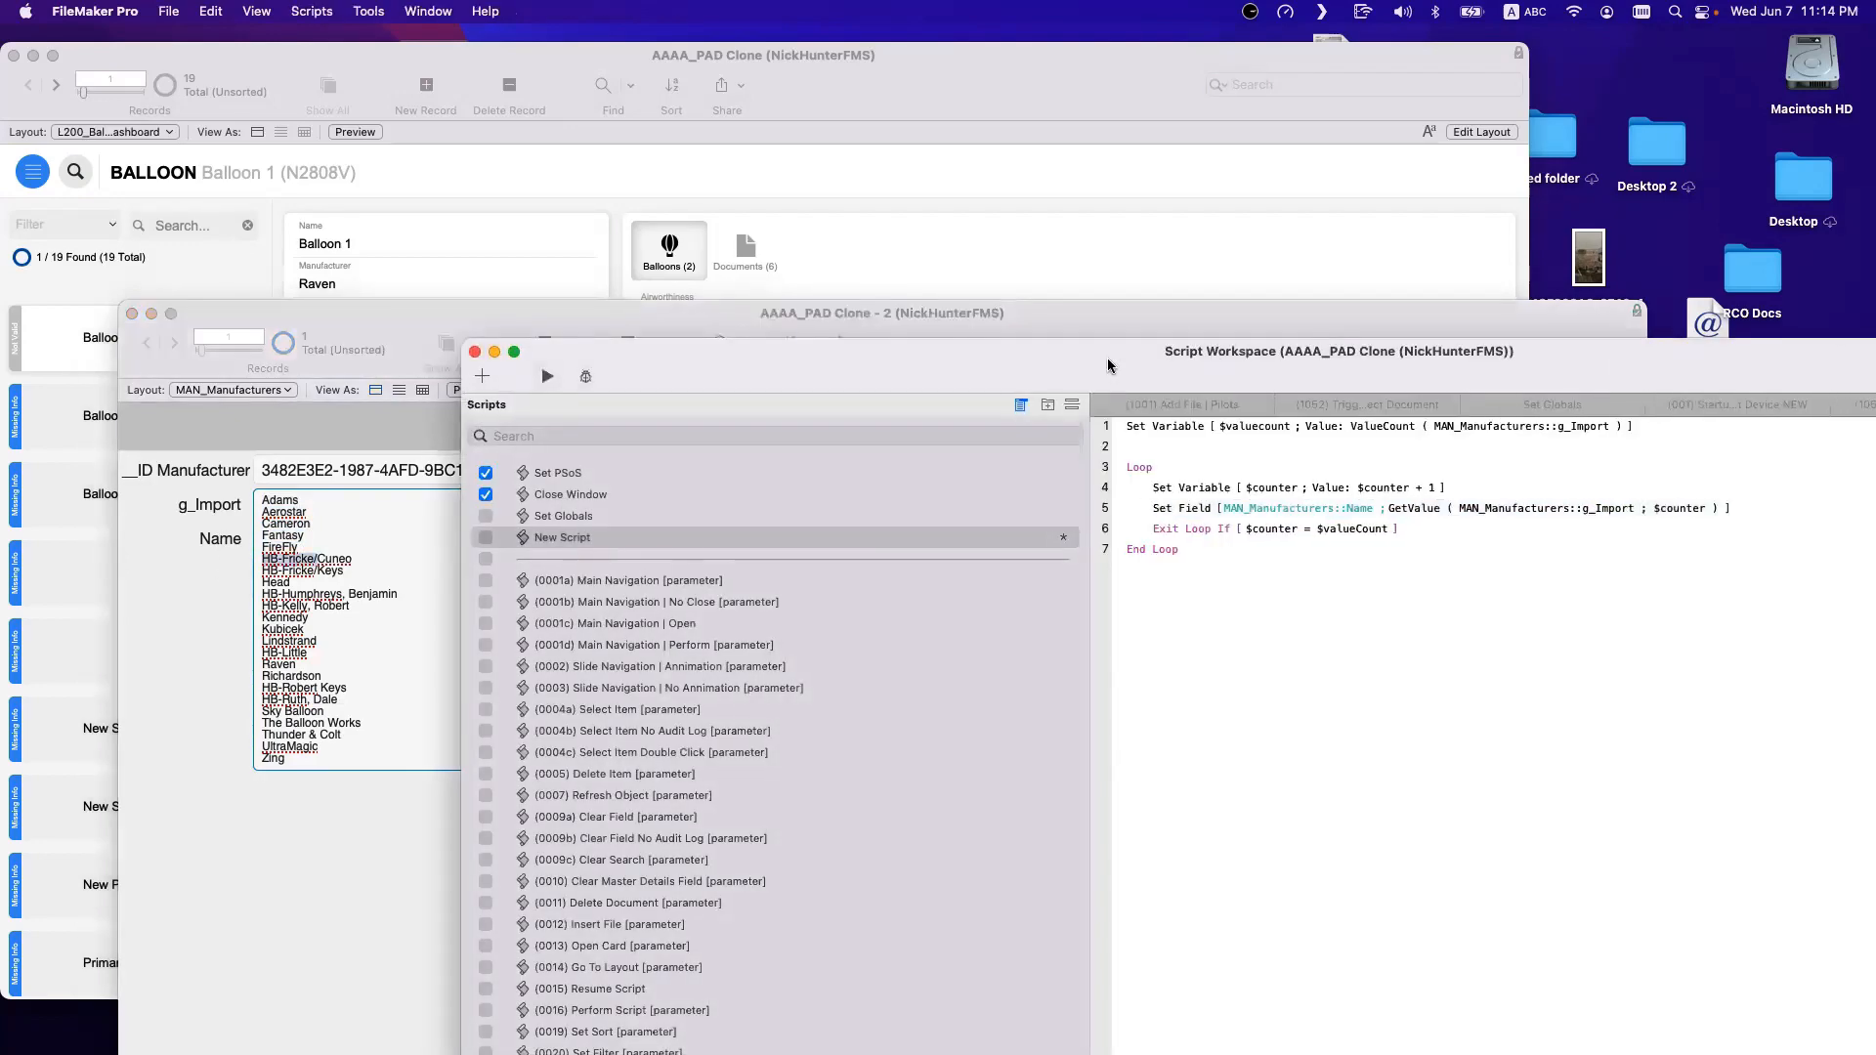
pyautogui.moveTo(1216, 359); pyautogui.dragTo(825, 322)
pyautogui.click(773, 496)
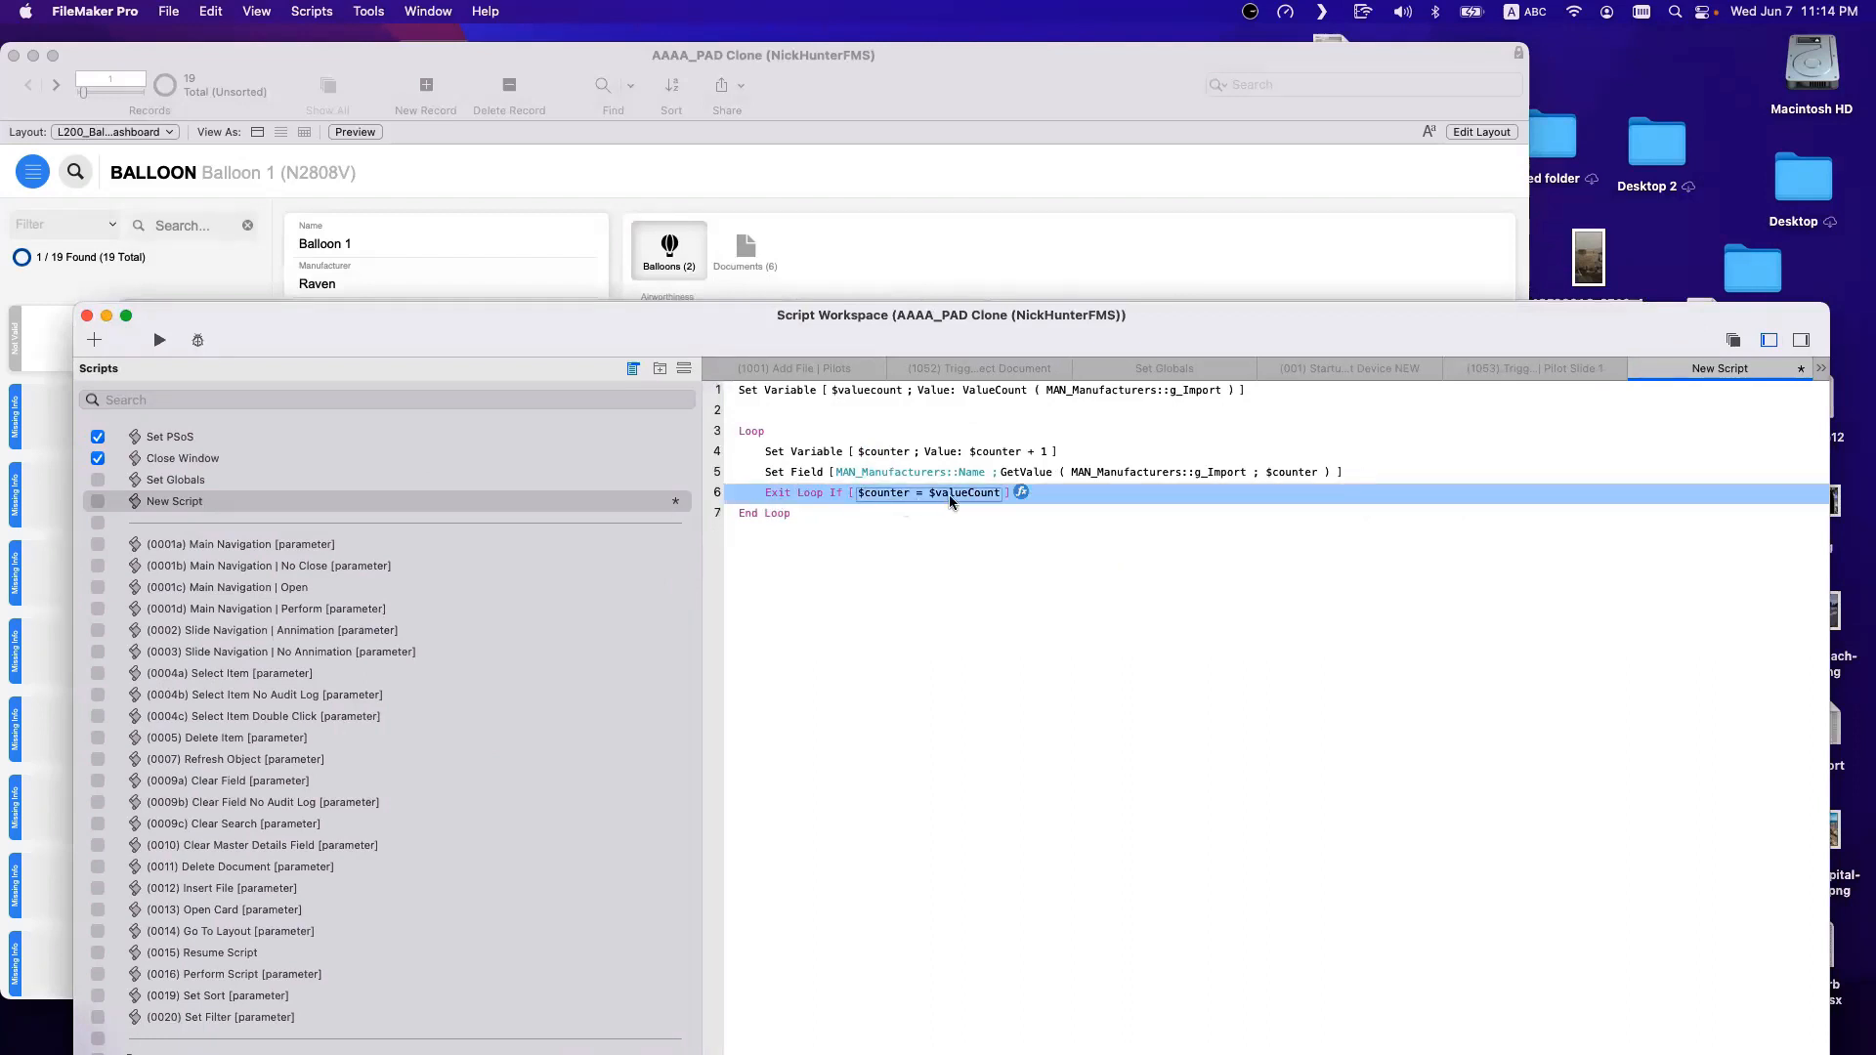
# Rename the first Set Variable step's variable to $valueCount, copying the spelling used in the Exit Loop If condition.
pyautogui.click(827, 391)
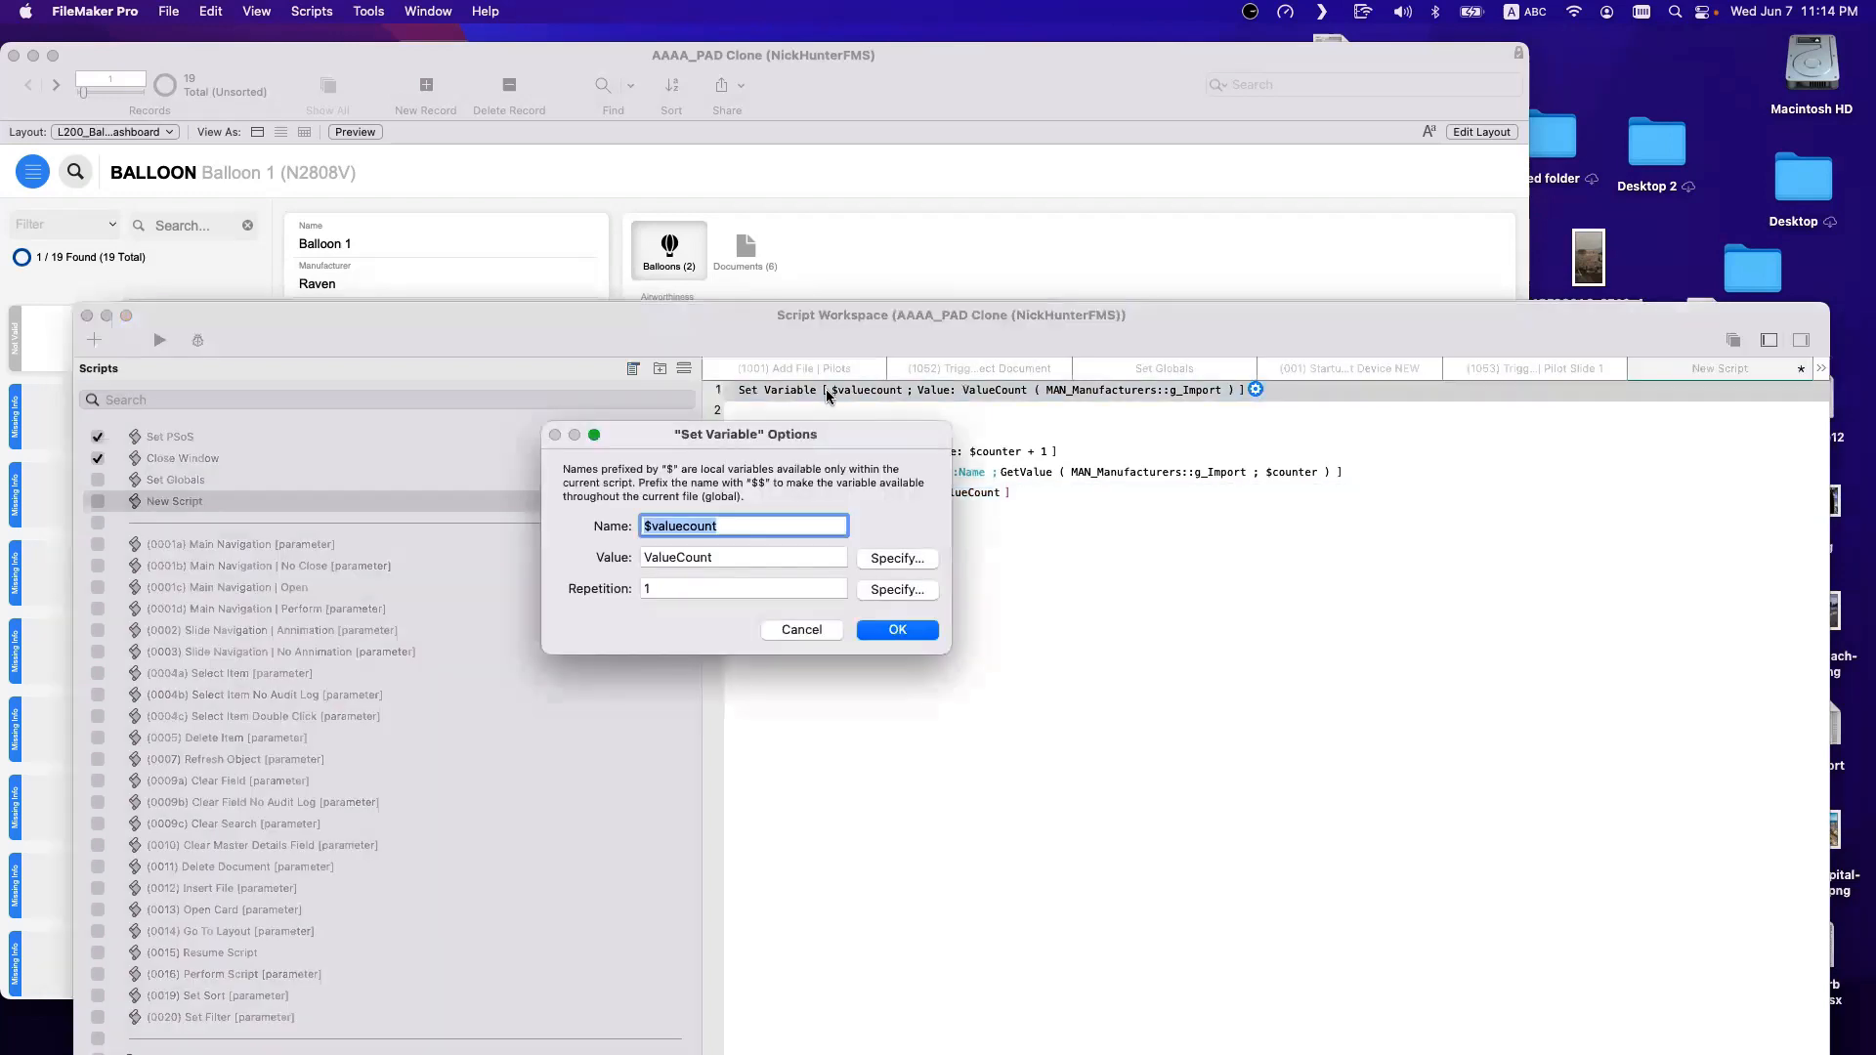
pyautogui.press('Escape')
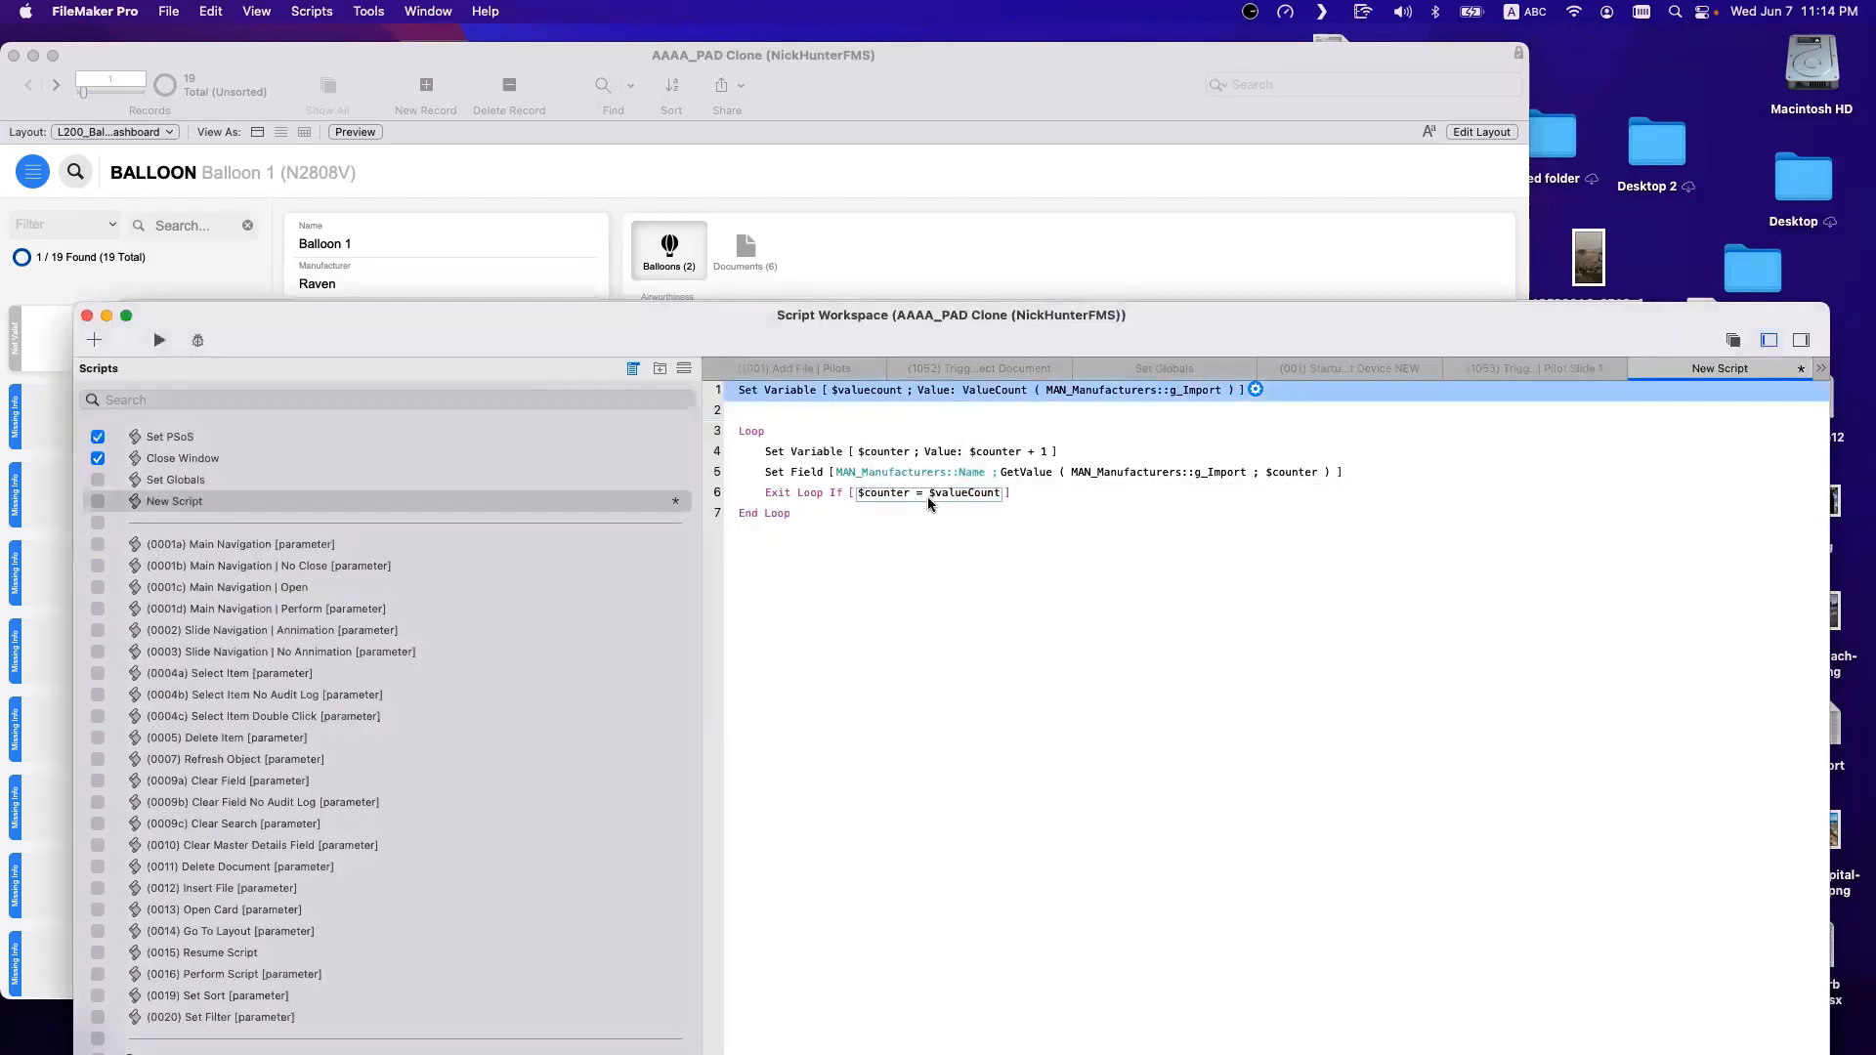
pyautogui.click(928, 495)
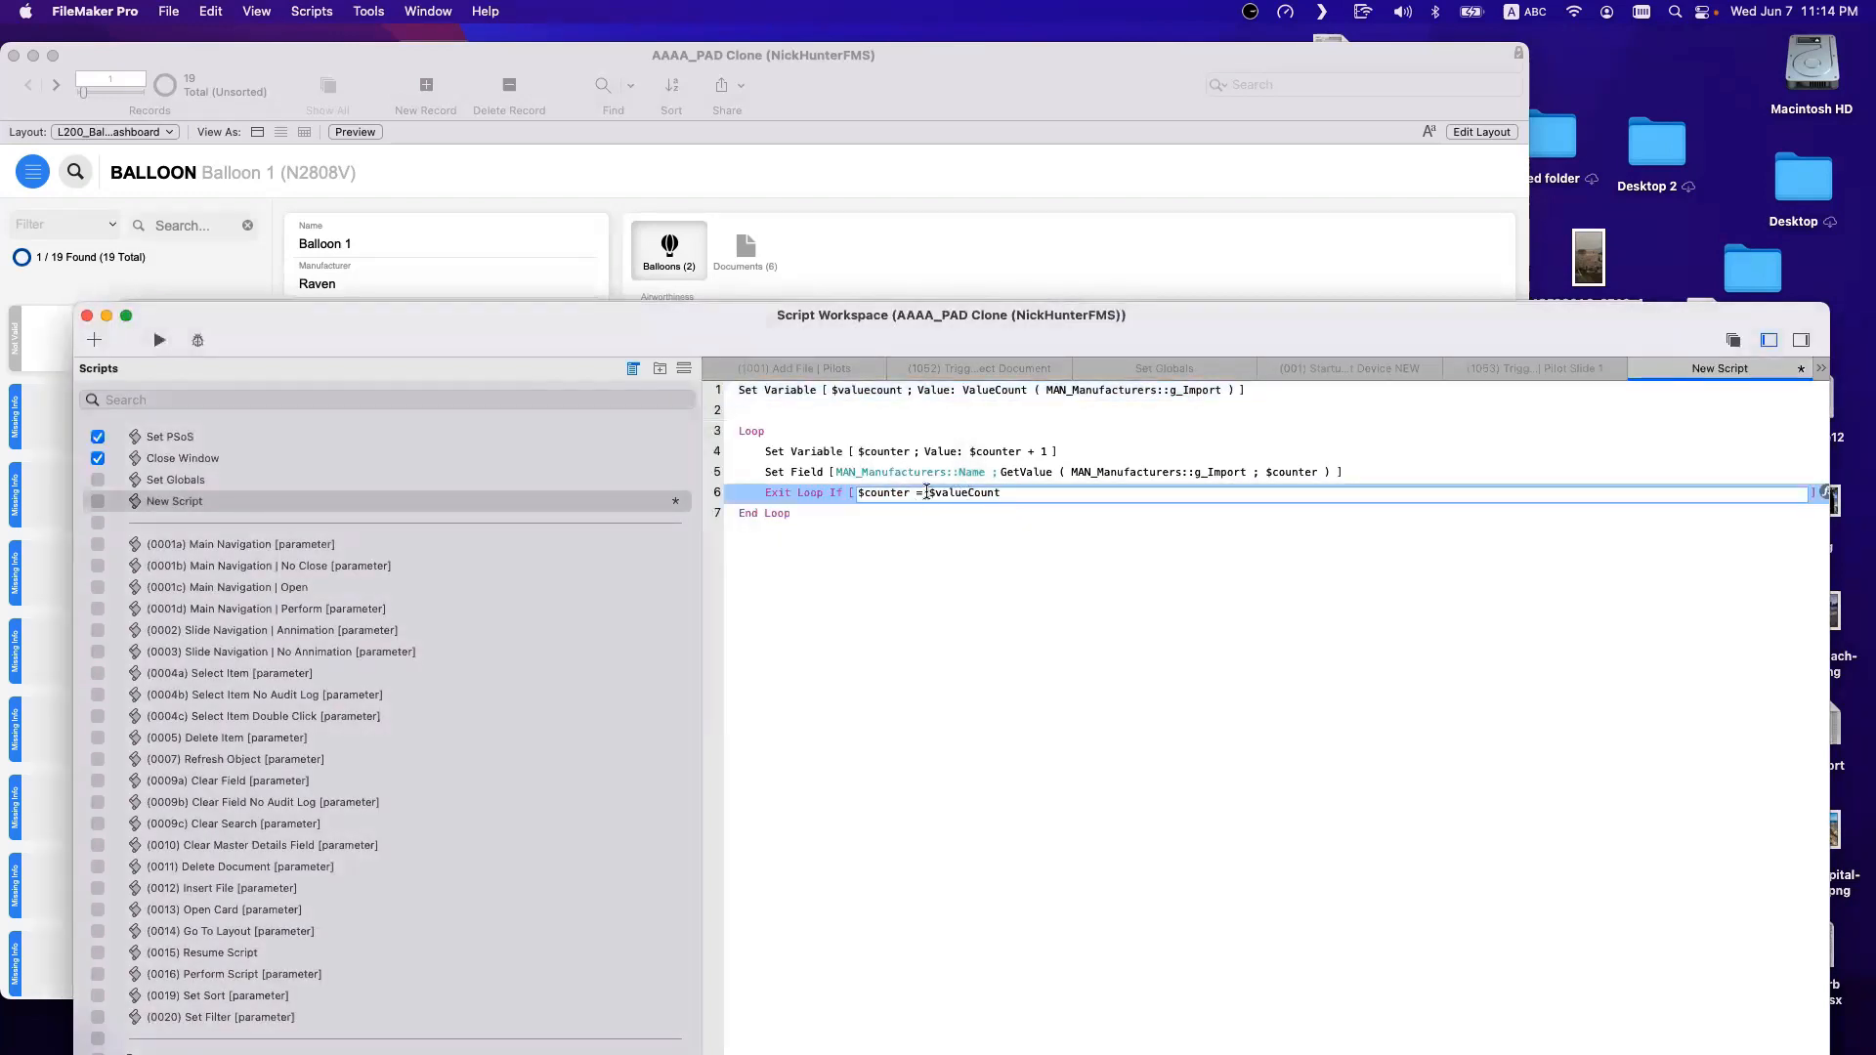
pyautogui.doubleClick(933, 493)
pyautogui.press('super+c')
pyautogui.doubleClick(752, 392)
pyautogui.press('super+v')
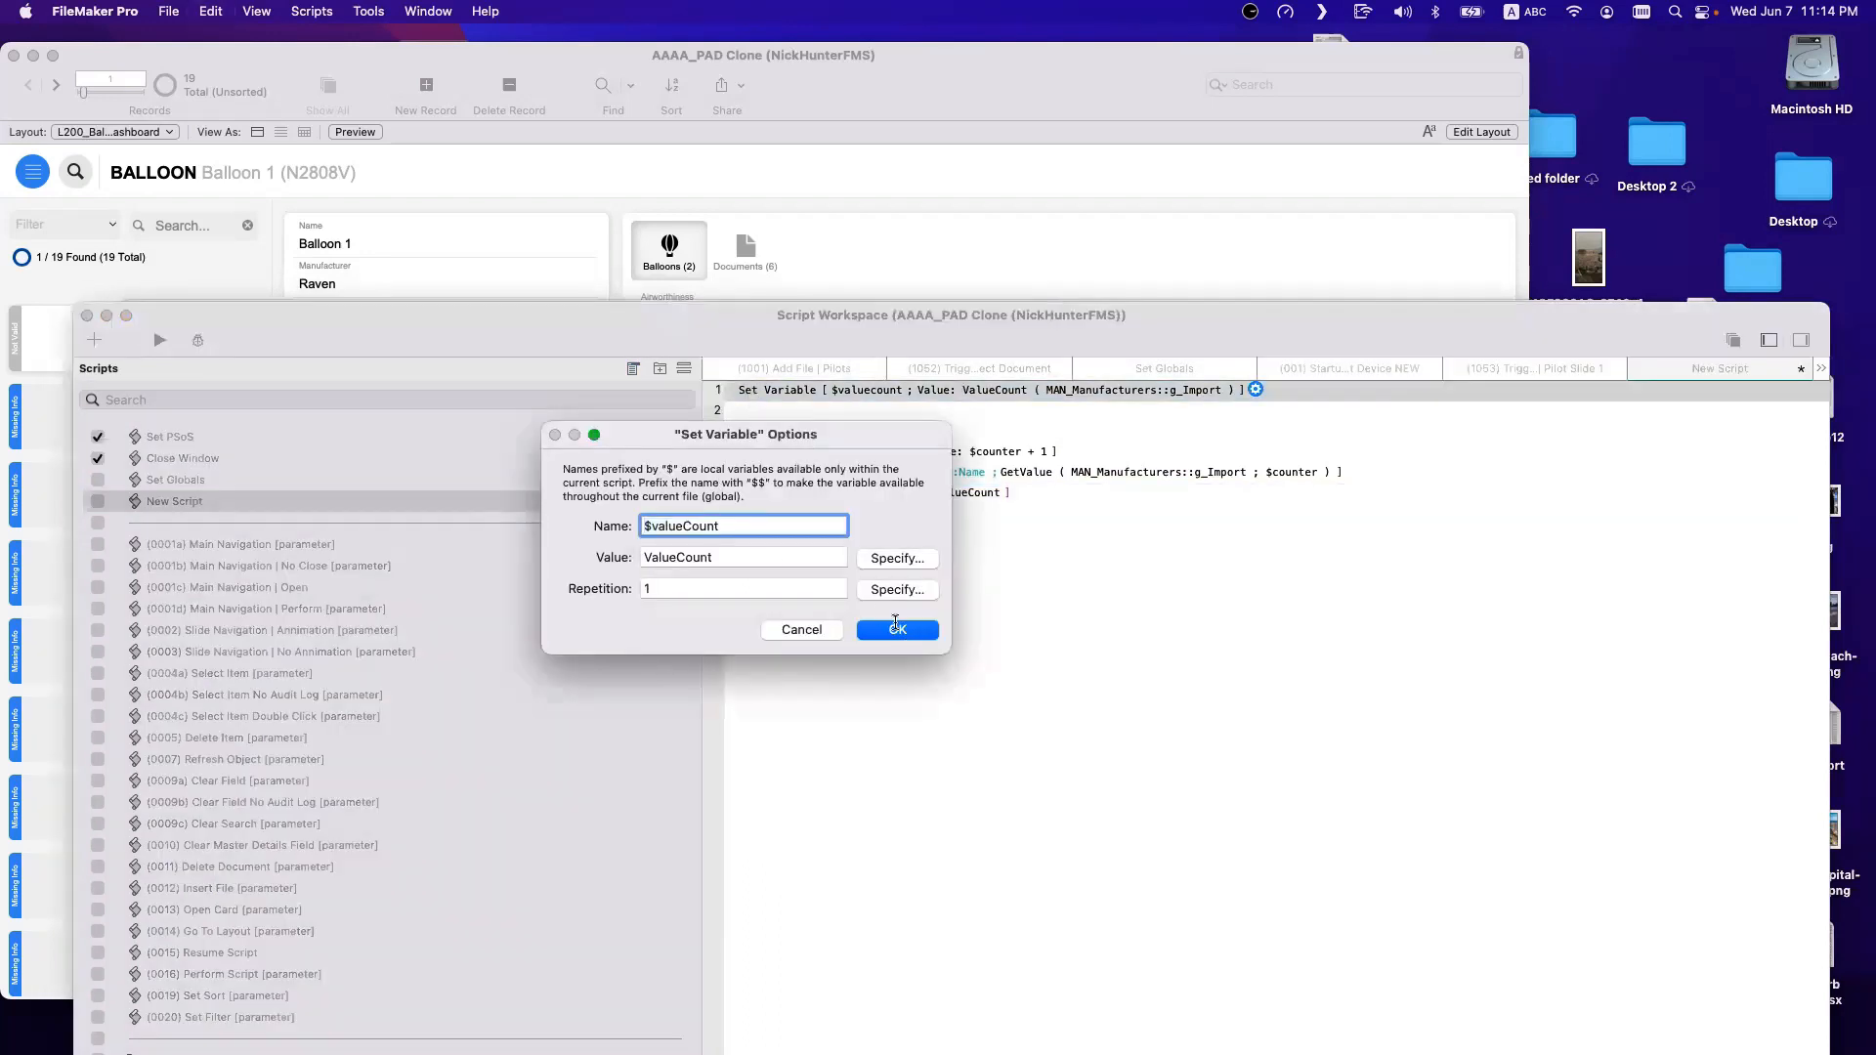
pyautogui.click(895, 625)
# Add a New Record/Request step between the counter's Set Variable step and the Set Field step, and save the script.
pyautogui.click(765, 455)
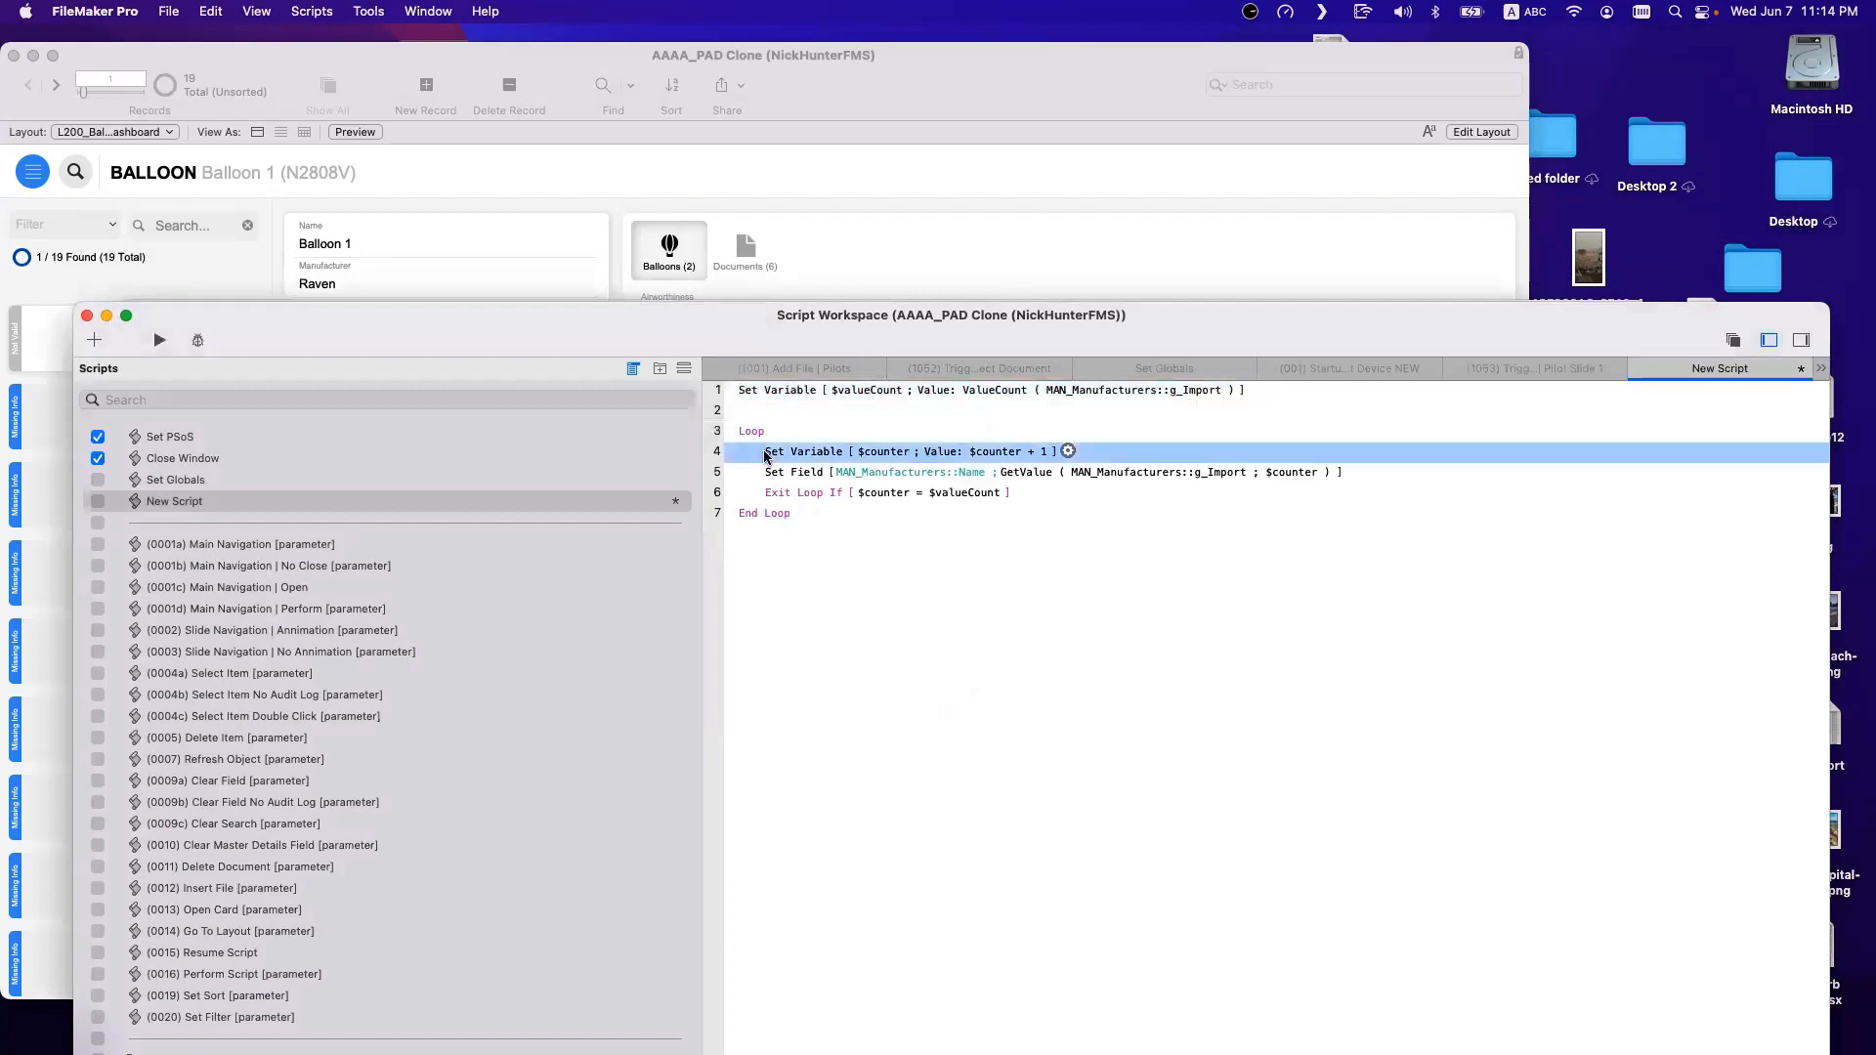
pyautogui.press('Return')
pyautogui.write('new')
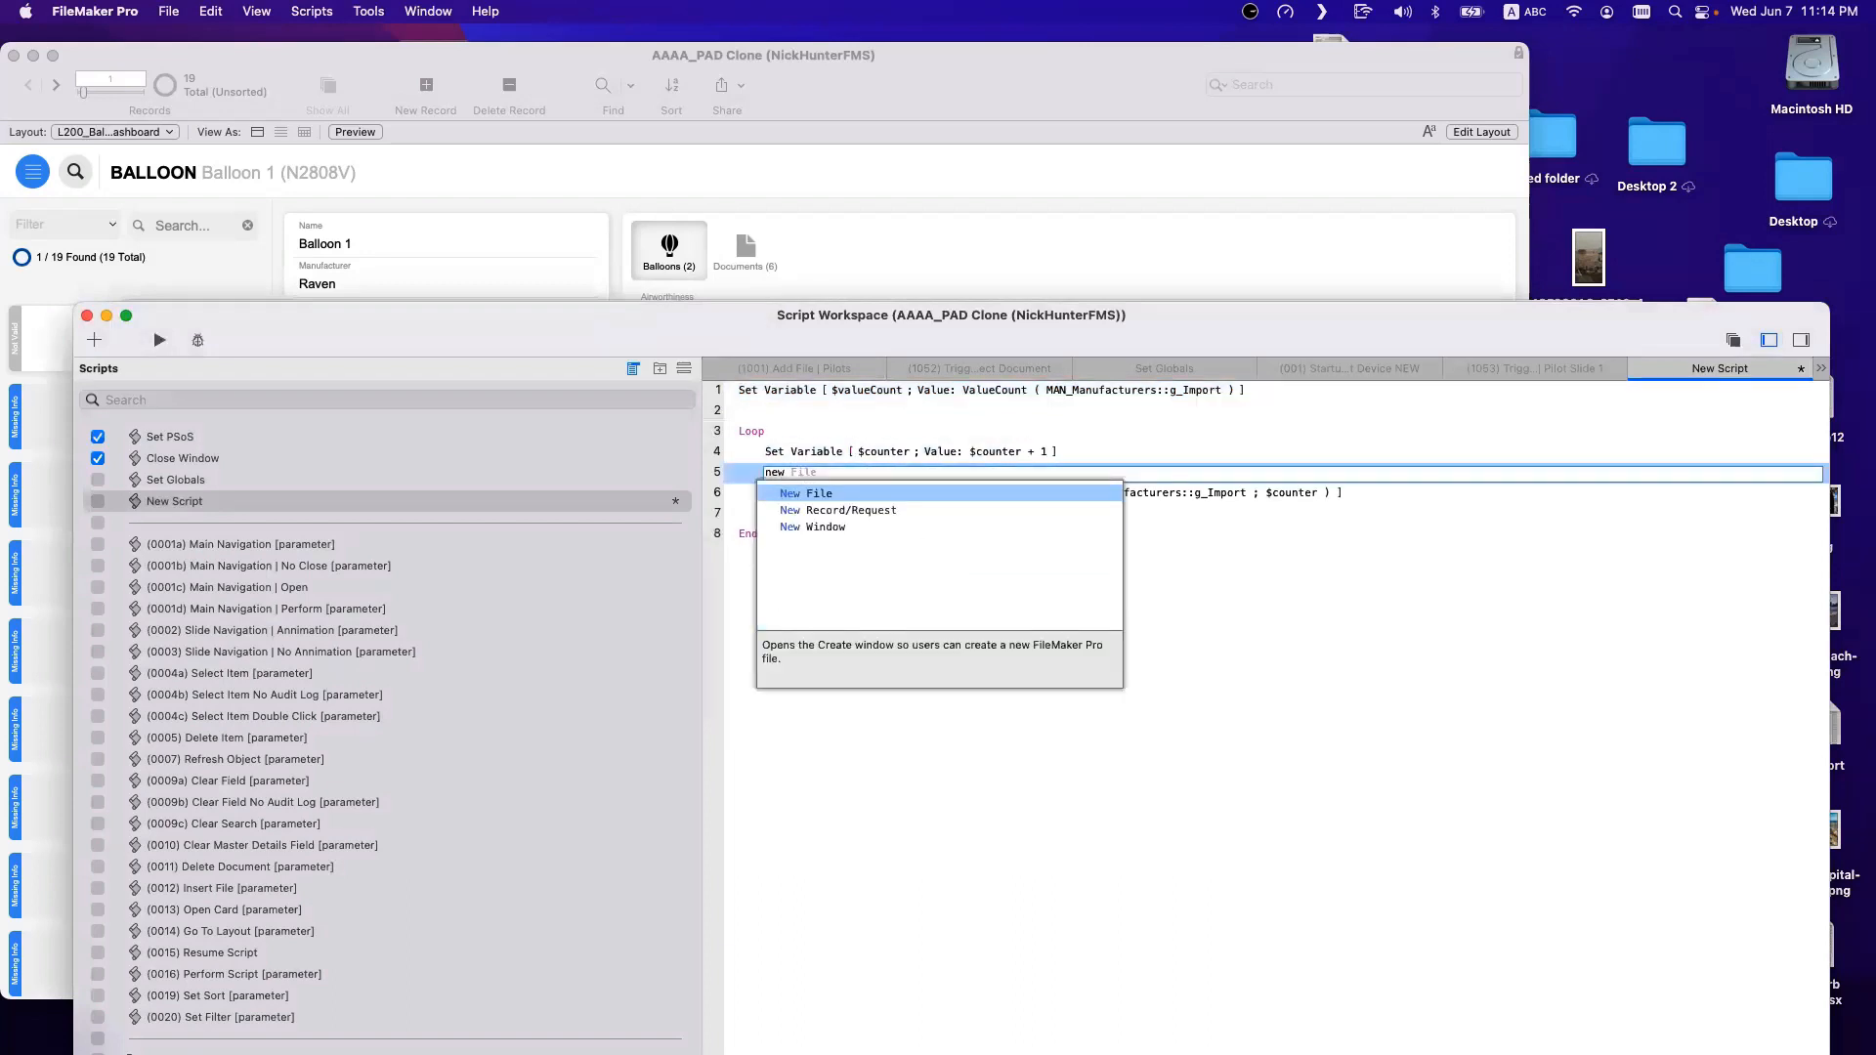
pyautogui.click(801, 509)
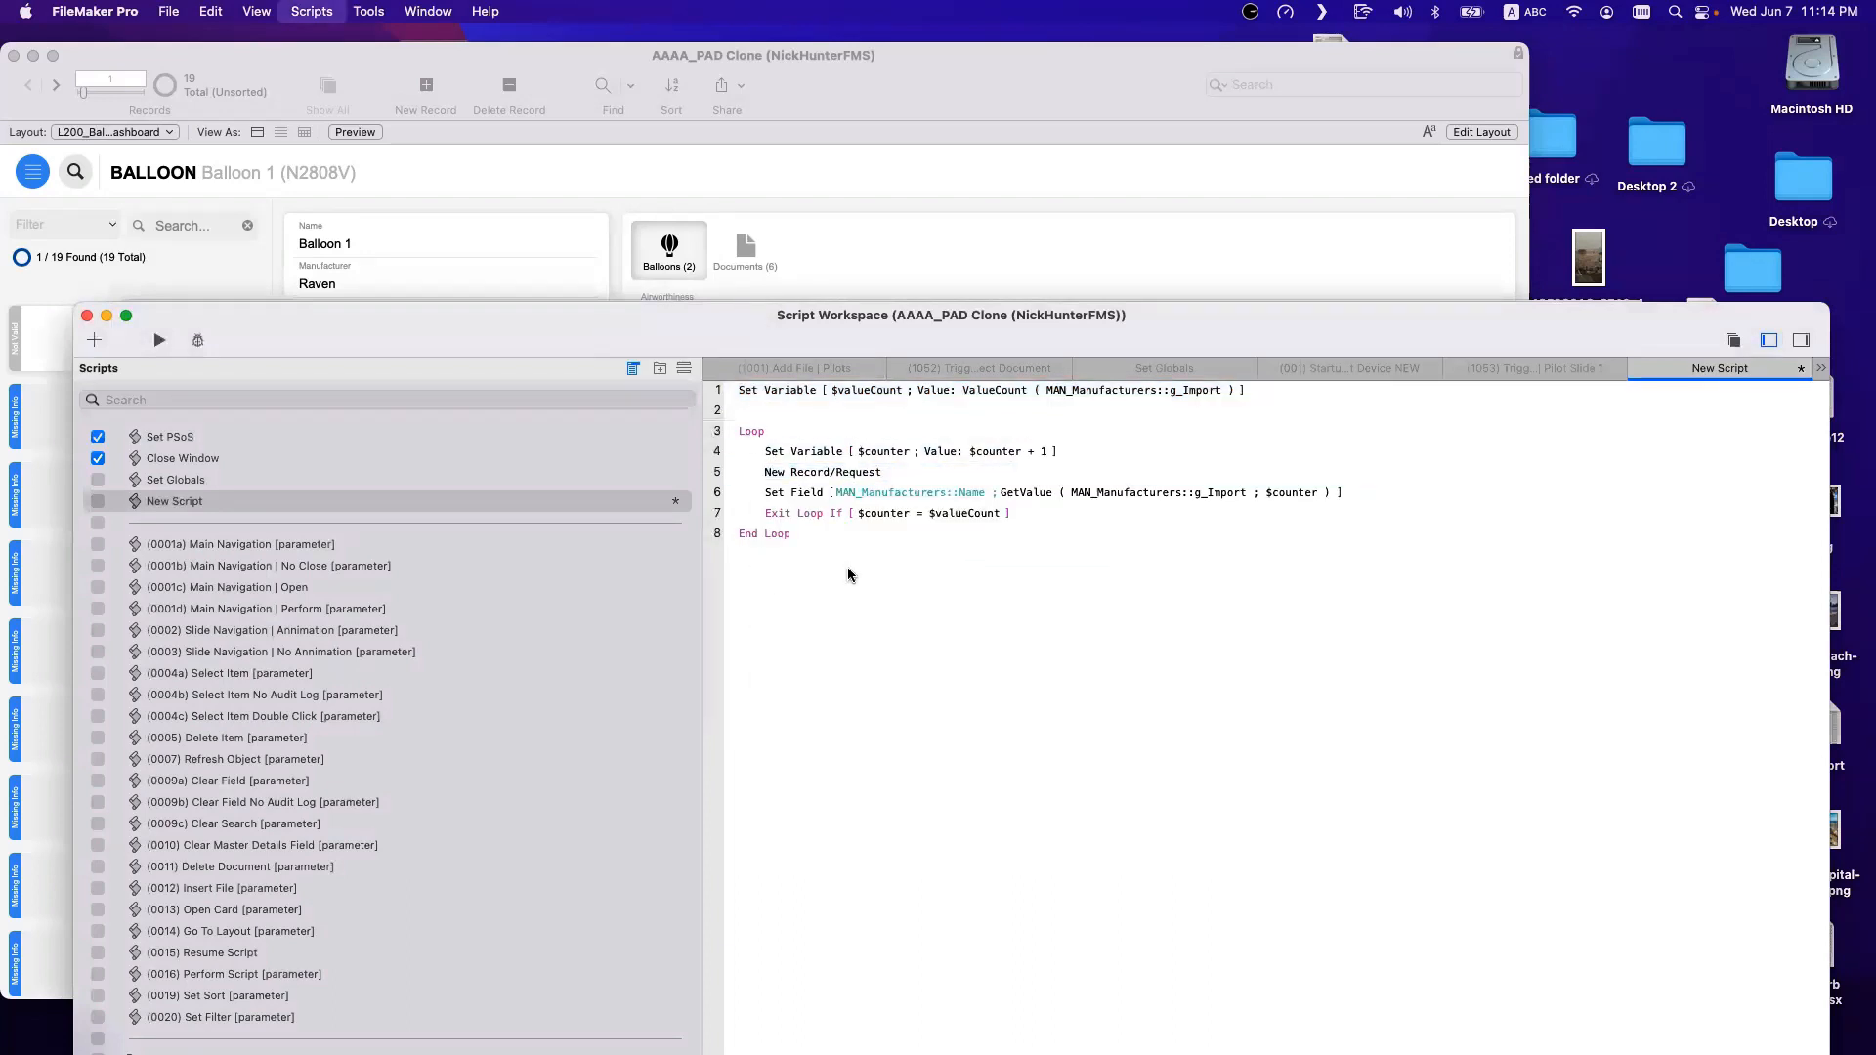
pyautogui.press('super+s')
# Review the loop's steps beside the g_Import list and run the script from the MAN_Manufacturers layout.
pyautogui.click(784, 473)
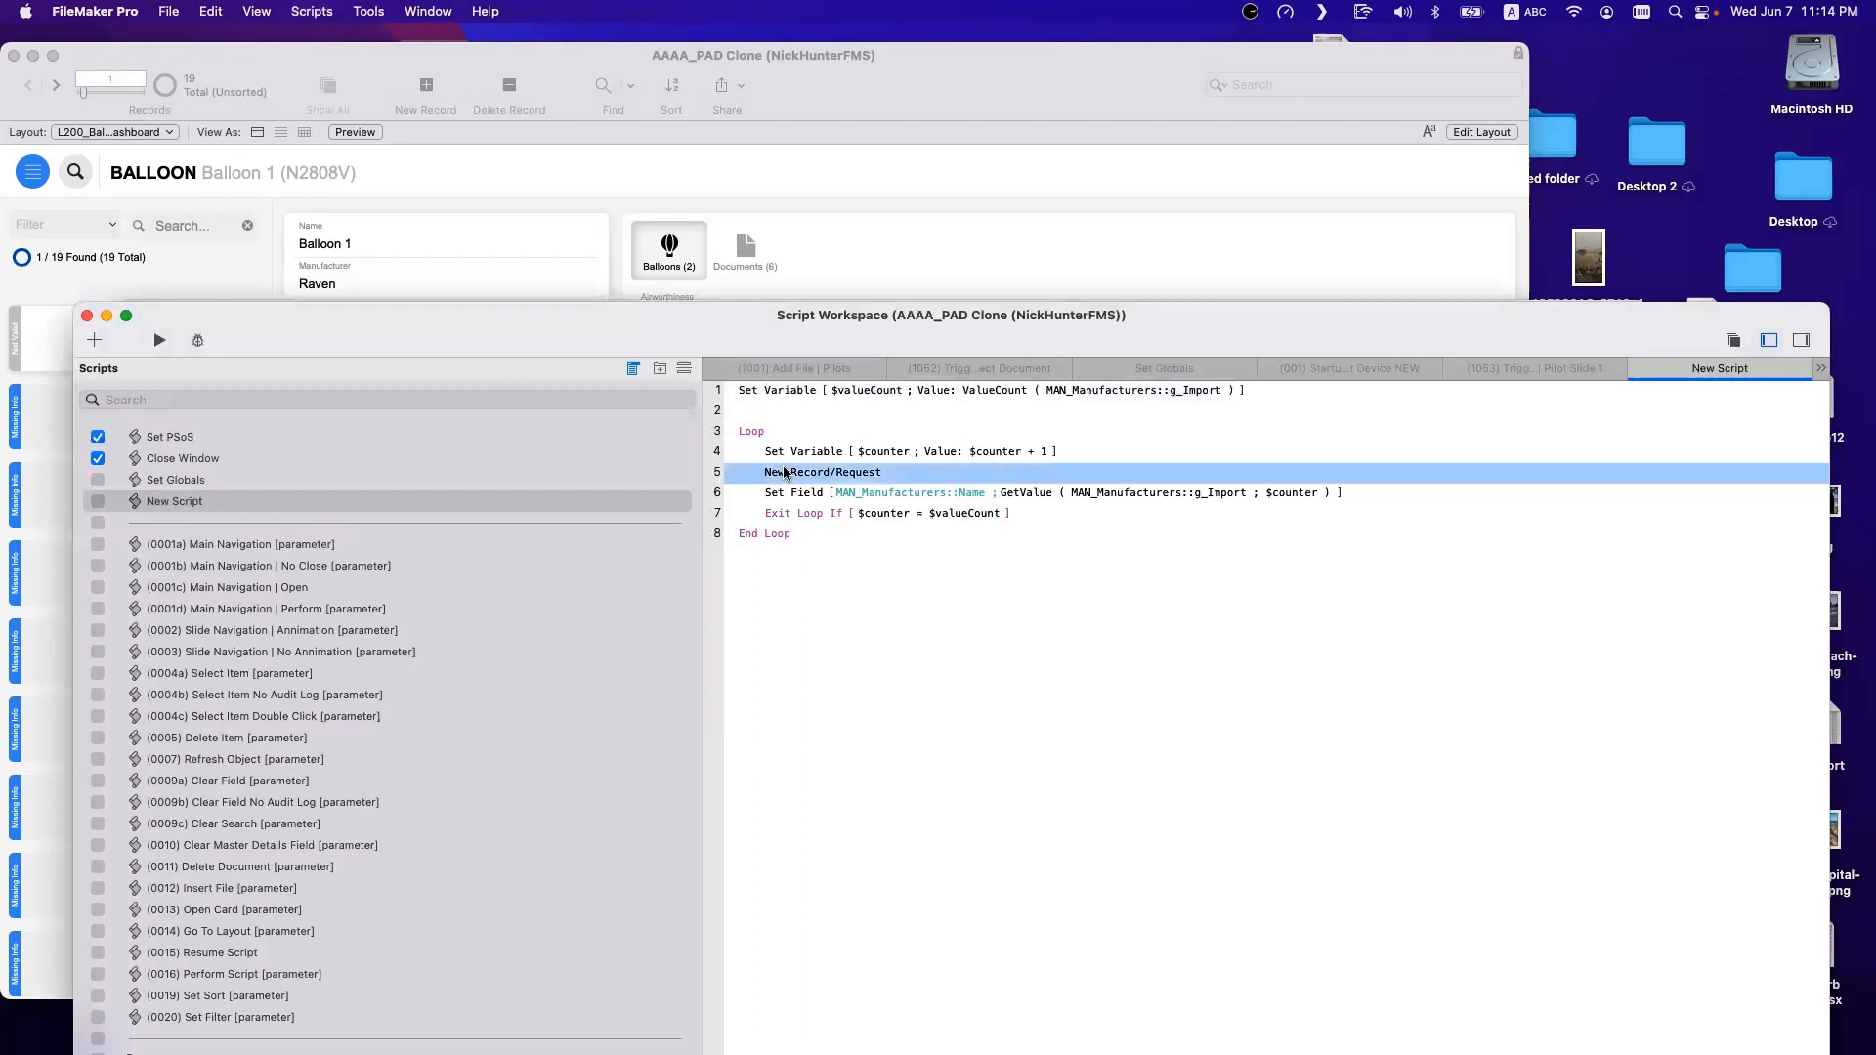
pyautogui.click(782, 492)
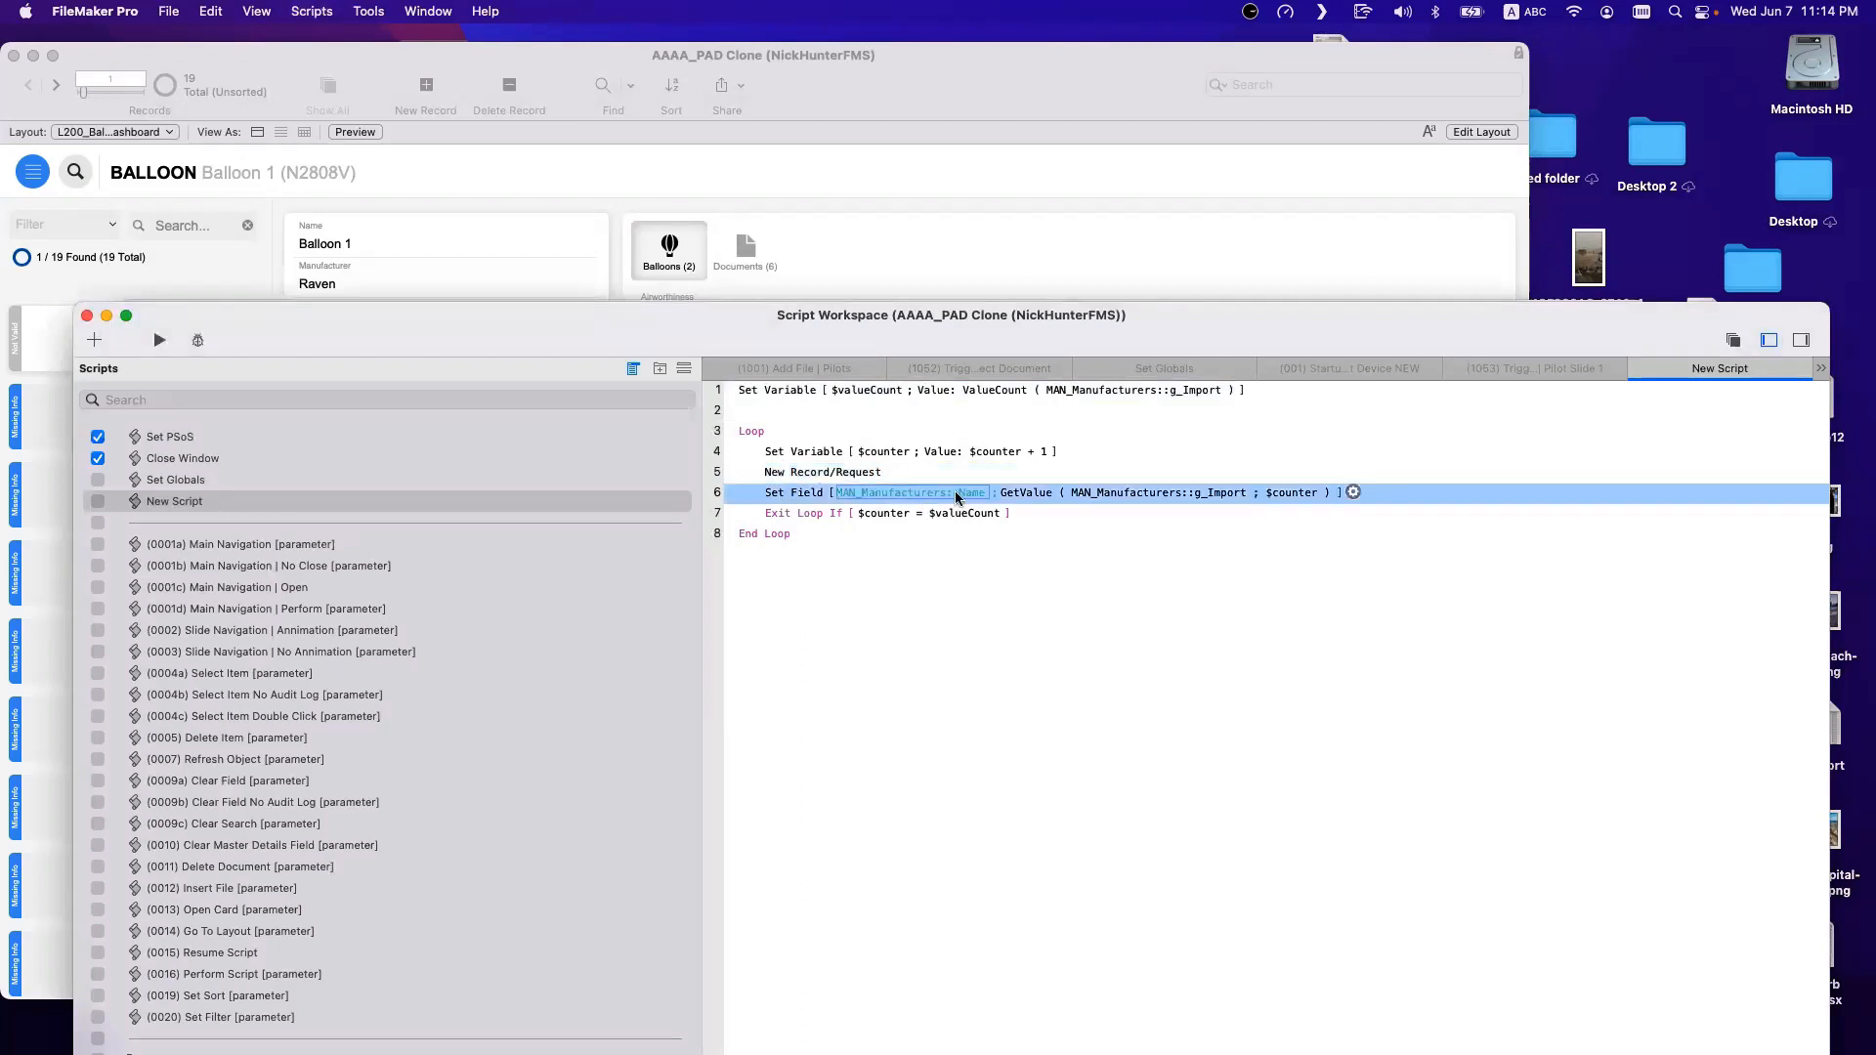
pyautogui.click(830, 516)
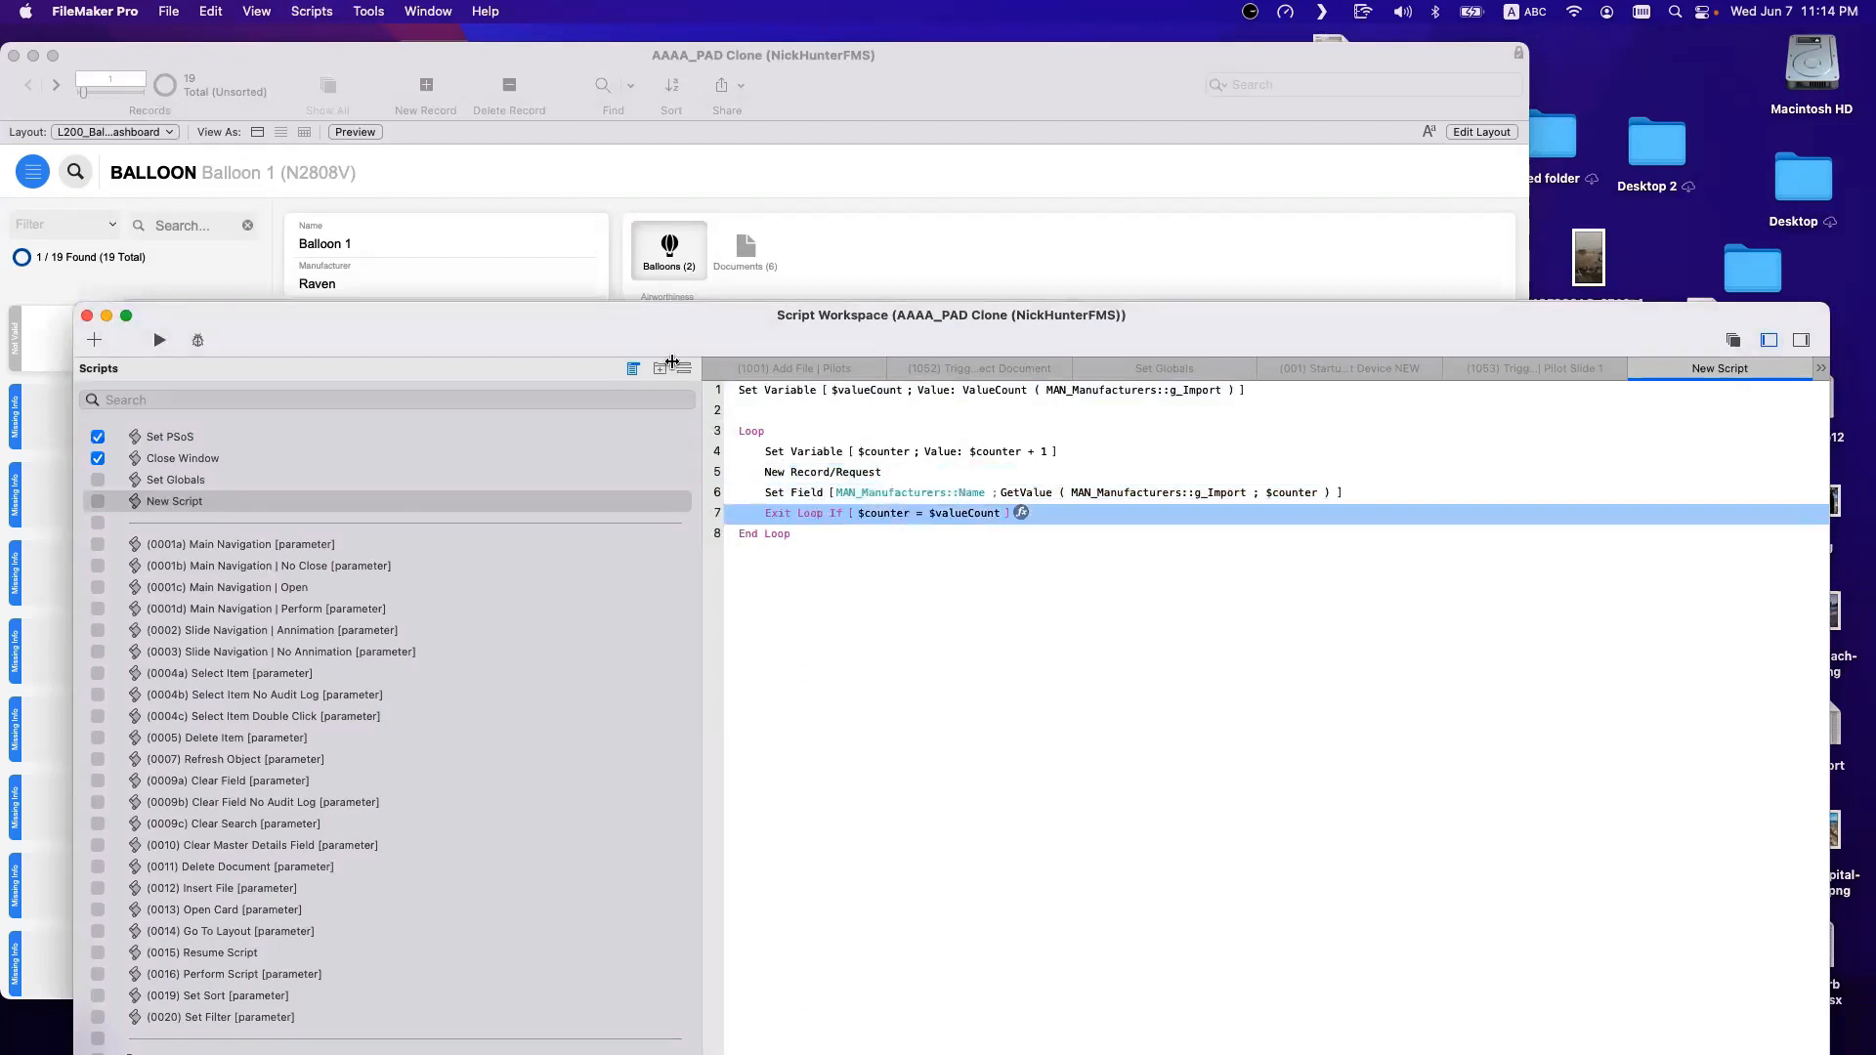
pyautogui.moveTo(640, 329); pyautogui.dragTo(1106, 311)
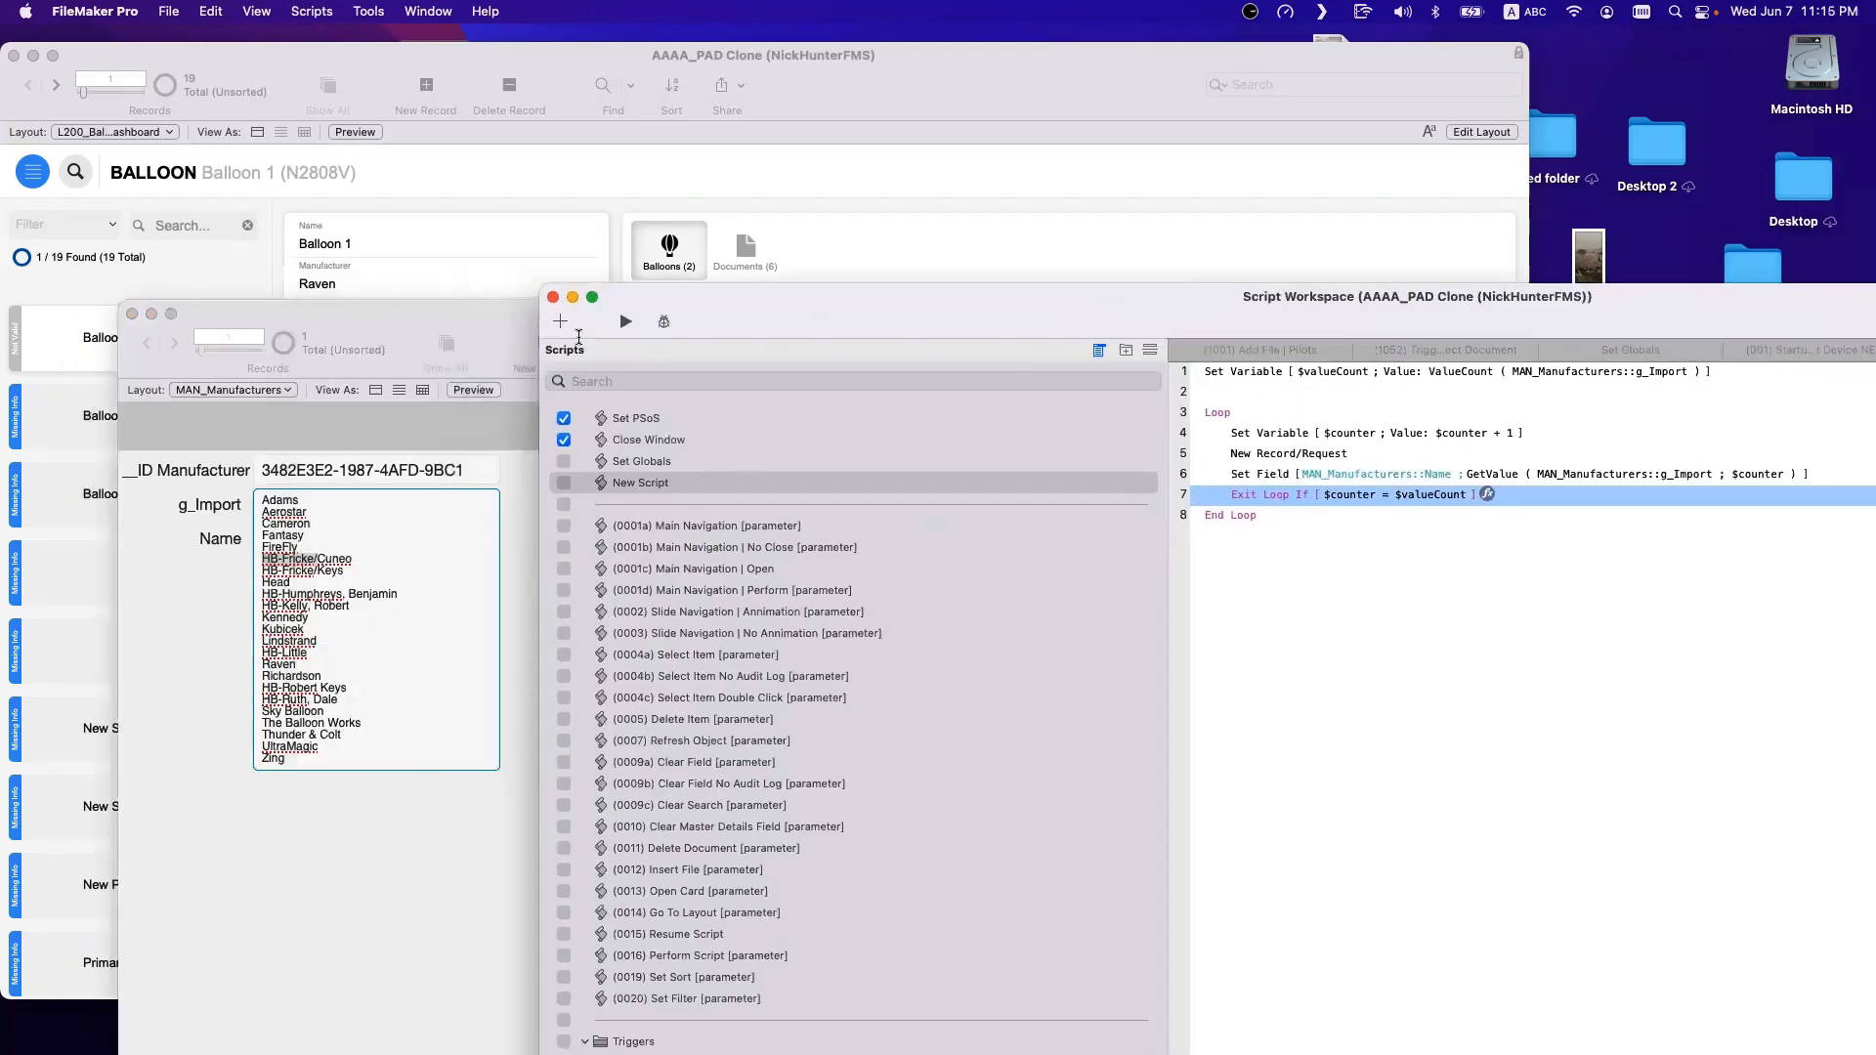
pyautogui.click(544, 473)
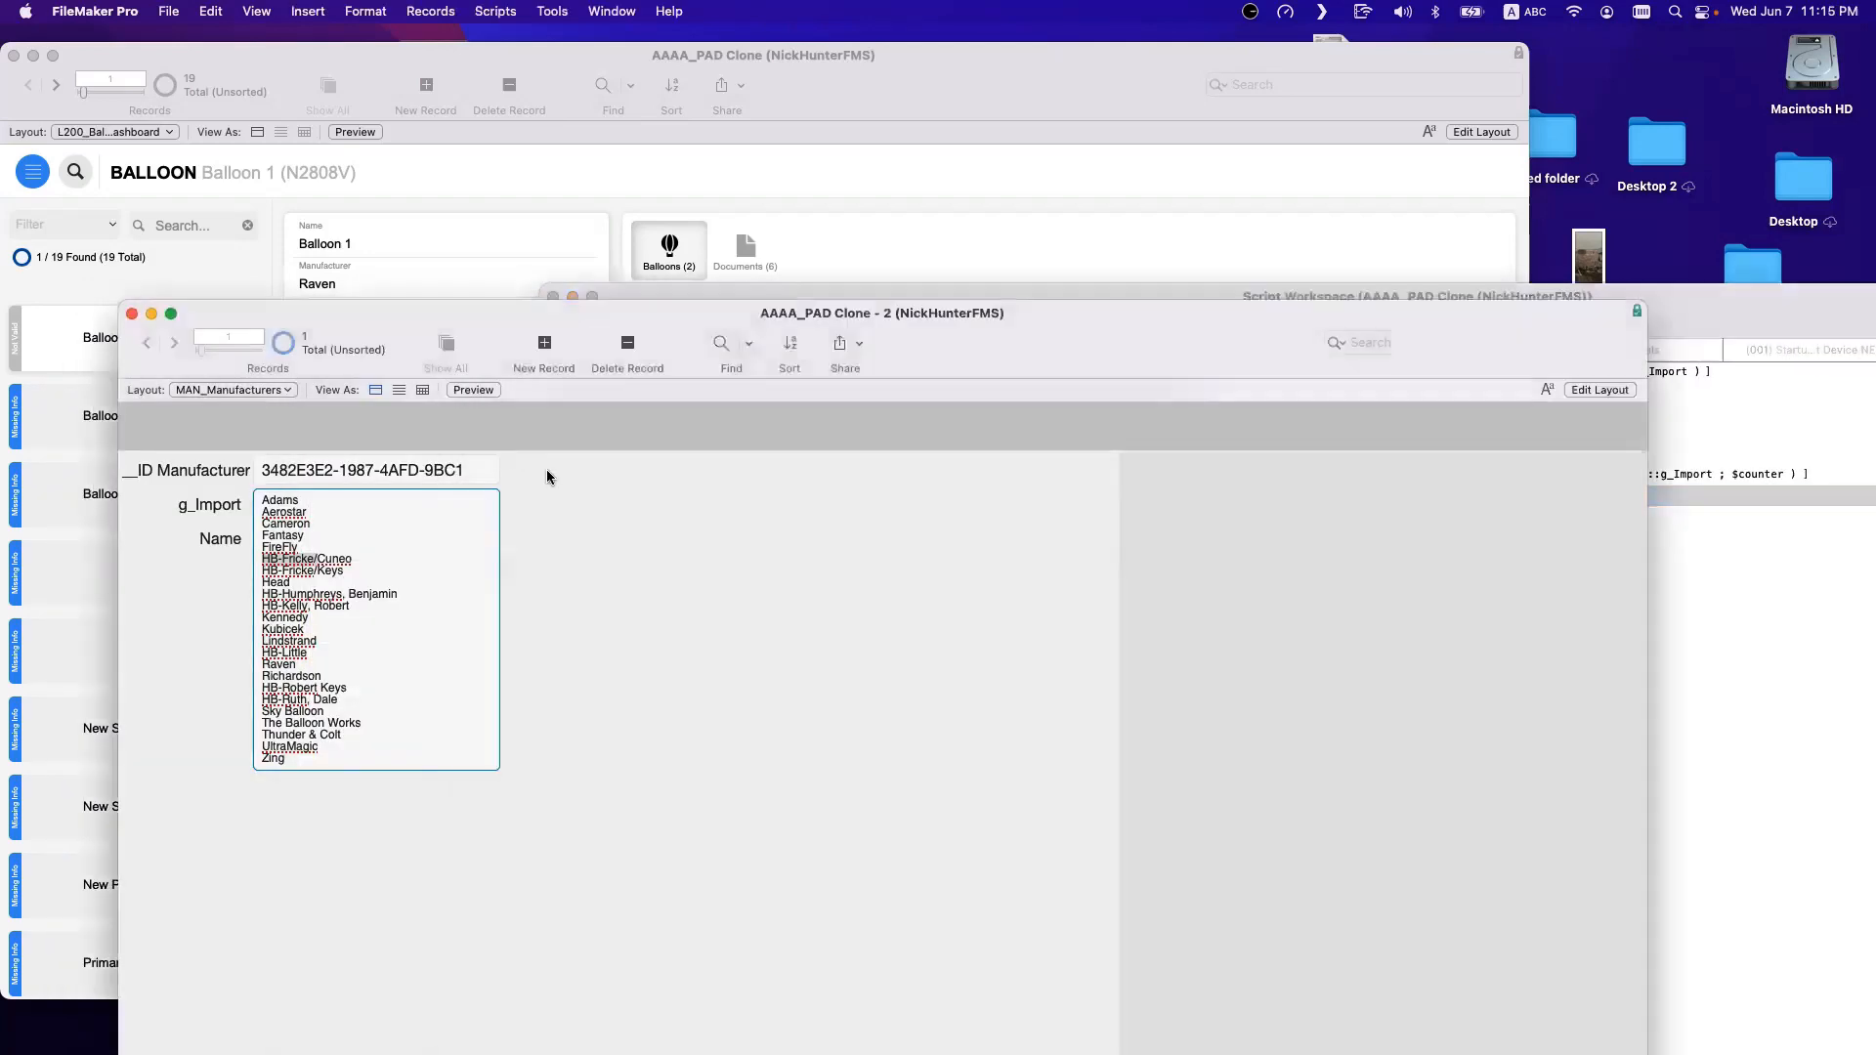
pyautogui.click(1795, 742)
pyautogui.click(625, 321)
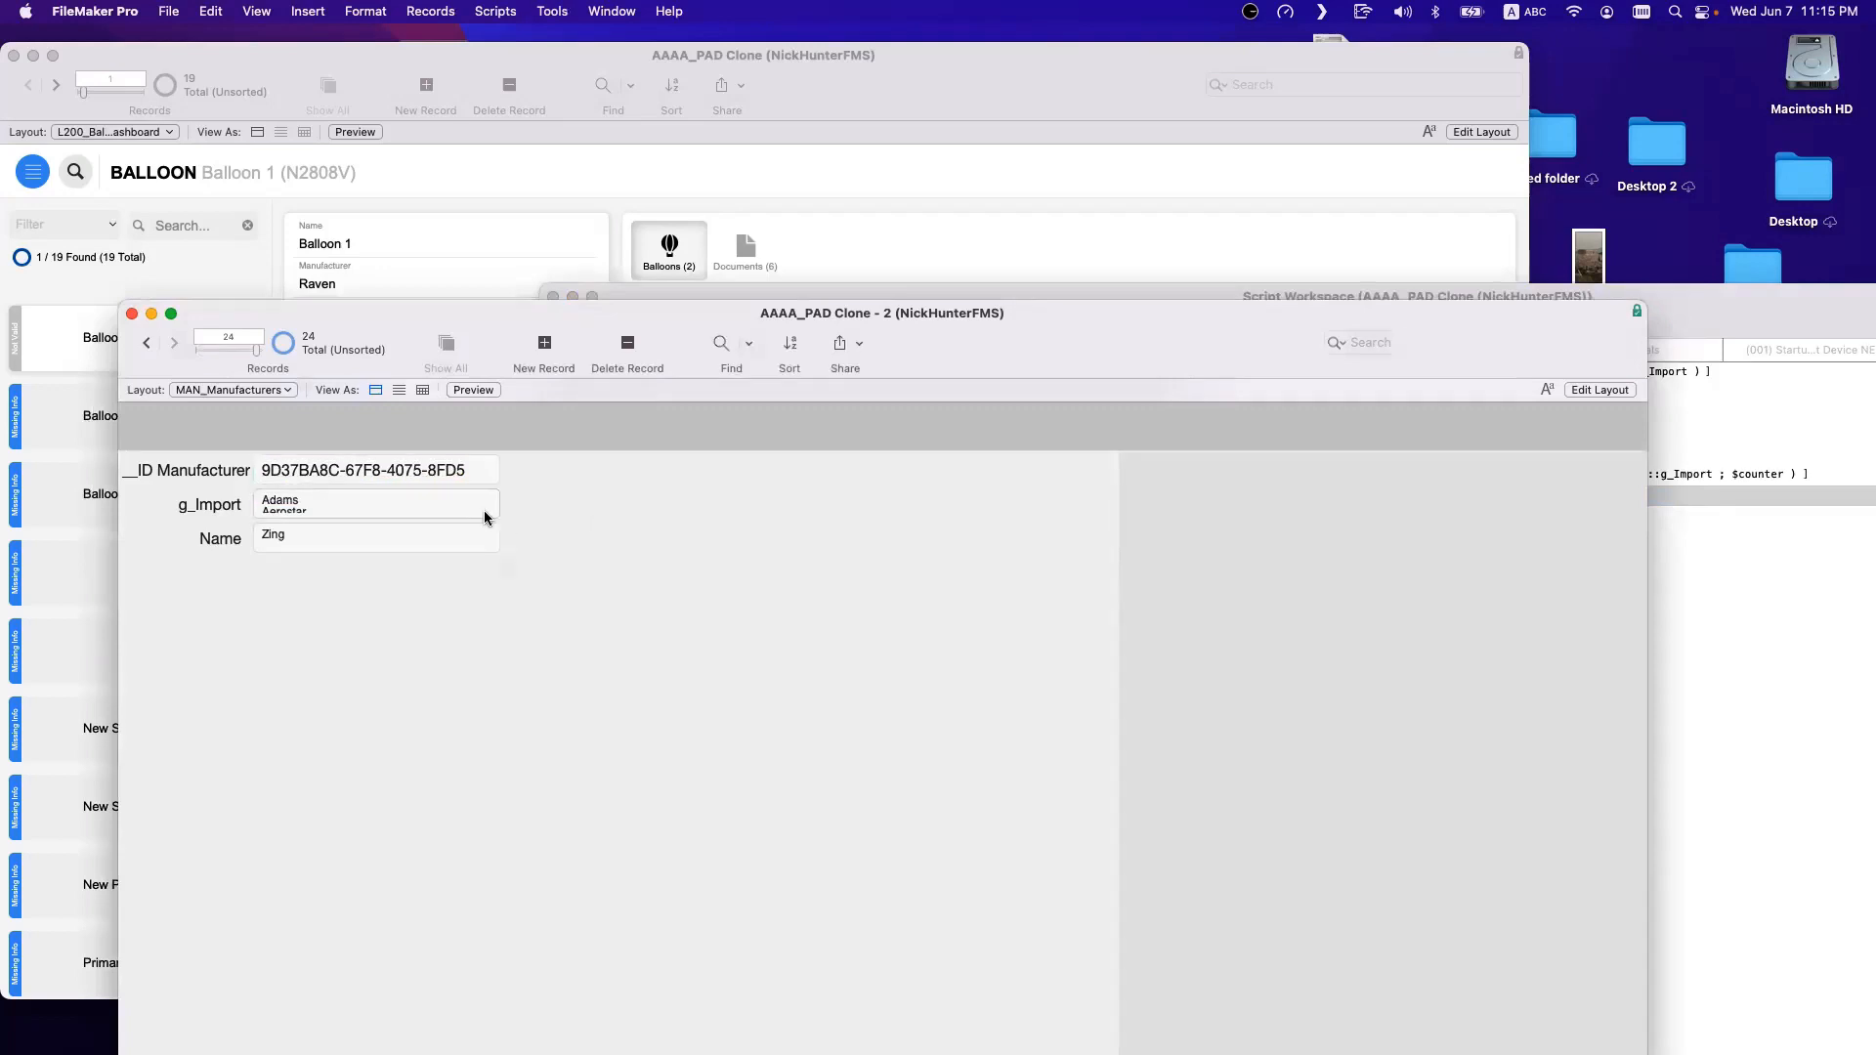
# Go back through the manufacturer records from the last to the first, checking each Name value.
pyautogui.doubleClick(397, 312)
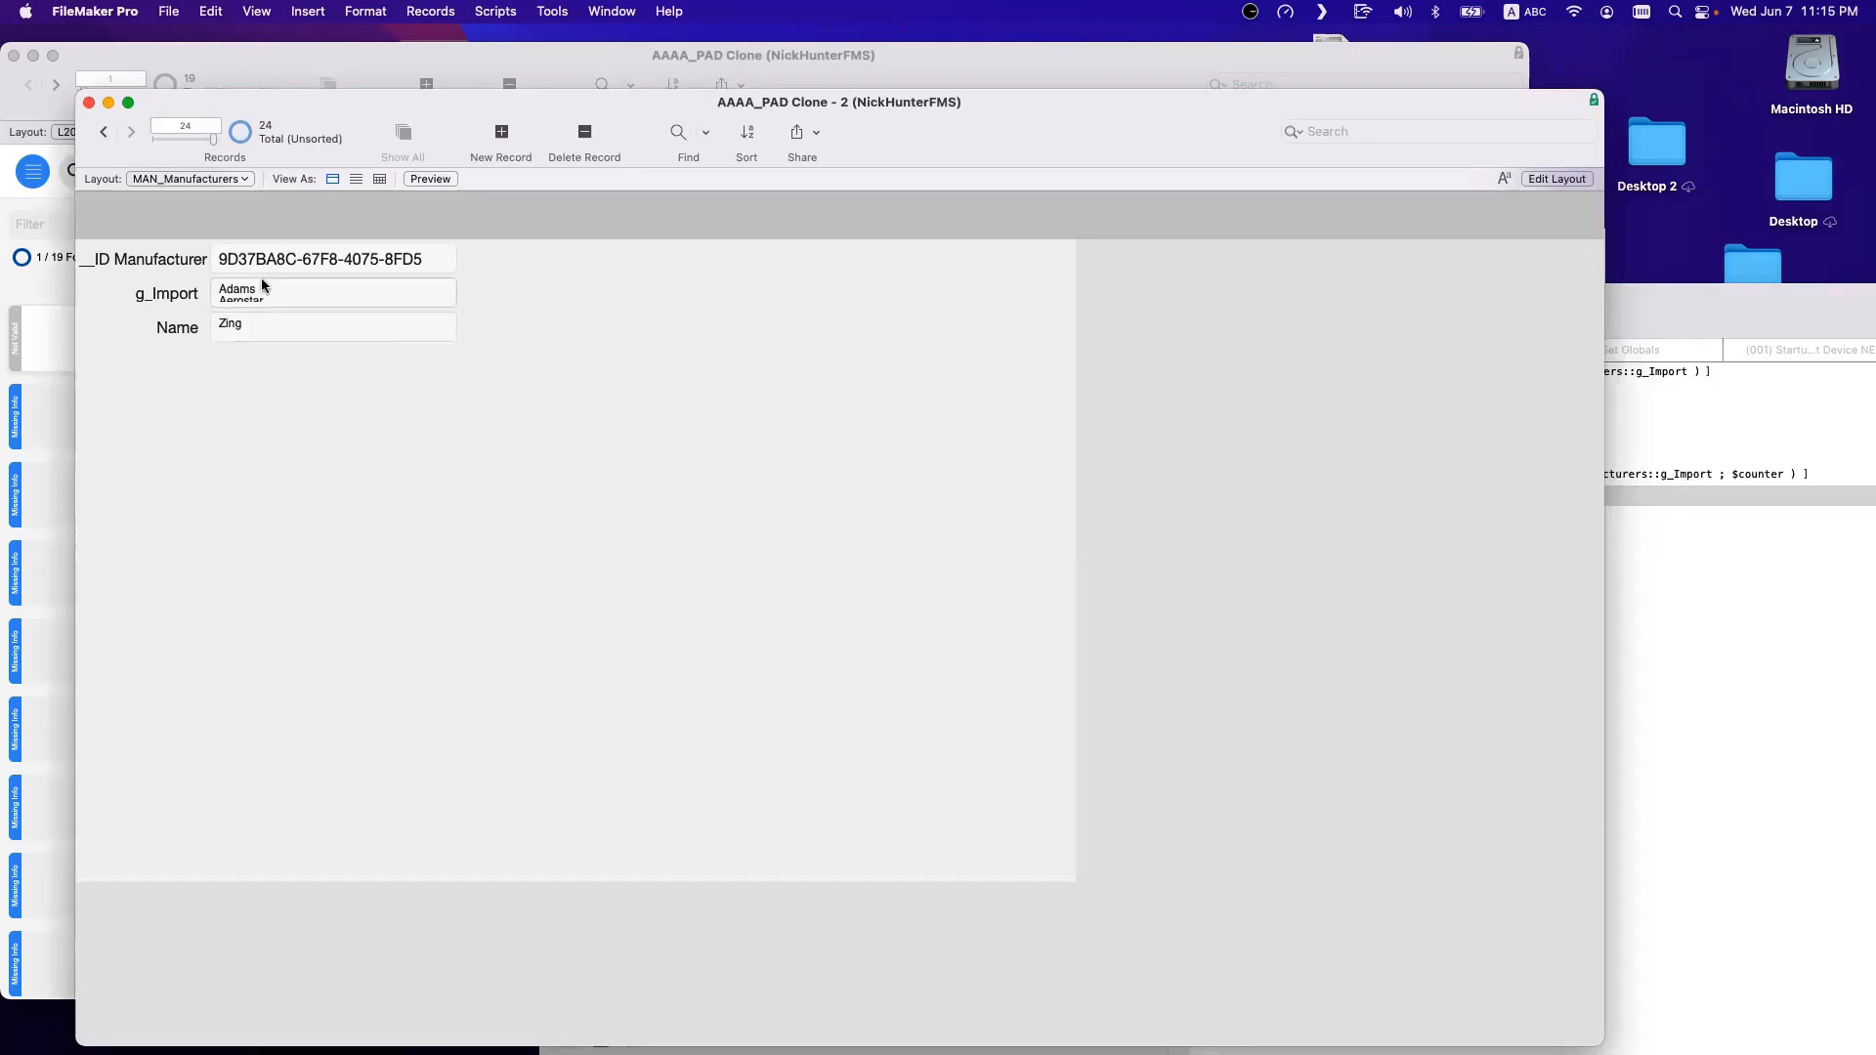
pyautogui.click(104, 132)
pyautogui.click(104, 132)
pyautogui.click(104, 132)
pyautogui.click(105, 132)
pyautogui.click(105, 132)
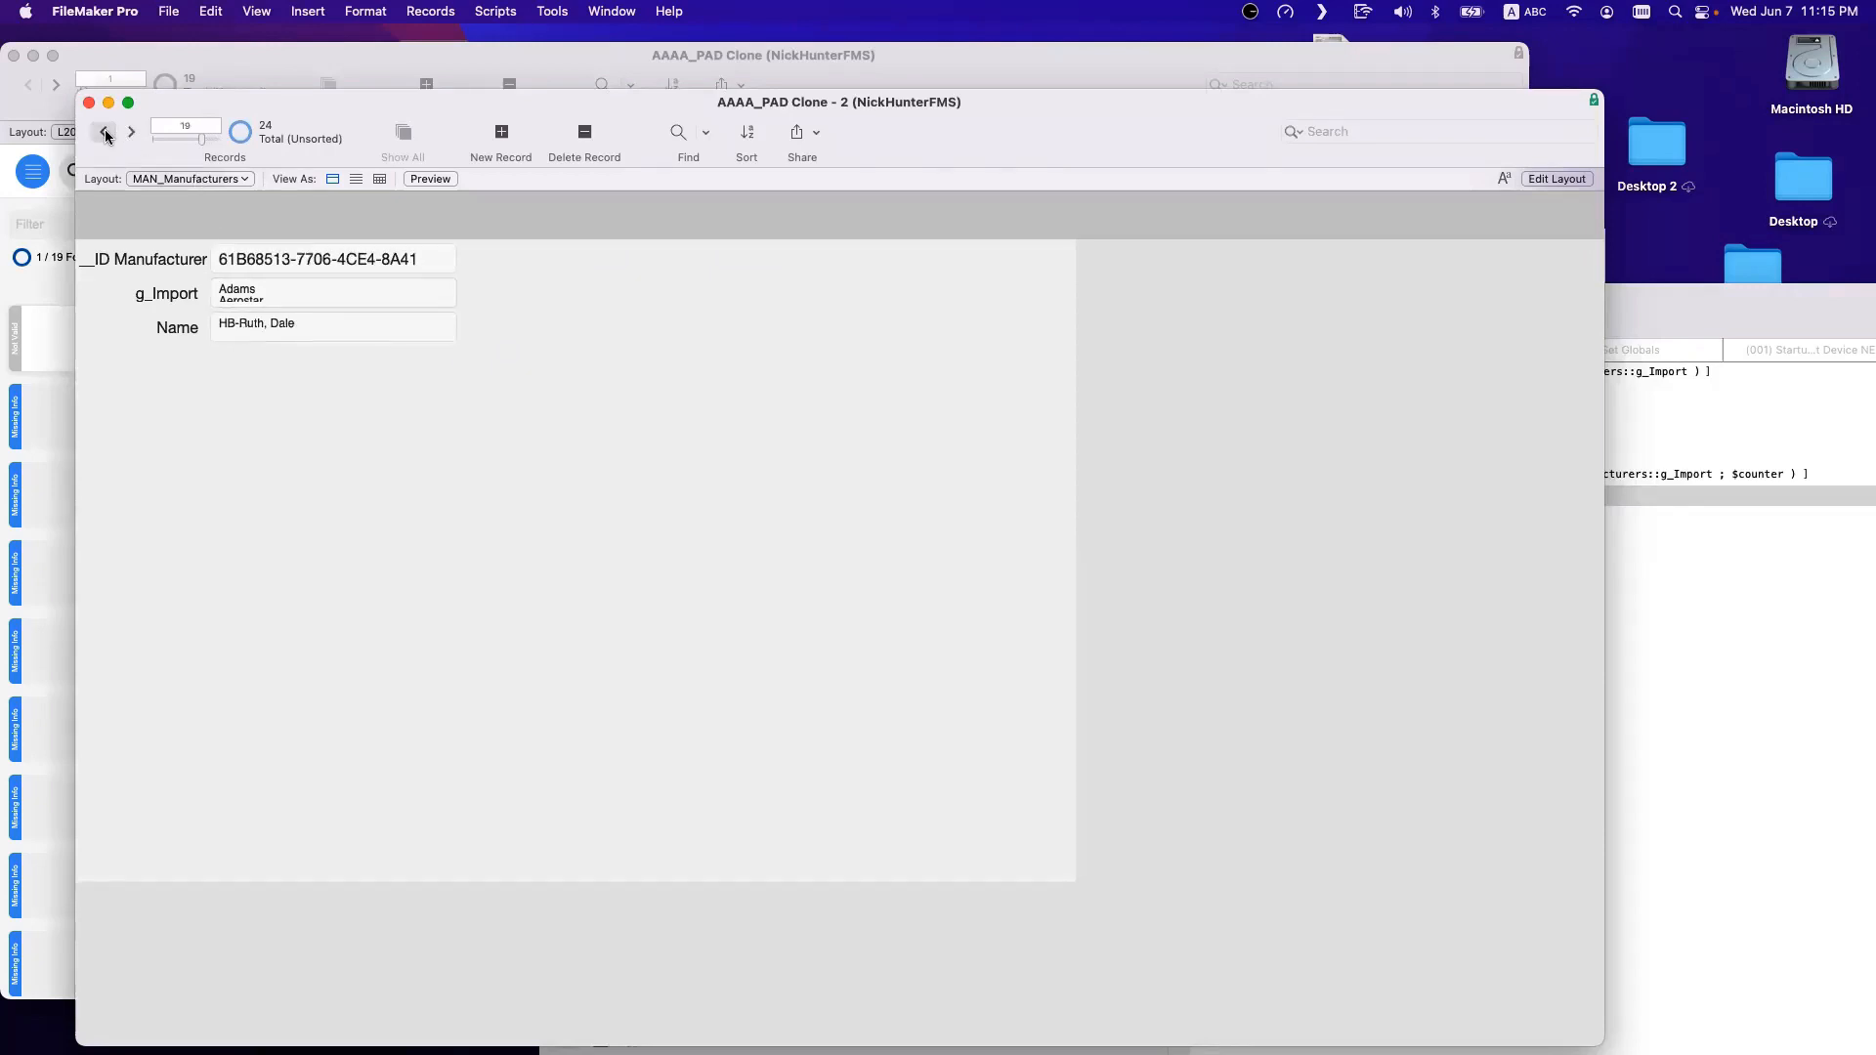
pyautogui.click(105, 132)
pyautogui.click(104, 132)
pyautogui.click(104, 132)
pyautogui.click(105, 132)
pyautogui.click(105, 132)
pyautogui.click(105, 132)
pyautogui.click(104, 131)
pyautogui.click(105, 132)
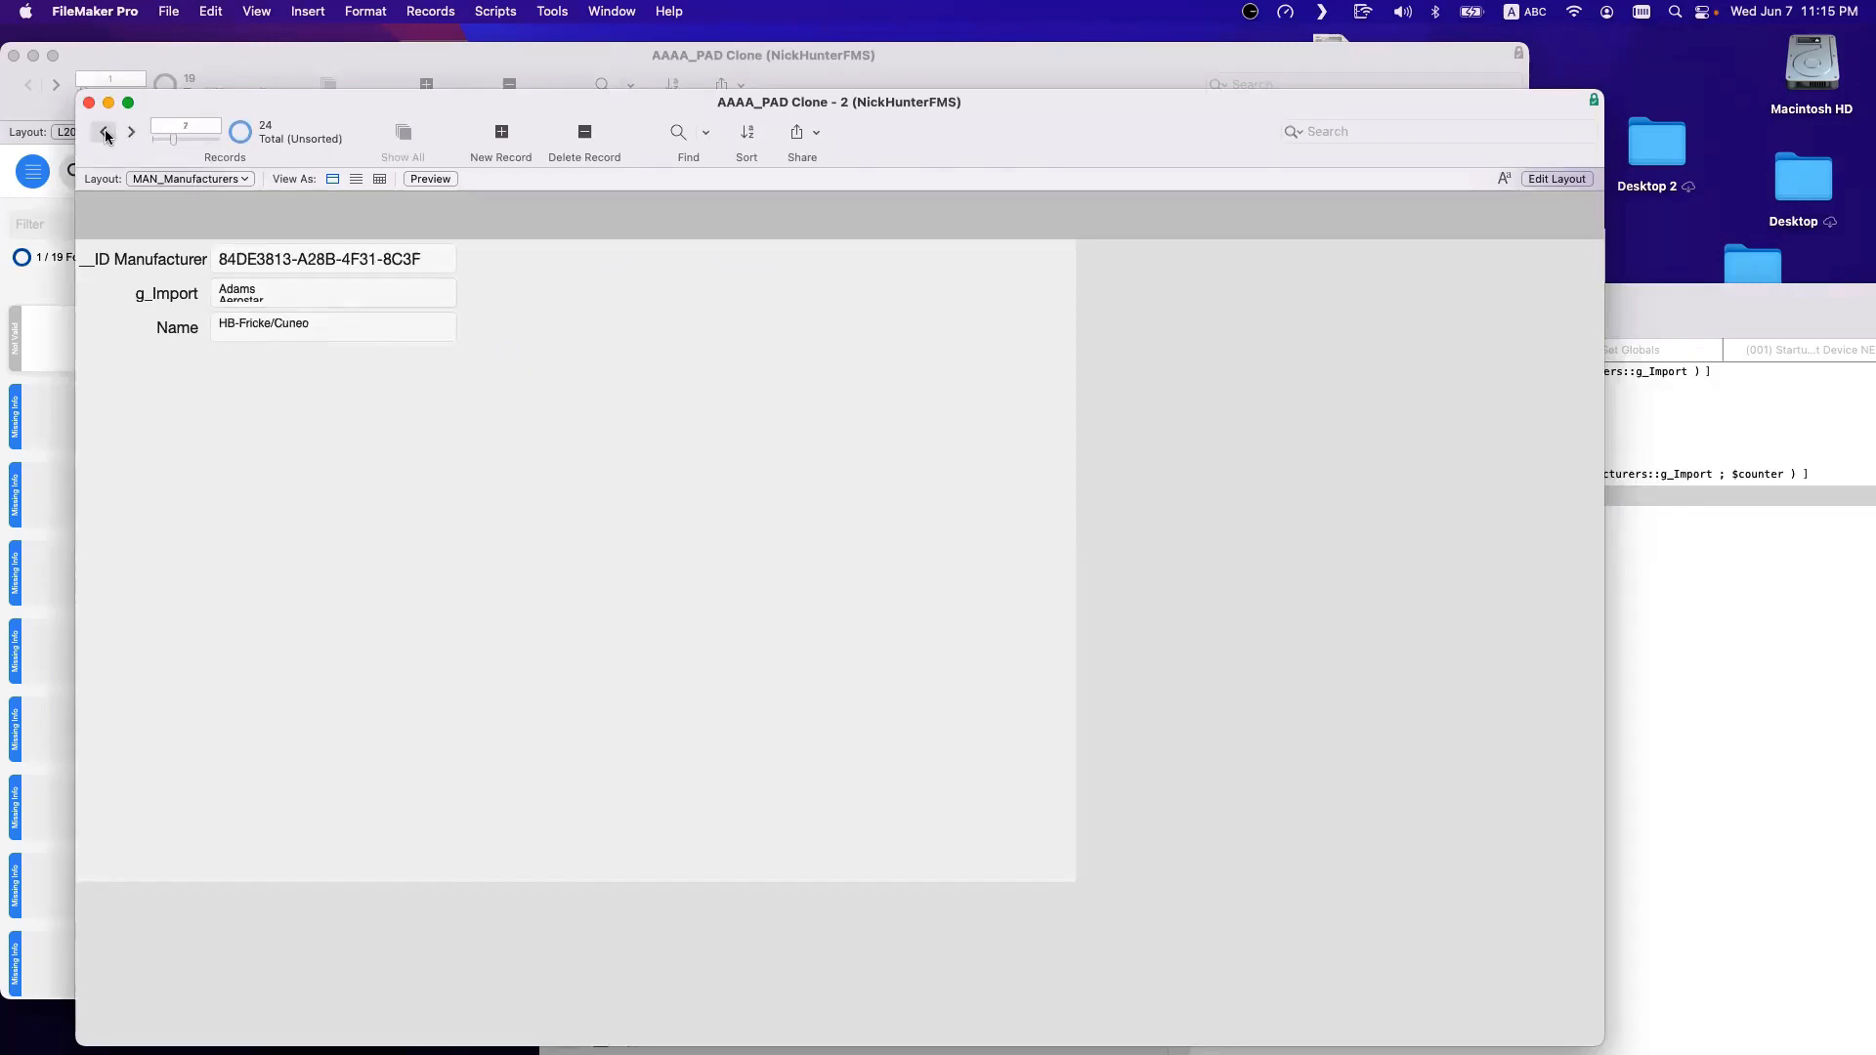
pyautogui.click(104, 132)
pyautogui.click(104, 132)
pyautogui.click(104, 132)
pyautogui.click(104, 132)
pyautogui.click(104, 132)
pyautogui.click(105, 132)
# Delete the first manufacturer record, whose Name is empty, and clear the whole list from the g_Import field.
pyautogui.press('super+e')
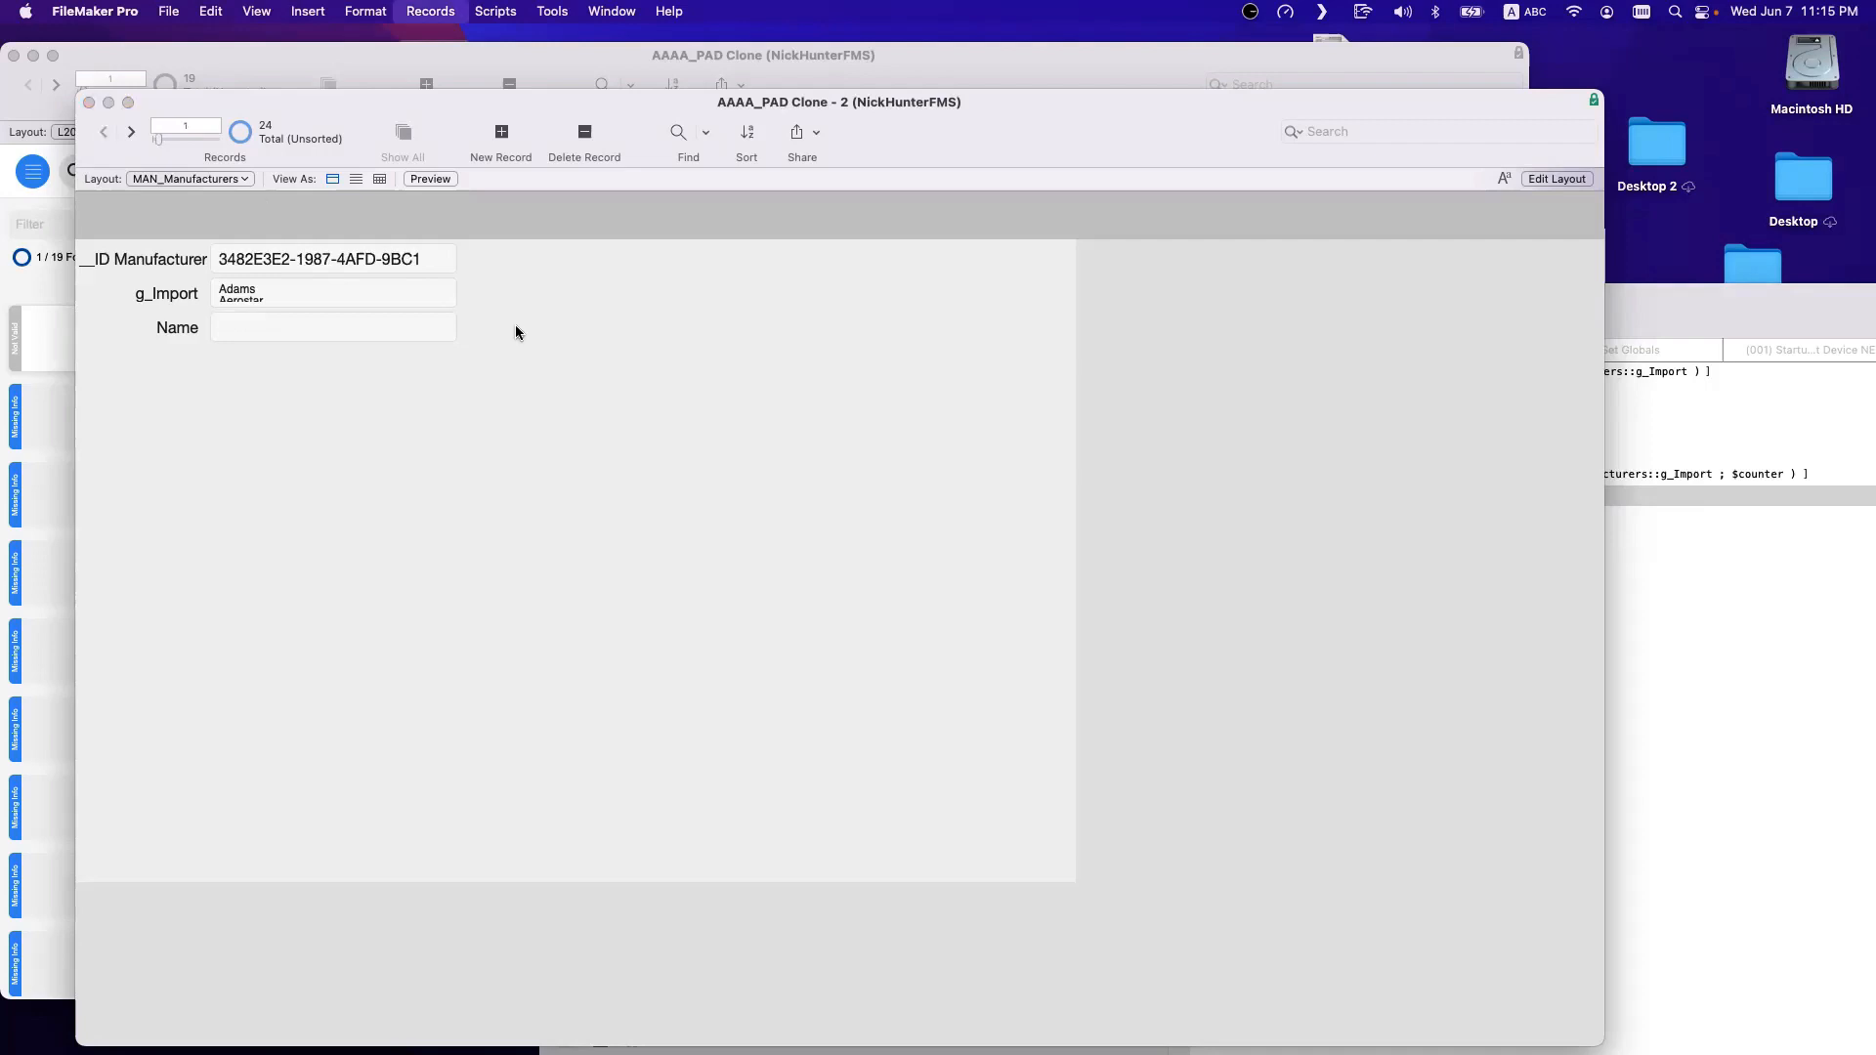
pyautogui.press('Return')
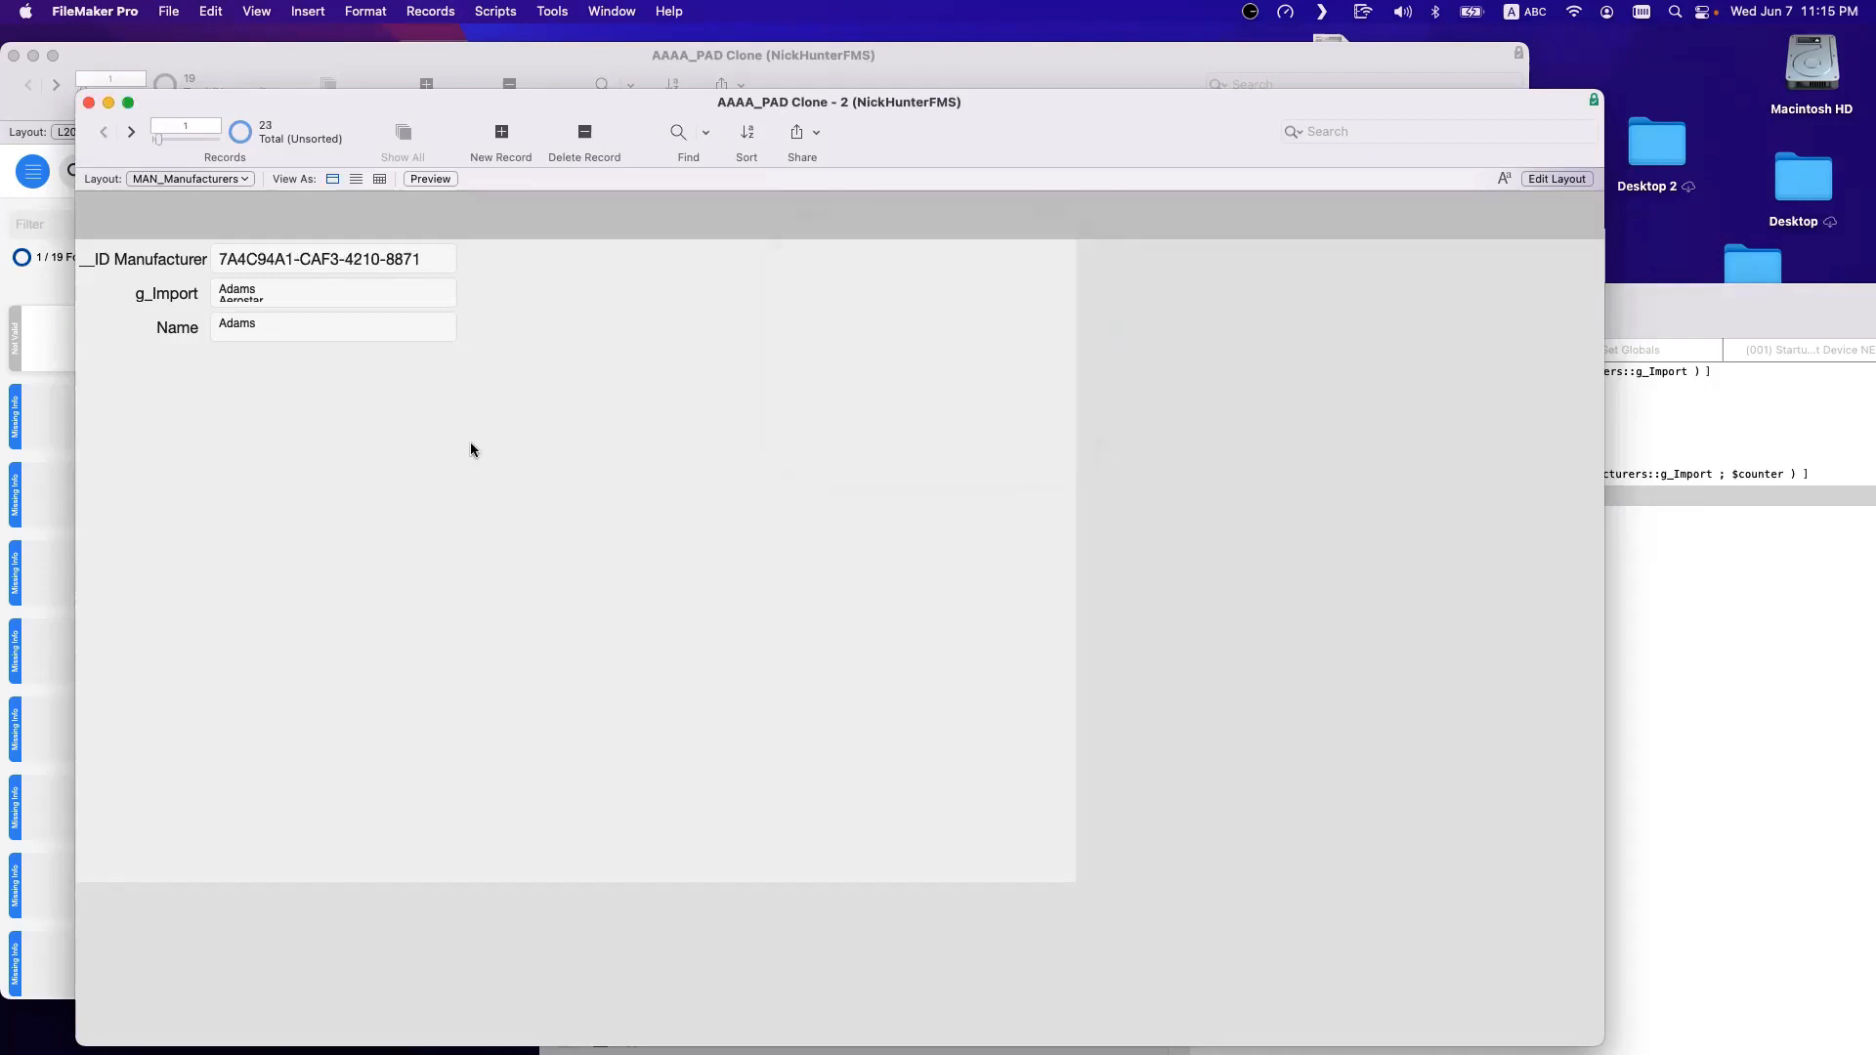
pyautogui.click(262, 284)
pyautogui.press('super+a')
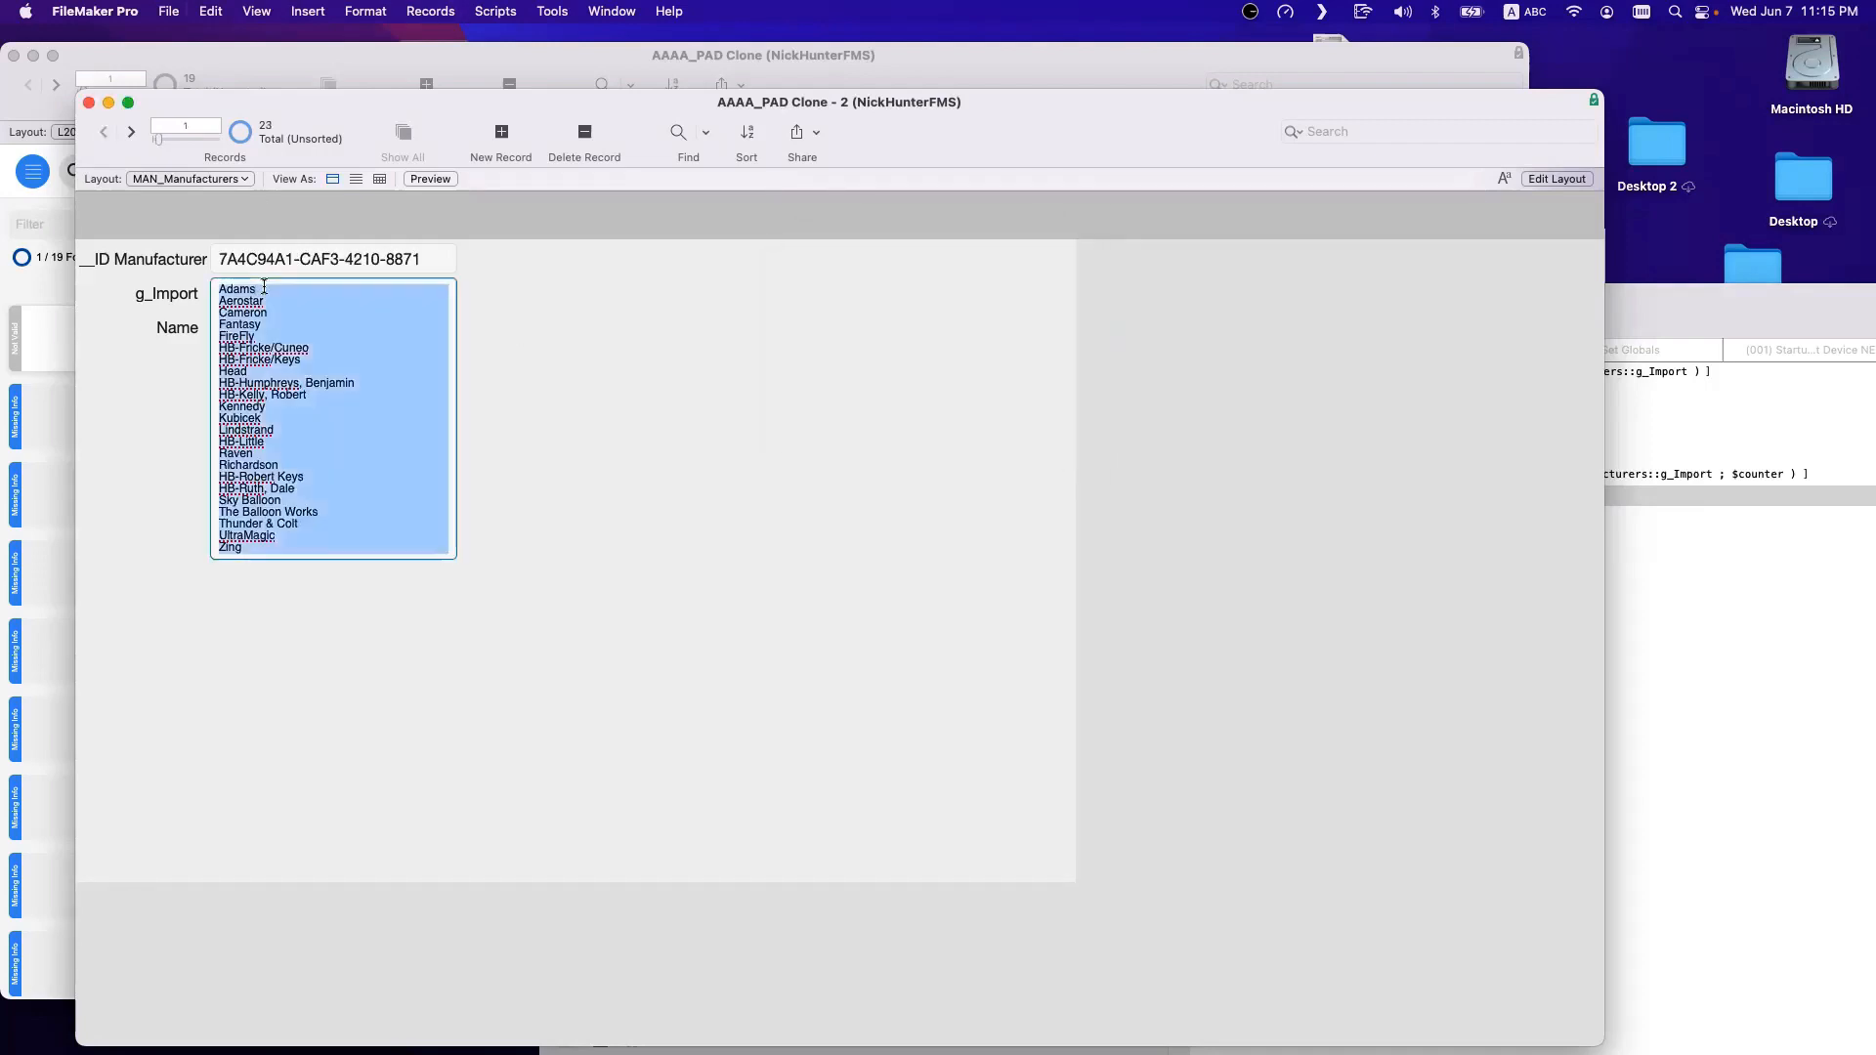
pyautogui.press('BackSpace')
pyautogui.click(612, 323)
pyautogui.click(300, 323)
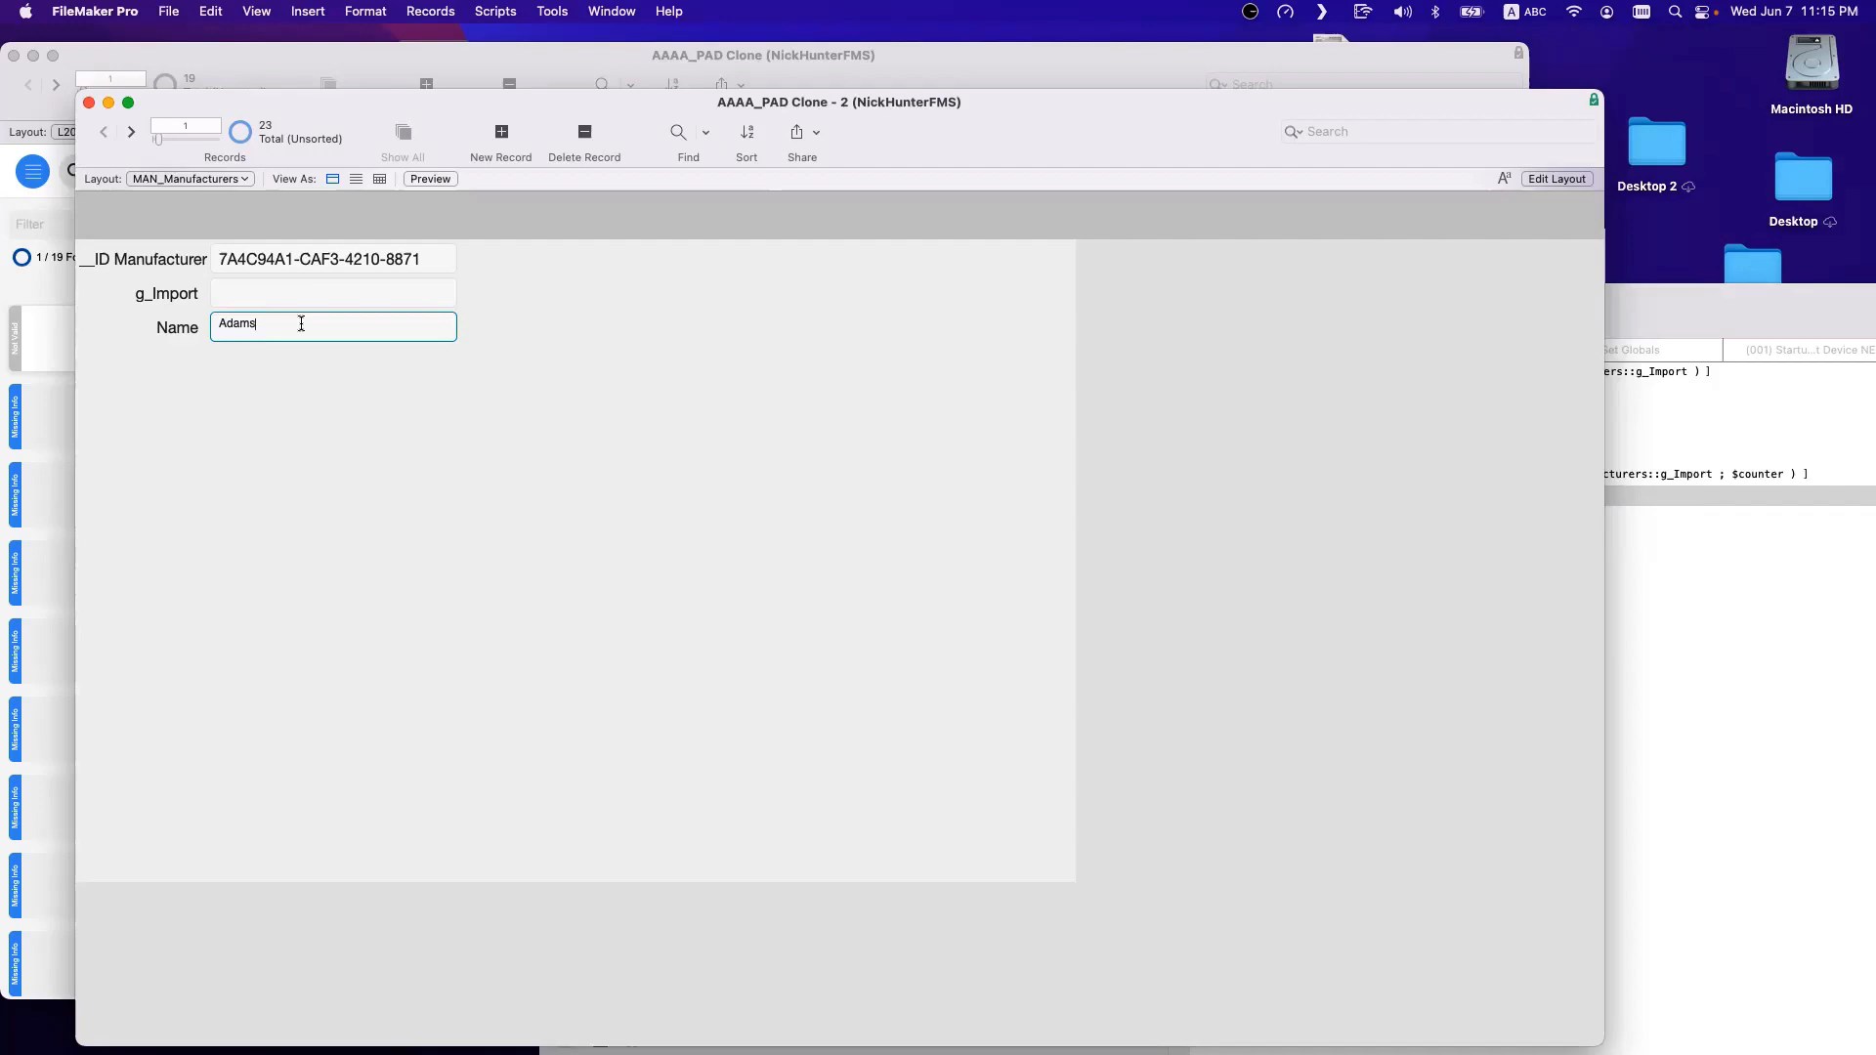
# Bring the script window forward beside the manufacturer record and review the complete import loop.
pyautogui.click(1633, 686)
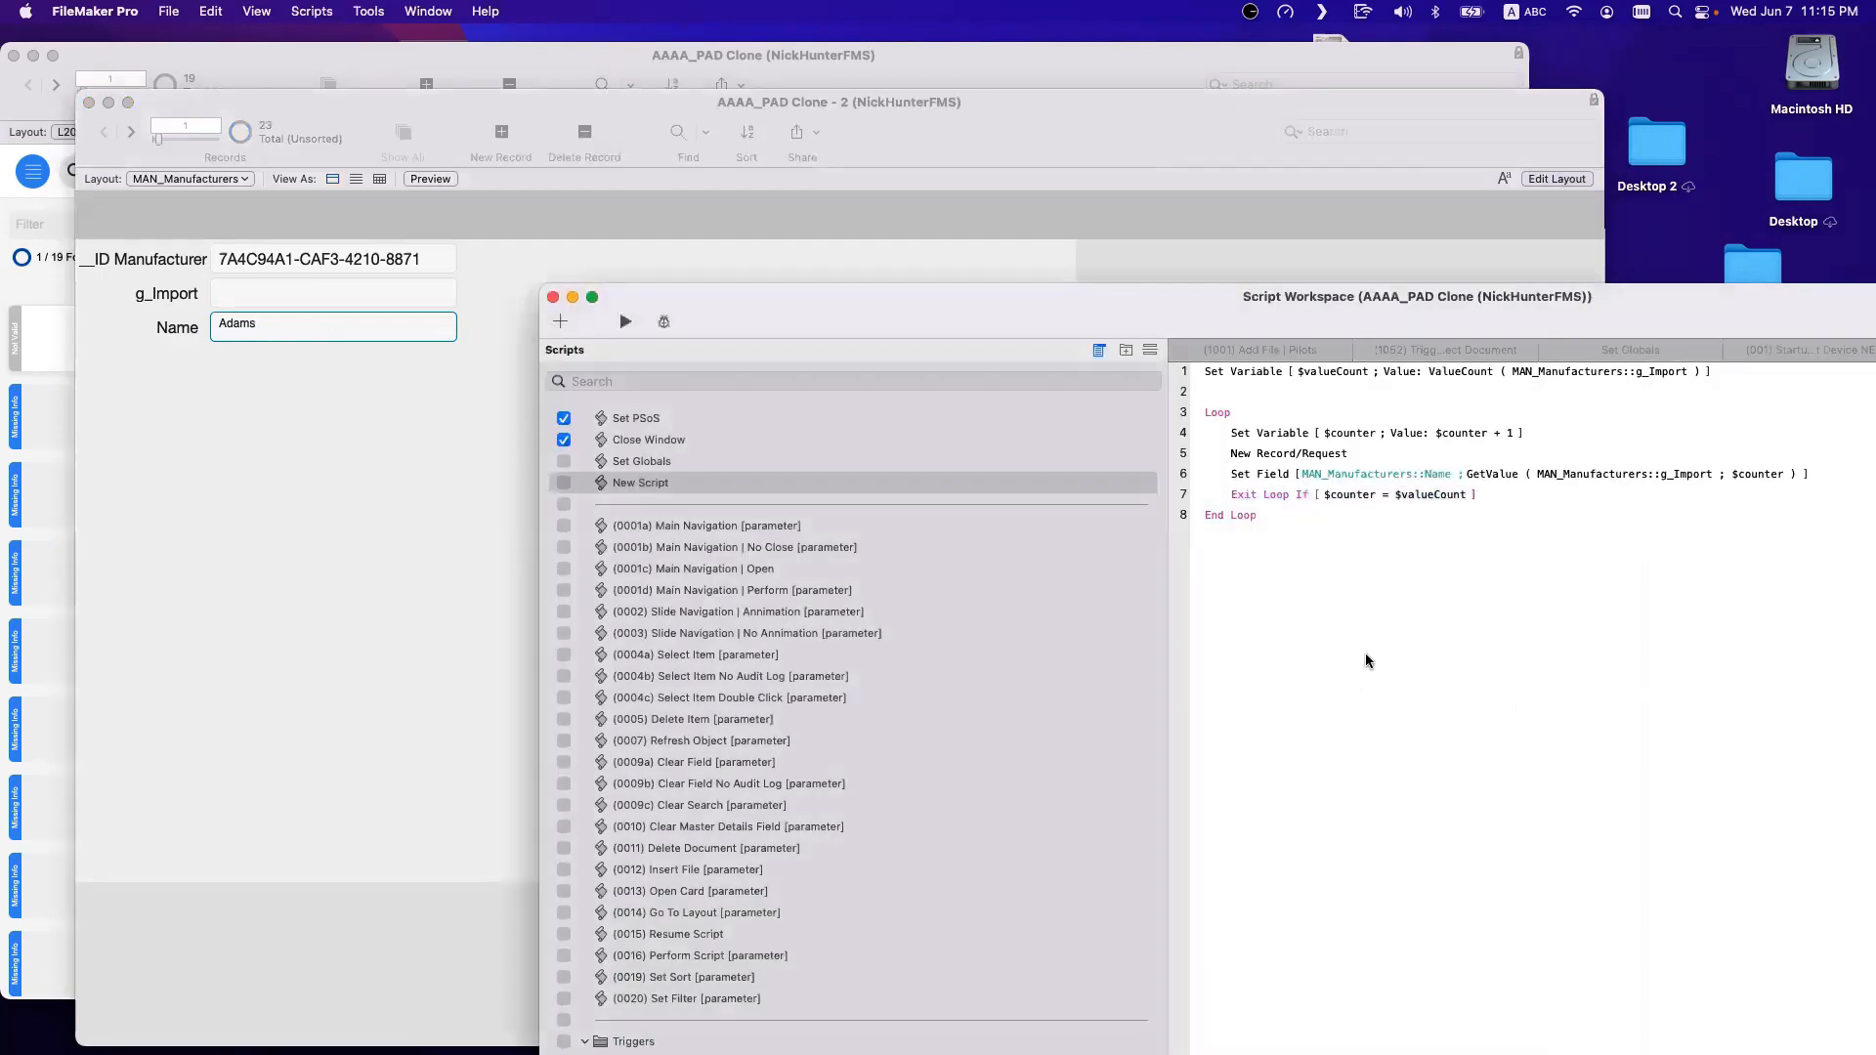
pyautogui.click(583, 366)
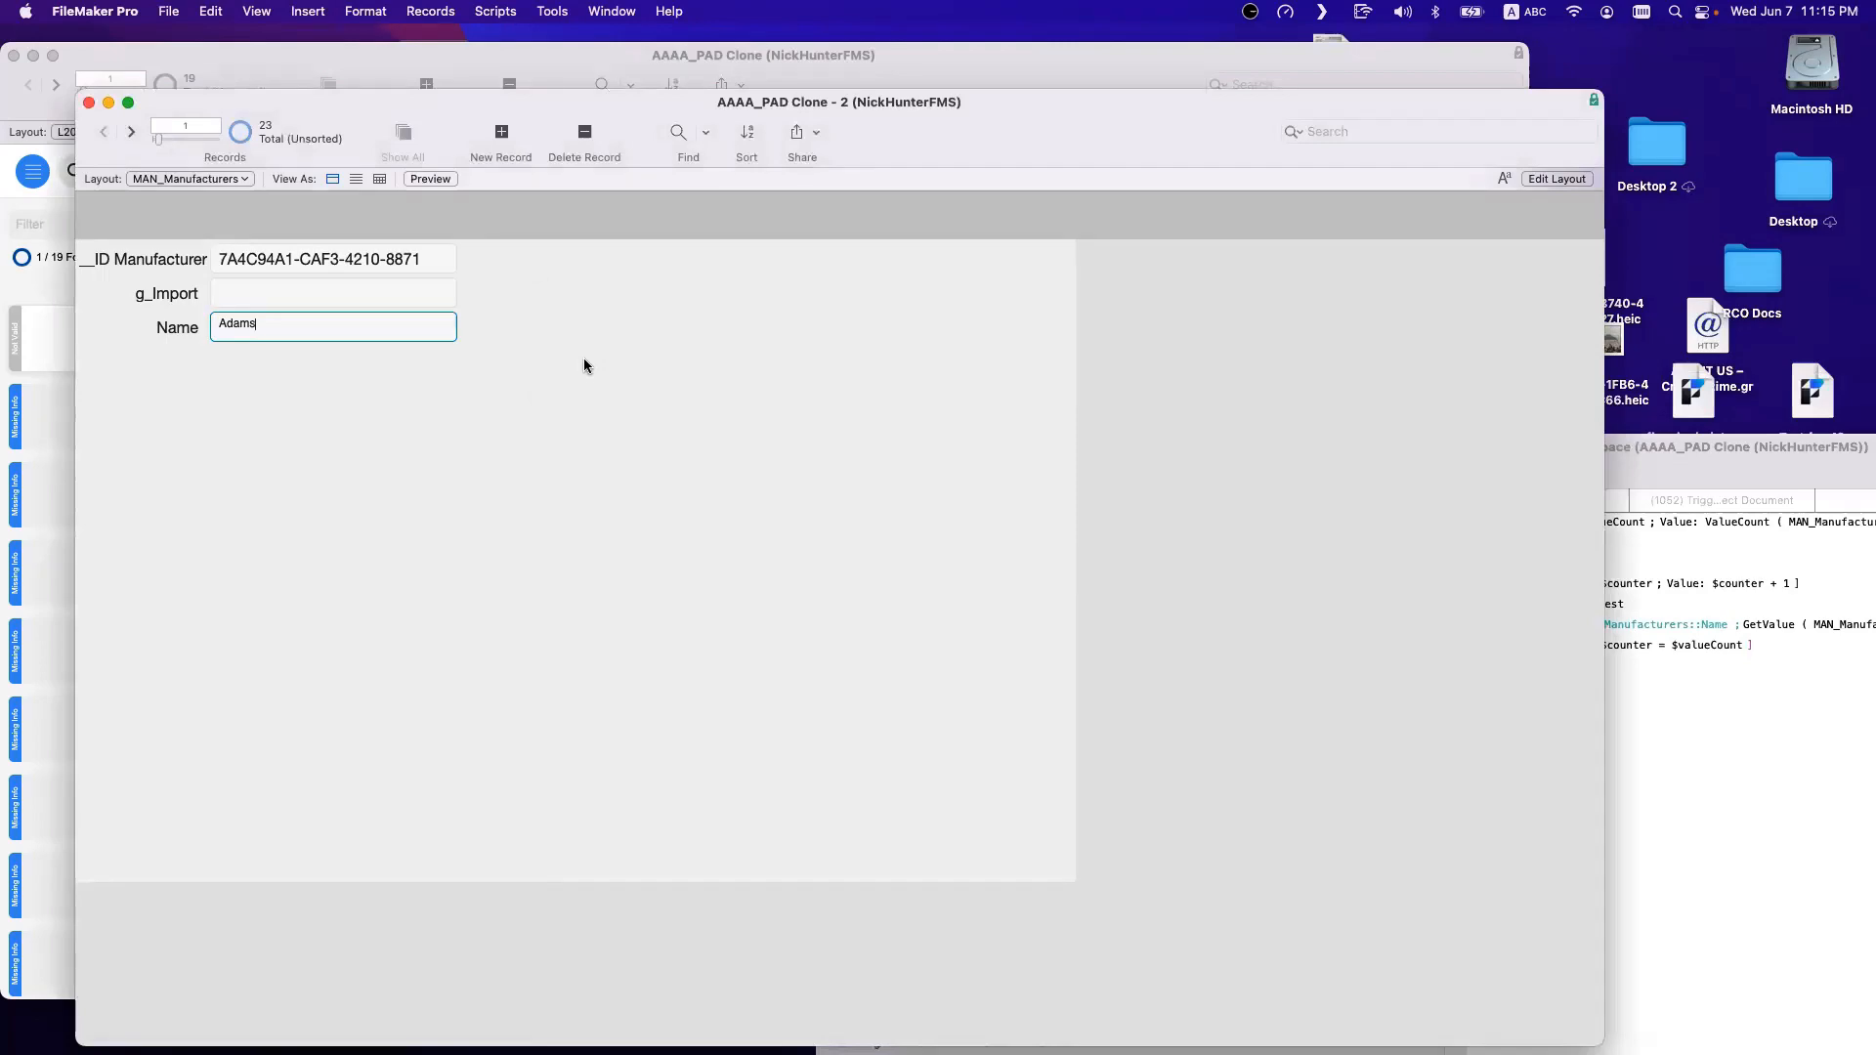
pyautogui.click(1664, 791)
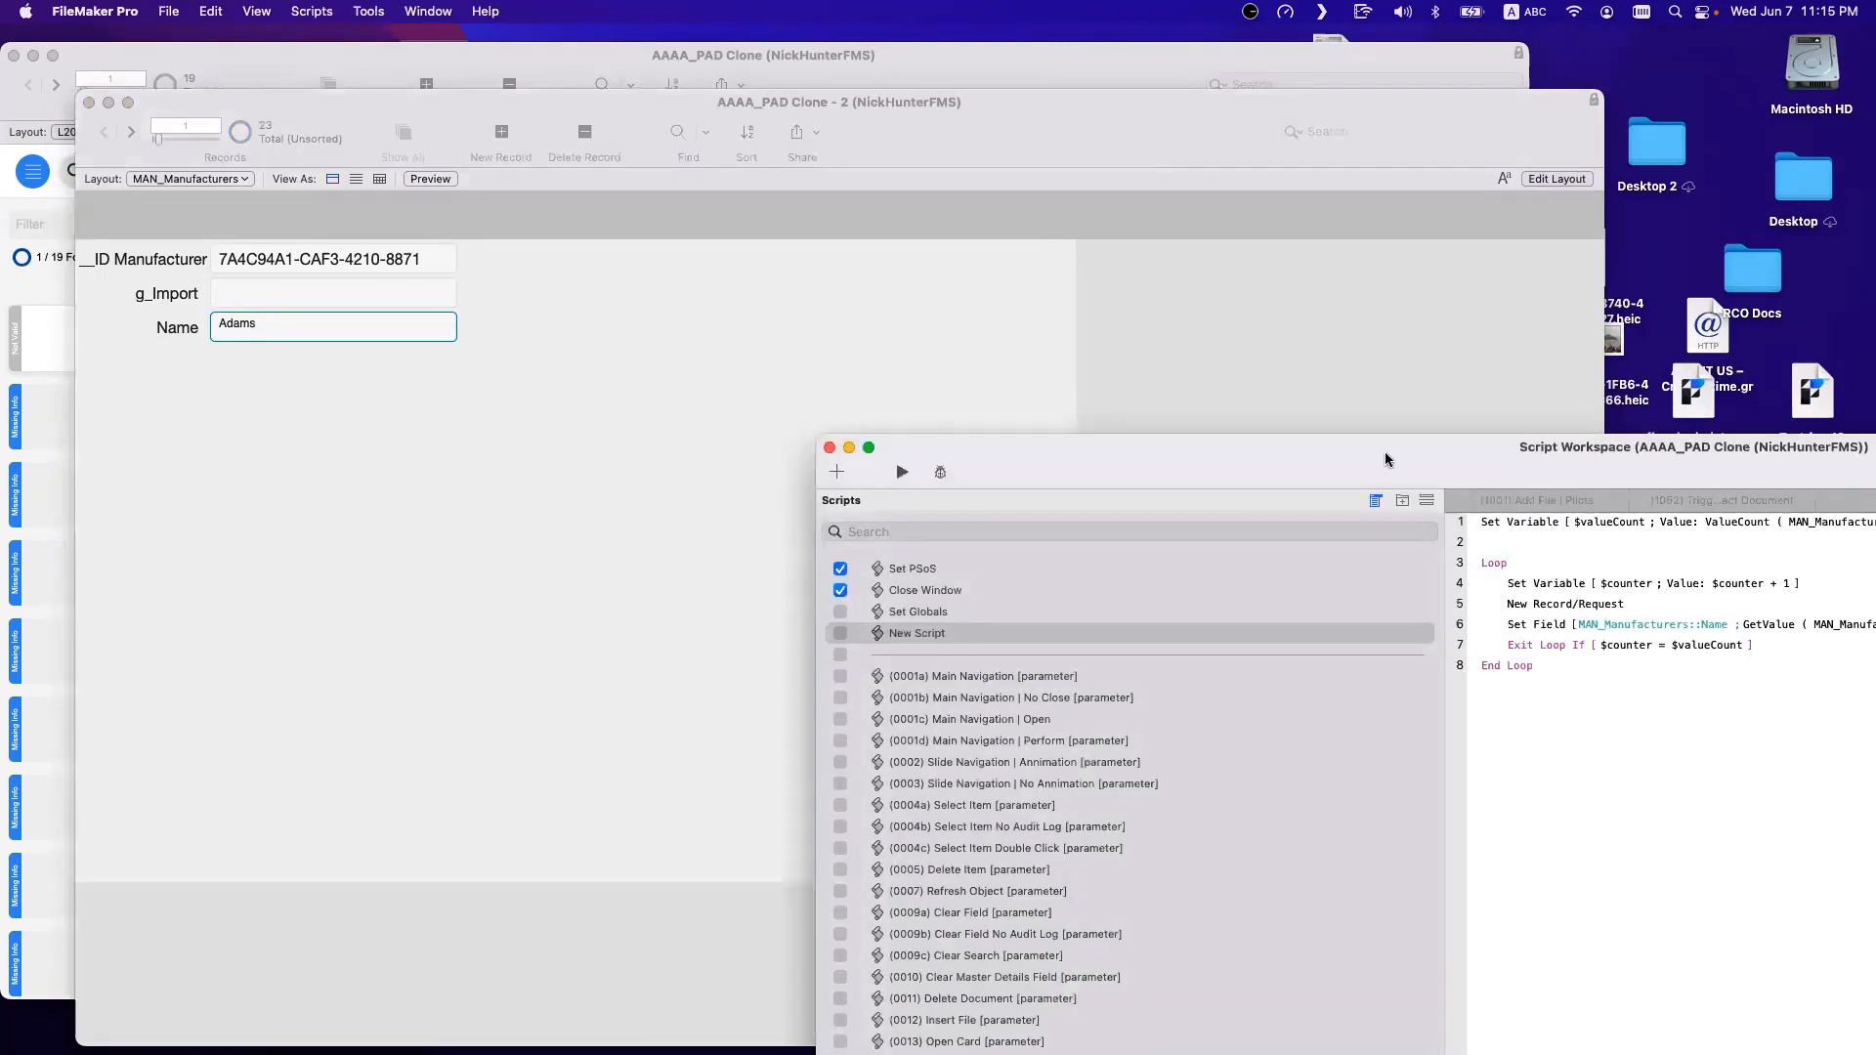
pyautogui.moveTo(1385, 459); pyautogui.dragTo(1046, 435)
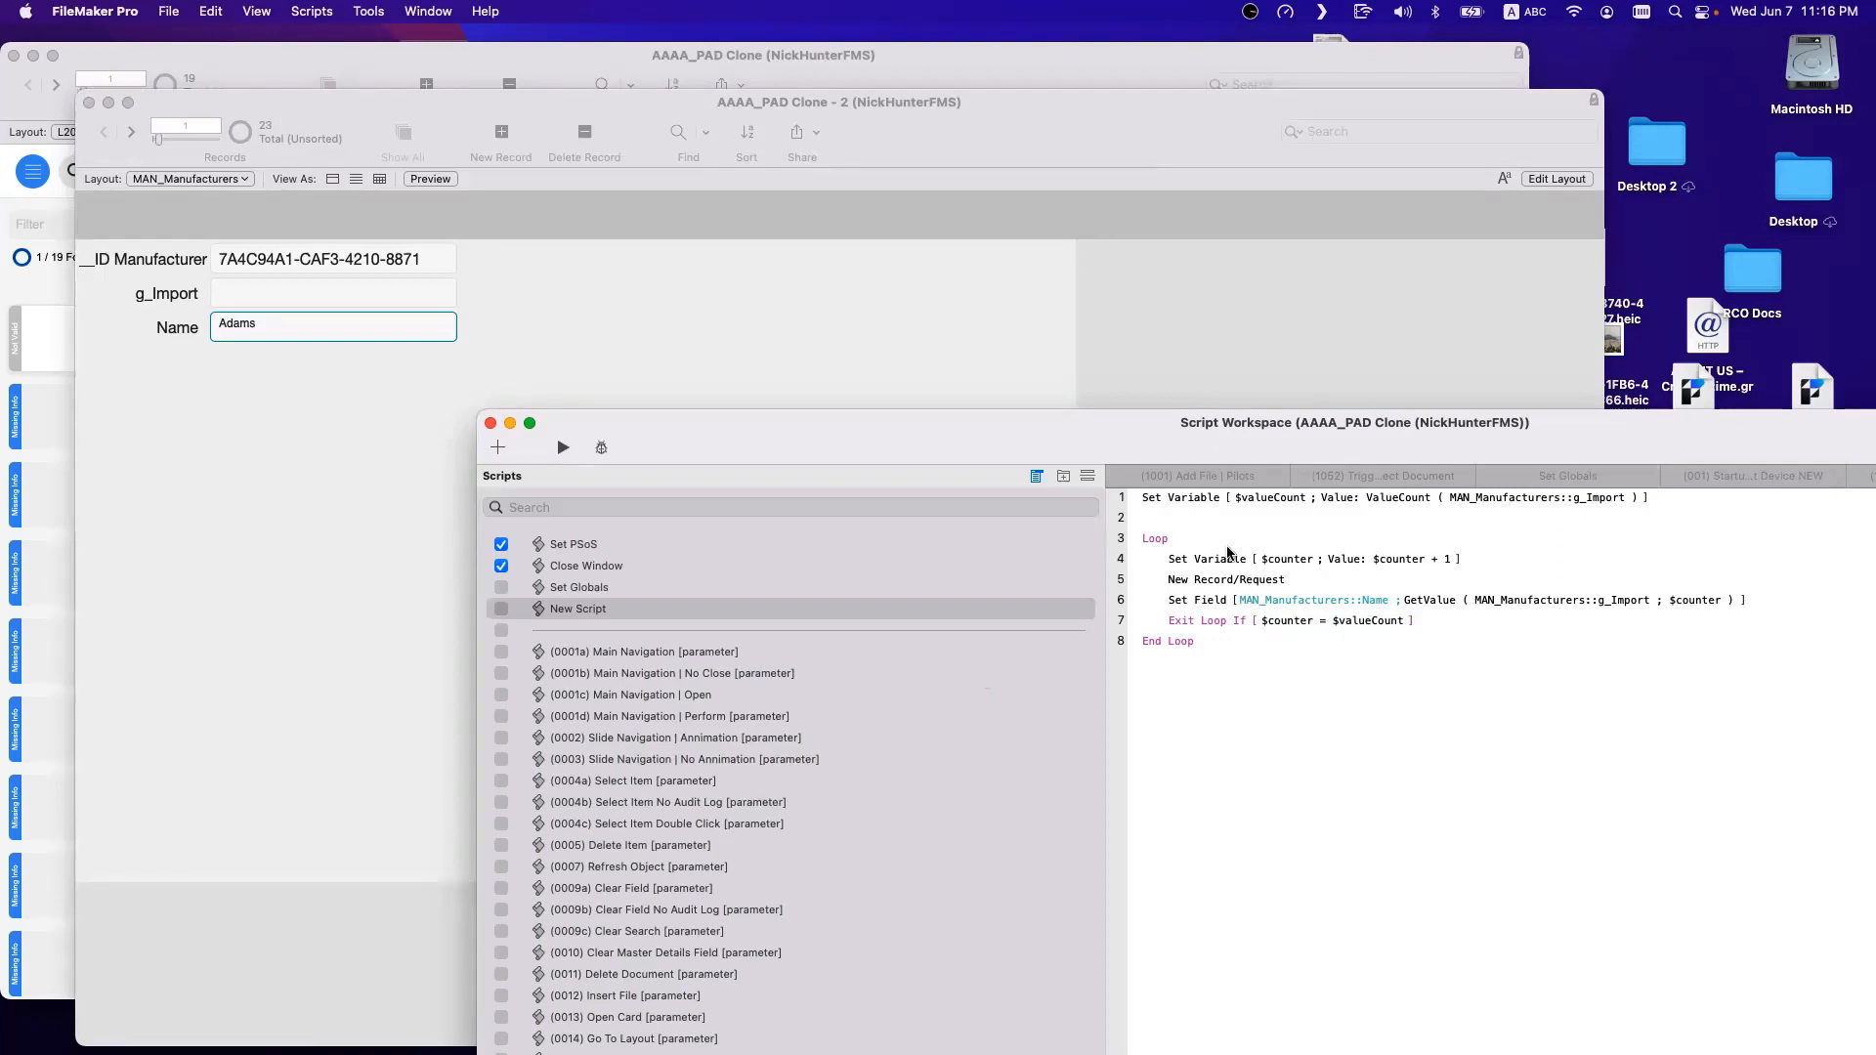
# Return to the manufacturer record window and switch it to the L200 balloon dashboard layout.
pyautogui.click(298, 431)
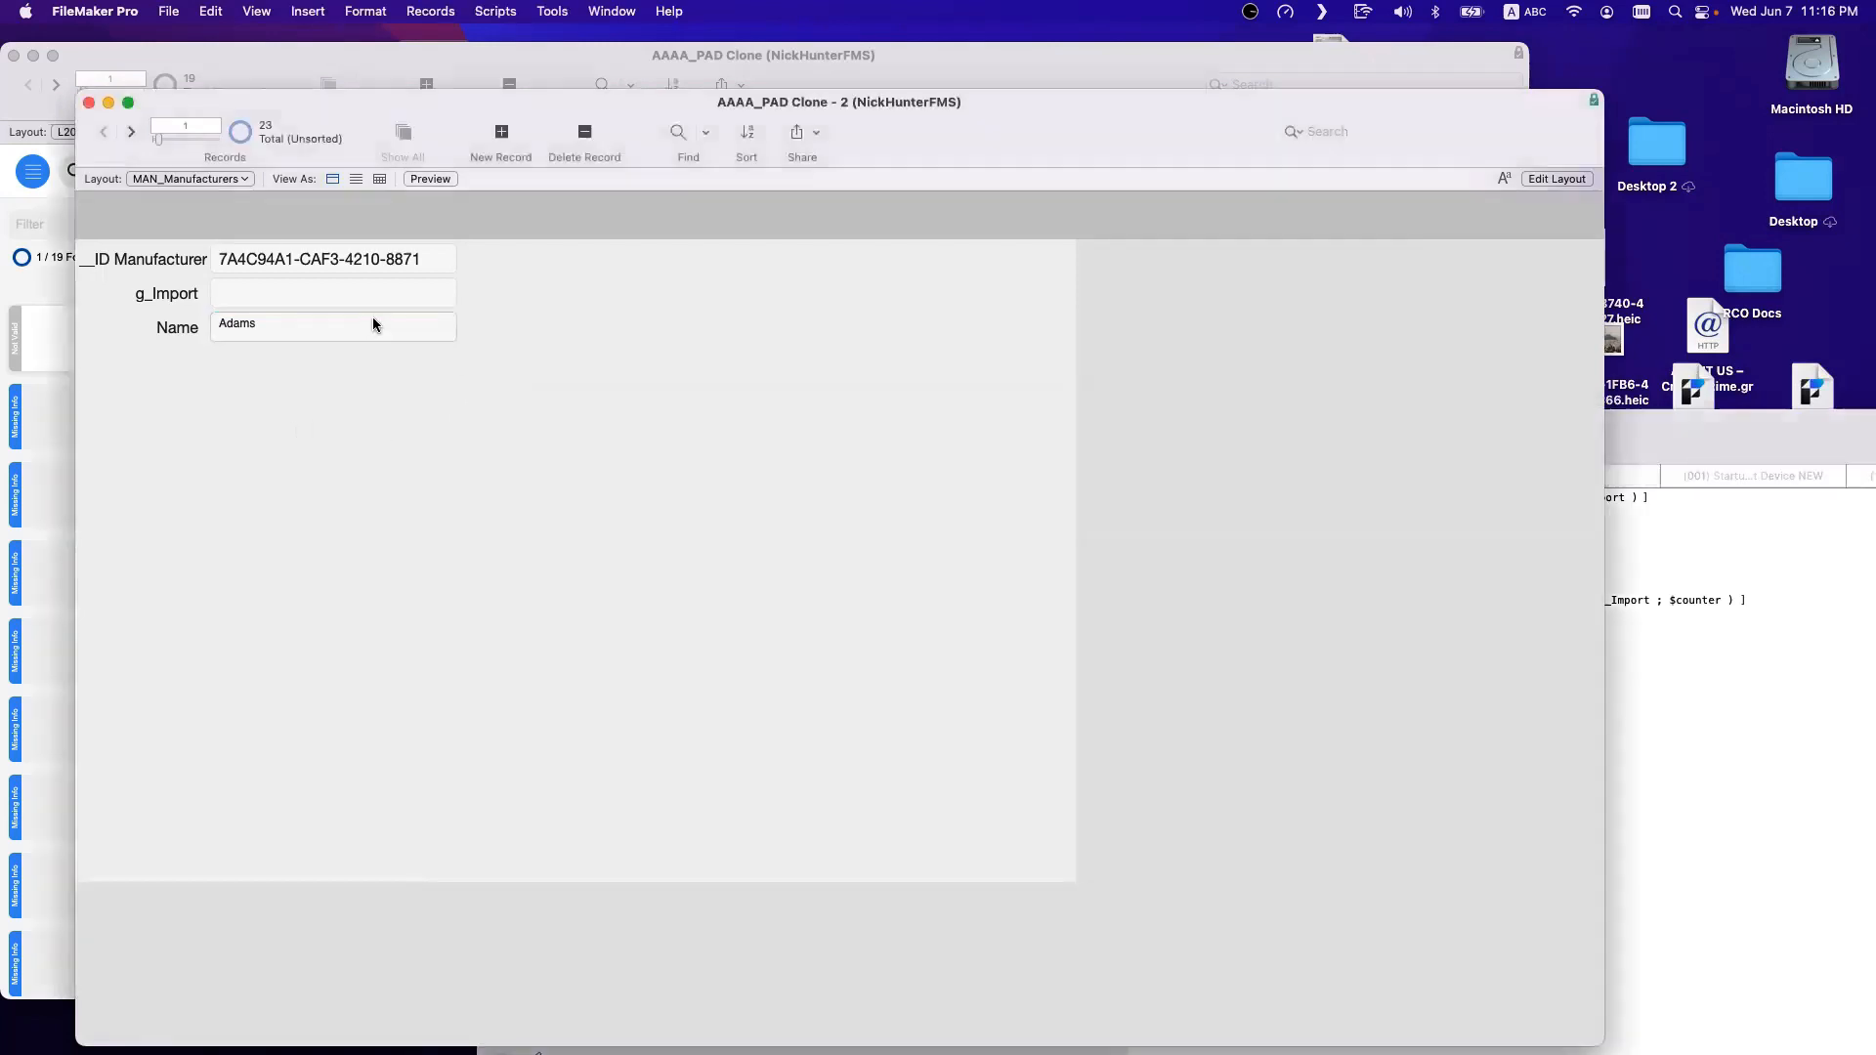
pyautogui.click(177, 177)
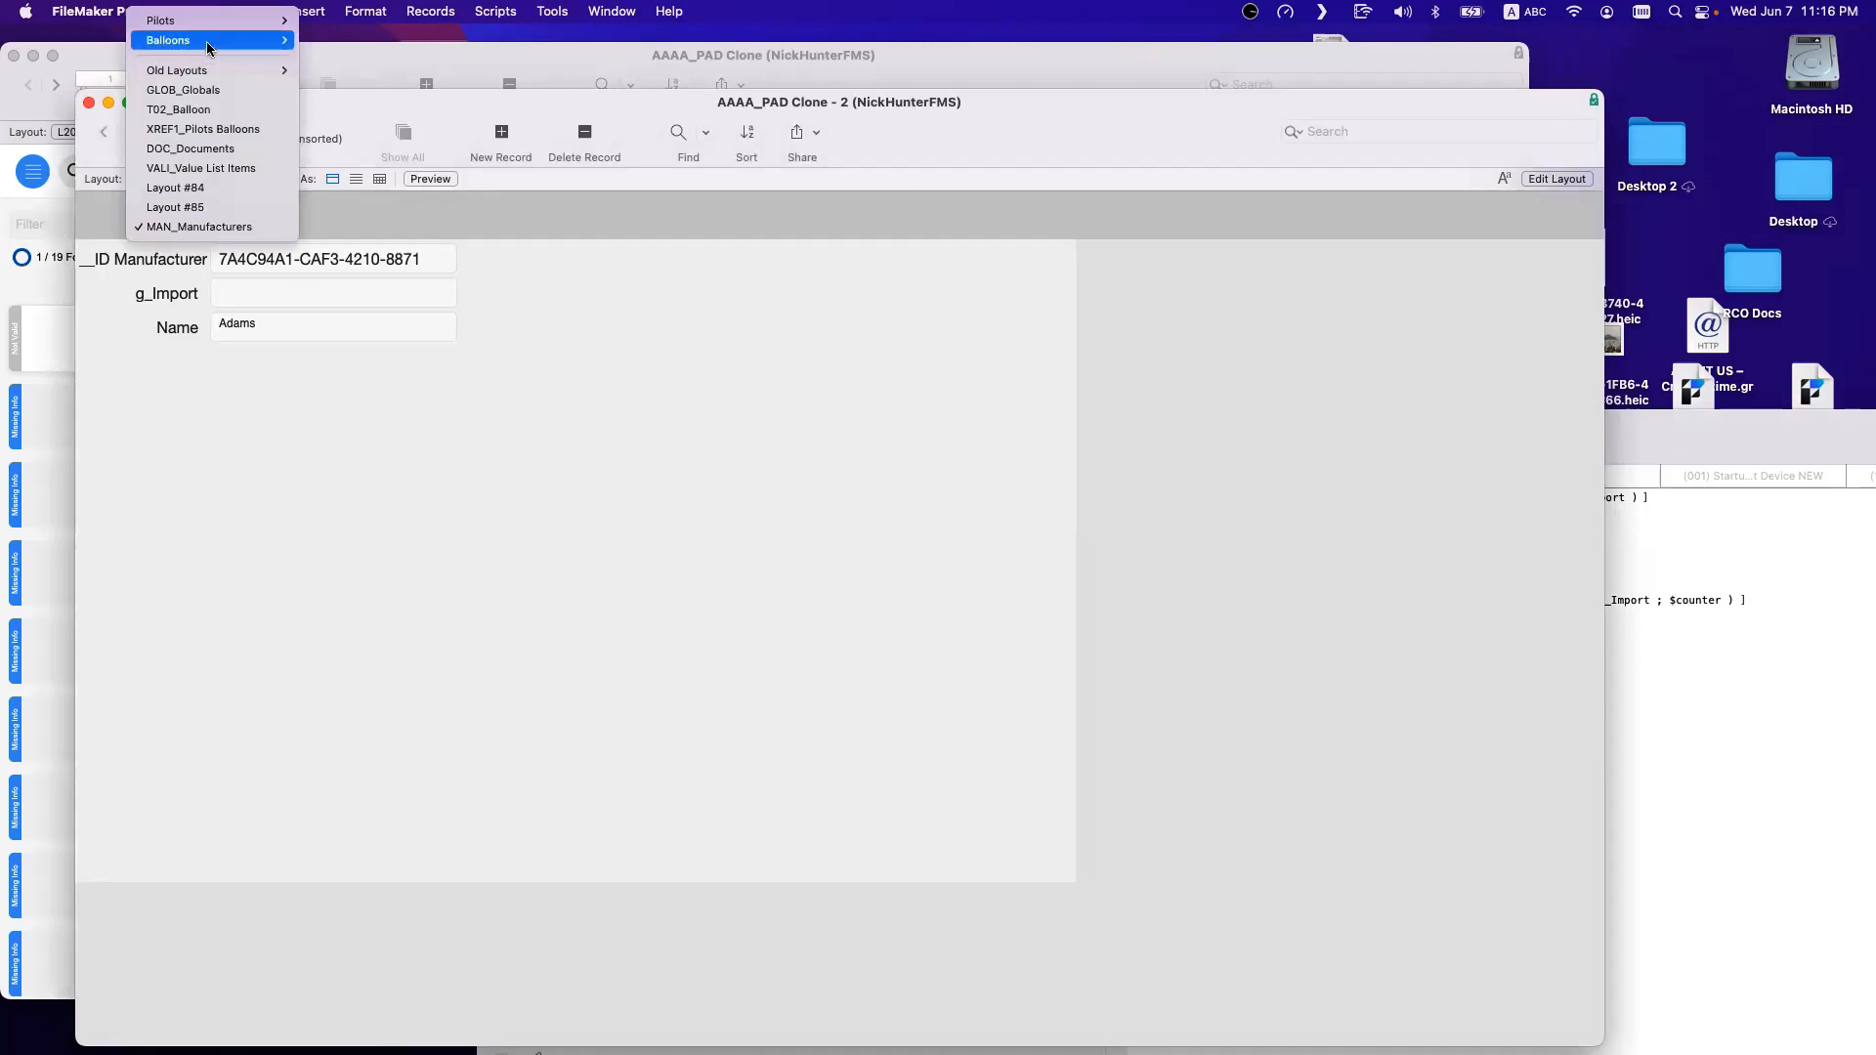
pyautogui.click(569, 387)
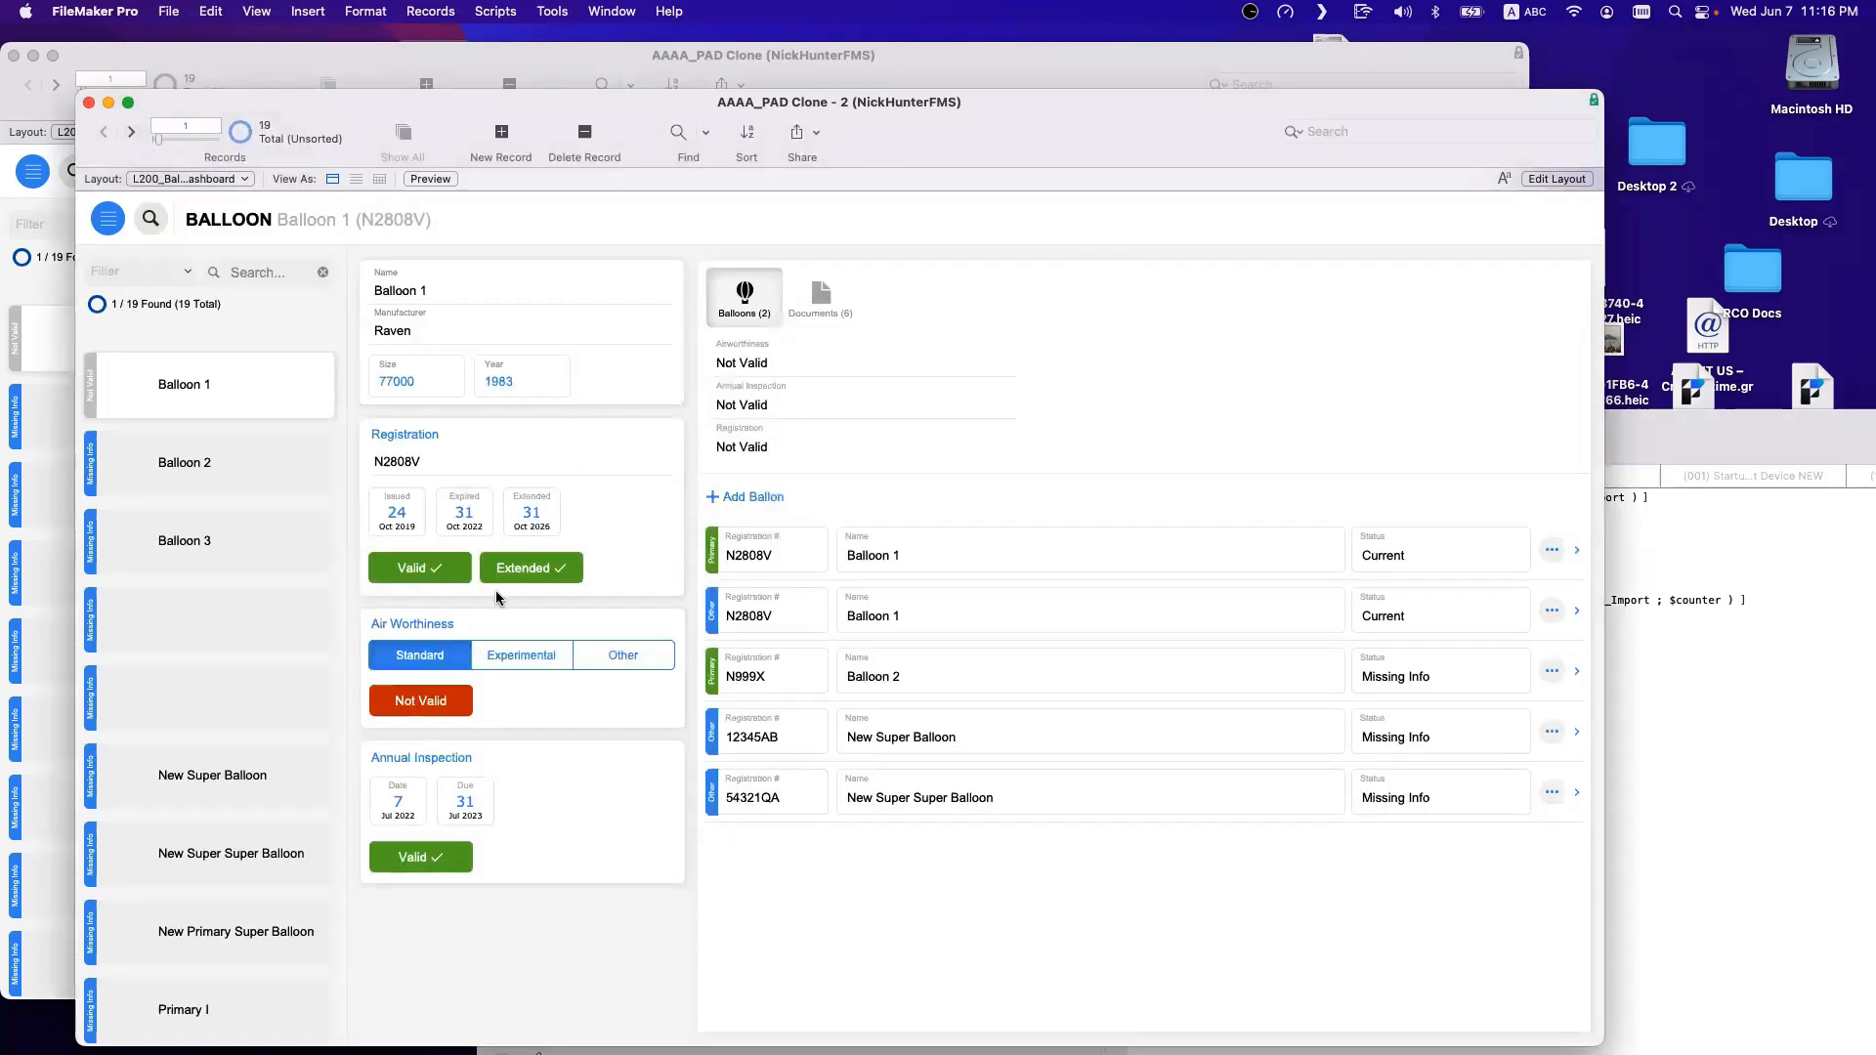
# Check the Manufacturer field's drop-down choices on Balloon 1, and open the balloon dashboard in Layout mode.
pyautogui.click(424, 330)
pyautogui.click(408, 337)
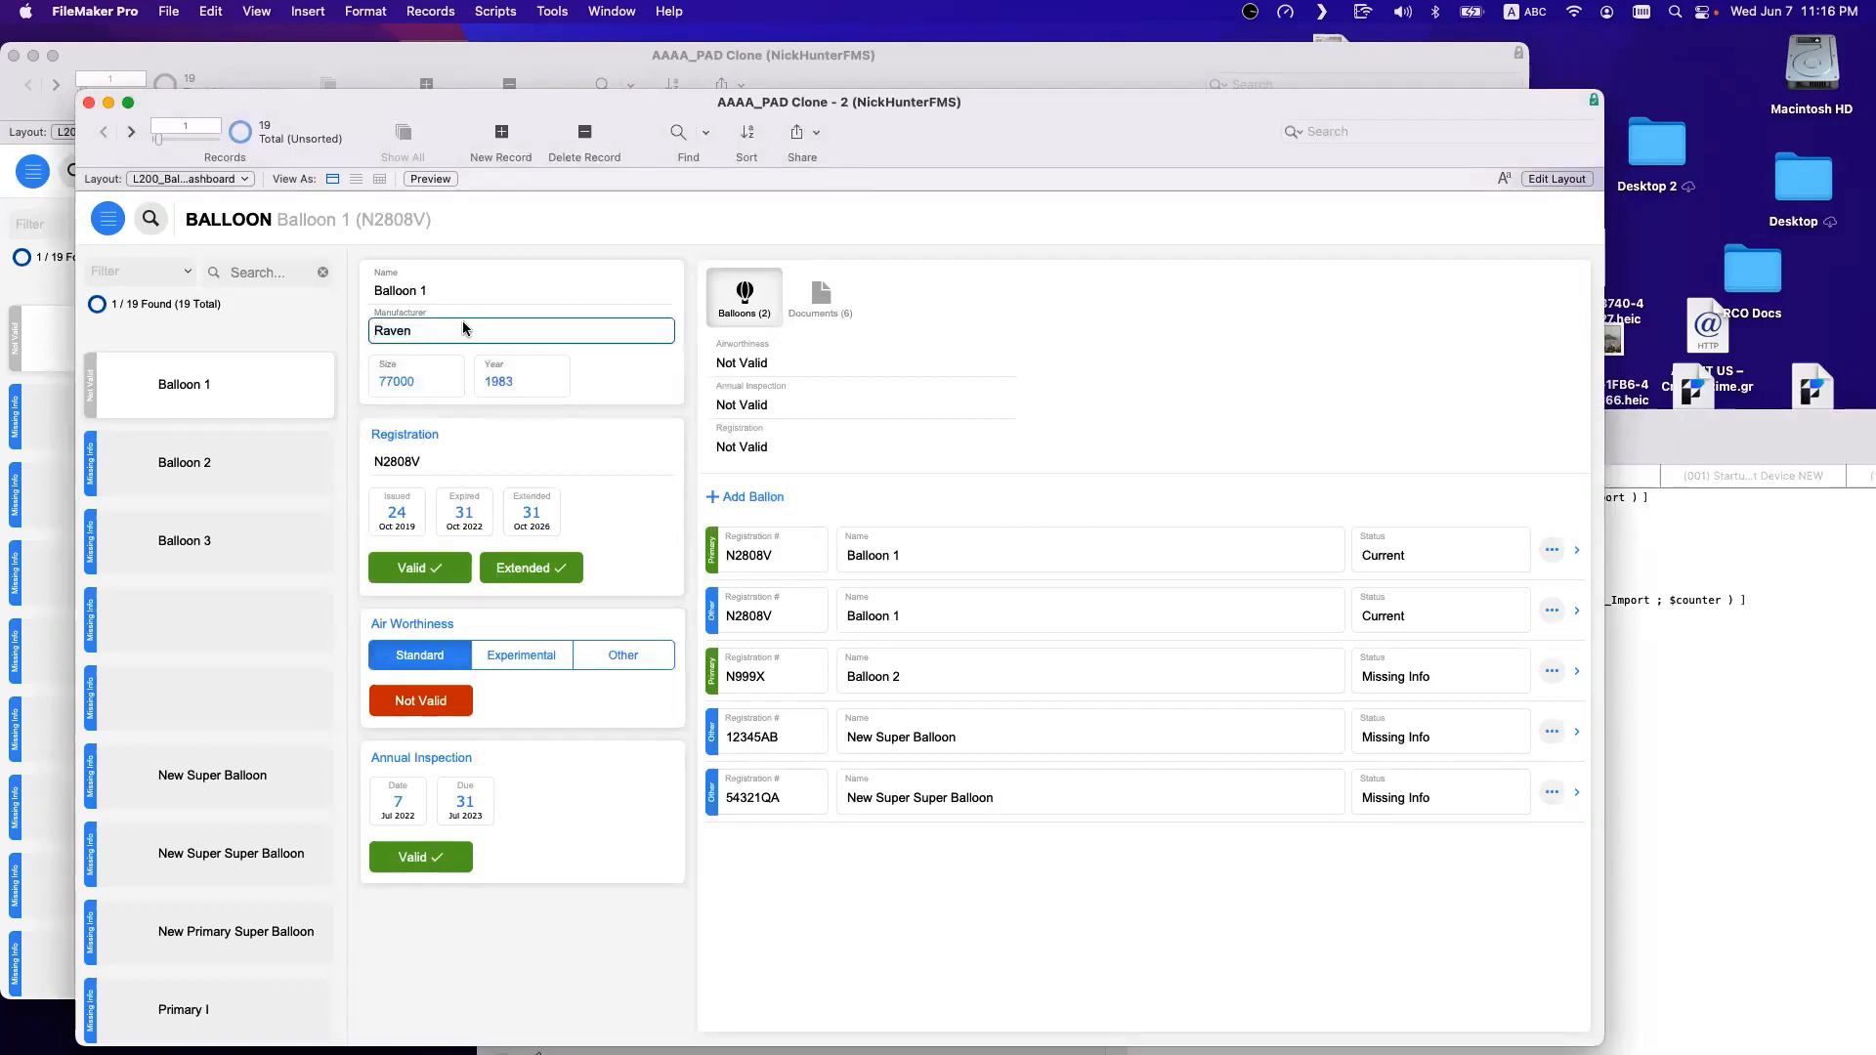
pyautogui.click(537, 248)
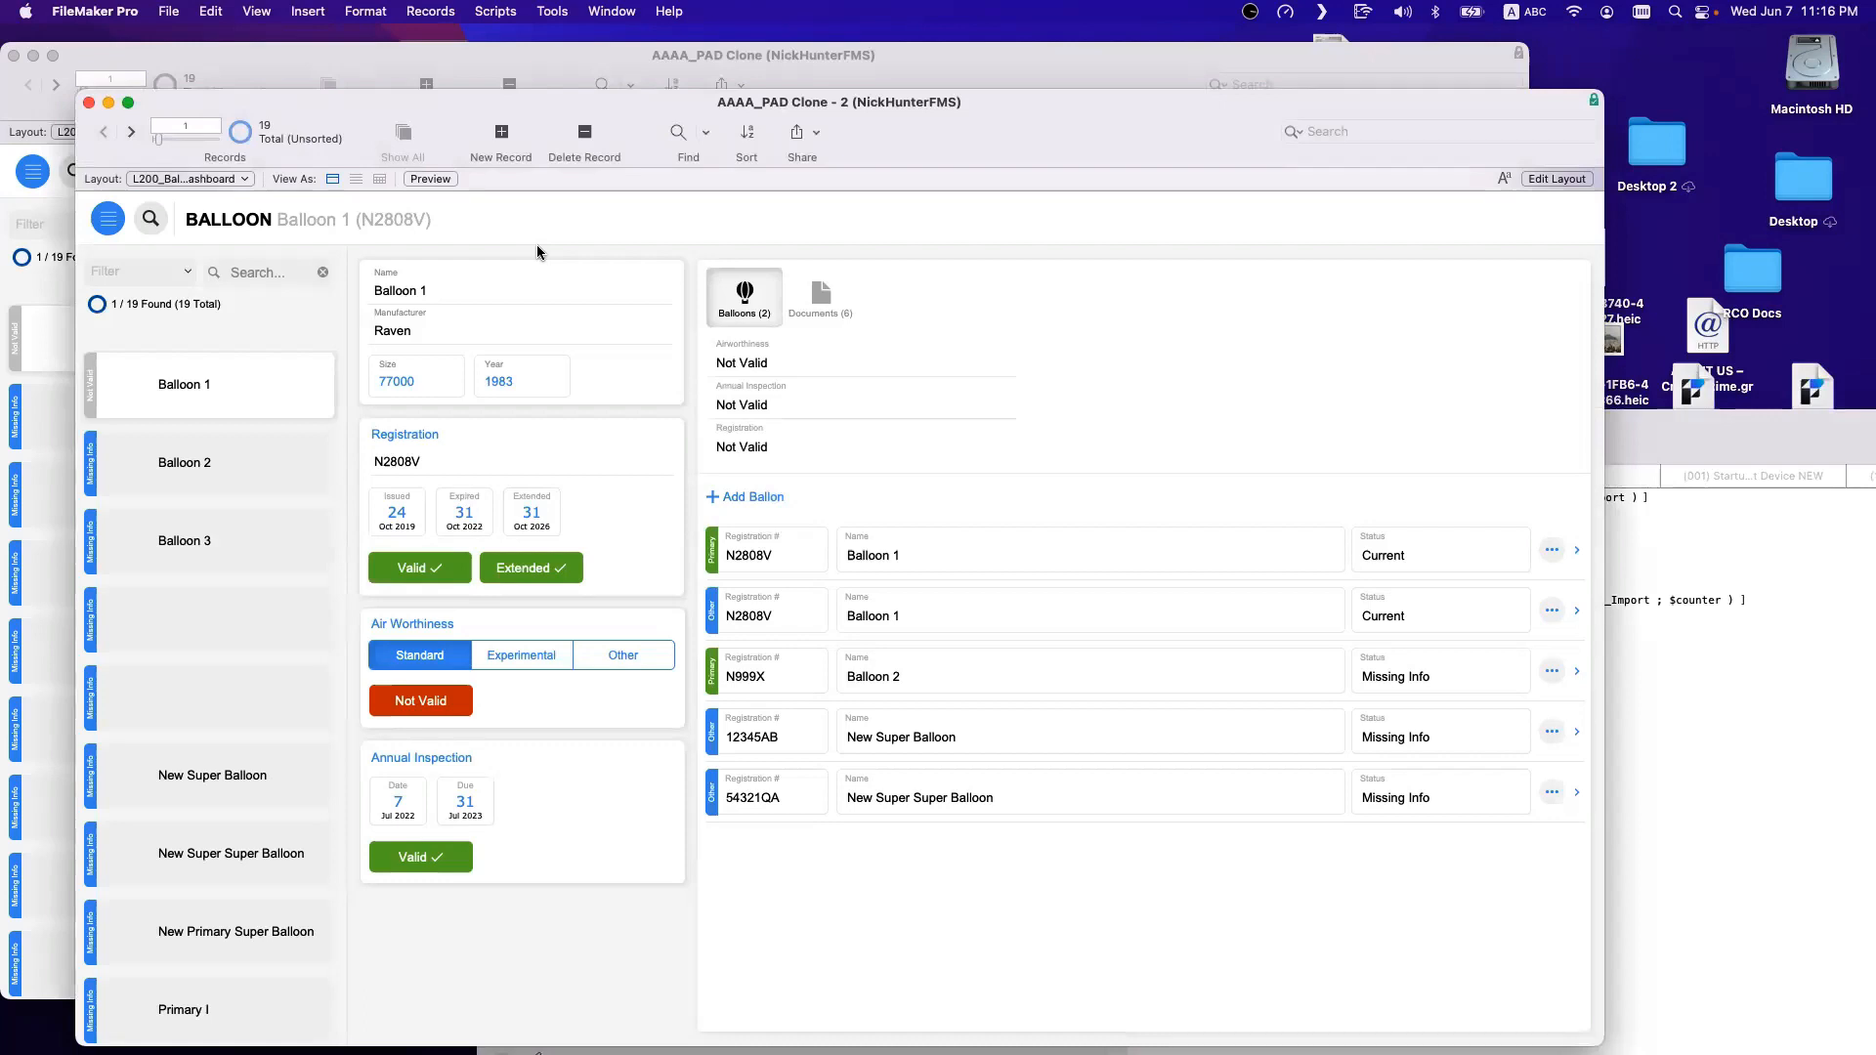
pyautogui.click(421, 334)
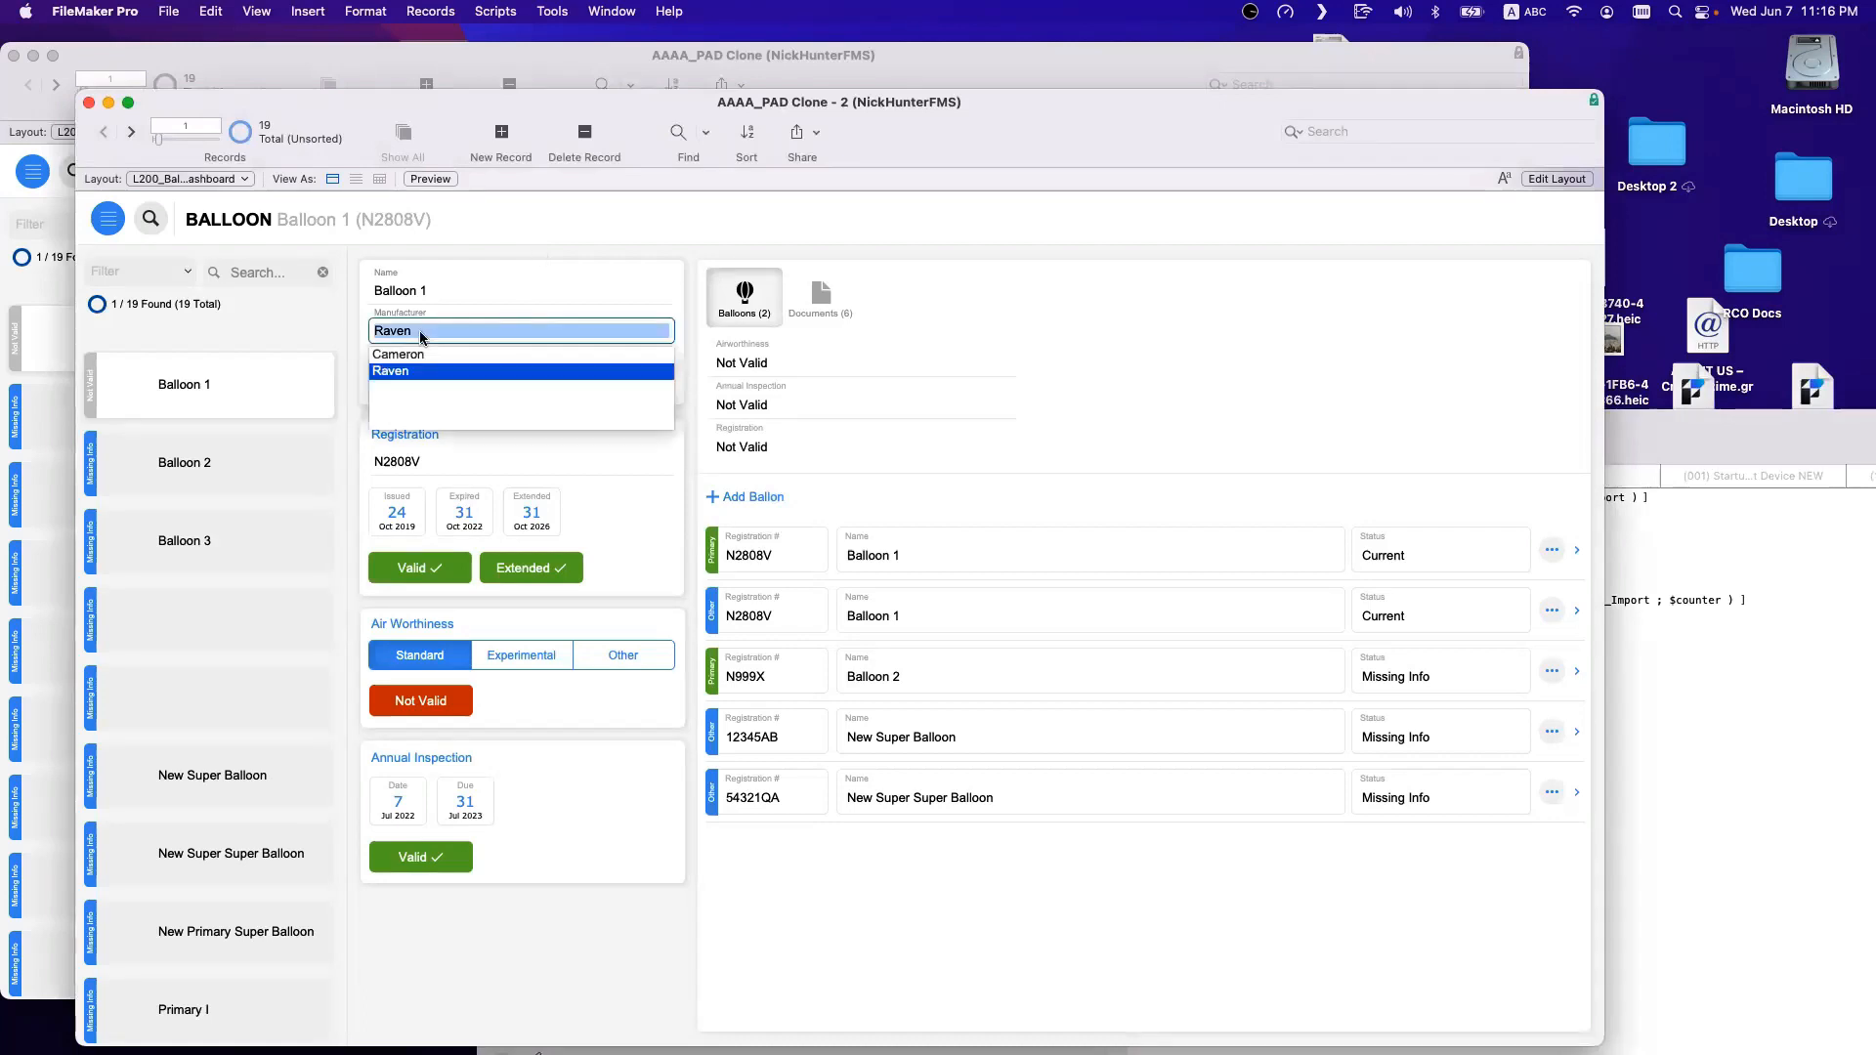
pyautogui.click(577, 256)
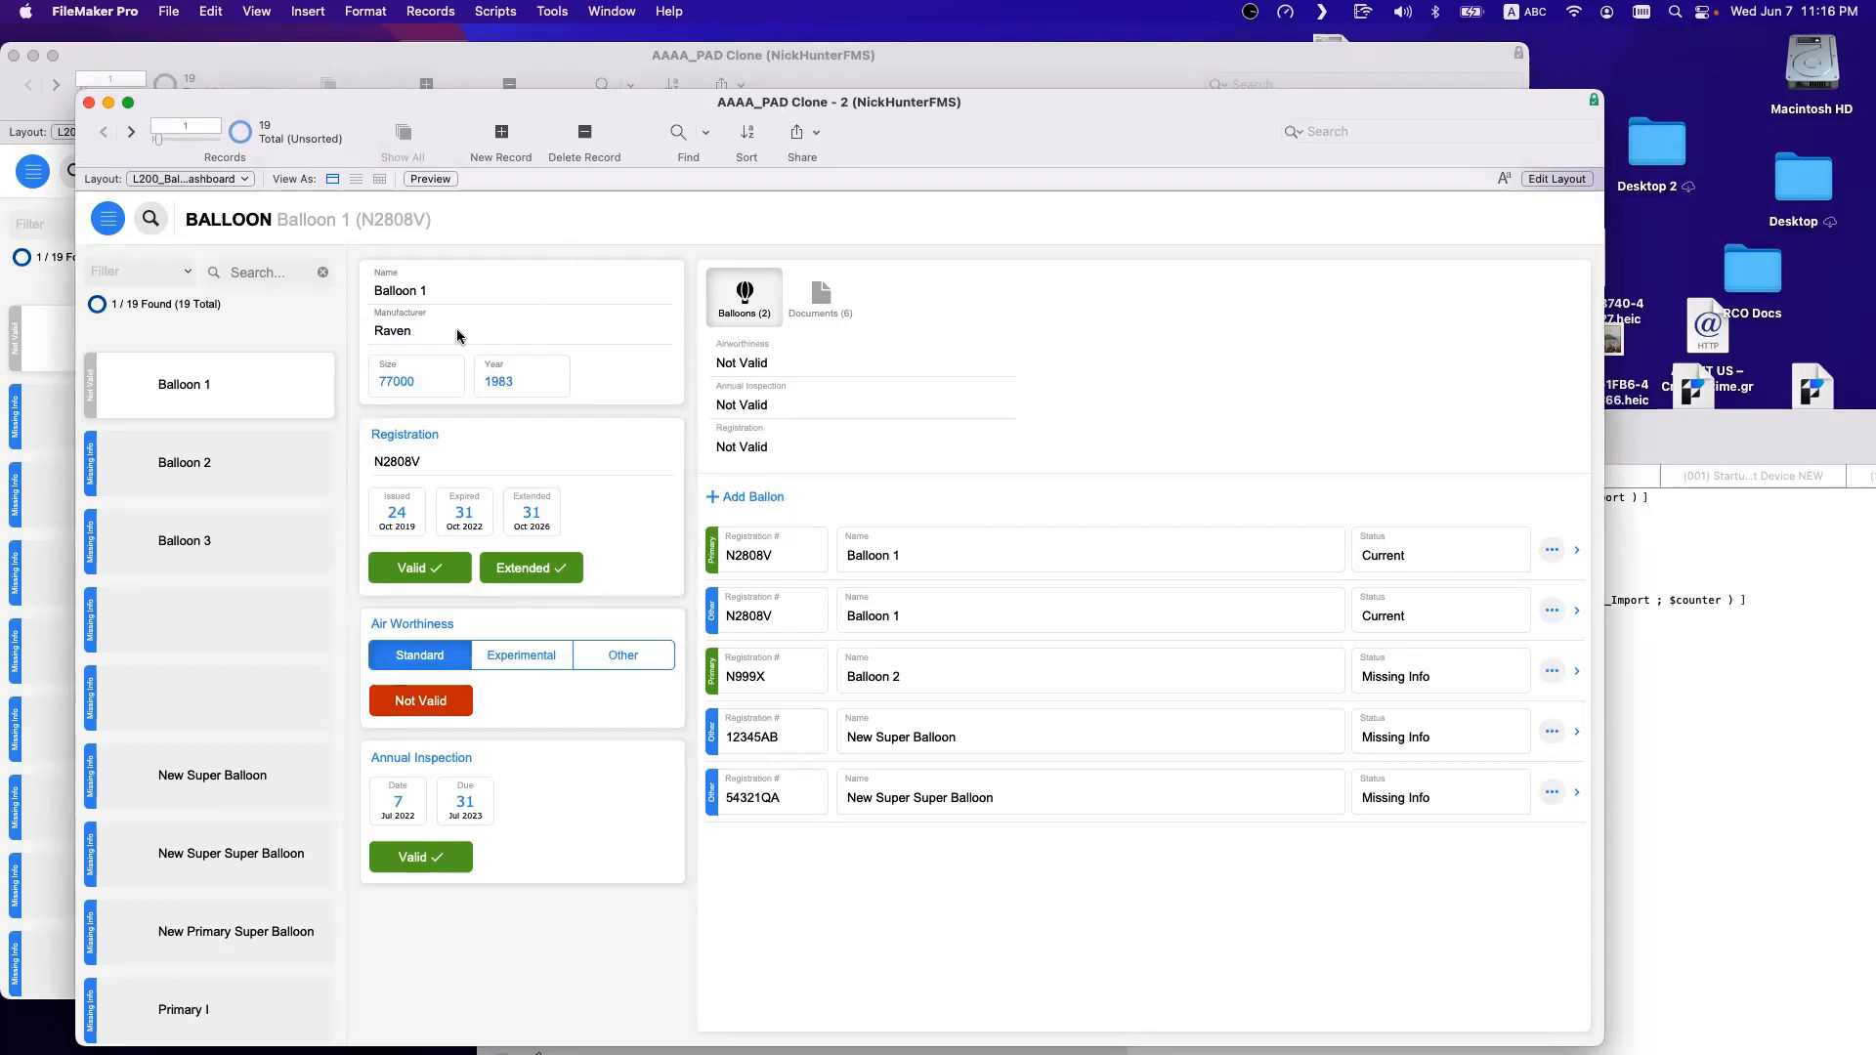
pyautogui.press('super+l')
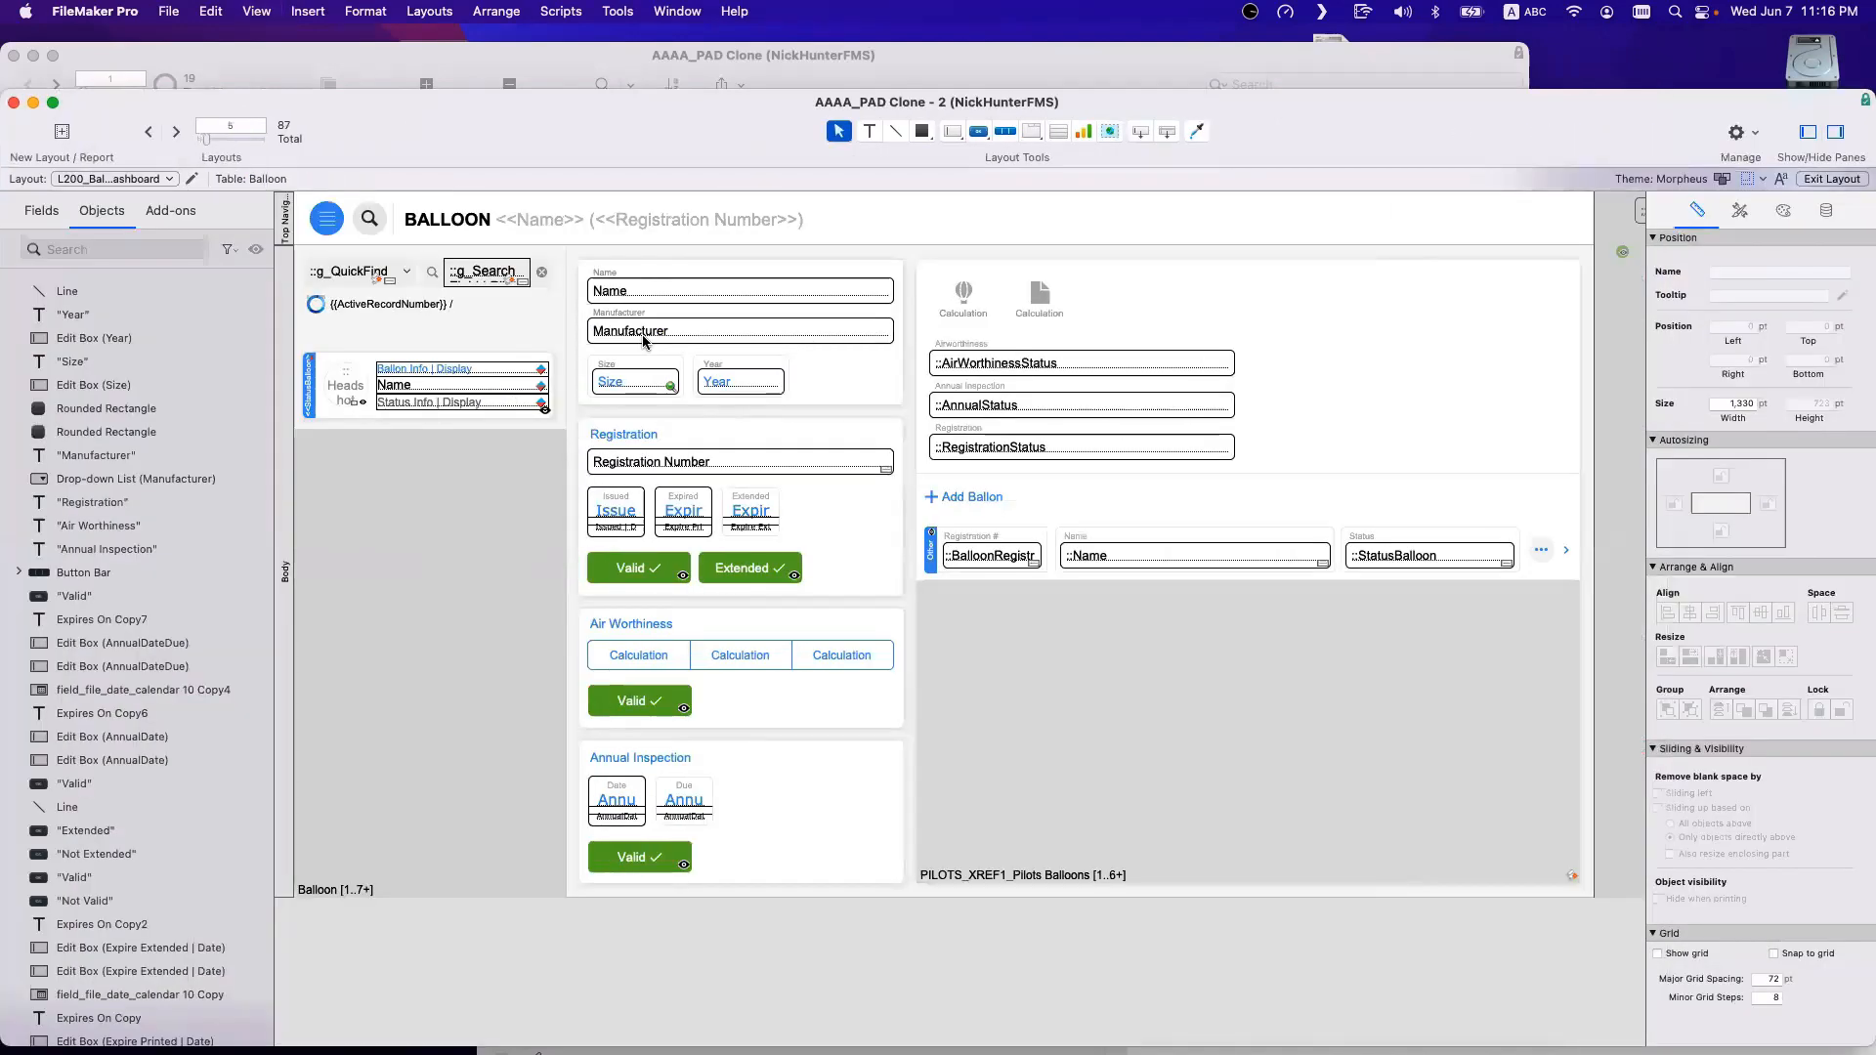
# Change the Manufacturer field's control style to Pop-up Menu, using the Manufacturer value list.
pyautogui.moveTo(920, 102); pyautogui.dragTo(483, 52)
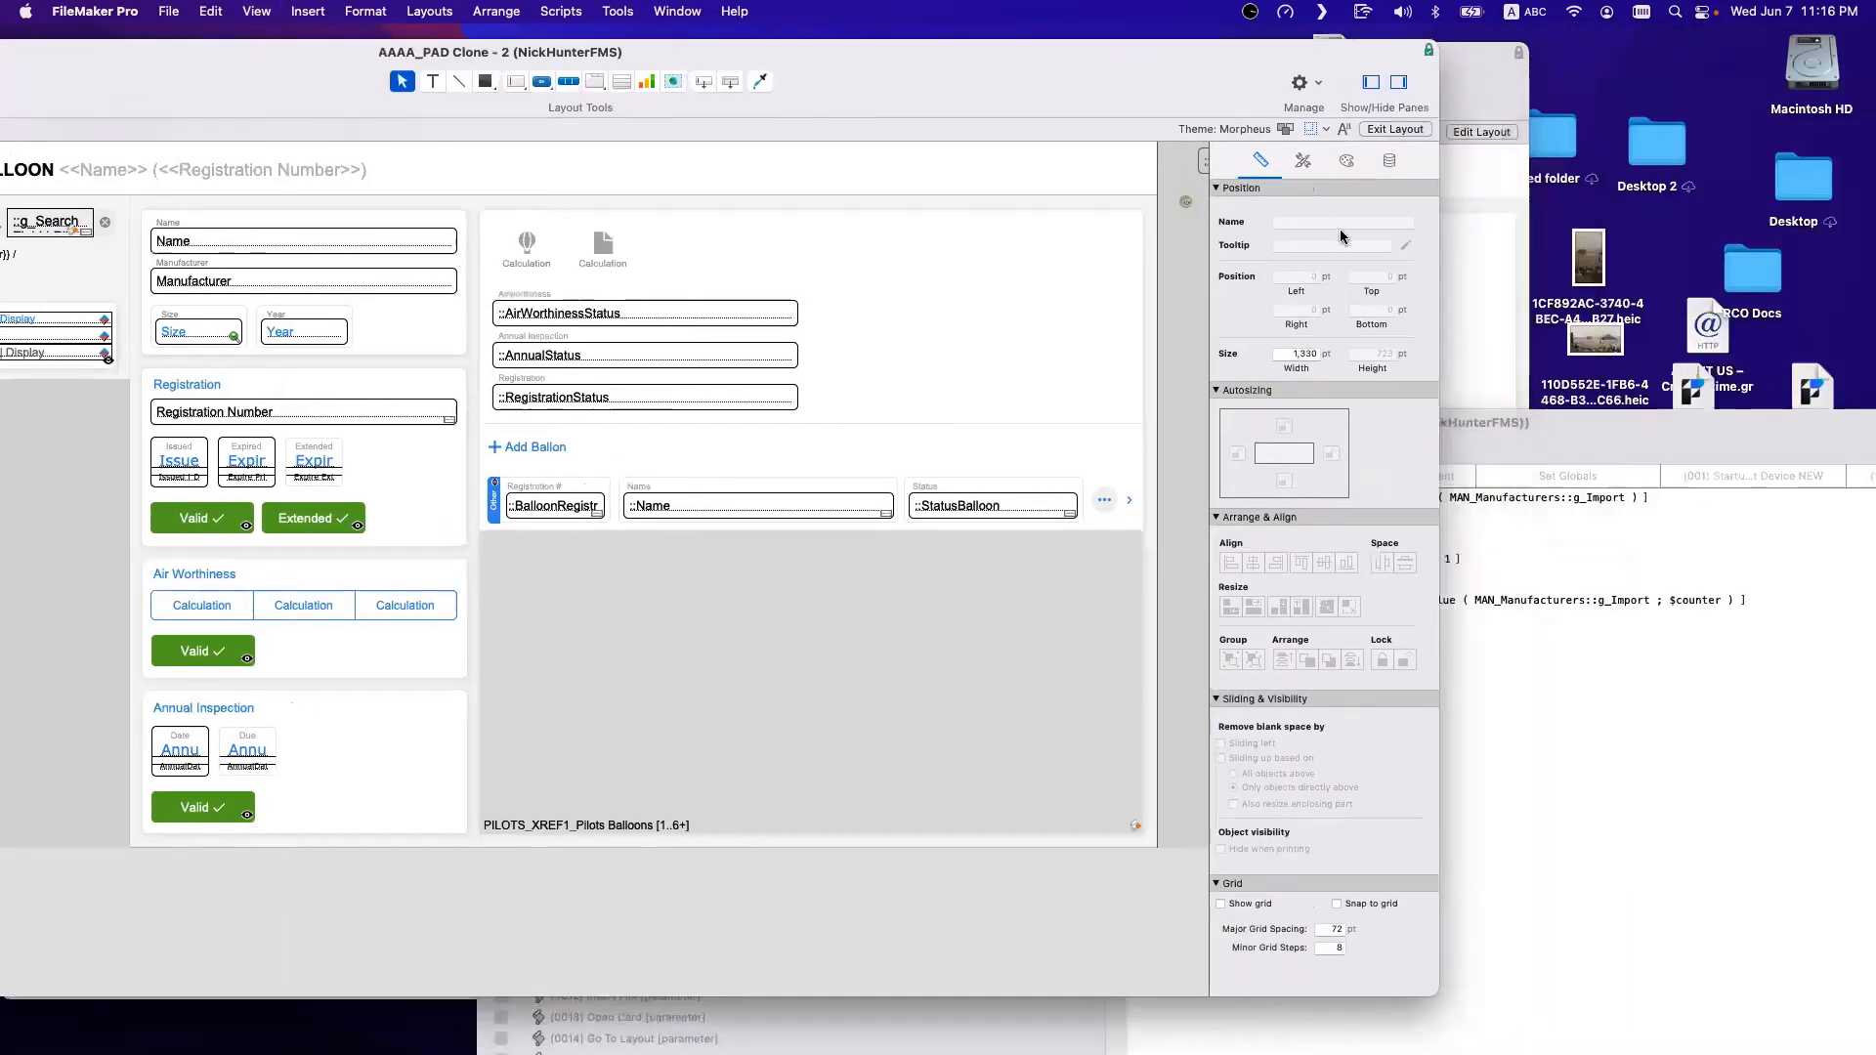
pyautogui.click(293, 280)
pyautogui.click(1389, 159)
pyautogui.click(1325, 358)
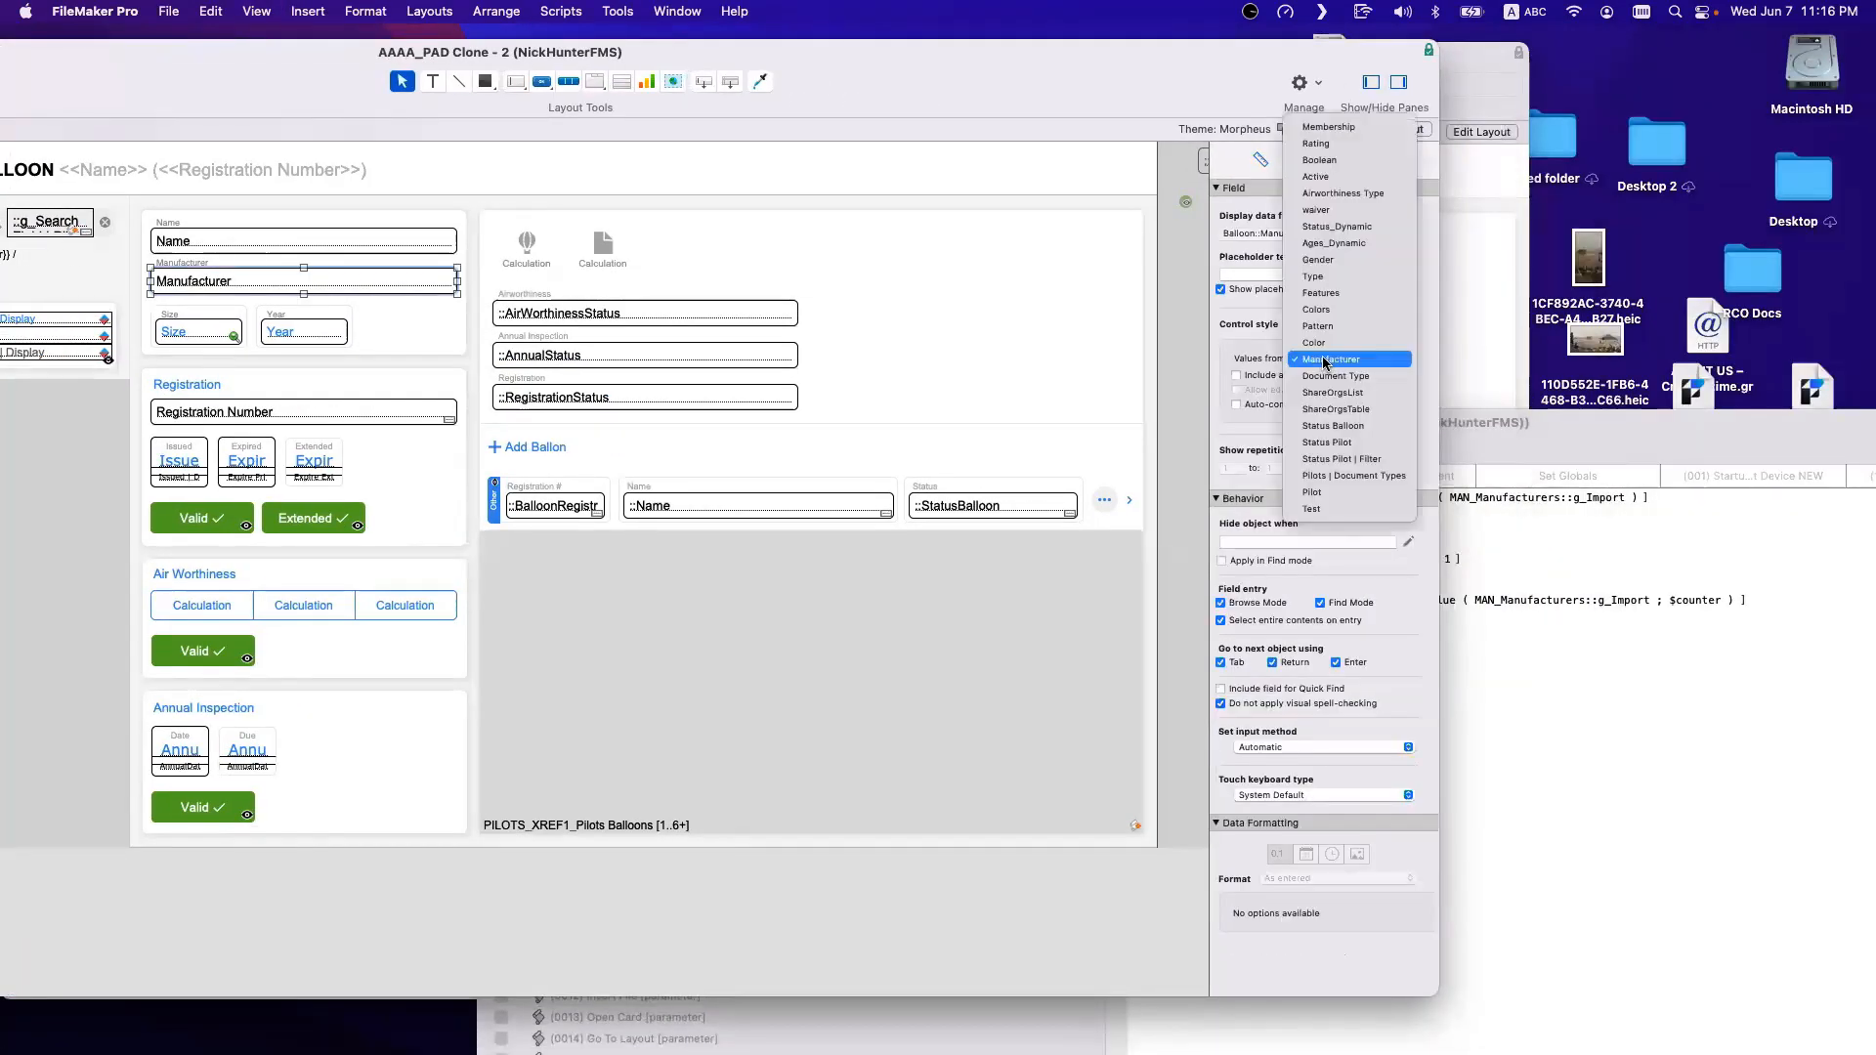
pyautogui.click(1330, 363)
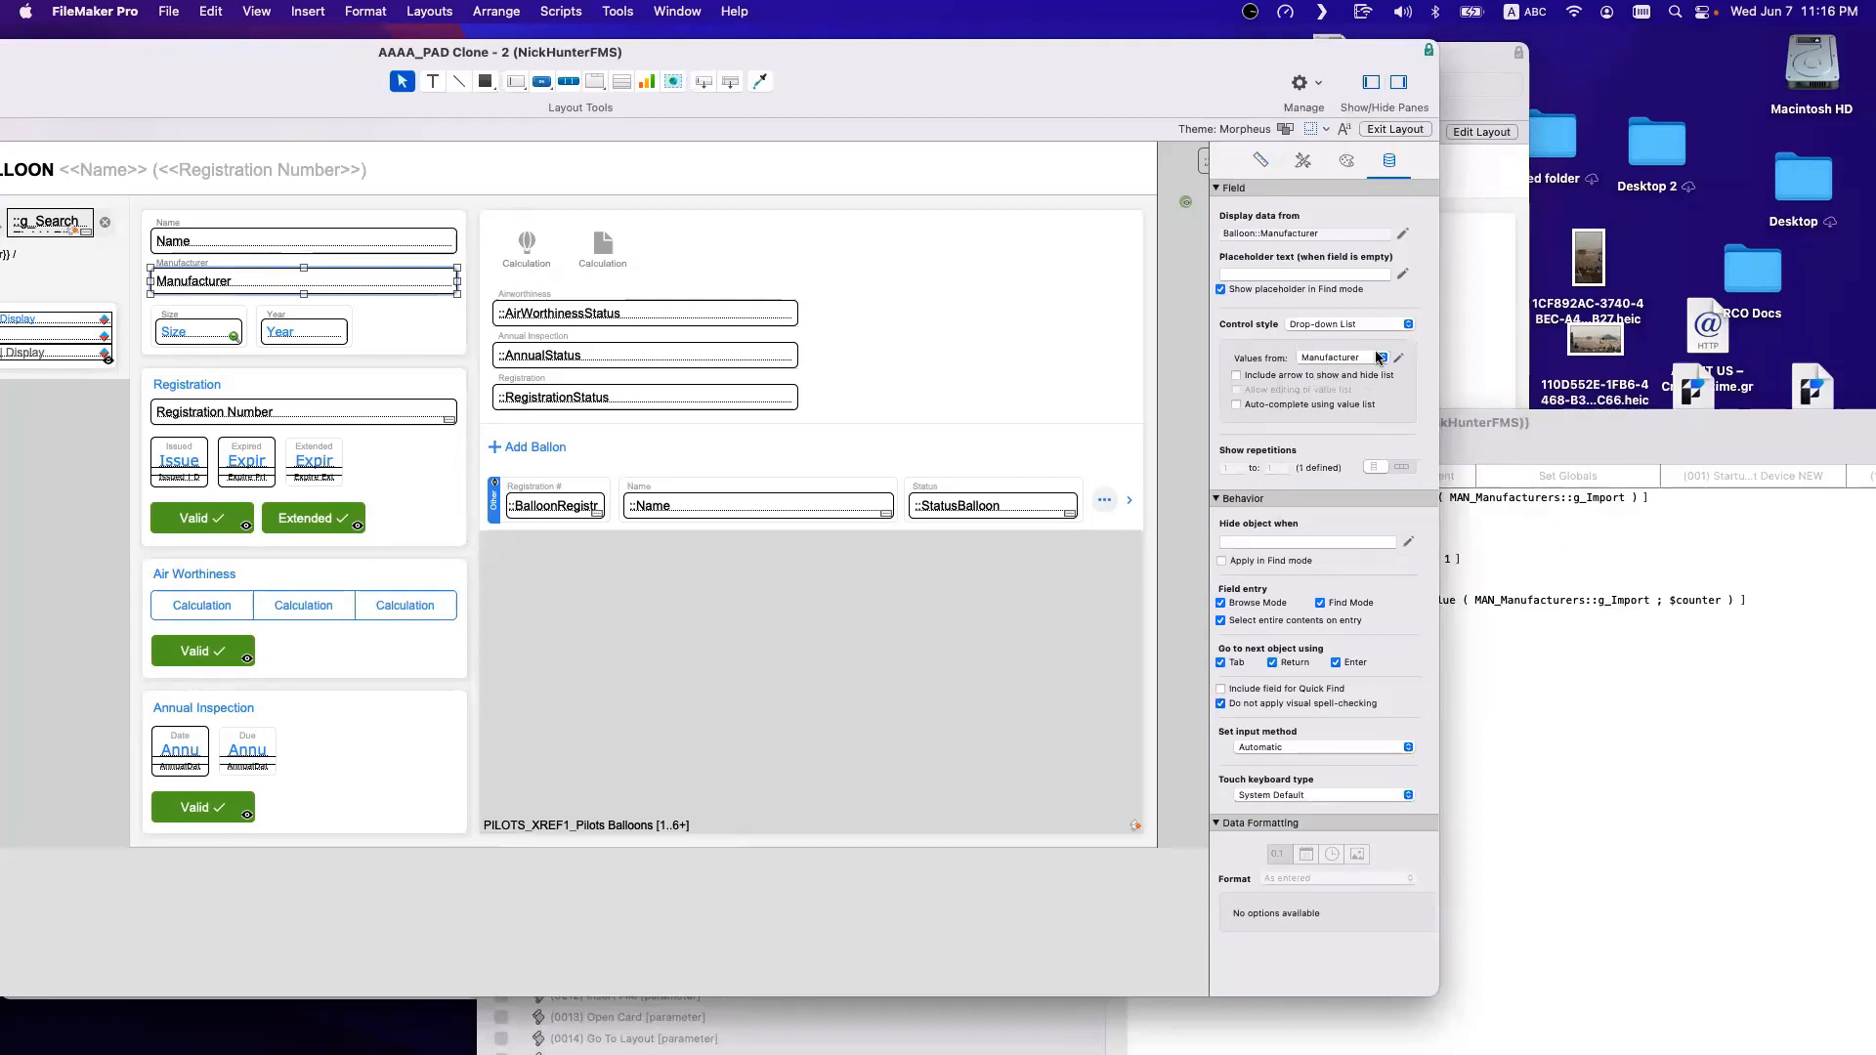
pyautogui.click(1354, 326)
pyautogui.click(1338, 345)
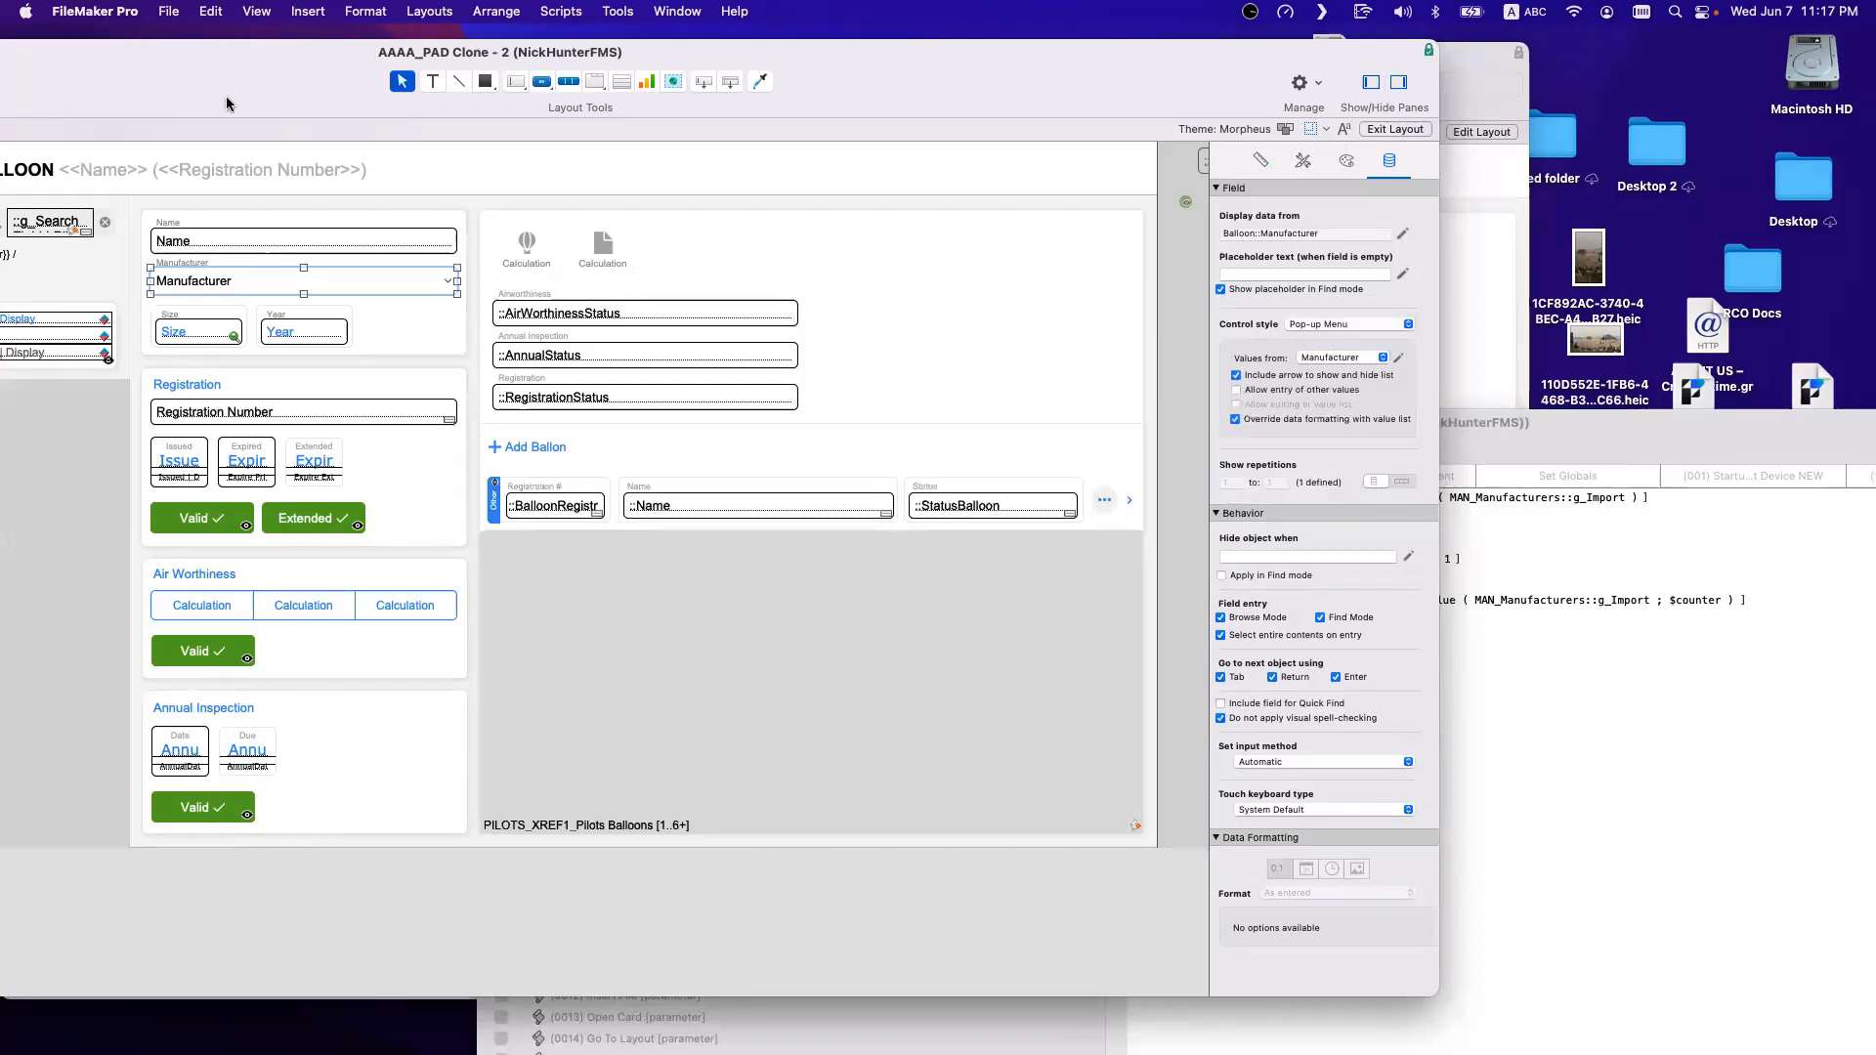
pyautogui.moveTo(226, 100); pyautogui.dragTo(689, 144)
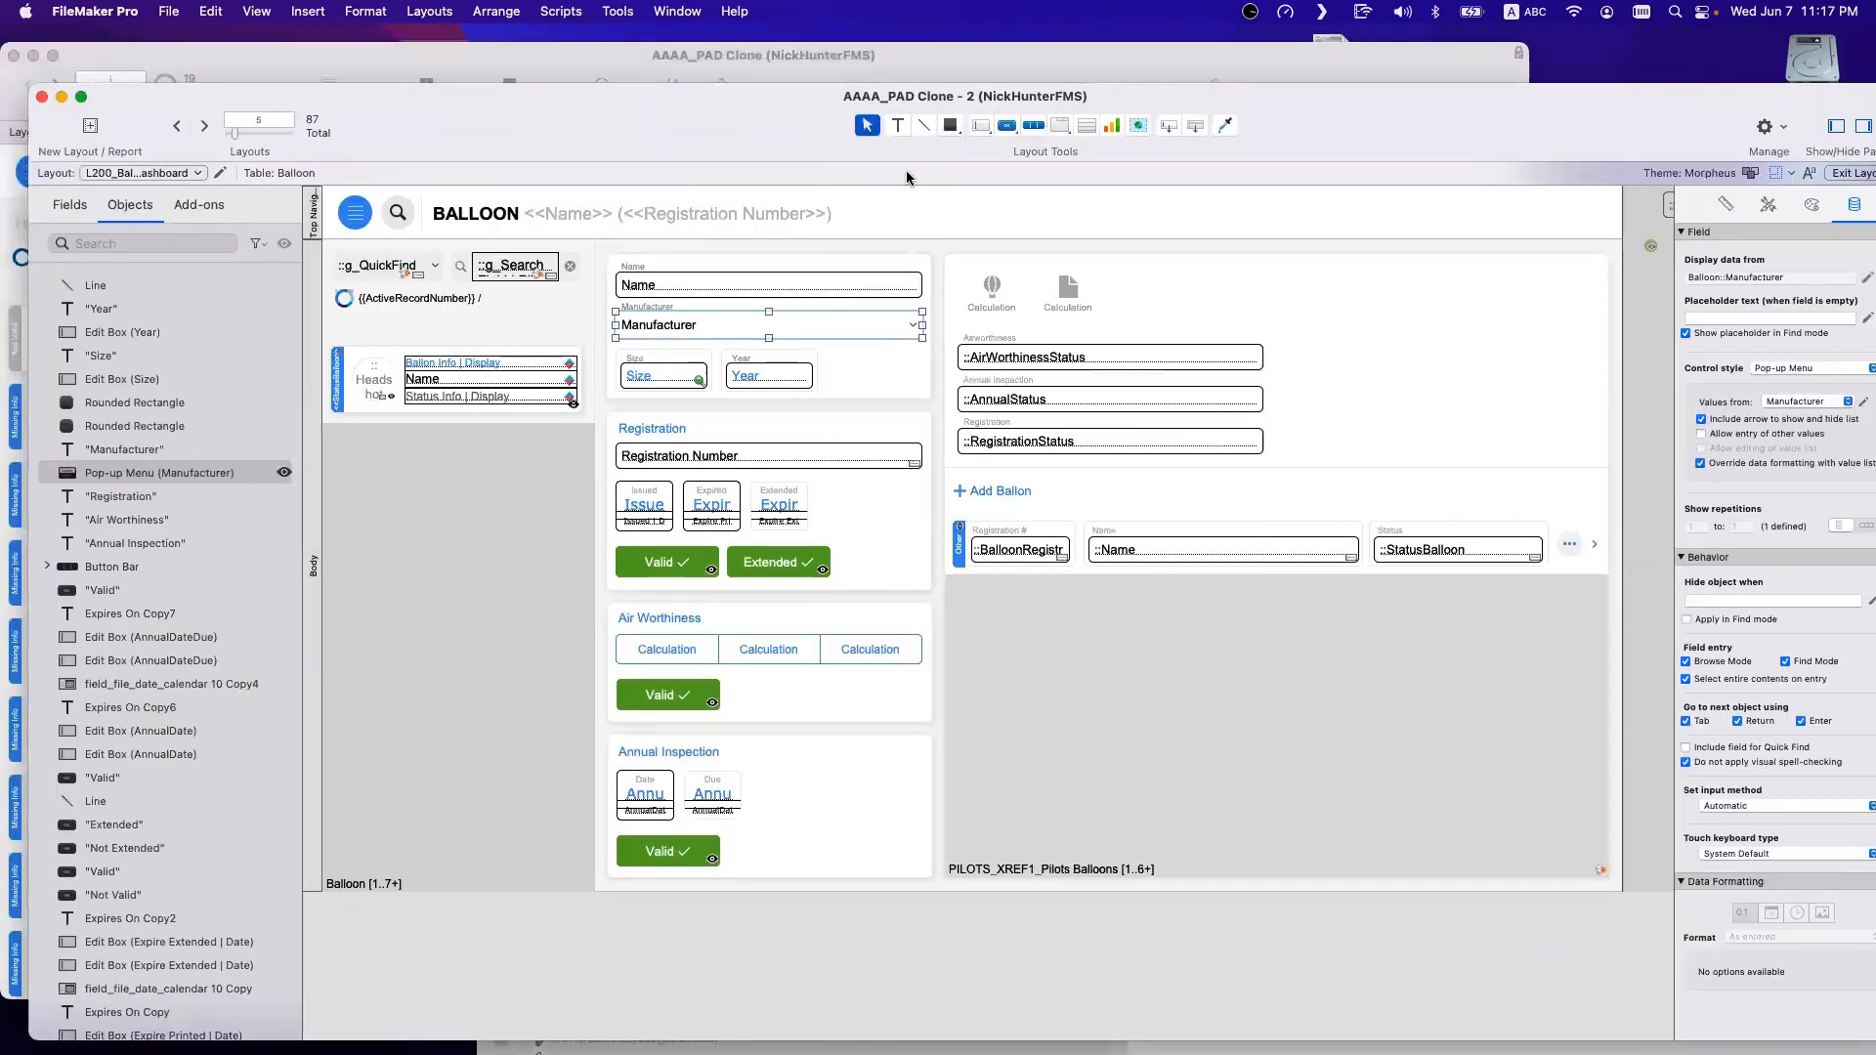
pyautogui.click(1006, 125)
pyautogui.moveTo(998, 198); pyautogui.dragTo(1236, 227)
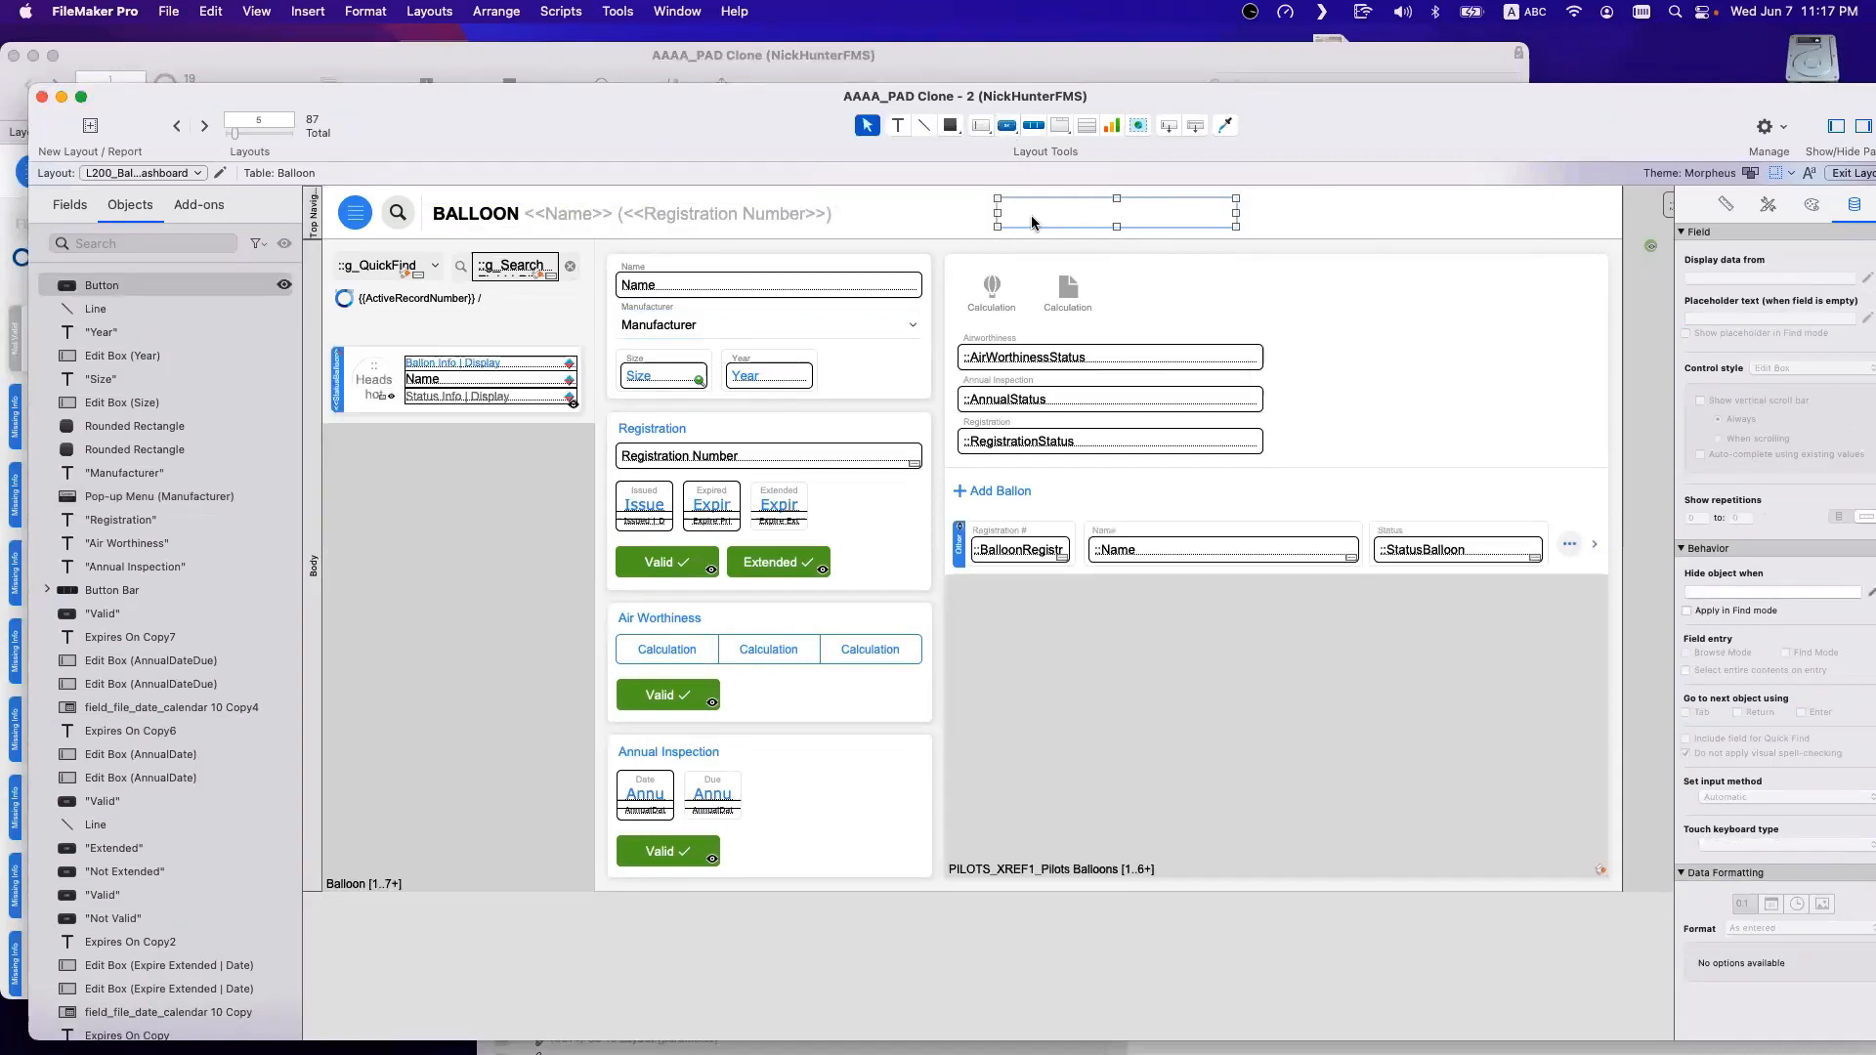
pyautogui.press('Delete')
# Draw a popover button in the empty part of the balloon header and apply the Alternate Popover 1 style to its popover.
pyautogui.click(1007, 125)
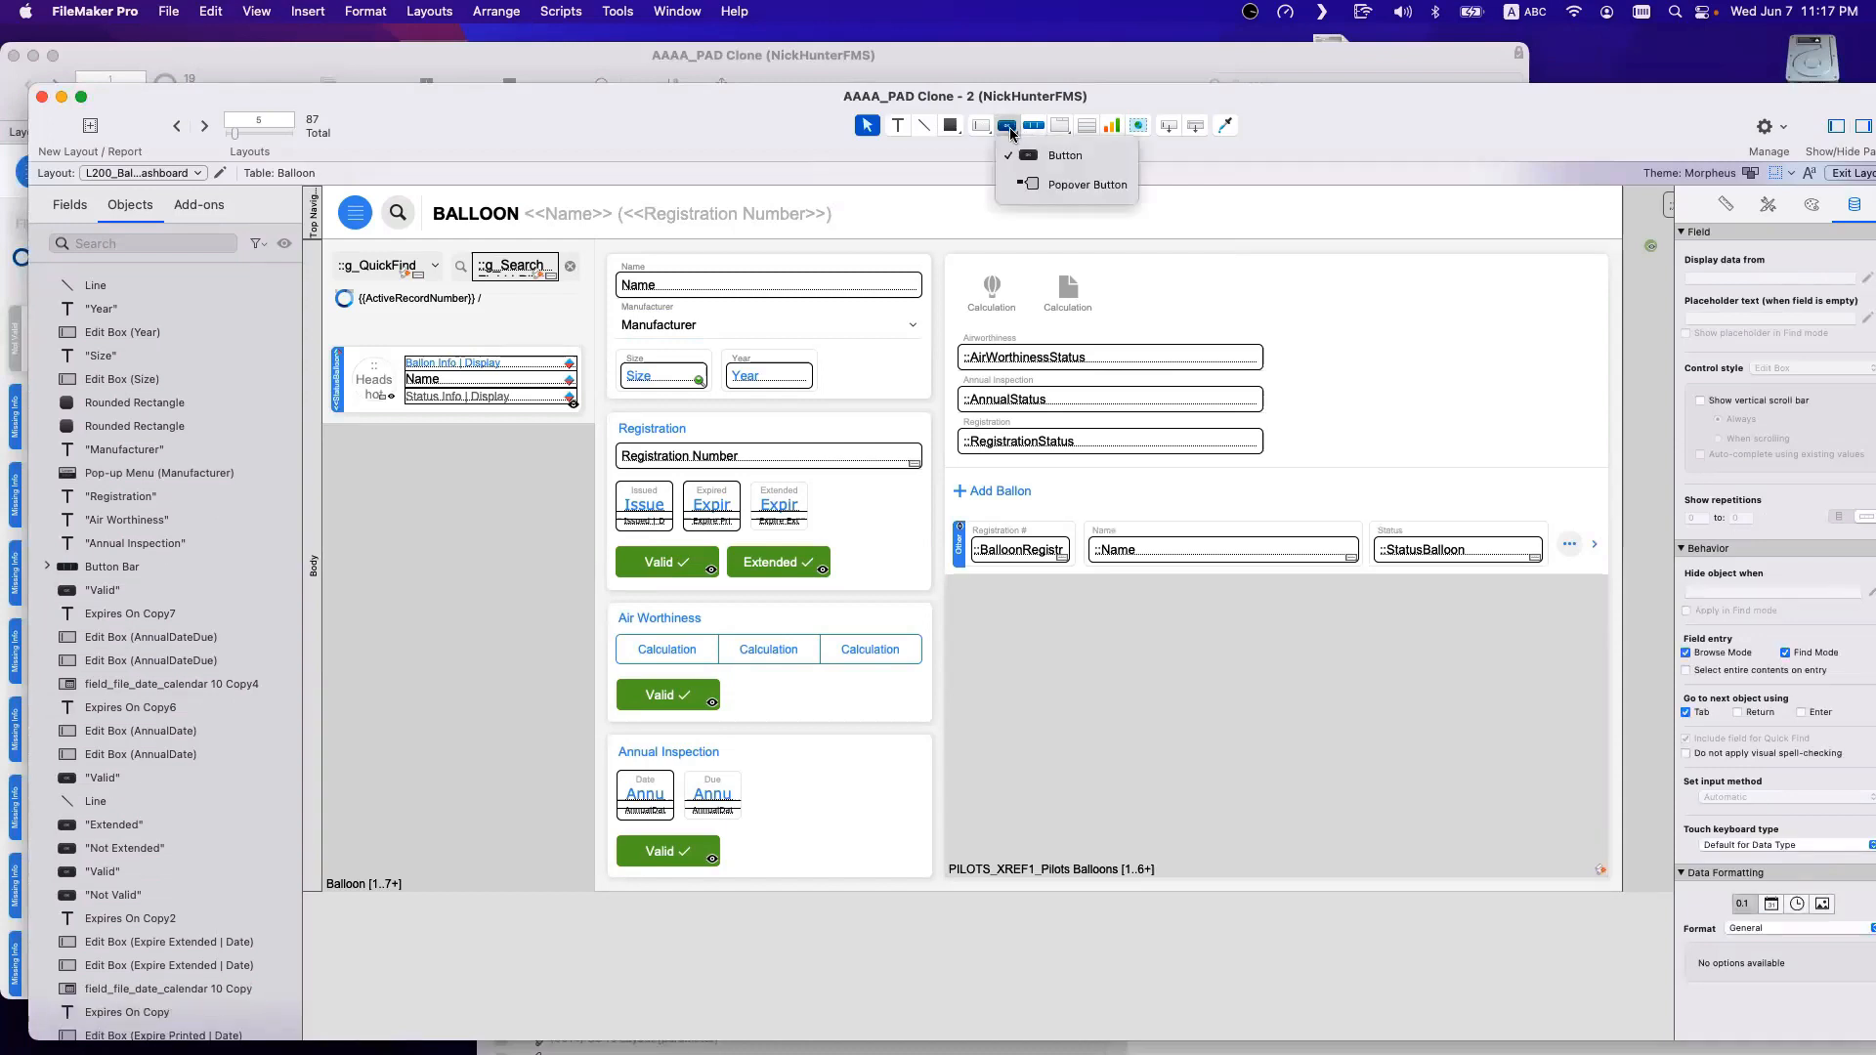
pyautogui.click(1021, 187)
pyautogui.moveTo(961, 196); pyautogui.dragTo(1212, 226)
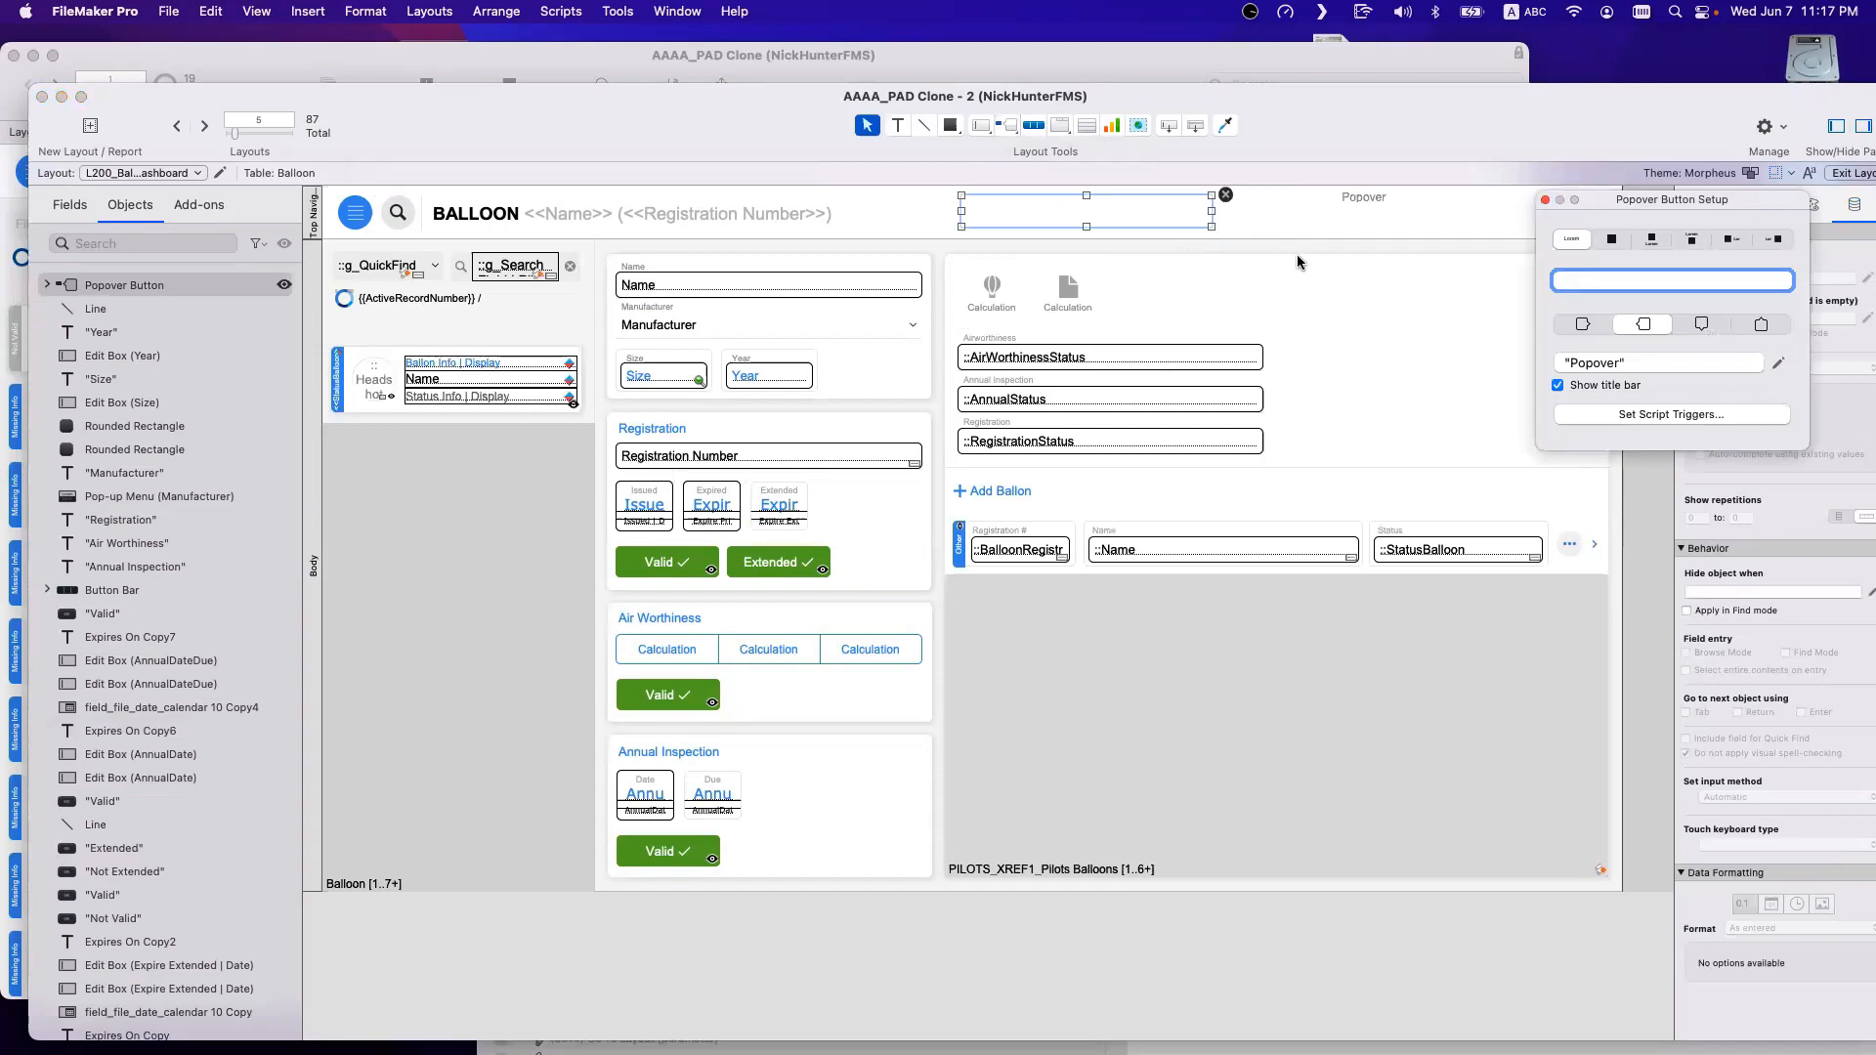
pyautogui.click(1346, 245)
pyautogui.moveTo(1461, 127); pyautogui.dragTo(1077, 215)
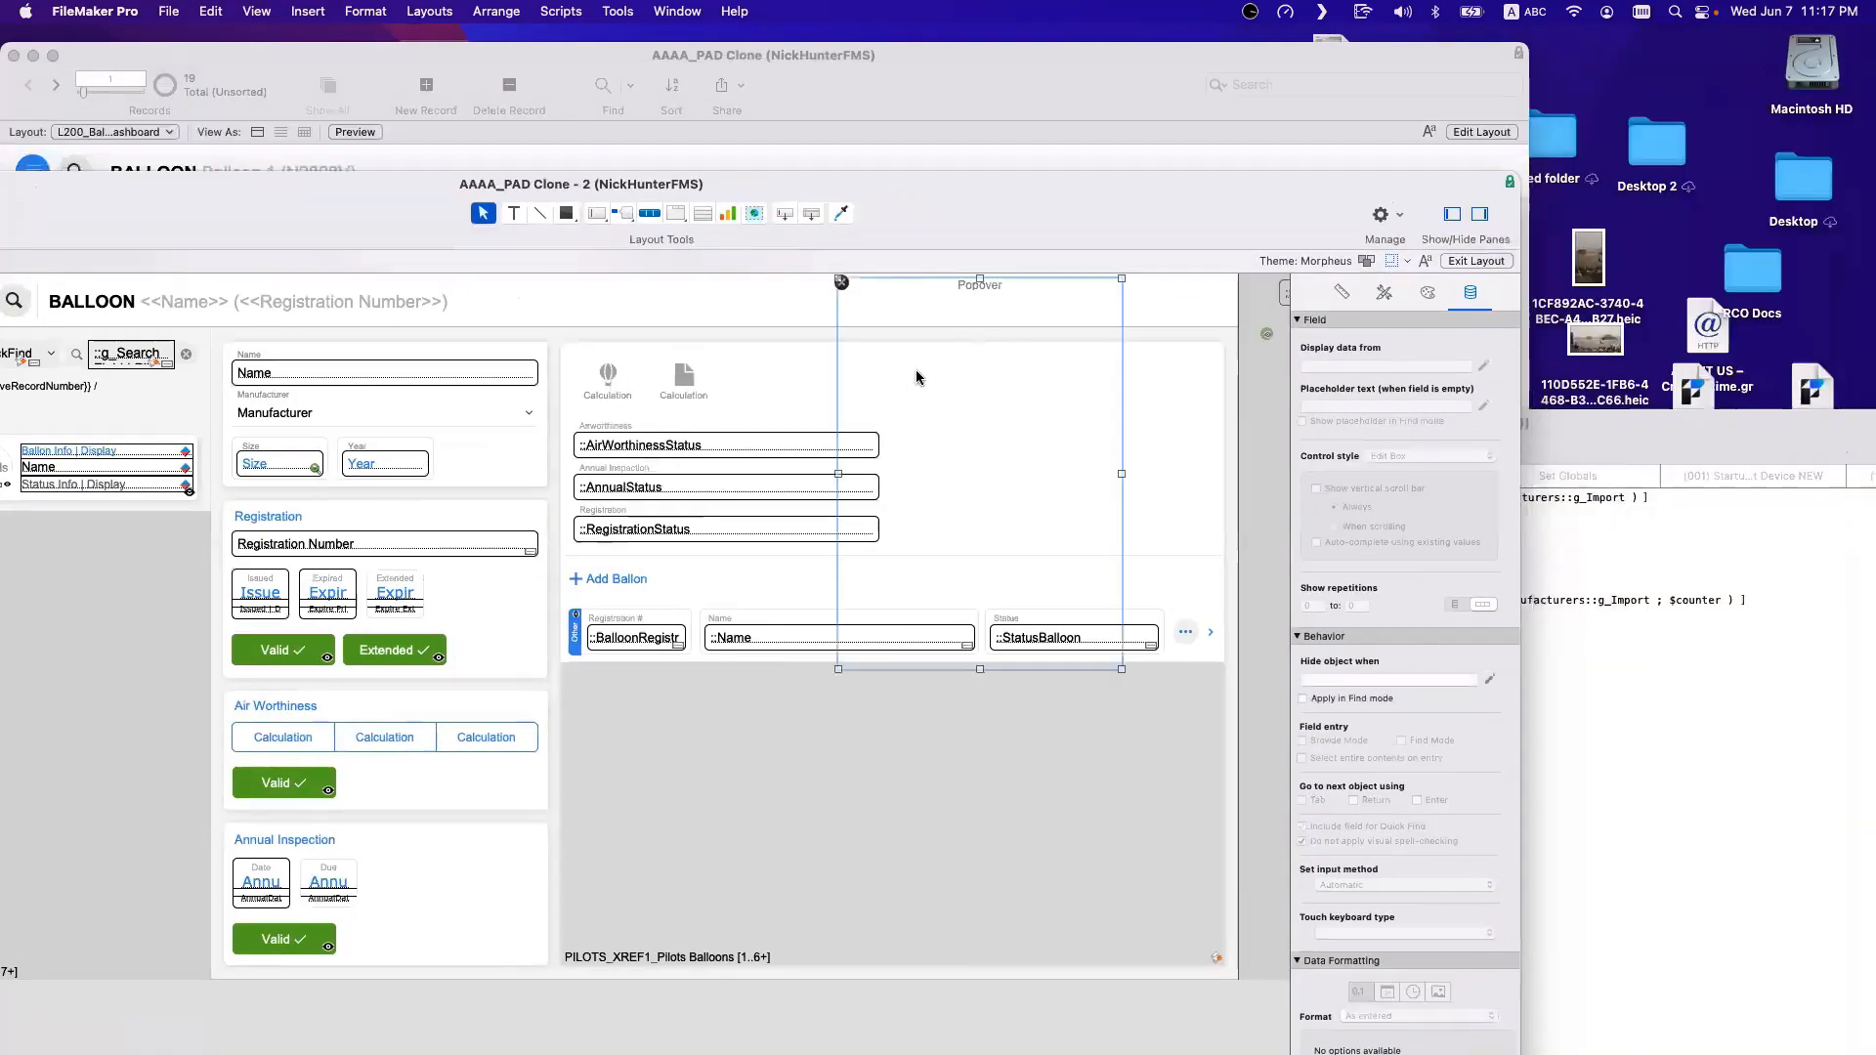
pyautogui.click(1384, 292)
pyautogui.click(1382, 427)
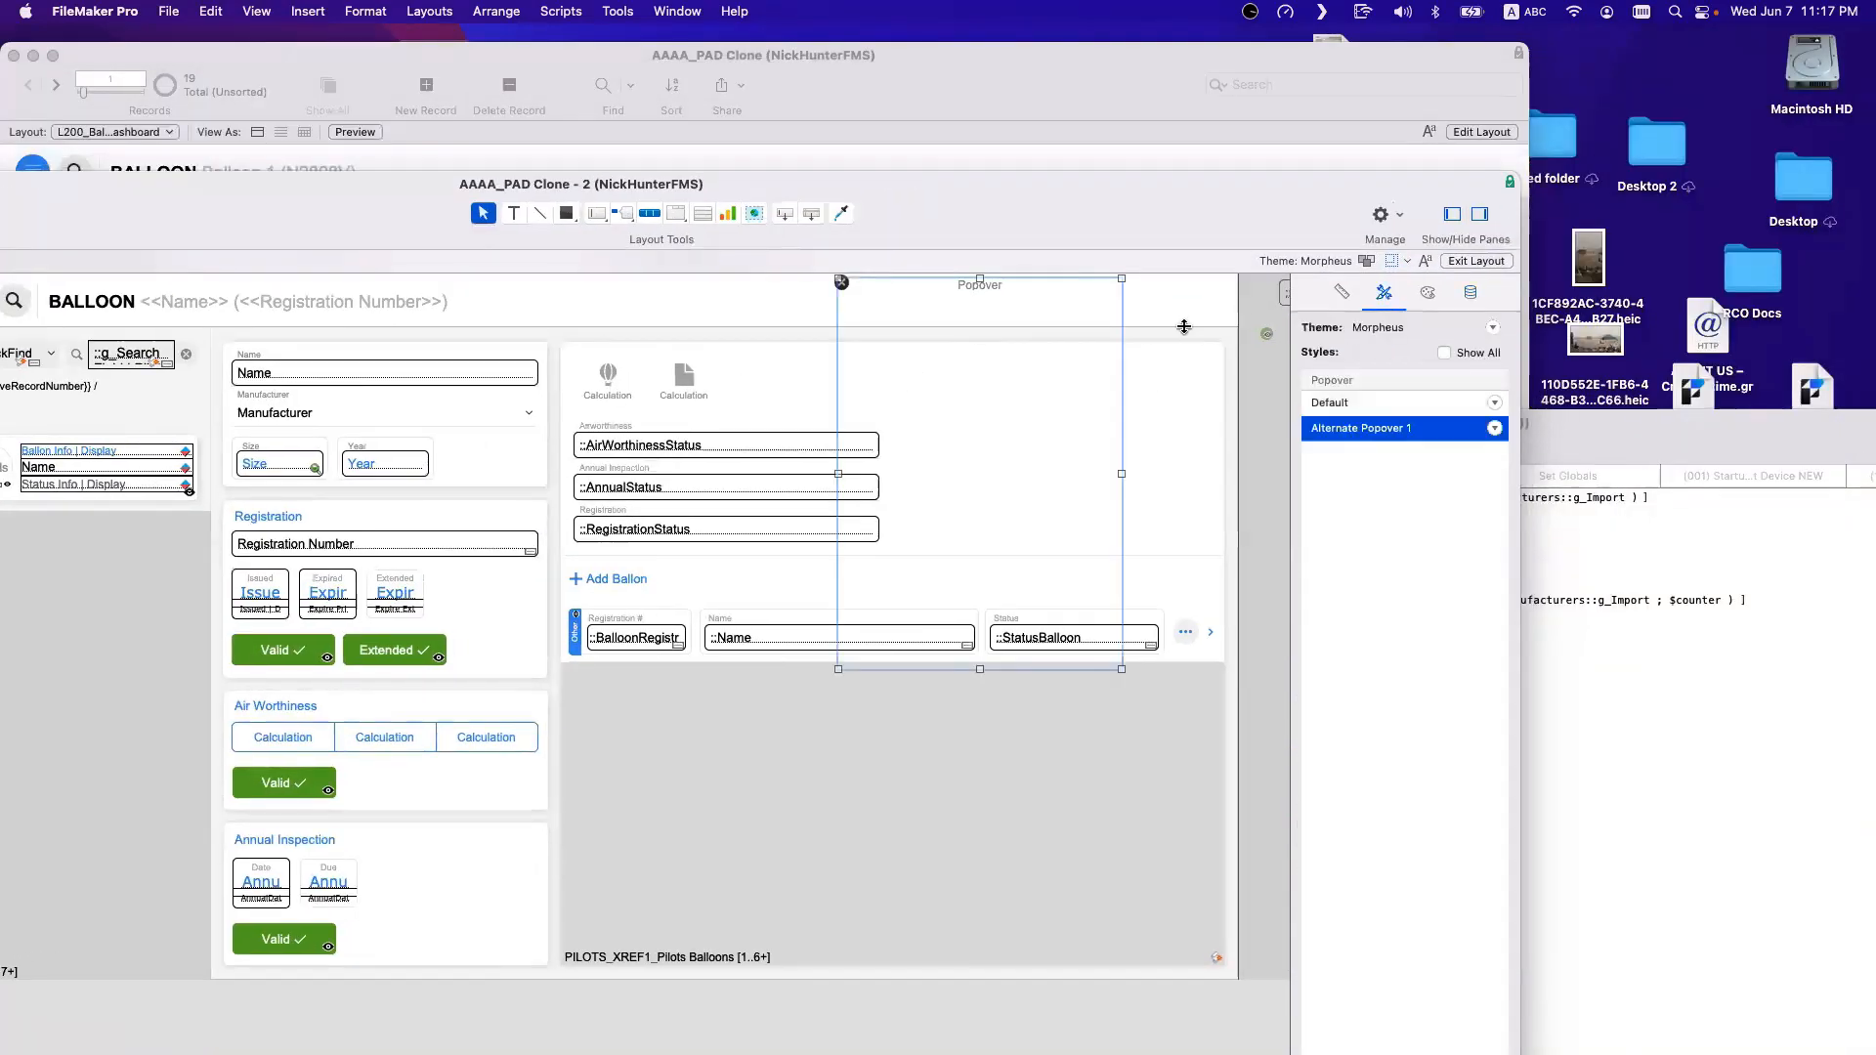
pyautogui.click(1096, 396)
pyautogui.click(967, 344)
# Check the new popover button's label setup and the source field behind the Manufacturer pop-up menu.
pyautogui.click(742, 304)
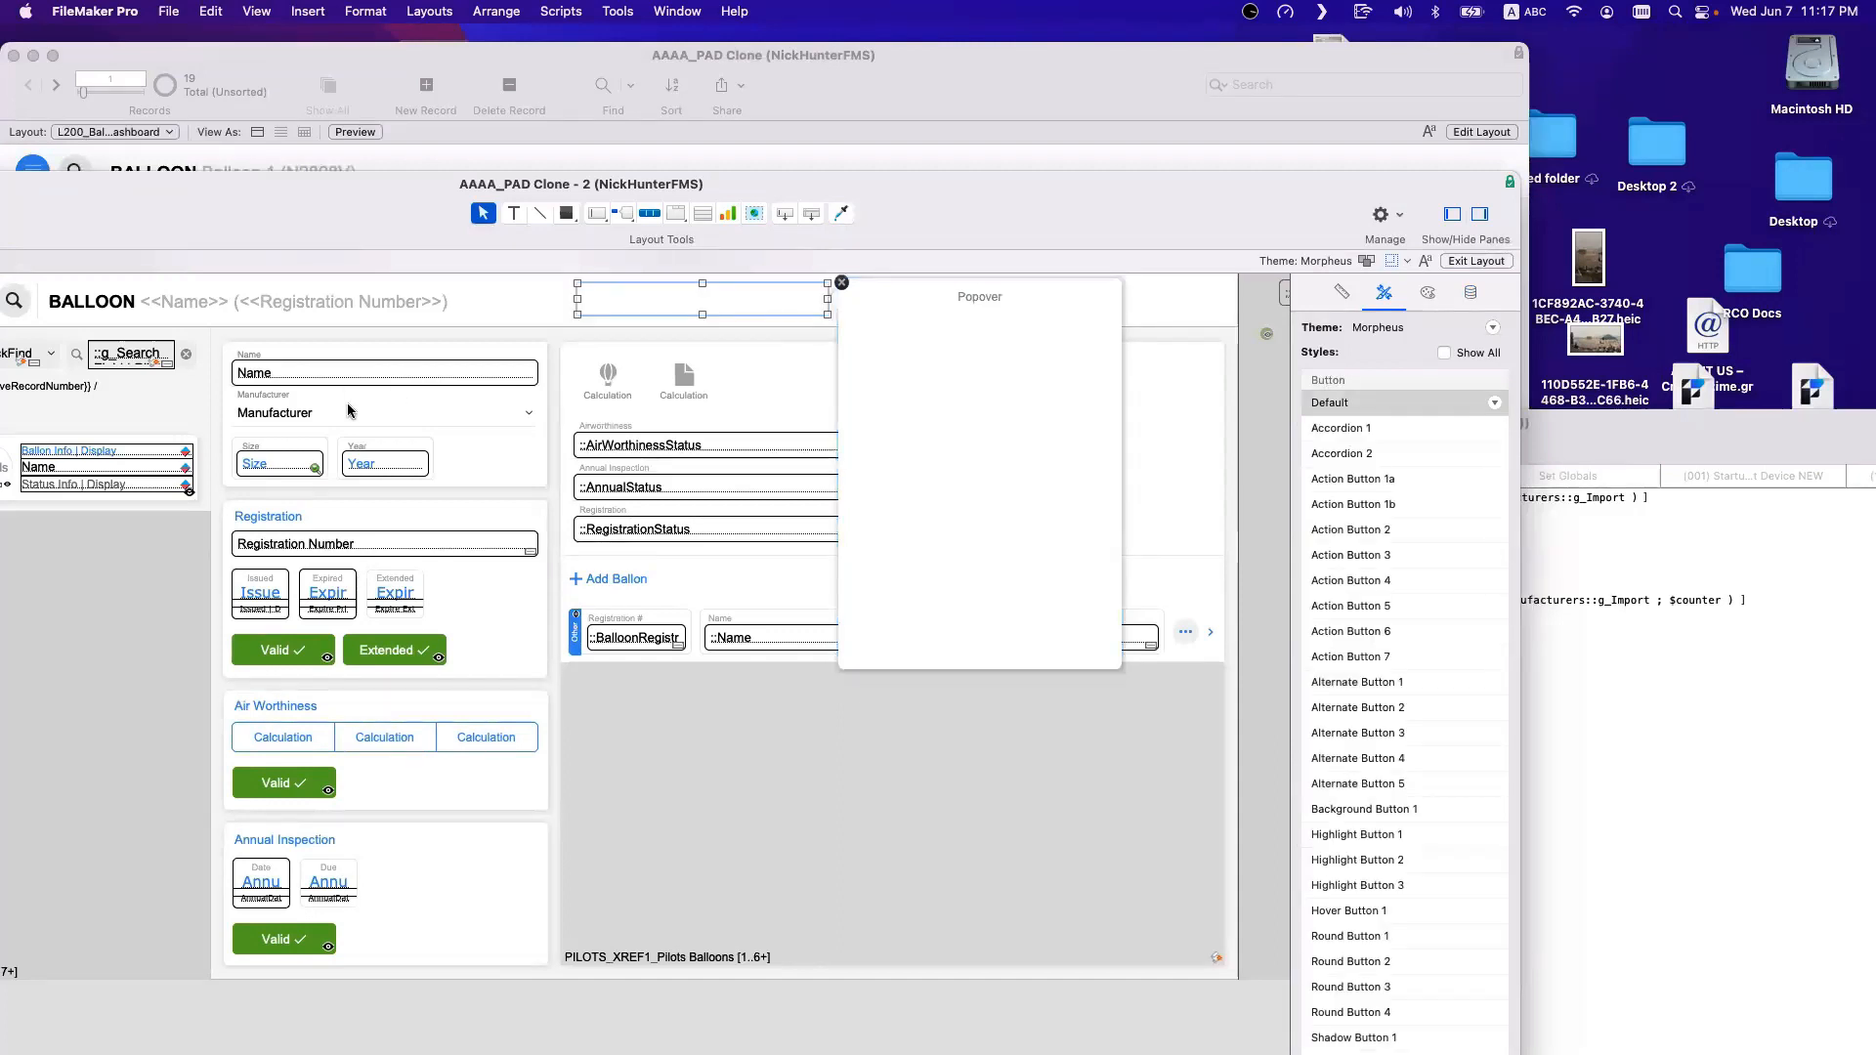
pyautogui.doubleClick(603, 308)
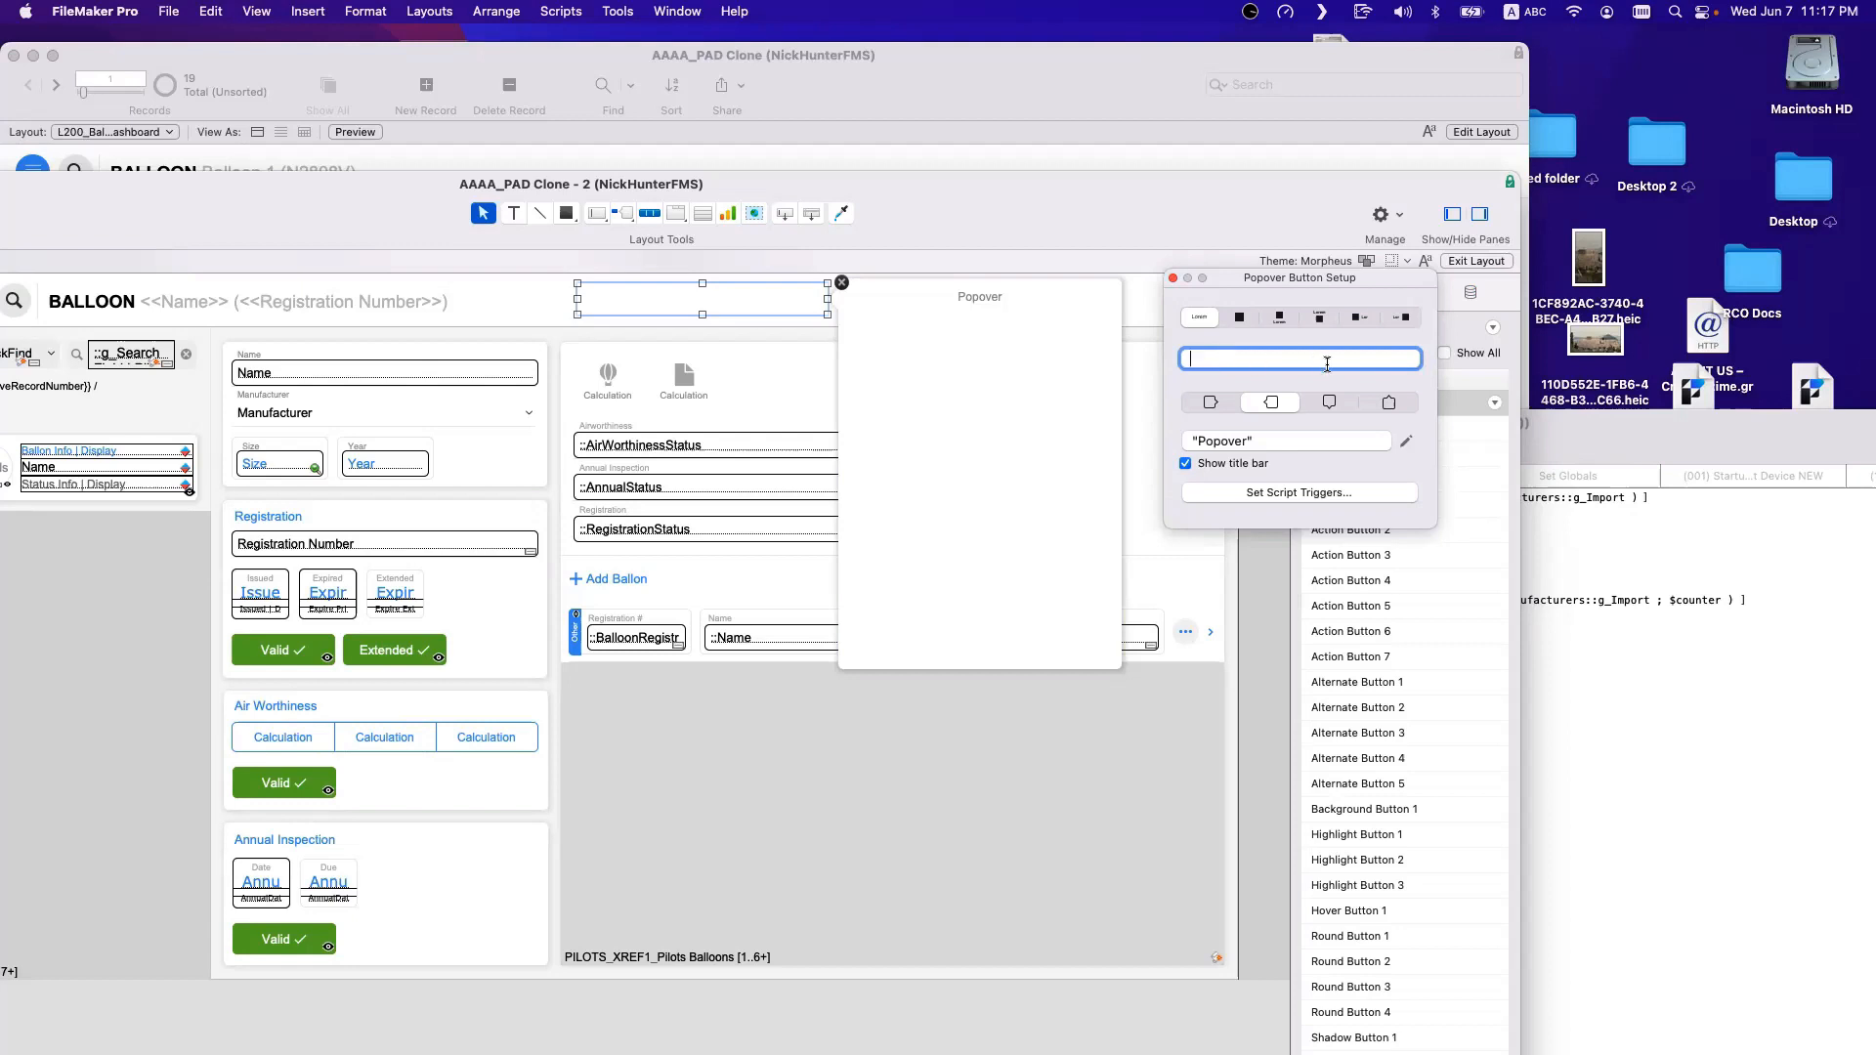
pyautogui.click(1173, 279)
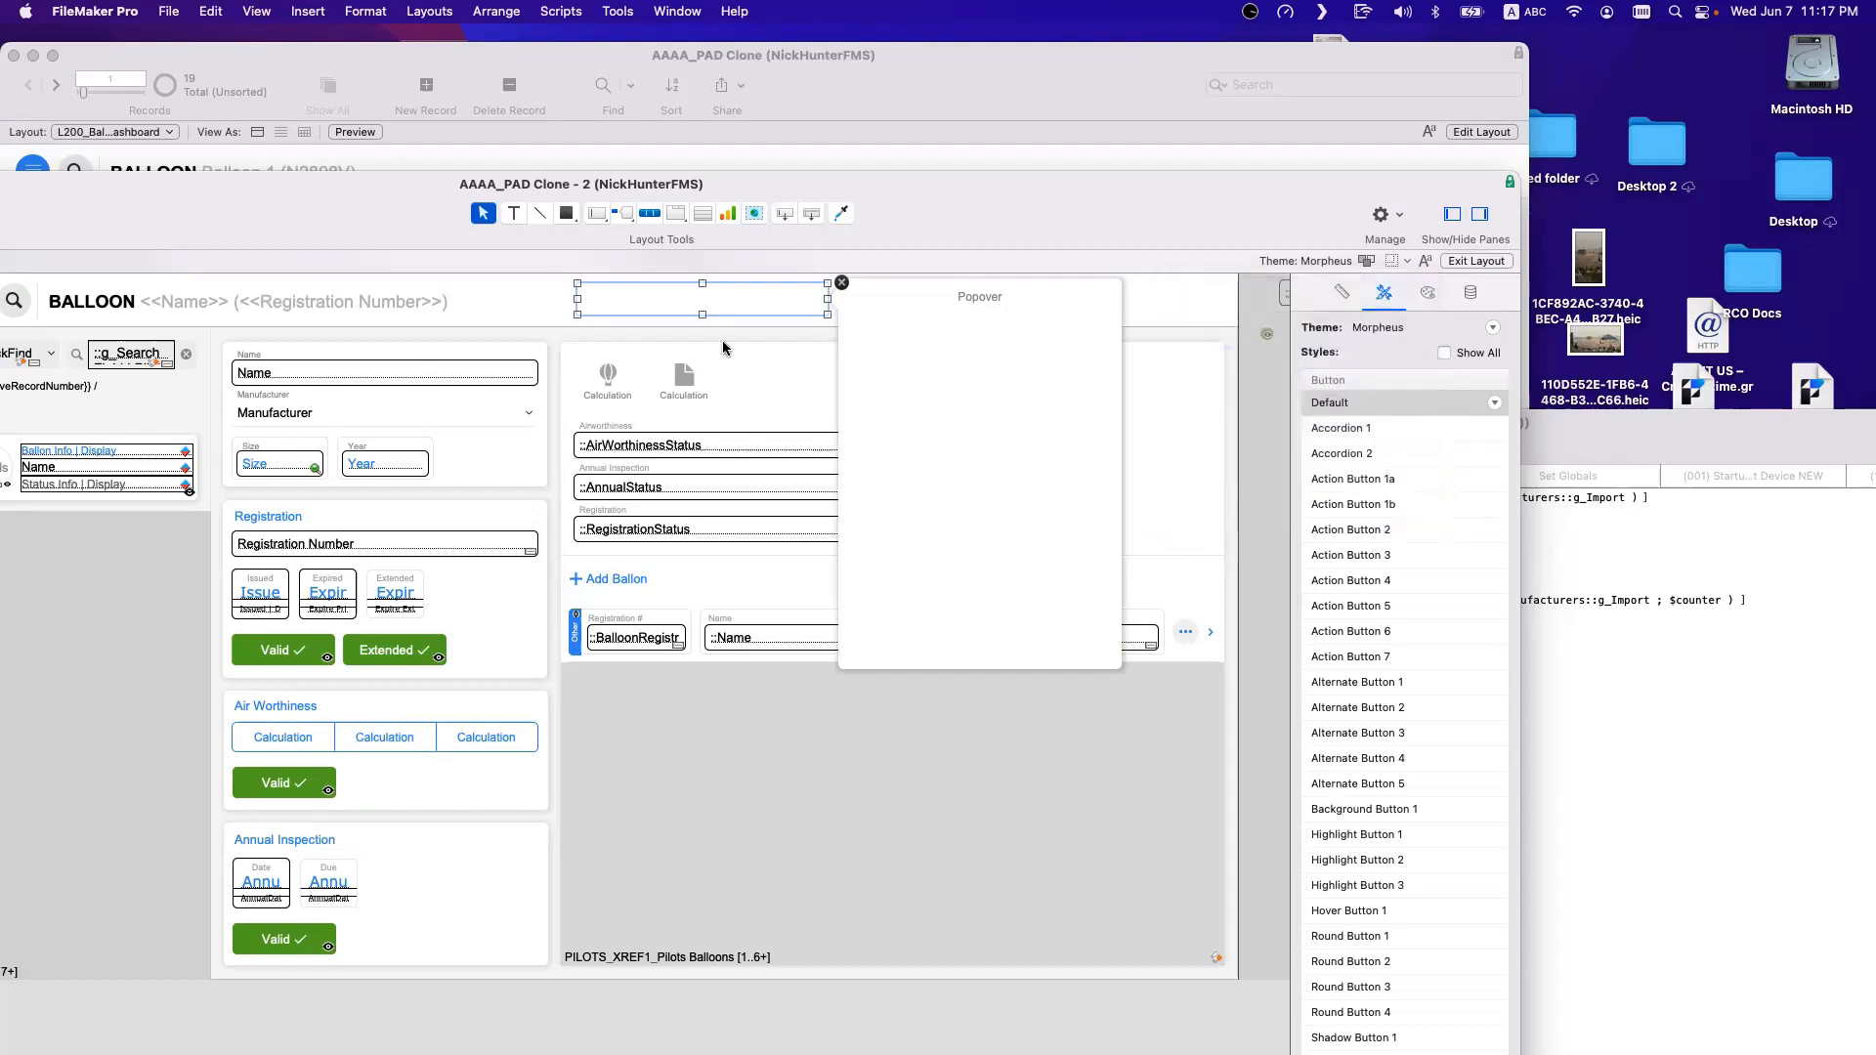
pyautogui.click(324, 412)
pyautogui.doubleClick(325, 412)
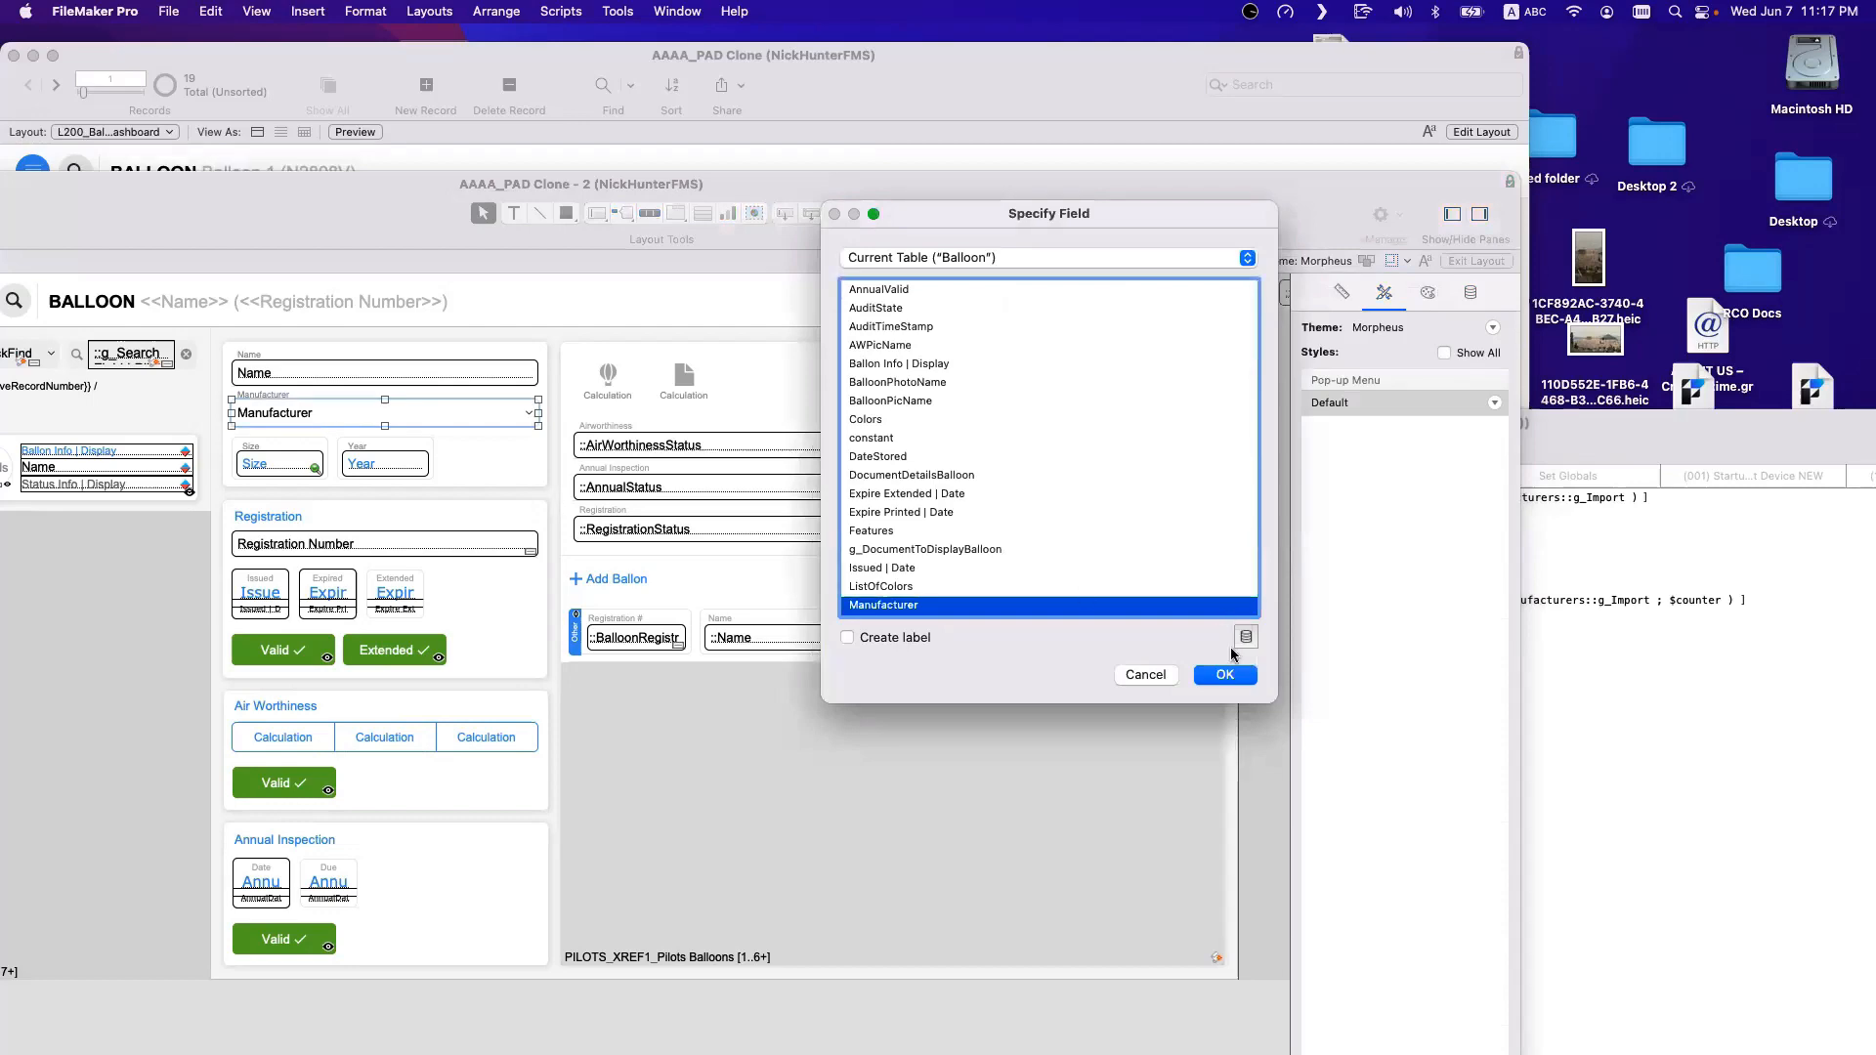
pyautogui.moveTo(1027, 219); pyautogui.dragTo(644, 335)
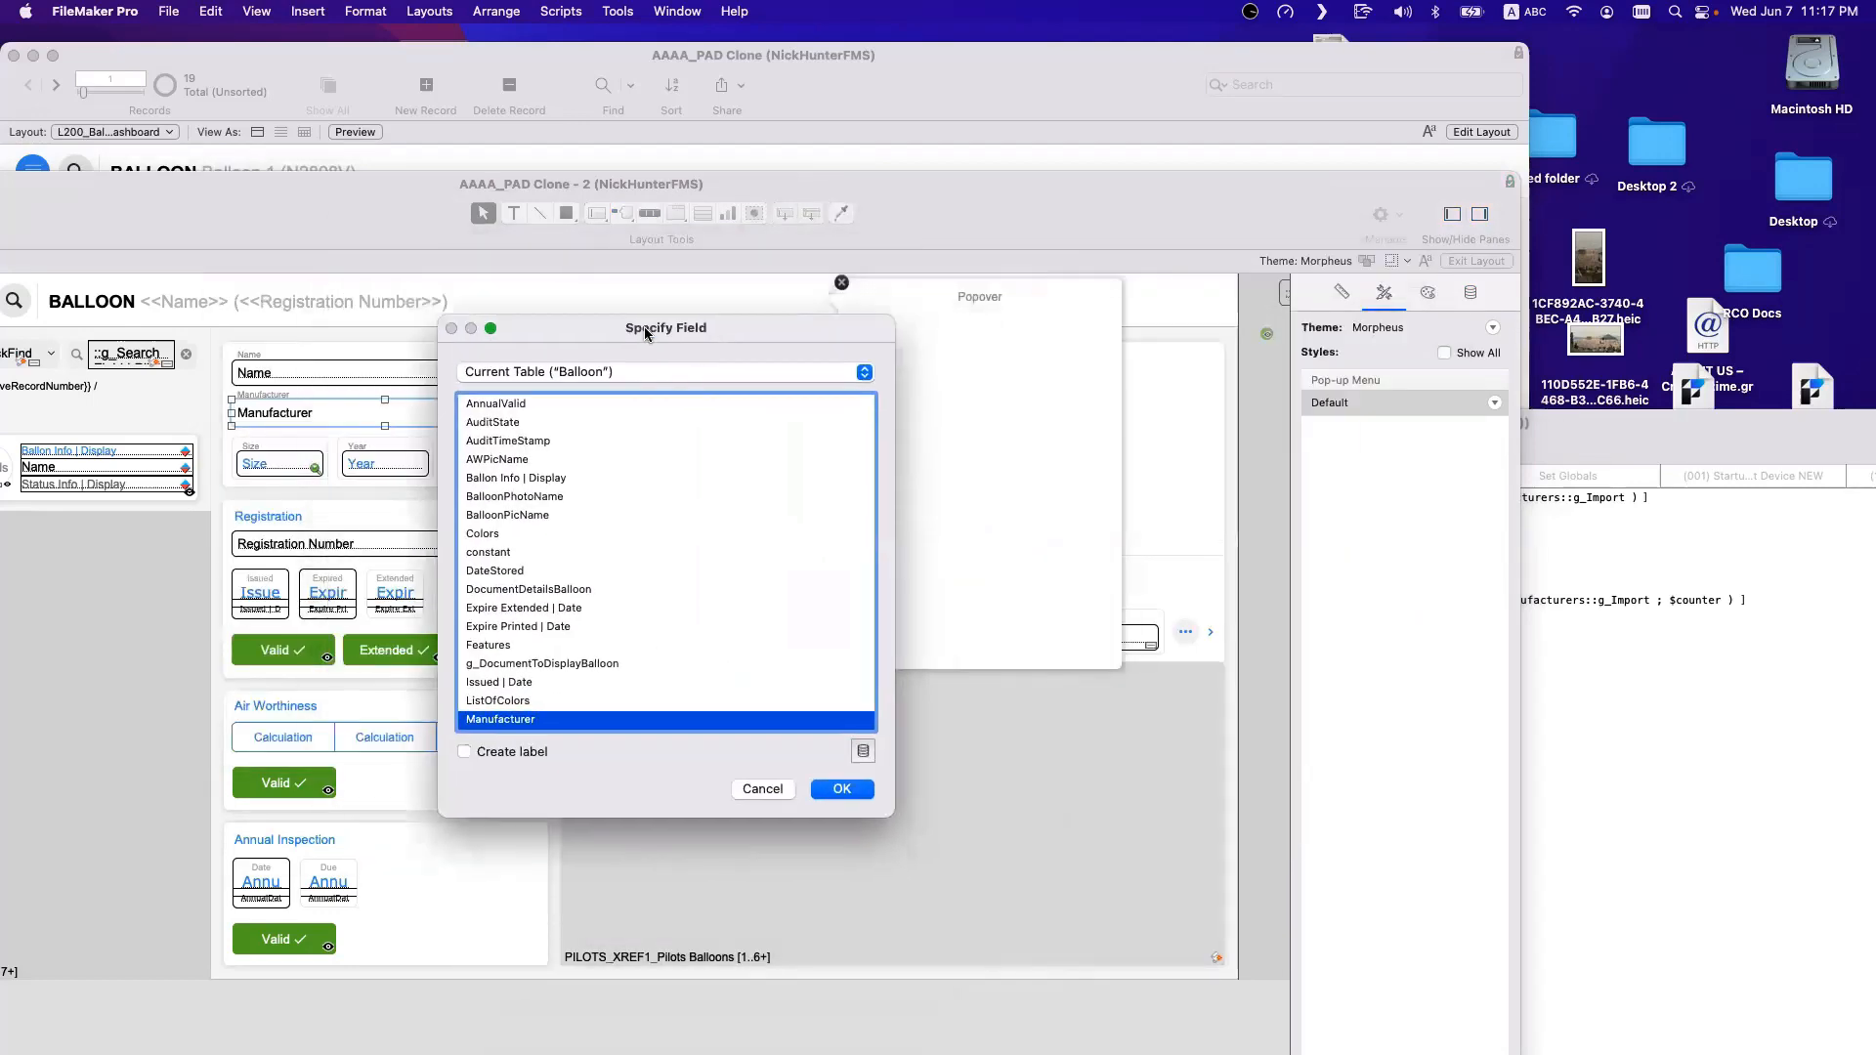
pyautogui.click(859, 793)
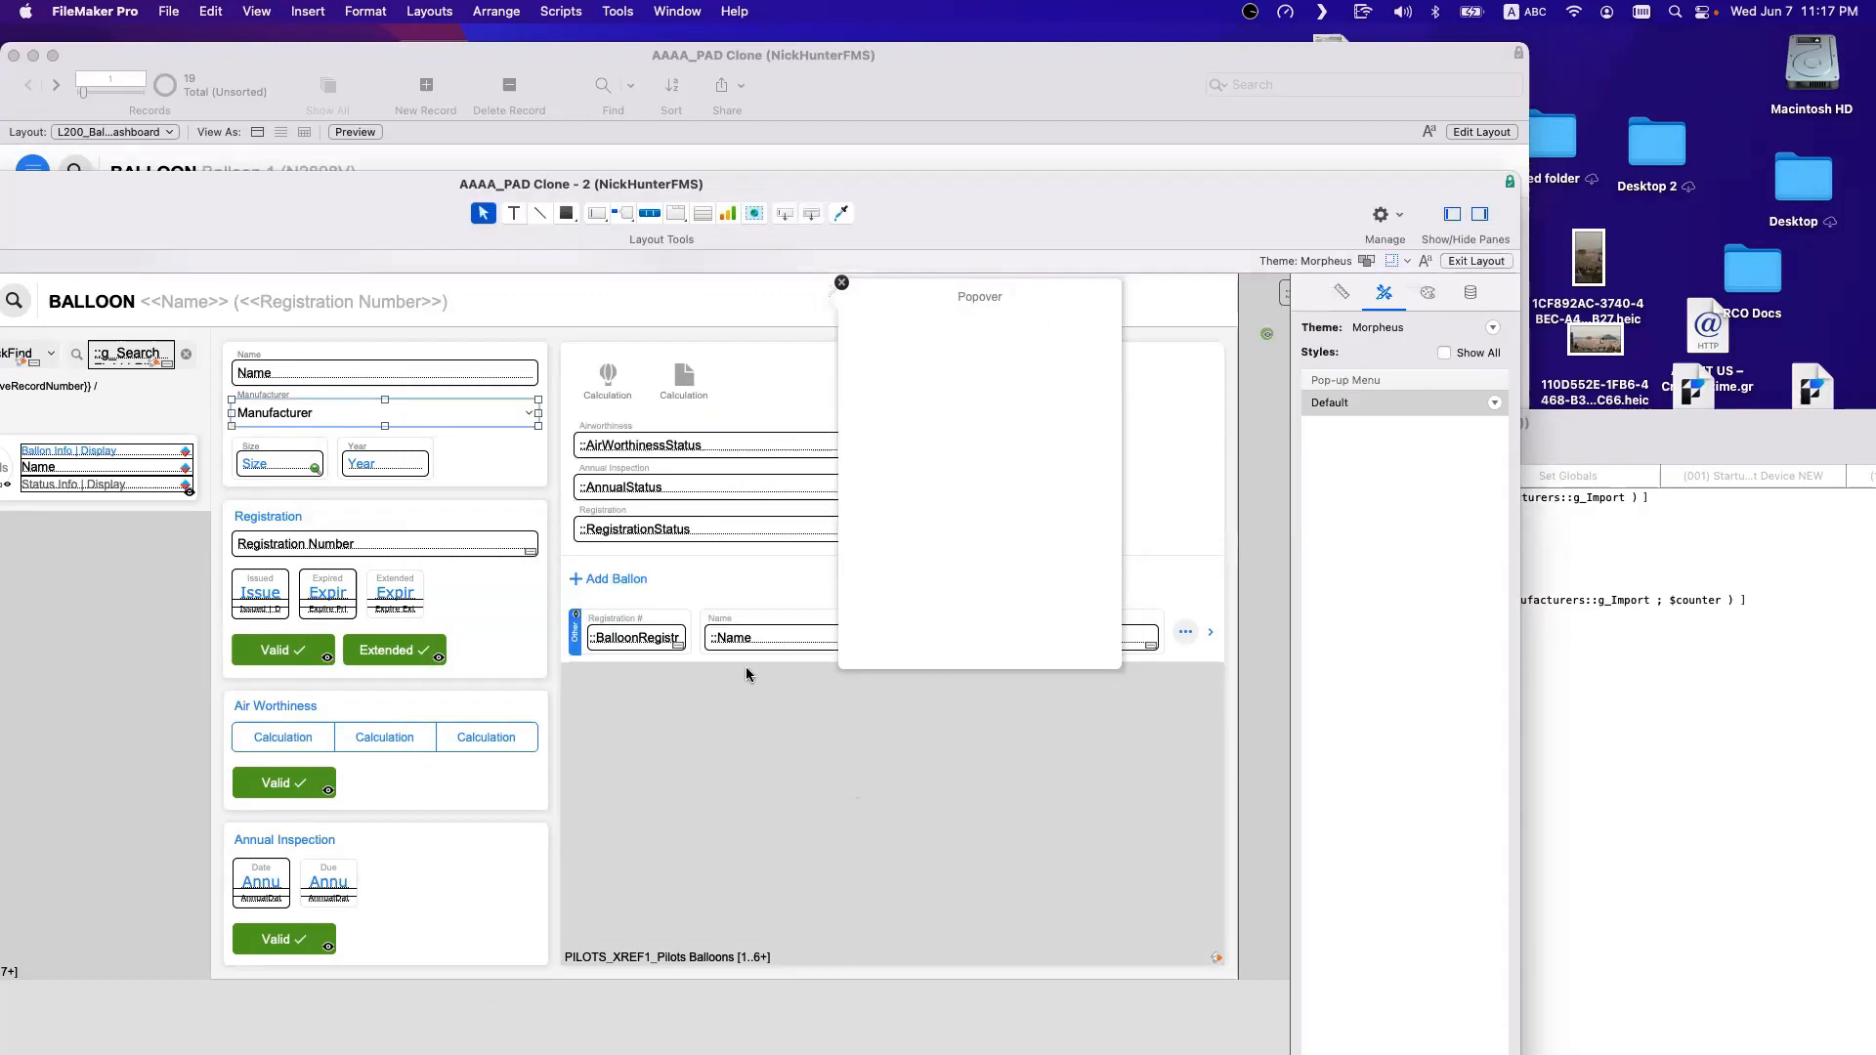
# Try to insert a merge field for the Balloon table's Manufacturer field while its pop-up menu is selected.
pyautogui.click(255, 11)
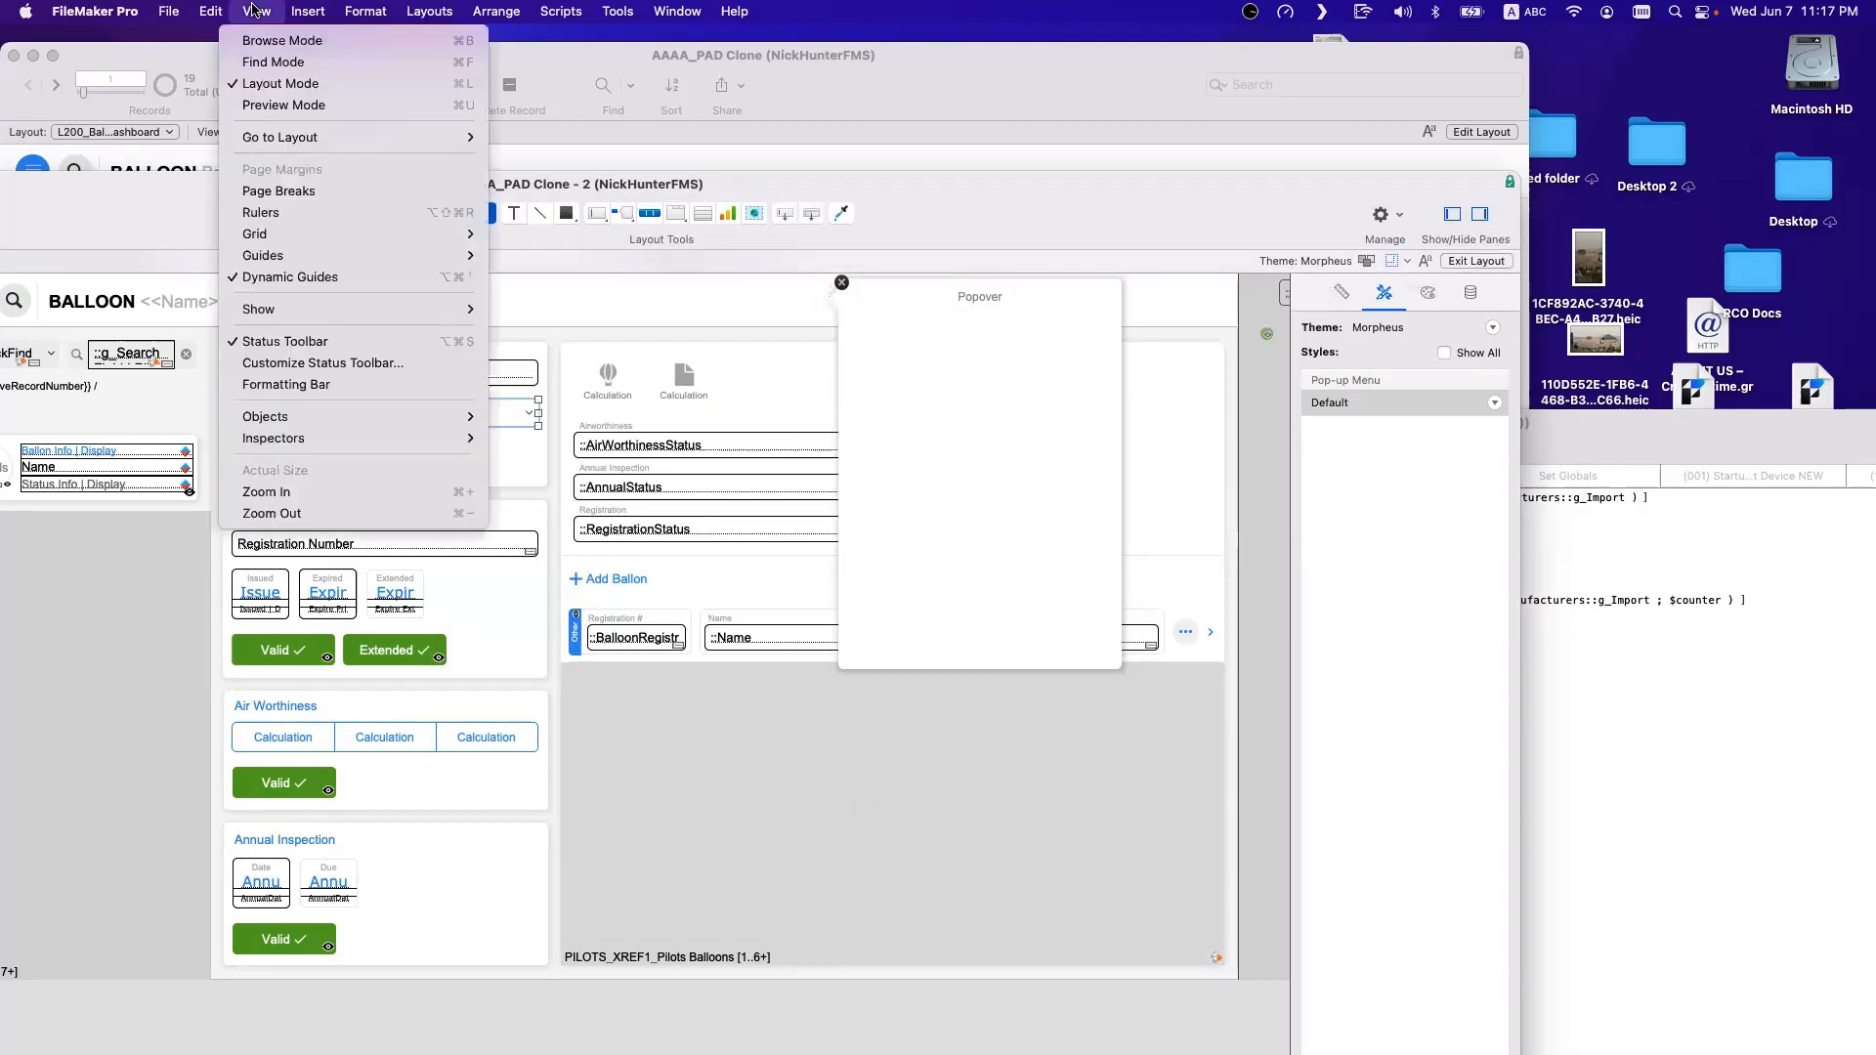
pyautogui.moveTo(307, 11)
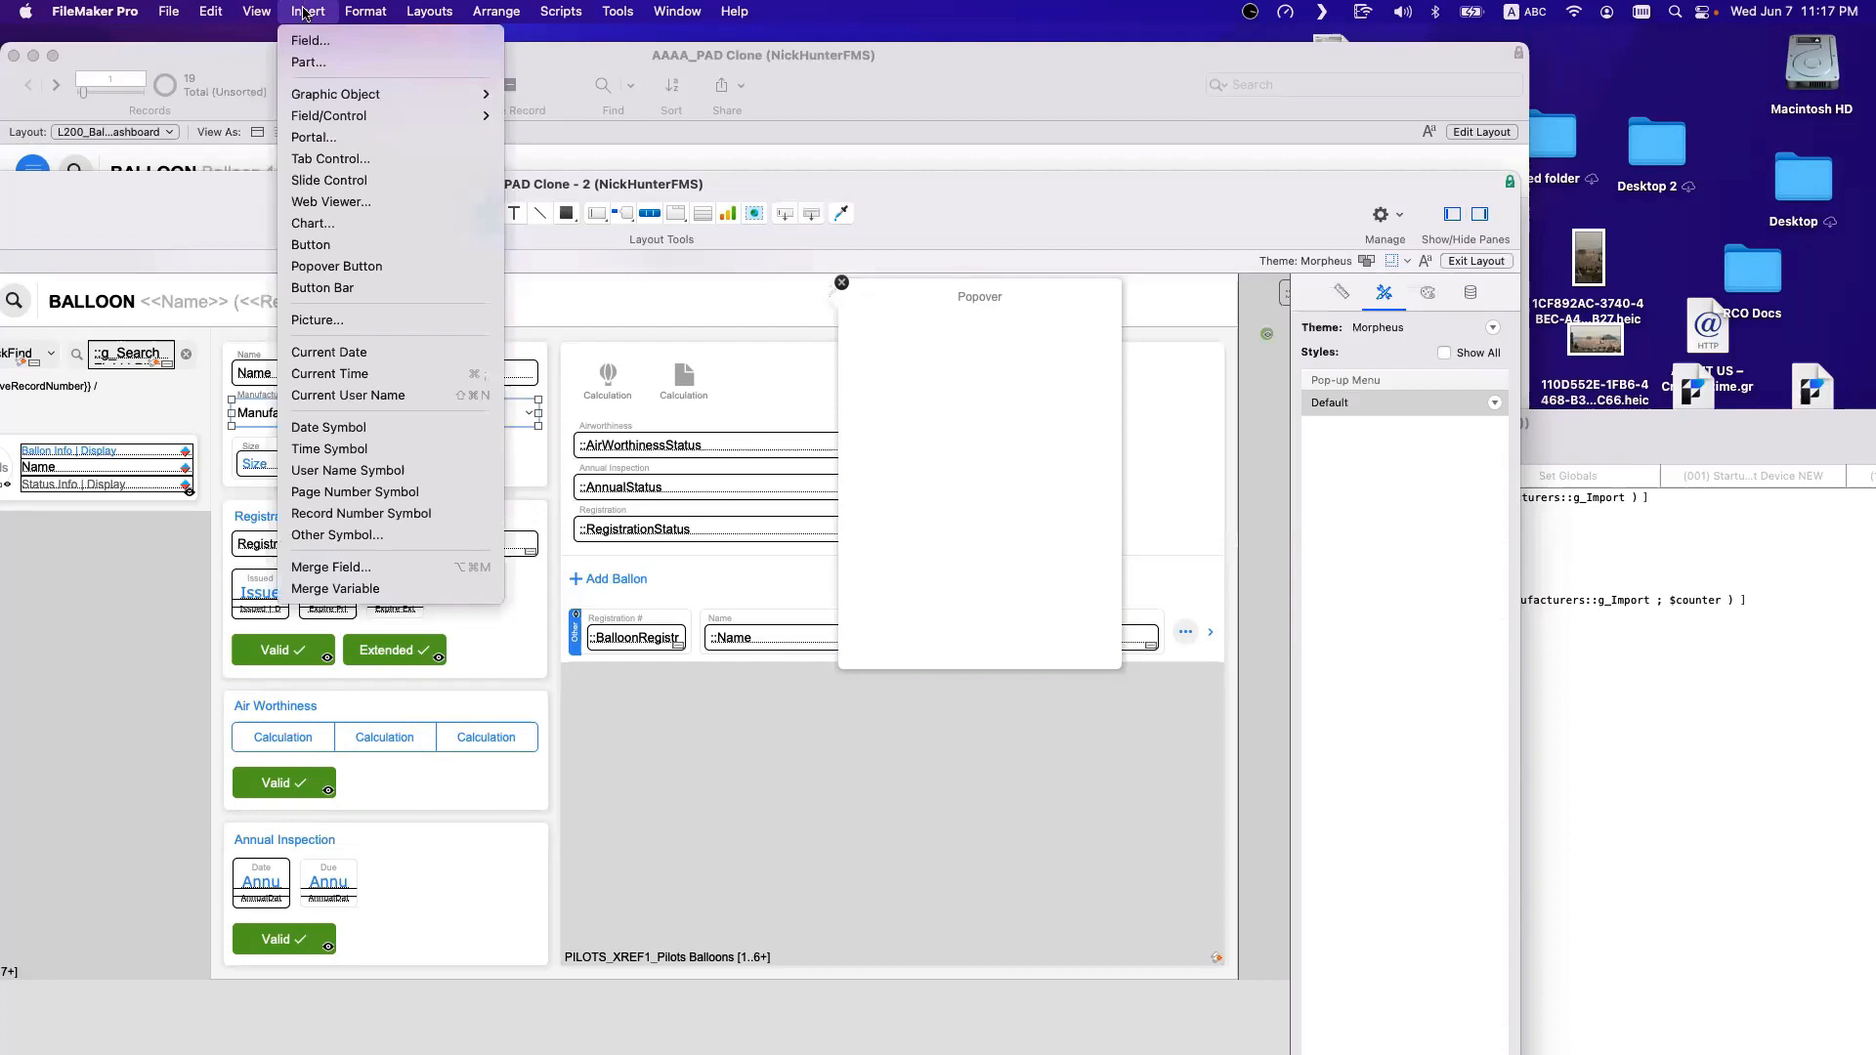
pyautogui.click(370, 576)
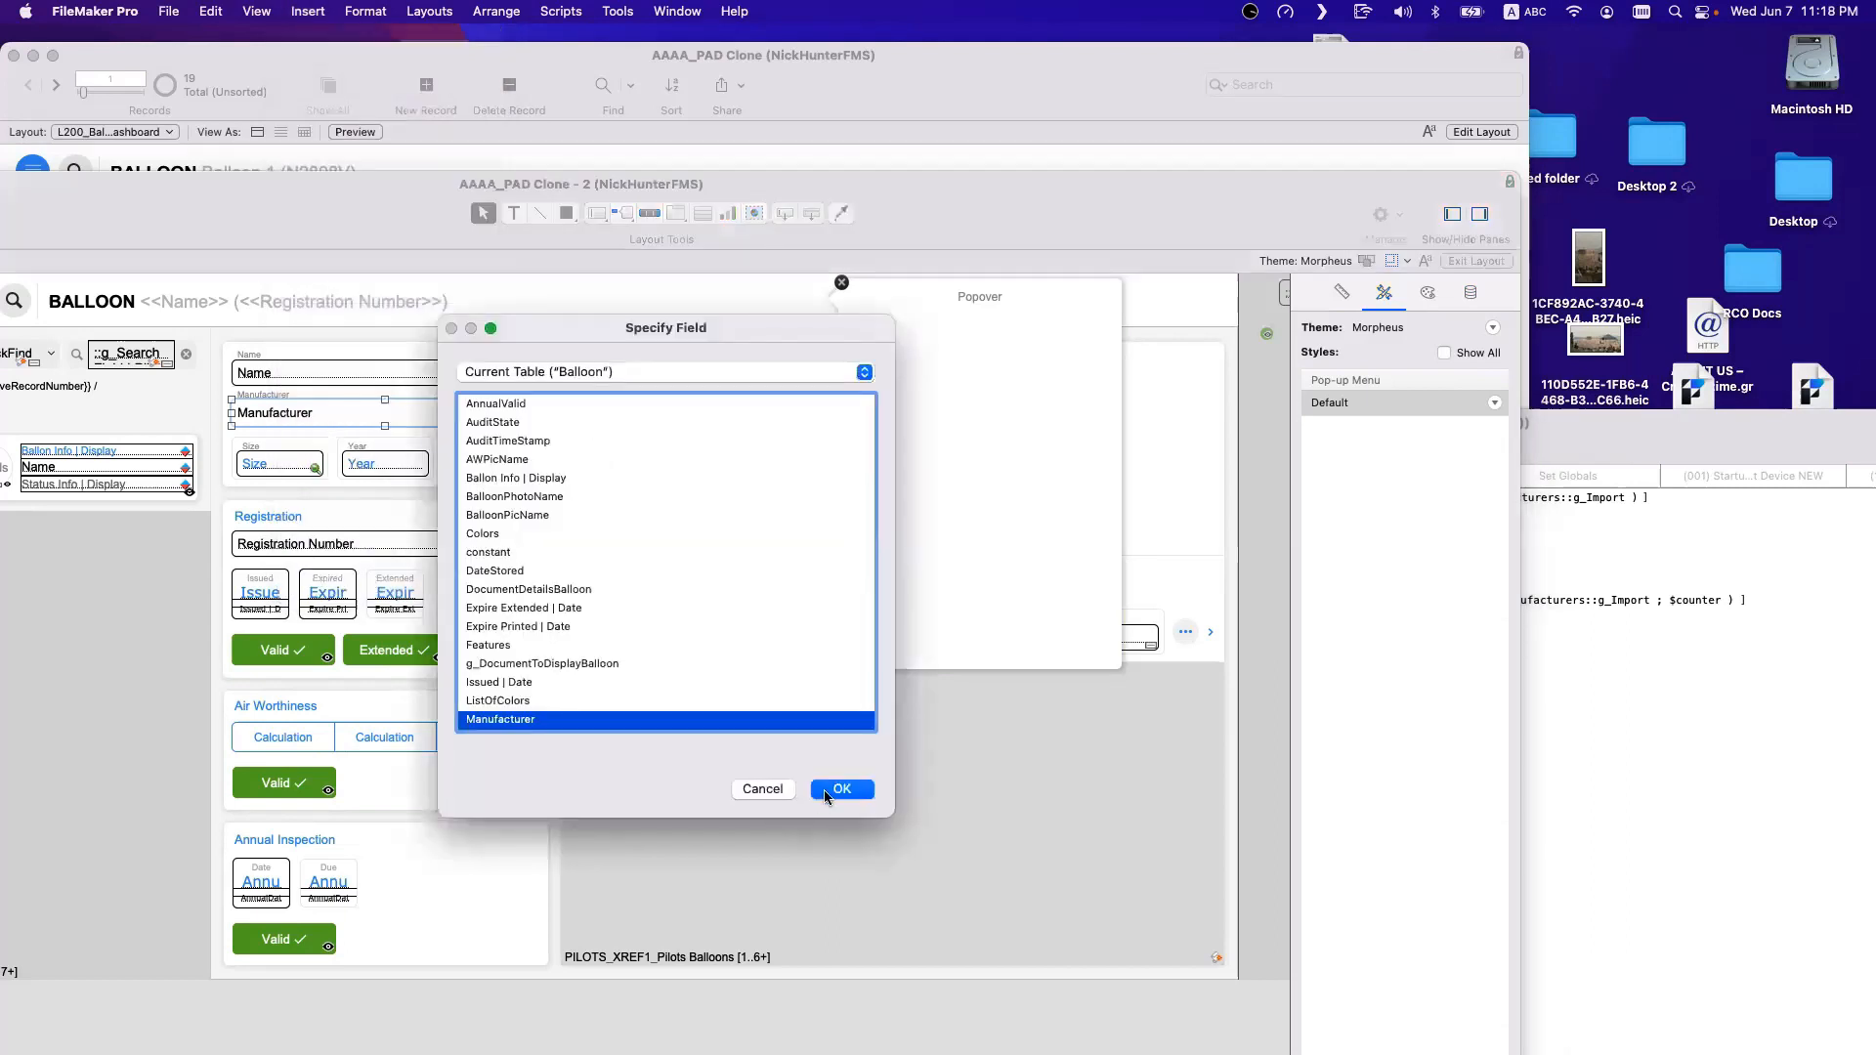
pyautogui.click(824, 789)
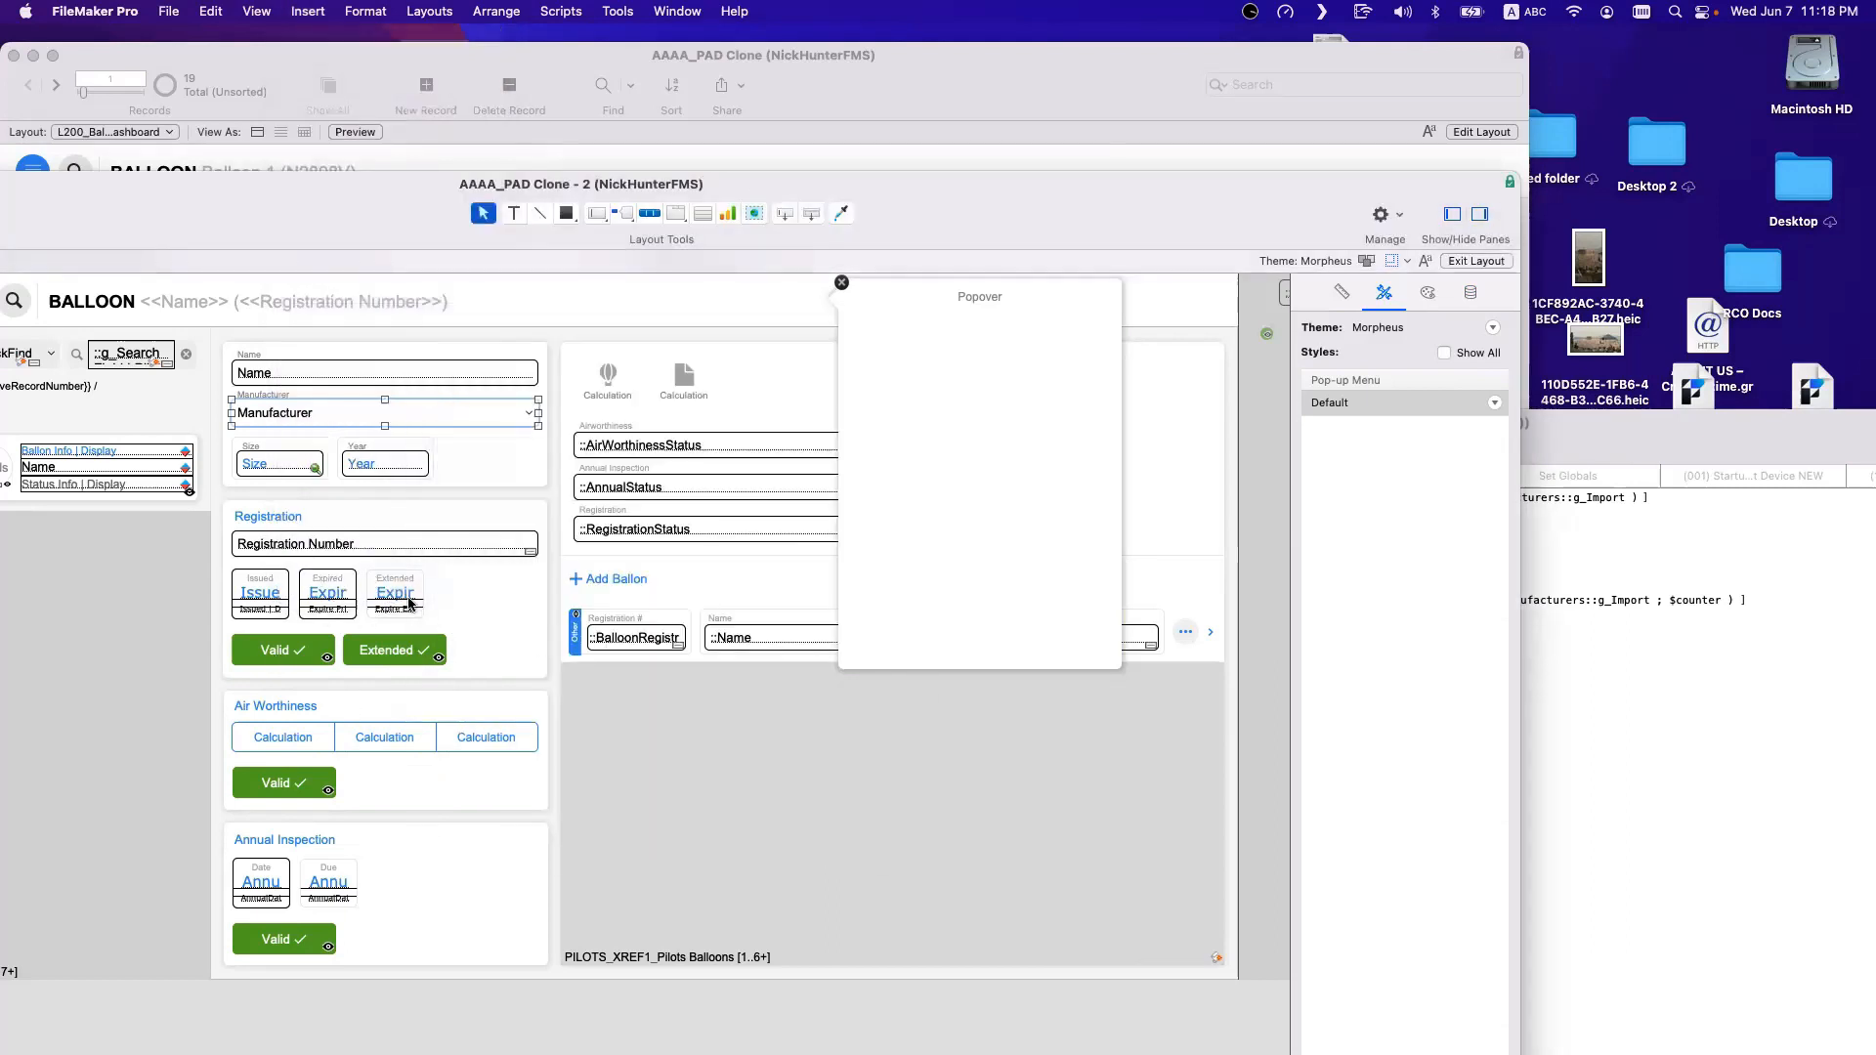
# Try inserting a BalloonRegistrationNum merge field from the selected portal field.
pyautogui.click(411, 602)
pyautogui.doubleClick(666, 633)
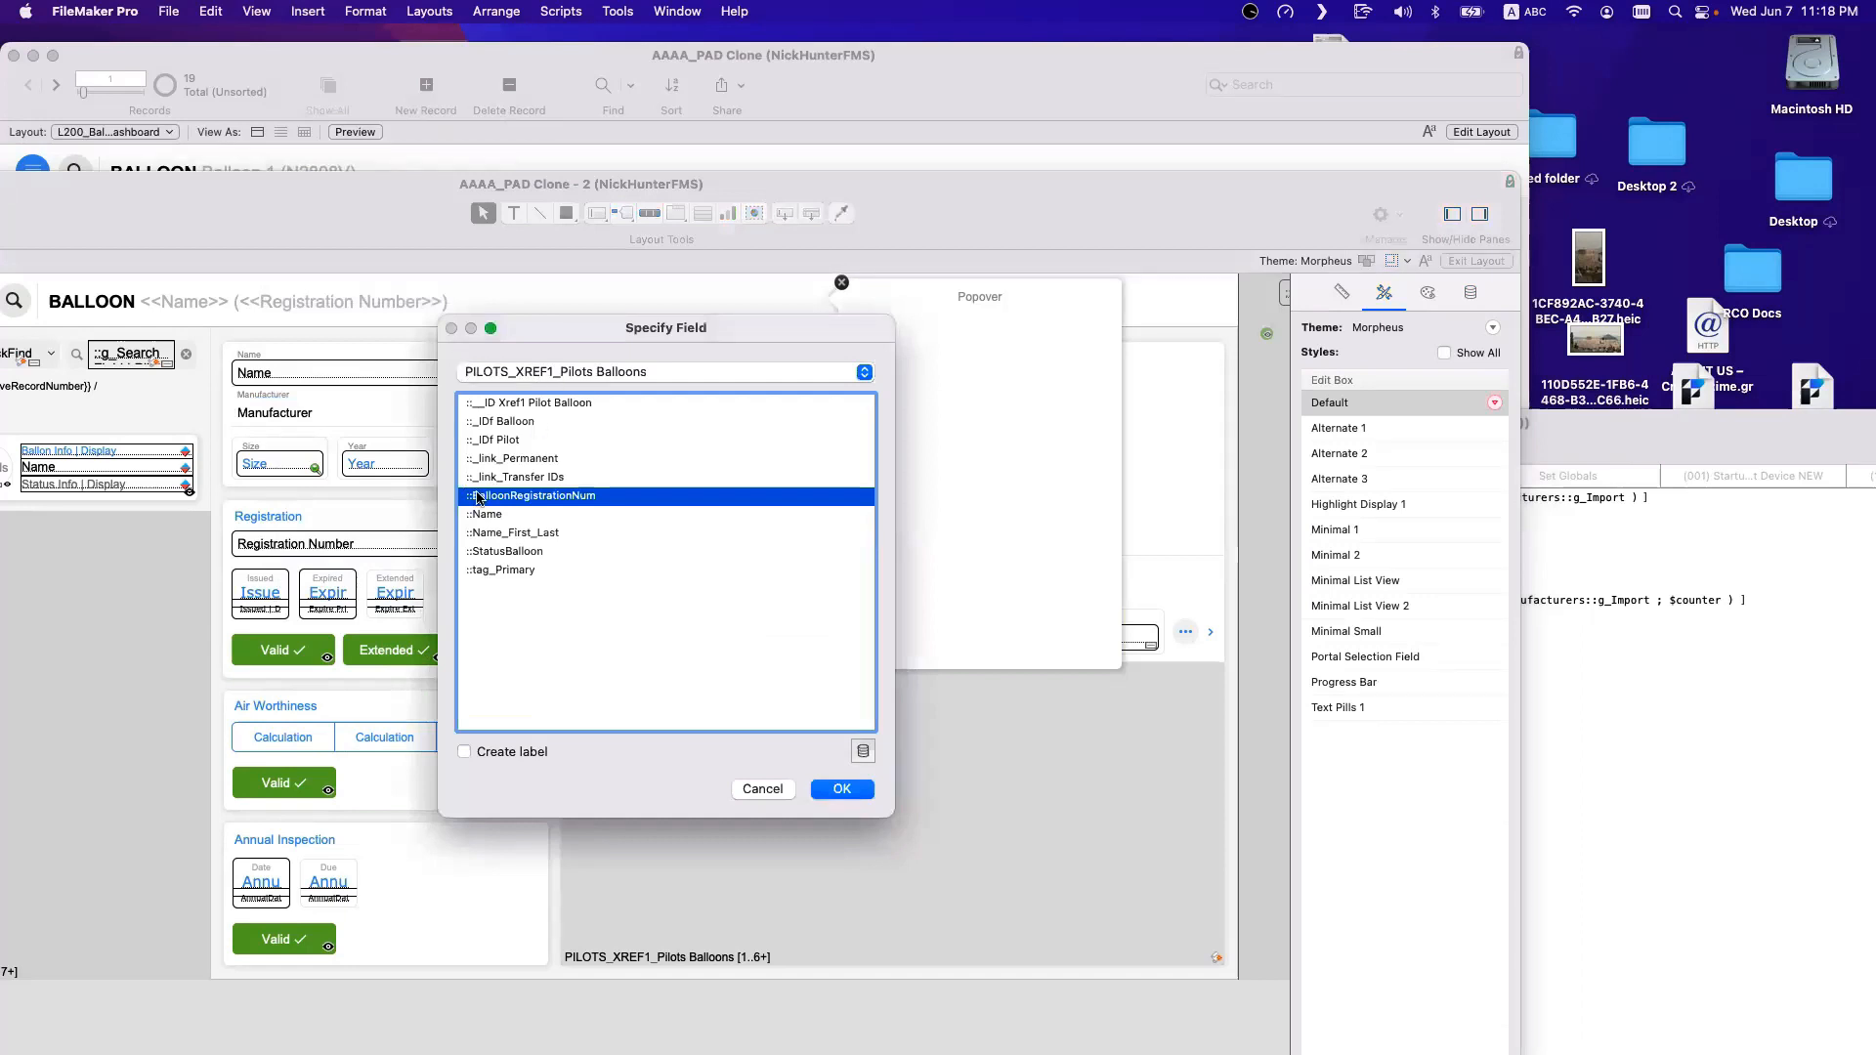
pyautogui.click(840, 788)
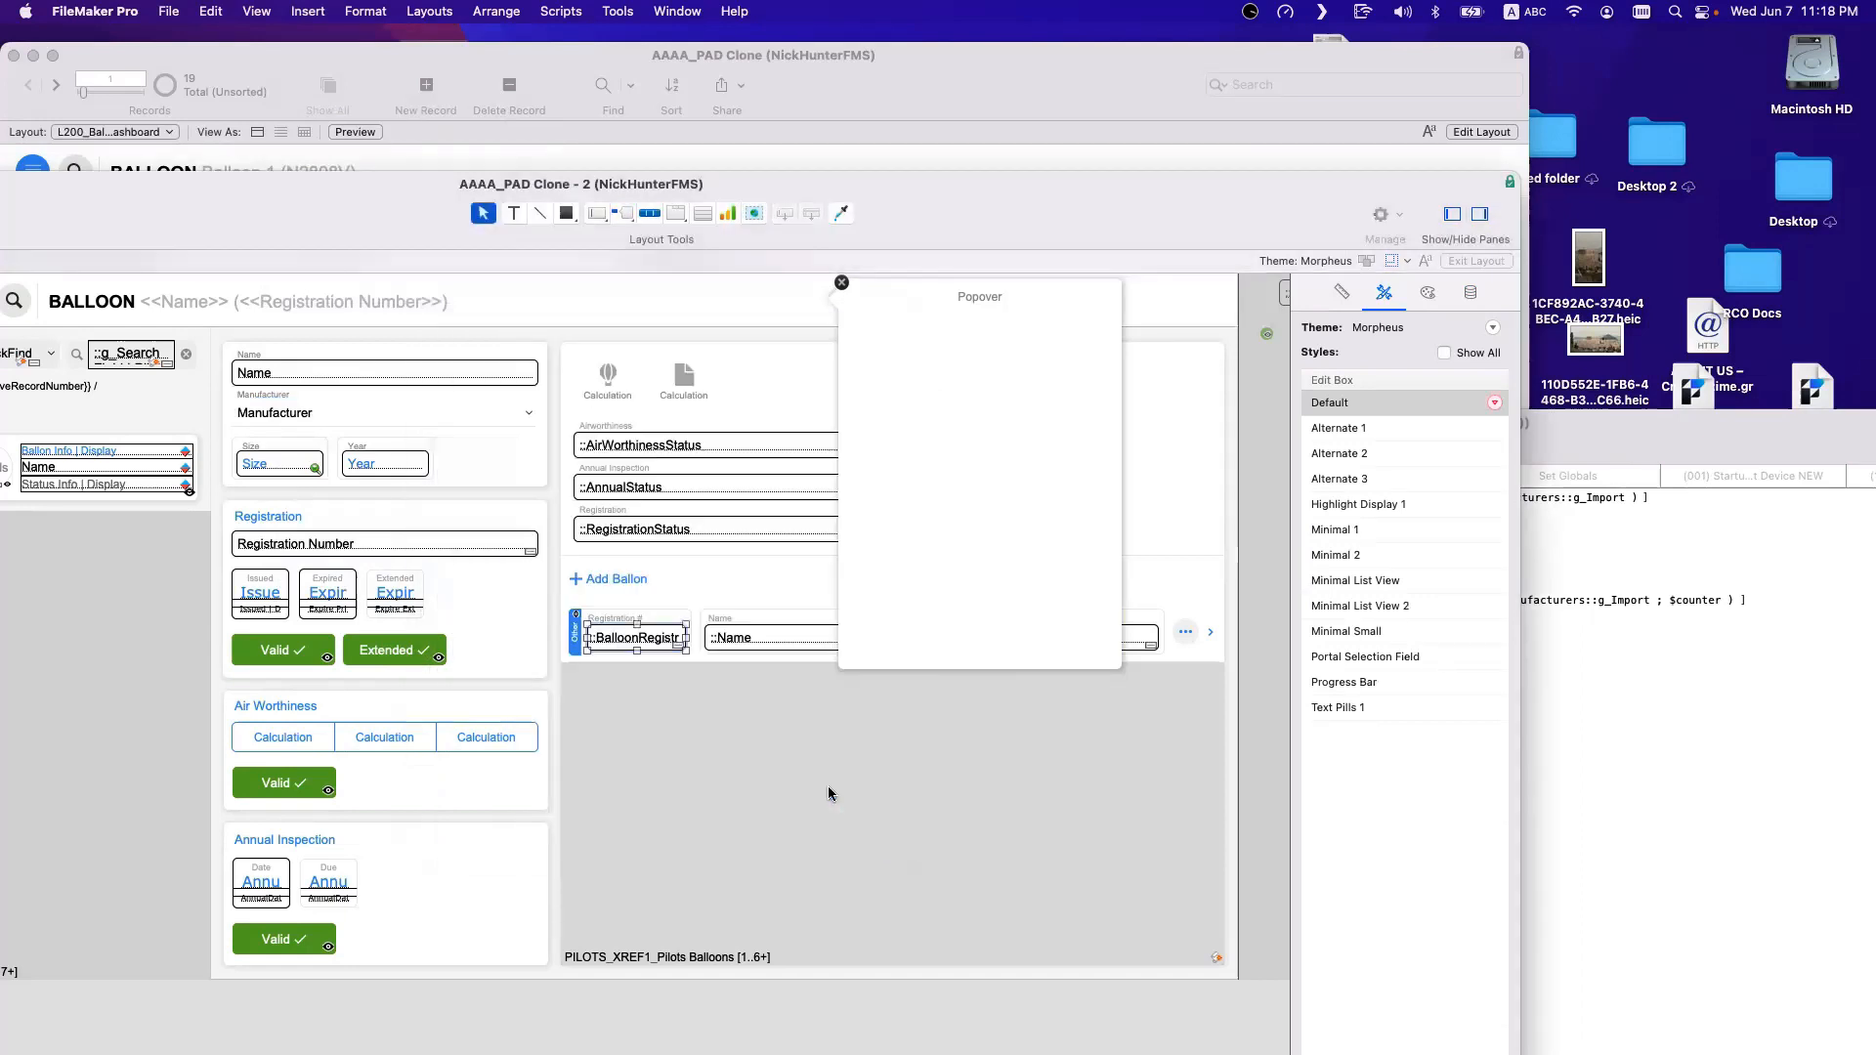
pyautogui.press('super+alt+f')
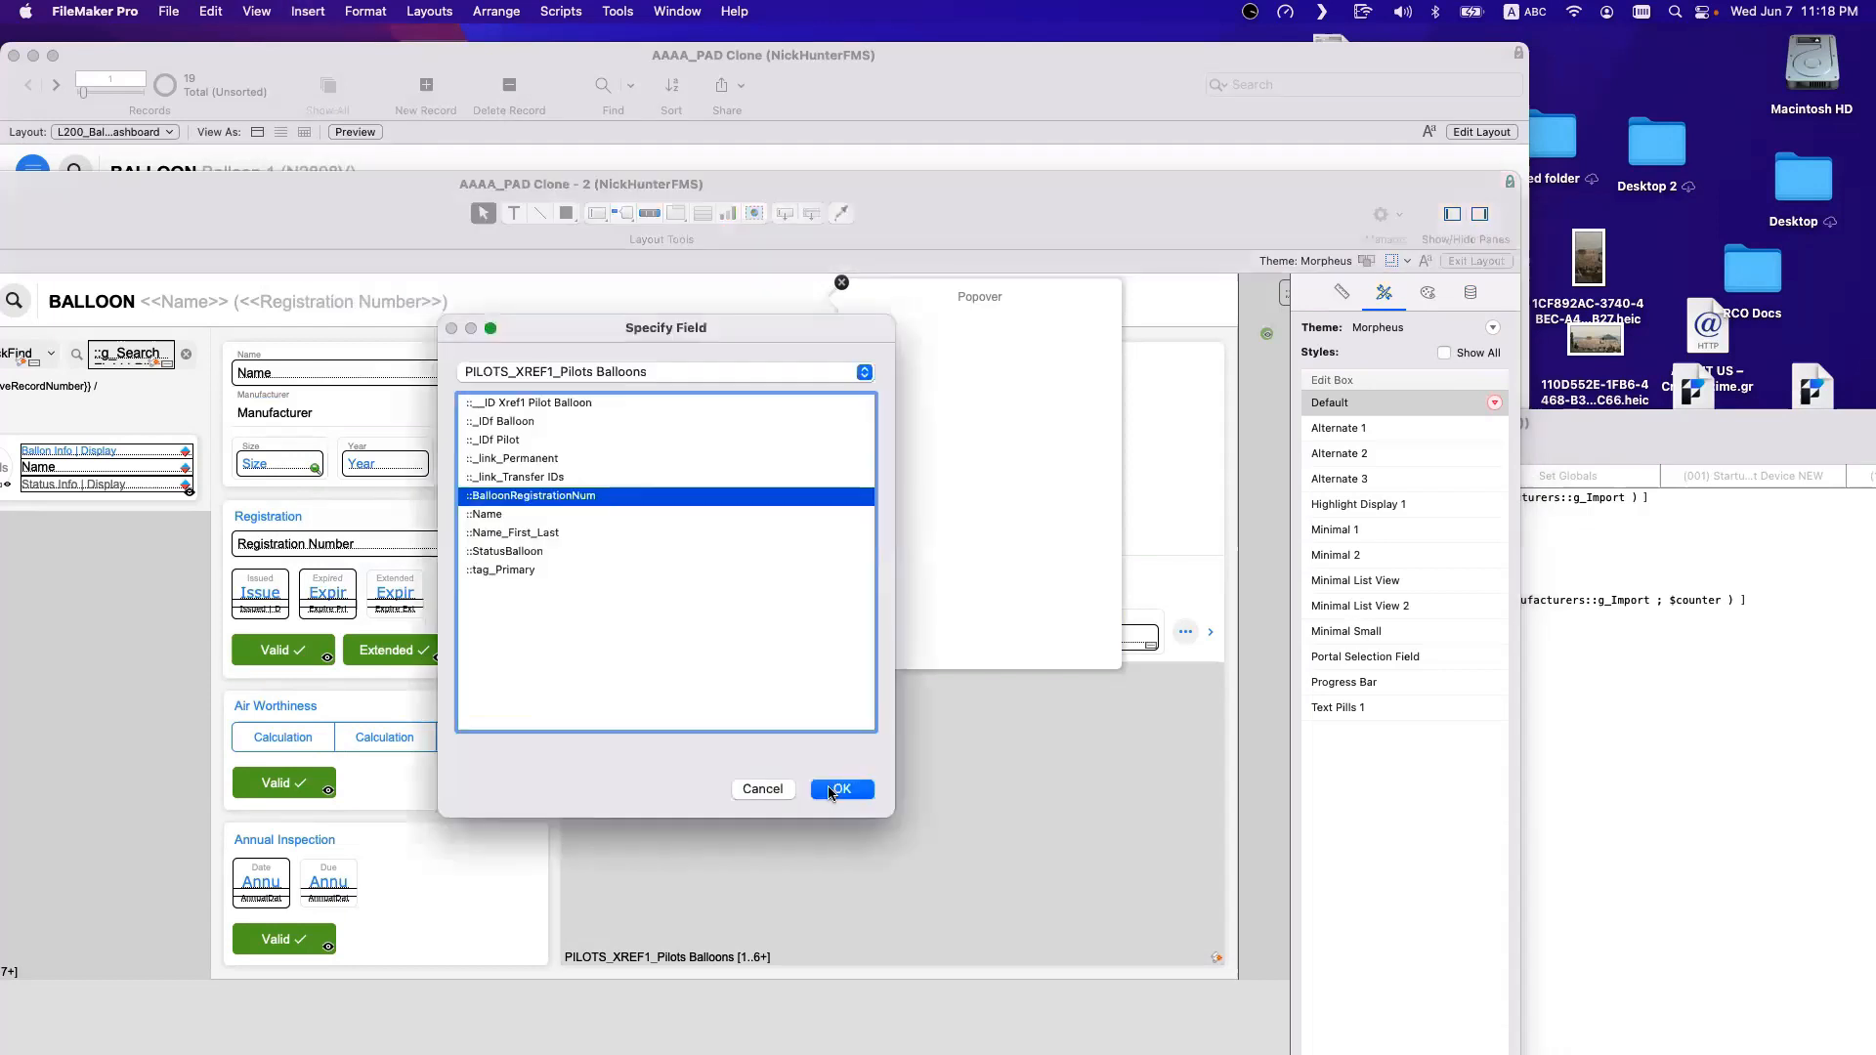
pyautogui.click(828, 789)
# Insert the <<Manufacturer>> merge field as layout text and move it clear of the Manufacturer pop-up menu.
pyautogui.doubleClick(295, 411)
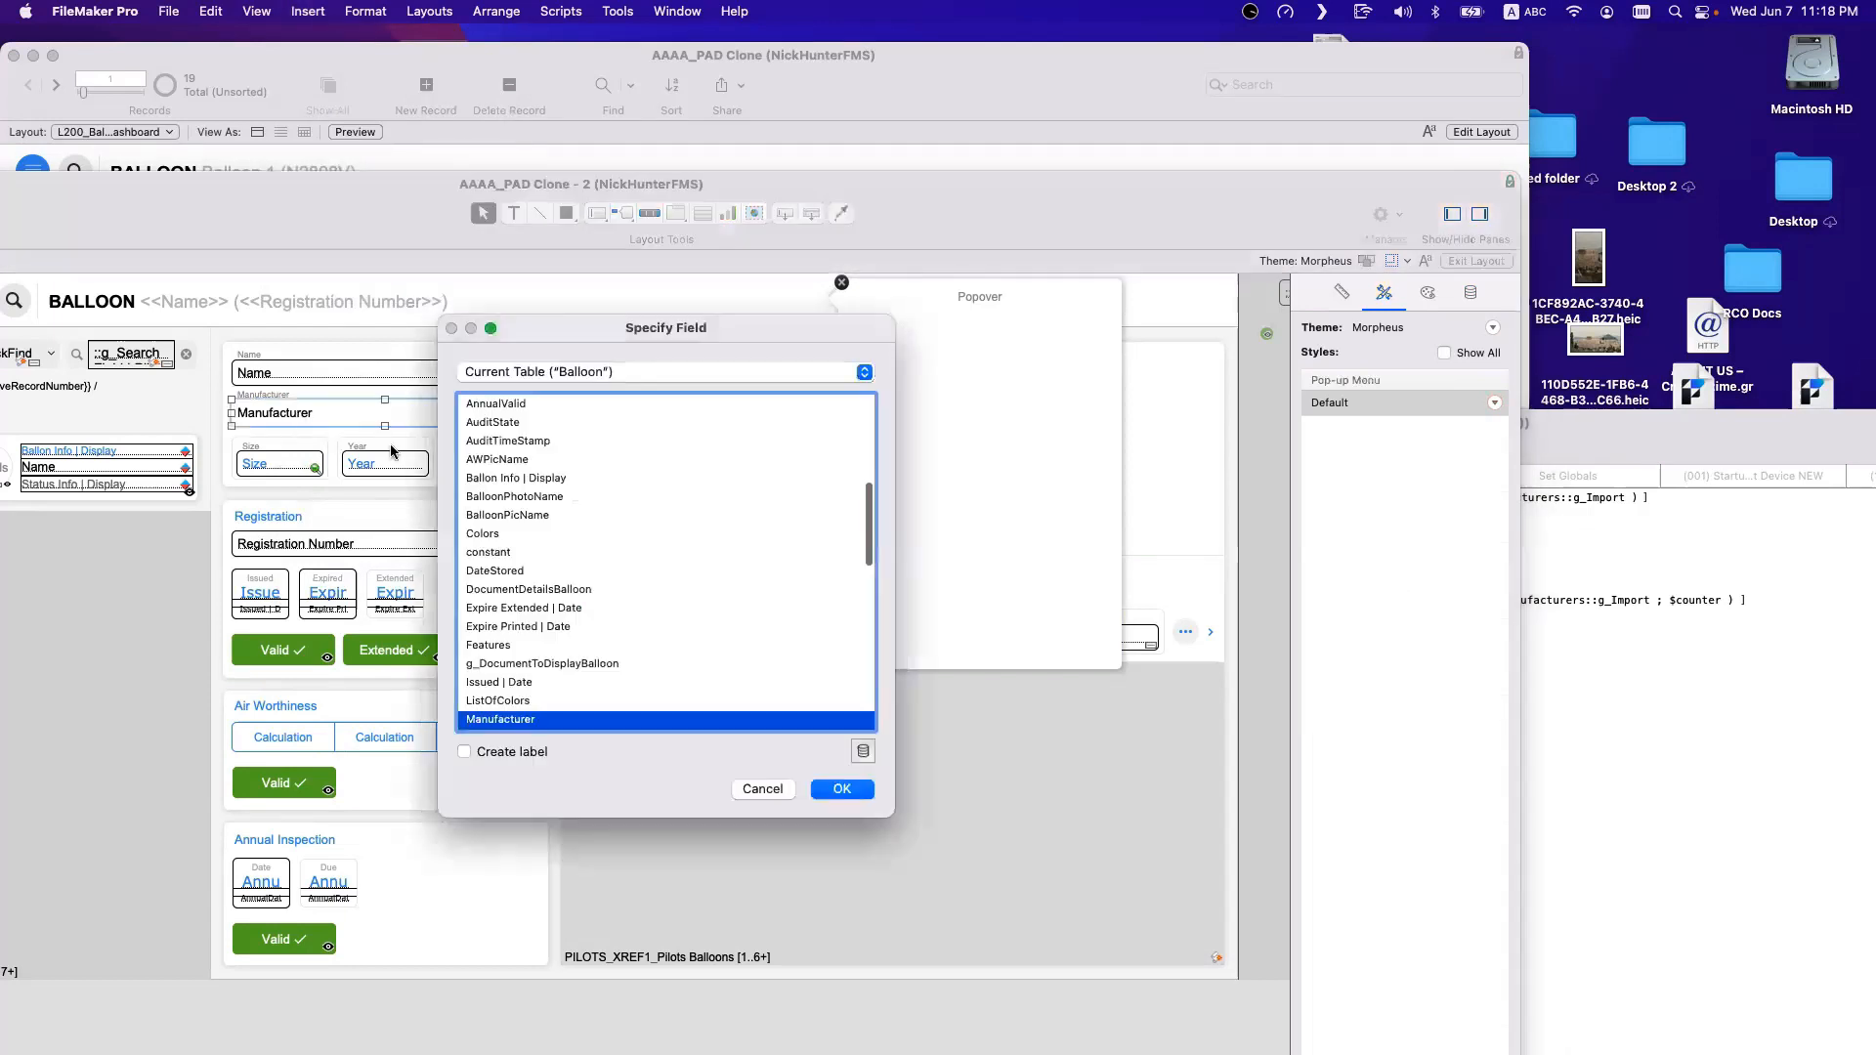
pyautogui.click(832, 789)
pyautogui.press('super+alt+f')
pyautogui.click(832, 790)
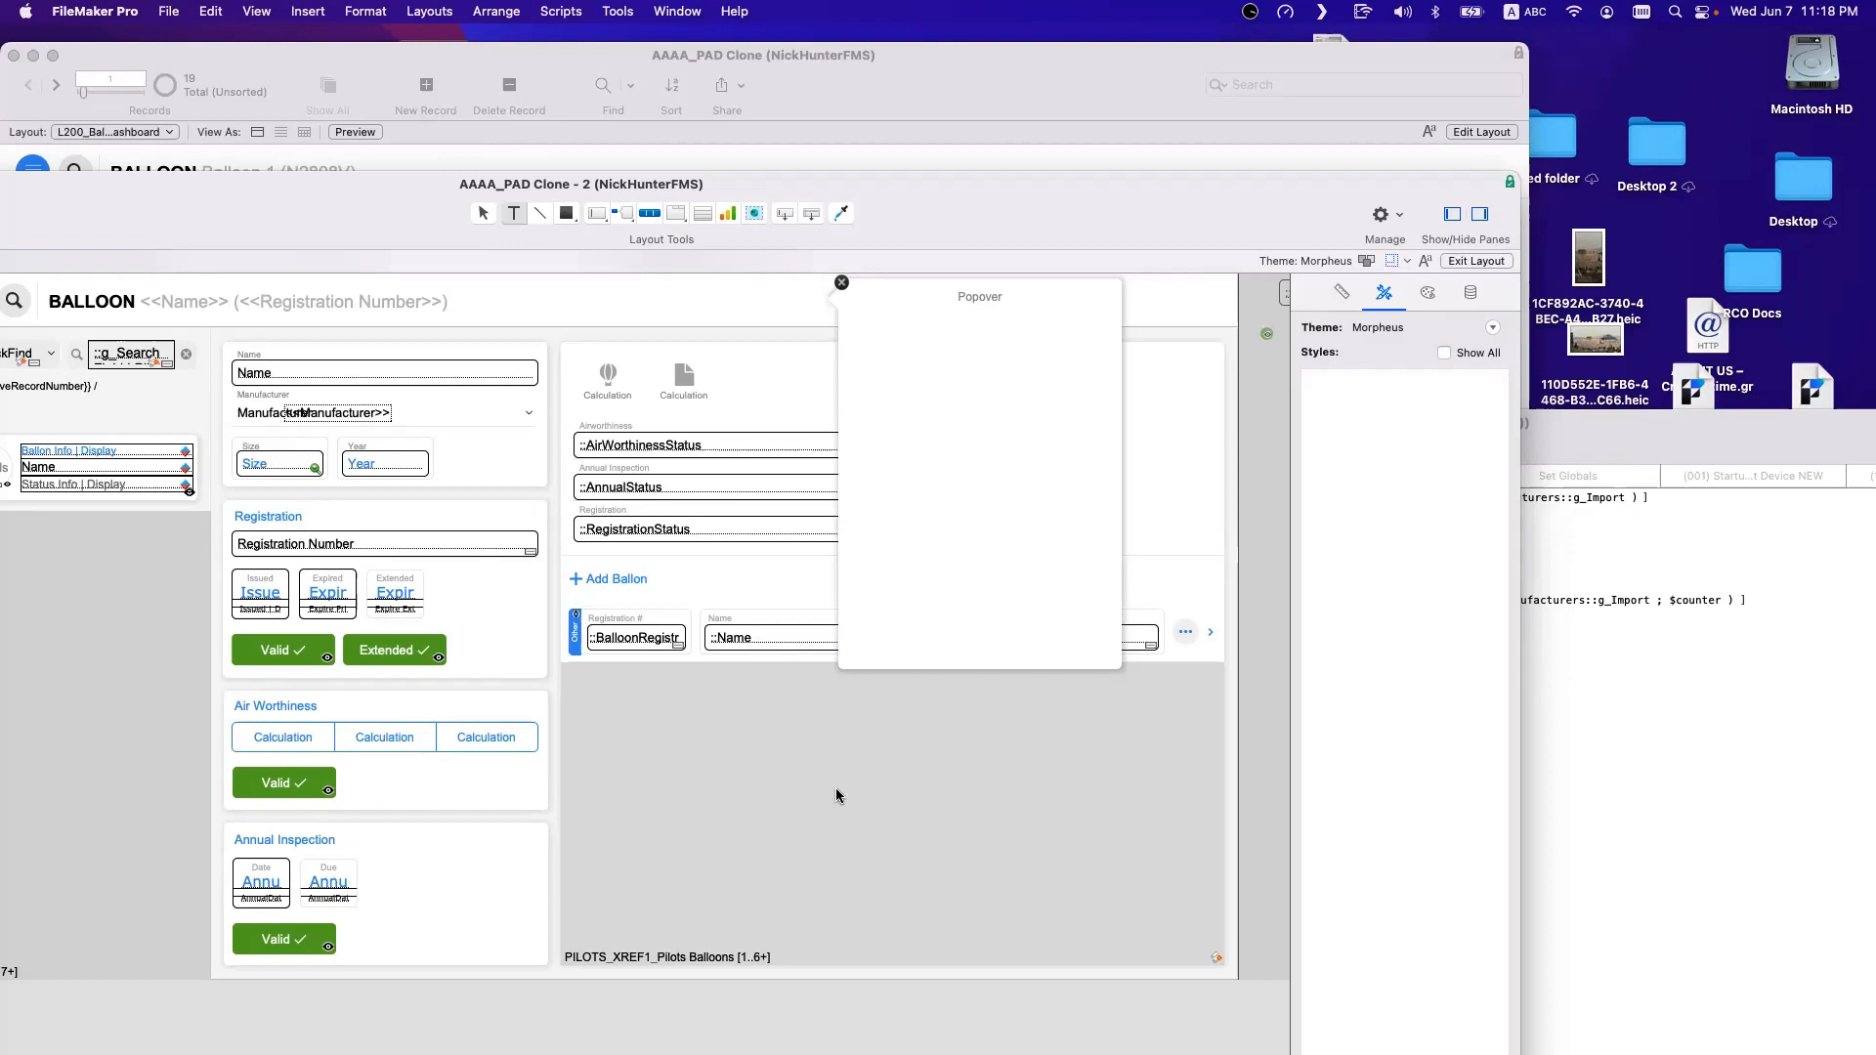
pyautogui.press('Escape')
pyautogui.click(439, 461)
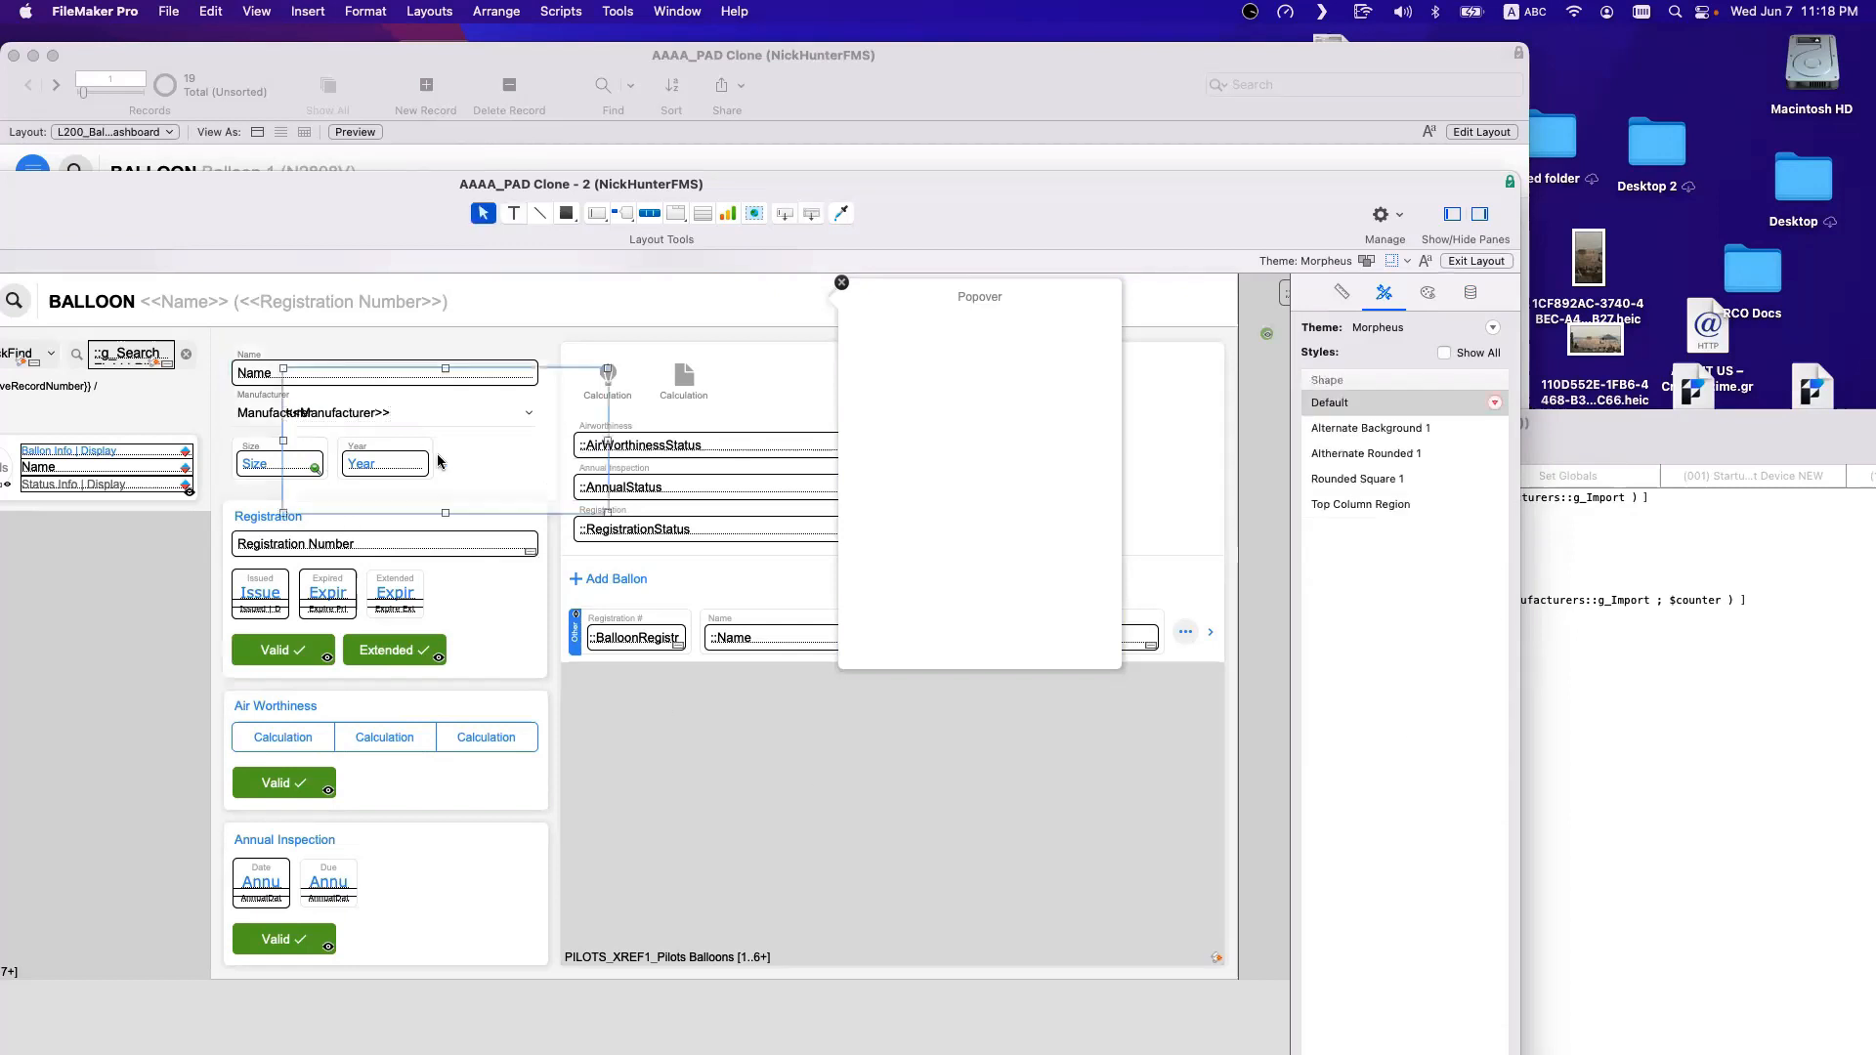
pyautogui.click(377, 416)
pyautogui.moveTo(372, 420); pyautogui.dragTo(498, 473)
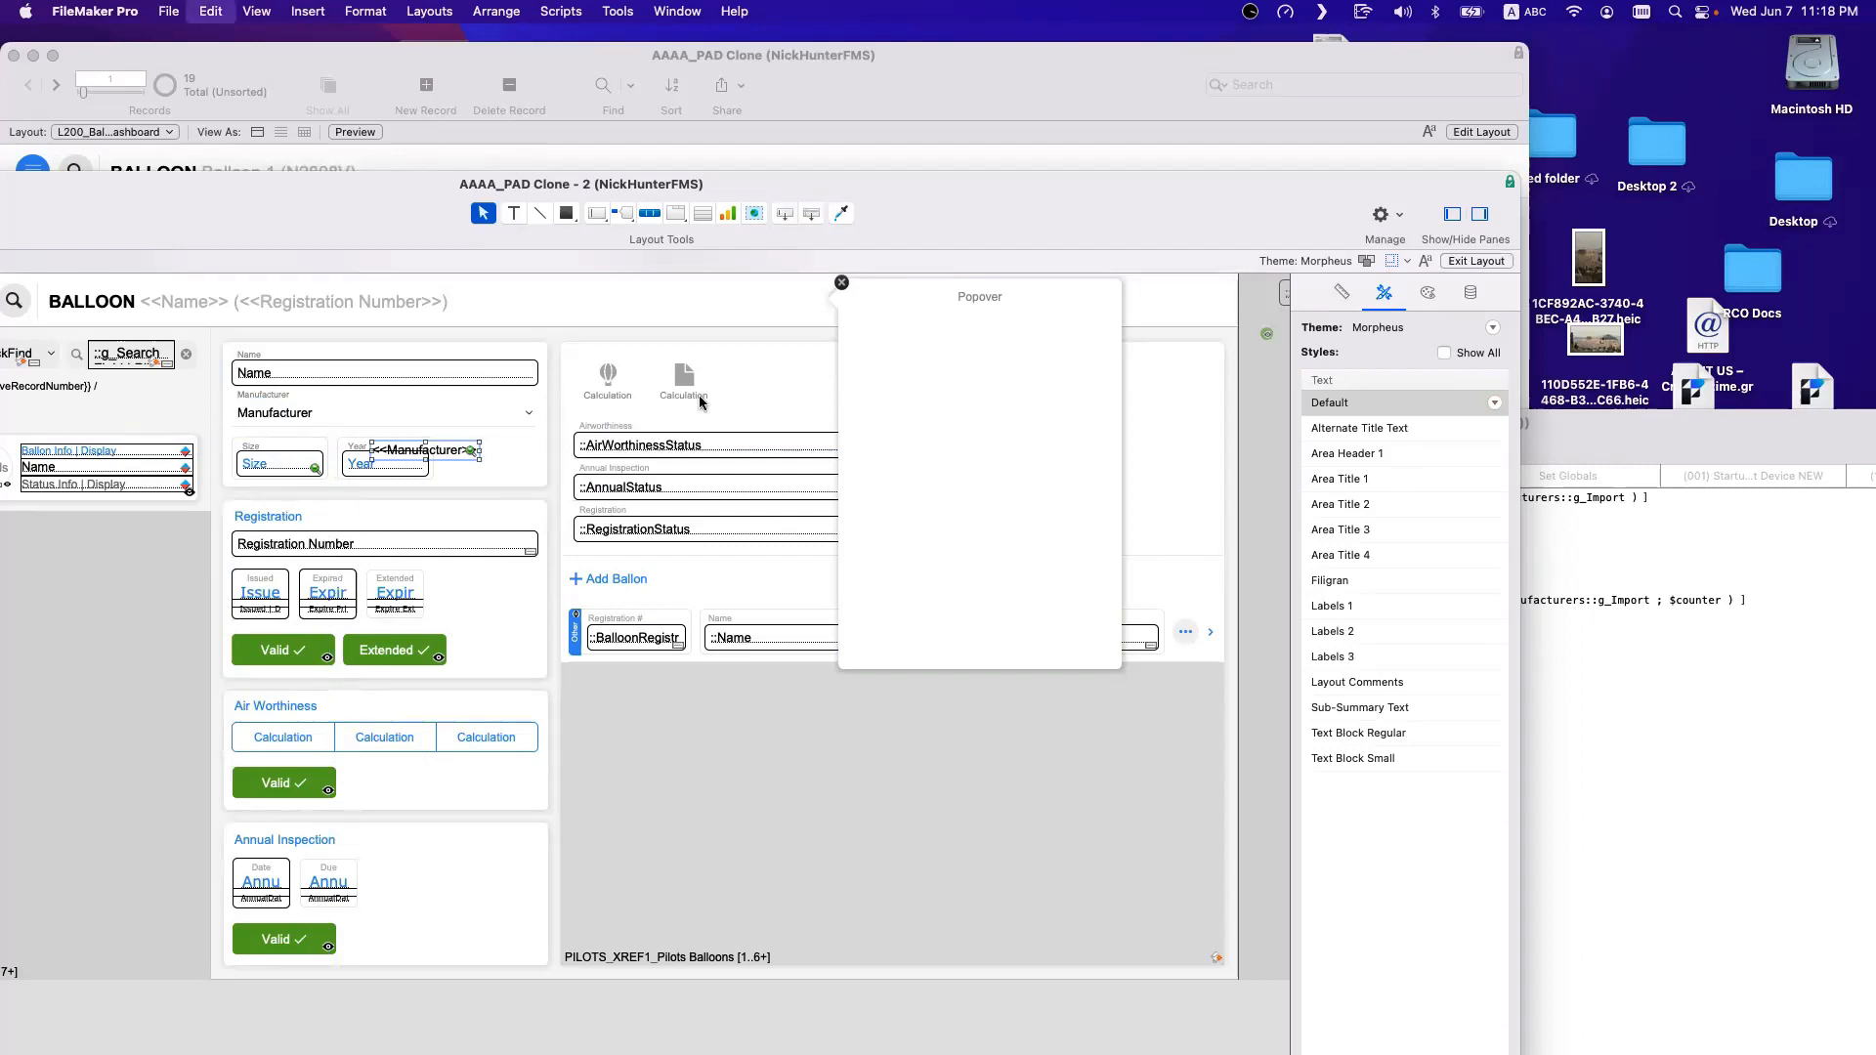
# Cut the <<Manufacturer>> merge text from the layout and paste it as the header popover button's label.
pyautogui.press('super+x')
pyautogui.doubleClick(695, 301)
pyautogui.press('super+v')
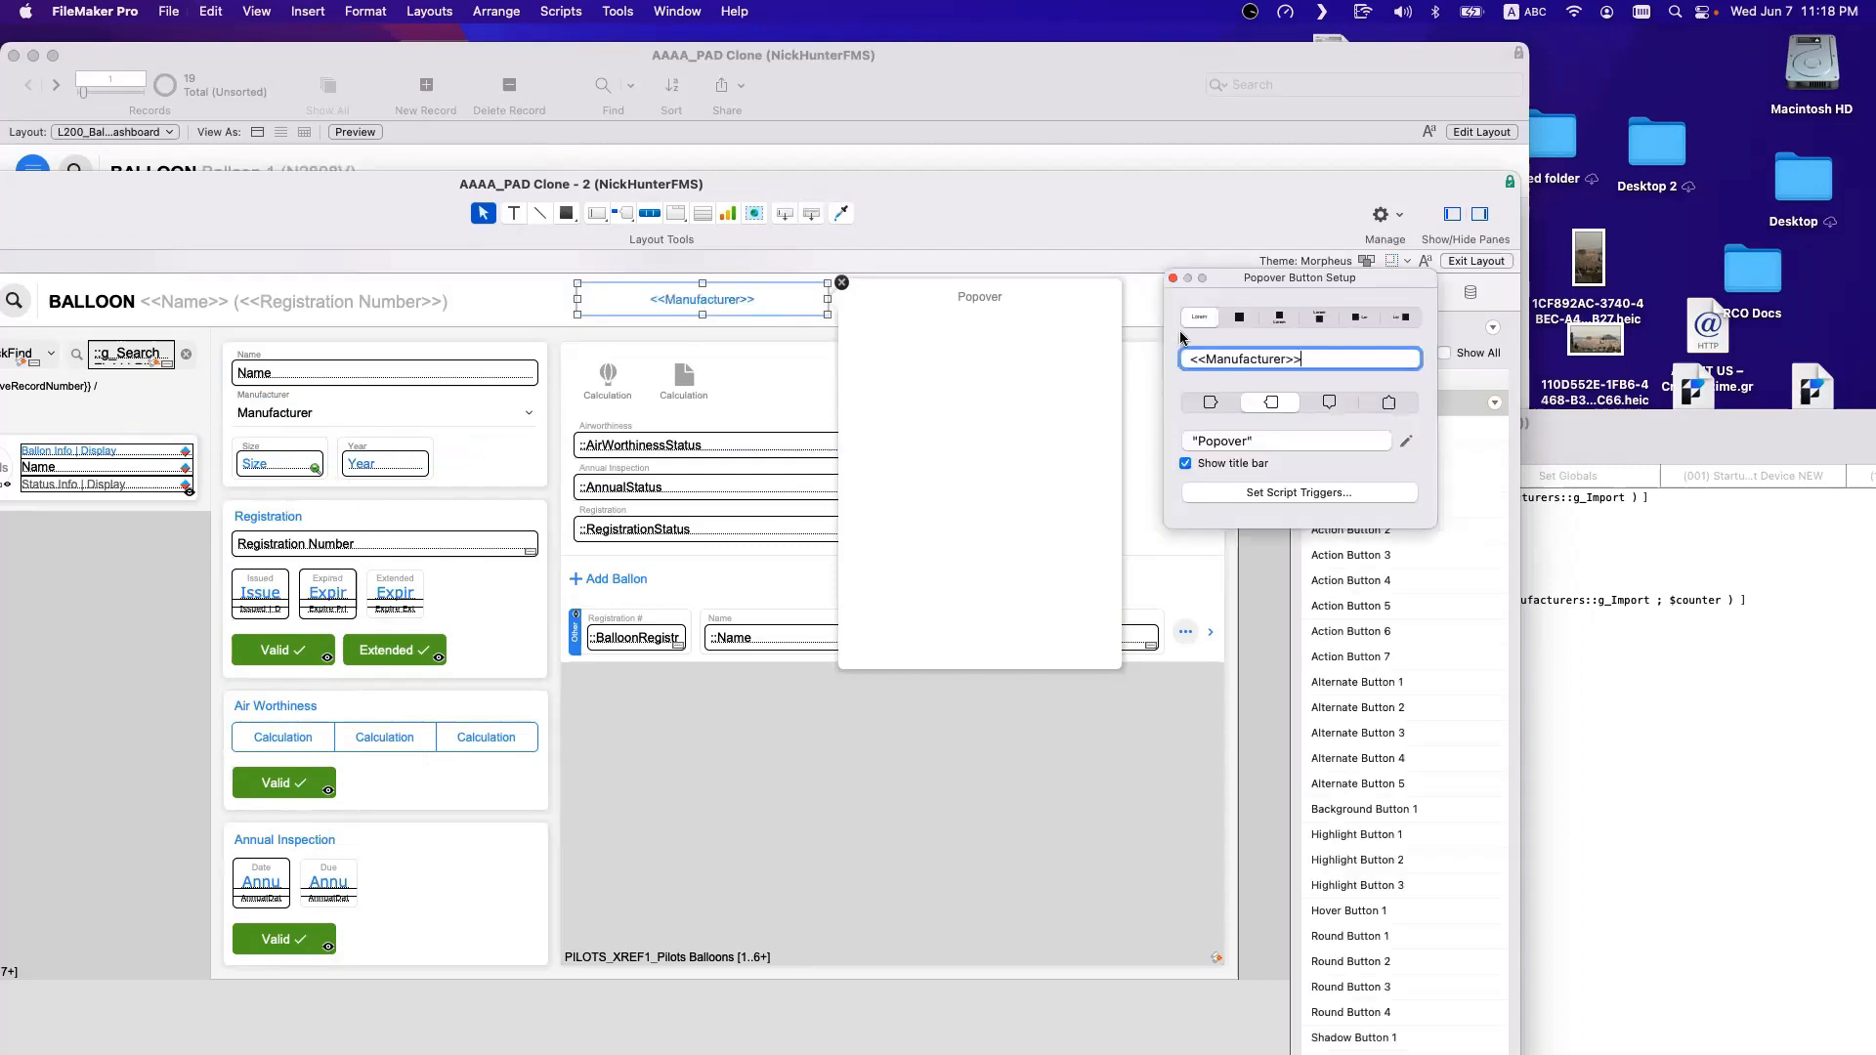
pyautogui.press('super+a')
pyautogui.click(724, 299)
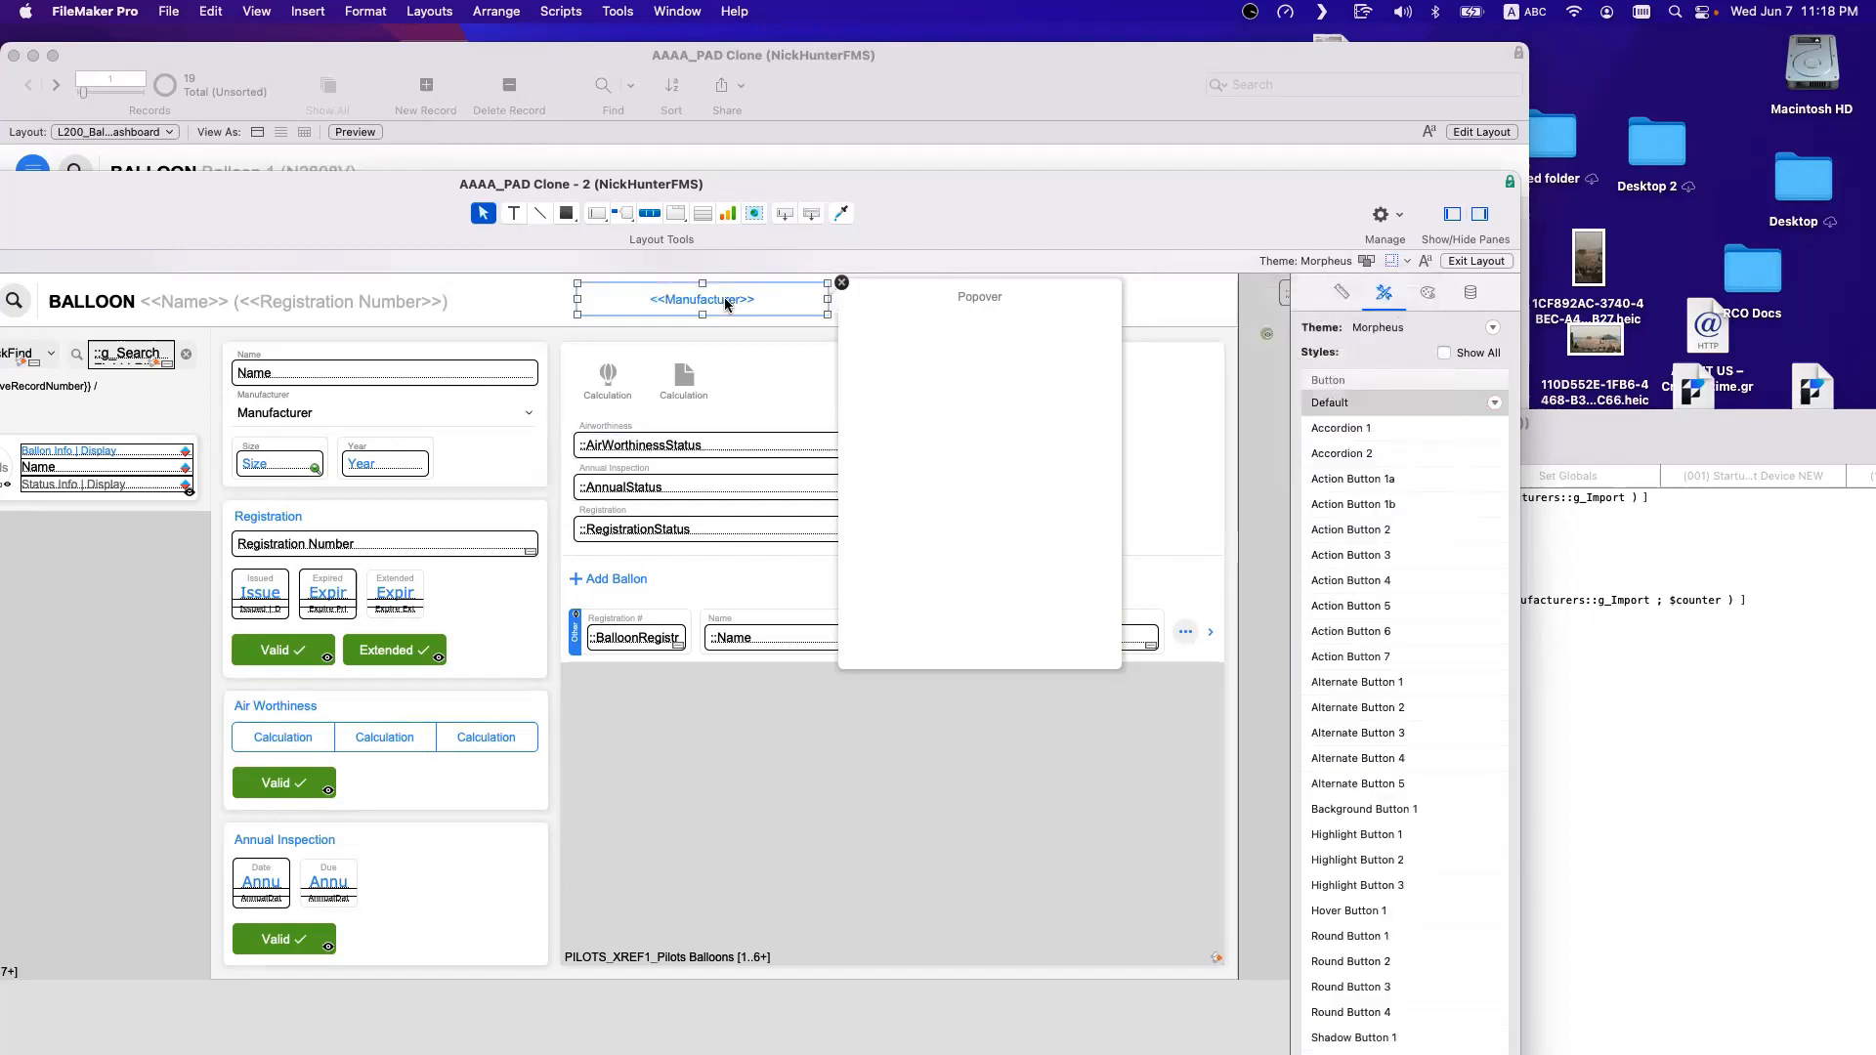
# Try removing the Manufacturer pop-up menu from the balloon card, and undo the deletion.
pyautogui.click(337, 418)
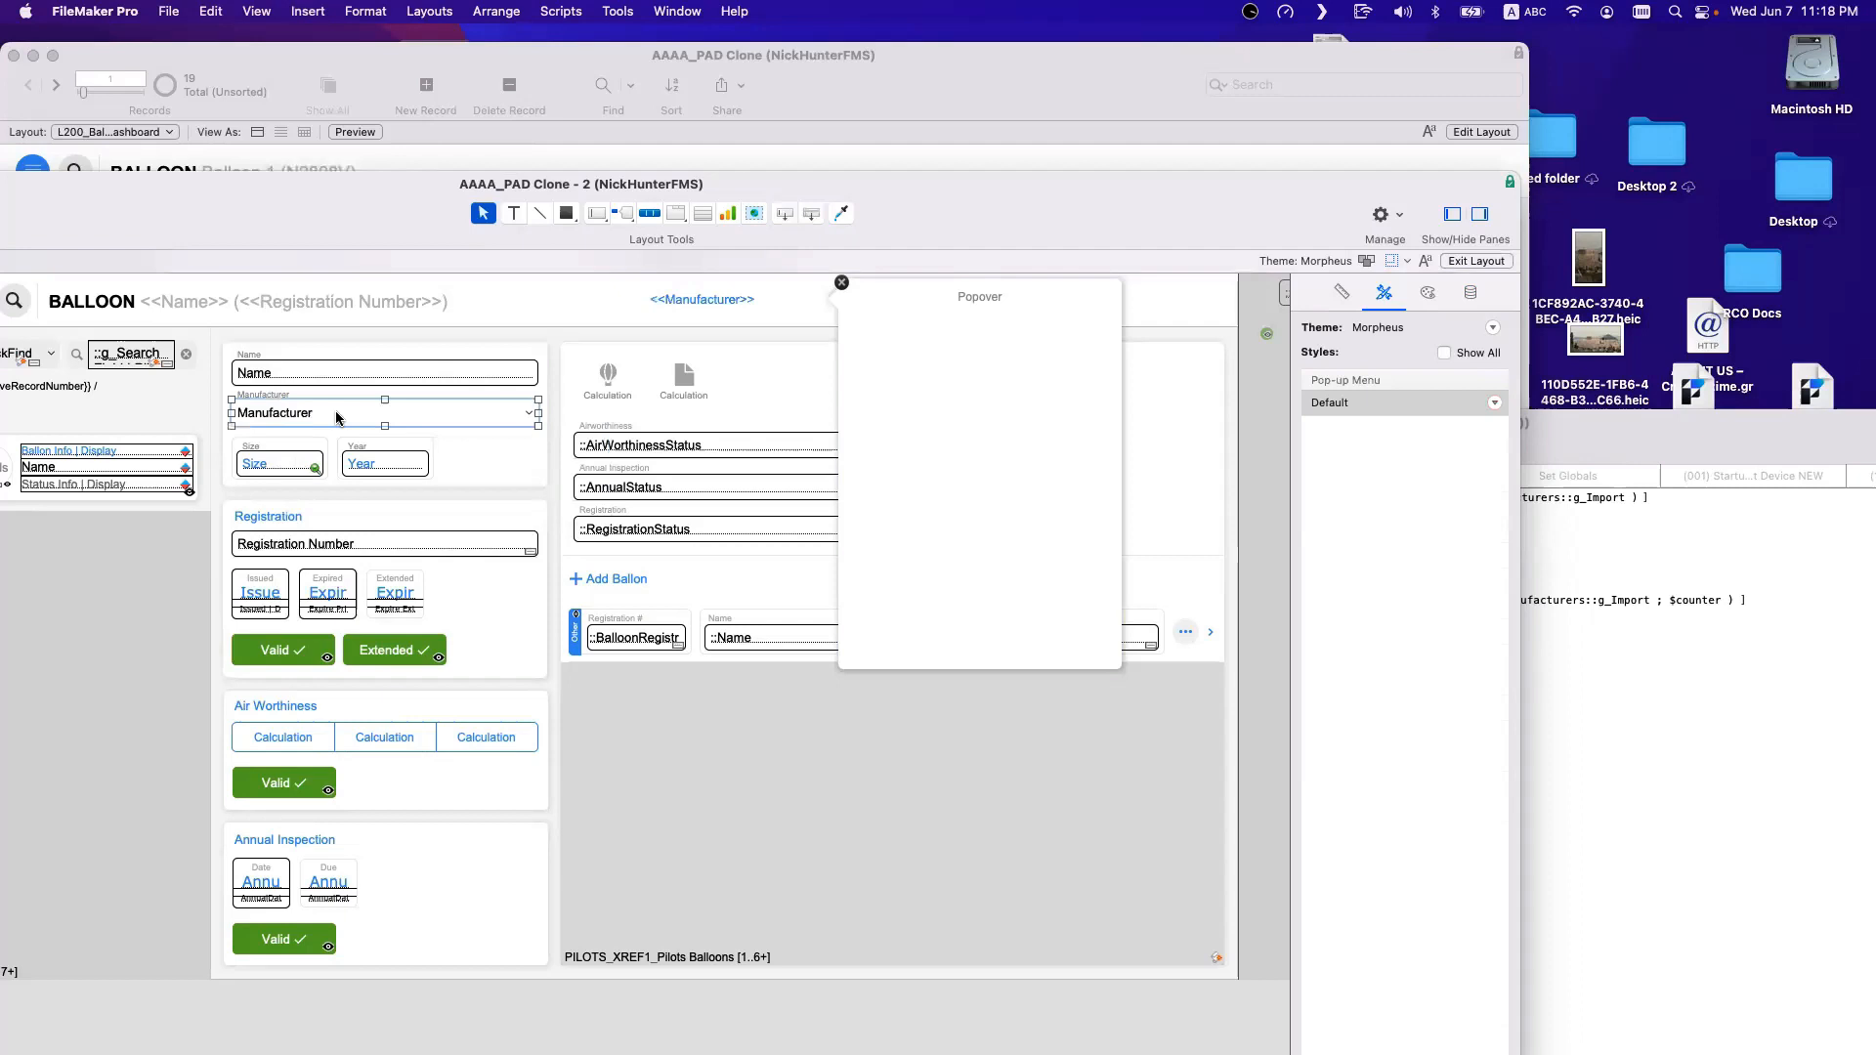
pyautogui.click(724, 300)
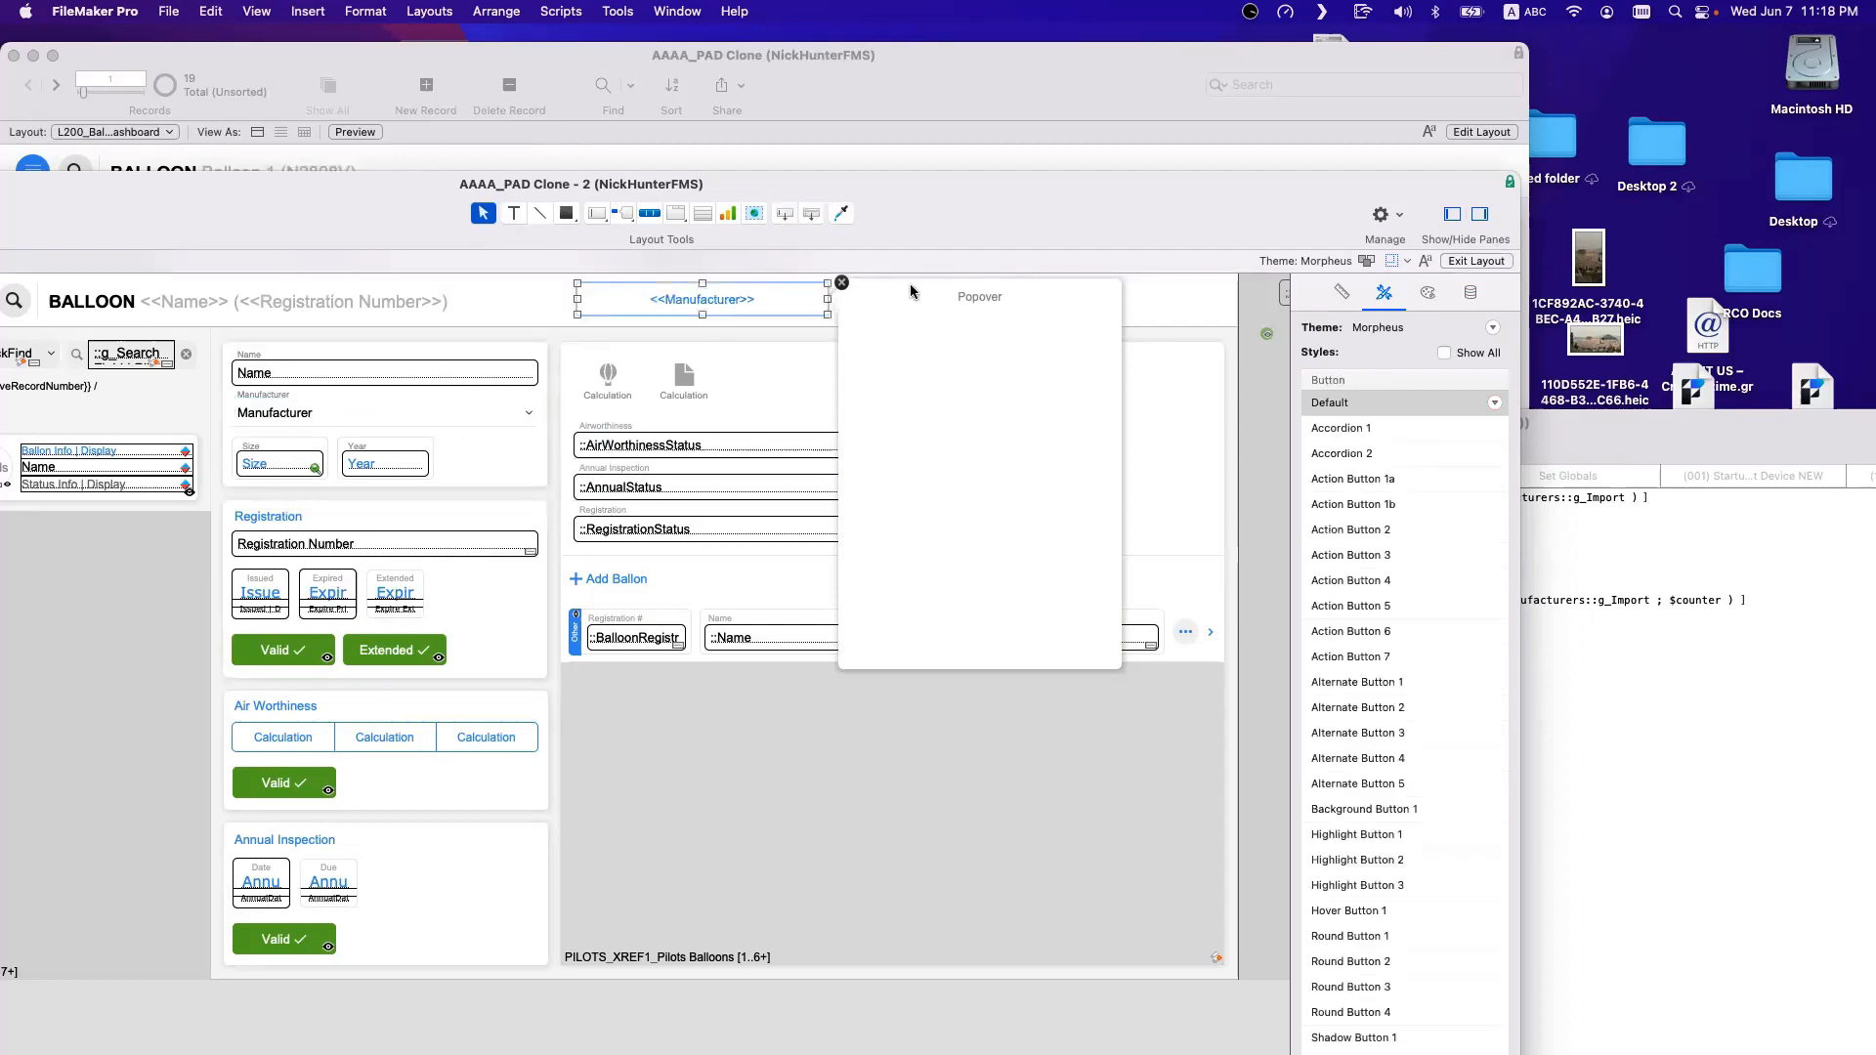
pyautogui.click(277, 420)
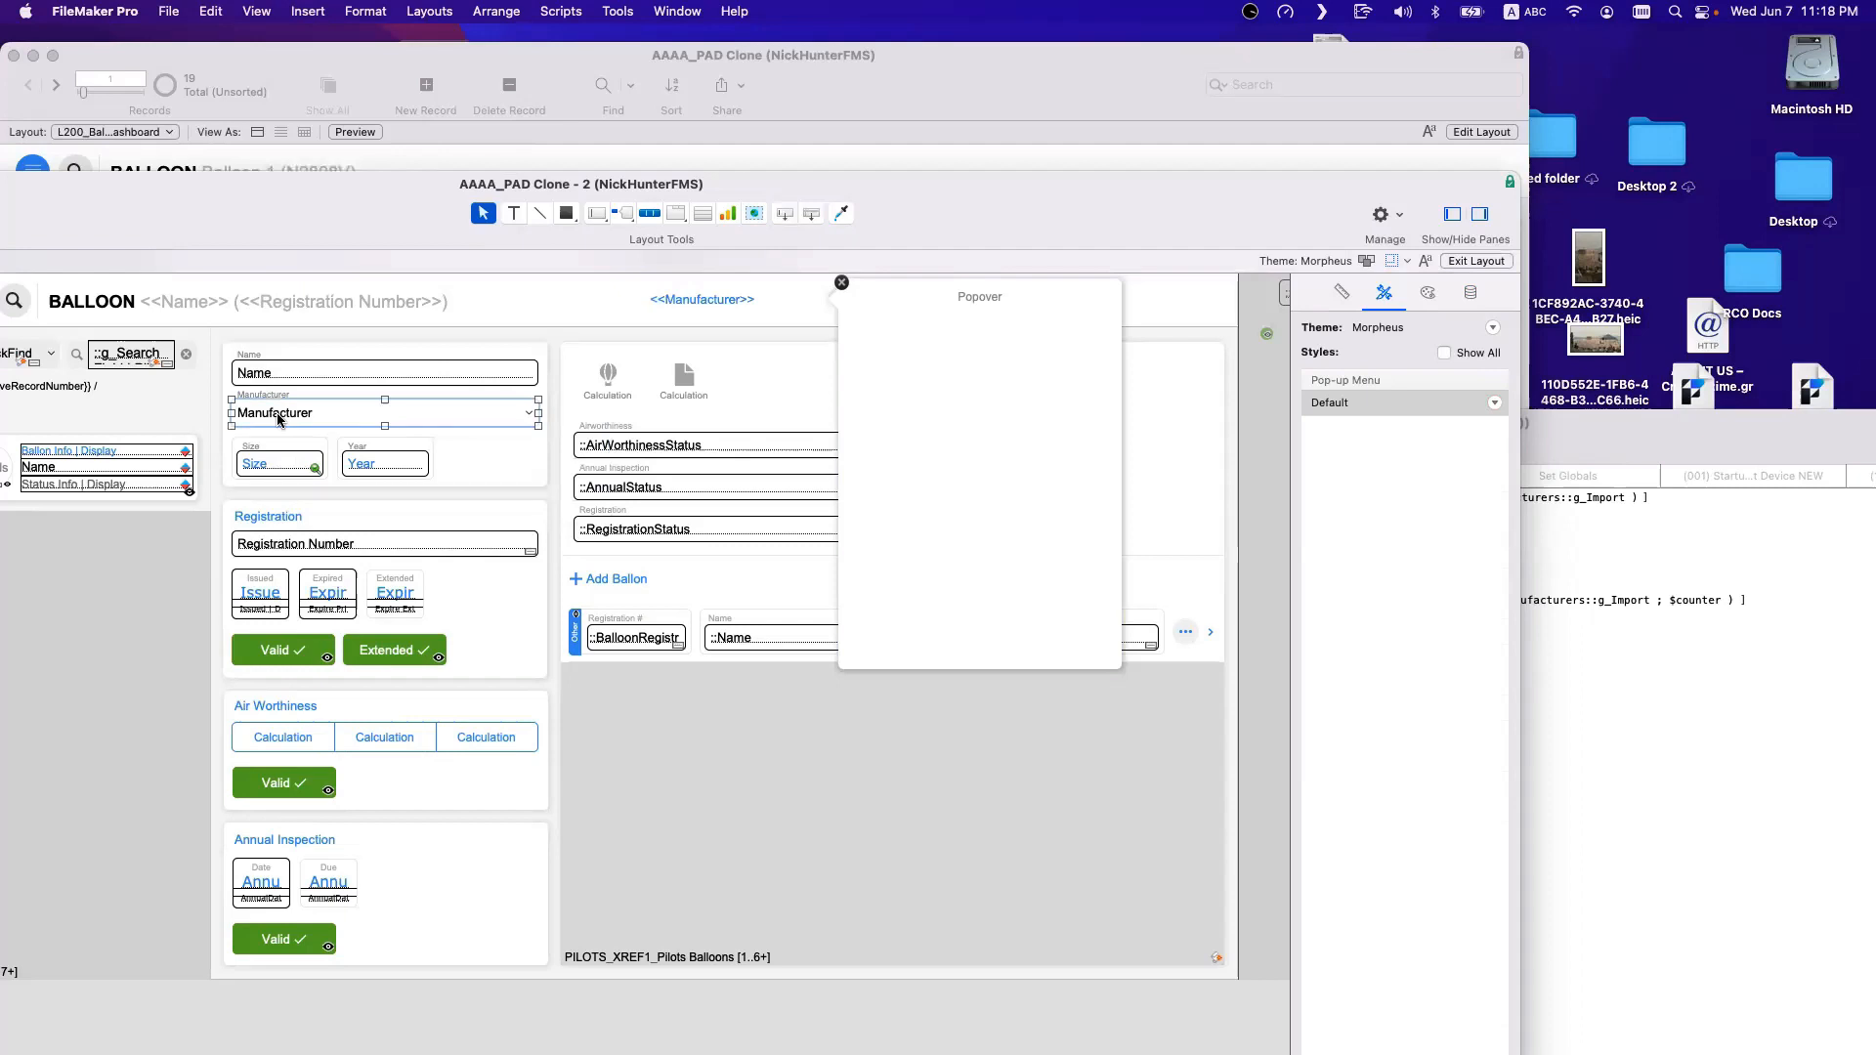
pyautogui.press('BackSpace')
pyautogui.click(689, 300)
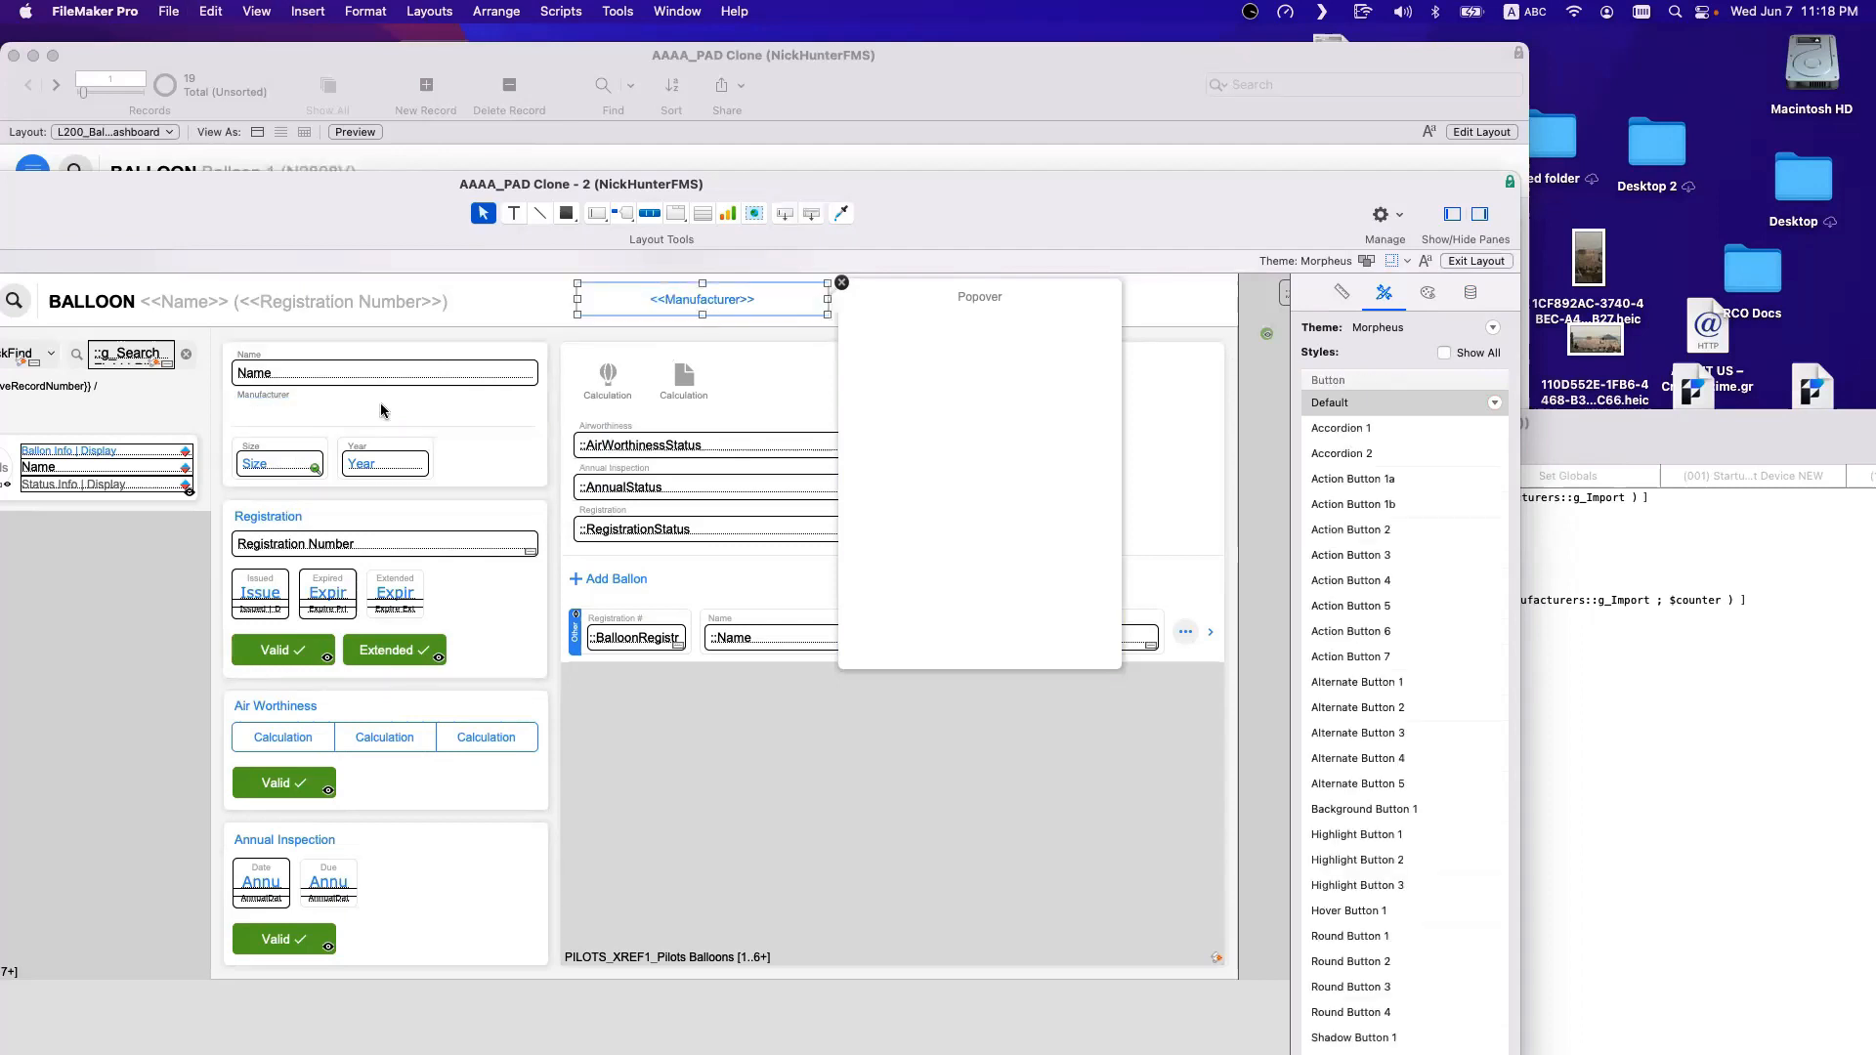
pyautogui.press('cmd+z')
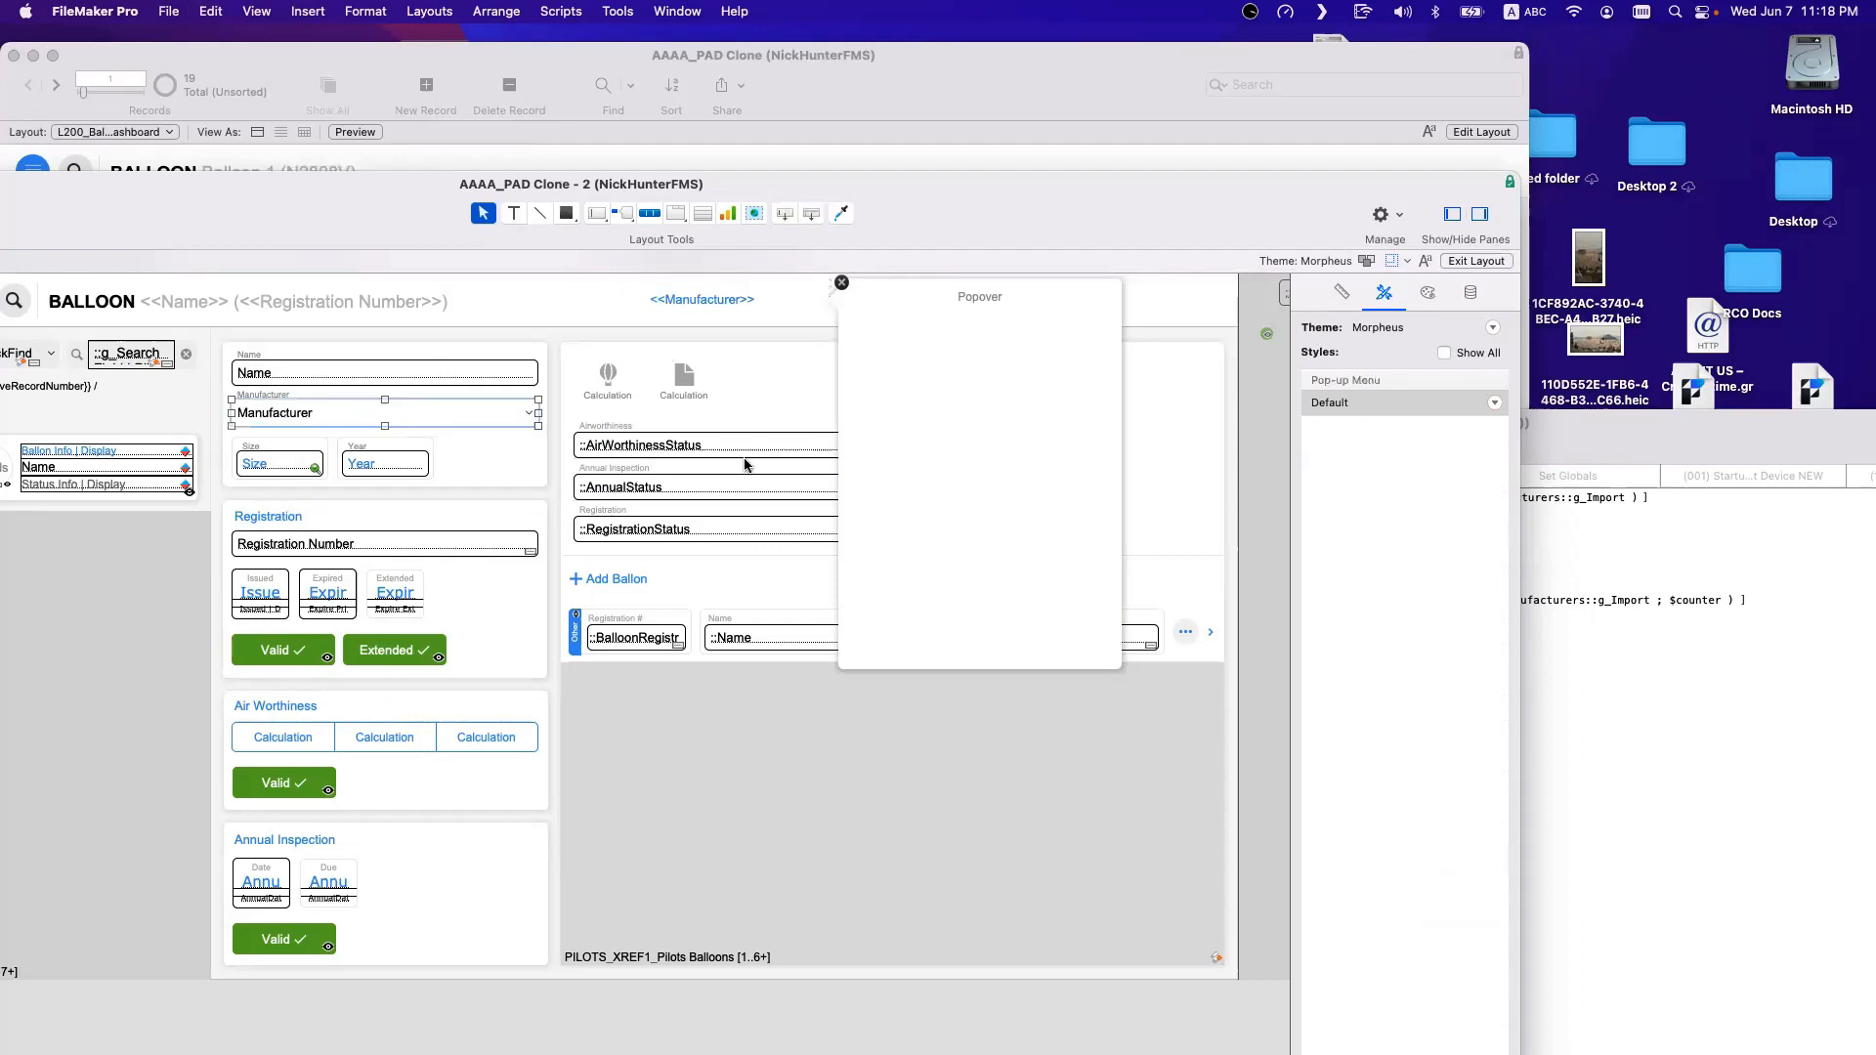
# Apply the Manufacturer pop-up menu's styling to the <<Manufacturer>> popover button and slightly reduce the button's height.
pyautogui.click(1428, 296)
pyautogui.click(751, 297)
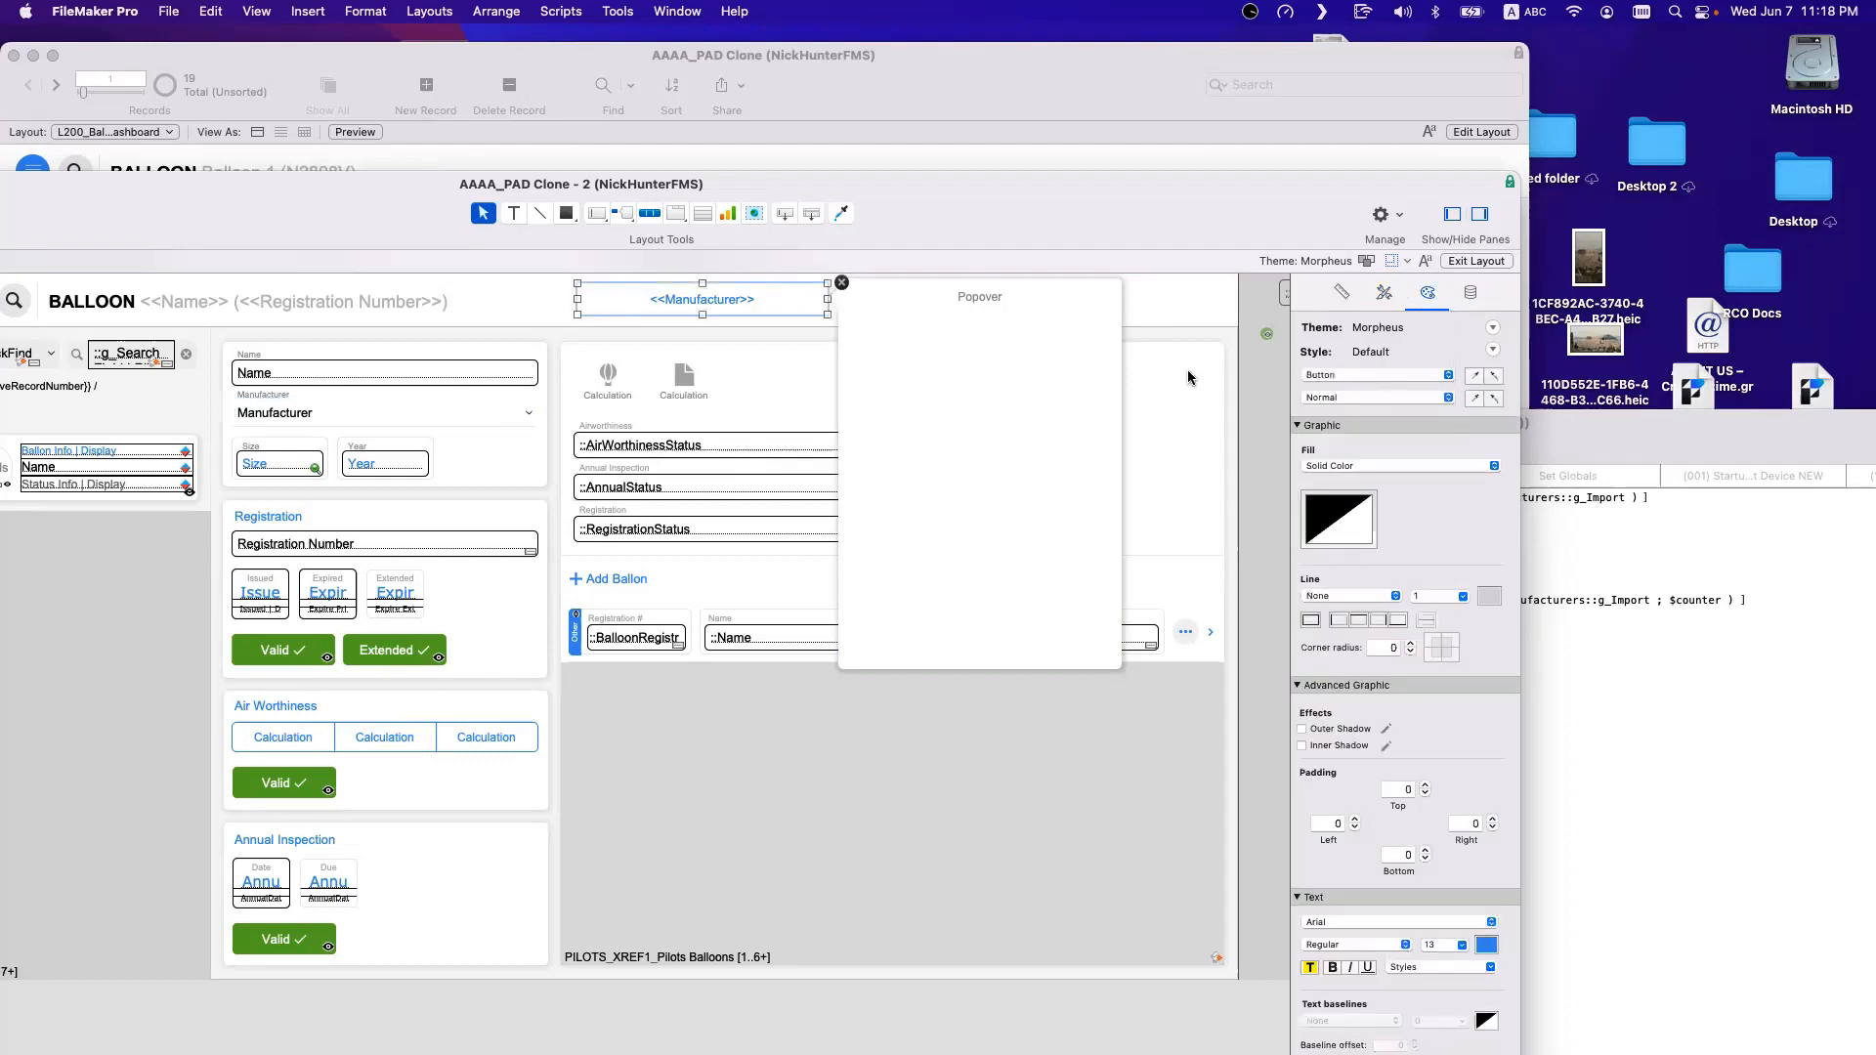
pyautogui.click(703, 311)
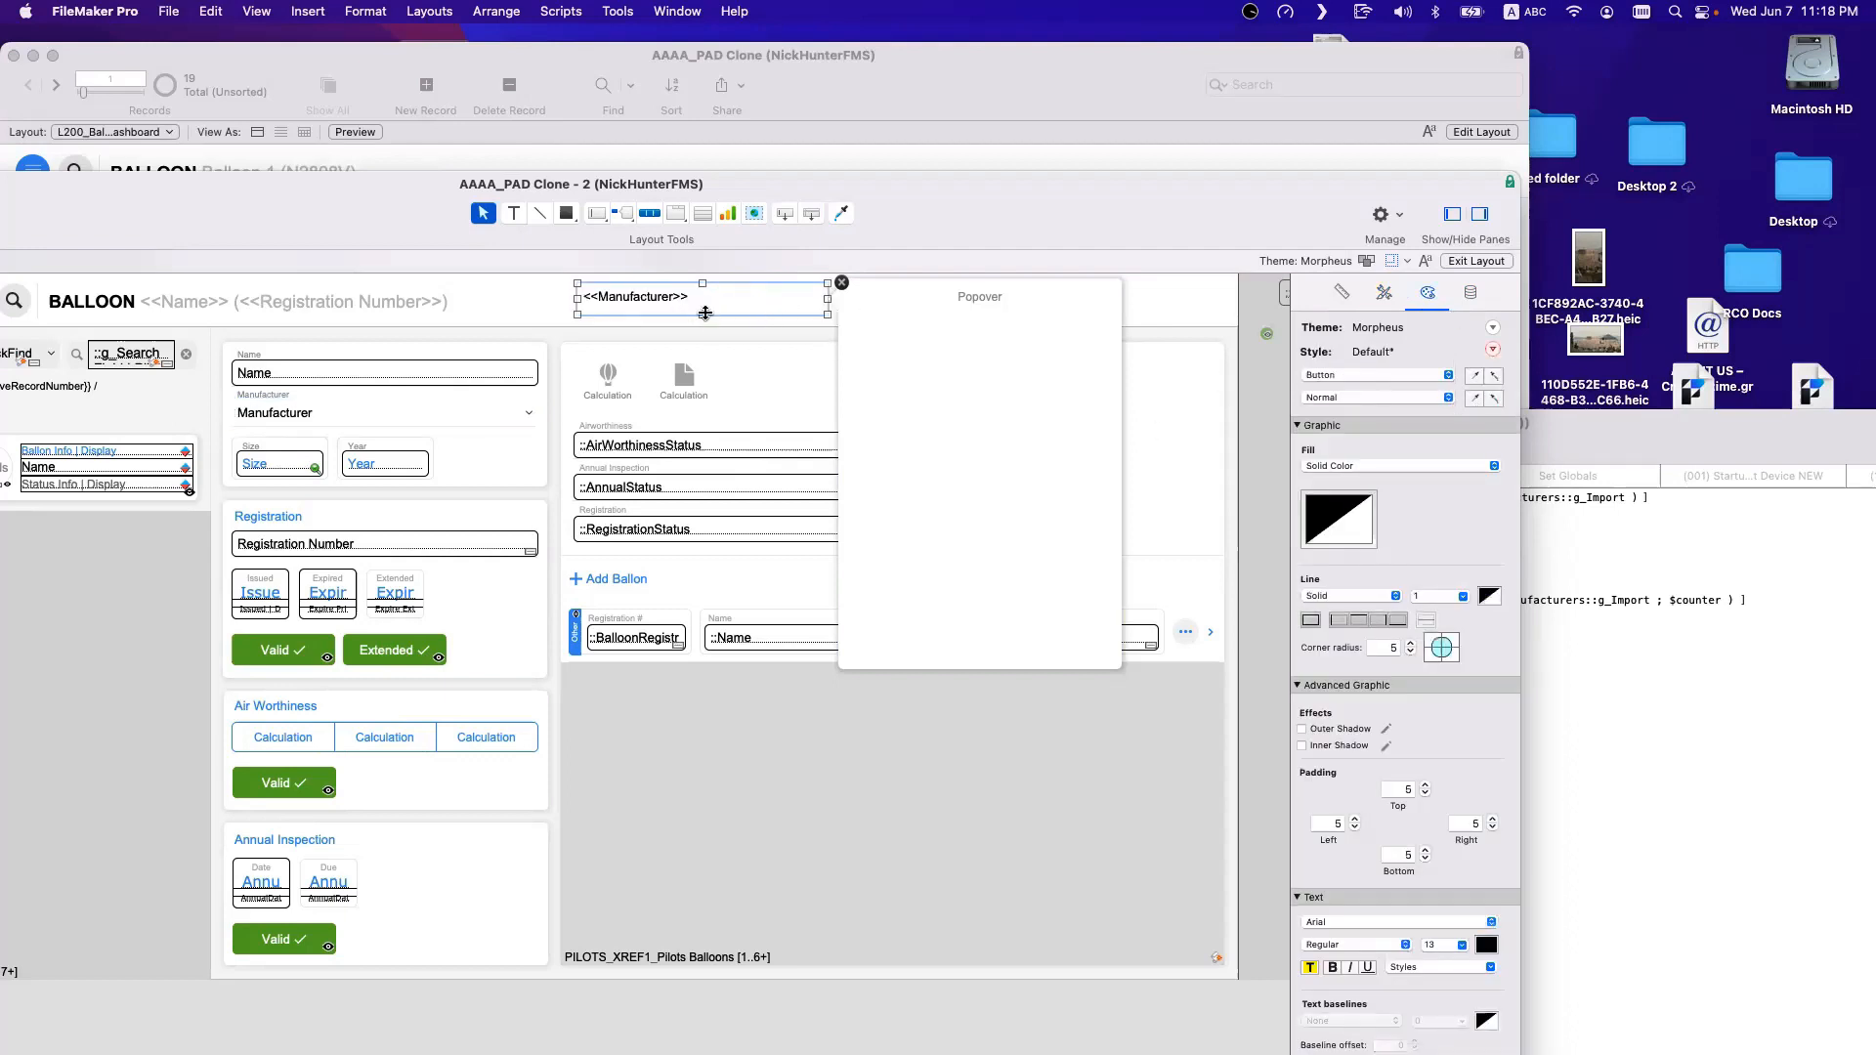
pyautogui.moveTo(704, 312); pyautogui.dragTo(704, 309)
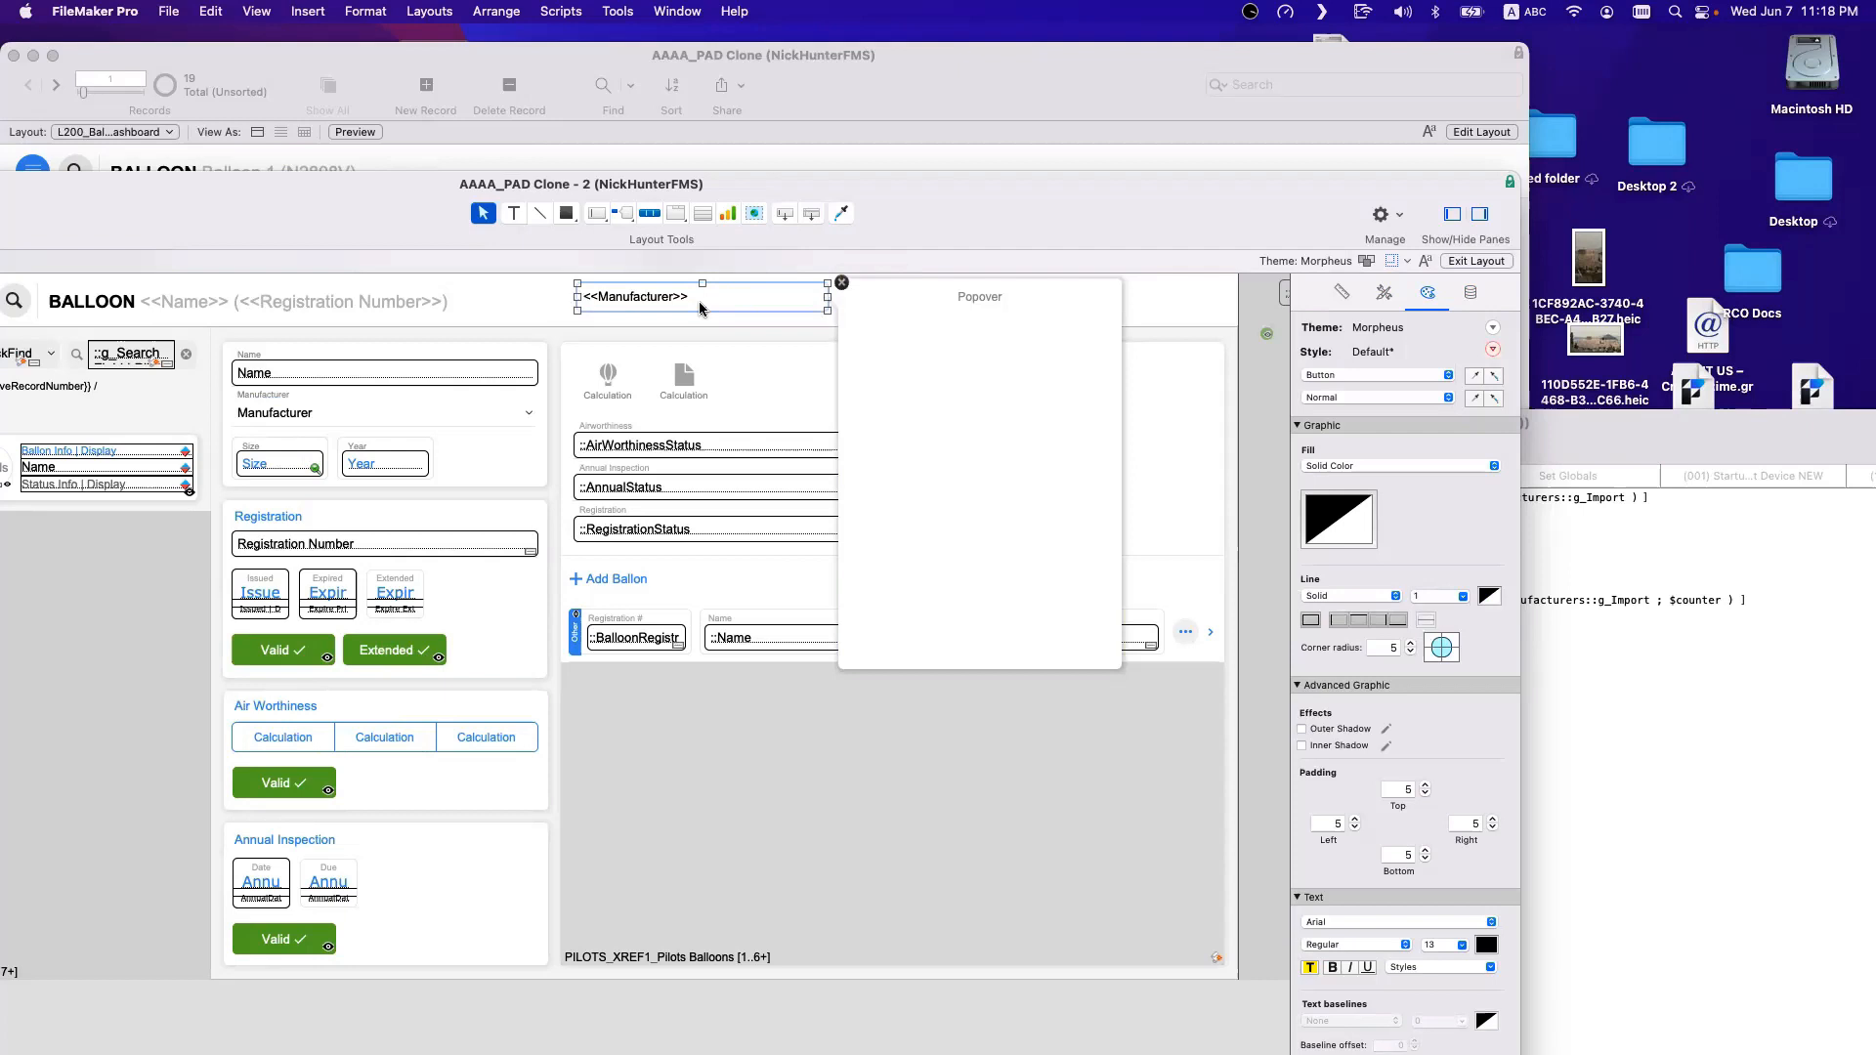
# Delete the Manufacturer pop-up menu from the balloon card and move the <<Manufacturer>> popover button into its place.
pyautogui.click(295, 408)
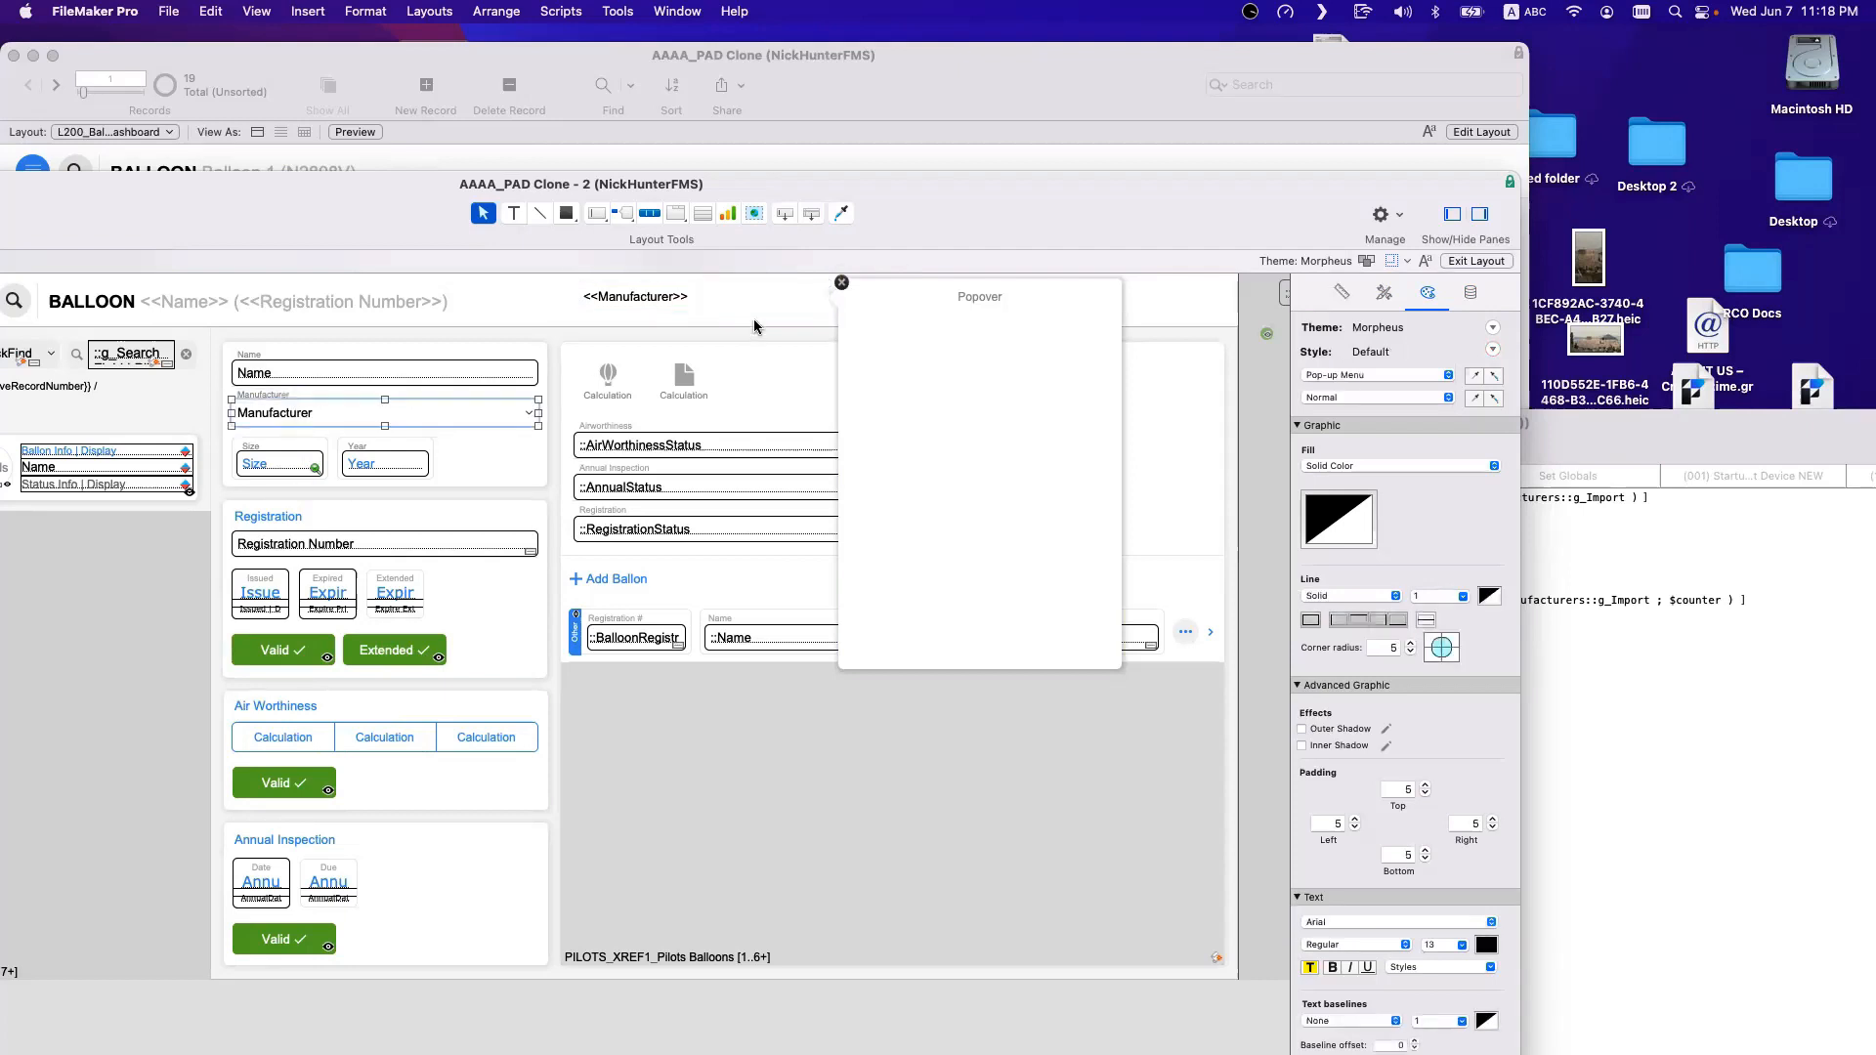
pyautogui.press('Delete')
pyautogui.click(680, 305)
pyautogui.moveTo(680, 305); pyautogui.dragTo(529, 413)
pyautogui.click(489, 286)
pyautogui.click(508, 467)
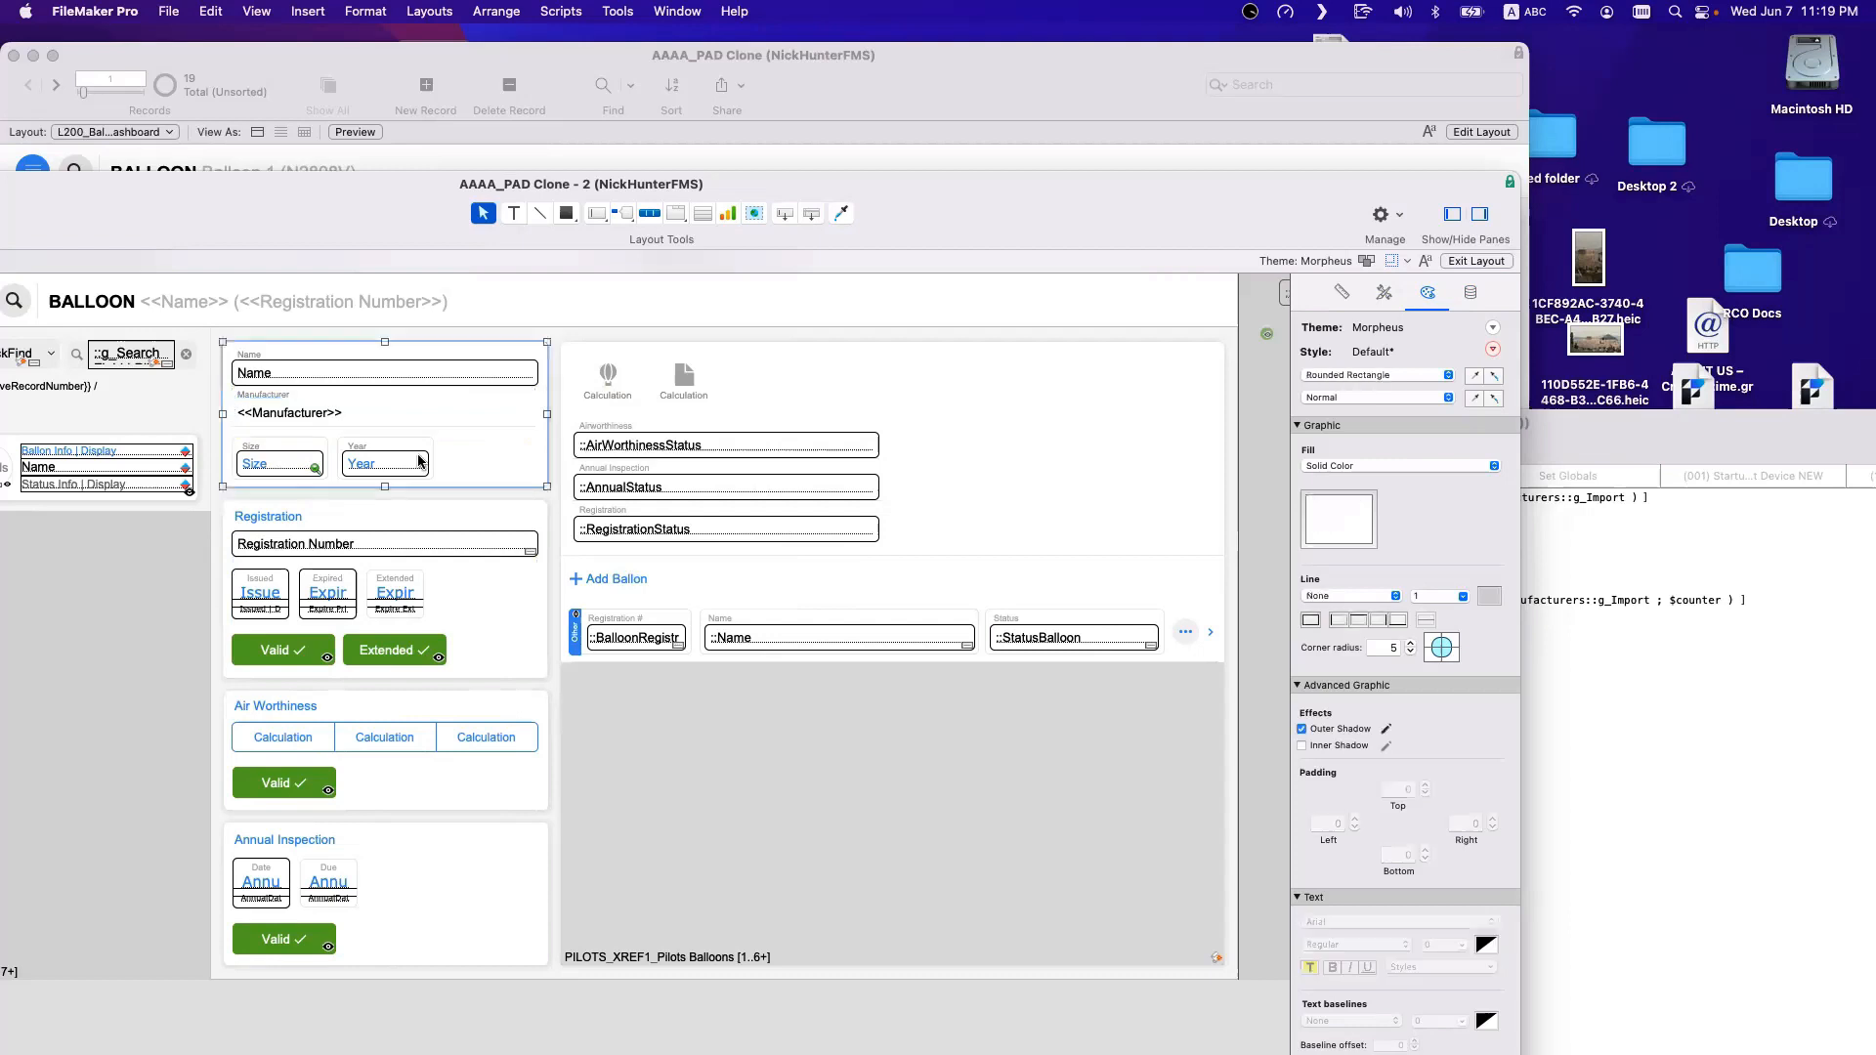
pyautogui.click(347, 418)
pyautogui.click(361, 375)
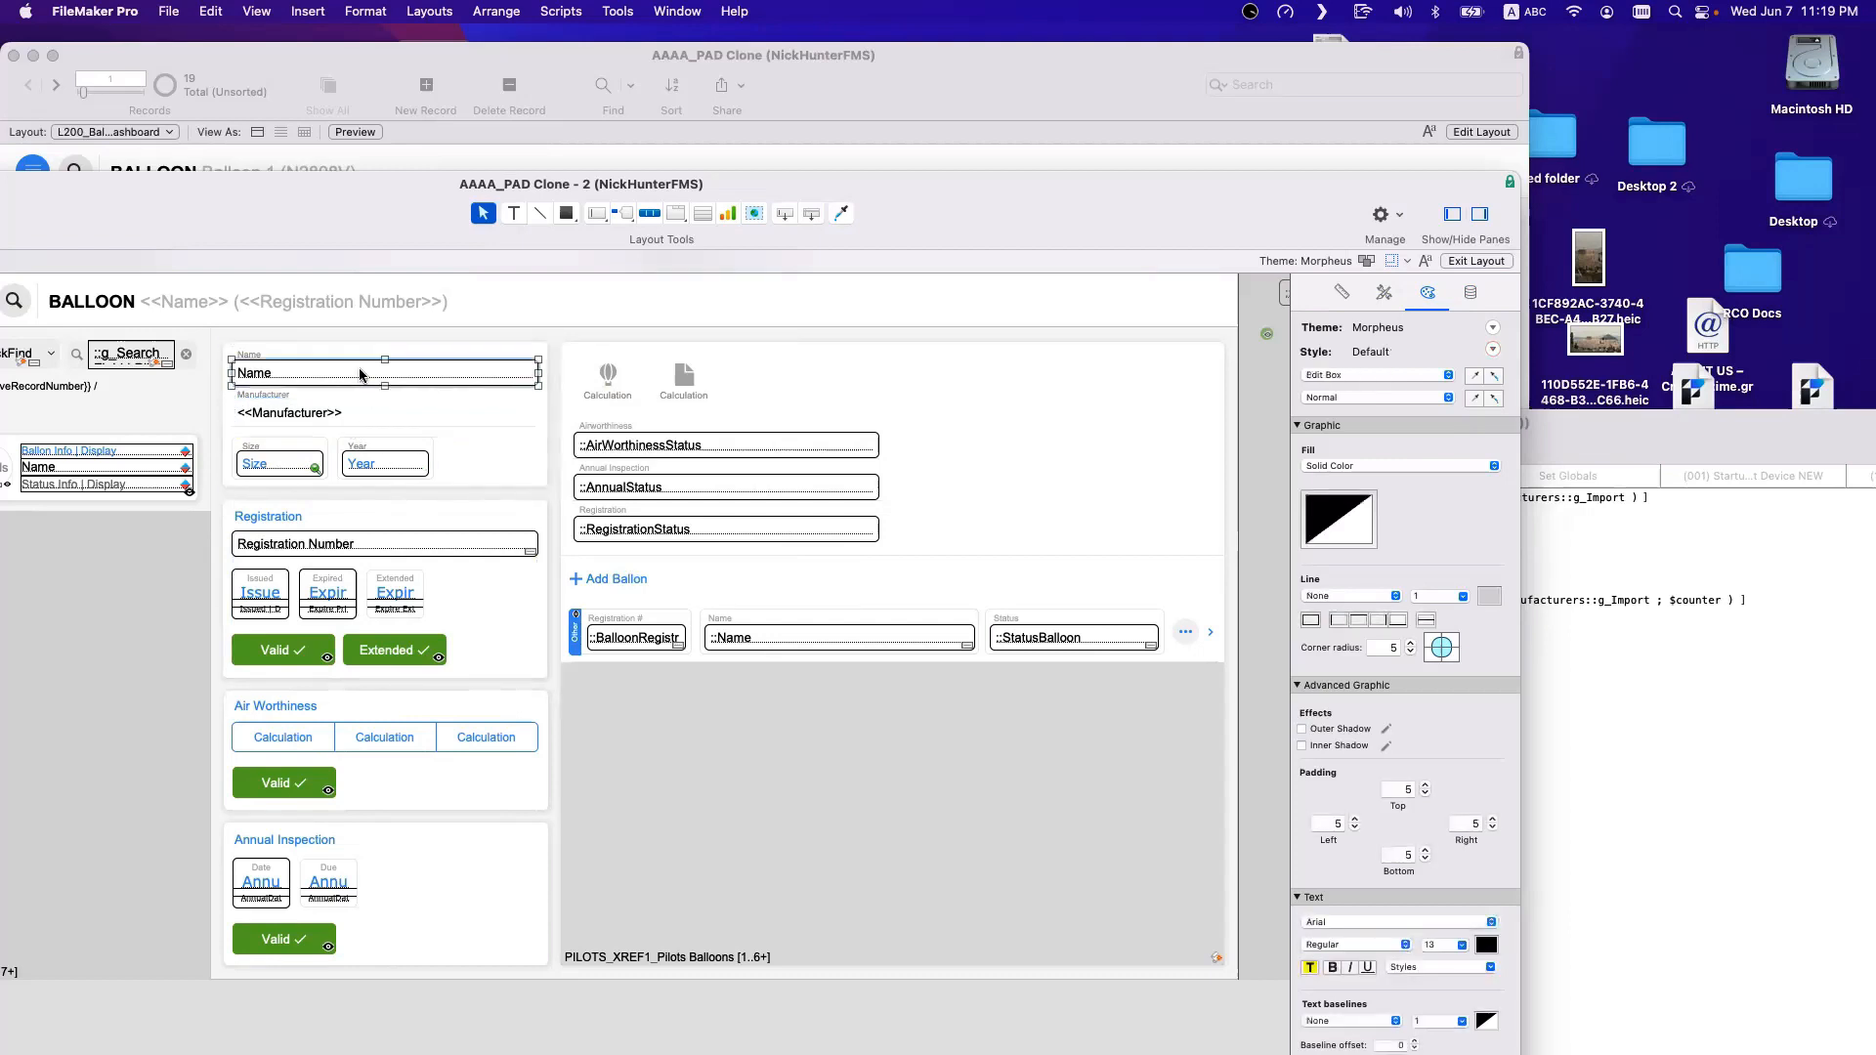
pyautogui.click(349, 418)
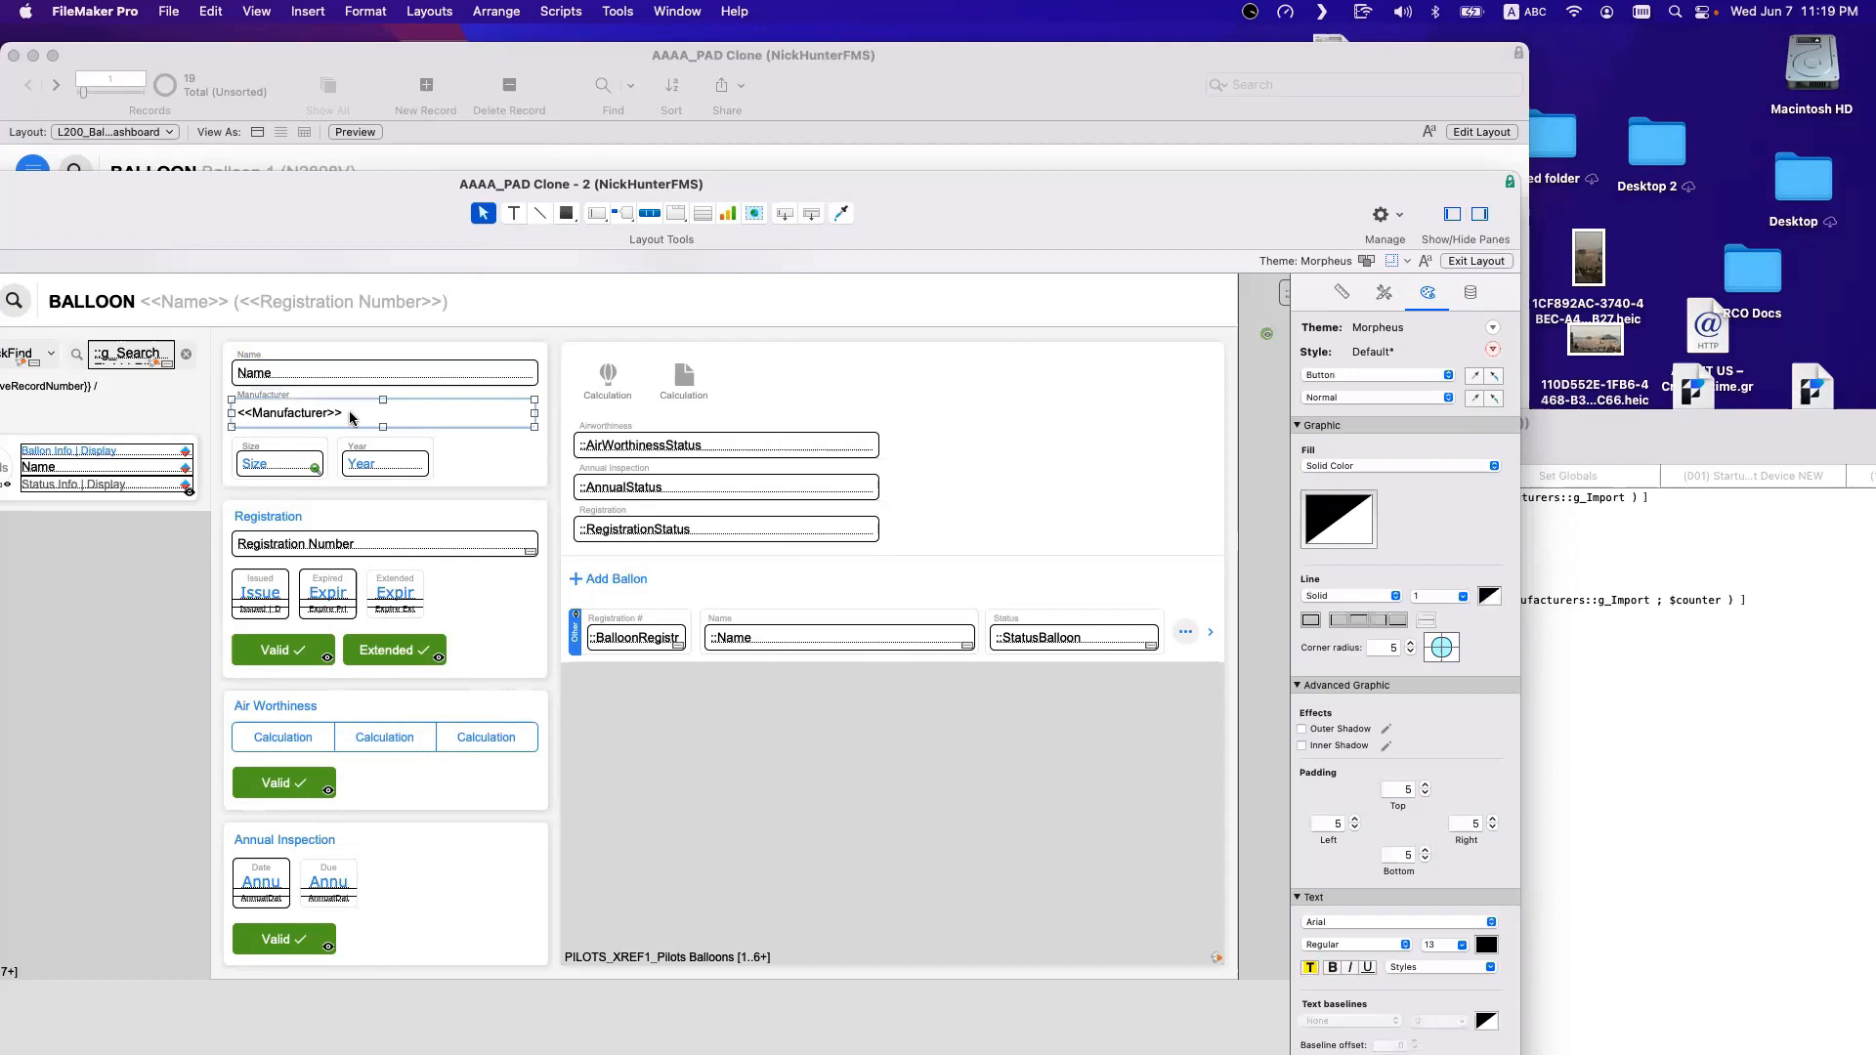
# Give the <<Manufacturer>> popover button a thin horizontal-lines icon placed after its label.
pyautogui.doubleClick(350, 419)
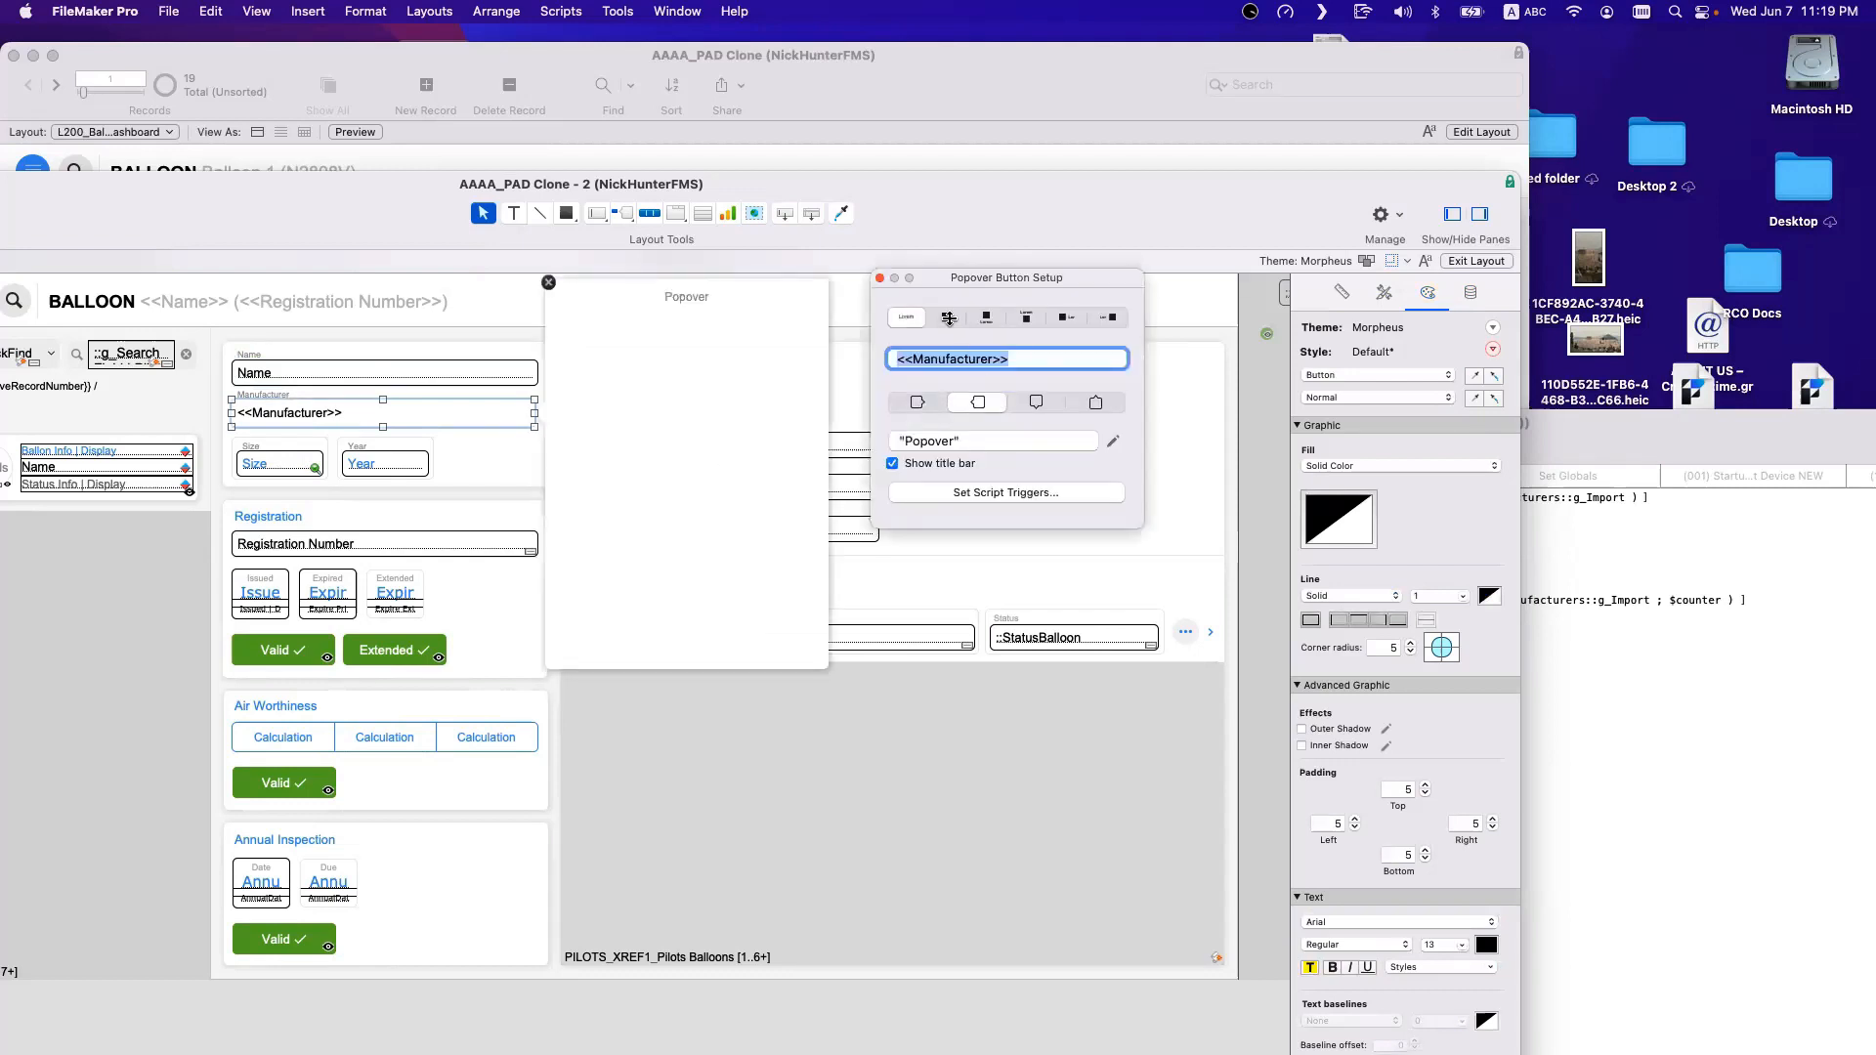
pyautogui.click(948, 317)
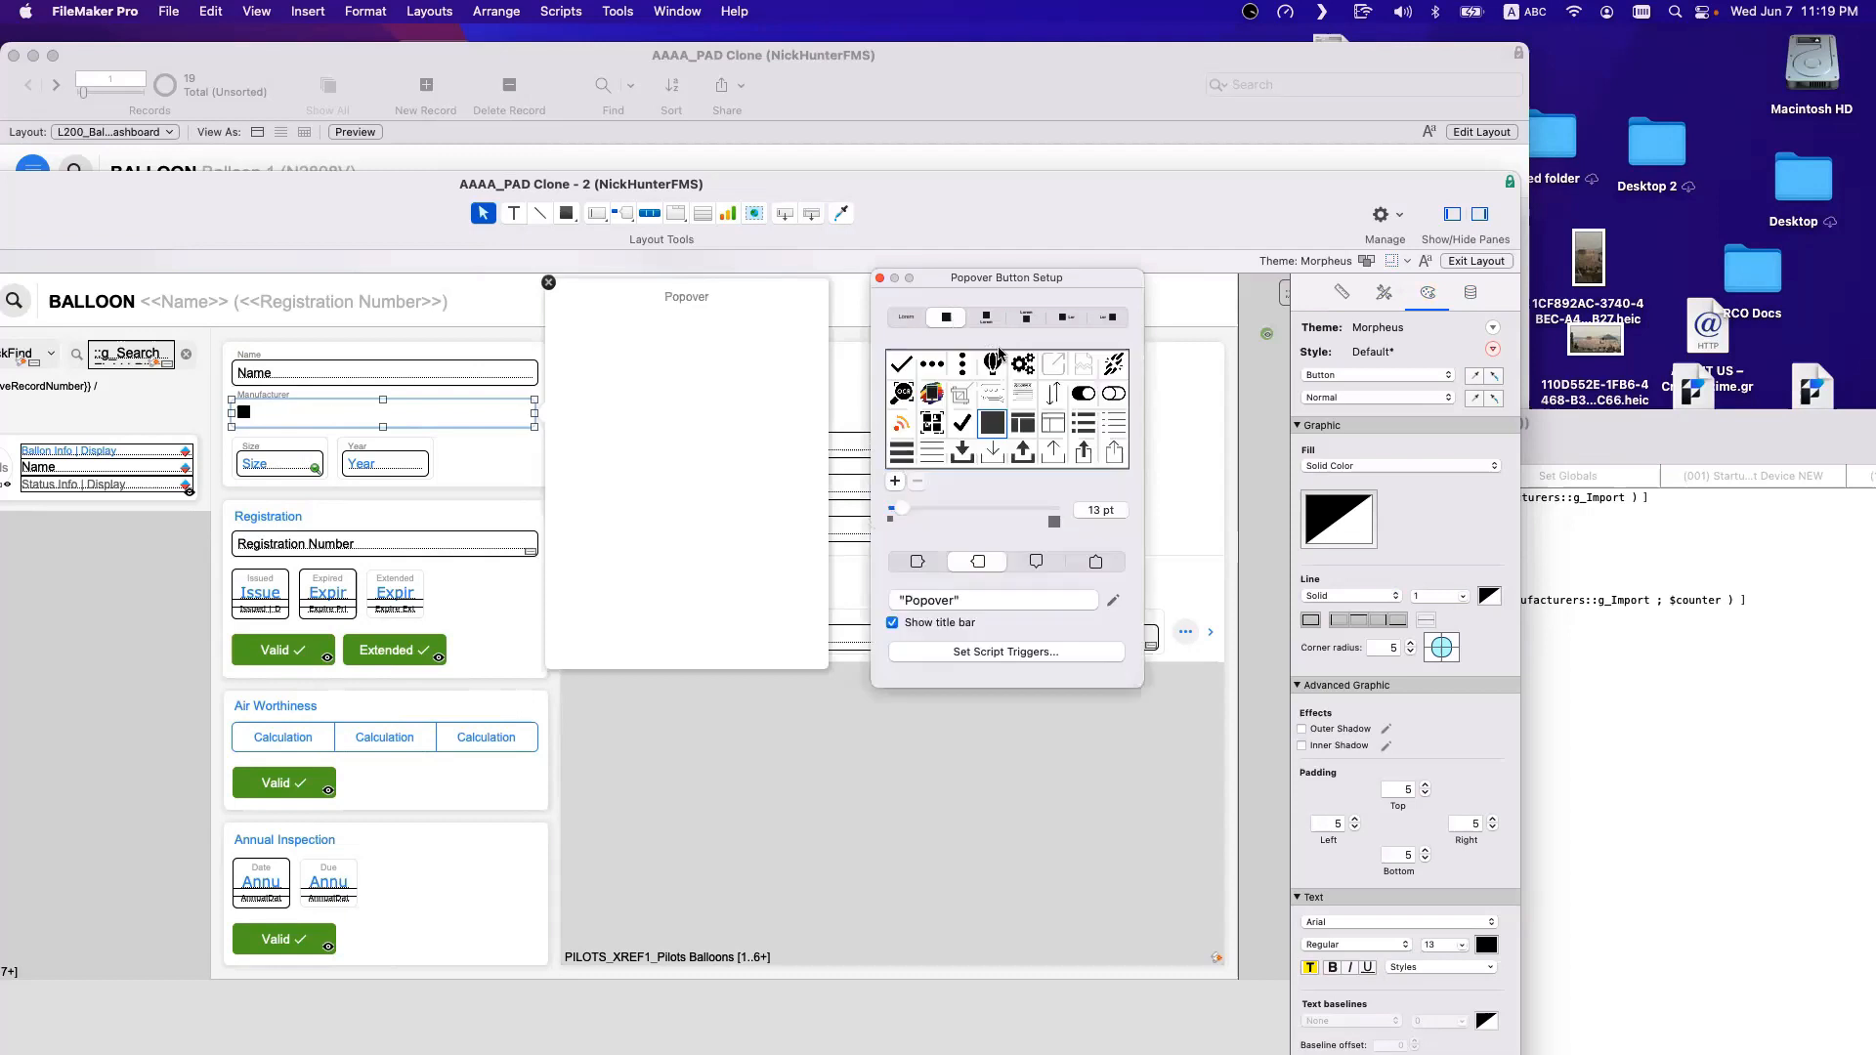
pyautogui.click(933, 453)
pyautogui.click(907, 318)
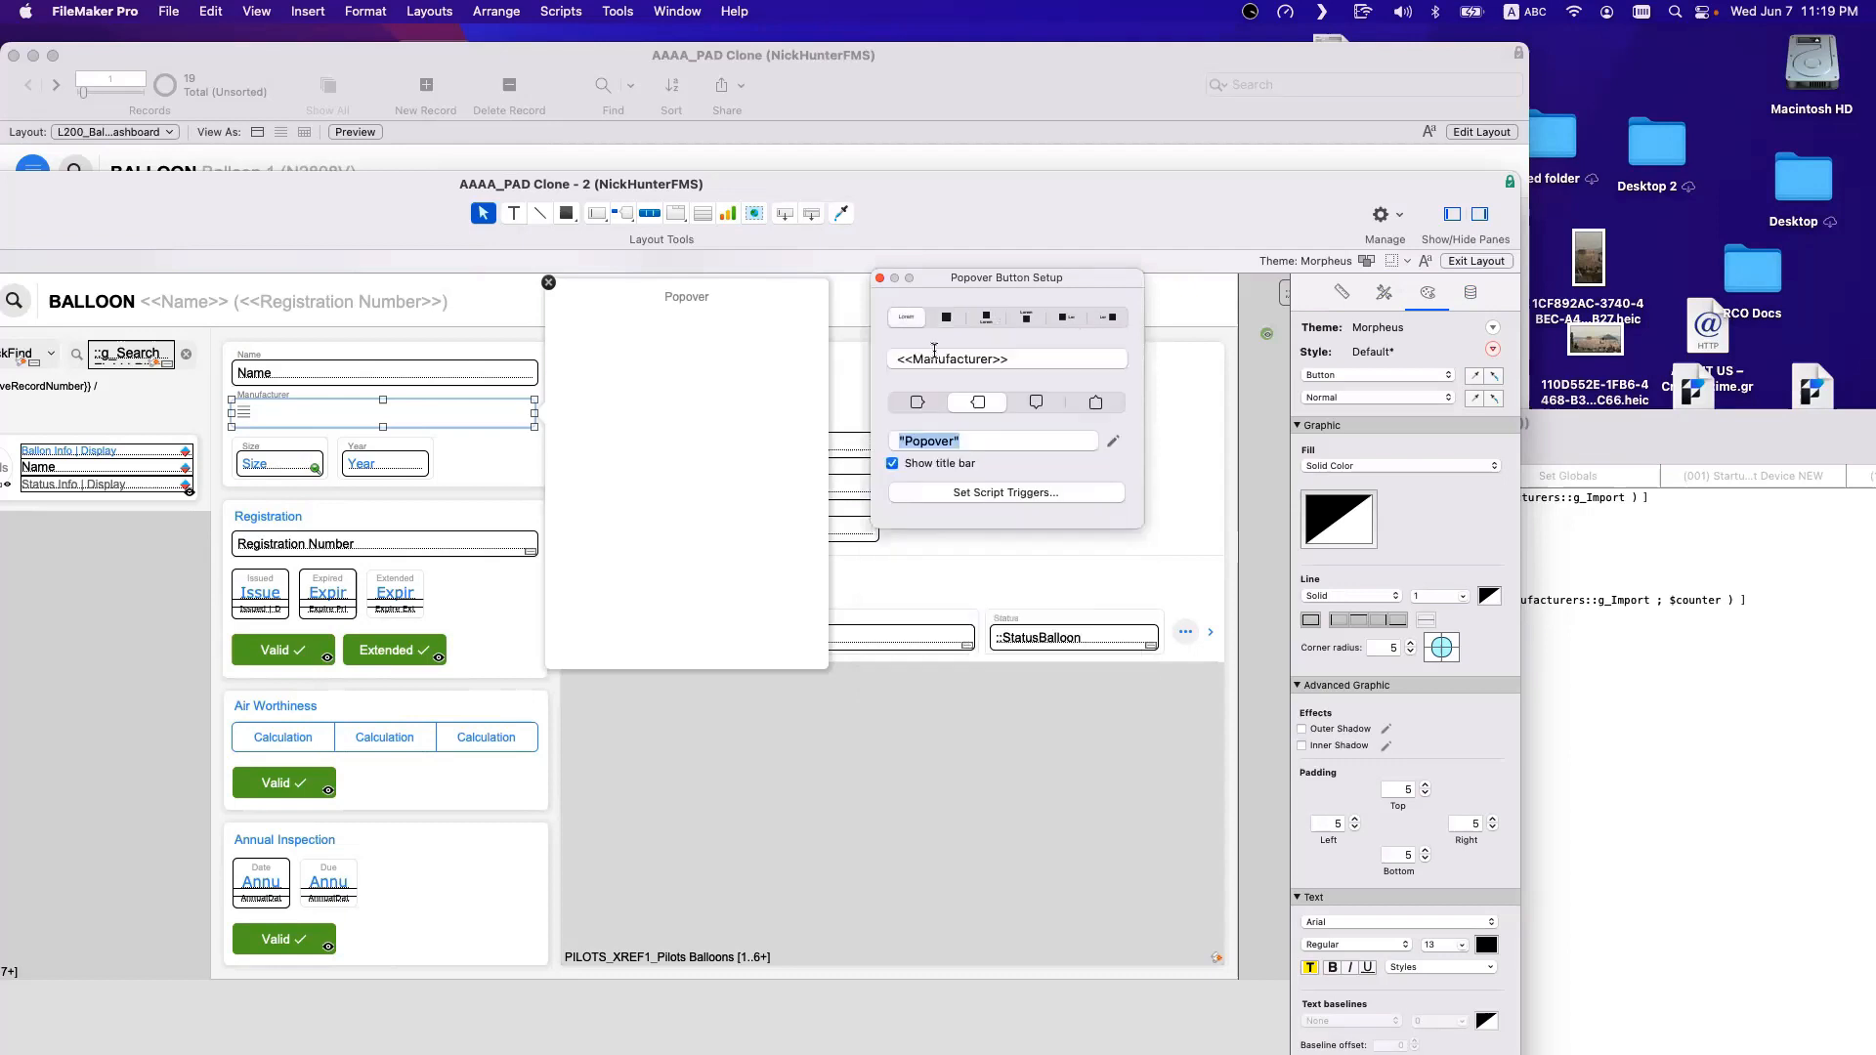
pyautogui.click(1109, 319)
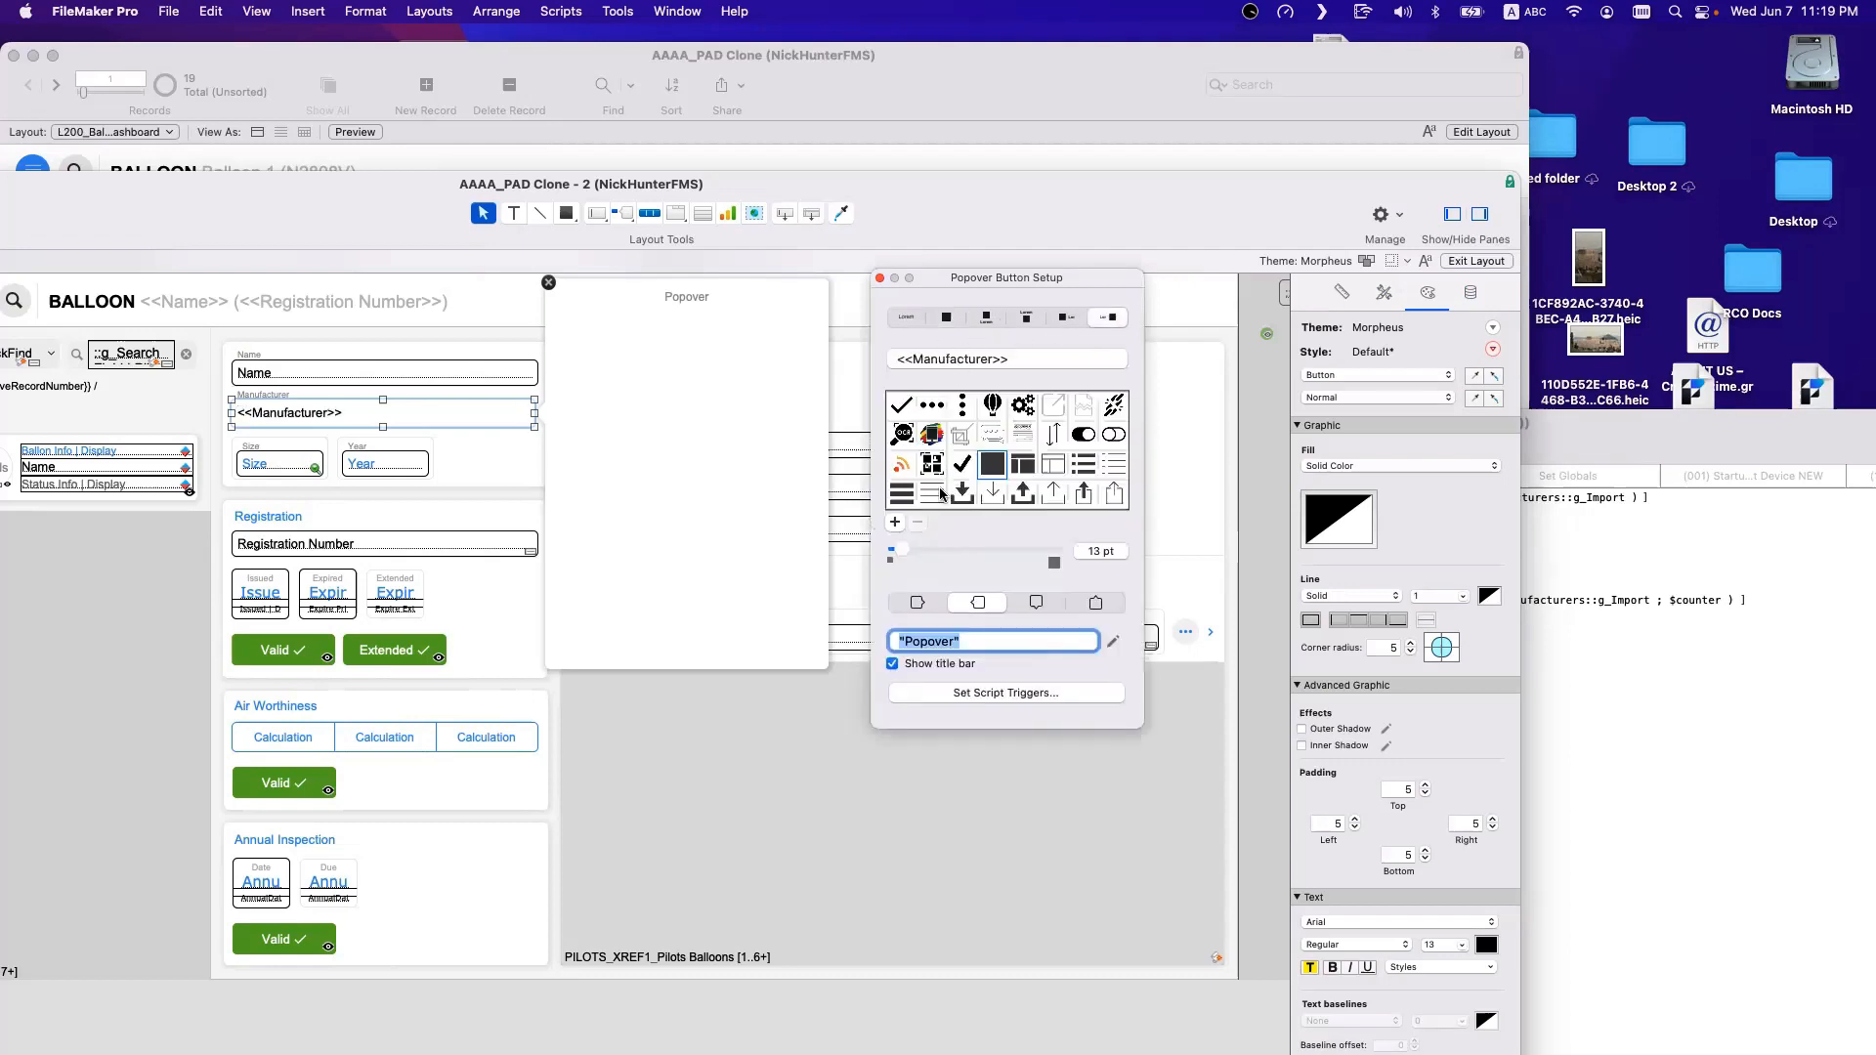
pyautogui.click(940, 496)
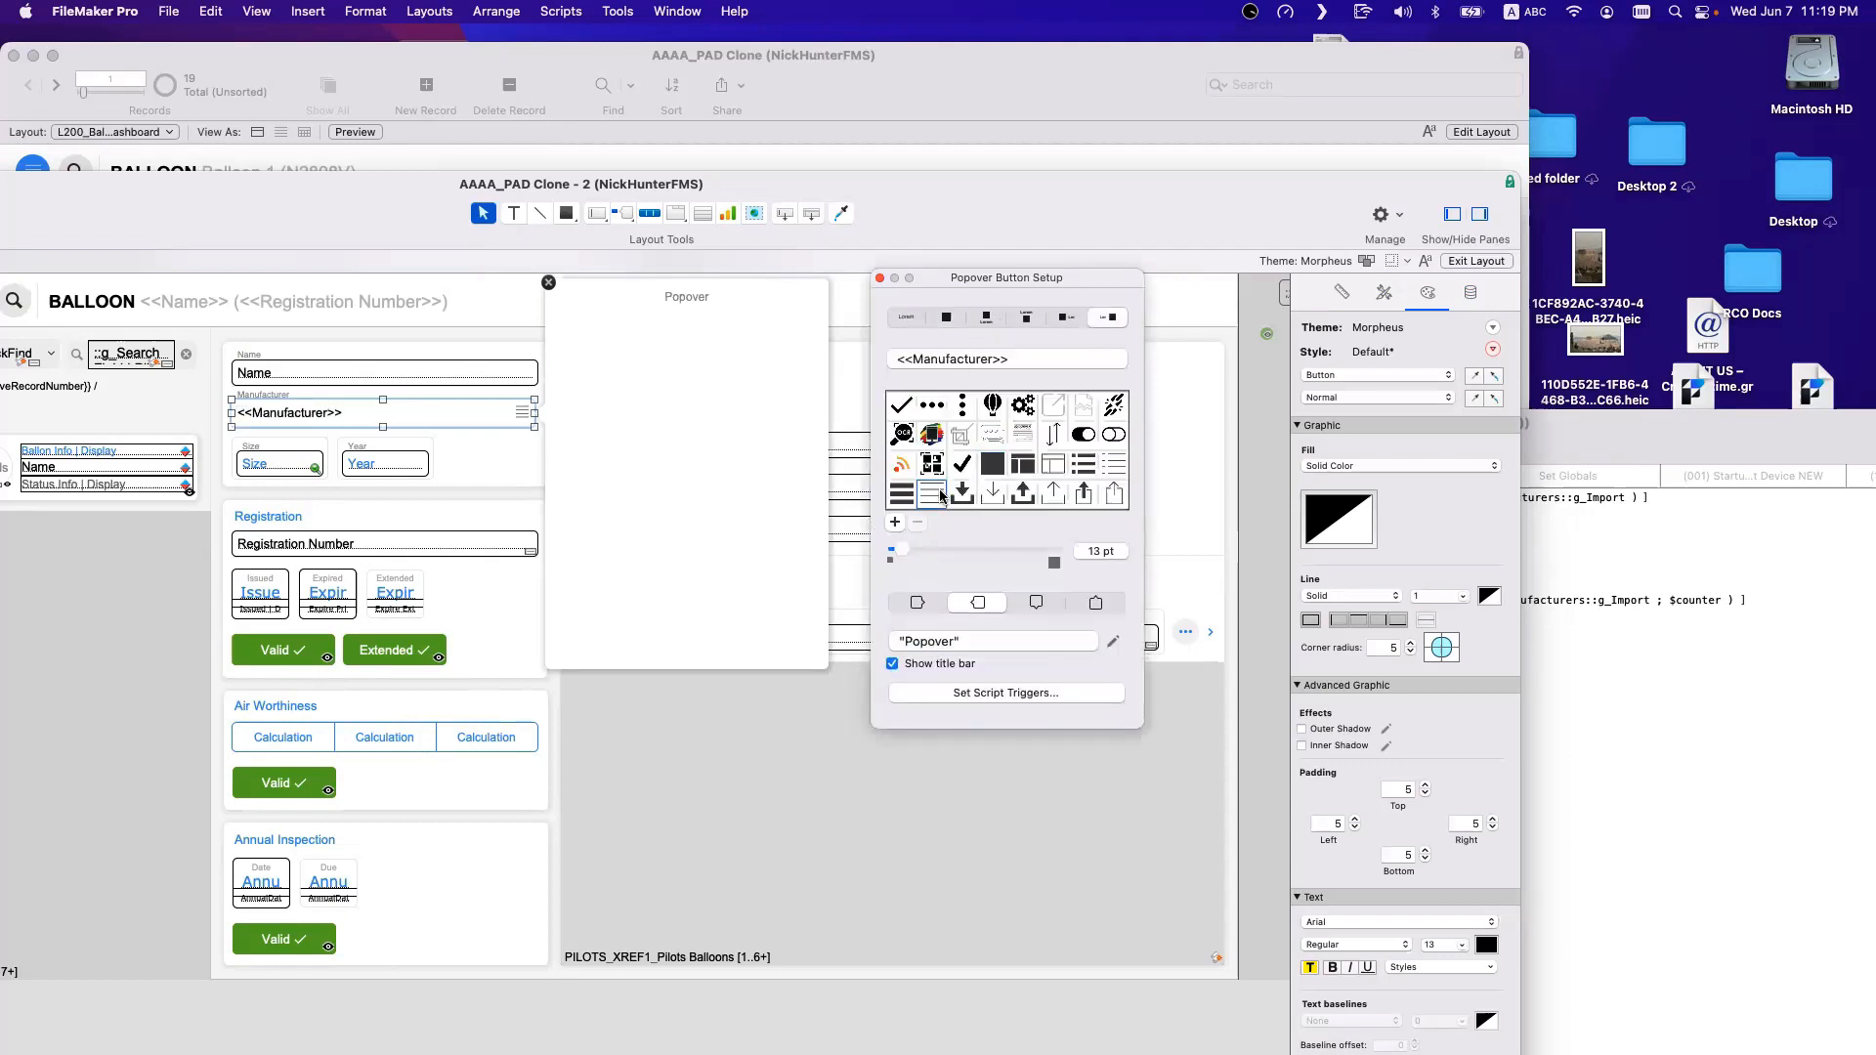
pyautogui.click(880, 278)
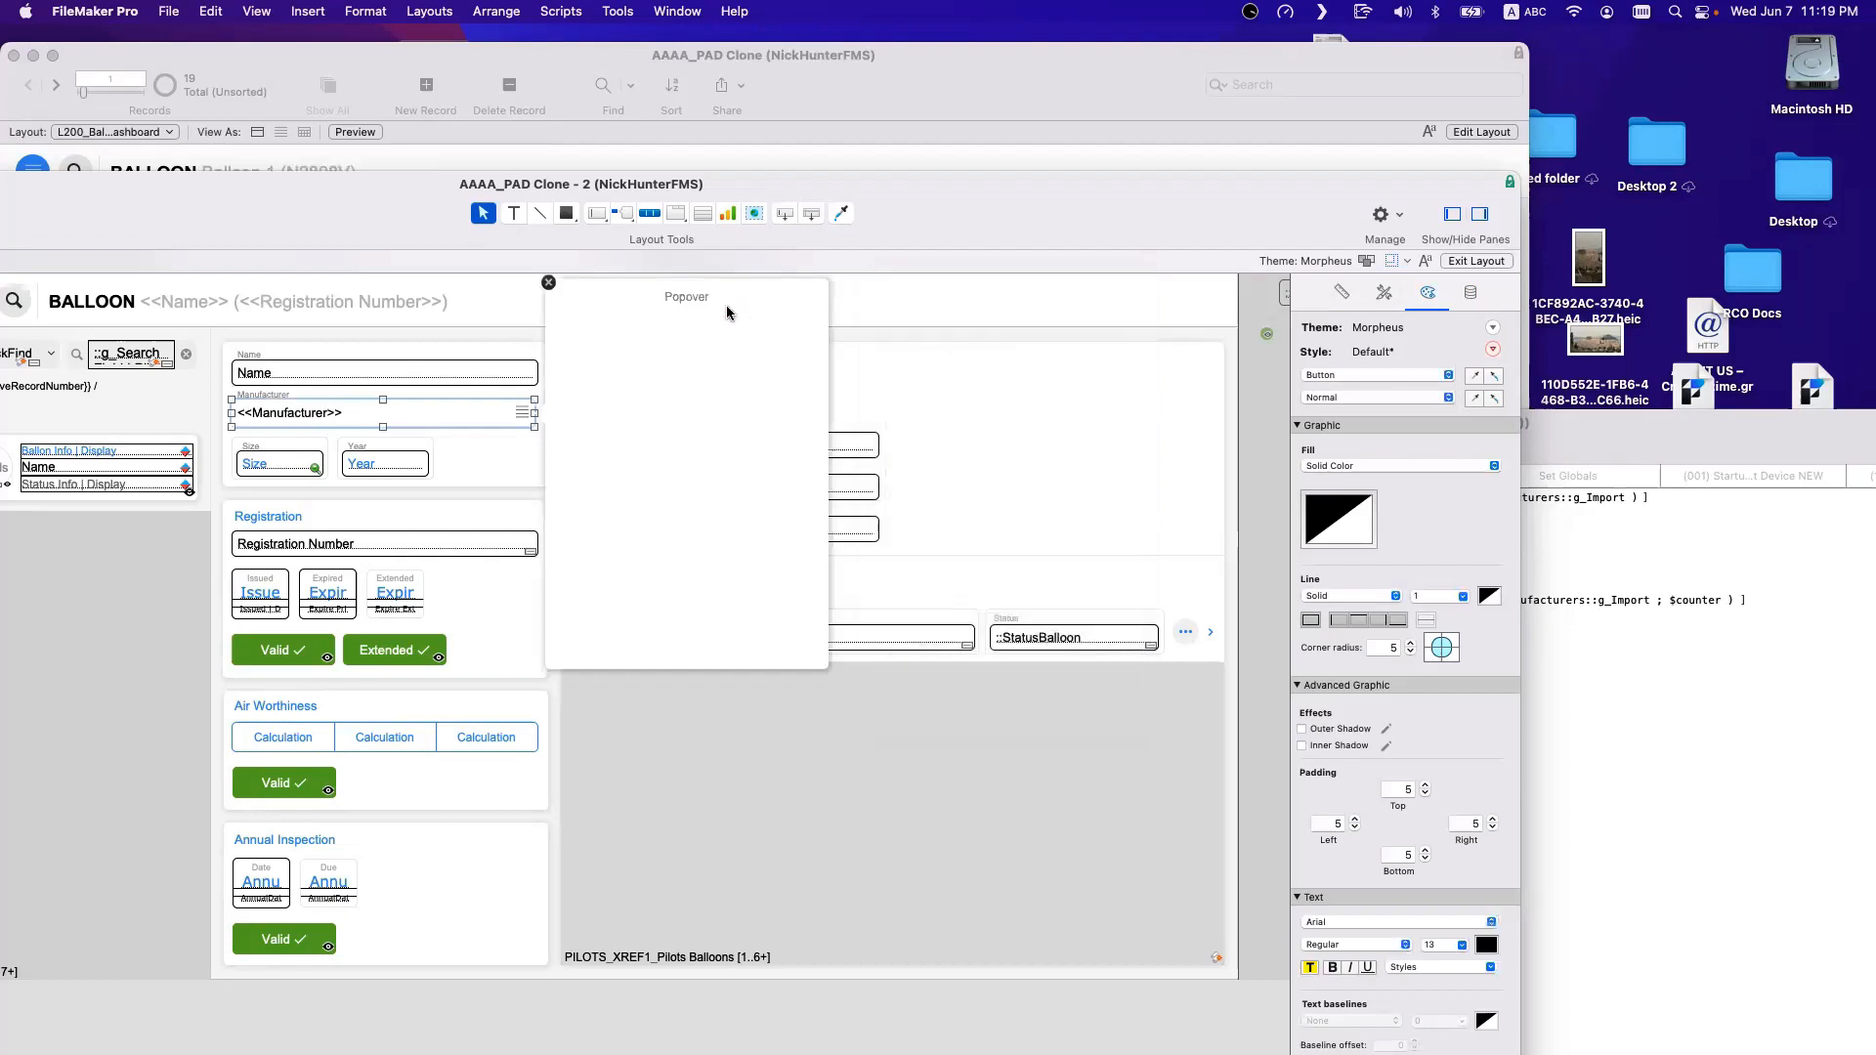
pyautogui.click(548, 284)
pyautogui.click(560, 395)
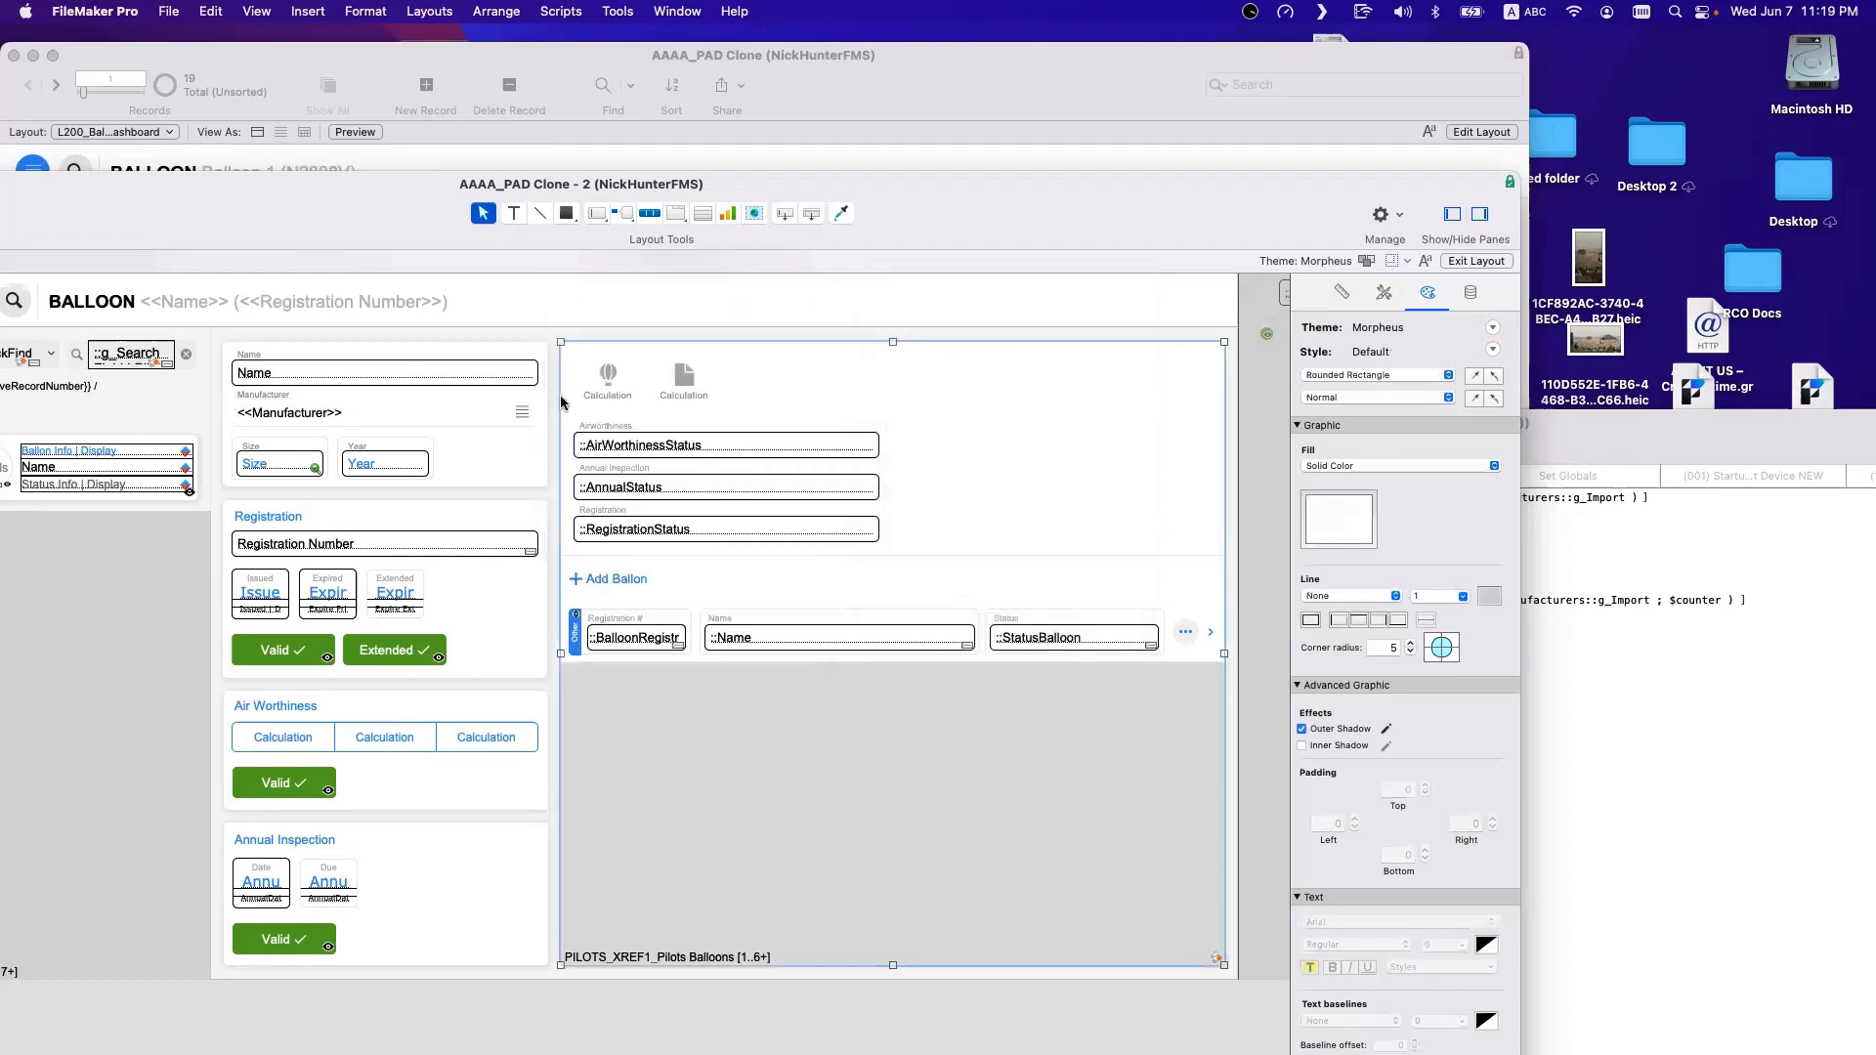
# Hide the Manufacturer popover's title bar and enlarge the popover to about 367 by 456 pt.
pyautogui.doubleClick(418, 410)
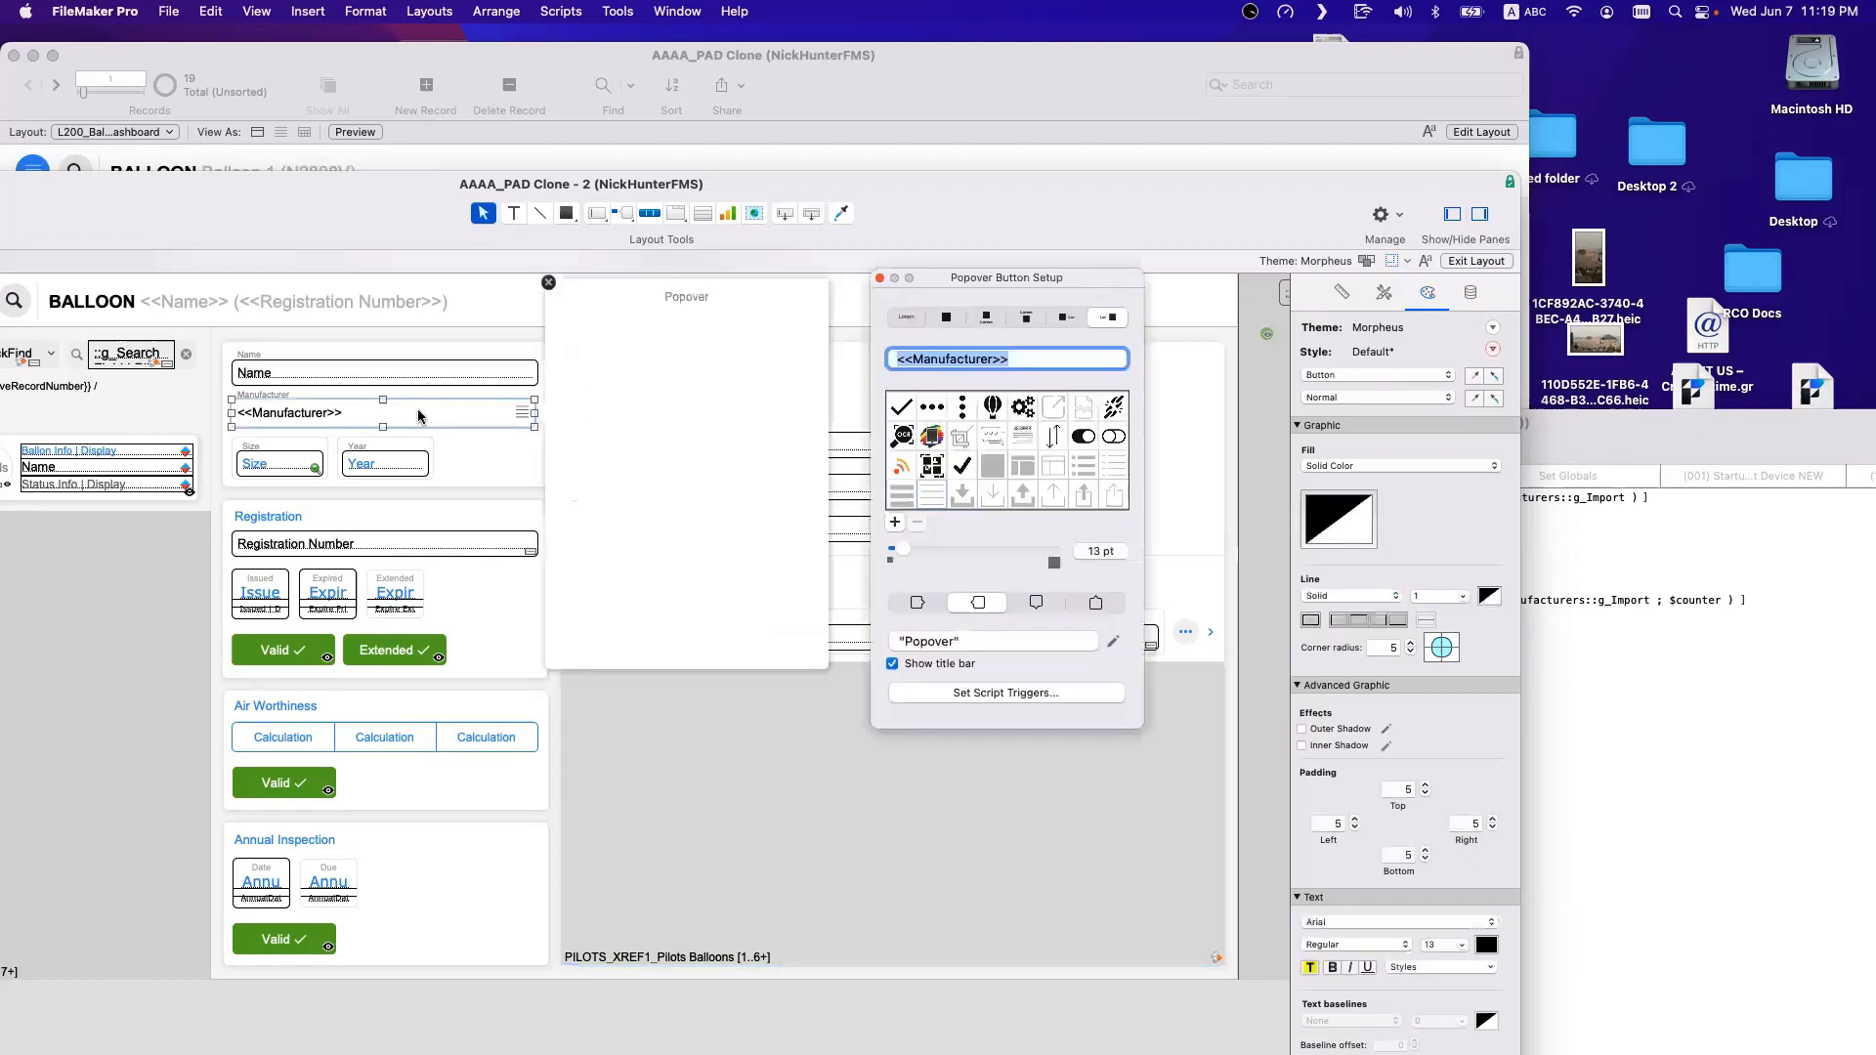
pyautogui.click(719, 360)
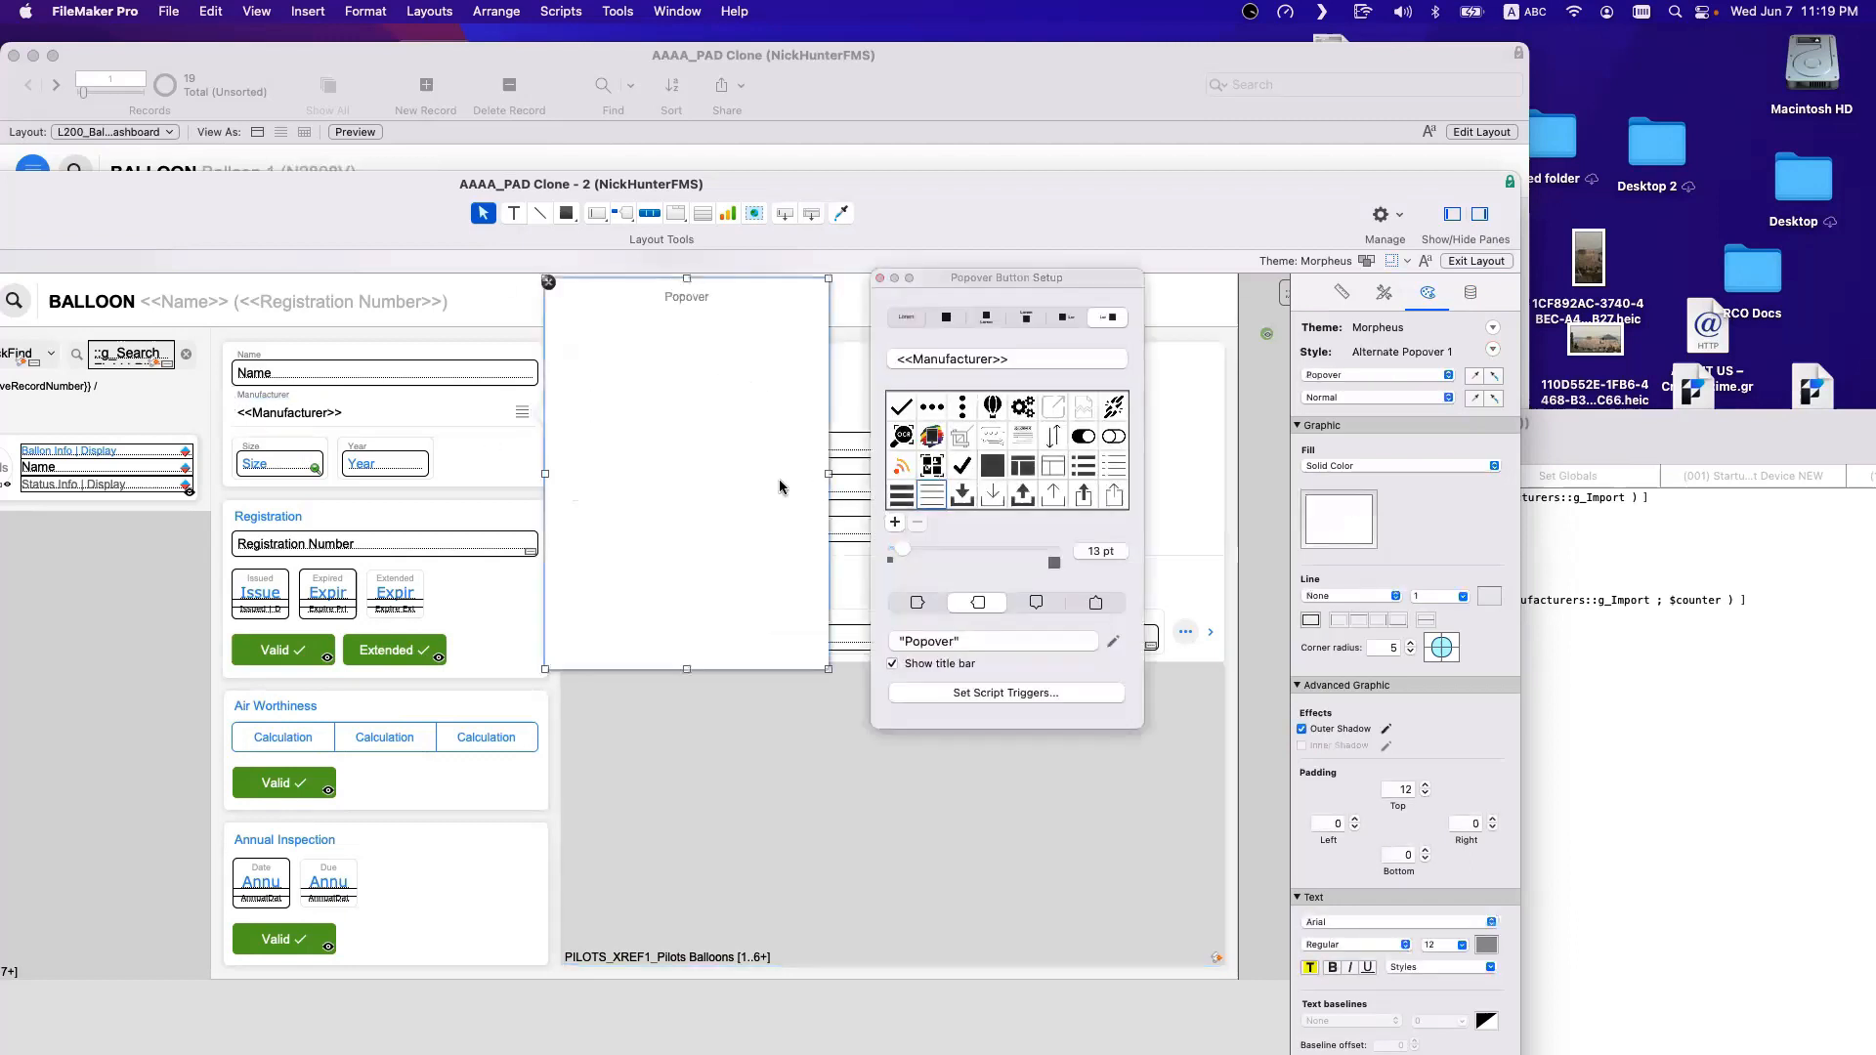
pyautogui.click(928, 665)
pyautogui.moveTo(828, 669); pyautogui.dragTo(903, 724)
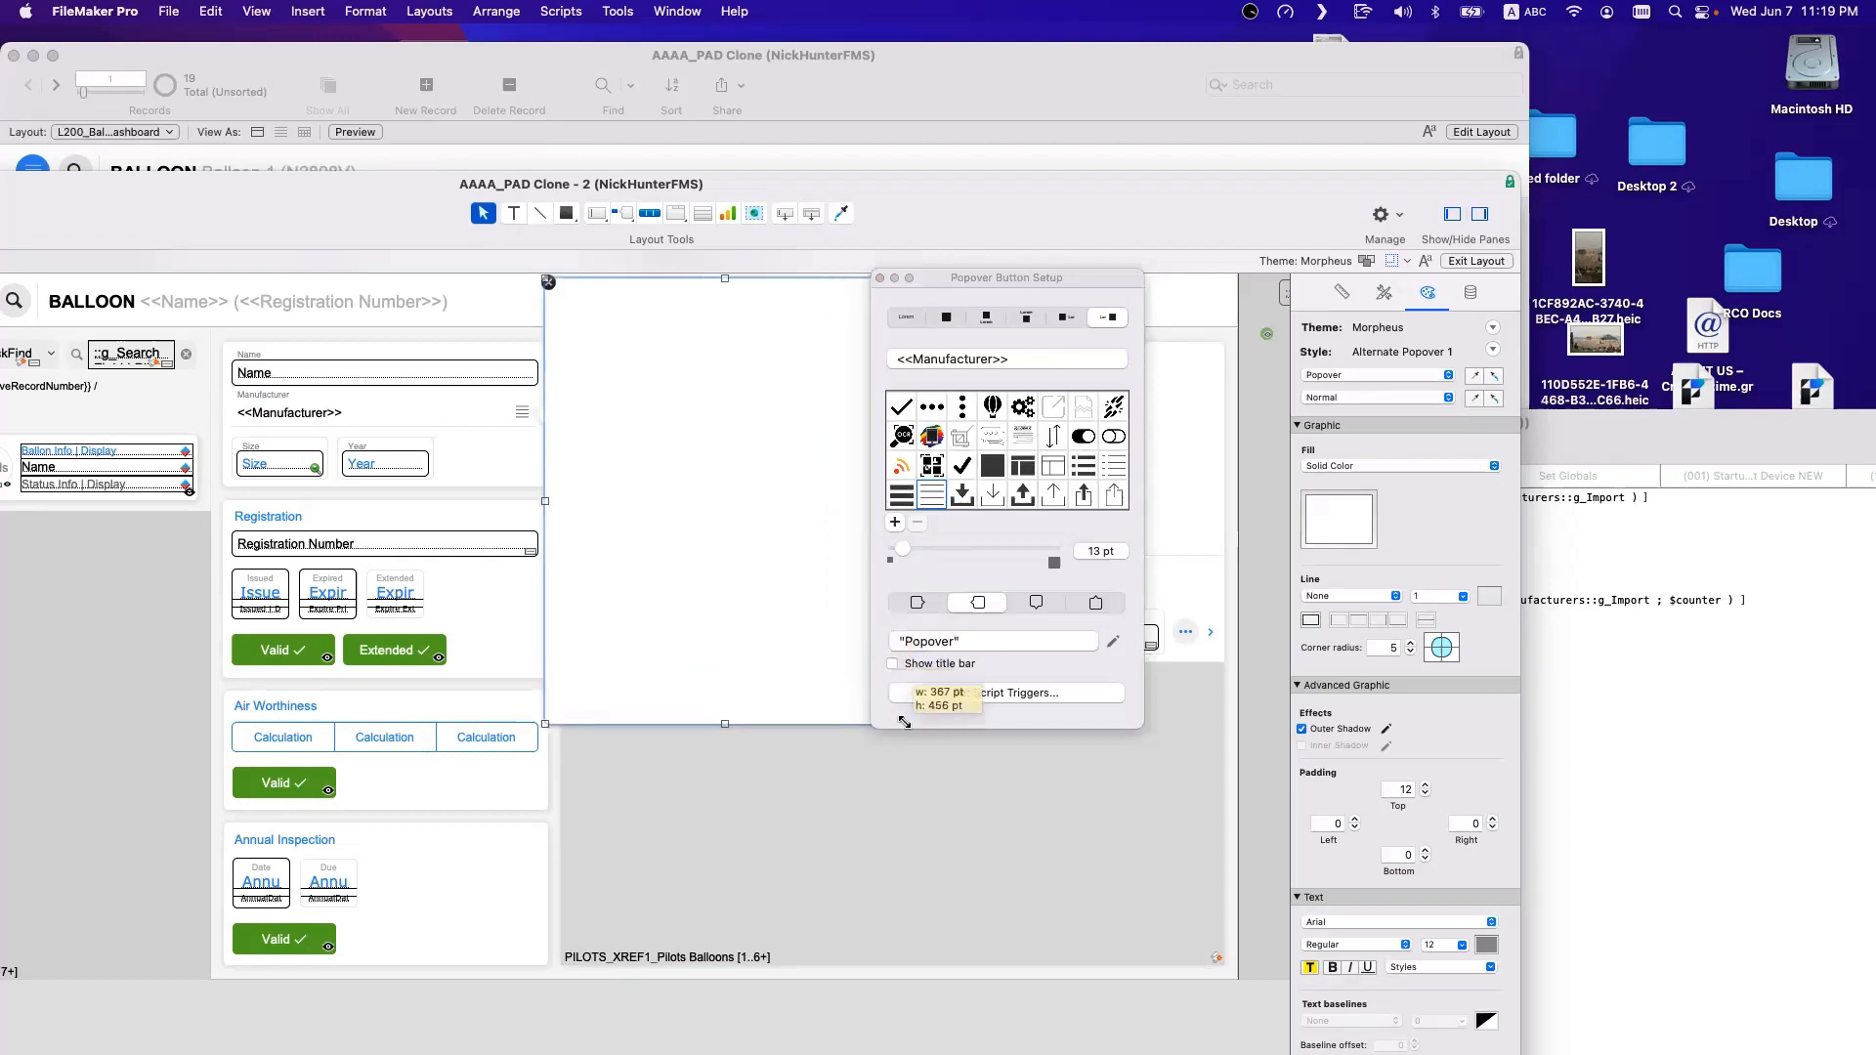
pyautogui.click(879, 278)
pyautogui.click(1384, 292)
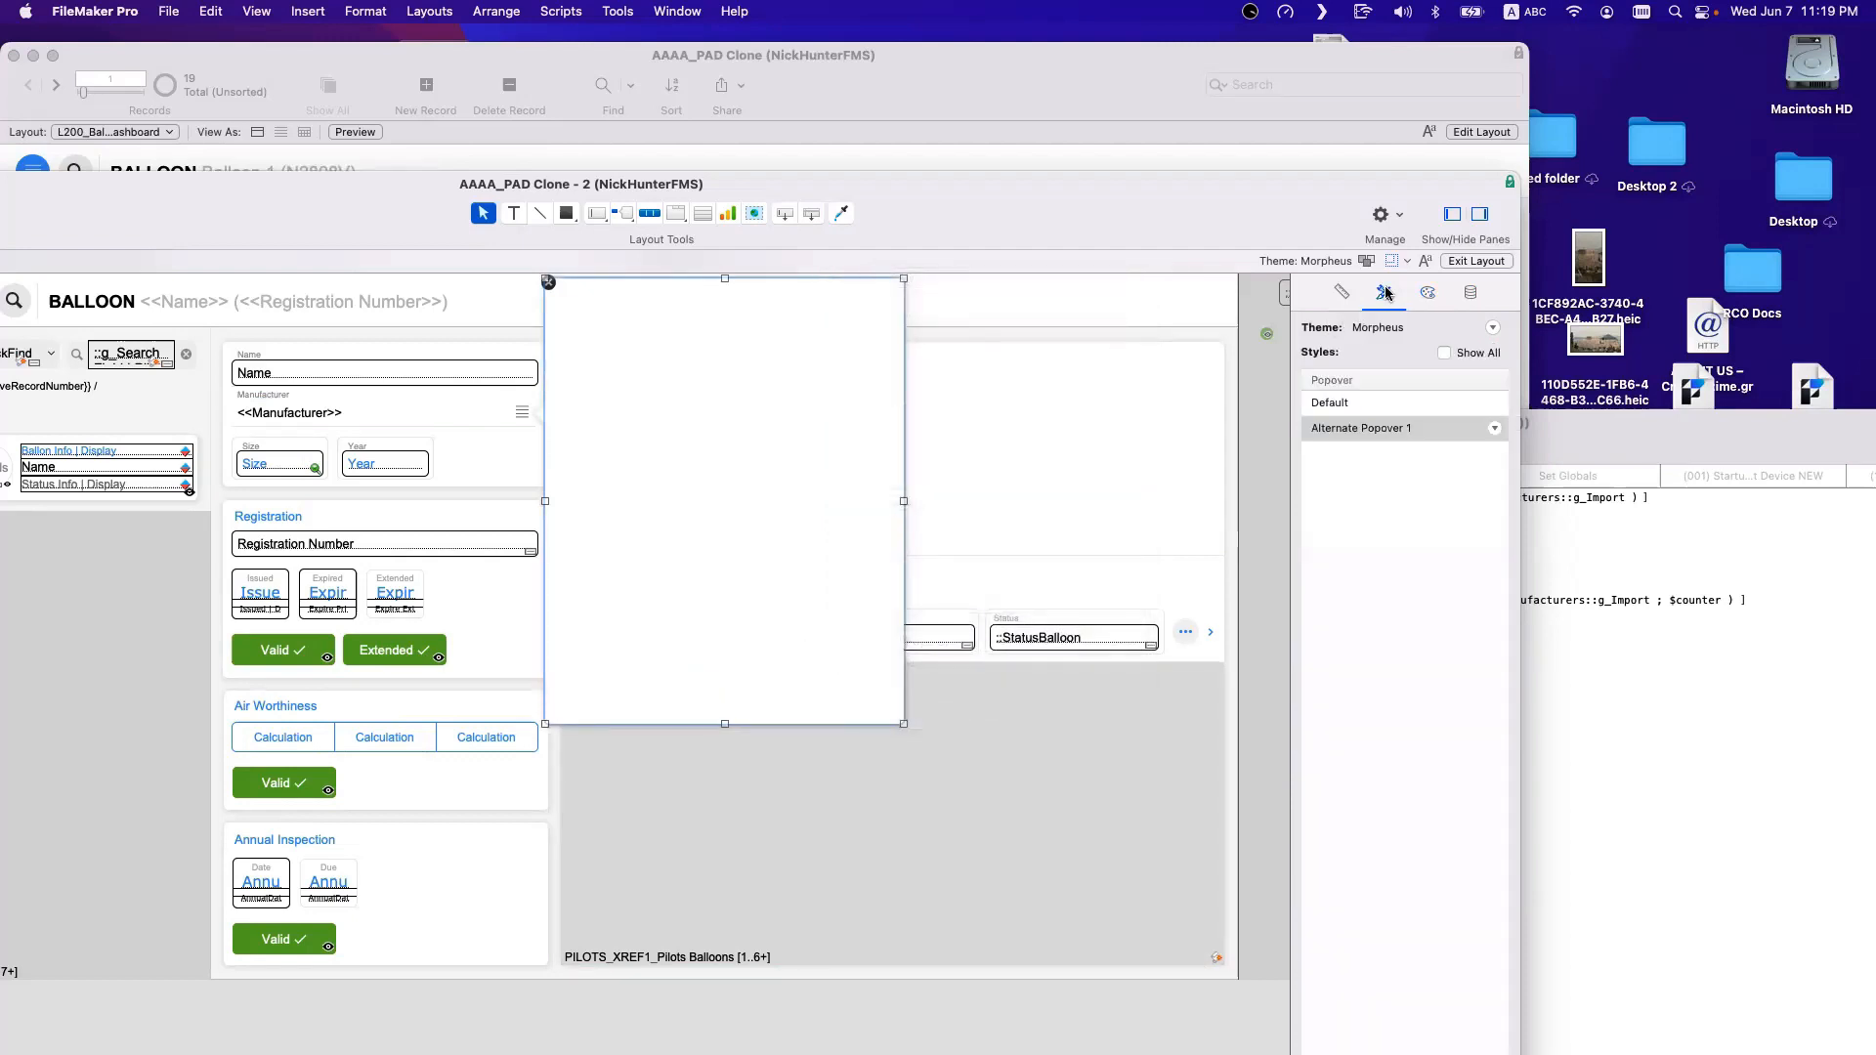
pyautogui.click(1427, 292)
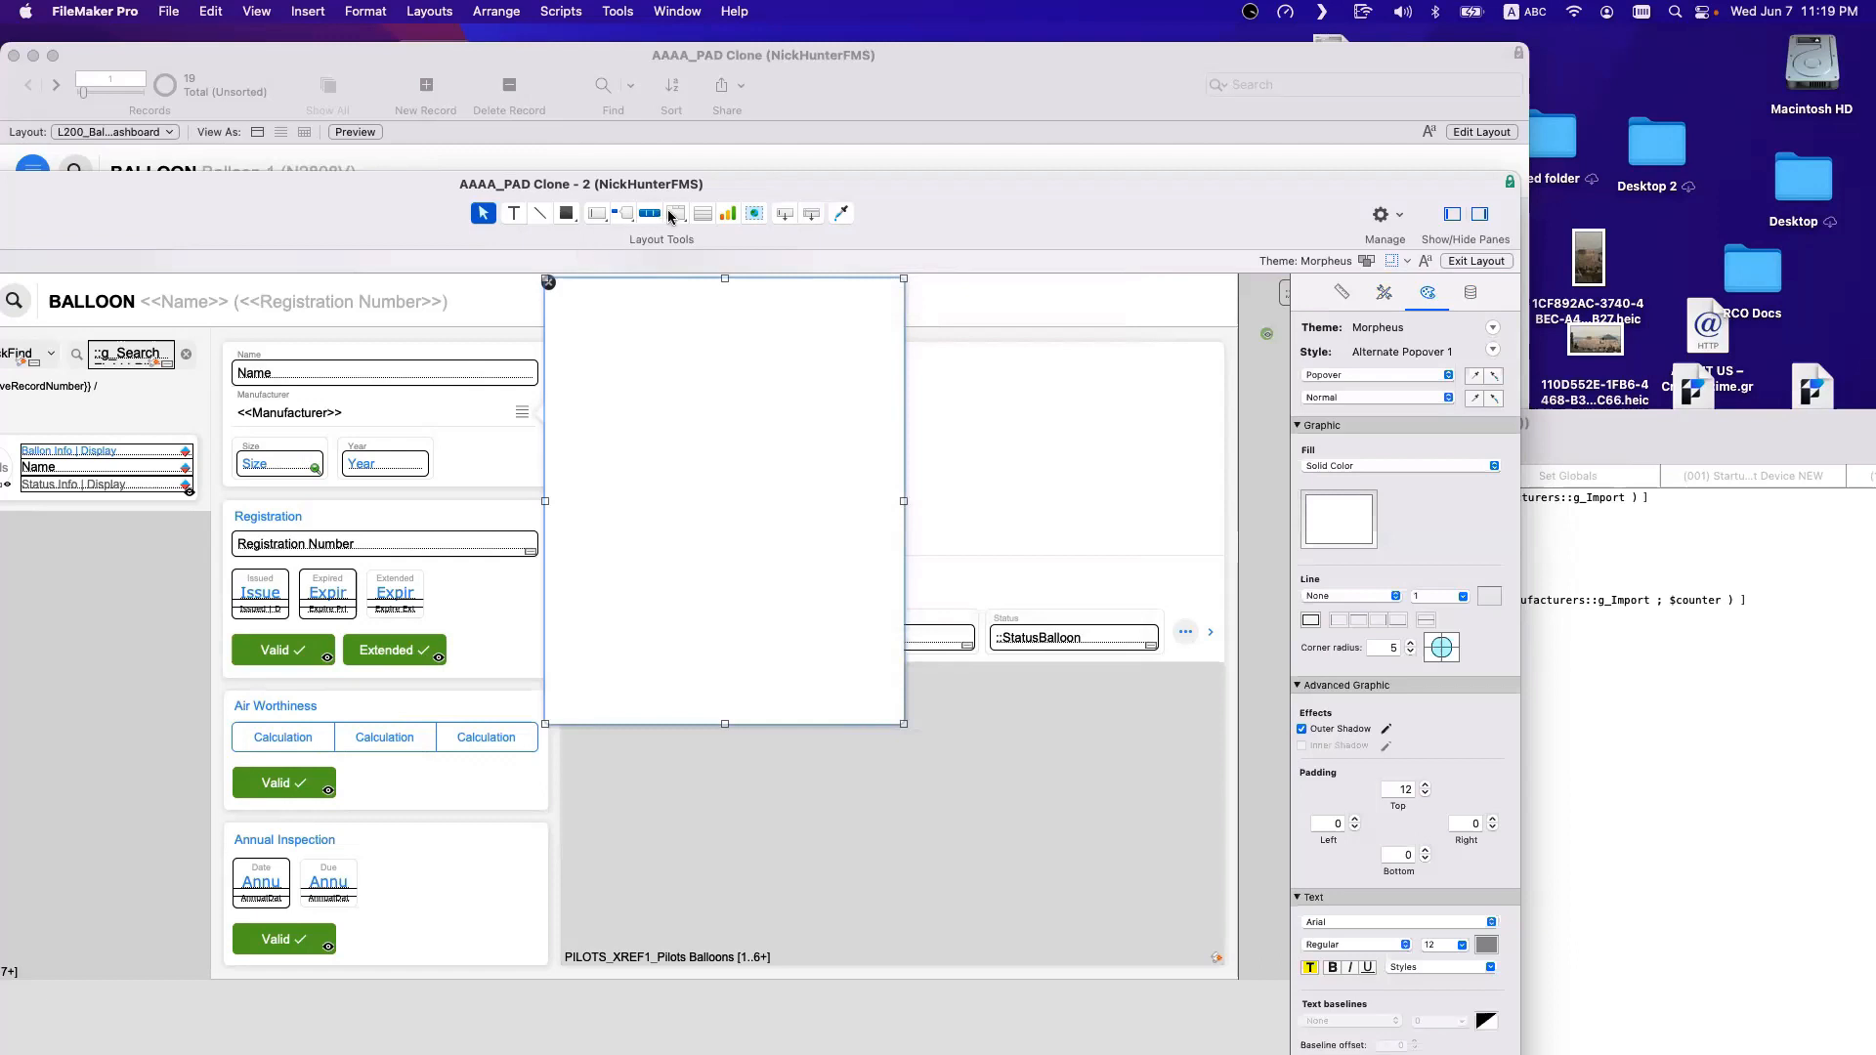
pyautogui.click(703, 213)
pyautogui.moveTo(567, 303); pyautogui.dragTo(824, 702)
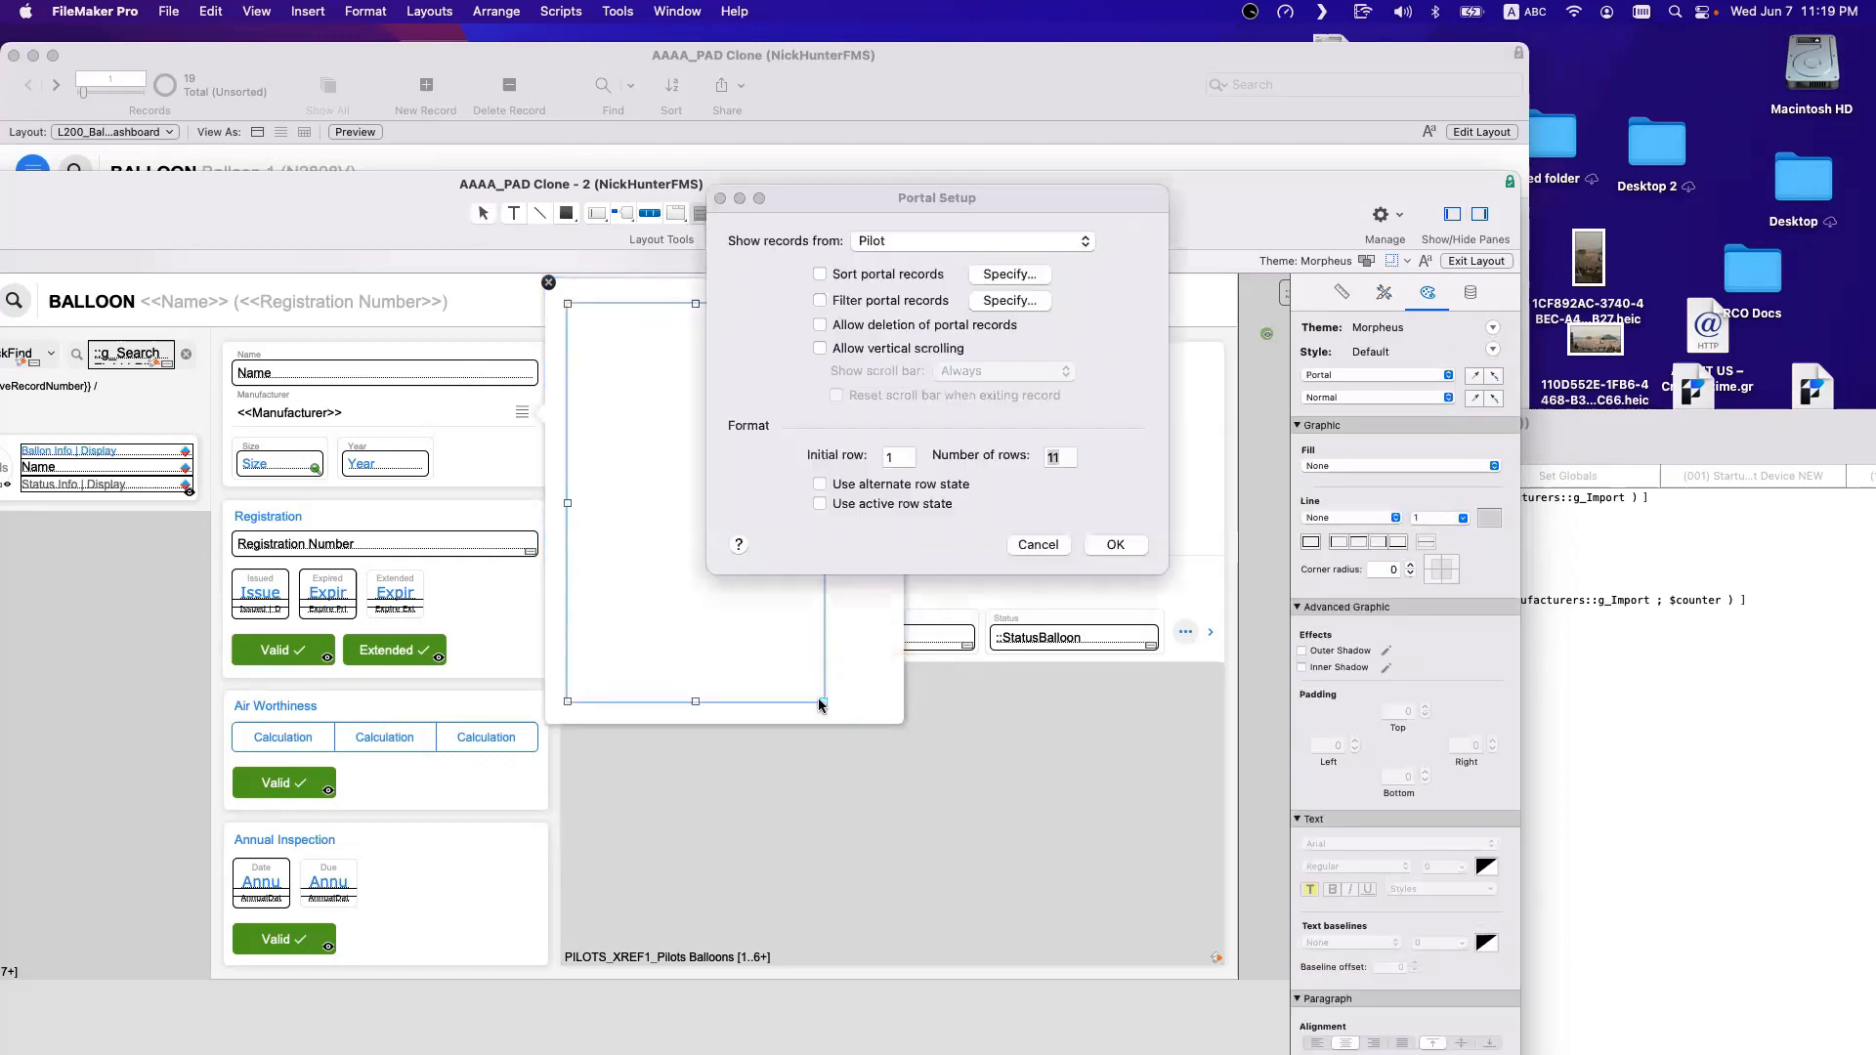
pyautogui.click(995, 239)
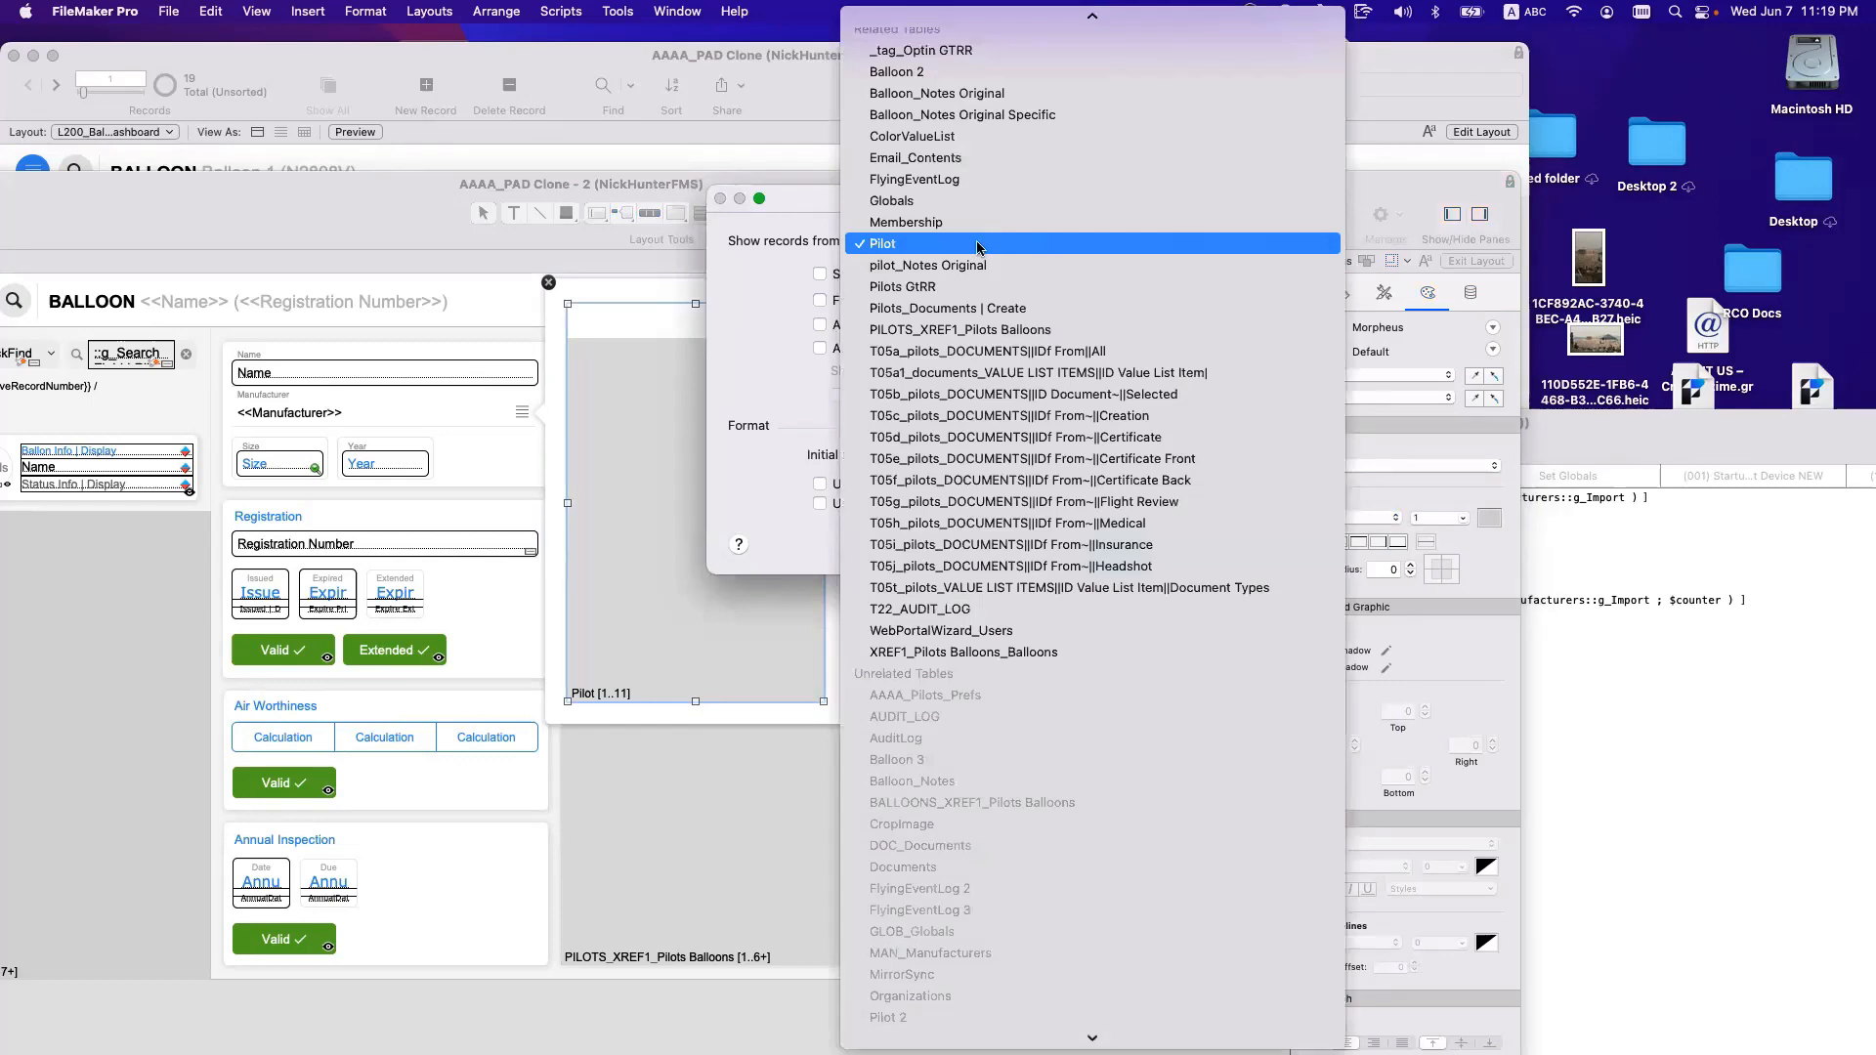
pyautogui.press('Escape')
pyautogui.press('Escape')
pyautogui.press('Delete')
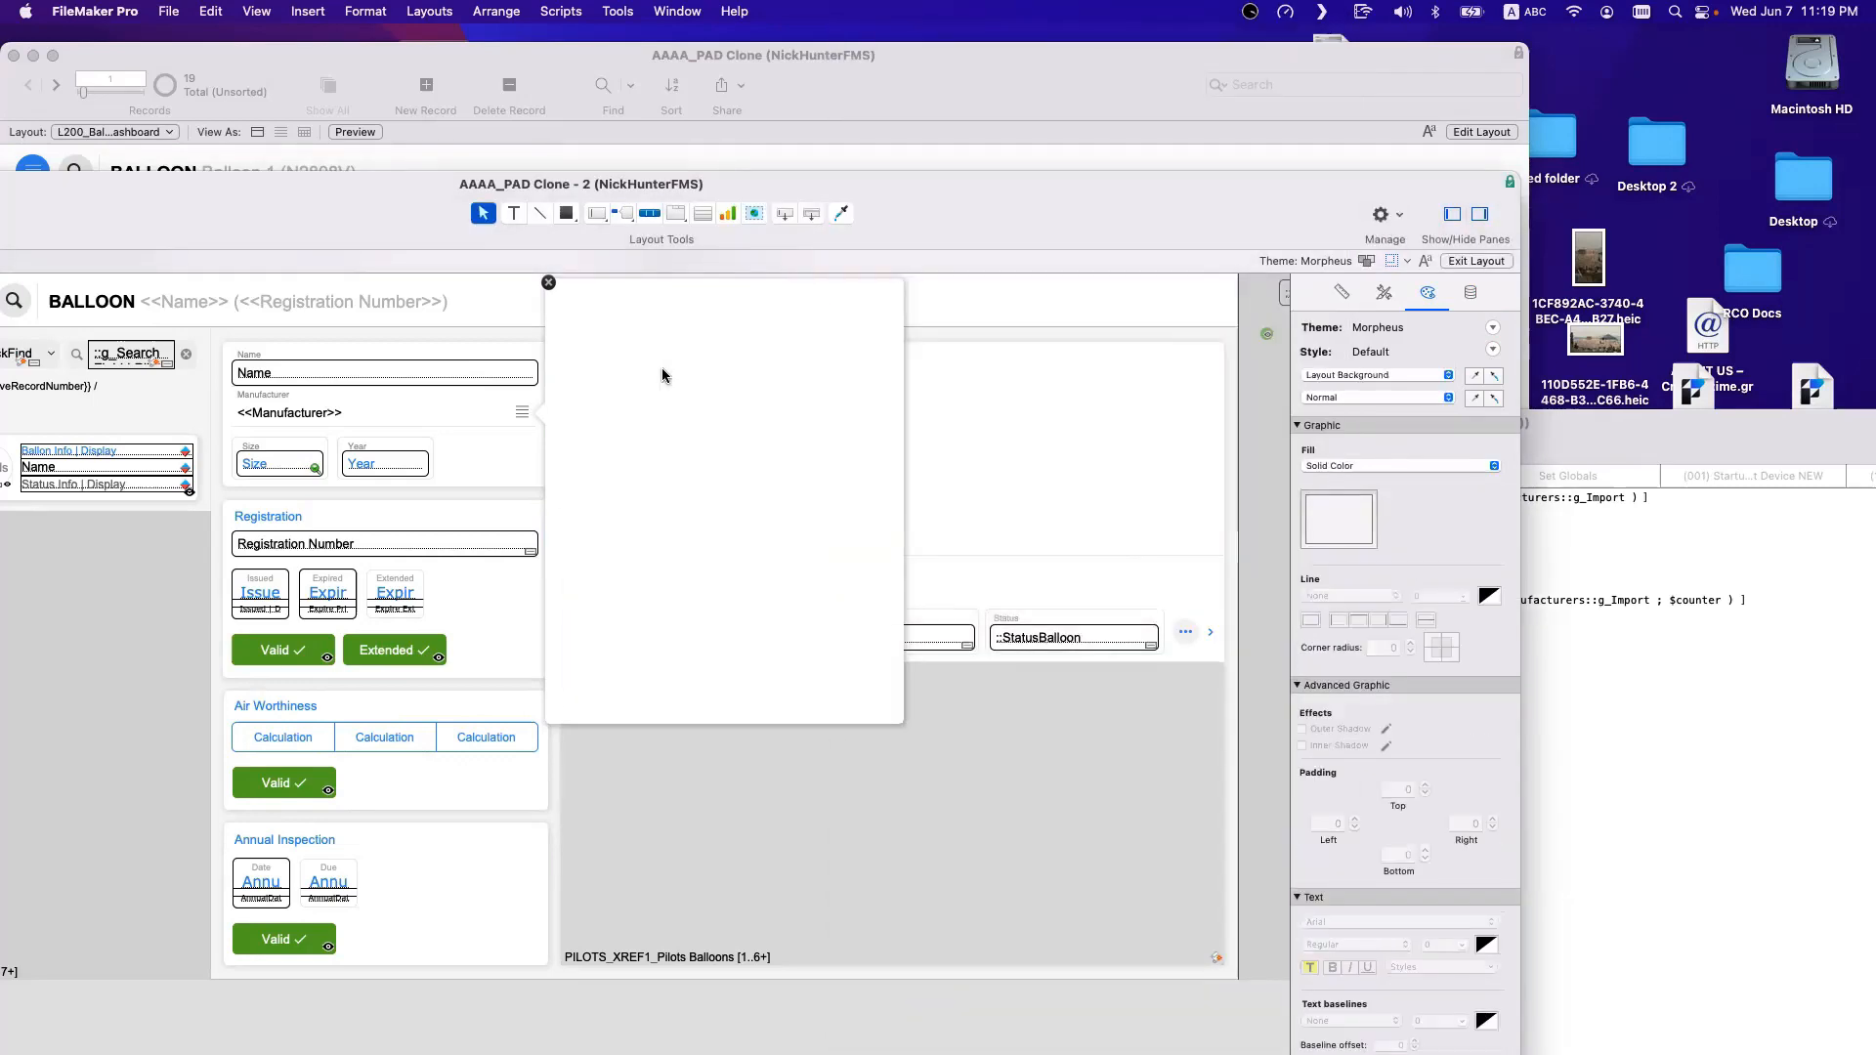
# In the database's relationships graph, collapse the MAN_Manufacturers table occurrence and move it beneath Documents.
pyautogui.press('super+shift+d')
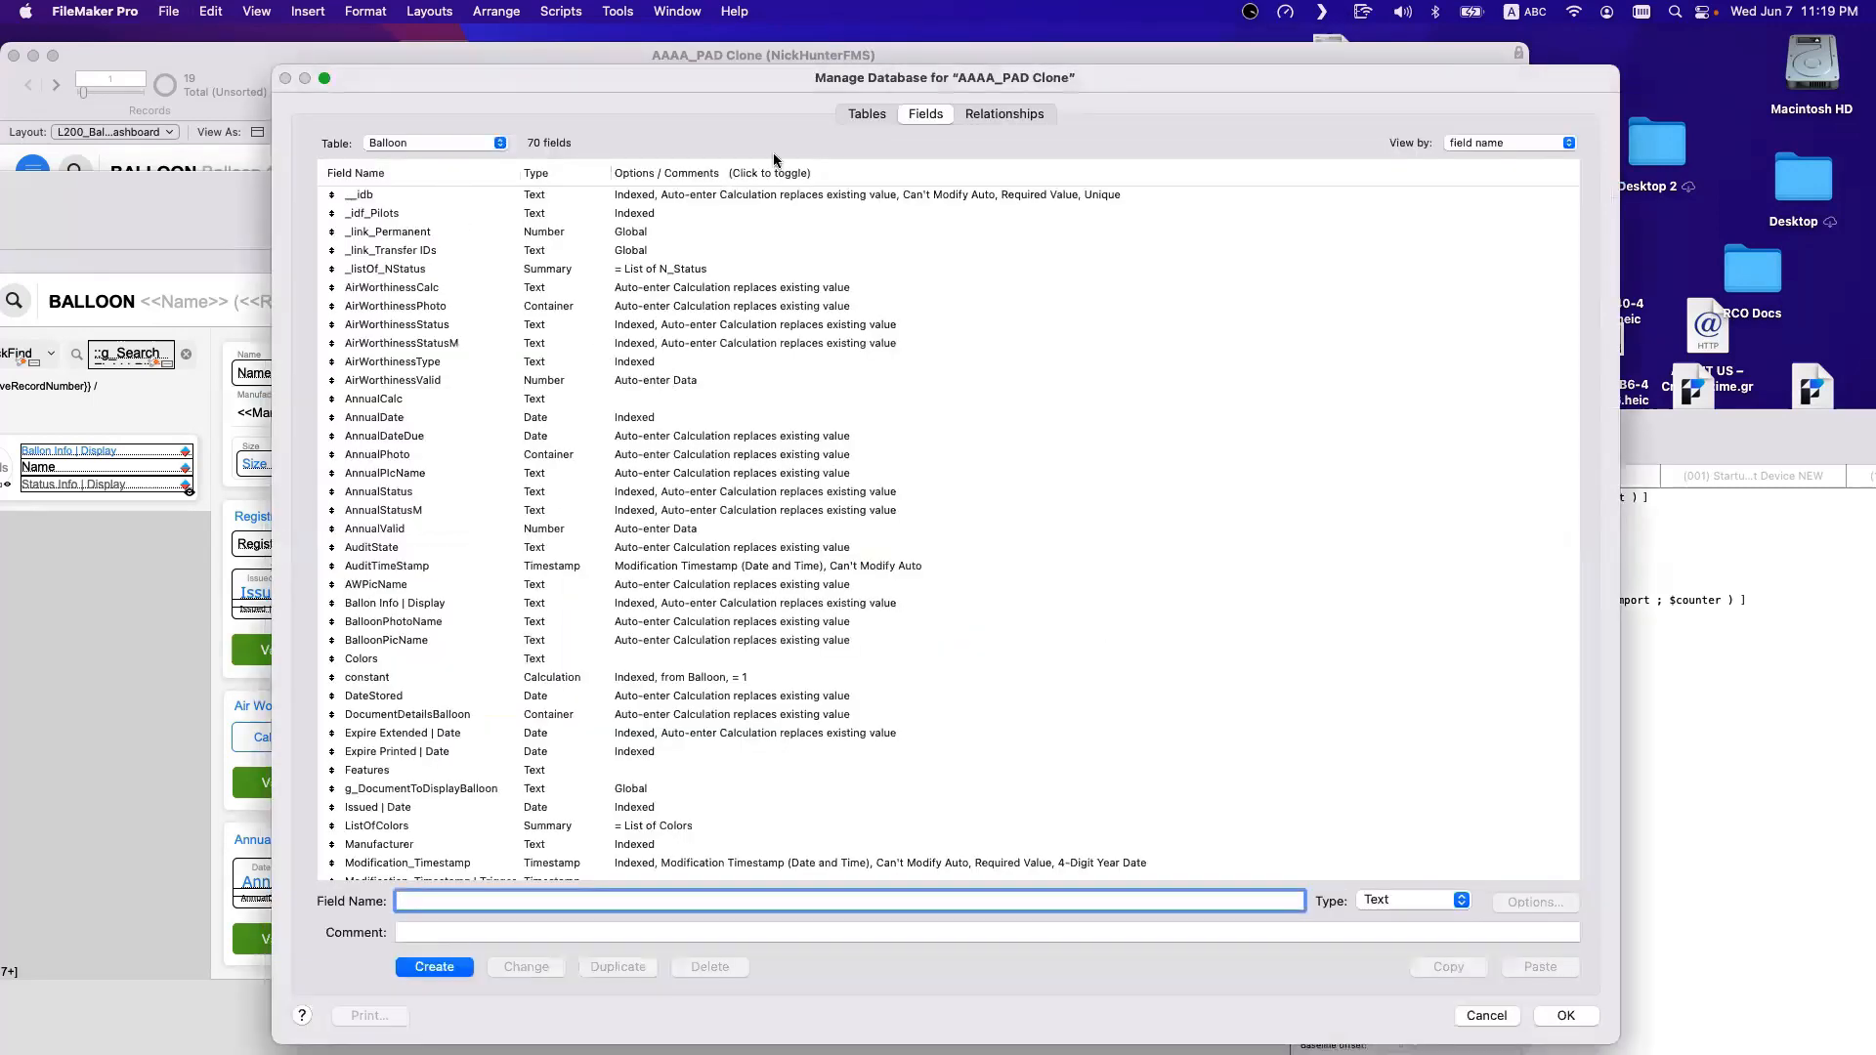
pyautogui.click(987, 115)
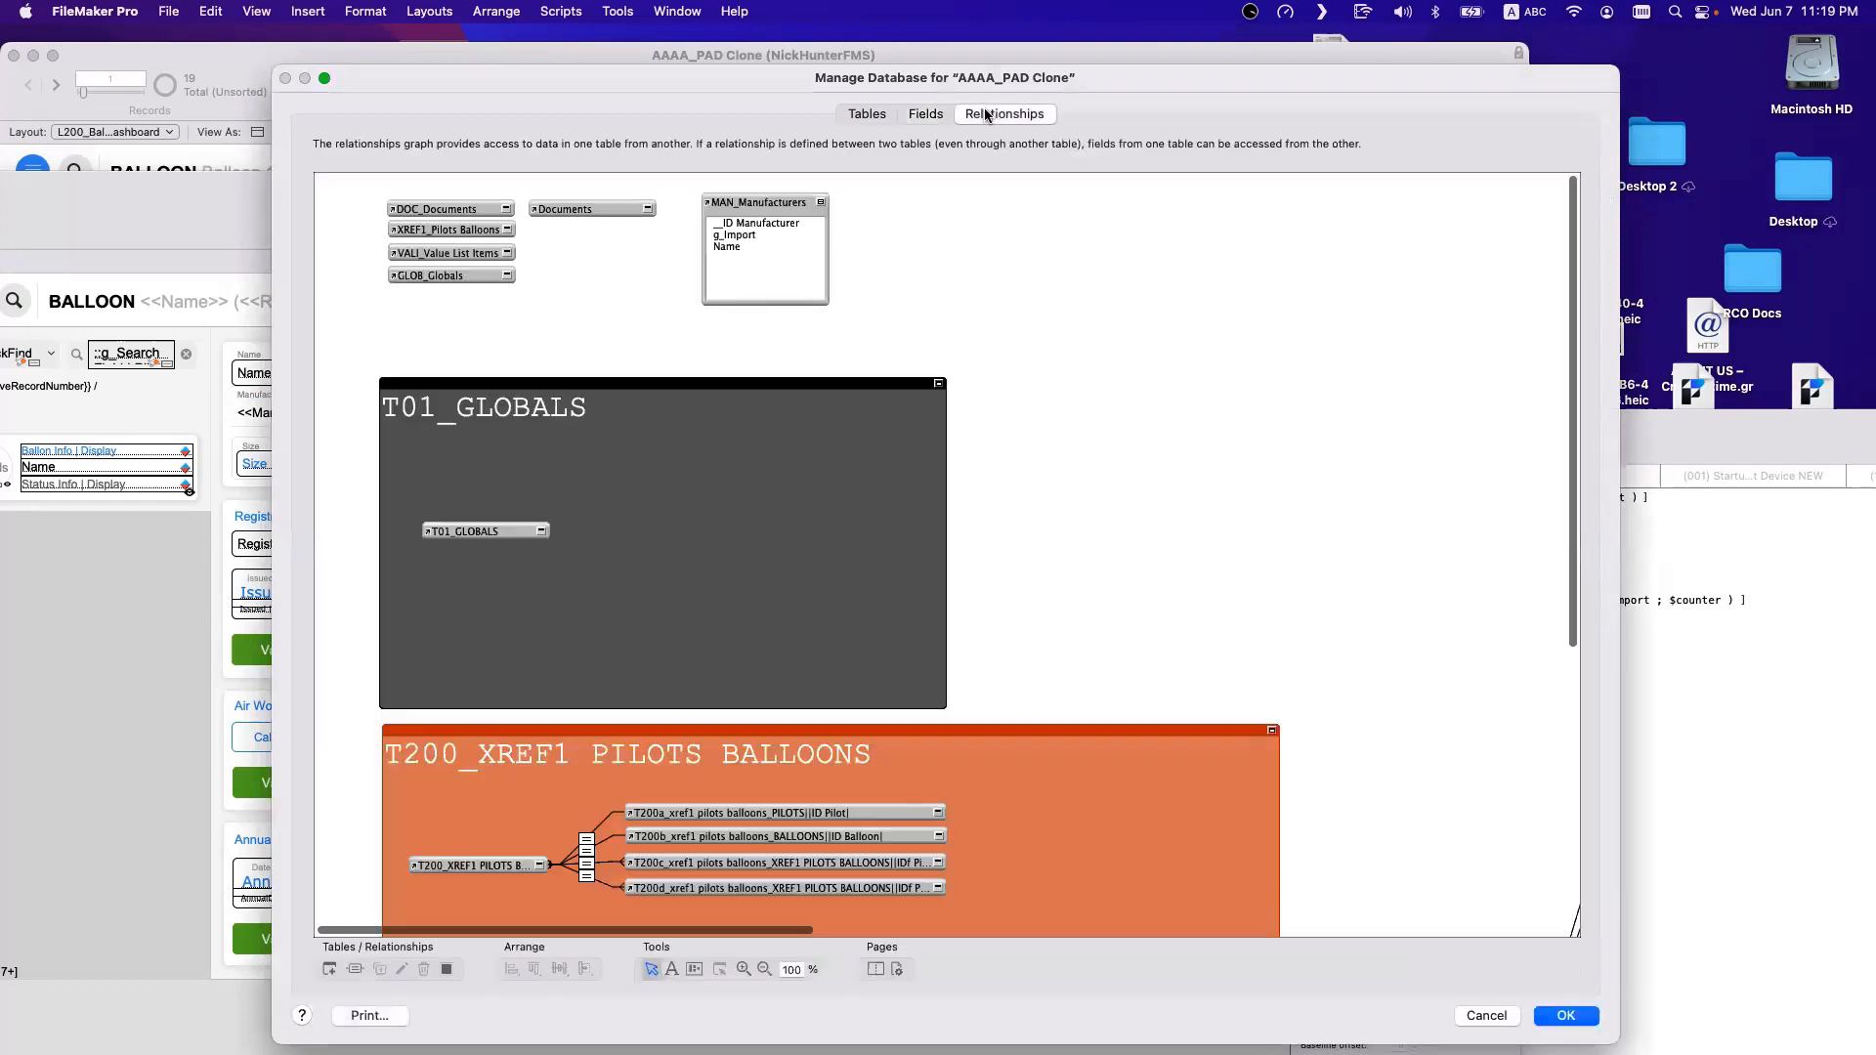
pyautogui.click(821, 202)
pyautogui.moveTo(787, 202); pyautogui.dragTo(607, 234)
# Move the duplicate MAN_Manufacturers table occurrence into the T02_Balloon group, below the BALLOONS_XREF1_Pilots occurrence.
pyautogui.moveTo(866, 310); pyautogui.dragTo(1385, 706)
pyautogui.moveTo(1265, 793); pyautogui.dragTo(956, 526)
pyautogui.scroll(8, 921, 446)
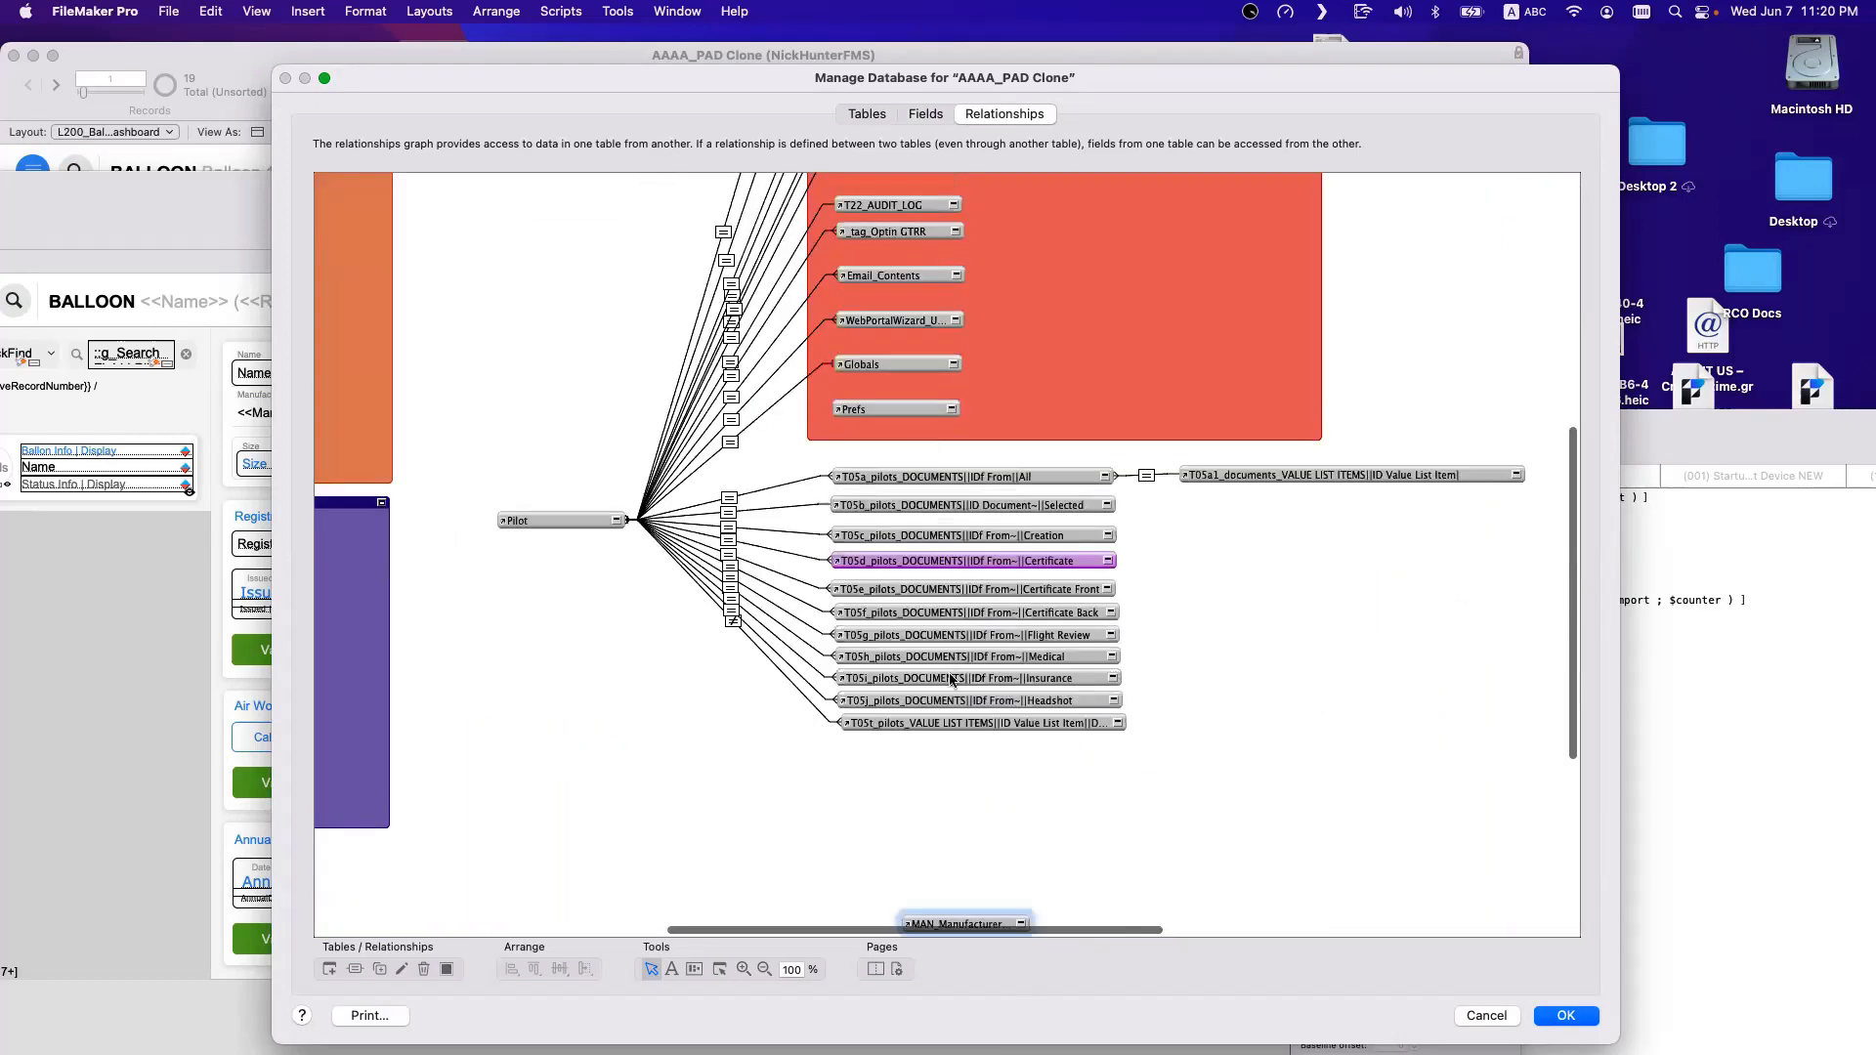
pyautogui.scroll(-3, 957, 697)
pyautogui.moveTo(965, 840); pyautogui.dragTo(1460, 352)
pyautogui.moveTo(1405, 252); pyautogui.dragTo(1403, 628)
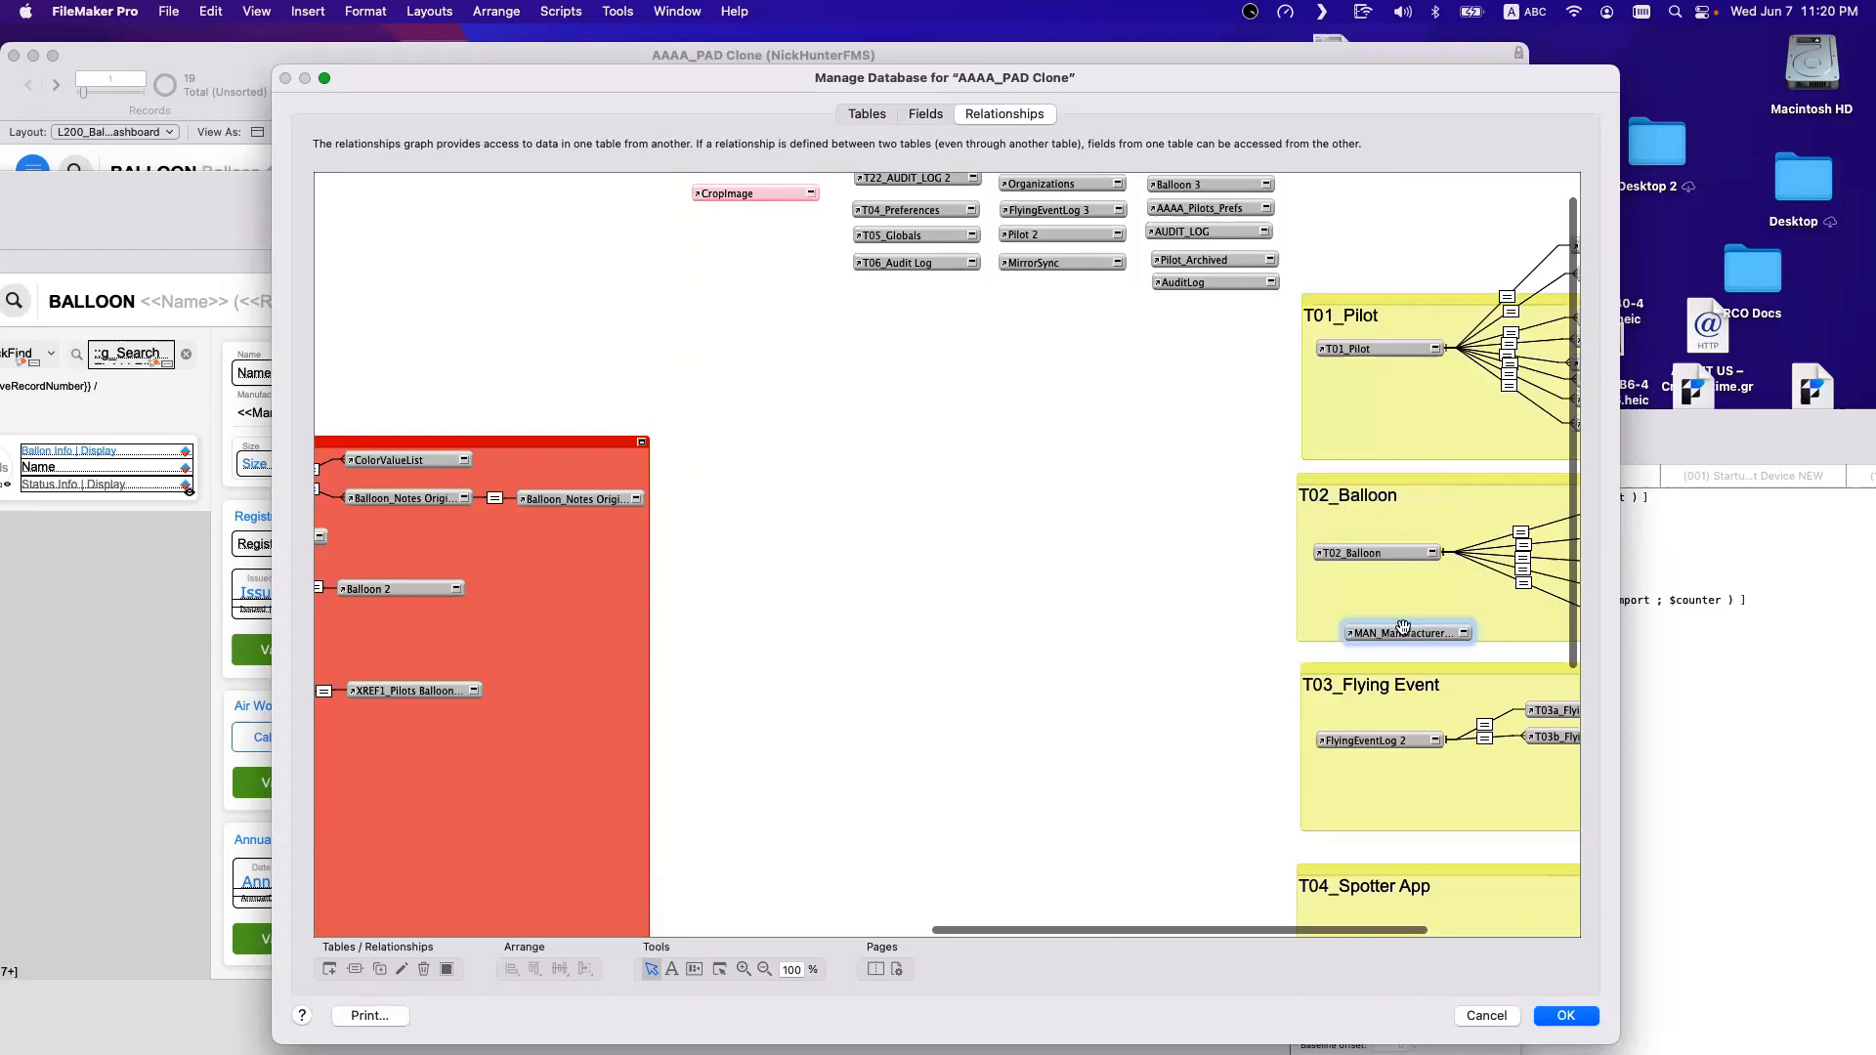
pyautogui.hscroll(5, 1075, 488)
pyautogui.moveTo(1072, 632); pyautogui.dragTo(1443, 642)
# Rename the duplicate manufacturers table occurrence as T02e_ballons_MANUFACTURERS||Cartesian|.
pyautogui.doubleClick(1378, 643)
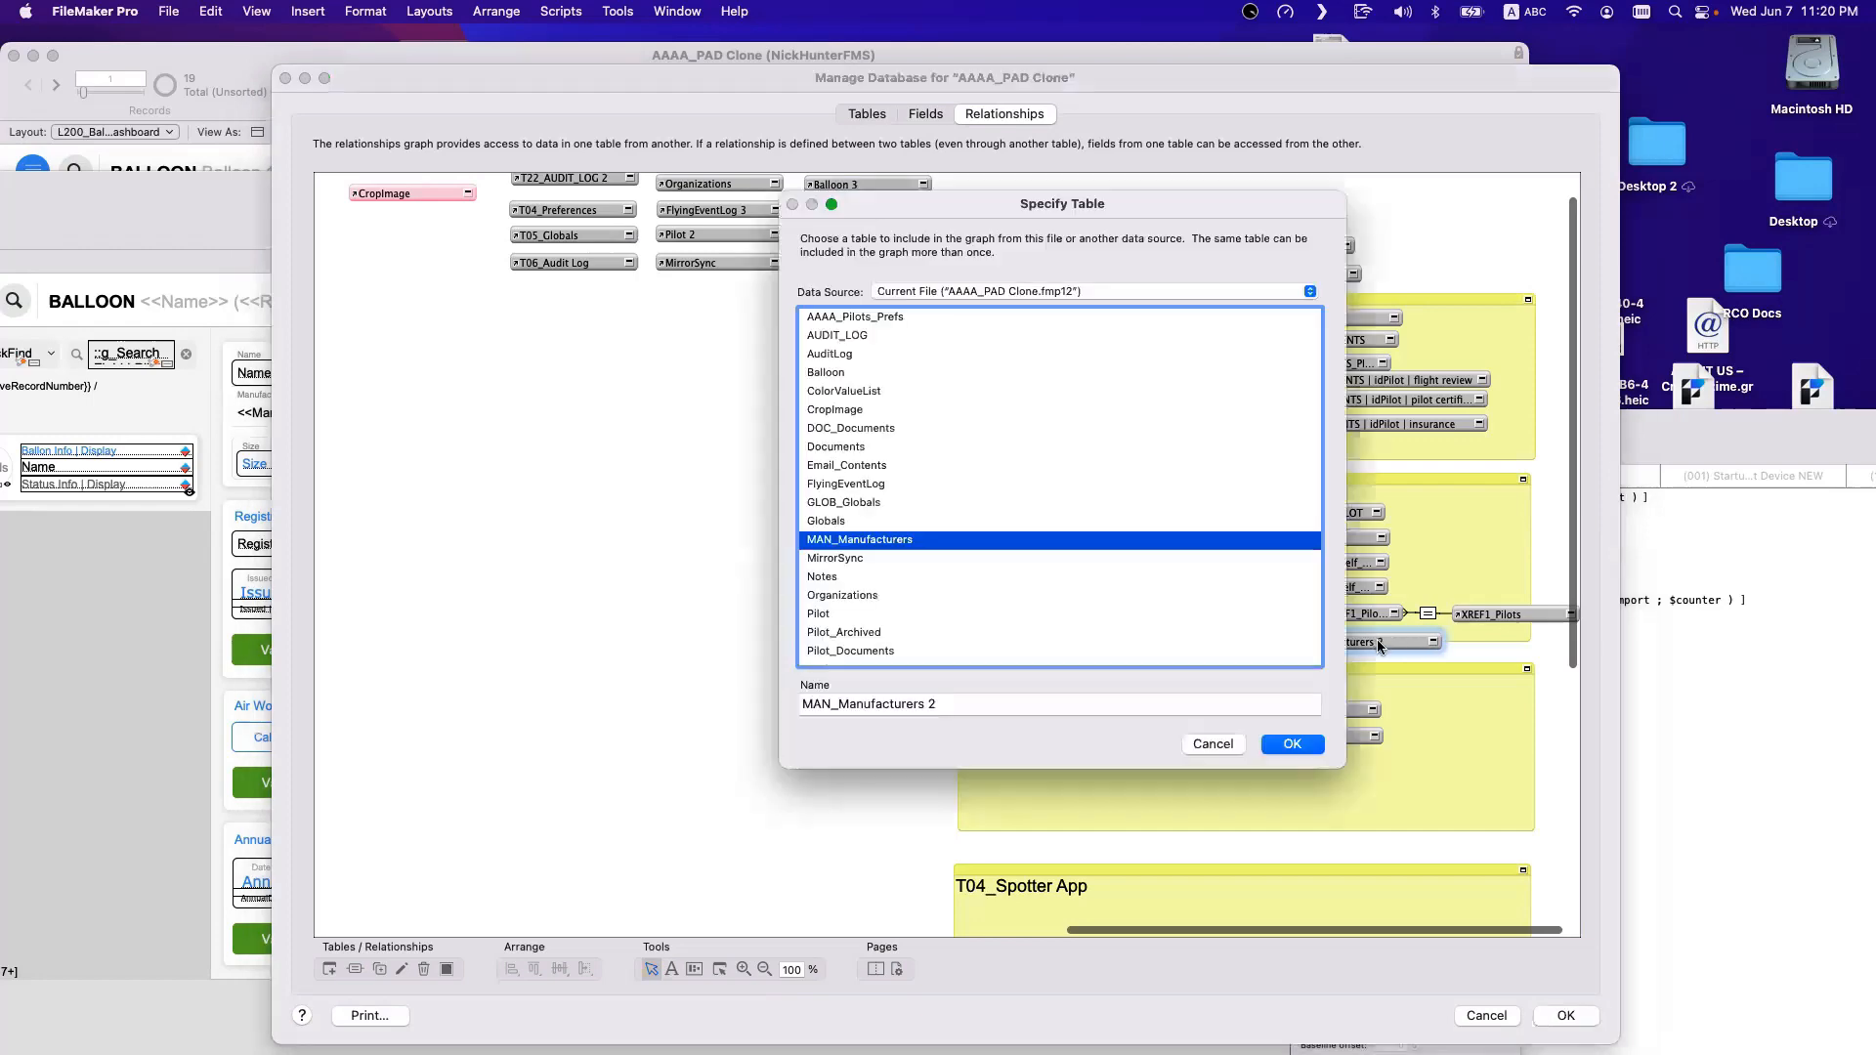
pyautogui.moveTo(1028, 204); pyautogui.dragTo(1229, 355)
pyautogui.press('Tab')
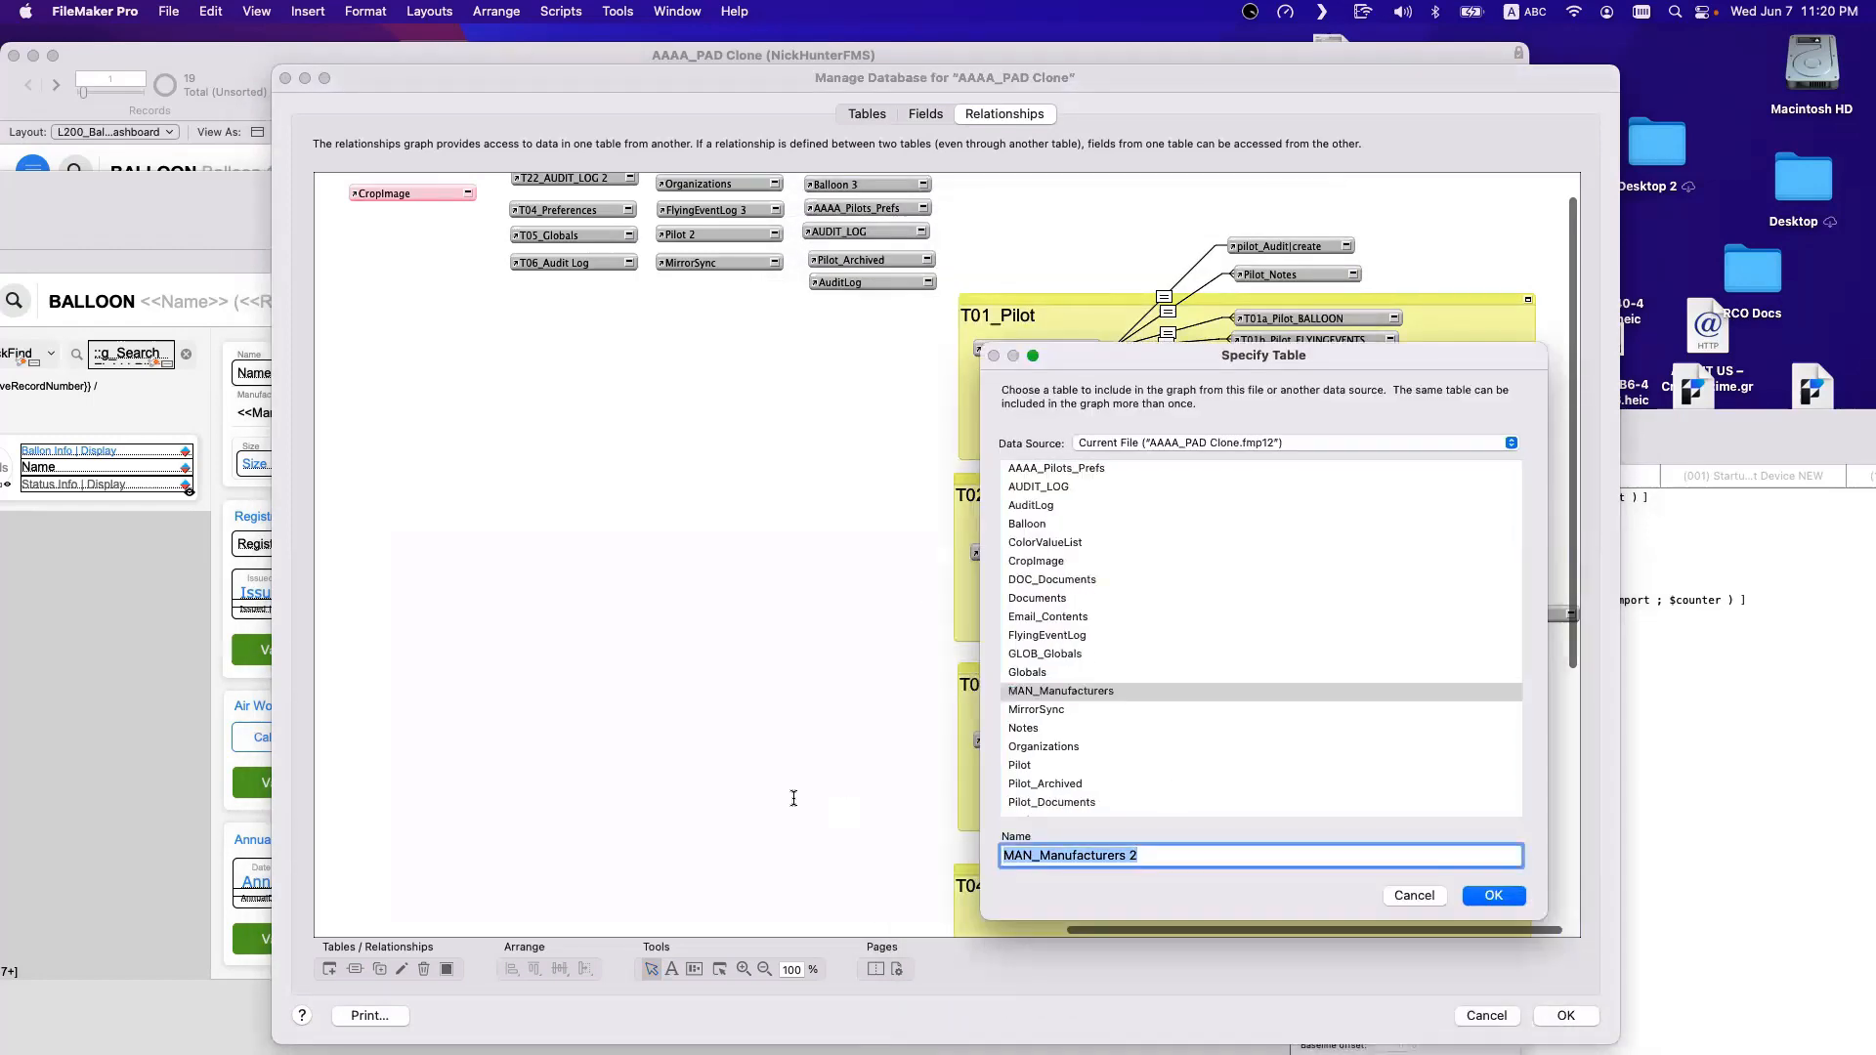
pyautogui.write('t')
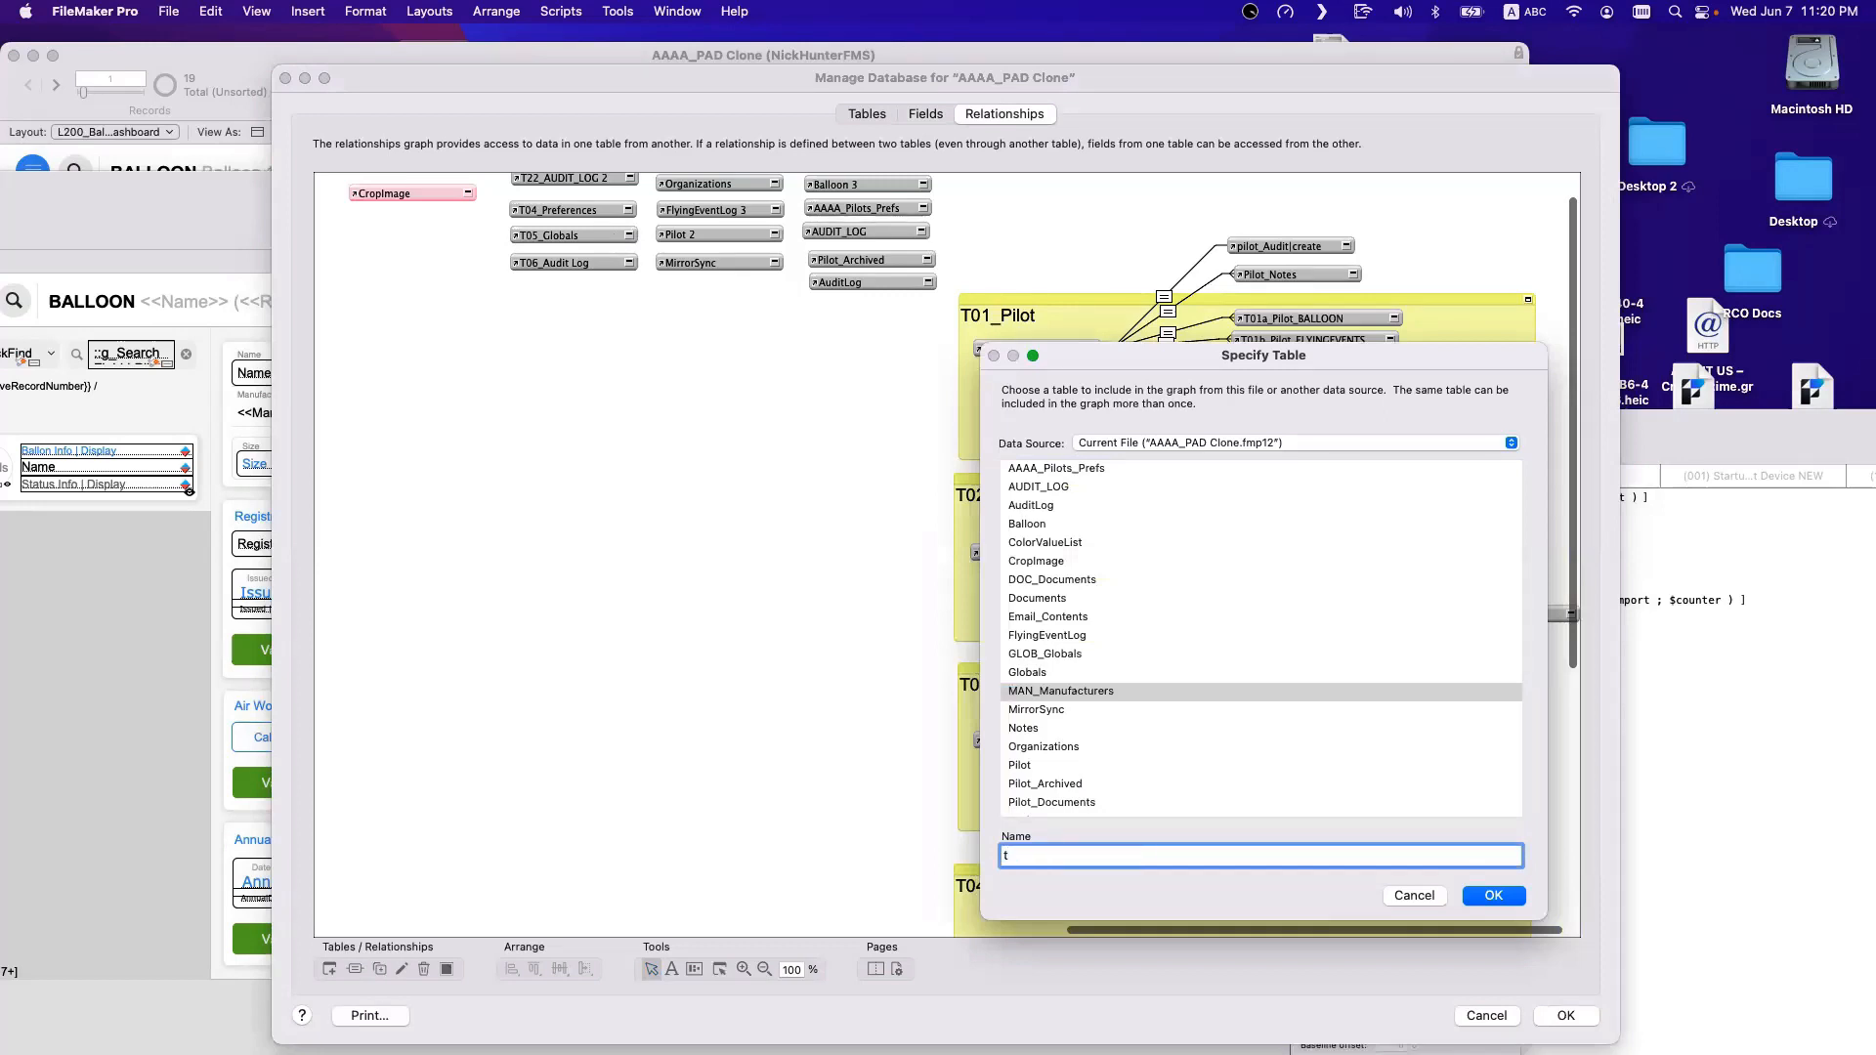
pyautogui.write('02')
pyautogui.moveTo(1131, 357); pyautogui.dragTo(1085, 226)
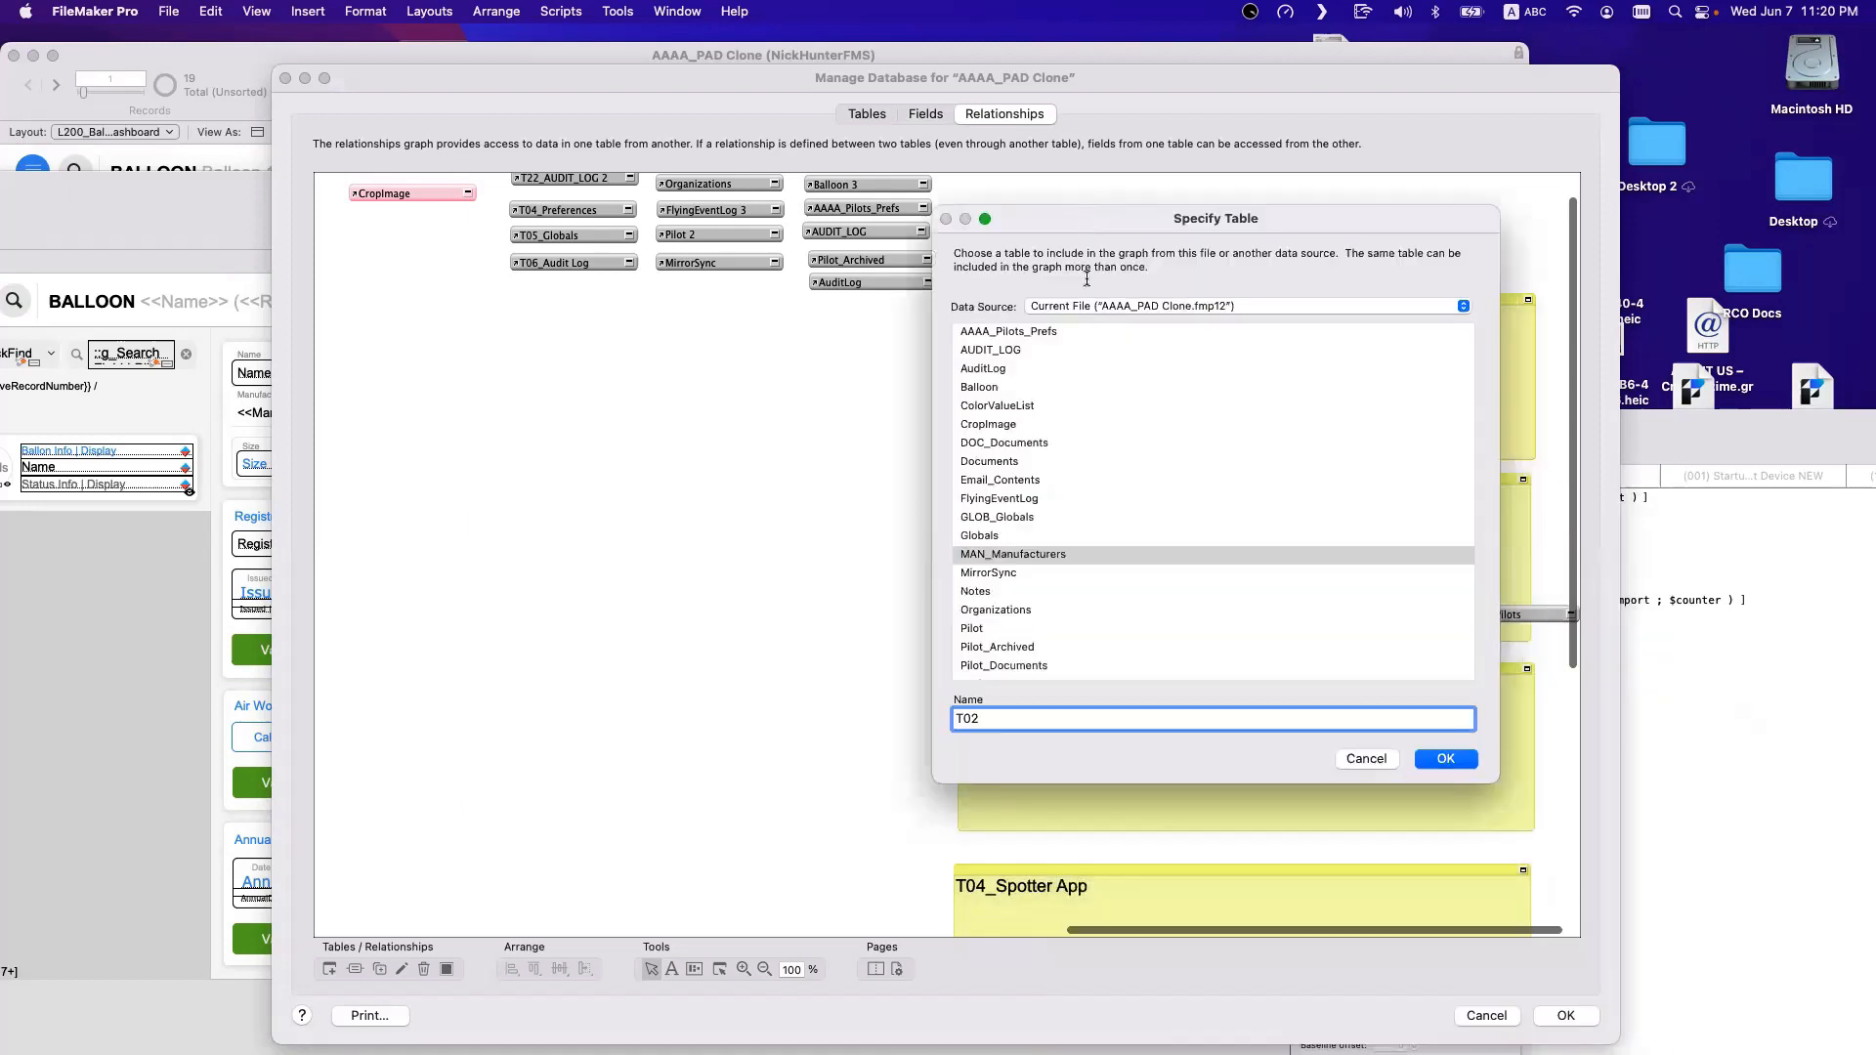
pyautogui.write('e_ballons_MANUFAC')
pyautogui.press('BackSpace')
pyautogui.press('BackSpace')
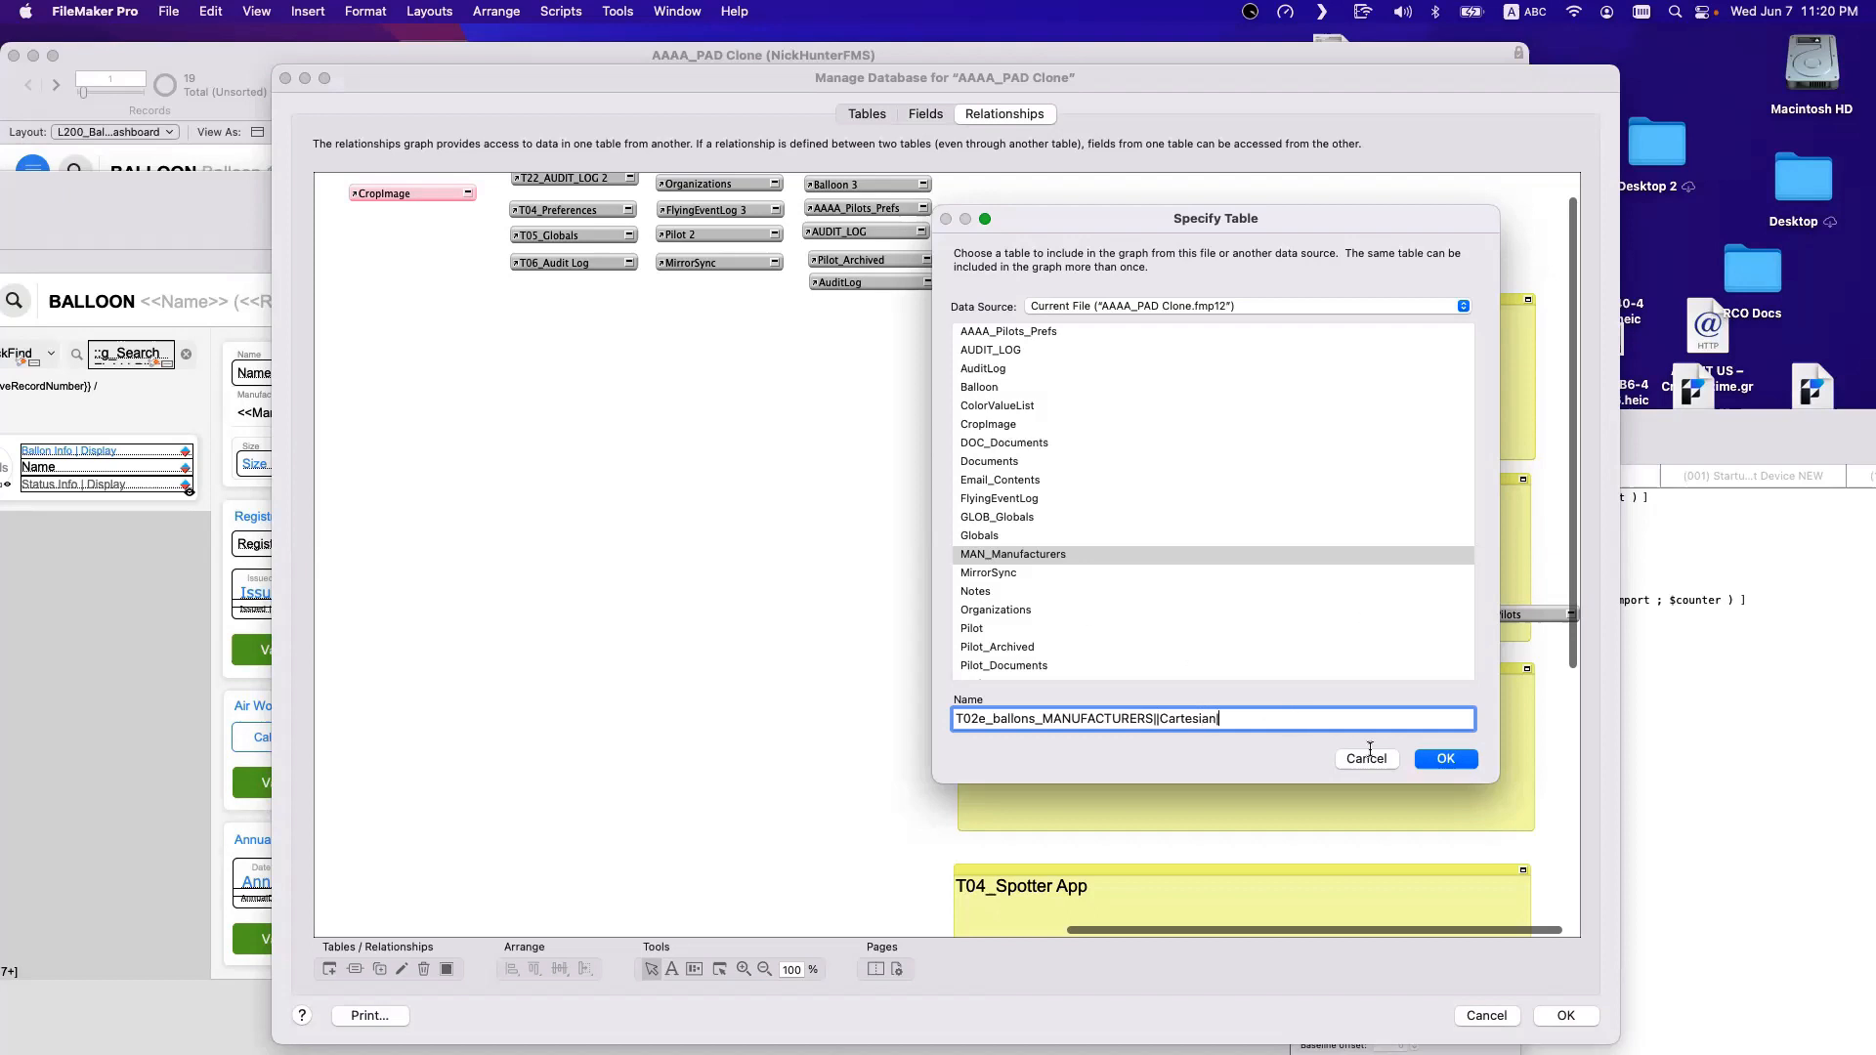
pyautogui.click(1446, 759)
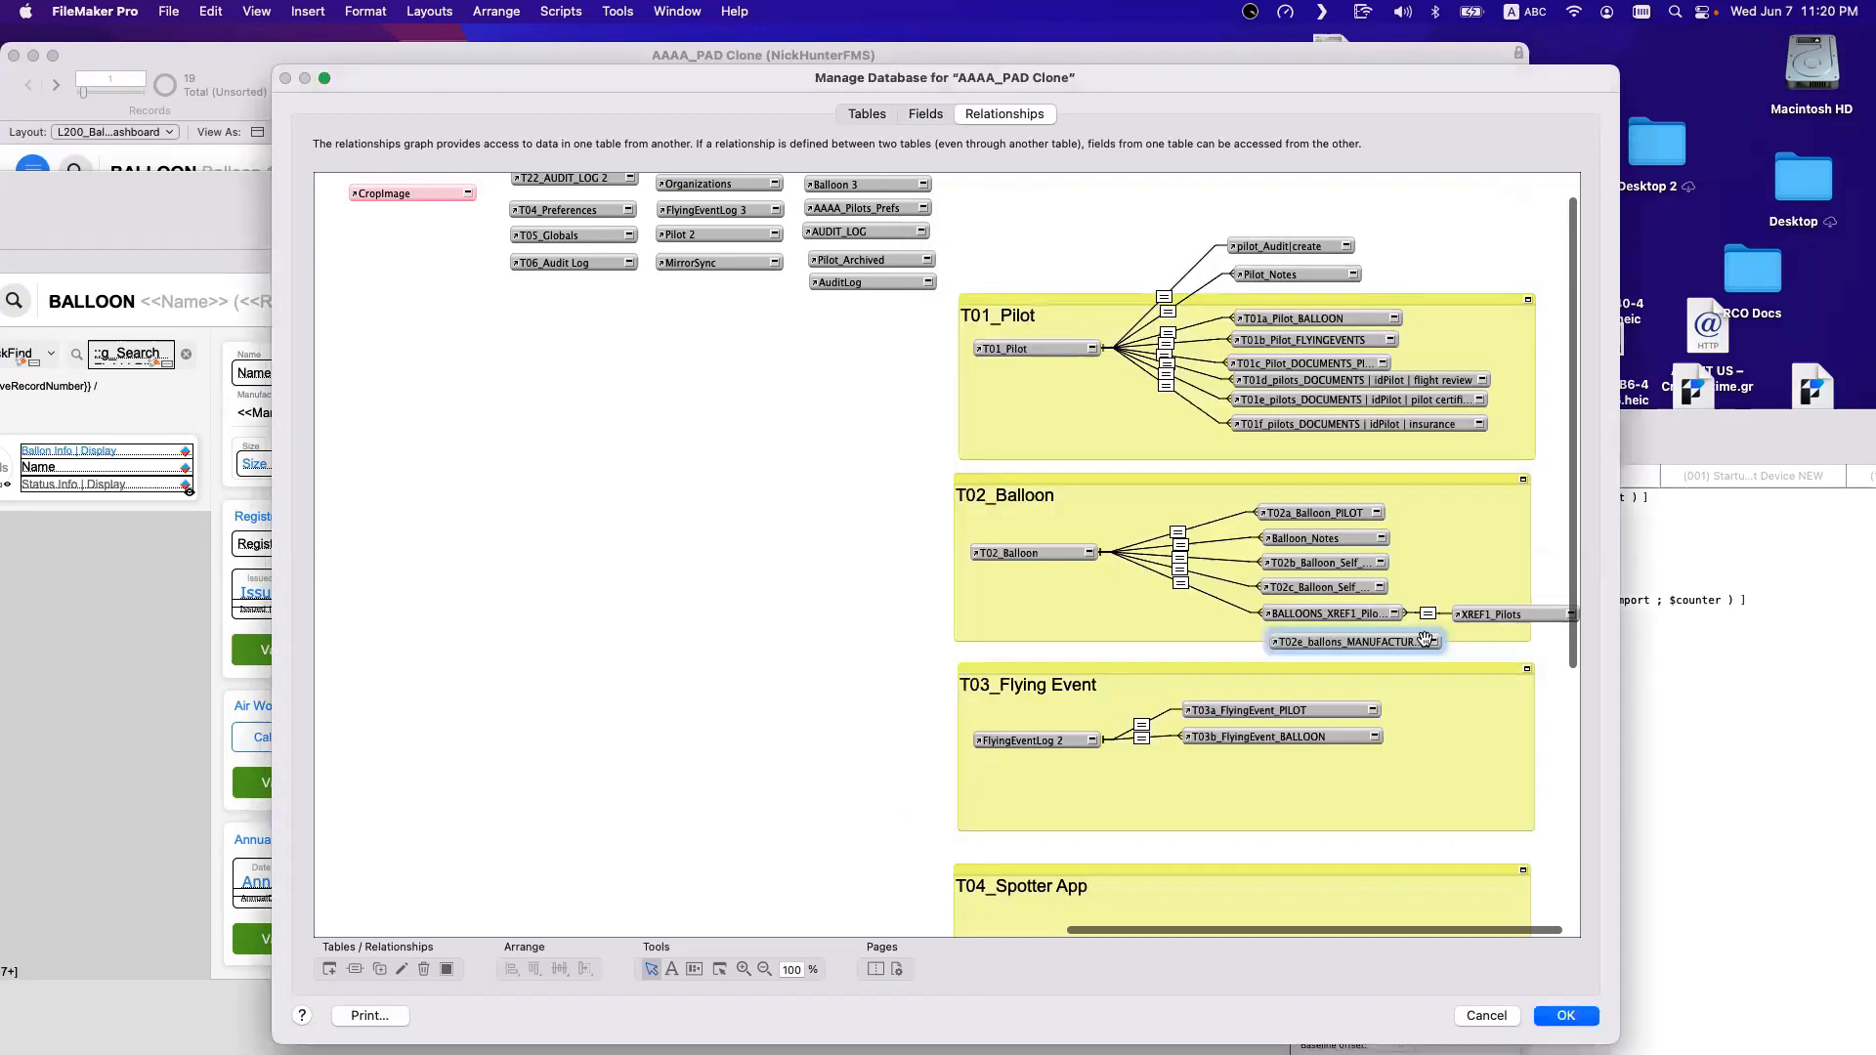
# Relate T02_Balloon's __idb to __ID Manufacturer in T02e_ballons_MANUFACTURERS||Cartesian|, using the x (Cartesian) operator.
pyautogui.click(1428, 641)
pyautogui.click(1084, 555)
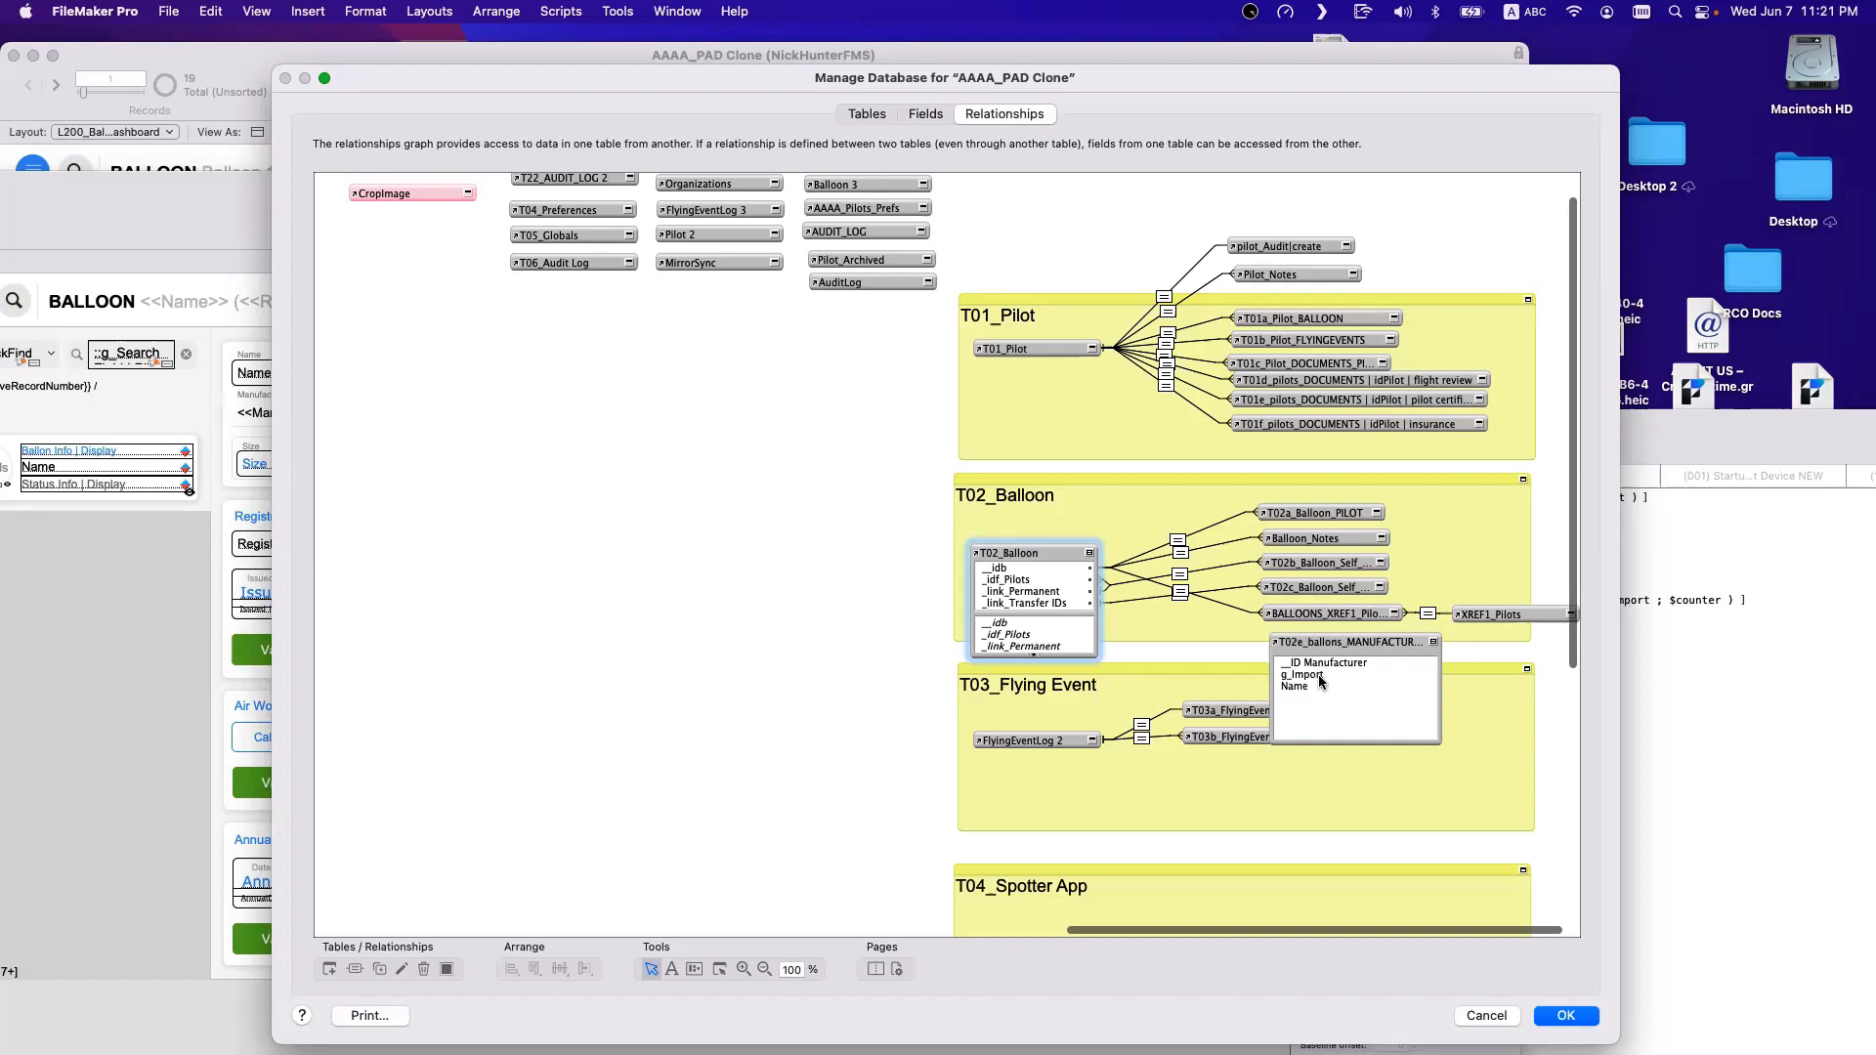
pyautogui.moveTo(1324, 664); pyautogui.dragTo(1054, 579)
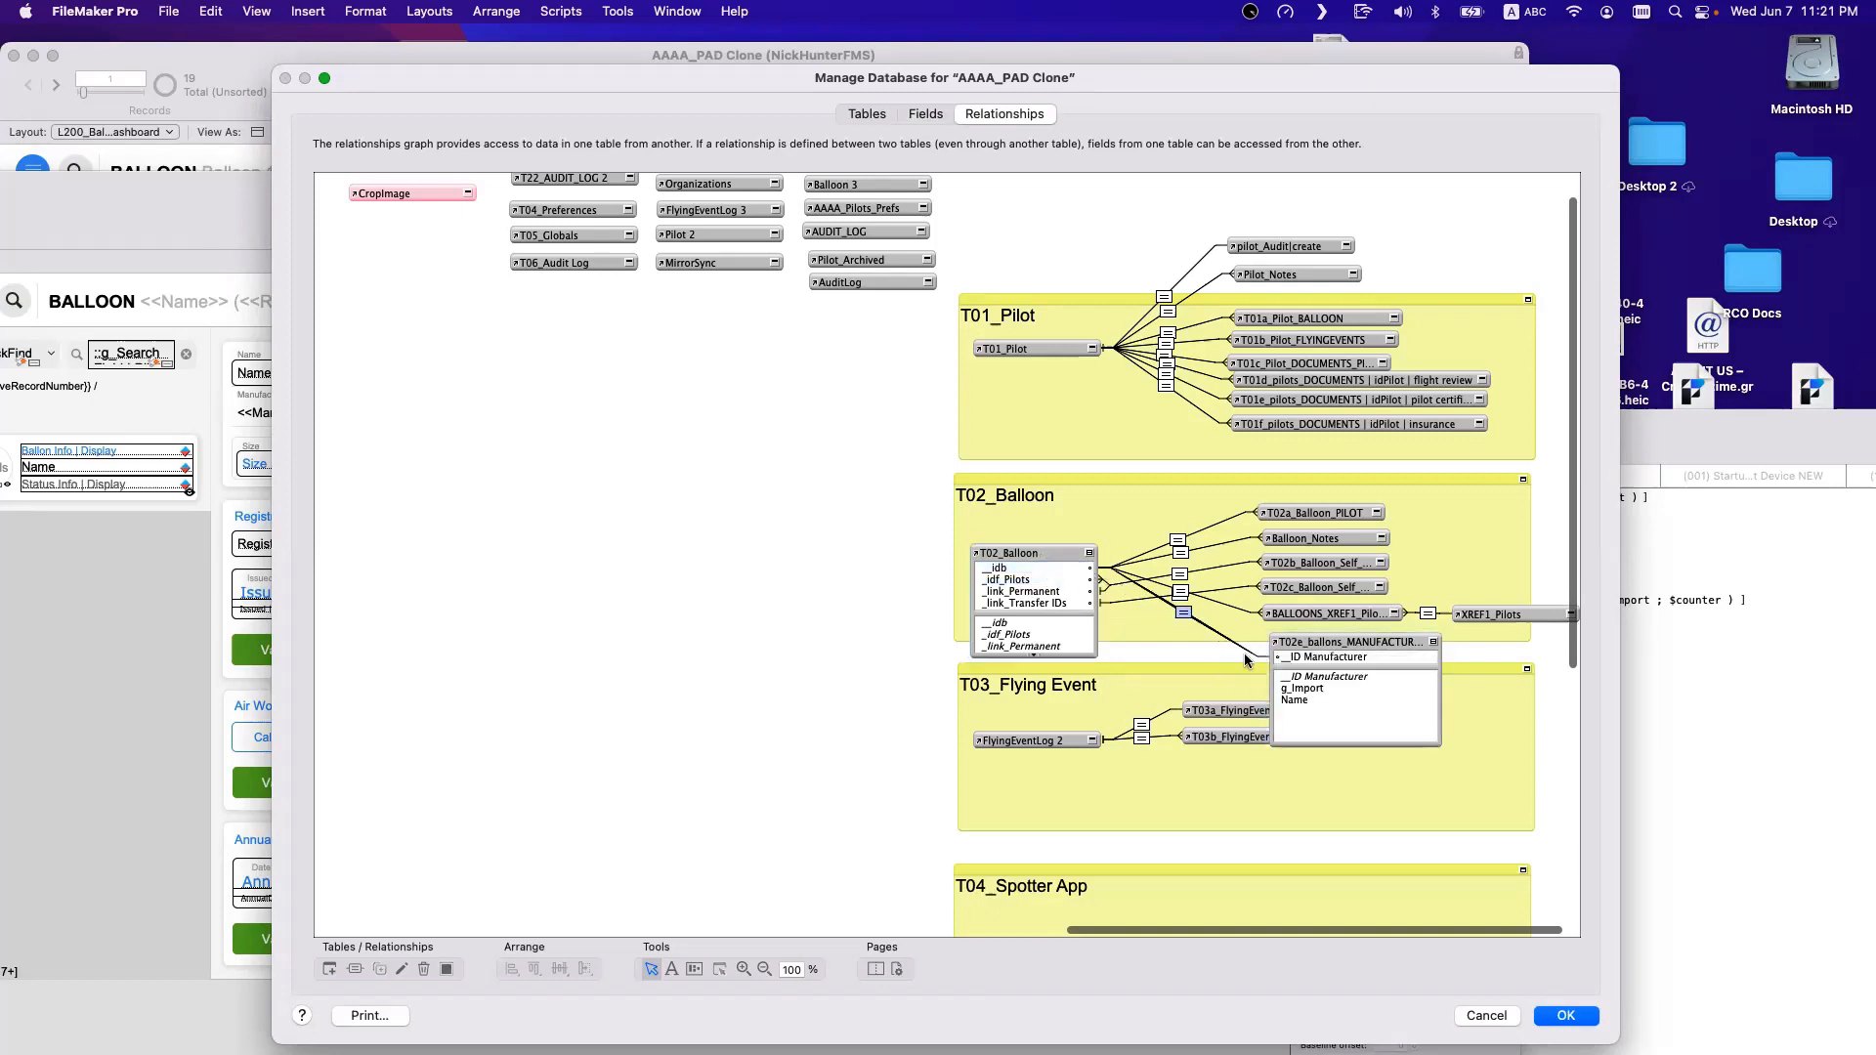
pyautogui.doubleClick(1183, 613)
pyautogui.click(938, 291)
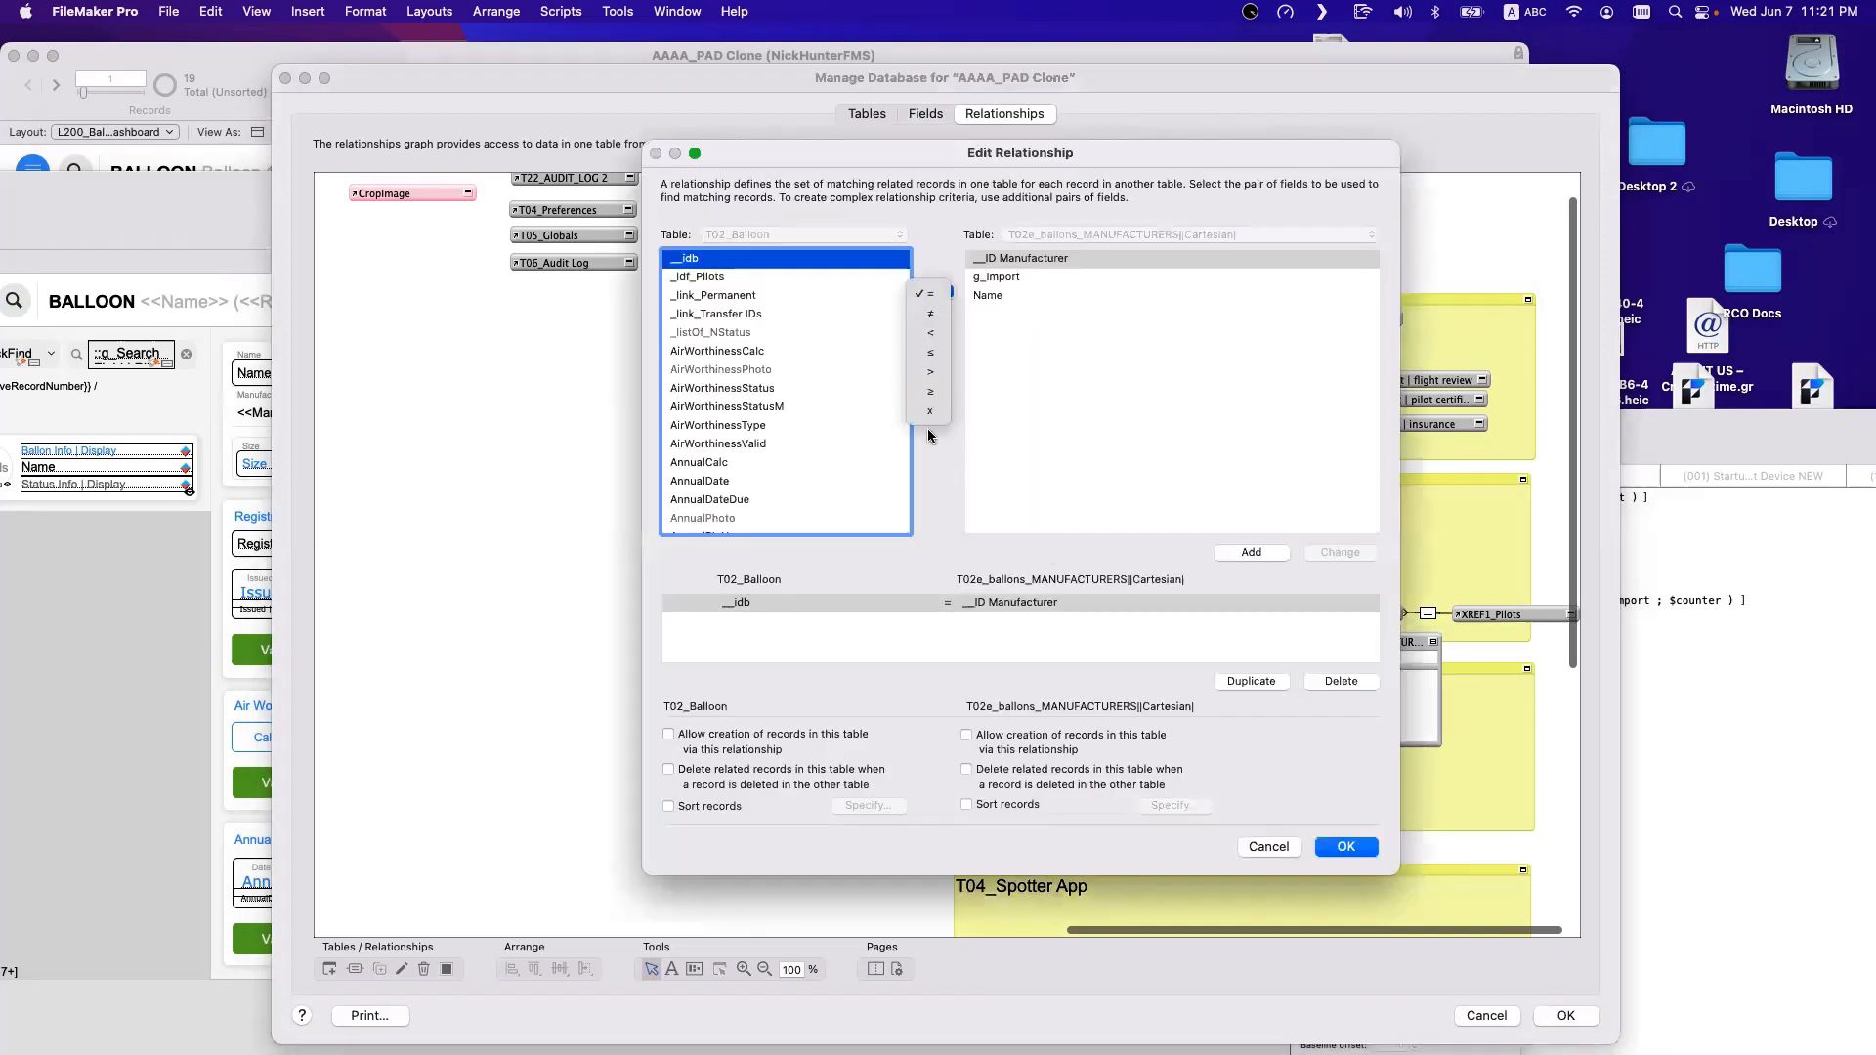
pyautogui.click(928, 422)
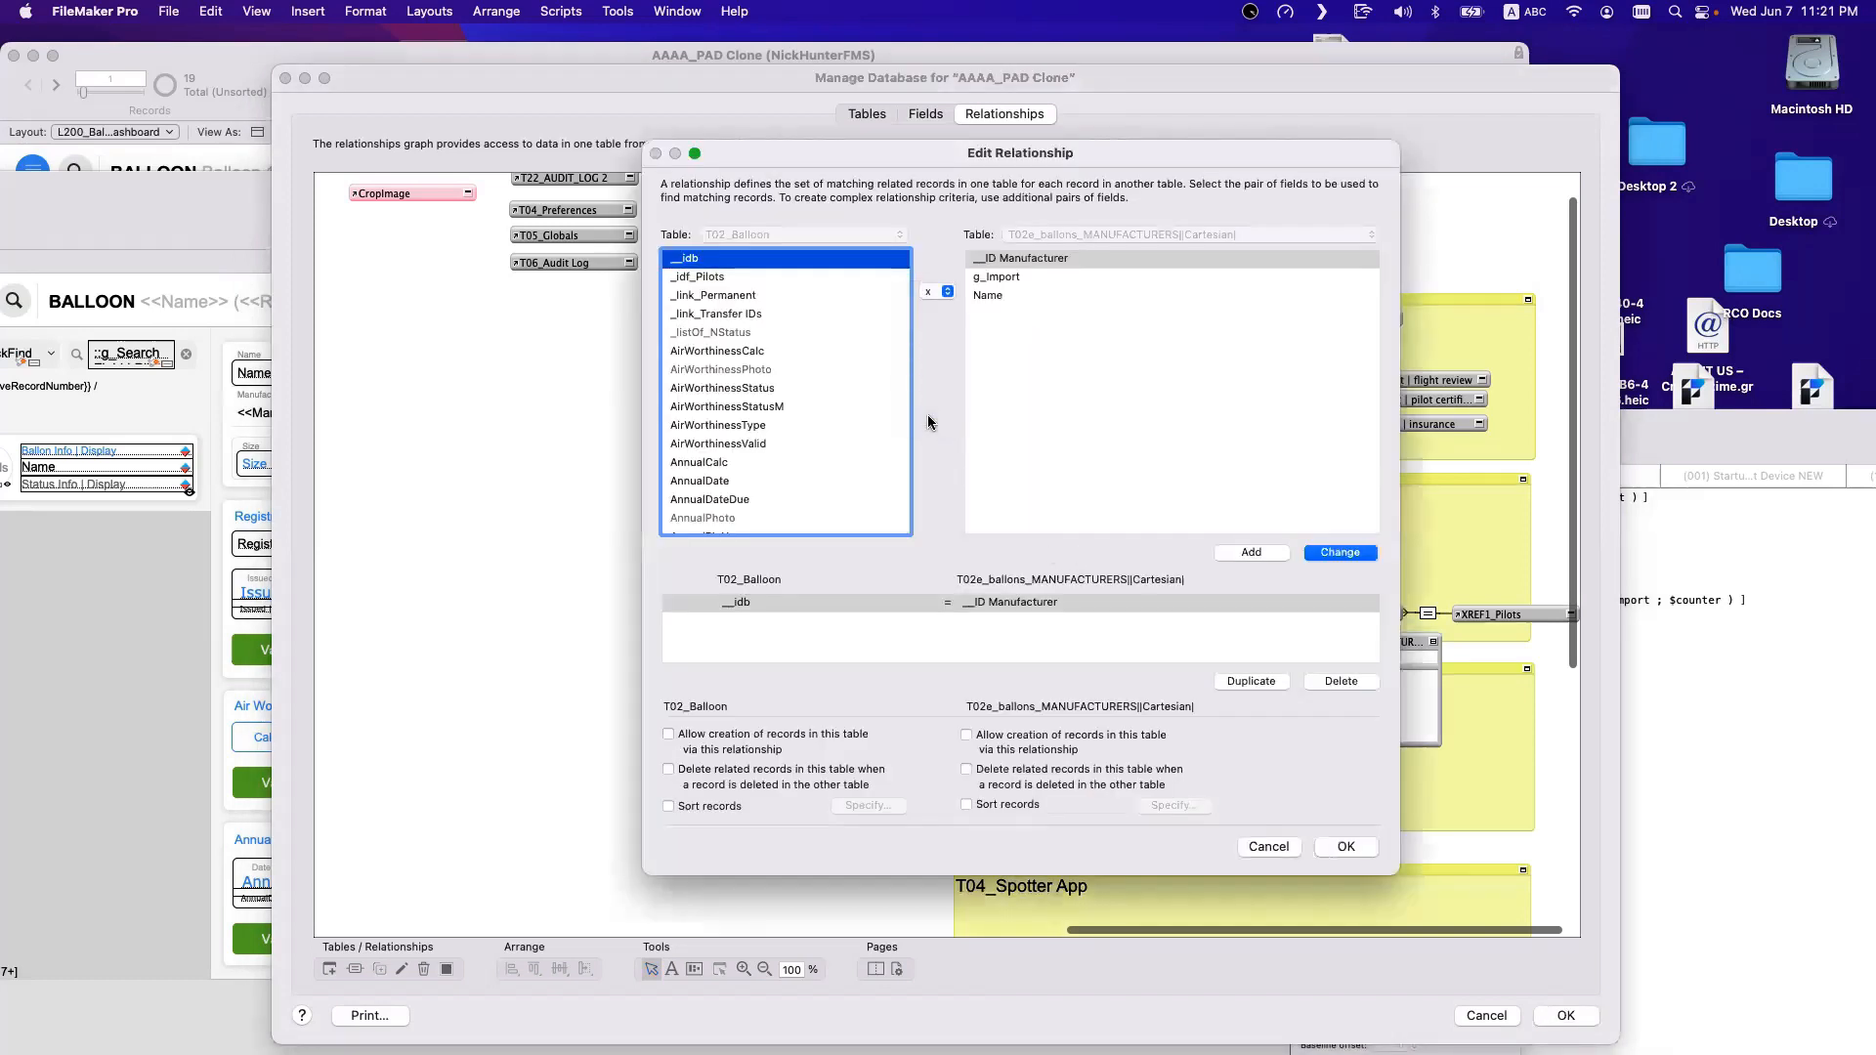
pyautogui.click(1353, 553)
pyautogui.click(940, 292)
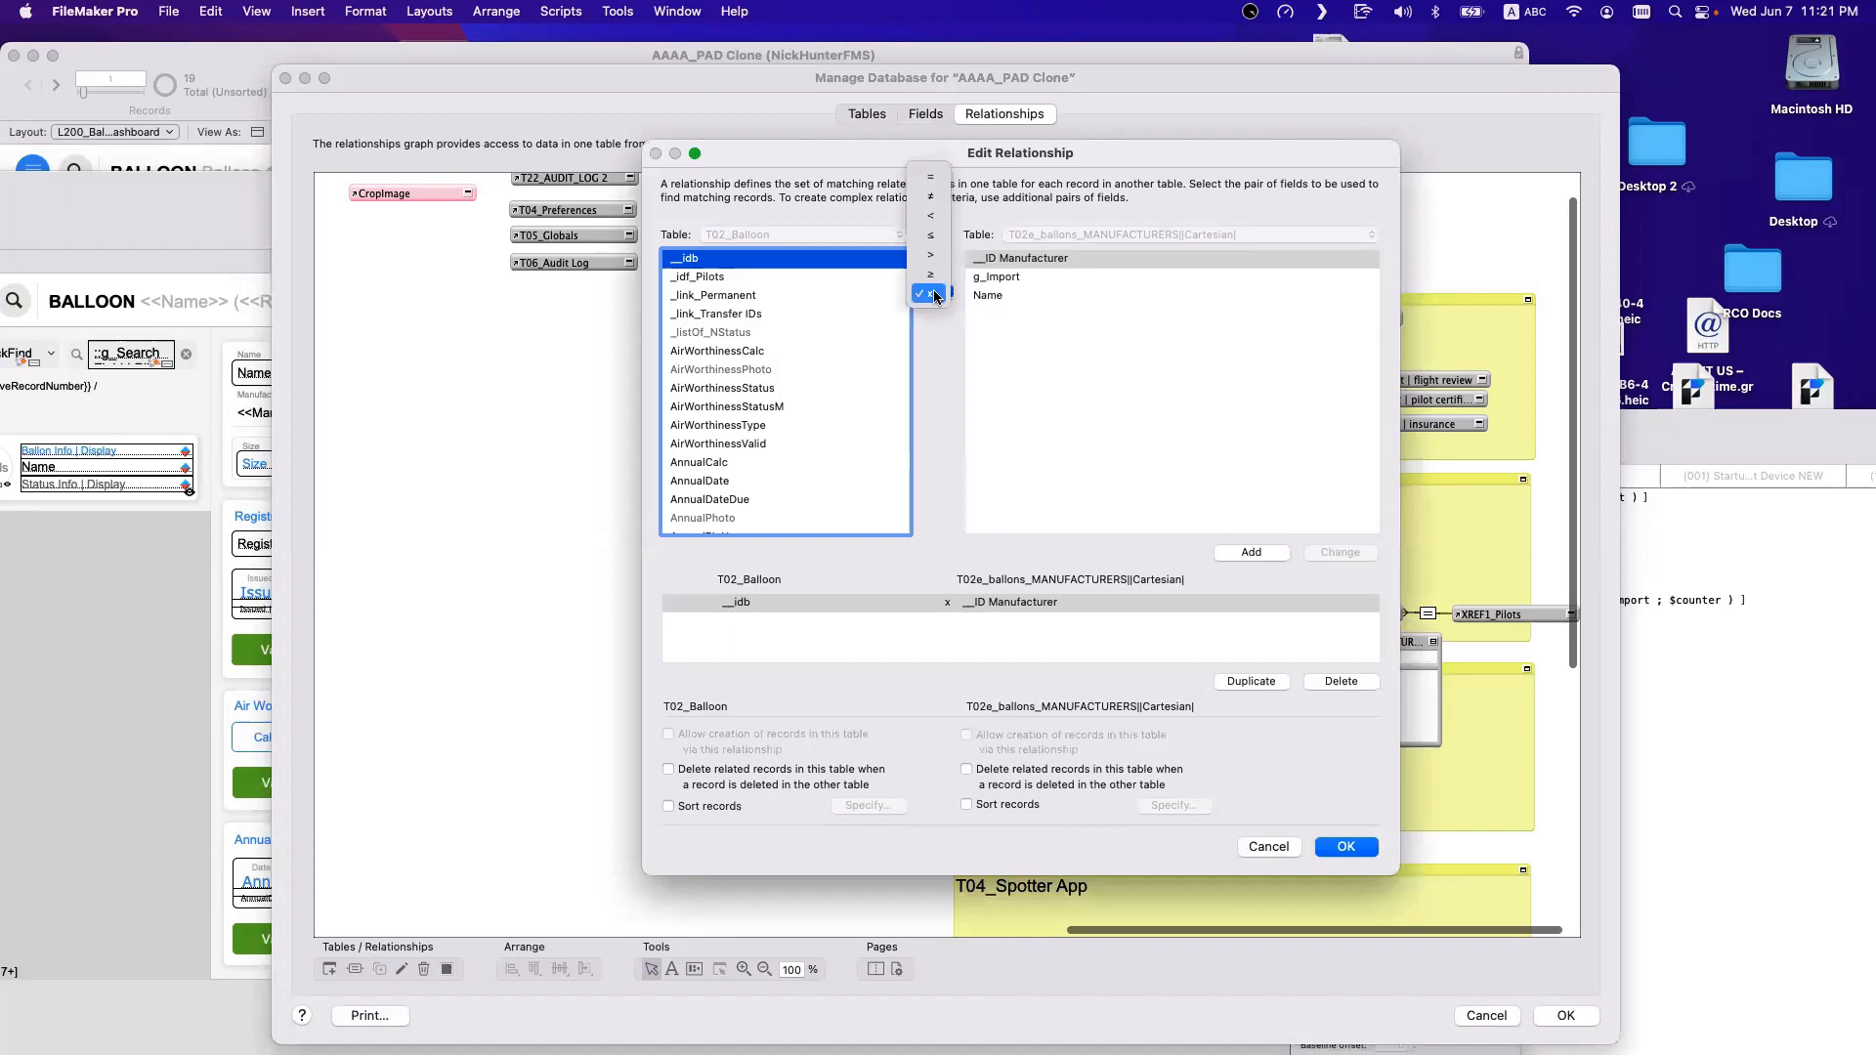
pyautogui.click(935, 336)
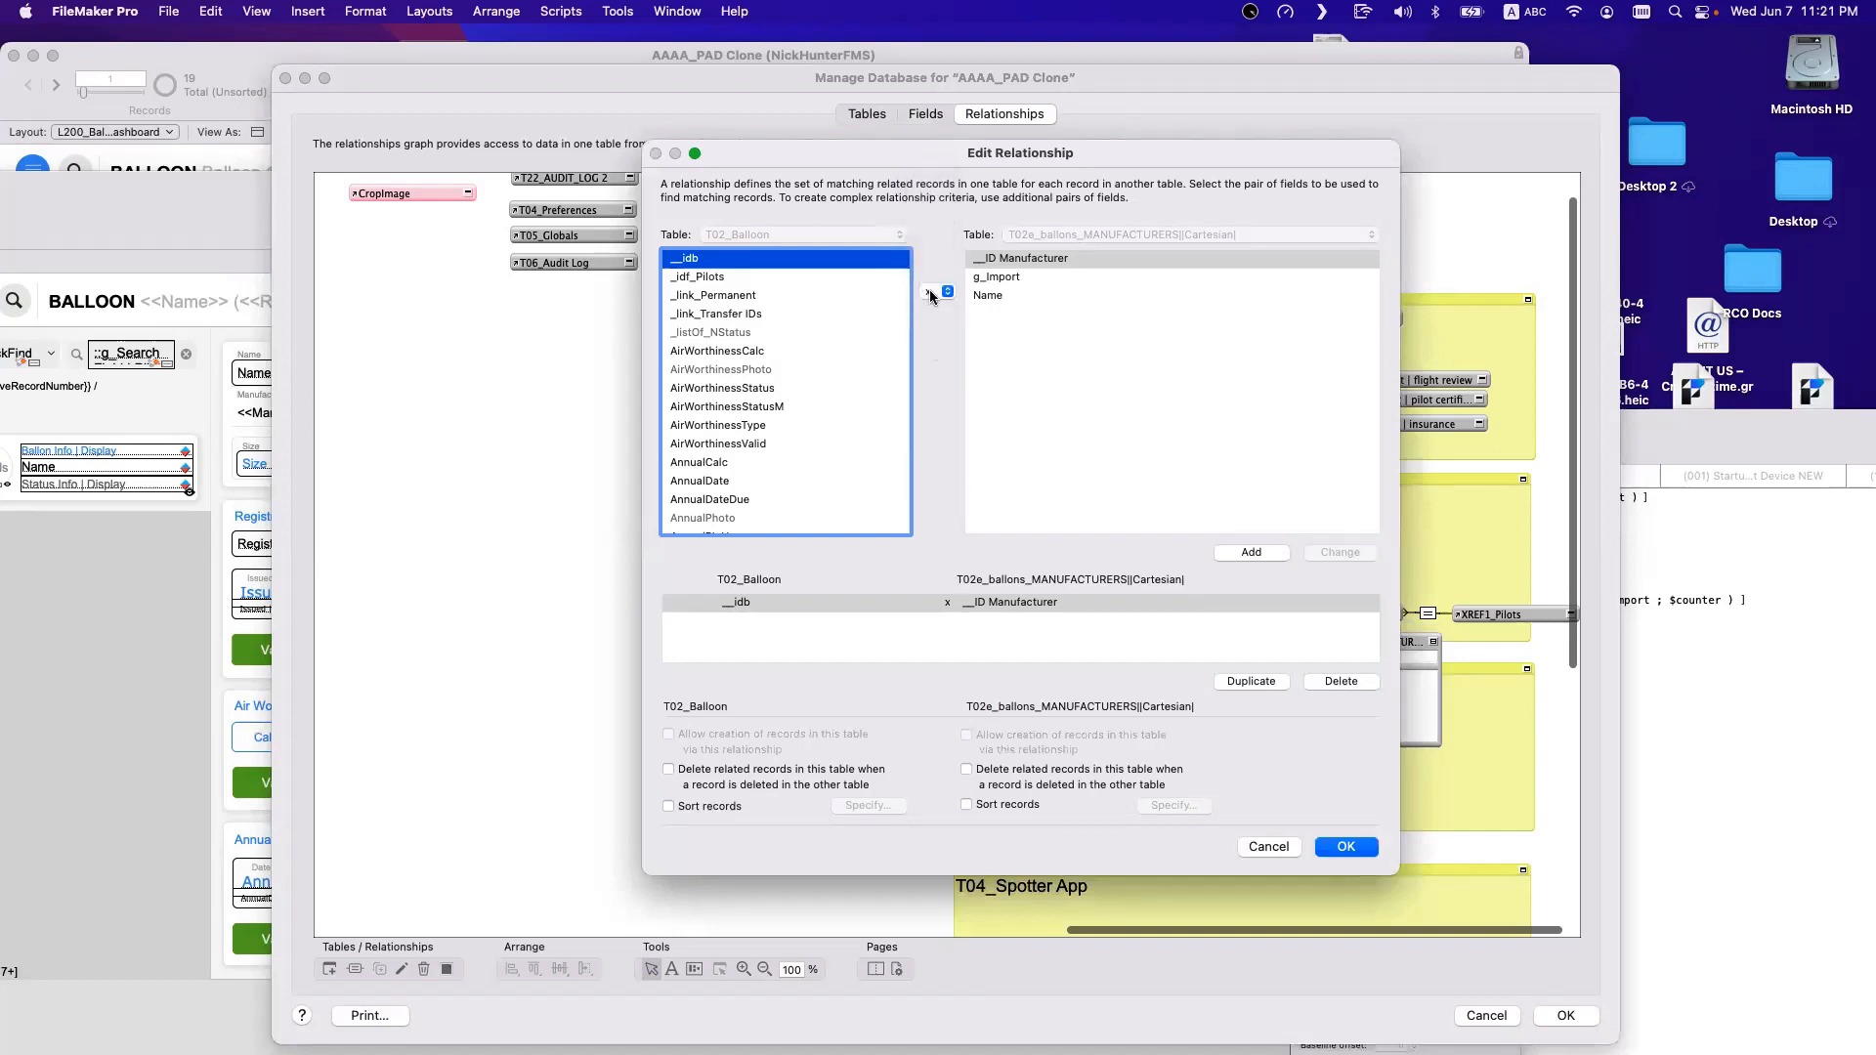
pyautogui.click(719, 604)
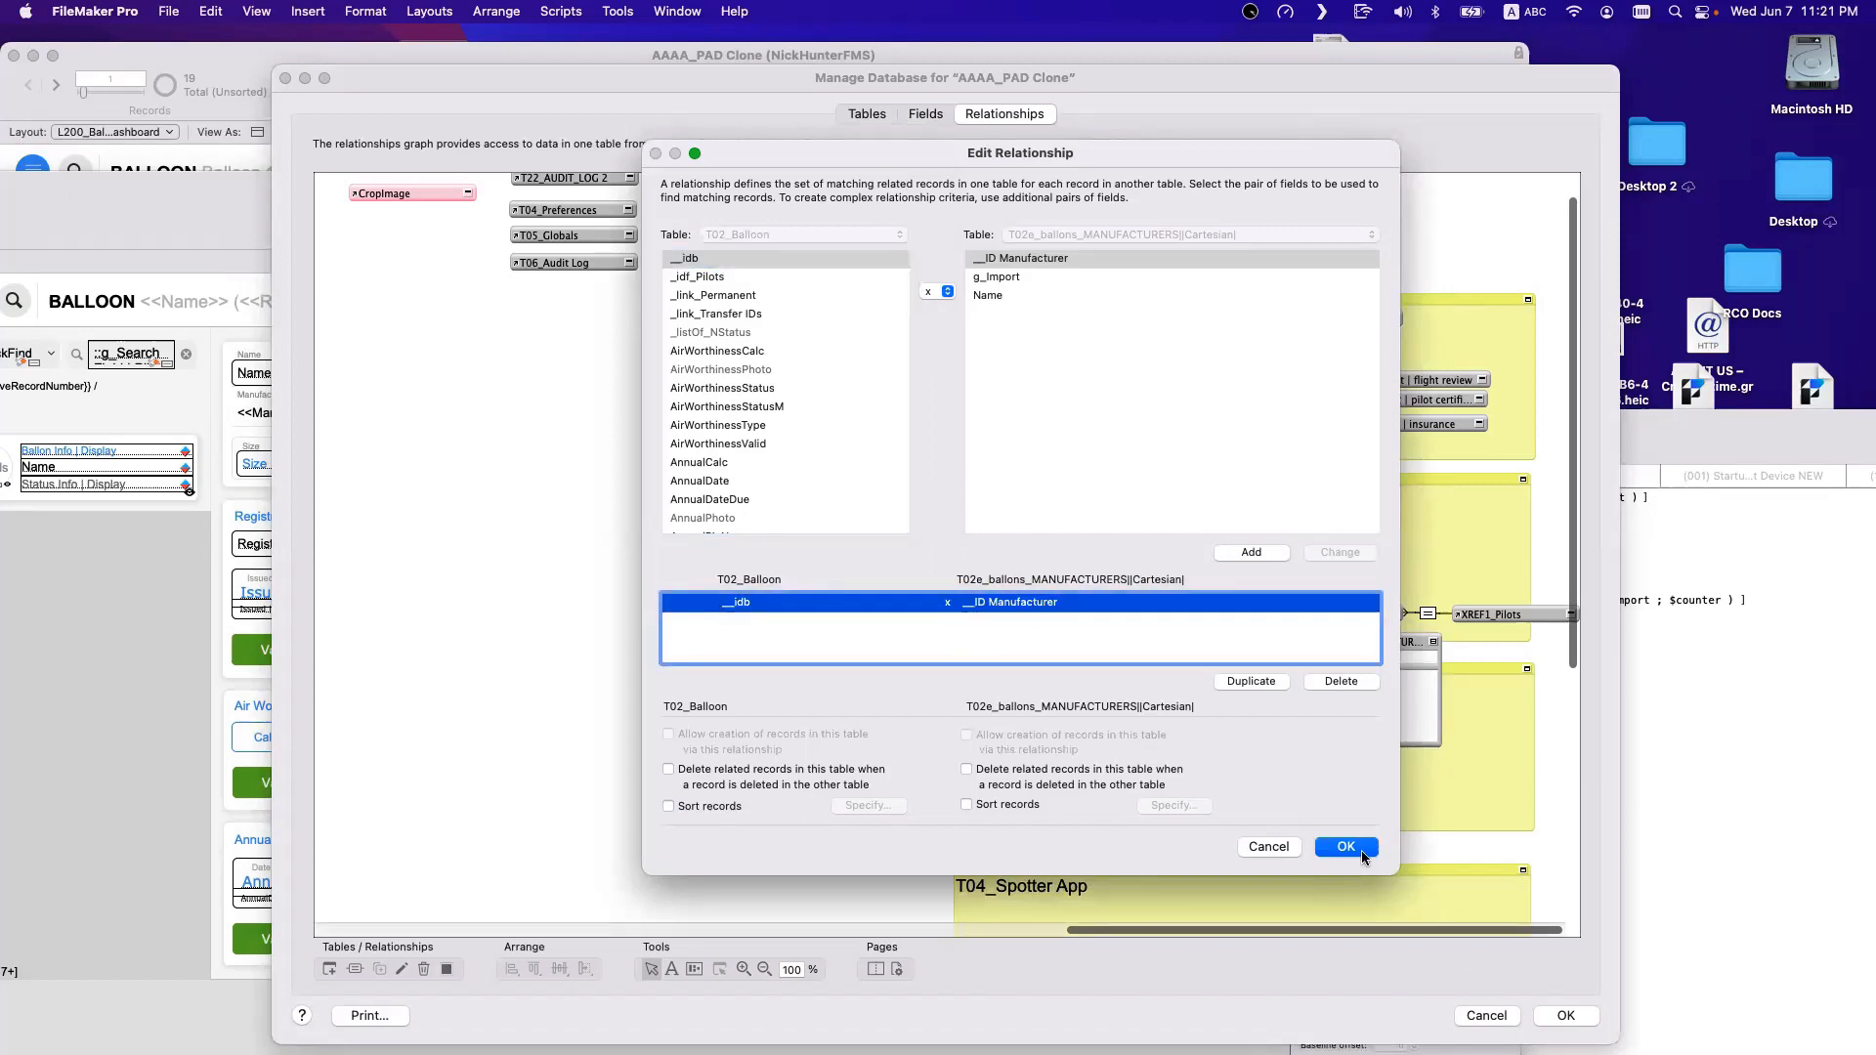
# Sort related records on the manufacturers side of the relationship by Name in ascending order, and accept the relationship.
pyautogui.click(1006, 805)
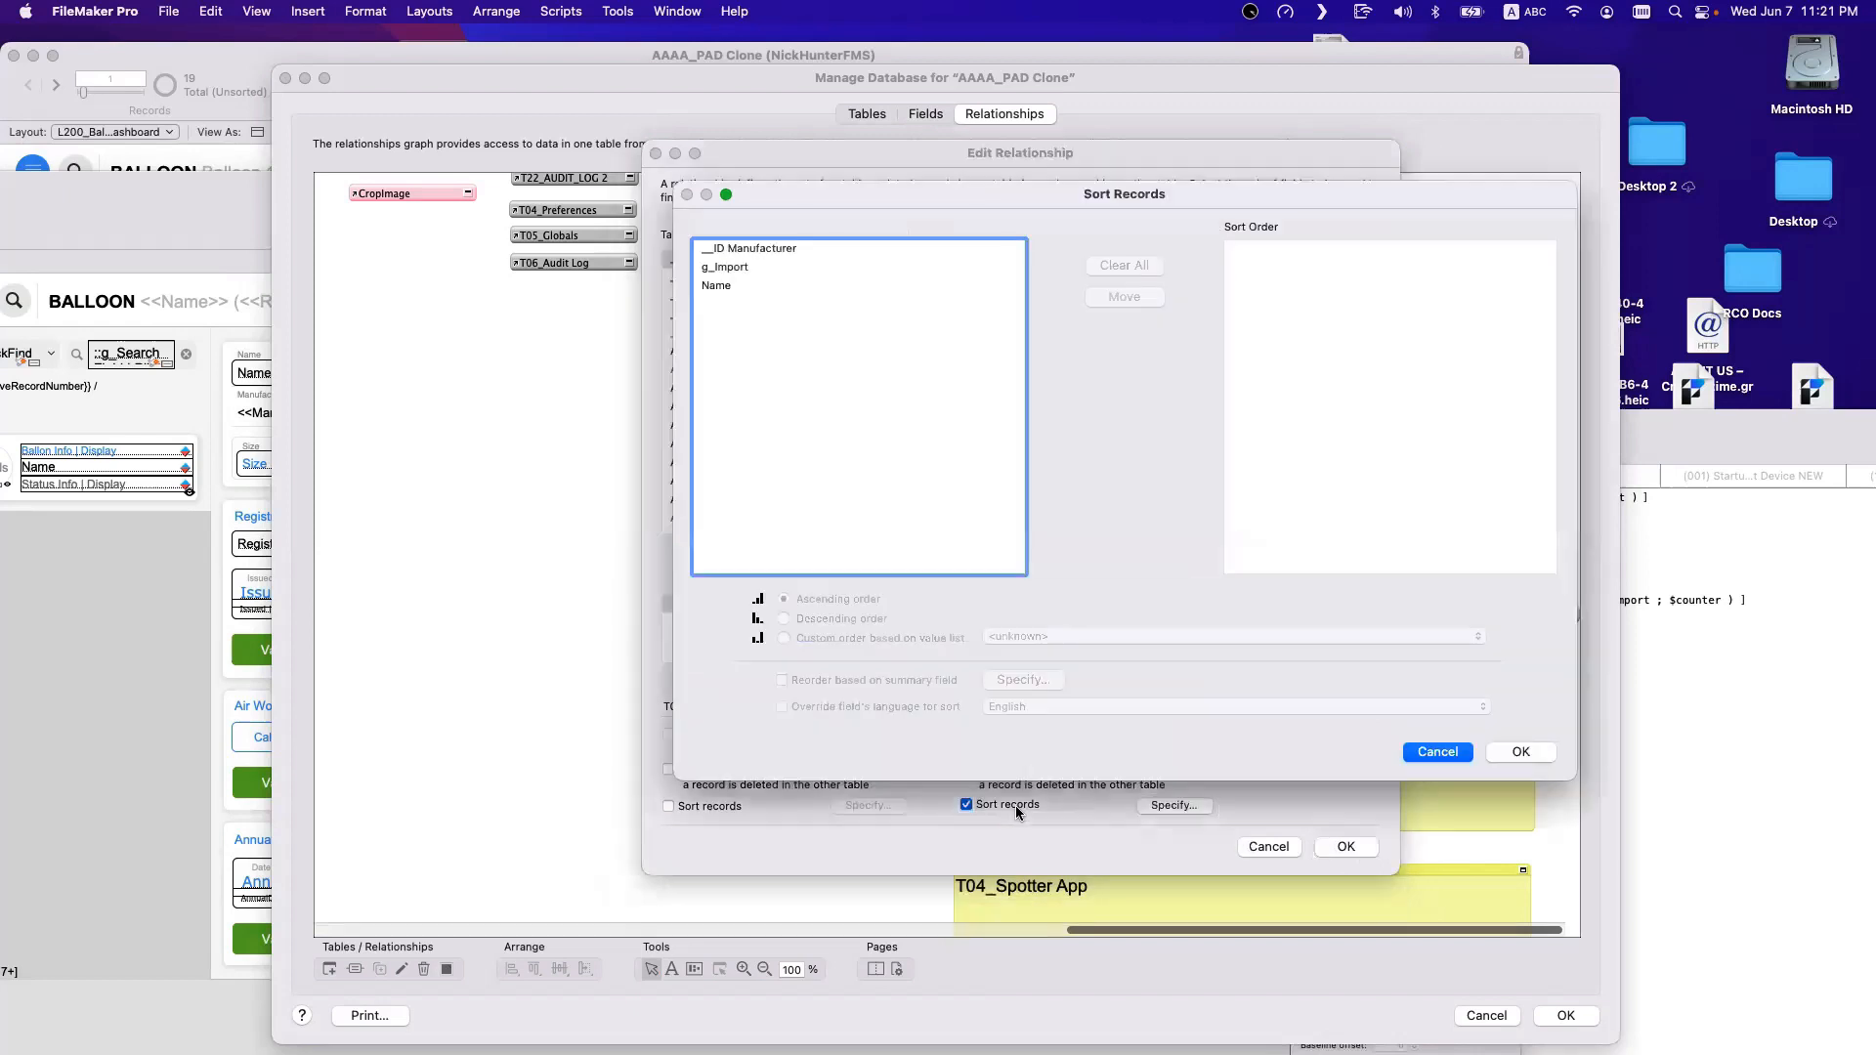
pyautogui.doubleClick(719, 286)
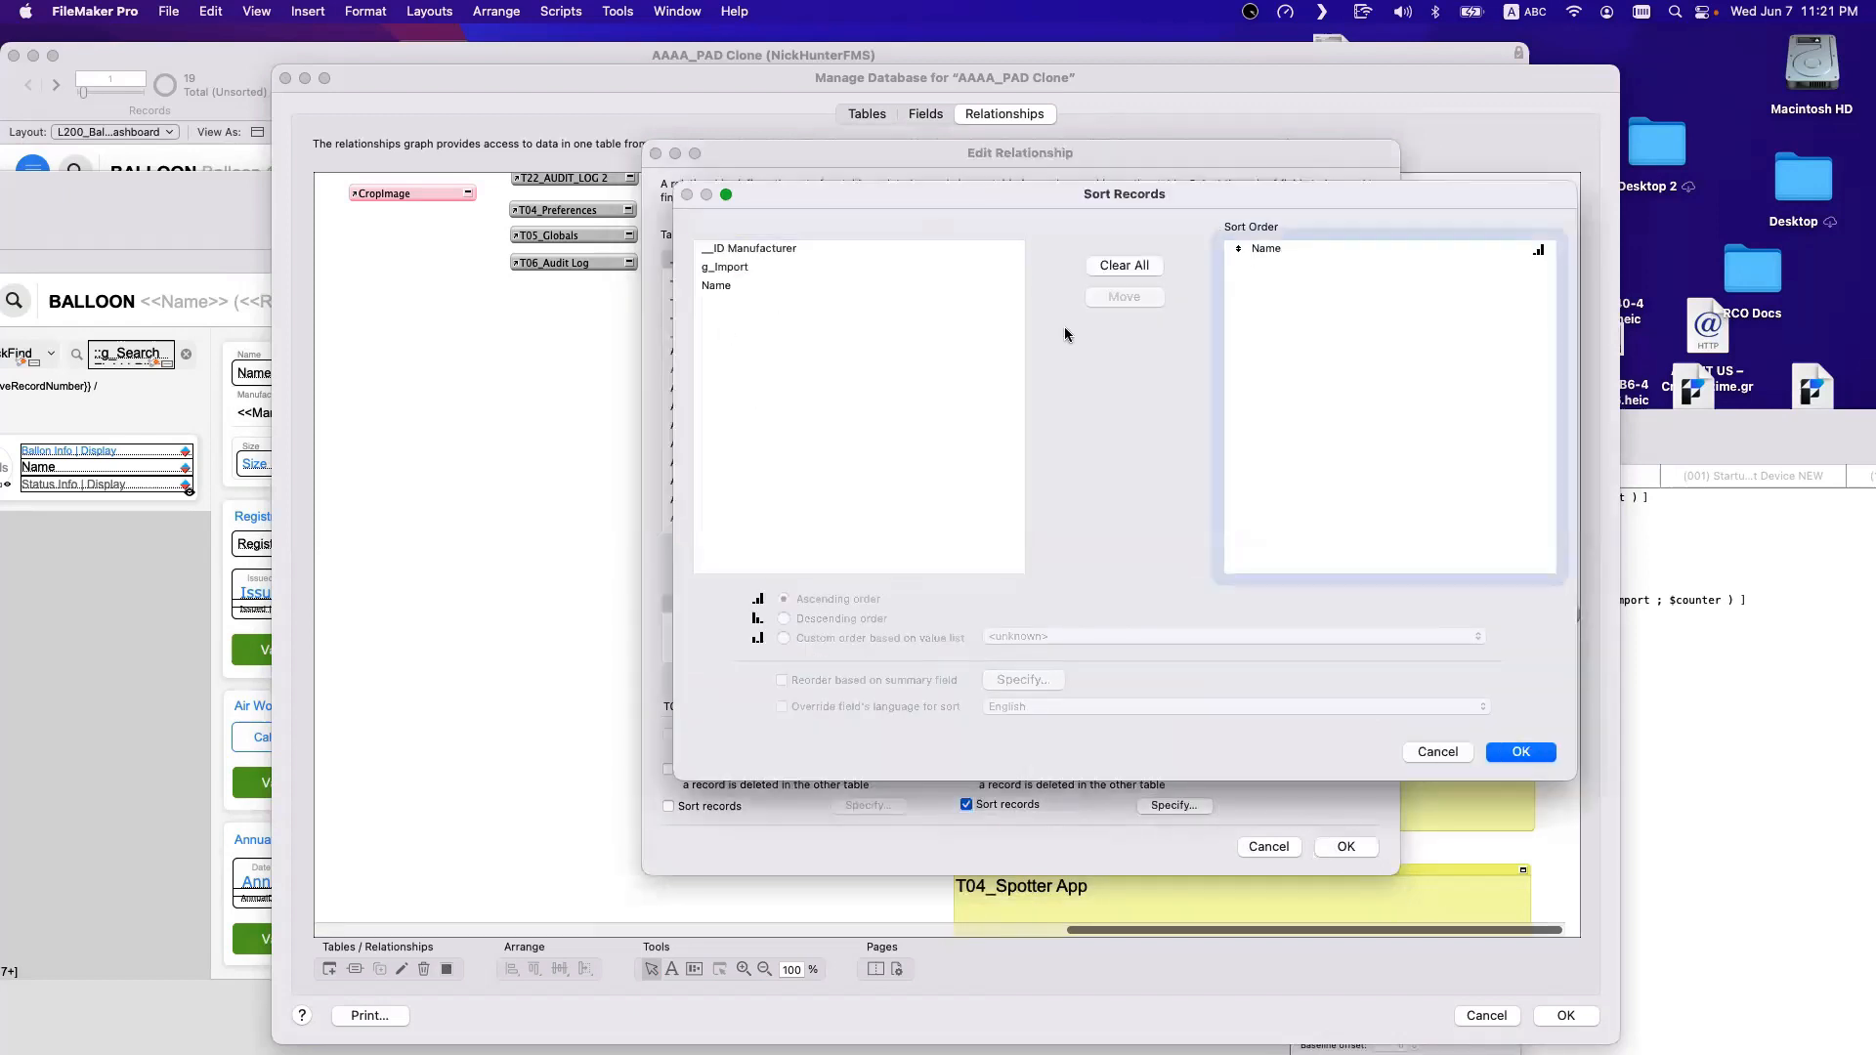
pyautogui.click(1520, 752)
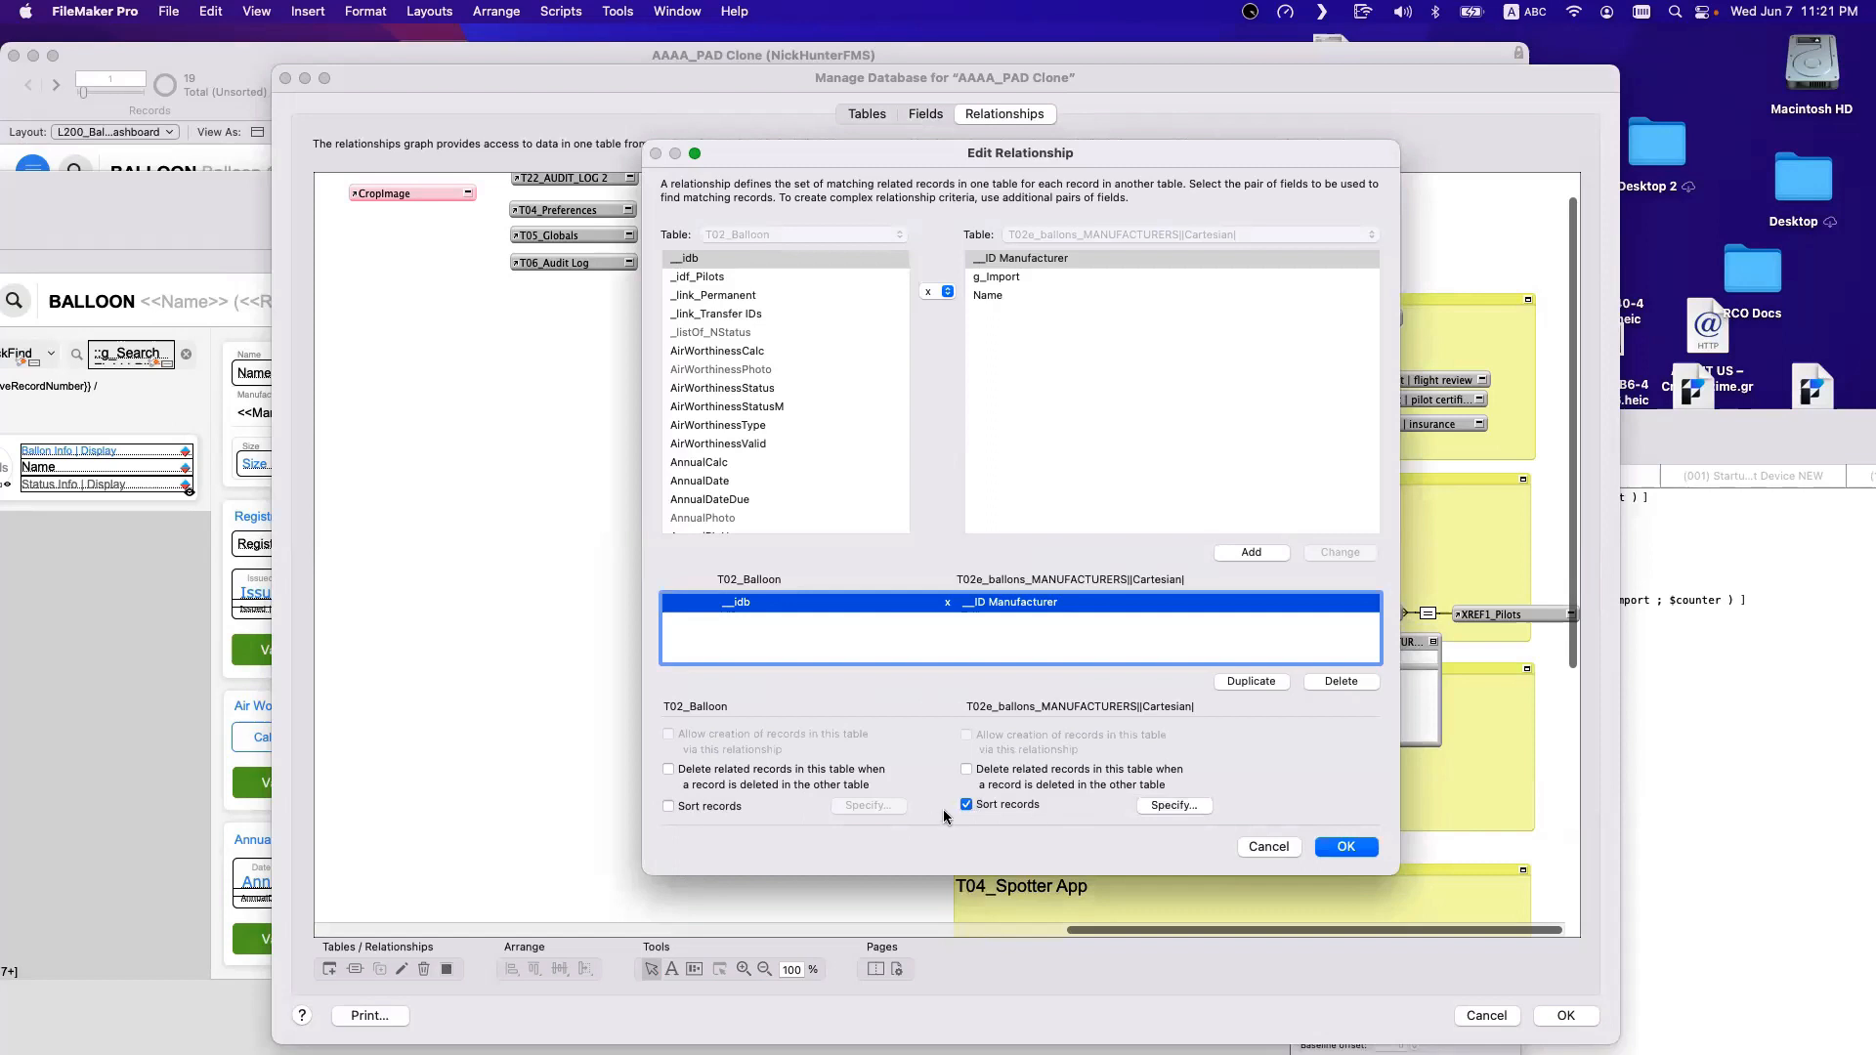
pyautogui.click(1321, 846)
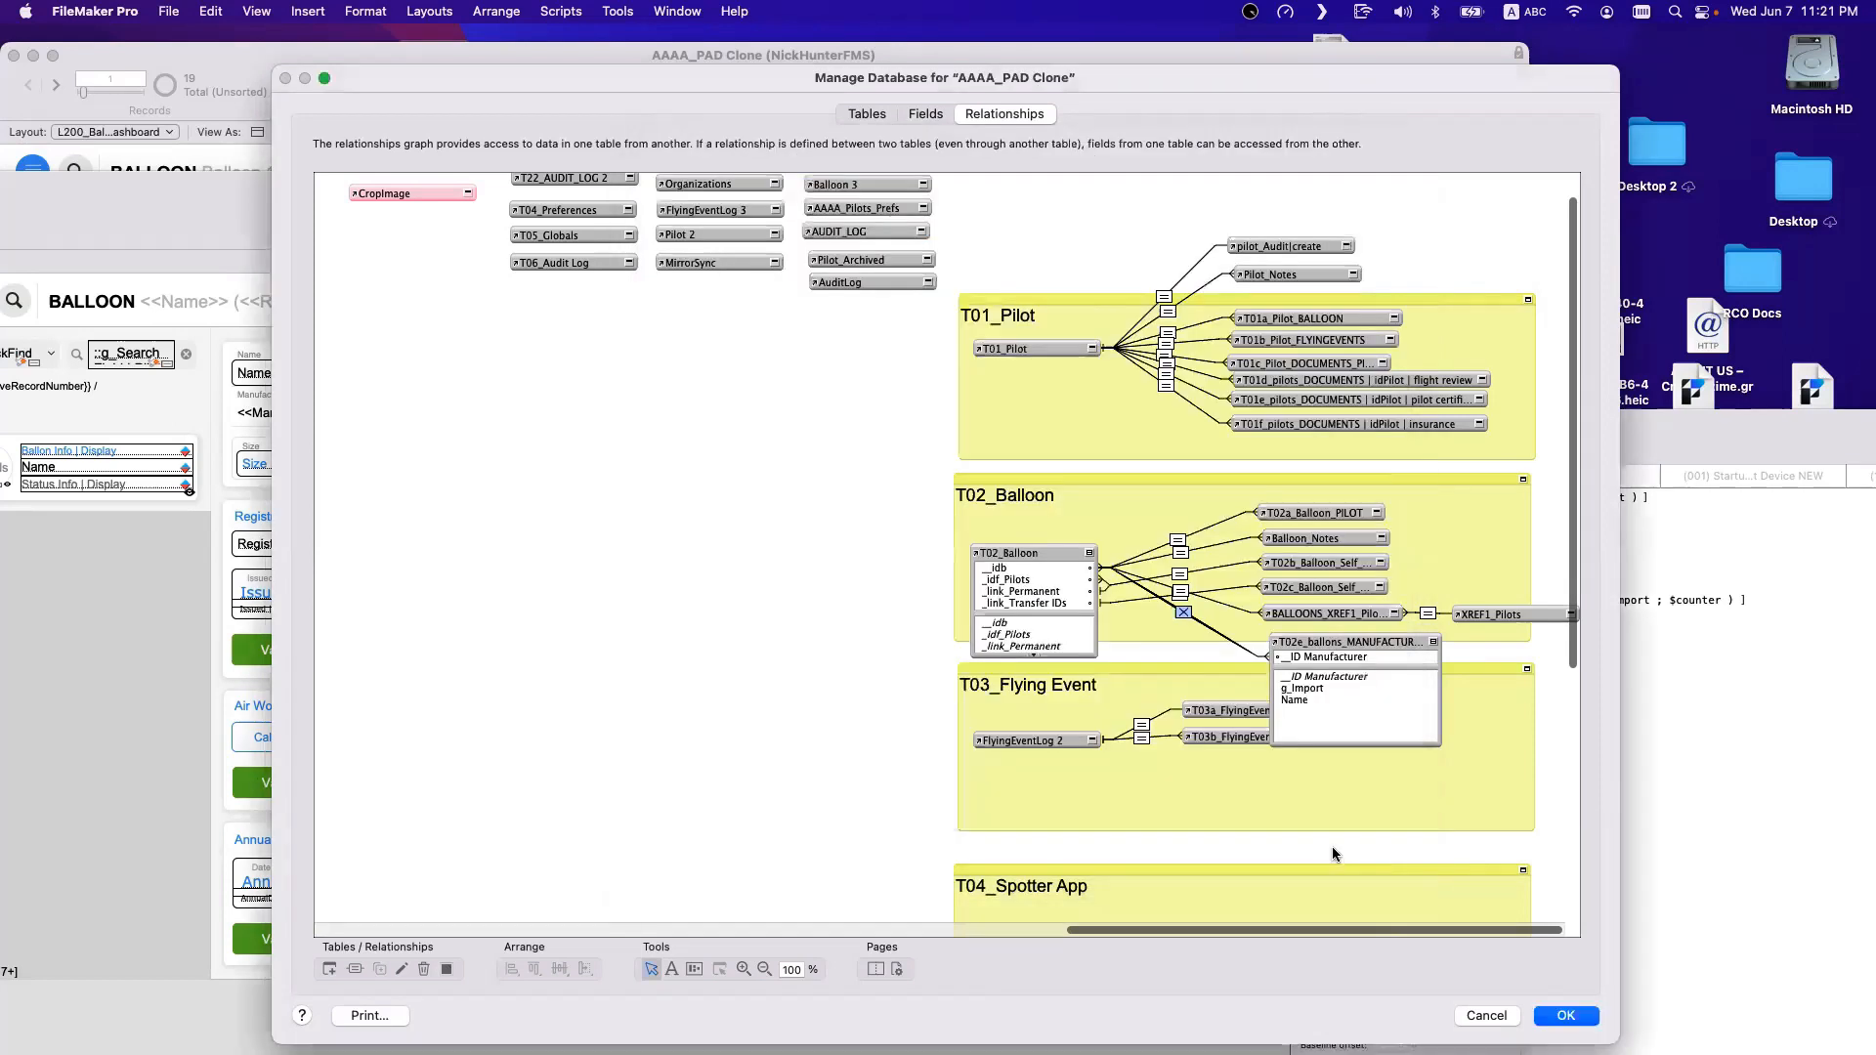
# Collapse the manufacturers table occurrence and align it beneath BALLOONS_XREF1_Pilots, saving the database changes.
pyautogui.click(1433, 644)
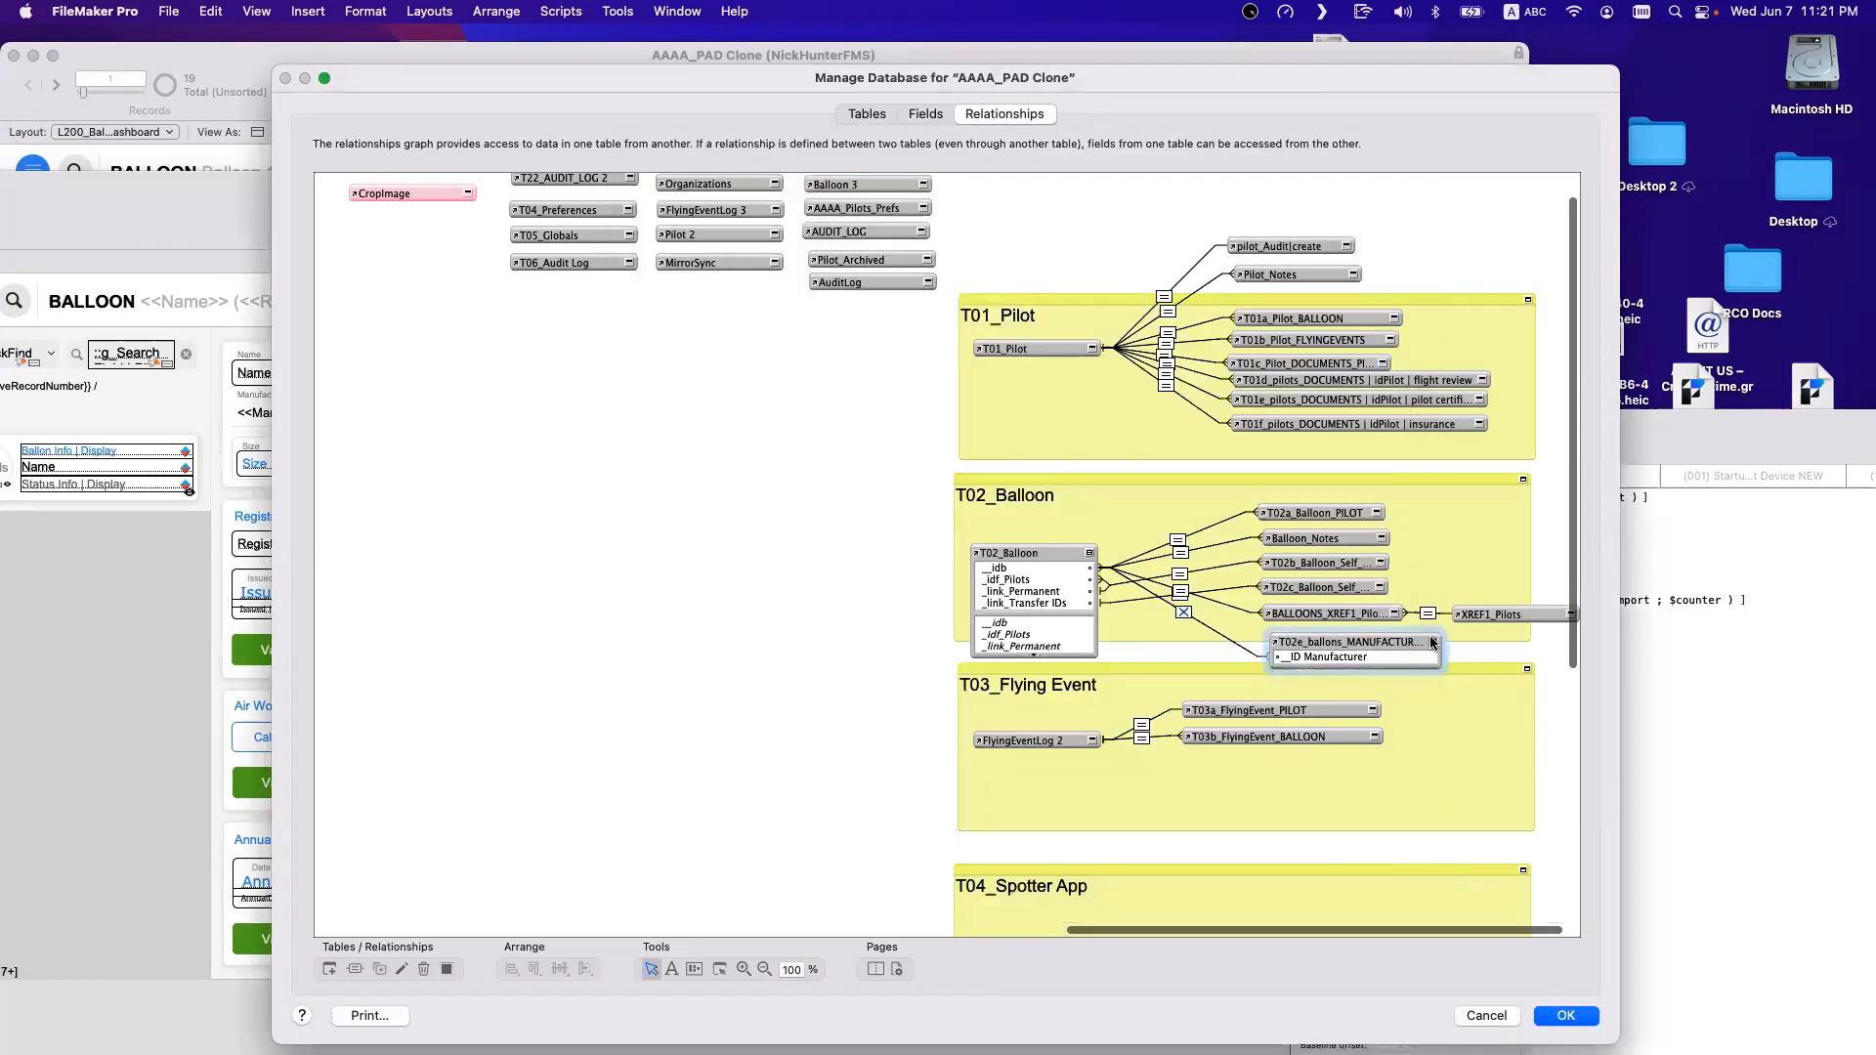
pyautogui.click(1432, 643)
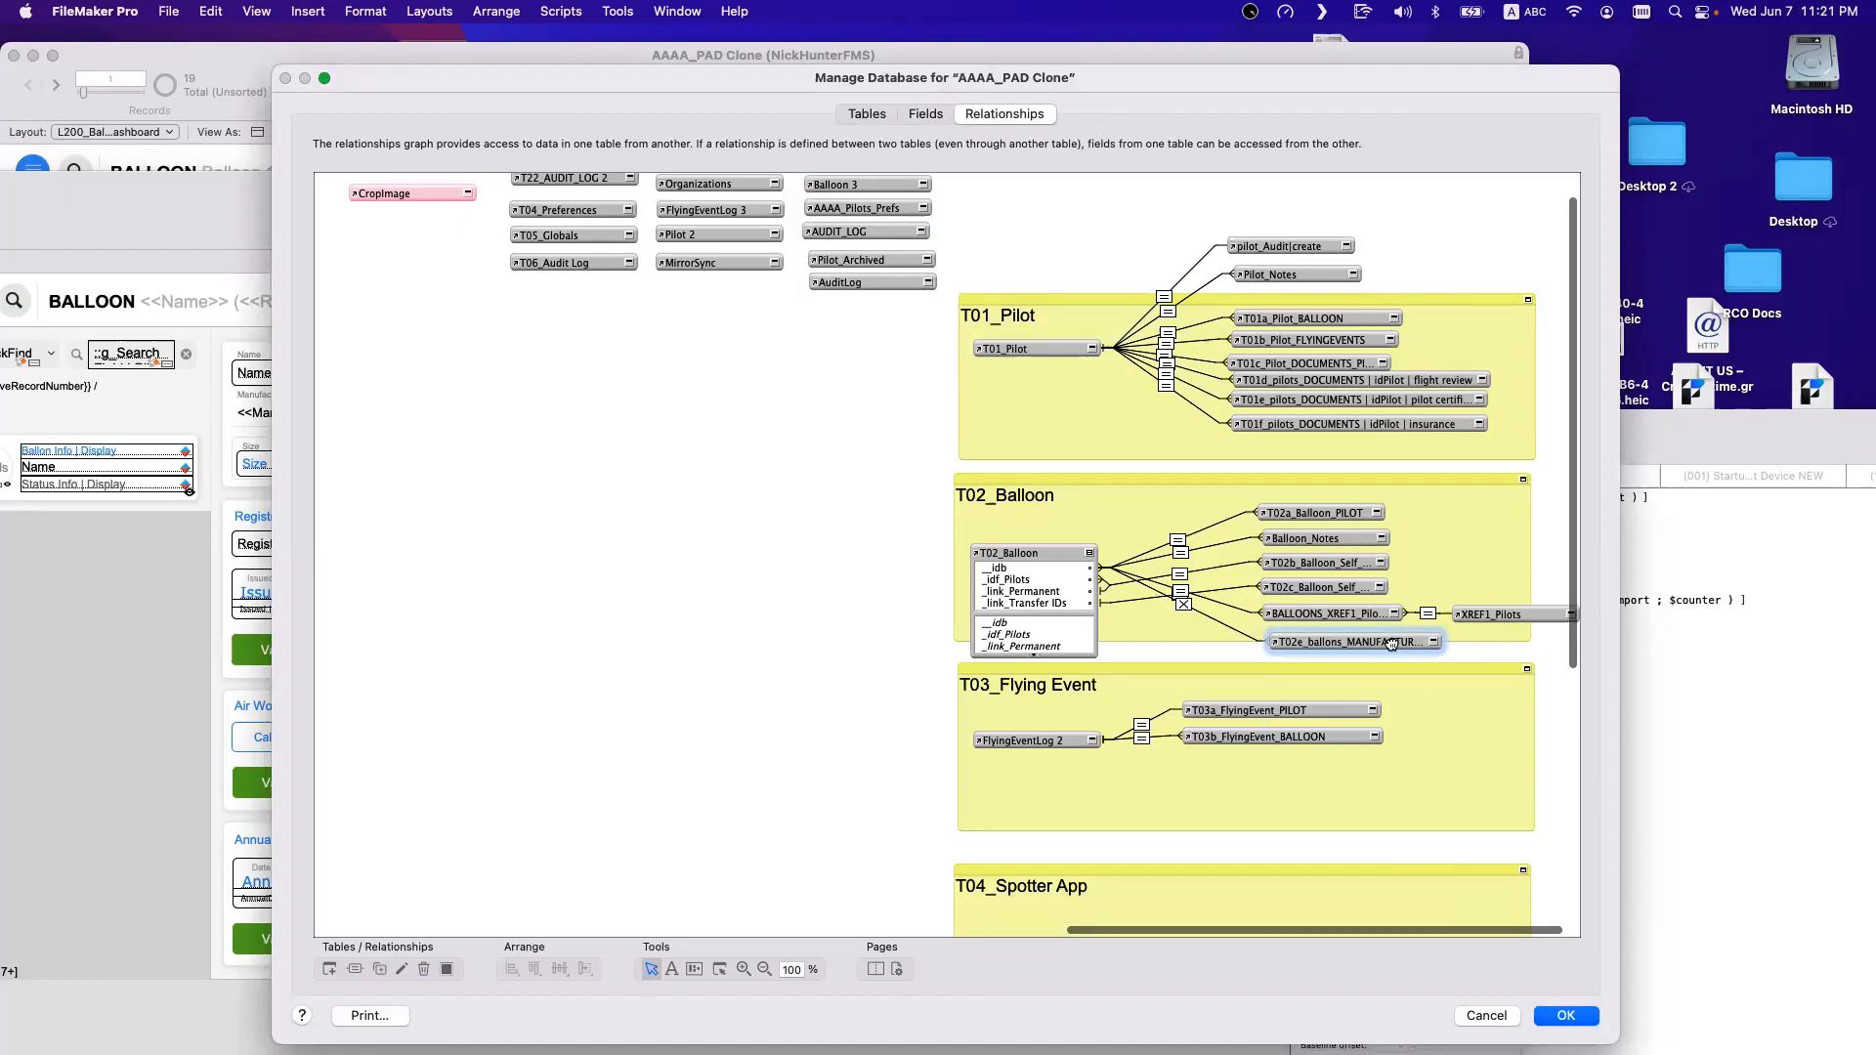
pyautogui.moveTo(1392, 644); pyautogui.dragTo(1382, 639)
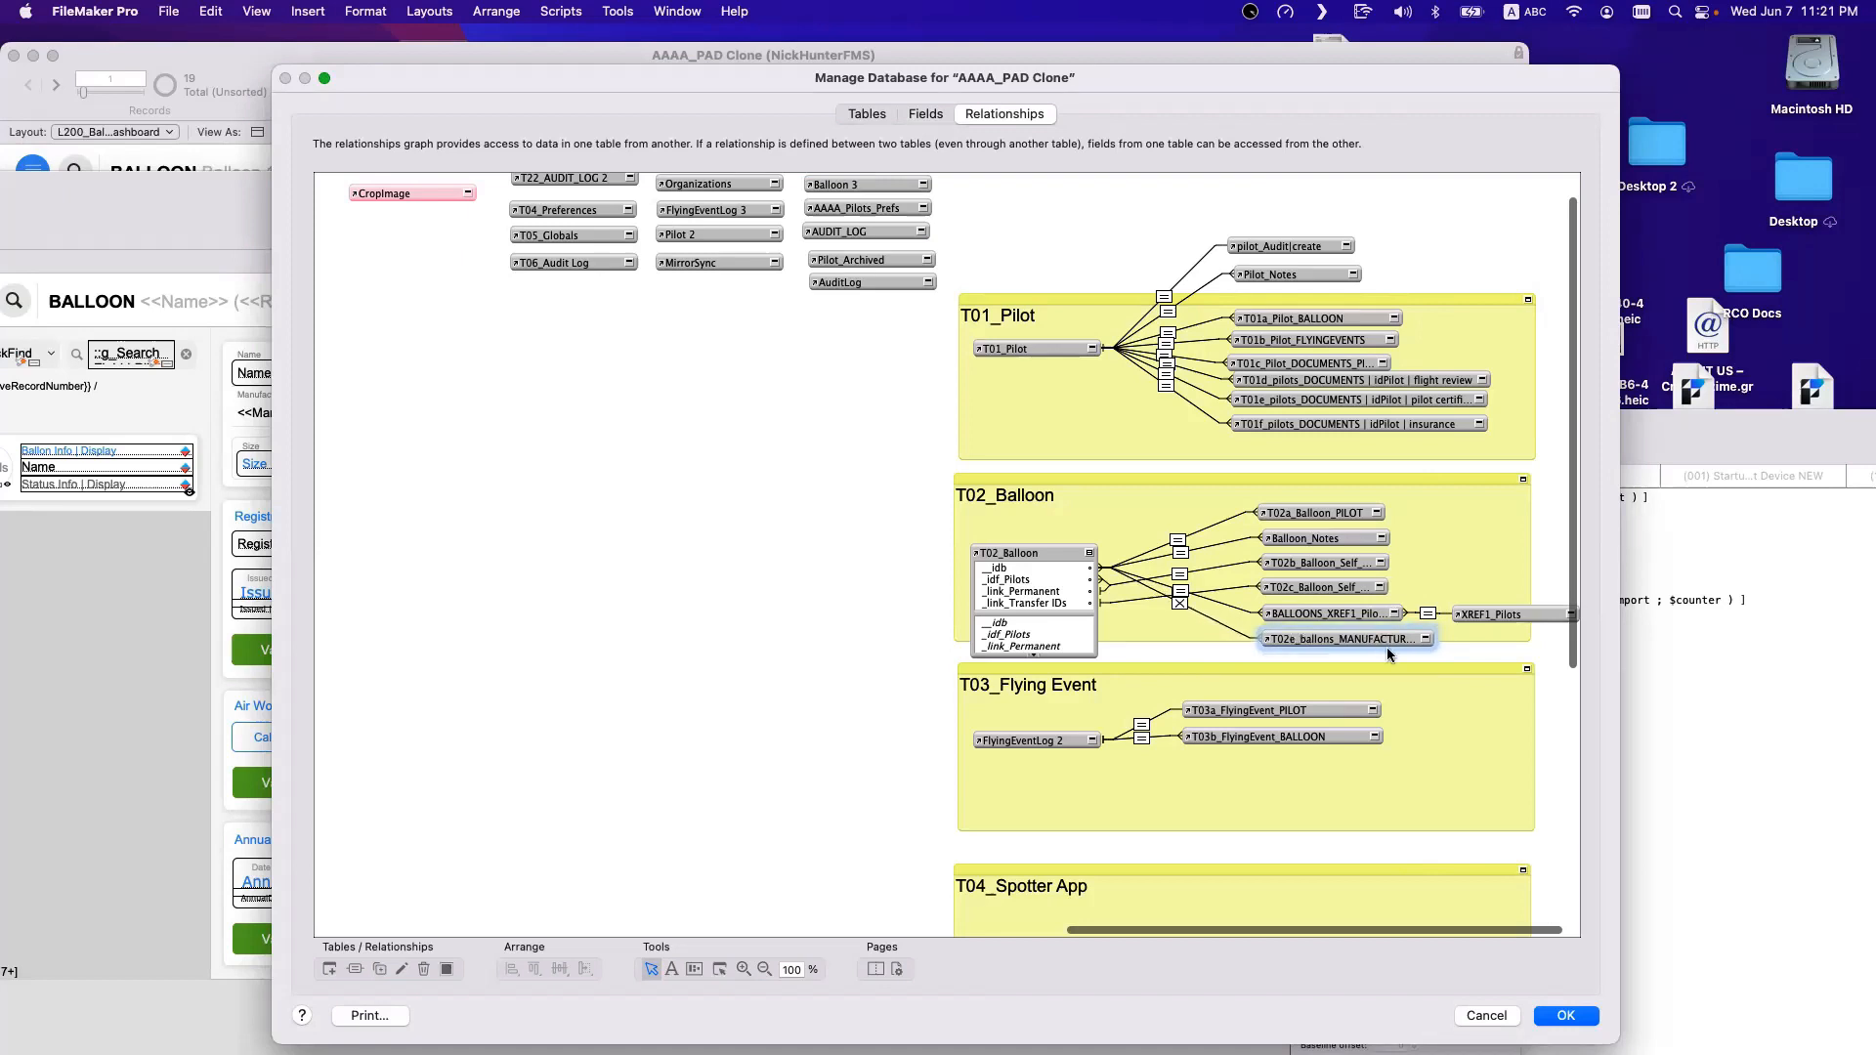
pyautogui.click(1564, 1016)
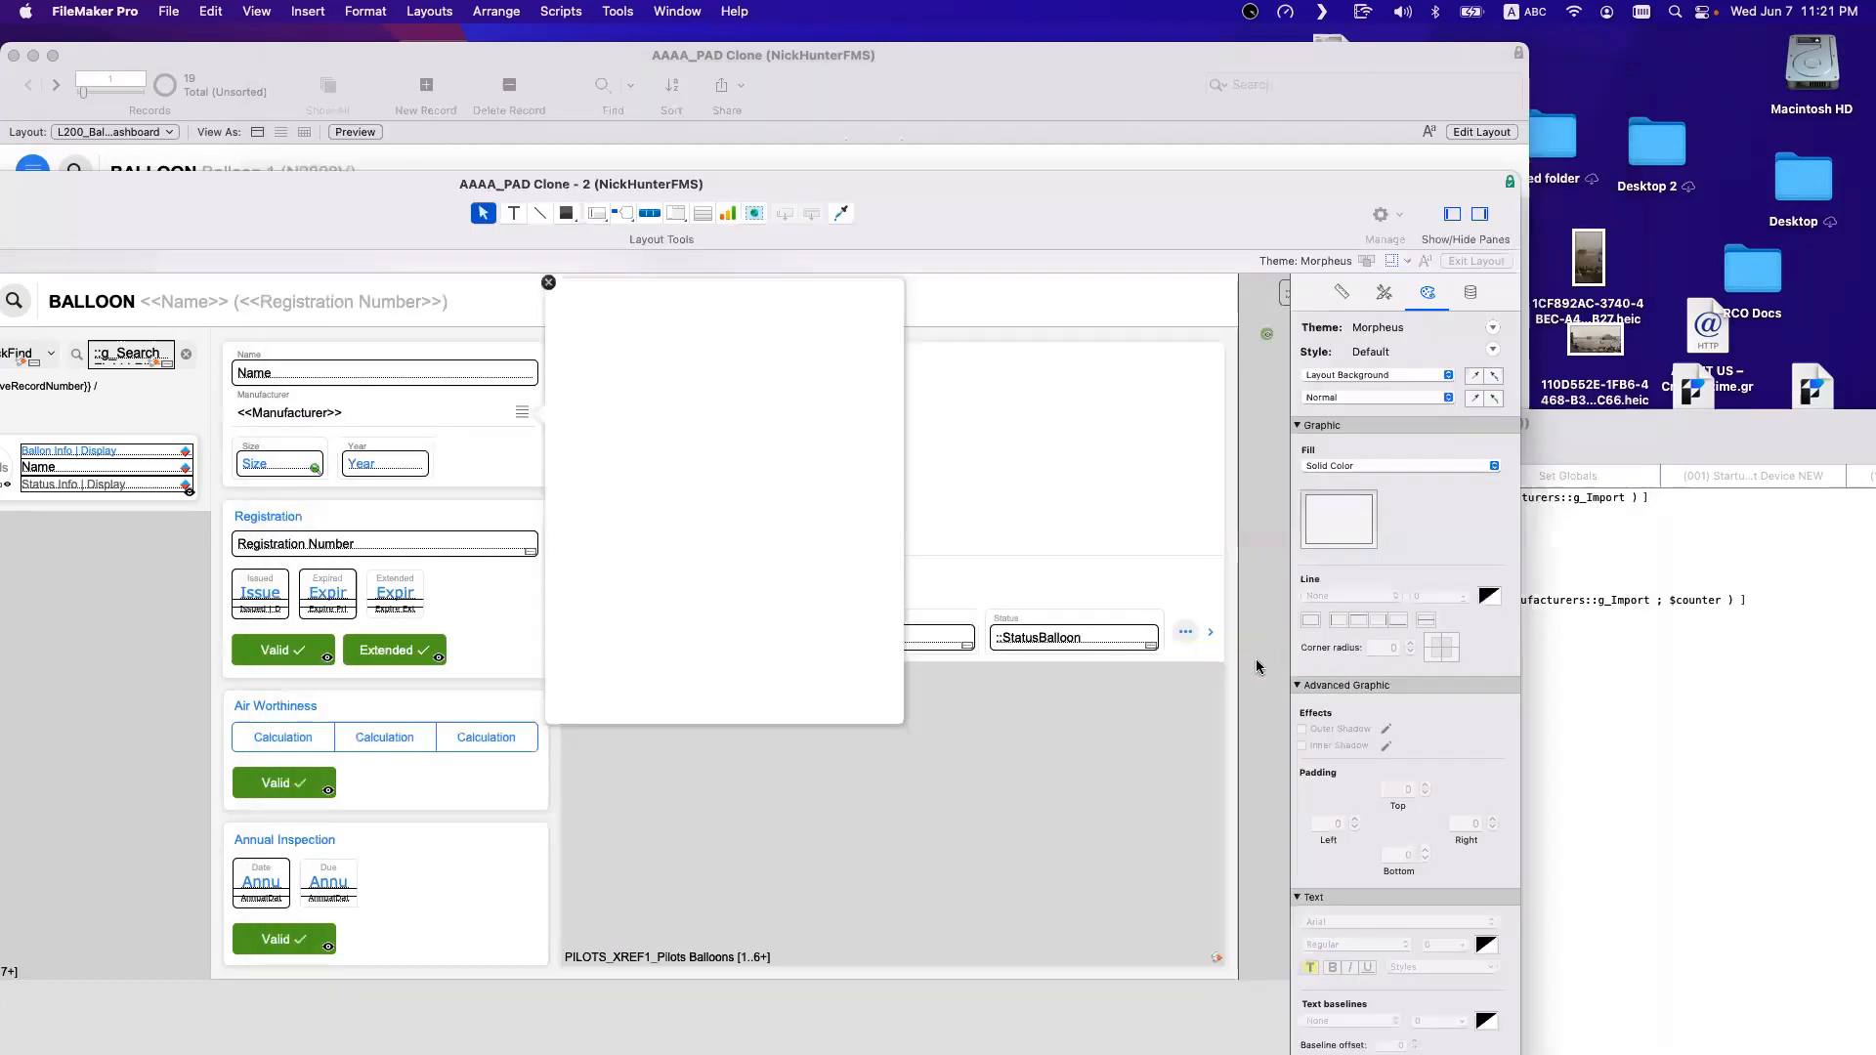
pyautogui.click(702, 213)
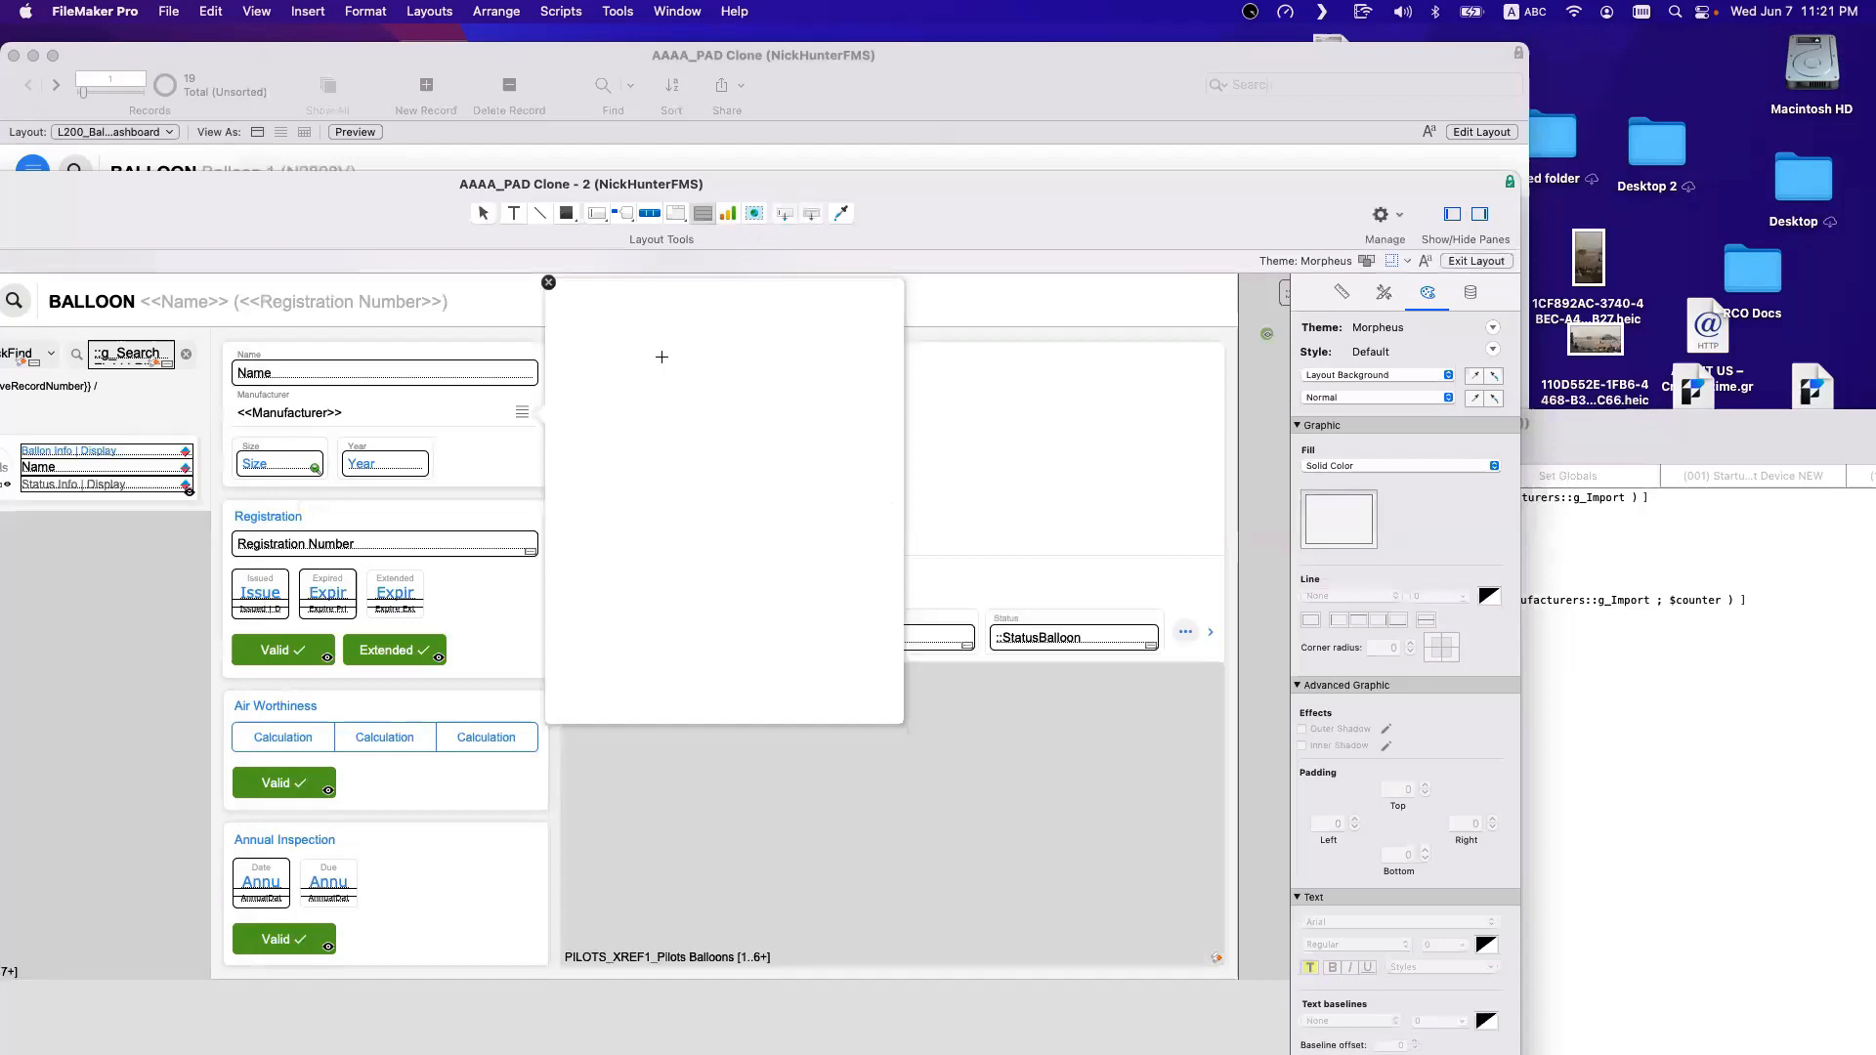
pyautogui.moveTo(568, 296); pyautogui.dragTo(855, 704)
pyautogui.click(918, 245)
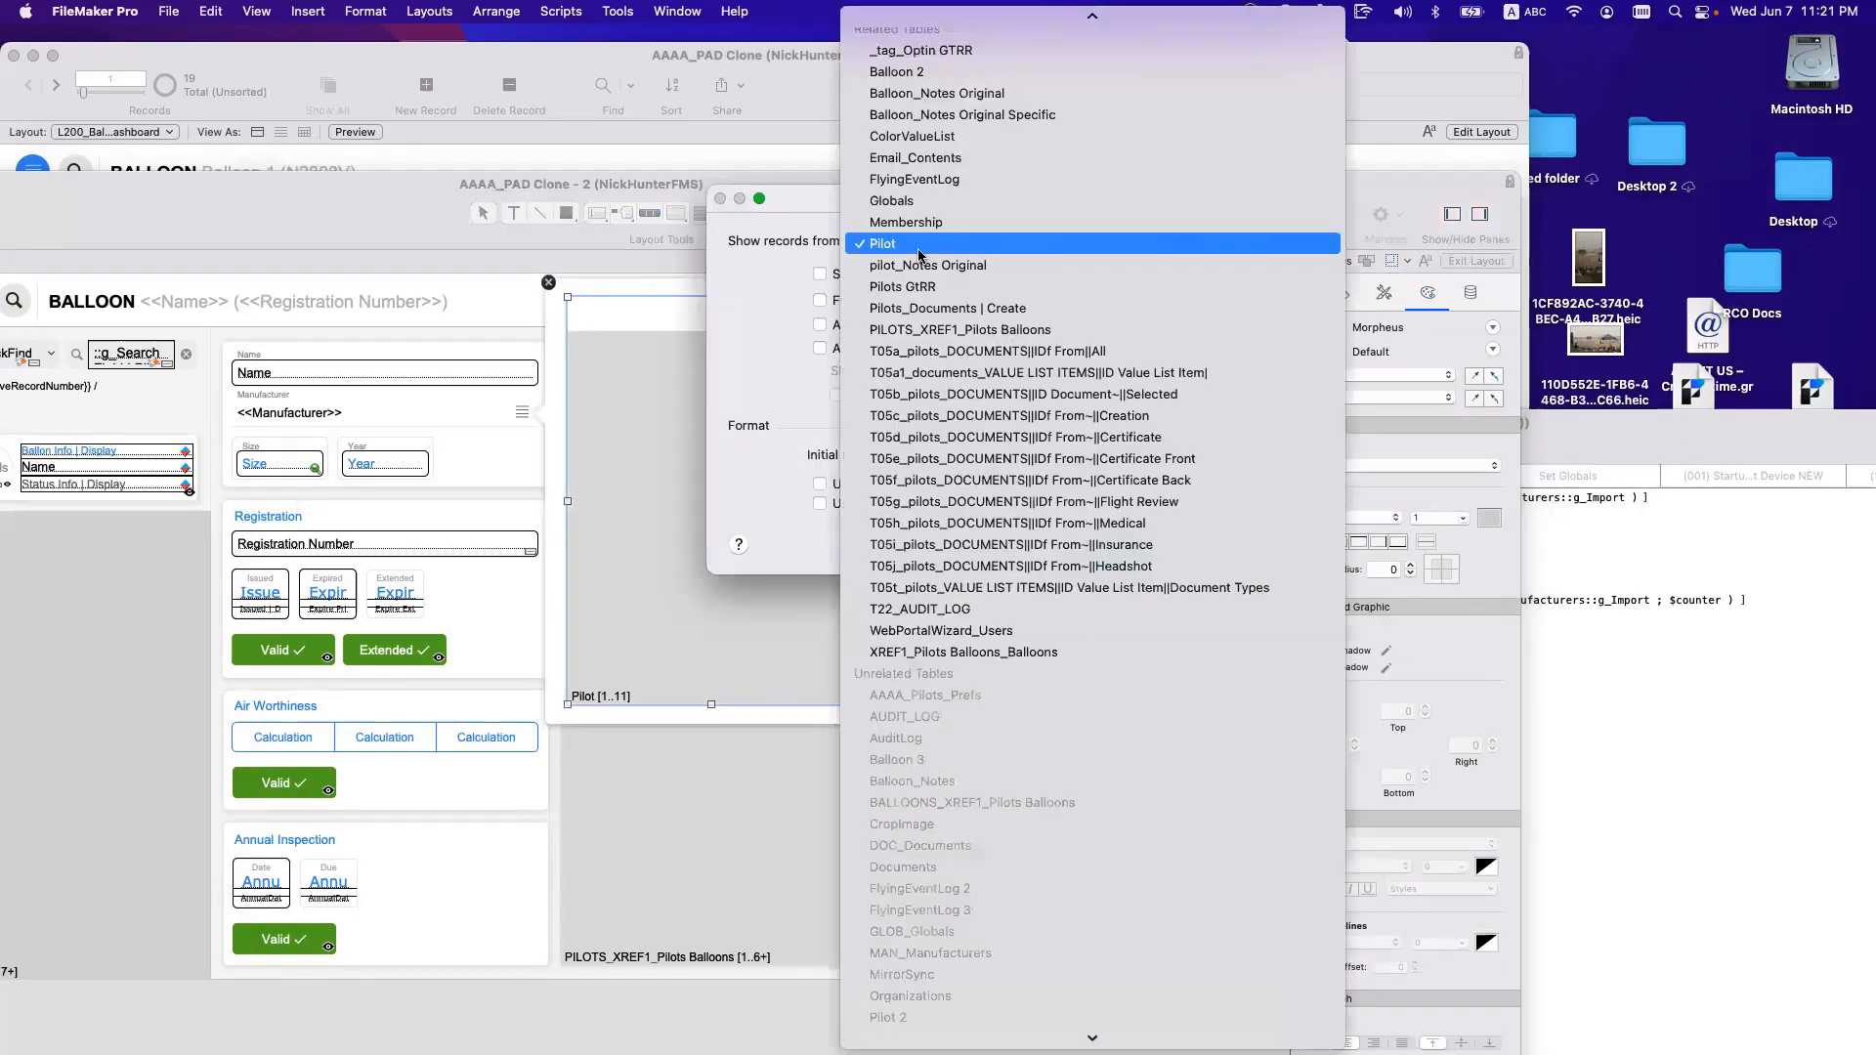
pyautogui.scroll(1, 918, 255)
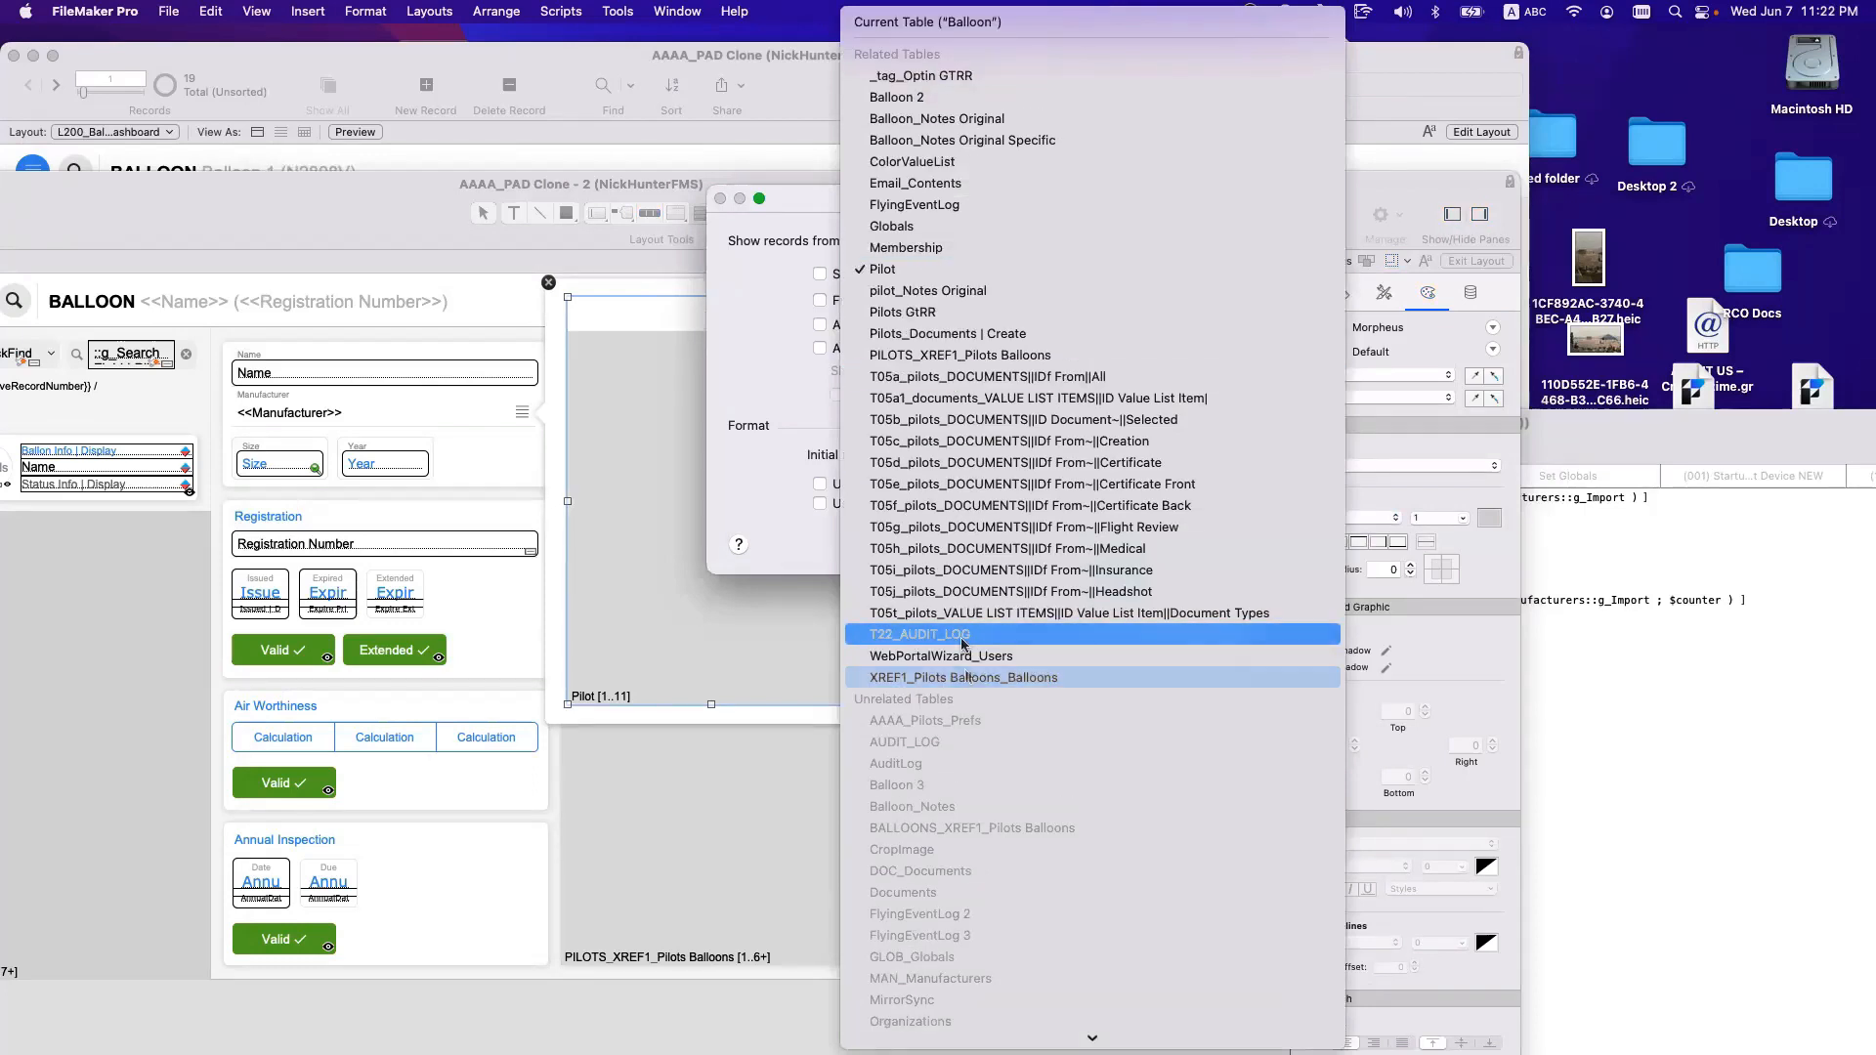
pyautogui.press('Escape')
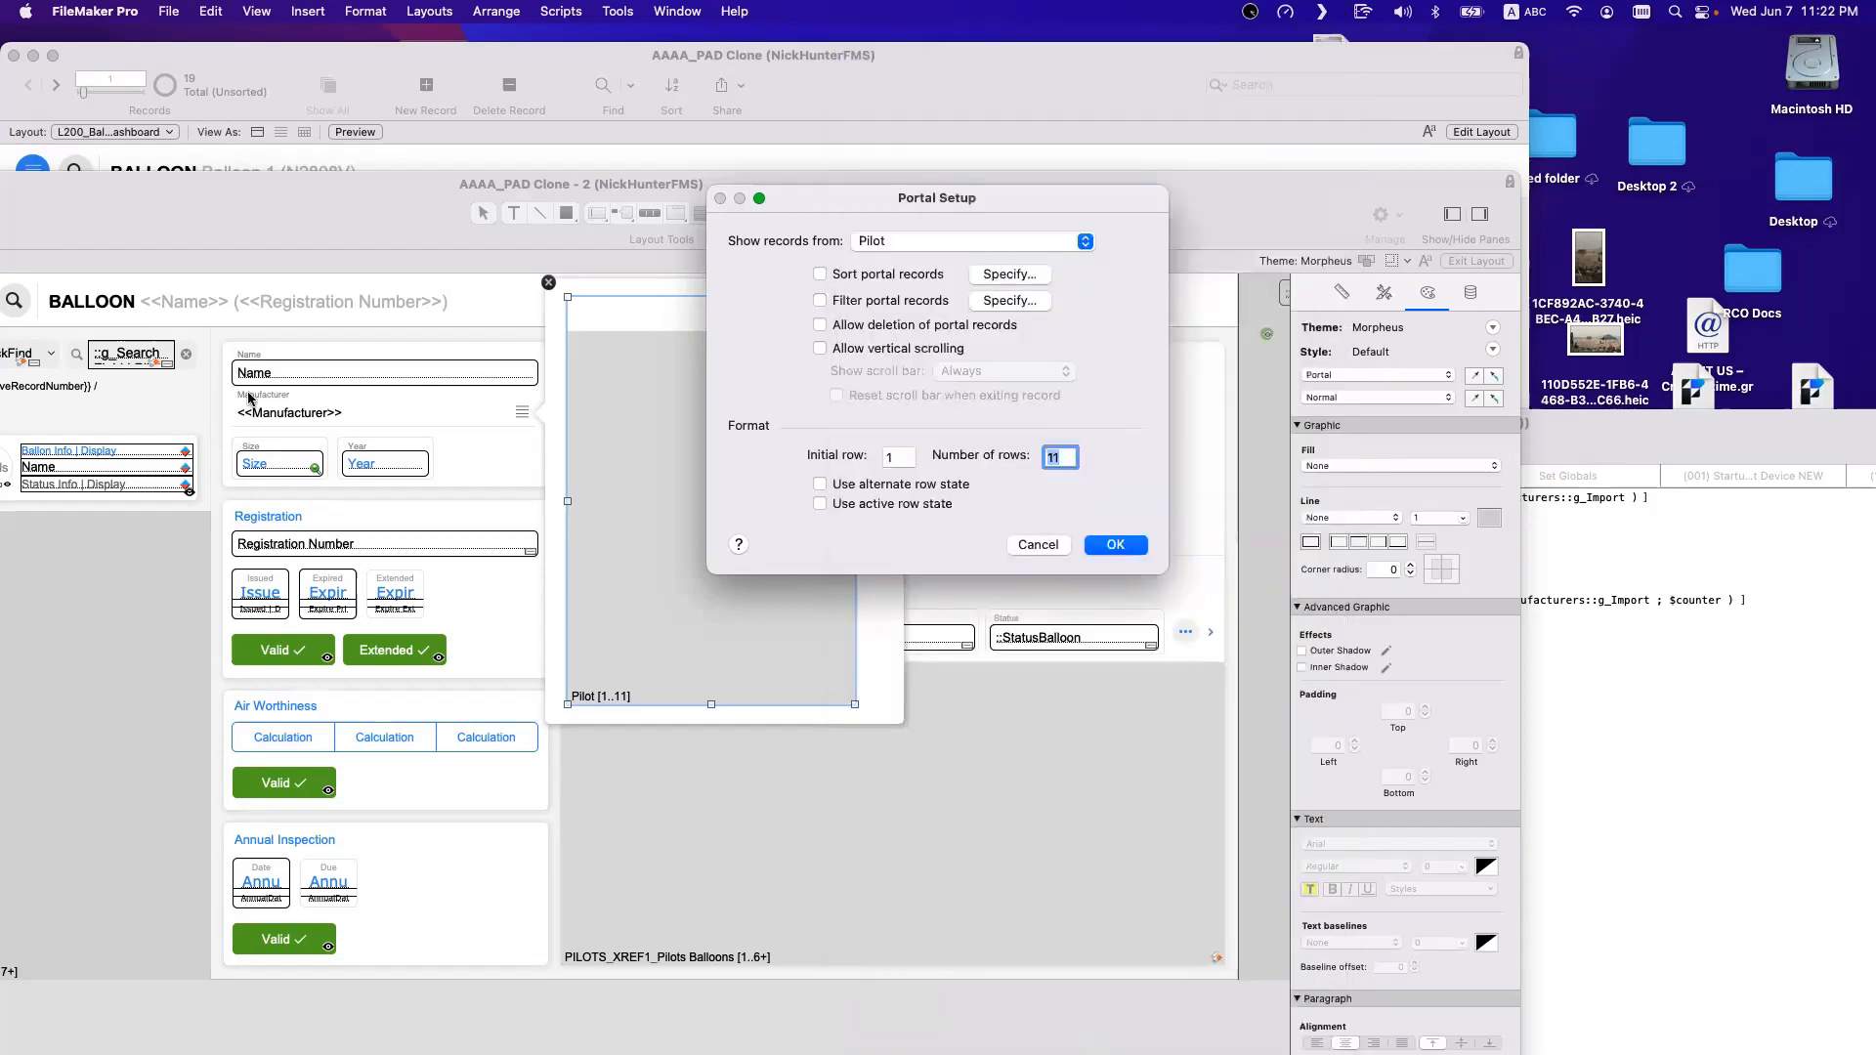
pyautogui.click(1037, 545)
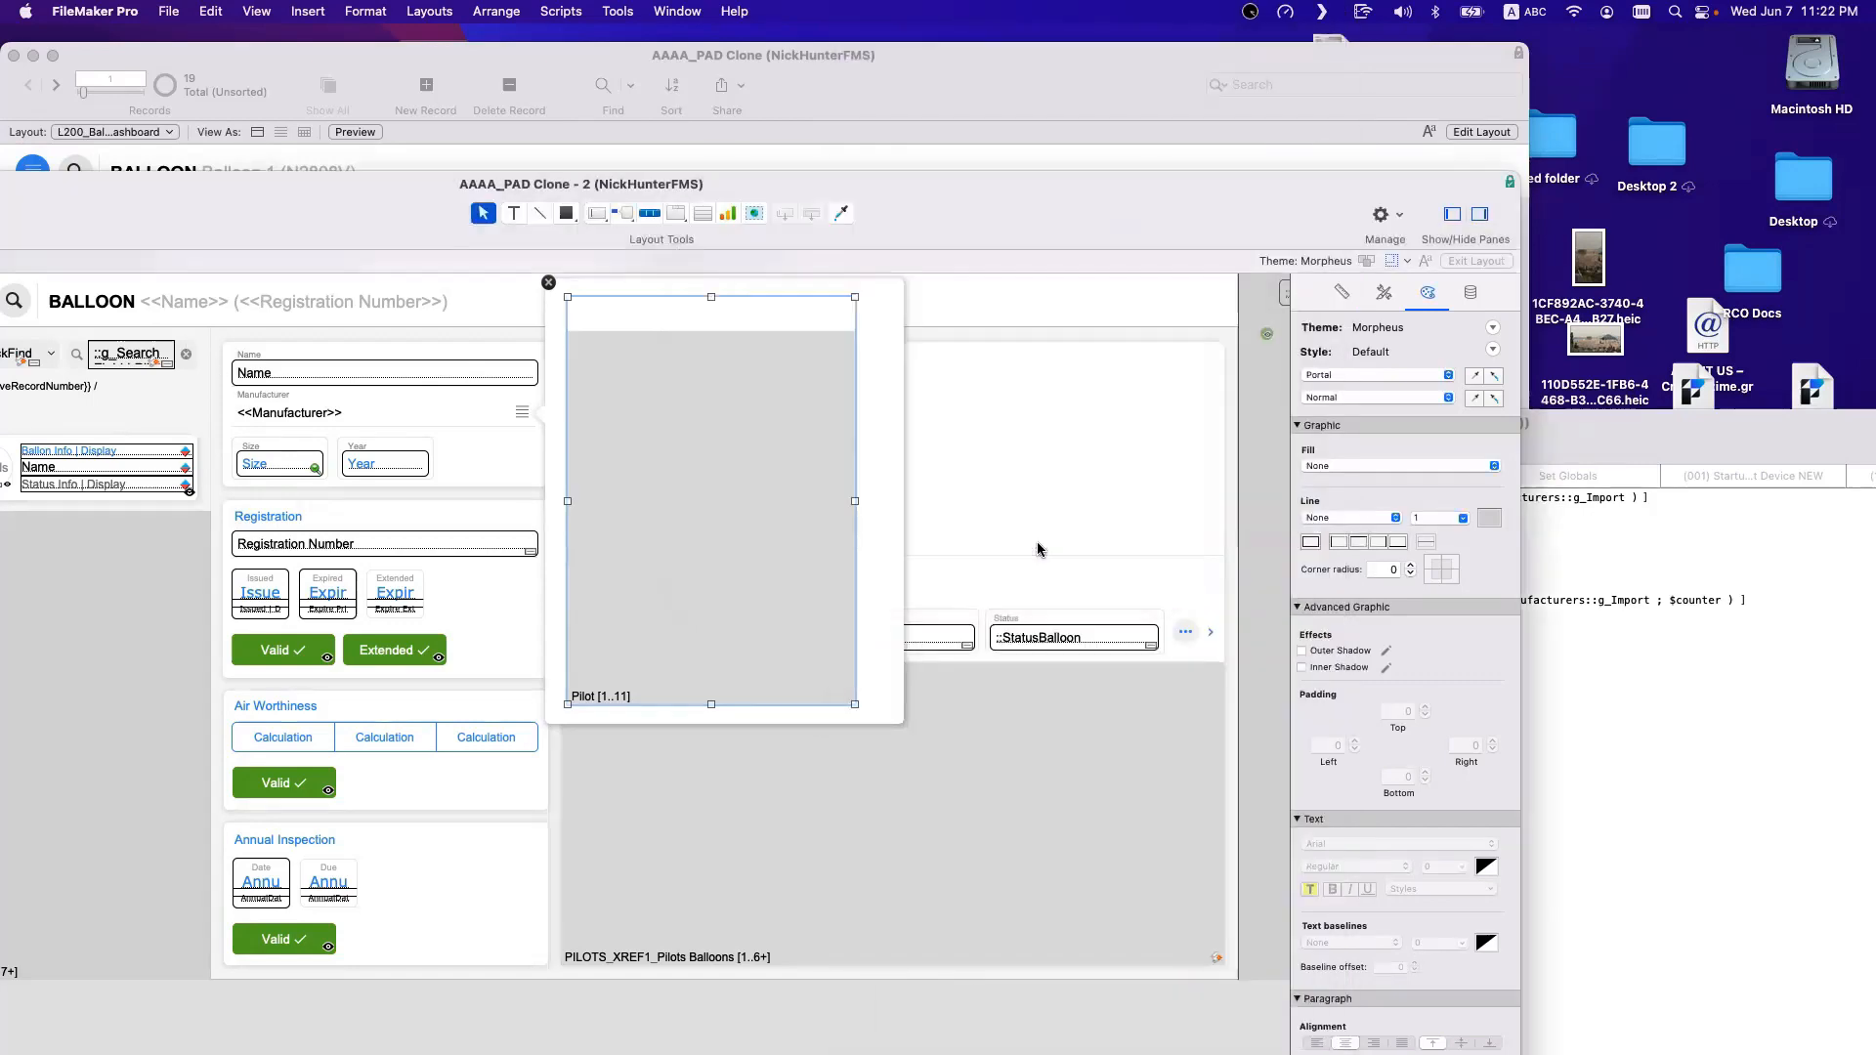
# Reopen the relationships graph, collapse T02_Balloon, and delete its relationship to the manufacturers table occurrence.
pyautogui.press('super+shift+d')
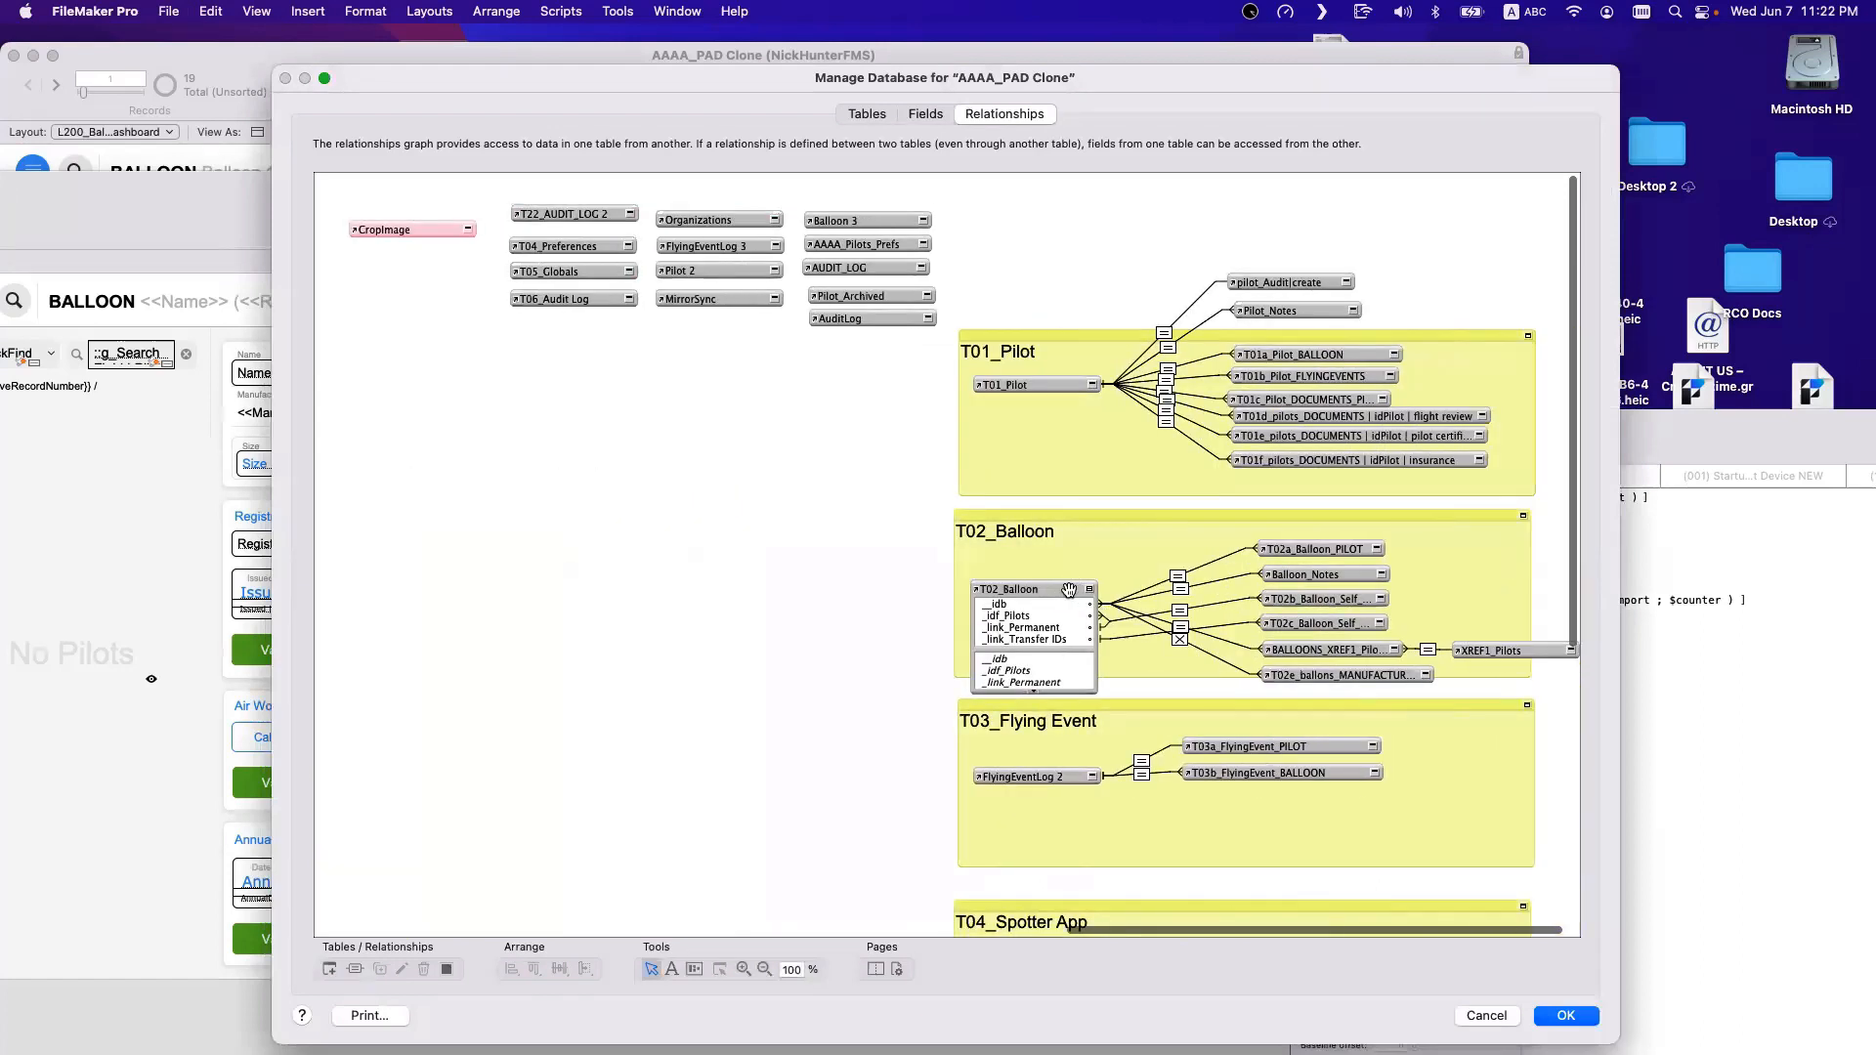
pyautogui.click(1089, 589)
pyautogui.click(1179, 635)
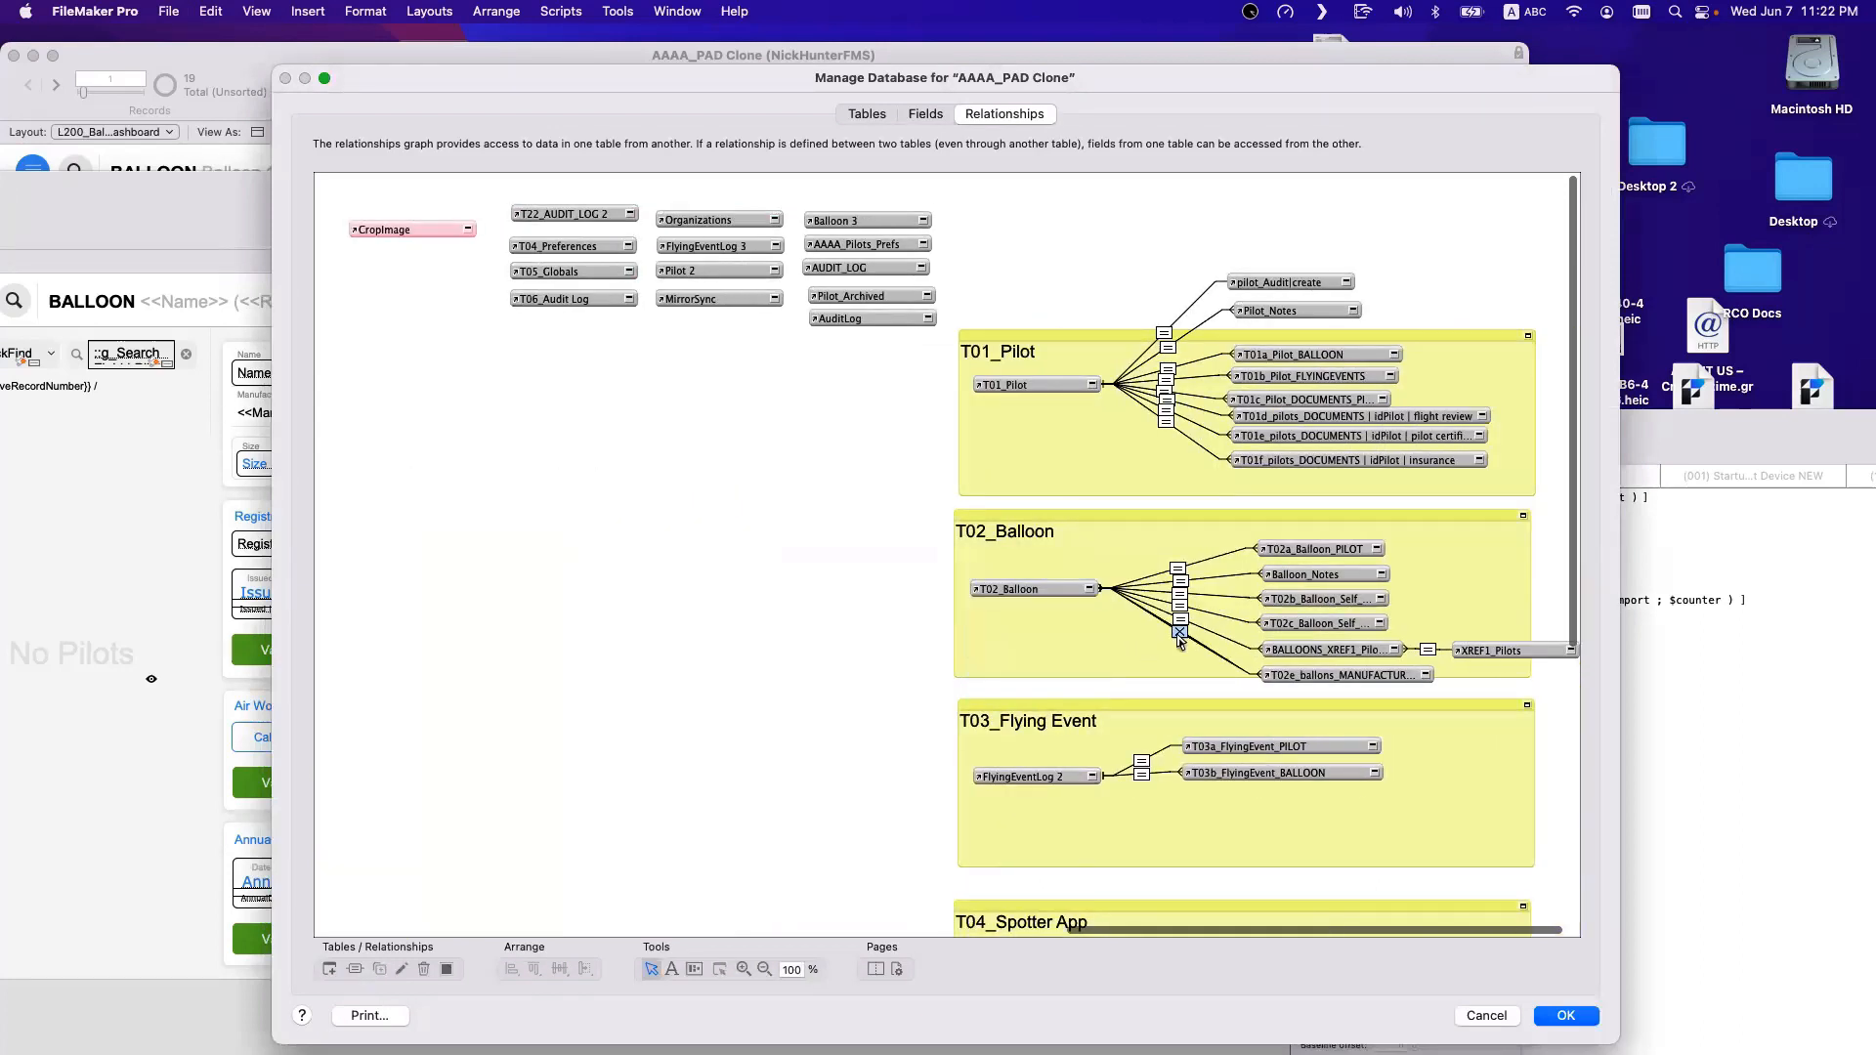
pyautogui.press('Delete')
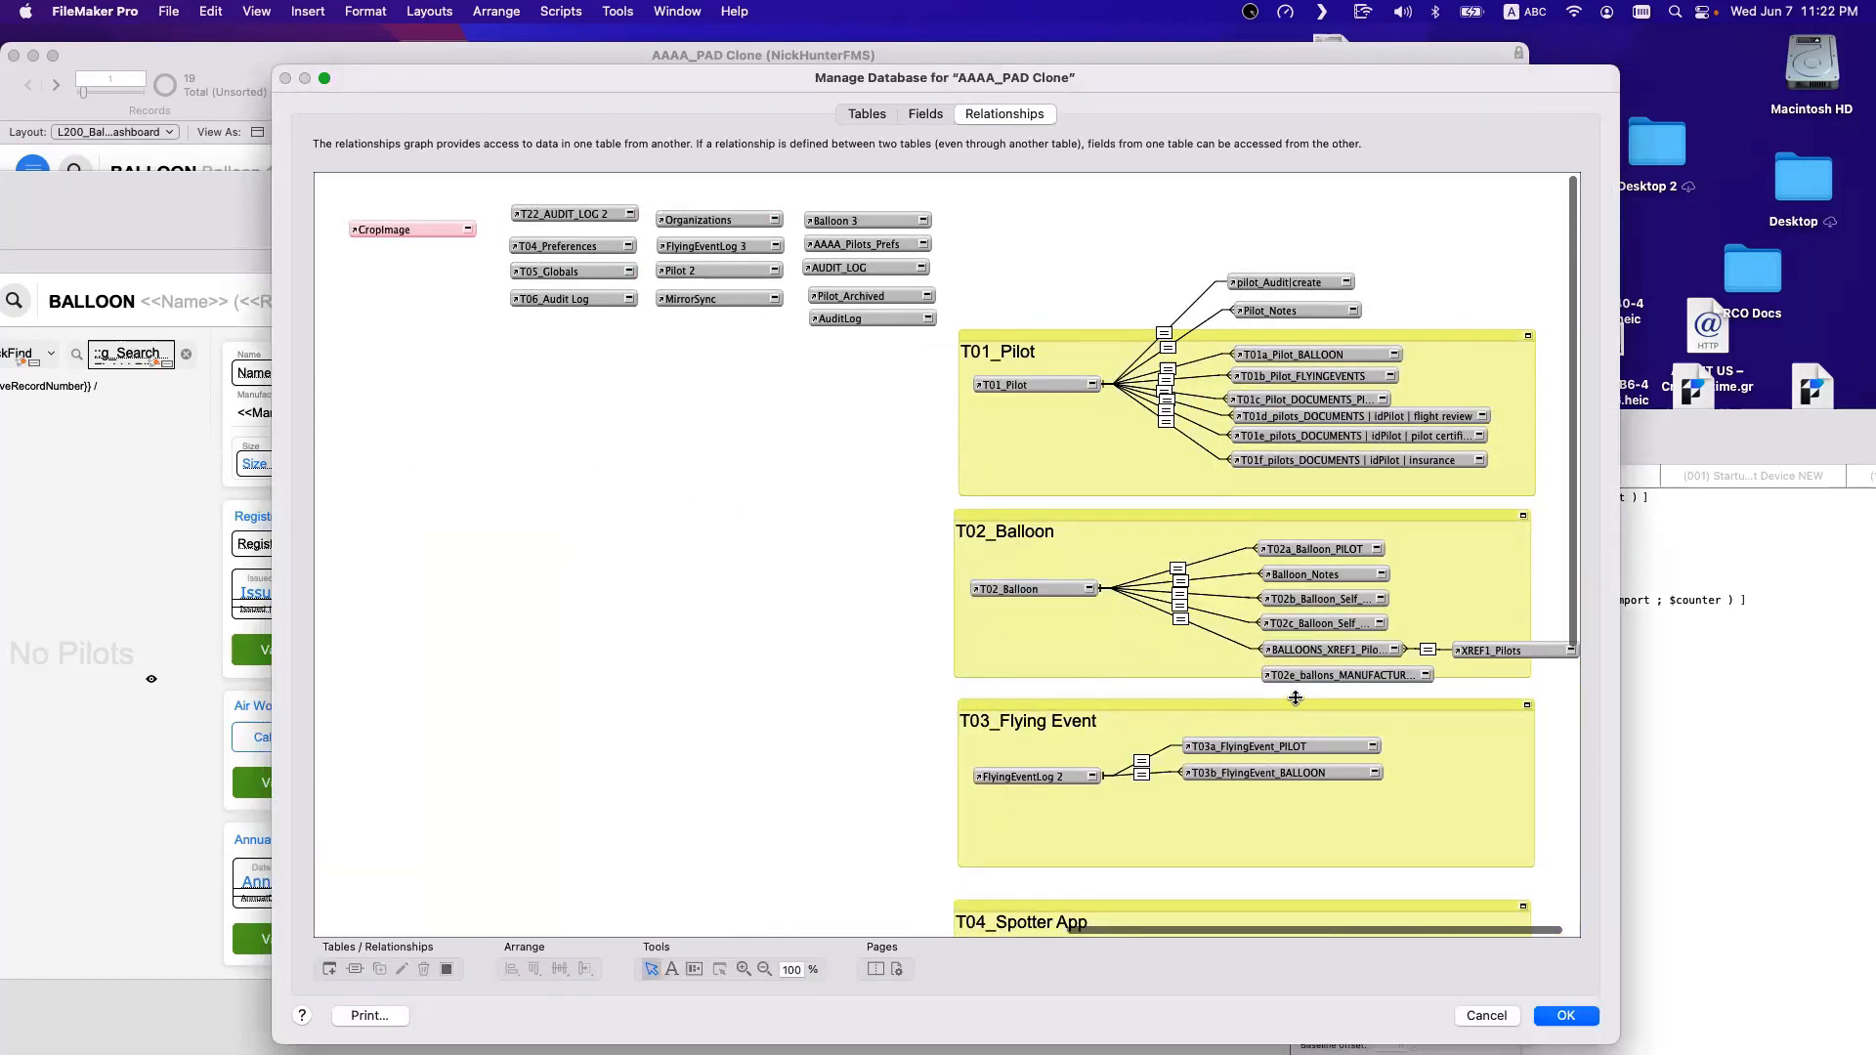
# Move Balloon, ColorValueList, both Balloon_Notes occurrences and the manufacturers occurrence together into the empty area above the red original group.
pyautogui.moveTo(1330, 677); pyautogui.dragTo(826, 561)
pyautogui.click(629, 517)
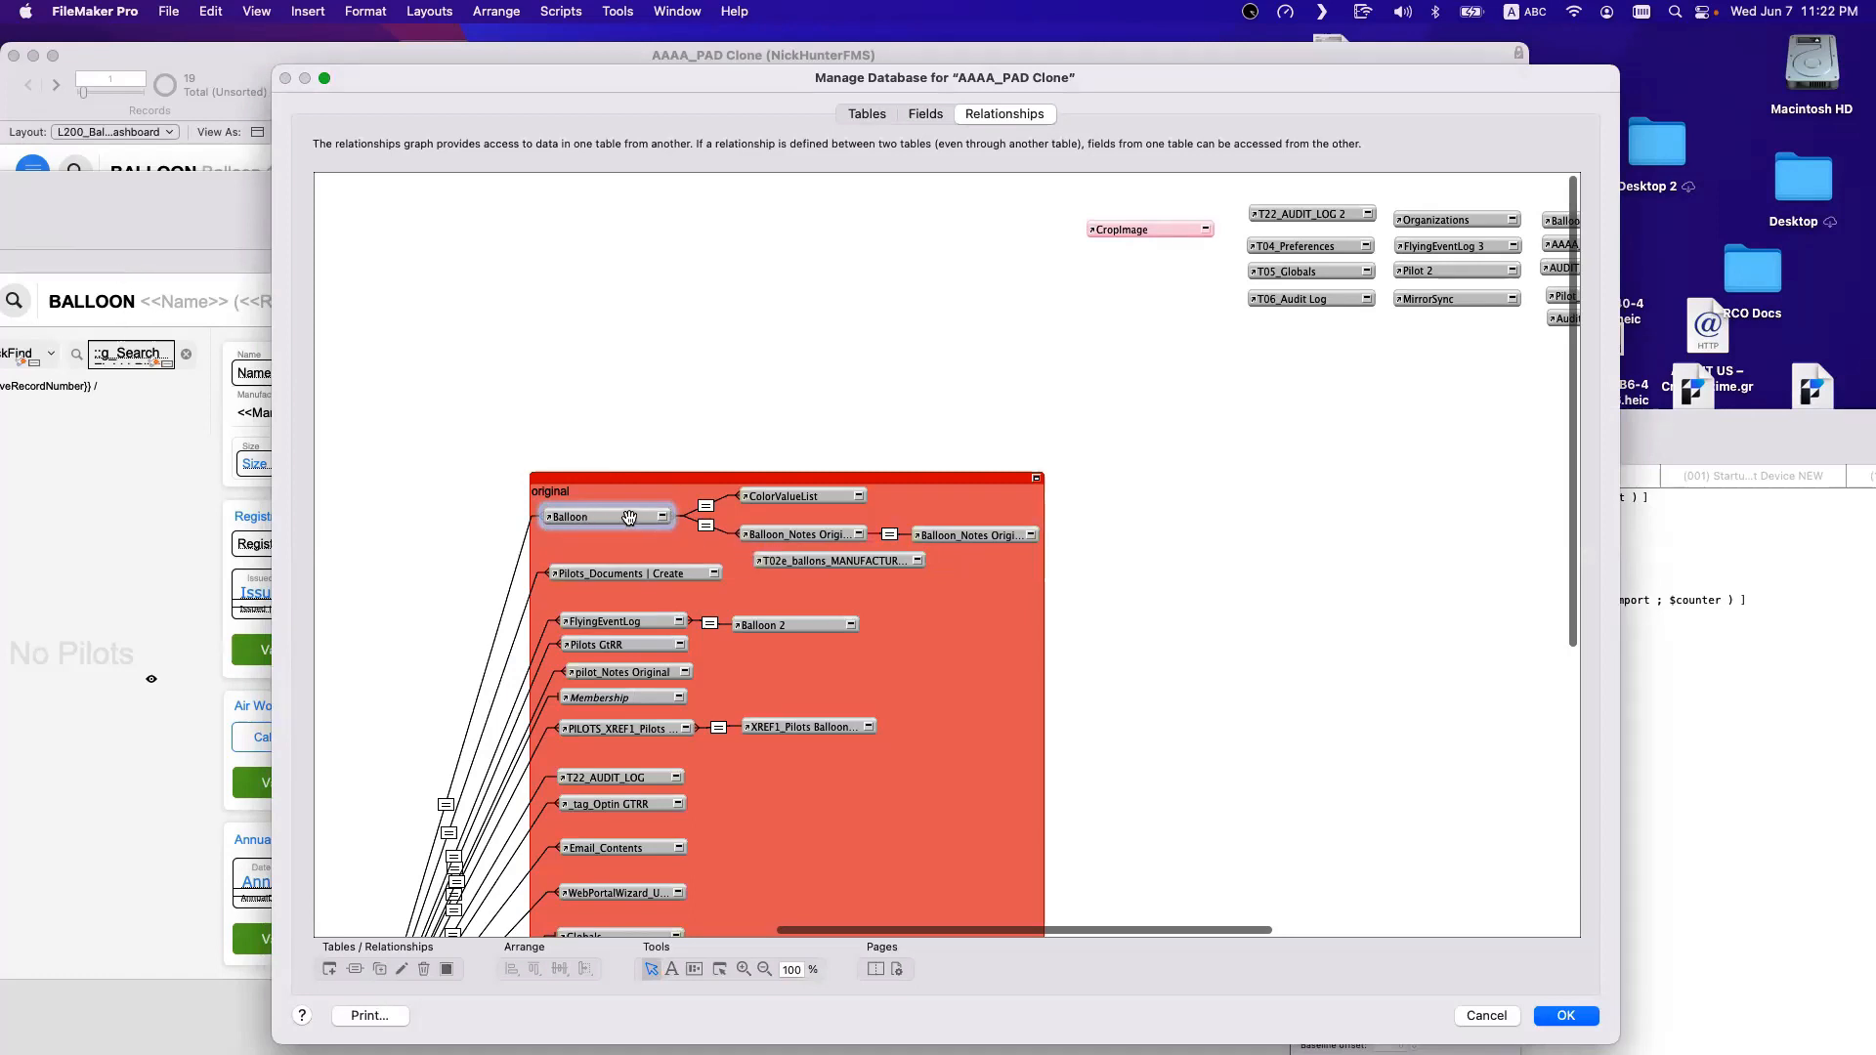
pyautogui.moveTo(637, 518); pyautogui.dragTo(621, 331)
pyautogui.moveTo(791, 488); pyautogui.dragTo(819, 249)
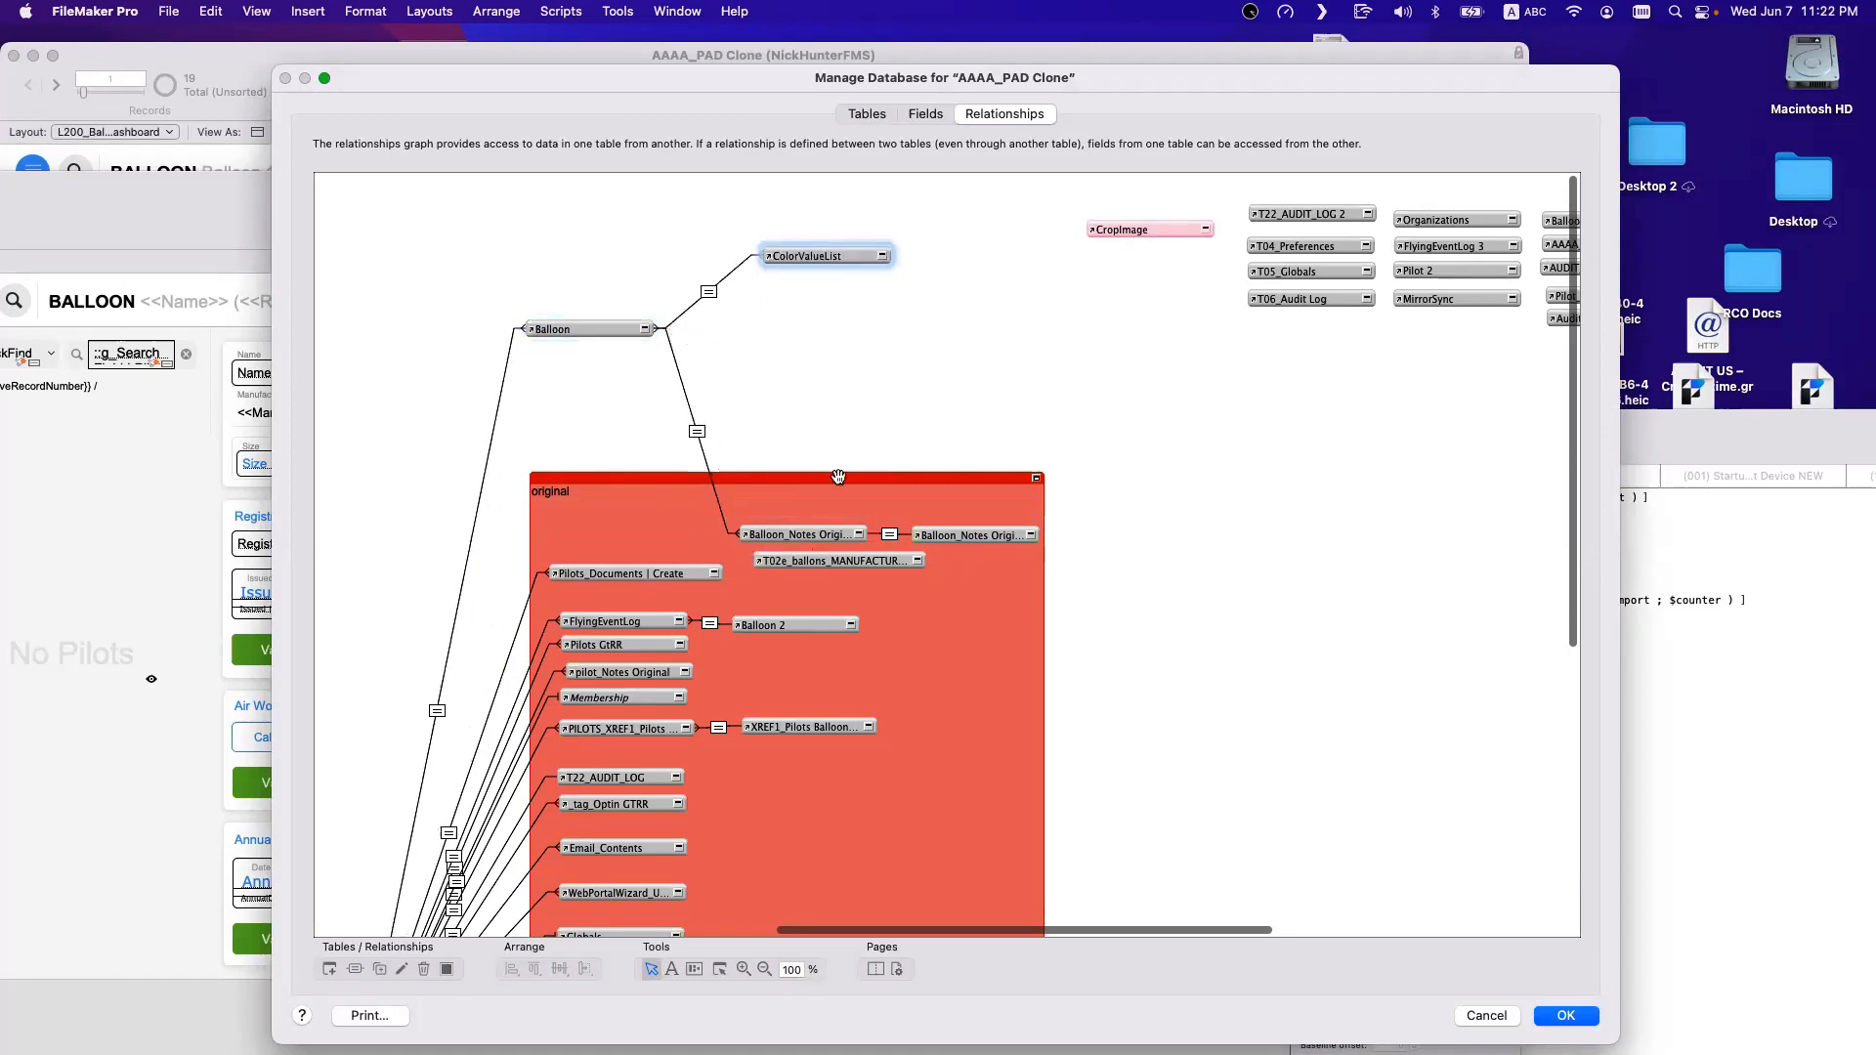
pyautogui.moveTo(825, 536); pyautogui.dragTo(850, 281)
pyautogui.moveTo(977, 535); pyautogui.dragTo(1044, 284)
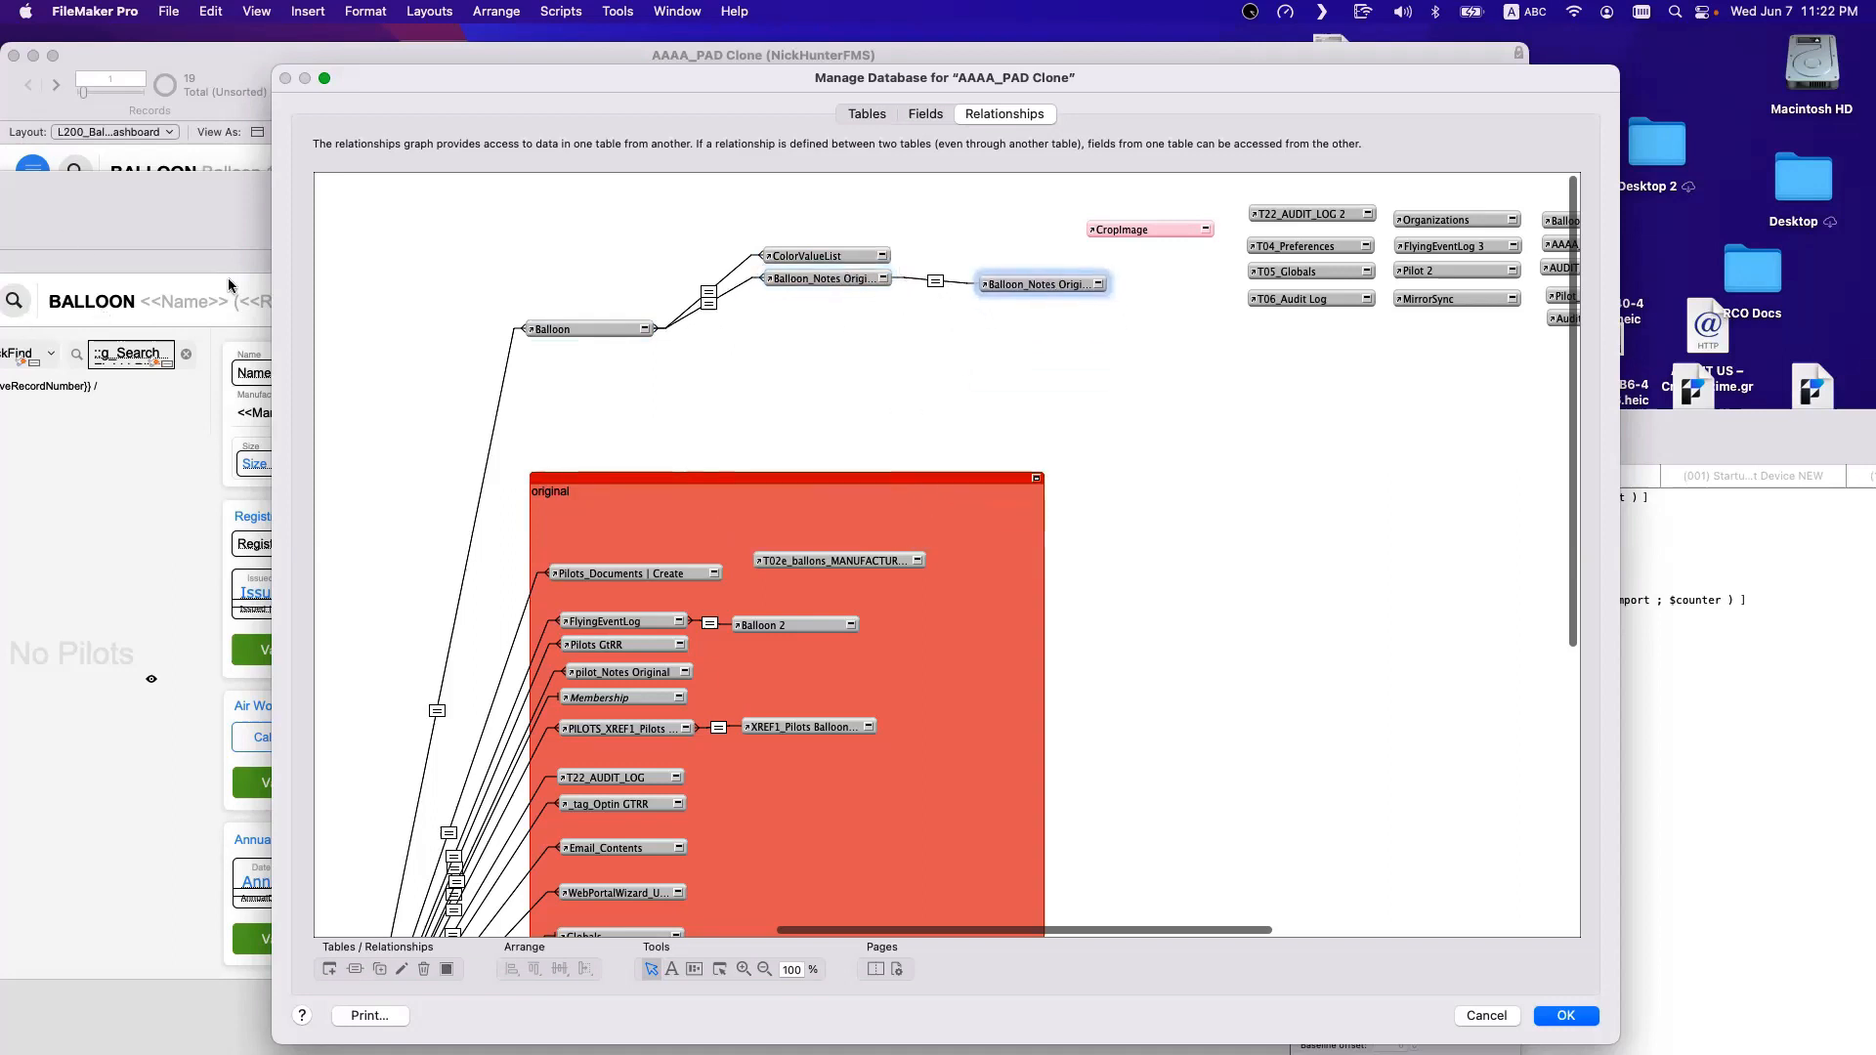
pyautogui.moveTo(807, 559); pyautogui.dragTo(819, 314)
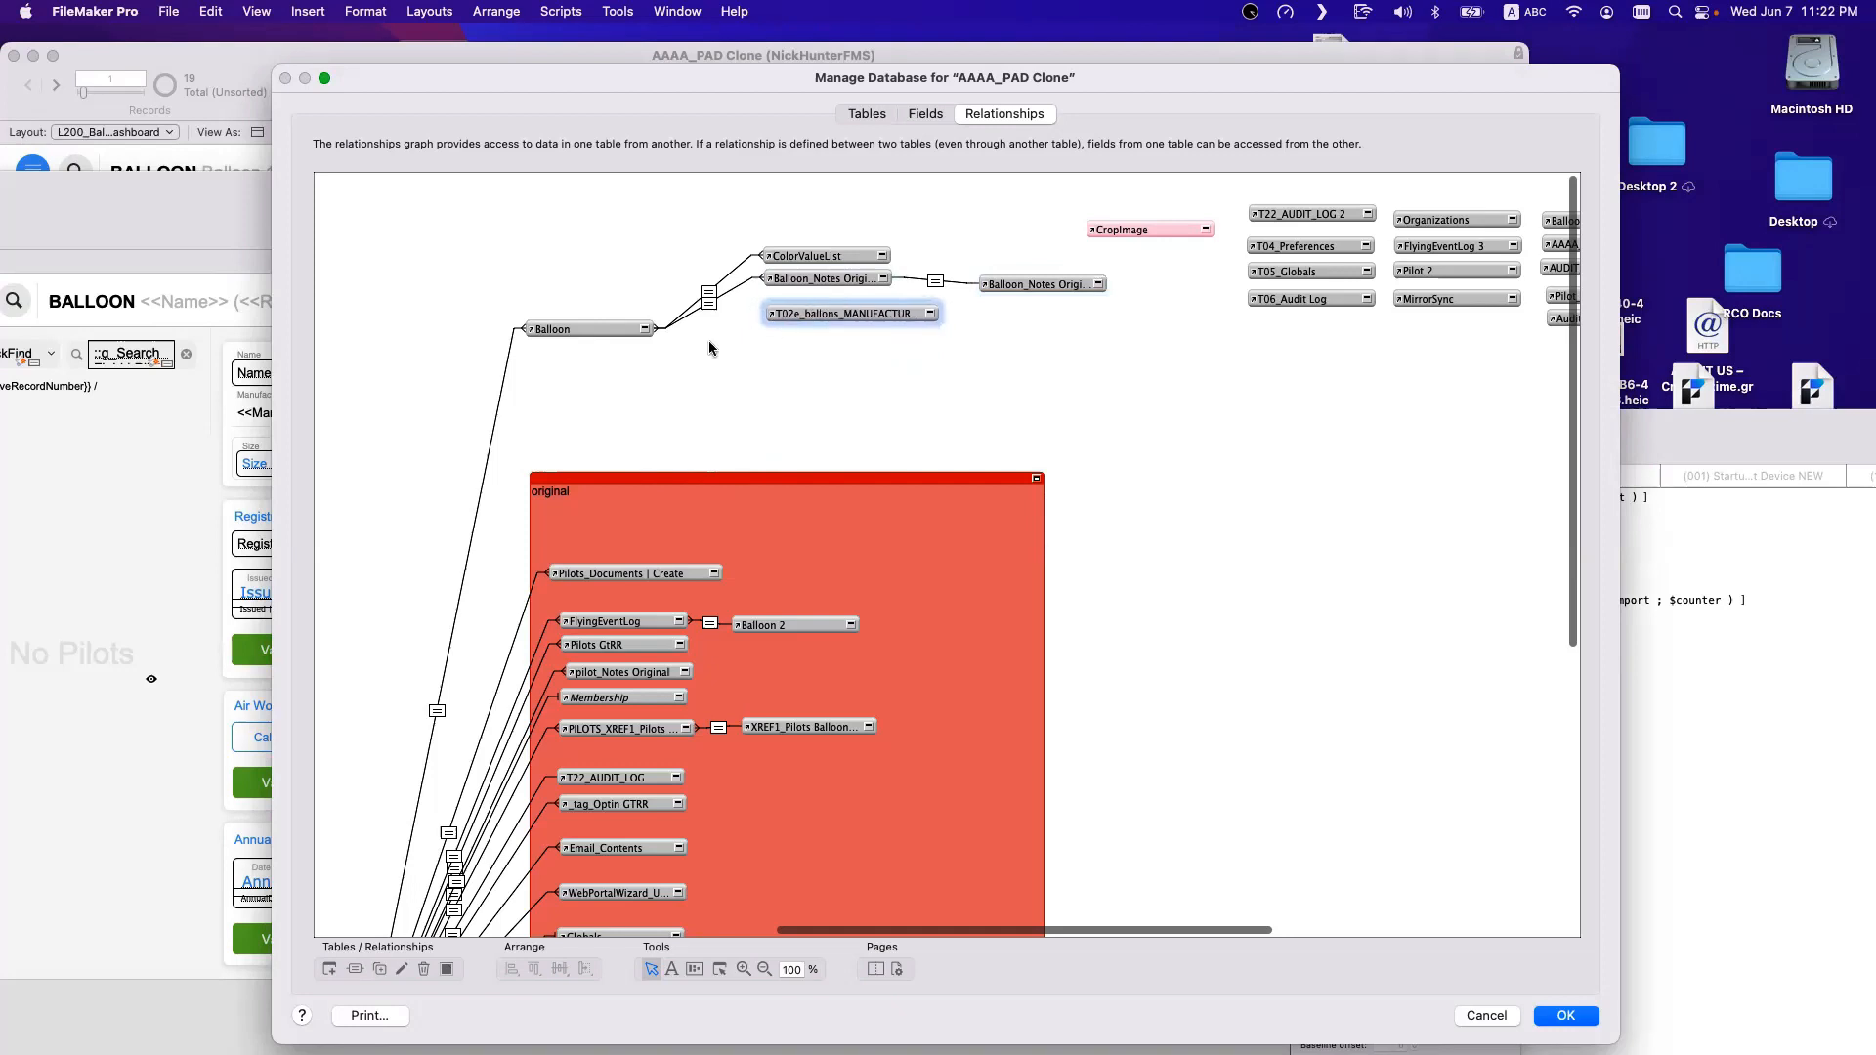
pyautogui.moveTo(594, 328); pyautogui.dragTo(594, 267)
pyautogui.click(803, 358)
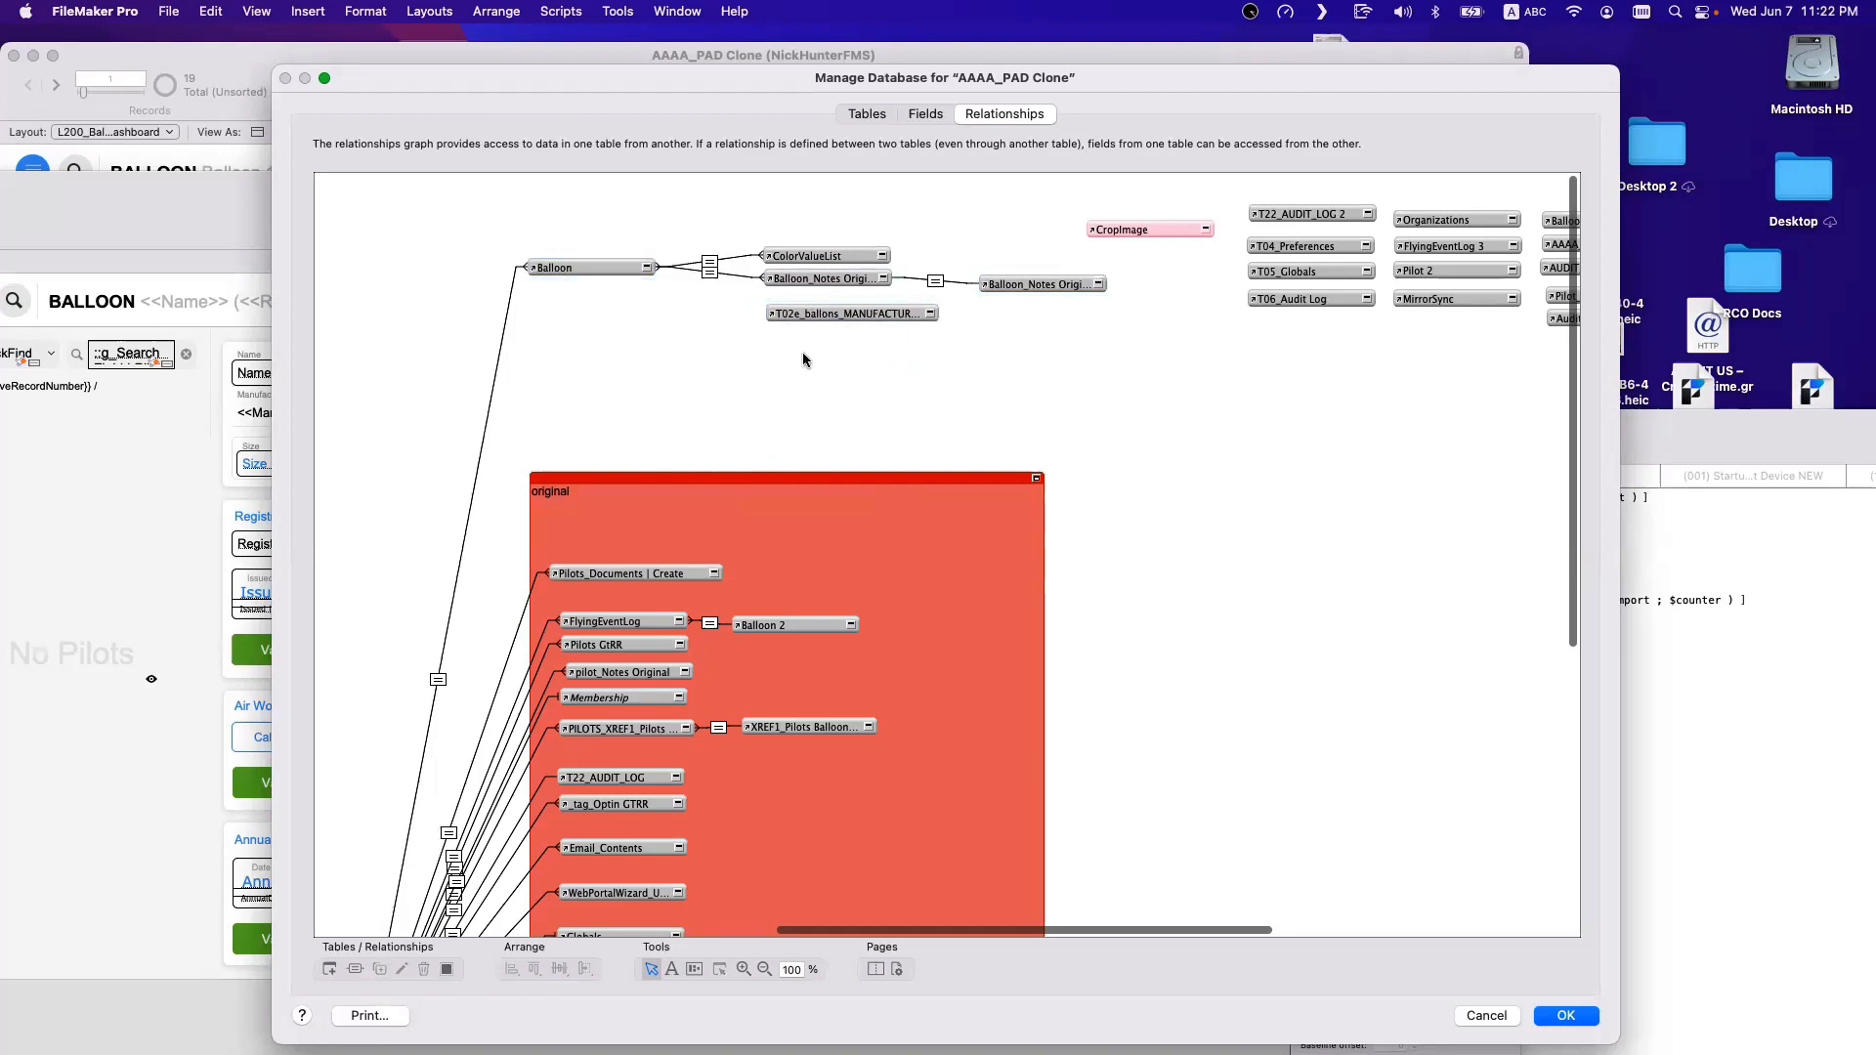
# Nudge the manufacturers table occurrence up so it sits closely beneath the first Balloon_Notes occurrence.
pyautogui.click(866, 318)
pyautogui.press('Up')
pyautogui.press('Up')
pyautogui.press('Up')
pyautogui.press('Up')
pyautogui.press('Up')
pyautogui.press('Up')
pyautogui.press('Up')
pyautogui.press('Up')
pyautogui.press('Up')
pyautogui.press('Up')
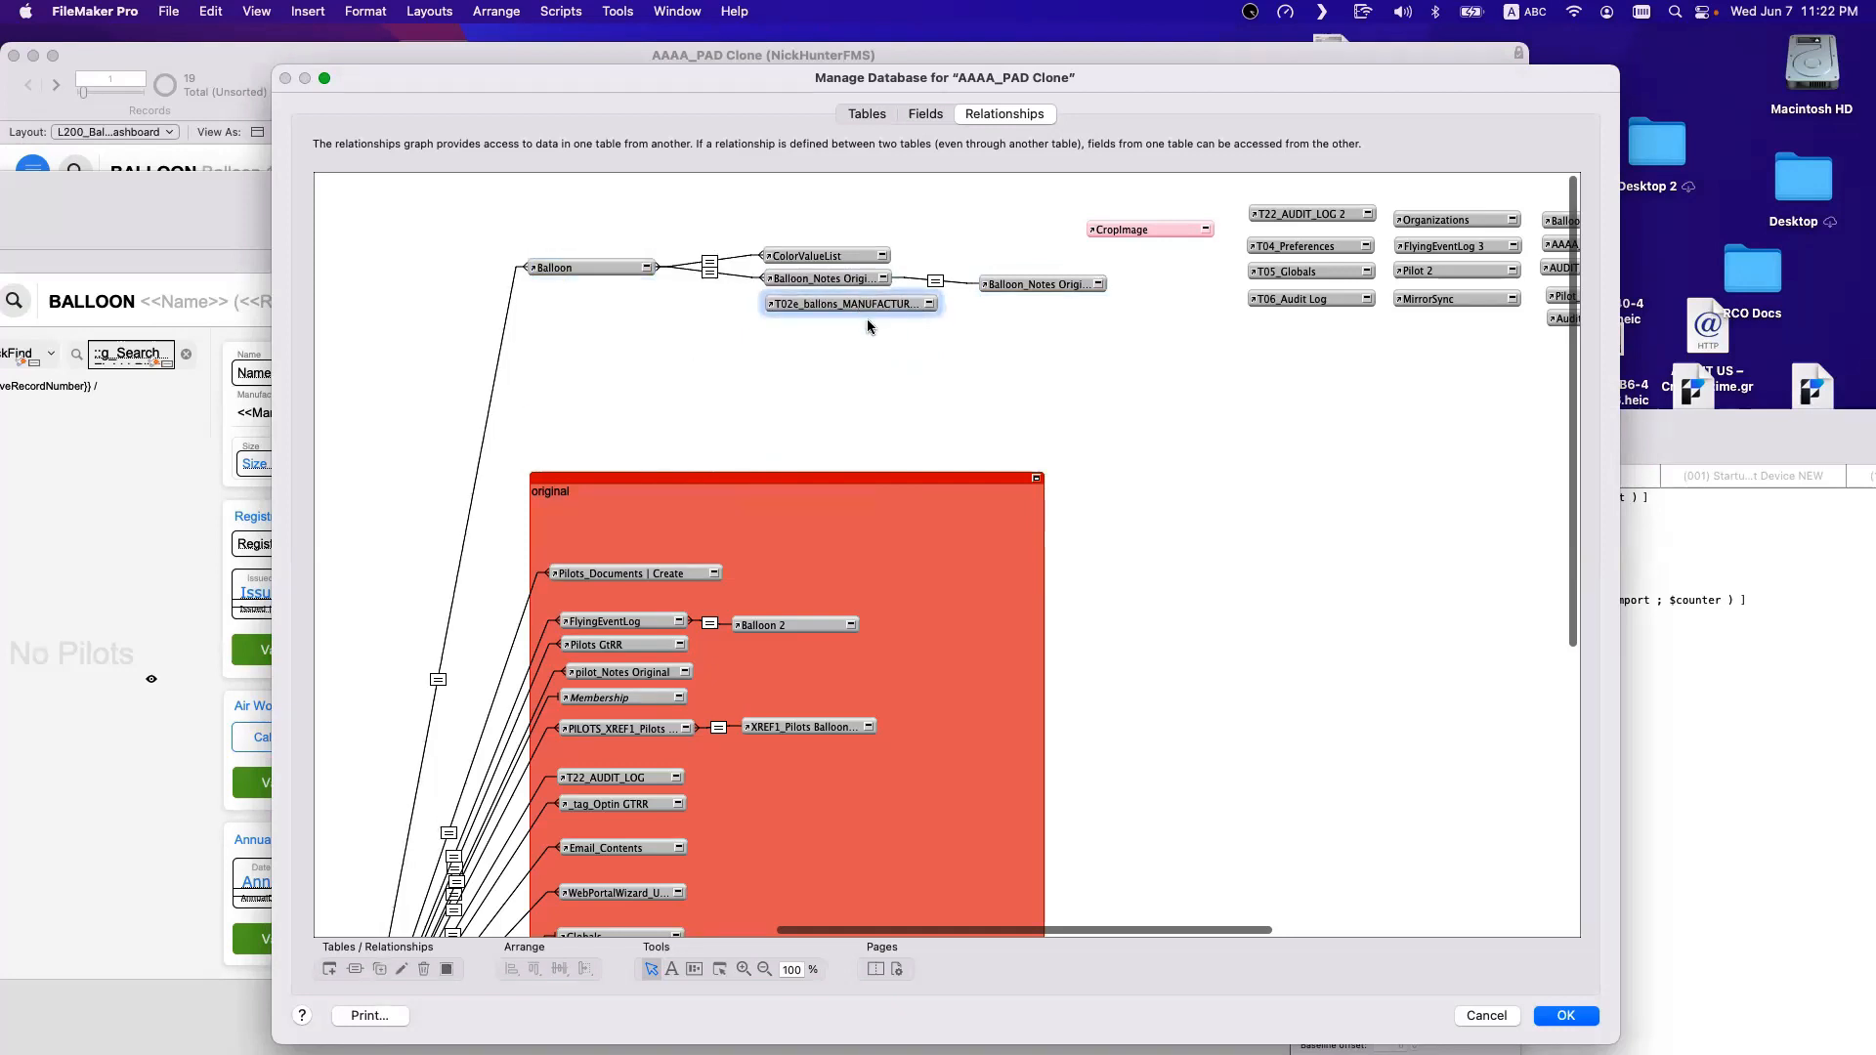
# Relate Balloon's __idb to the manufacturers occurrence's __ID Manufacturer with the x (Cartesian) operator, collapse both occurrences, and save the database changes.
pyautogui.click(929, 304)
pyautogui.click(646, 267)
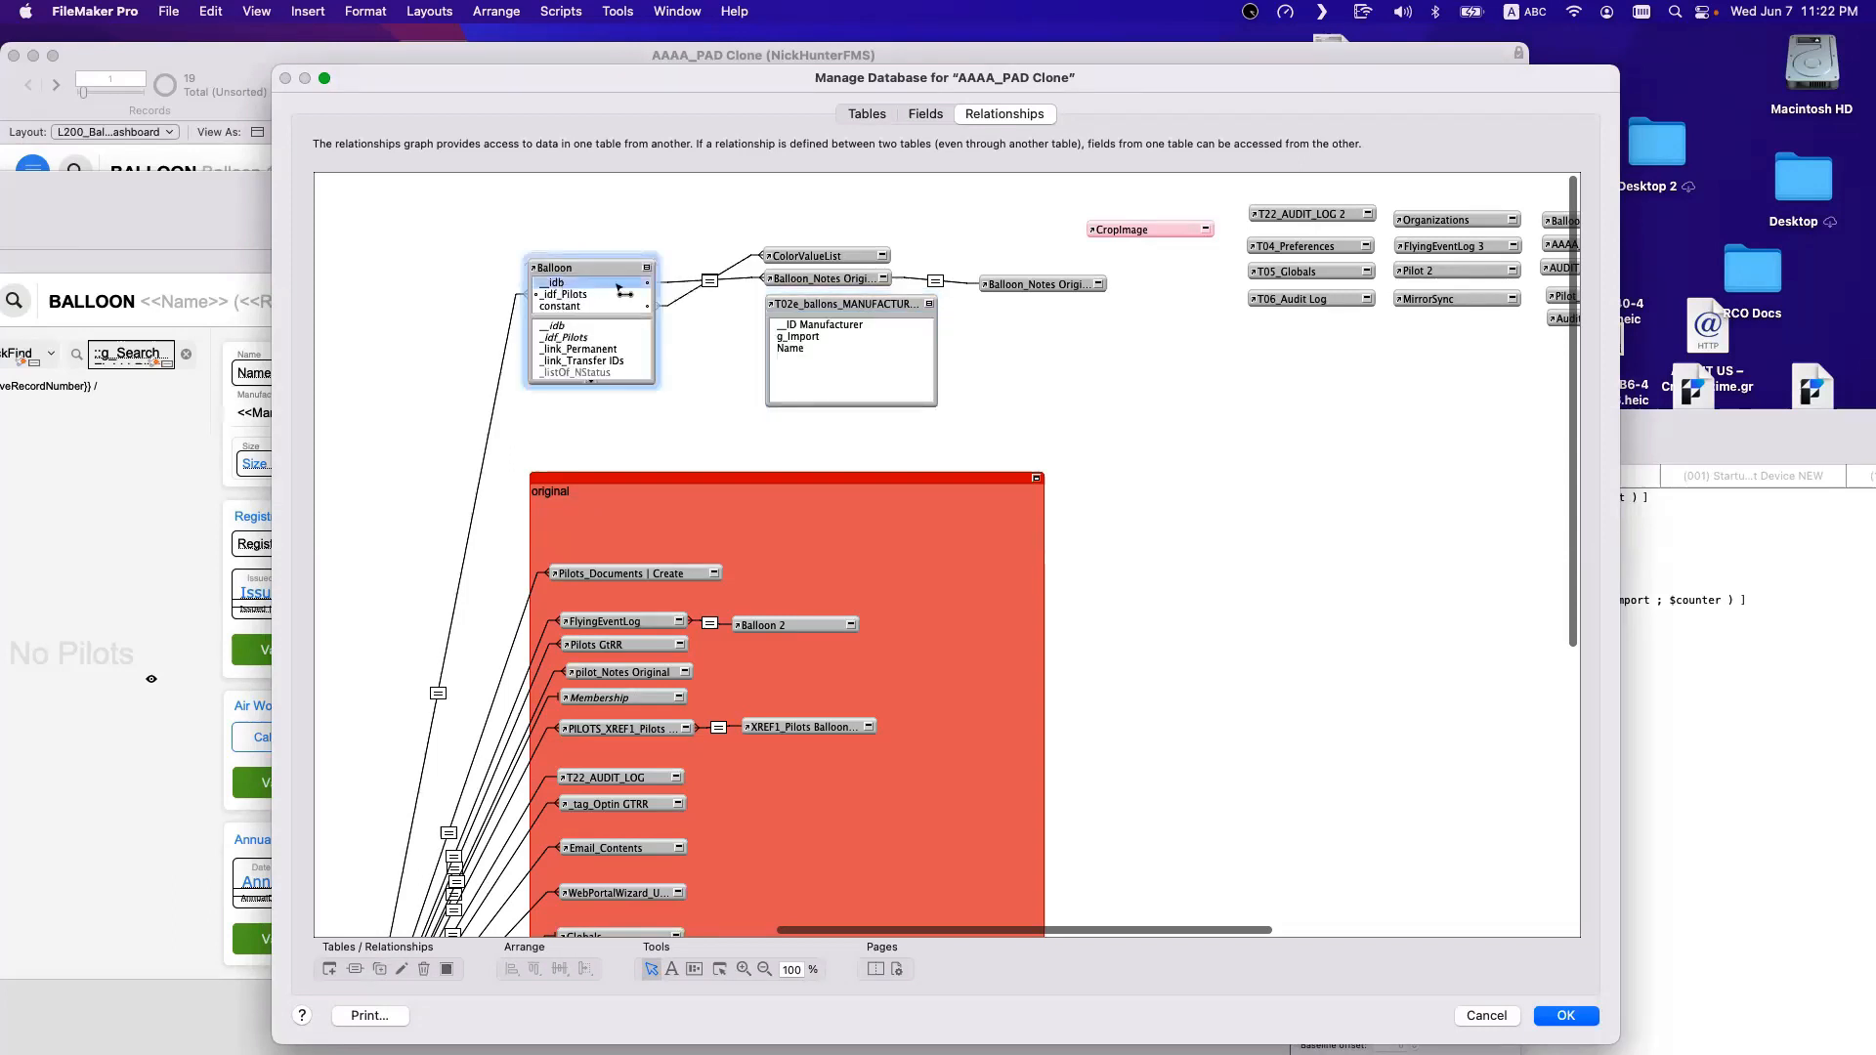
pyautogui.moveTo(618, 287); pyautogui.dragTo(813, 326)
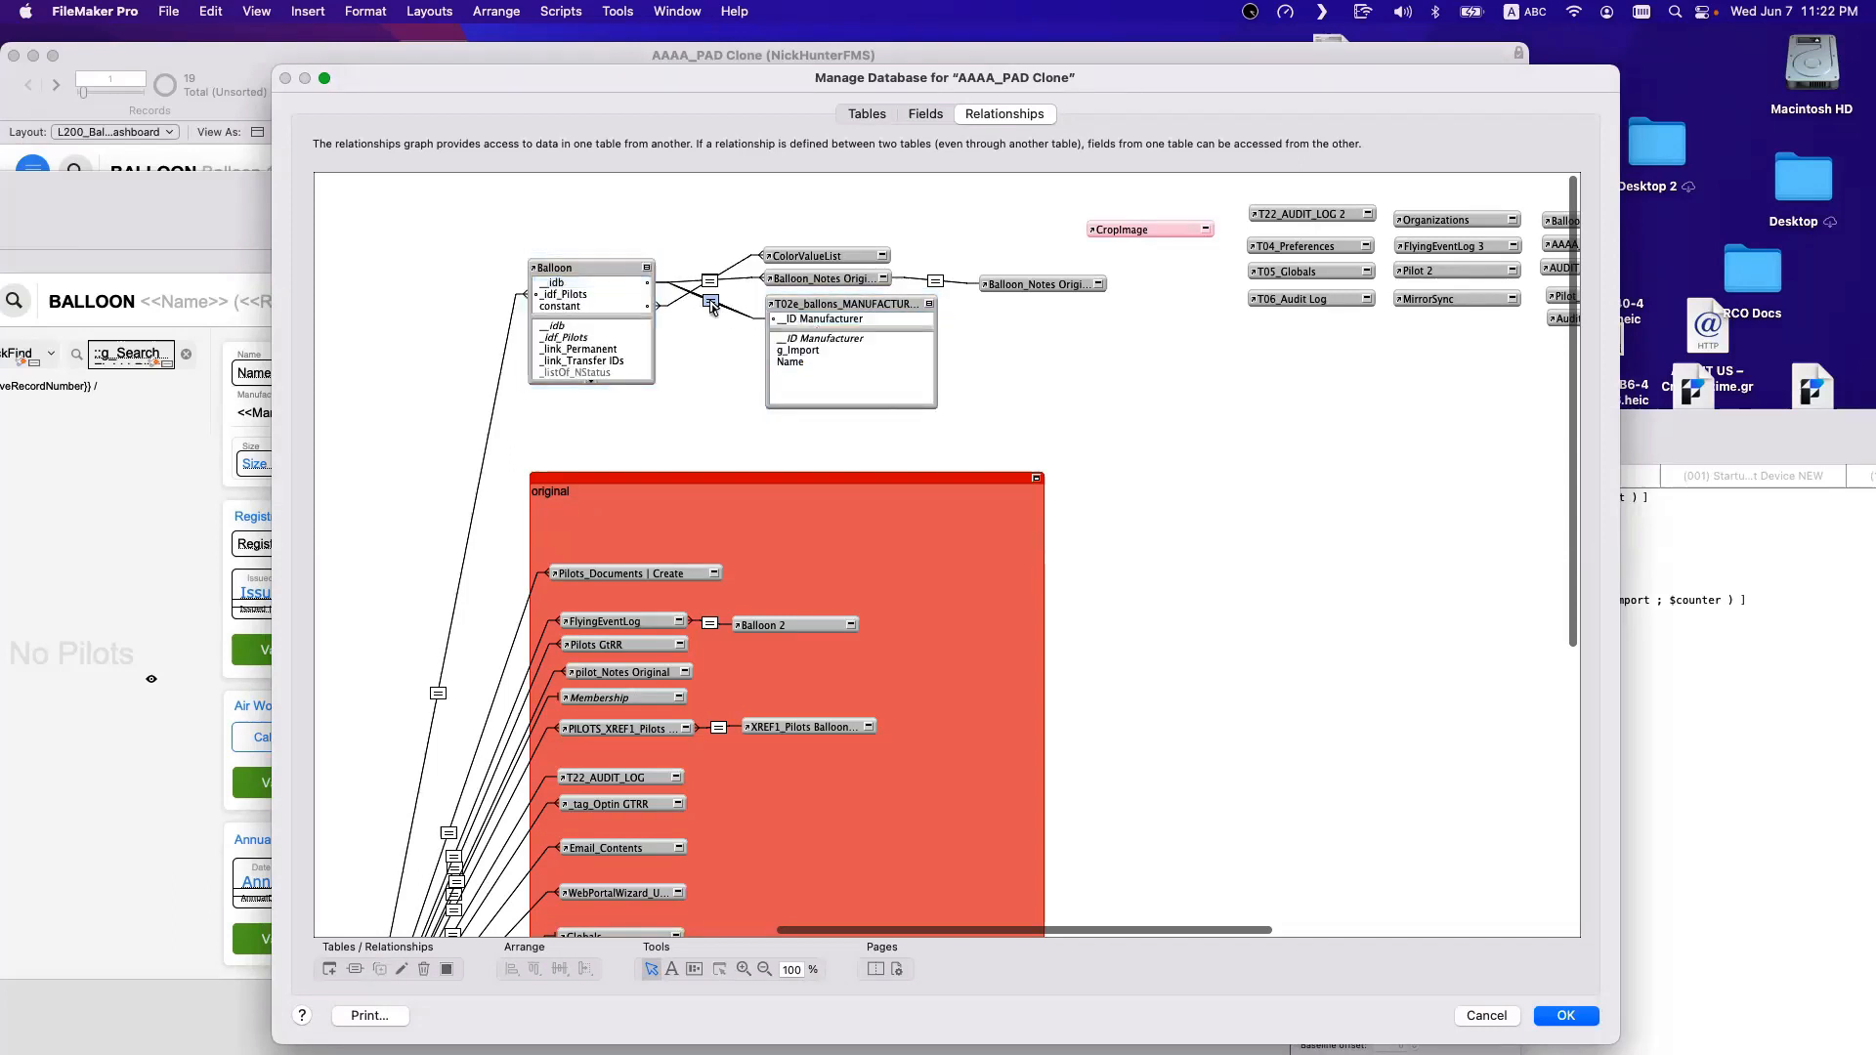
pyautogui.doubleClick(710, 302)
pyautogui.click(938, 292)
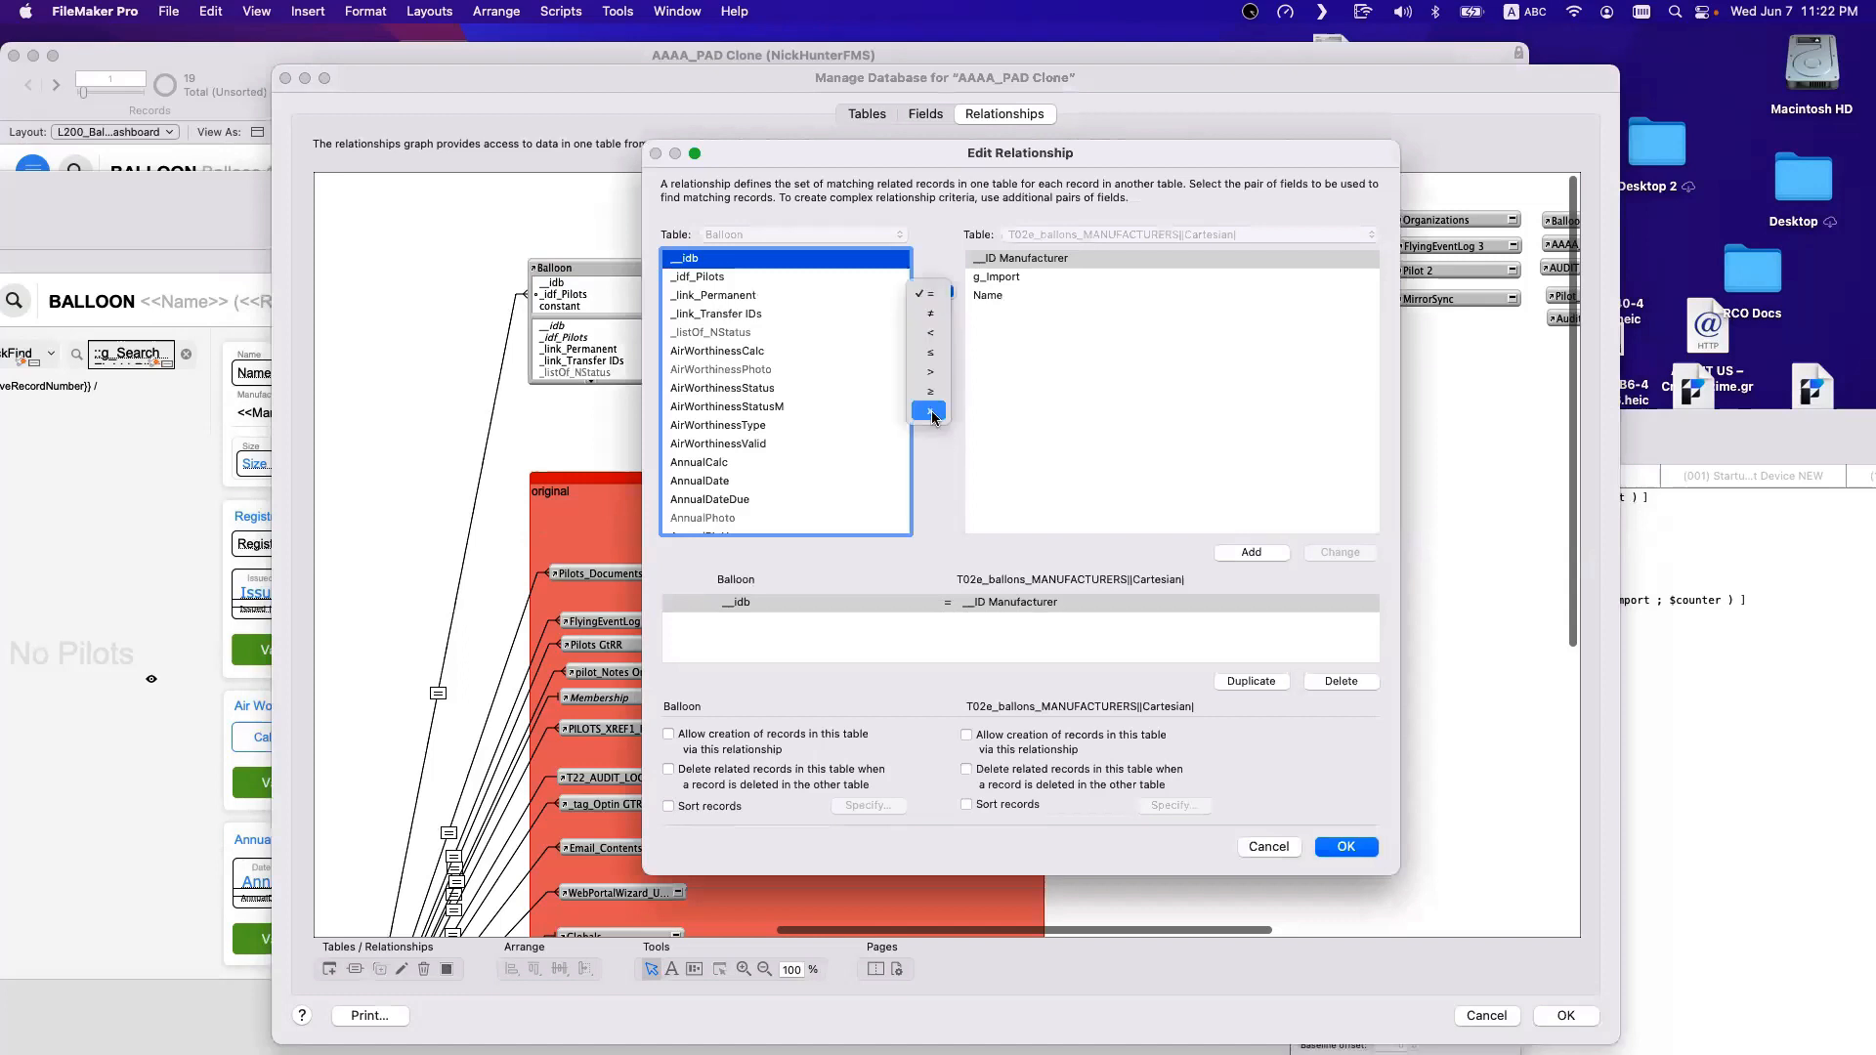
pyautogui.click(930, 411)
pyautogui.click(1339, 552)
pyautogui.click(1345, 846)
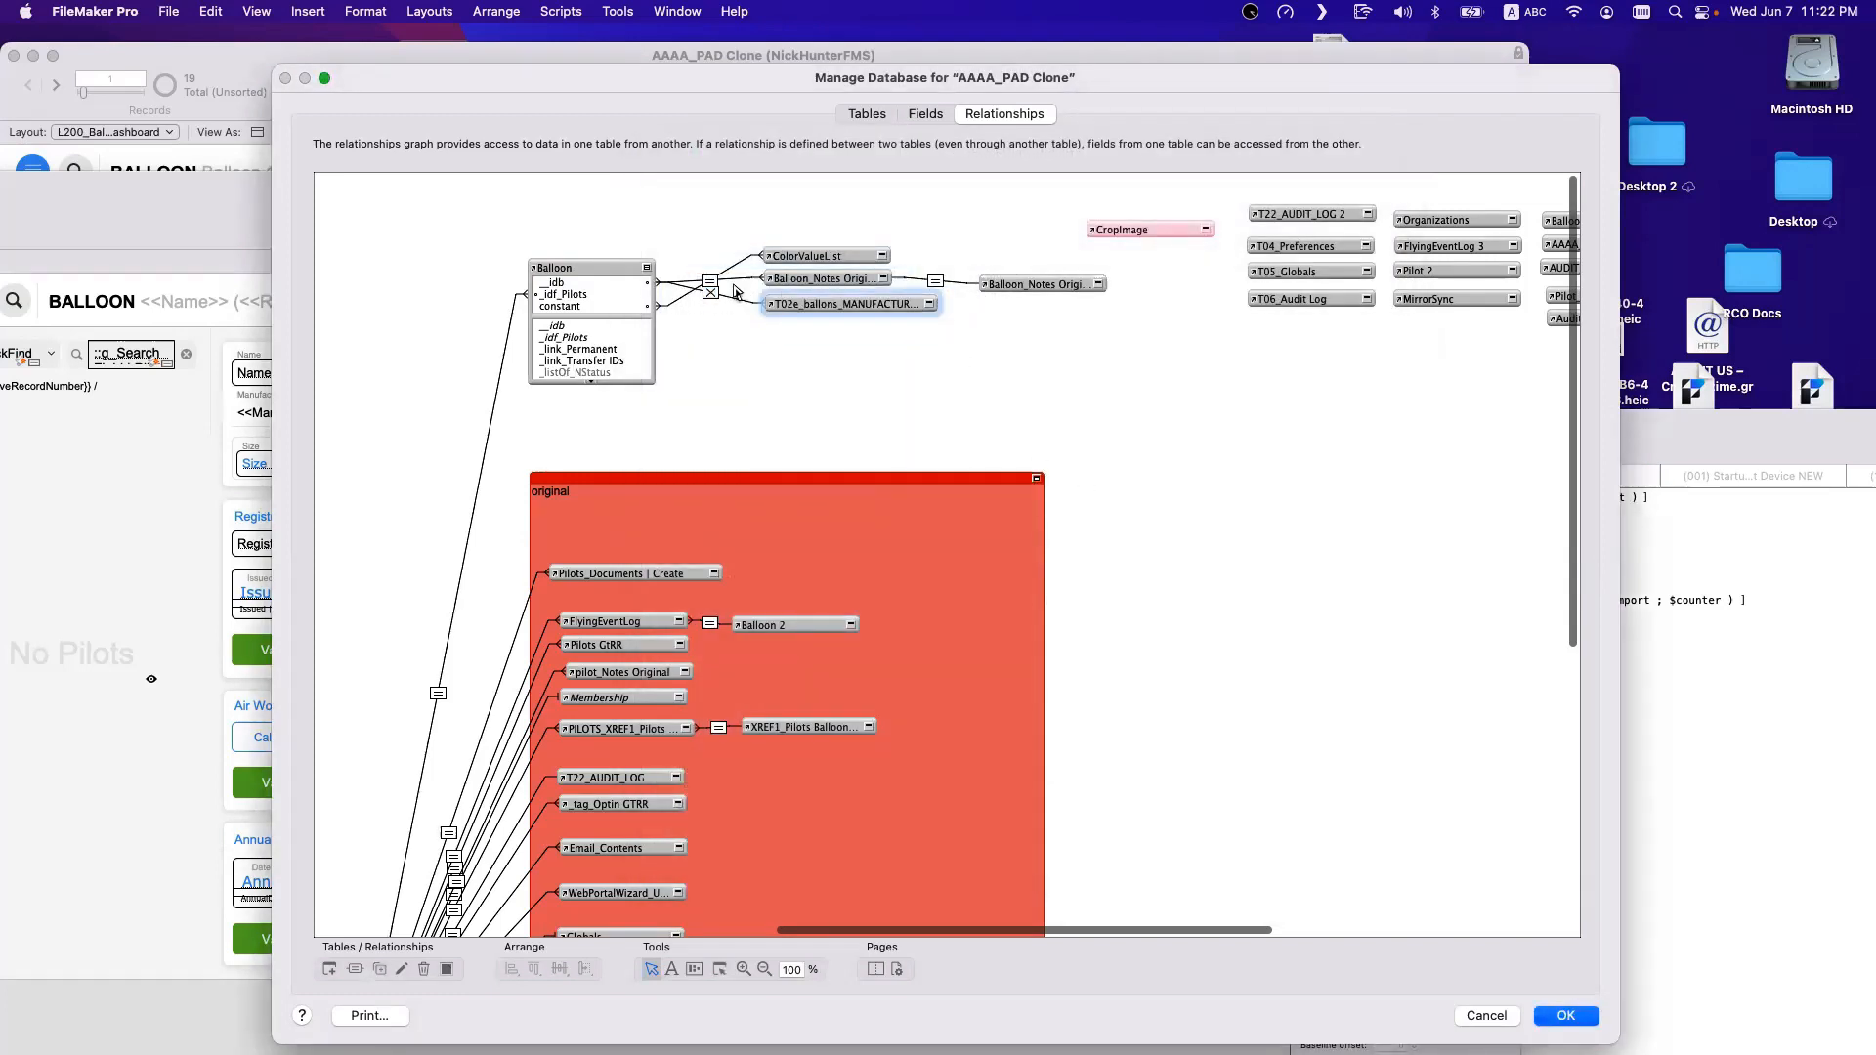
pyautogui.click(646, 266)
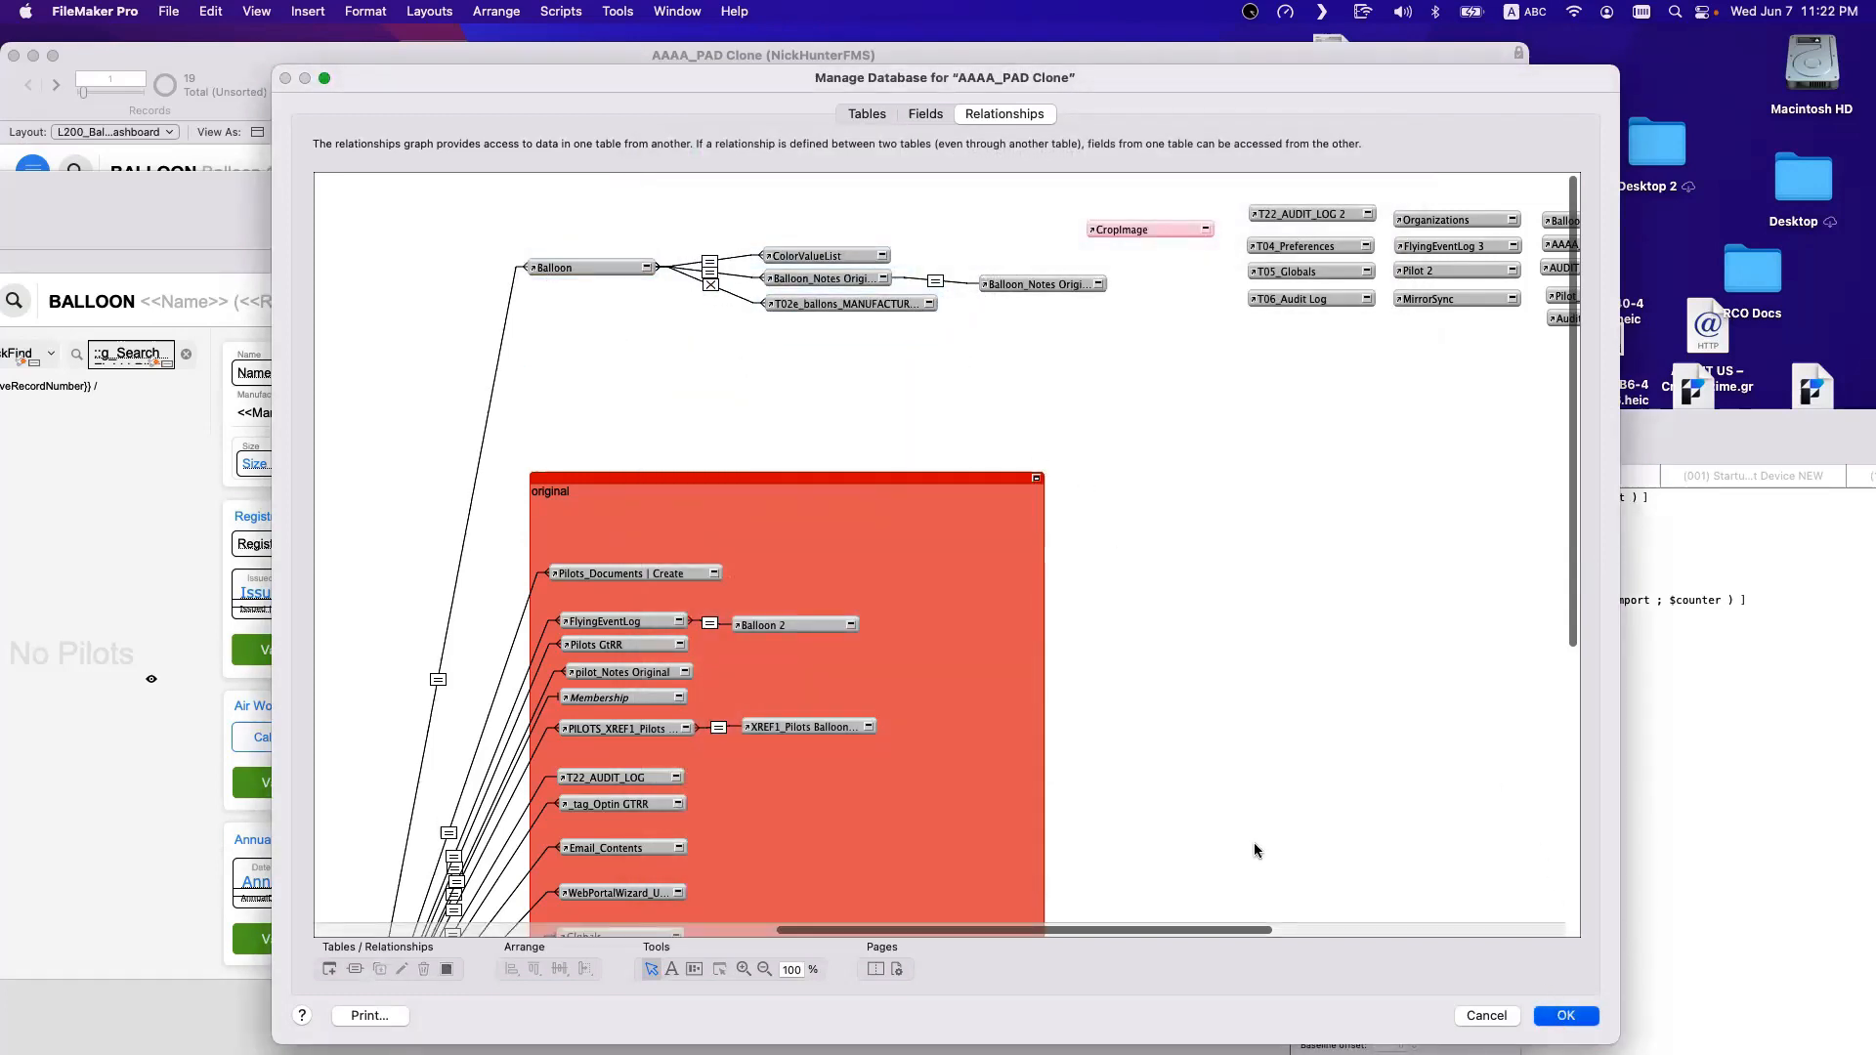
pyautogui.press('Return')
# Draw an 11-row portal inside the popover, showing T02e_ballons_MANUFACTURERS||Cartesian| records with only the Name field.
pyautogui.click(702, 213)
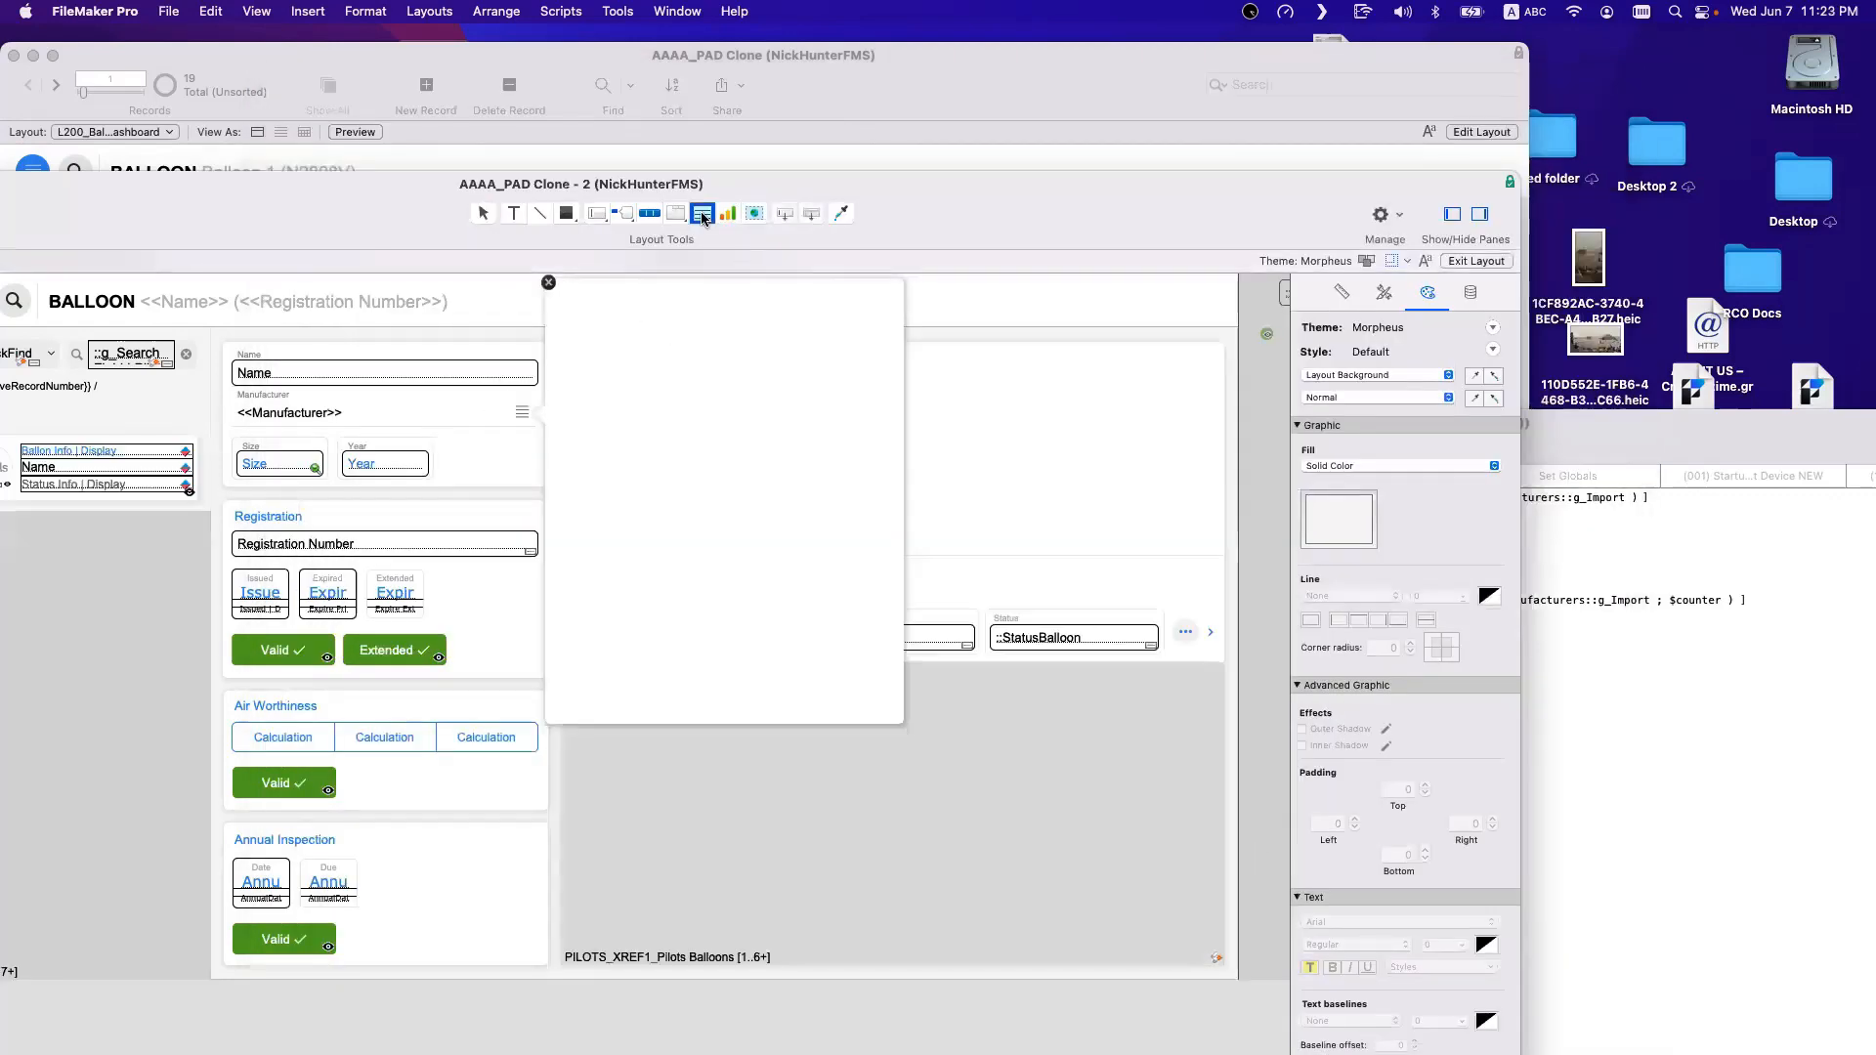
pyautogui.moveTo(567, 290); pyautogui.dragTo(863, 699)
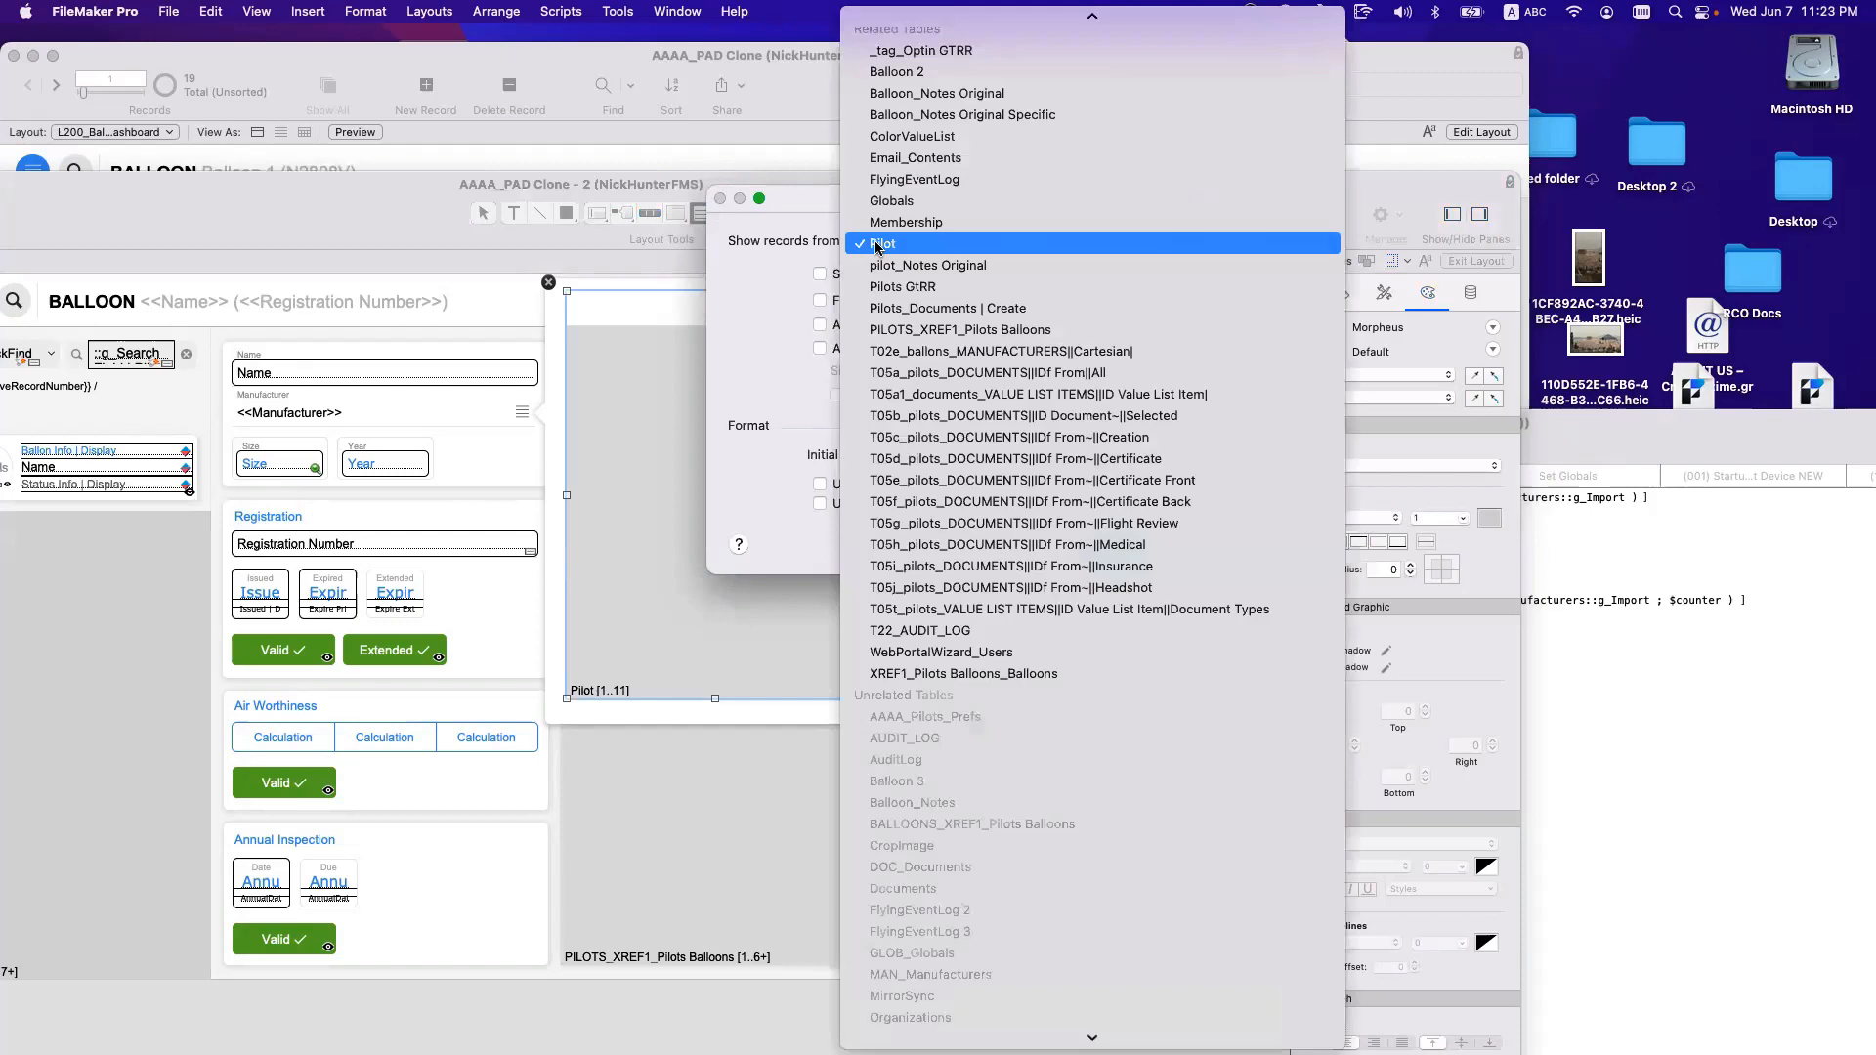
pyautogui.scroll(1, 876, 247)
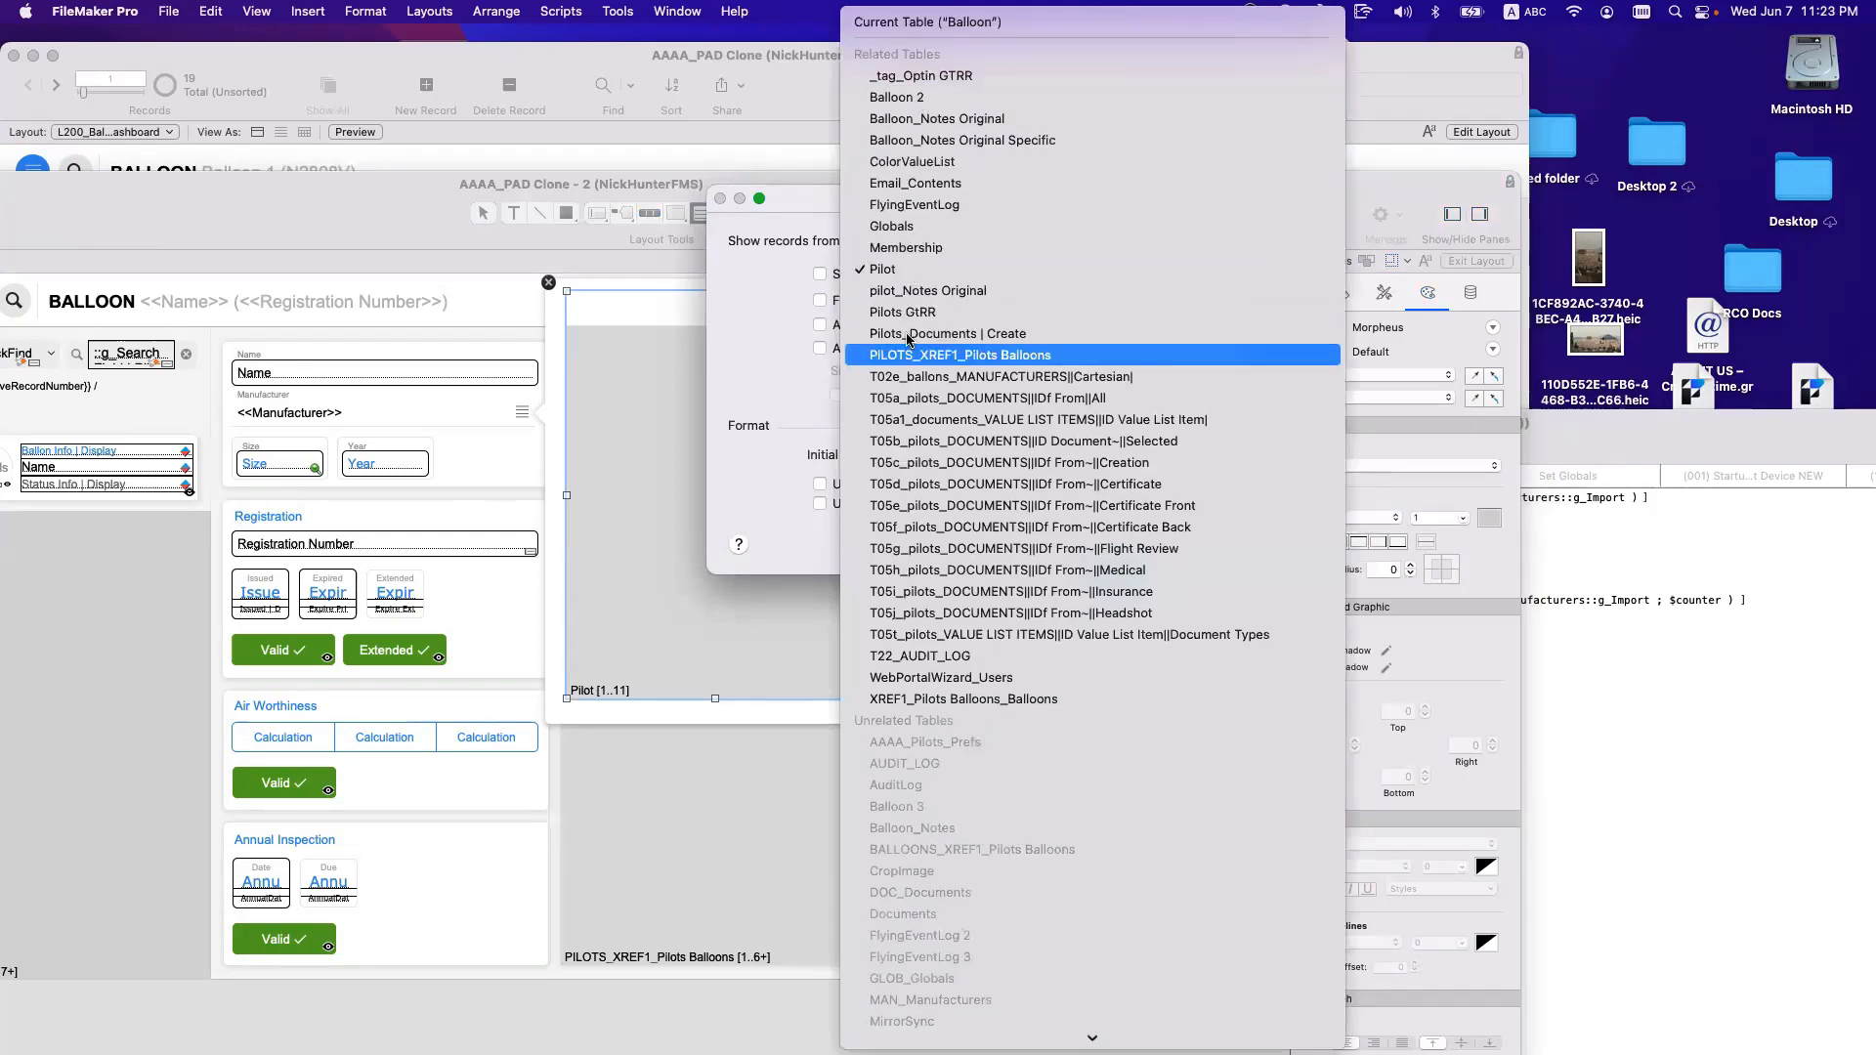
pyautogui.click(906, 377)
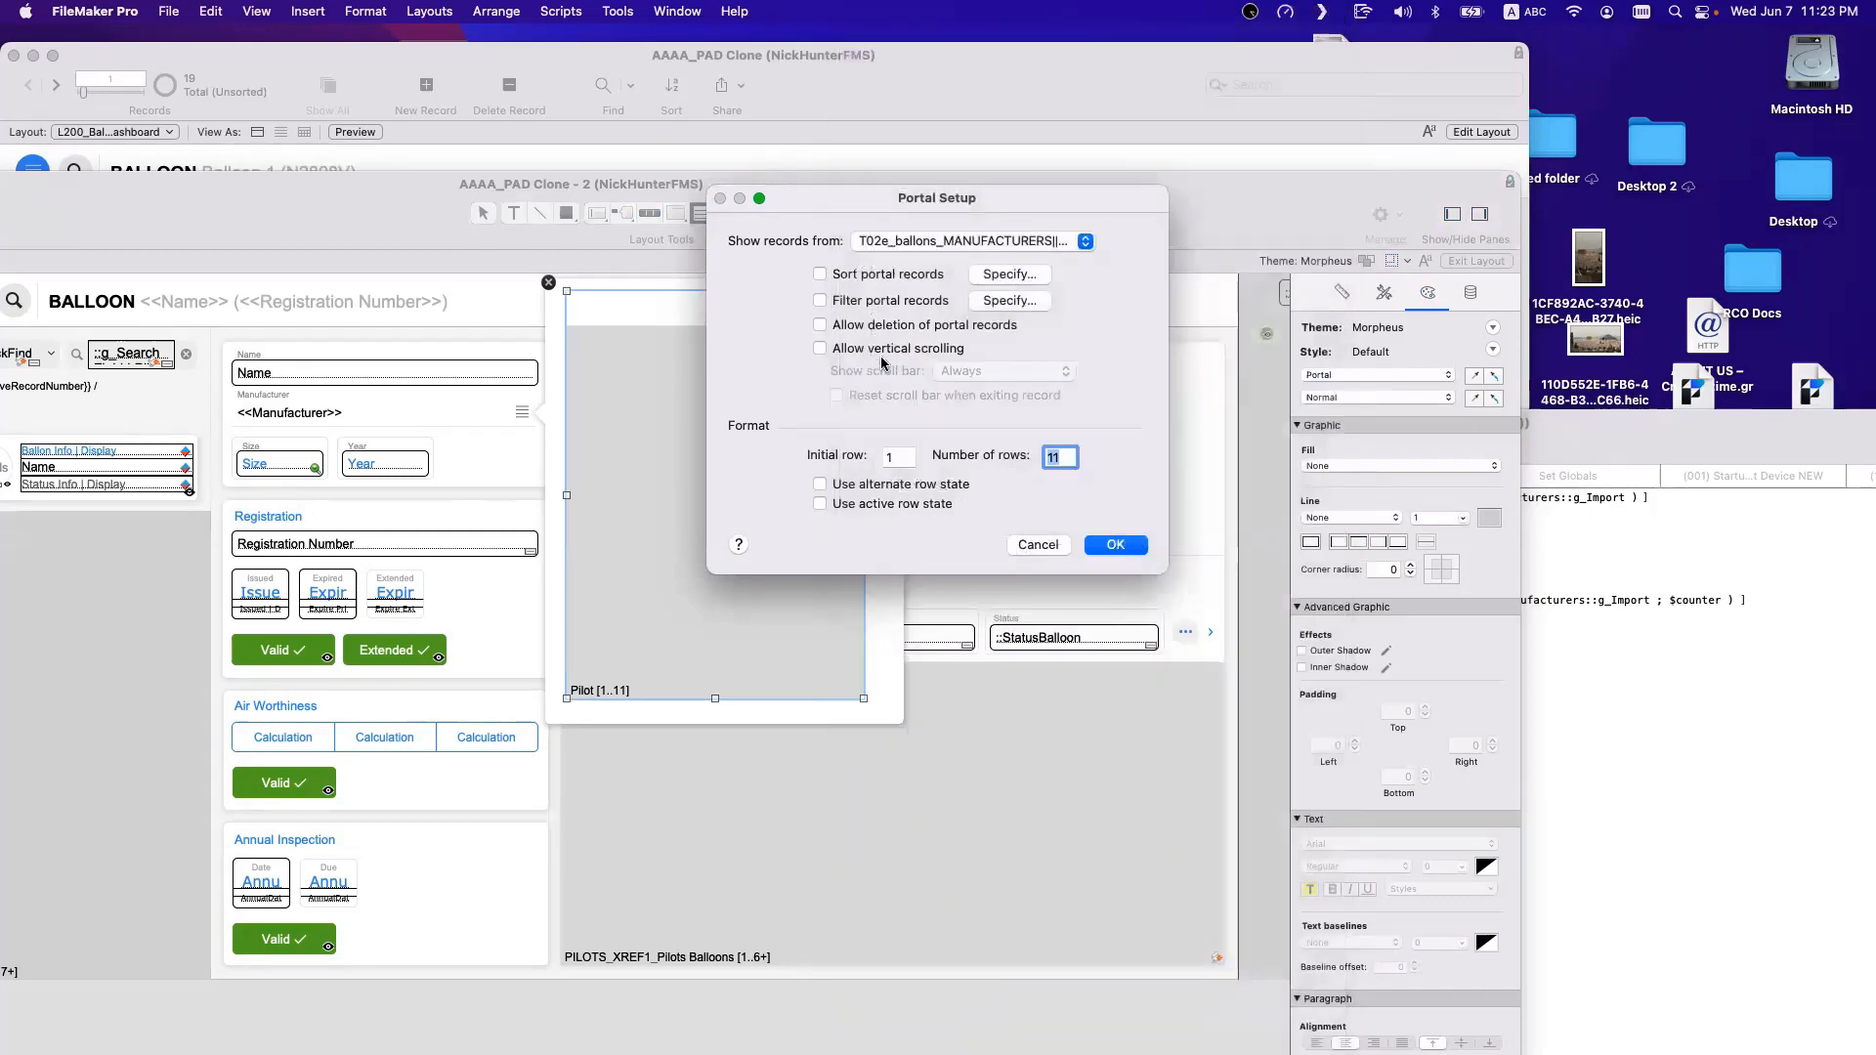
pyautogui.click(1113, 543)
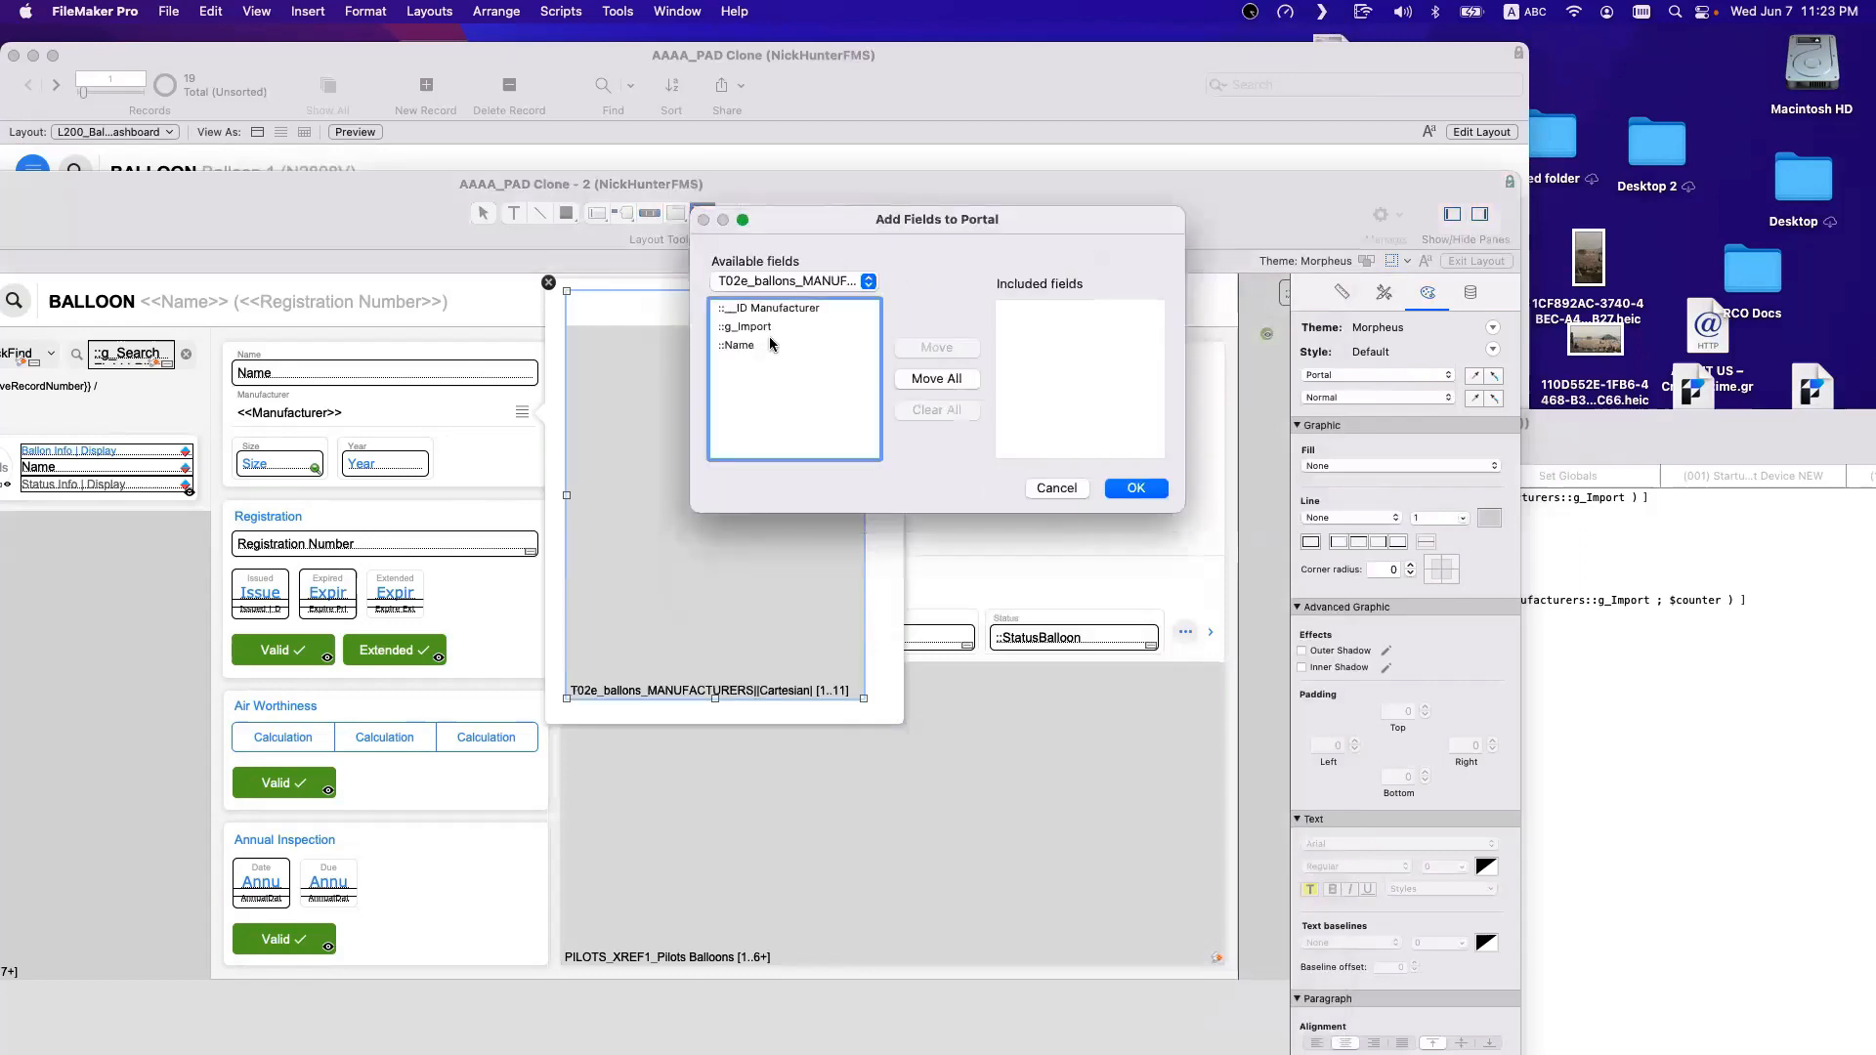
pyautogui.doubleClick(823, 349)
pyautogui.click(1135, 489)
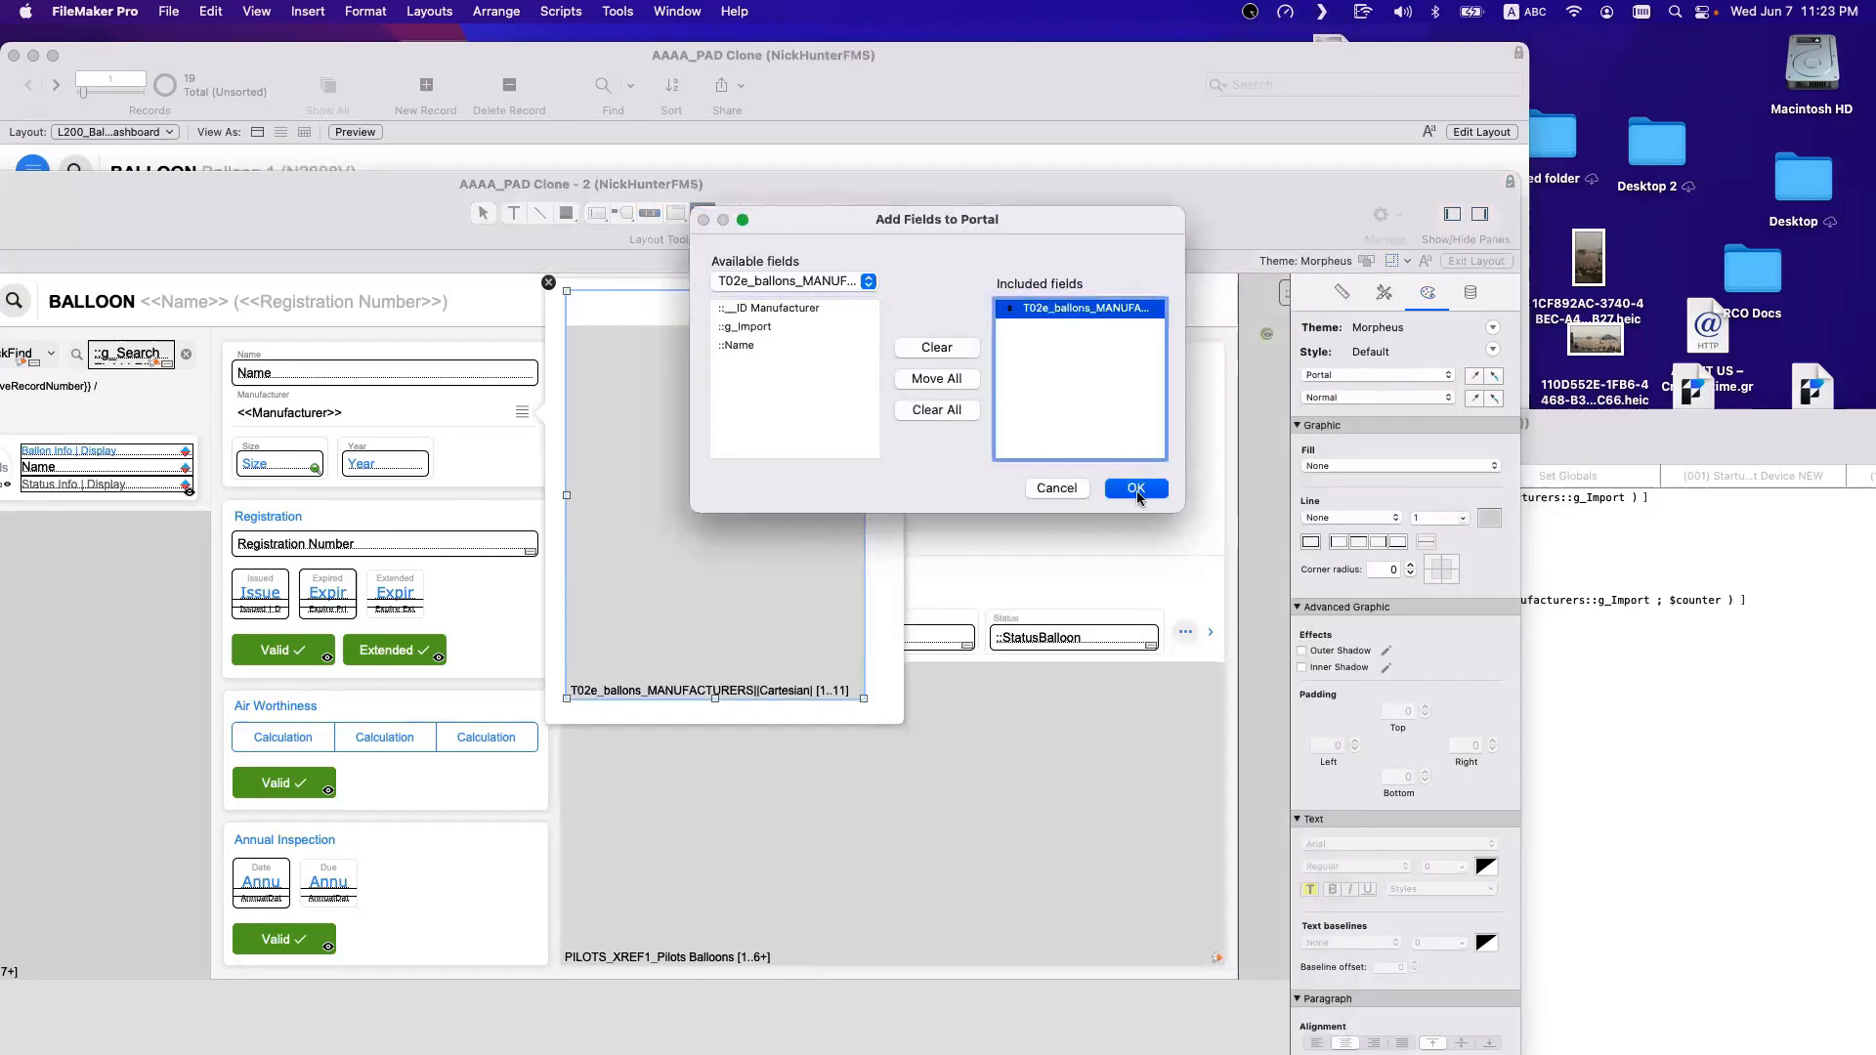
# Exclude the portal's Name field from Quick Find.
pyautogui.click(483, 213)
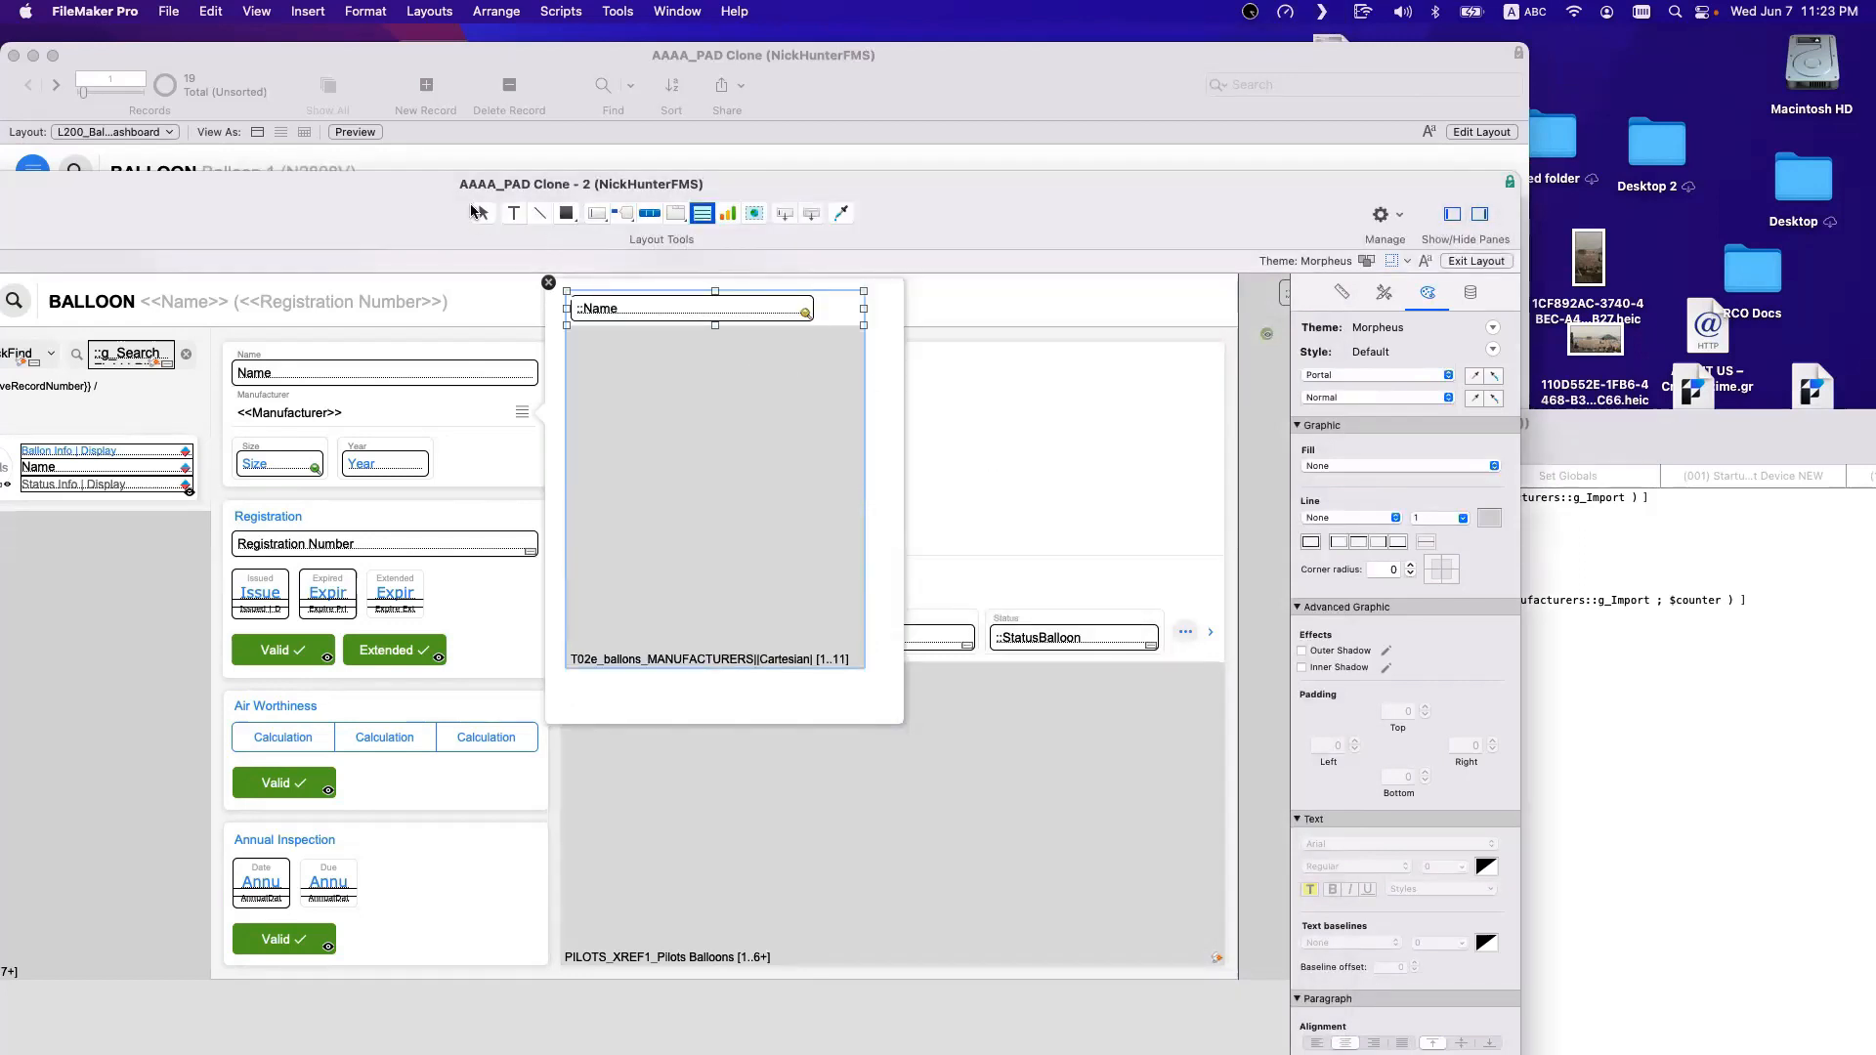
pyautogui.click(667, 311)
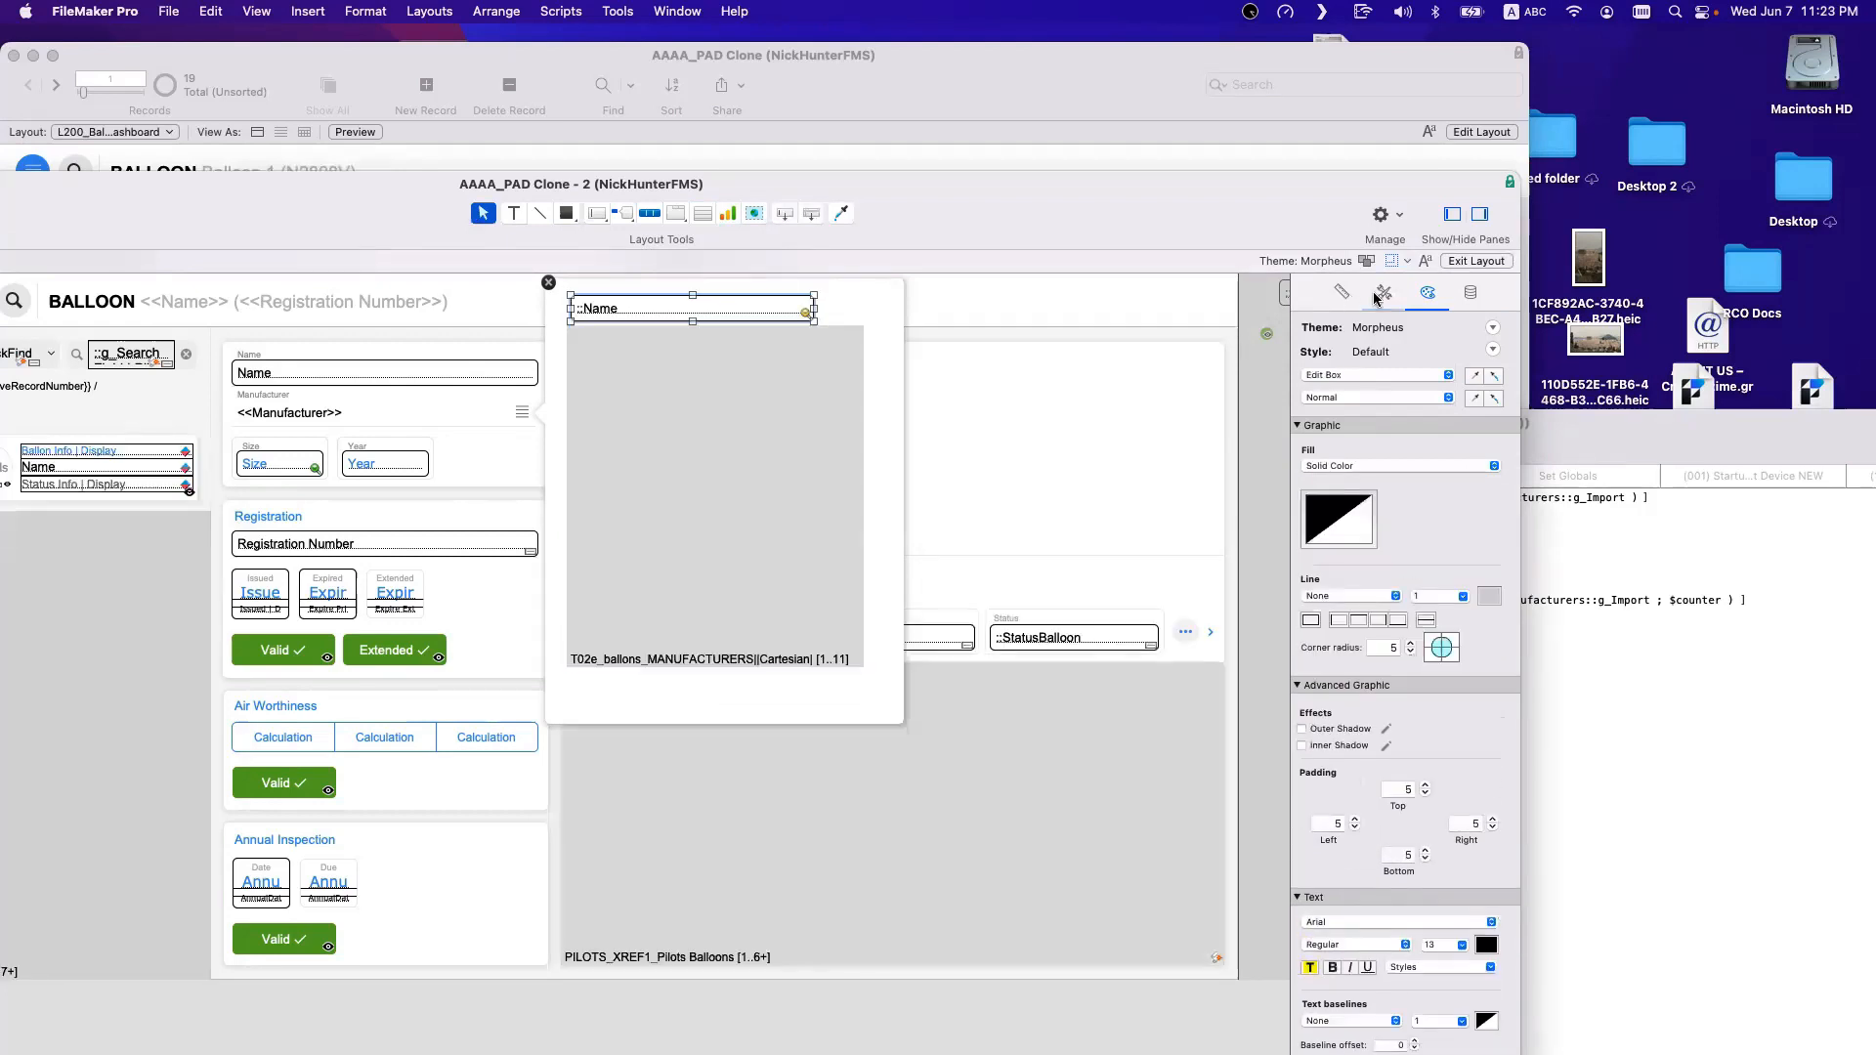
pyautogui.click(1469, 292)
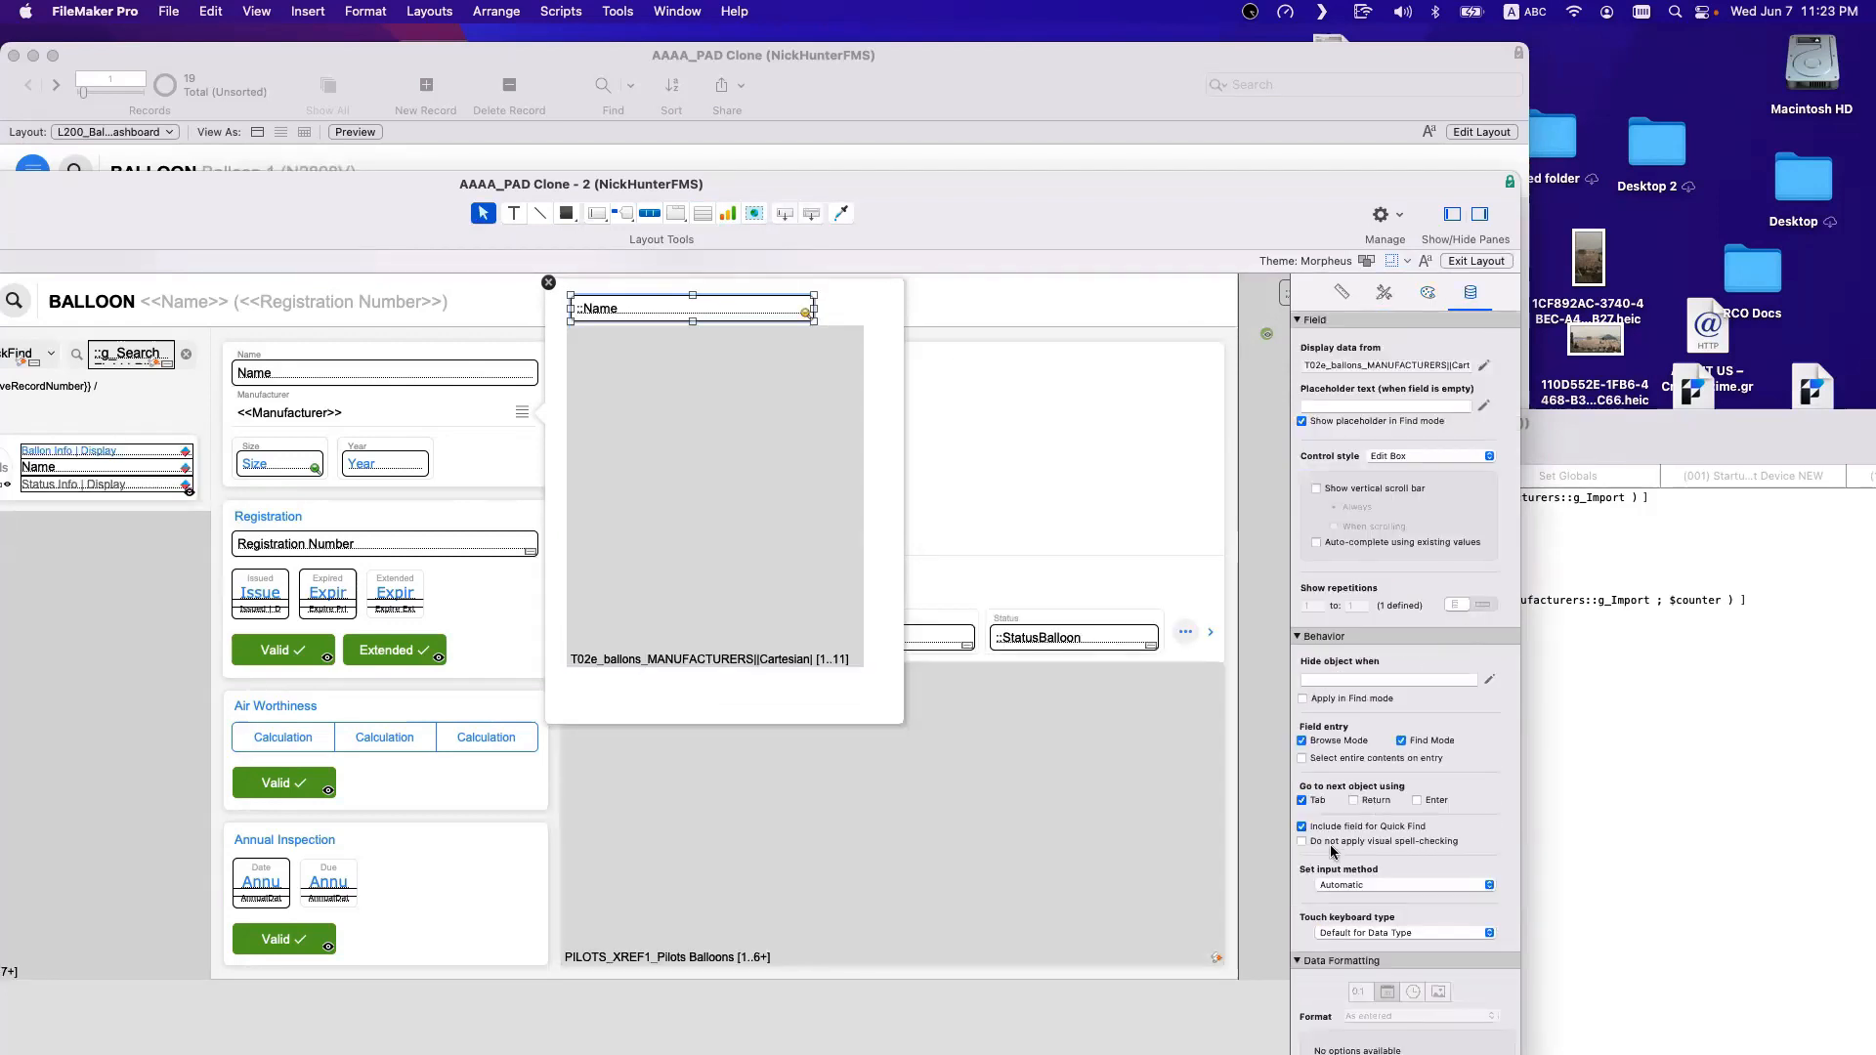
# Move the portal closer to the popover's upper-left corner and widen its Name field to nearly the portal's full width.
pyautogui.moveTo(735, 370); pyautogui.dragTo(717, 381)
pyautogui.click(800, 304)
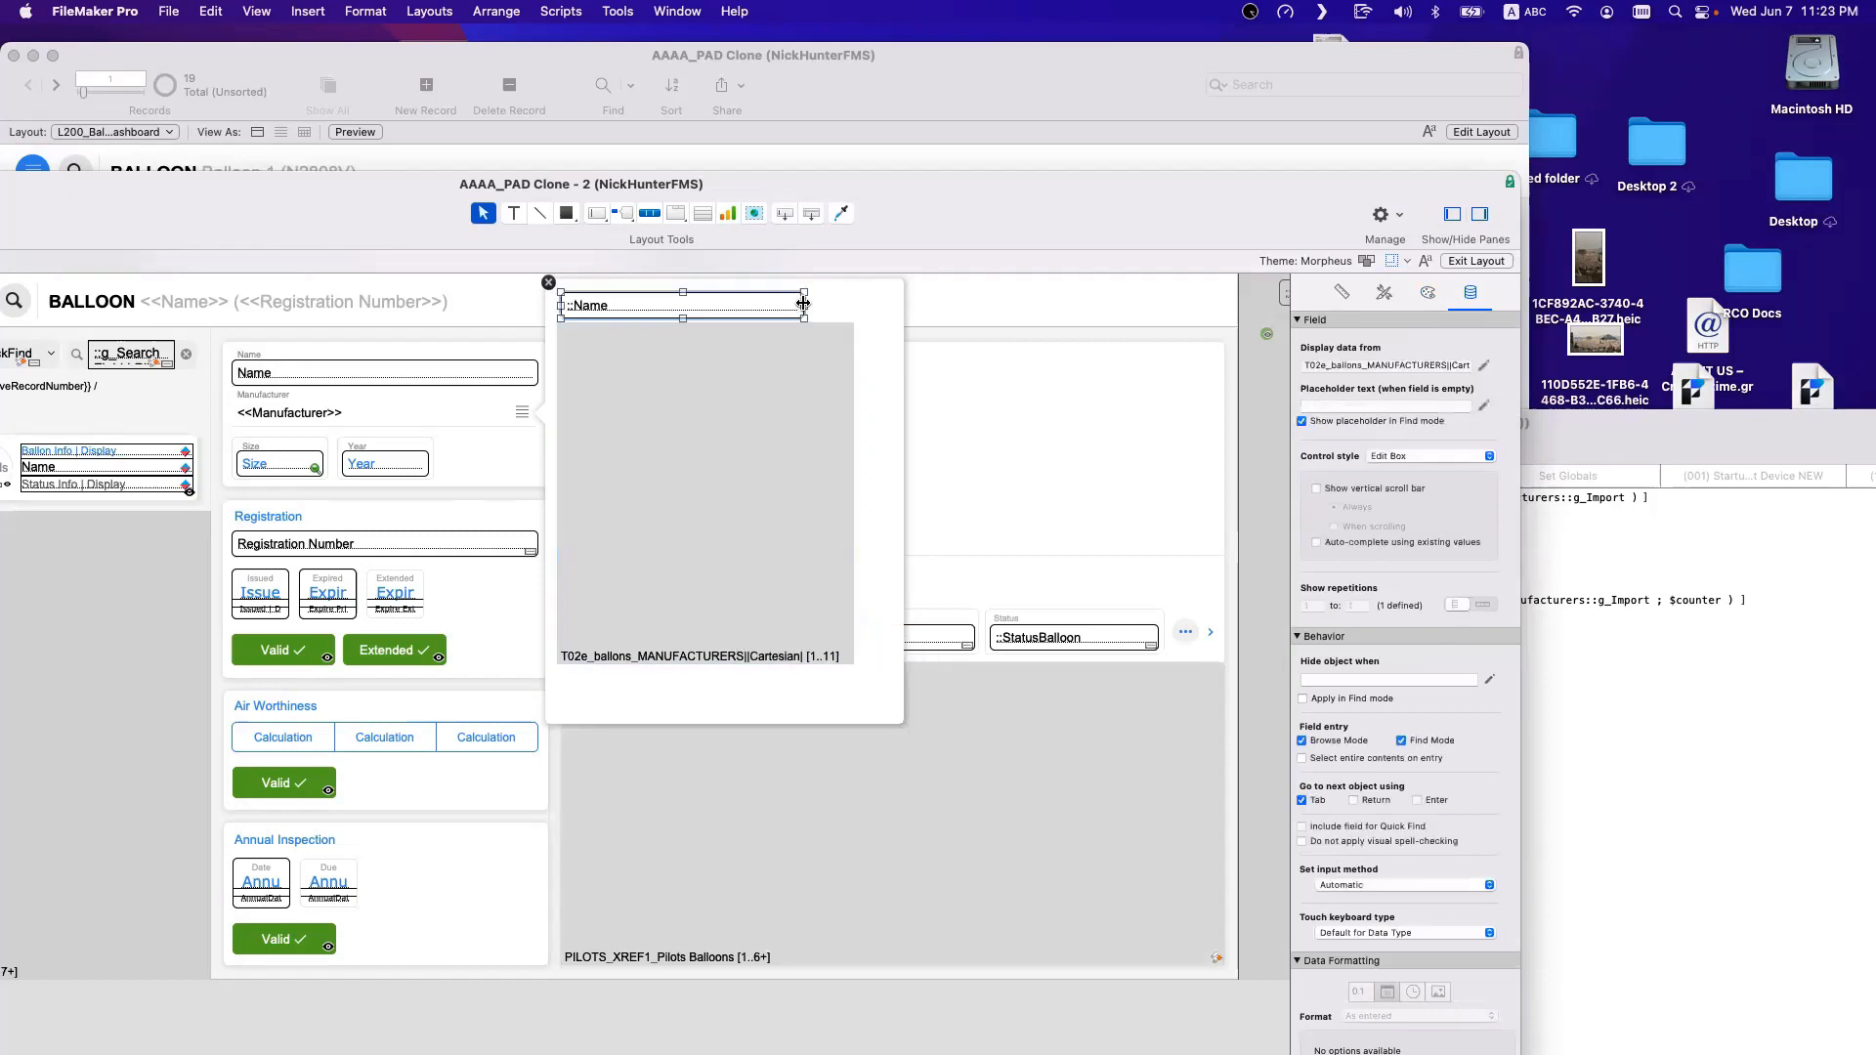
pyautogui.click(837, 306)
pyautogui.click(801, 304)
pyautogui.moveTo(804, 304); pyautogui.dragTo(843, 304)
# Shrink the popover's width and height to fit closely around the portal, and shorten the portal's Name field slightly.
pyautogui.click(867, 367)
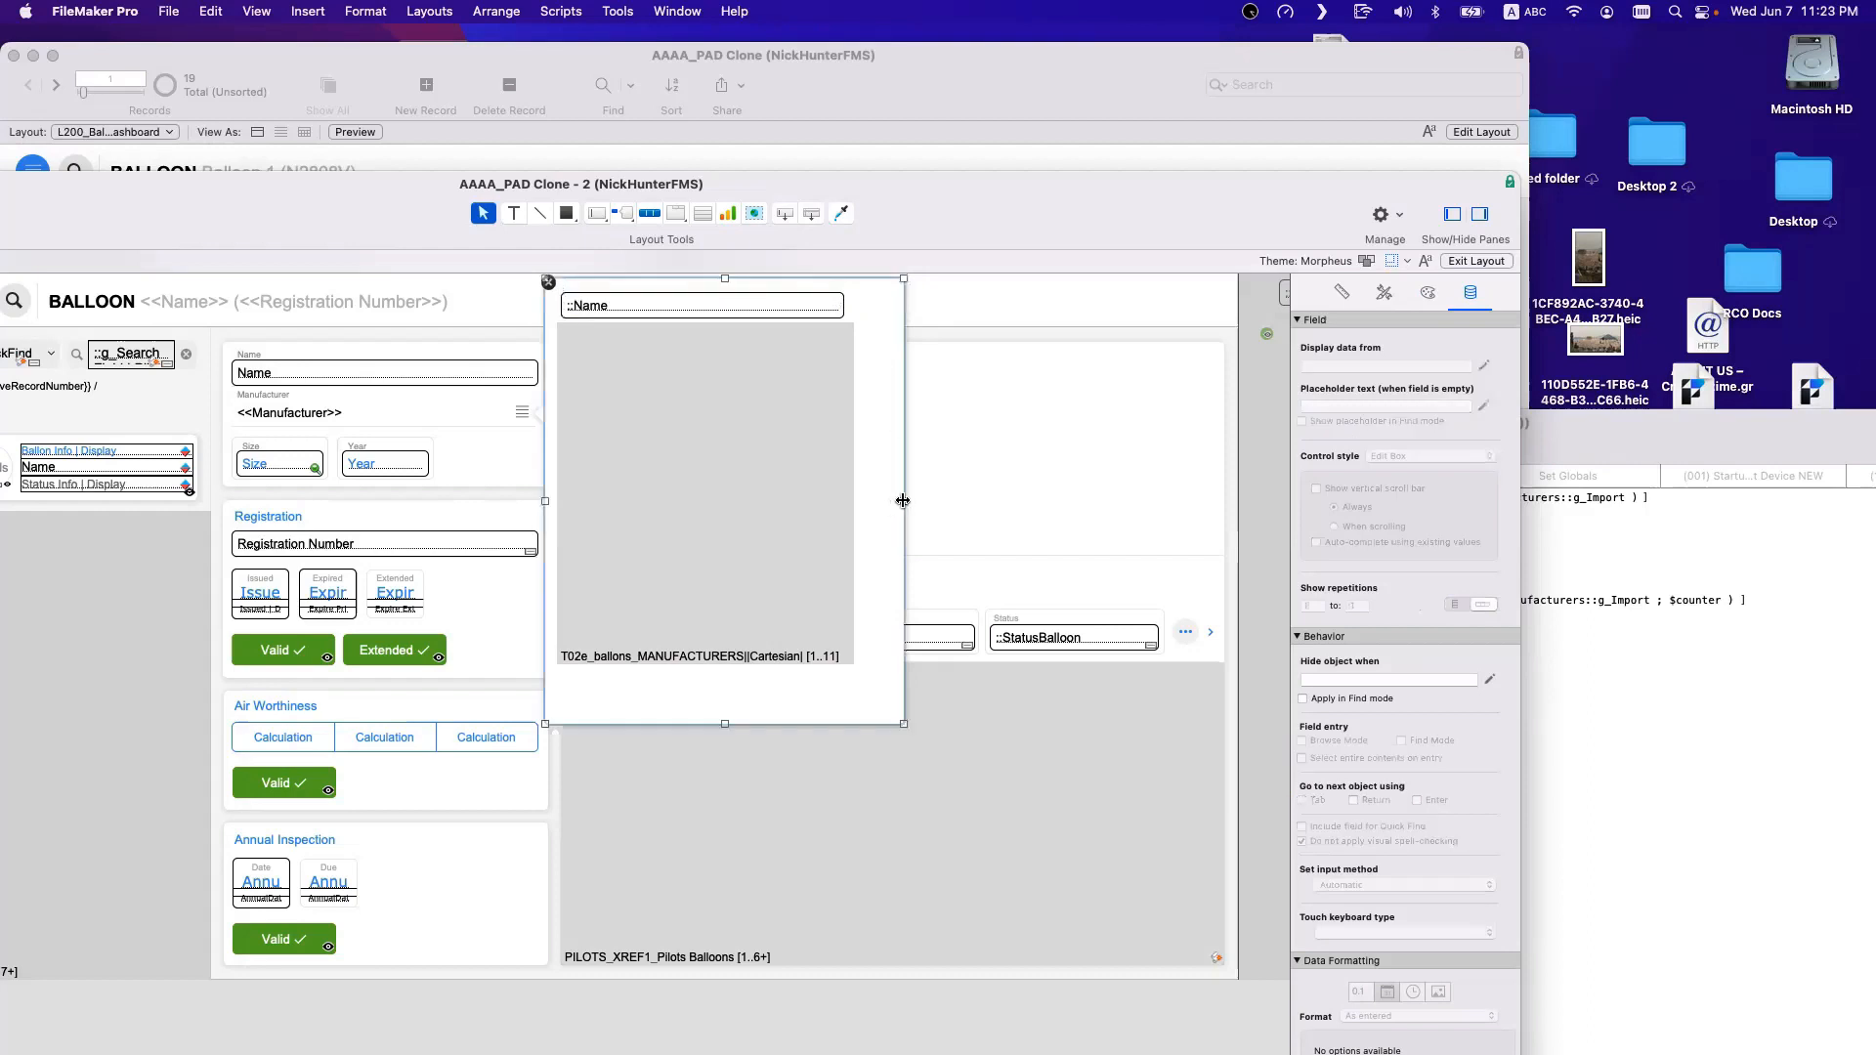
pyautogui.moveTo(902, 501); pyautogui.dragTo(794, 483)
pyautogui.click(793, 486)
pyautogui.click(859, 496)
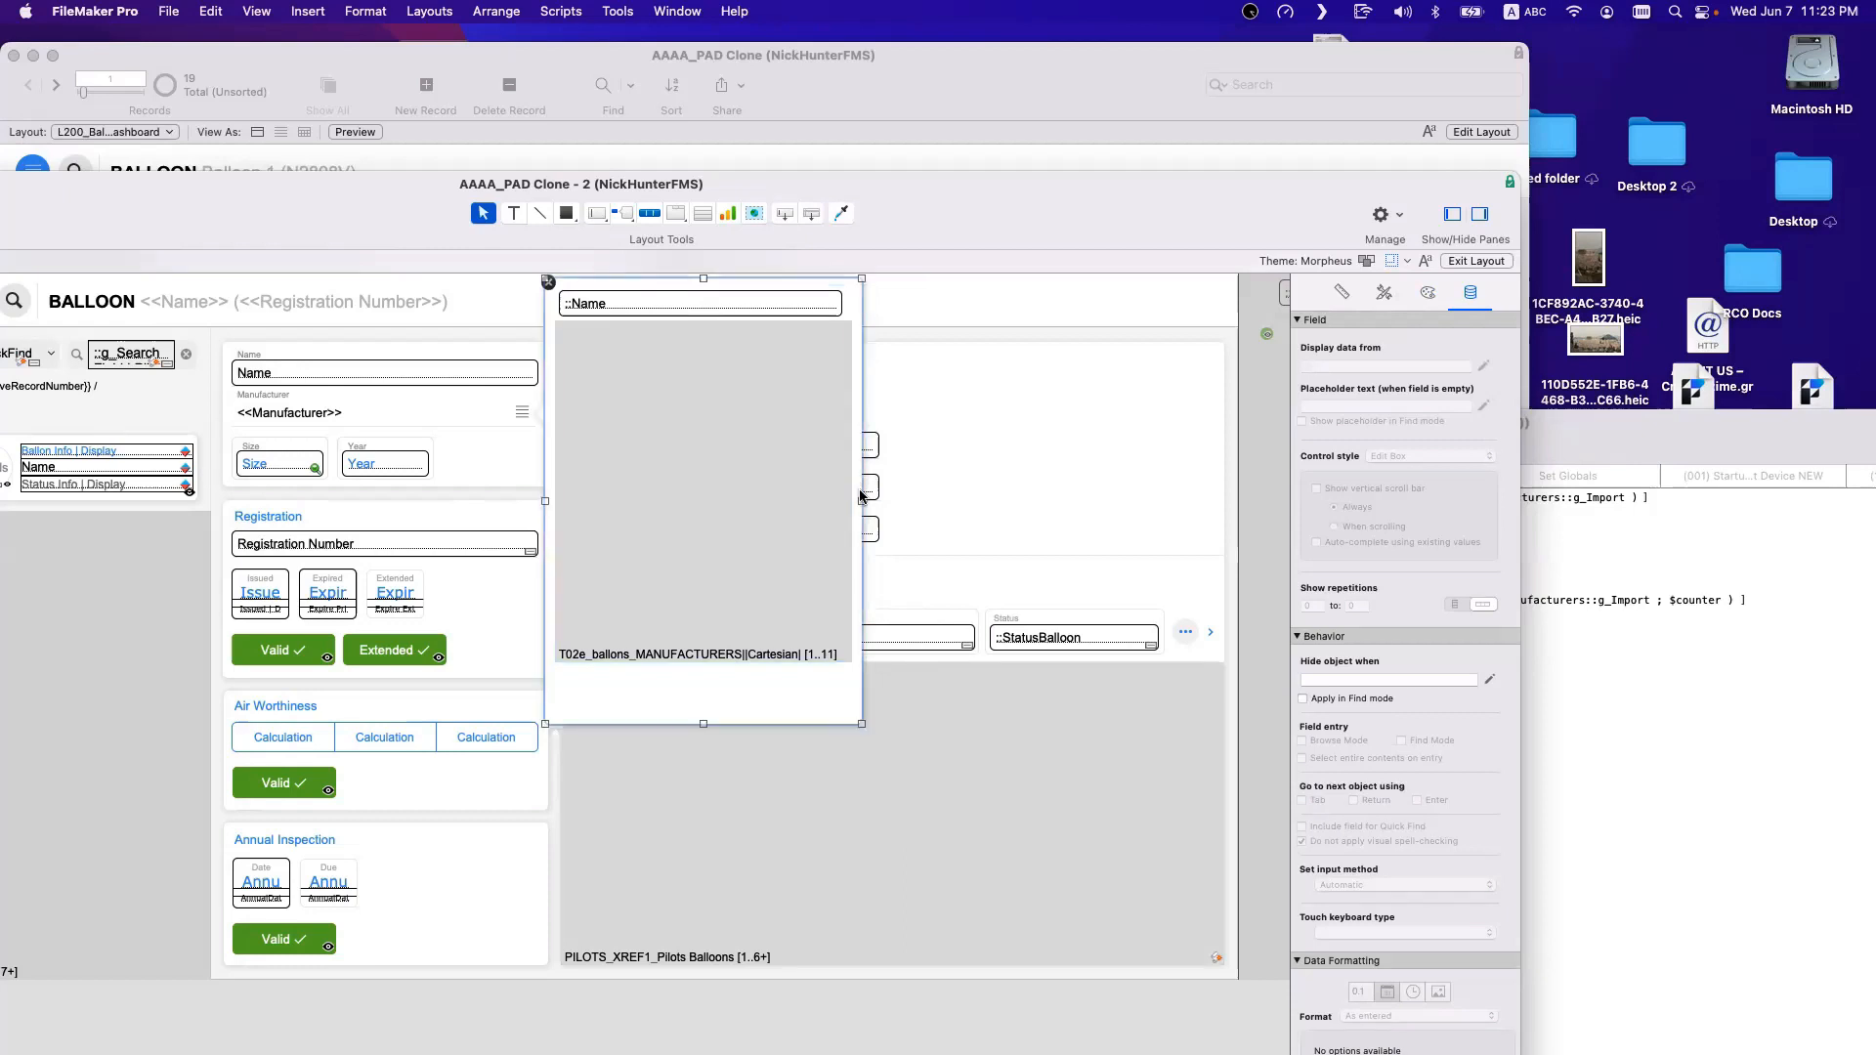
pyautogui.moveTo(703, 724); pyautogui.dragTo(704, 672)
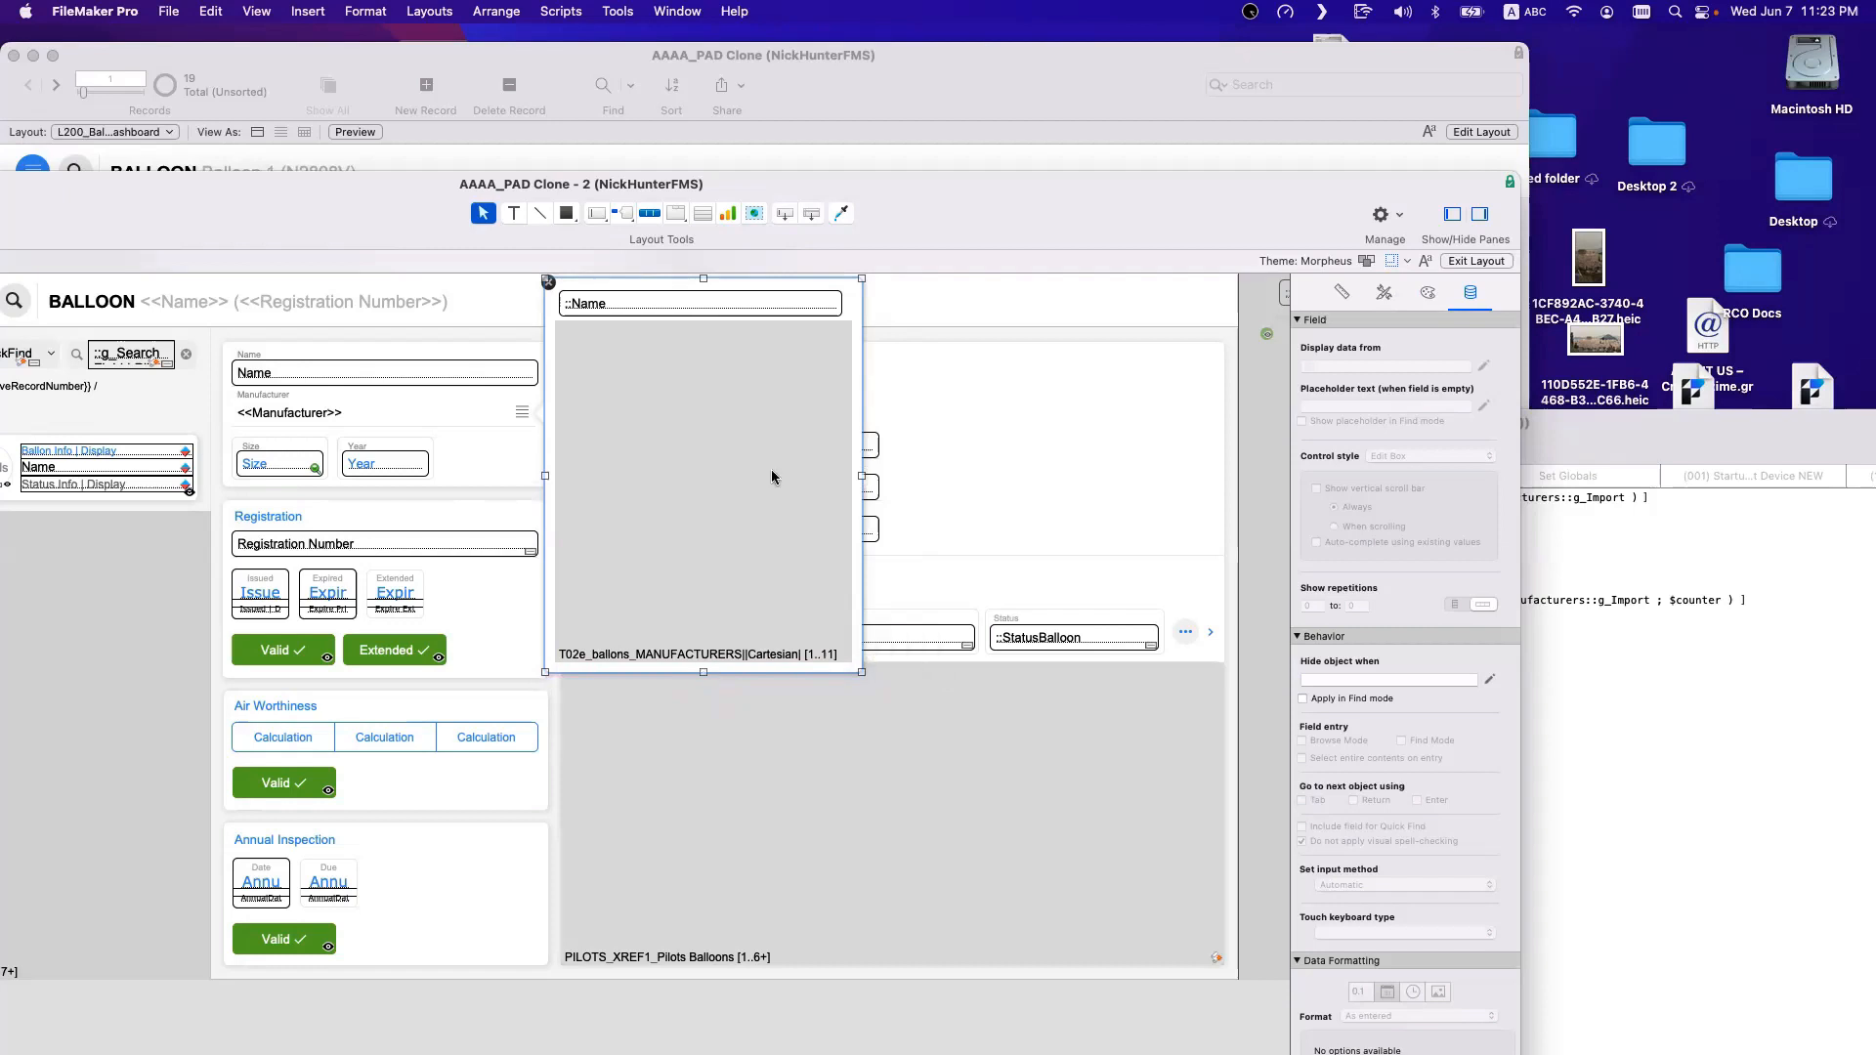
pyautogui.click(805, 309)
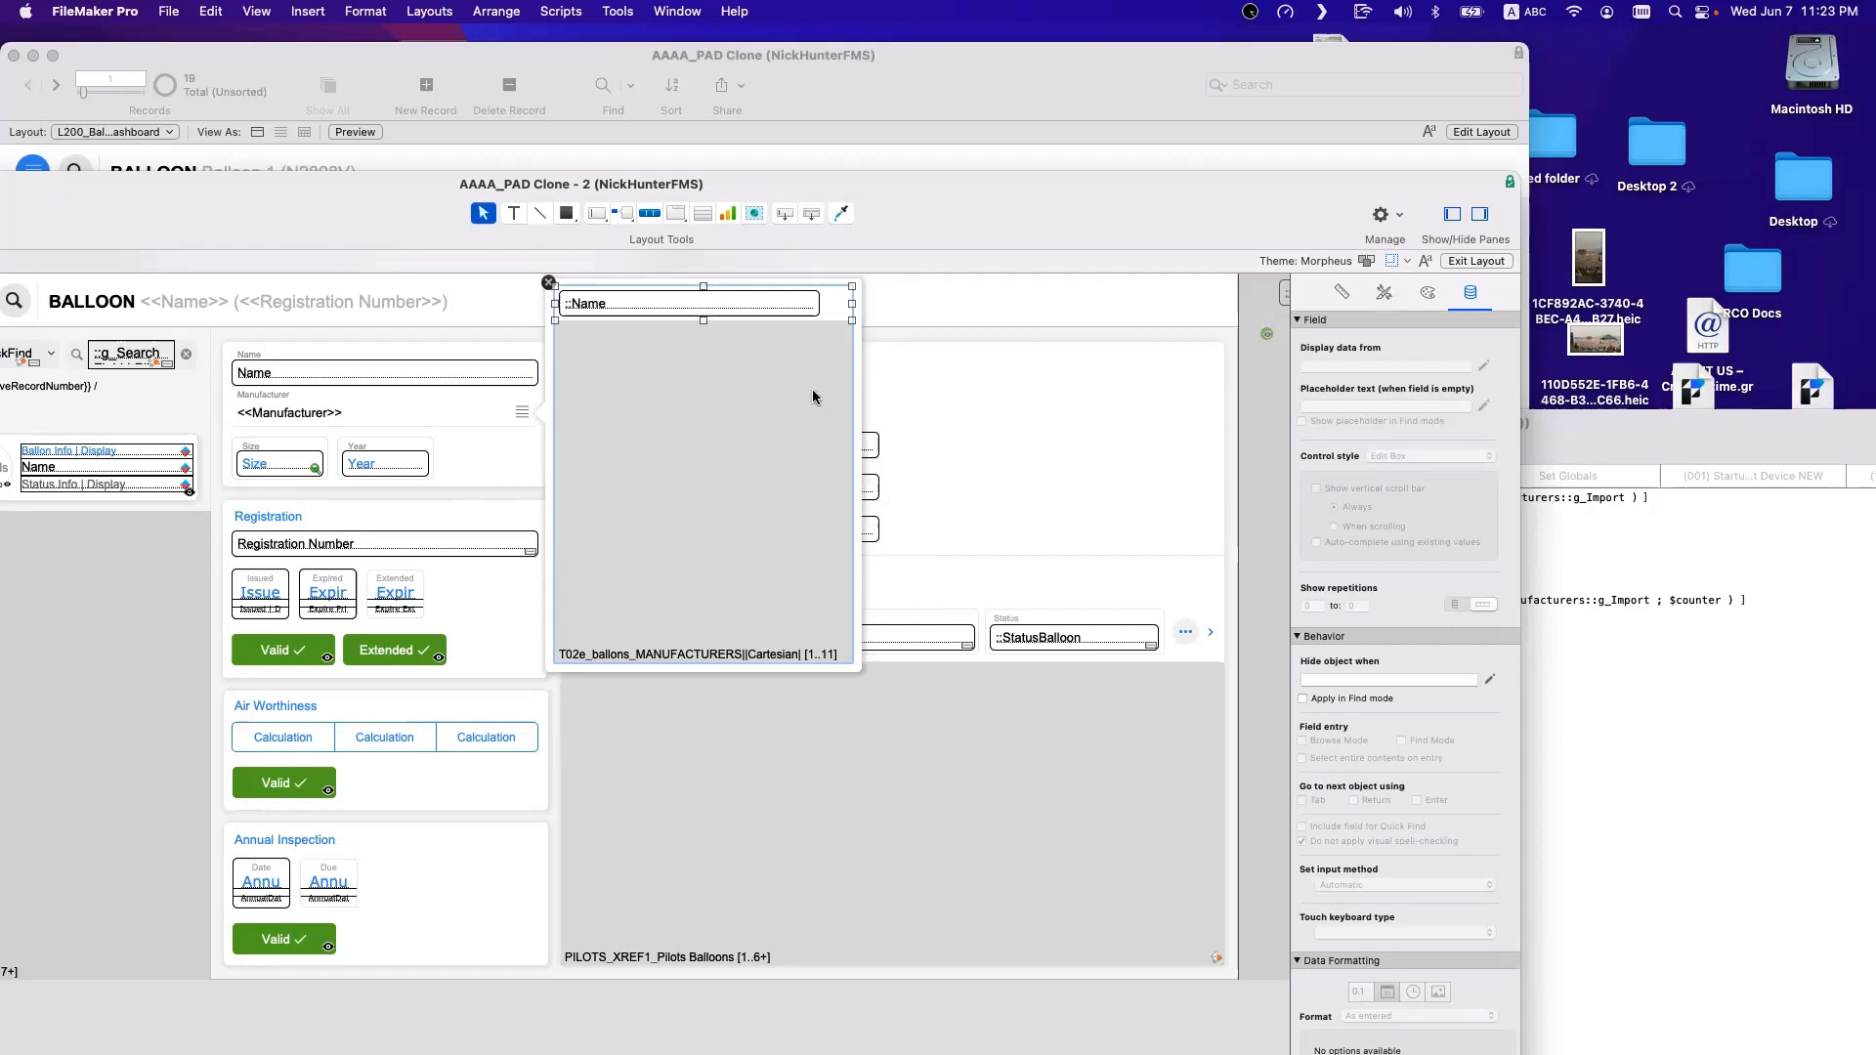
pyautogui.click(792, 311)
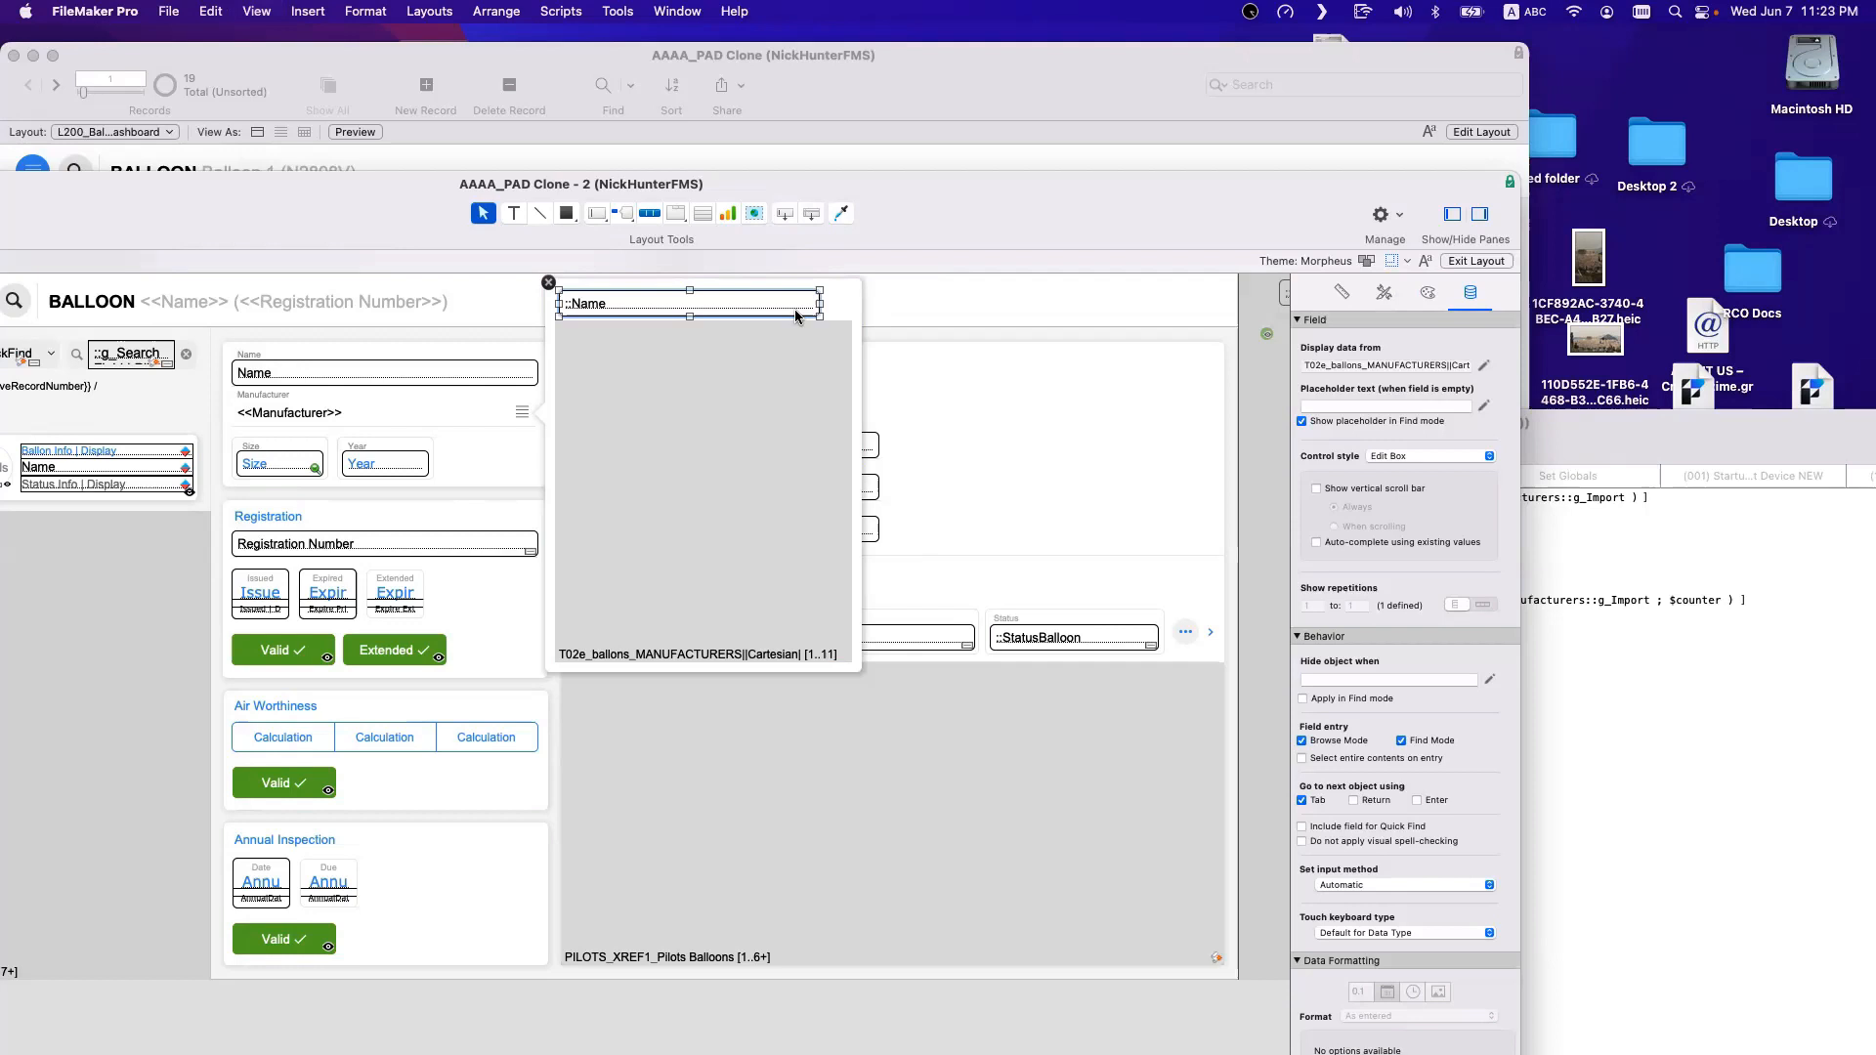
# Check the Manufacturer popover's list in Browse mode, then return to Layout mode.
pyautogui.press('super+b')
pyautogui.click(436, 418)
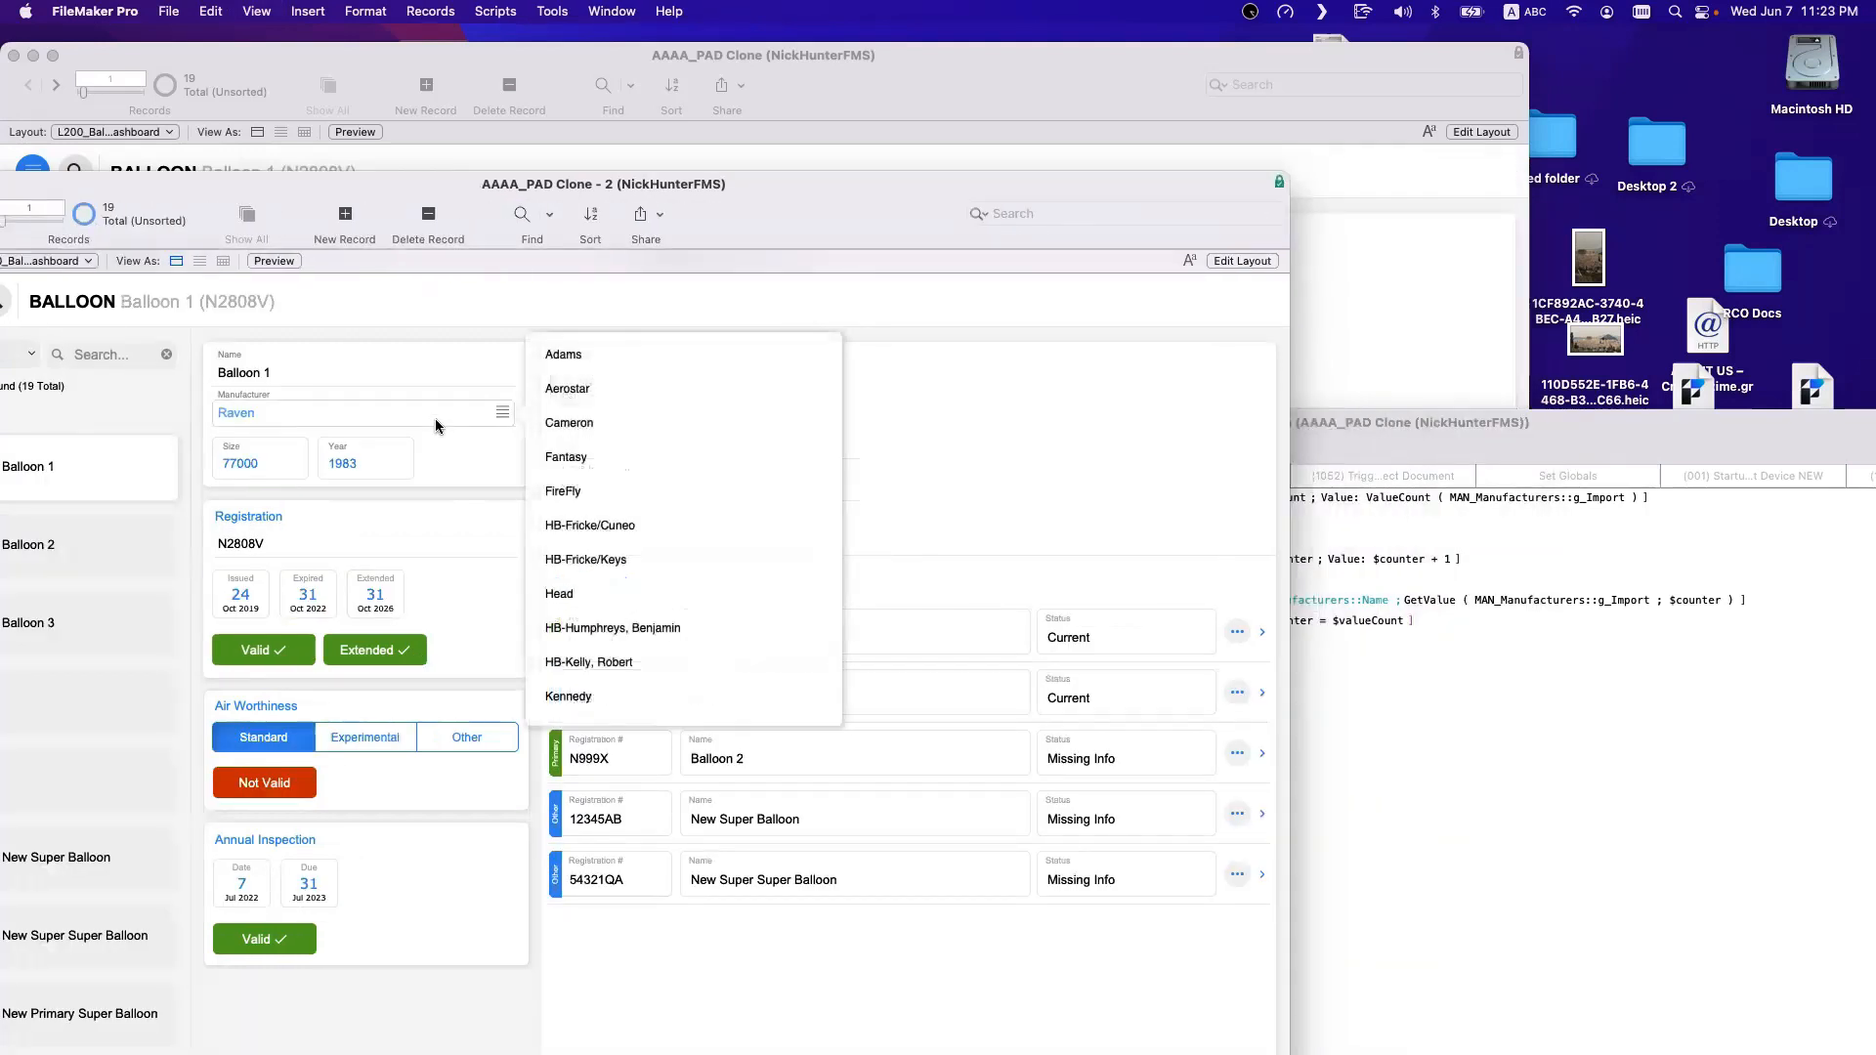
pyautogui.scroll(-1, 595, 550)
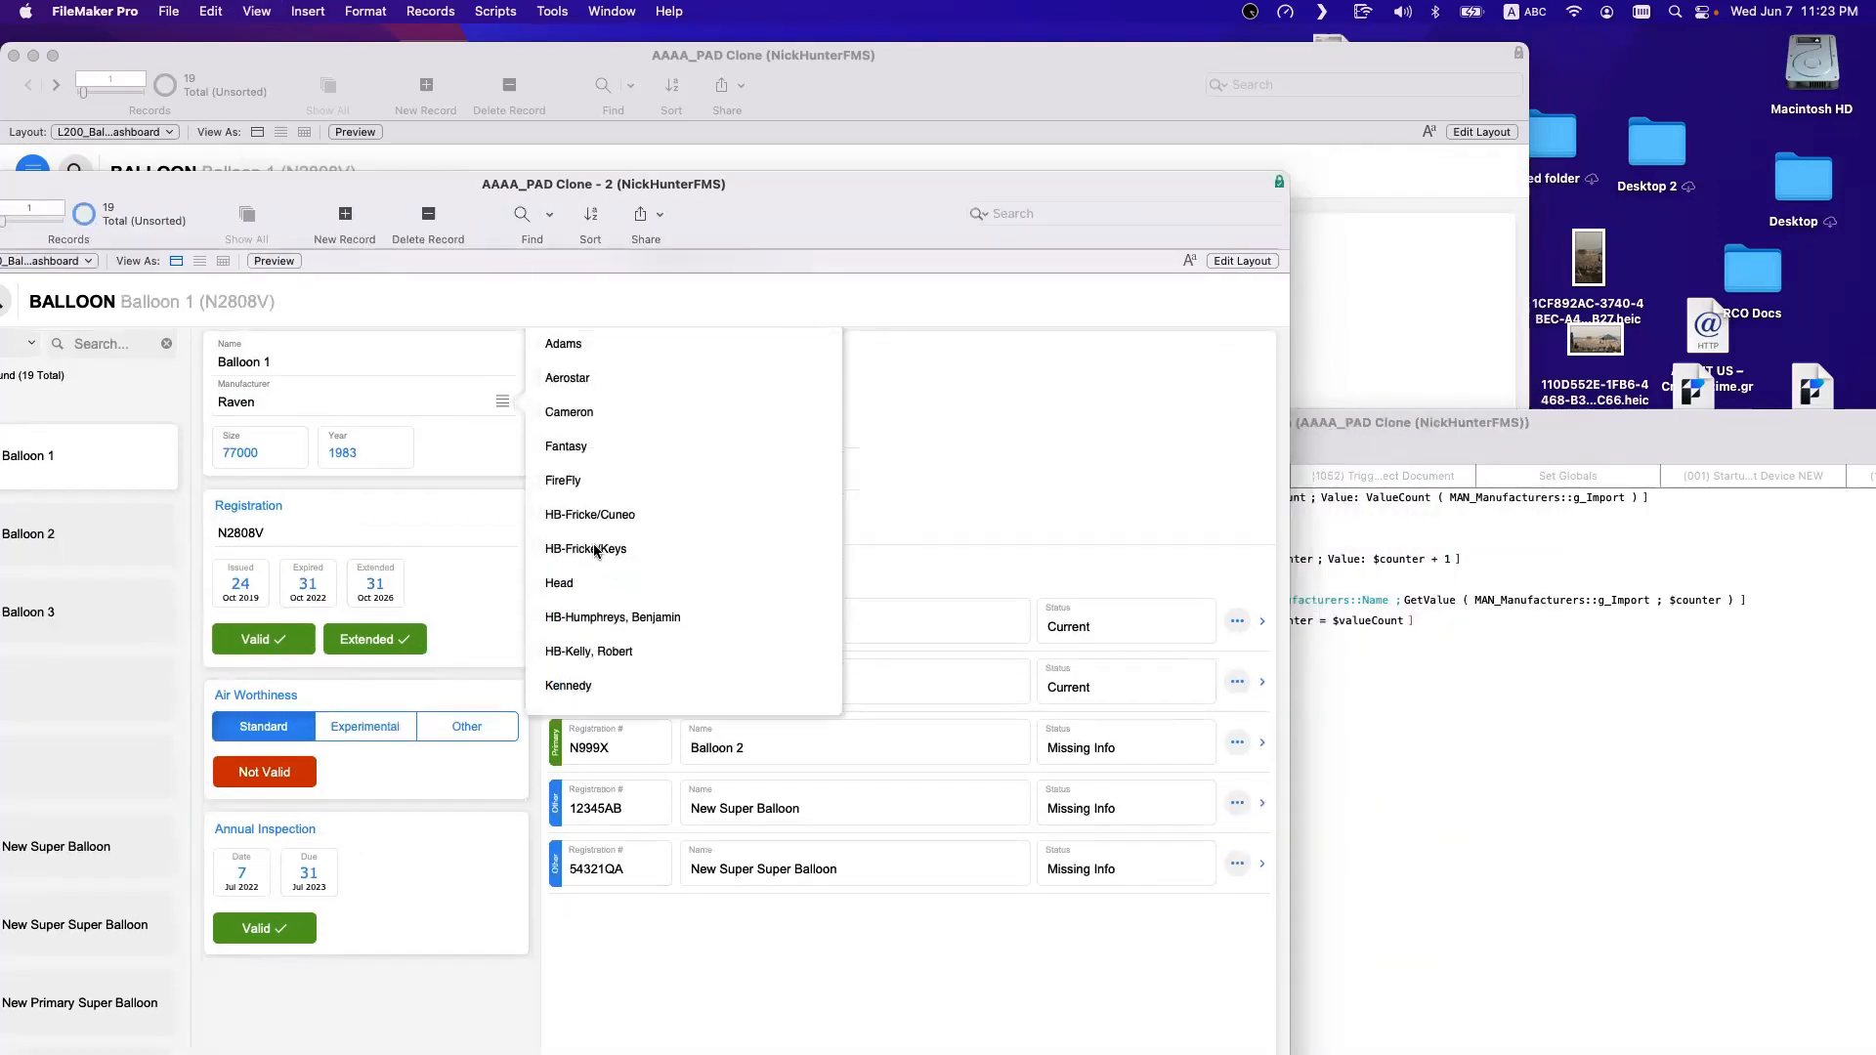
pyautogui.scroll(1, 595, 550)
pyautogui.press('super+l')
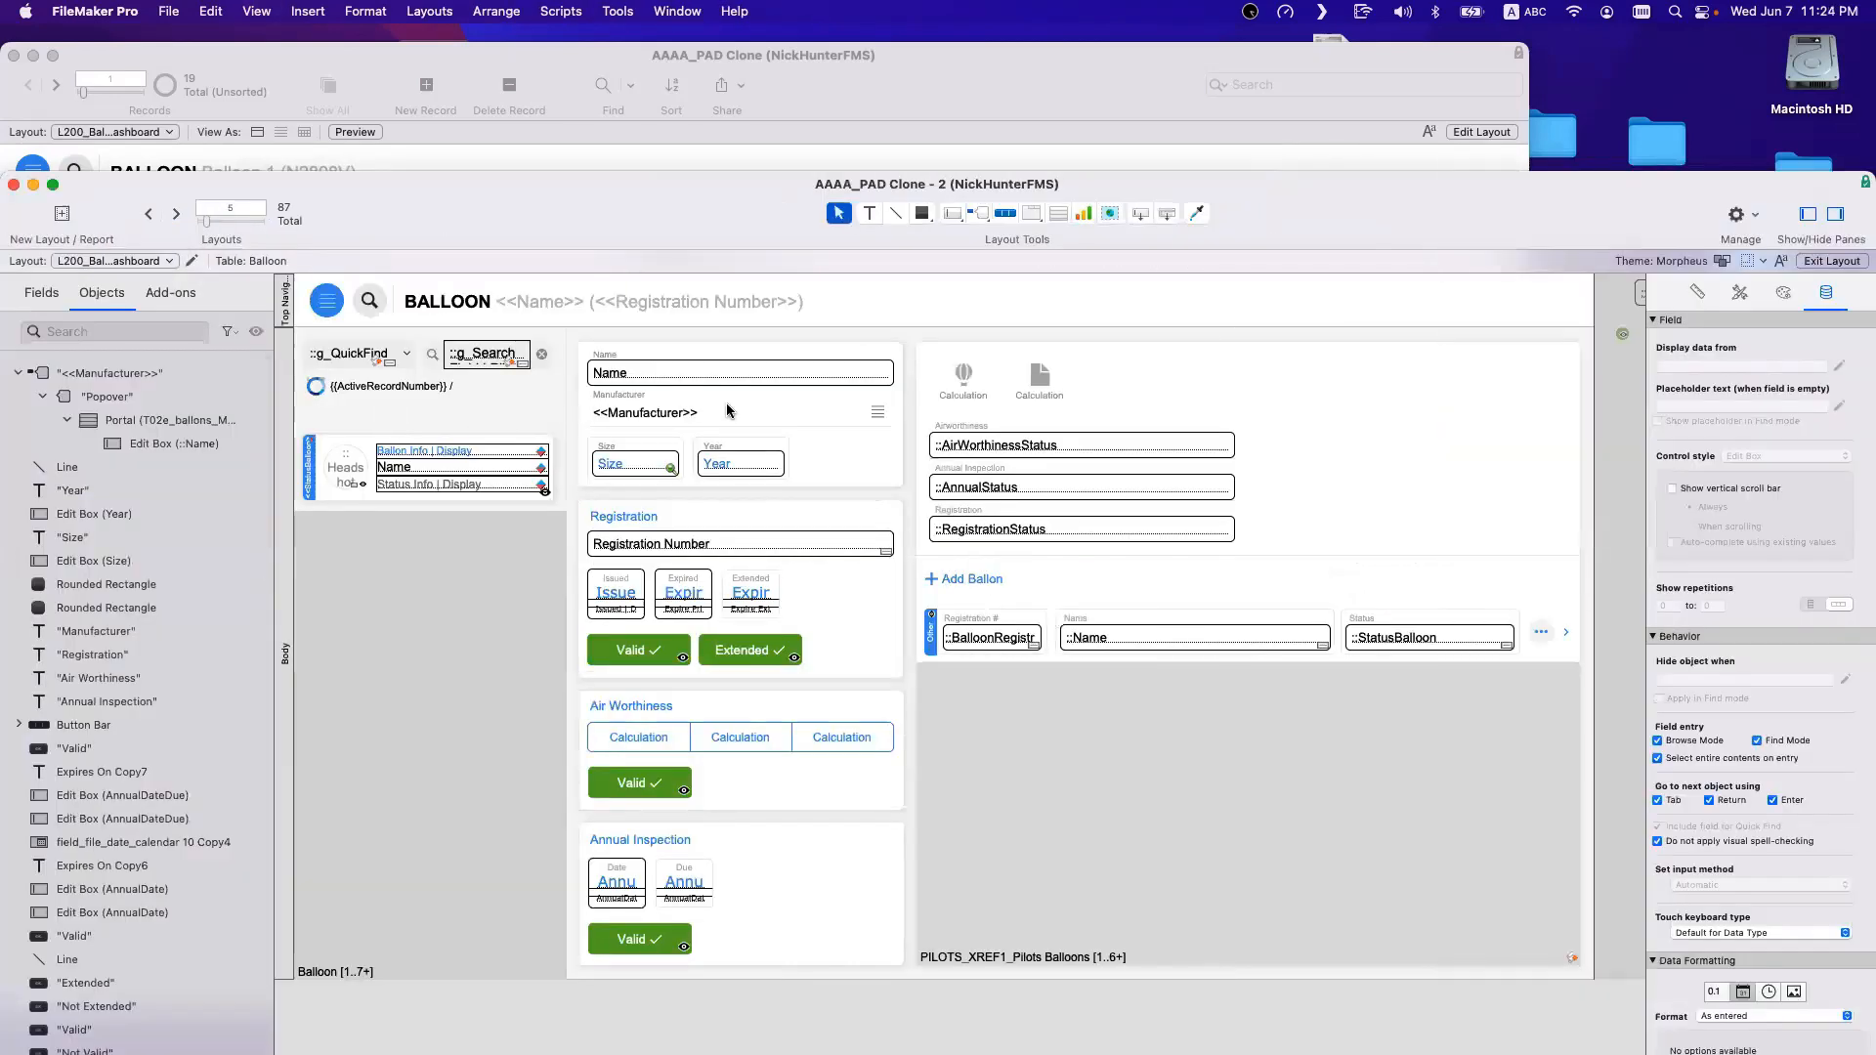
# Apply the Manufacturer popover button's Normal-state style to its Hover, Pressed and In Focus states.
pyautogui.click(828, 400)
pyautogui.moveTo(1296, 235); pyautogui.dragTo(568, 242)
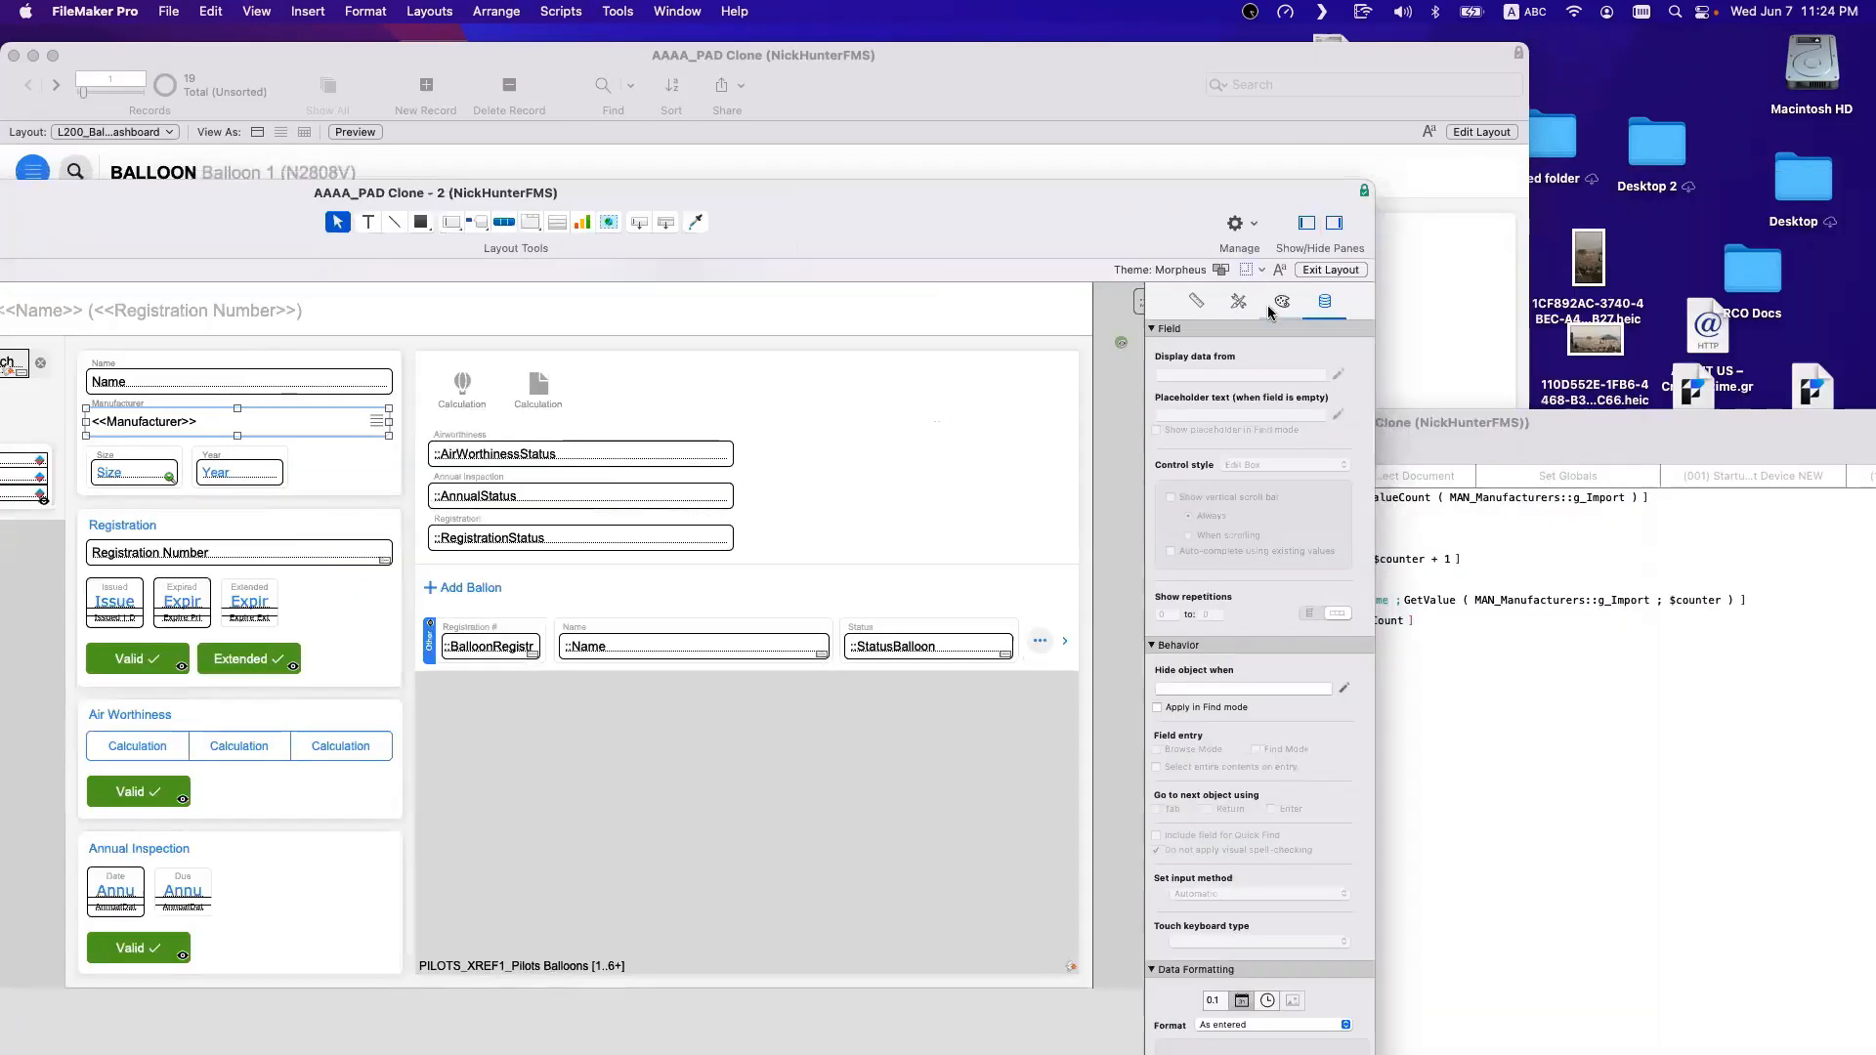
pyautogui.click(1282, 301)
pyautogui.click(1305, 413)
pyautogui.click(1290, 423)
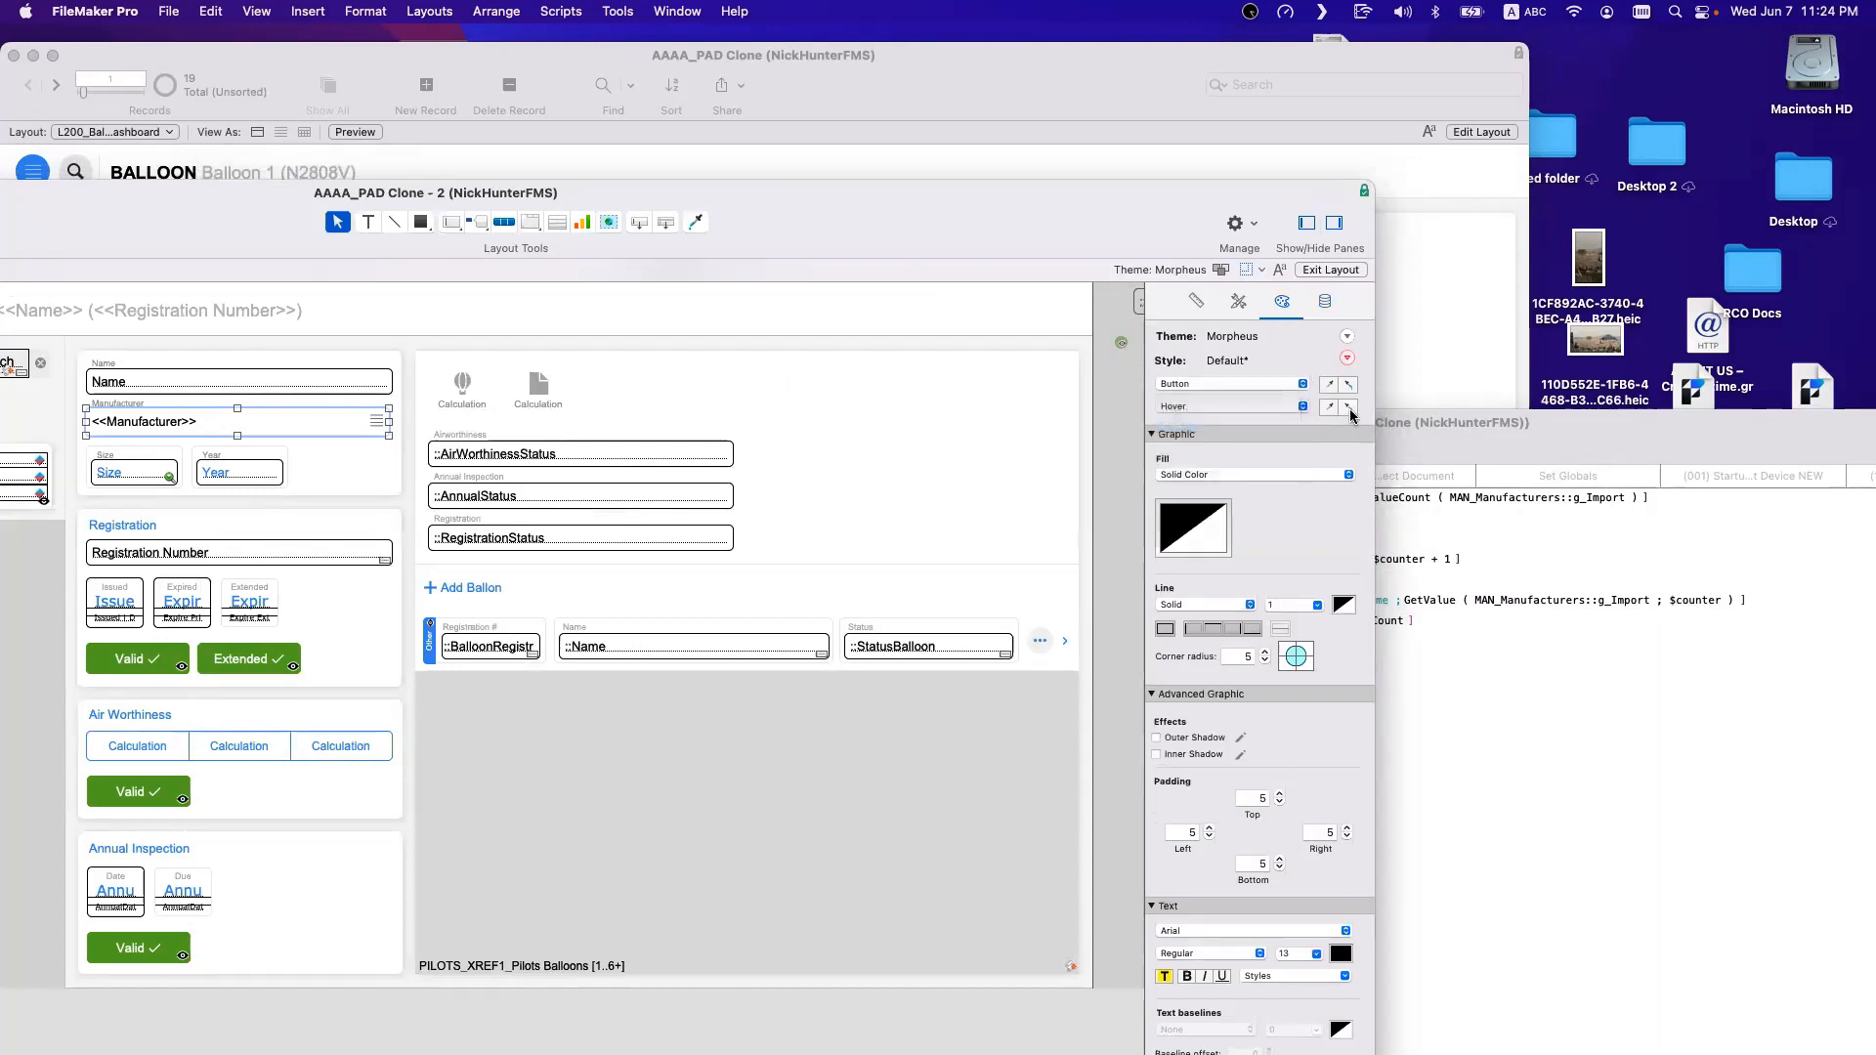
pyautogui.click(1278, 409)
pyautogui.click(1283, 424)
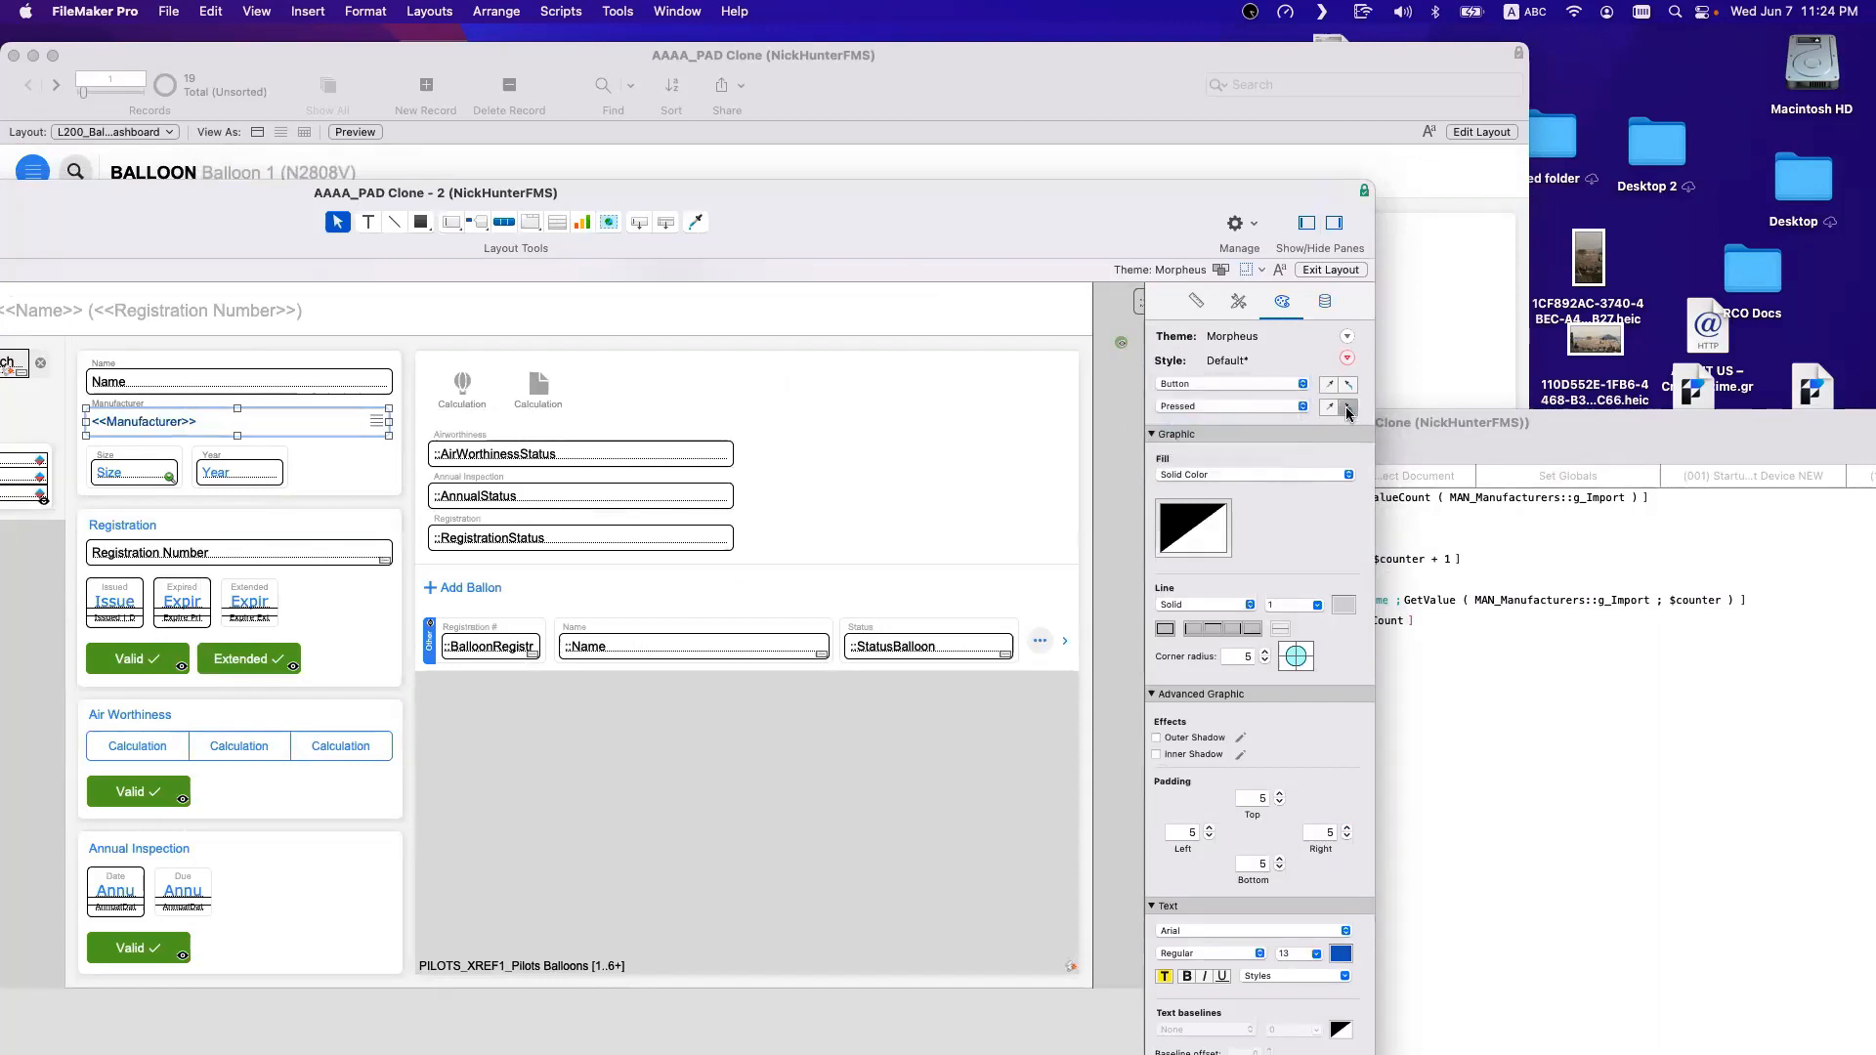
pyautogui.click(1262, 404)
pyautogui.click(1270, 424)
# Allow vertical scrolling in the popover's manufacturers portal and set its scroll bar to show when scrolling.
pyautogui.click(292, 425)
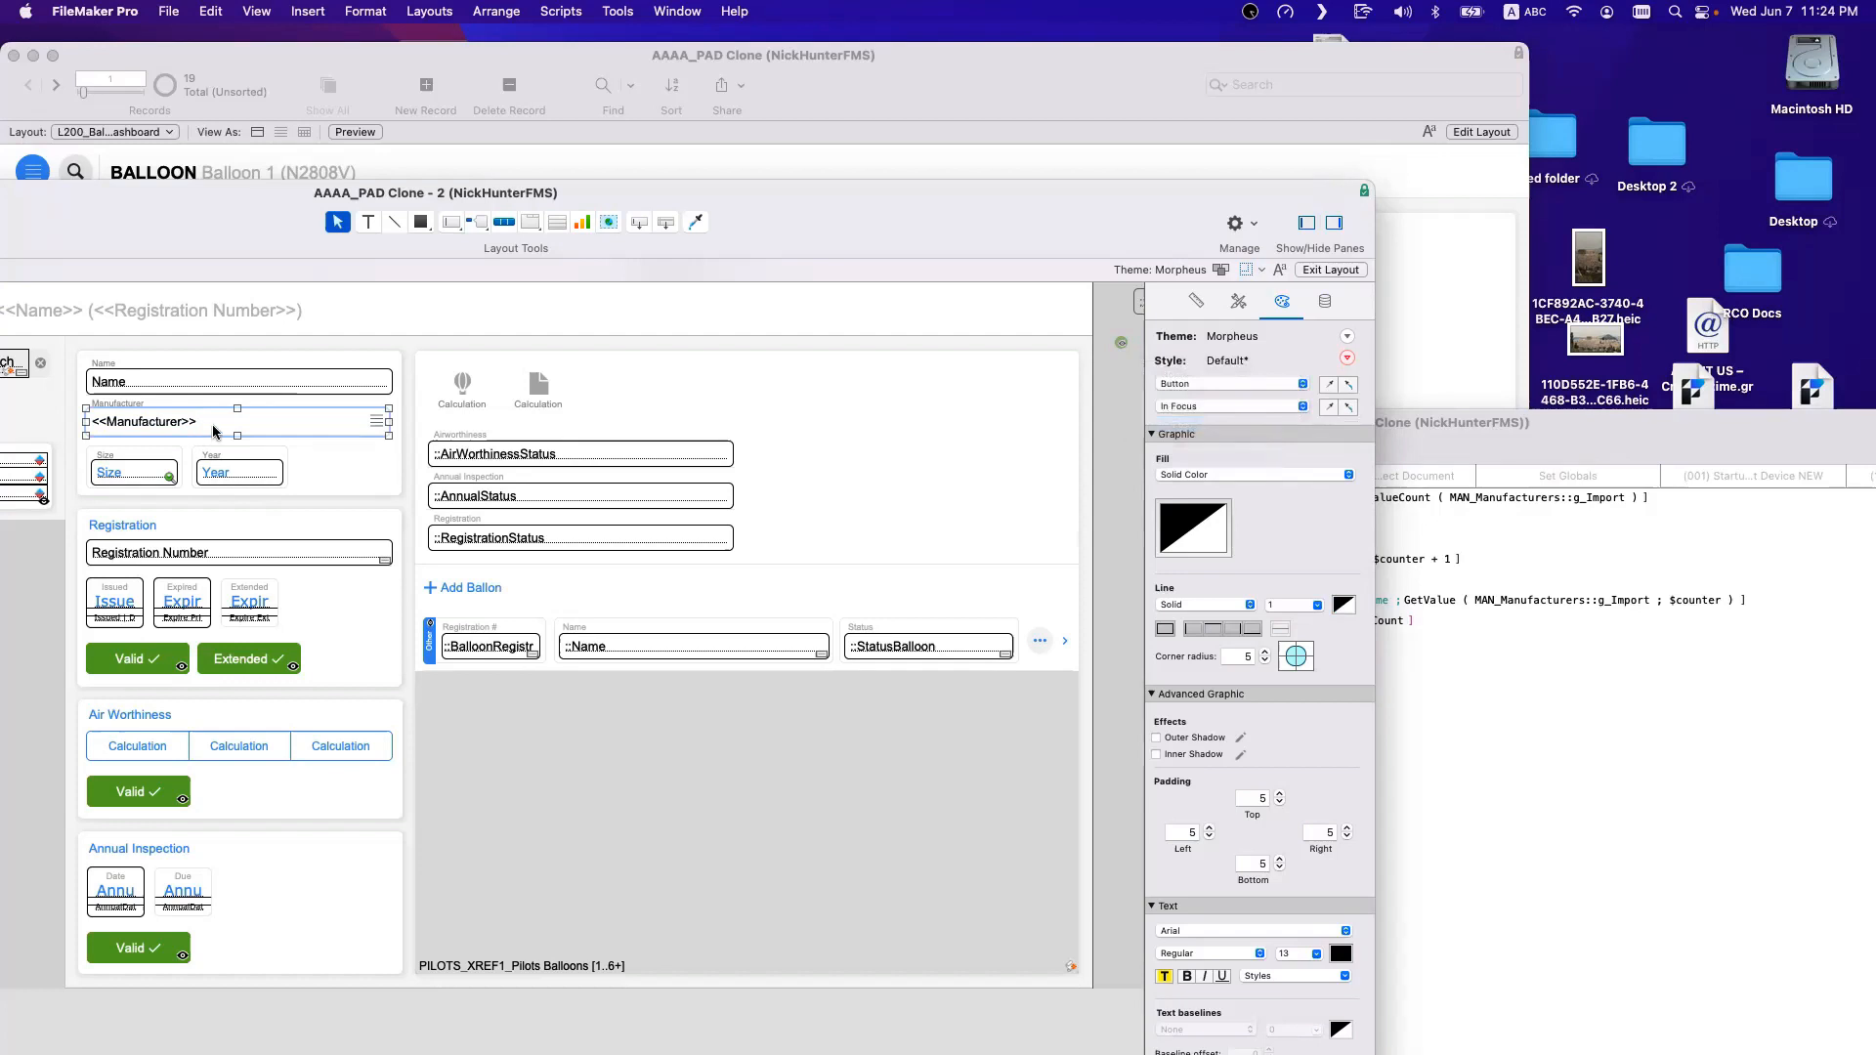
pyautogui.doubleClick(332, 436)
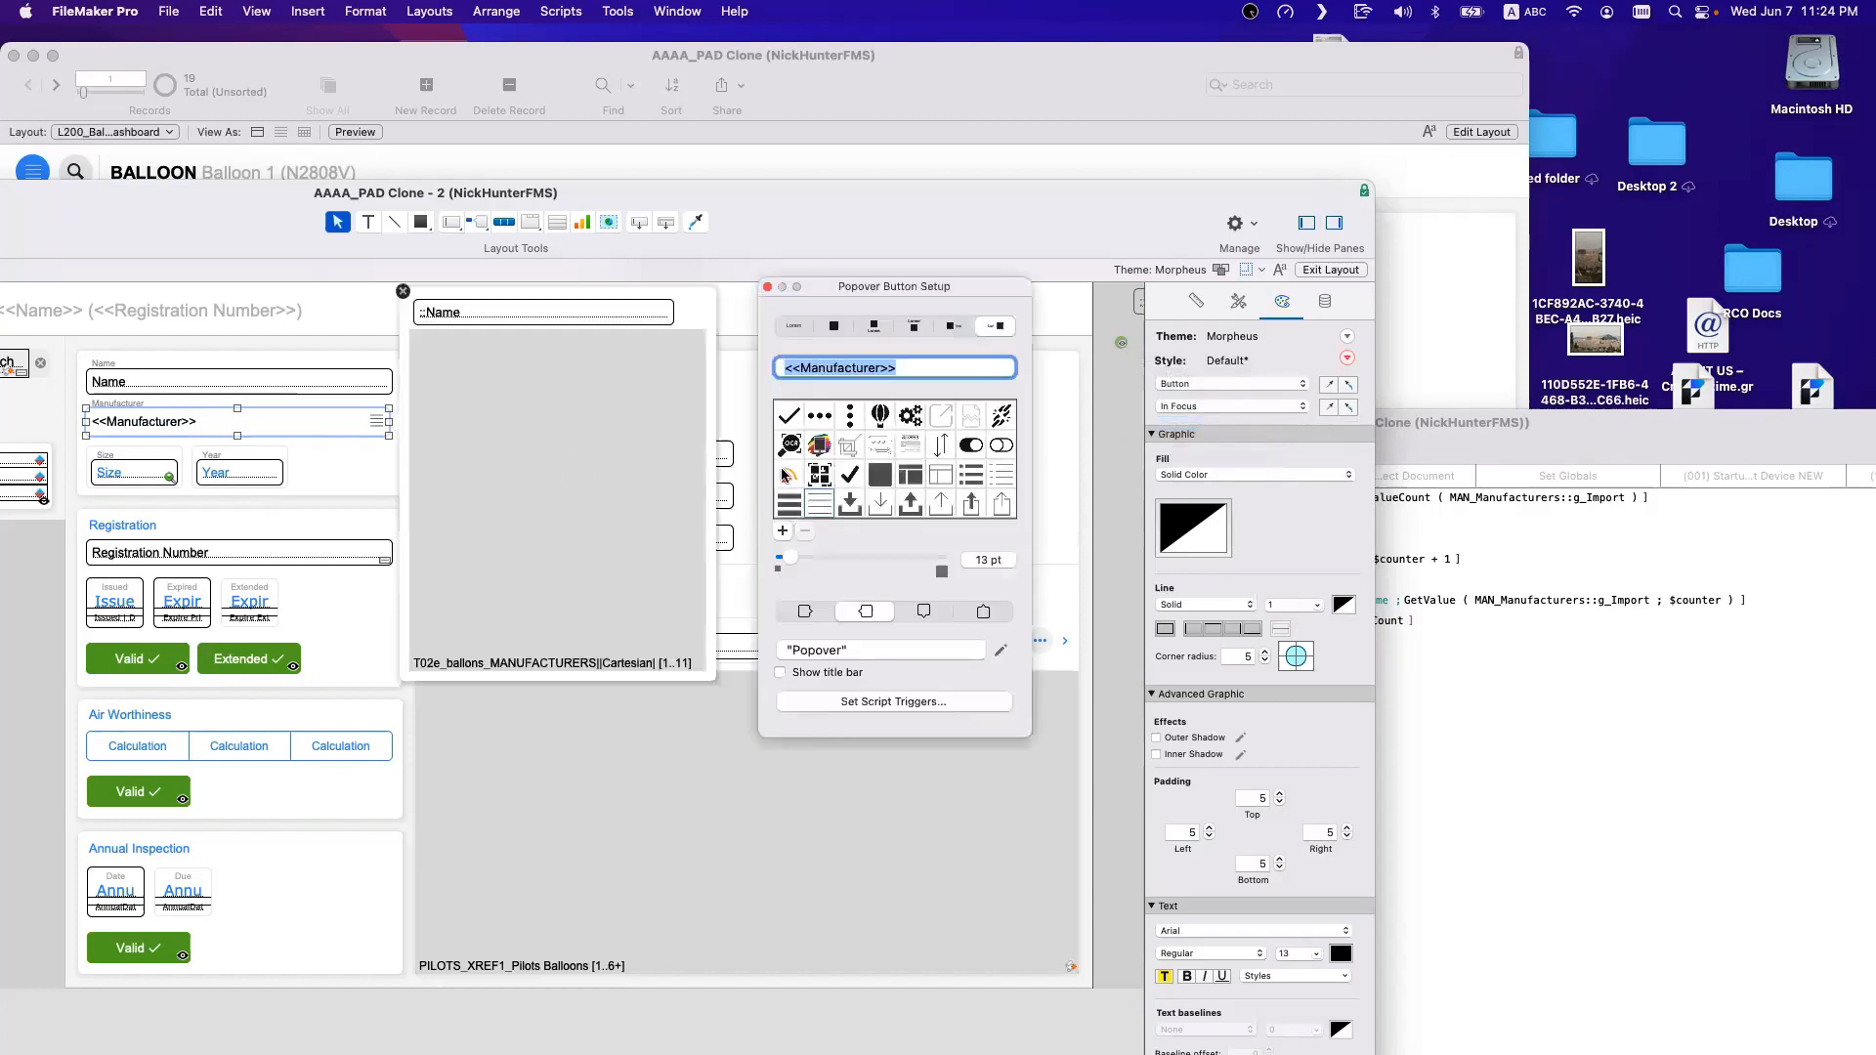
pyautogui.click(633, 436)
pyautogui.doubleClick(676, 459)
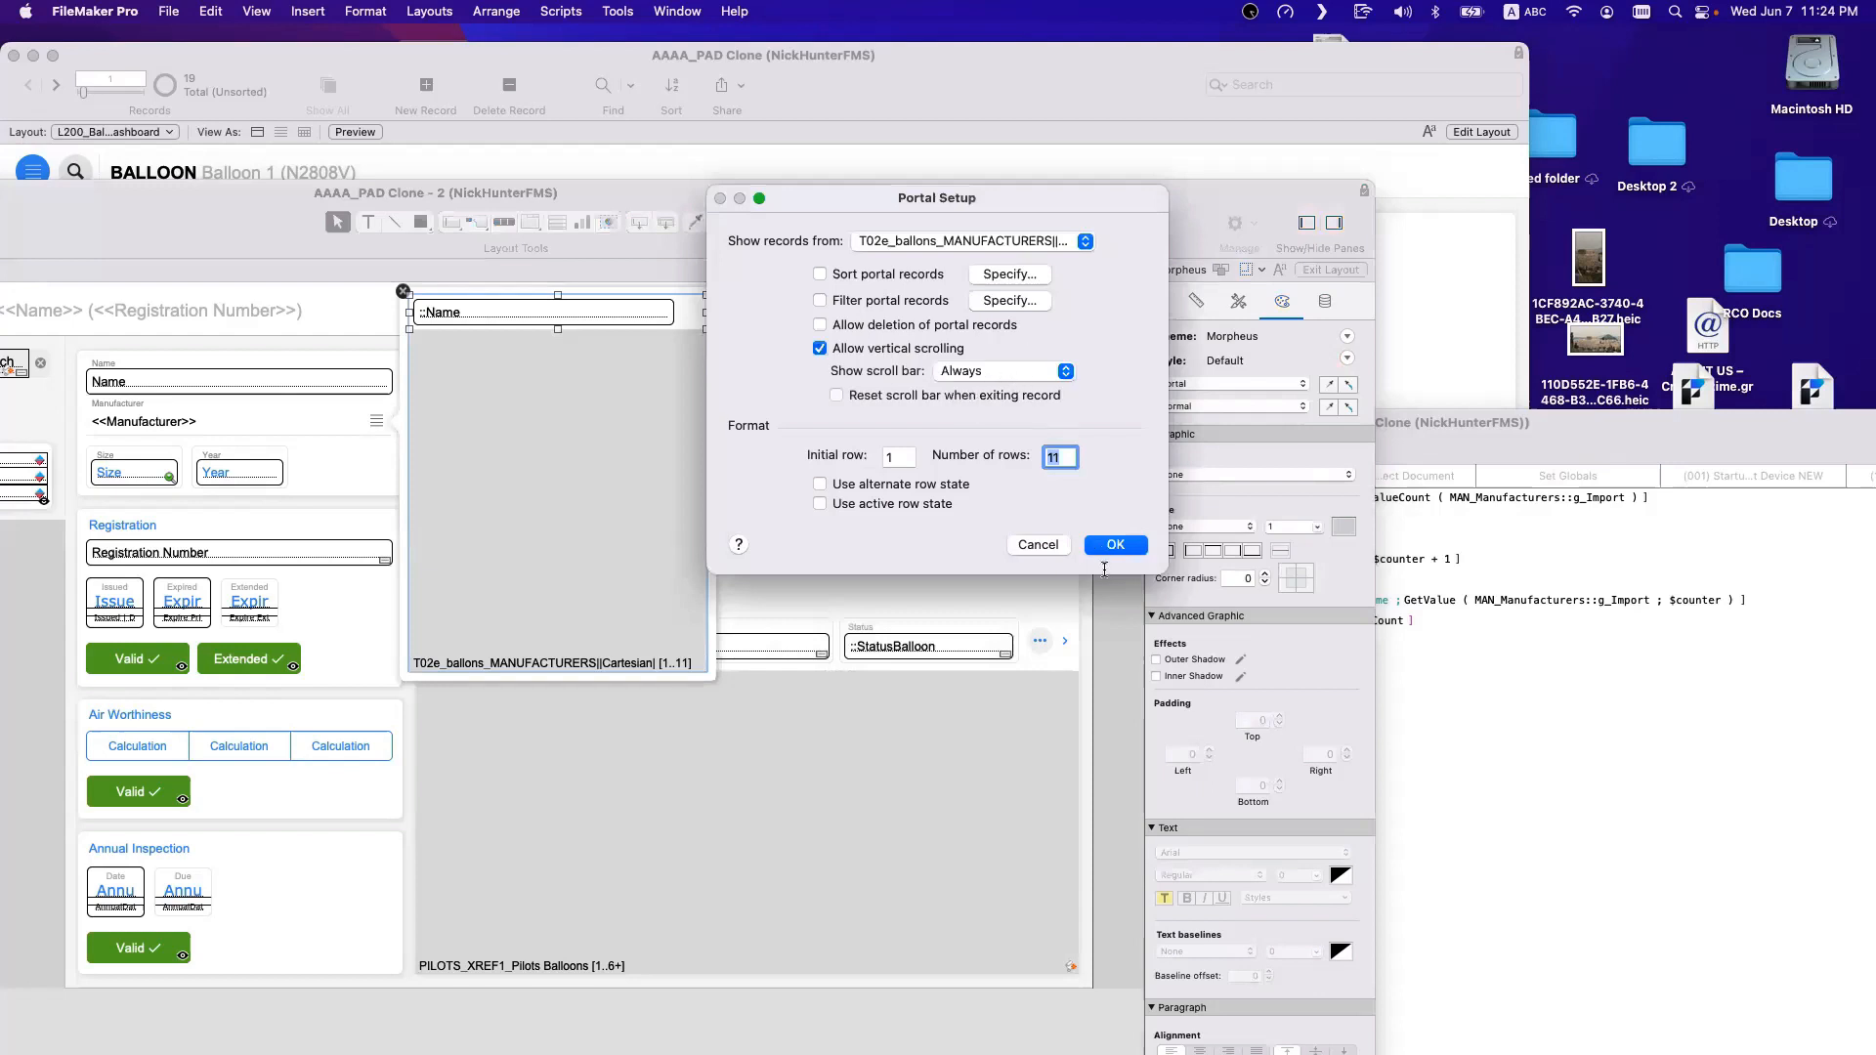
pyautogui.click(982, 376)
pyautogui.click(1016, 406)
pyautogui.click(1115, 544)
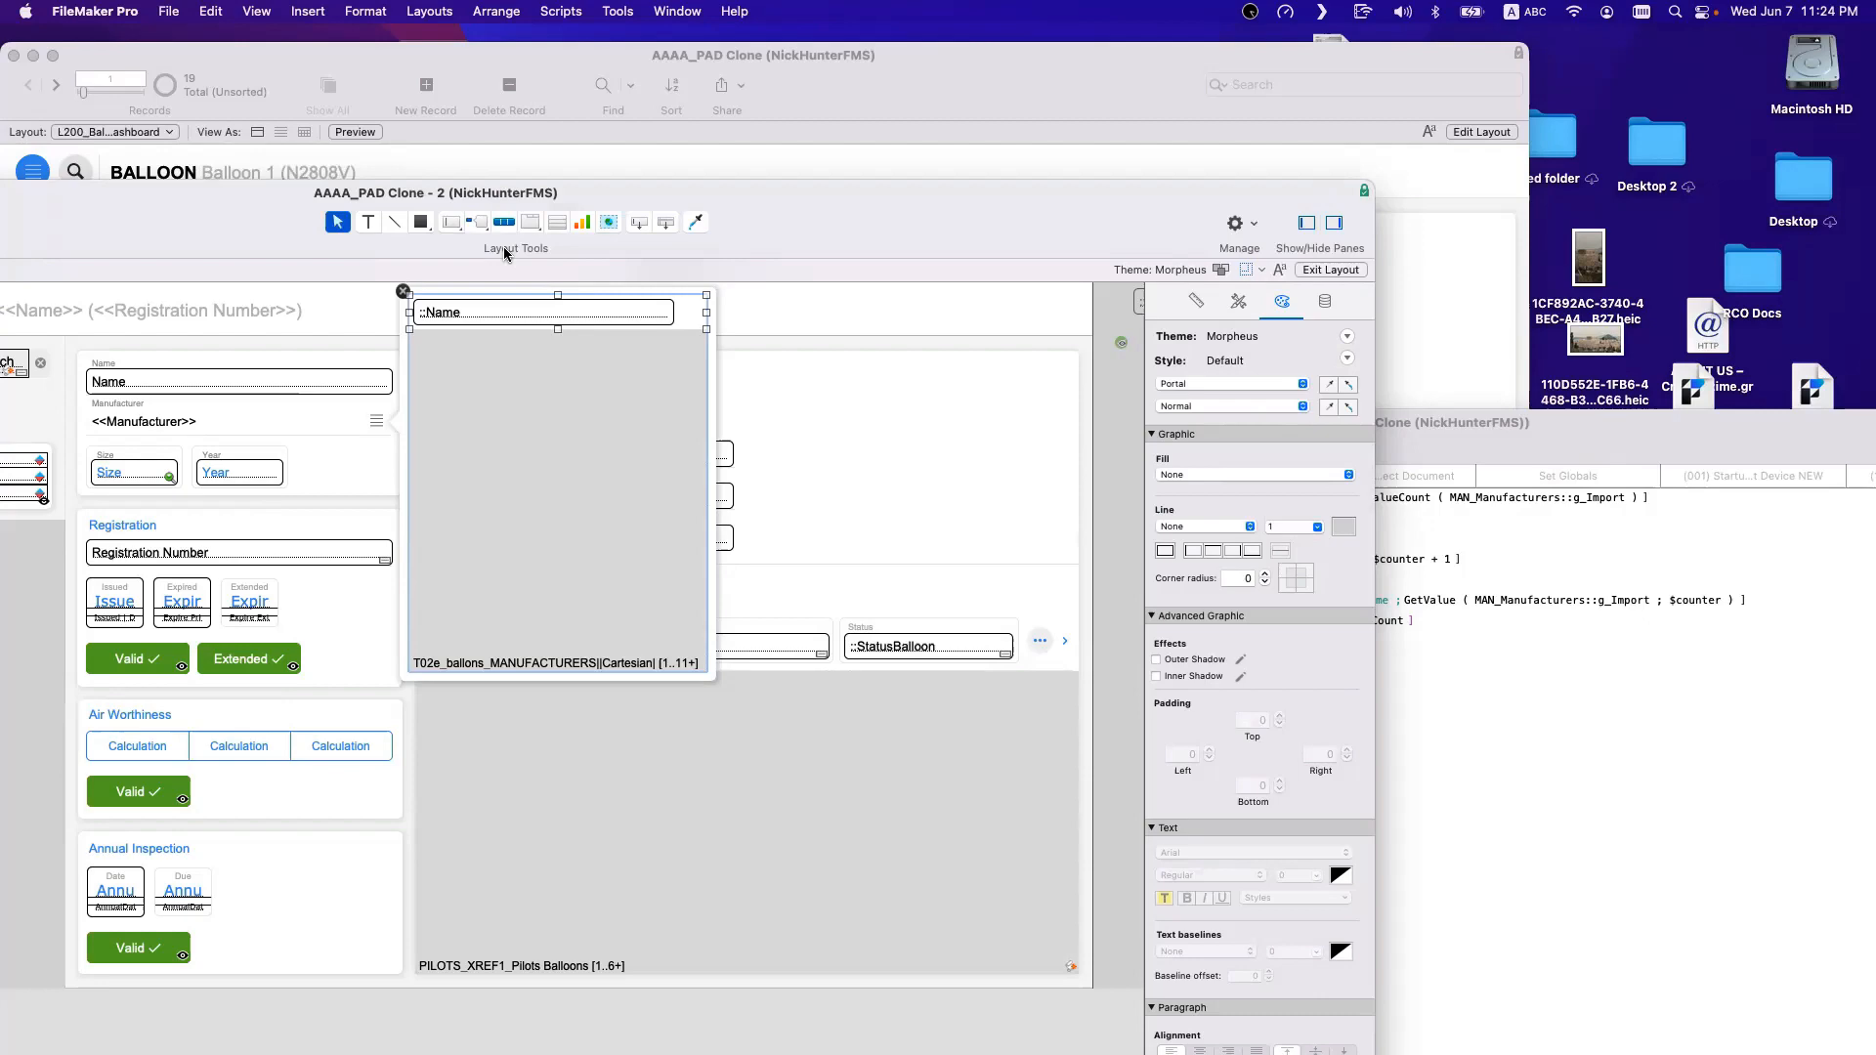
# Sort the manufacturers side of the Balloon Cartesian relationship by Name and save the database changes.
pyautogui.press('super+shift+d')
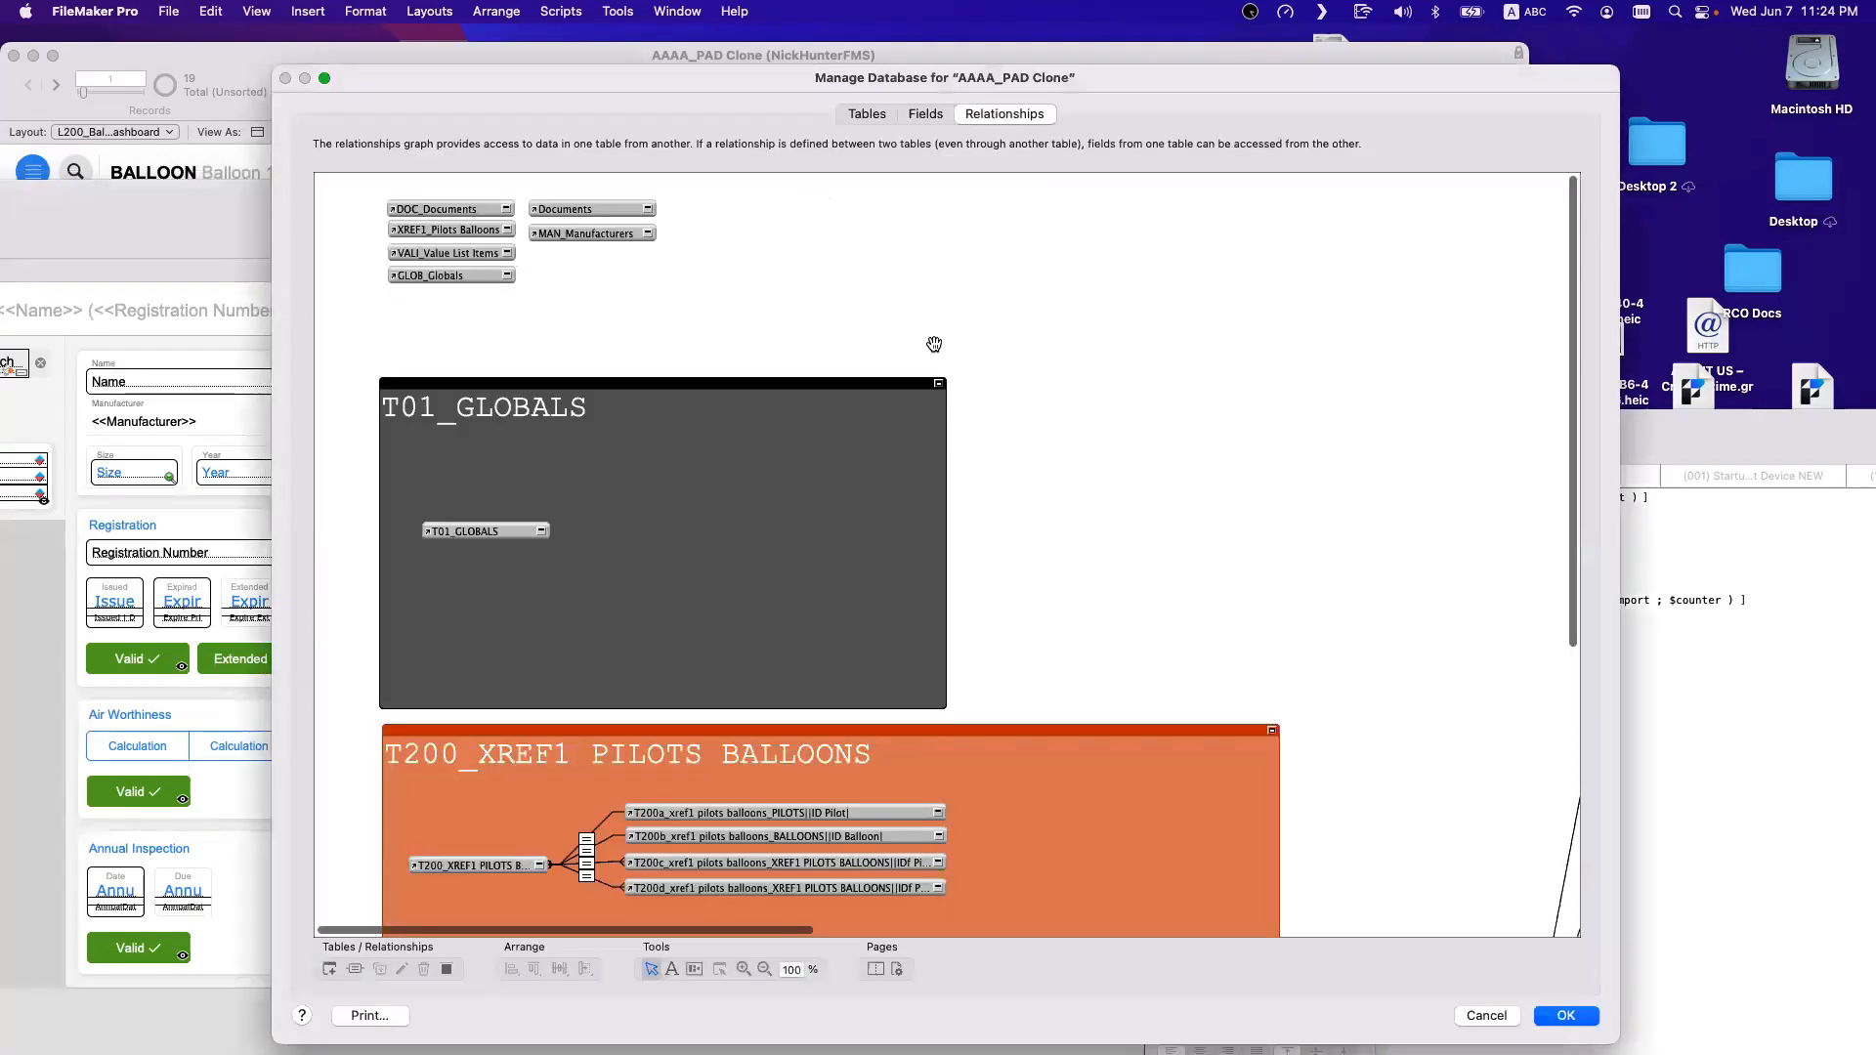
pyautogui.doubleClick(525, 284)
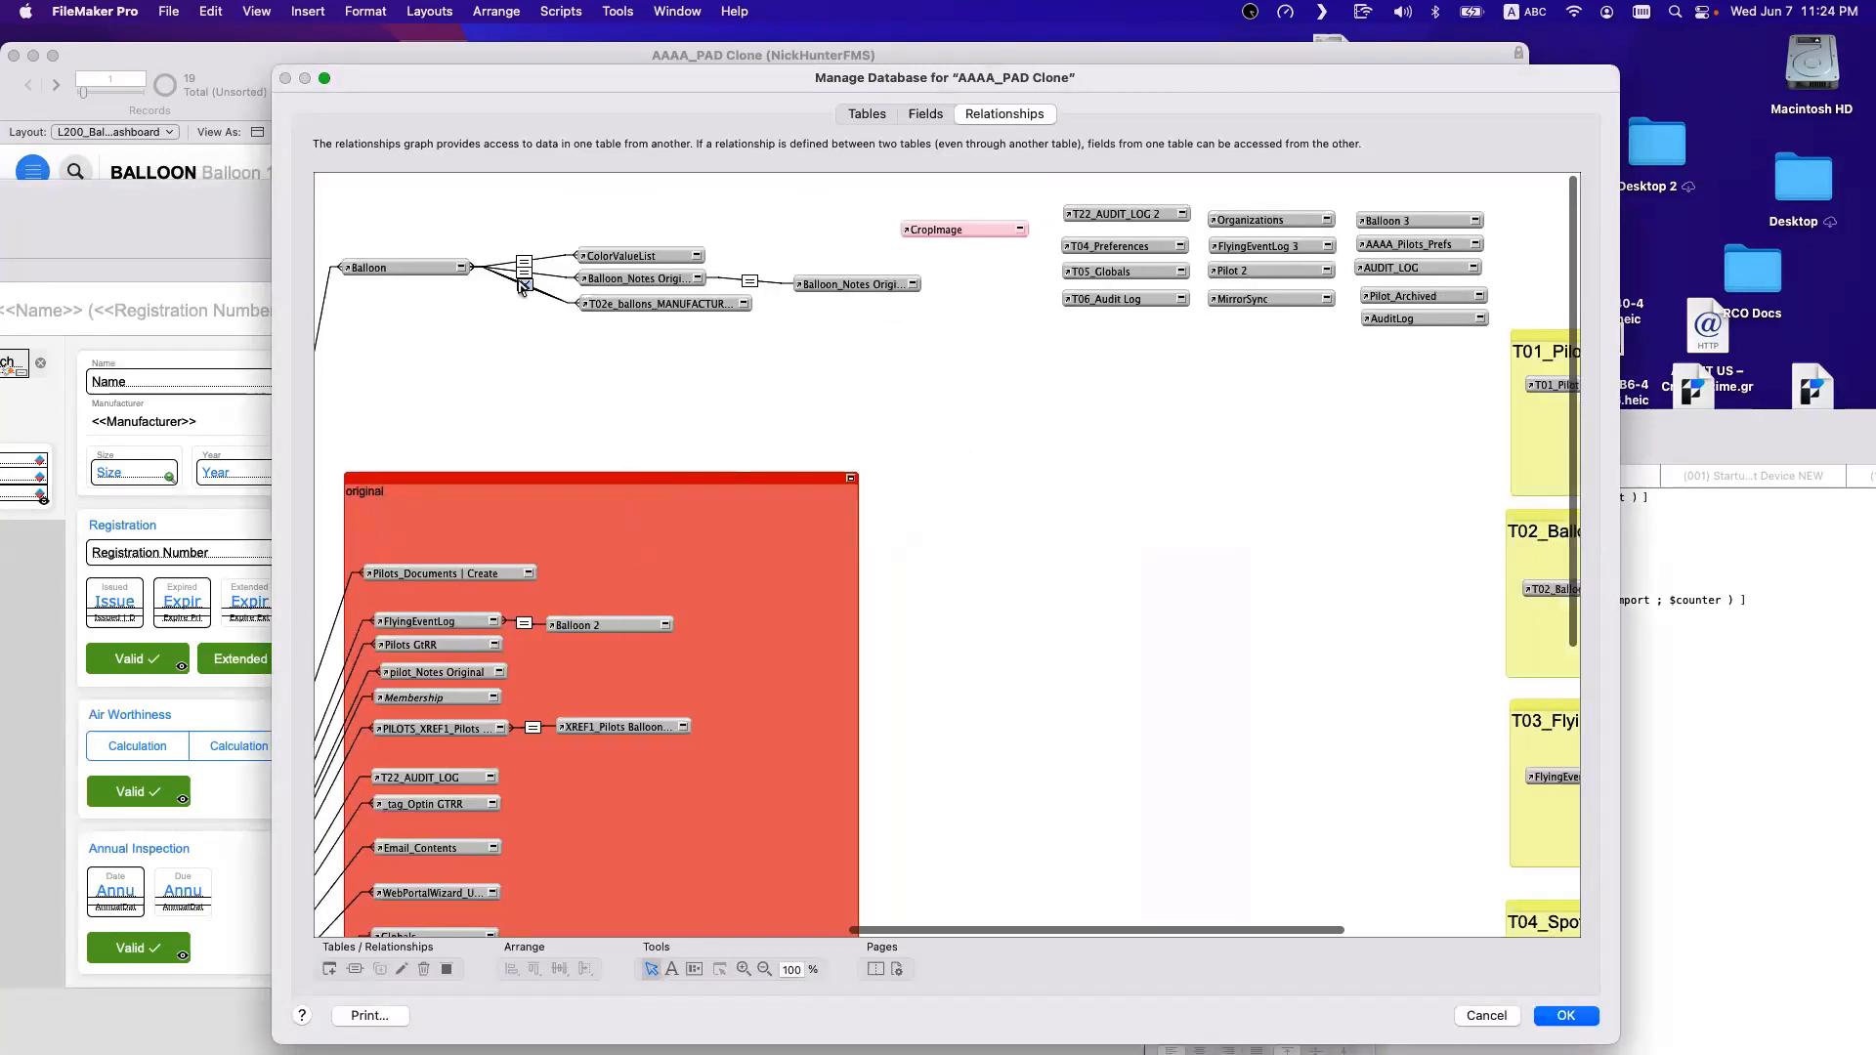
pyautogui.click(1009, 807)
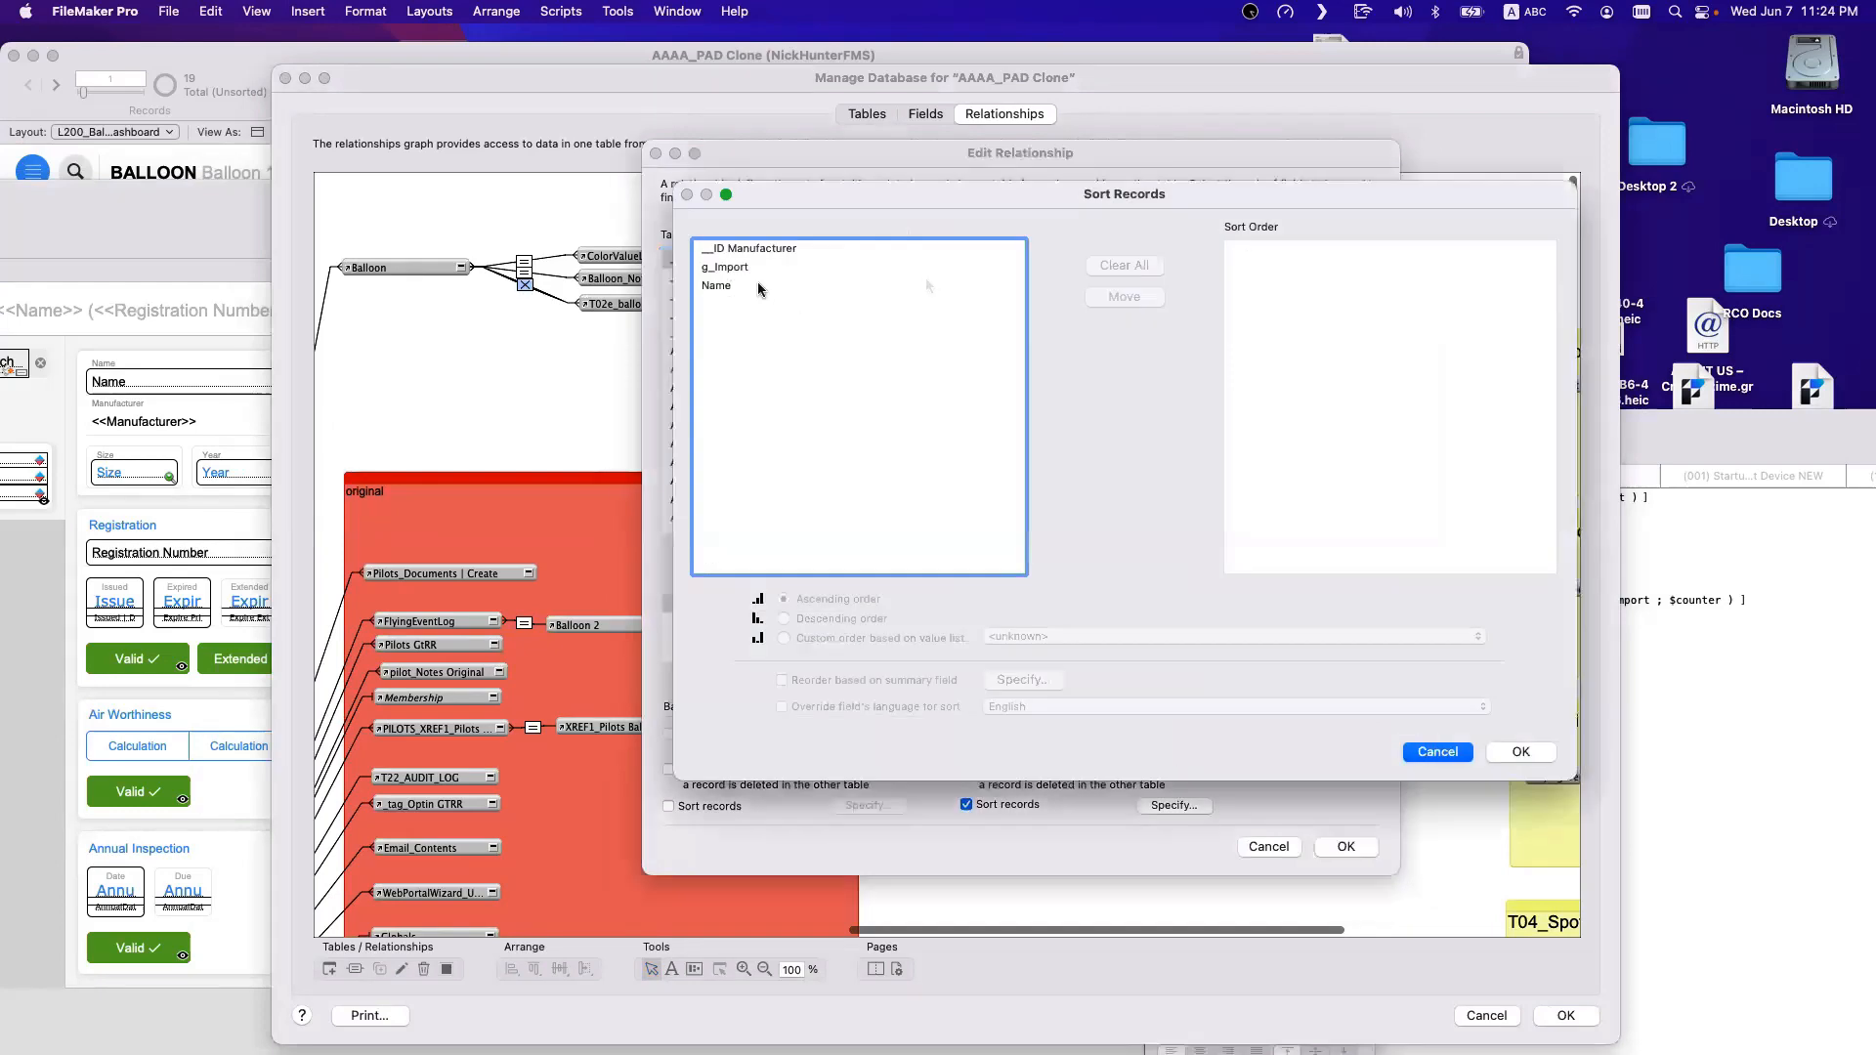
pyautogui.doubleClick(760, 285)
pyautogui.click(1522, 751)
pyautogui.click(1348, 847)
pyautogui.click(1565, 1015)
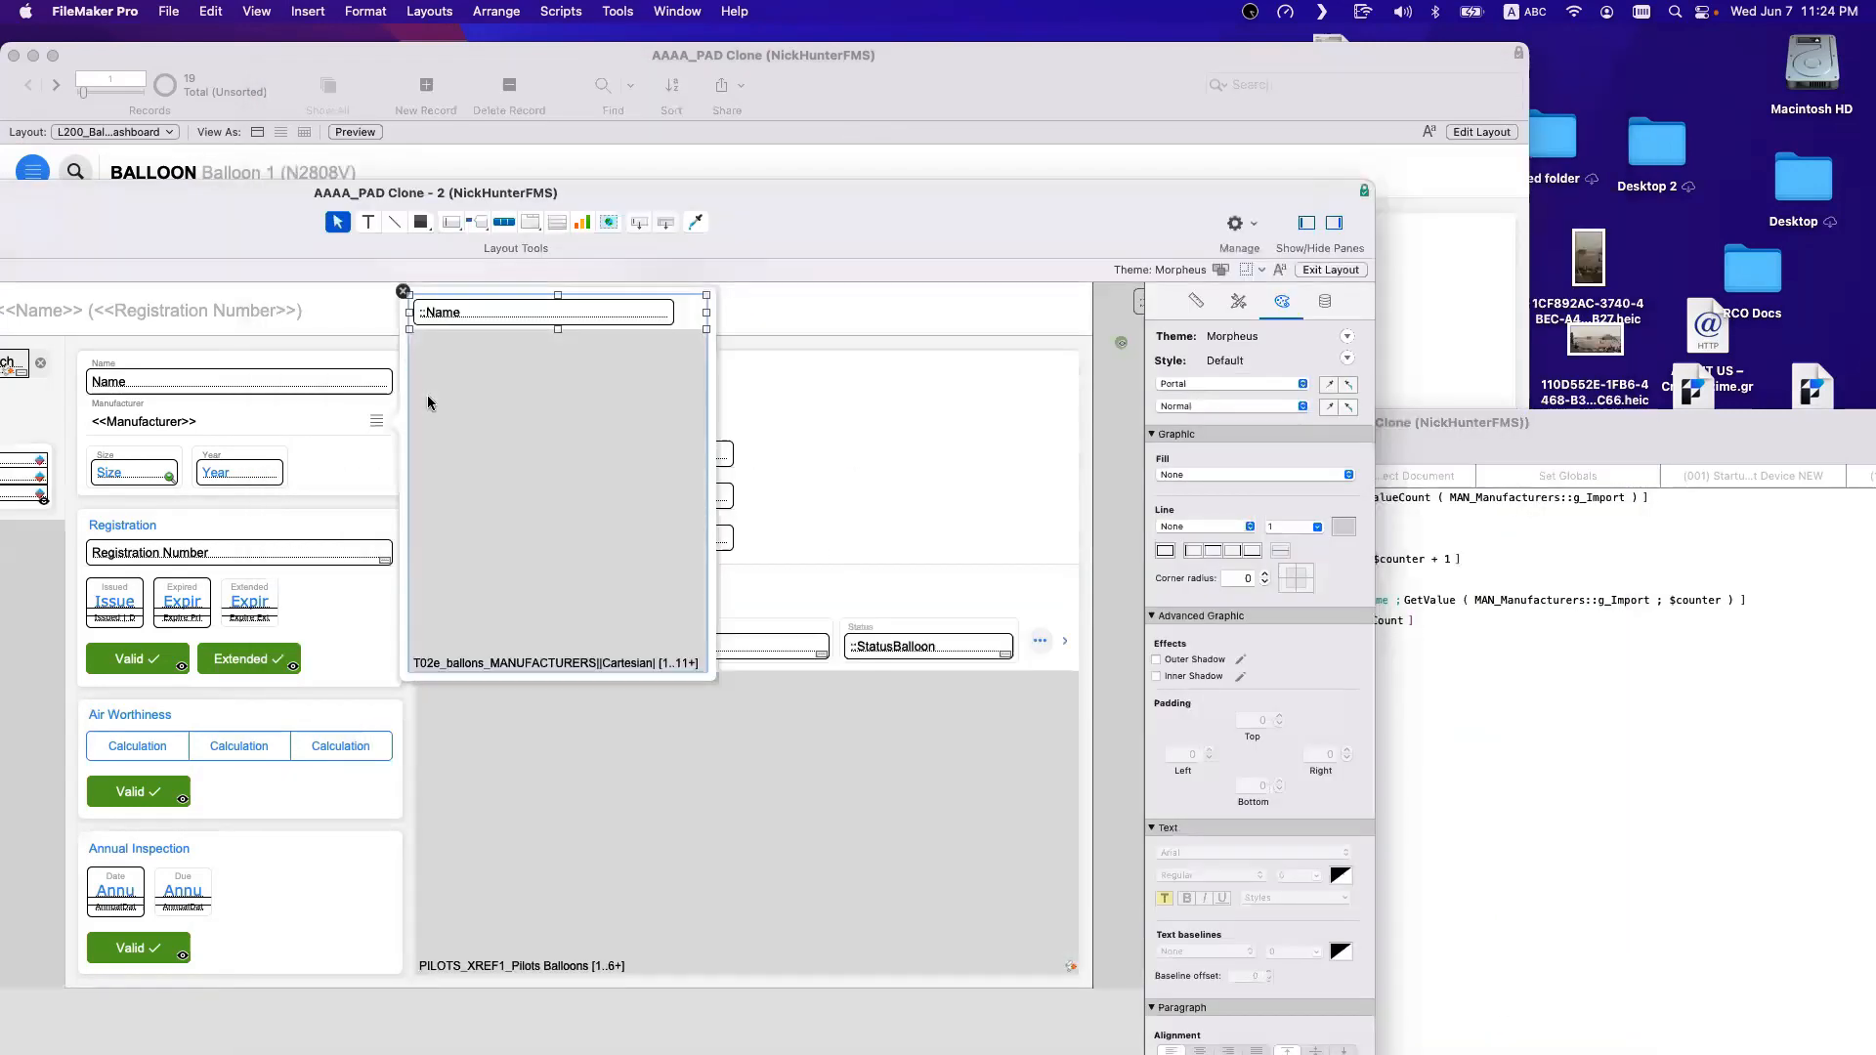
# Scroll through the Manufacturer popover's list in Browse mode to check its sorting, then return to Layout mode.
pyautogui.press('super+b')
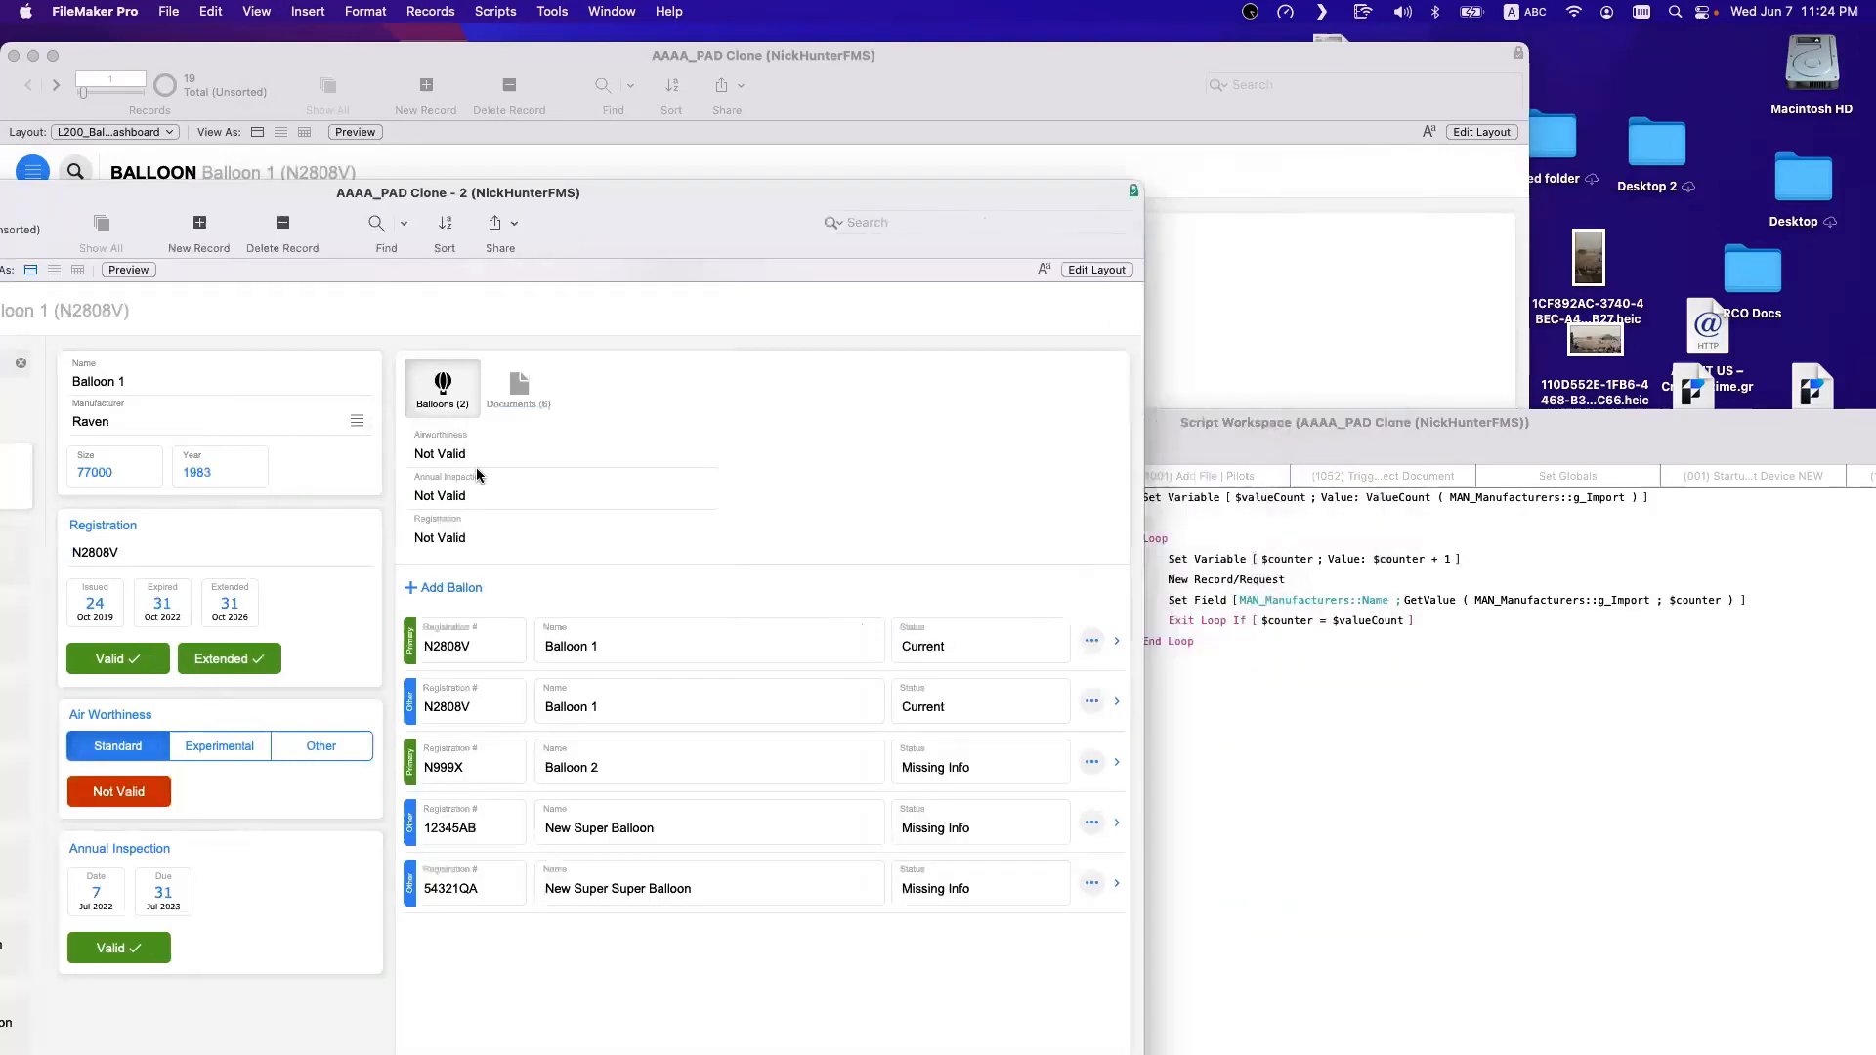
pyautogui.scroll(-10, 469, 450)
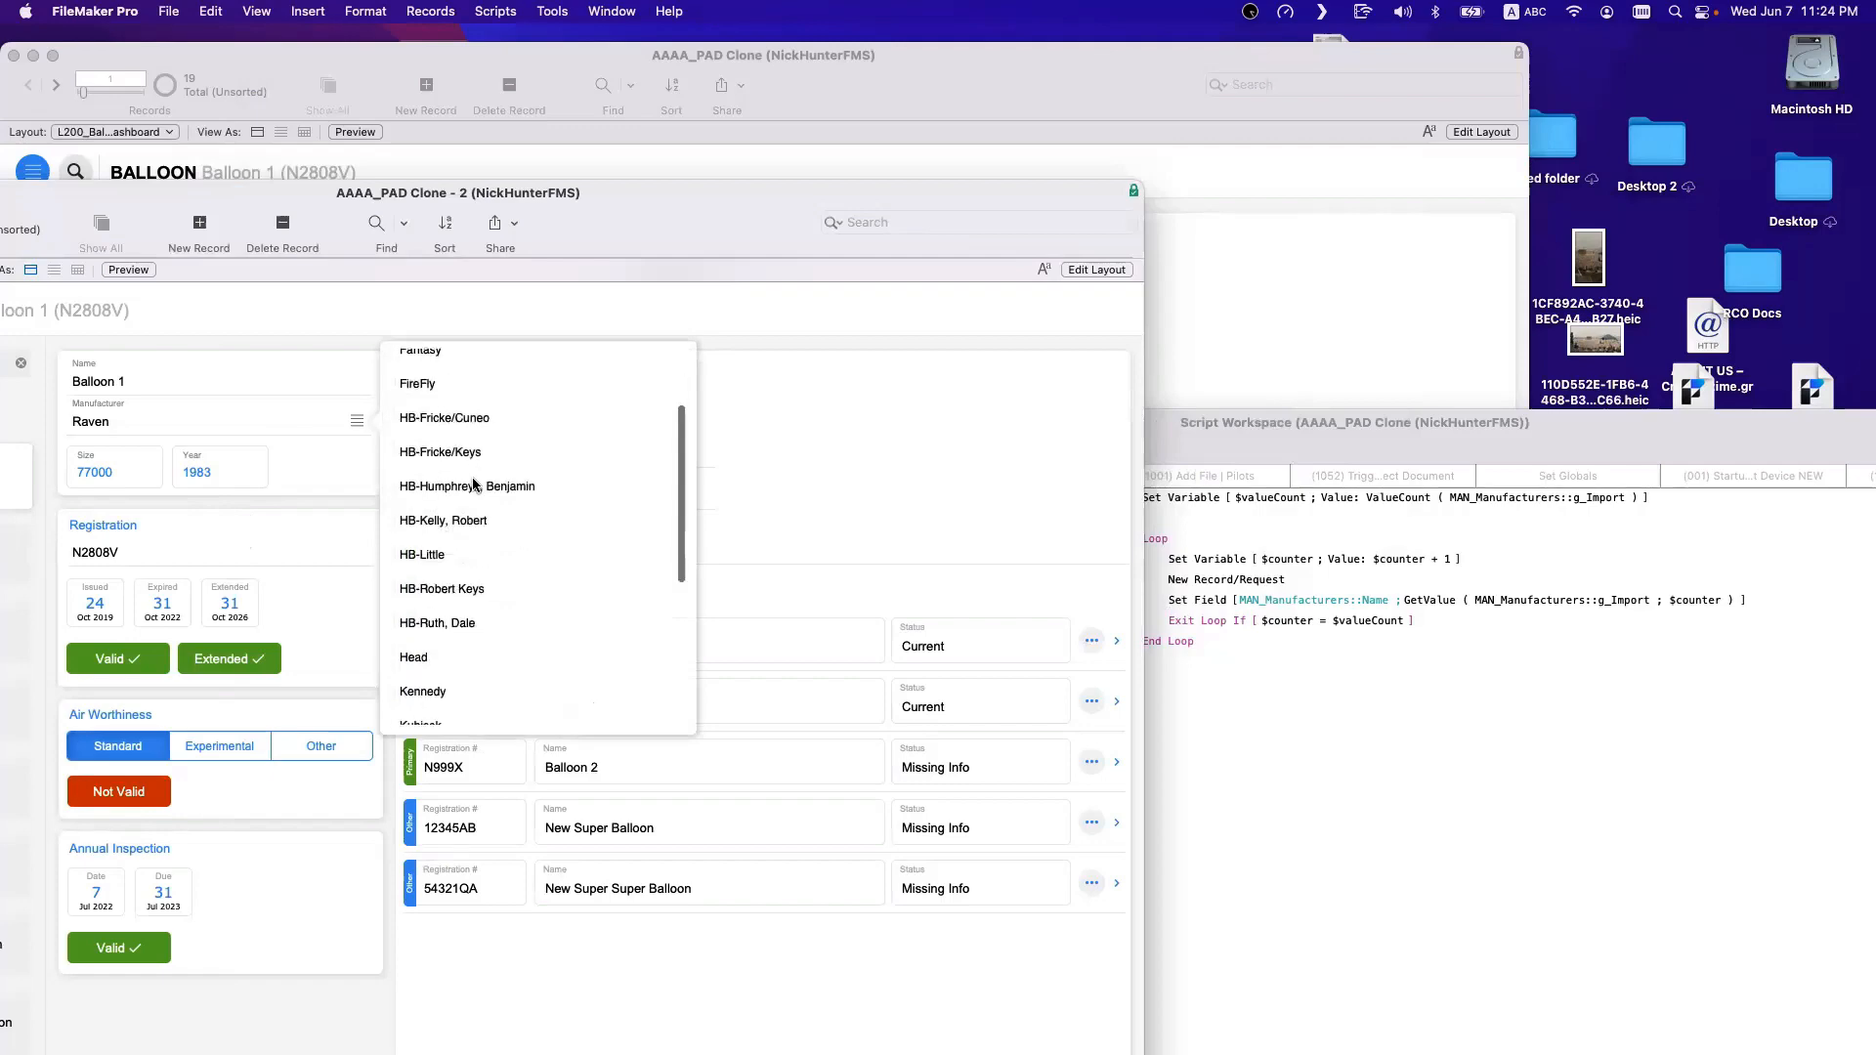
pyautogui.scroll(10, 472, 483)
pyautogui.press('super+l')
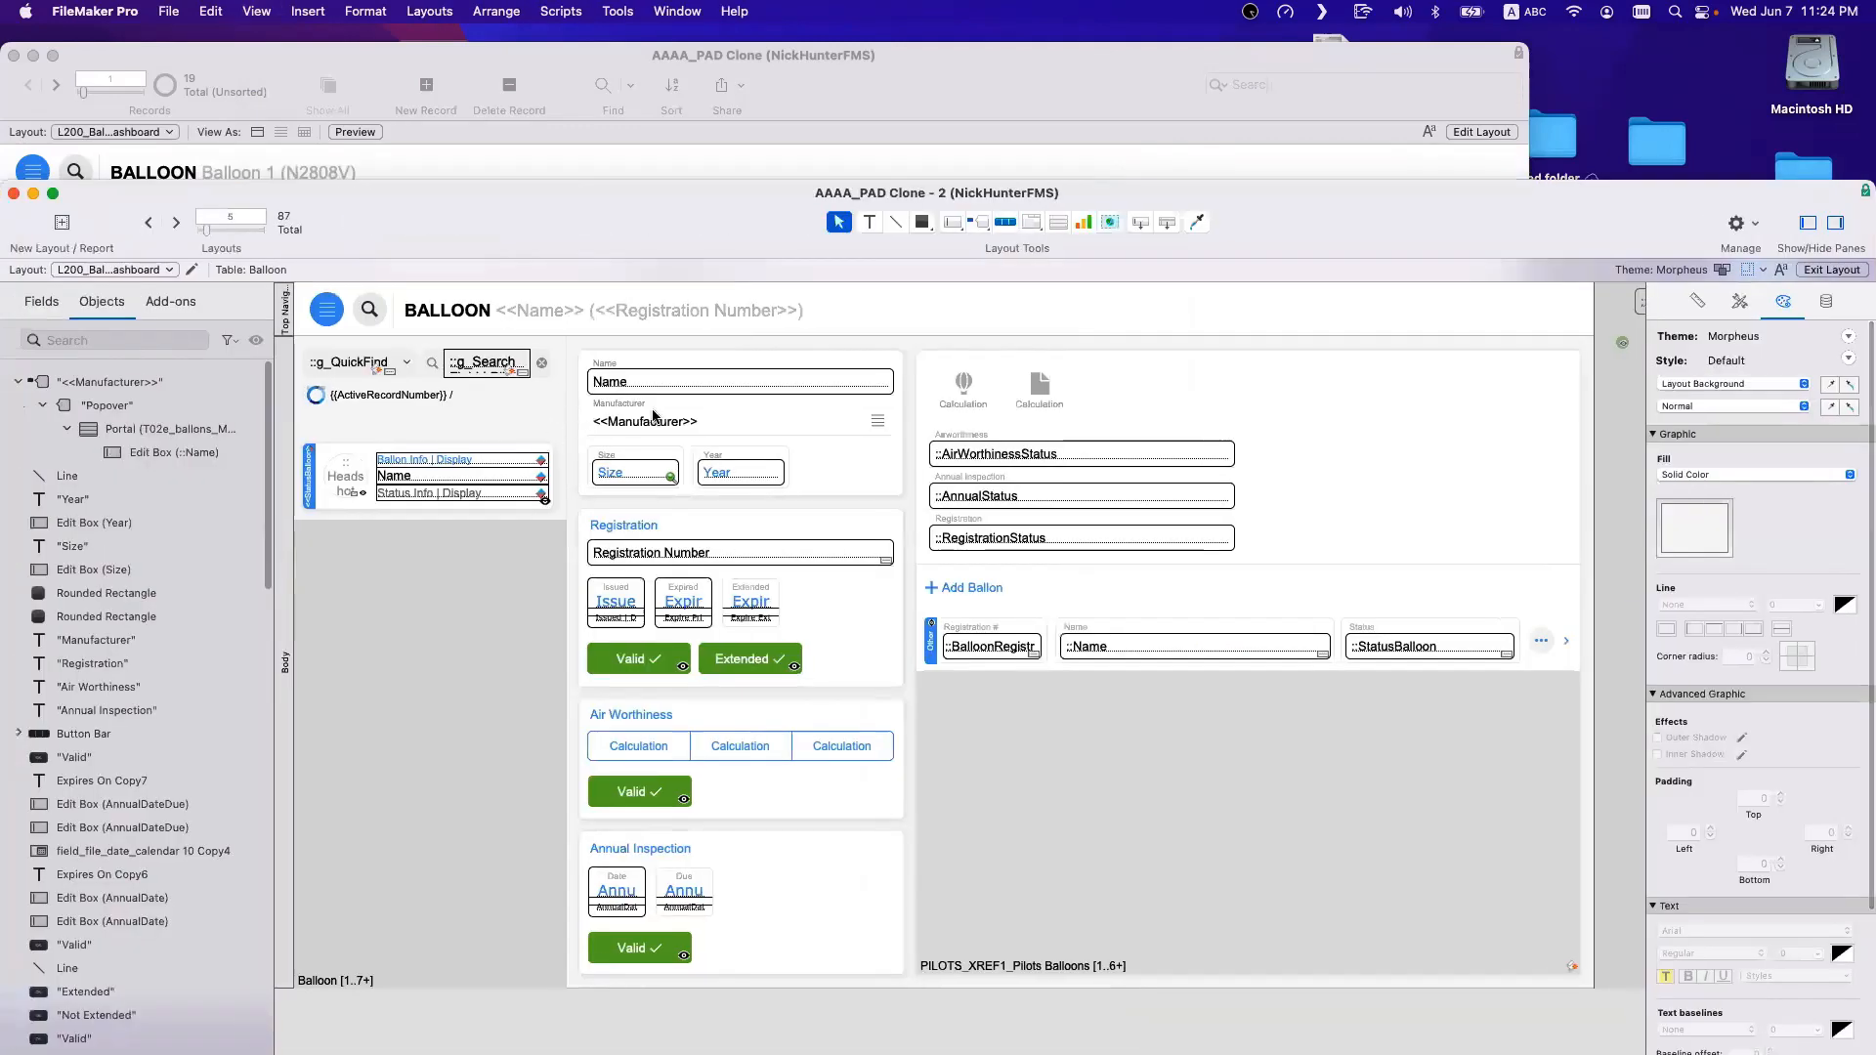
# Reduce the row height of the Manufacturer popover's portal slightly and select its Name field.
pyautogui.doubleClick(695, 422)
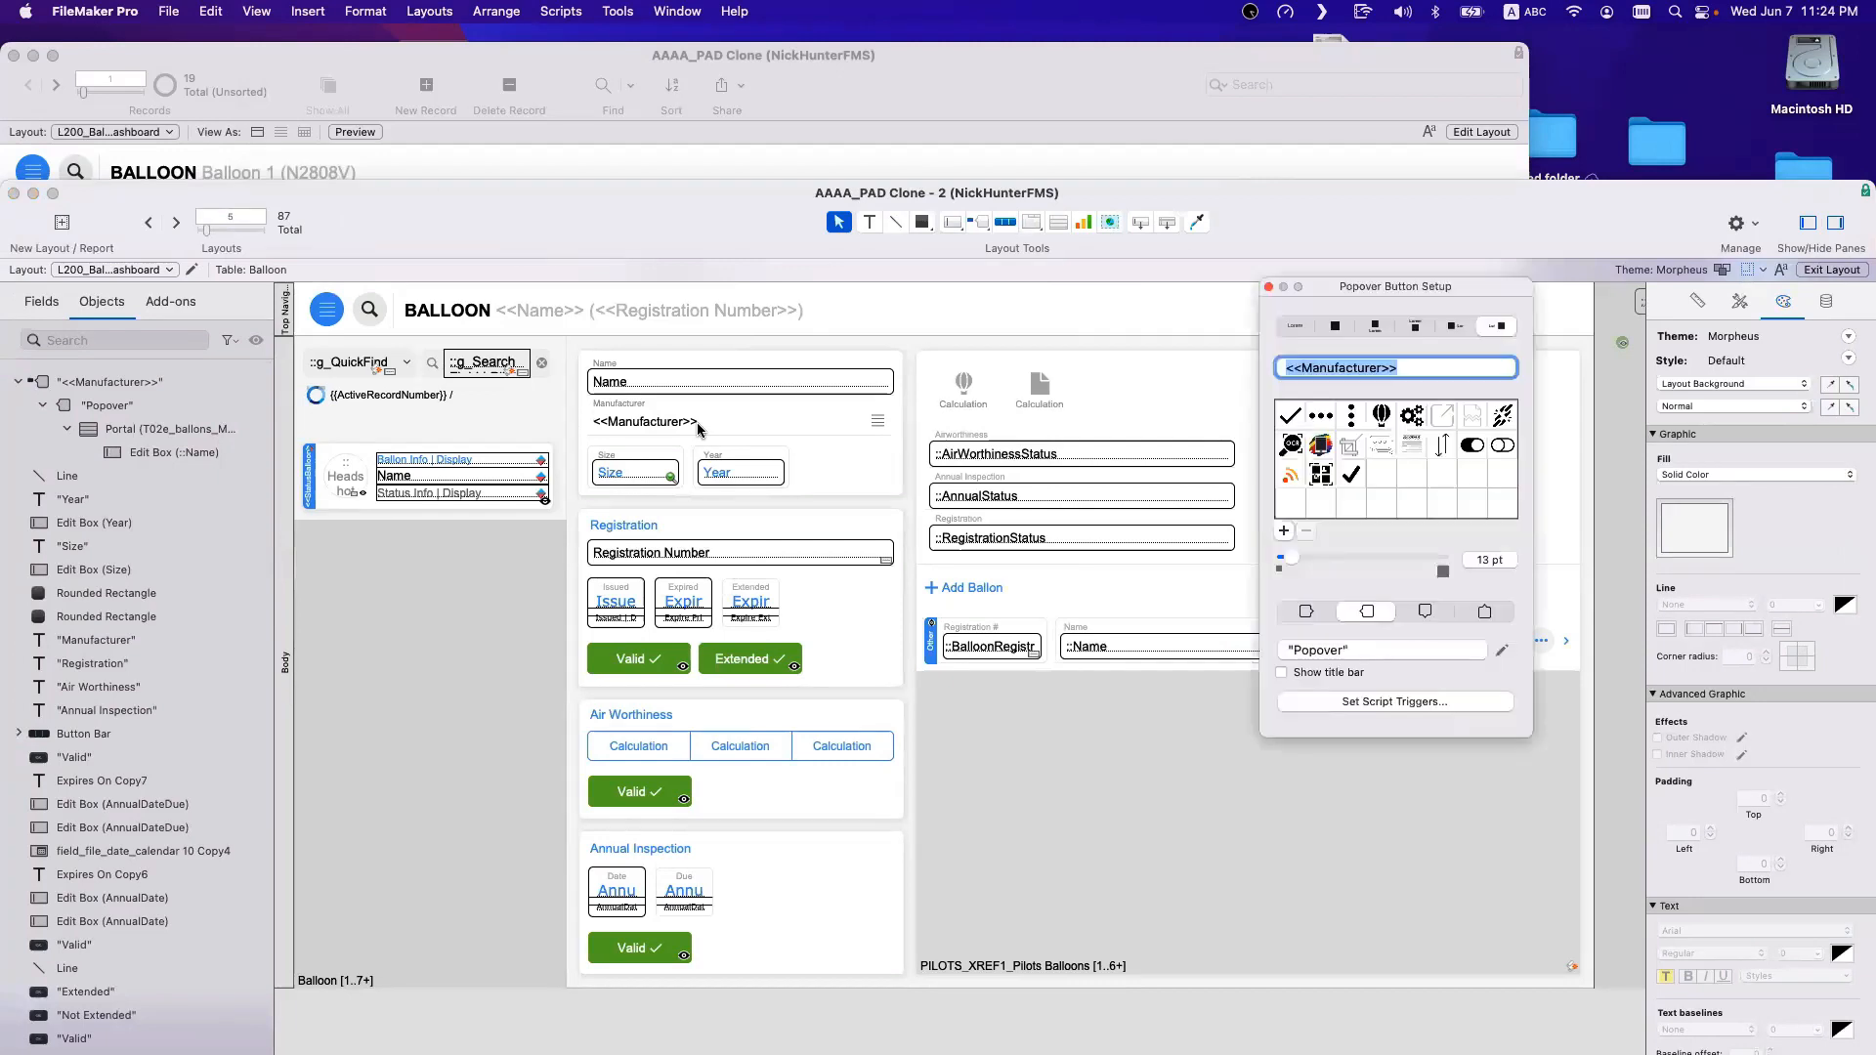
pyautogui.click(1087, 330)
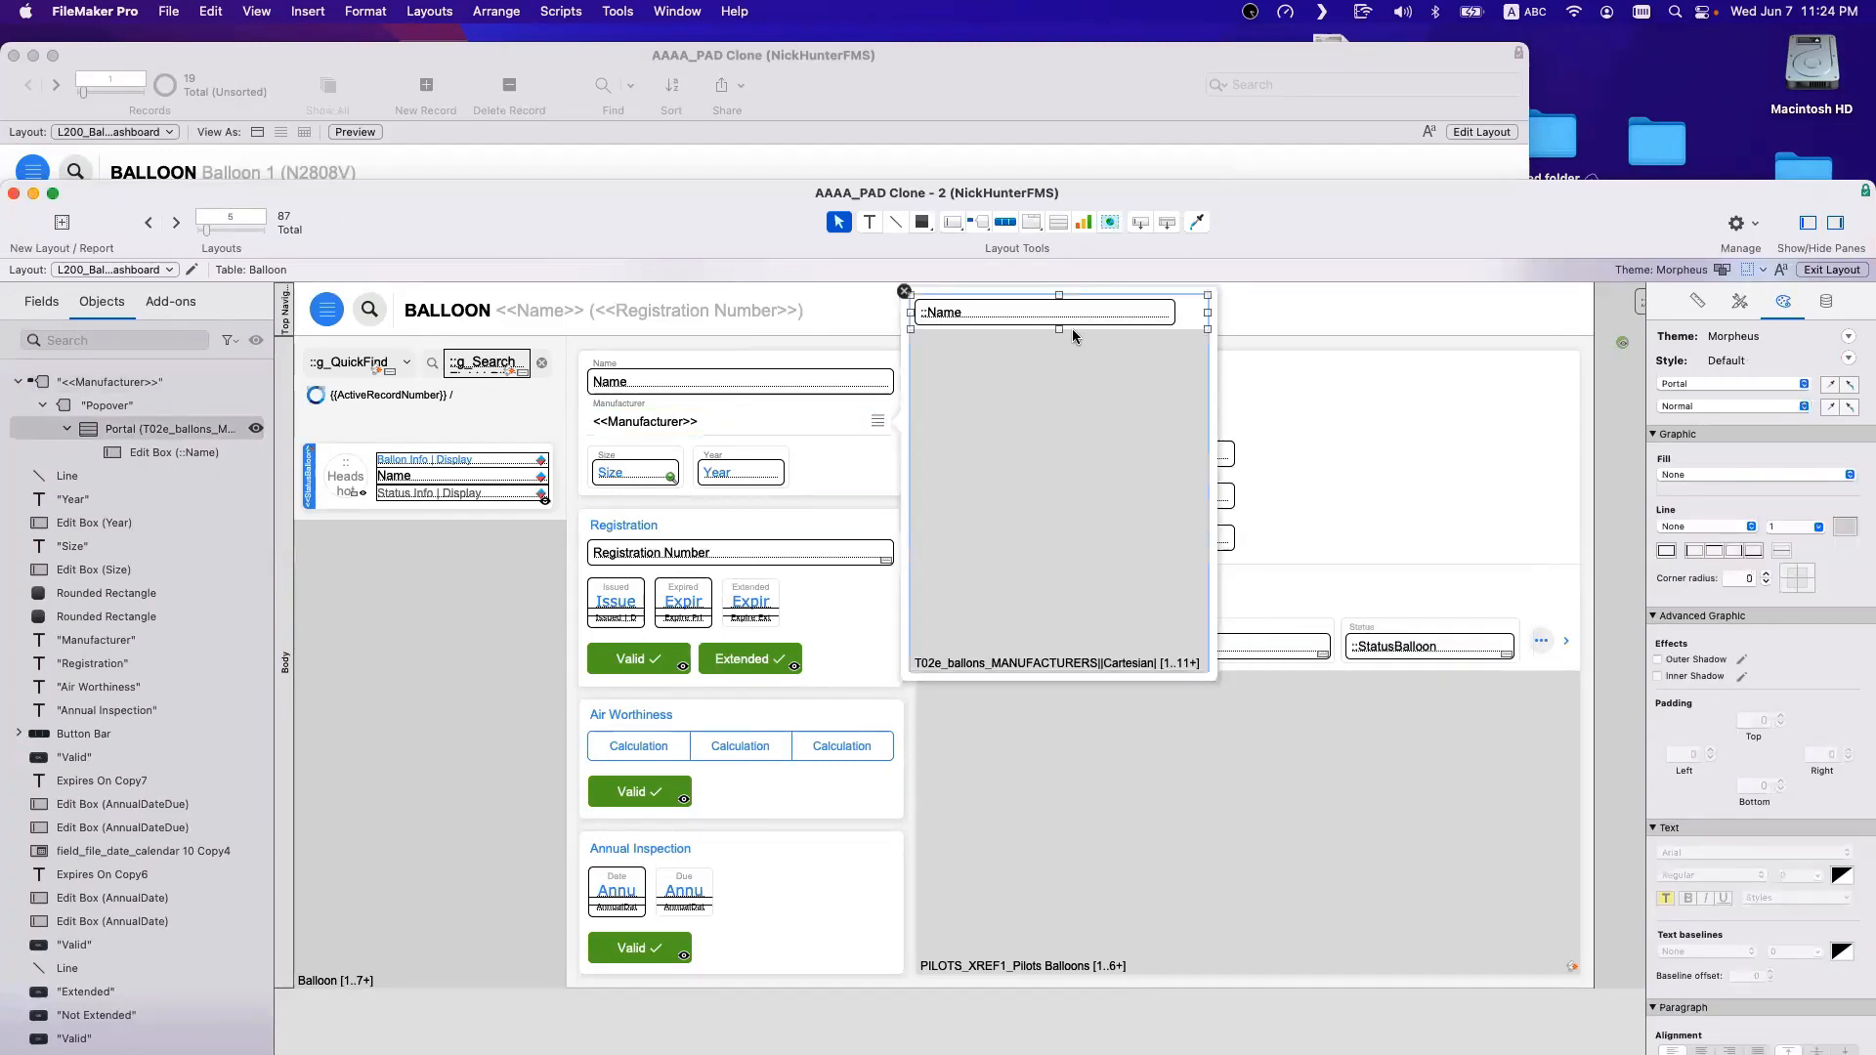
pyautogui.moveTo(1059, 328); pyautogui.dragTo(1059, 328)
pyautogui.click(1053, 321)
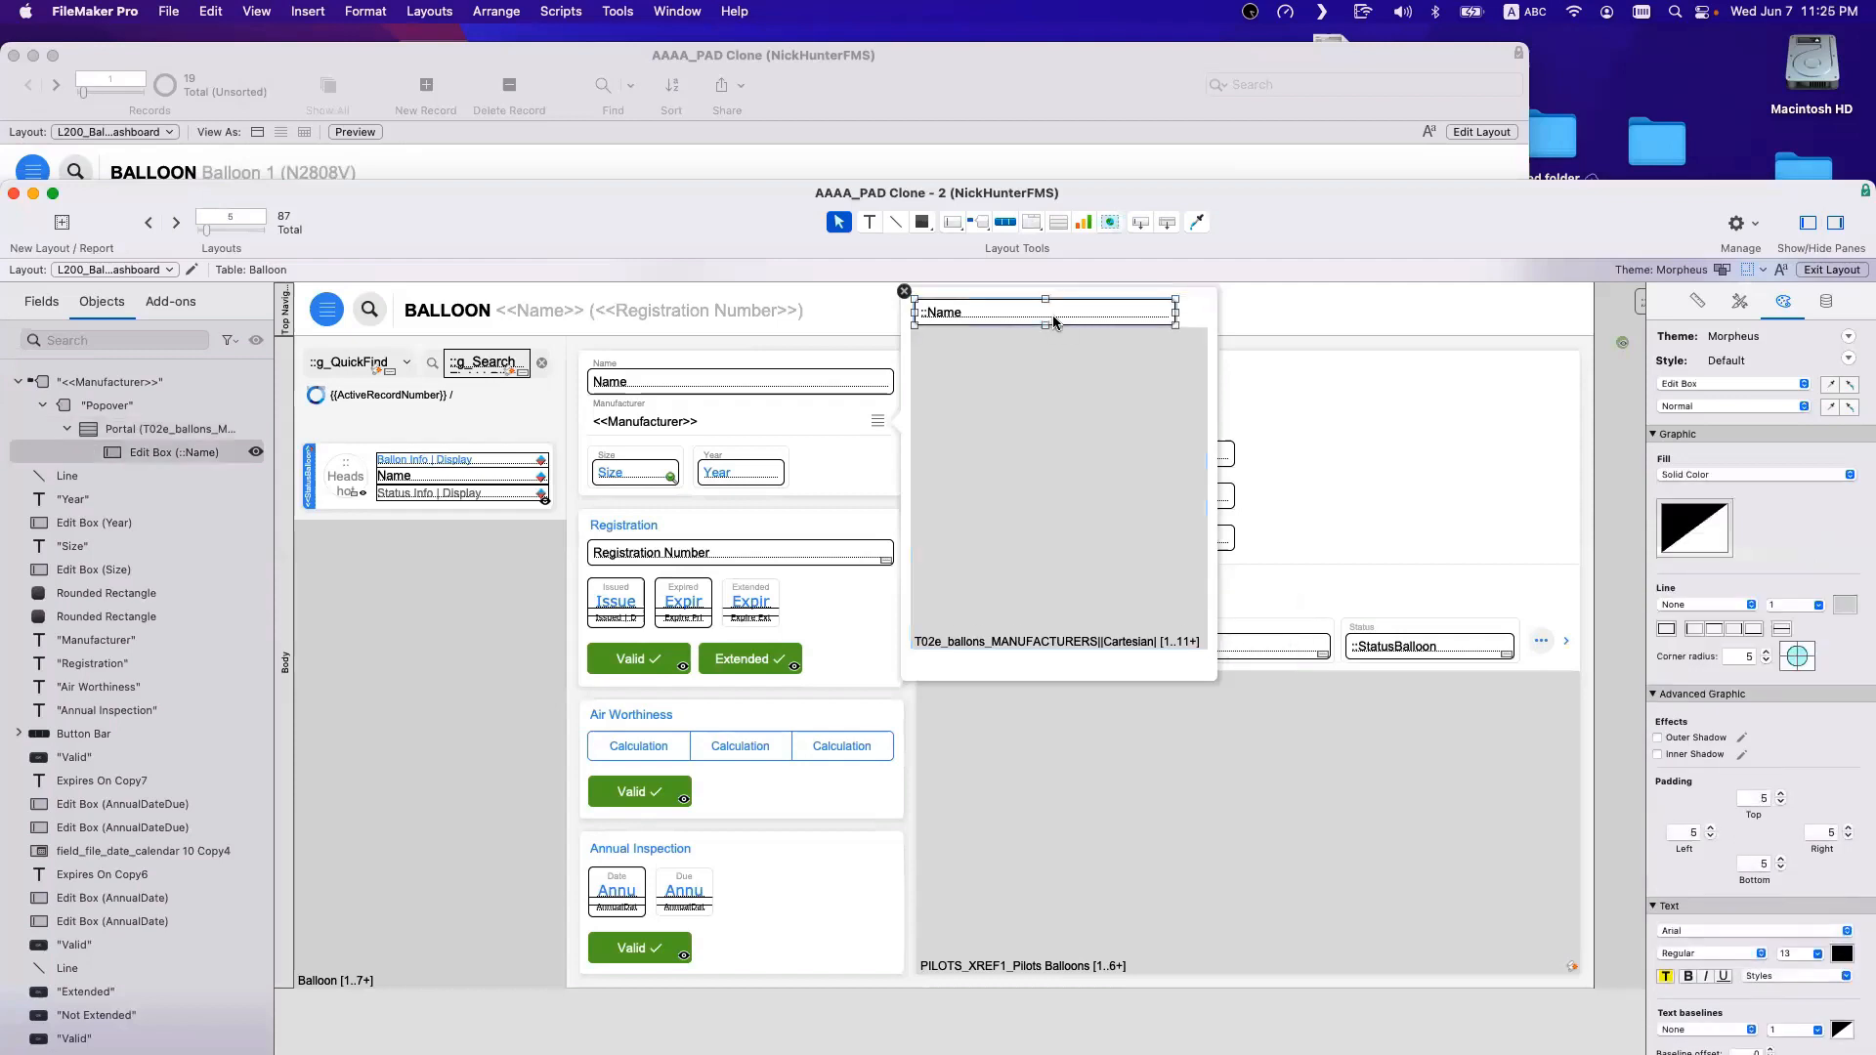
# Draw a horizontal divider line beneath the Name field, along the lower edge of the first row of the popover's portal.
pyautogui.scroll(-1, 1052, 317)
pyautogui.click(894, 222)
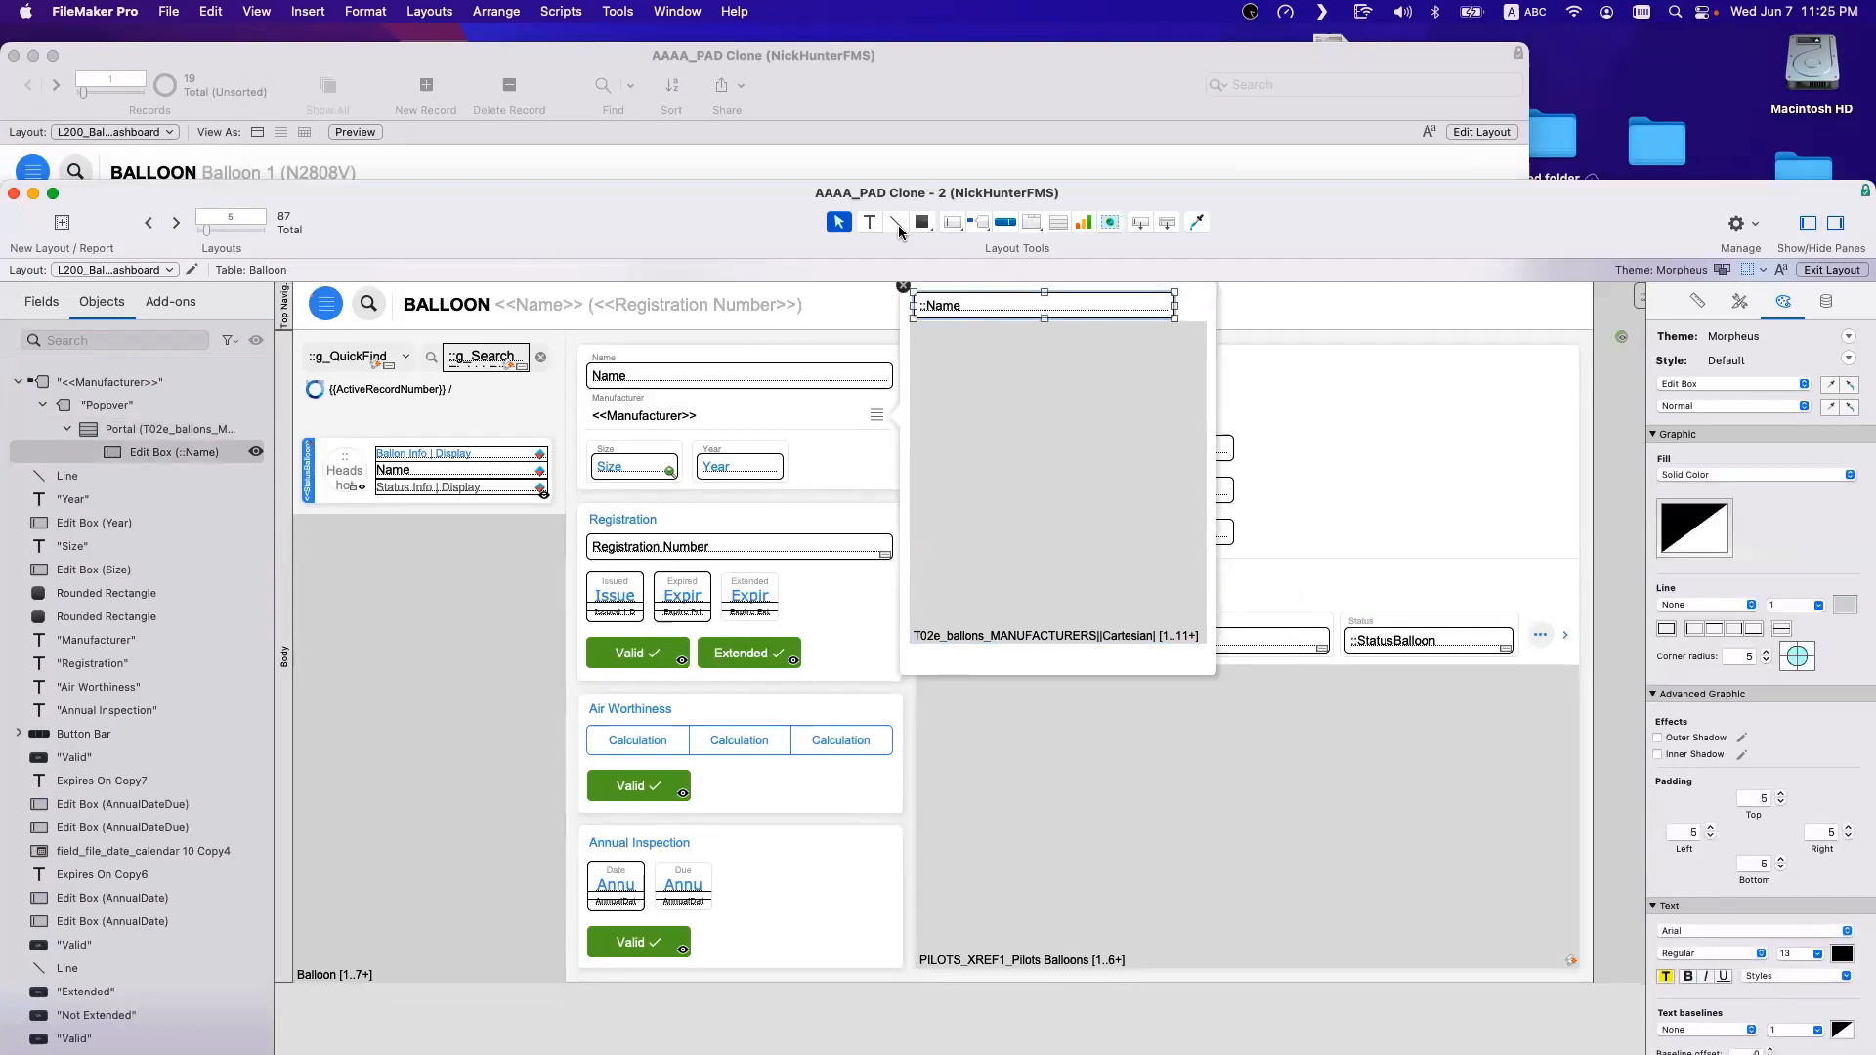
pyautogui.moveTo(929, 322); pyautogui.dragTo(1183, 328)
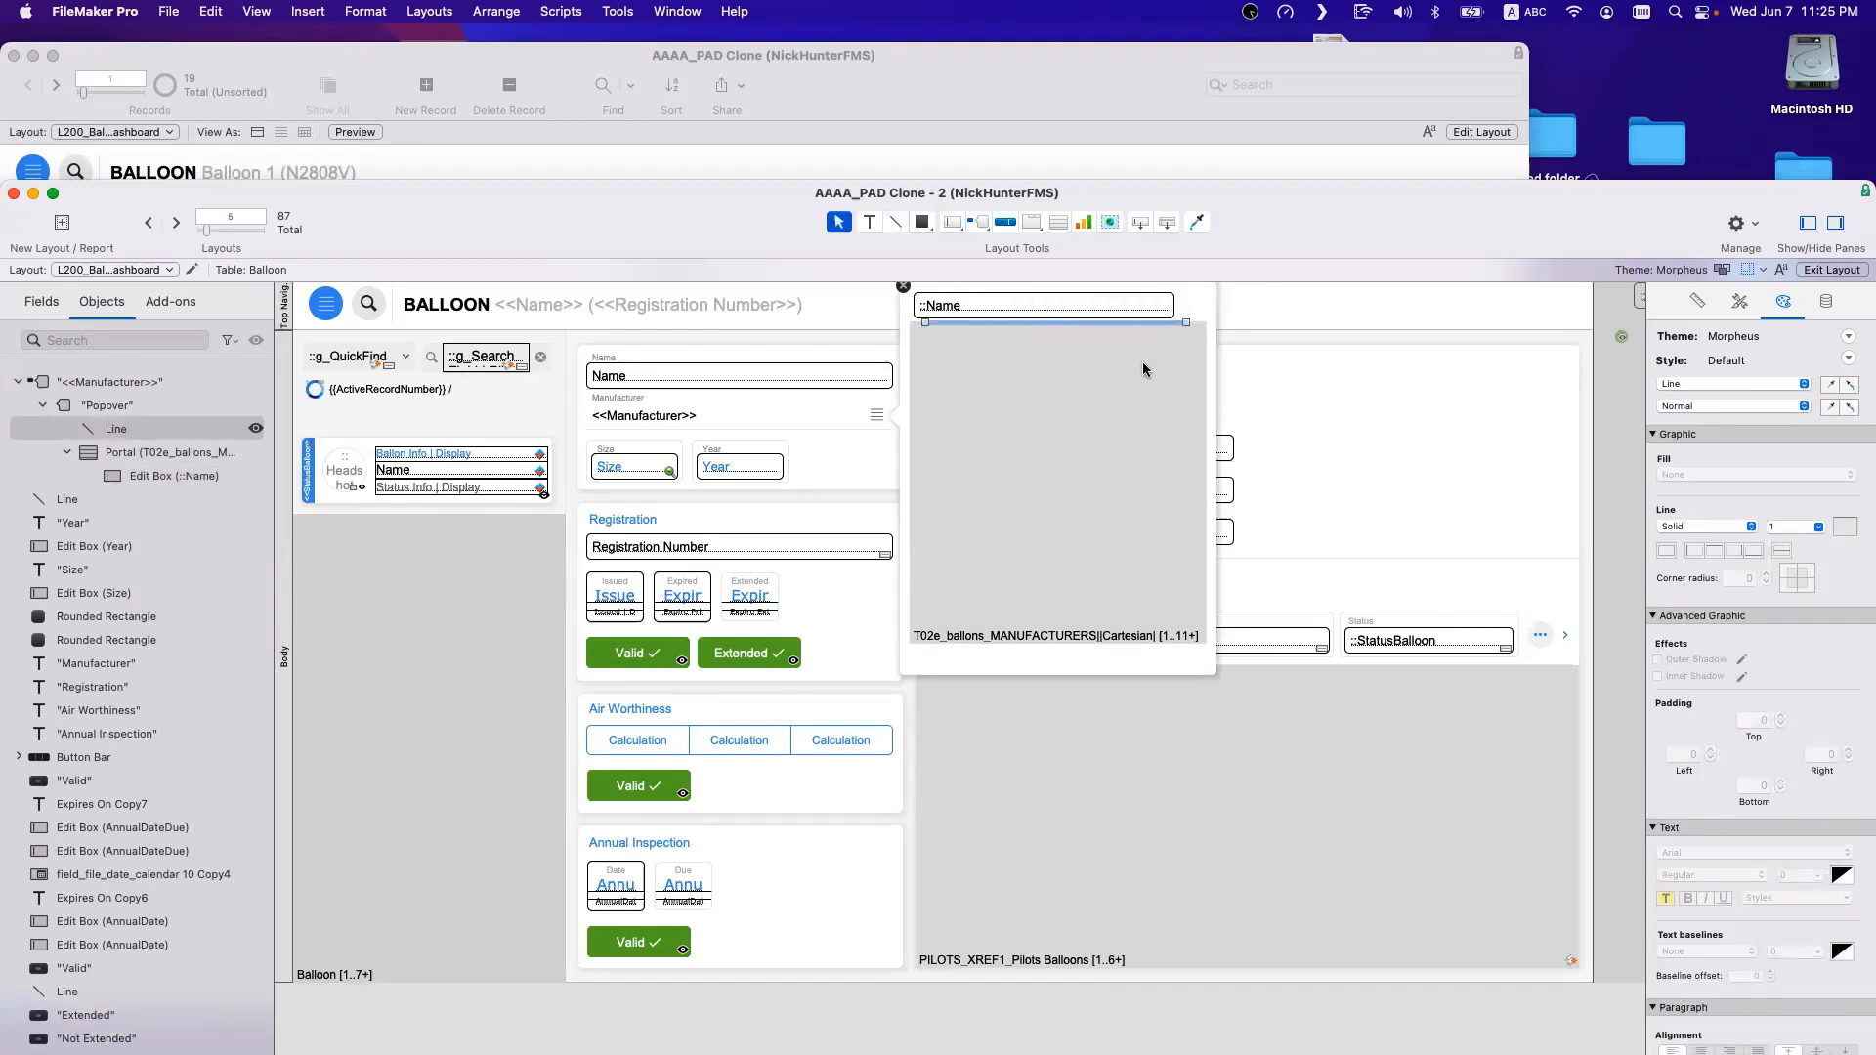
pyautogui.click(1141, 368)
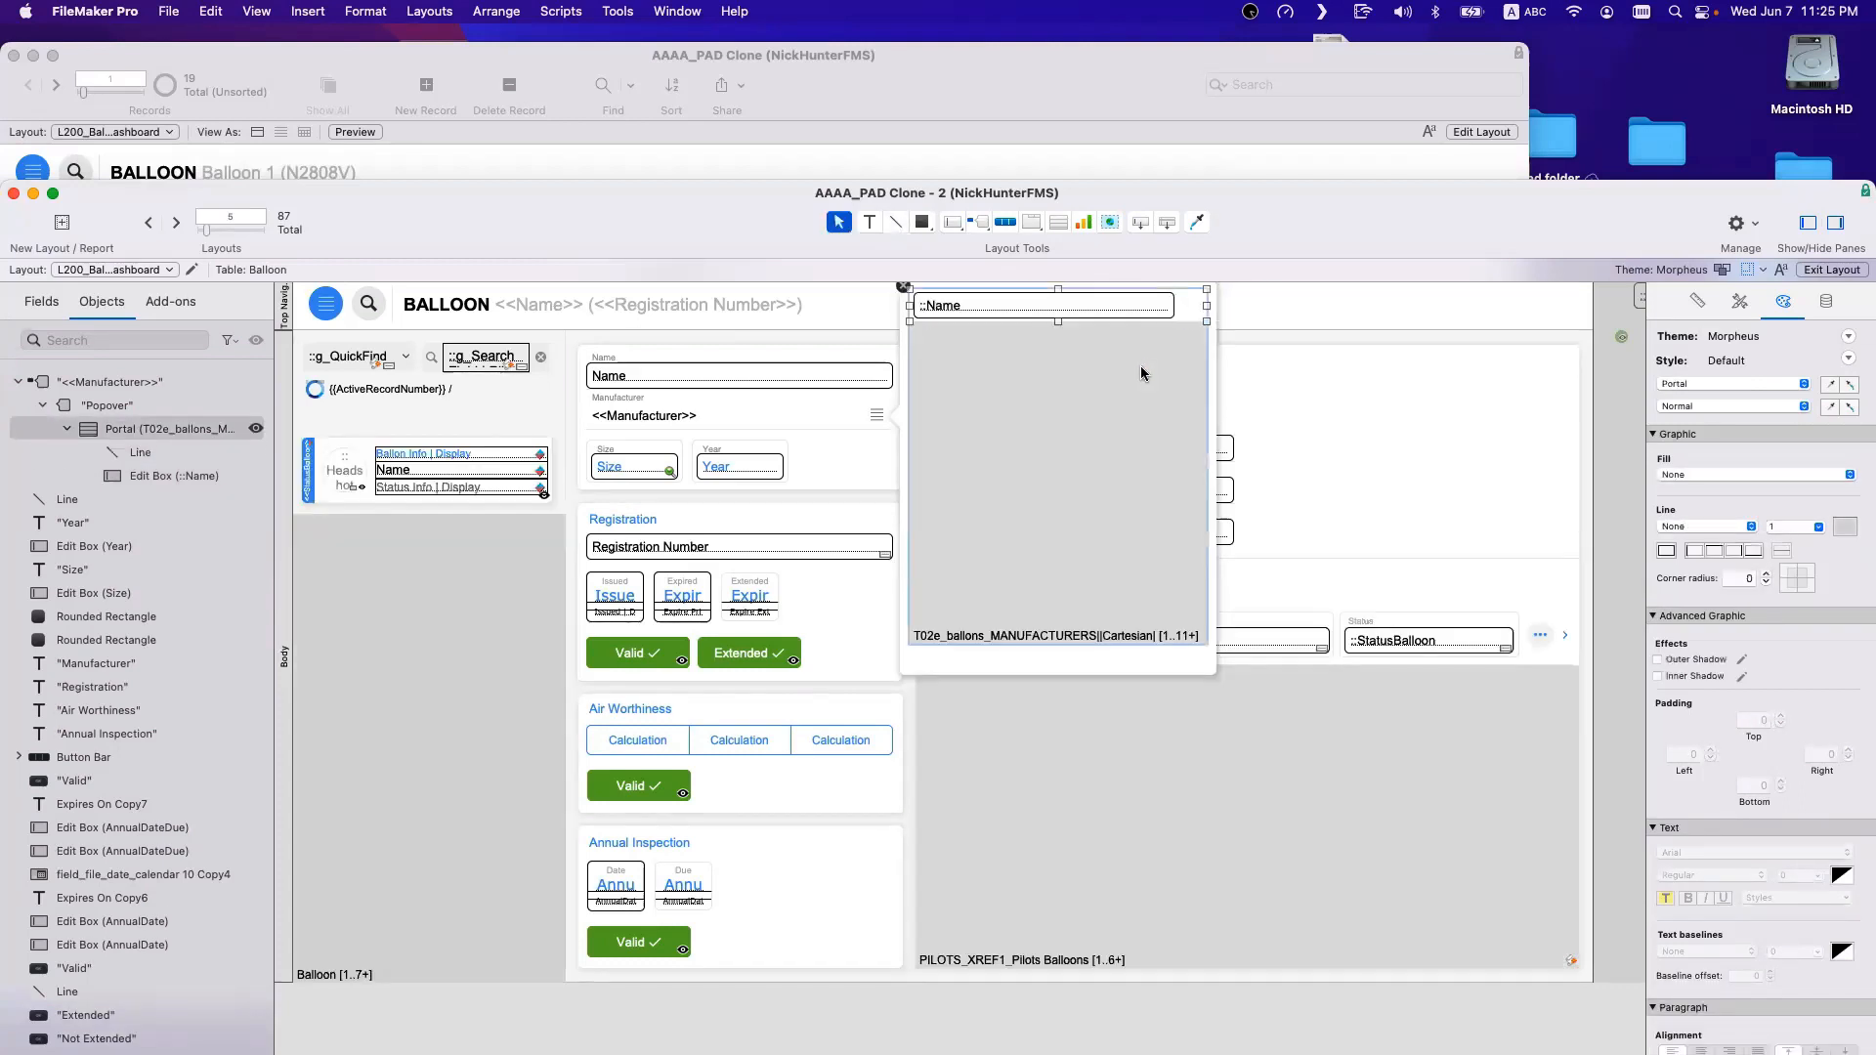
# Resize the divider line to the portal's full width of 304 pt and align it with the portal's edges.
pyautogui.click(1137, 324)
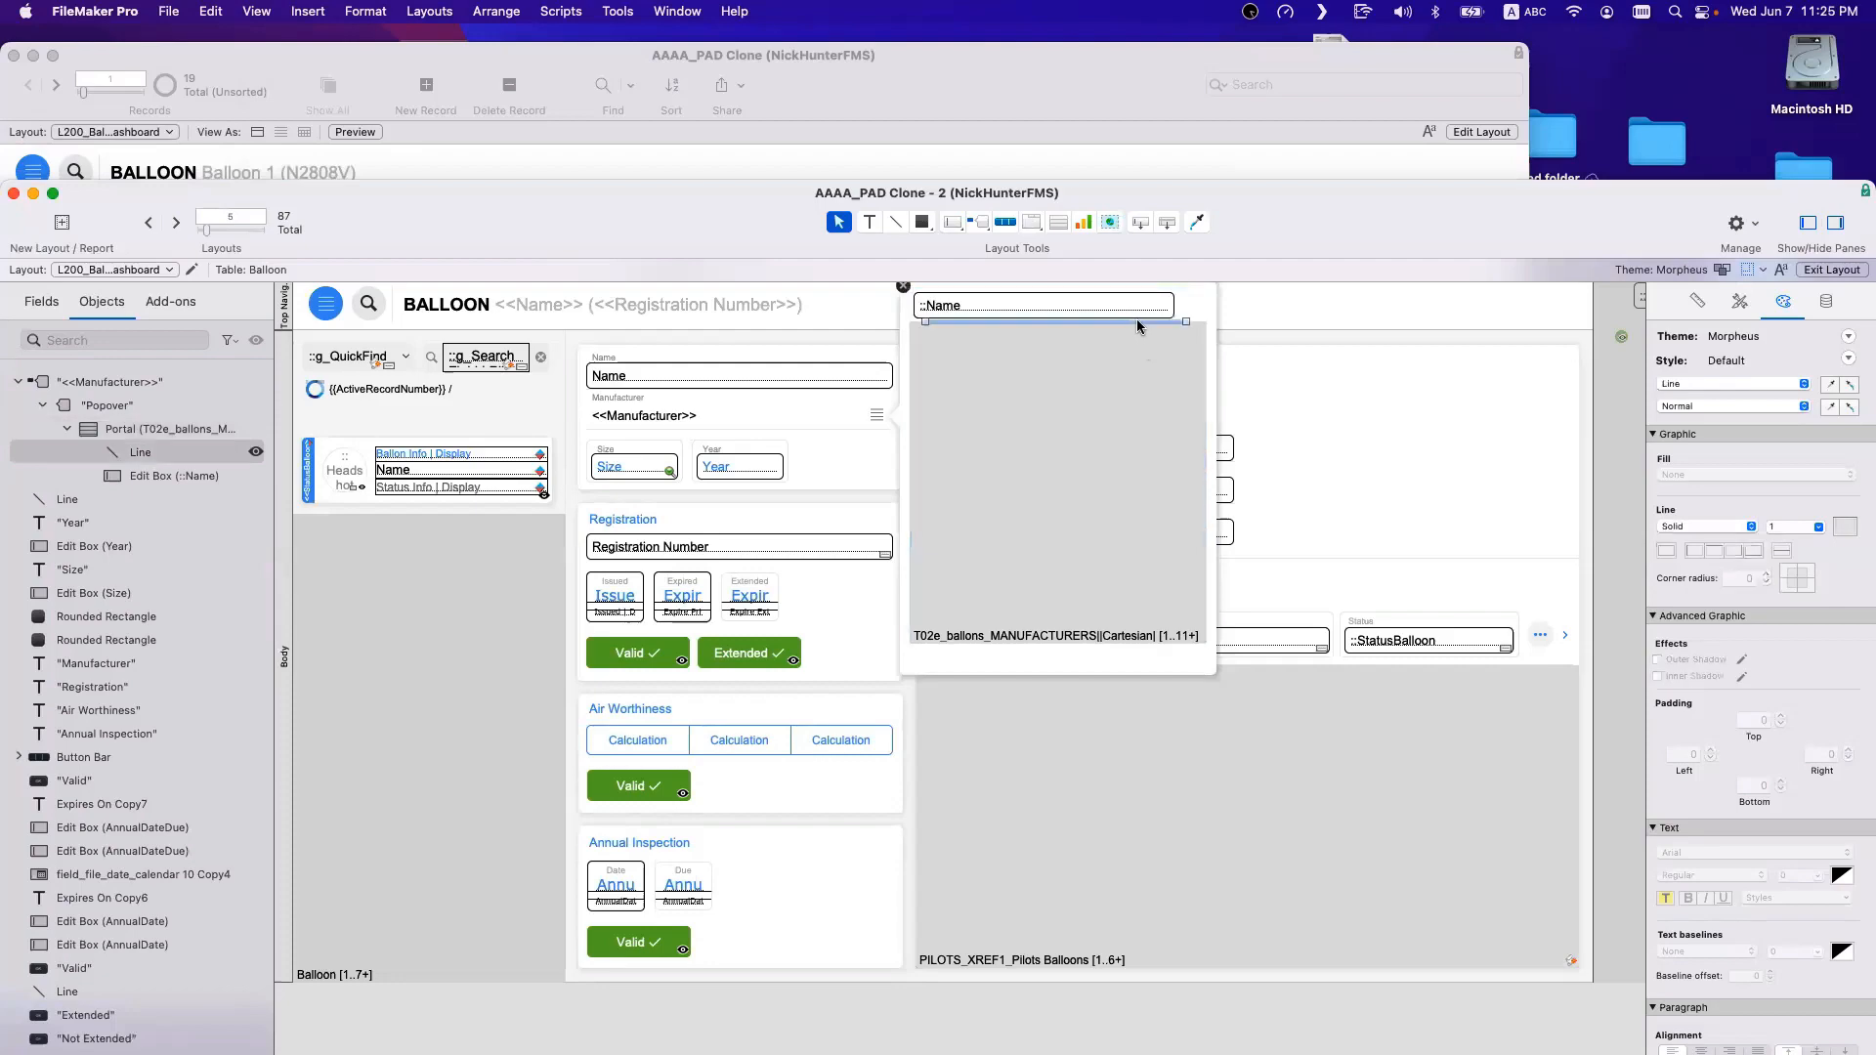
pyautogui.keyDown('shift'); pyautogui.click(1203, 348); pyautogui.keyUp('shift')
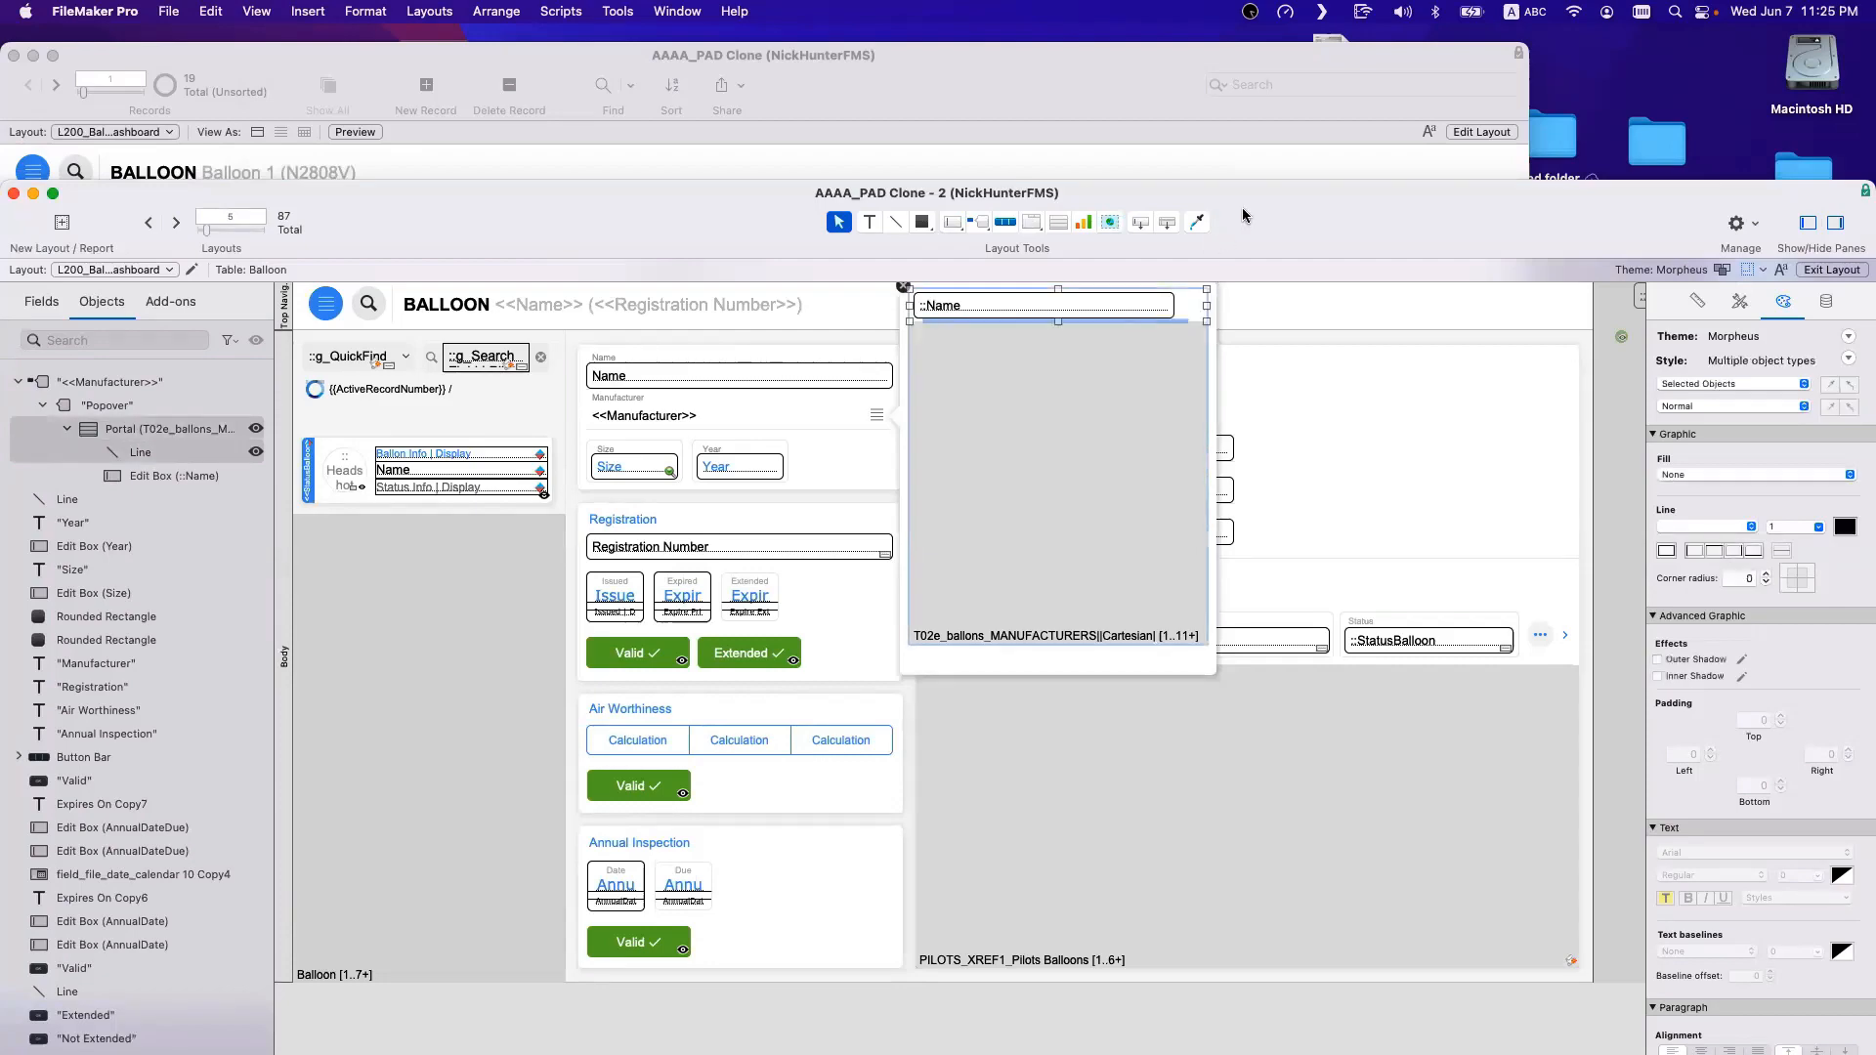
pyautogui.moveTo(1248, 217); pyautogui.dragTo(934, 198)
pyautogui.click(1387, 288)
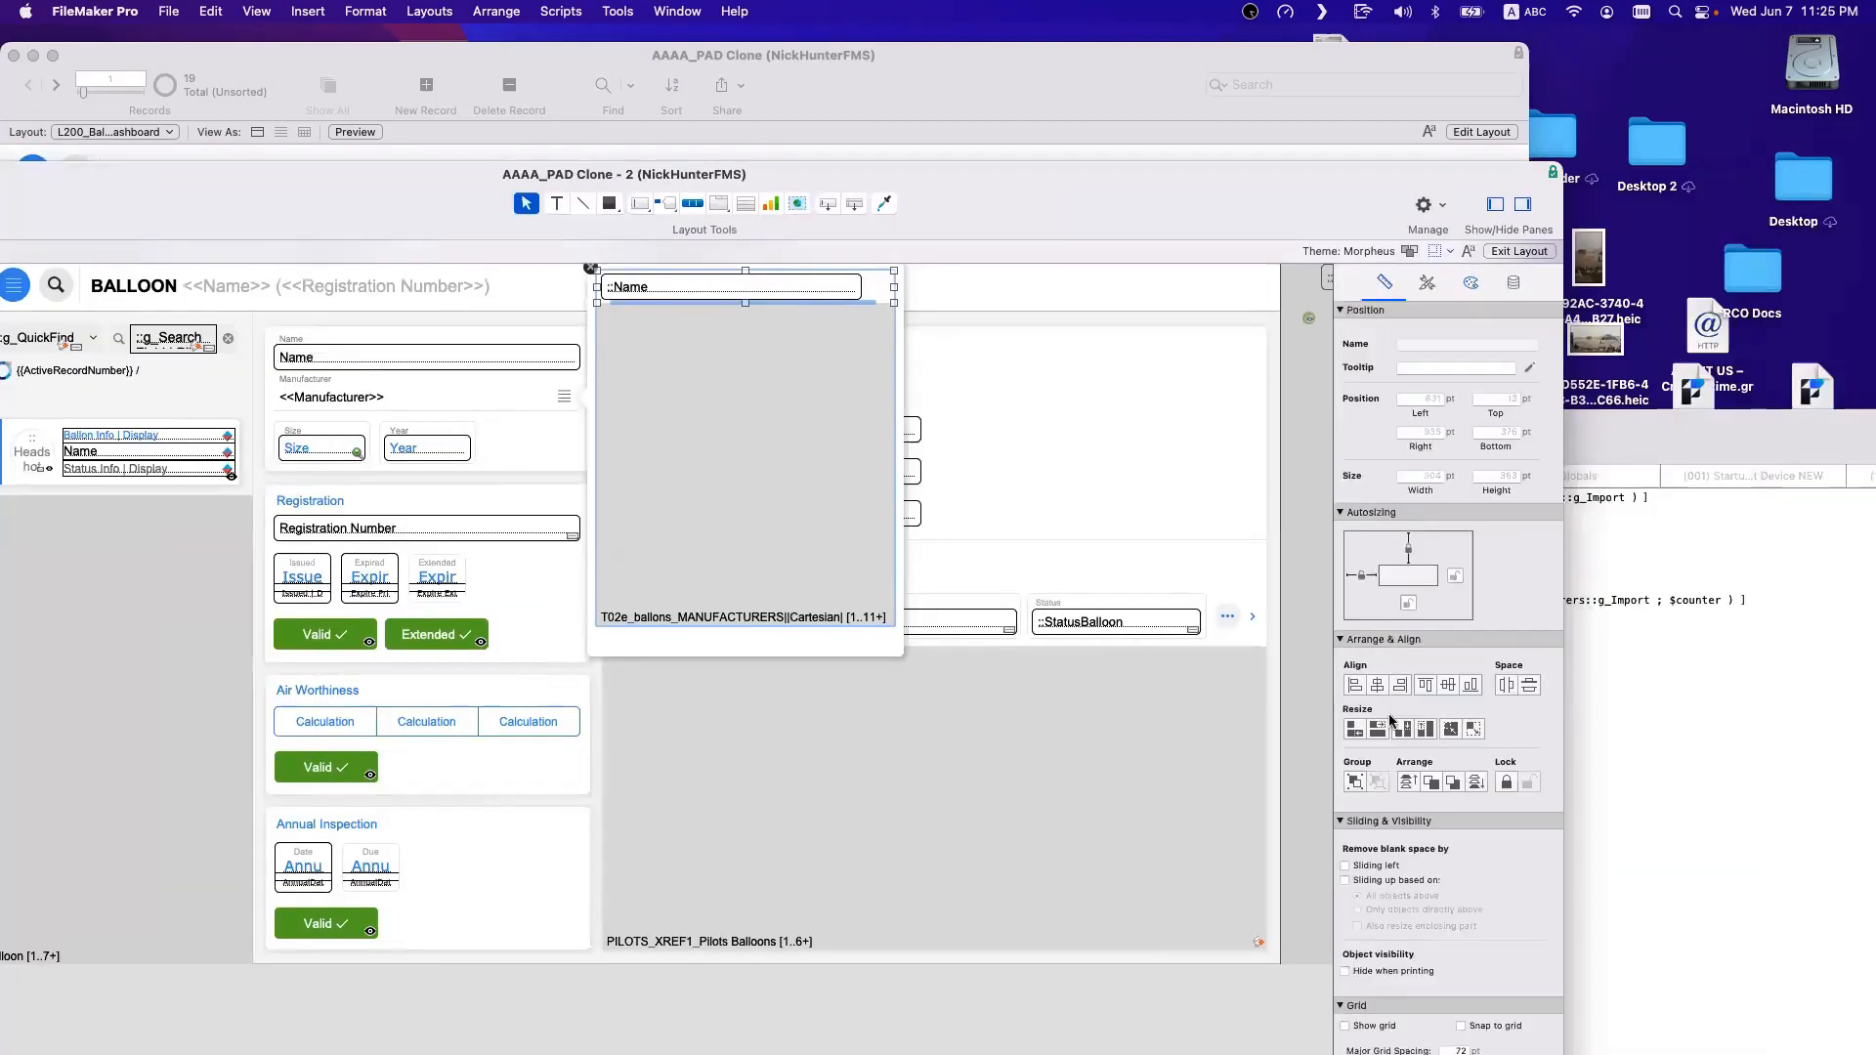
pyautogui.click(1012, 388)
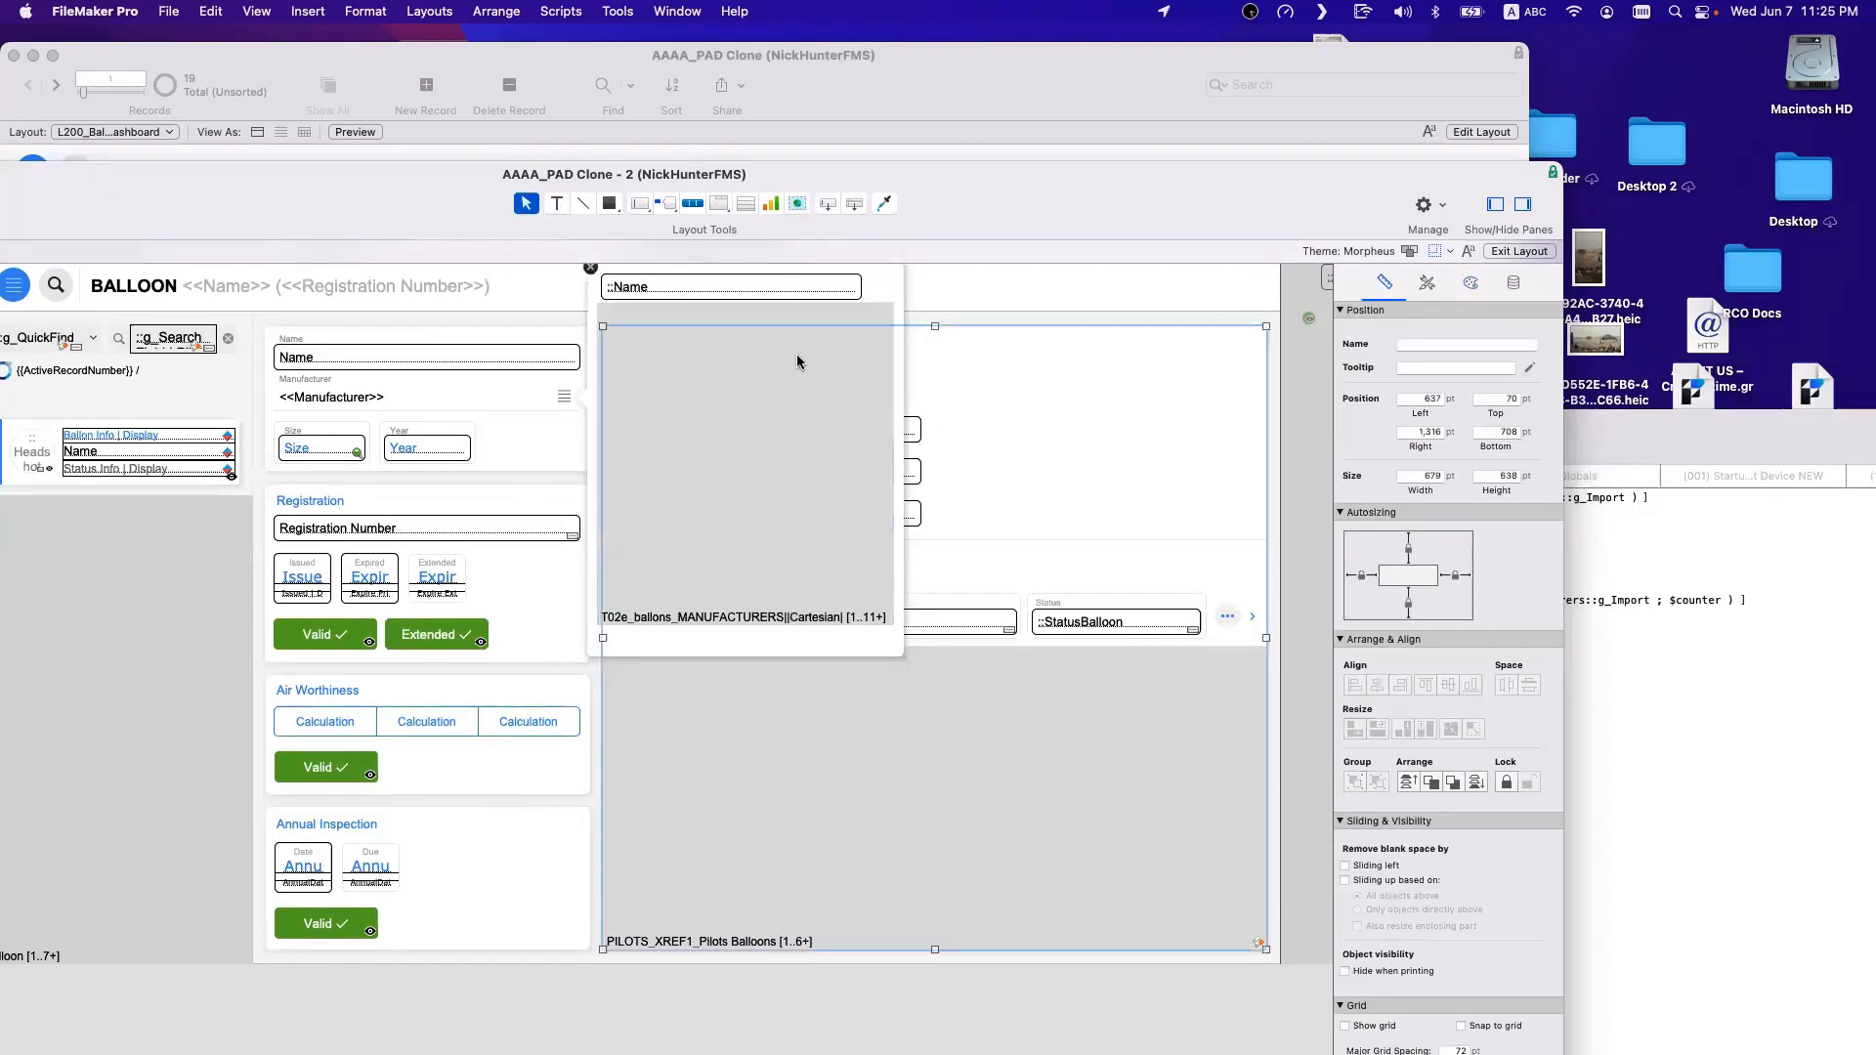
pyautogui.click(868, 305)
pyautogui.click(845, 338)
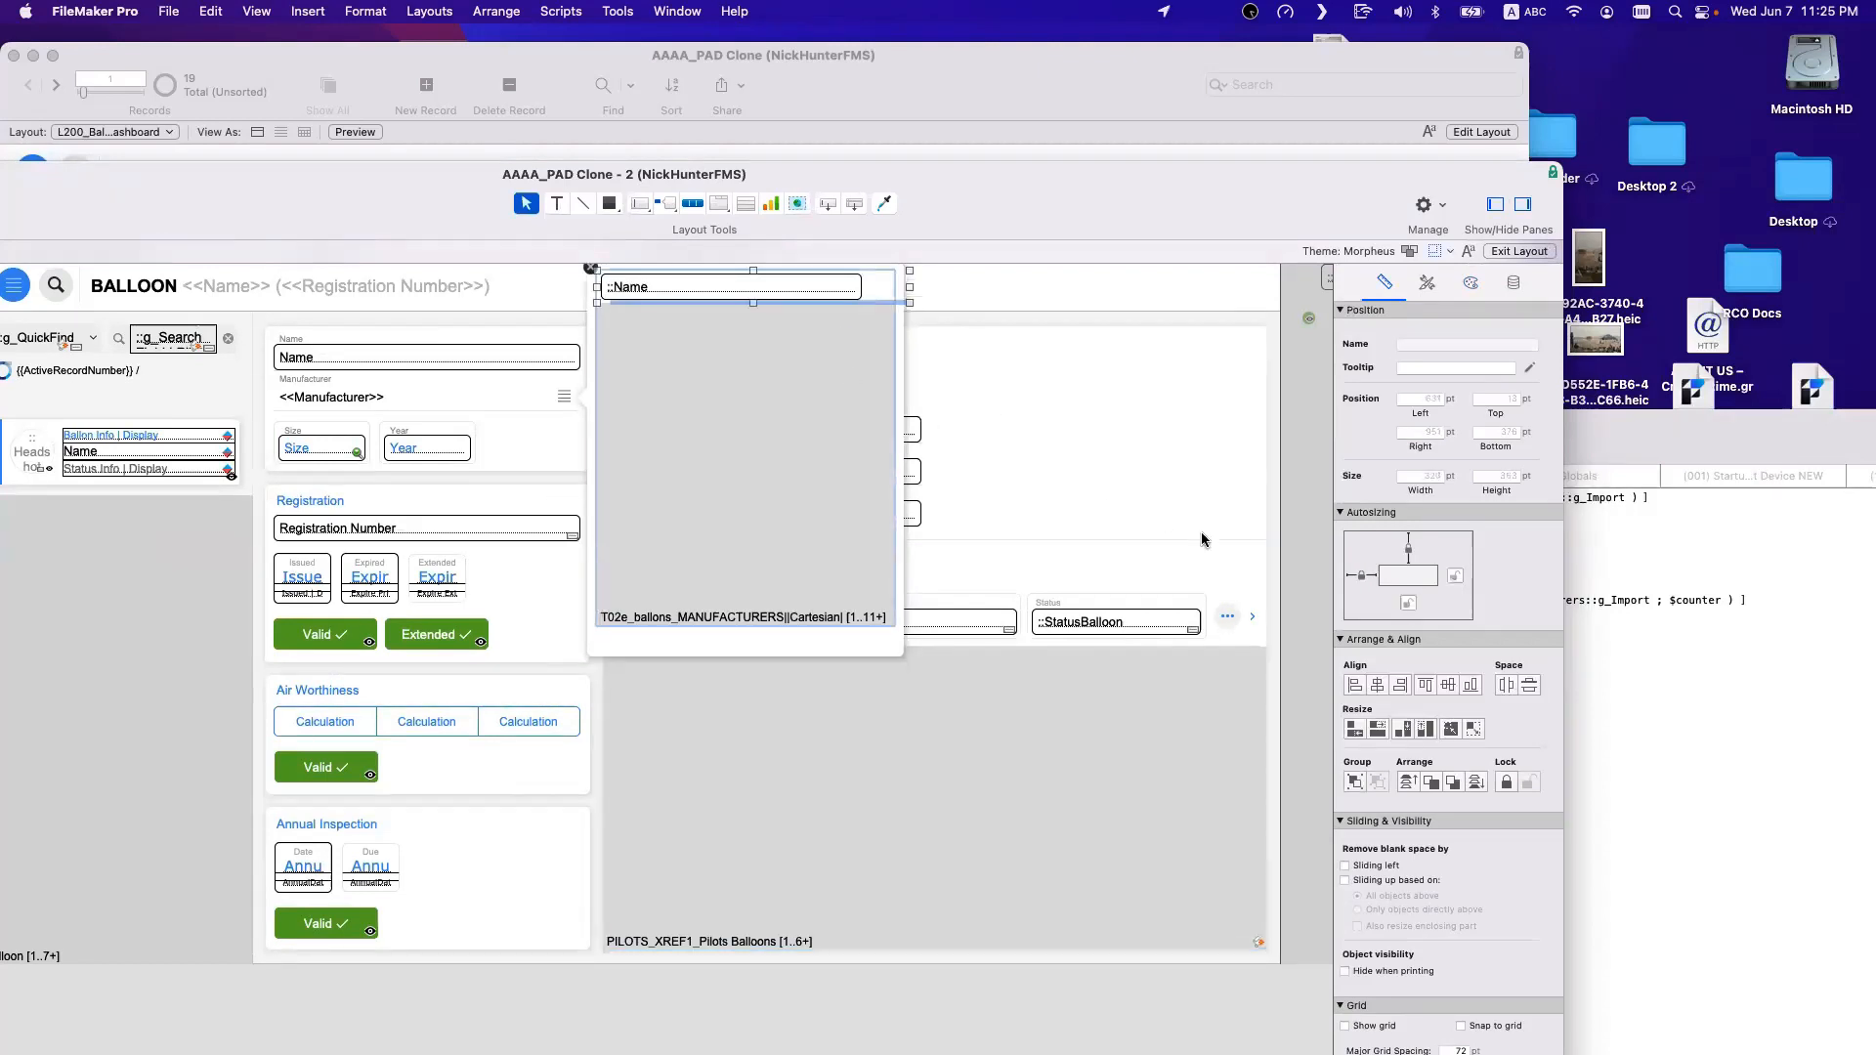
pyautogui.click(1036, 418)
pyautogui.click(858, 300)
pyautogui.click(860, 300)
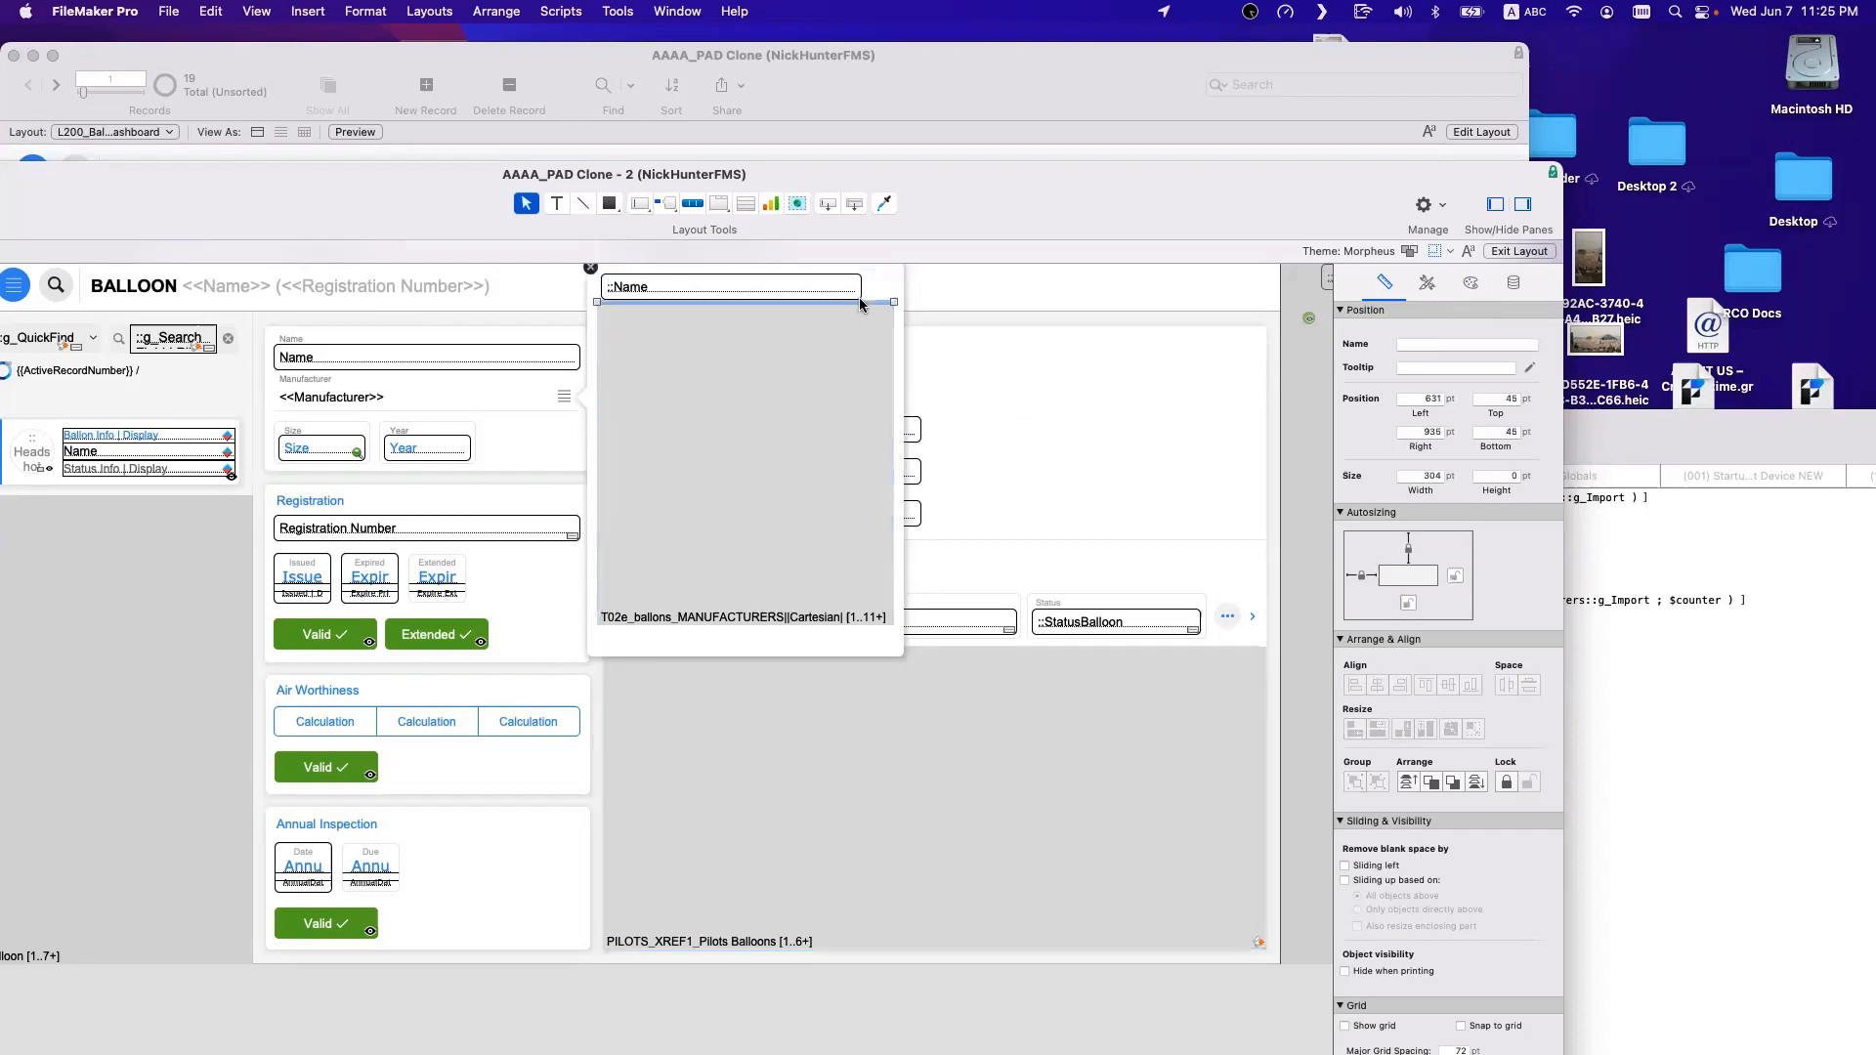
# Shorten the Manufacturer popover slightly so it ends just below the portal, and scroll through its list in Browse mode.
pyautogui.click(762, 643)
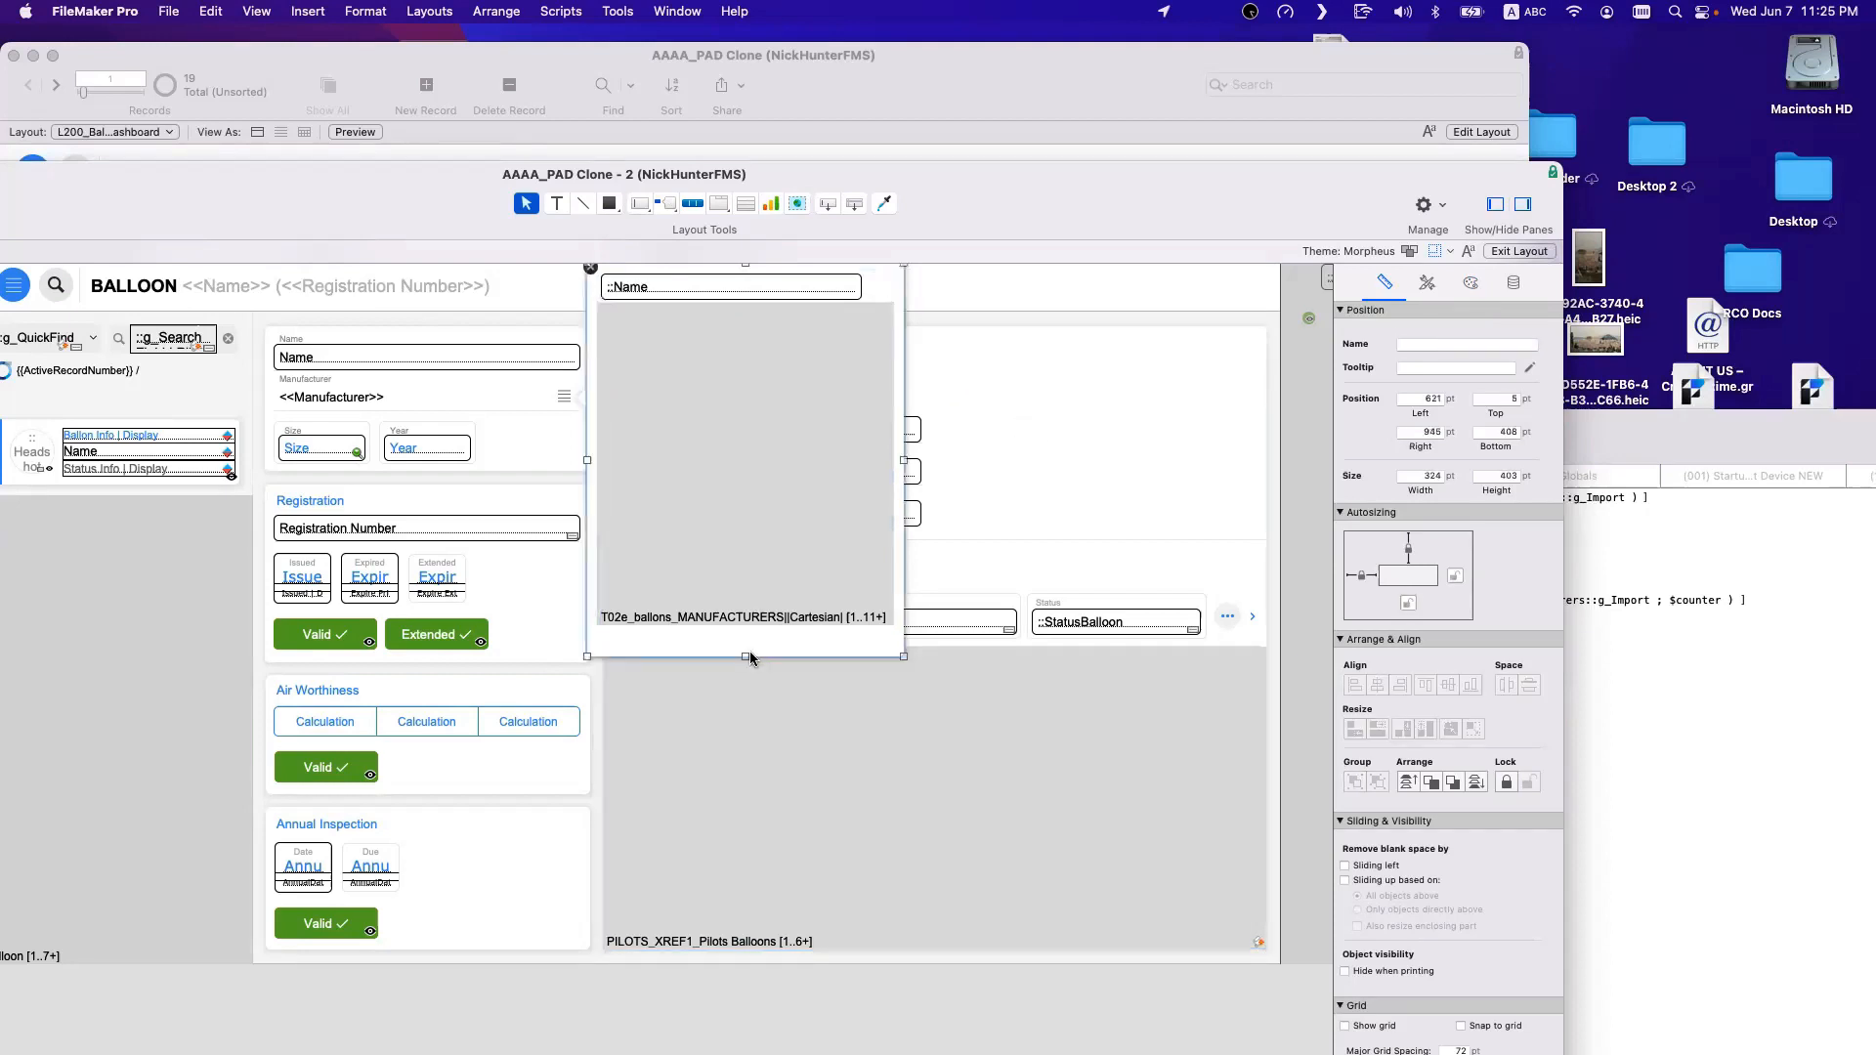
pyautogui.moveTo(746, 655); pyautogui.dragTo(746, 636)
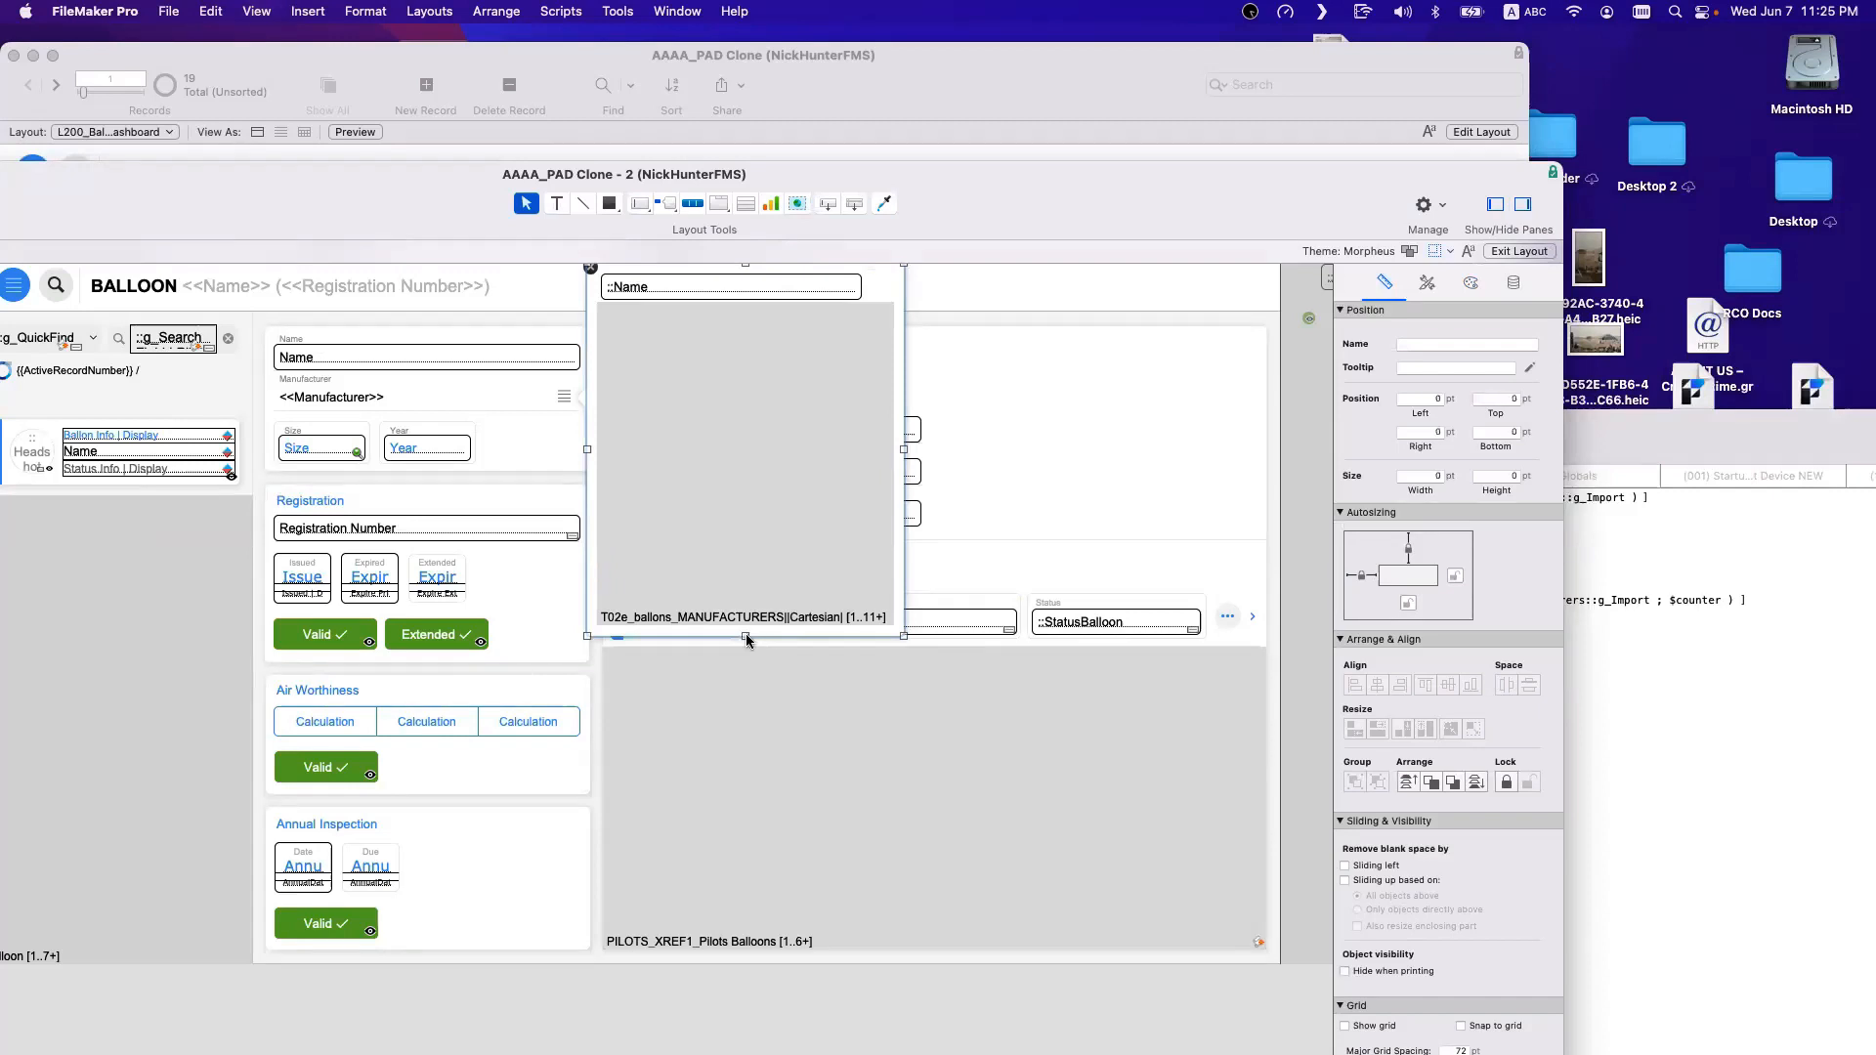
pyautogui.press('super+b')
pyautogui.click(546, 405)
pyautogui.scroll(-10, 695, 445)
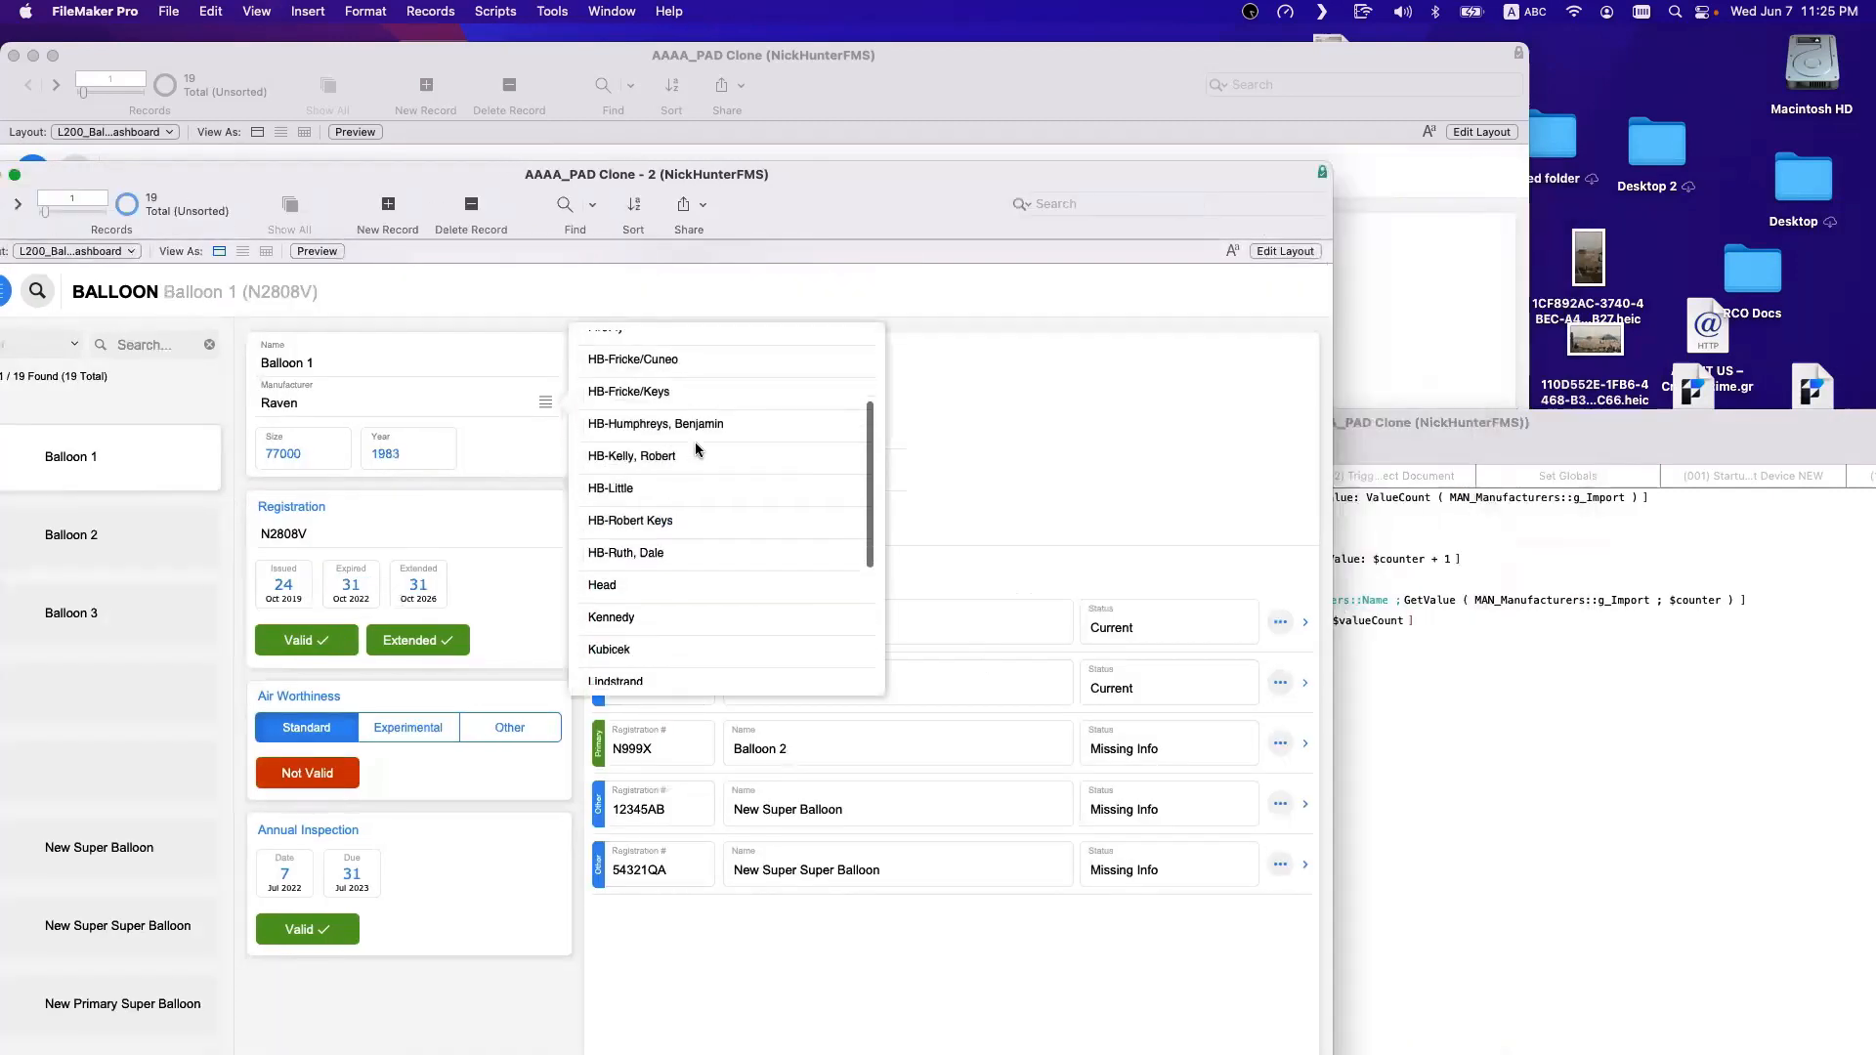
pyautogui.scroll(10, 698, 449)
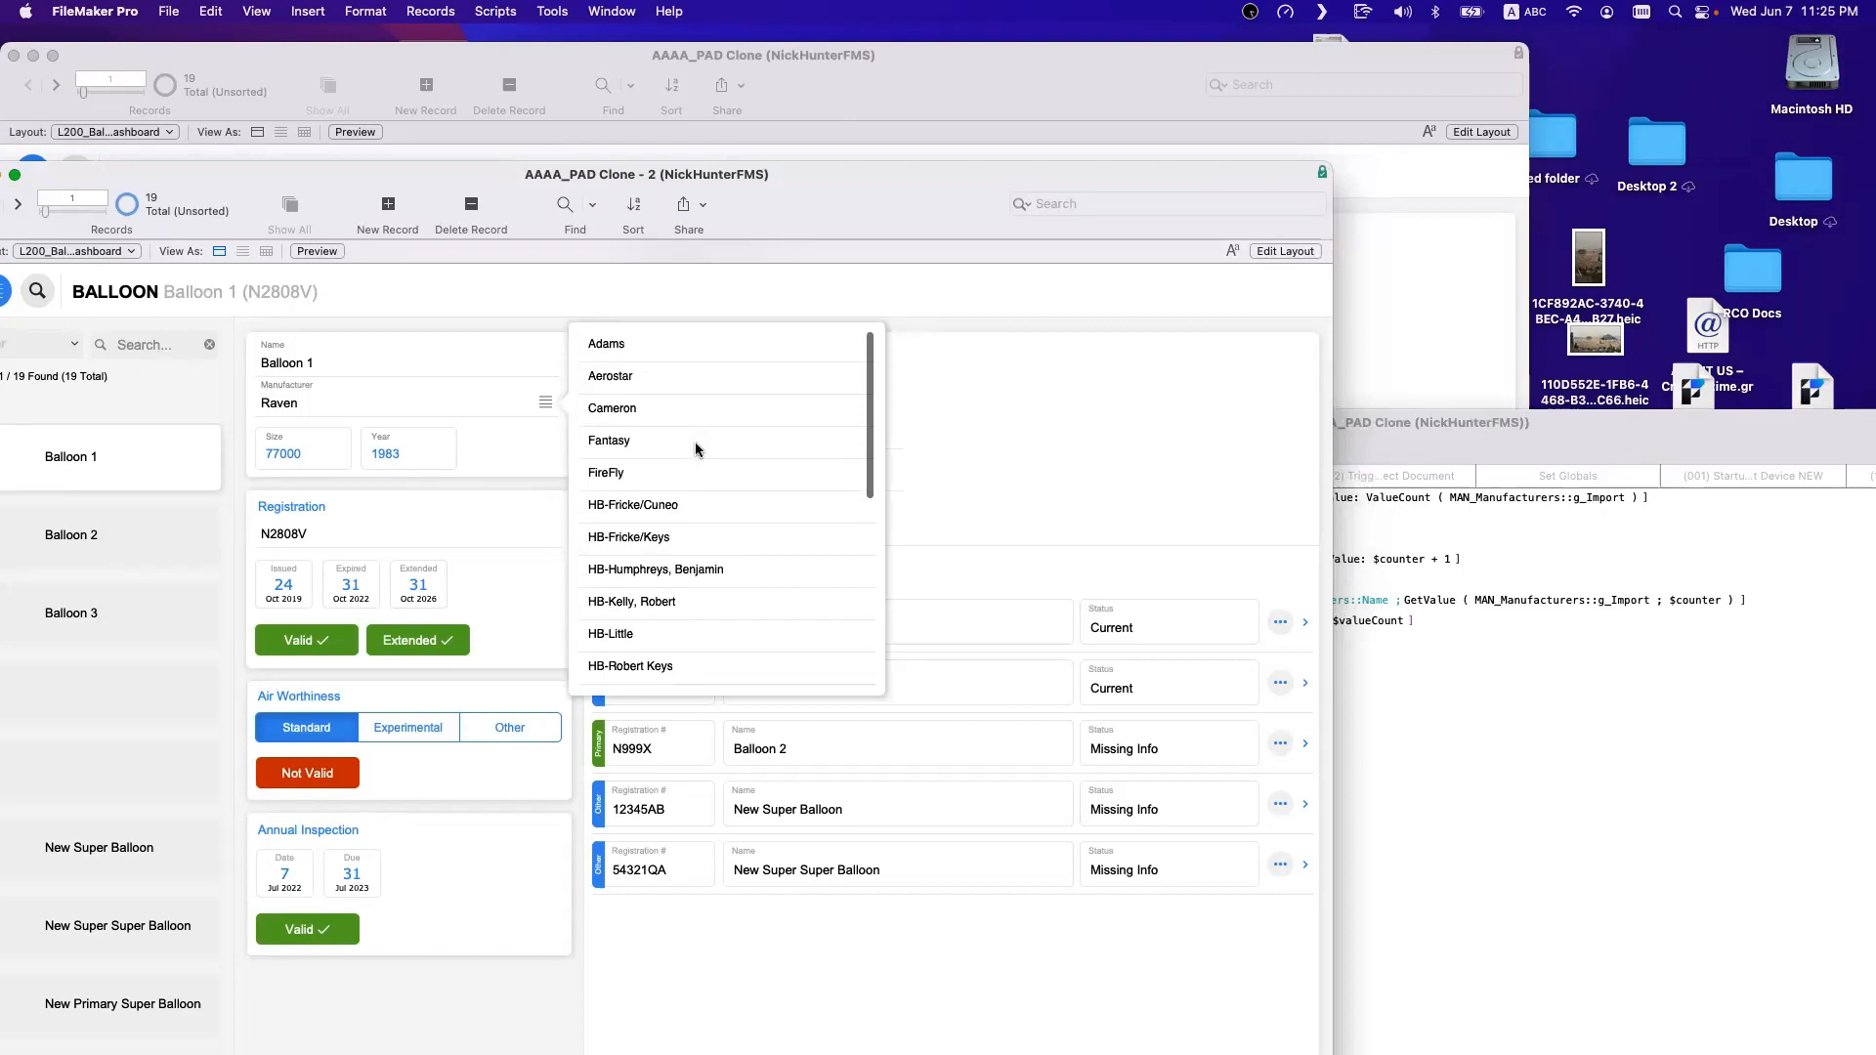
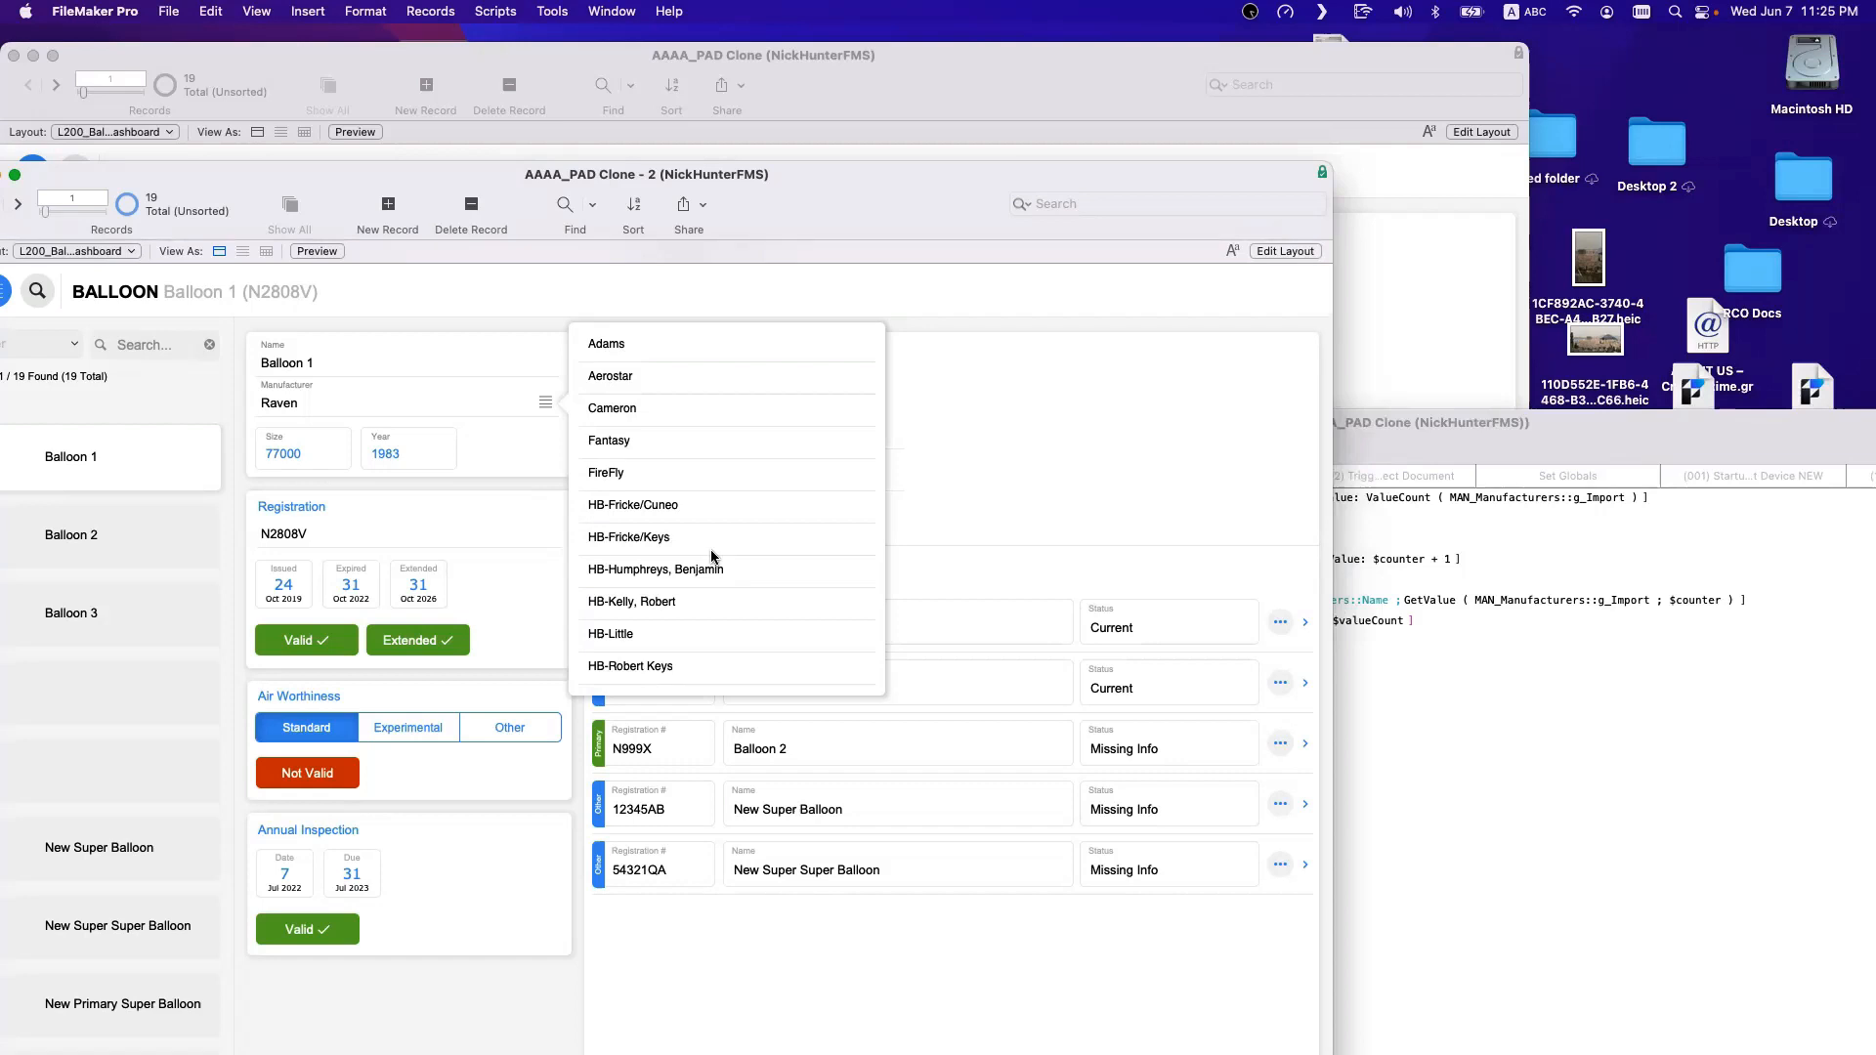
# Filter the popover's manufacturers portal in Layout mode to names starting with A, comparing Left ( T02e_ballons_MANUFACTURERS||Cartesian|::Name ; 1 ) in the calculation.
pyautogui.press('super+l')
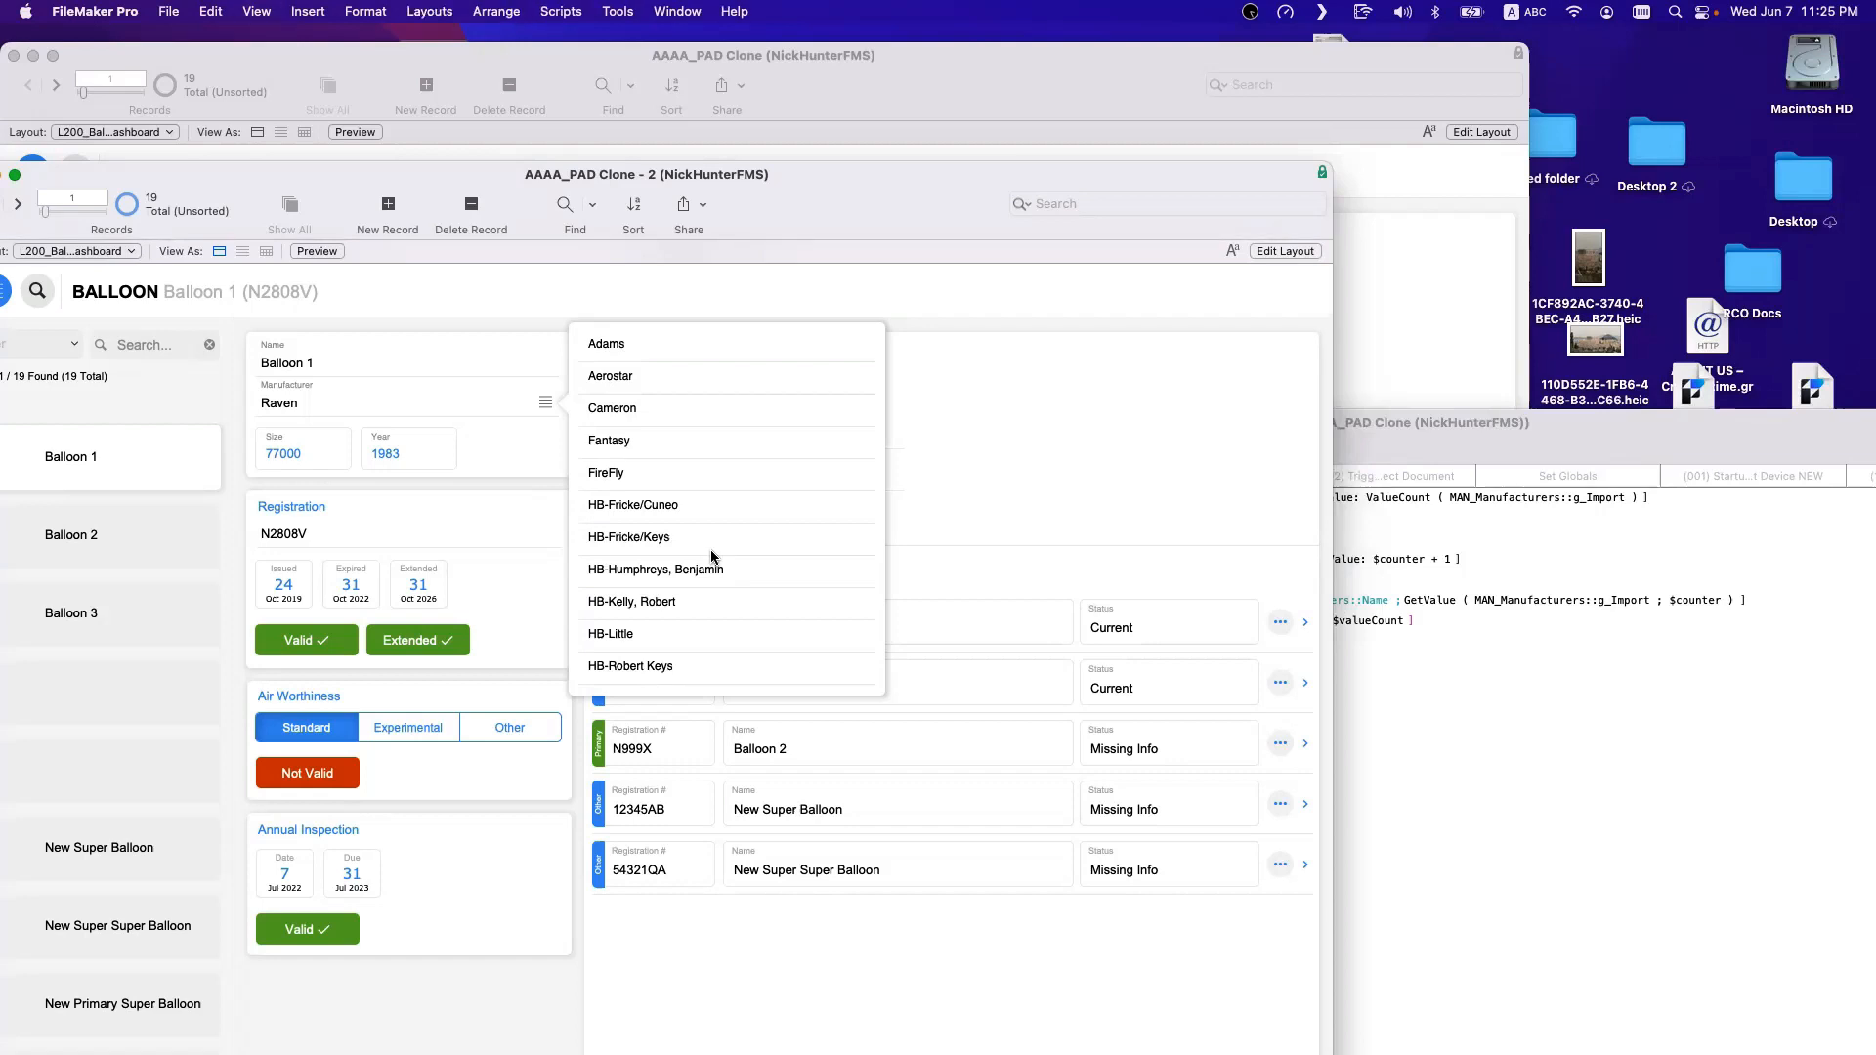
pyautogui.scroll(-1, 732, 374)
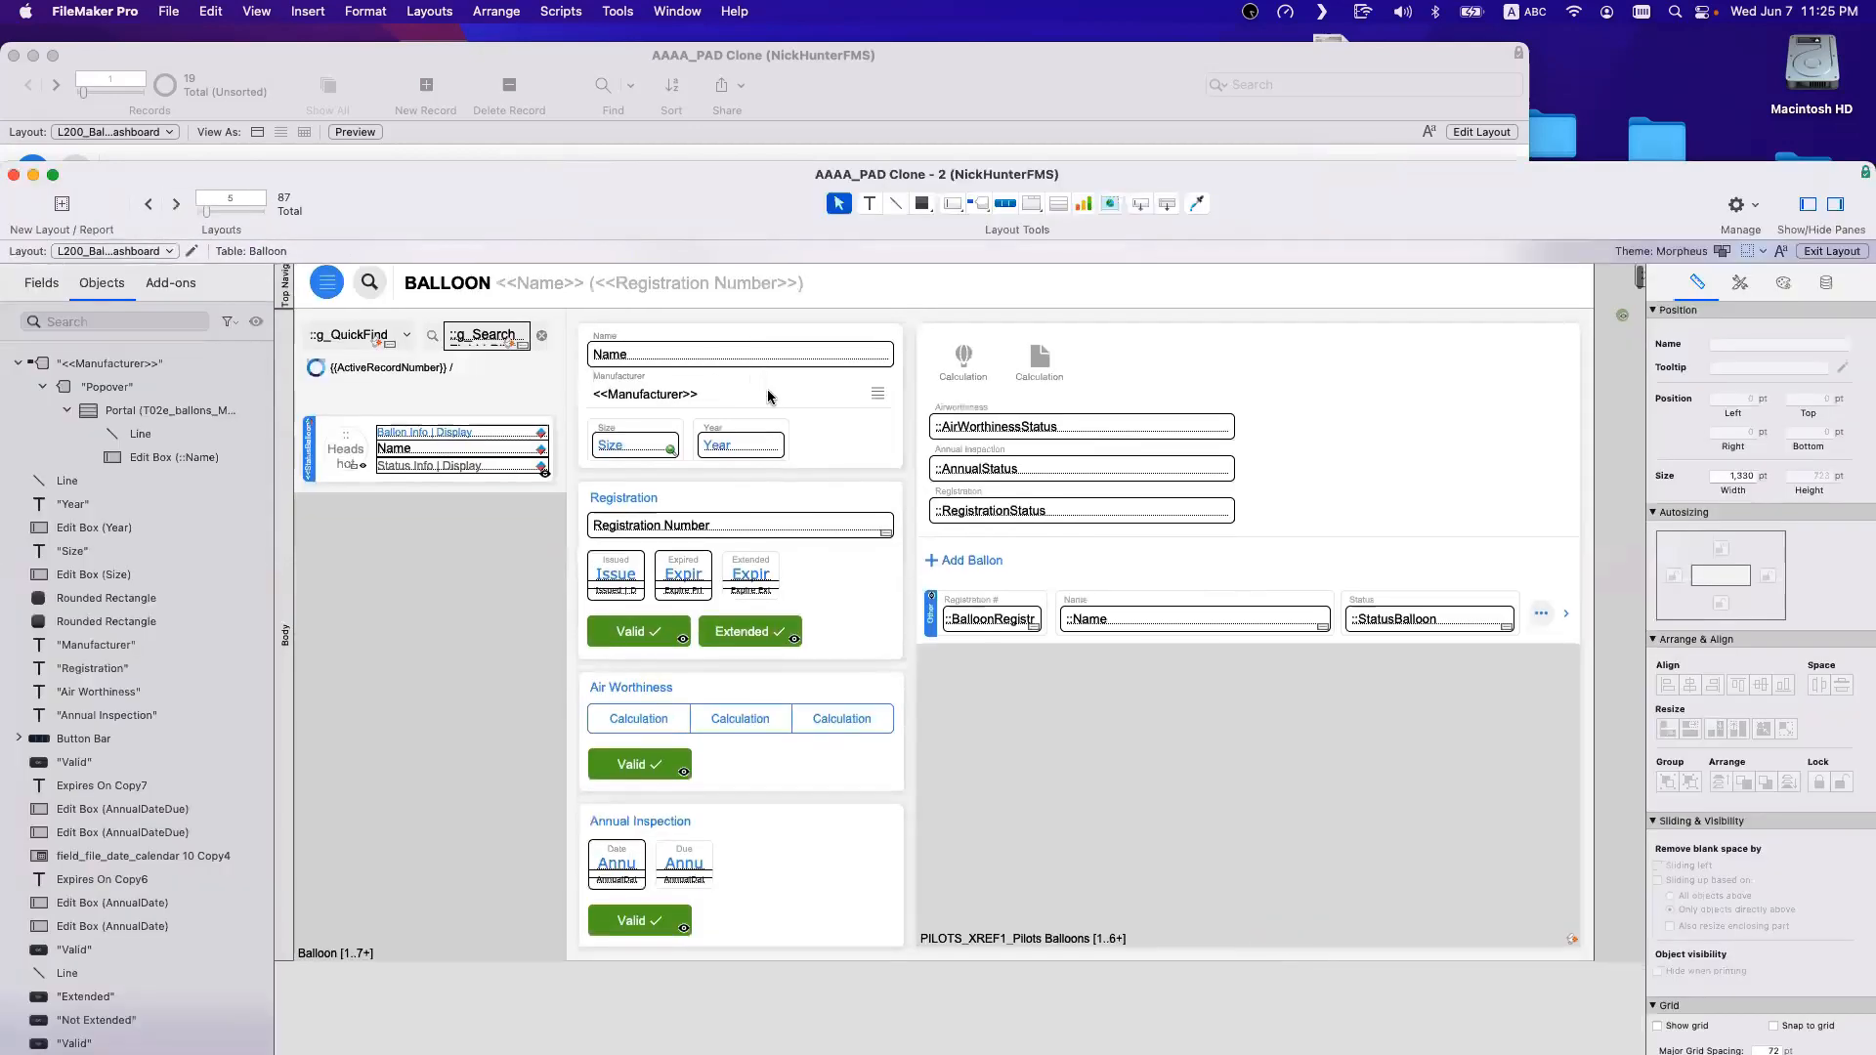
pyautogui.click(815, 396)
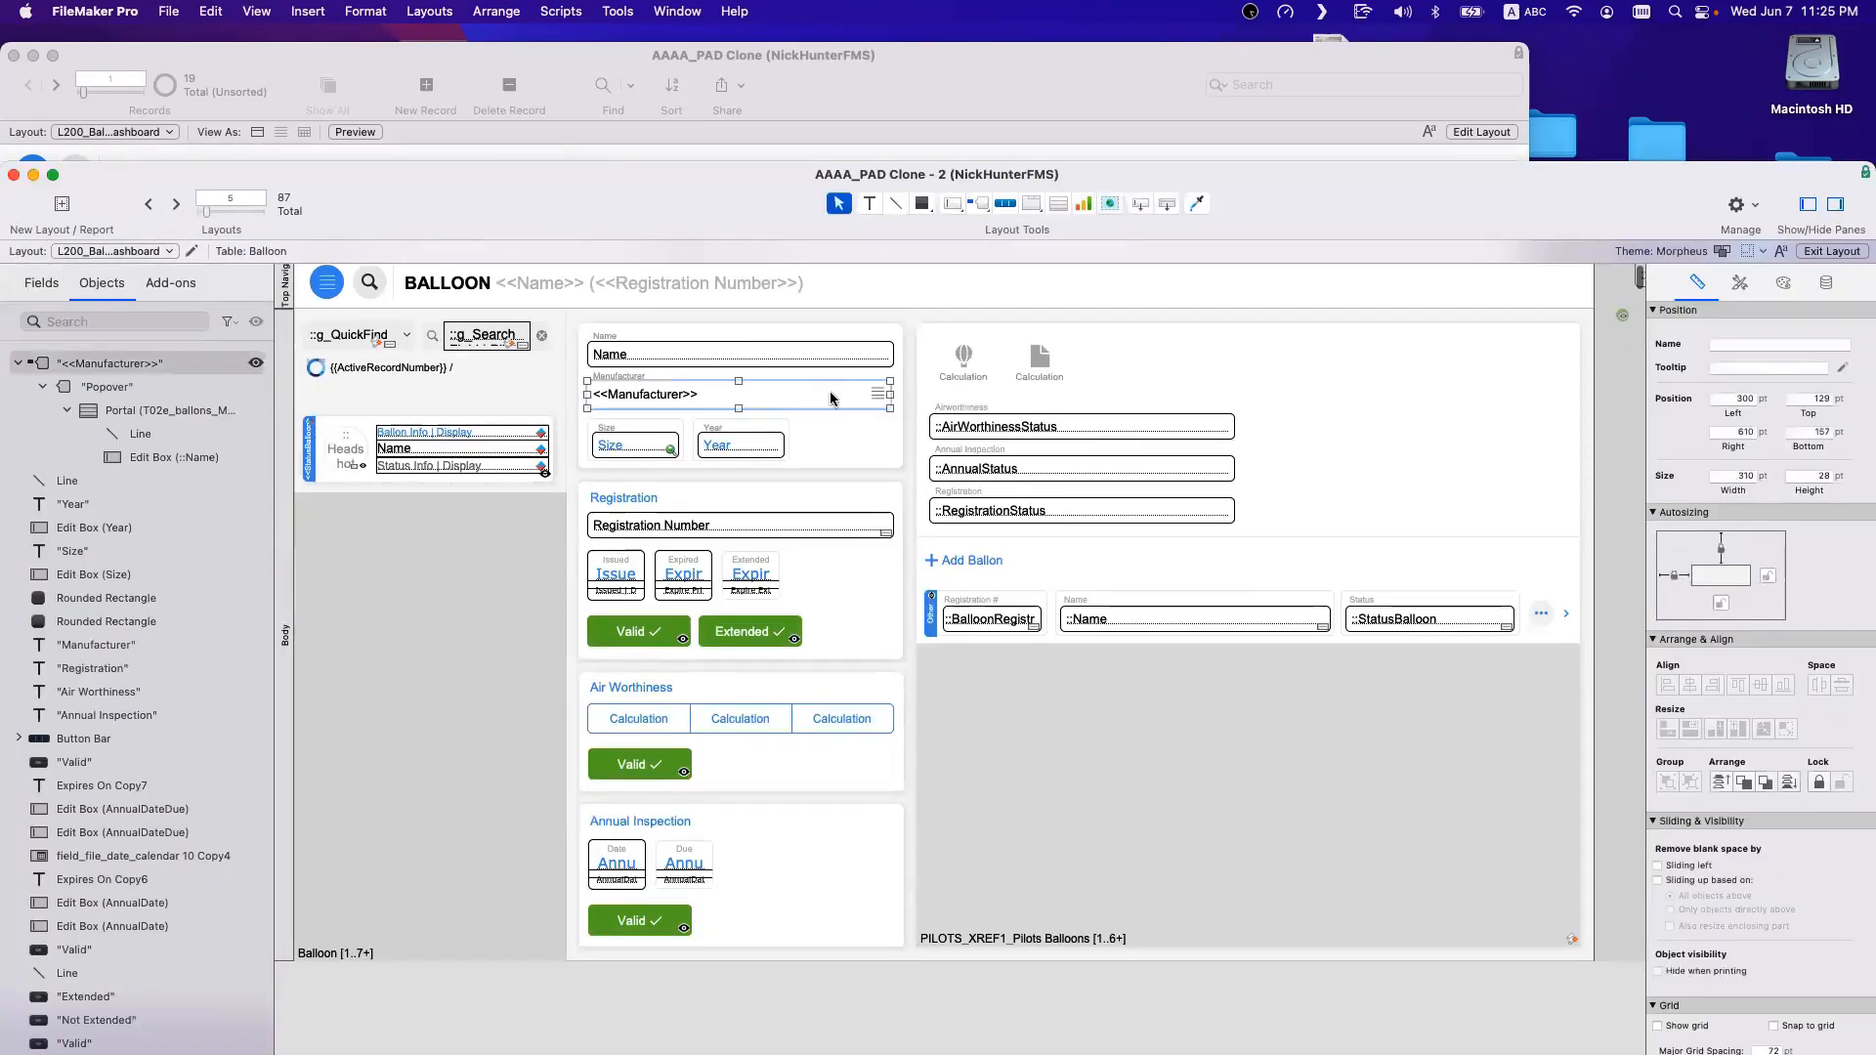
pyautogui.doubleClick(832, 399)
pyautogui.click(1012, 430)
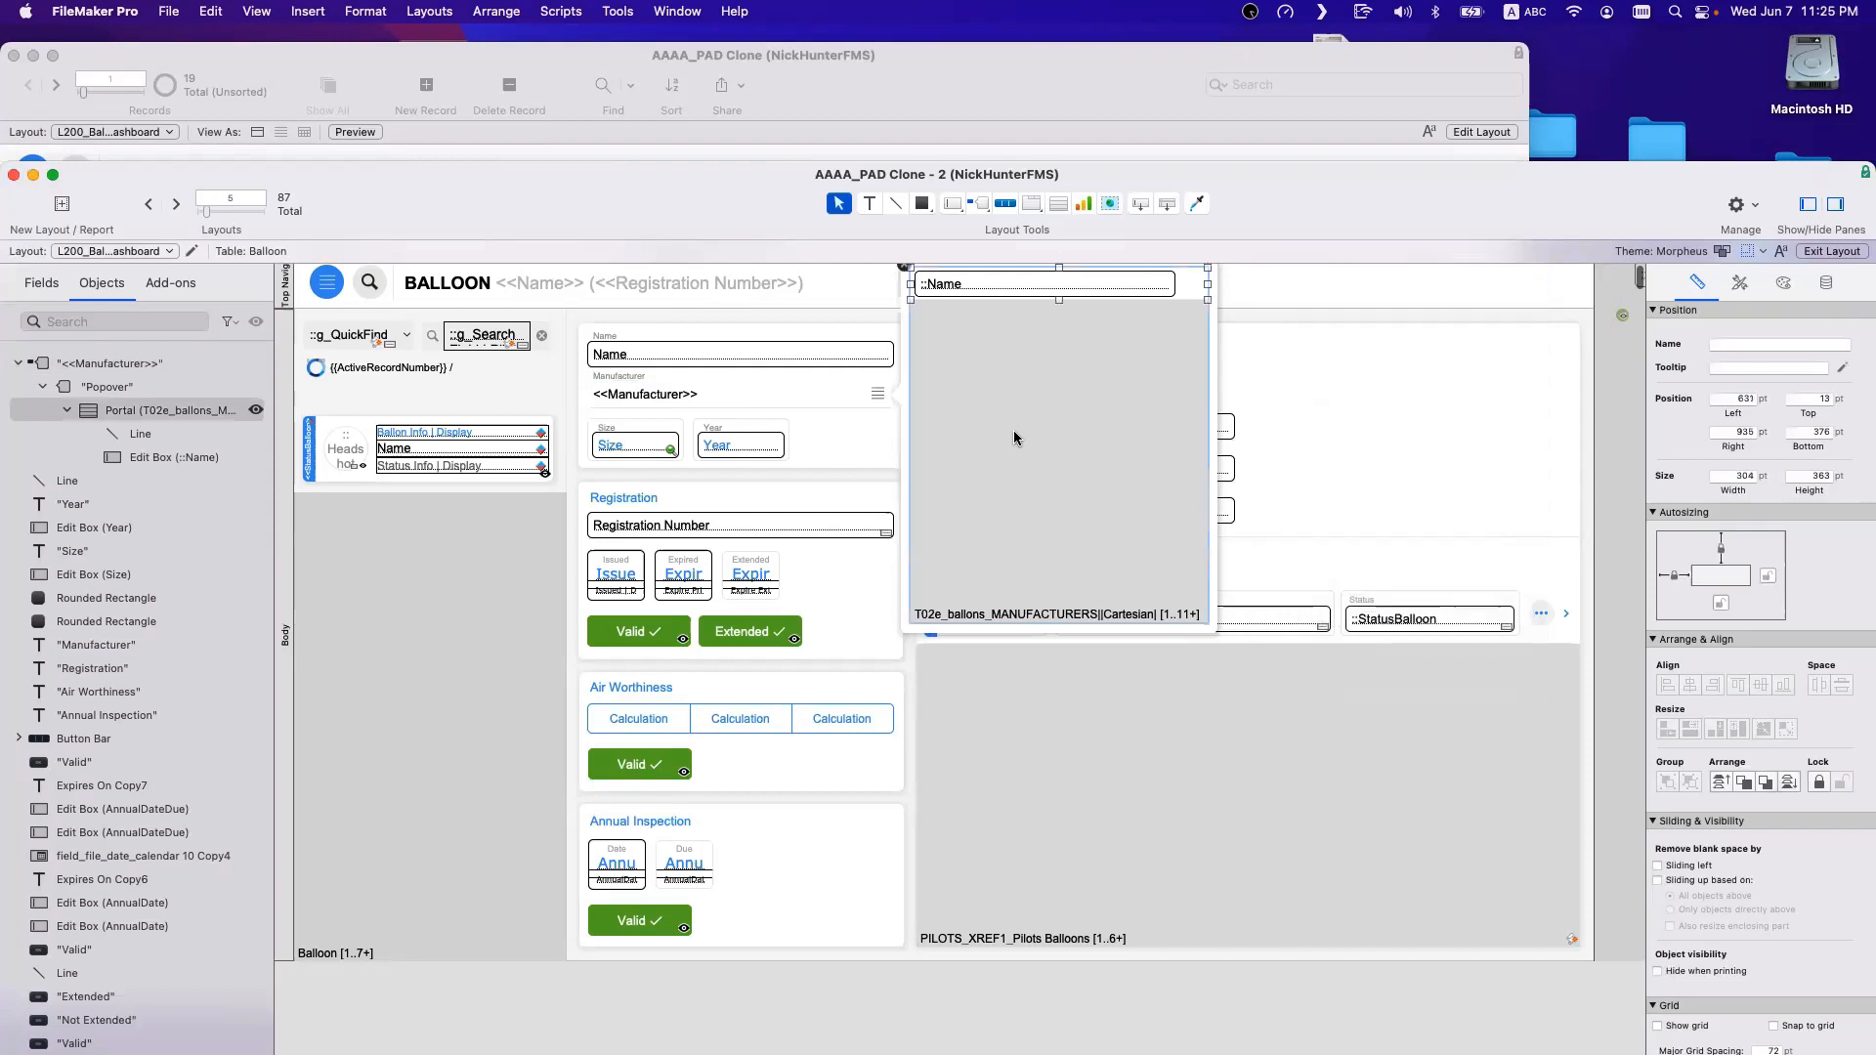
pyautogui.doubleClick(1012, 430)
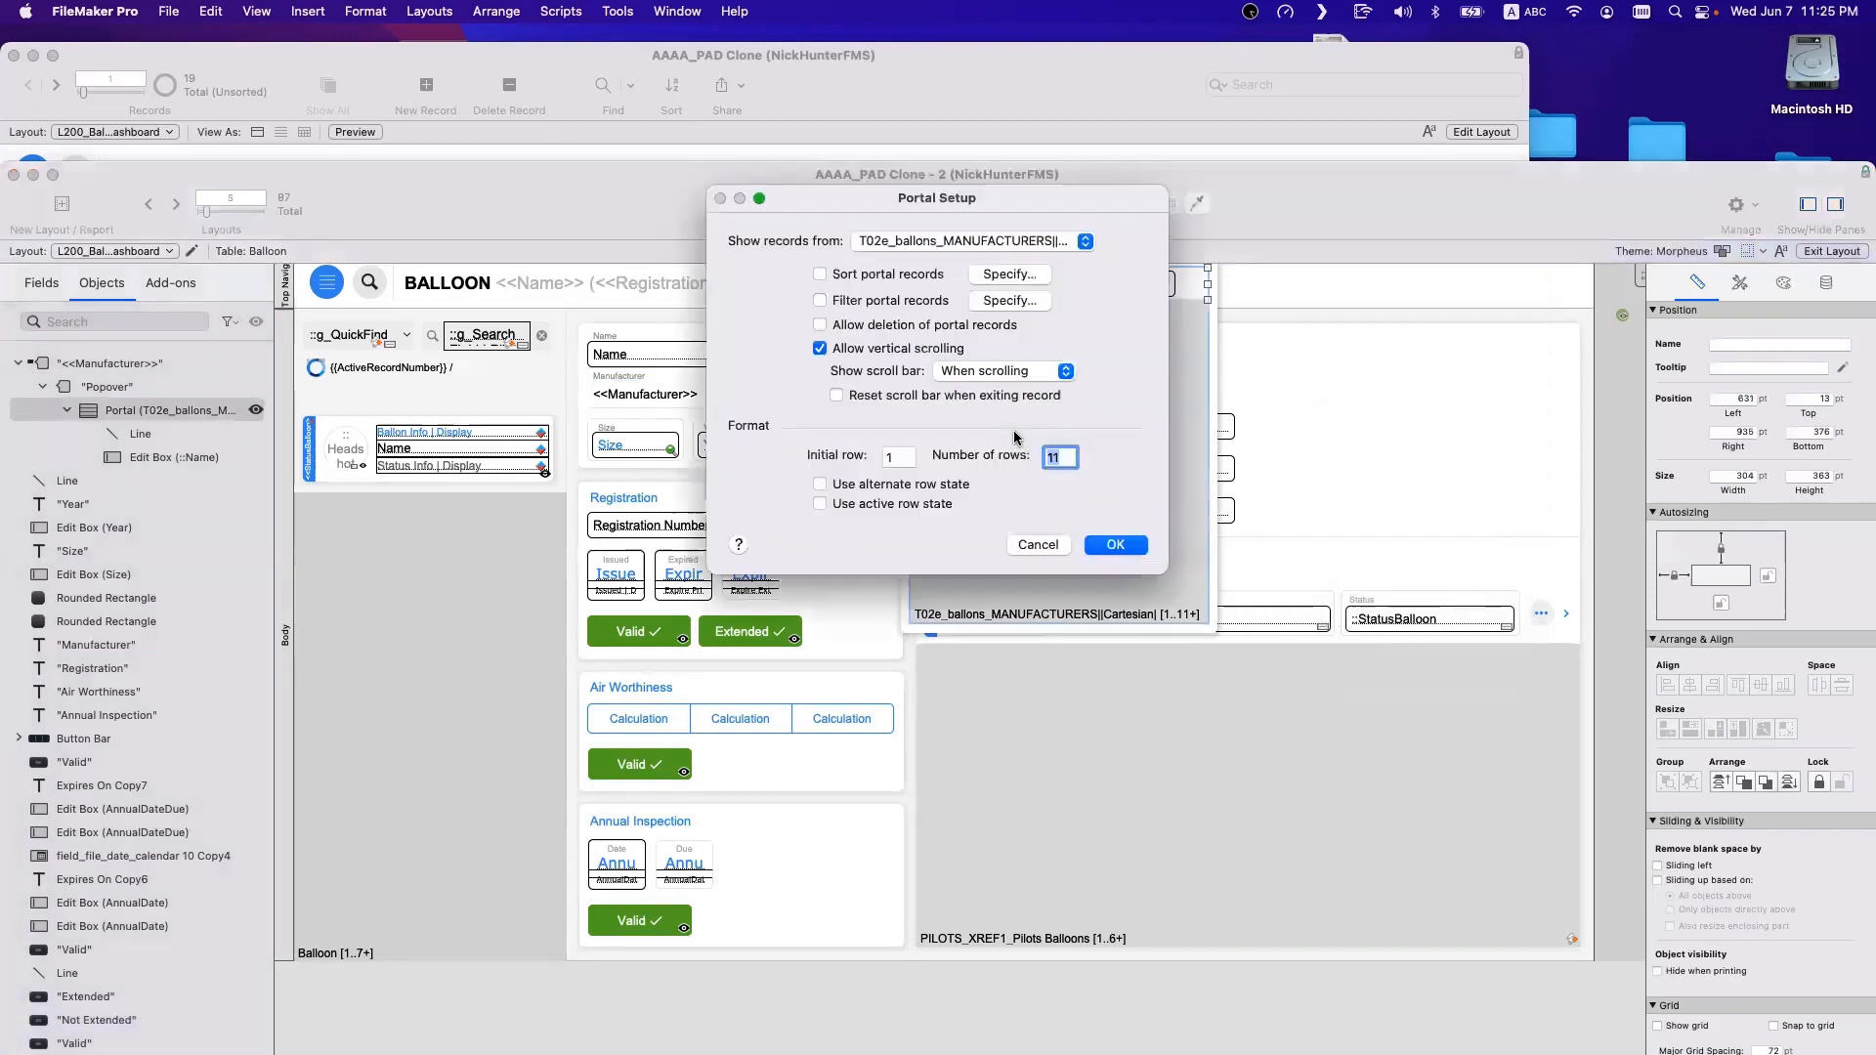
pyautogui.click(1010, 301)
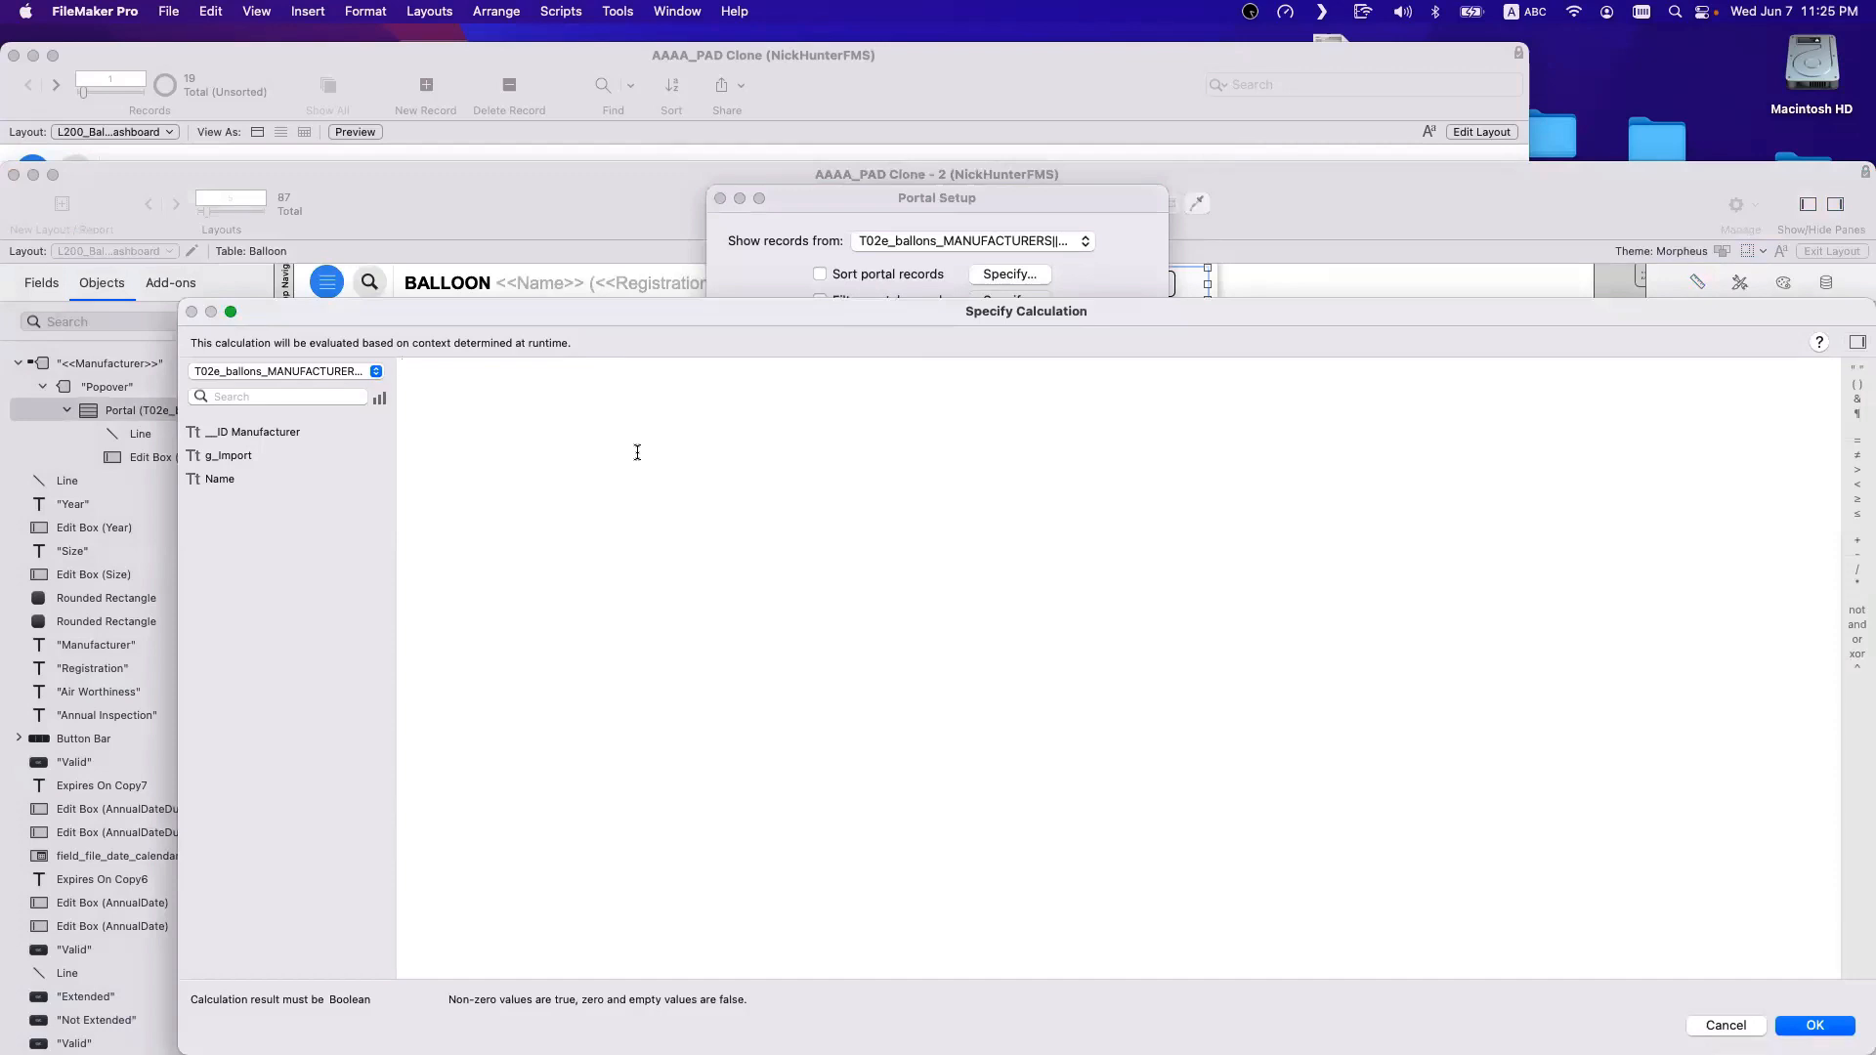
pyautogui.write('letfLeft')
pyautogui.press('Return')
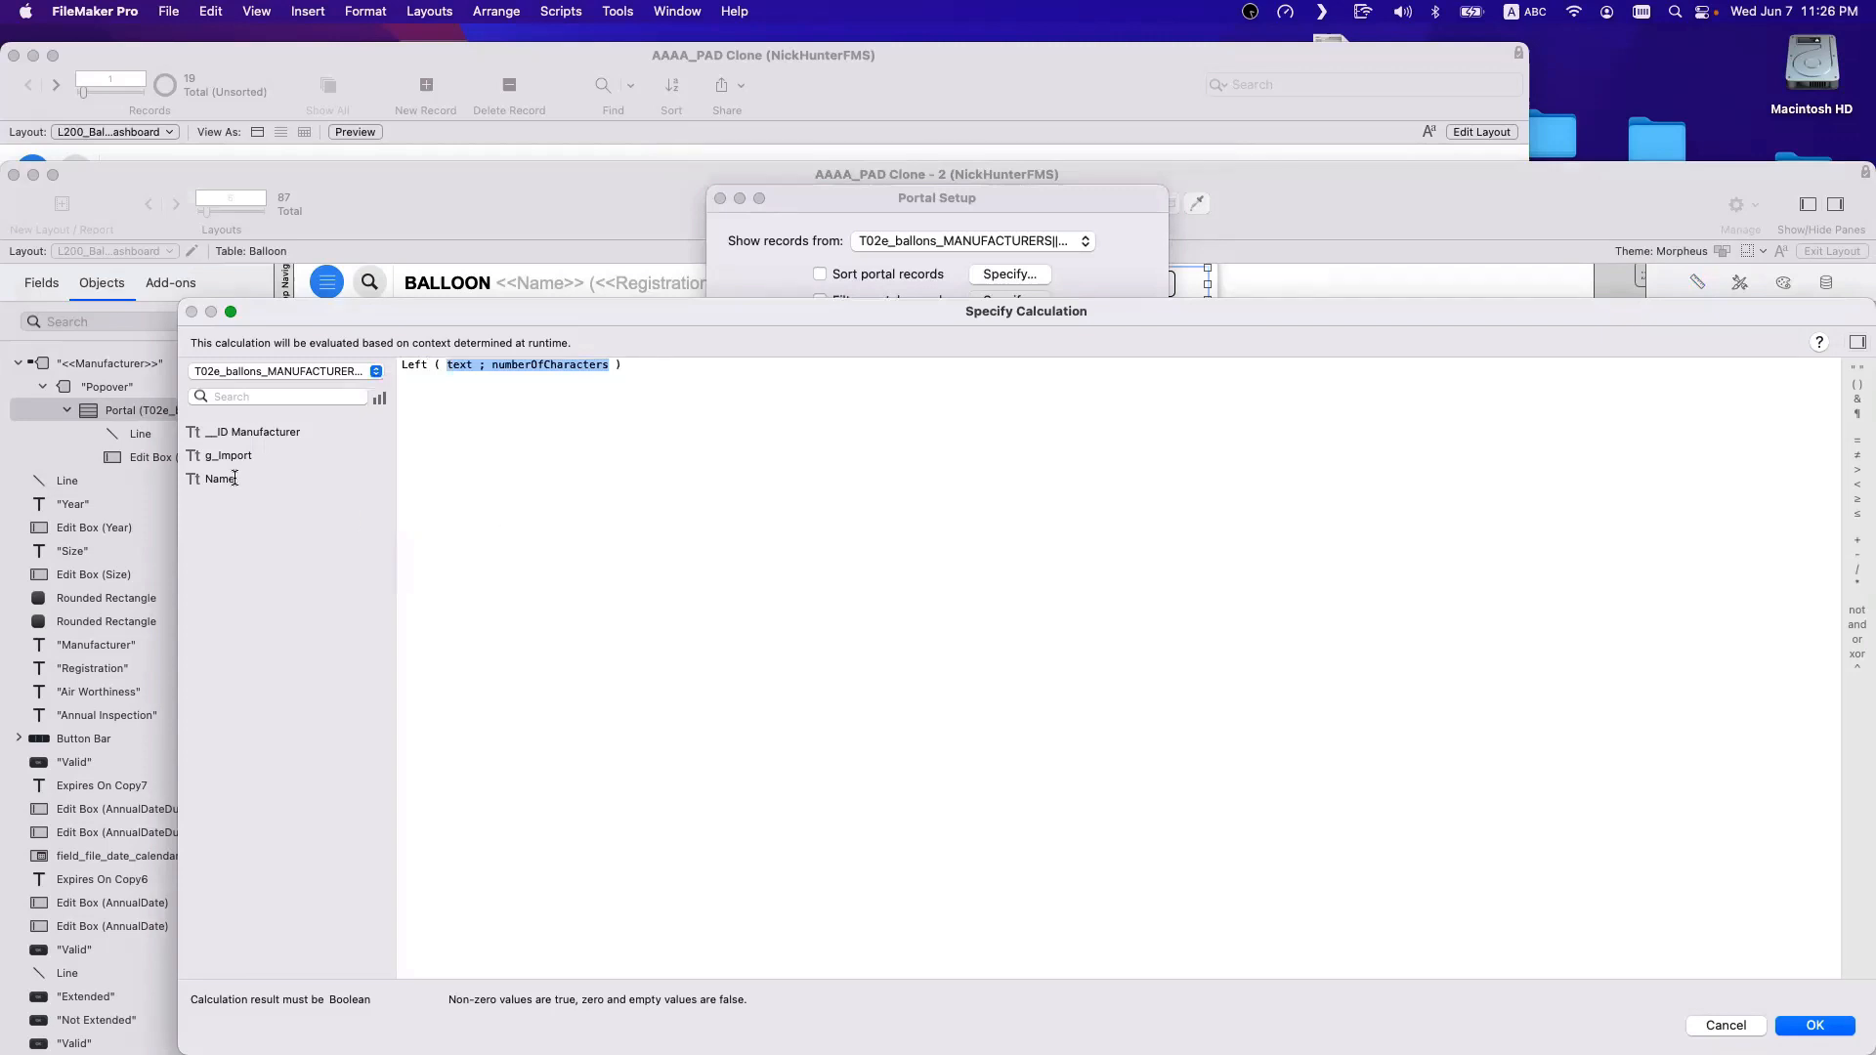
pyautogui.doubleClick(305, 480)
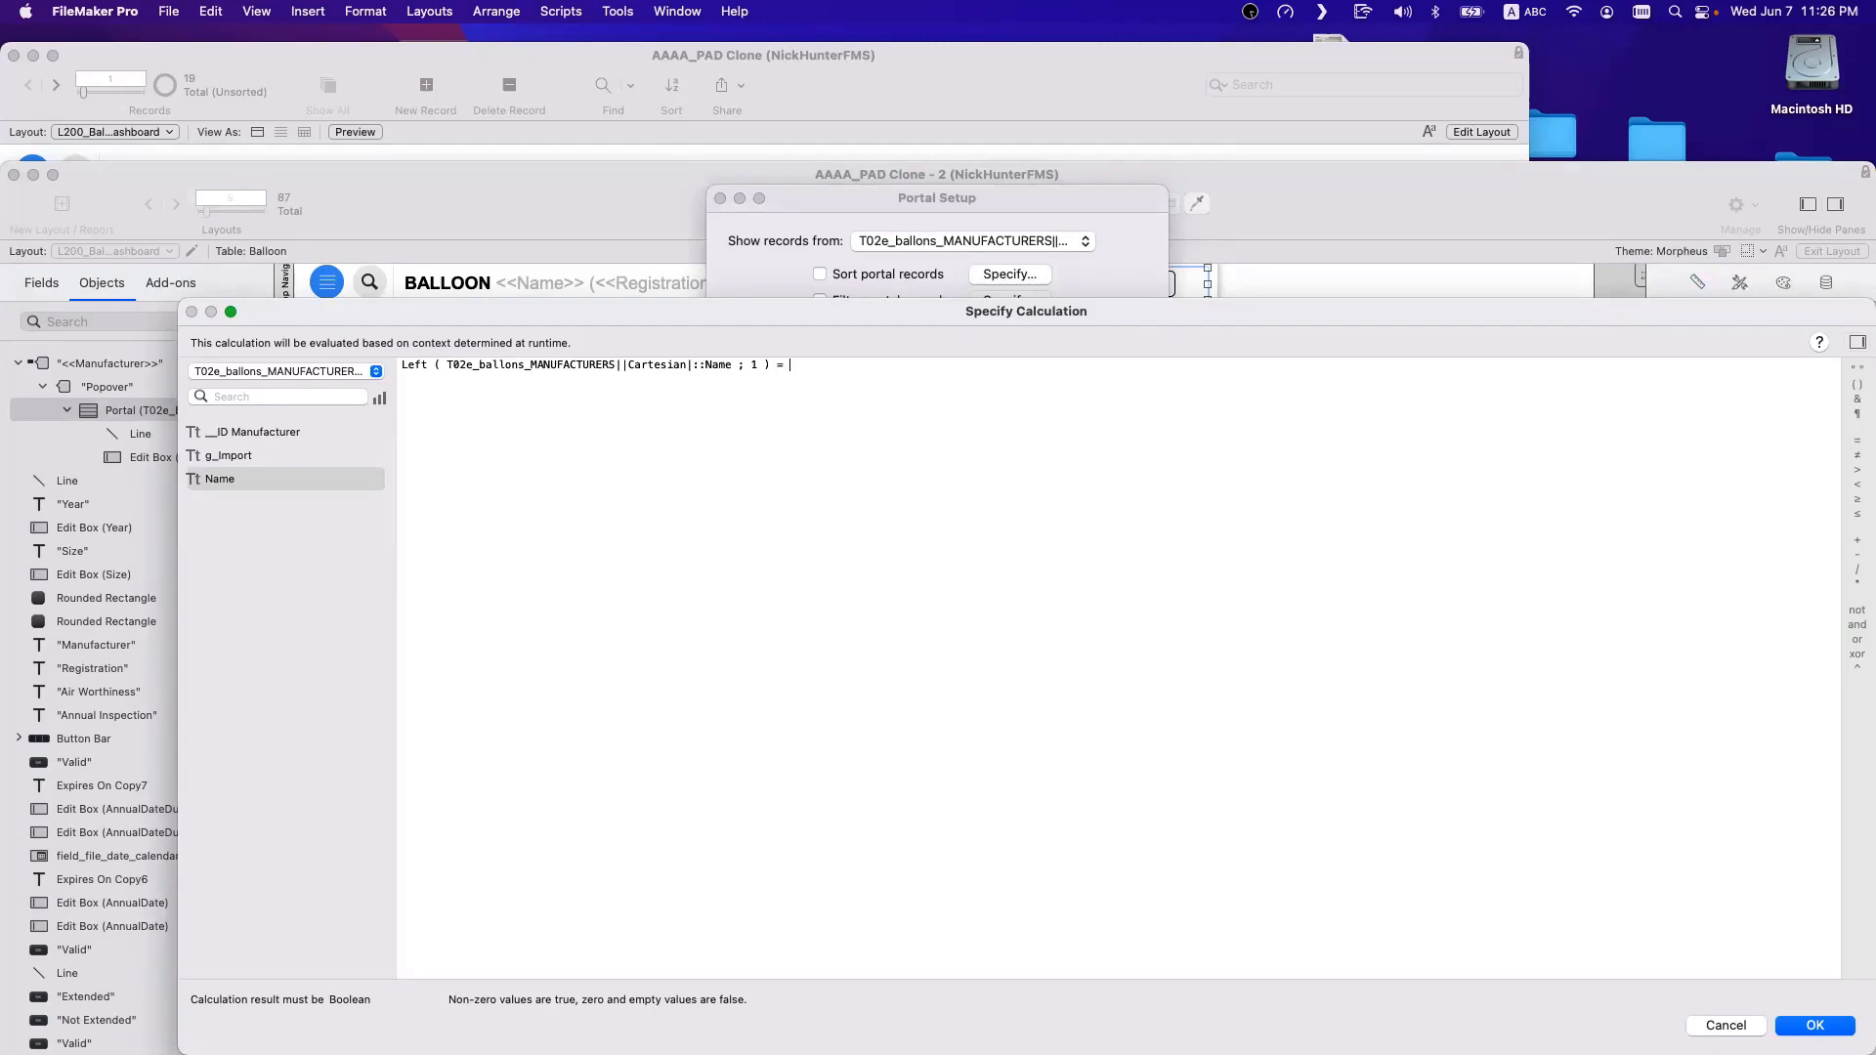
pyautogui.press('Return')
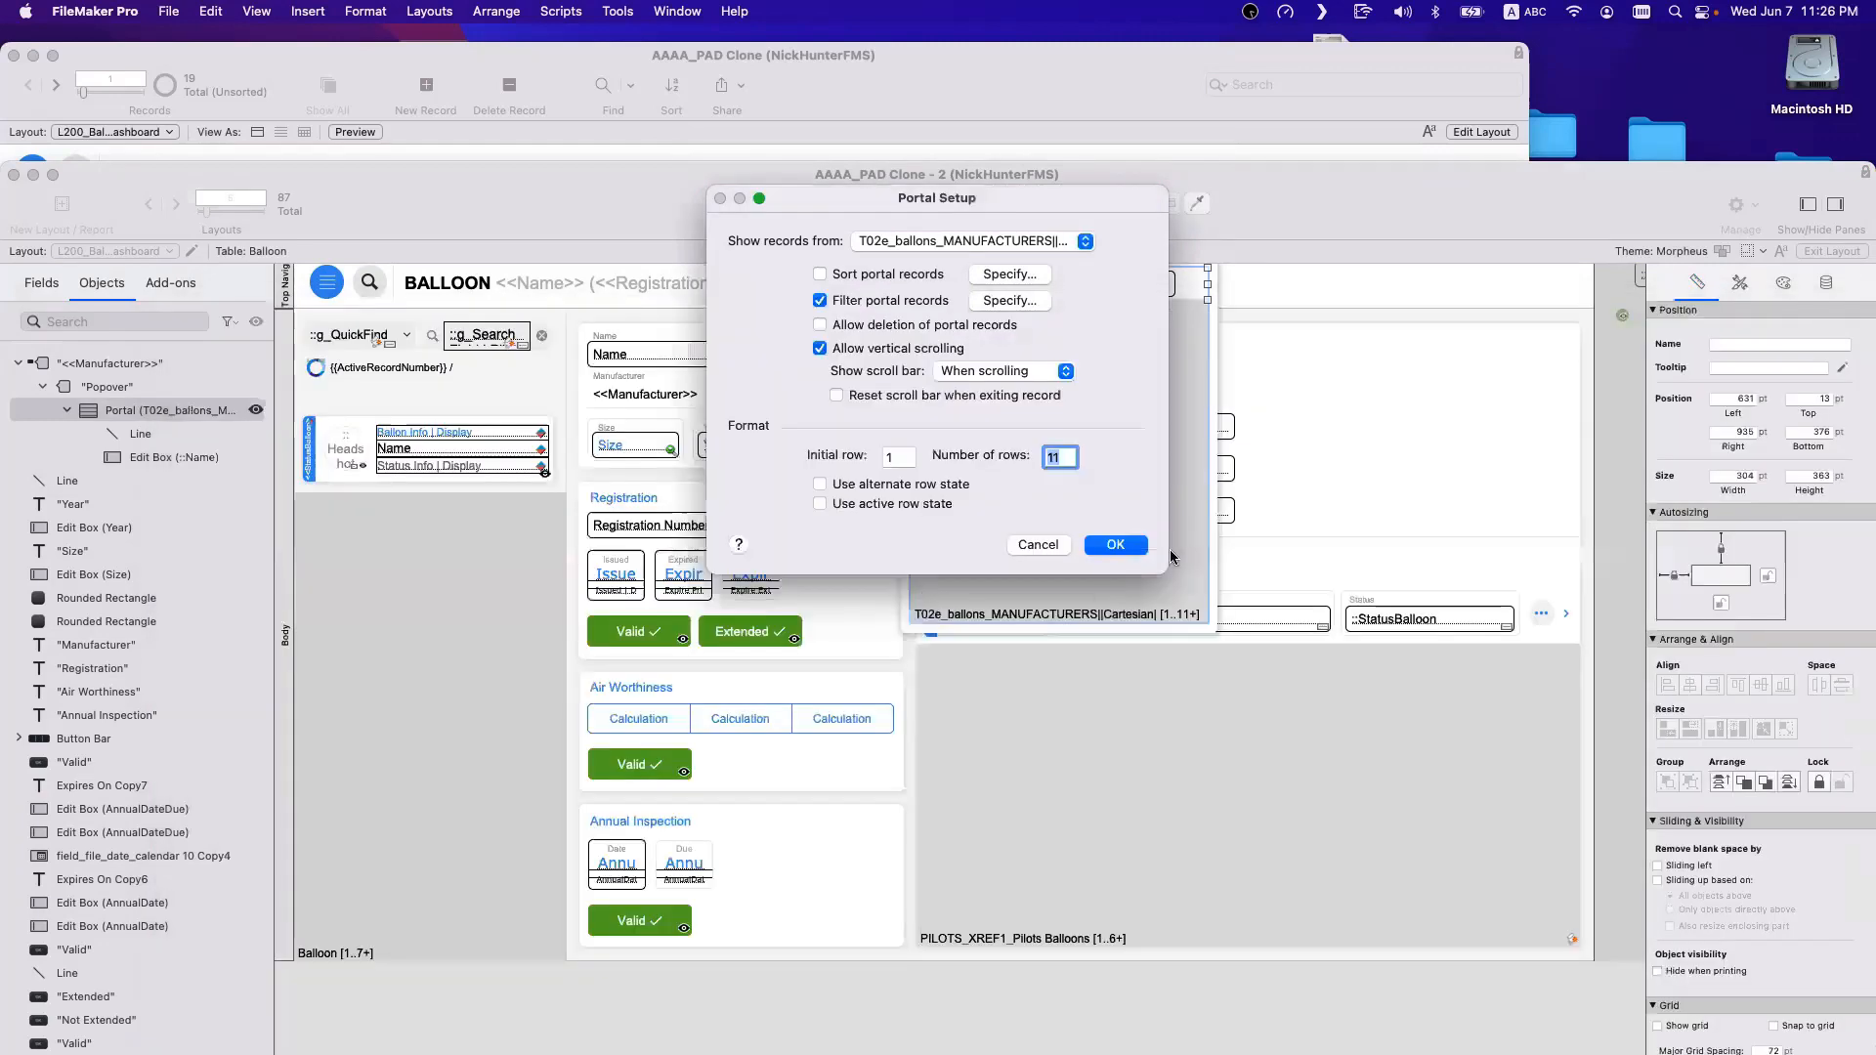
pyautogui.press('Return')
# Check the filtered manufacturers list in the popover in Browse mode, then return to Layout mode.
pyautogui.press('super+b')
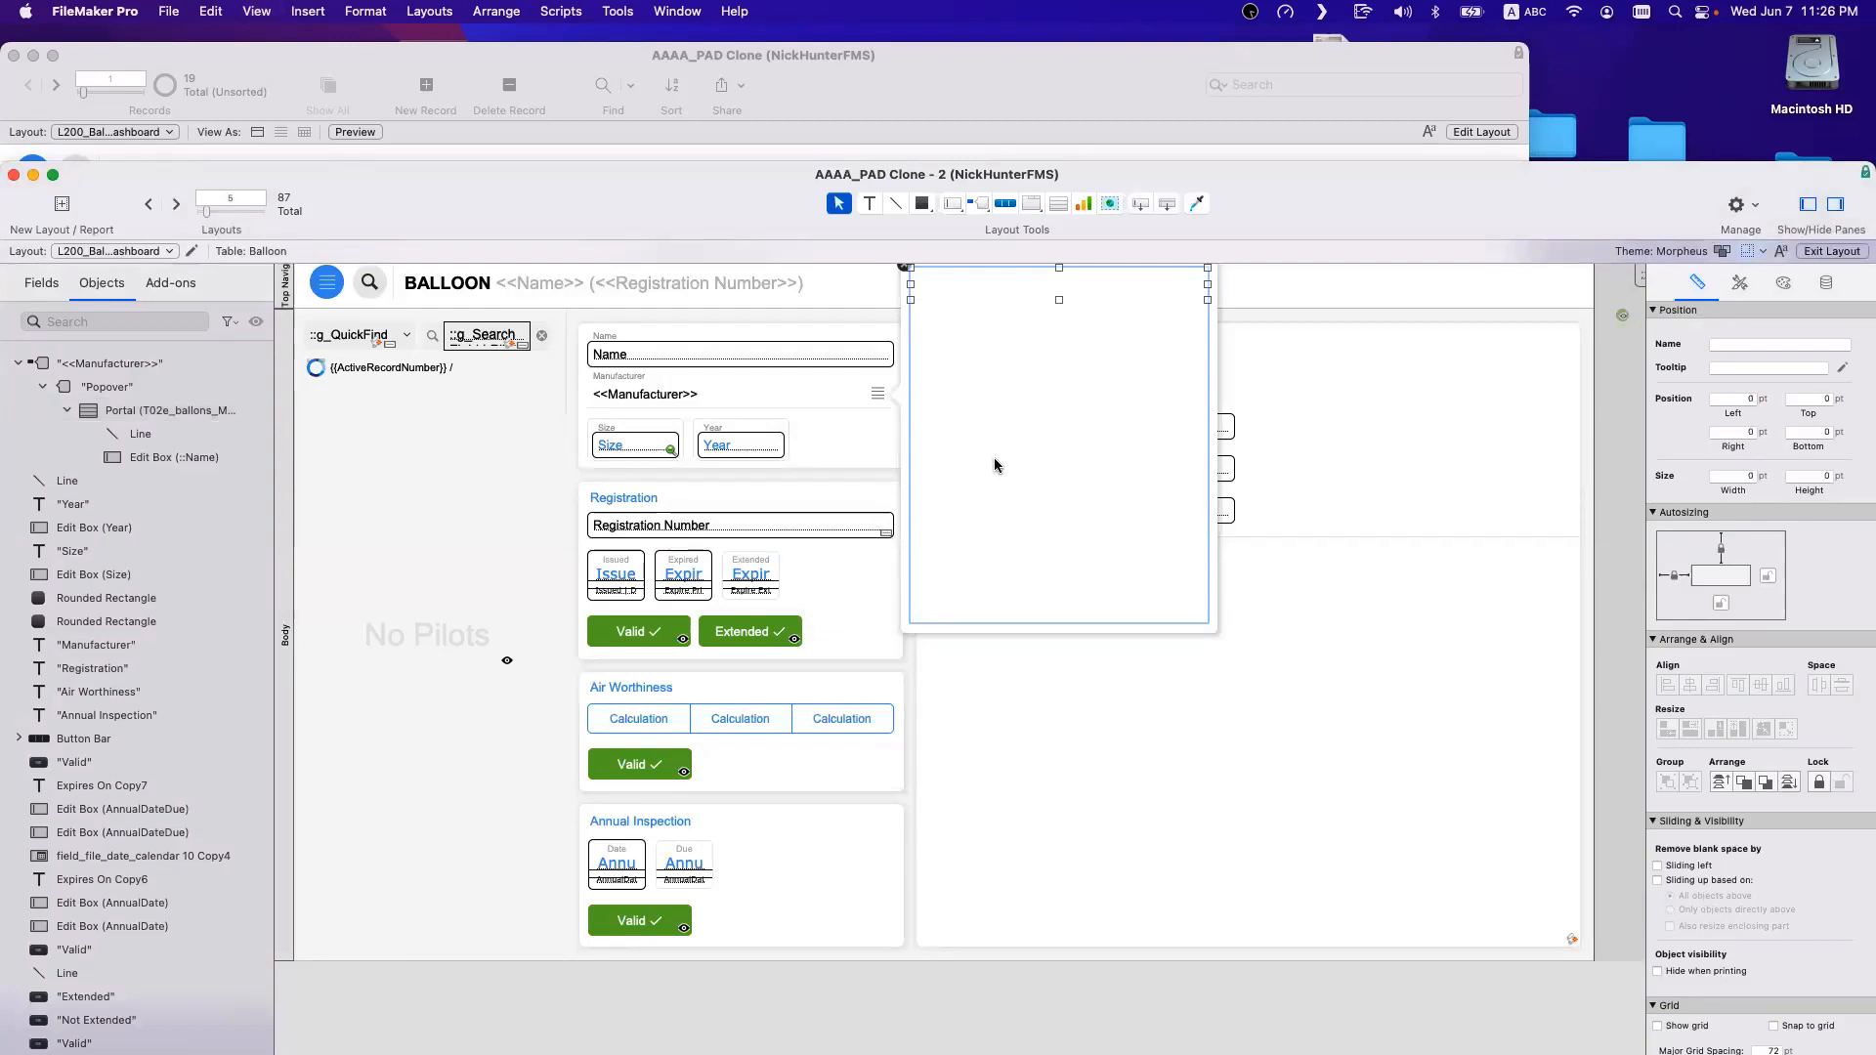
pyautogui.press('super+b')
pyautogui.click(418, 402)
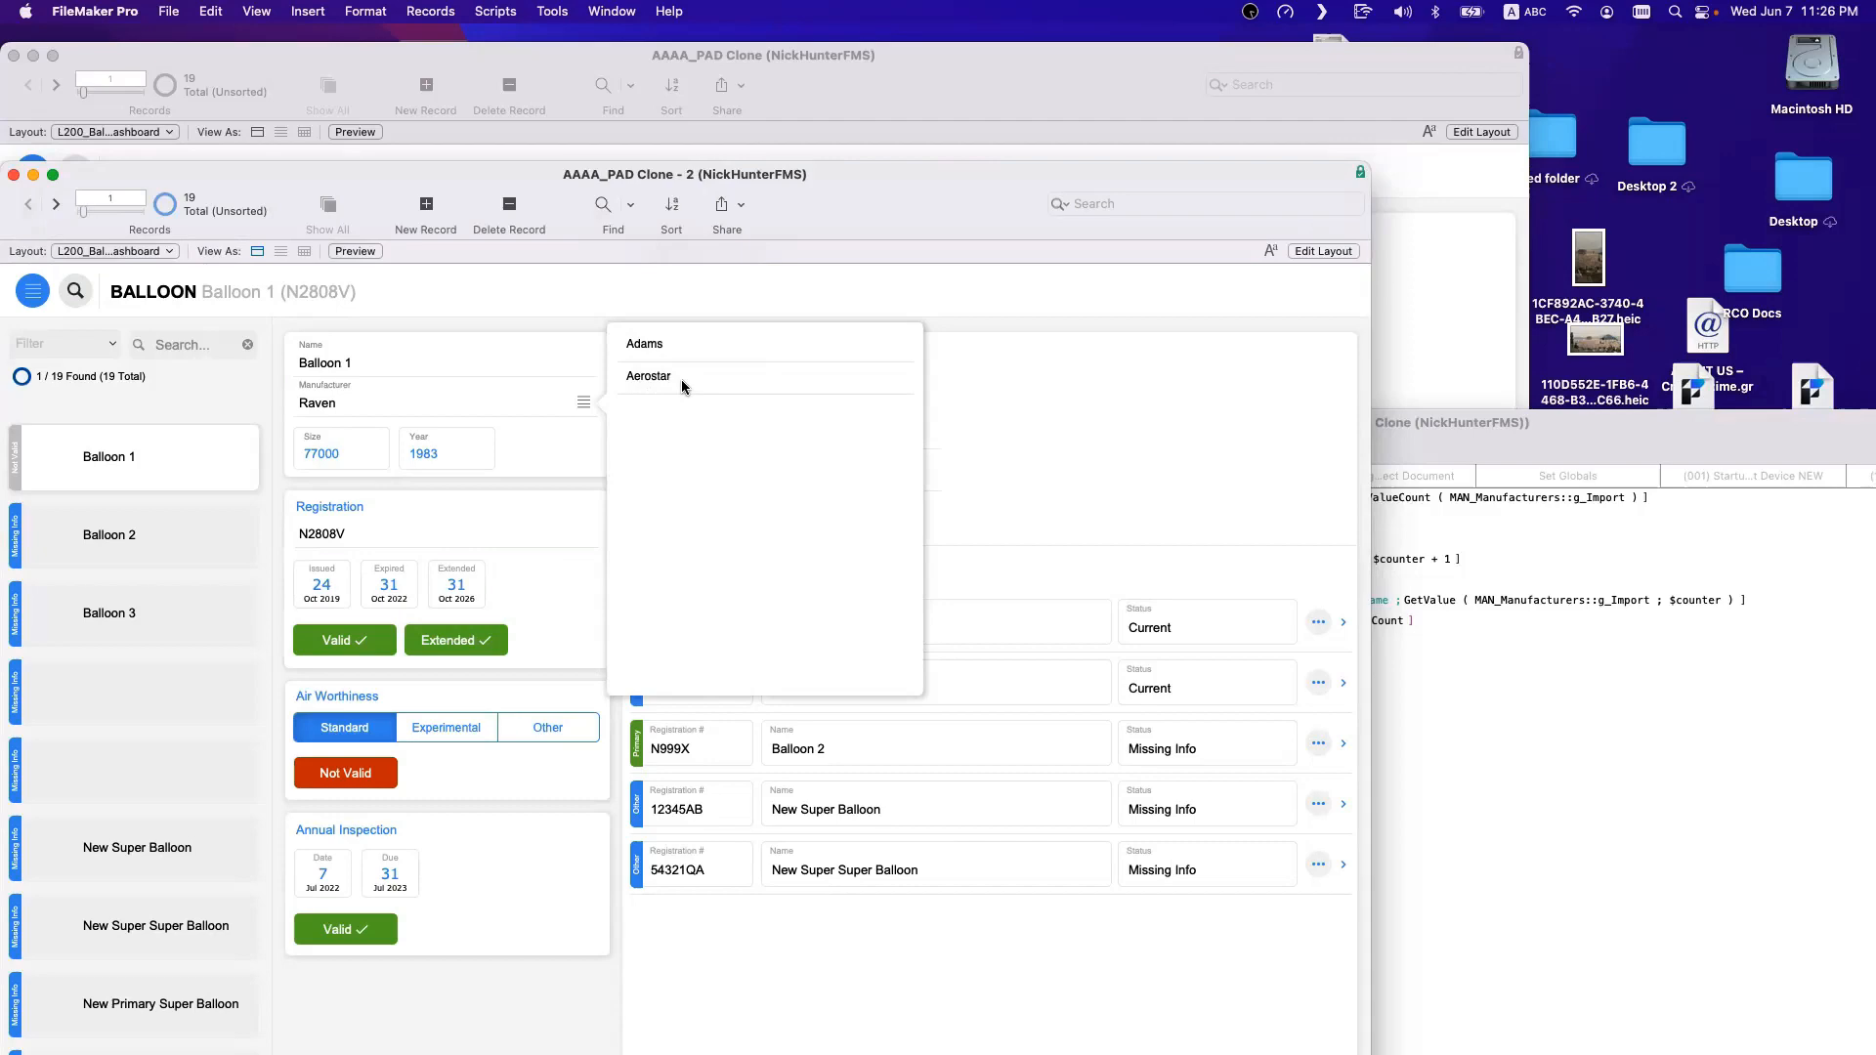
pyautogui.press('super+l')
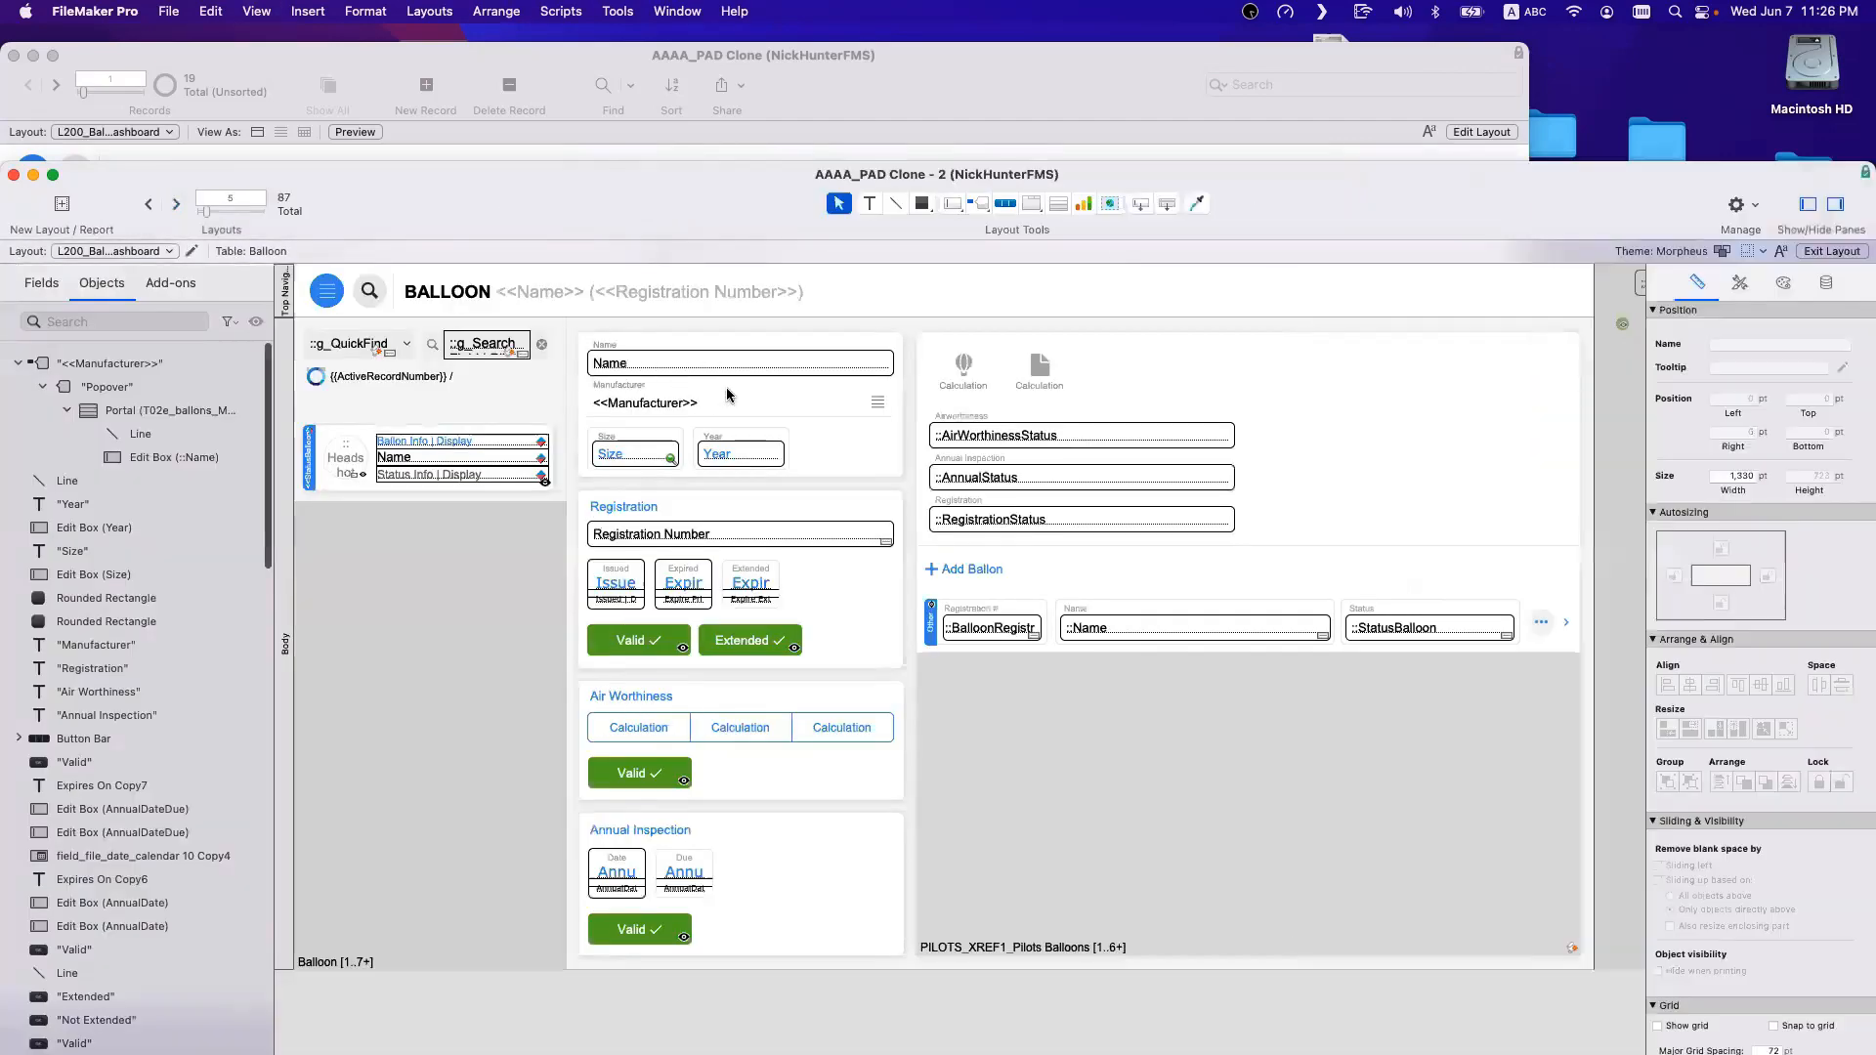
# Set a Hide object when condition on the divider line in the popover's portal row.
pyautogui.click(823, 406)
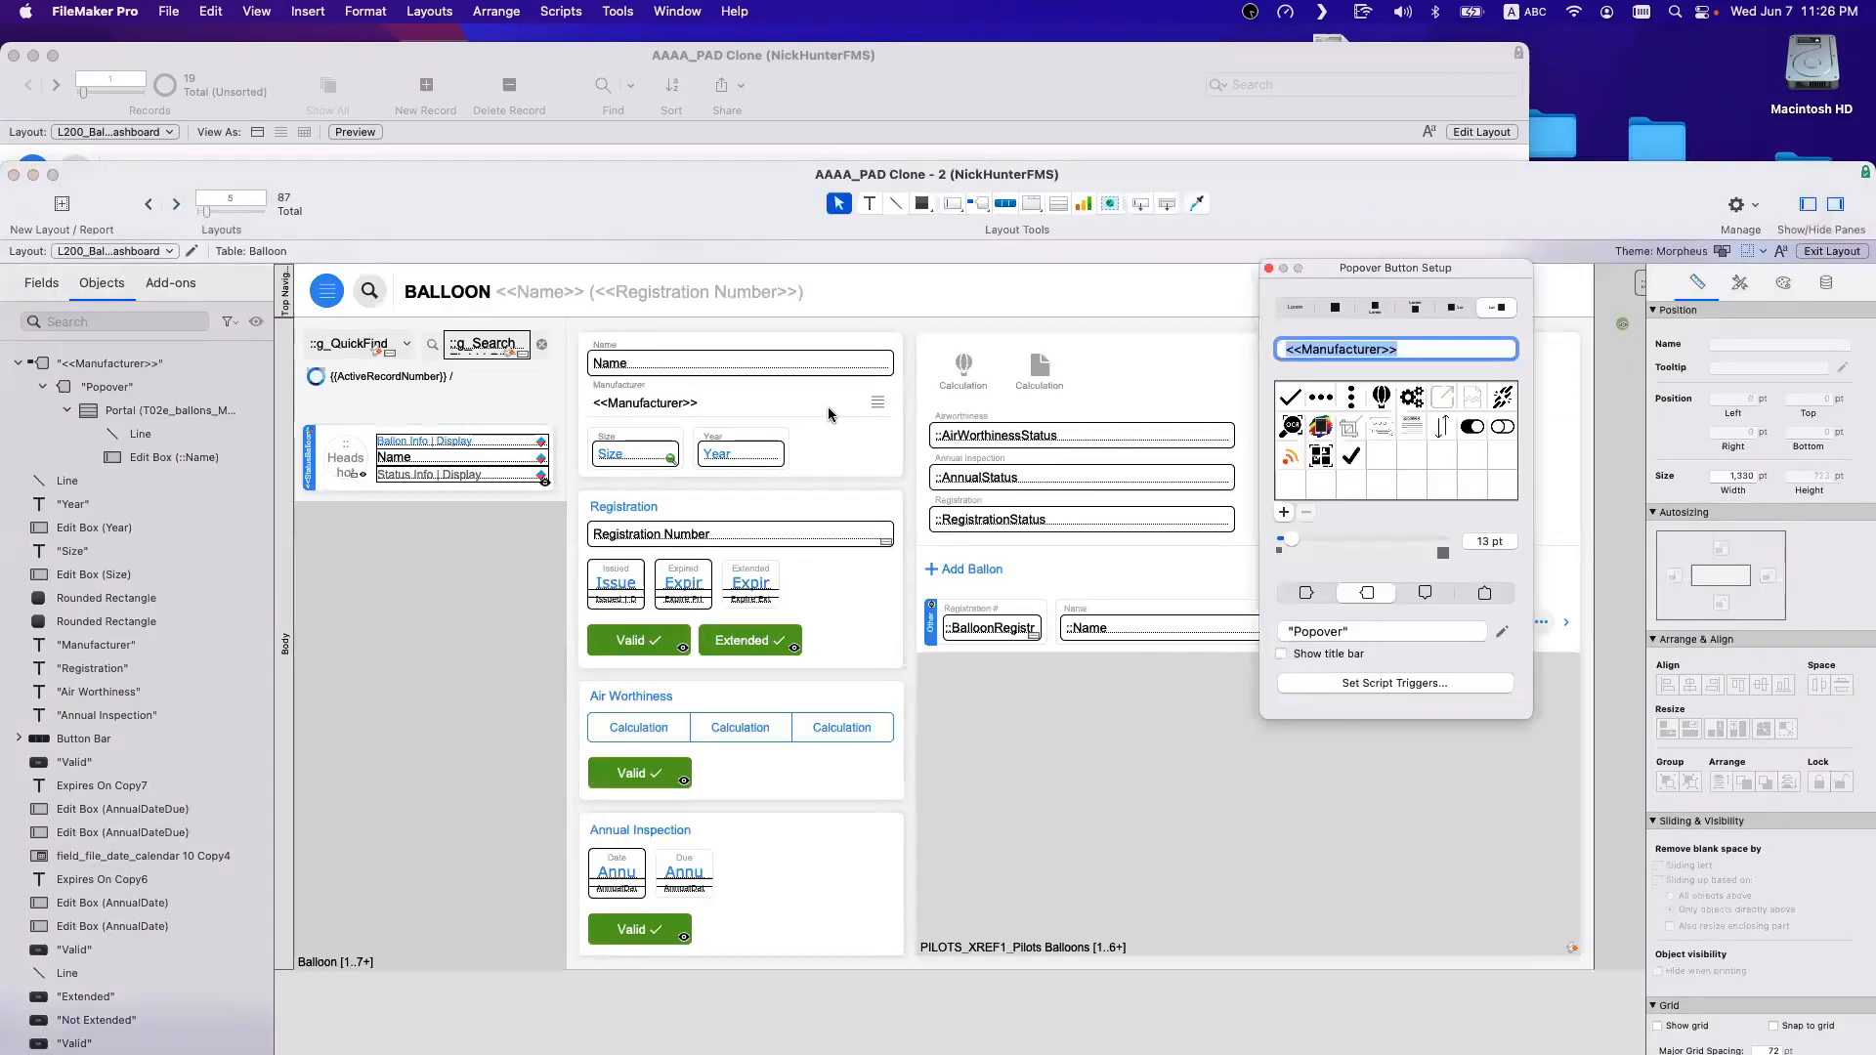
pyautogui.click(1101, 330)
pyautogui.click(1102, 309)
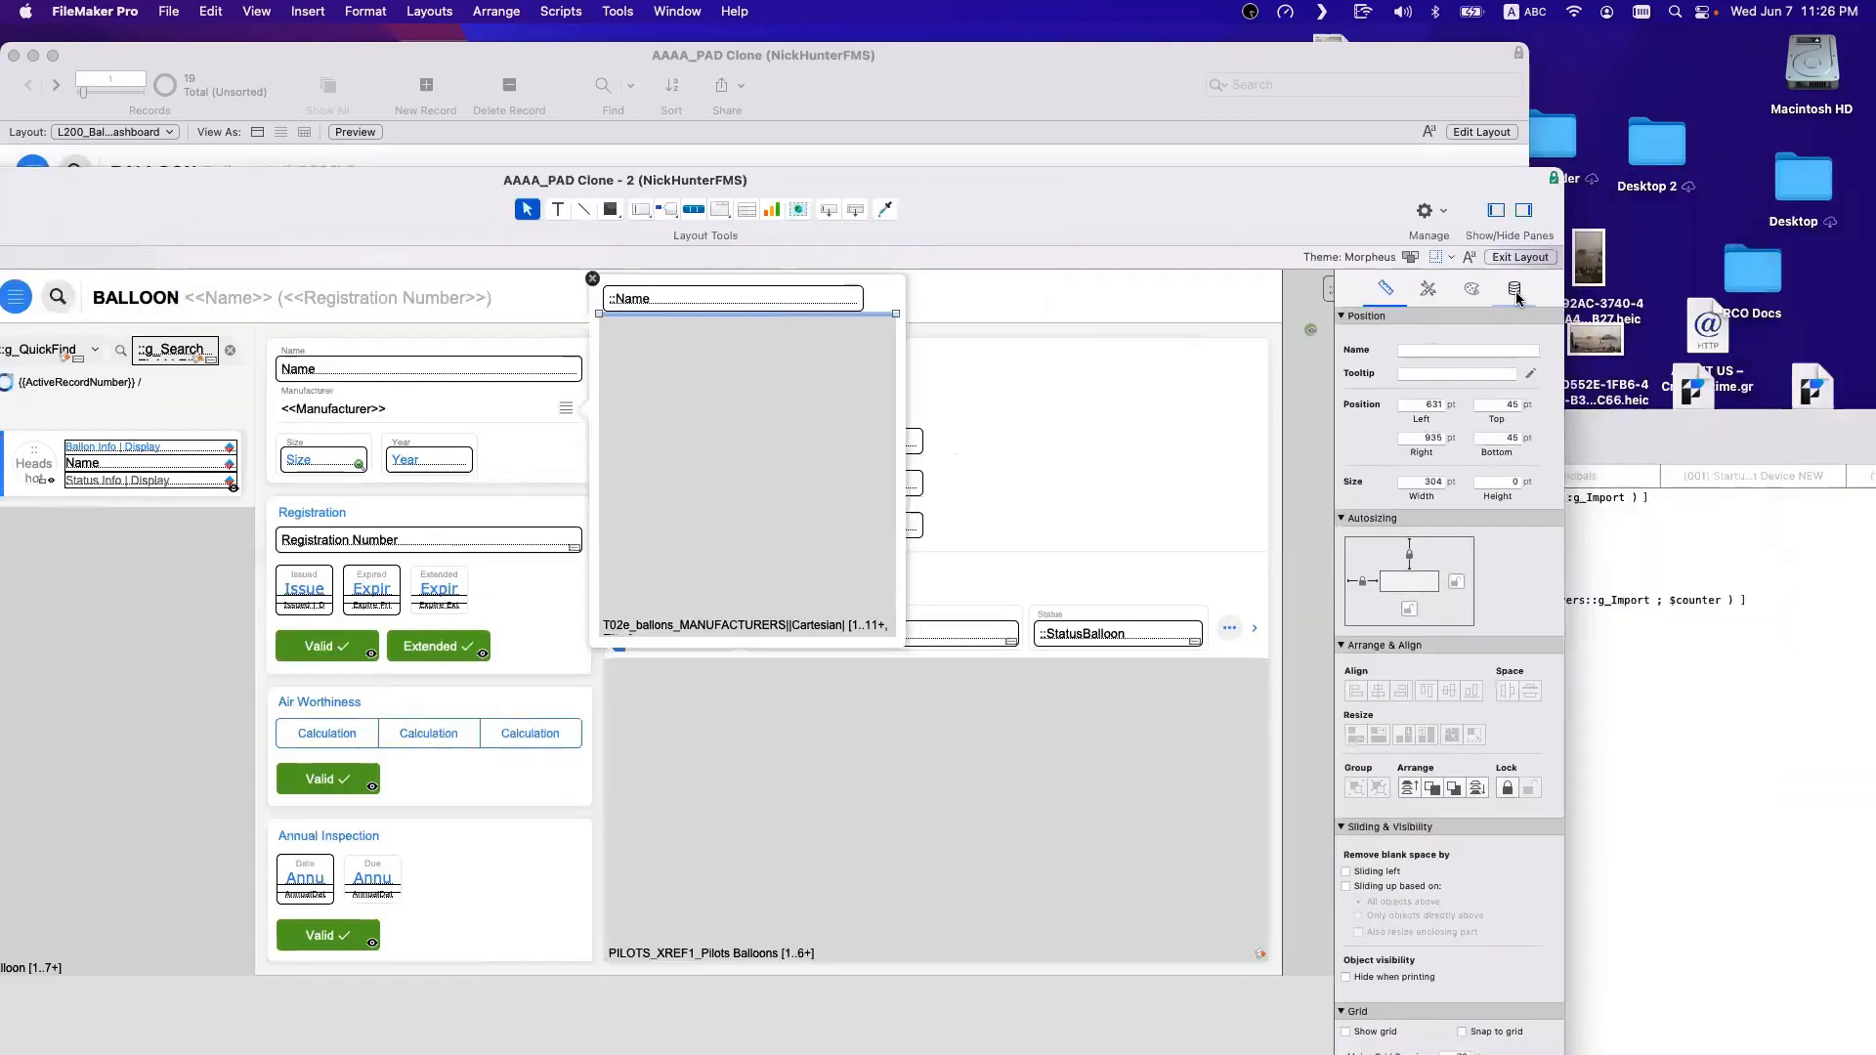
pyautogui.click(1515, 291)
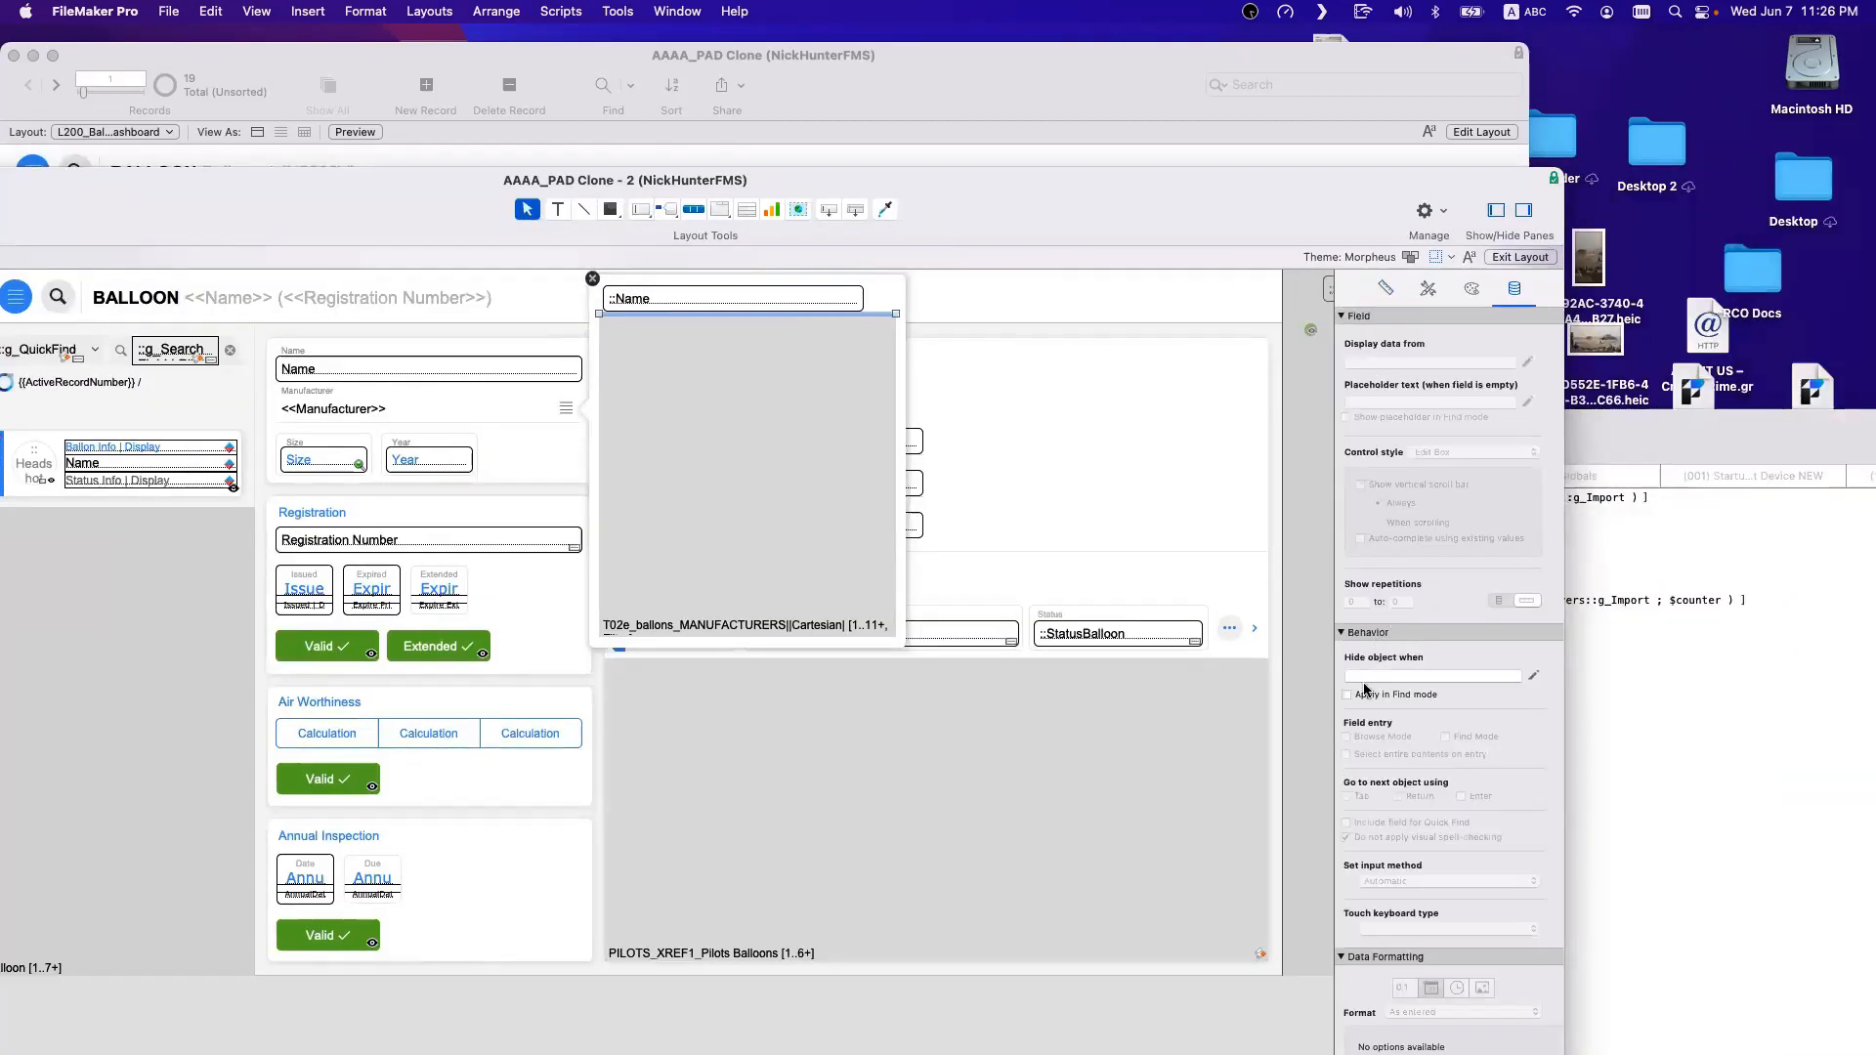
# Give the portal's primary row style a solid 1 pt light gray bottom border and switch to Browse mode.
pyautogui.click(749, 479)
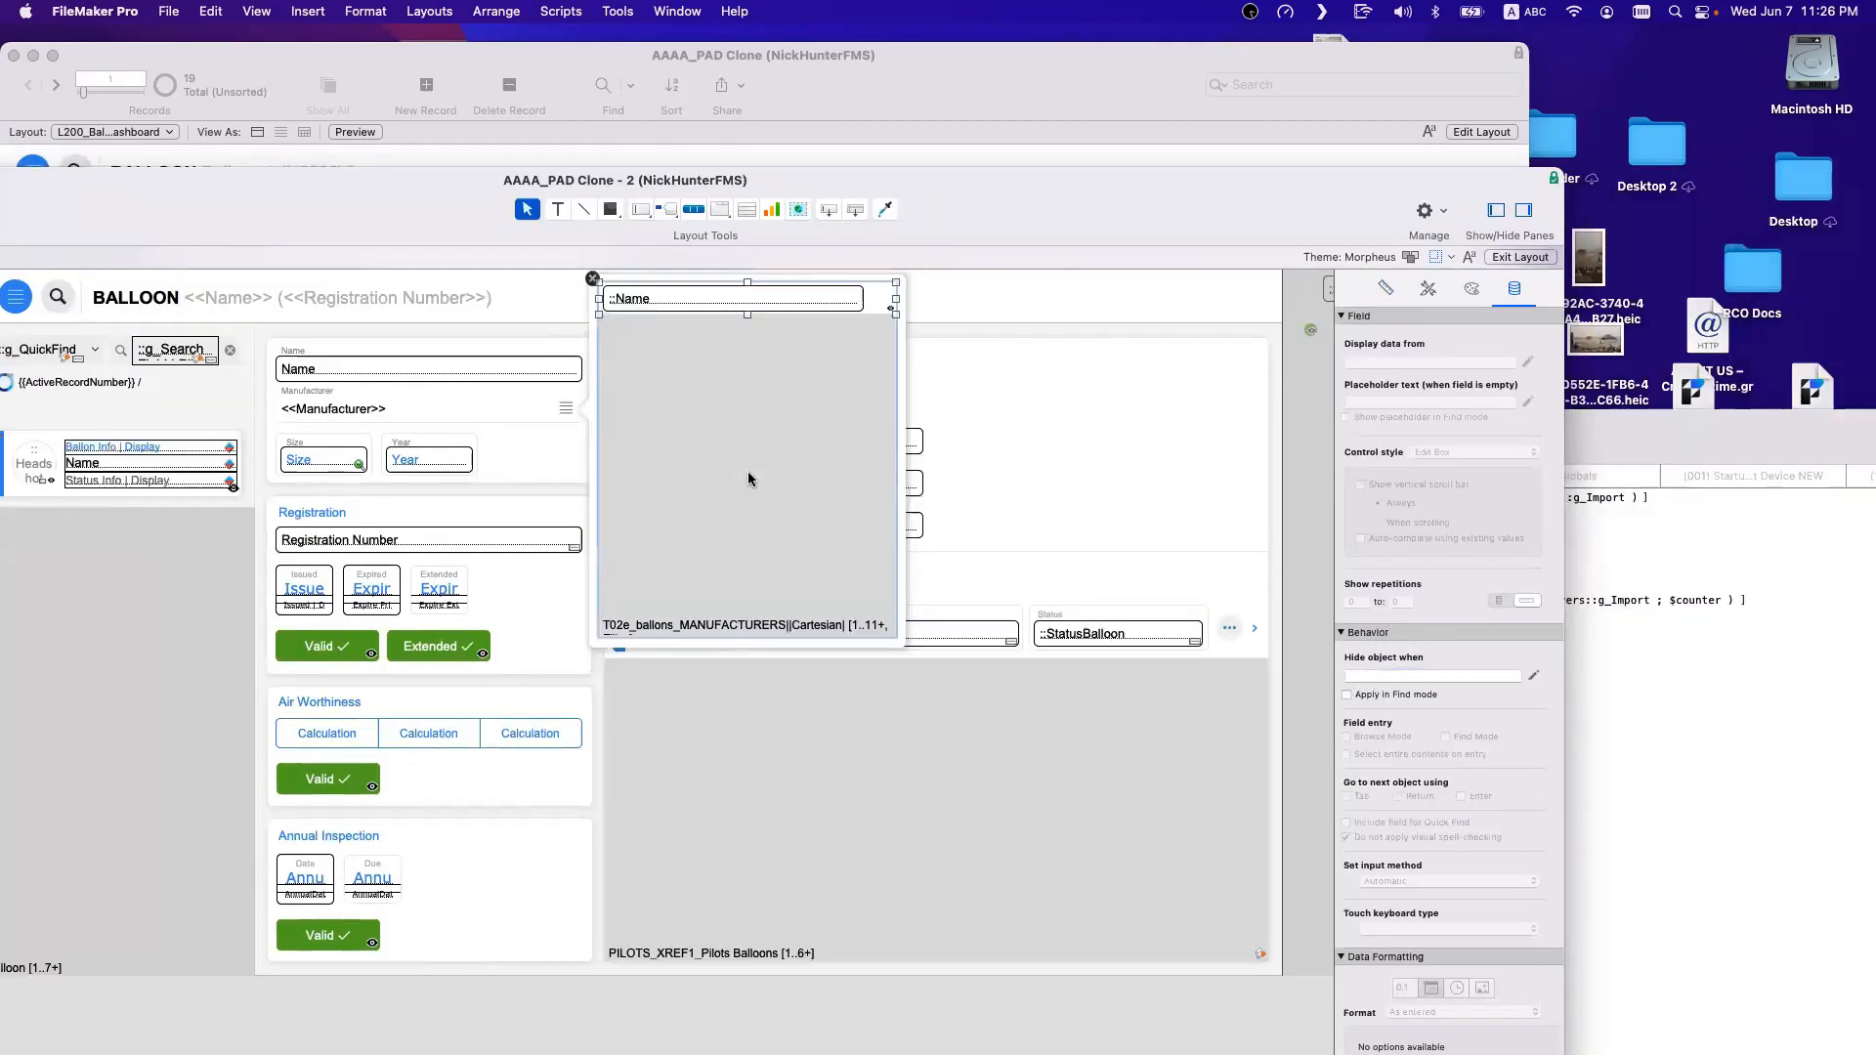
pyautogui.click(1475, 289)
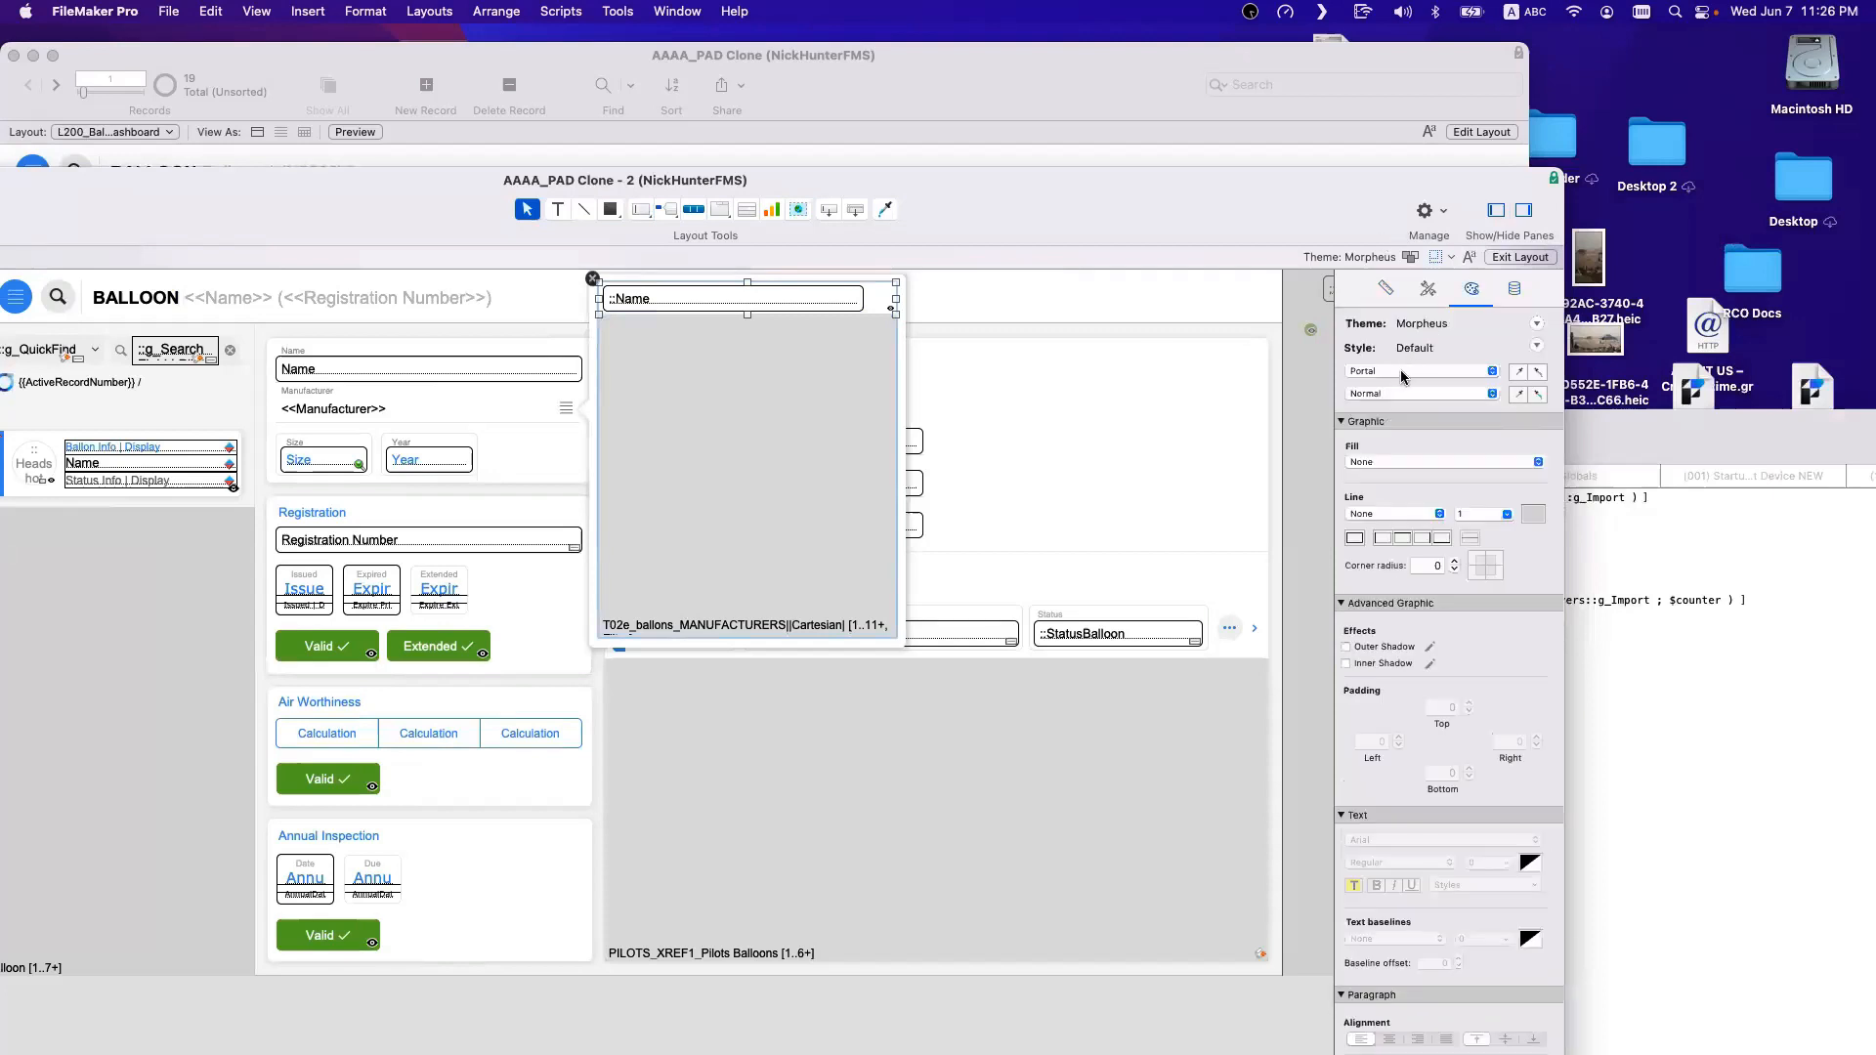
pyautogui.click(1399, 369)
pyautogui.click(1397, 391)
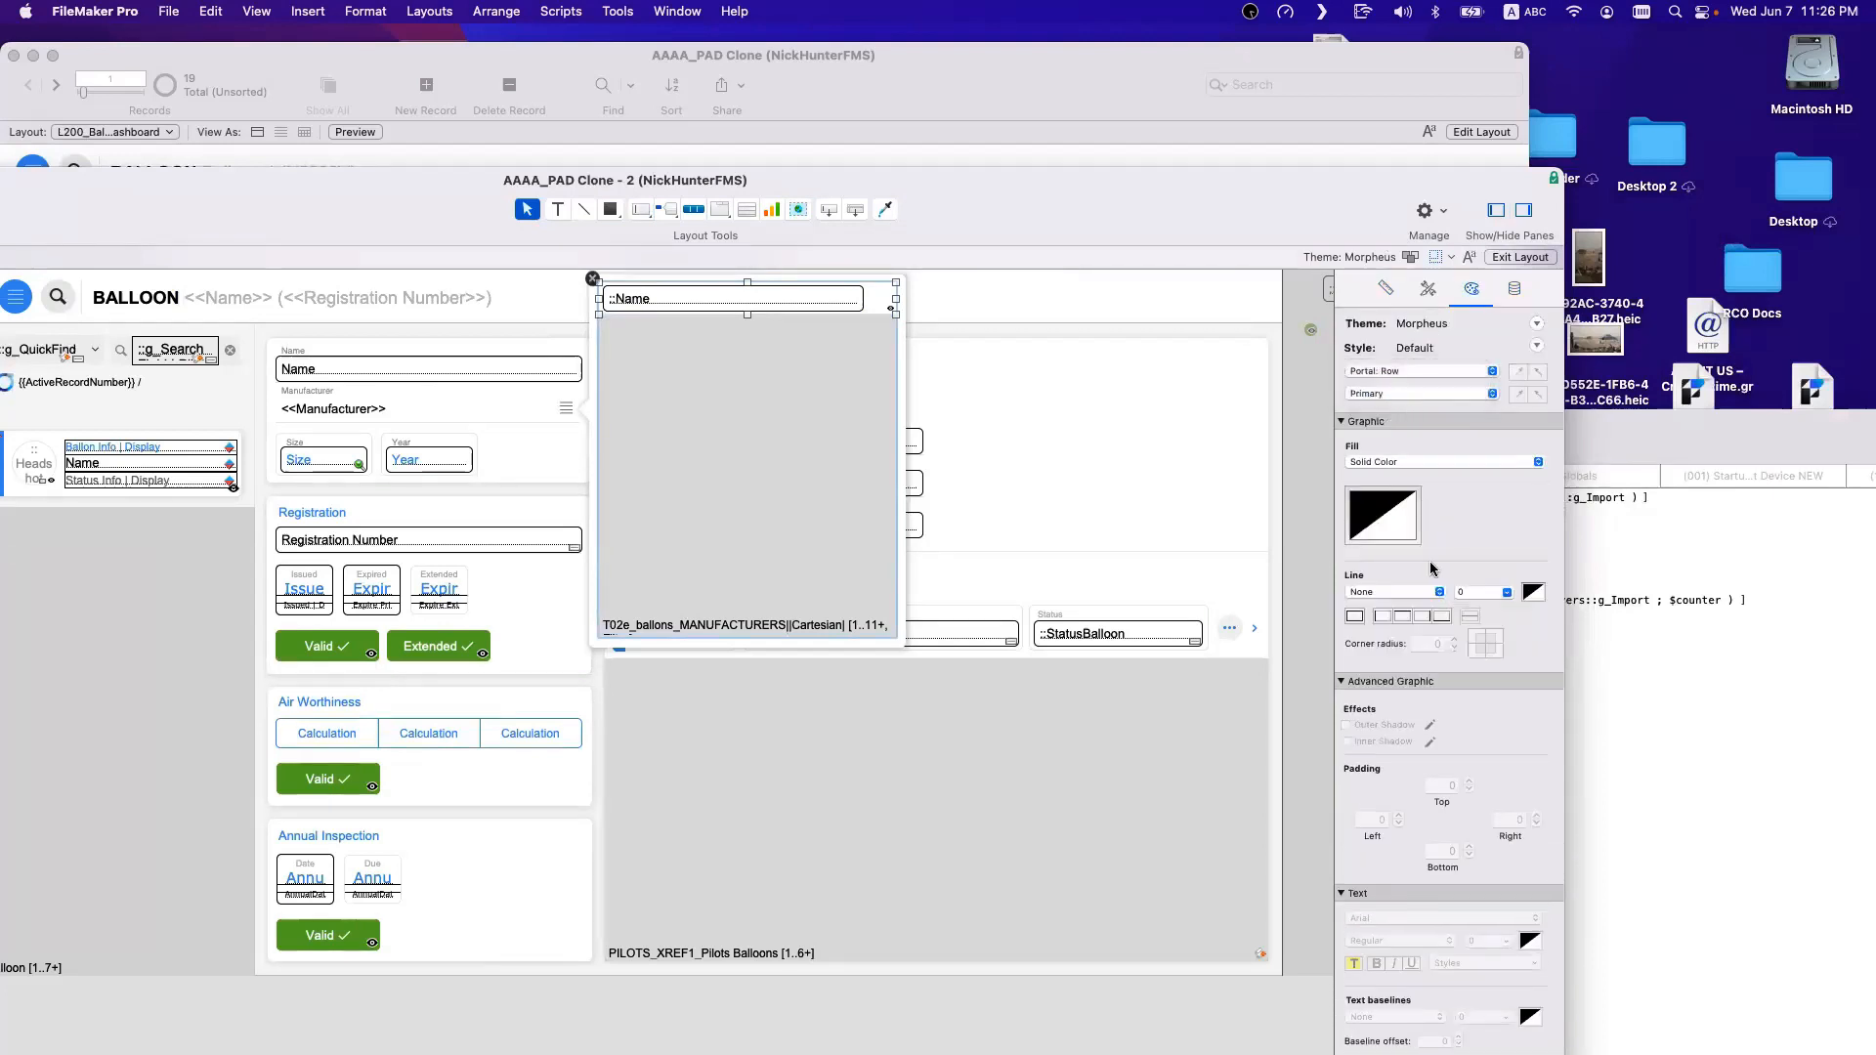
pyautogui.click(1442, 615)
pyautogui.click(1530, 592)
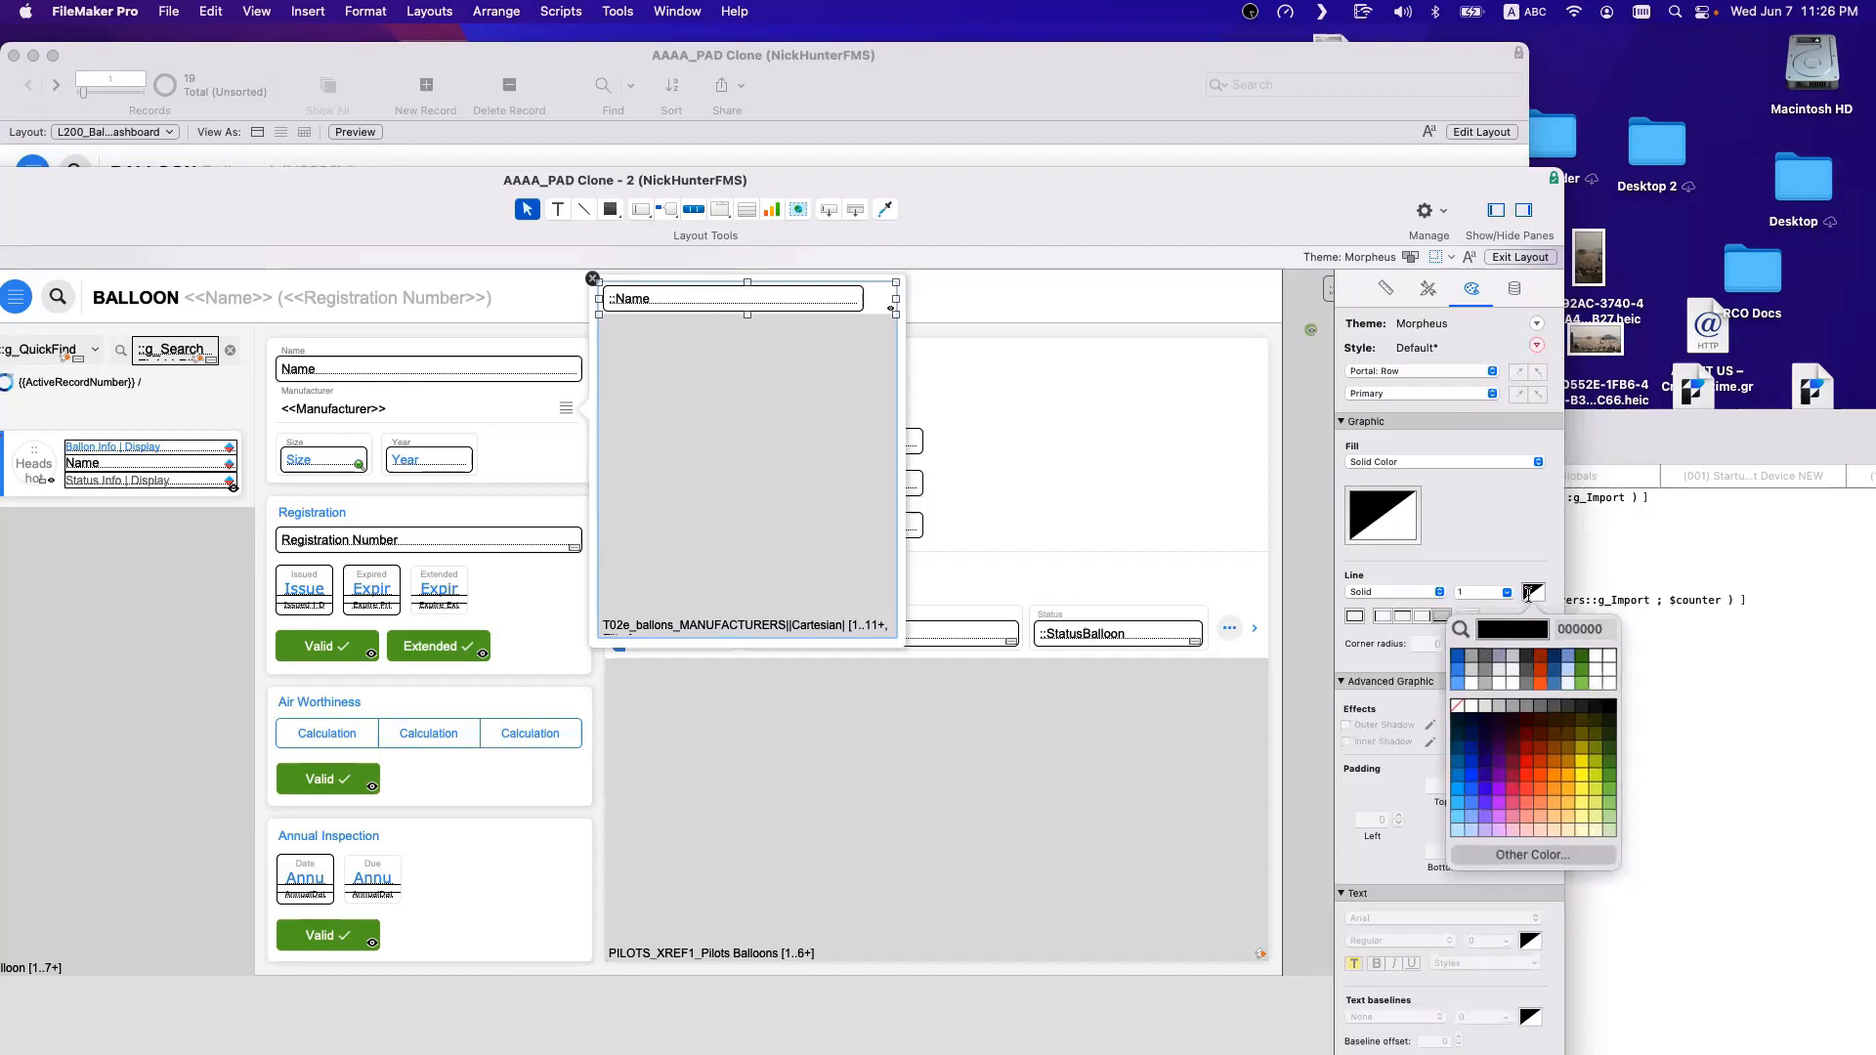
pyautogui.click(1489, 706)
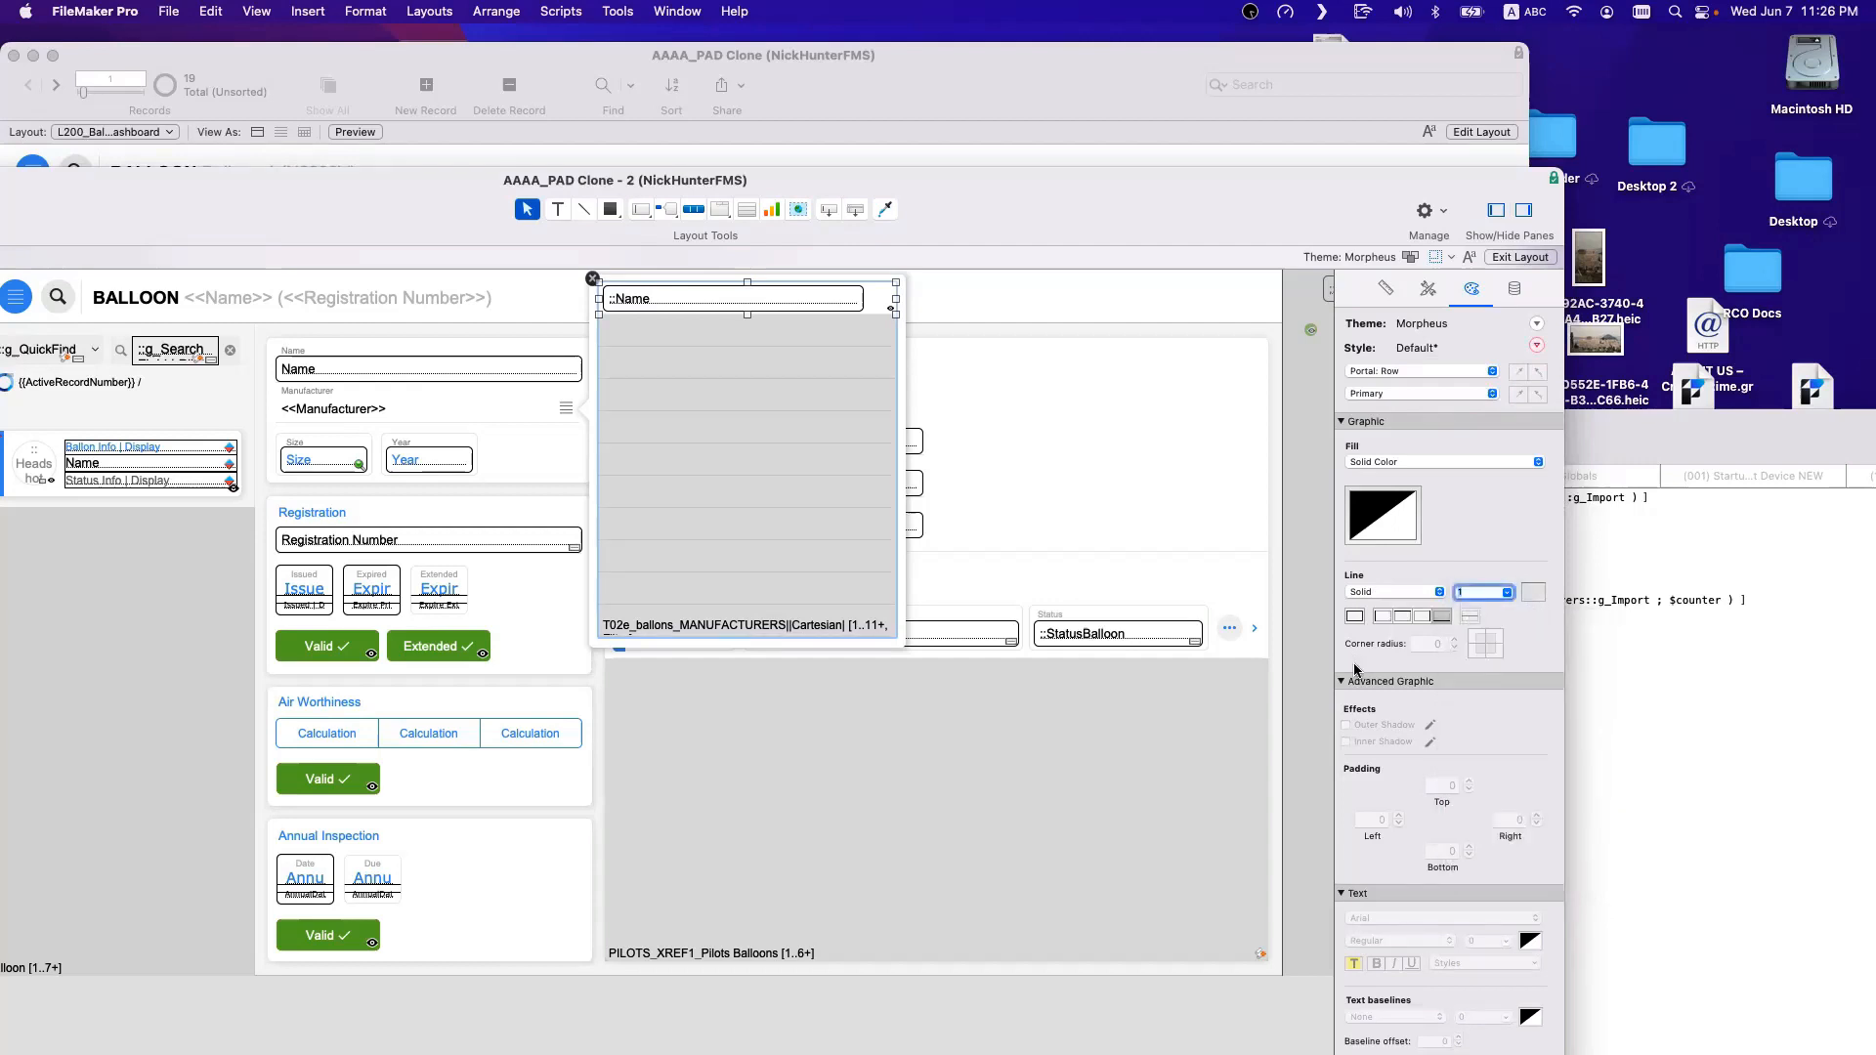
pyautogui.press('super+b')
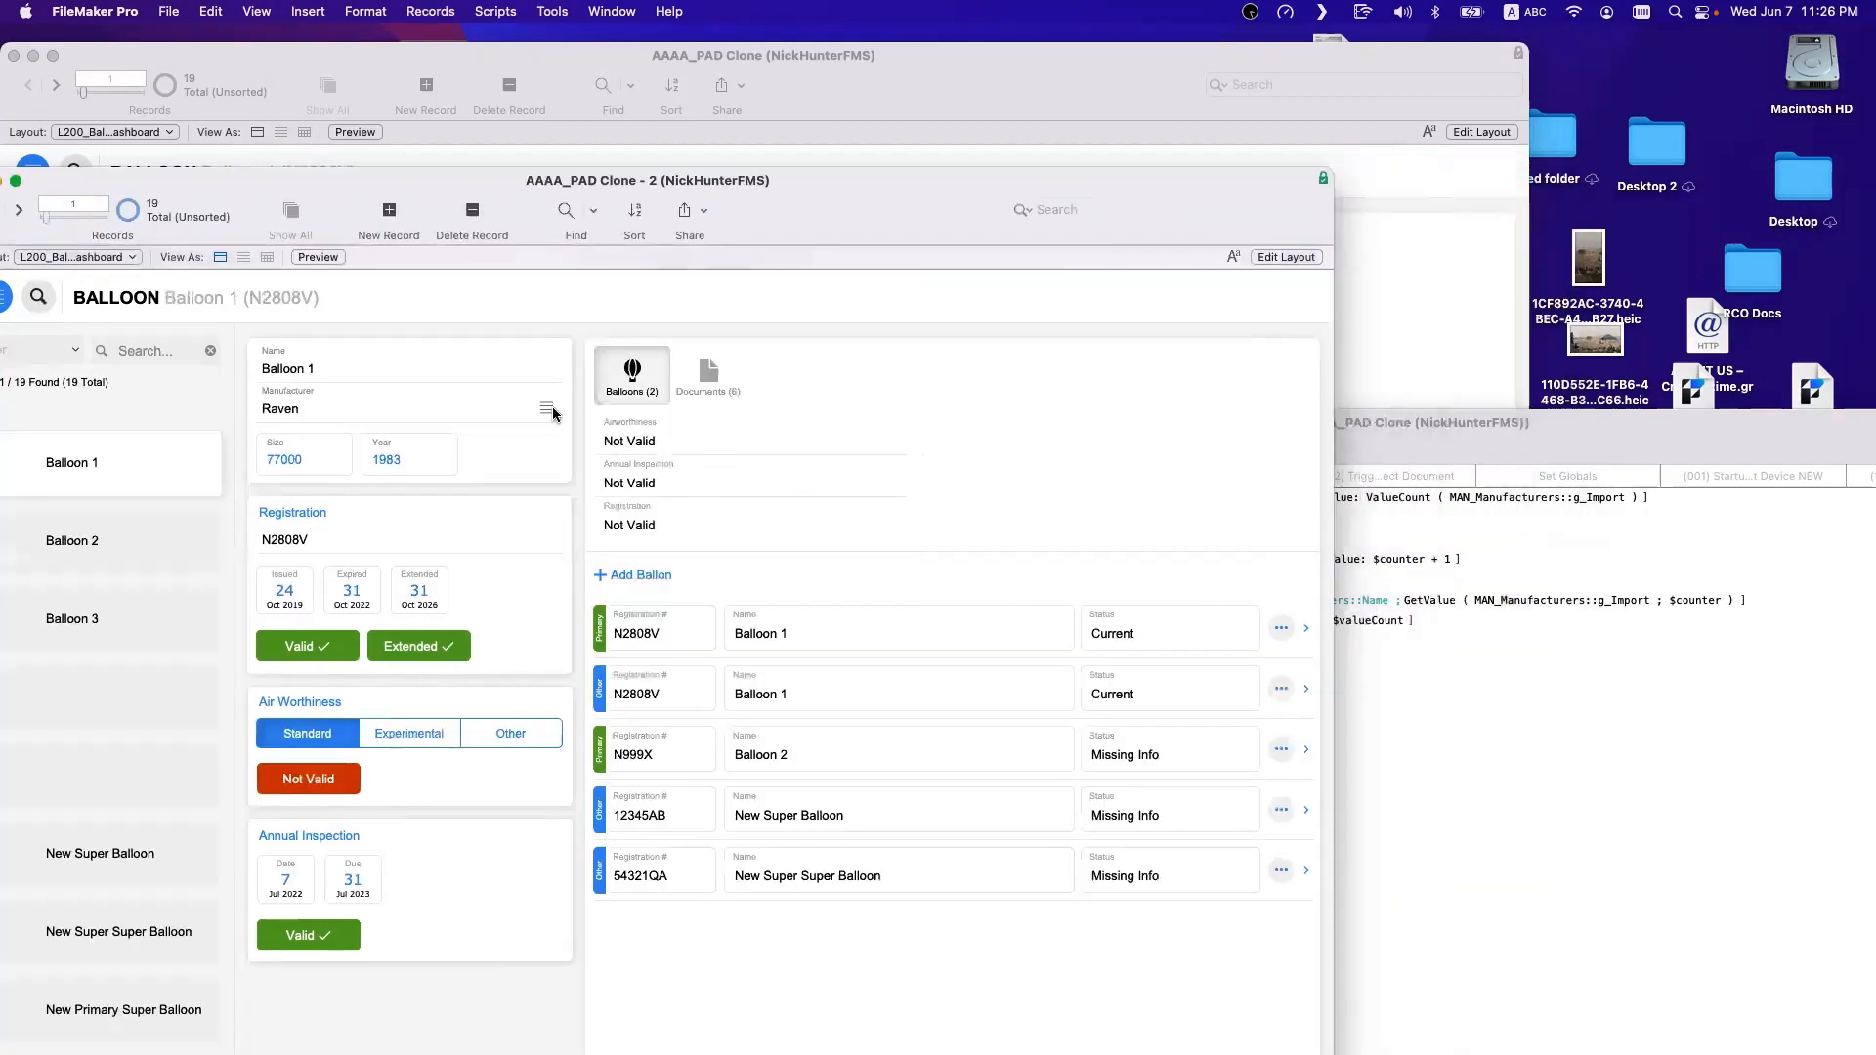
# Remove the bottom border from the primary row style of the popover's manufacturers portal in Layout mode.
pyautogui.click(548, 409)
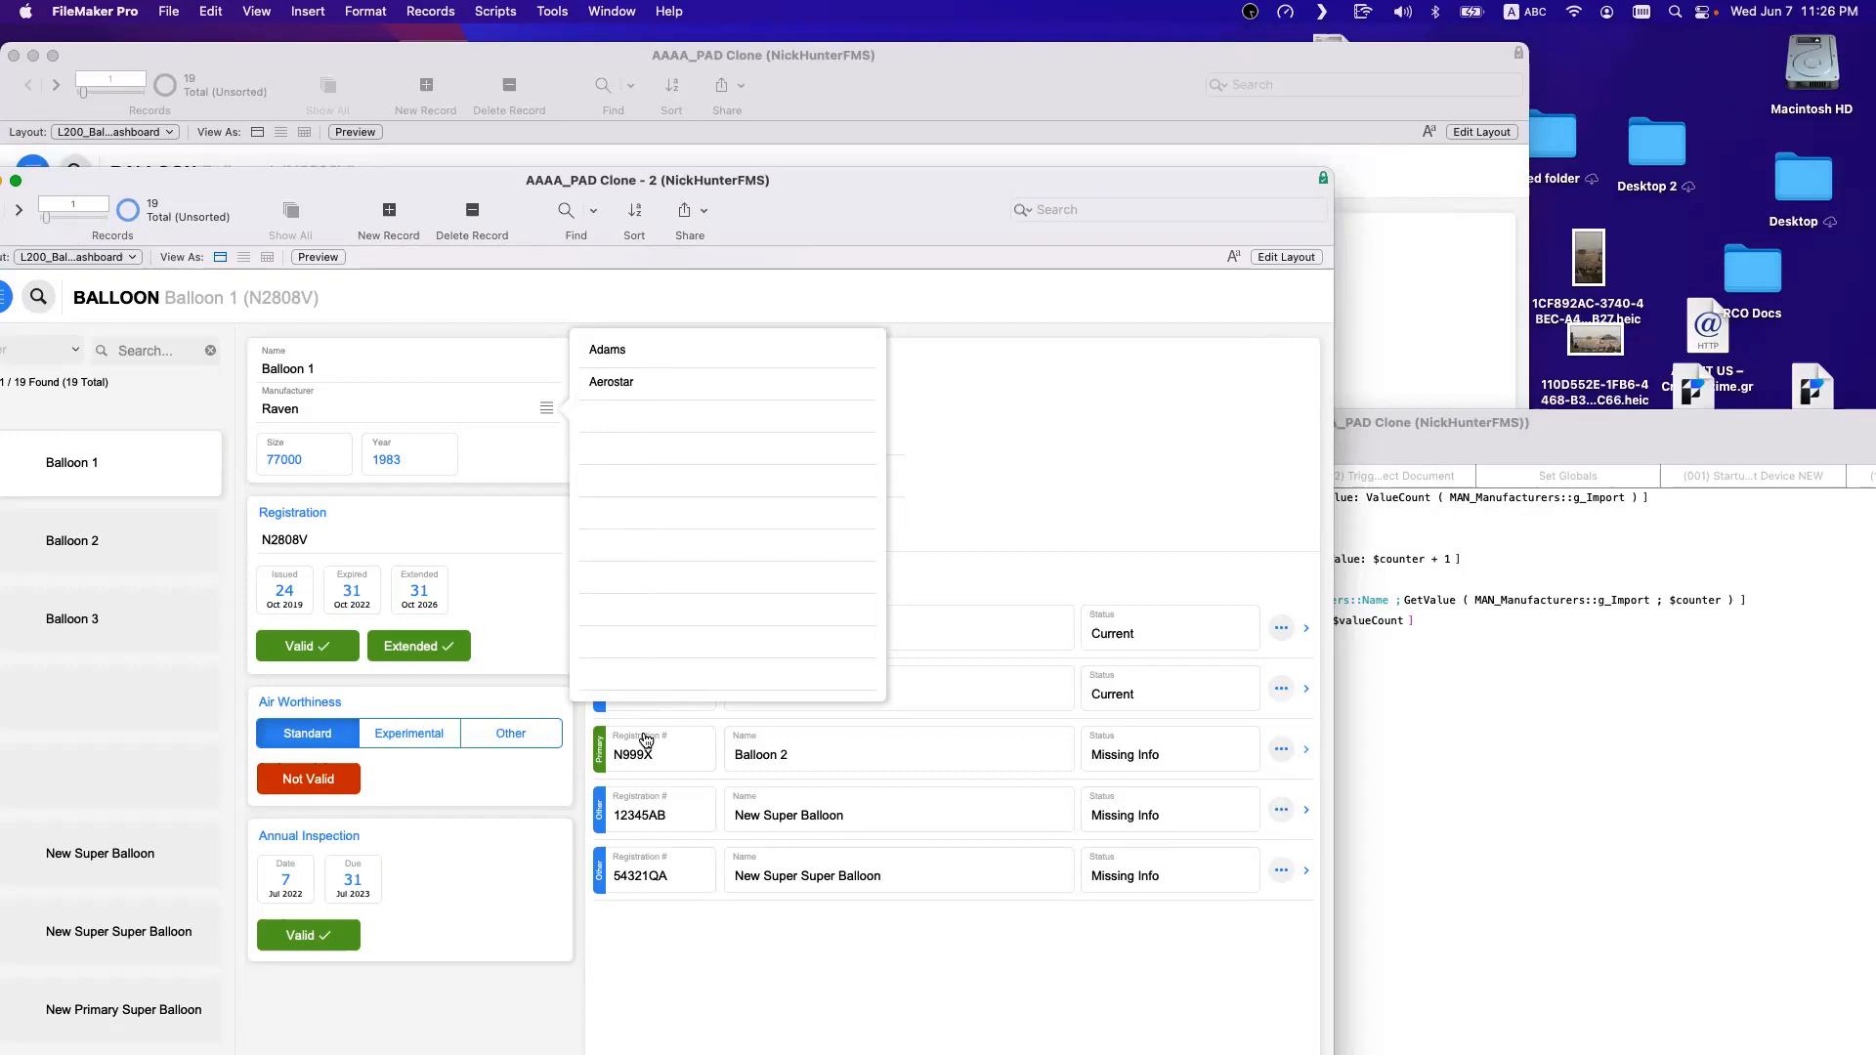
pyautogui.press('super+l')
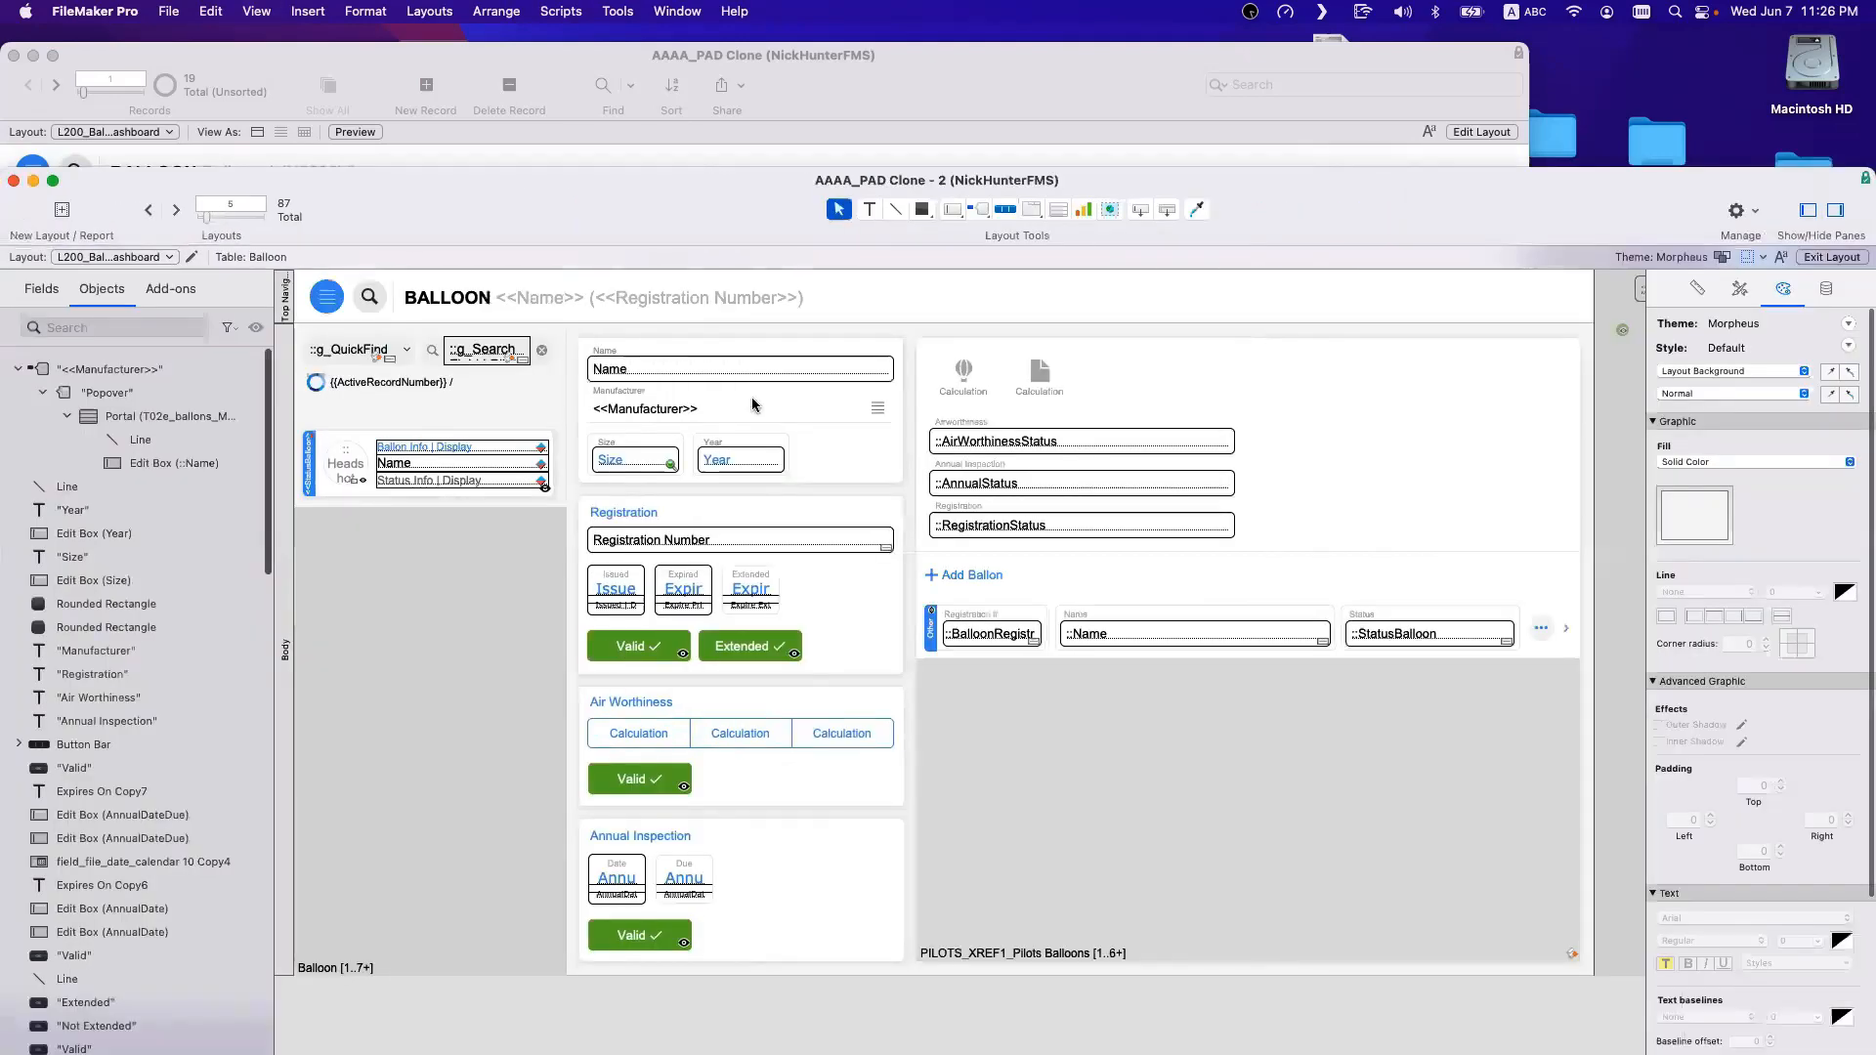
pyautogui.click(832, 412)
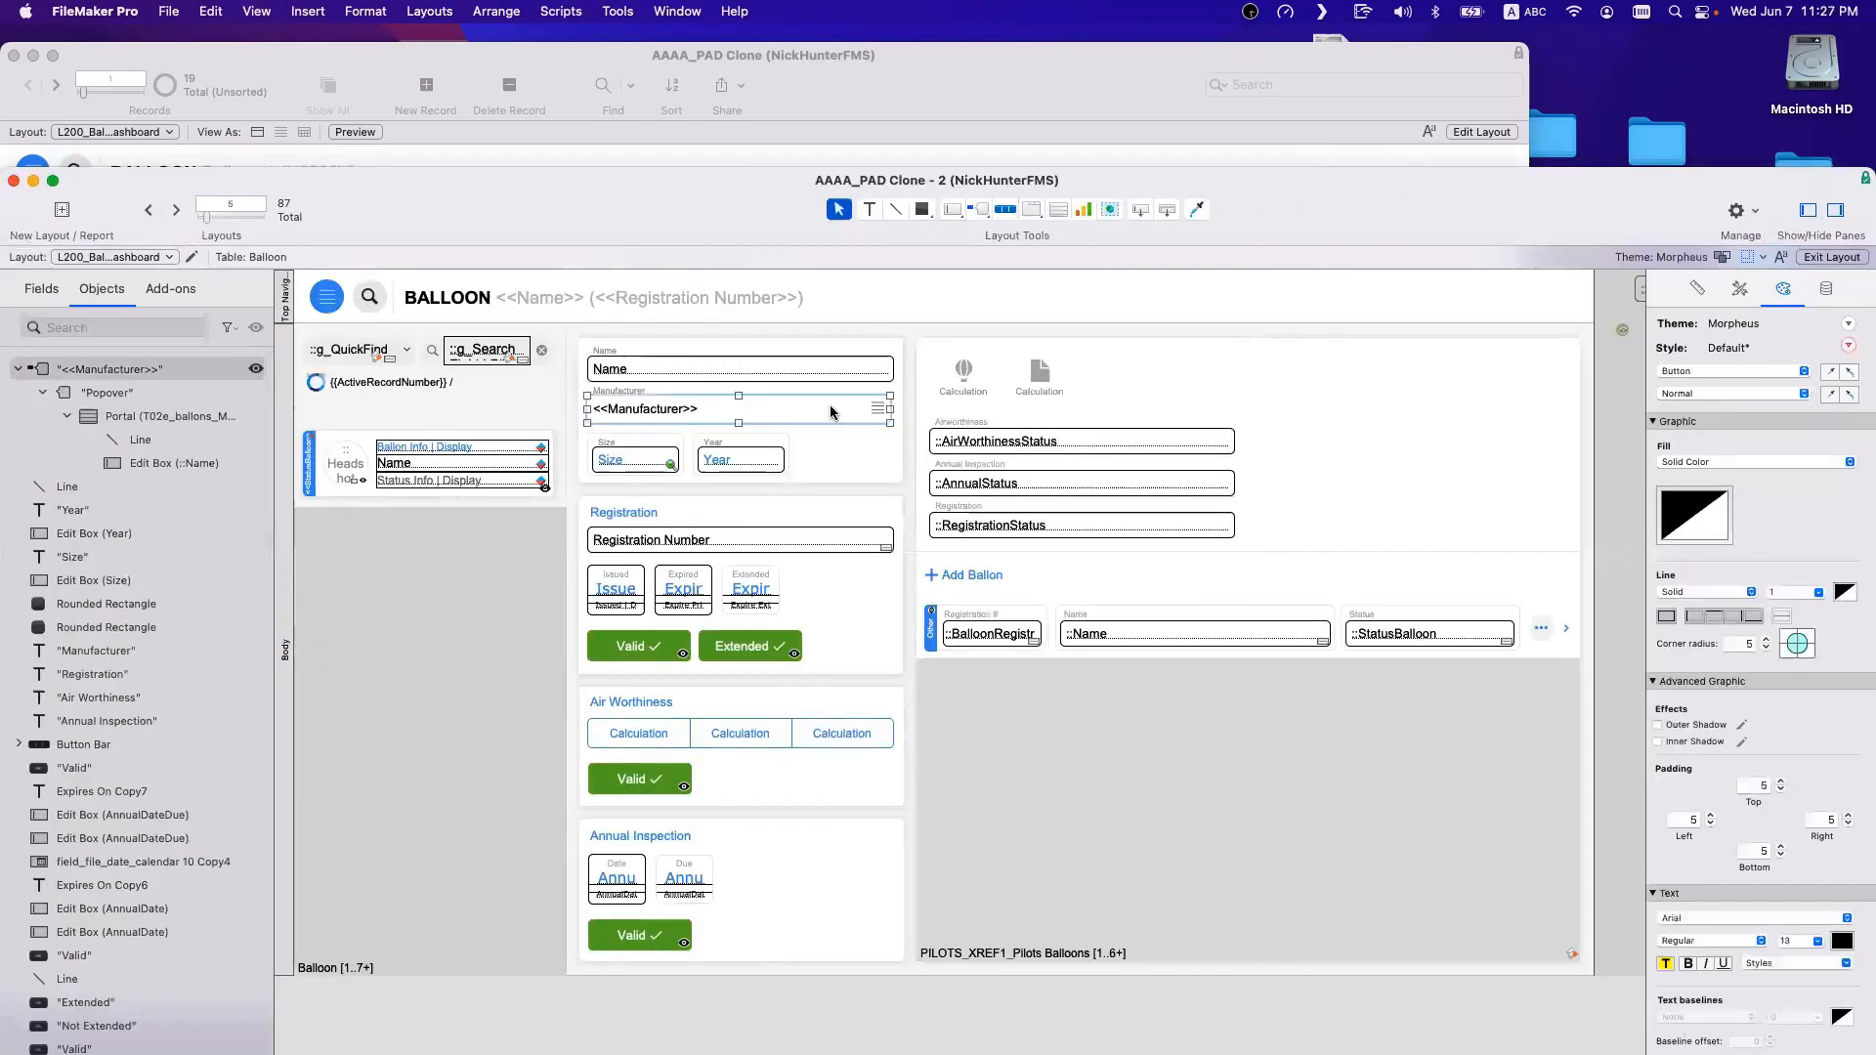
pyautogui.doubleClick(831, 411)
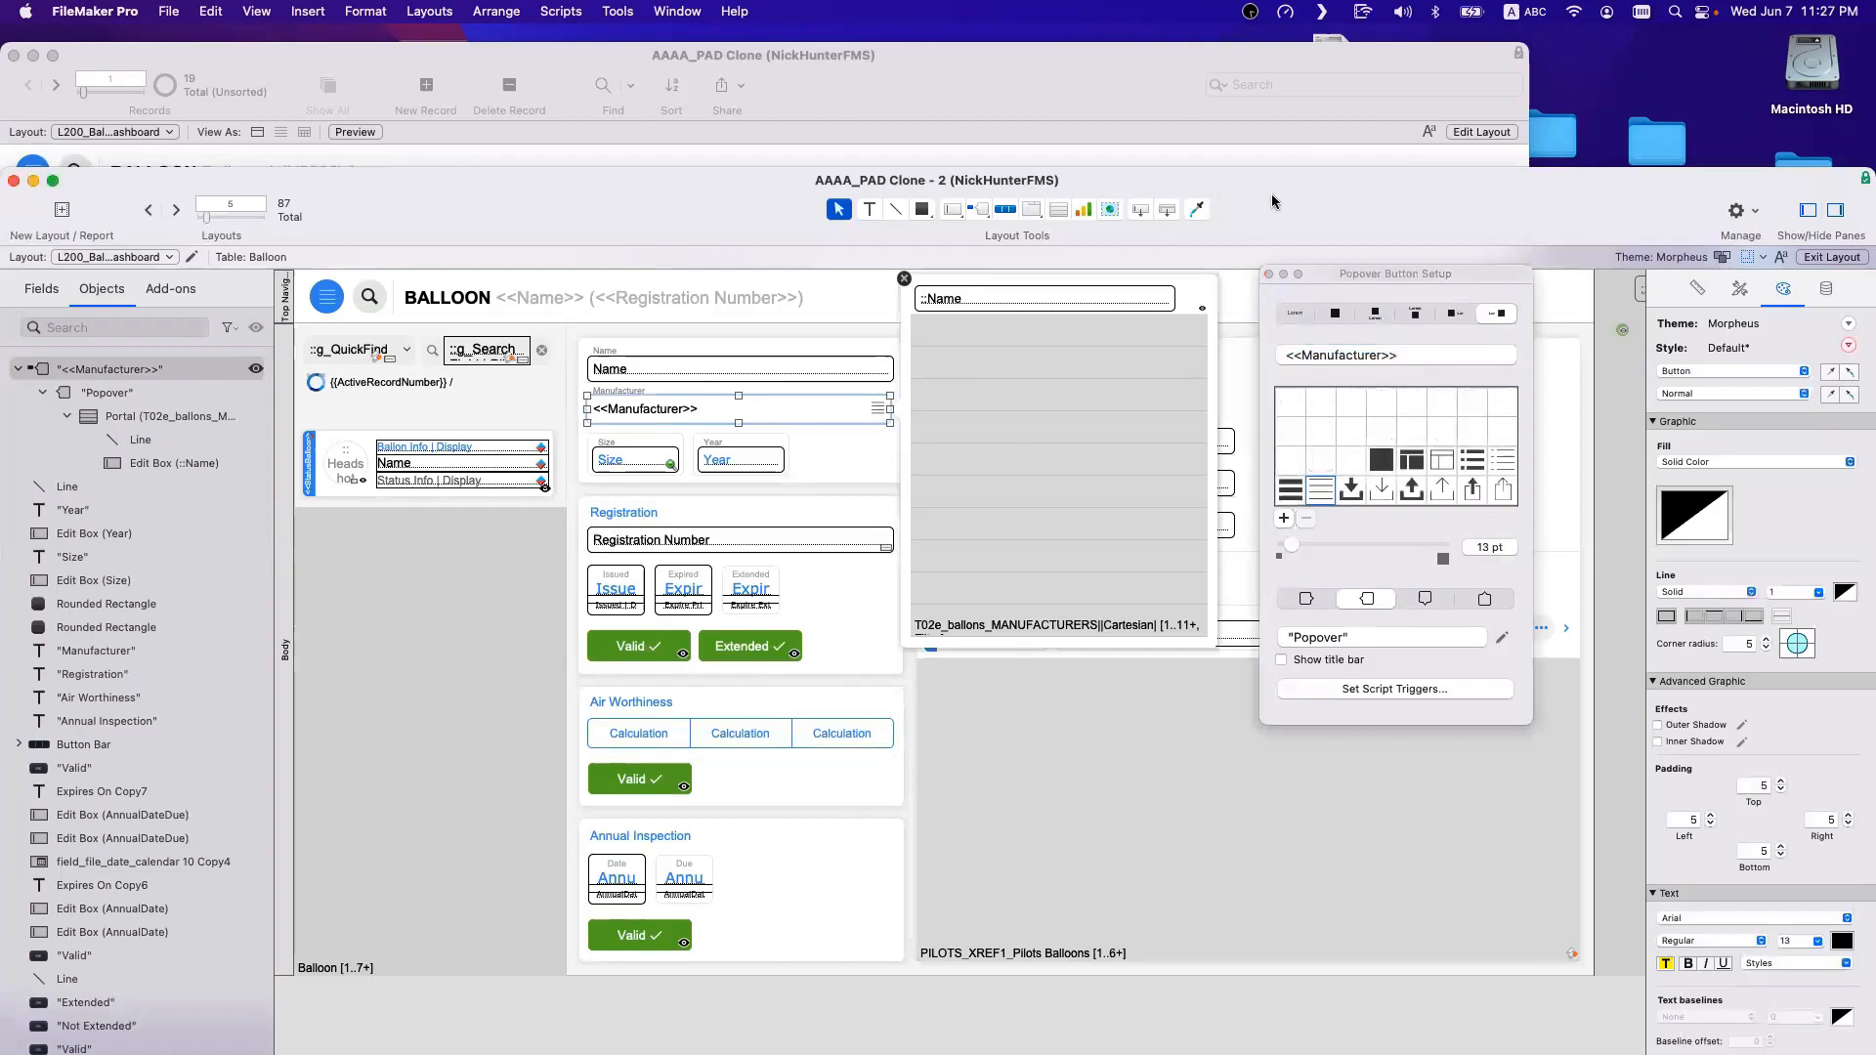
pyautogui.moveTo(1238, 201); pyautogui.dragTo(835, 195)
pyautogui.click(724, 371)
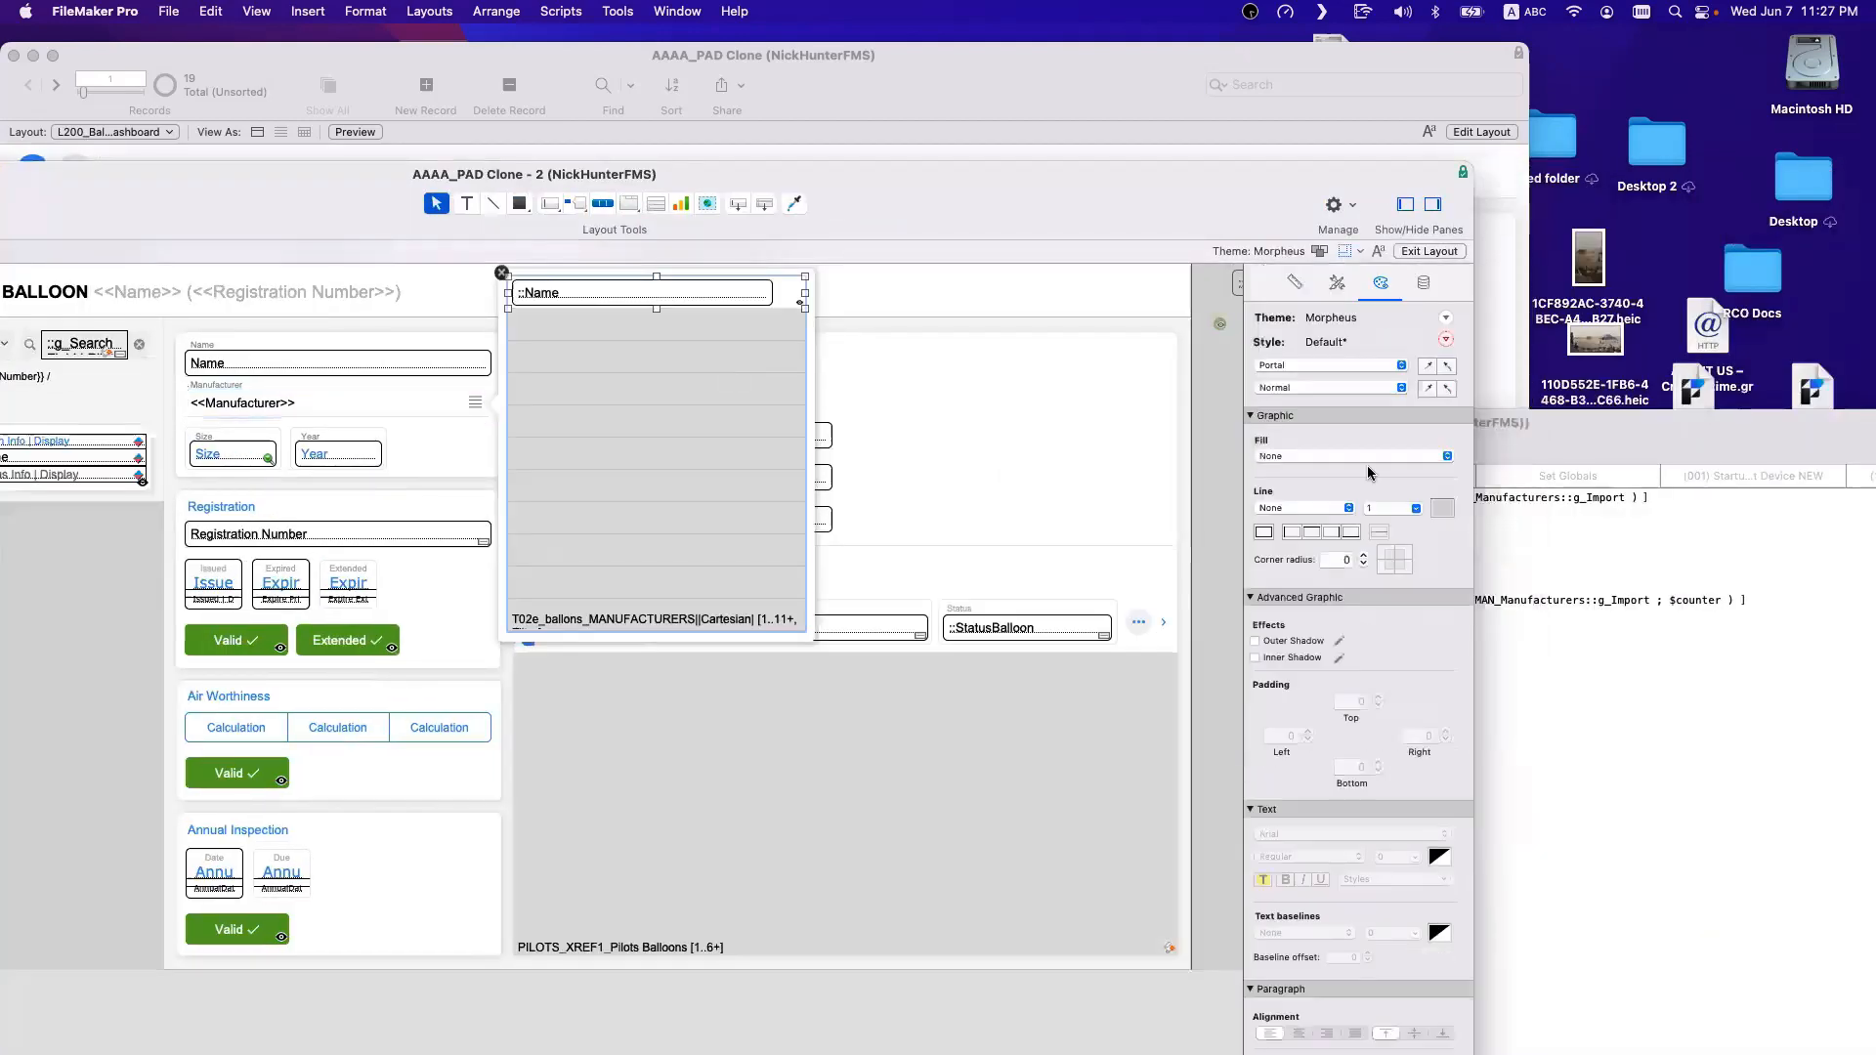
pyautogui.click(1314, 365)
pyautogui.click(1314, 381)
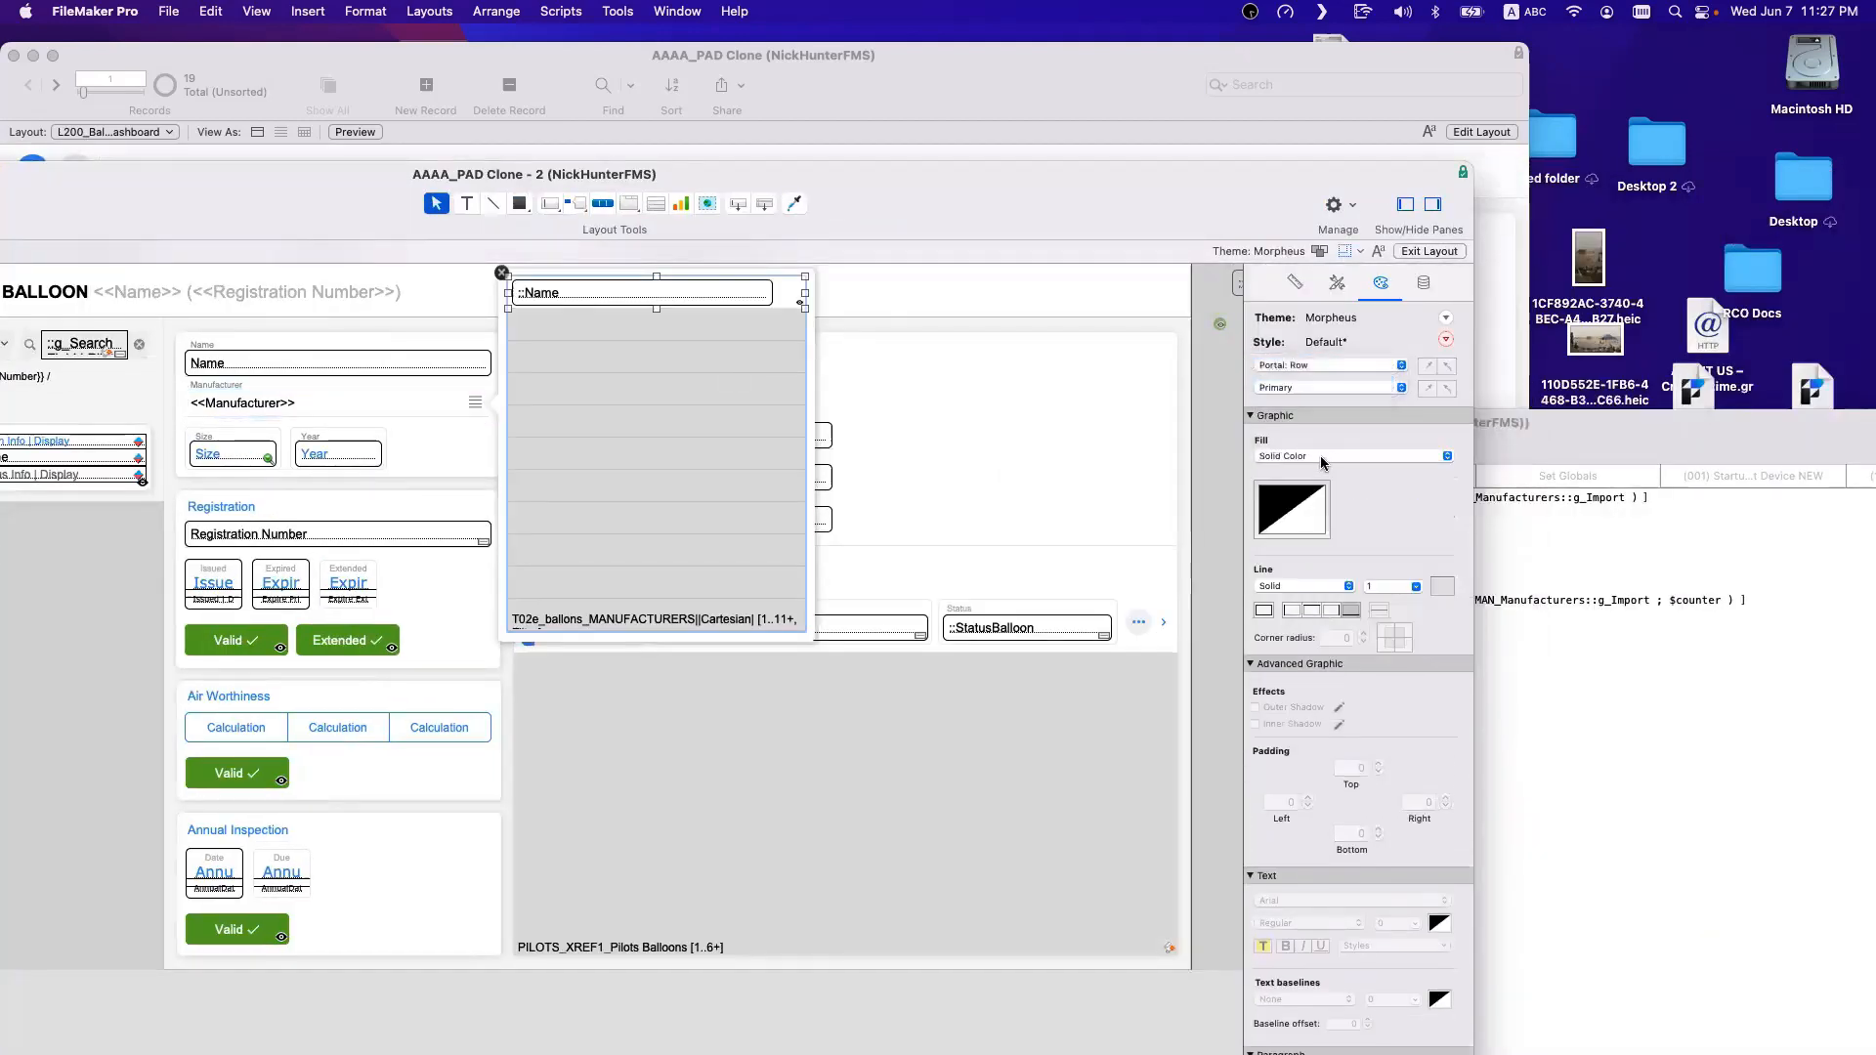
pyautogui.click(1353, 612)
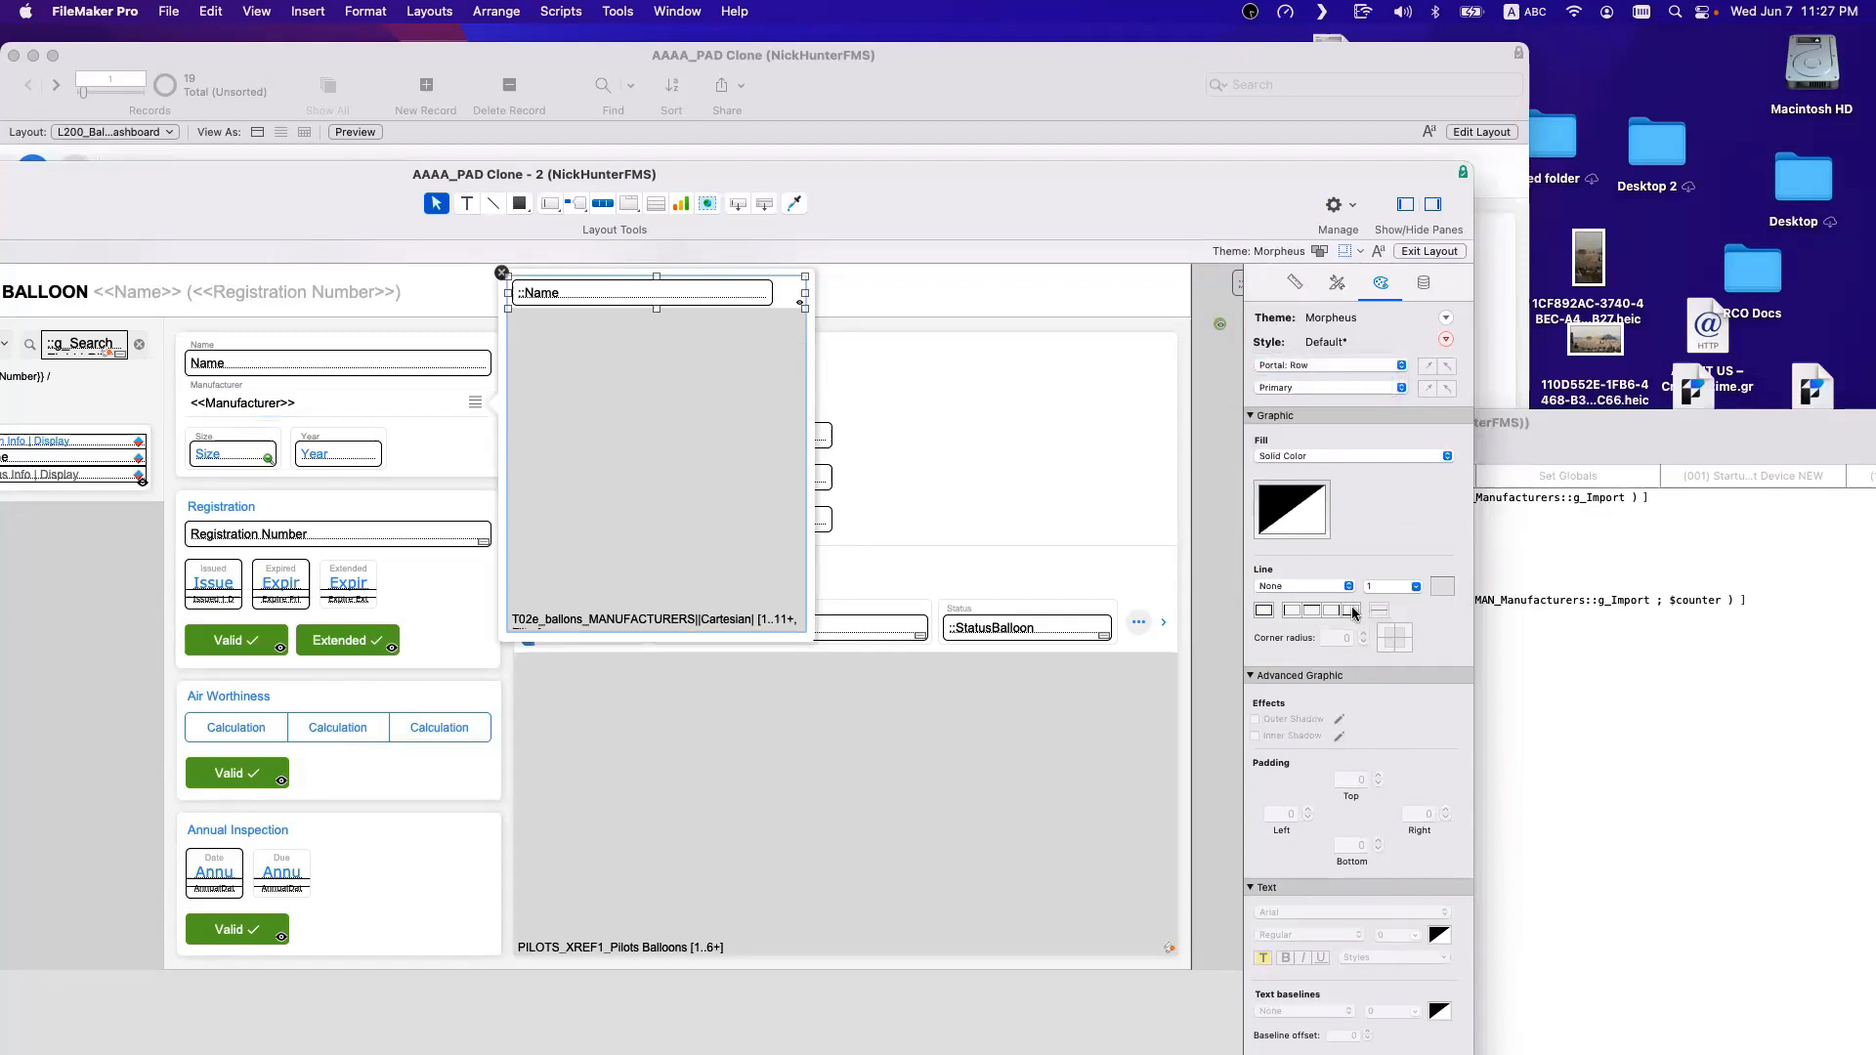
# Clear the Hide object when condition on the divider line in the popover's portal row.
pyautogui.click(719, 308)
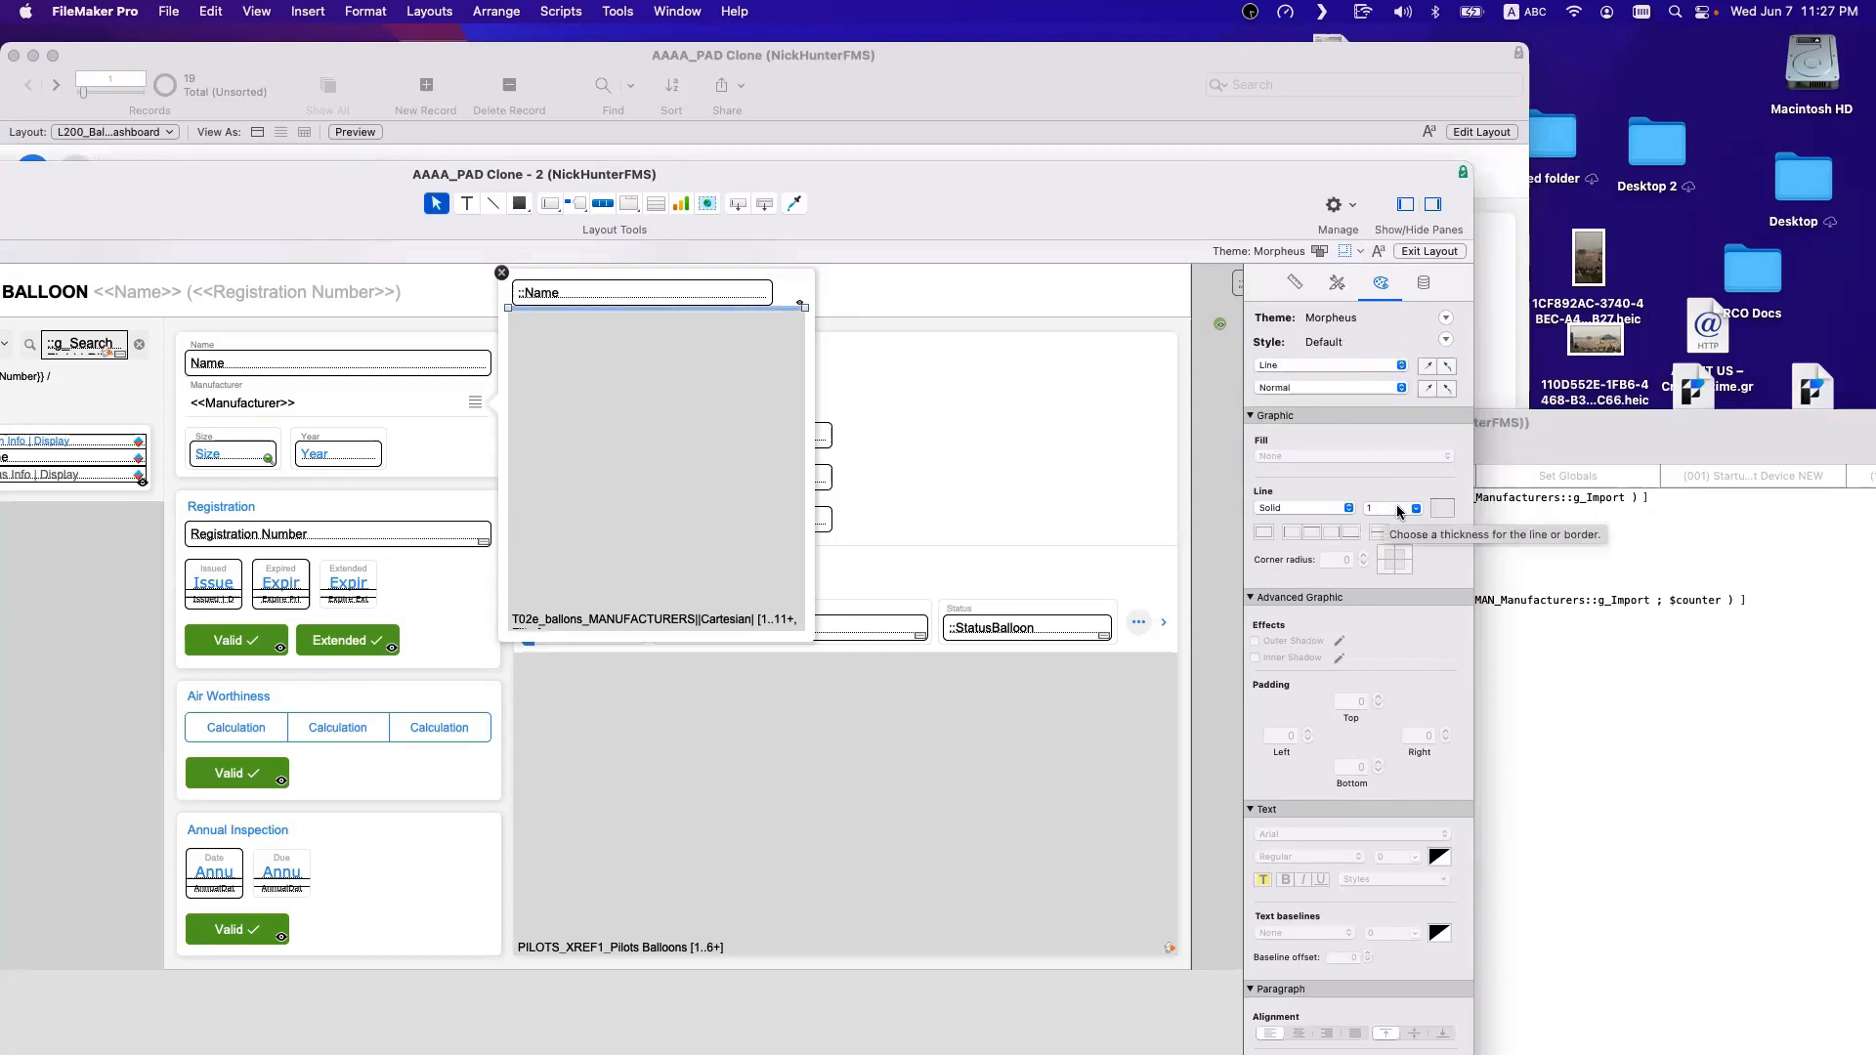
pyautogui.click(1423, 283)
pyautogui.click(1316, 671)
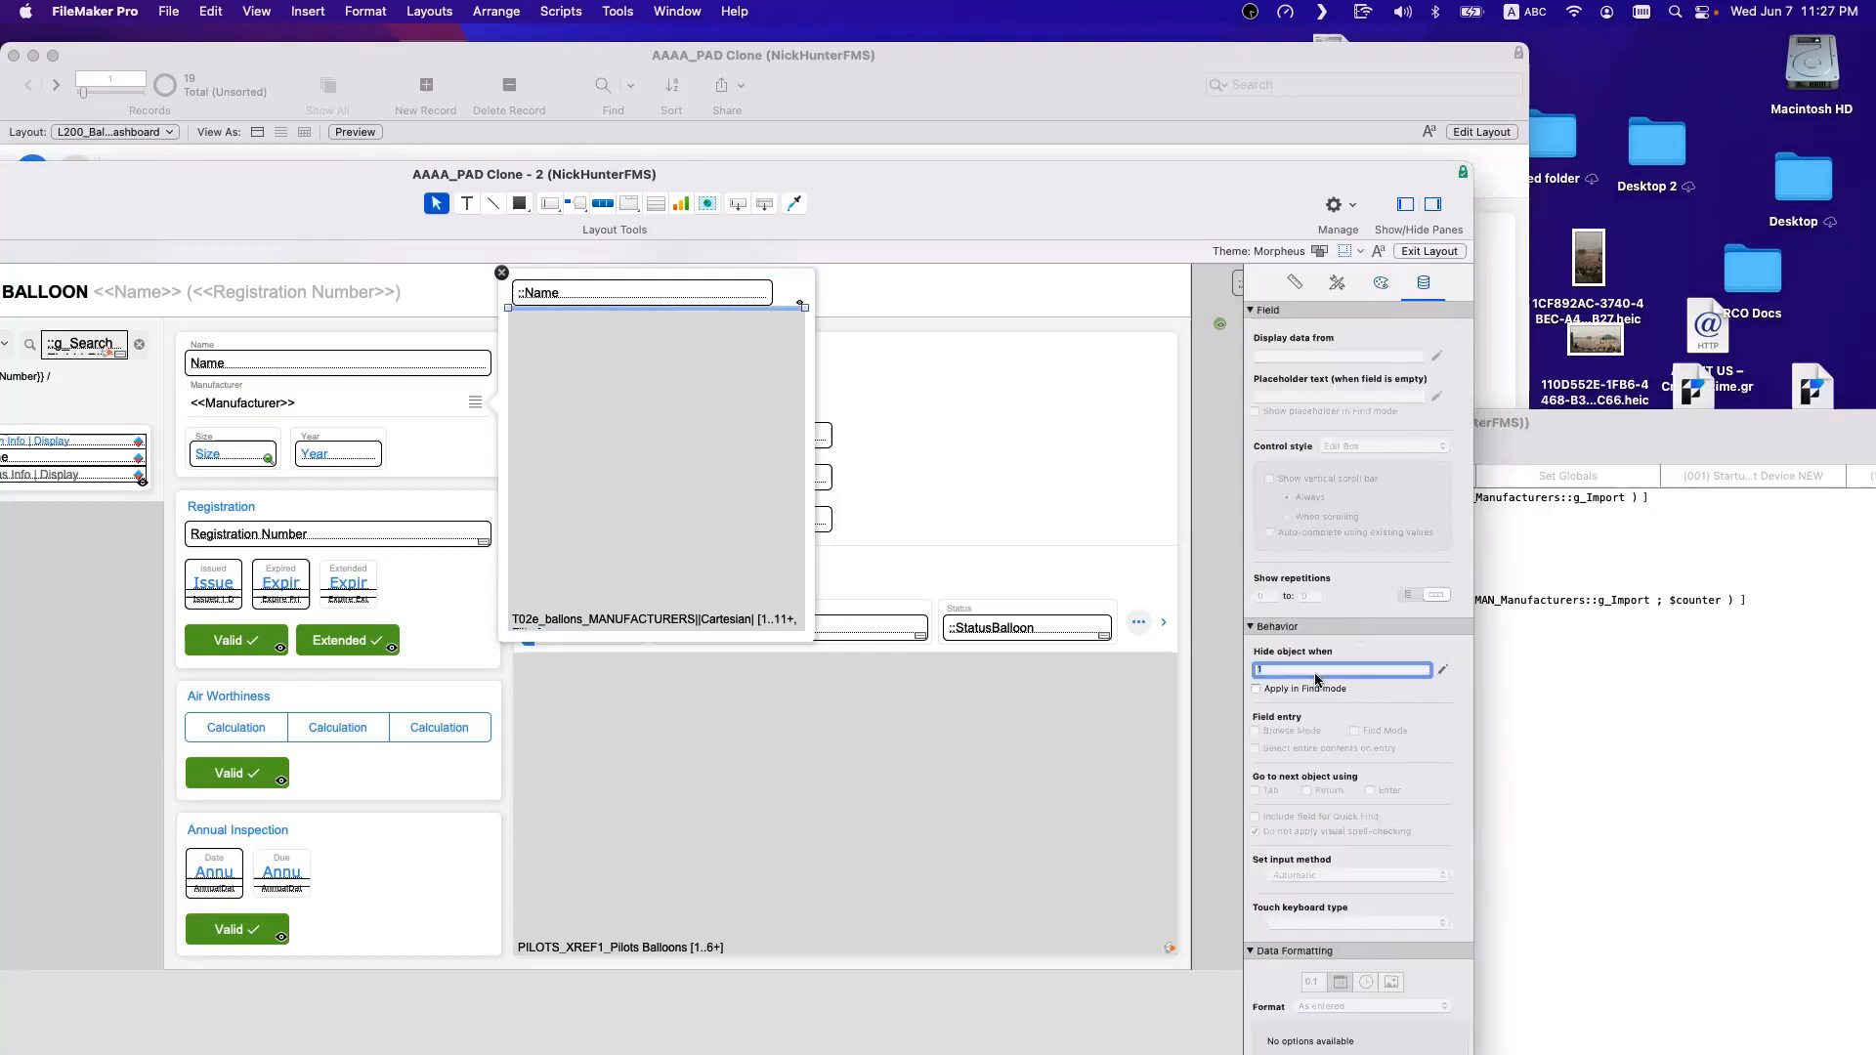
pyautogui.press('BackSpace')
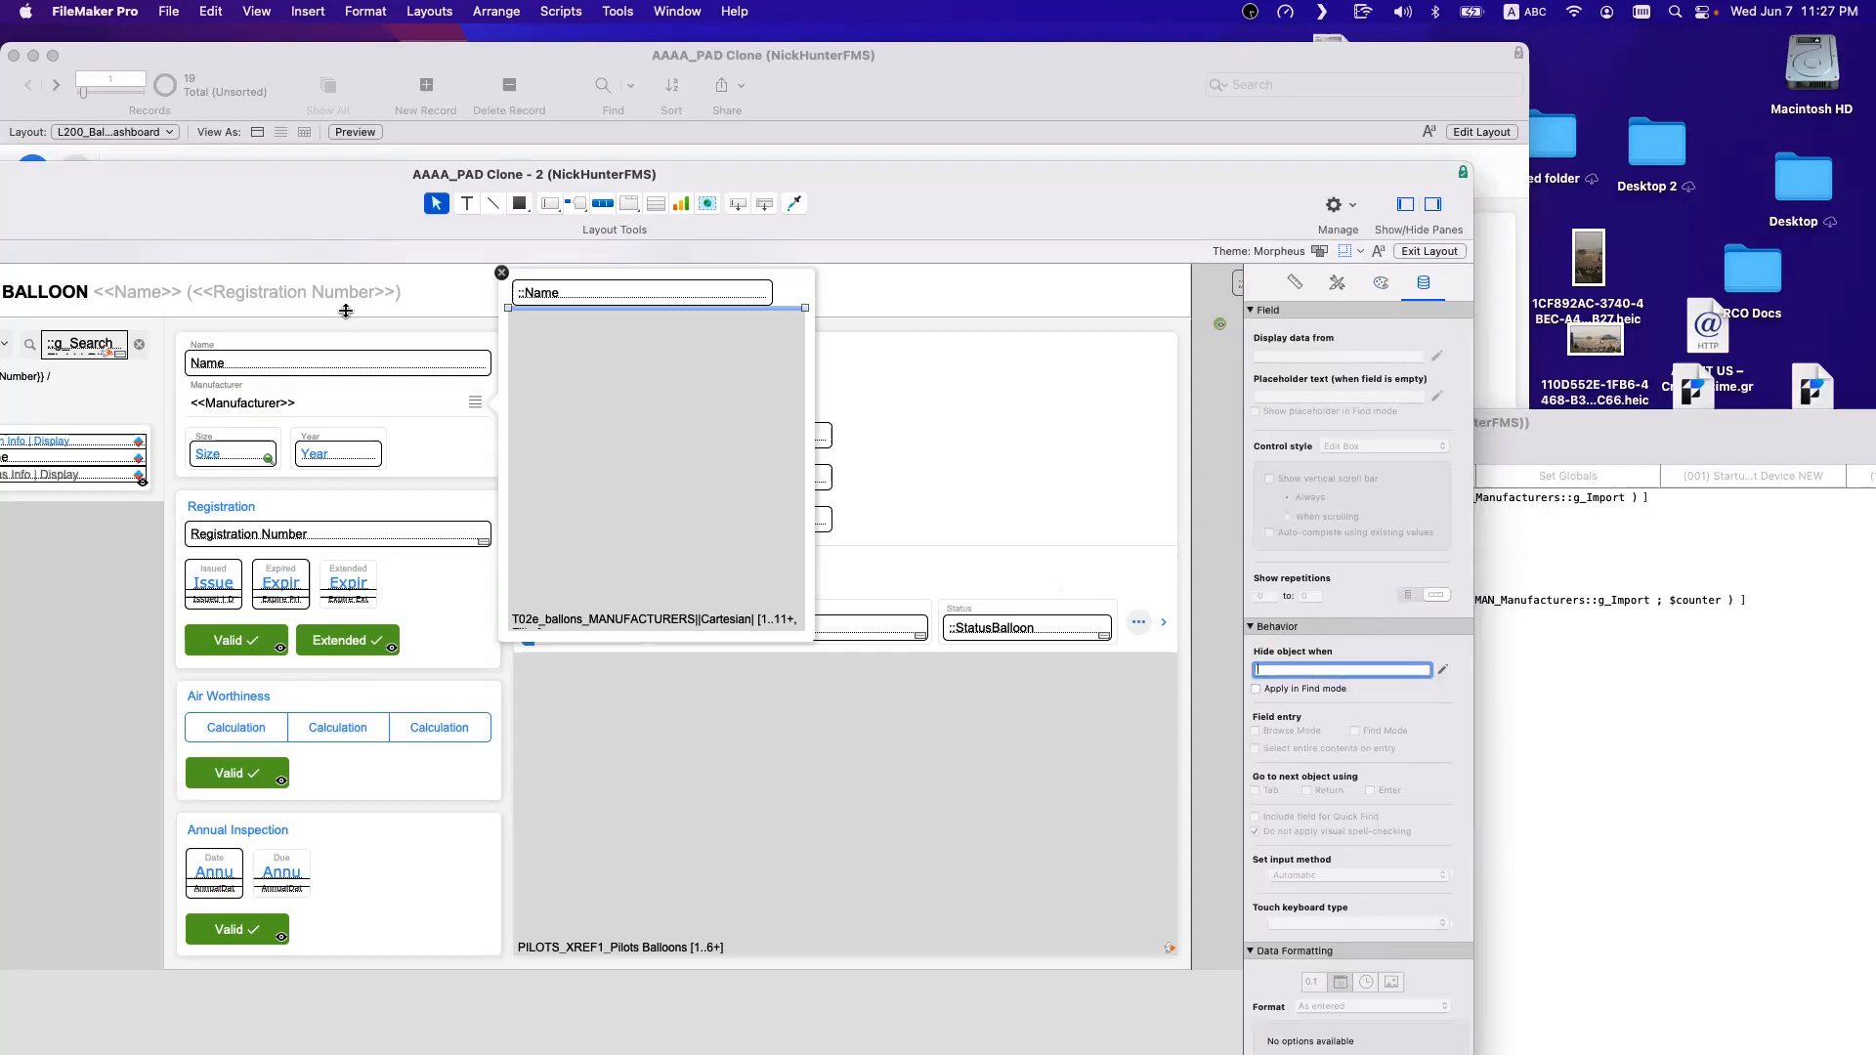
# Check the row dividers of the manufacturers popover in Browse mode, then return to Layout mode.
pyautogui.press('super+b')
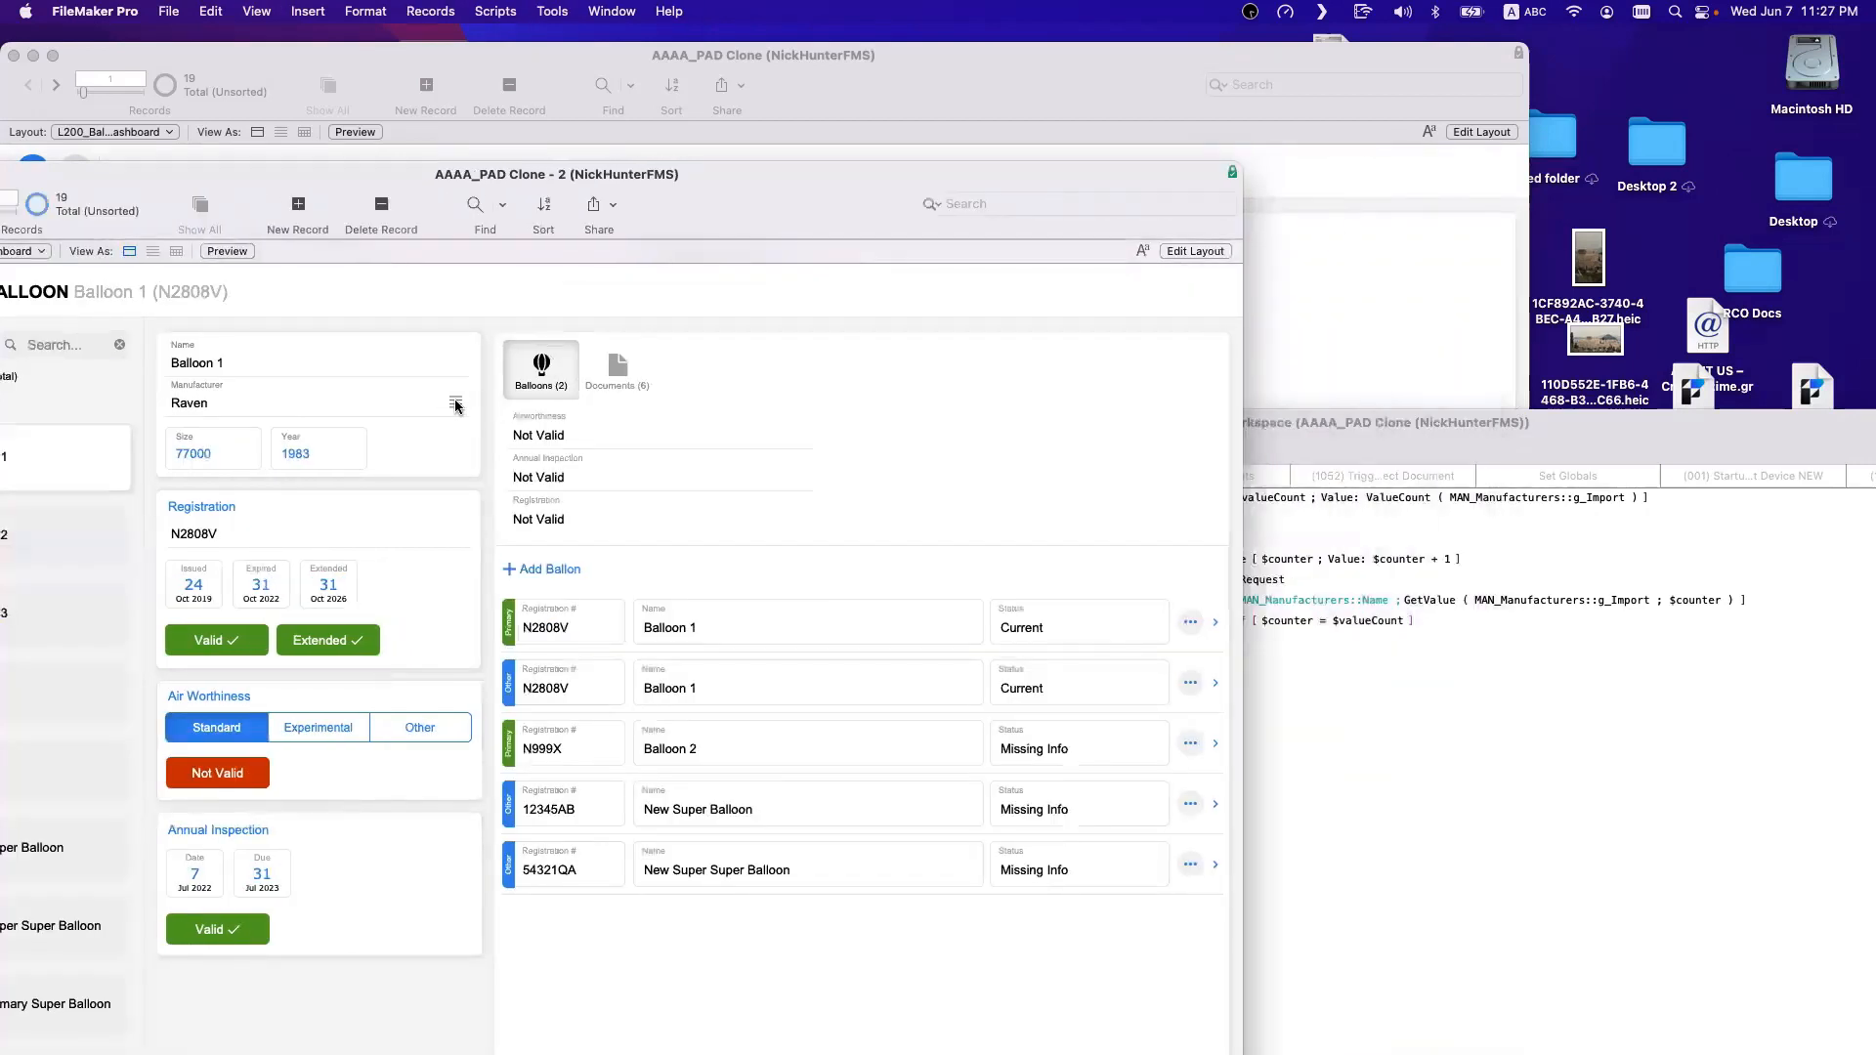
pyautogui.click(455, 404)
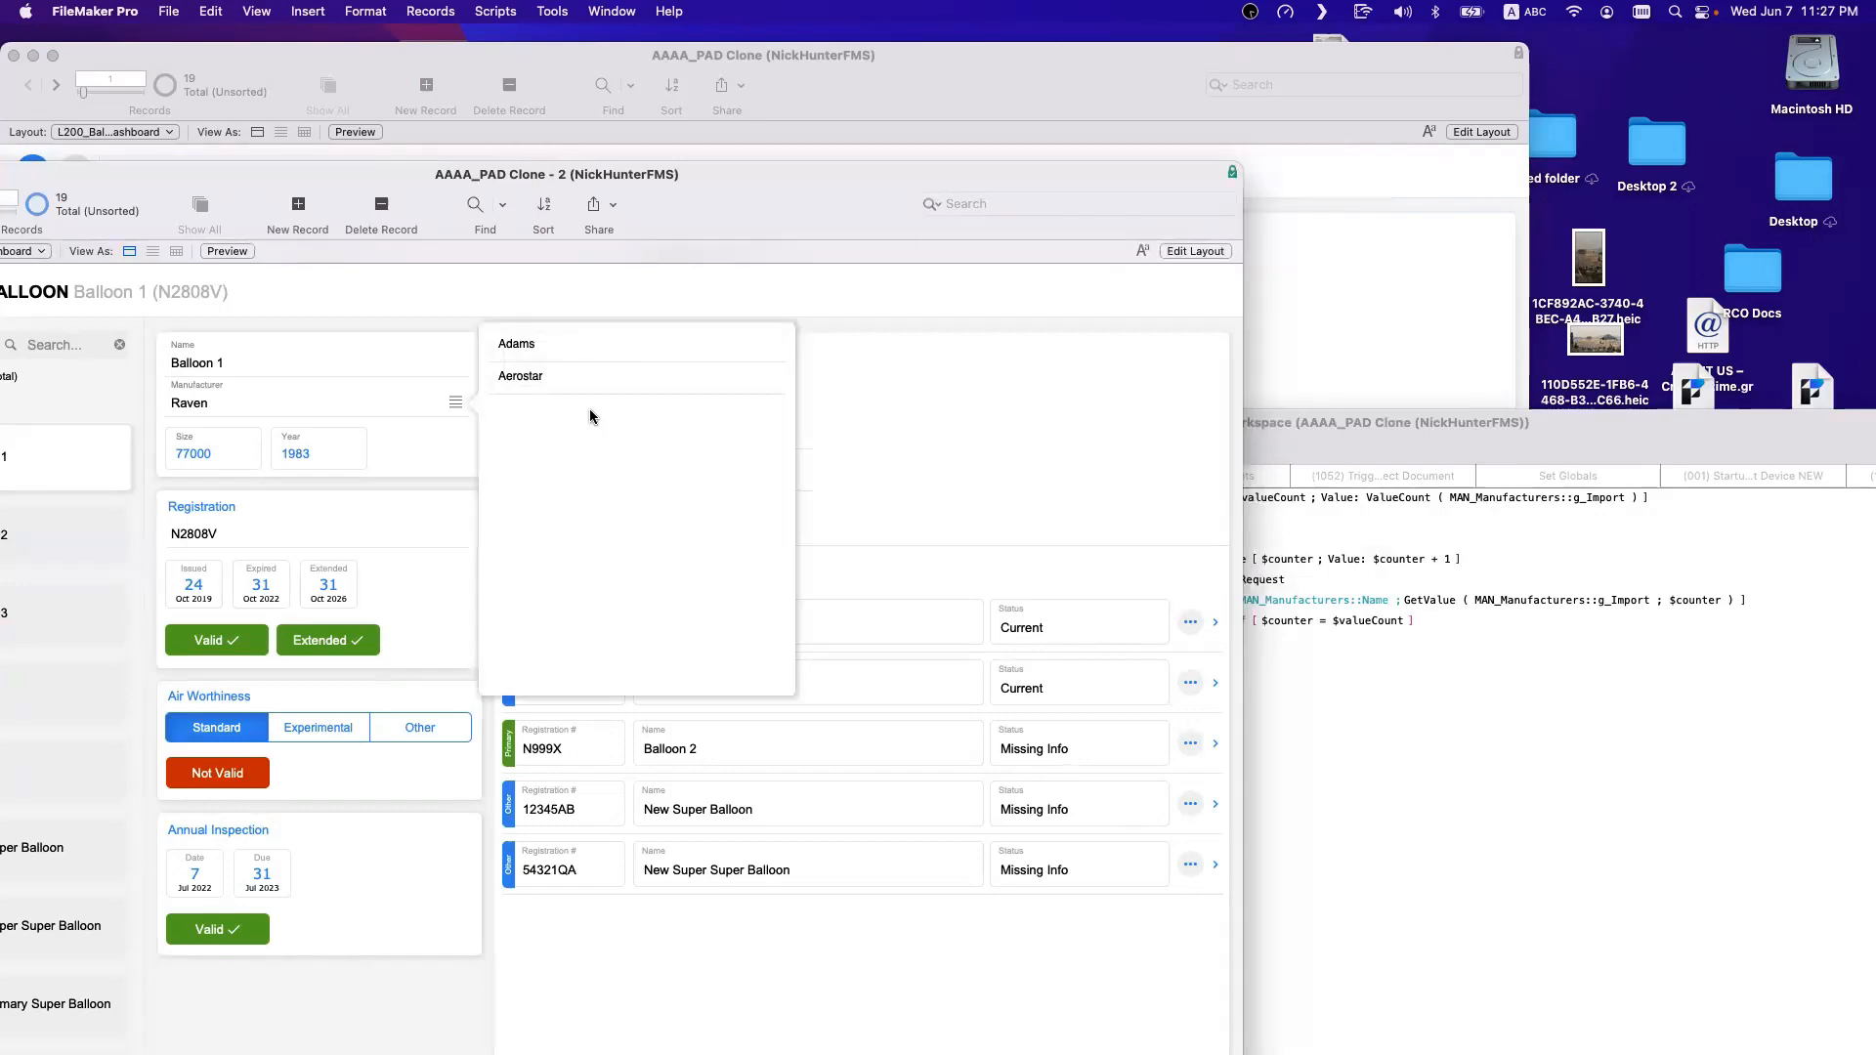
pyautogui.press('super+l')
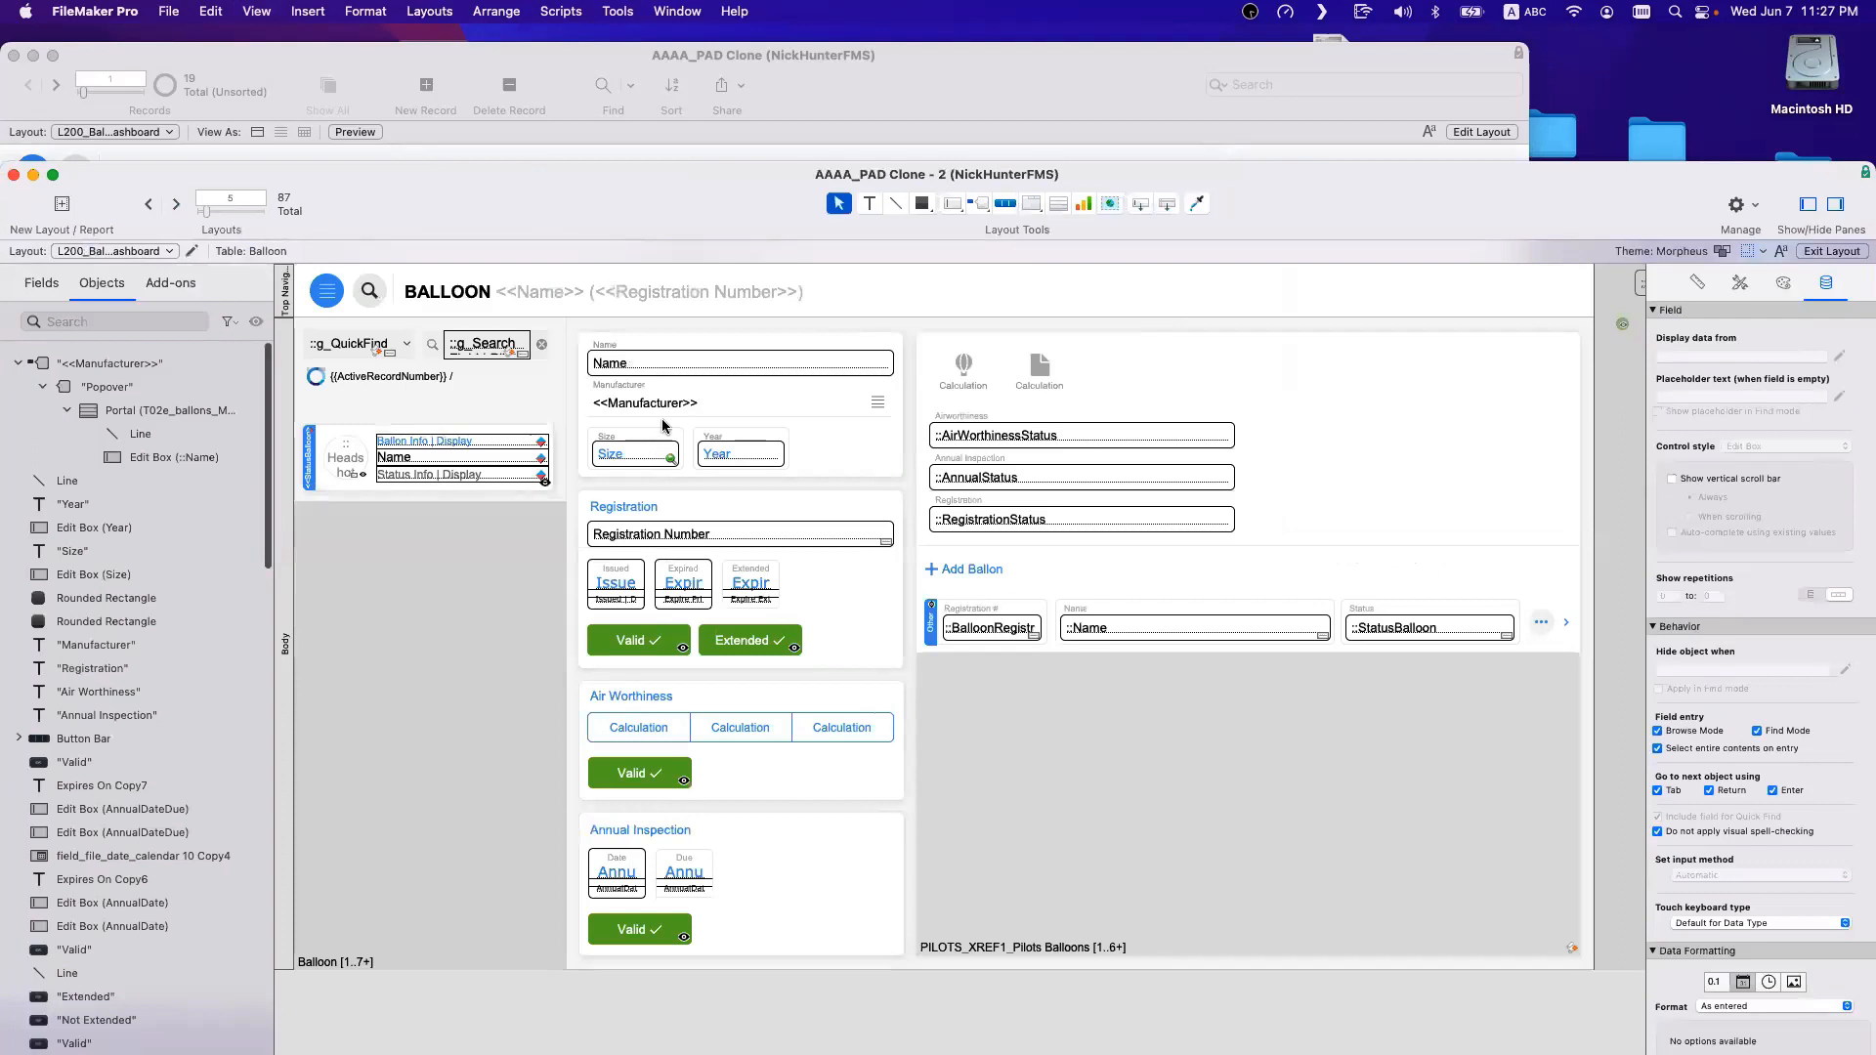
# Remove the filter calculation from the popover's manufacturers portal so it lists all records.
pyautogui.click(871, 408)
pyautogui.doubleClick(871, 407)
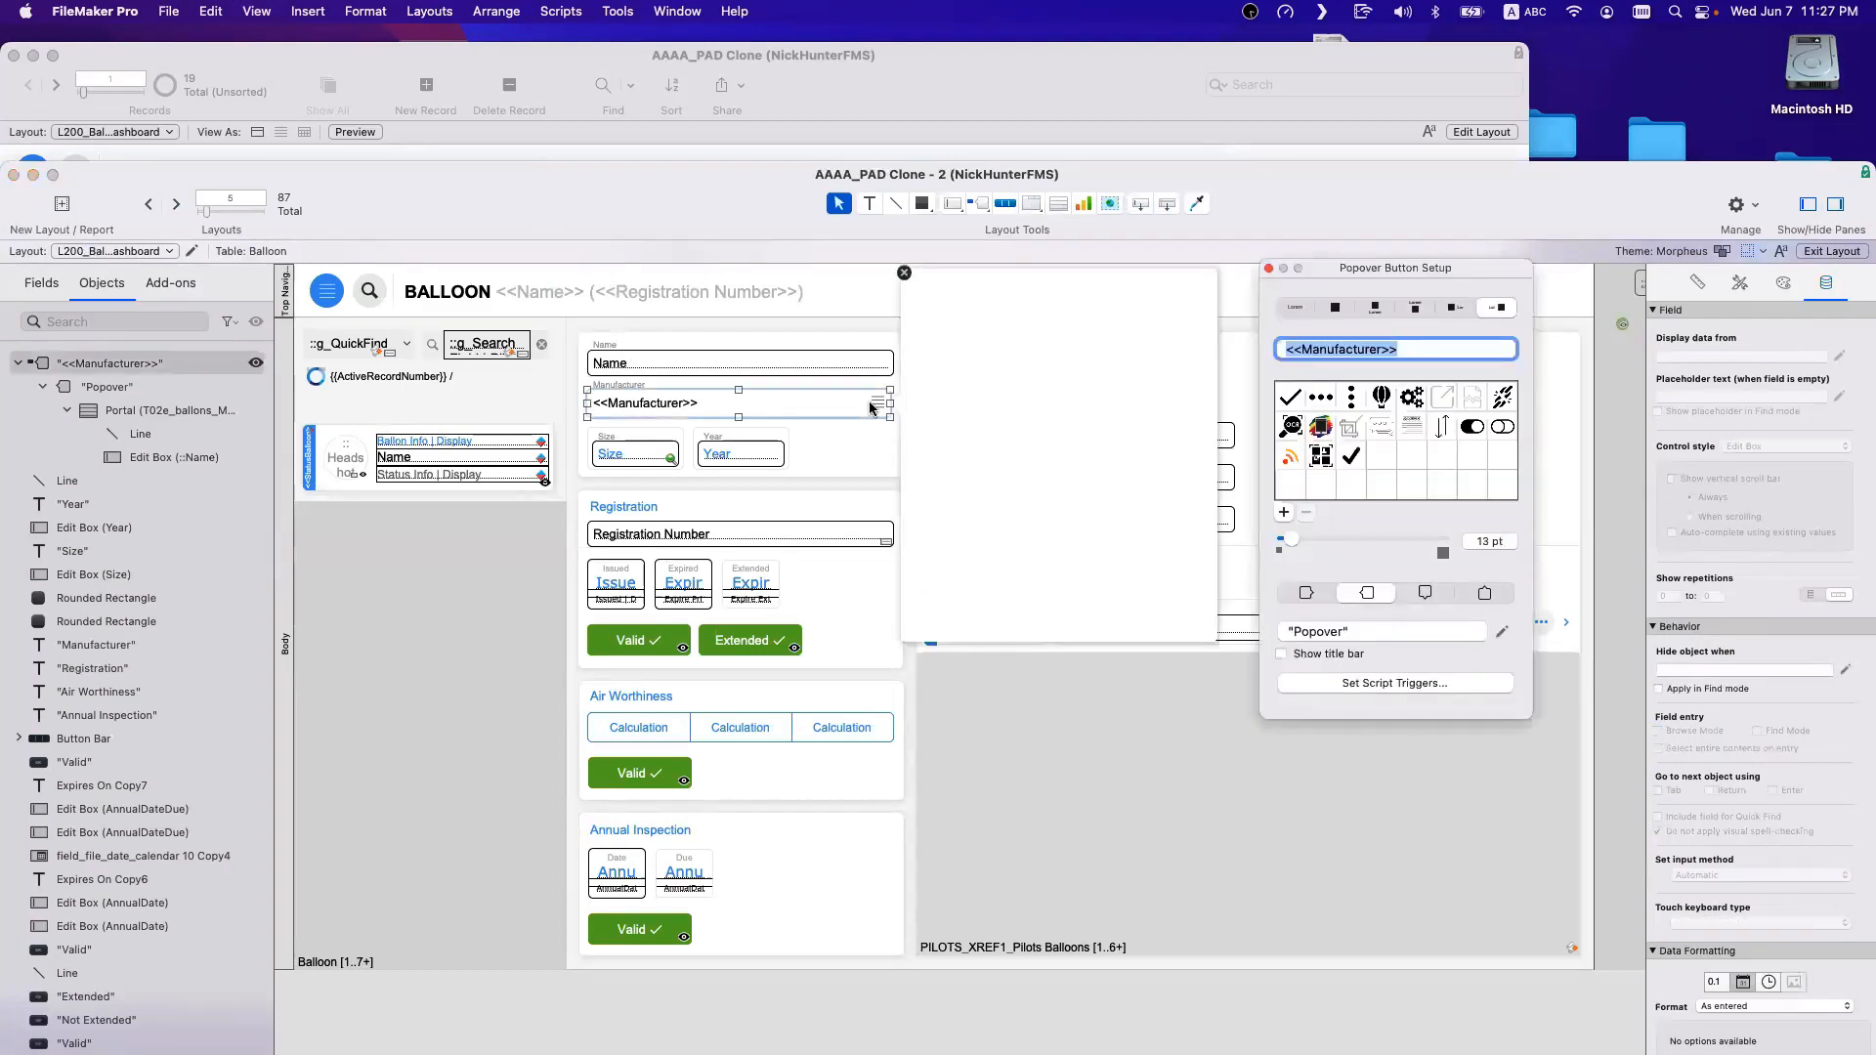
pyautogui.click(995, 406)
pyautogui.doubleClick(995, 406)
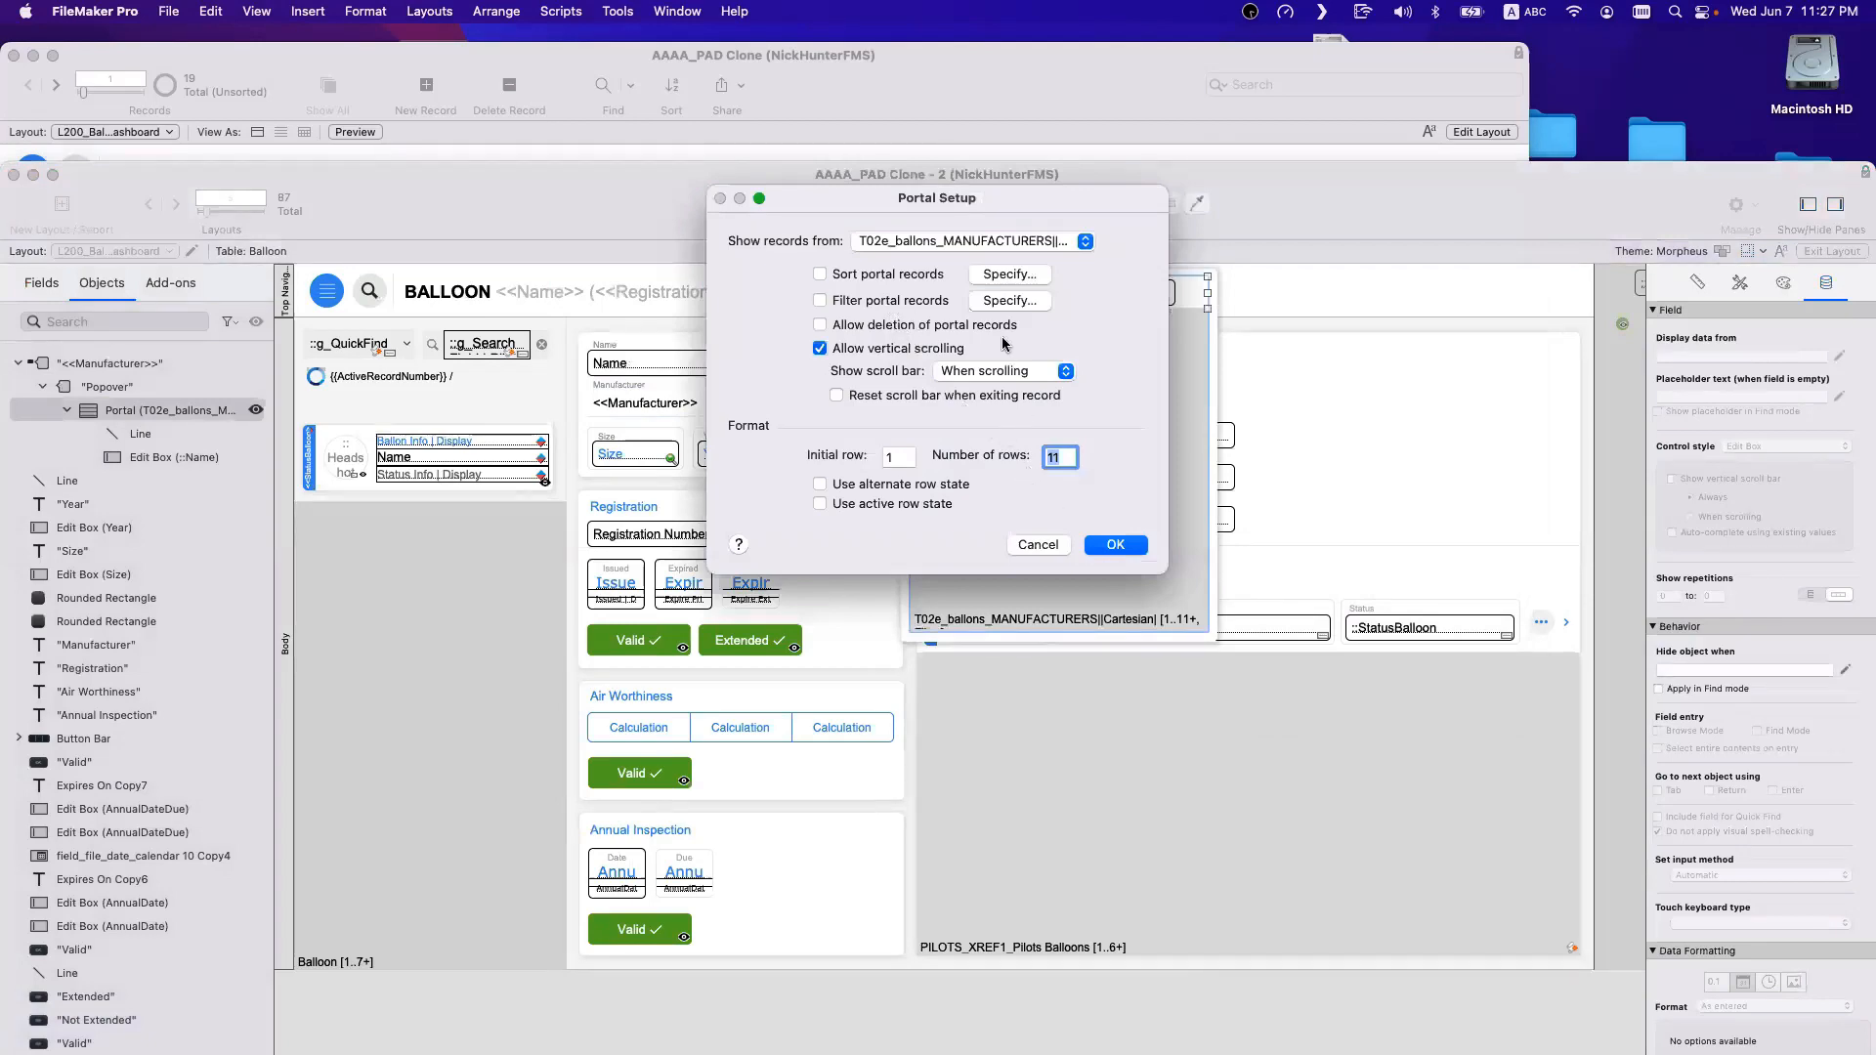
pyautogui.click(1009, 300)
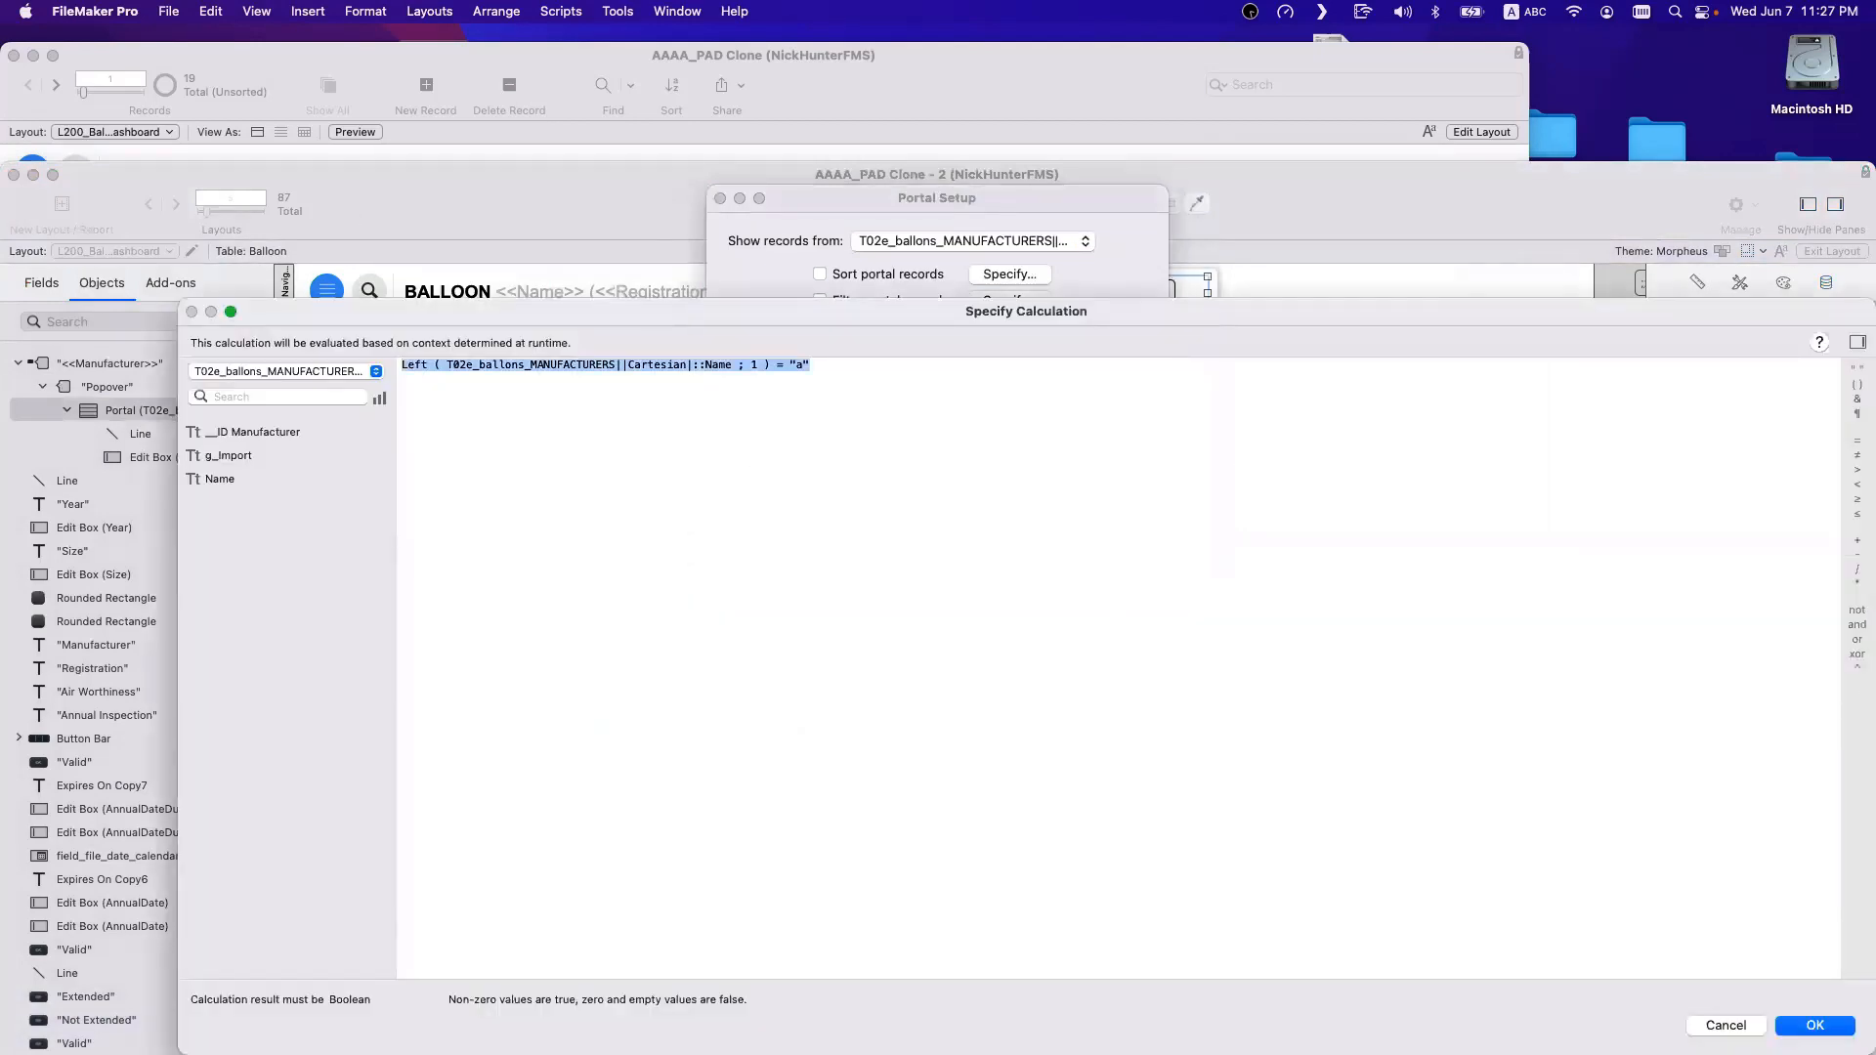
pyautogui.press('Return')
pyautogui.click(1108, 540)
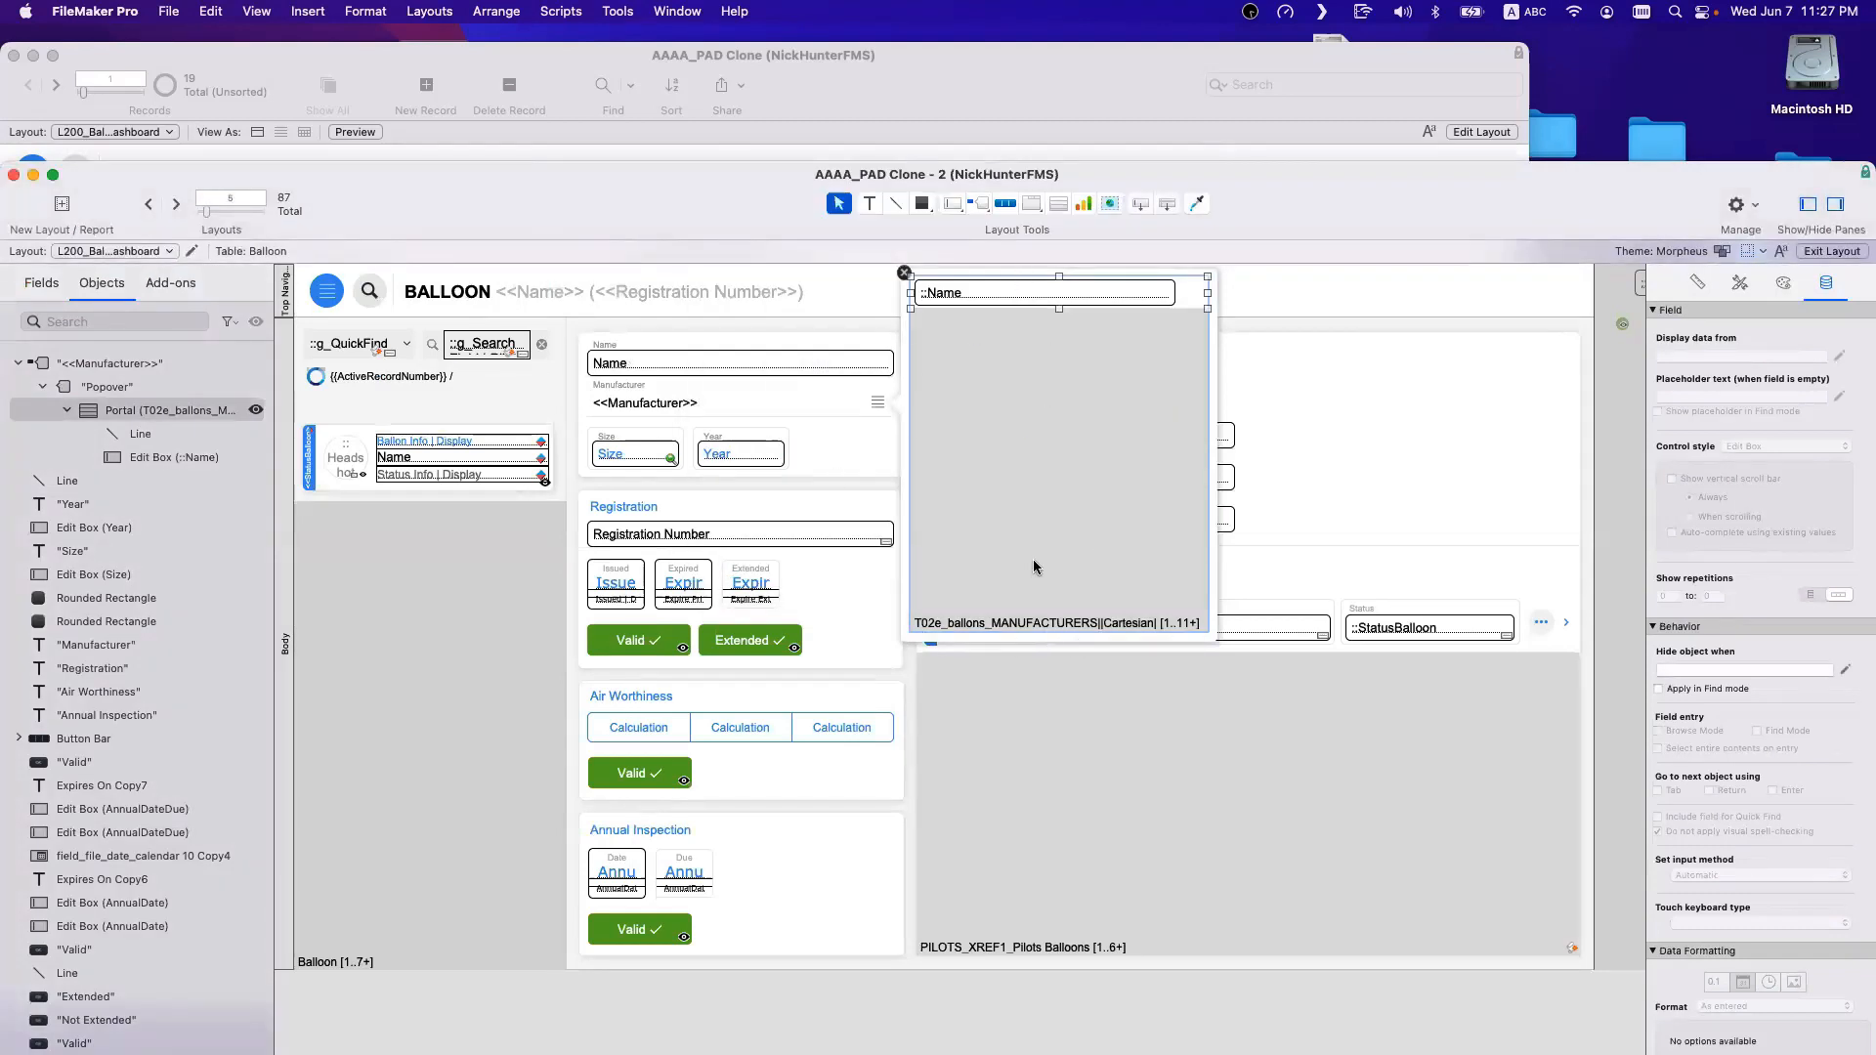
# Widen the Name field slightly in the popover's portal row.
pyautogui.click(1150, 302)
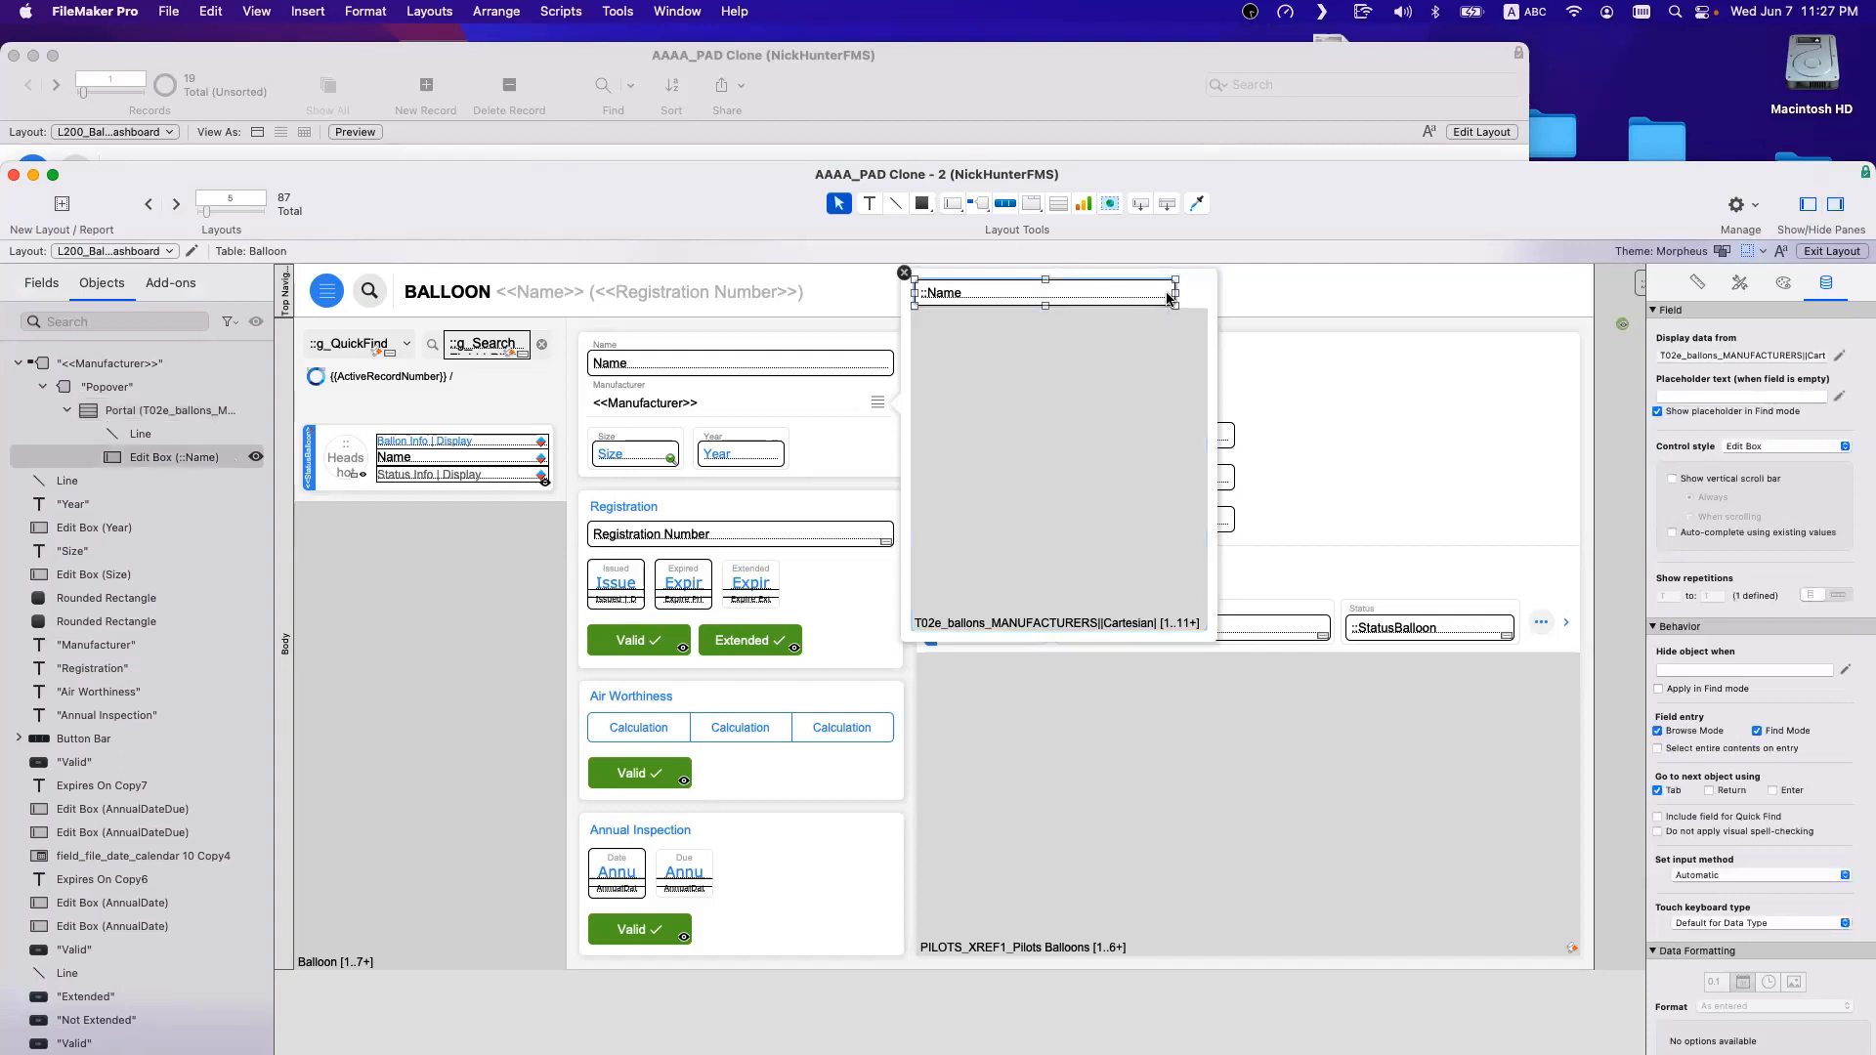
pyautogui.moveTo(1172, 294); pyautogui.dragTo(1184, 293)
pyautogui.click(1151, 348)
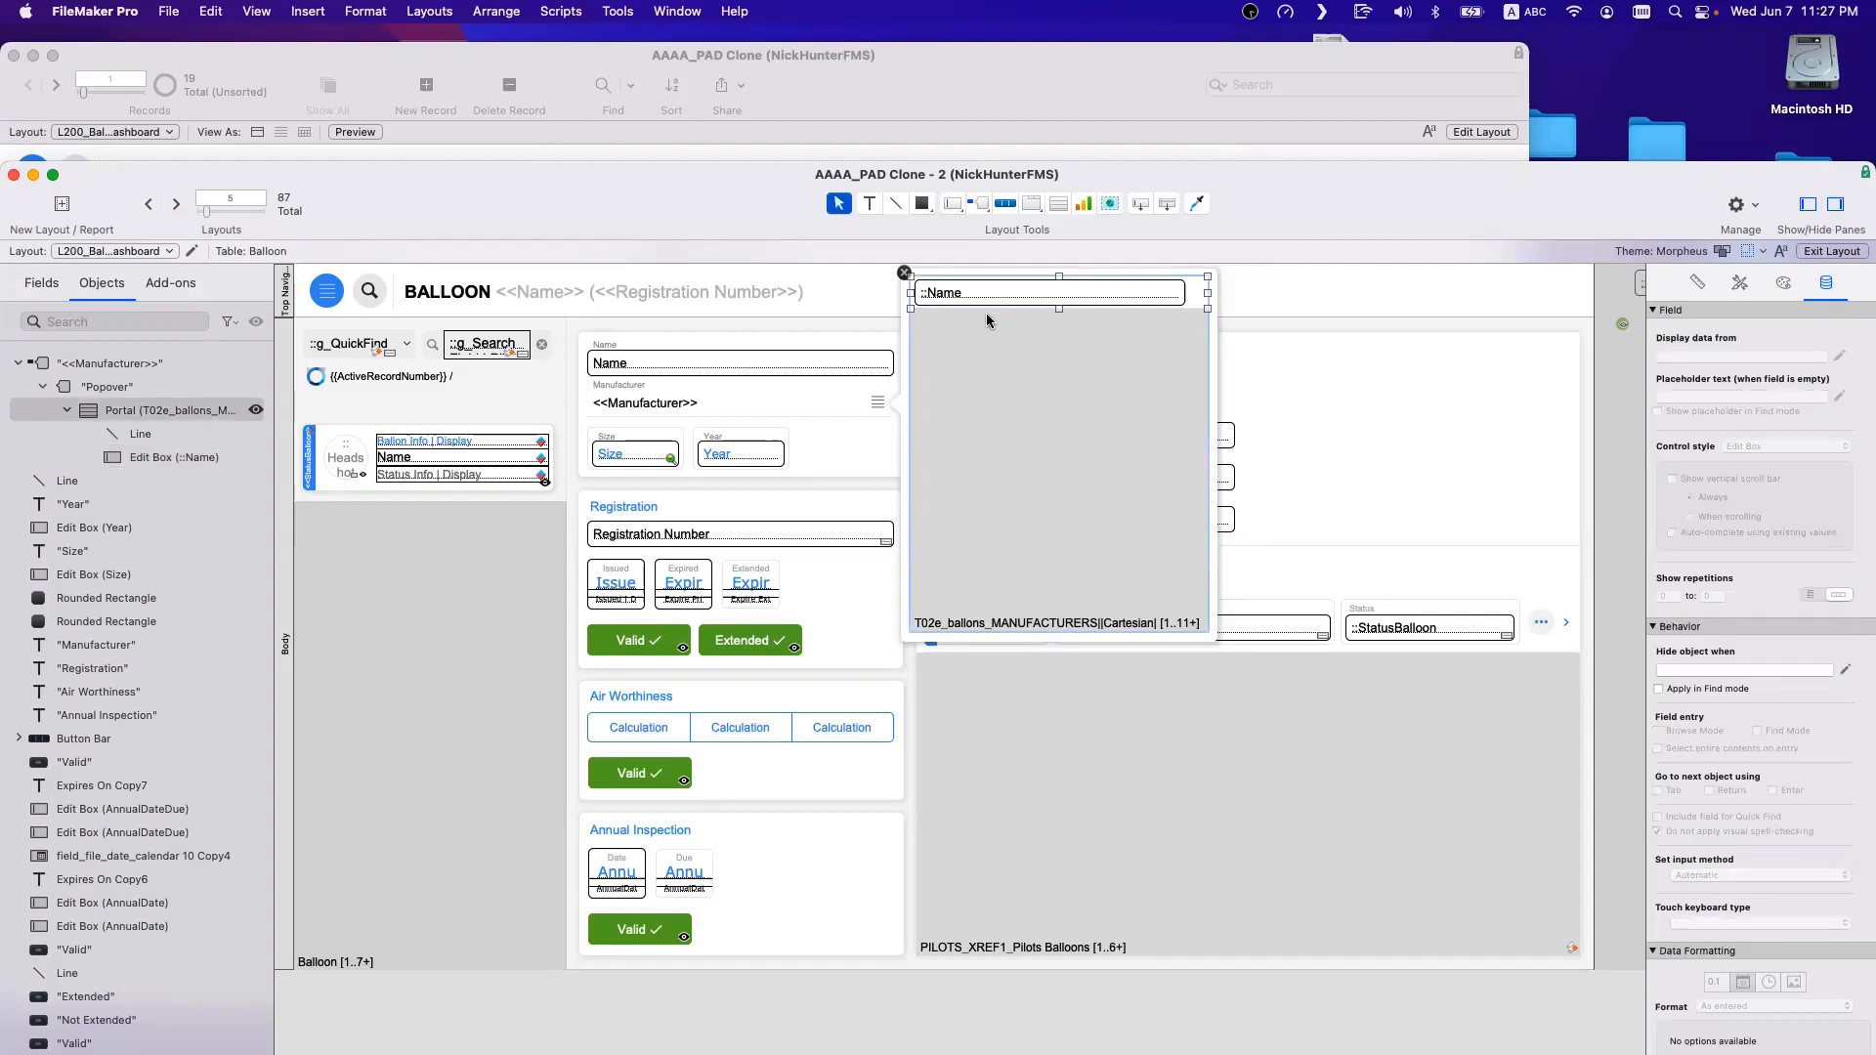
pyautogui.click(944, 299)
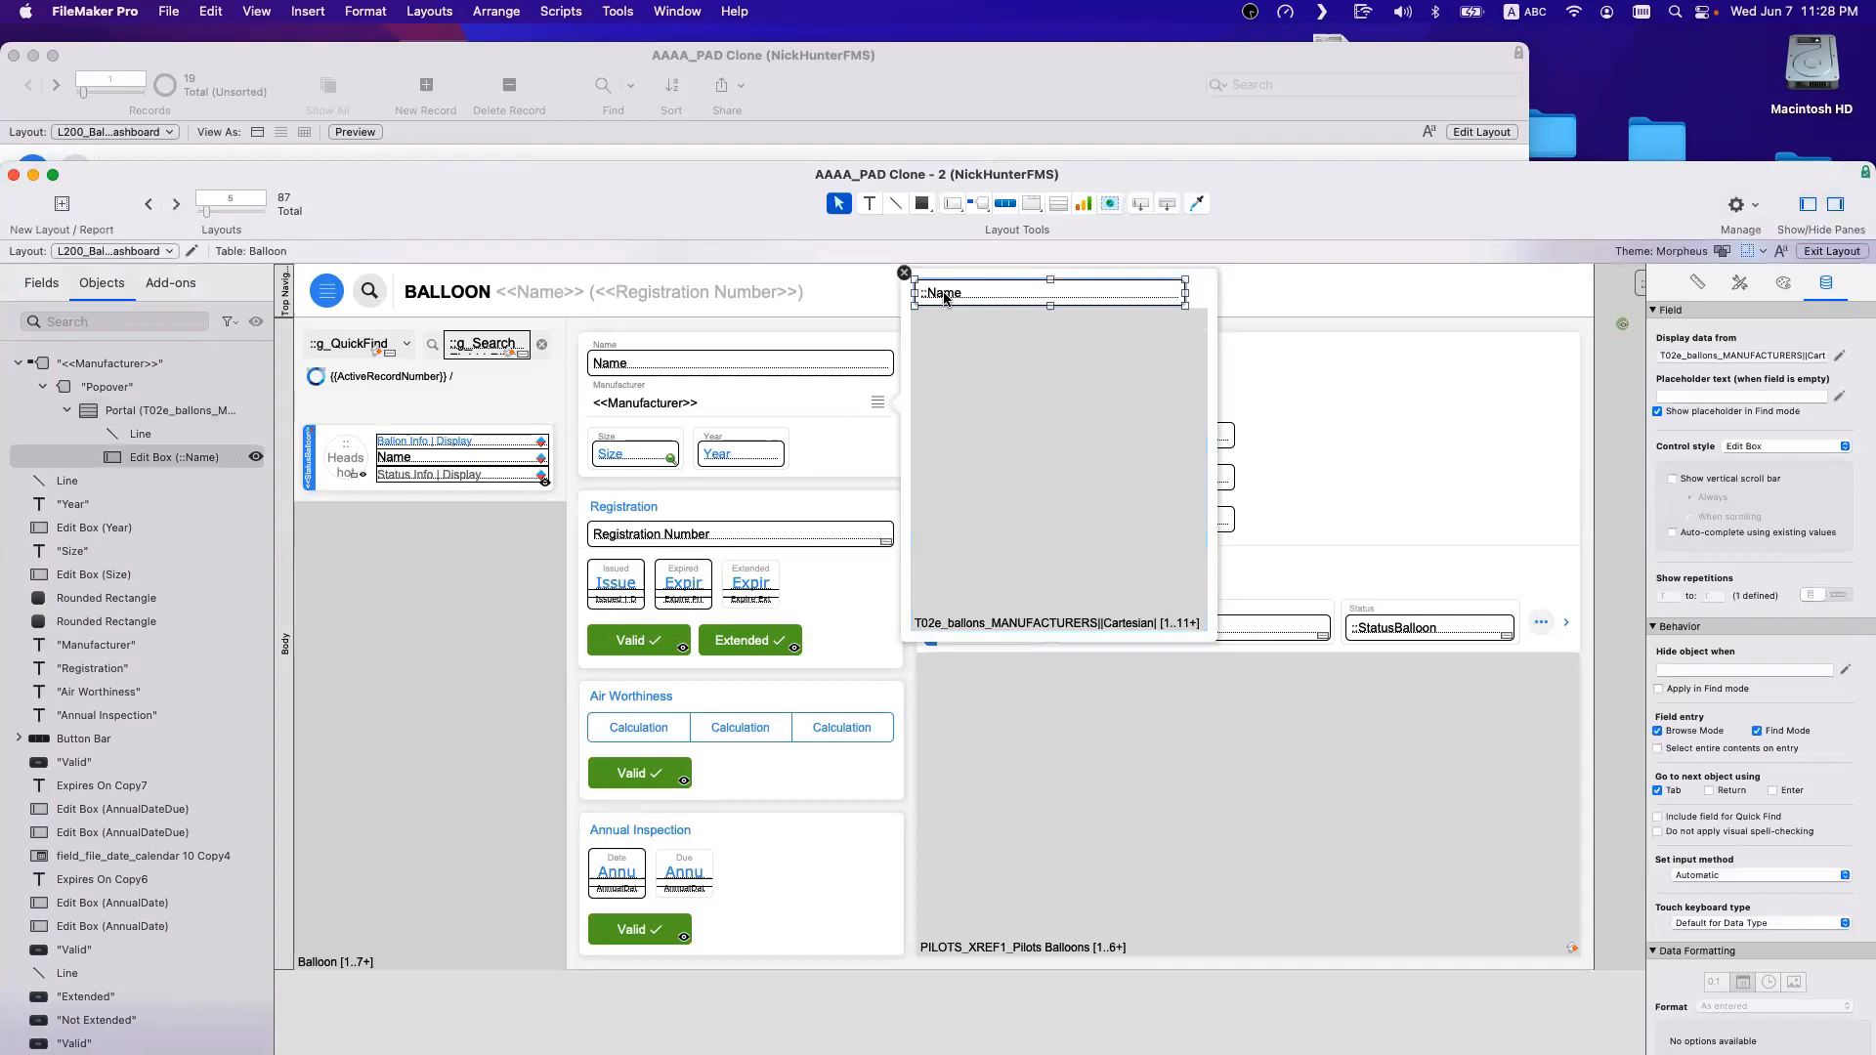
pyautogui.scroll(-1, 730, 400)
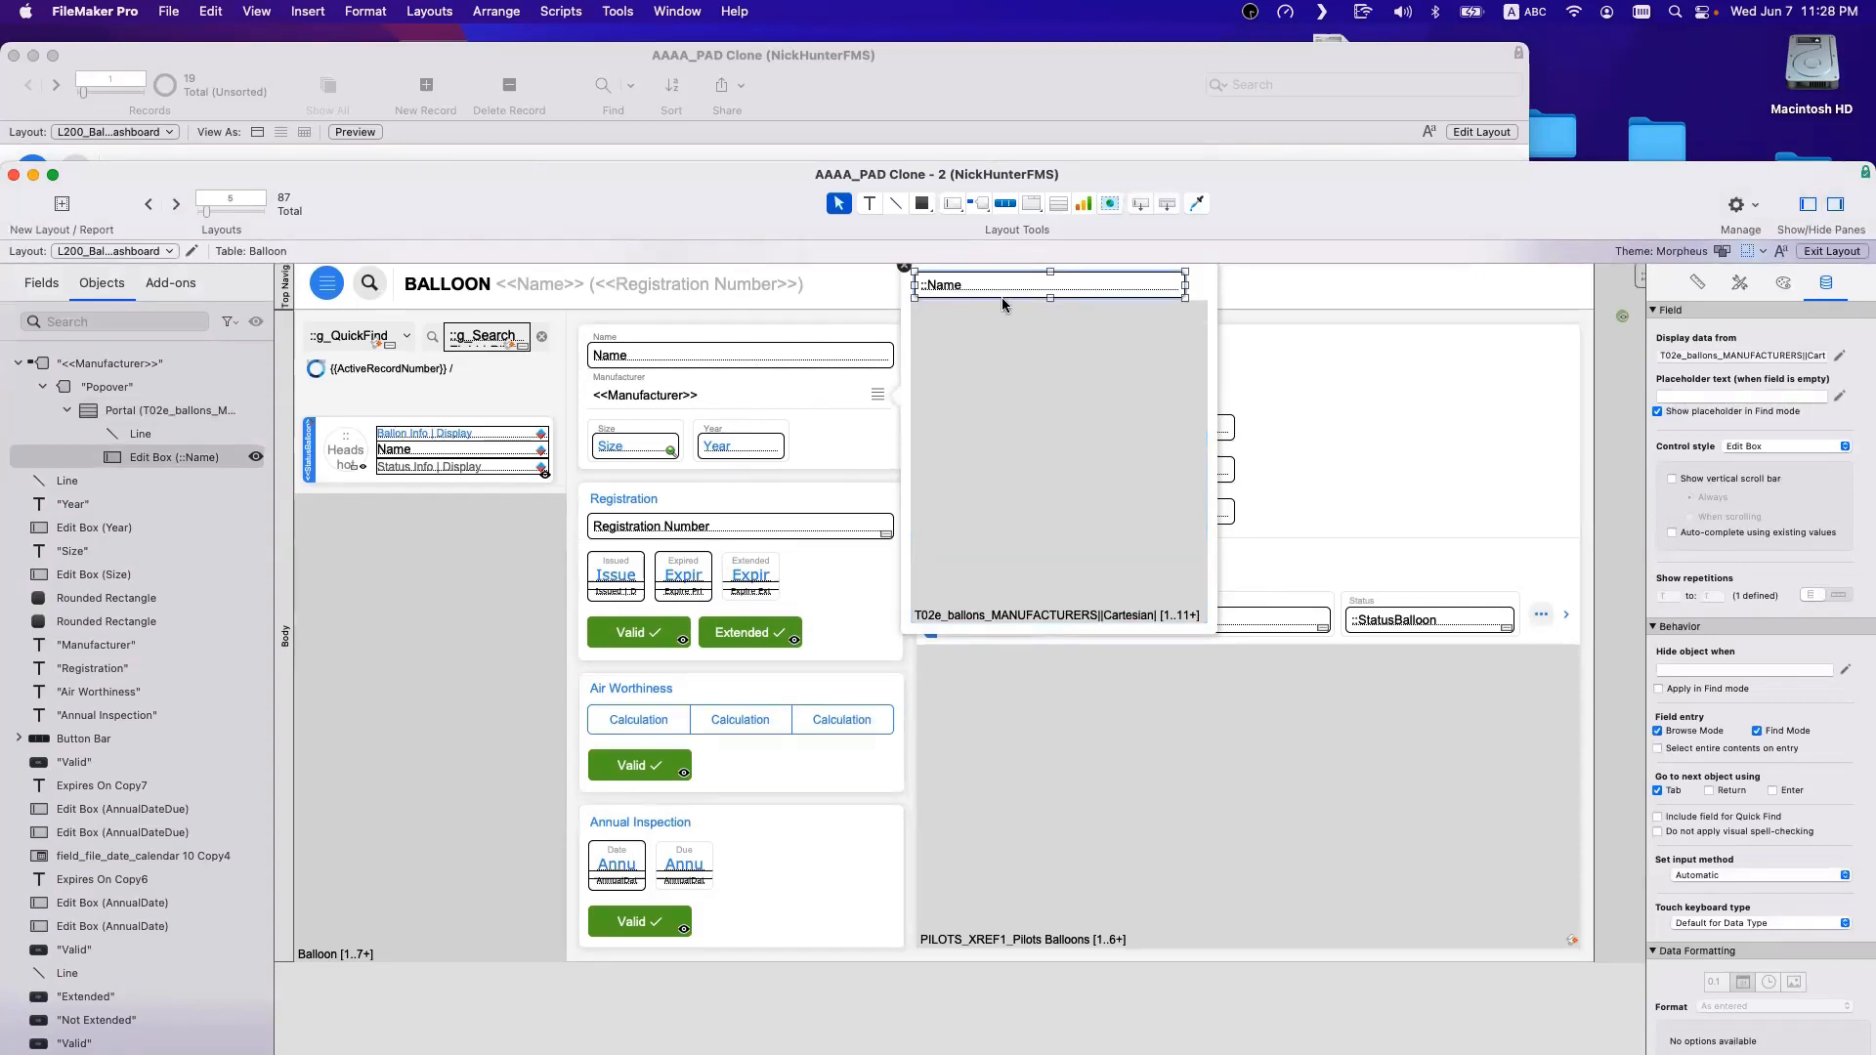
pyautogui.scroll(1, 791, 409)
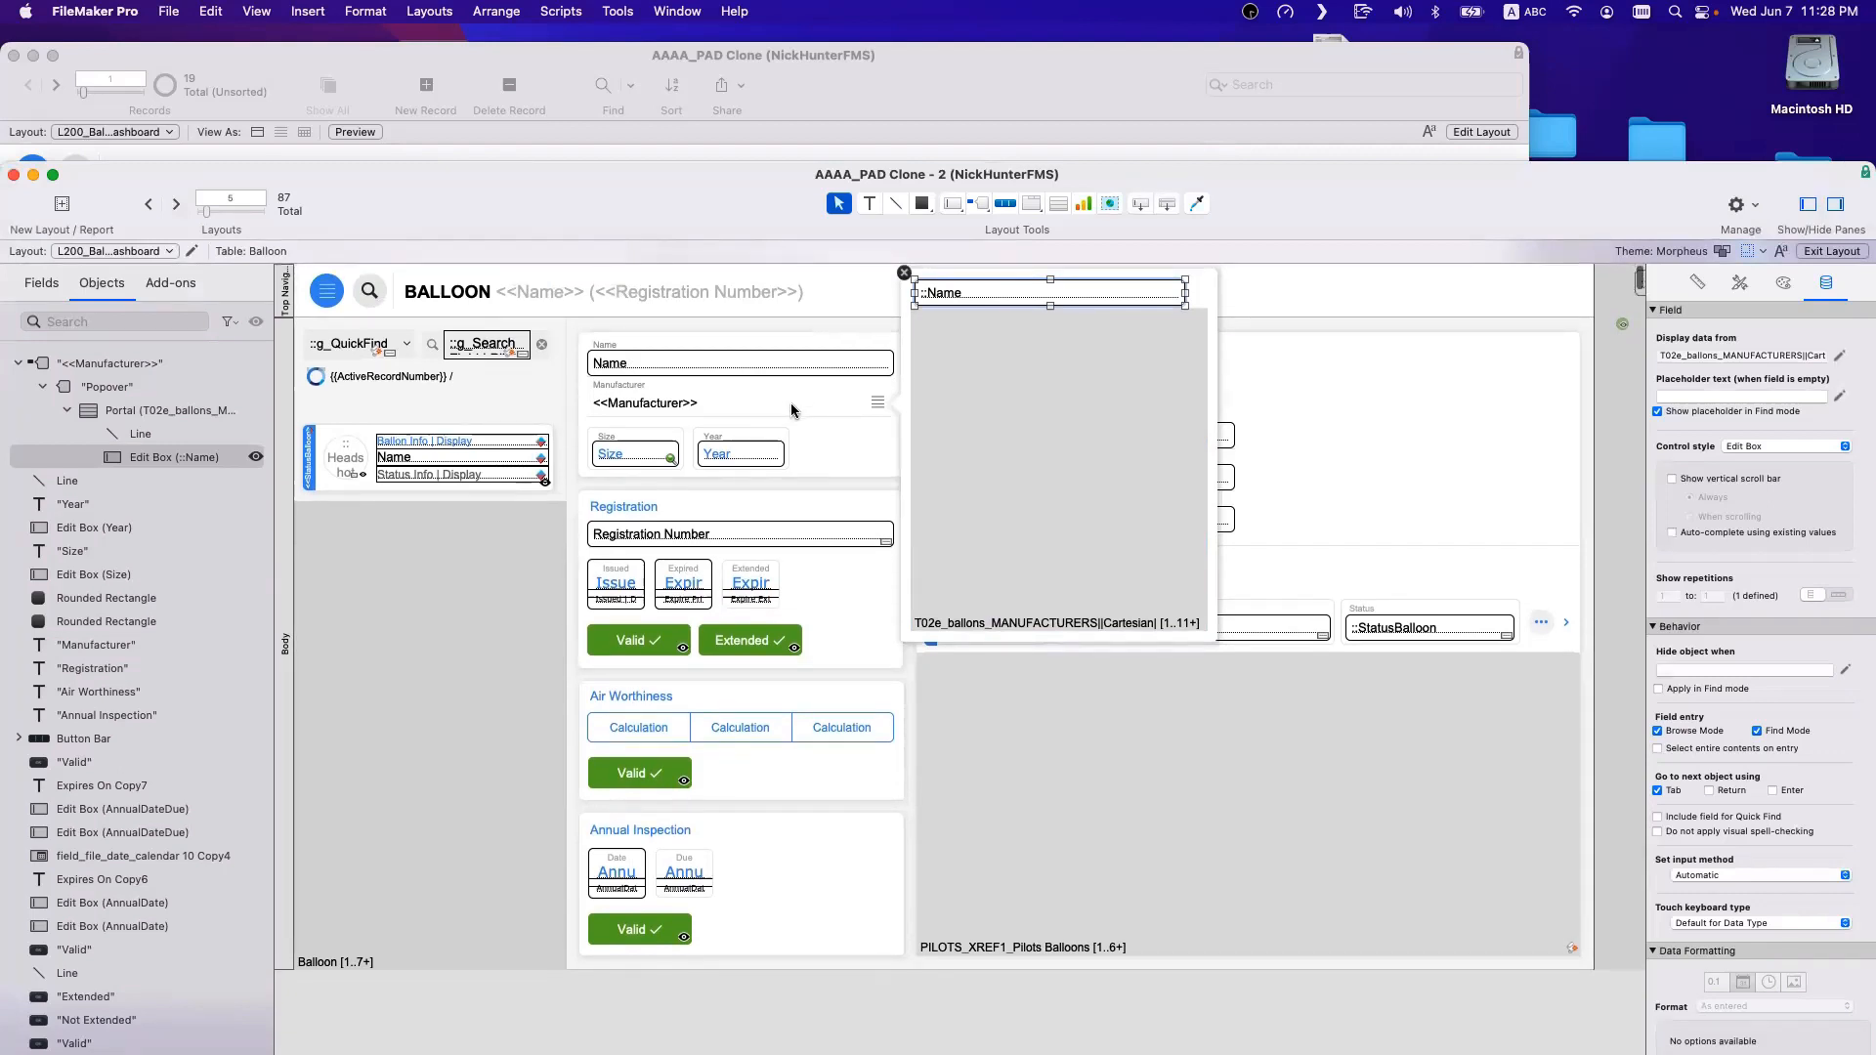
# Draw a button inside the popover below the portal row, with an icon-only label using a bold right chevron at a reduced icon size.
pyautogui.click(981, 208)
pyautogui.click(1006, 230)
pyautogui.moveTo(962, 334)
pyautogui.mouseDown()
pyautogui.moveTo(1083, 374)
pyautogui.moveTo(1187, 359)
pyautogui.moveTo(1150, 361)
pyautogui.mouseUp()
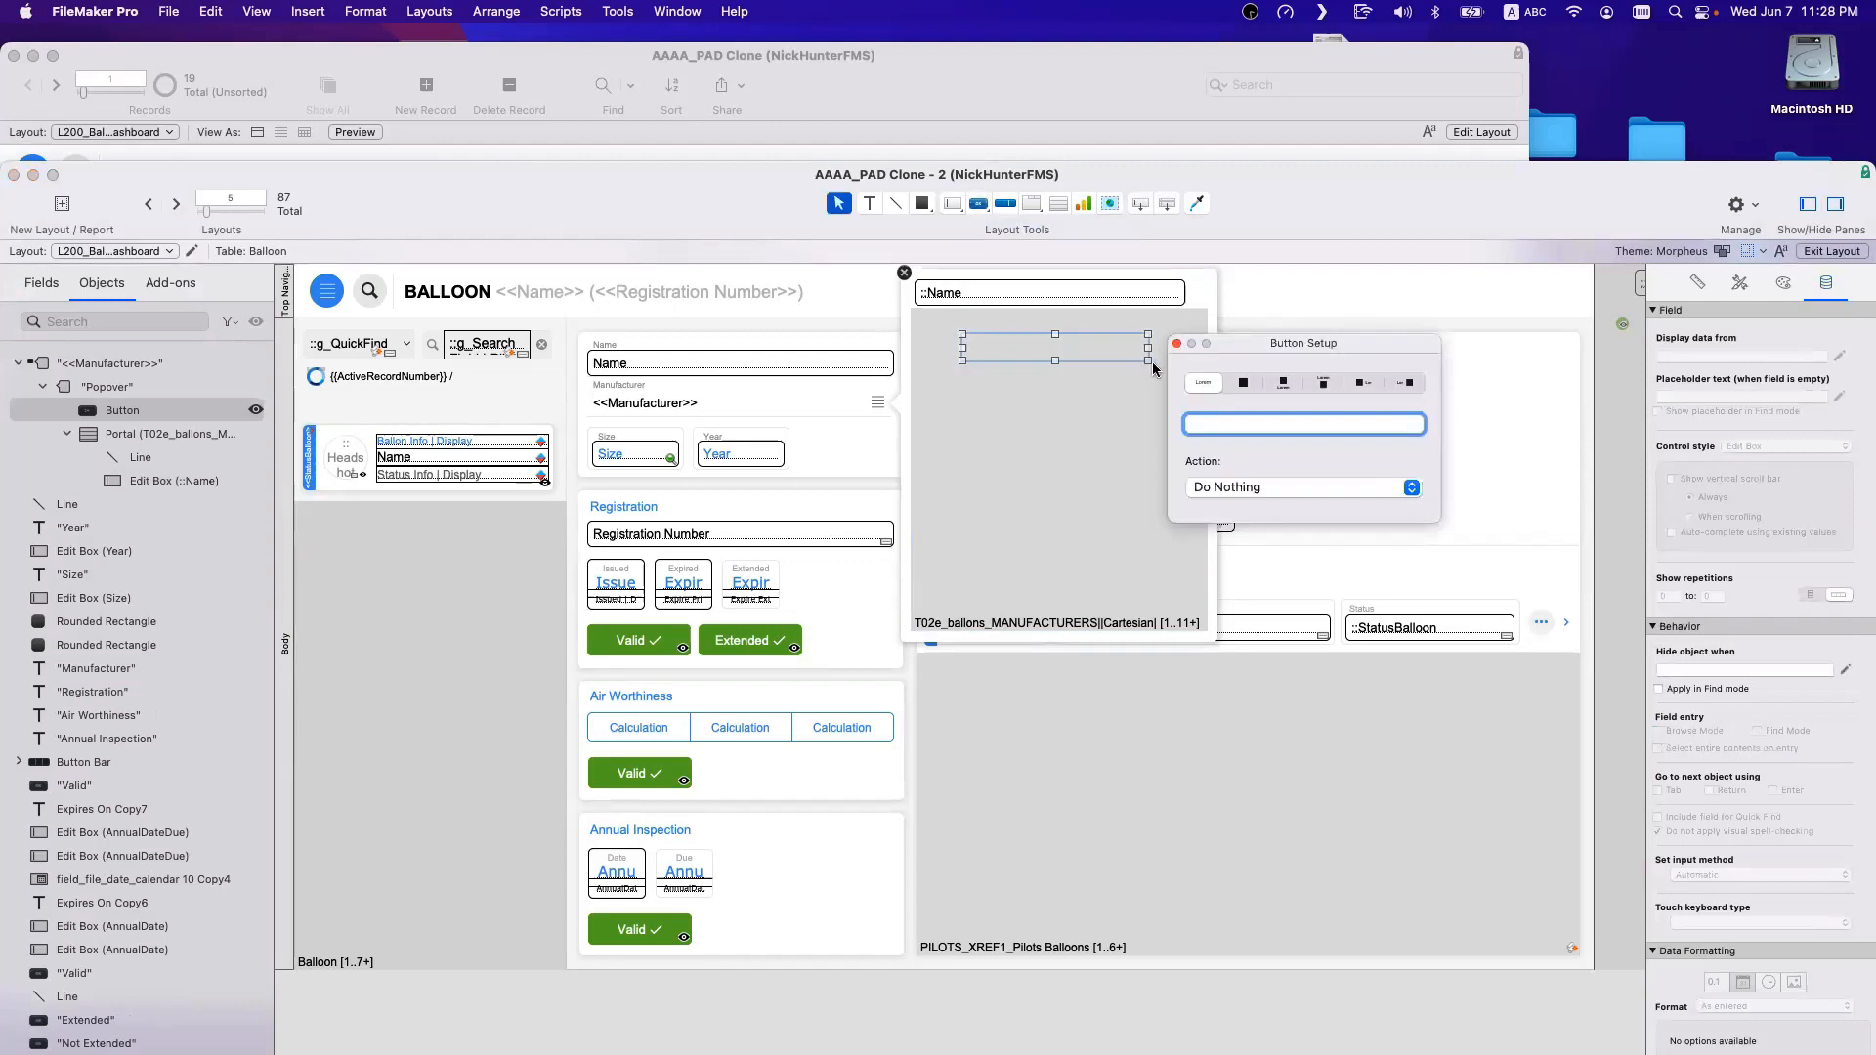
pyautogui.click(1243, 382)
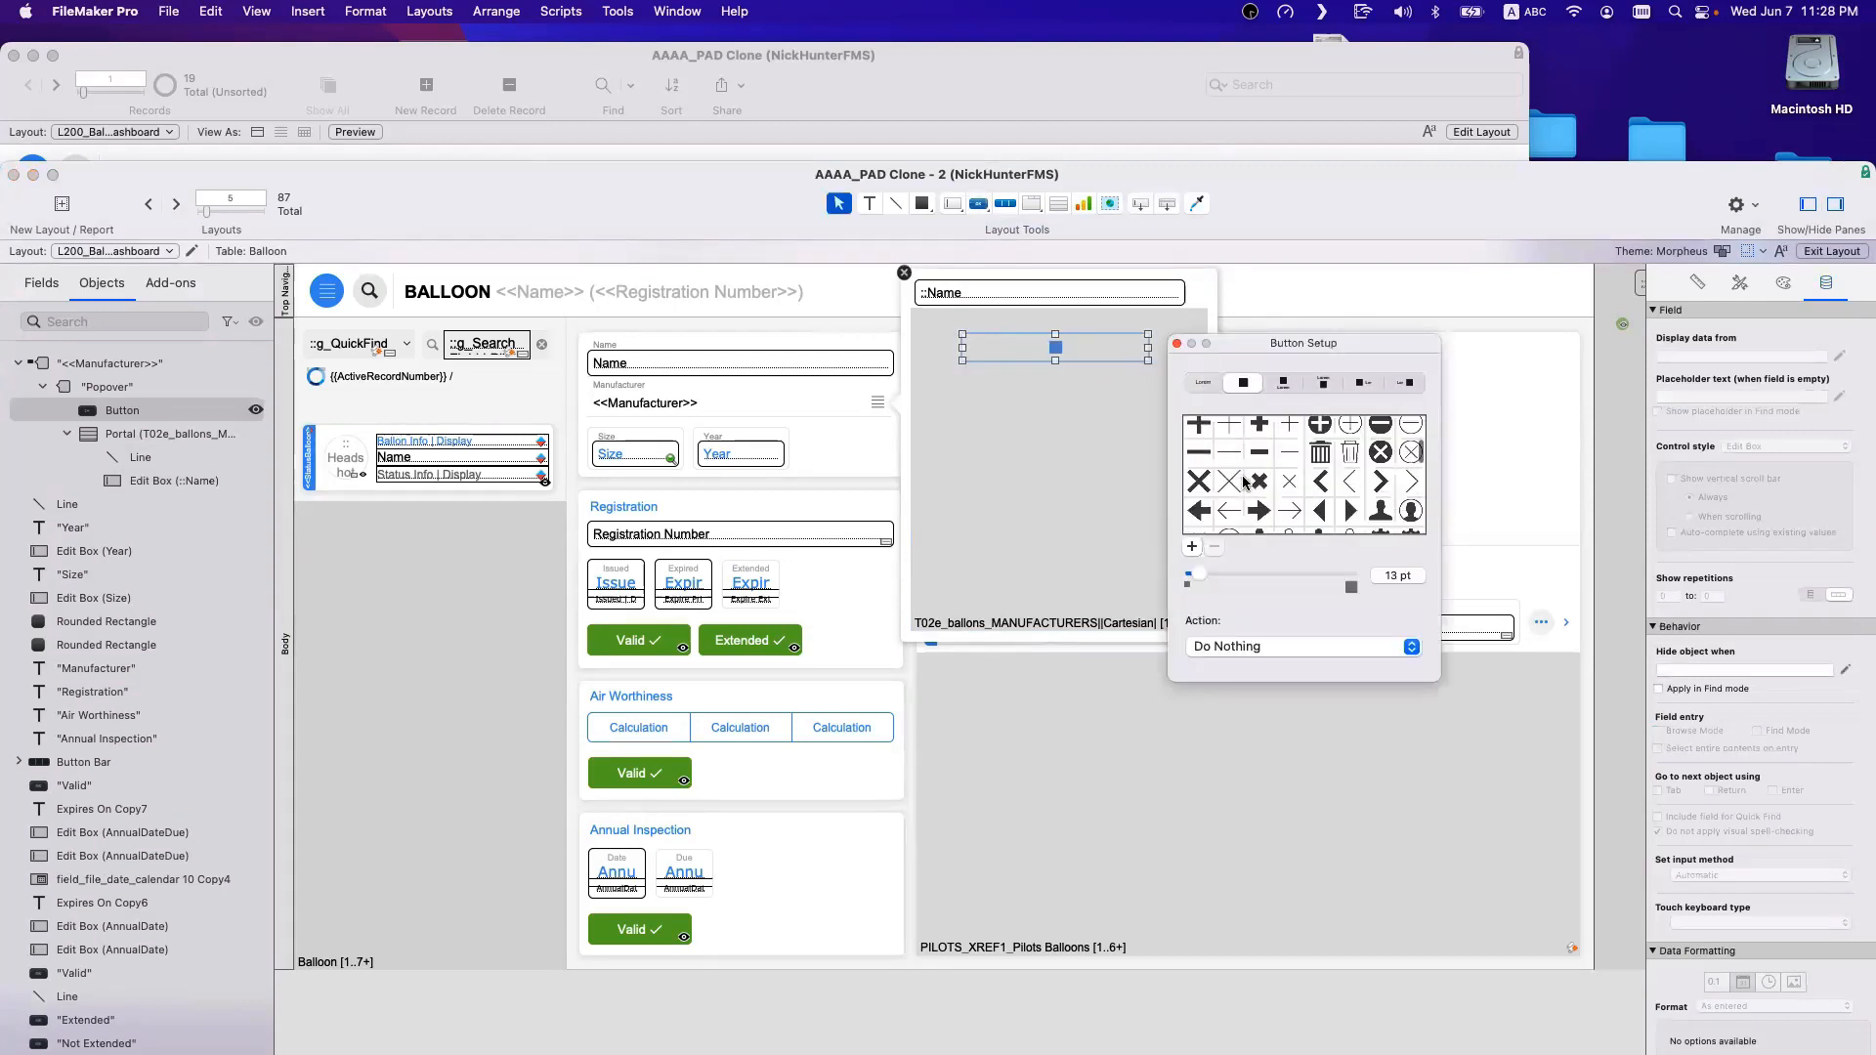
pyautogui.scroll(-2, 1243, 481)
pyautogui.click(1381, 438)
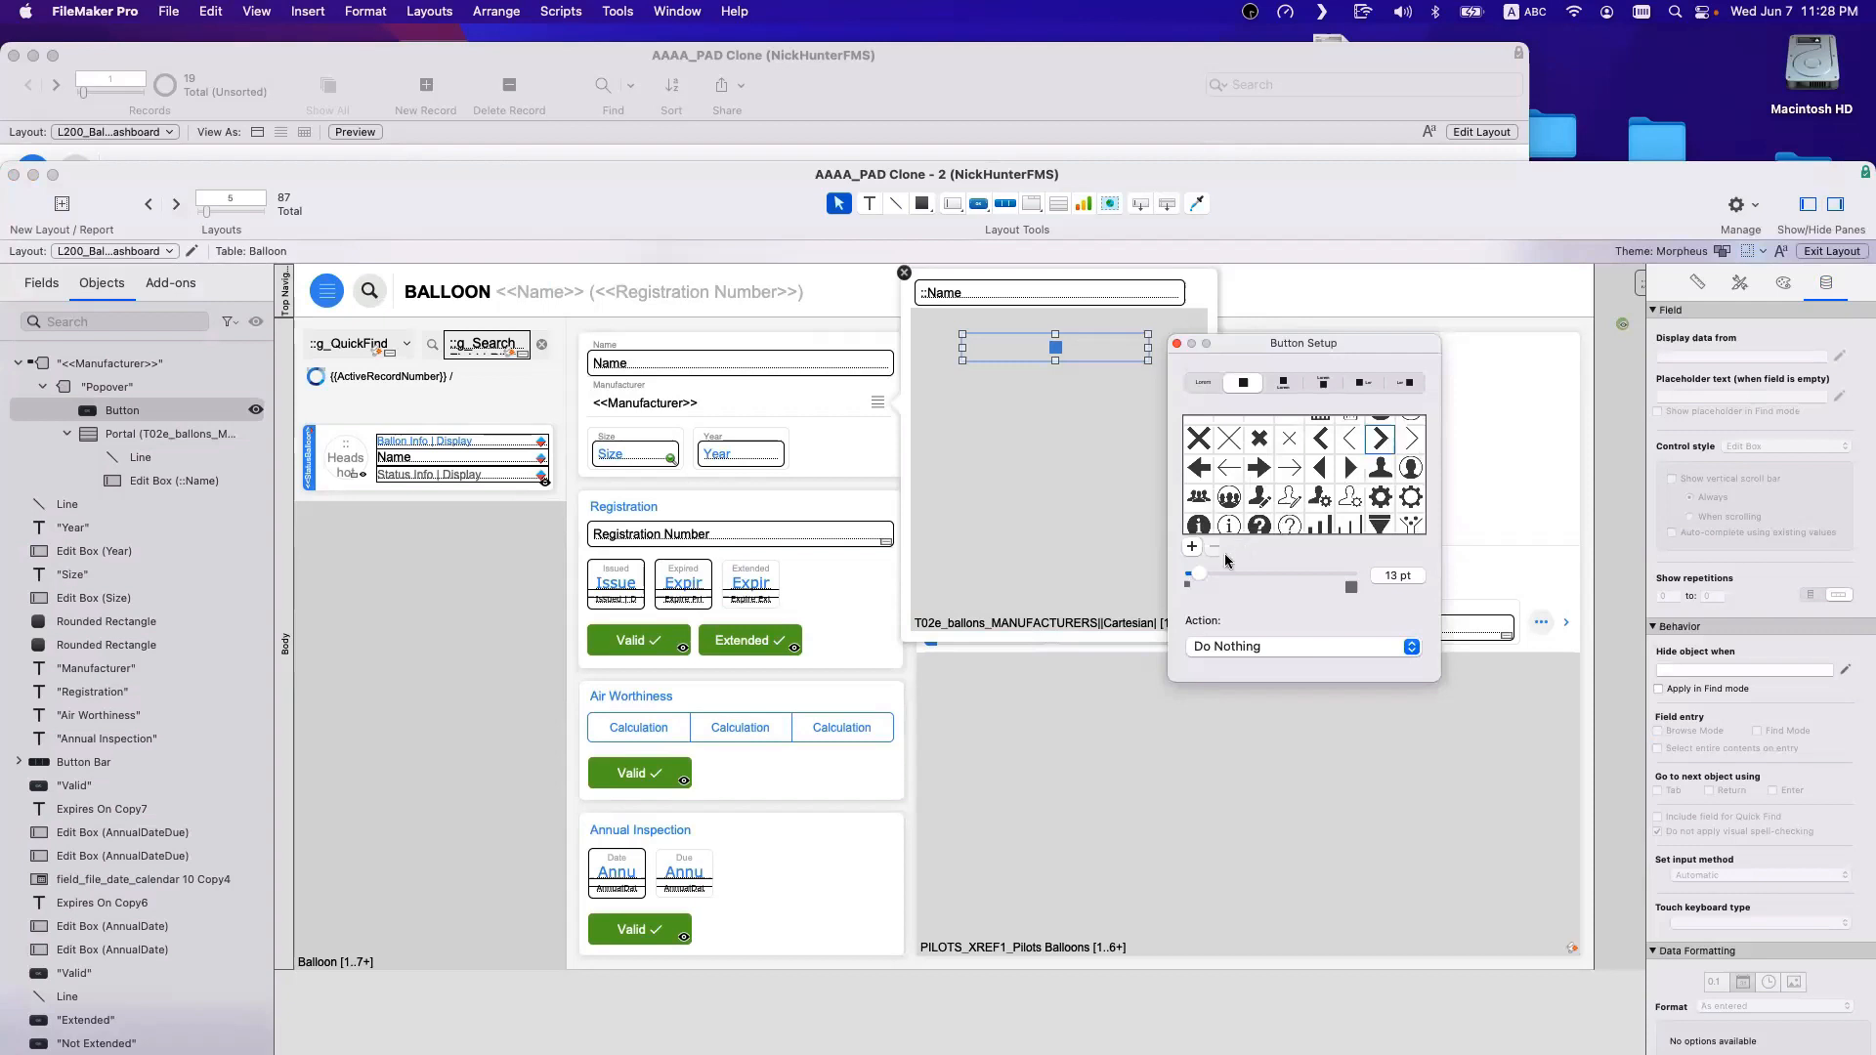
pyautogui.moveTo(1200, 575); pyautogui.dragTo(1176, 580)
pyautogui.moveTo(1265, 349); pyautogui.dragTo(1270, 411)
pyautogui.moveTo(1055, 361); pyautogui.dragTo(1058, 347)
pyautogui.click(1075, 368)
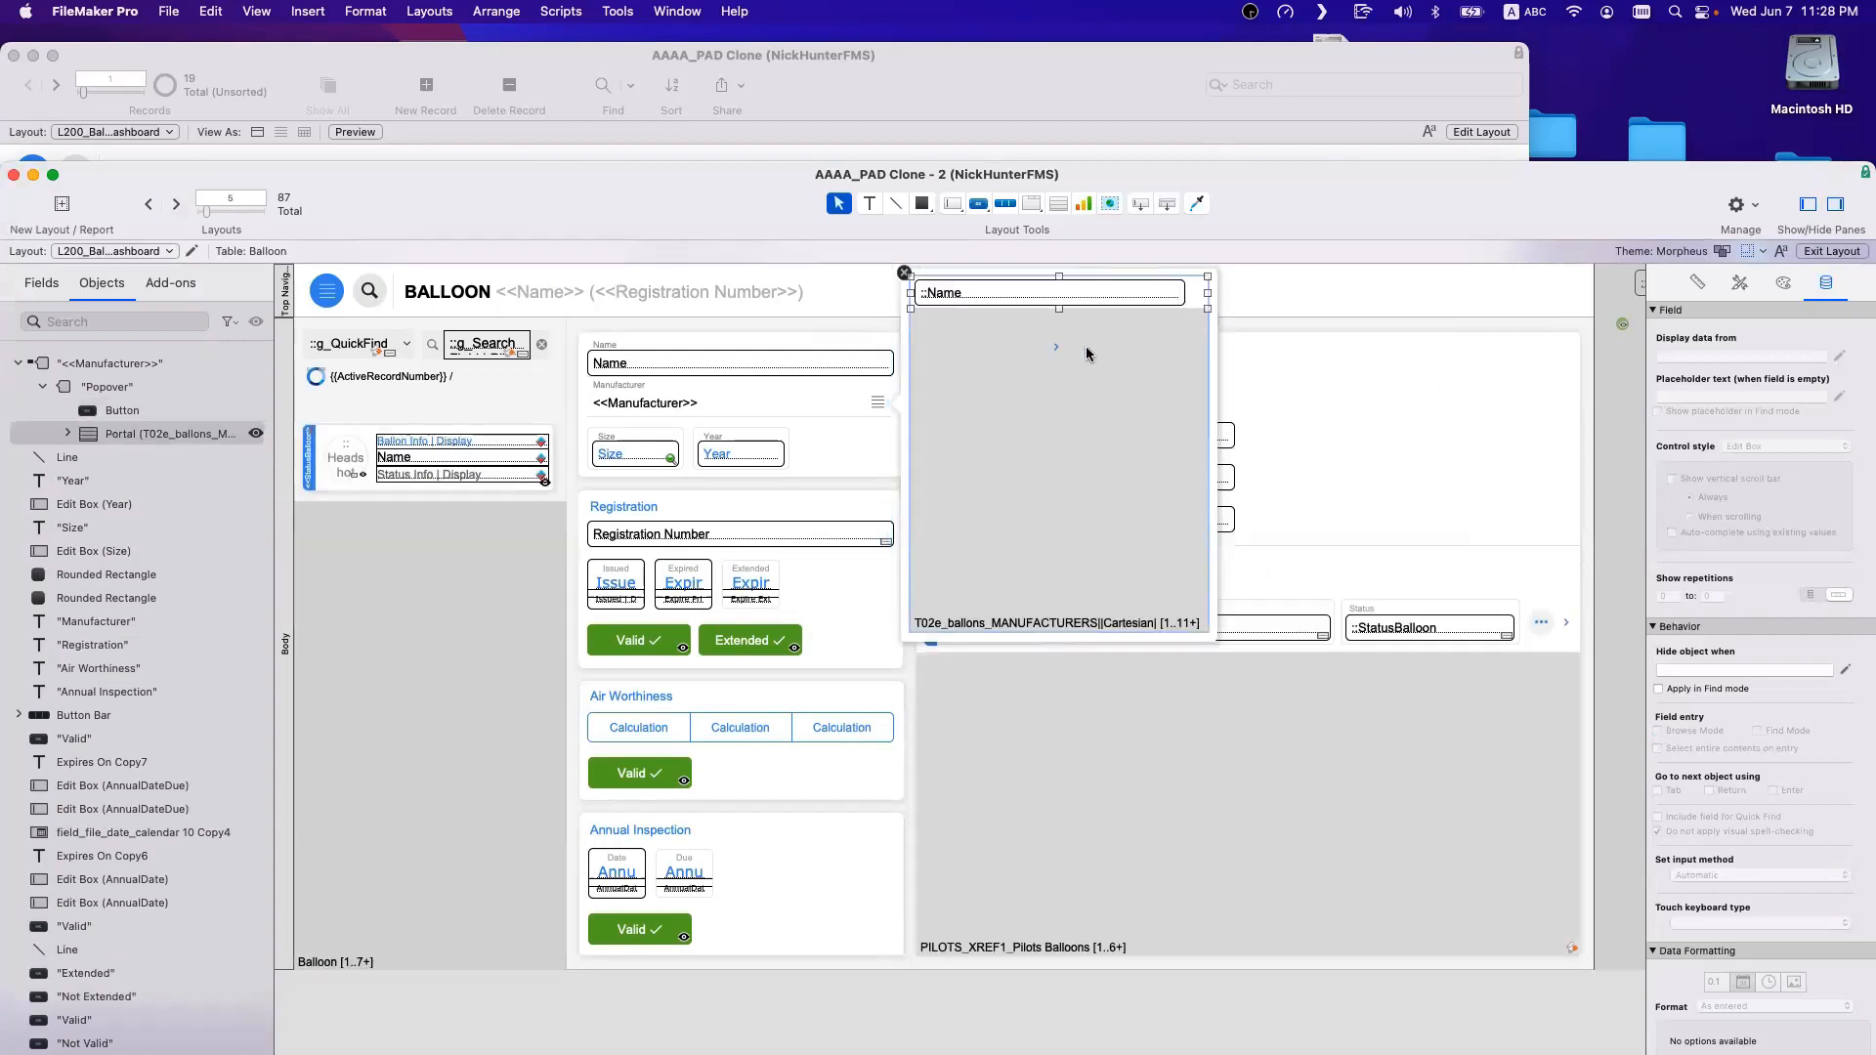
# Place the chevron button inside the popover's portal row, spanning the row's full width and fitting within its height.
pyautogui.click(905, 273)
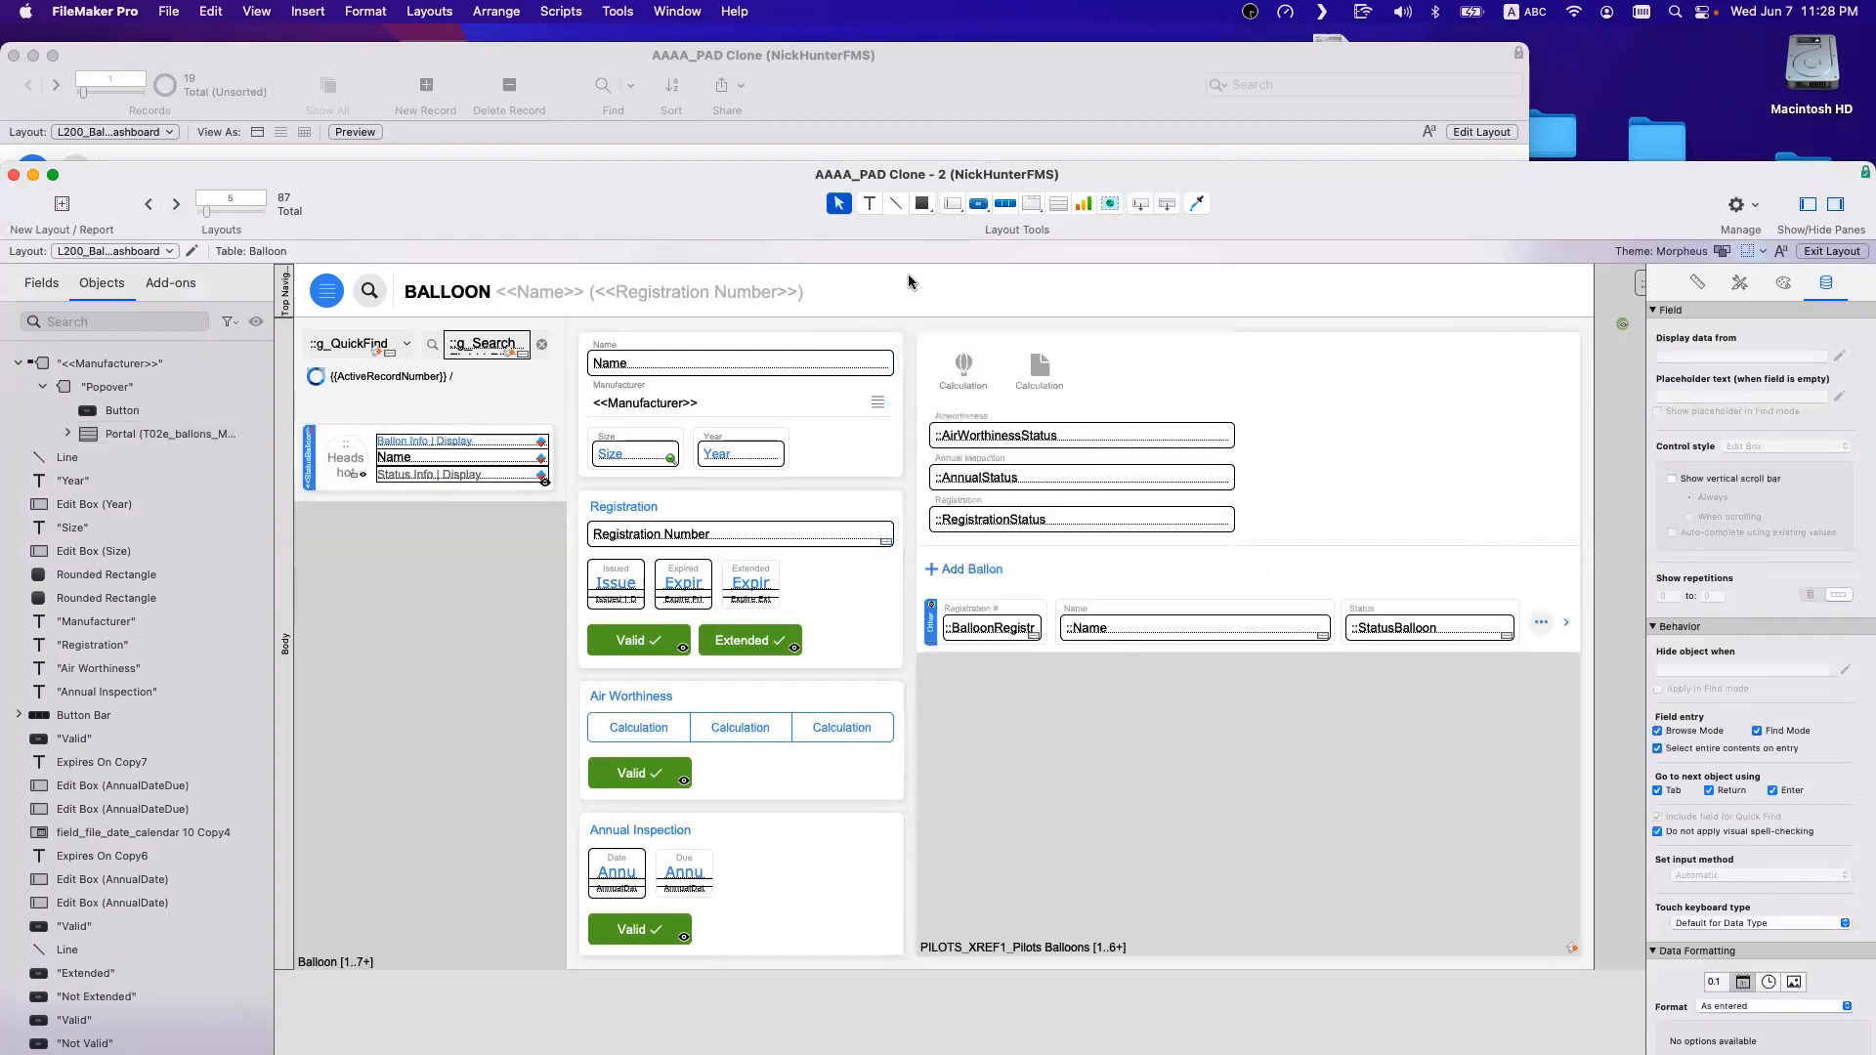
pyautogui.click(770, 407)
pyautogui.click(1035, 360)
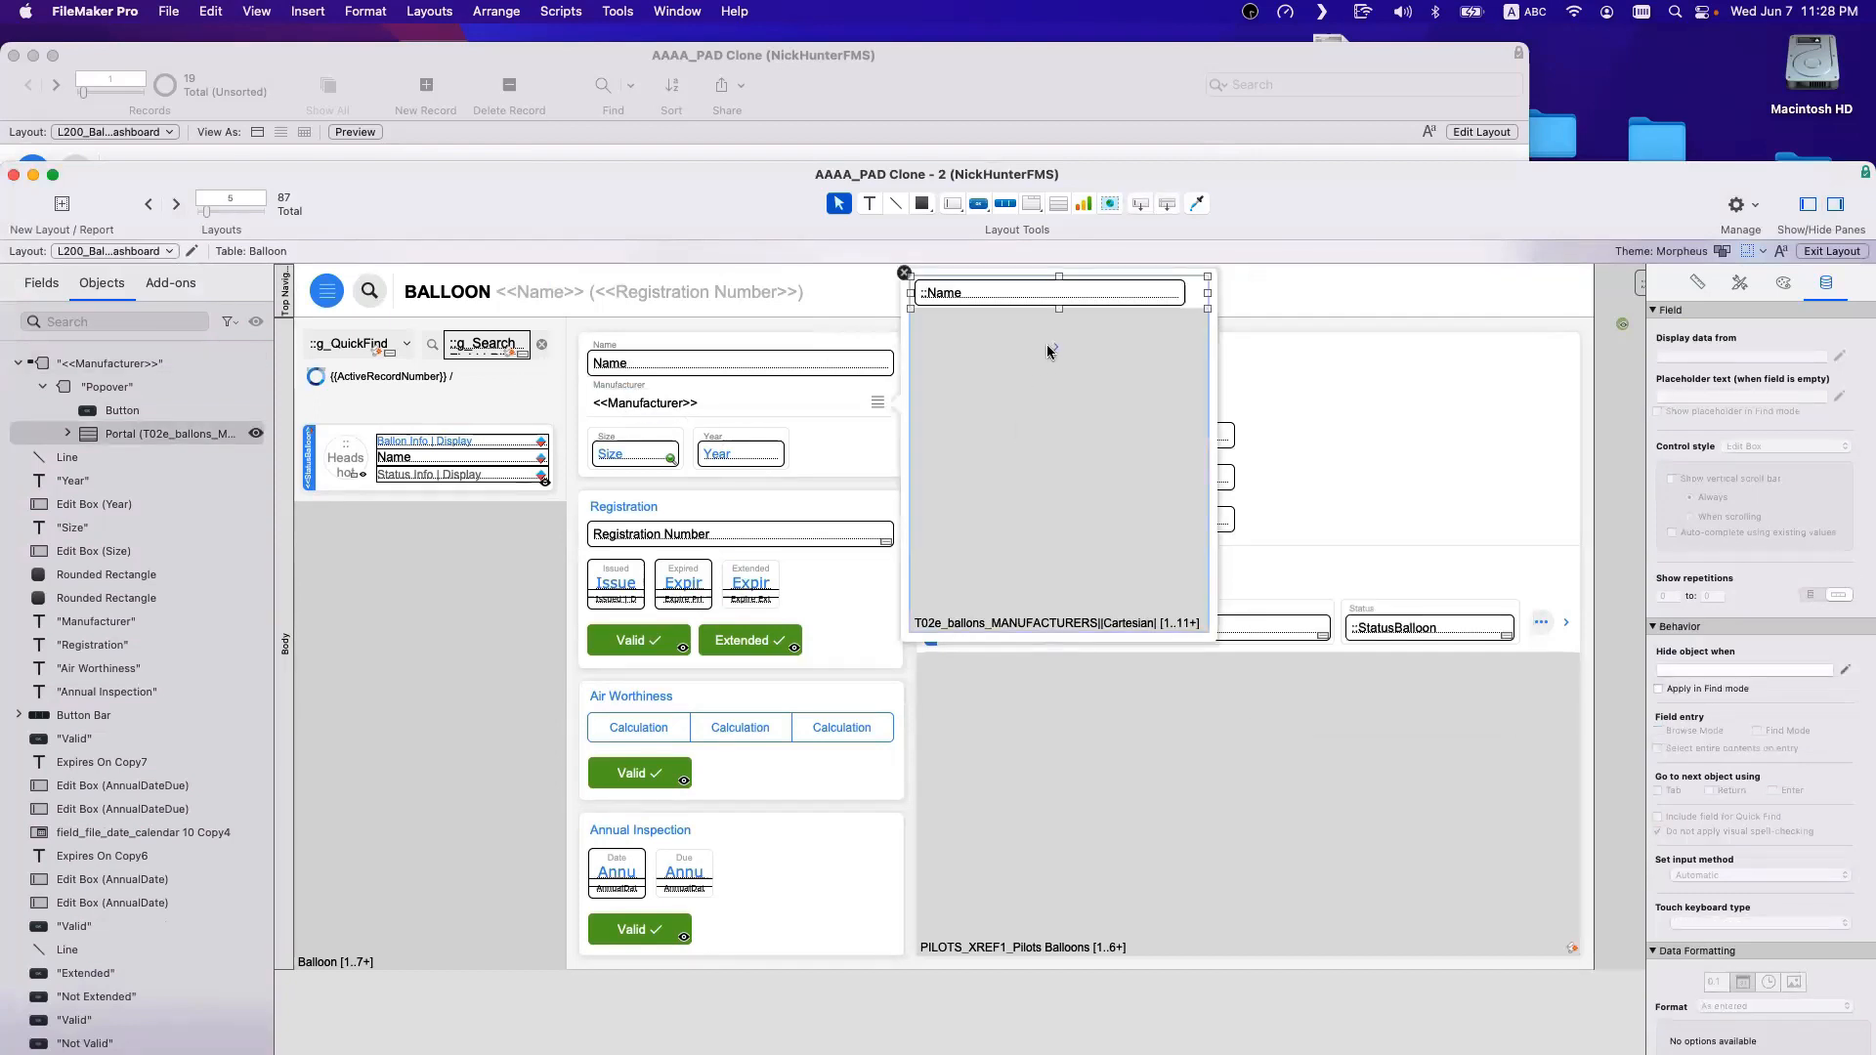
pyautogui.click(1065, 353)
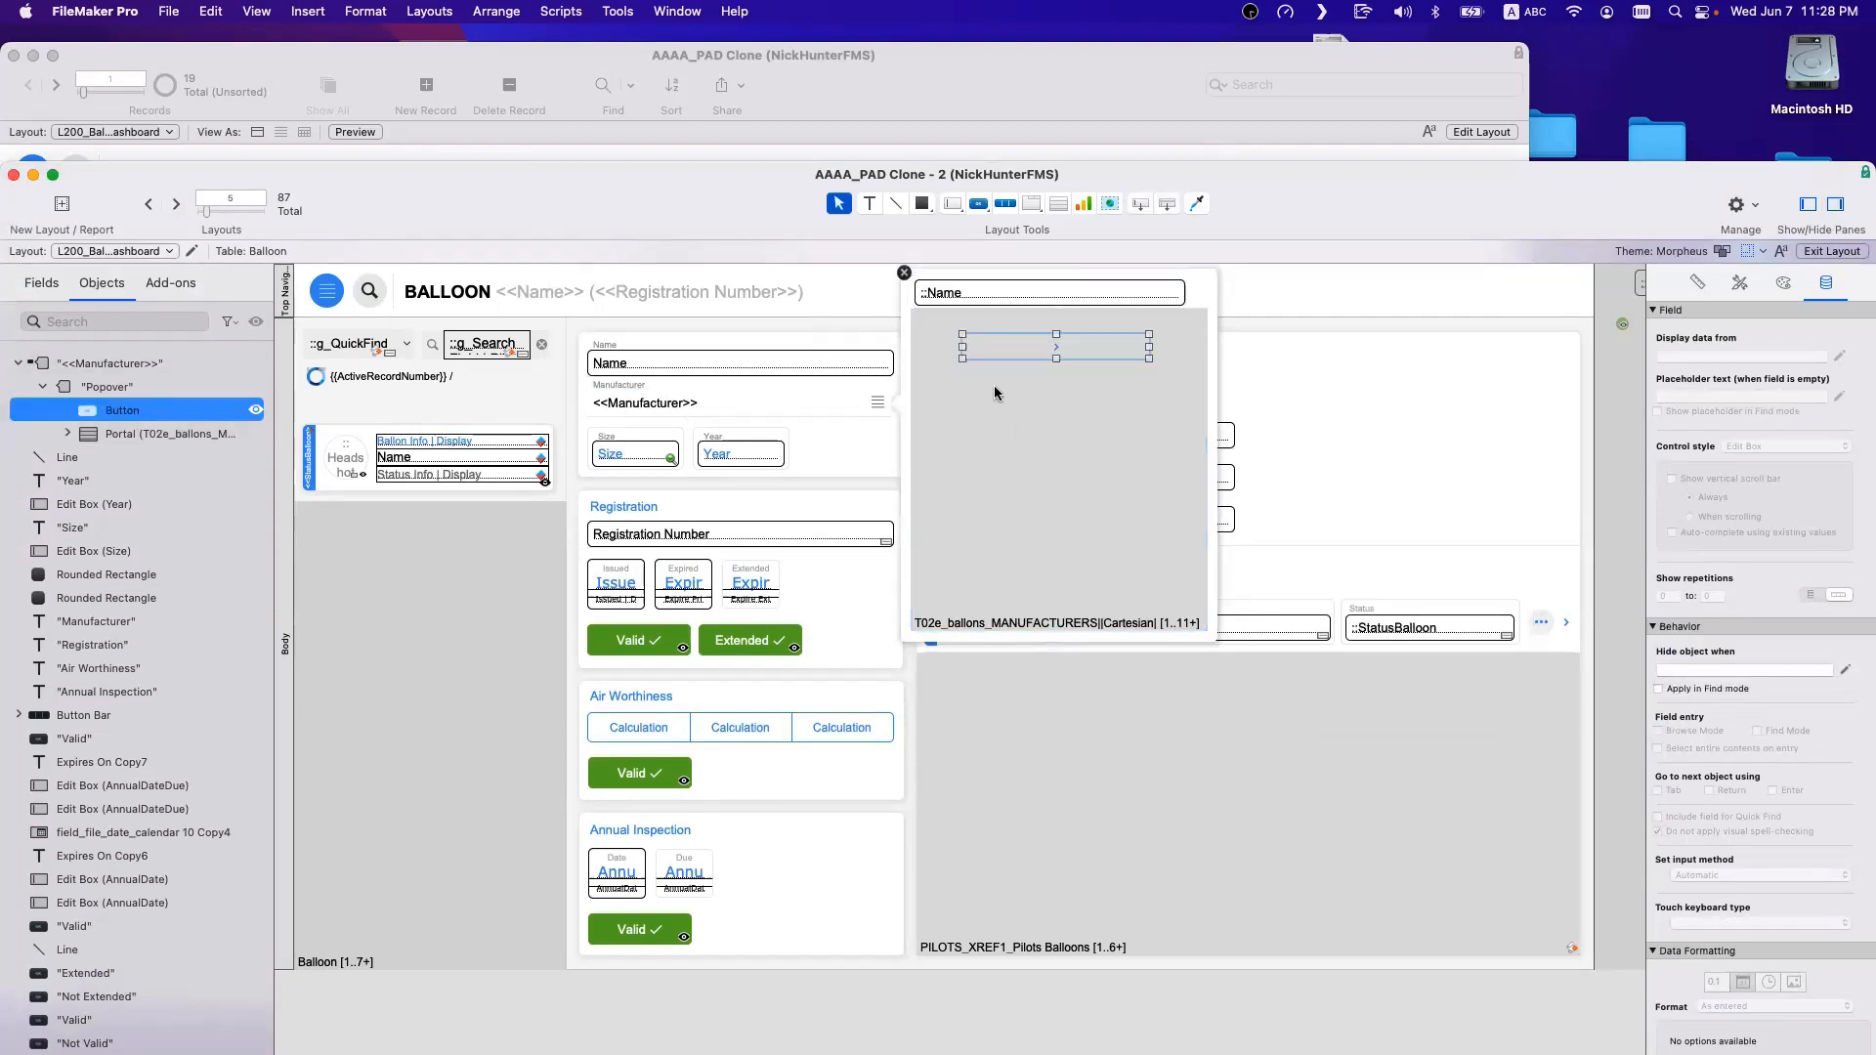
pyautogui.press('super+c')
pyautogui.moveTo(1055, 348); pyautogui.dragTo(1206, 300)
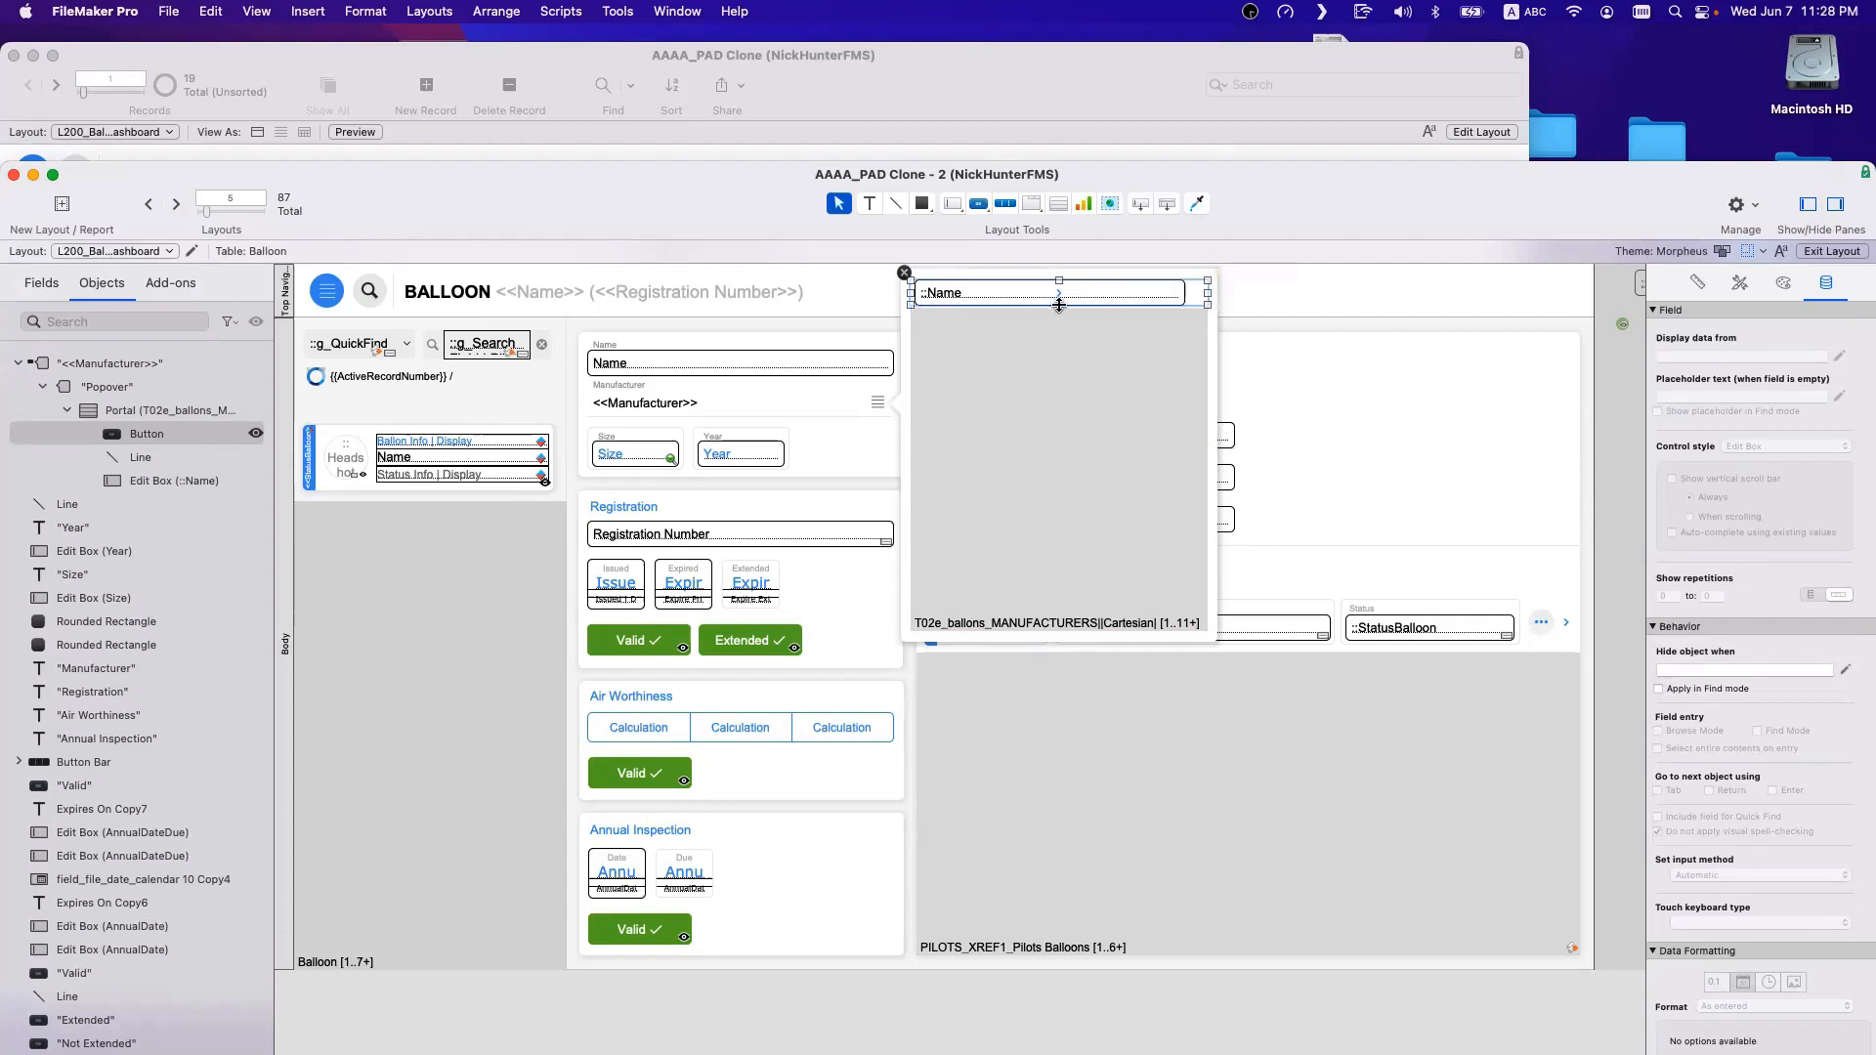
pyautogui.moveTo(1059, 305); pyautogui.dragTo(1057, 303)
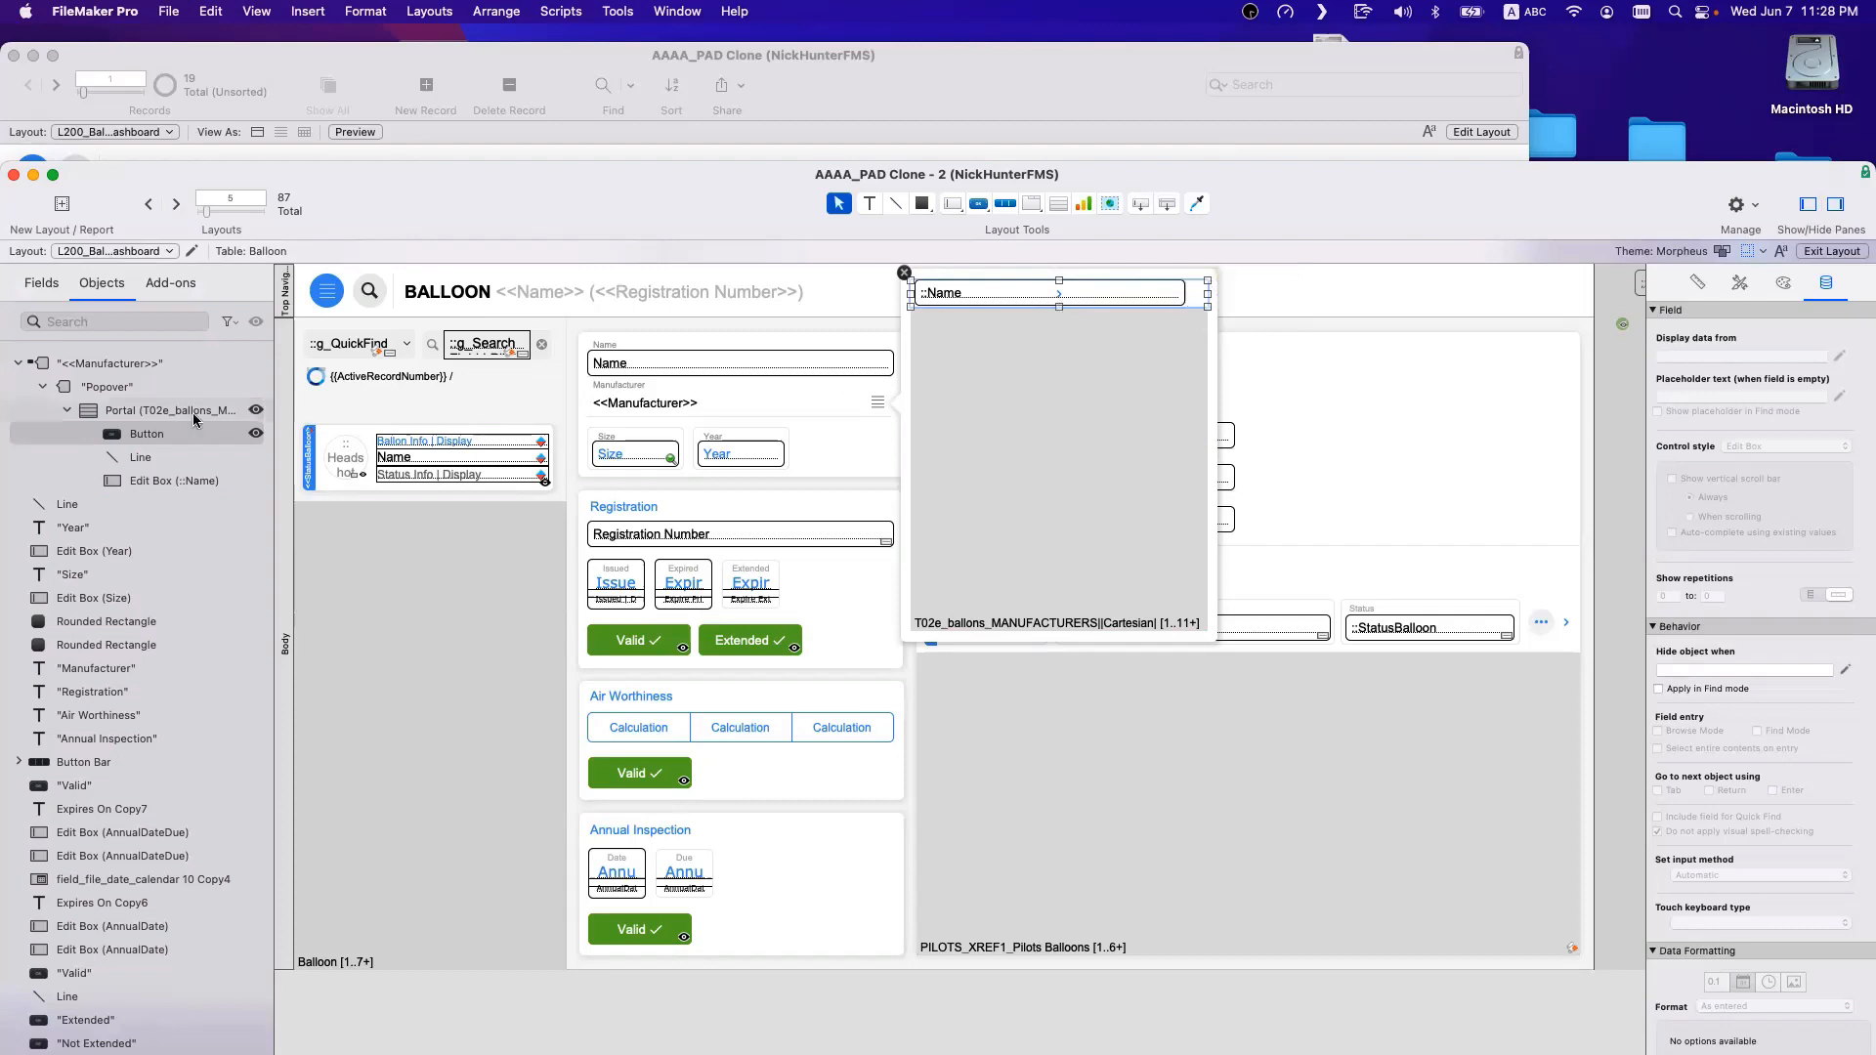
# Right-align the chevron icon of the portal row's button.
pyautogui.moveTo(1211, 201); pyautogui.dragTo(945, 208)
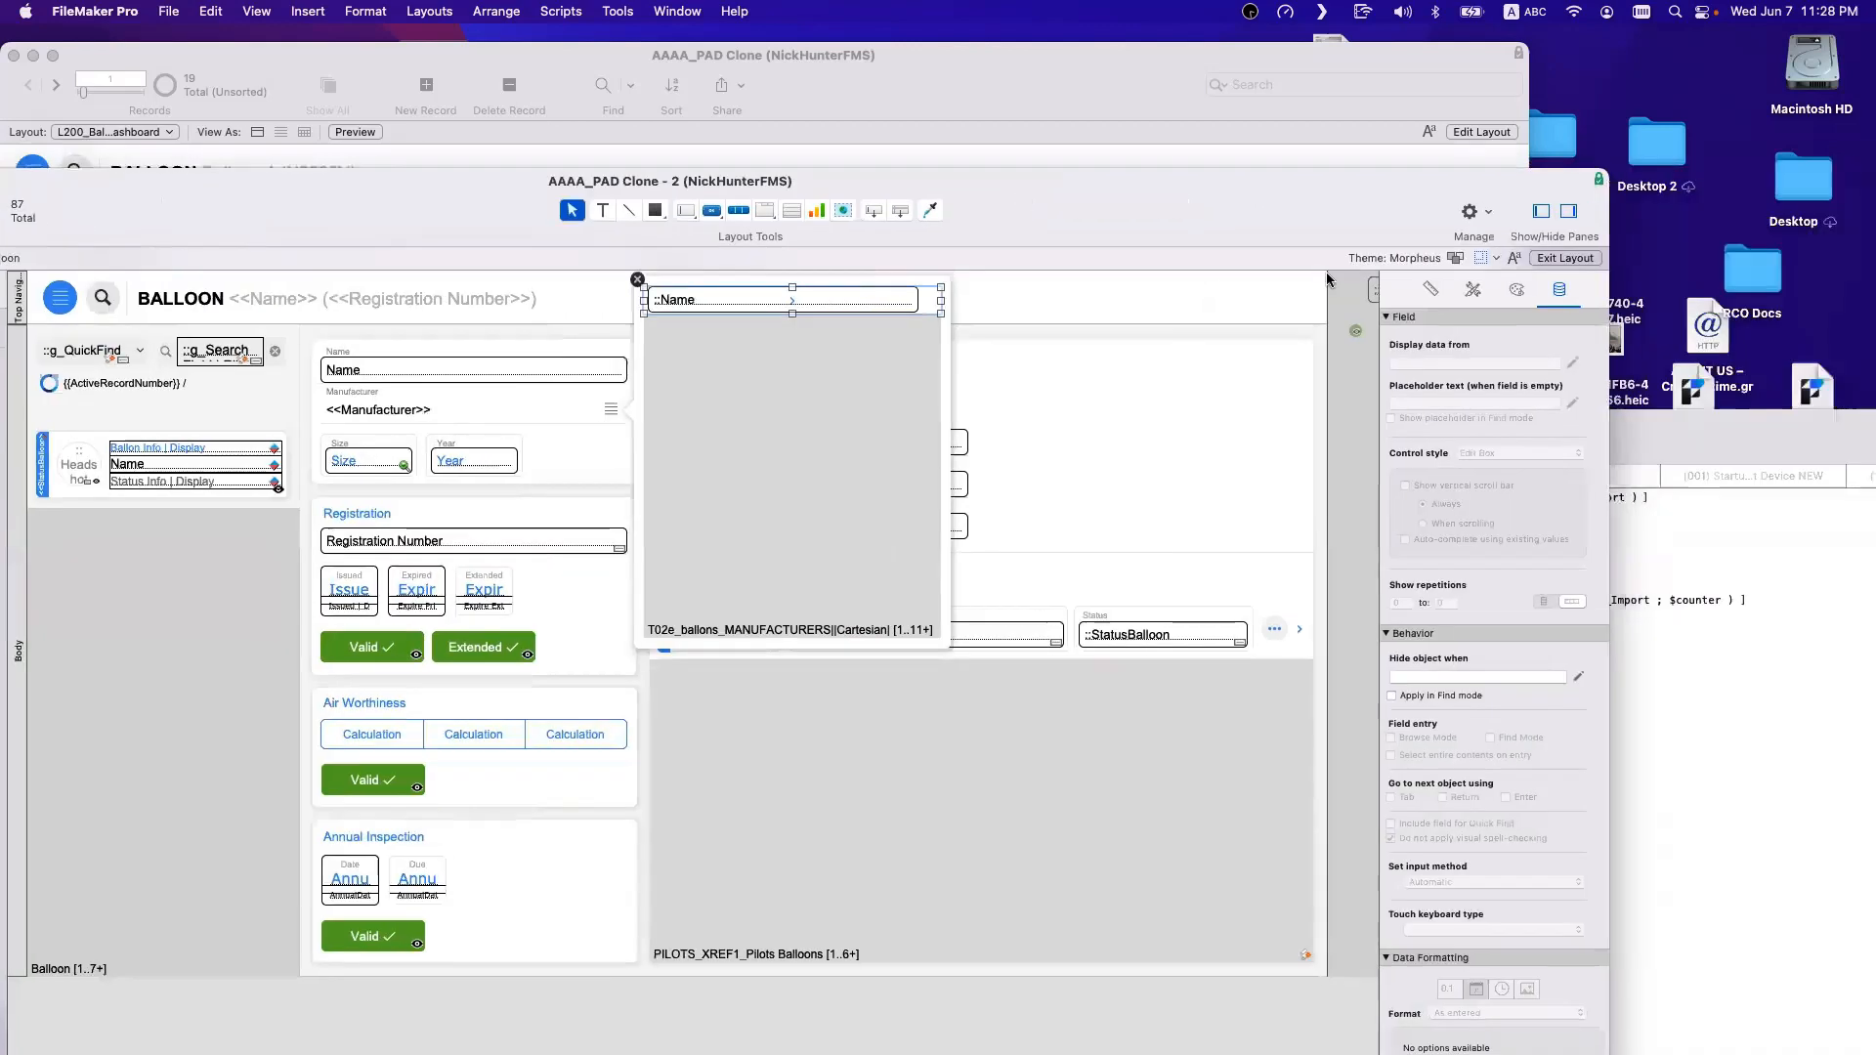
pyautogui.click(1515, 289)
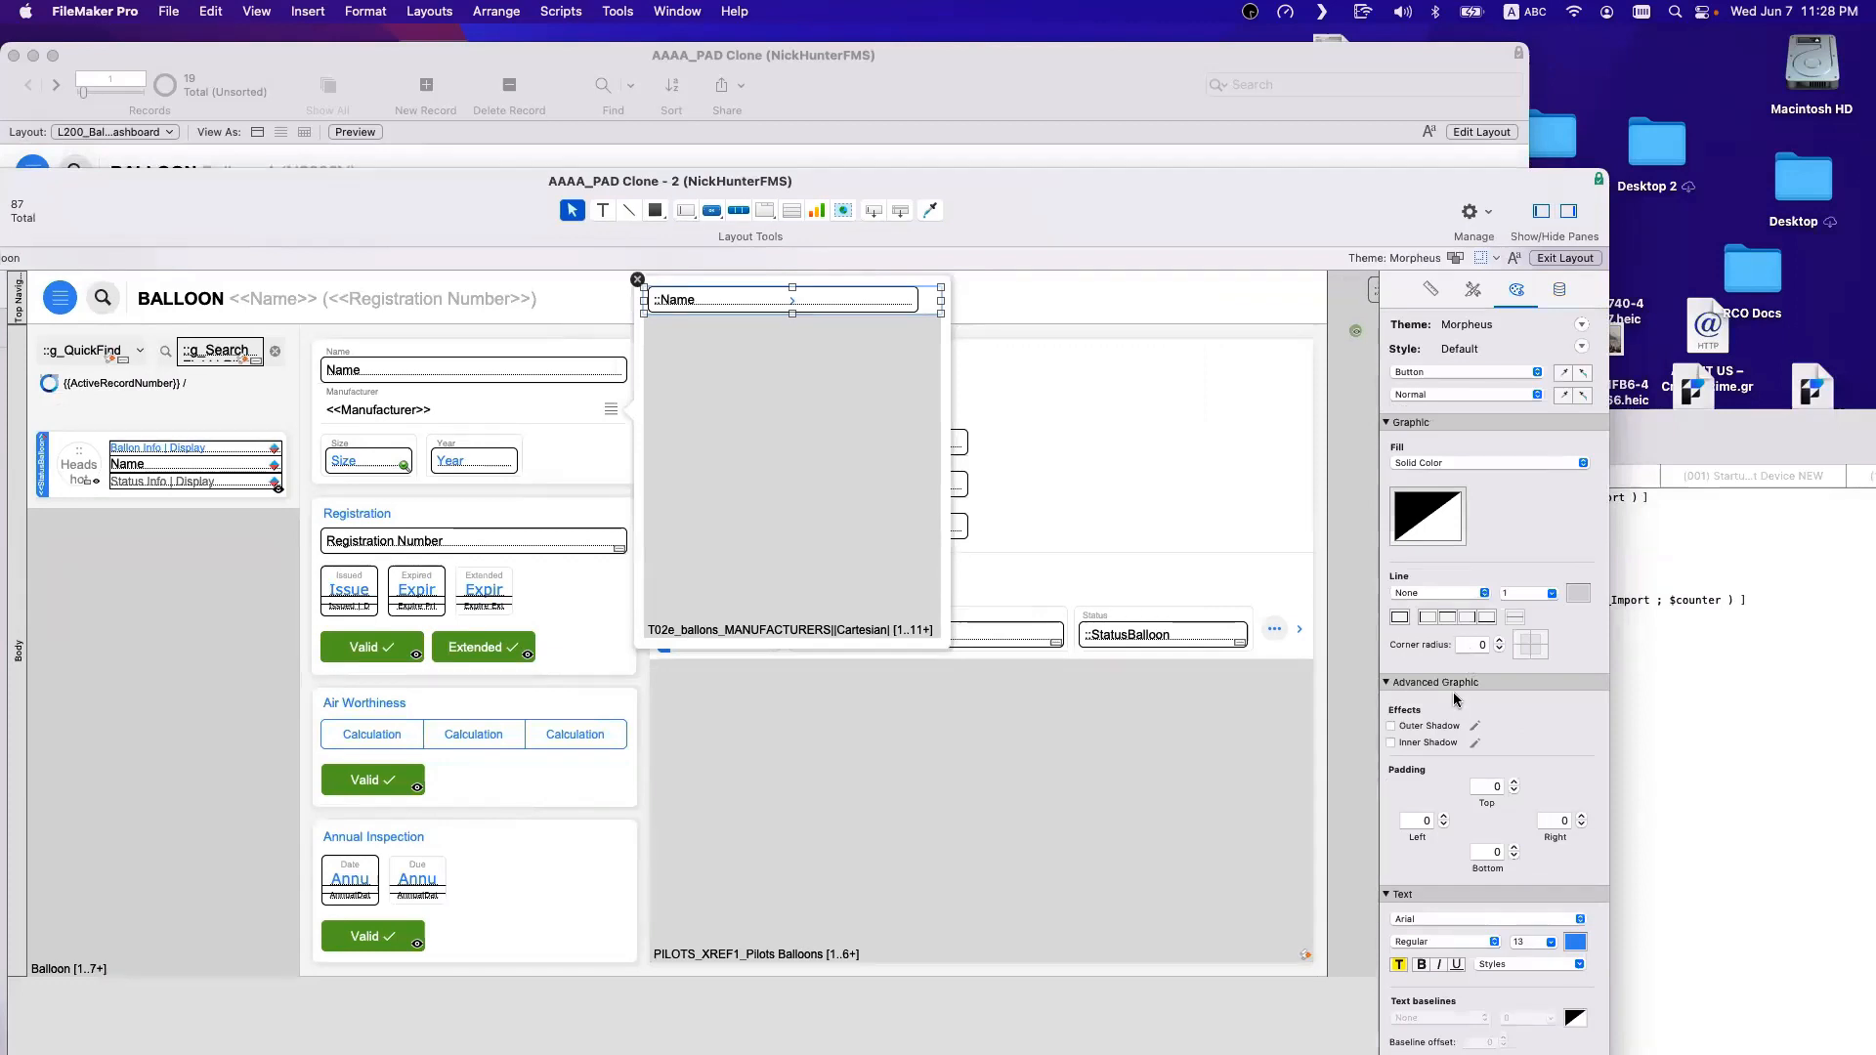
pyautogui.scroll(-3, 1452, 692)
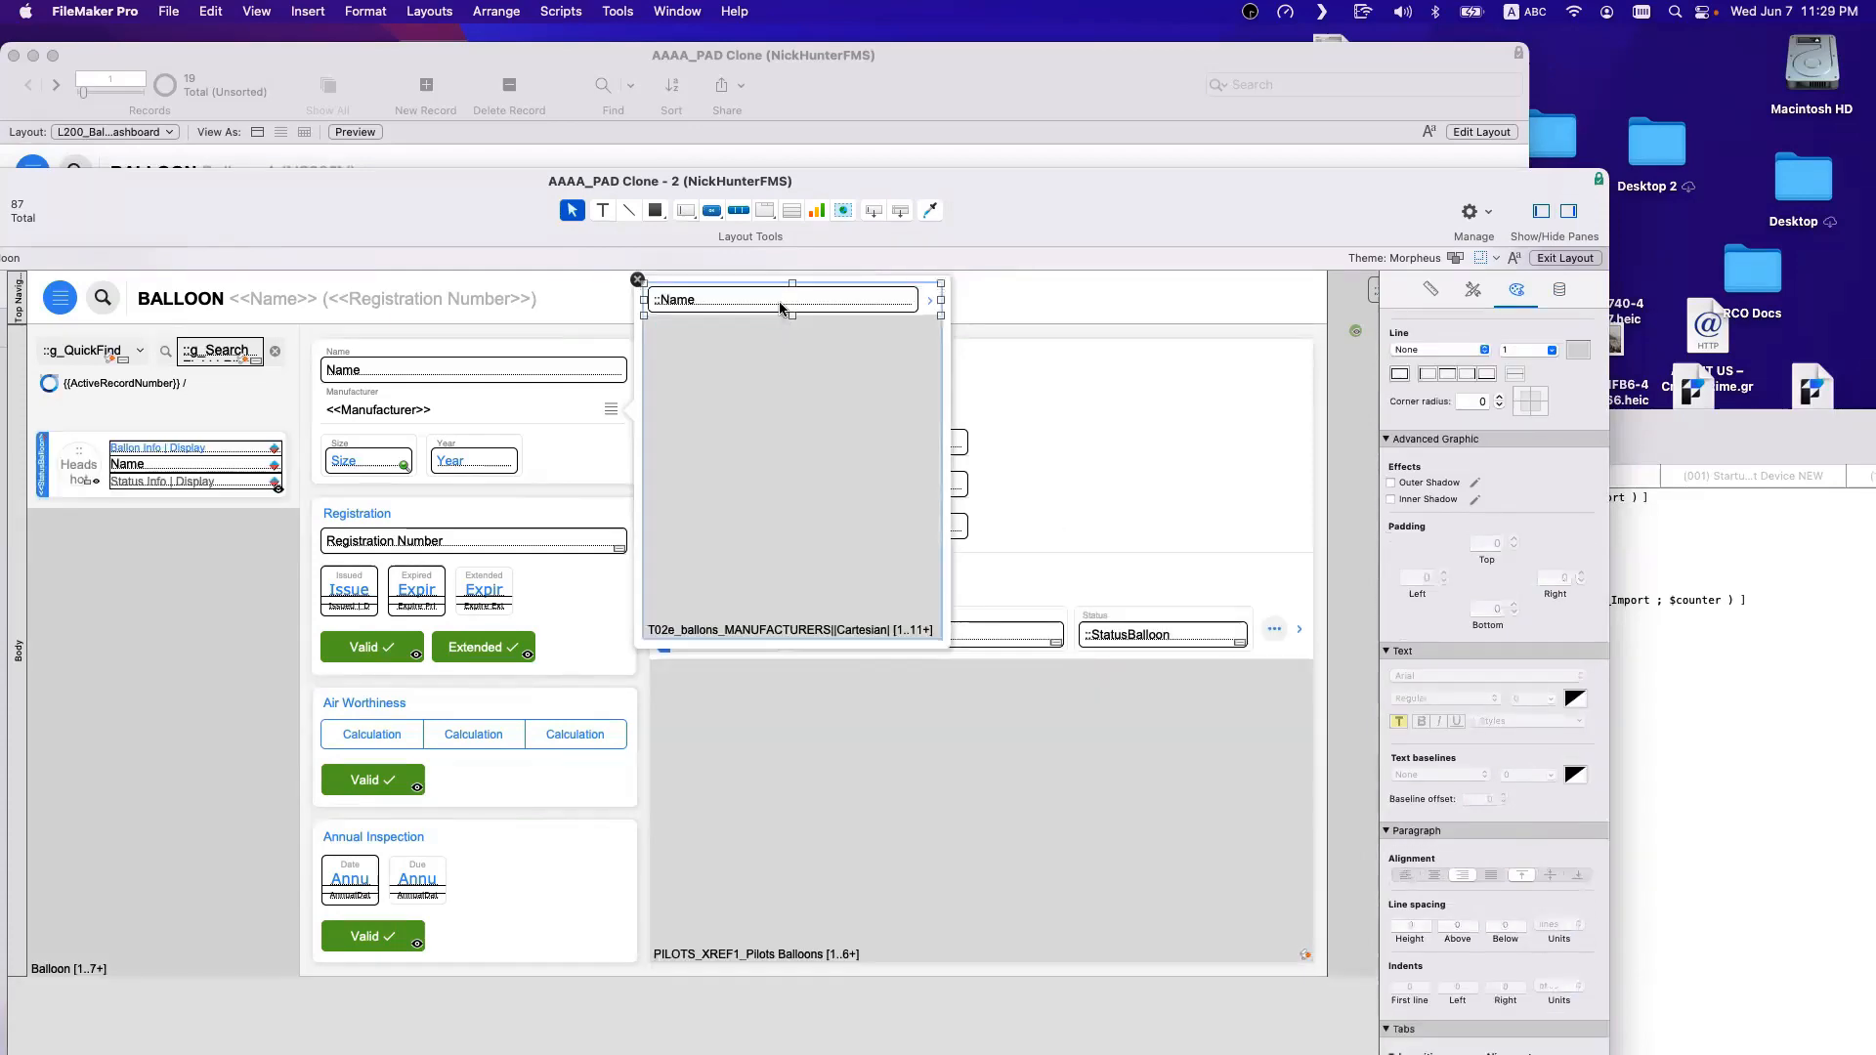
pyautogui.moveTo(422, 205); pyautogui.dragTo(748, 197)
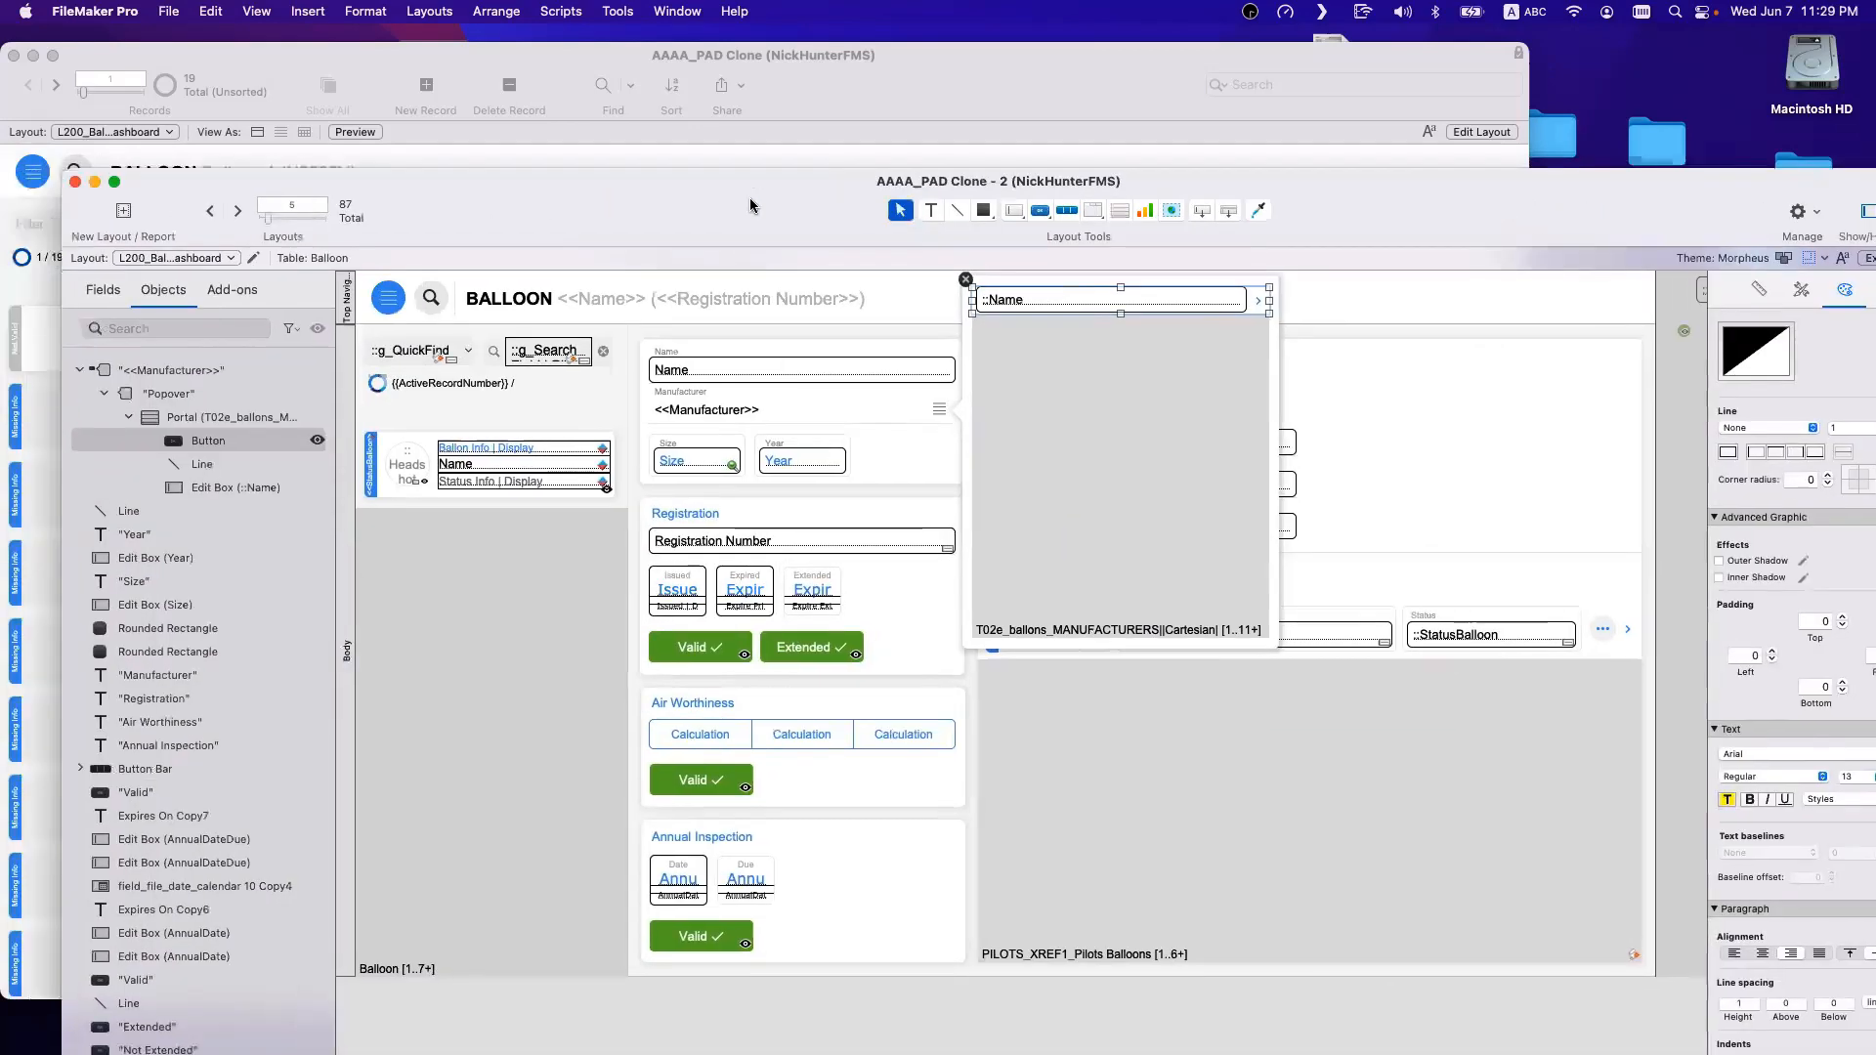
# Set the portal row button's action to Perform Script, using the script "(0004b) Select Item No Audit Log [parameter]".
pyautogui.doubleClick(1117, 302)
pyautogui.click(1416, 602)
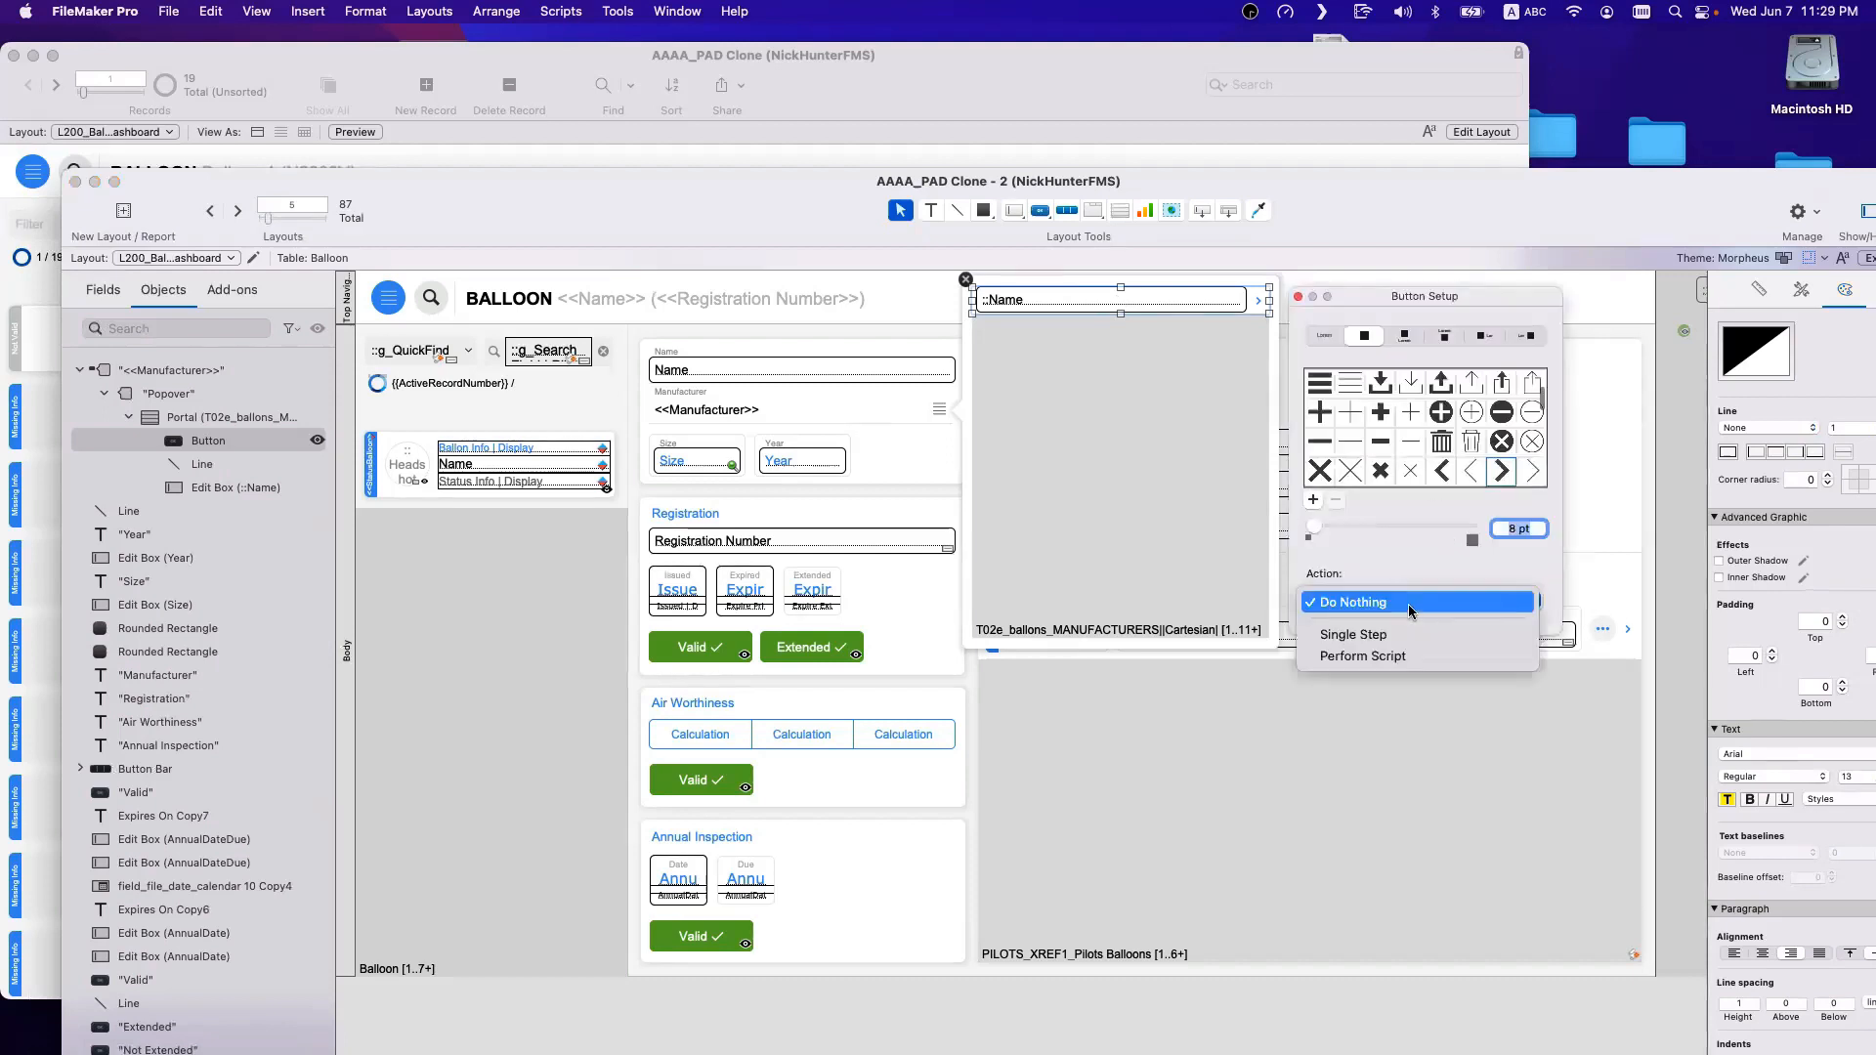
pyautogui.click(1409, 636)
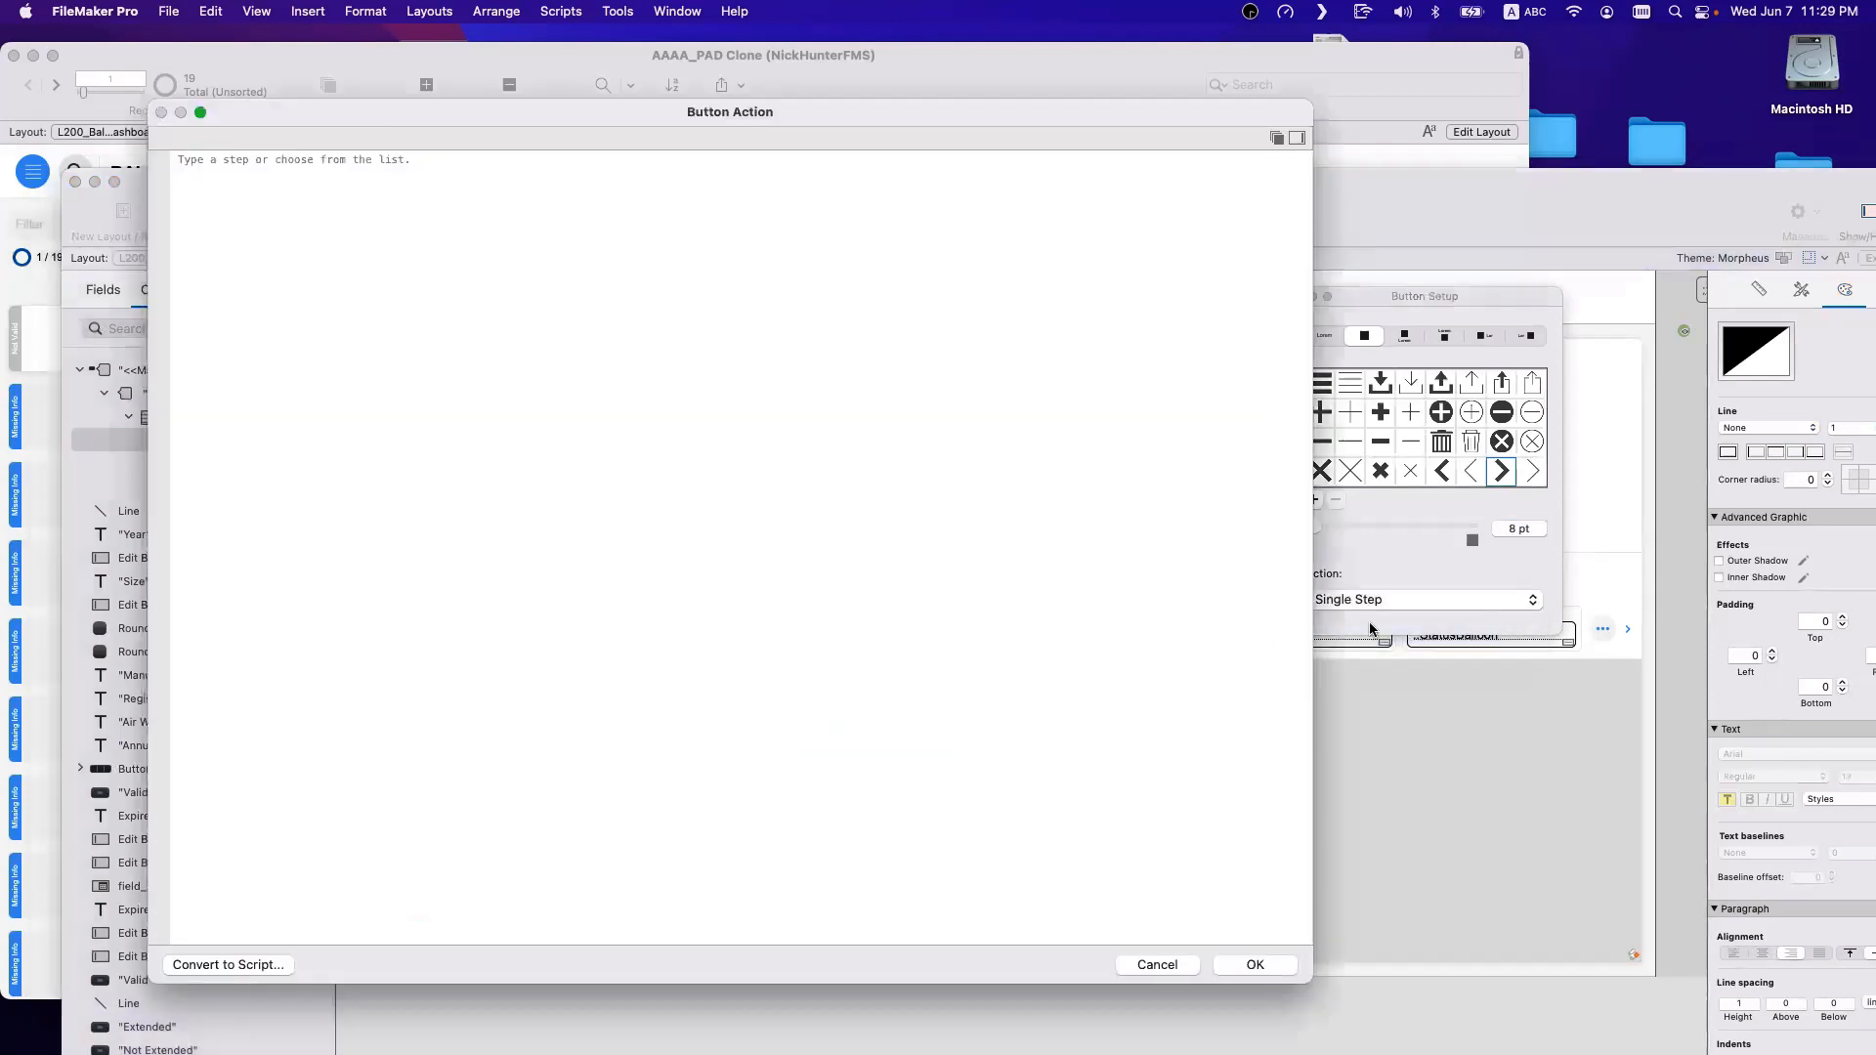
pyautogui.press('Escape')
pyautogui.click(1426, 603)
pyautogui.click(1427, 653)
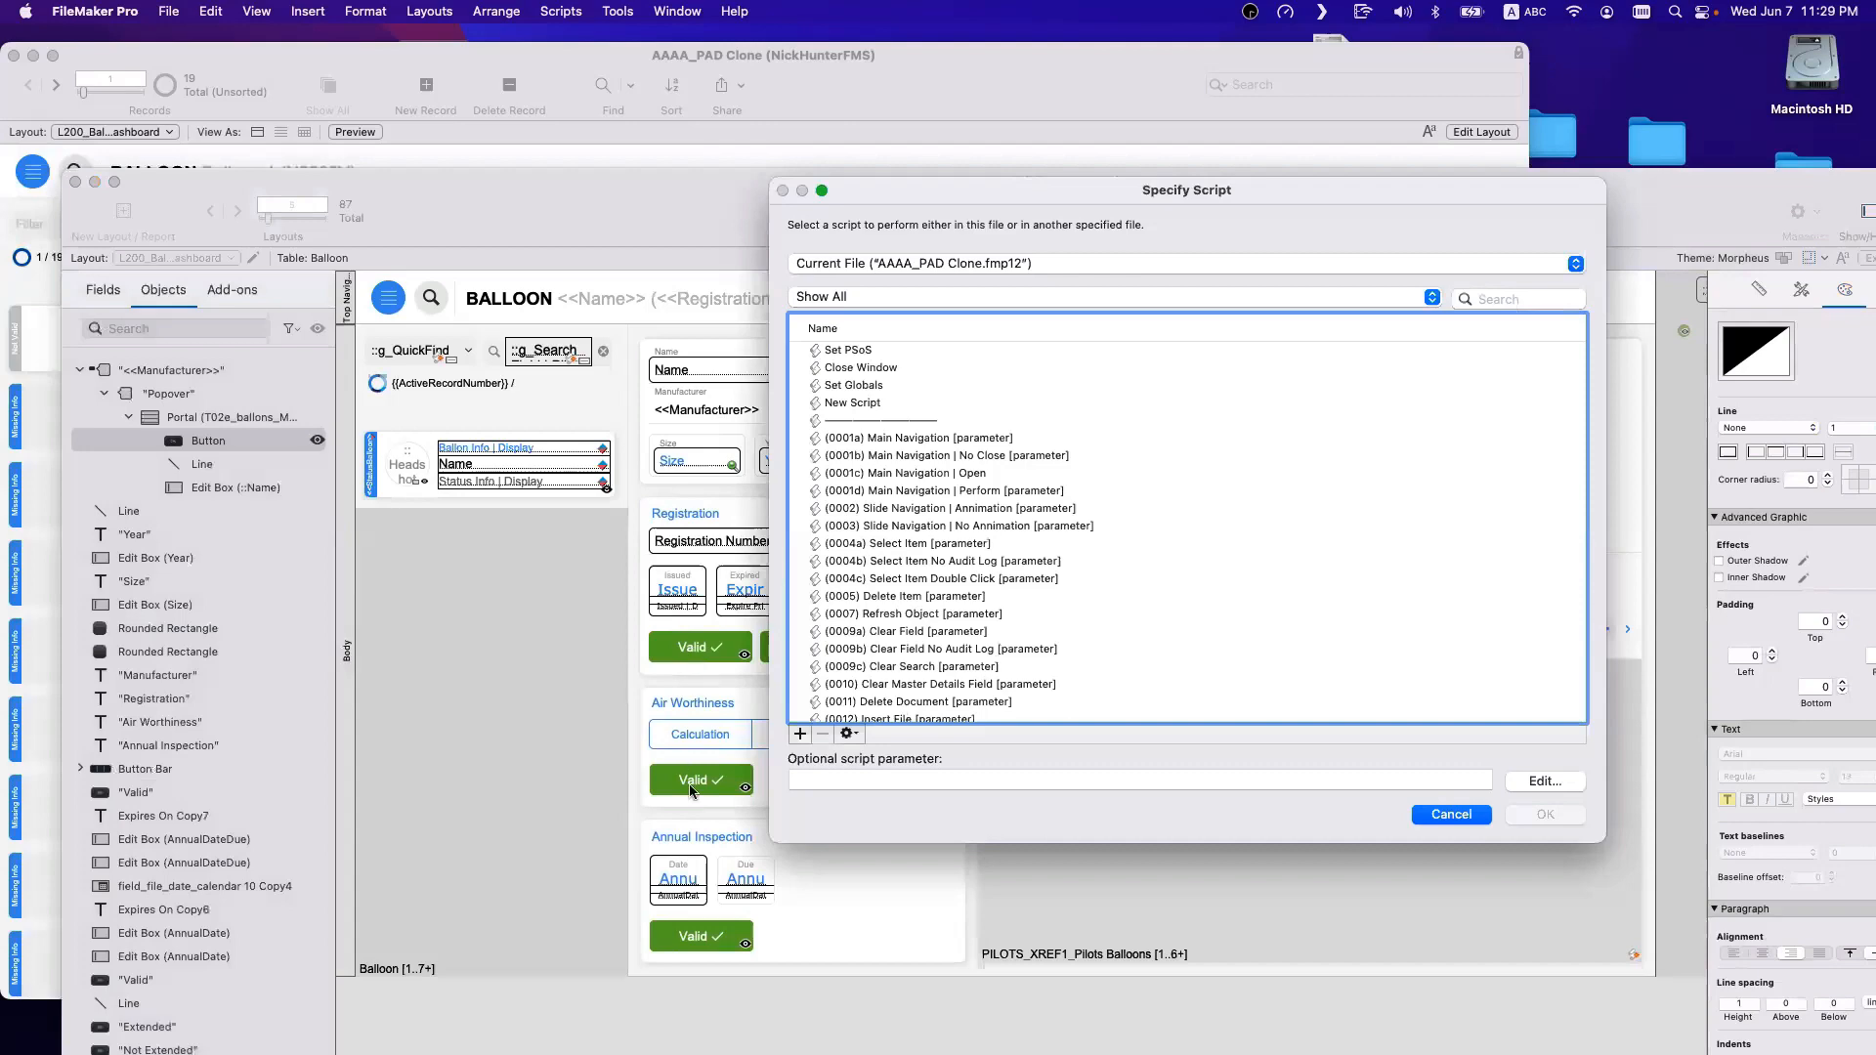
pyautogui.moveTo(969, 204); pyautogui.dragTo(845, 298)
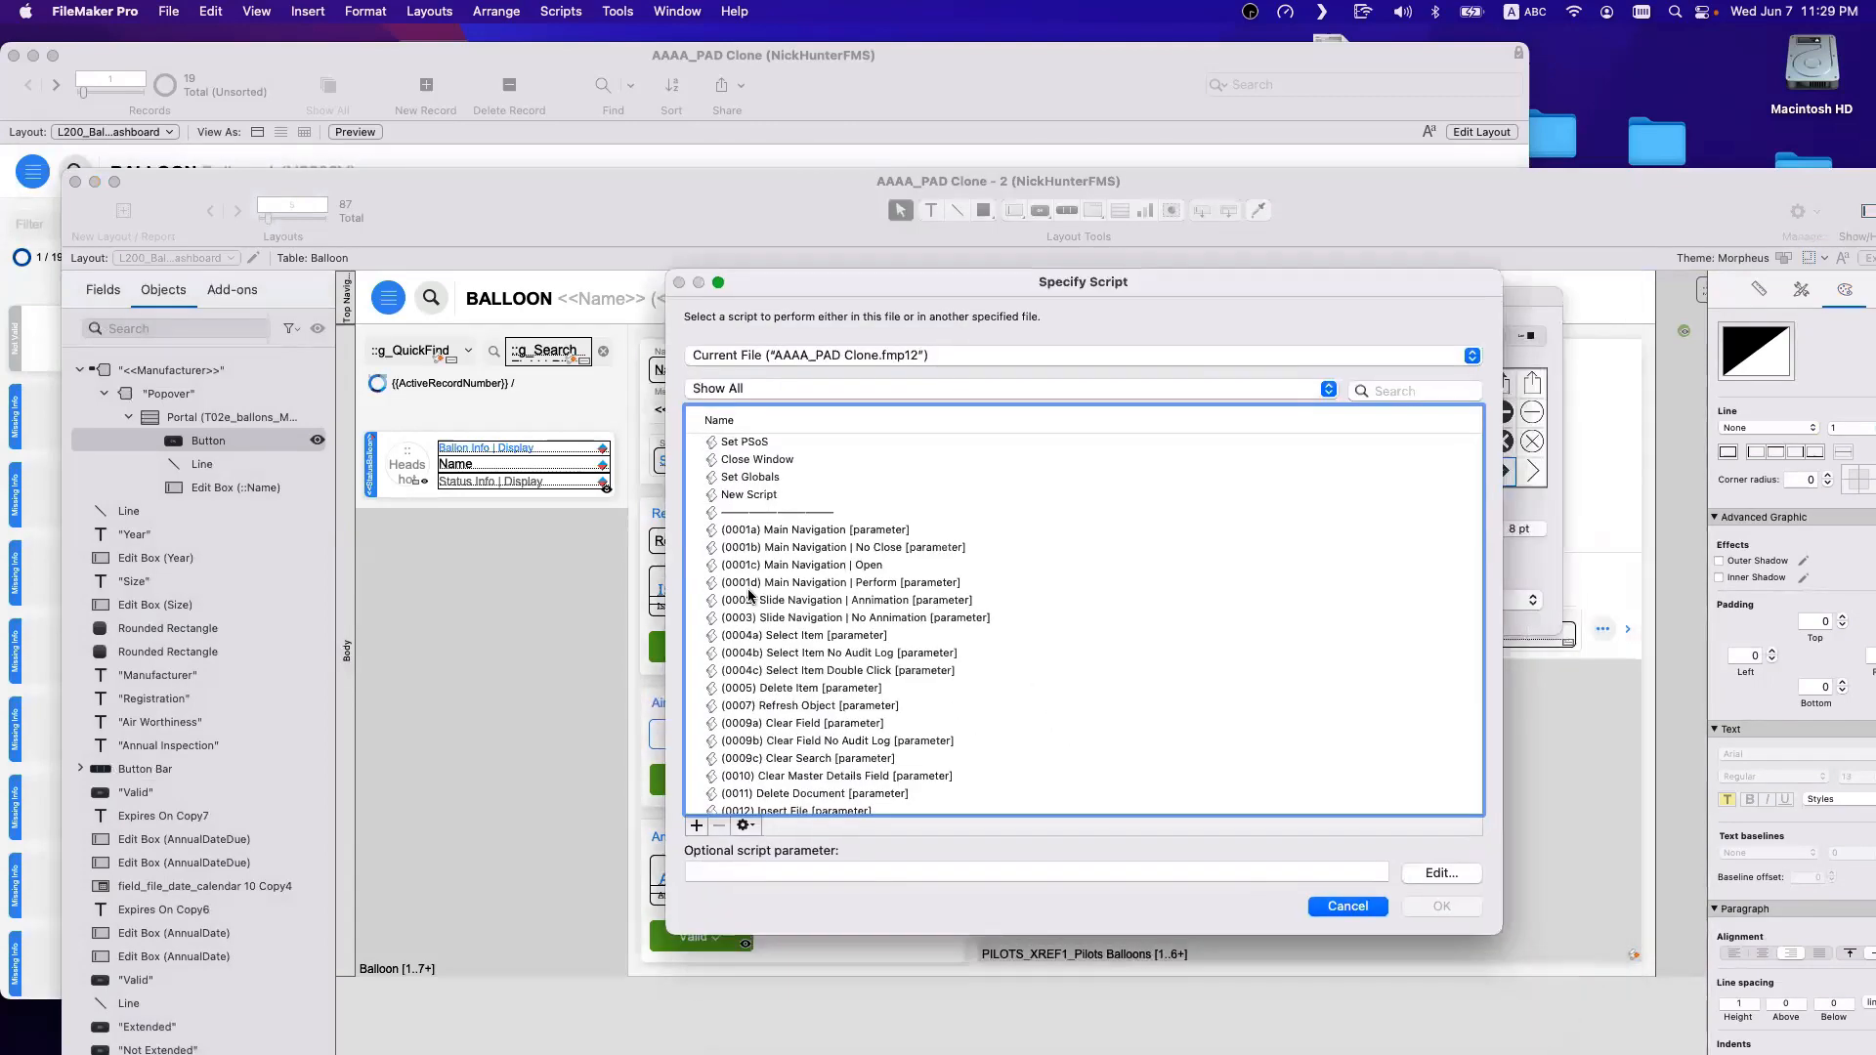
pyautogui.click(782, 653)
# Examine the steps of the chosen script, especially its Set Field By Name and Close Popover lines, to learn which parameters it expects.
pyautogui.click(1465, 882)
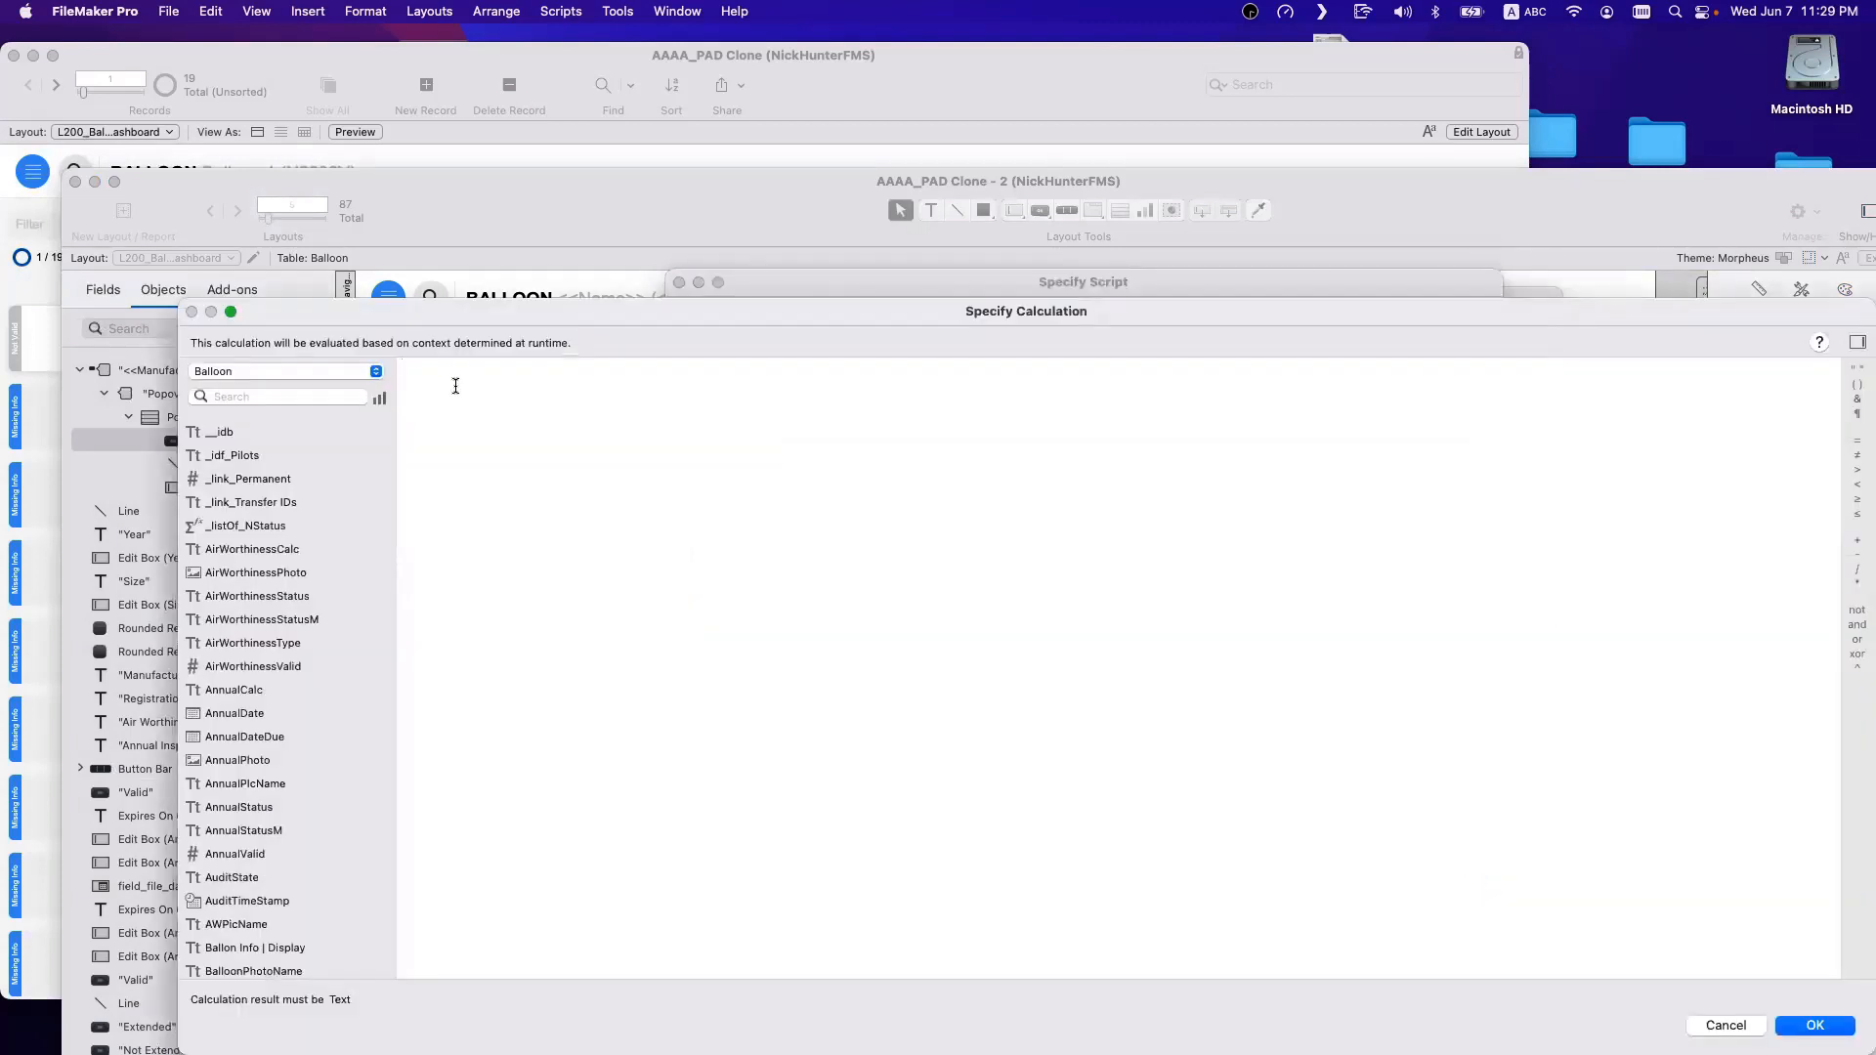
pyautogui.press('Escape')
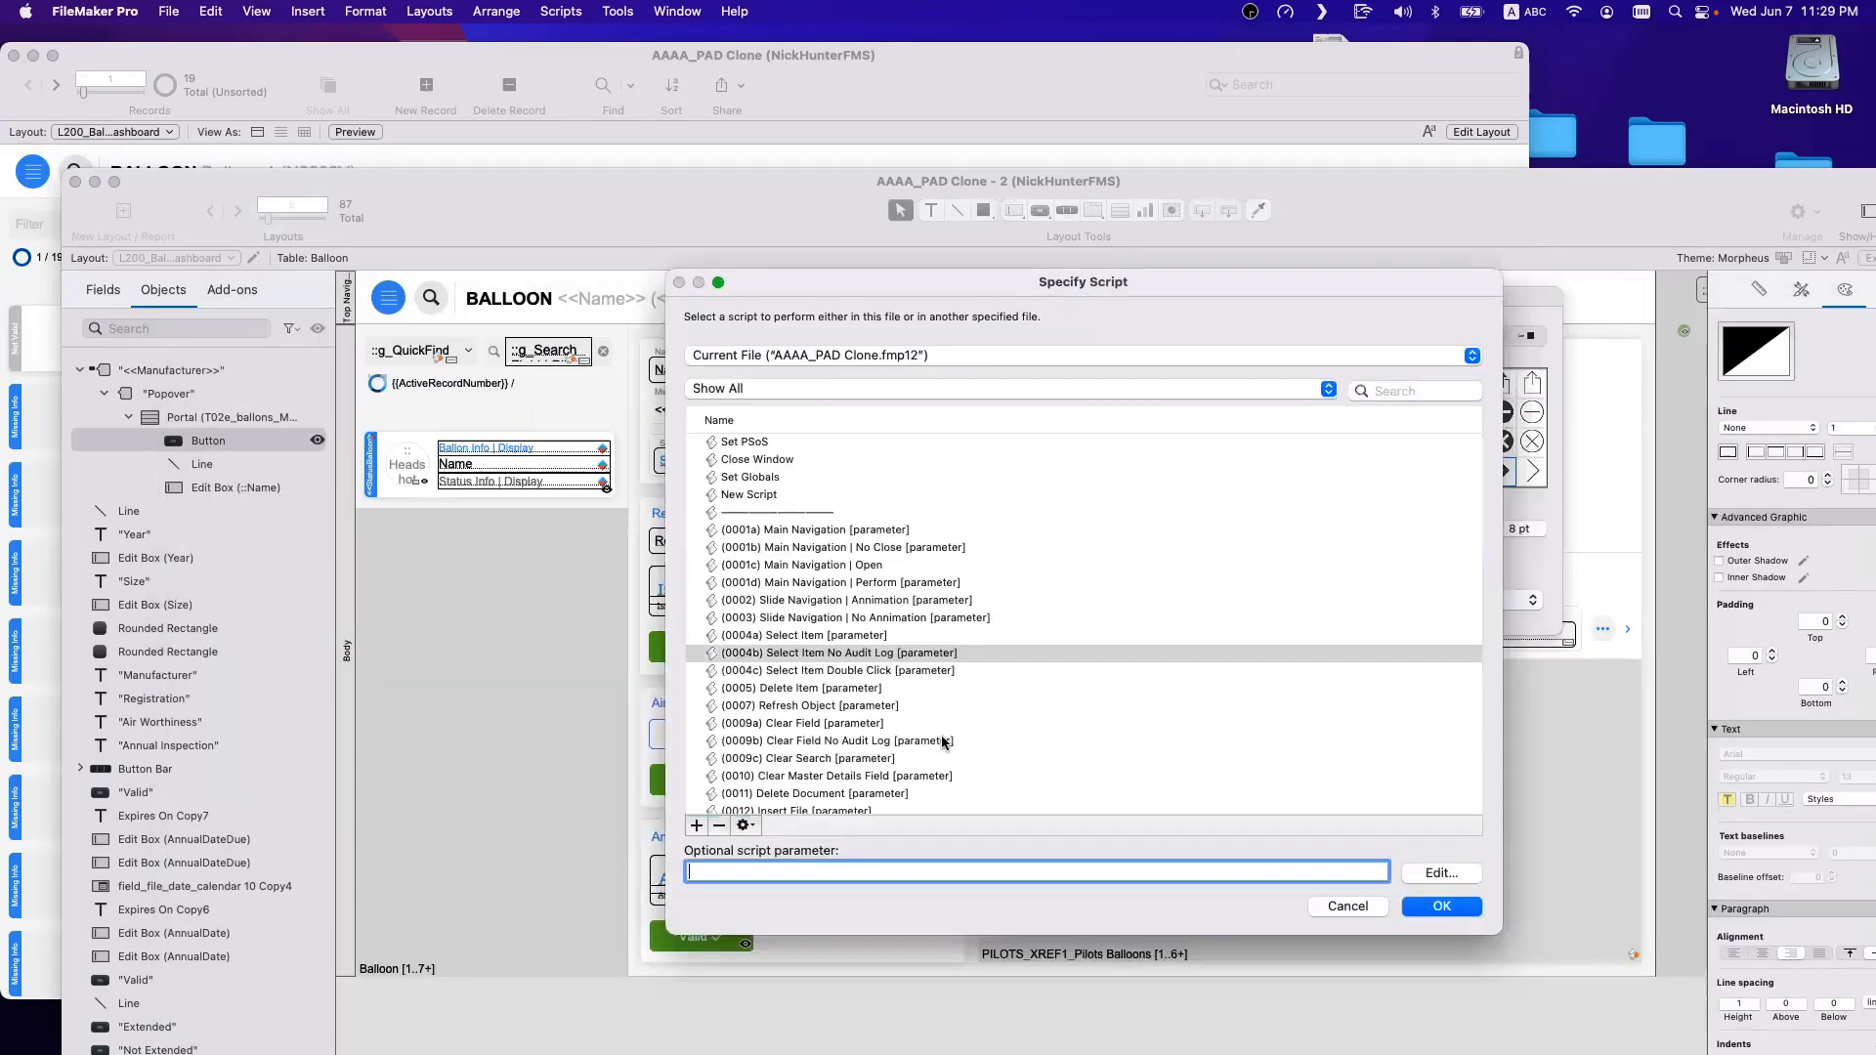
pyautogui.click(744, 825)
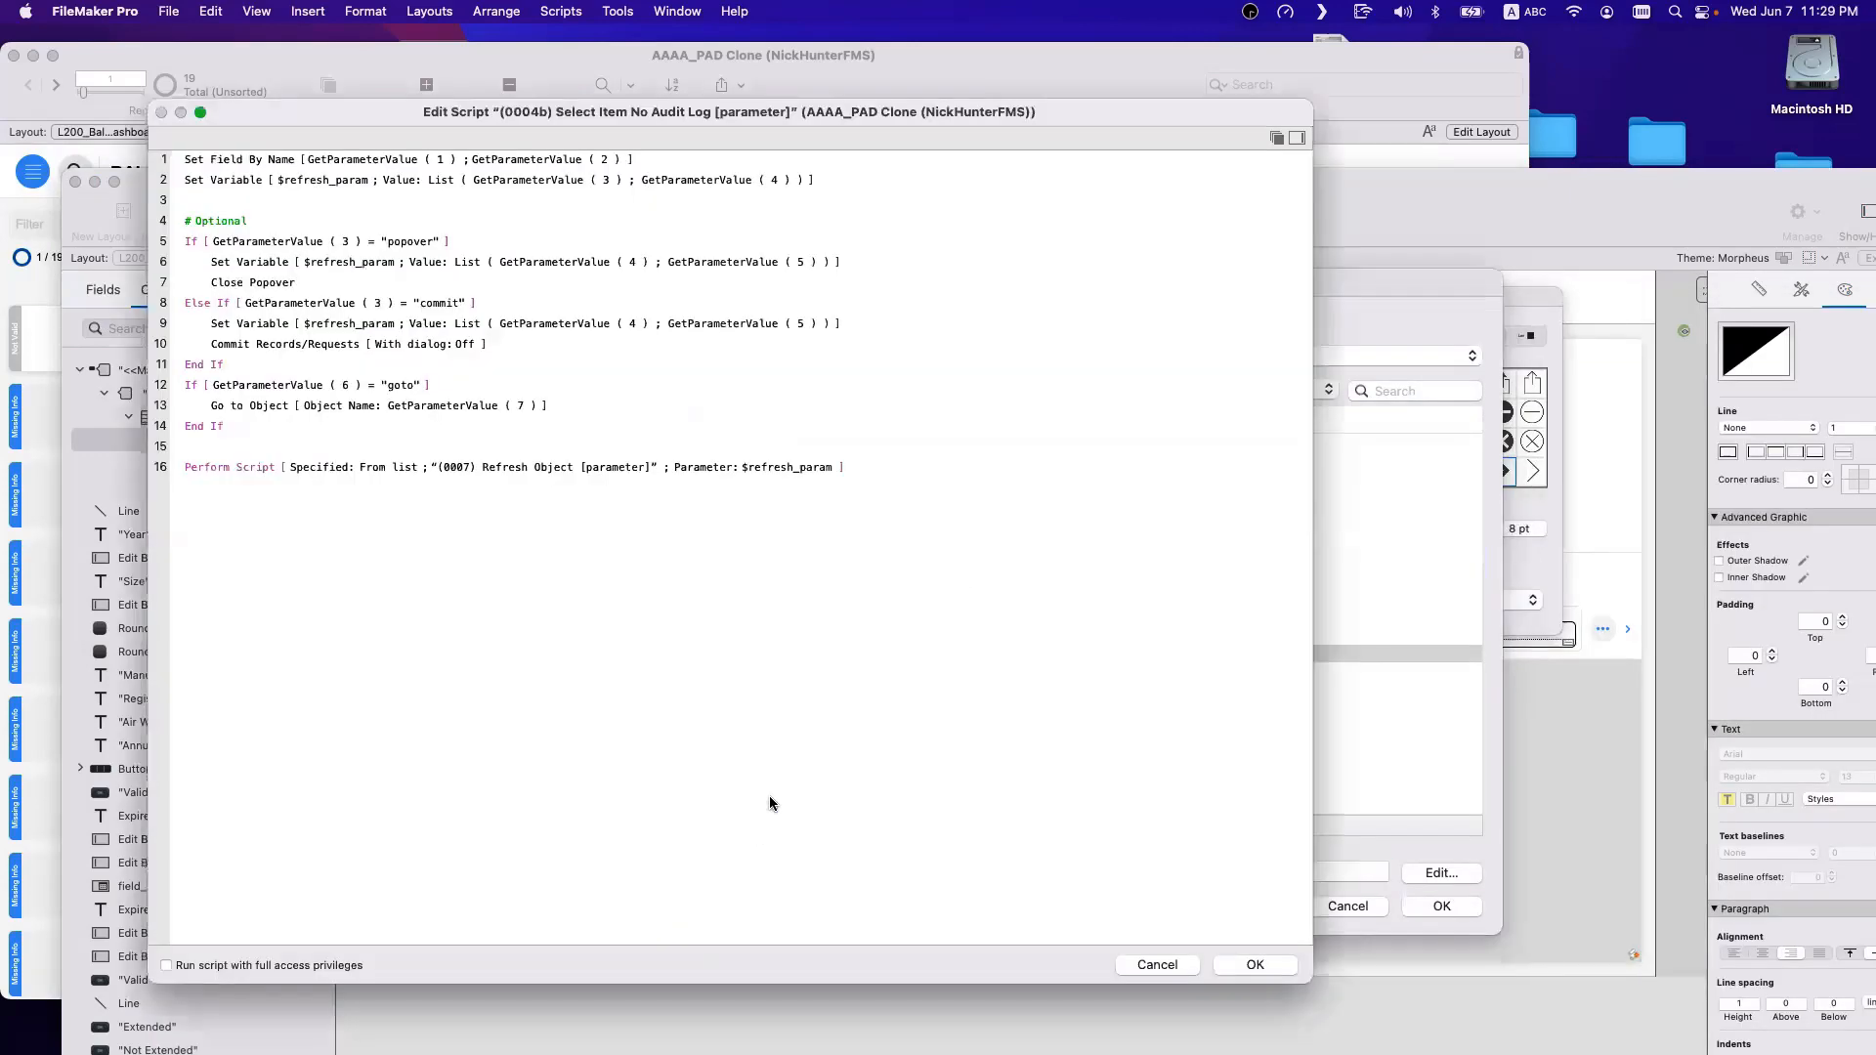
pyautogui.click(224, 163)
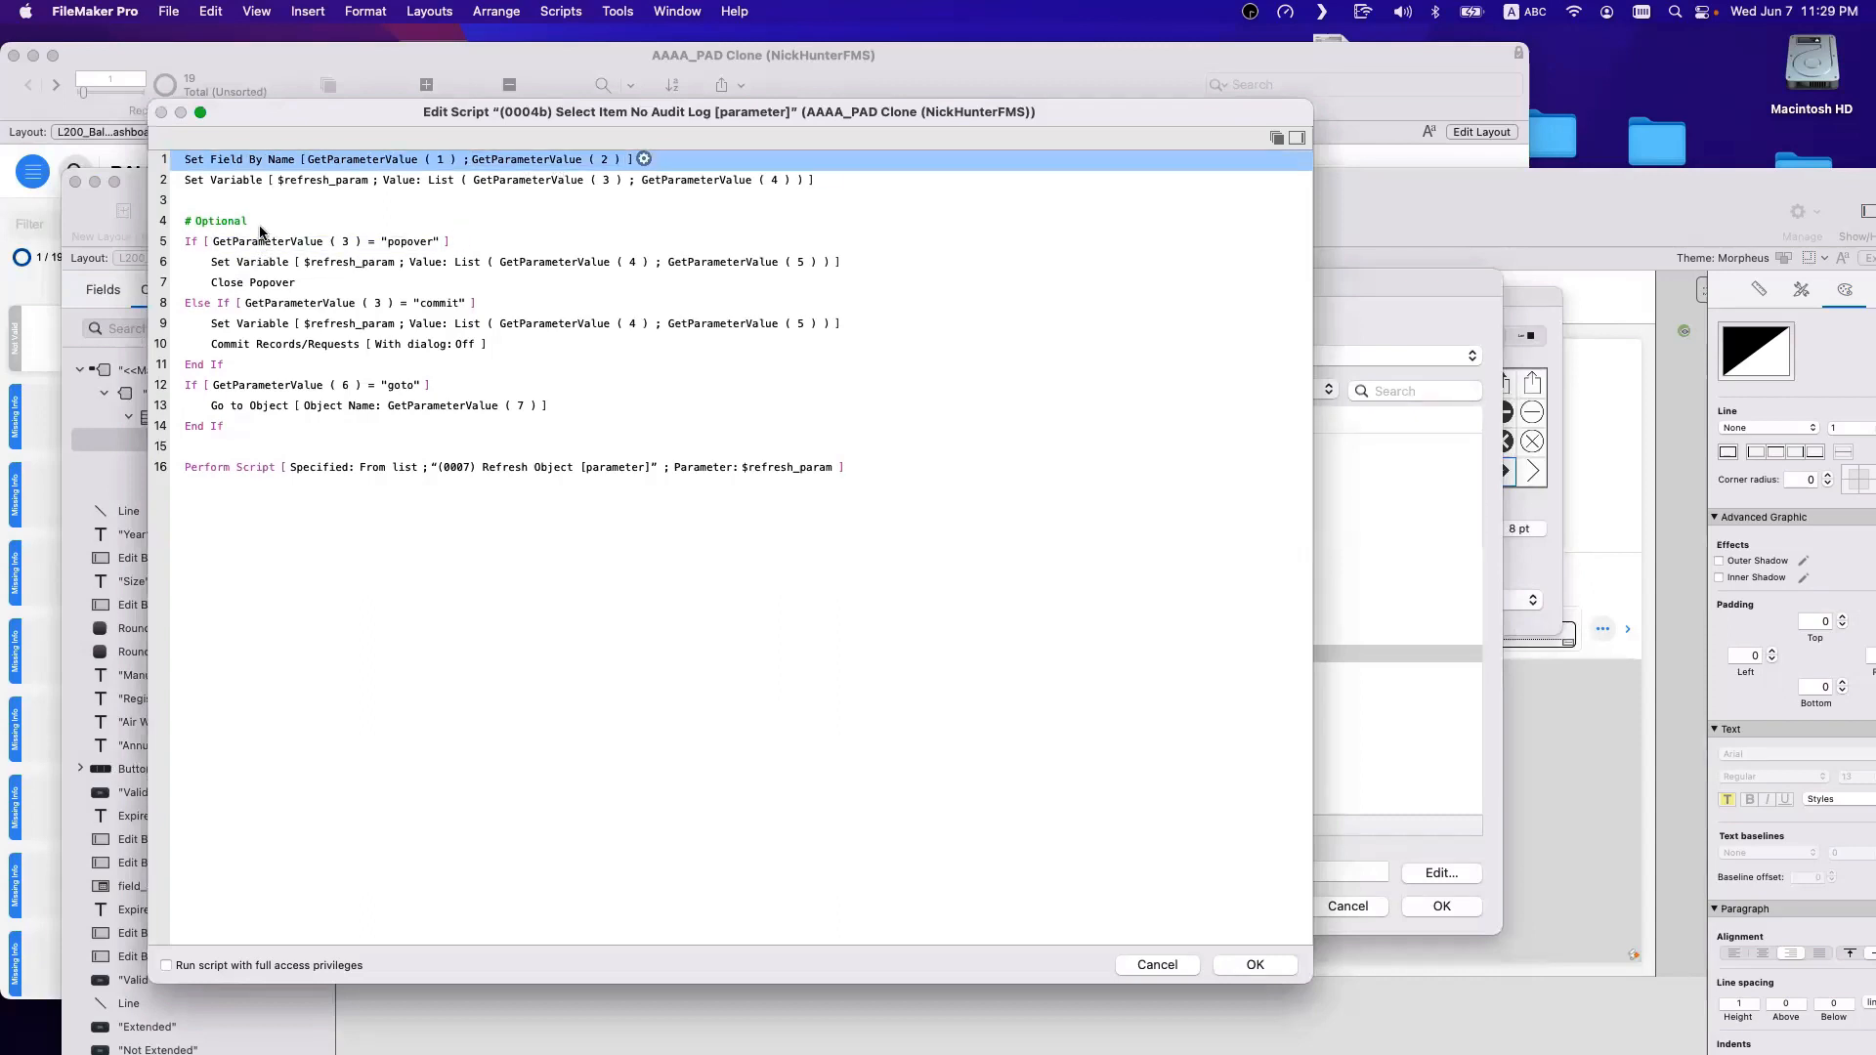
pyautogui.click(271, 288)
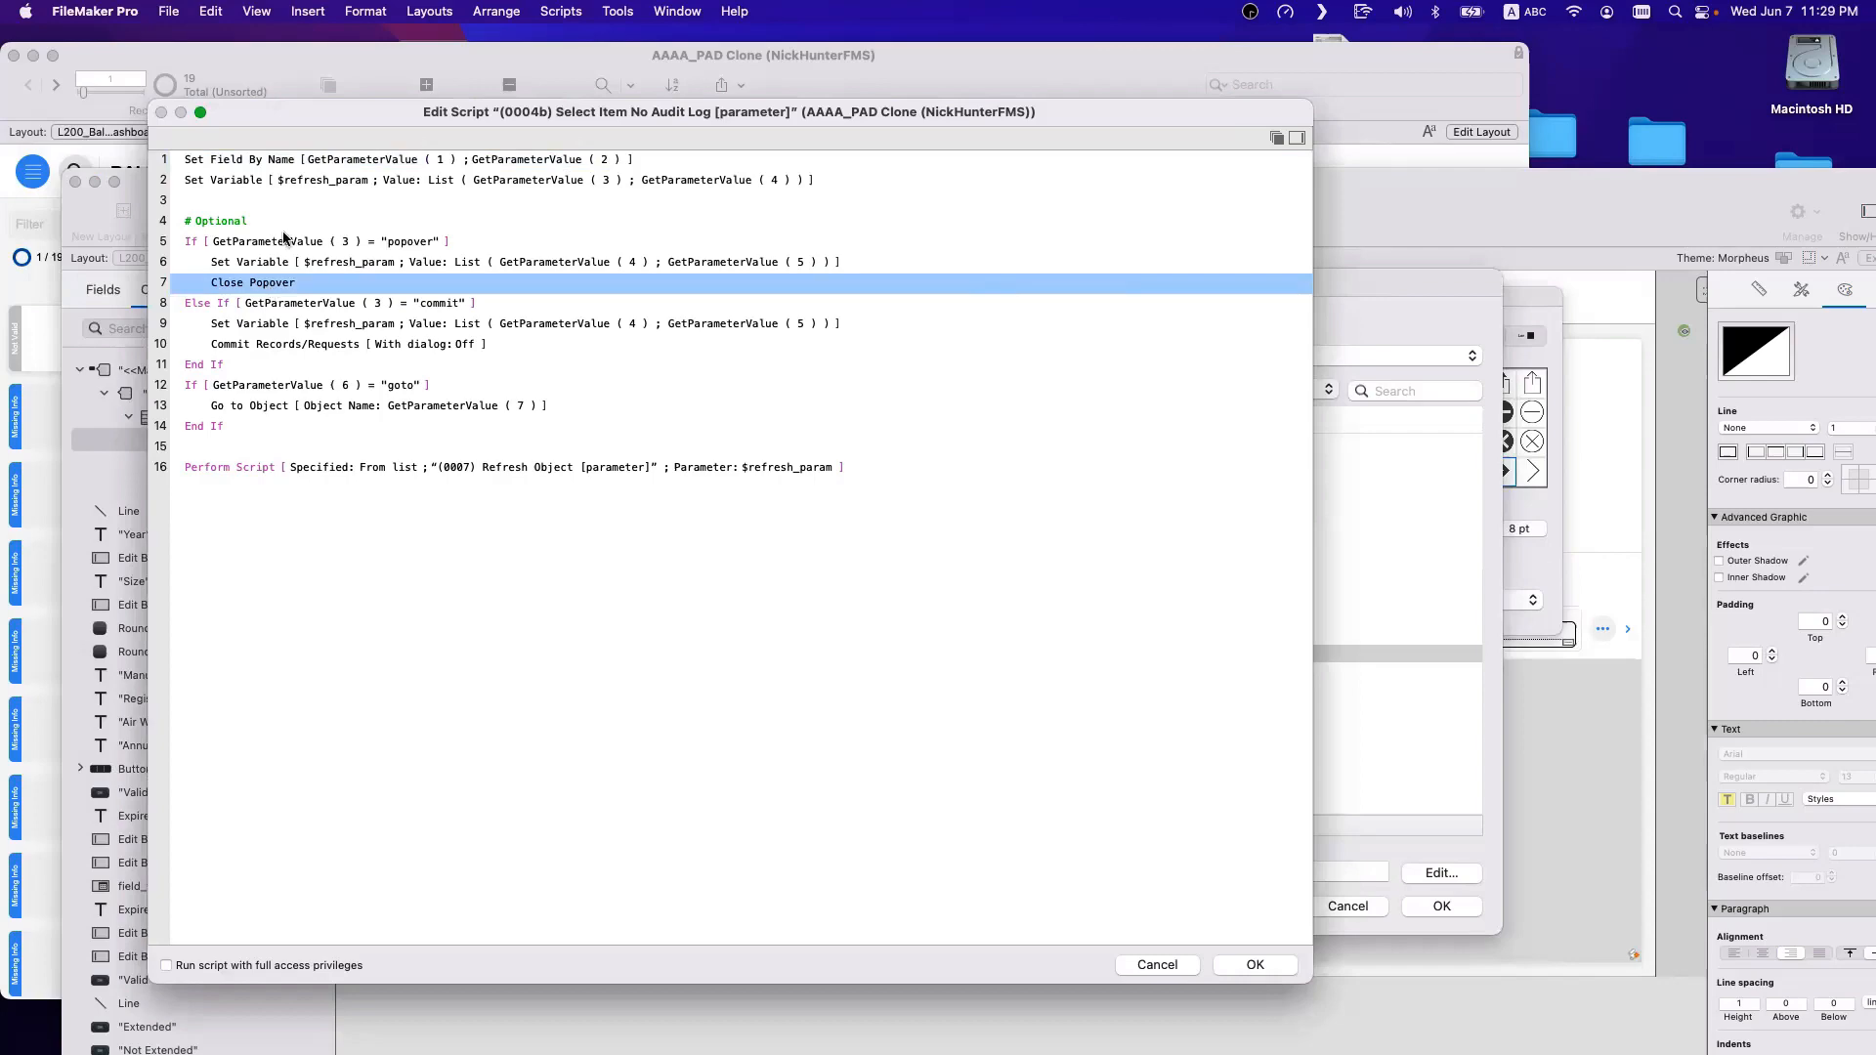
pyautogui.press('Escape')
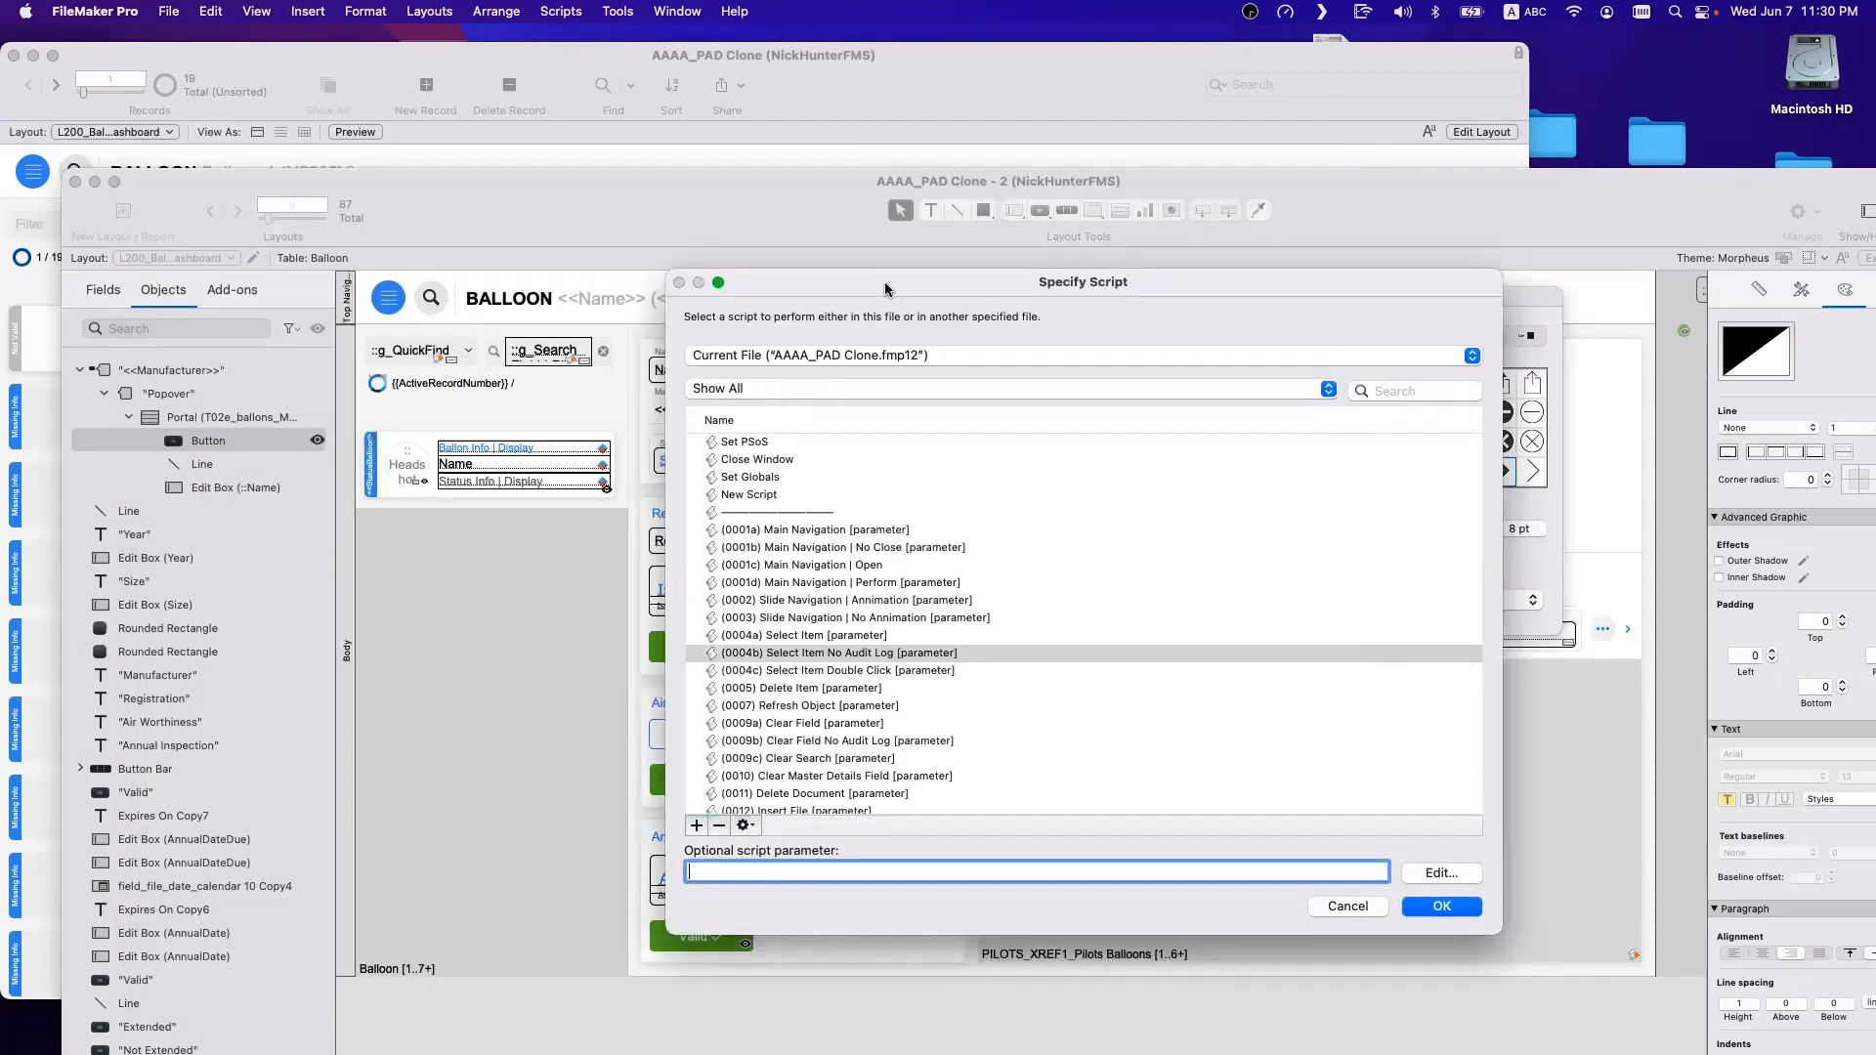
# Build the button's script parameter calculation as a List function, starting its first value with "getf".
pyautogui.click(1460, 875)
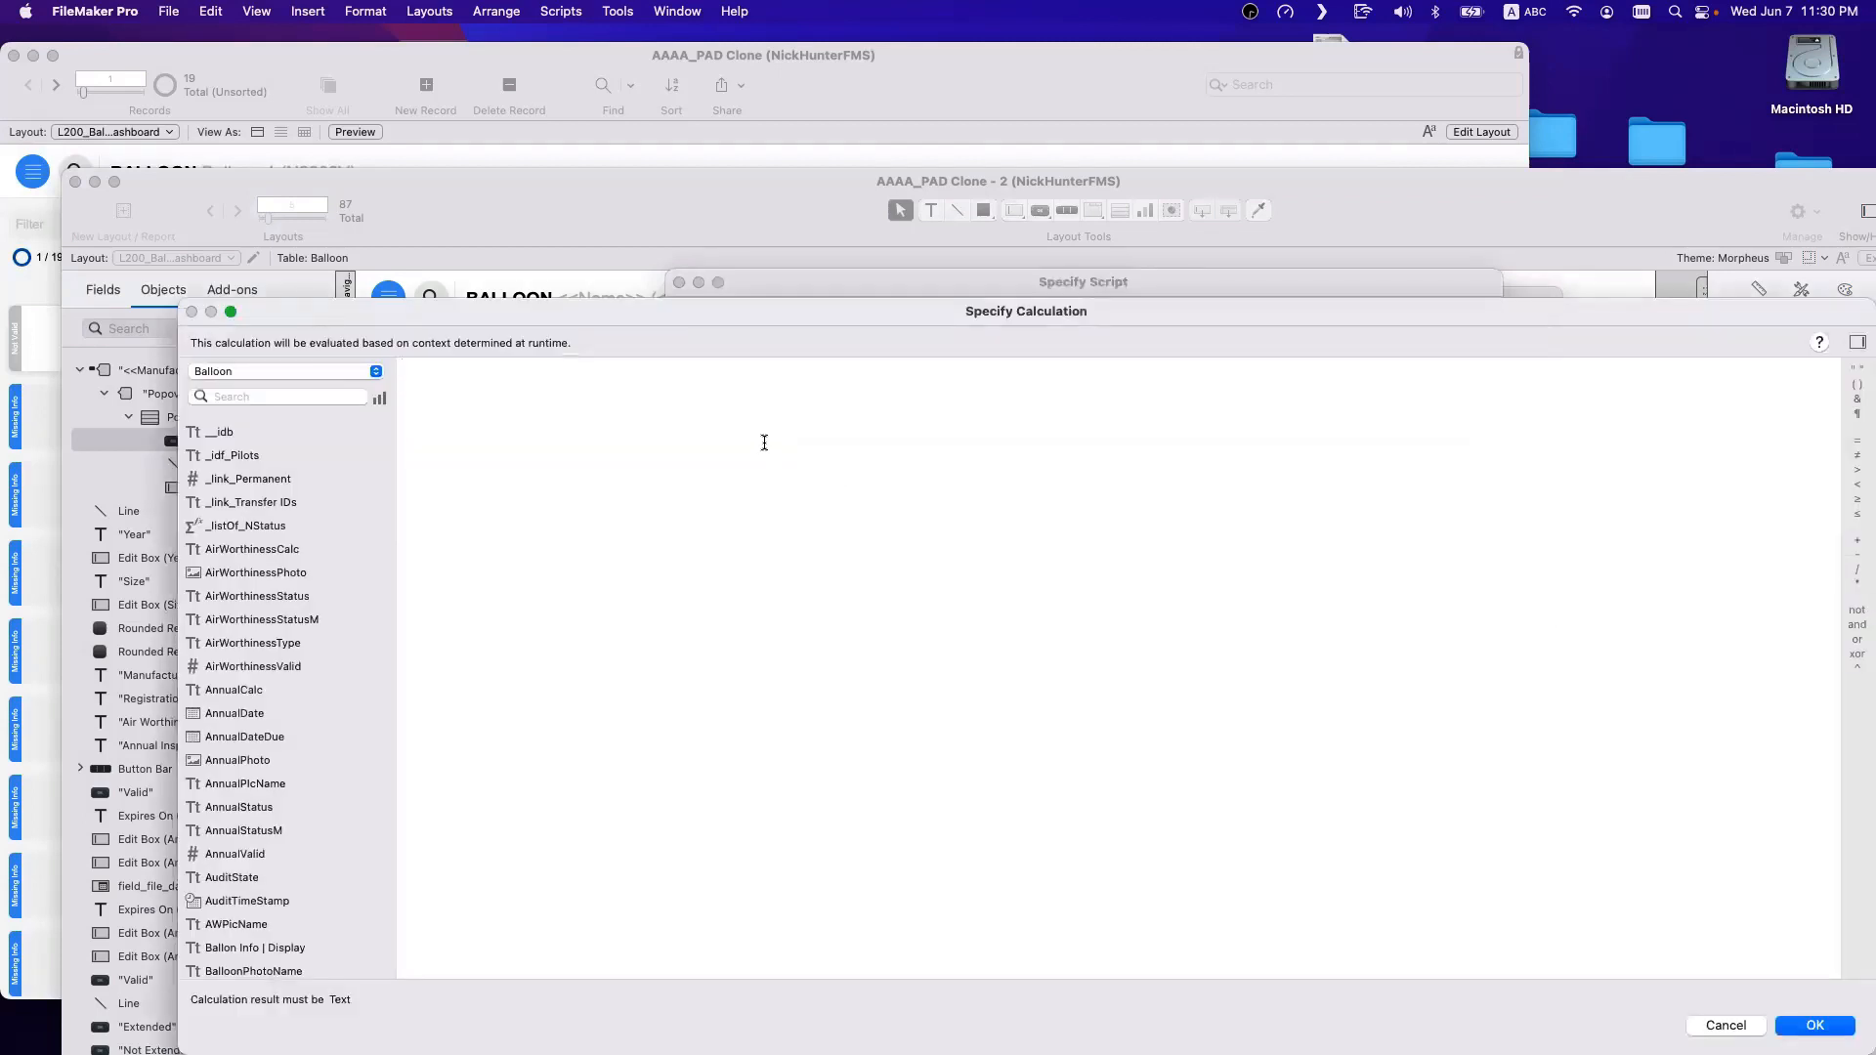
pyautogui.write('list')
pyautogui.press('Return')
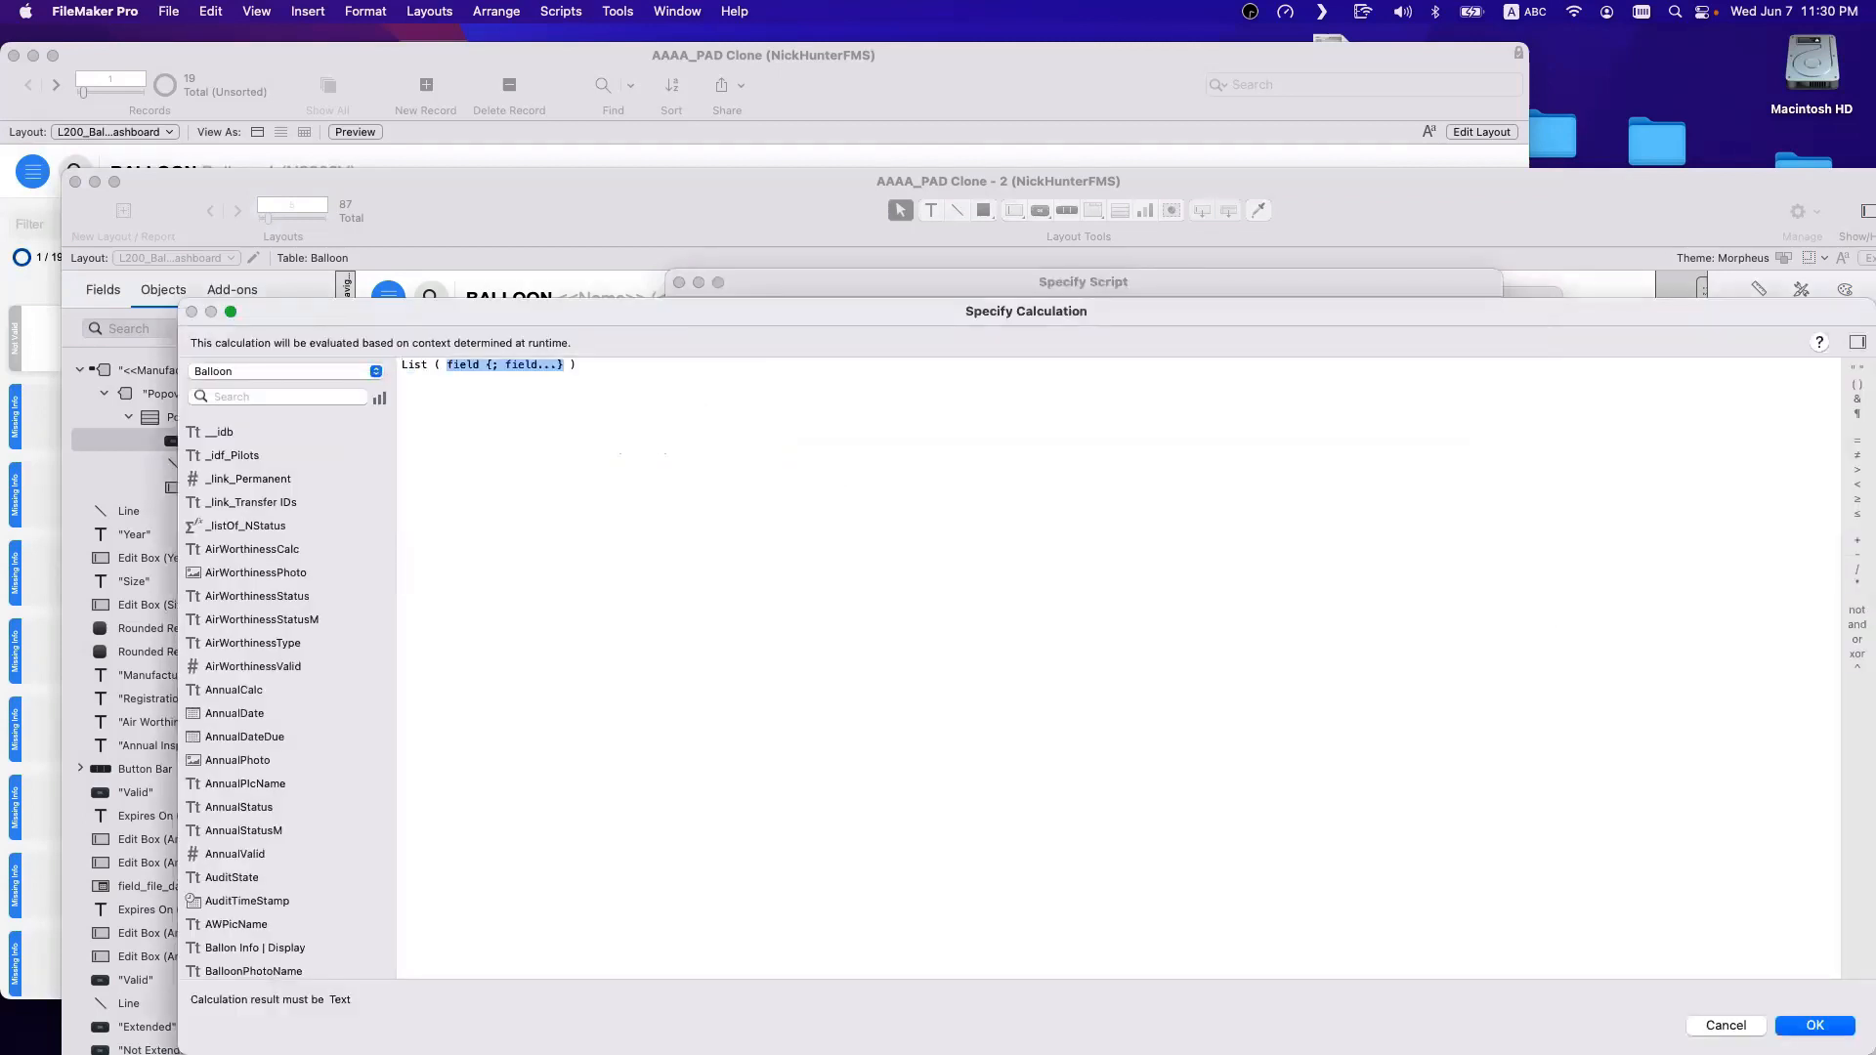
pyautogui.write('getf')
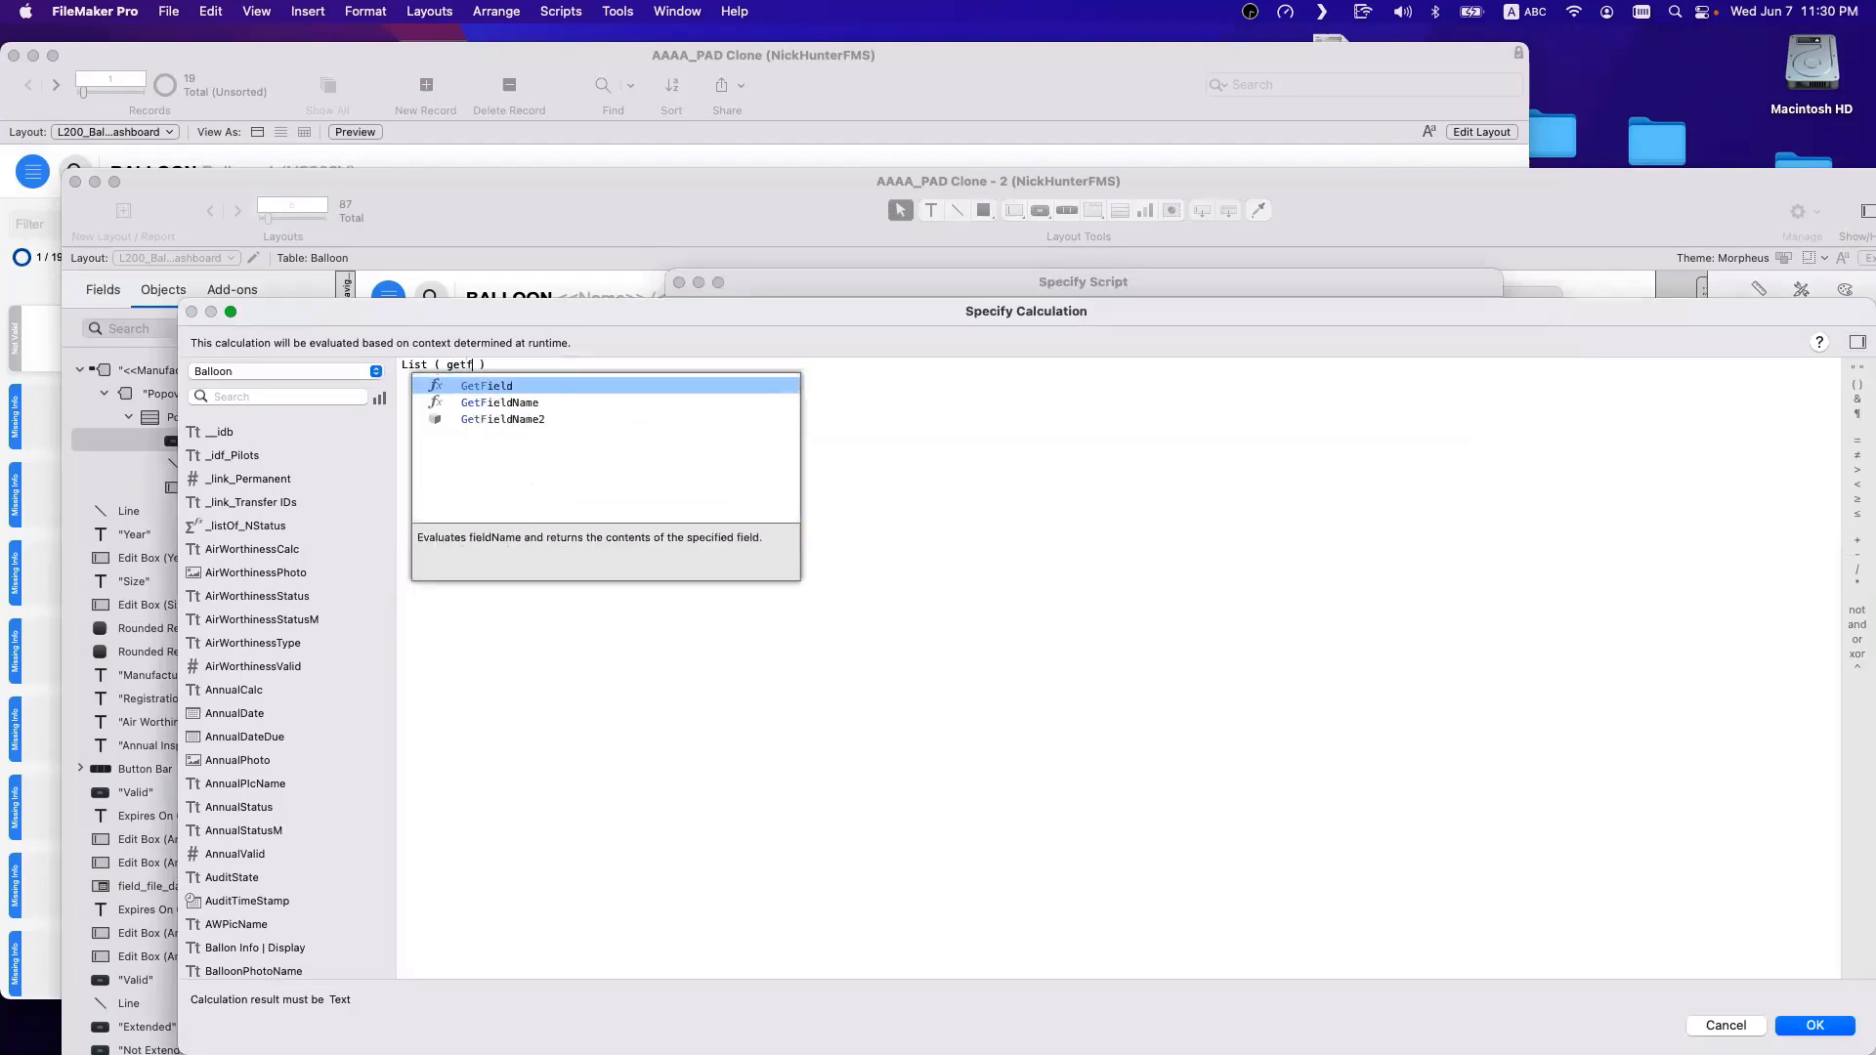
# Add GetField ( Balloon::Manufacturer ) as the first value of the List calculation for the script parameter.
pyautogui.press('Return')
pyautogui.write('man')
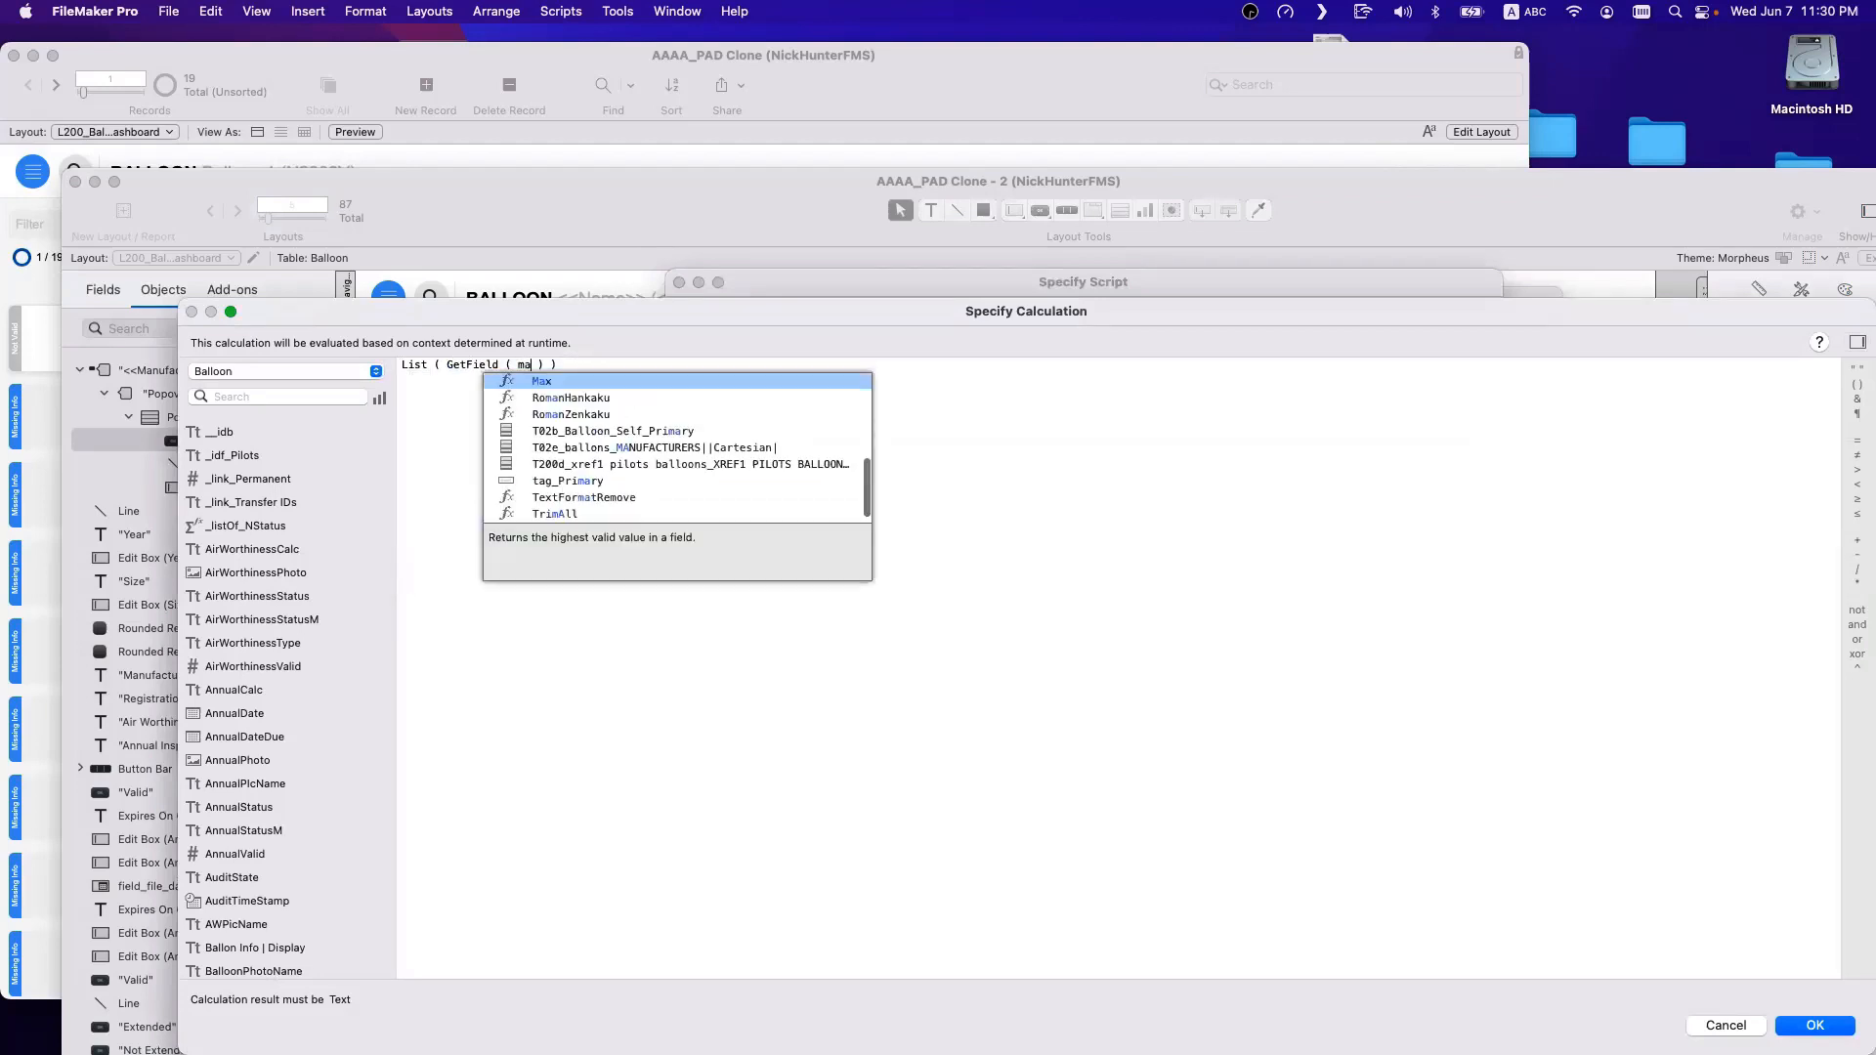
pyautogui.press('Down')
pyautogui.press('Up')
pyautogui.press('Up')
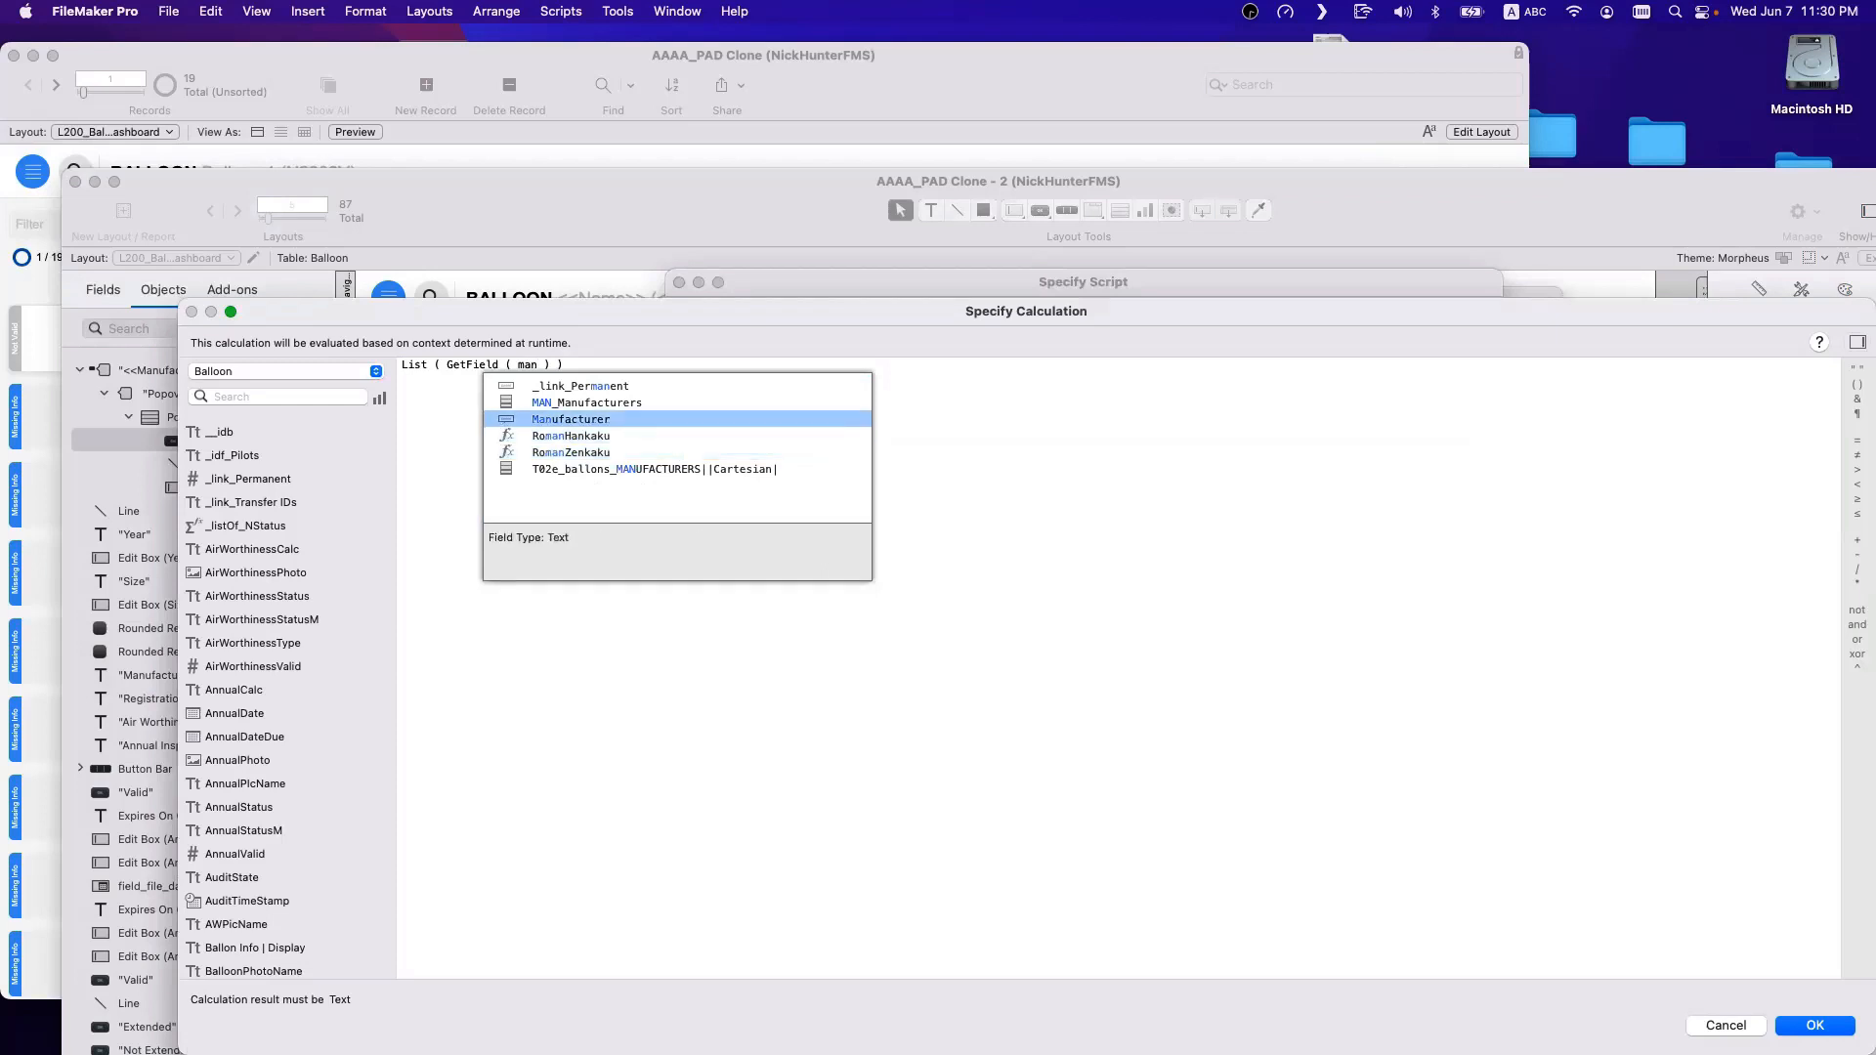
pyautogui.press('Return')
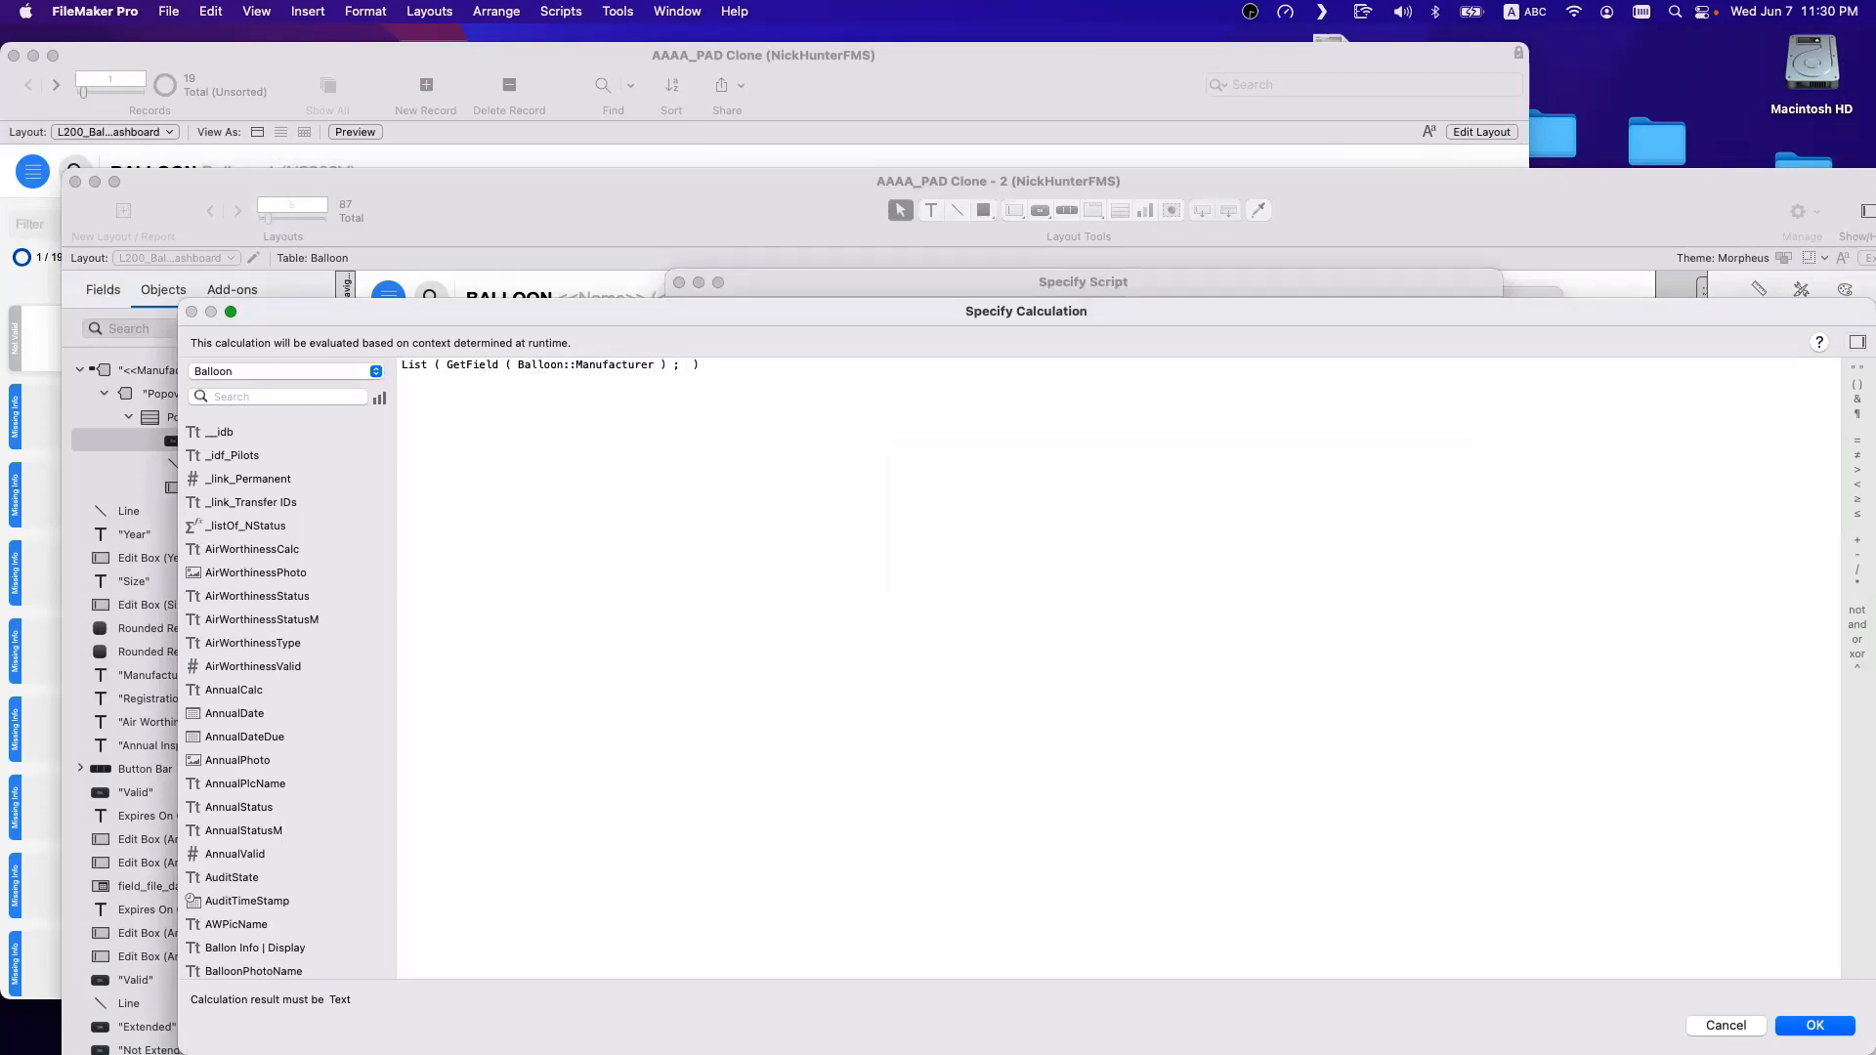
# Complete the List parameter with T02e_ballons_MANUFACTURERS||Cartesian|::Name and "popover", and confirm the calculation and script selection.
pyautogui.write('t02e_ballons')
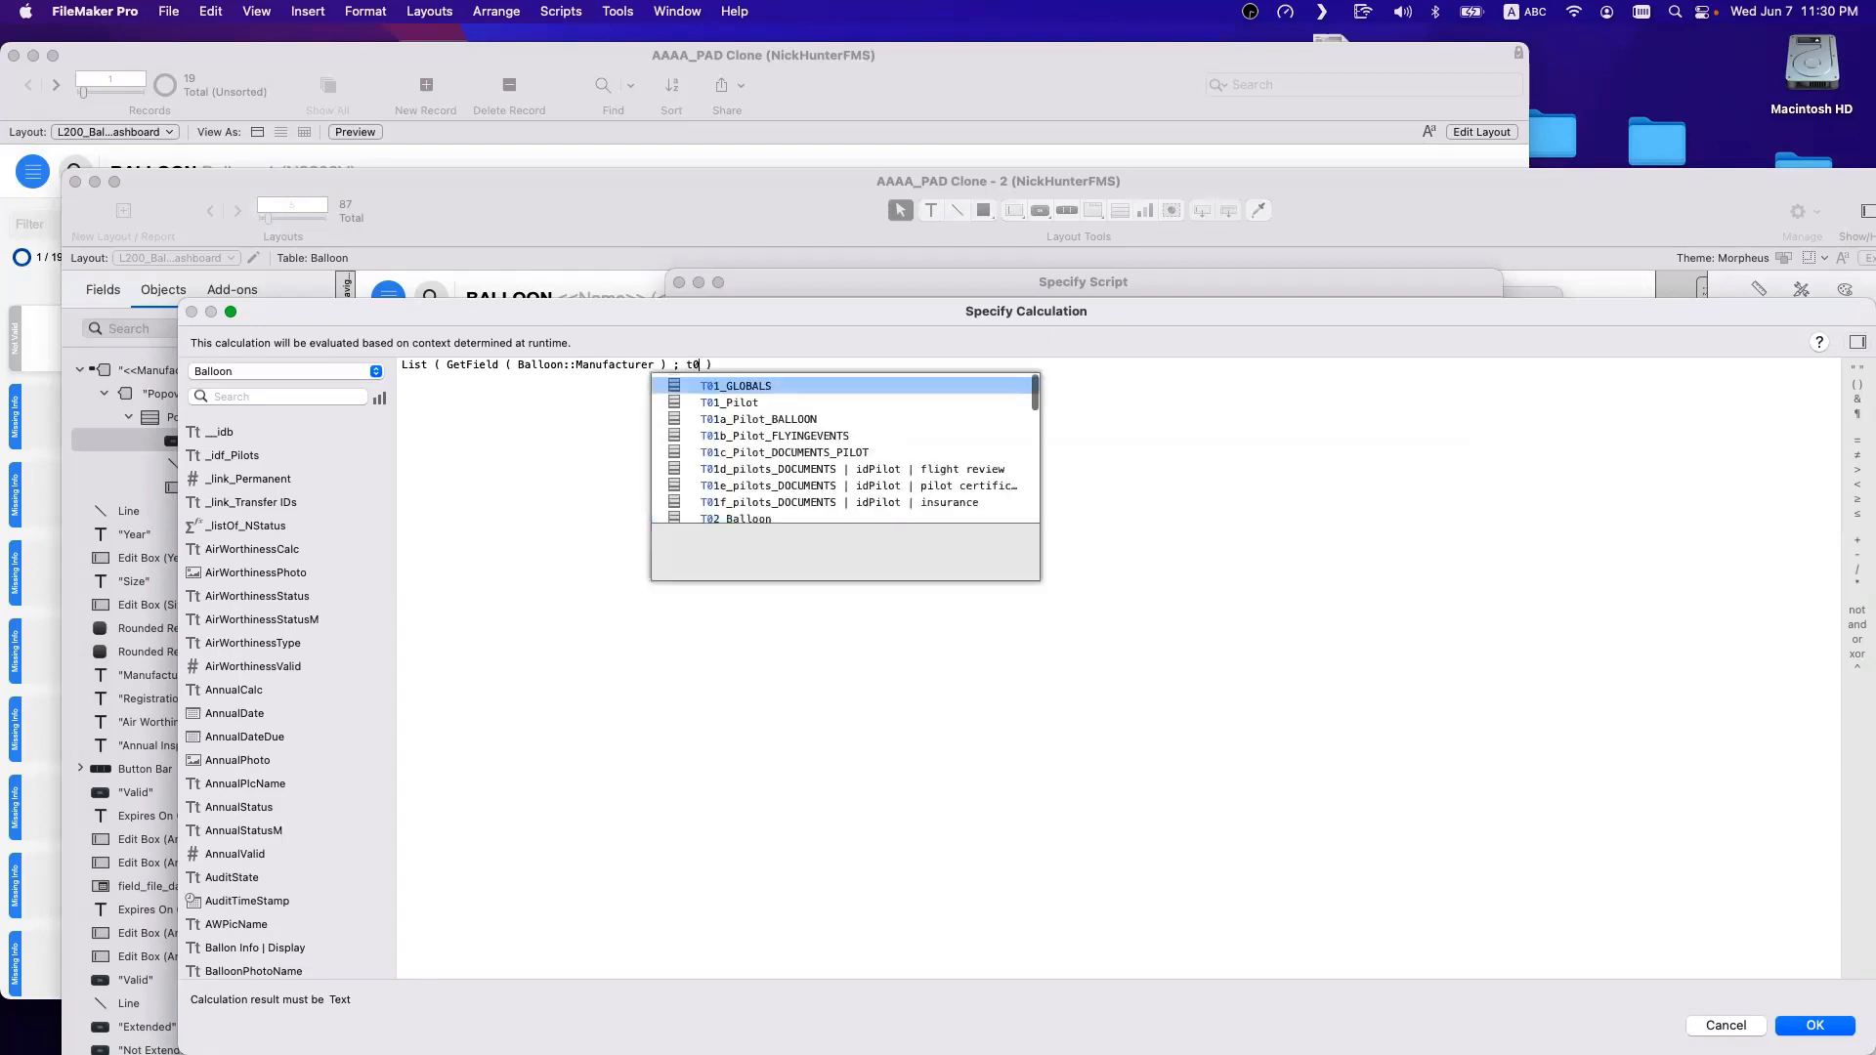
pyautogui.press('Return')
pyautogui.press('Down')
pyautogui.press('Down')
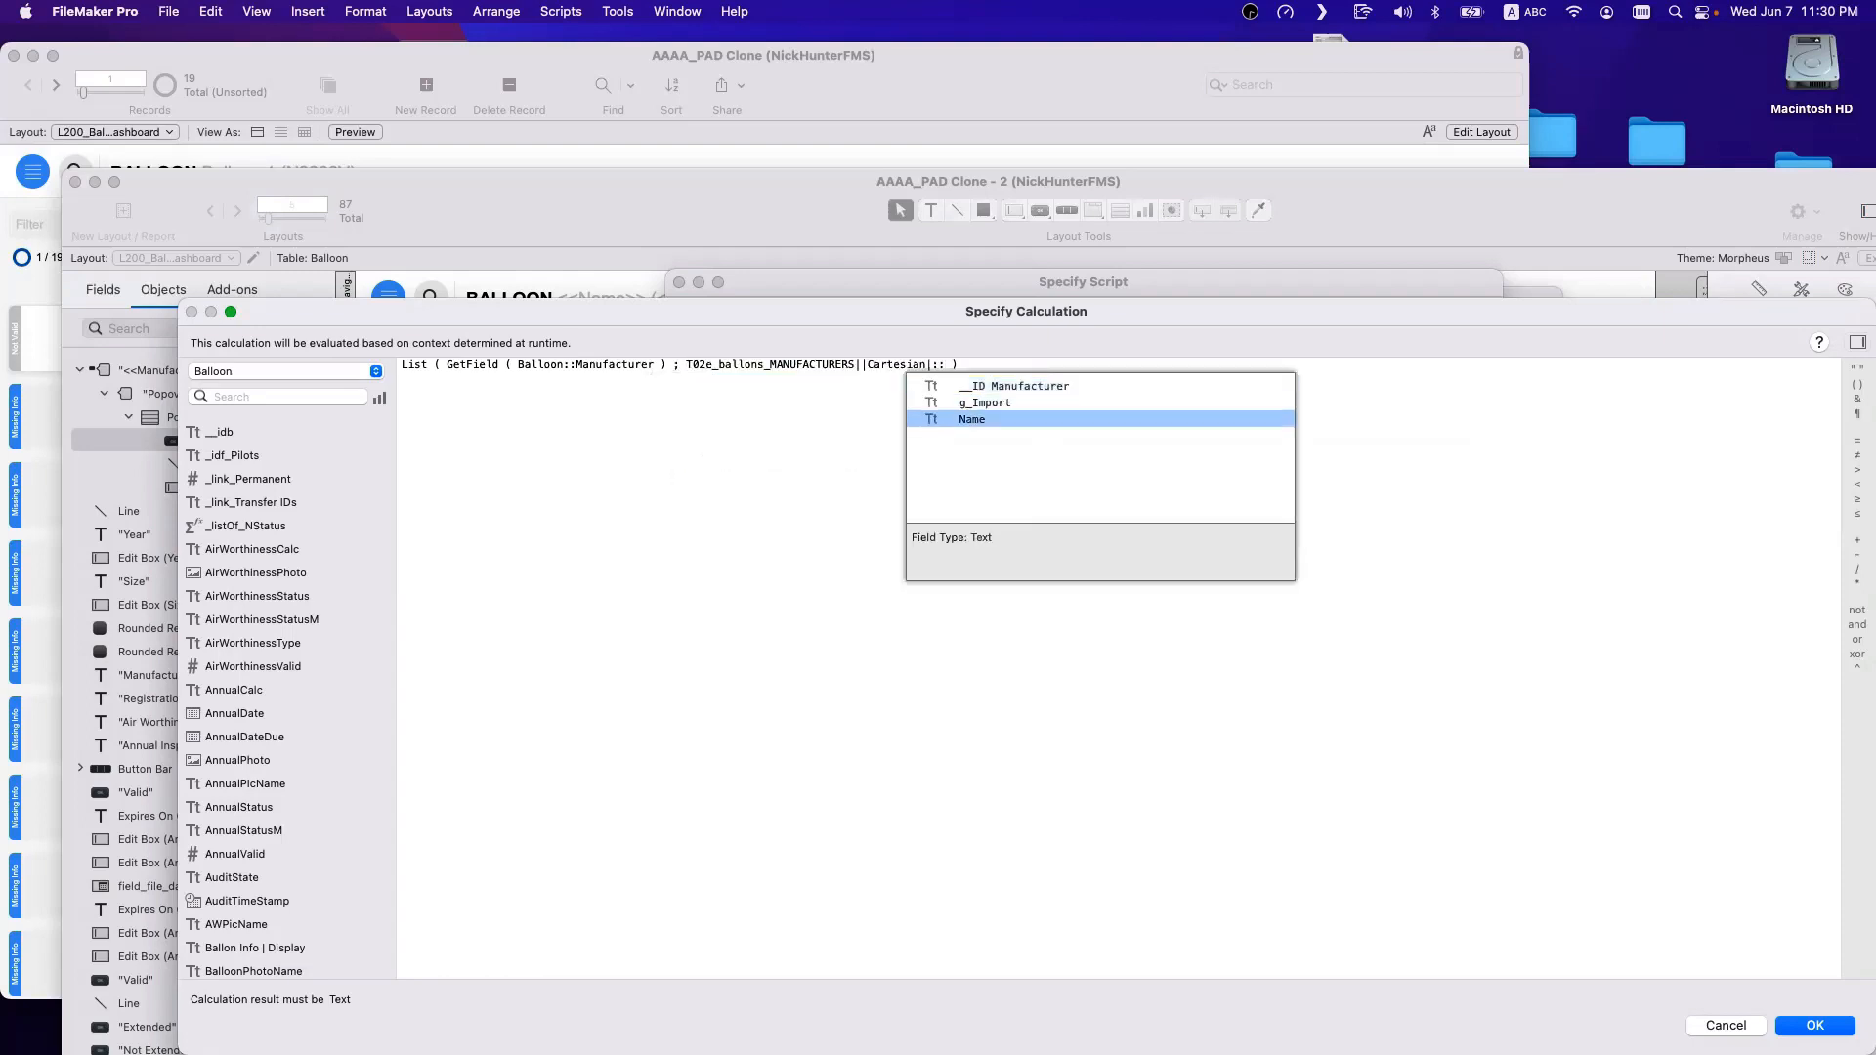
pyautogui.press('Return')
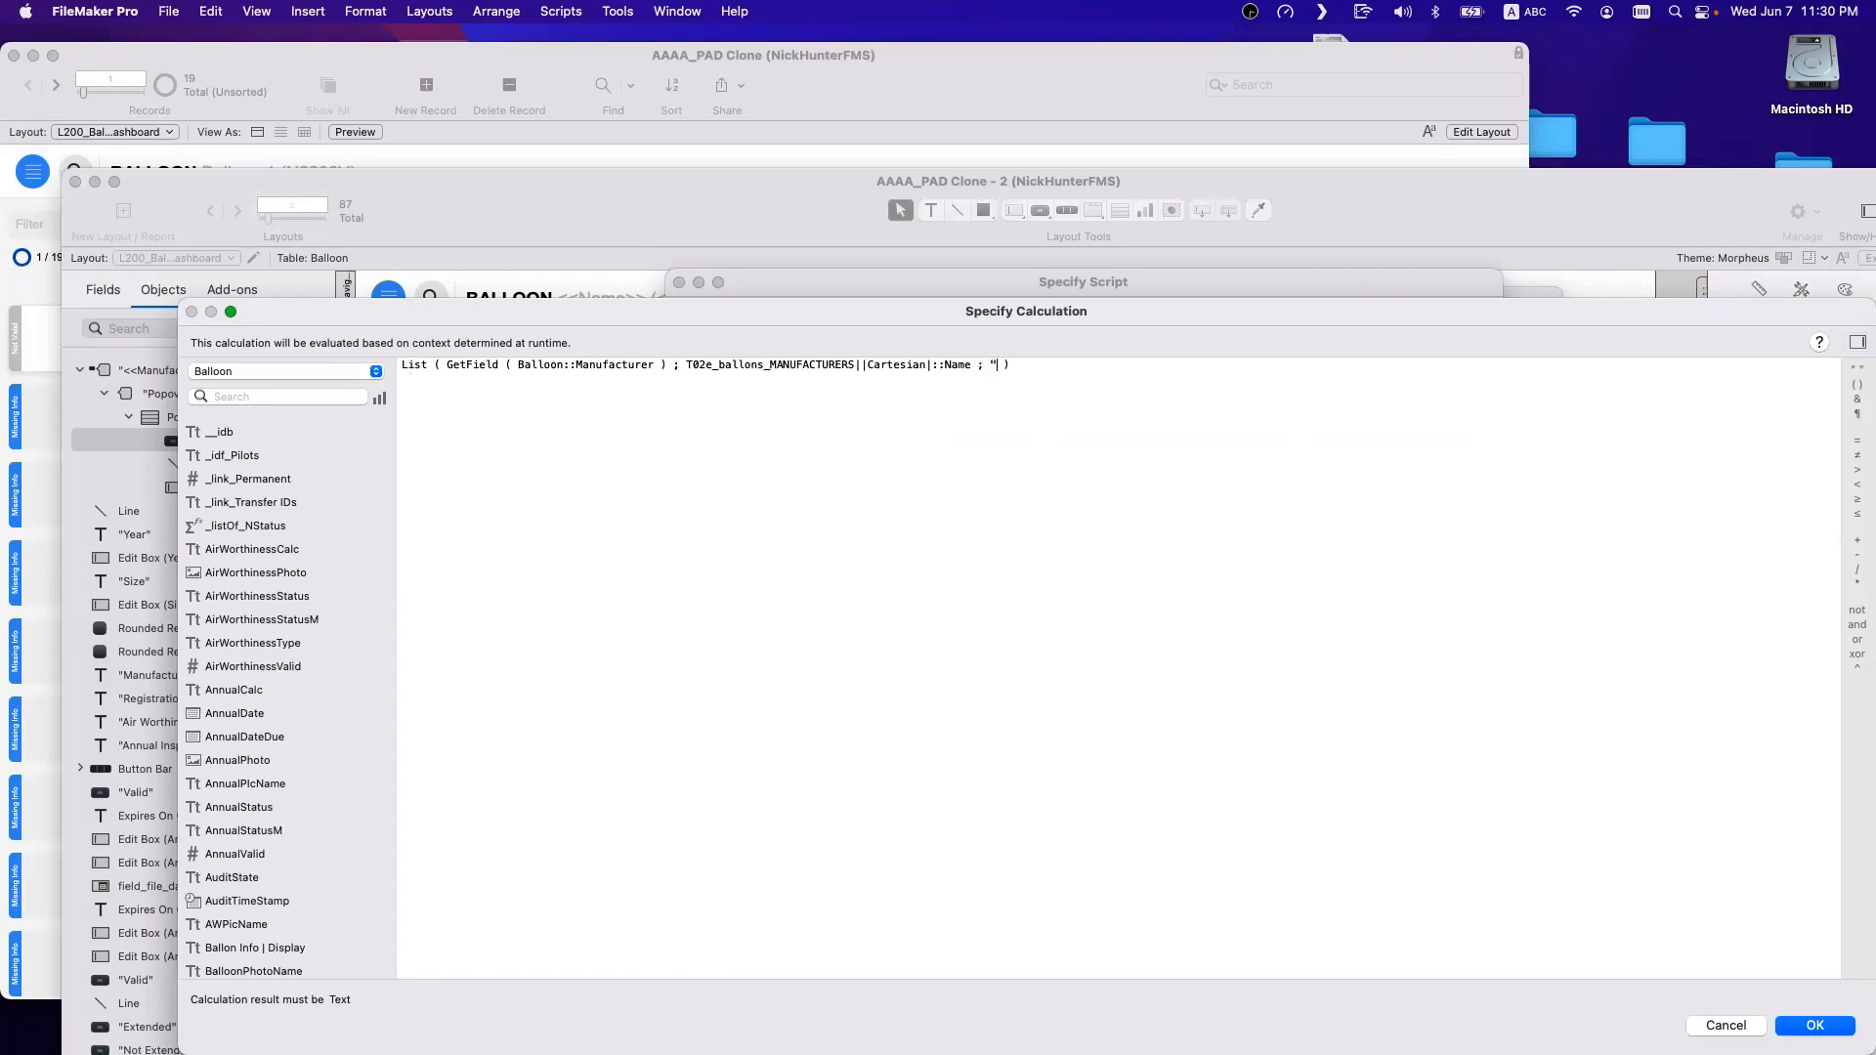
pyautogui.write('; "popover"')
pyautogui.press('Return')
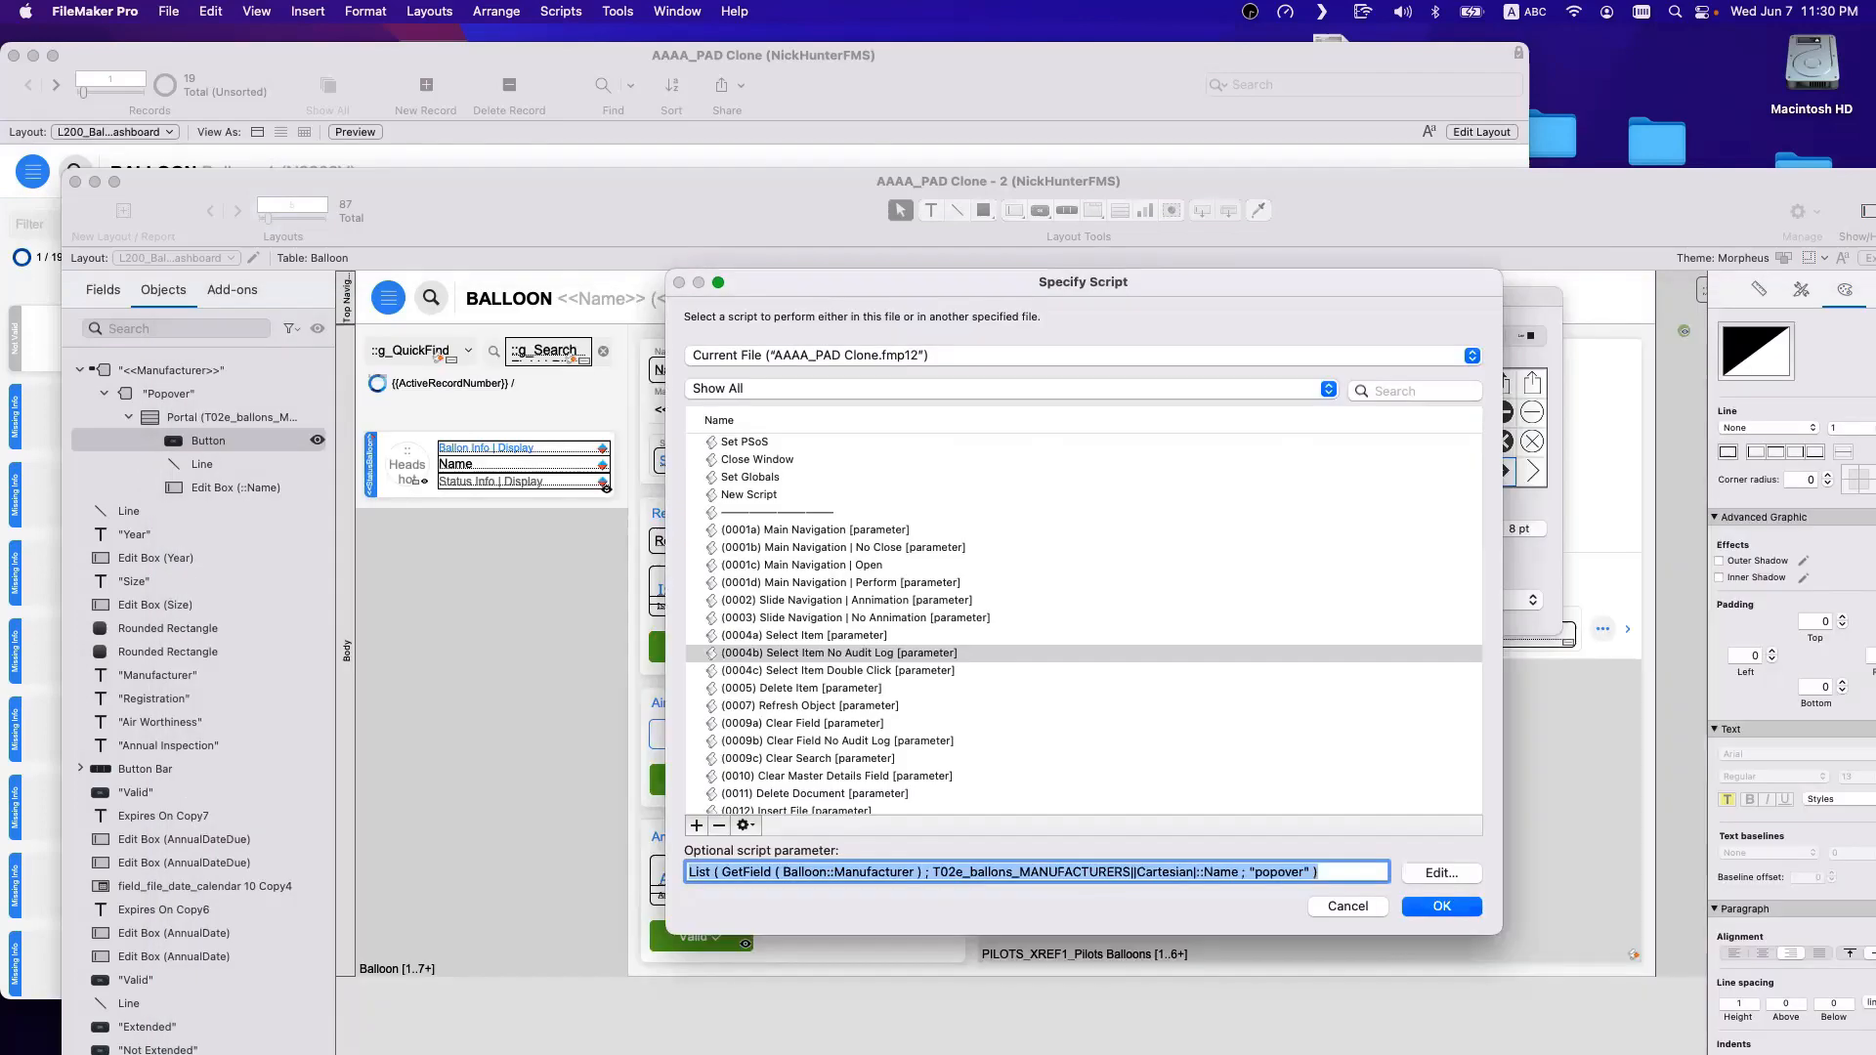
pyautogui.press('Return')
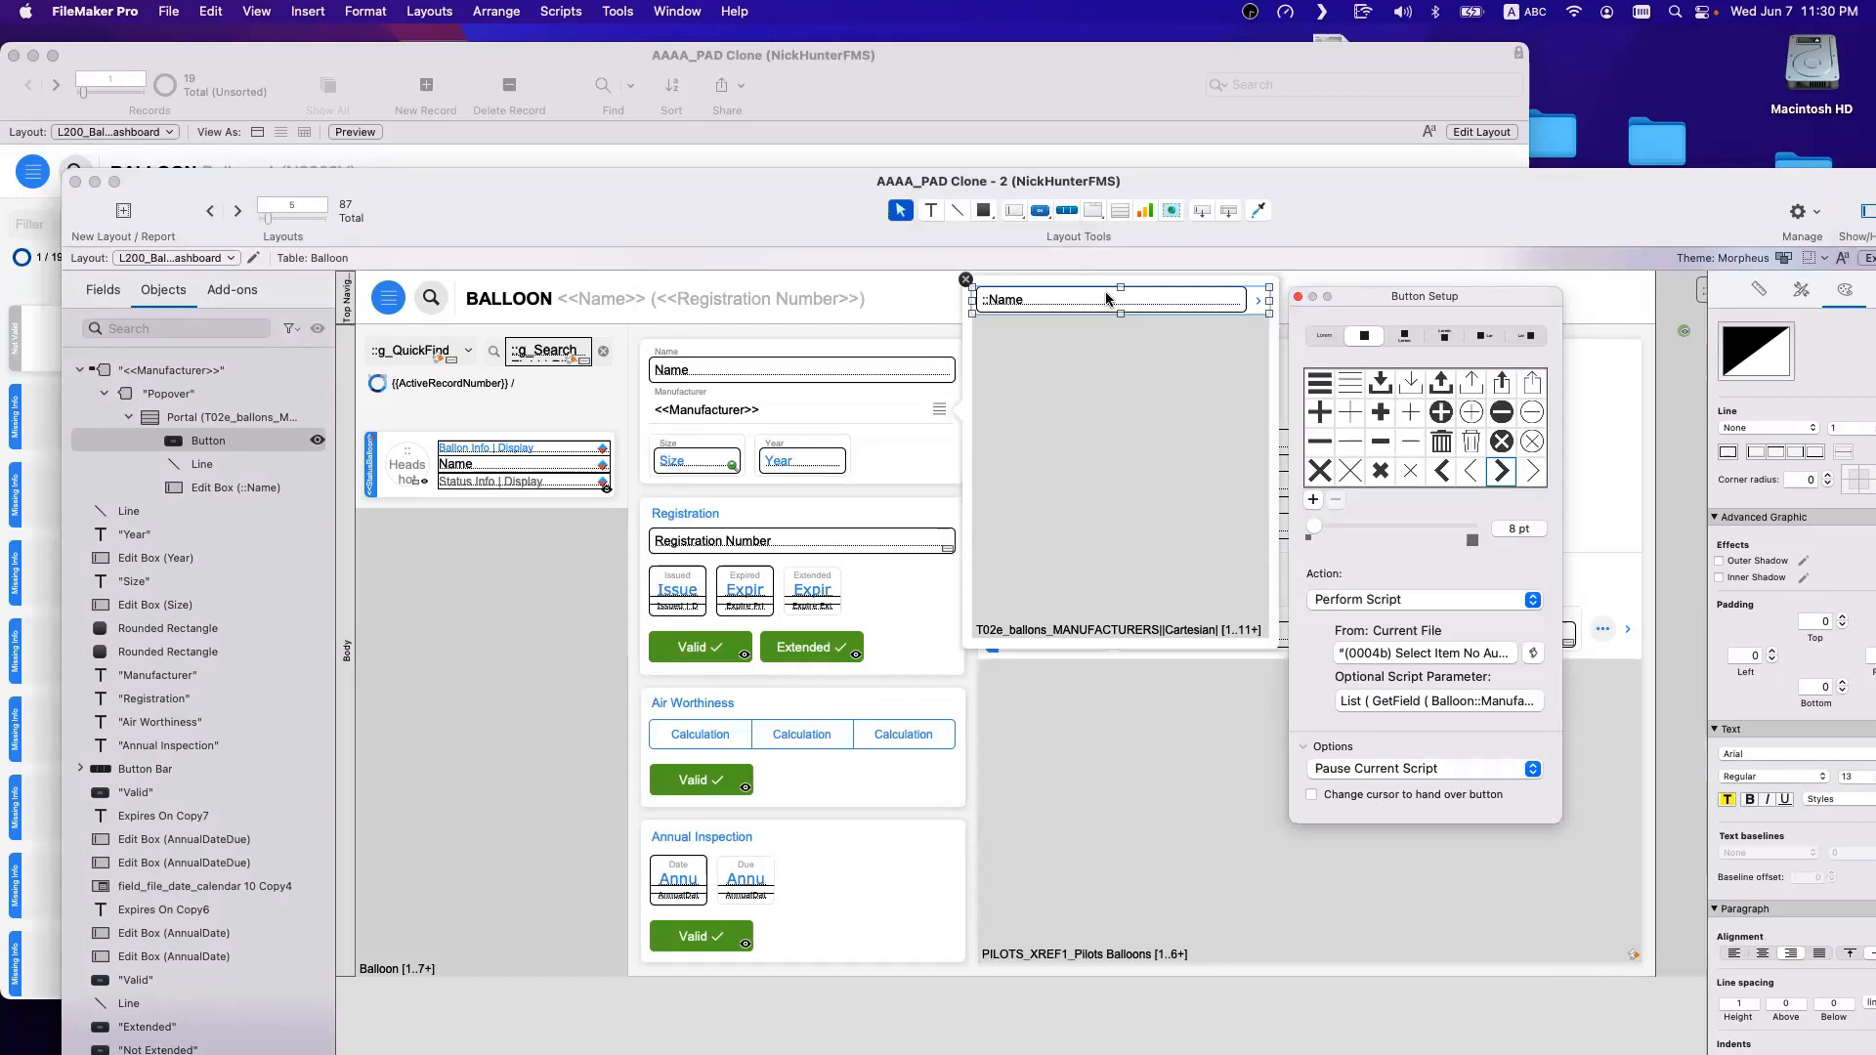
# Switch the layout to Browse mode and open the manufacturer popover on the Balloon 3 record.
pyautogui.press('super+b')
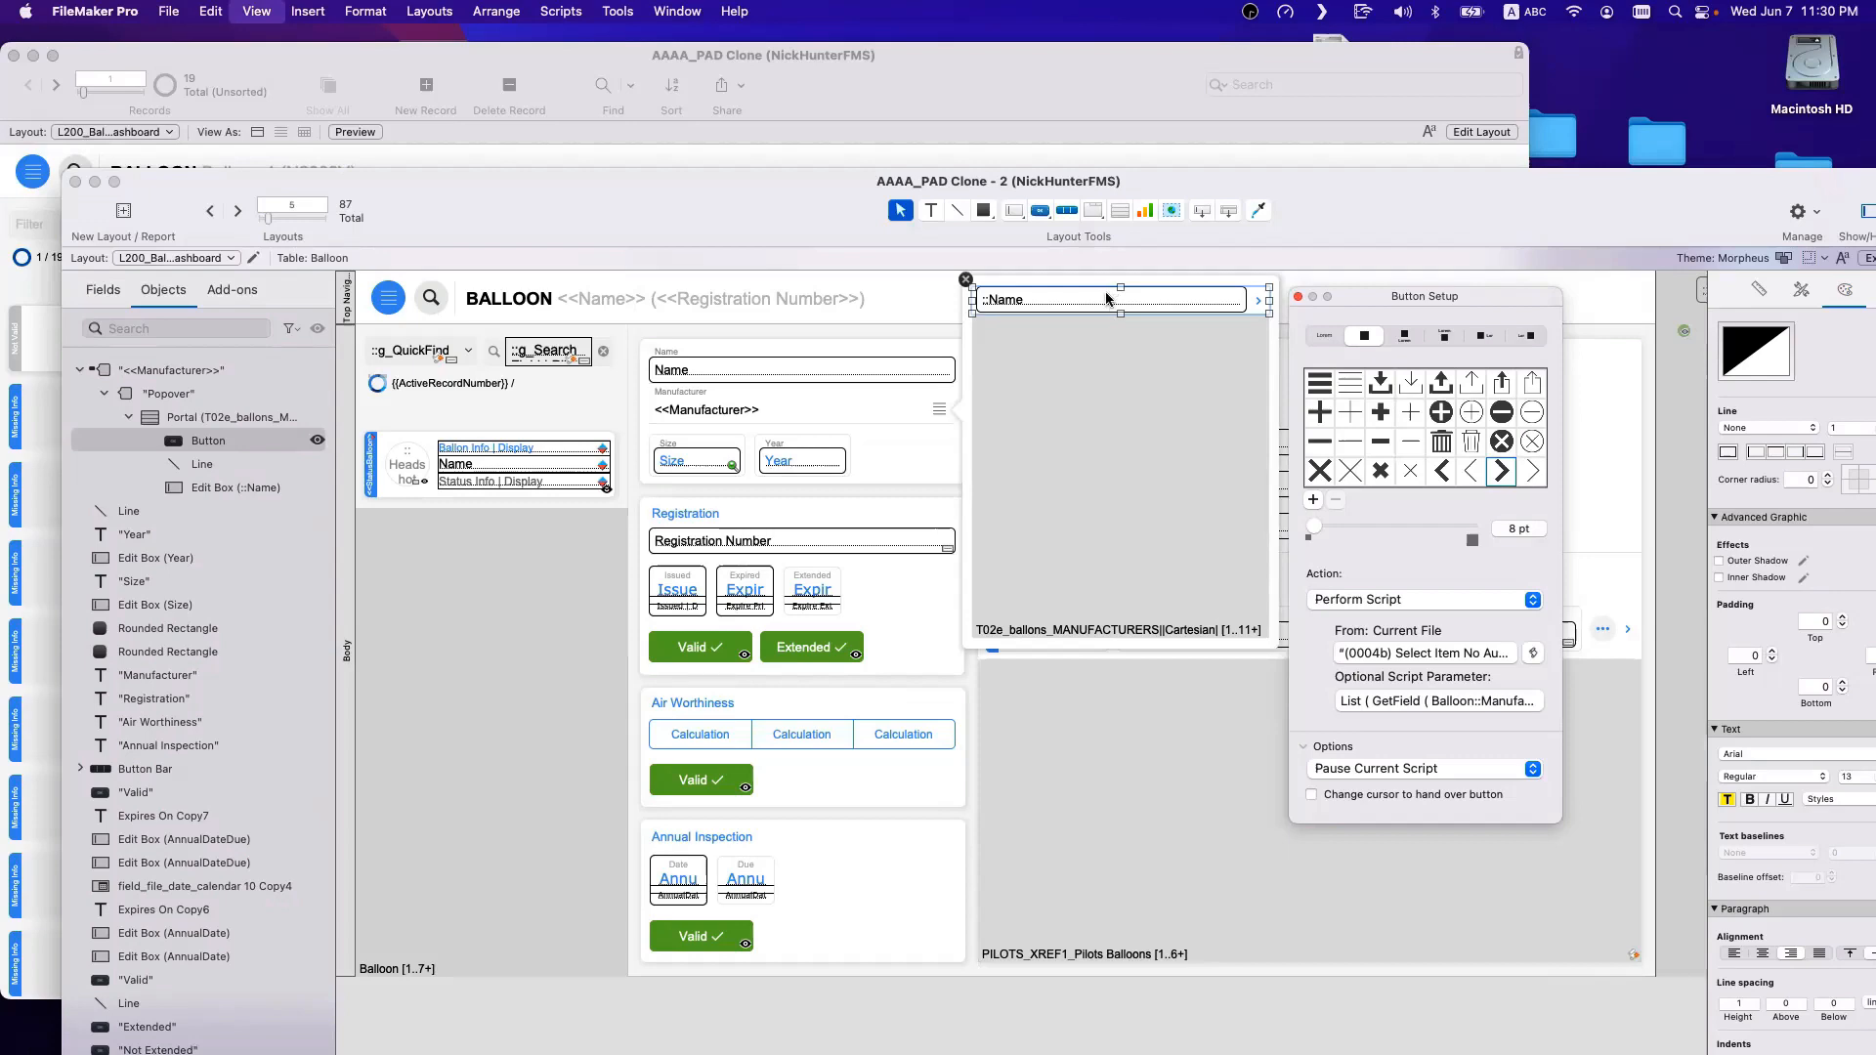
pyautogui.press('Escape')
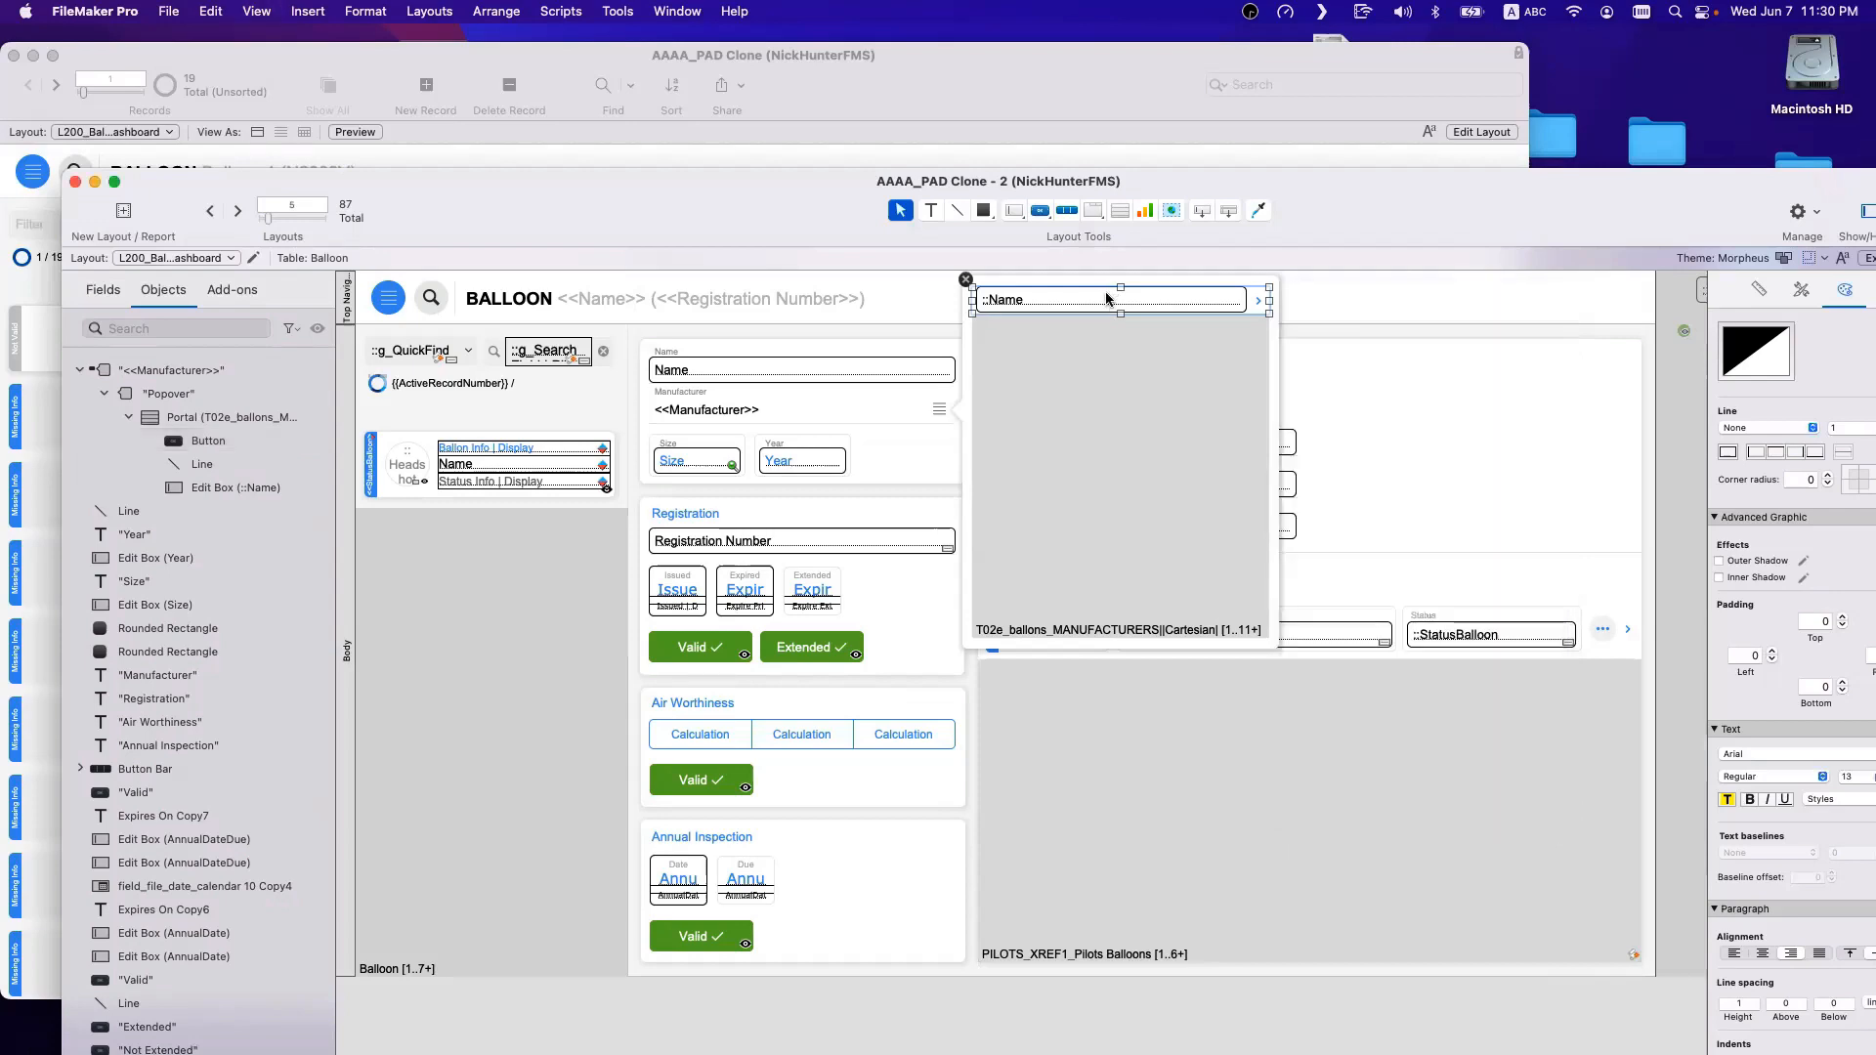
pyautogui.press('super+b')
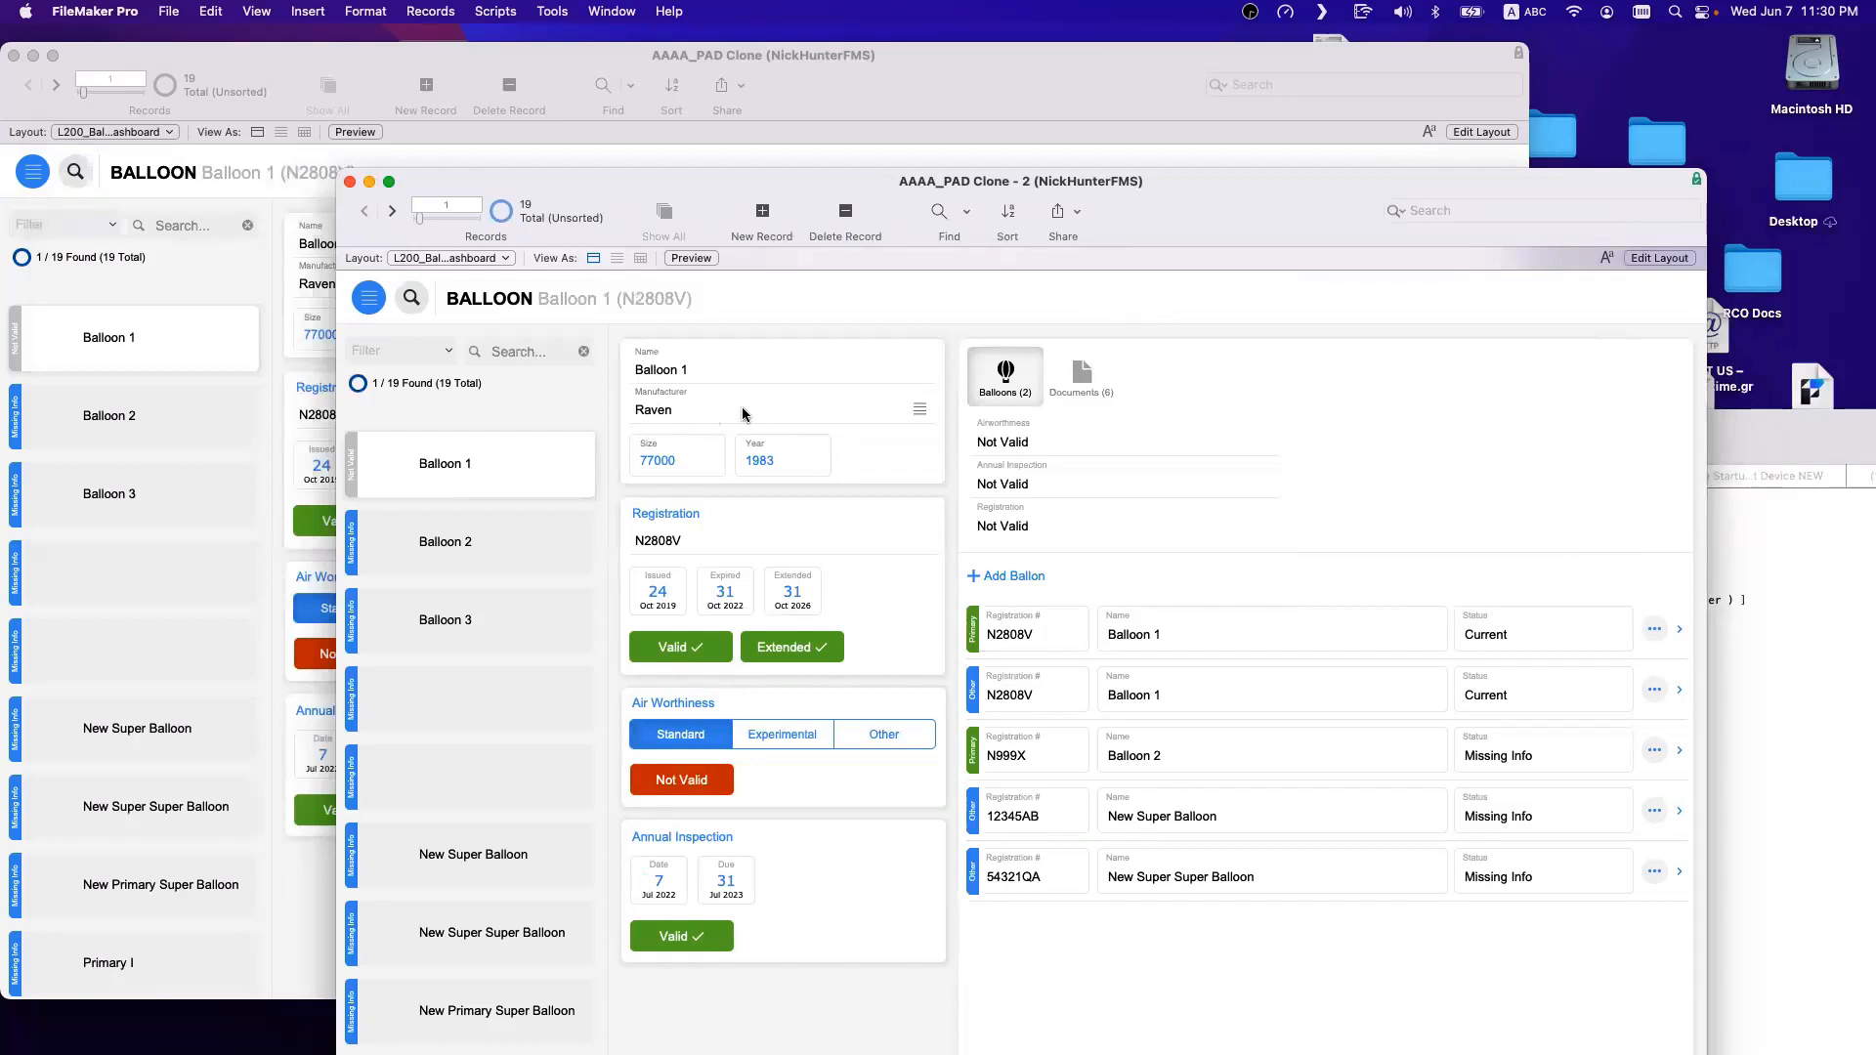
pyautogui.click(510, 554)
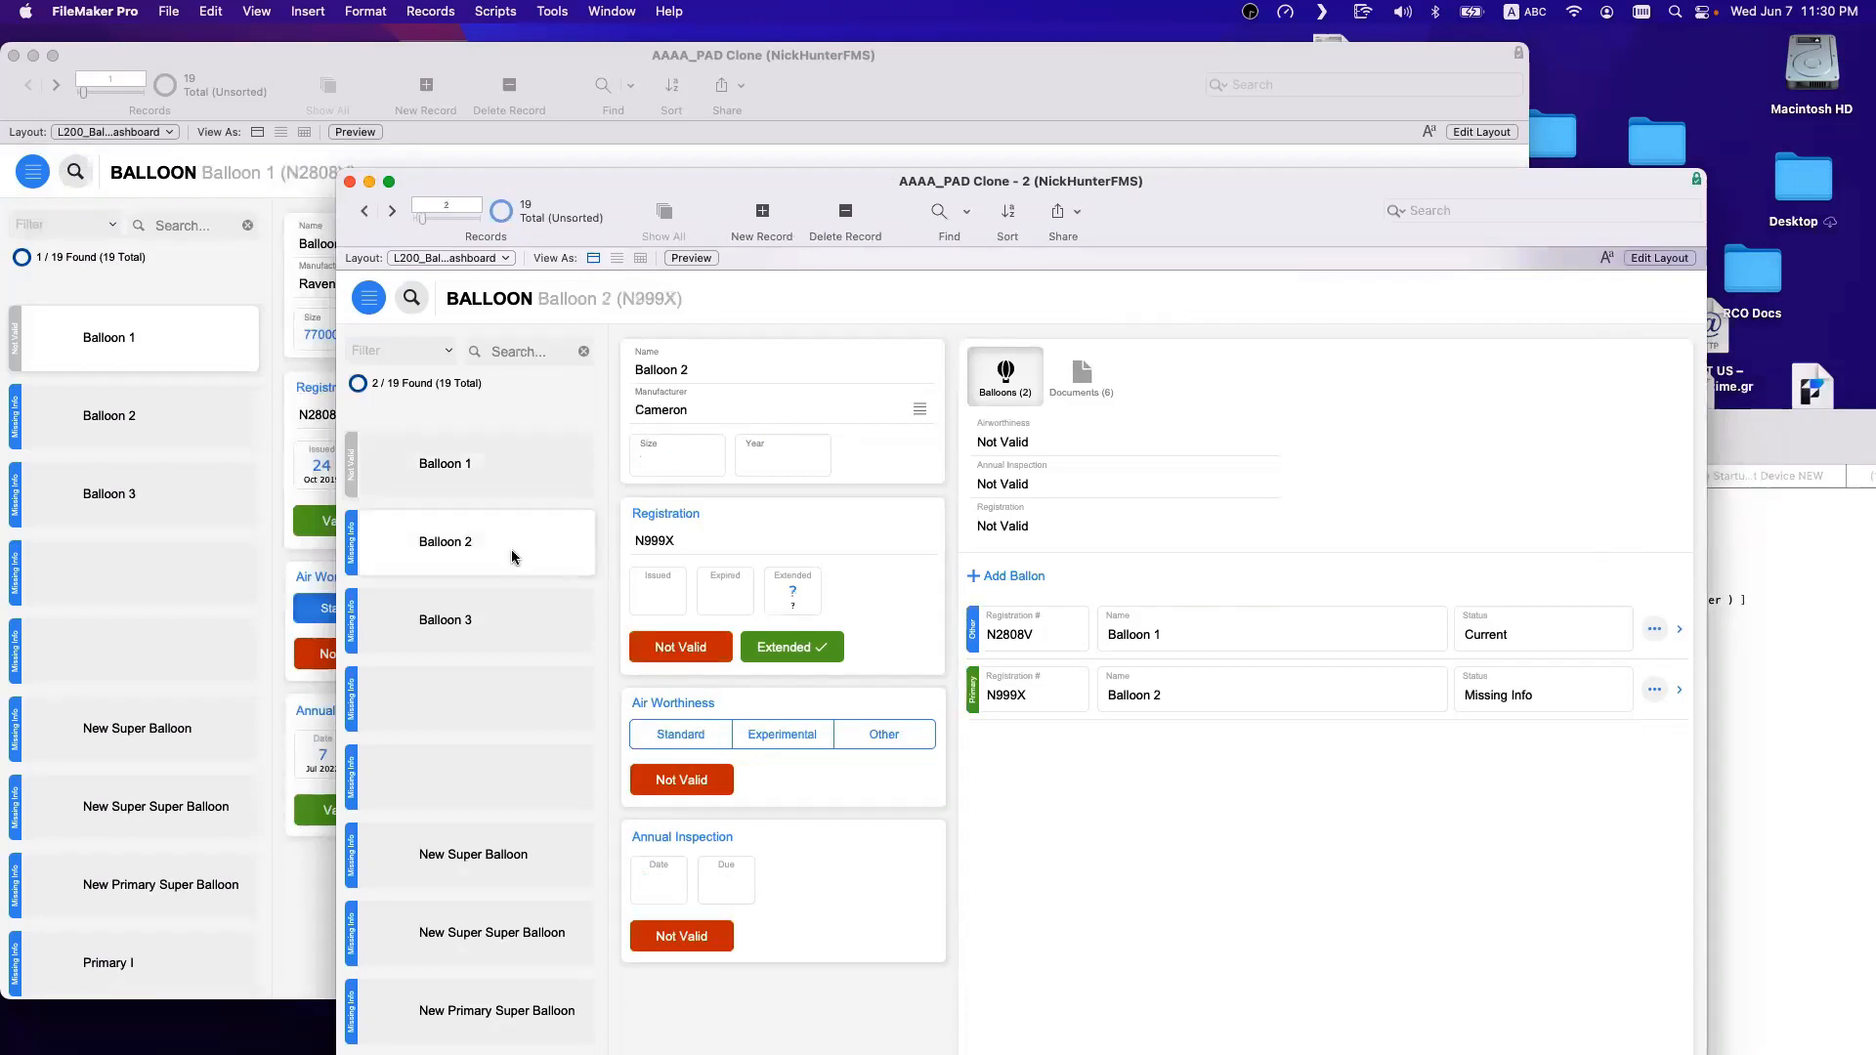
pyautogui.click(493, 645)
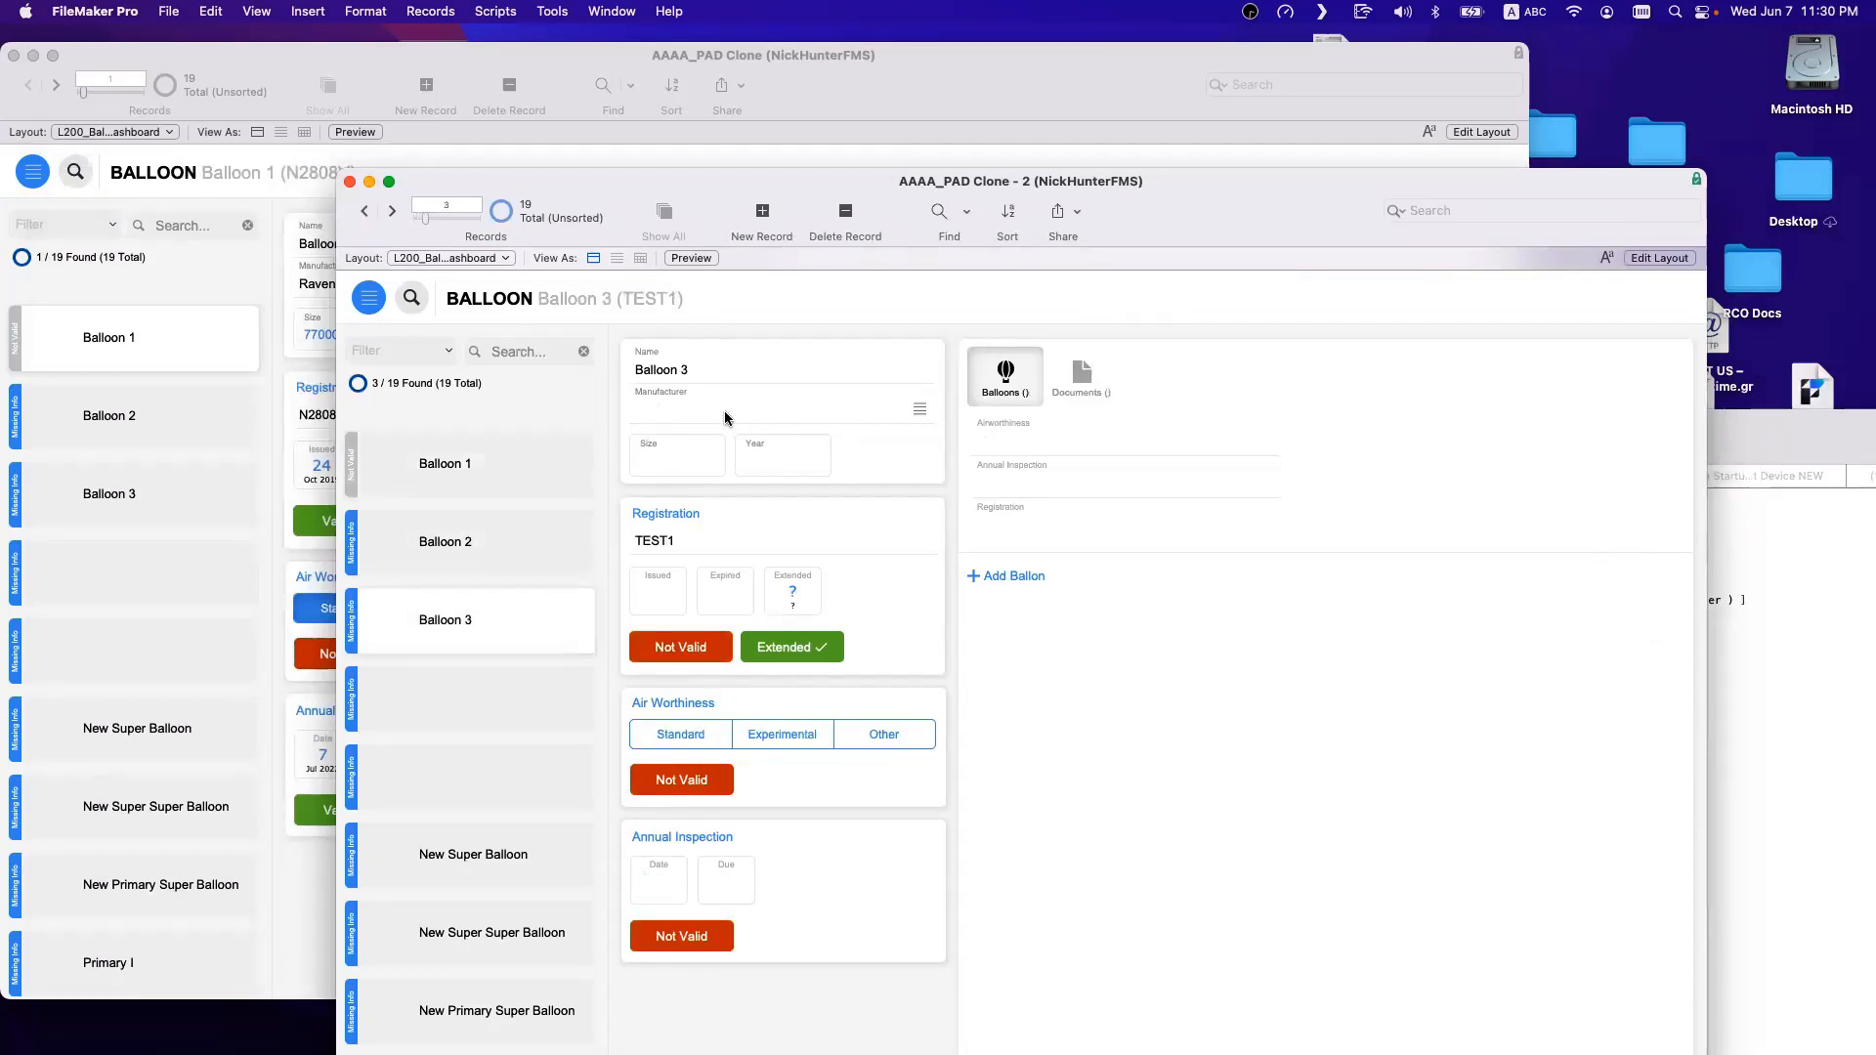
pyautogui.click(724, 410)
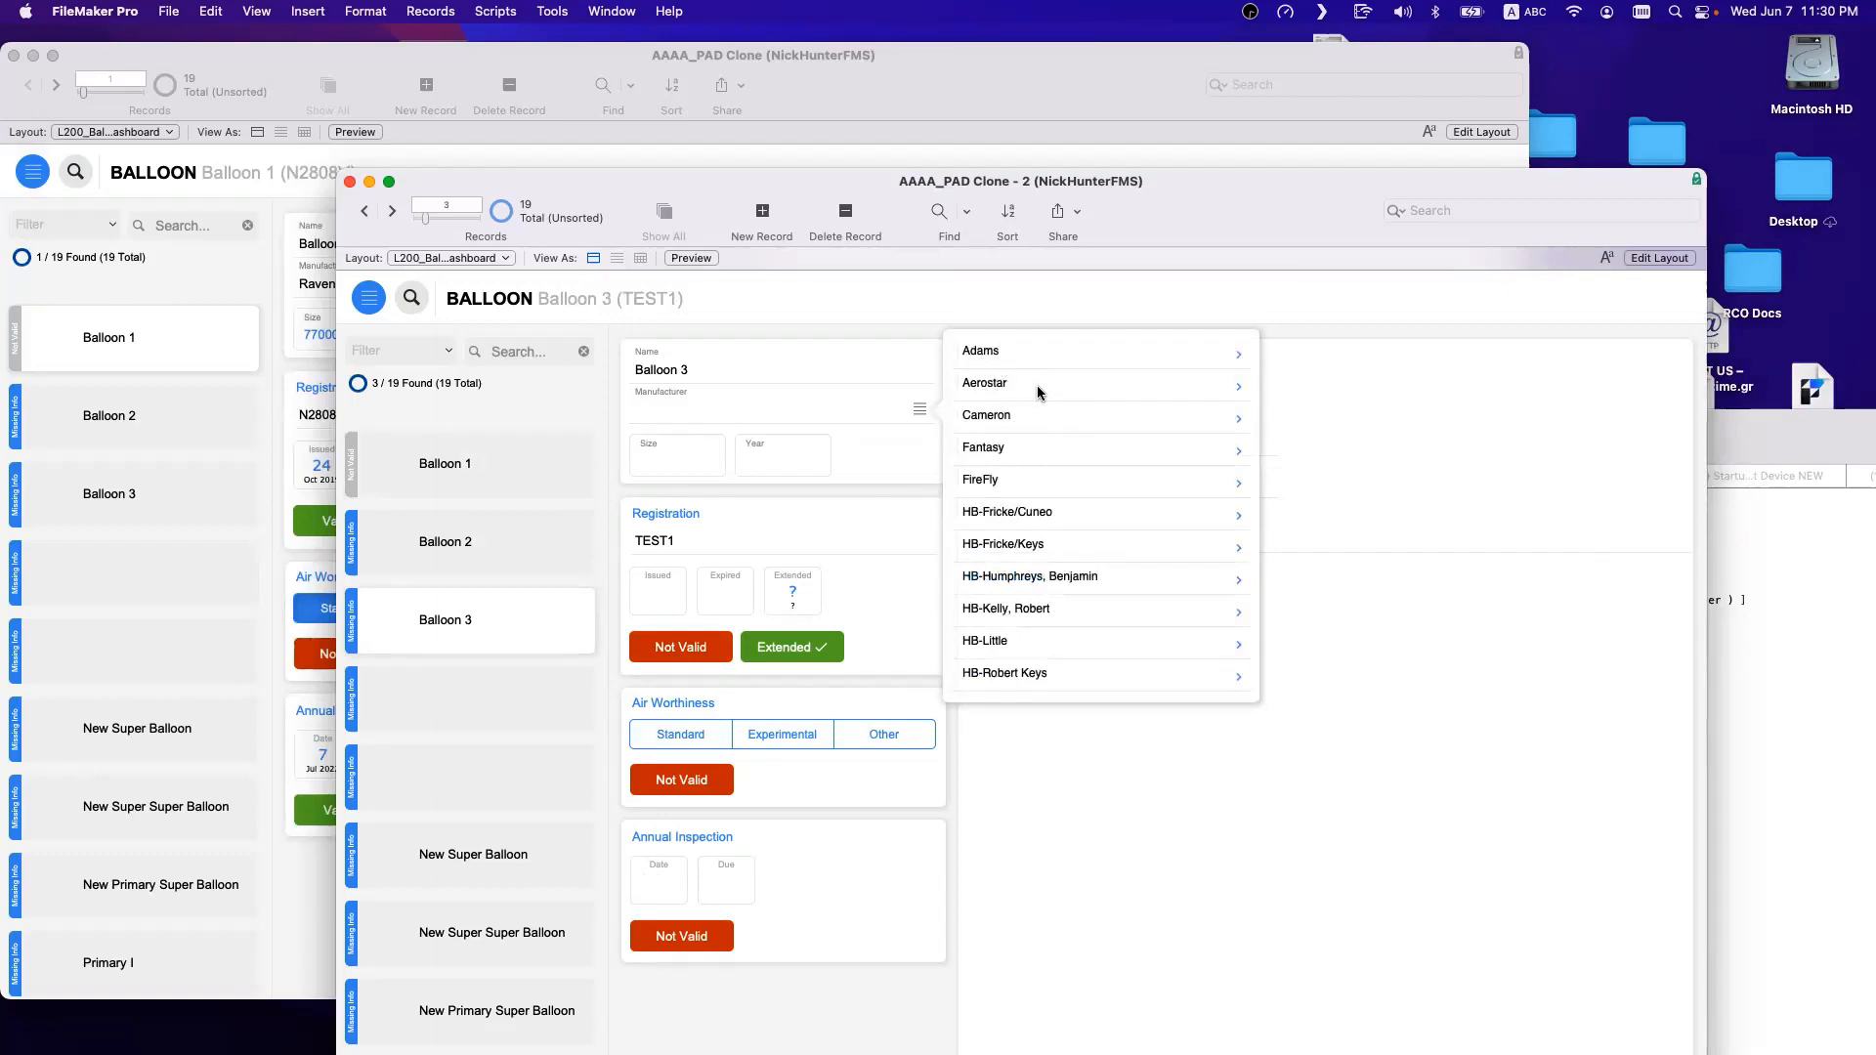
# Turn on the Script Debugger and choose Aerostar in Balloon 3's manufacturer popover.
pyautogui.click(550, 10)
pyautogui.click(562, 33)
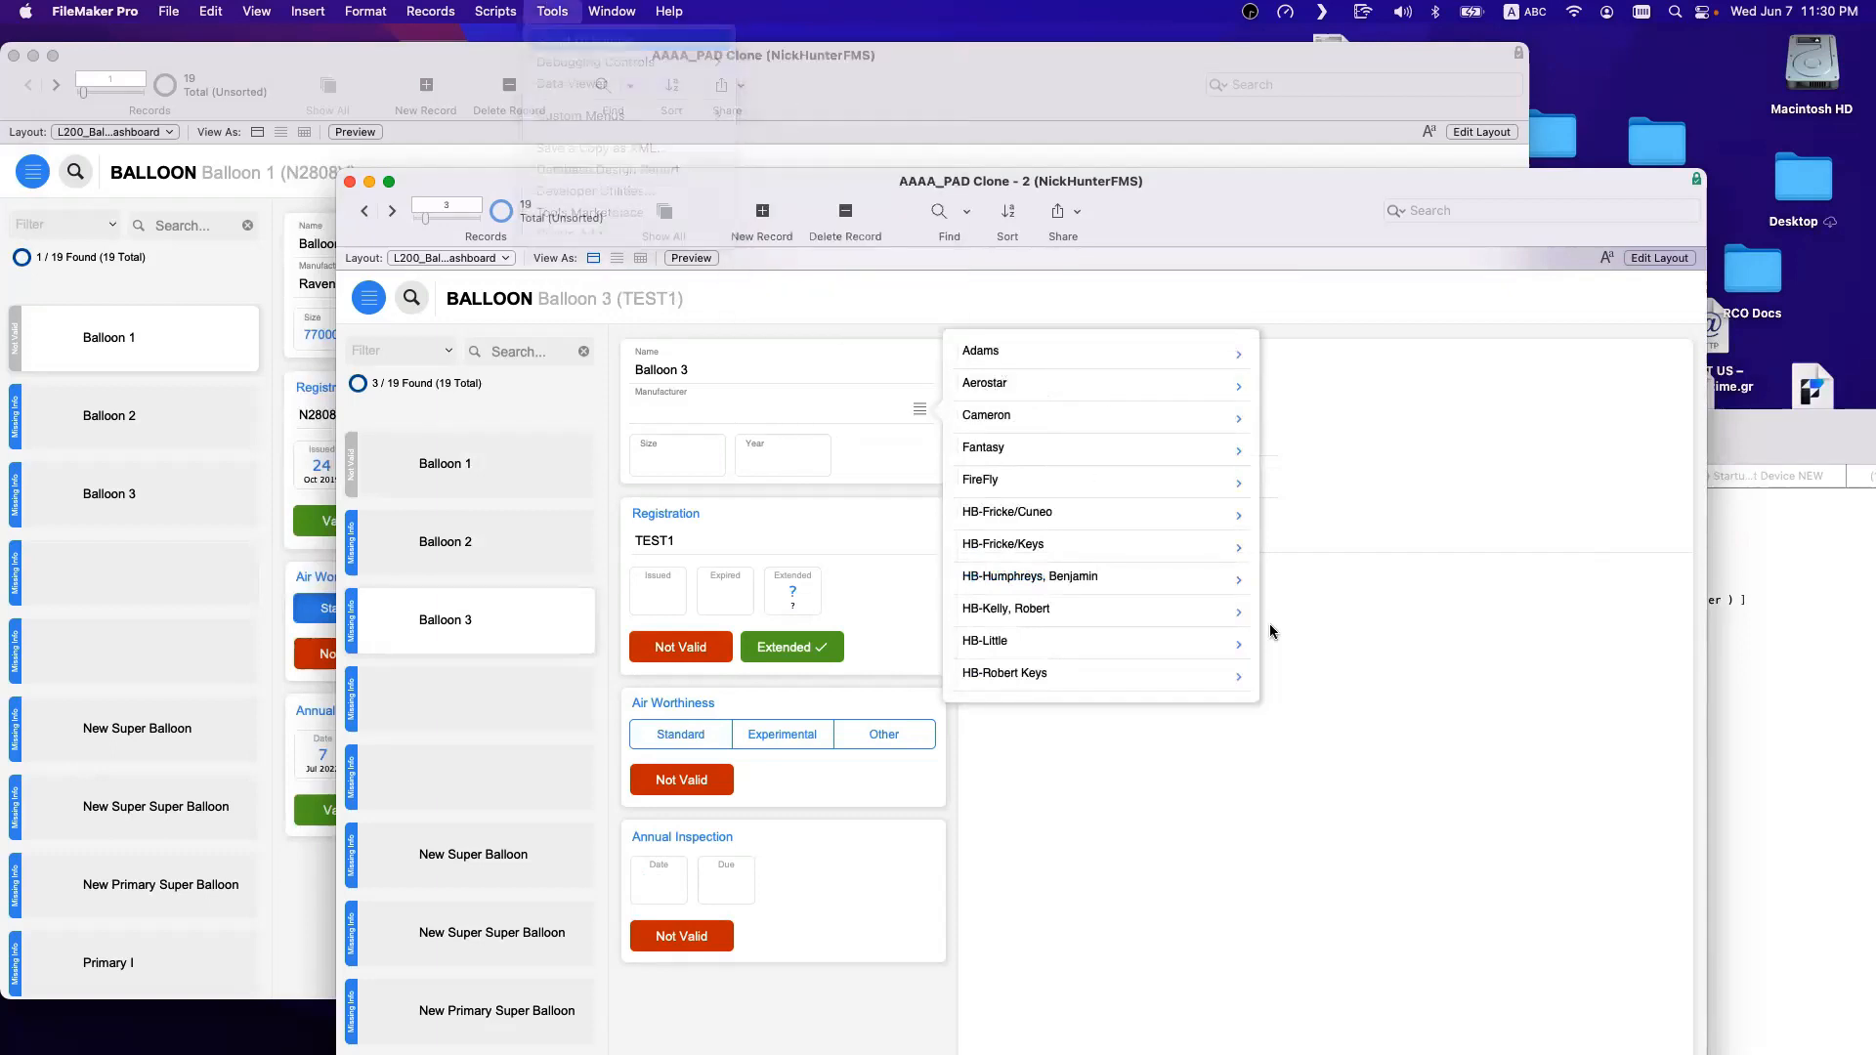
pyautogui.click(1038, 387)
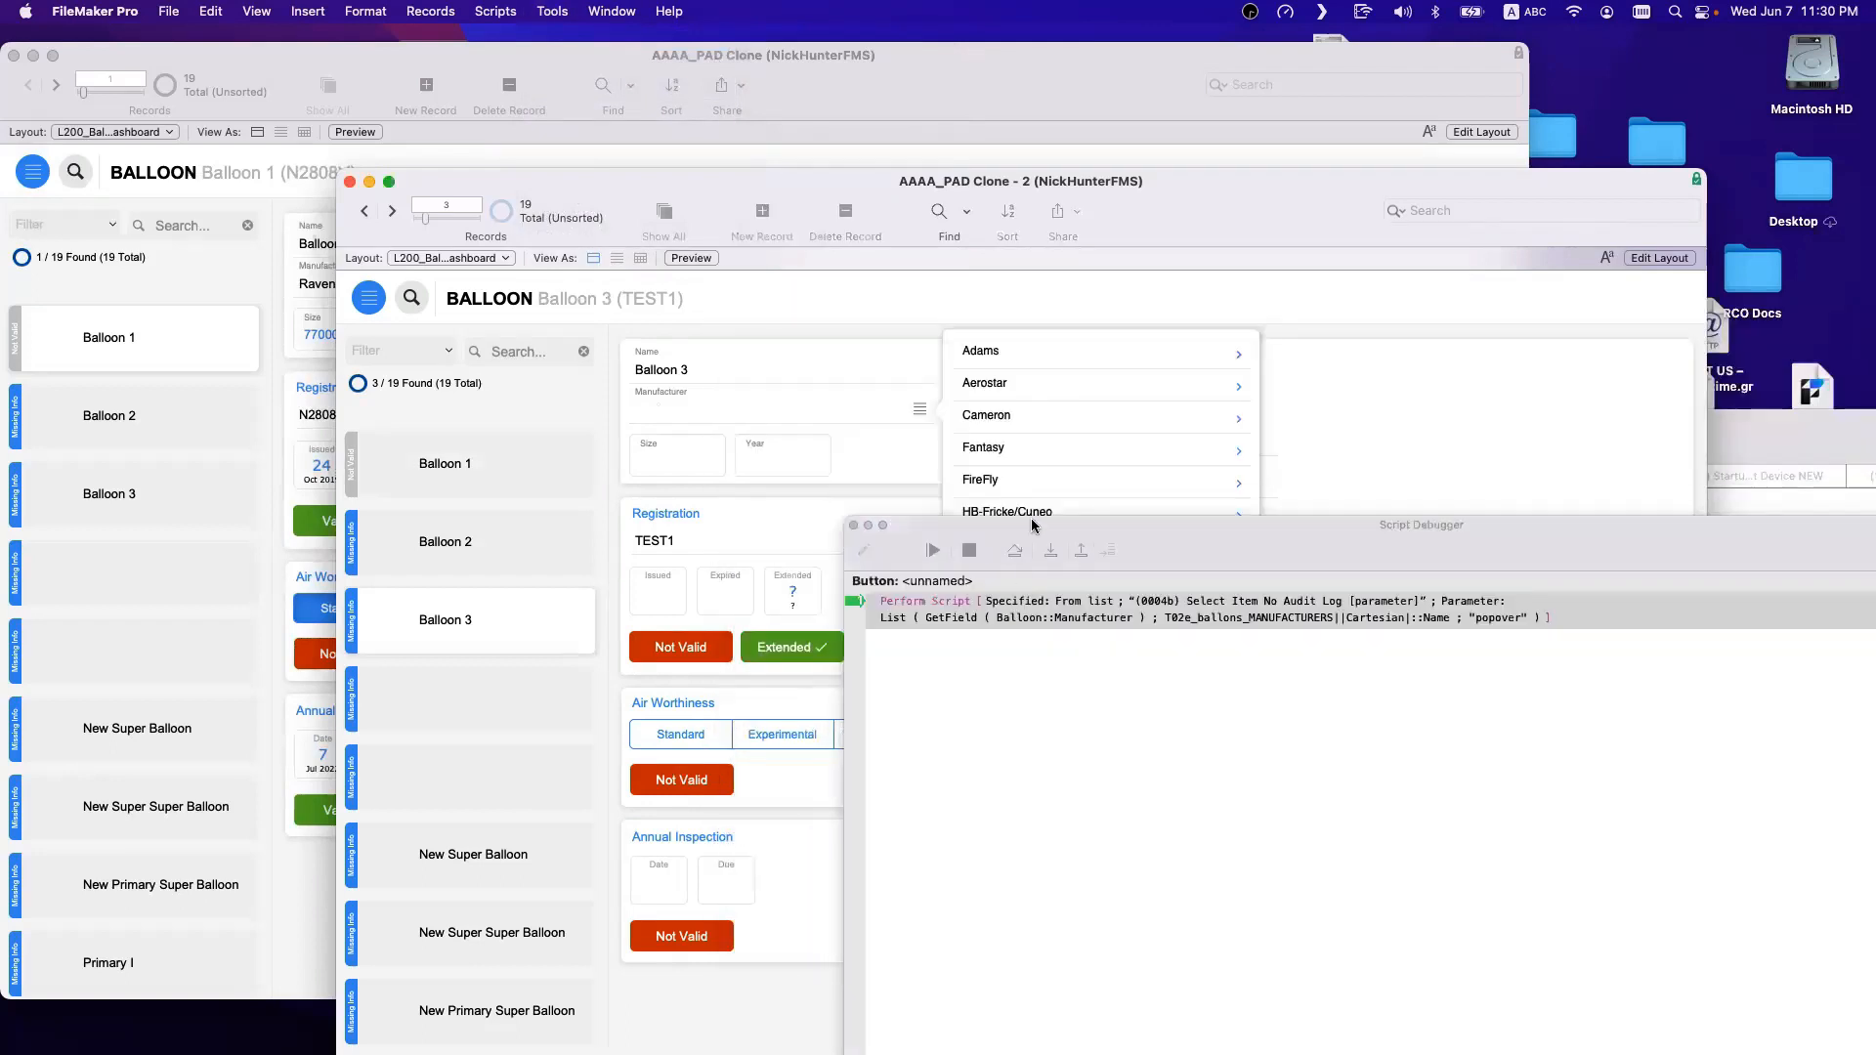
# Step through the (0004b) Select Item No Audit Log script to its "commit" condition and open it in the Script Workspace.
pyautogui.click(1046, 552)
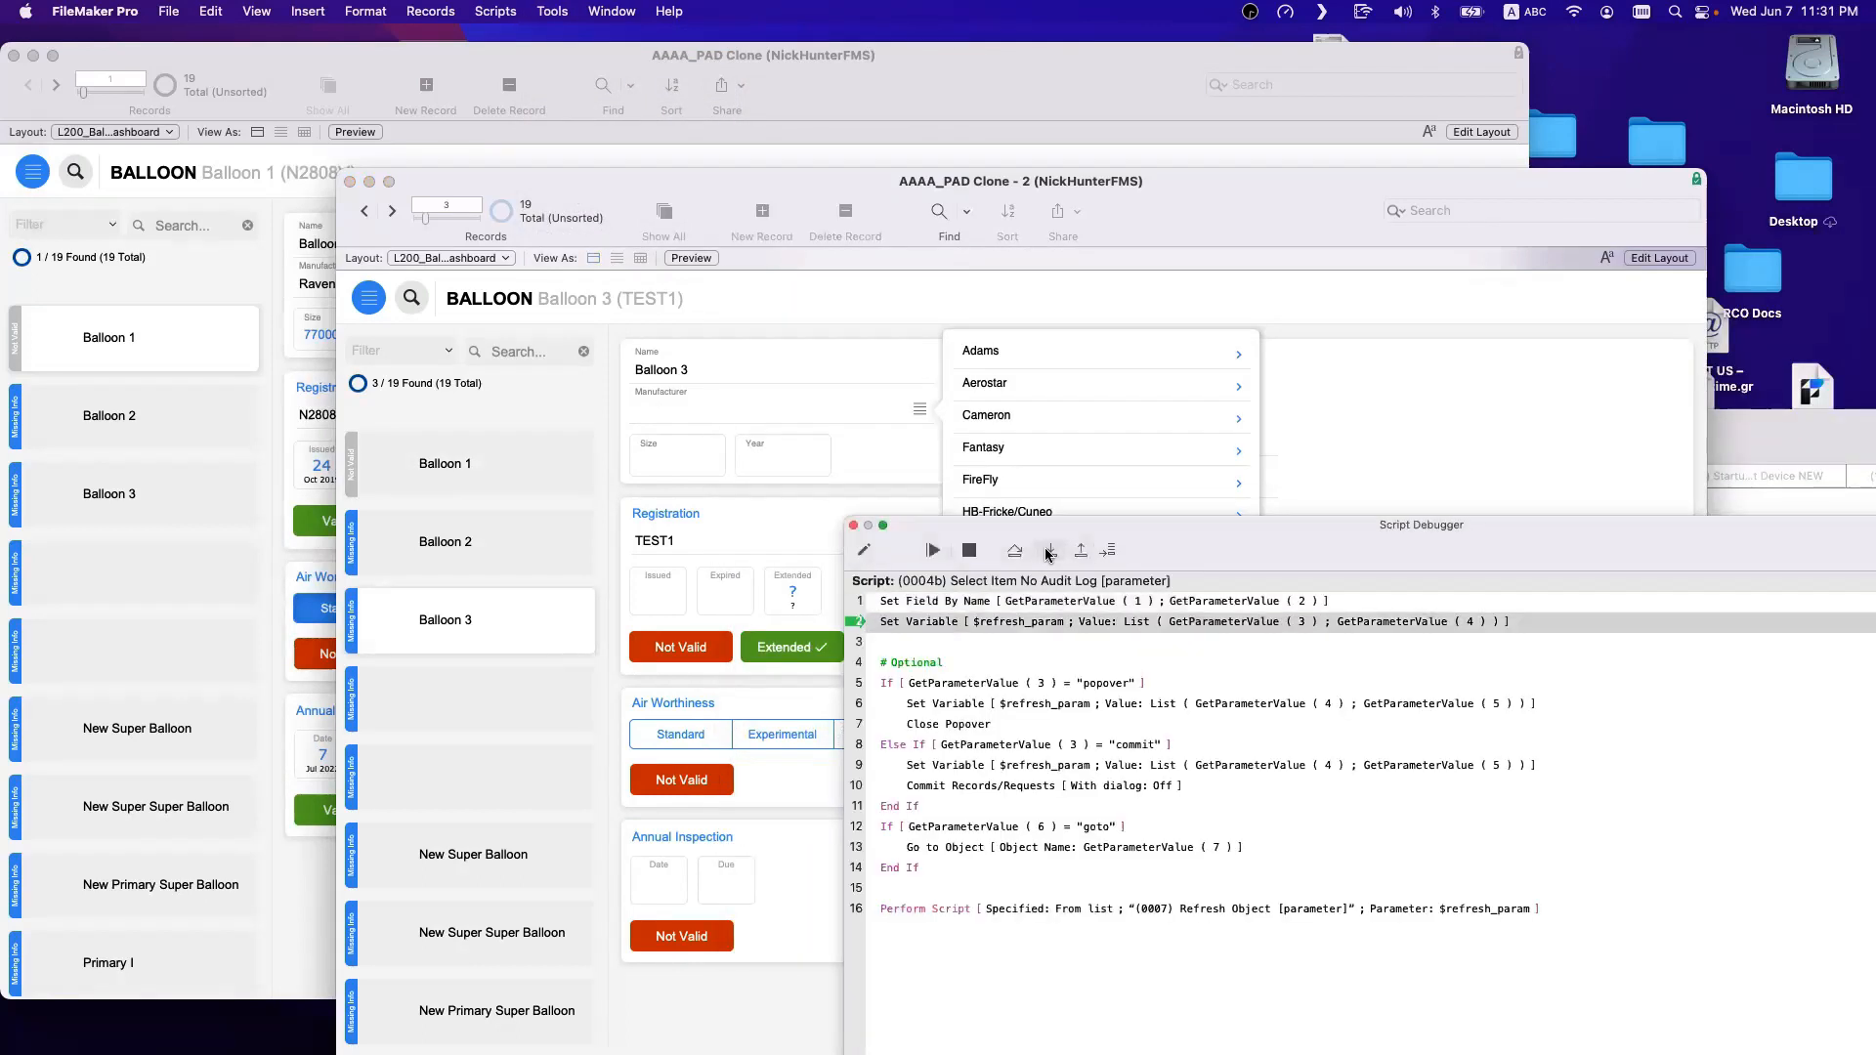
pyautogui.click(1046, 552)
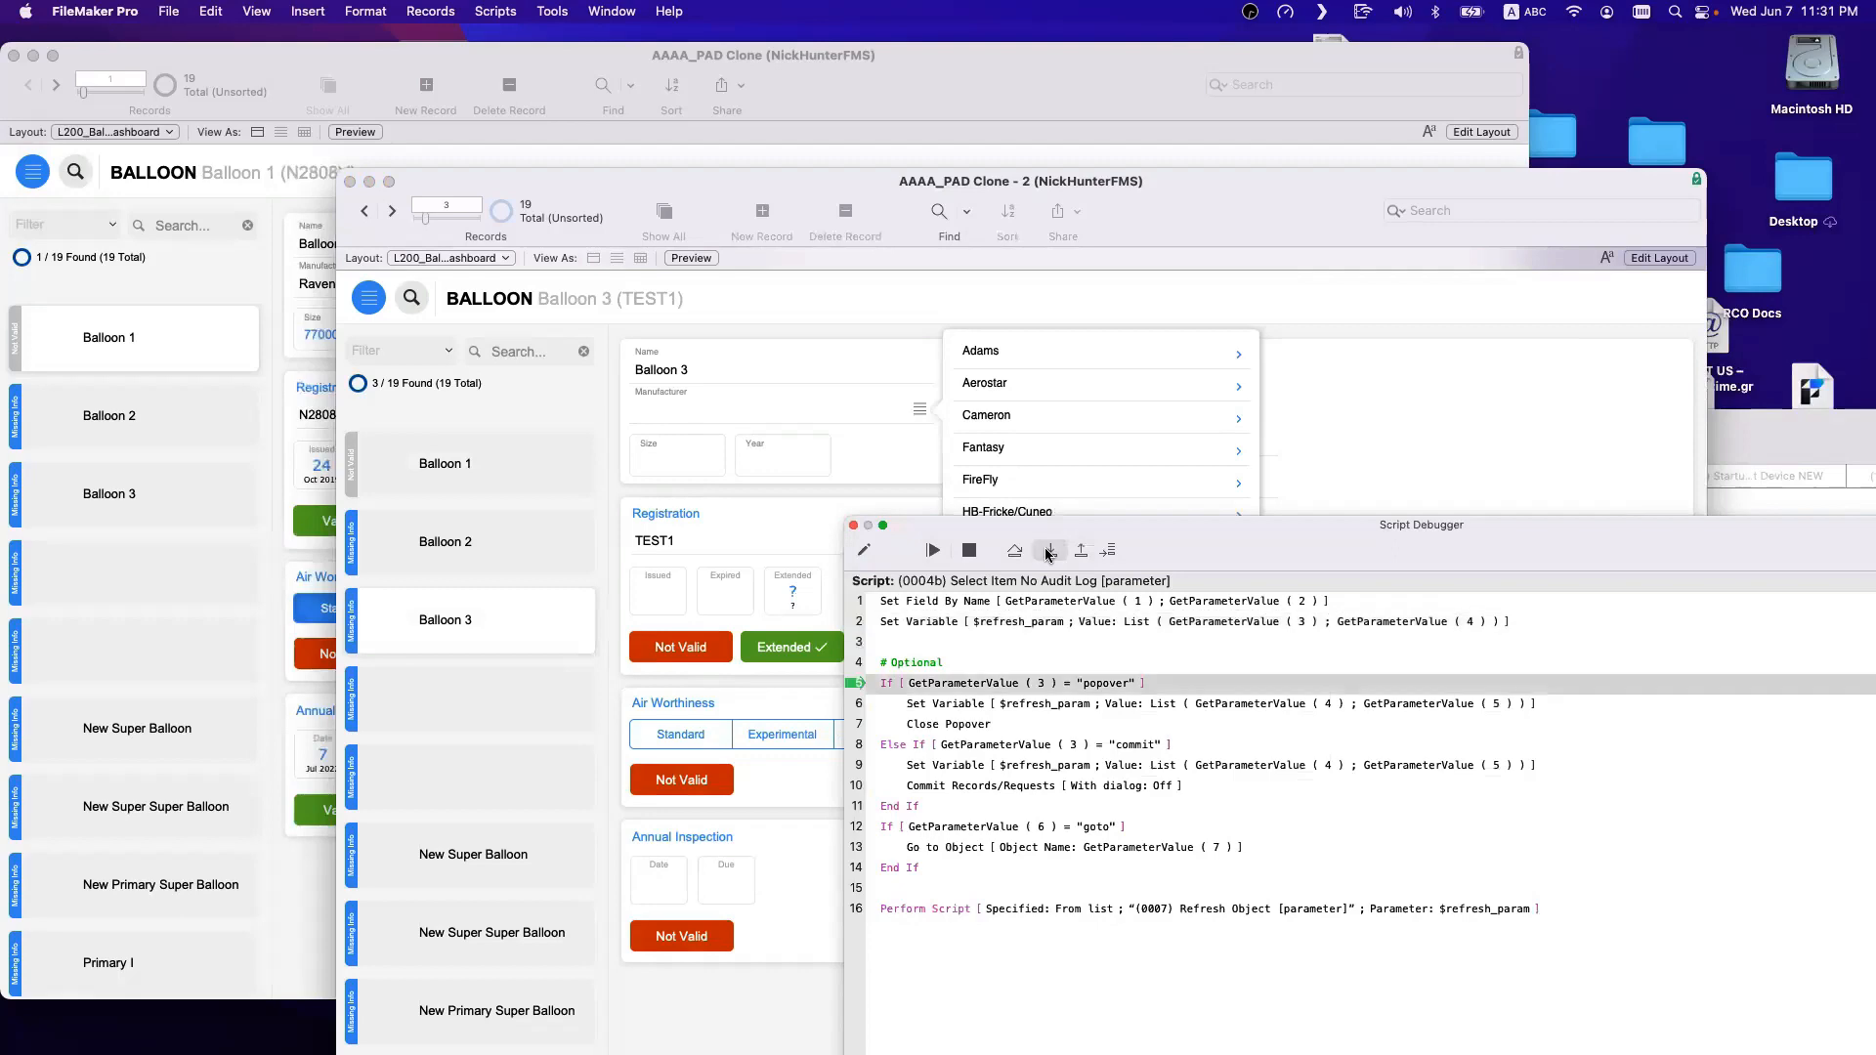
pyautogui.click(1046, 552)
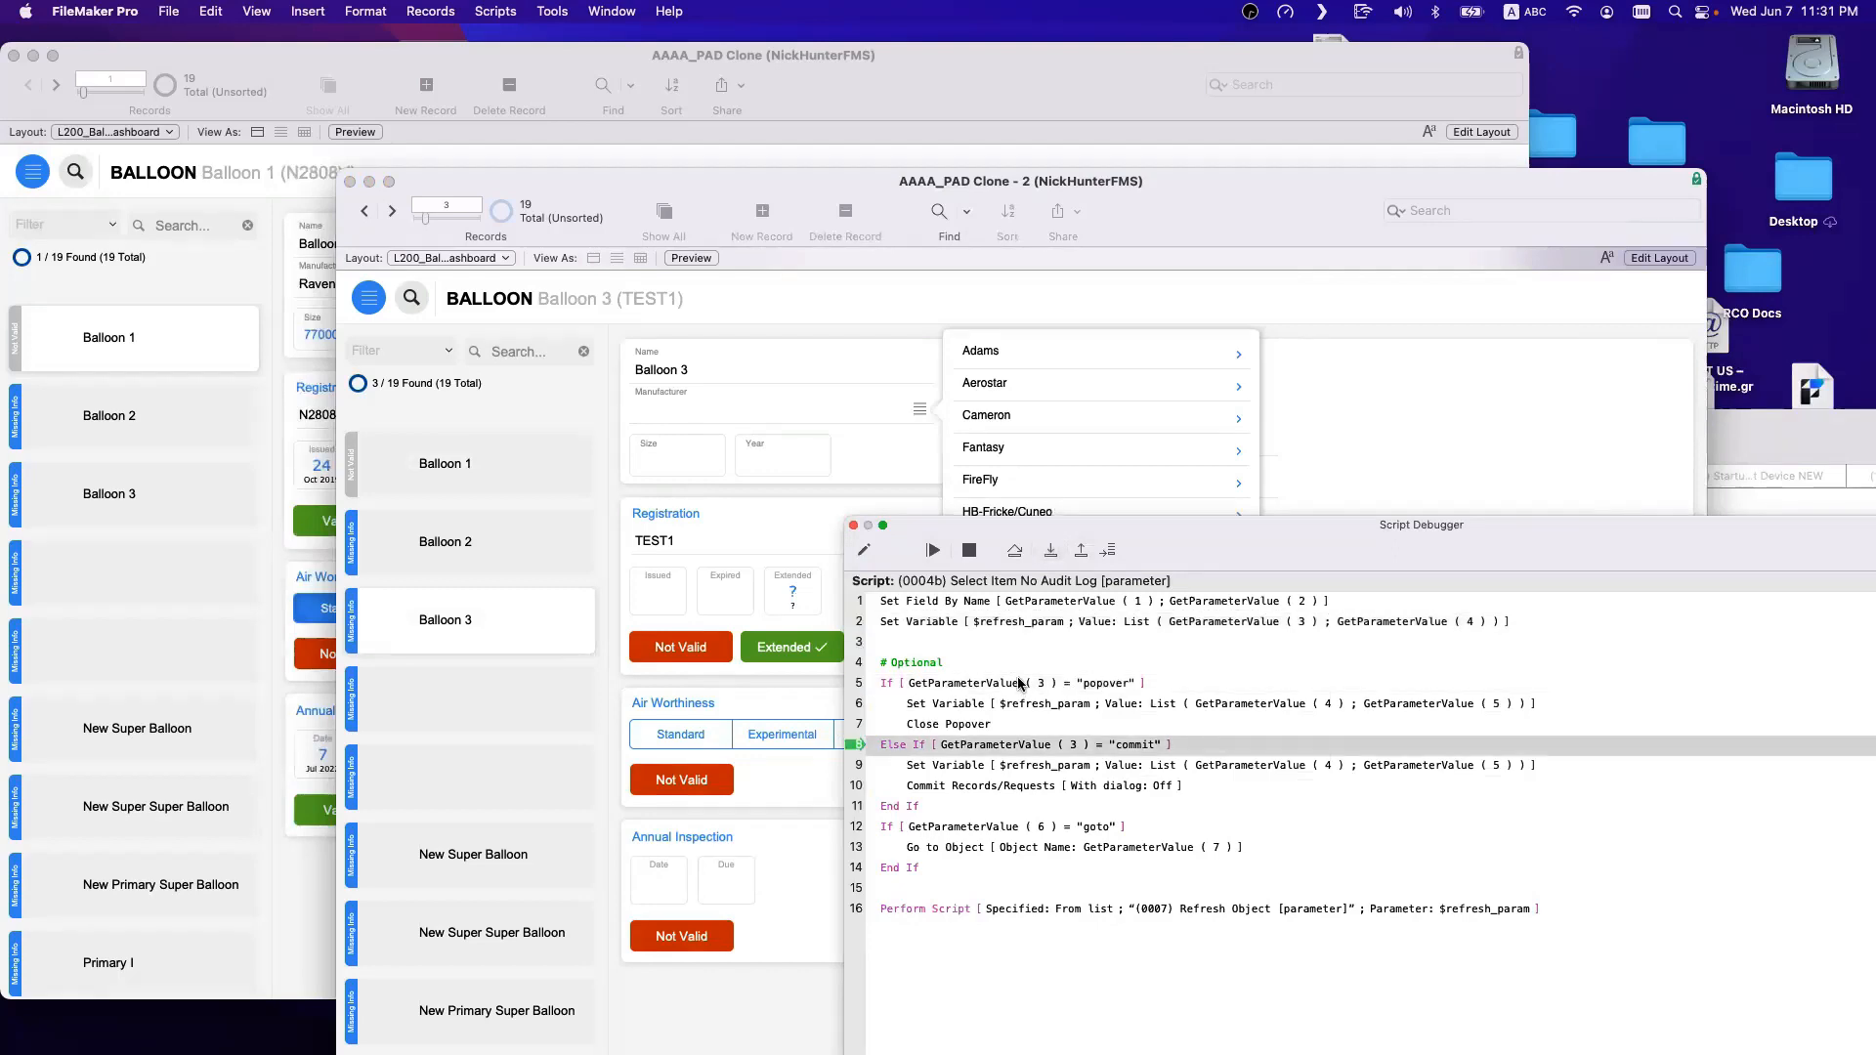
pyautogui.click(863, 553)
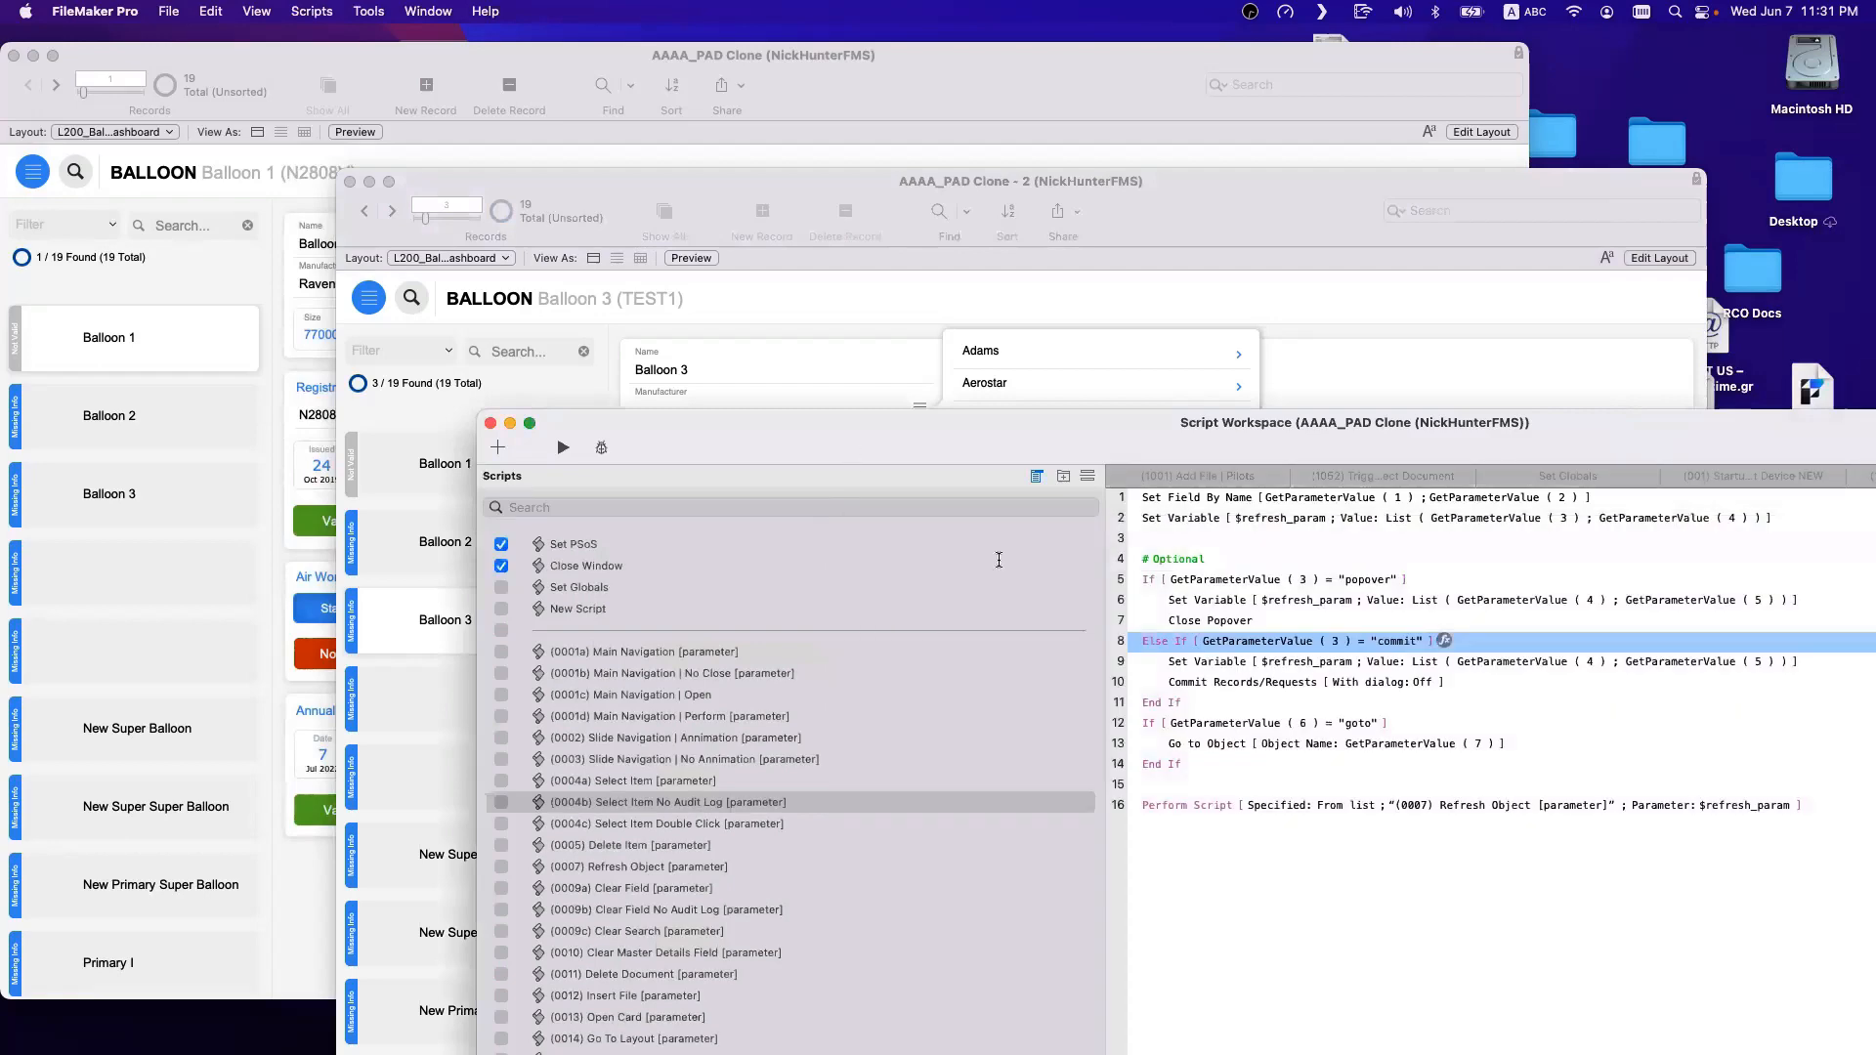
pyautogui.moveTo(919, 438); pyautogui.dragTo(1305, 780)
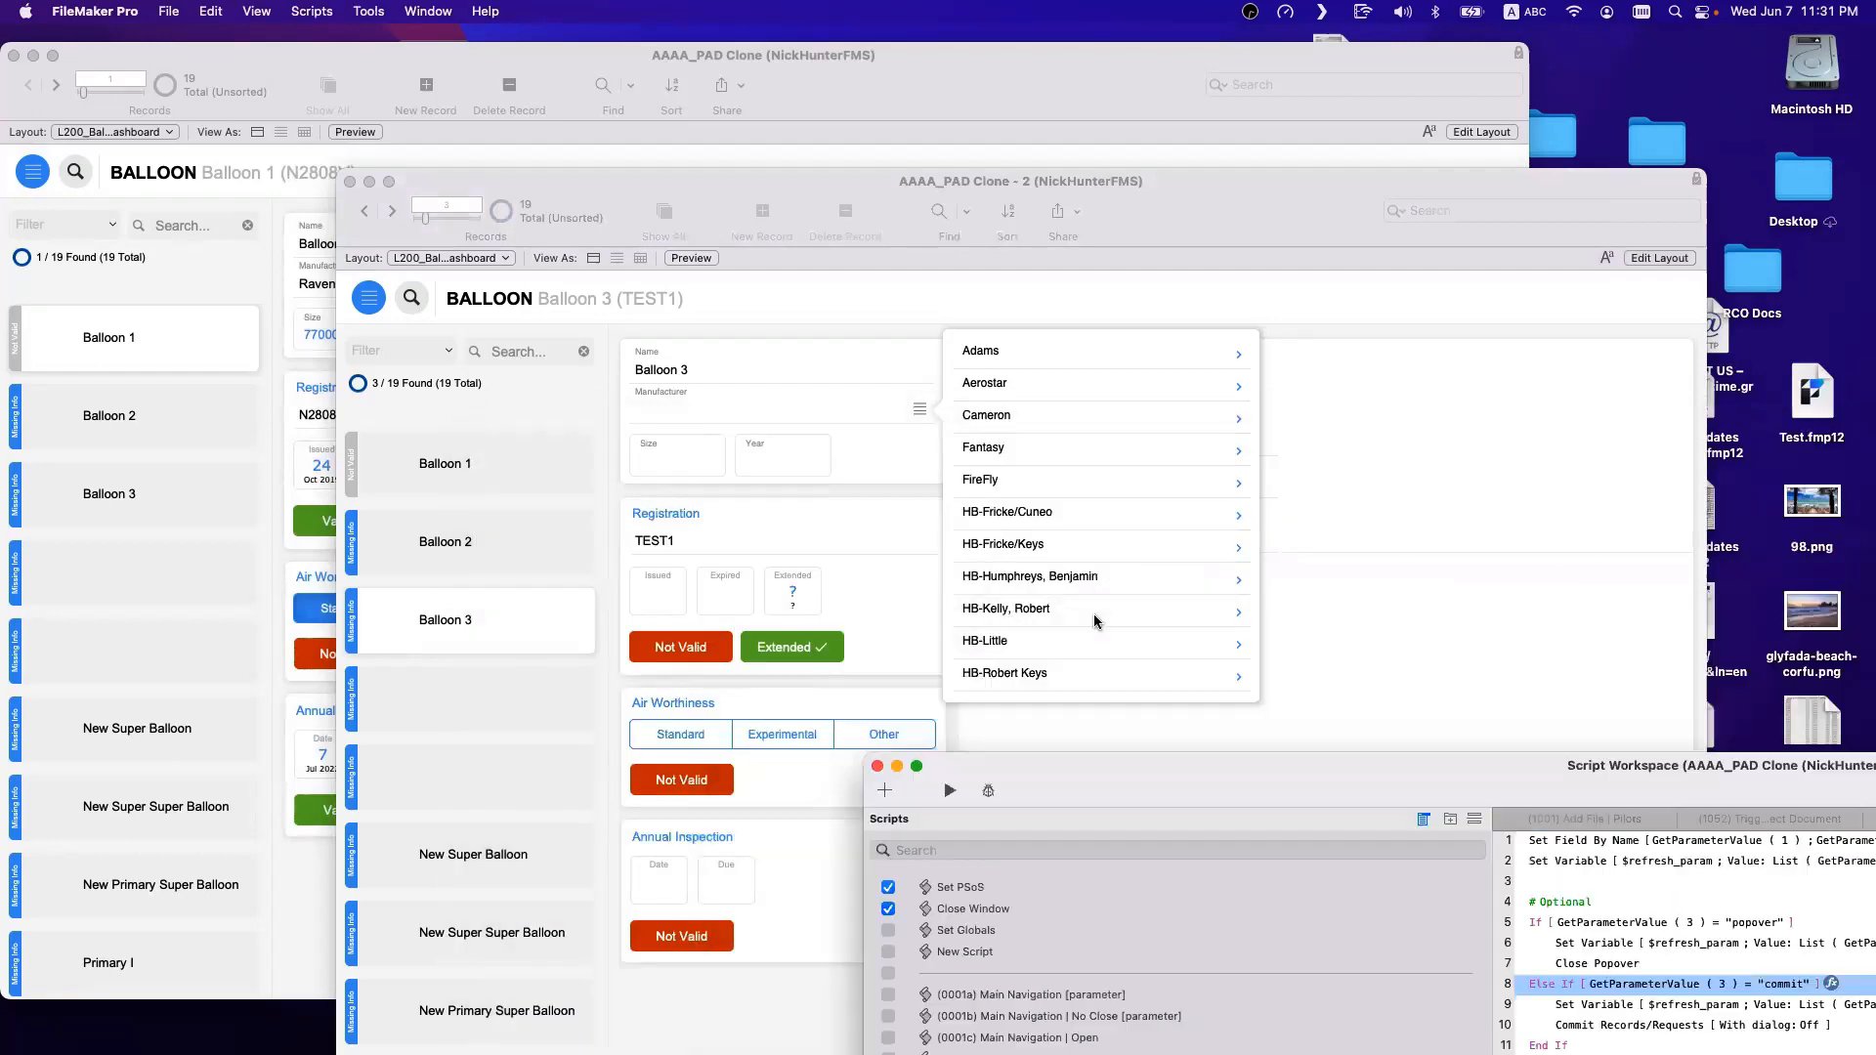
# Return to Layout mode and open the script parameter calculation of the button in the manufacturer popover's portal.
pyautogui.click(1093, 614)
pyautogui.press('super+l')
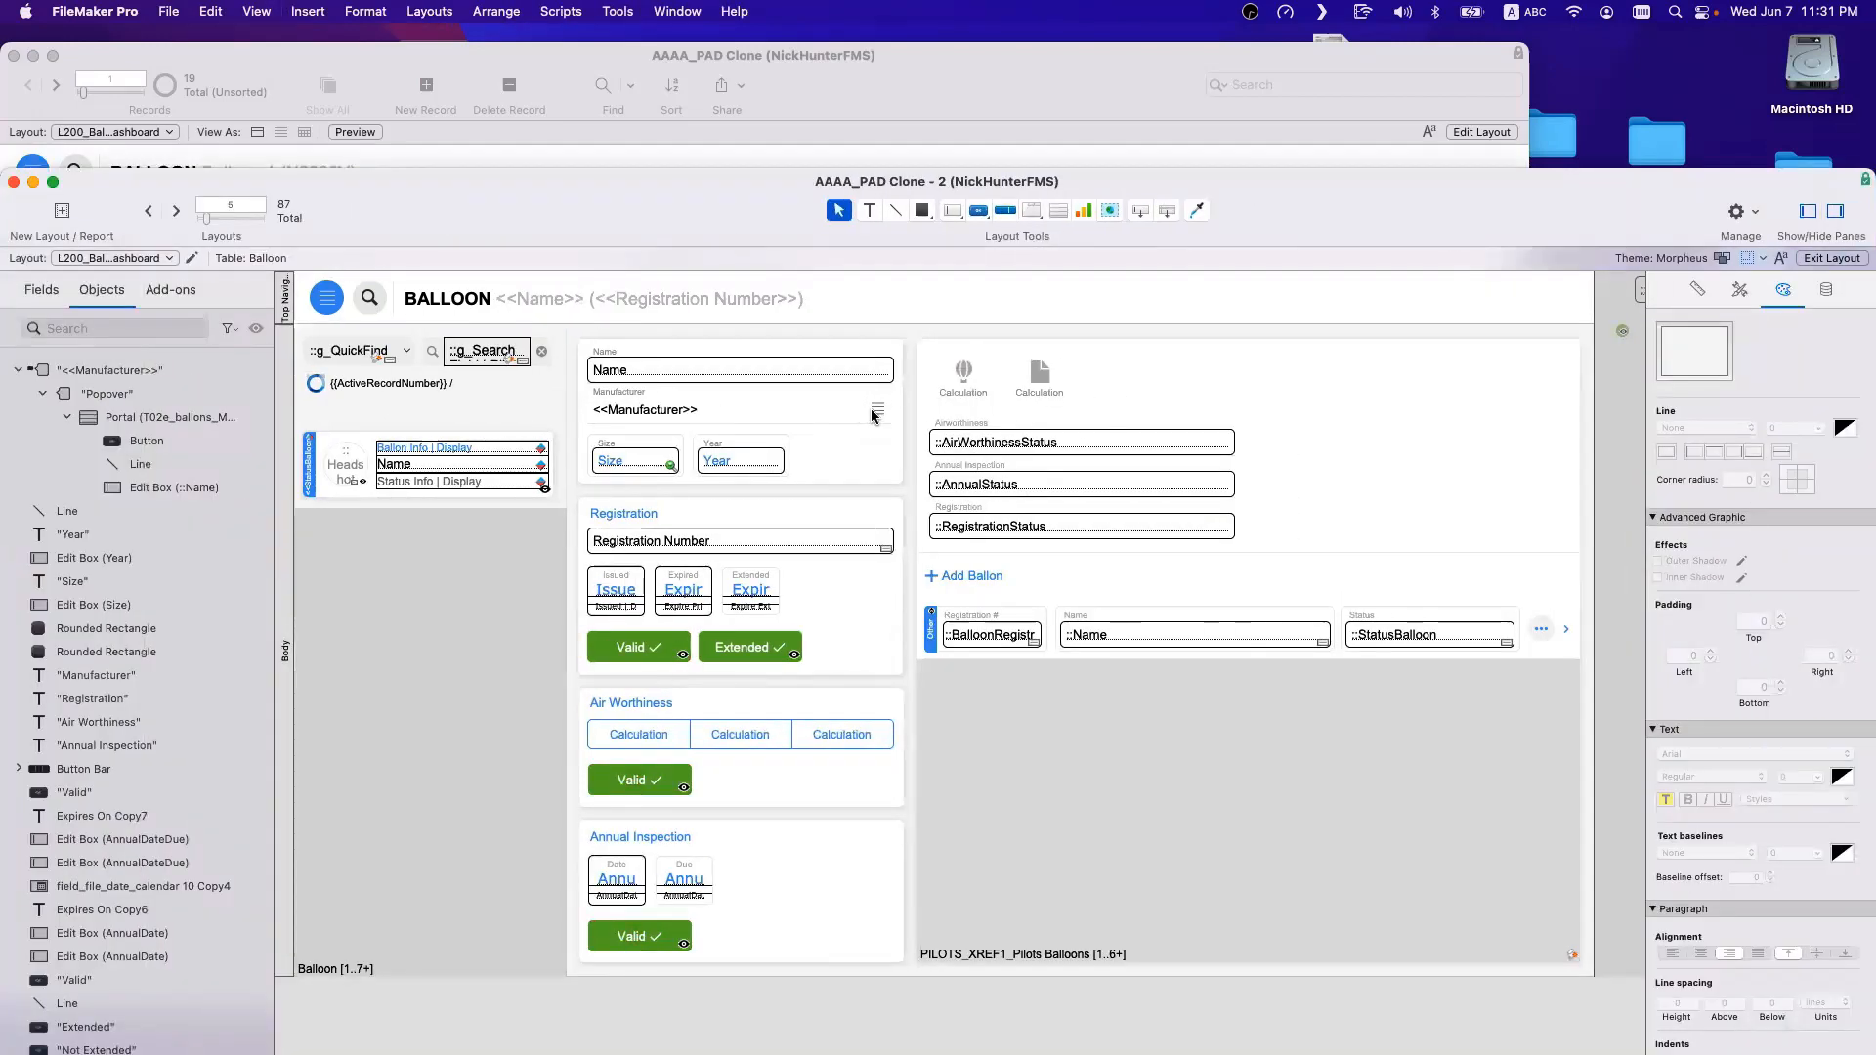
pyautogui.doubleClick(872, 409)
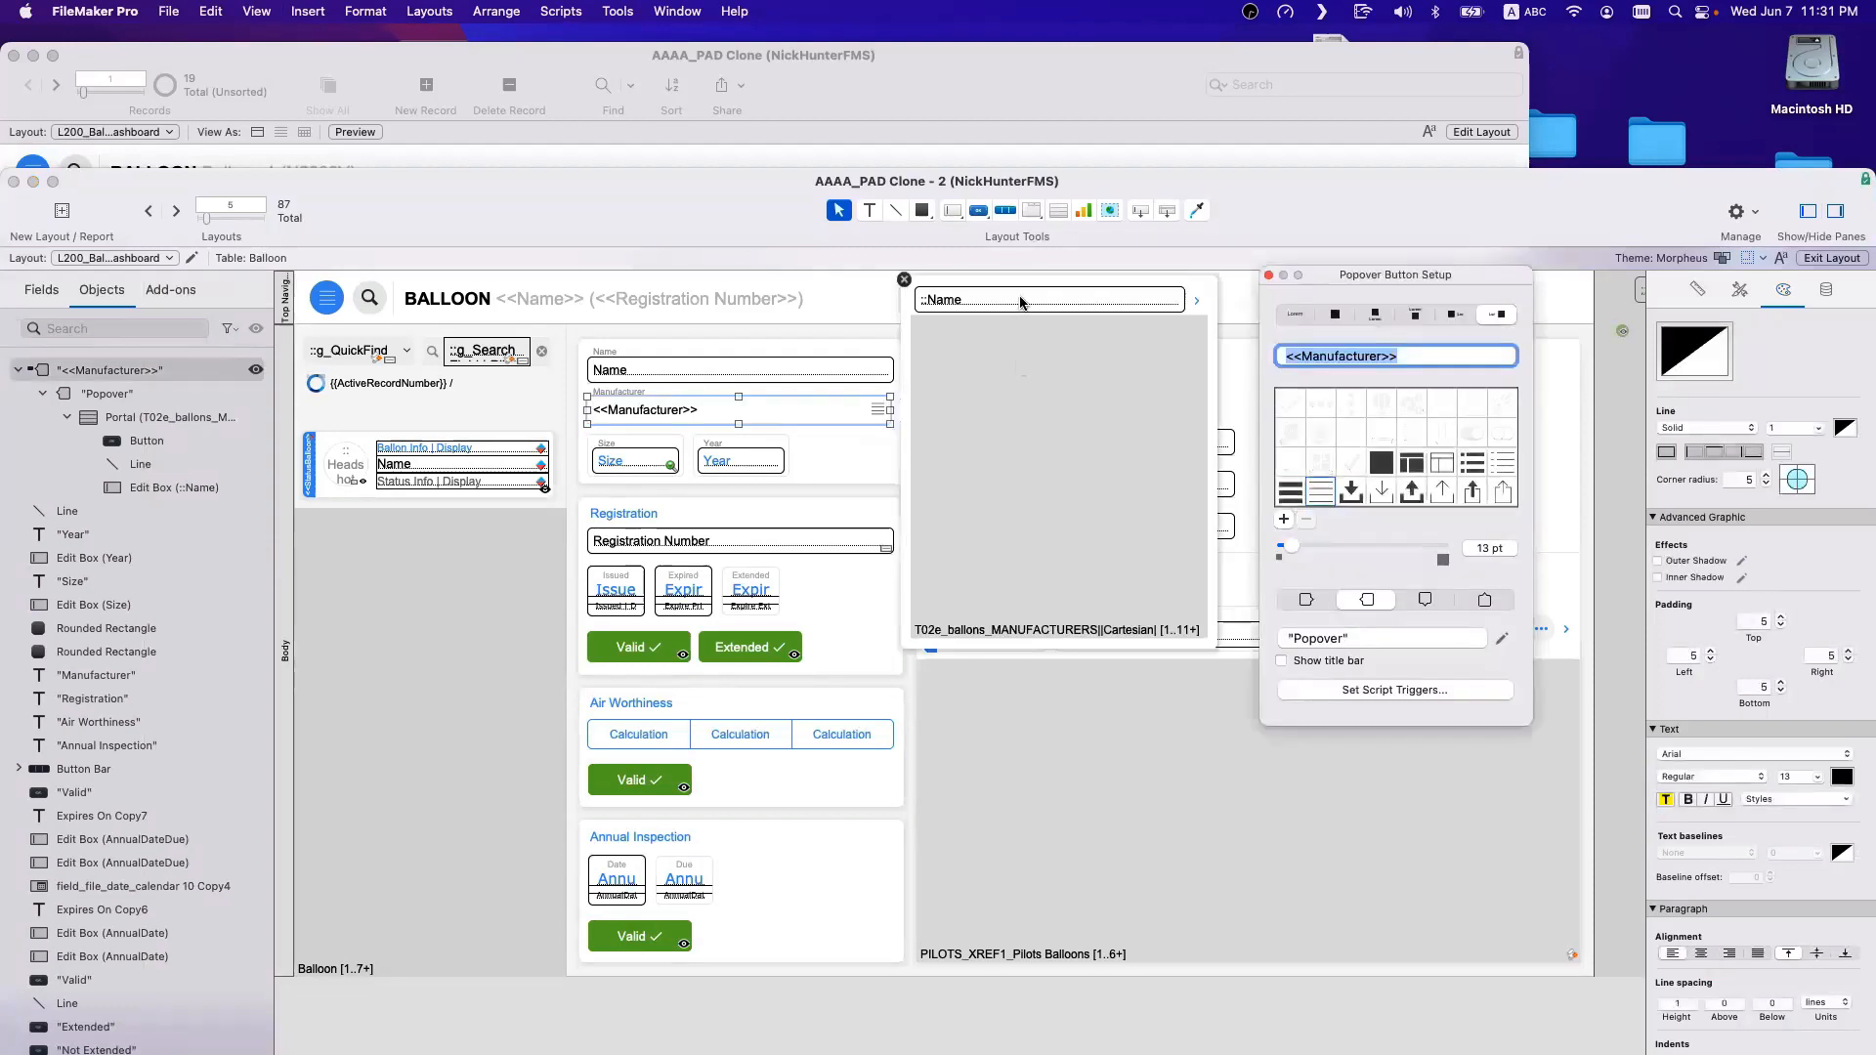
pyautogui.click(1201, 305)
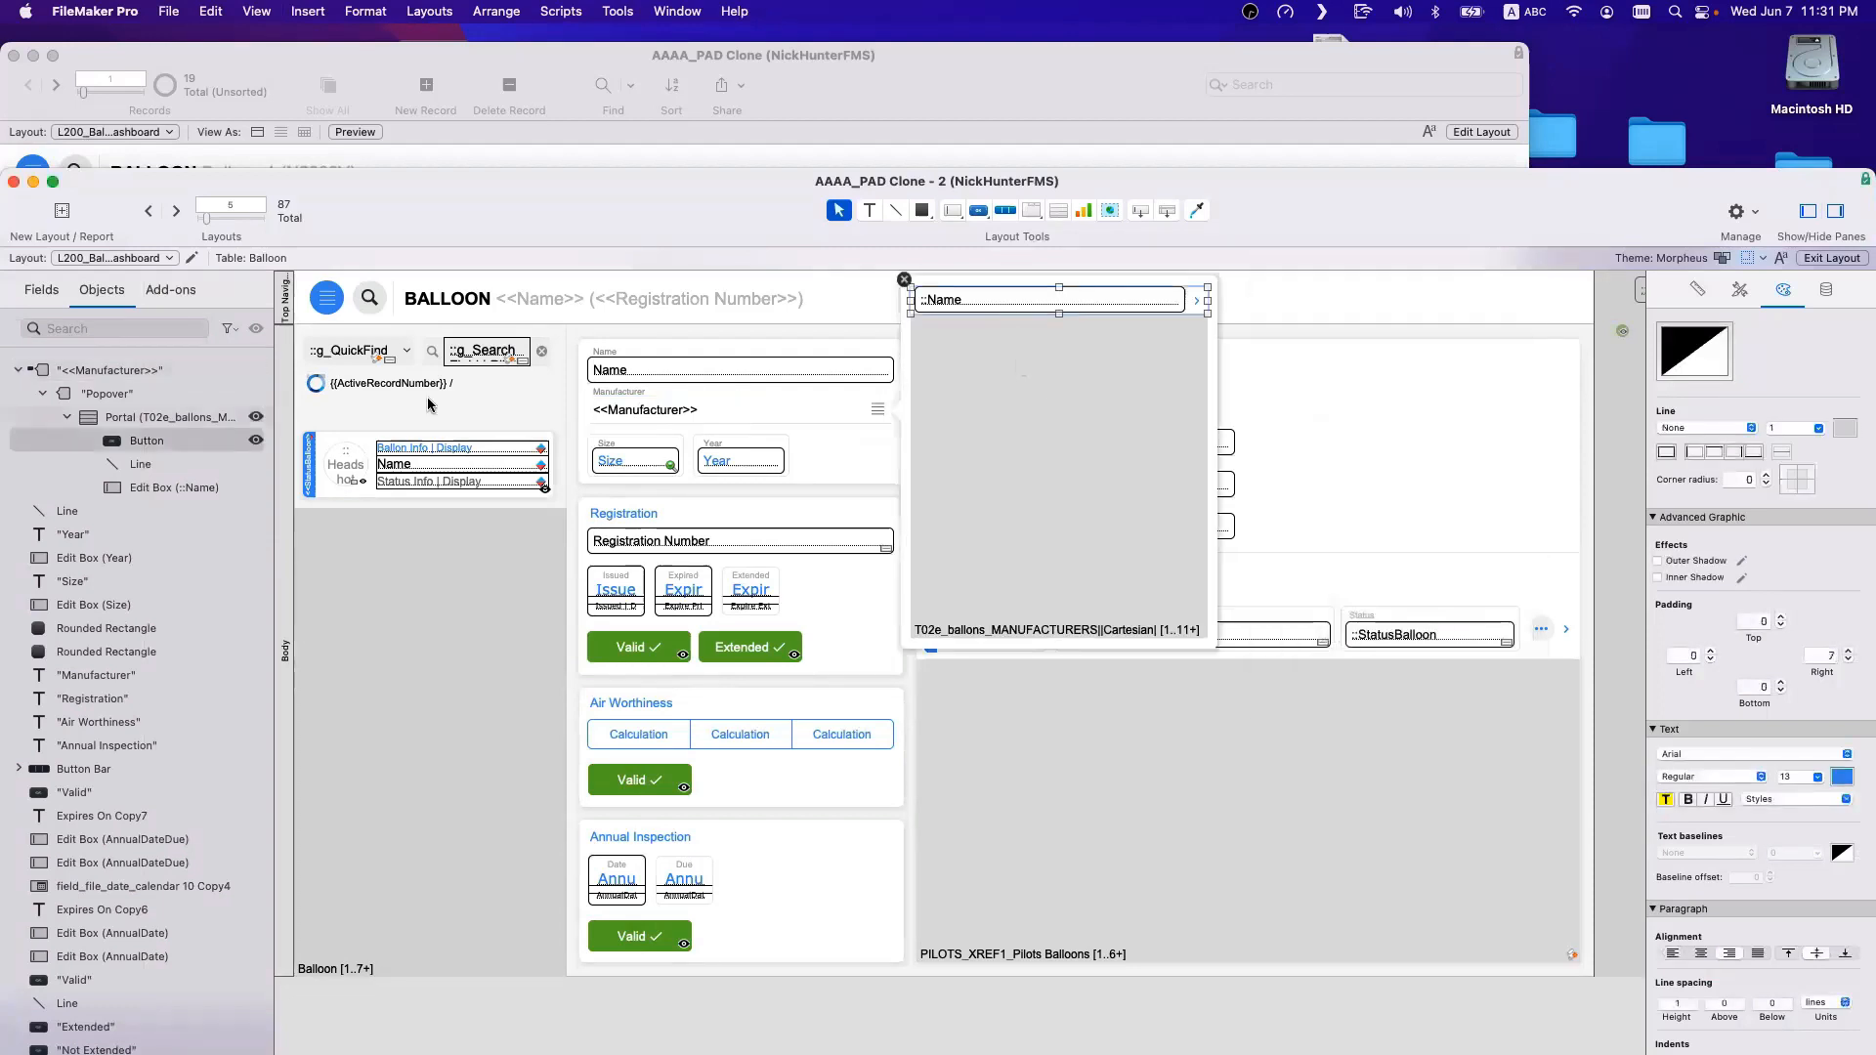
pyautogui.doubleClick(1196, 302)
pyautogui.click(1368, 702)
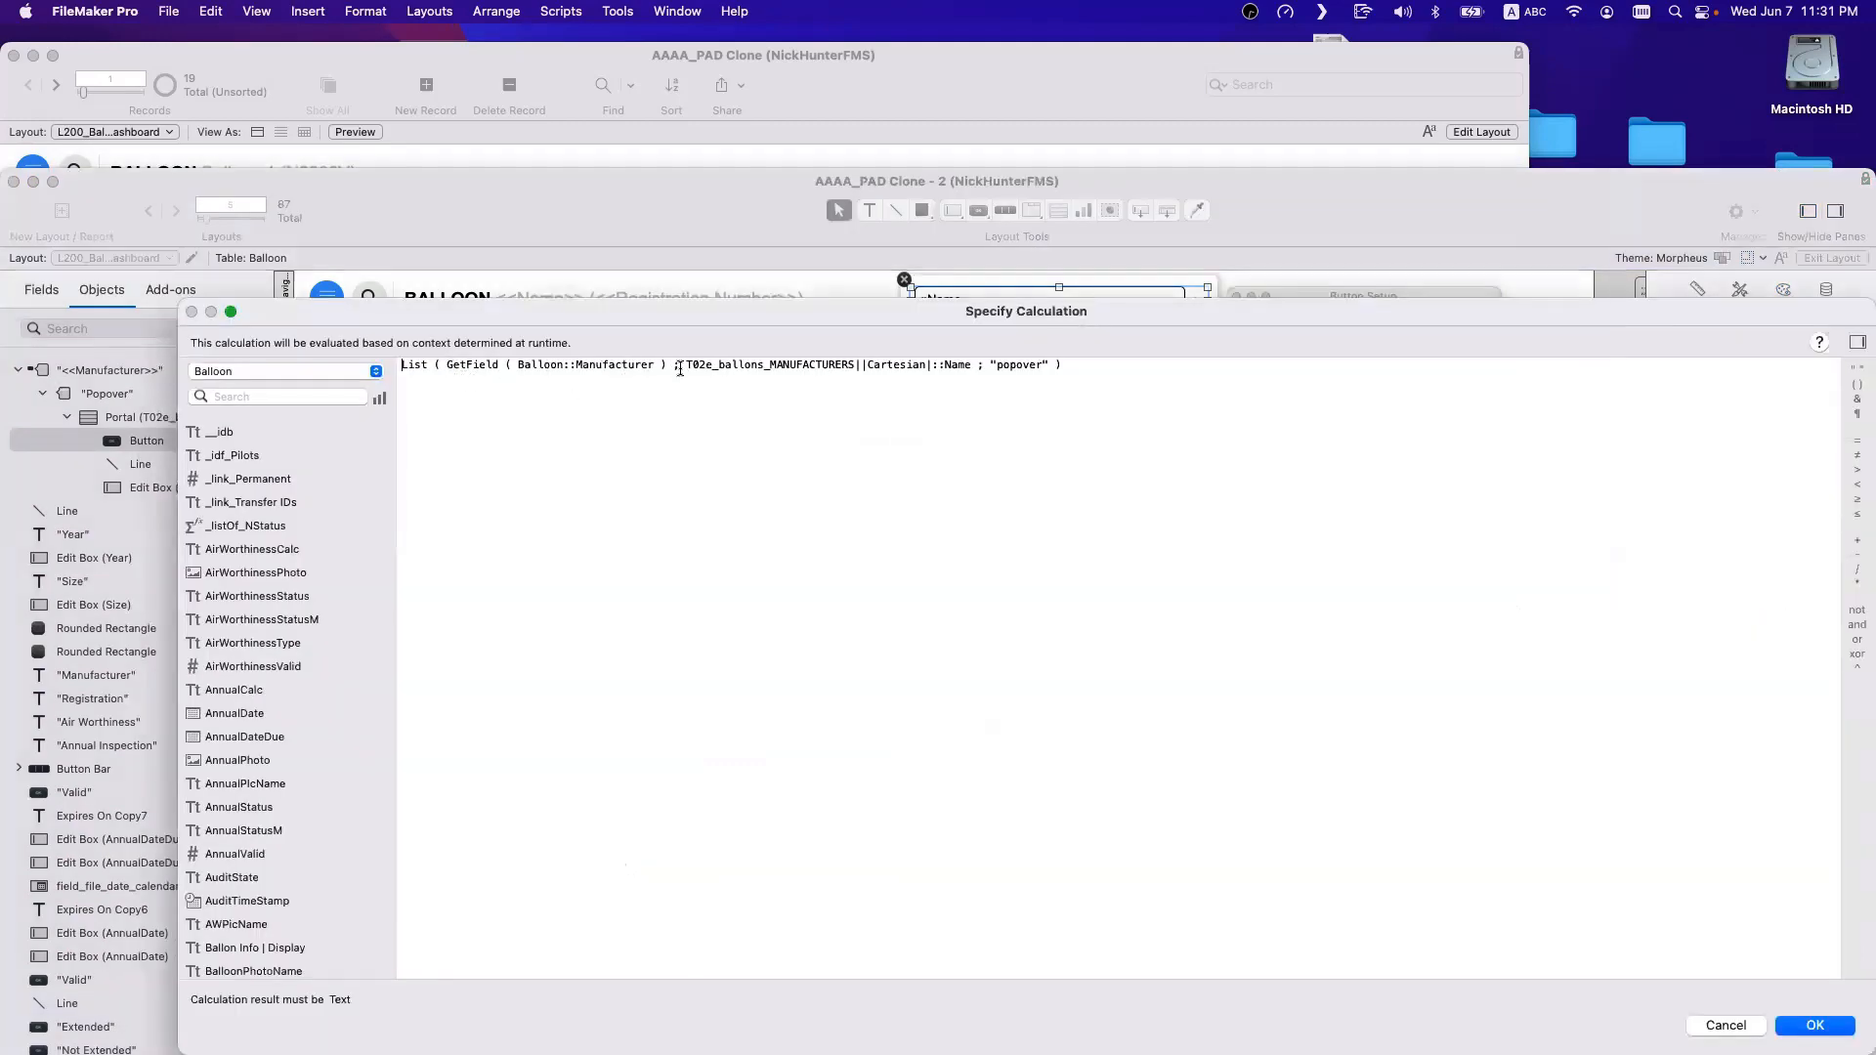
# Replace GetField with GetFieldName around Balloon::Manufacturer in the script parameter and close the button setup.
pyautogui.moveTo(717, 311); pyautogui.dragTo(823, 704)
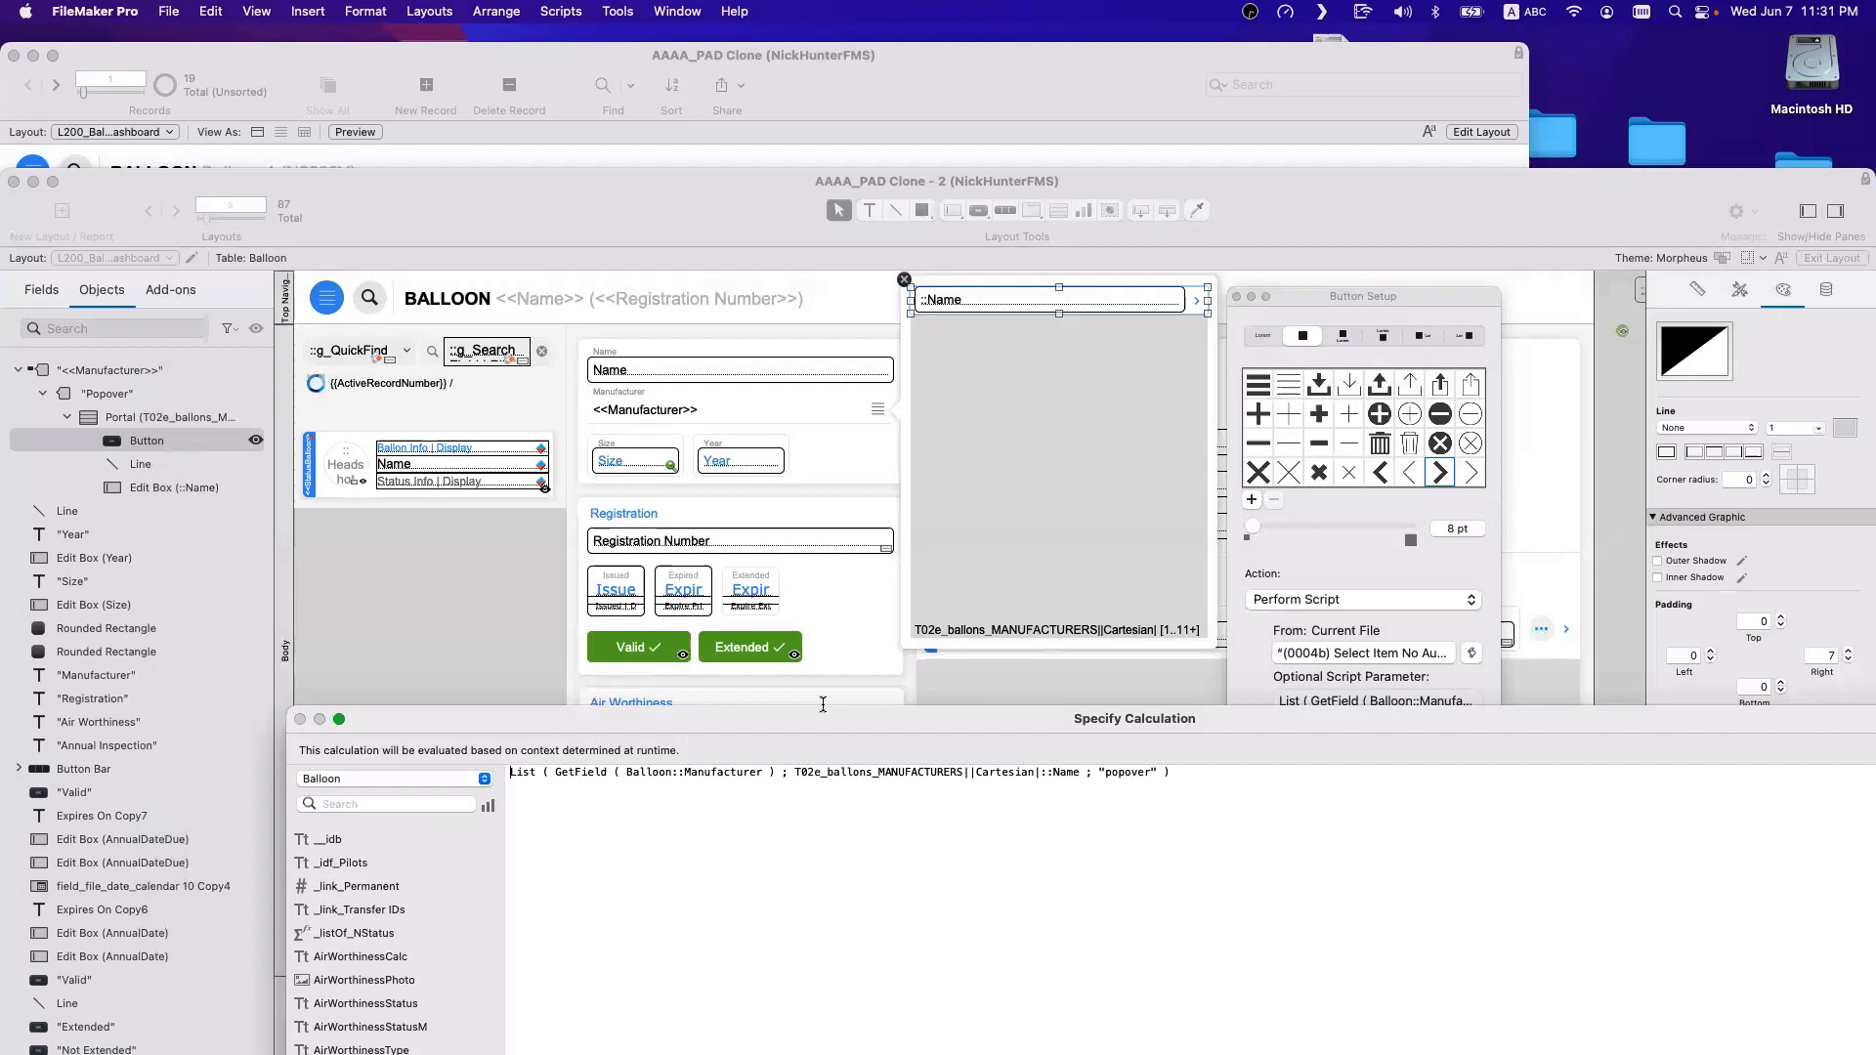
pyautogui.click(607, 772)
pyautogui.write('name')
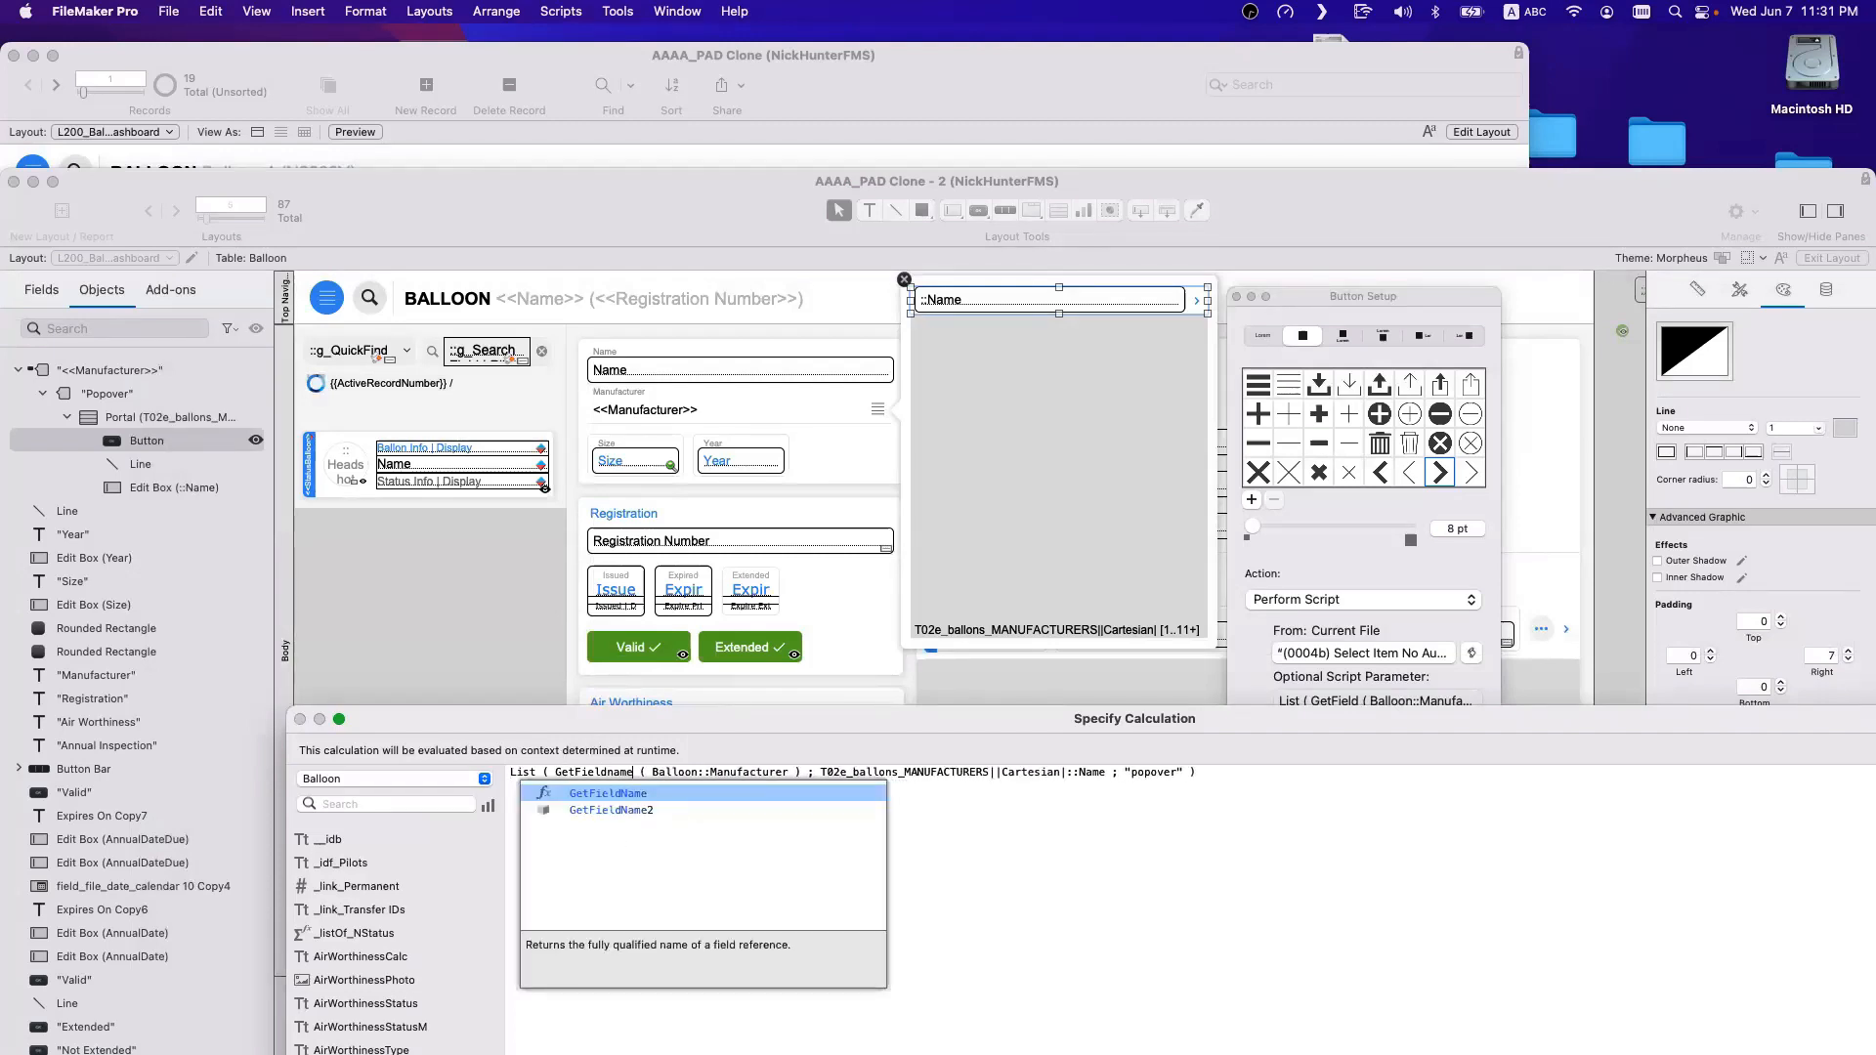
pyautogui.click(967, 987)
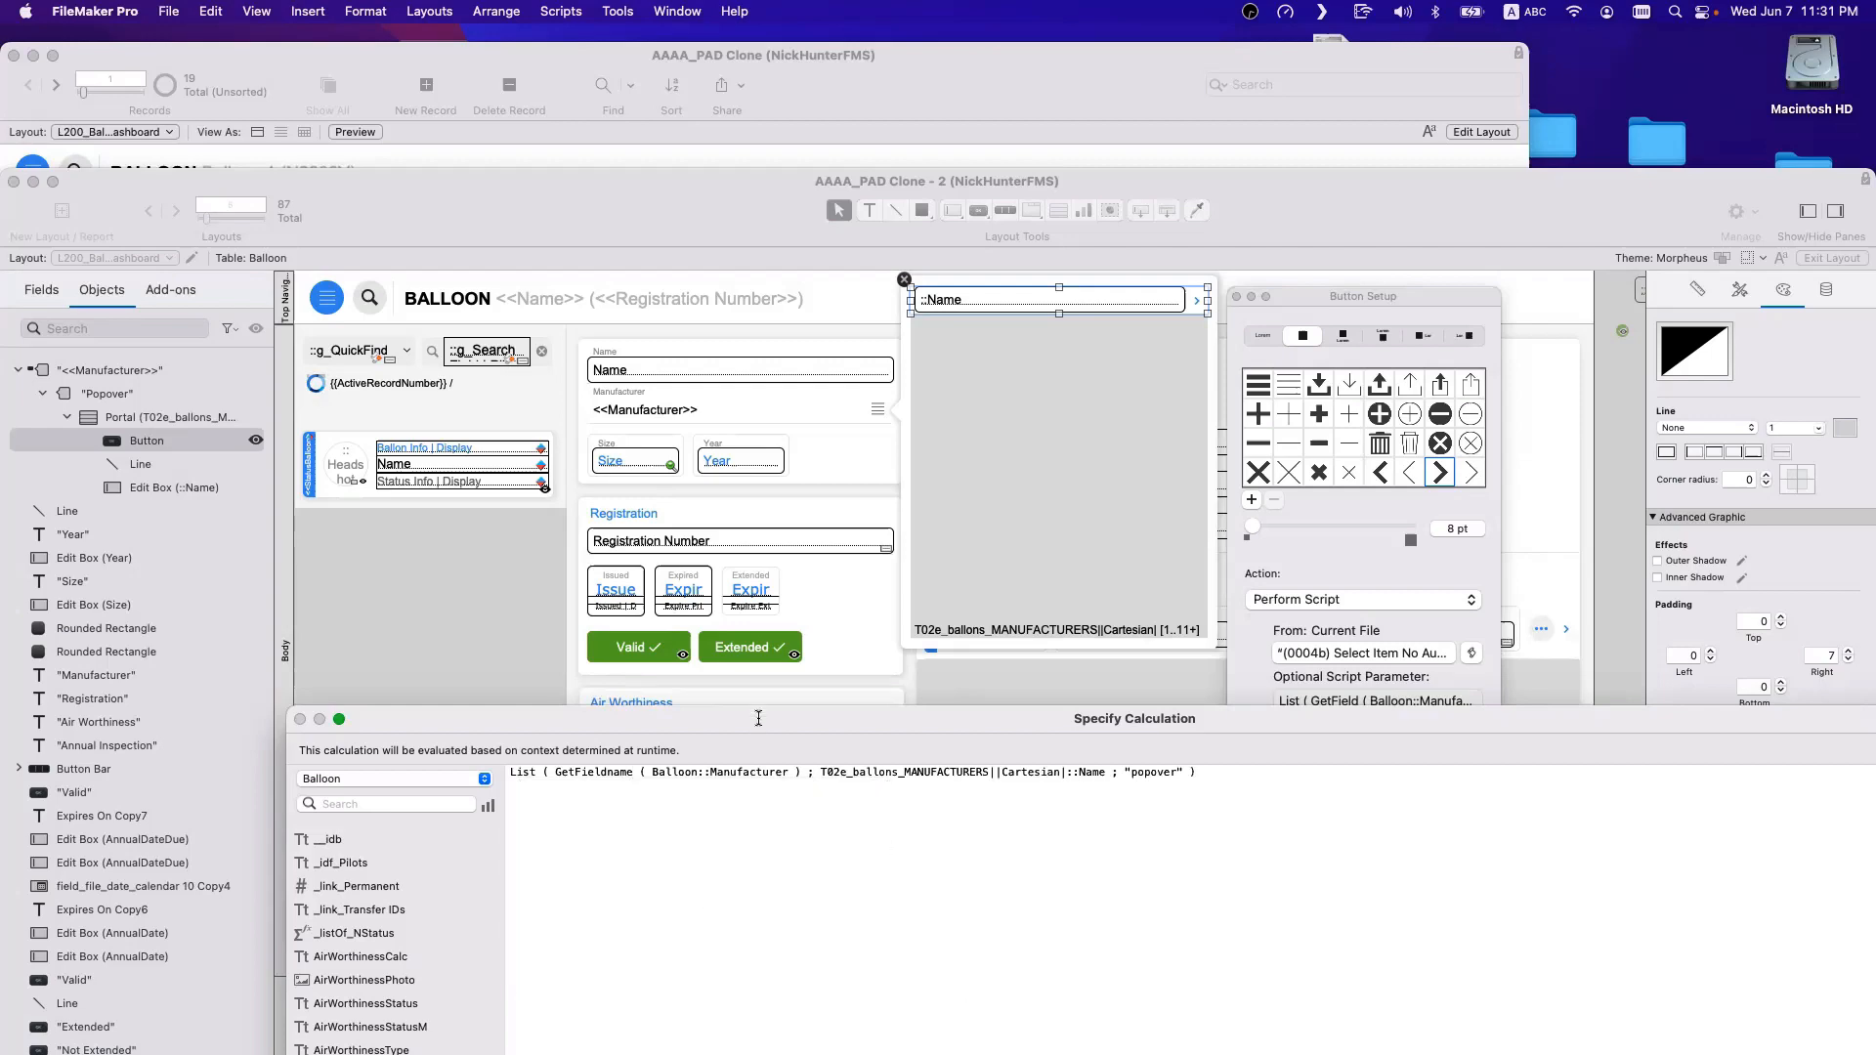
pyautogui.moveTo(758, 719); pyautogui.dragTo(486, 263)
pyautogui.click(1650, 978)
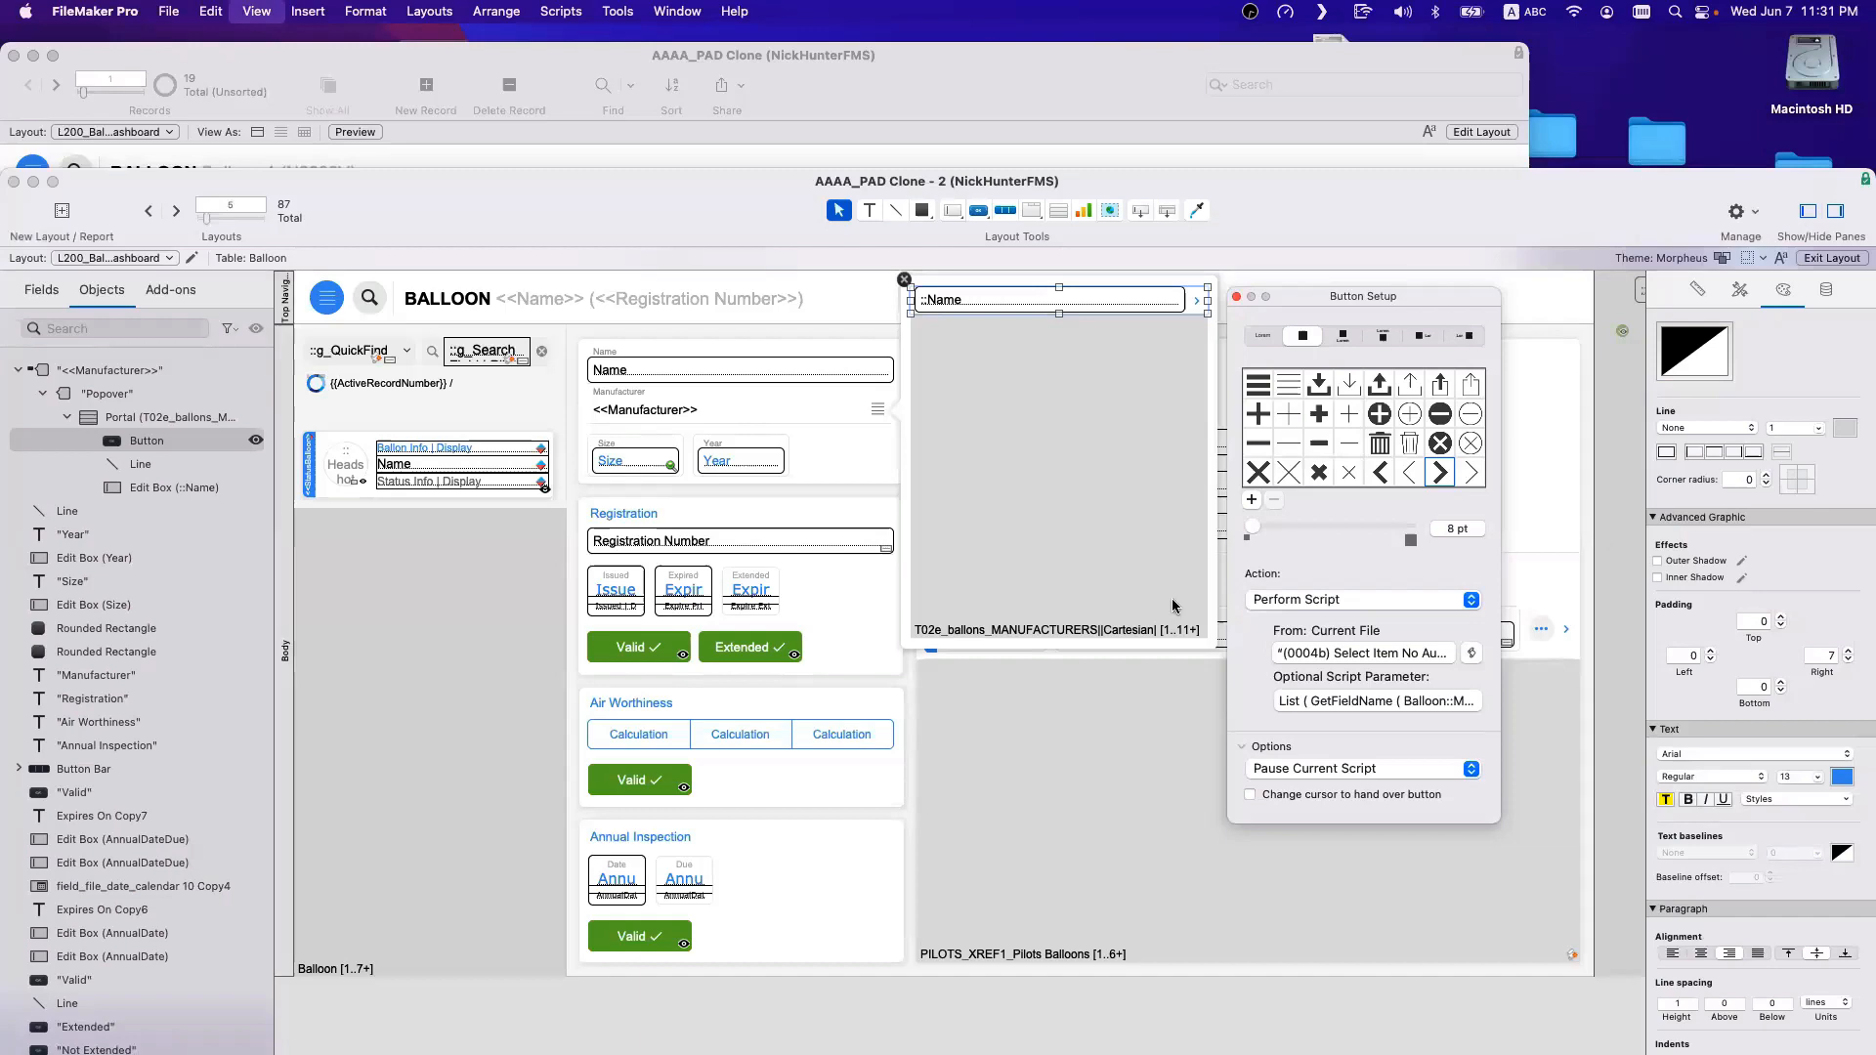
pyautogui.click(1181, 608)
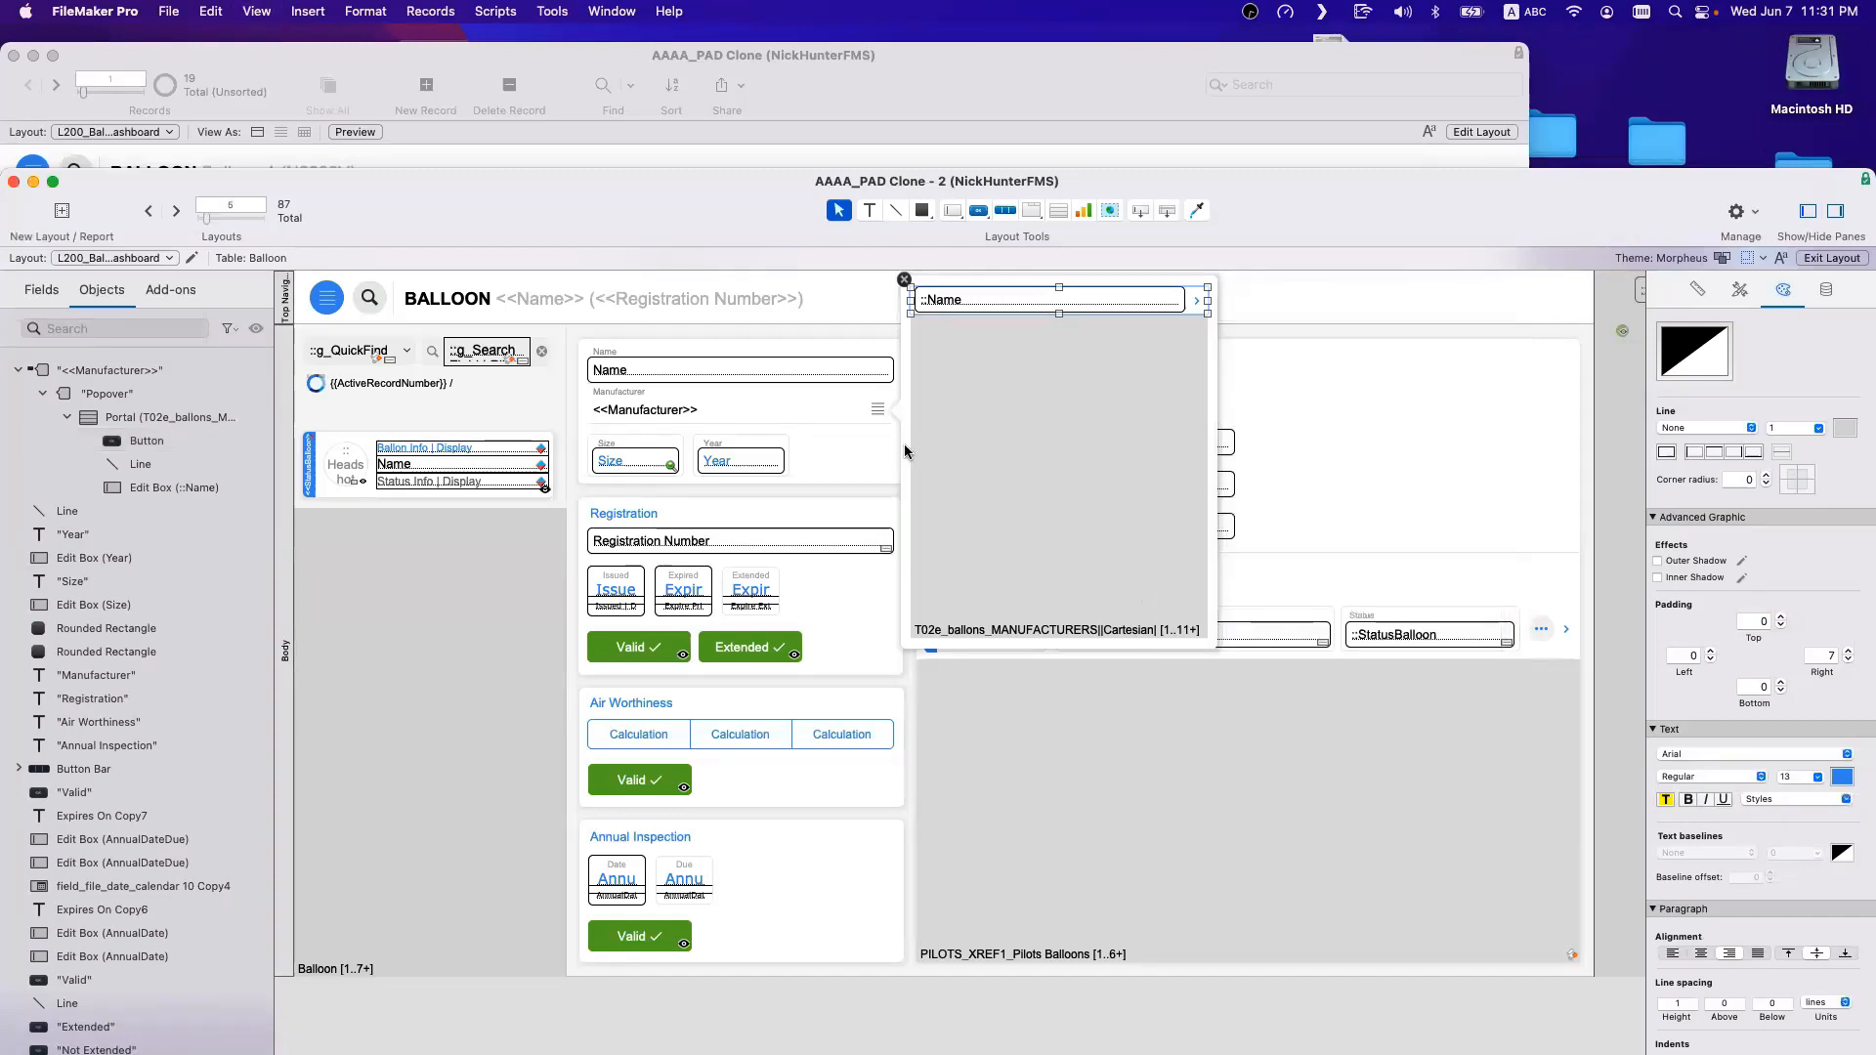
# Test the manufacturer popover on Balloon 3 in Browse mode by choosing Aerostar, FireFly and one of the HB entries.
pyautogui.press('super+b')
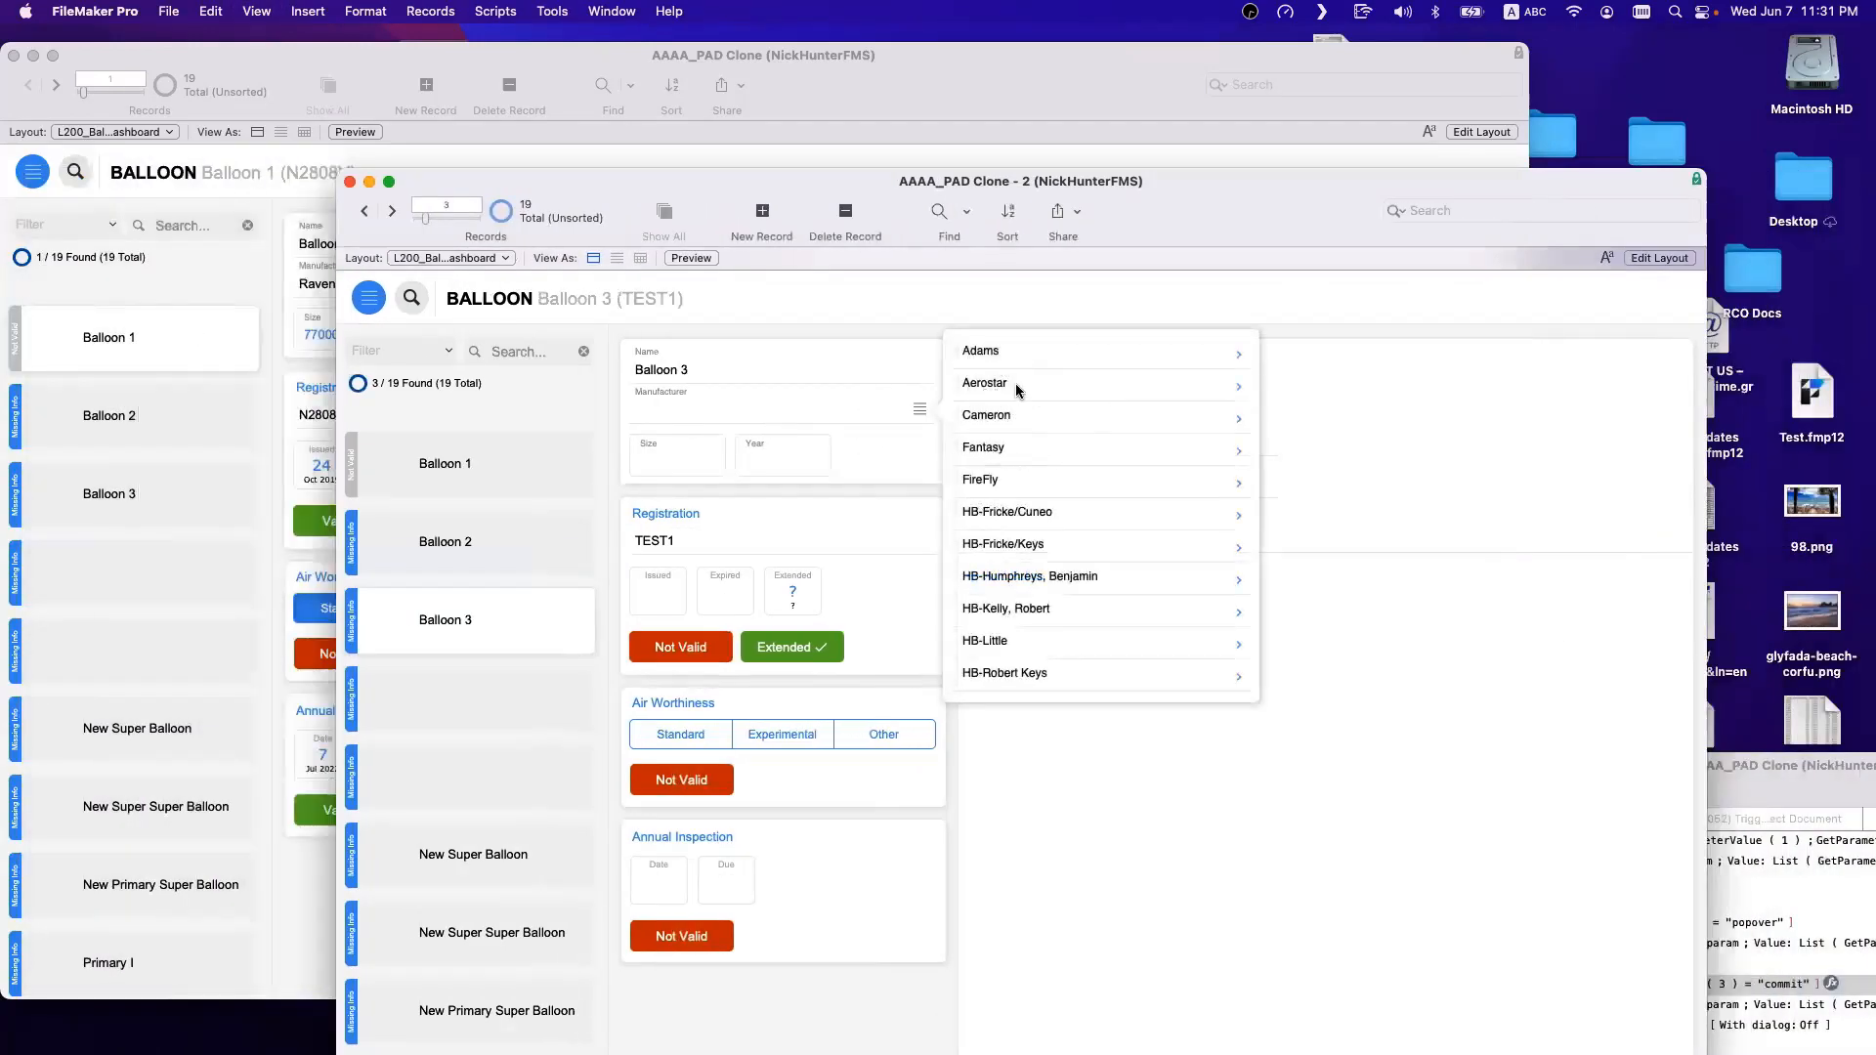
pyautogui.click(1013, 383)
pyautogui.click(924, 405)
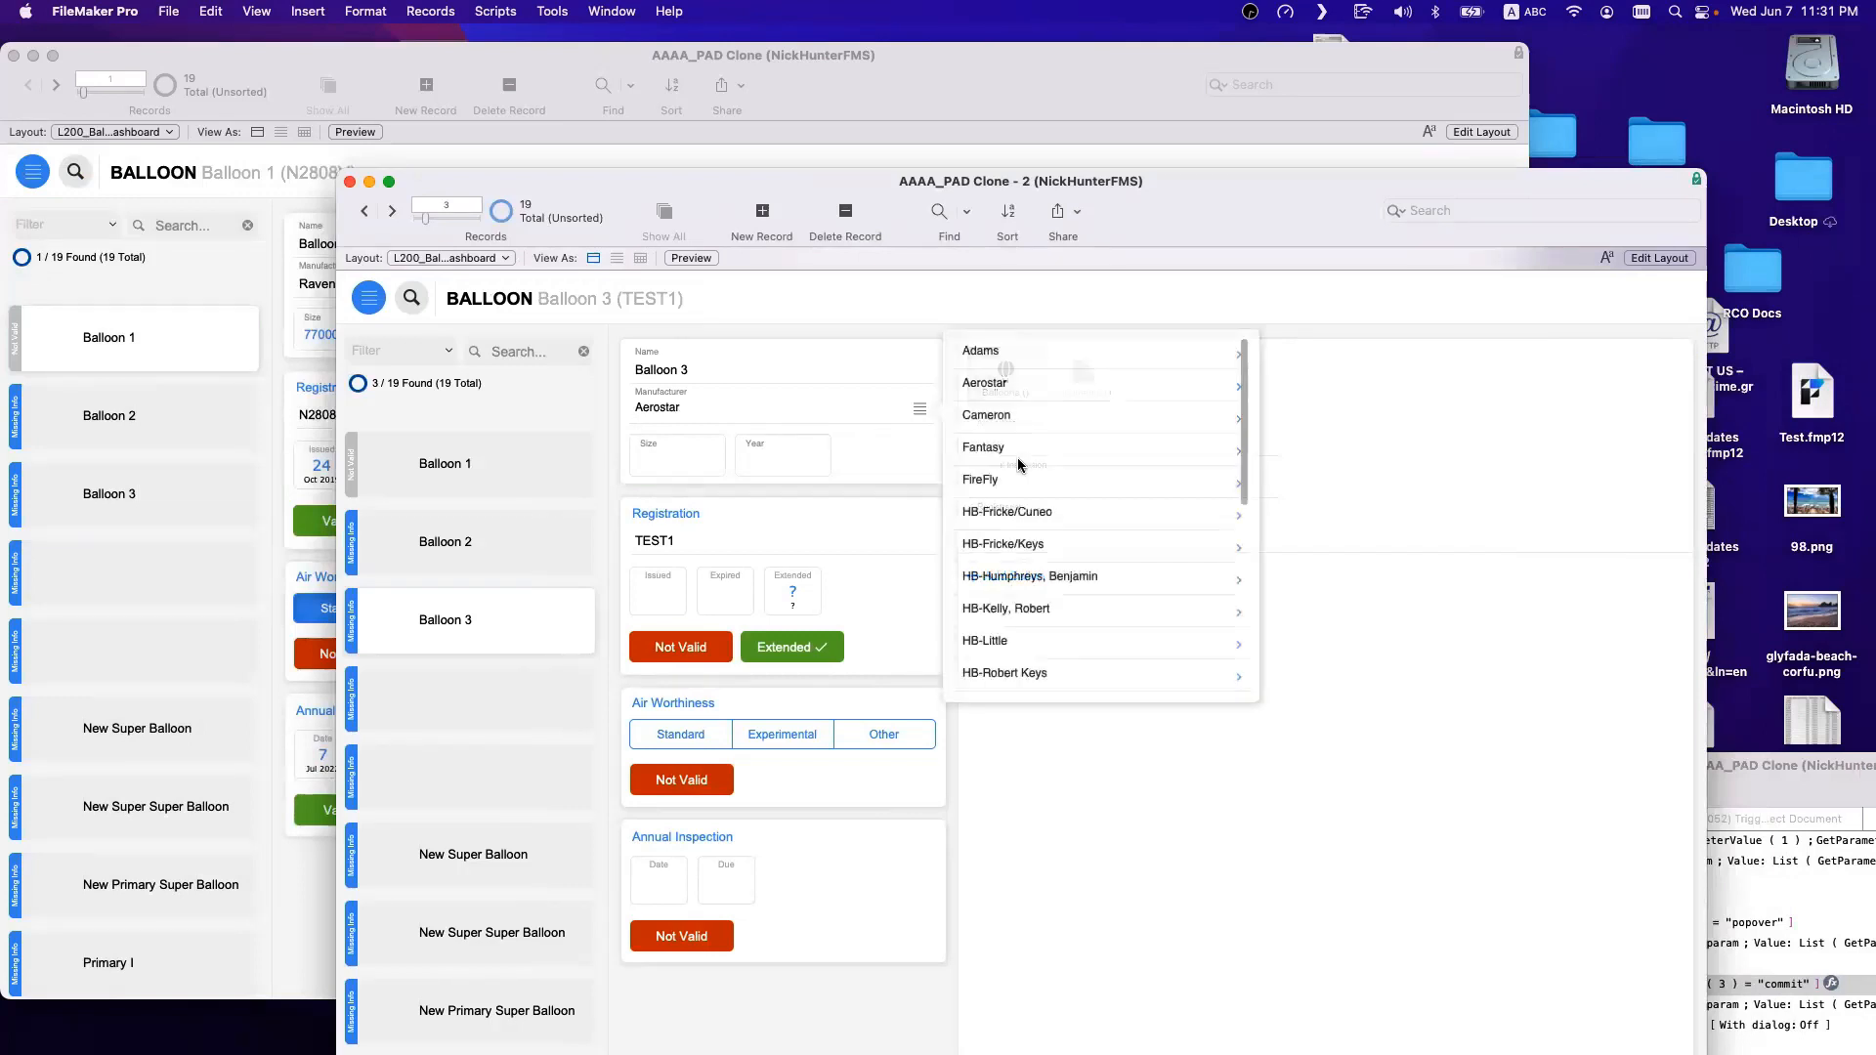
pyautogui.click(1020, 481)
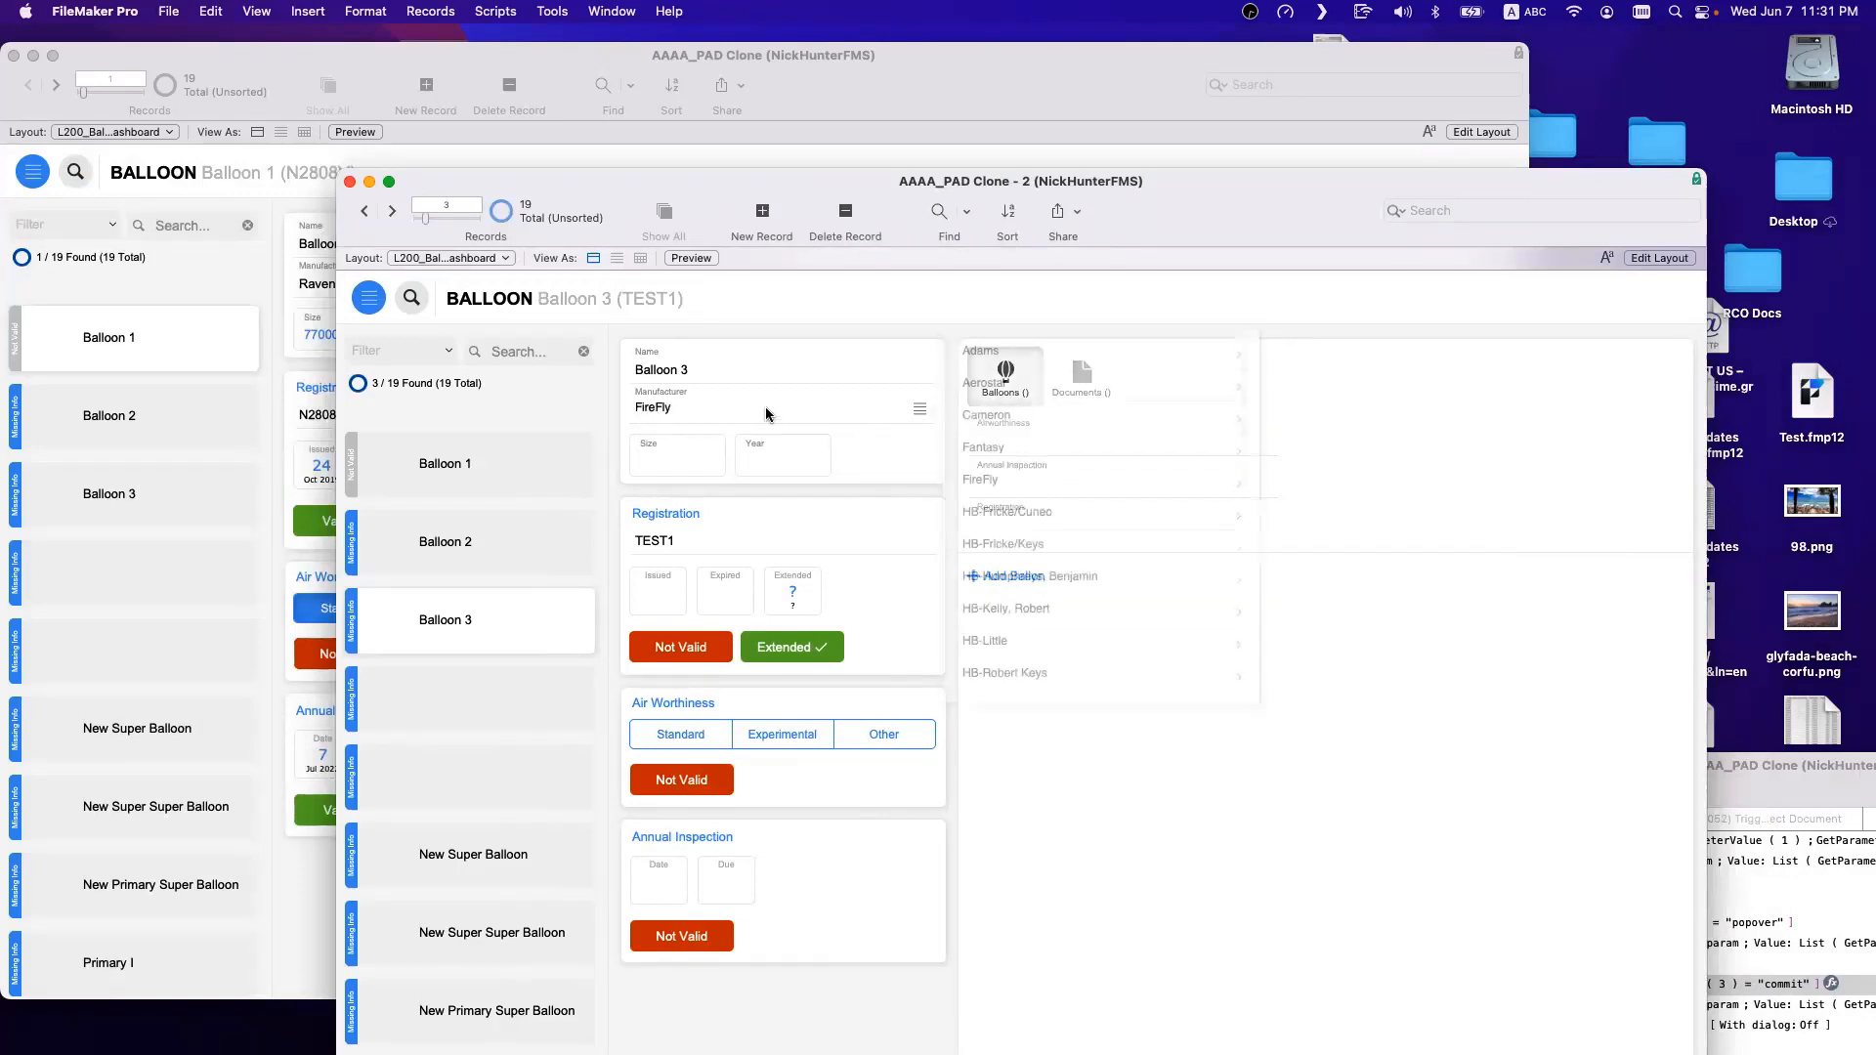
pyautogui.click(766, 414)
pyautogui.click(1016, 607)
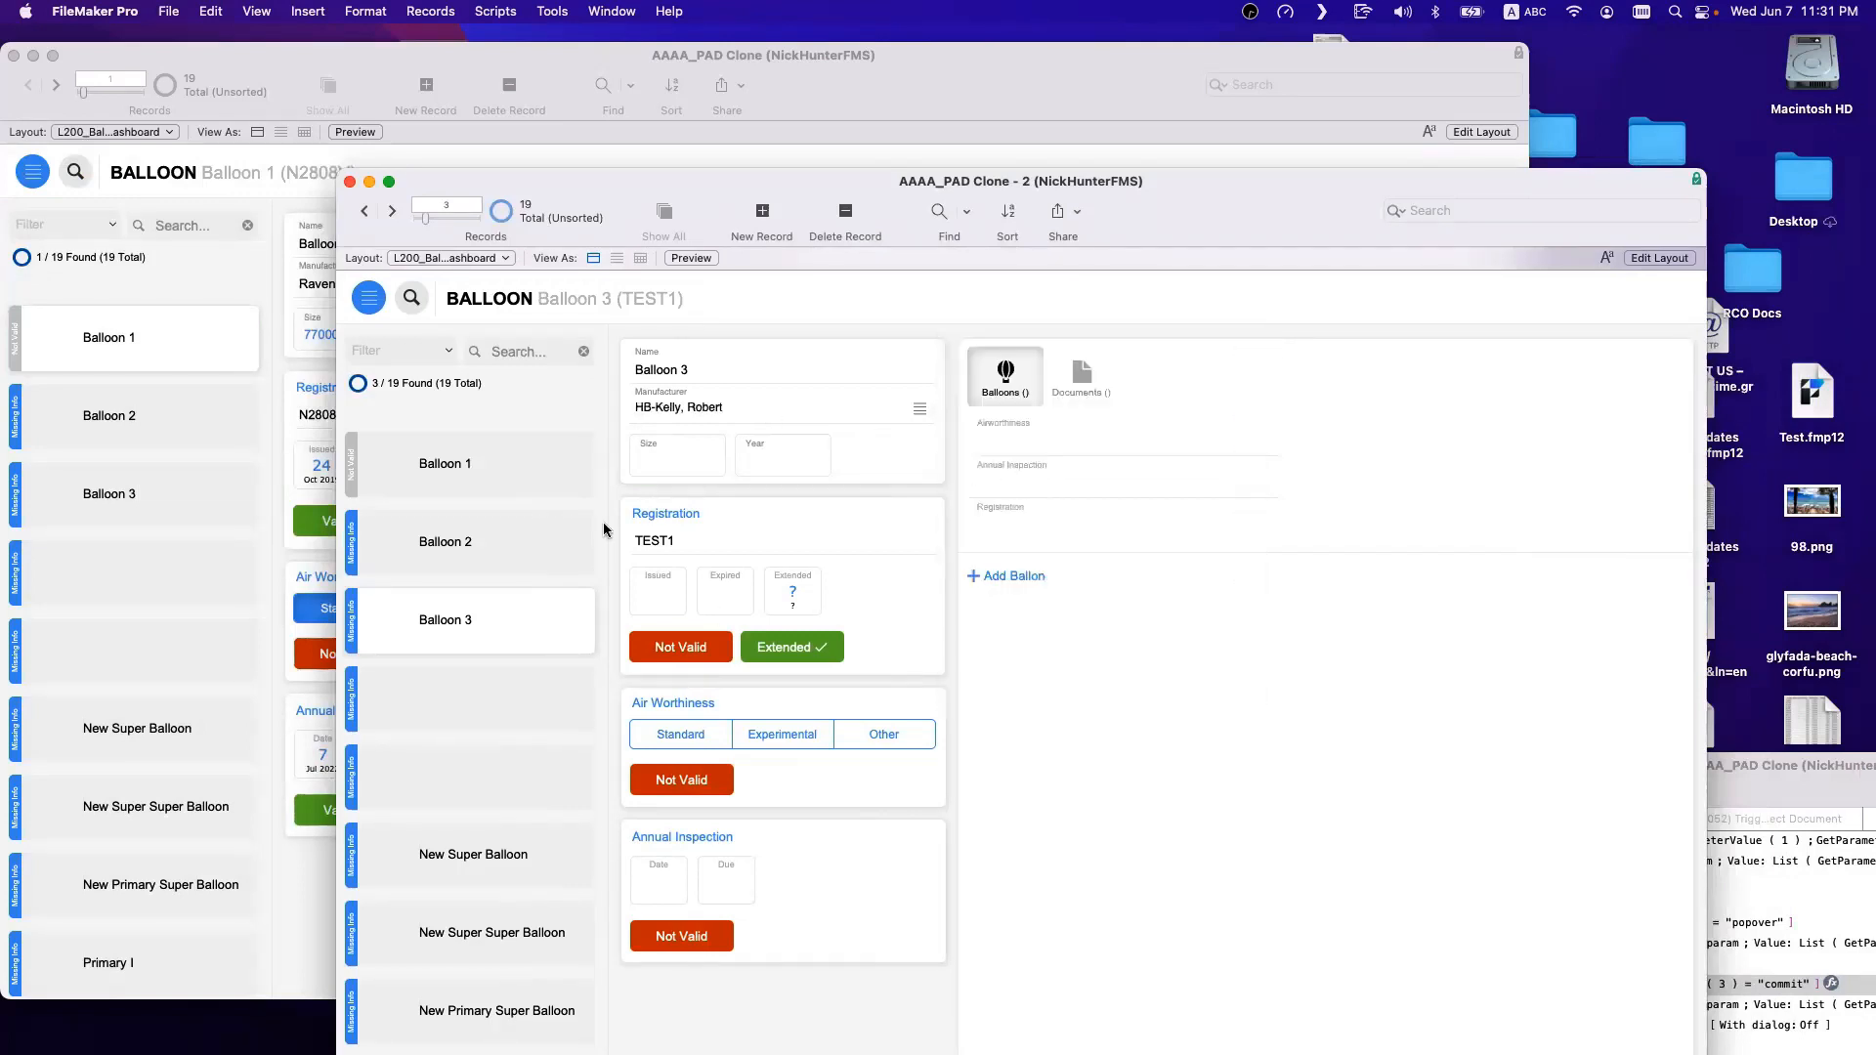
# Return to Layout mode, open the manufacturer popover and select the button in its portal row.
pyautogui.press('super+l')
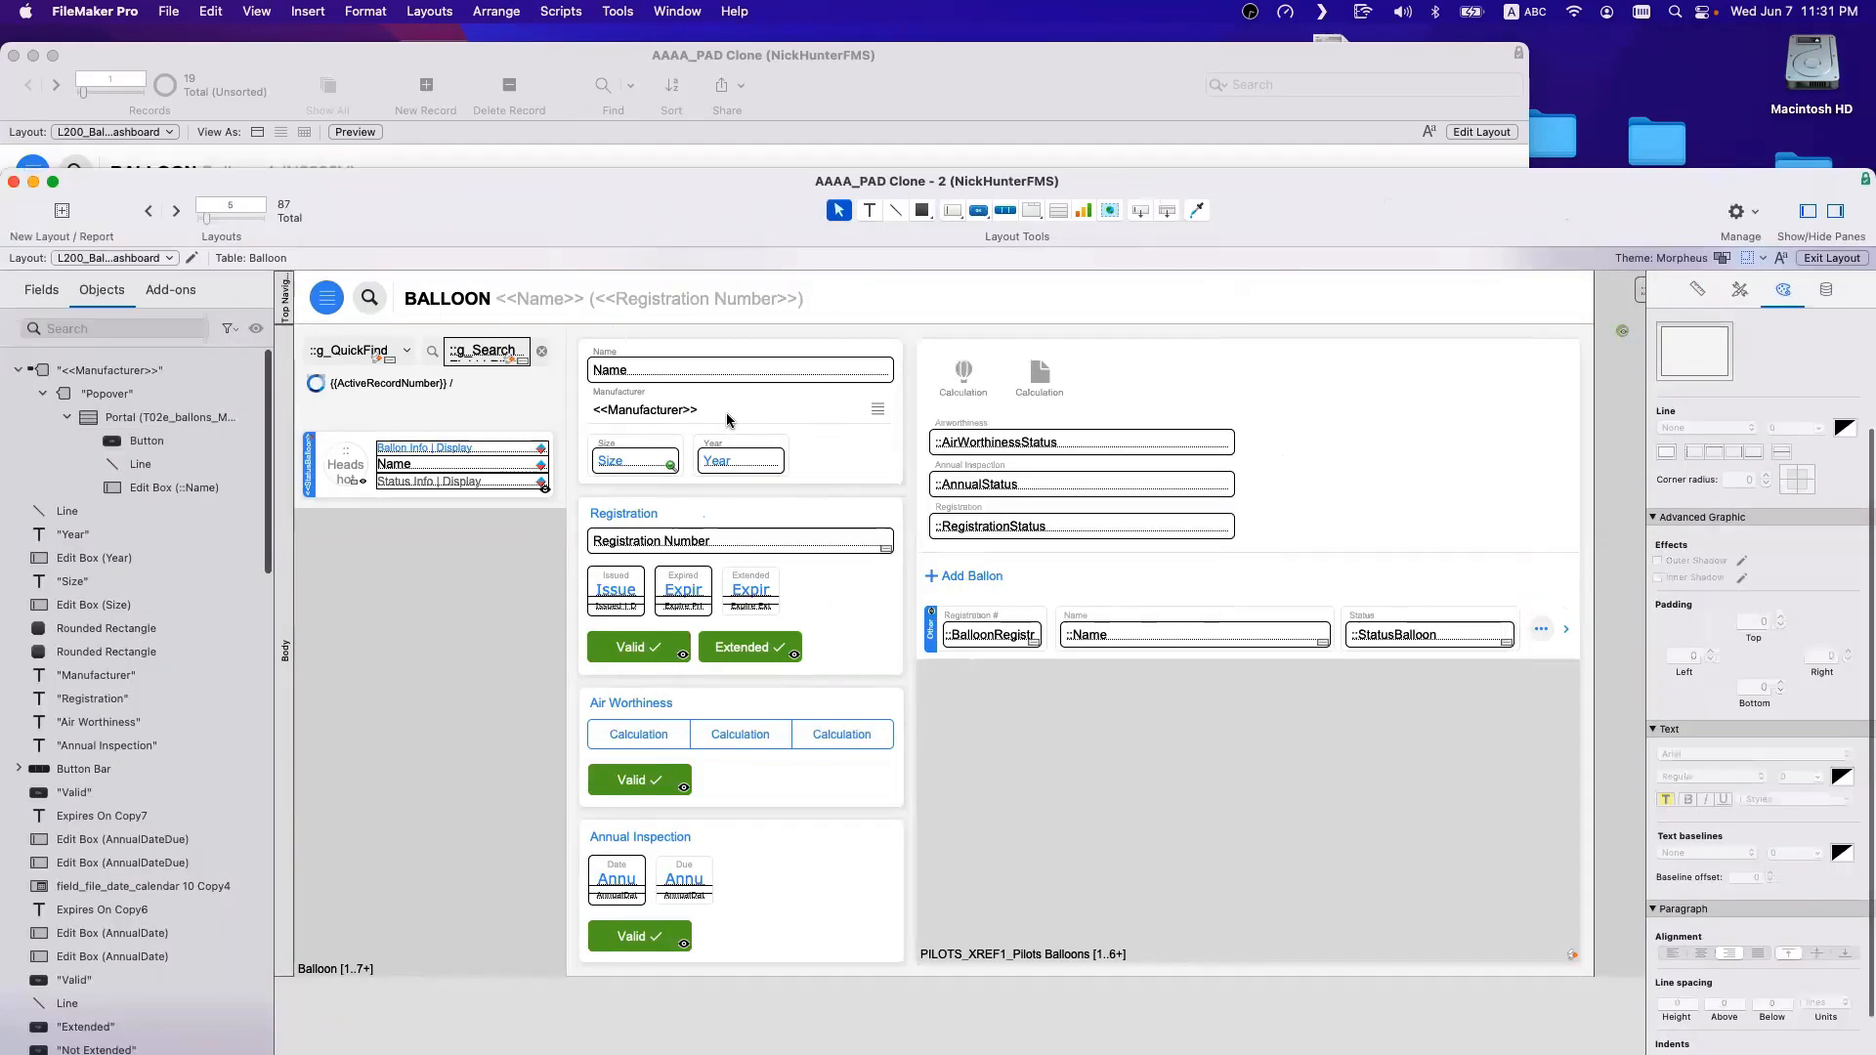
pyautogui.click(740, 422)
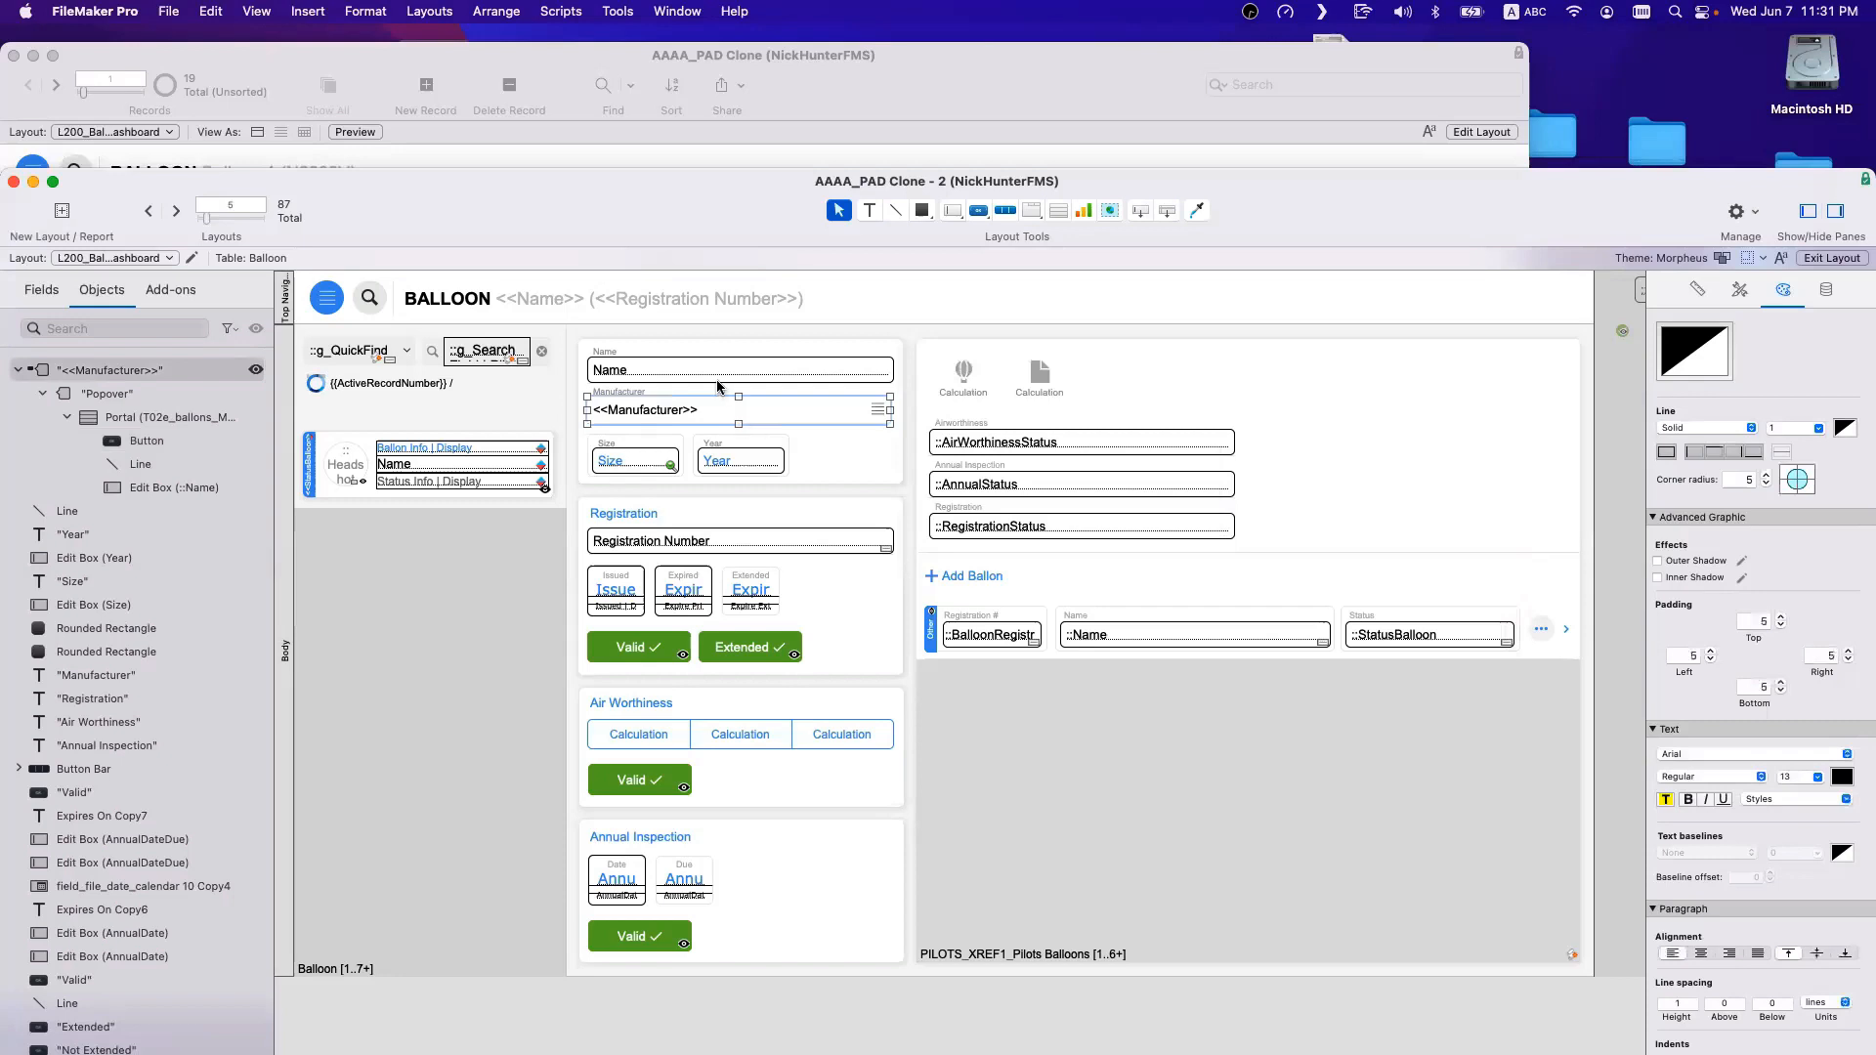
pyautogui.moveTo(736, 398); pyautogui.dragTo(737, 401)
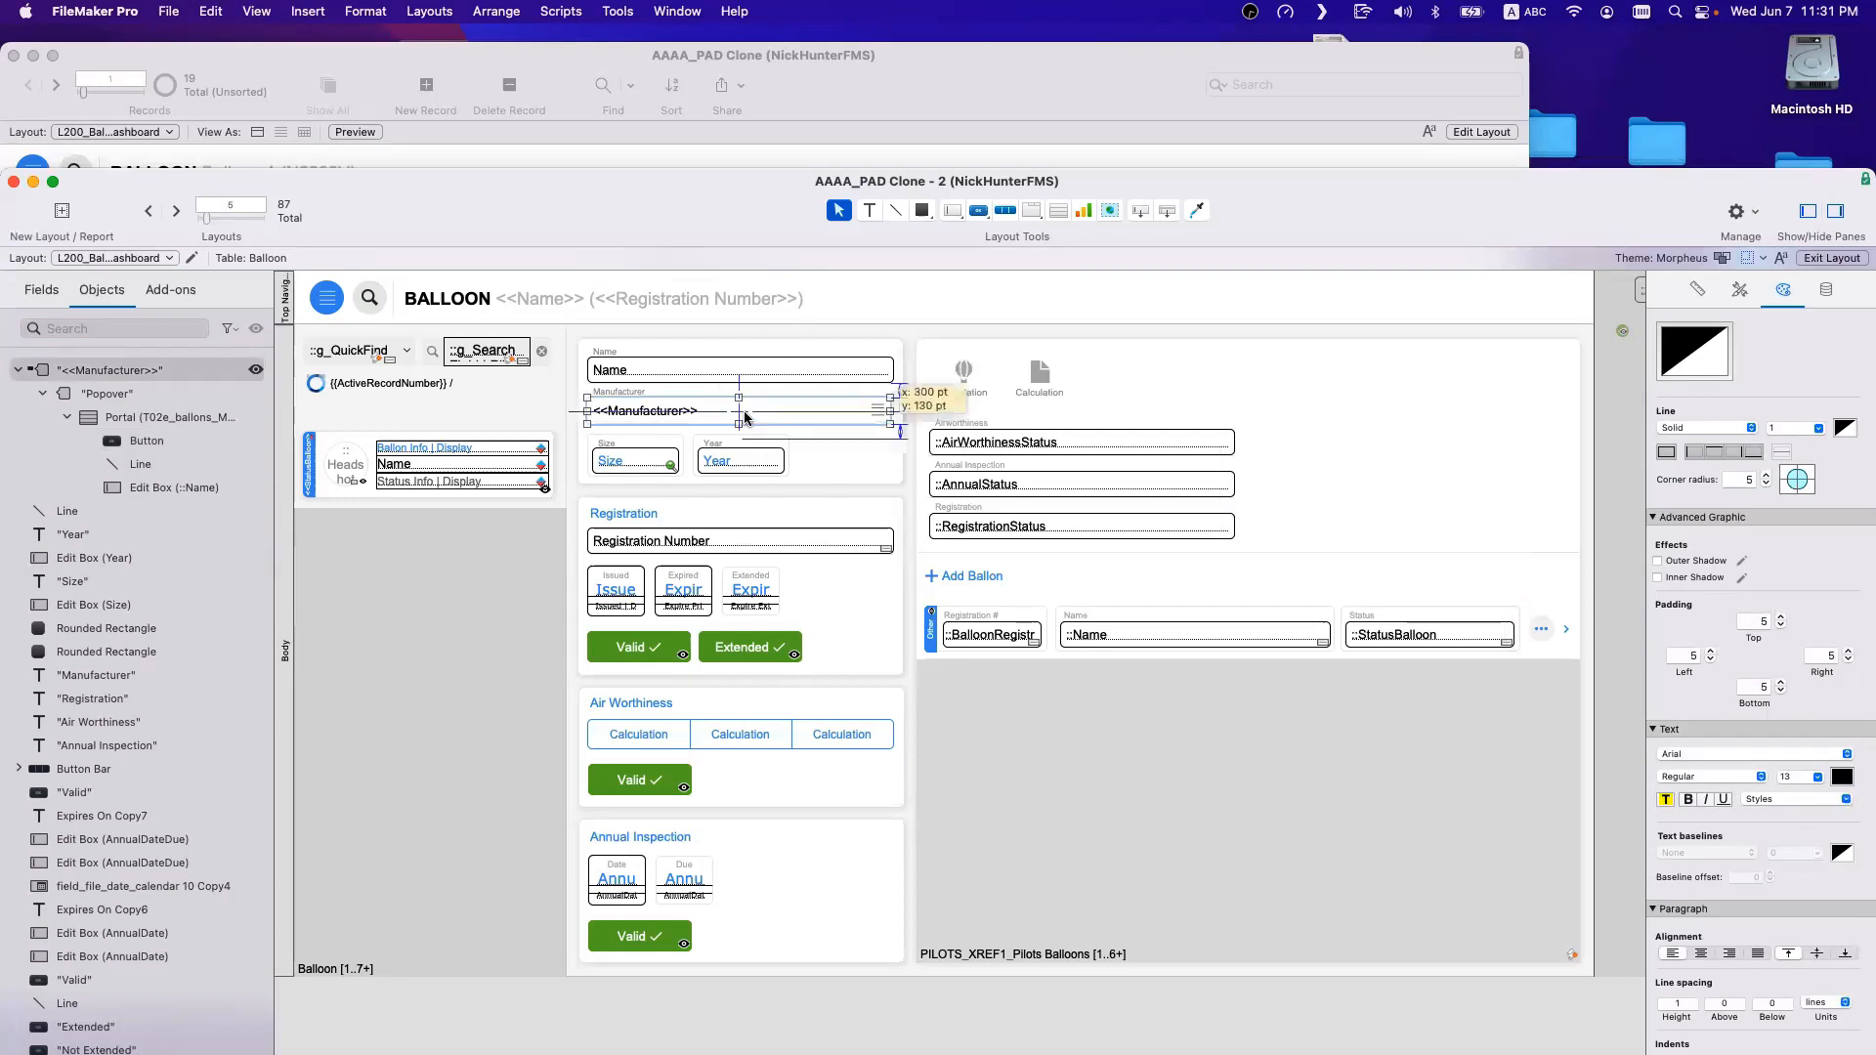
pyautogui.click(747, 474)
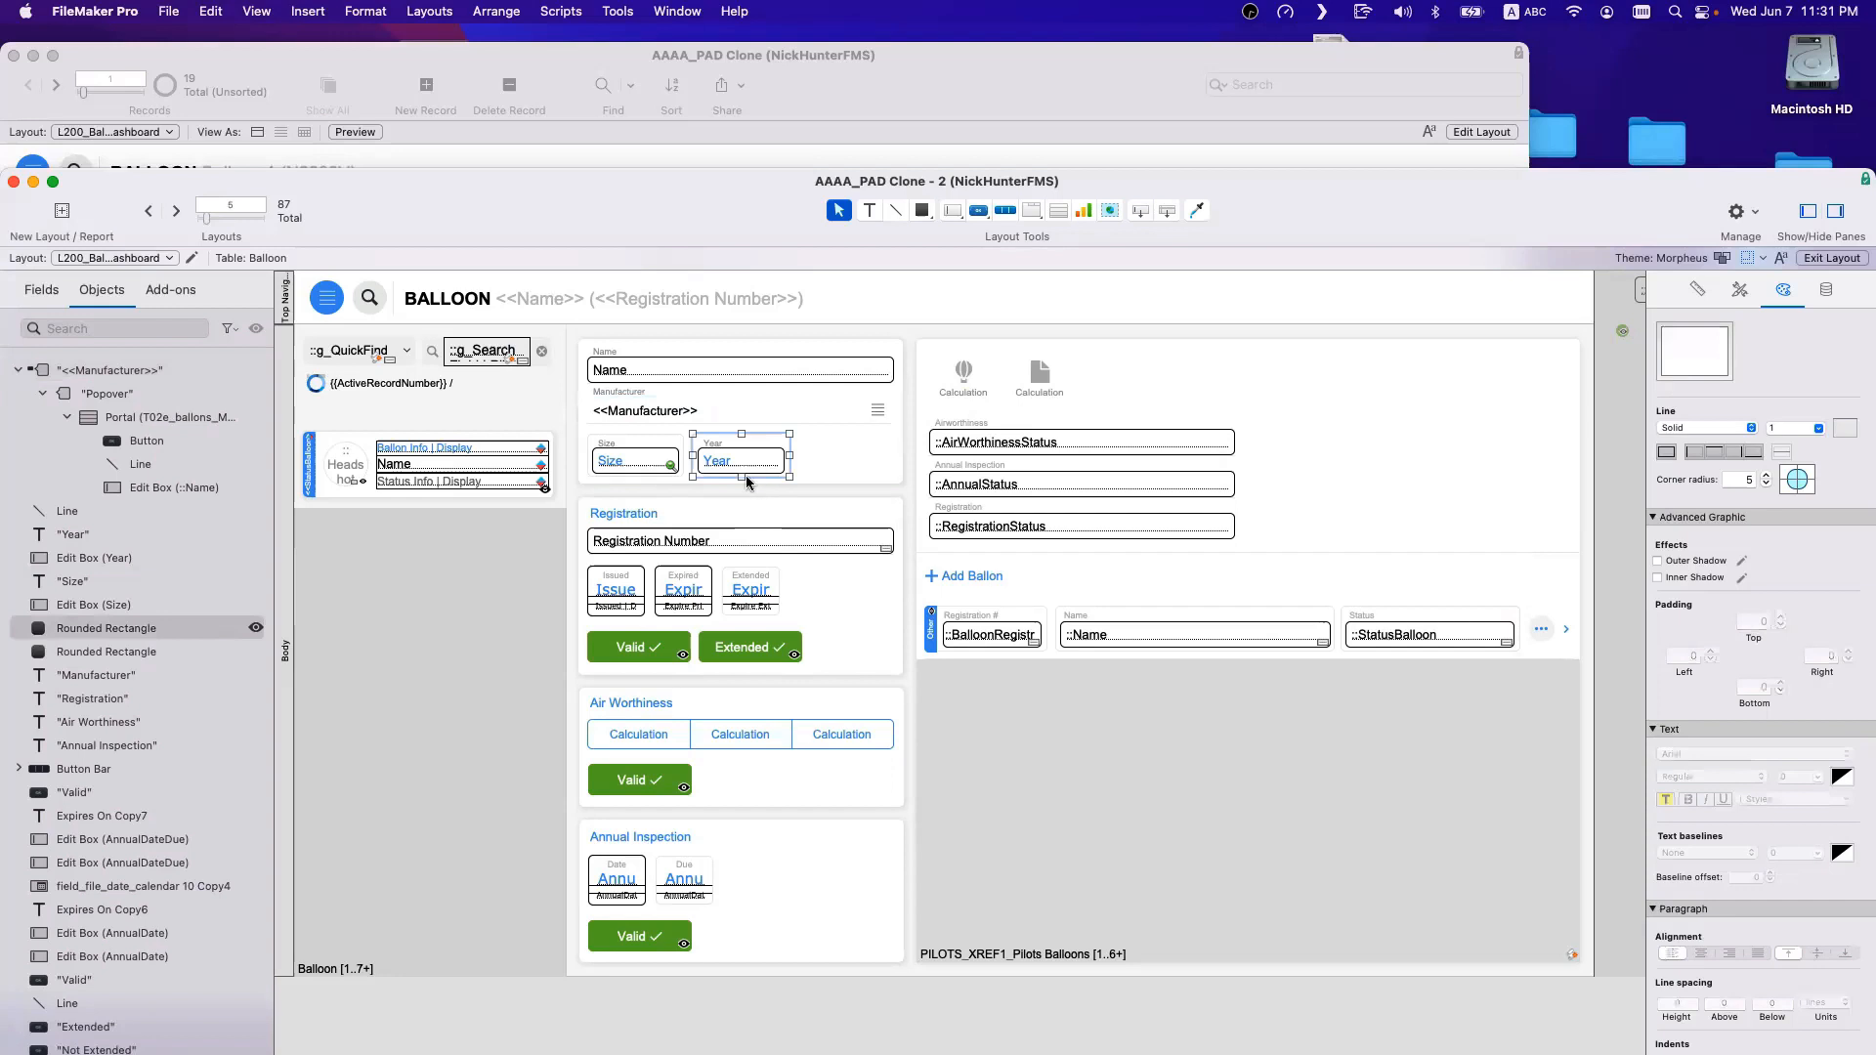
pyautogui.doubleClick(846, 411)
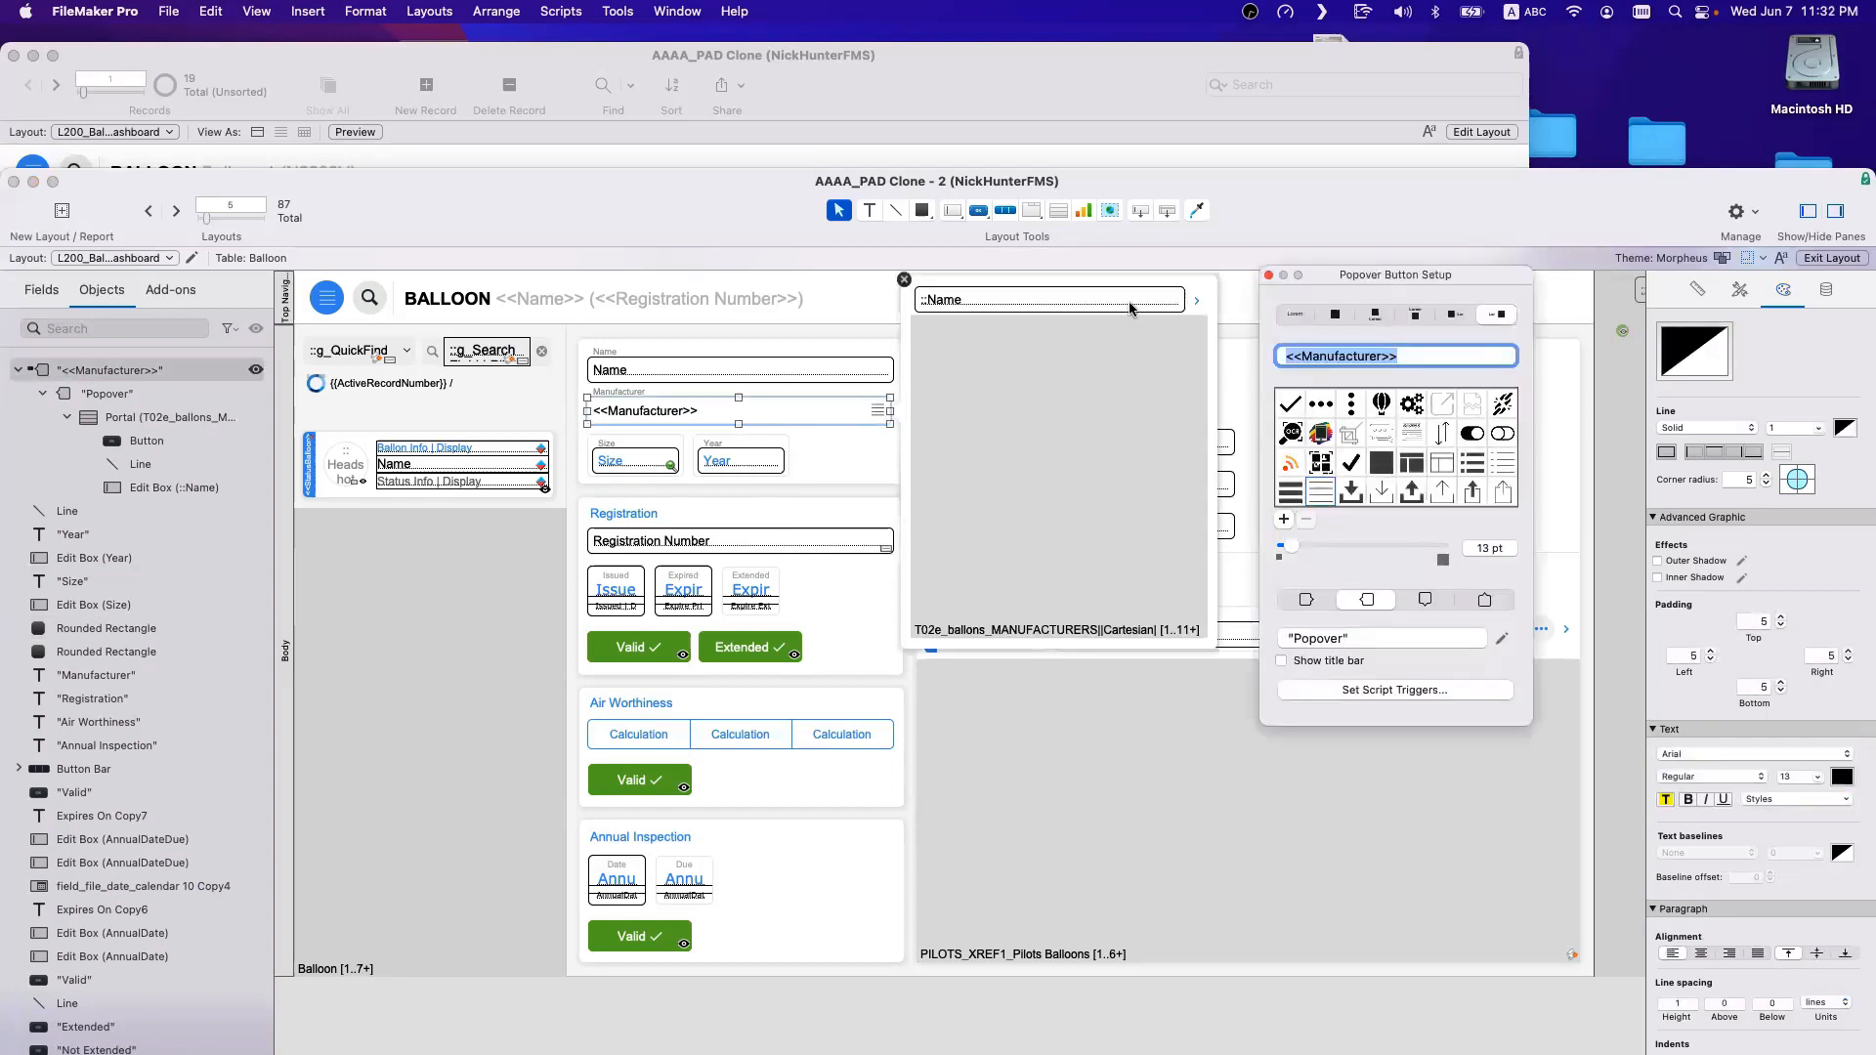
pyautogui.click(1129, 309)
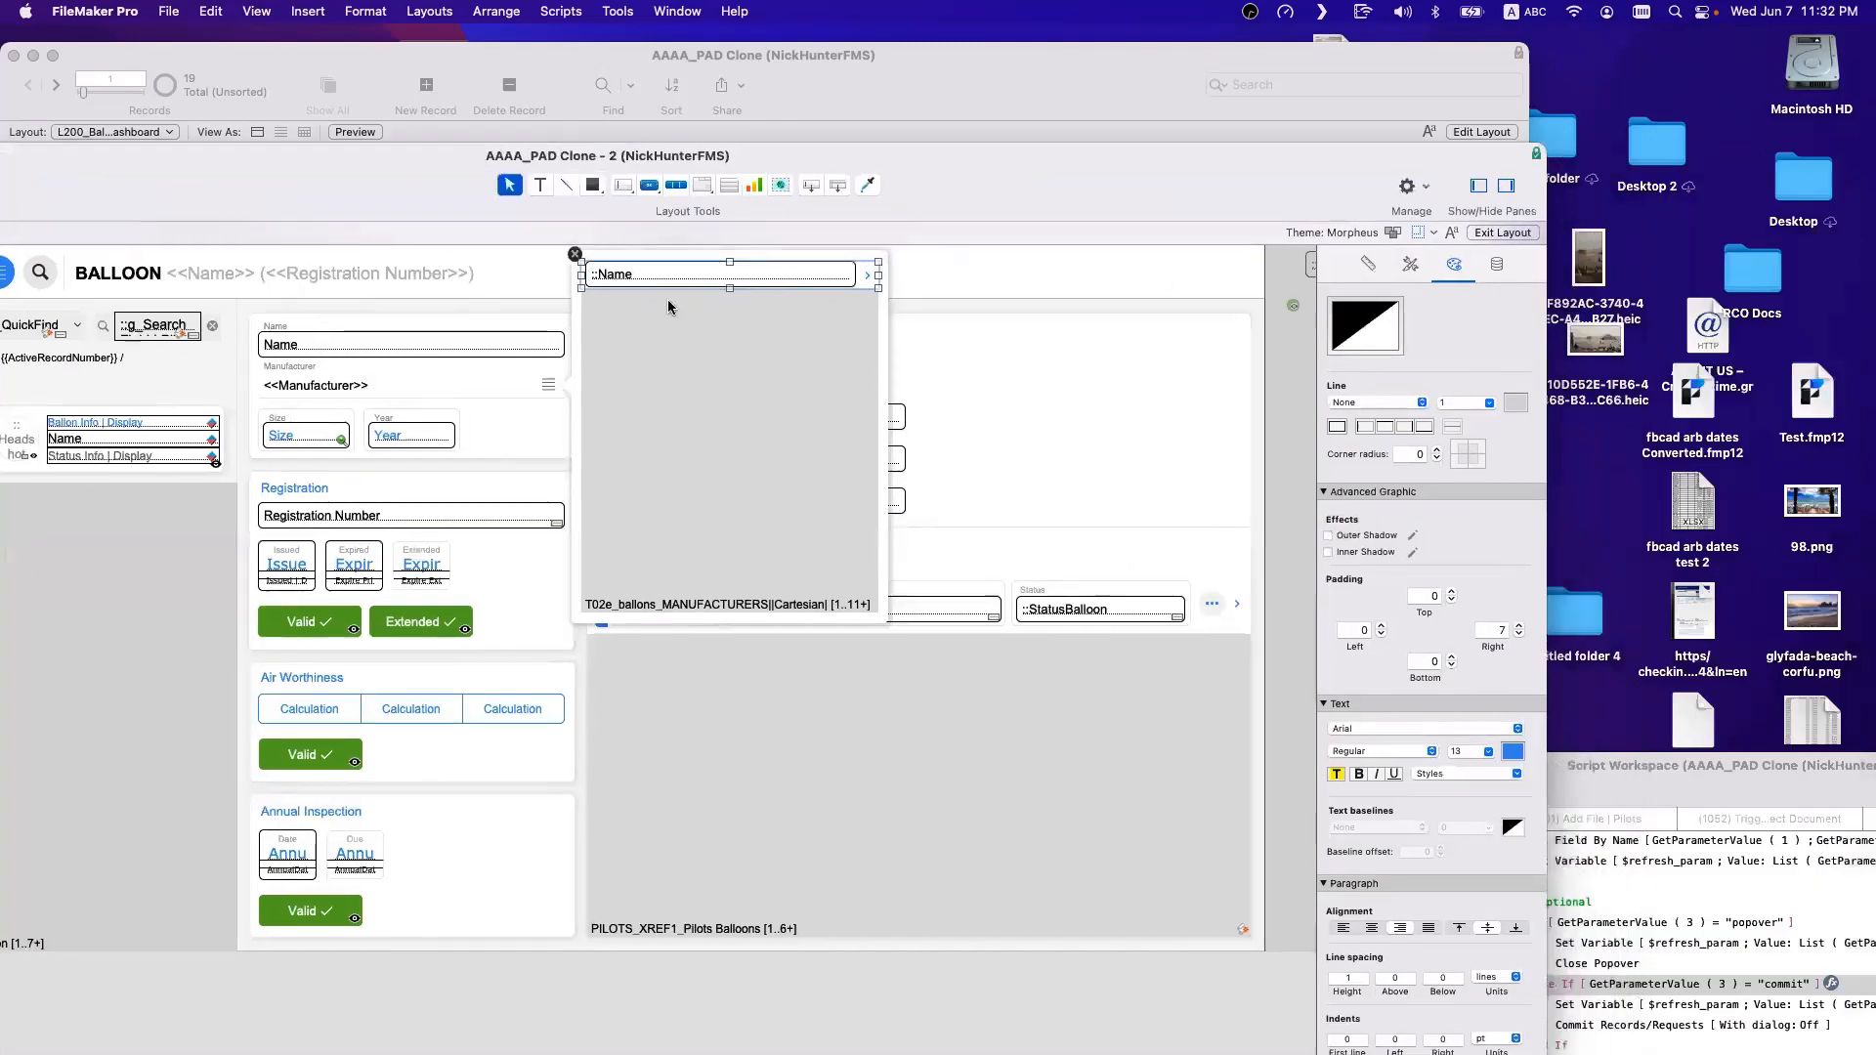
# Hide the portal button when Balloon::Manufacturer = T02e_ballons_MANUFACTURERS||Cartesian|::Name.
pyautogui.click(1496, 265)
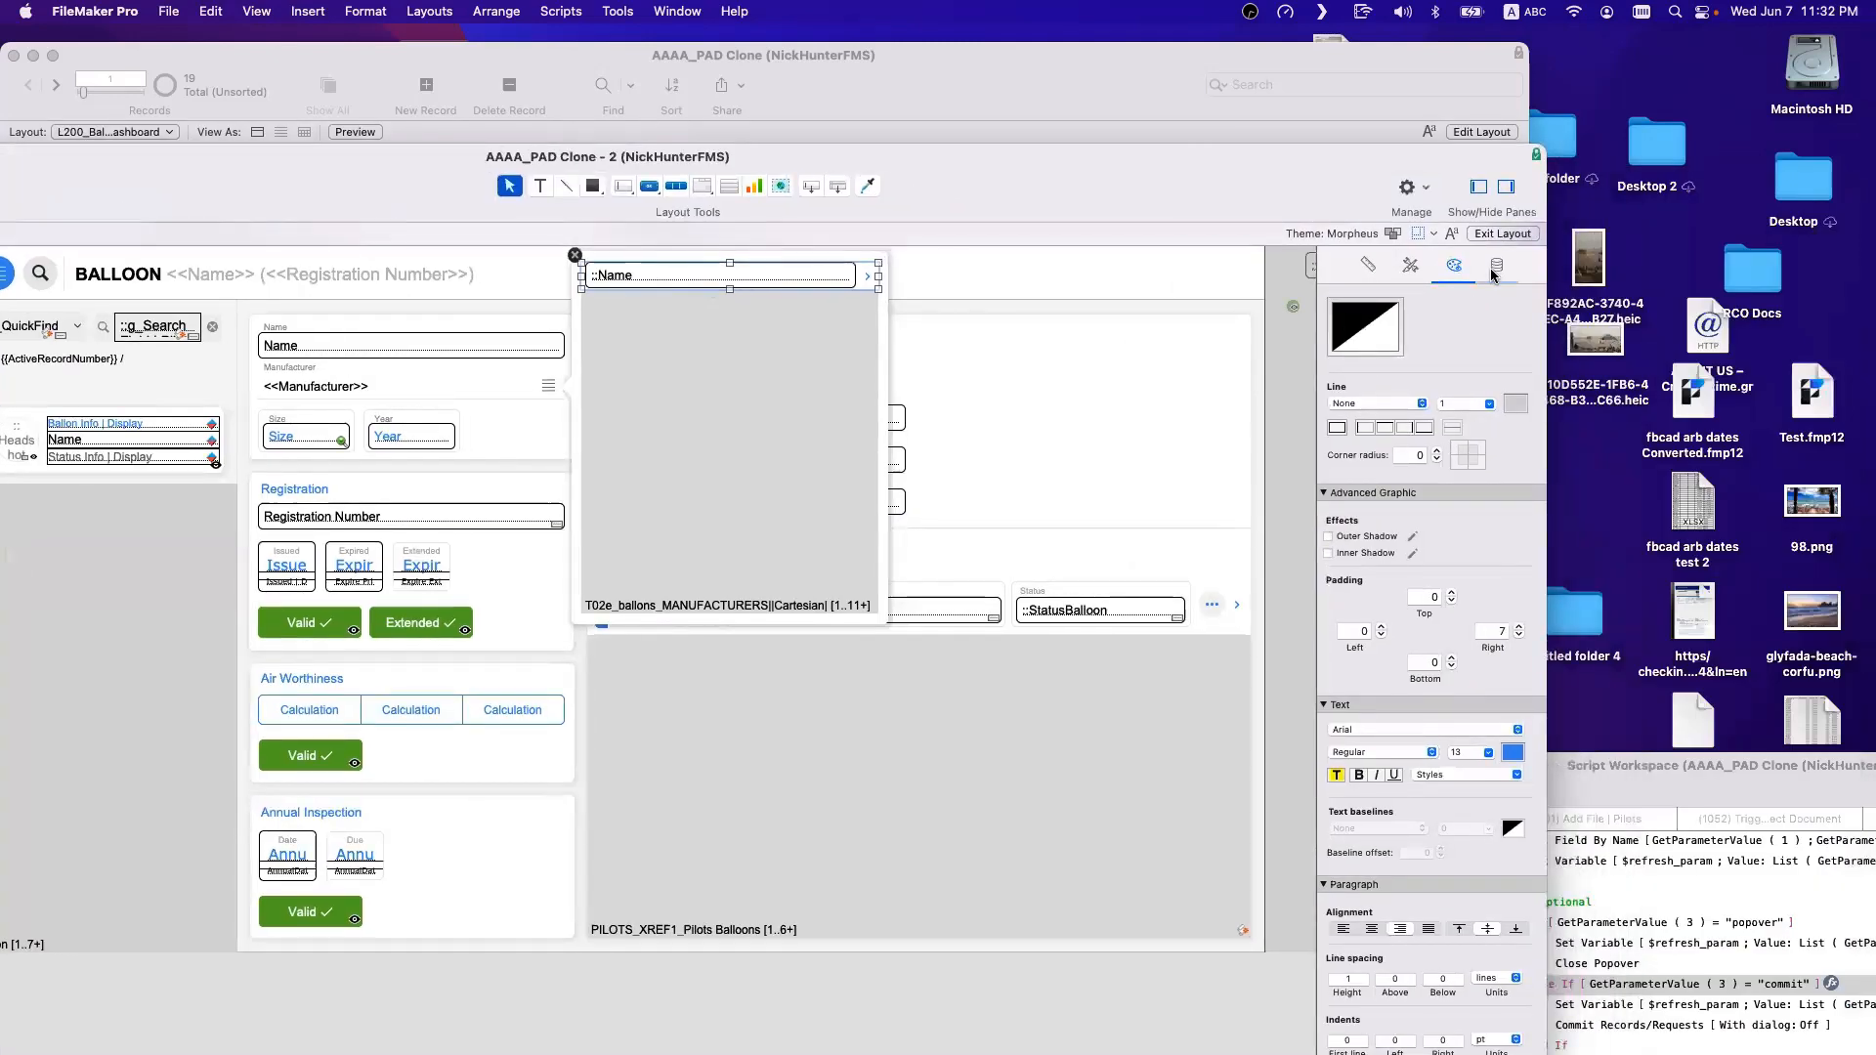
pyautogui.click(1518, 654)
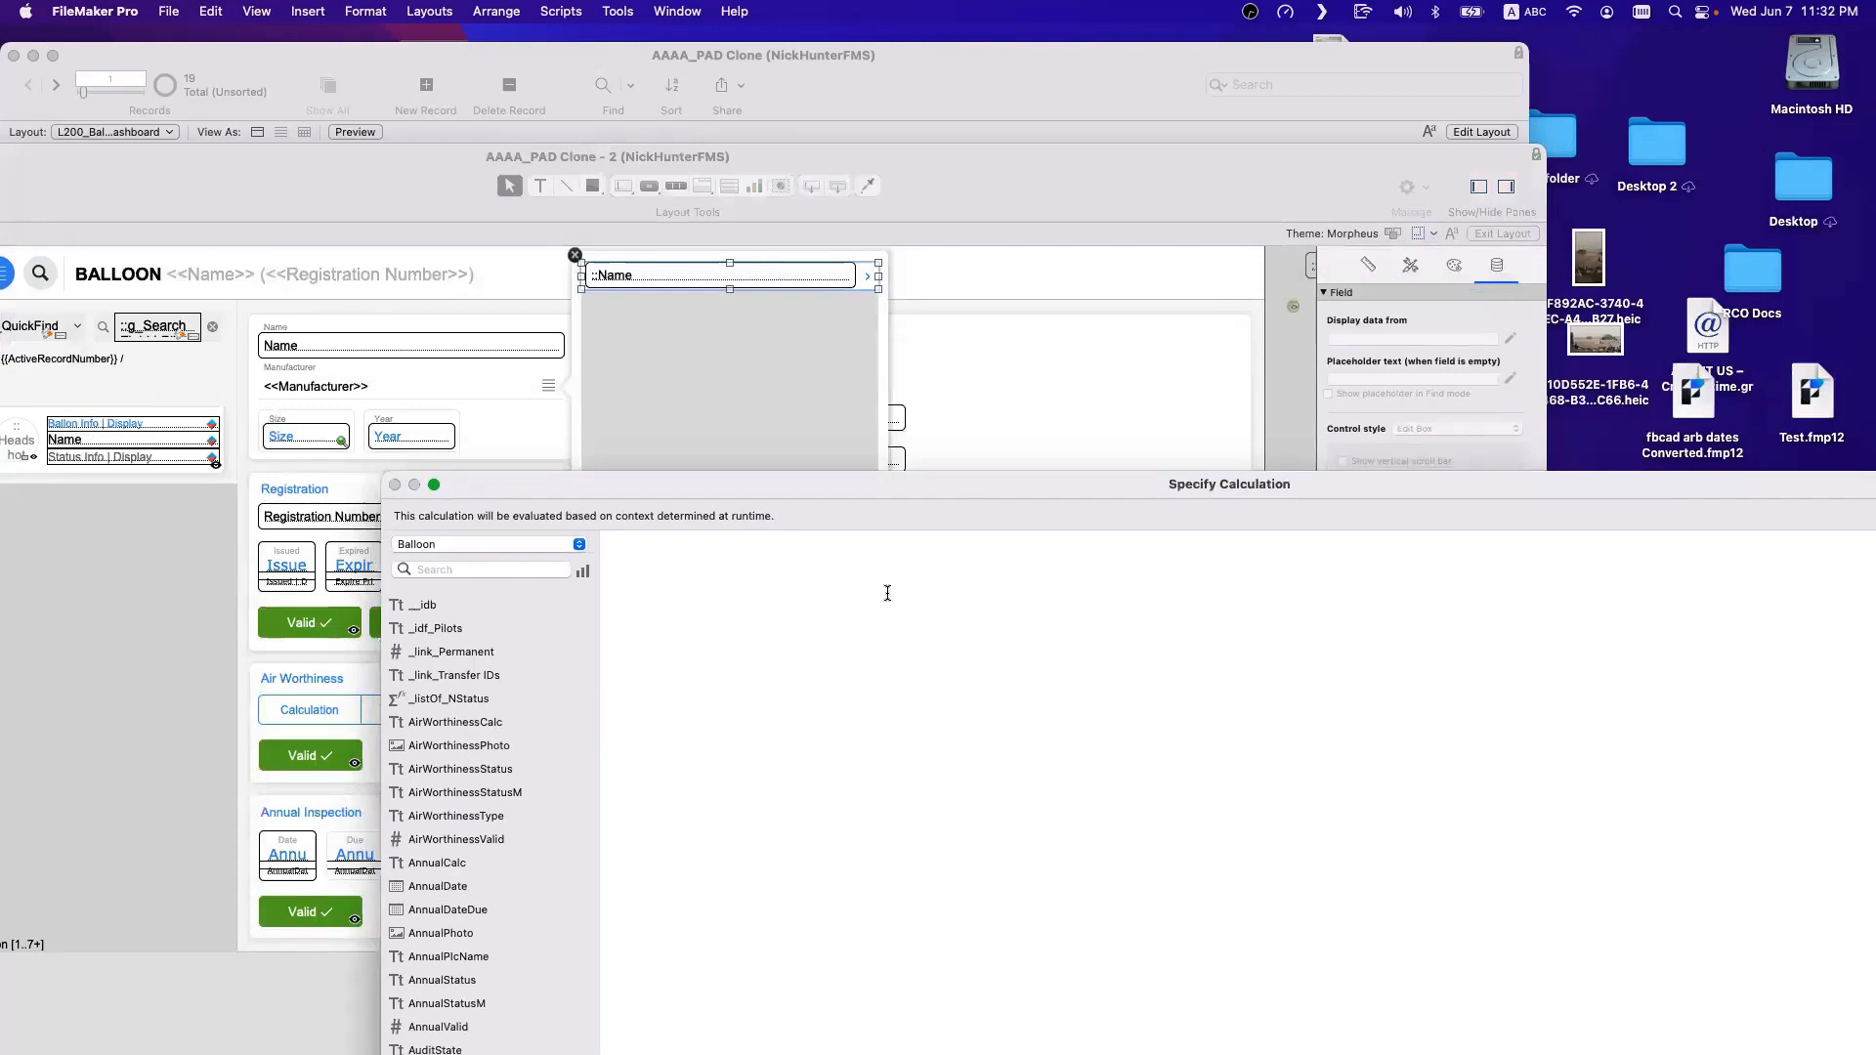
pyautogui.write('man')
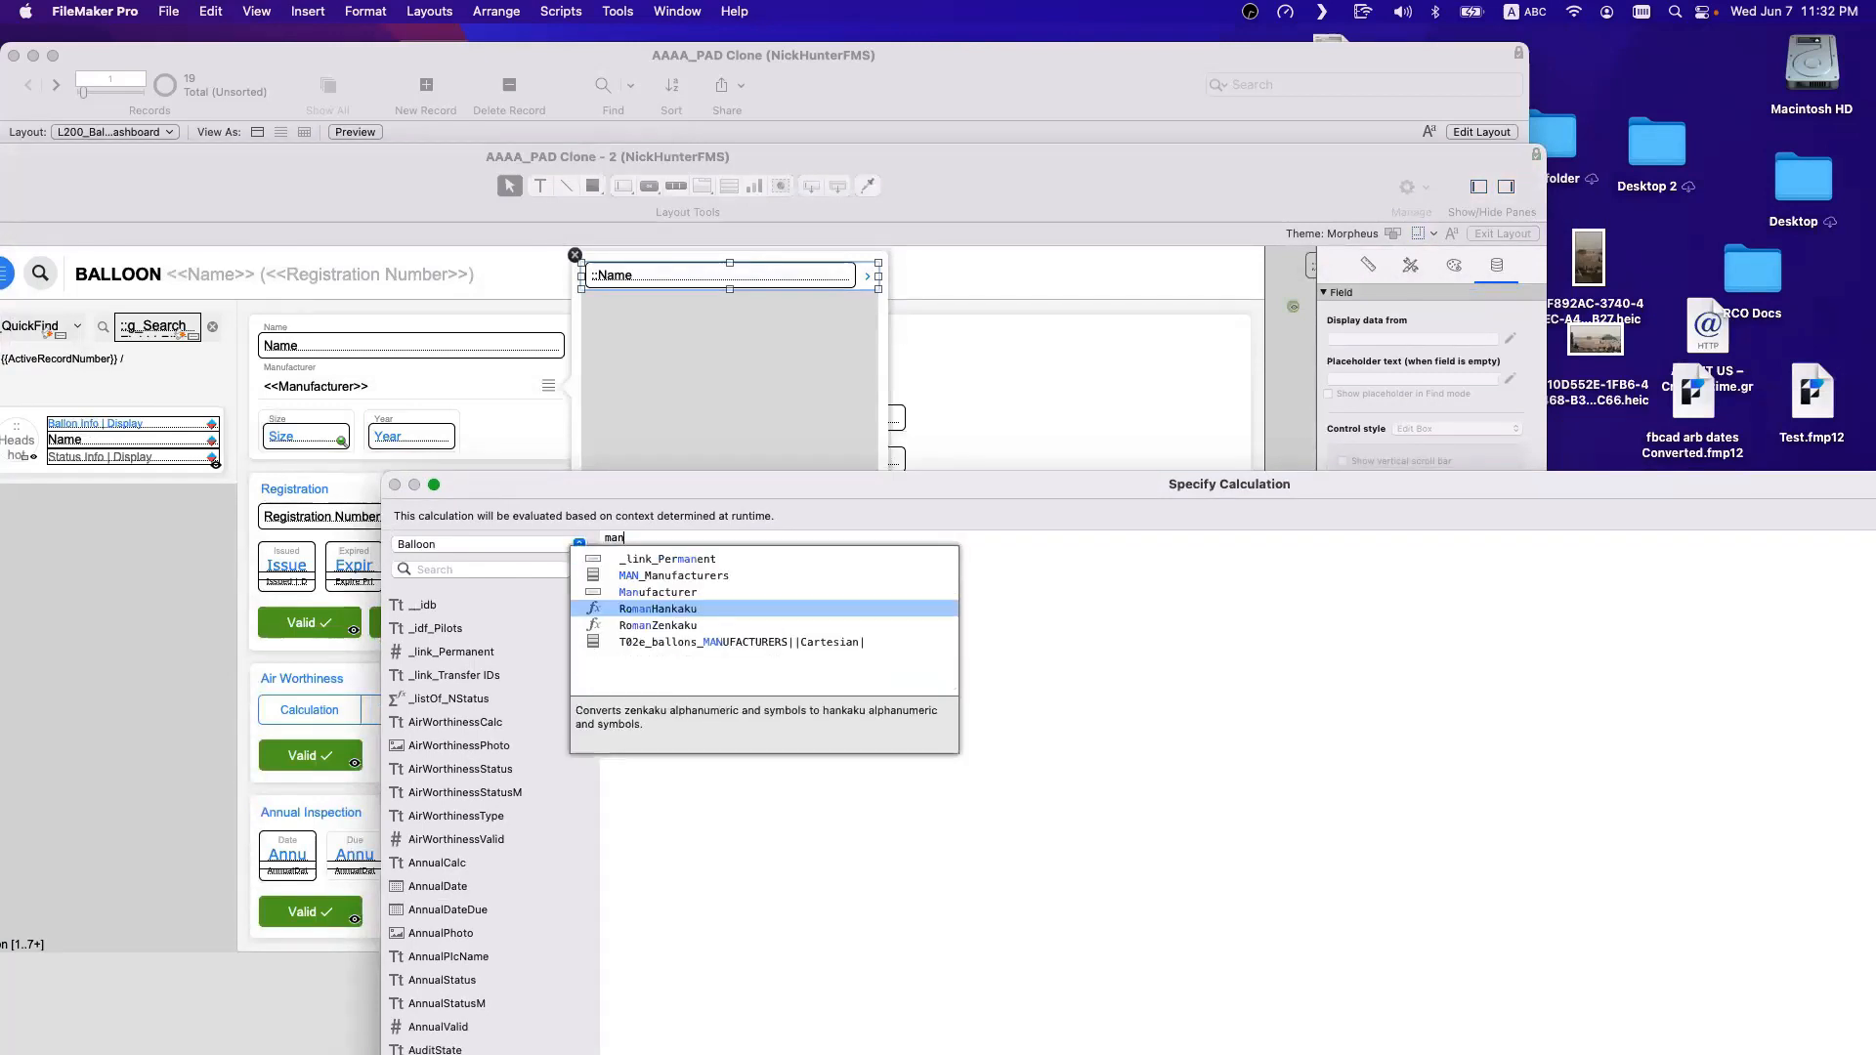
pyautogui.press('Up')
pyautogui.press('Return')
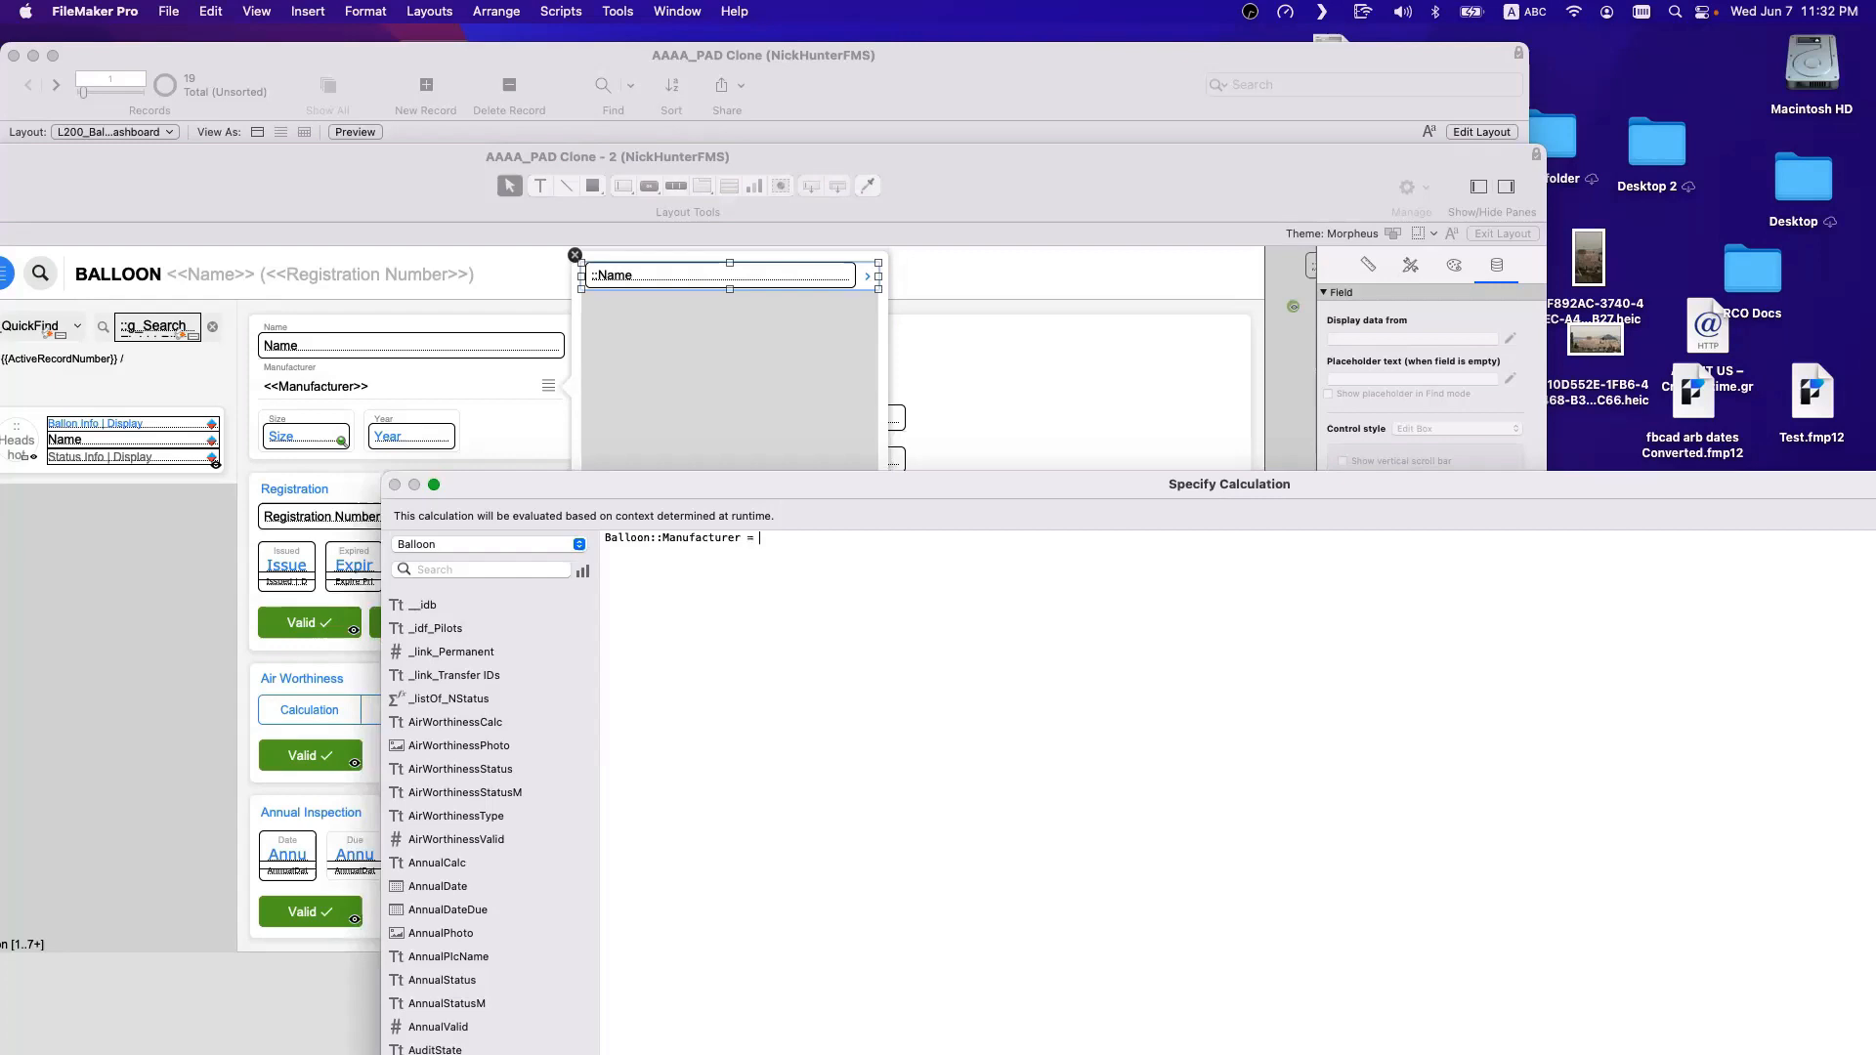
pyautogui.write('= t02')
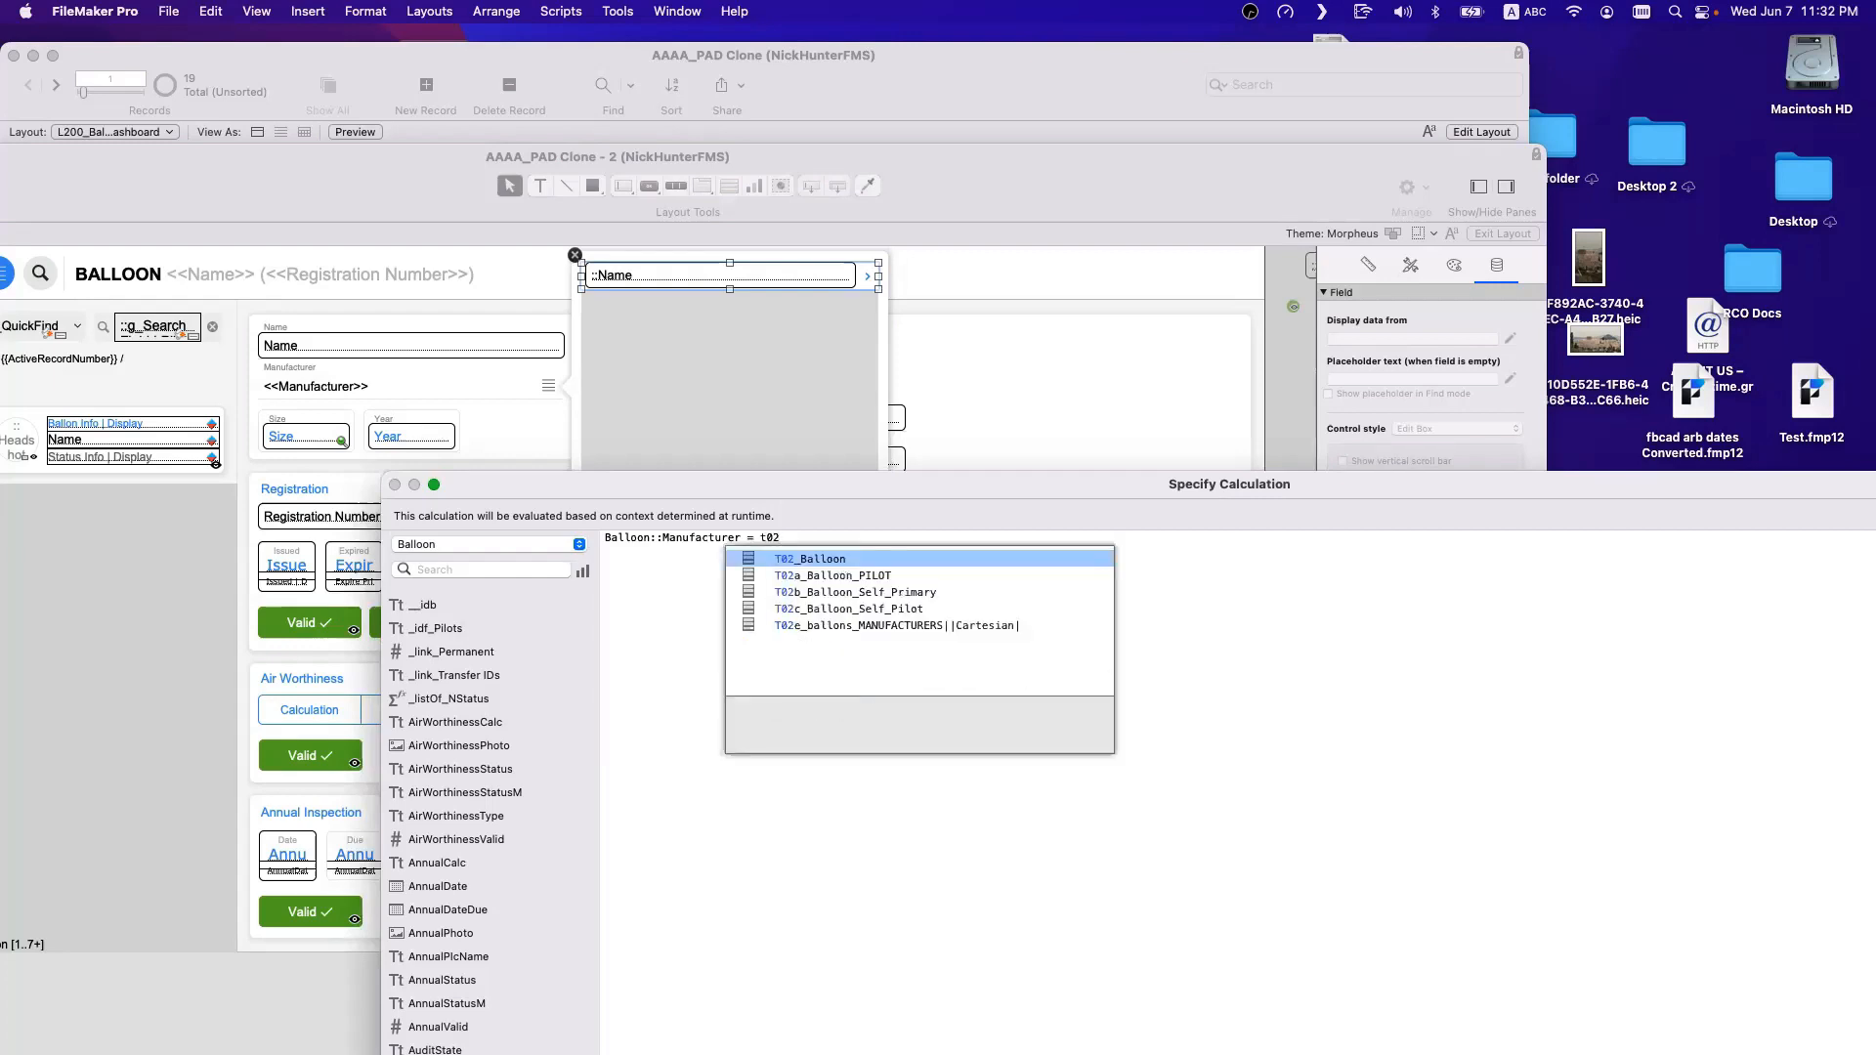
pyautogui.write('e')
pyautogui.press('Return')
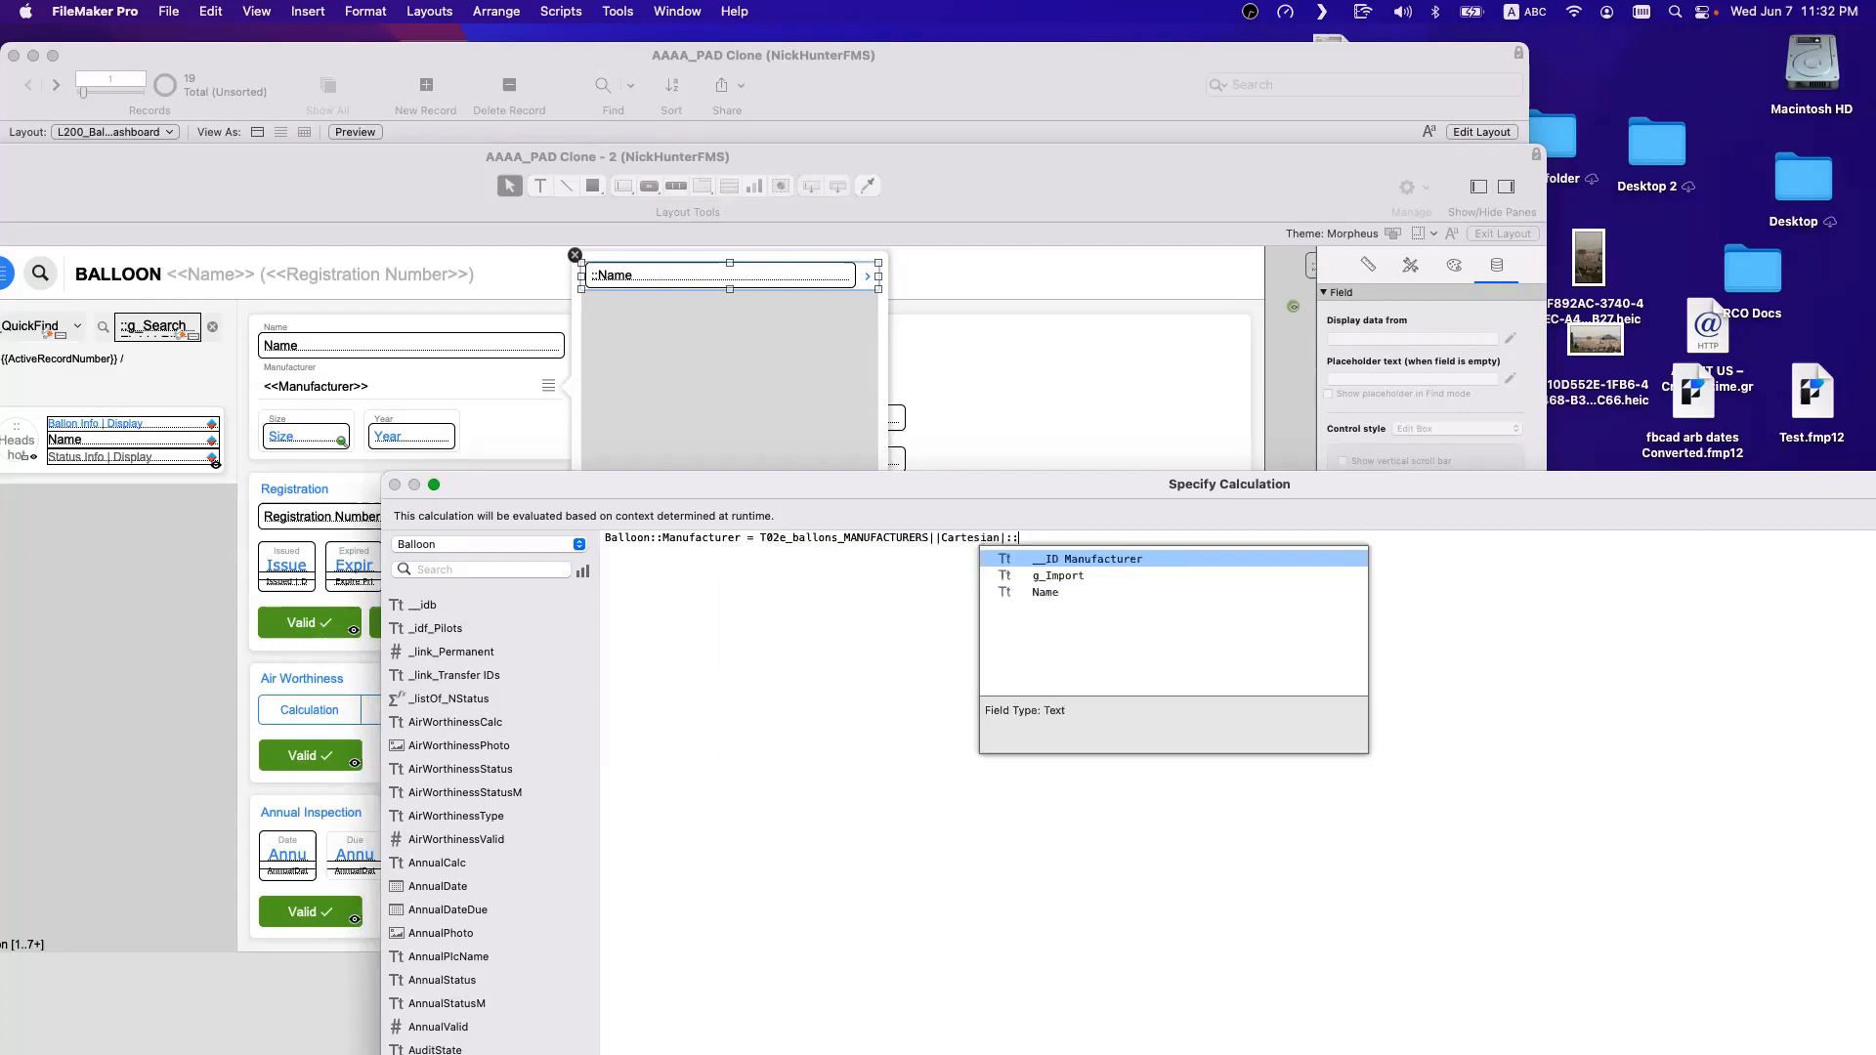
pyautogui.press('Down')
pyautogui.press('Down')
pyautogui.press('Return')
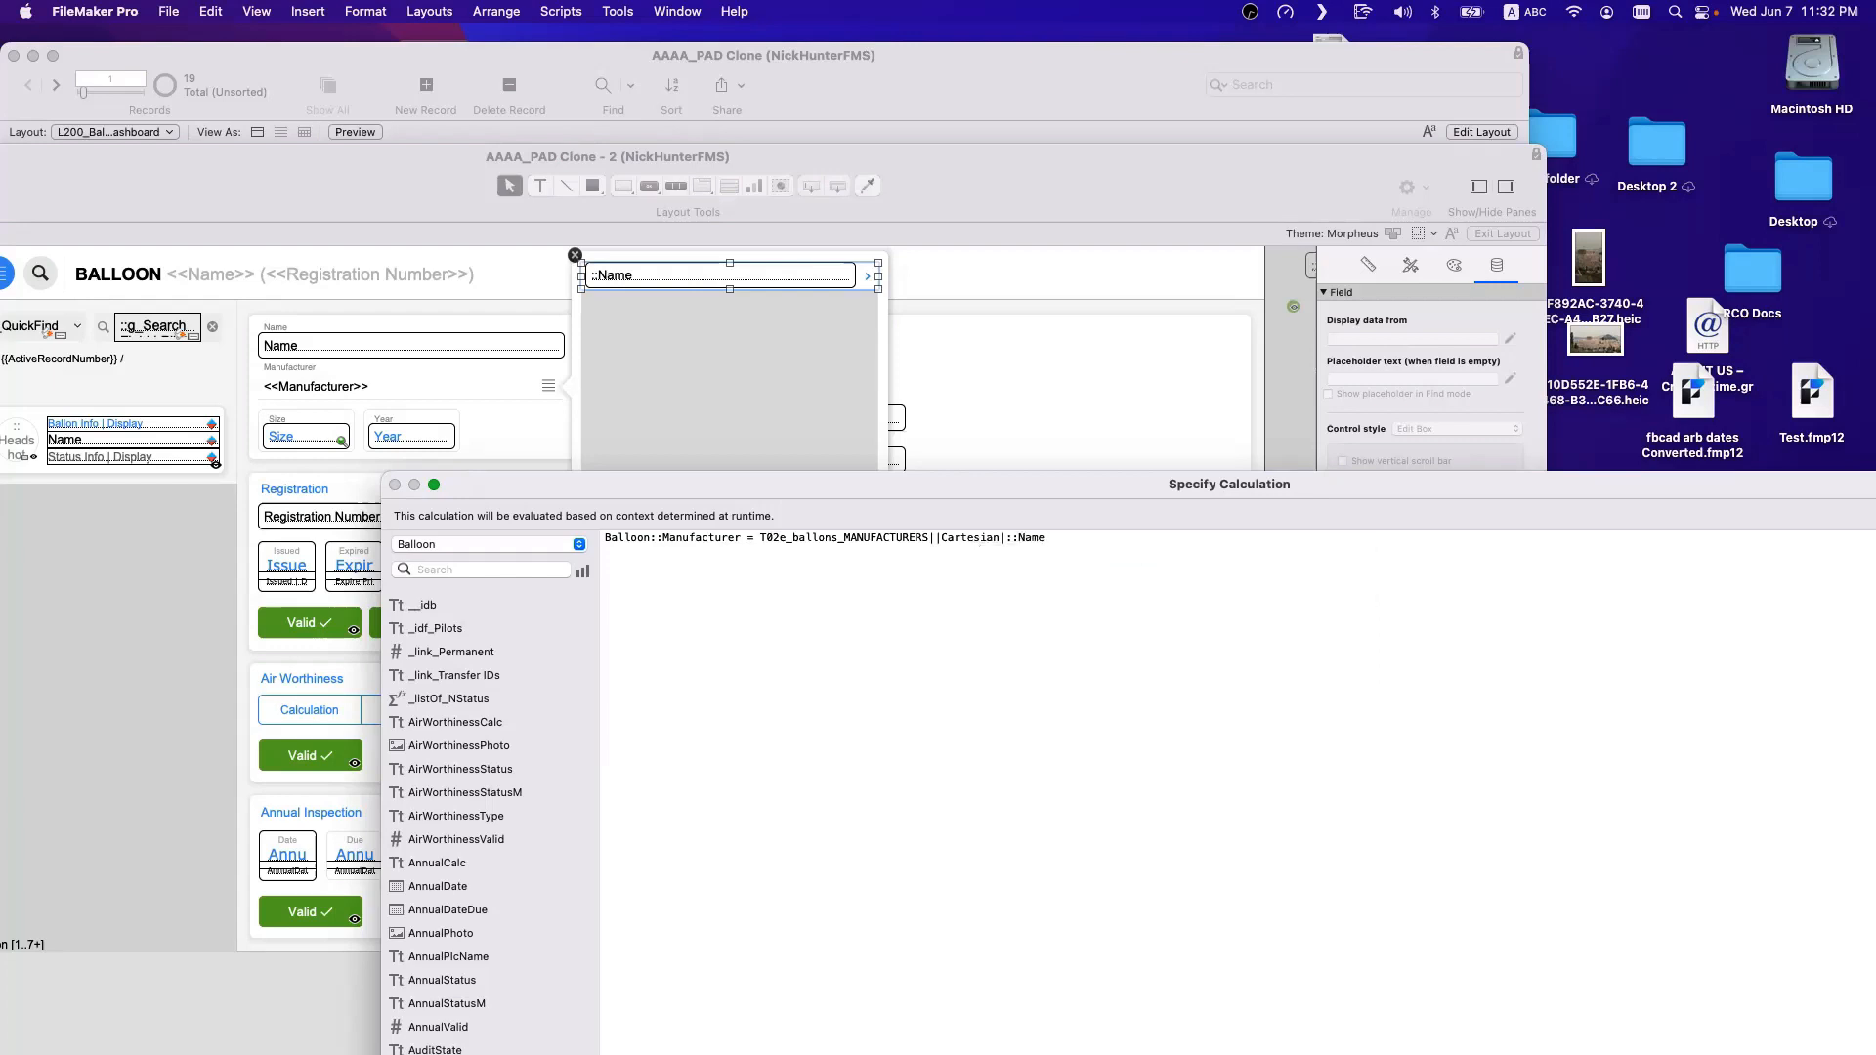
pyautogui.press('KP_Enter')
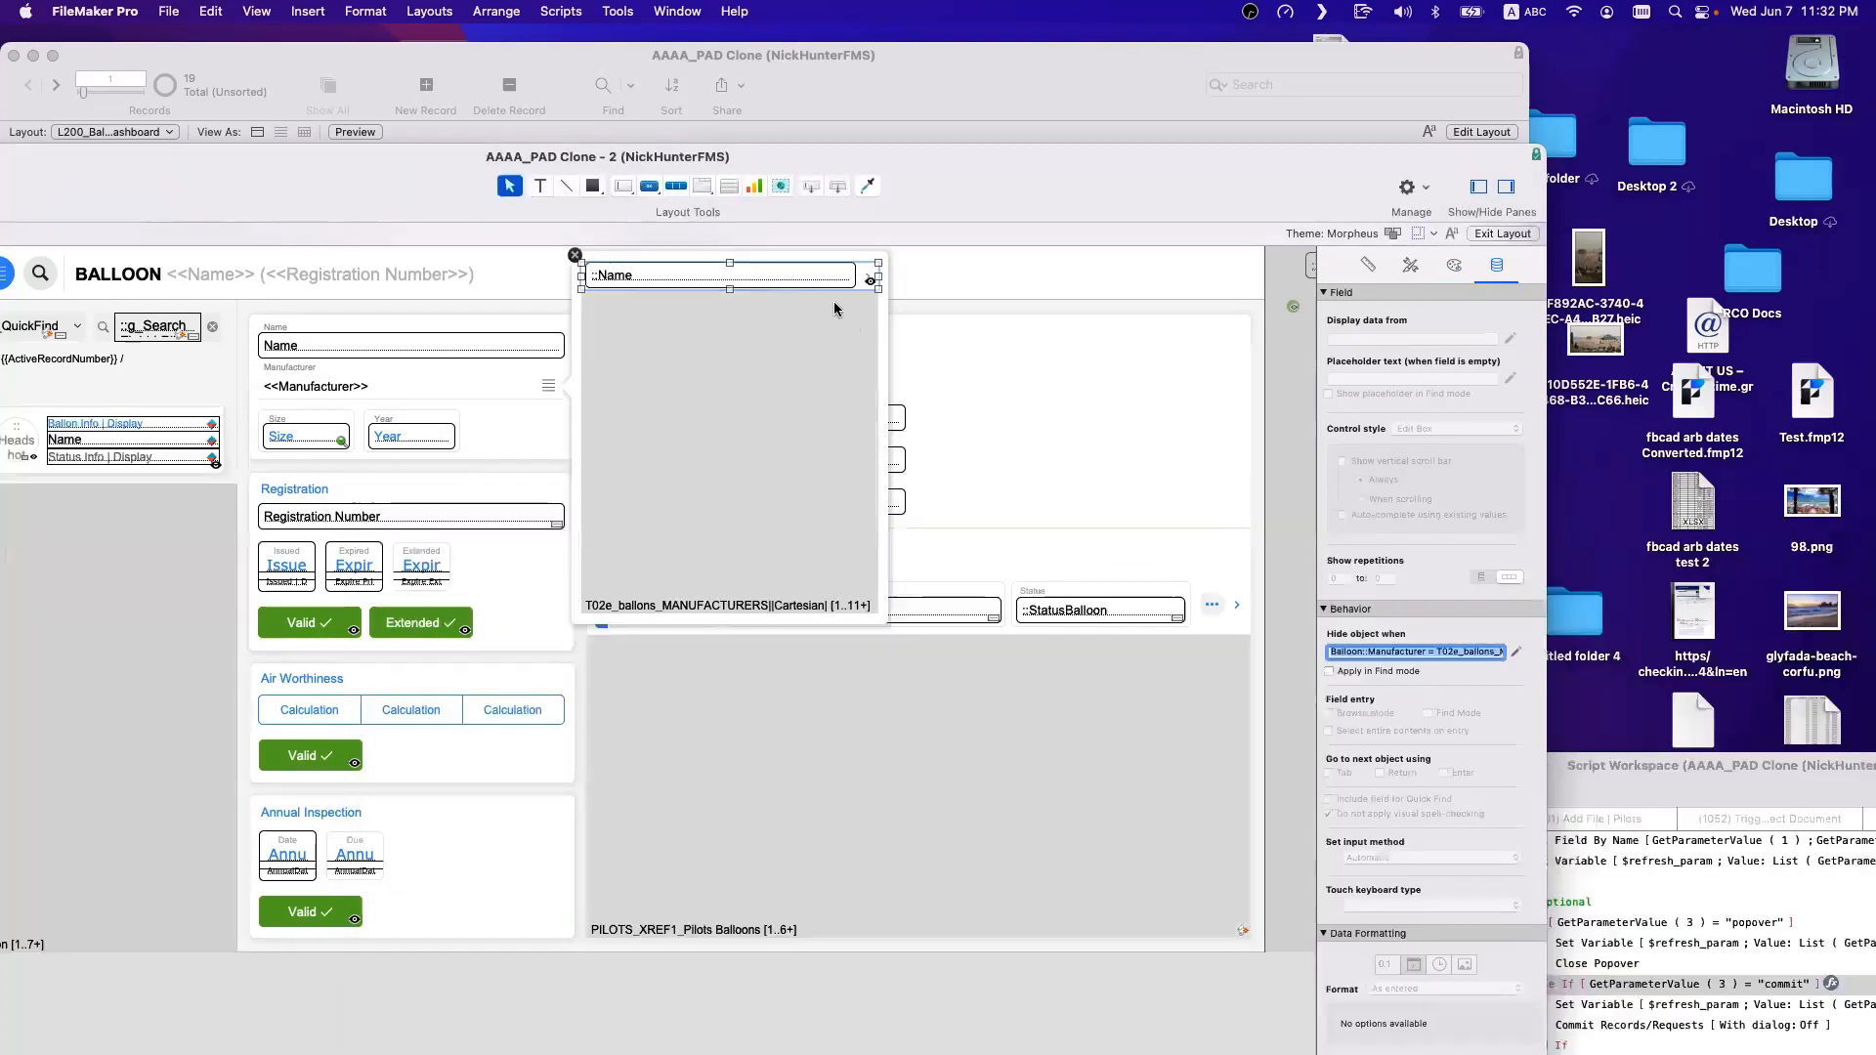
# Add a conditional formatting rule to the portal's Name field with the formula Balloon::Manufacturer = T02e_ballons_MANUFACTURERS||Cartesian|::Name.
pyautogui.doubleClick(606, 156)
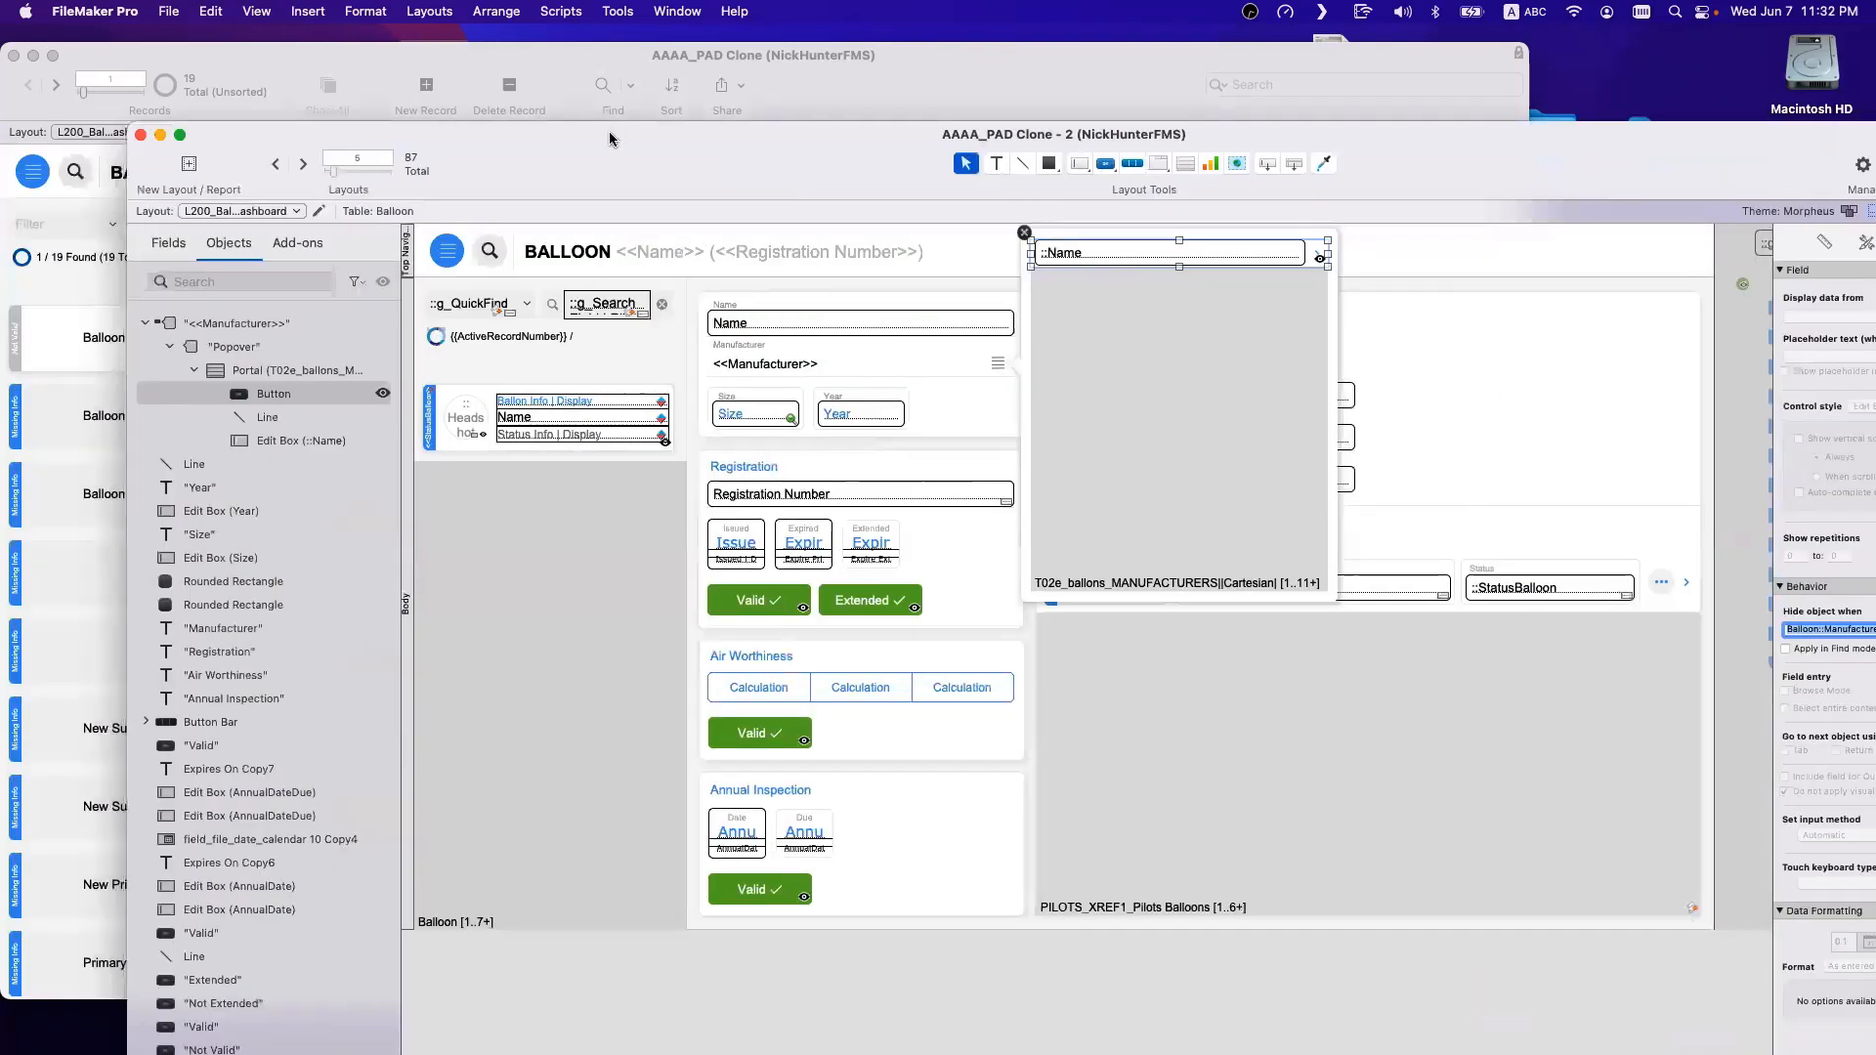
pyautogui.doubleClick(982, 185)
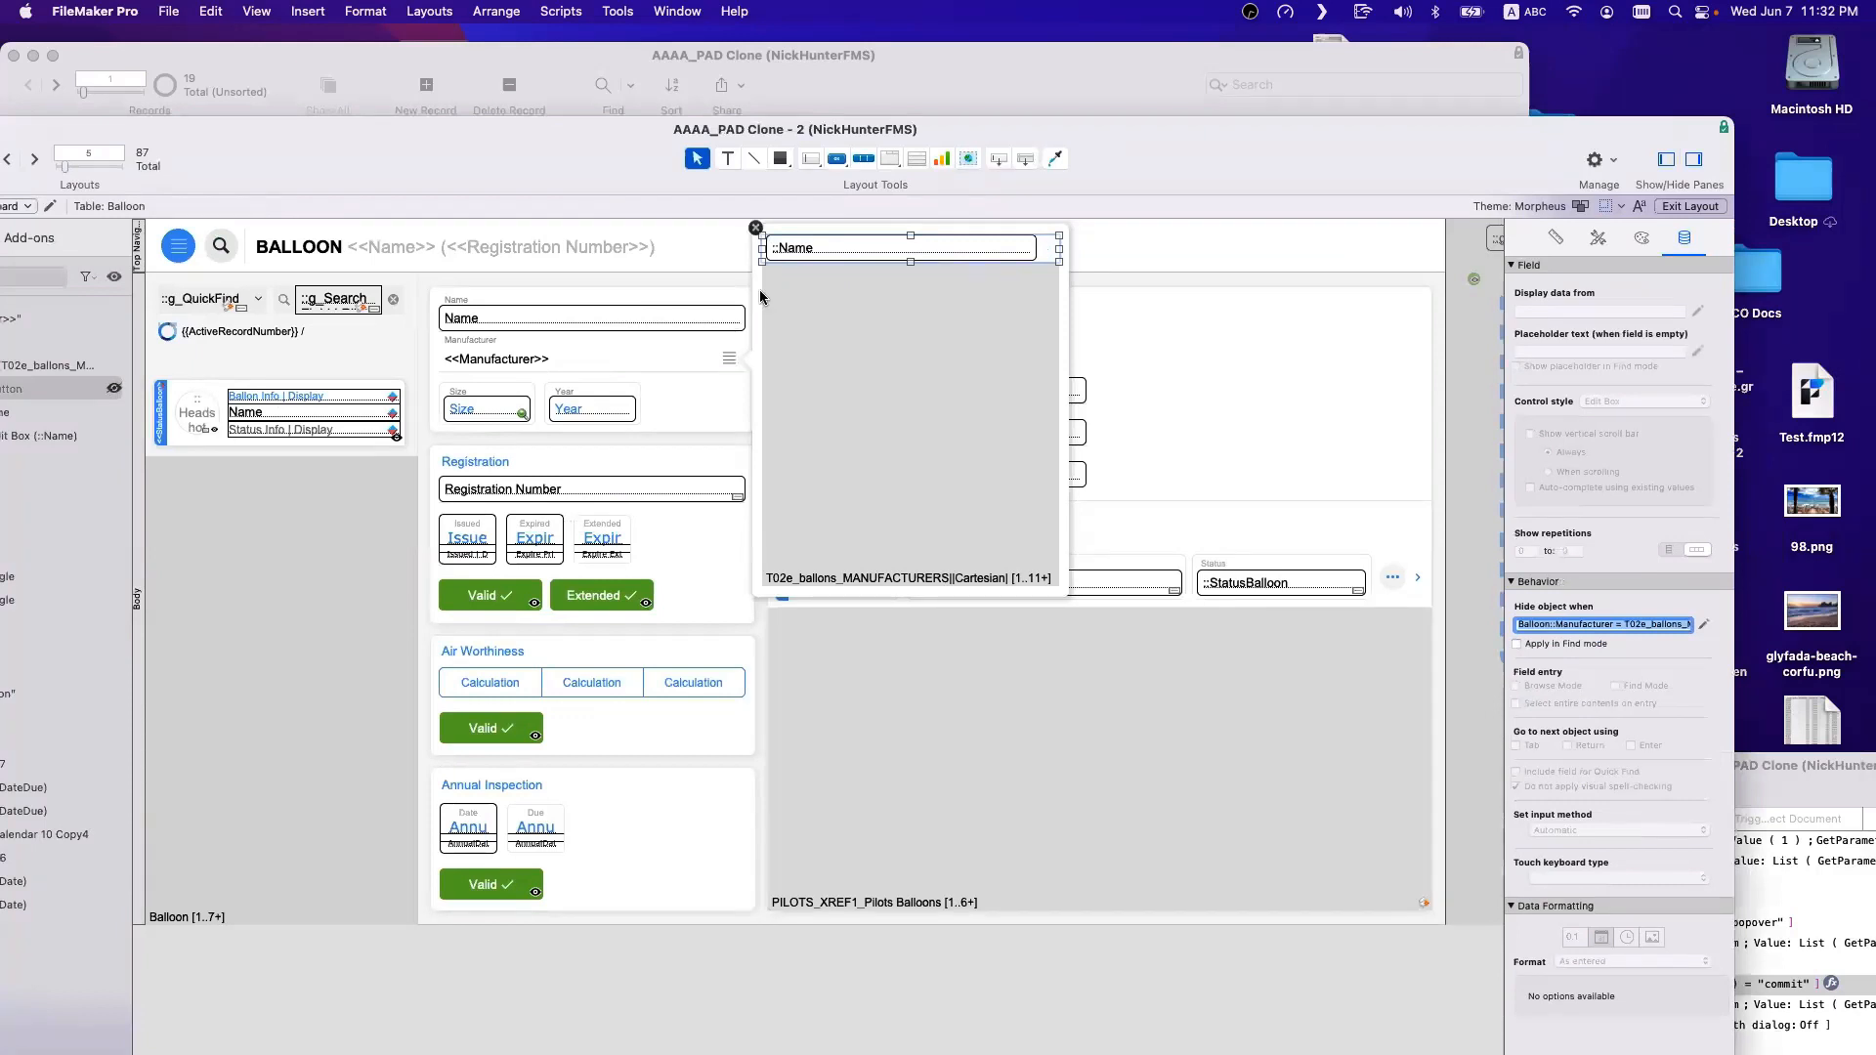
pyautogui.click(817, 251)
pyautogui.rightClick(862, 248)
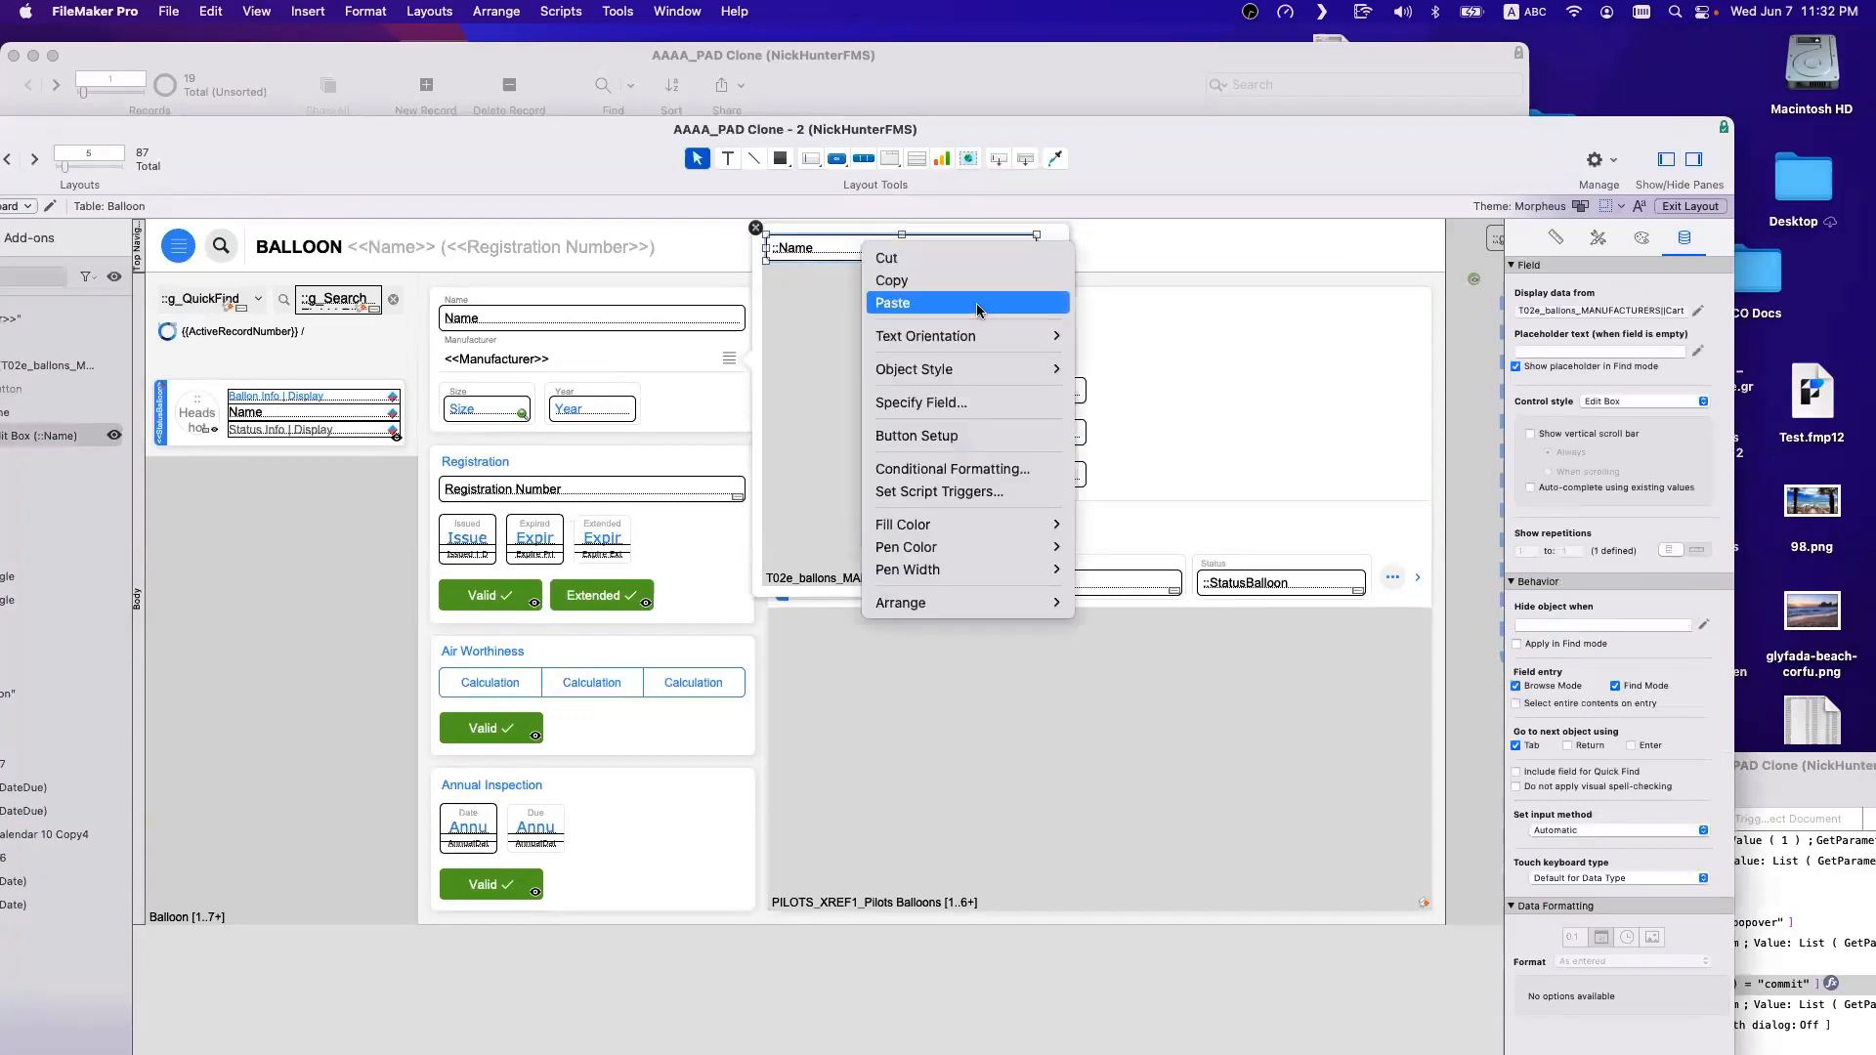
pyautogui.click(963, 470)
pyautogui.click(1114, 393)
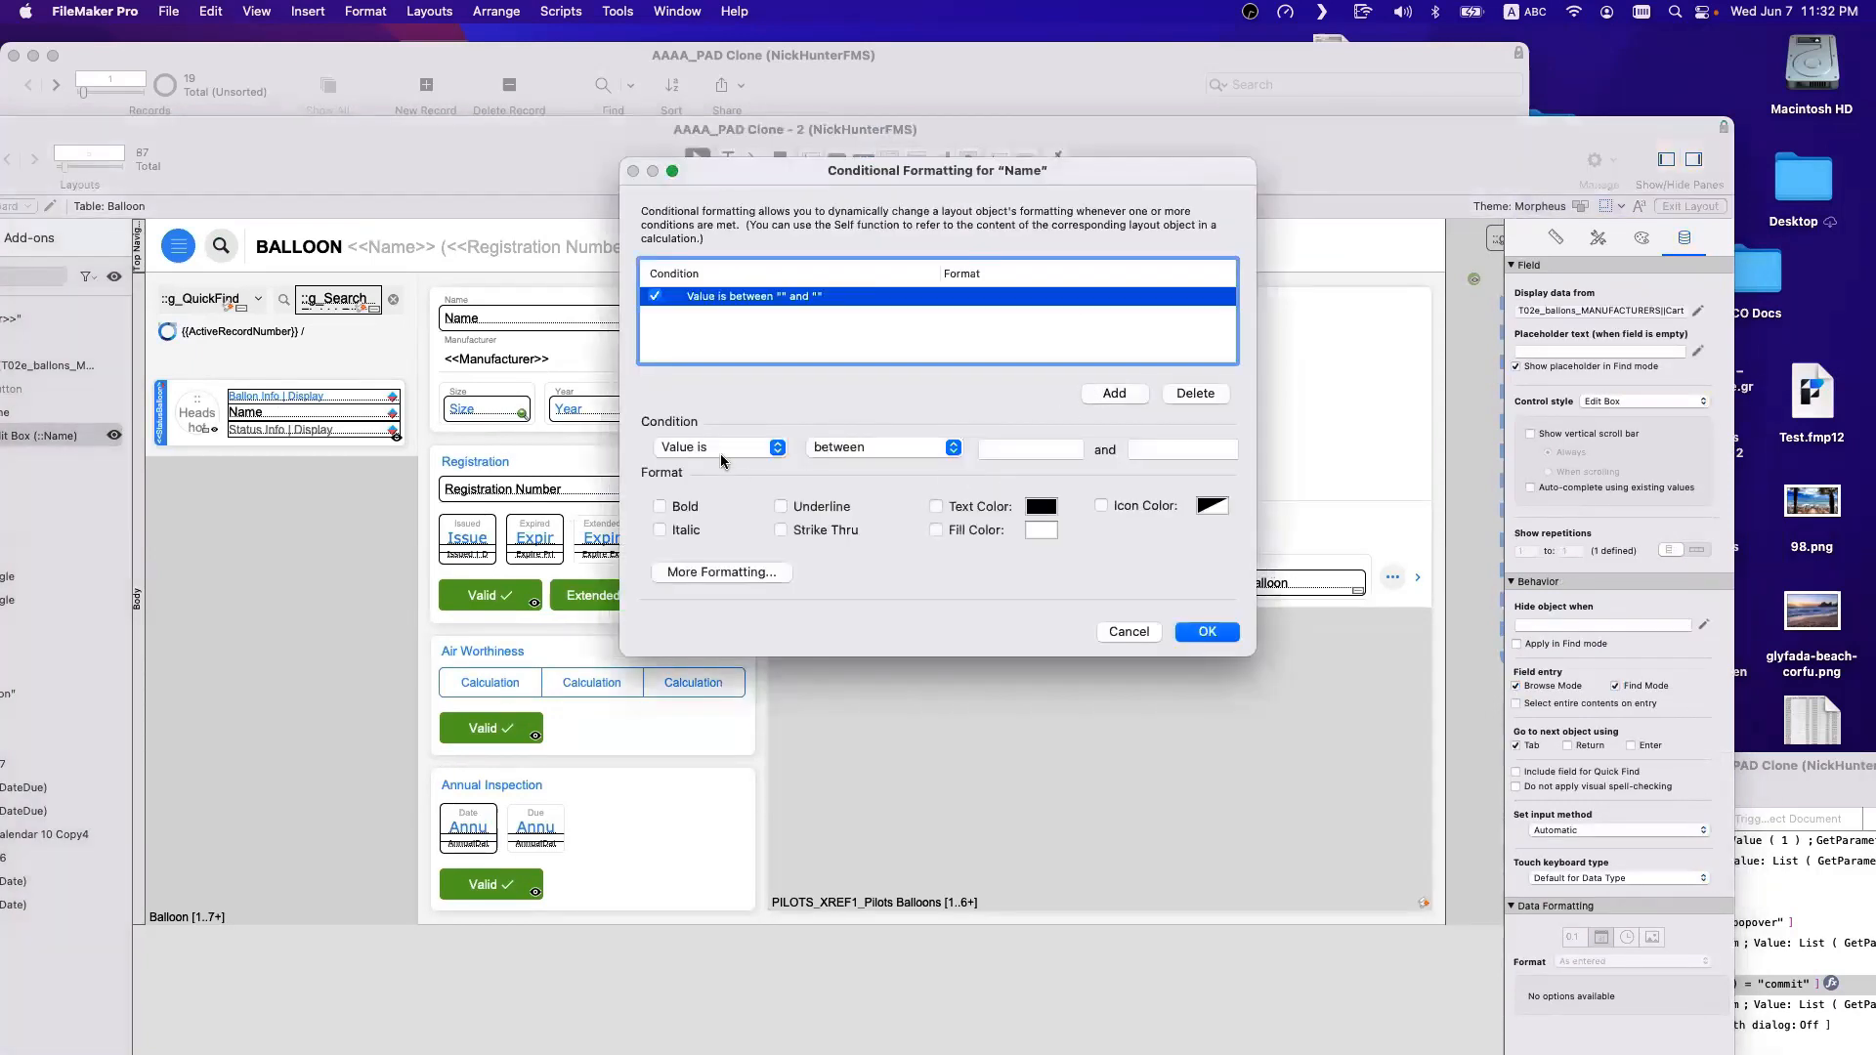
pyautogui.click(719, 447)
pyautogui.click(723, 467)
pyautogui.write('Balloon::Manufacturer = T02e_ballons_MANUFACTURERS||Cartesian|::Name')
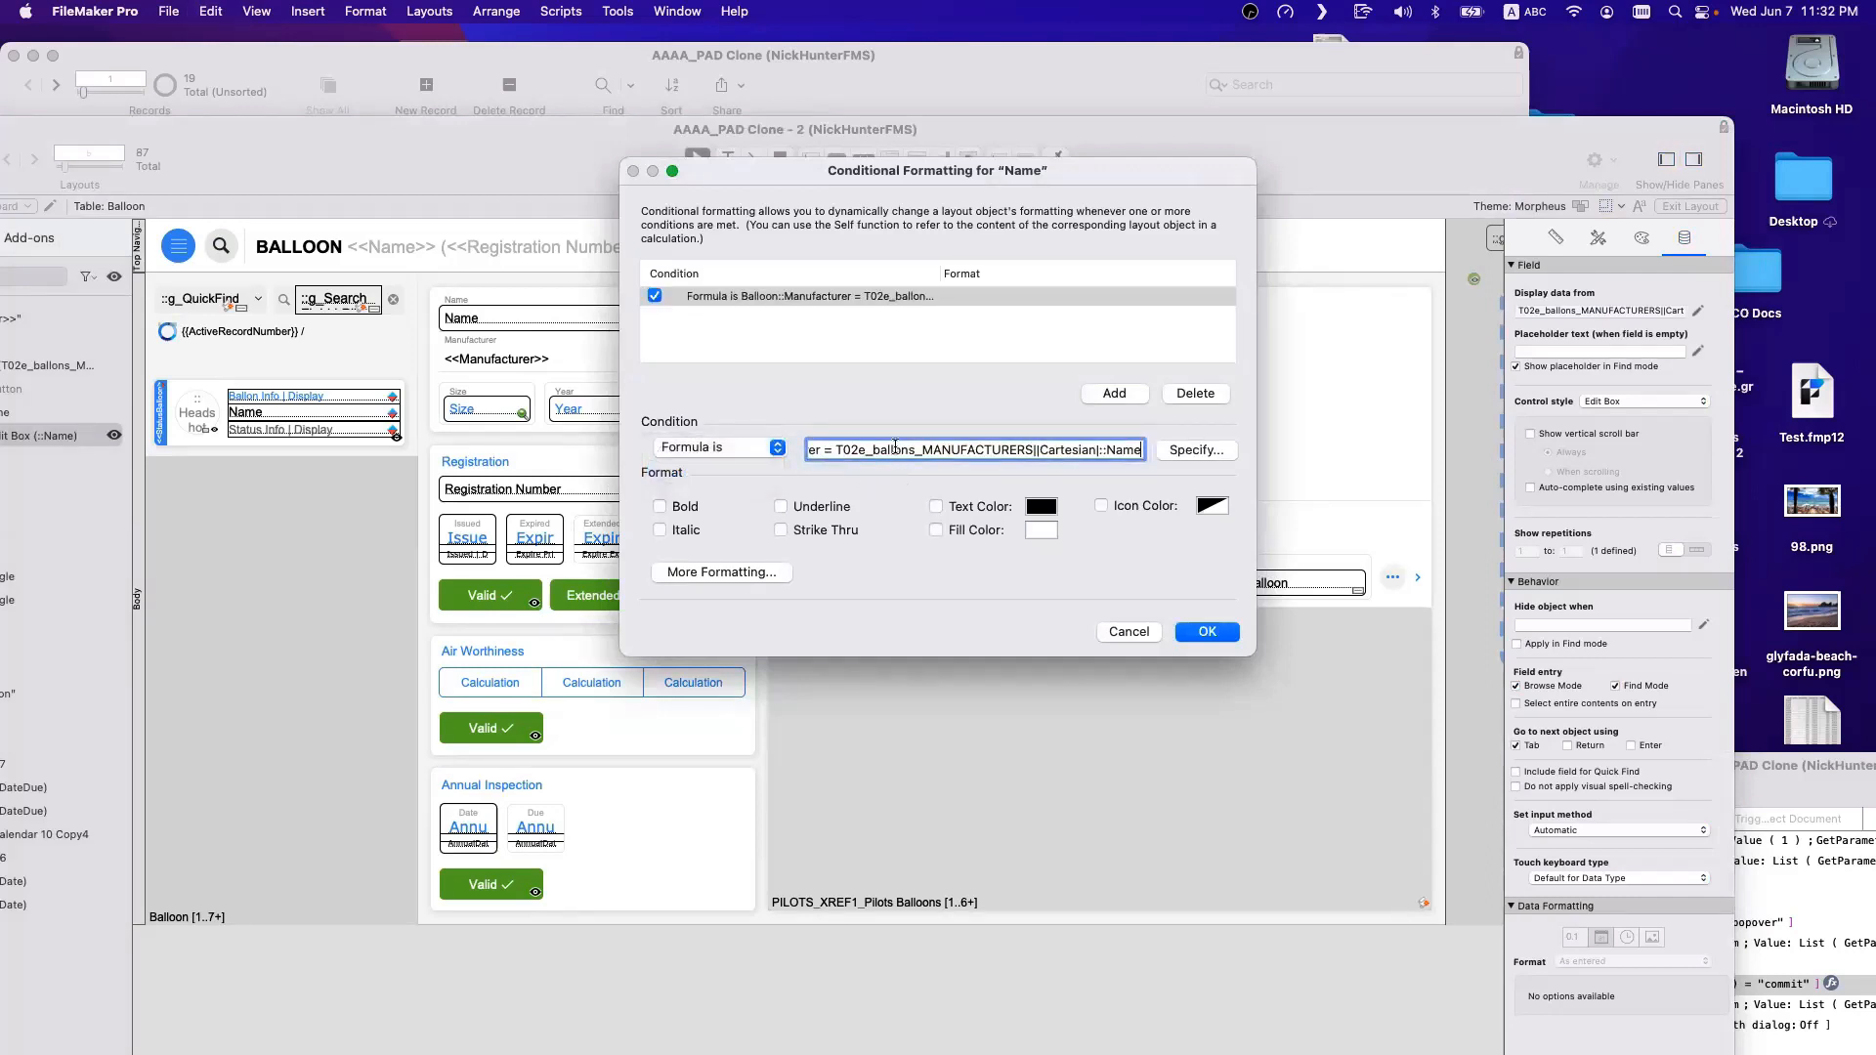
pyautogui.moveTo(892, 449); pyautogui.dragTo(692, 459)
pyautogui.moveTo(932, 449); pyautogui.dragTo(1233, 452)
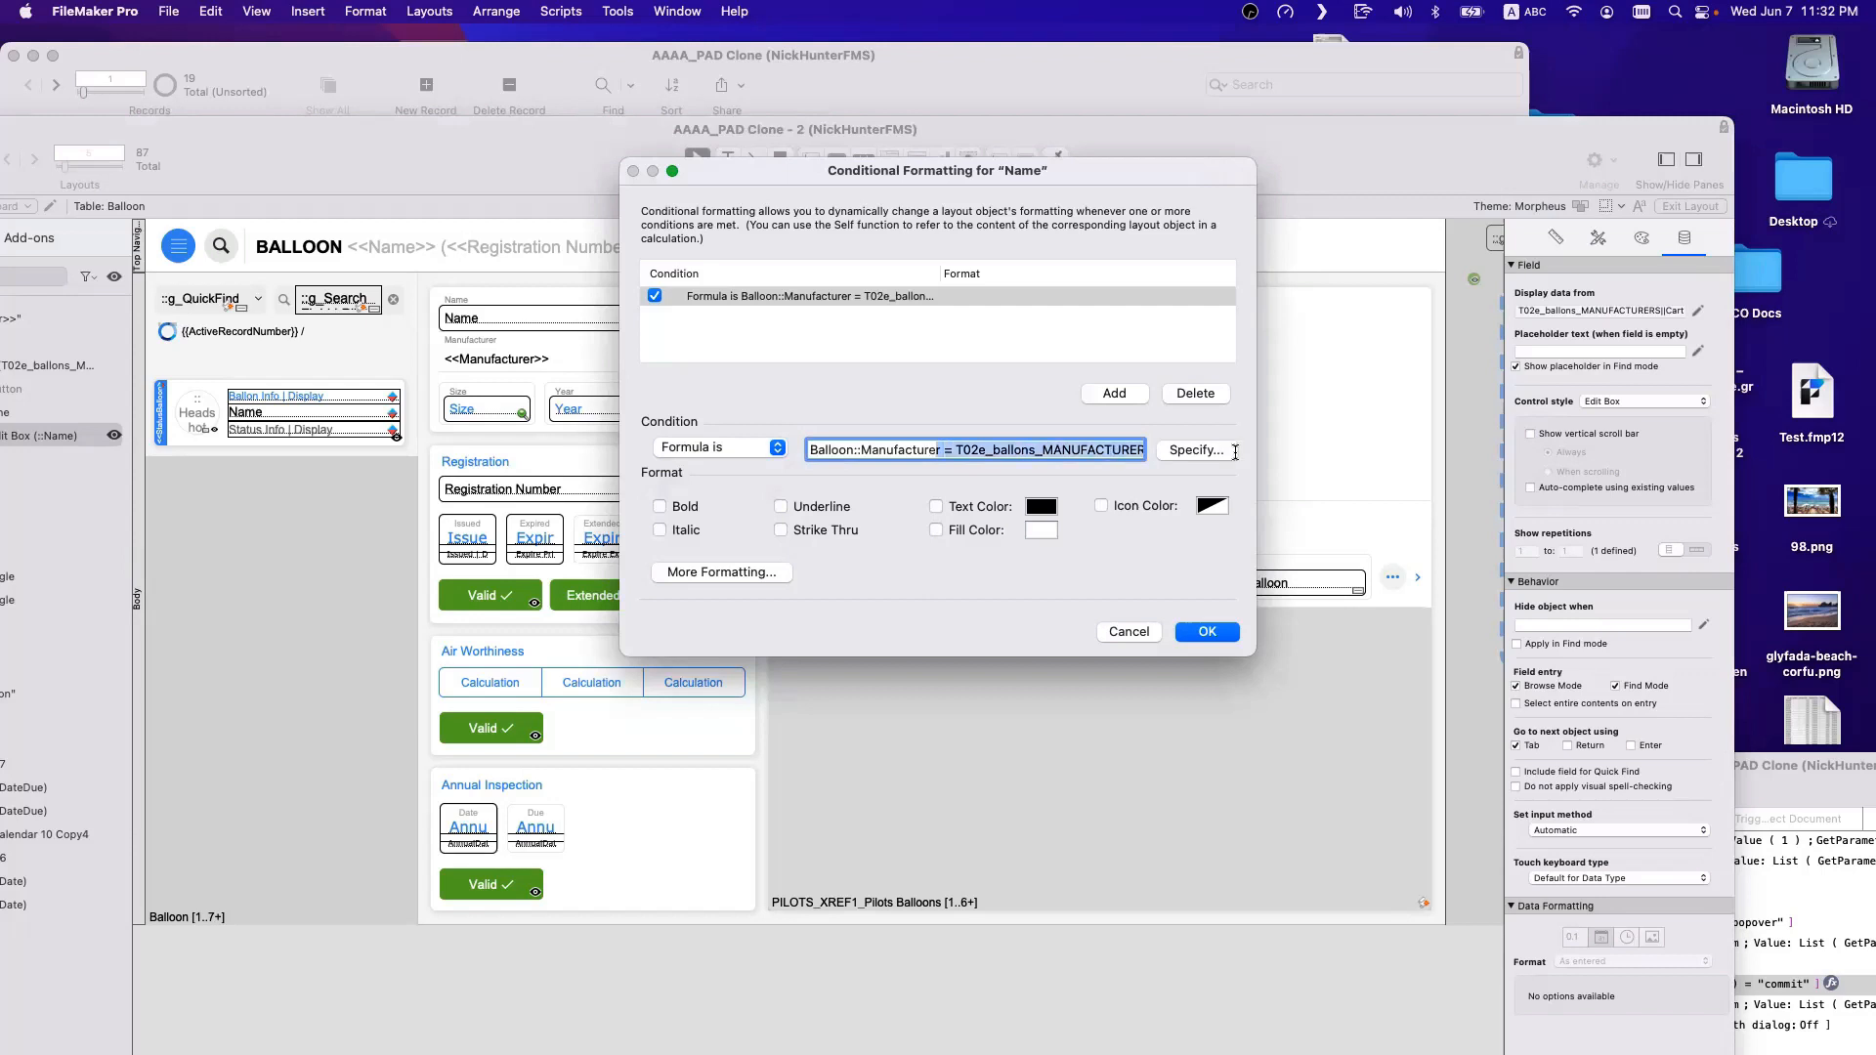
# Set the rule's format to grey italic text and apply the conditional formatting.
pyautogui.click(1048, 506)
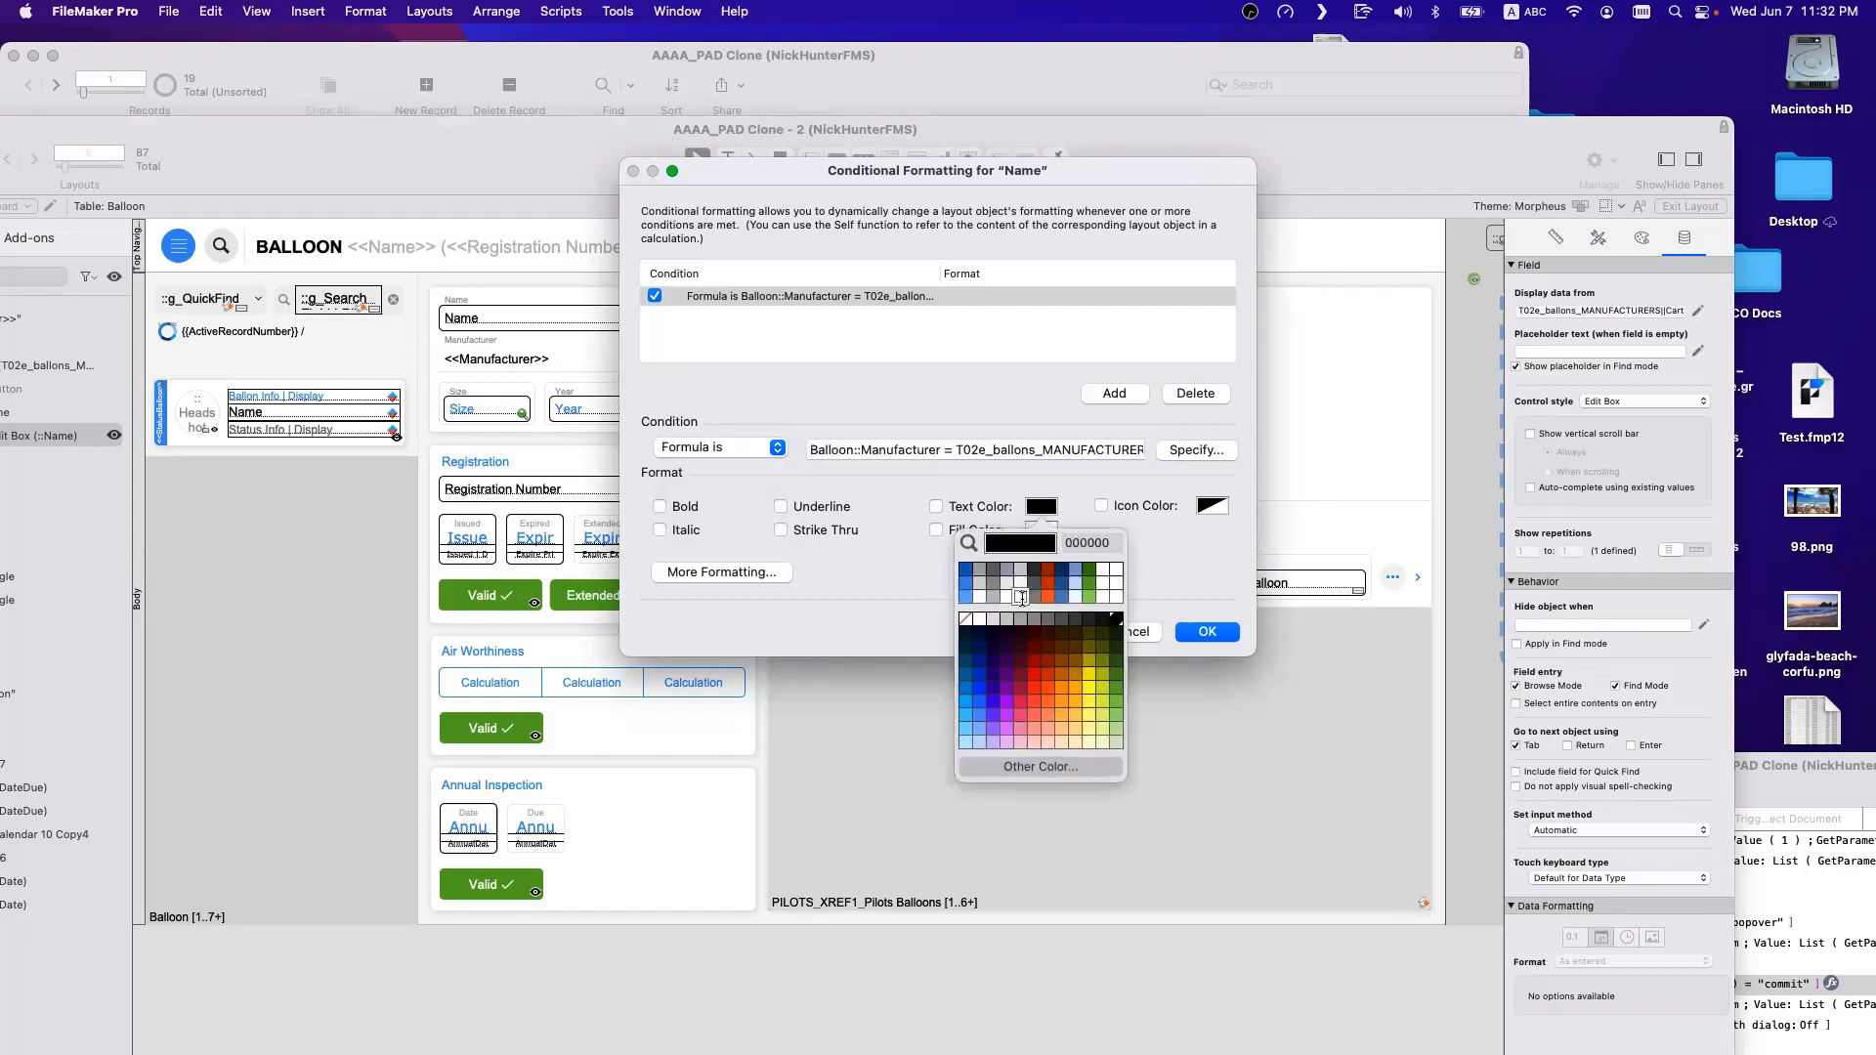
pyautogui.click(1012, 556)
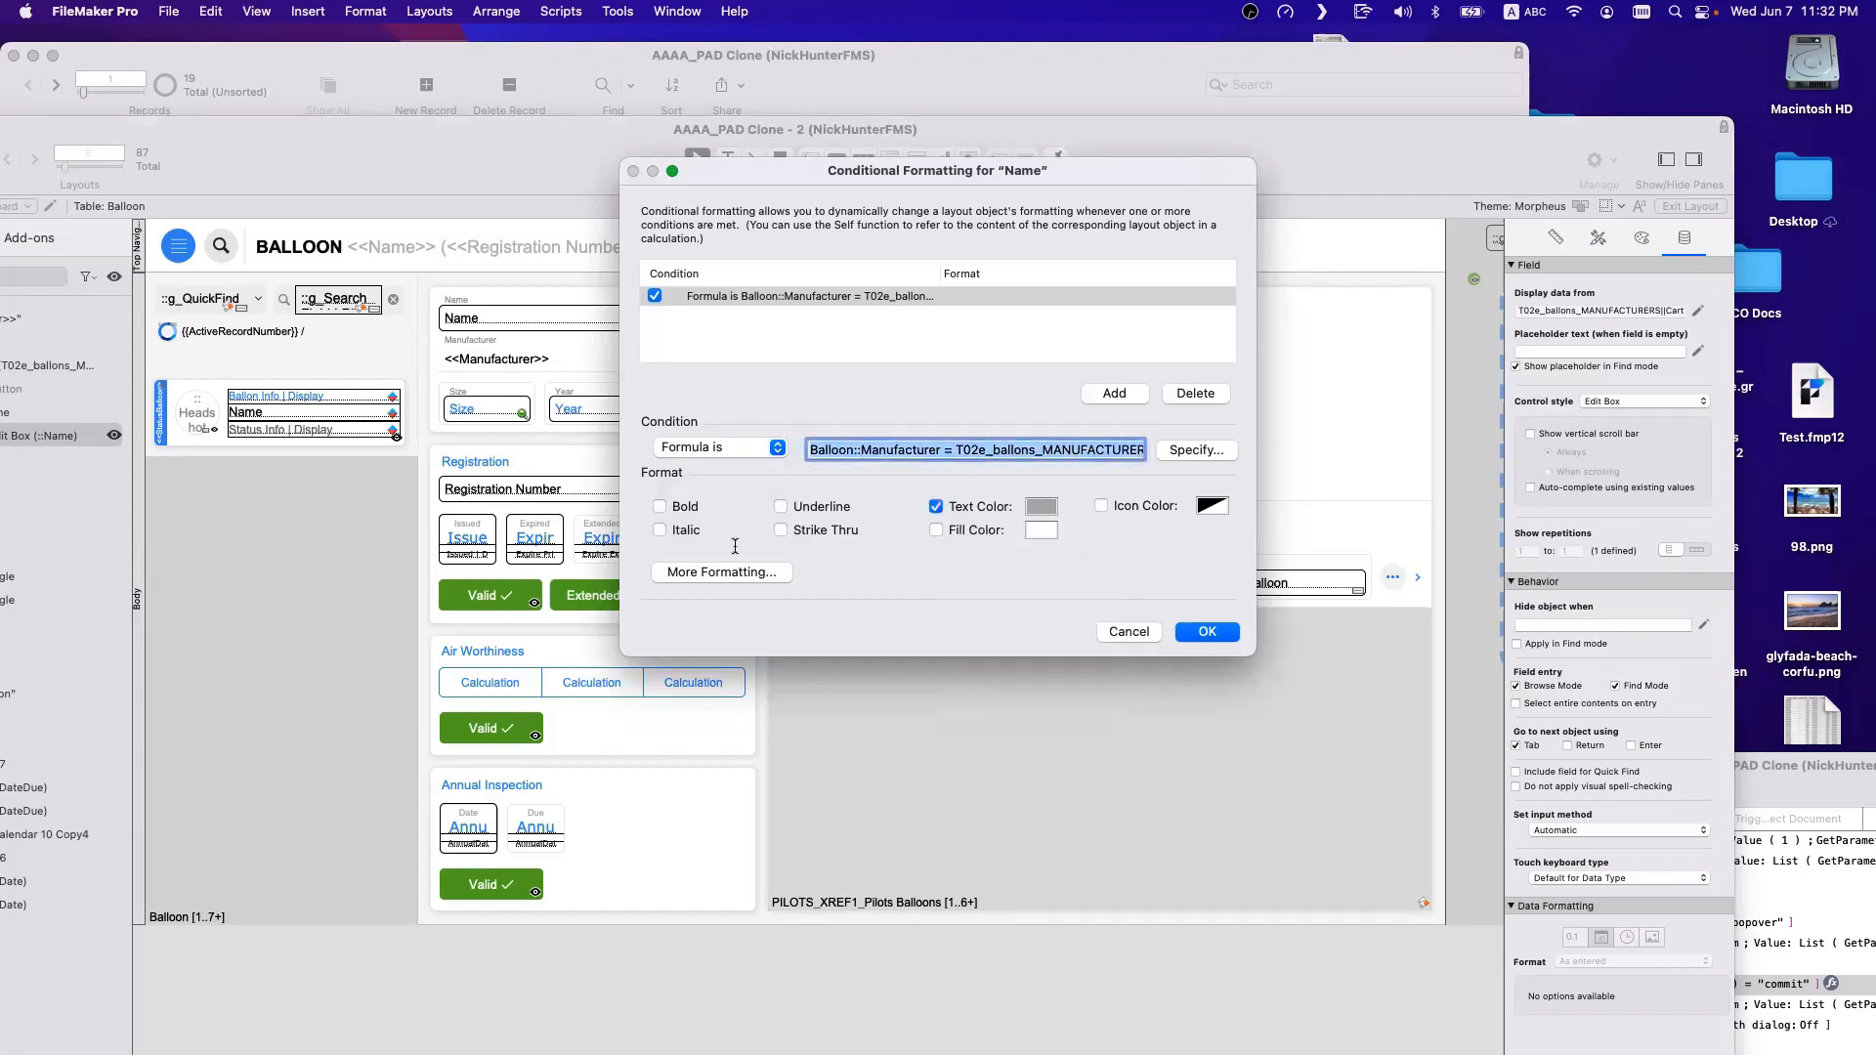
pyautogui.click(690, 529)
pyautogui.click(1204, 631)
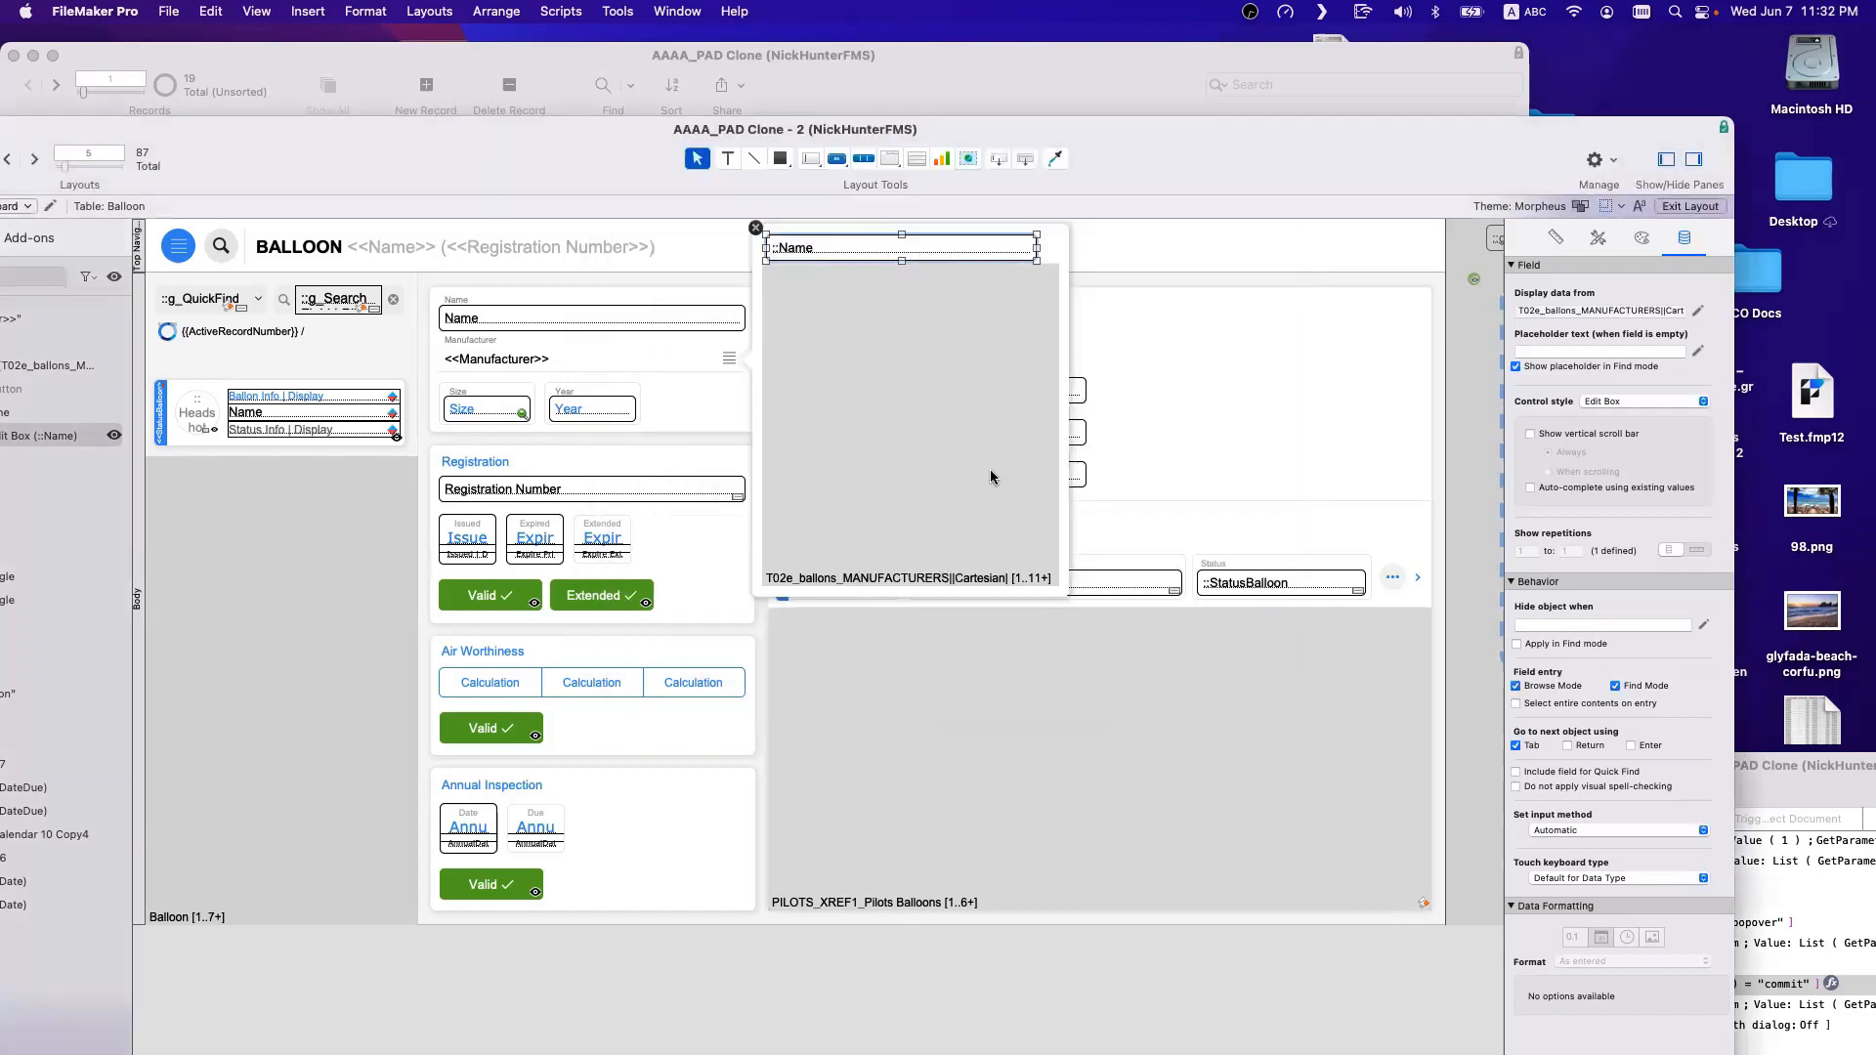
# Test the popover's formatting on Balloon 3 in Browse mode by choosing the first HB entry and FireFly.
pyautogui.press('super+b')
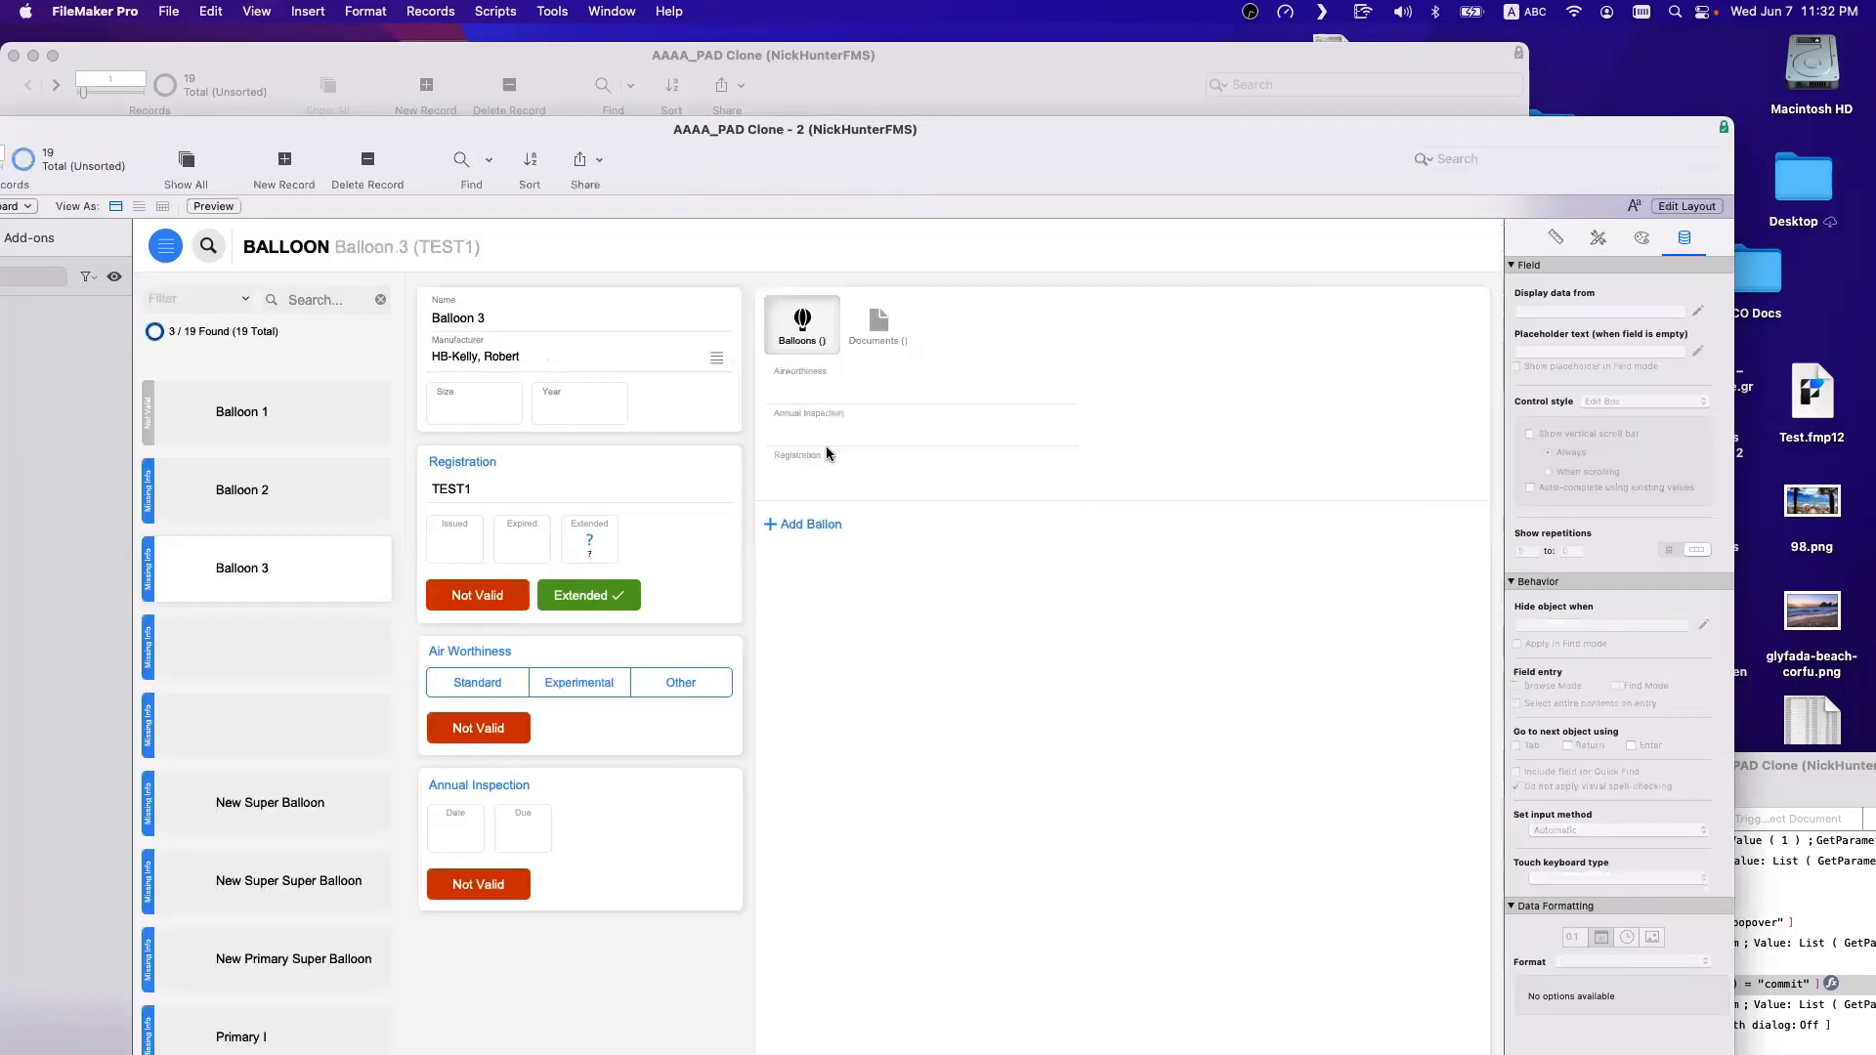
pyautogui.click(573, 358)
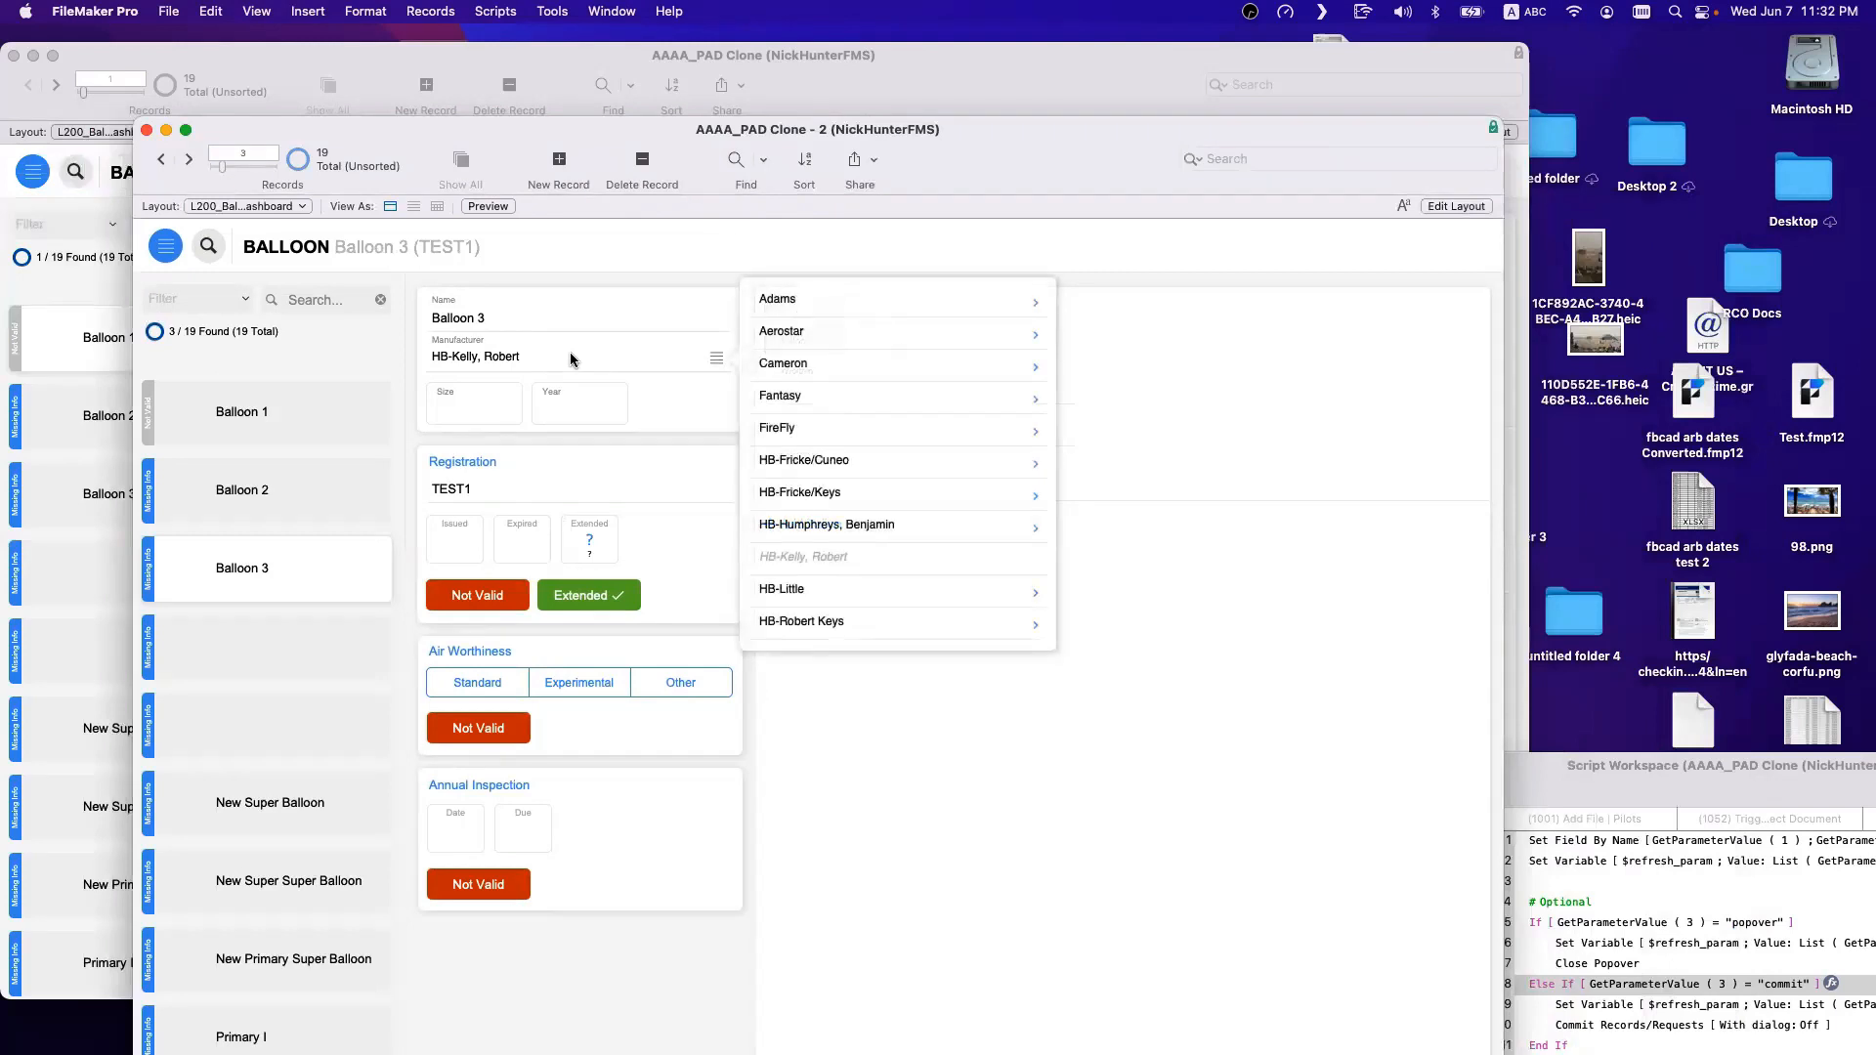
pyautogui.click(818, 461)
pyautogui.click(541, 343)
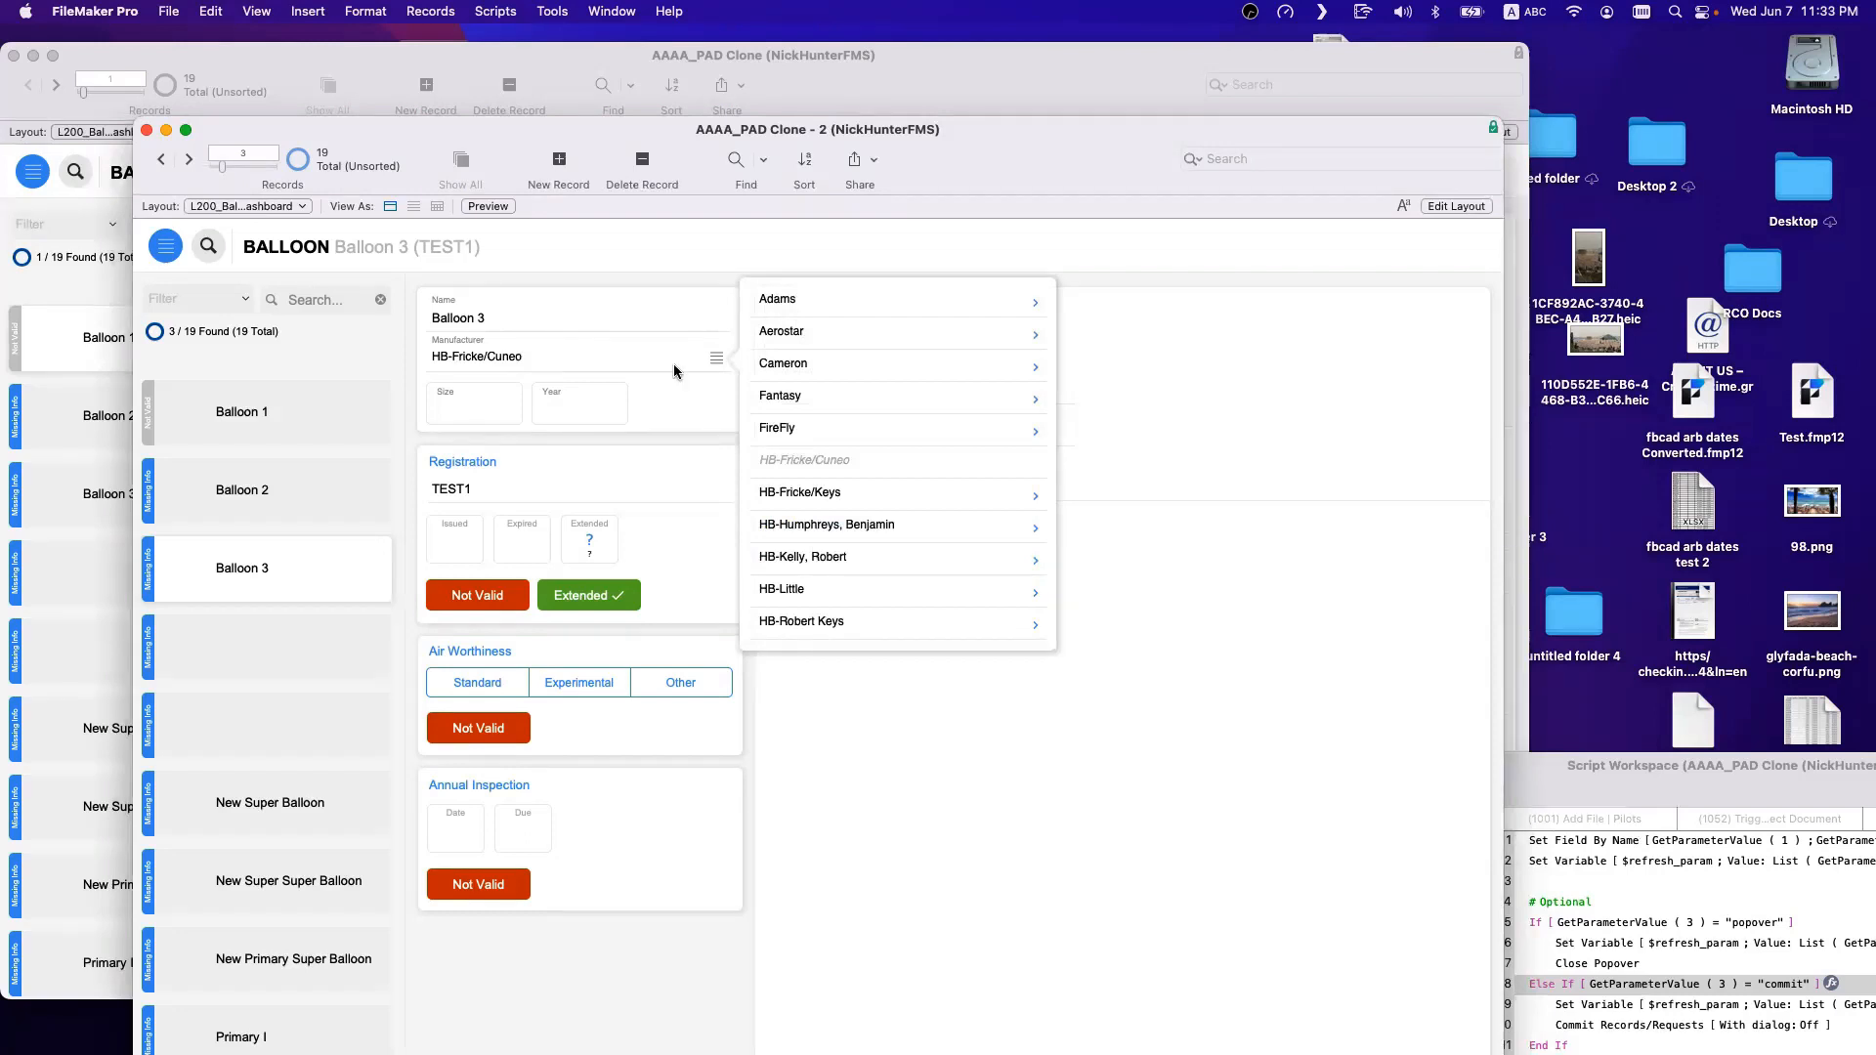
pyautogui.click(797, 426)
# In Layout mode, remove italic from the portal Name field's conditional formatting and change its text colour to blue.
pyautogui.press('super+l')
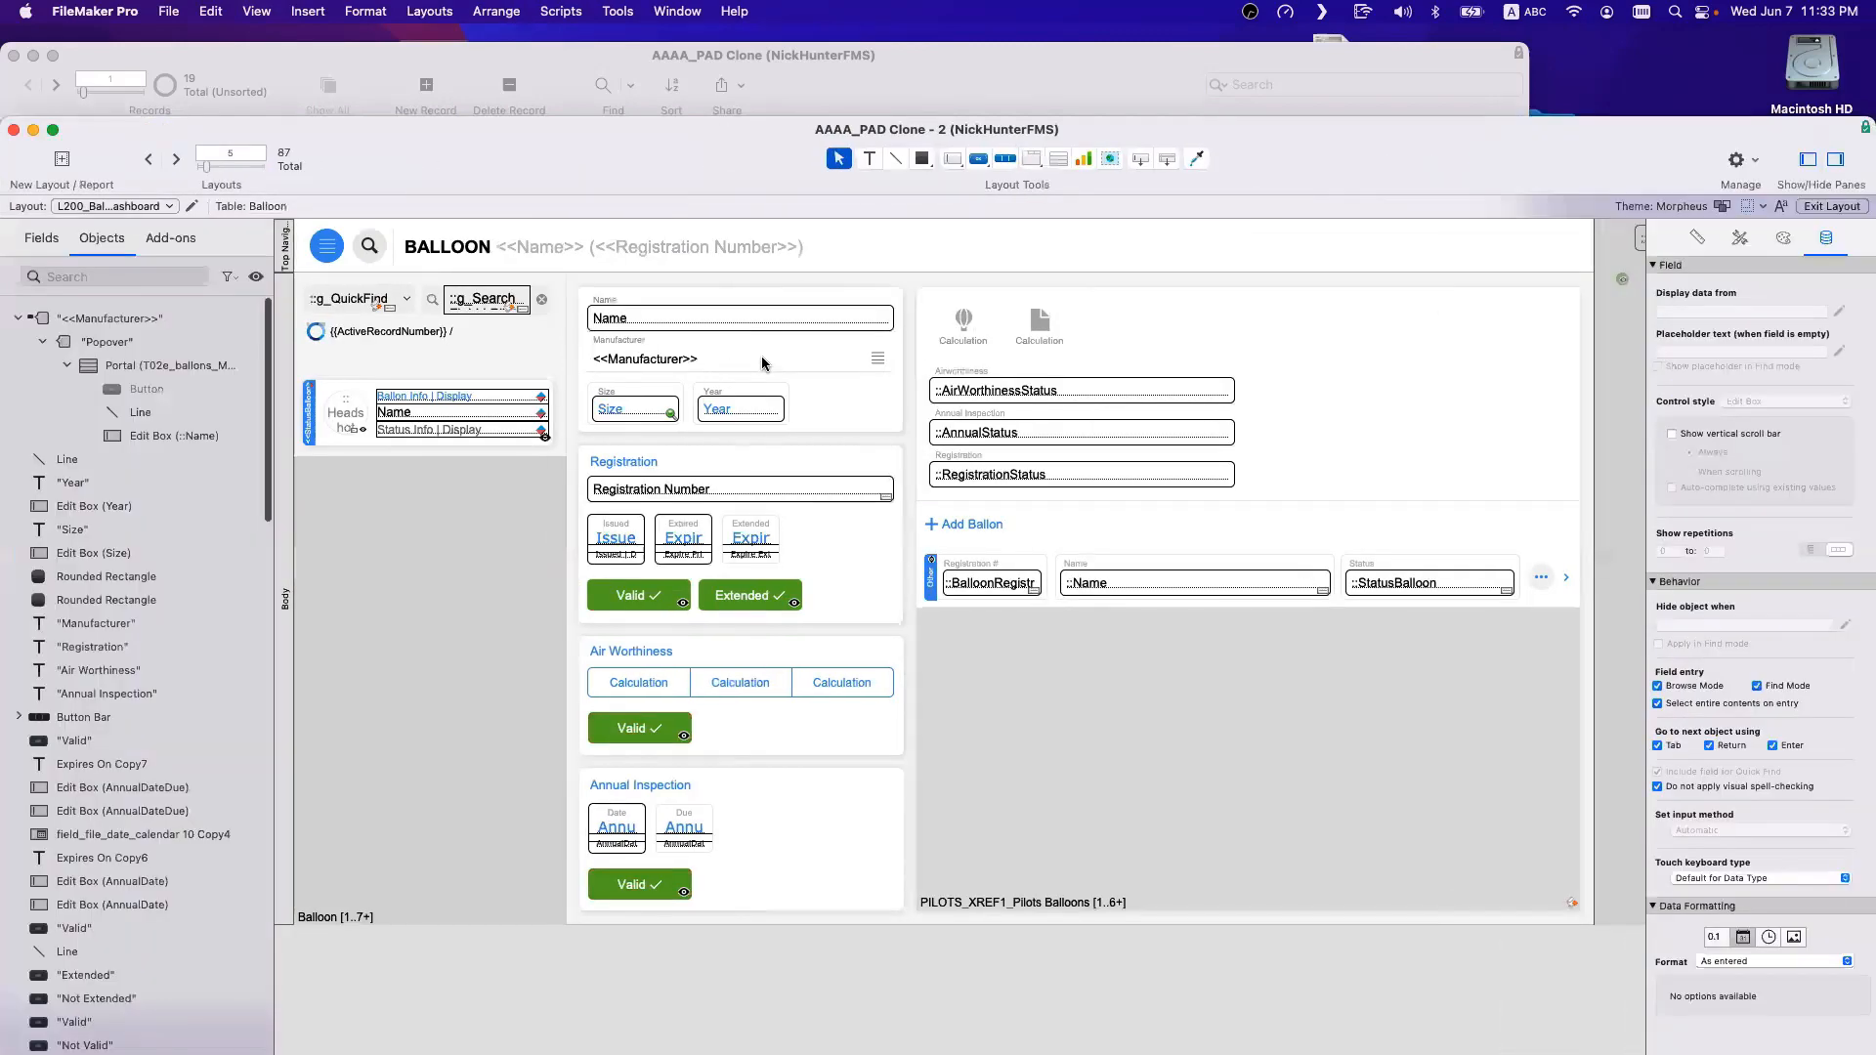
pyautogui.doubleClick(760, 356)
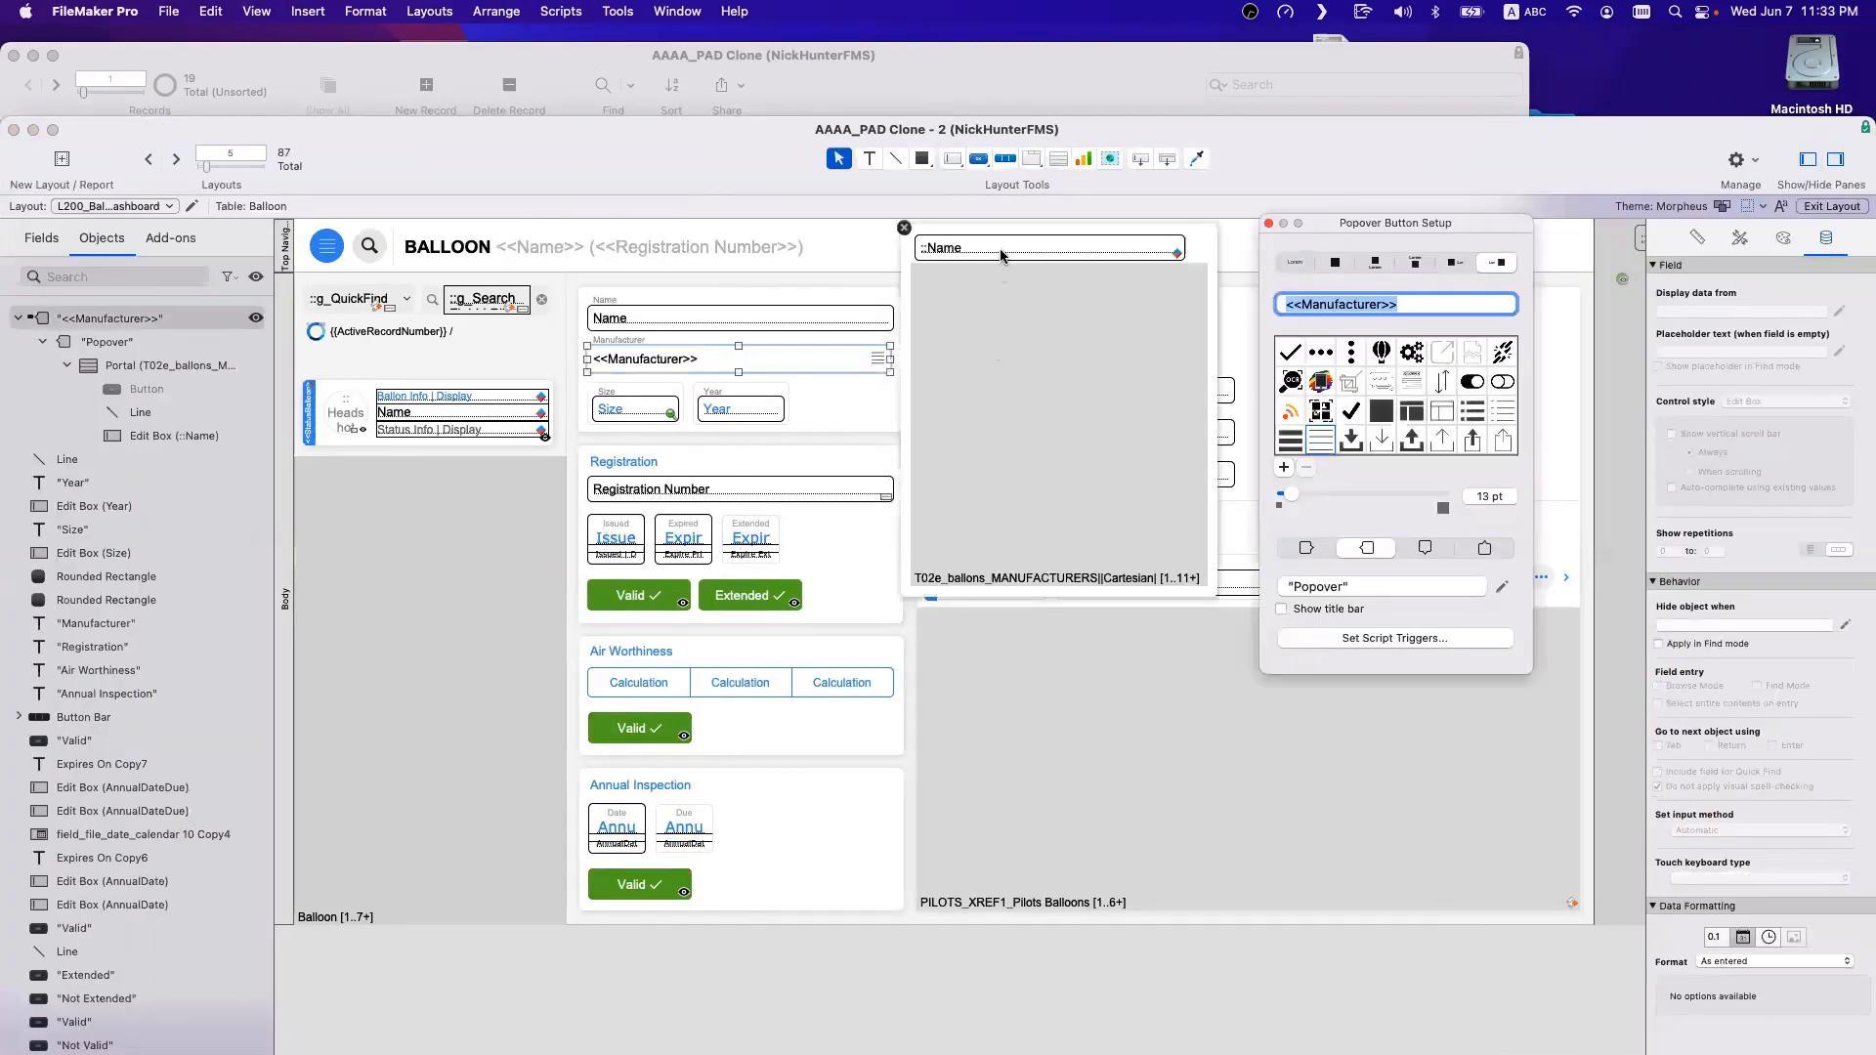
pyautogui.click(1001, 256)
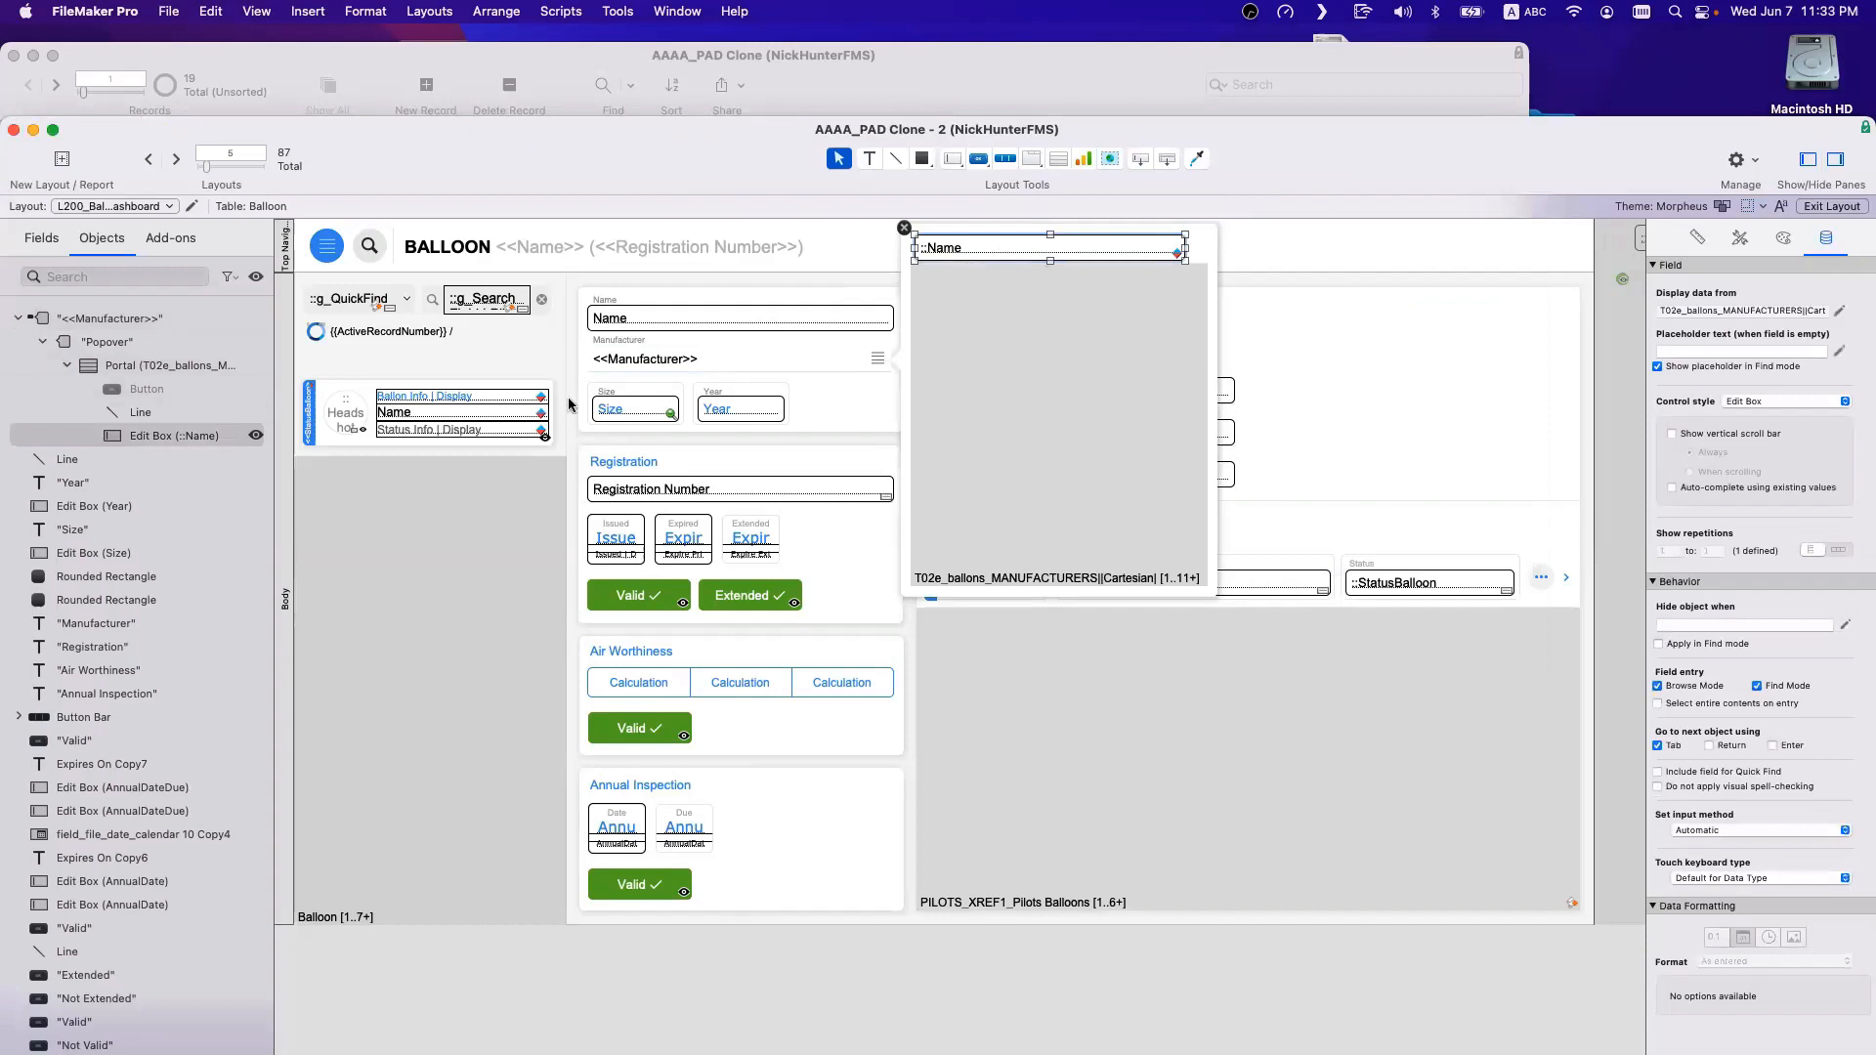
pyautogui.rightClick(1024, 248)
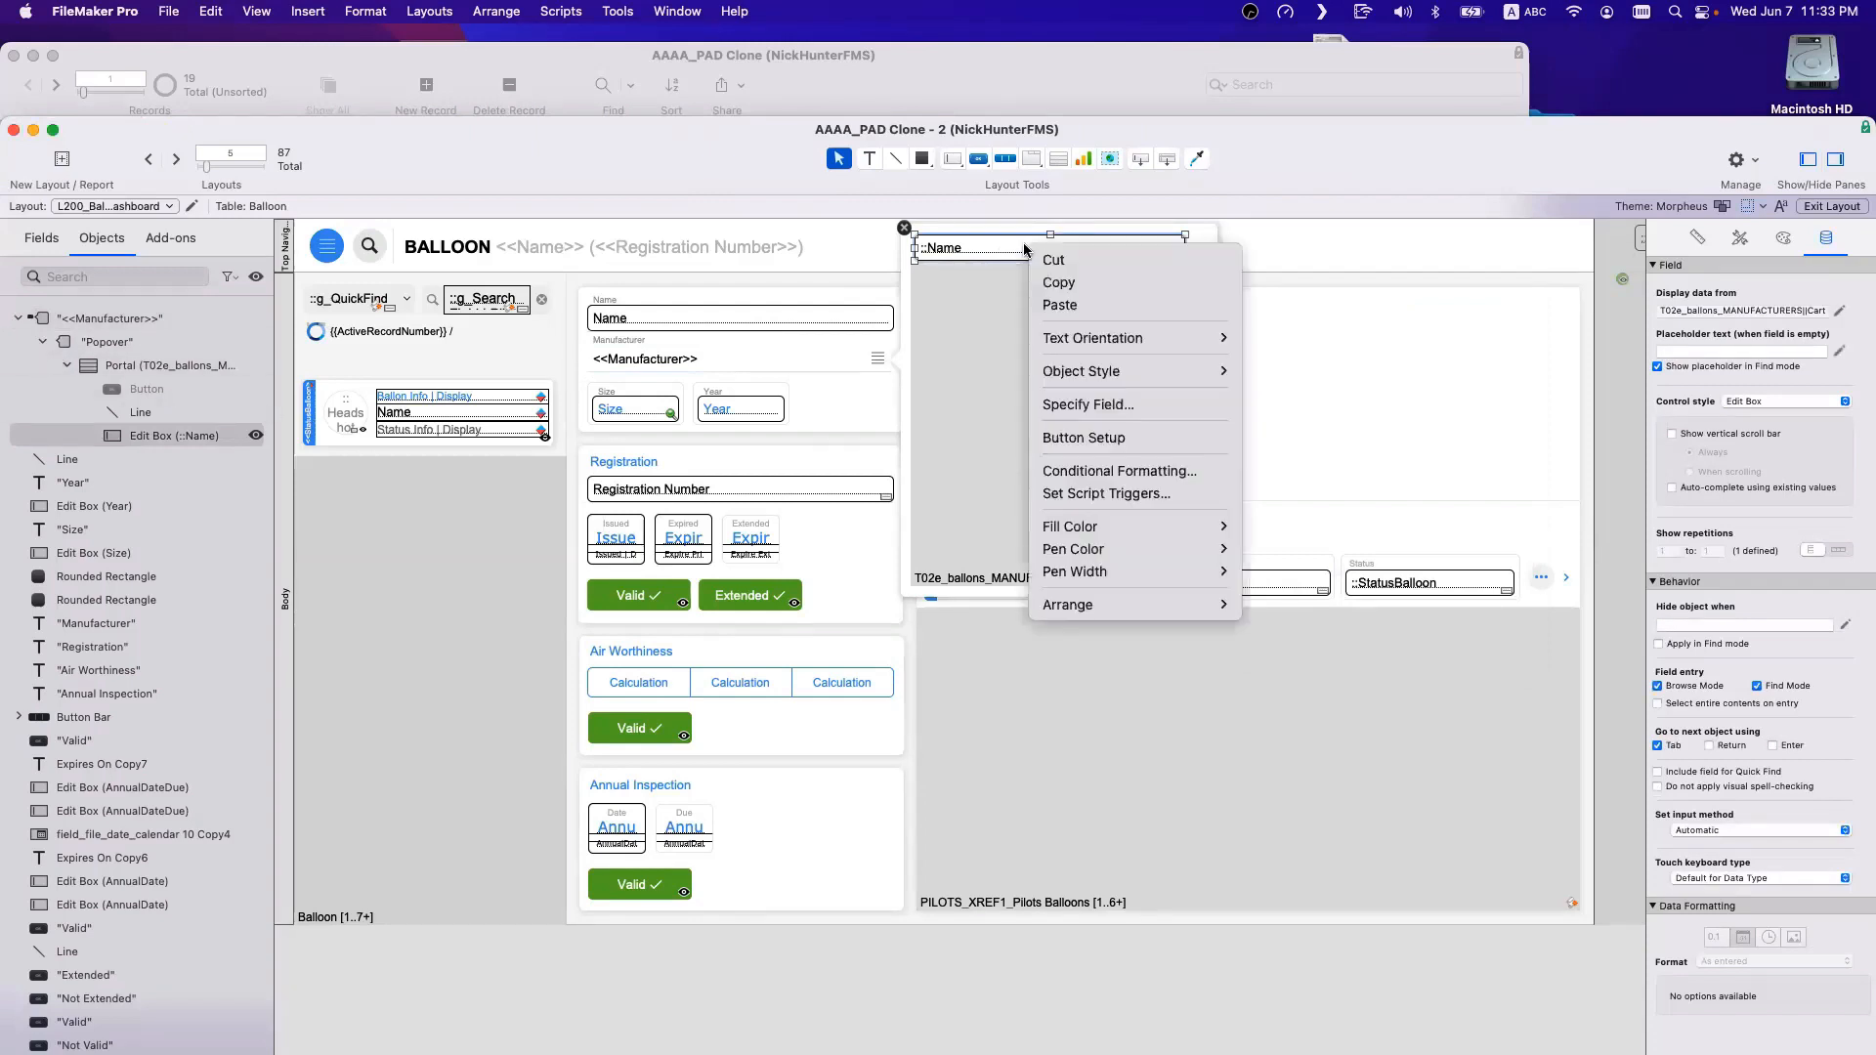
pyautogui.click(1128, 491)
pyautogui.click(659, 529)
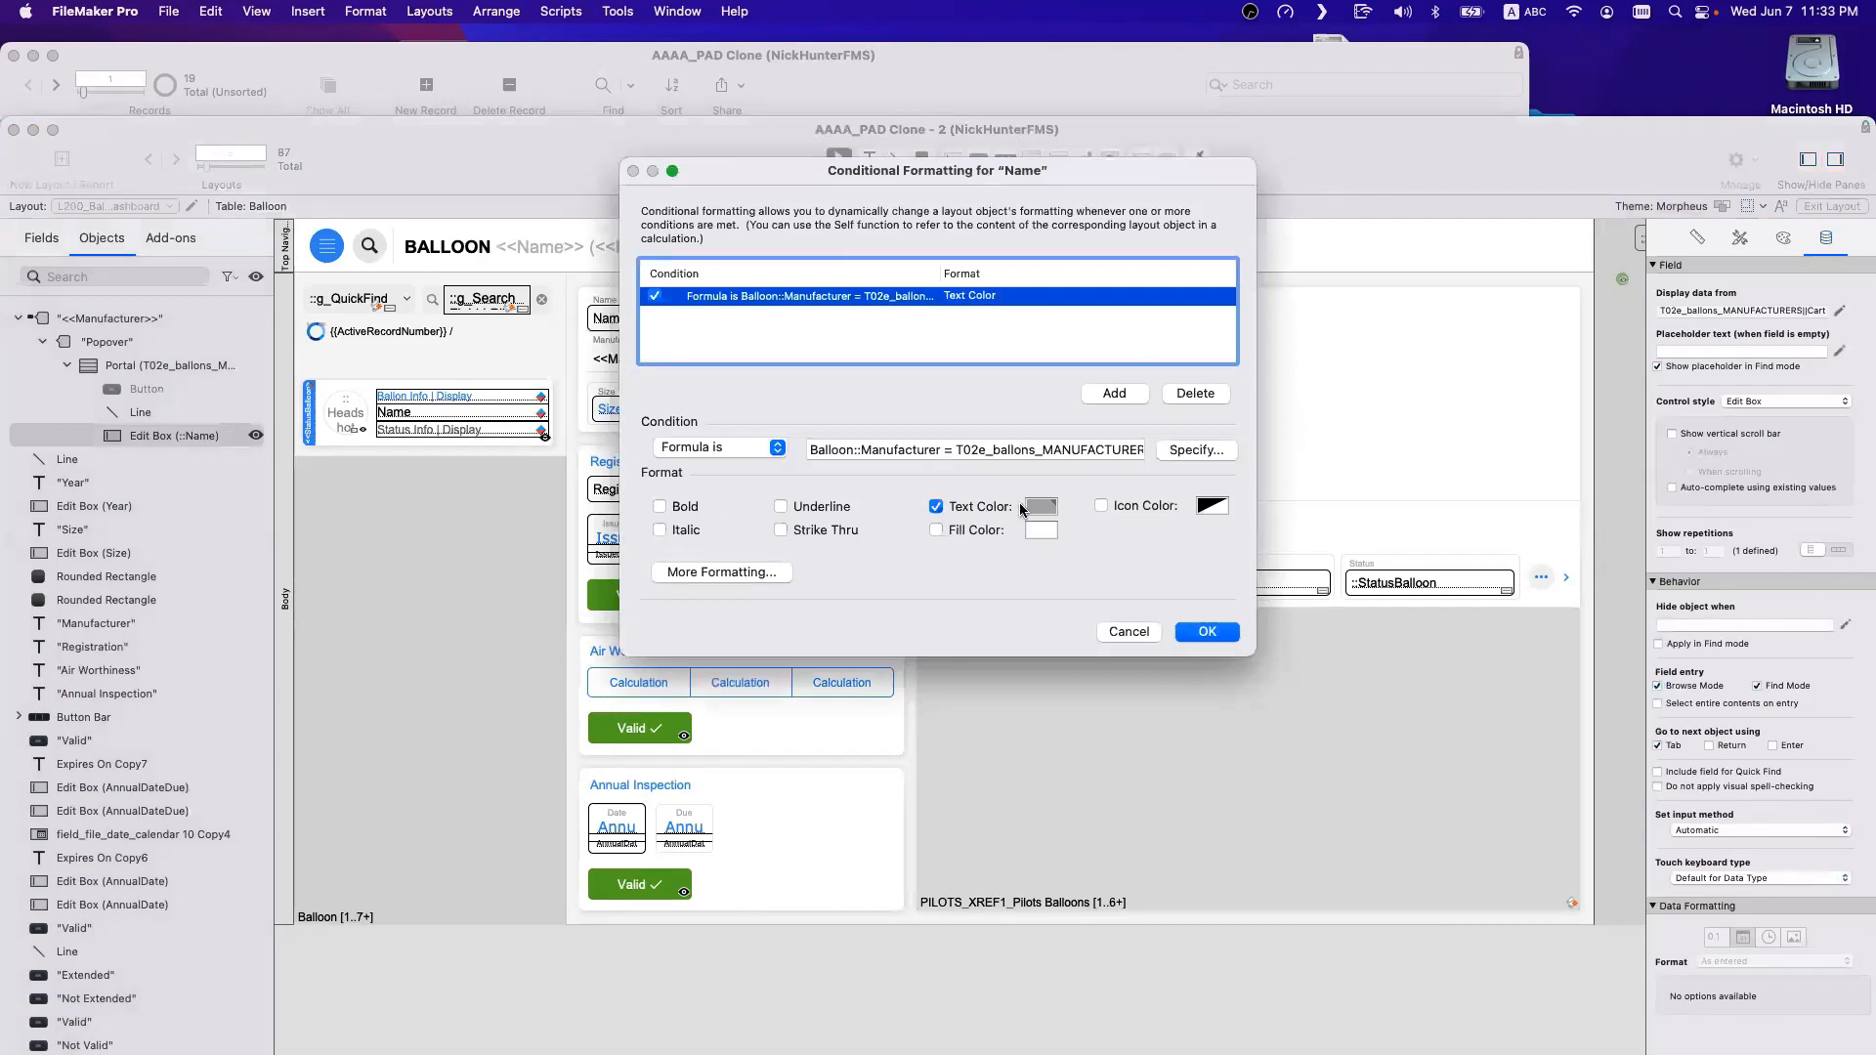
pyautogui.click(1039, 506)
pyautogui.click(967, 583)
pyautogui.press('Return')
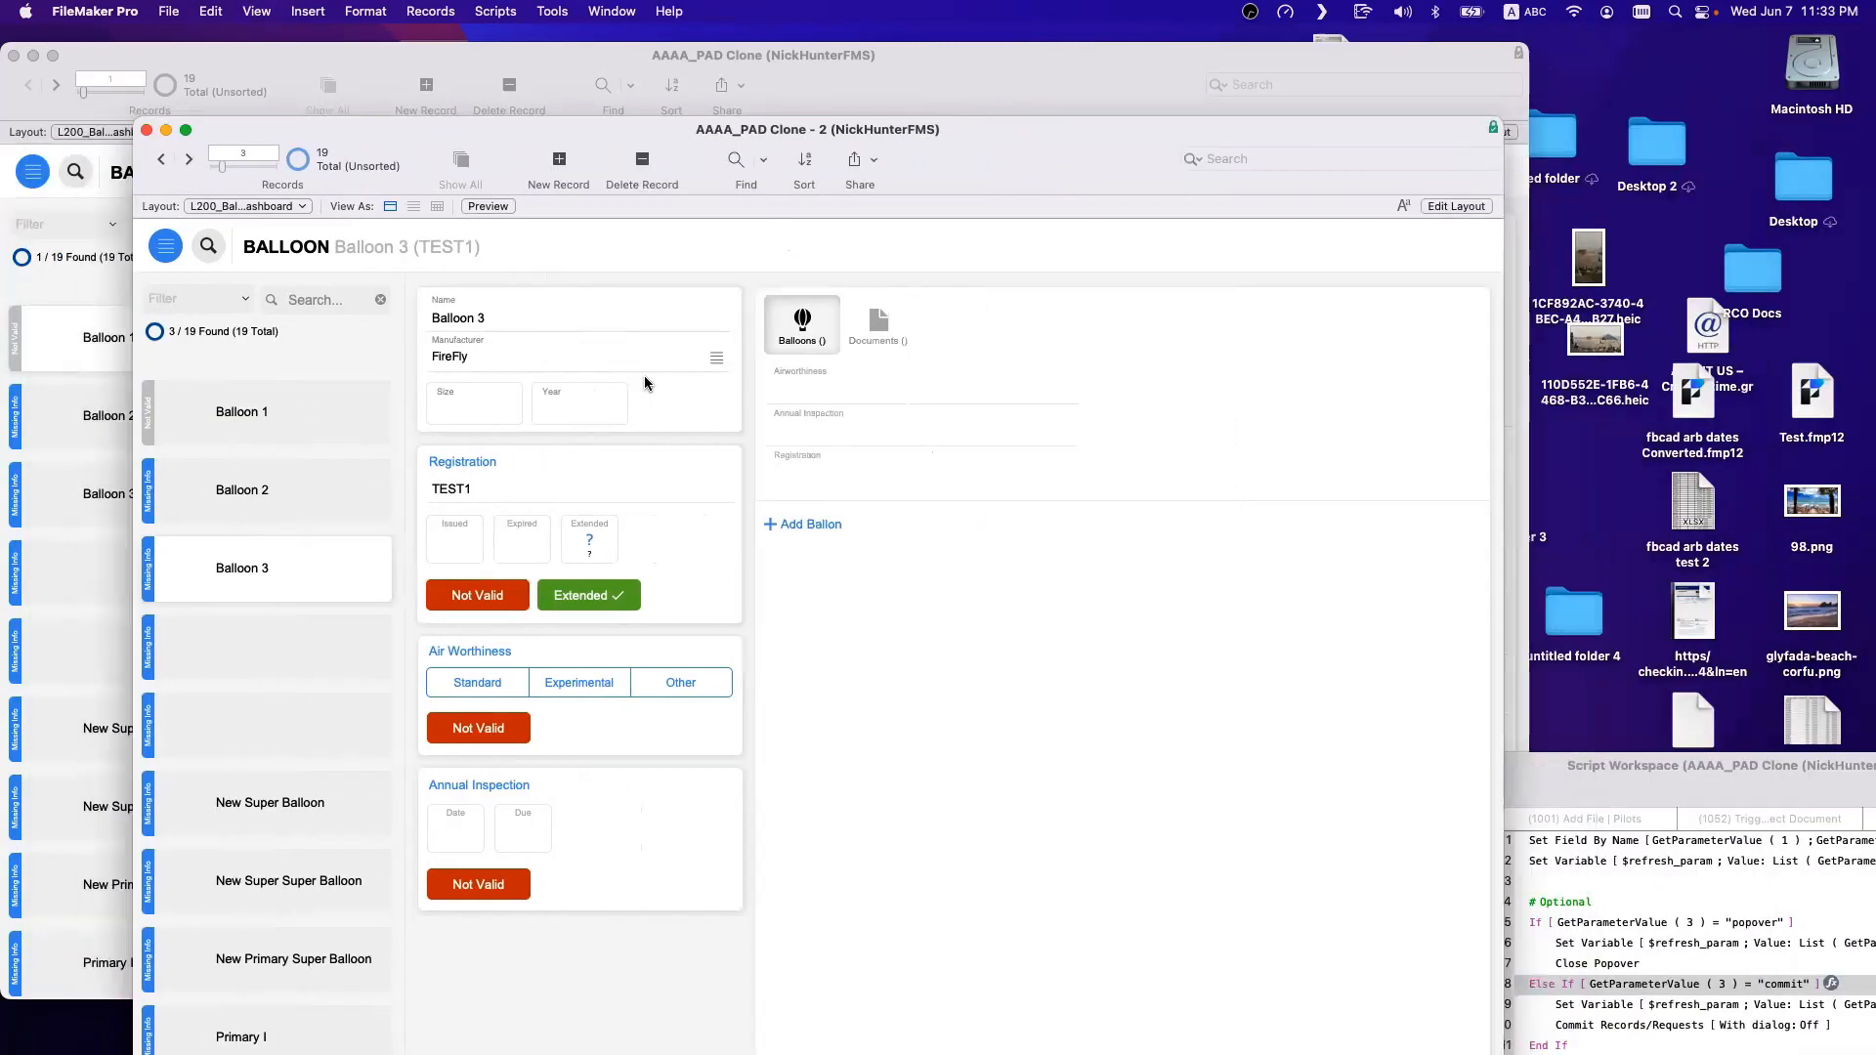
# Check the blue highlight in the manufacturer popover by choosing the first HB entry, reopening the list and looking through it.
pyautogui.click(623, 365)
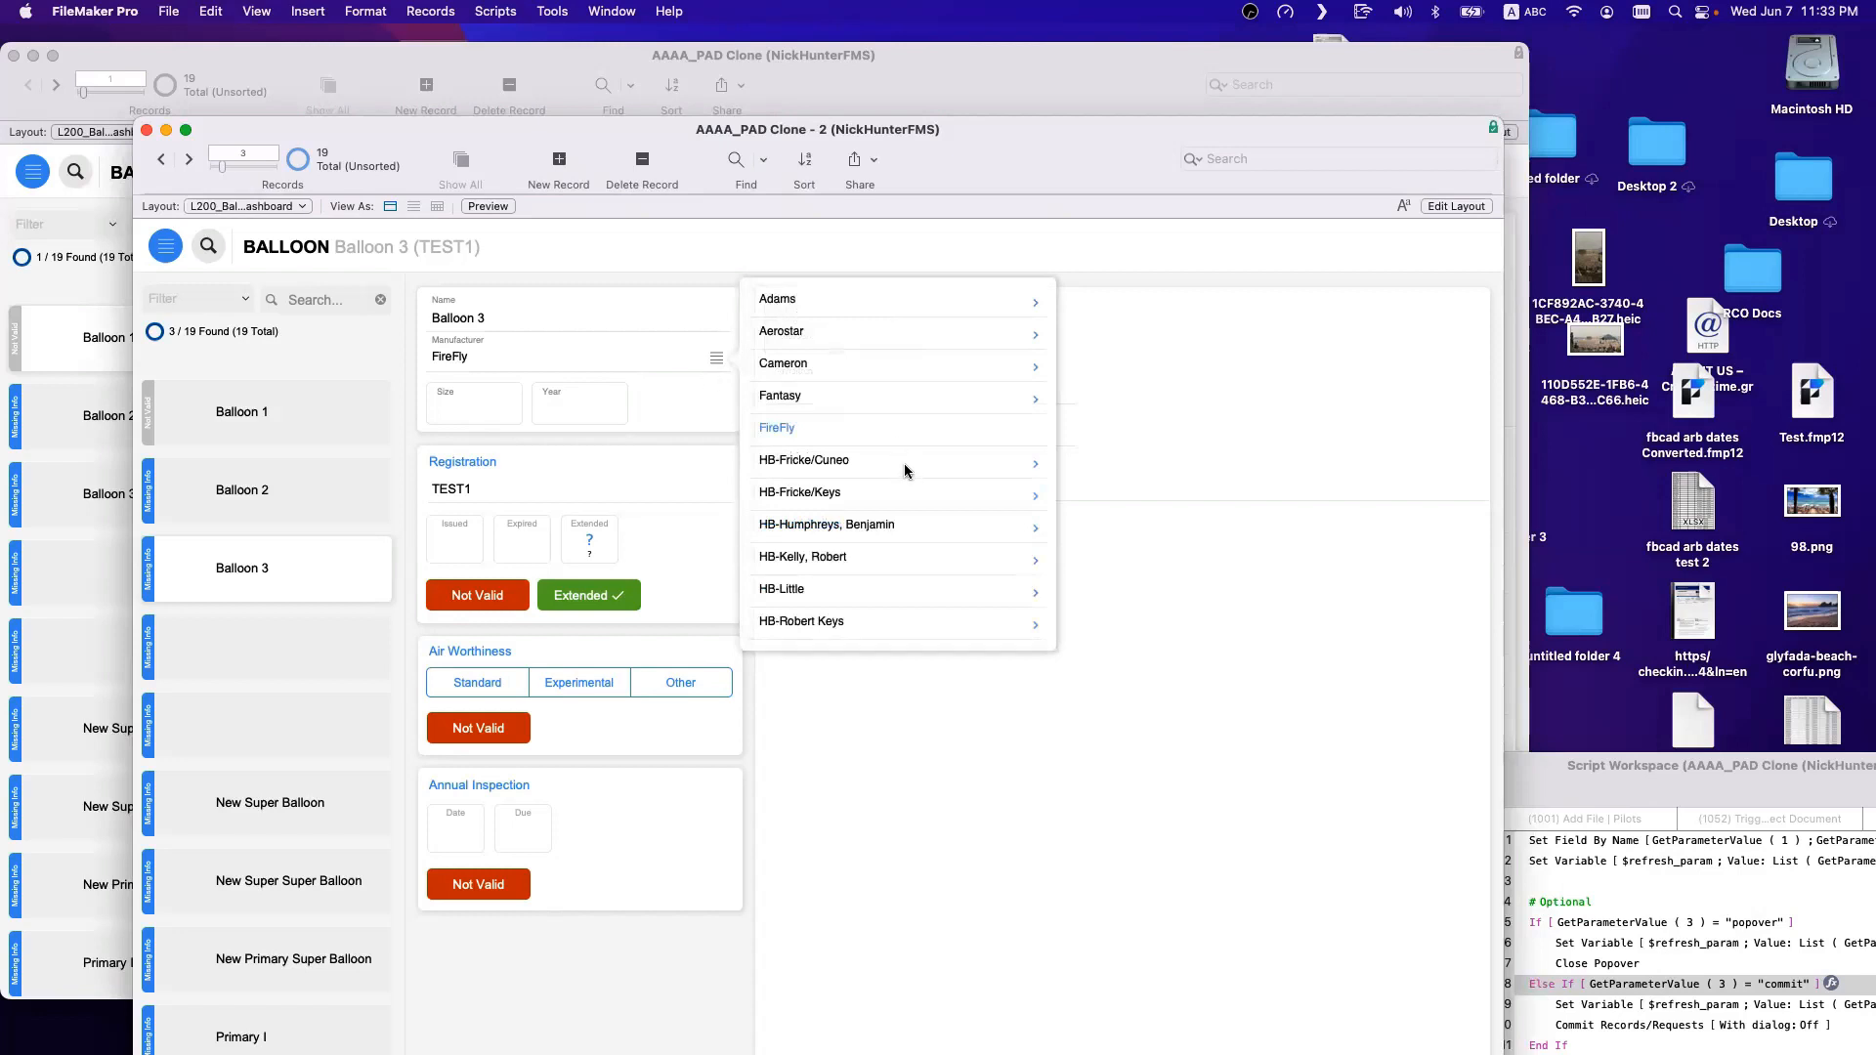
pyautogui.click(905, 471)
pyautogui.click(590, 350)
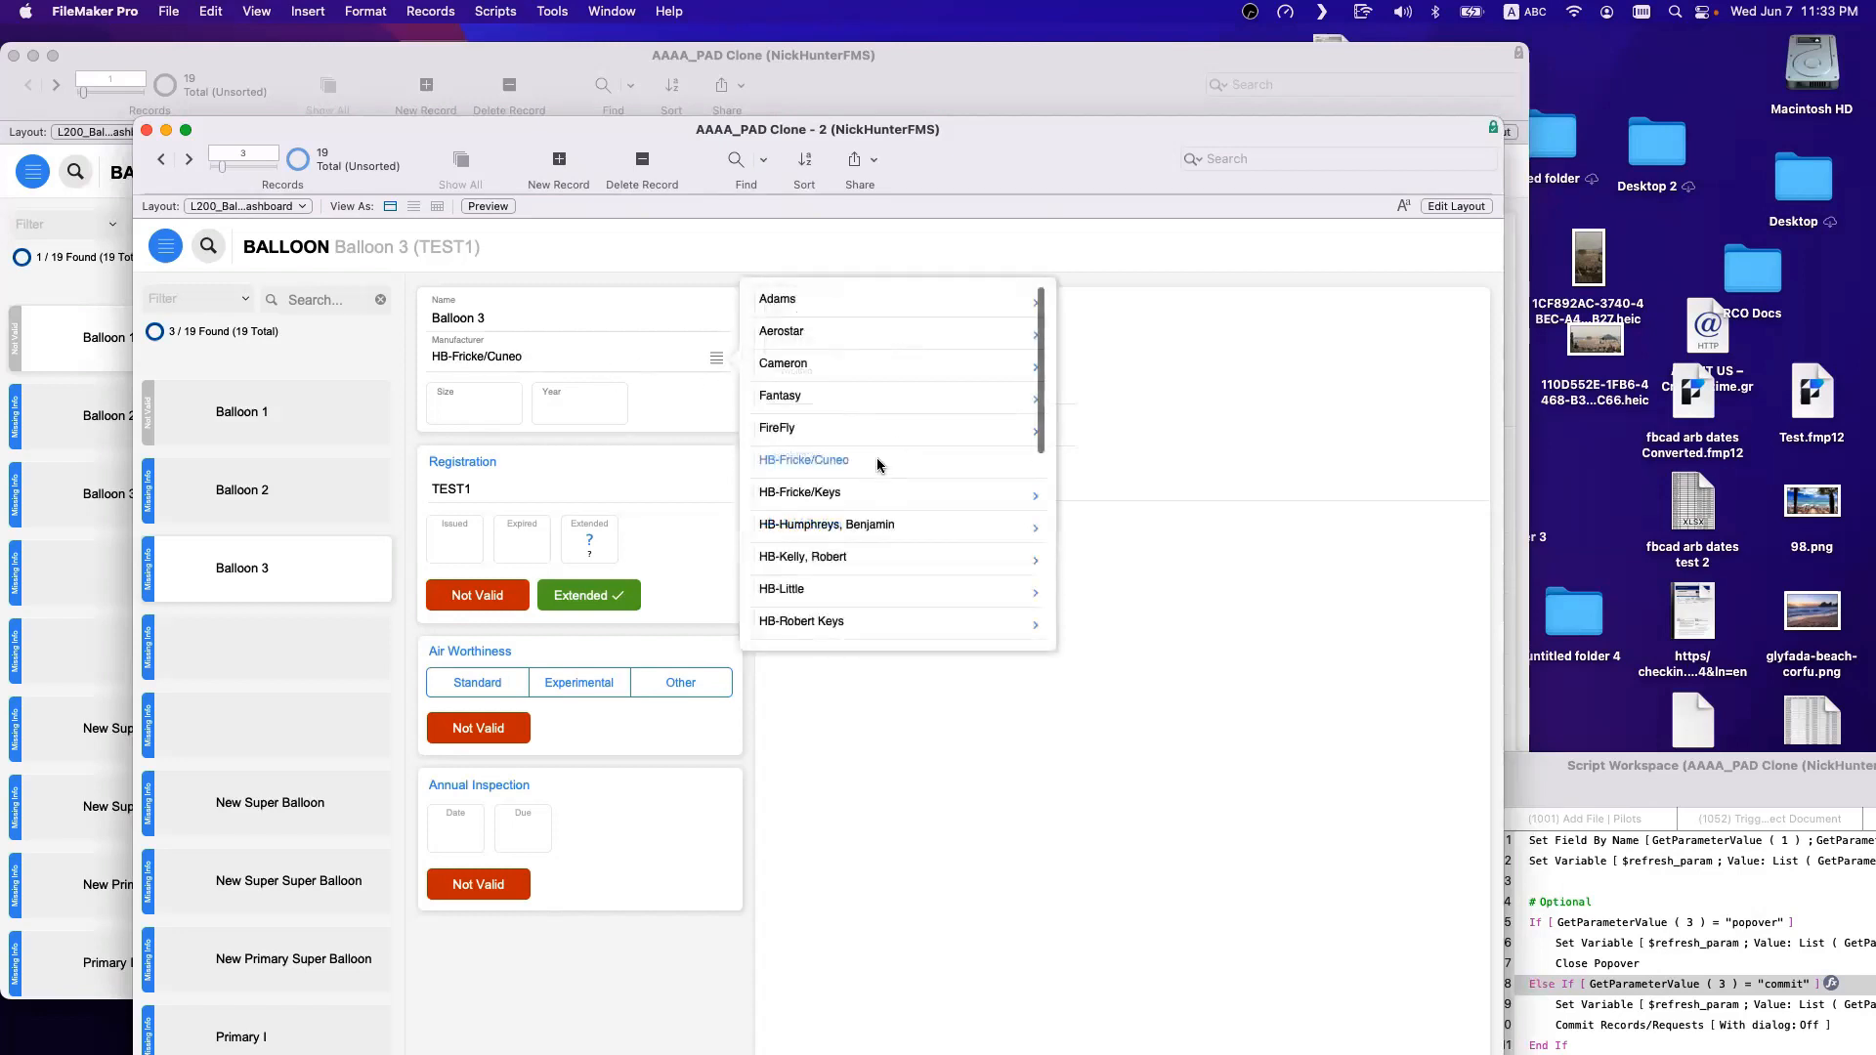
pyautogui.scroll(-5, 879, 463)
pyautogui.scroll(5, 877, 465)
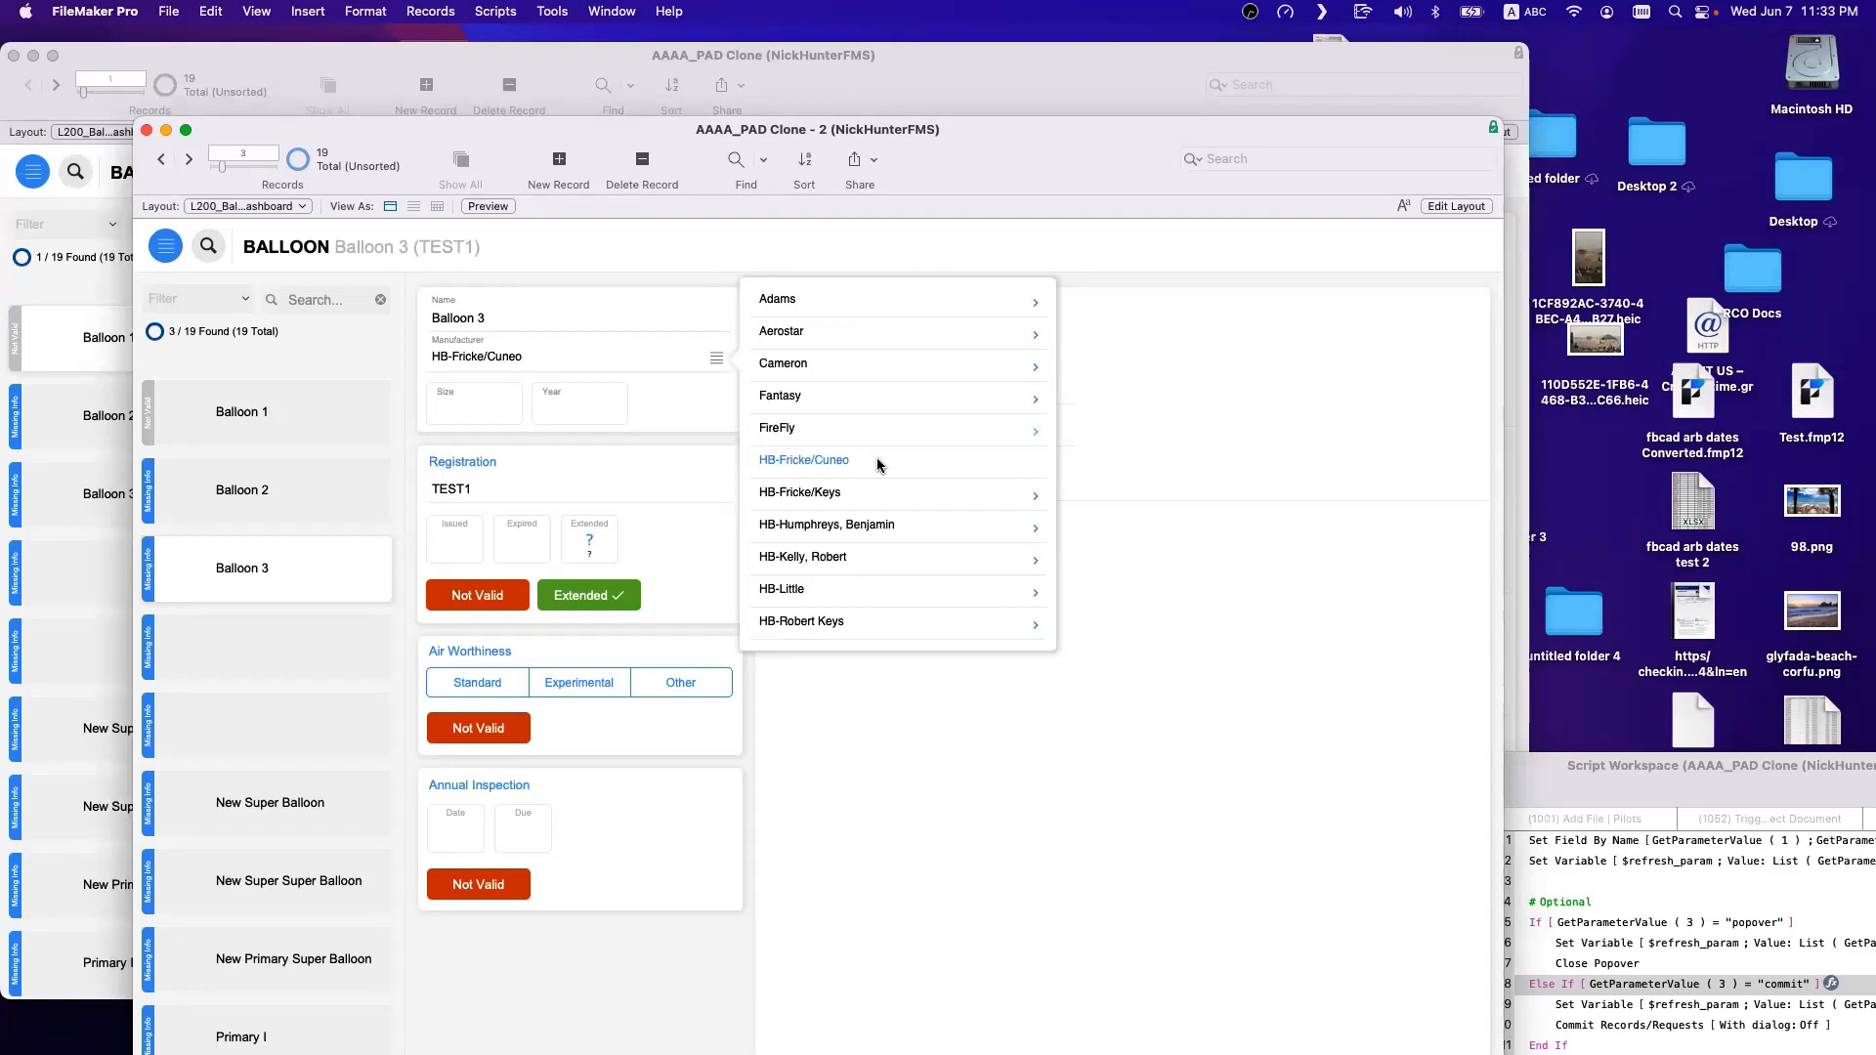
# Look through Balloon 3's manufacturer popover, choose the fourth HB entry and reopen the list to check its highlight.
pyautogui.scroll(-5, 879, 465)
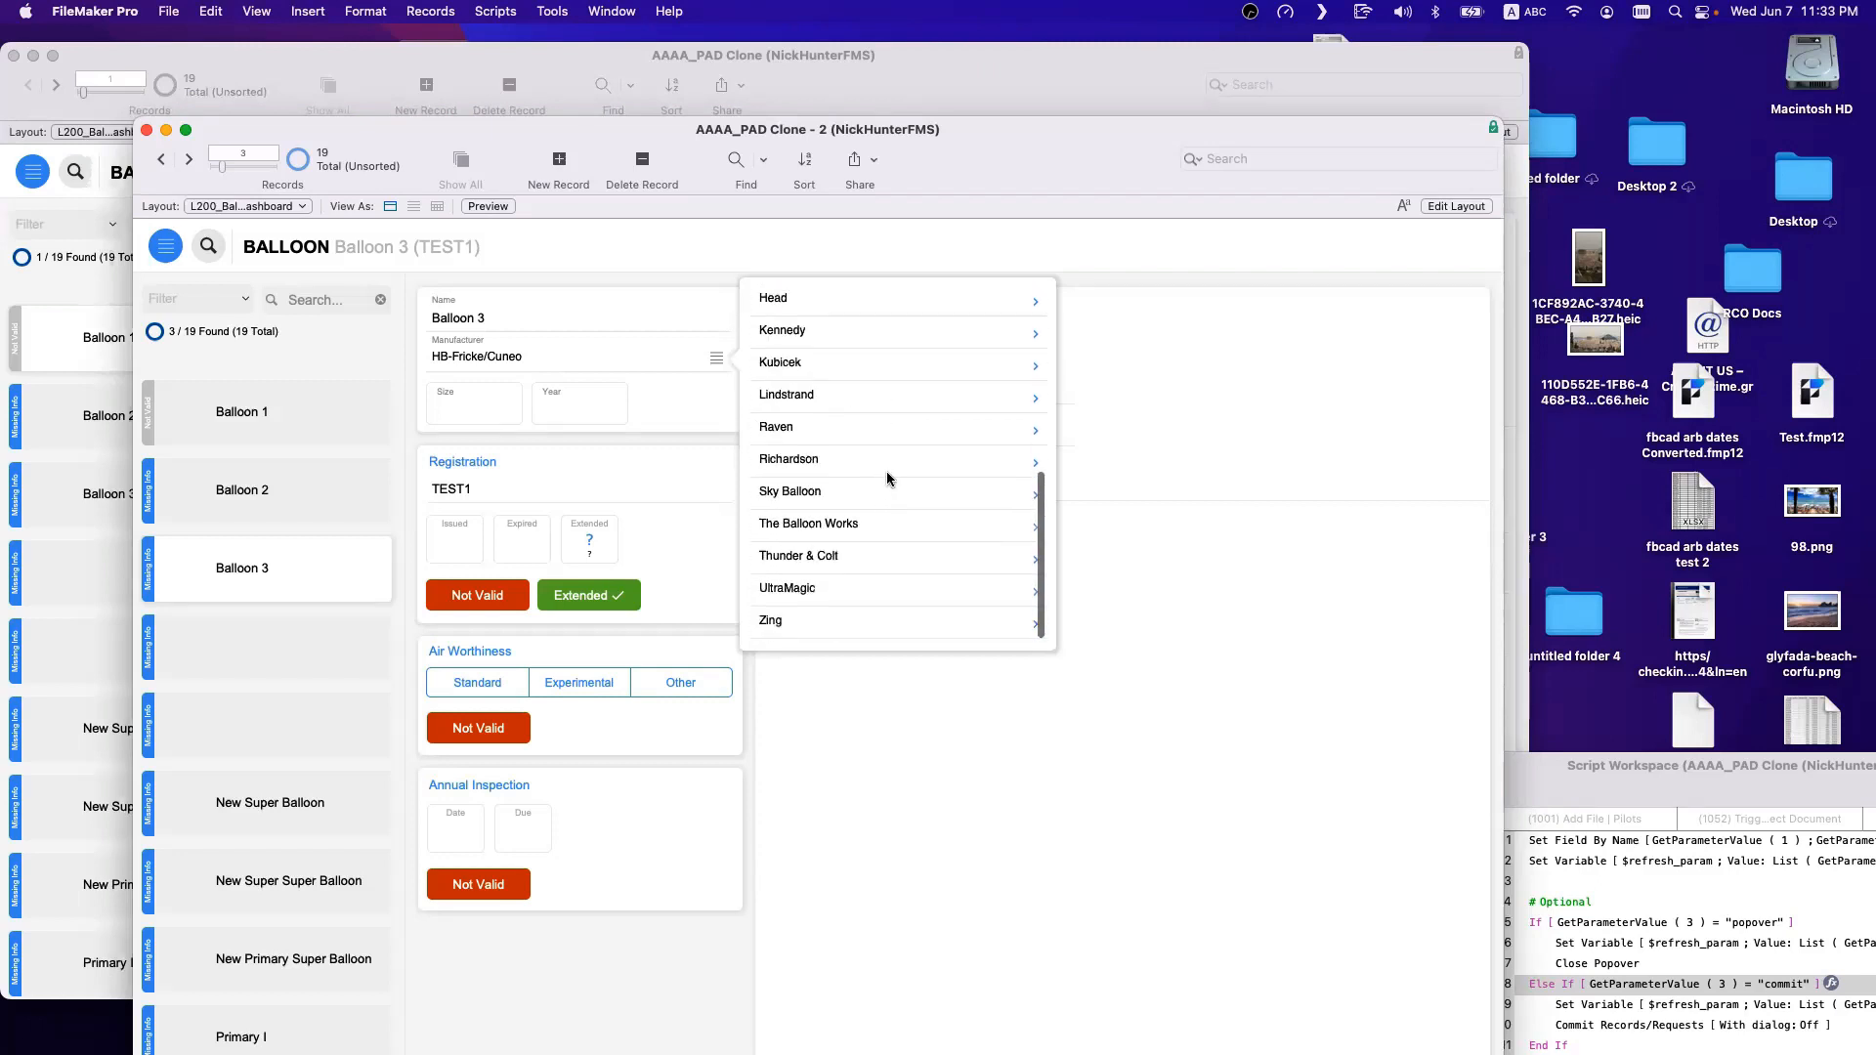
pyautogui.scroll(5, 883, 466)
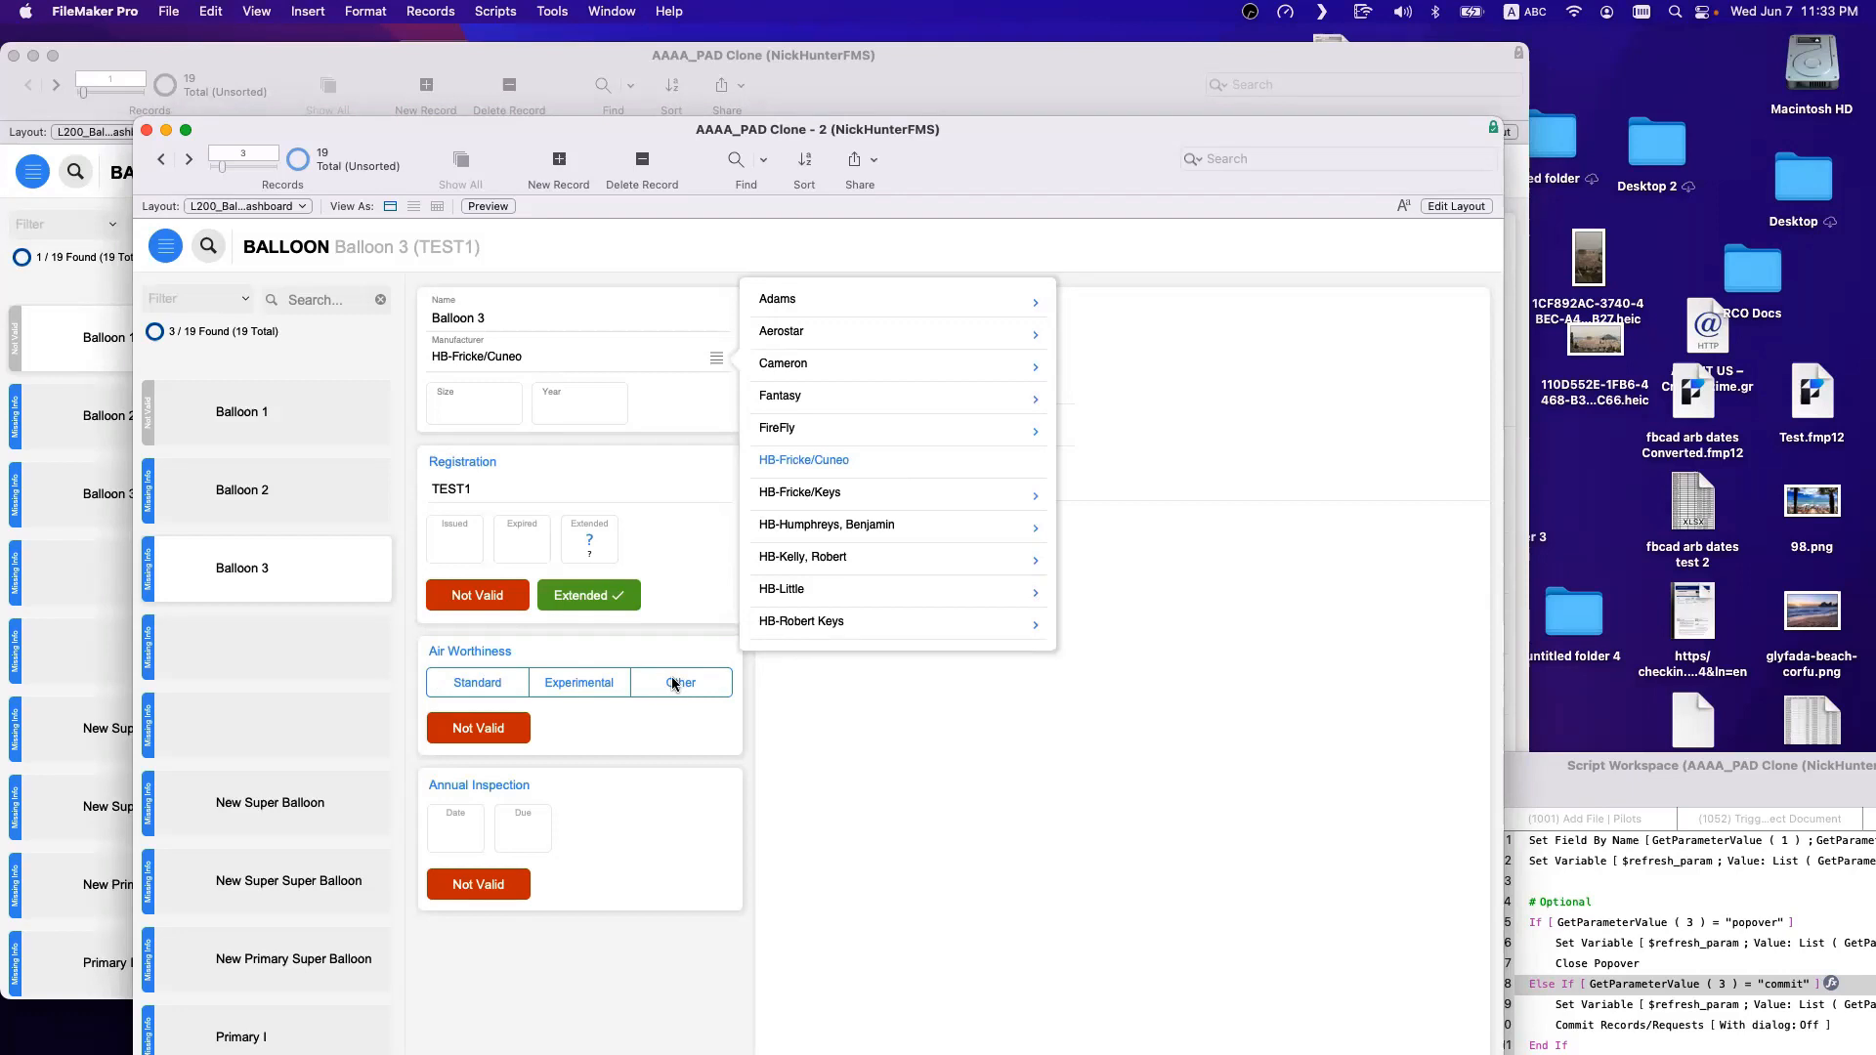
pyautogui.scroll(-5, 889, 539)
pyautogui.scroll(5, 889, 539)
pyautogui.scroll(-5, 889, 474)
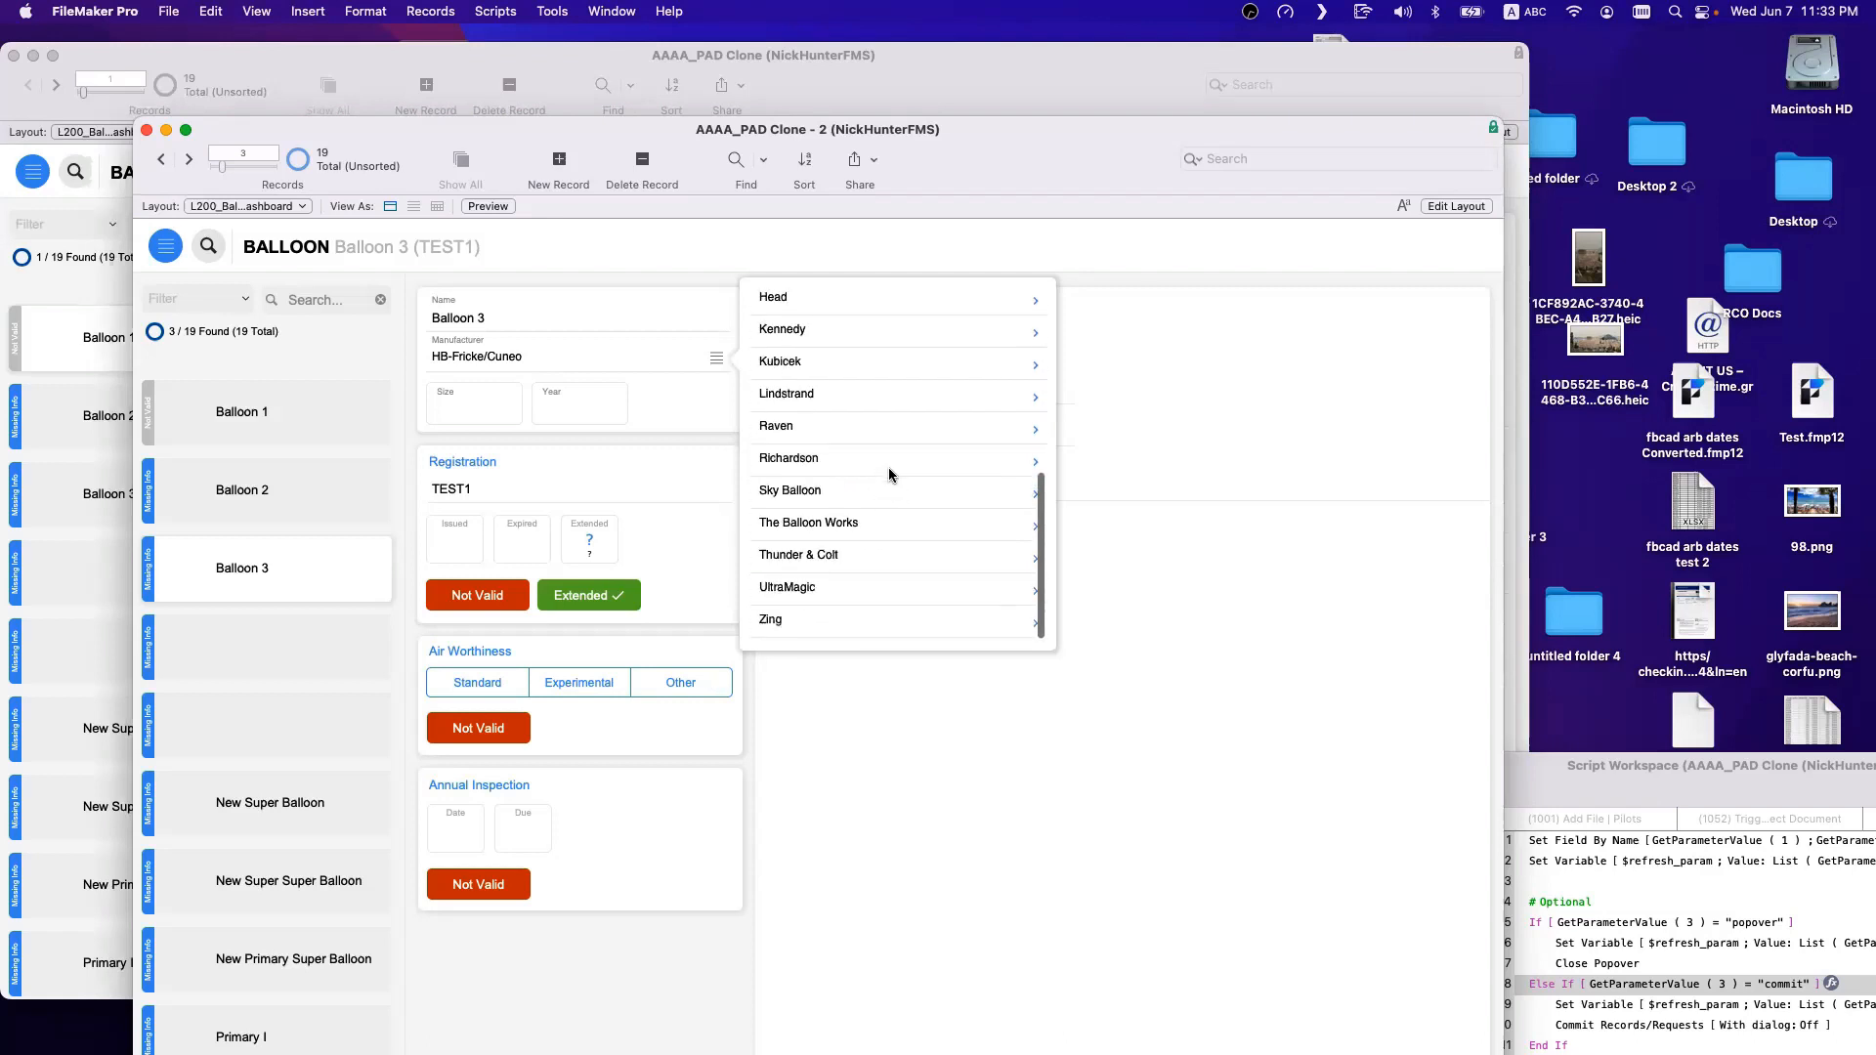
pyautogui.scroll(5, 889, 474)
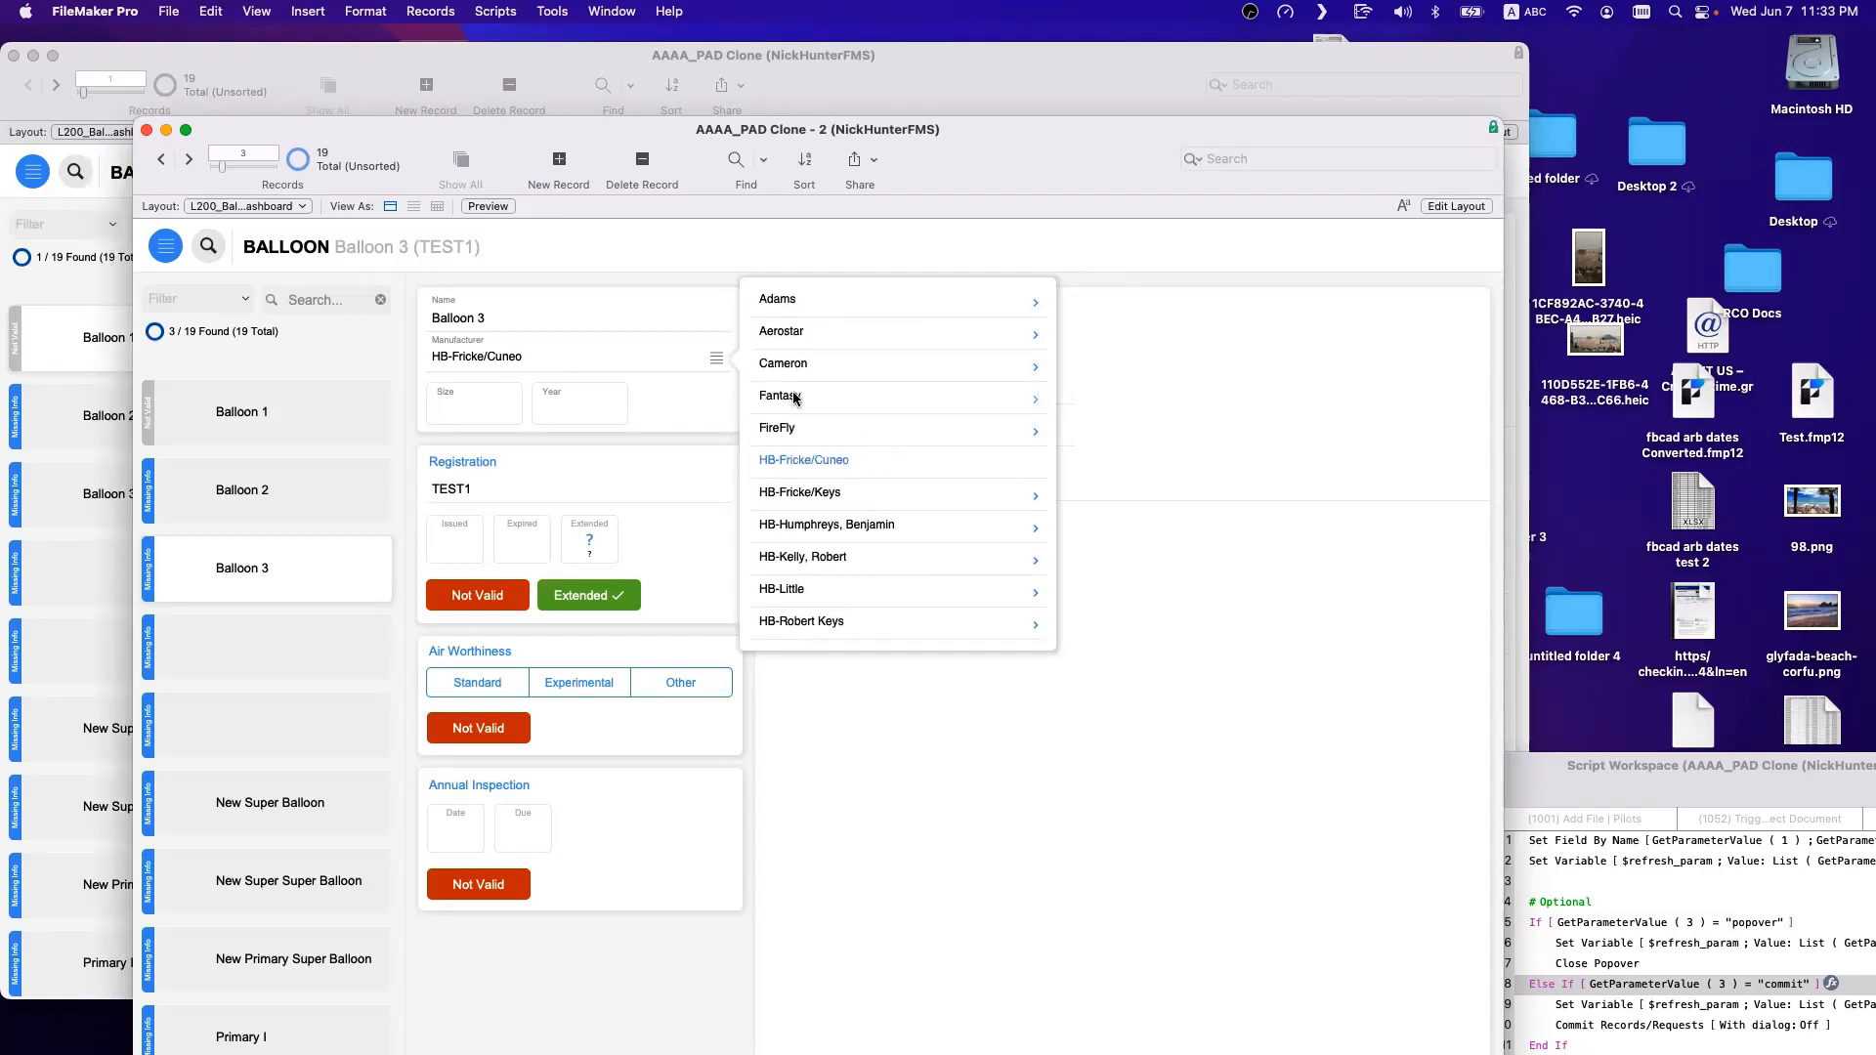
pyautogui.scroll(-1, 811, 547)
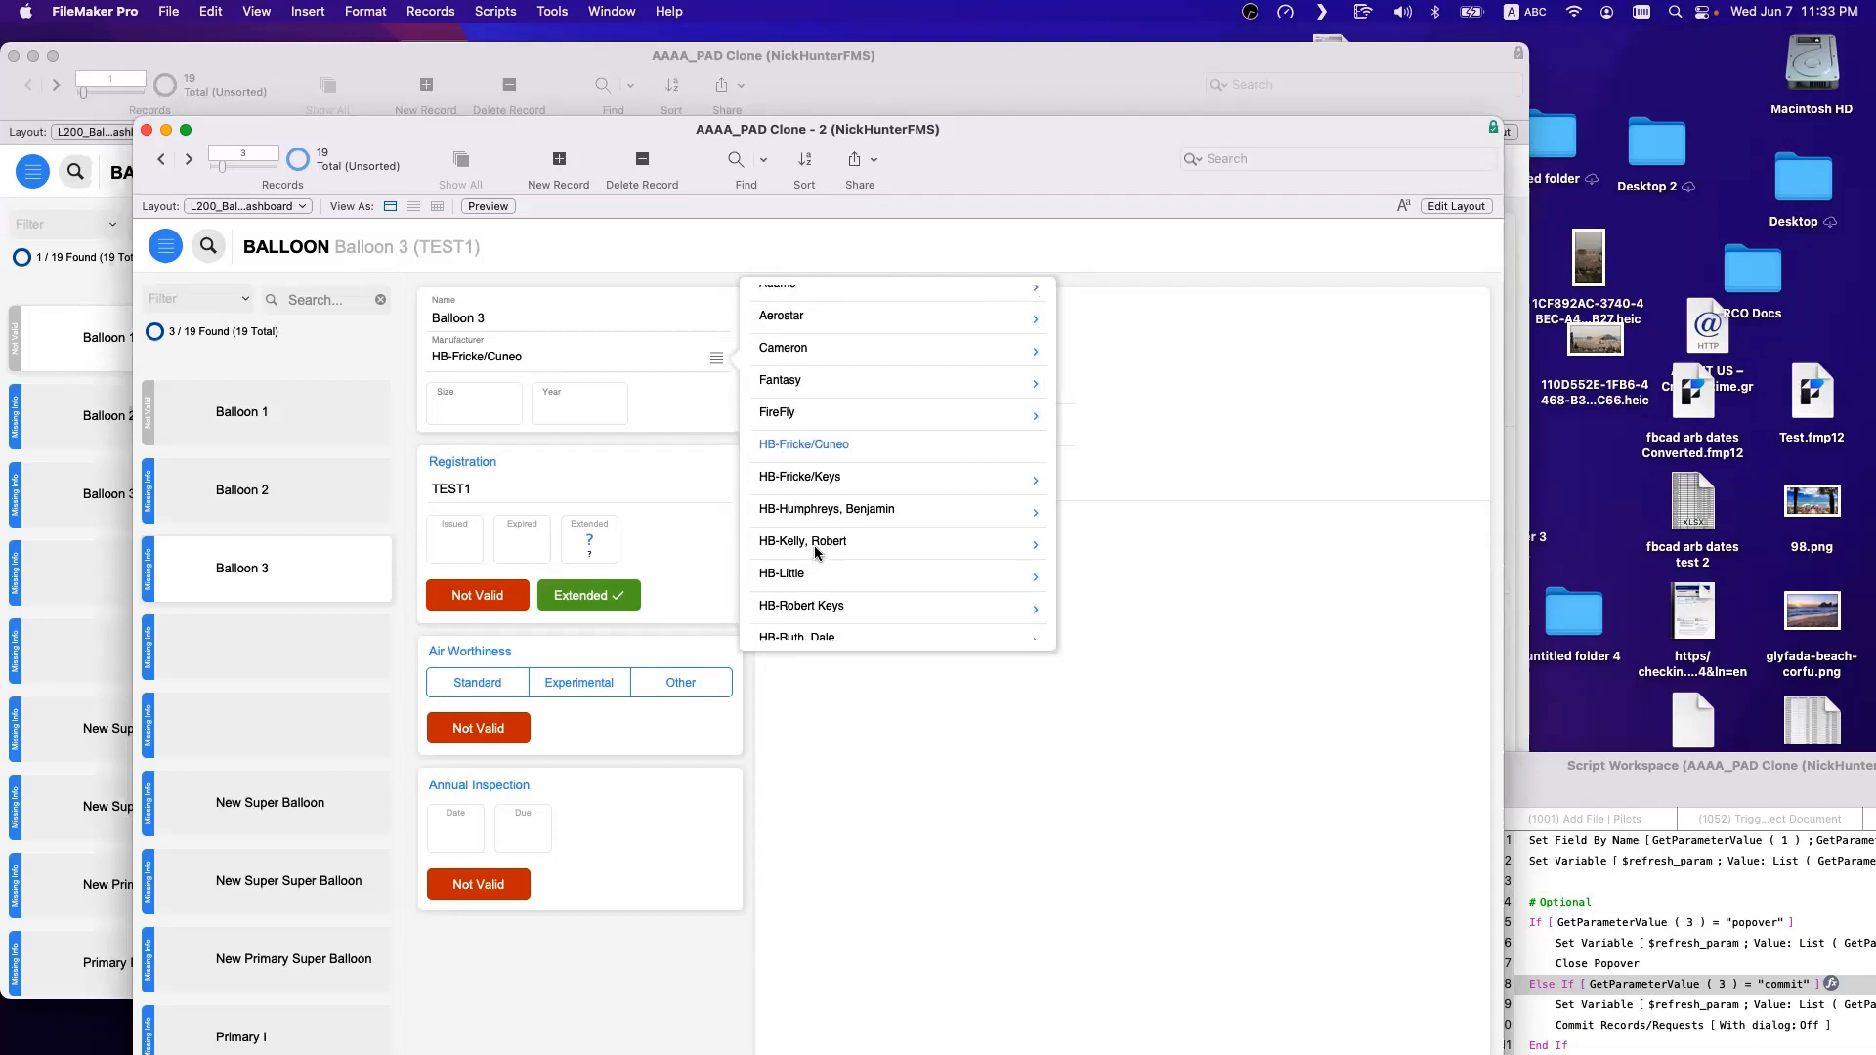
pyautogui.click(816, 550)
pyautogui.click(624, 360)
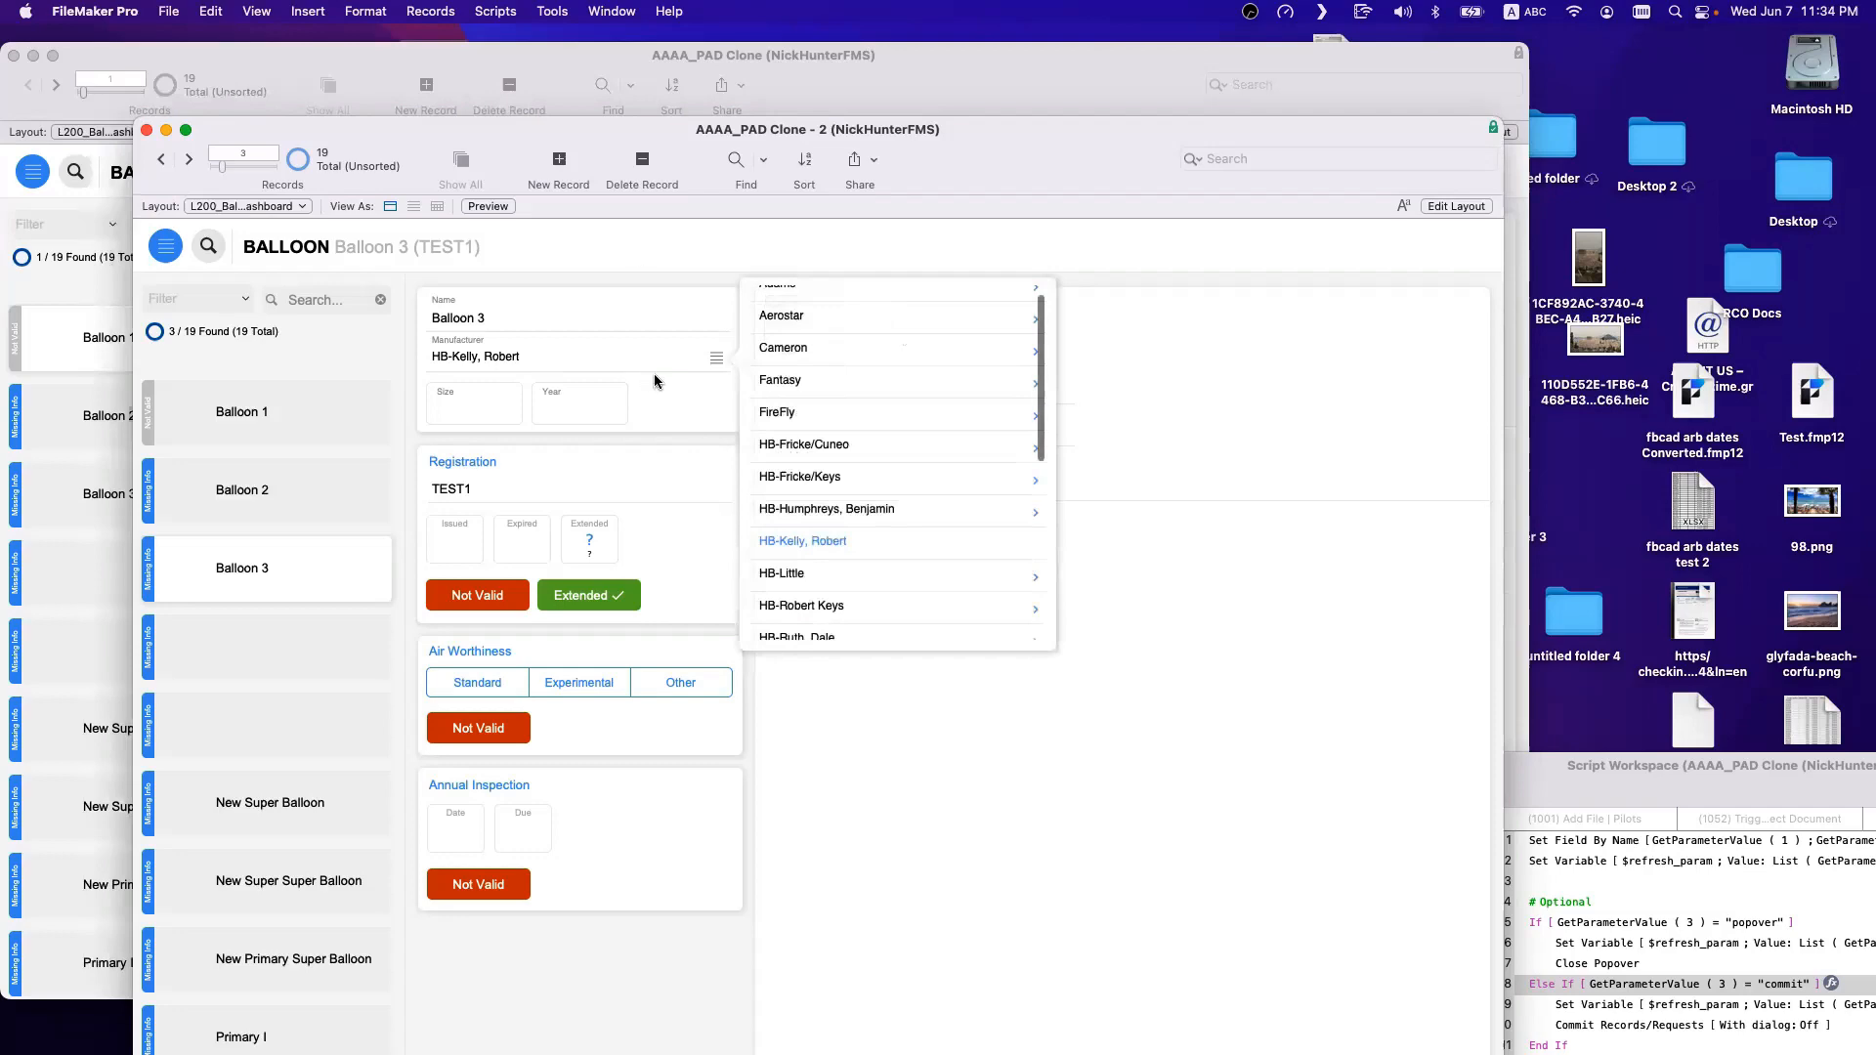
# Find the MAN_Manufacturers layout by searching the layouts for "man" and open it in its own window.
pyautogui.press('super+shift+l')
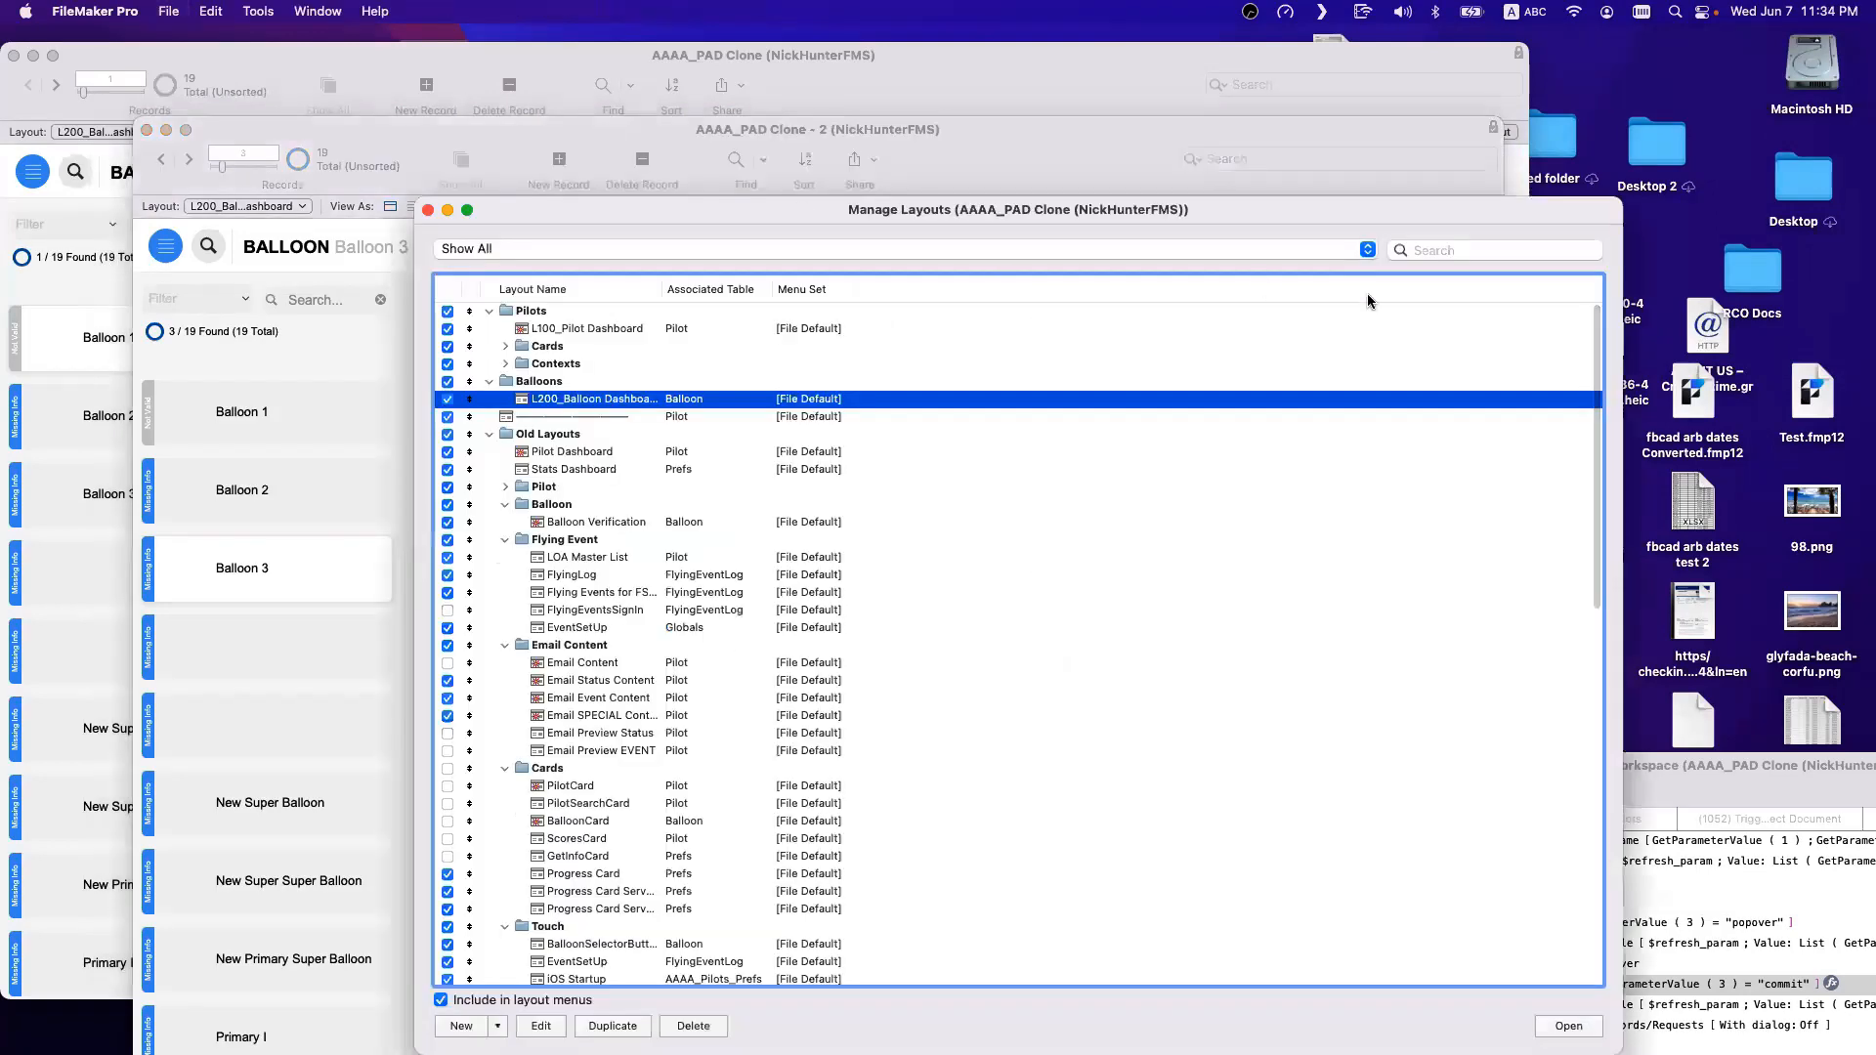
pyautogui.click(1439, 256)
pyautogui.write('man')
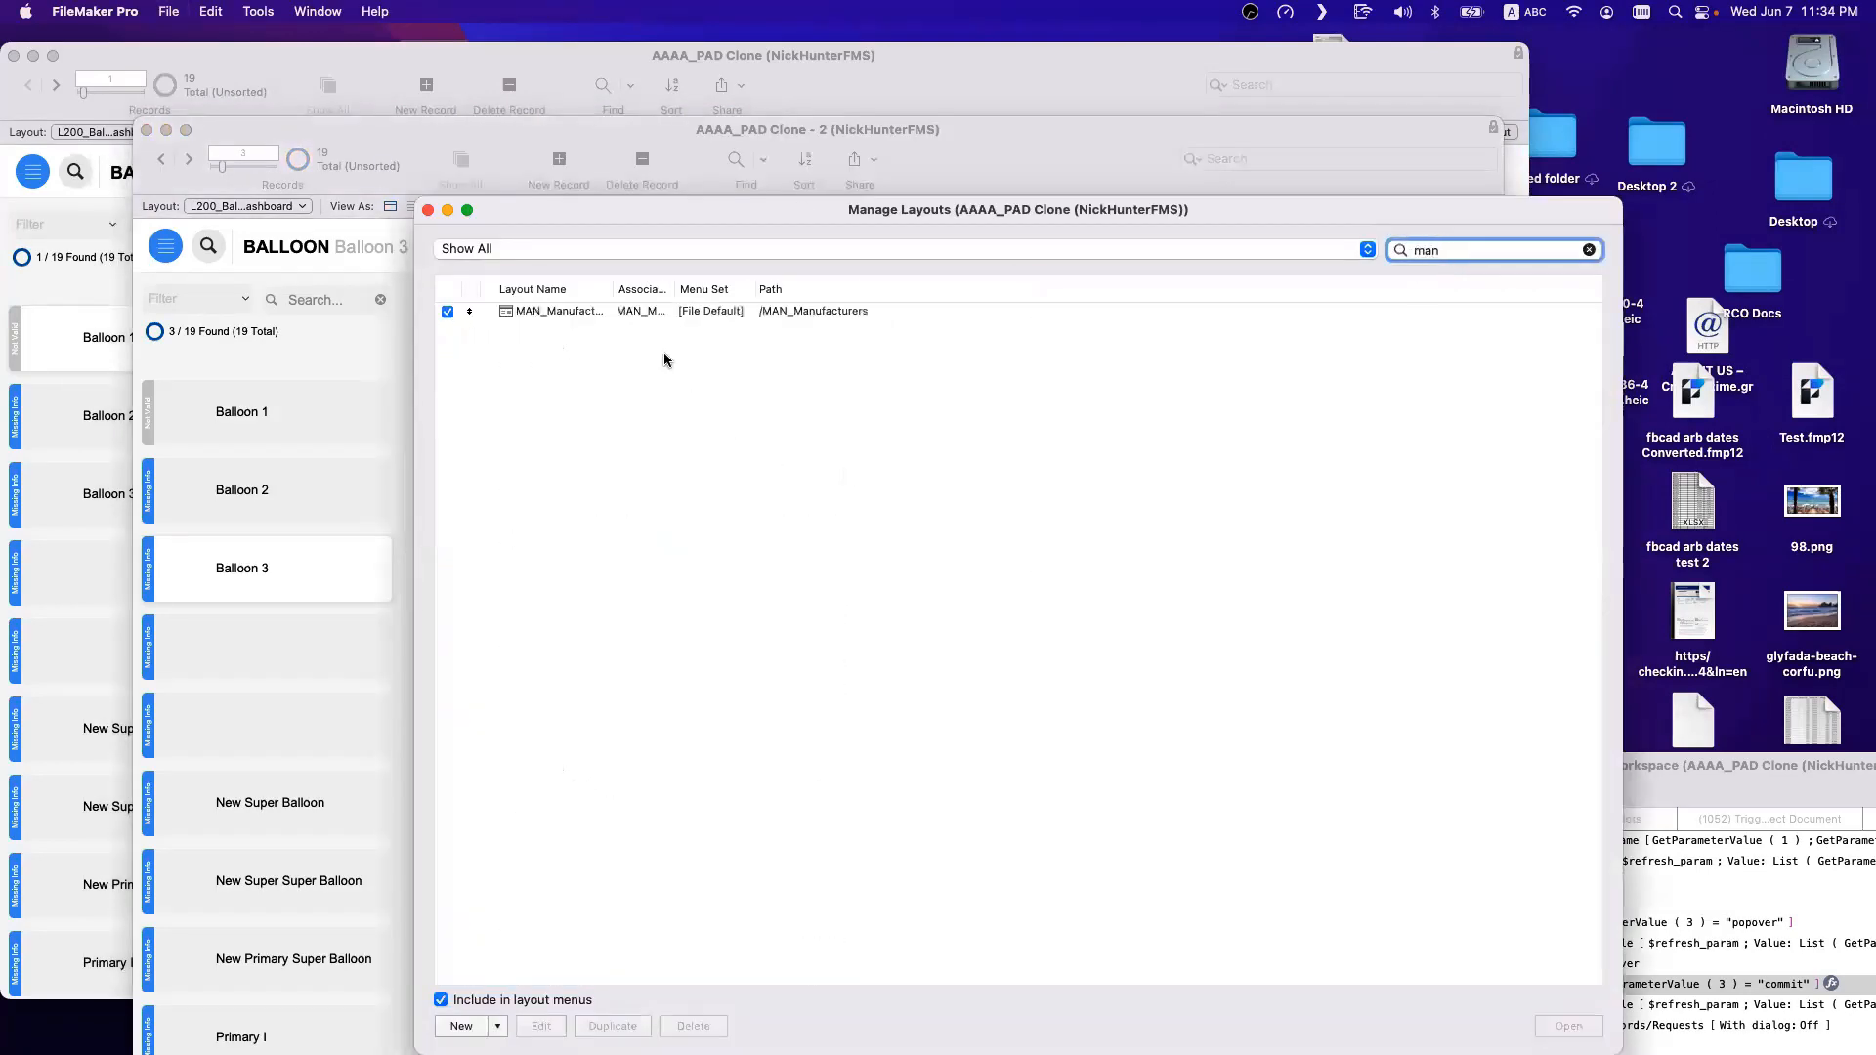
pyautogui.click(656, 313)
pyautogui.click(1563, 1026)
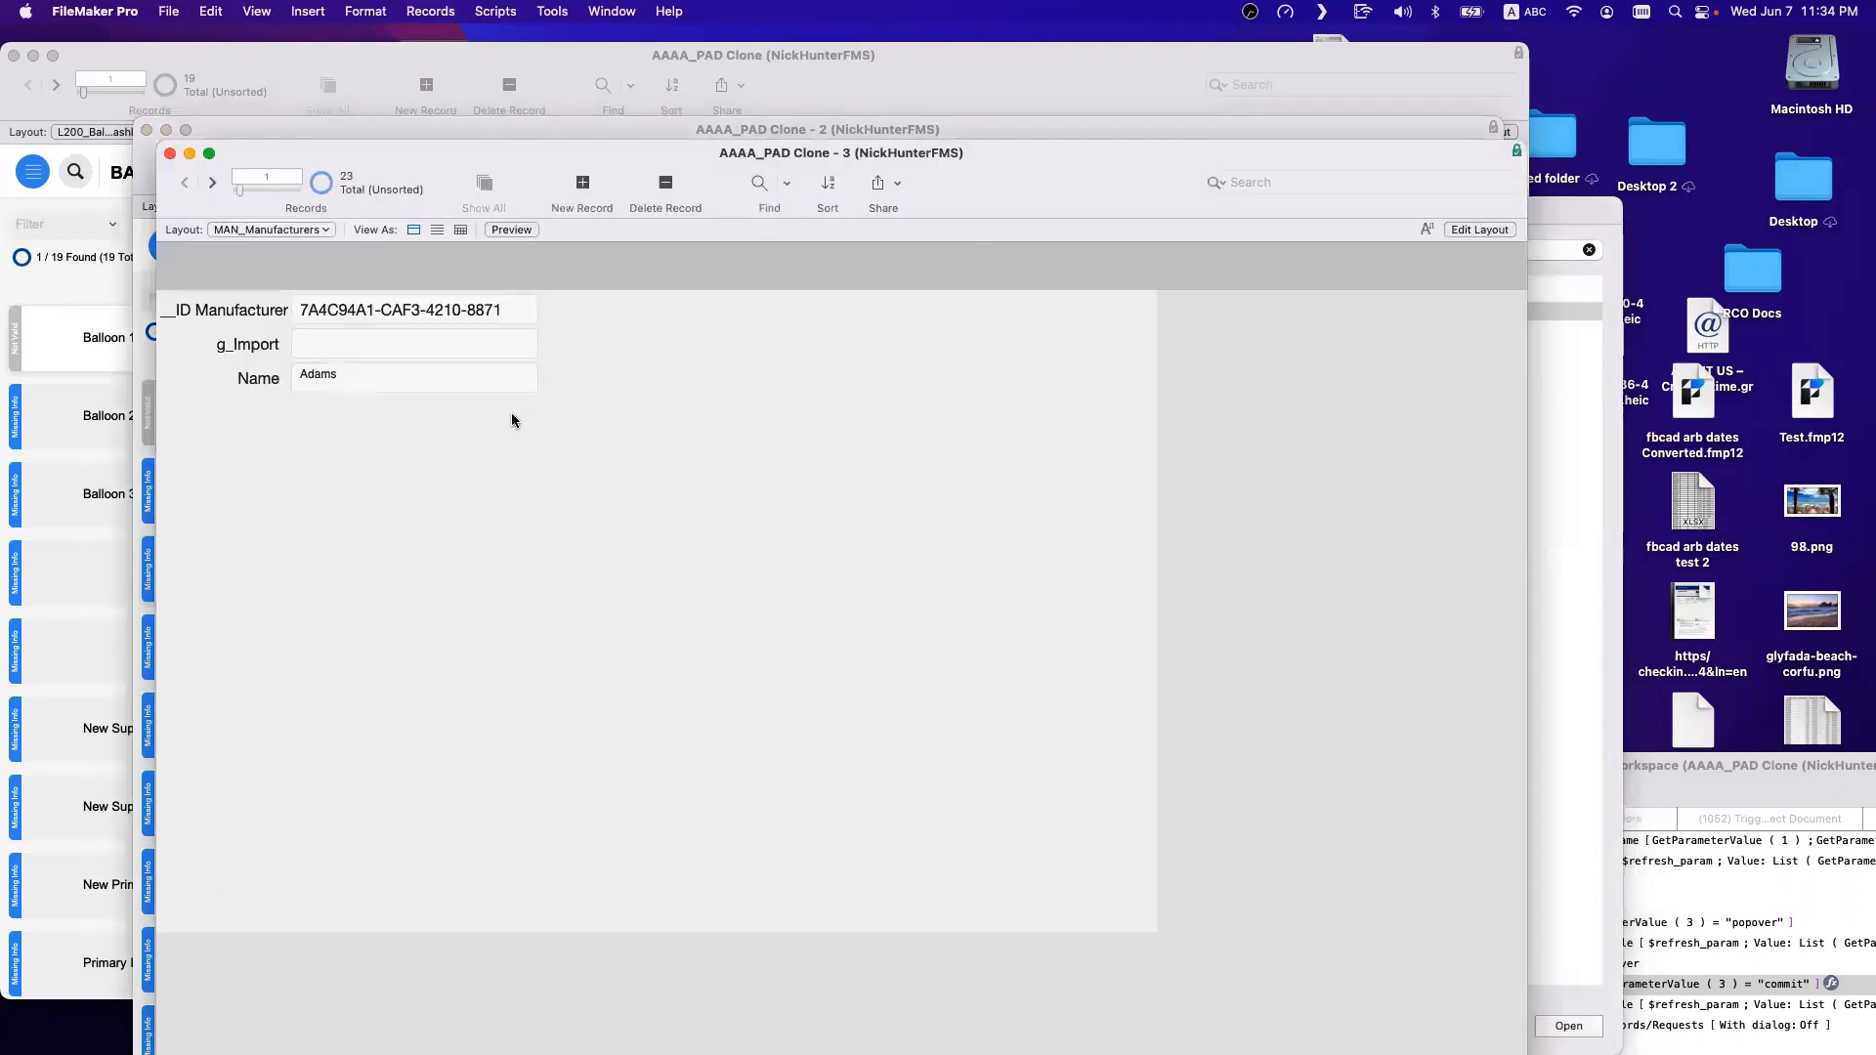
# Add a new manufacturer record with the Name "Tuley Corp." and commit it.
pyautogui.press('super+n')
pyautogui.click(379, 378)
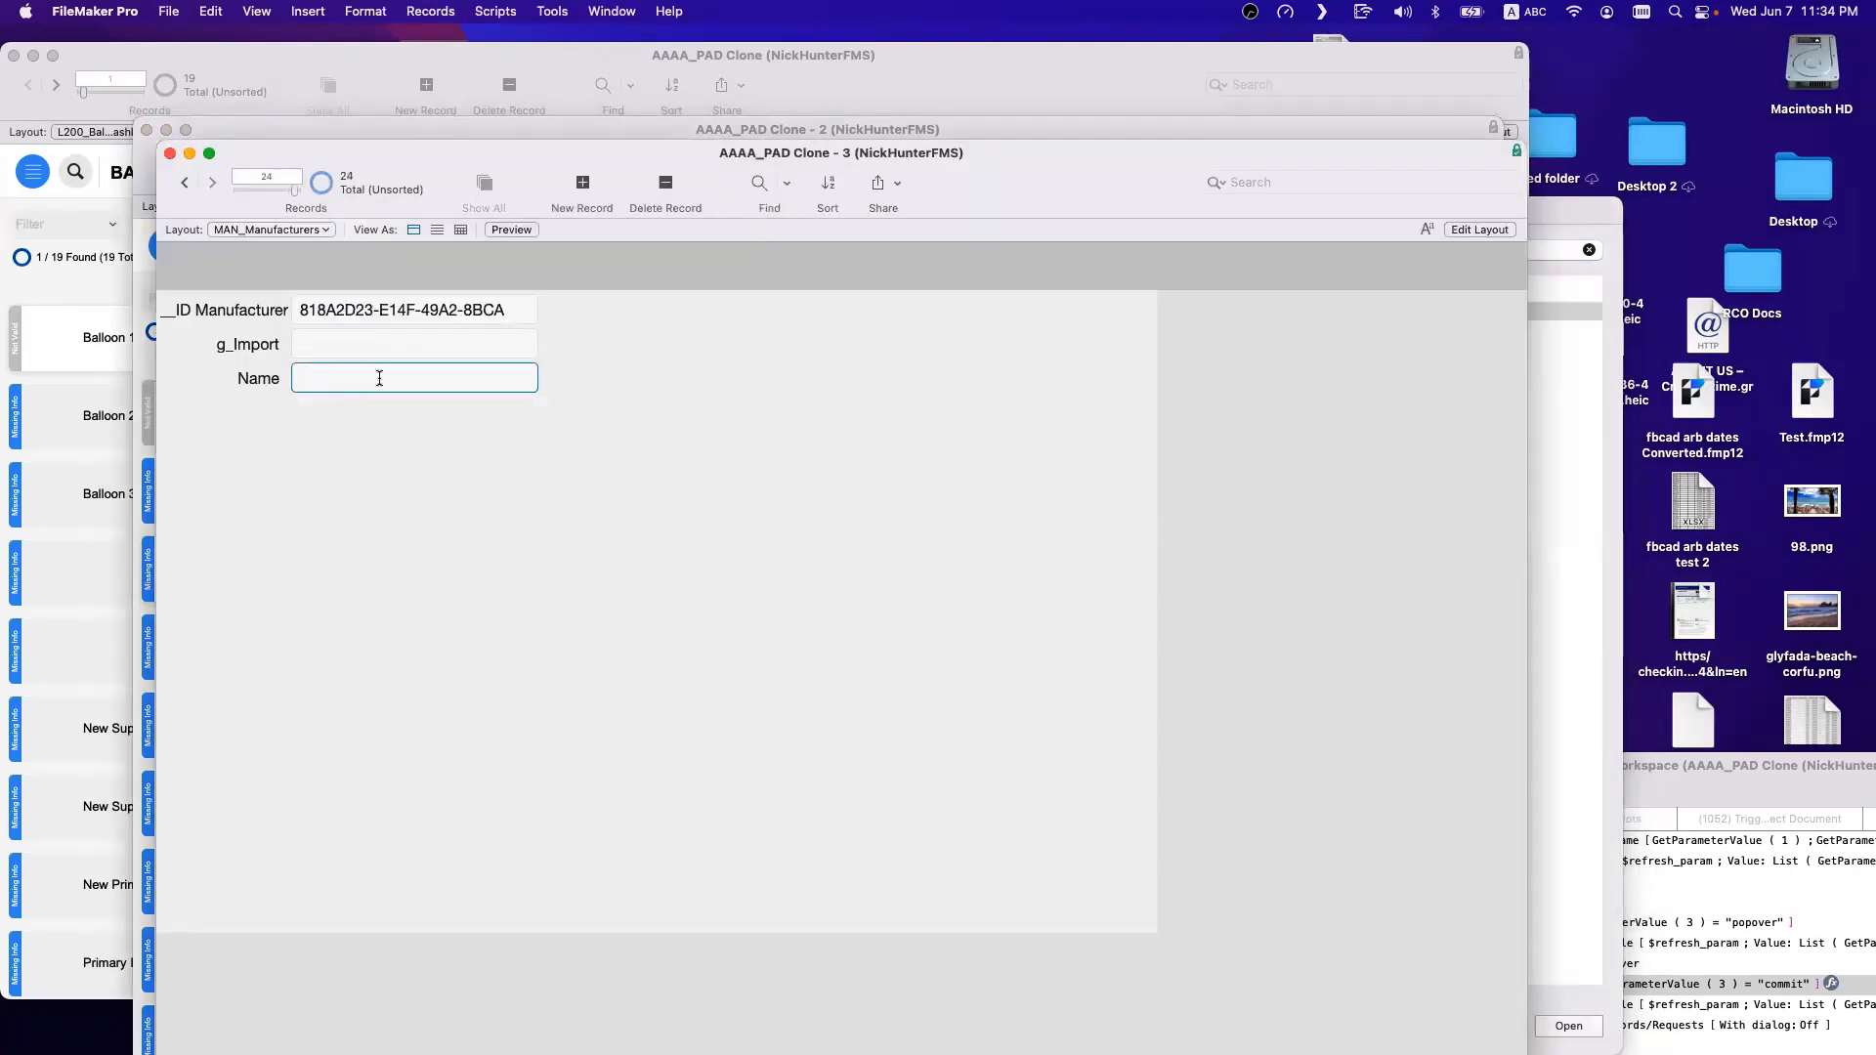
pyautogui.write('Tuley Corp.')
pyautogui.click(507, 430)
pyautogui.press('shift+super+l')
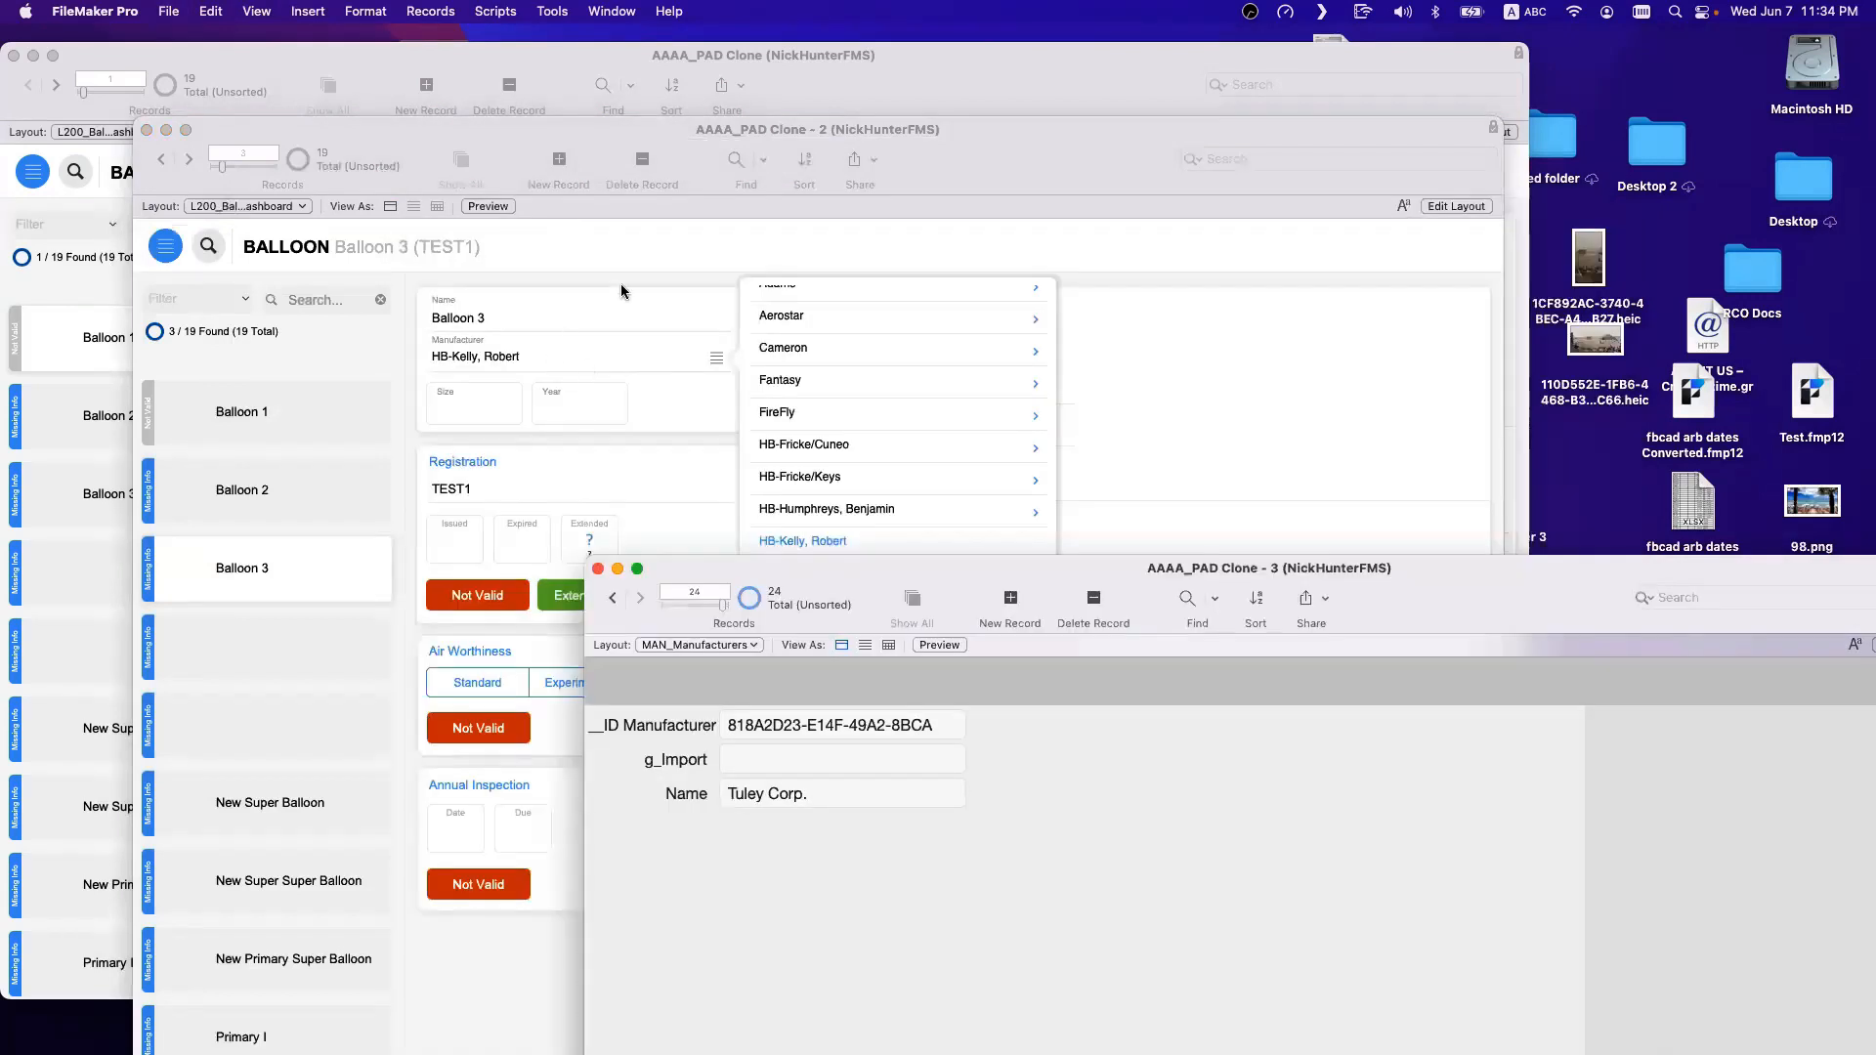
# Return to the balloon dashboard window and set Balloon 3's manufacturer to Tuley Corp. from the reopened popover.
pyautogui.click(687, 367)
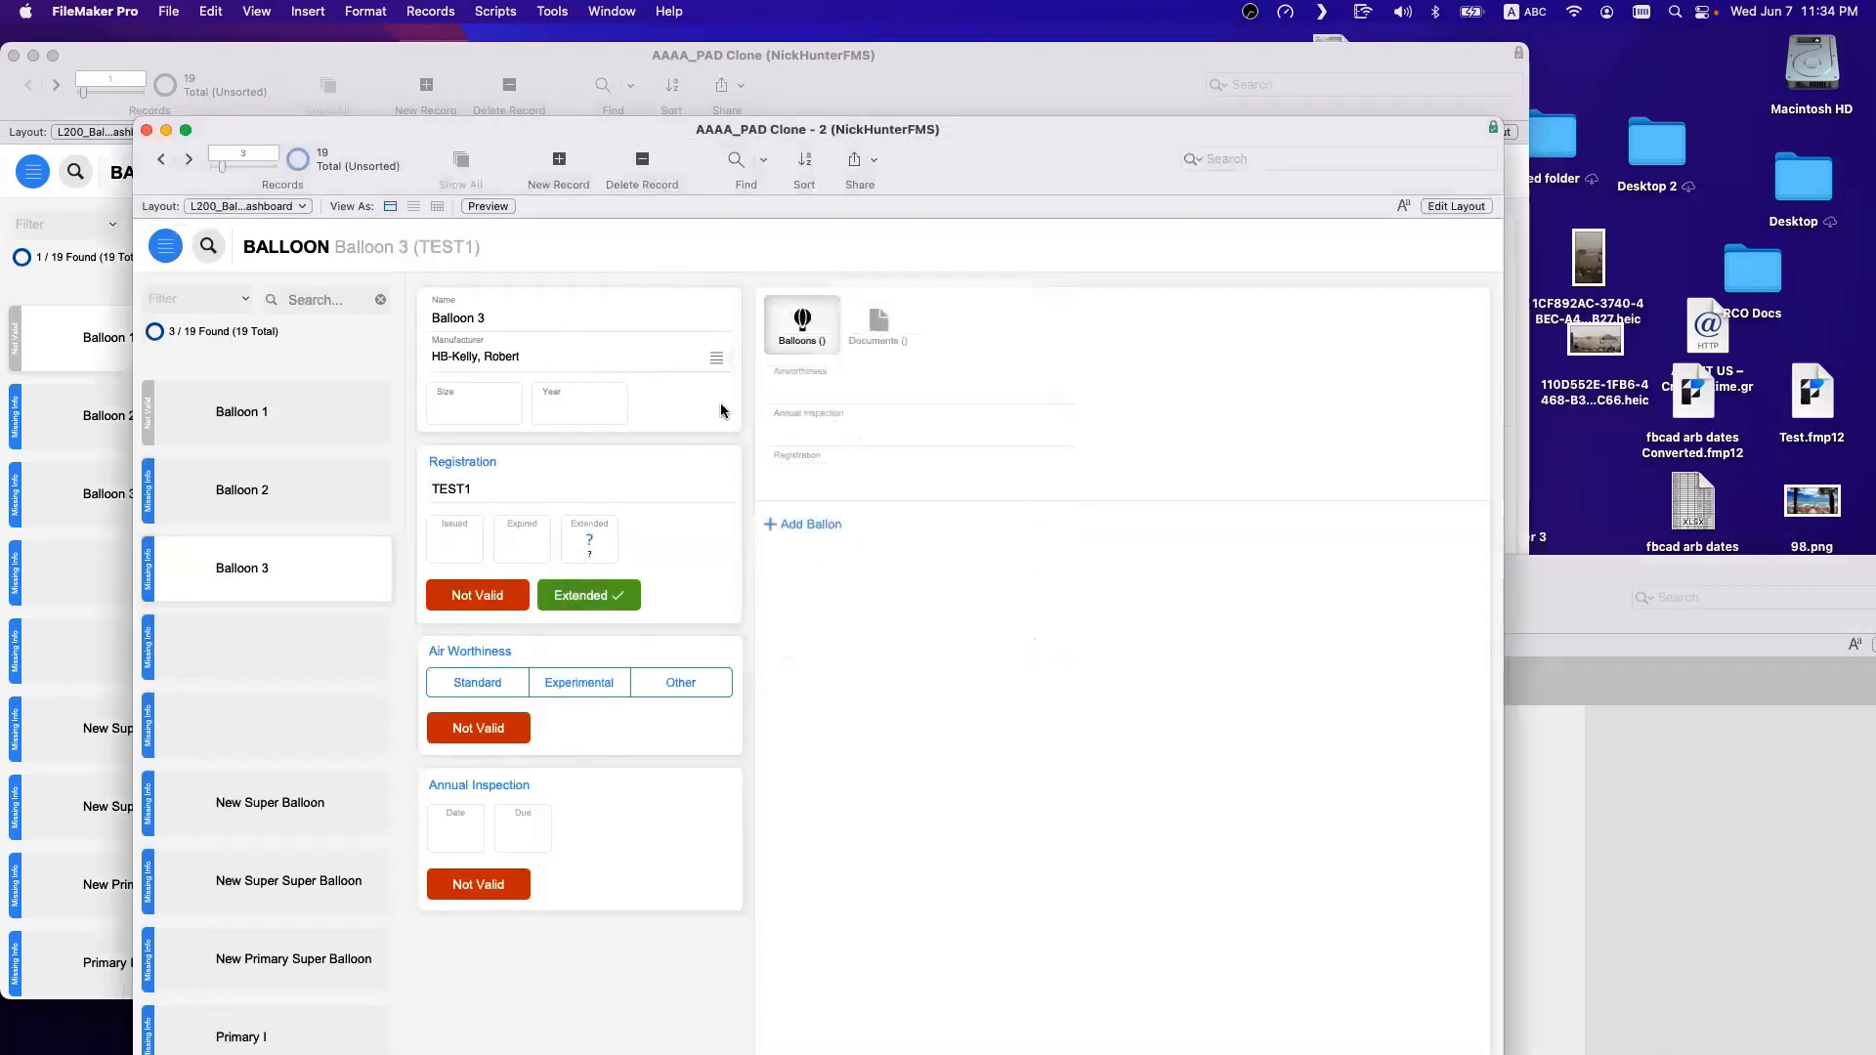
pyautogui.click(716, 359)
pyautogui.scroll(-5, 859, 425)
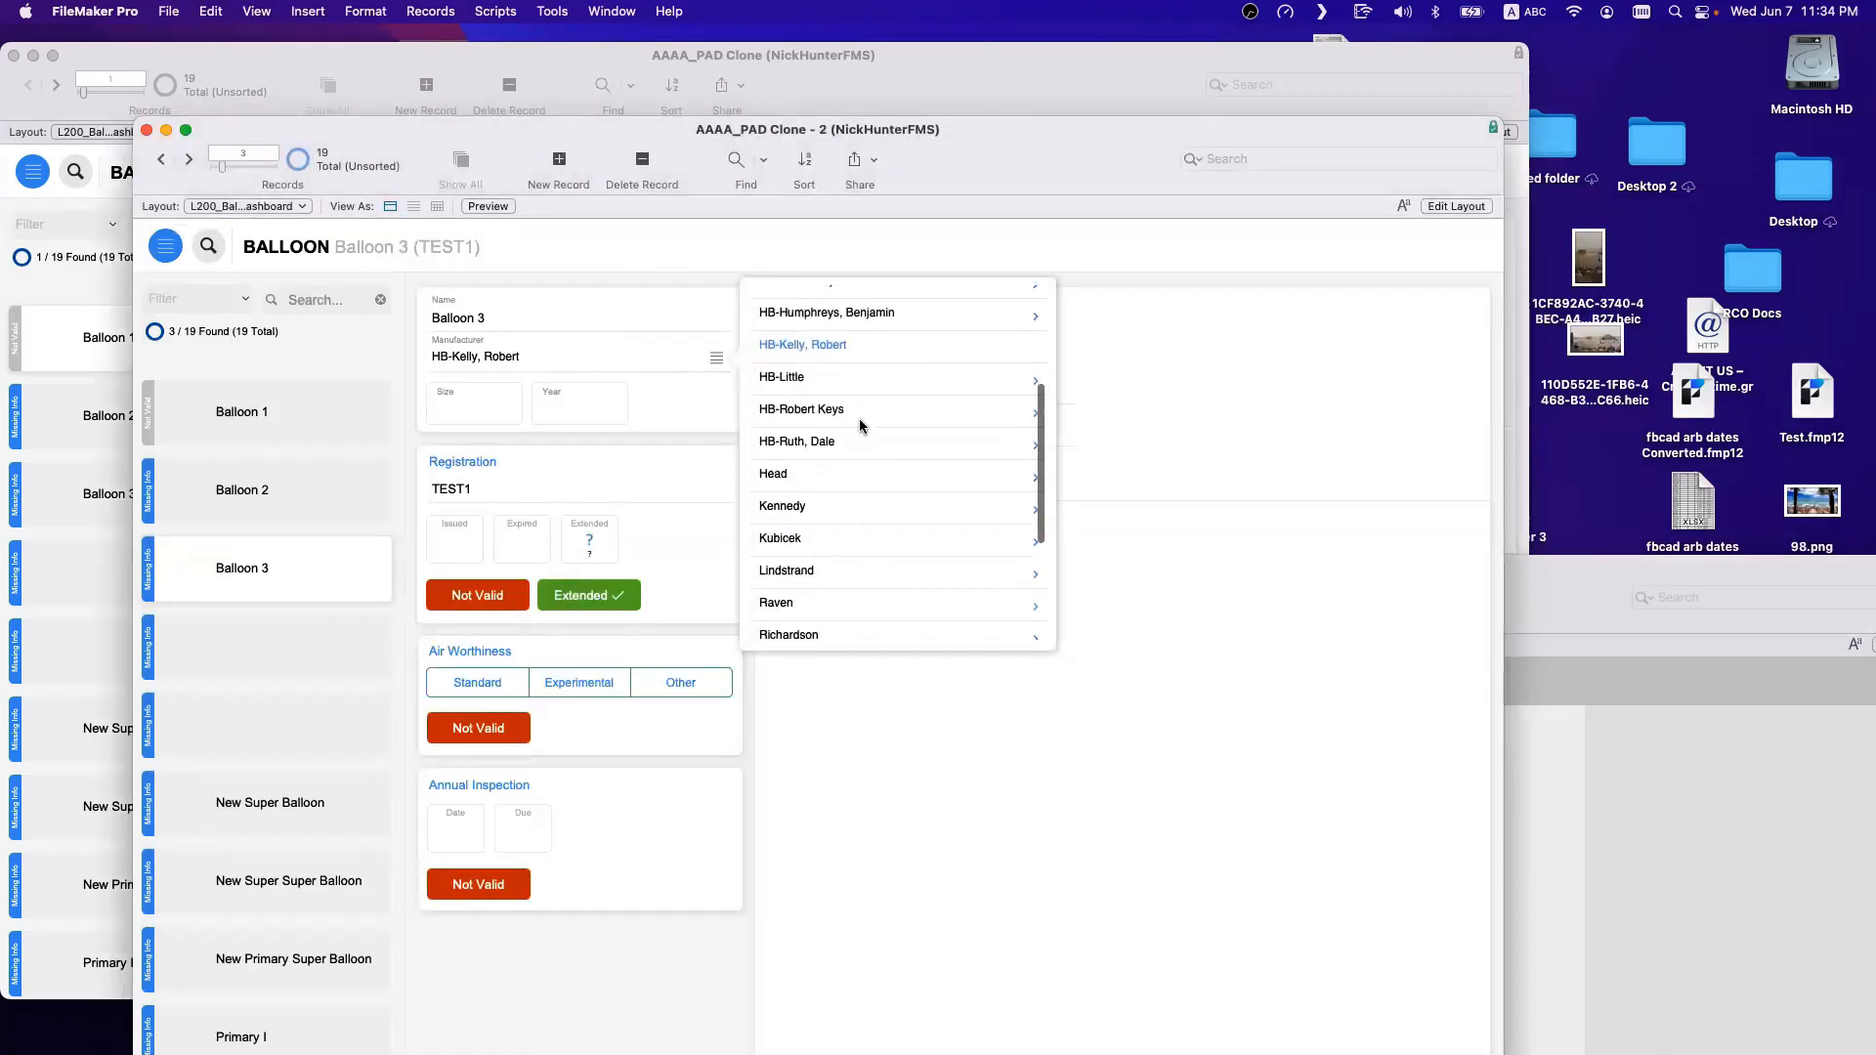
pyautogui.scroll(-6, 840, 557)
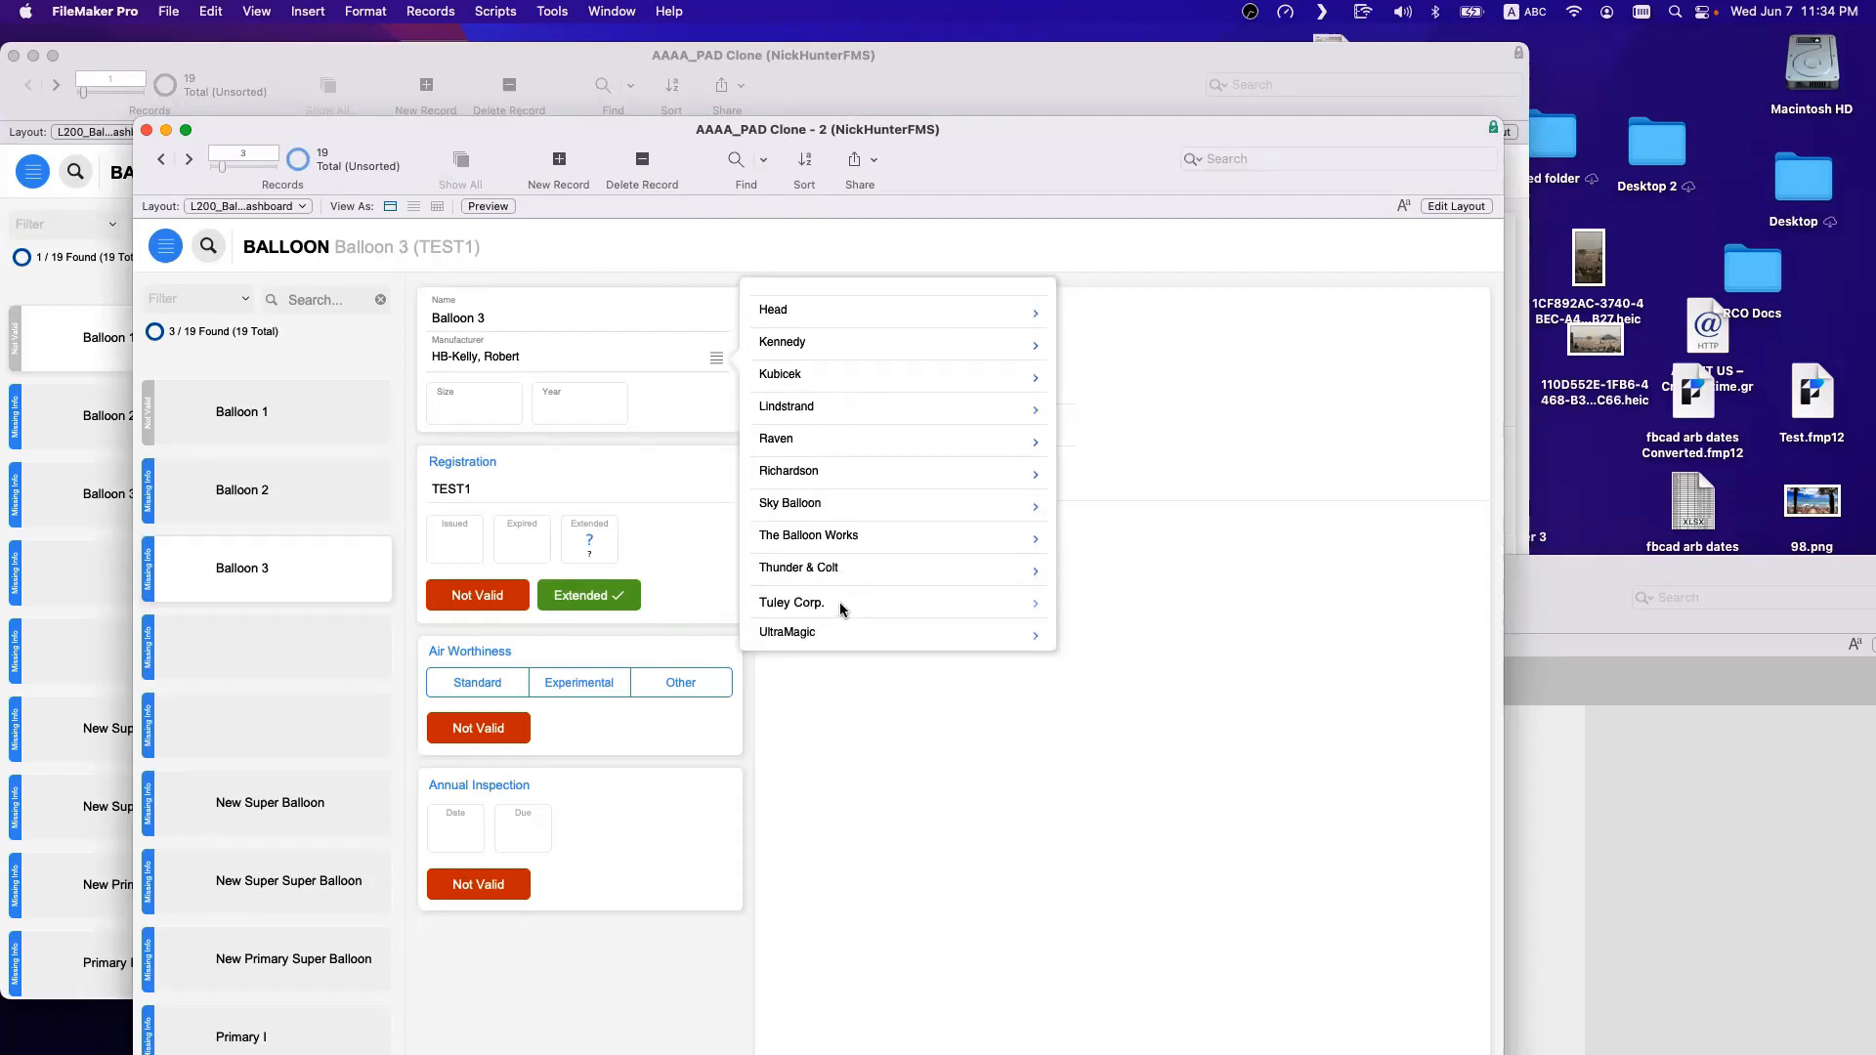
pyautogui.click(840, 606)
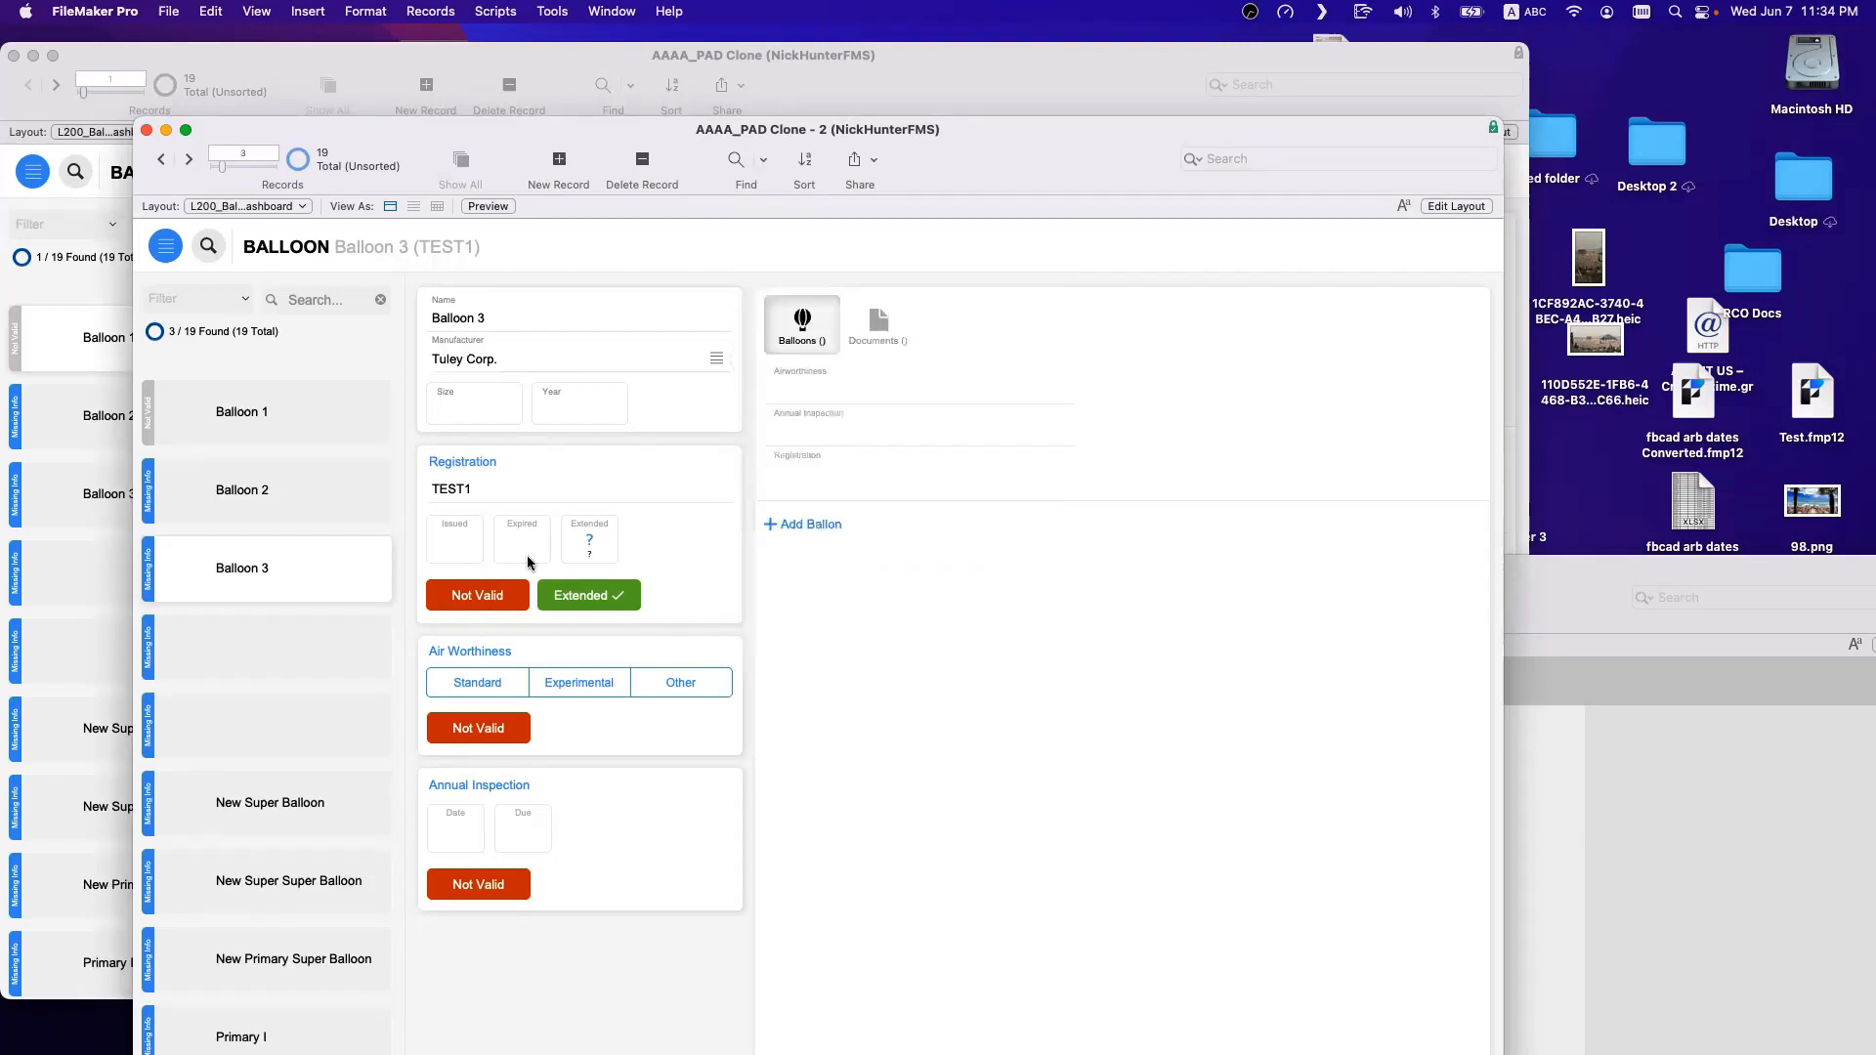
# Go to Balloon 1 and look through its manufacturer popover for the highlighted current selection.
pyautogui.click(260, 411)
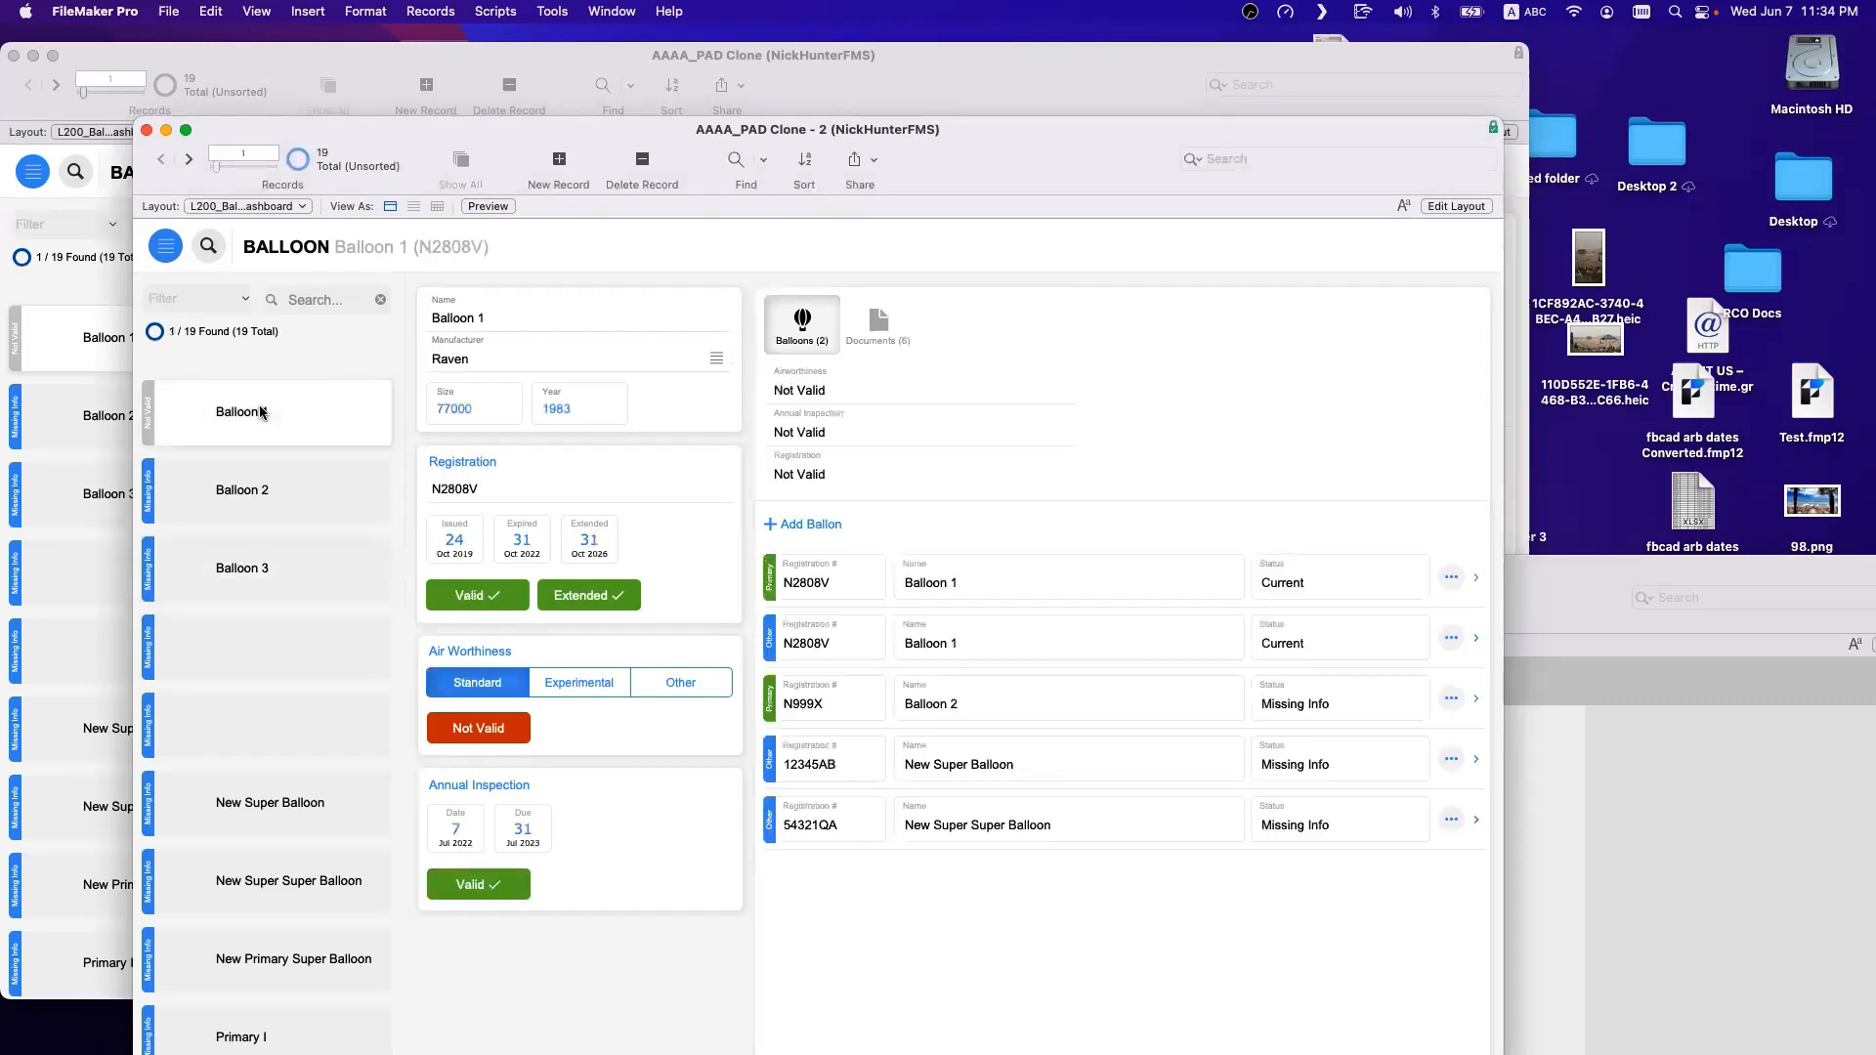
pyautogui.click(642, 361)
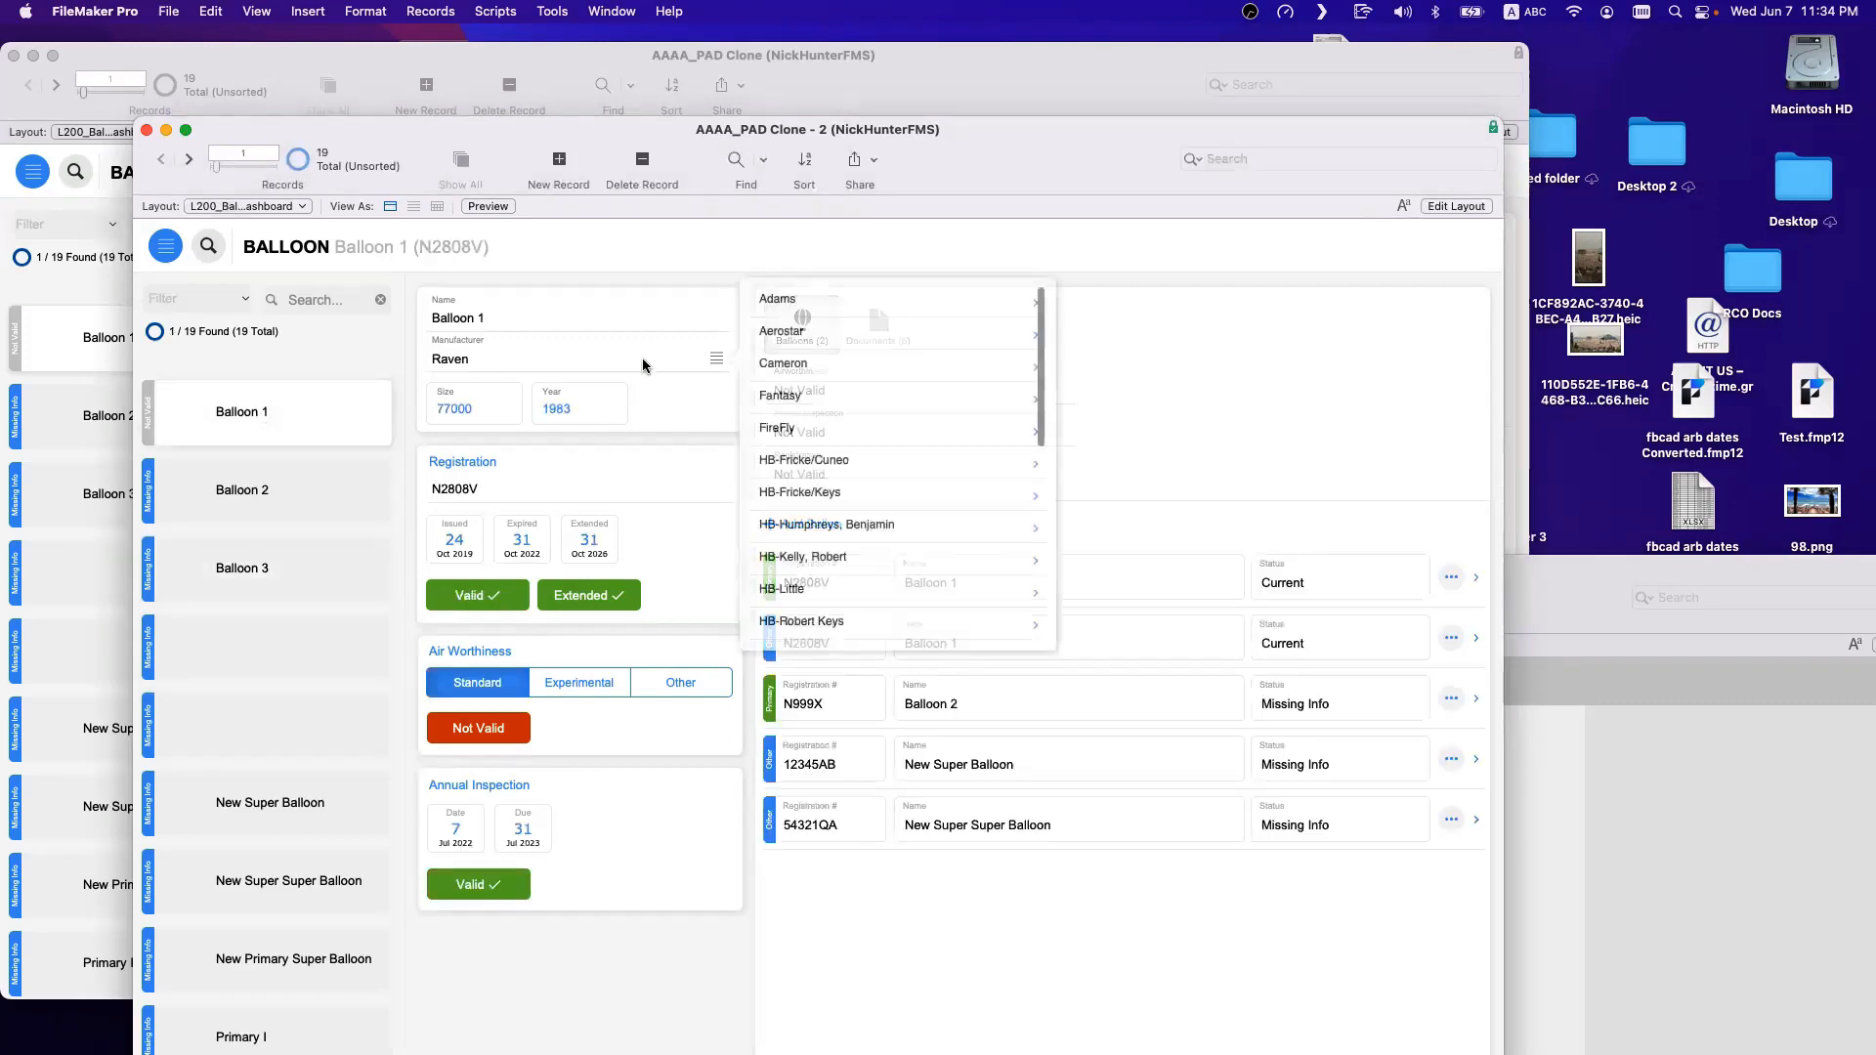
pyautogui.scroll(-2, 840, 434)
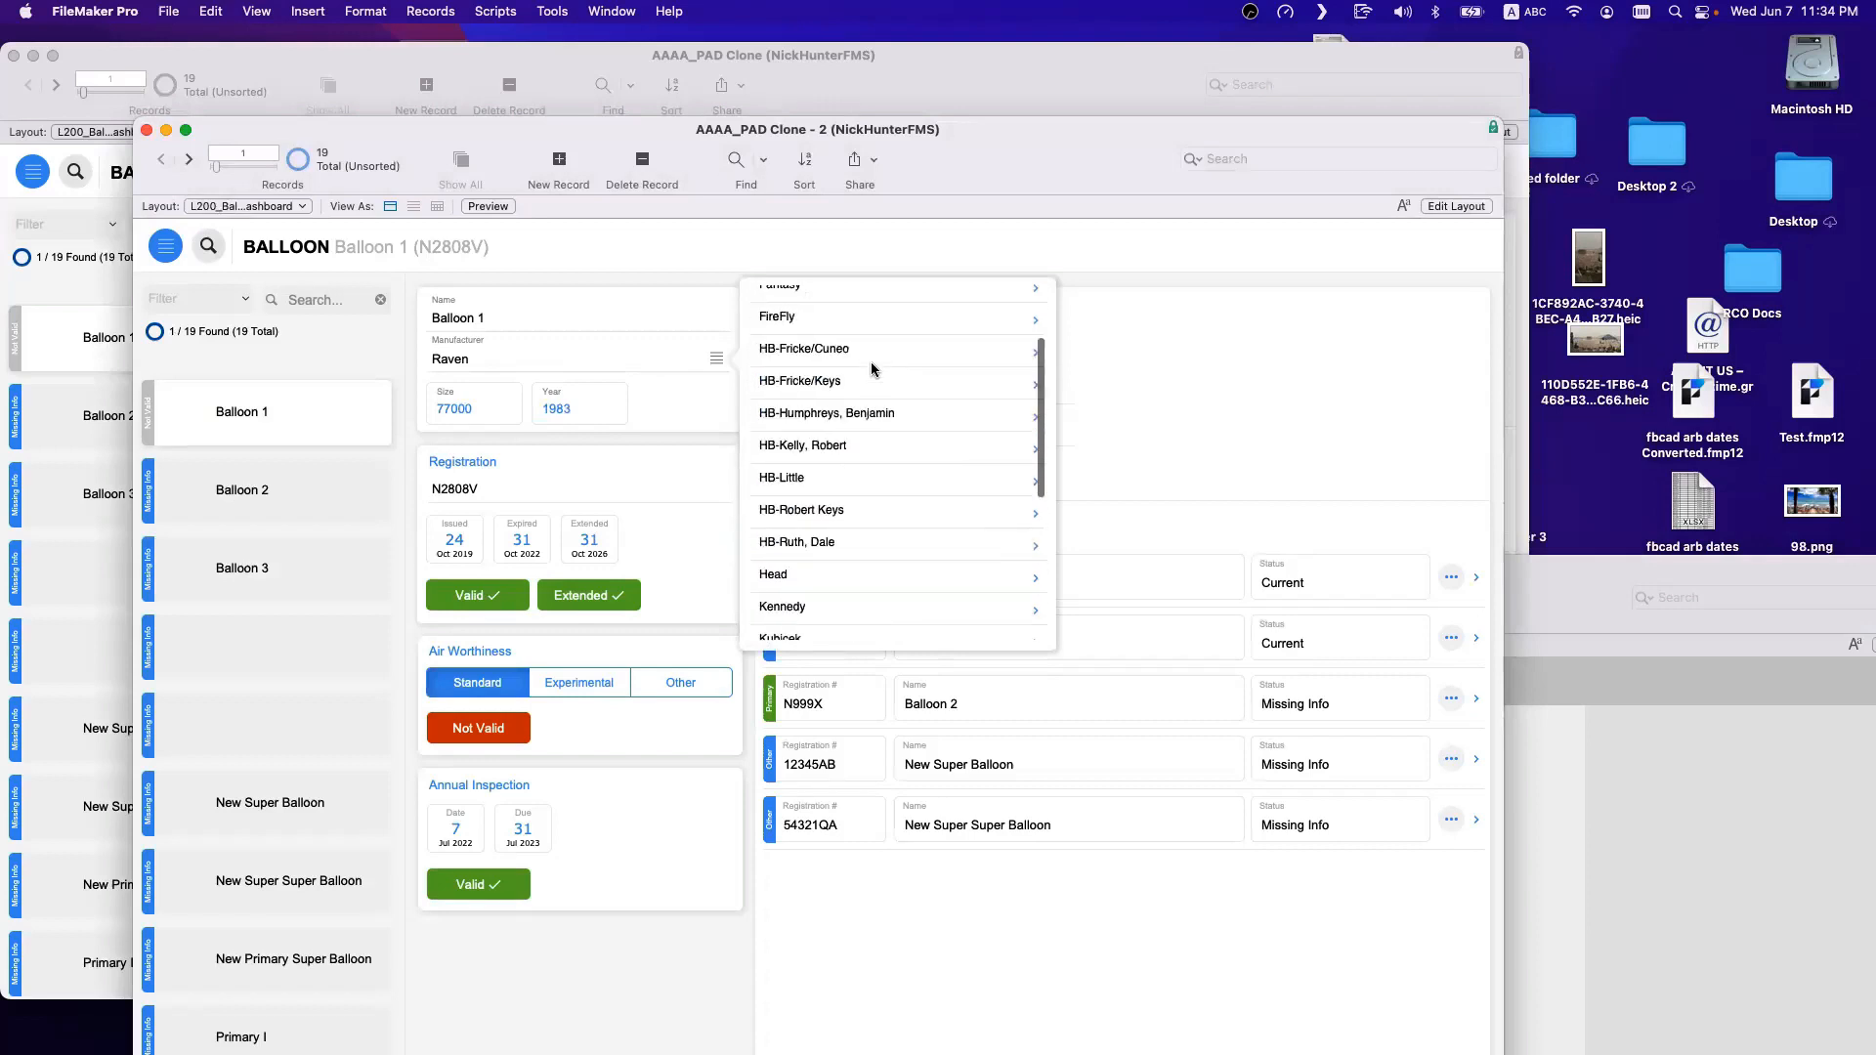
pyautogui.scroll(2, 799, 293)
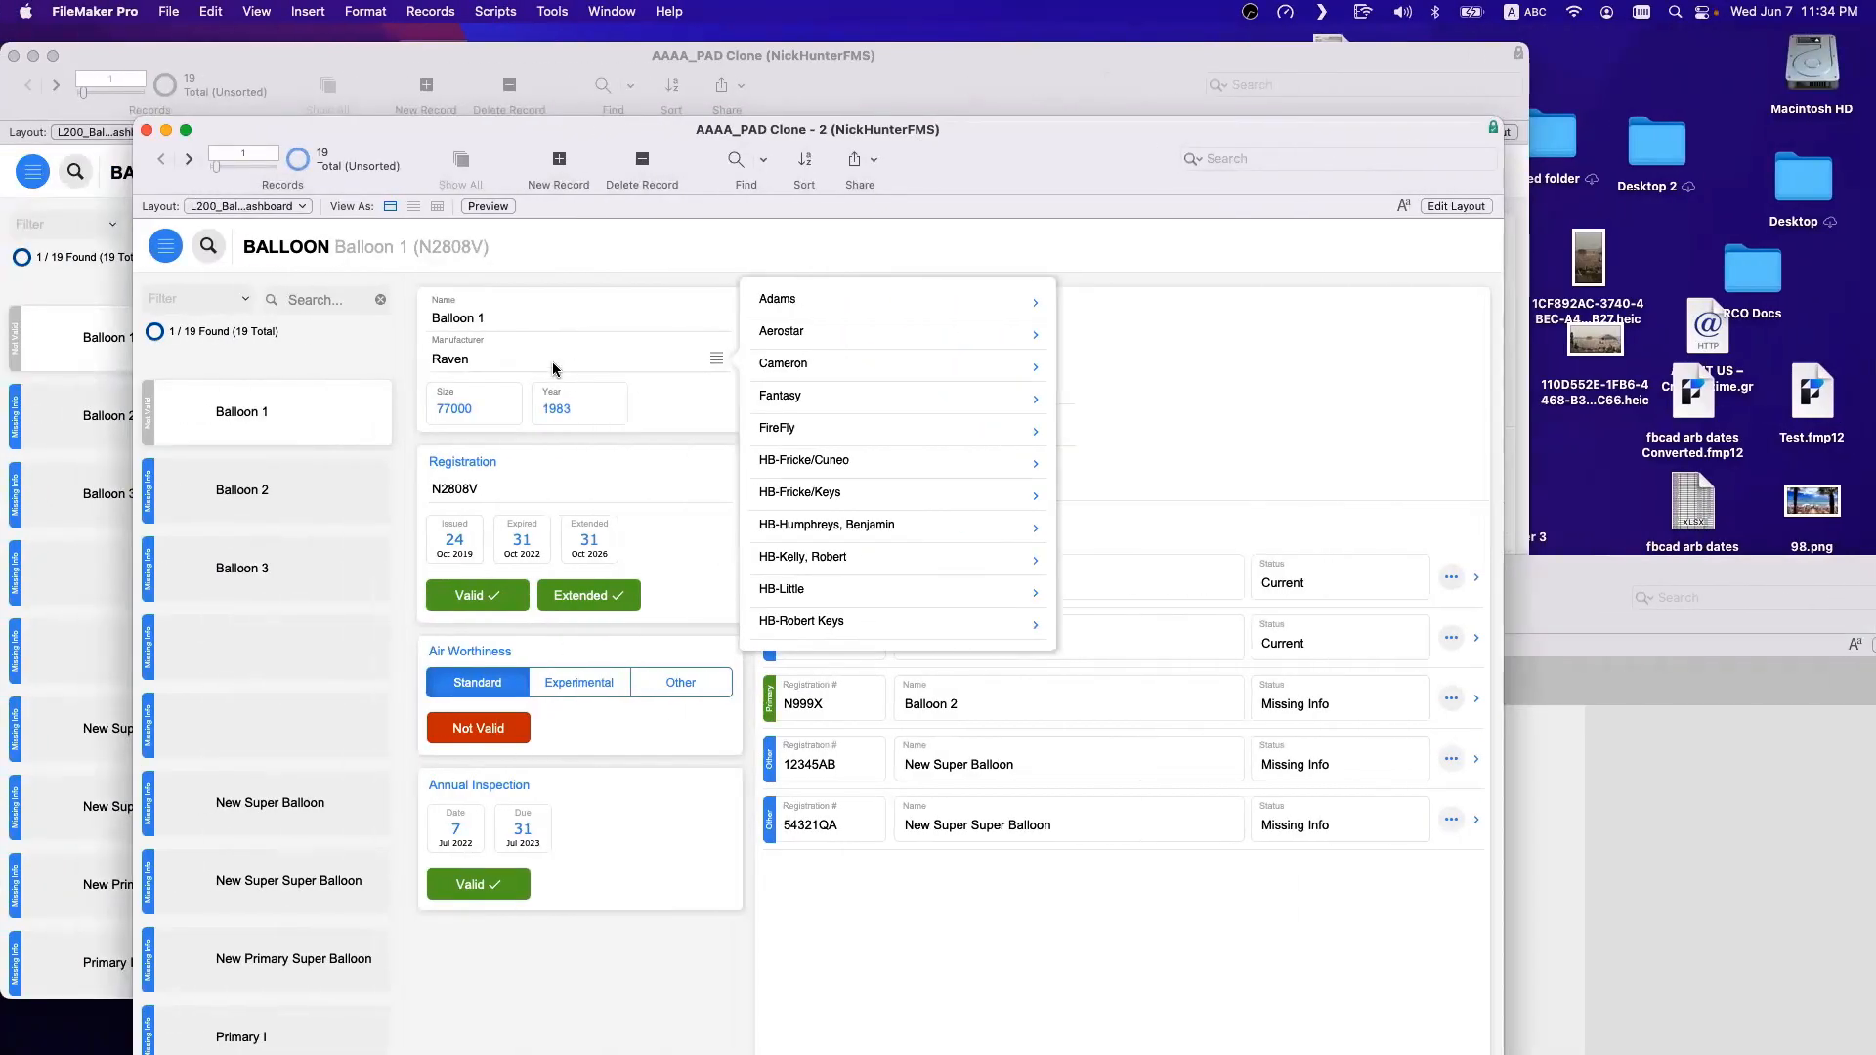
pyautogui.click(571, 362)
pyautogui.click(572, 361)
pyautogui.scroll(-2, 901, 453)
pyautogui.scroll(-5, 900, 453)
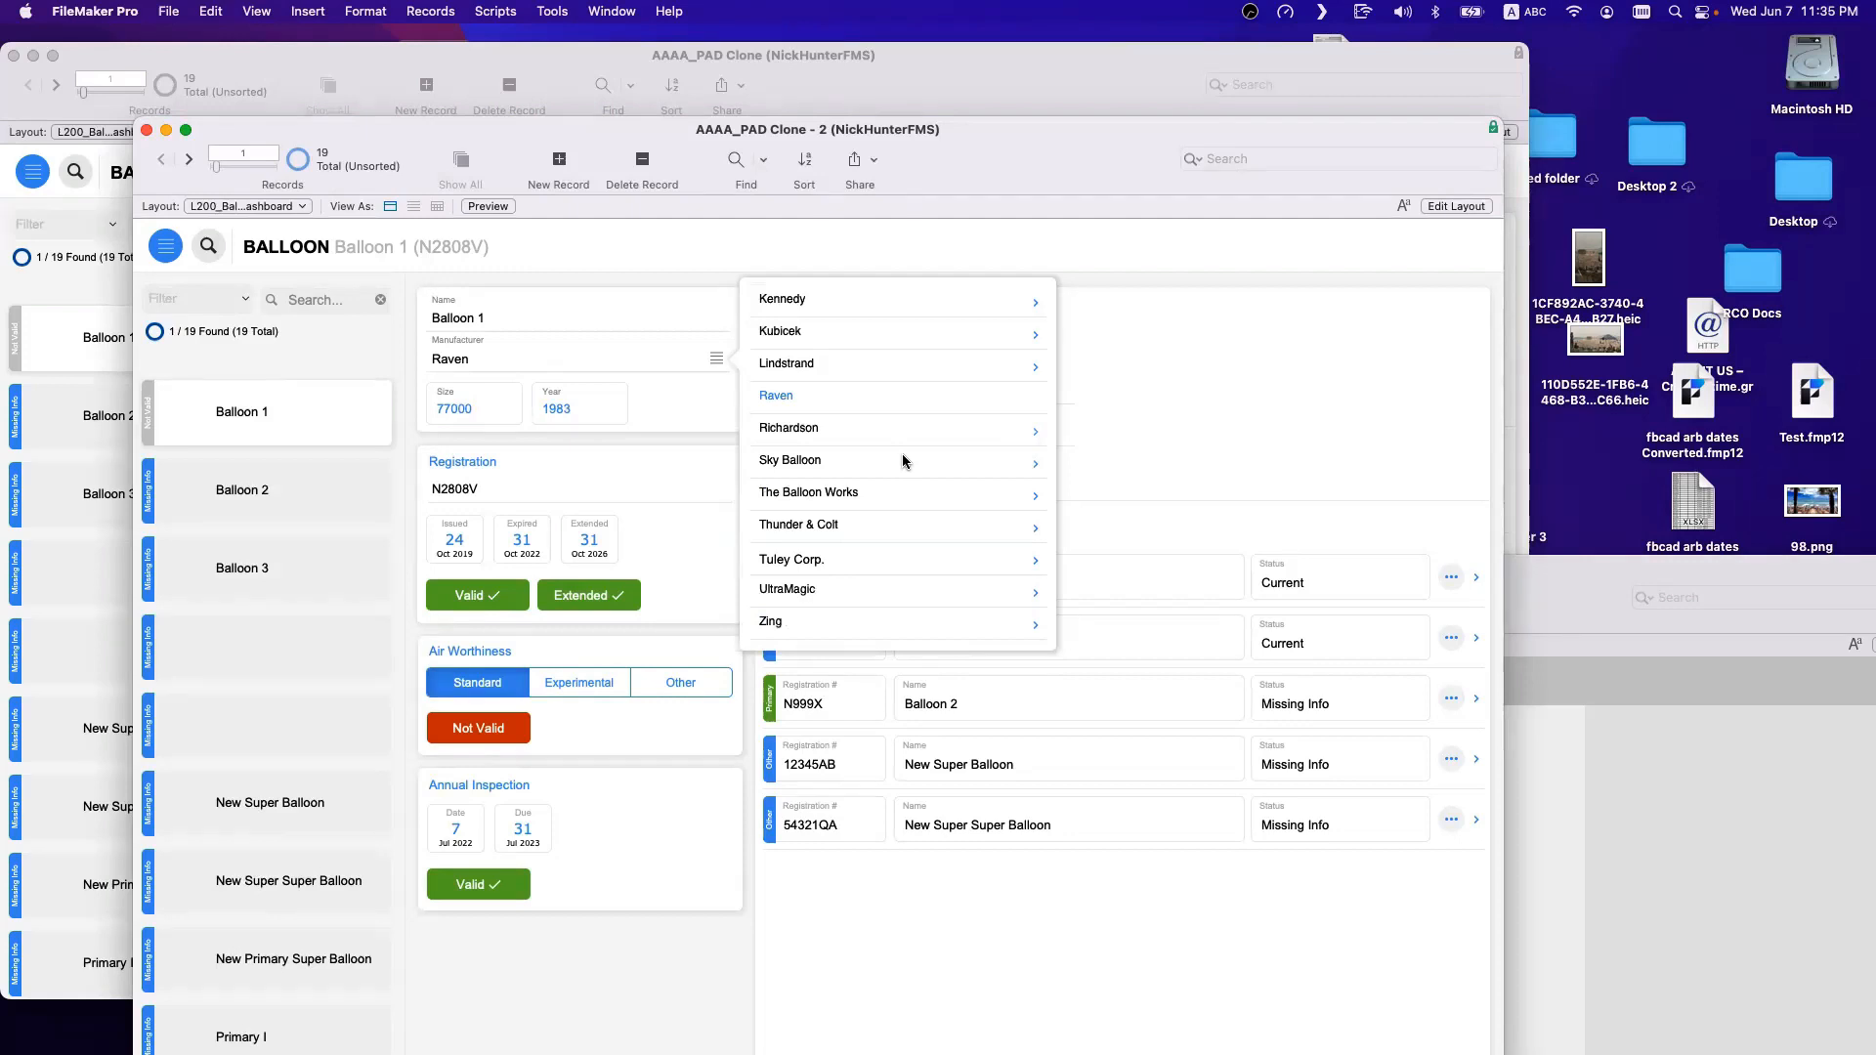
pyautogui.click(168, 11)
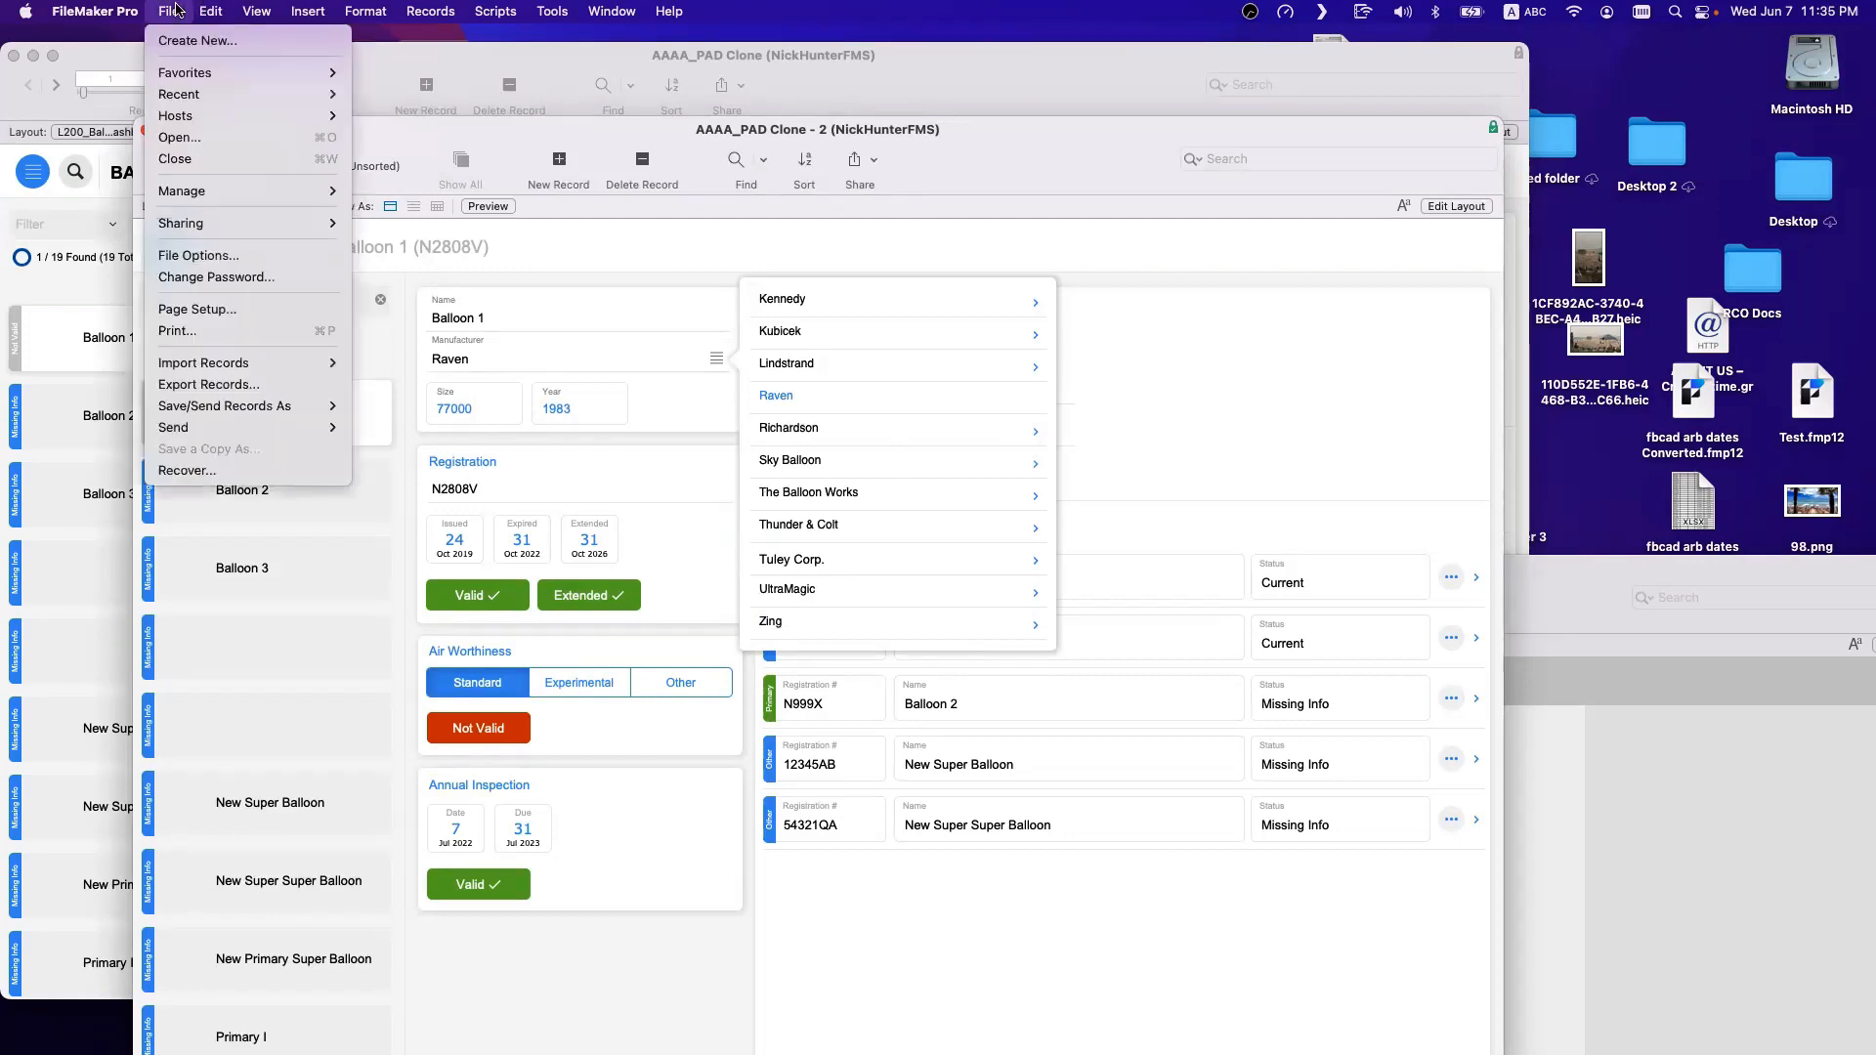
pyautogui.moveTo(293, 191)
pyautogui.click(391, 233)
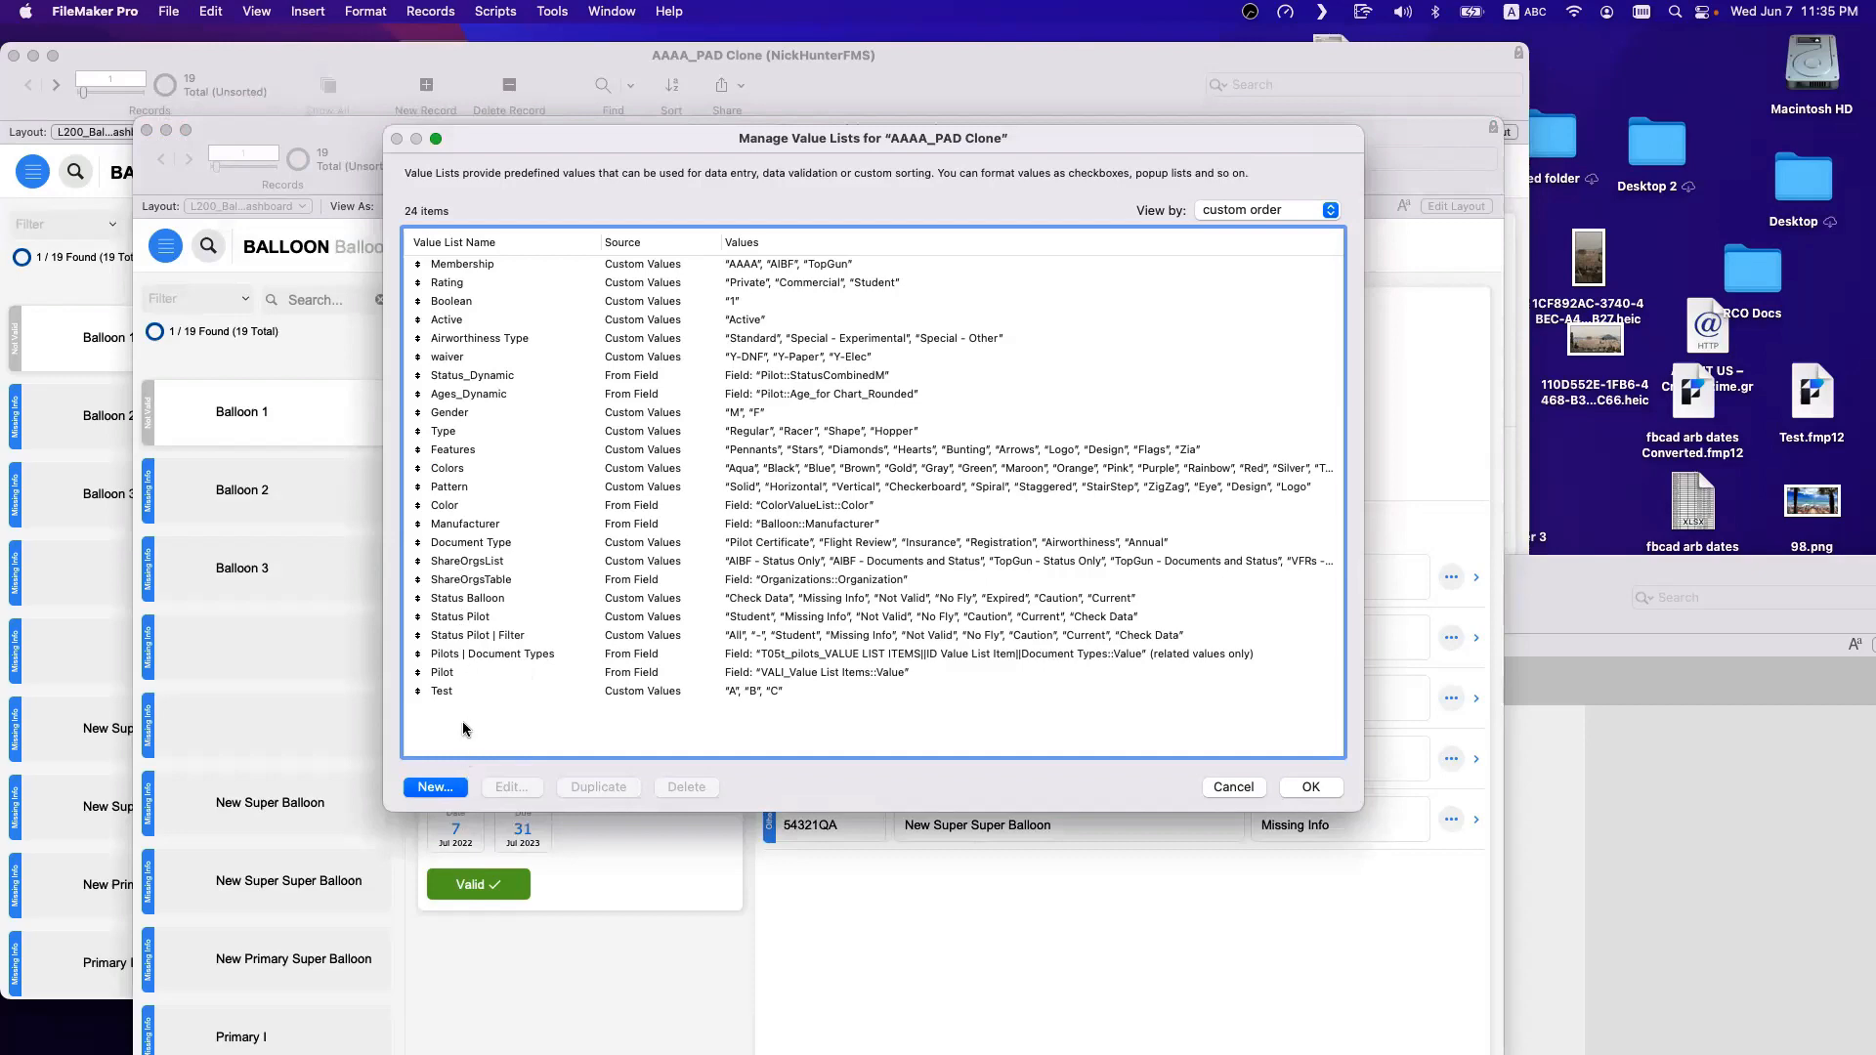
pyautogui.press('Escape')
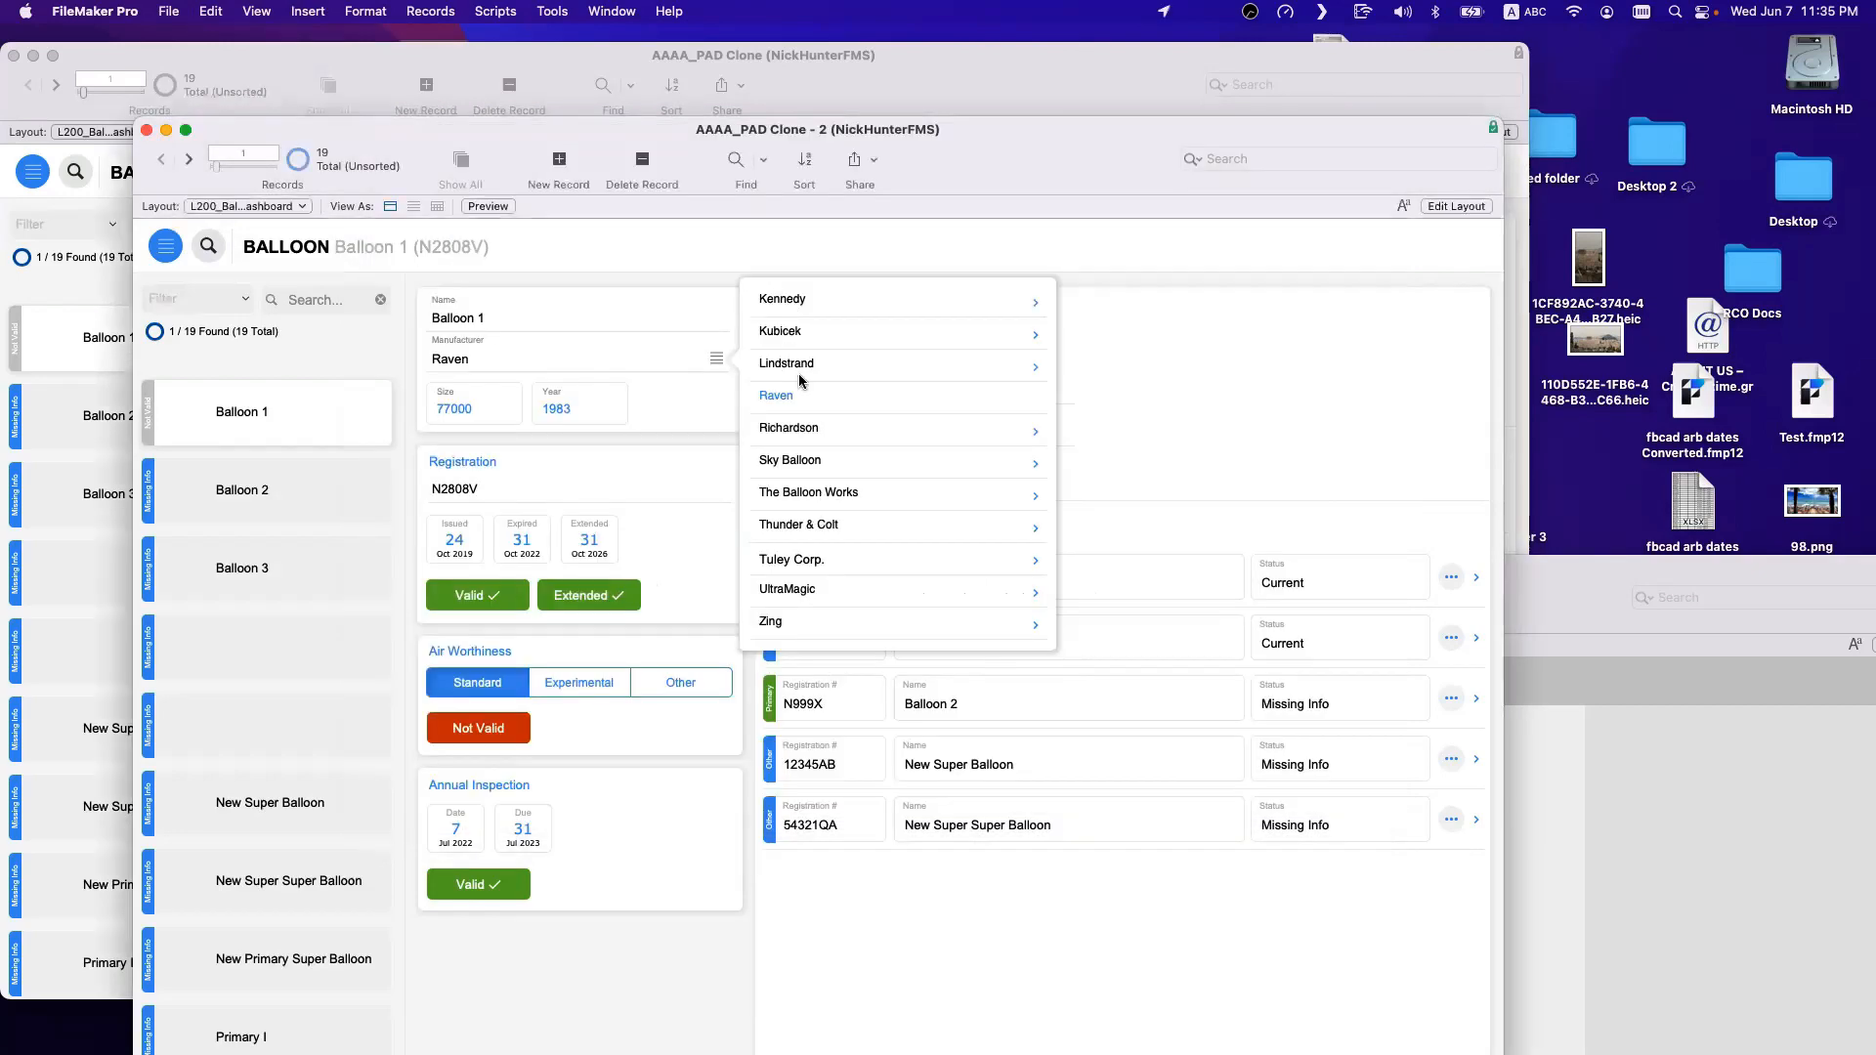
pyautogui.click(888, 256)
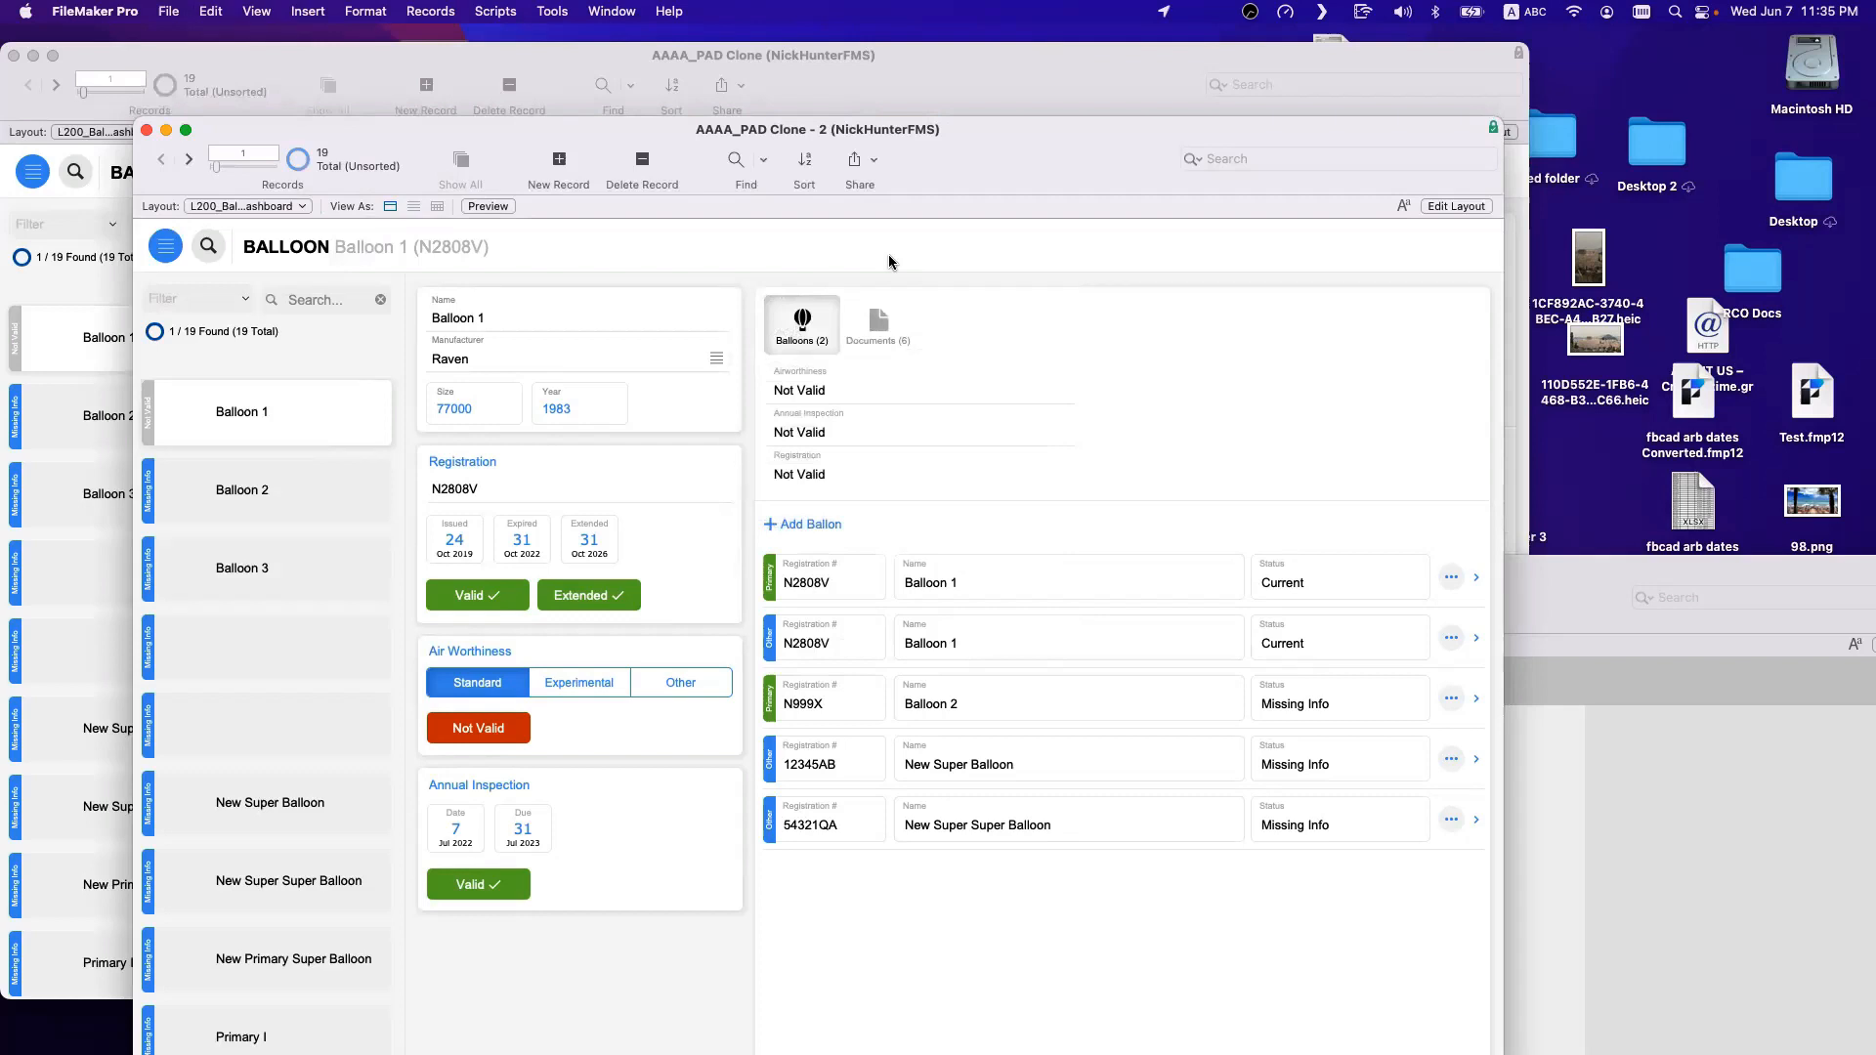
pyautogui.click(664, 359)
pyautogui.scroll(8, 898, 430)
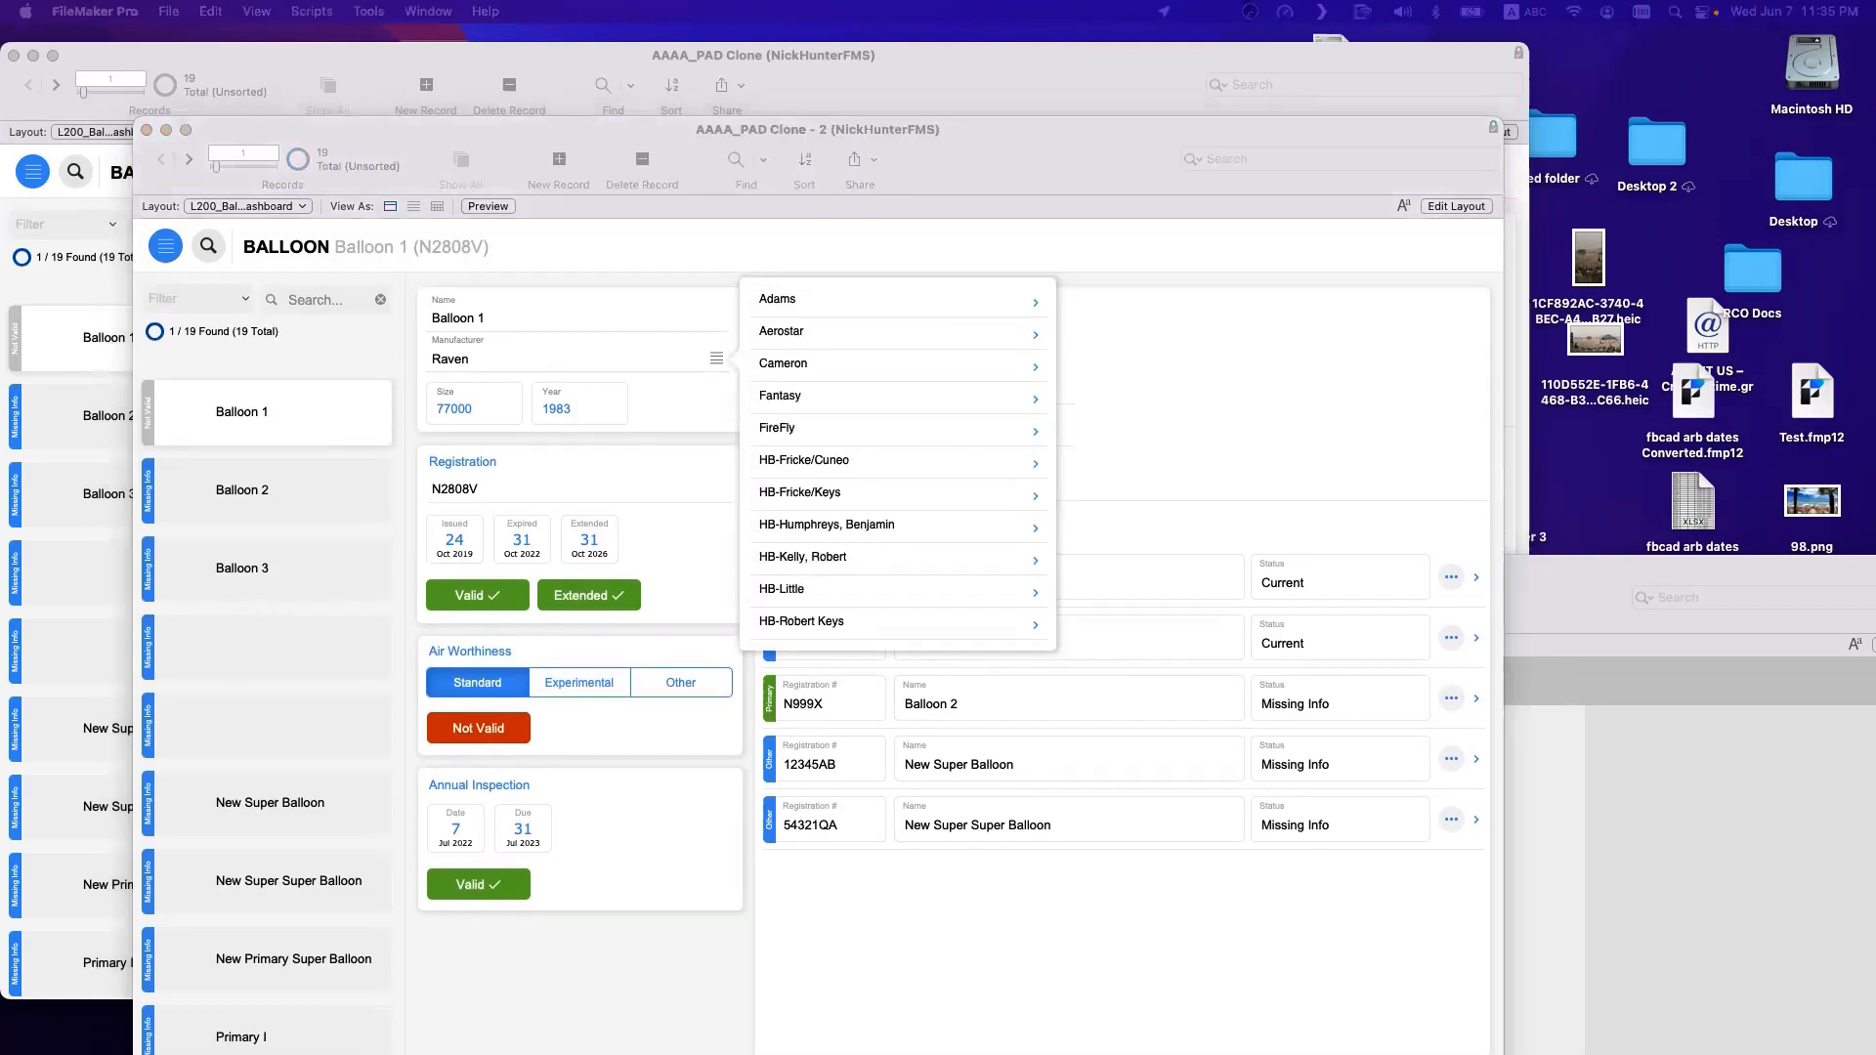
# Create a new value list in the file and name it Manufacturers.
pyautogui.click(168, 11)
pyautogui.moveTo(294, 190)
pyautogui.click(427, 234)
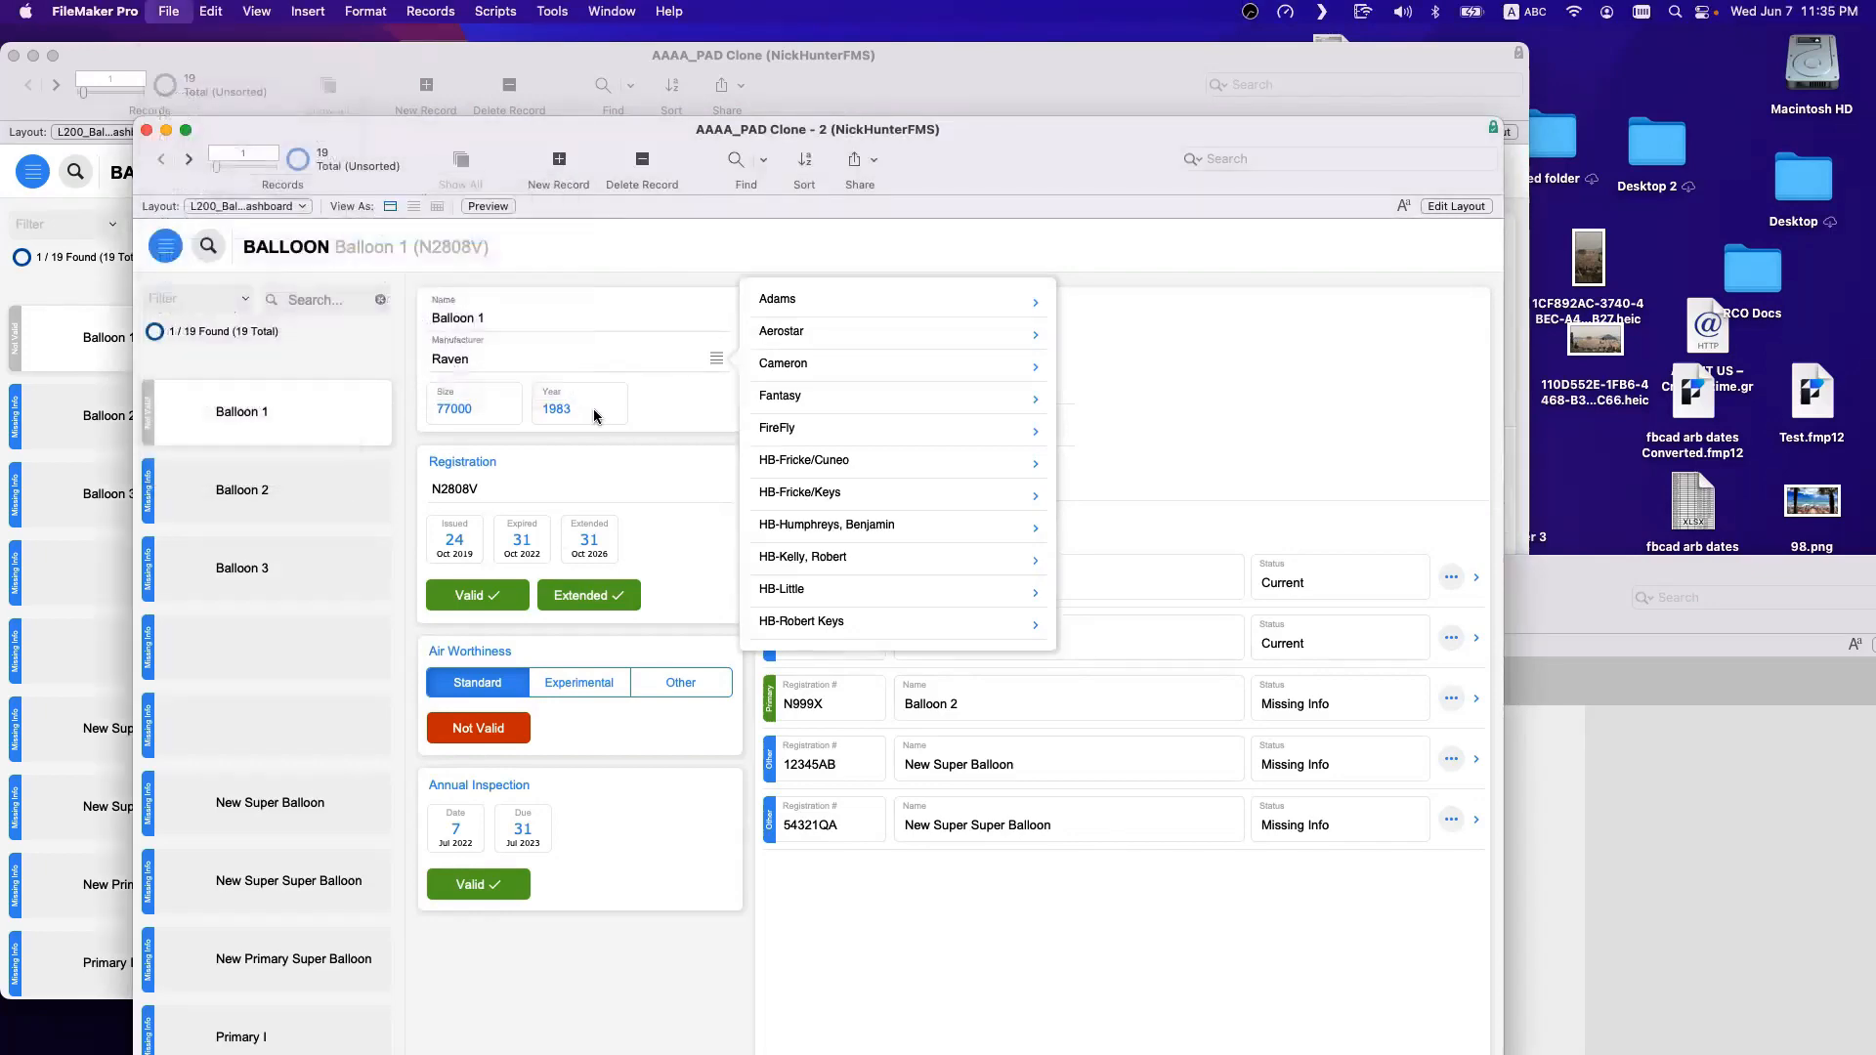
pyautogui.click(436, 788)
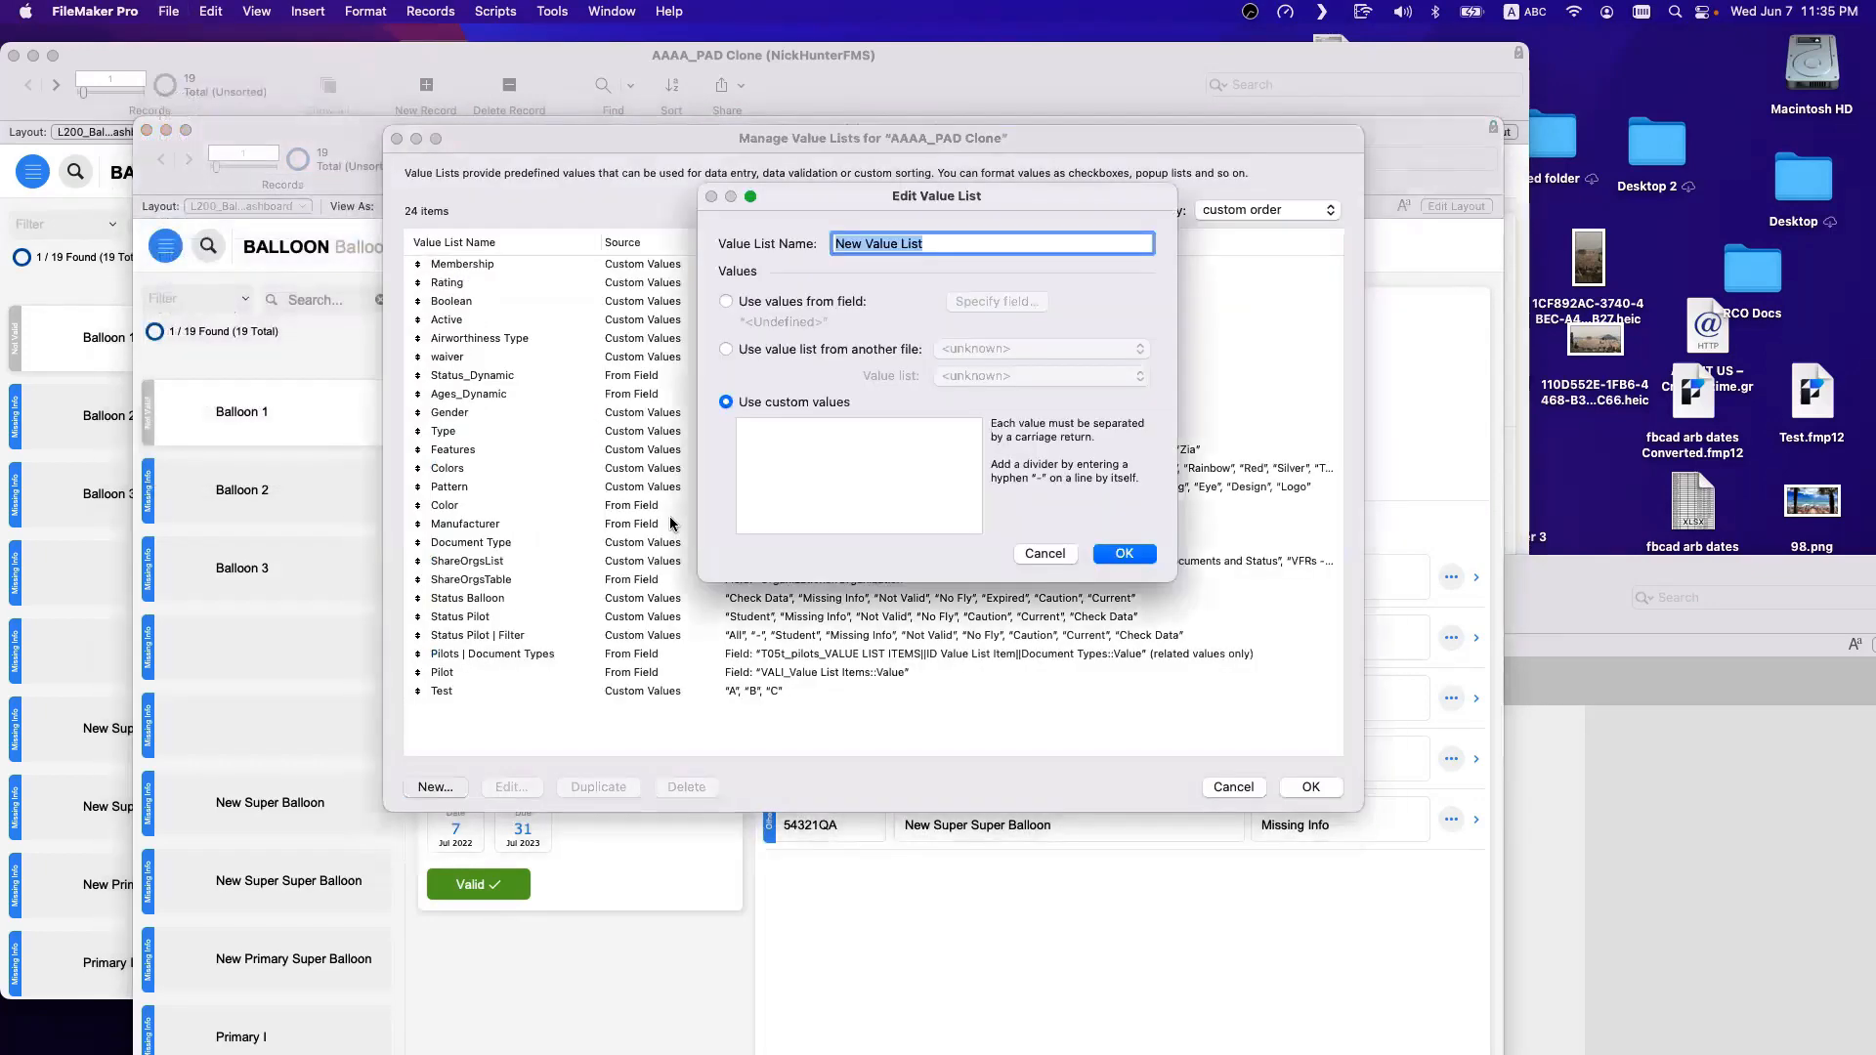
pyautogui.write('Manufacturera')
pyautogui.press('BackSpace')
pyautogui.write('s')
# Paste the copied manufacturer names as the Manufacturers list's custom values, review them and save the value list.
pyautogui.click(852, 466)
pyautogui.press('super+v')
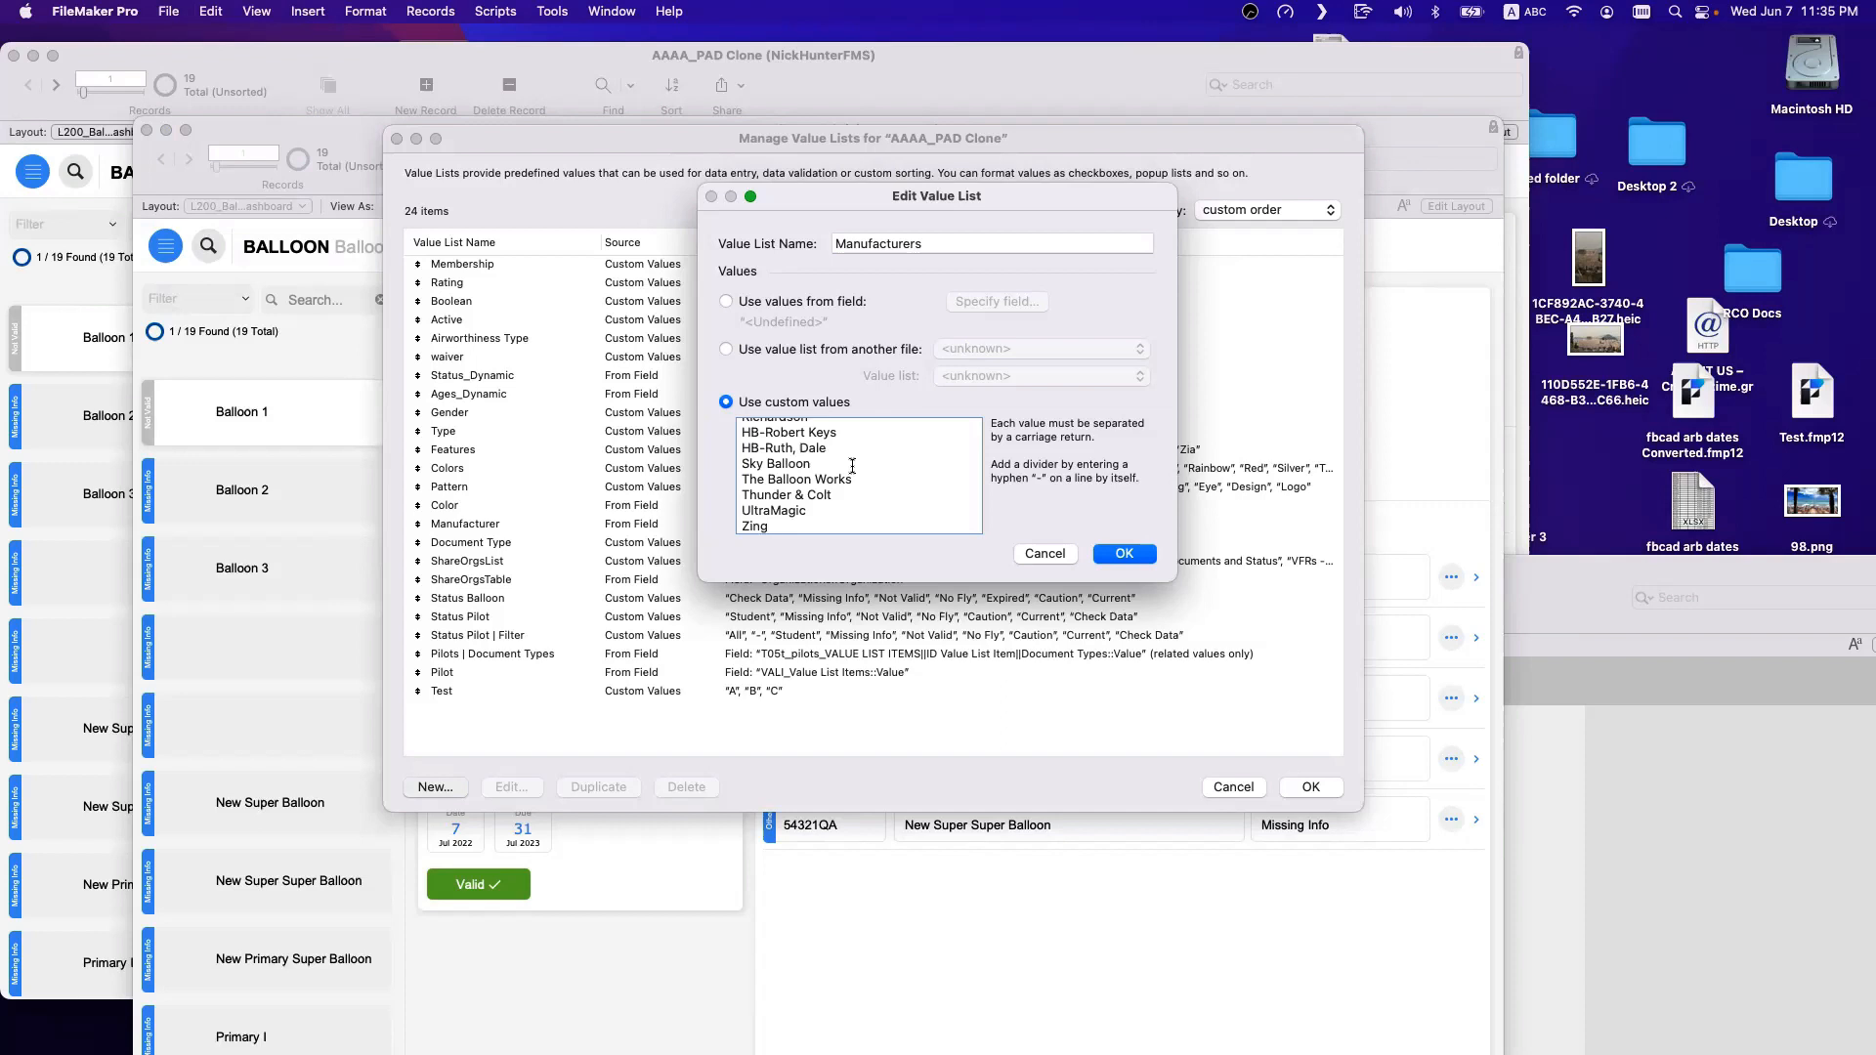
pyautogui.moveTo(1176, 578); pyautogui.dragTo(1256, 789)
pyautogui.scroll(5, 1025, 670)
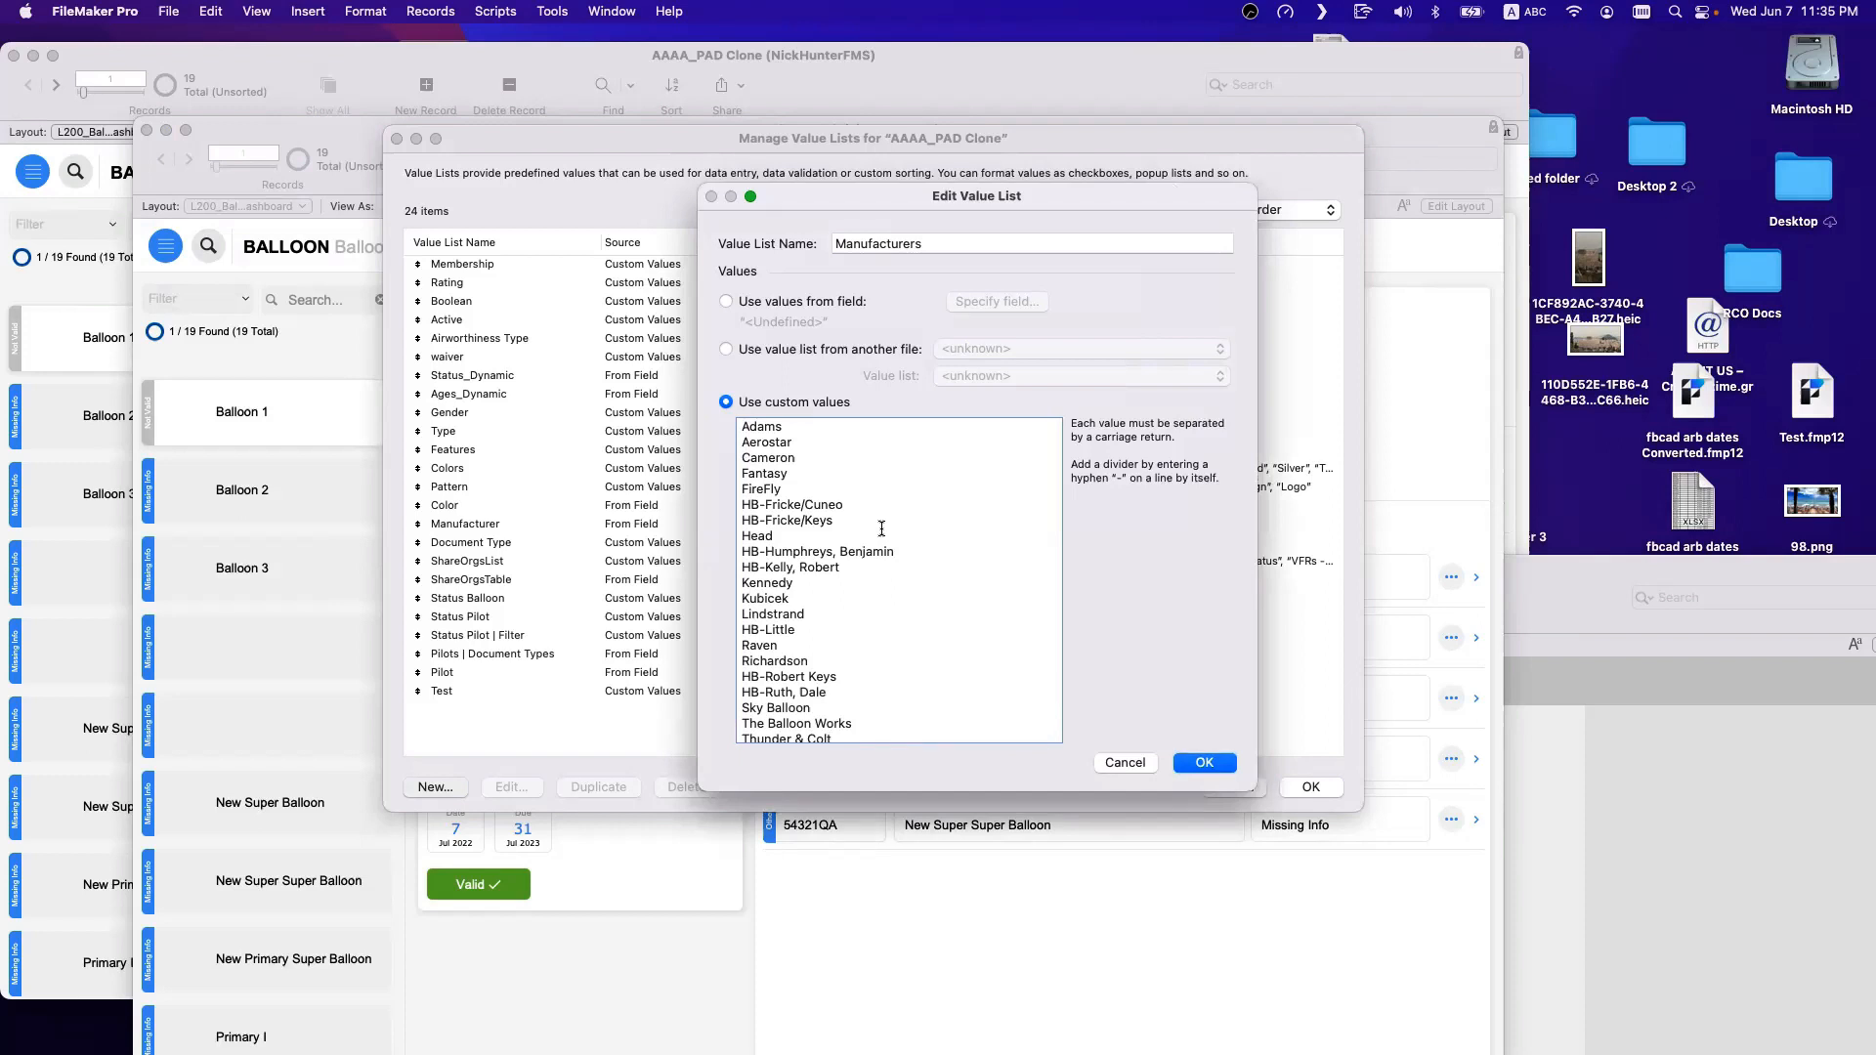
pyautogui.click(1217, 763)
pyautogui.click(858, 738)
pyautogui.click(892, 712)
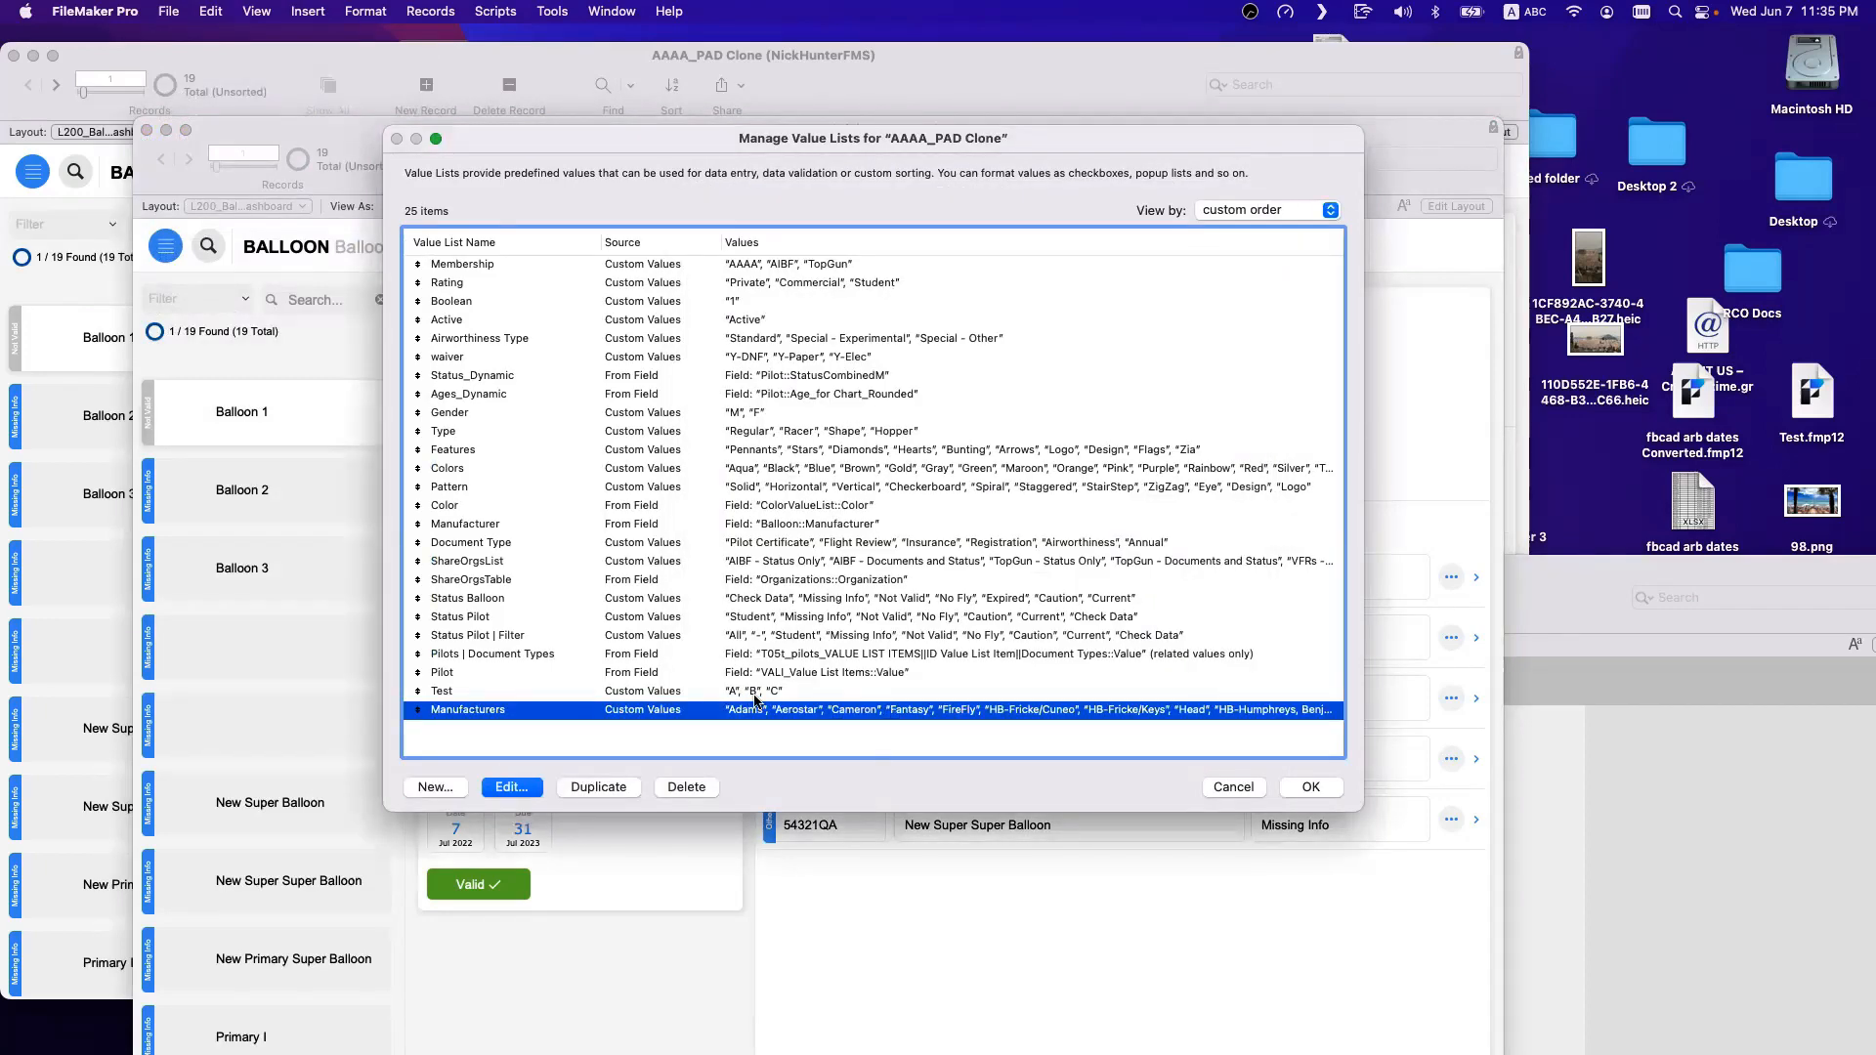
pyautogui.moveTo(1299, 793); pyautogui.dragTo(768, 500)
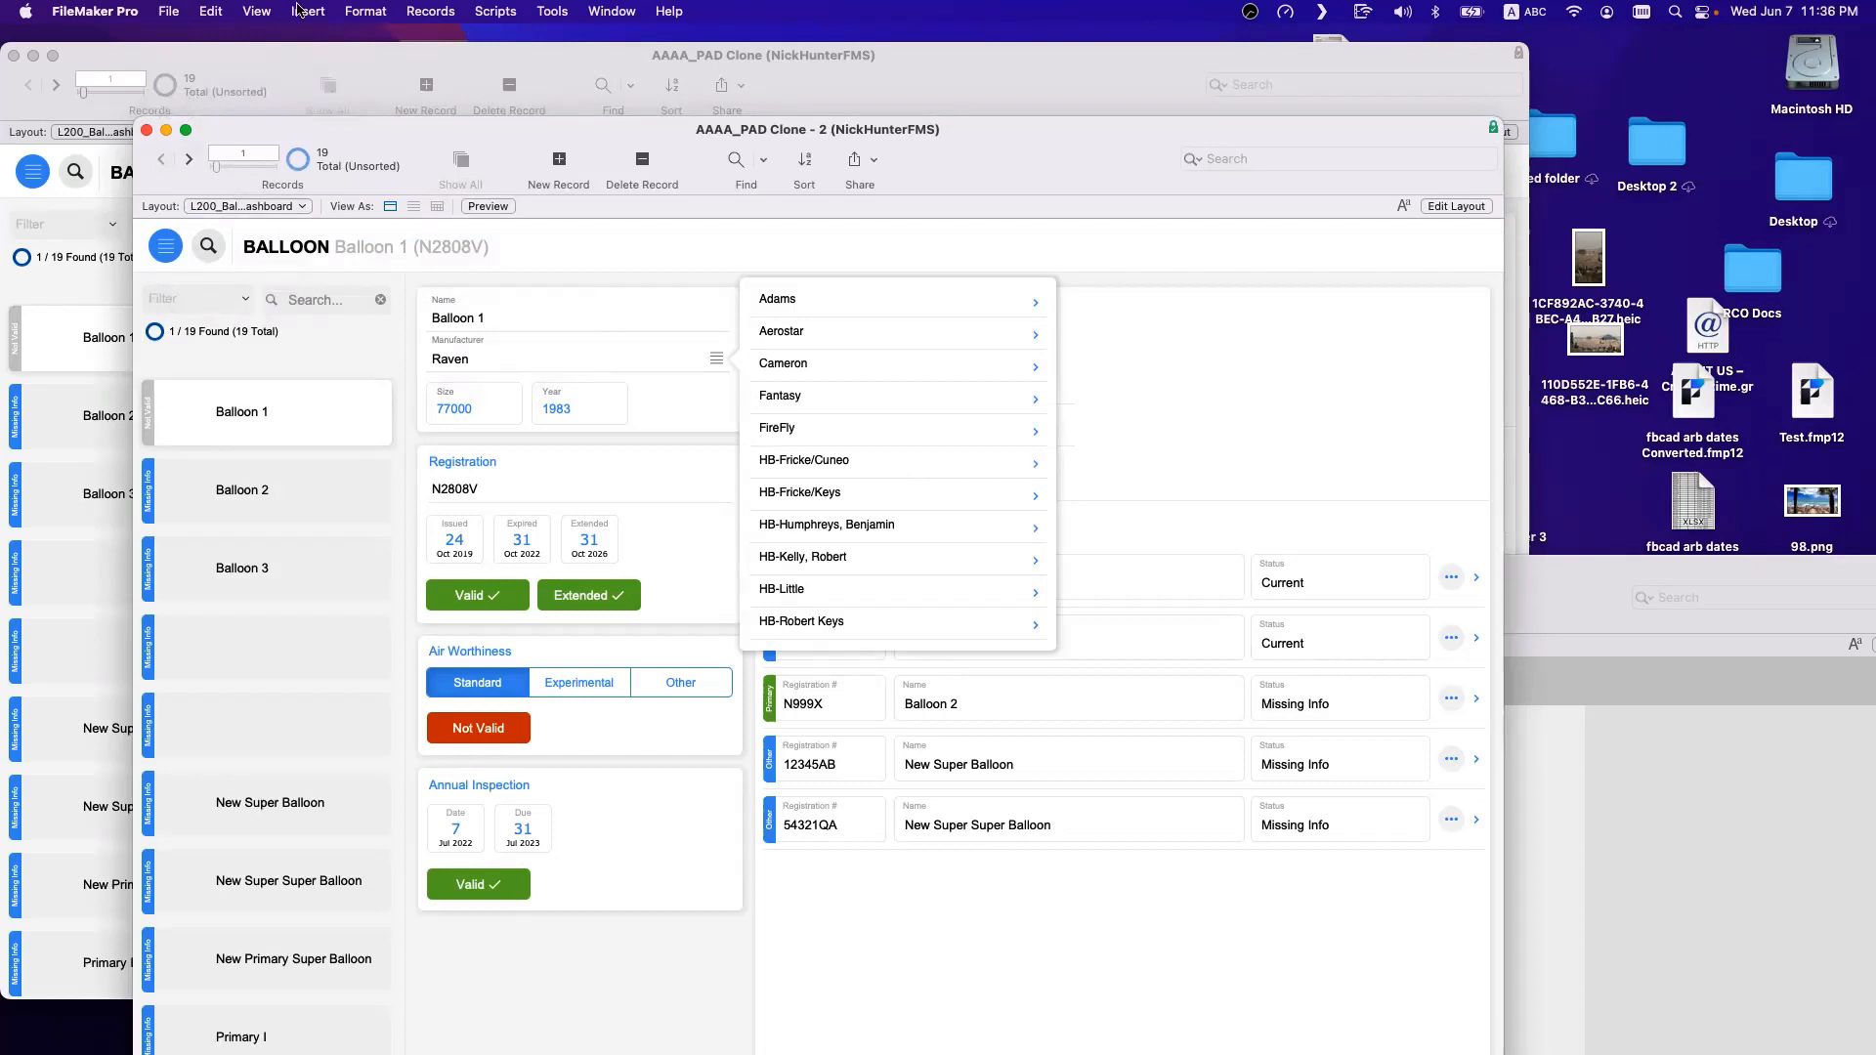
# Open the Data Viewer for the balloon dashboard to monitor expressions.
pyautogui.click(181, 11)
pyautogui.press('Right')
pyautogui.press('Right')
pyautogui.press('Right')
pyautogui.press('Right')
pyautogui.press('Right')
pyautogui.press('Right')
pyautogui.press('Right')
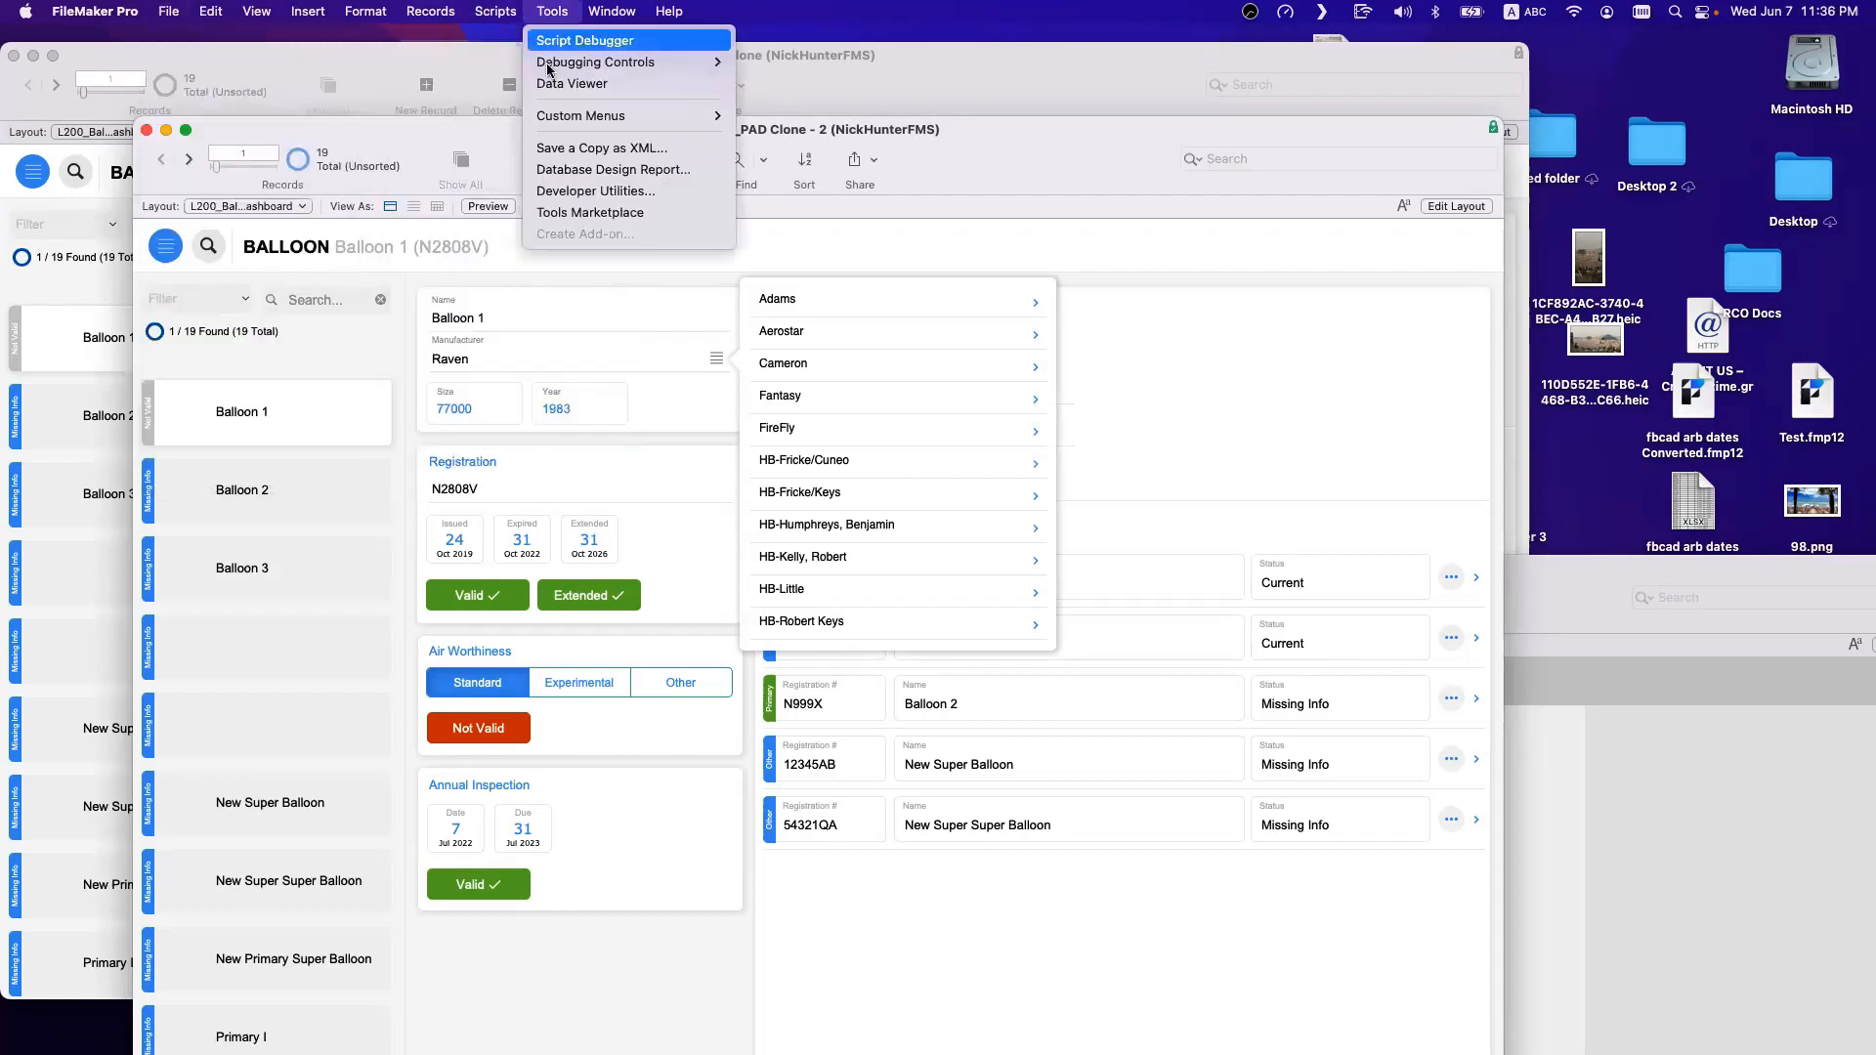
pyautogui.press('Down')
pyautogui.press('Down')
pyautogui.press('Return')
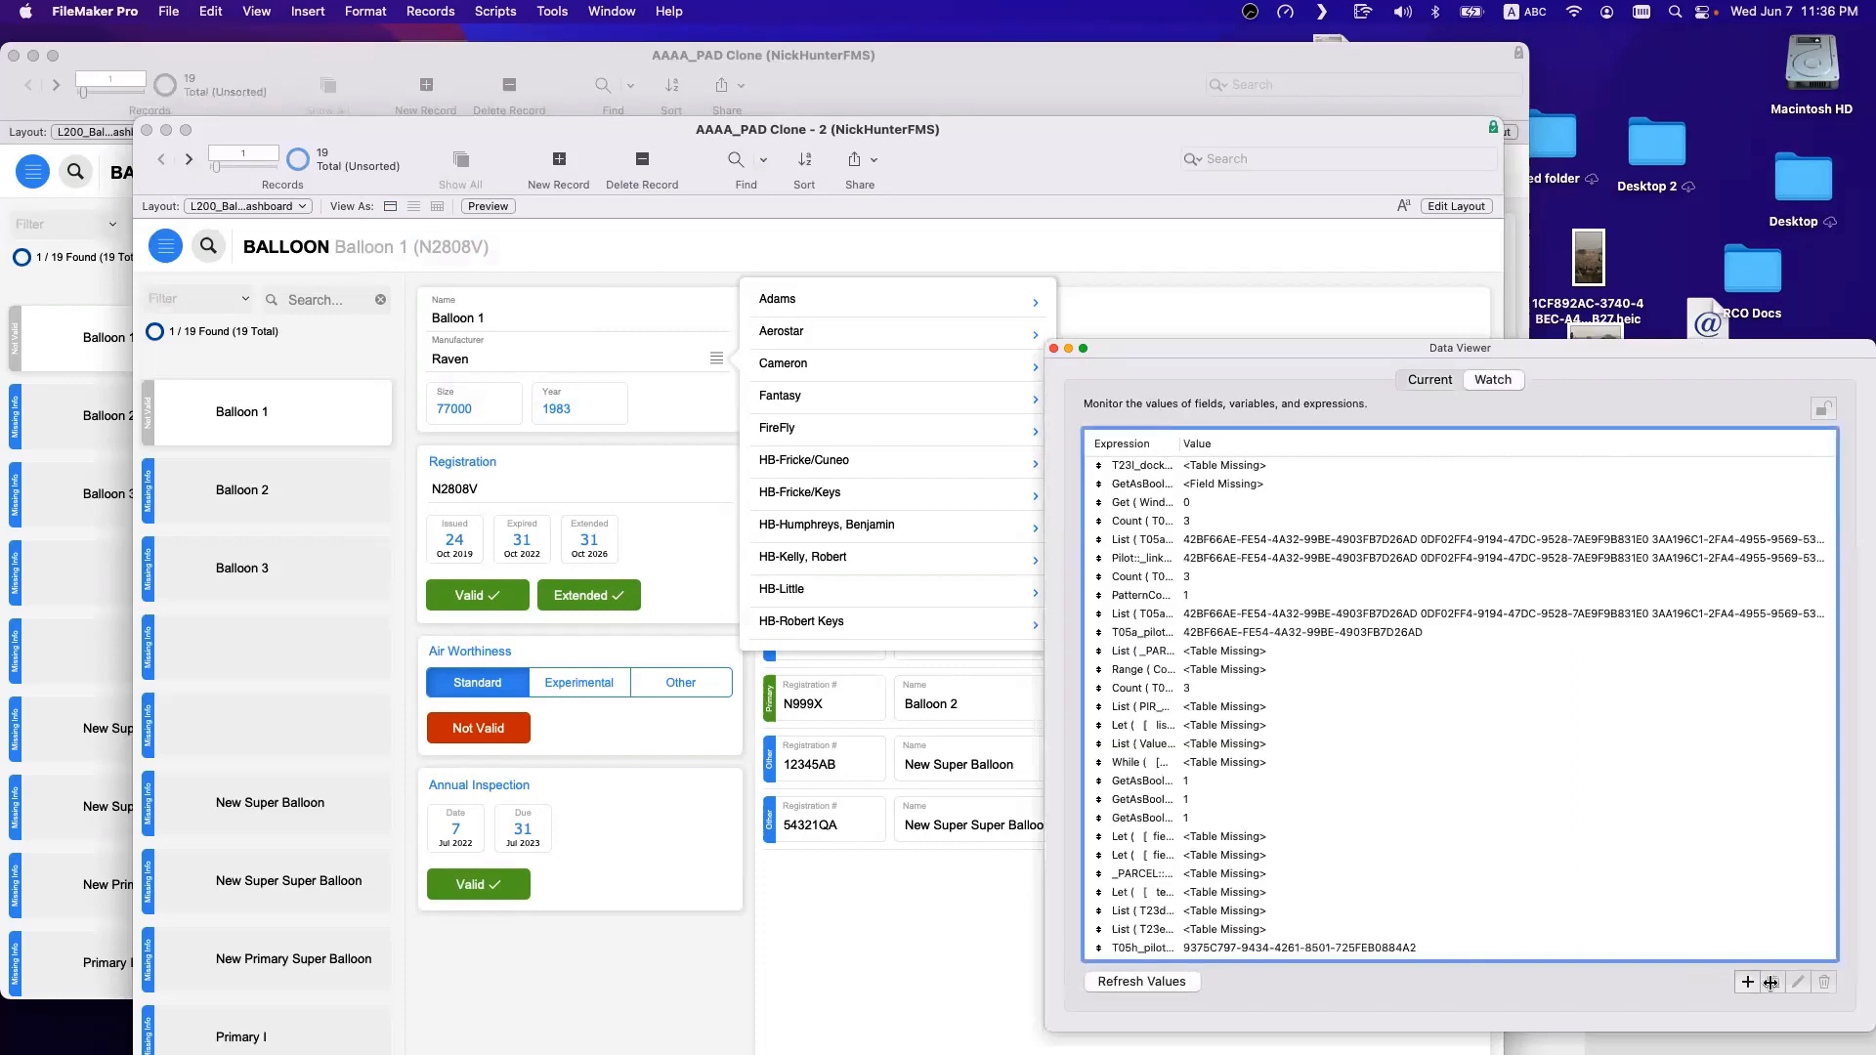
# Add the watch expression ValueListItems ( "" ; "Manufacturers" ) to the Data Viewer and monitor it.
pyautogui.click(1754, 983)
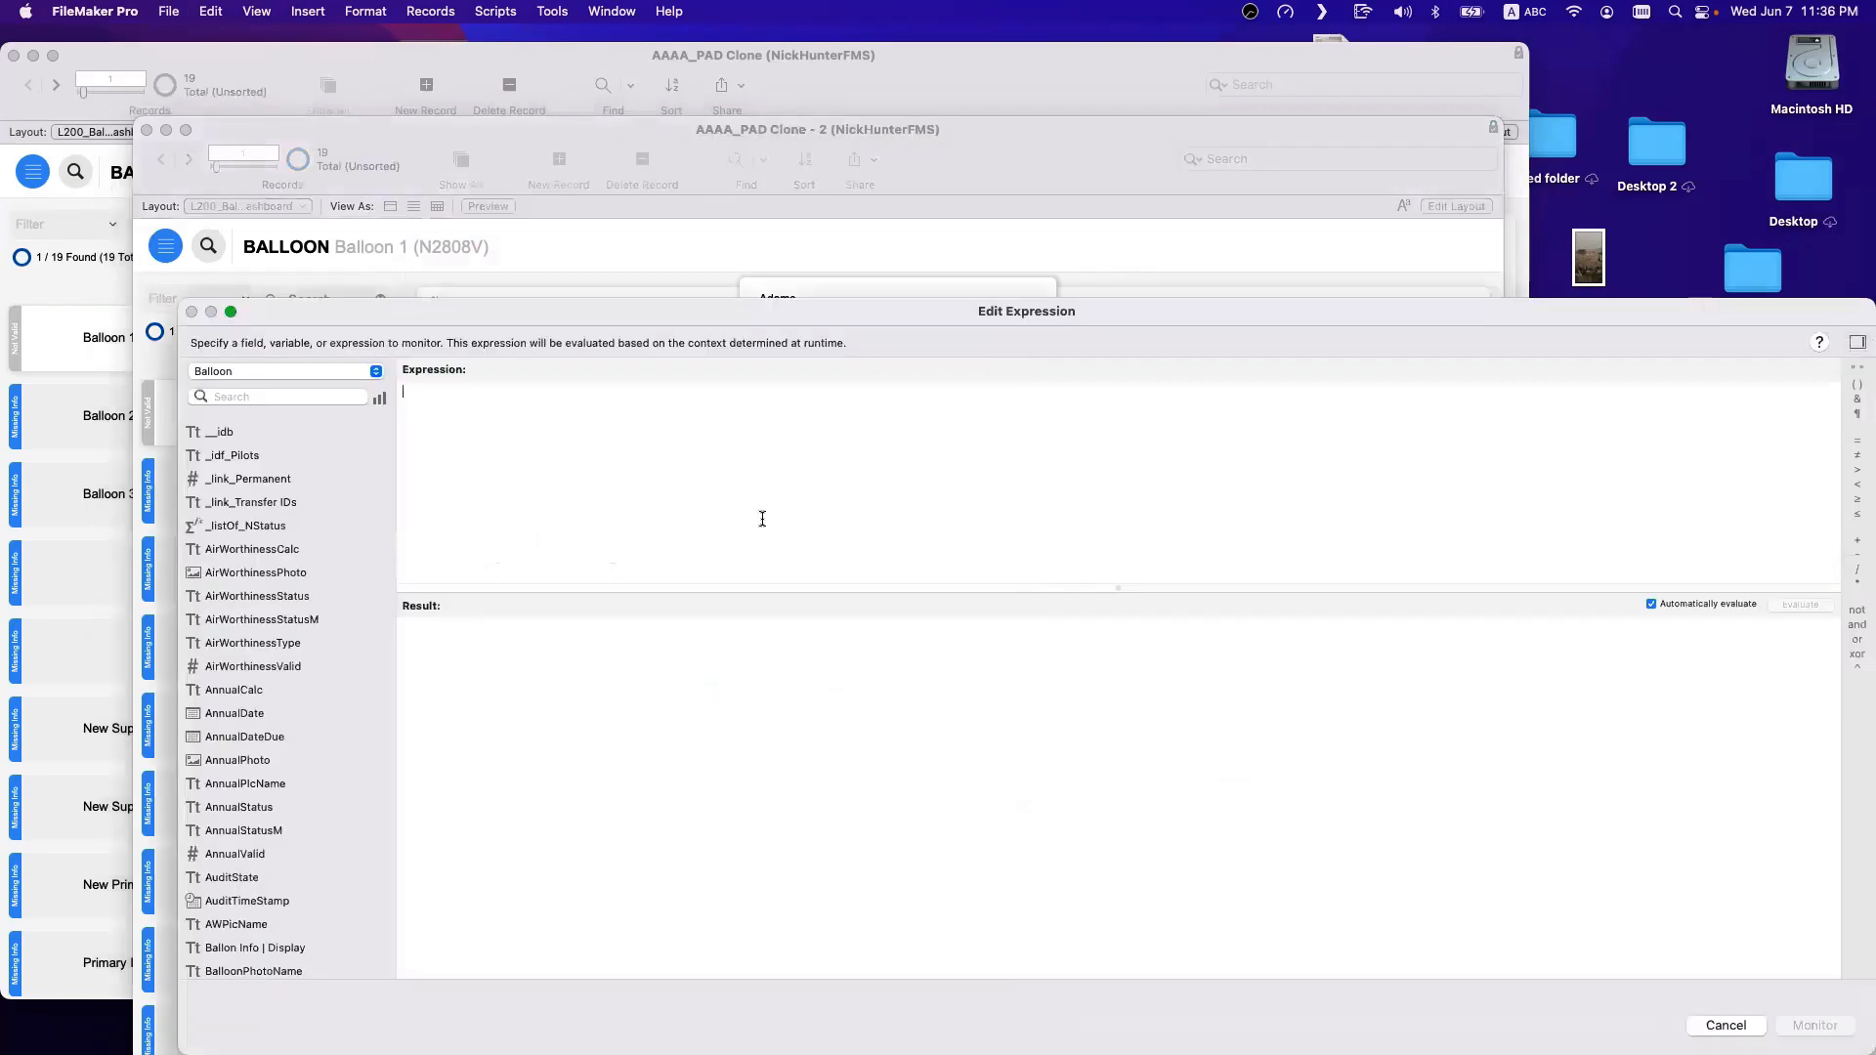
pyautogui.write('va.ue')
pyautogui.press('BackSpace')
pyautogui.press('BackSpace')
pyautogui.press('BackSpace')
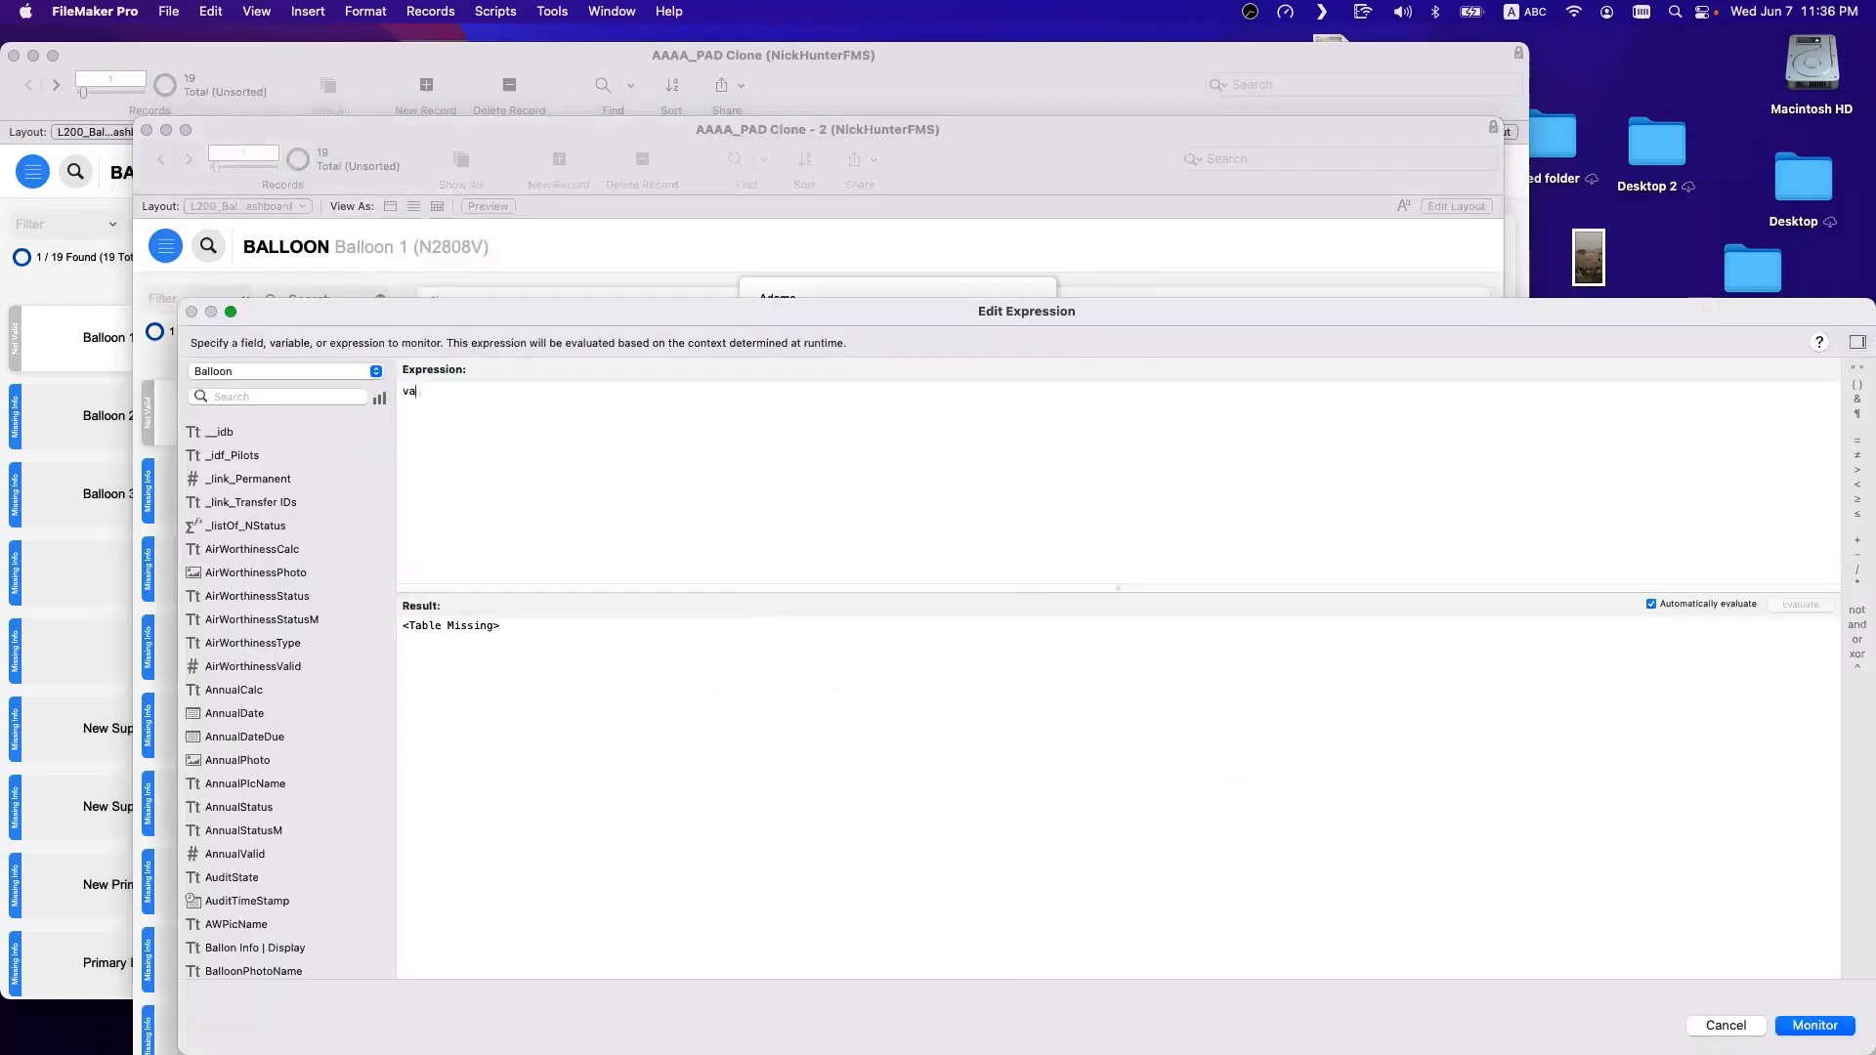
pyautogui.write('luel')
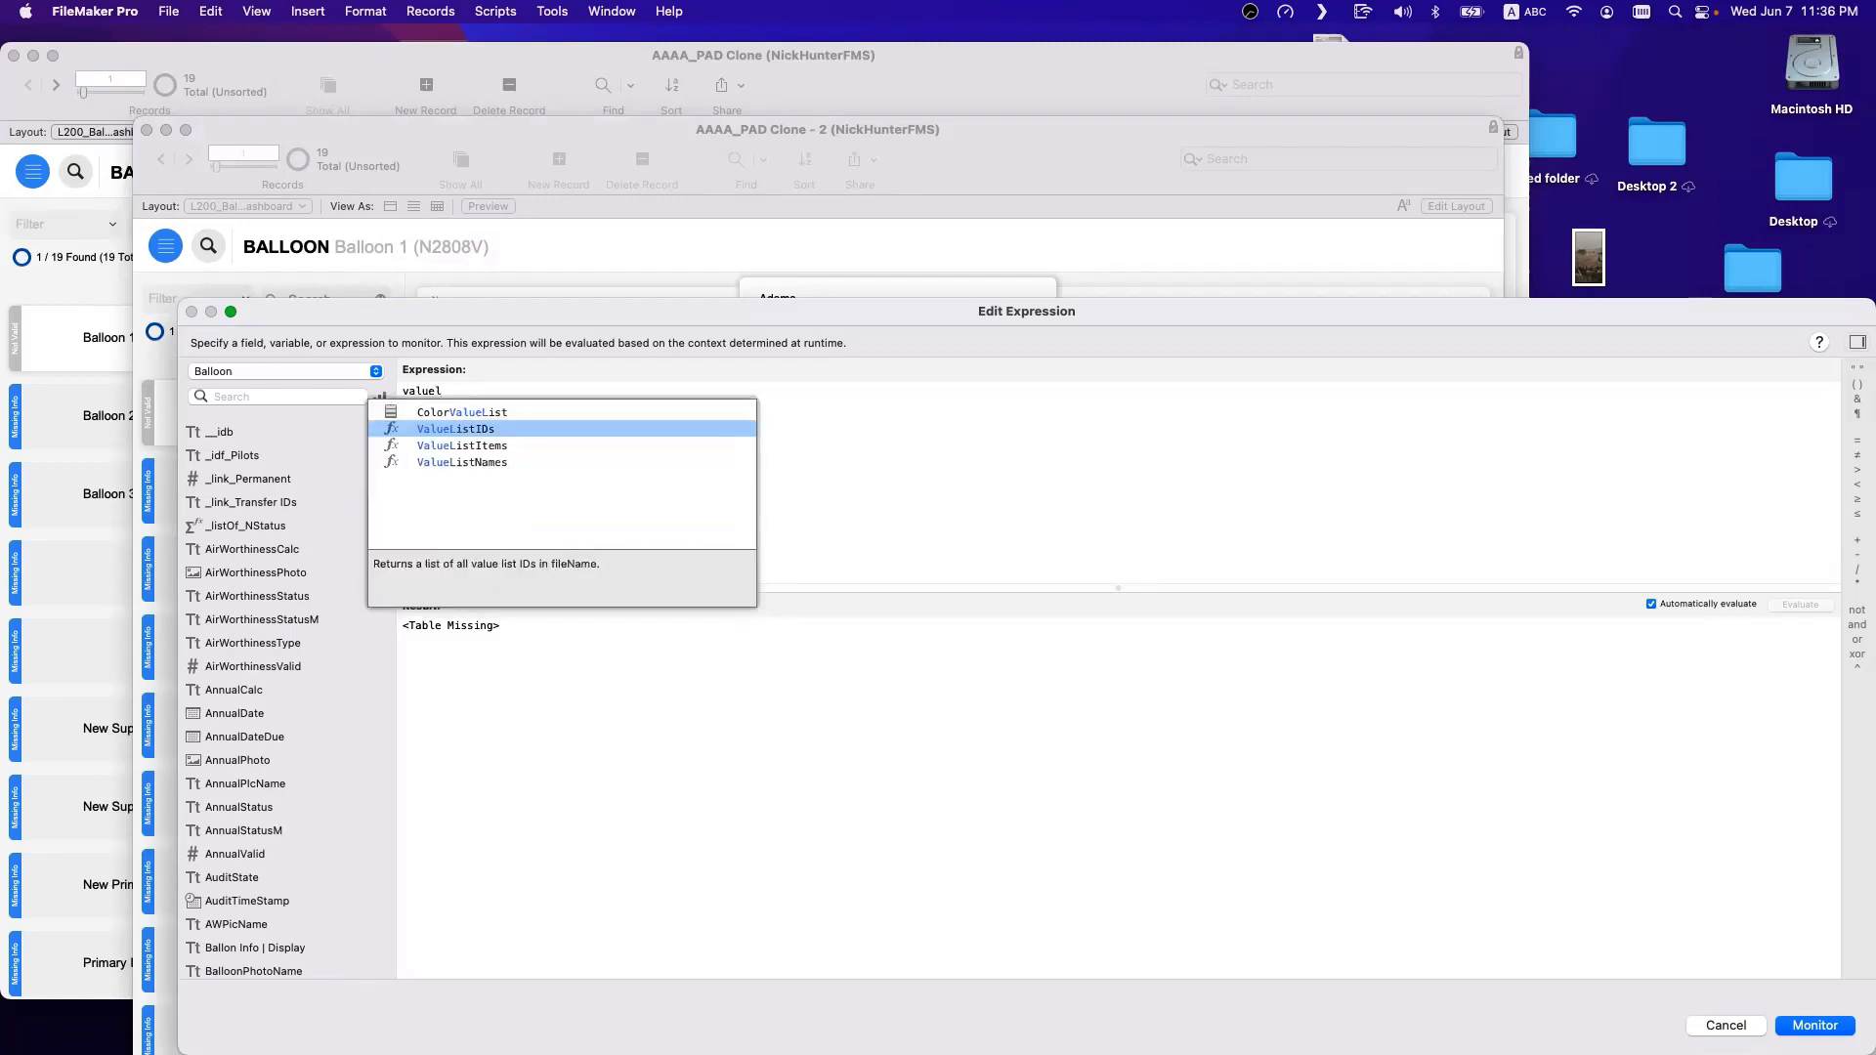
pyautogui.press('Down')
pyautogui.press('Return')
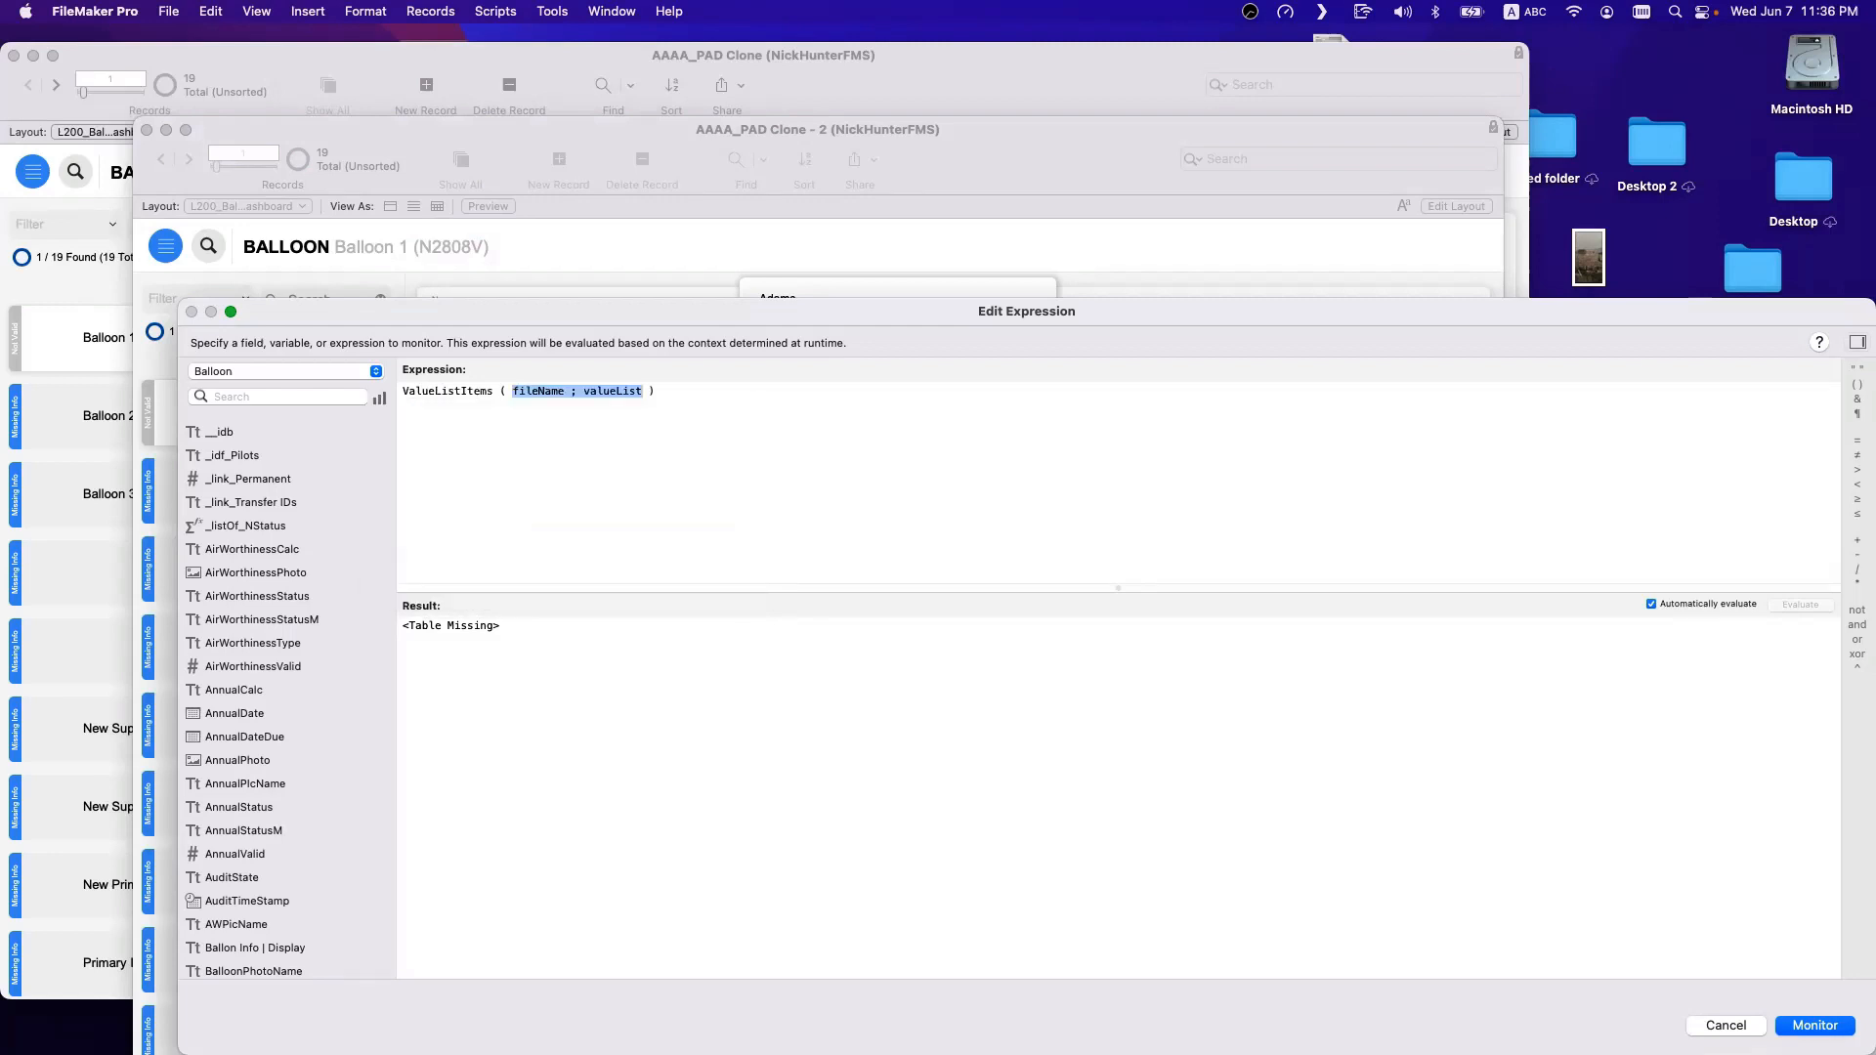
pyautogui.write('"" ; ')
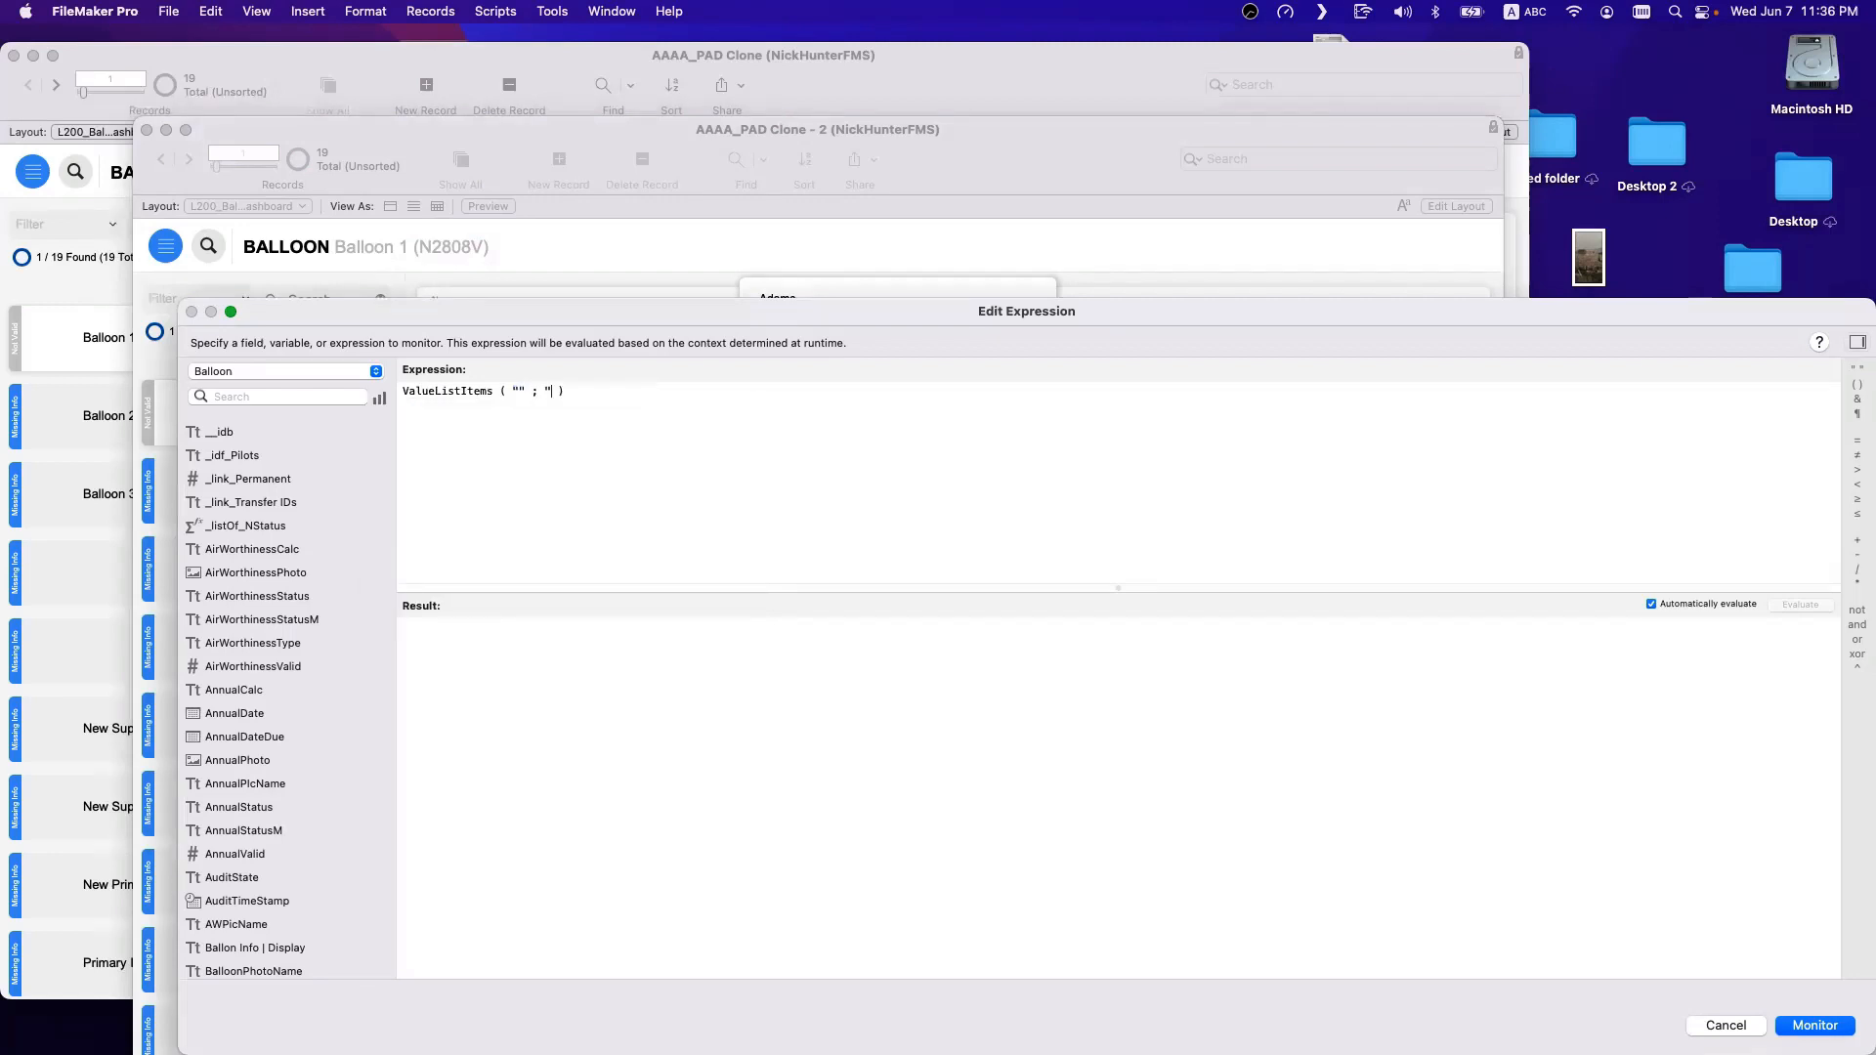
pyautogui.write('"Manufacturers"')
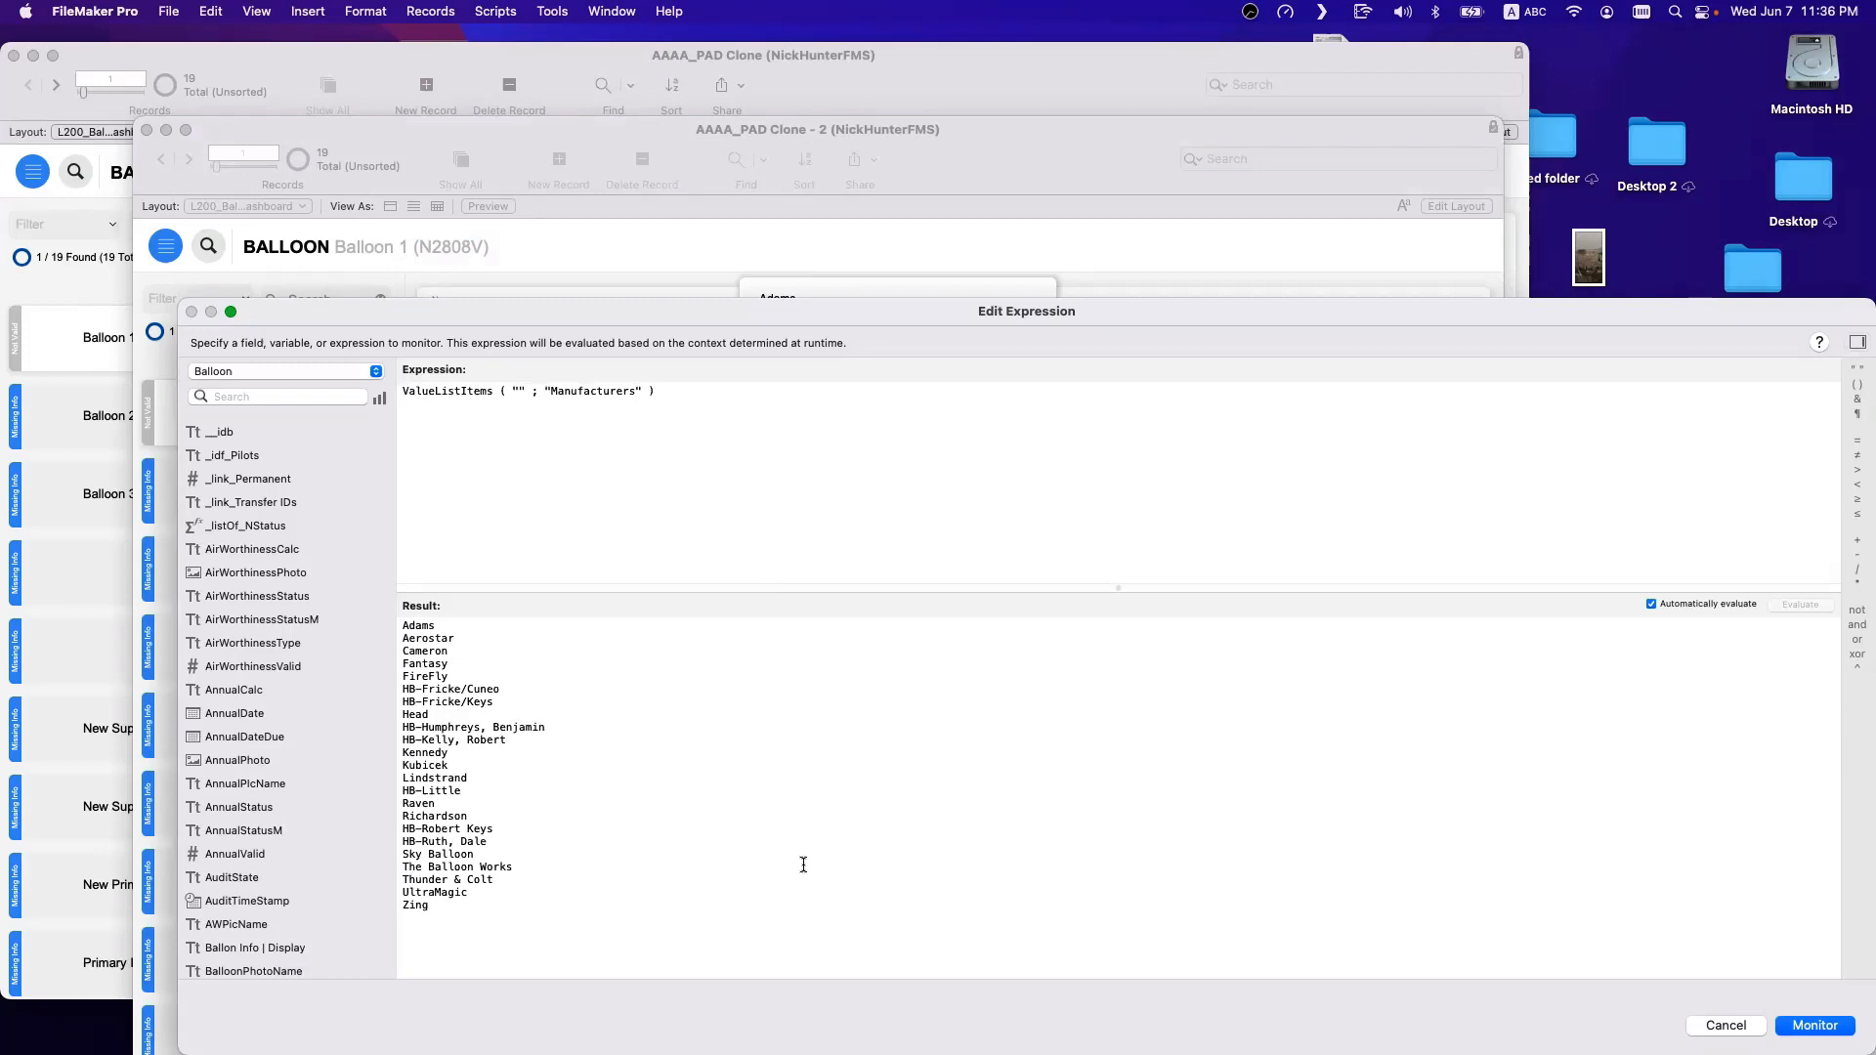
pyautogui.click(1814, 1025)
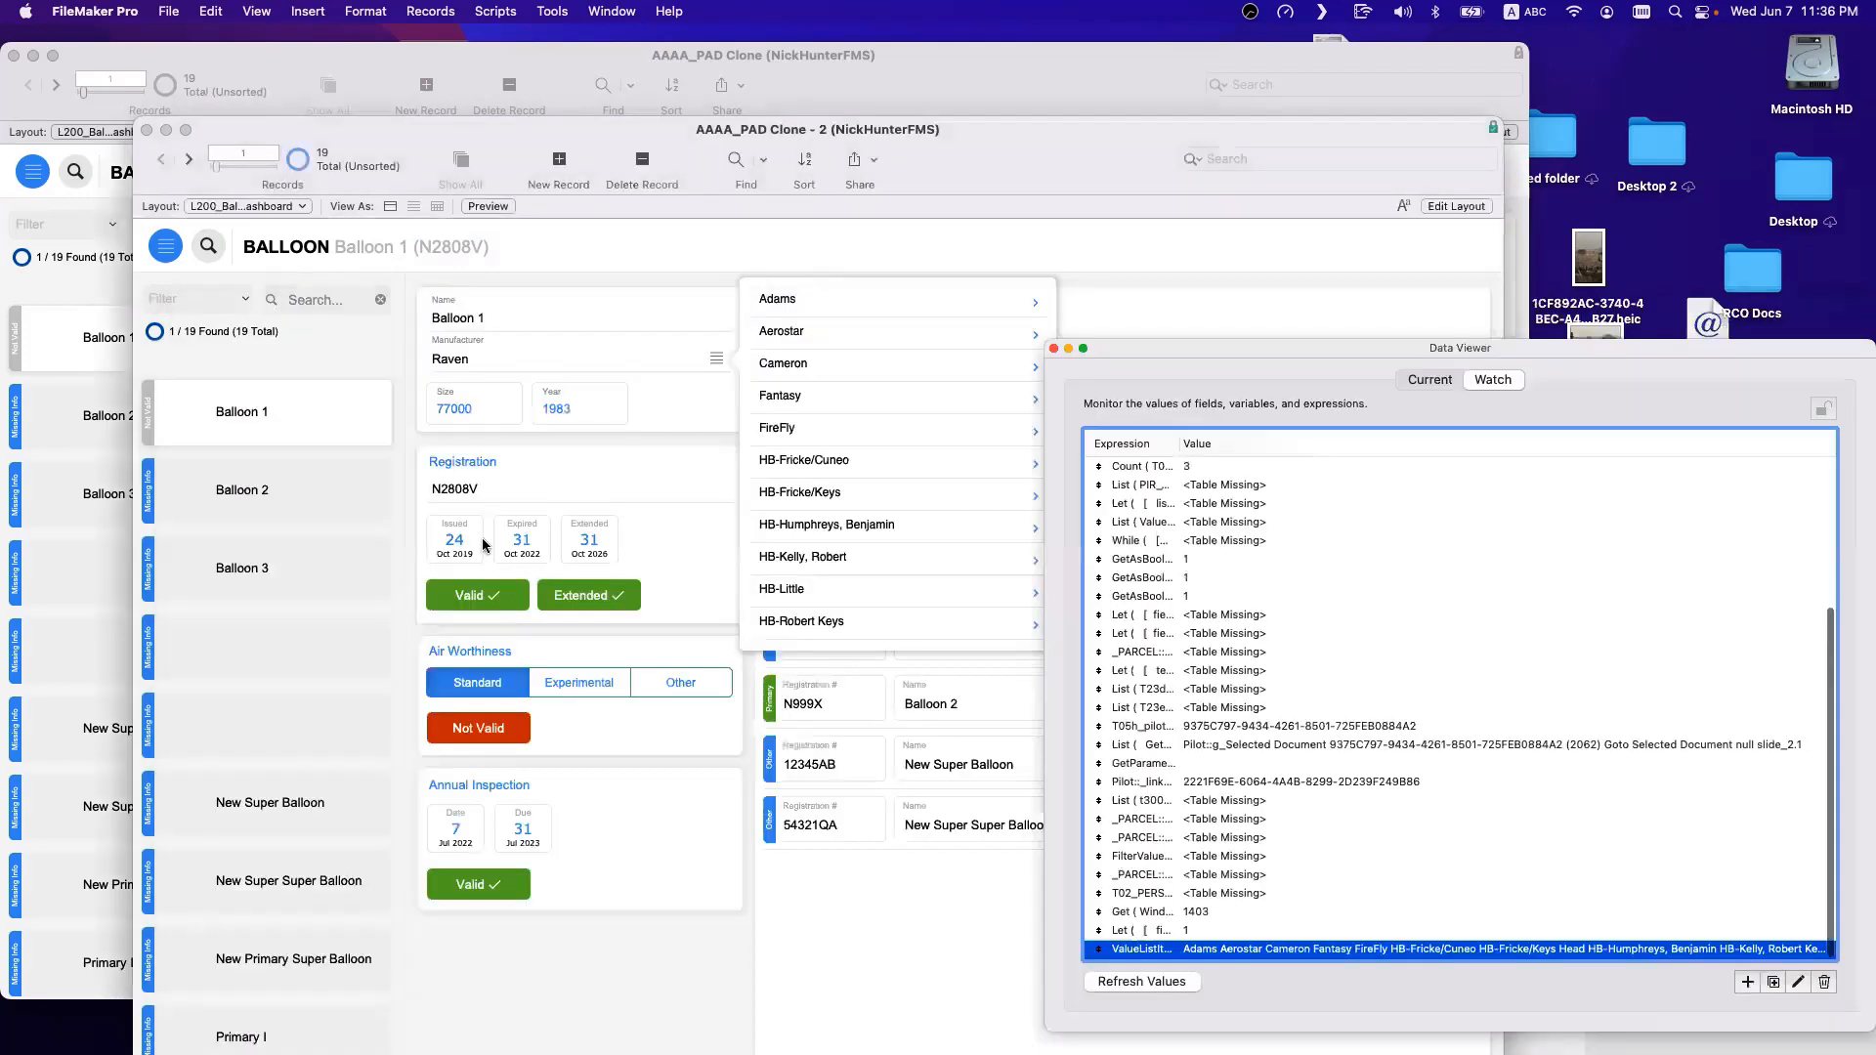
# Change the Manufacturers value list to use all values from the MAN_Manufacturers::Name field and save the value lists.
pyautogui.click(176, 11)
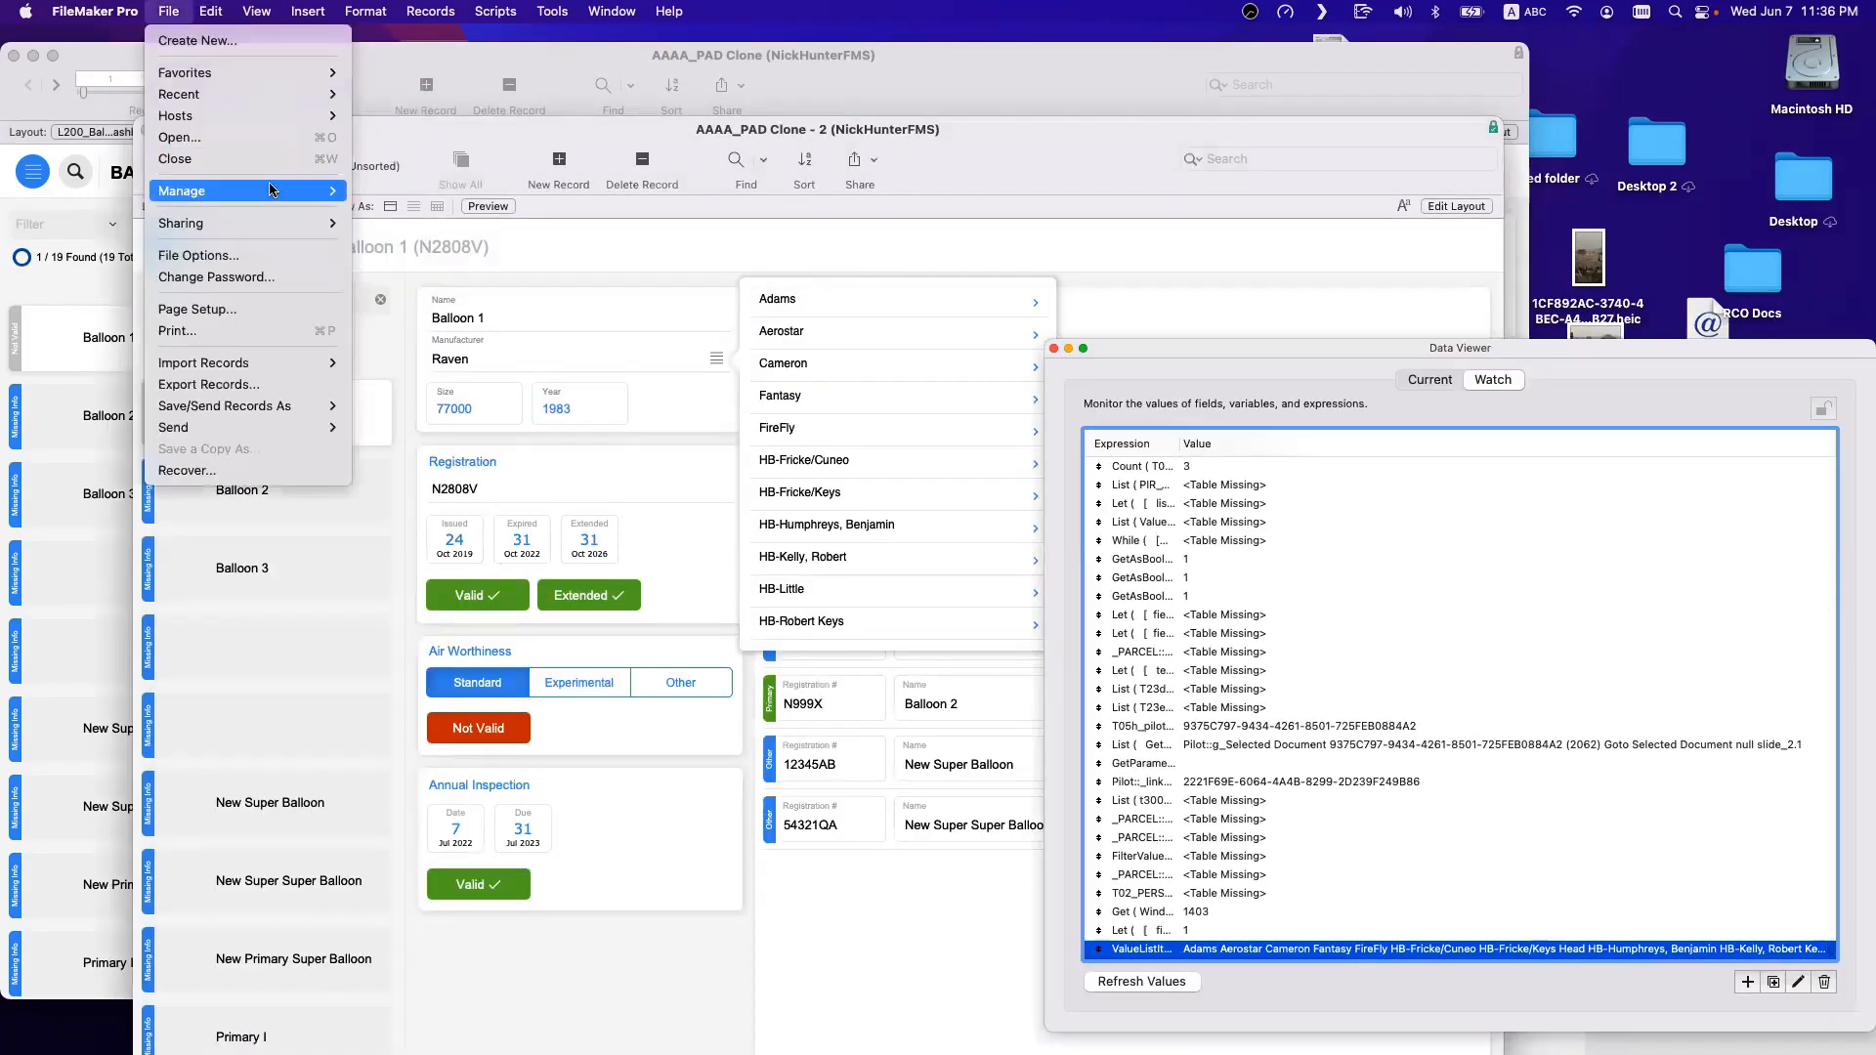
pyautogui.moveTo(273, 189)
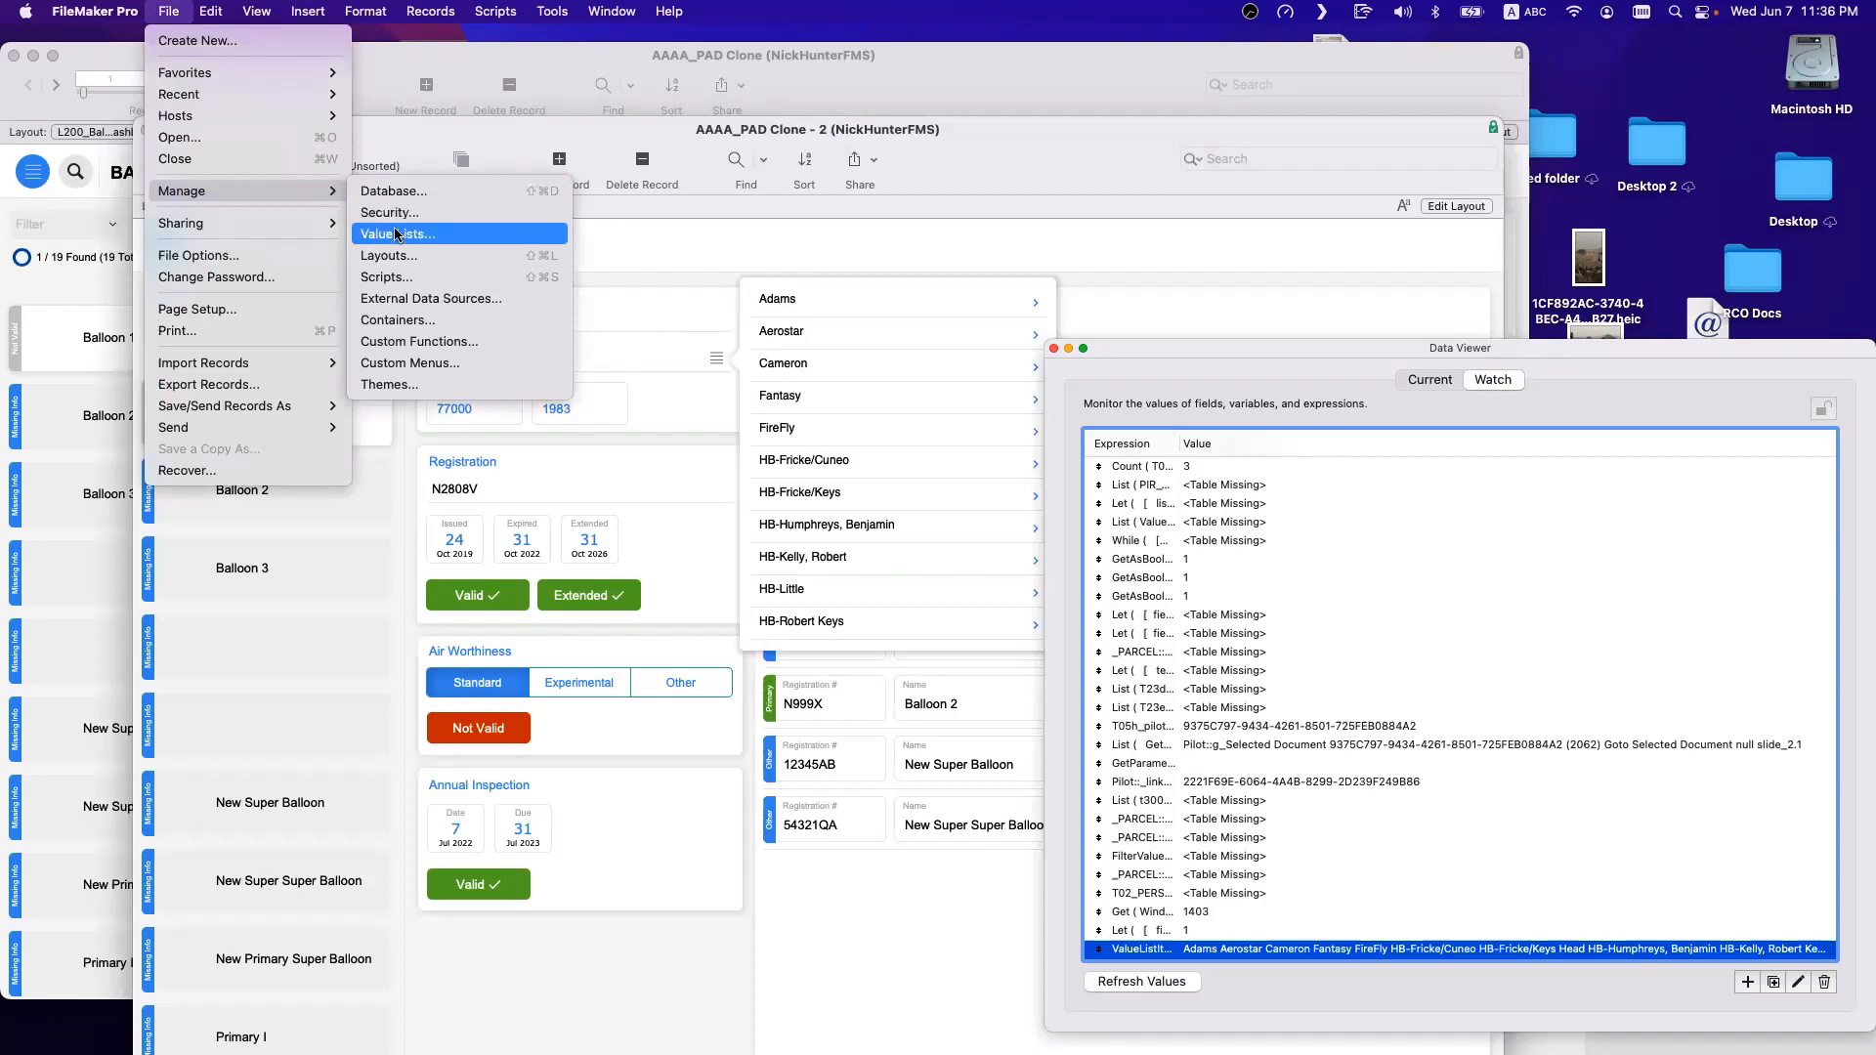
pyautogui.click(395, 234)
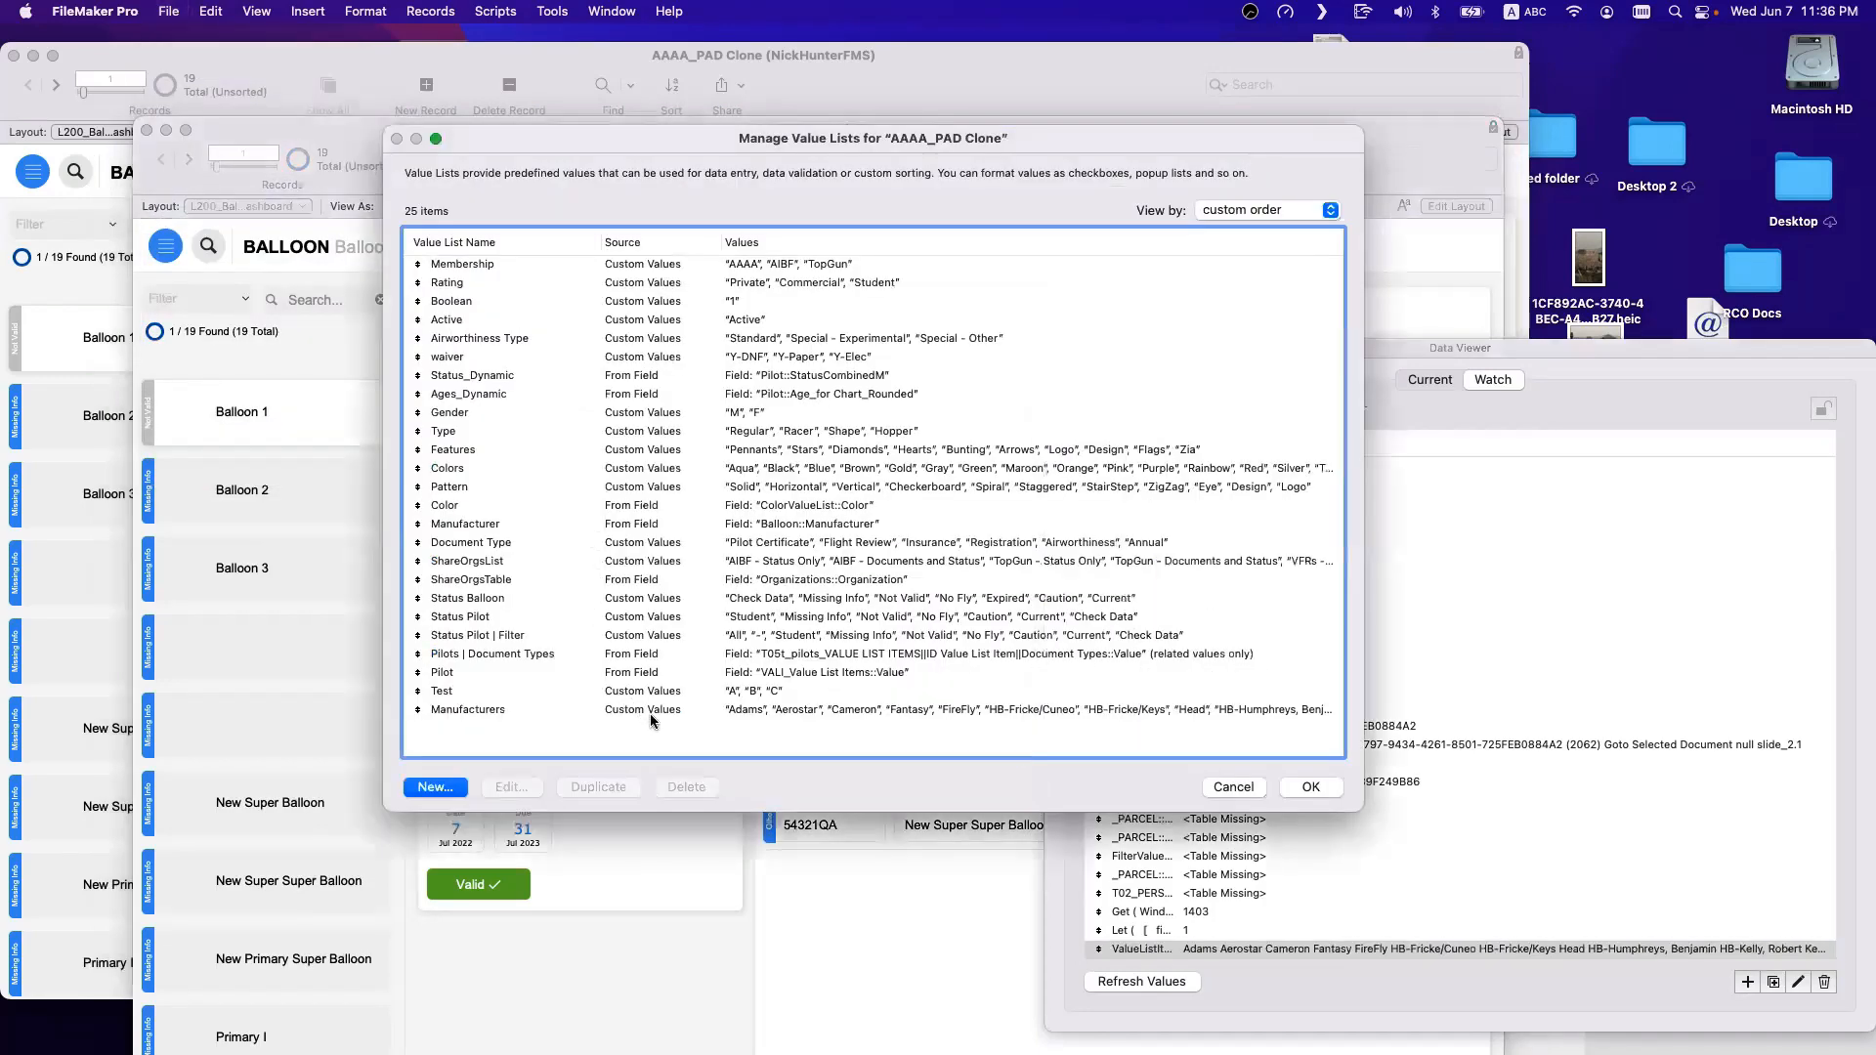
pyautogui.click(646, 711)
pyautogui.doubleClick(645, 711)
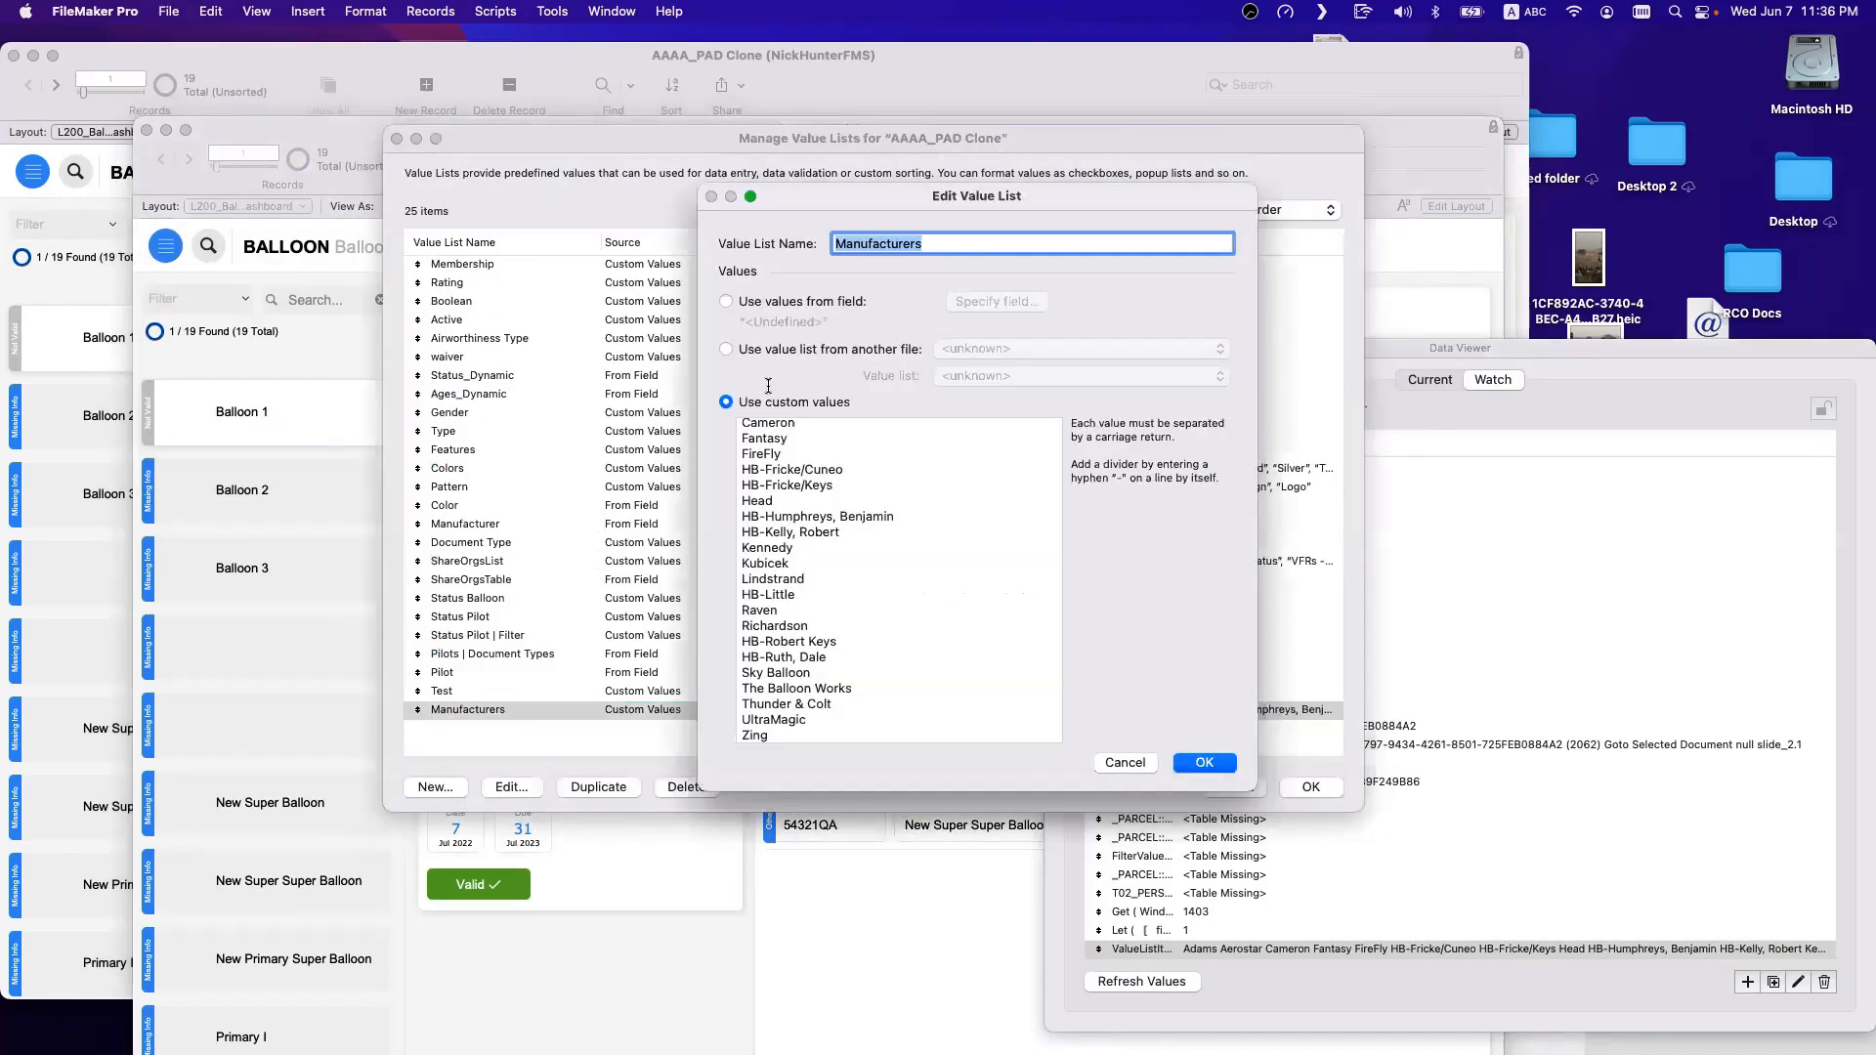
pyautogui.click(769, 300)
pyautogui.click(769, 280)
pyautogui.write('man')
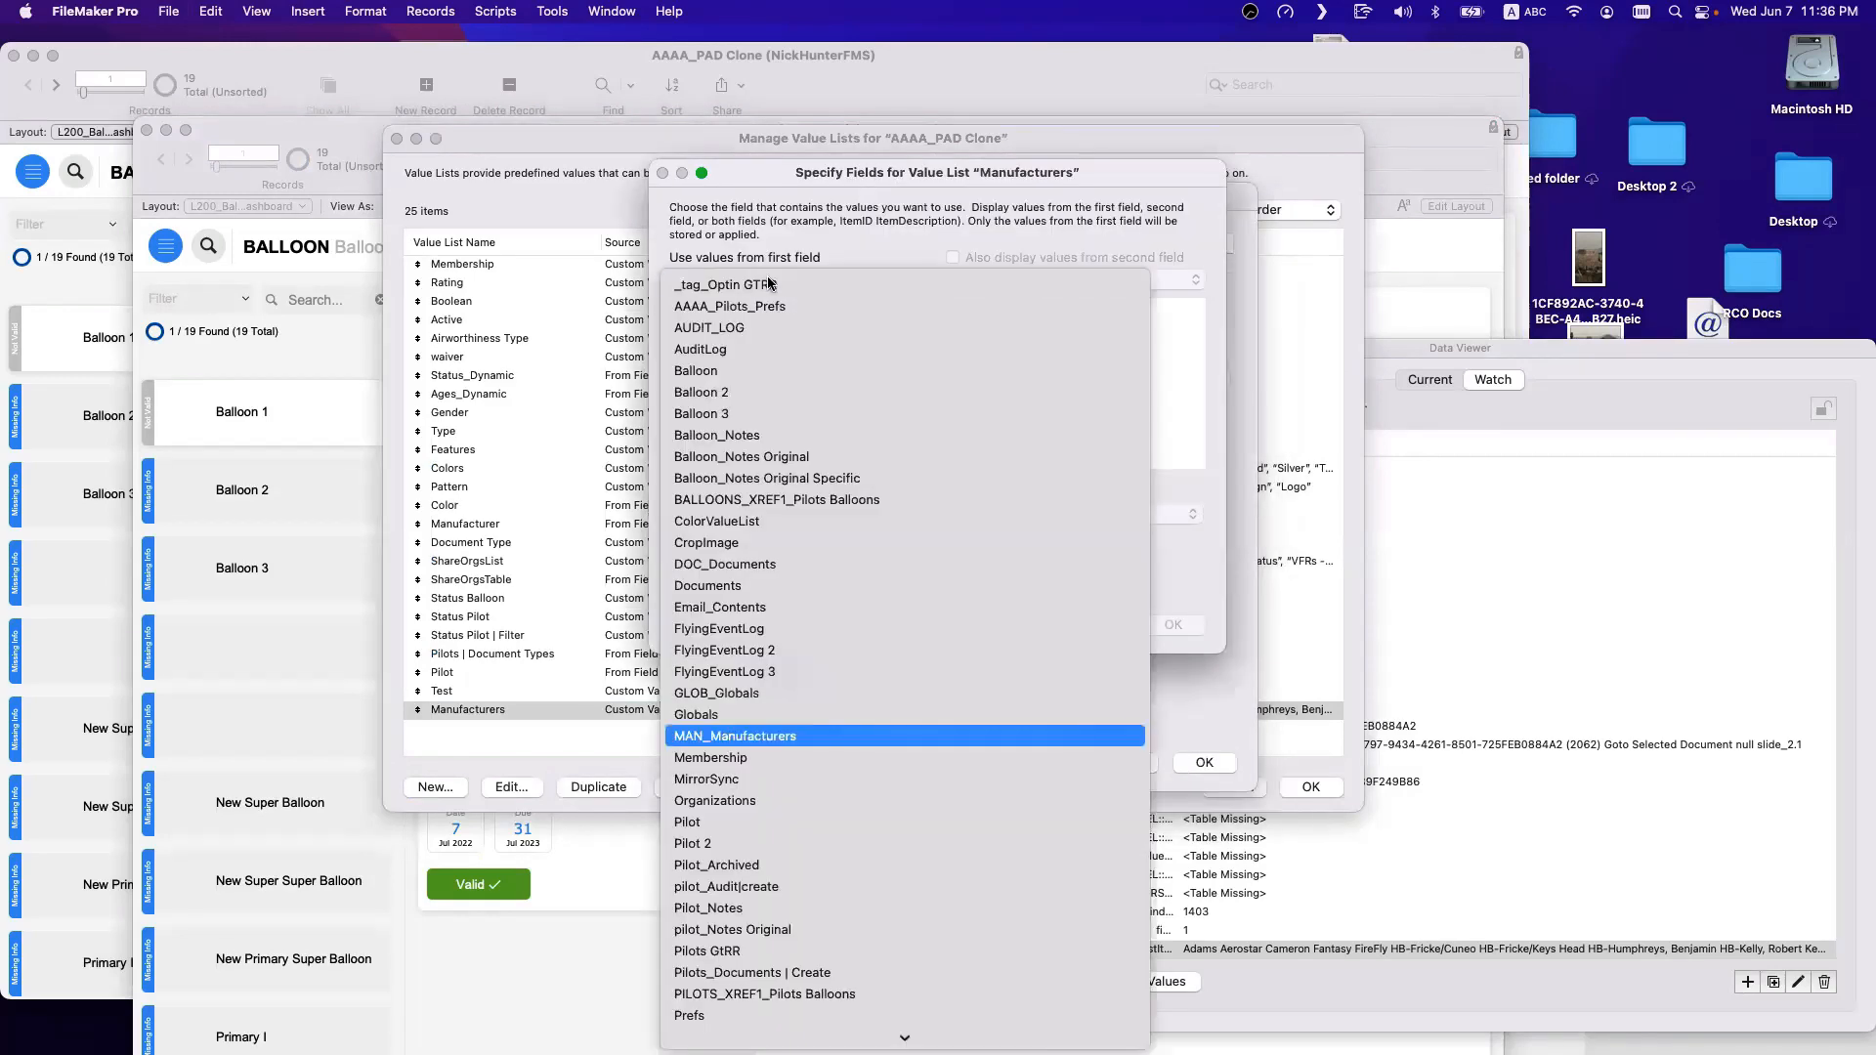
pyautogui.press('Return')
pyautogui.click(732, 347)
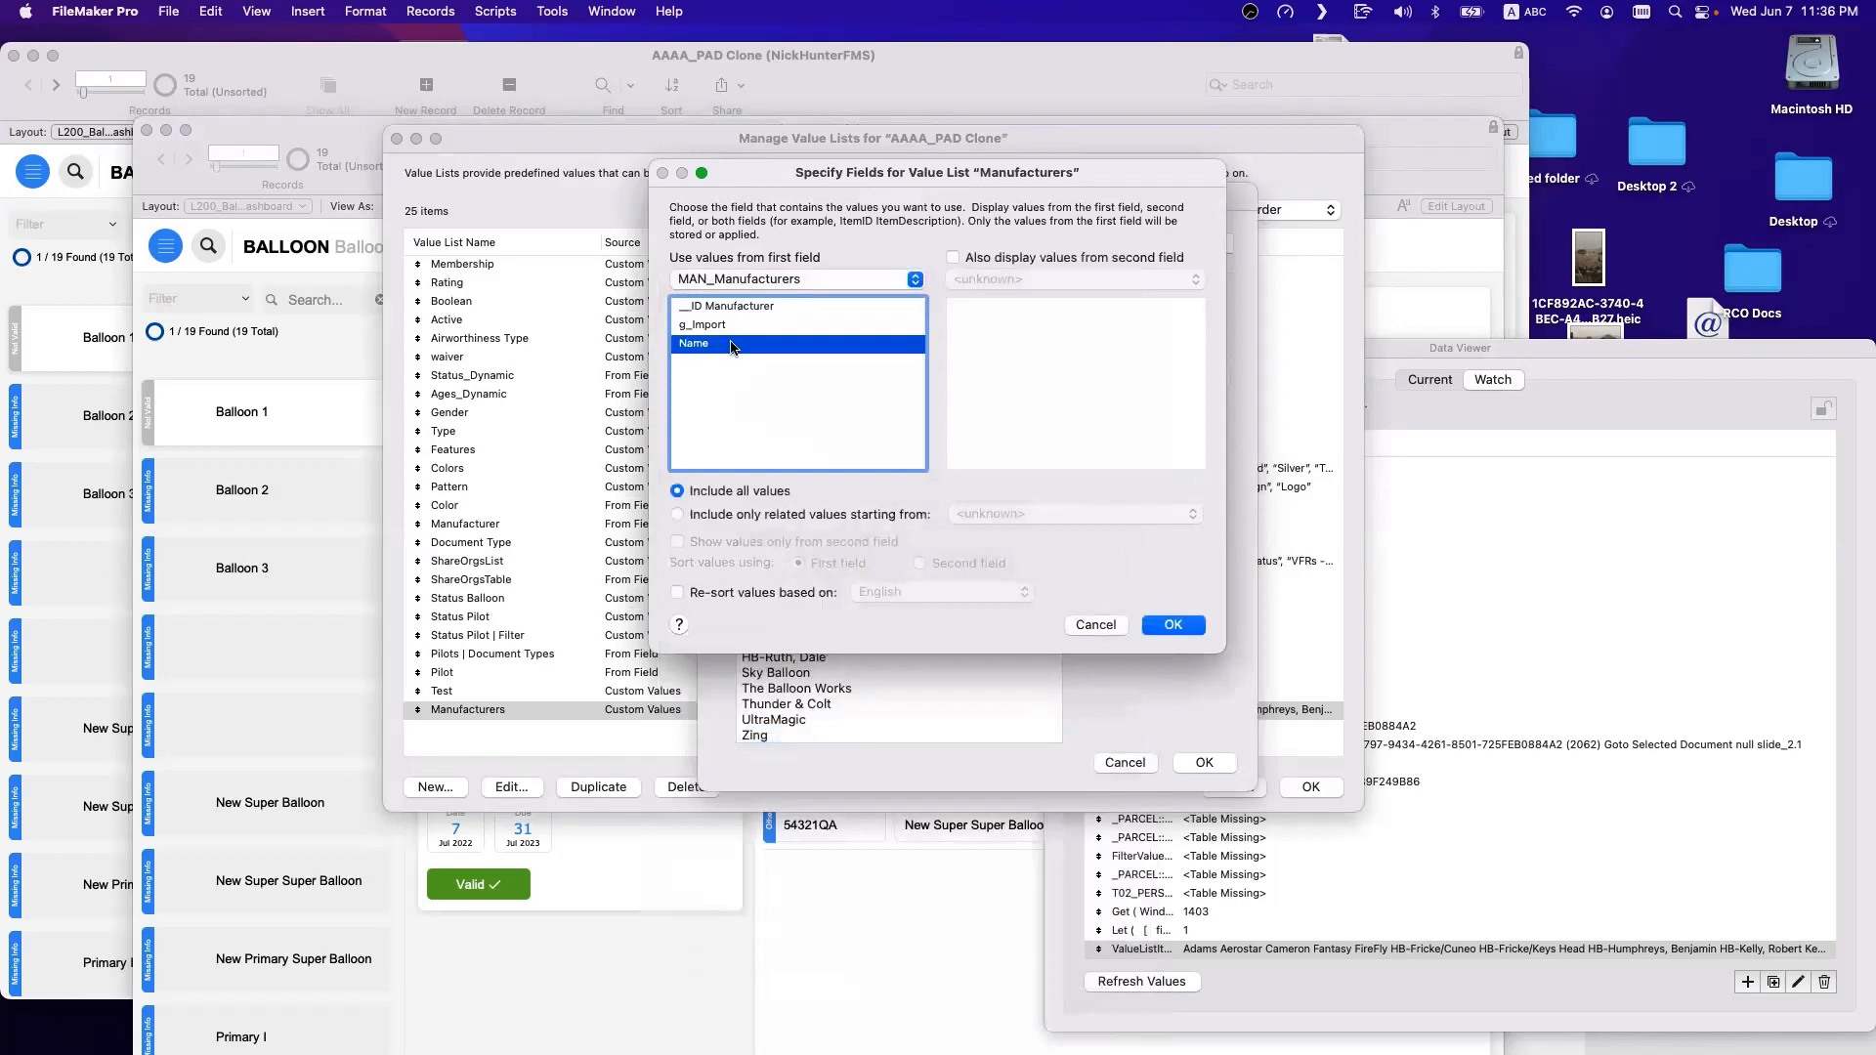
pyautogui.click(1153, 628)
pyautogui.click(1202, 761)
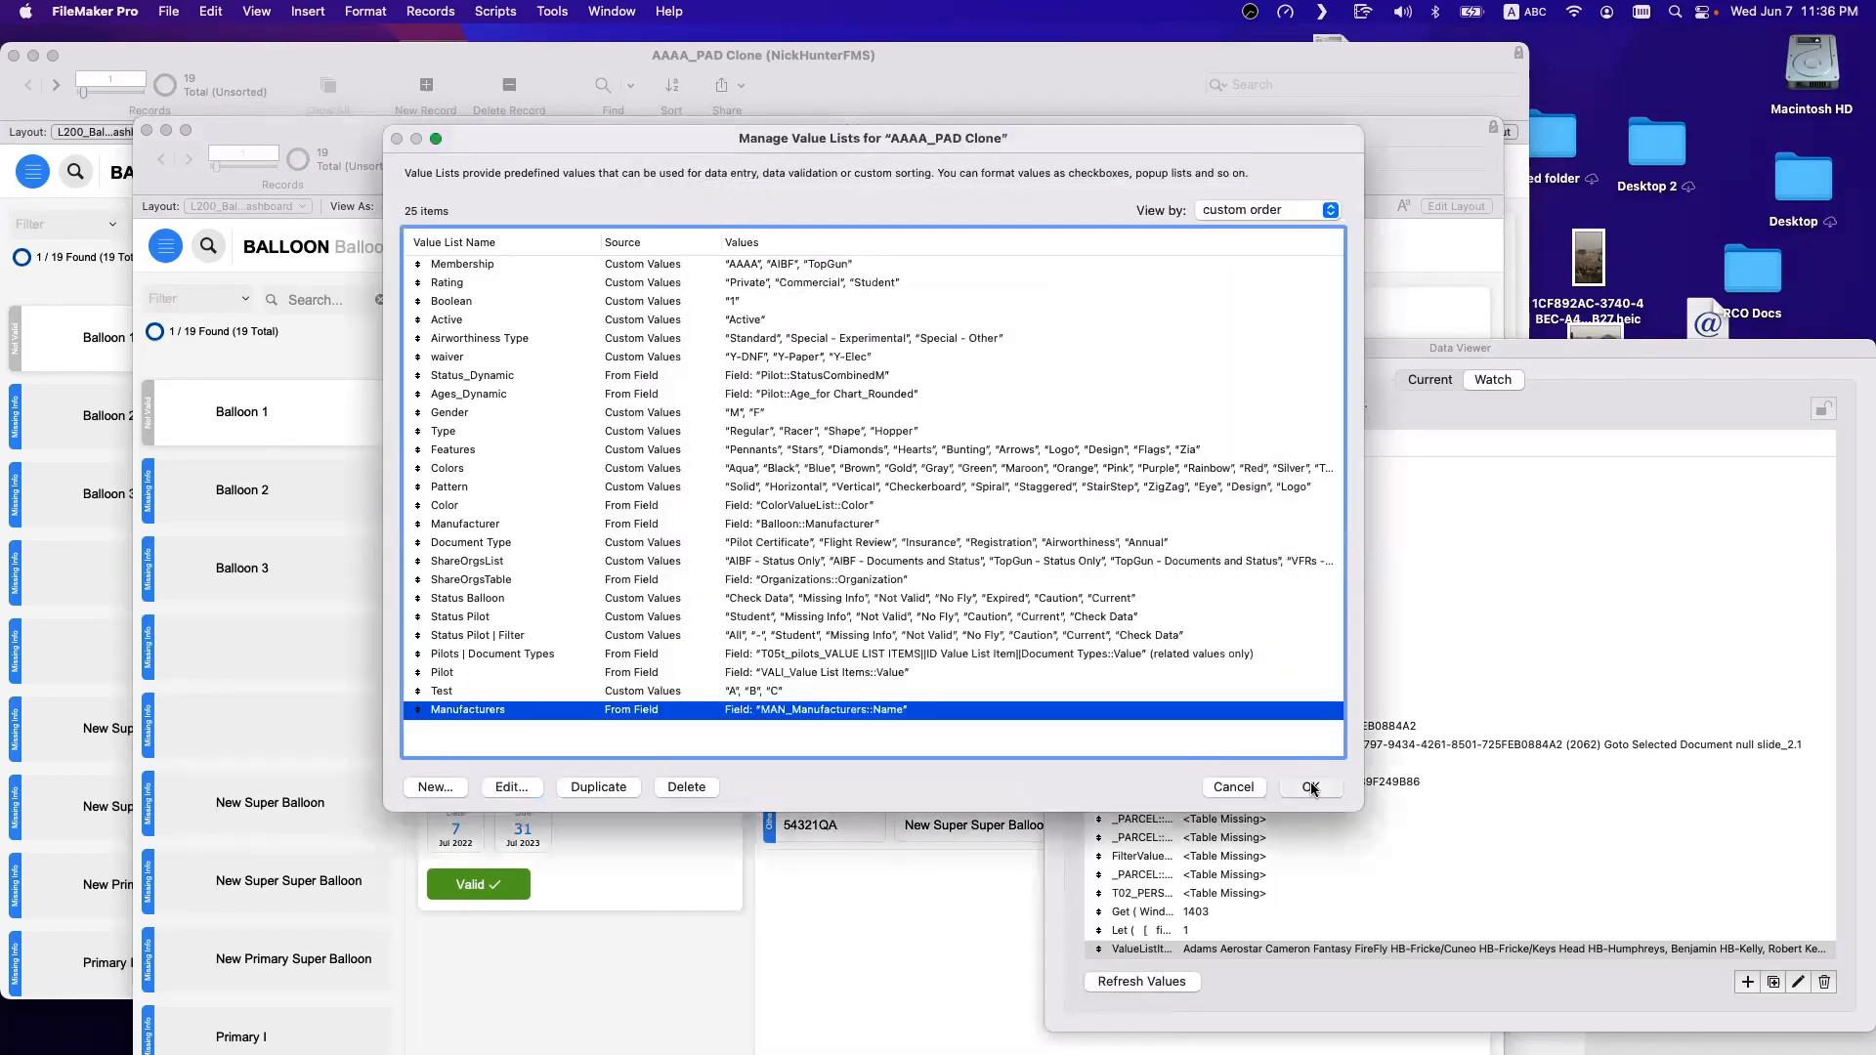
pyautogui.click(1310, 784)
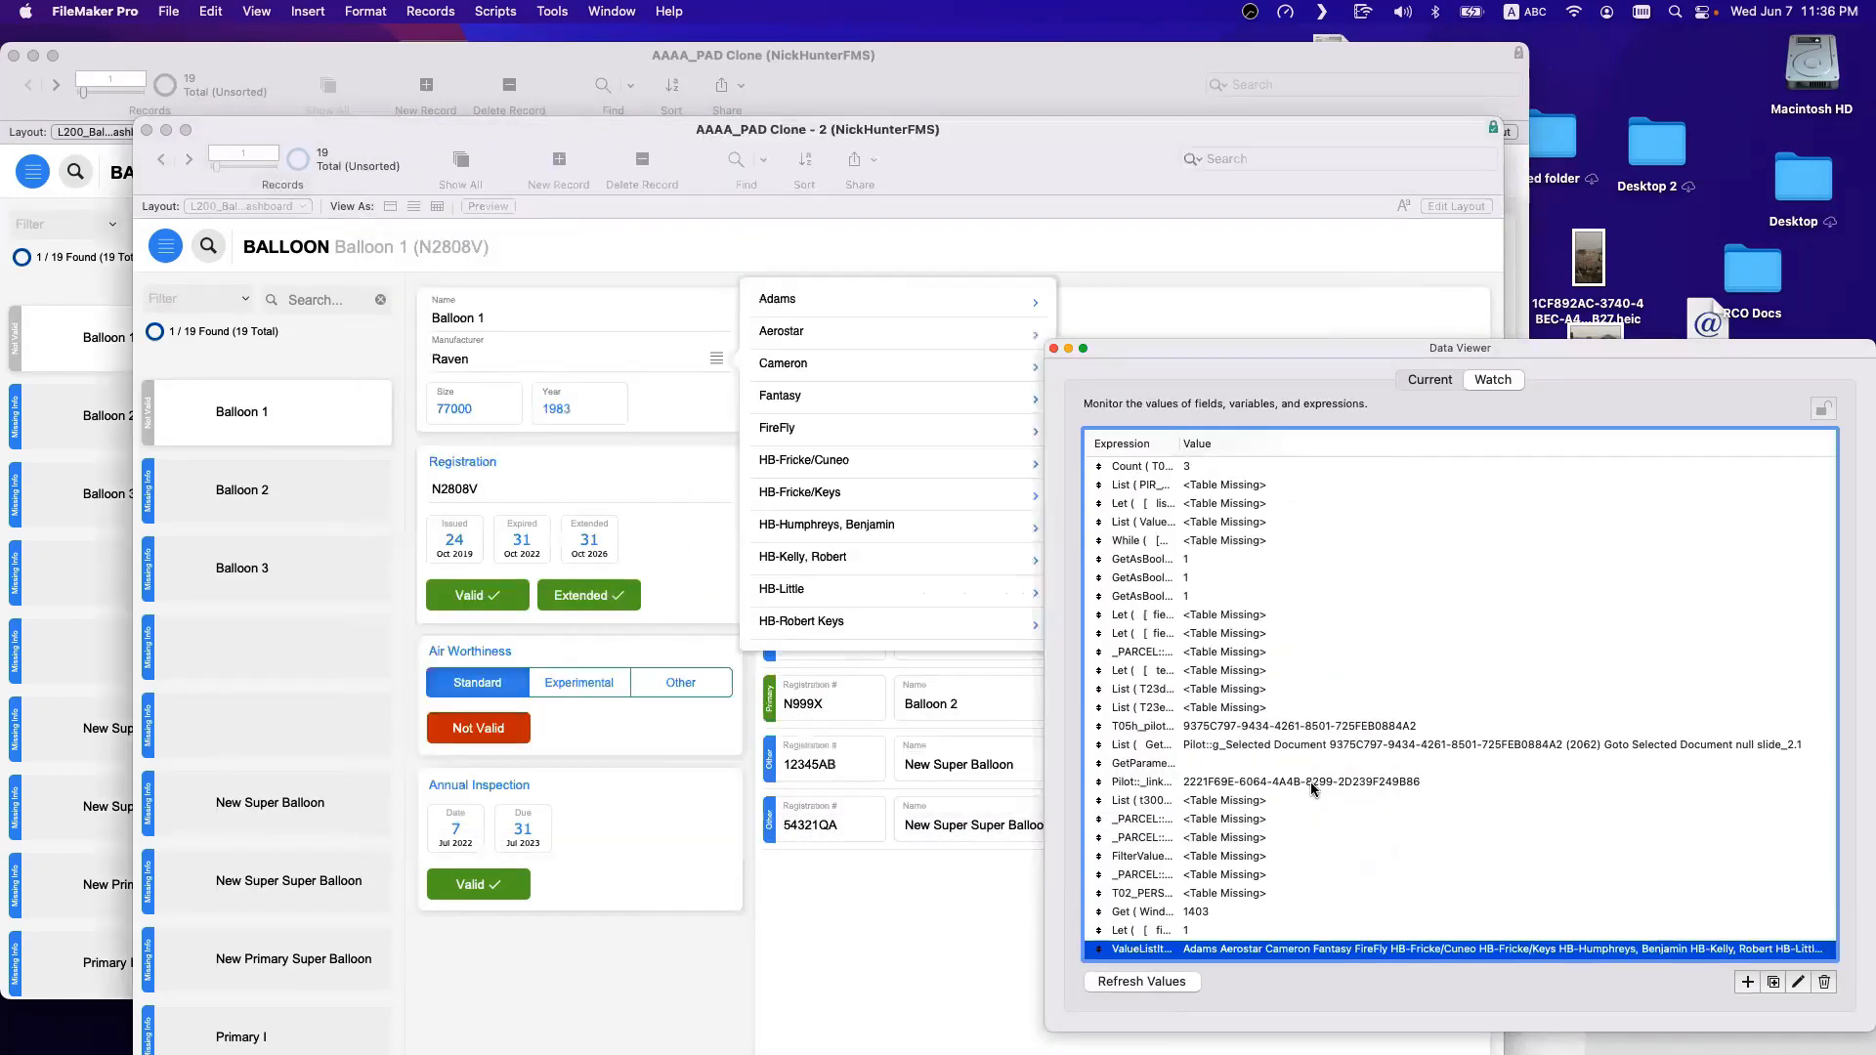
# Inspect the full result of the ValueListItems expression for Manufacturers, checking the Tuley Corp. entry.
pyautogui.doubleClick(1438, 948)
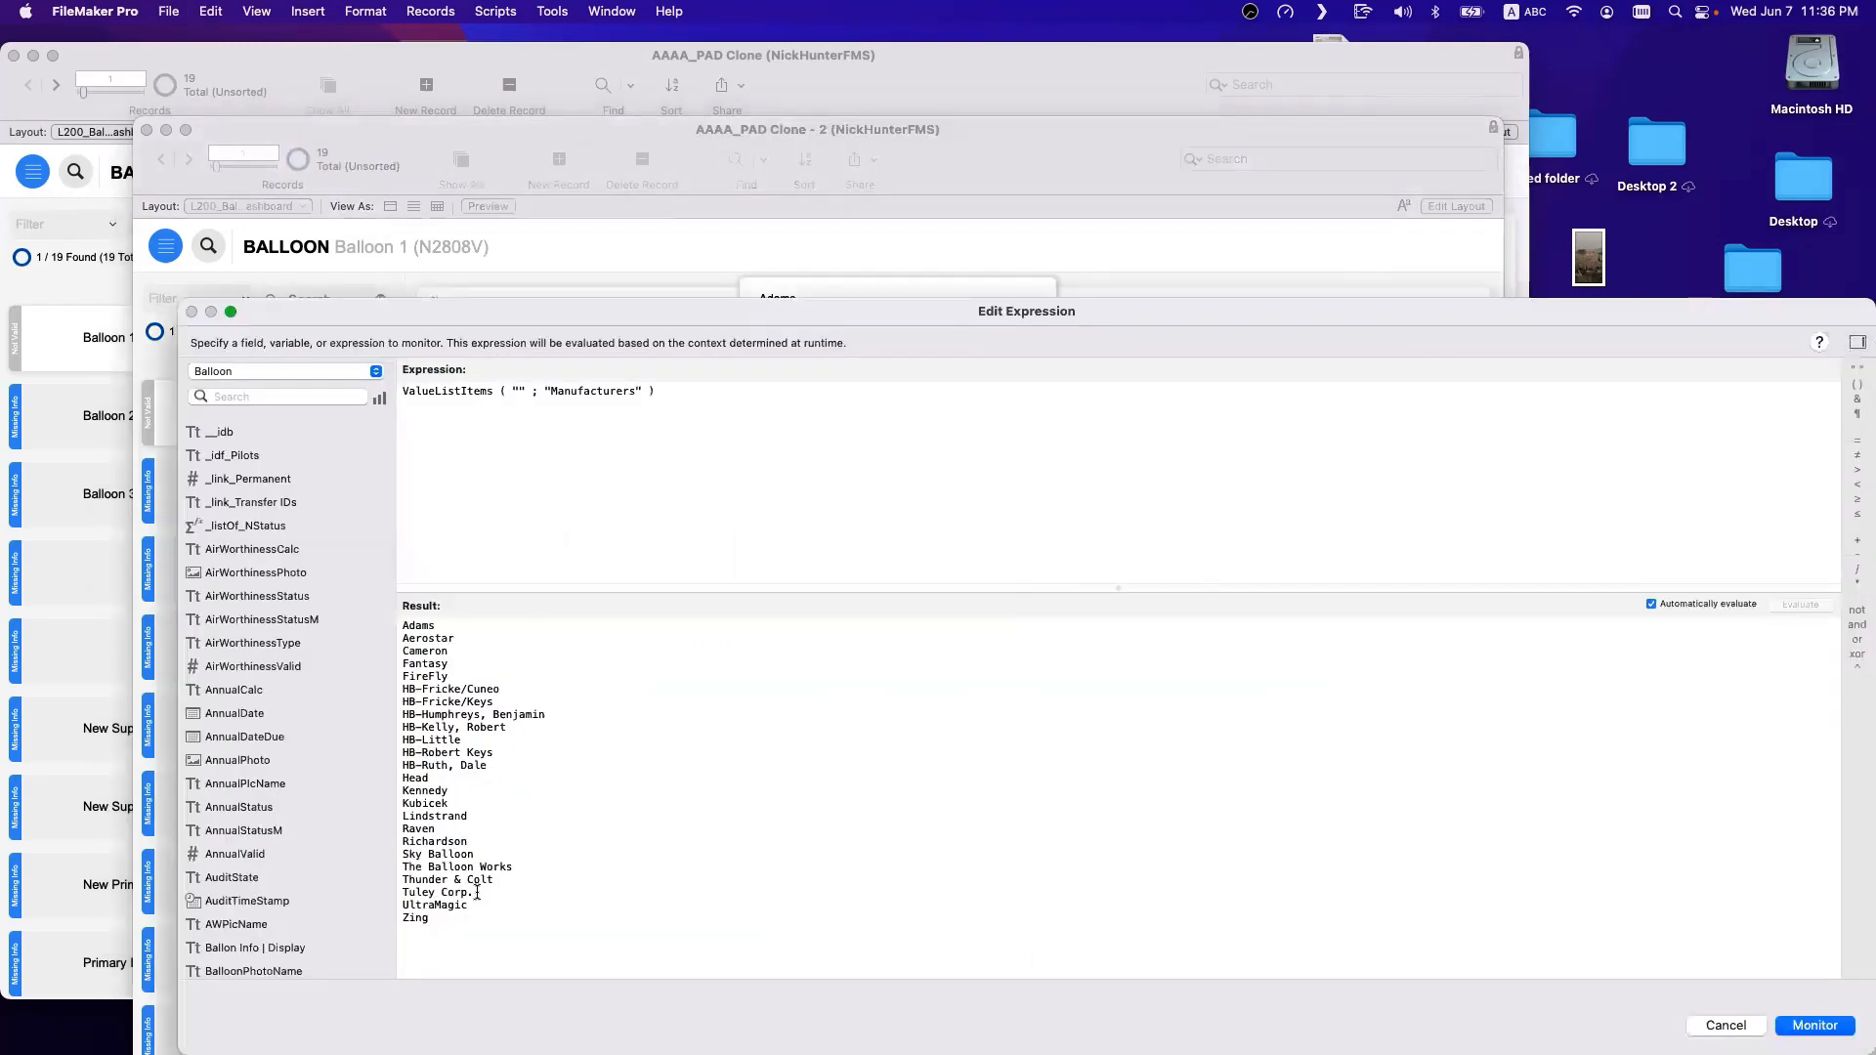
pyautogui.moveTo(477, 892); pyautogui.dragTo(342, 888)
pyautogui.click(499, 801)
pyautogui.press('Return')
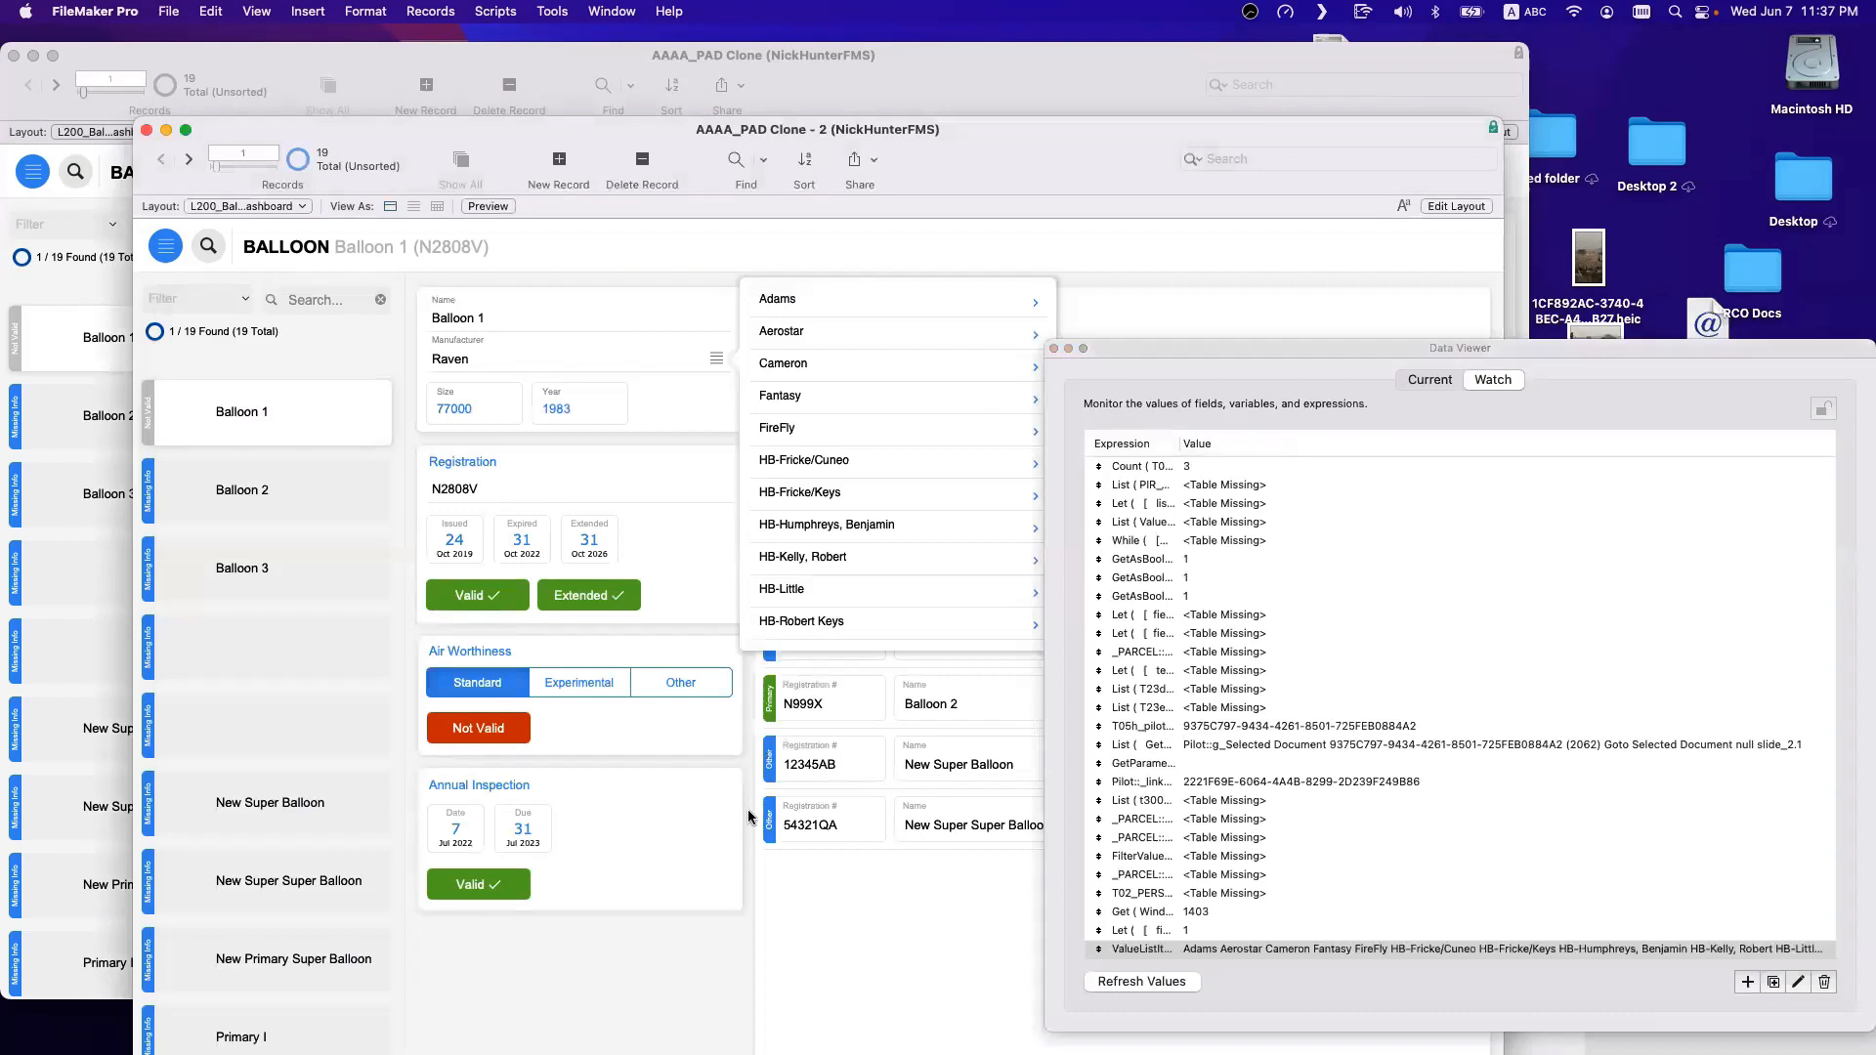
# Close the Data Viewer and the manufacturer popover, and move the balloon window up and to the left.
pyautogui.click(1053, 348)
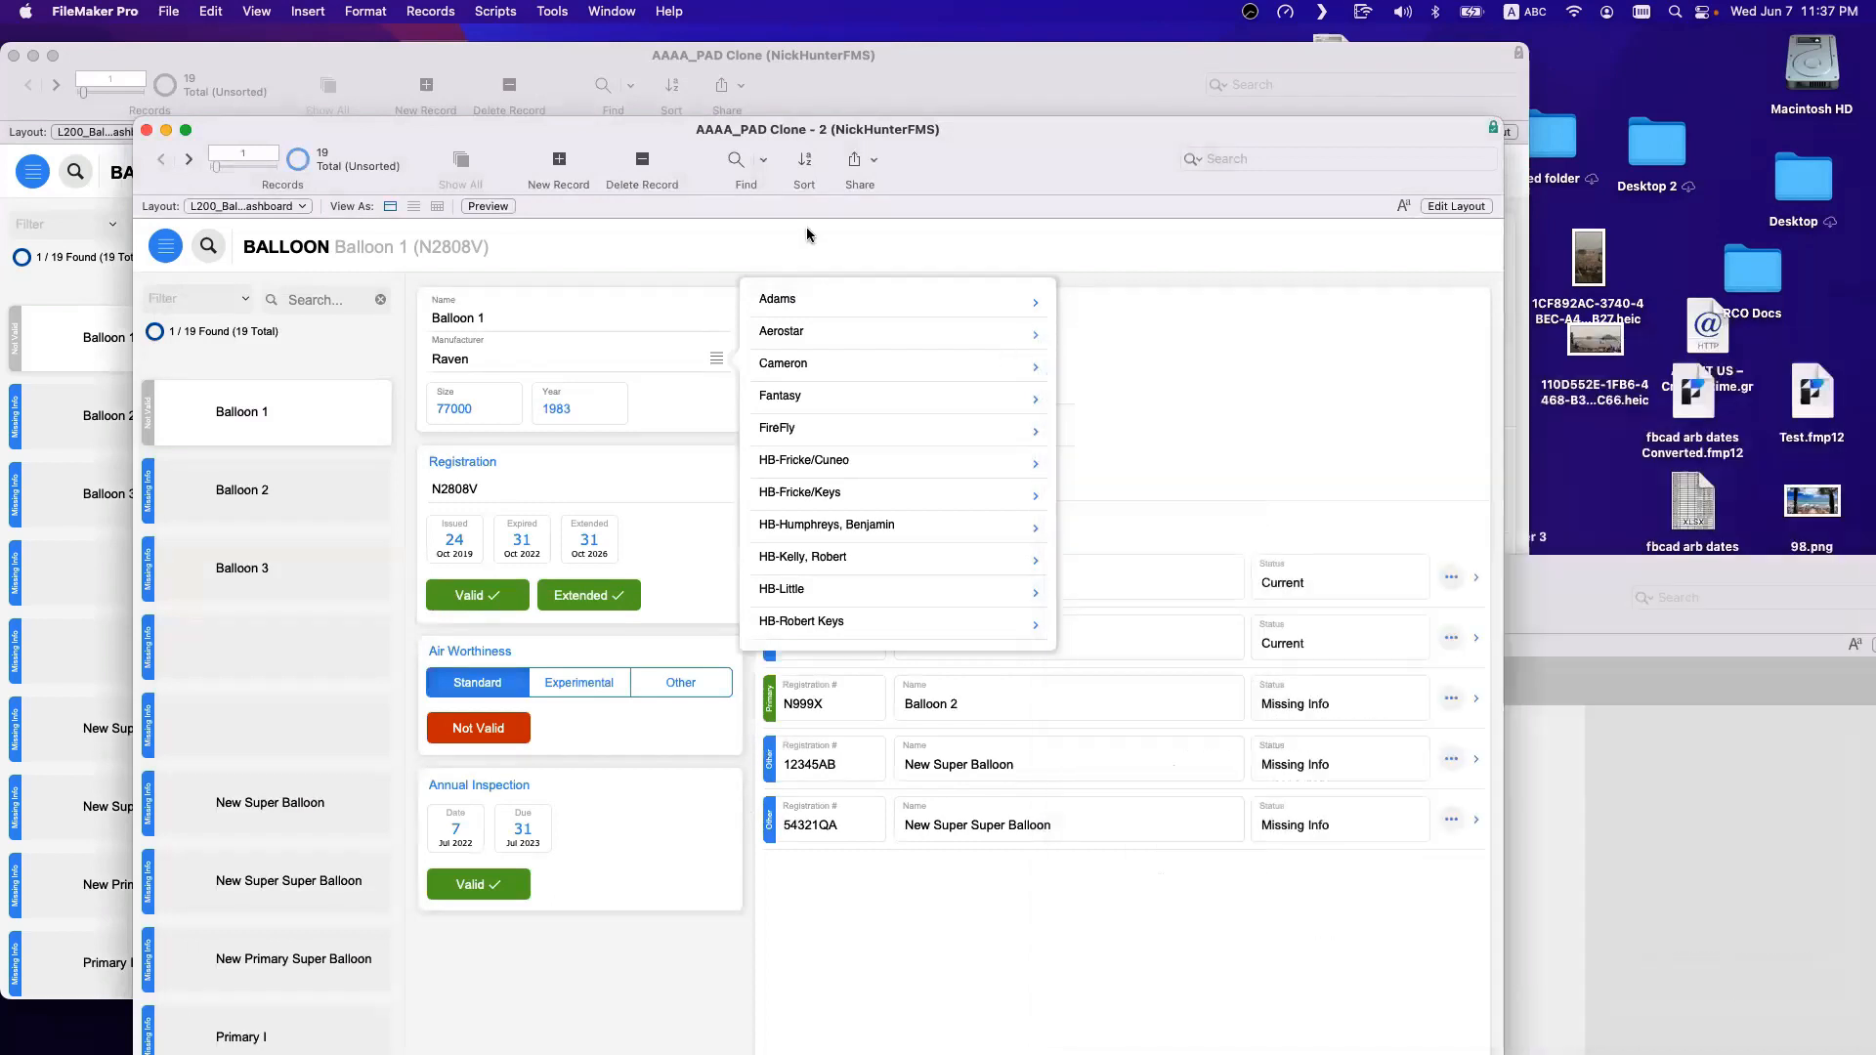
pyautogui.click(733, 277)
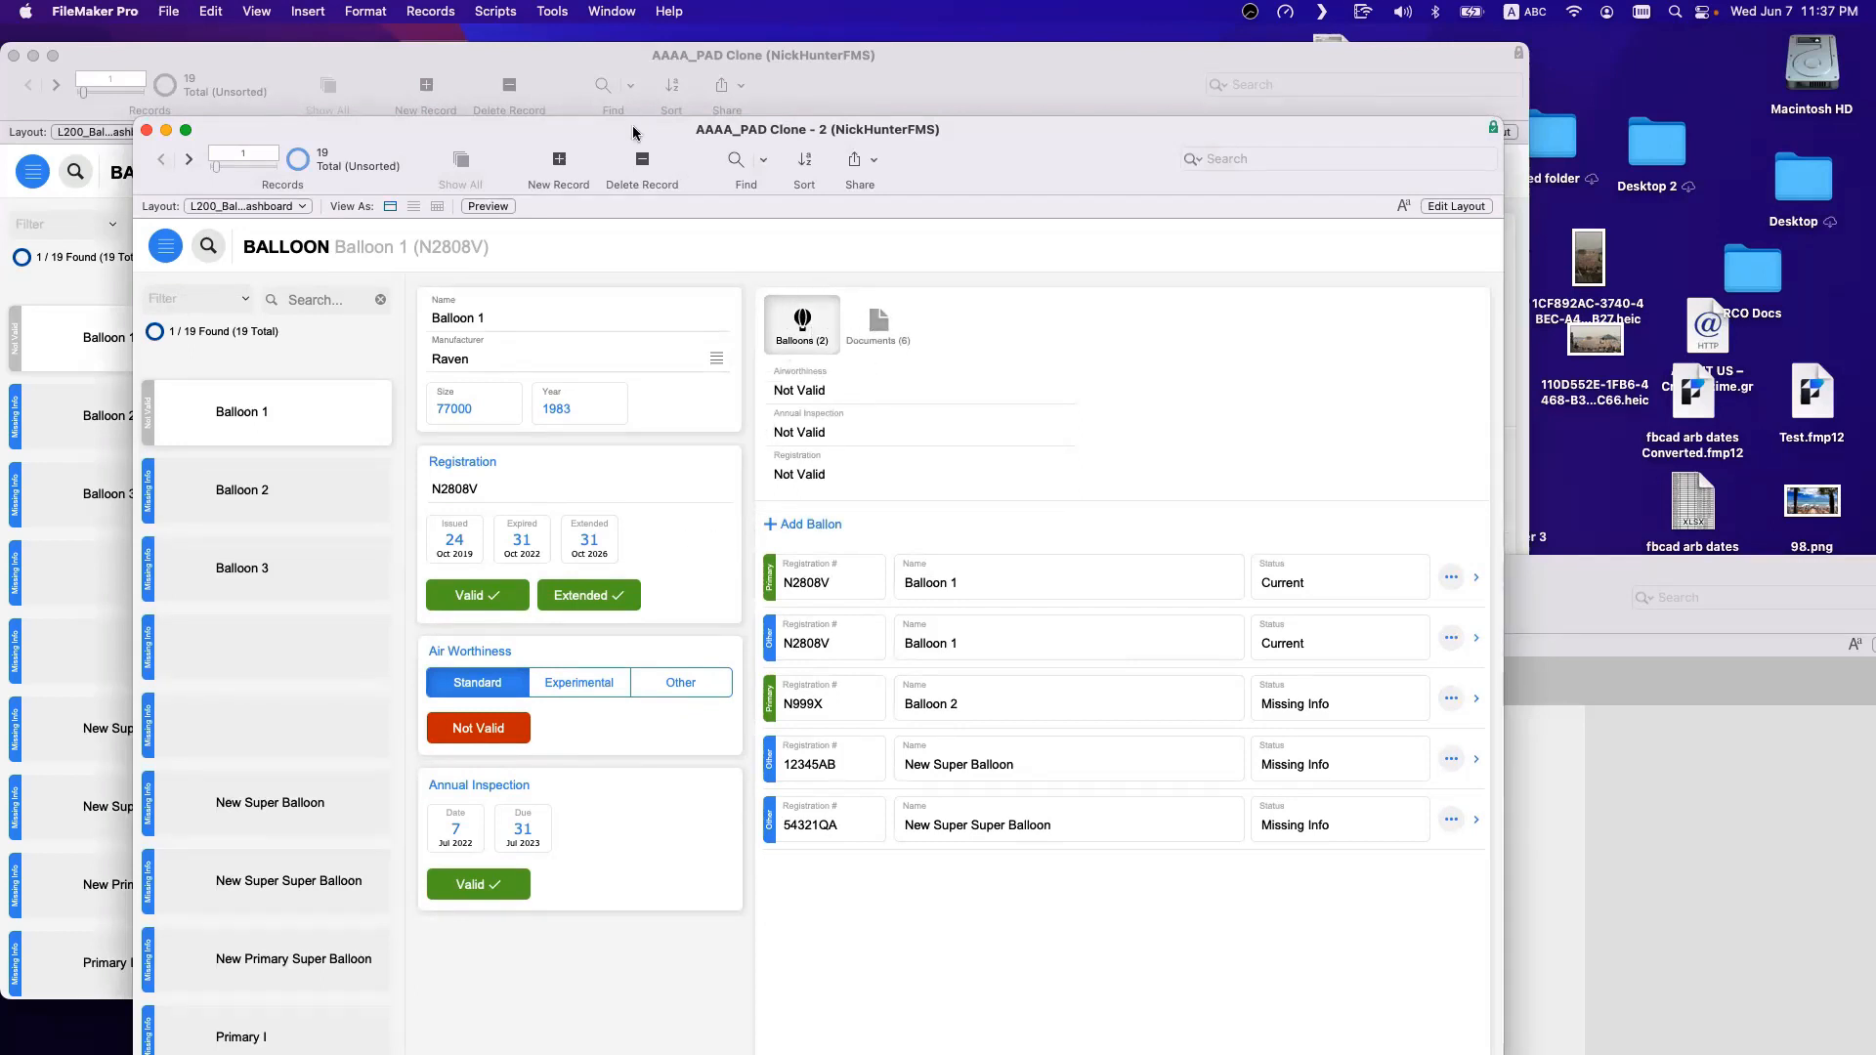
pyautogui.moveTo(636, 126); pyautogui.dragTo(531, 88)
pyautogui.moveTo(576, 219)
pyautogui.mouseDown()
pyautogui.moveTo(635, 350)
pyautogui.moveTo(619, 216)
pyautogui.mouseUp()
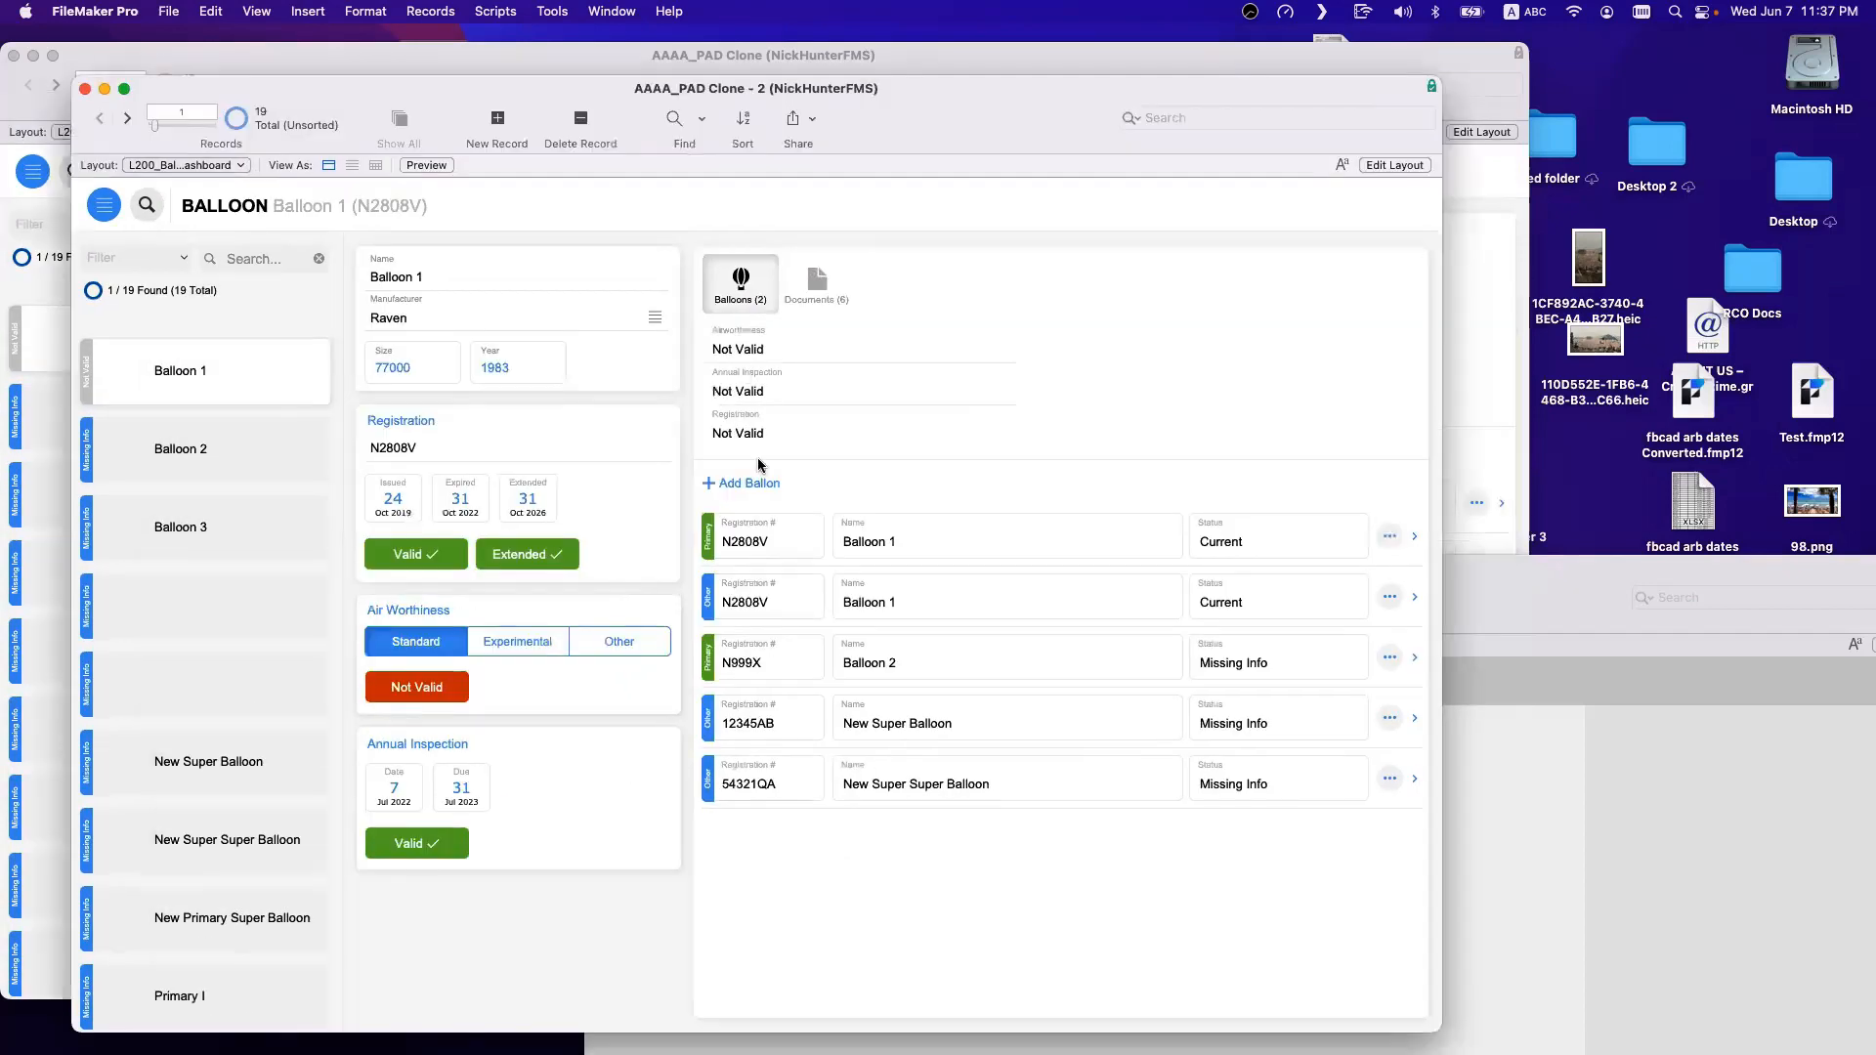
# Look at the L100_Pilot Dashboard layout and return to the L200_Balloon Dashboard layout.
pyautogui.click(176, 166)
pyautogui.moveTo(180, 182)
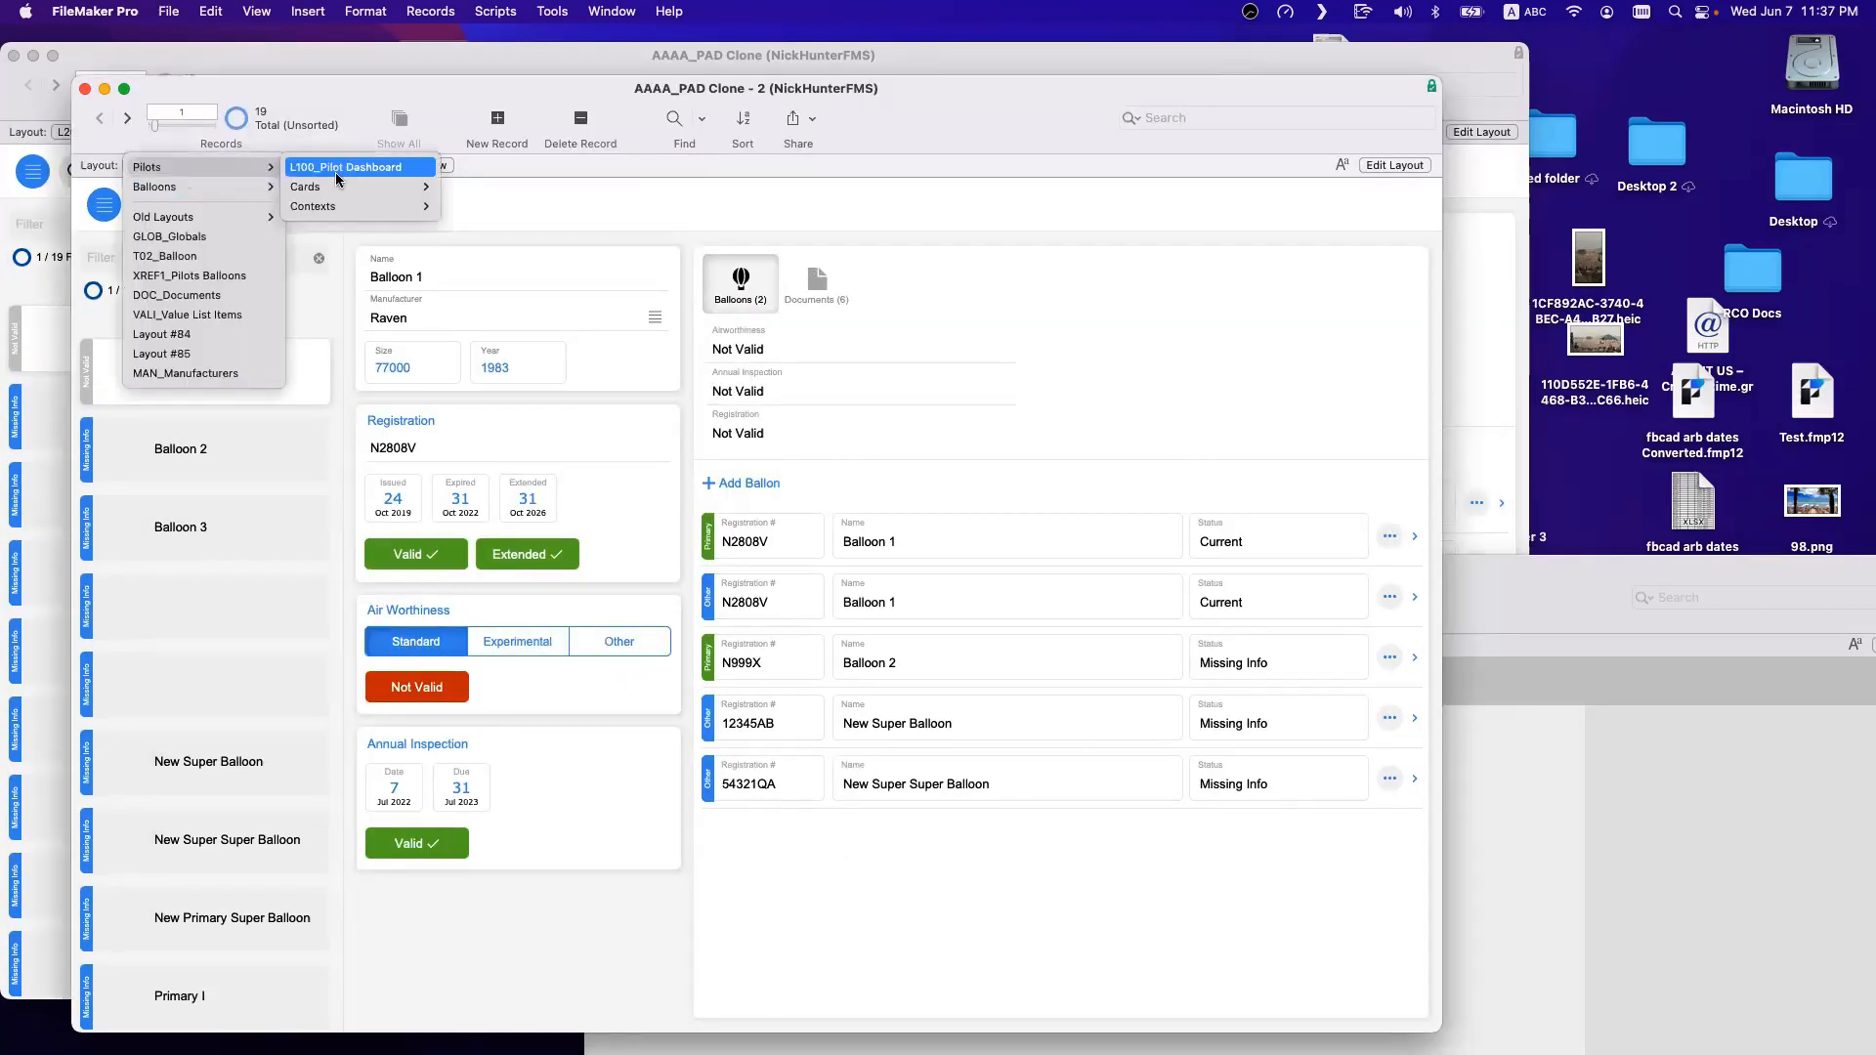
pyautogui.click(335, 171)
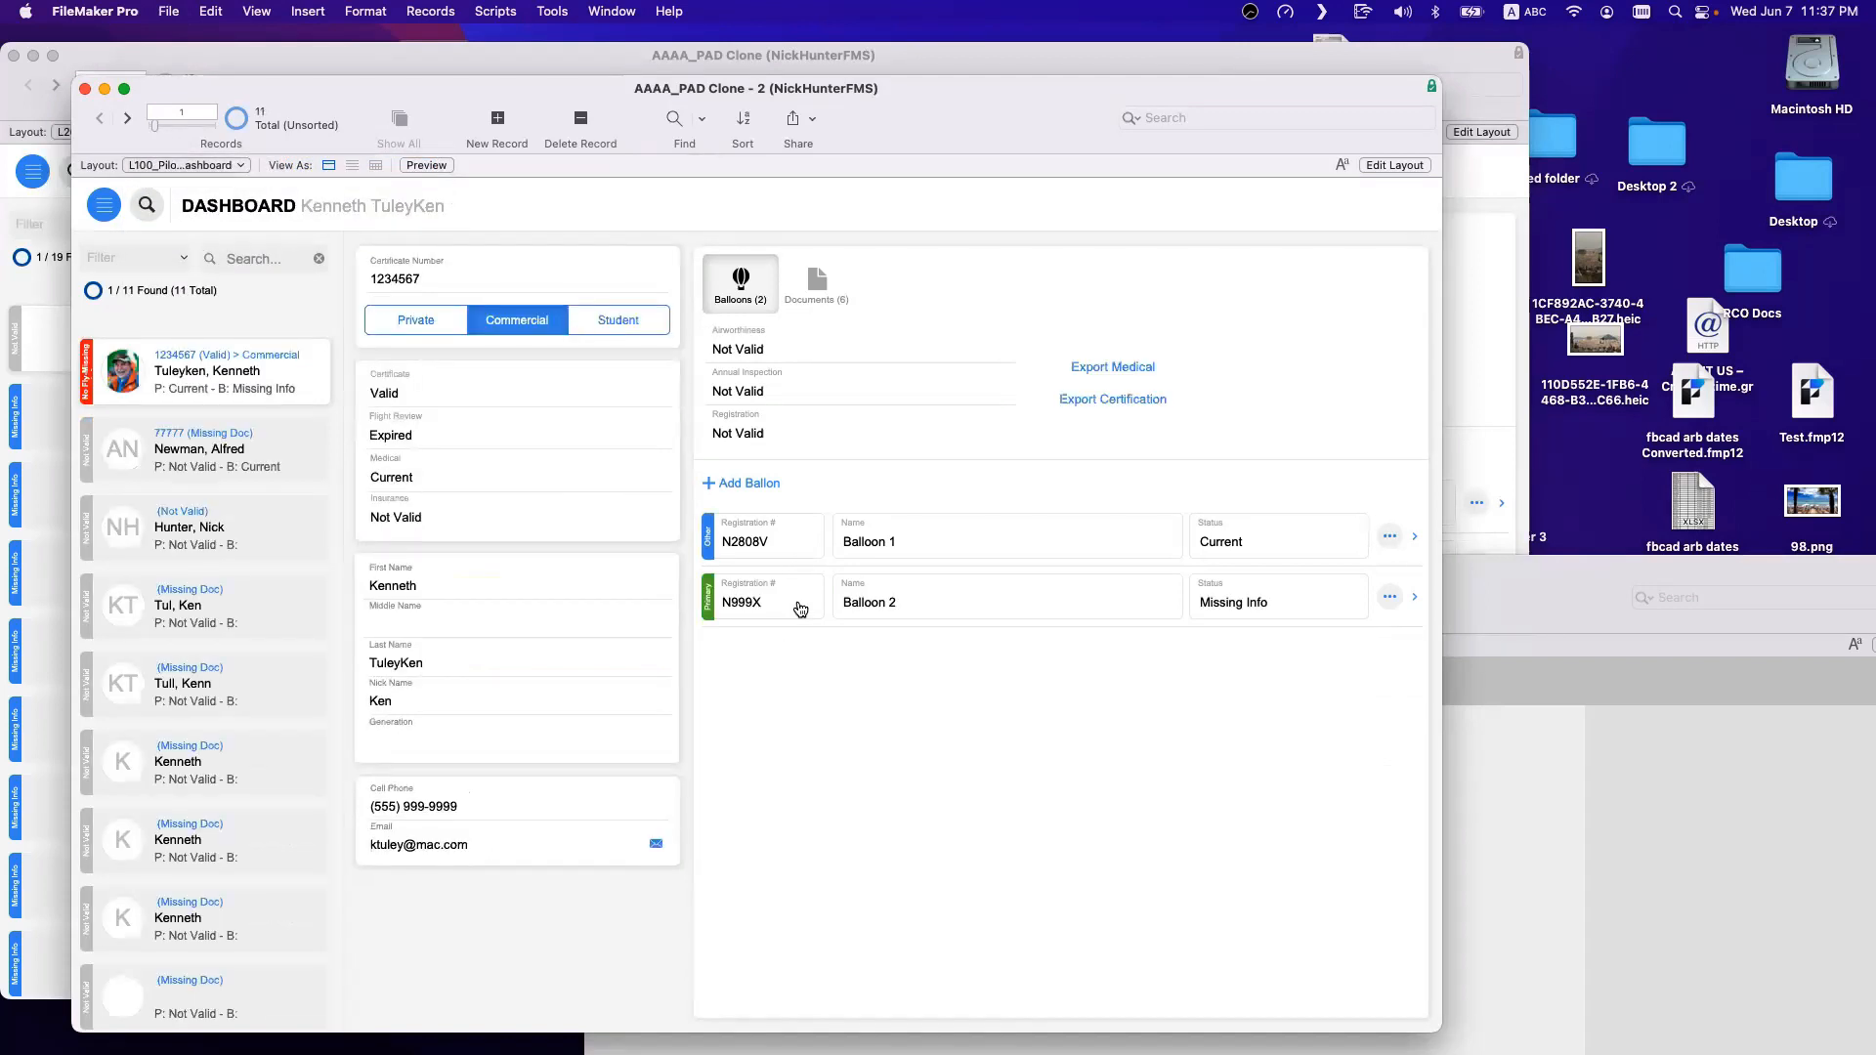
pyautogui.click(177, 167)
pyautogui.moveTo(170, 187)
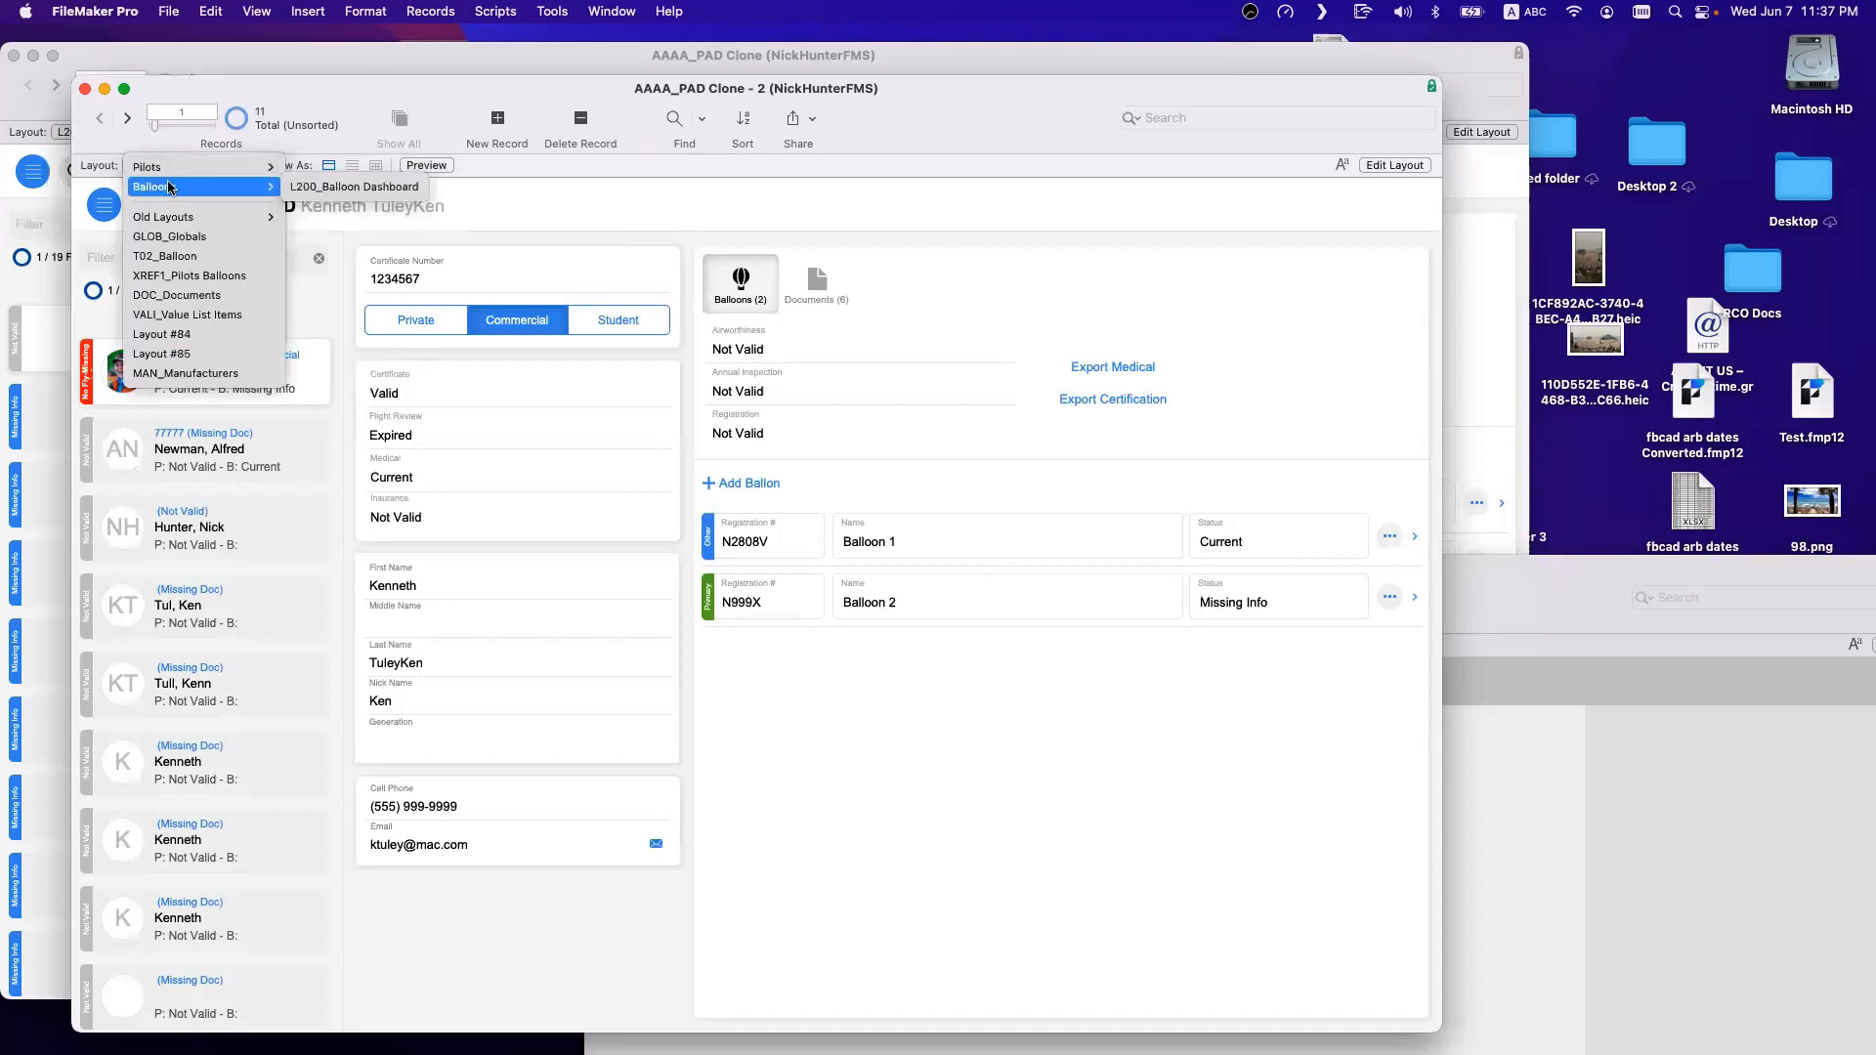
pyautogui.click(353, 187)
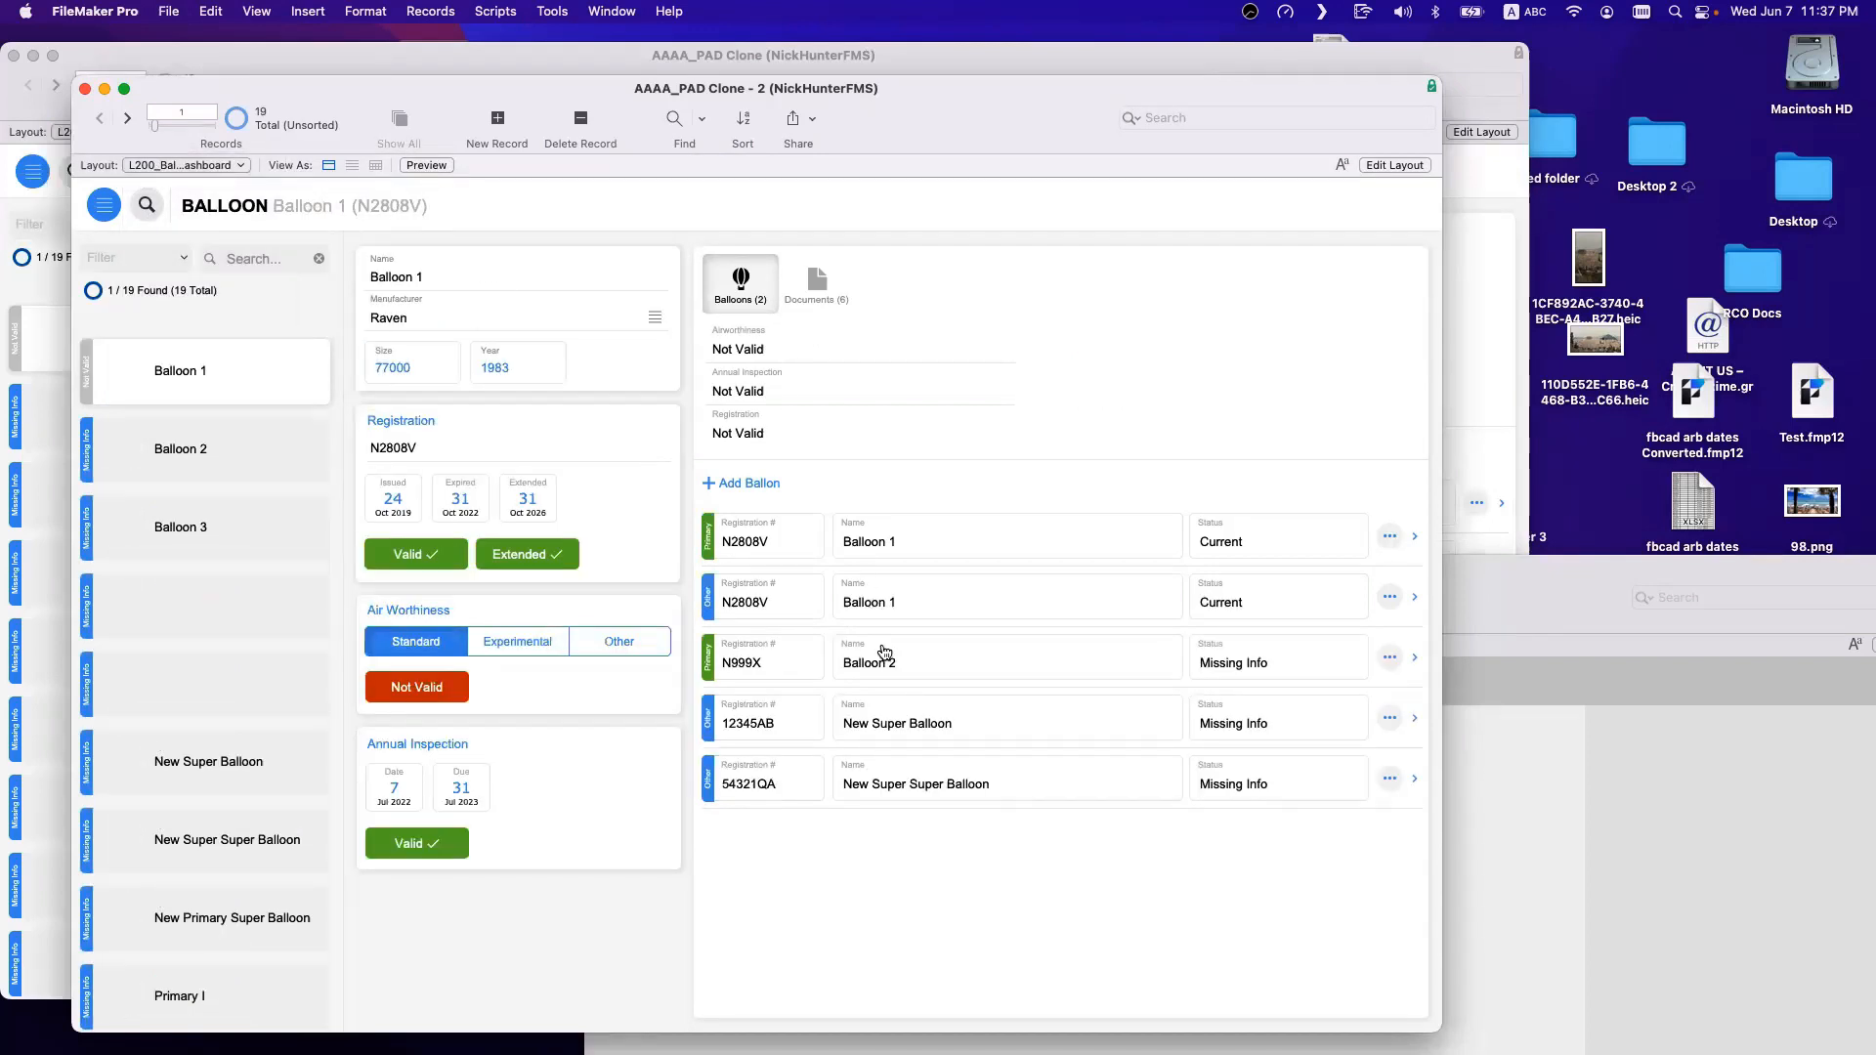
# Put the balloon dashboard into Layout mode and open the database's relationships graph.
pyautogui.press('super+l')
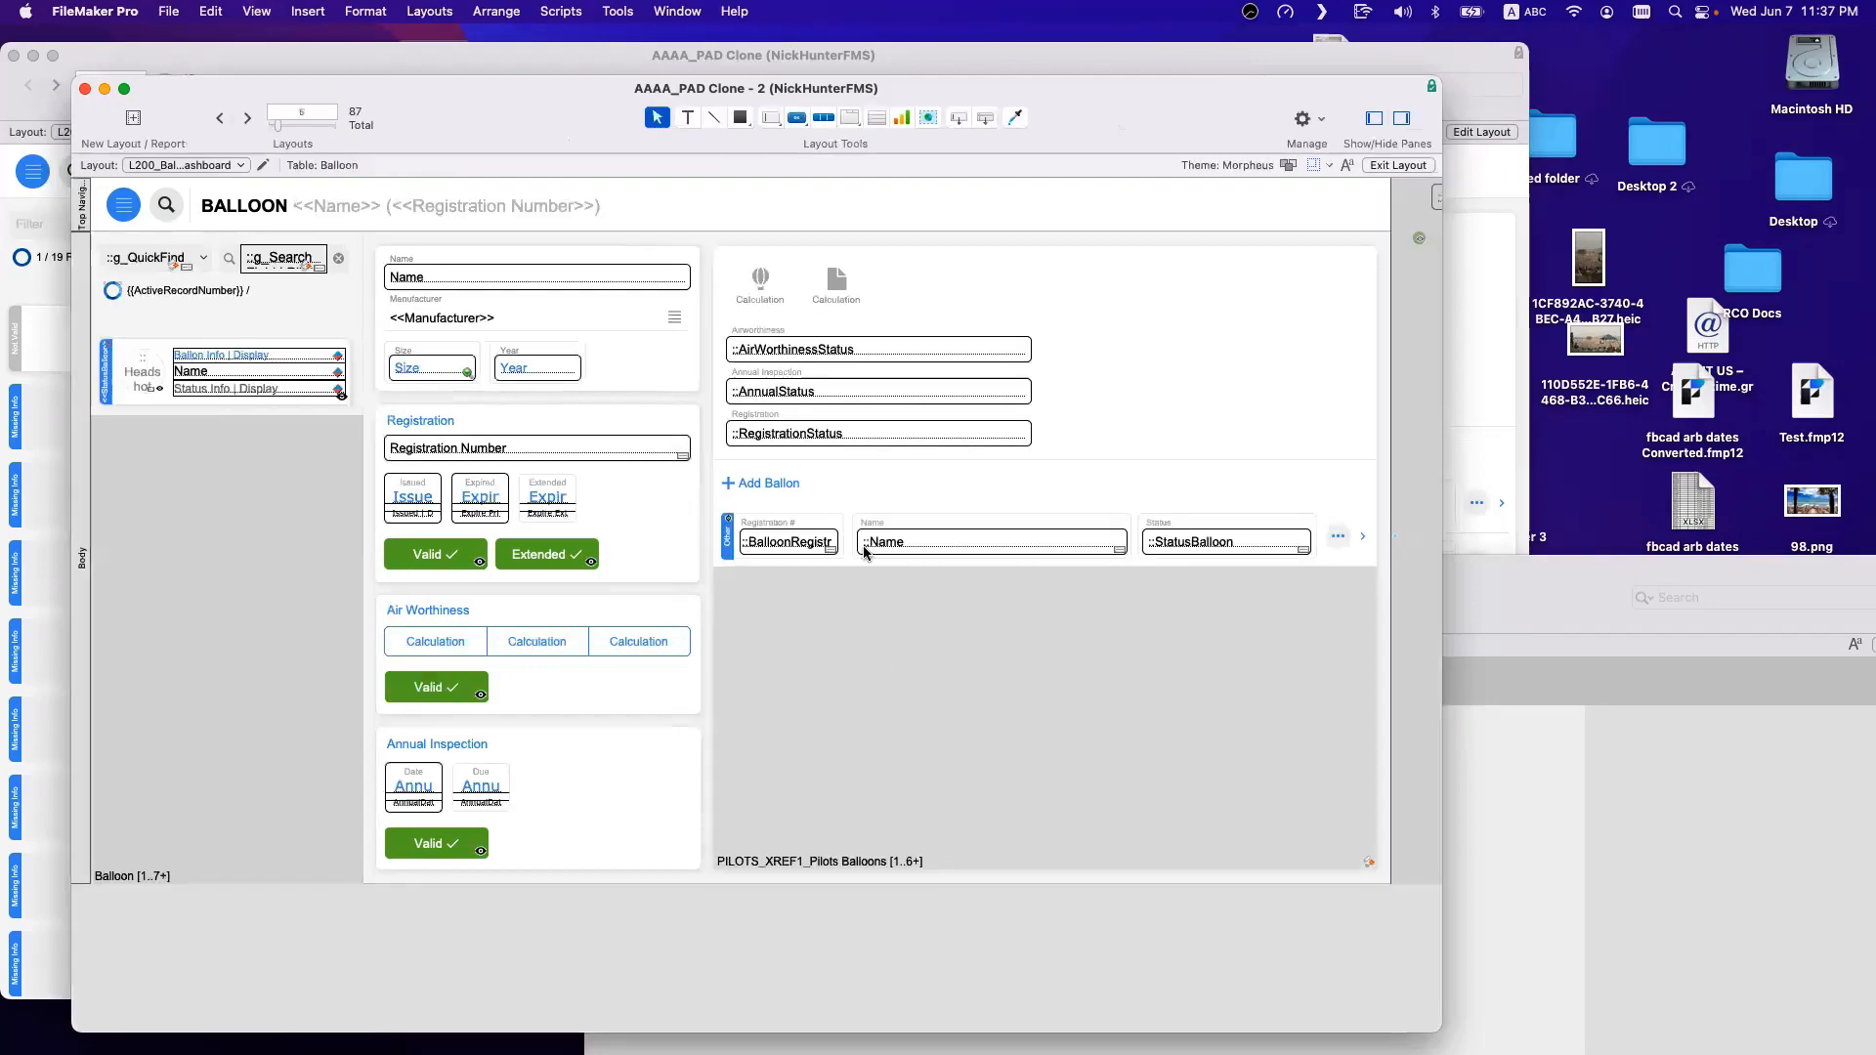
pyautogui.hscroll(5, 842, 448)
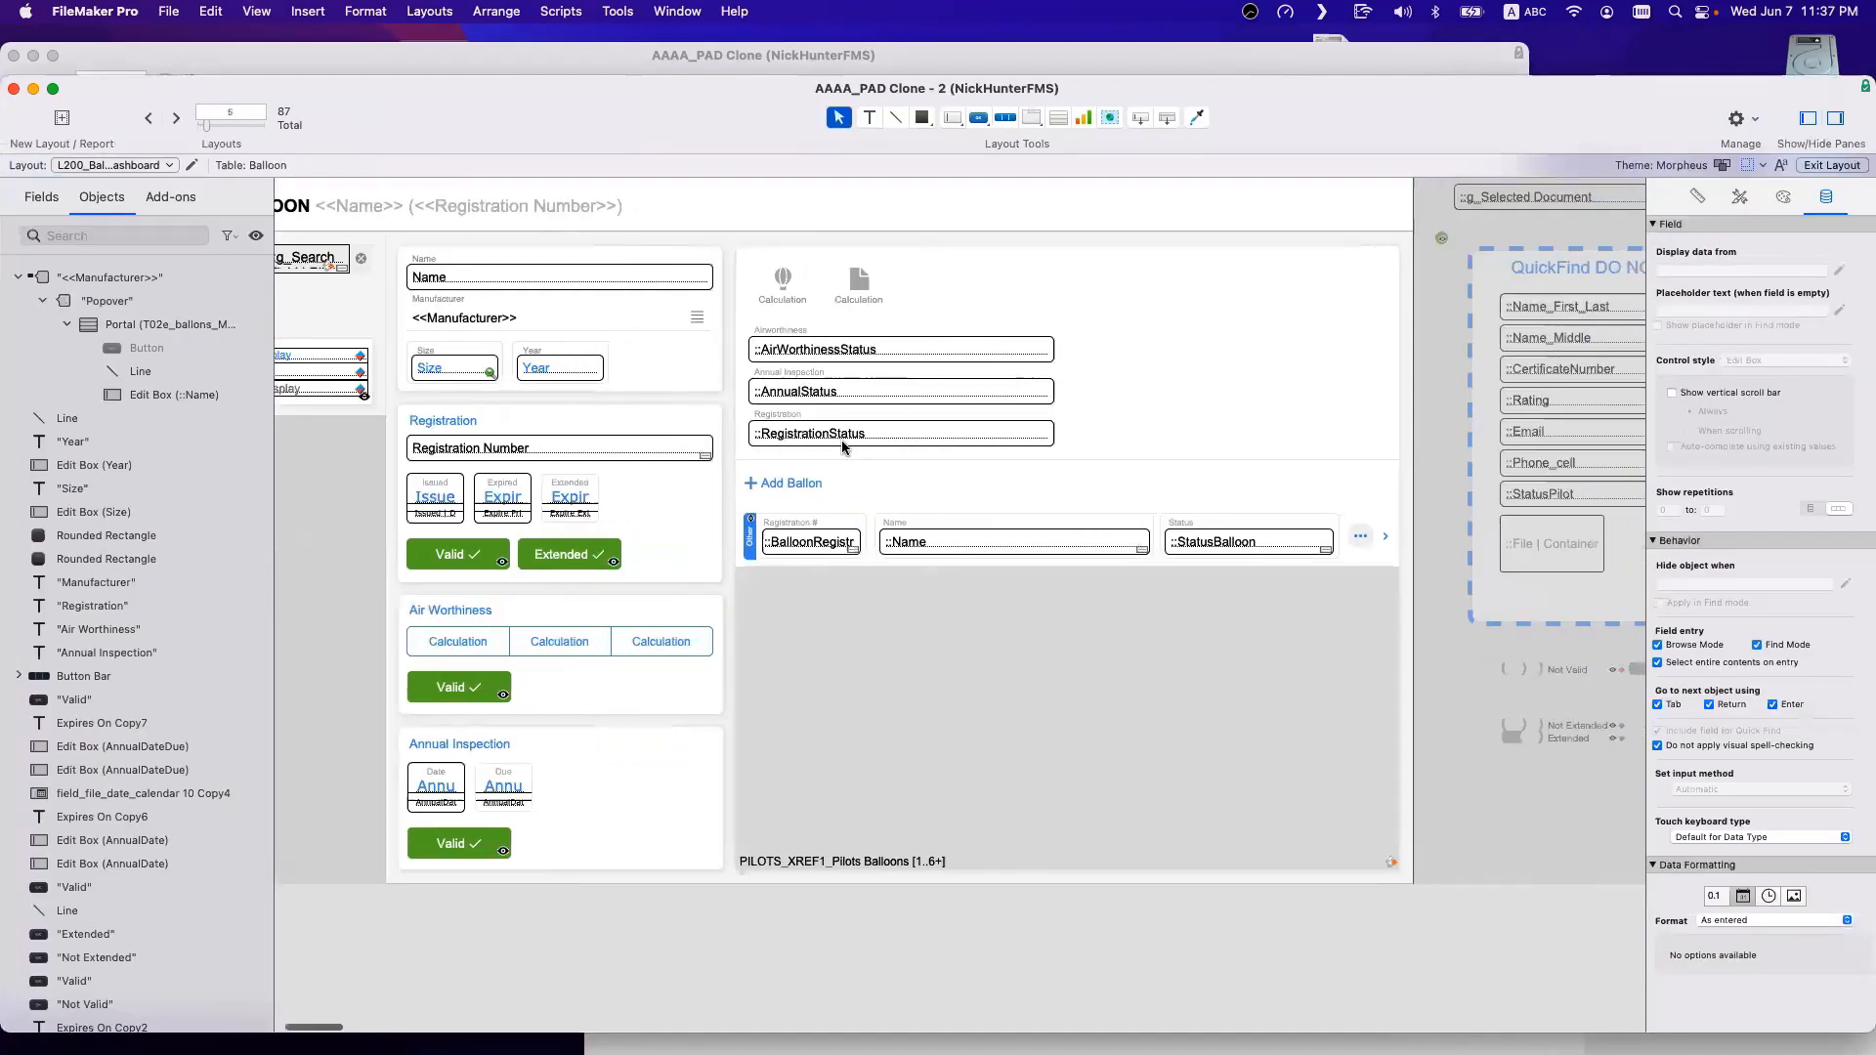
pyautogui.press('super+shift+d')
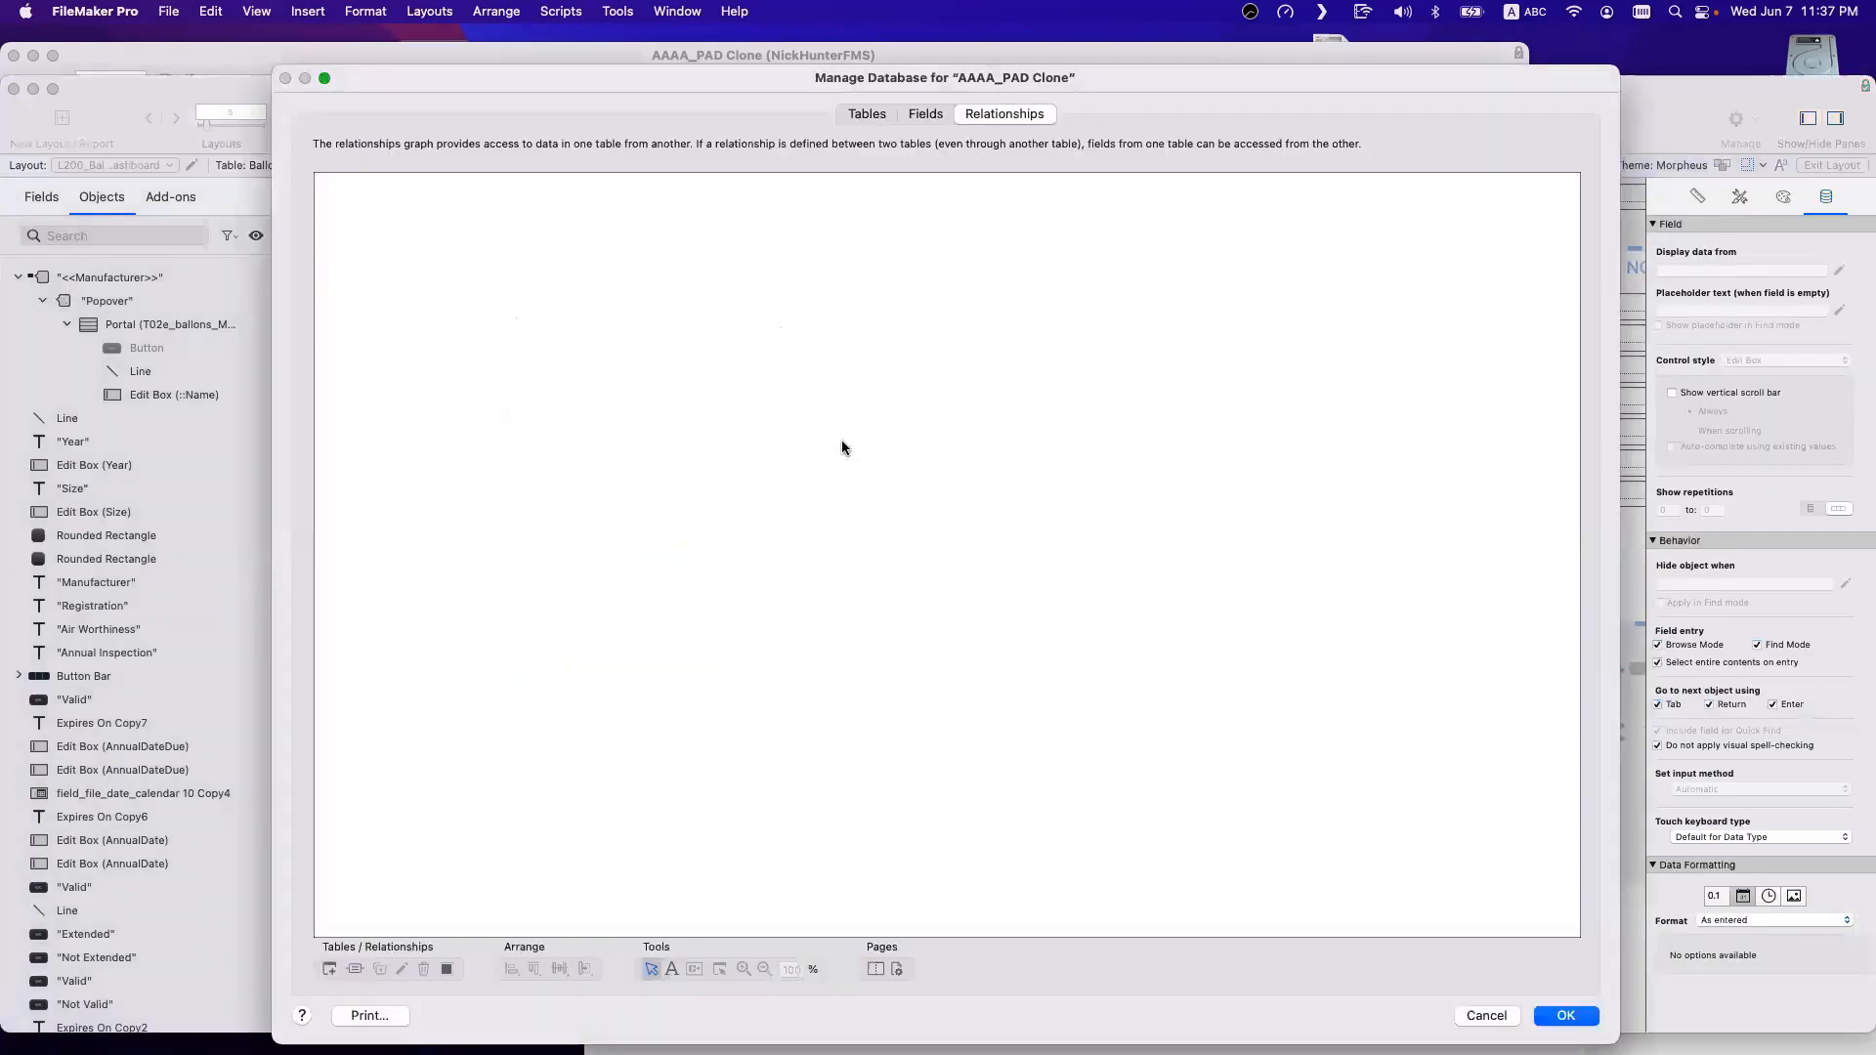
pyautogui.hscroll(15, 844, 448)
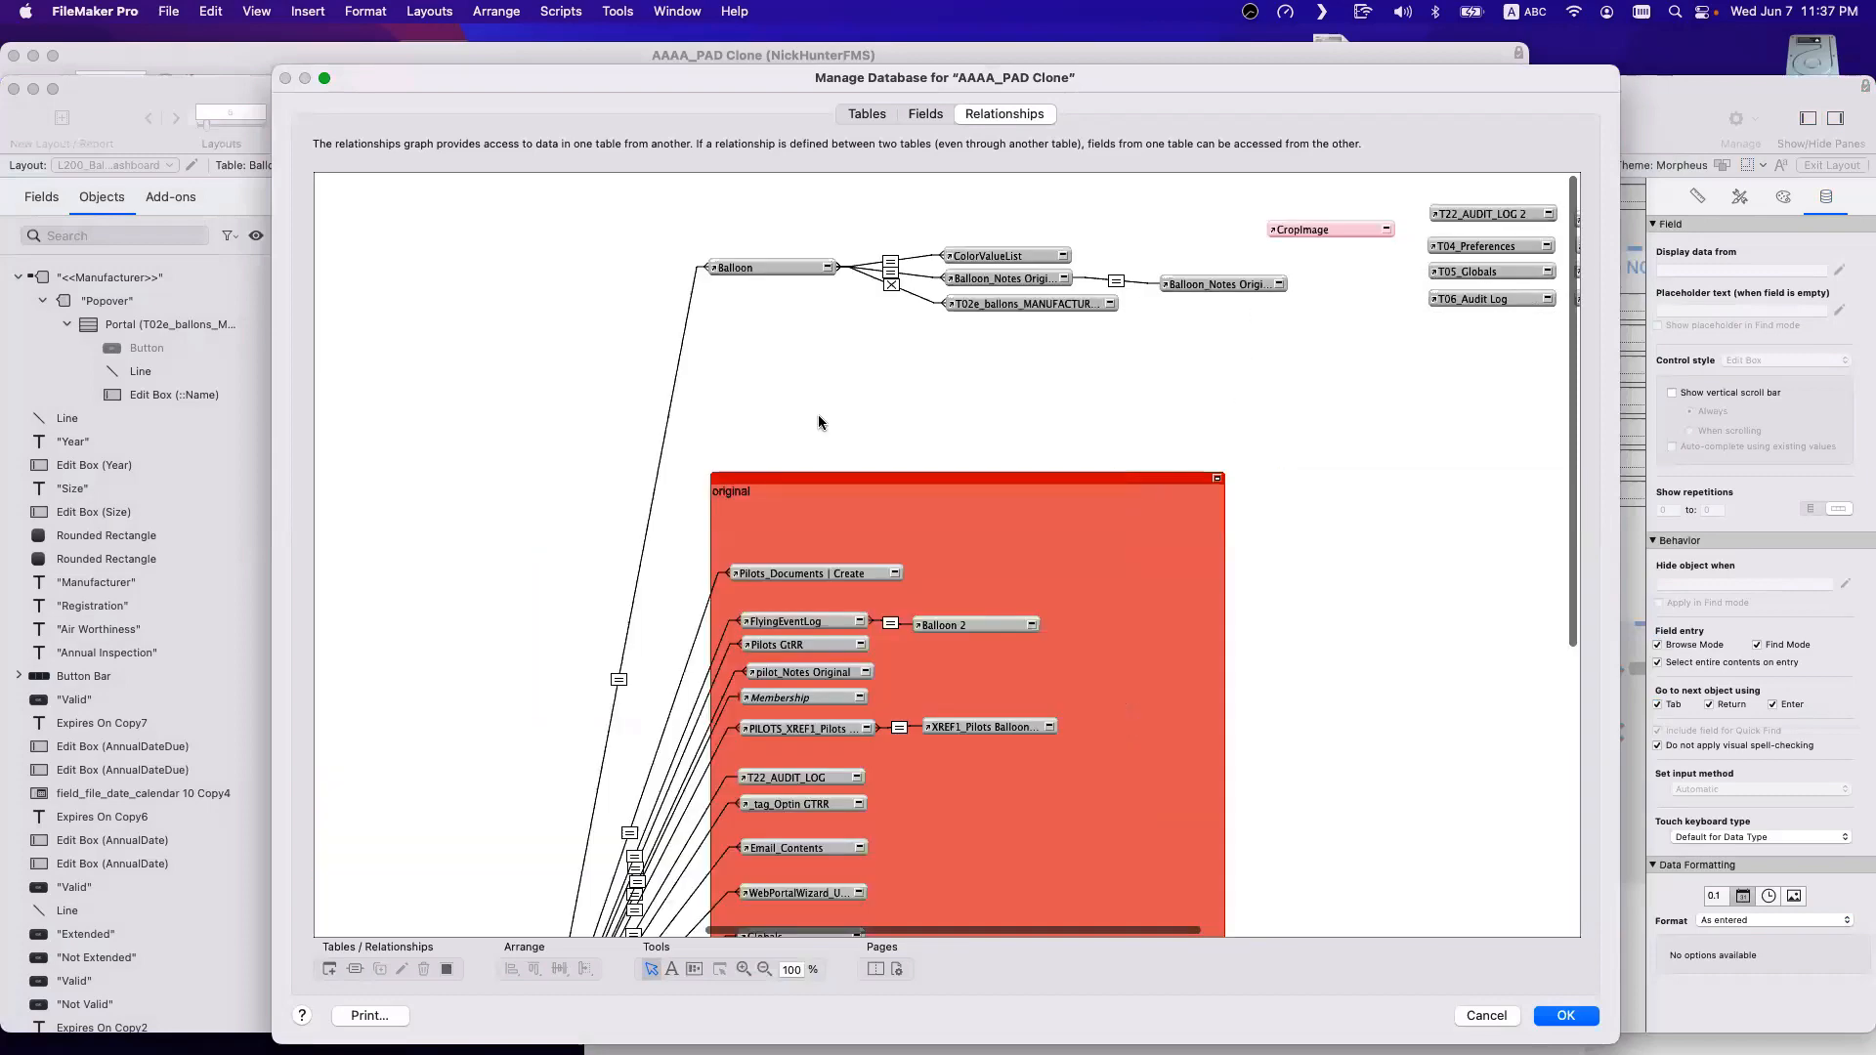
# Examine the T02_Balloon group in the graph, including its relationship to T02c_Balloon_Self_Pilot and the BALLOONS_XREF1_Pilots occurrence.
pyautogui.click(1007, 590)
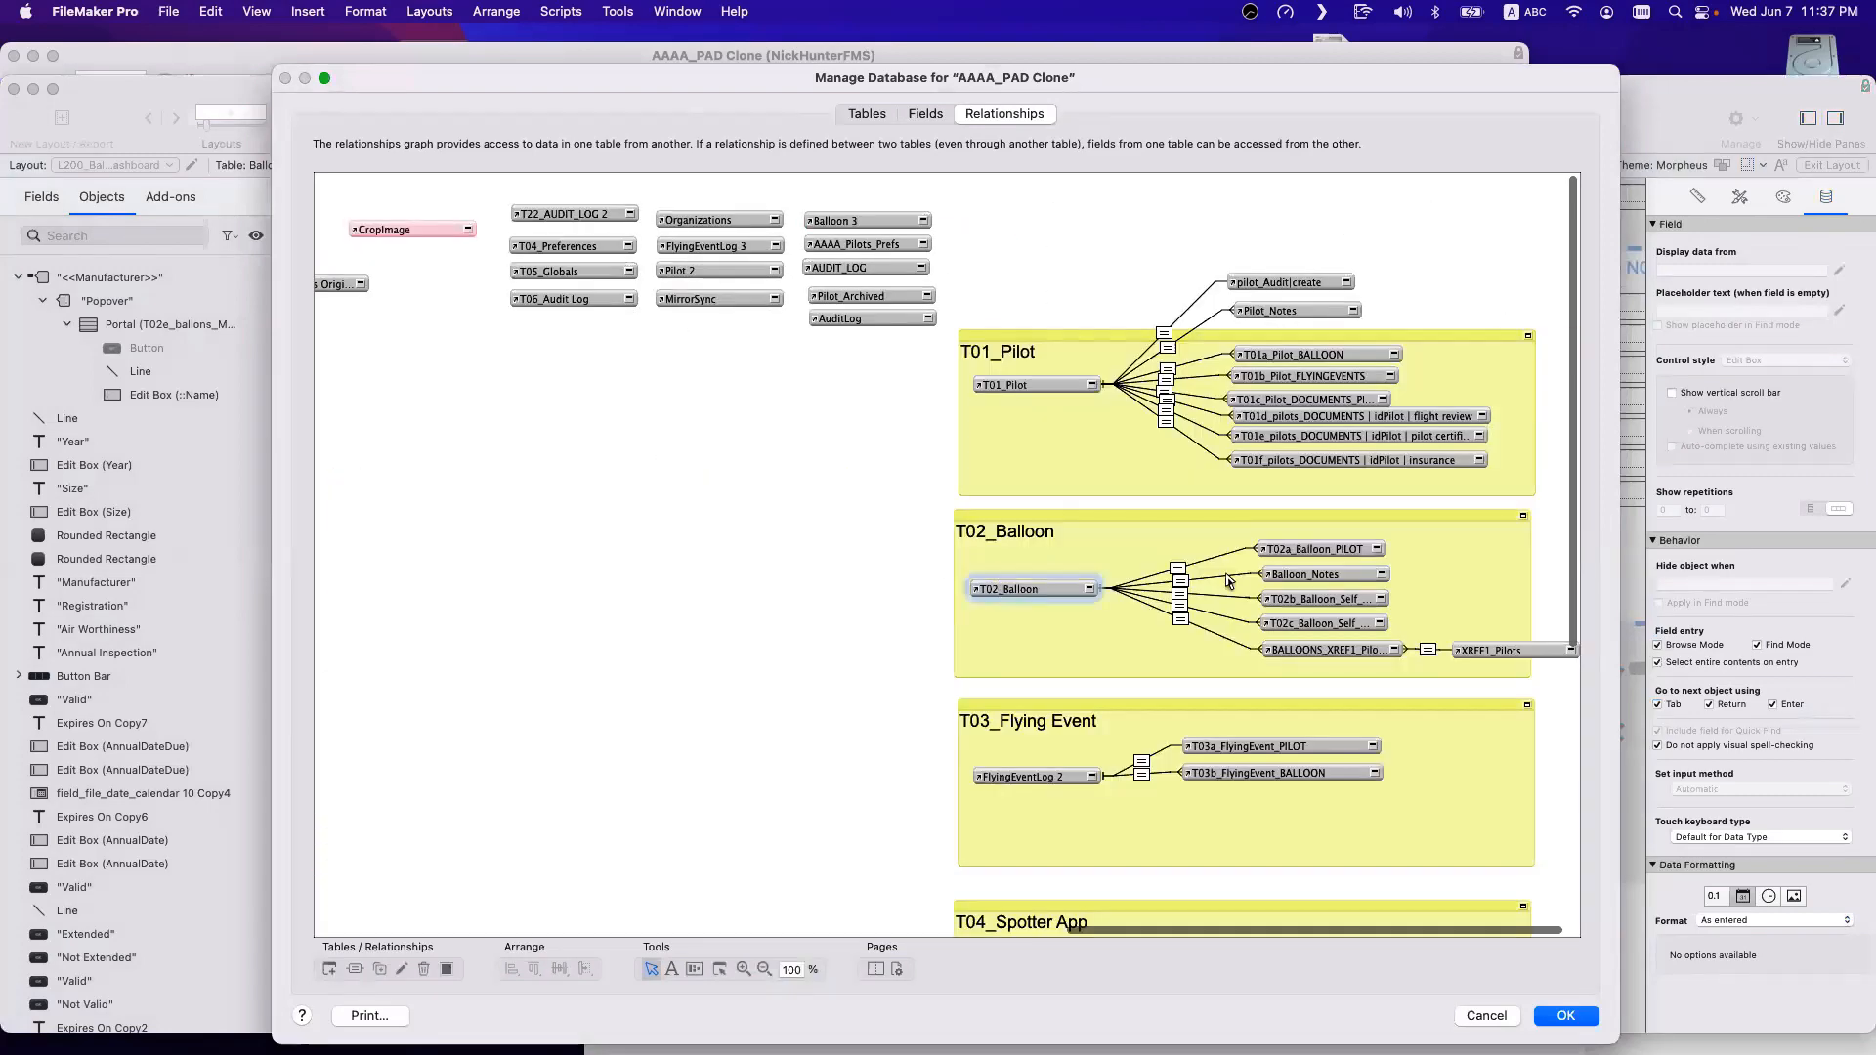
pyautogui.doubleClick(1184, 611)
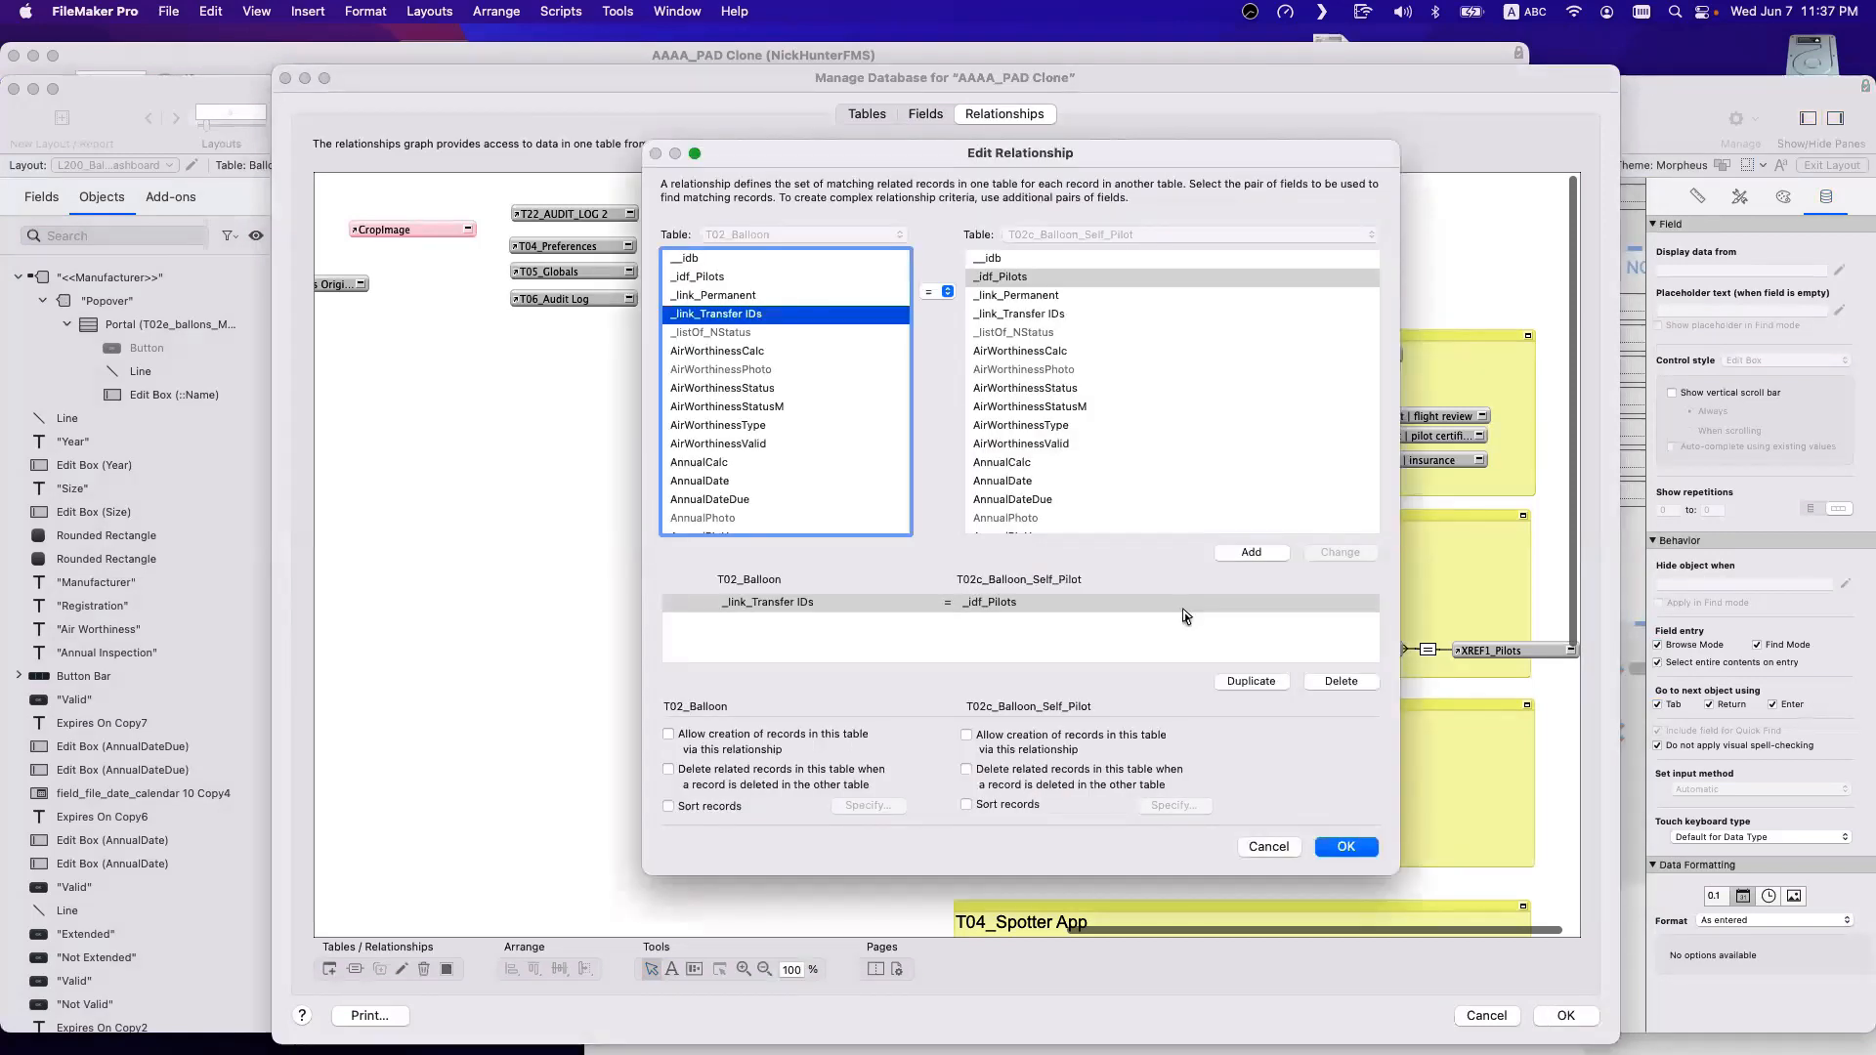
pyautogui.press('Return')
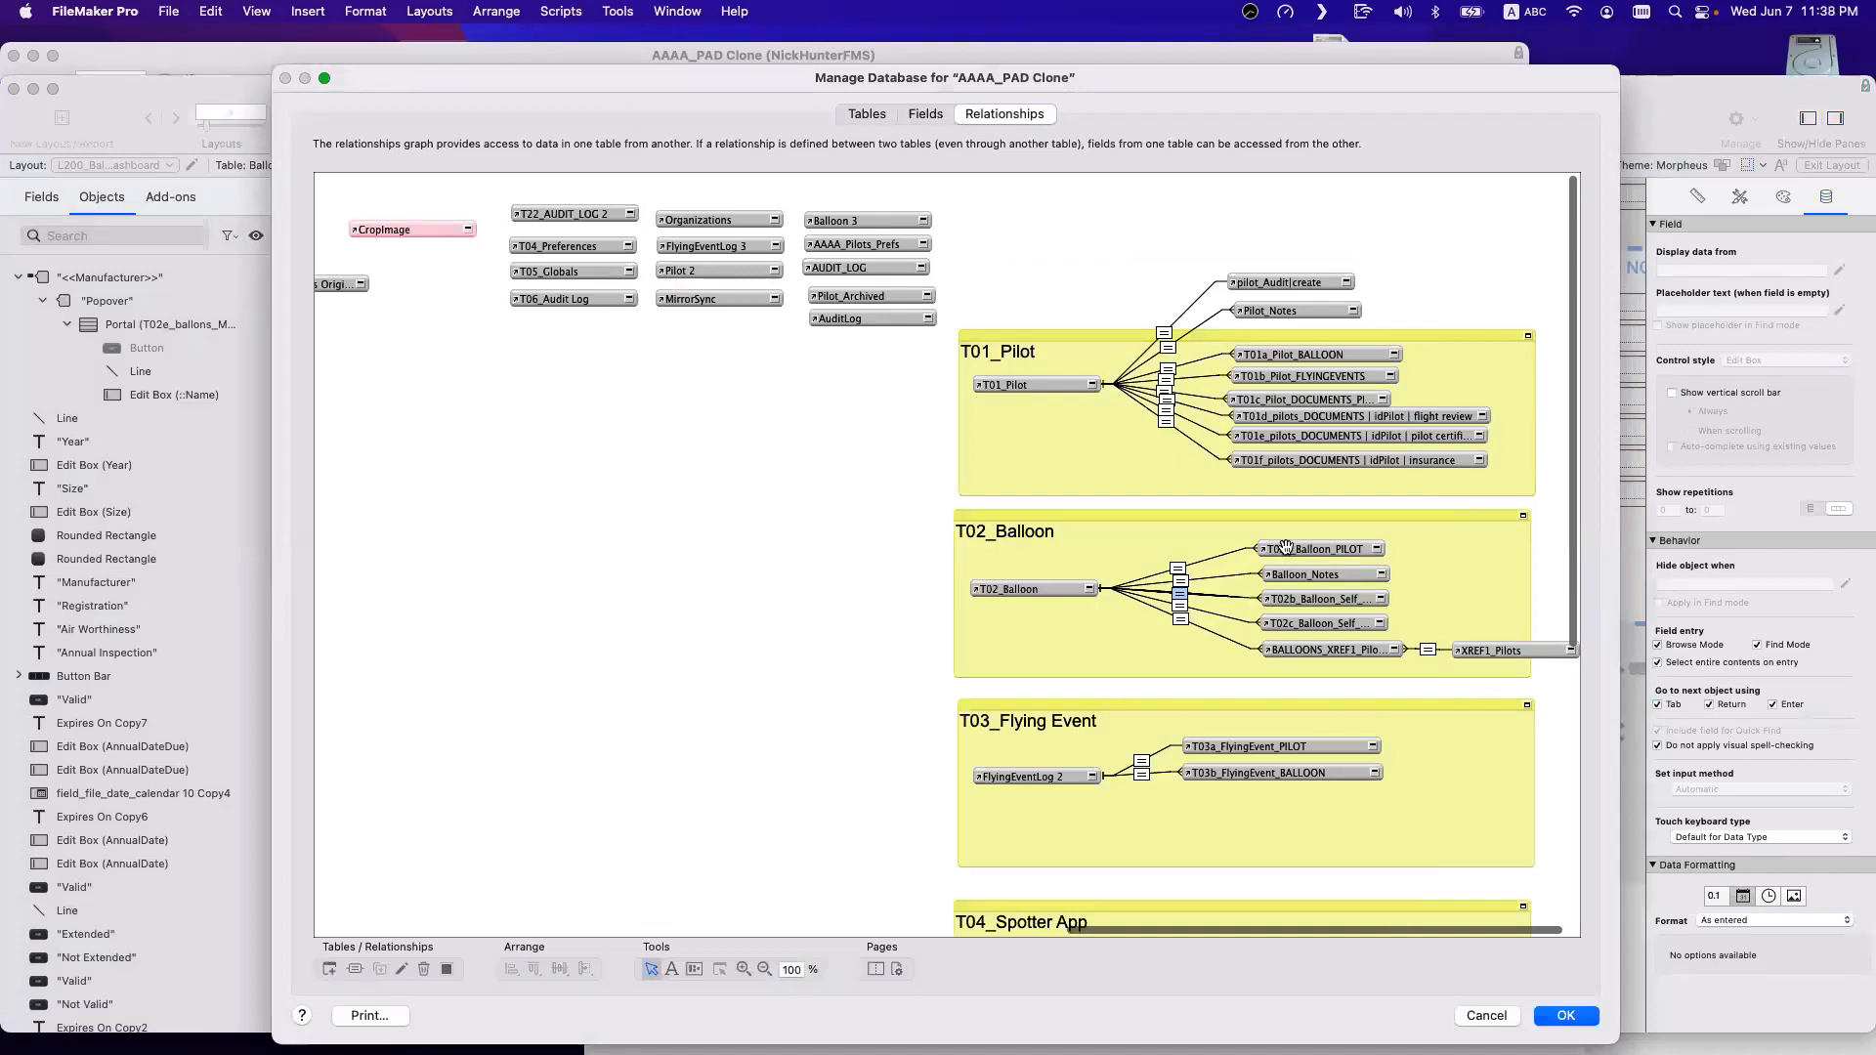
pyautogui.click(1309, 648)
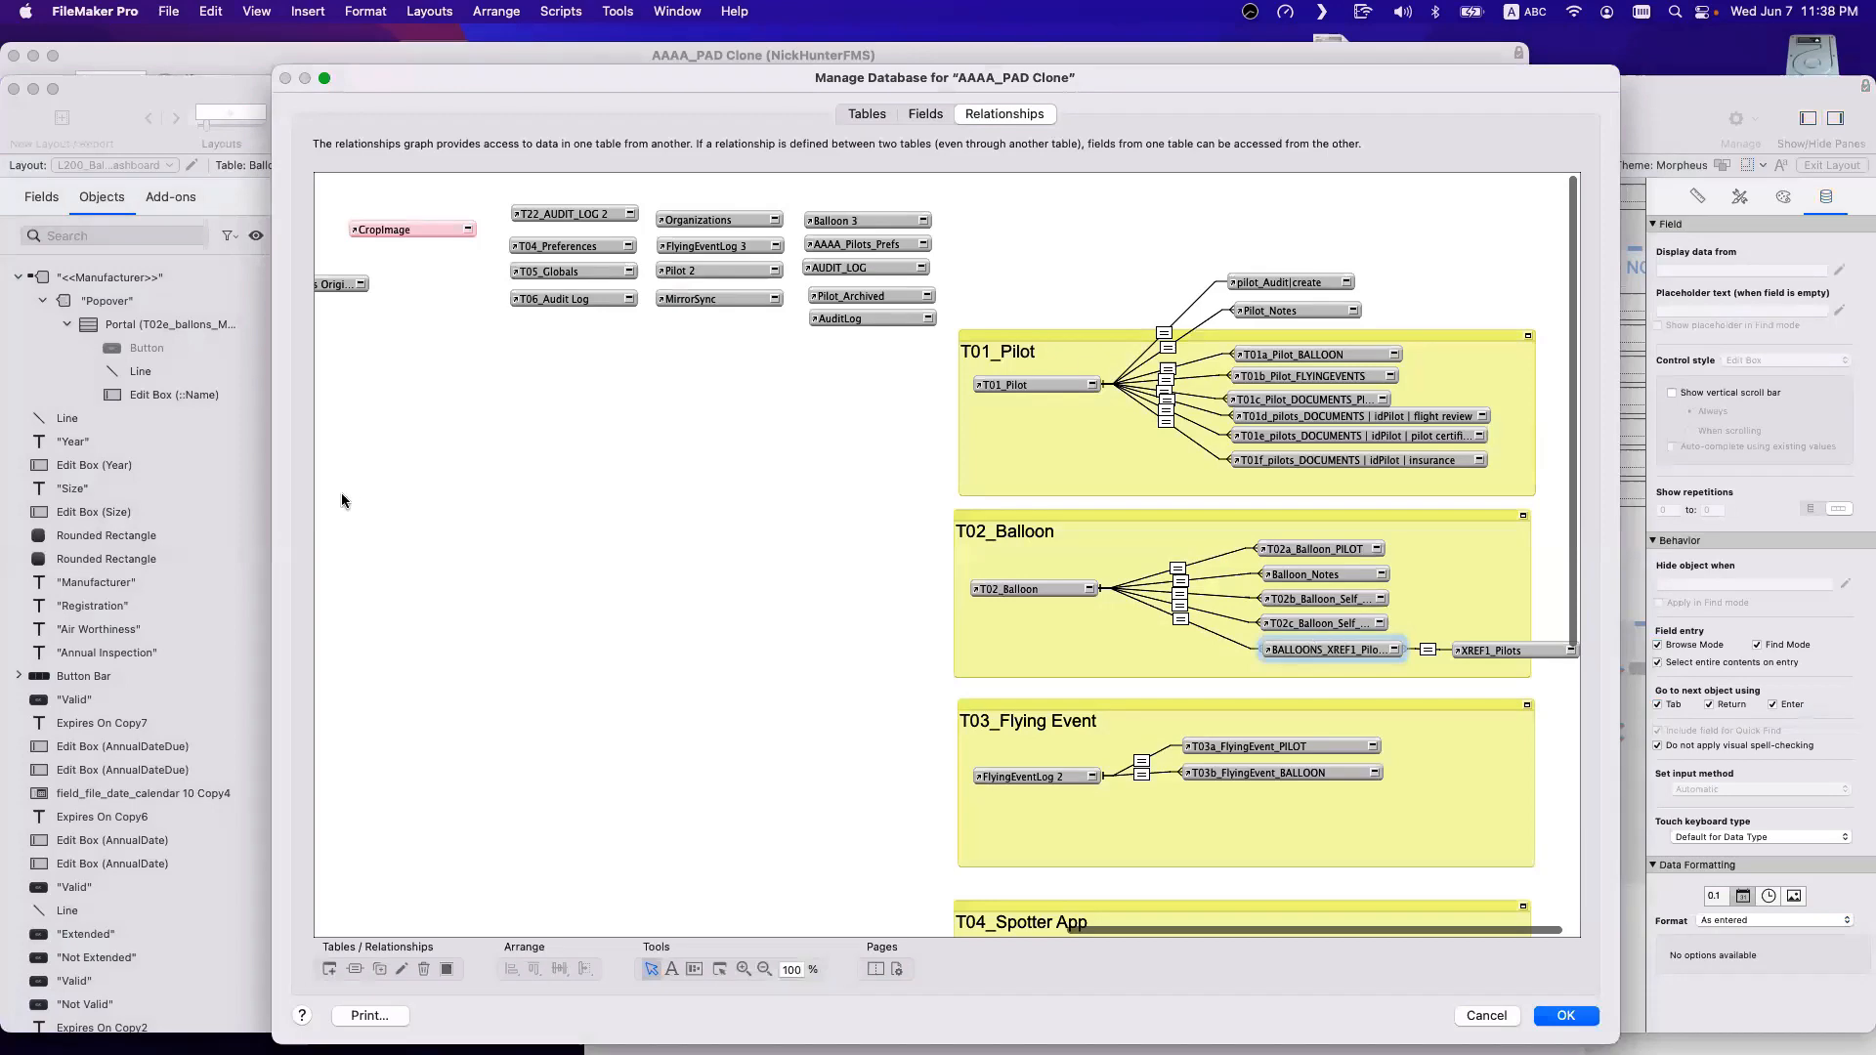
# Reposition the Pilots_Documents | Create, Balloon and second Balloon_Notes Original table occurrences slightly to tidy the relationships graph.
pyautogui.hscroll(-5, 347, 491)
pyautogui.hscroll(-5, 354, 498)
pyautogui.moveTo(711, 573)
pyautogui.mouseDown()
pyautogui.moveTo(711, 524)
pyautogui.moveTo(717, 558)
pyautogui.mouseUp()
pyautogui.moveTo(674, 267); pyautogui.dragTo(635, 275)
pyautogui.click(899, 303)
pyautogui.moveTo(1082, 285); pyautogui.dragTo(1094, 276)
pyautogui.click(1071, 337)
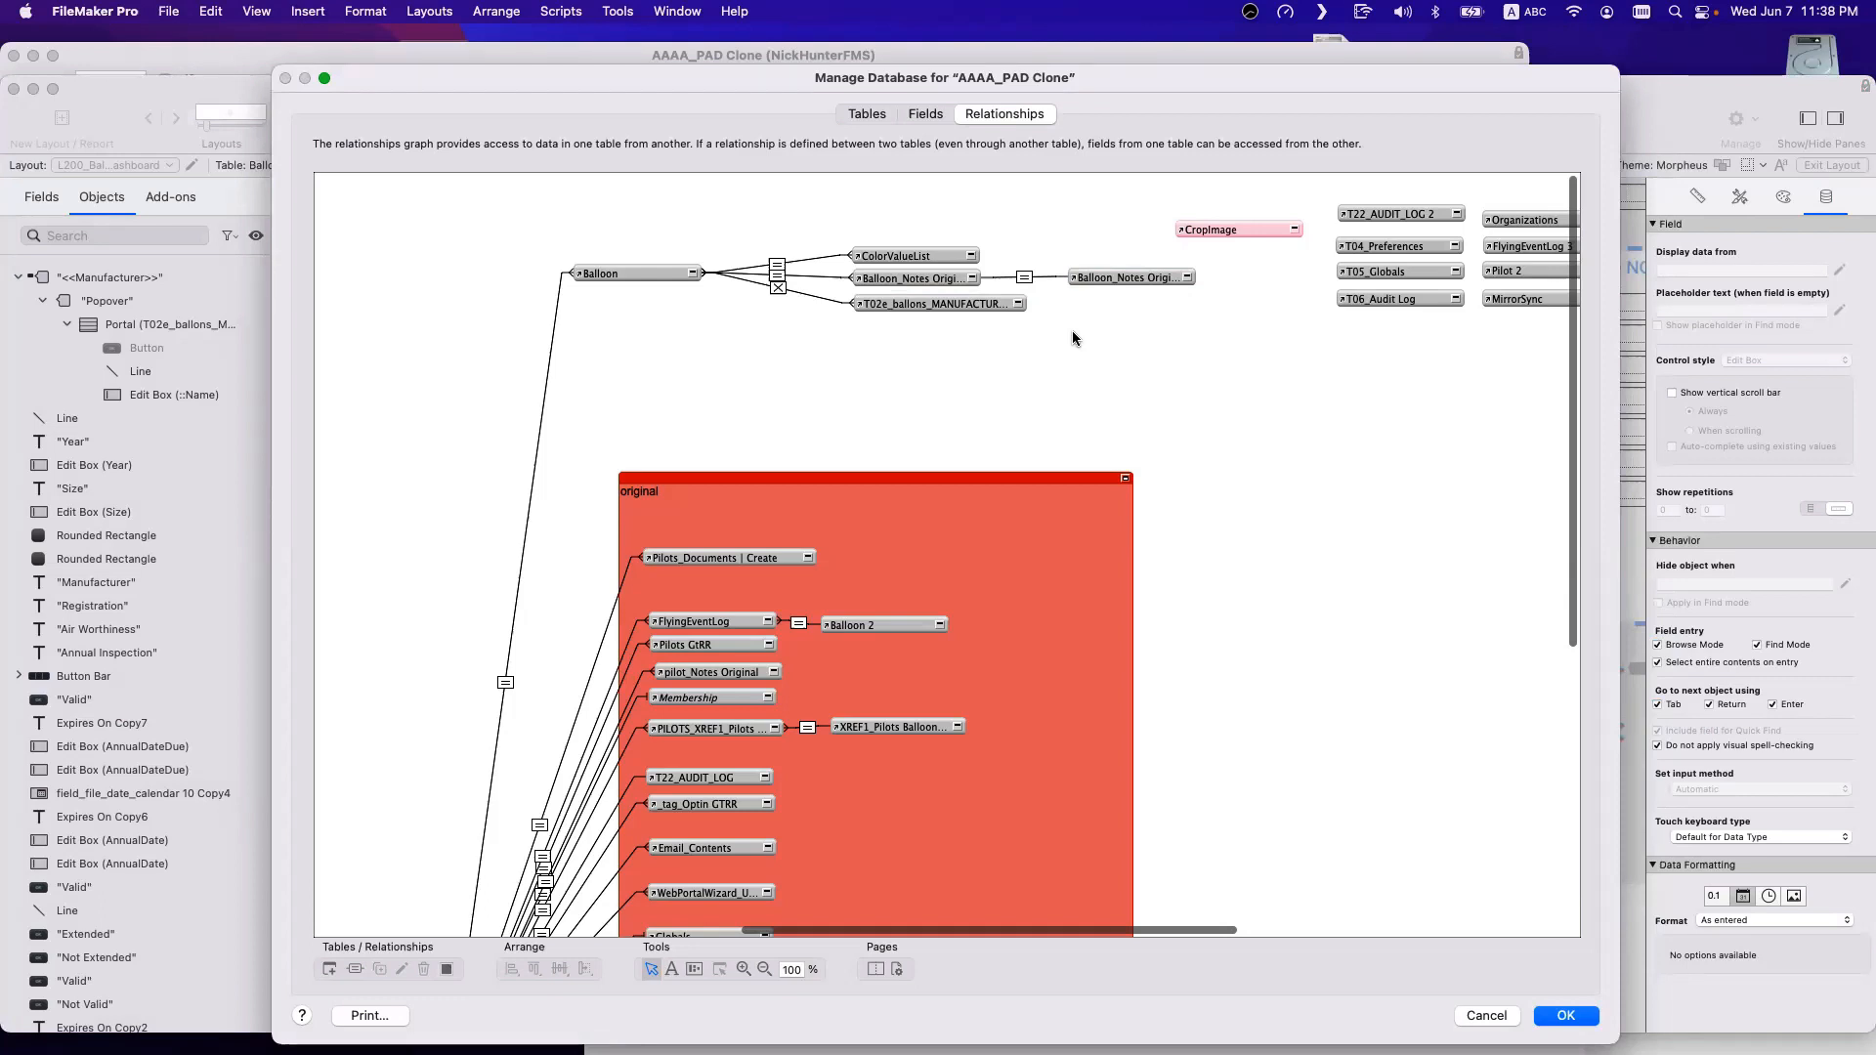
# Duplicate the T02e_ballons_MANUFACTURERS table occurrence and change the prefix in the copy's name to T02f.
pyautogui.click(939, 304)
pyautogui.press('super+d')
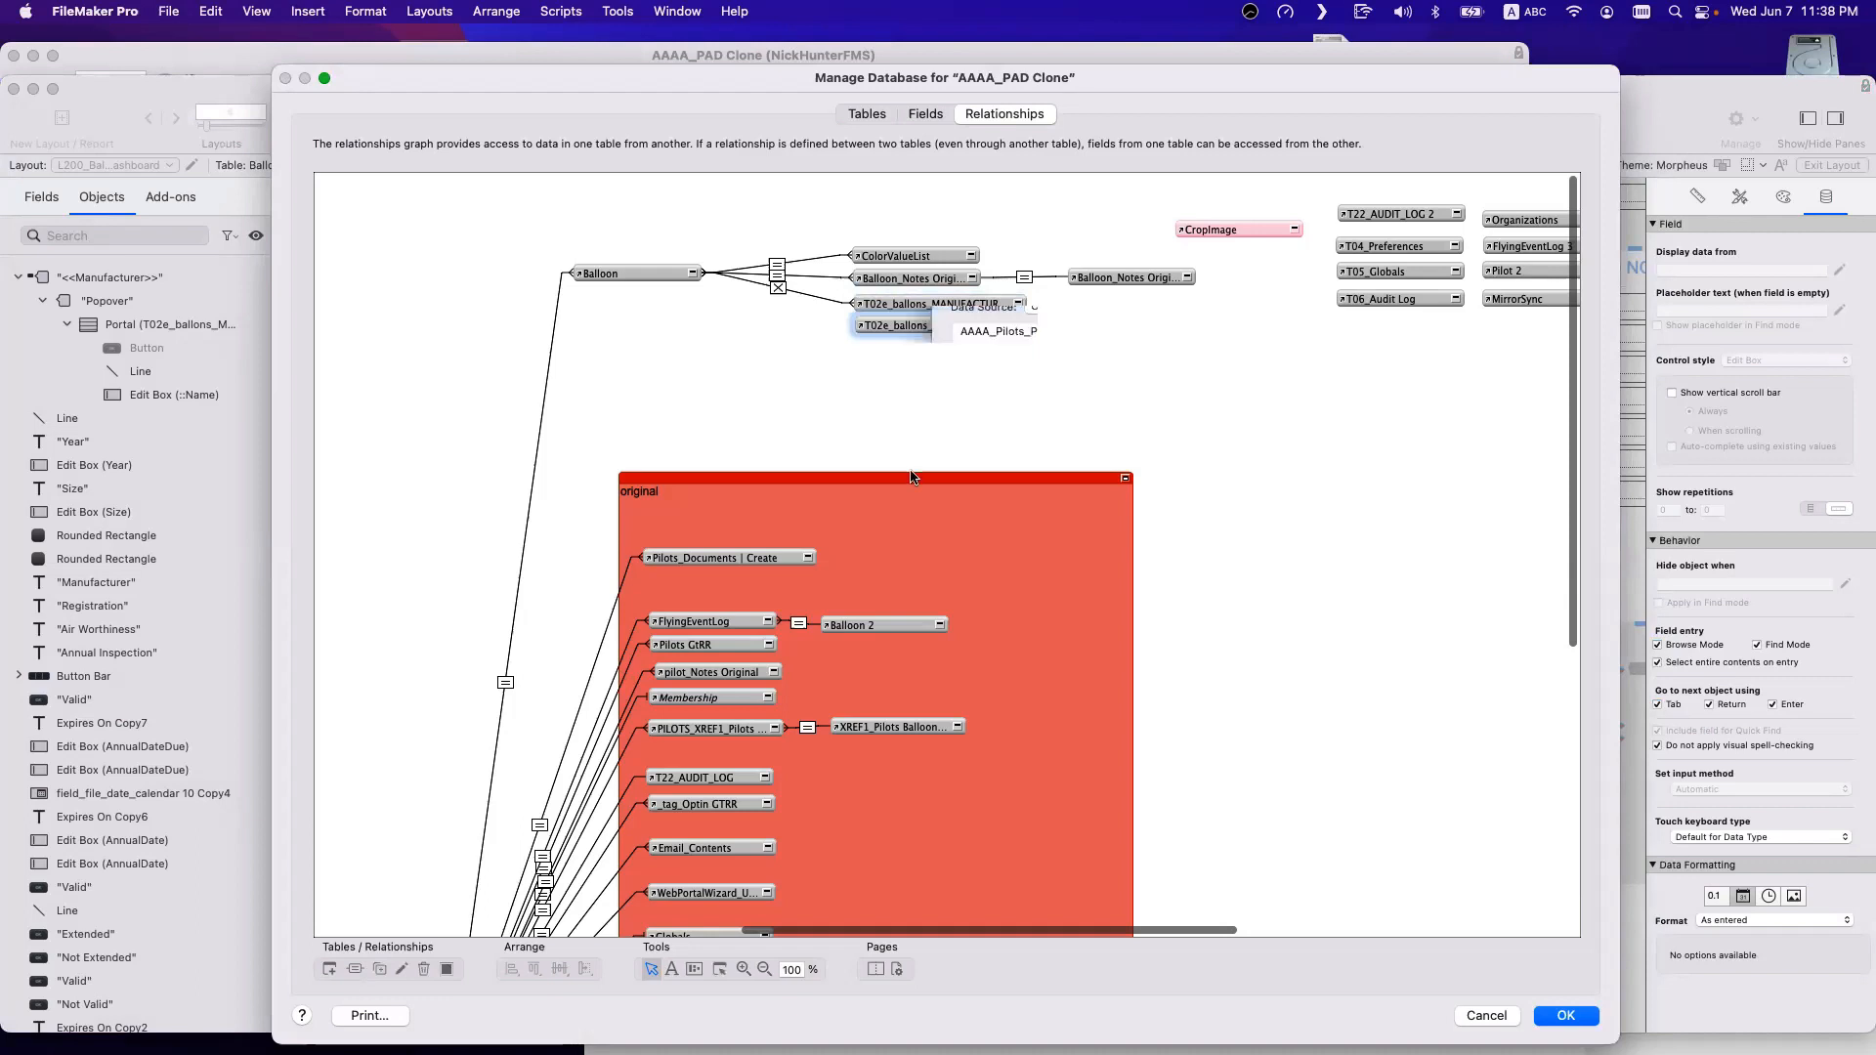
pyautogui.doubleClick(923, 325)
pyautogui.click(978, 723)
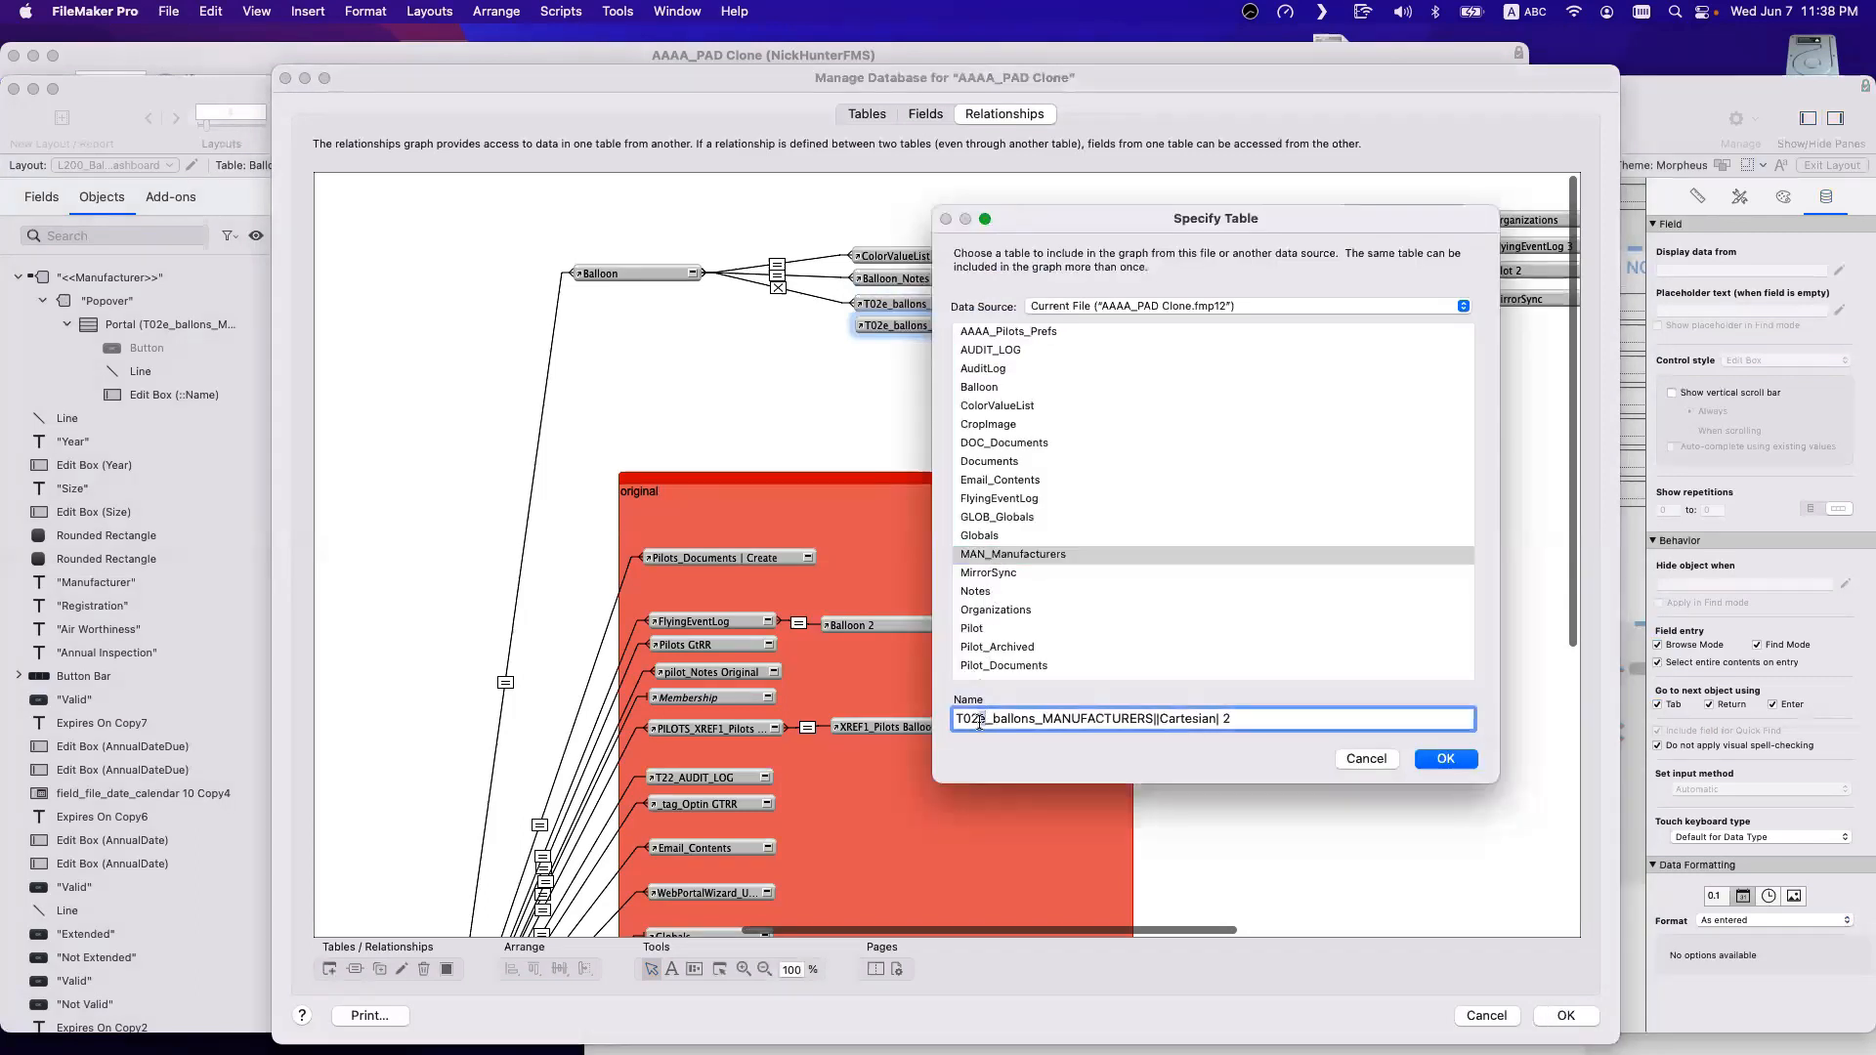
pyautogui.write('f')
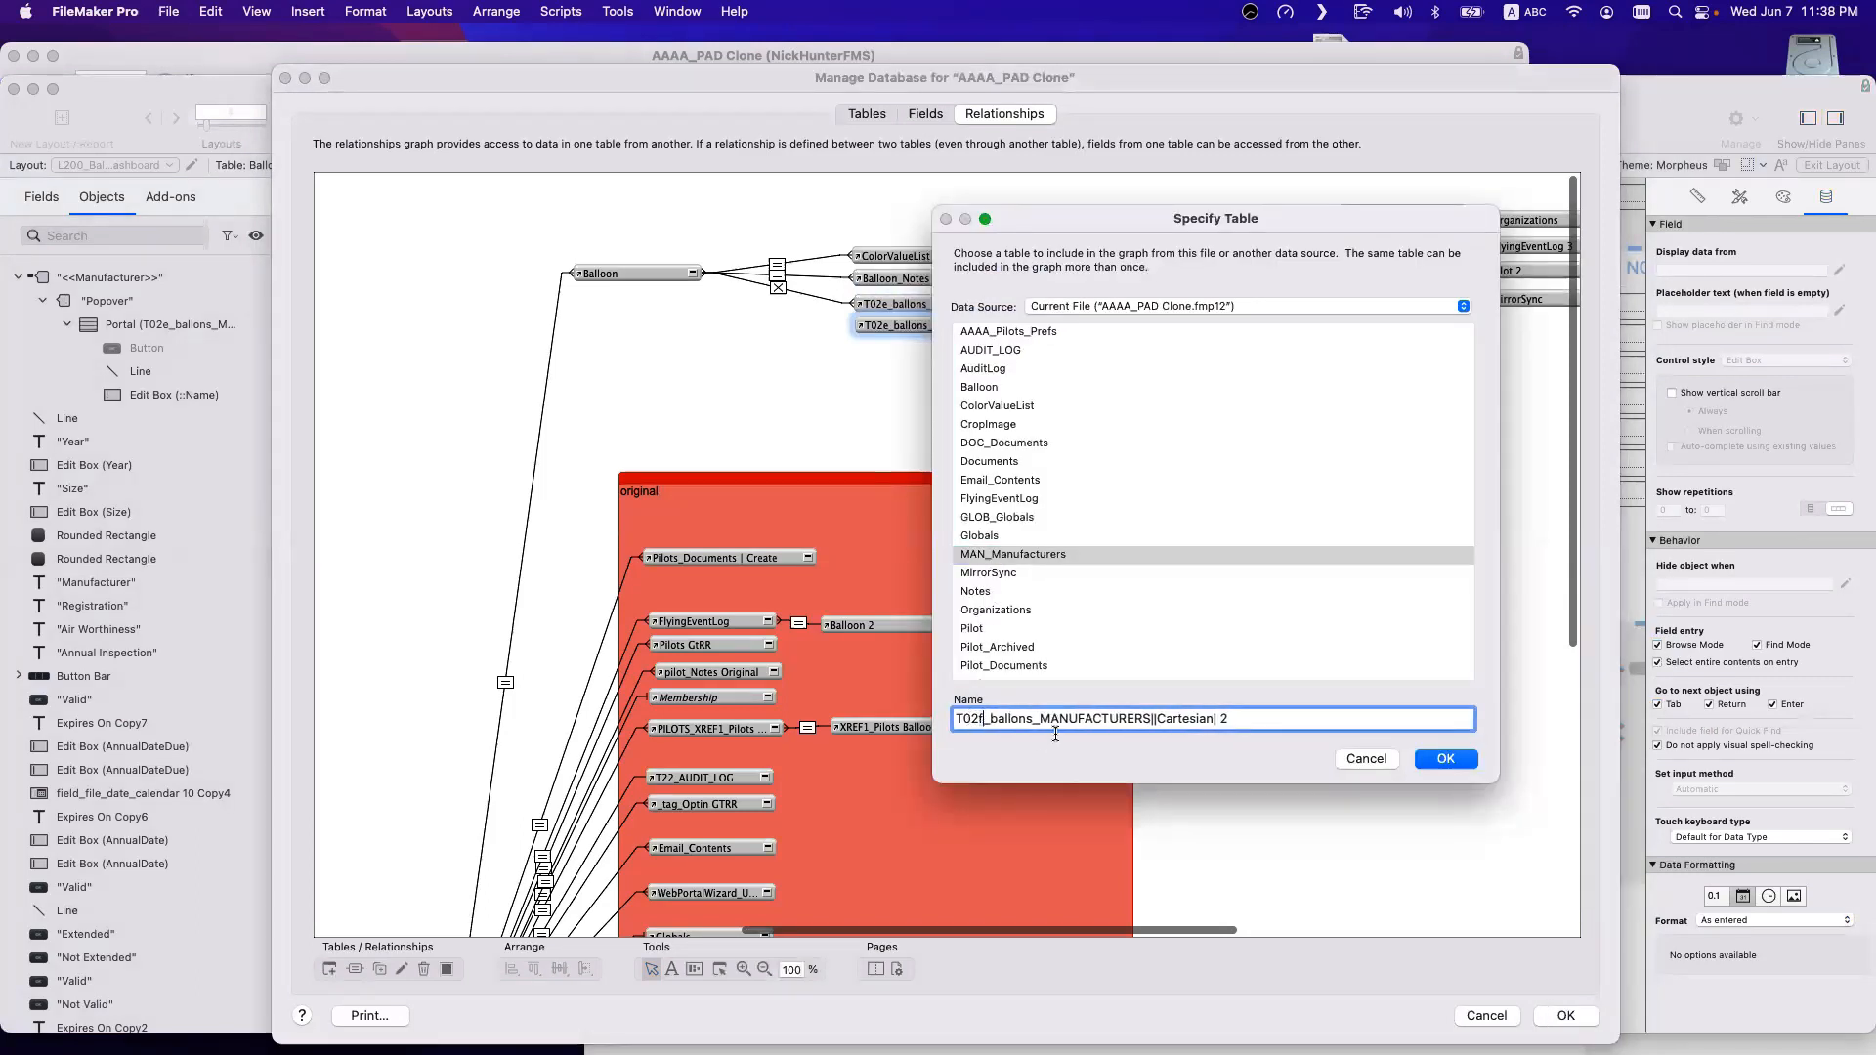
# Rename the duplicate occurrence T02f_ballons_PILOTS||IDf Balloon| and base it on the Pilot table.
pyautogui.moveTo(1041, 714); pyautogui.dragTo(1153, 718)
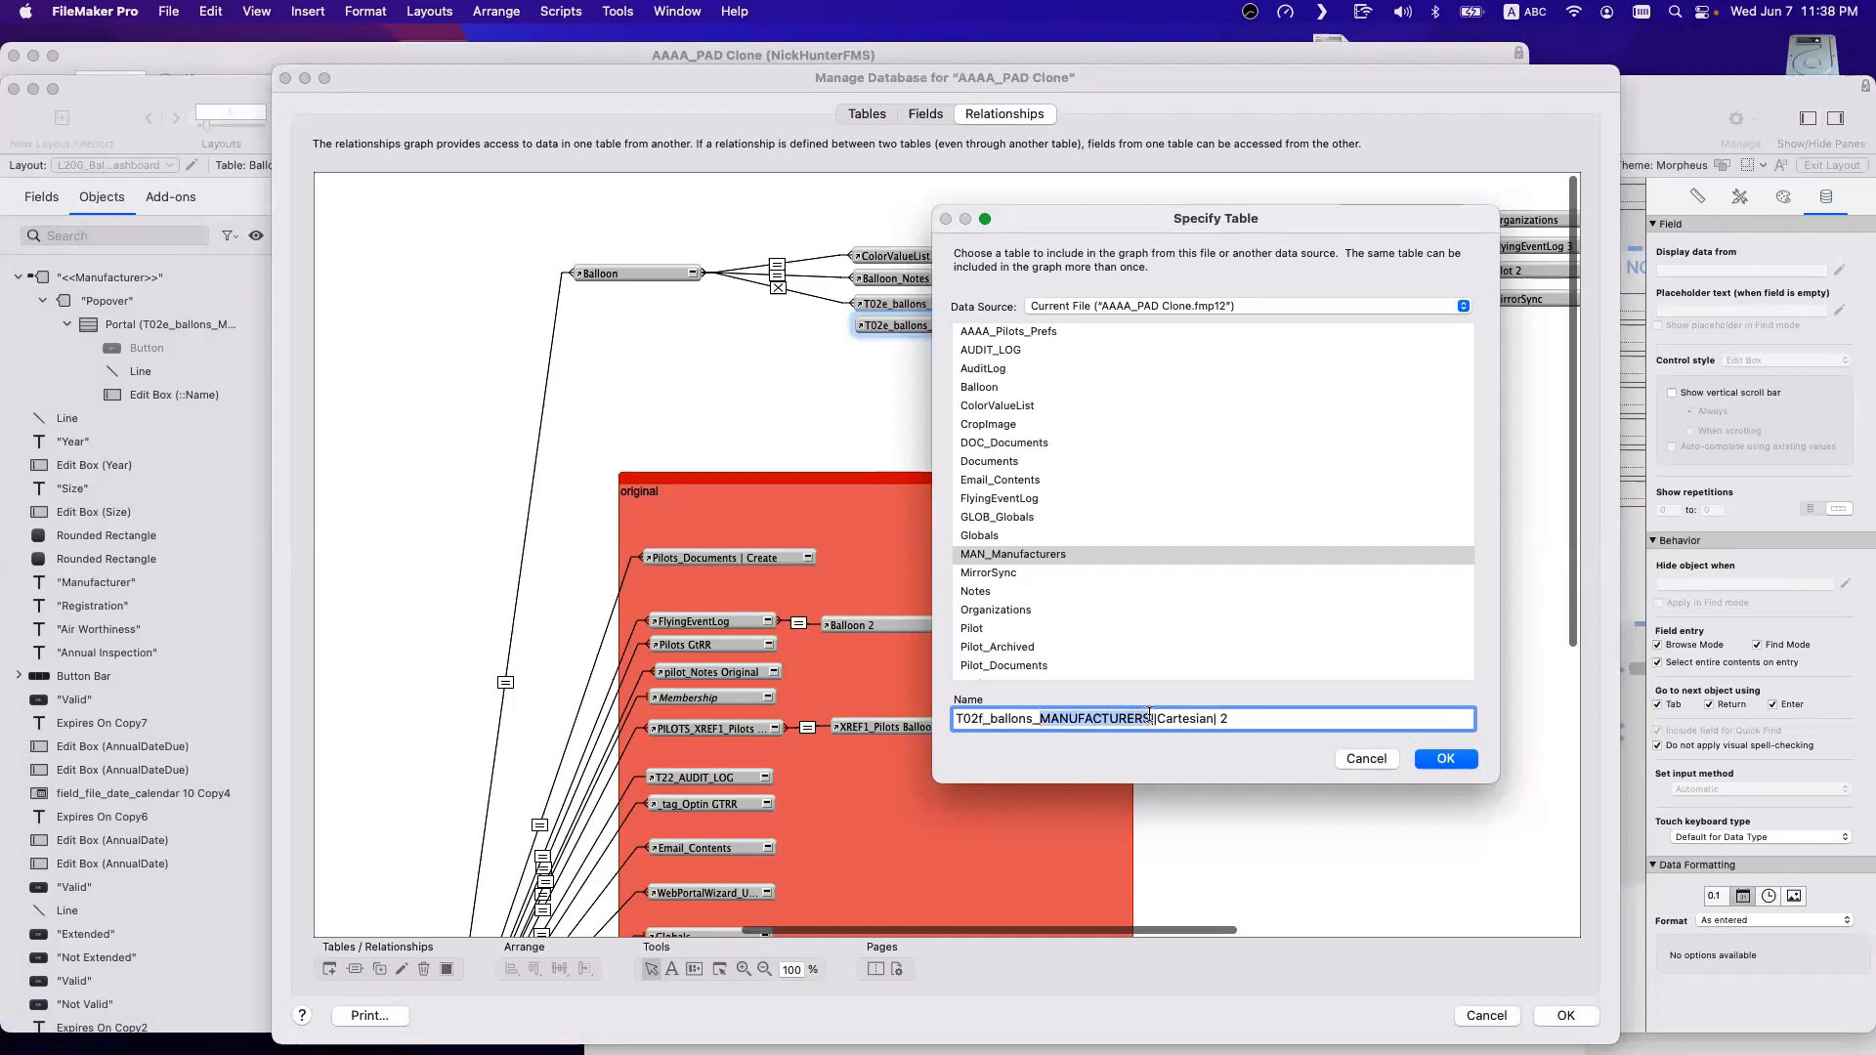
pyautogui.write('PILOTS')
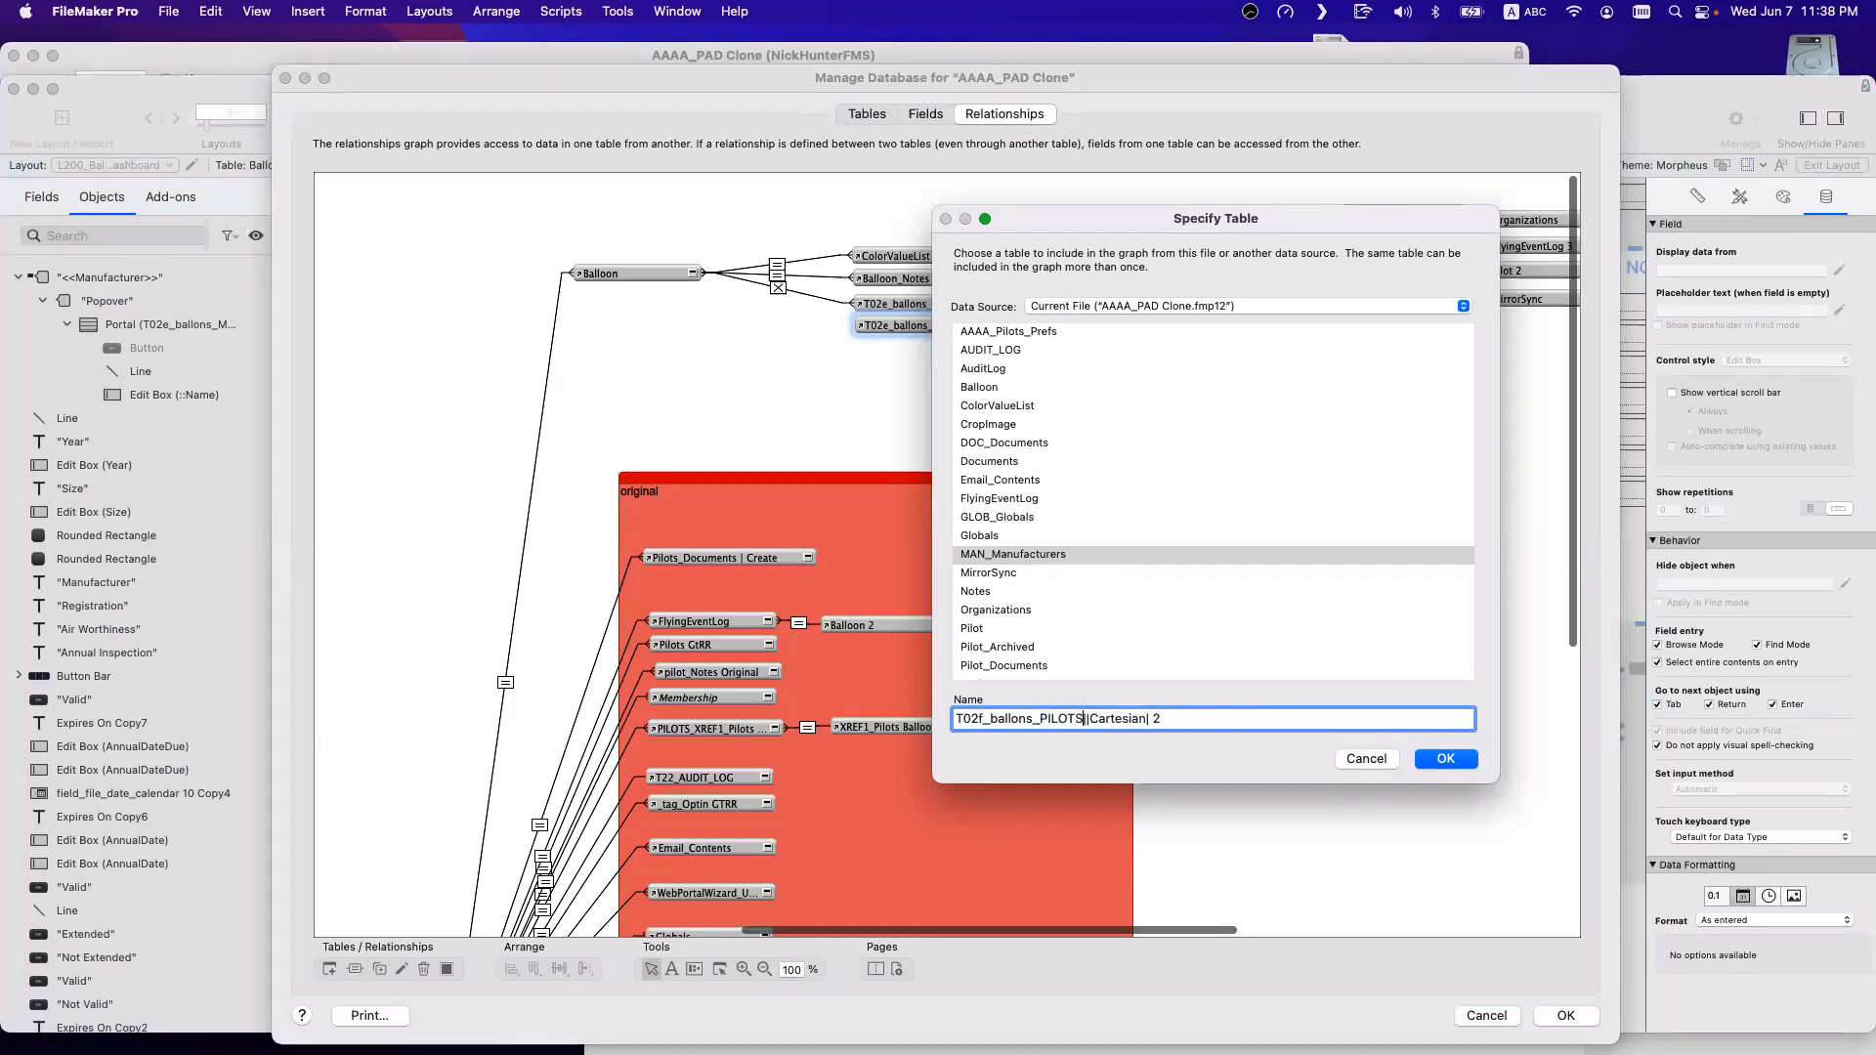
pyautogui.doubleClick(1123, 719)
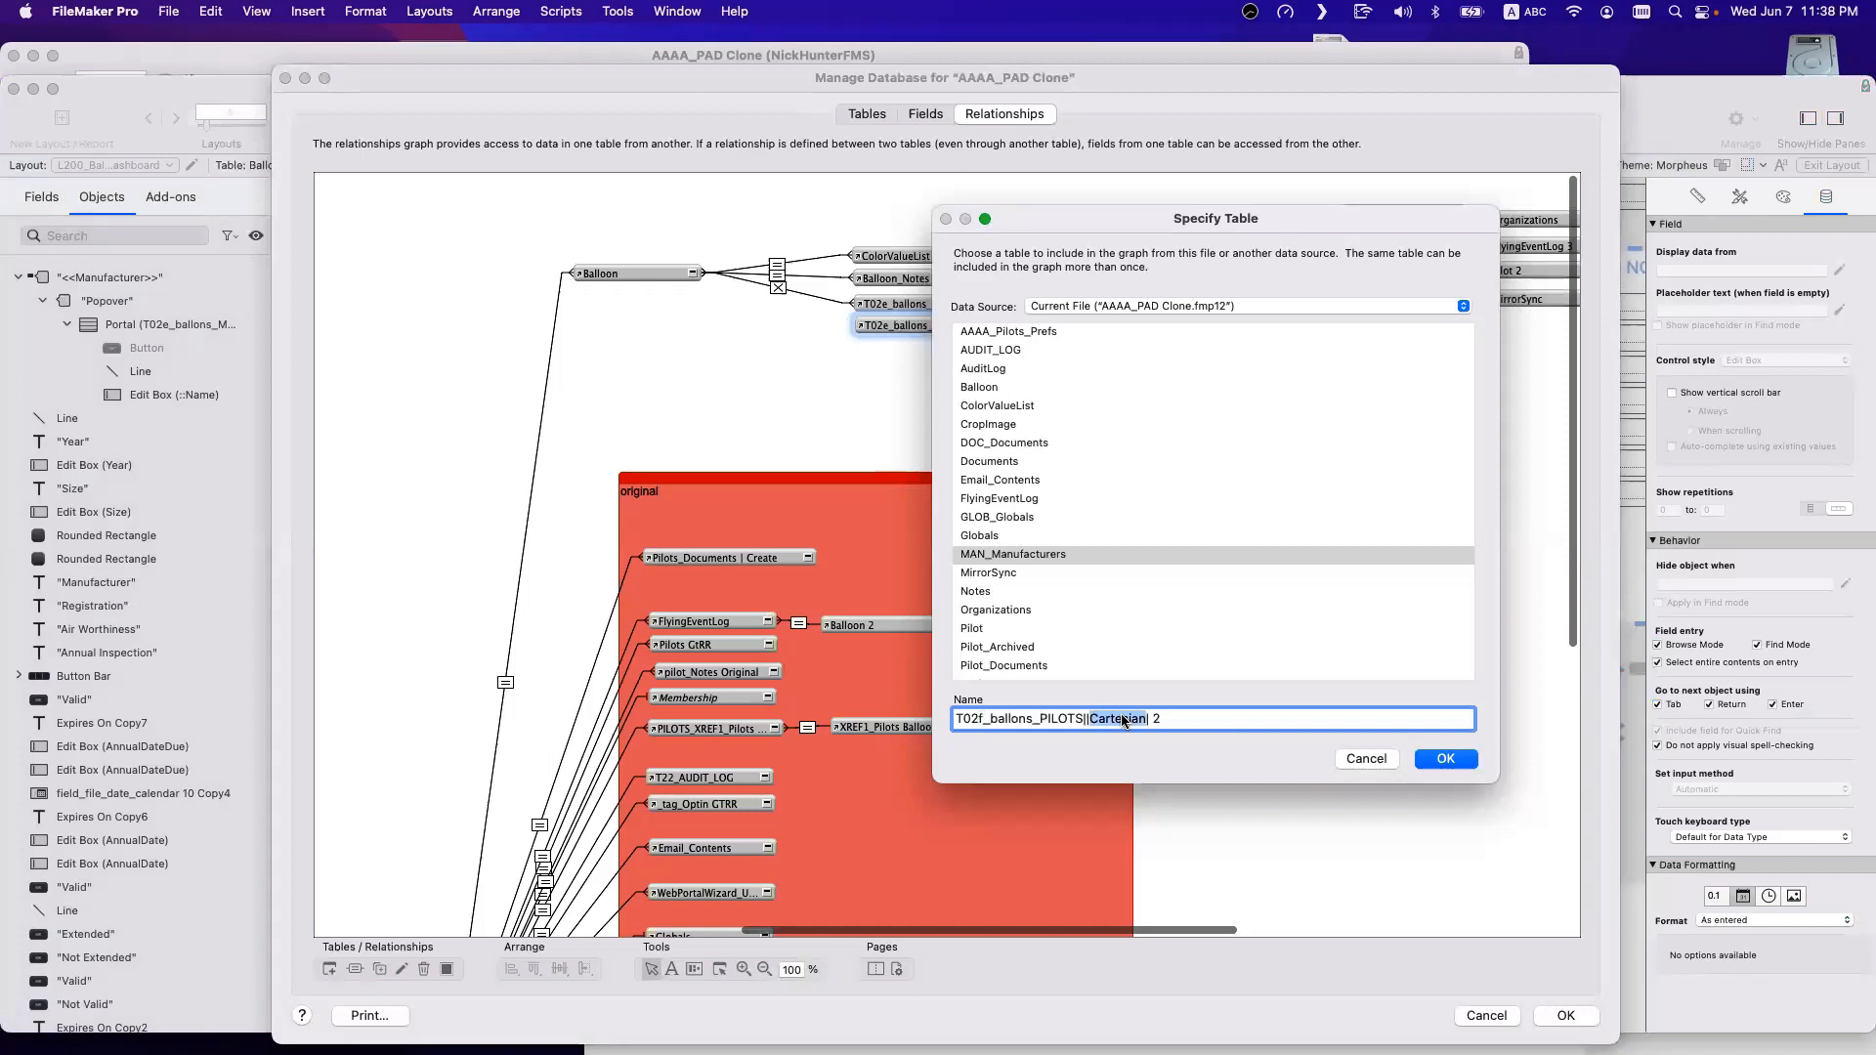
pyautogui.write('IDf Ba')
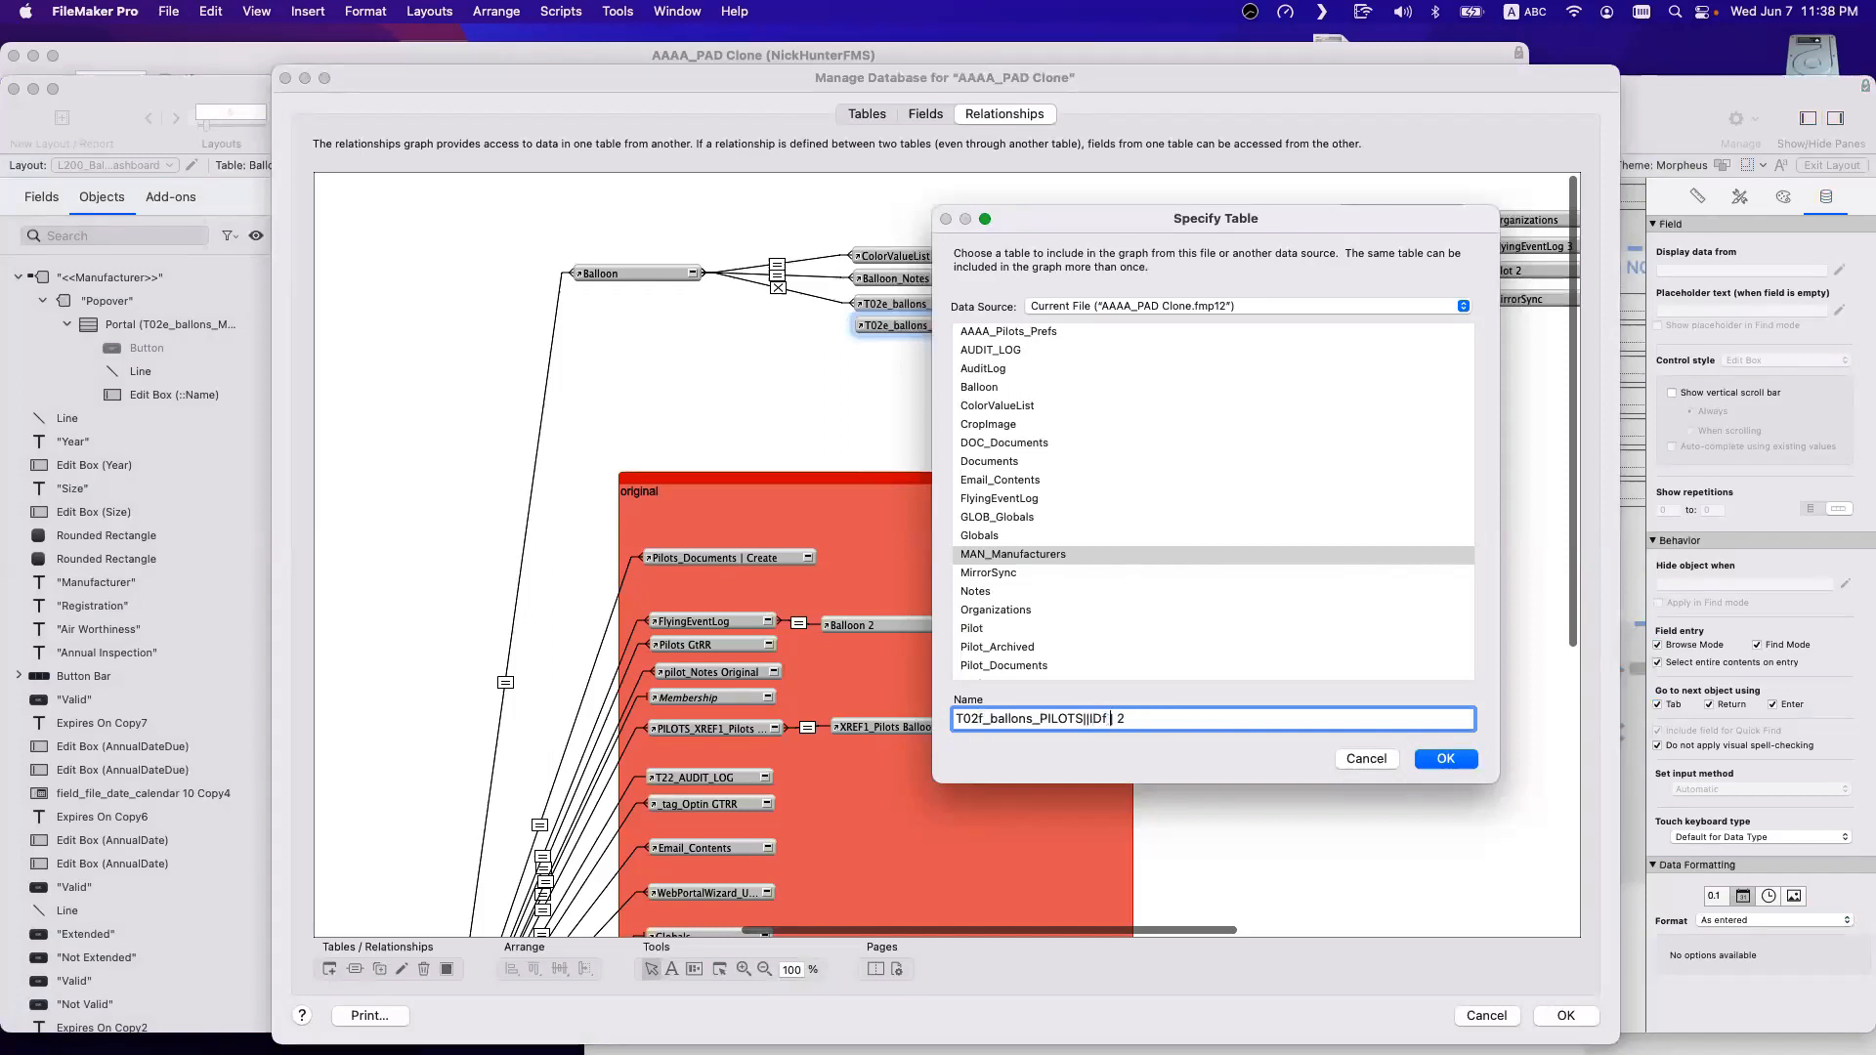
pyautogui.write('llon')
pyautogui.press('BackSpace')
pyautogui.write('on')
pyautogui.press('Delete')
pyautogui.press('Delete')
pyautogui.click(1032, 461)
pyautogui.press('p')
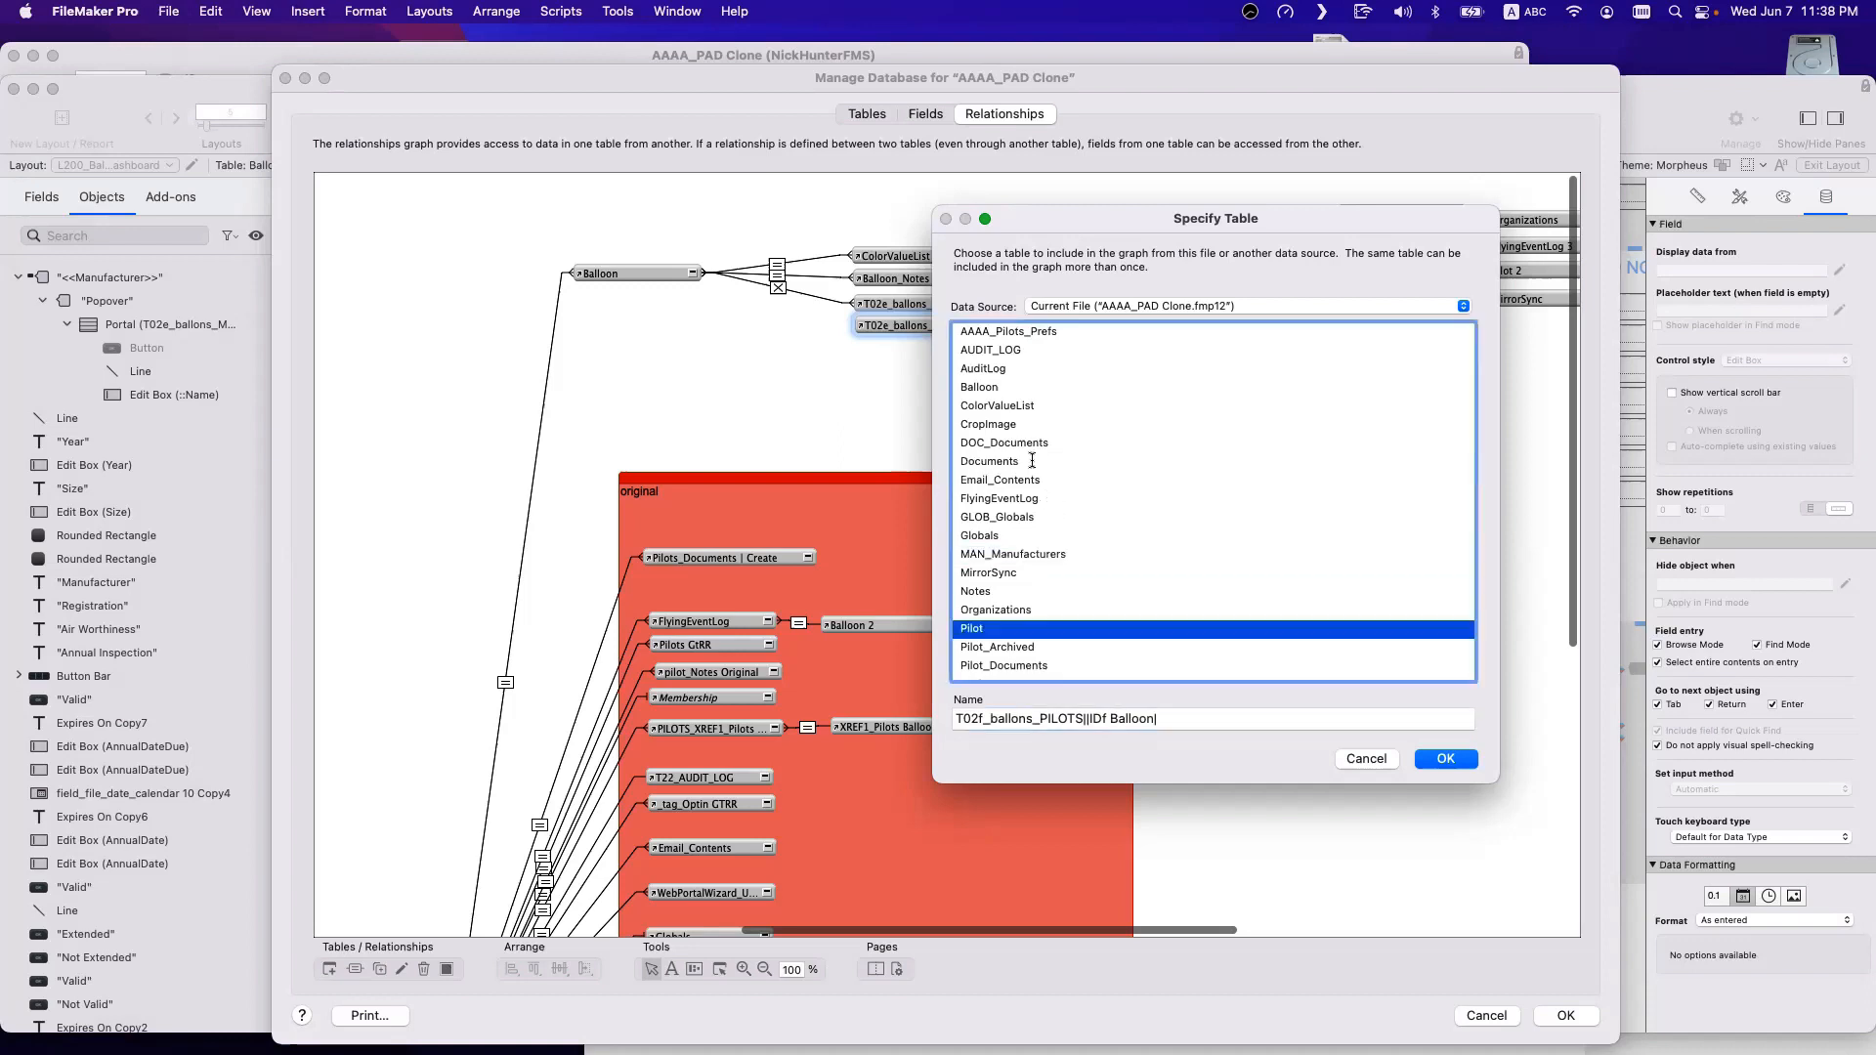
pyautogui.click(1453, 760)
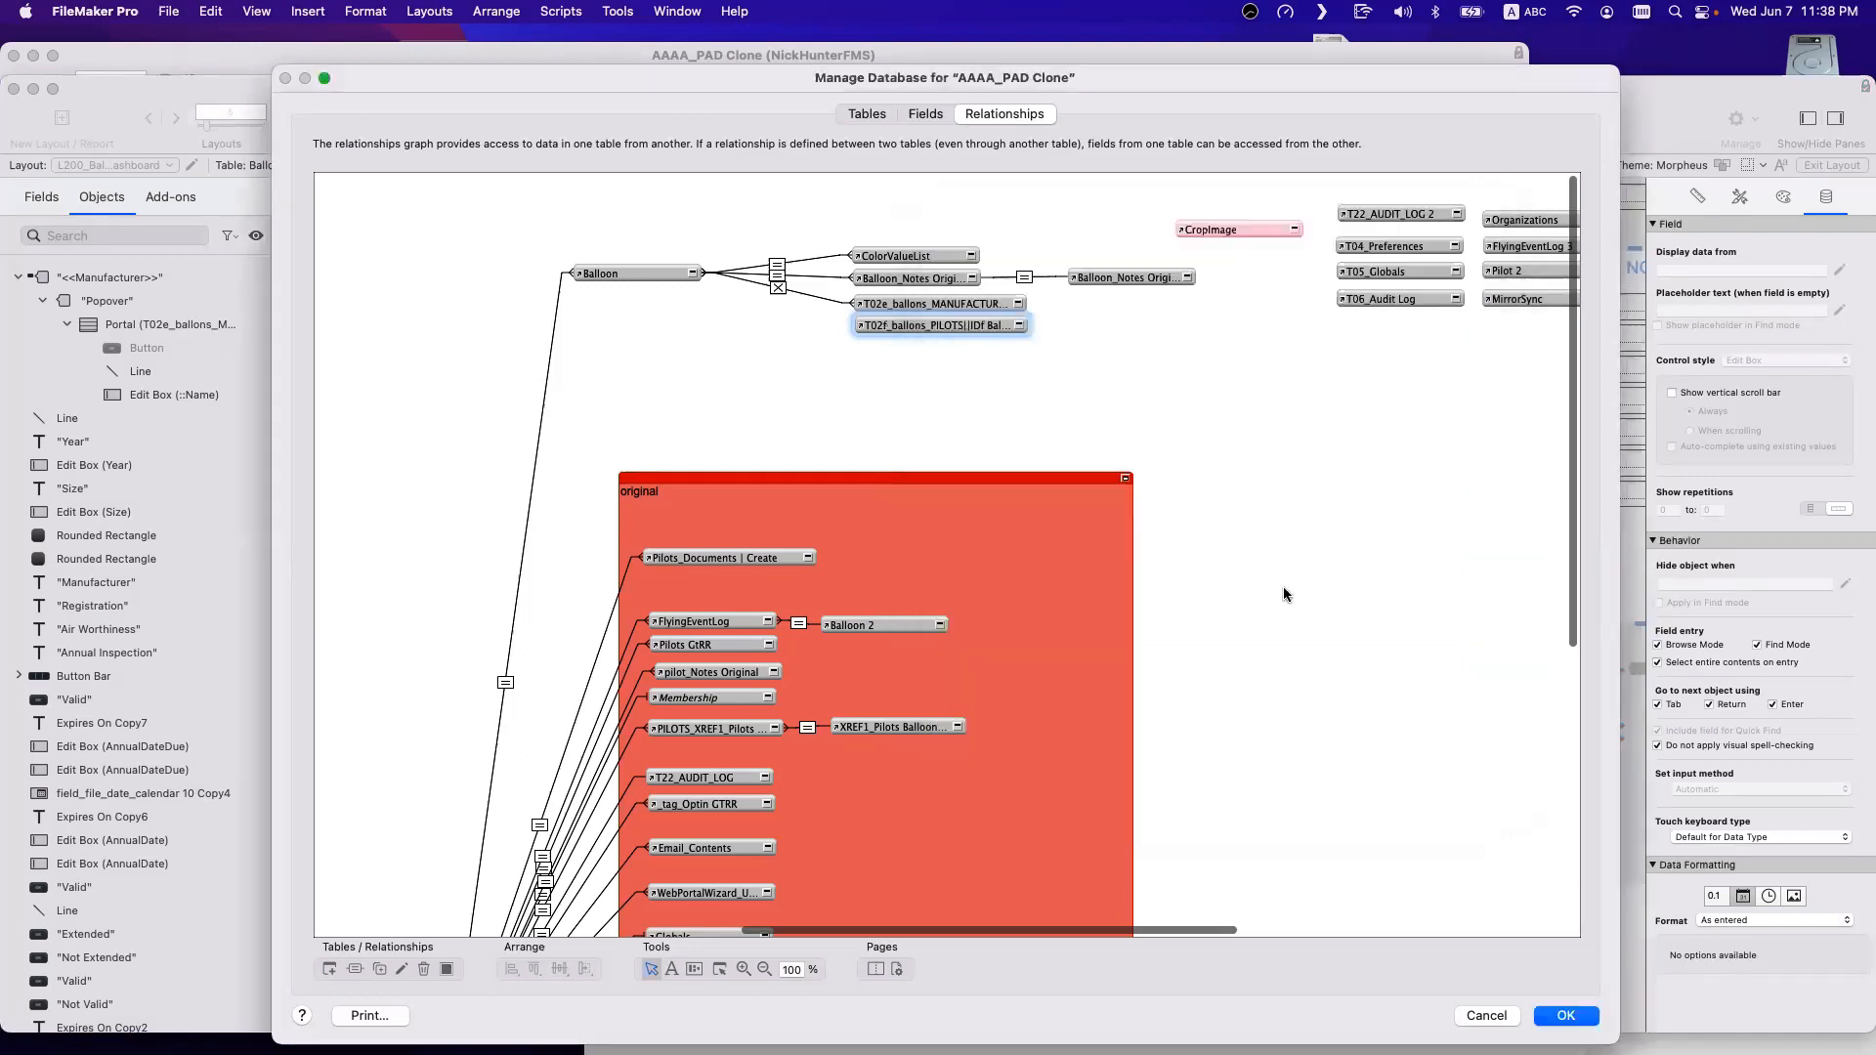
# Expand the T02f occurrence, base it on XREF1_Pilots Balloons, and rename it T02f_ballons_XREF1 PILOTS BALLOONS||IDf Balloon.
pyautogui.click(1019, 327)
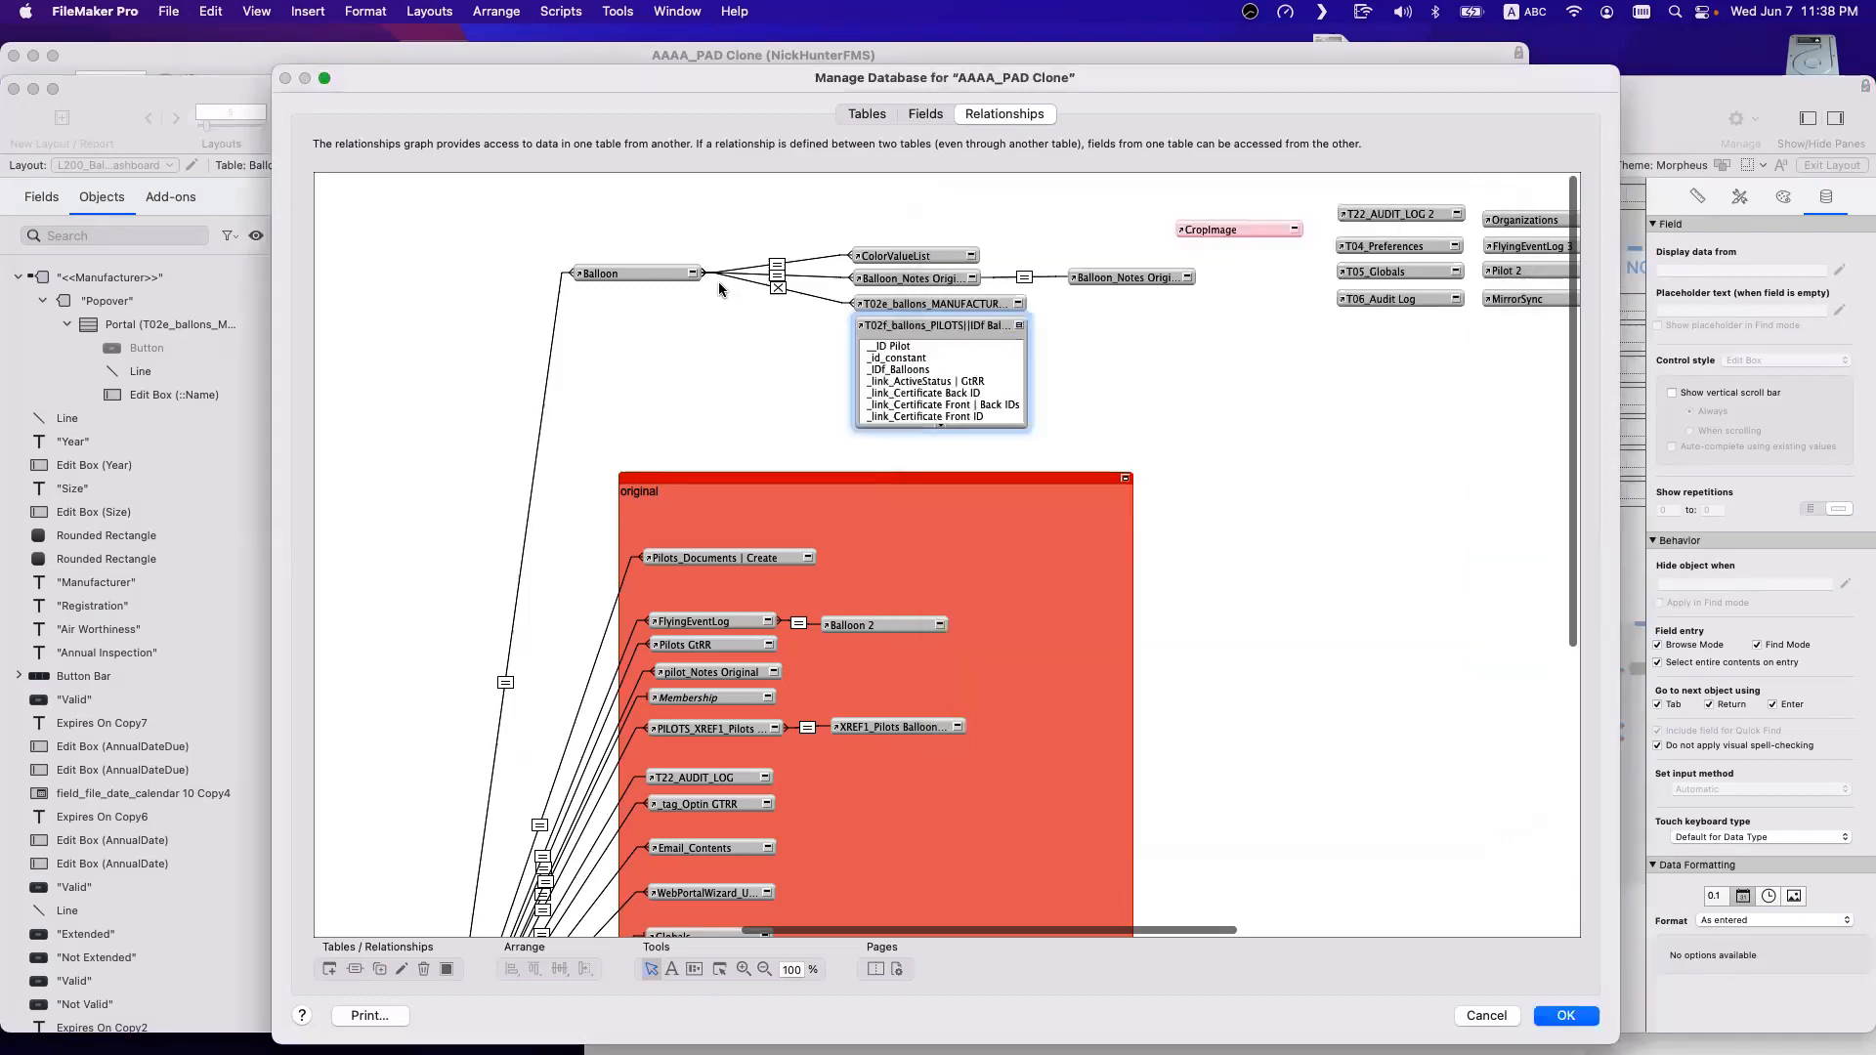
pyautogui.doubleClick(967, 323)
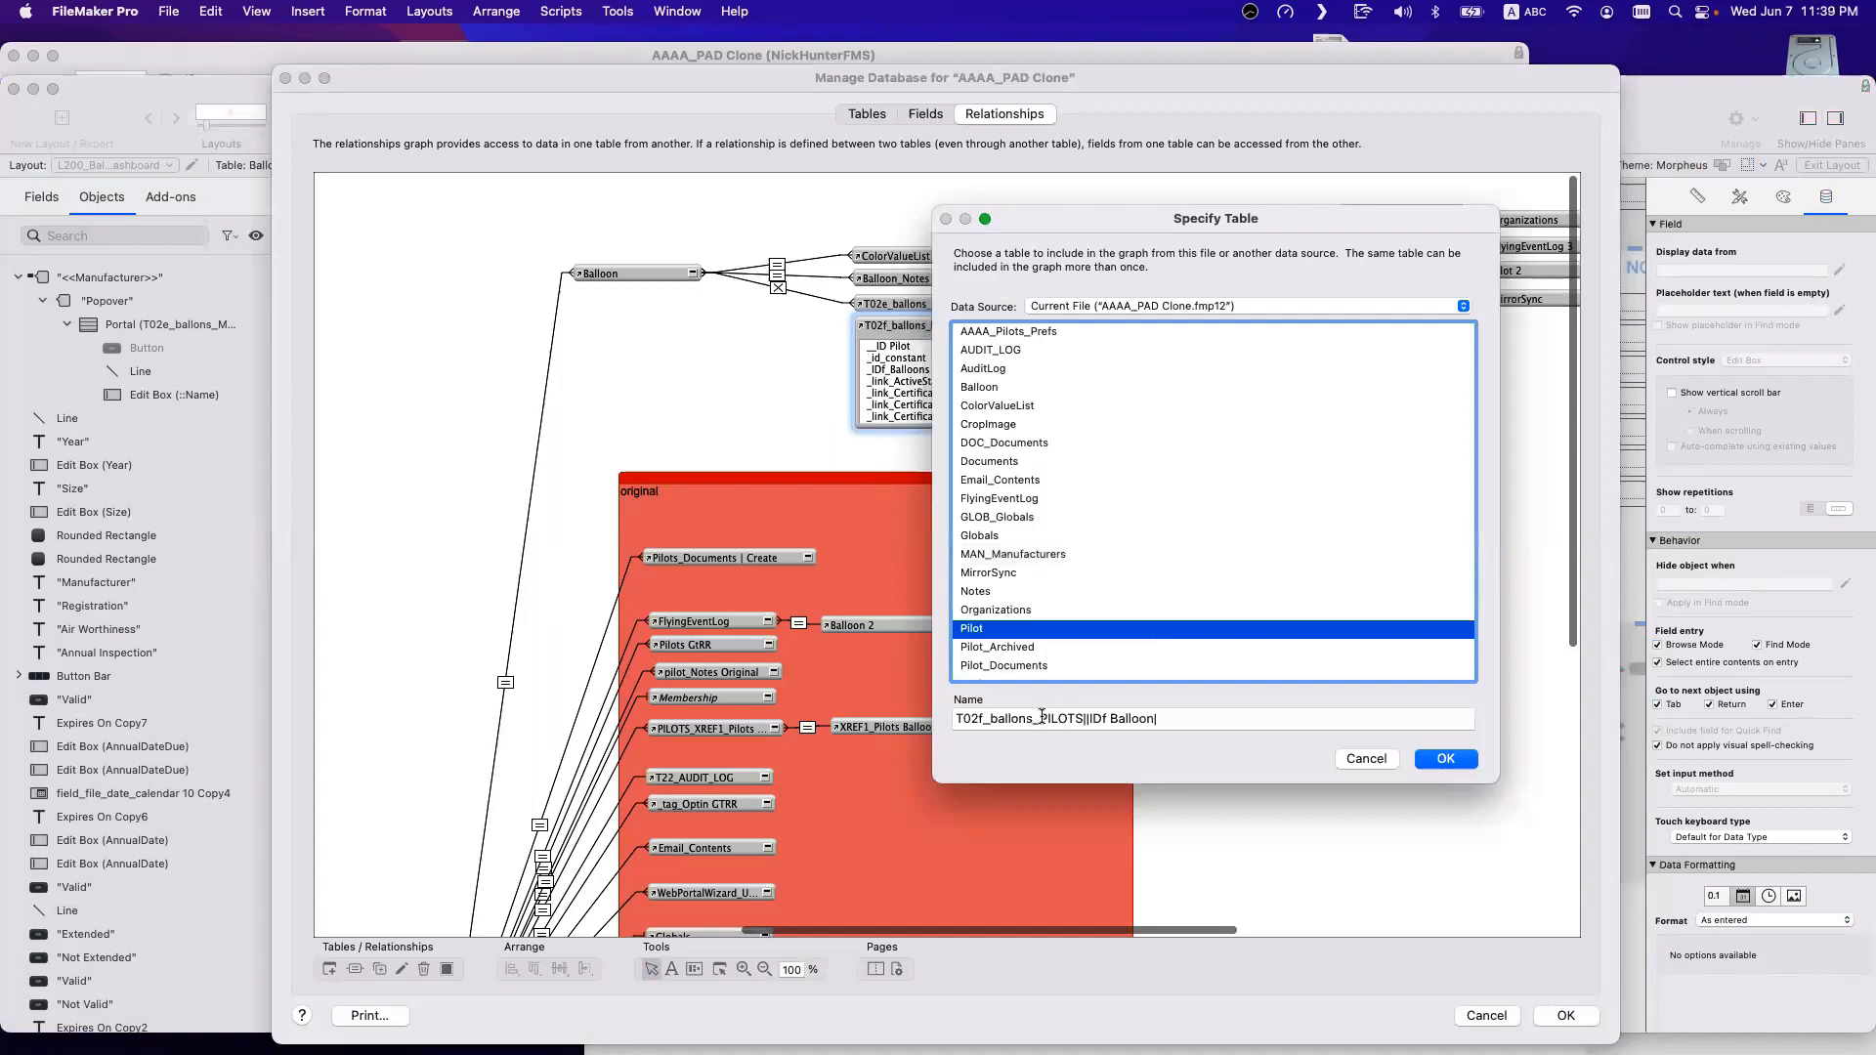
pyautogui.moveTo(1039, 718); pyautogui.dragTo(1084, 718)
pyautogui.press('Right')
pyautogui.click(1039, 718)
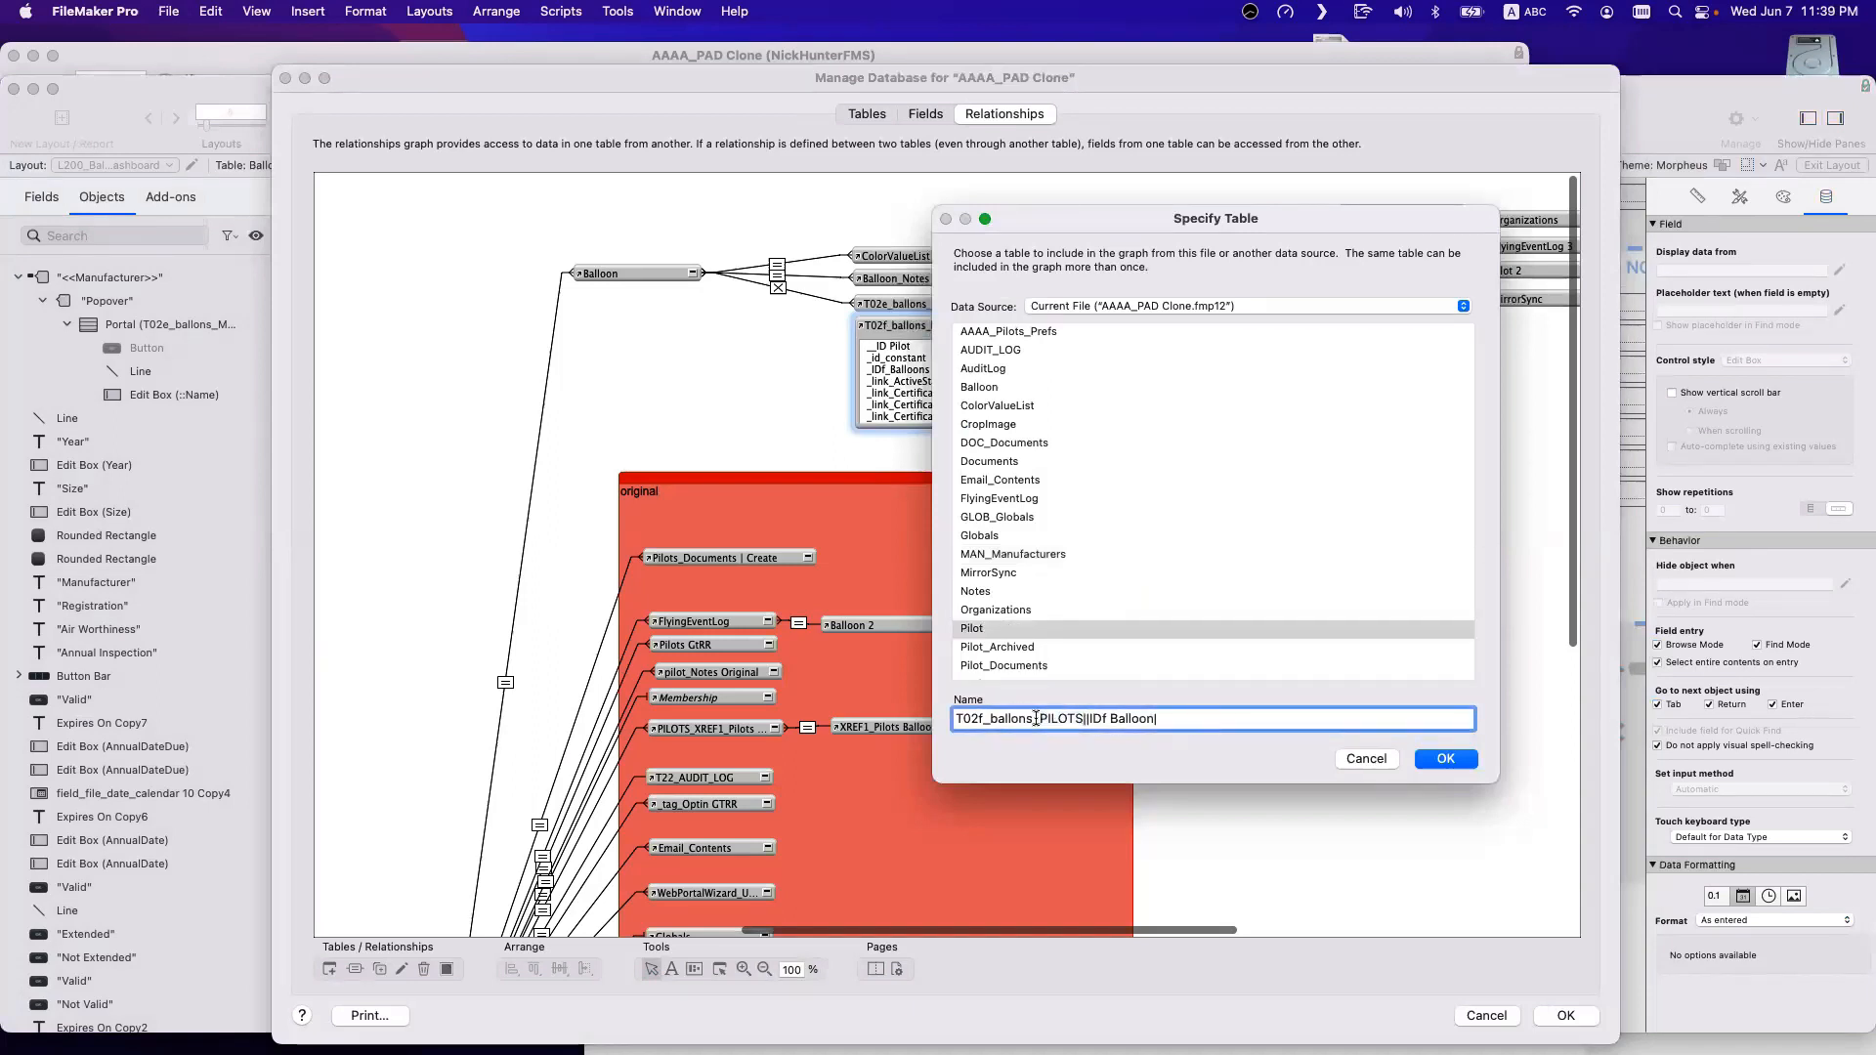
pyautogui.press('shift+super+Right')
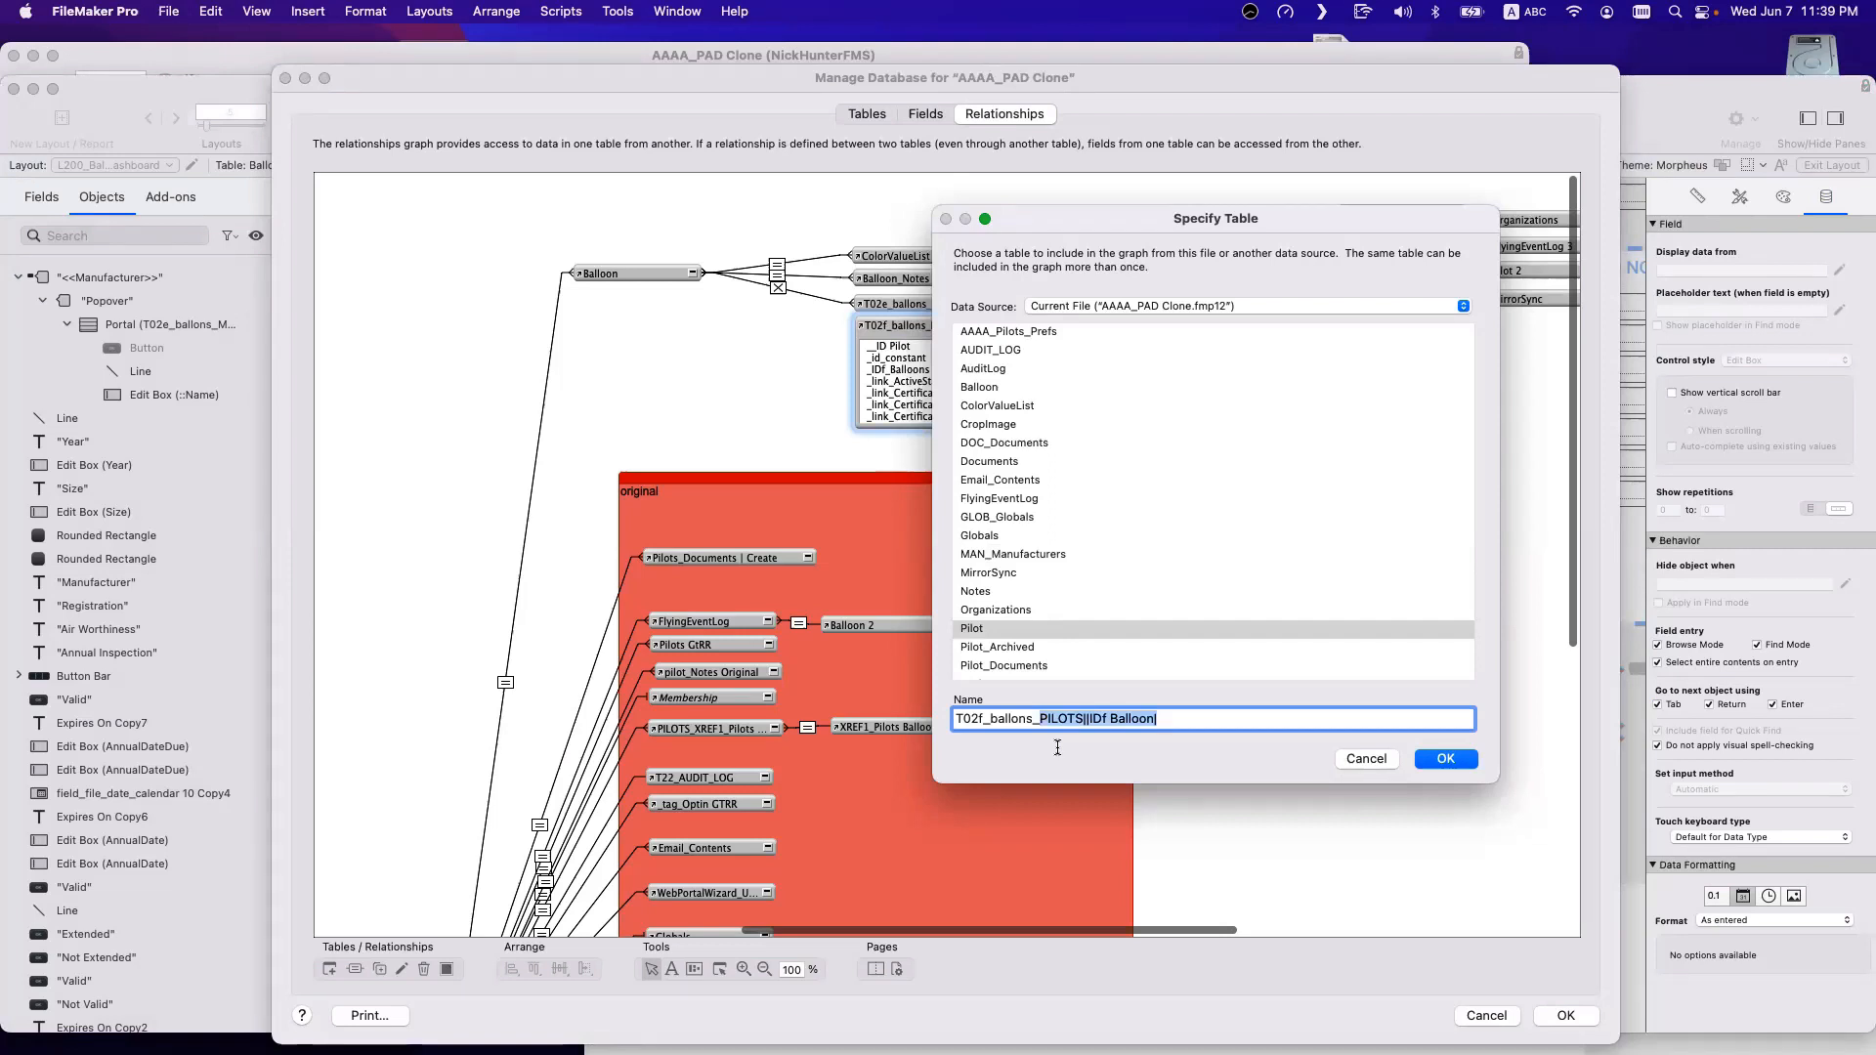
pyautogui.write('XREF1')
pyautogui.scroll(-5, 1074, 586)
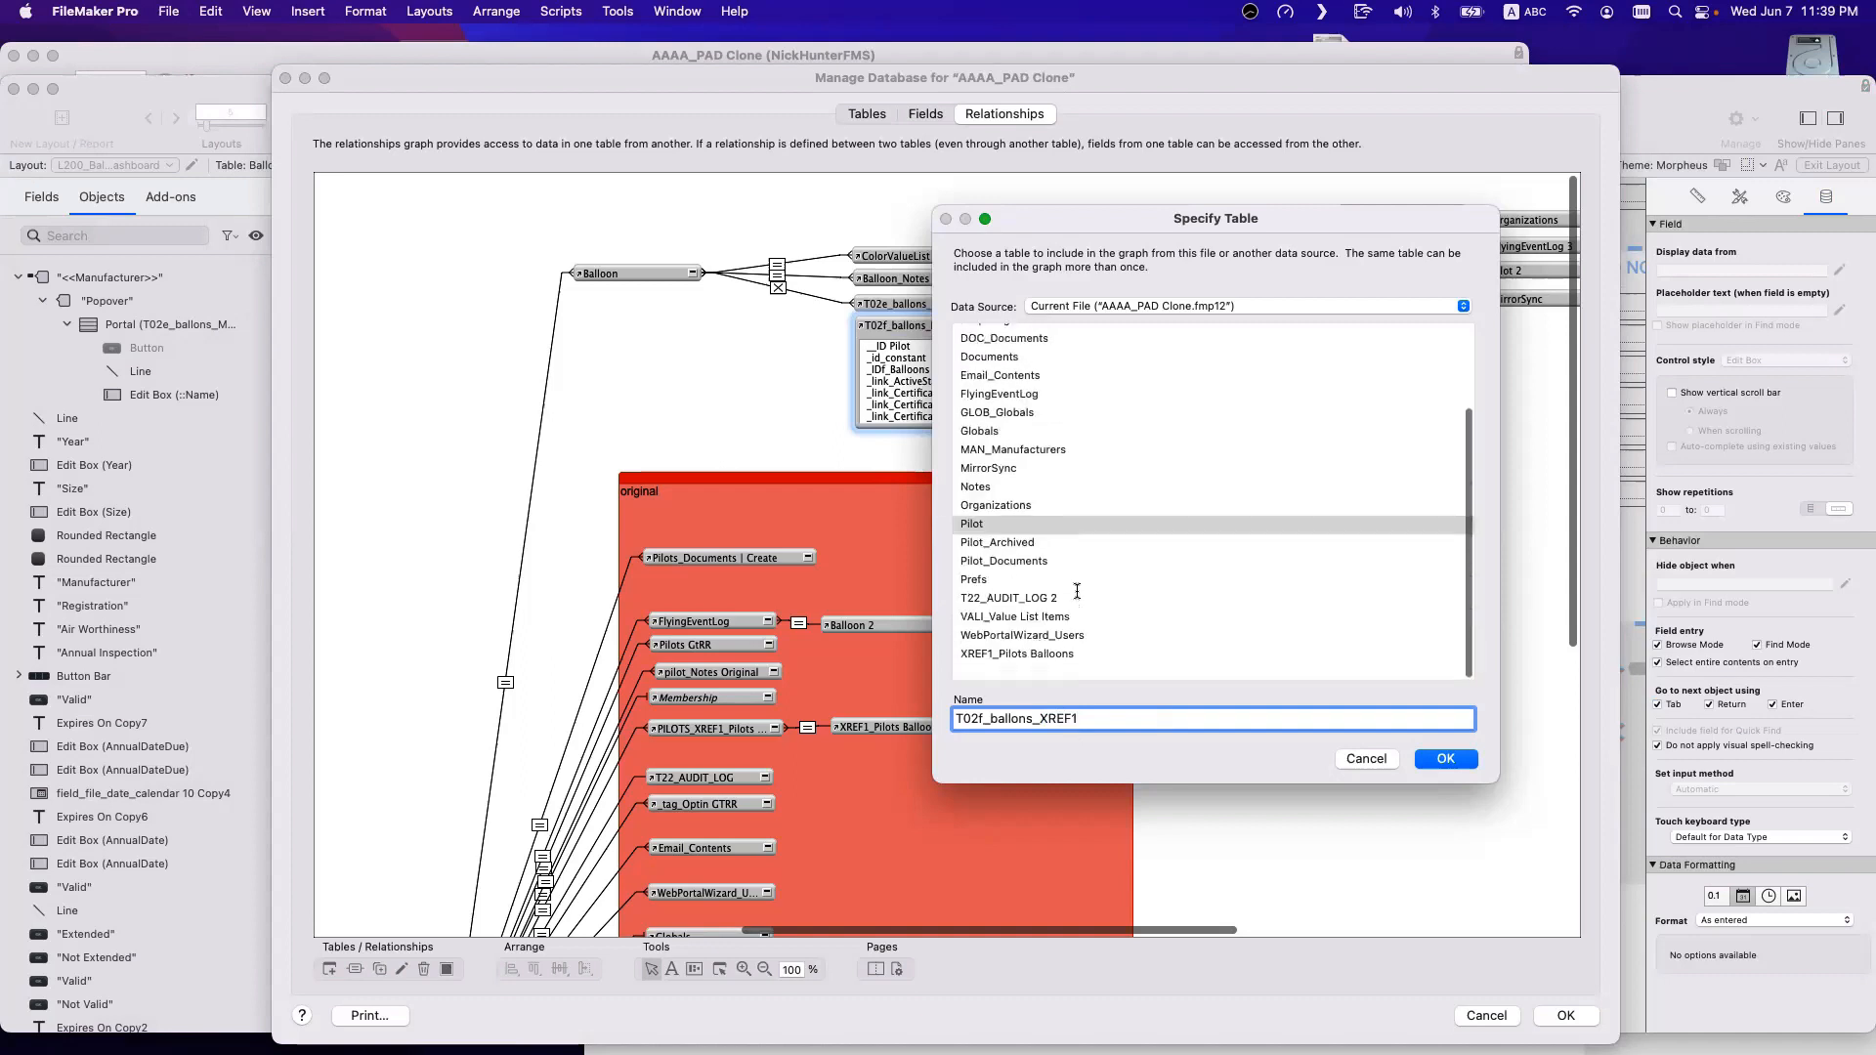
pyautogui.click(1031, 670)
pyautogui.click(1114, 720)
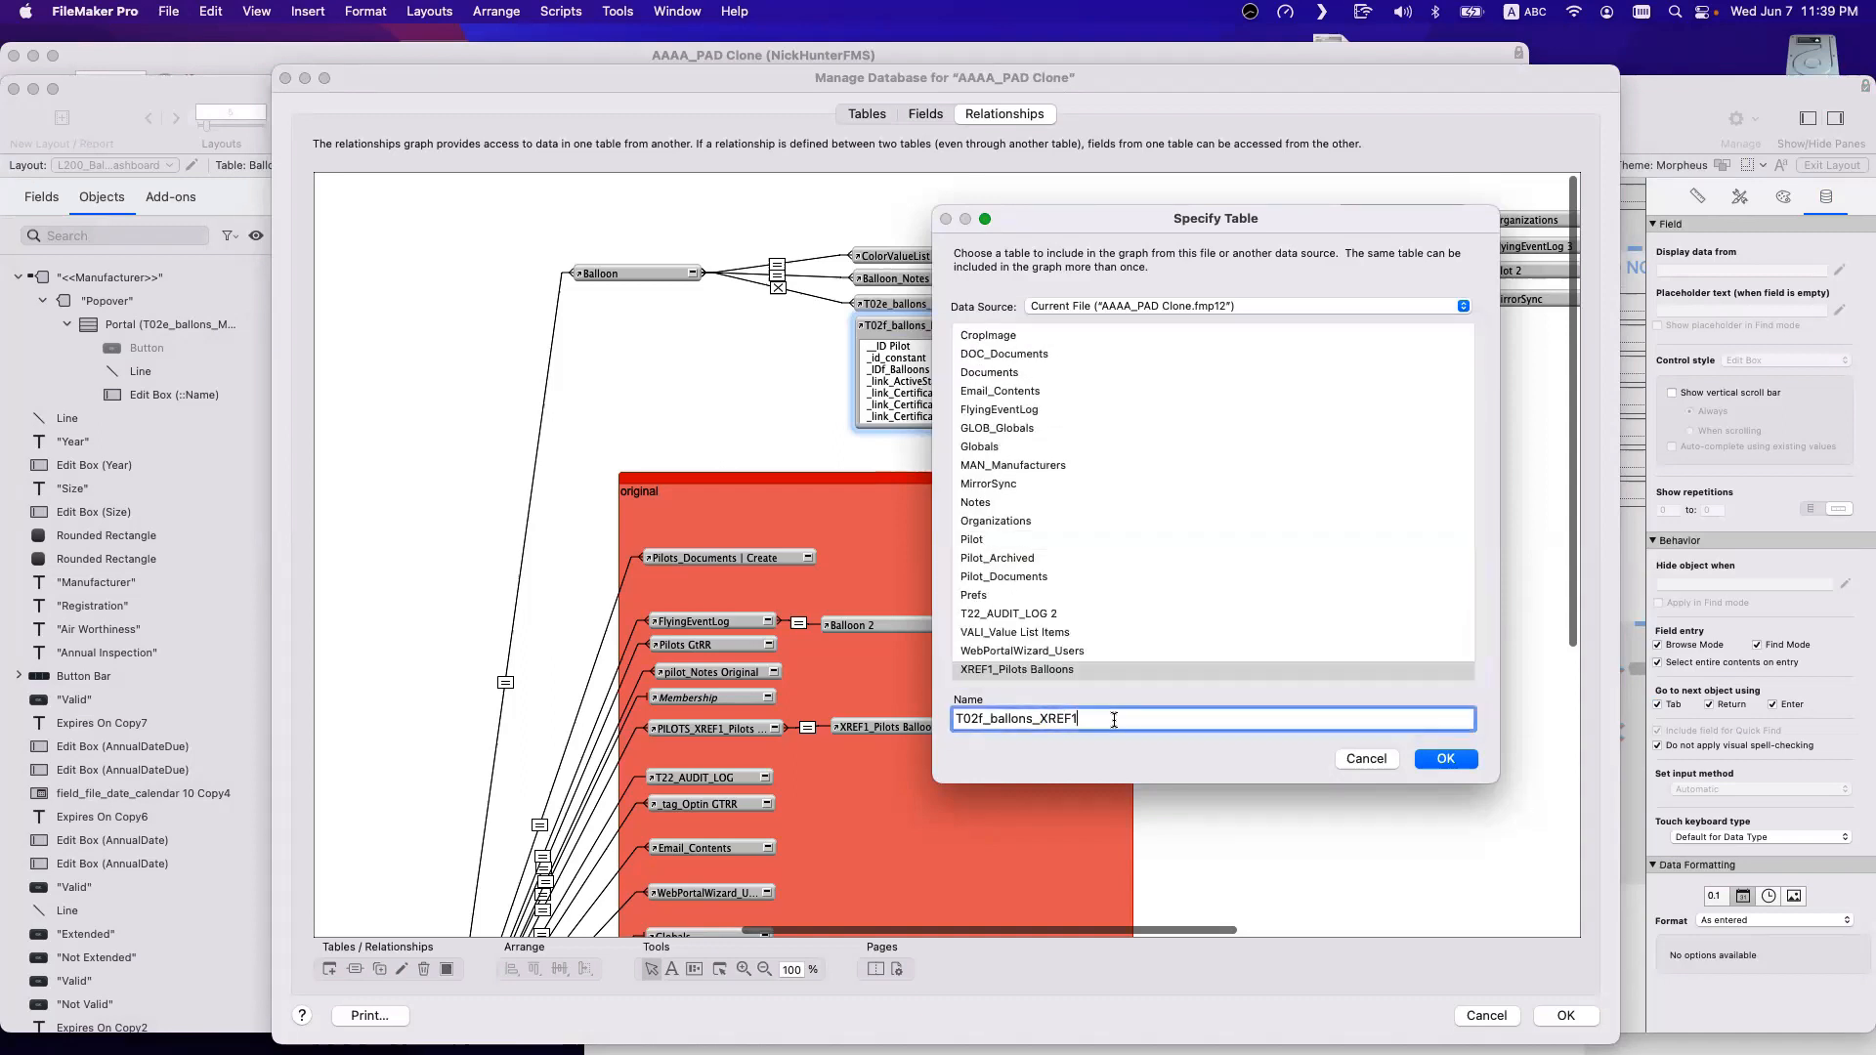
pyautogui.write('_XREF1 PILOTS BALLOON')
pyautogui.write('S||IDf Balloon')
pyautogui.click(1469, 759)
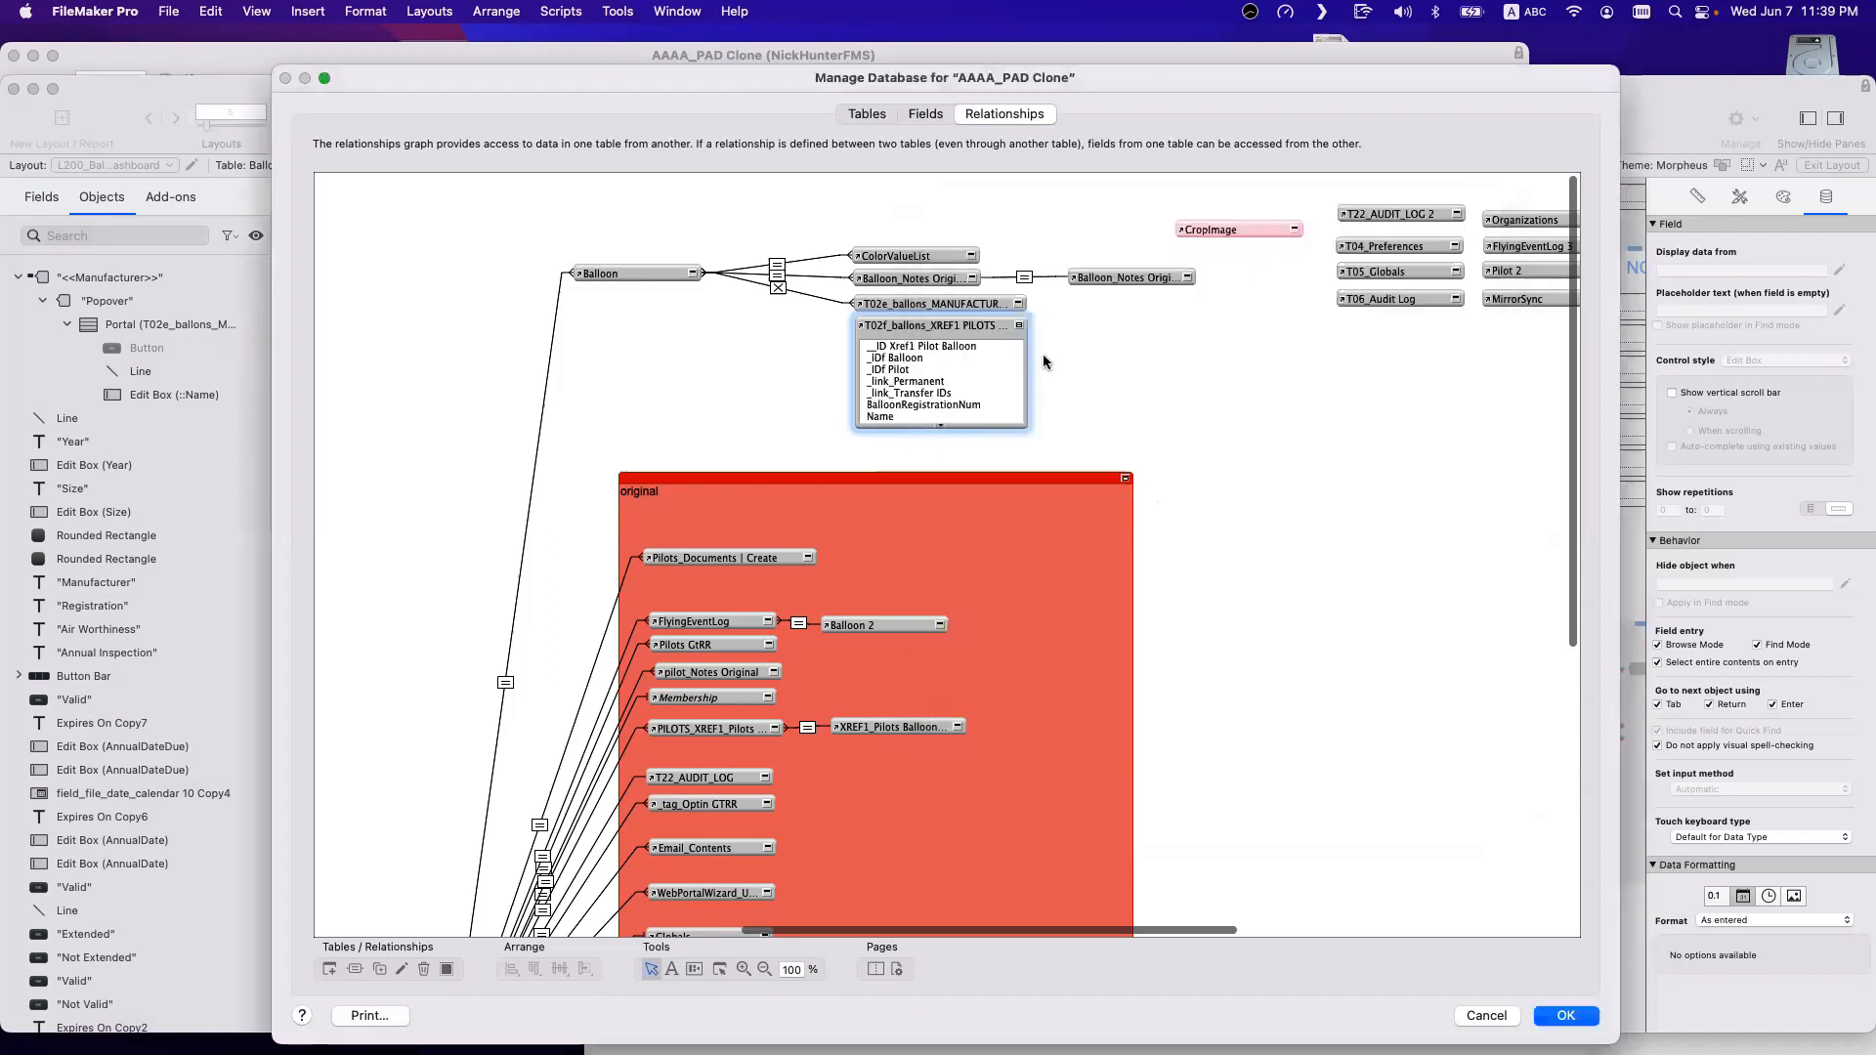
# Relate __idb in Balloon to _IDf Balloon in the T02f occurrence, and collapse both occurrences.
pyautogui.click(692, 273)
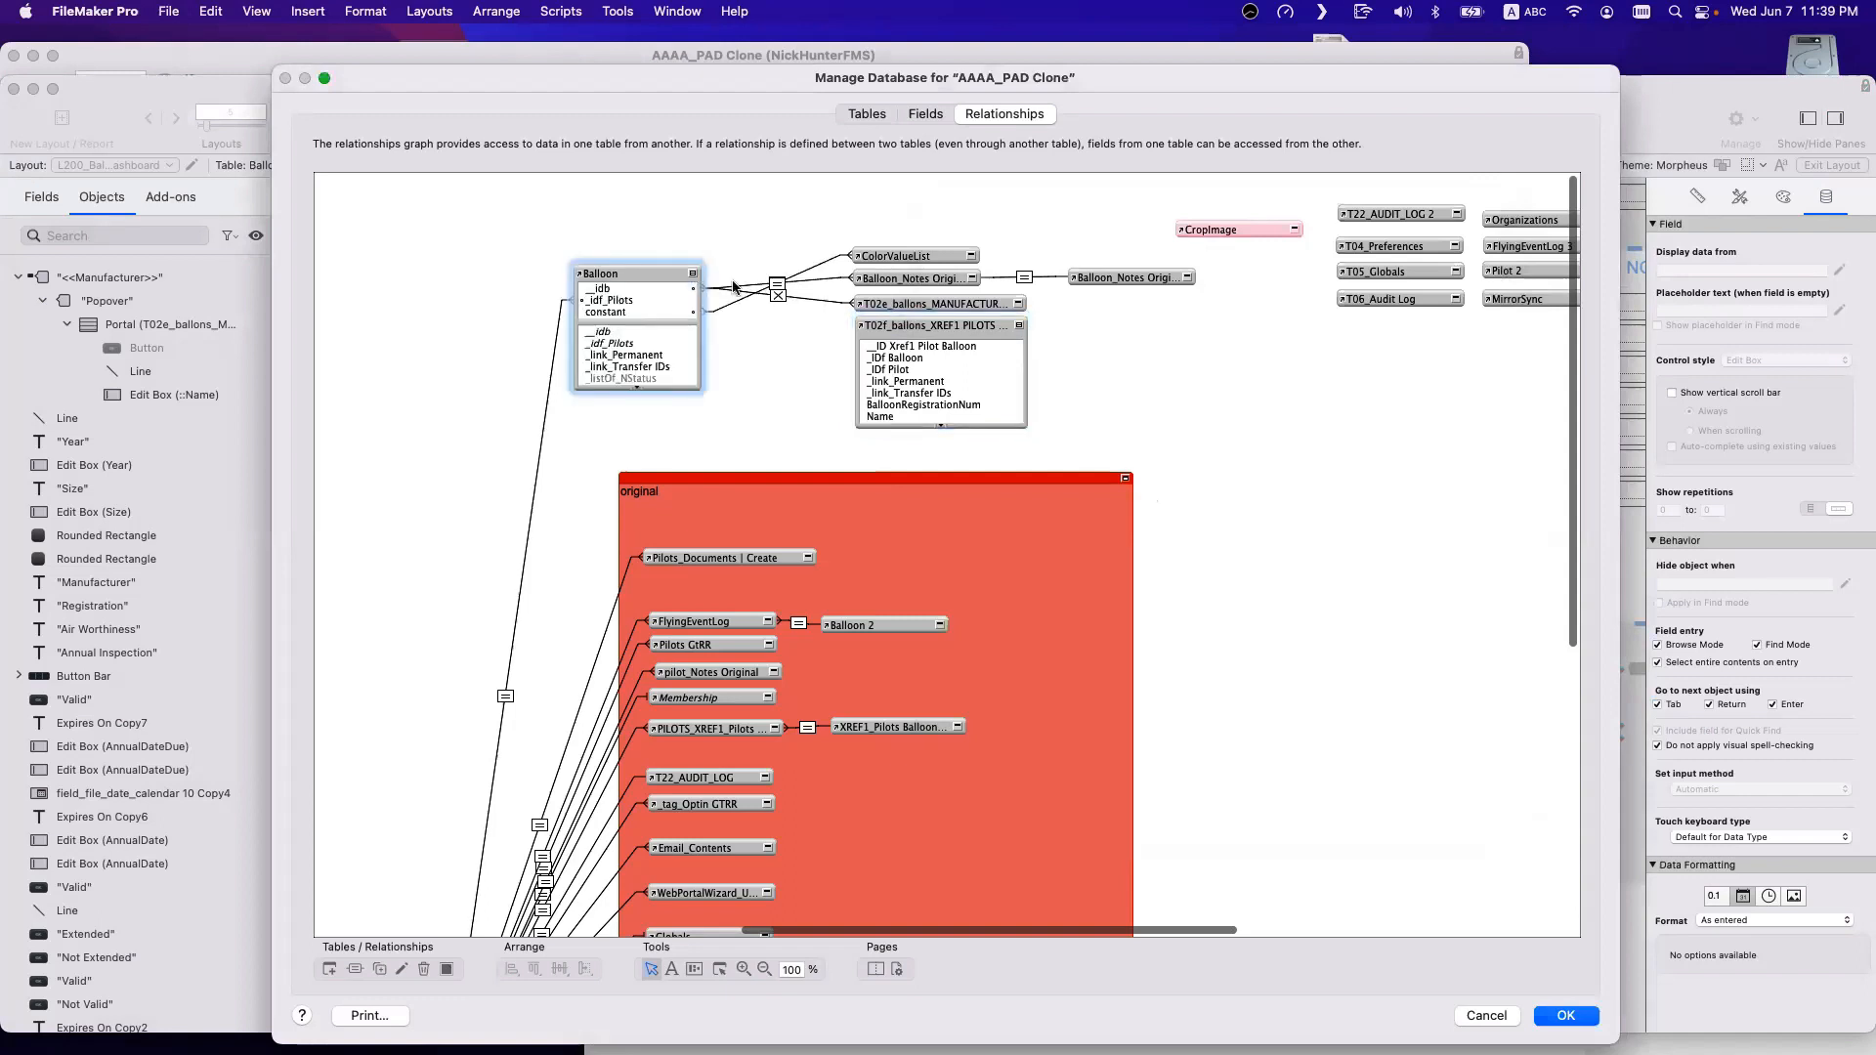
pyautogui.moveTo(606, 332); pyautogui.dragTo(877, 358)
pyautogui.click(1019, 325)
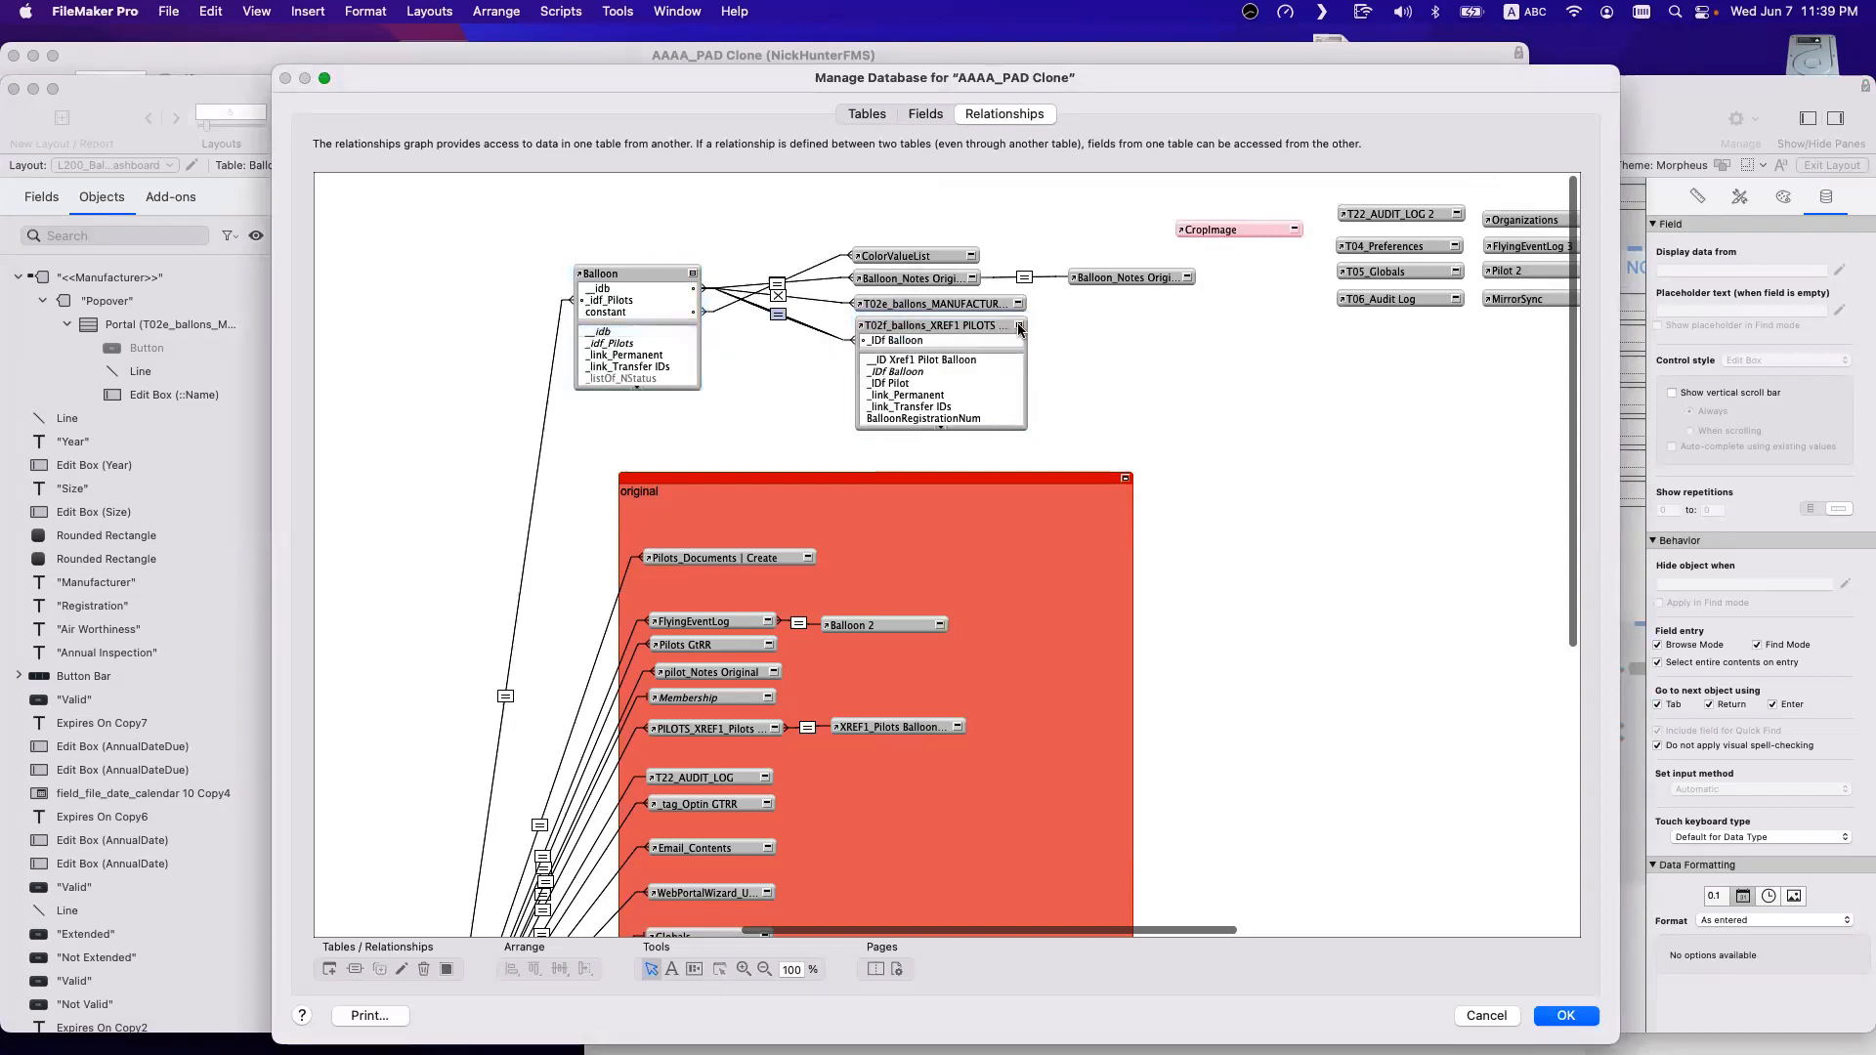
pyautogui.click(692, 274)
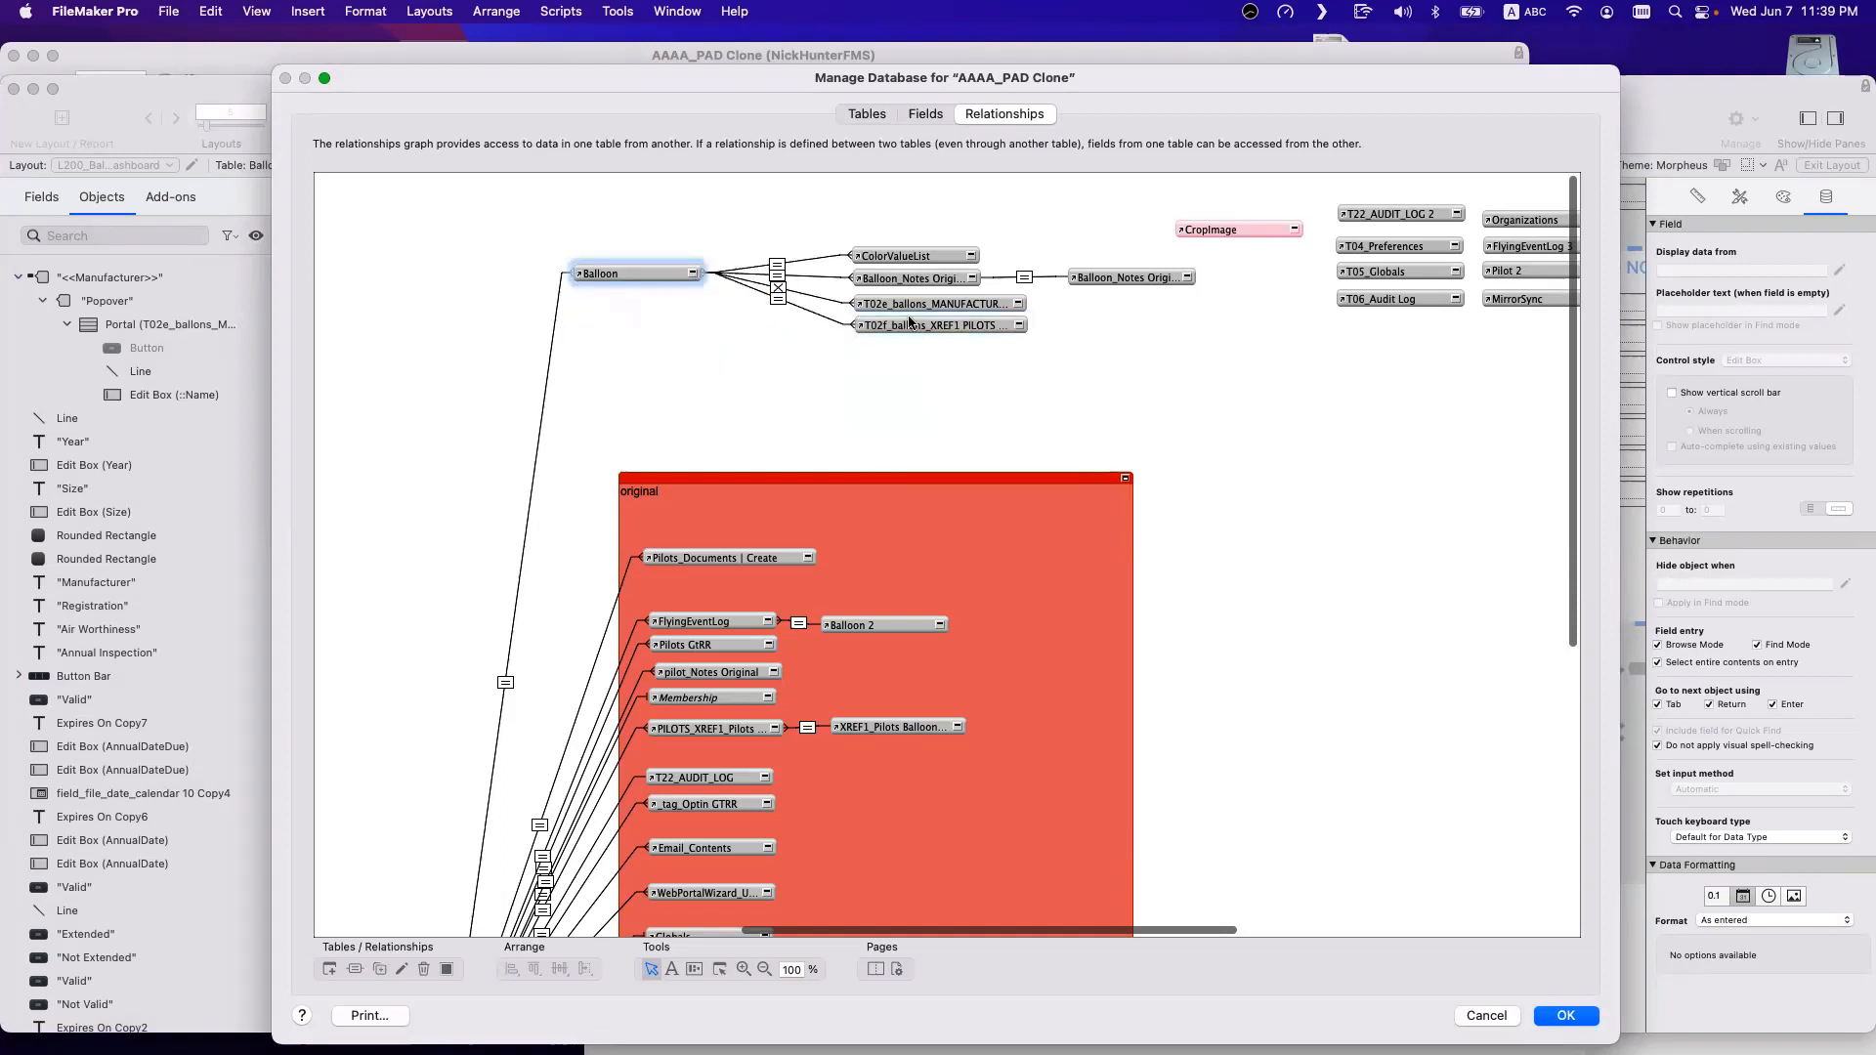
# Examine the Pilot occurrence's relationships and how the Balloon group with its new T02f occurrence connects to it.
pyautogui.click(950, 323)
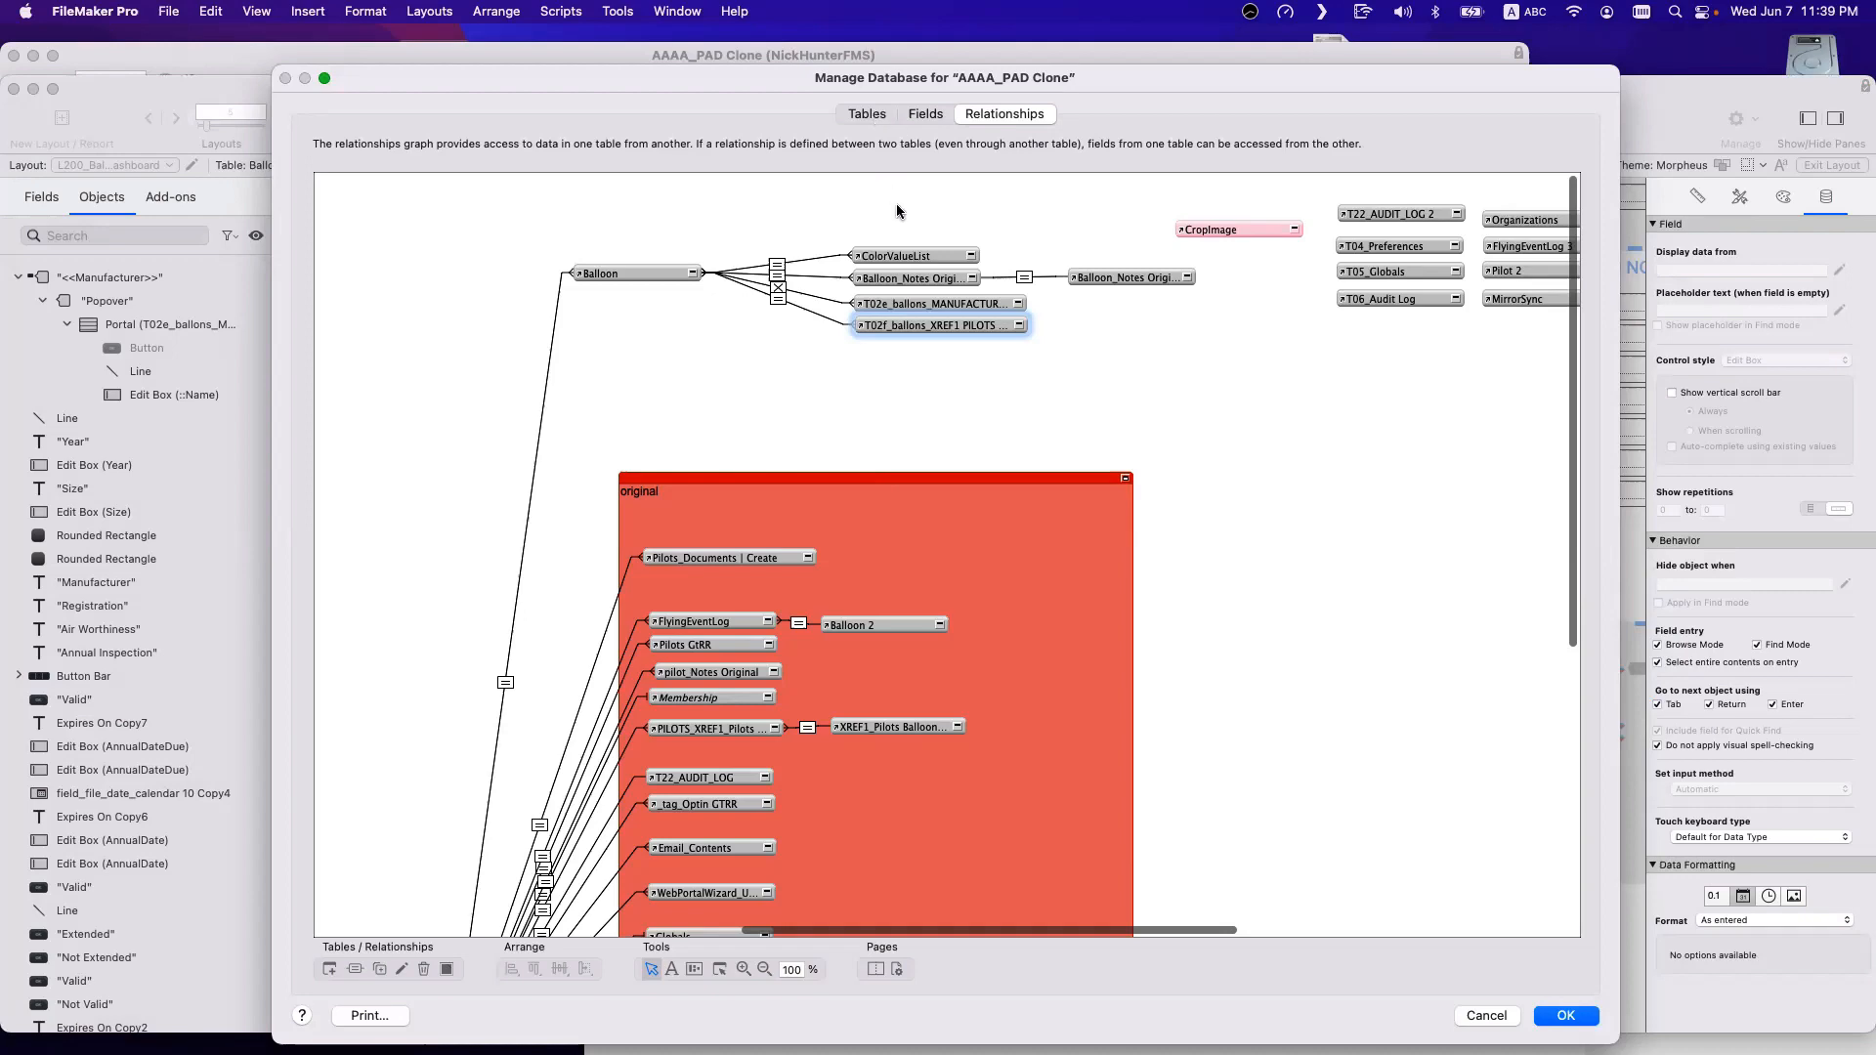
pyautogui.scroll(-5, 812, 258)
pyautogui.hscroll(-5, 812, 258)
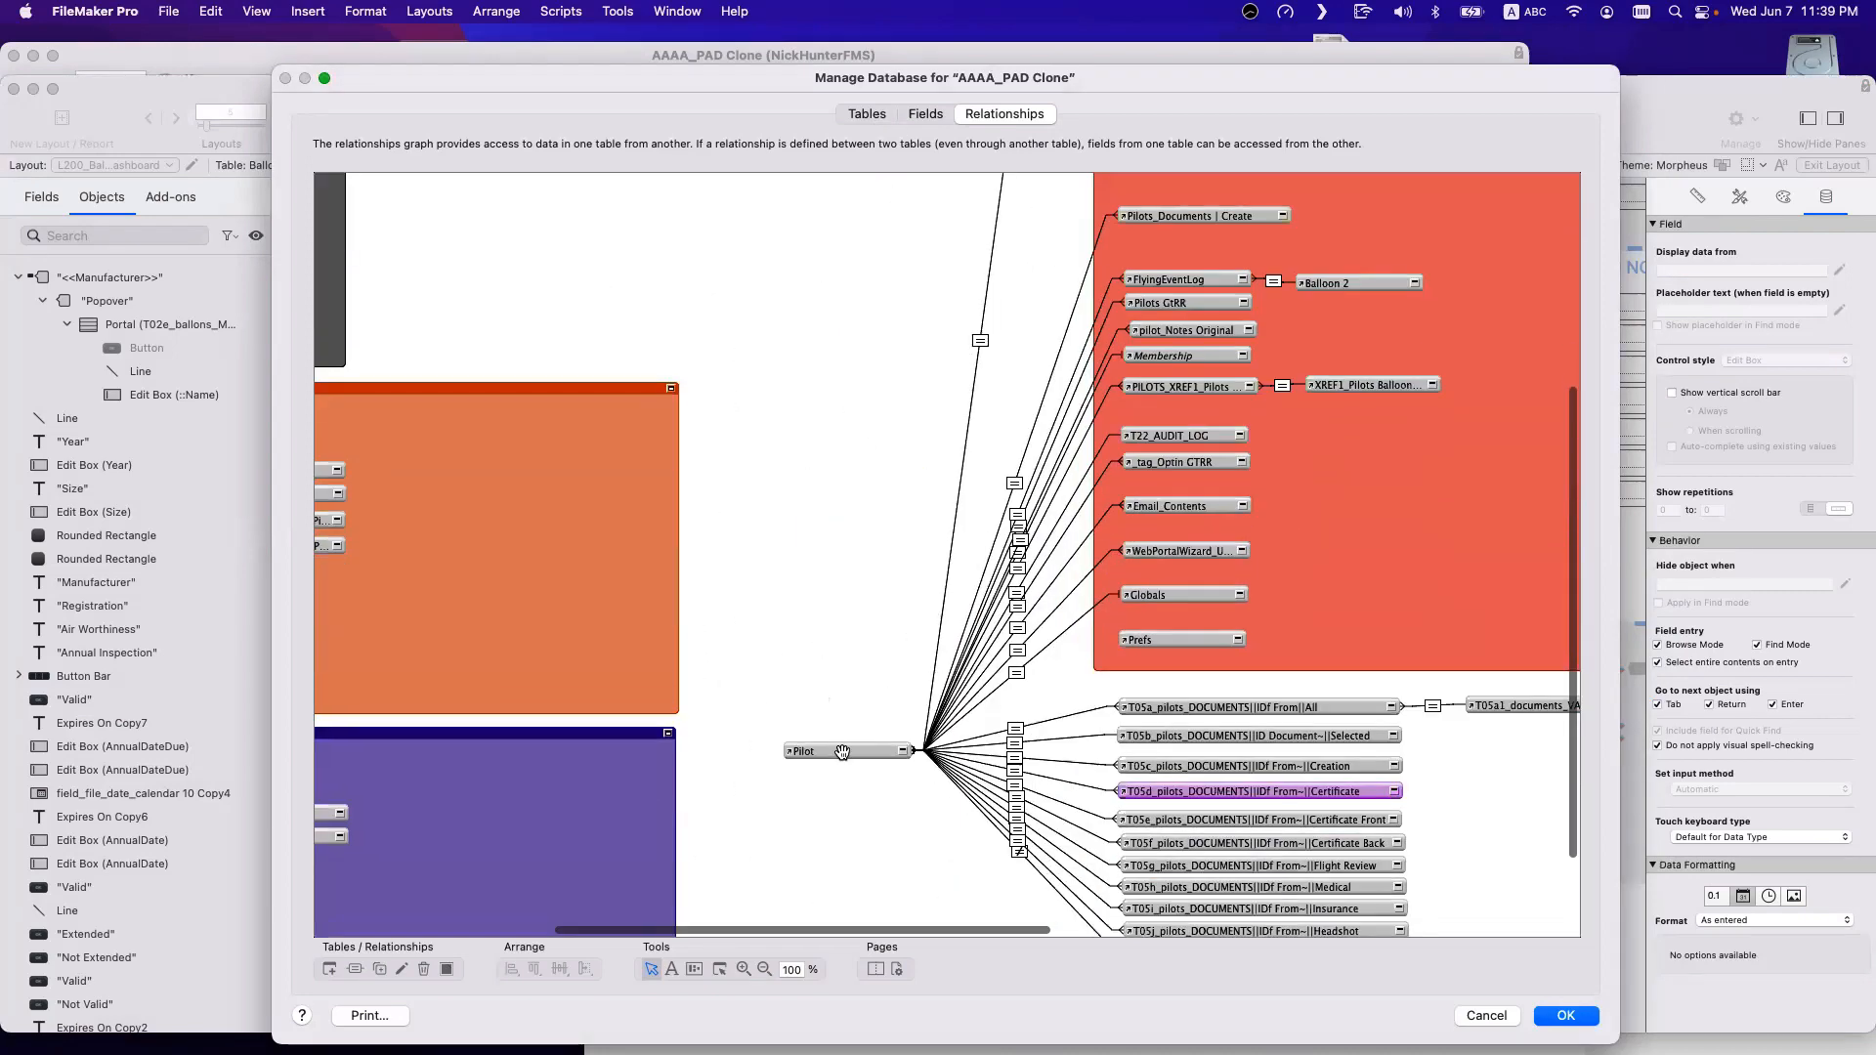
pyautogui.click(842, 752)
pyautogui.scroll(-3, 842, 744)
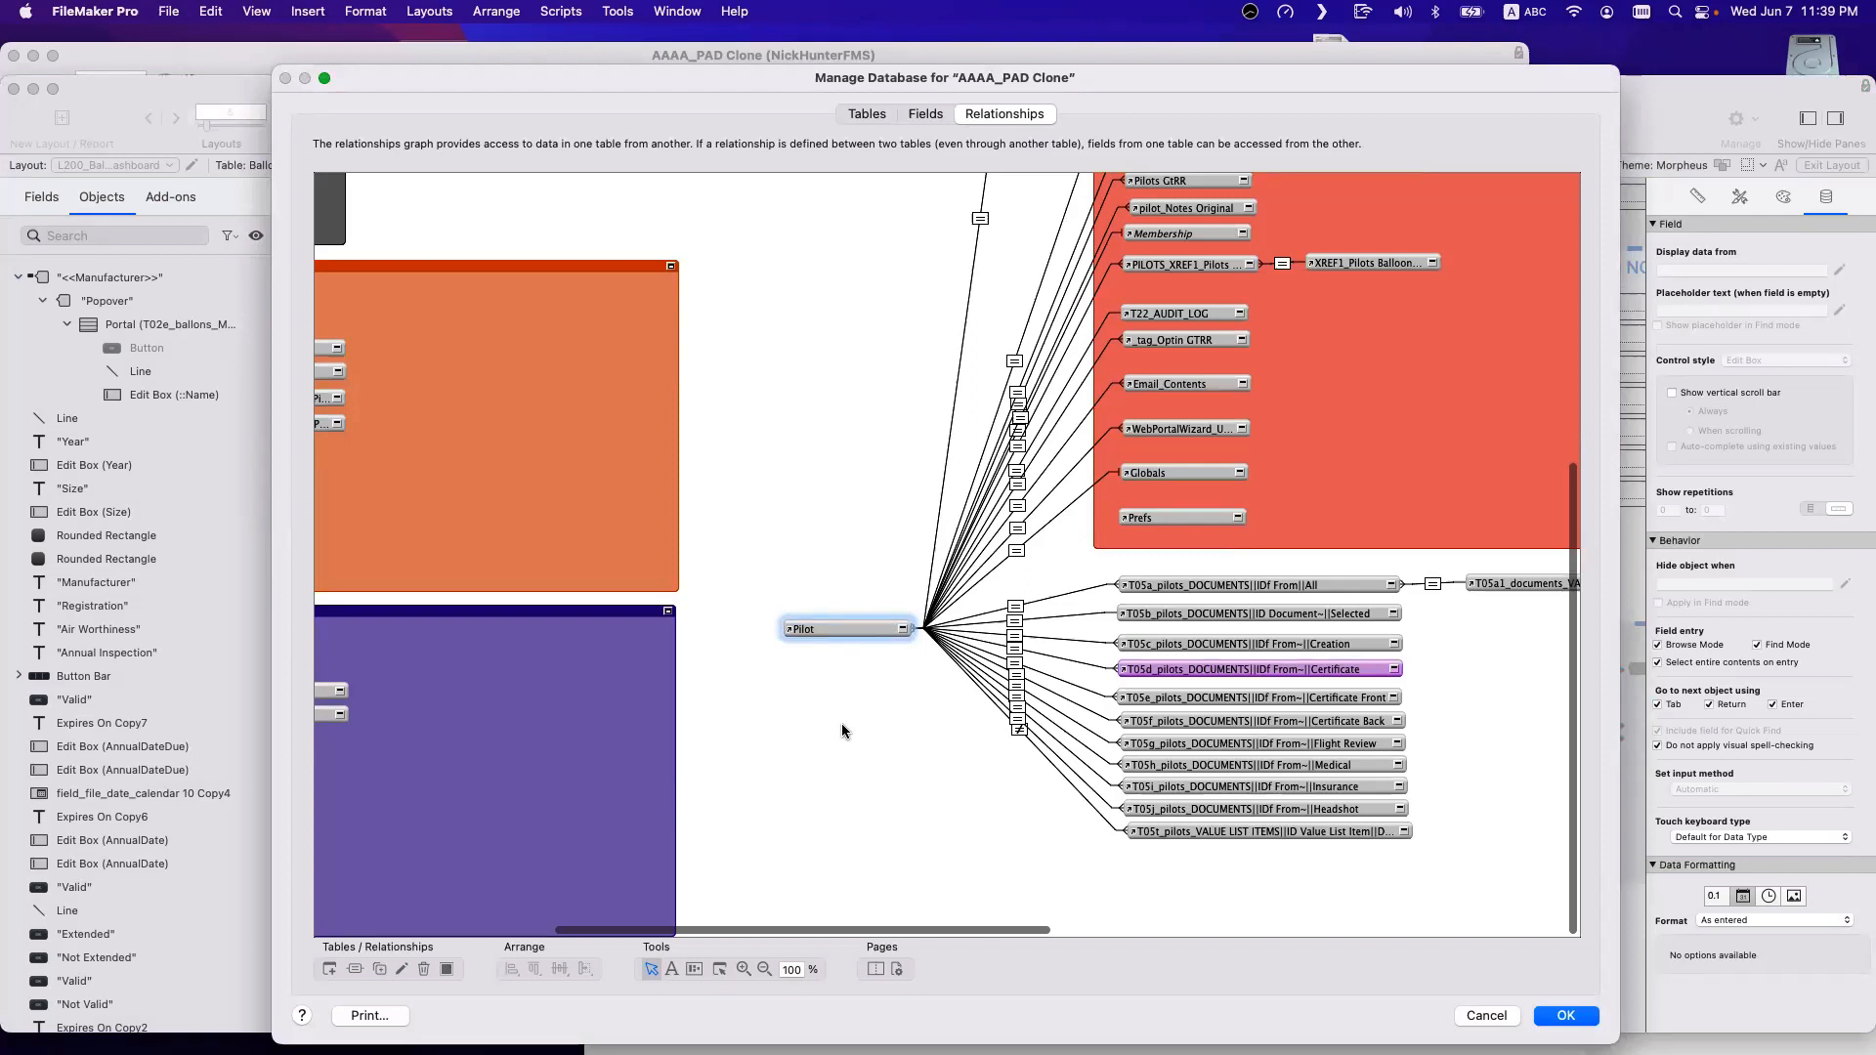
pyautogui.hscroll(3, 889, 695)
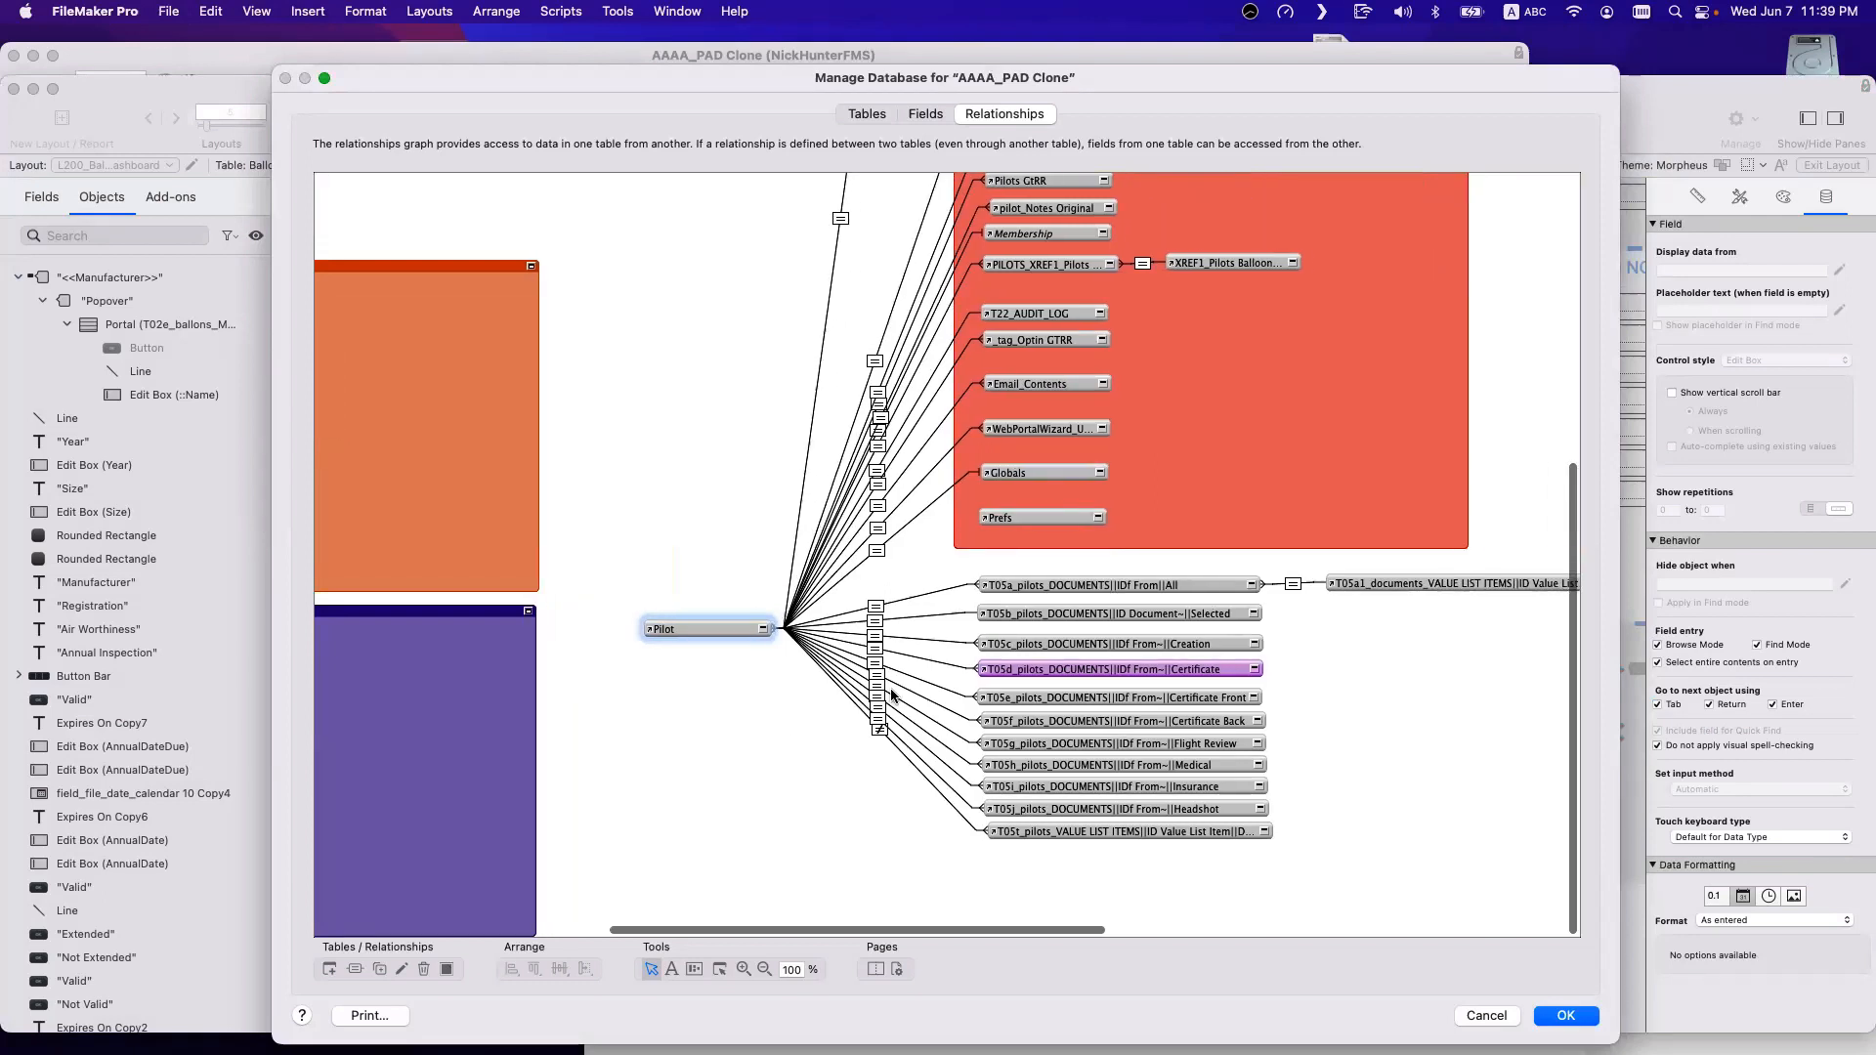
pyautogui.scroll(1, 889, 696)
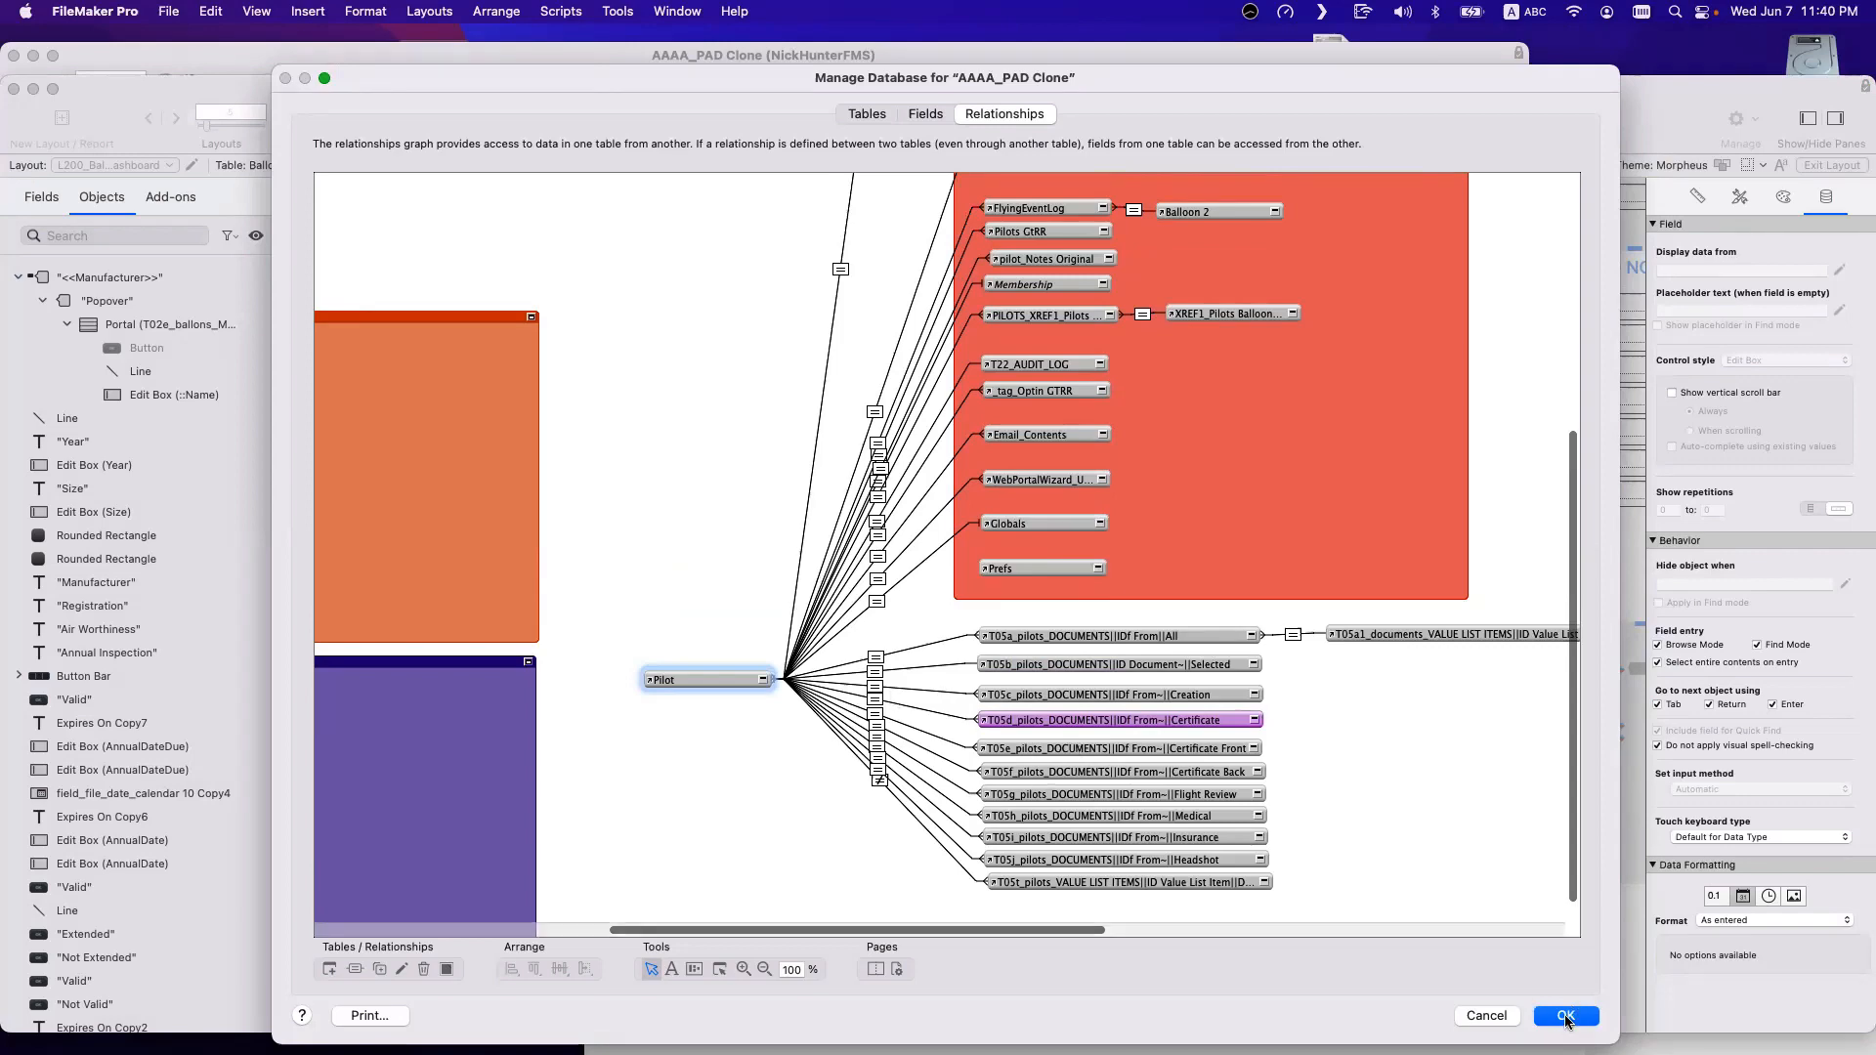
pyautogui.scroll(8, 1187, 728)
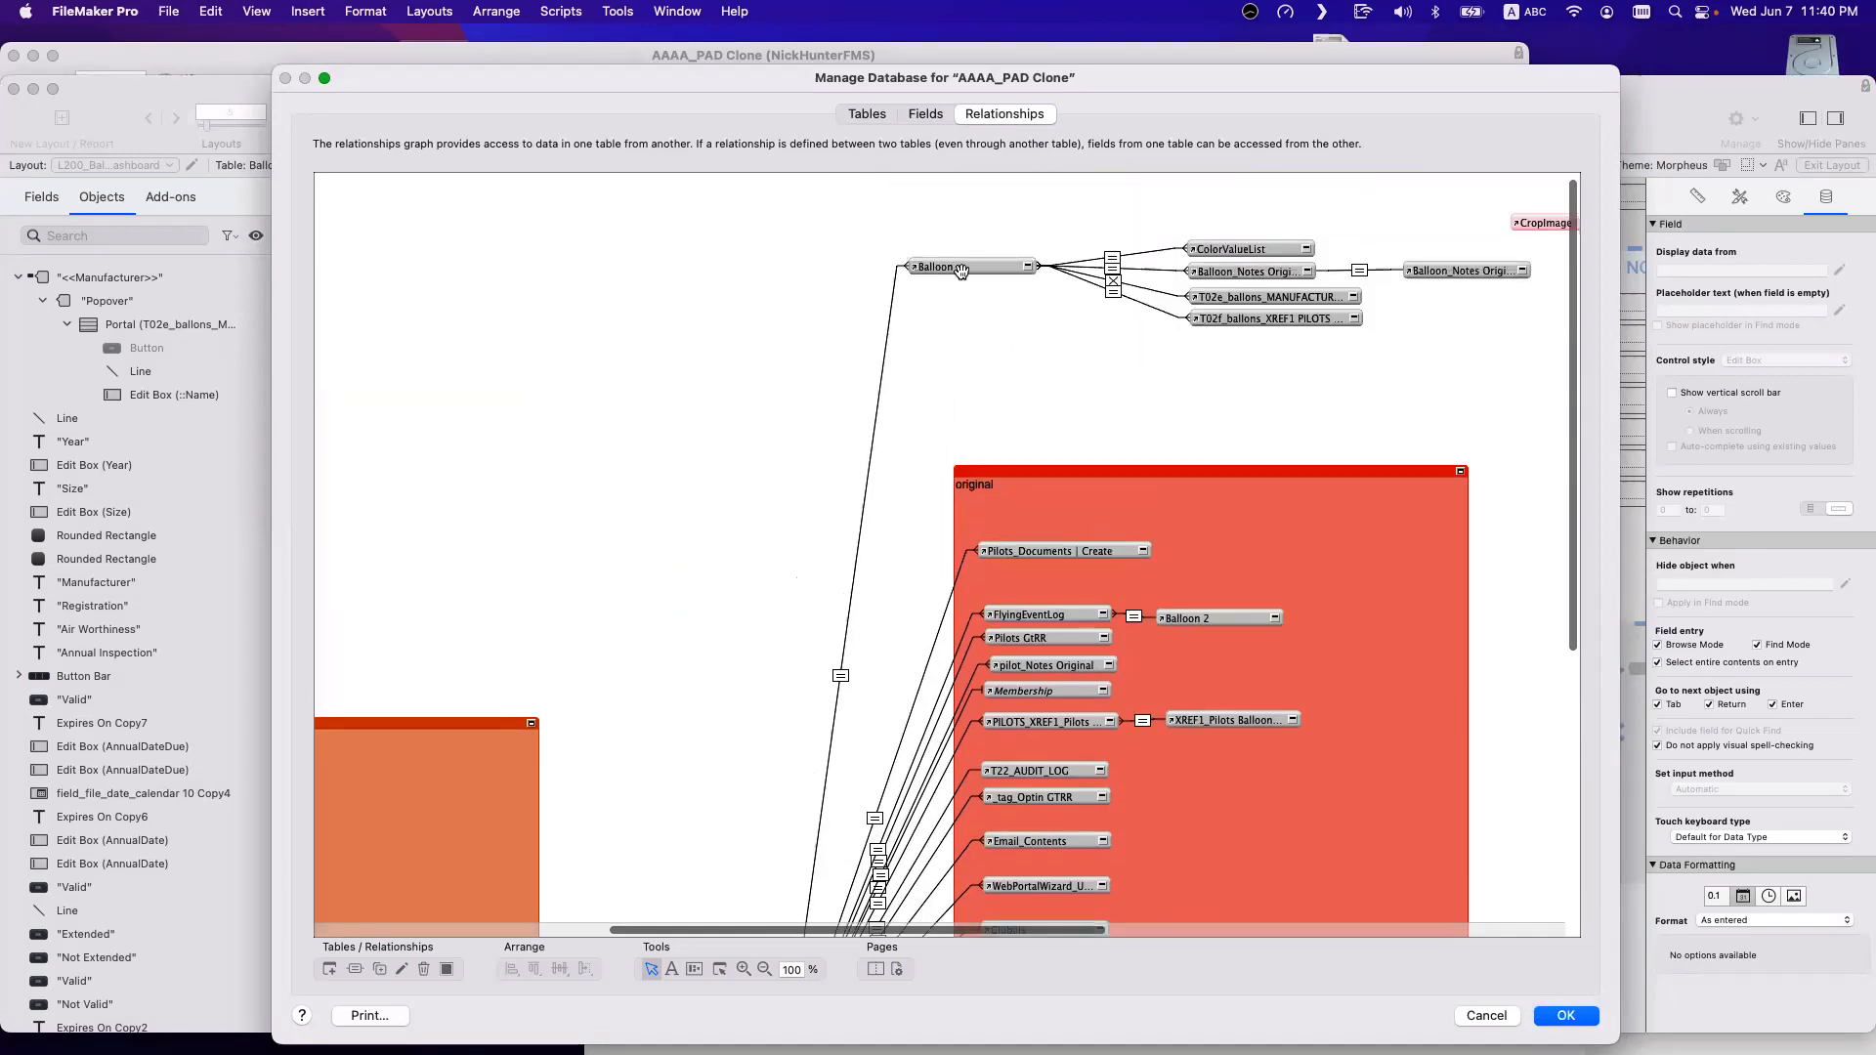
pyautogui.click(1252, 315)
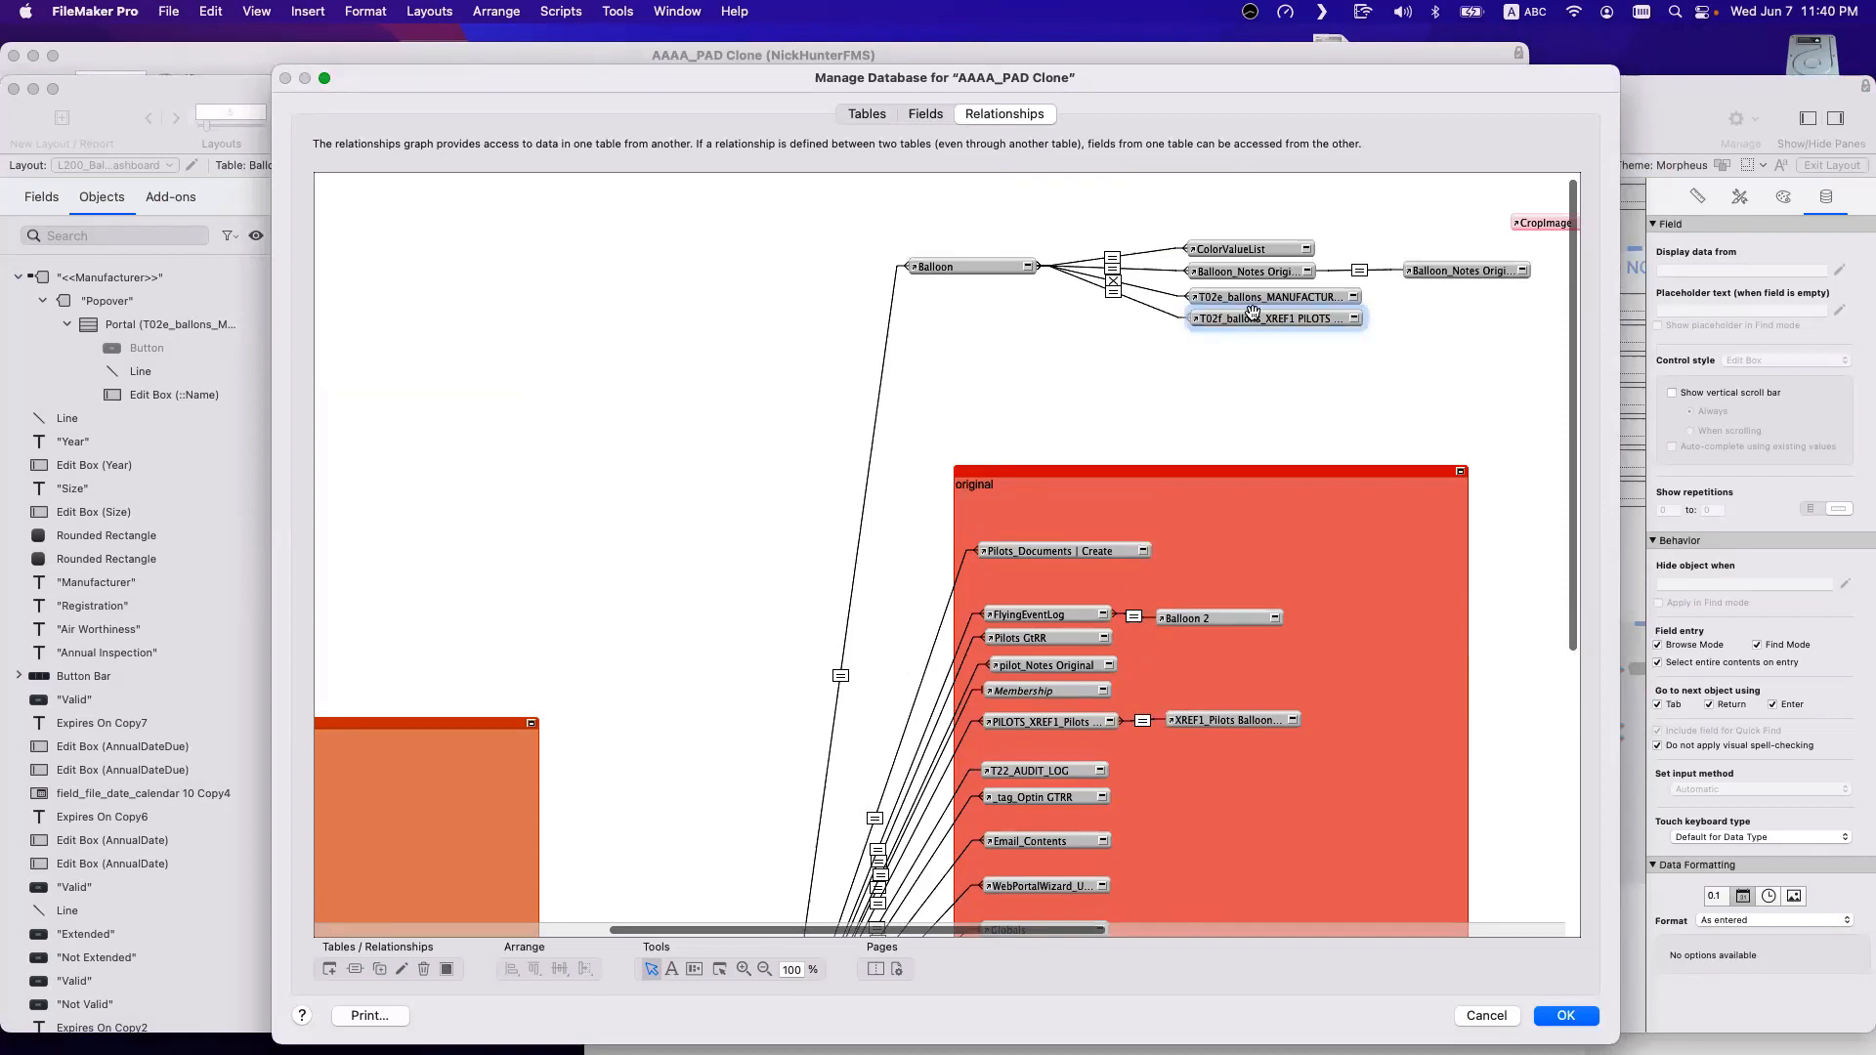
pyautogui.hscroll(2, 976, 346)
pyautogui.hscroll(-2, 976, 346)
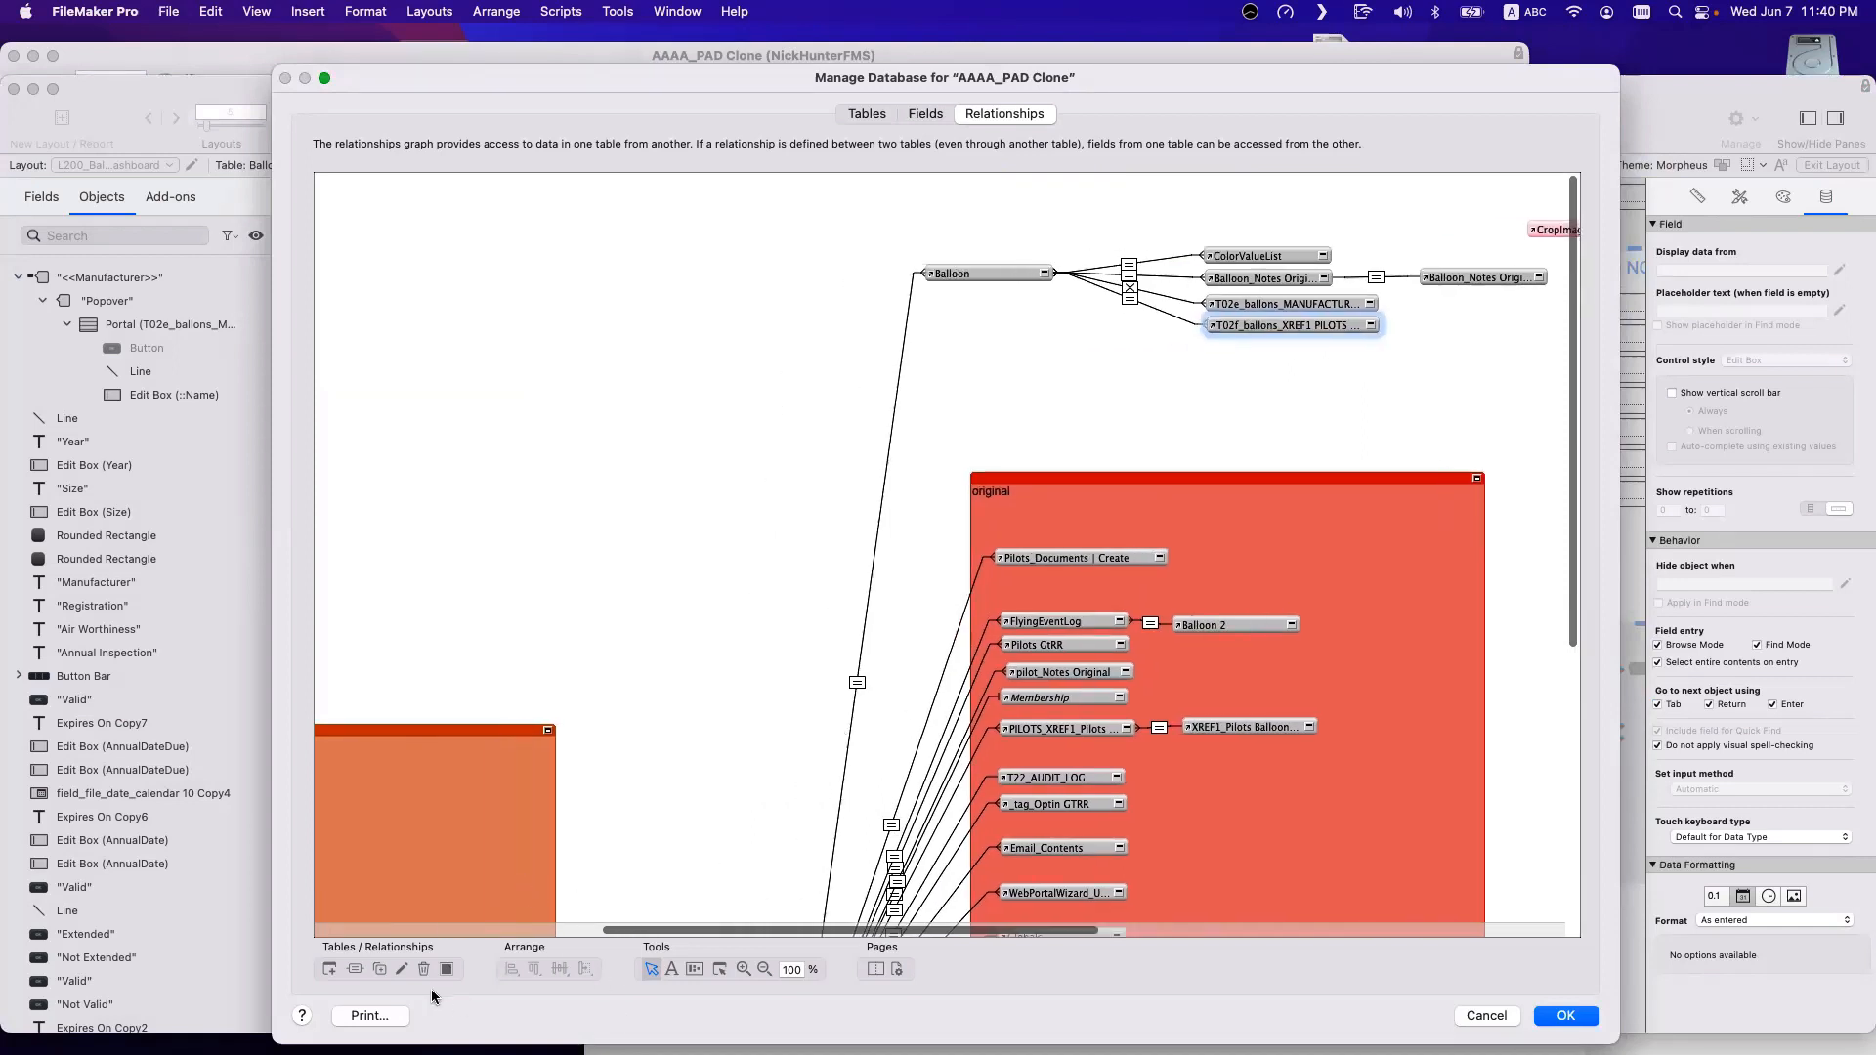
# Add another occurrence of the Pilot table and place it in the empty area left of the Balloon group.
pyautogui.click(329, 968)
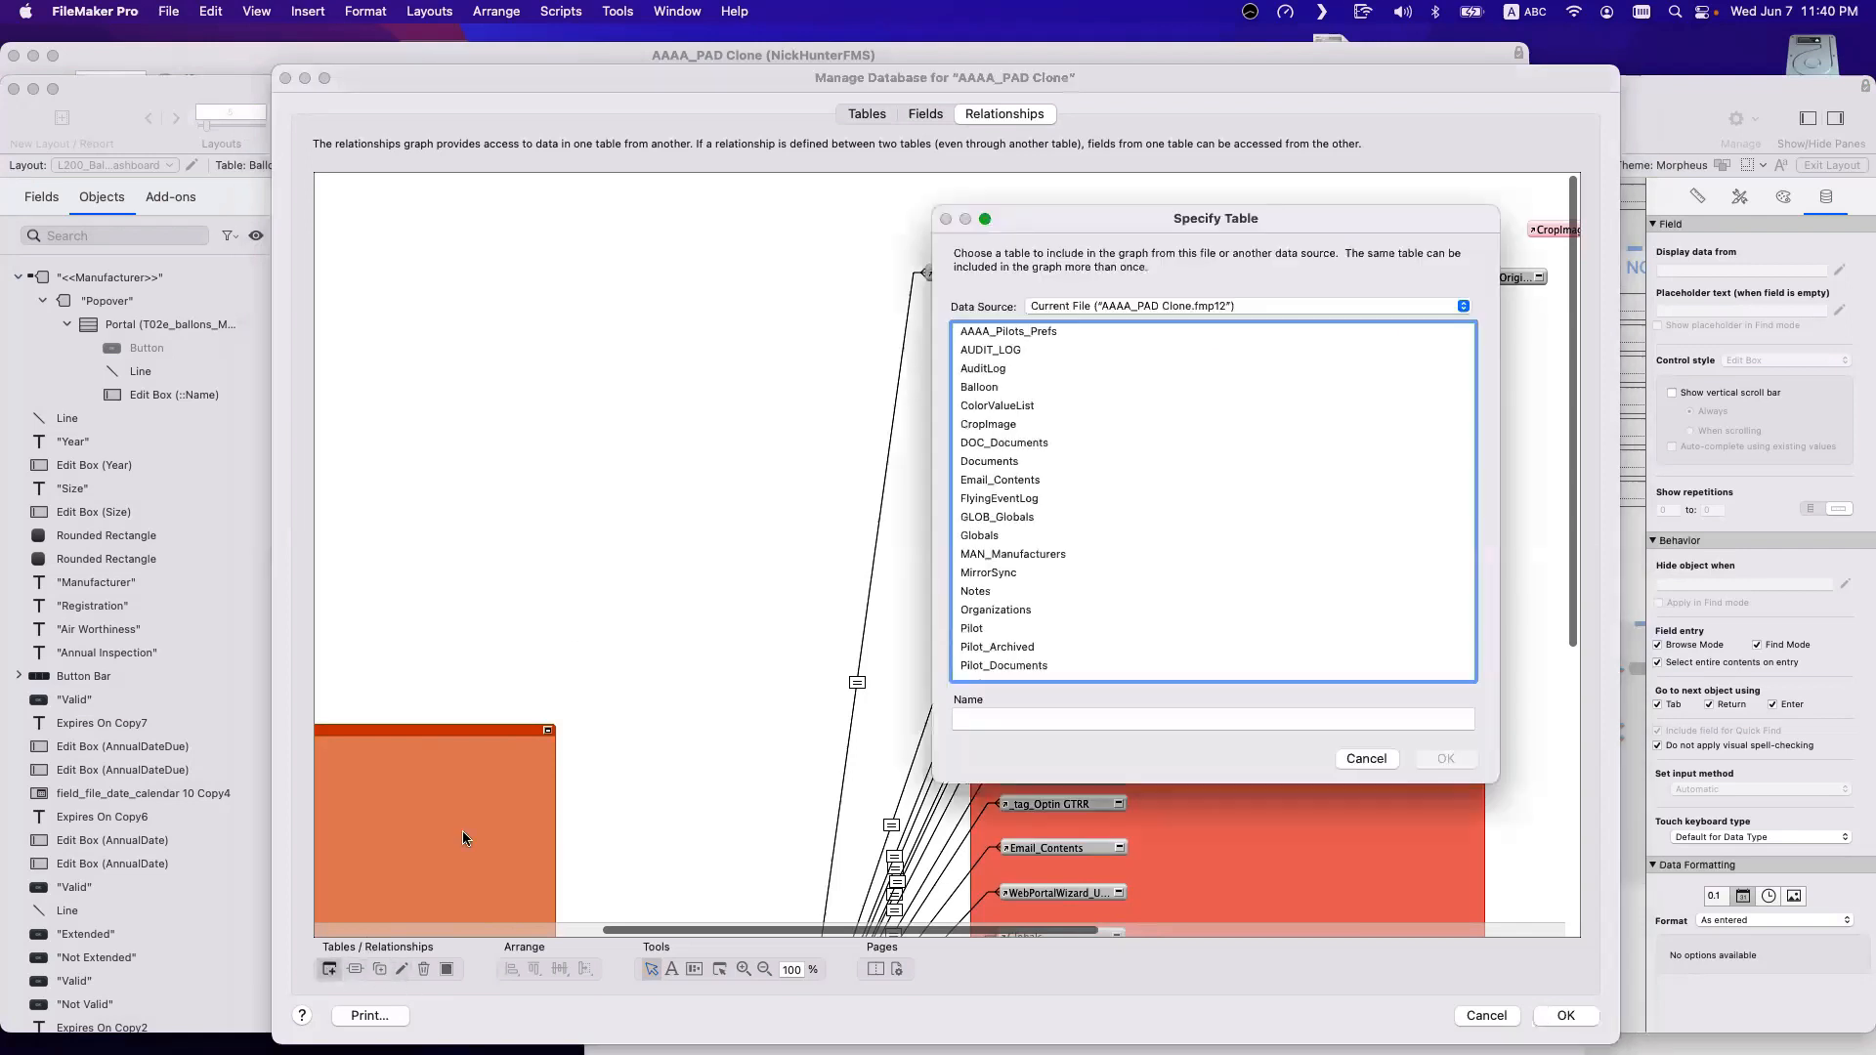
pyautogui.scroll(-1, 990, 431)
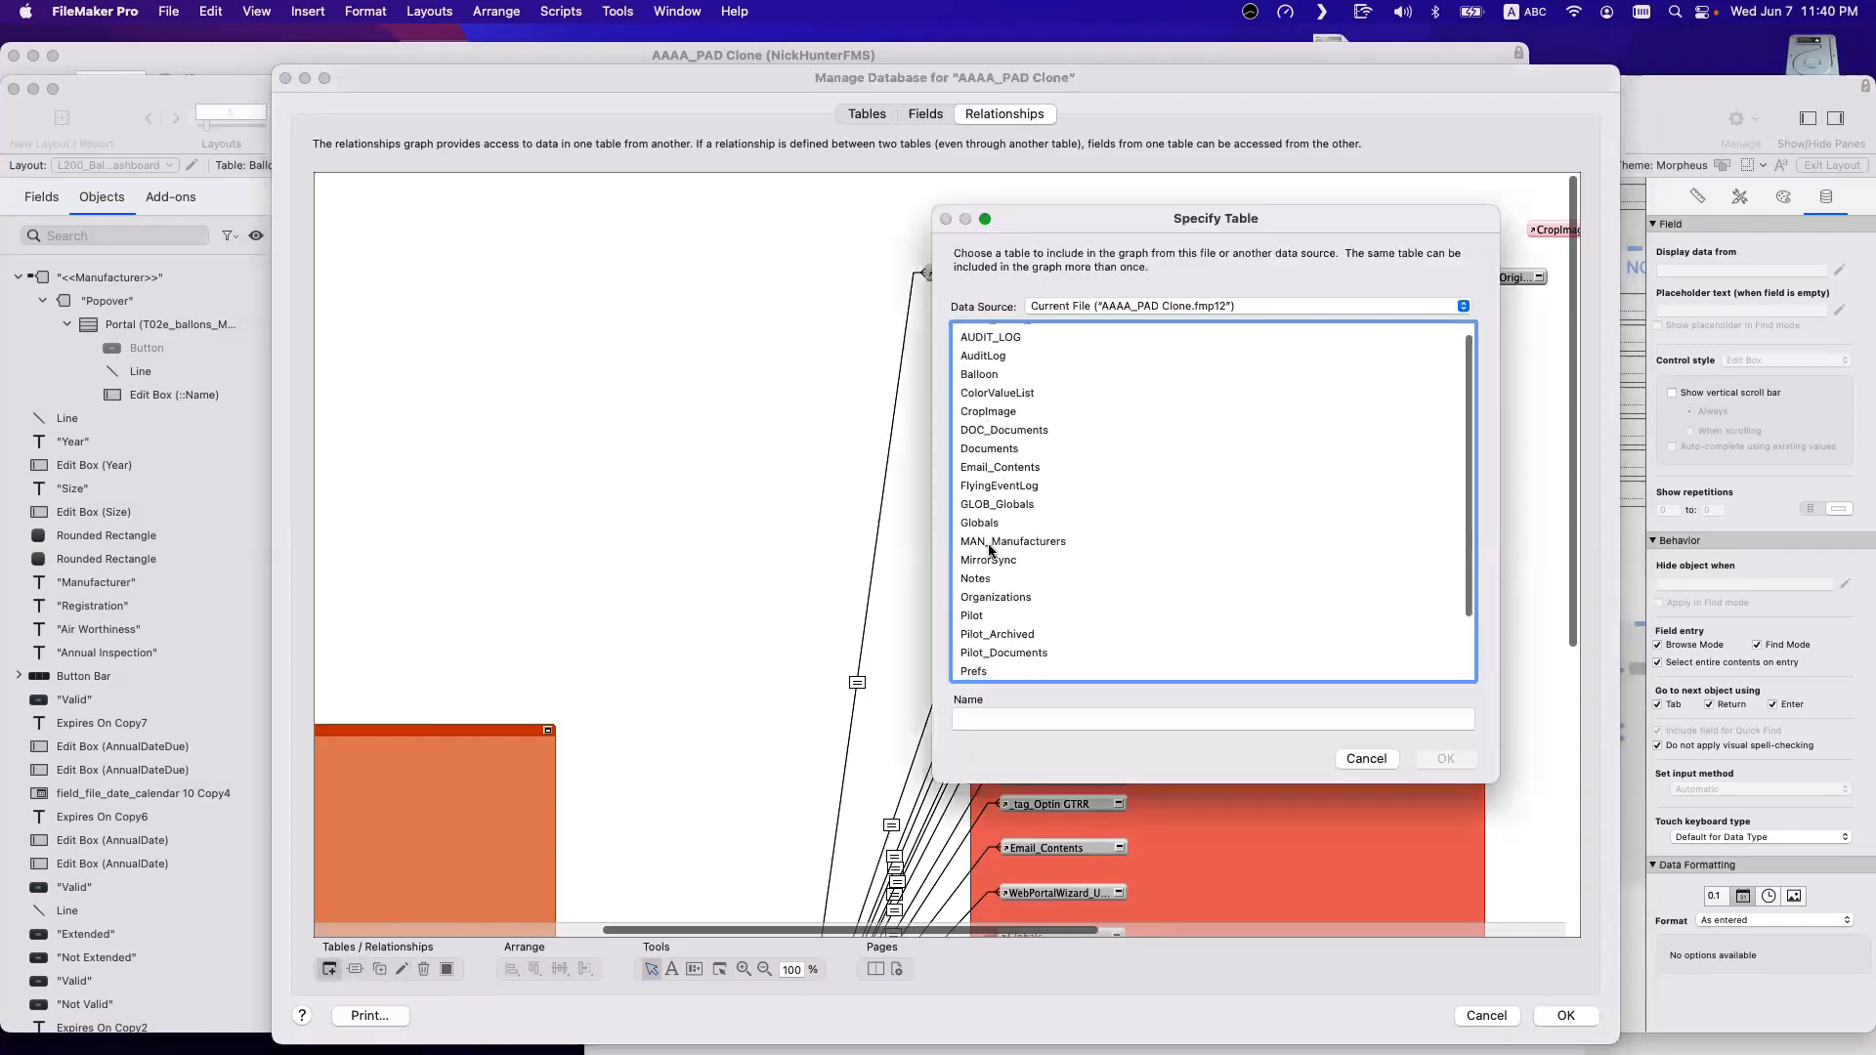
pyautogui.doubleClick(987, 617)
pyautogui.moveTo(963, 529); pyautogui.dragTo(535, 277)
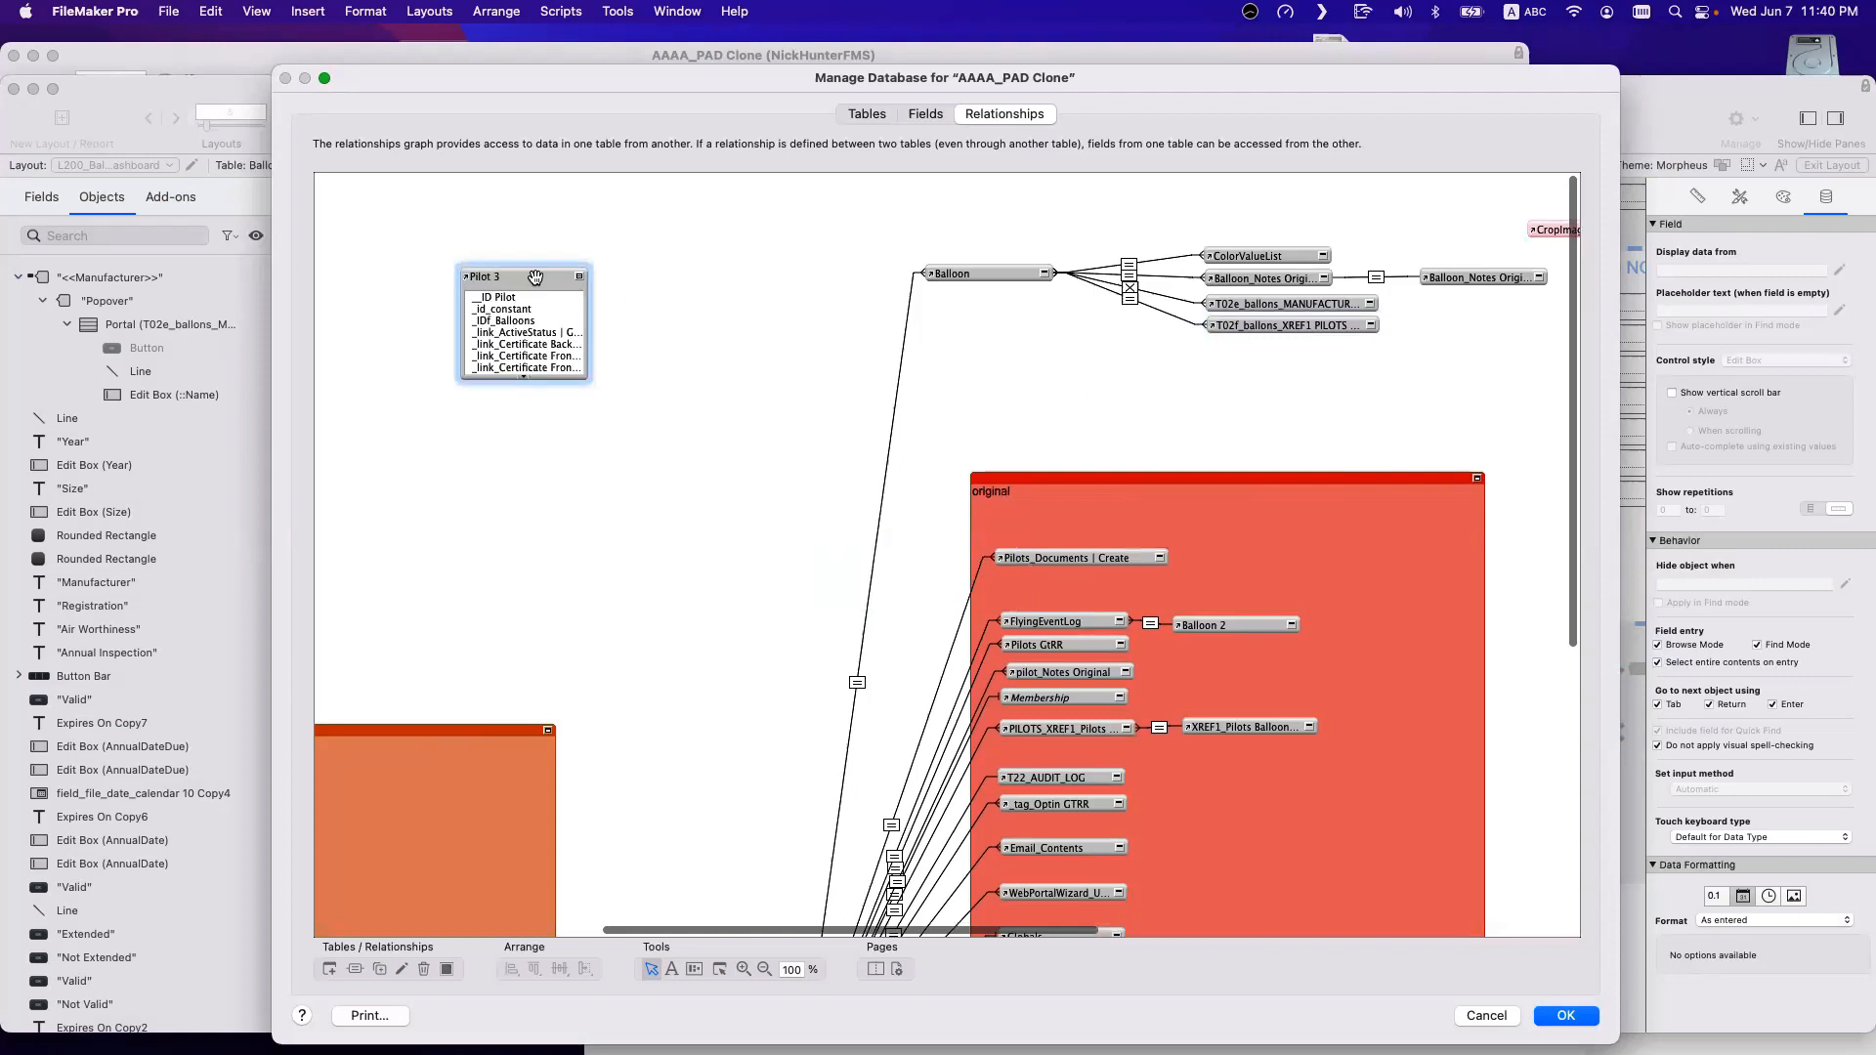
# Add an occurrence of the XREF1_Pilots Balloons table and place it just right of the new Pilot occurrence.
pyautogui.click(329, 968)
pyautogui.scroll(-3, 1027, 664)
pyautogui.doubleClick(1028, 662)
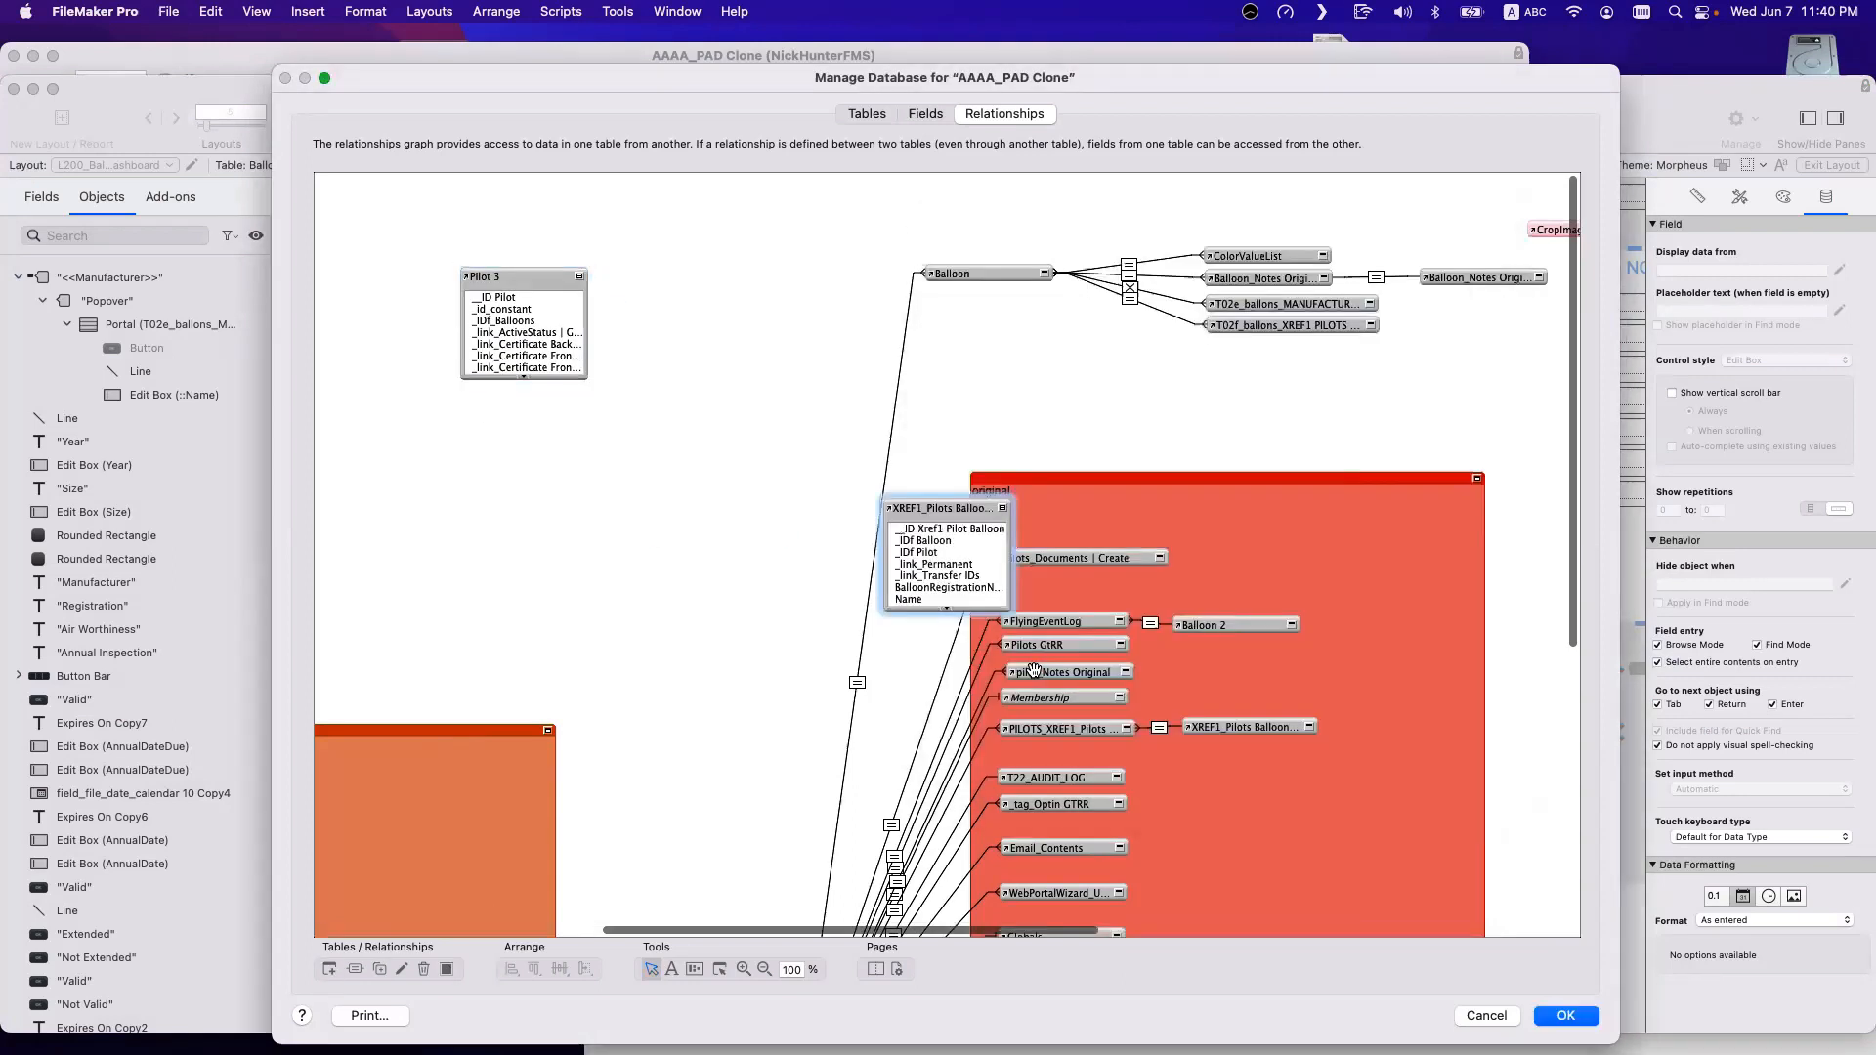
pyautogui.moveTo(859, 465); pyautogui.dragTo(698, 270)
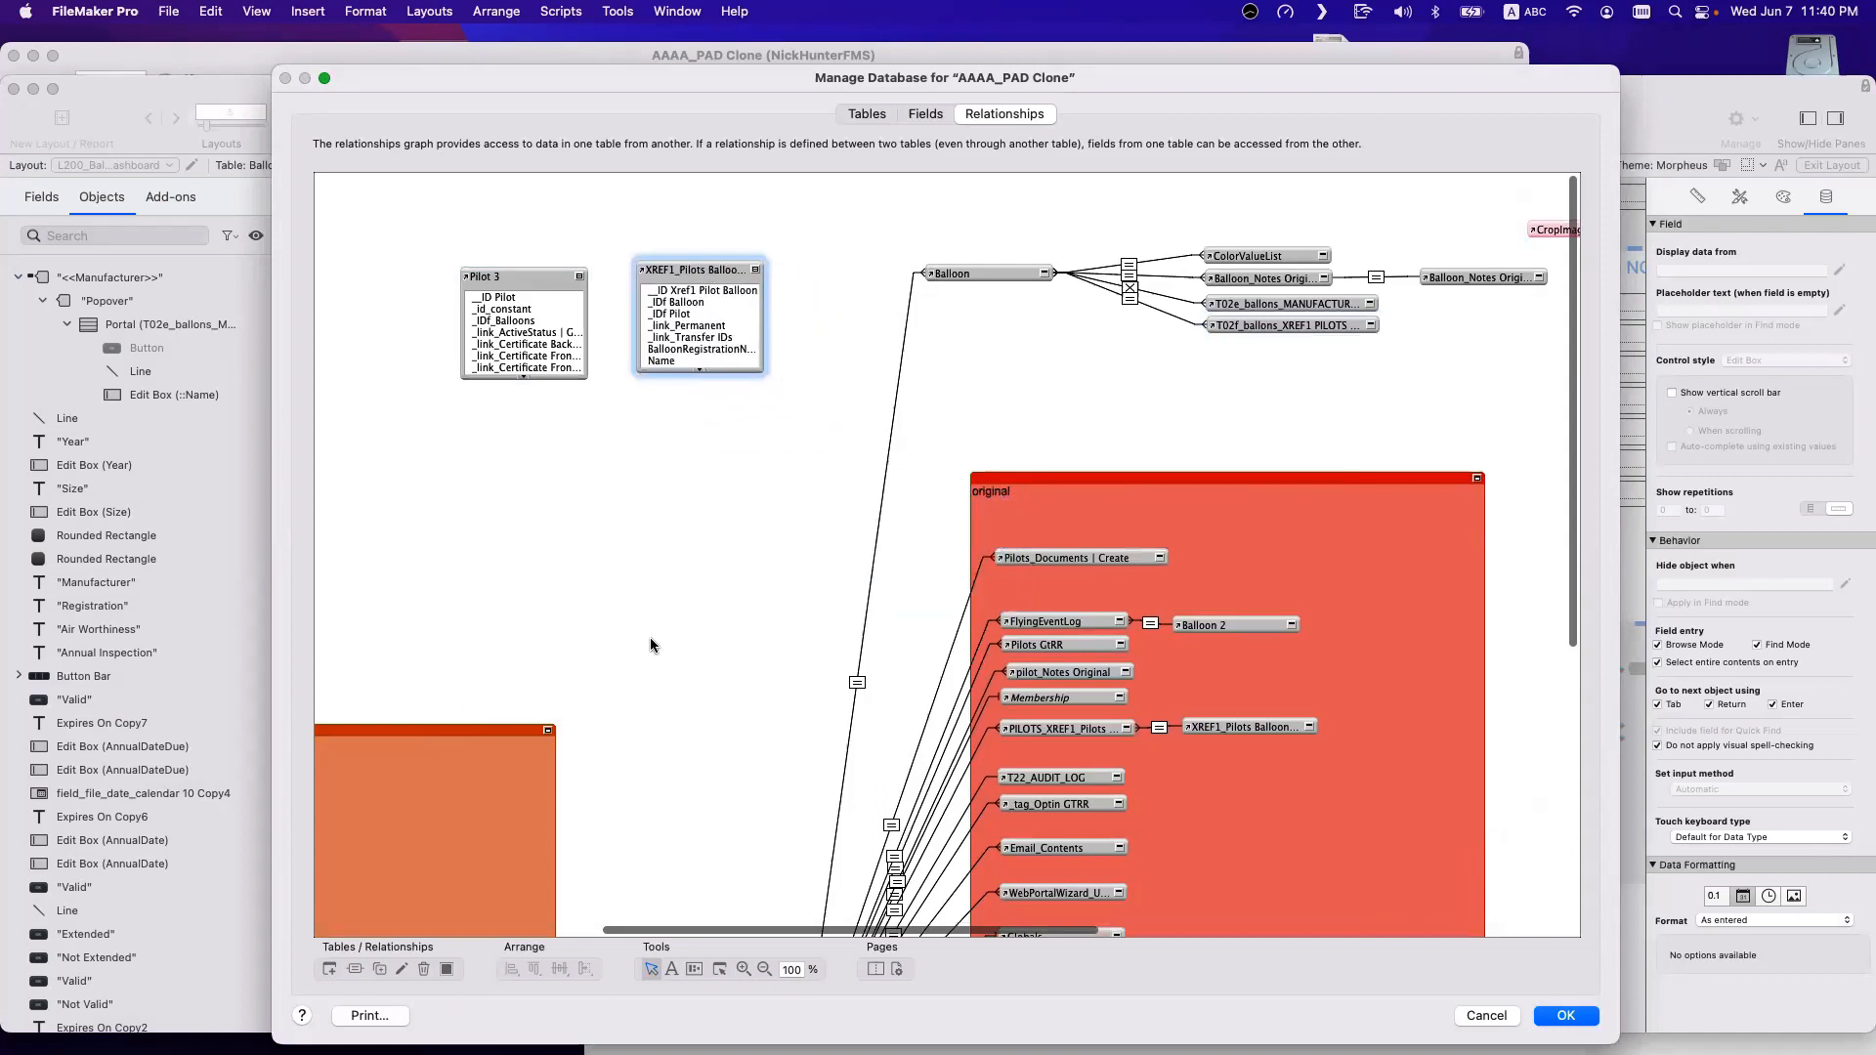
# Add another occurrence of the Balloon table and line it up in a row with the new Pilot and XREF1_Pilots Balloons occurrences.
pyautogui.click(330, 968)
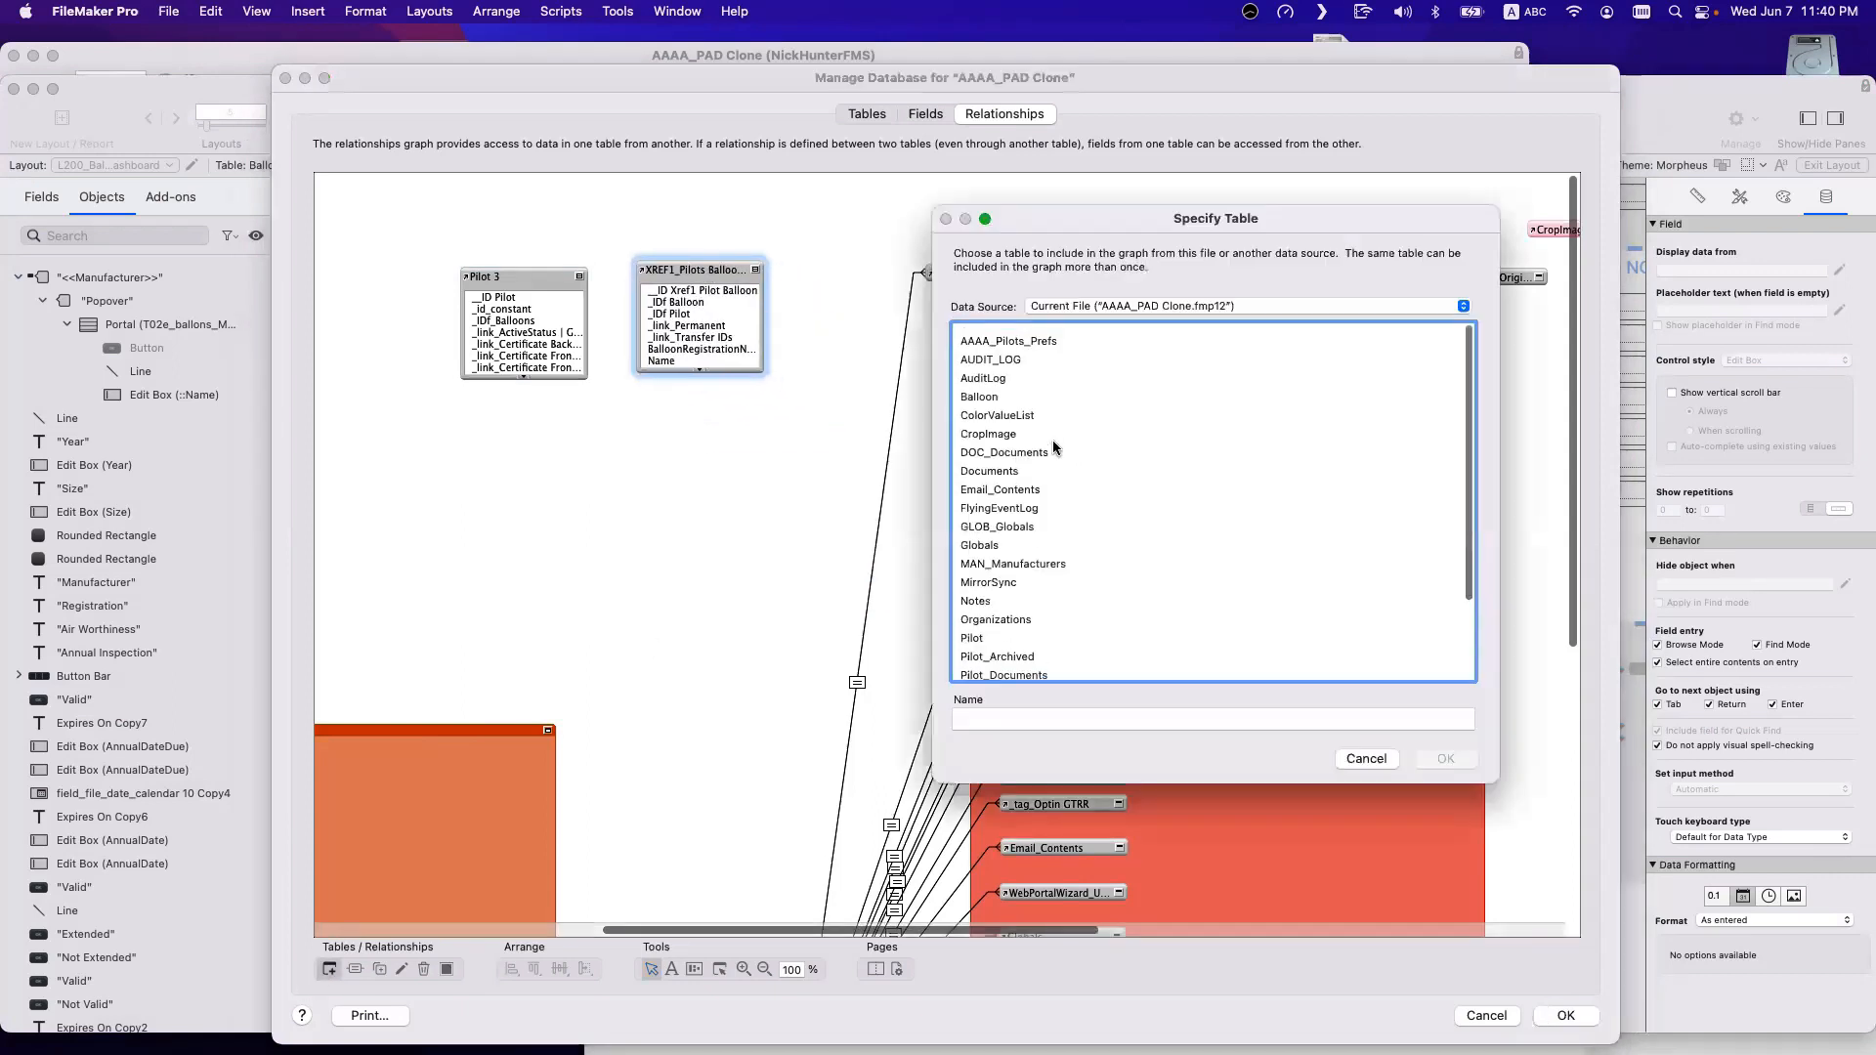
pyautogui.doubleClick(1006, 393)
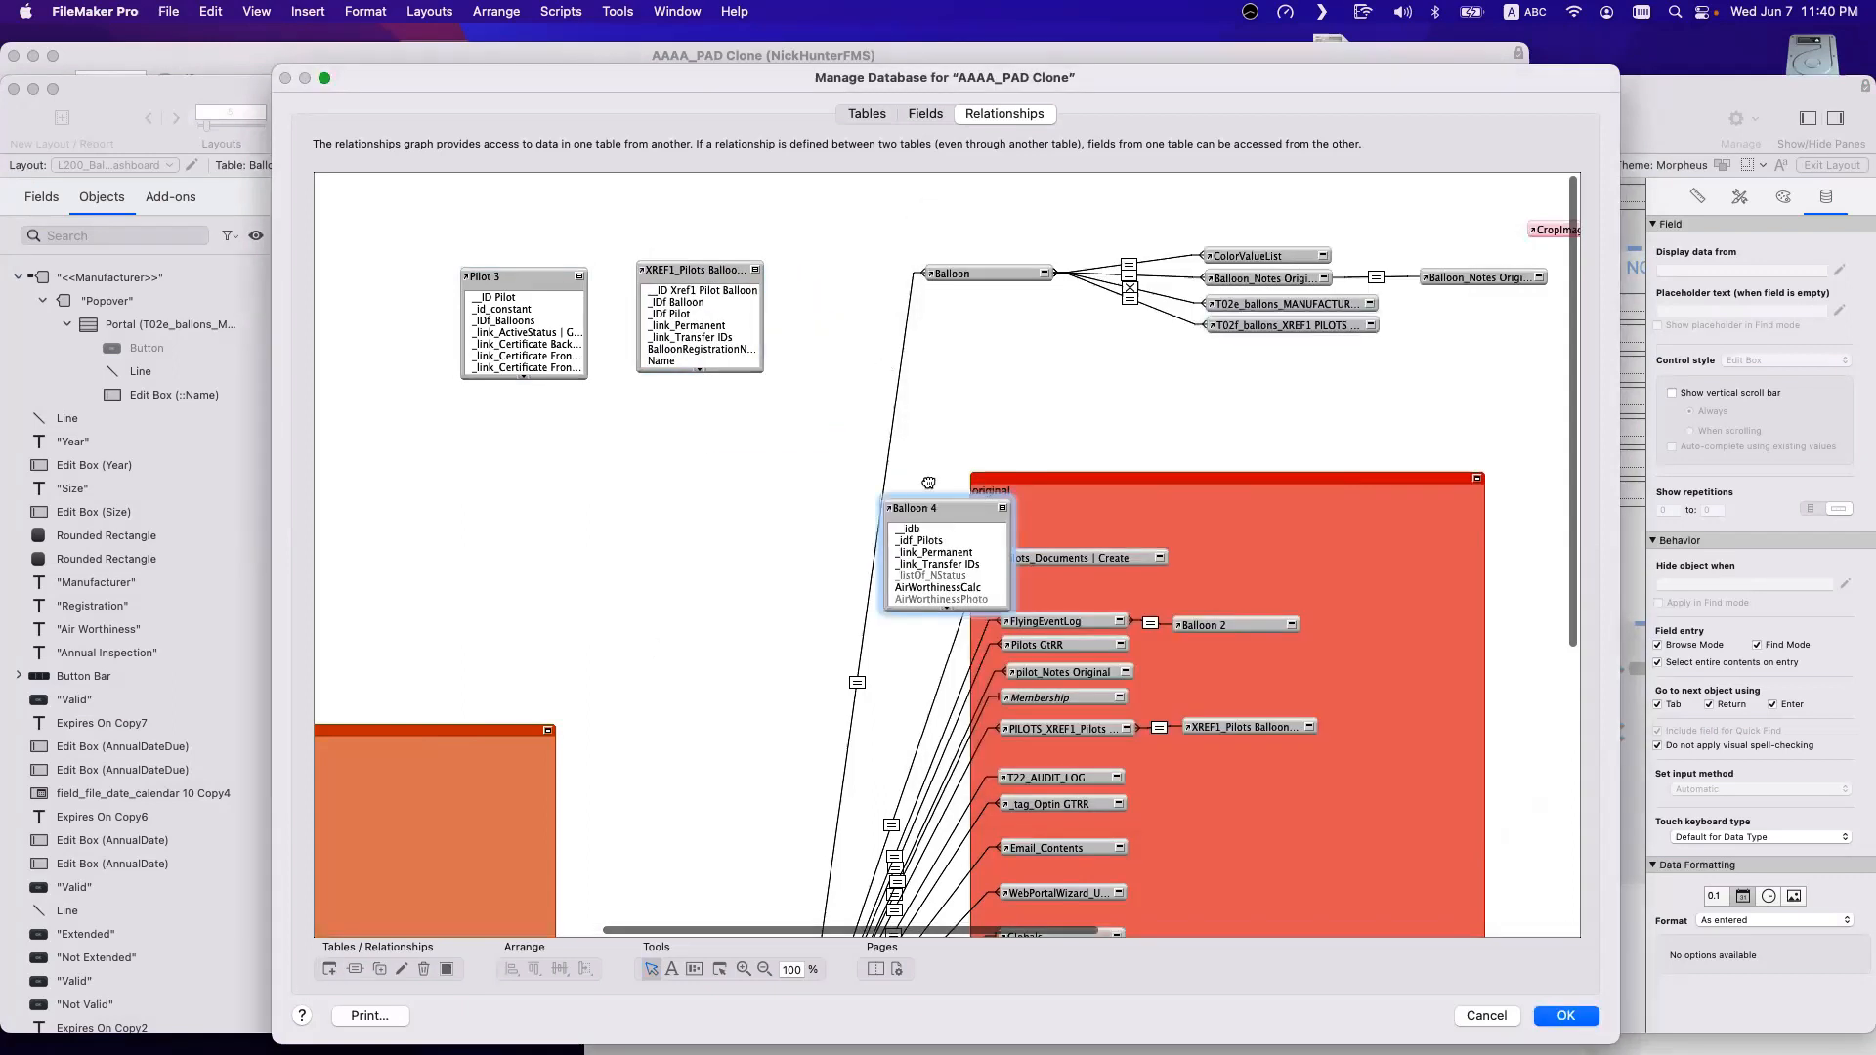
pyautogui.moveTo(938, 527); pyautogui.dragTo(870, 291)
pyautogui.moveTo(686, 272); pyautogui.dragTo(675, 274)
pyautogui.moveTo(852, 273); pyautogui.dragTo(837, 277)
pyautogui.moveTo(724, 270); pyautogui.dragTo(725, 271)
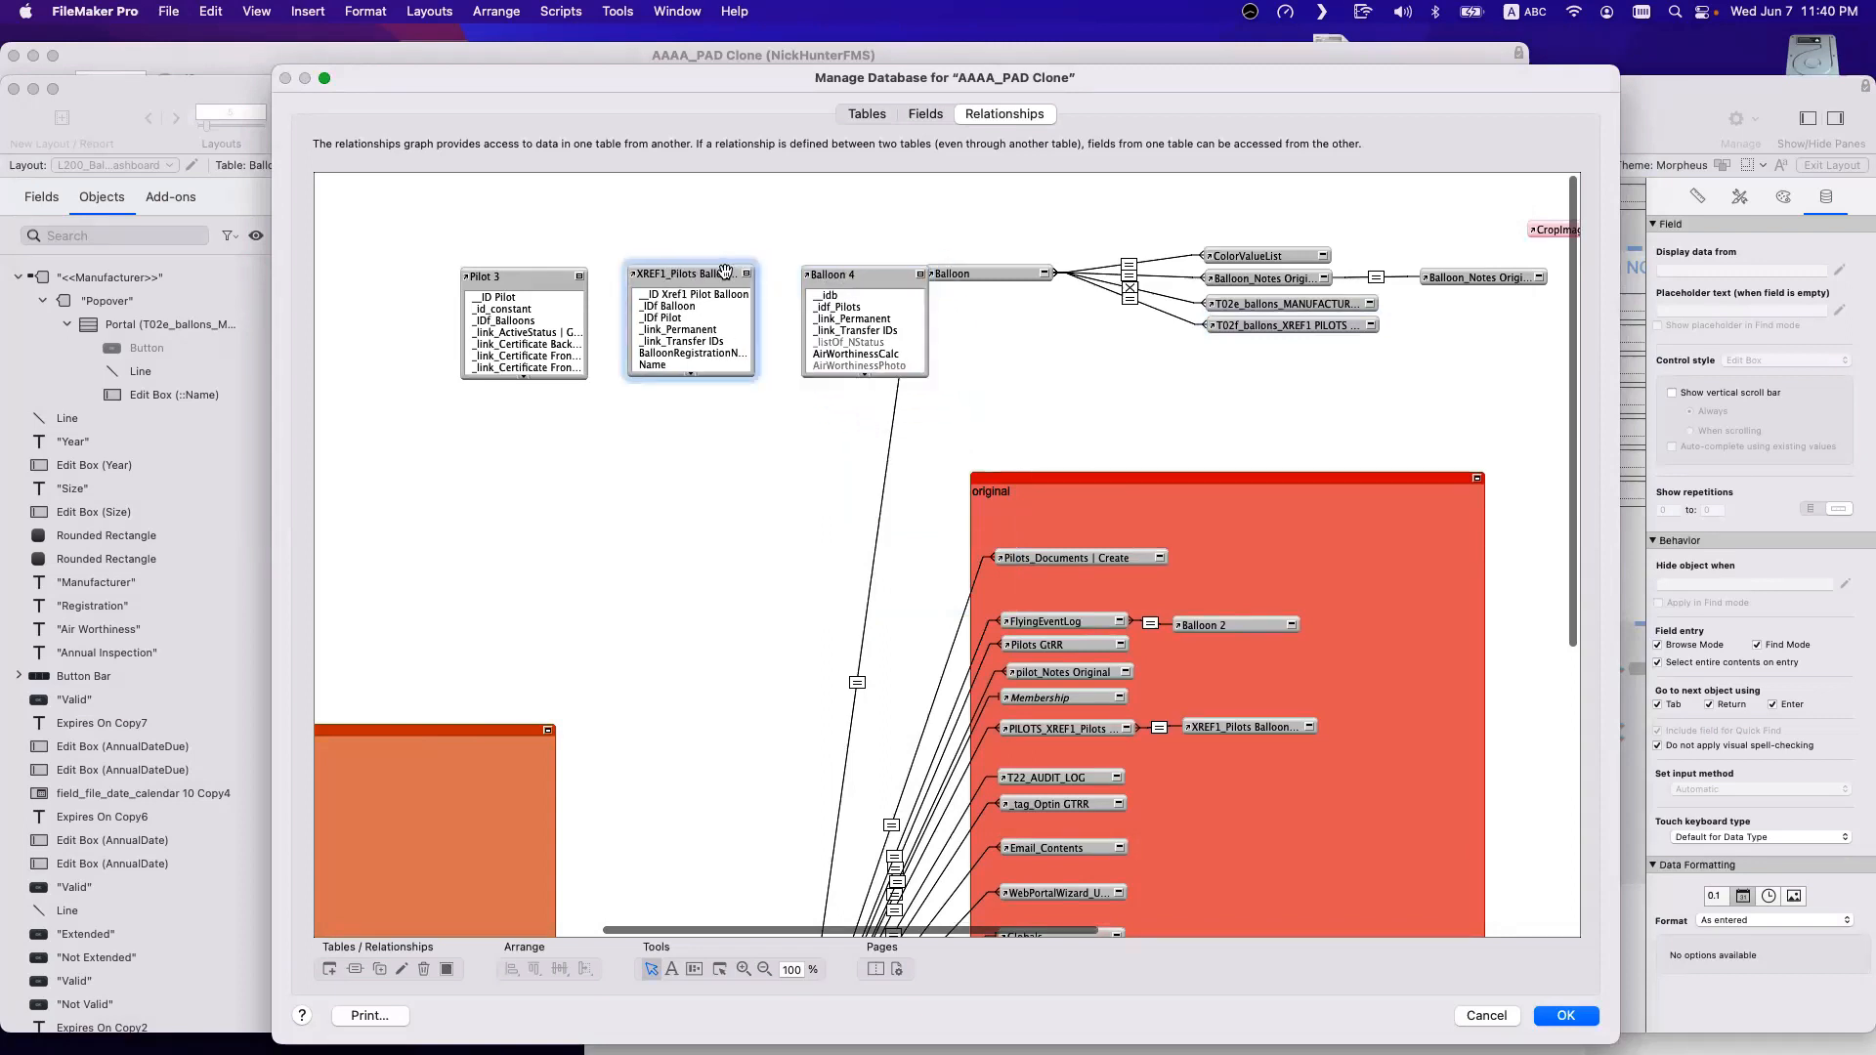
# Swap the positions of the new Pilot and Balloon occurrences on either side of the XREF1_Pilots Balloons occurrence.
pyautogui.moveTo(515, 290); pyautogui.dragTo(526, 429)
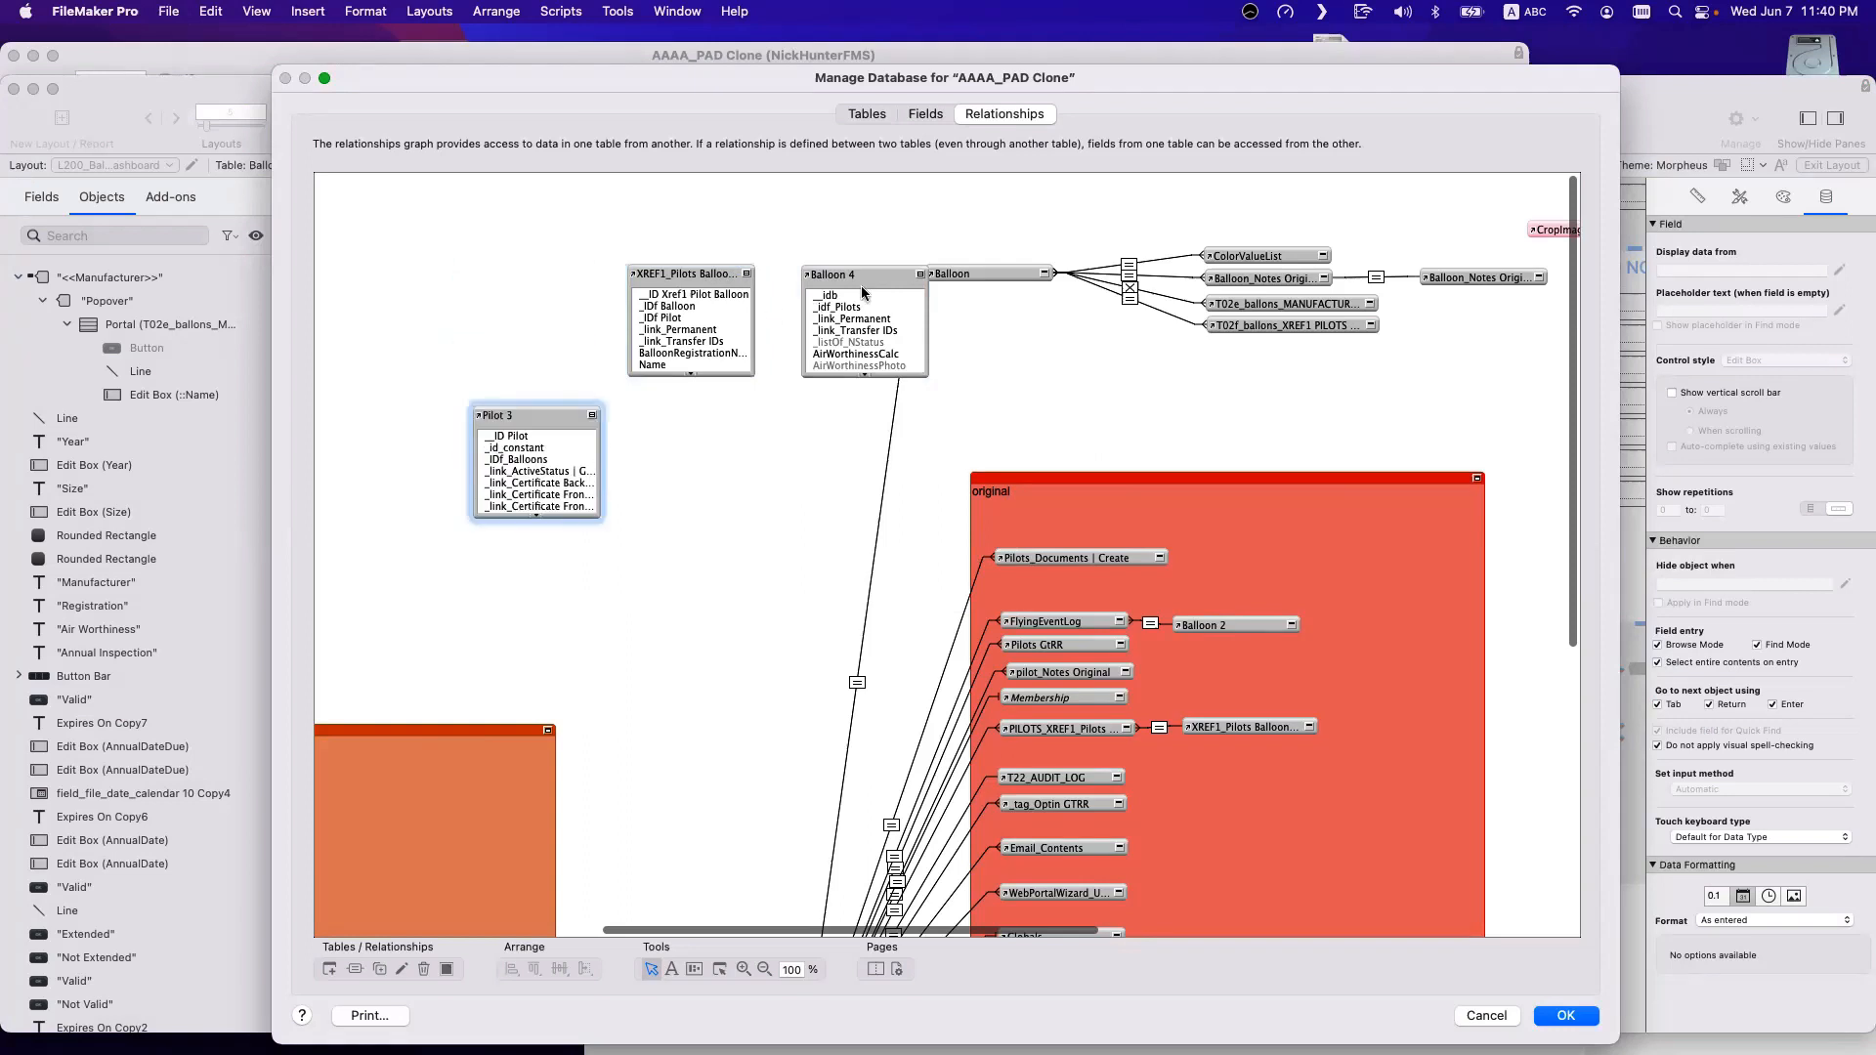
pyautogui.moveTo(861, 291); pyautogui.dragTo(514, 288)
pyautogui.moveTo(547, 418); pyautogui.dragTo(858, 277)
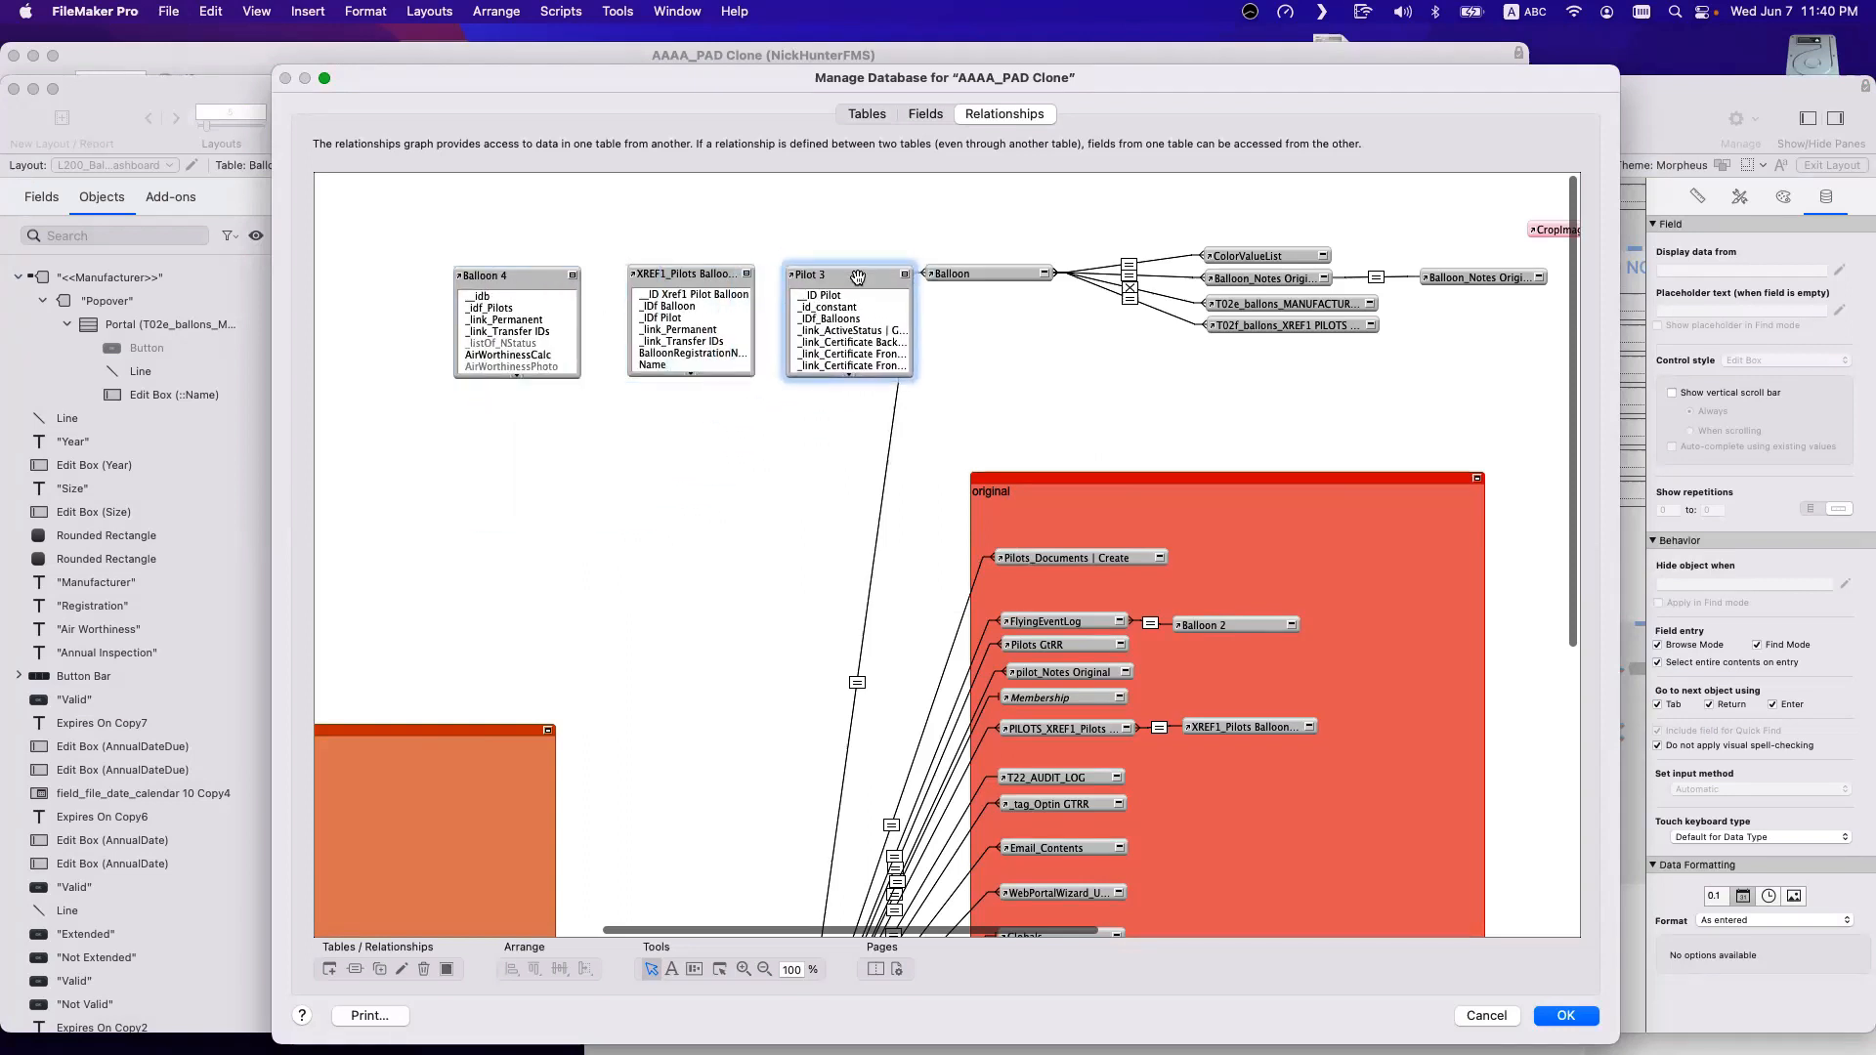
# Relate the new Balloon occurrence's __idb to _IDF Balloon and _IDF Pilot to the new Pilot occurrence's __ID Pilot through XREF1_Pilots Balloons.
pyautogui.moveTo(703, 271); pyautogui.dragTo(686, 263)
pyautogui.click(679, 301)
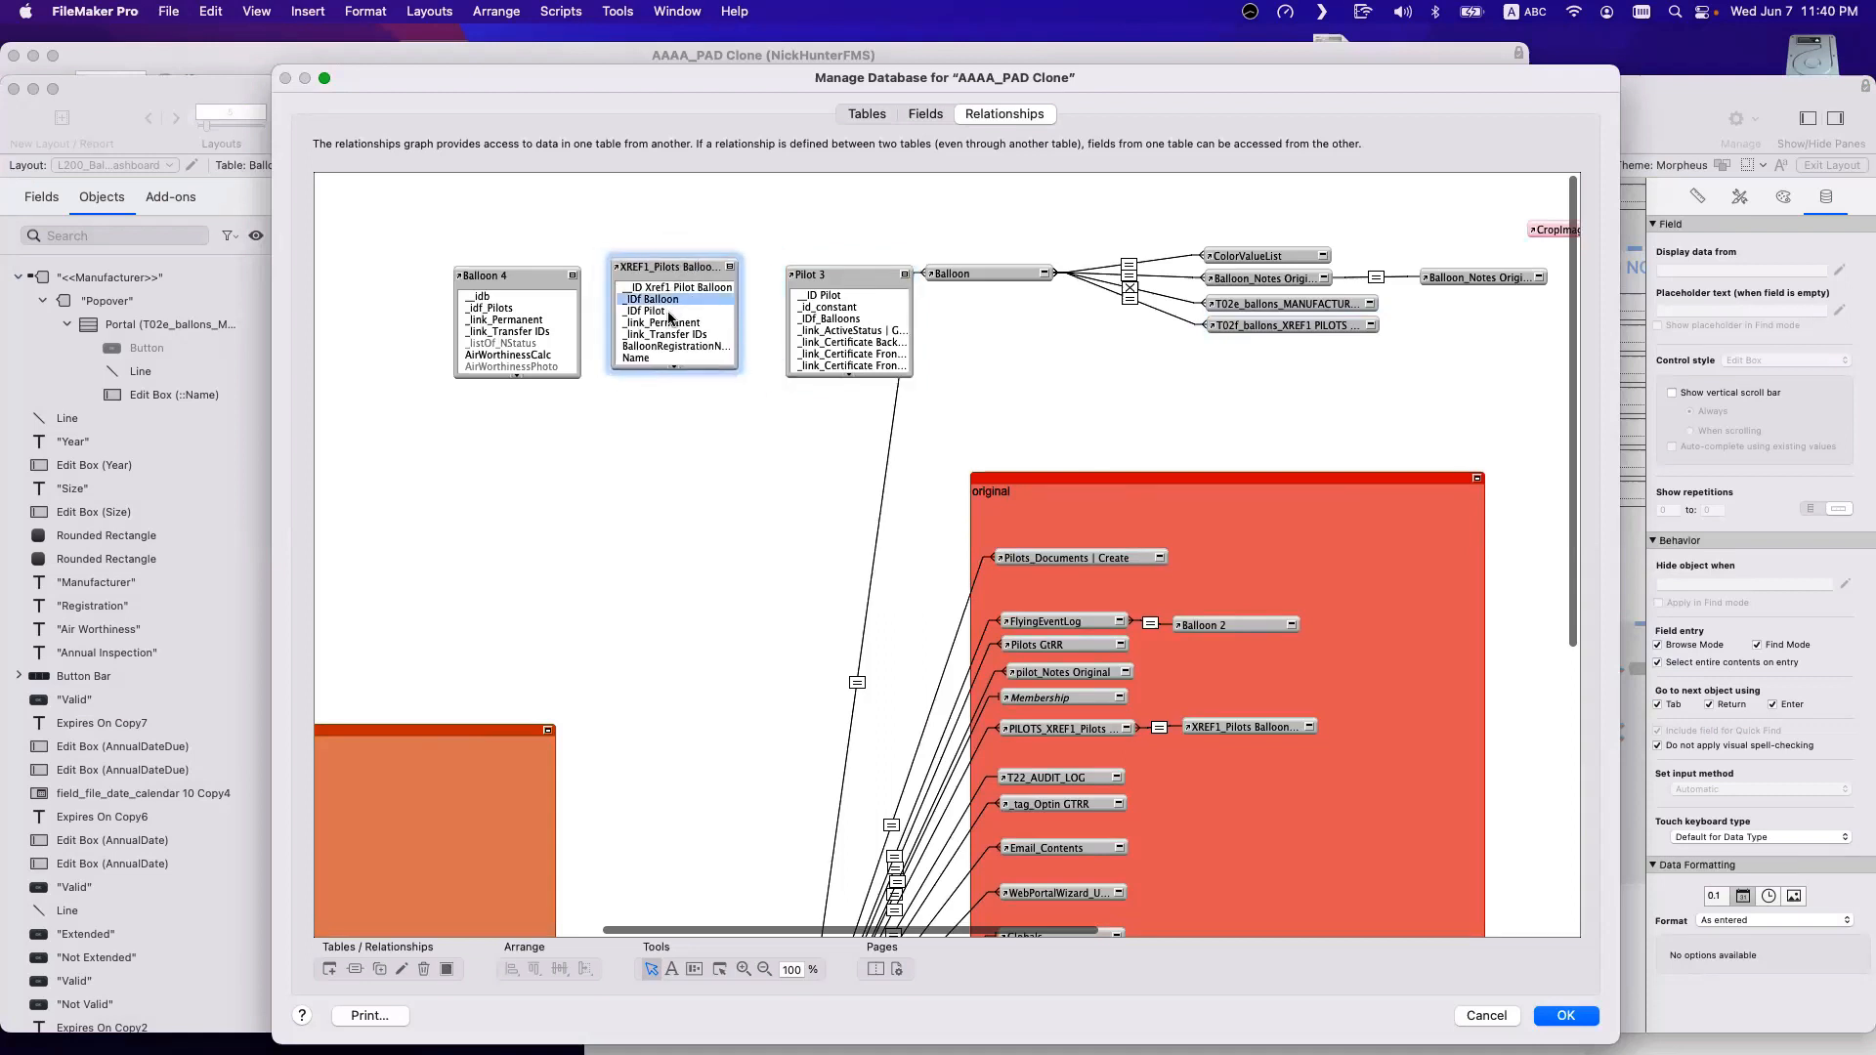
pyautogui.click(669, 312)
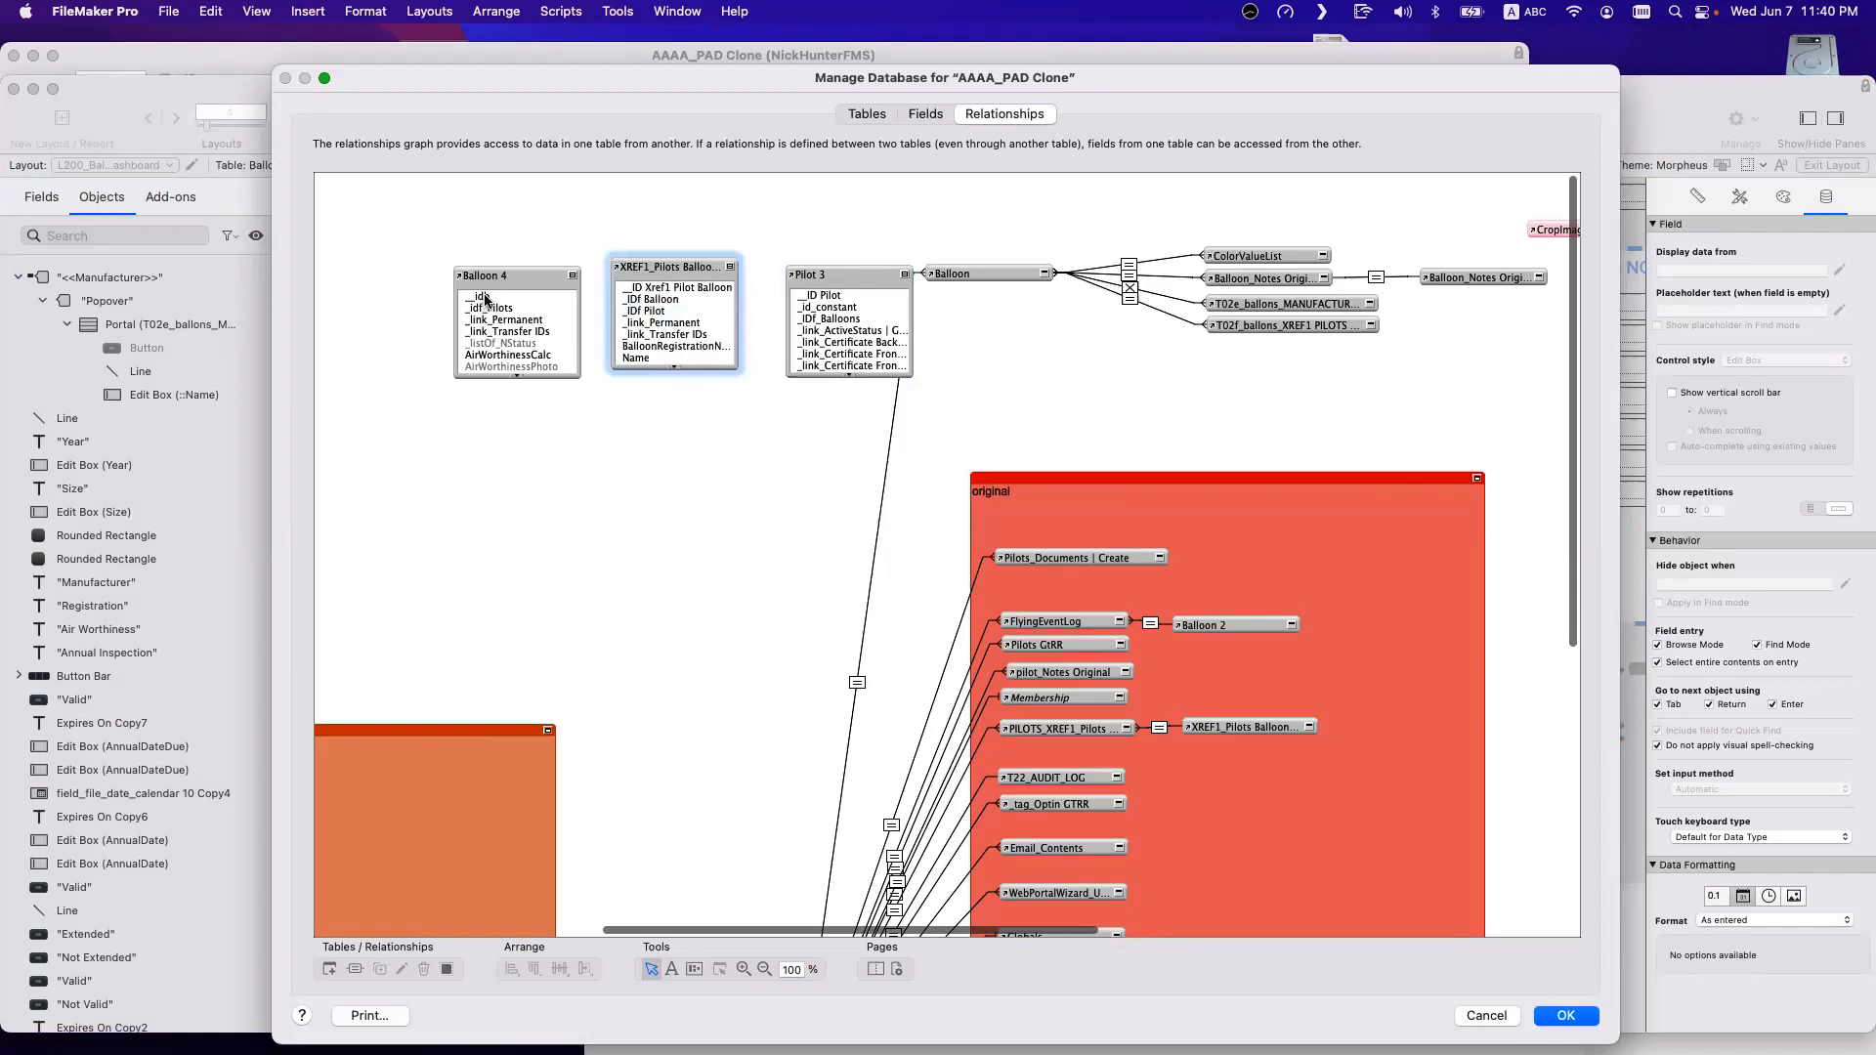
pyautogui.moveTo(485, 298); pyautogui.dragTo(872, 297)
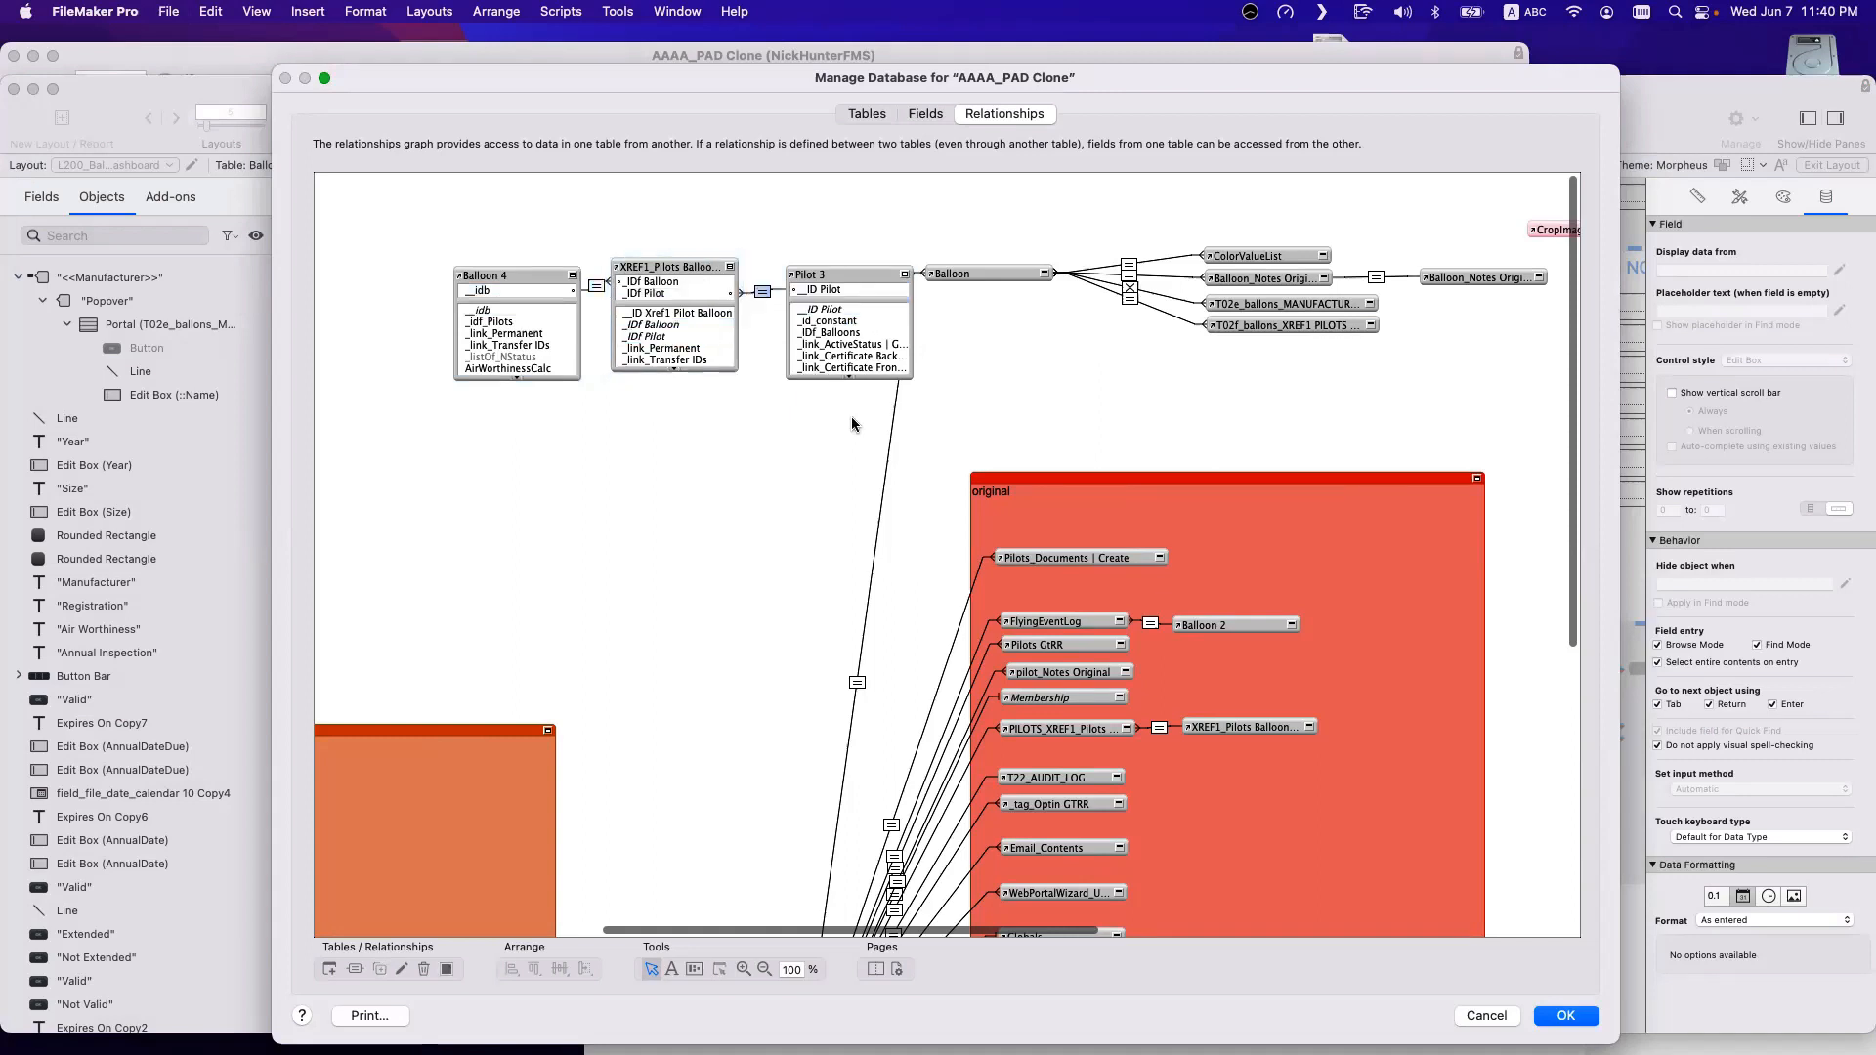
# Rearrange the linked occurrences so XREF1_Pilots Balloons sits between Pilot on its left and Balloon on its right.
pyautogui.moveTo(662, 268); pyautogui.dragTo(660, 357)
pyautogui.moveTo(838, 275); pyautogui.dragTo(518, 464)
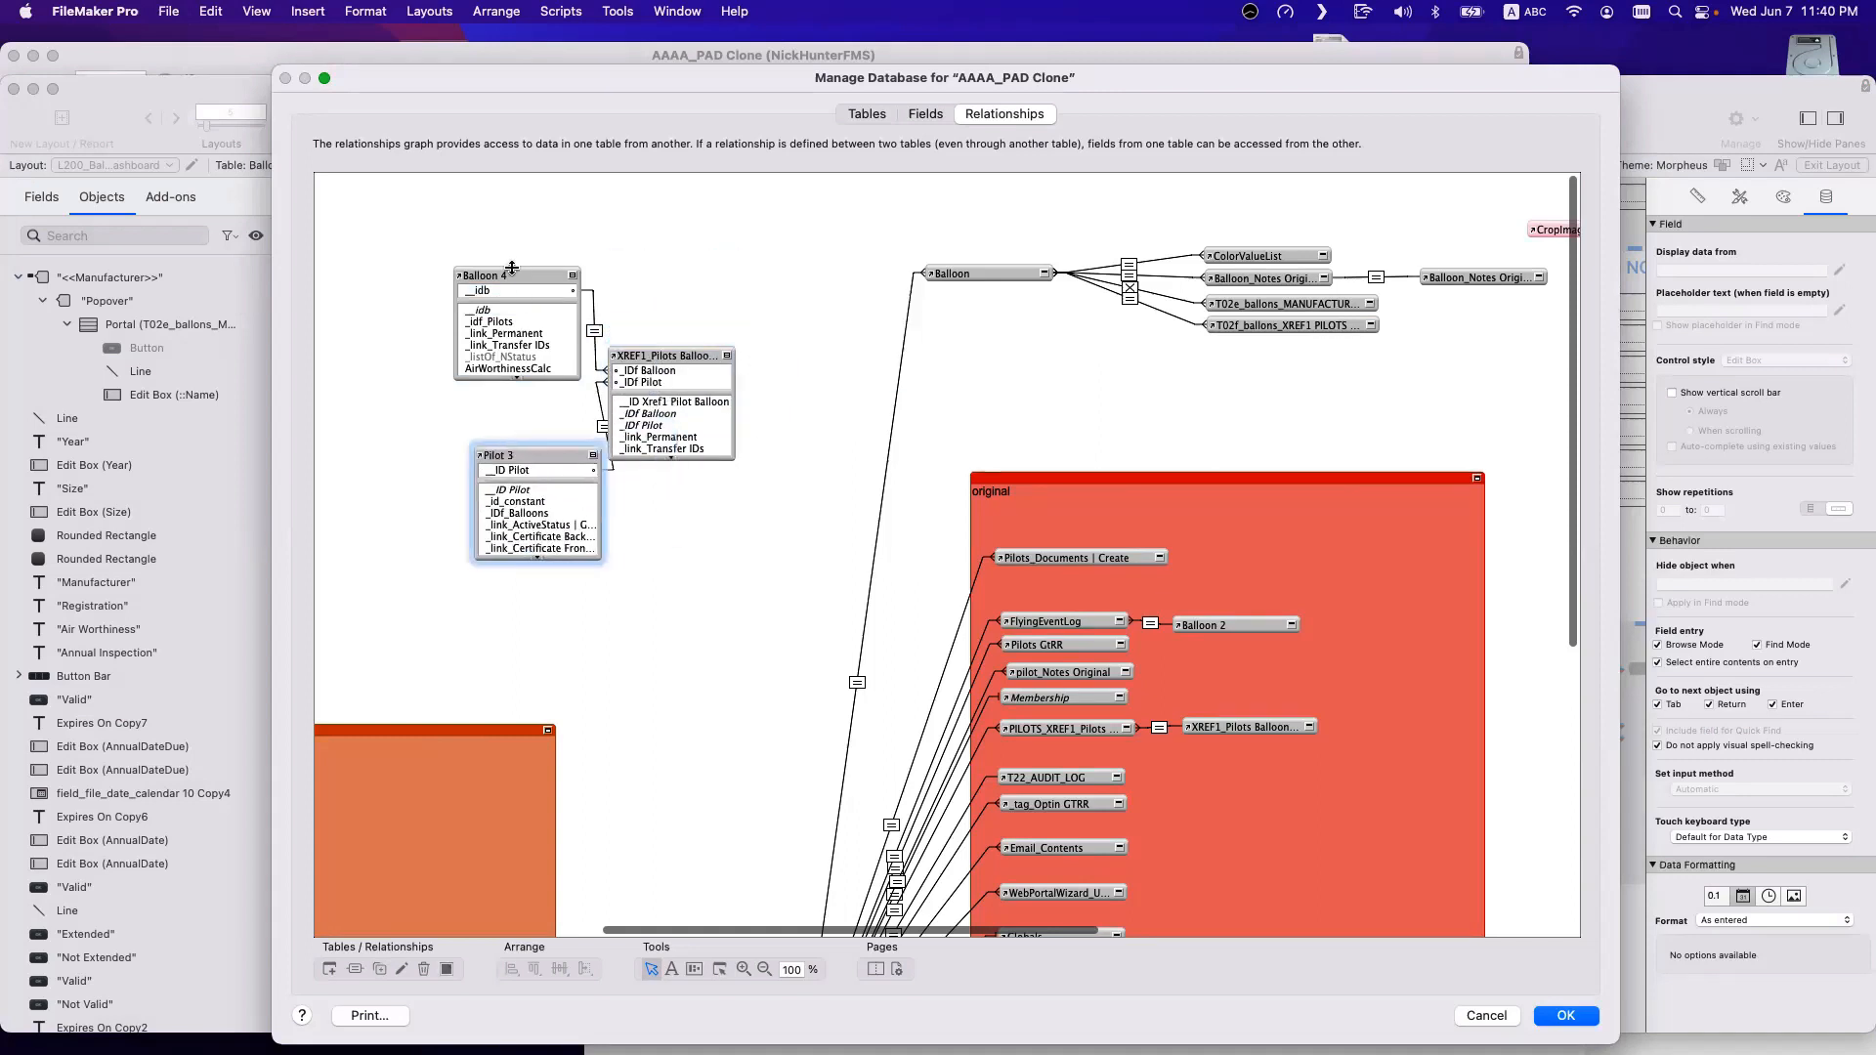
pyautogui.moveTo(512, 268); pyautogui.dragTo(929, 368)
pyautogui.moveTo(661, 357); pyautogui.dragTo(711, 373)
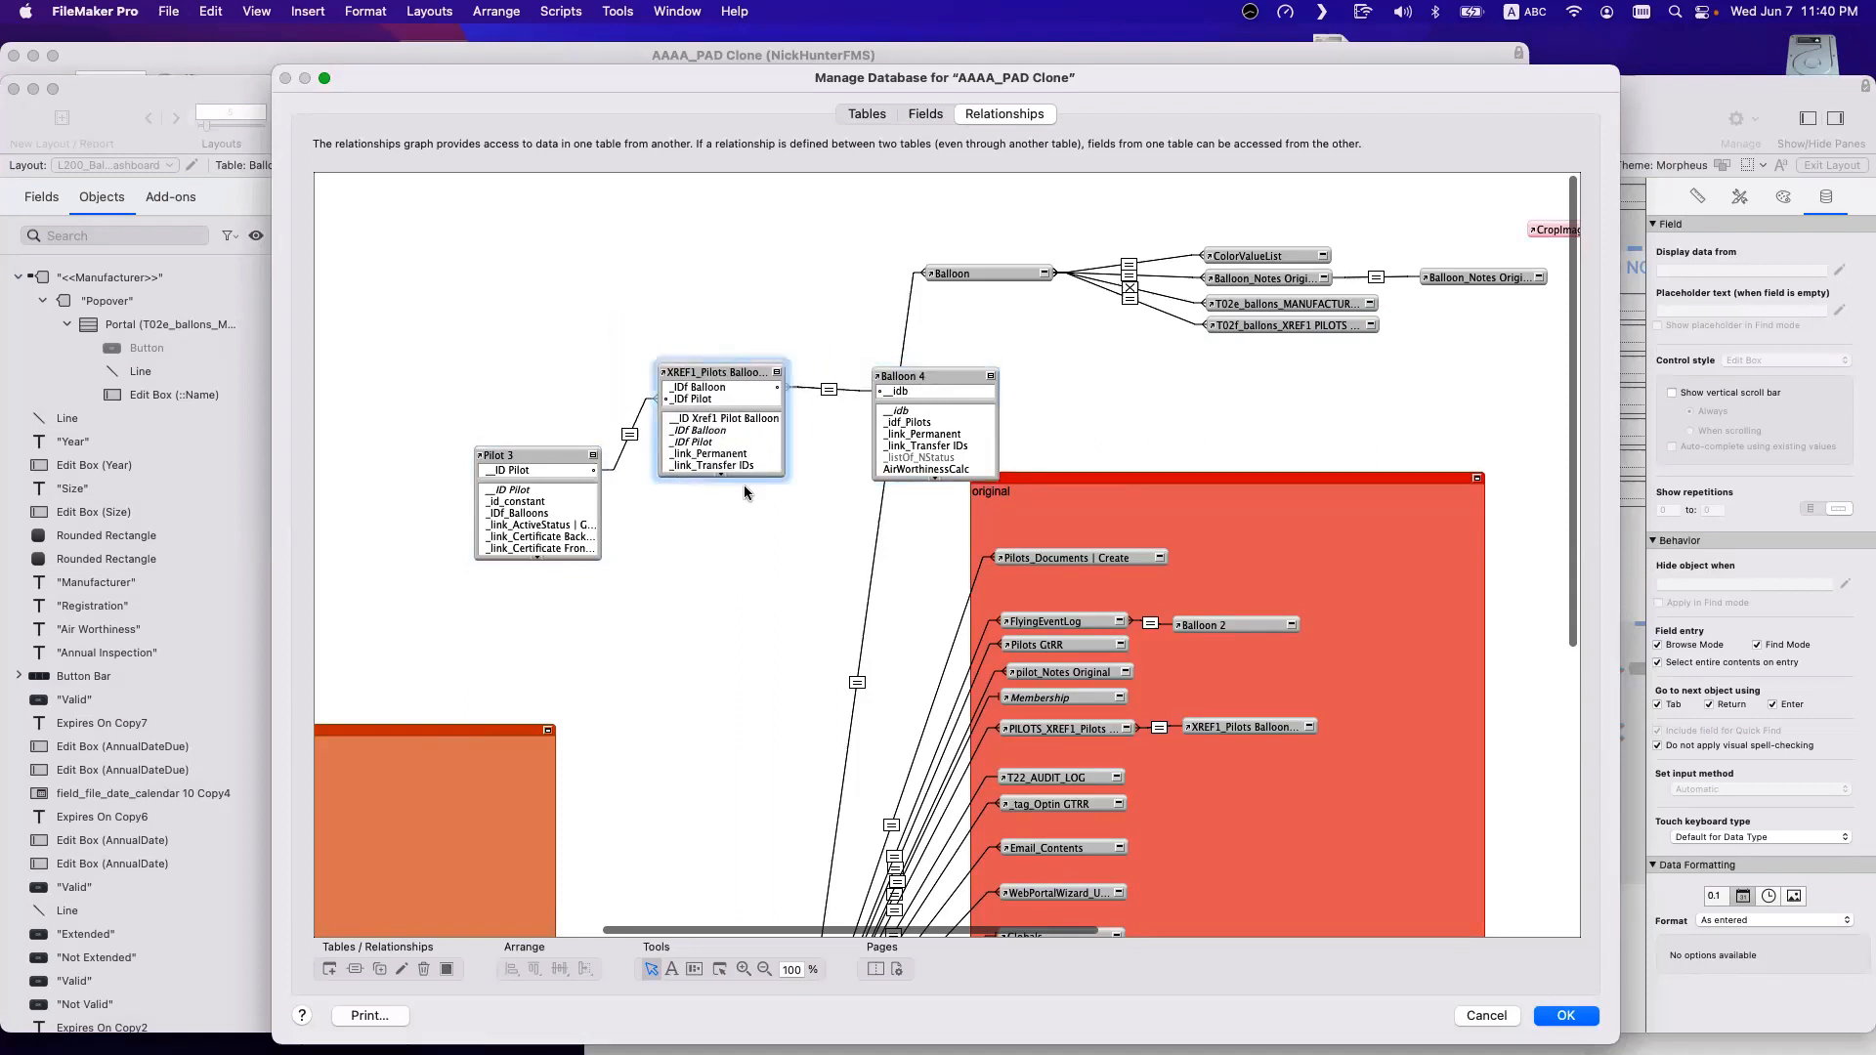
# Remove the three linked Pilot, XREF1_Pilots Balloons and Balloon occurrences from the graph and save the database changes.
pyautogui.moveTo(555, 287); pyautogui.dragTo(893, 455)
pyautogui.press('BackSpace')
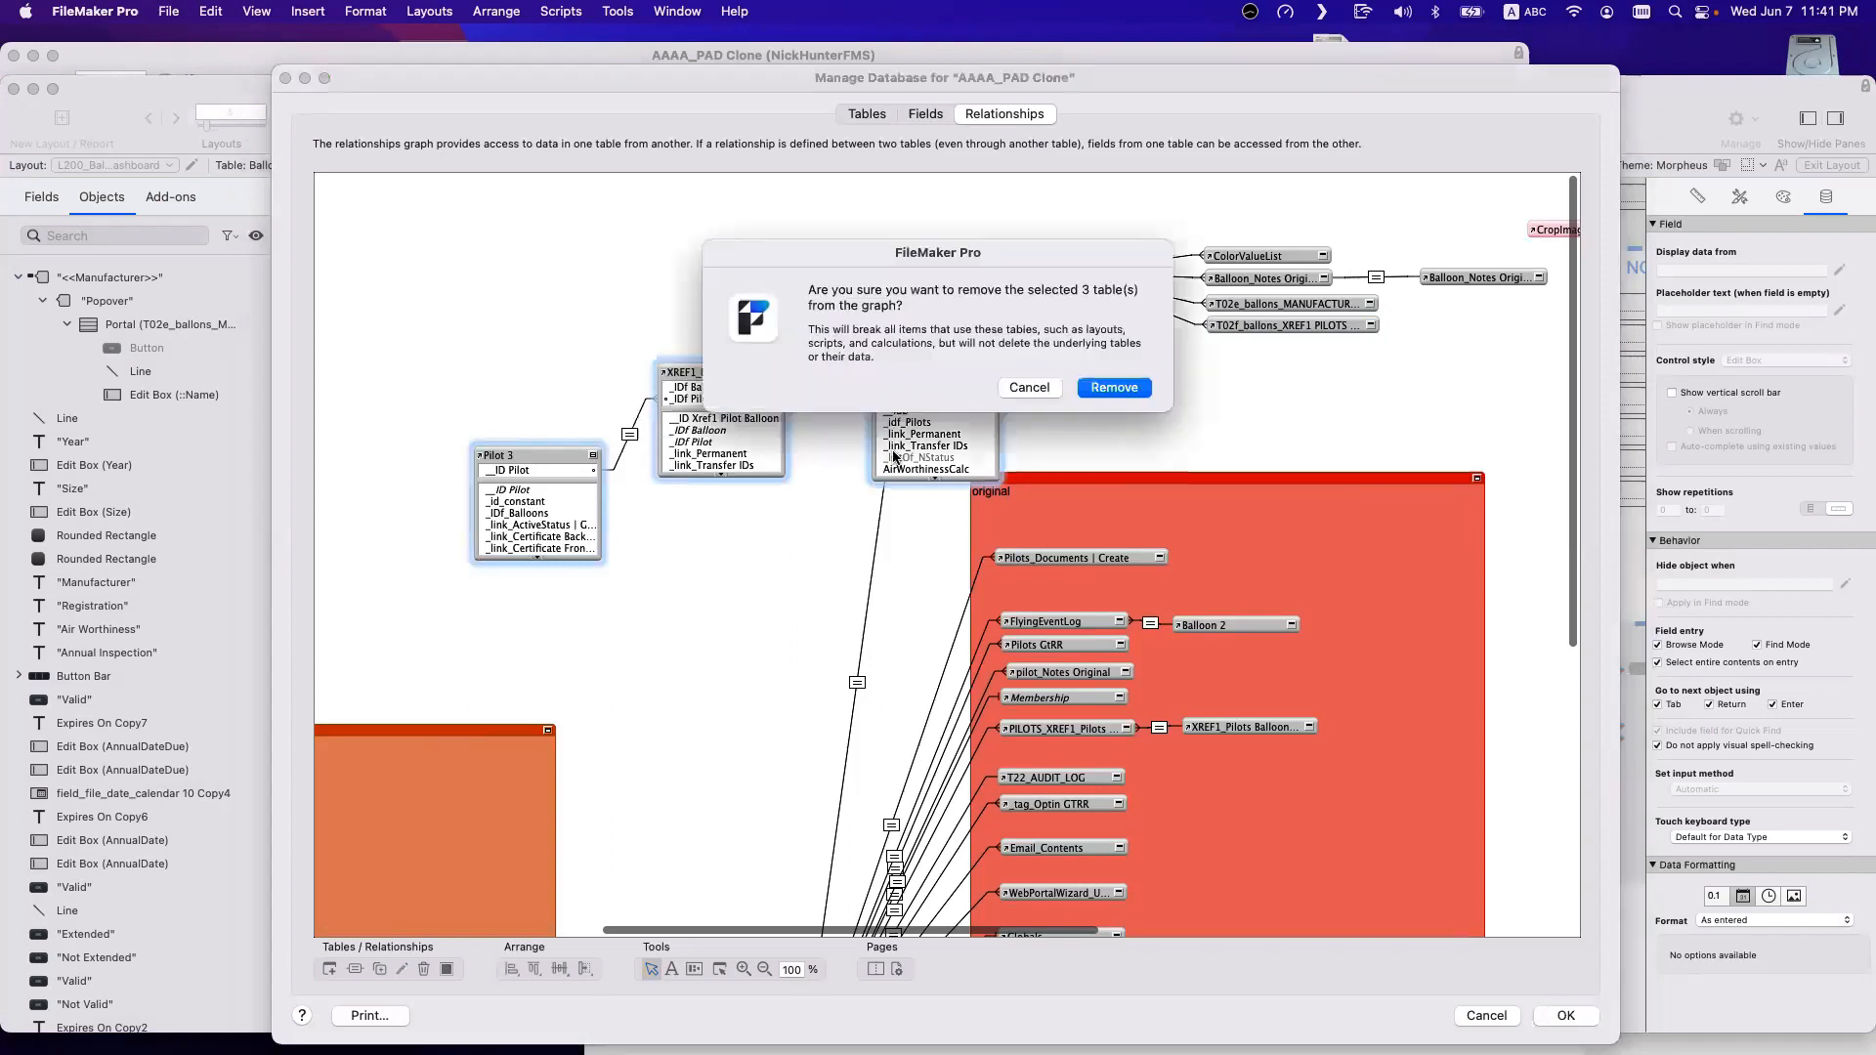
pyautogui.click(1095, 383)
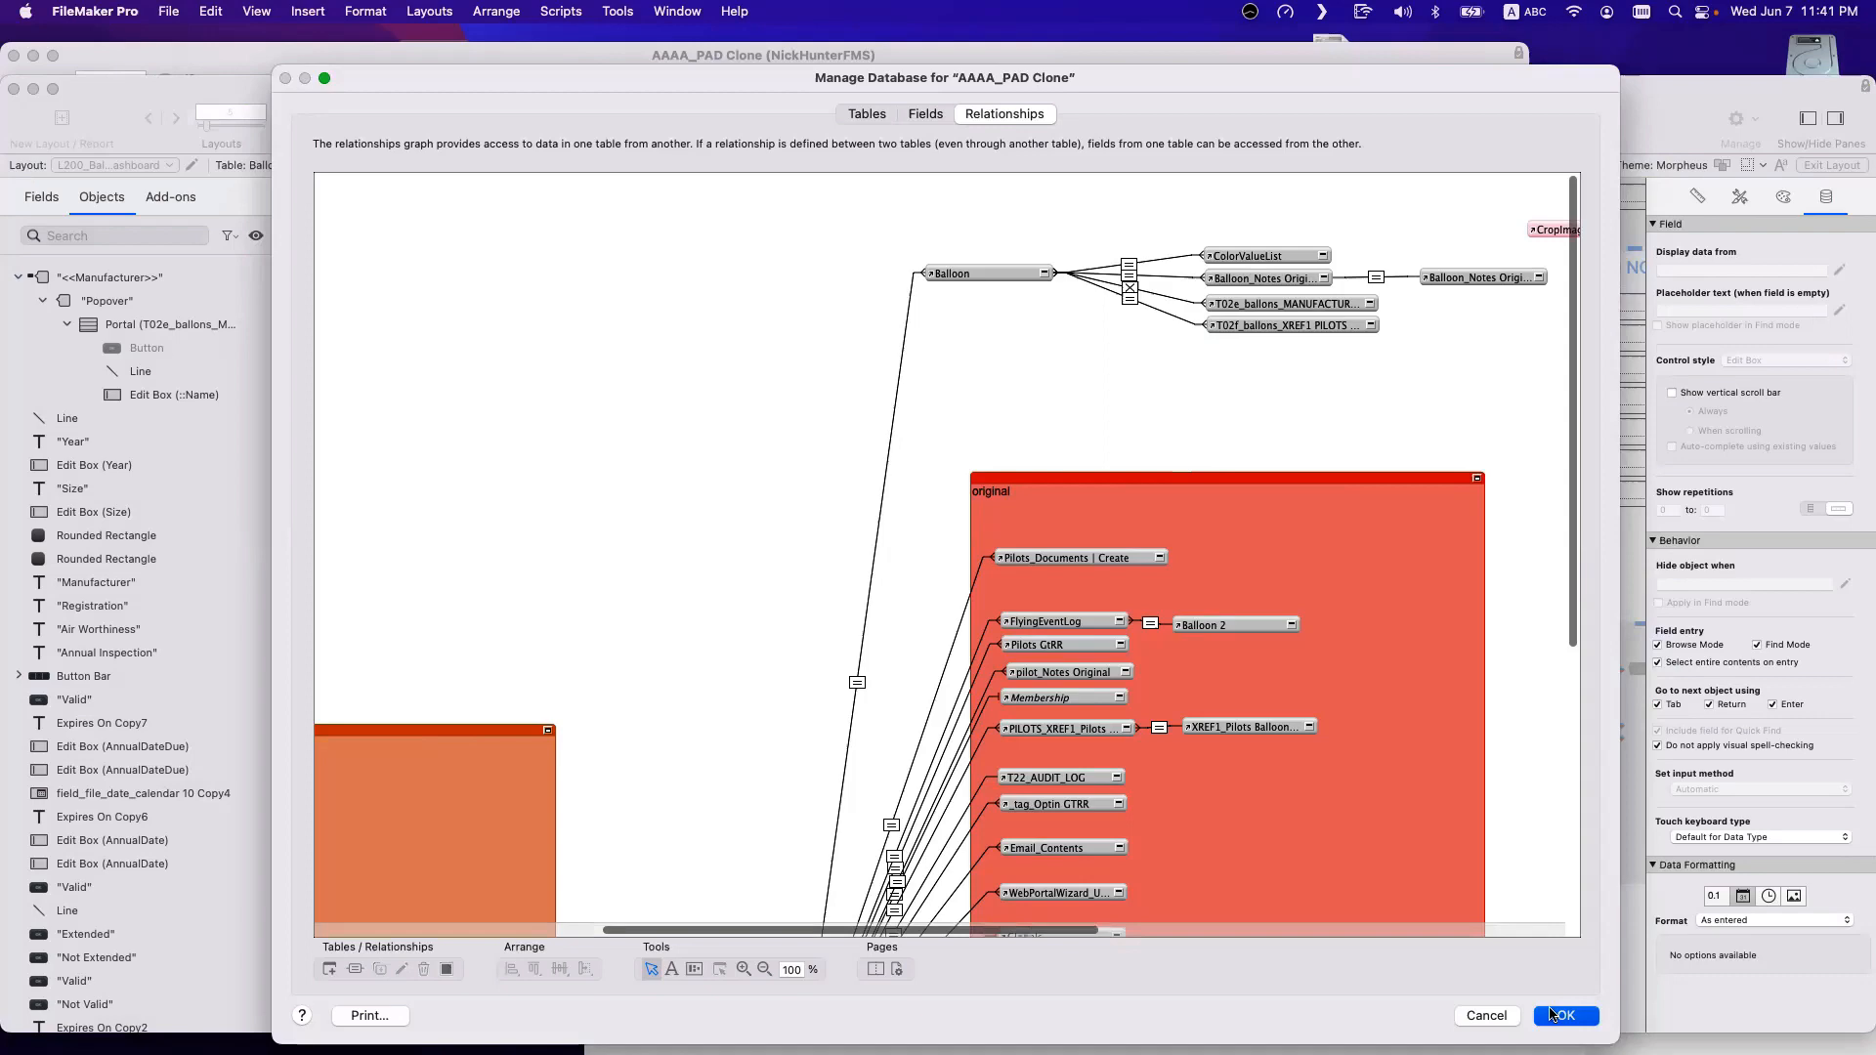
pyautogui.click(1560, 1015)
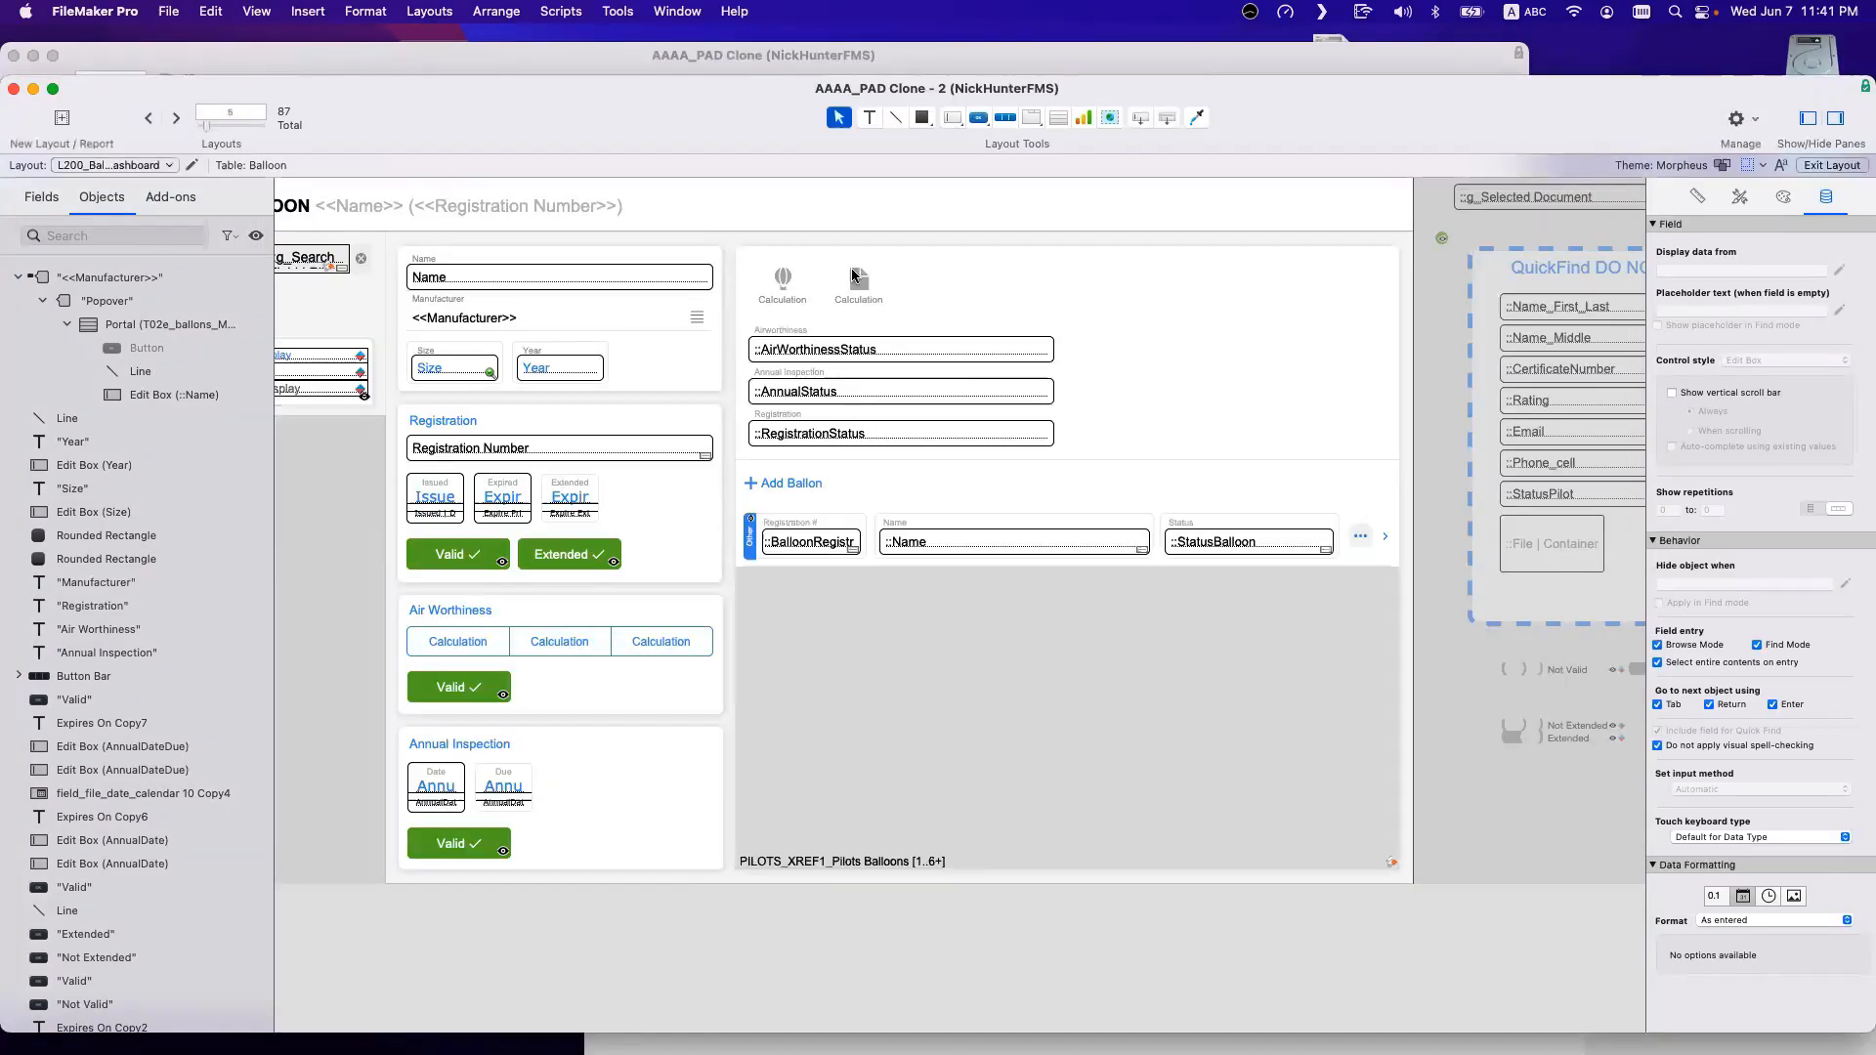
# Change the icon of the navigation button bar's first segment from the balloon to the circled person.
pyautogui.click(788, 278)
pyautogui.doubleClick(789, 277)
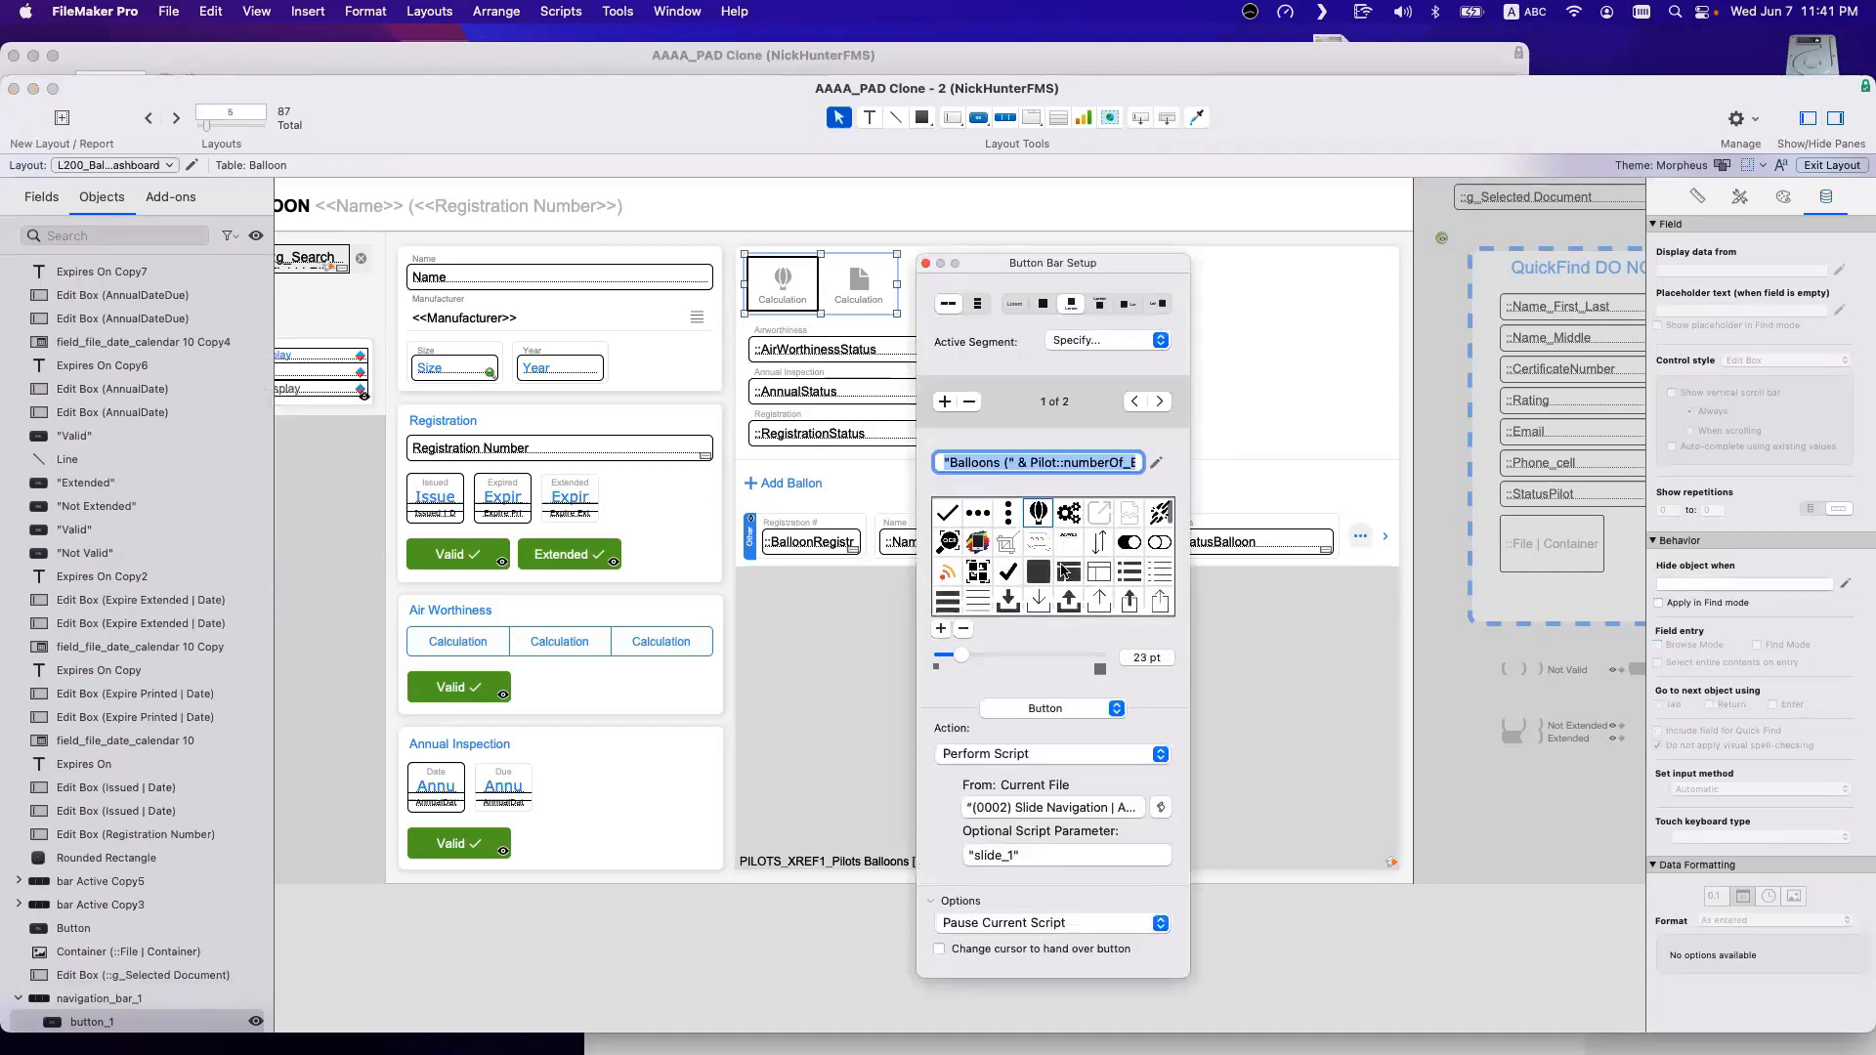
pyautogui.scroll(-4, 1068, 561)
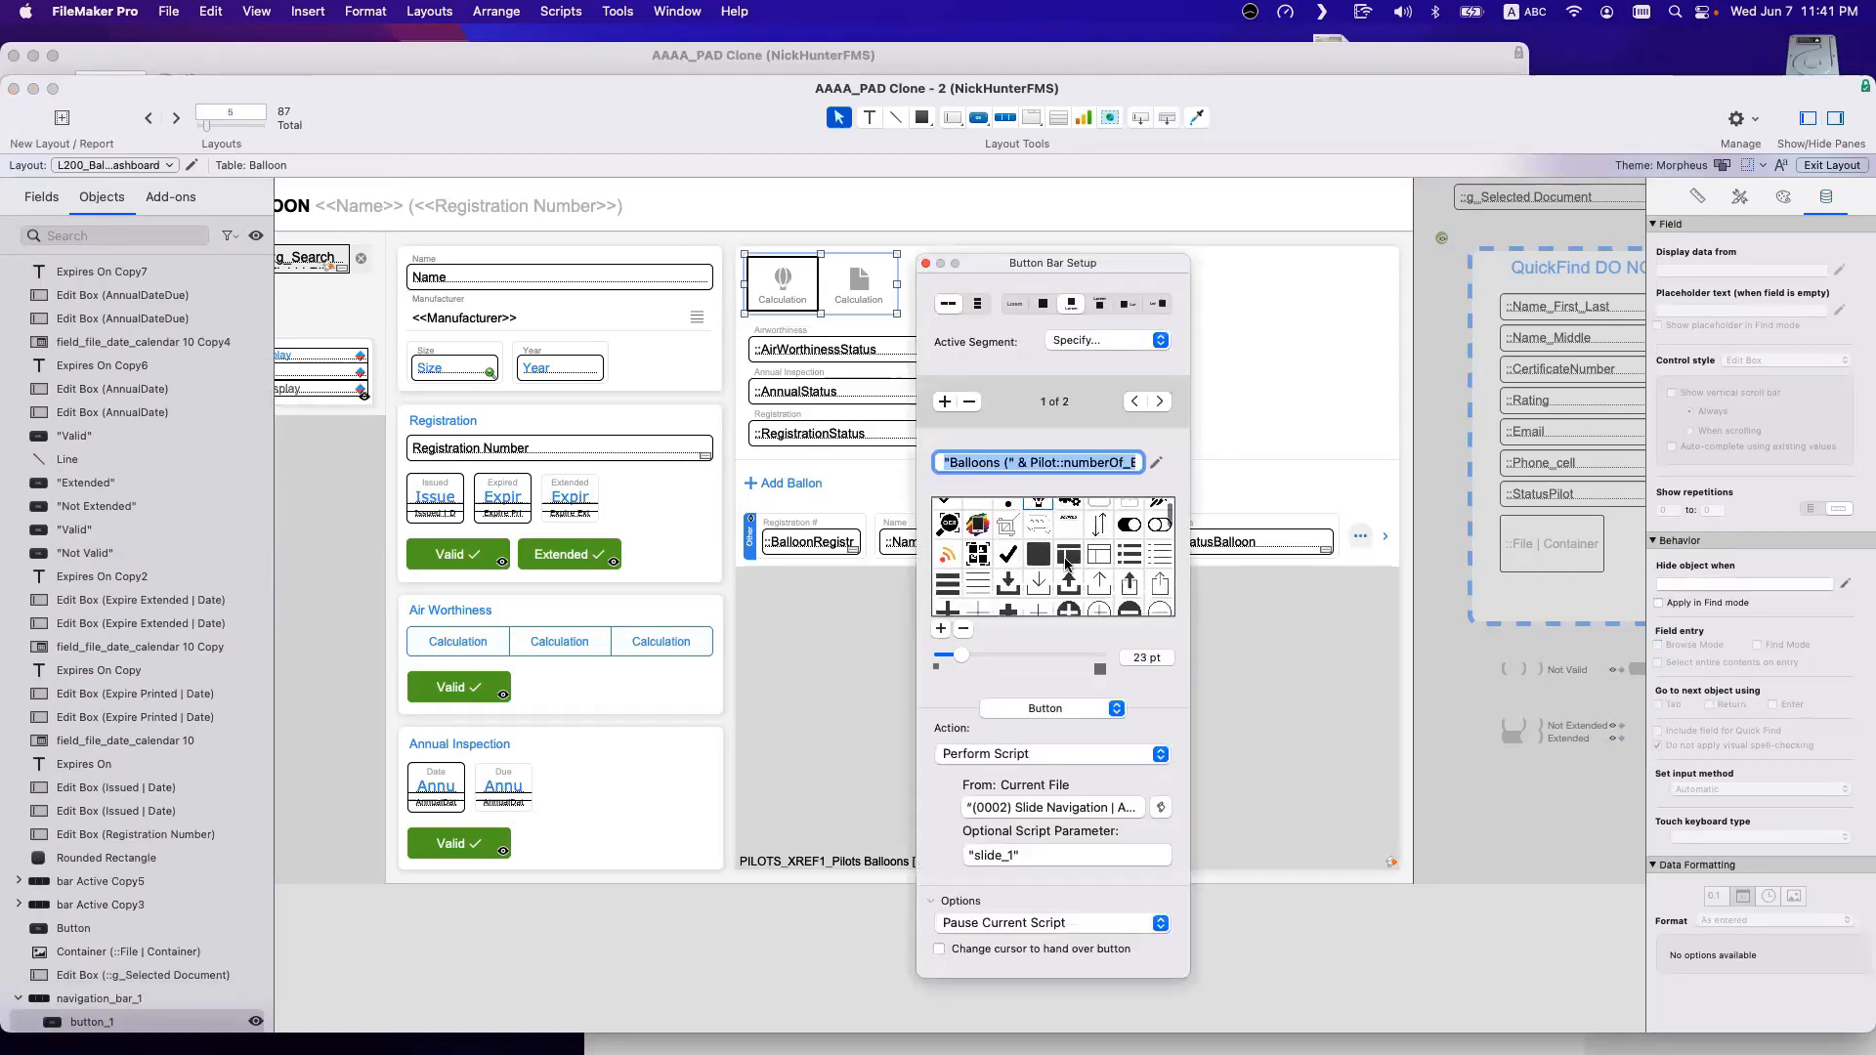
pyautogui.scroll(-3, 1068, 565)
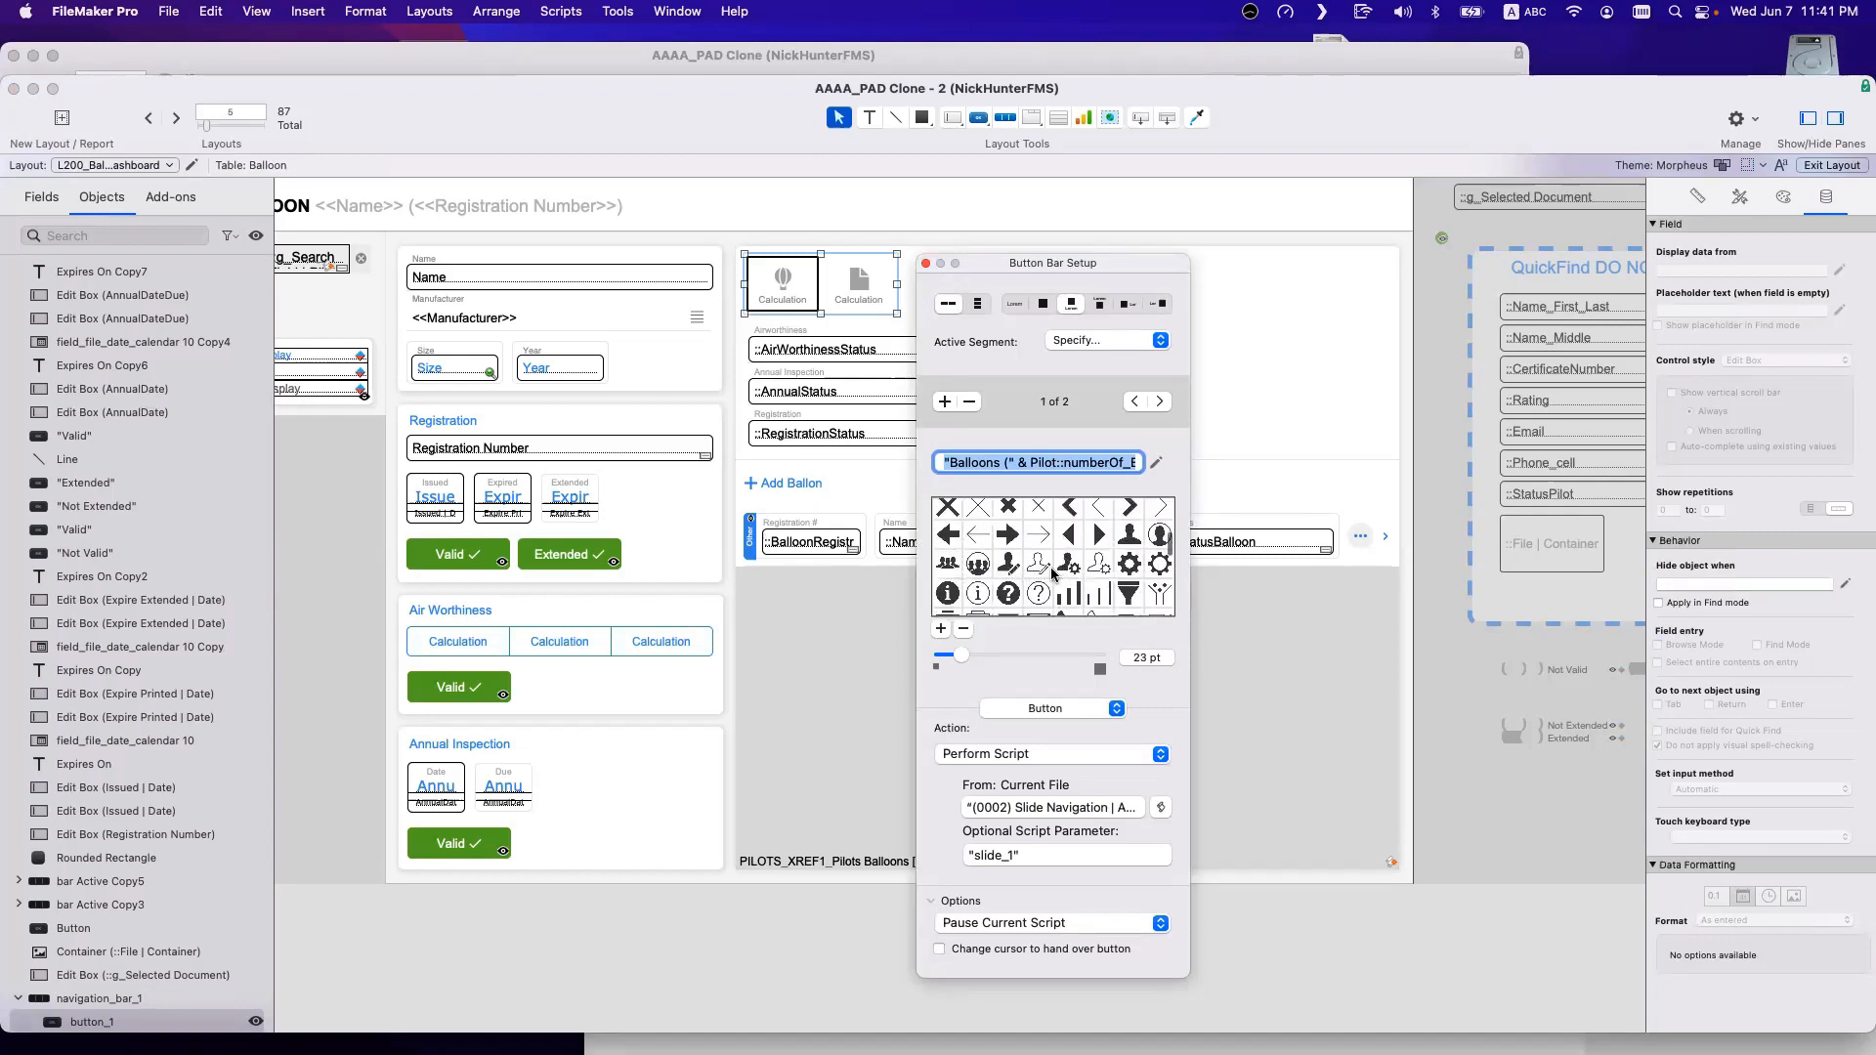
pyautogui.click(1158, 547)
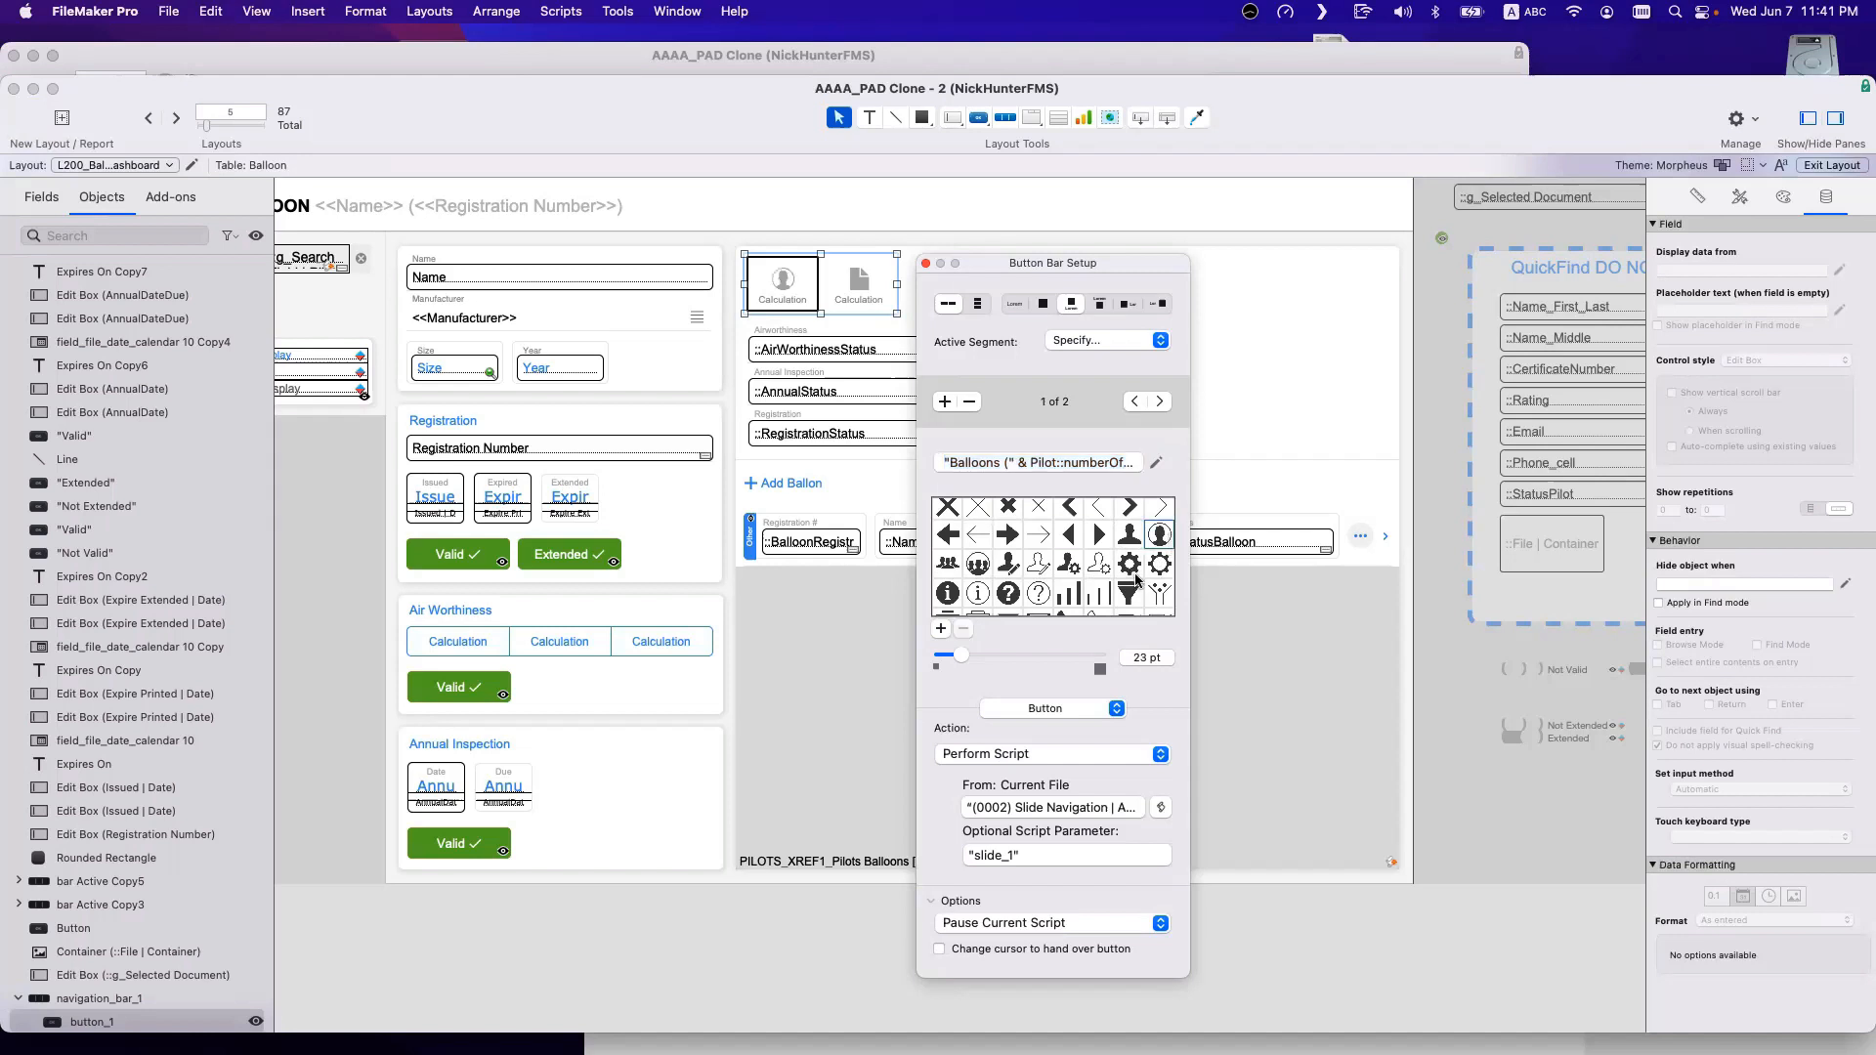
# Replace the word Balloons with Pilots in the first segment's label calculation.
pyautogui.doubleClick(982, 465)
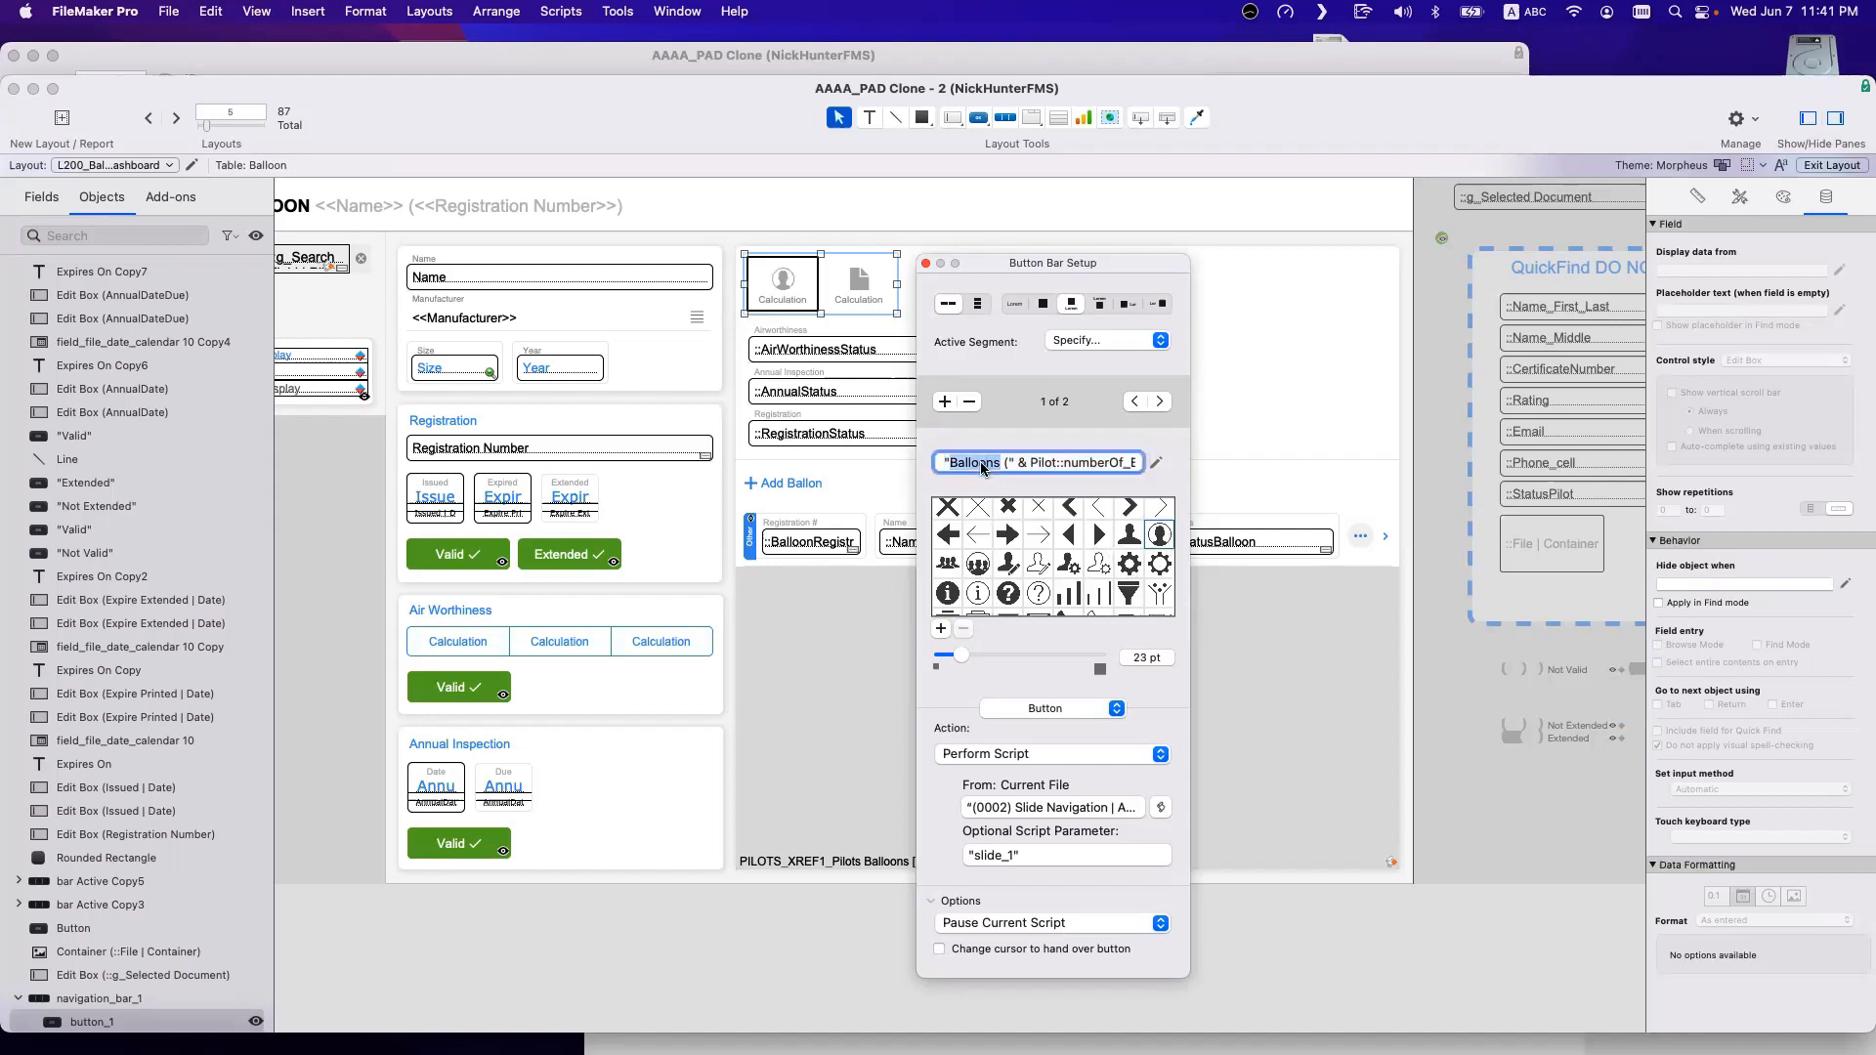
pyautogui.write('P{')
pyautogui.press('BackSpace')
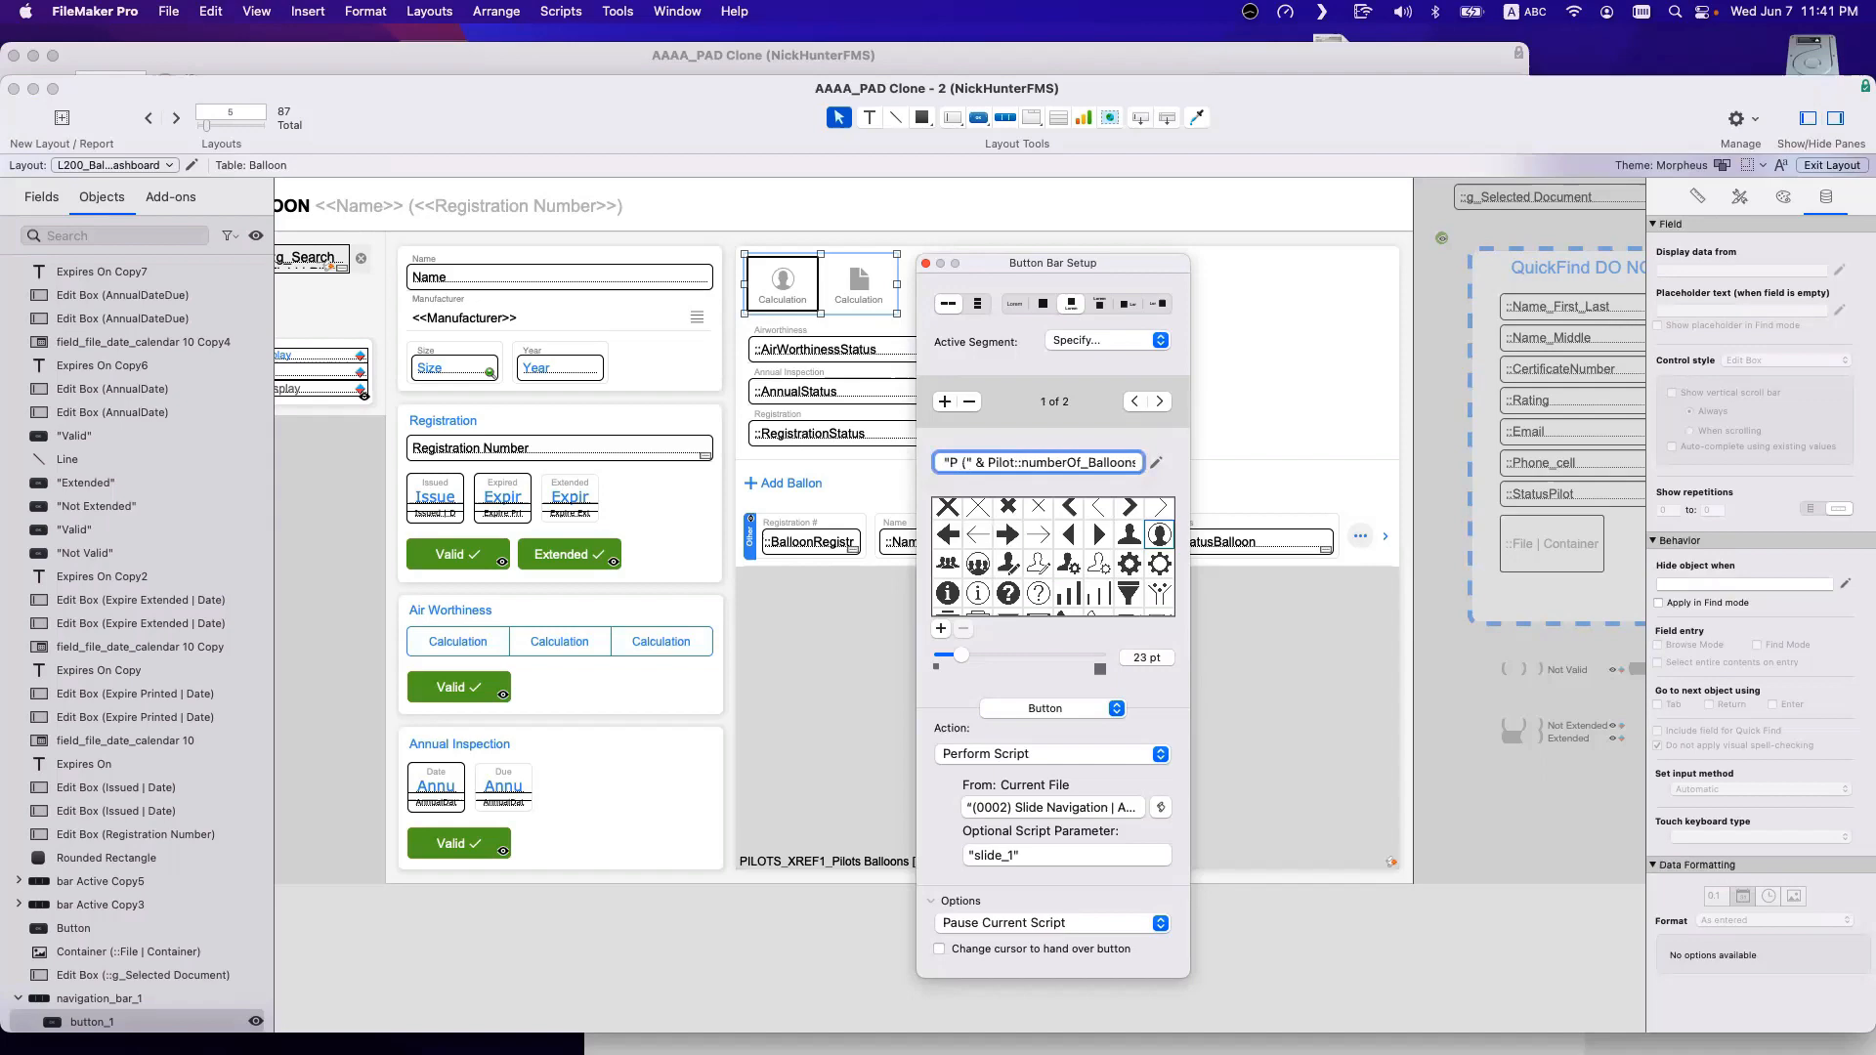
pyautogui.write('ilots')
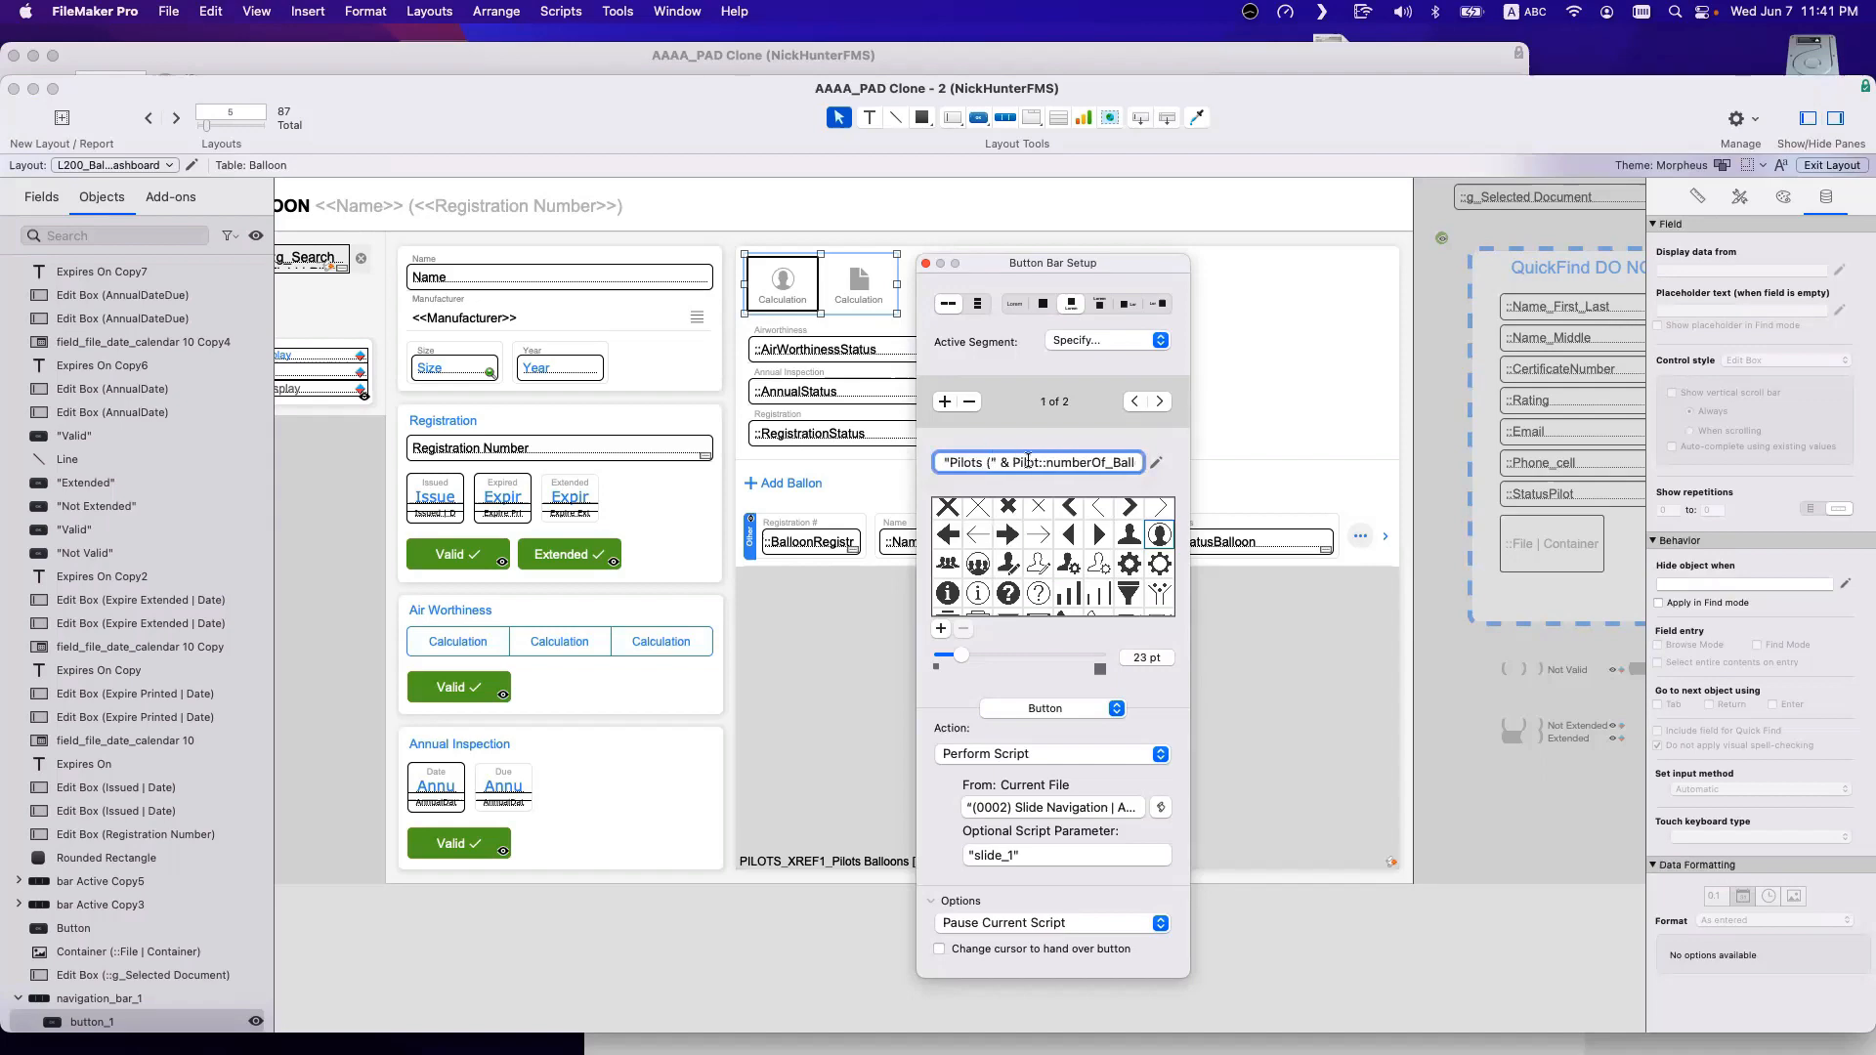
# Replace the Pilot::numberOf_Balloons reference in the label calculation with 0 and close the button bar setup.
pyautogui.click(1155, 460)
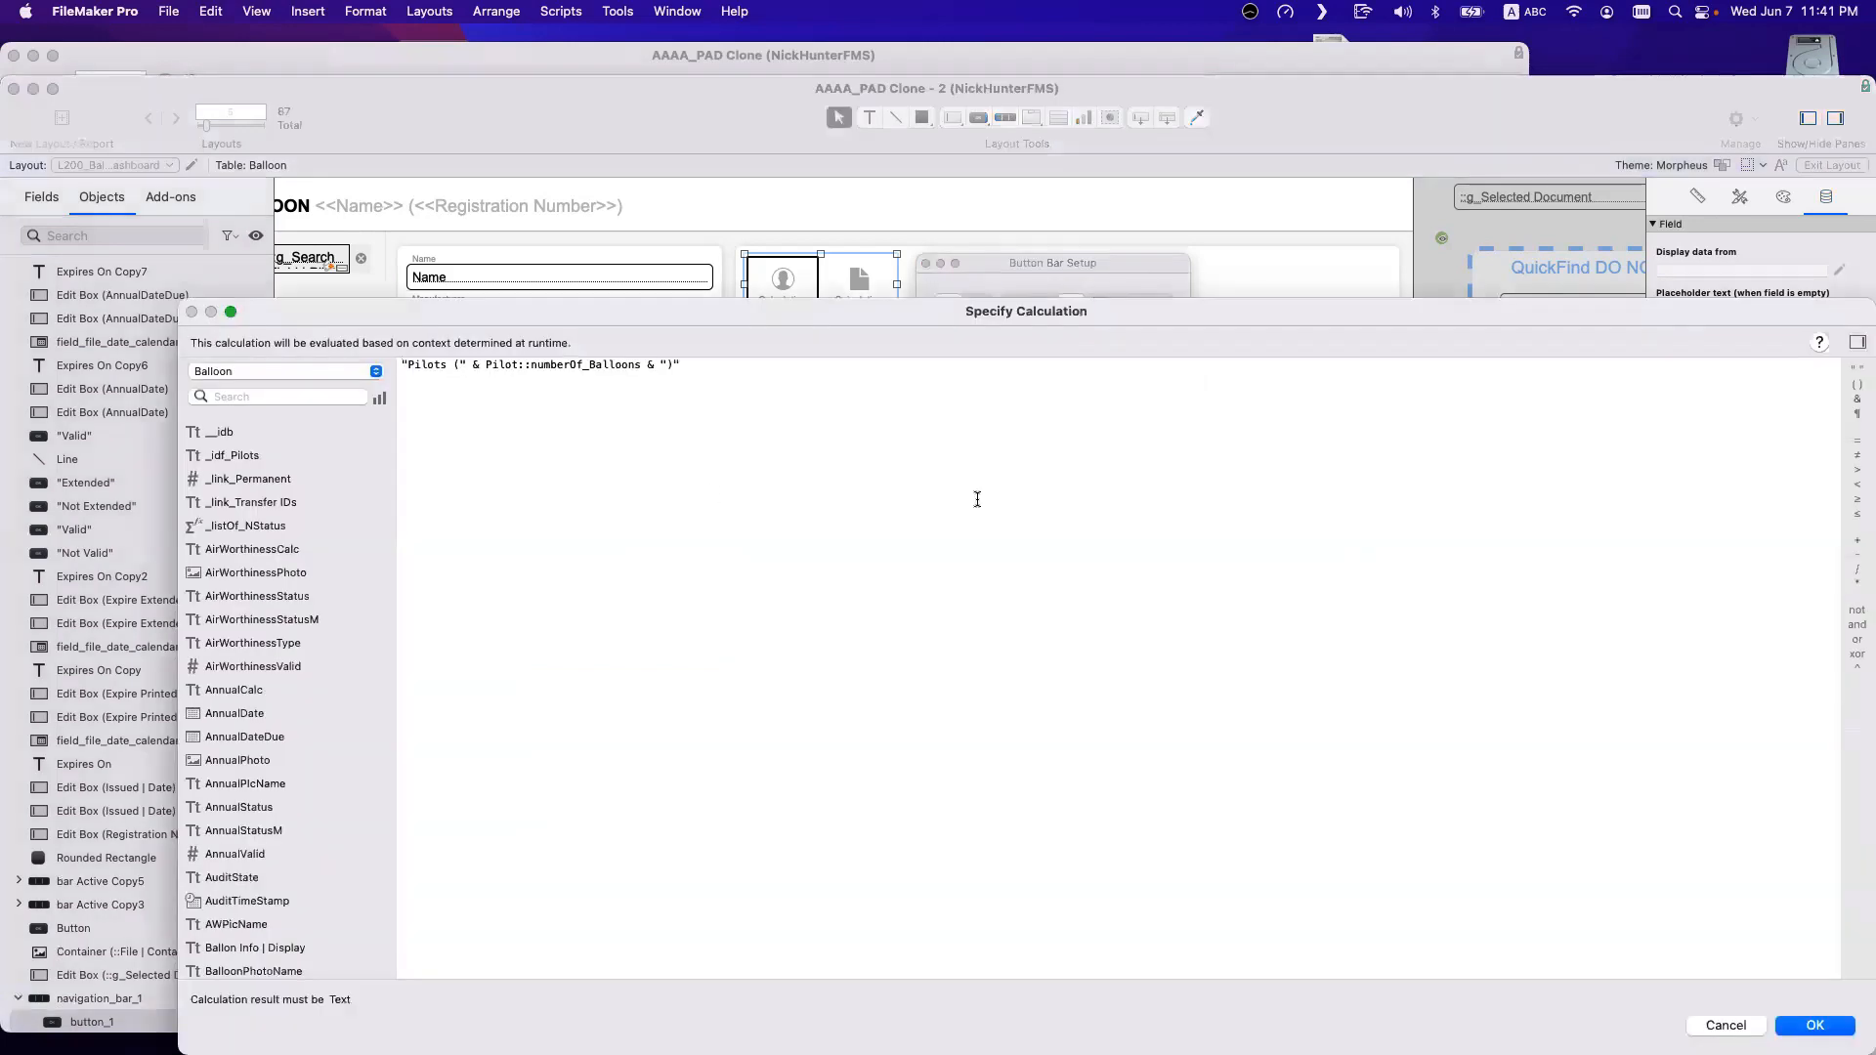
pyautogui.moveTo(485, 365); pyautogui.dragTo(646, 365)
pyautogui.write('""')
pyautogui.press('Return')
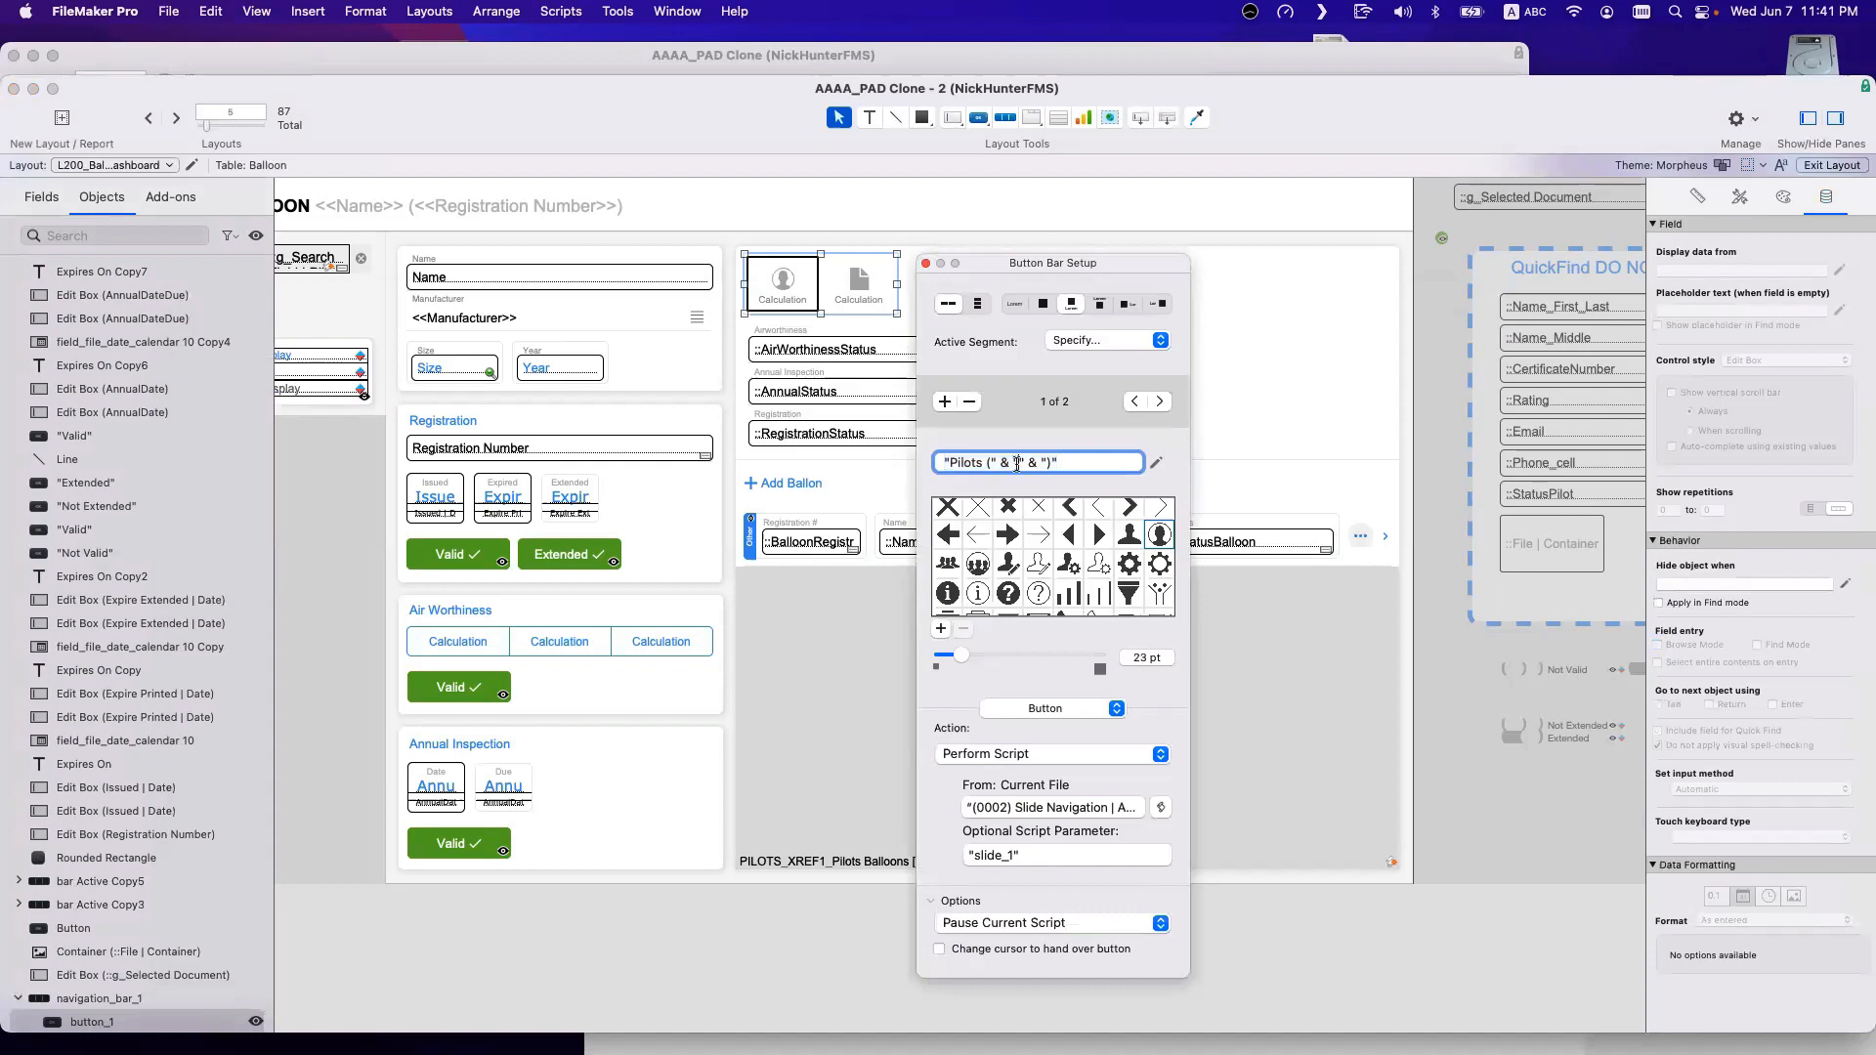
pyautogui.write('0')
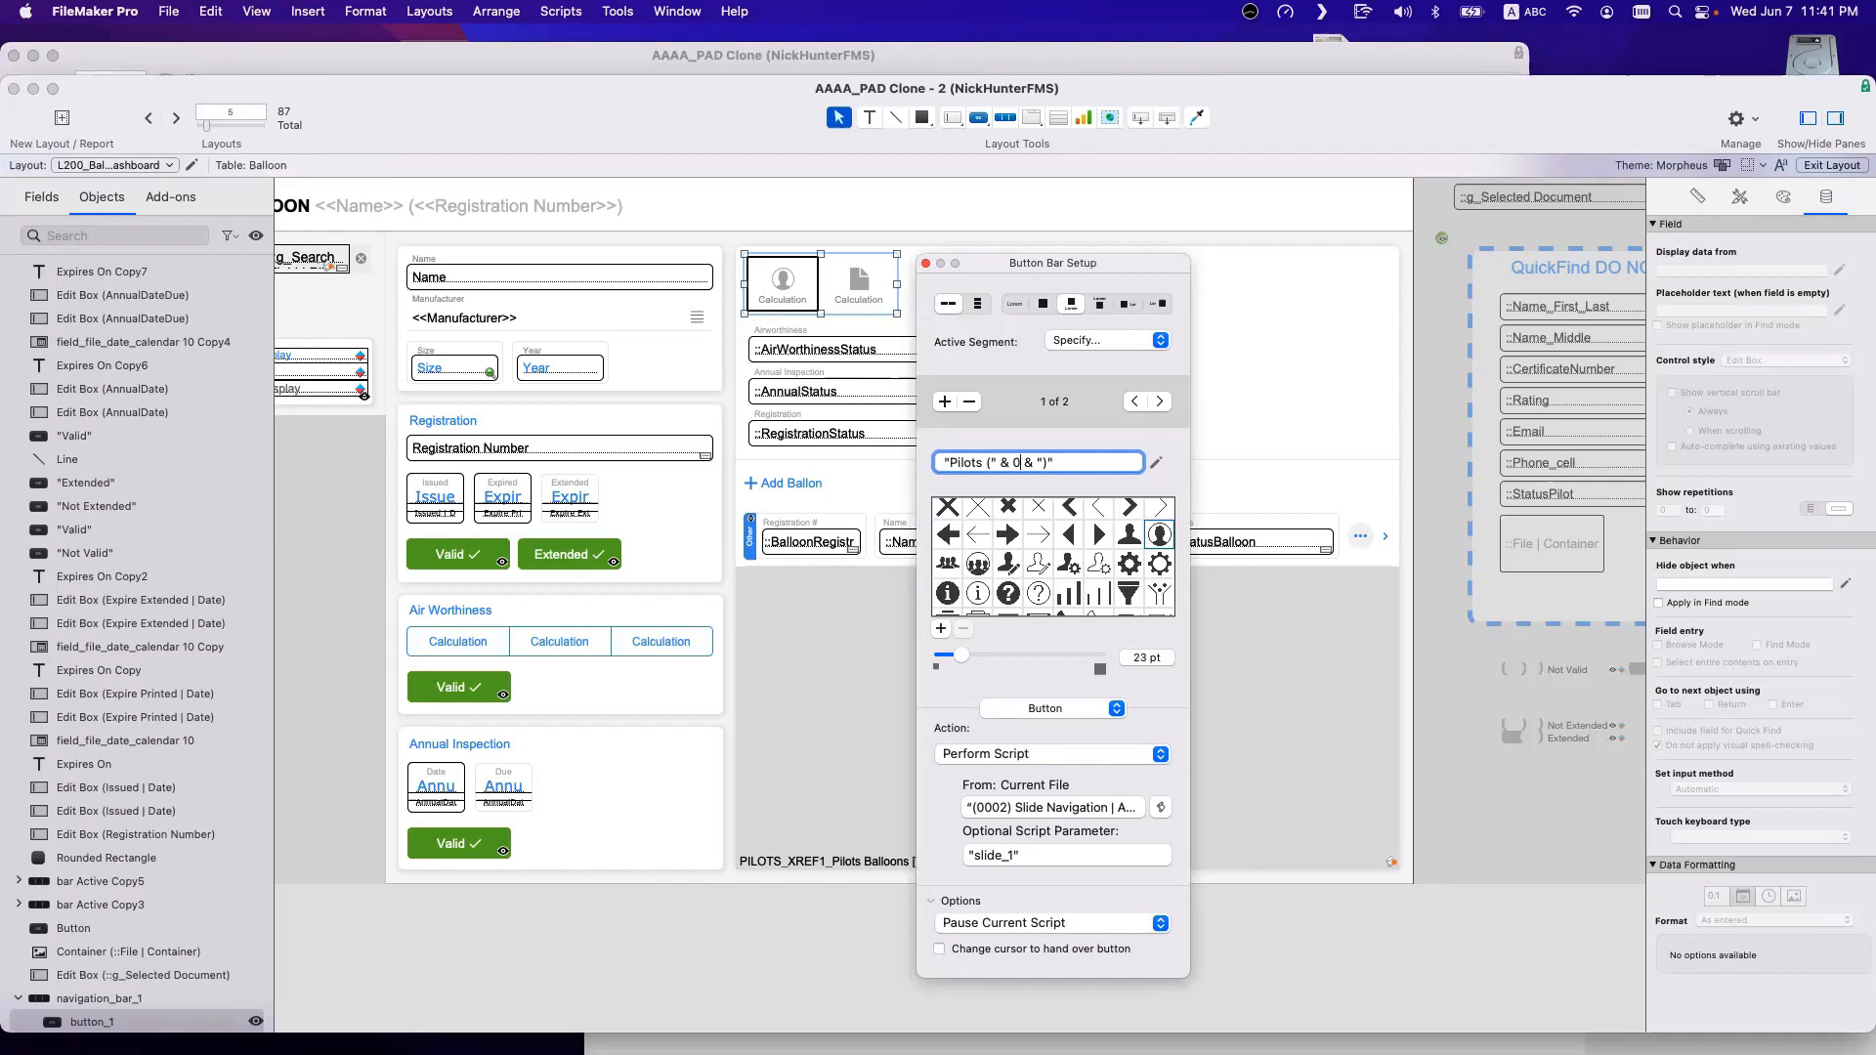
pyautogui.press('super+a')
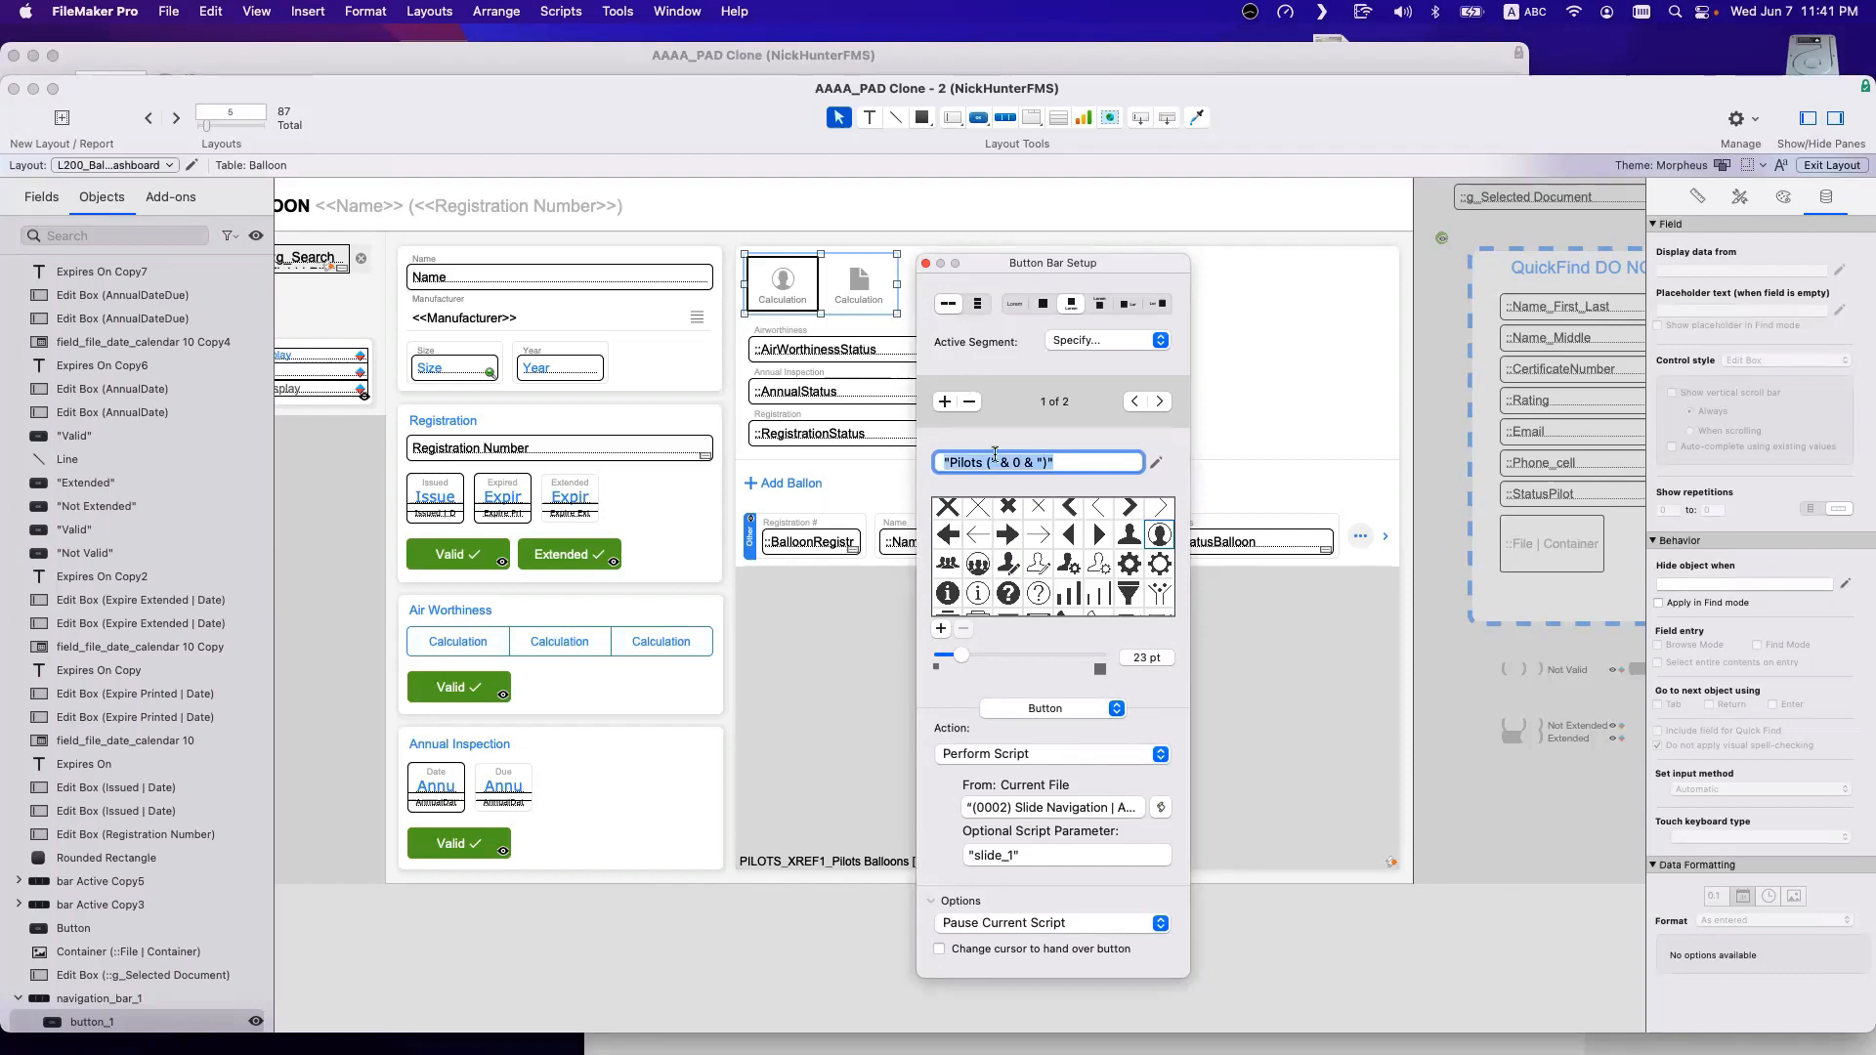
pyautogui.click(845, 305)
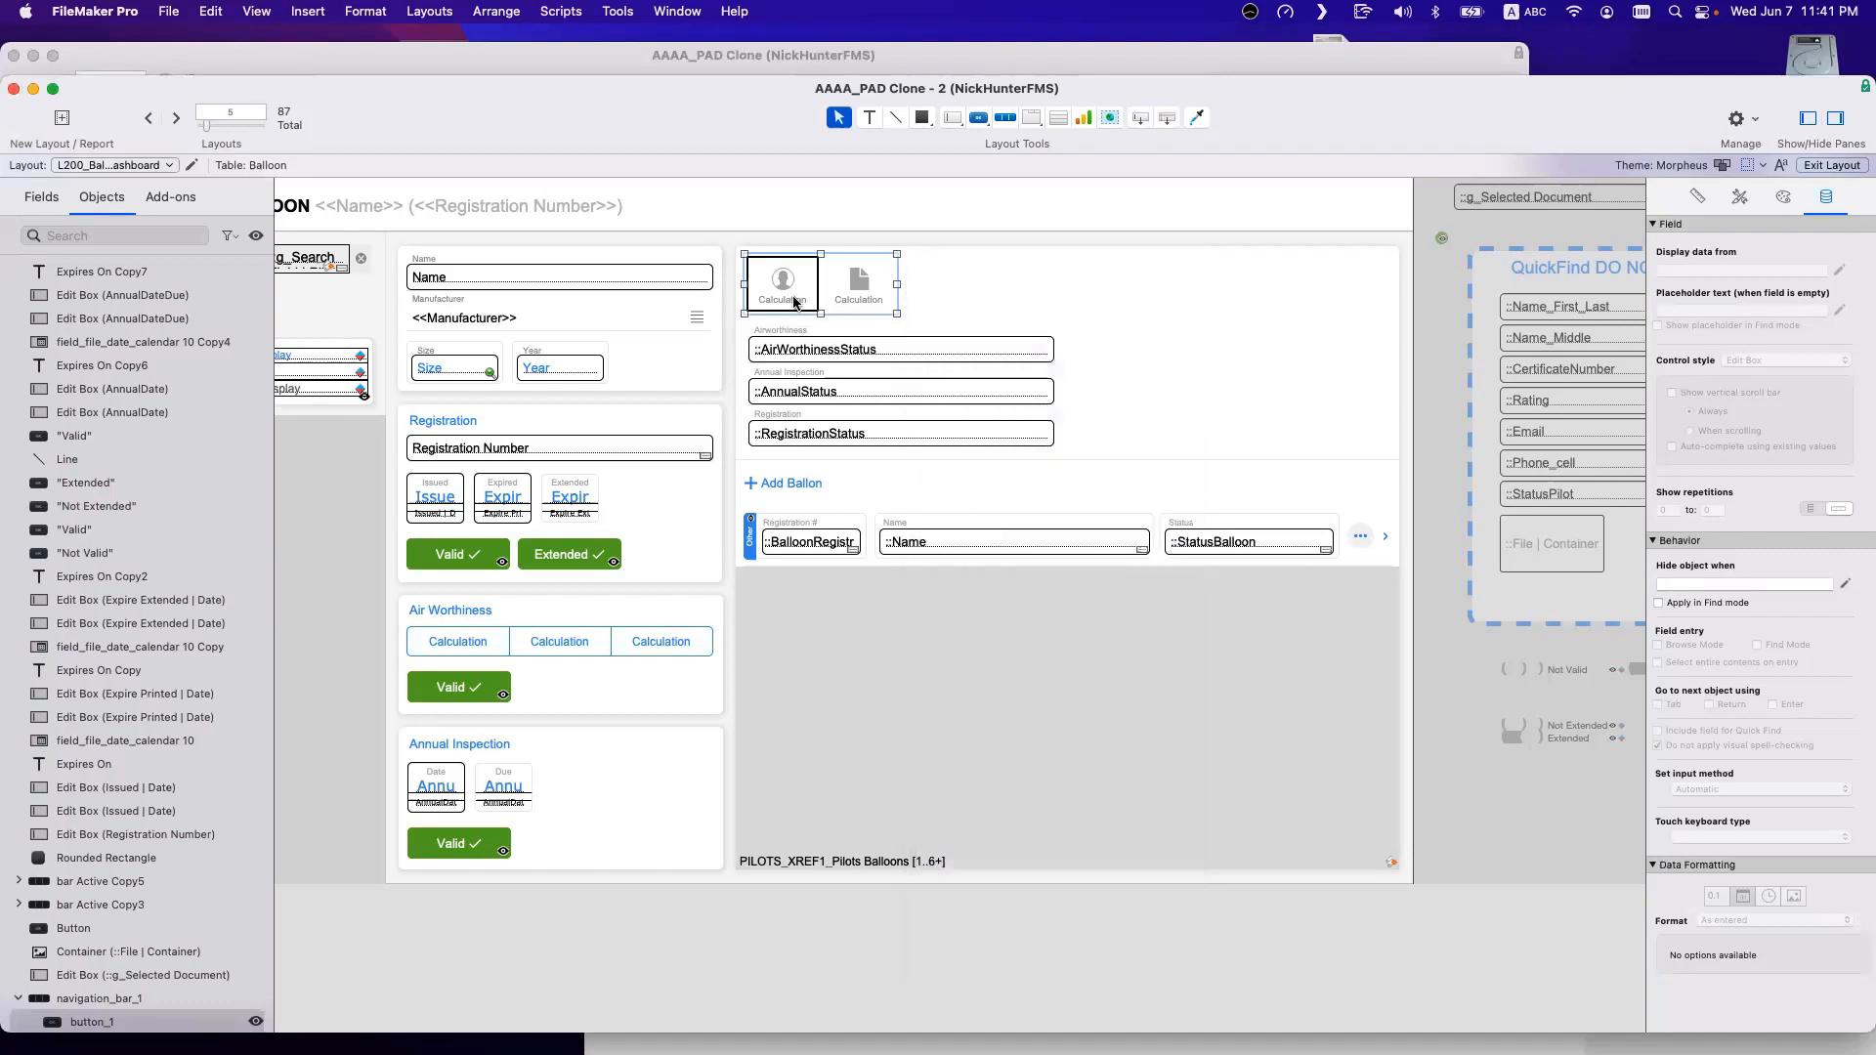
# Delete the AirWorthinessStatus, AnnualStatus and RegistrationStatus fields with their labels and lines from the first slide.
pyautogui.click(790, 345)
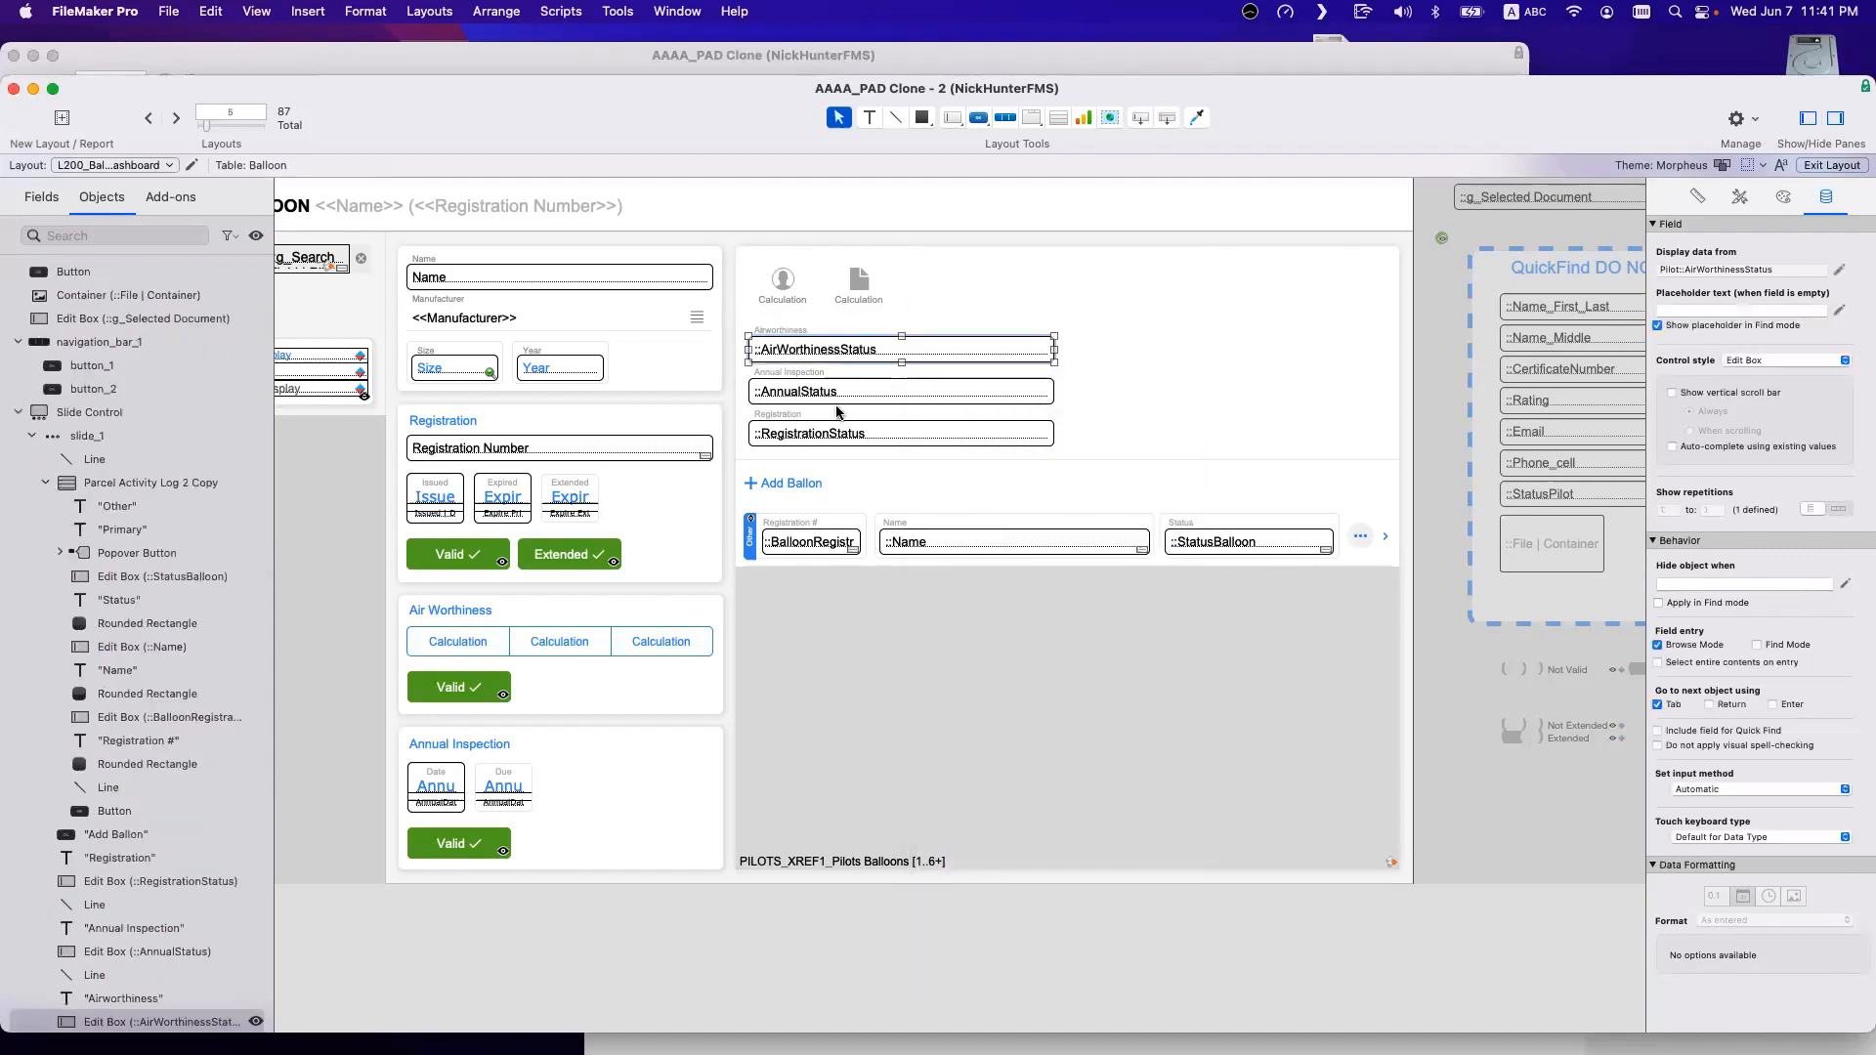
pyautogui.moveTo(1260, 129); pyautogui.dragTo(1260, 406)
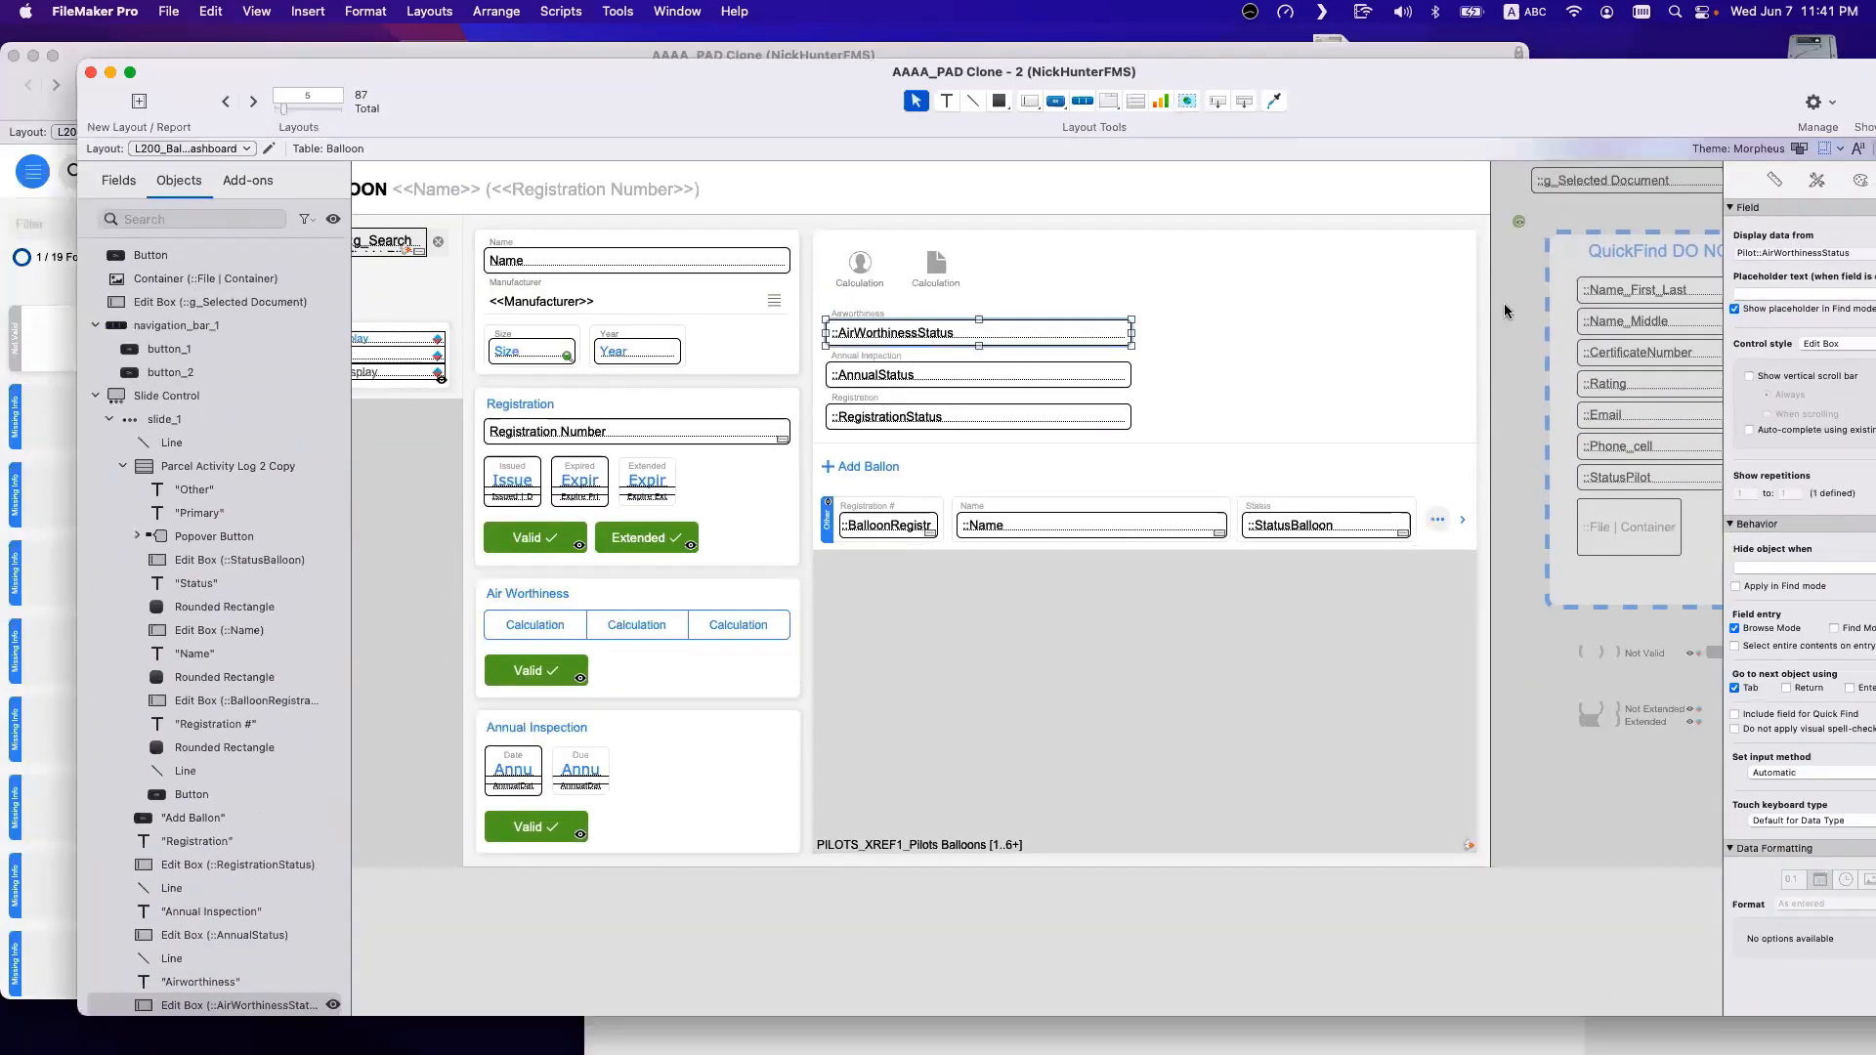
pyautogui.moveTo(1363, 348); pyautogui.dragTo(811, 446)
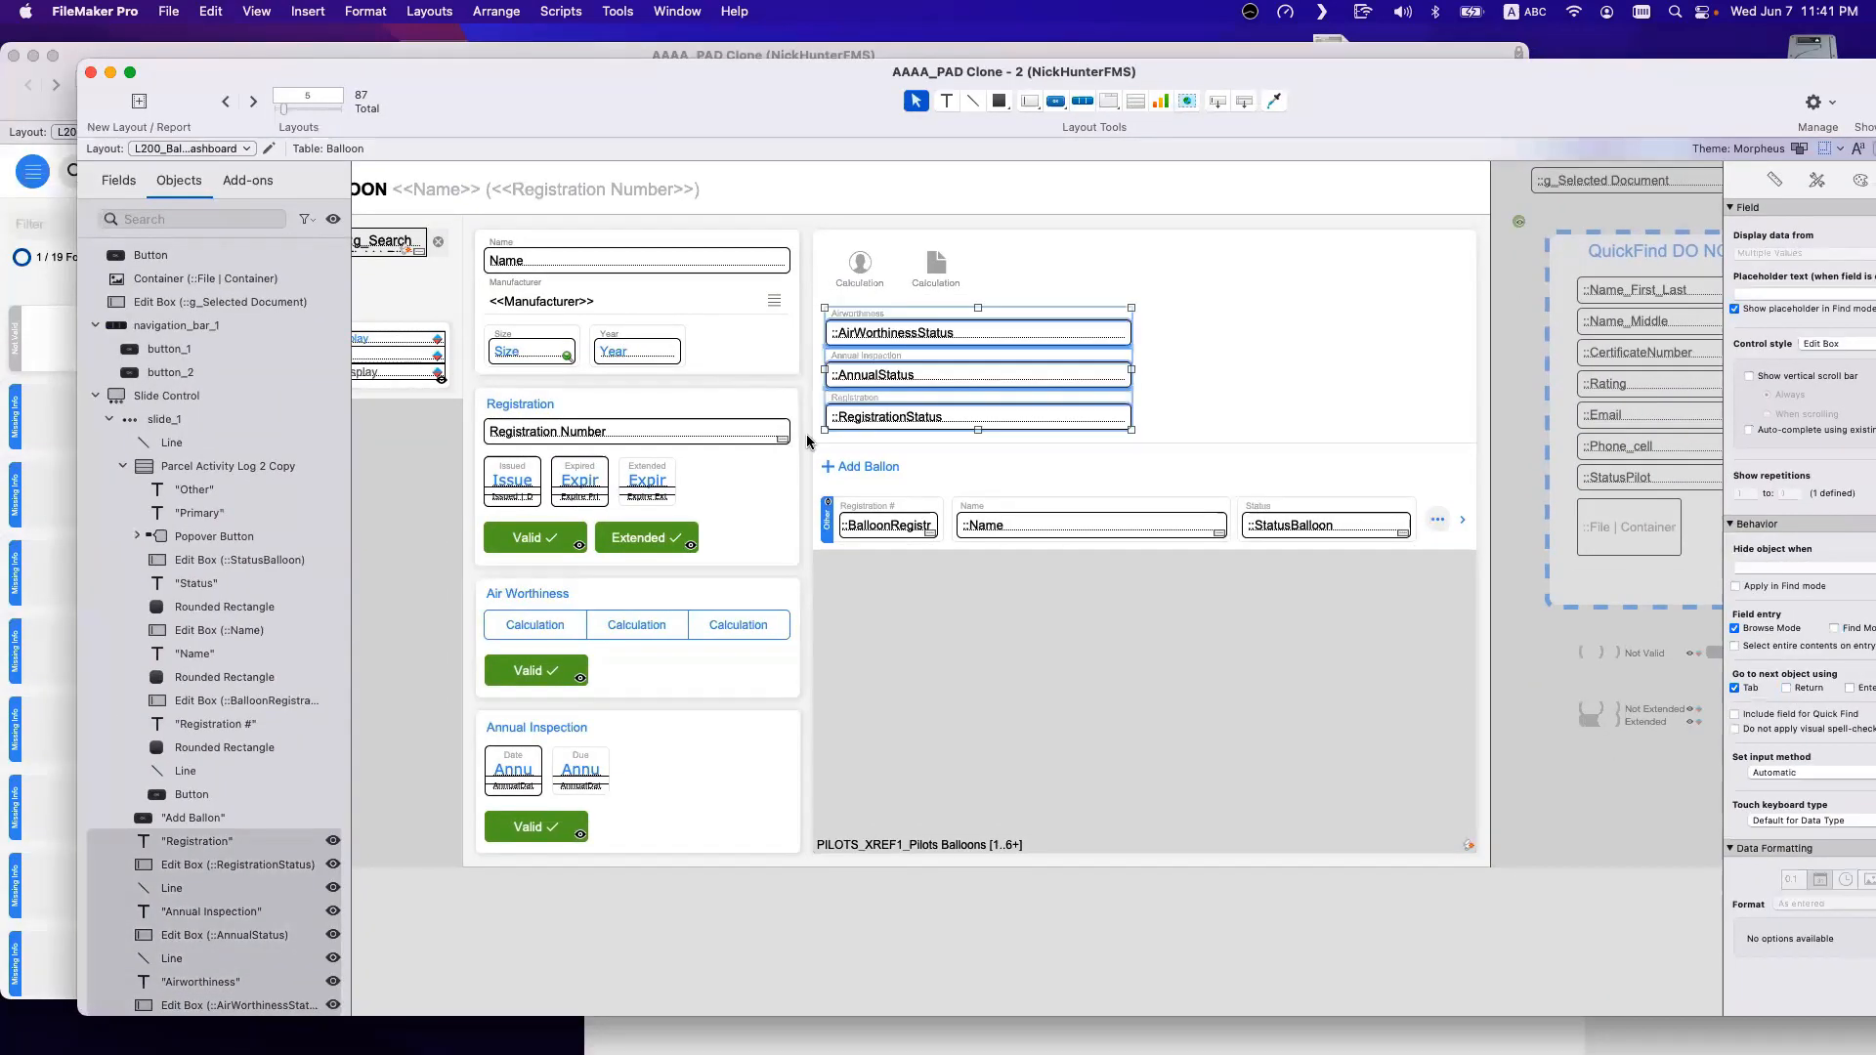
pyautogui.press('BackSpace')
# Delete the horizontal divider line above the Add Ballon button.
pyautogui.click(883, 446)
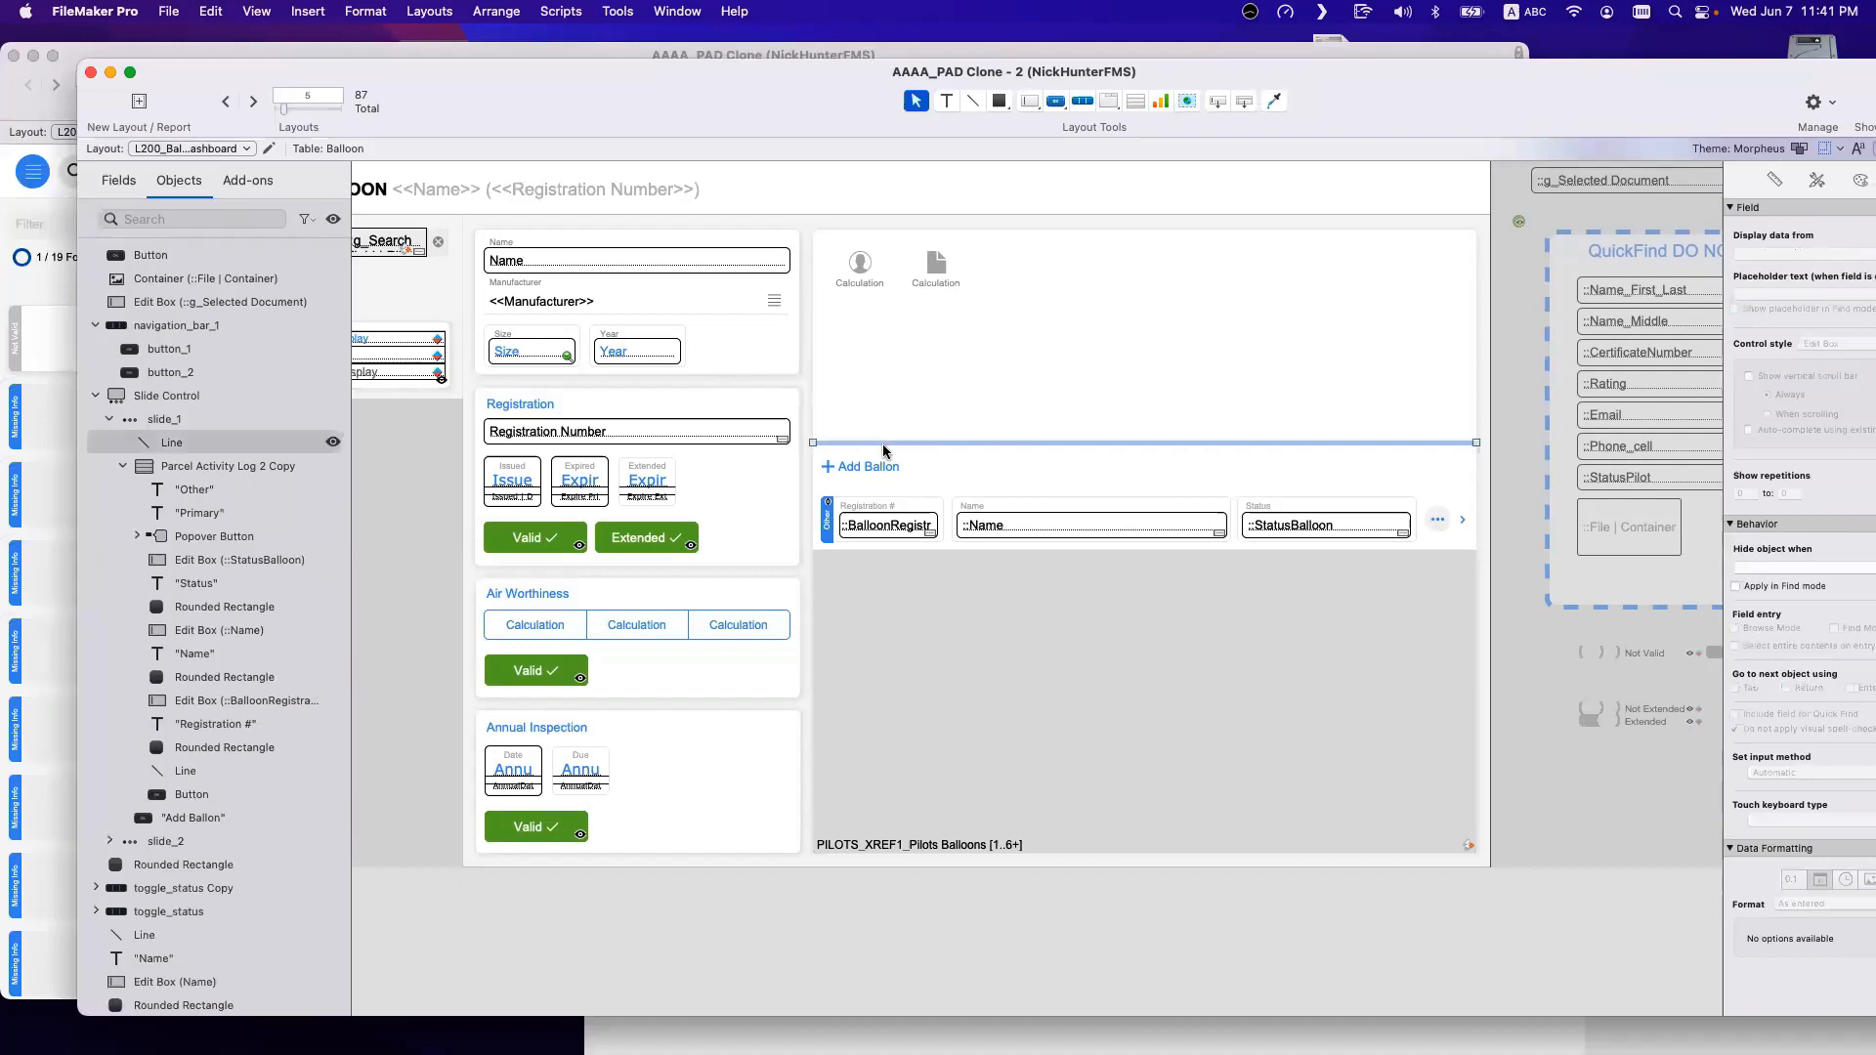
pyautogui.click(873, 466)
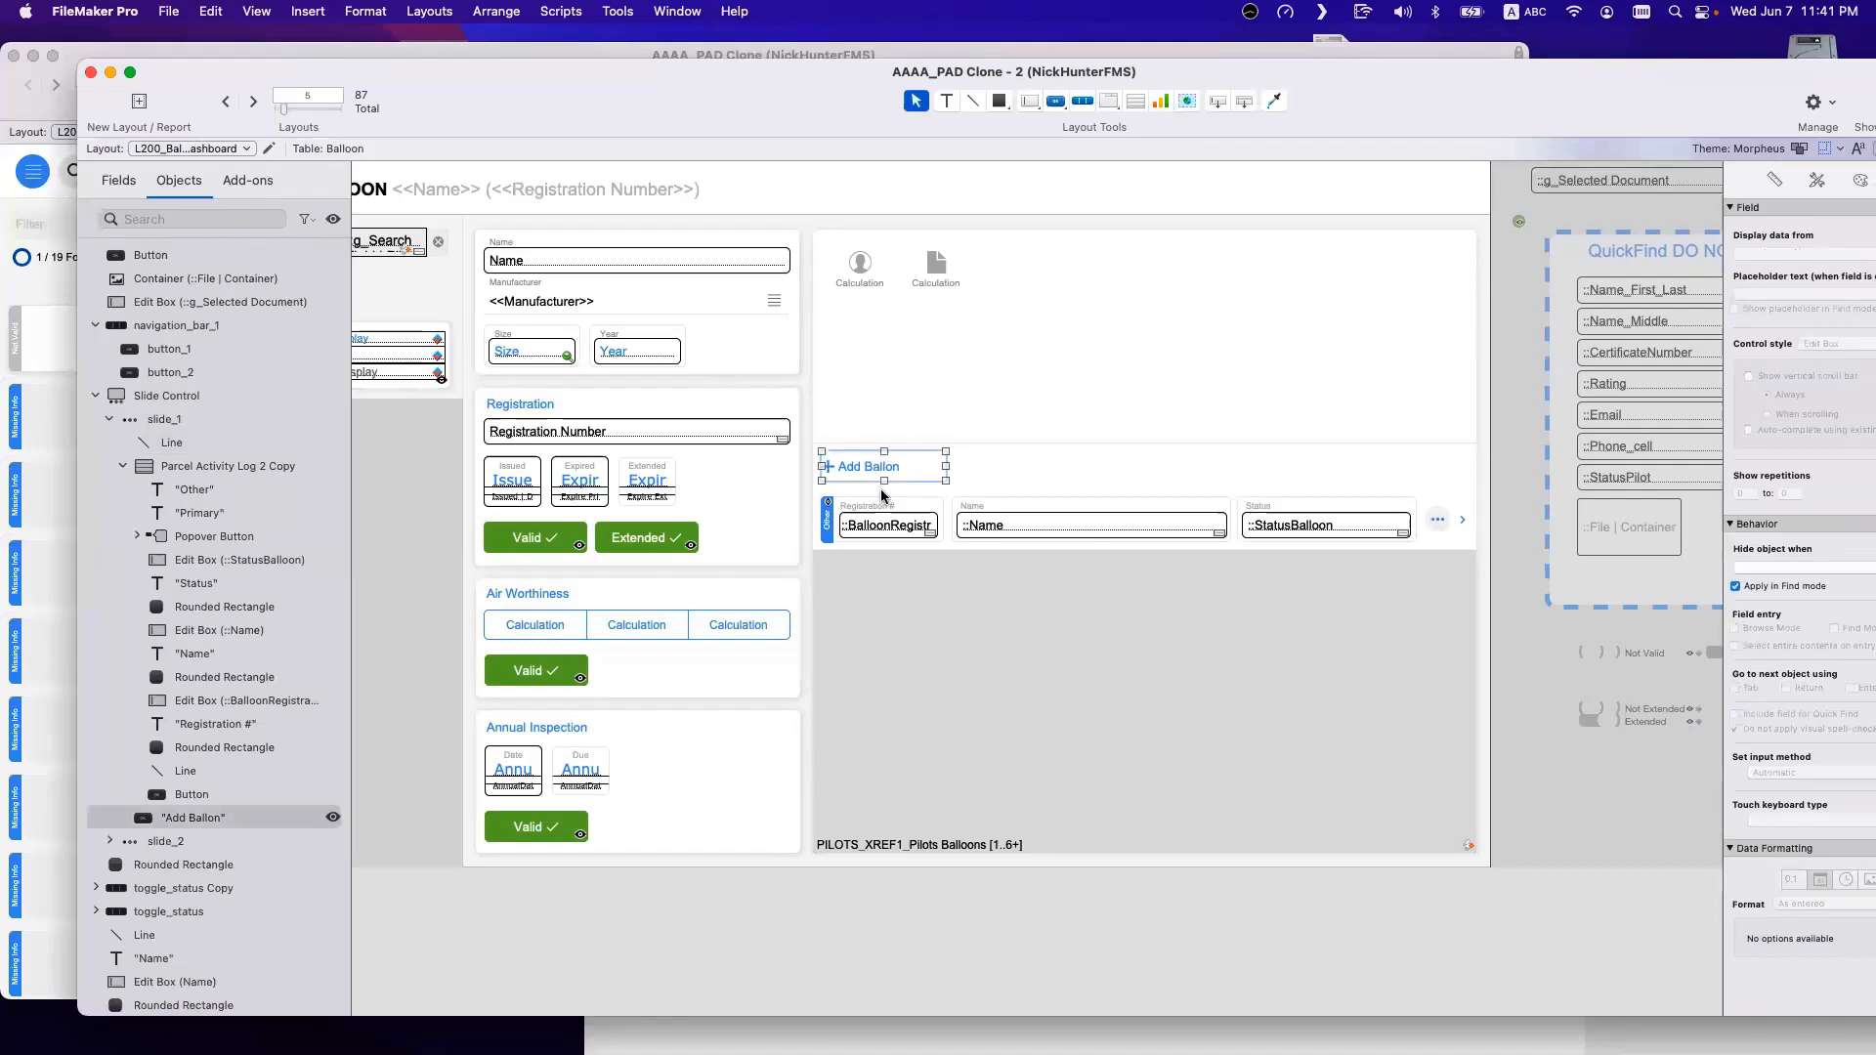
pyautogui.click(945, 448)
pyautogui.press('BackSpace')
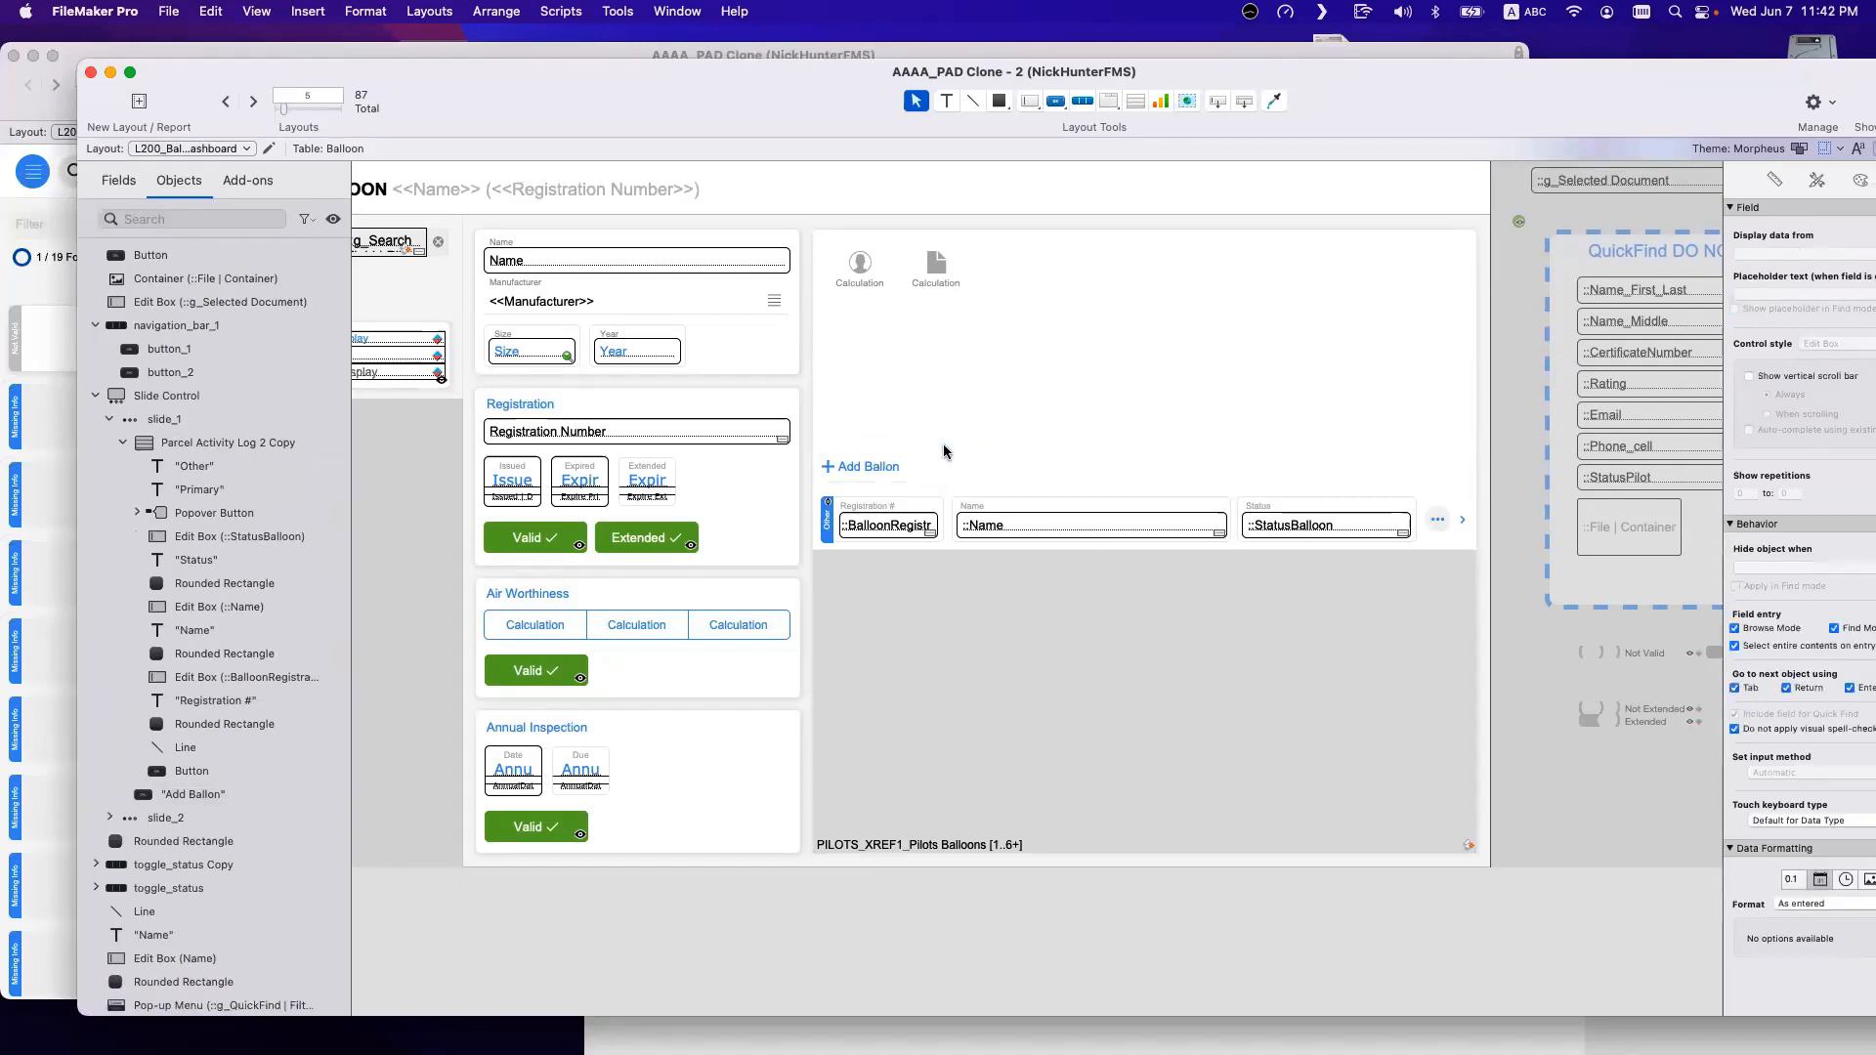
# Move the Add Ballon button and its portal up beneath the navigation bar and set the portal to 8 rows.
pyautogui.click(870, 472)
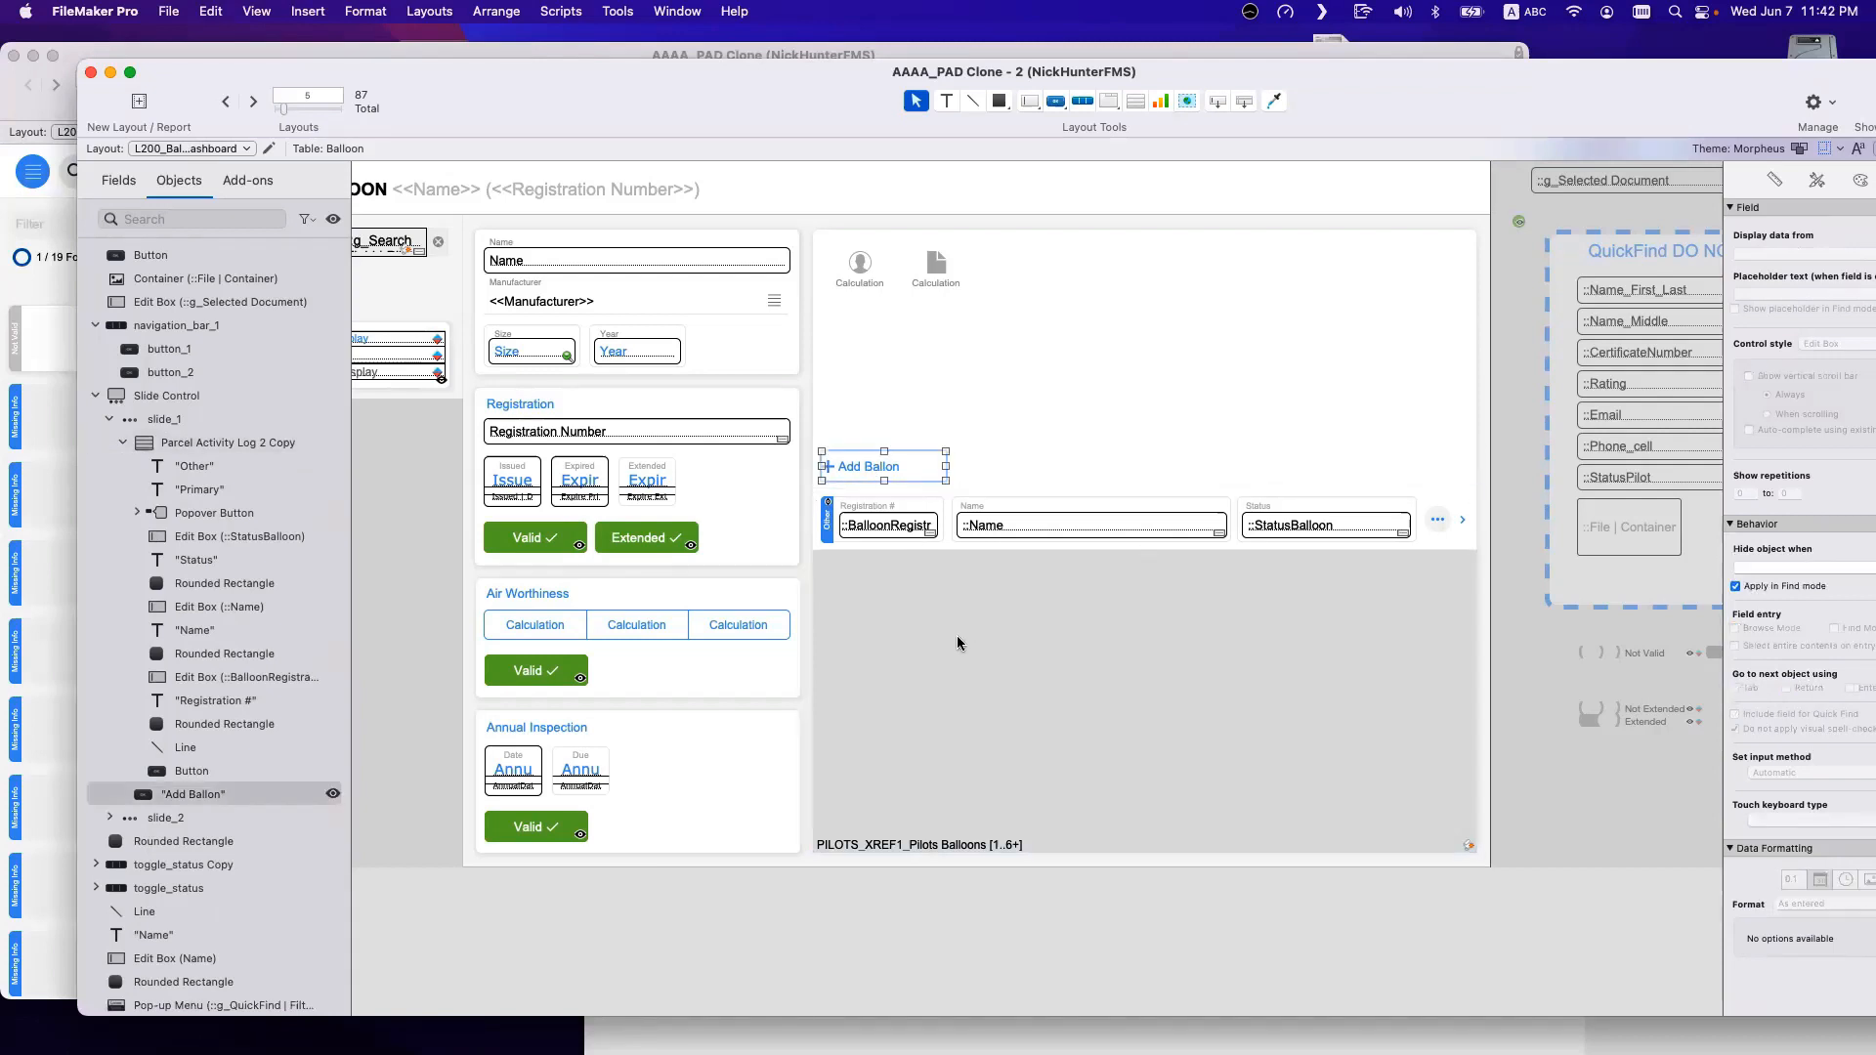
pyautogui.moveTo(958, 642); pyautogui.dragTo(953, 484)
pyautogui.doubleClick(953, 484)
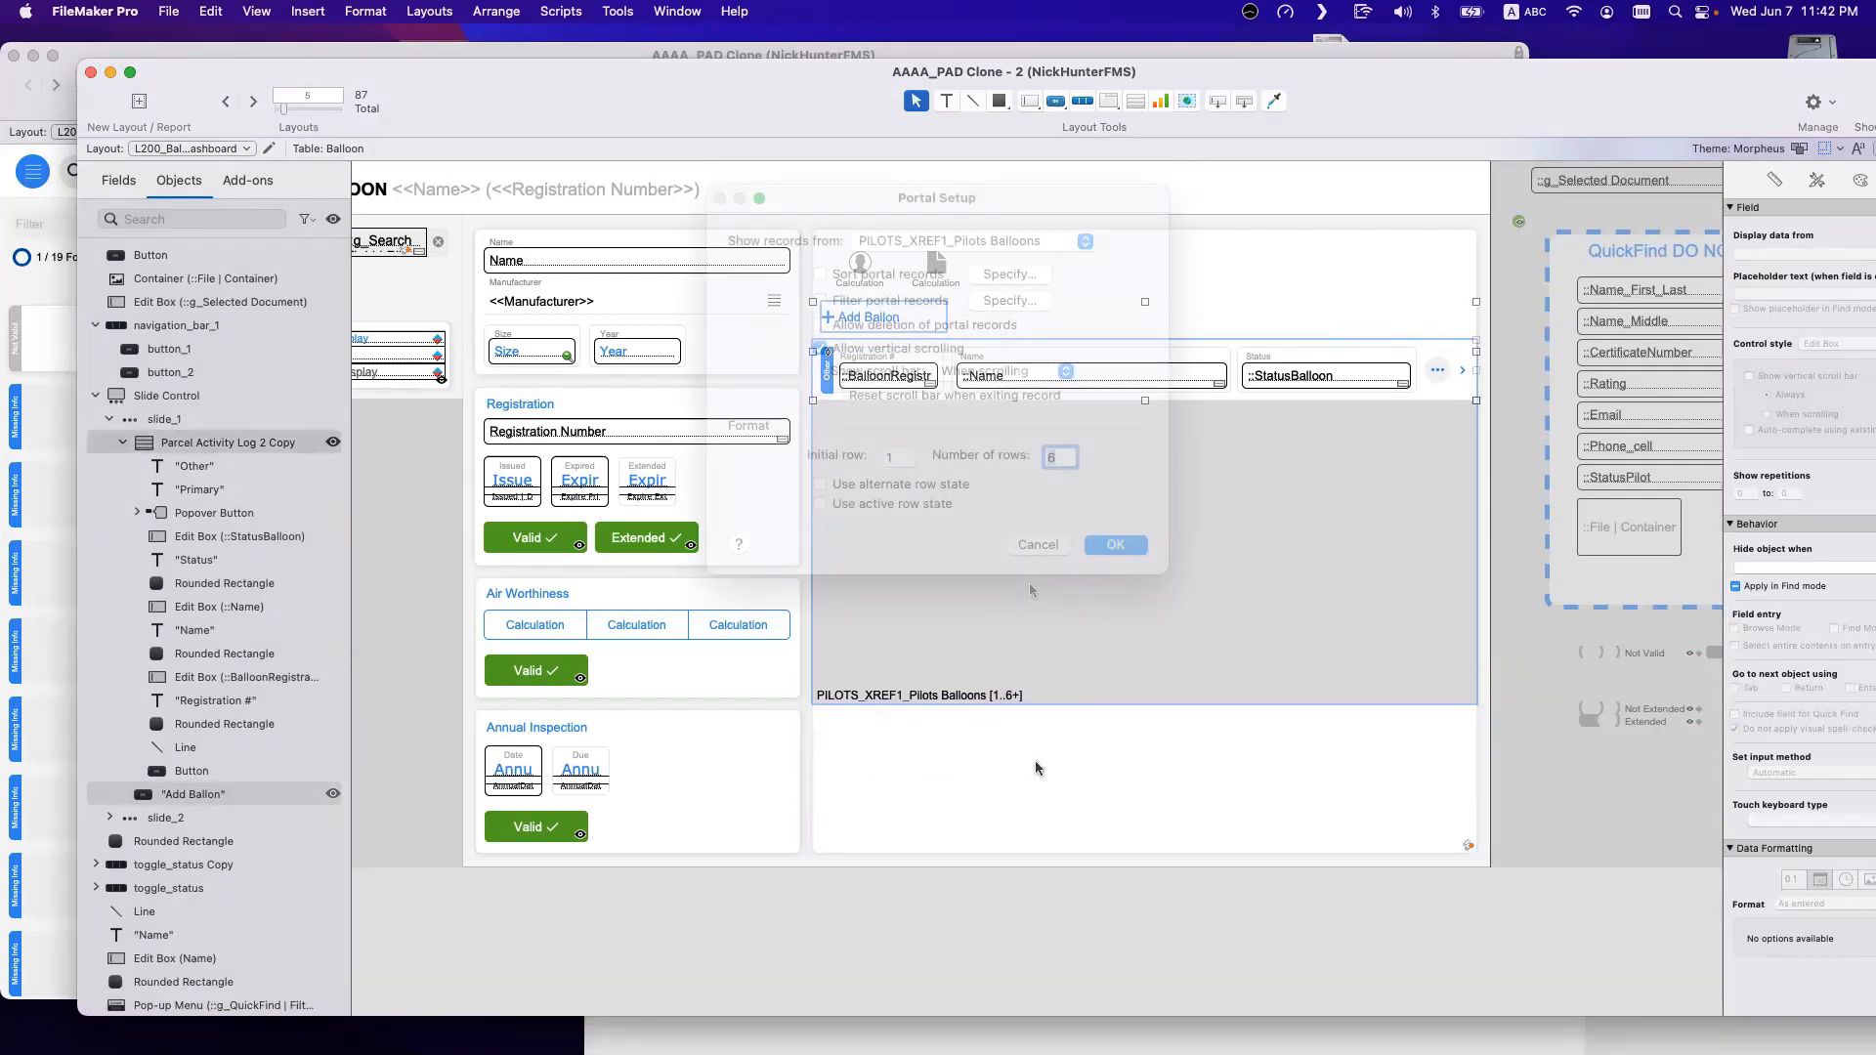
pyautogui.press('Return')
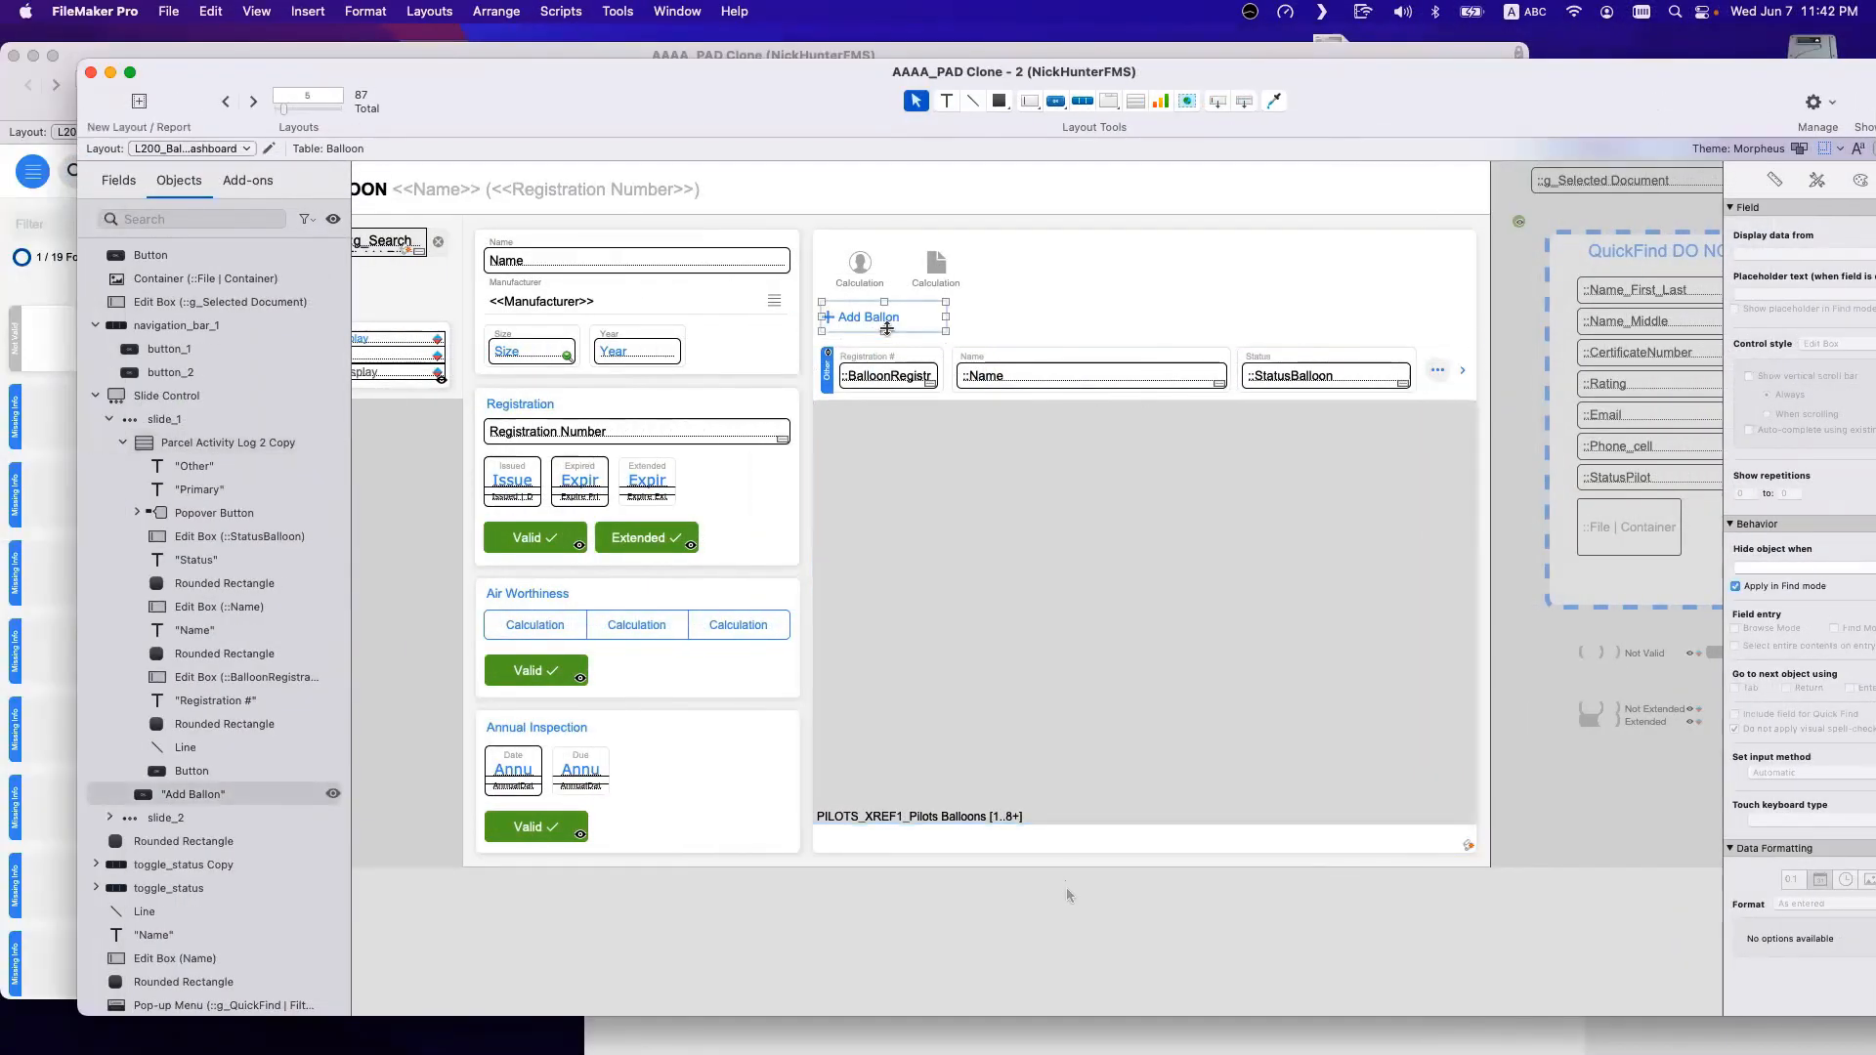
# Relabel the Add Ballon button above the portal as Add Pilot.
pyautogui.click(887, 327)
pyautogui.hscroll(-2, 887, 327)
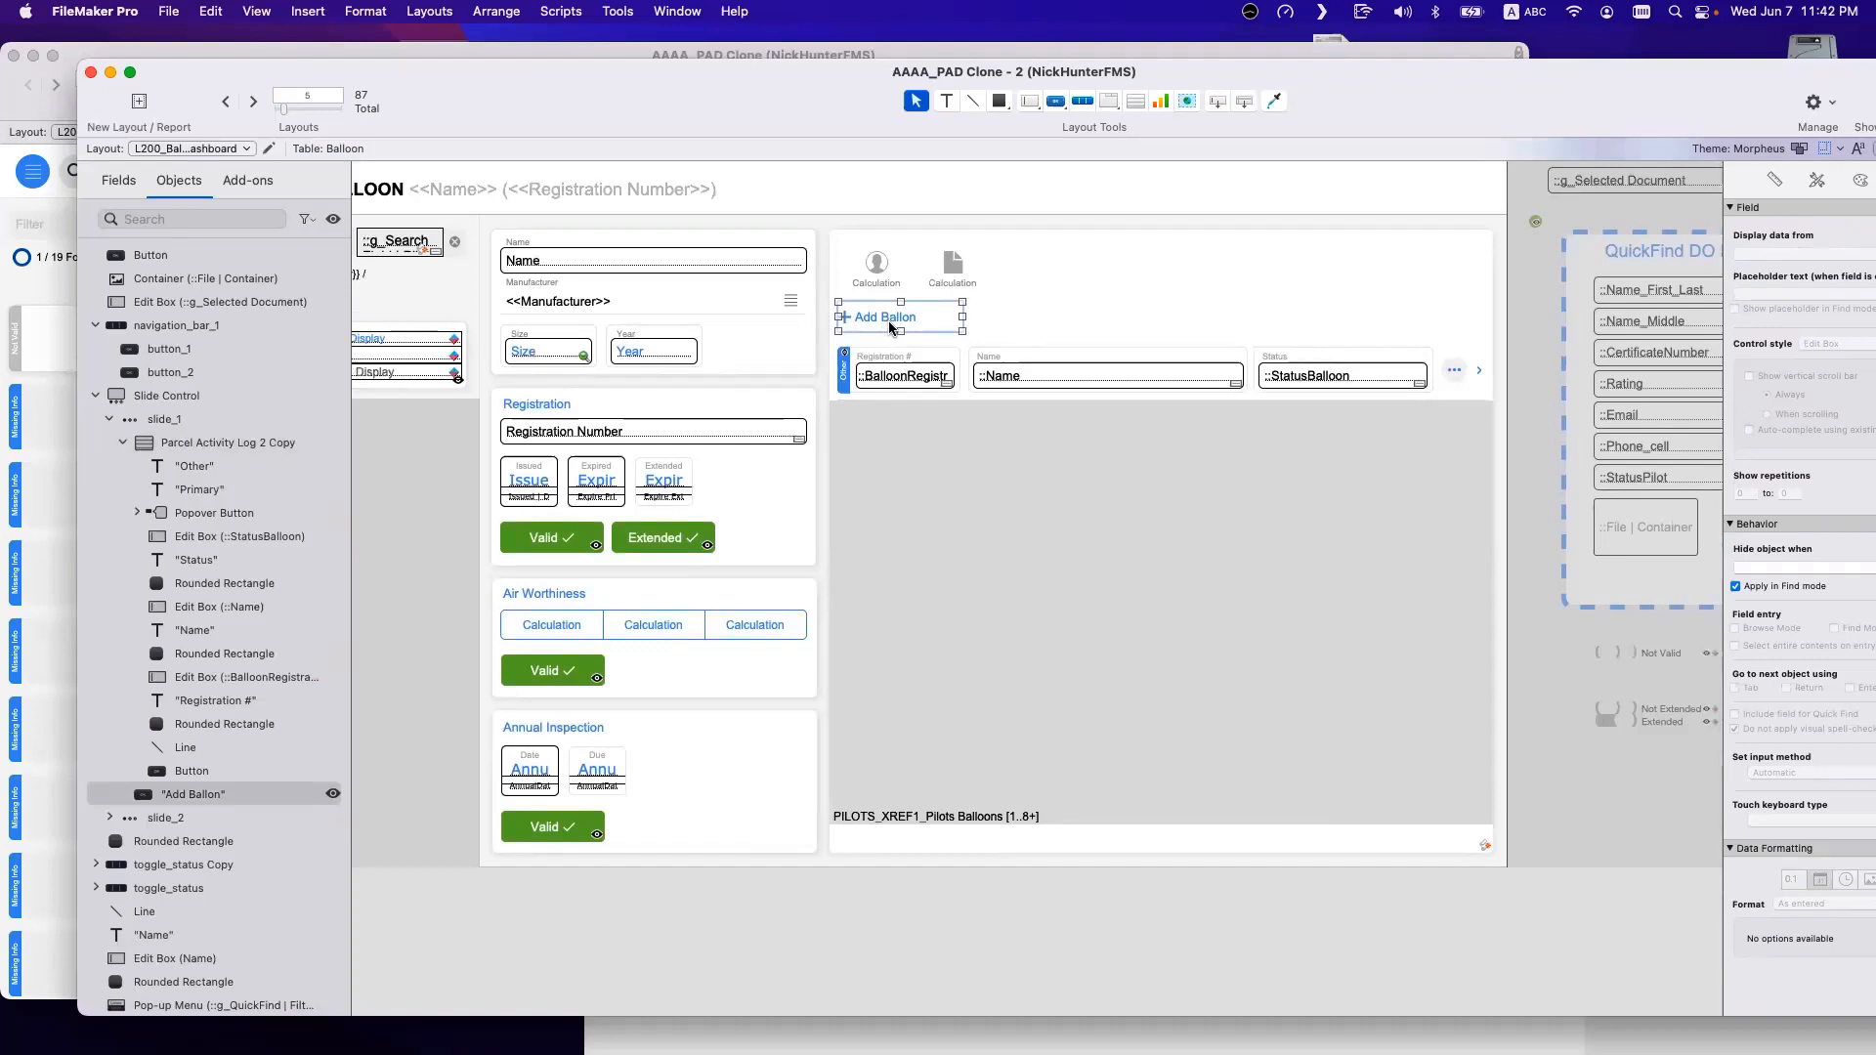
pyautogui.hscroll(-10, 889, 328)
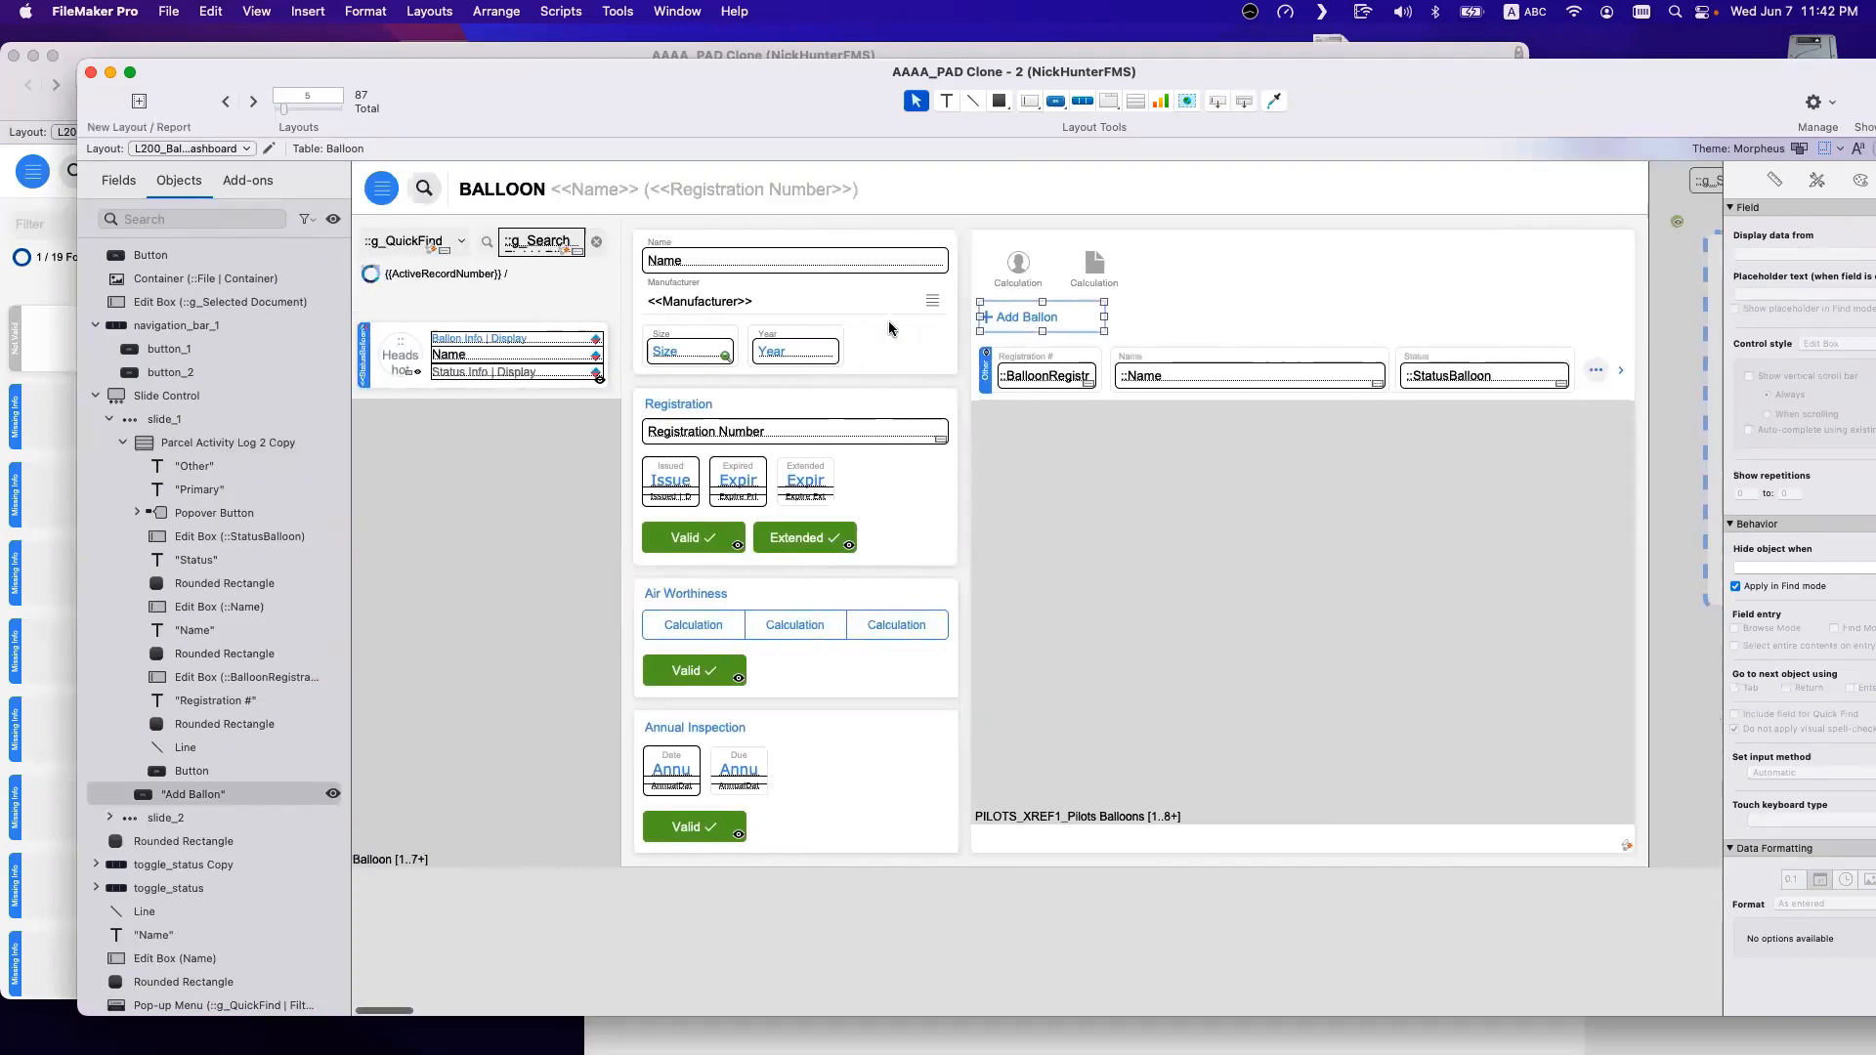
pyautogui.doubleClick(1026, 311)
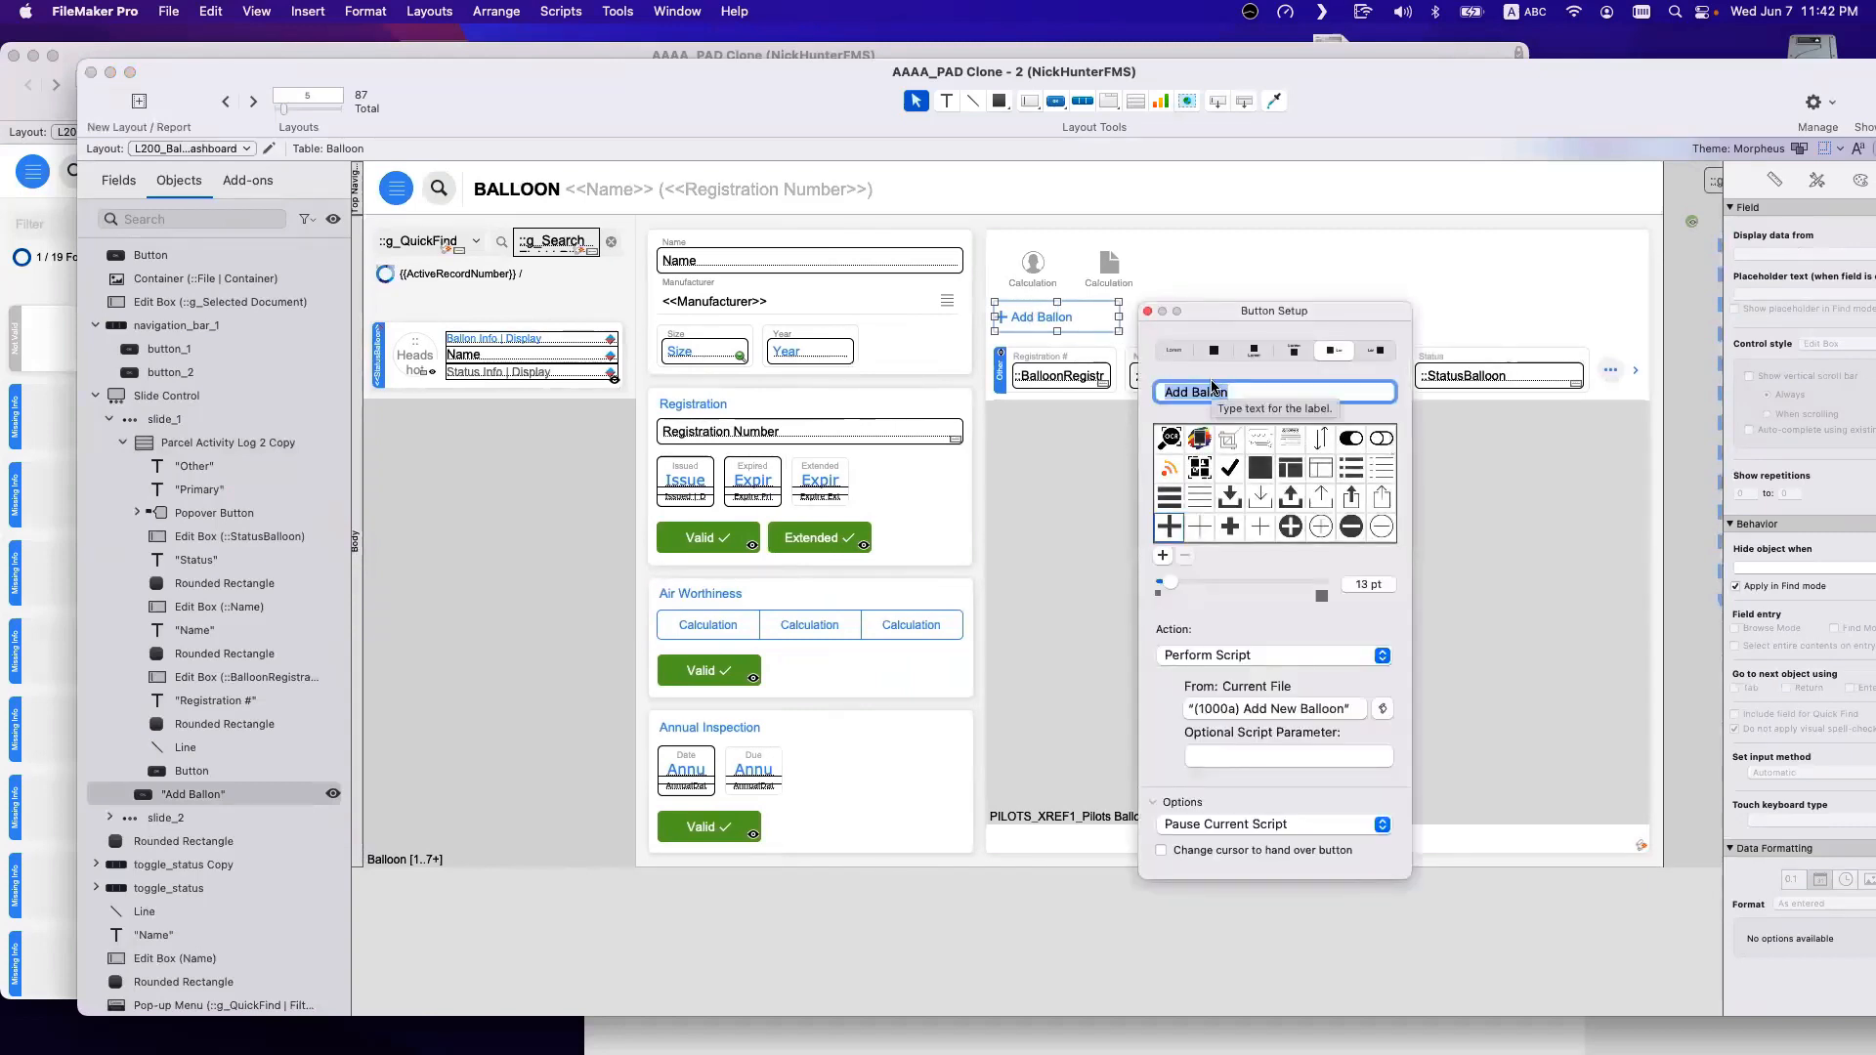
pyautogui.press('Escape')
pyautogui.doubleClick(1083, 322)
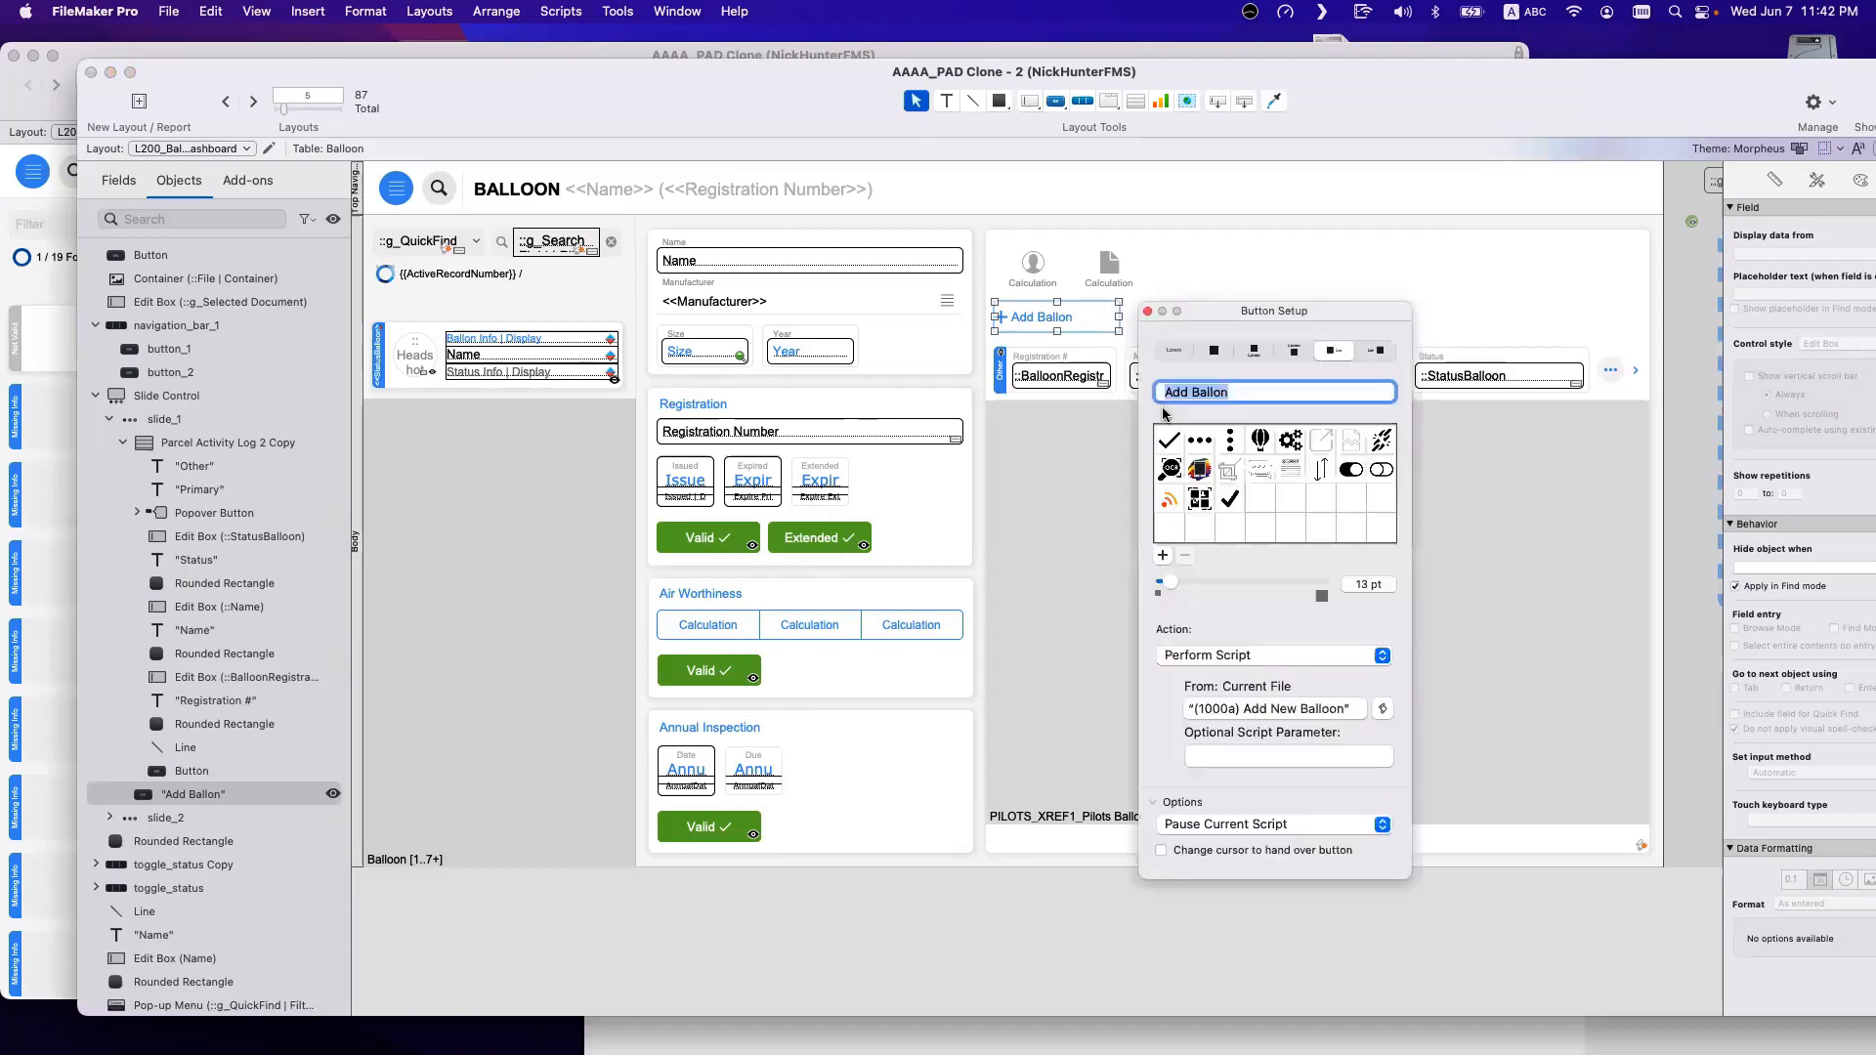
pyautogui.doubleClick(1197, 393)
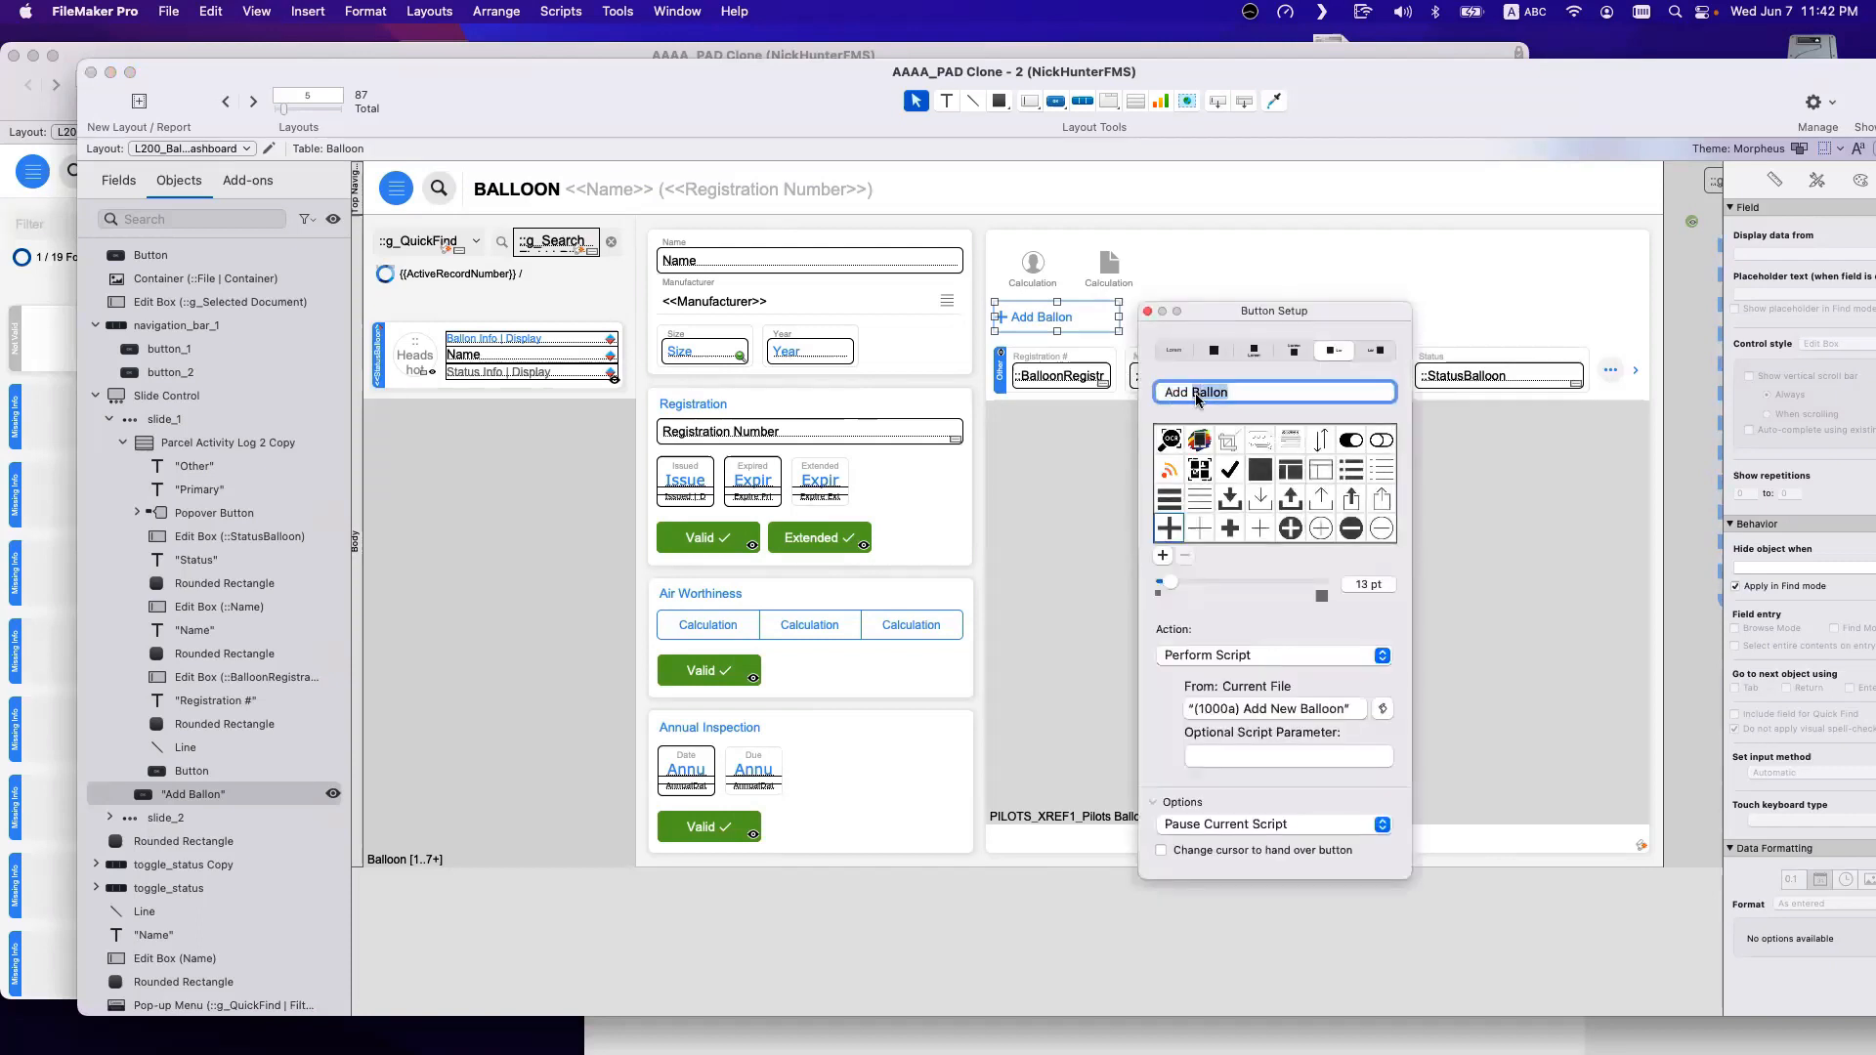
pyautogui.write('Pulot')
pyautogui.press('BackSpace')
pyautogui.press('BackSpace')
pyautogui.press('BackSpace')
pyautogui.write('ilot')
# Set the Add Pilot button's action to Do Nothing and close its setup.
pyautogui.click(1260, 655)
pyautogui.click(1202, 612)
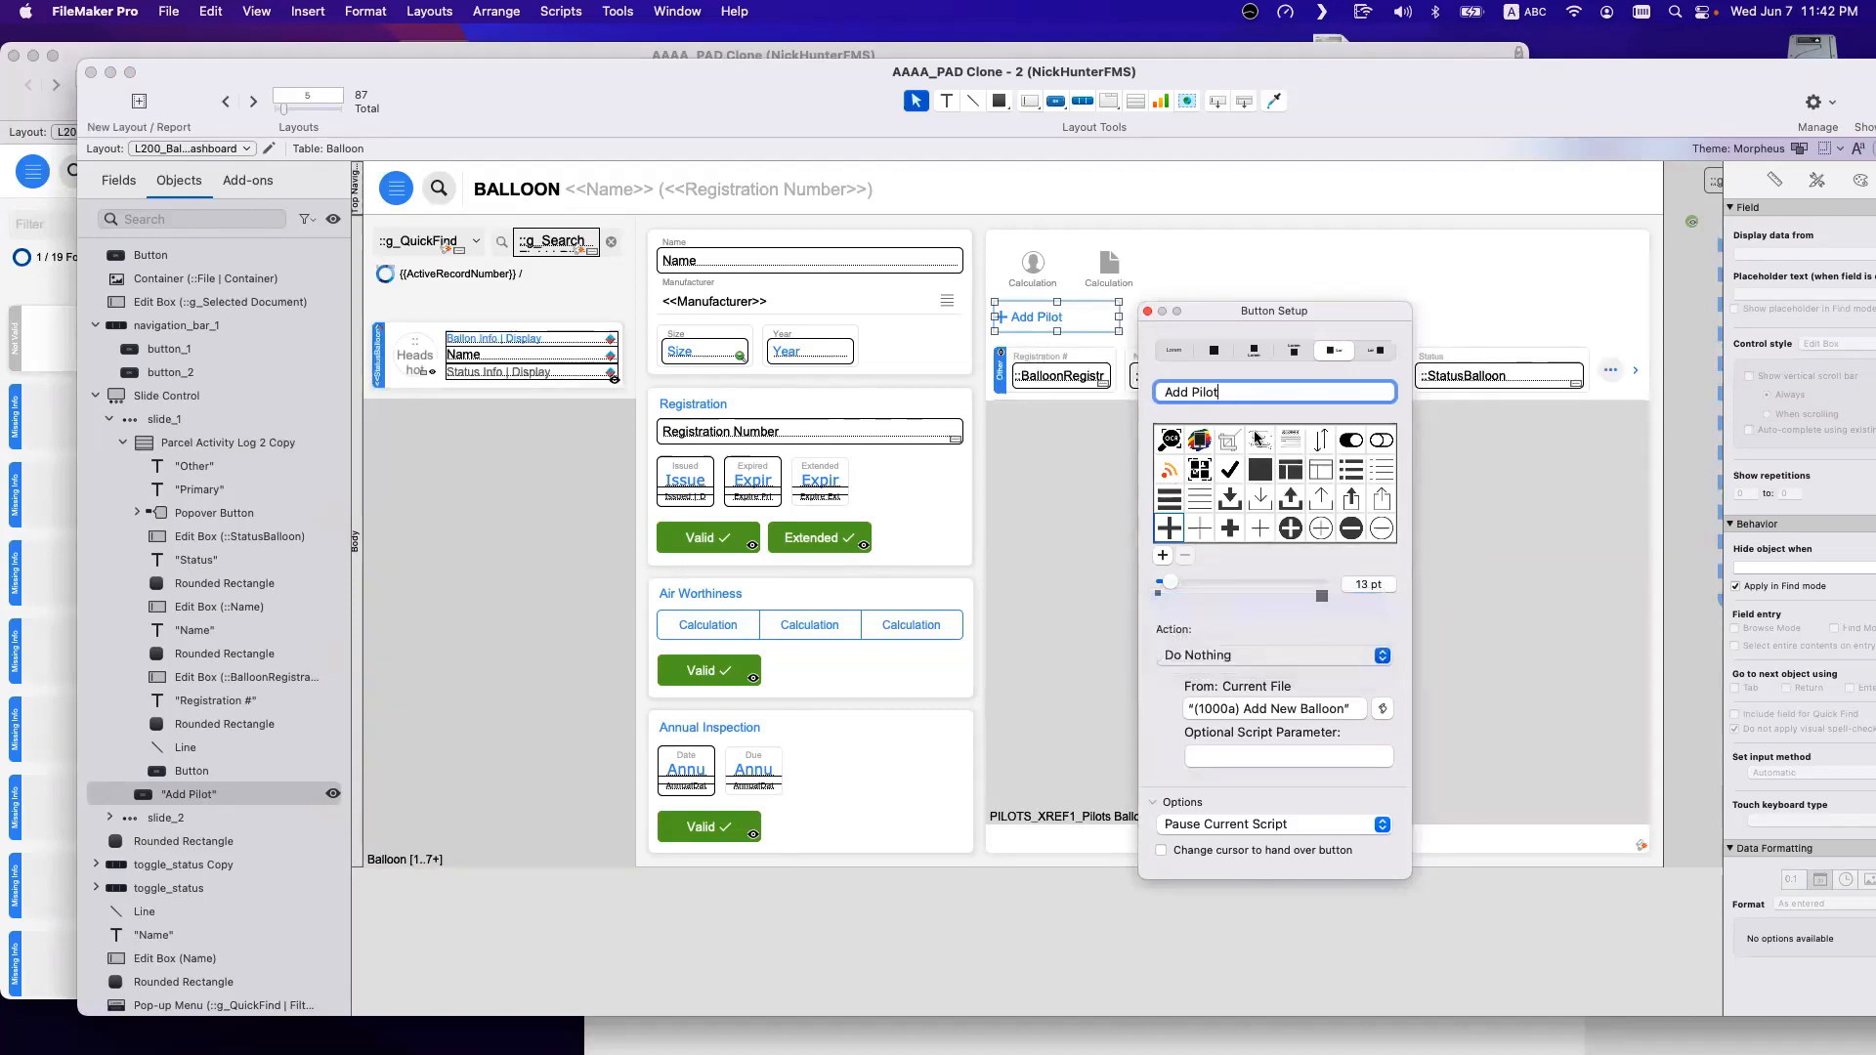
pyautogui.click(1148, 310)
# Make the slide's portal show records from T02f_ballons_XREF1 PILOTS BALLOONS||IDf Balloon|.
pyautogui.click(1123, 459)
pyautogui.doubleClick(1127, 454)
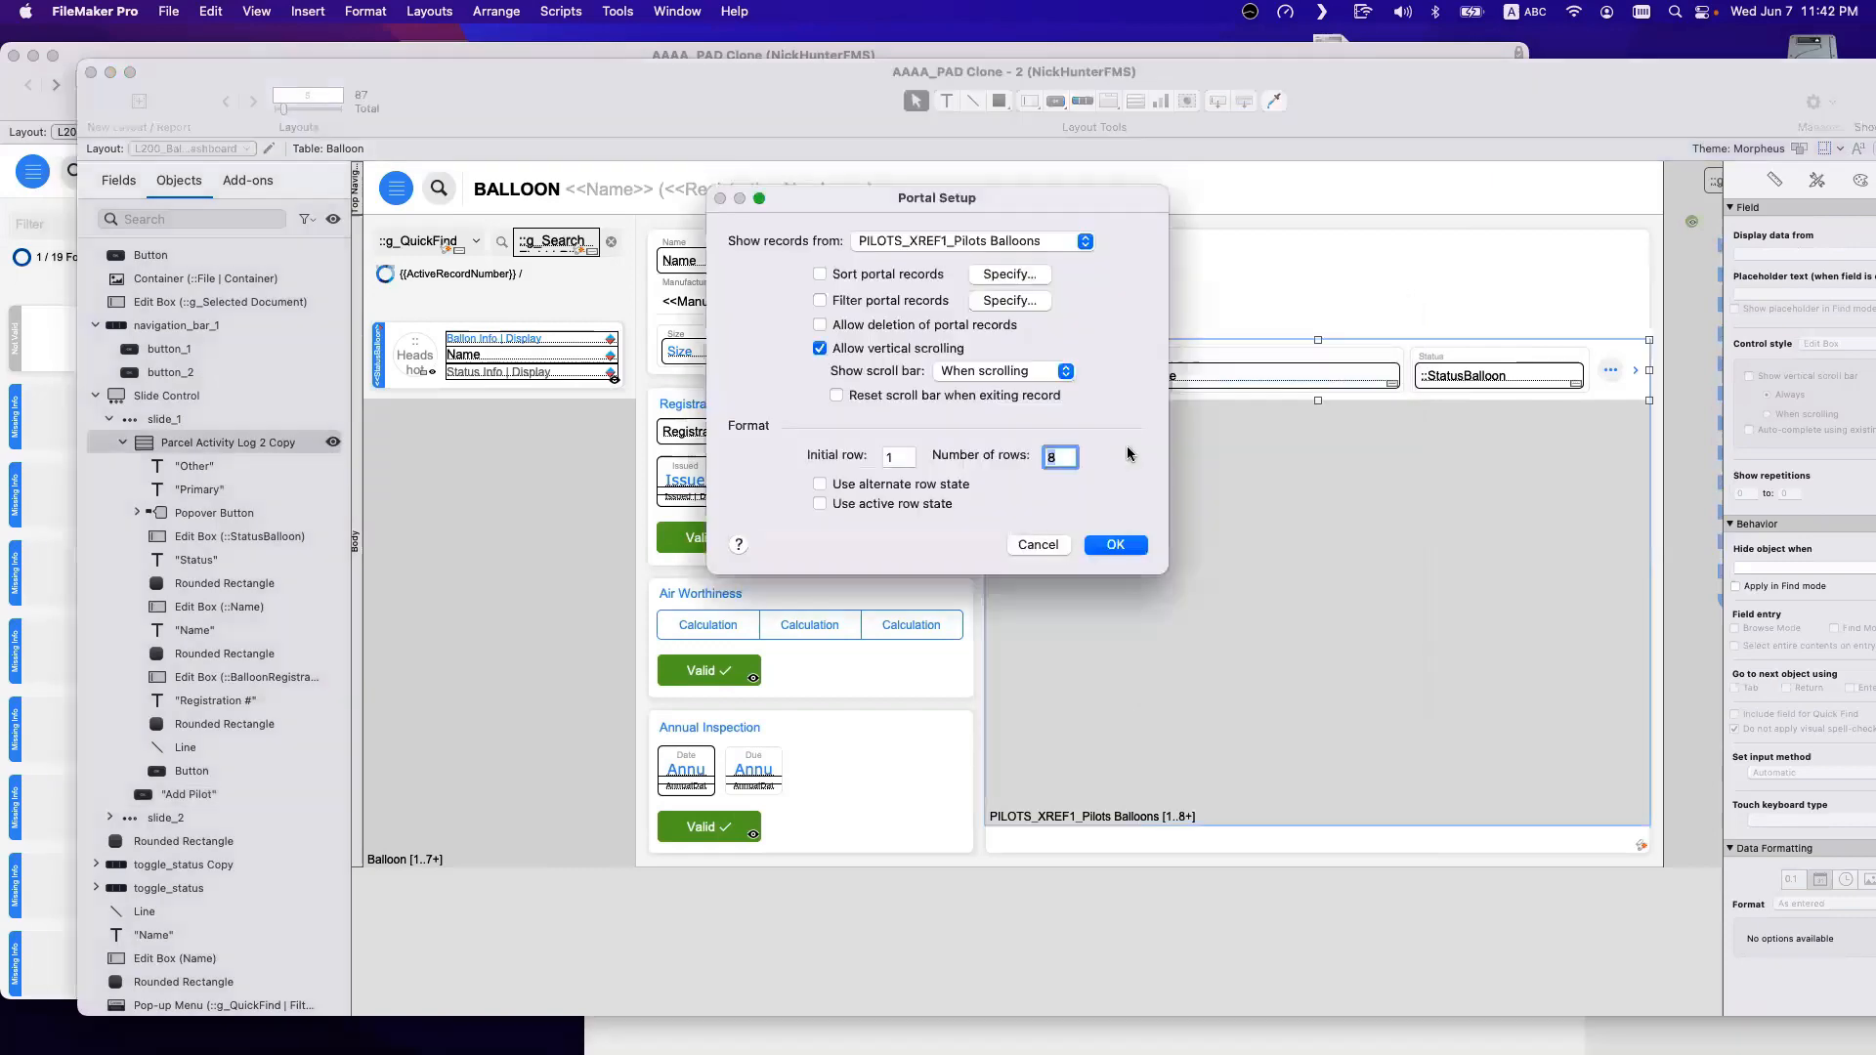
pyautogui.click(962, 251)
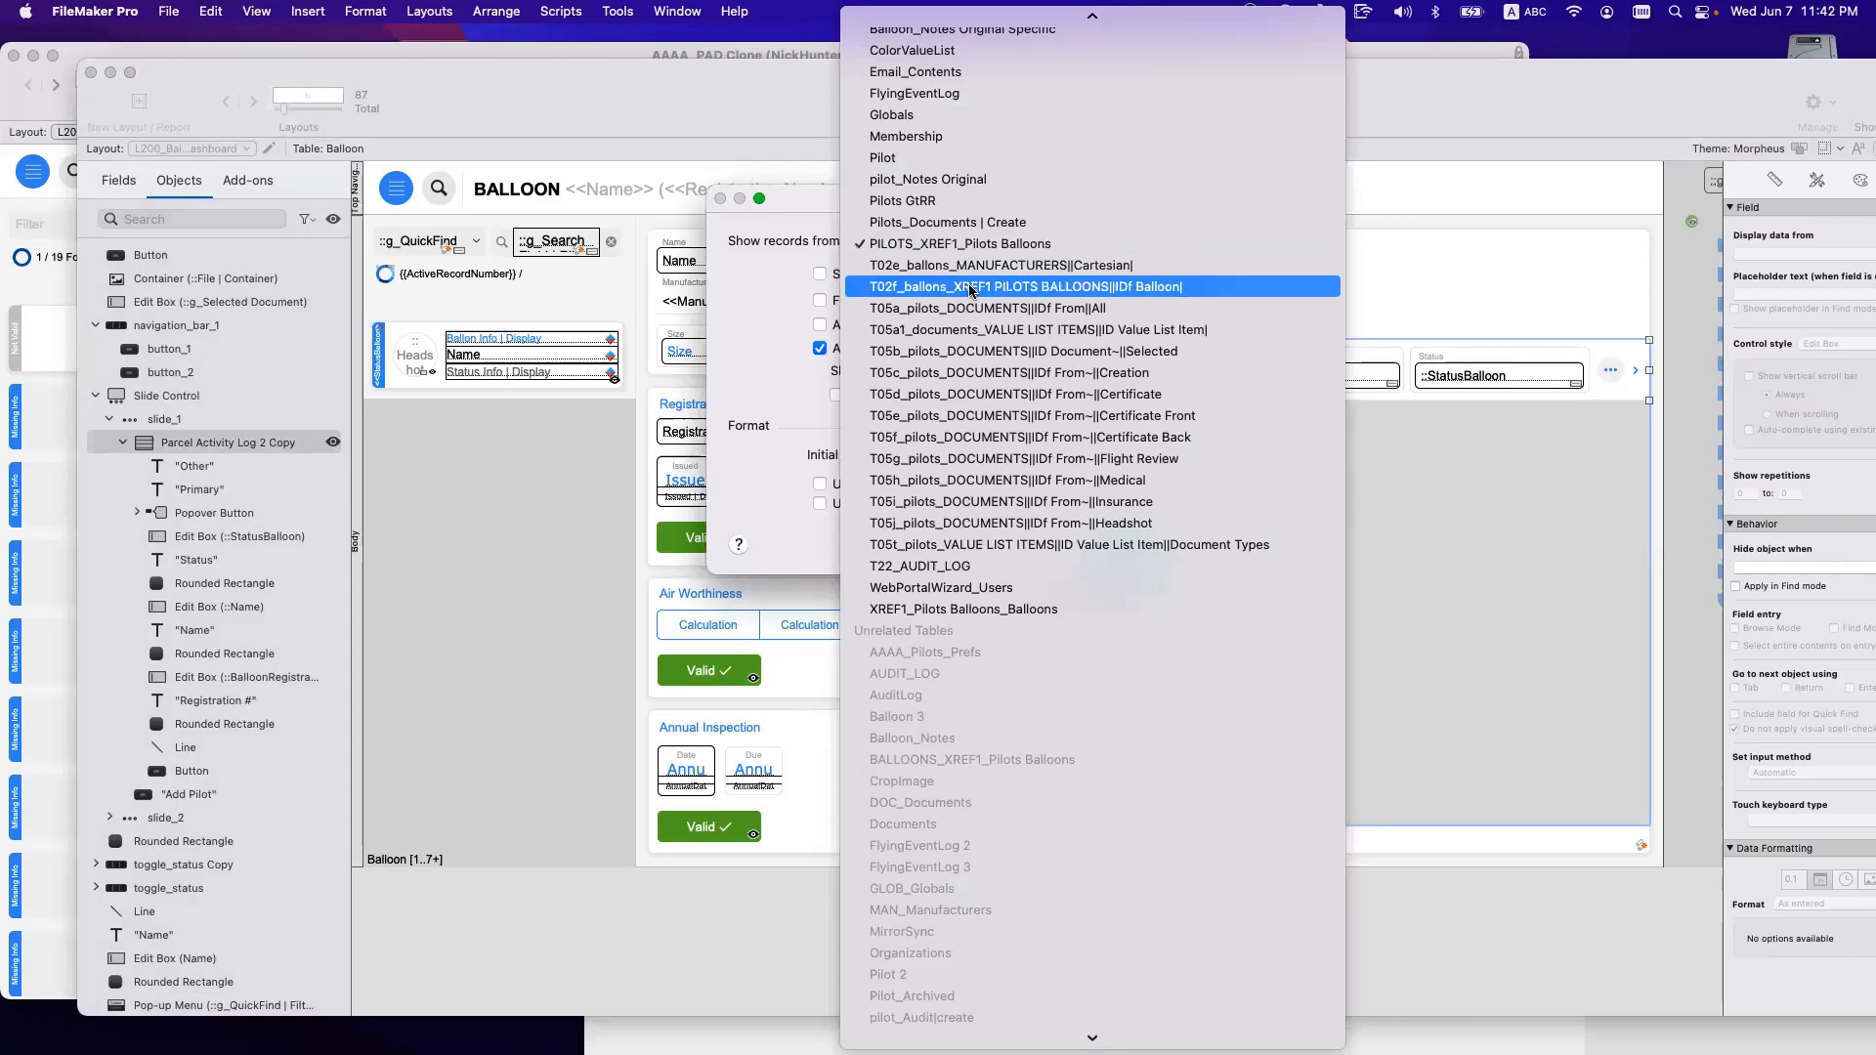
pyautogui.click(972, 290)
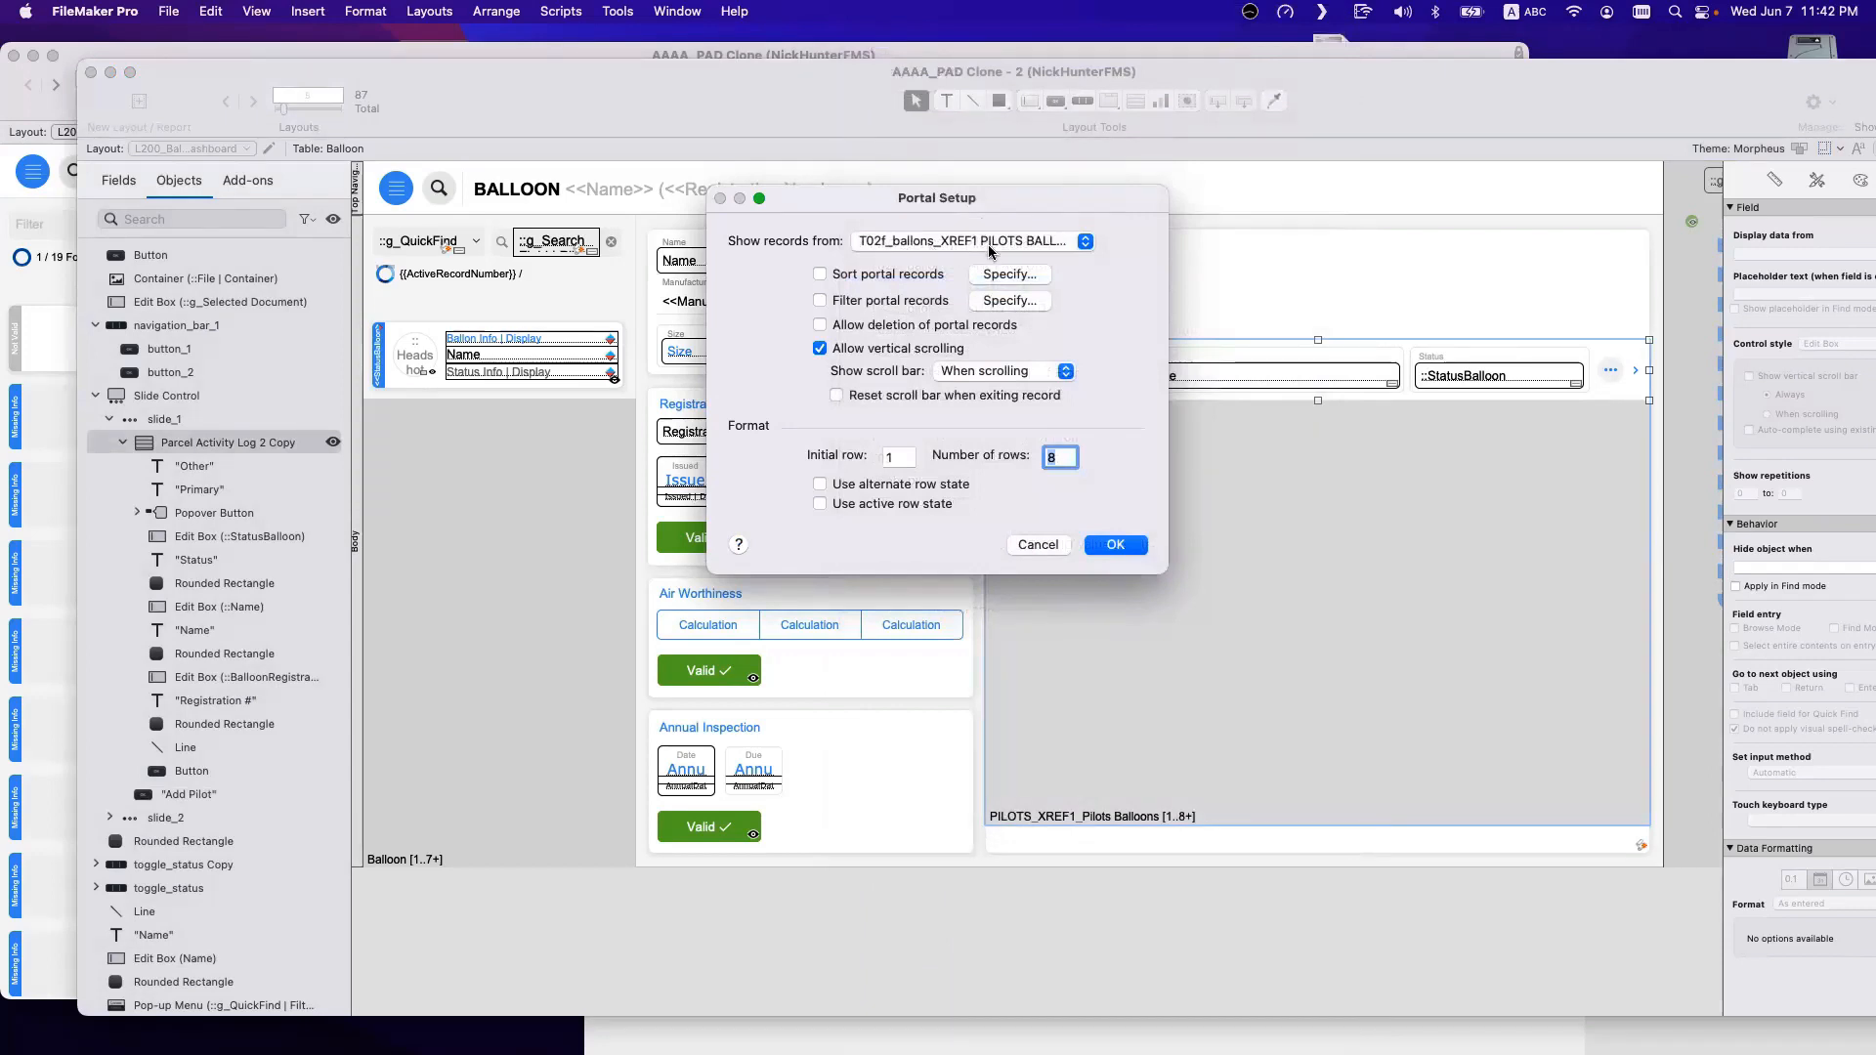
pyautogui.click(1109, 543)
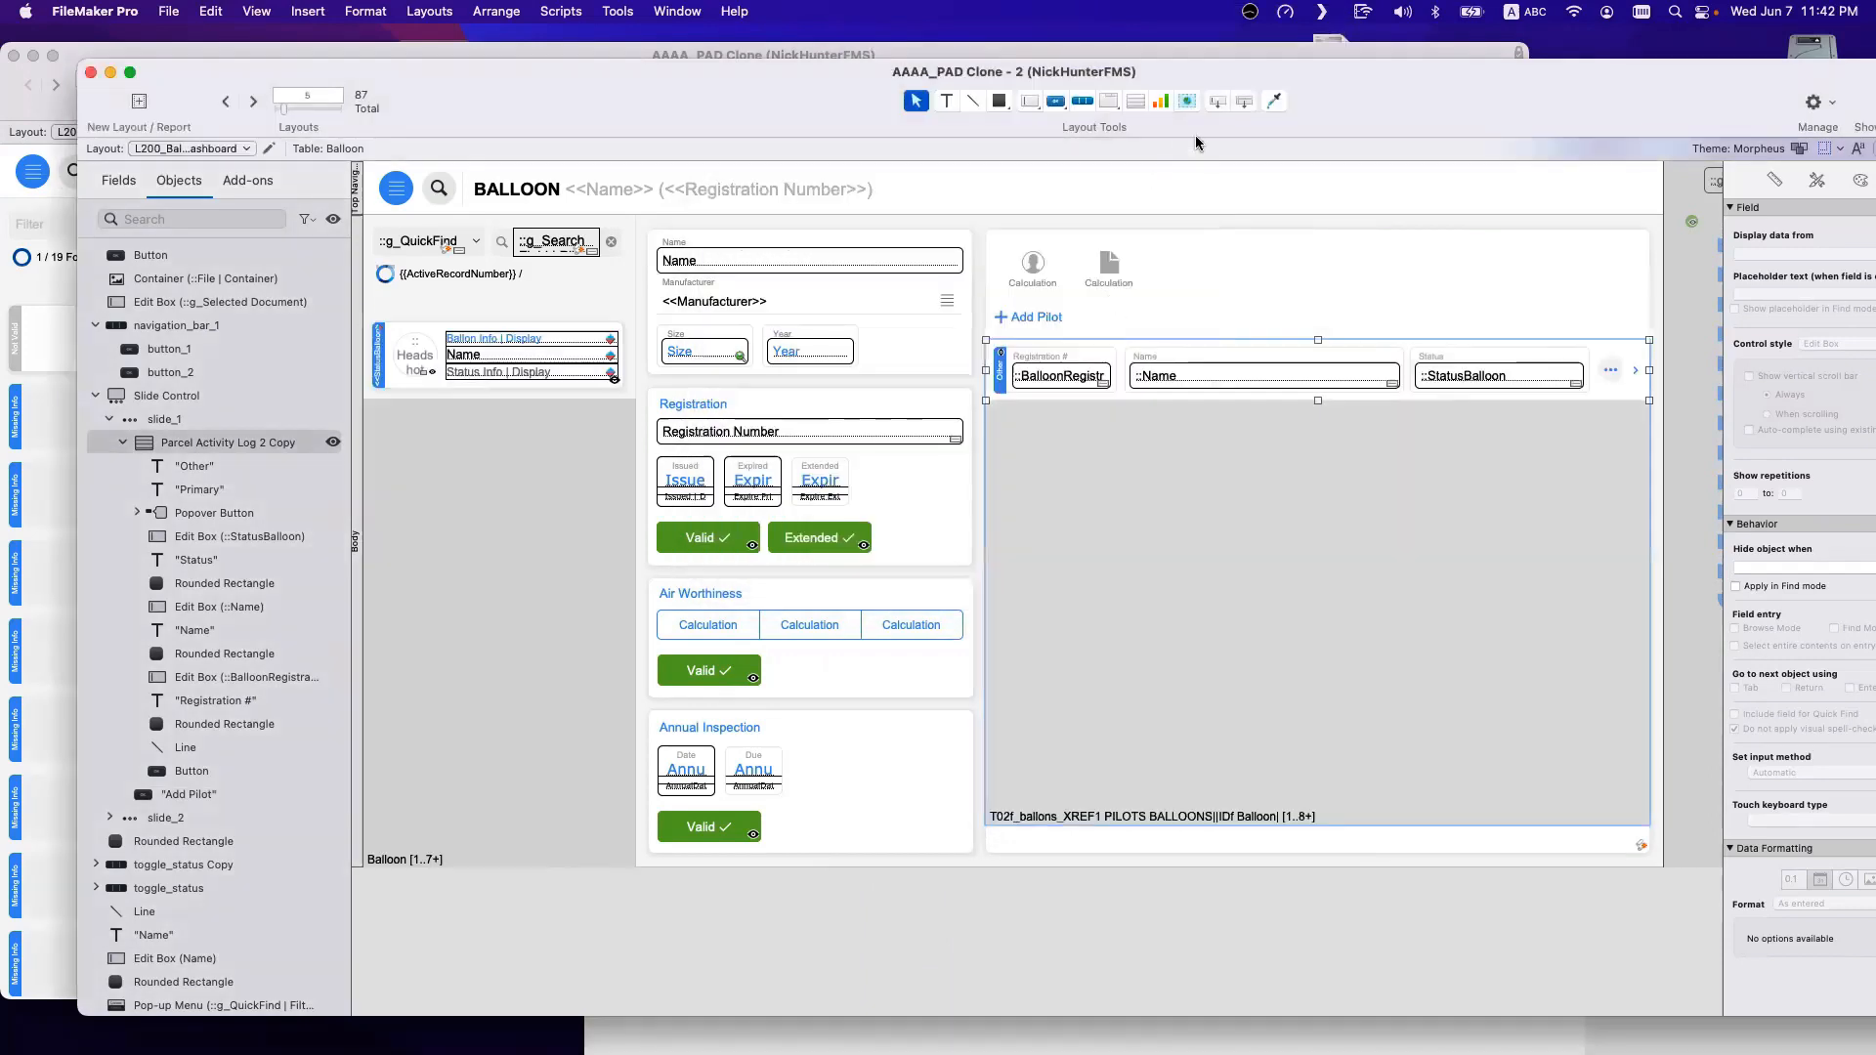
# Copy the slide's portal and paste a duplicate of it on the layout.
pyautogui.moveTo(1197, 144); pyautogui.dragTo(1053, 135)
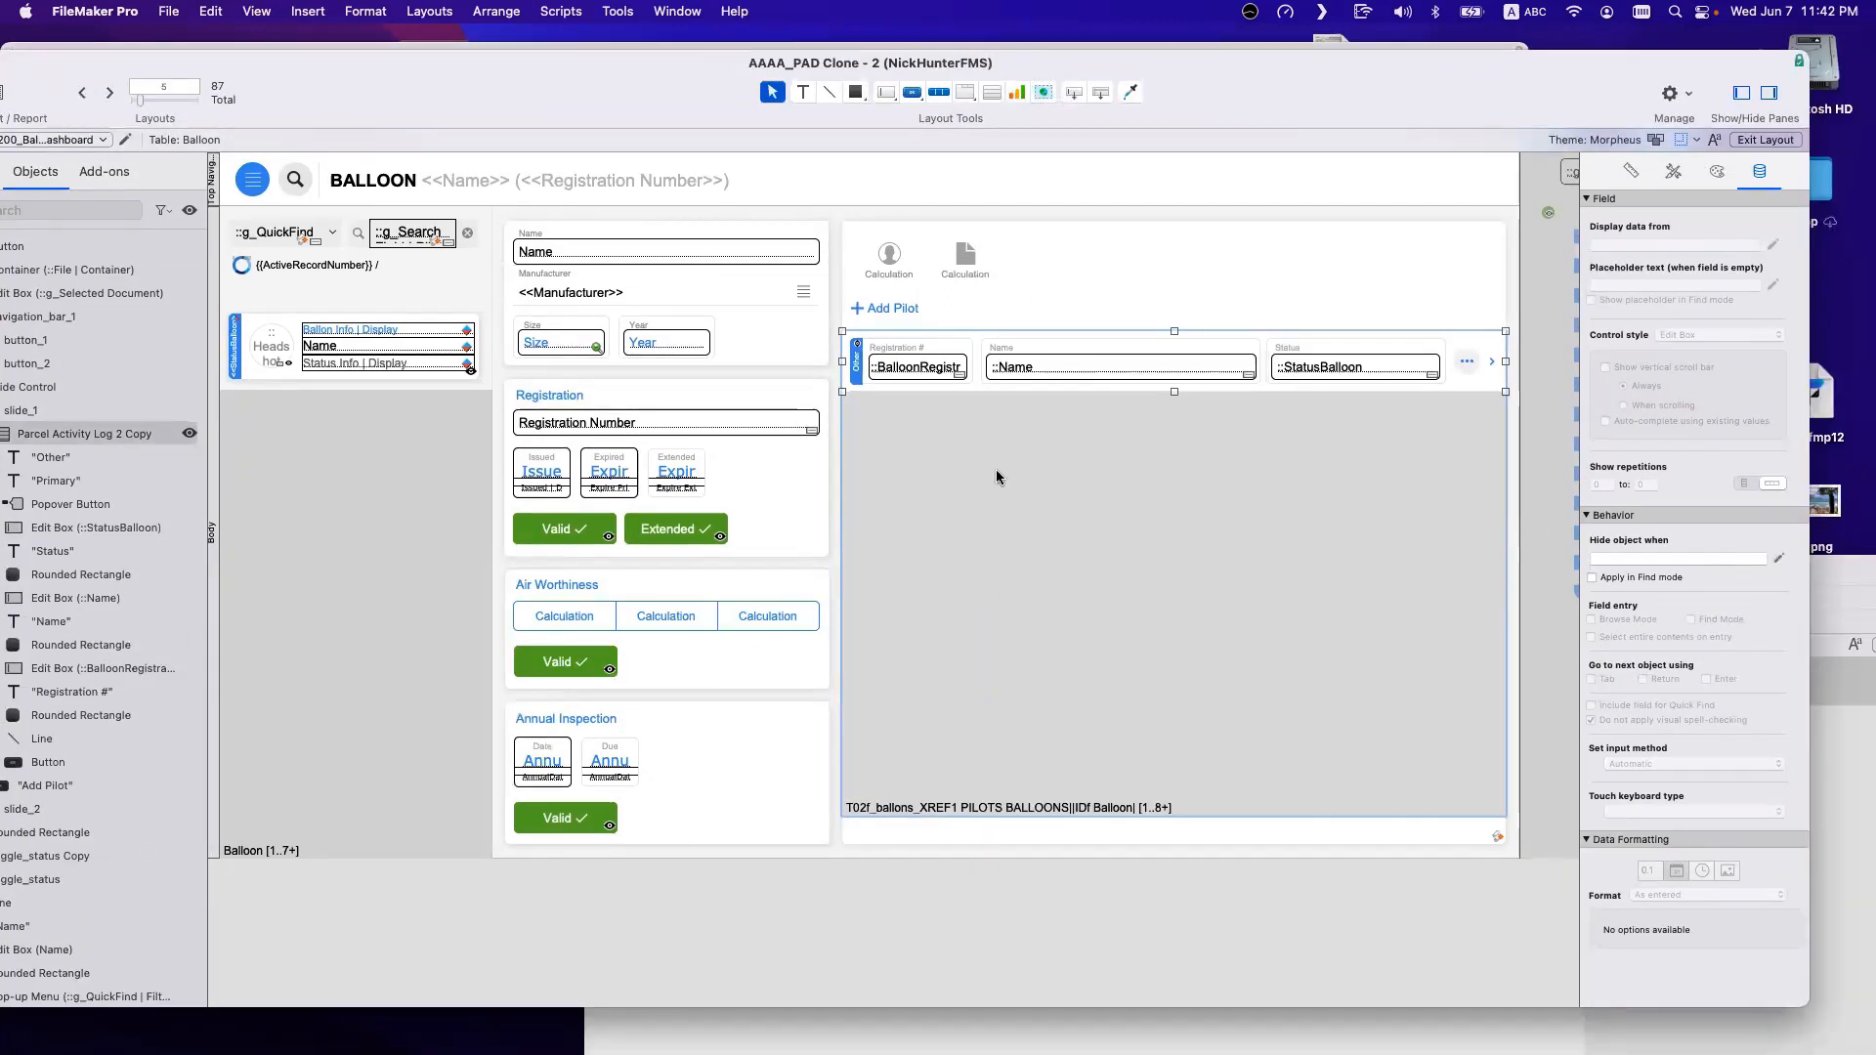
pyautogui.press('super+c')
pyautogui.press('super+v')
# Open the database's field definitions for the XREF1_Pilots Balloons table.
pyautogui.press('shift+super+d')
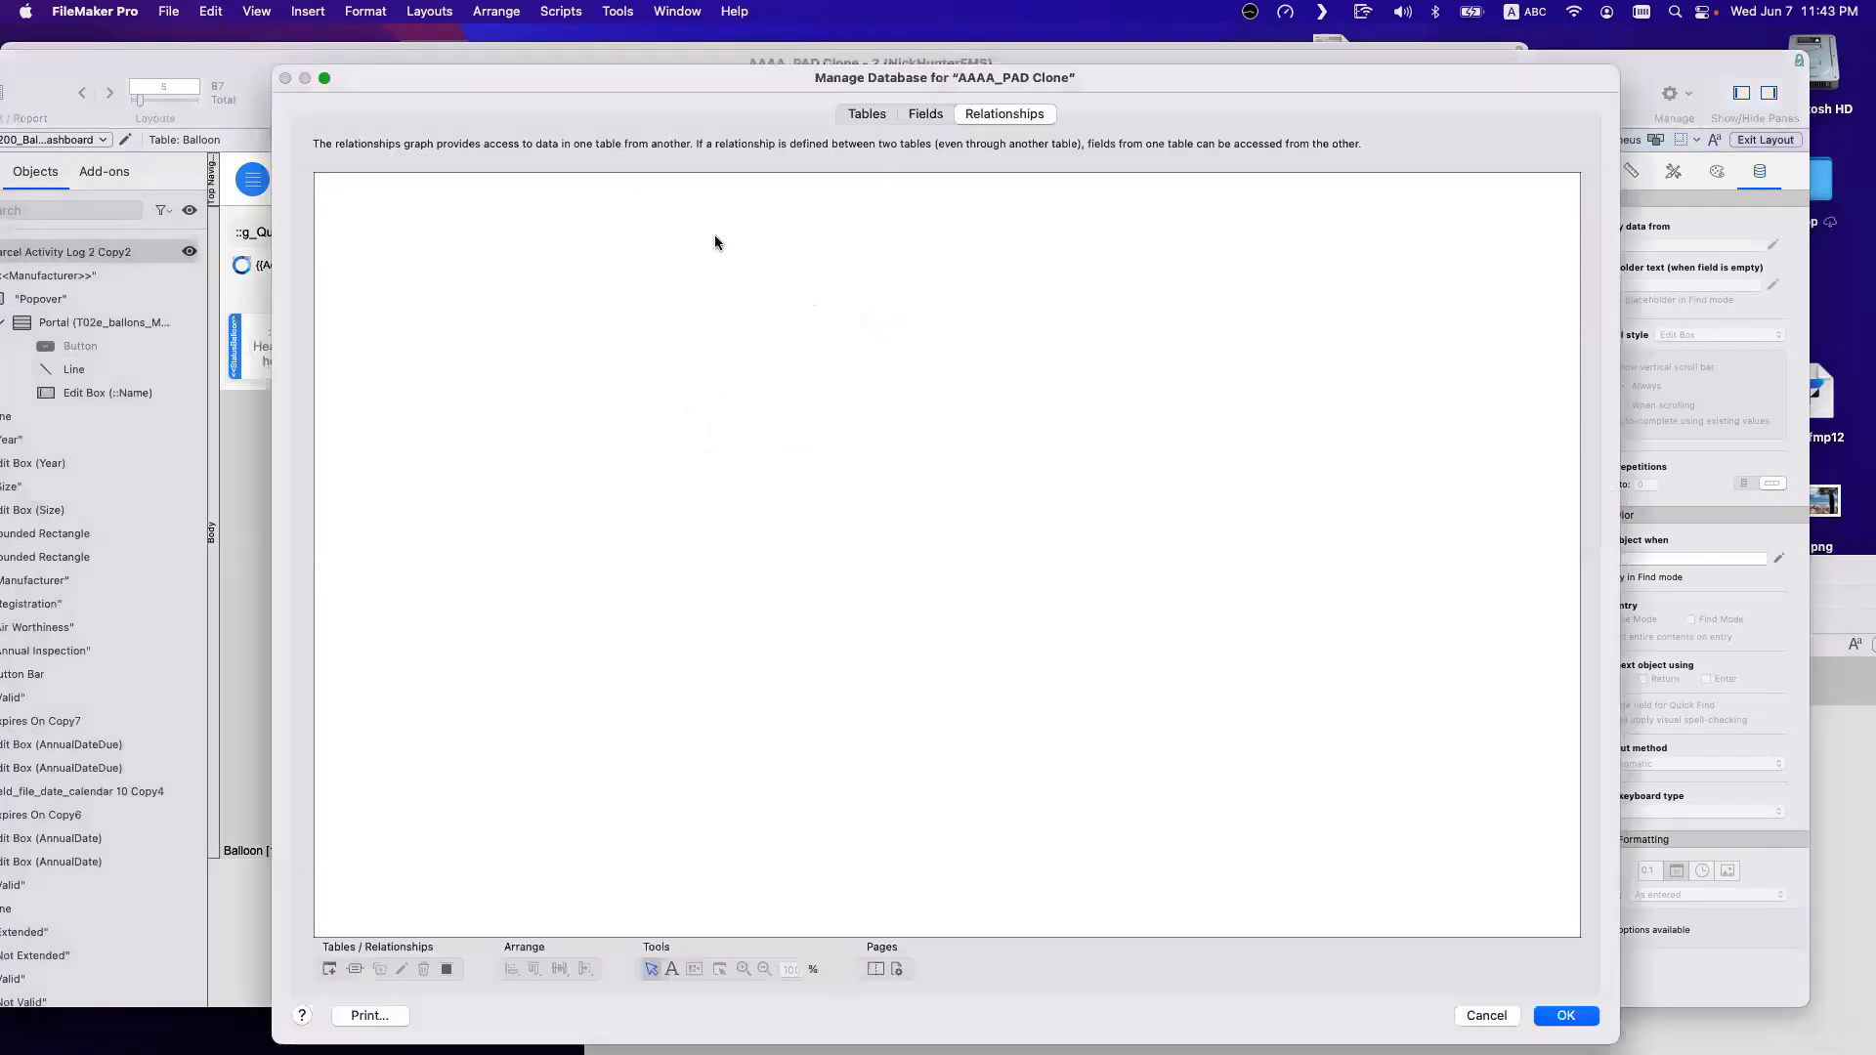
pyautogui.click(924, 113)
pyautogui.click(492, 147)
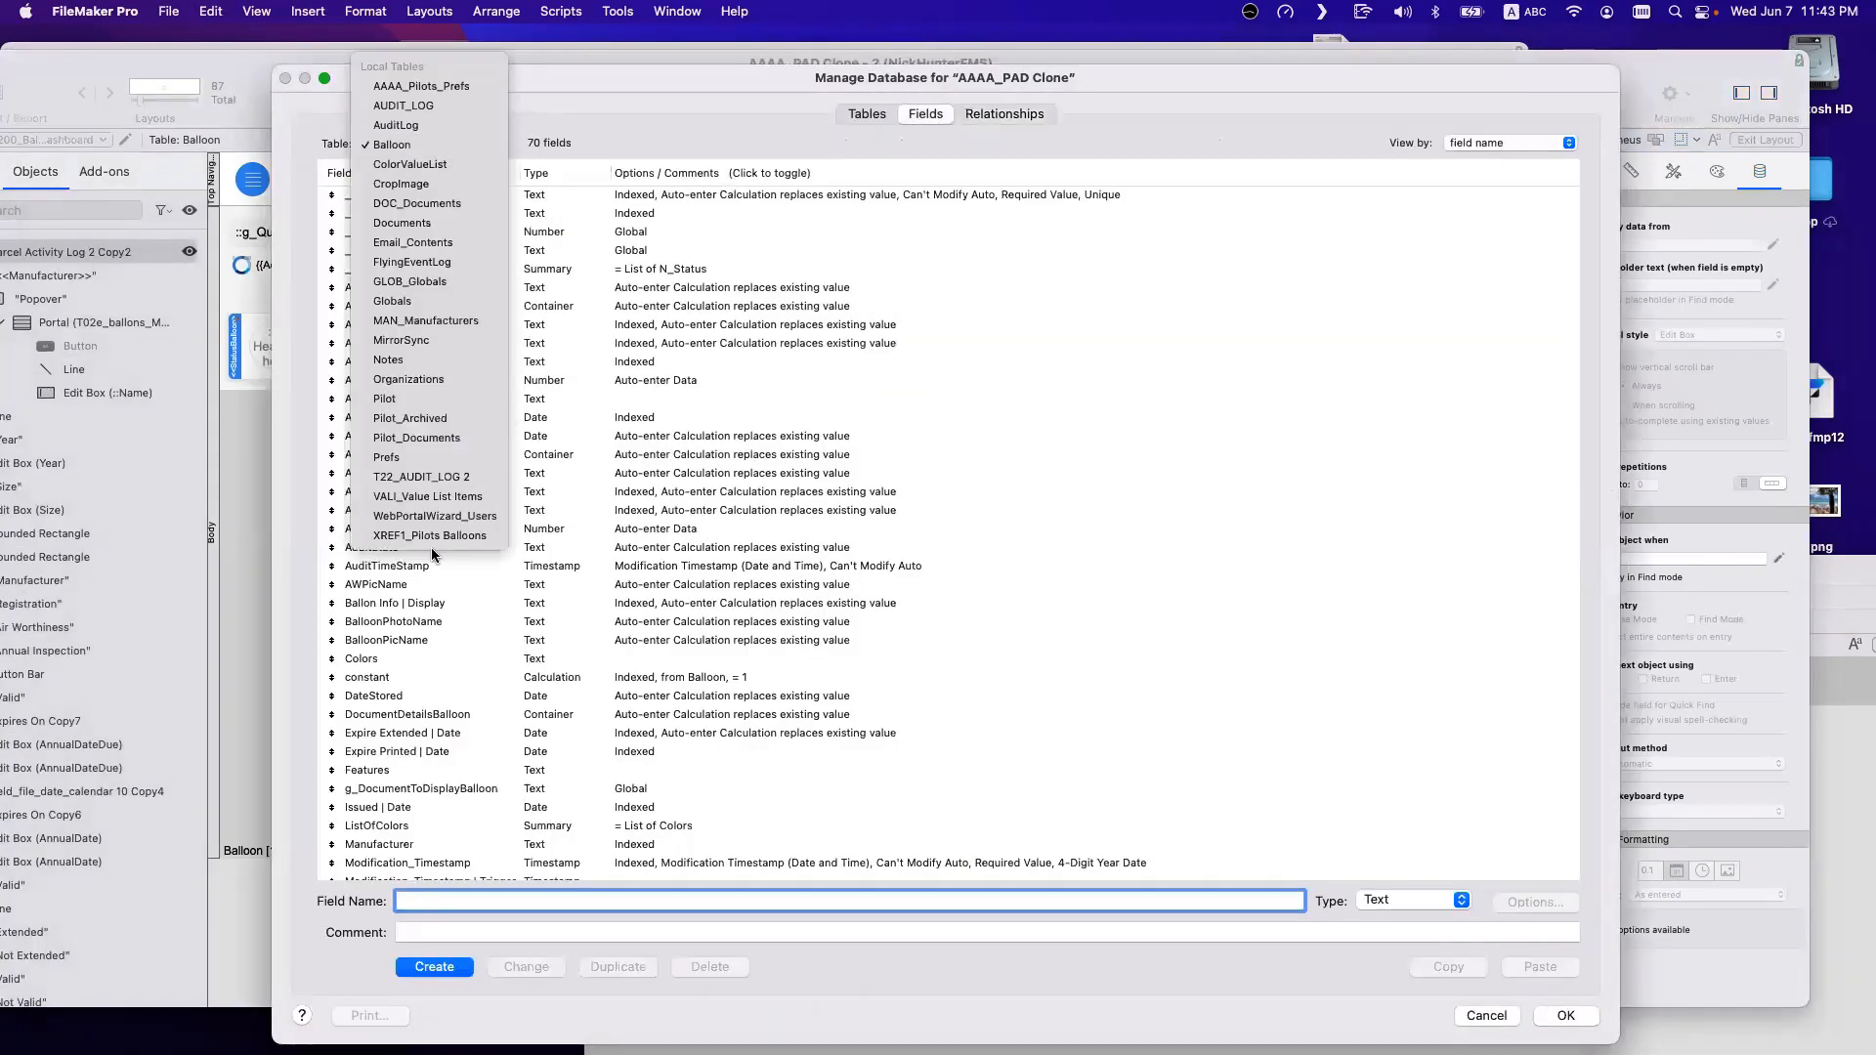
pyautogui.click(435, 535)
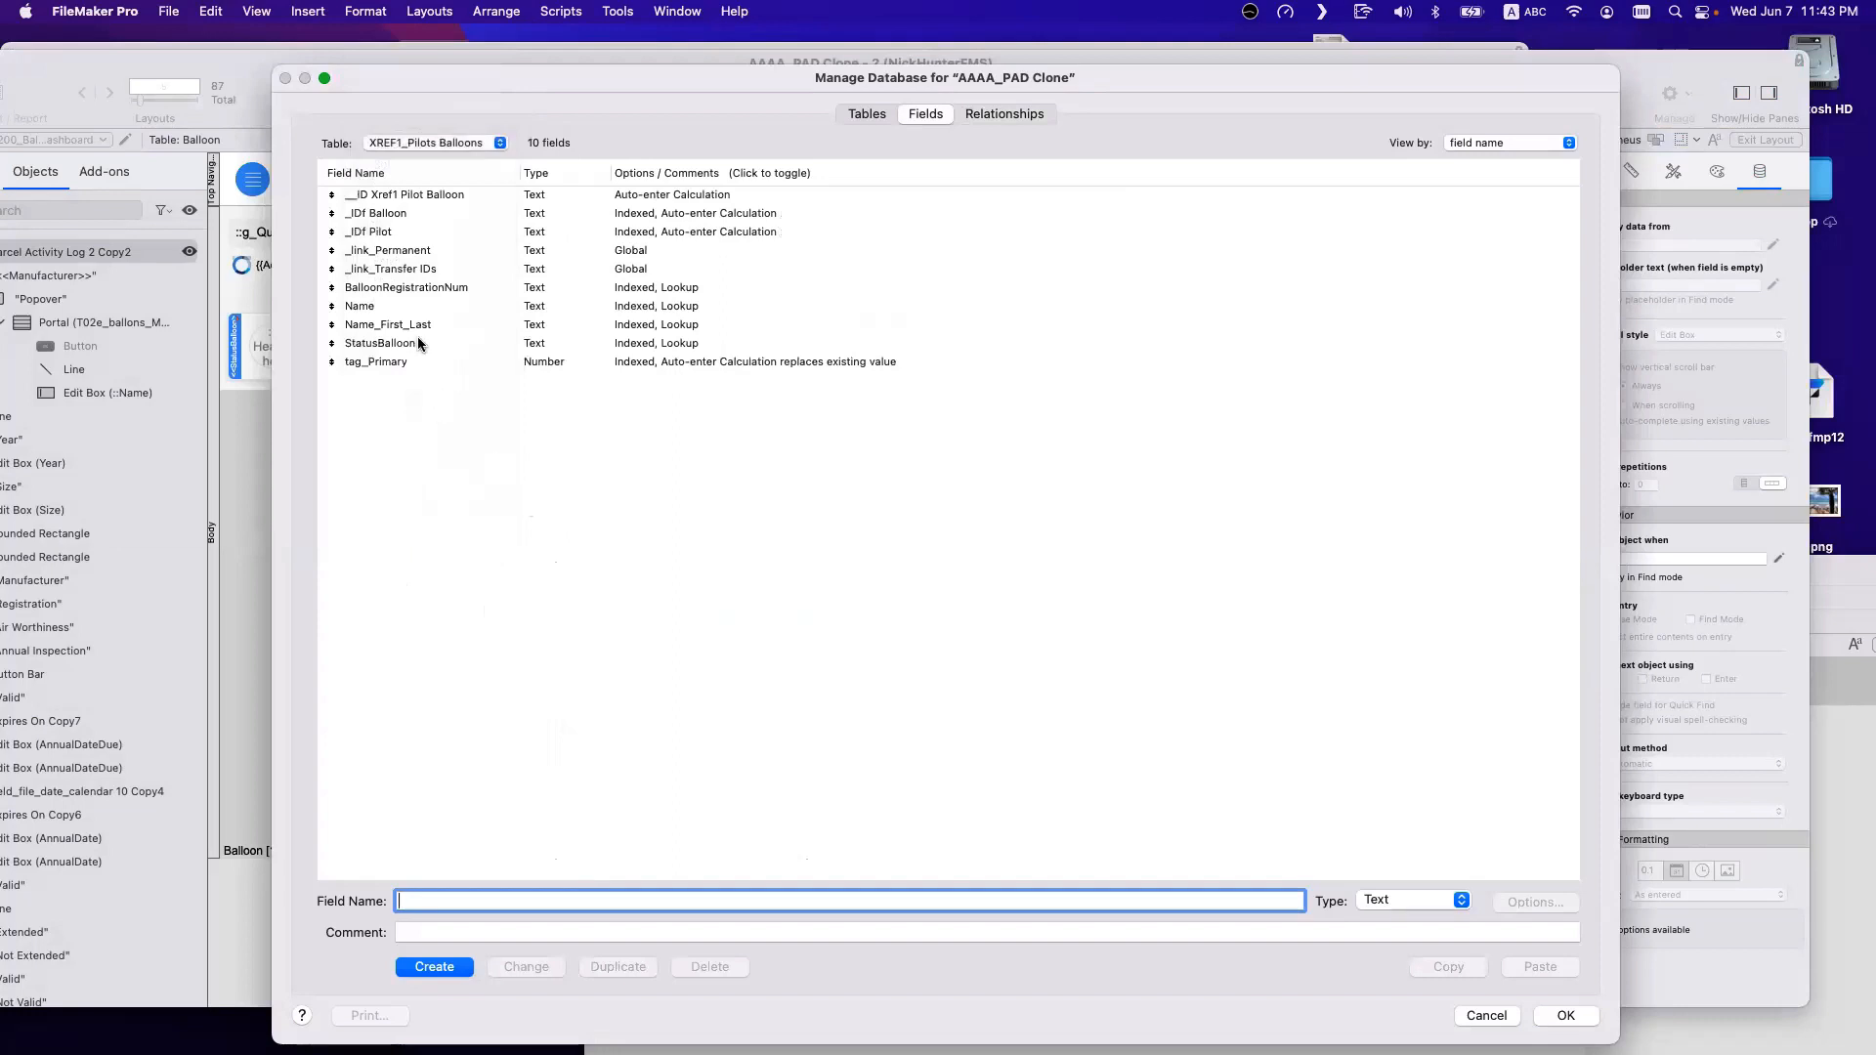
# Examine the Name field's lookup settings and the related tables available to it, closing them without changes.
pyautogui.click(394, 309)
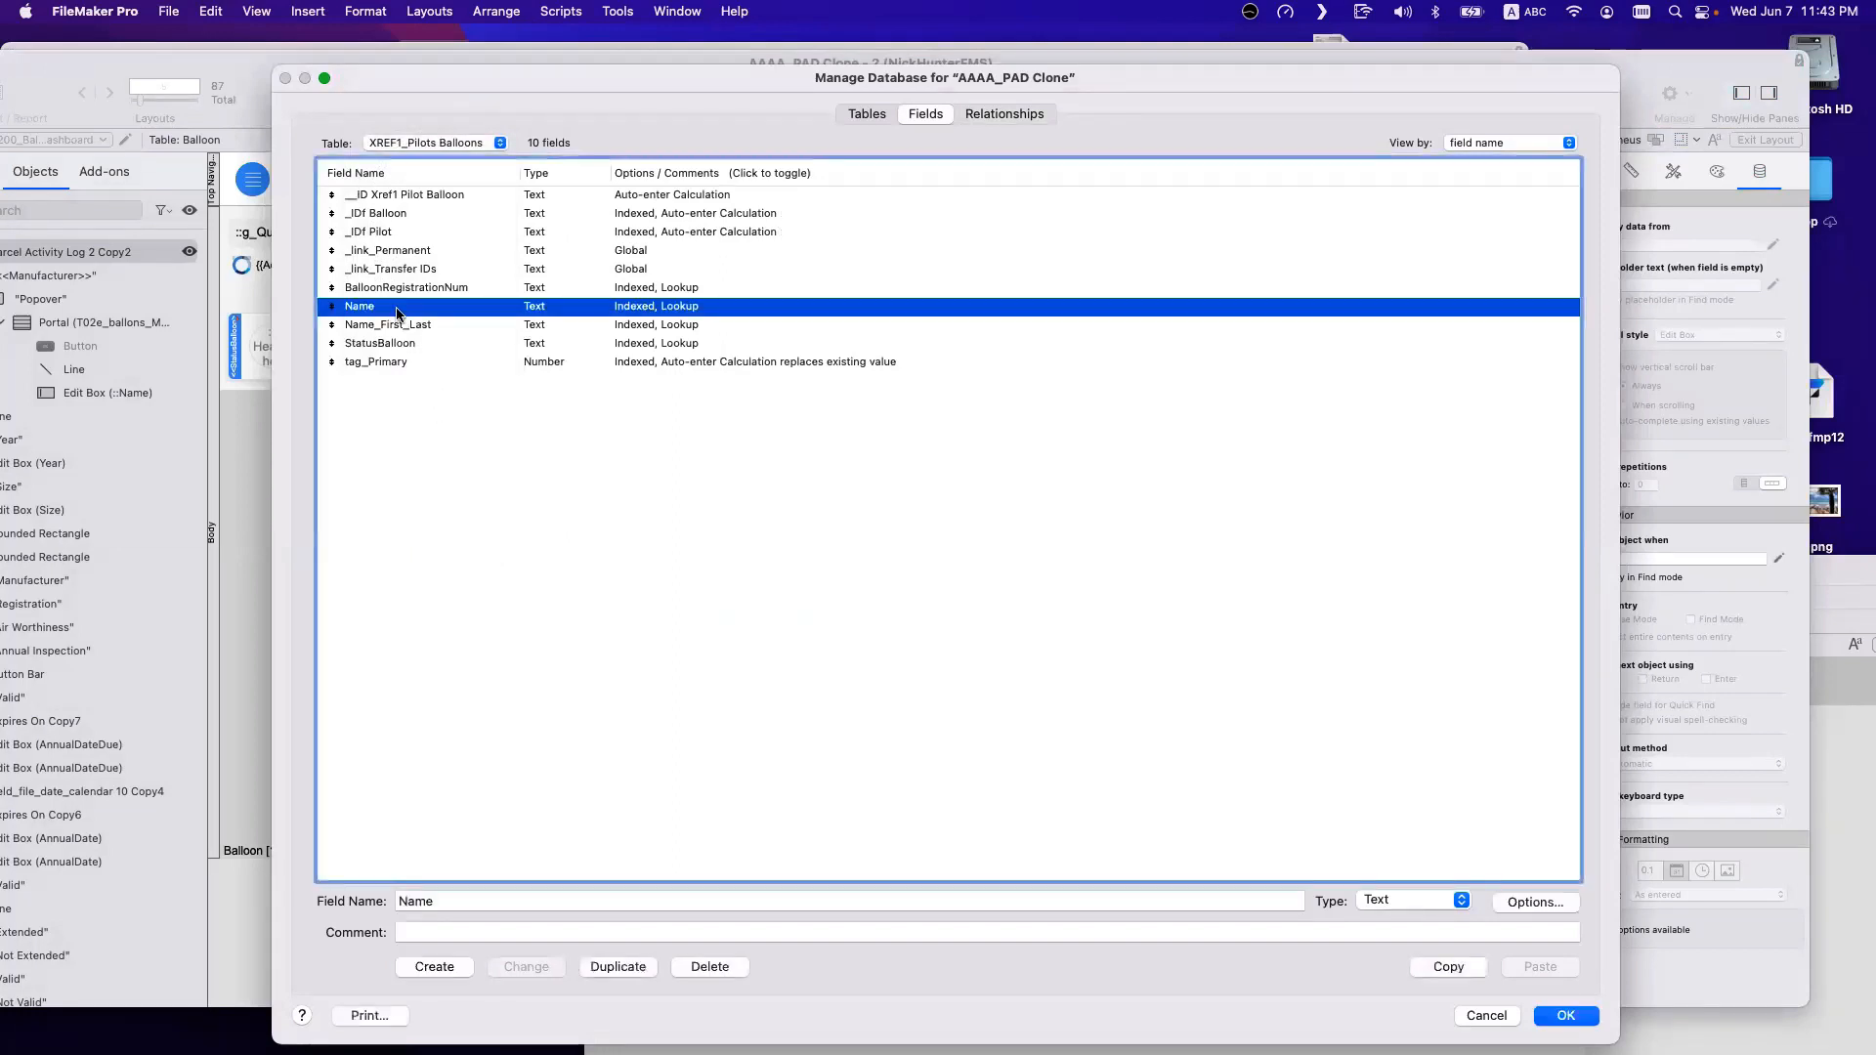
pyautogui.doubleClick(396, 311)
pyautogui.click(1340, 252)
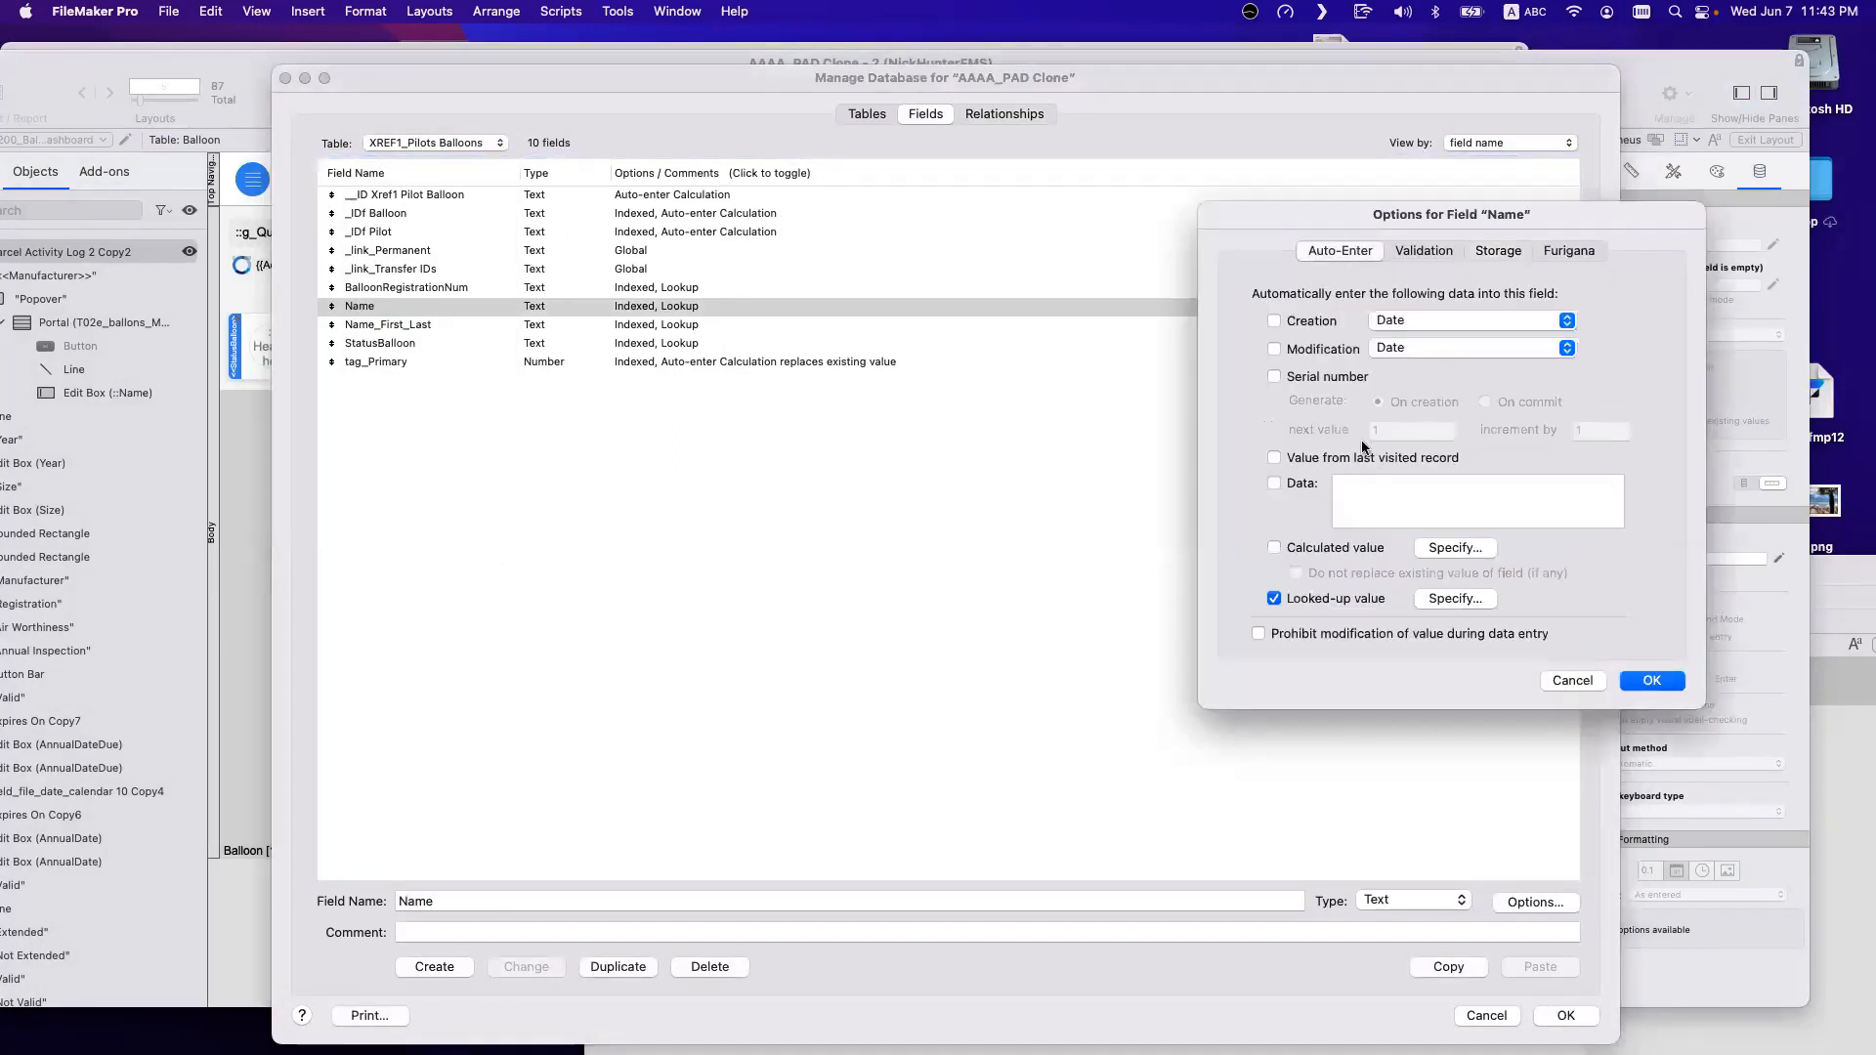
pyautogui.click(1455, 598)
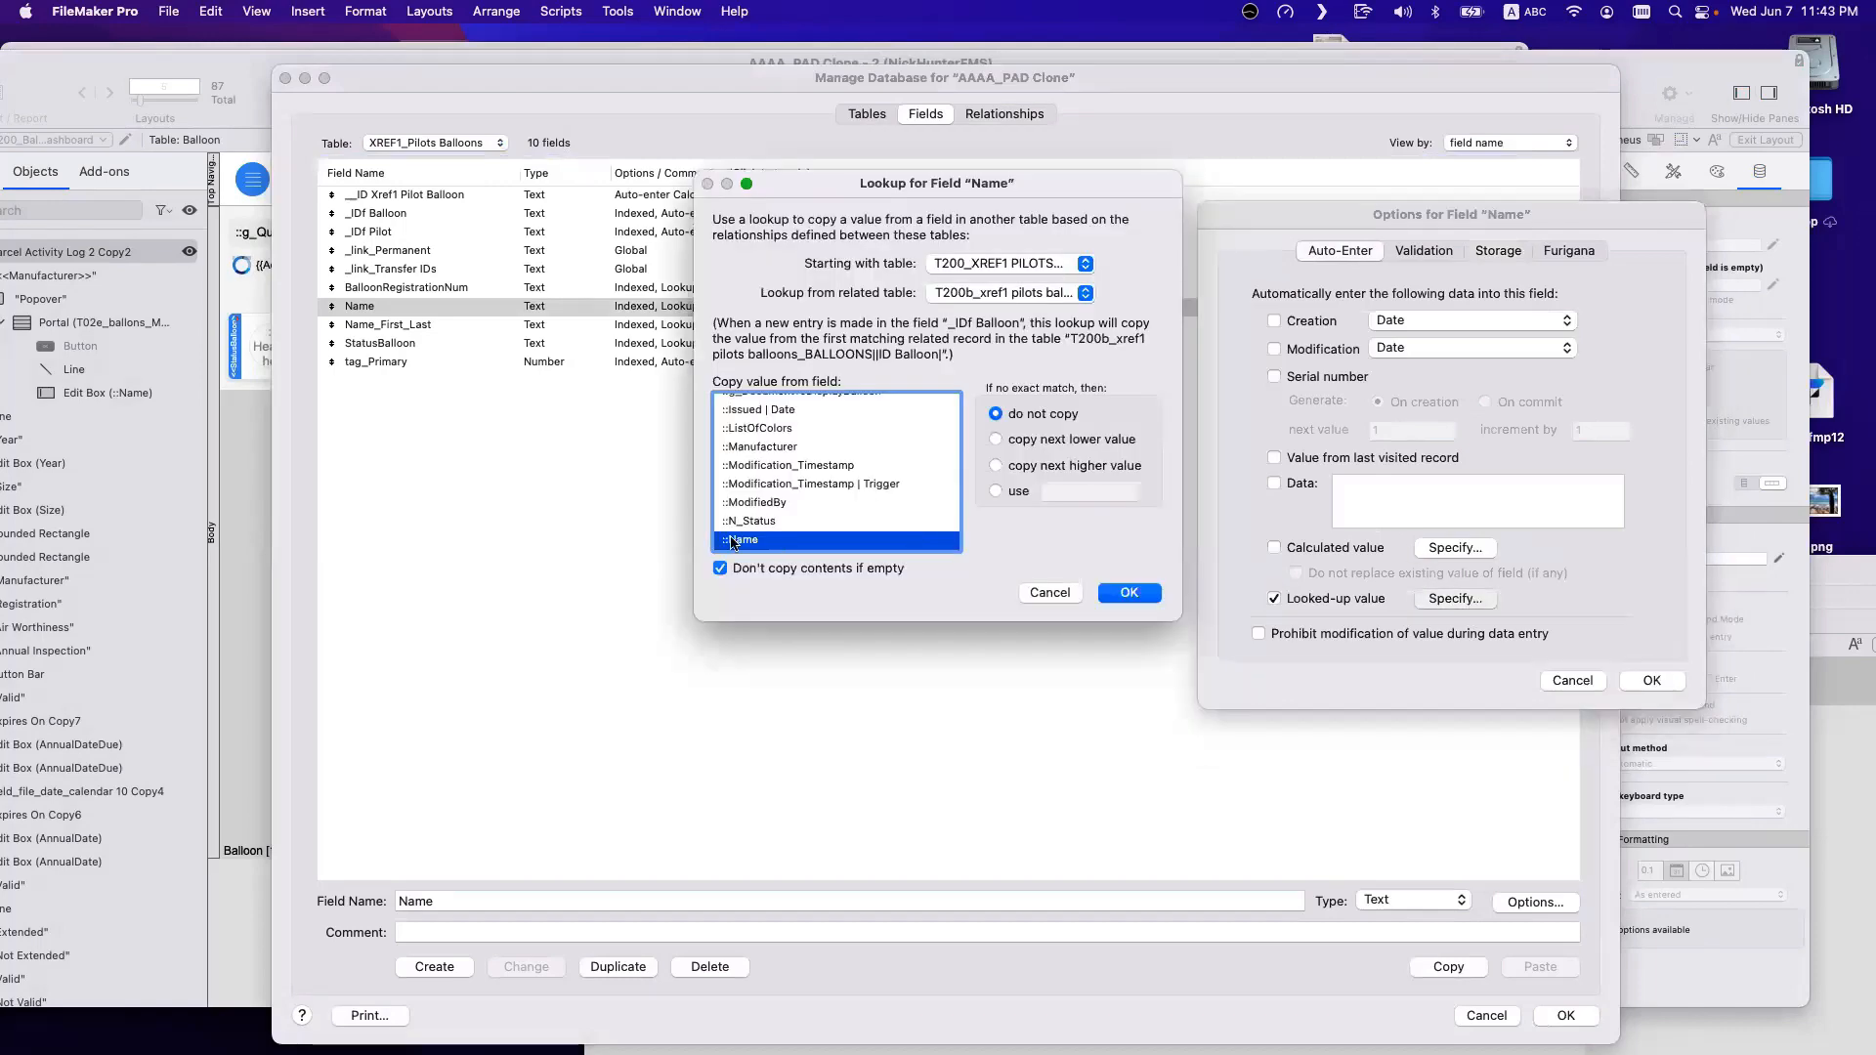
pyautogui.click(987, 295)
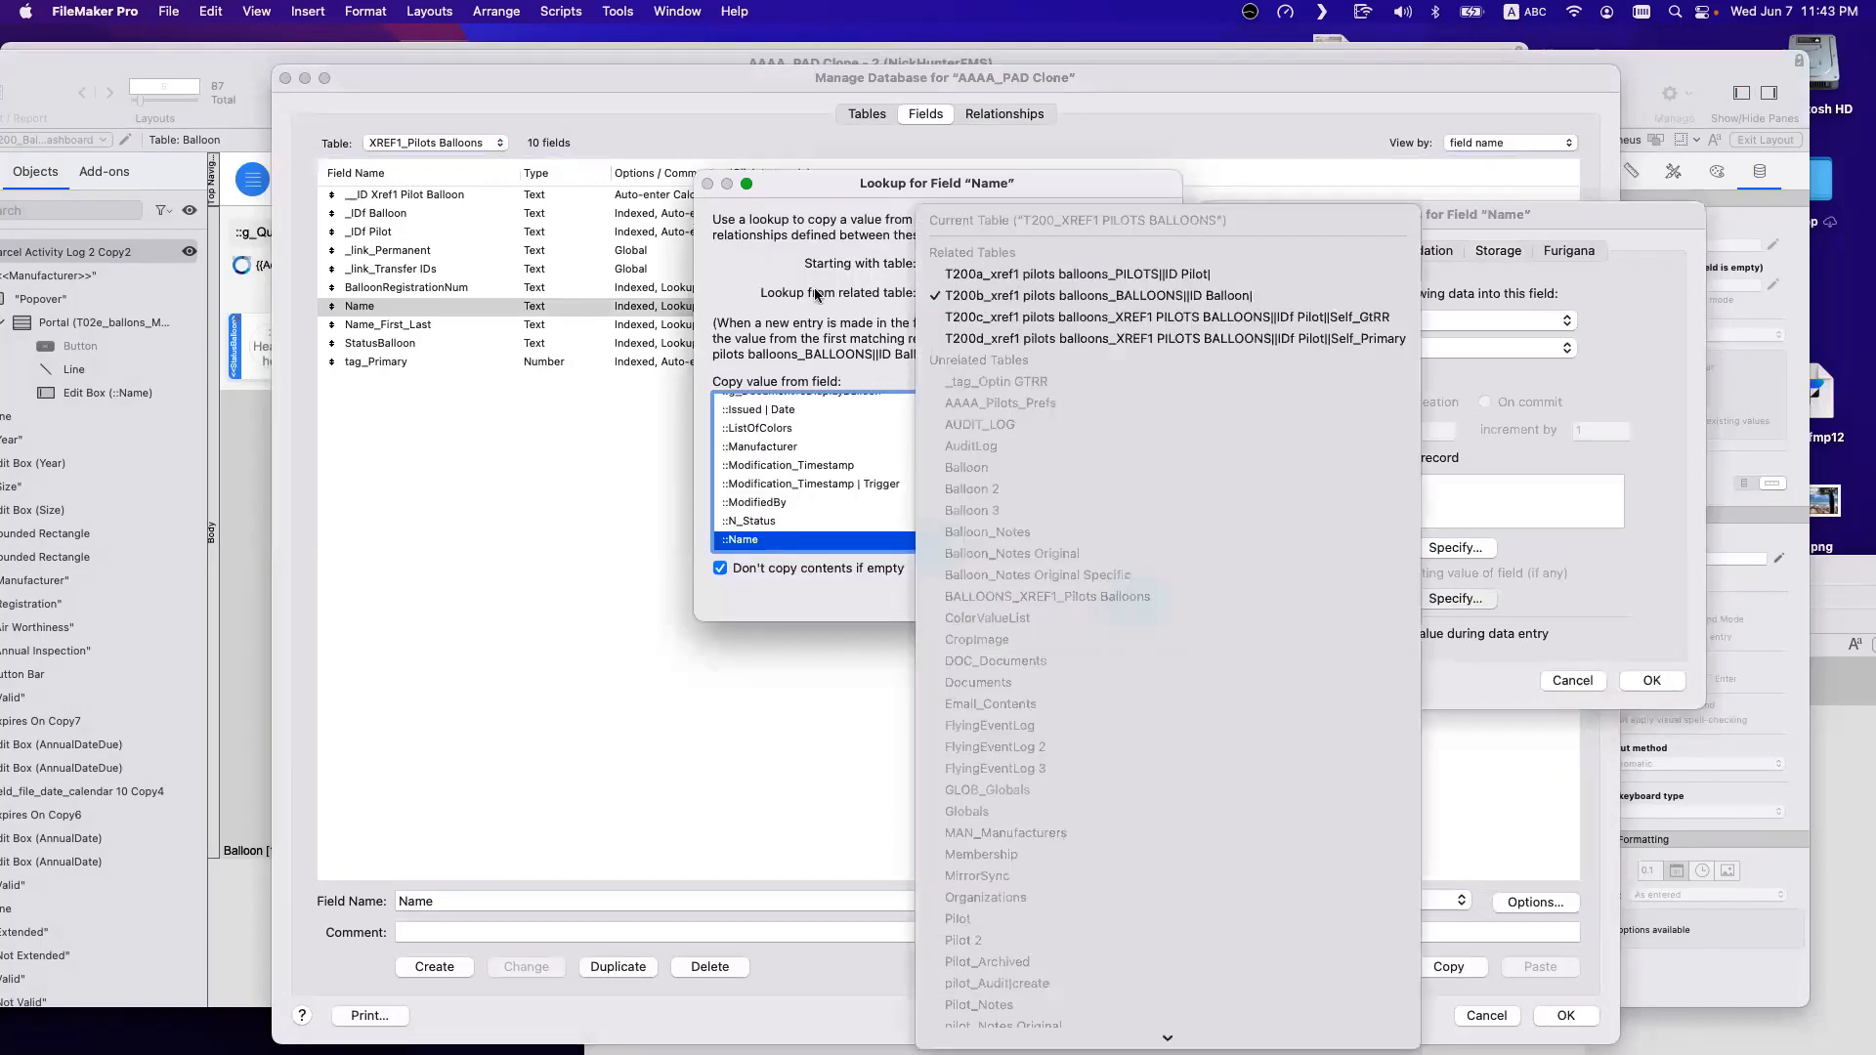
pyautogui.press('Escape')
pyautogui.press('Escape')
pyautogui.press('Escape')
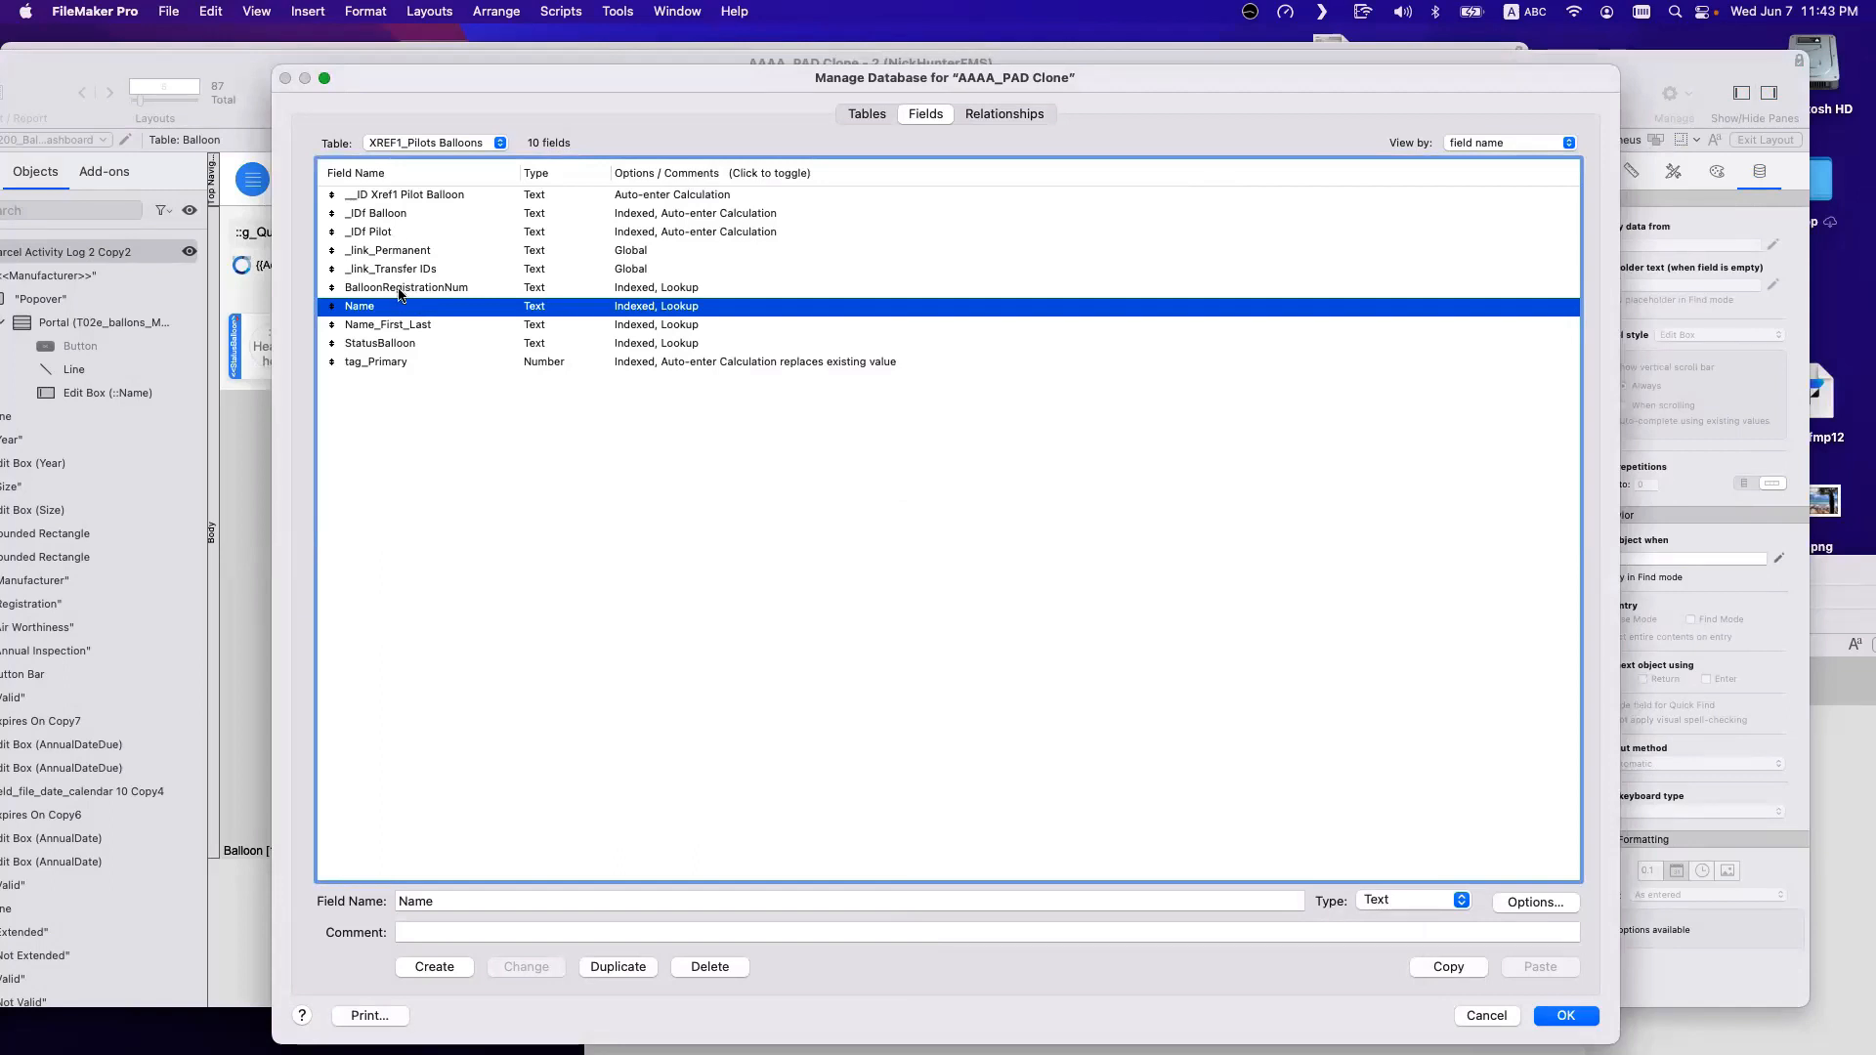
# Create a text field named Rating in the XREF1_Pilots Balloons table.
pyautogui.click(401, 325)
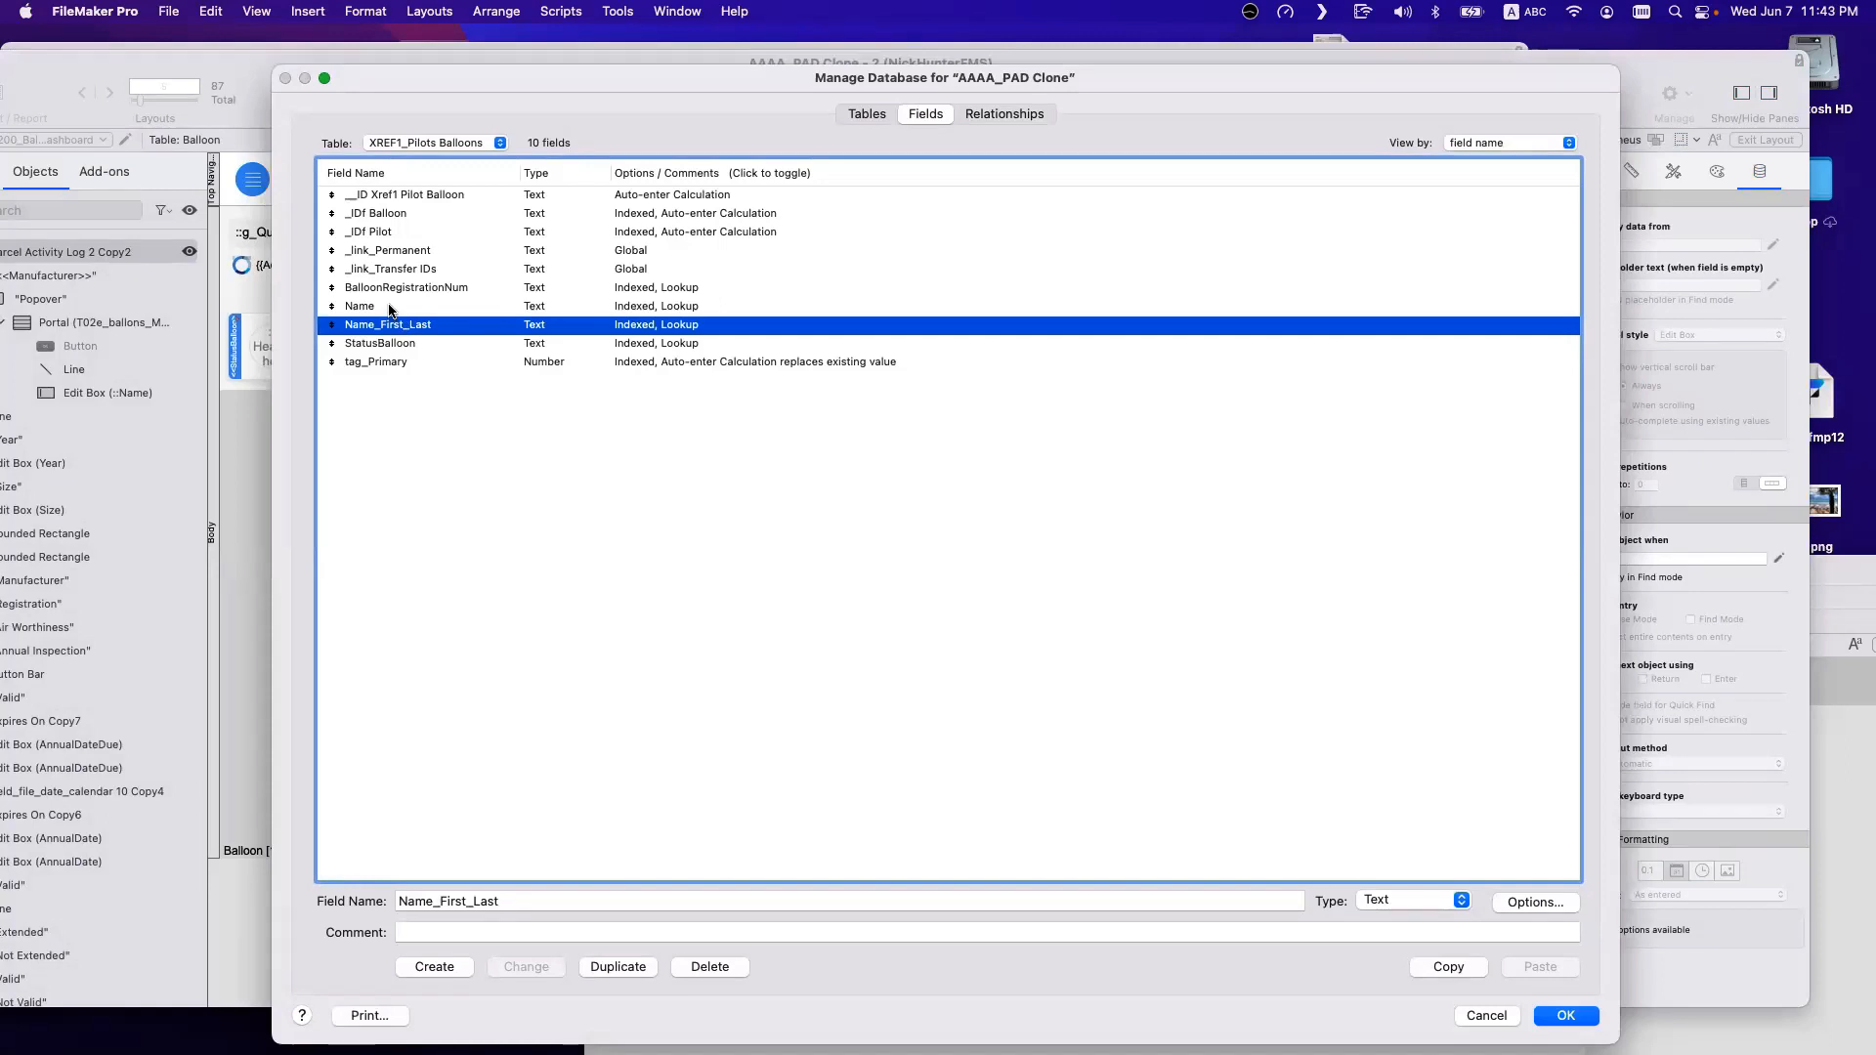
pyautogui.click(390, 309)
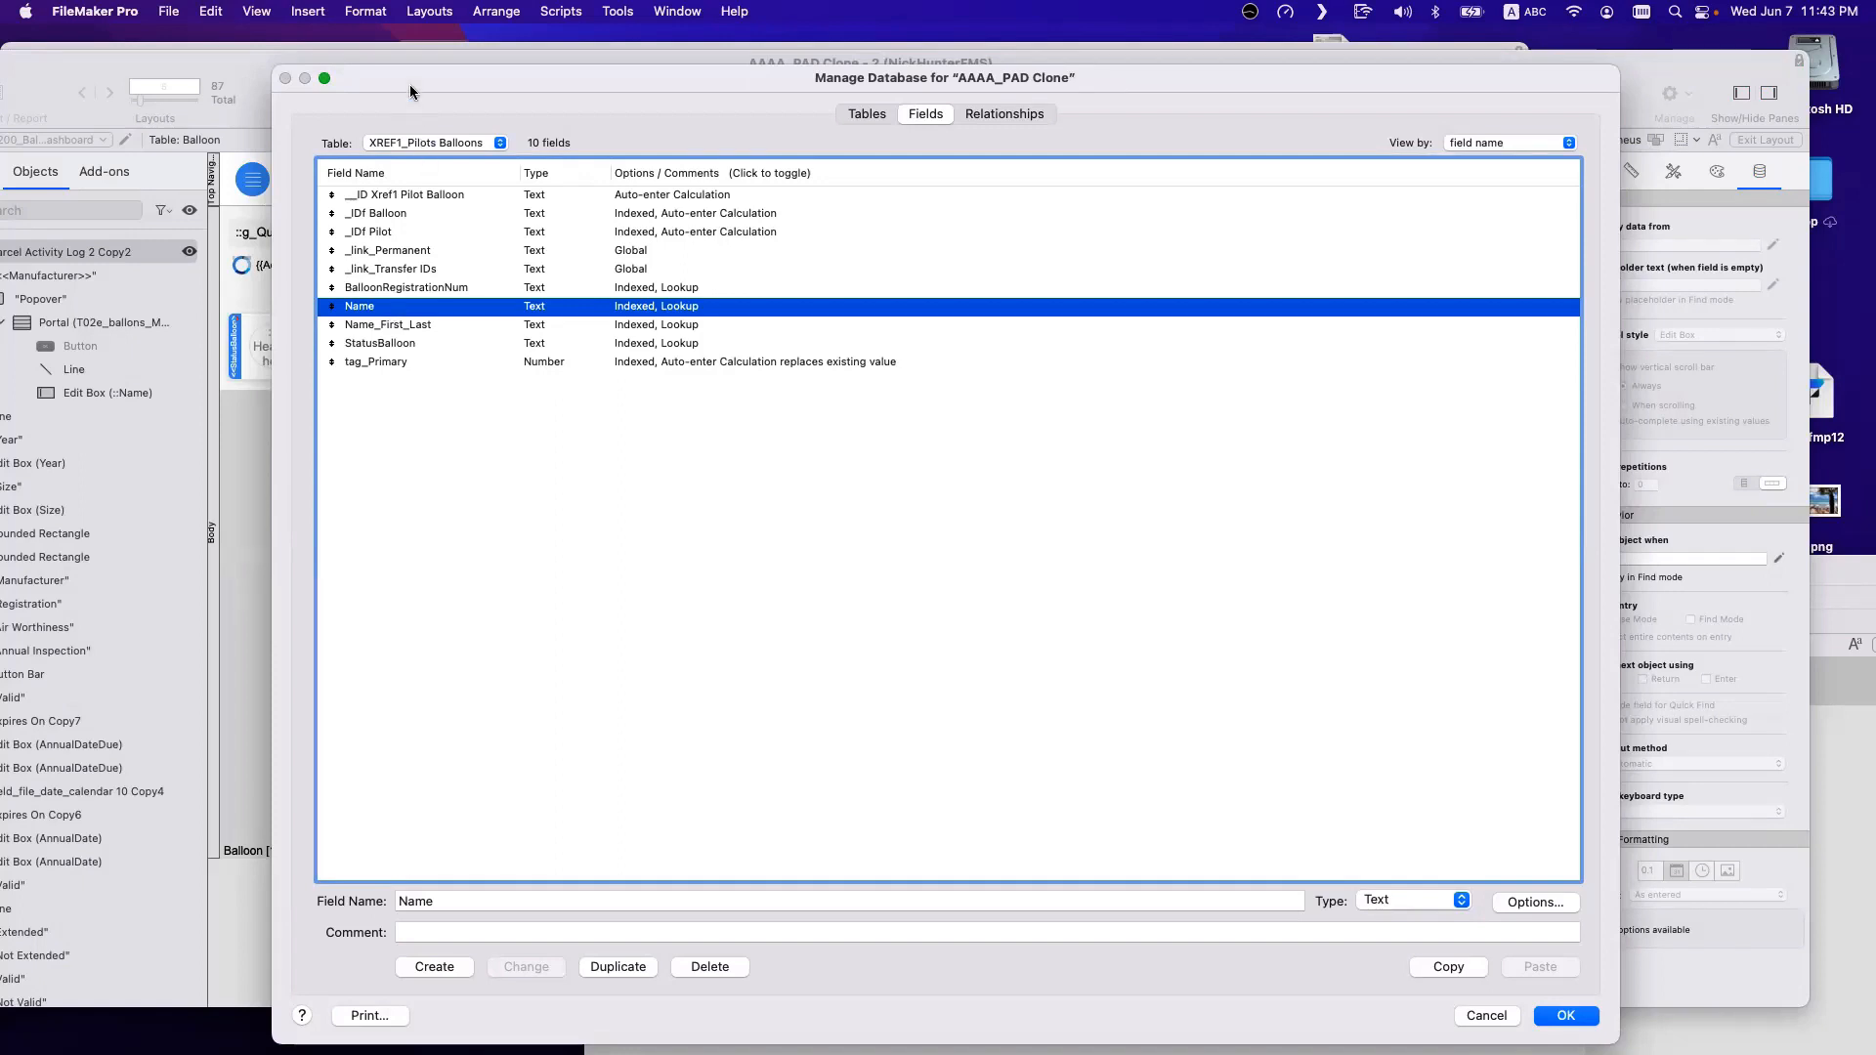
pyautogui.moveTo(410, 92); pyautogui.dragTo(782, 230)
pyautogui.moveTo(644, 321); pyautogui.dragTo(612, 413)
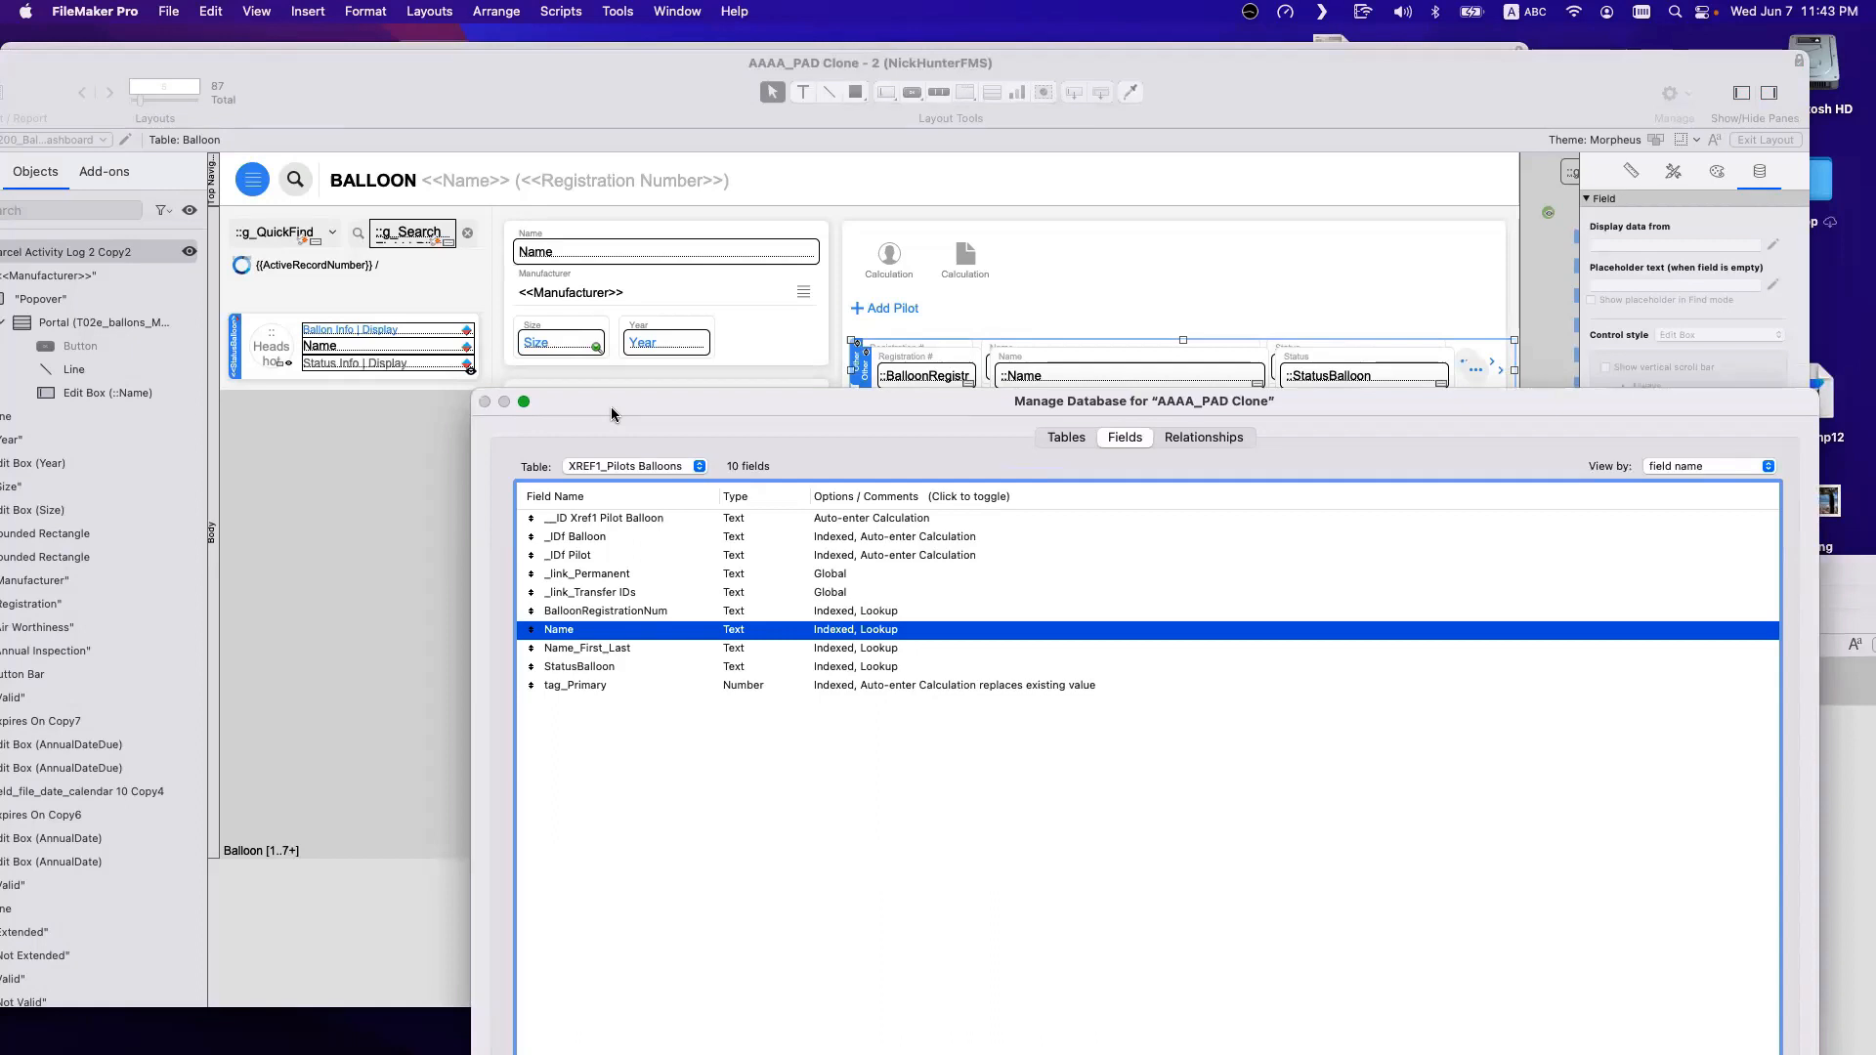
pyautogui.moveTo(611, 406); pyautogui.dragTo(488, 137)
pyautogui.doubleClick(506, 956)
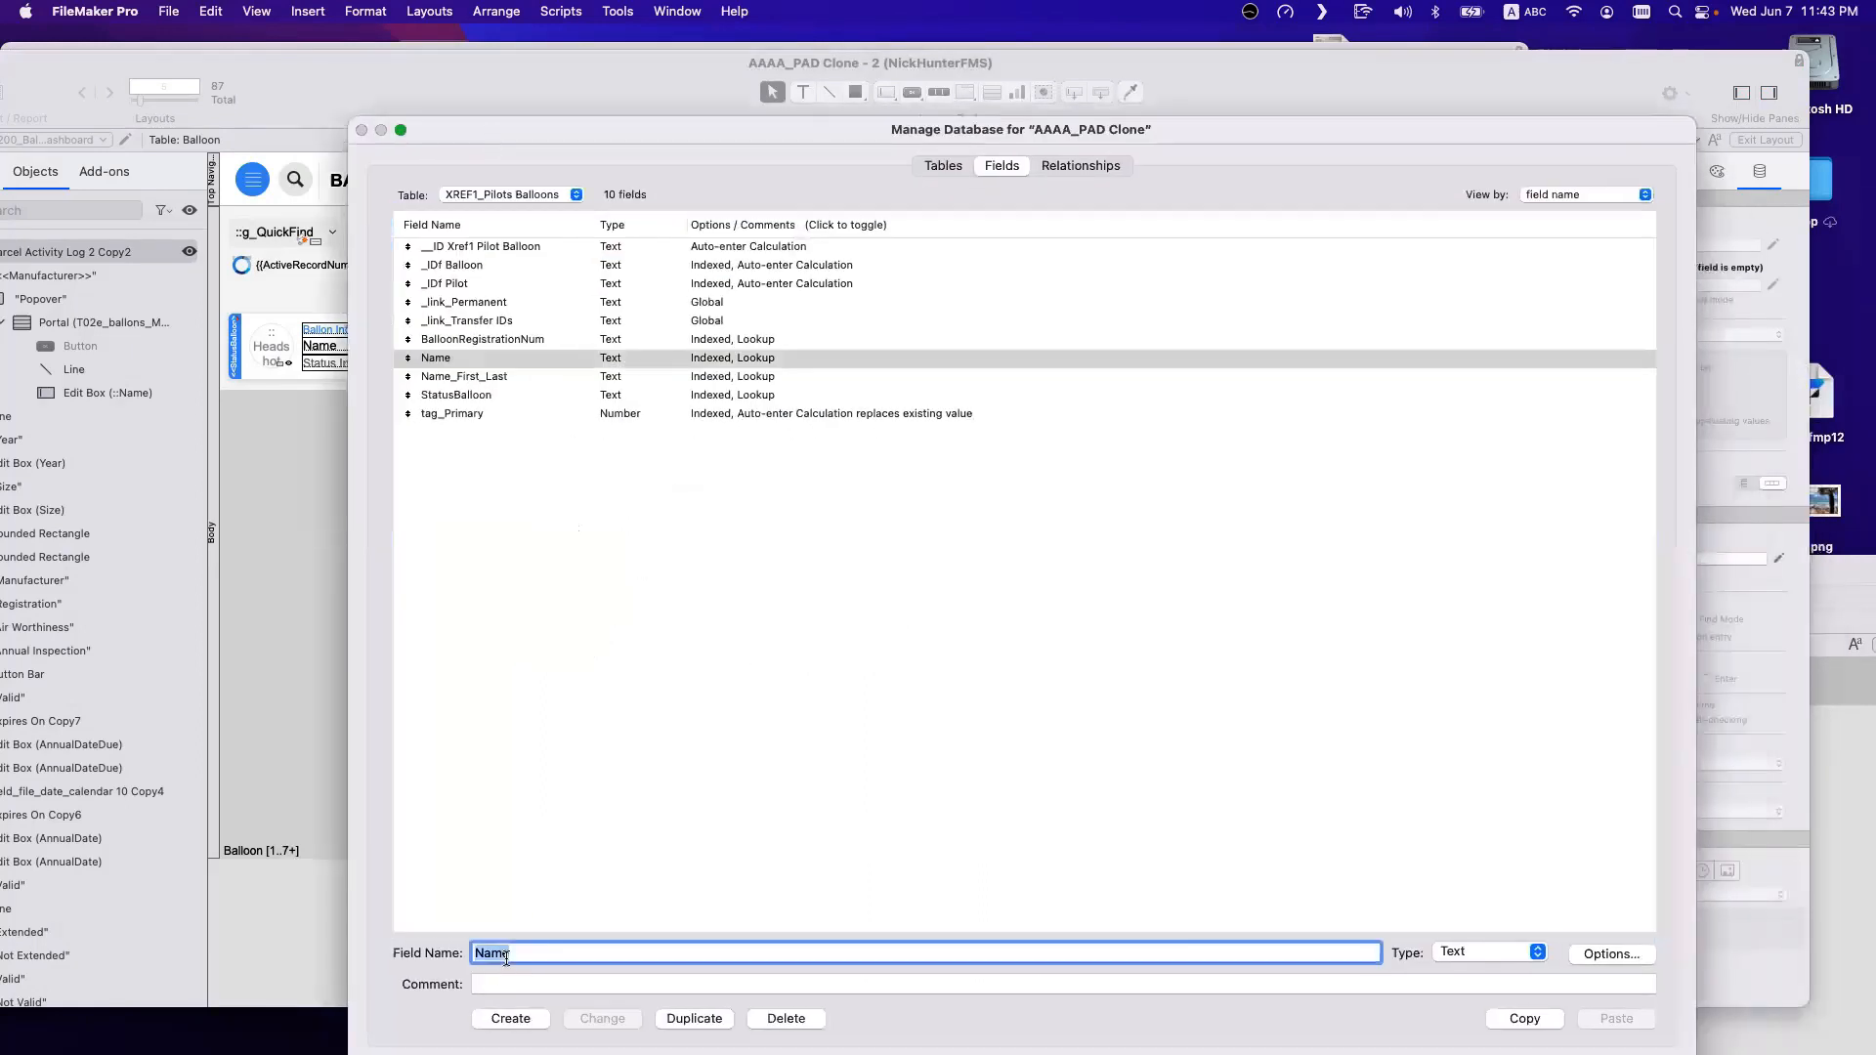
pyautogui.write('Rating')
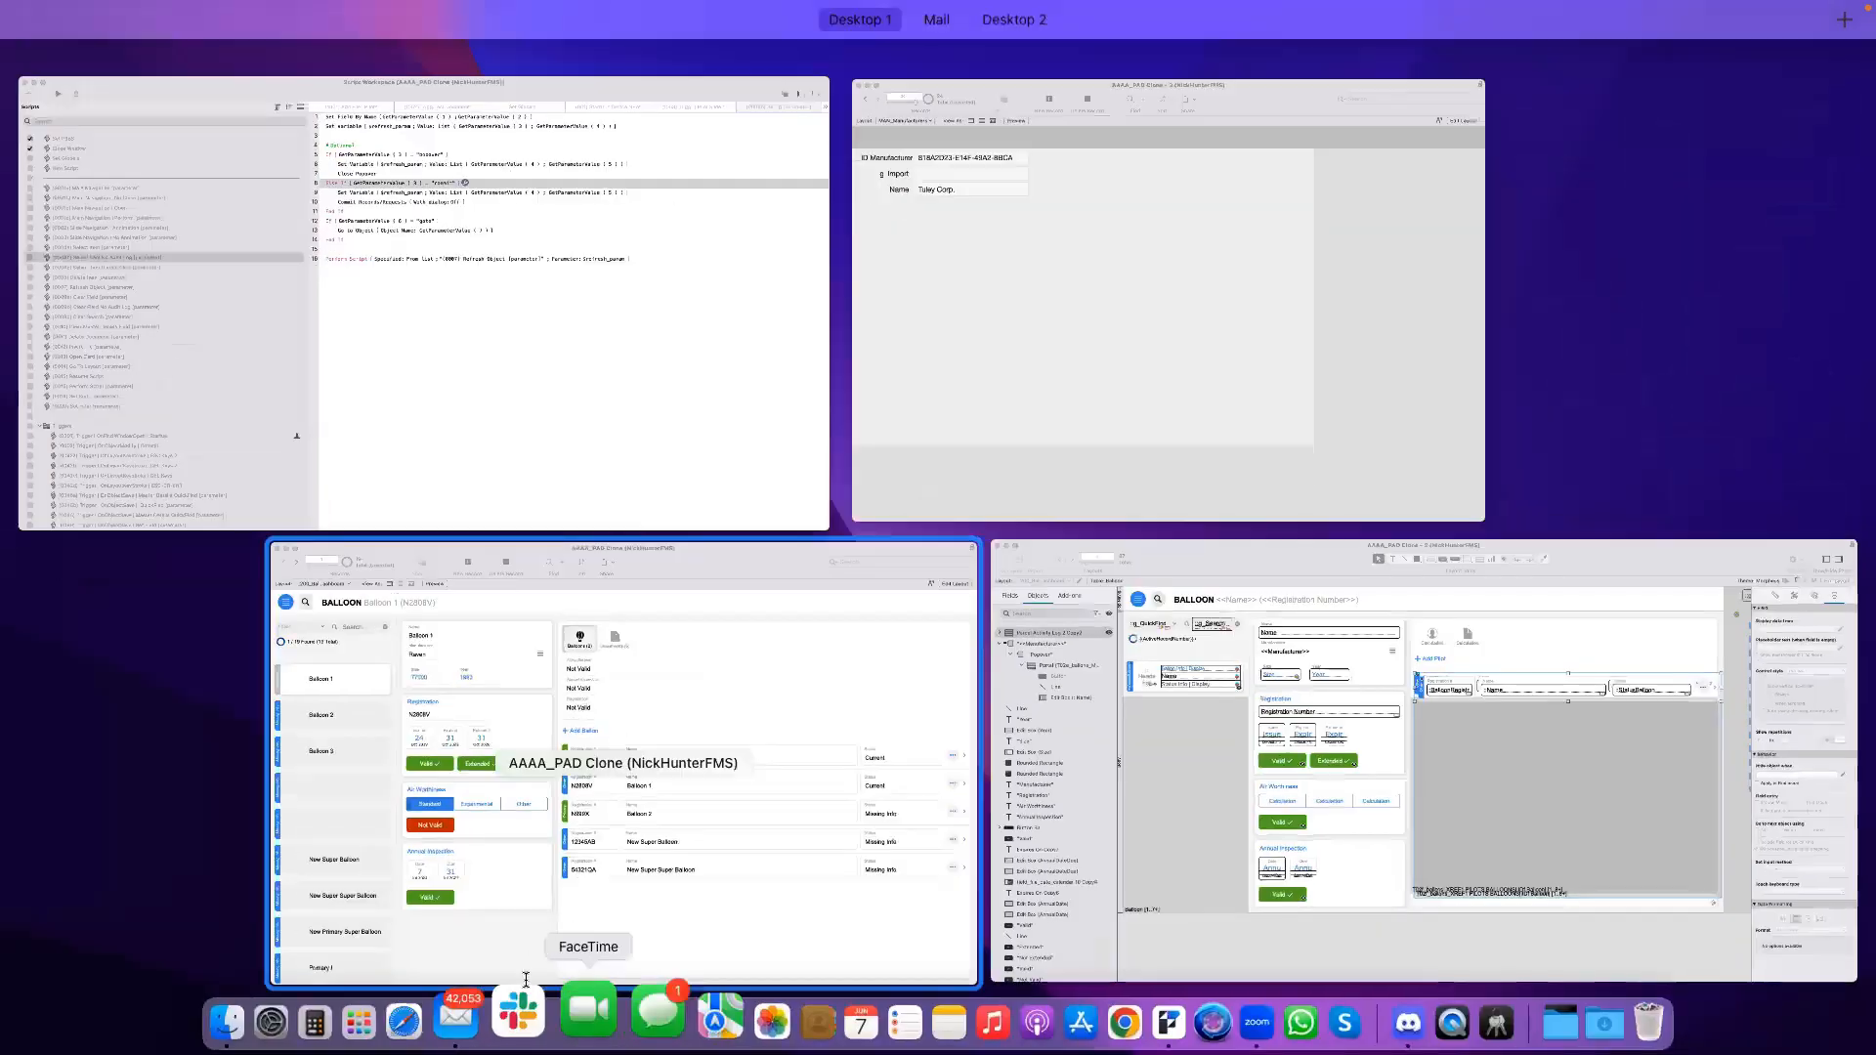
pyautogui.click(577, 922)
pyautogui.press('Return')
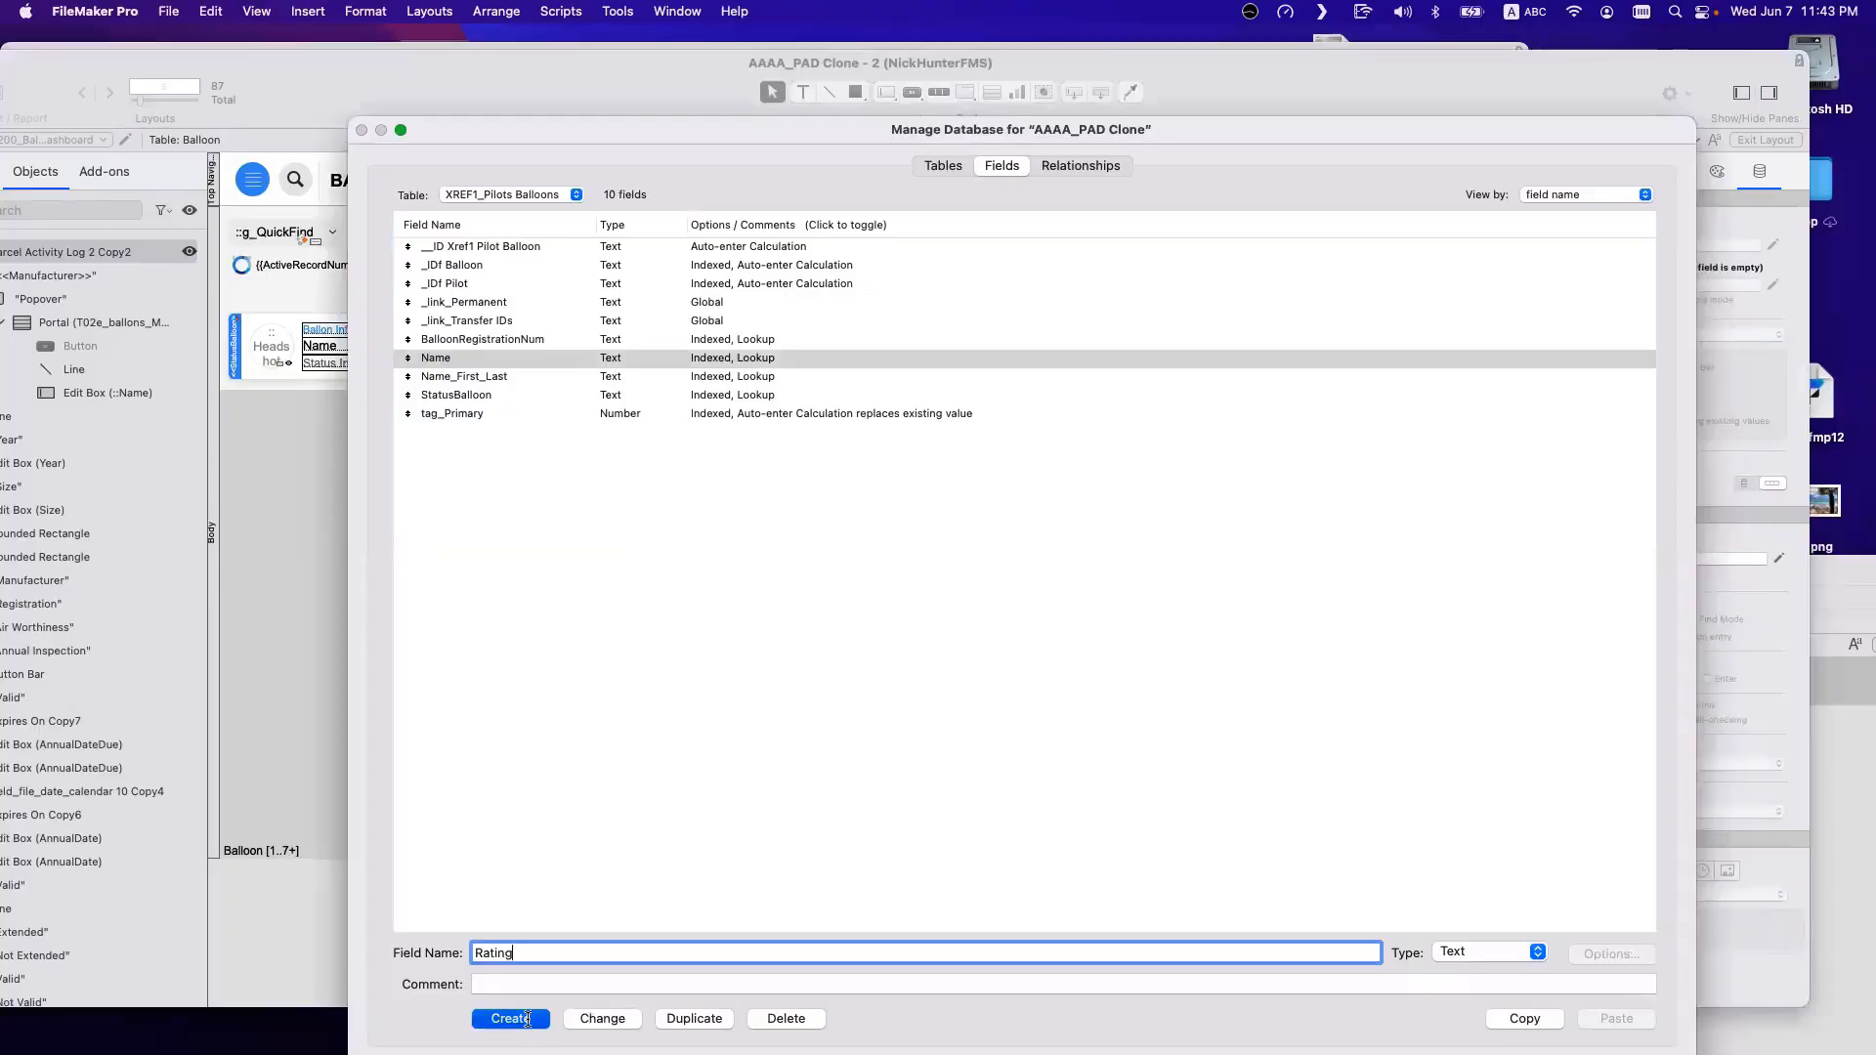
# Create a text field named Piltot Status in the XREF1_Pilots Balloons table.
pyautogui.moveTo(540, 136); pyautogui.dragTo(688, 458)
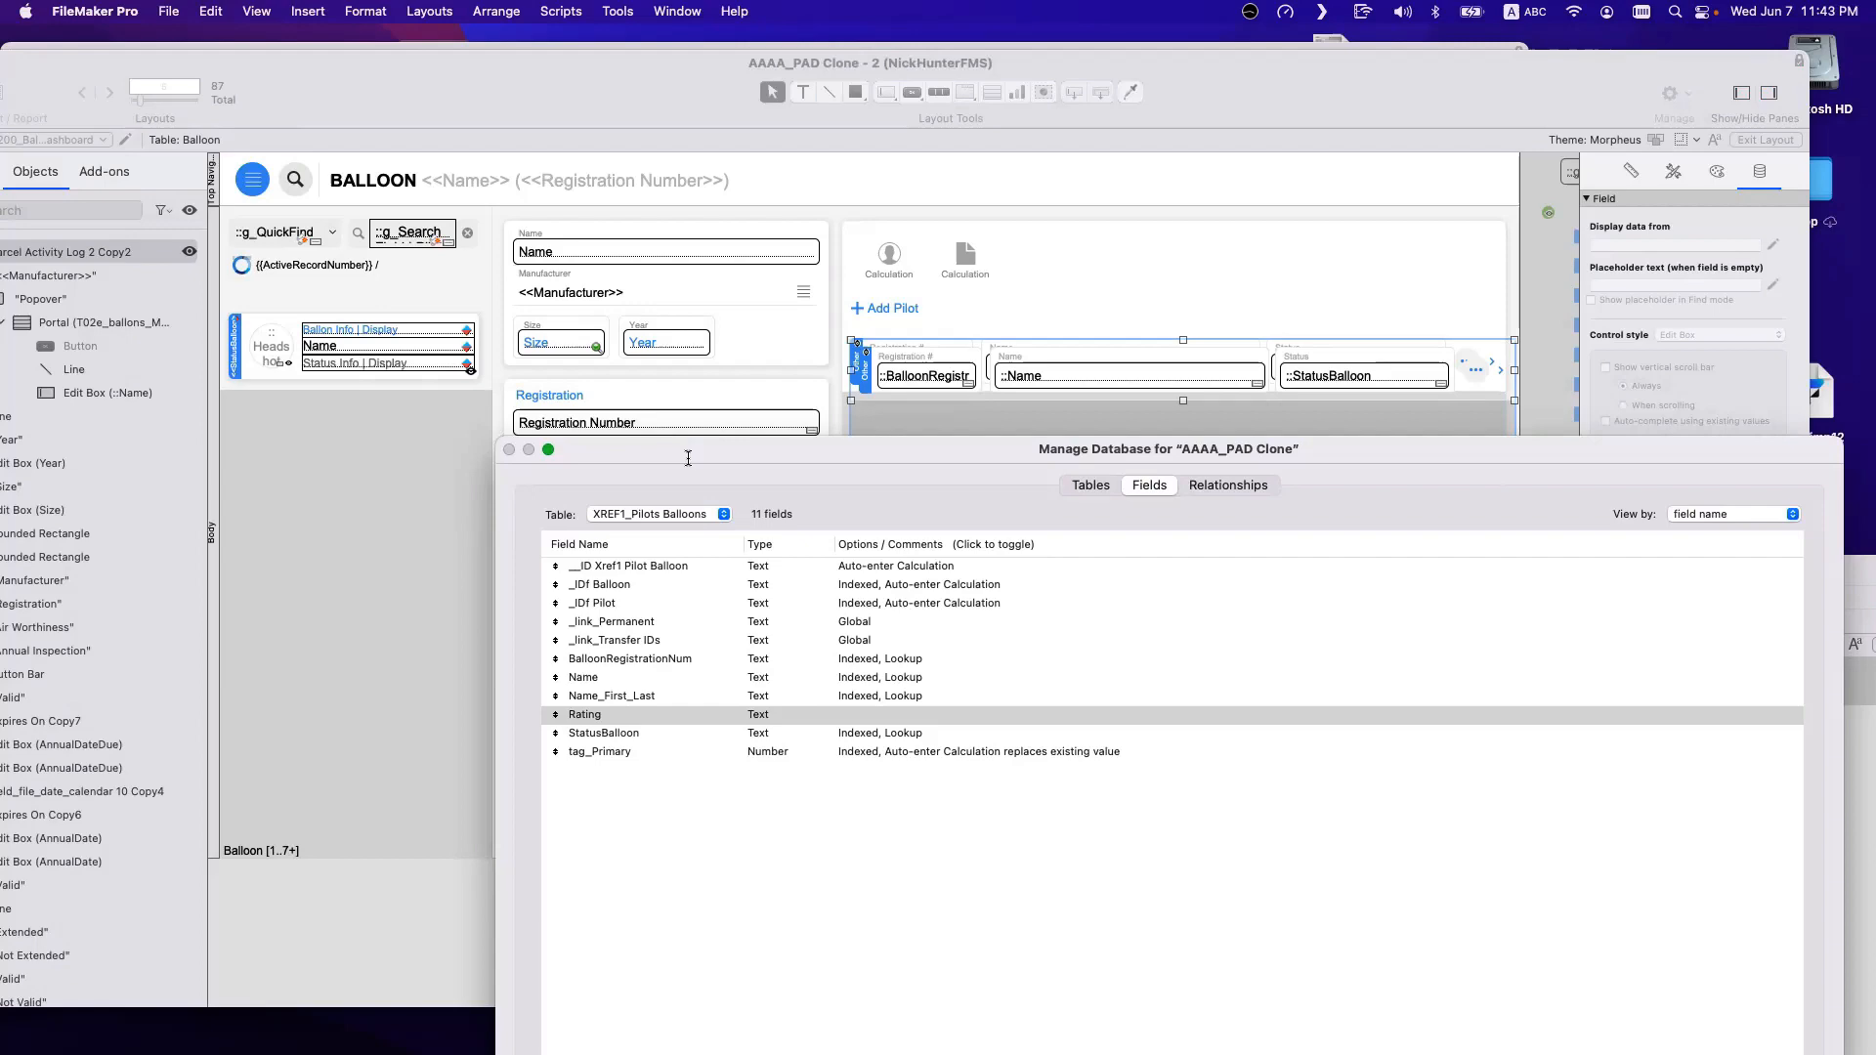
pyautogui.moveTo(687, 459); pyautogui.dragTo(511, 147)
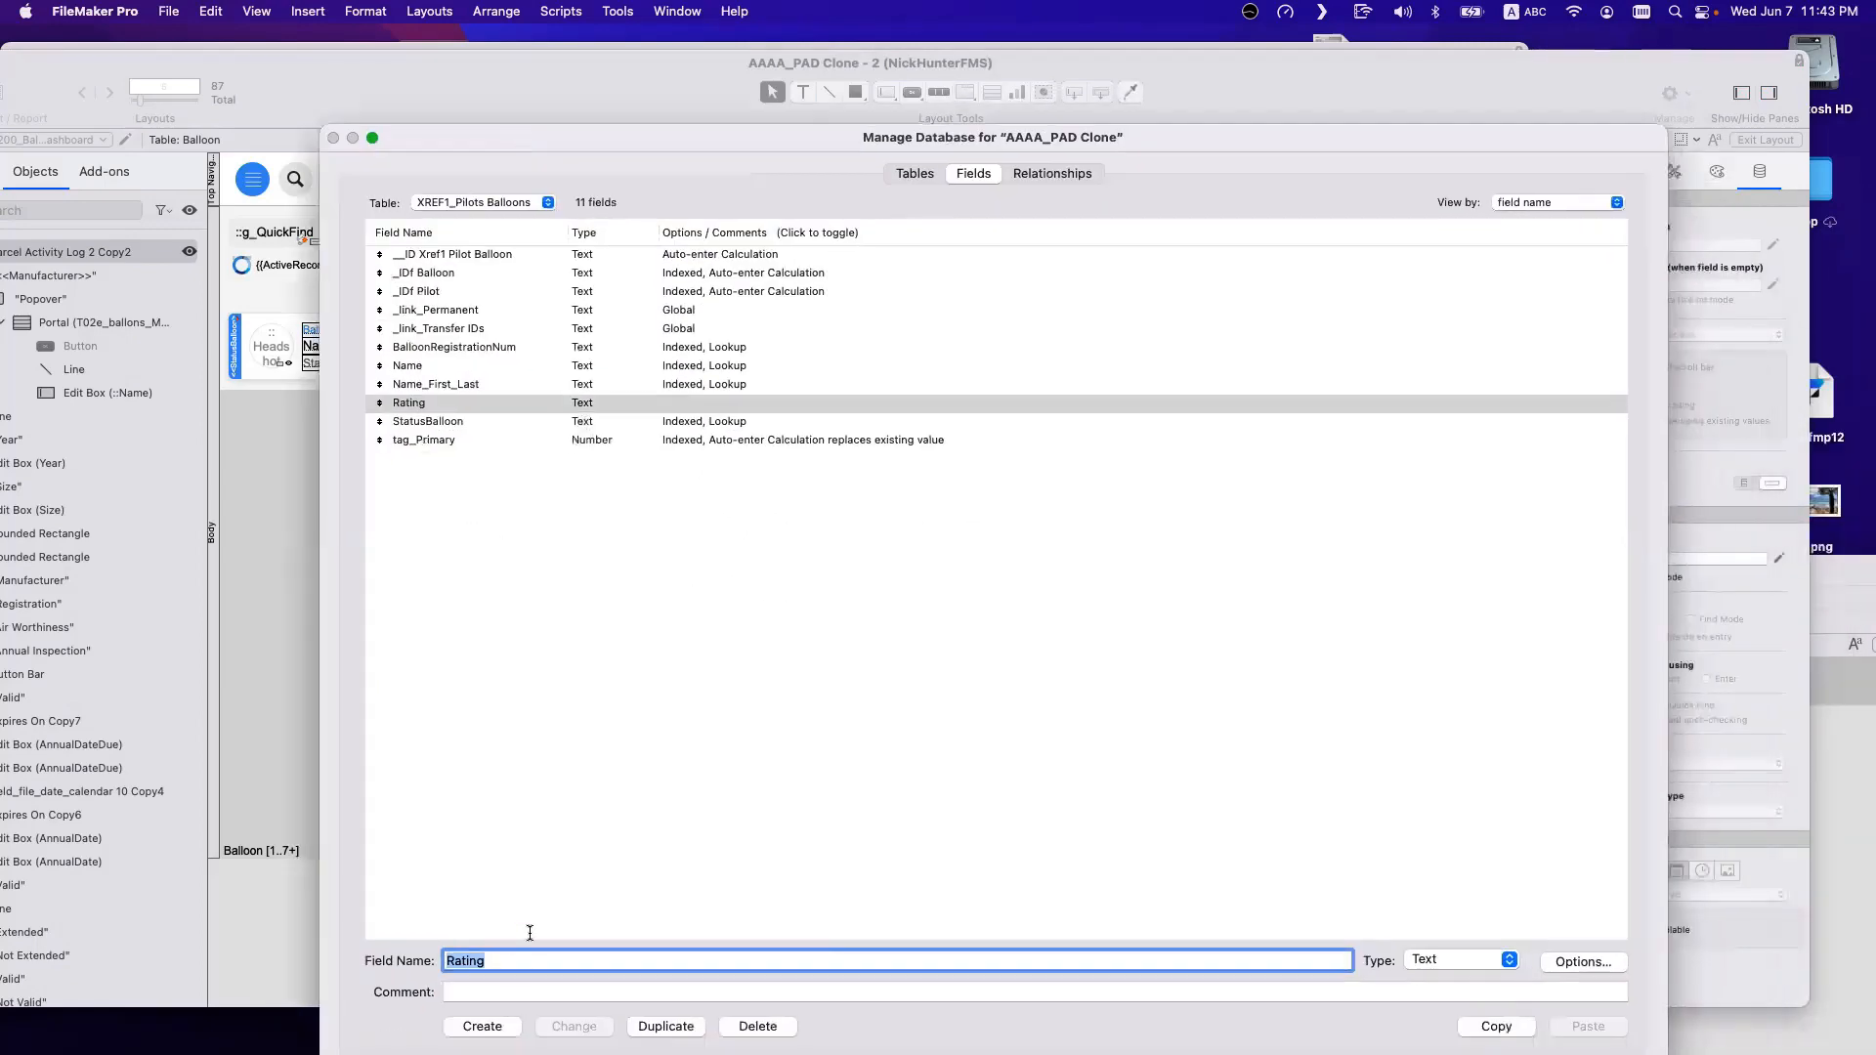
pyautogui.write('Pilto')
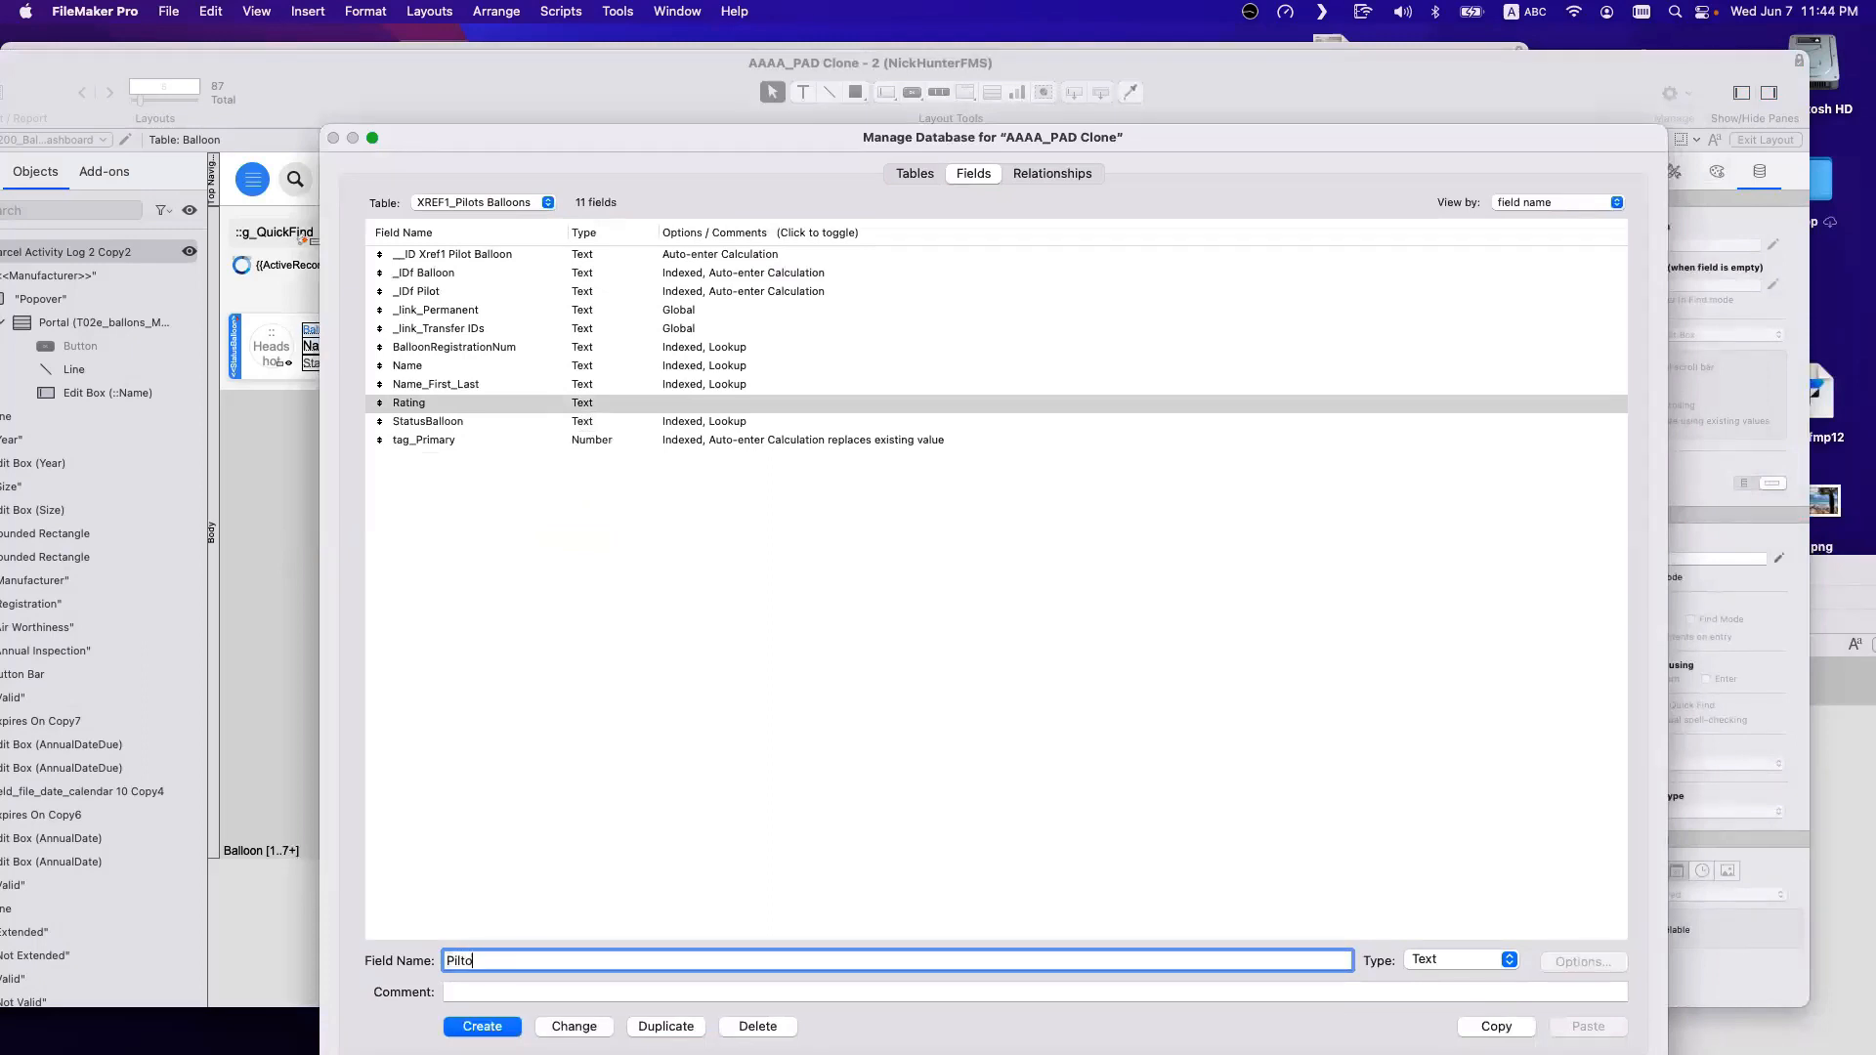
pyautogui.write('t Sgtatus')
pyautogui.click(494, 962)
pyautogui.press('BackSpace')
pyautogui.press('BackSpace')
pyautogui.click(493, 1026)
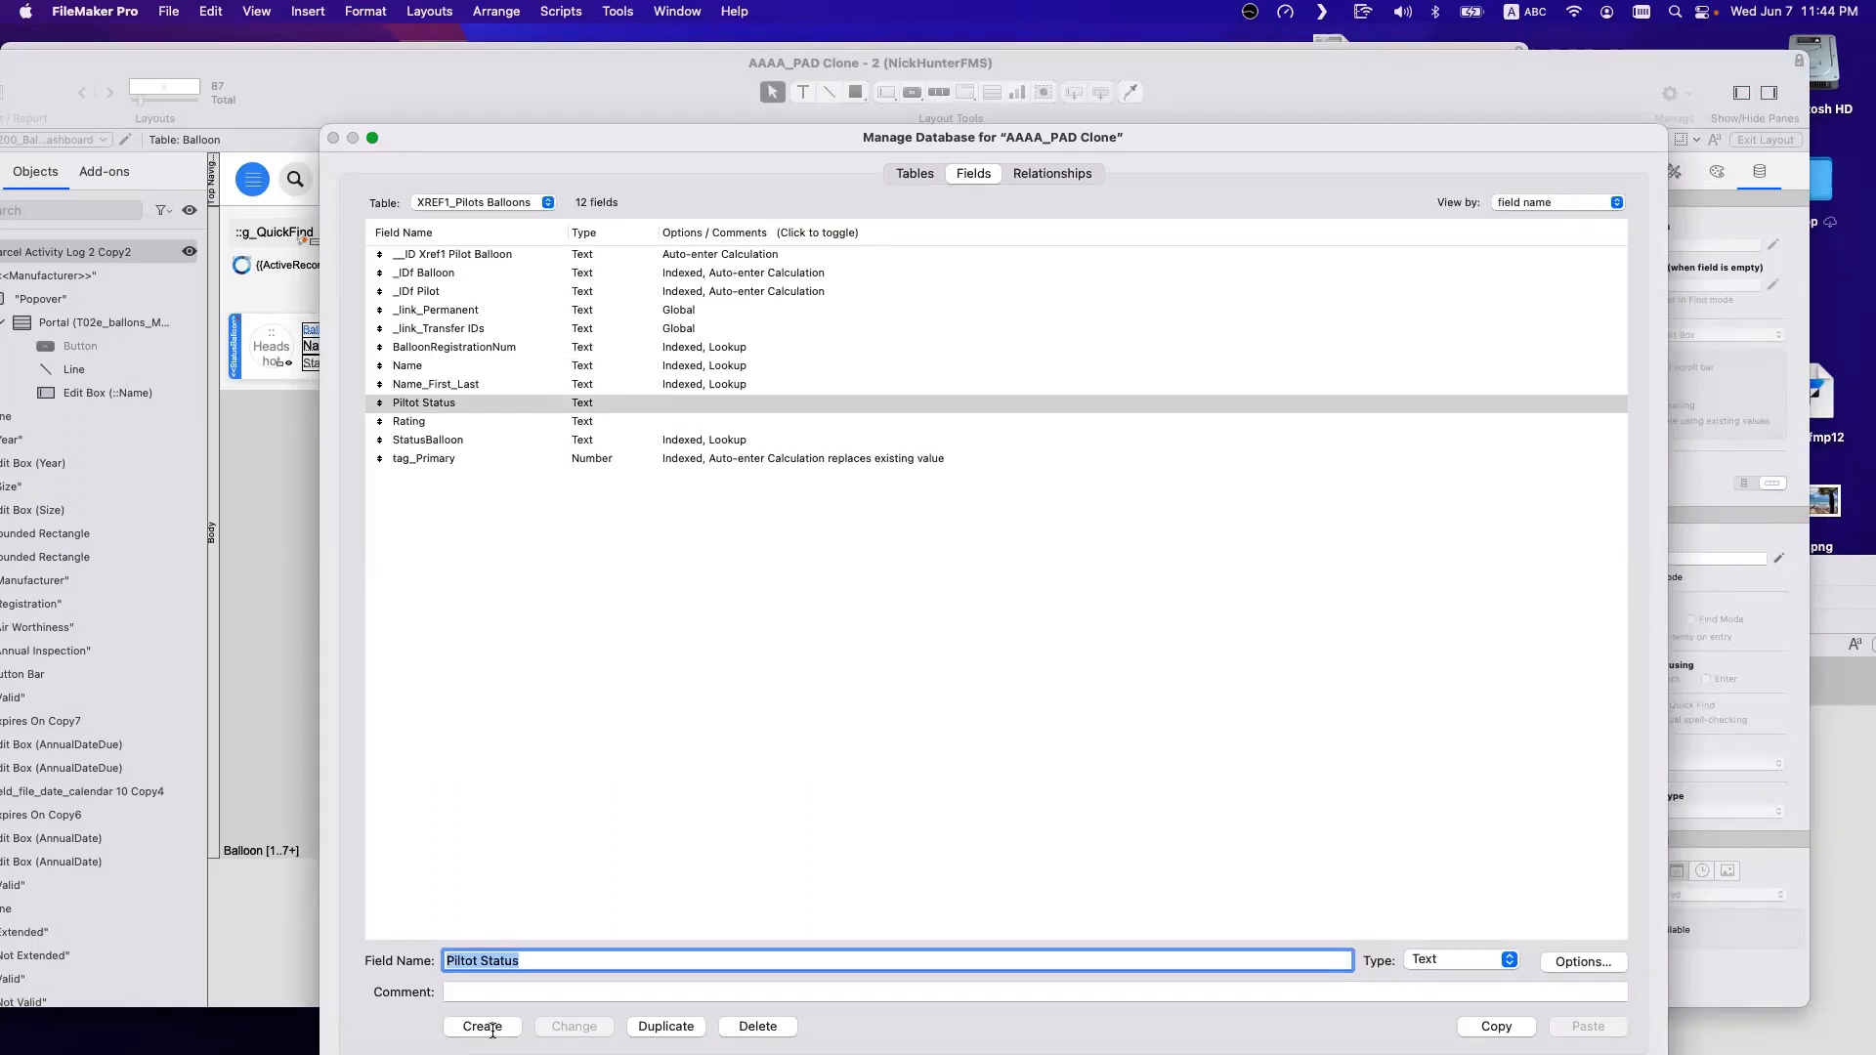
# Correct the misspelled name of the new status field to Pilot Status.
pyautogui.tripleClick(477, 967)
pyautogui.tripleClick(508, 960)
pyautogui.press('Right')
pyautogui.click(465, 960)
pyautogui.press('BackSpace')
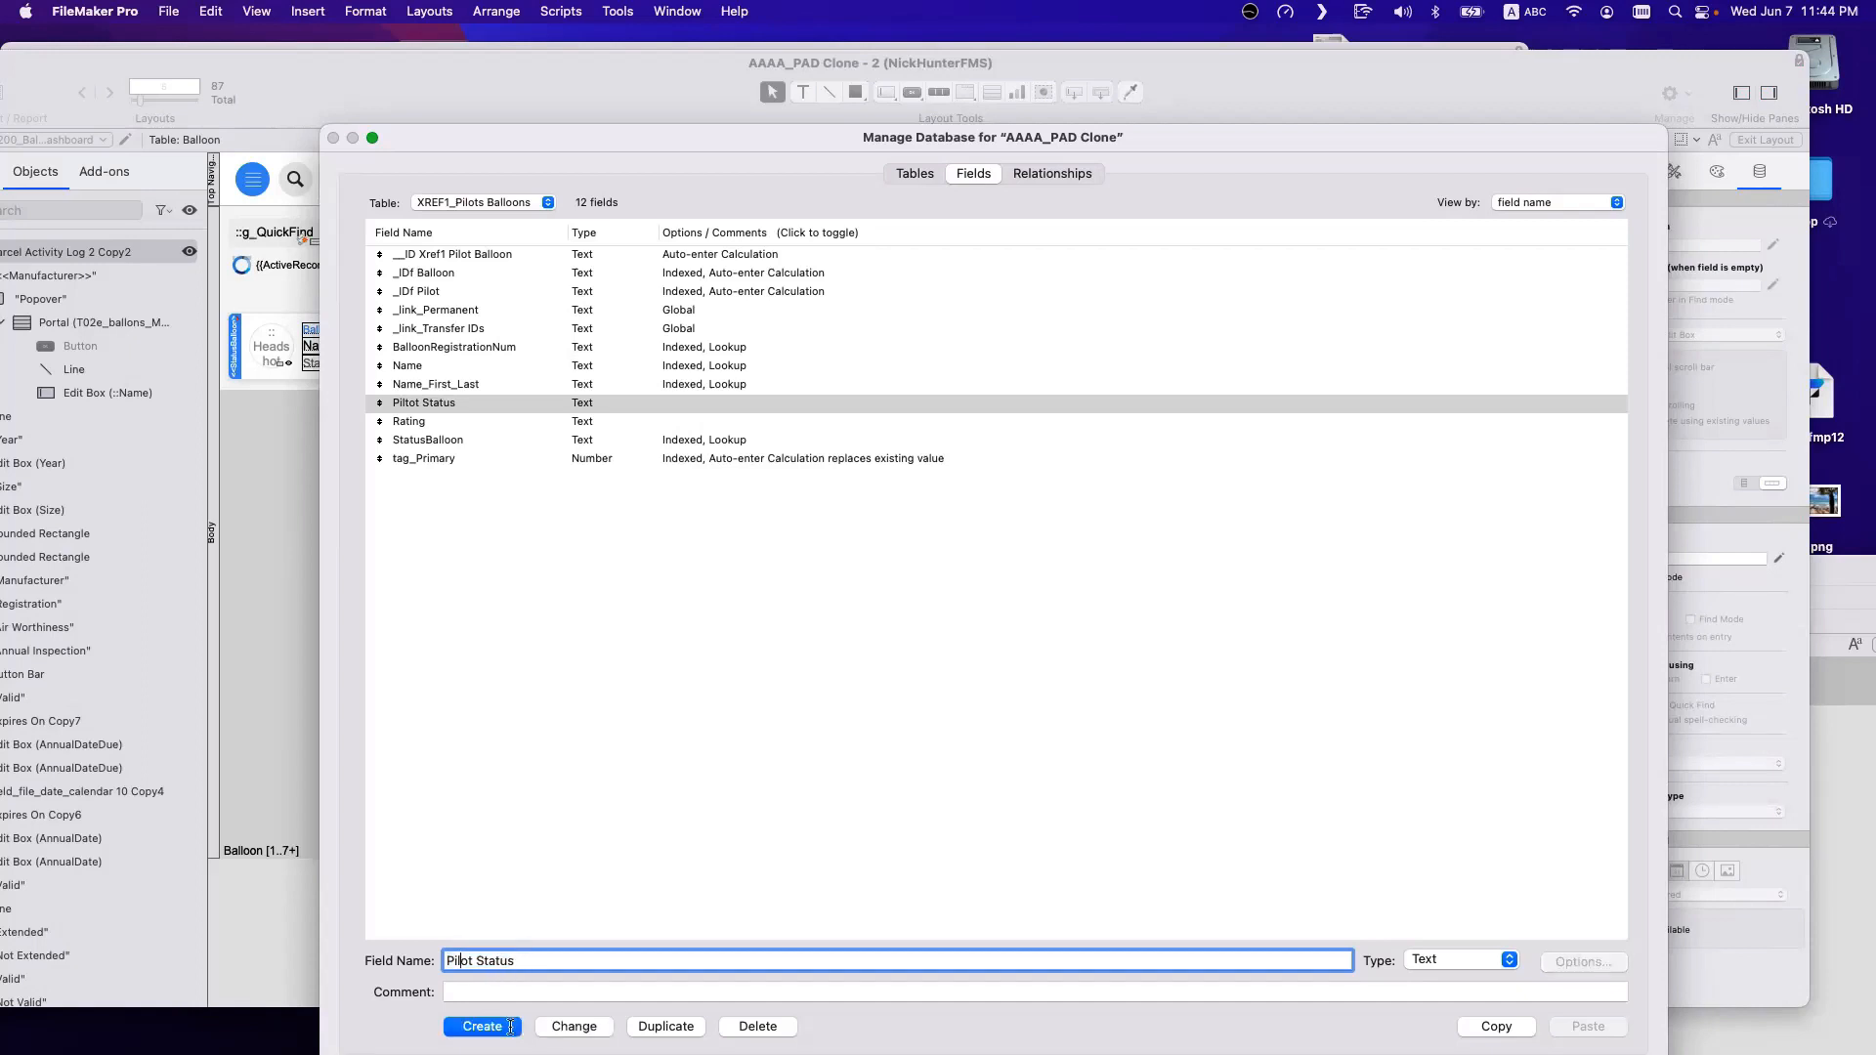
pyautogui.click(558, 1027)
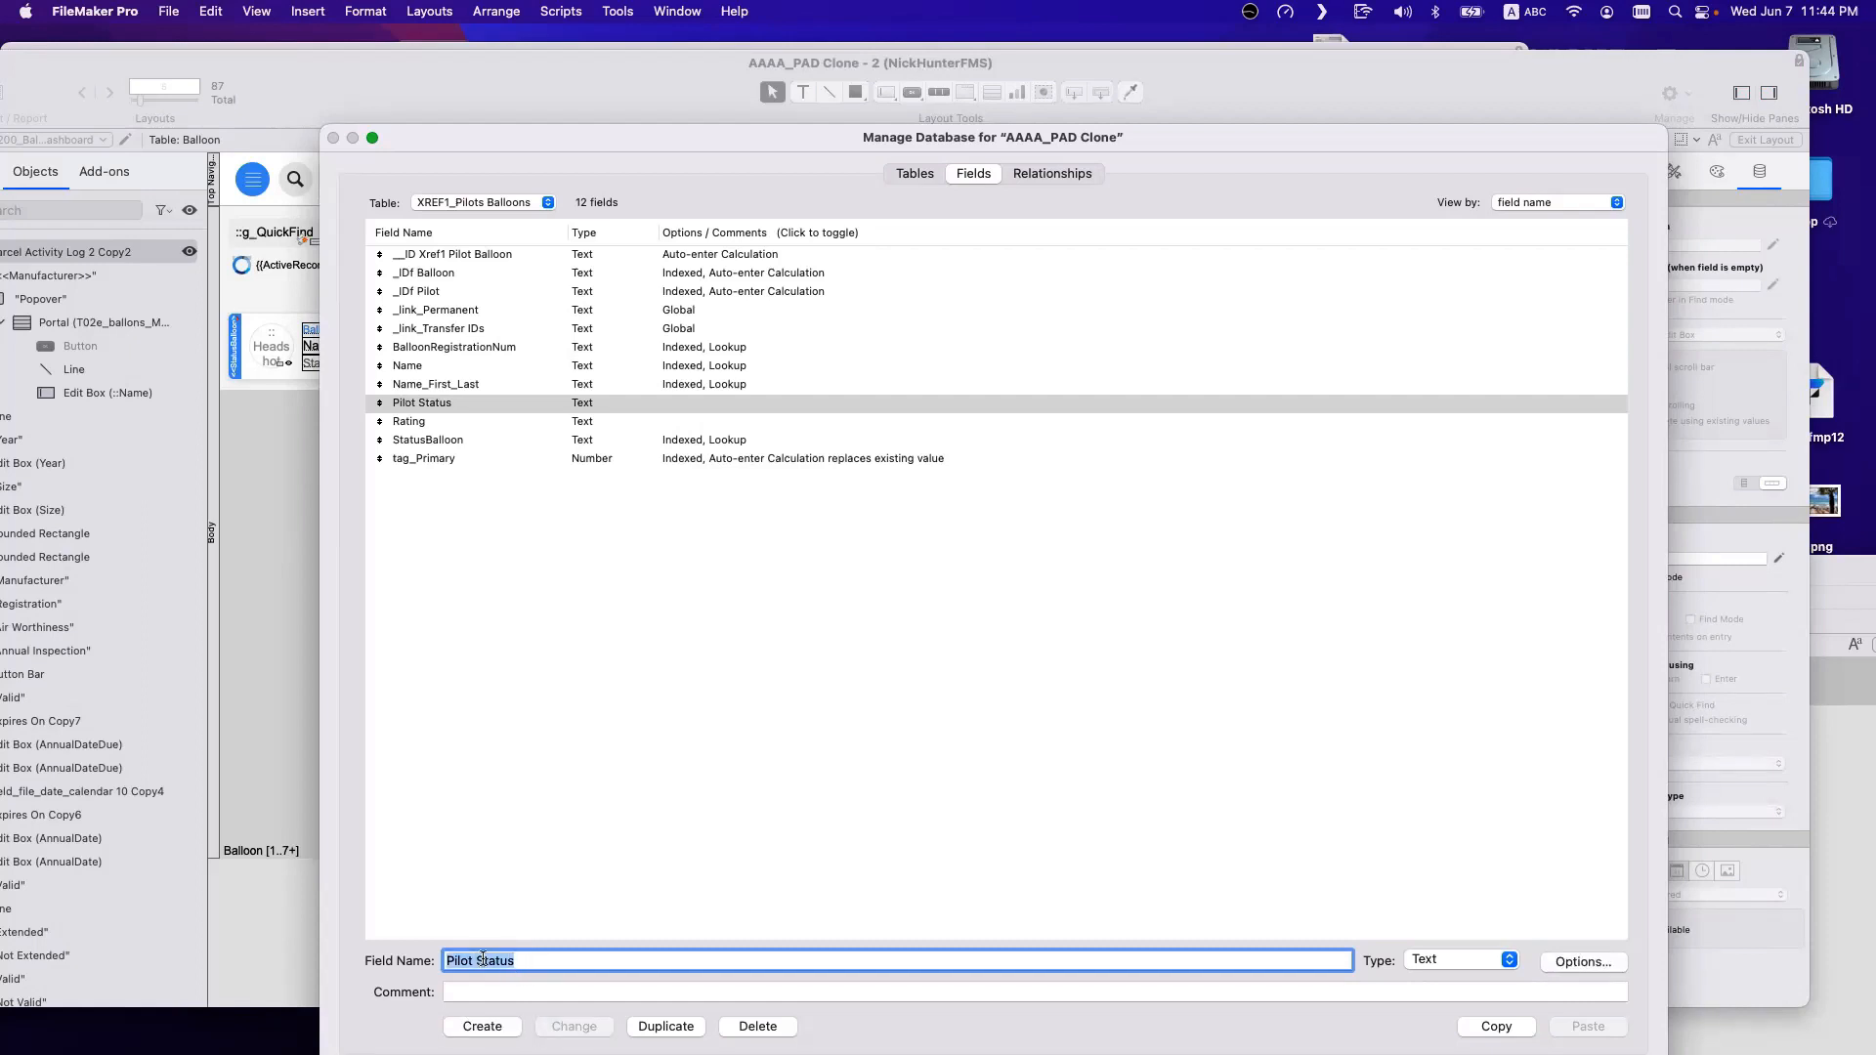
# Create a container field named Pilot Picture in the XREF1_Pilots Balloons table.
pyautogui.write('Pilot Picture')
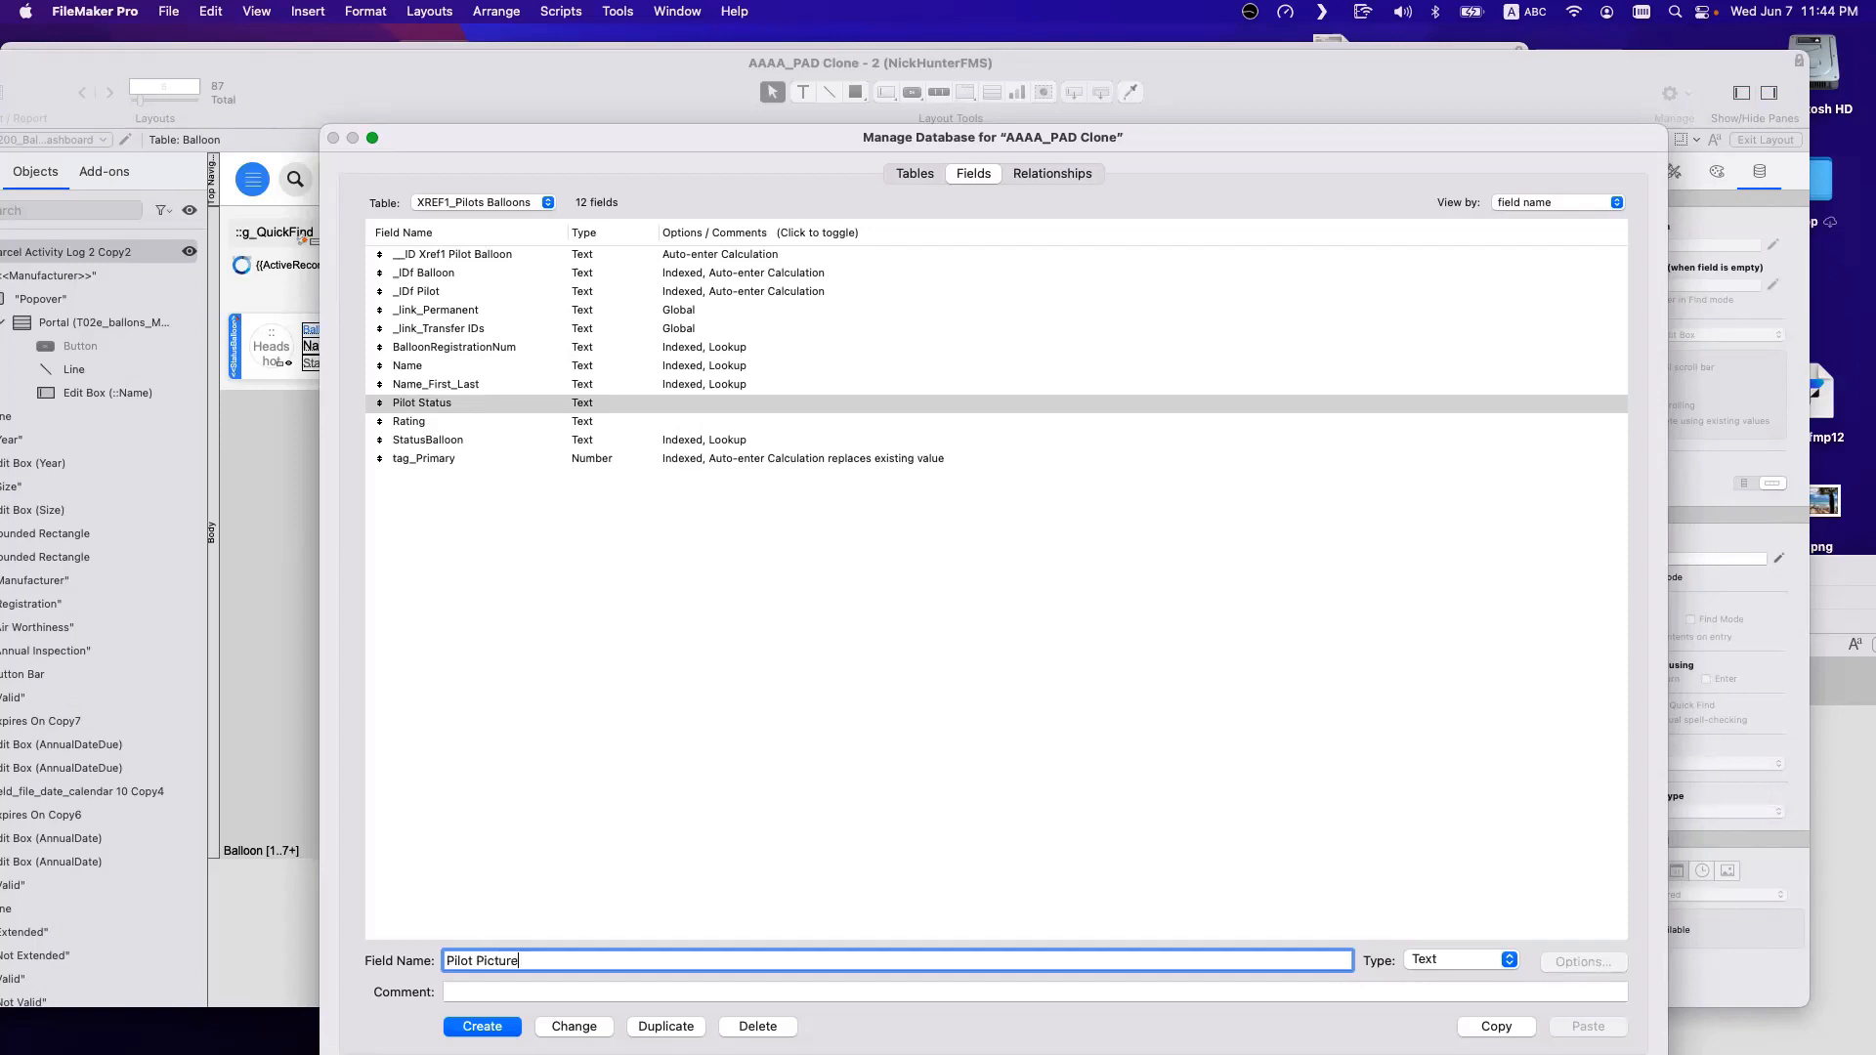
pyautogui.press('BackSpace')
pyautogui.click(1490, 959)
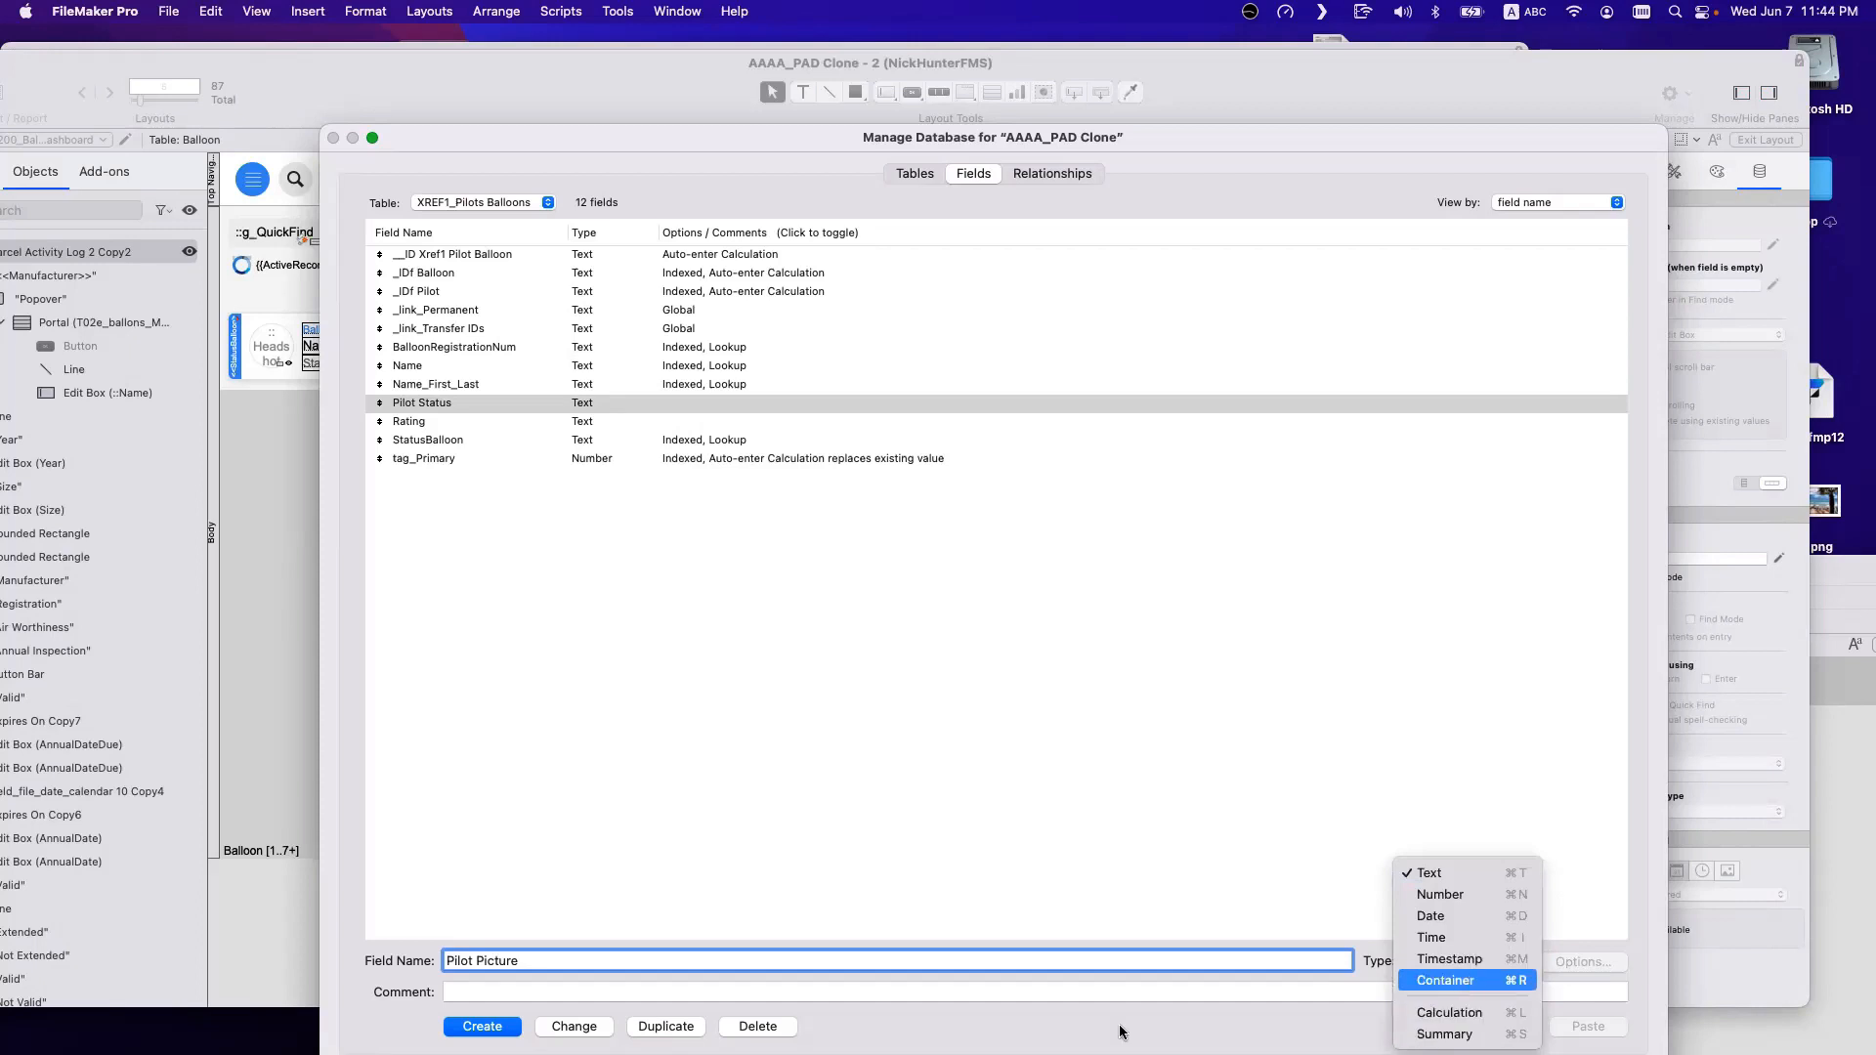
pyautogui.click(1475, 977)
pyautogui.click(482, 1027)
# Rename the Pilot Picture container field to Picture.
pyautogui.doubleClick(451, 961)
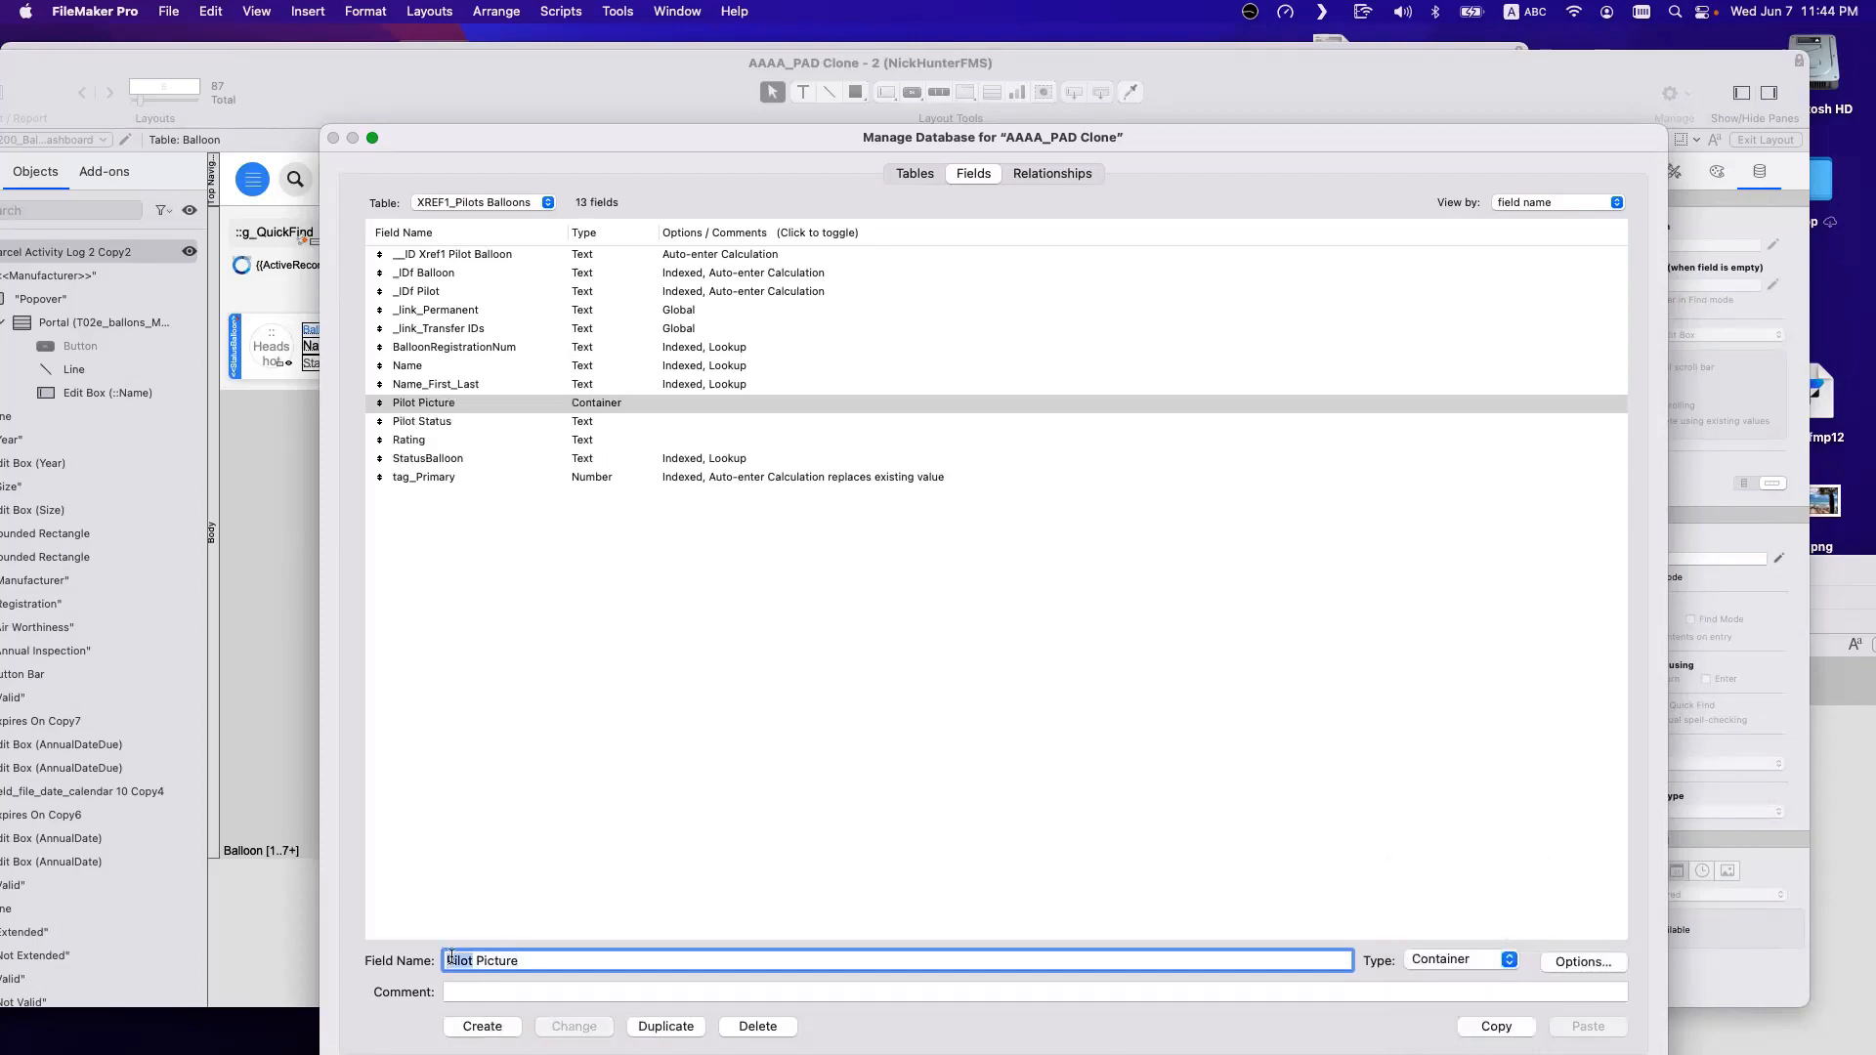
pyautogui.write('bllon')
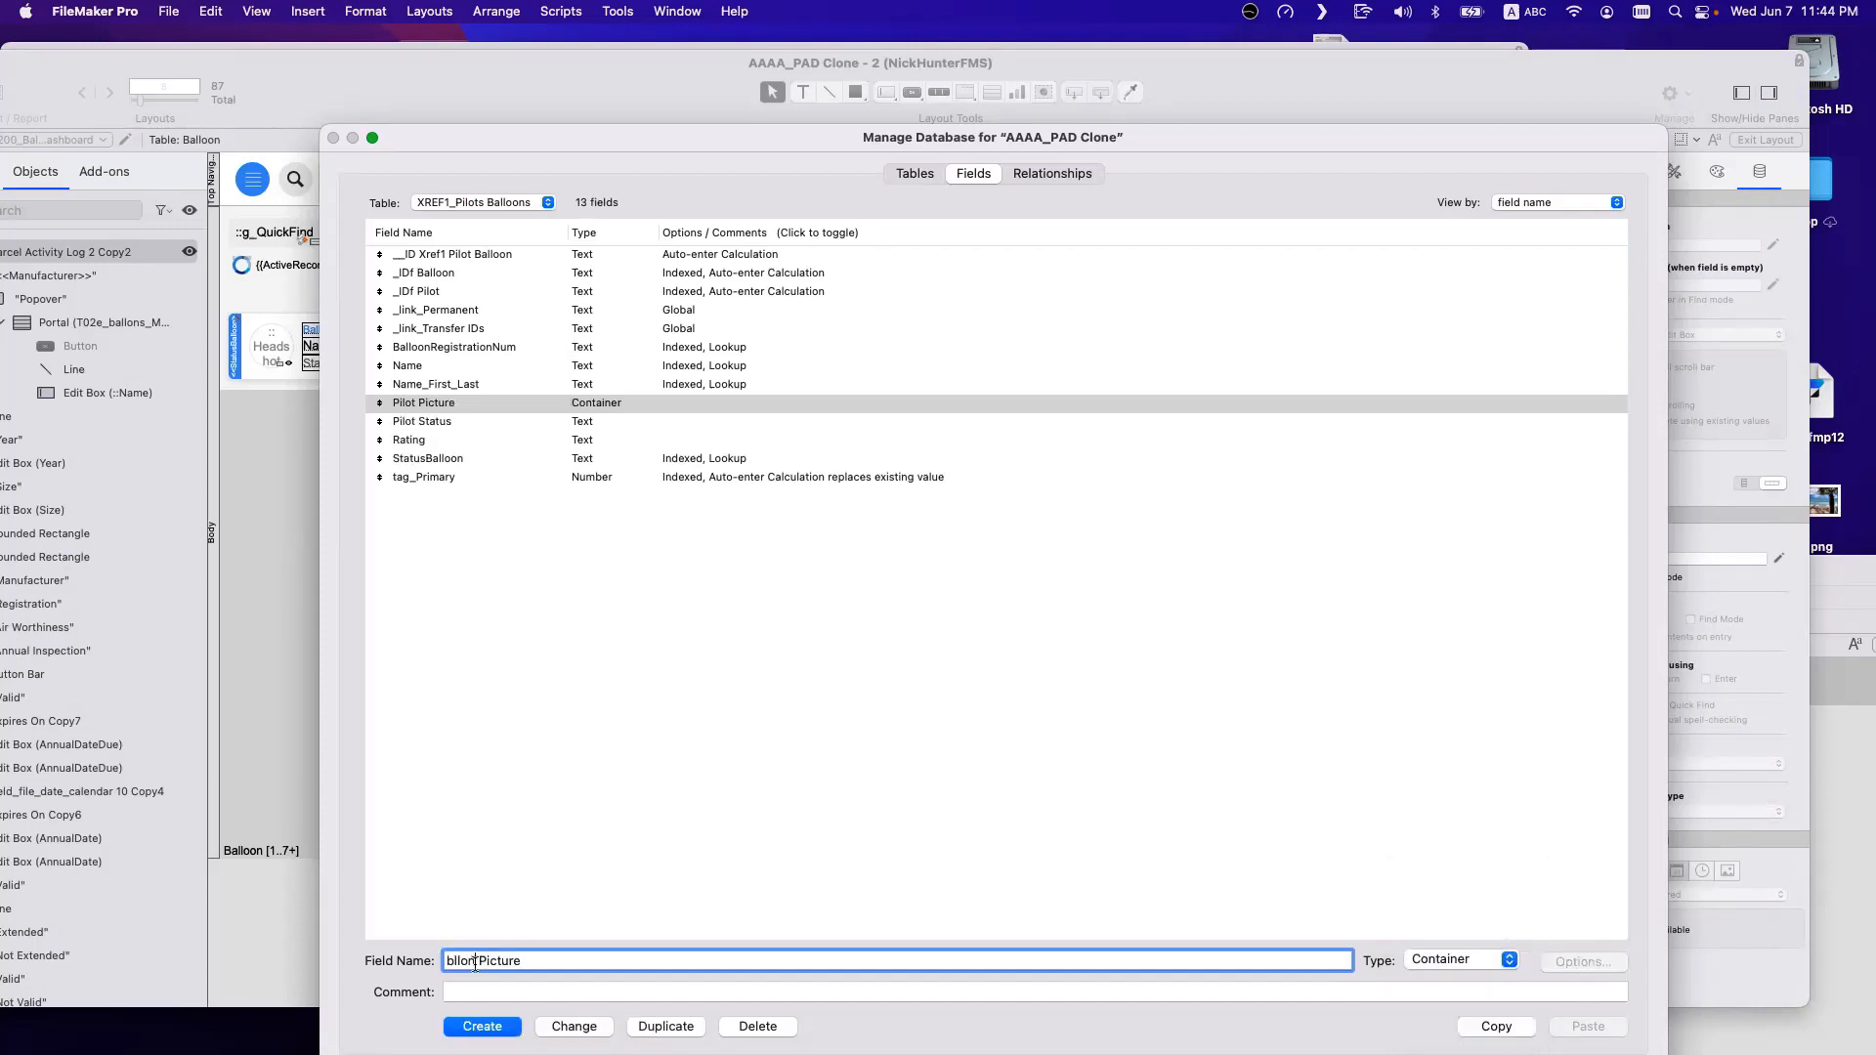
pyautogui.doubleClick(467, 962)
pyautogui.press('BackSpace')
pyautogui.click(573, 1026)
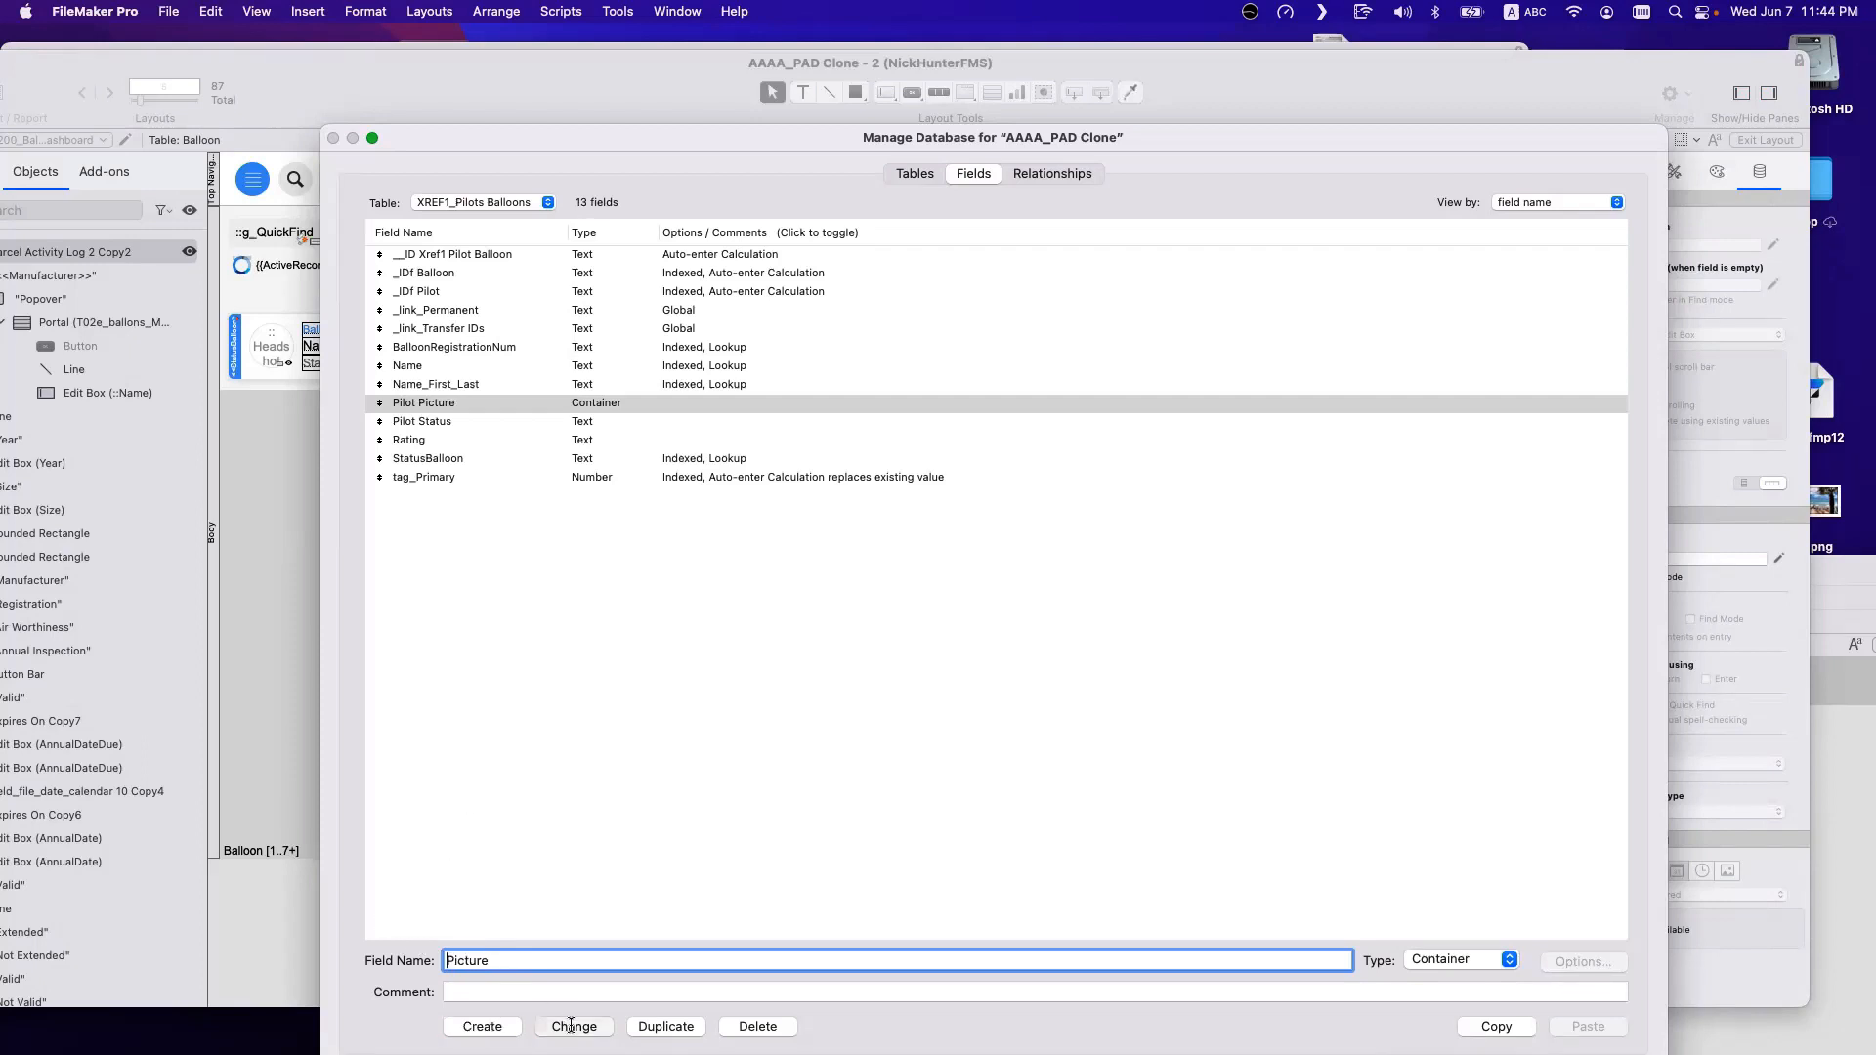
# Rename the Picture container field to Pilot Picture.
pyautogui.click(590, 416)
pyautogui.click(600, 403)
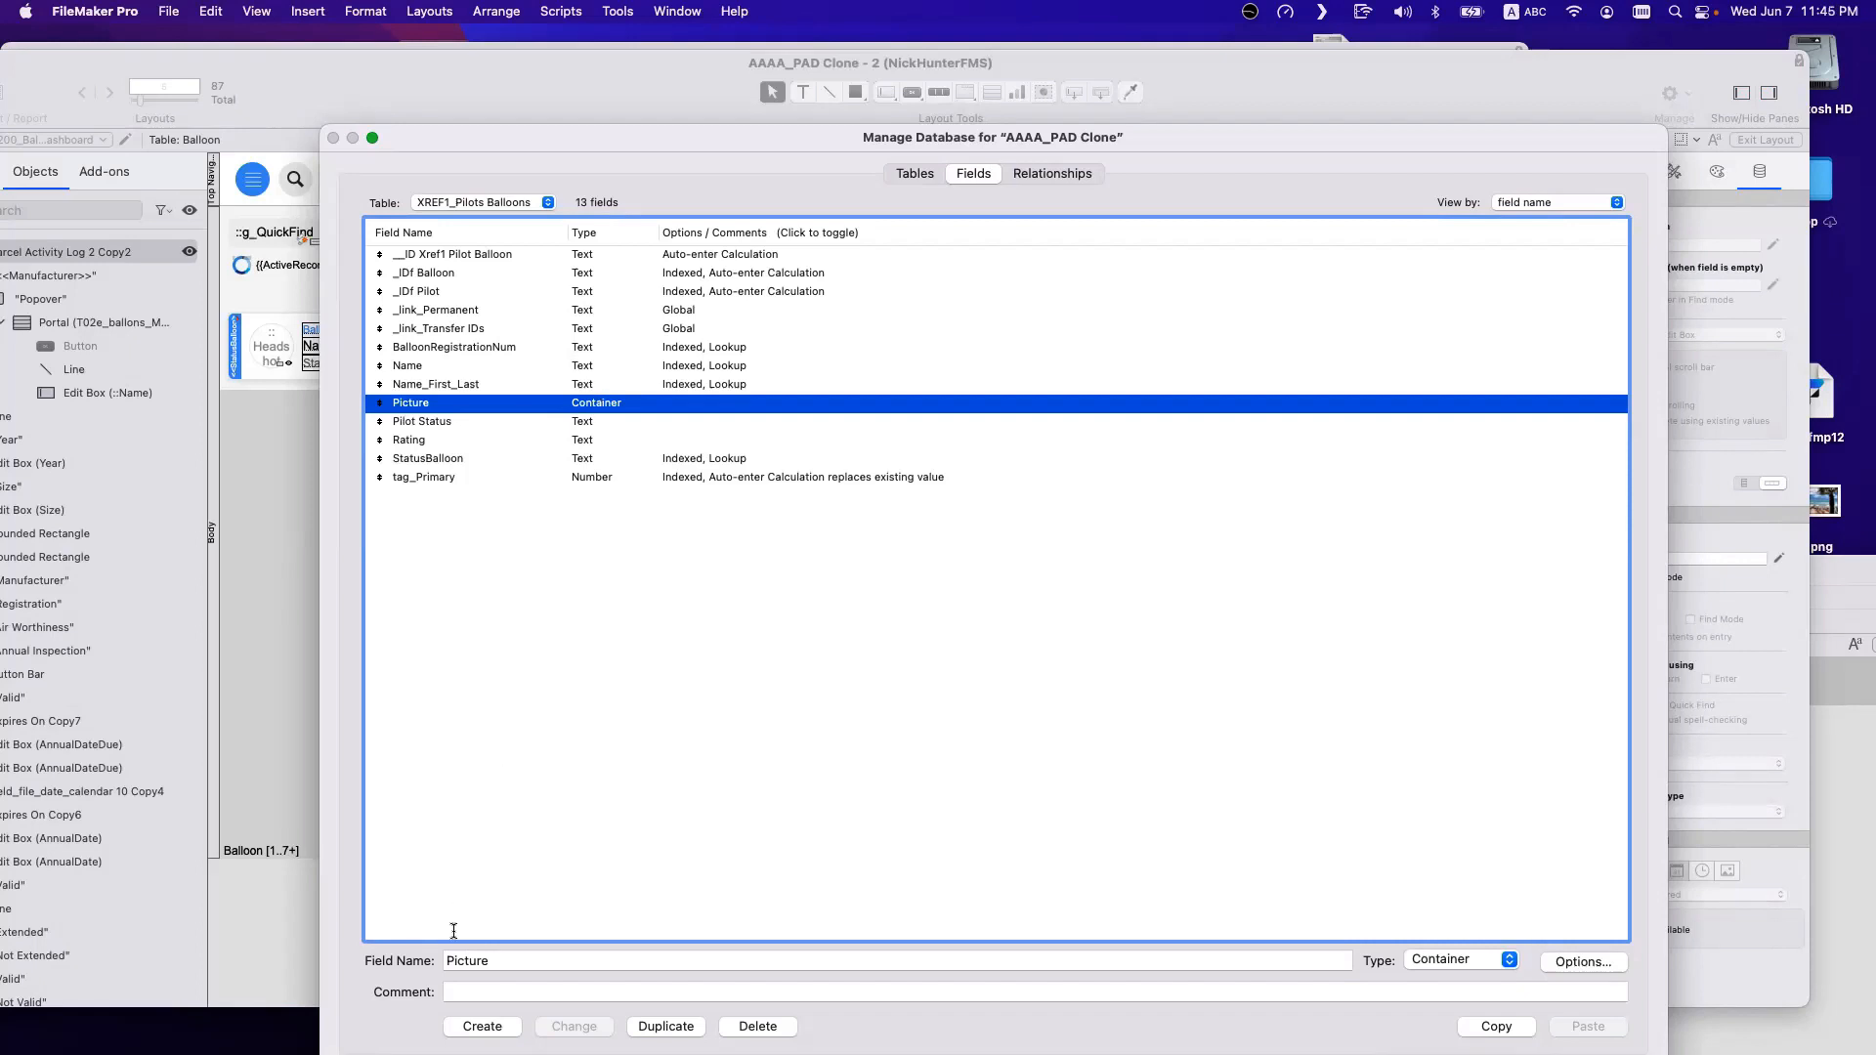
pyautogui.click(445, 962)
pyautogui.write('Pilot')
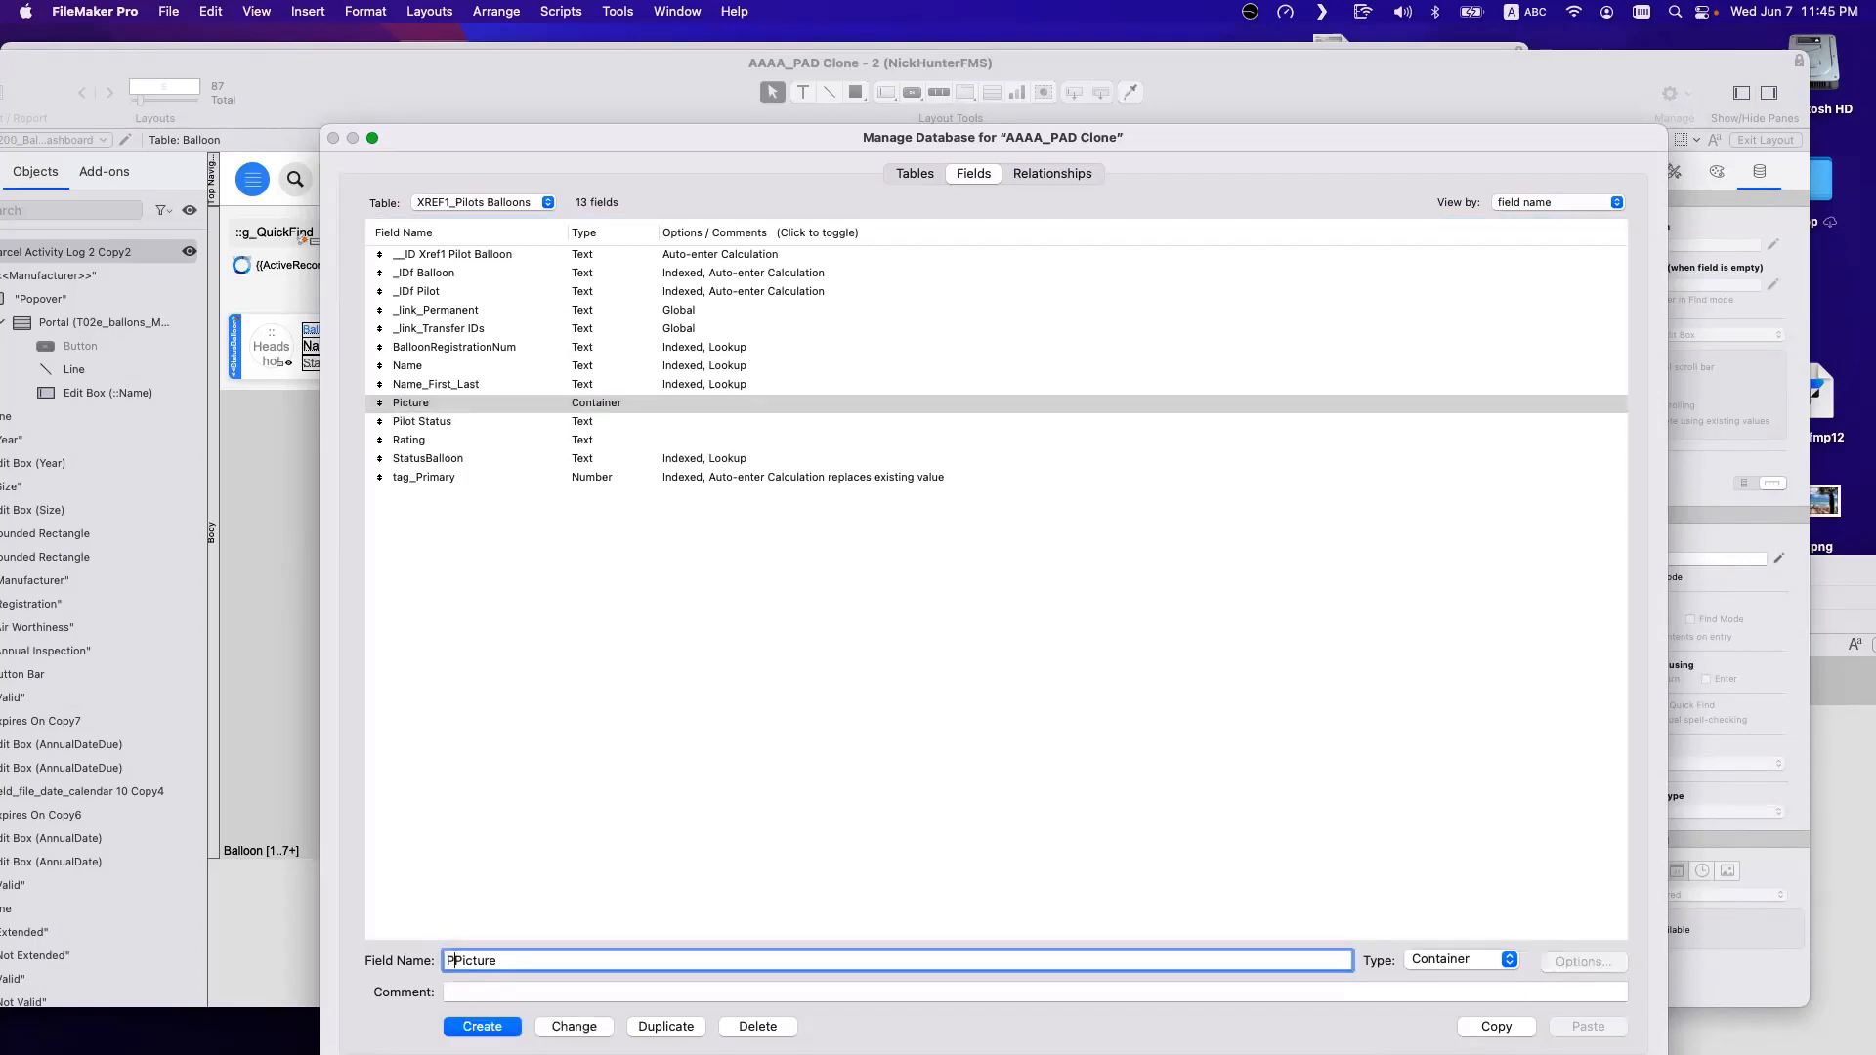
pyautogui.click(573, 1027)
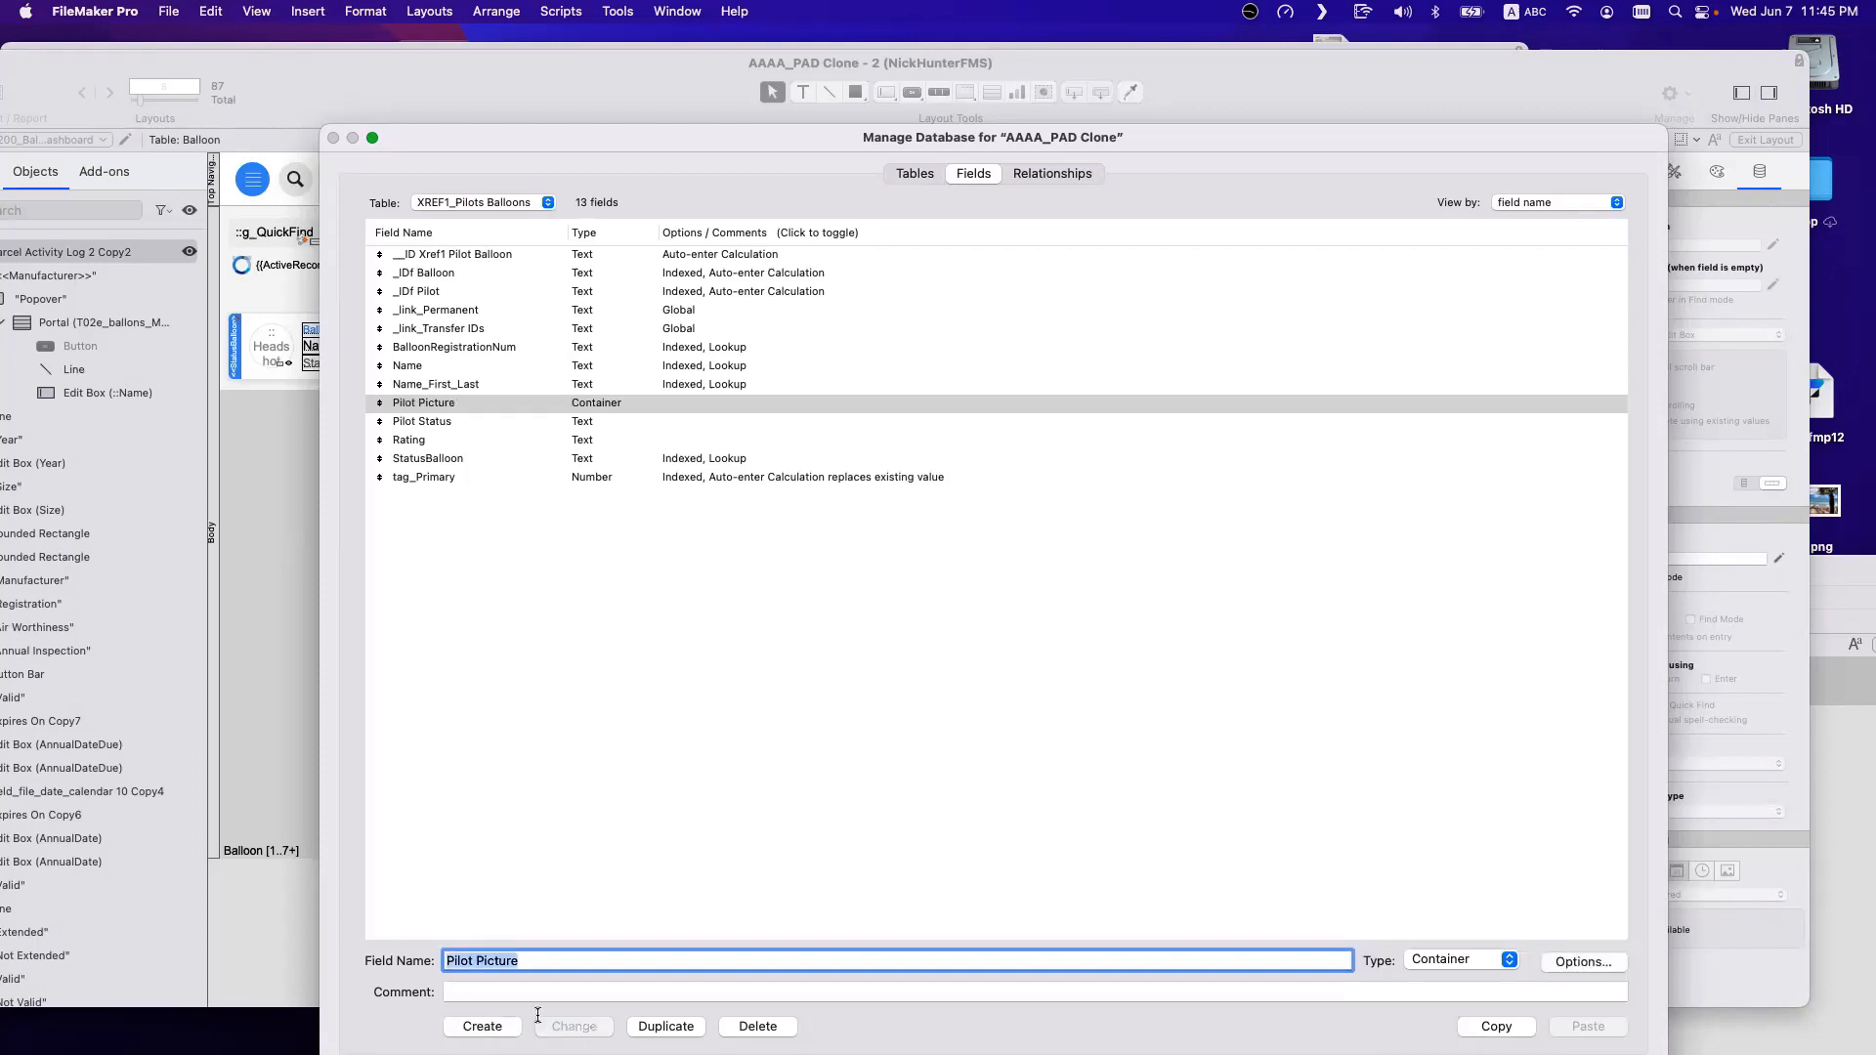
# Create a container field named Ballon Picture in the XREF1_Pilots Balloons table.
pyautogui.doubleClick(458, 961)
pyautogui.write('Bal')
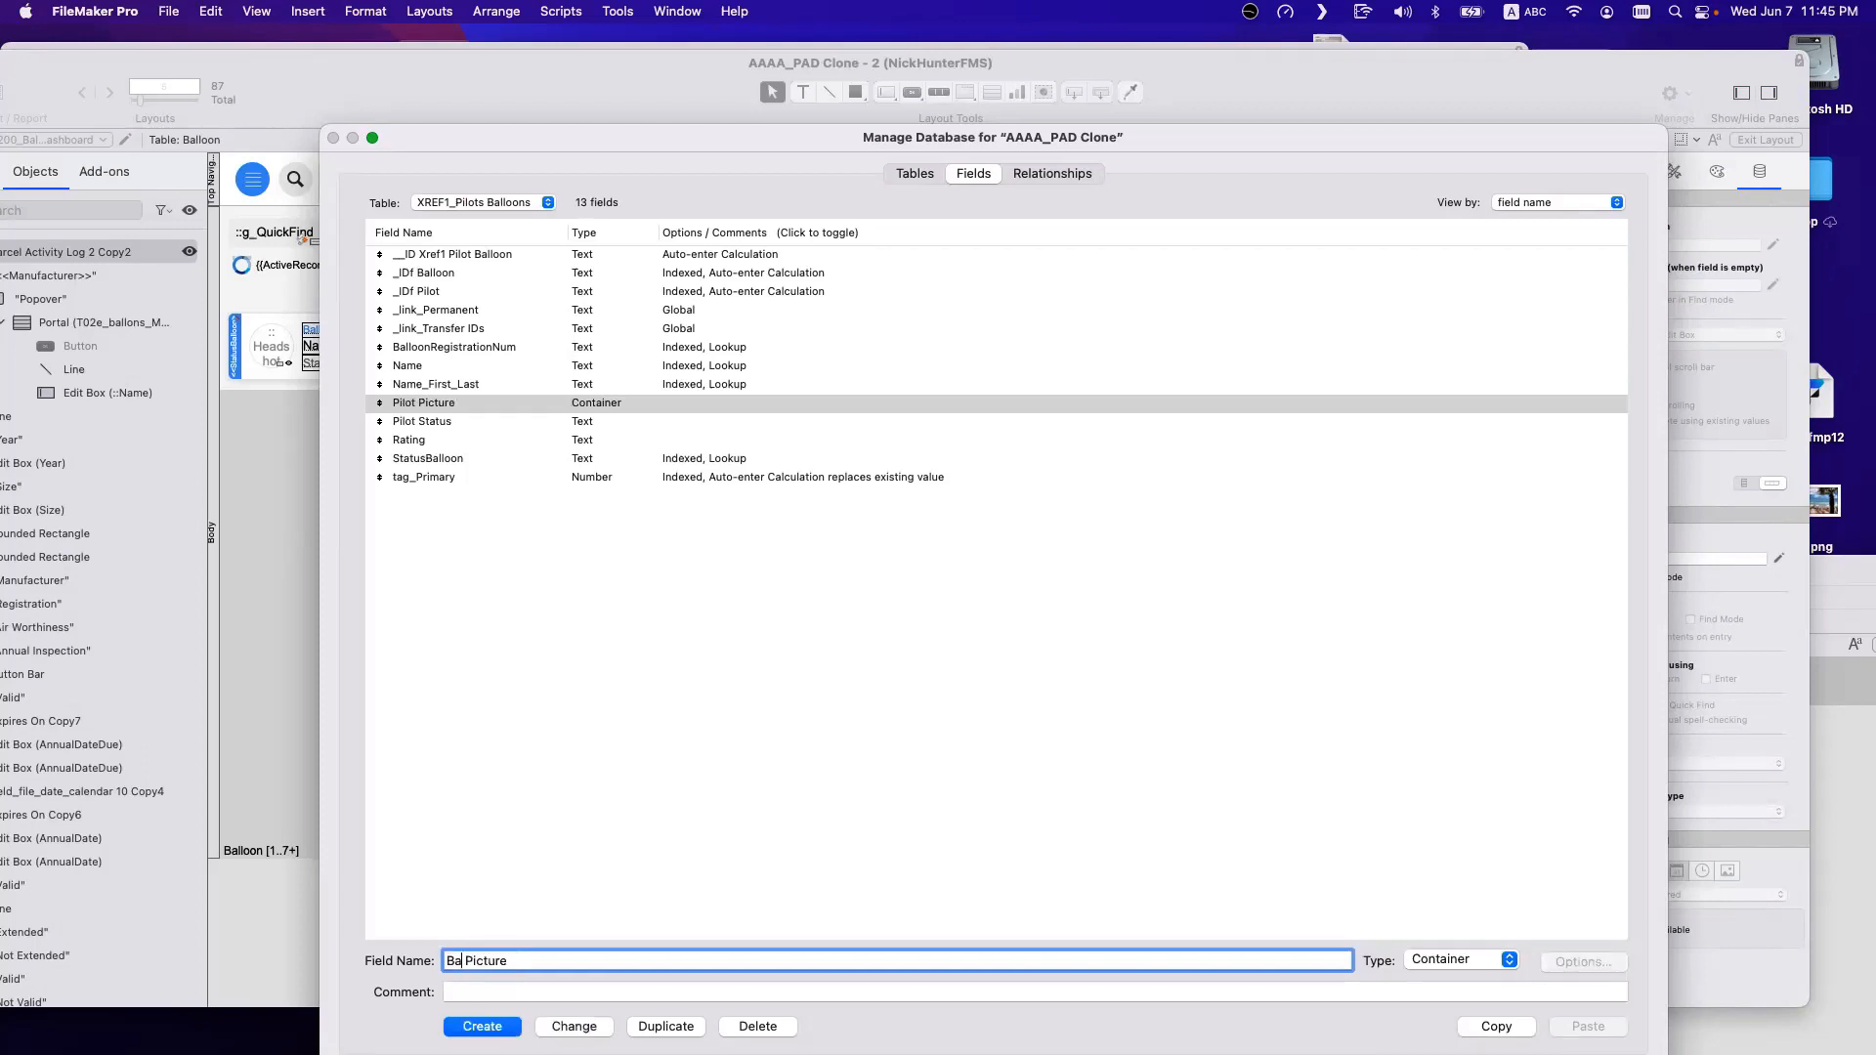
pyautogui.write('lon')
pyautogui.click(501, 1026)
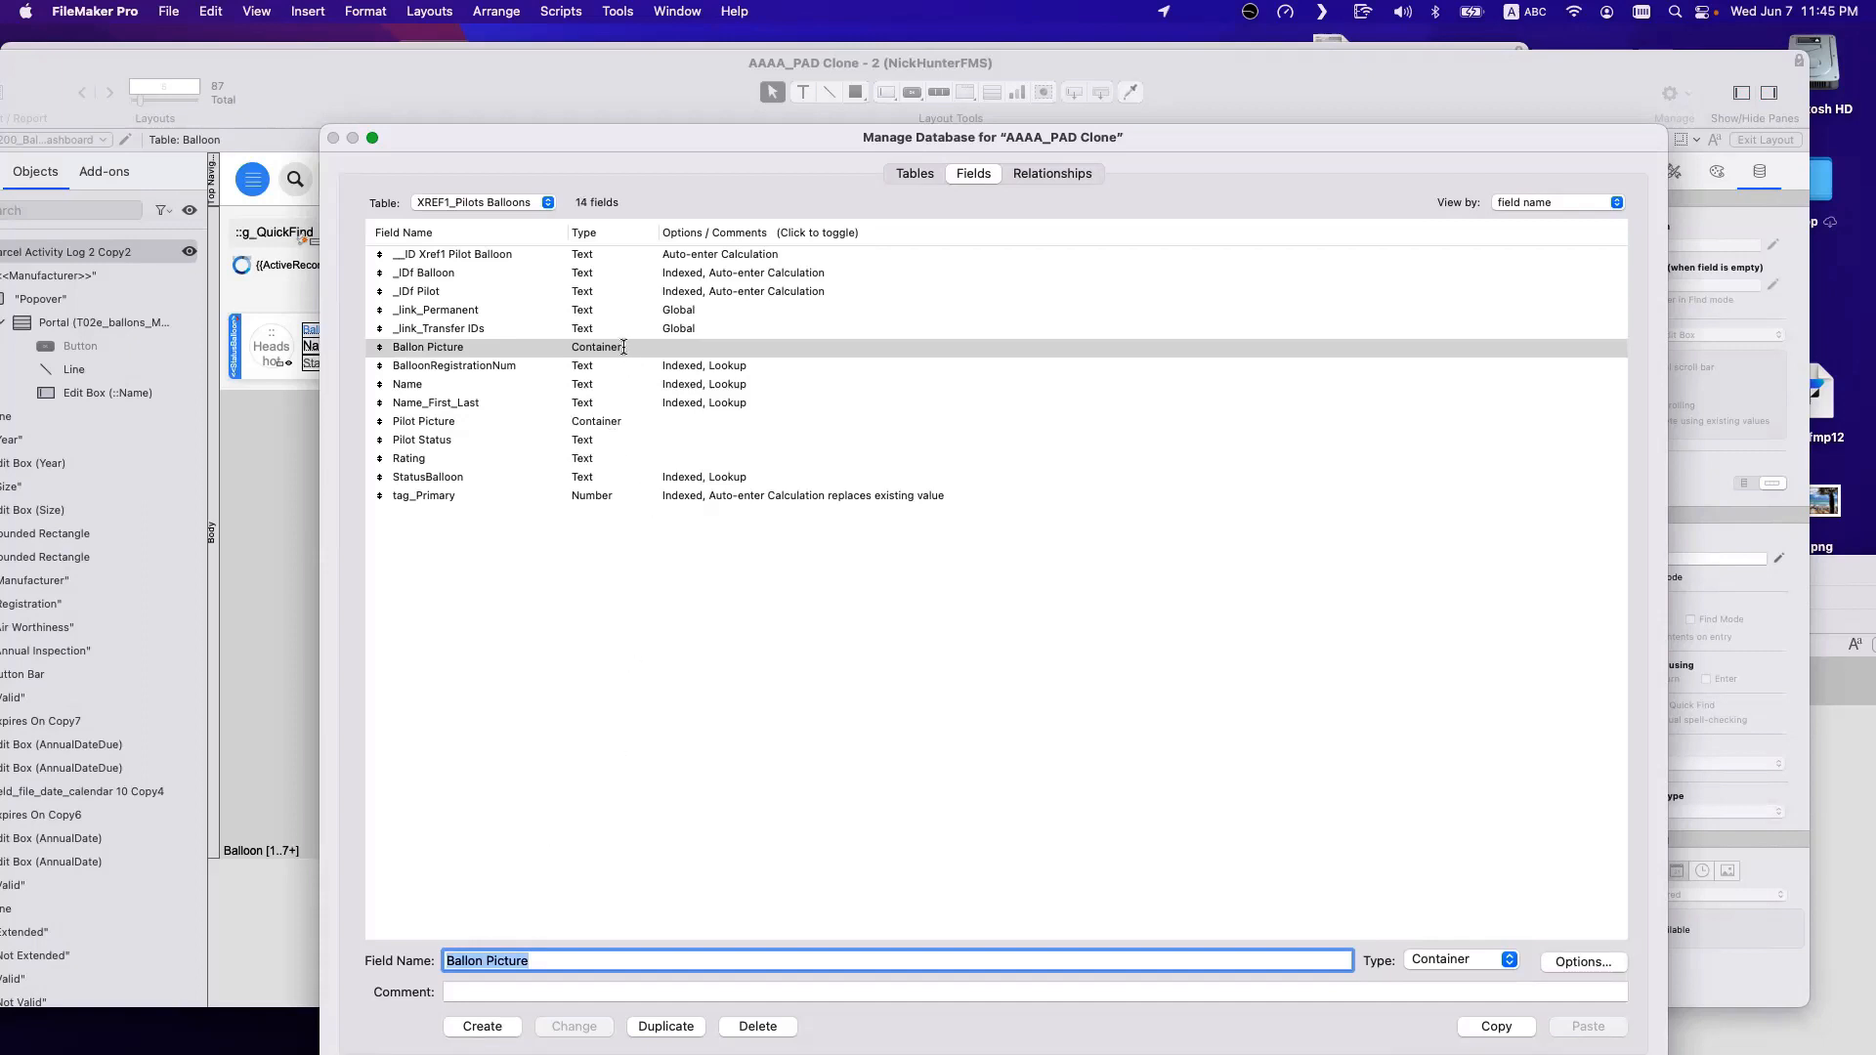
pyautogui.click(623, 347)
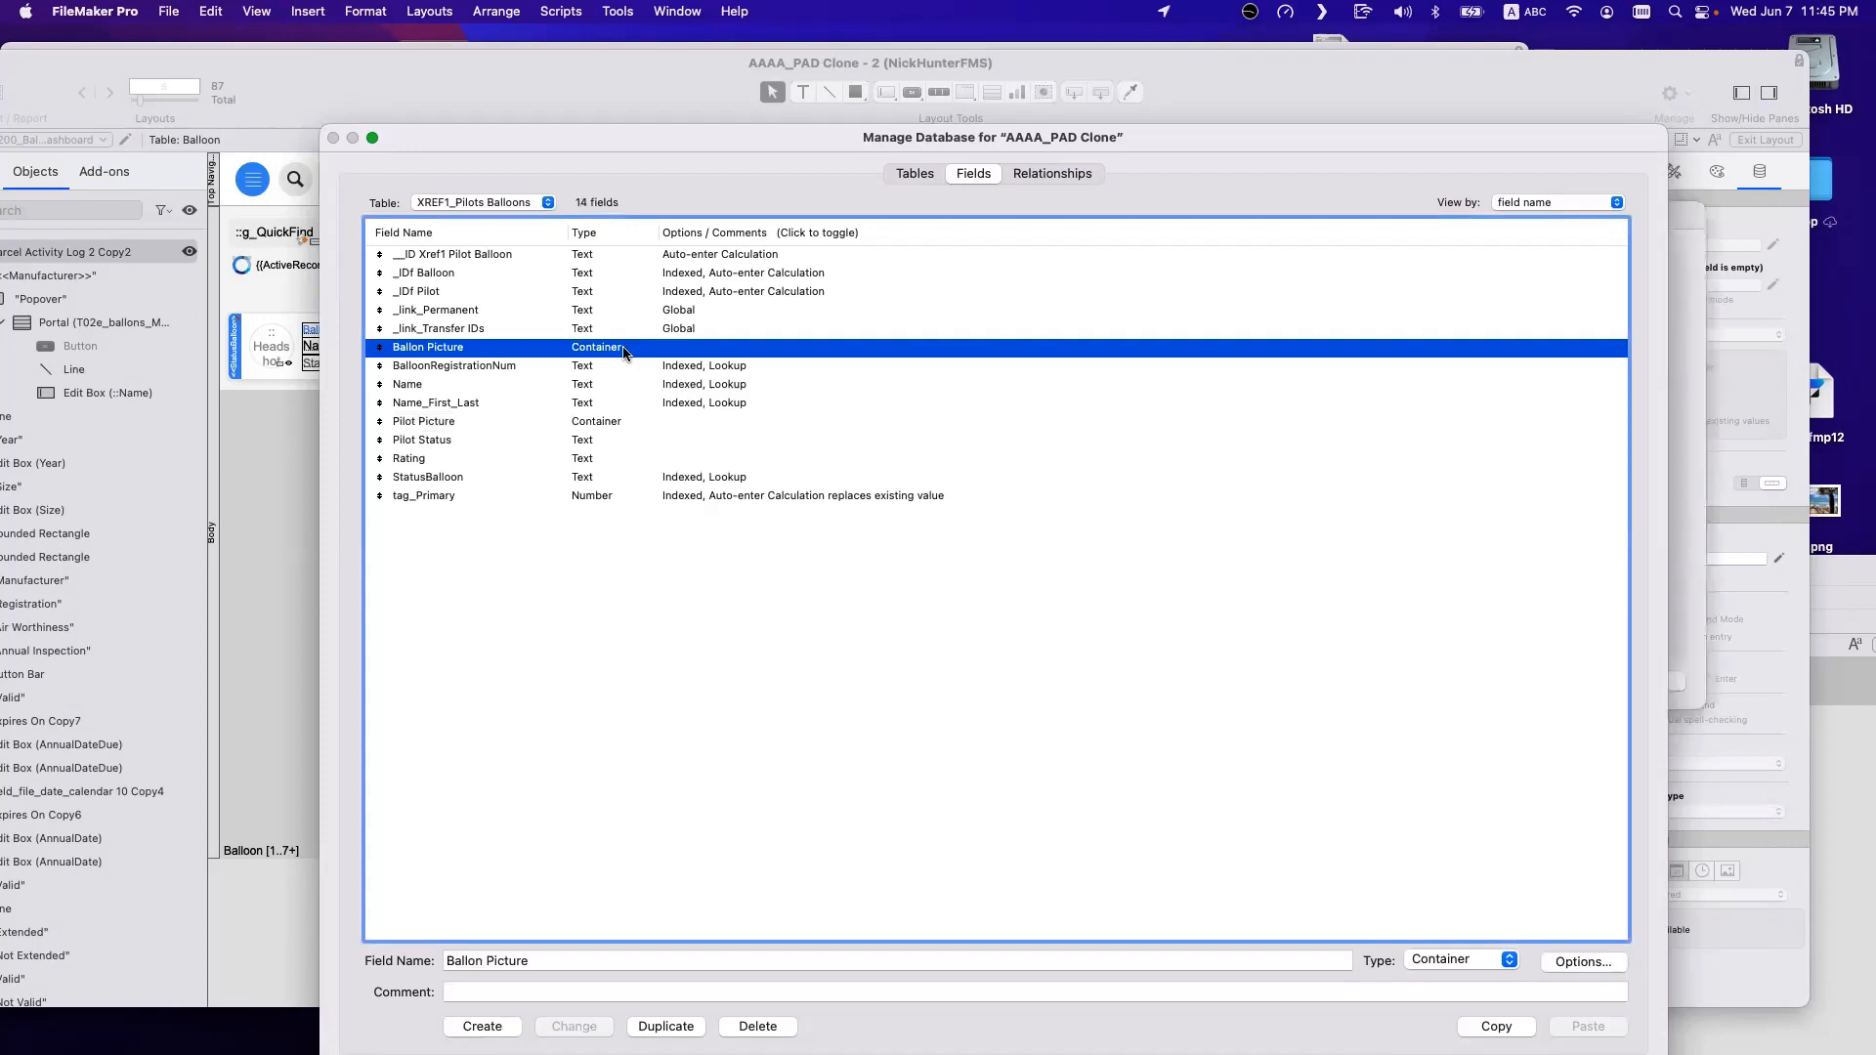
pyautogui.doubleClick(623, 348)
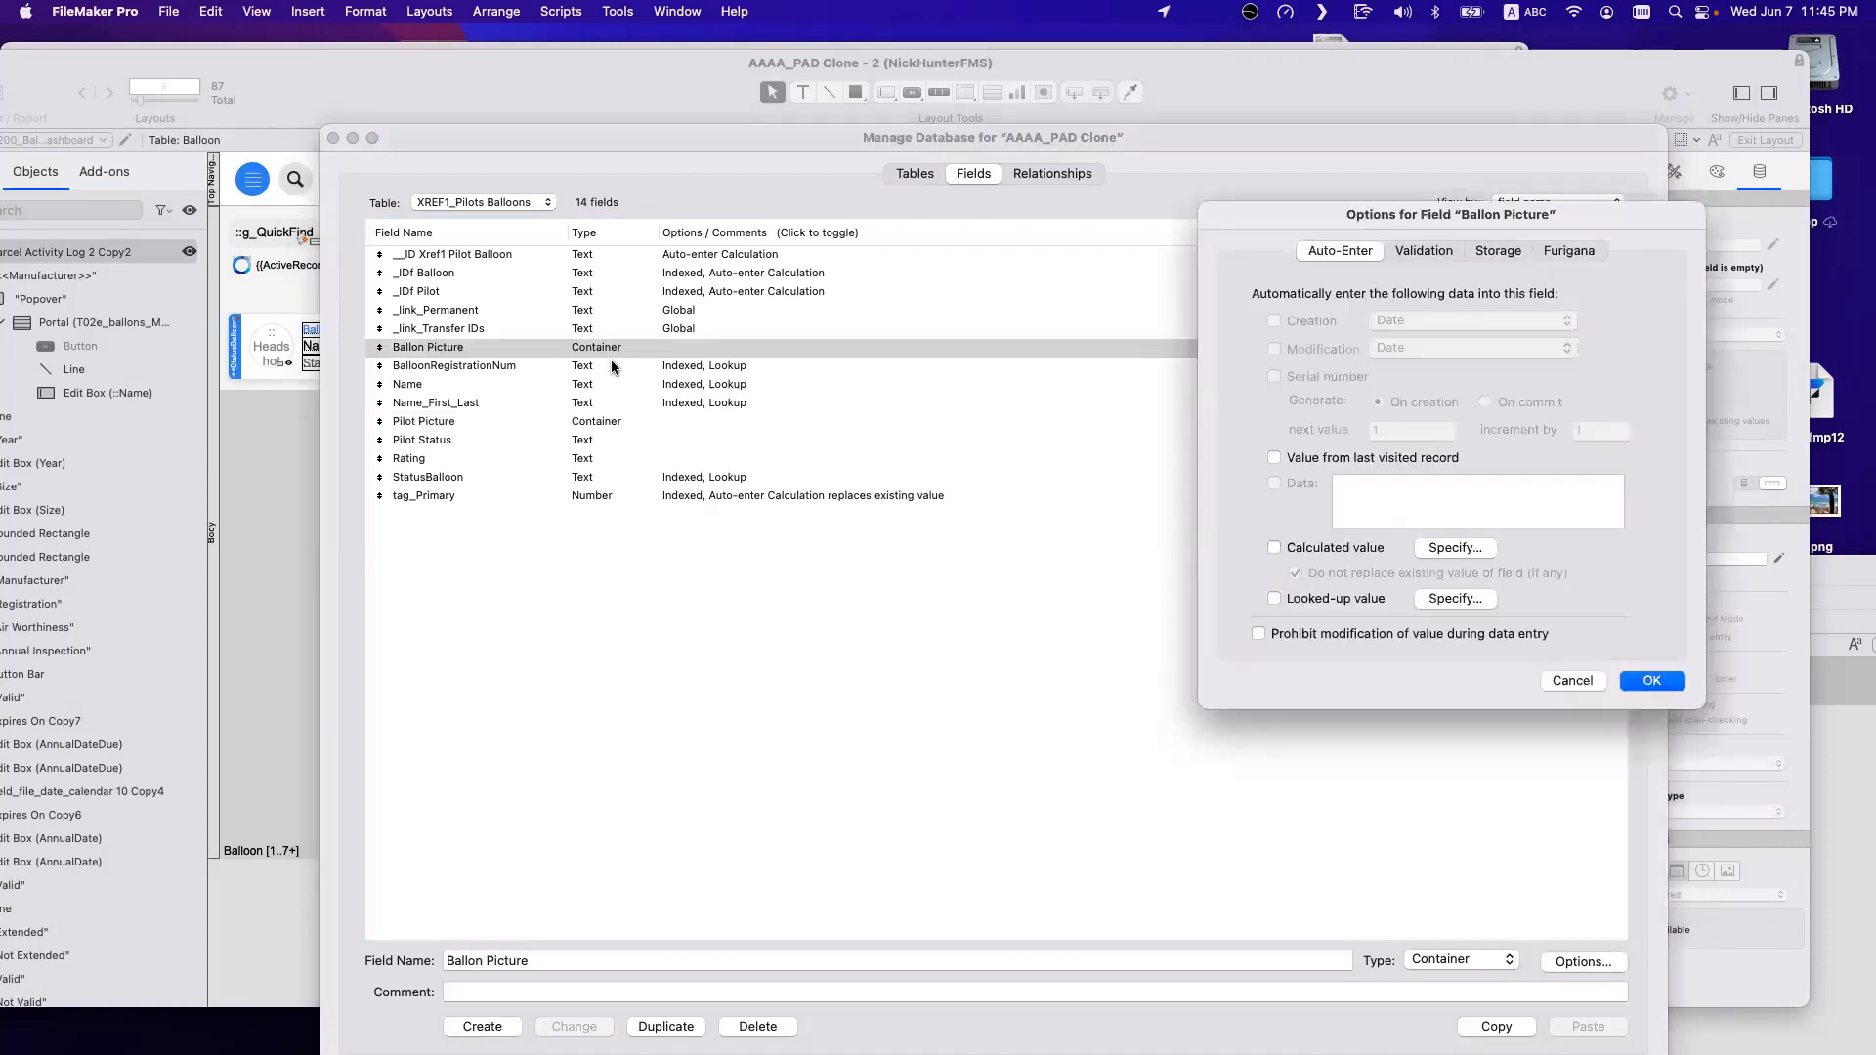
pyautogui.press('Return')
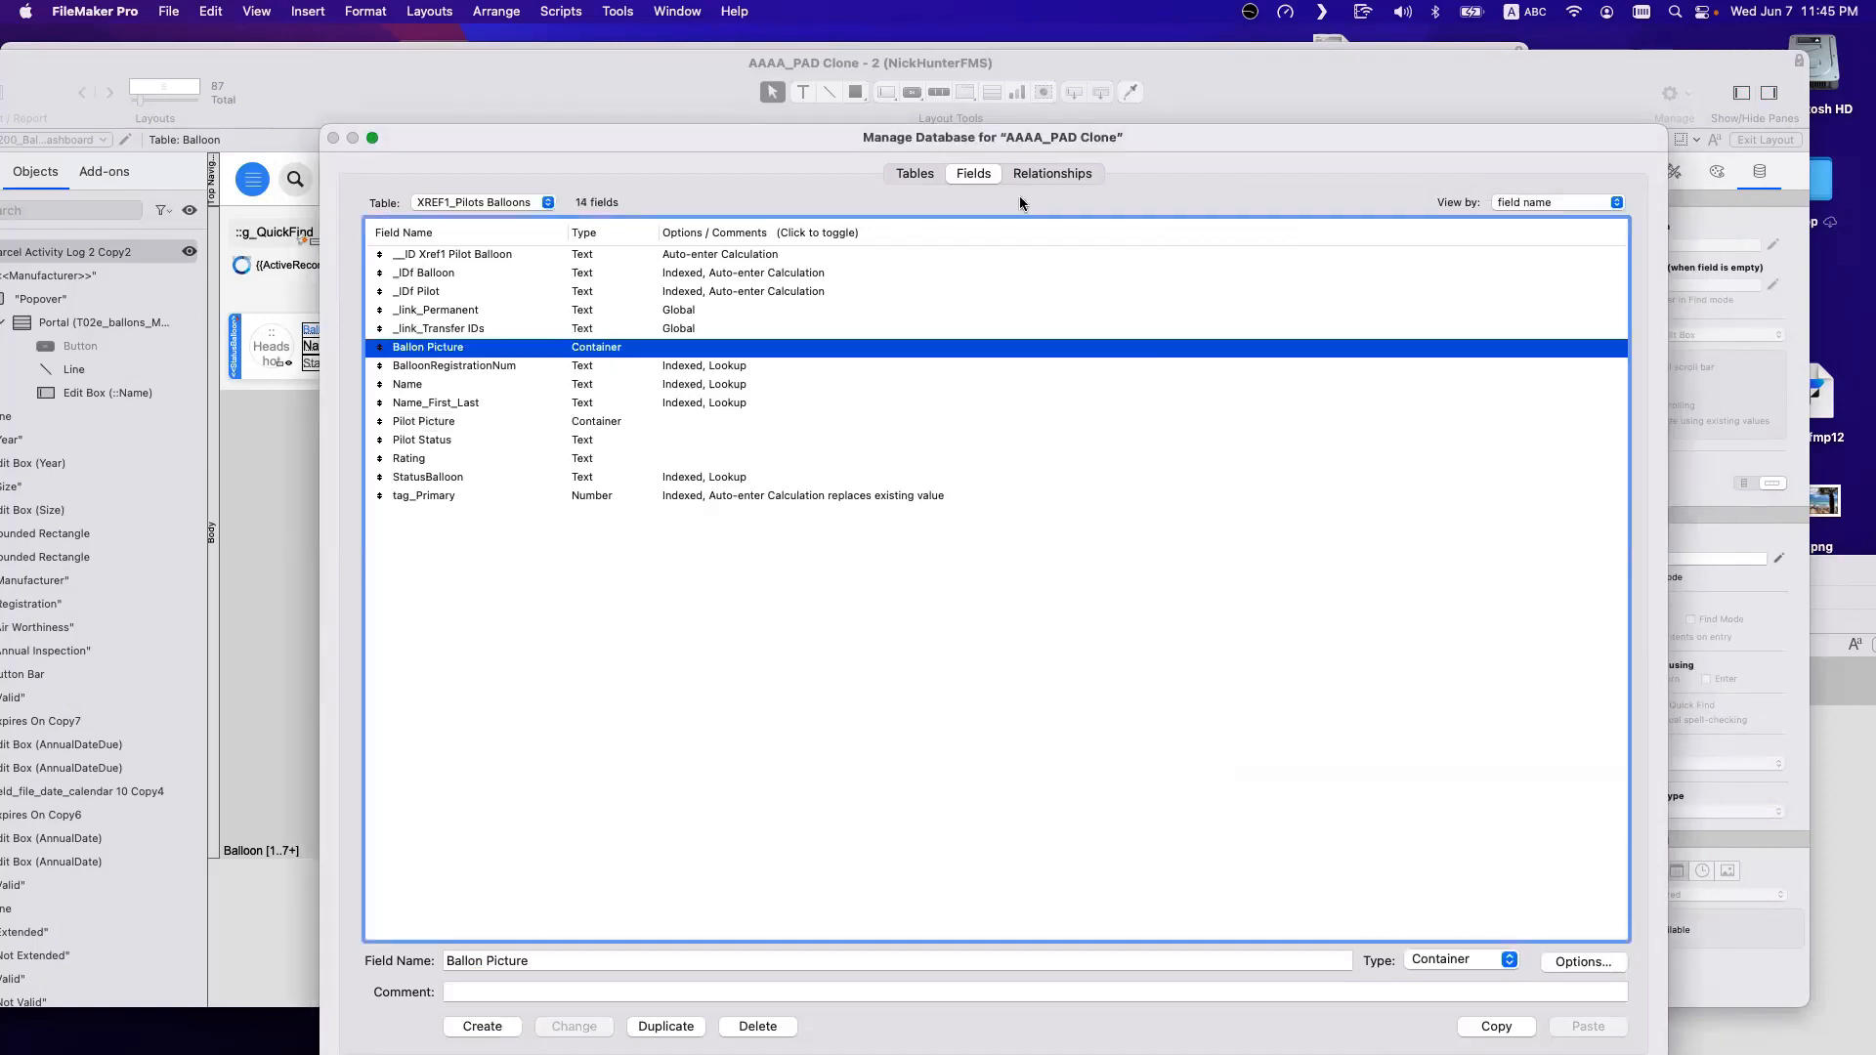
# Examine the match fields of the relationship between T200_XREF1 PILOTS BALLOONS and the T200b balloons occurrence in the relationships graph.
pyautogui.click(1047, 175)
pyautogui.hscroll(15, 821, 642)
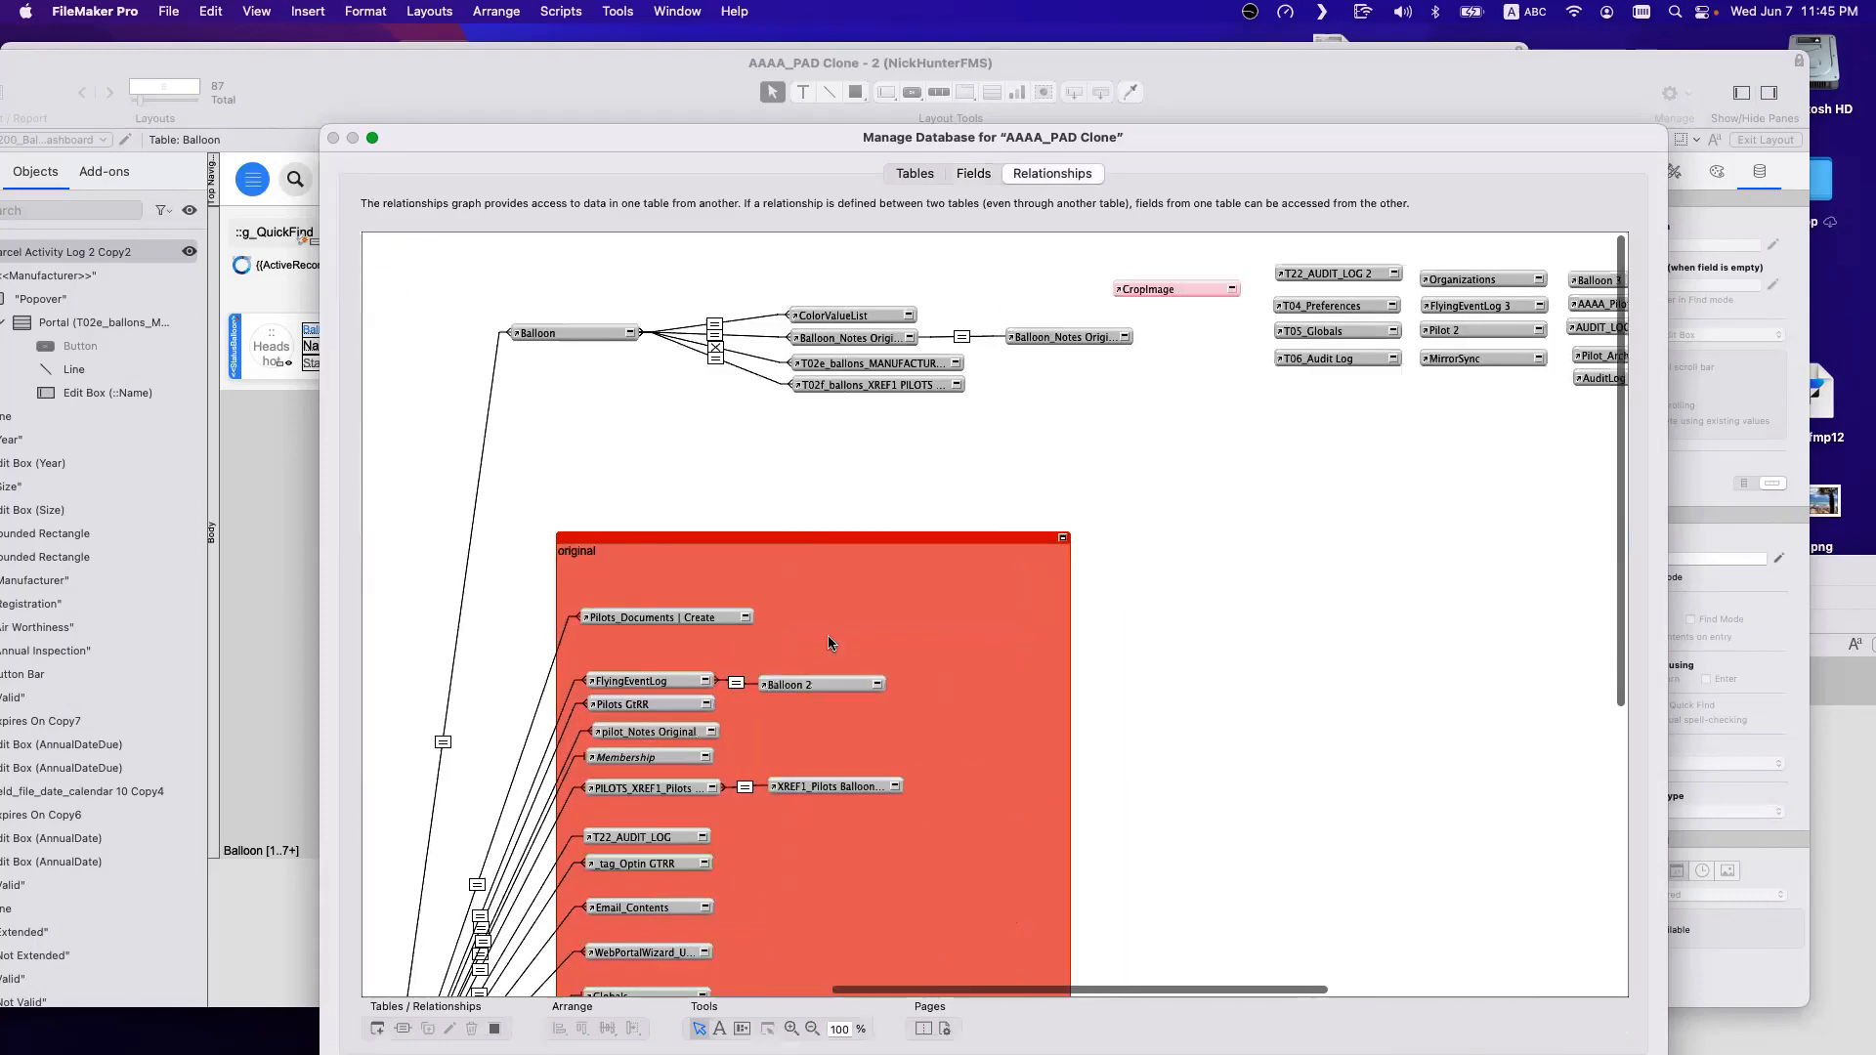
pyautogui.scroll(-10, 828, 642)
pyautogui.hscroll(-4, 828, 642)
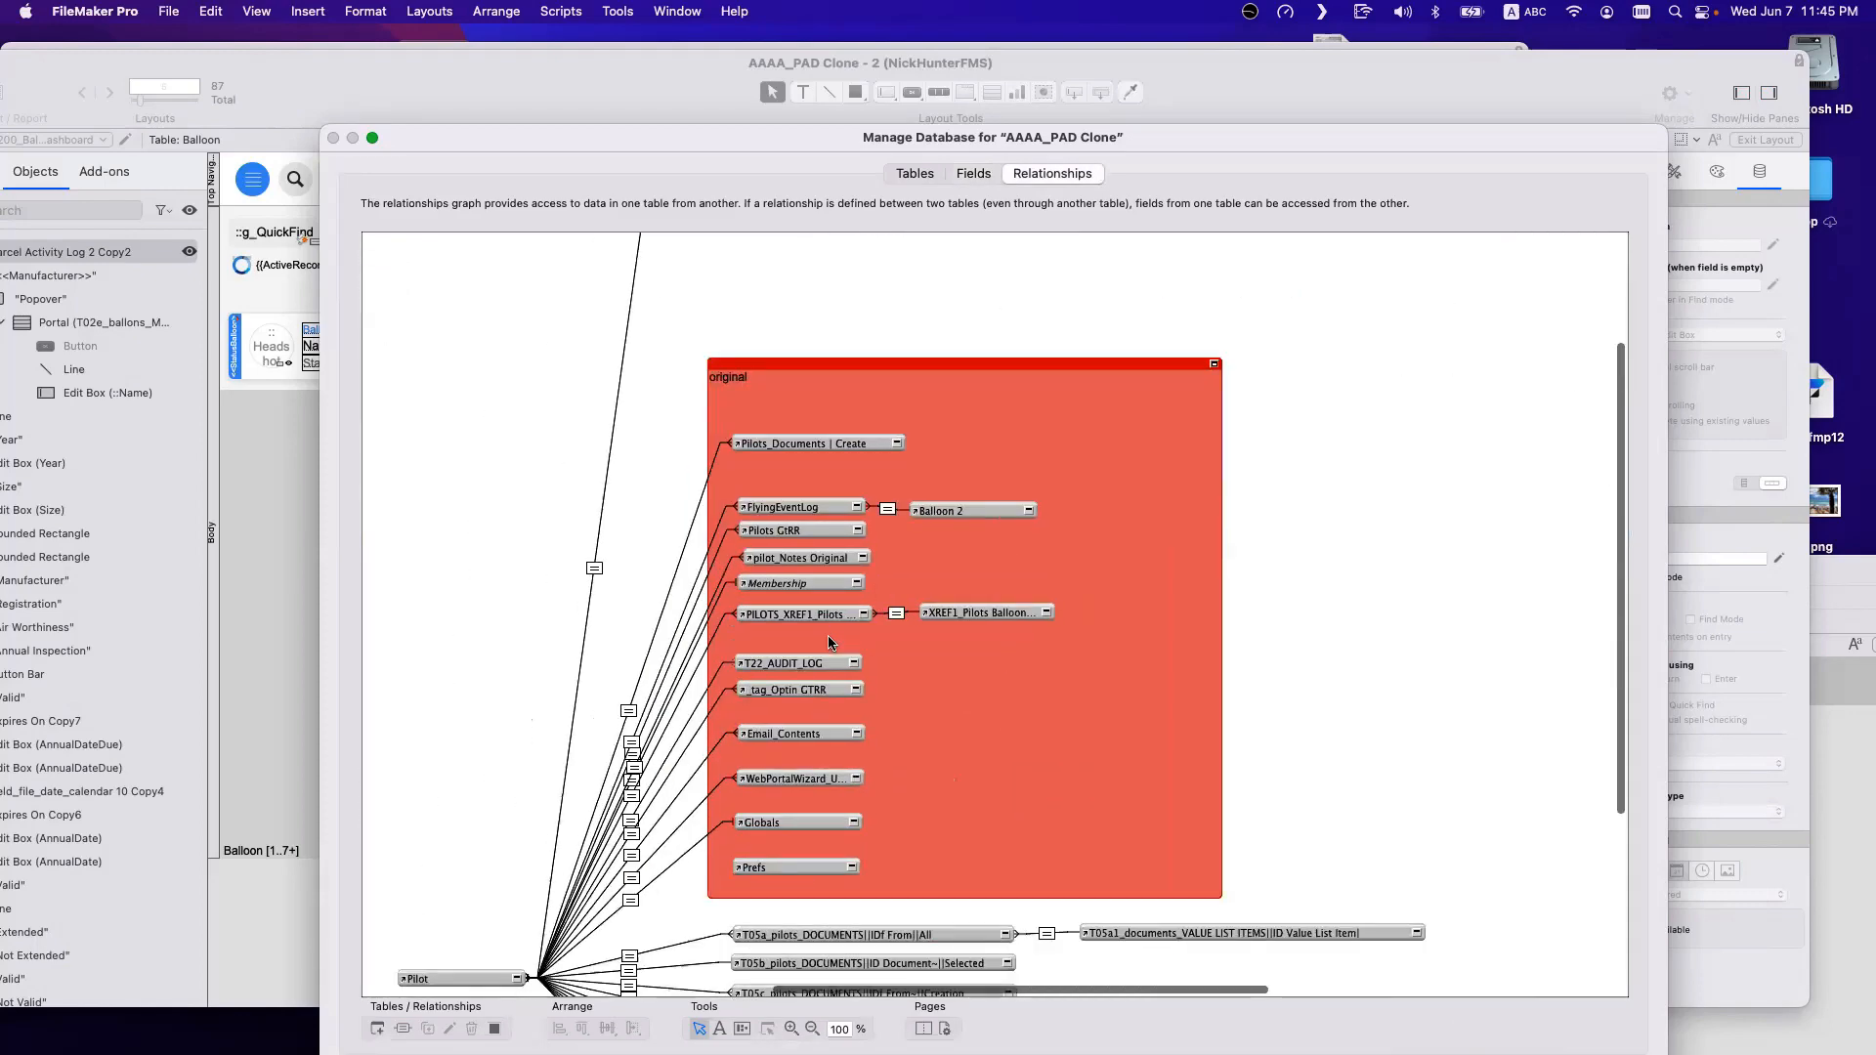
pyautogui.hscroll(-15, 824, 642)
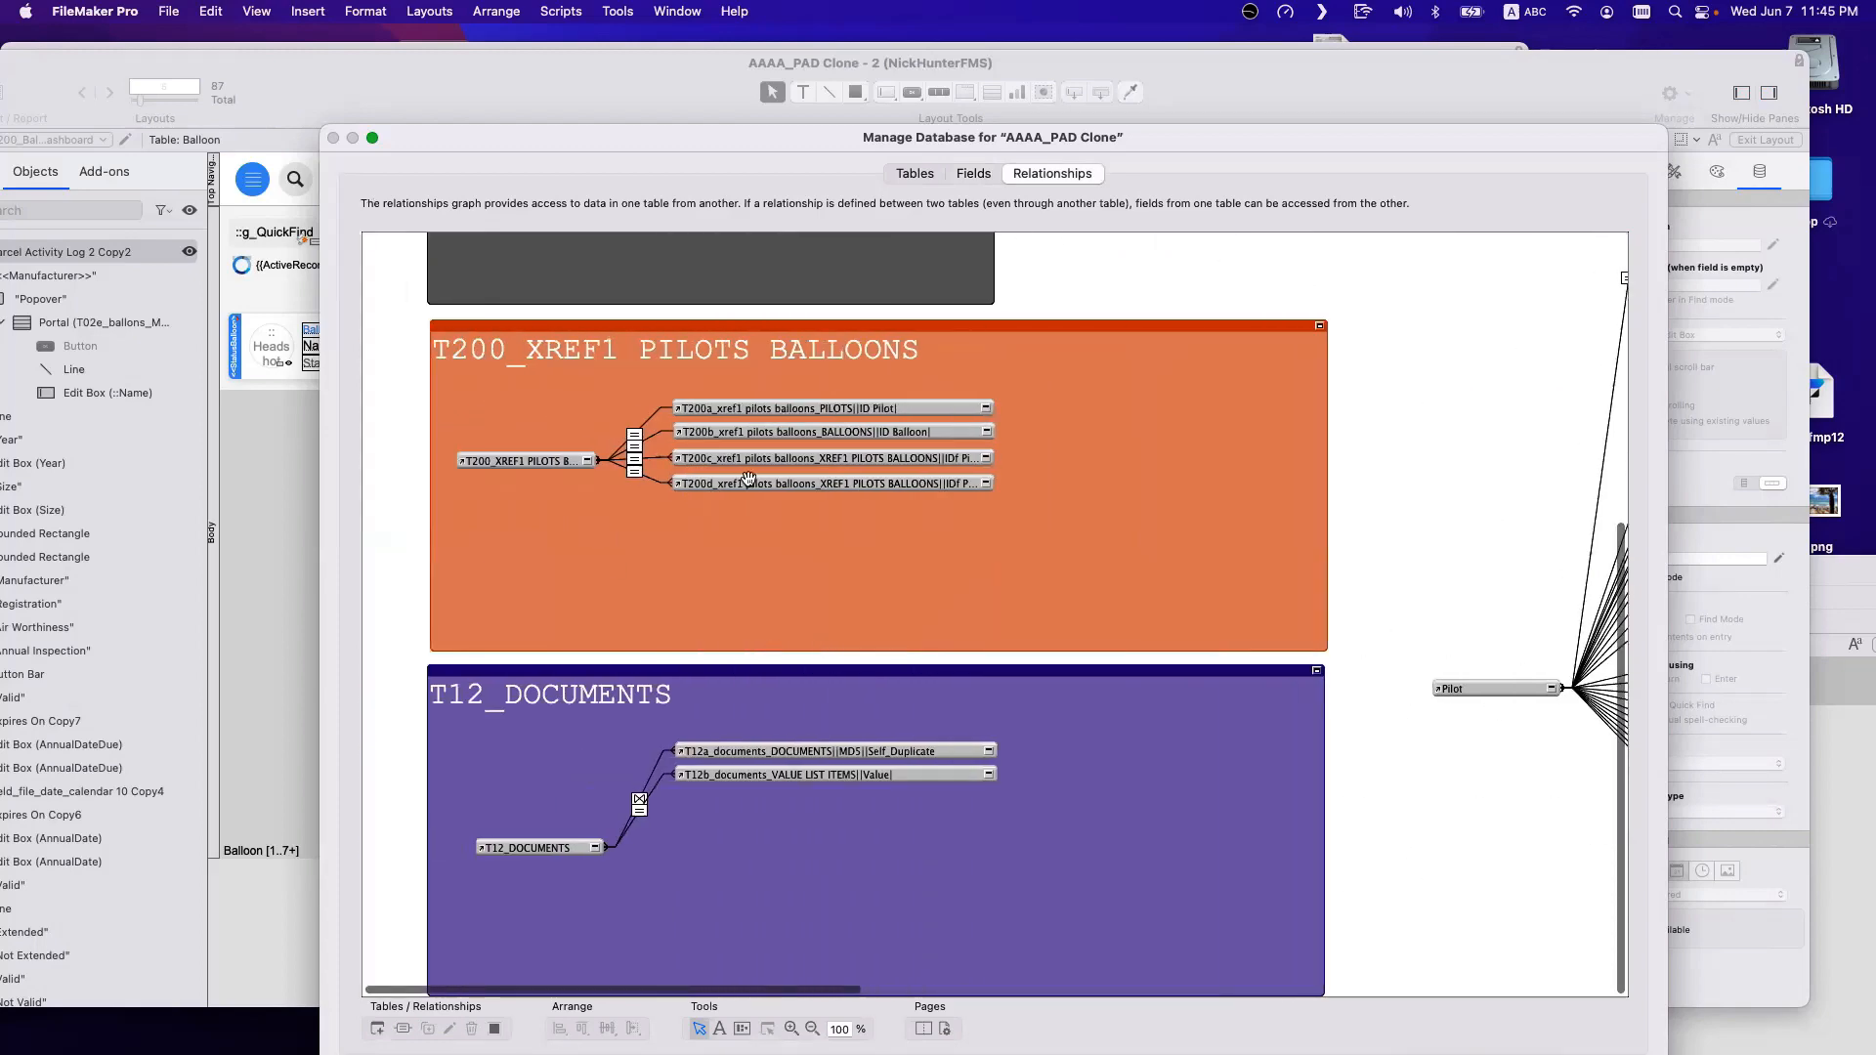
pyautogui.click(502, 460)
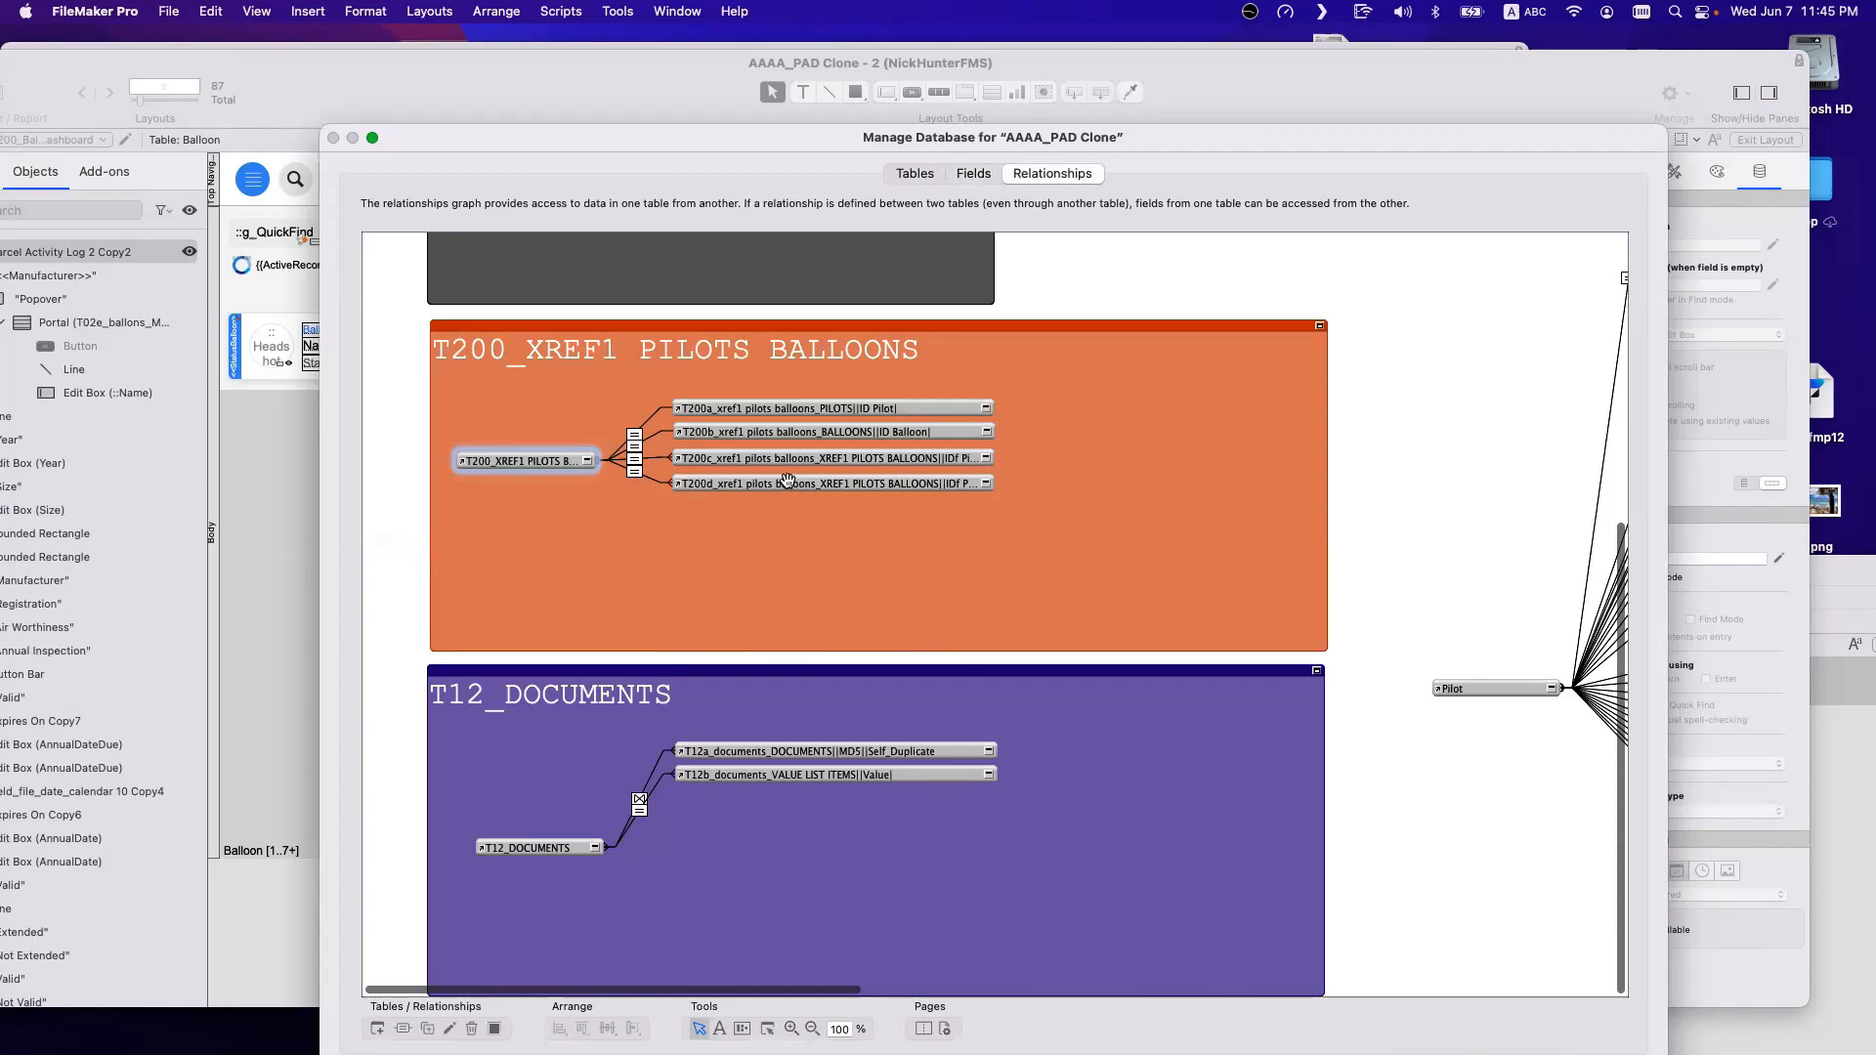
pyautogui.click(636, 447)
pyautogui.doubleClick(636, 449)
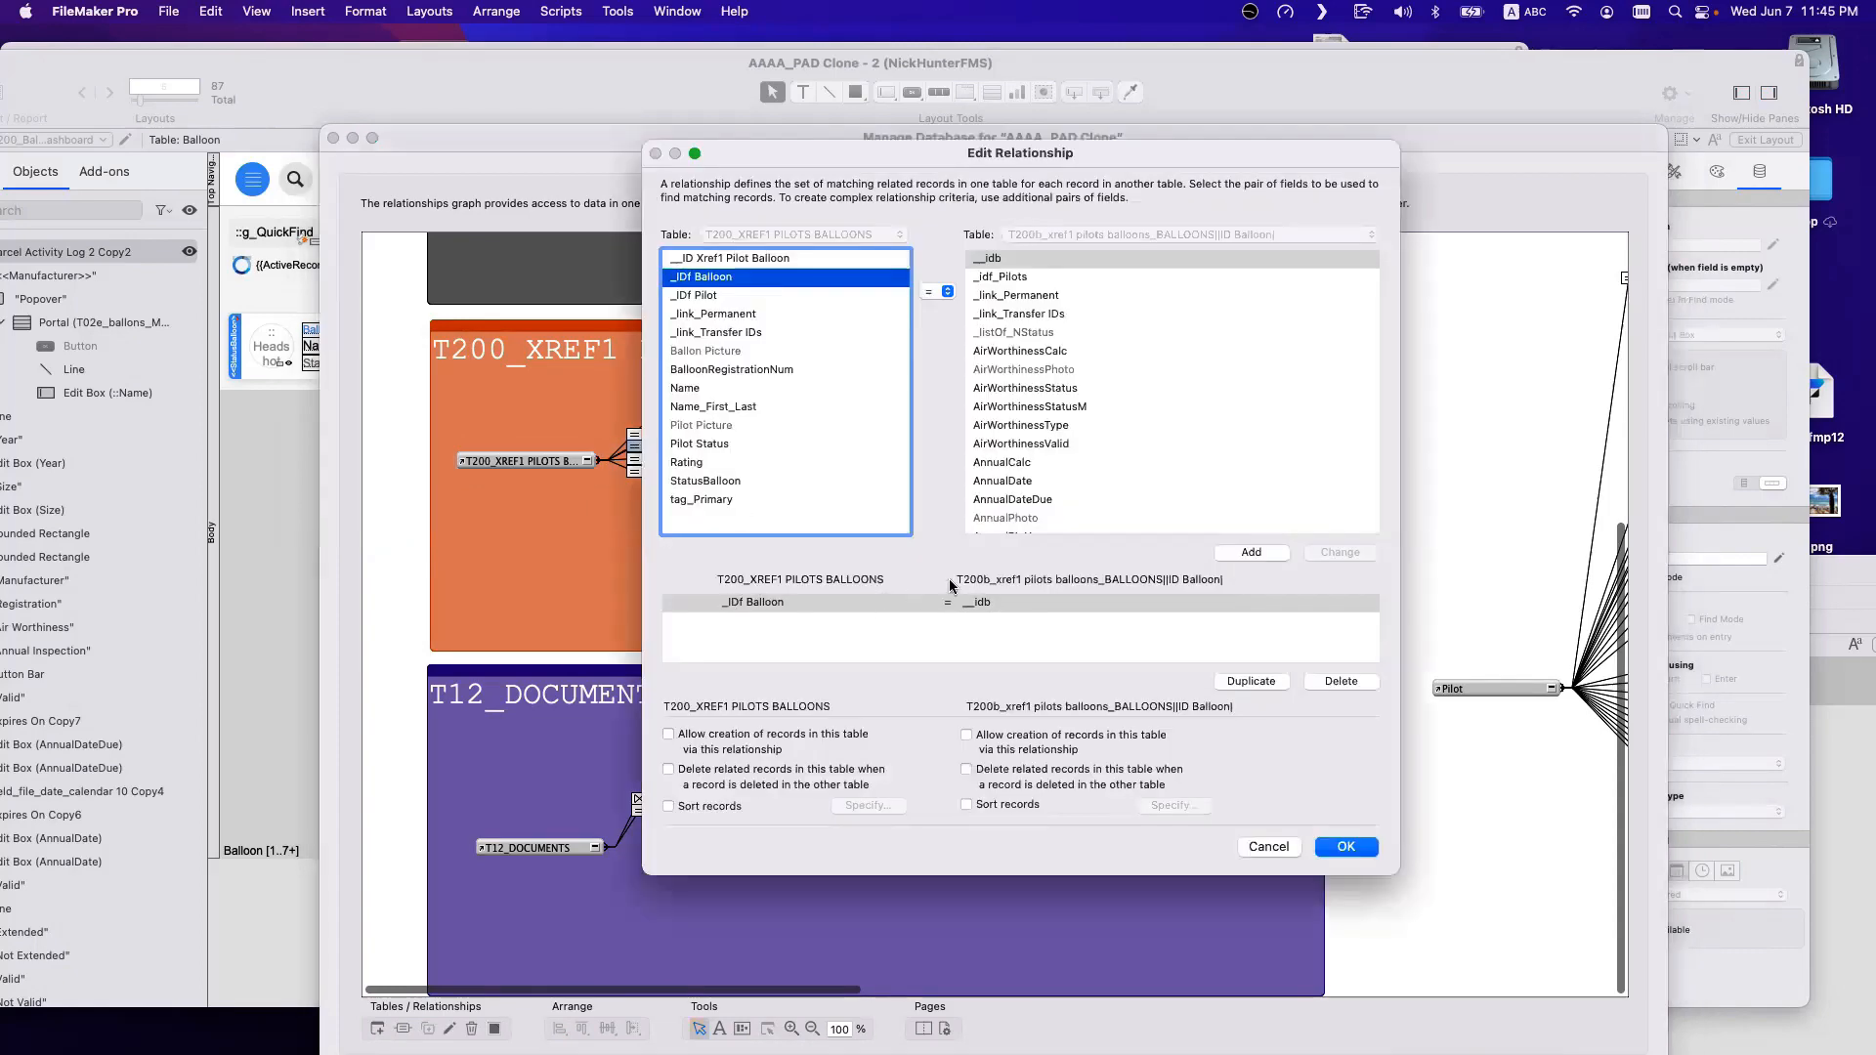
pyautogui.press('Escape')
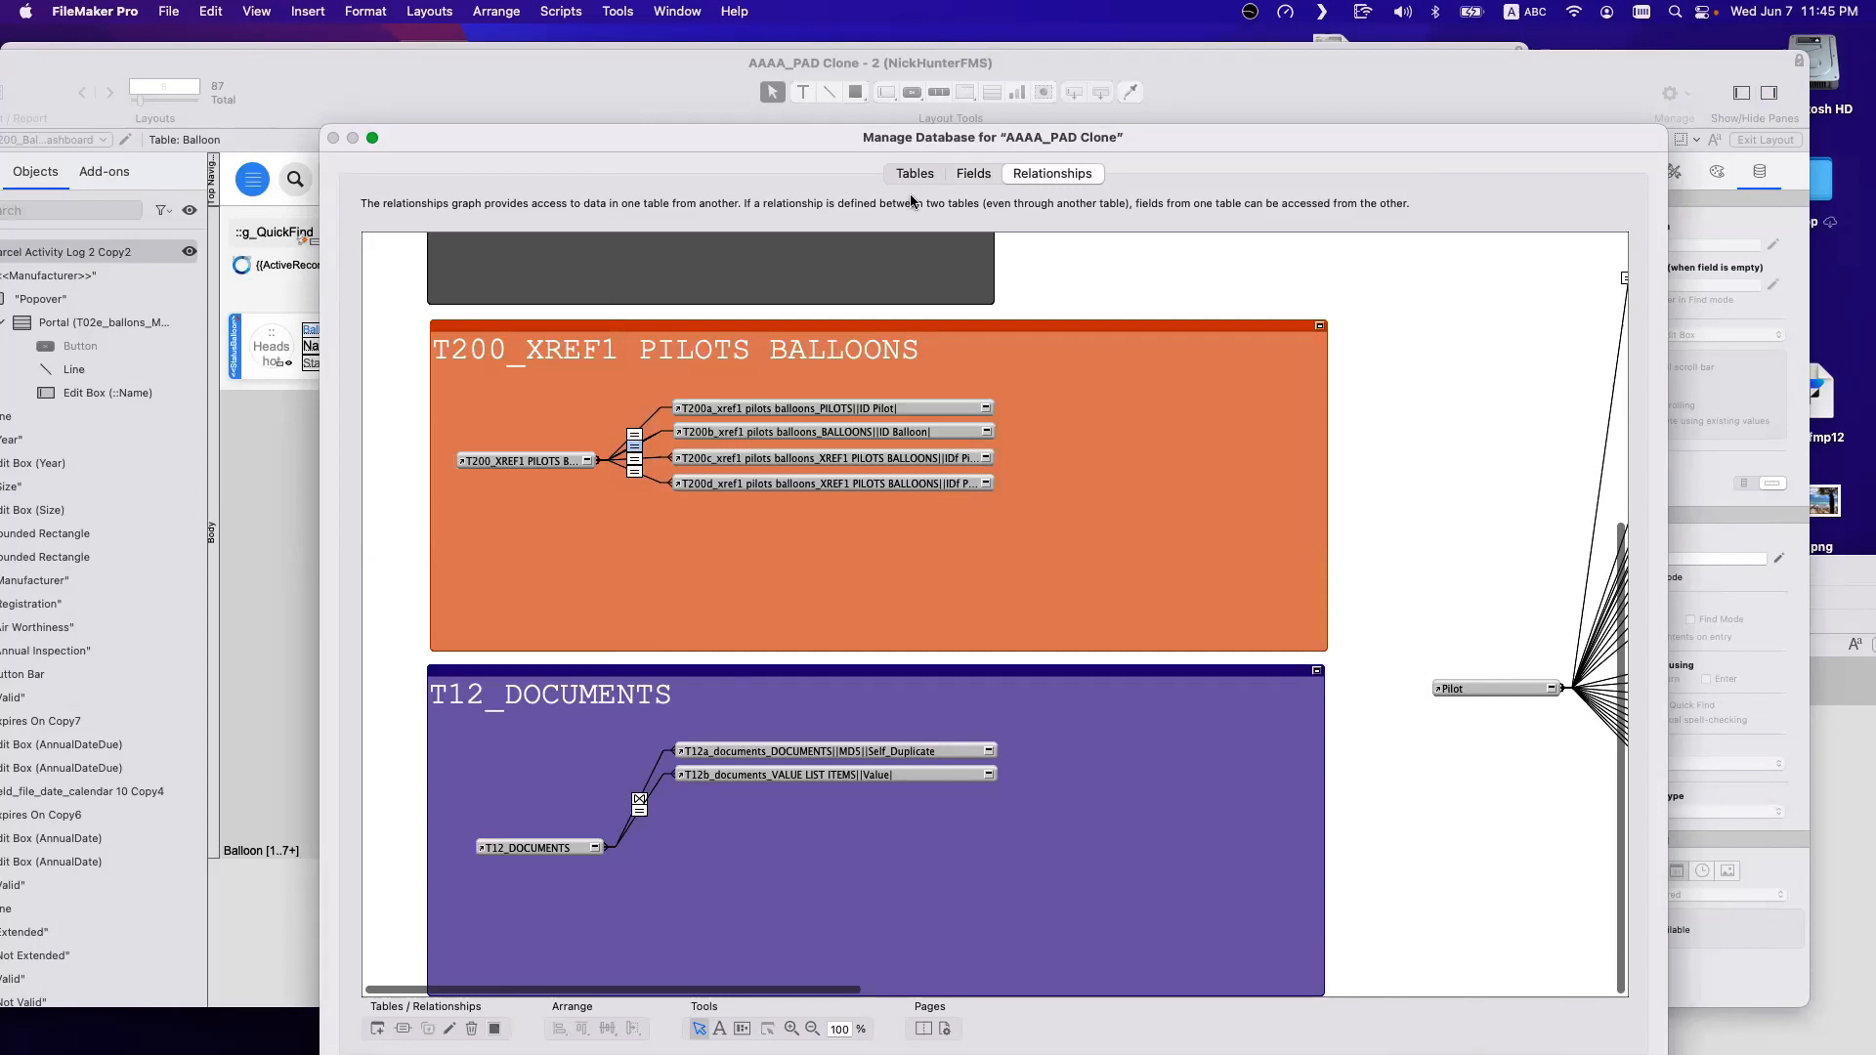
pyautogui.click(971, 174)
pyautogui.doubleClick(617, 354)
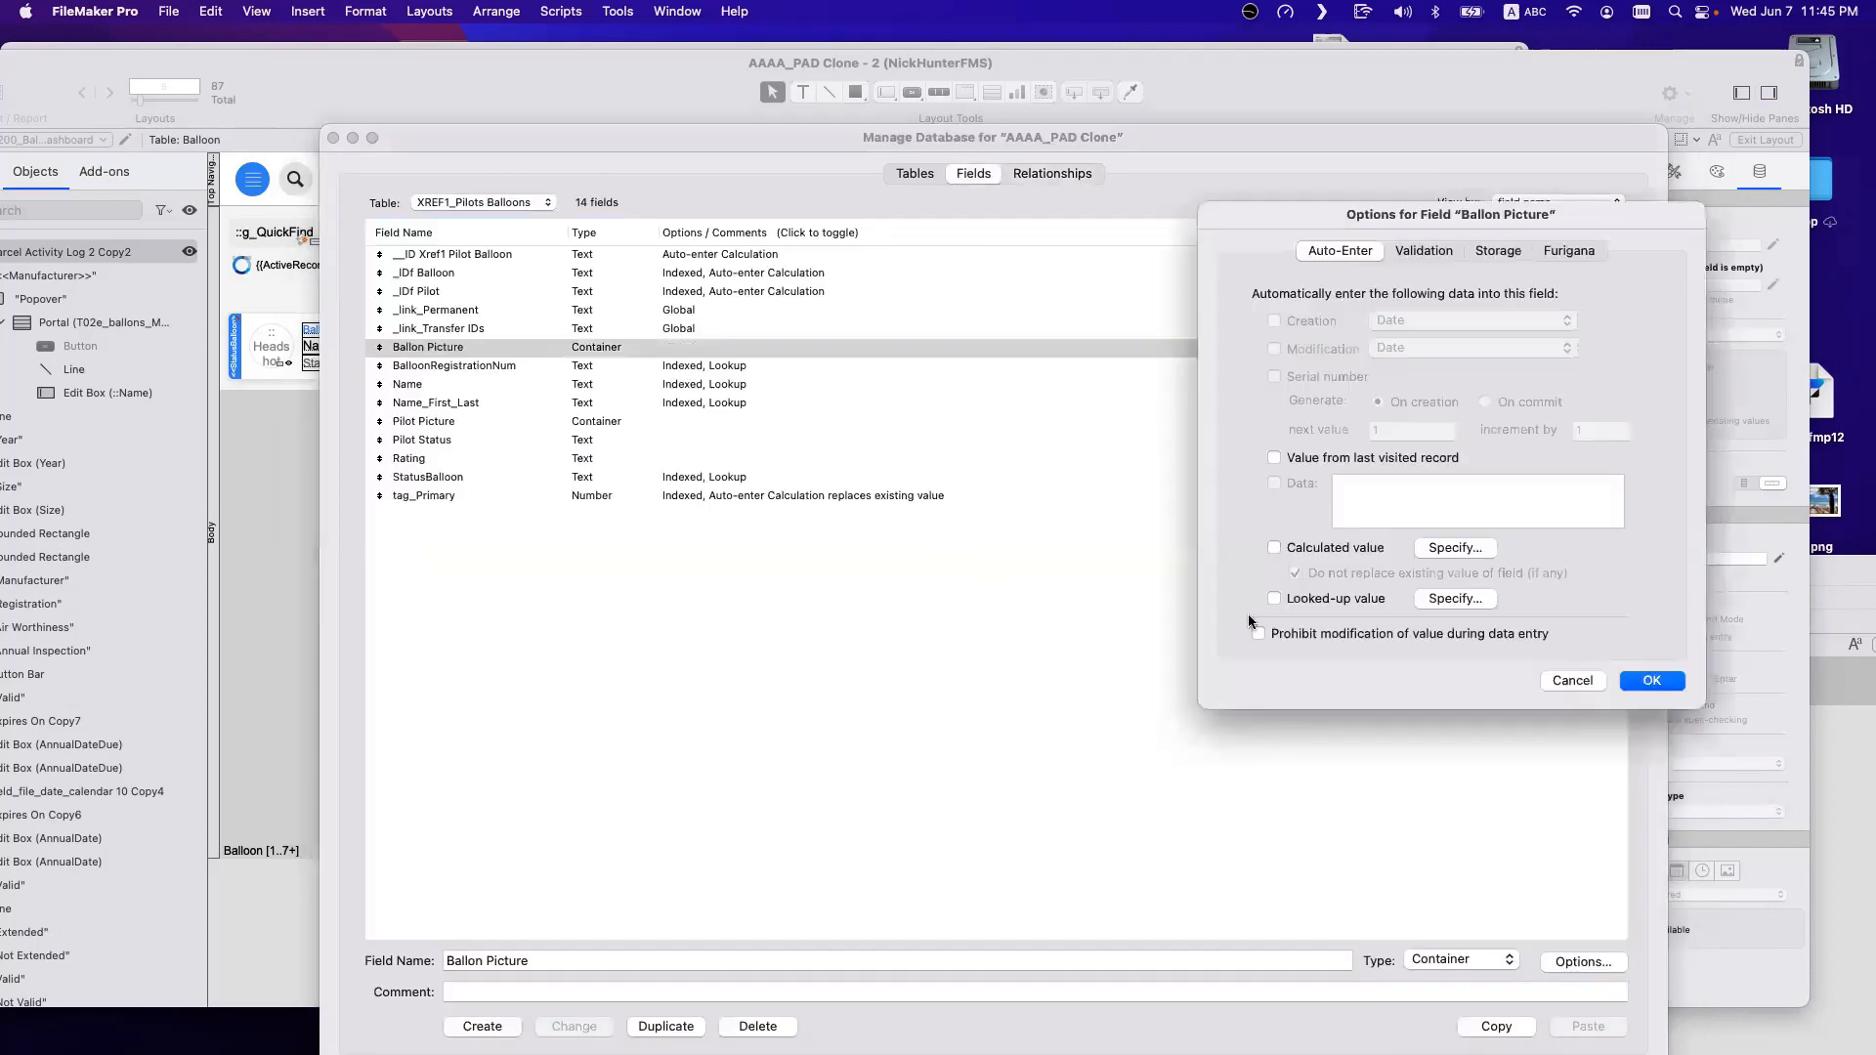
pyautogui.click(1443, 597)
pyautogui.click(966, 266)
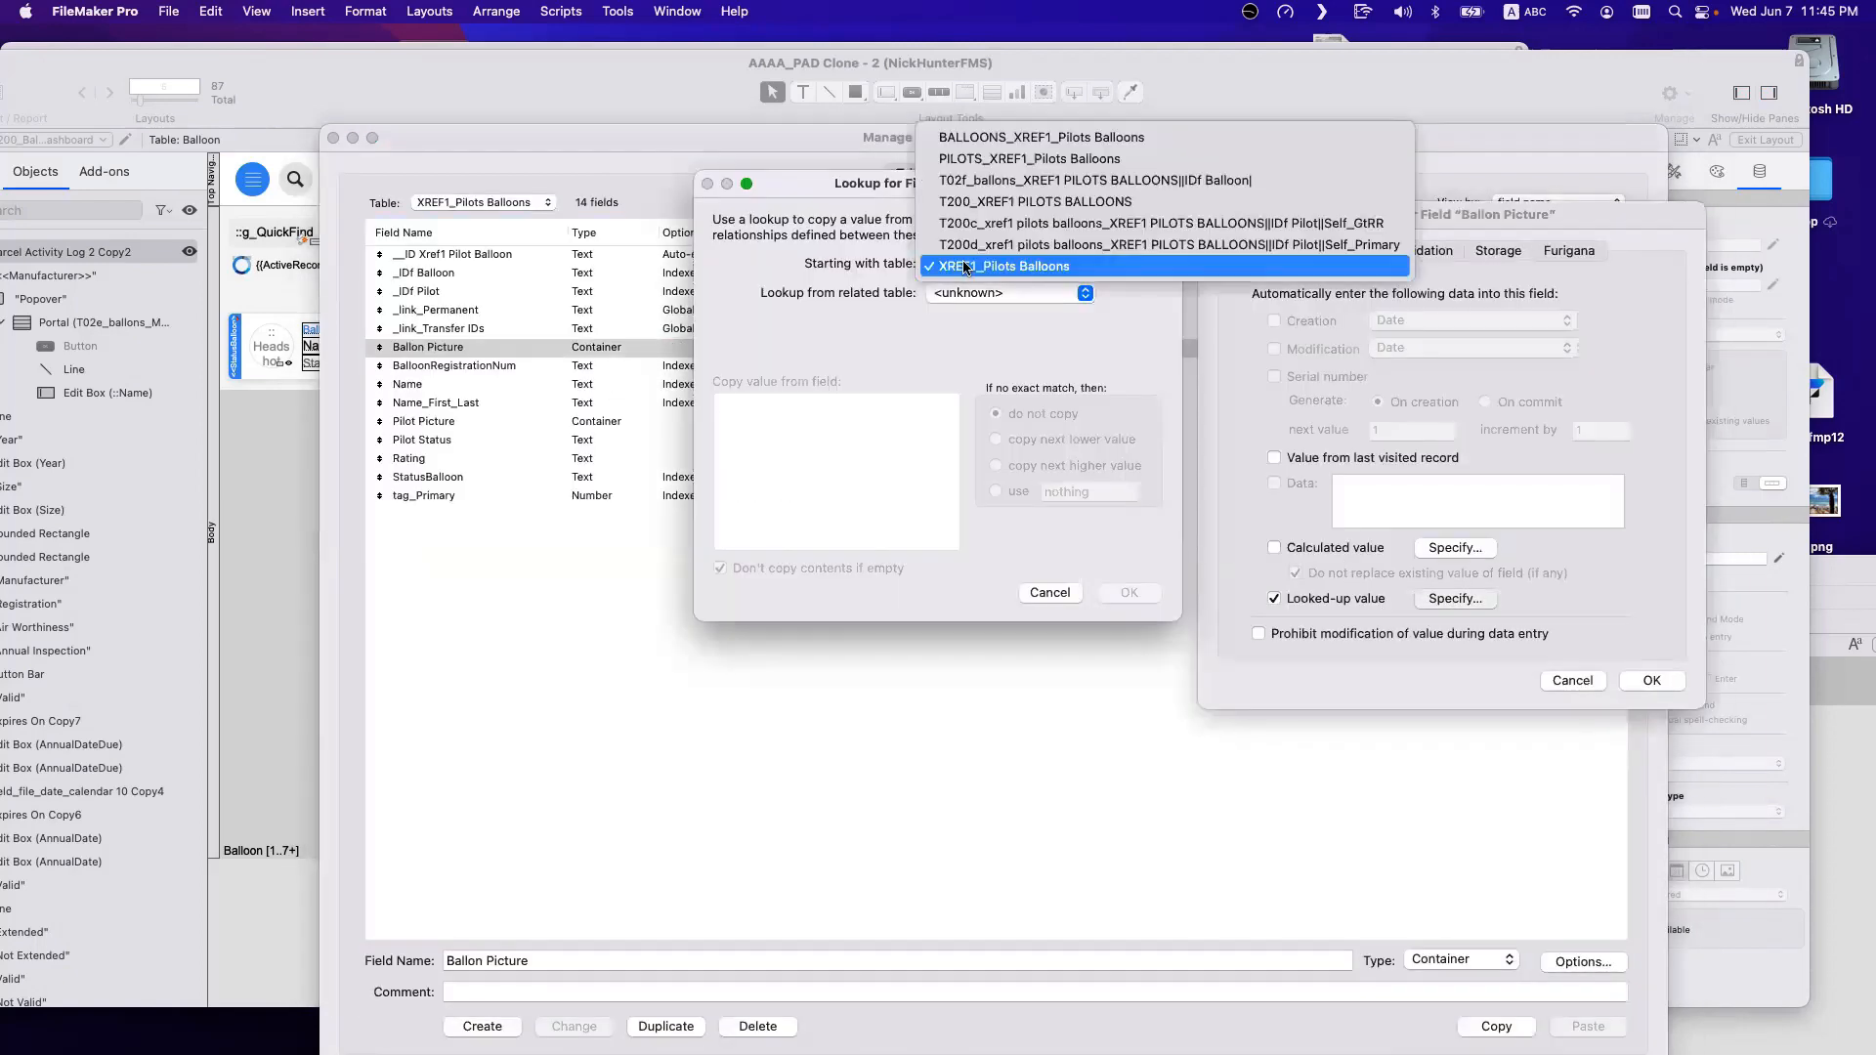
pyautogui.click(972, 202)
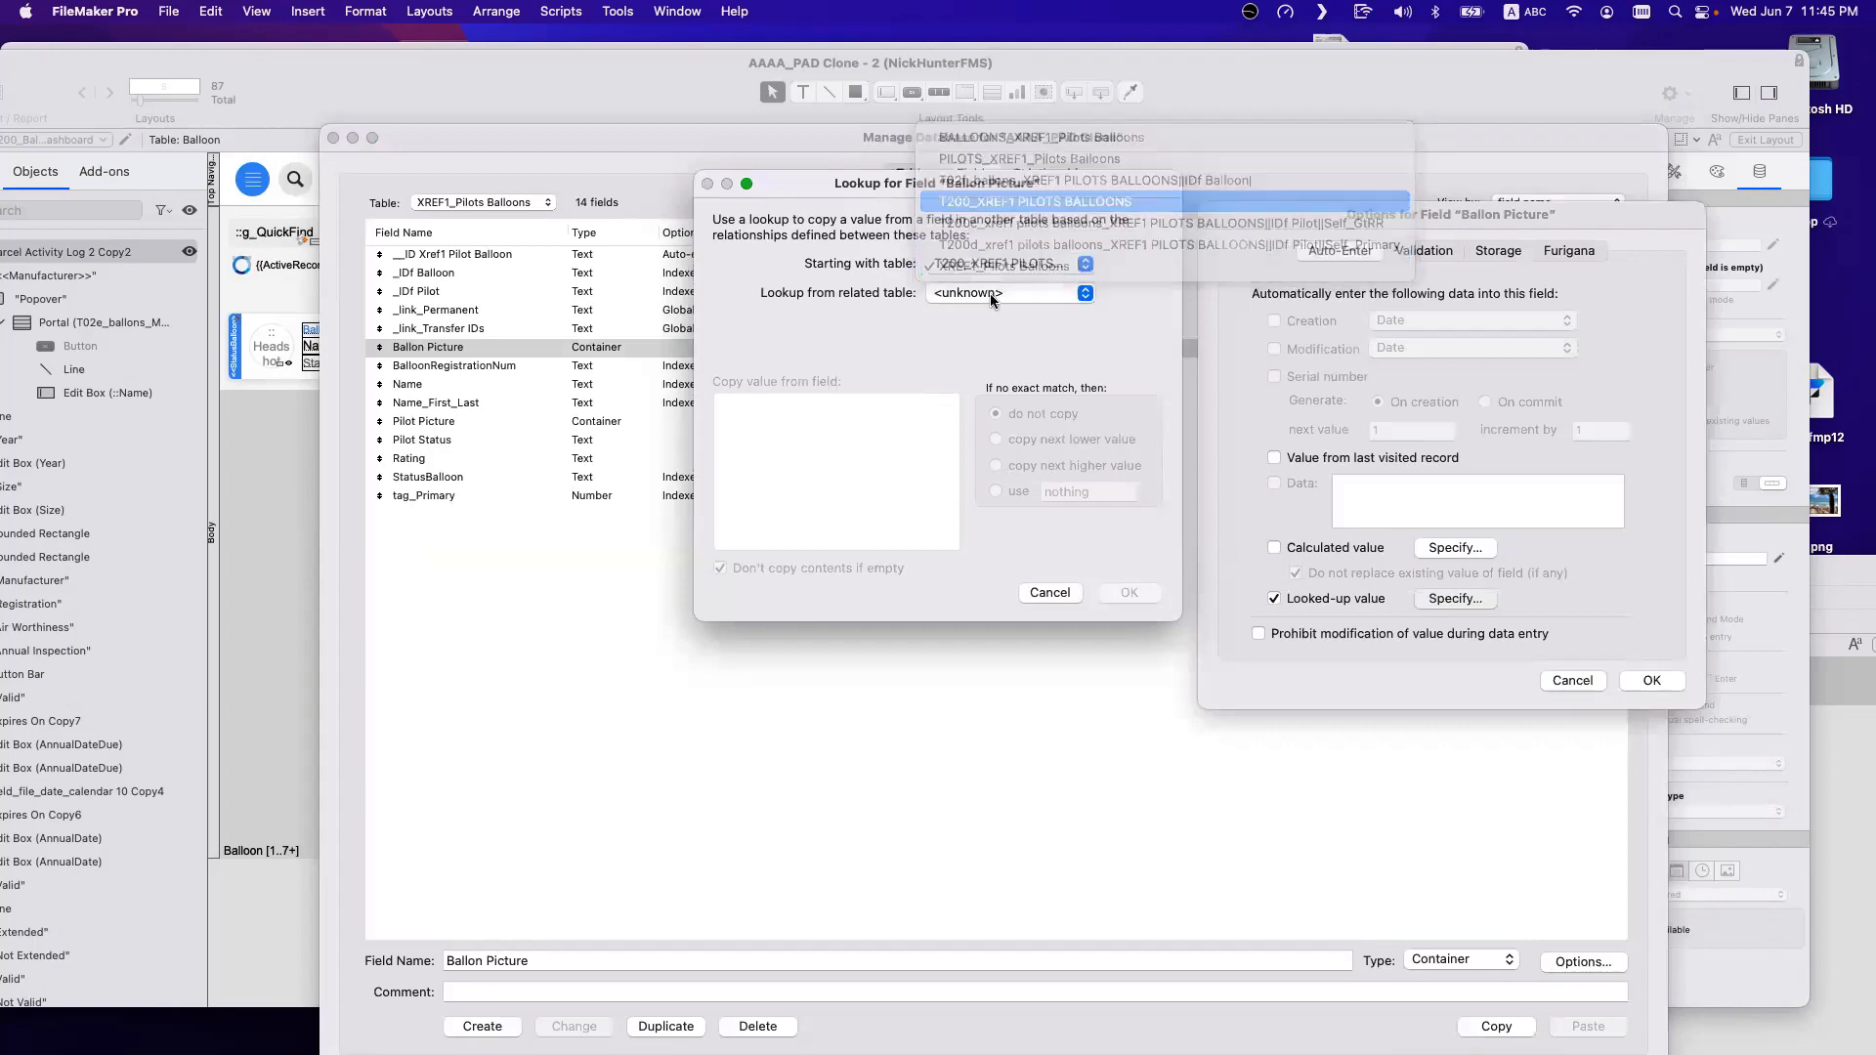
pyautogui.click(990, 293)
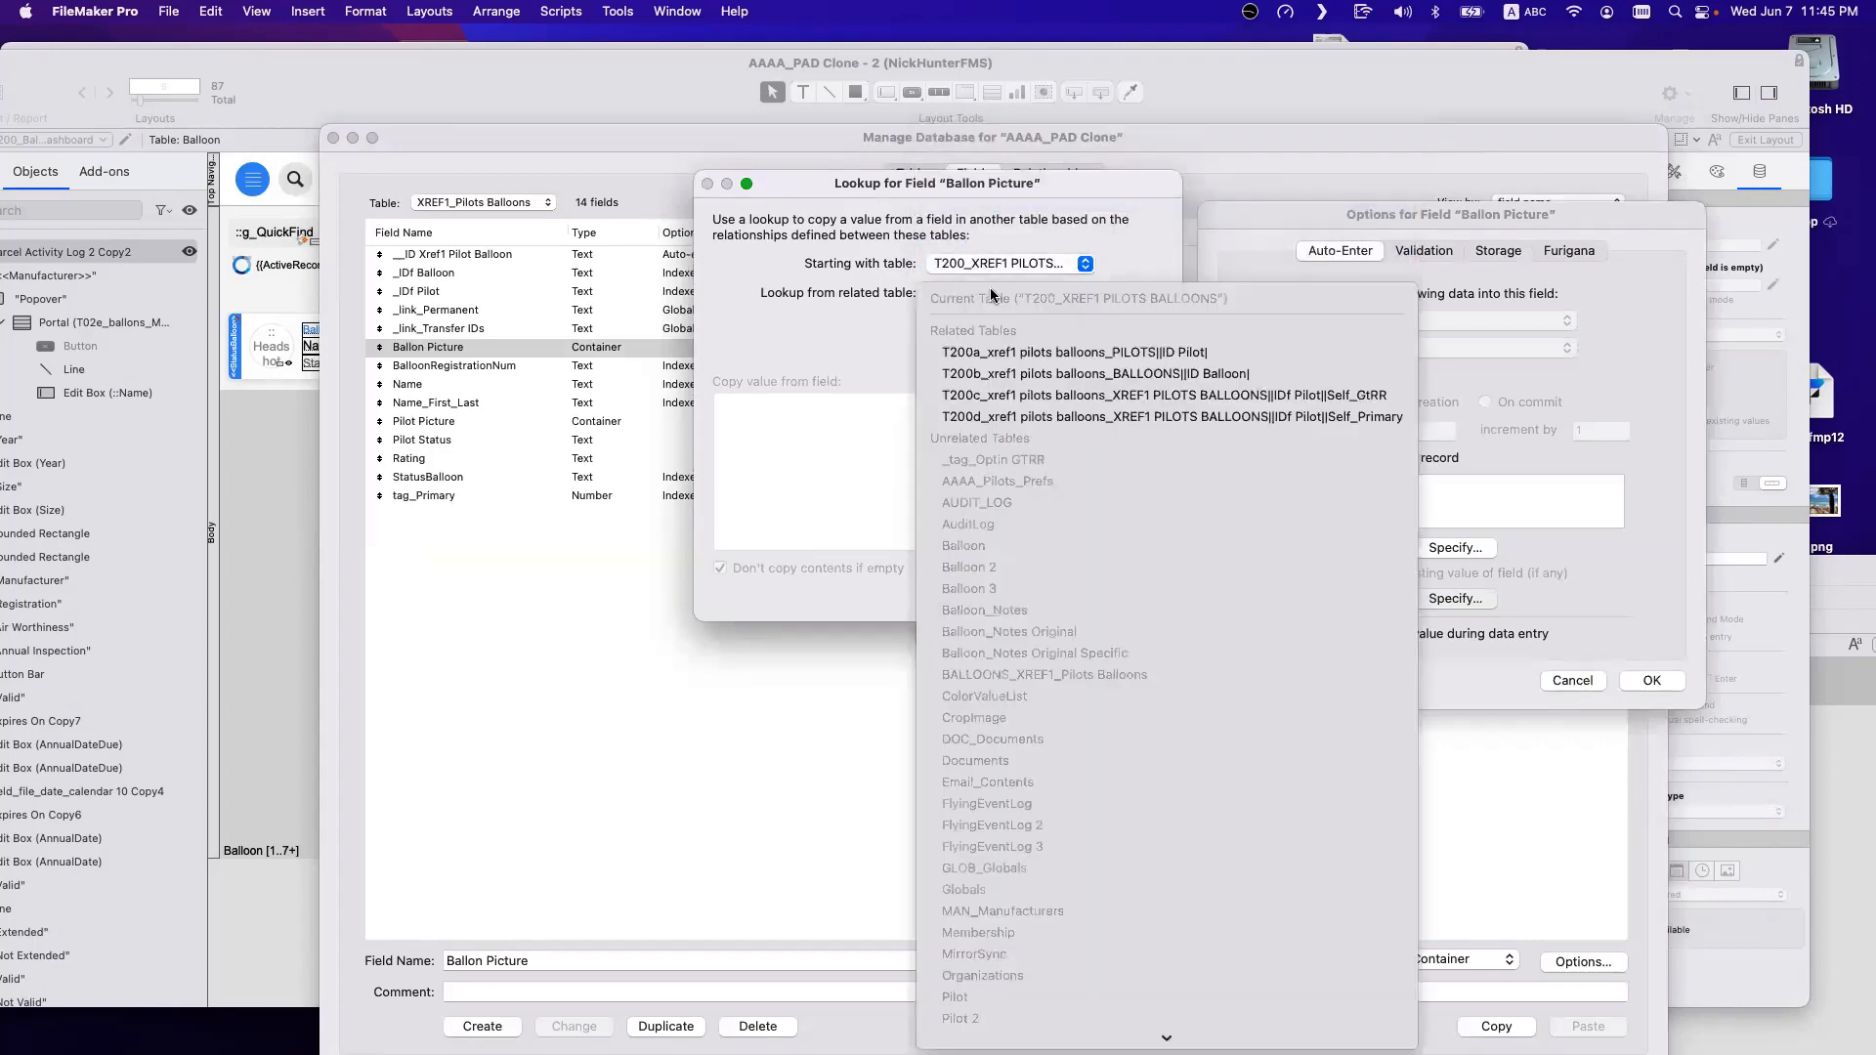
pyautogui.click(992, 375)
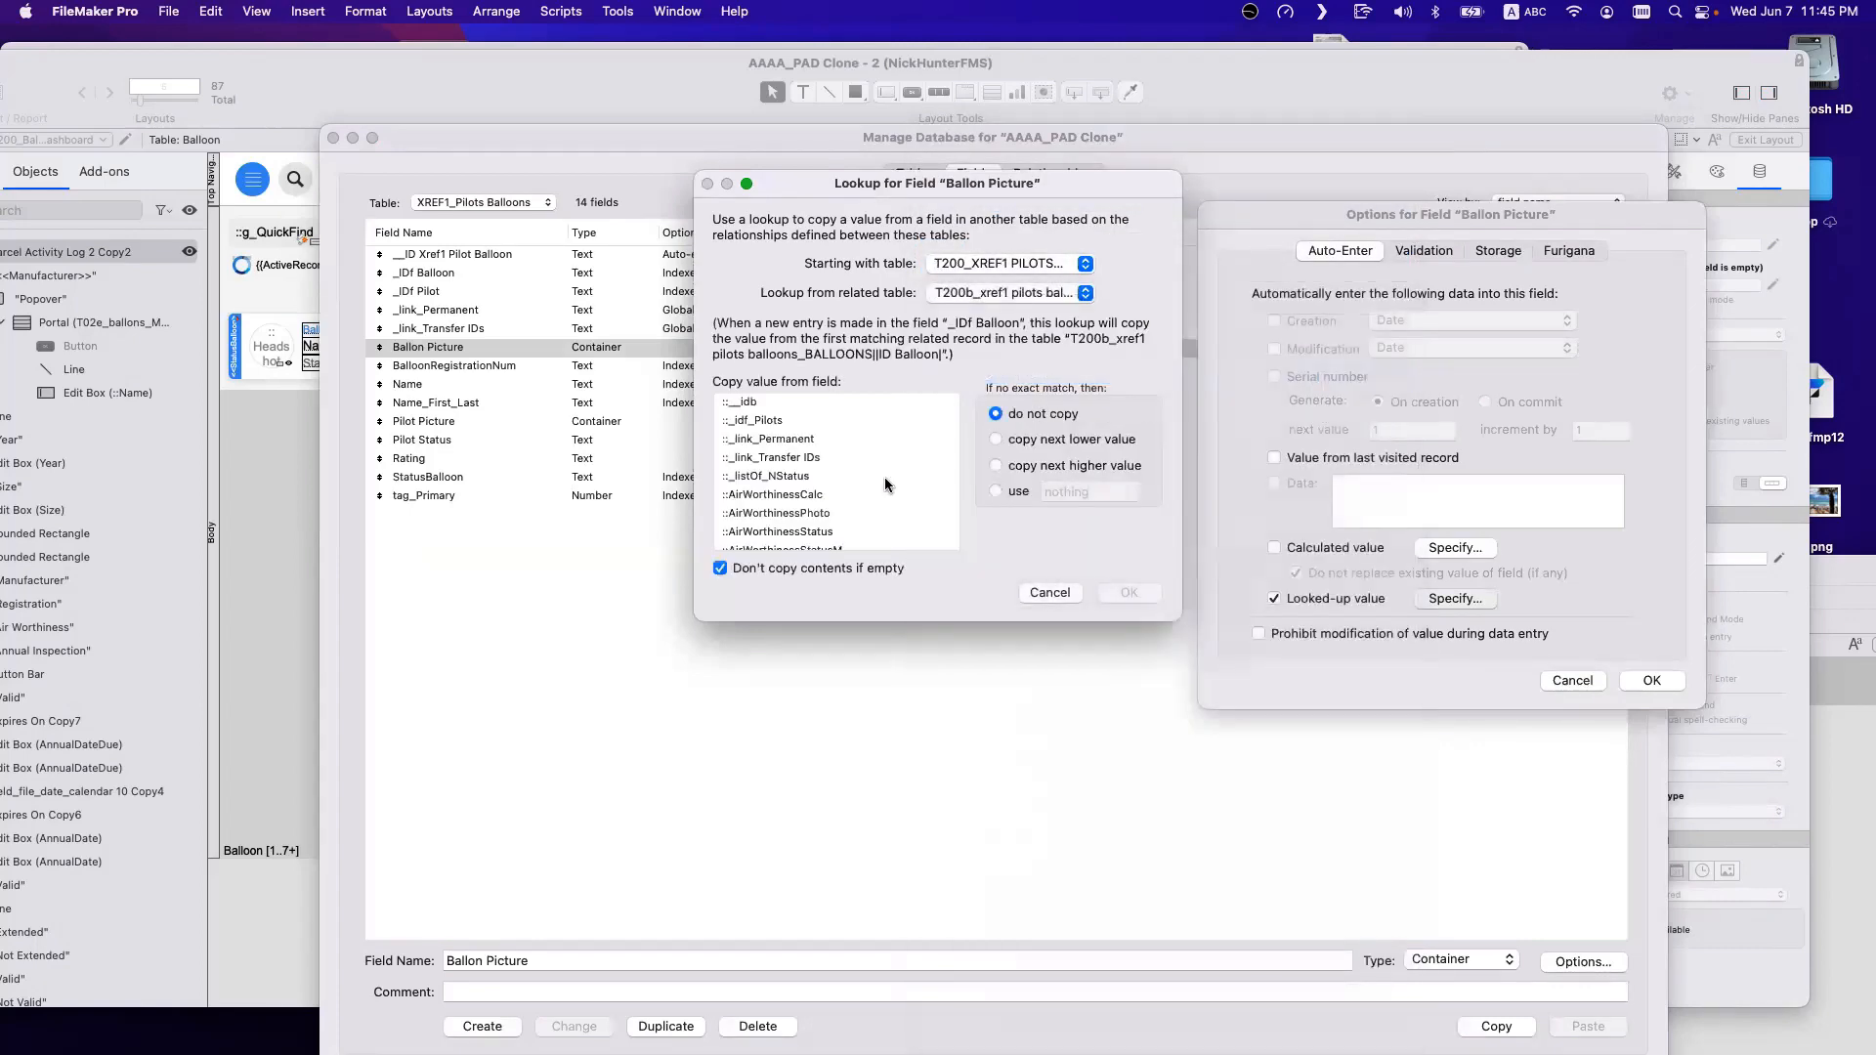
pyautogui.click(994, 294)
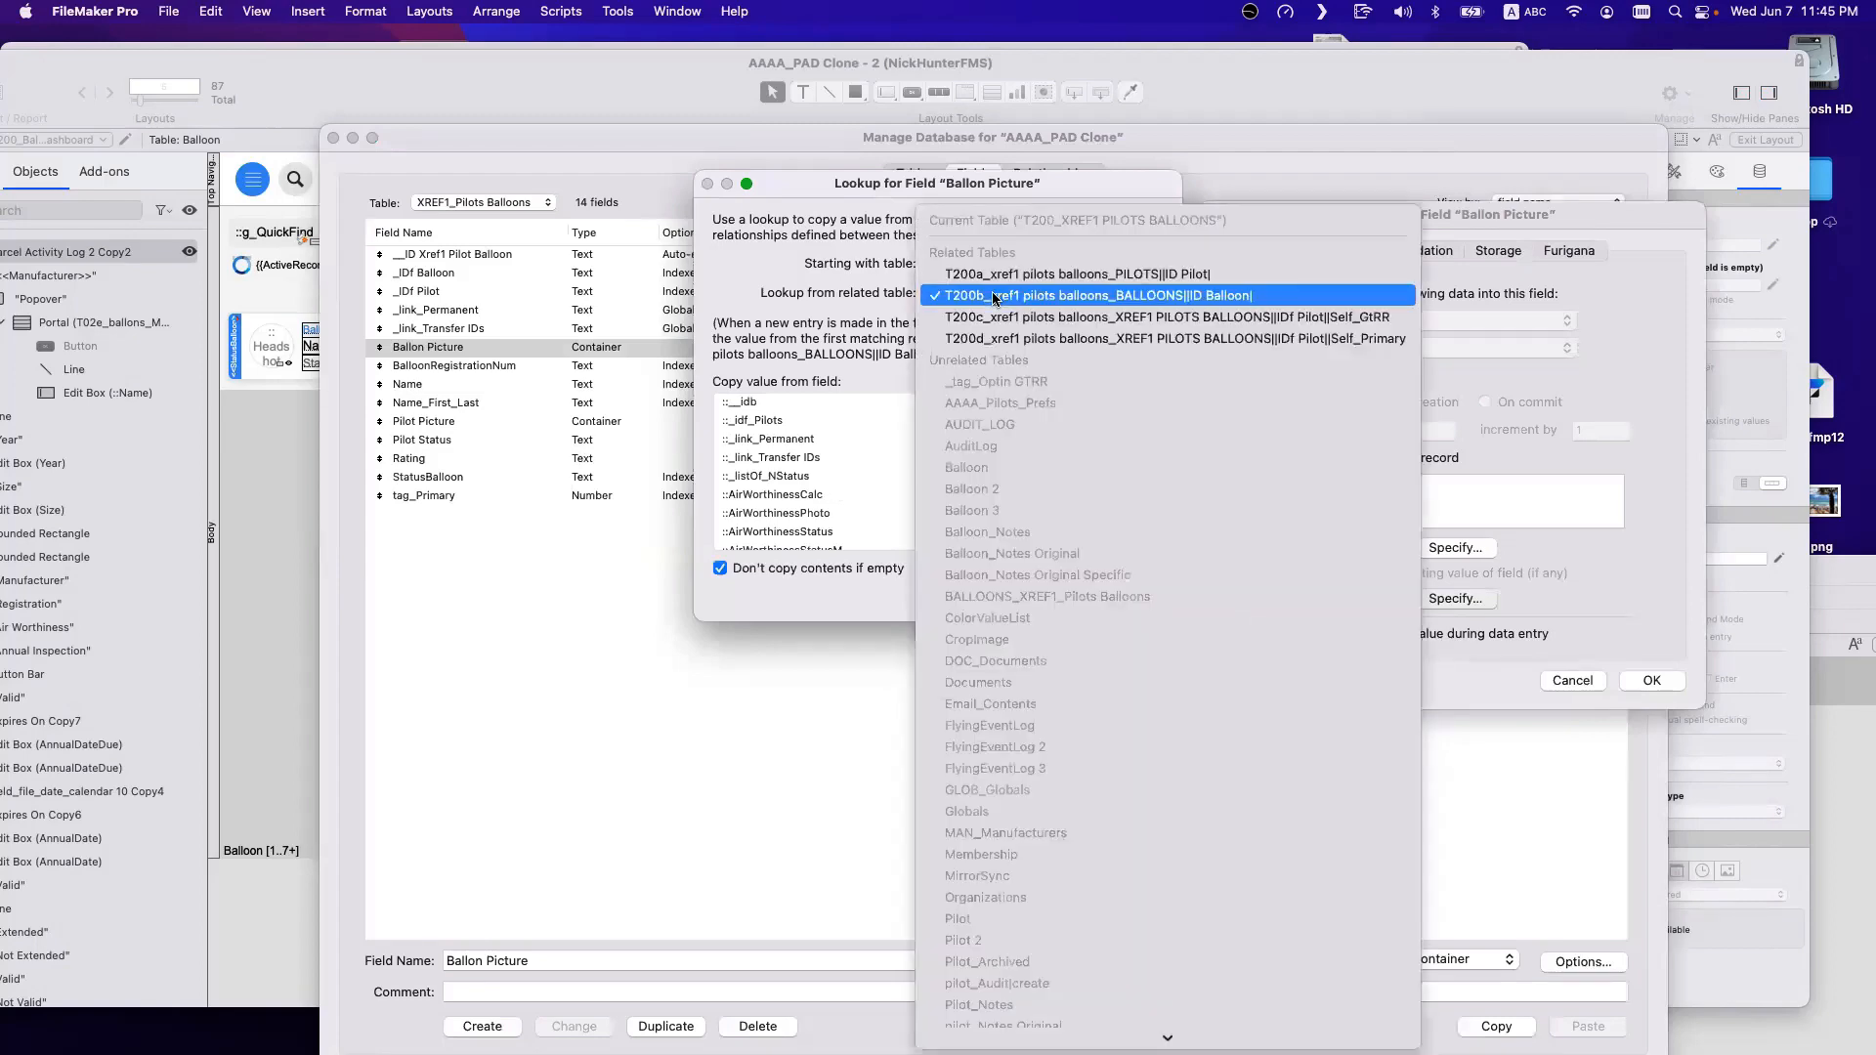
pyautogui.press('Escape')
pyautogui.press('Escape')
pyautogui.press('Escape')
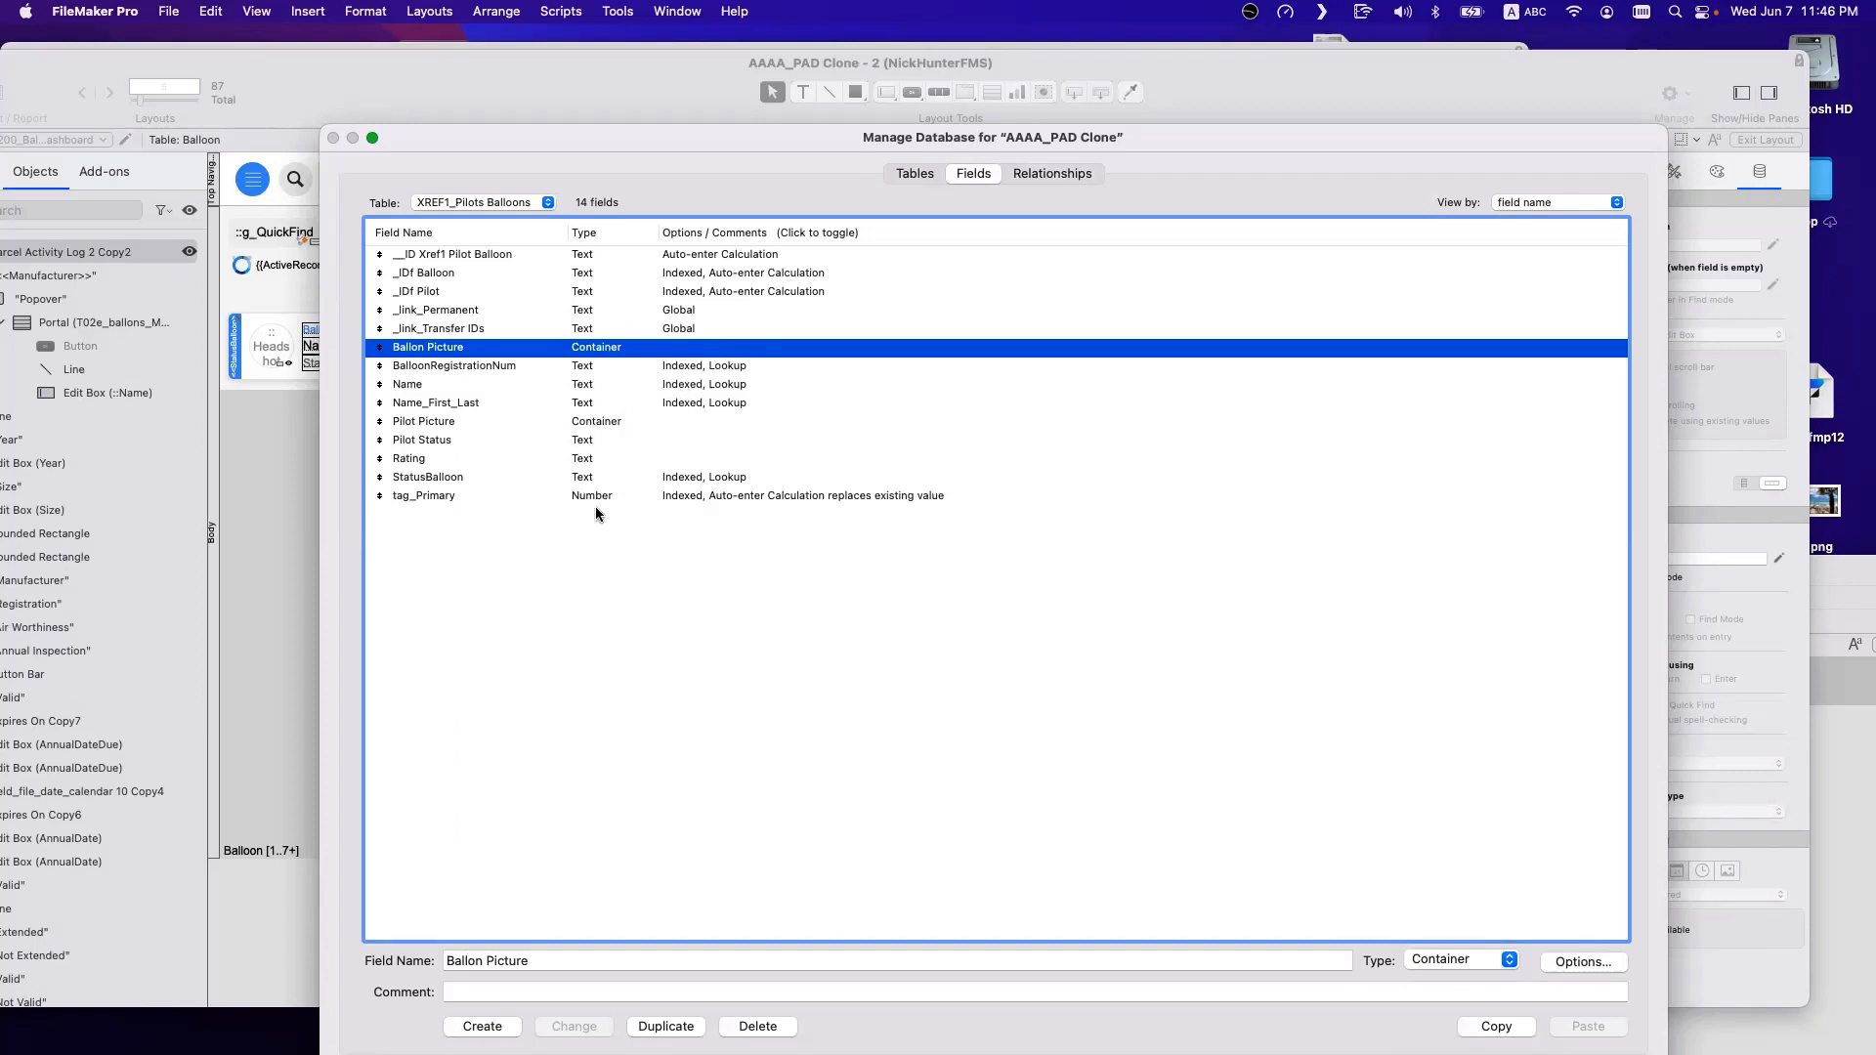
# Make Rating a lookup starting from T200_XREF1 PILOTS BALLOONS that copies Rating from the related T200a pilots table, using an empty value without an exact match.
pyautogui.doubleClick(449, 459)
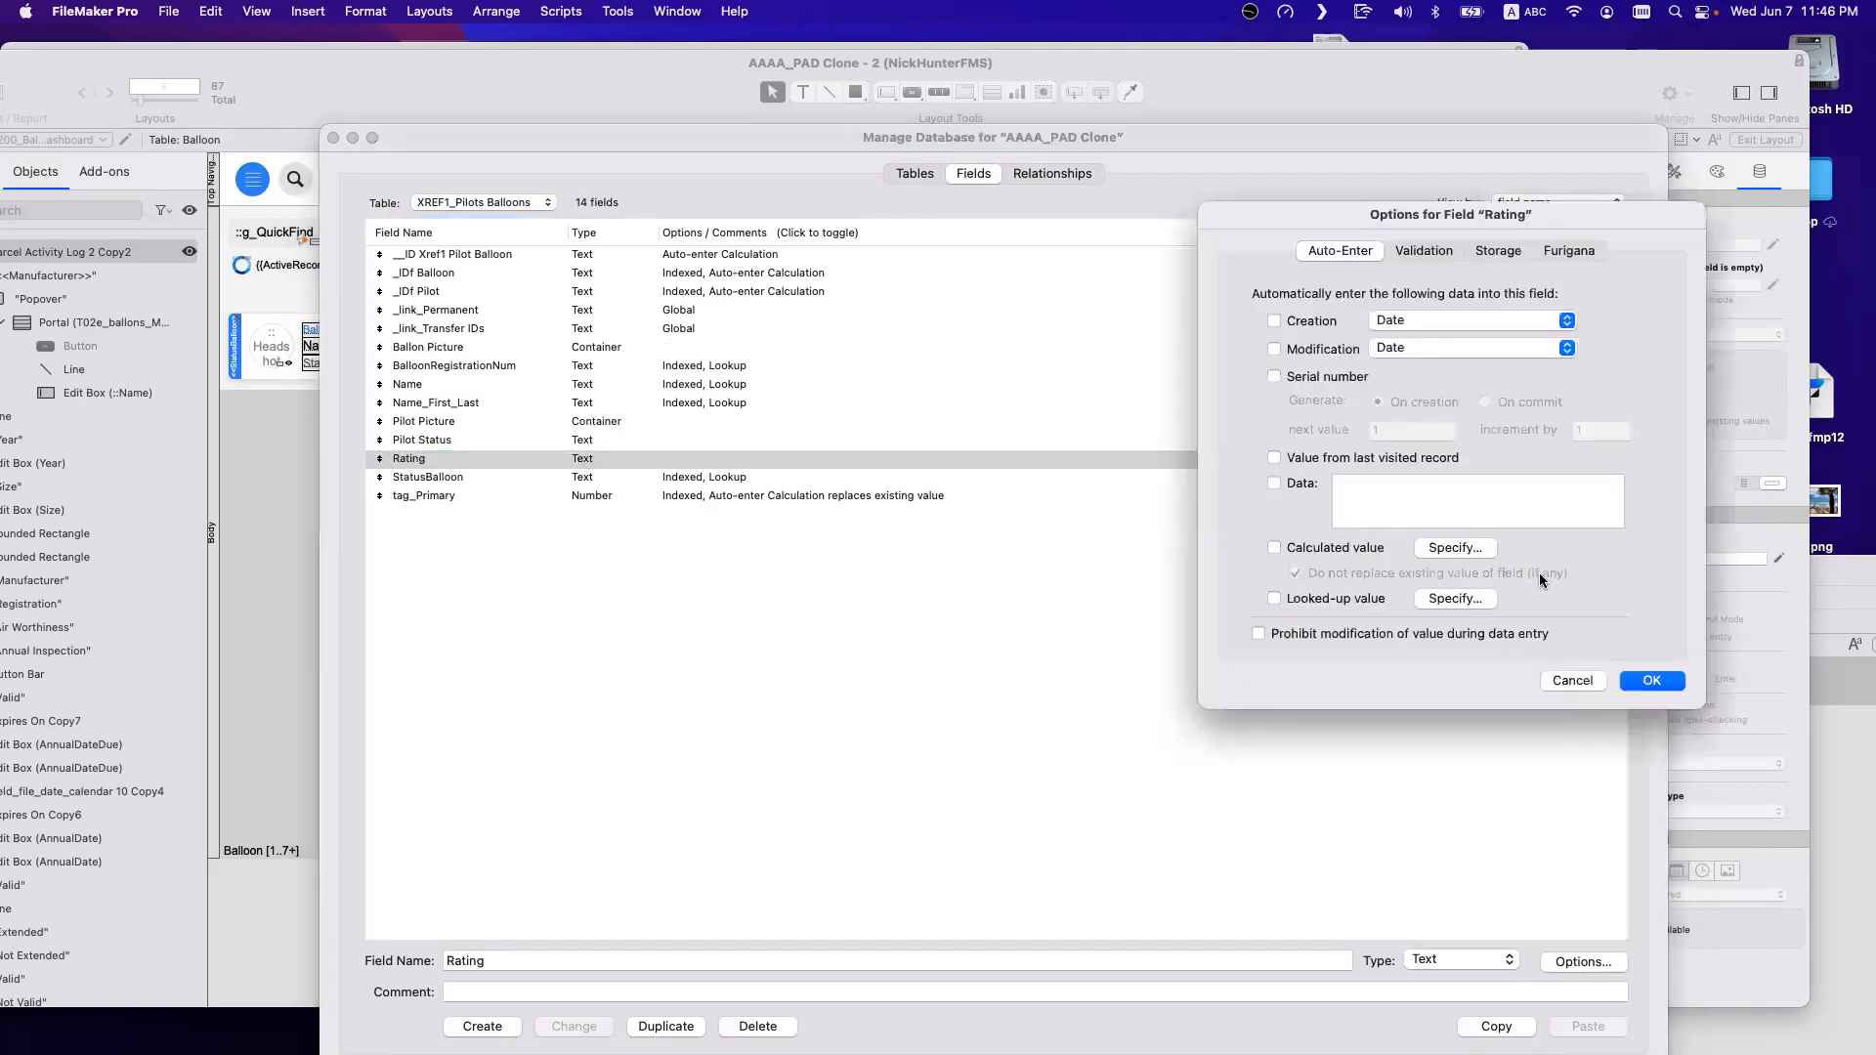
pyautogui.click(1455, 599)
pyautogui.click(1044, 265)
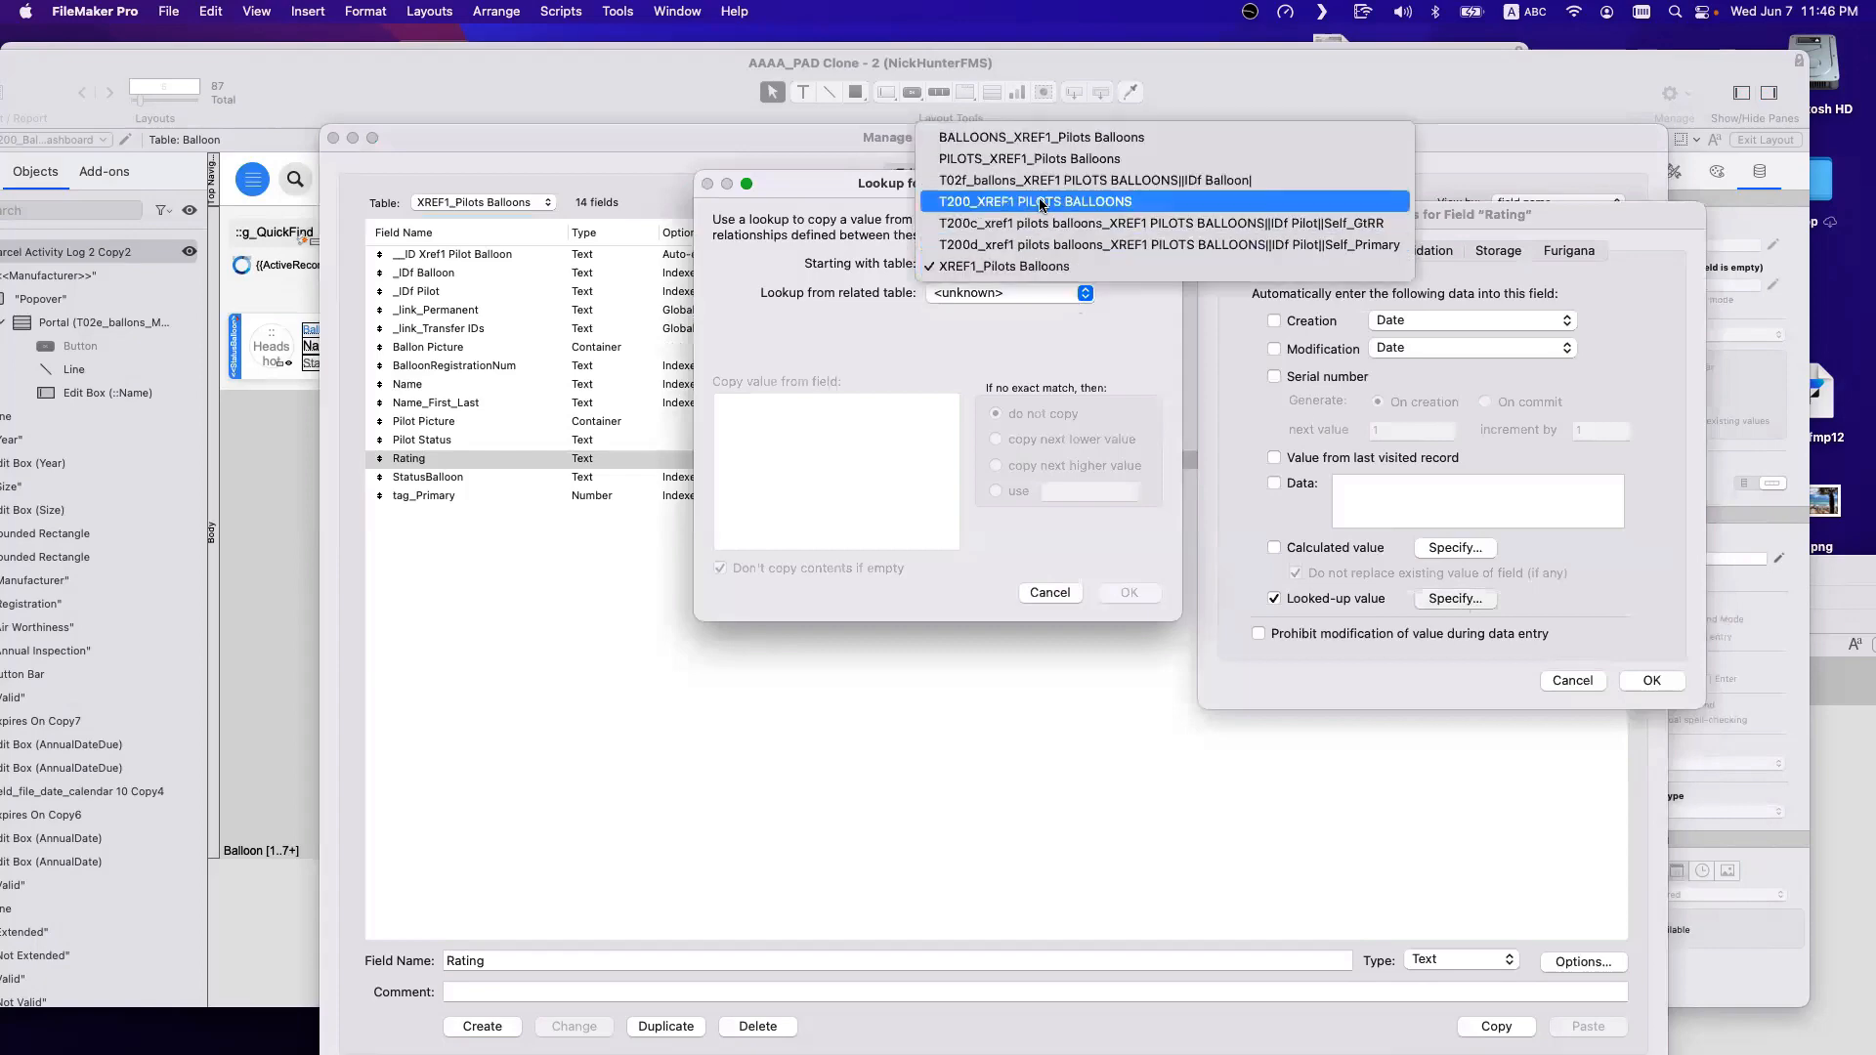
pyautogui.click(1006, 202)
pyautogui.click(1036, 293)
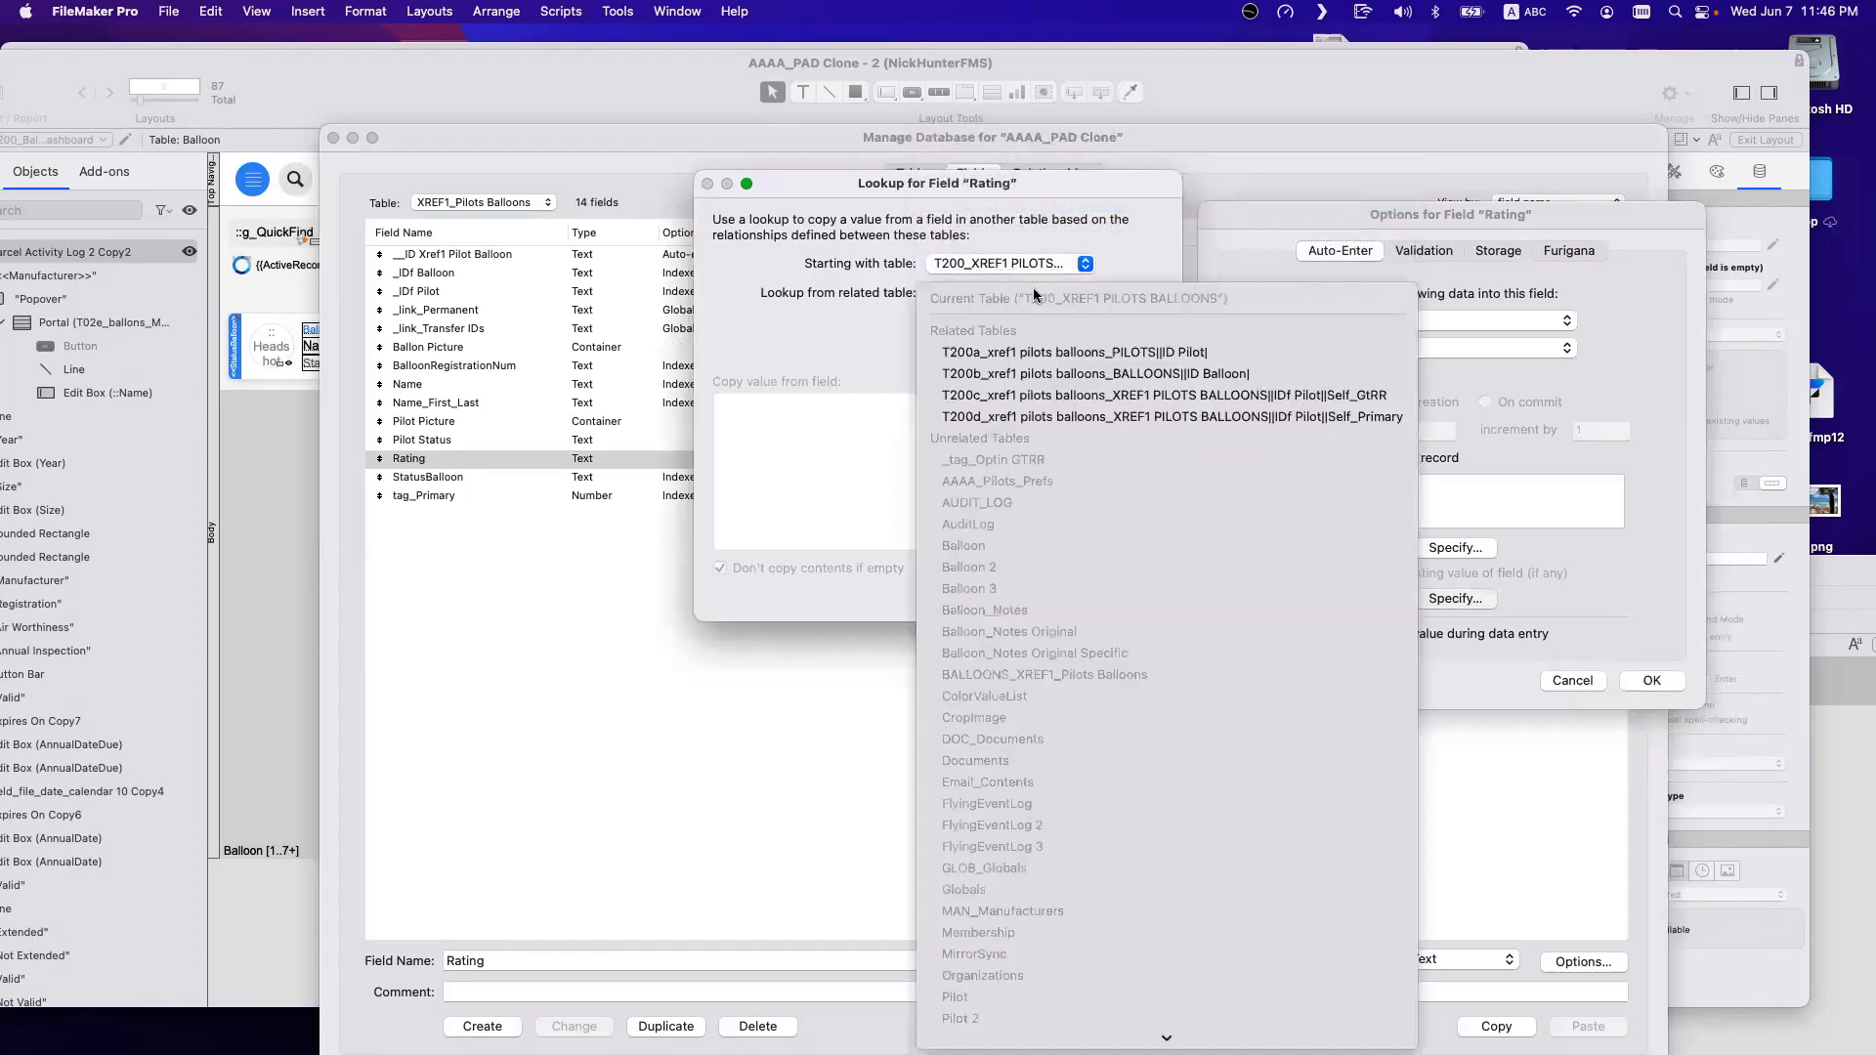
pyautogui.click(1034, 352)
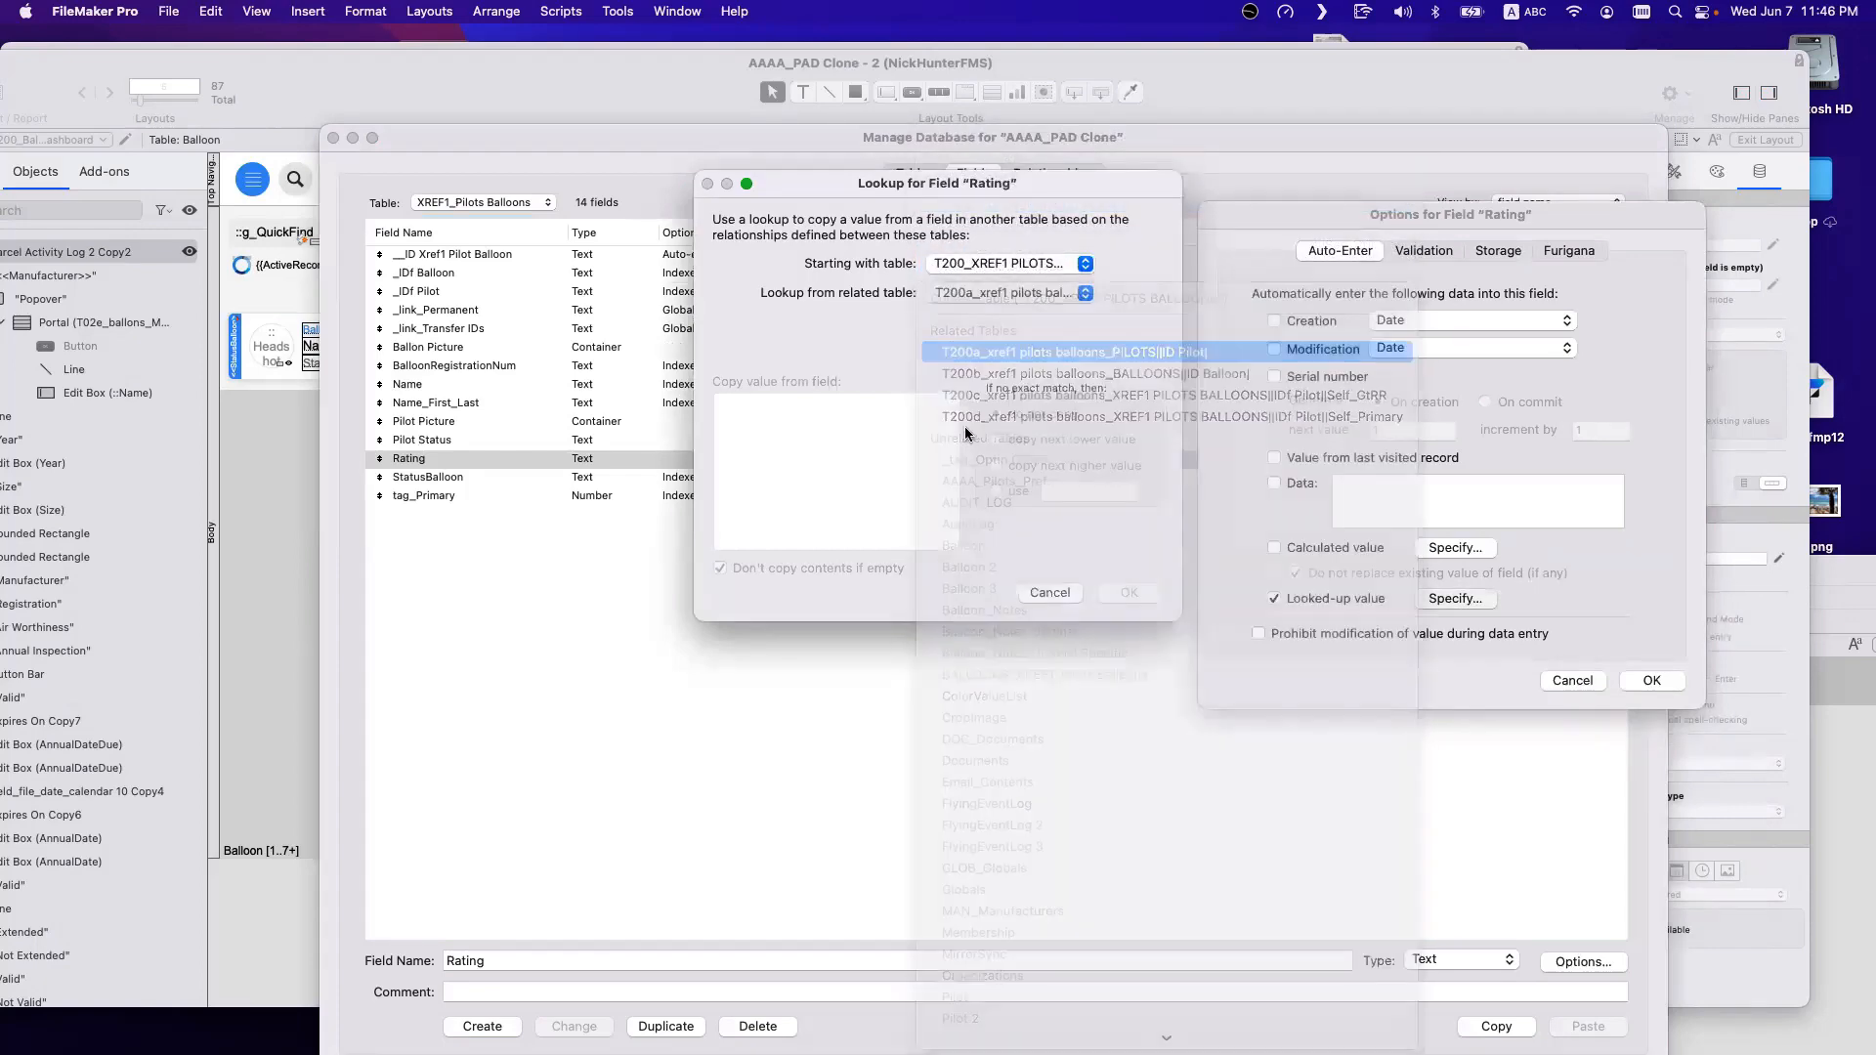
pyautogui.click(861, 513)
pyautogui.press('r')
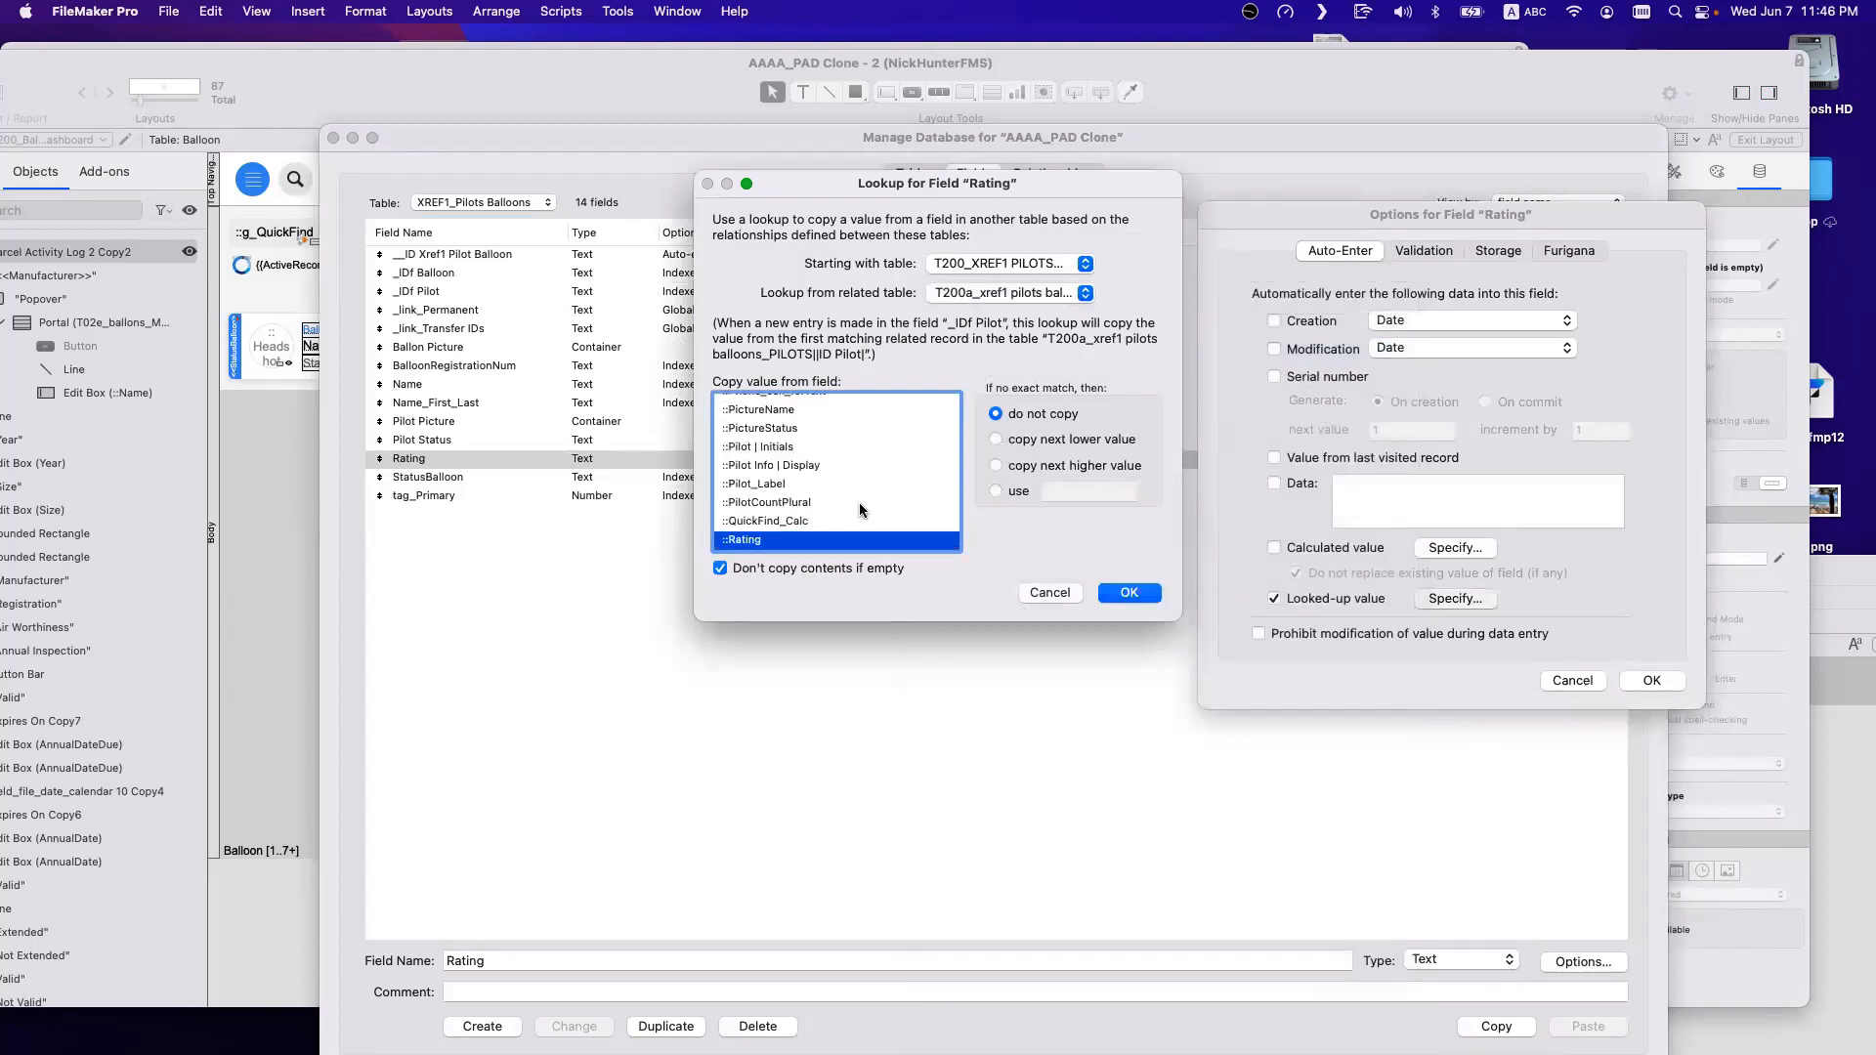
pyautogui.click(1019, 491)
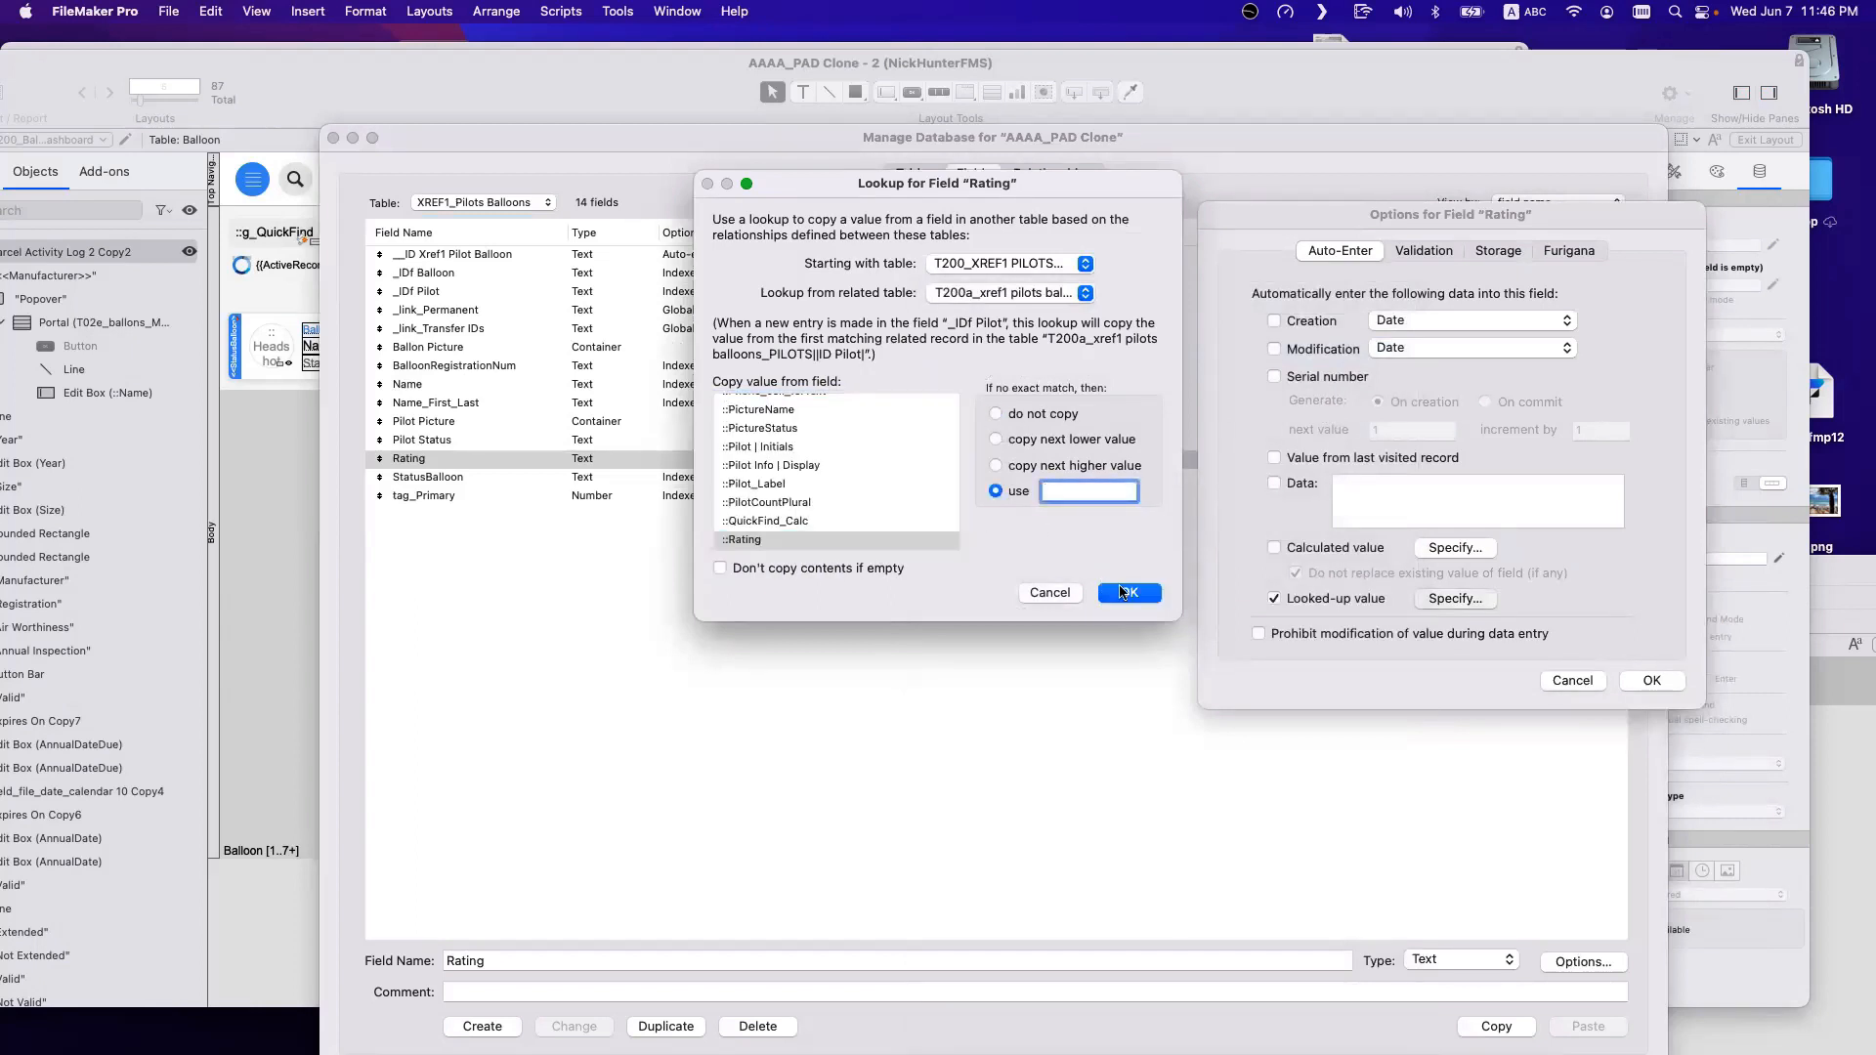
pyautogui.click(1128, 592)
pyautogui.click(1651, 680)
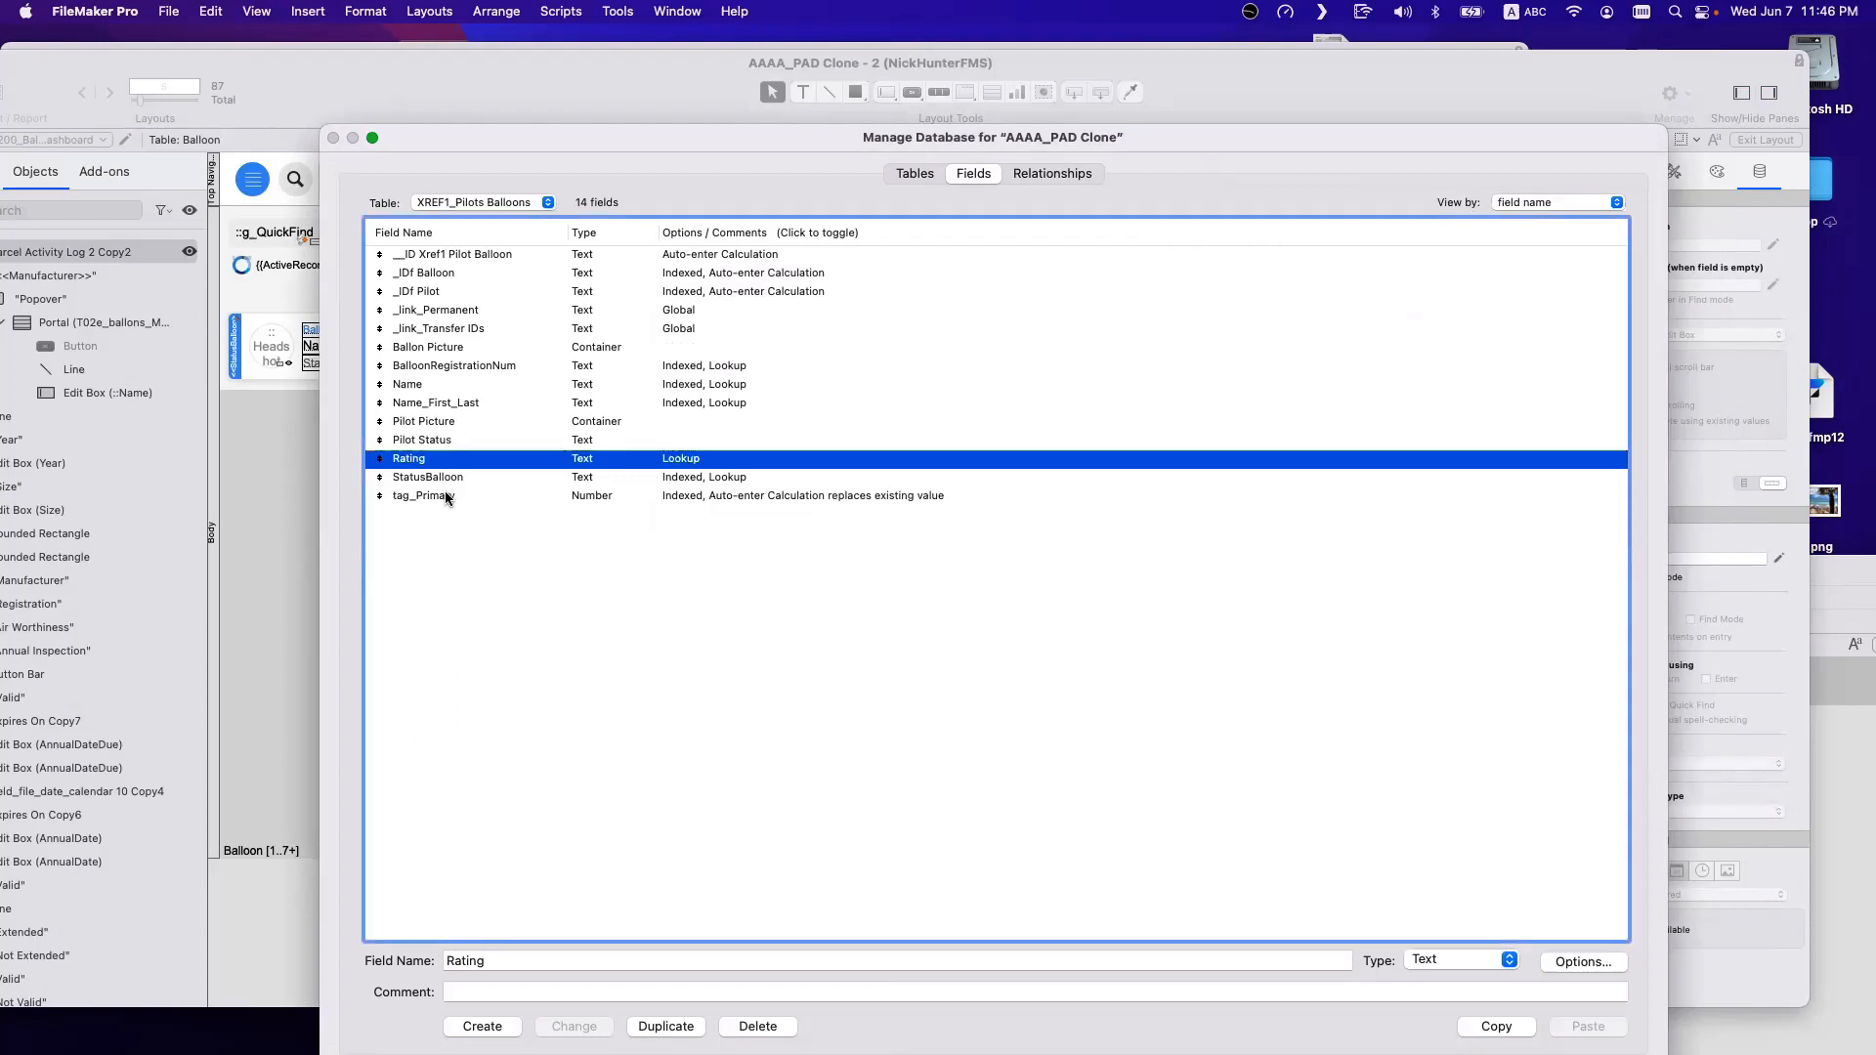
# Rename the Name_First_Last field to Pilot Name.
pyautogui.click(455, 403)
pyautogui.doubleClick(512, 954)
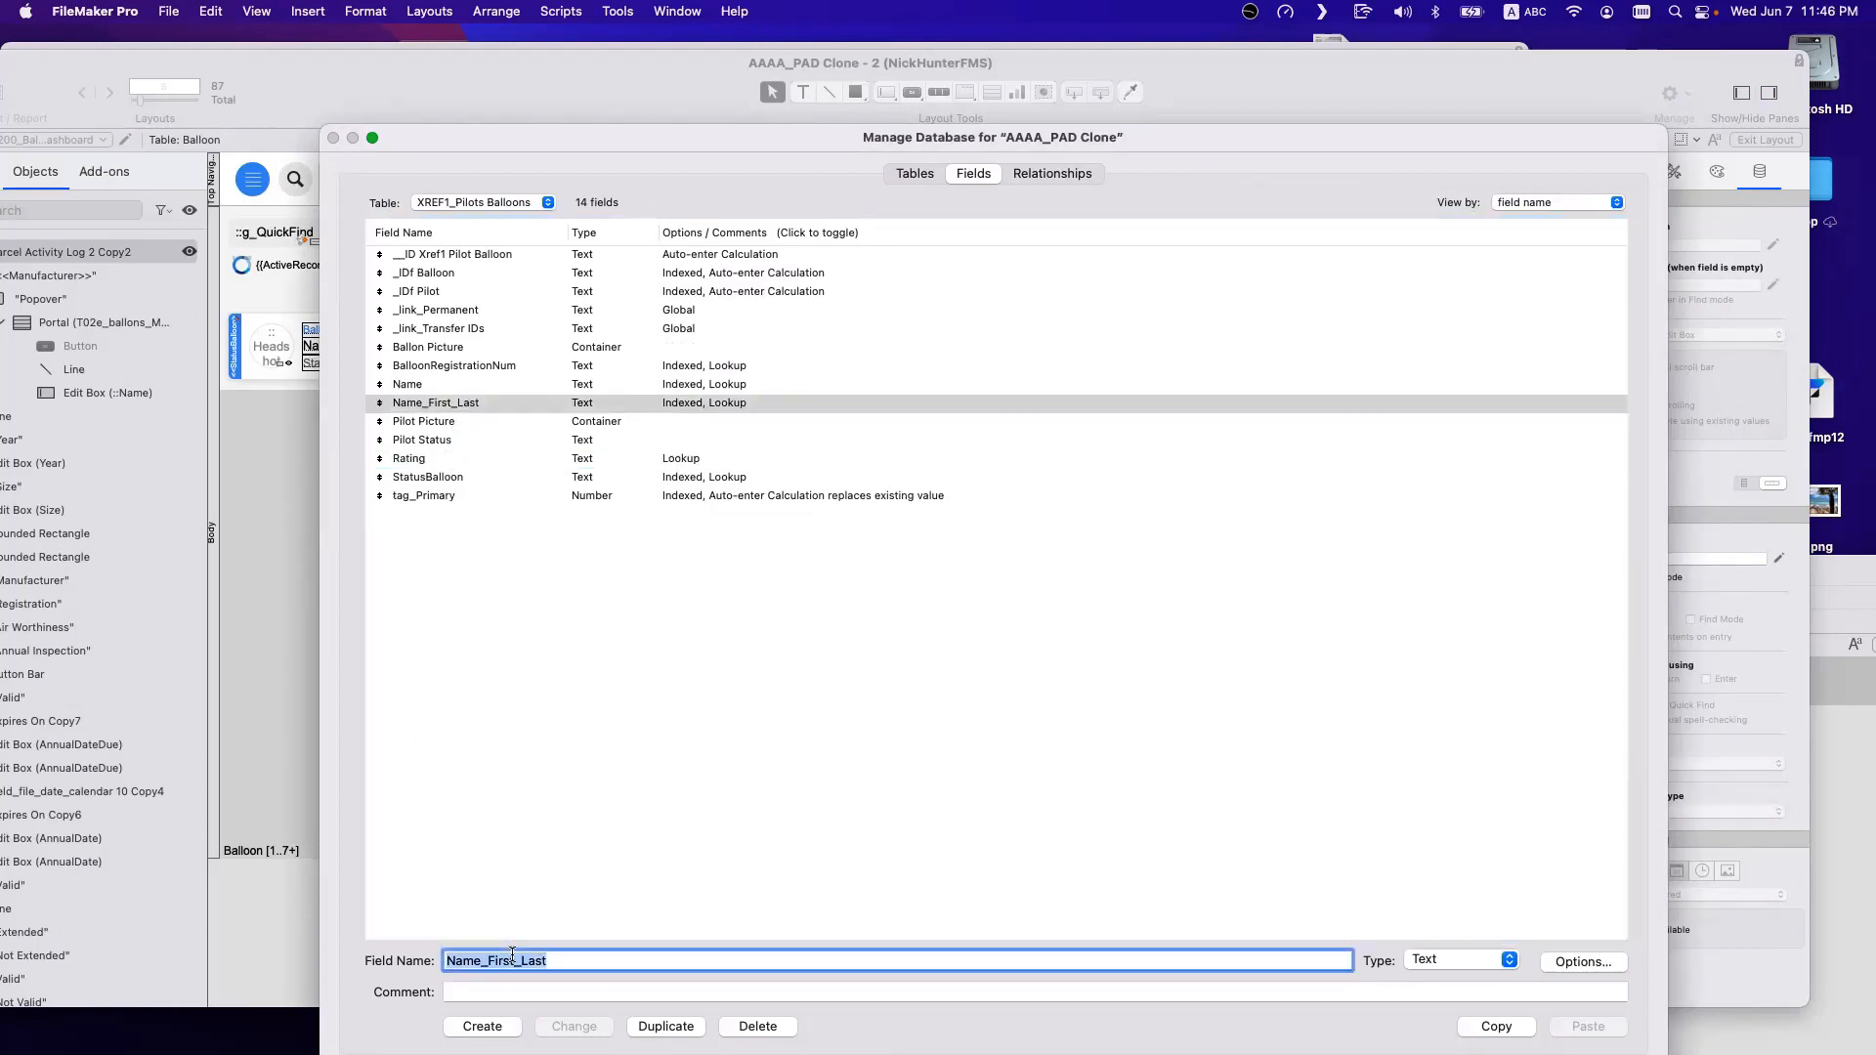
pyautogui.write('Pilot Name')
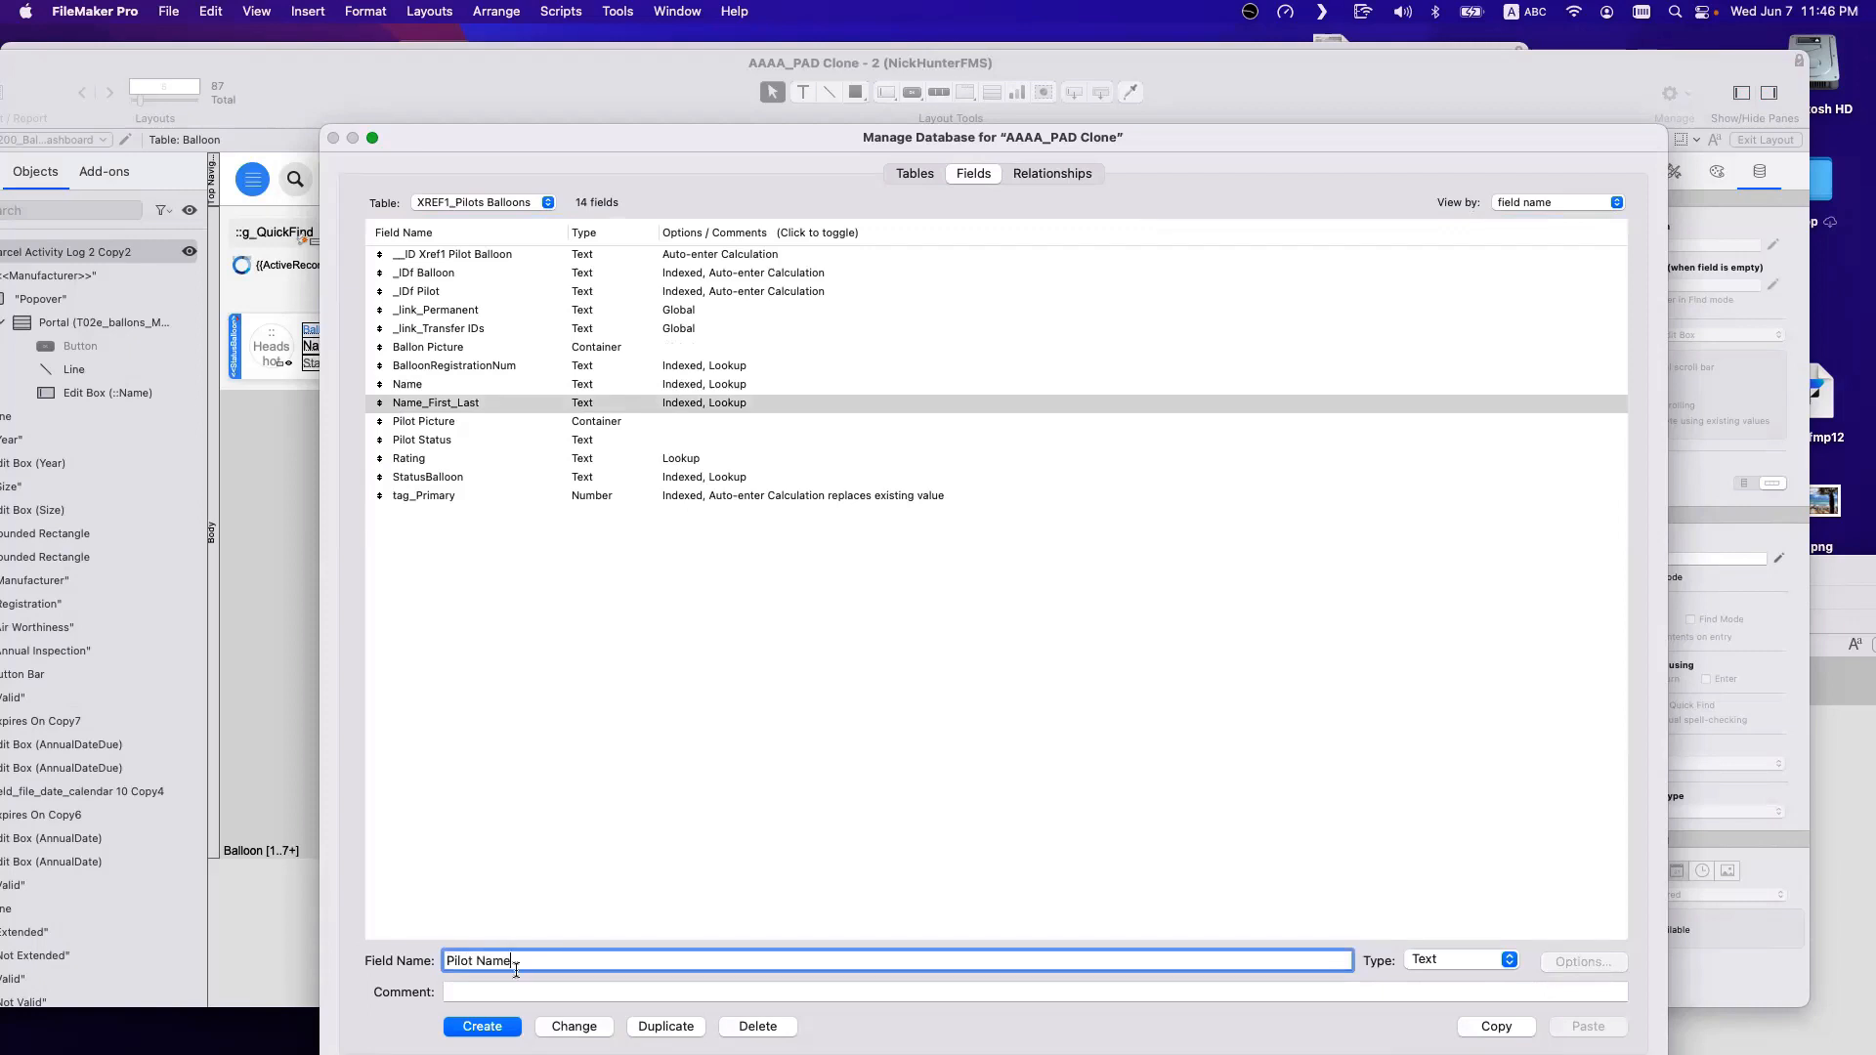
pyautogui.click(565, 1025)
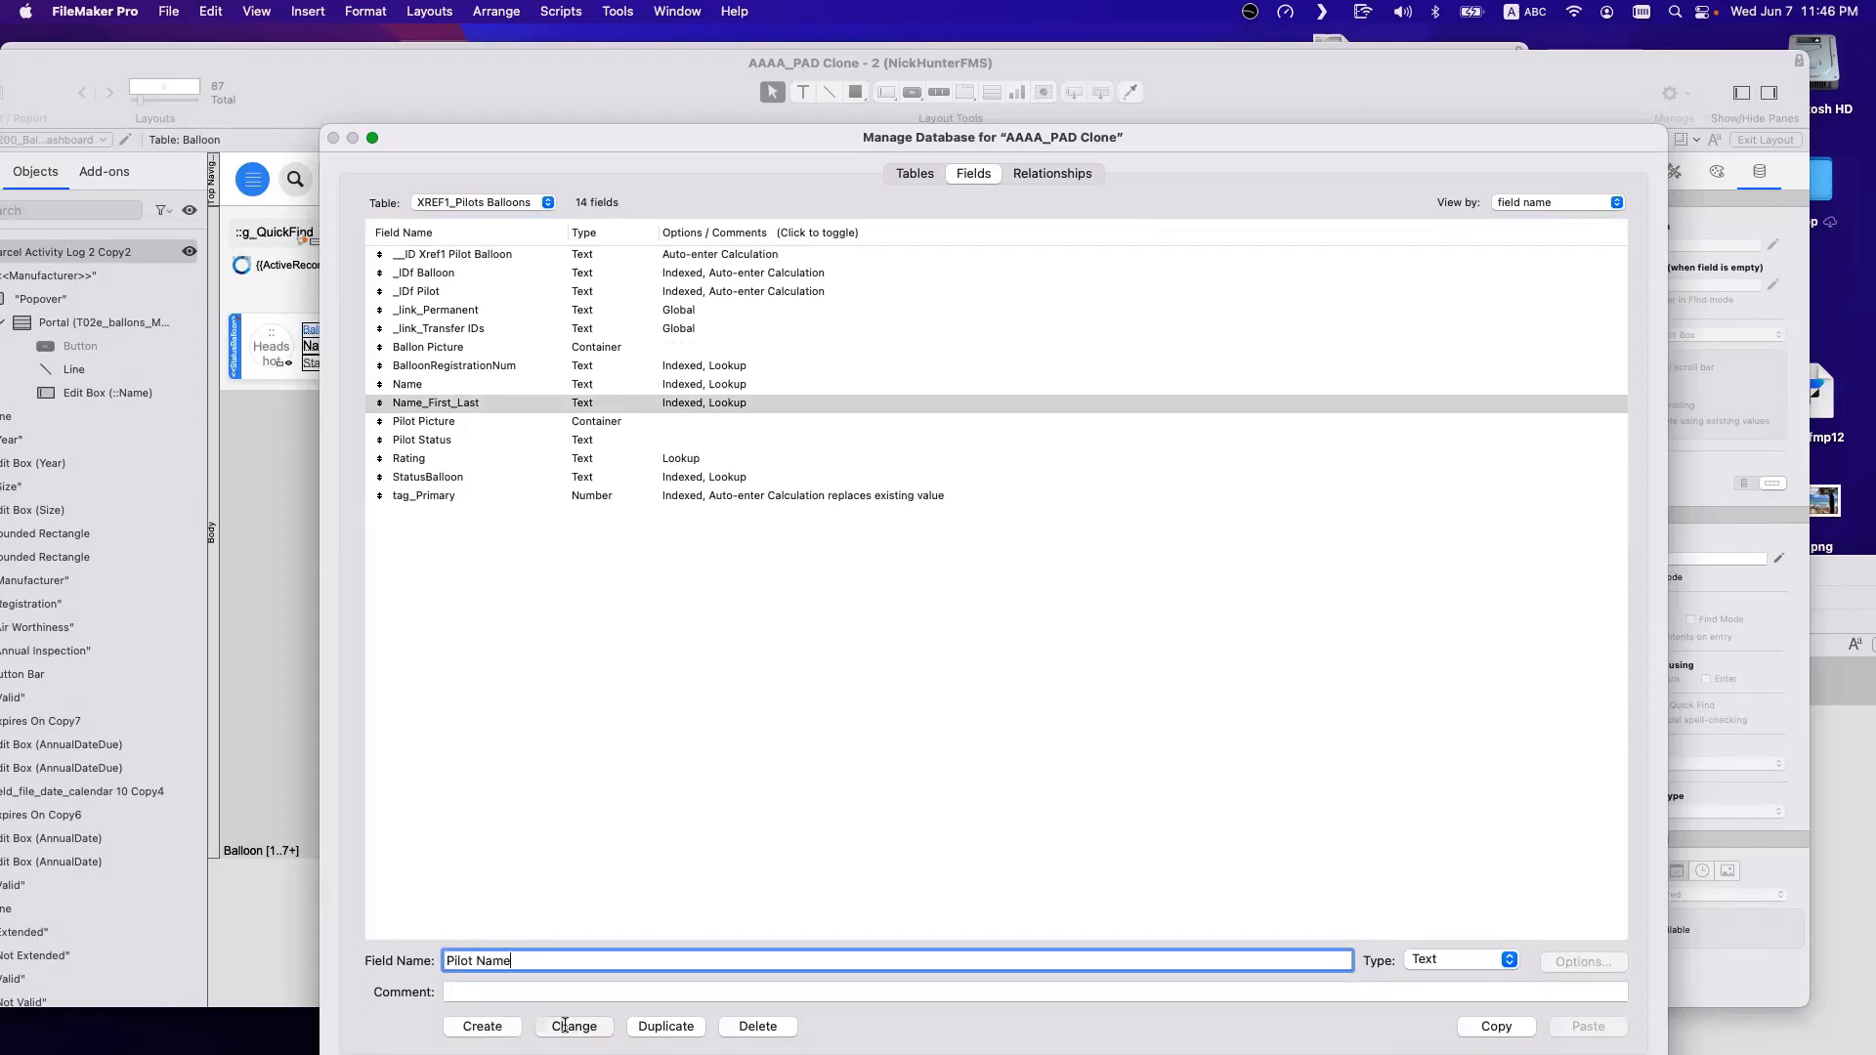
# Make Pilot Status a lookup starting from T200_XREF1 PILOTS BALLOONS that copies StatusPilot from the related T200a pilots table.
pyautogui.click(459, 428)
pyautogui.doubleClick(459, 438)
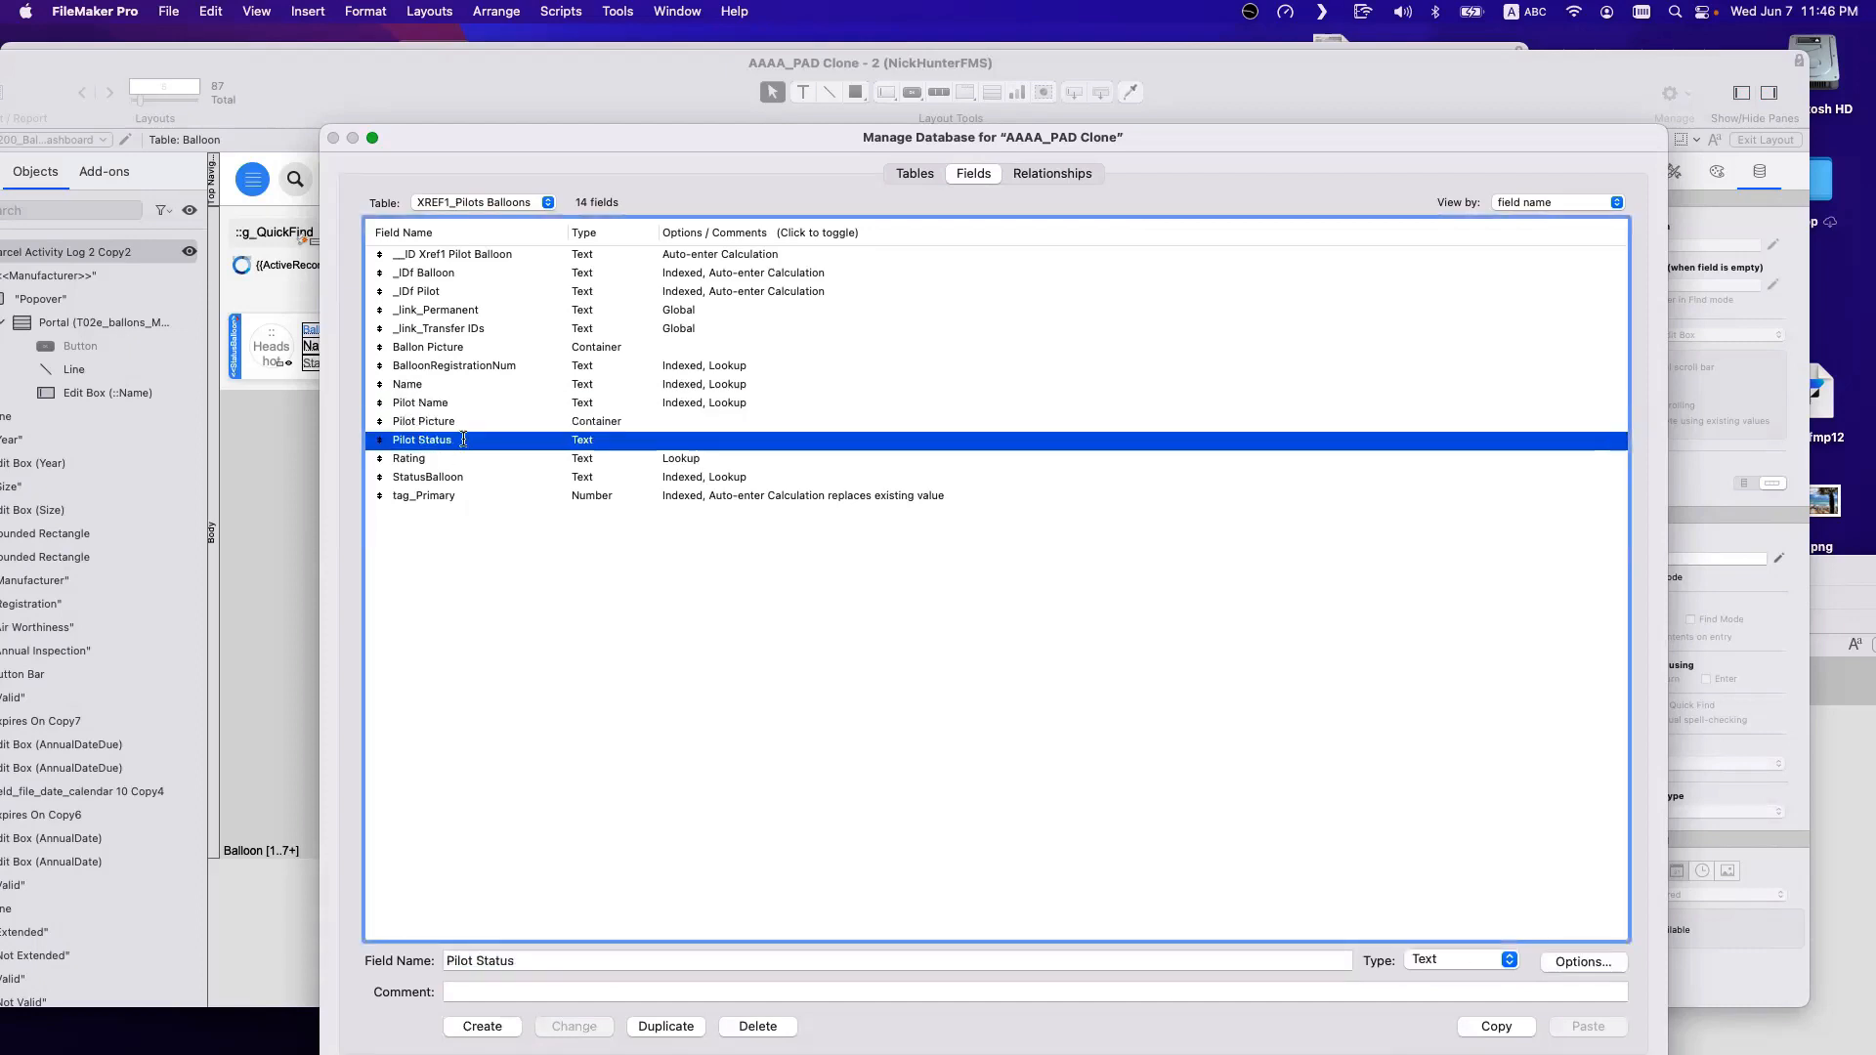
pyautogui.click(1417, 599)
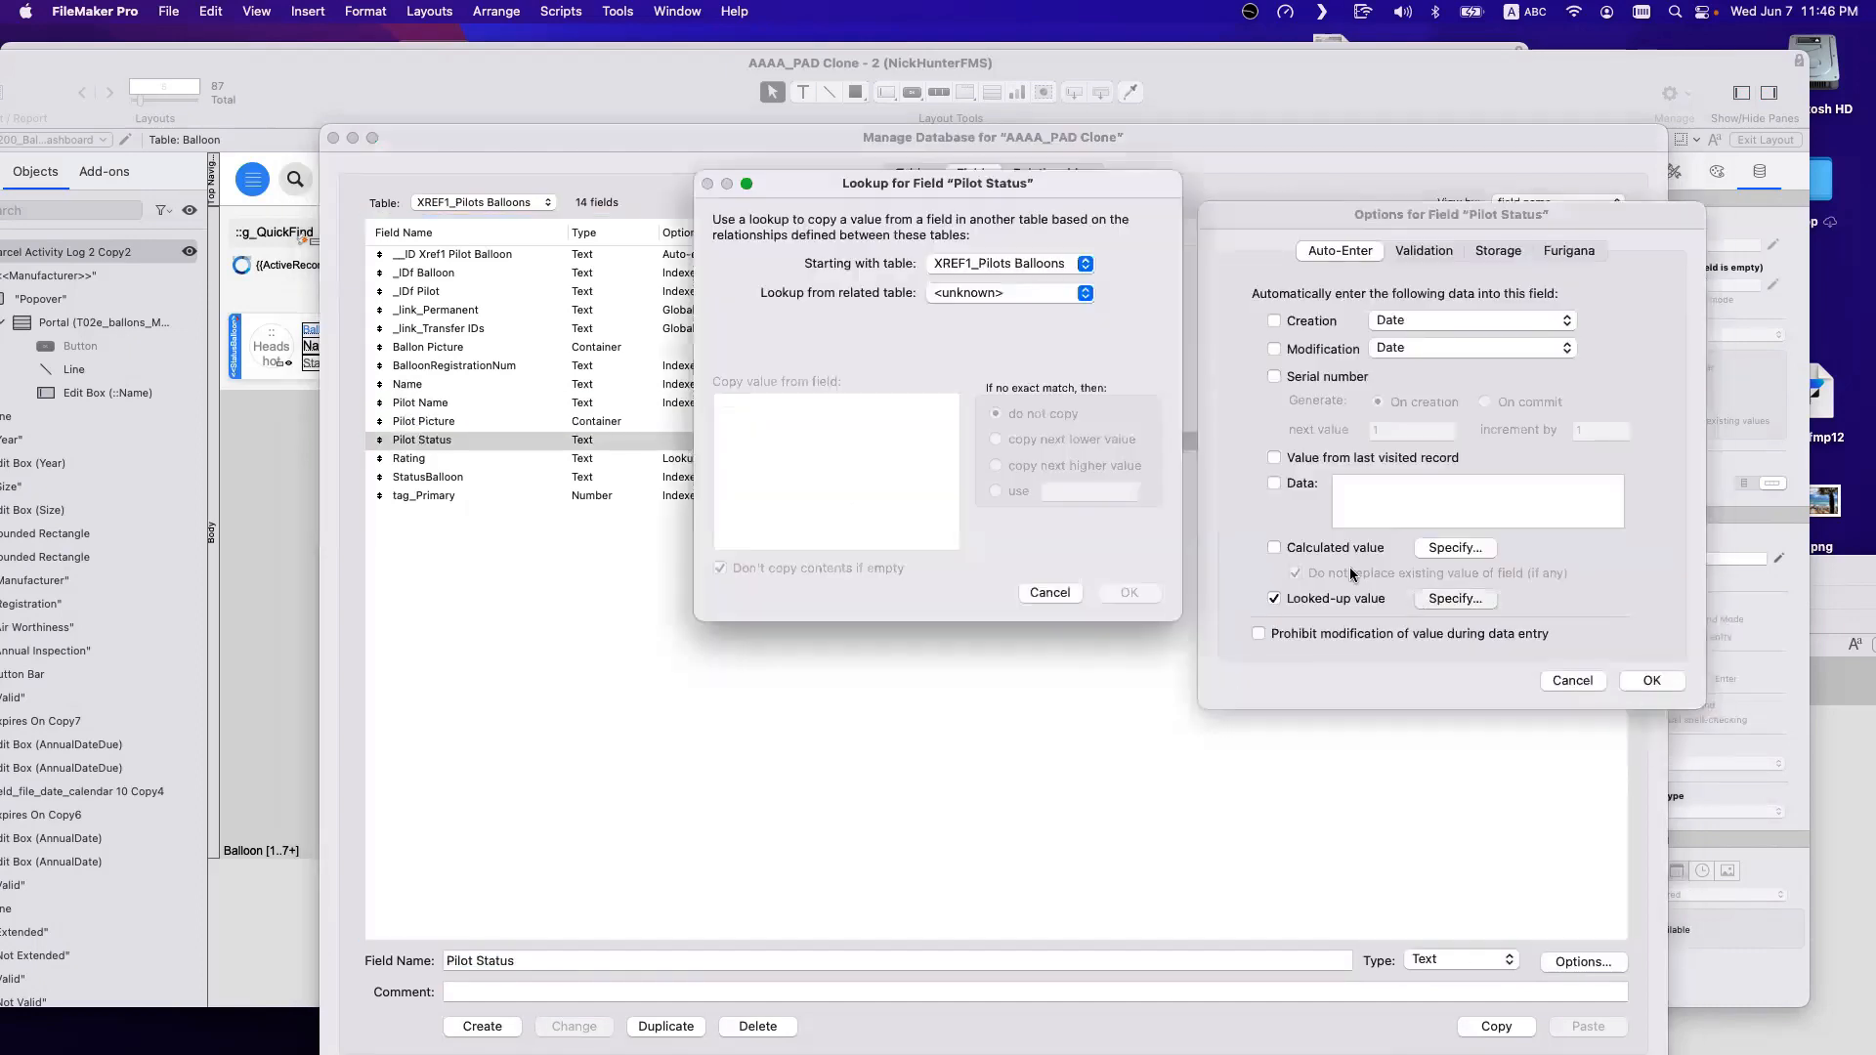
pyautogui.click(1001, 266)
pyautogui.click(1017, 203)
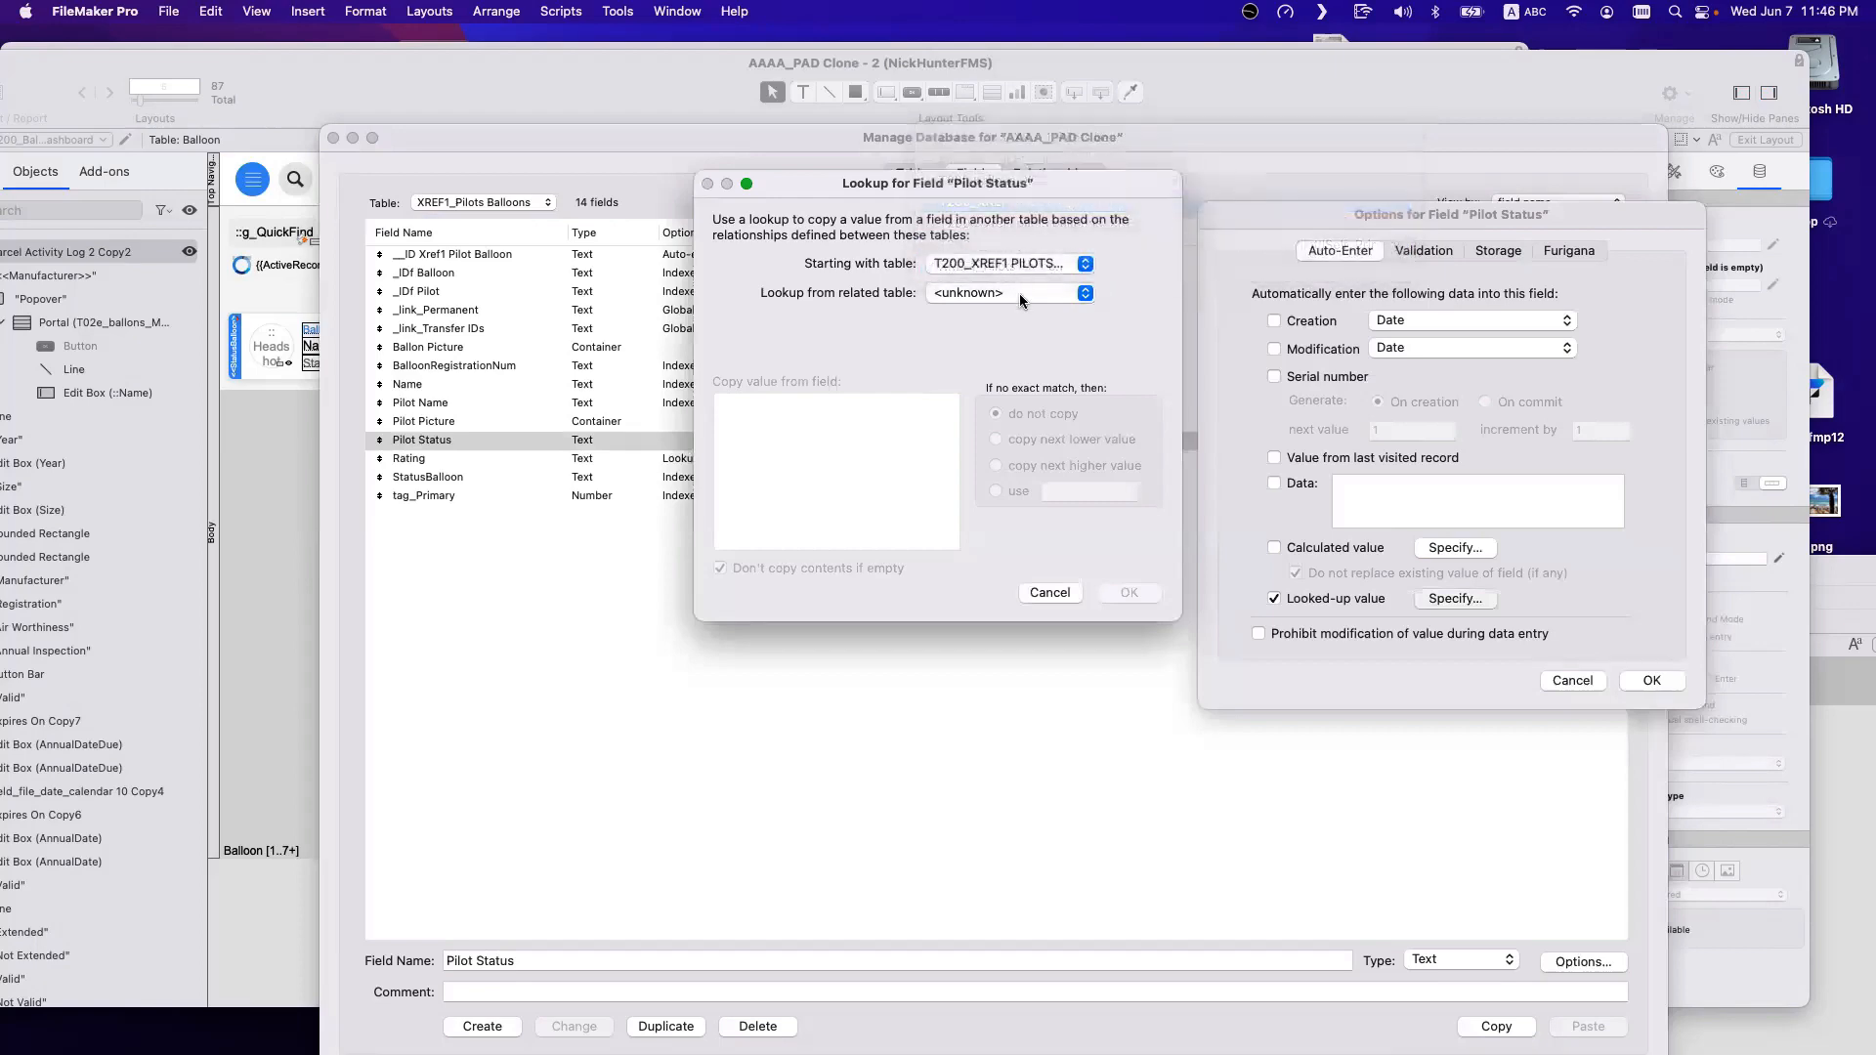
pyautogui.click(1018, 293)
pyautogui.click(1016, 349)
pyautogui.click(842, 477)
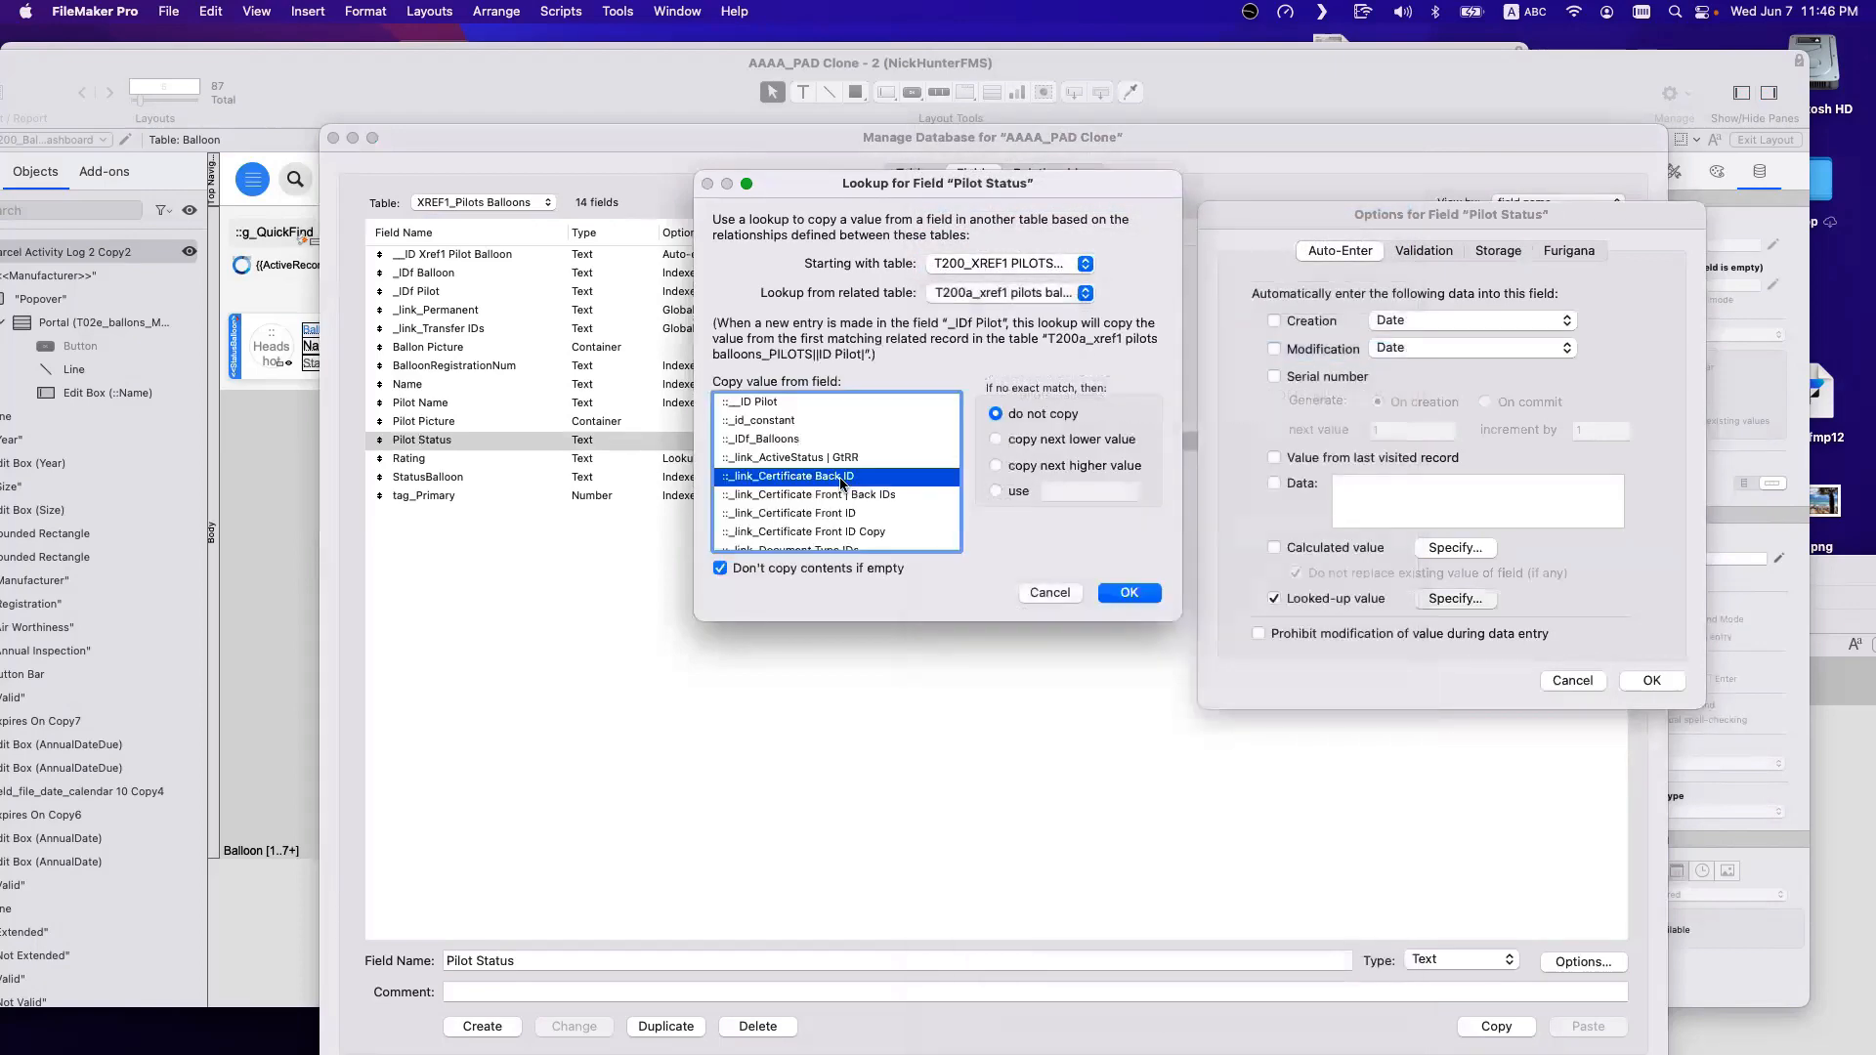
pyautogui.press('Down')
pyautogui.press('Down')
pyautogui.press('Down')
pyautogui.press('Down')
pyautogui.press('Down')
pyautogui.press('Down')
pyautogui.press('Down')
pyautogui.press('Down')
pyautogui.press('Down')
pyautogui.press('Down')
pyautogui.press('Down')
pyautogui.press('Down')
pyautogui.press('Down')
pyautogui.press('Down')
pyautogui.press('Down')
pyautogui.press('Down')
pyautogui.press('Down')
pyautogui.press('Down')
pyautogui.press('Down')
pyautogui.press('Down')
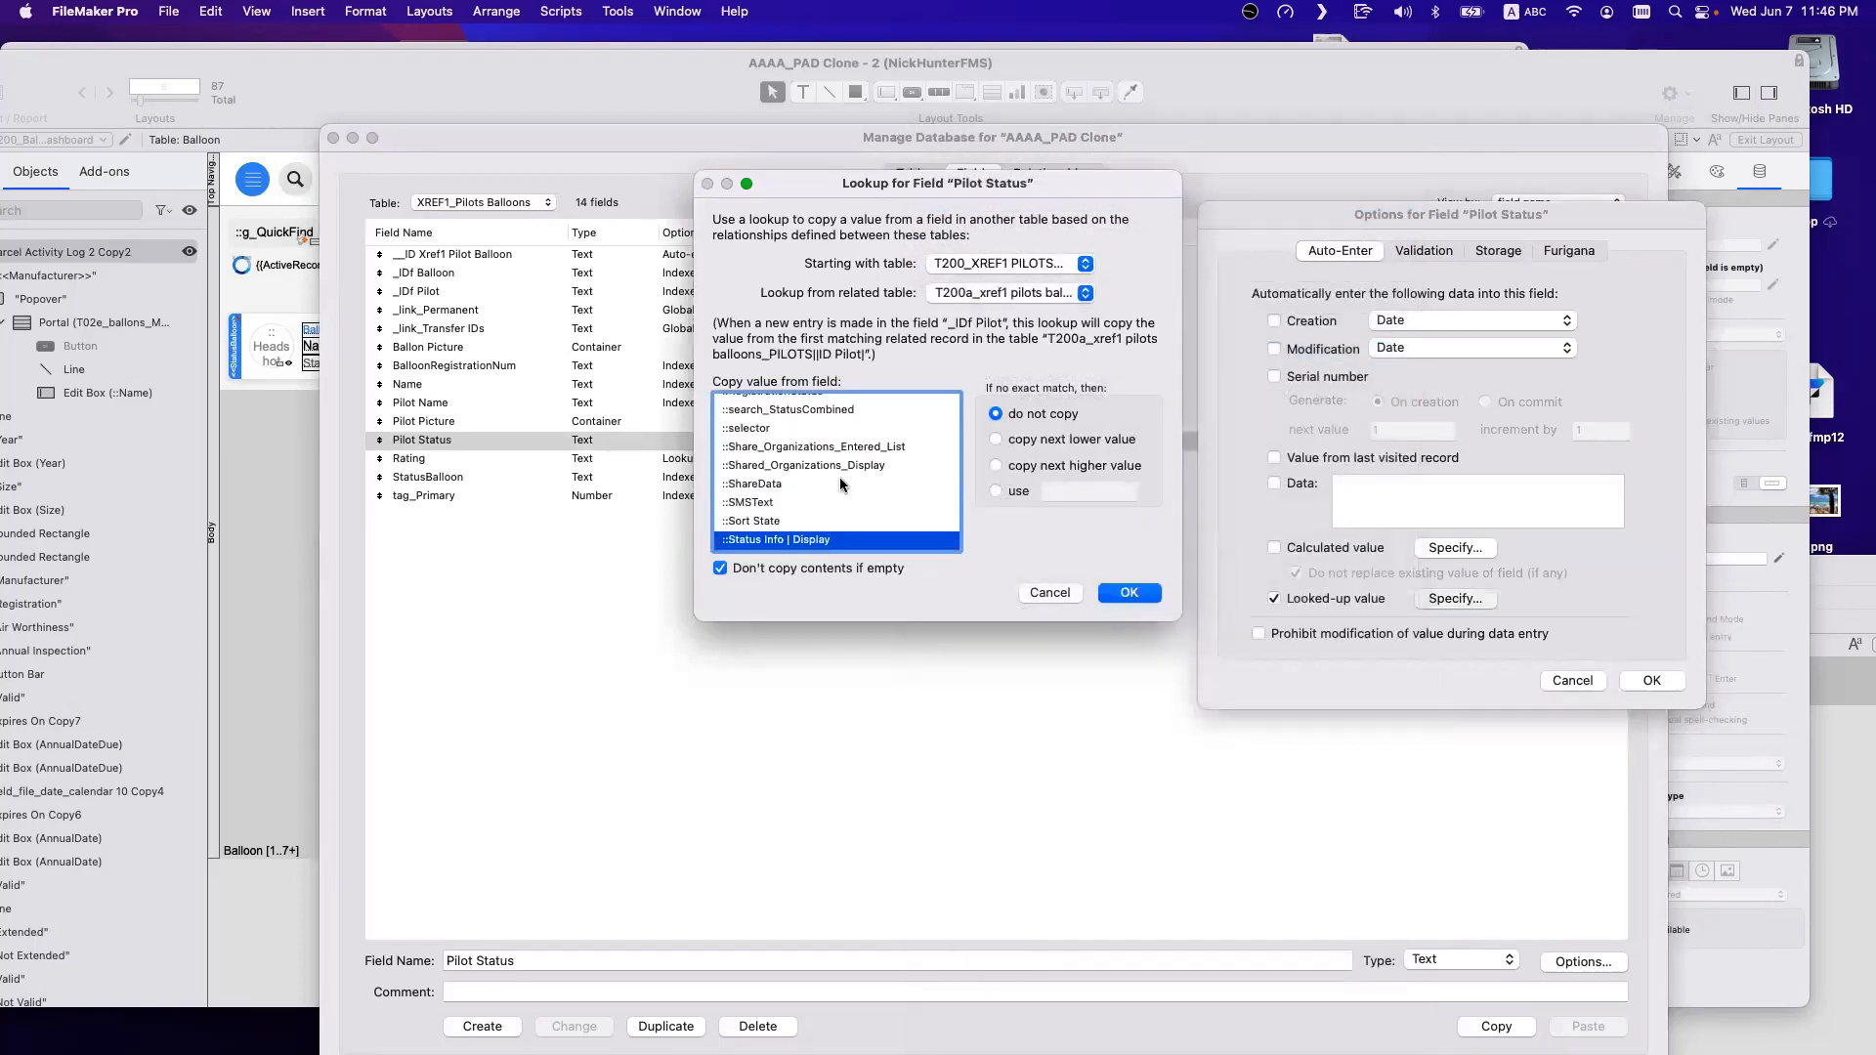
pyautogui.press('Up')
pyautogui.press('Up')
pyautogui.scroll(-1, 813, 502)
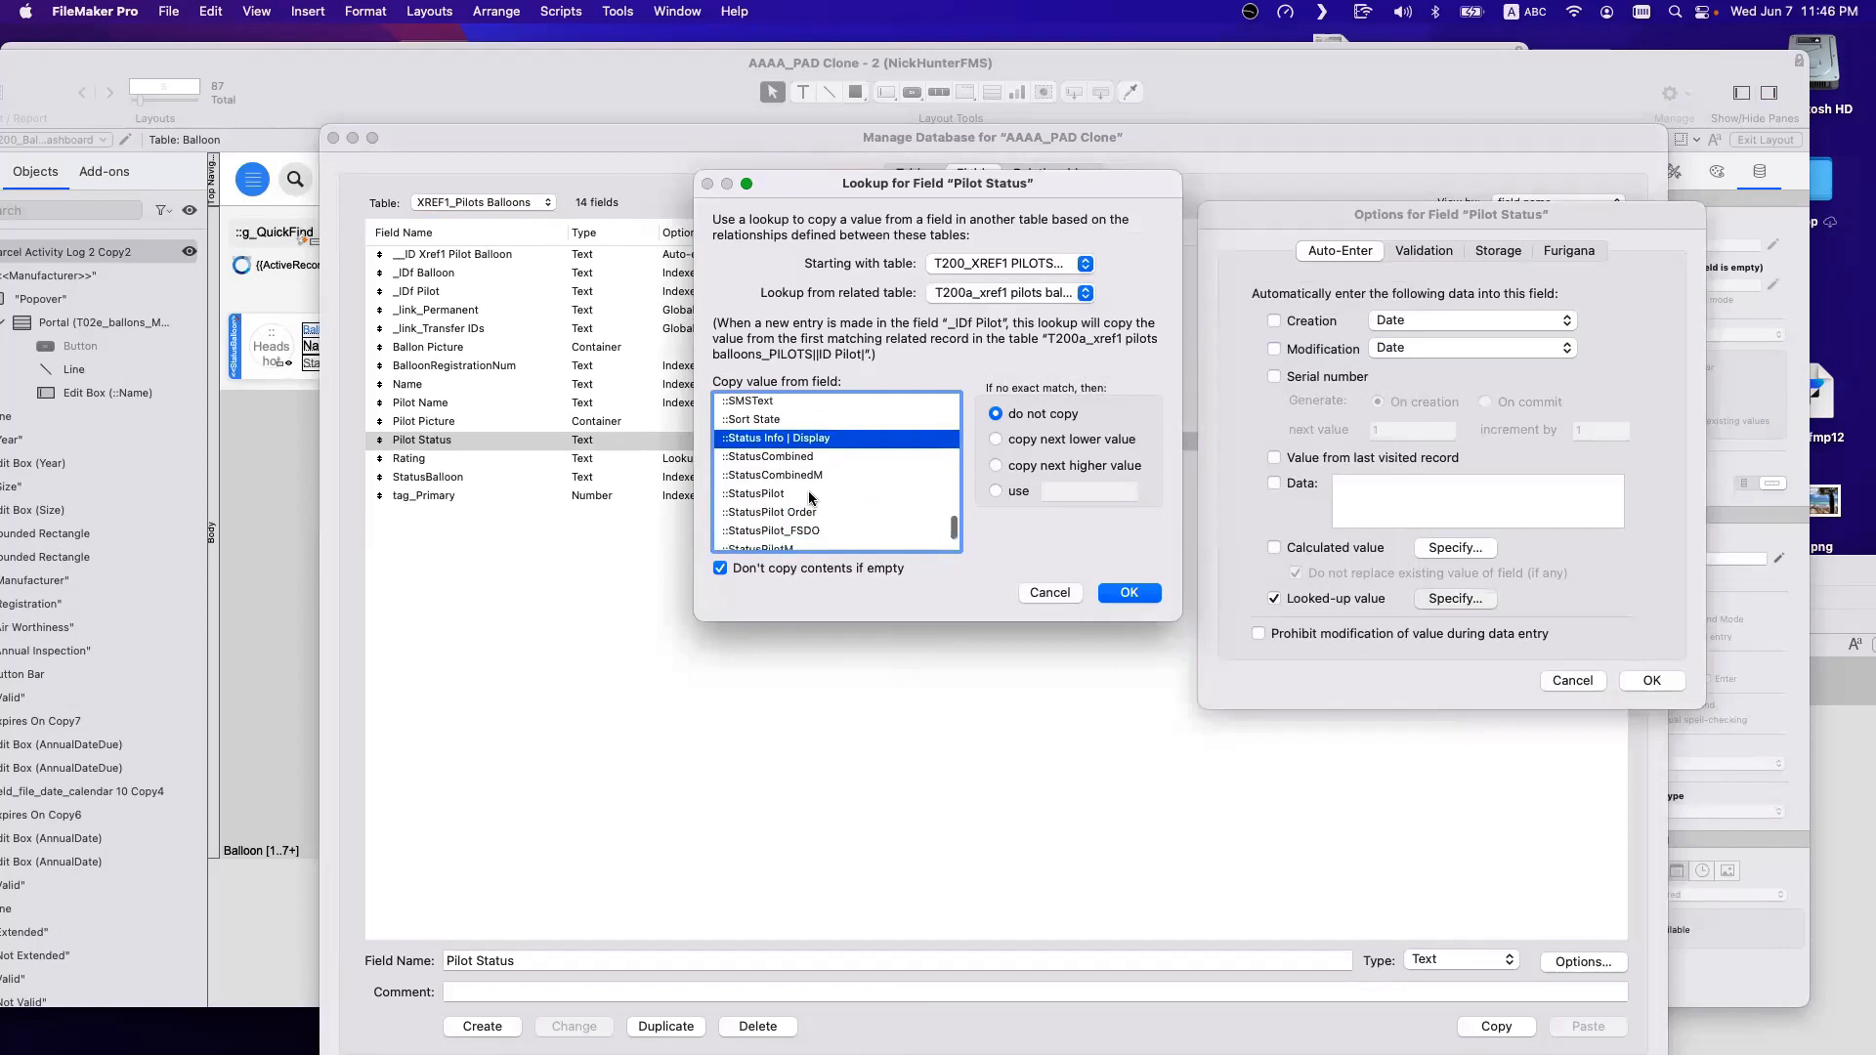
pyautogui.click(807, 493)
pyautogui.click(1128, 592)
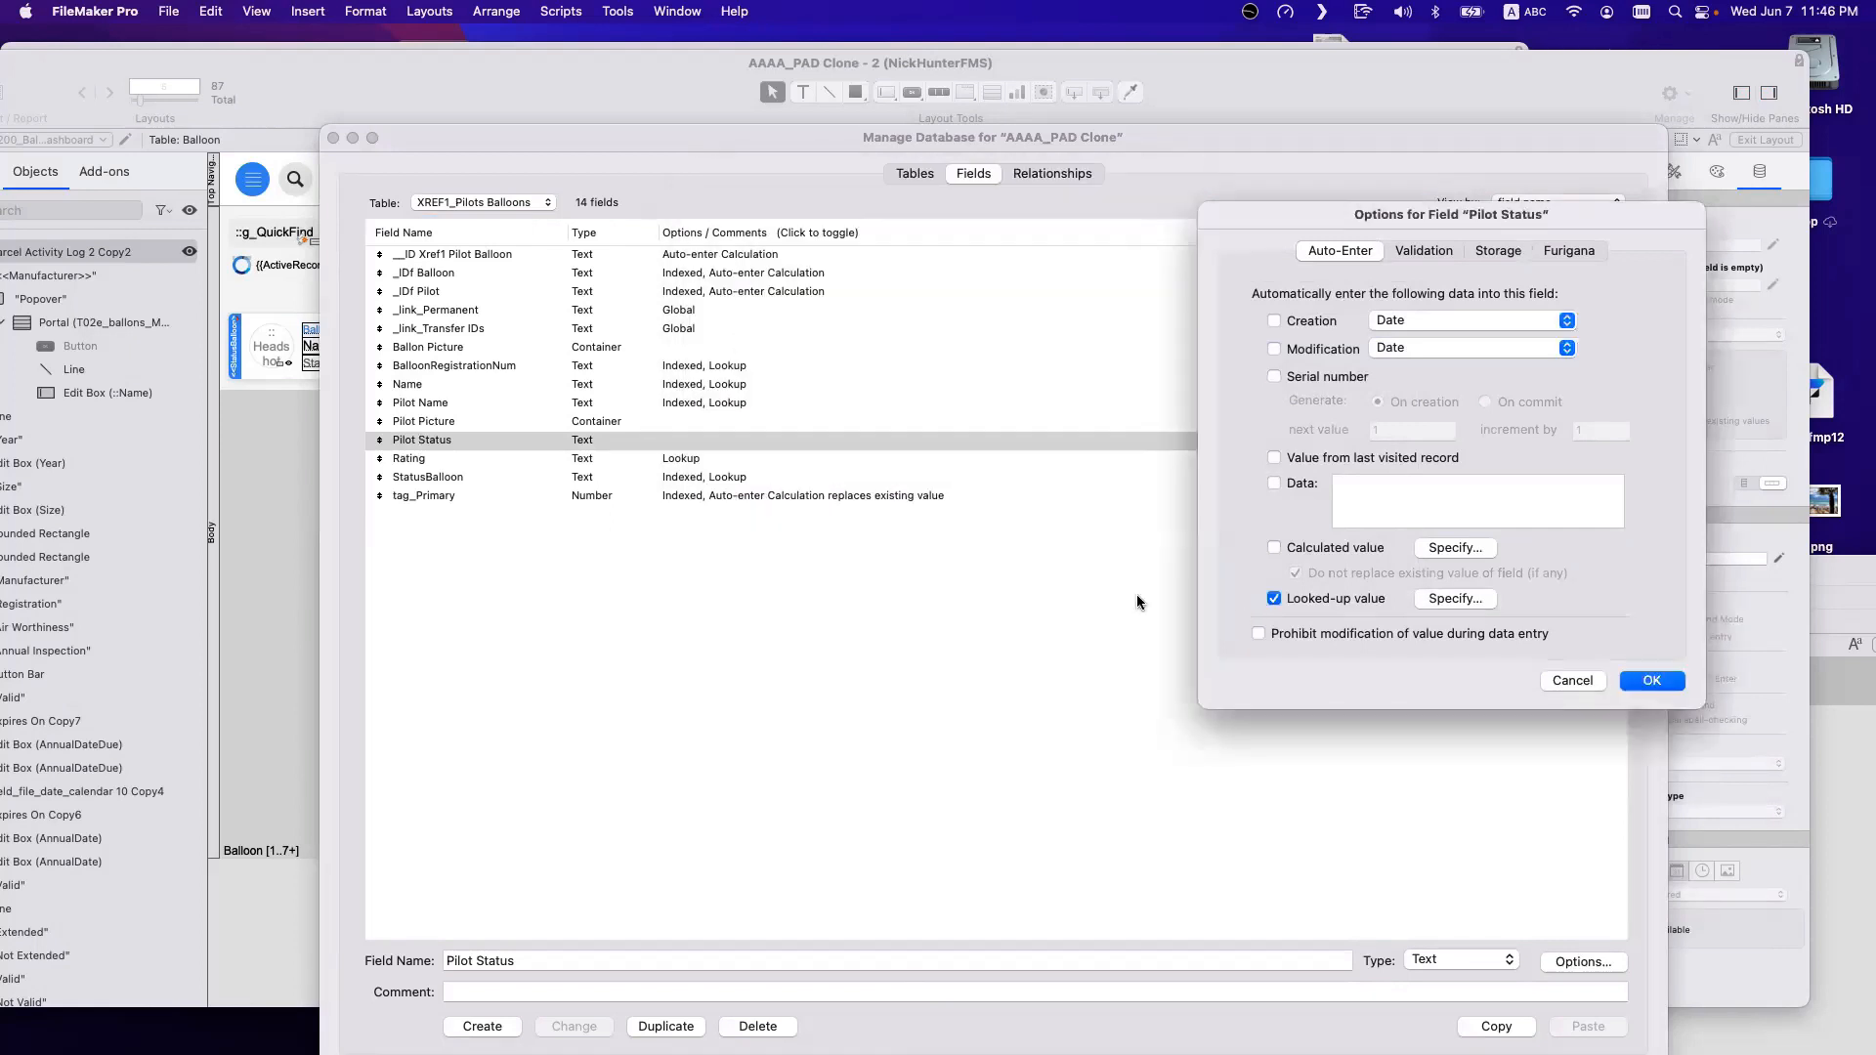
pyautogui.click(1651, 680)
pyautogui.click(964, 656)
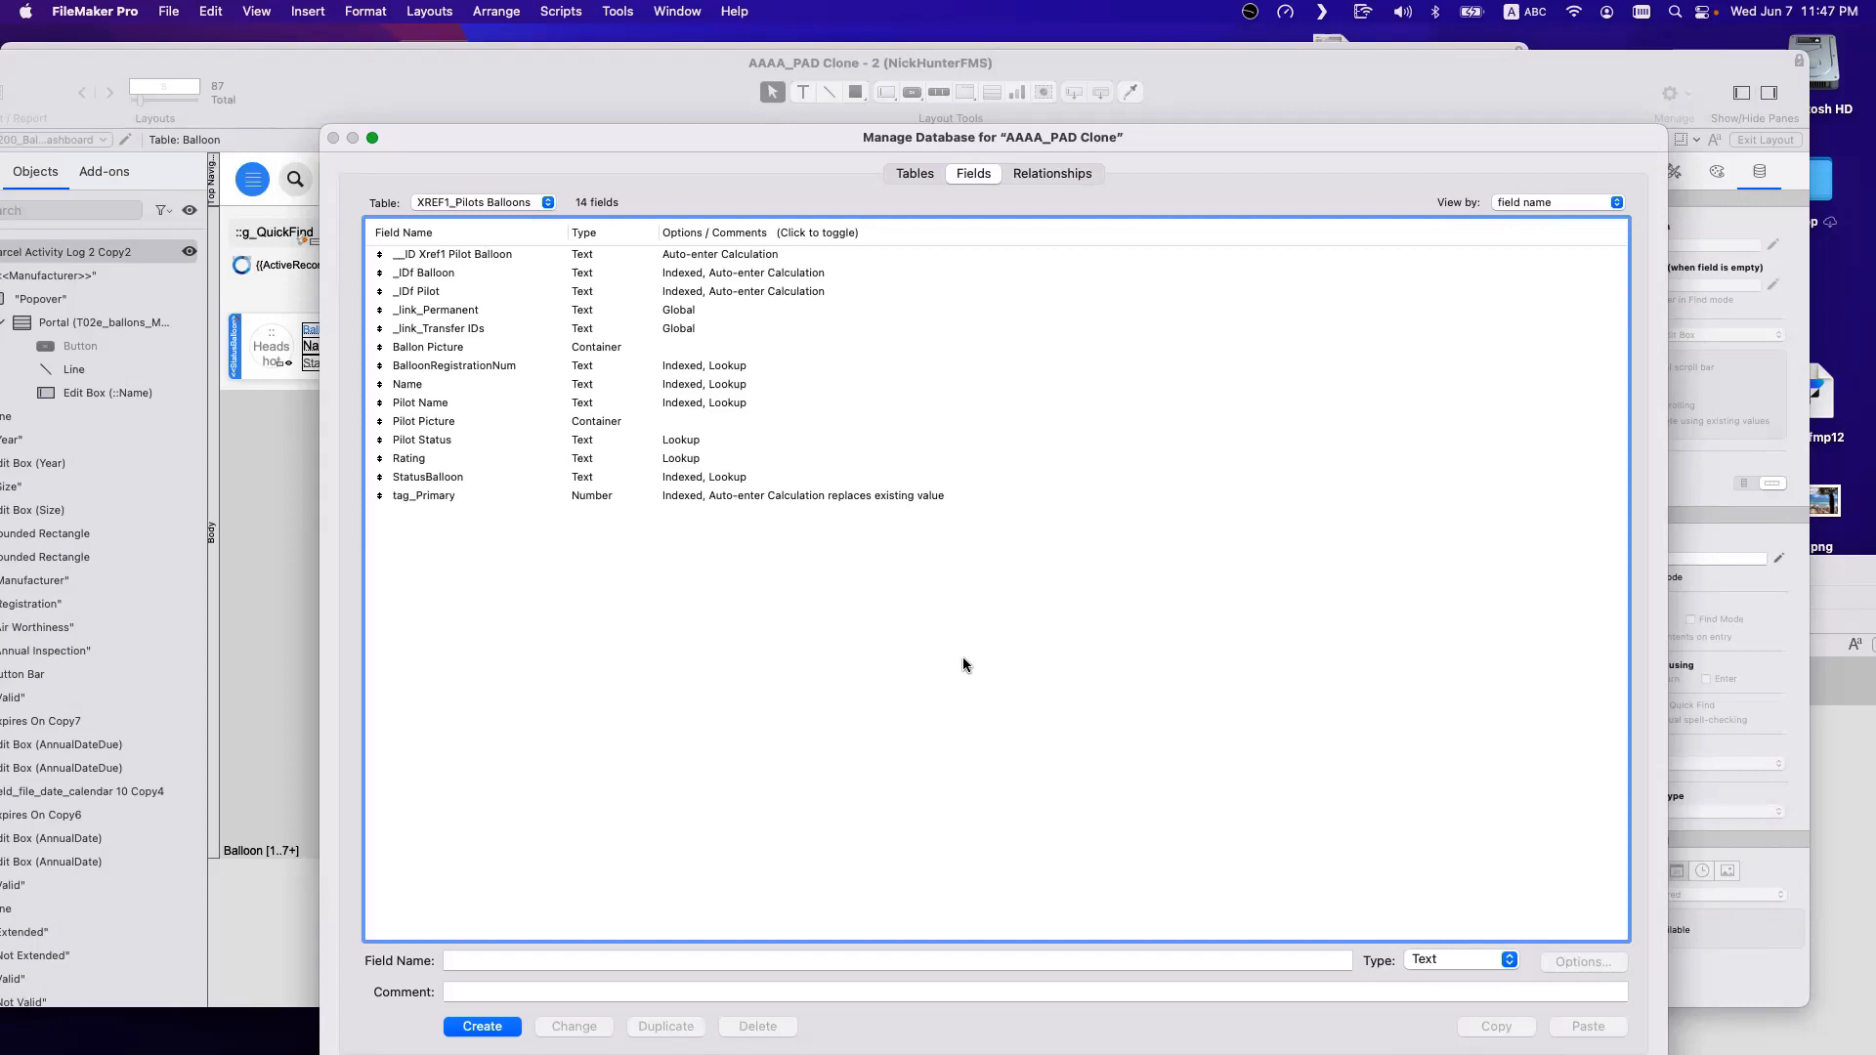
# Check the T200a pilots and T200b balloons occurrences in the relationships graph and save the database definition changes.
pyautogui.click(1070, 174)
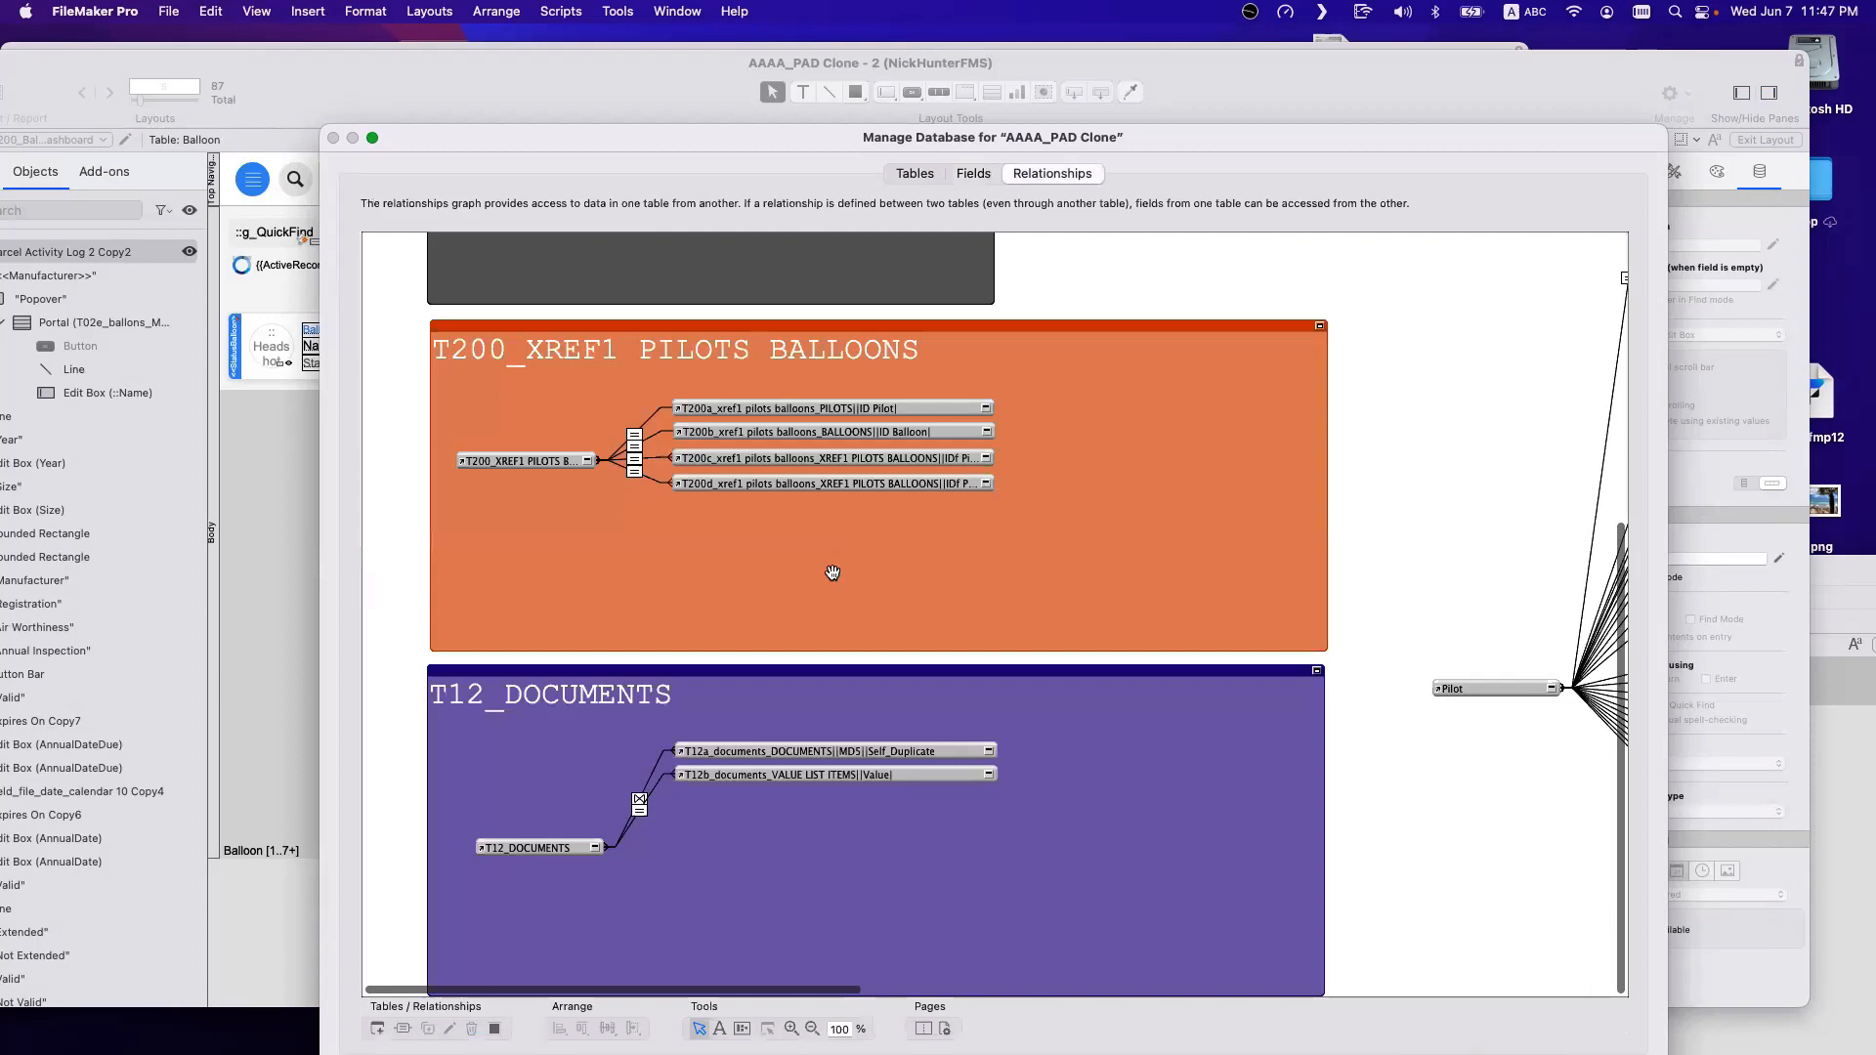
pyautogui.click(766, 411)
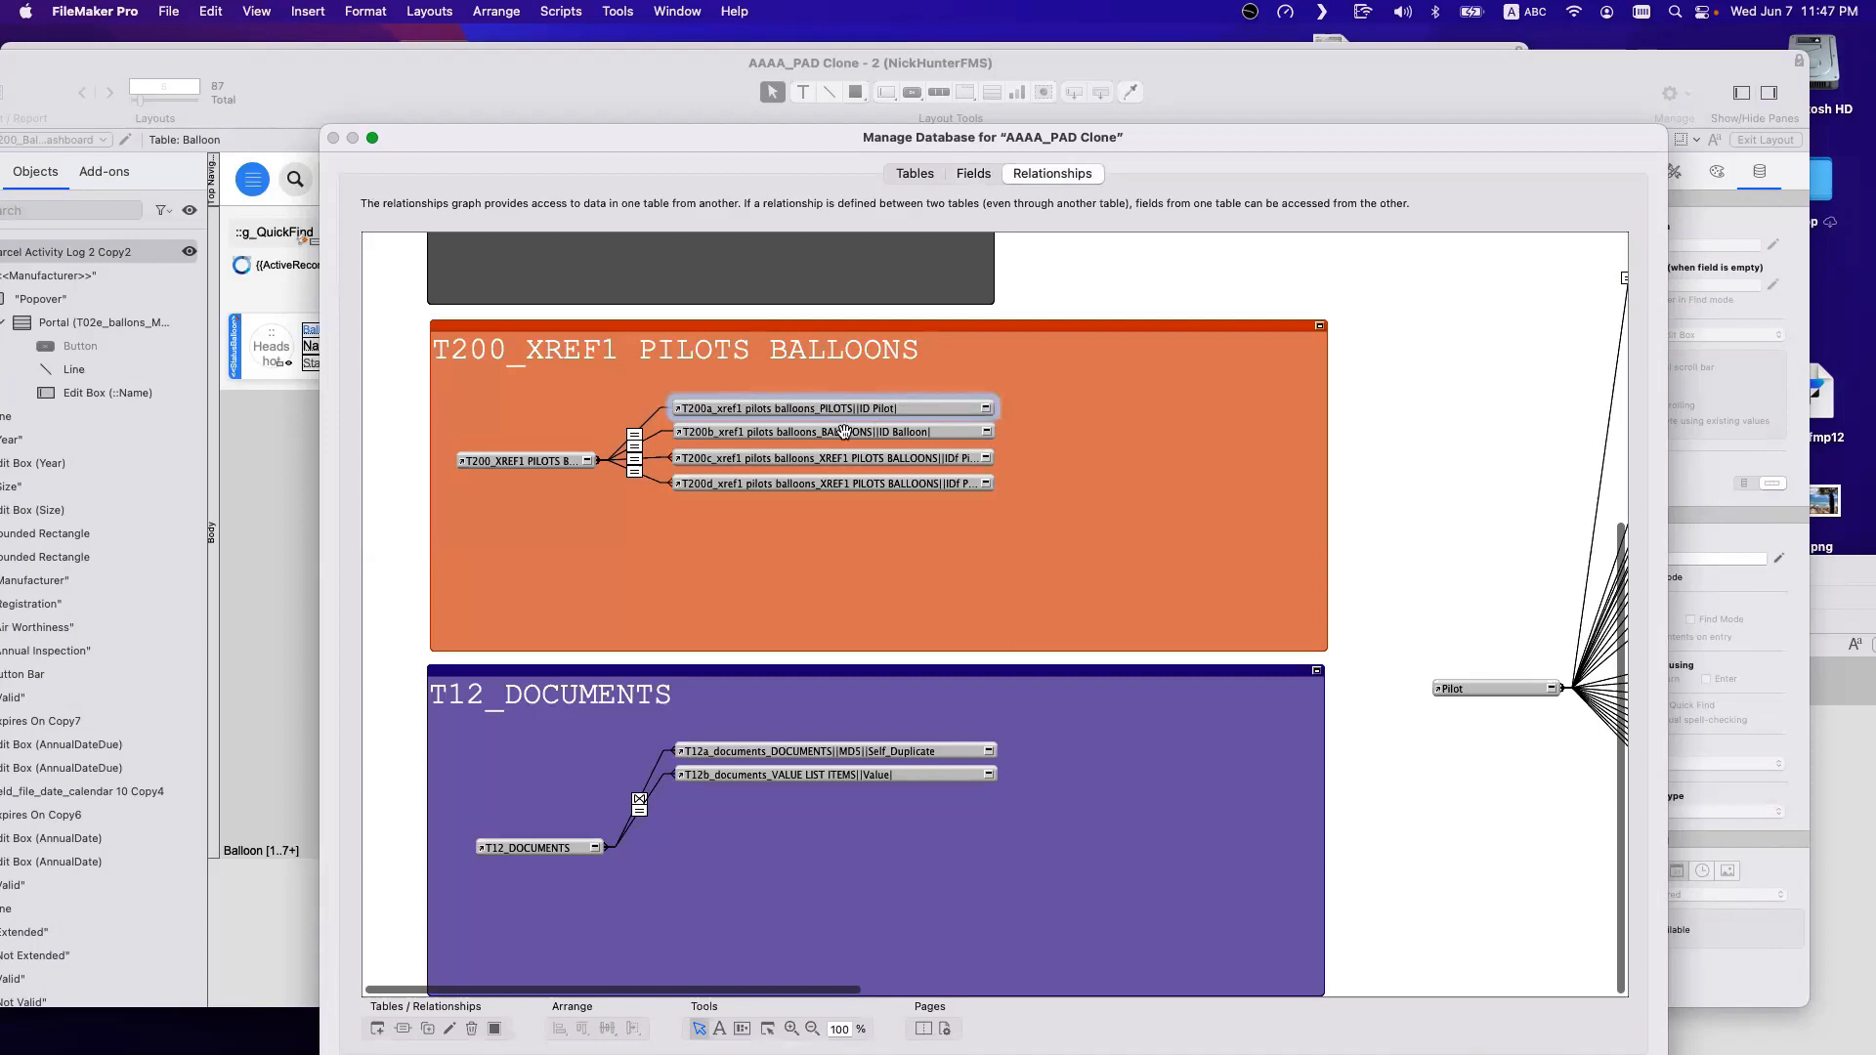
pyautogui.keyDown('shift'); pyautogui.click(883, 431); pyautogui.keyUp('shift')
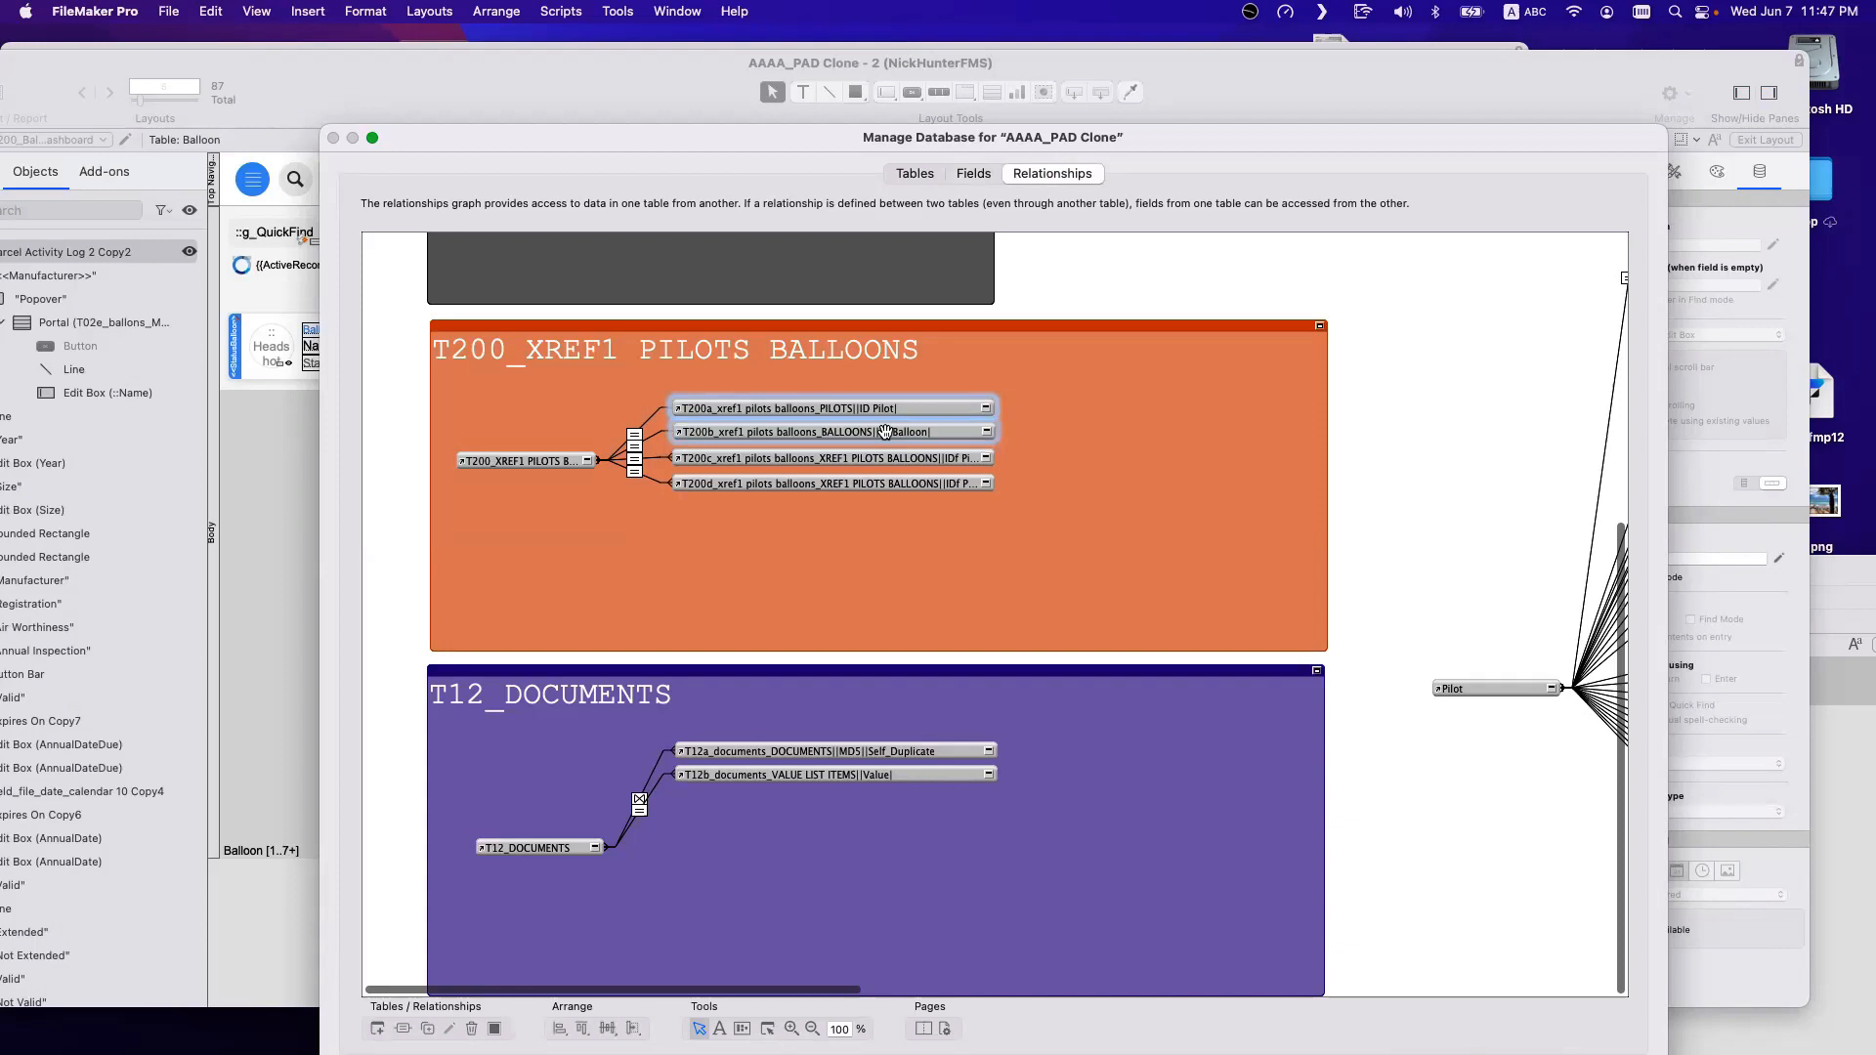
pyautogui.click(967, 174)
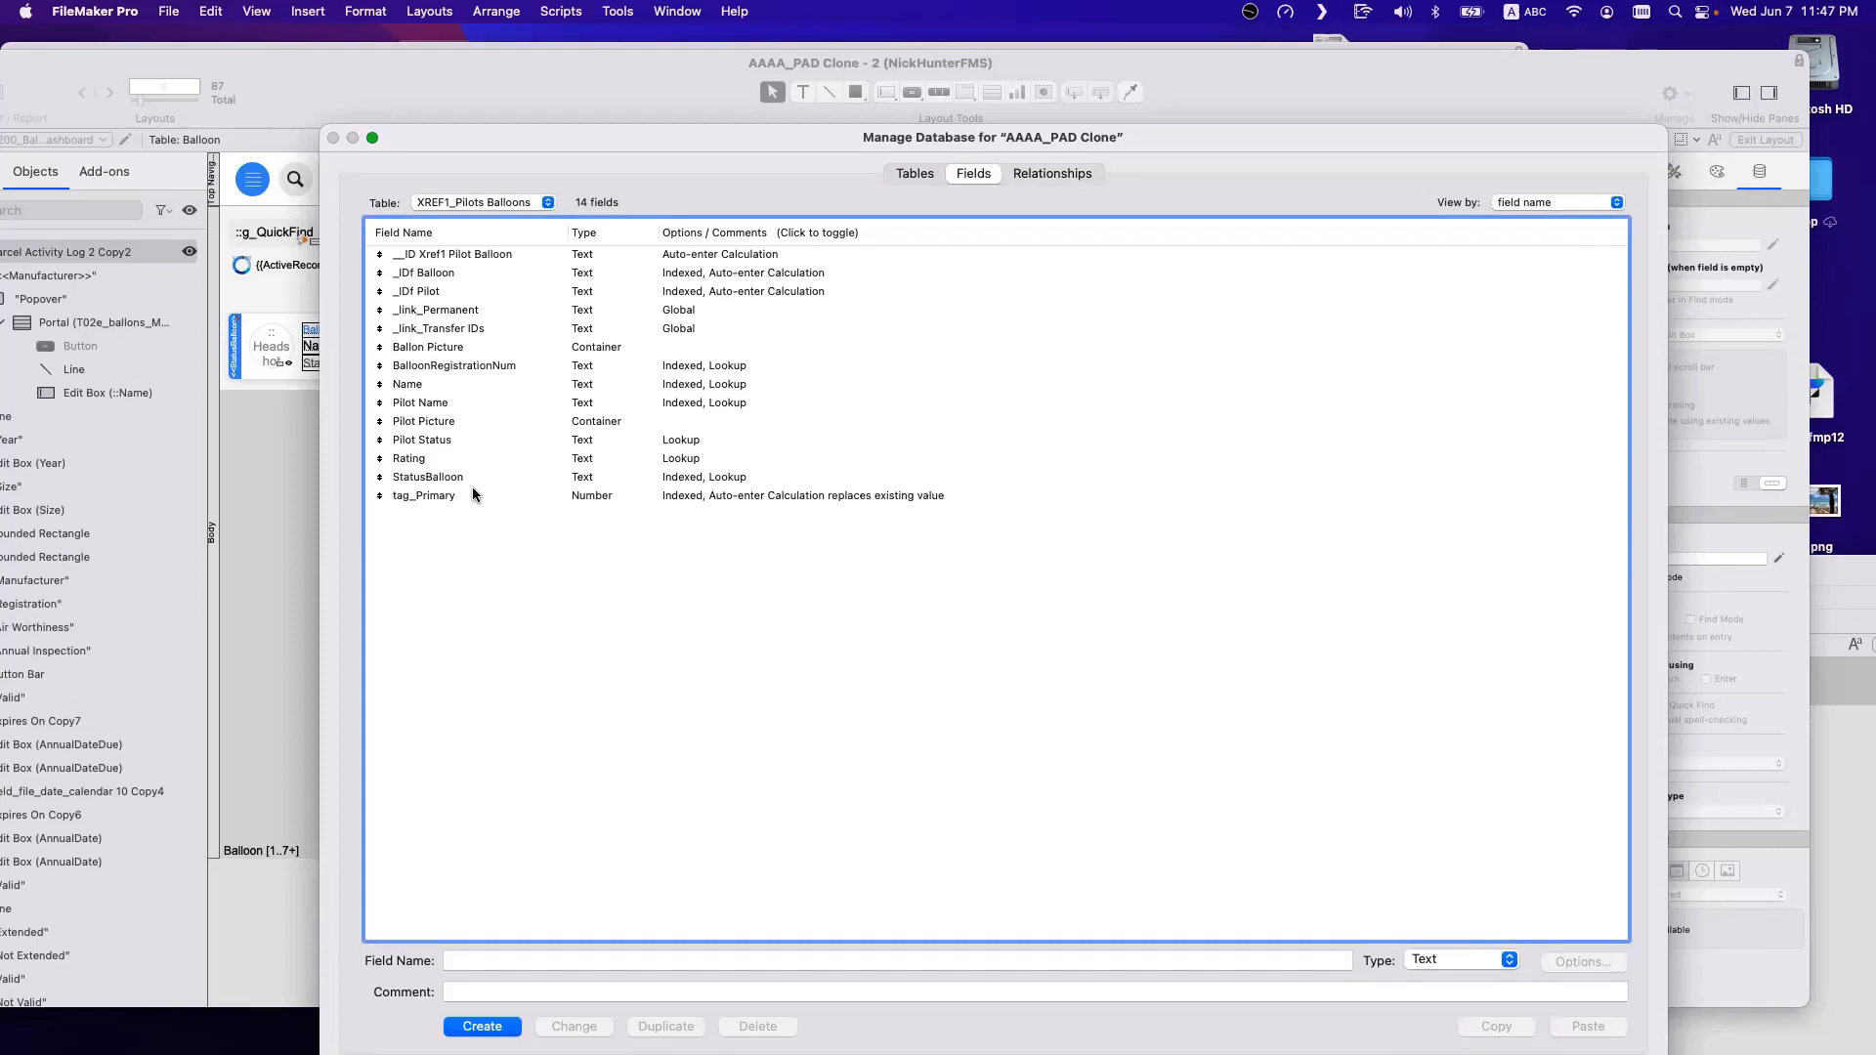
pyautogui.moveTo(597, 147); pyautogui.dragTo(492, 79)
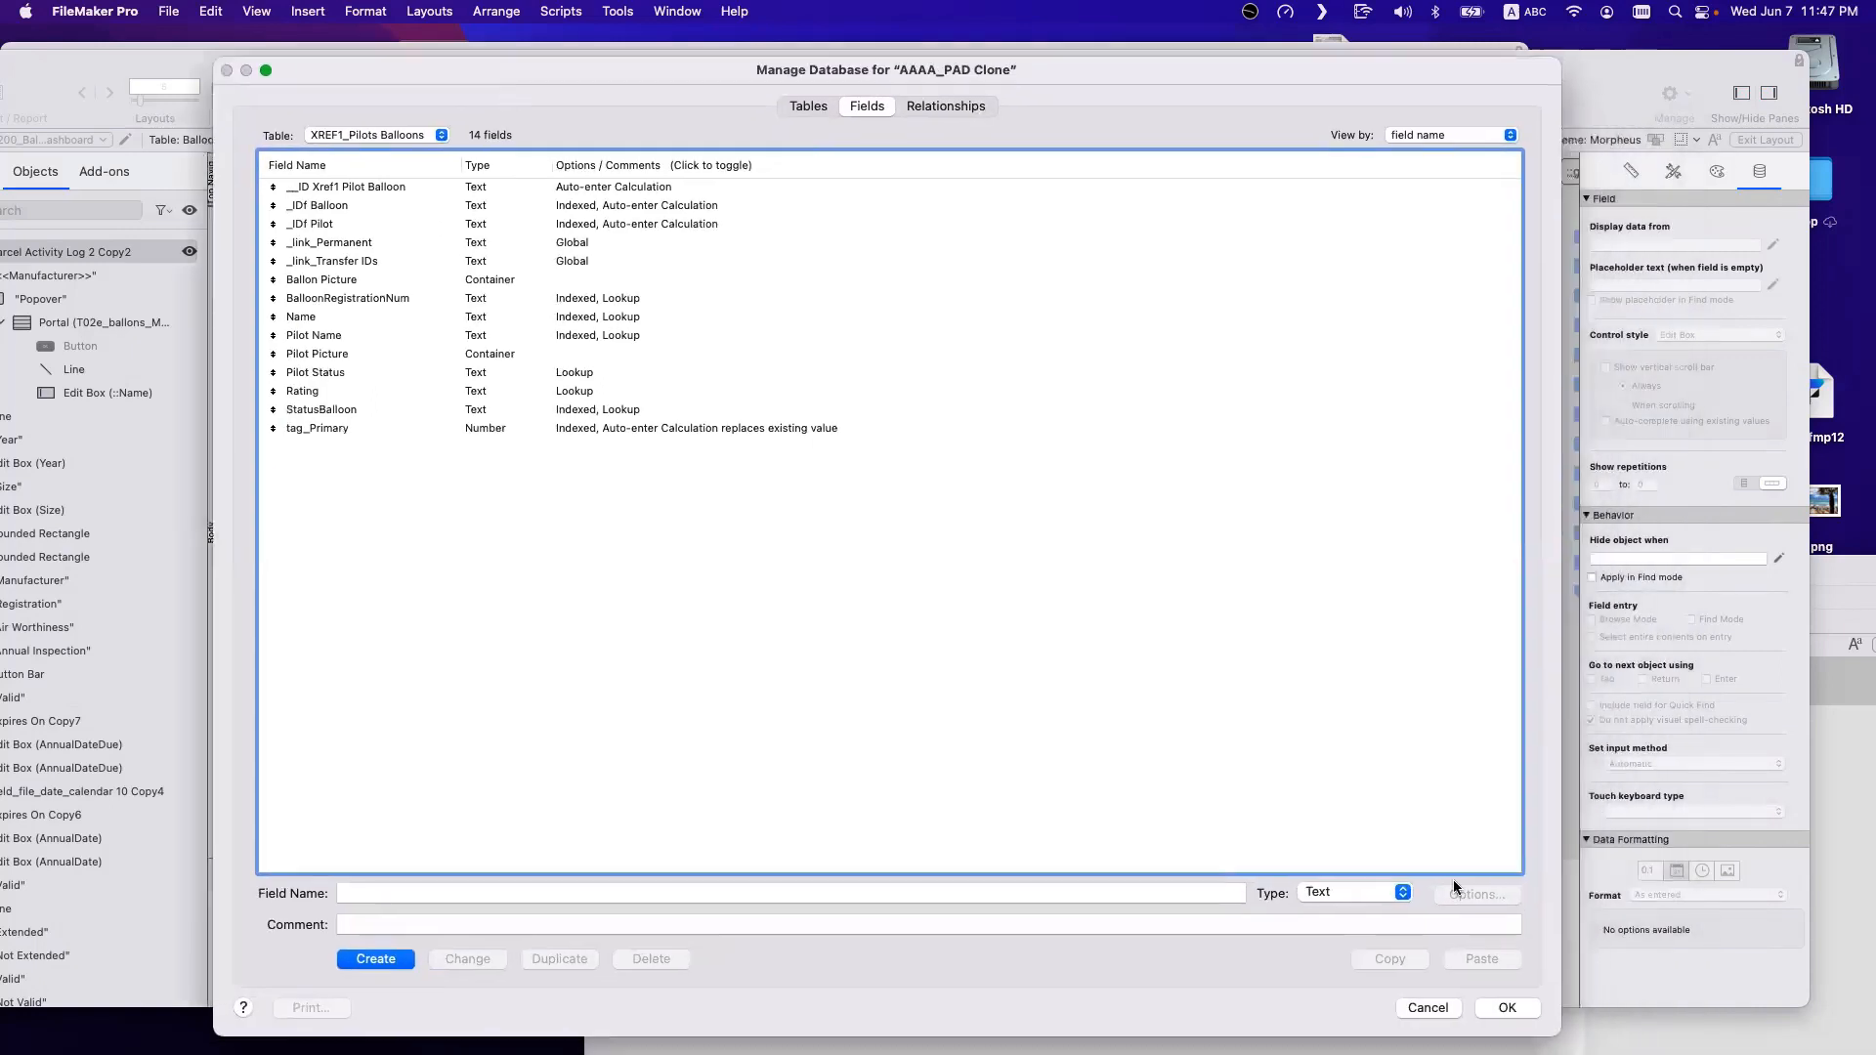
pyautogui.click(1521, 1014)
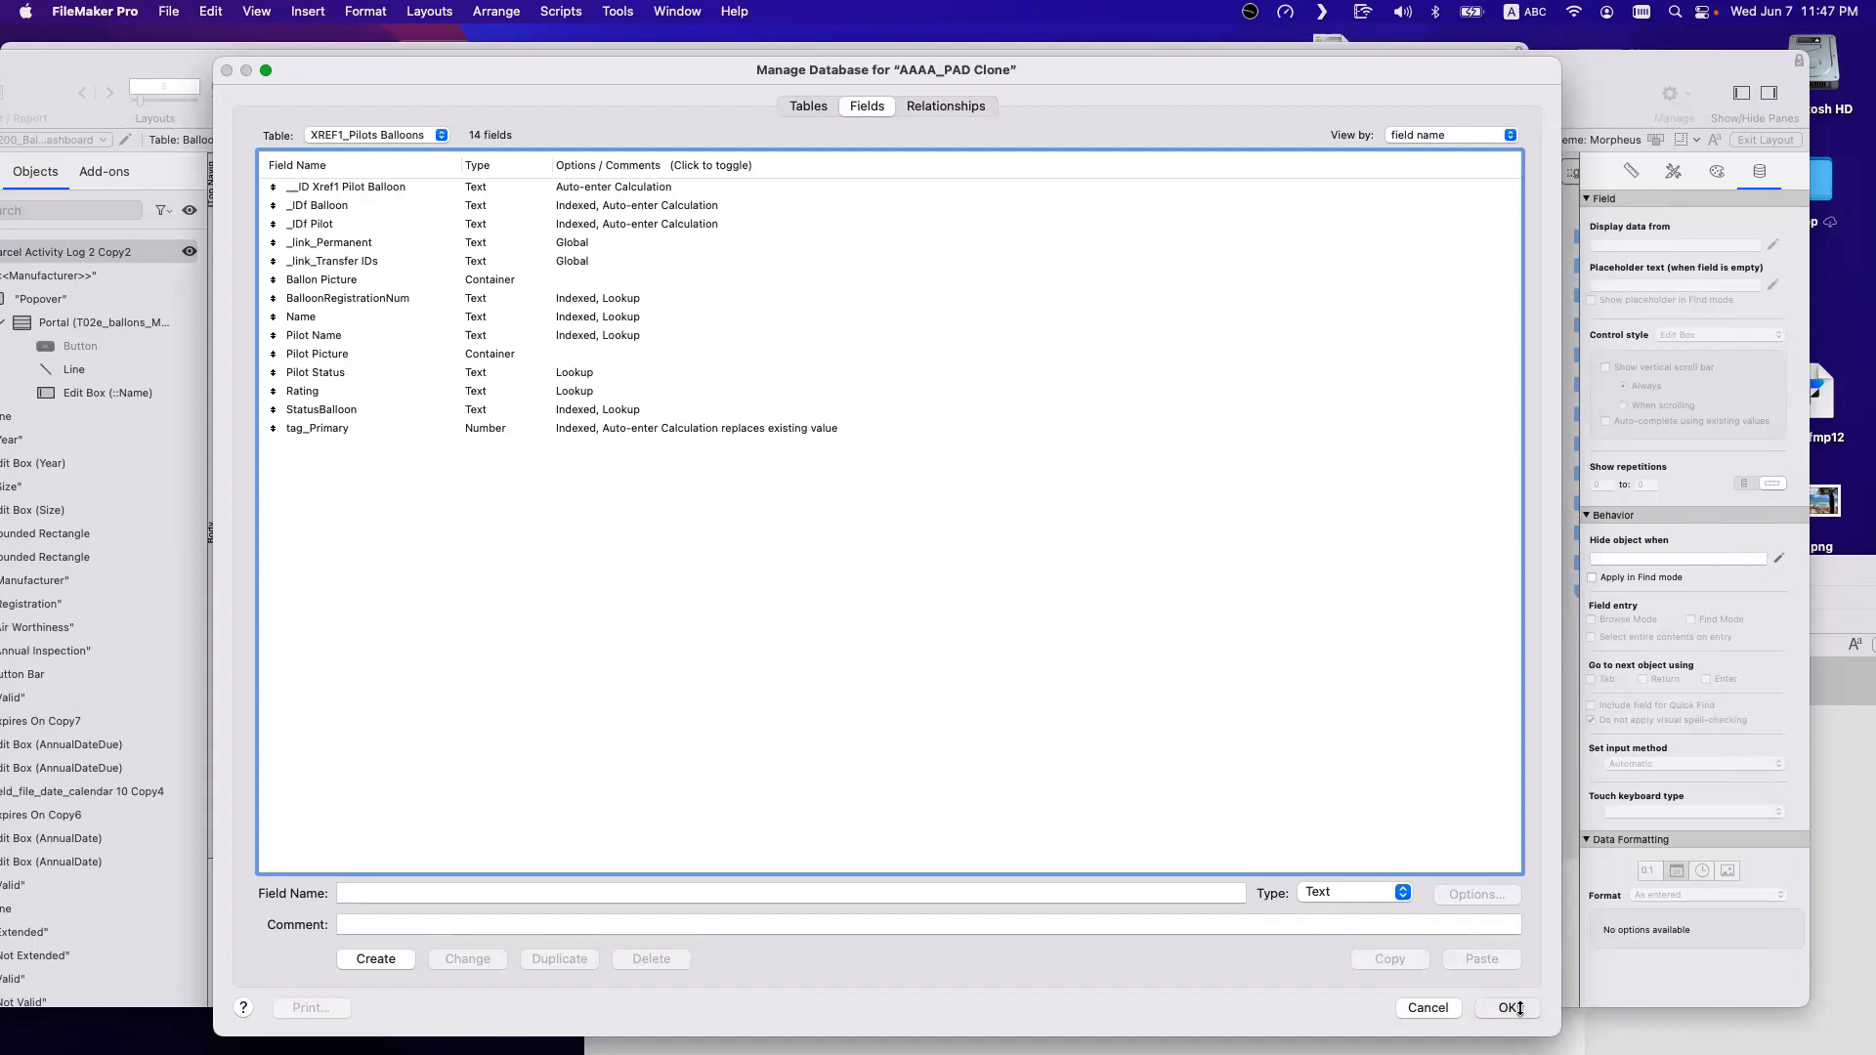
pyautogui.click(1508, 1007)
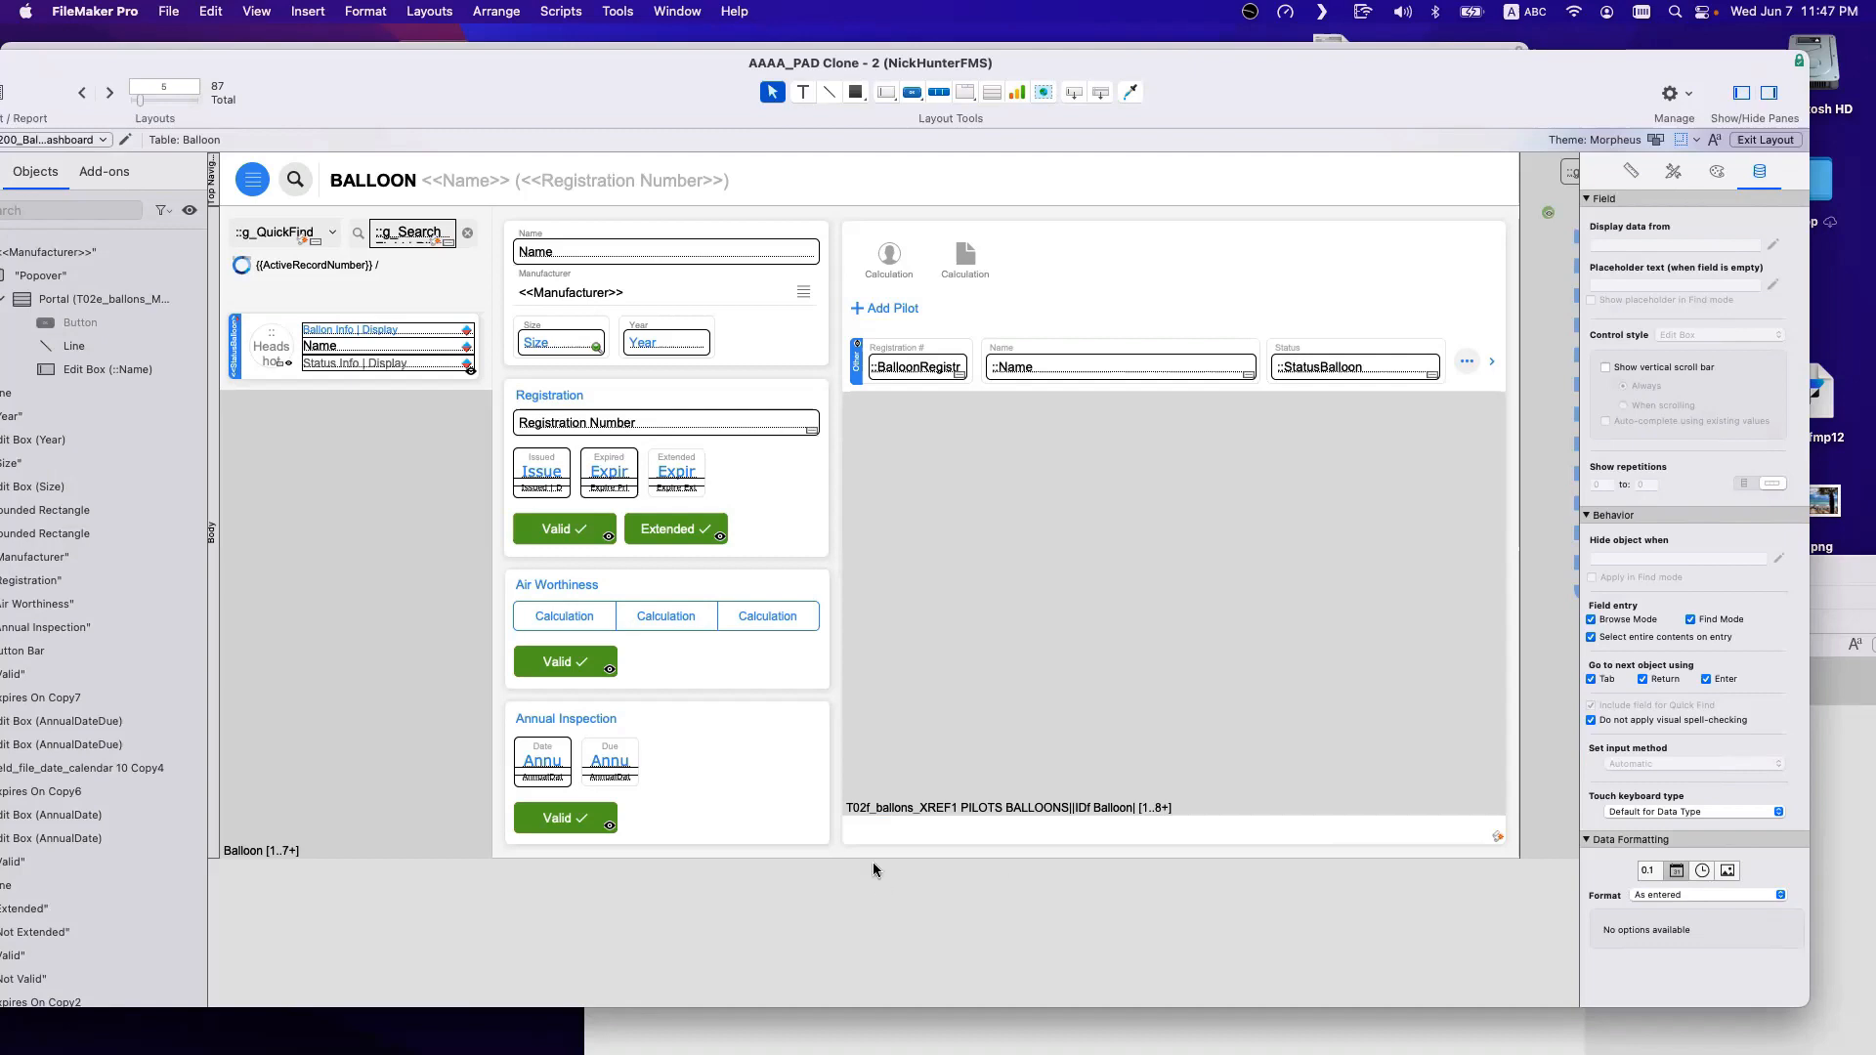
# Delete the BalloonRegistrationNum field with its Registration # label and background rectangle from the pilot portal row.
pyautogui.click(919, 373)
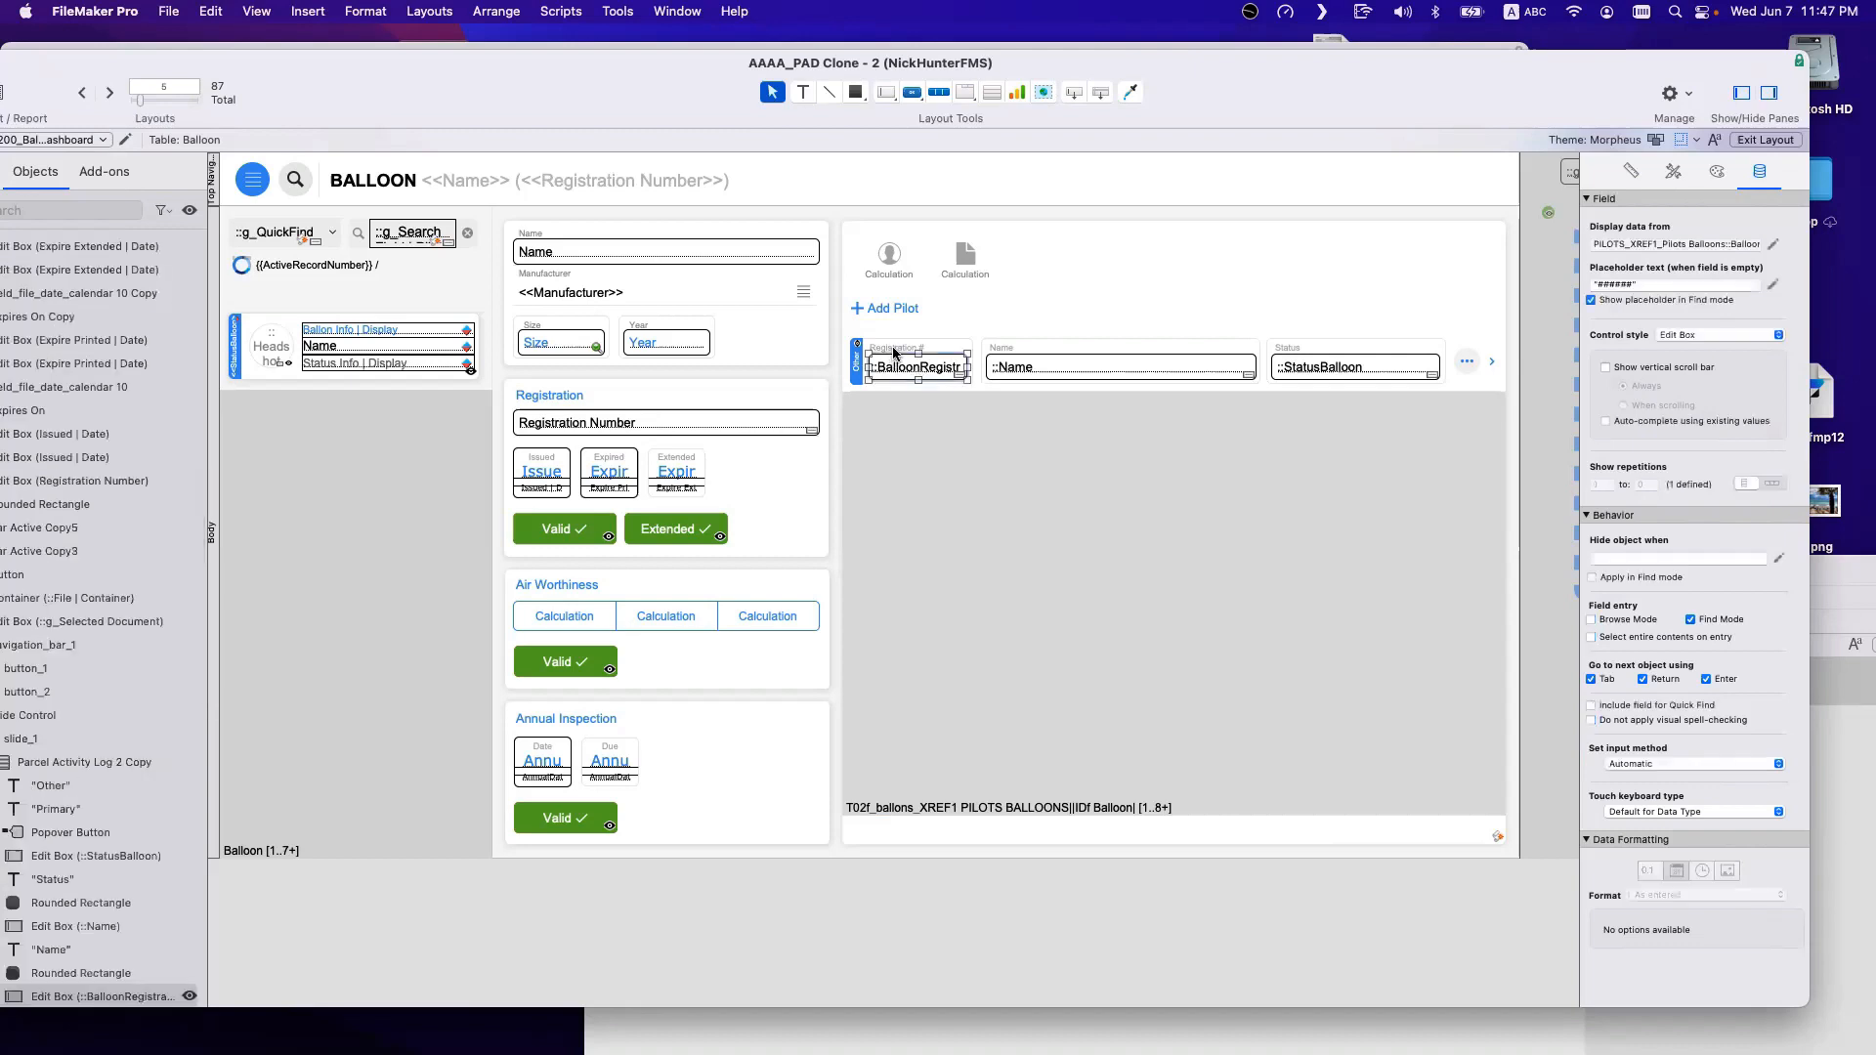
pyautogui.keyDown('shift'); pyautogui.click(893, 352); pyautogui.keyUp('shift')
pyautogui.keyDown('shift'); pyautogui.click(943, 349); pyautogui.keyUp('shift')
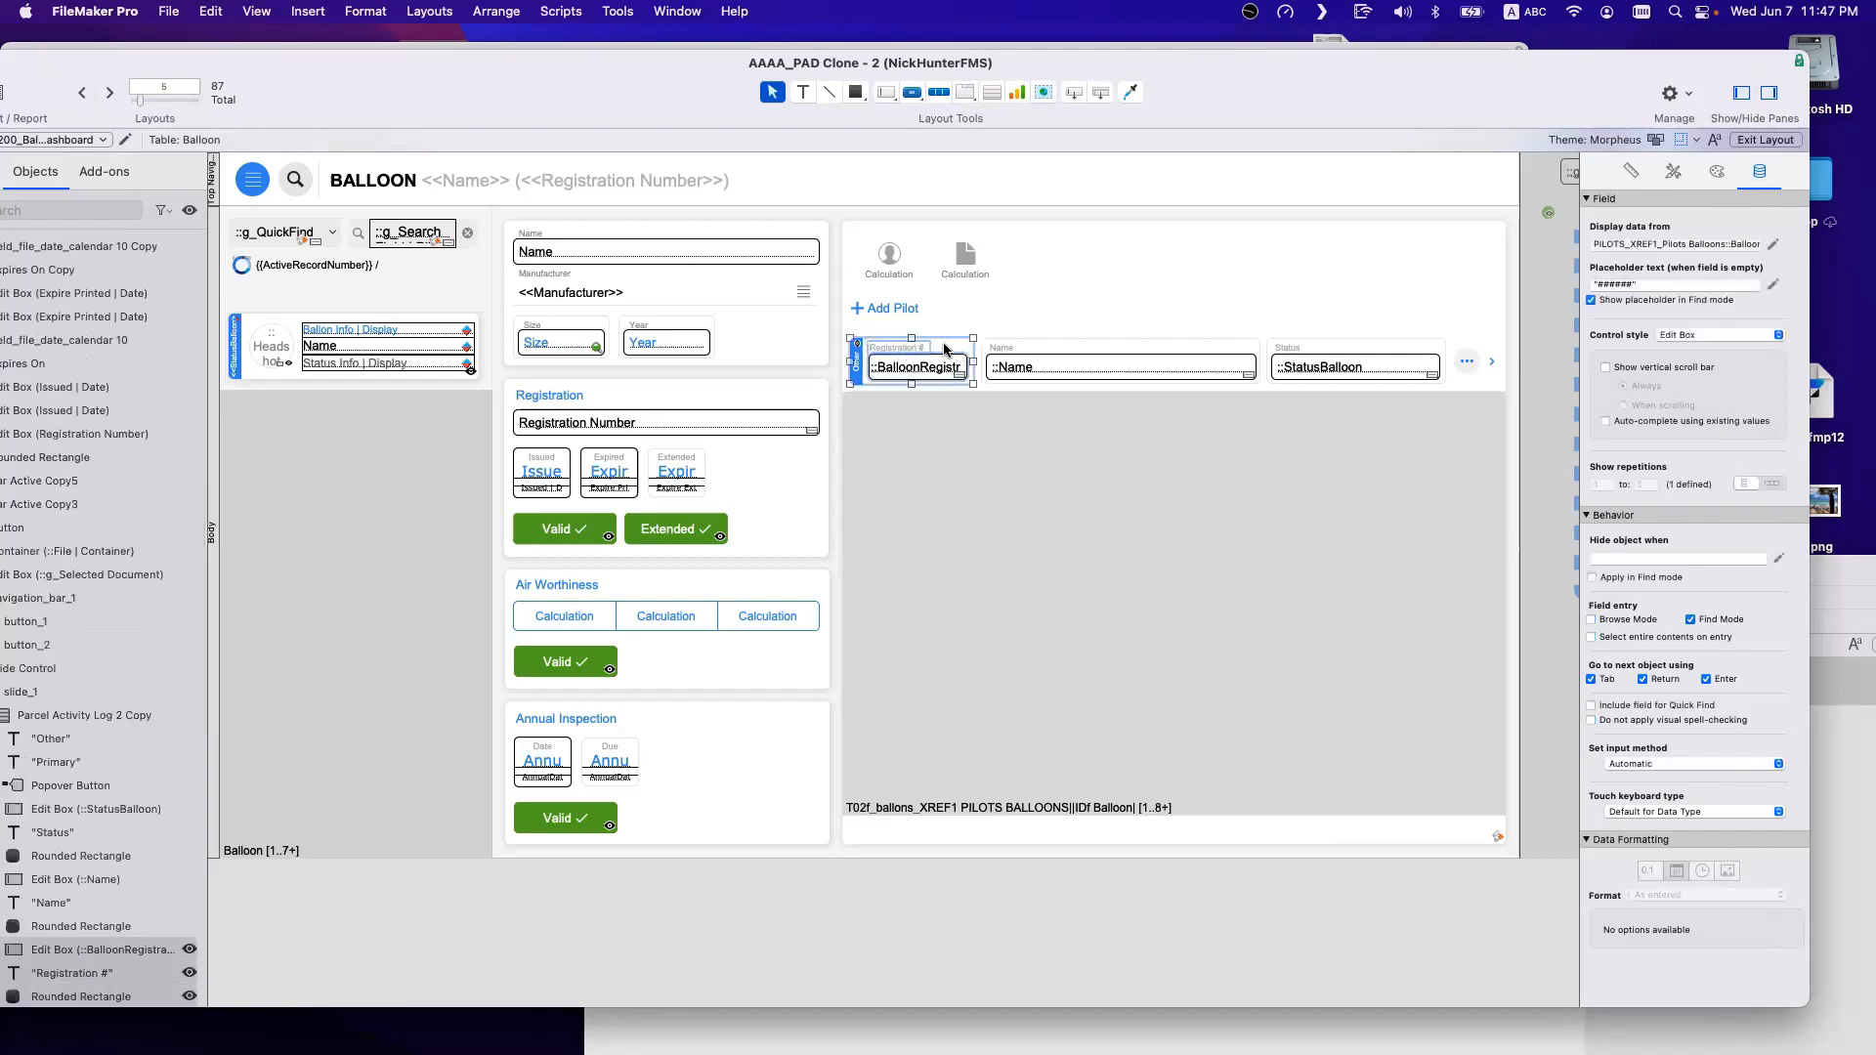
pyautogui.press('Delete')
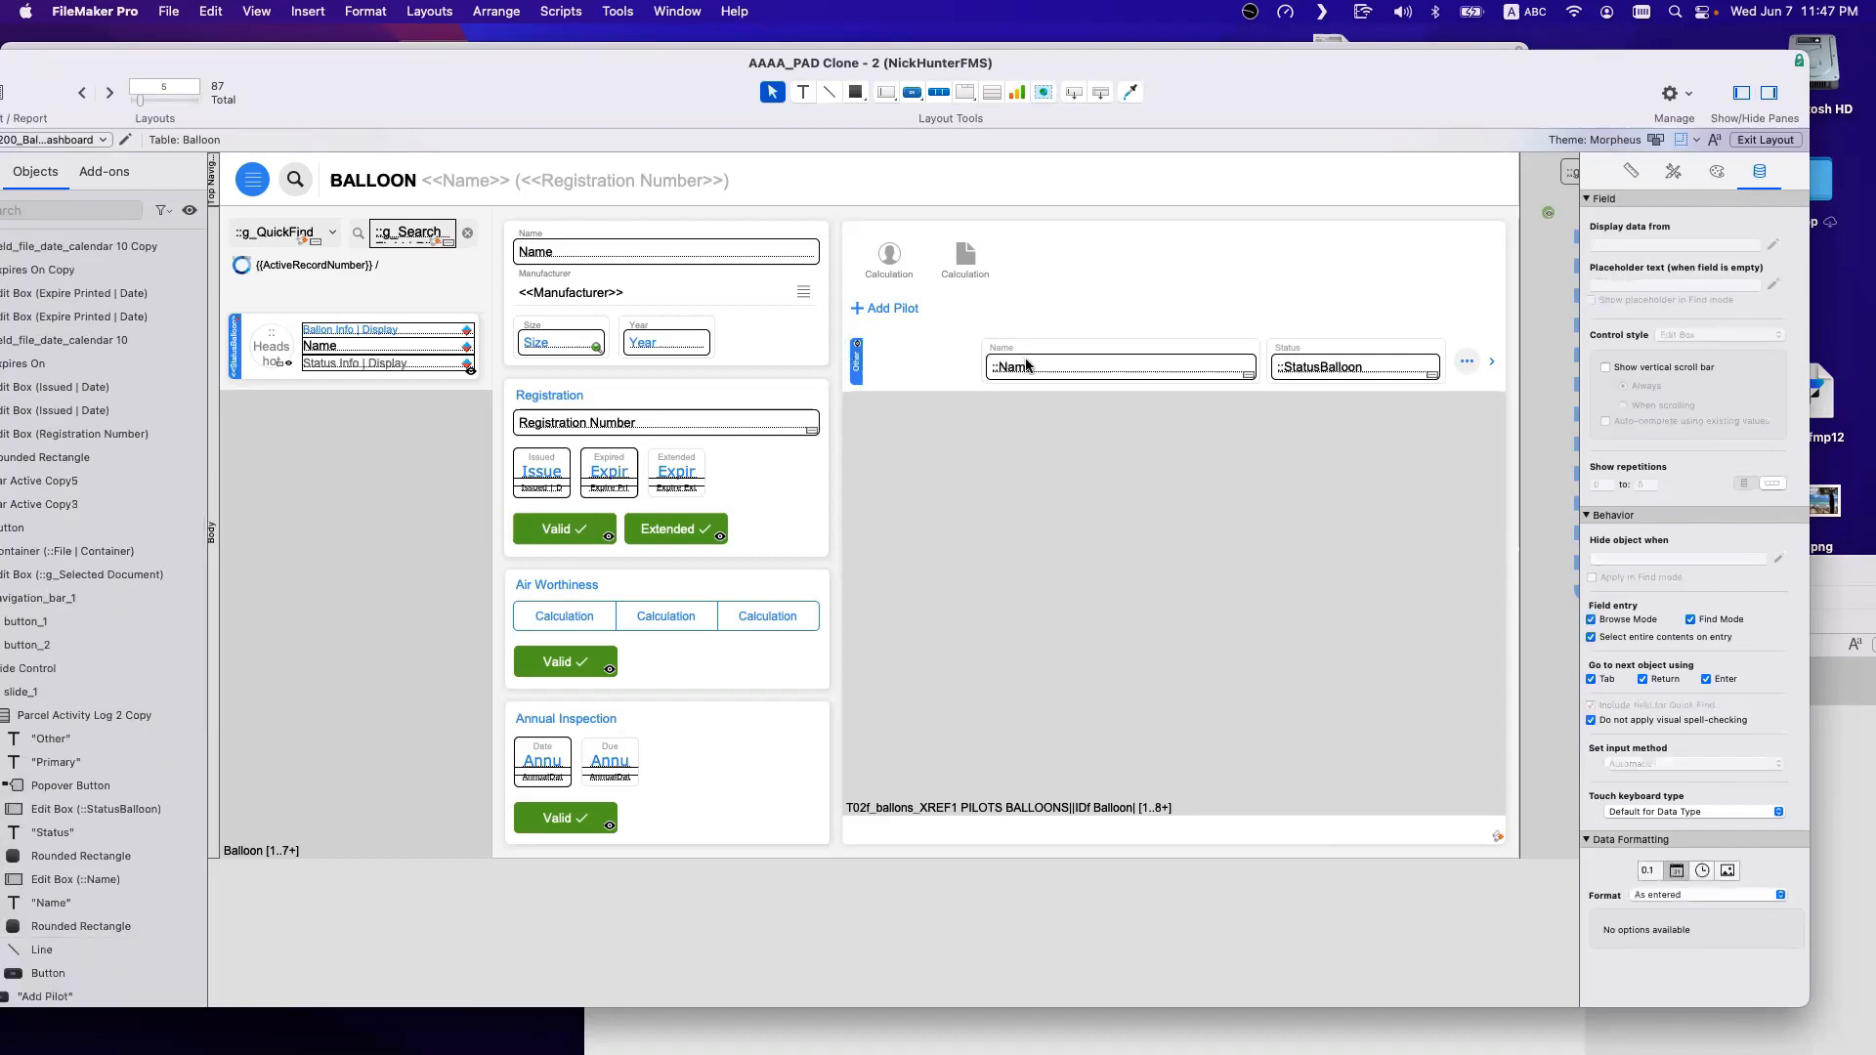
# Widen the Name background rectangle in the portal row across the free space up to the colored tag.
pyautogui.click(1016, 367)
pyautogui.click(1012, 350)
pyautogui.click(977, 377)
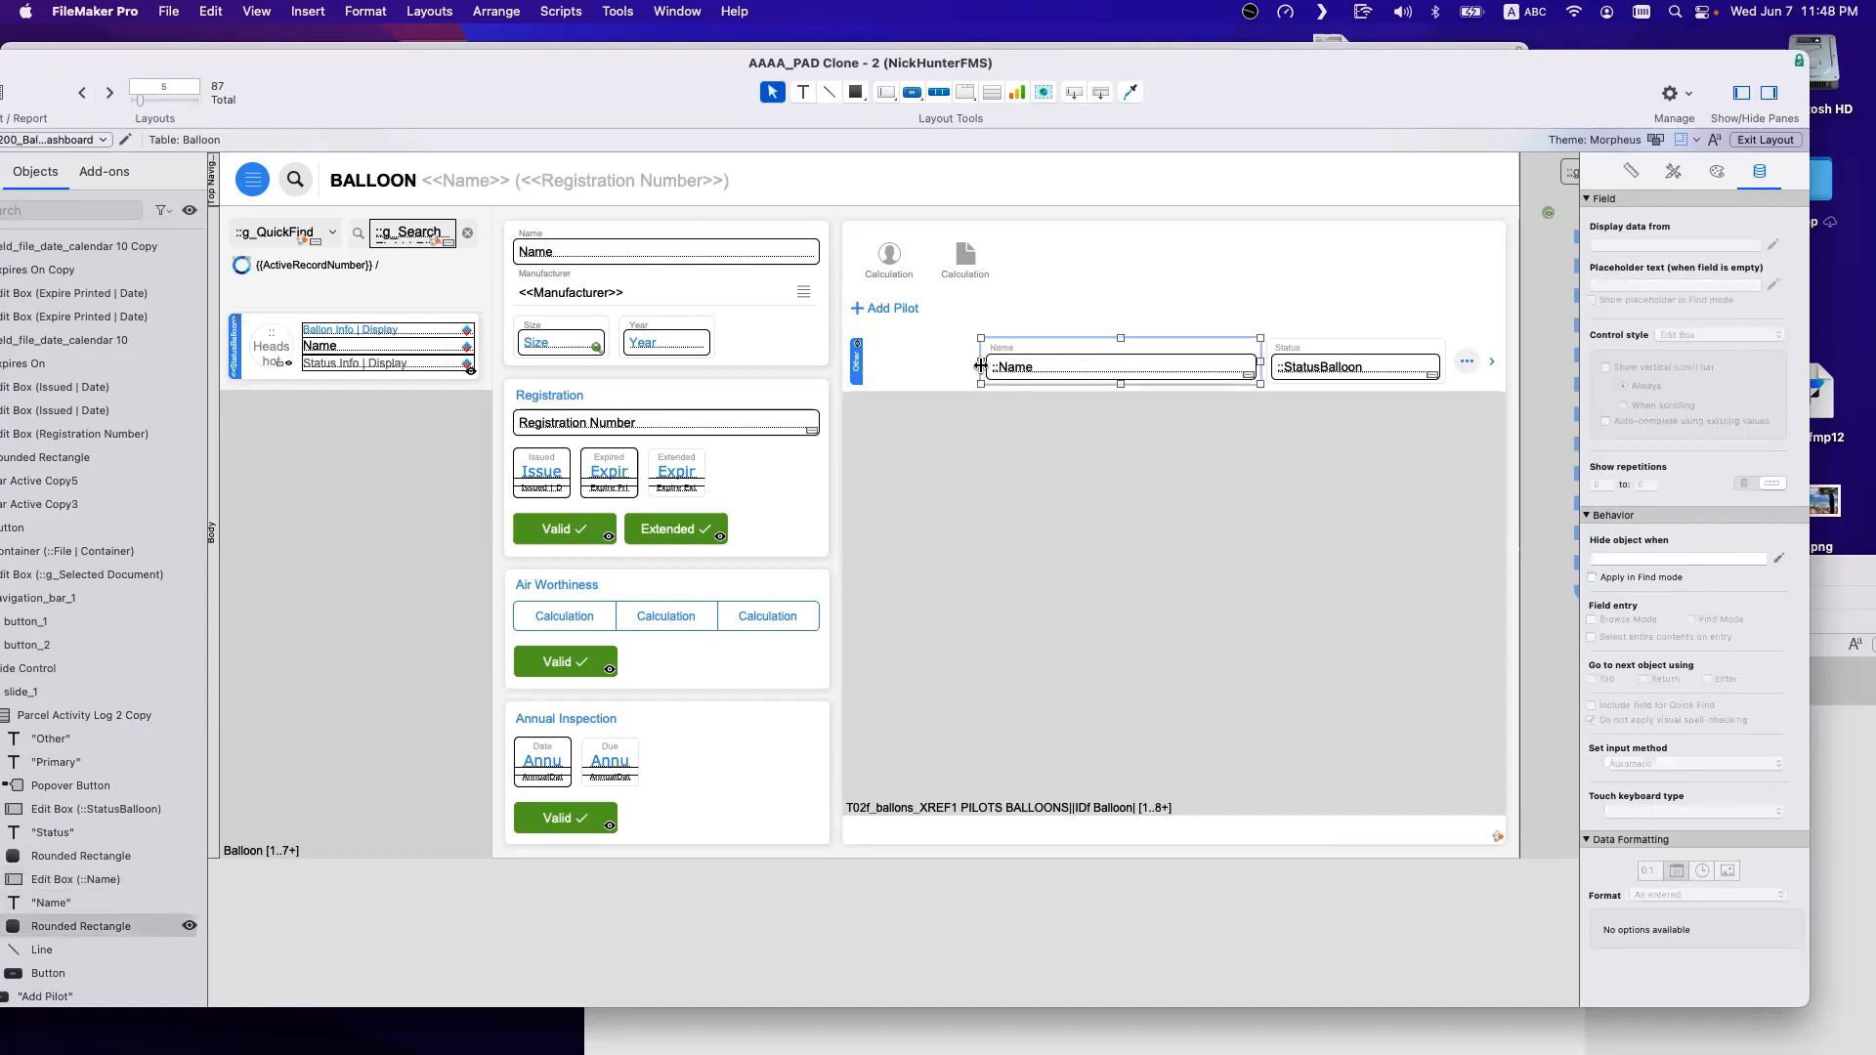
pyautogui.moveTo(975, 376); pyautogui.dragTo(856, 379)
# Move the Name field and label to the start of their background rectangle and widen the field to fill it.
pyautogui.click(1011, 368)
pyautogui.keyDown('shift'); pyautogui.click(1007, 349); pyautogui.keyUp('shift')
pyautogui.moveTo(1027, 371); pyautogui.dragTo(907, 372)
pyautogui.click(1075, 489)
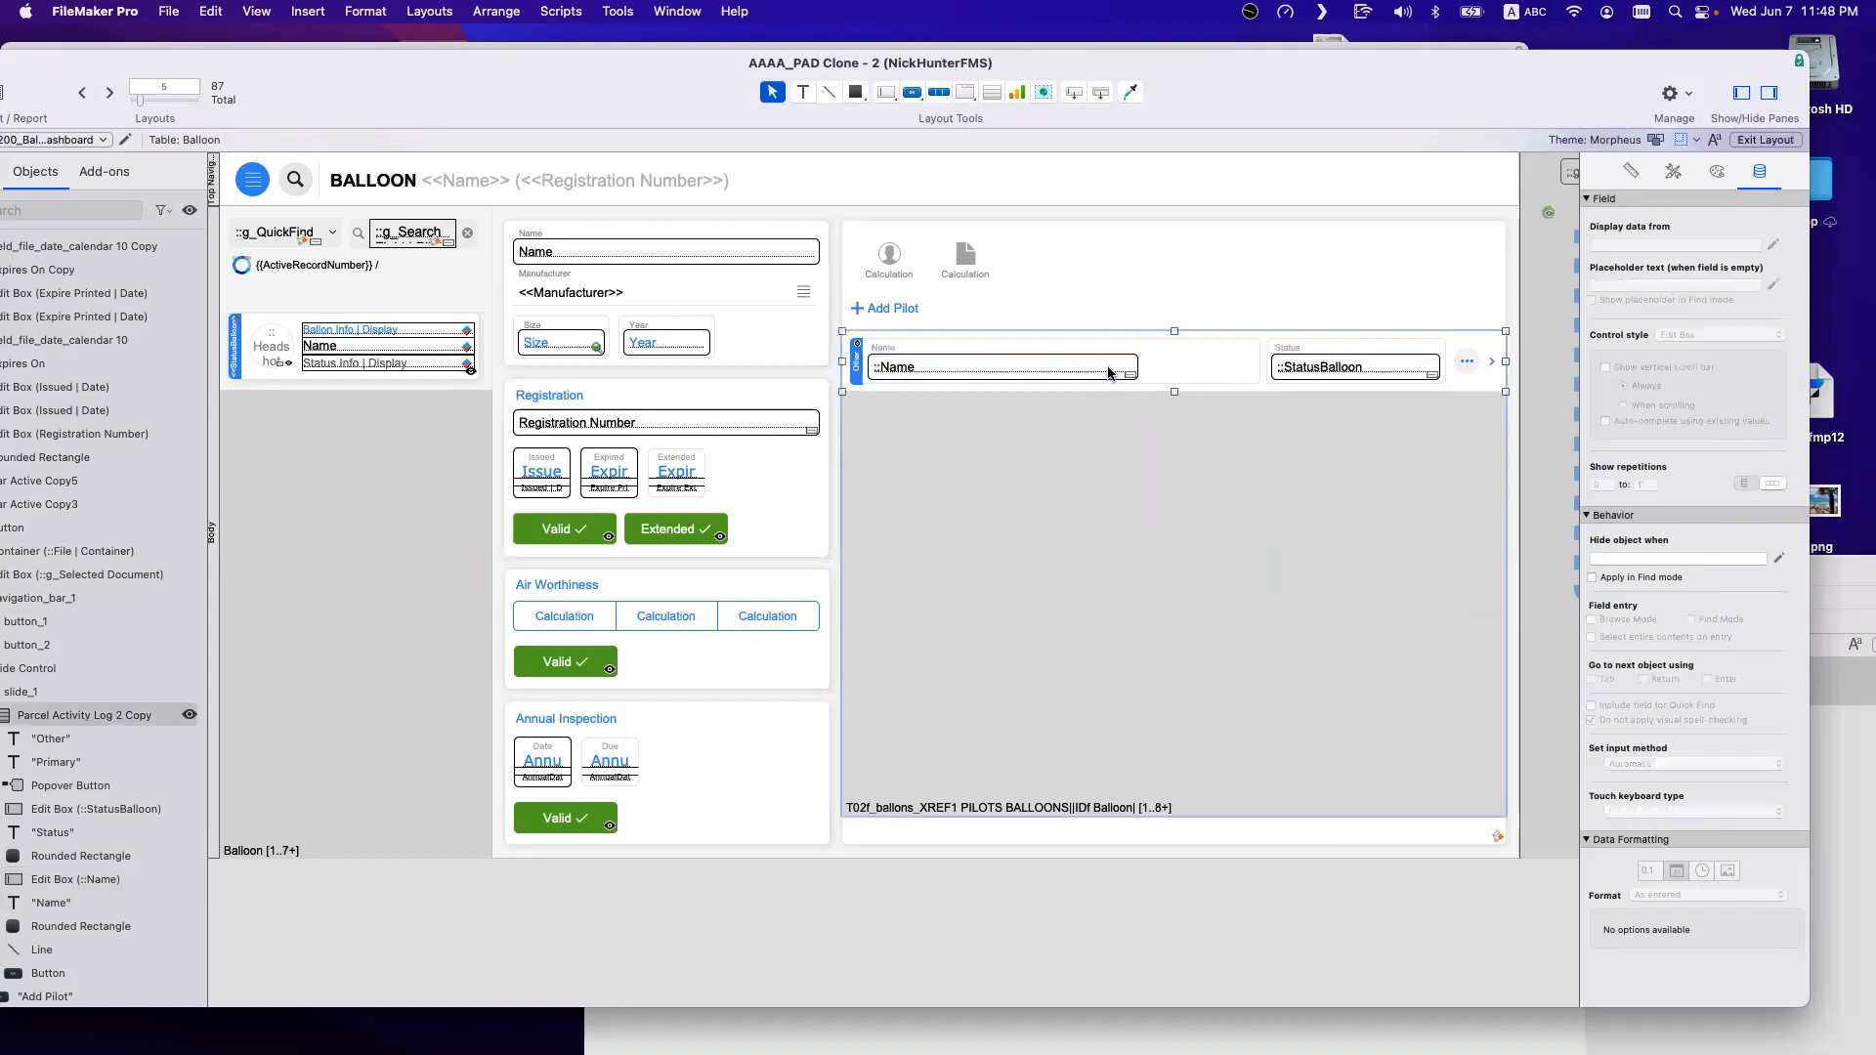
pyautogui.click(1114, 369)
pyautogui.moveTo(1138, 361); pyautogui.dragTo(1255, 361)
# Replace the StatusBalloon field in the portal row with Rating and change its label to Rating.
pyautogui.doubleClick(1294, 375)
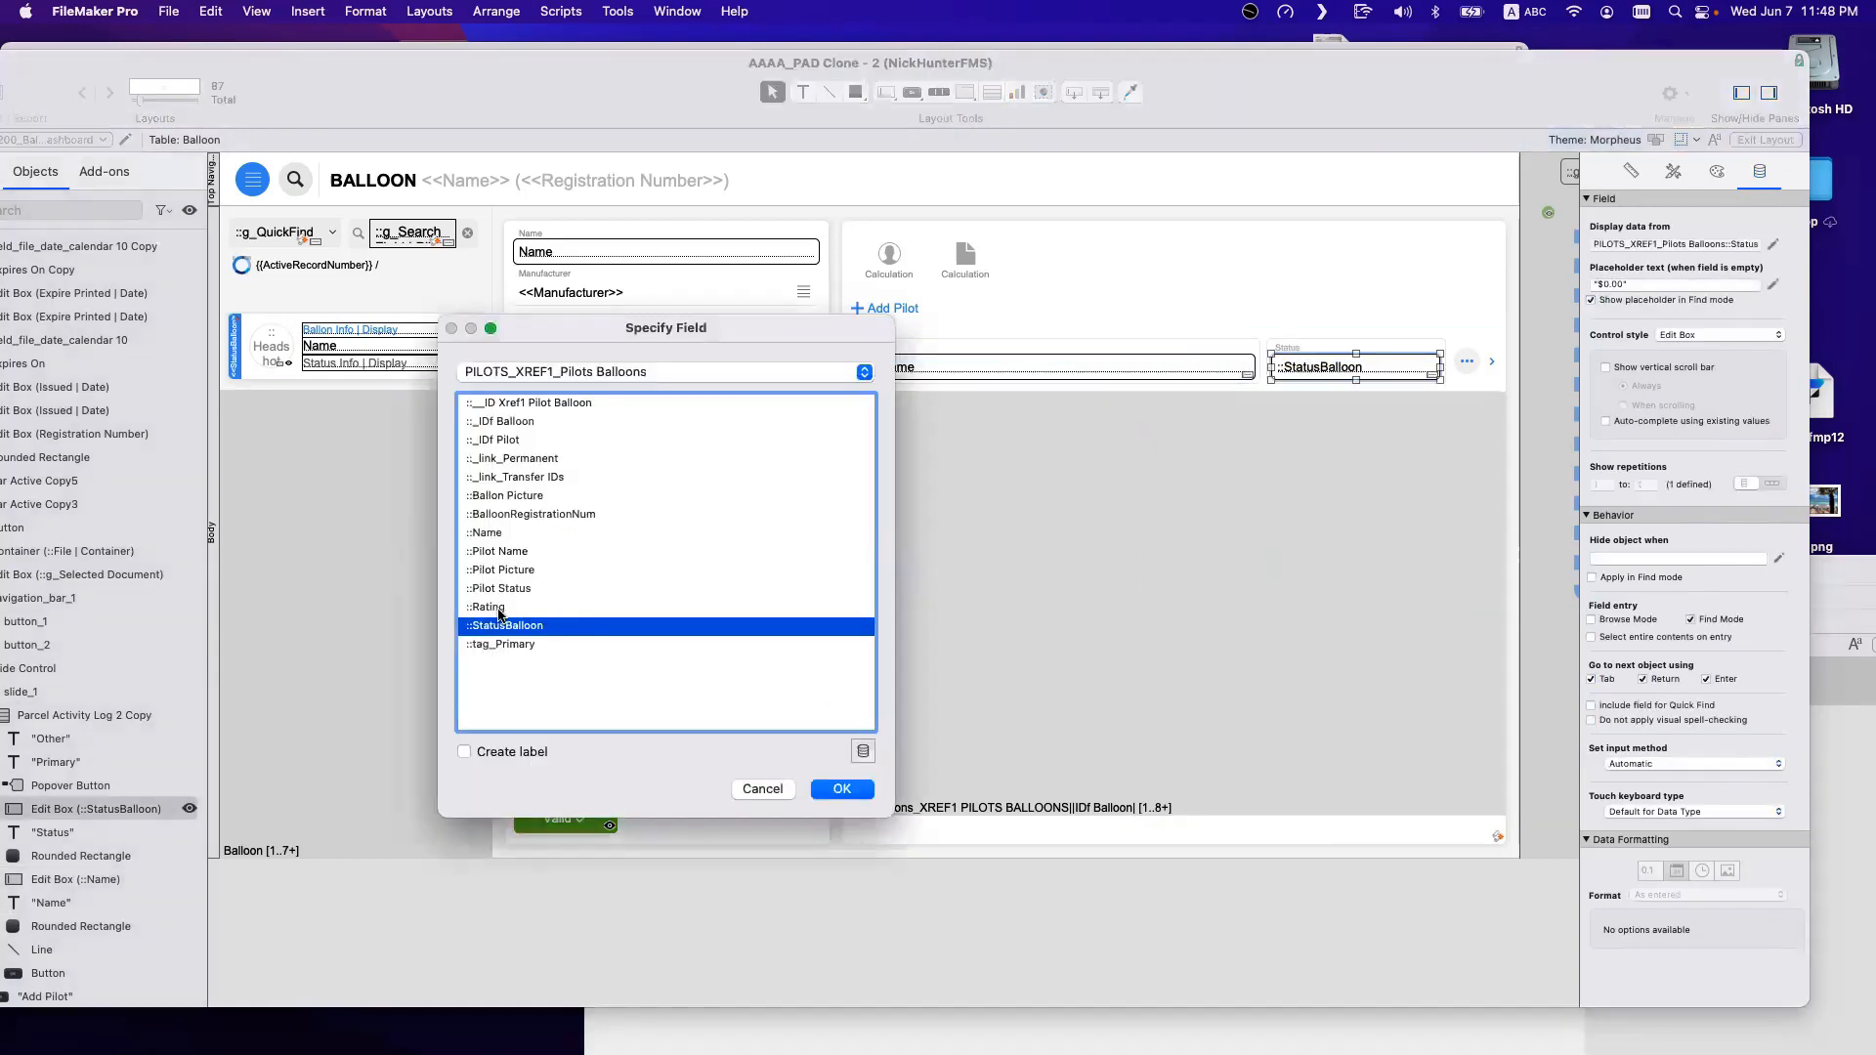
pyautogui.doubleClick(499, 612)
pyautogui.doubleClick(1295, 347)
pyautogui.write('Rating')
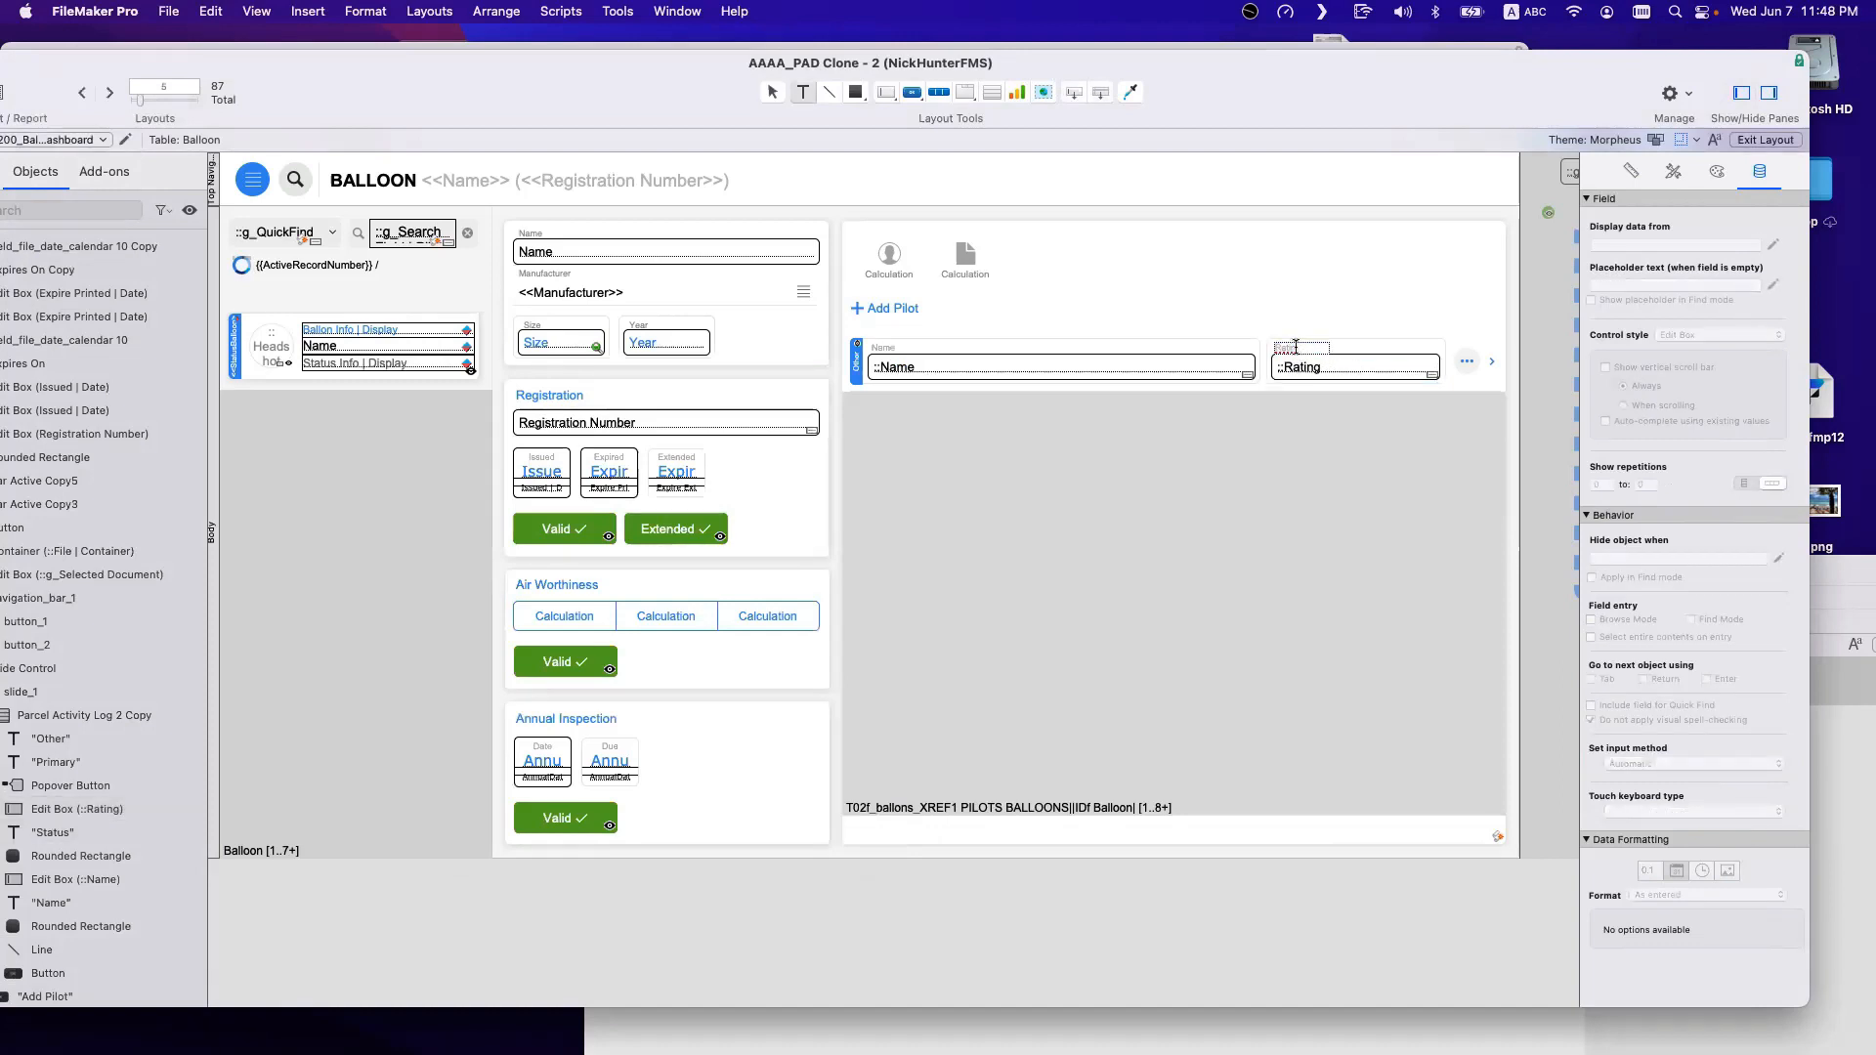
# Delete the blue Other tag from the start of the portal row.
pyautogui.click(858, 363)
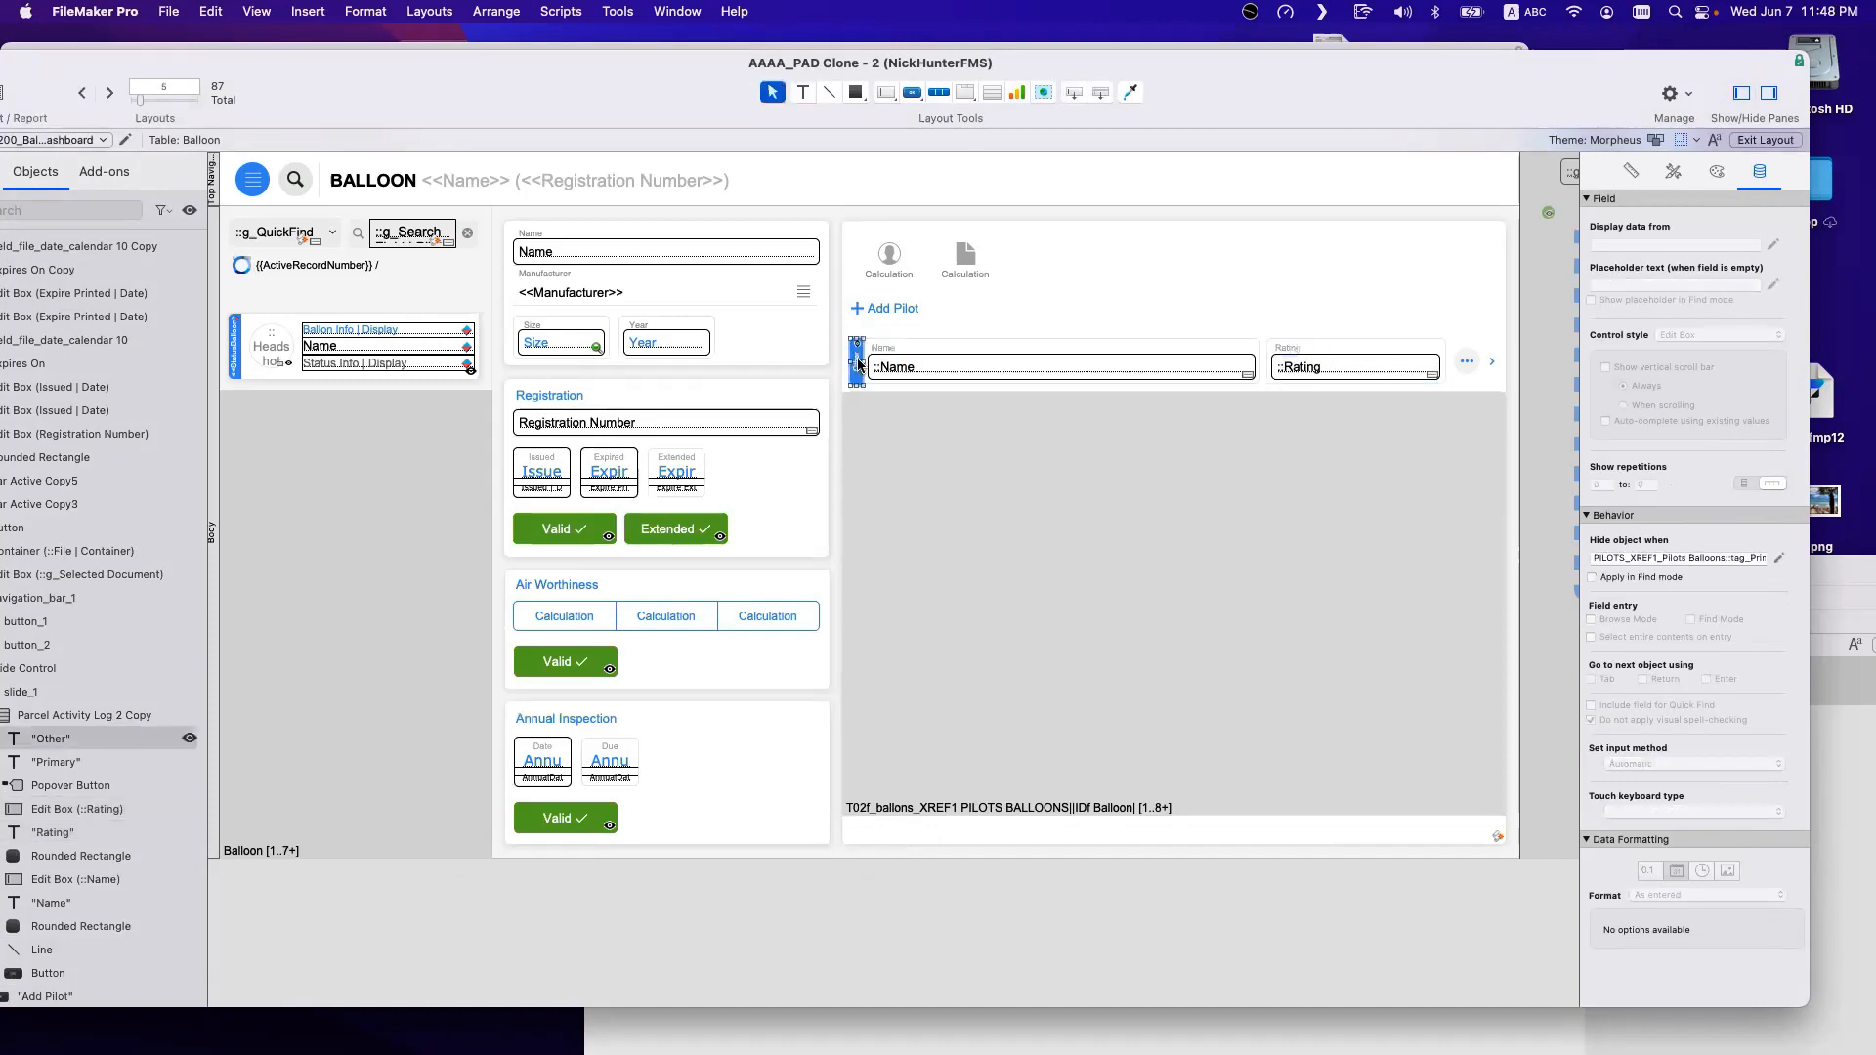
pyautogui.doubleClick(860, 347)
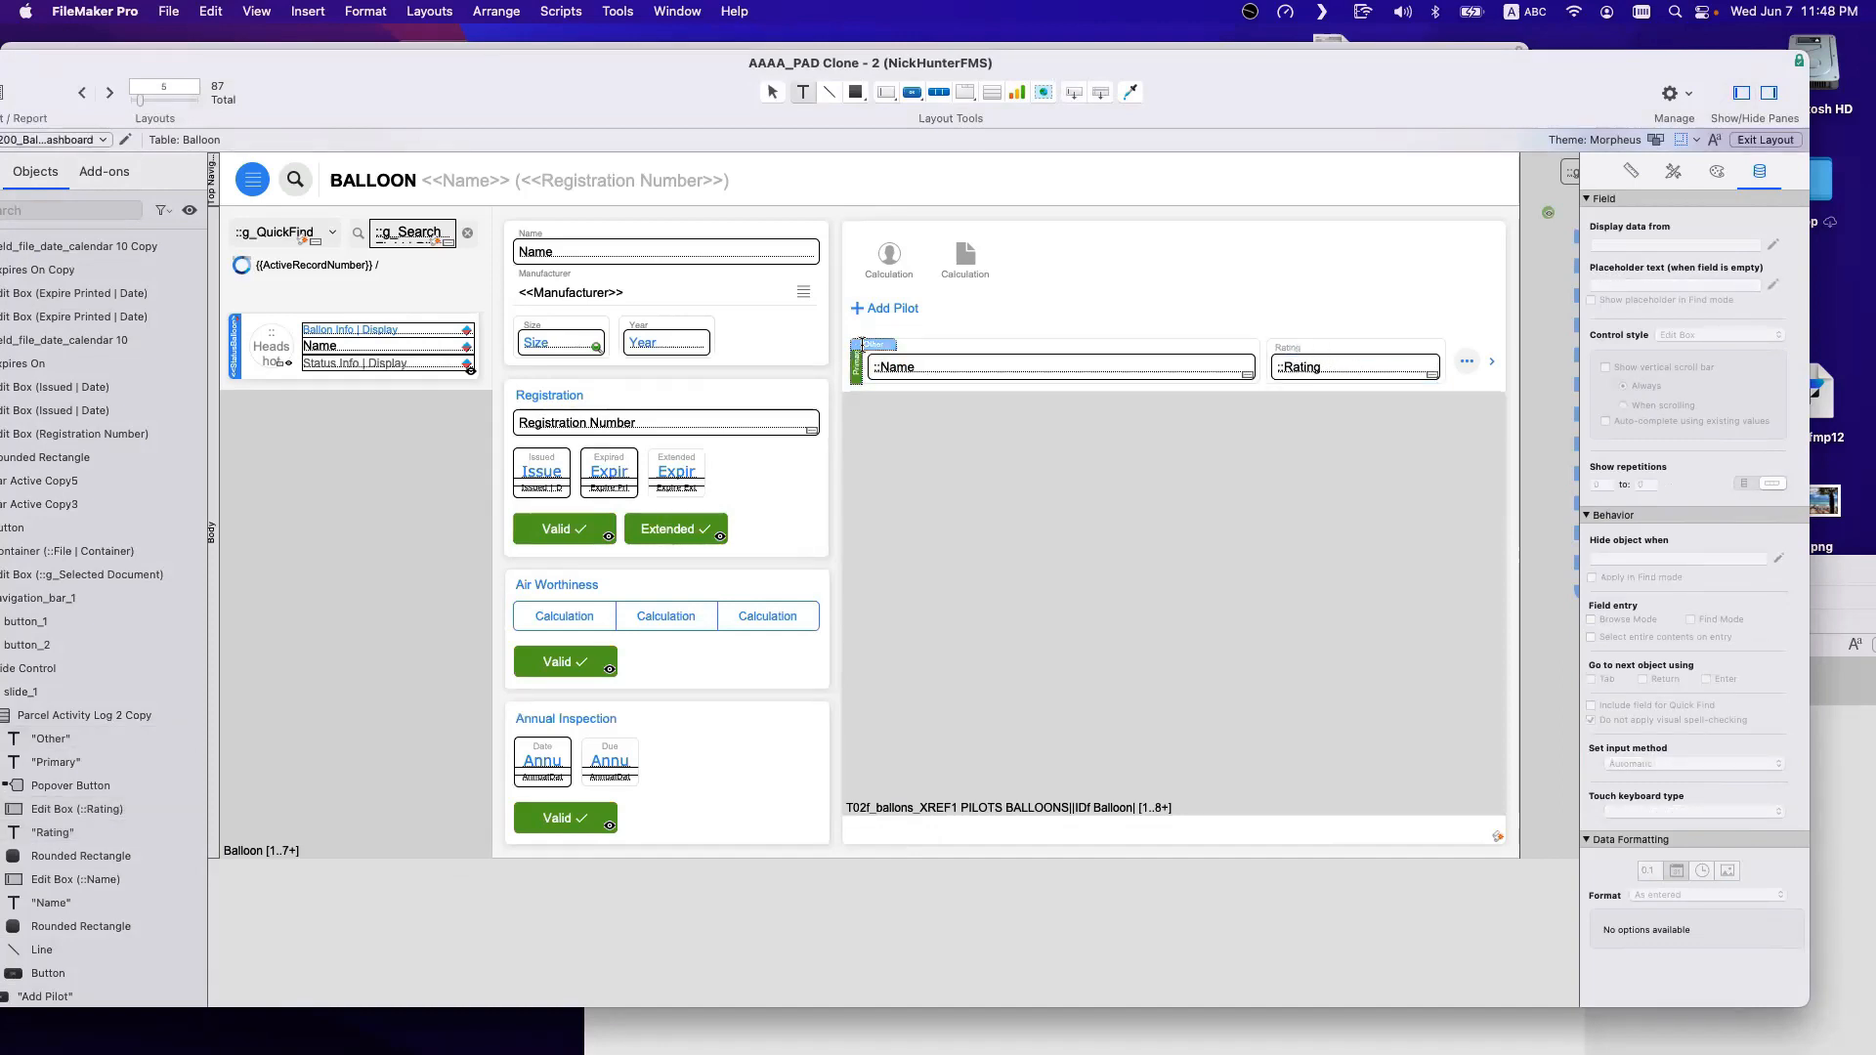
pyautogui.click(875, 411)
pyautogui.press('Delete')
# Replace the green Primary tag's text with the Pilot Status merge field and set the tag's width to 13 pt.
pyautogui.doubleClick(859, 360)
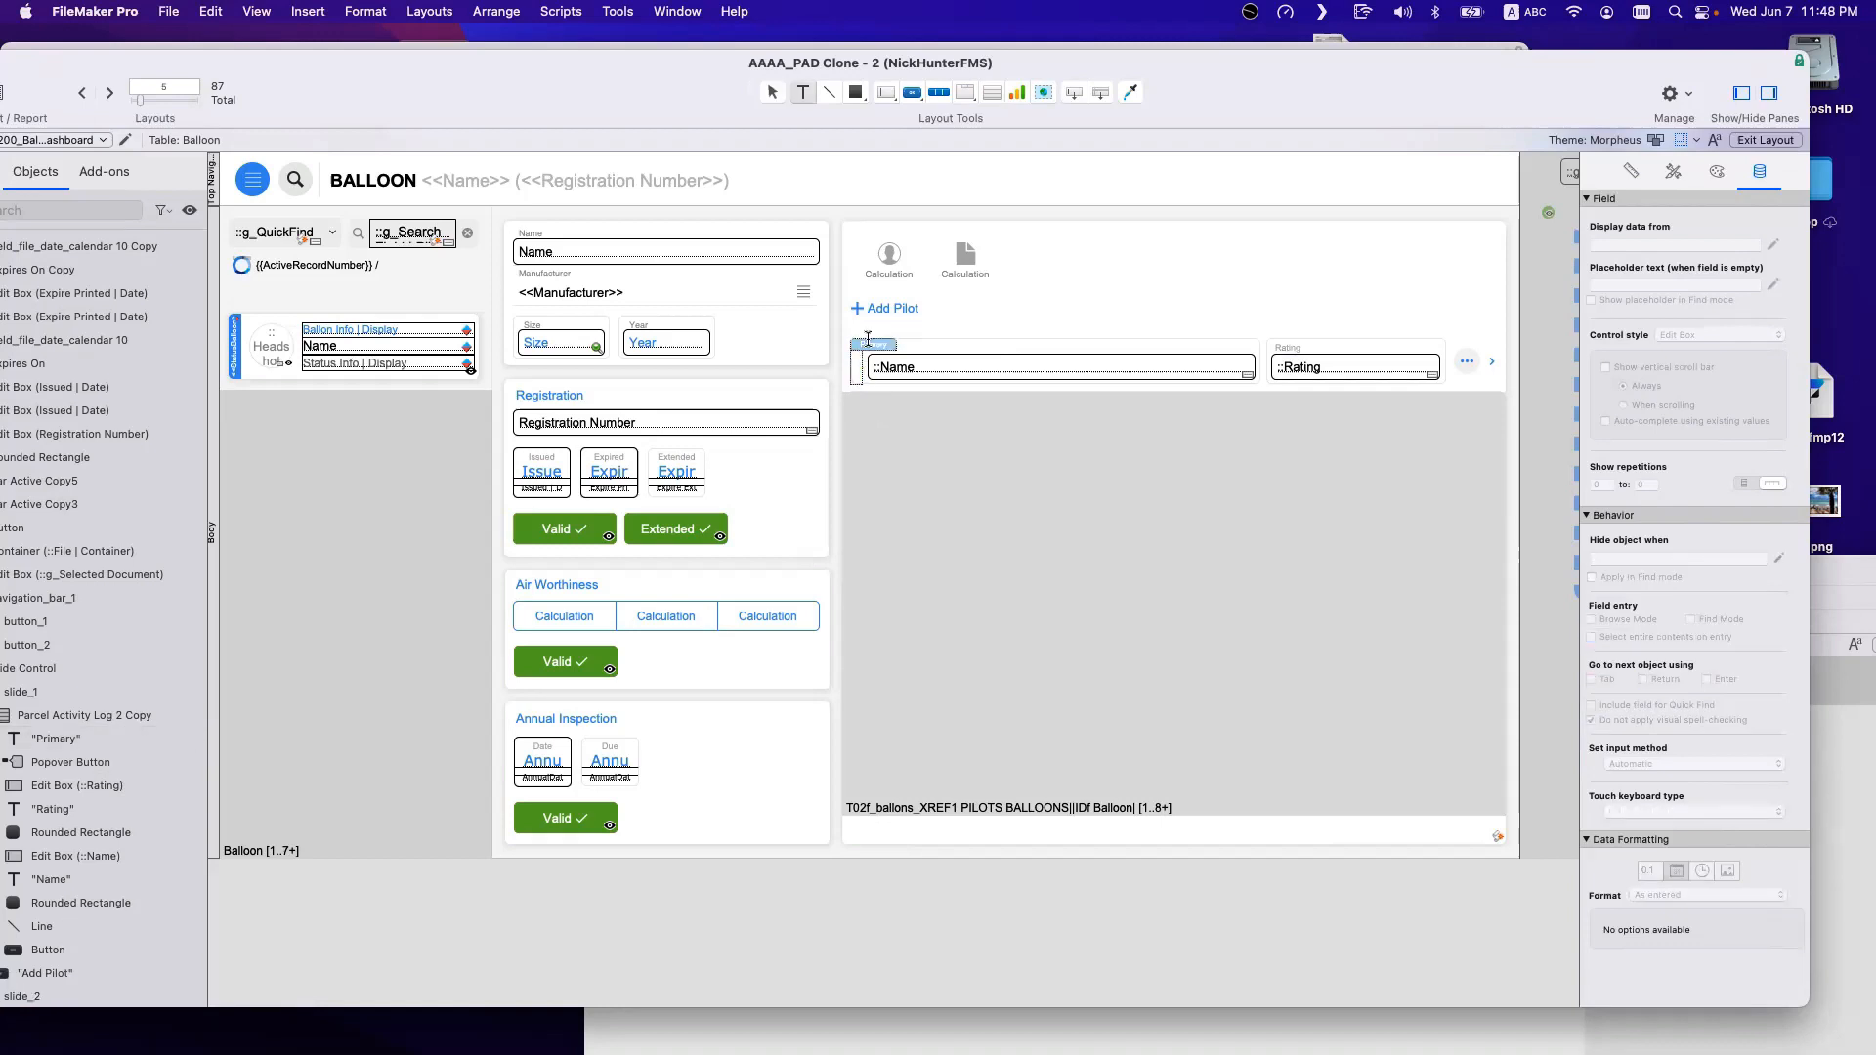
pyautogui.doubleClick(868, 342)
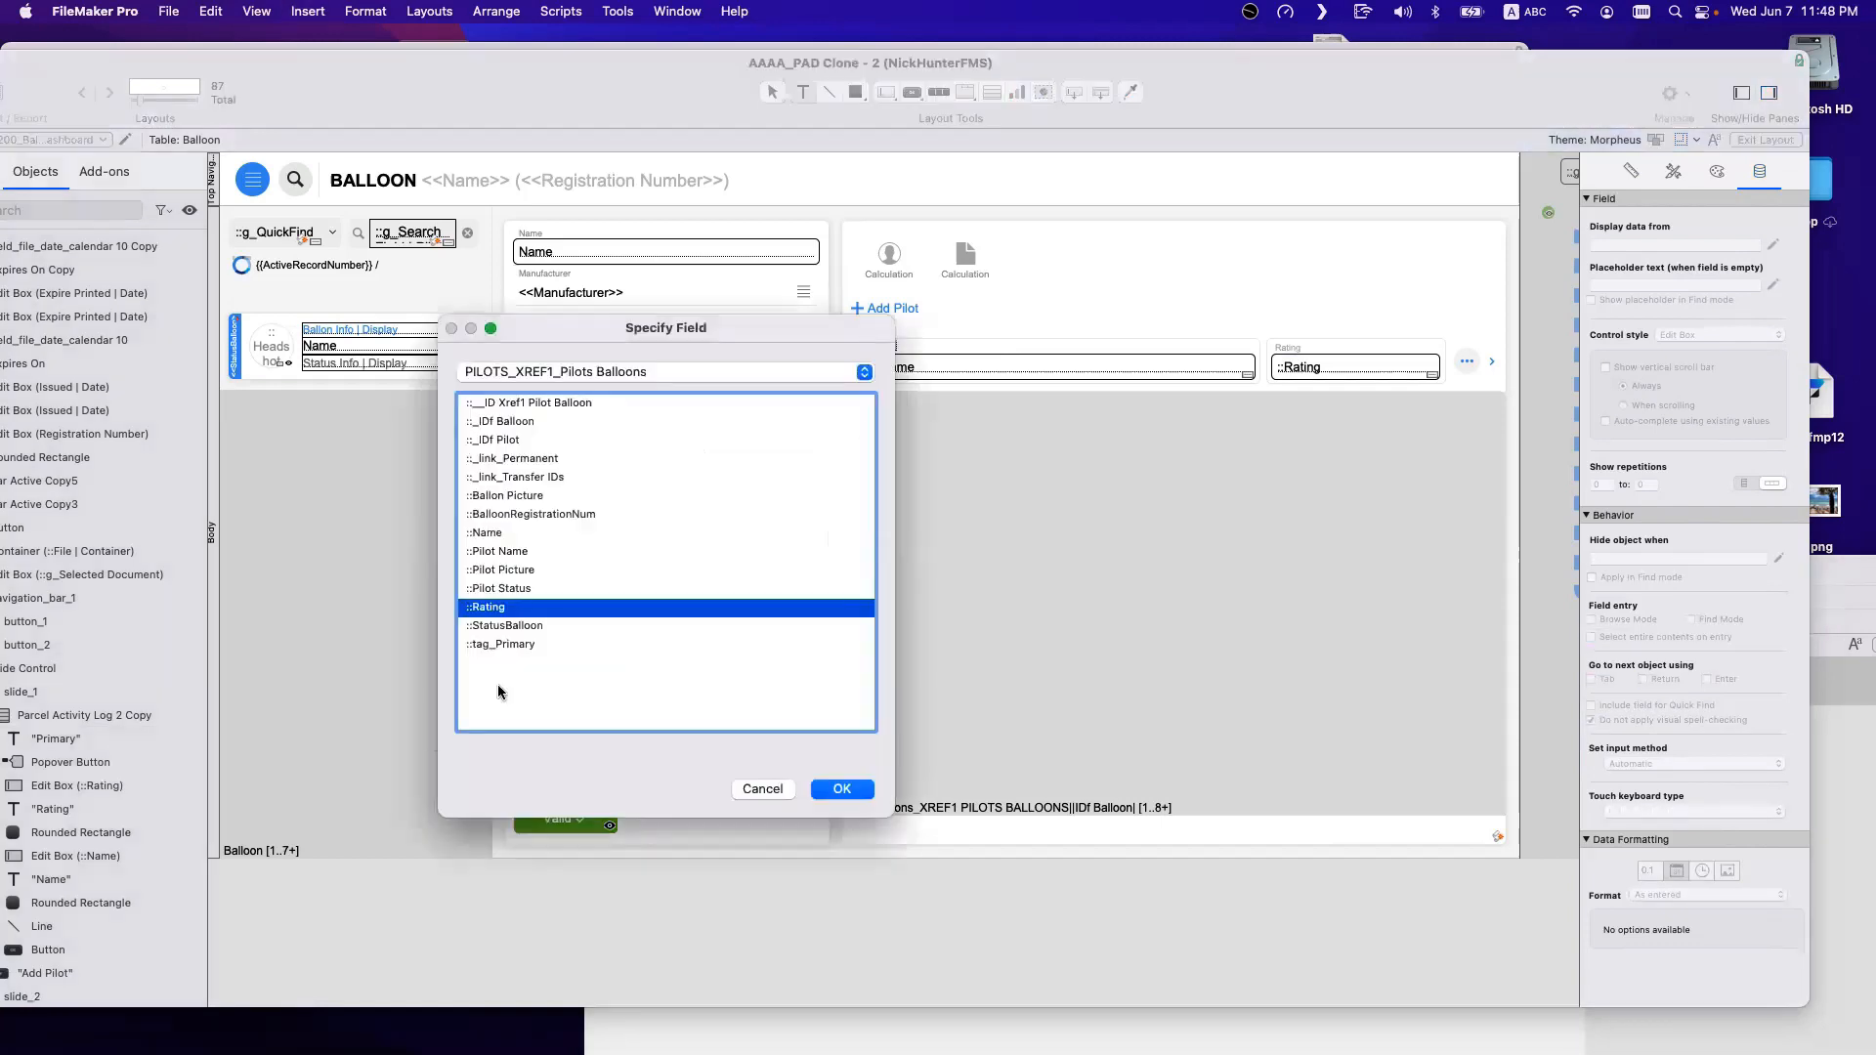
pyautogui.doubleClick(535, 588)
pyautogui.moveTo(1492, 93); pyautogui.dragTo(1191, 87)
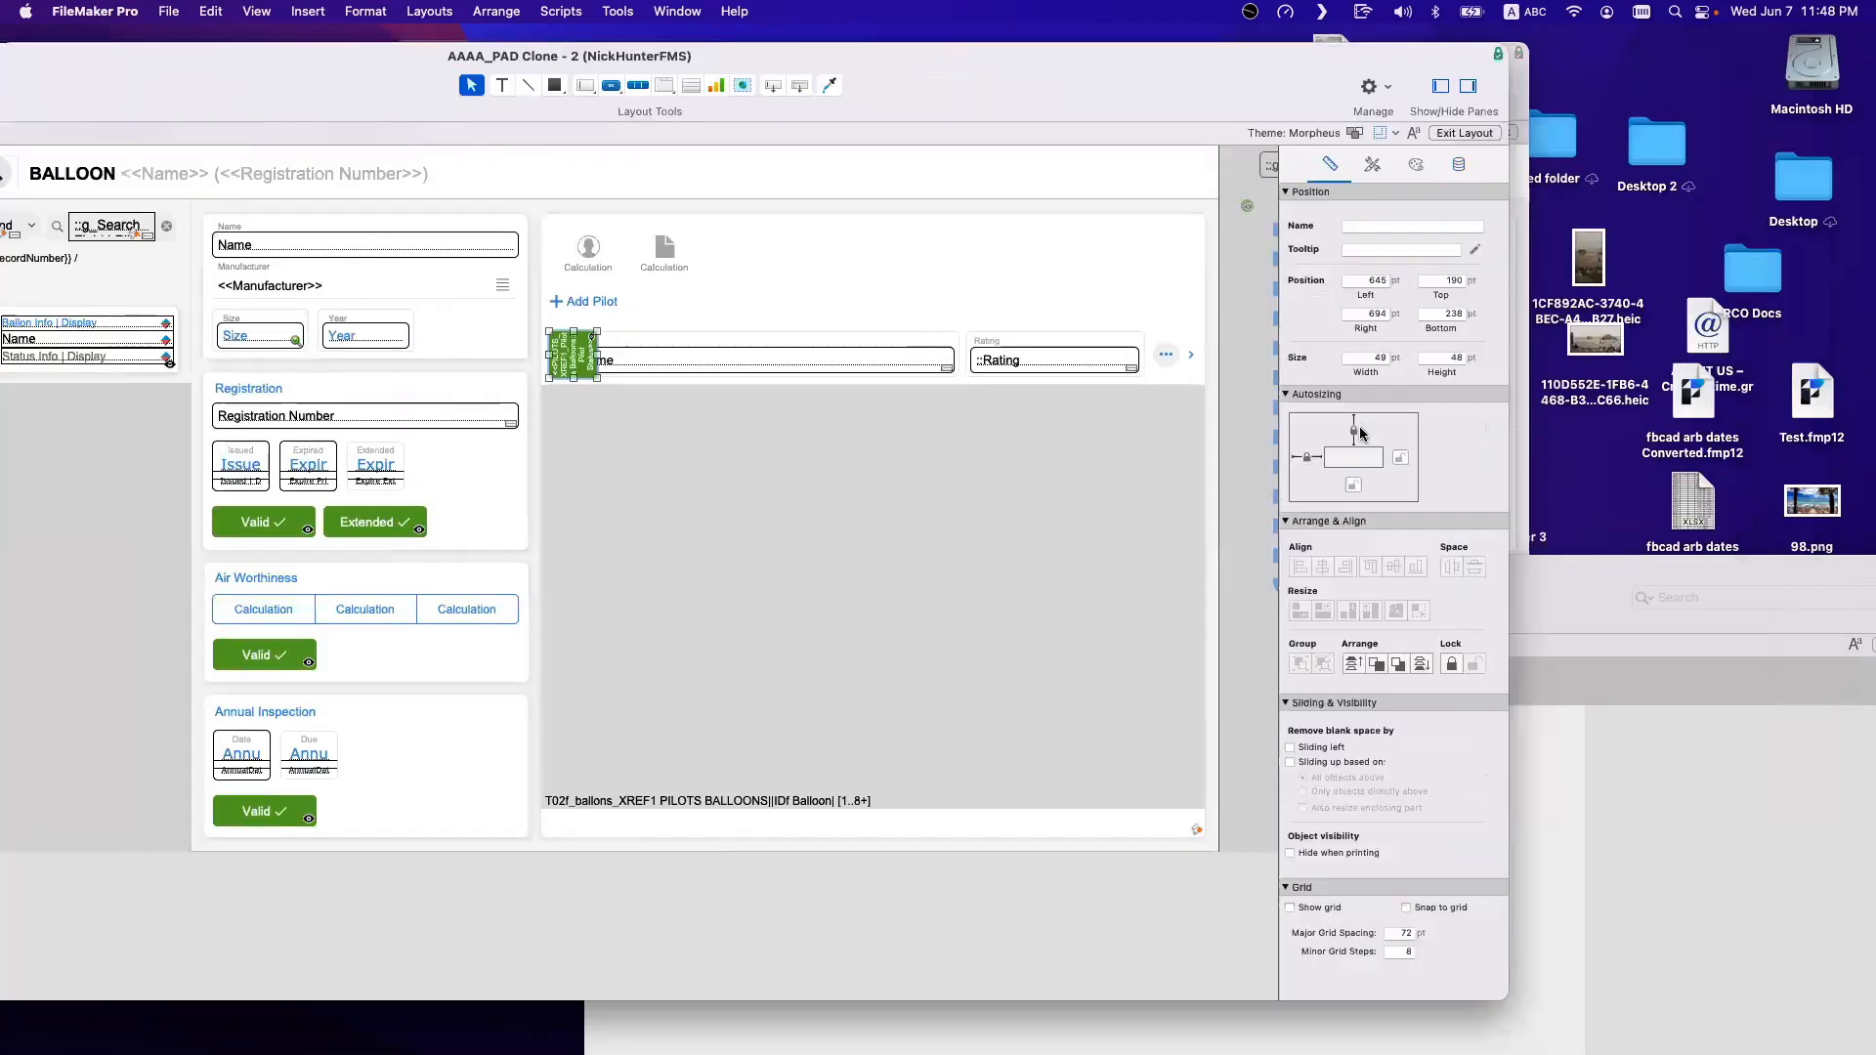
pyautogui.doubleClick(1365, 358)
pyautogui.write('13')
pyautogui.press('Return')
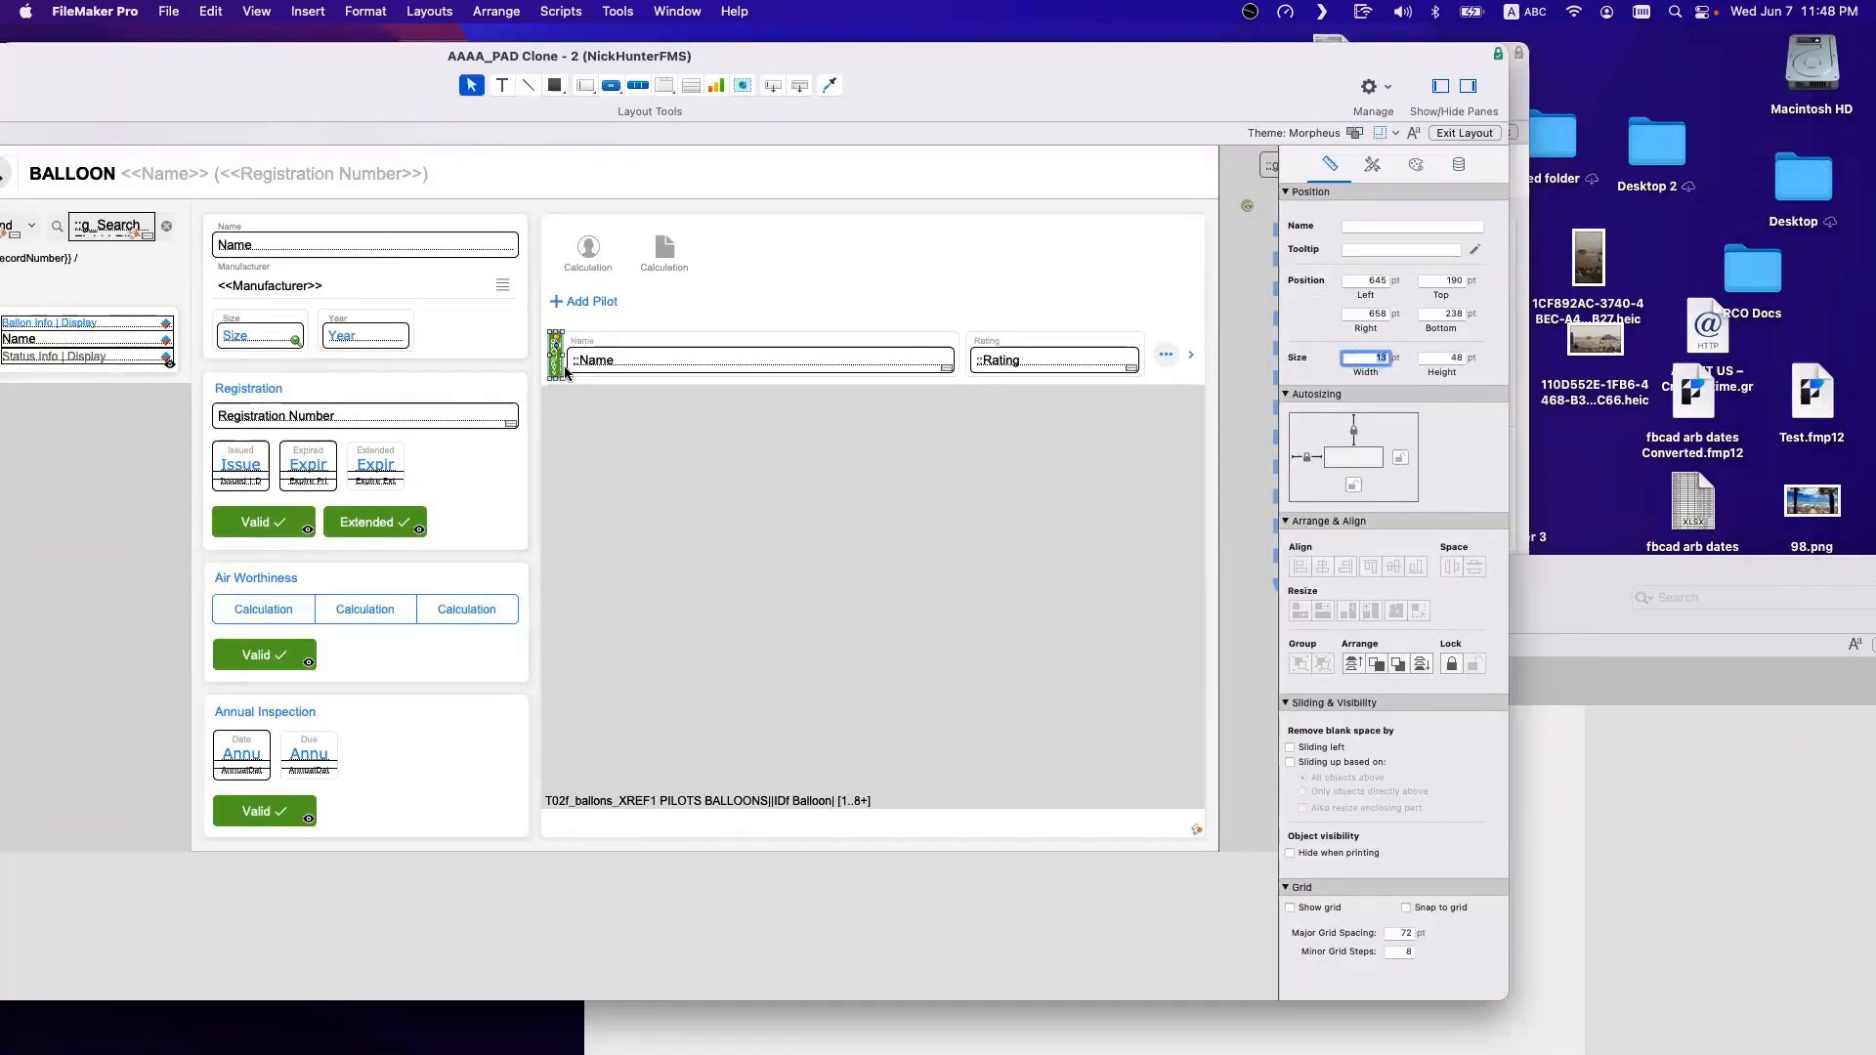
# Check the hide condition of the green Pilot Status tag.
pyautogui.rightClick(565, 371)
pyautogui.press('Escape')
pyautogui.click(1459, 164)
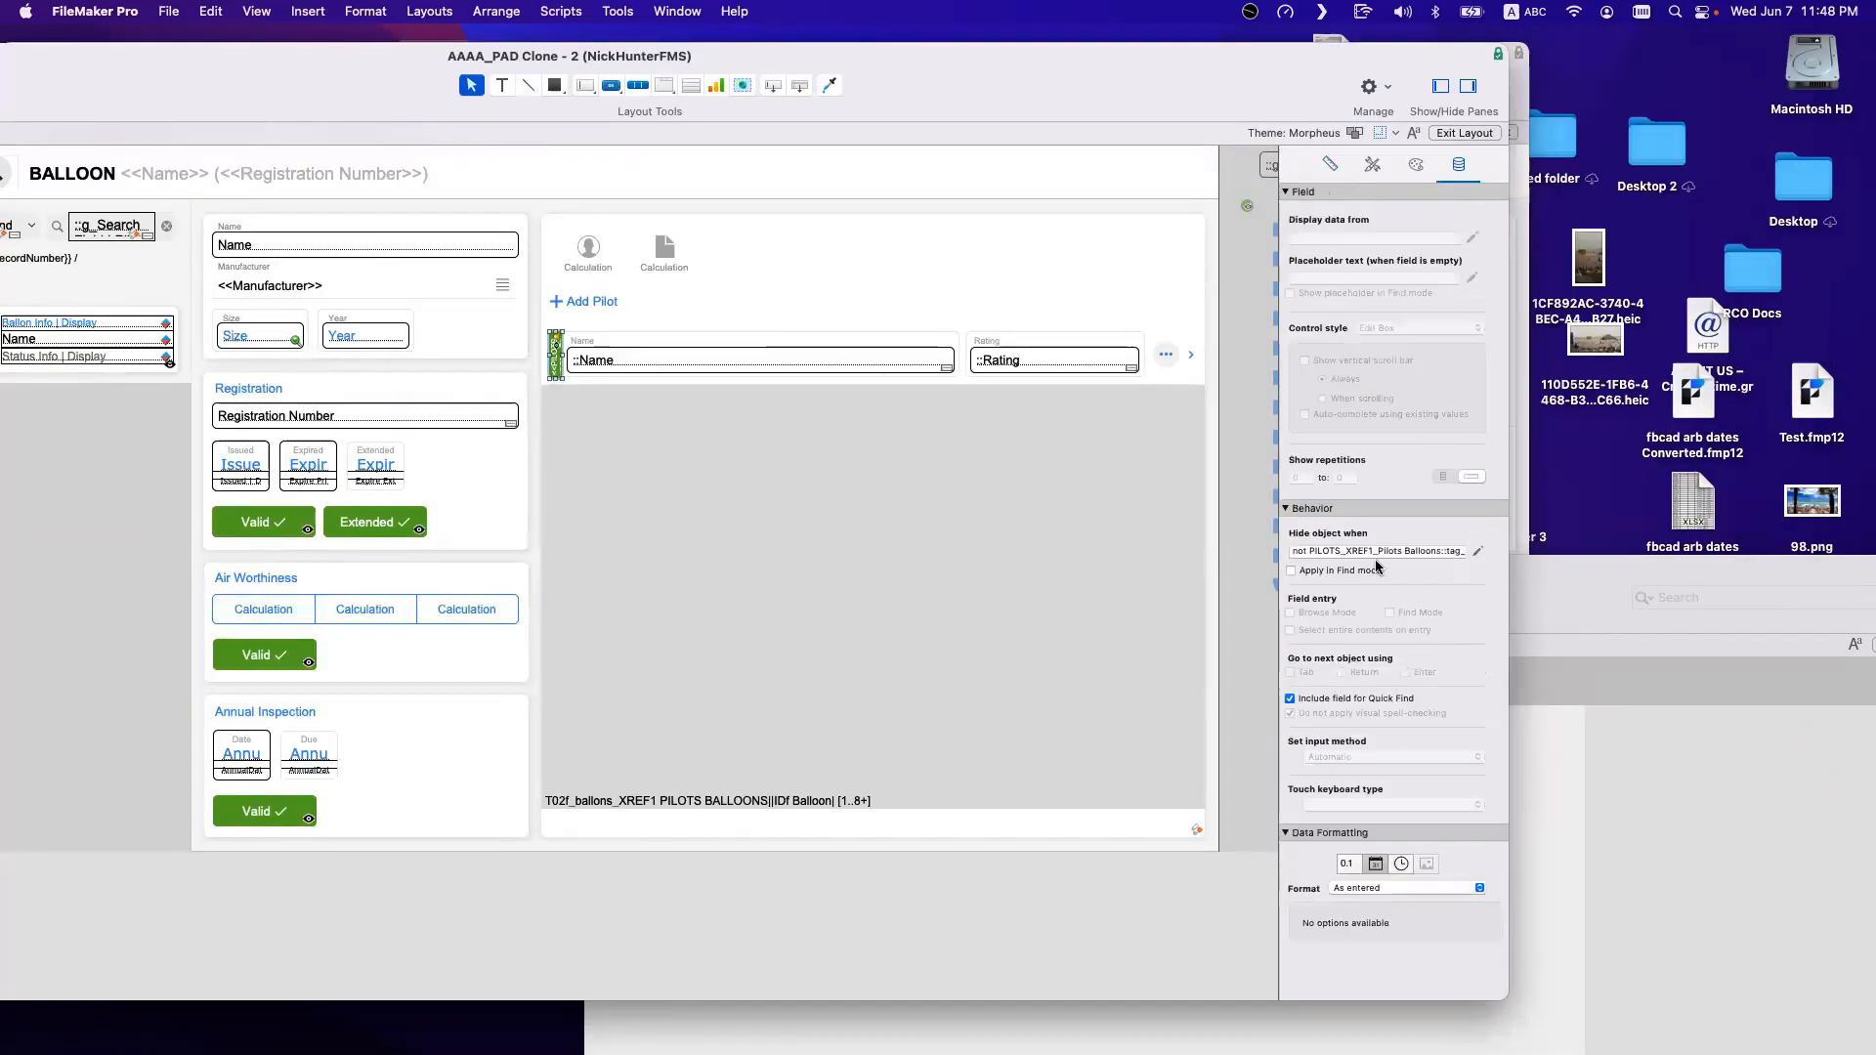
pyautogui.click(922, 637)
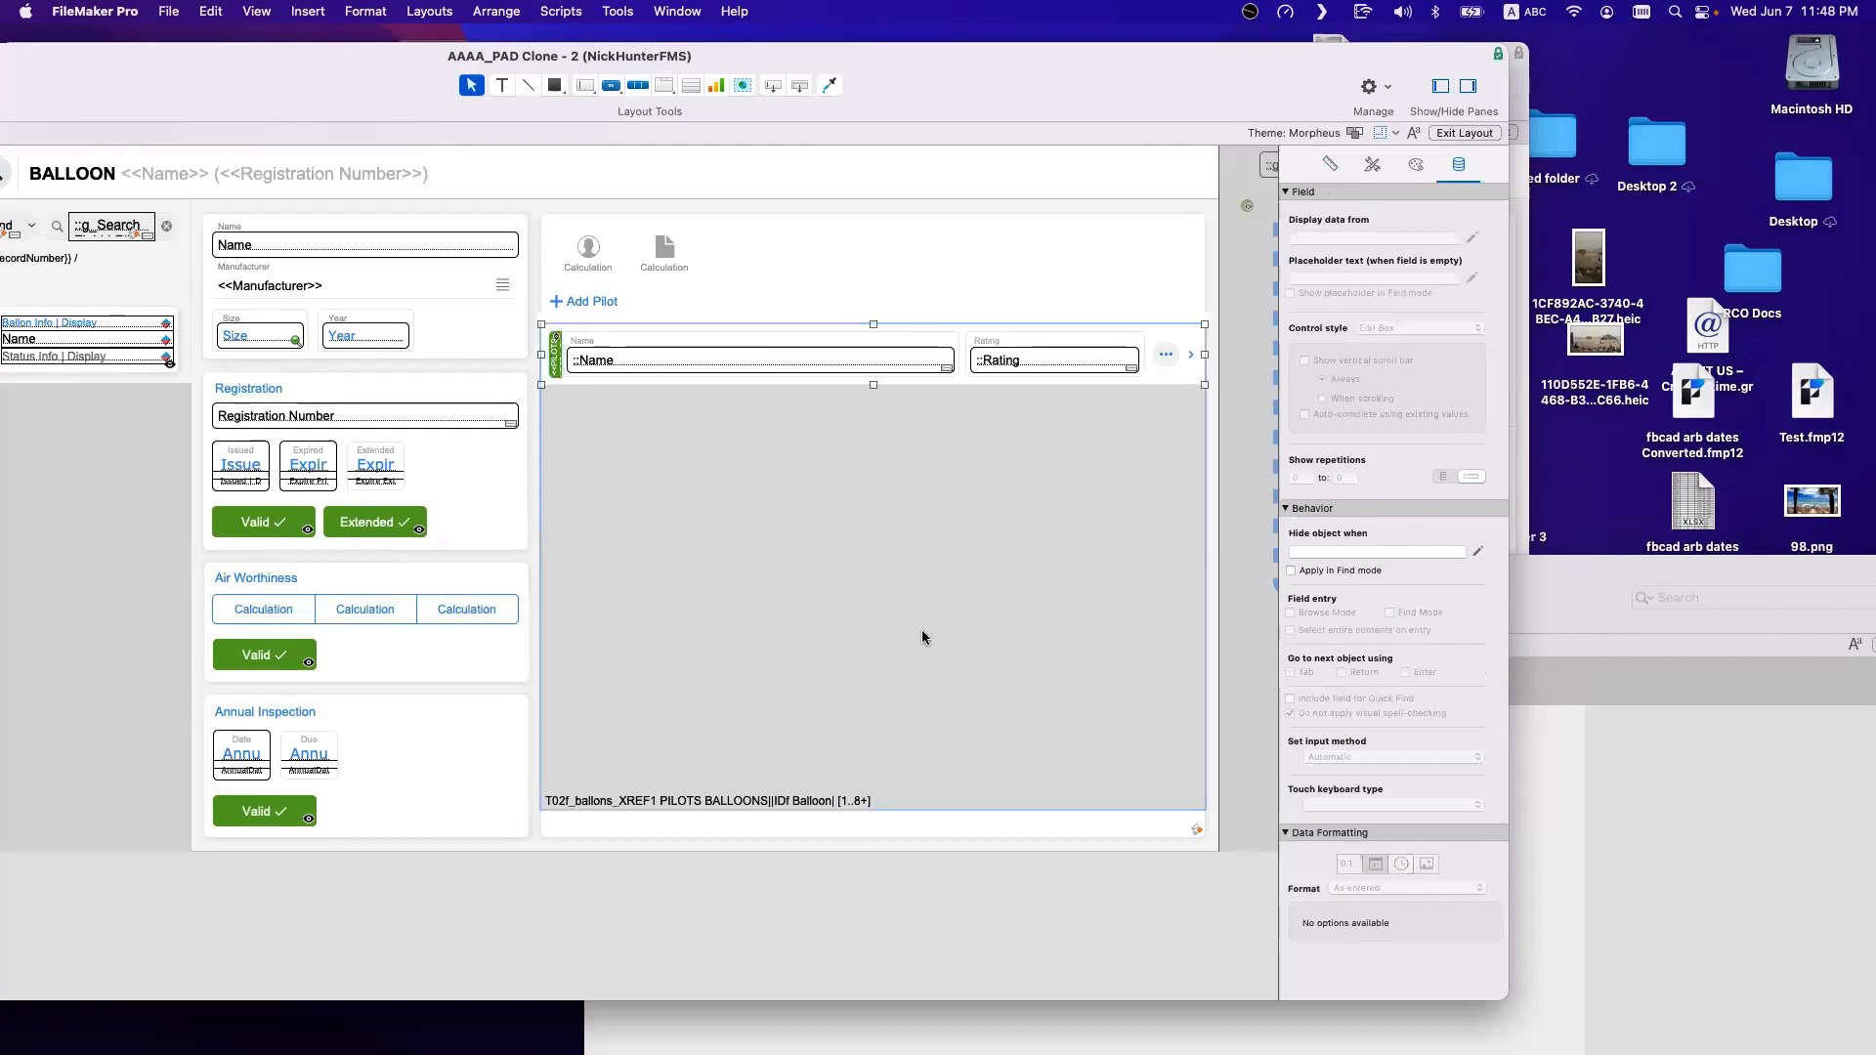
pyautogui.hscroll(-1, 640, 439)
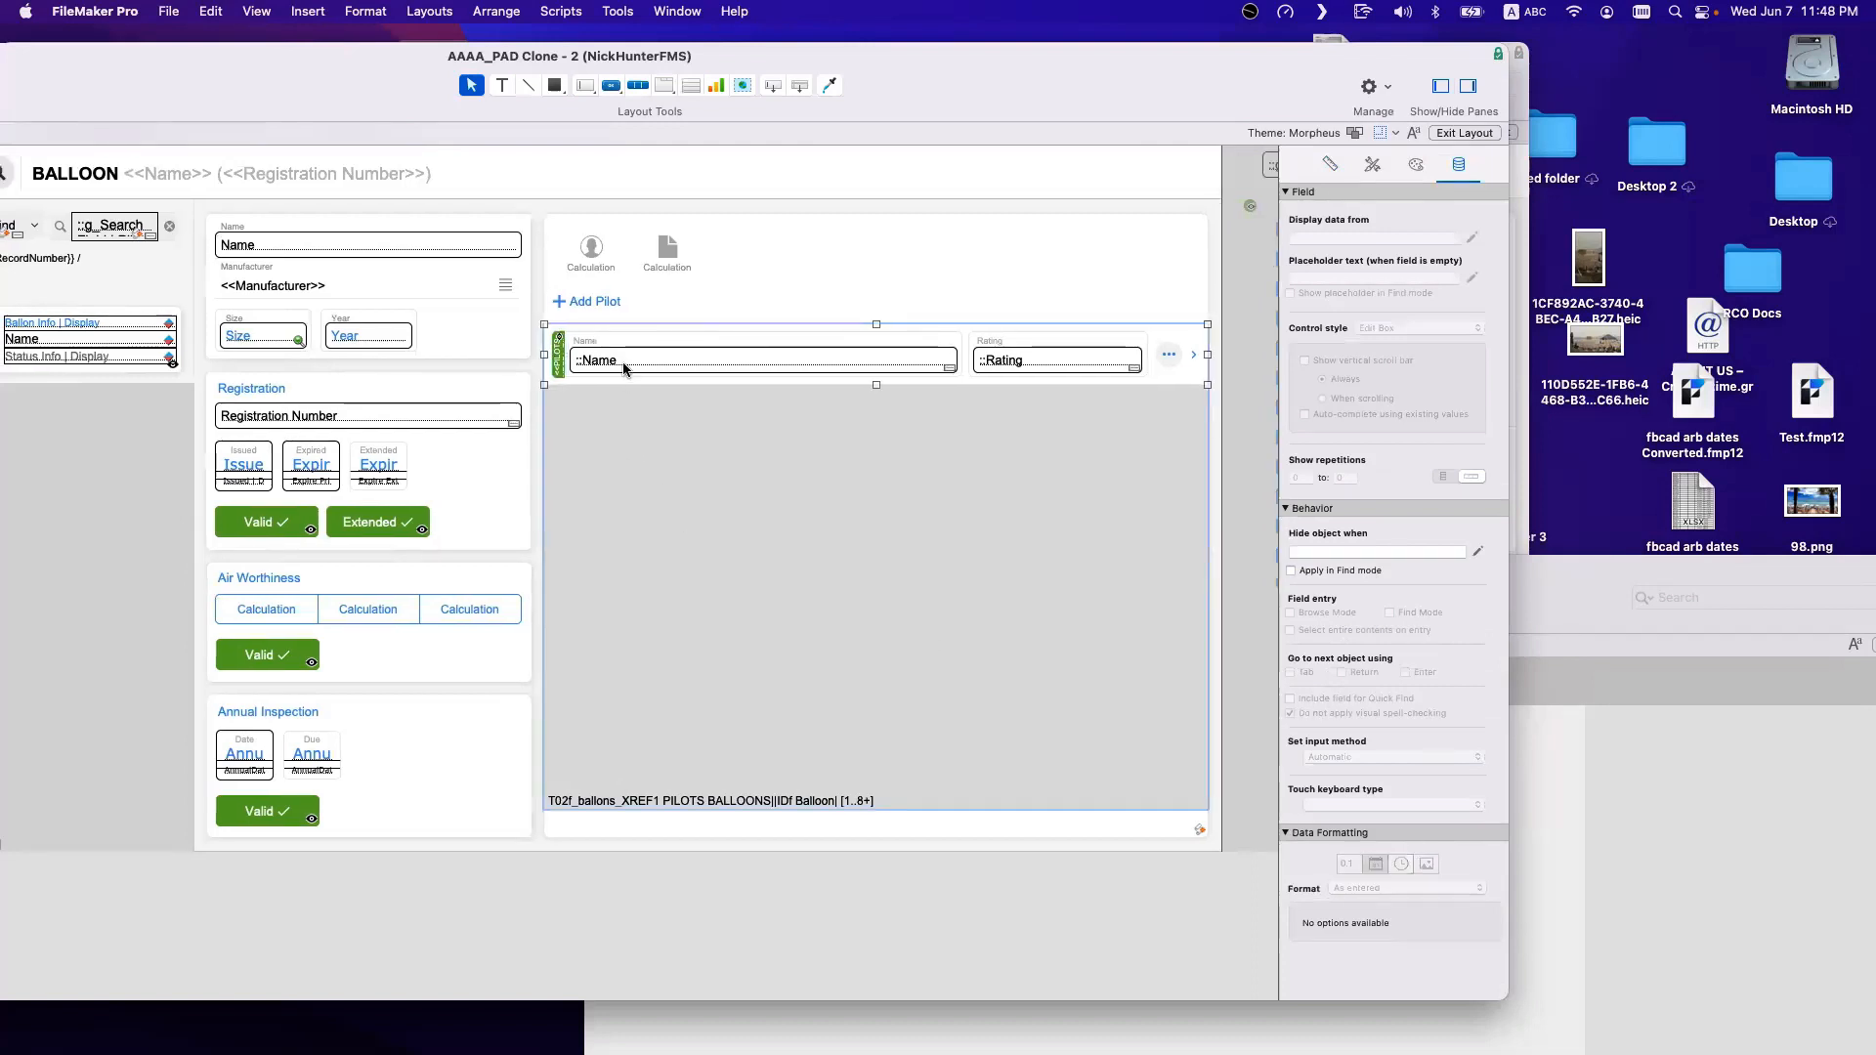
# Check the contents of the portal row's three-dot popover and delete its popover button.
pyautogui.doubleClick(1173, 355)
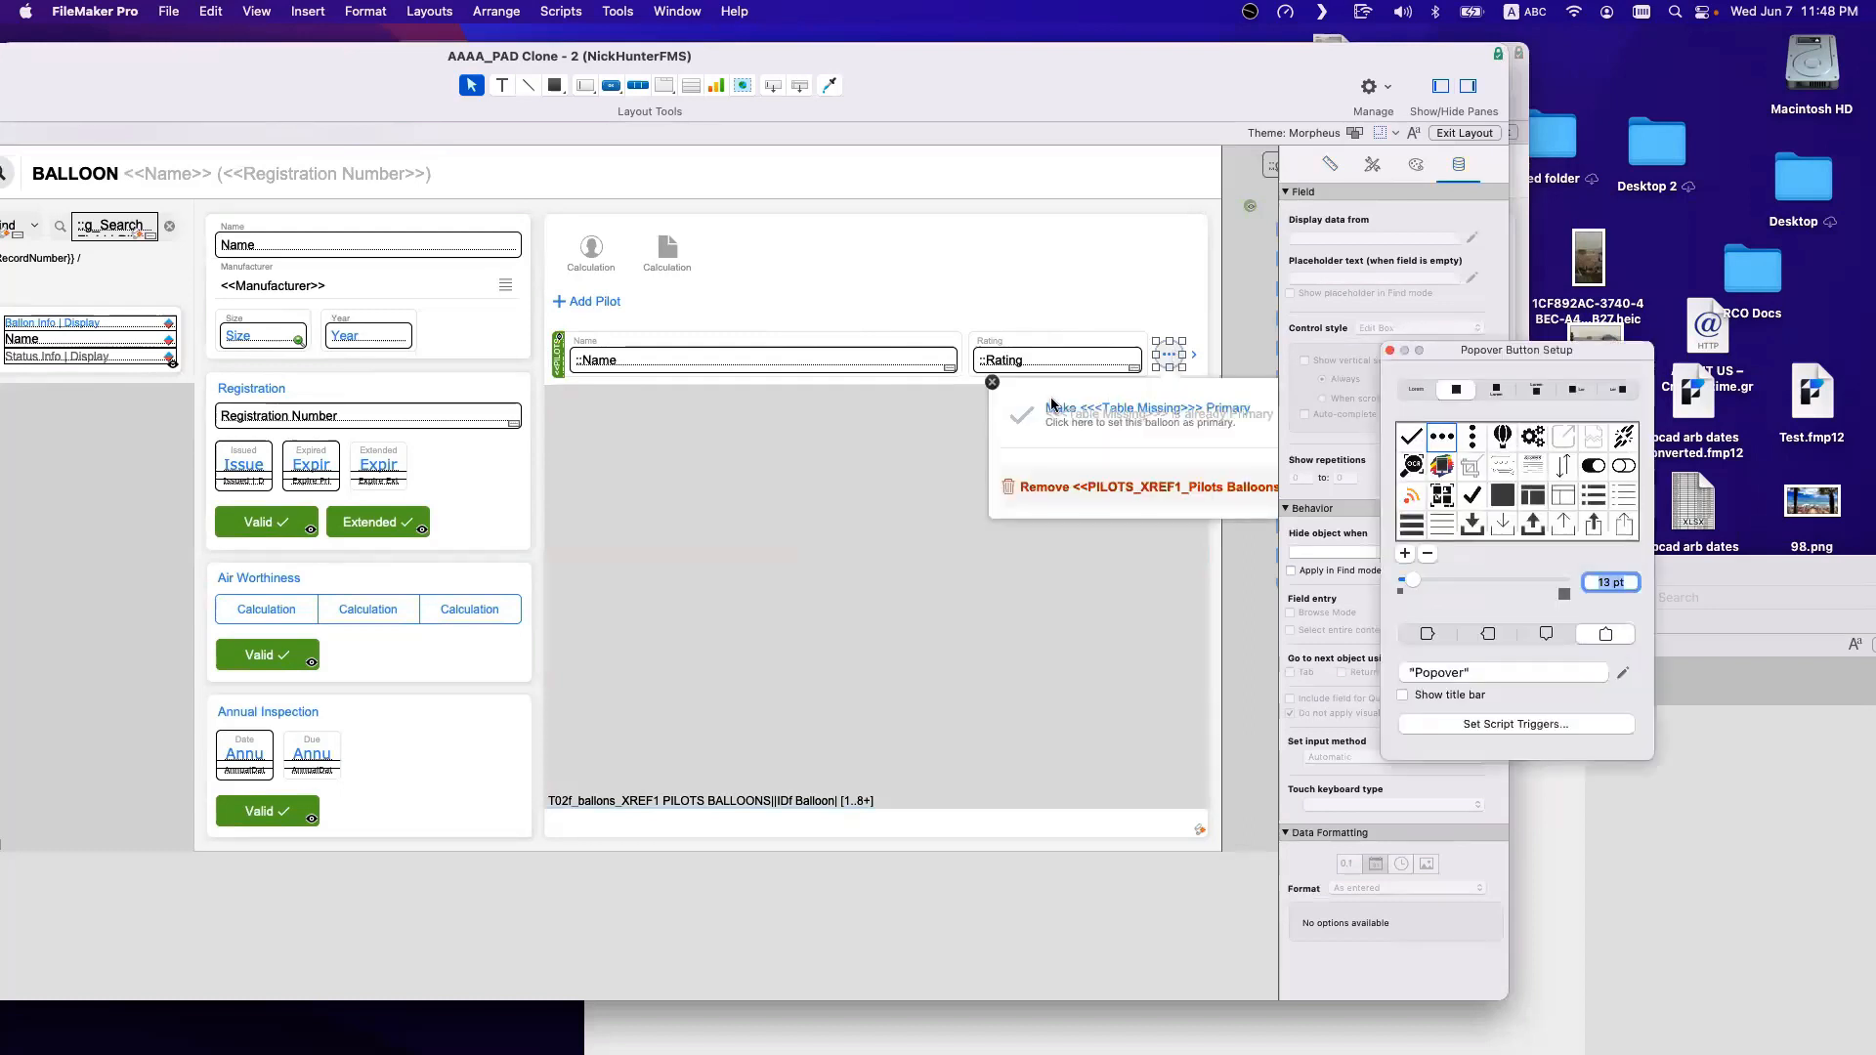
pyautogui.click(990, 382)
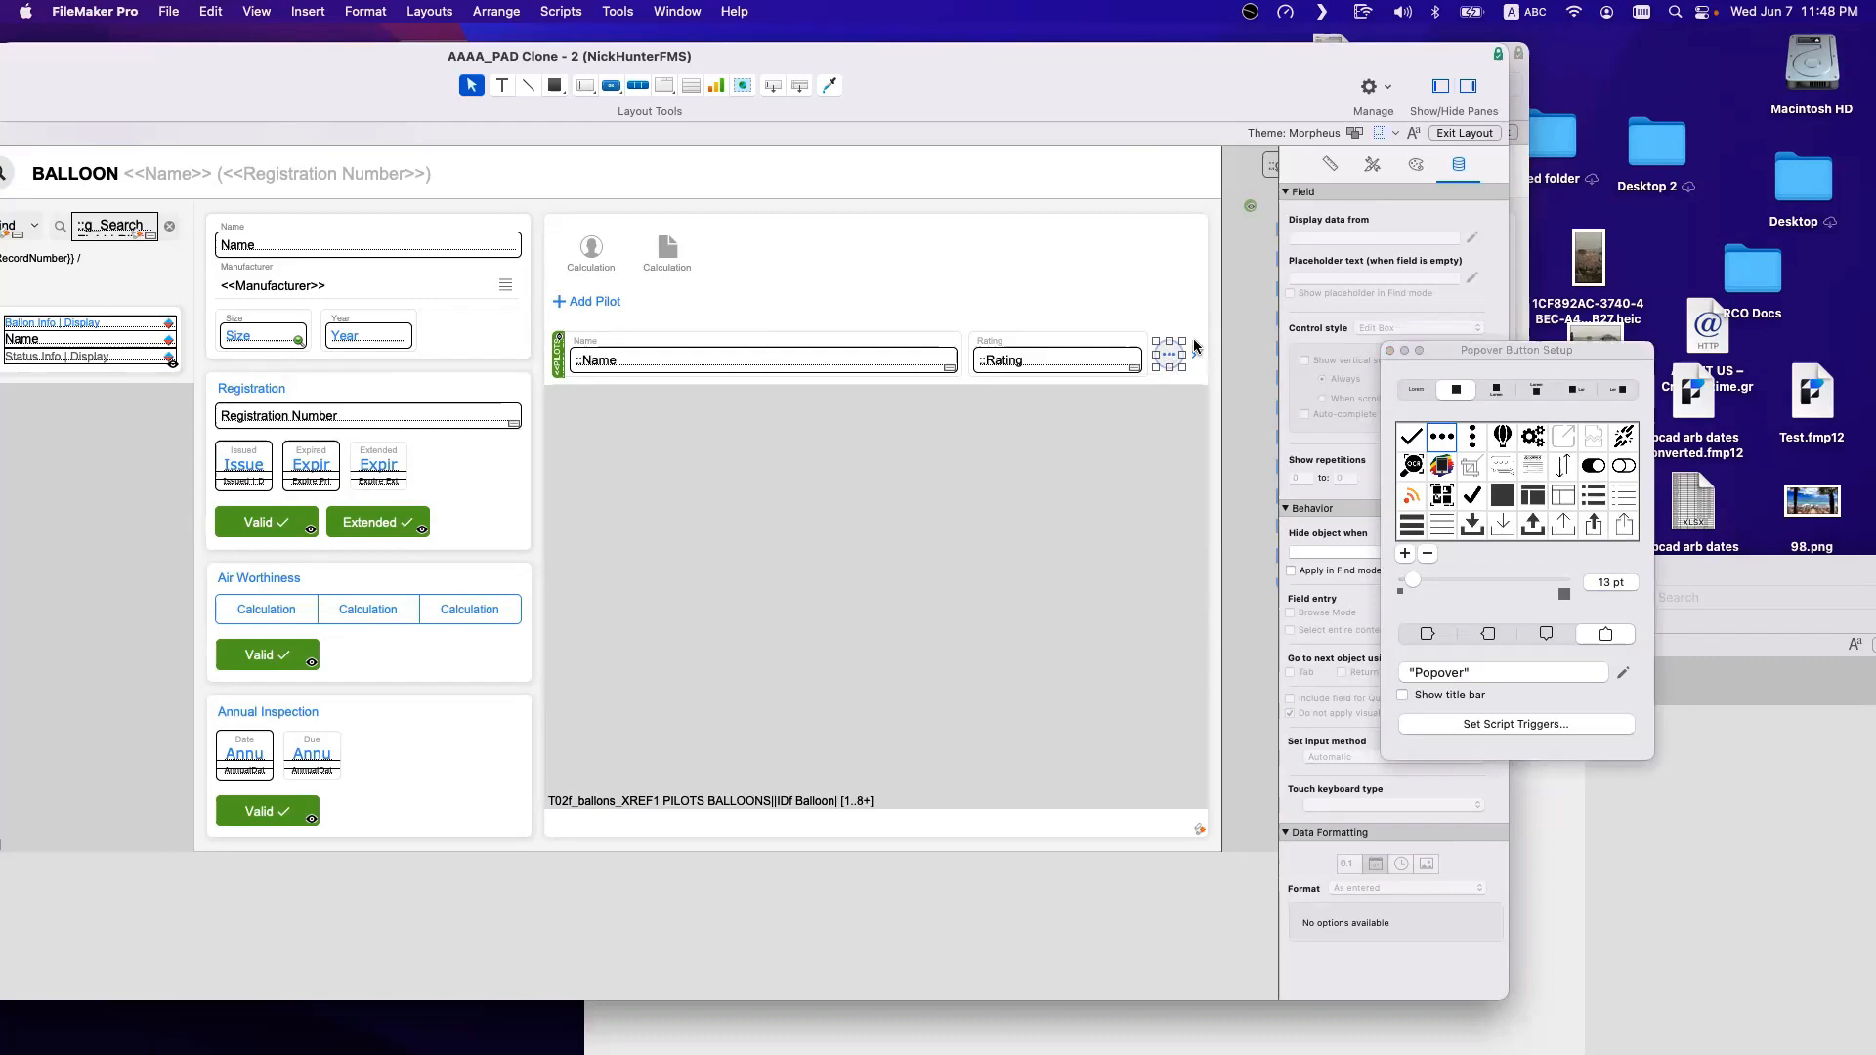
pyautogui.press('Delete')
# Widen the Rating background rectangle to about 213 pt and stretch the Rating field to match.
pyautogui.click(1149, 354)
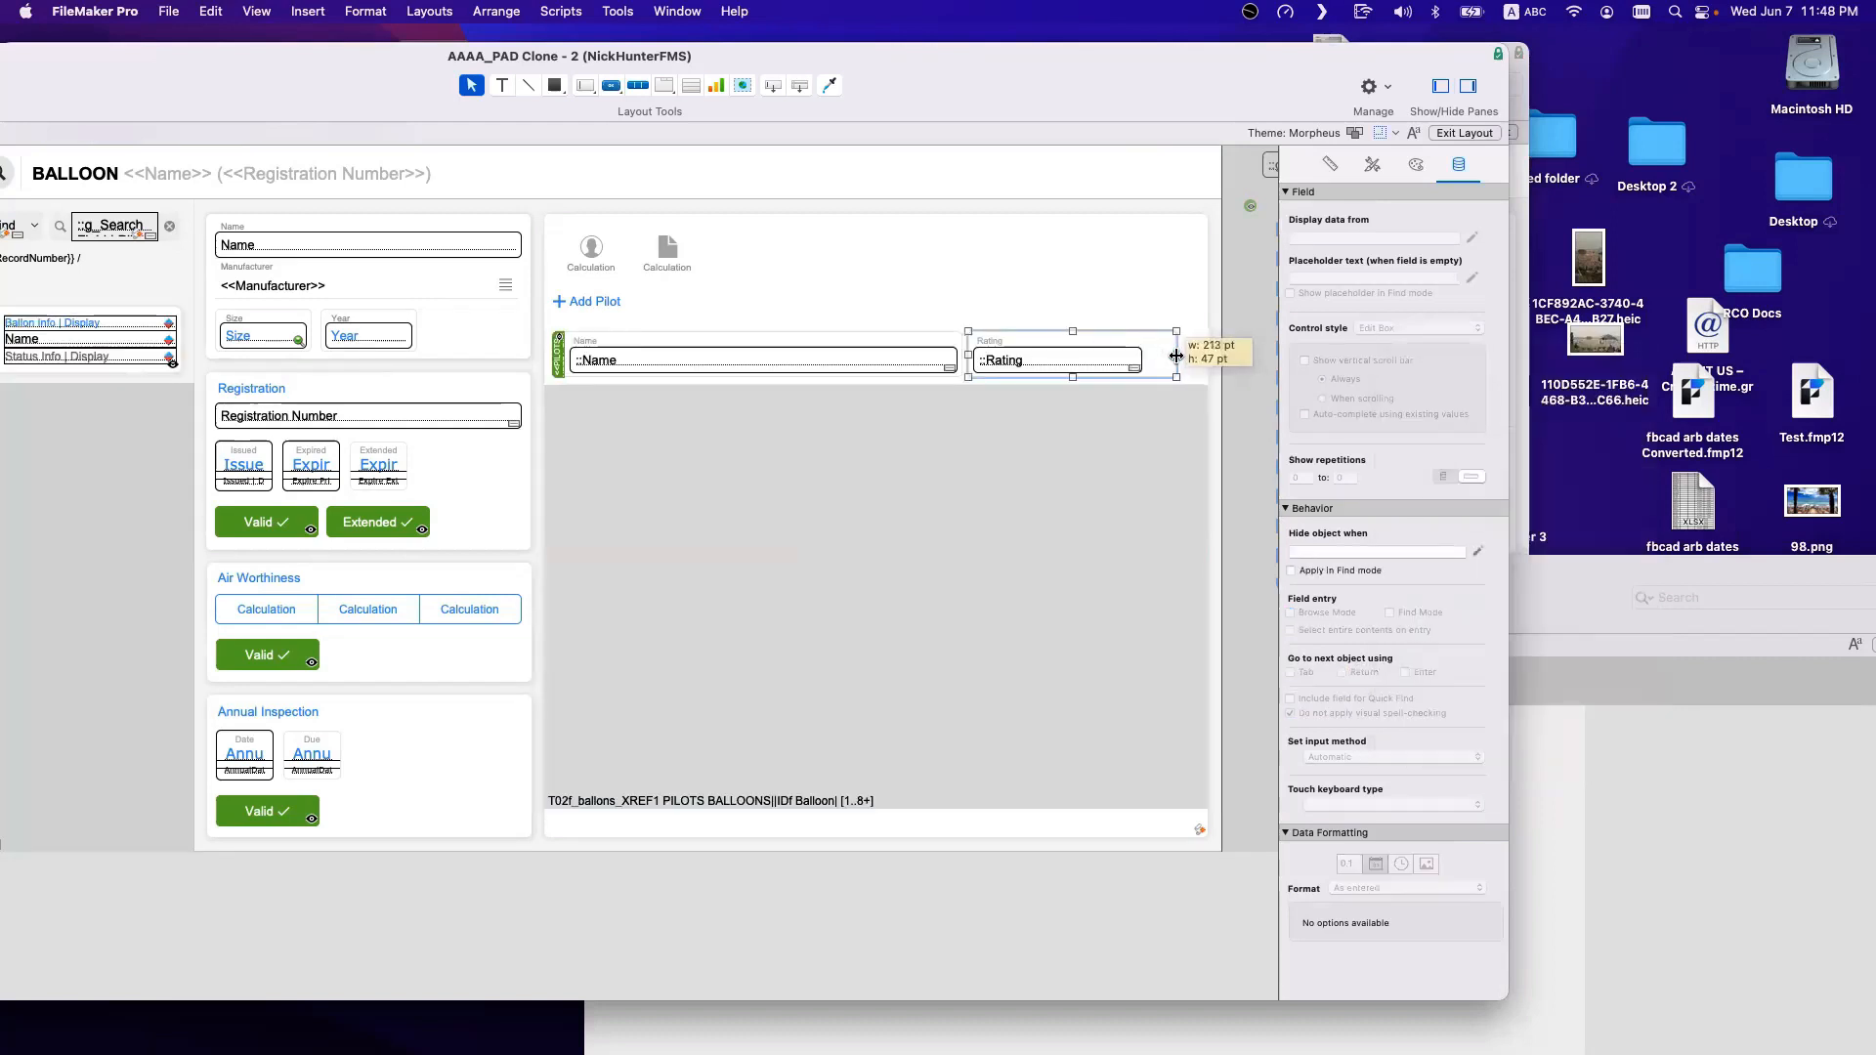
pyautogui.click(1140, 360)
pyautogui.moveTo(1140, 360); pyautogui.dragTo(1169, 361)
pyautogui.click(1174, 406)
# Examine the steps of the "(1000d) Edit Balloon" script assigned to the portal row's arrow button.
pyautogui.doubleClick(1193, 355)
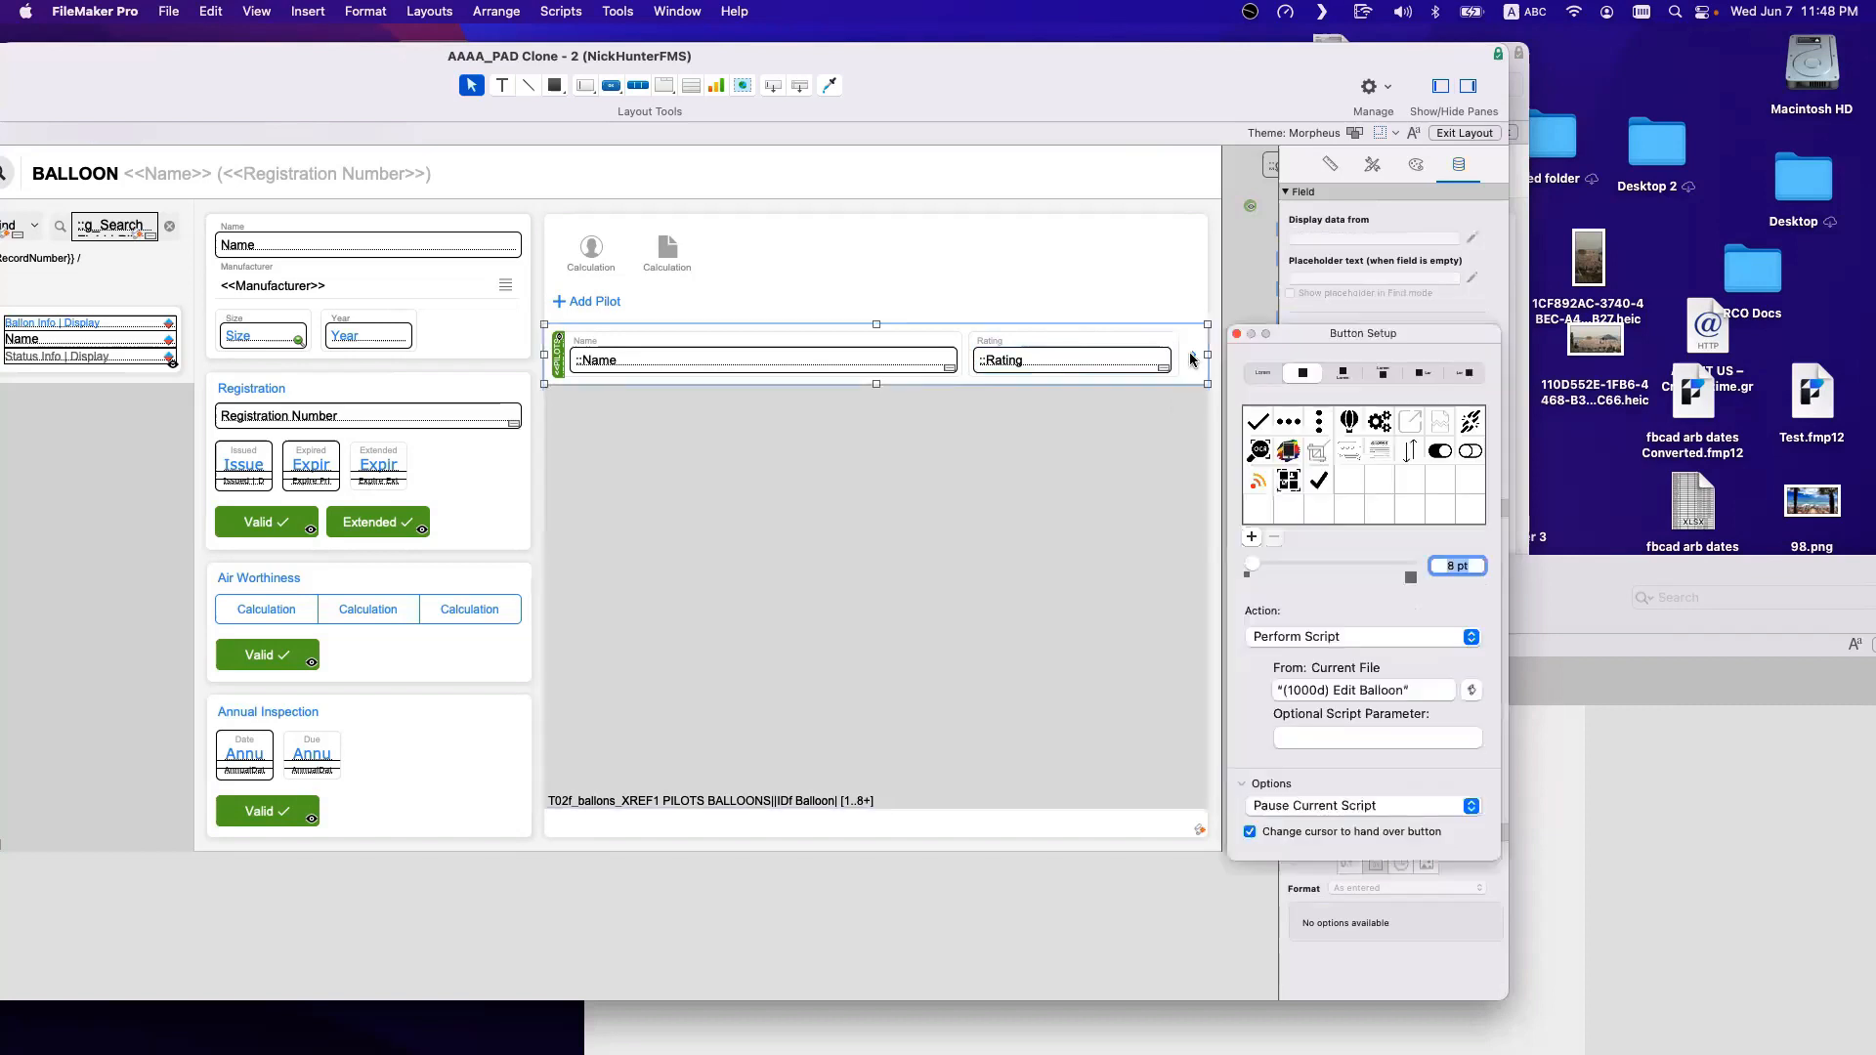
pyautogui.doubleClick(1367, 694)
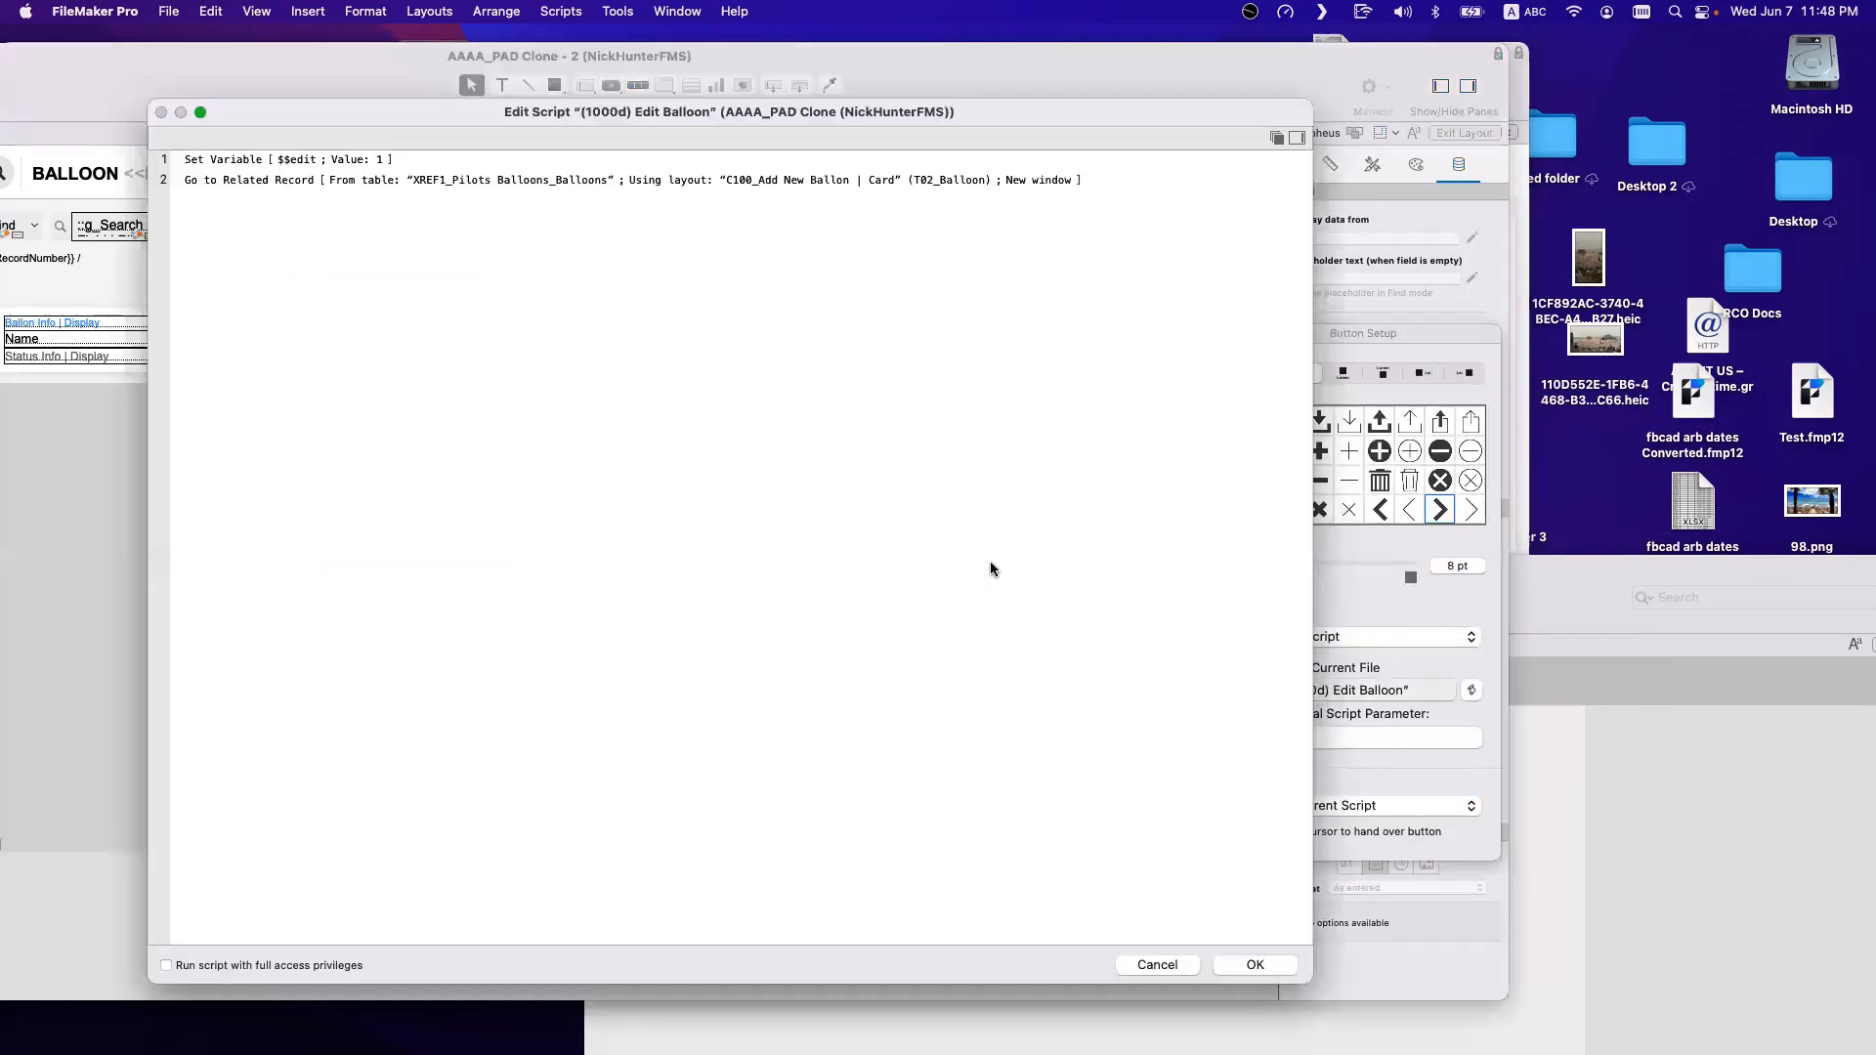
pyautogui.press('Escape')
pyautogui.click(870, 524)
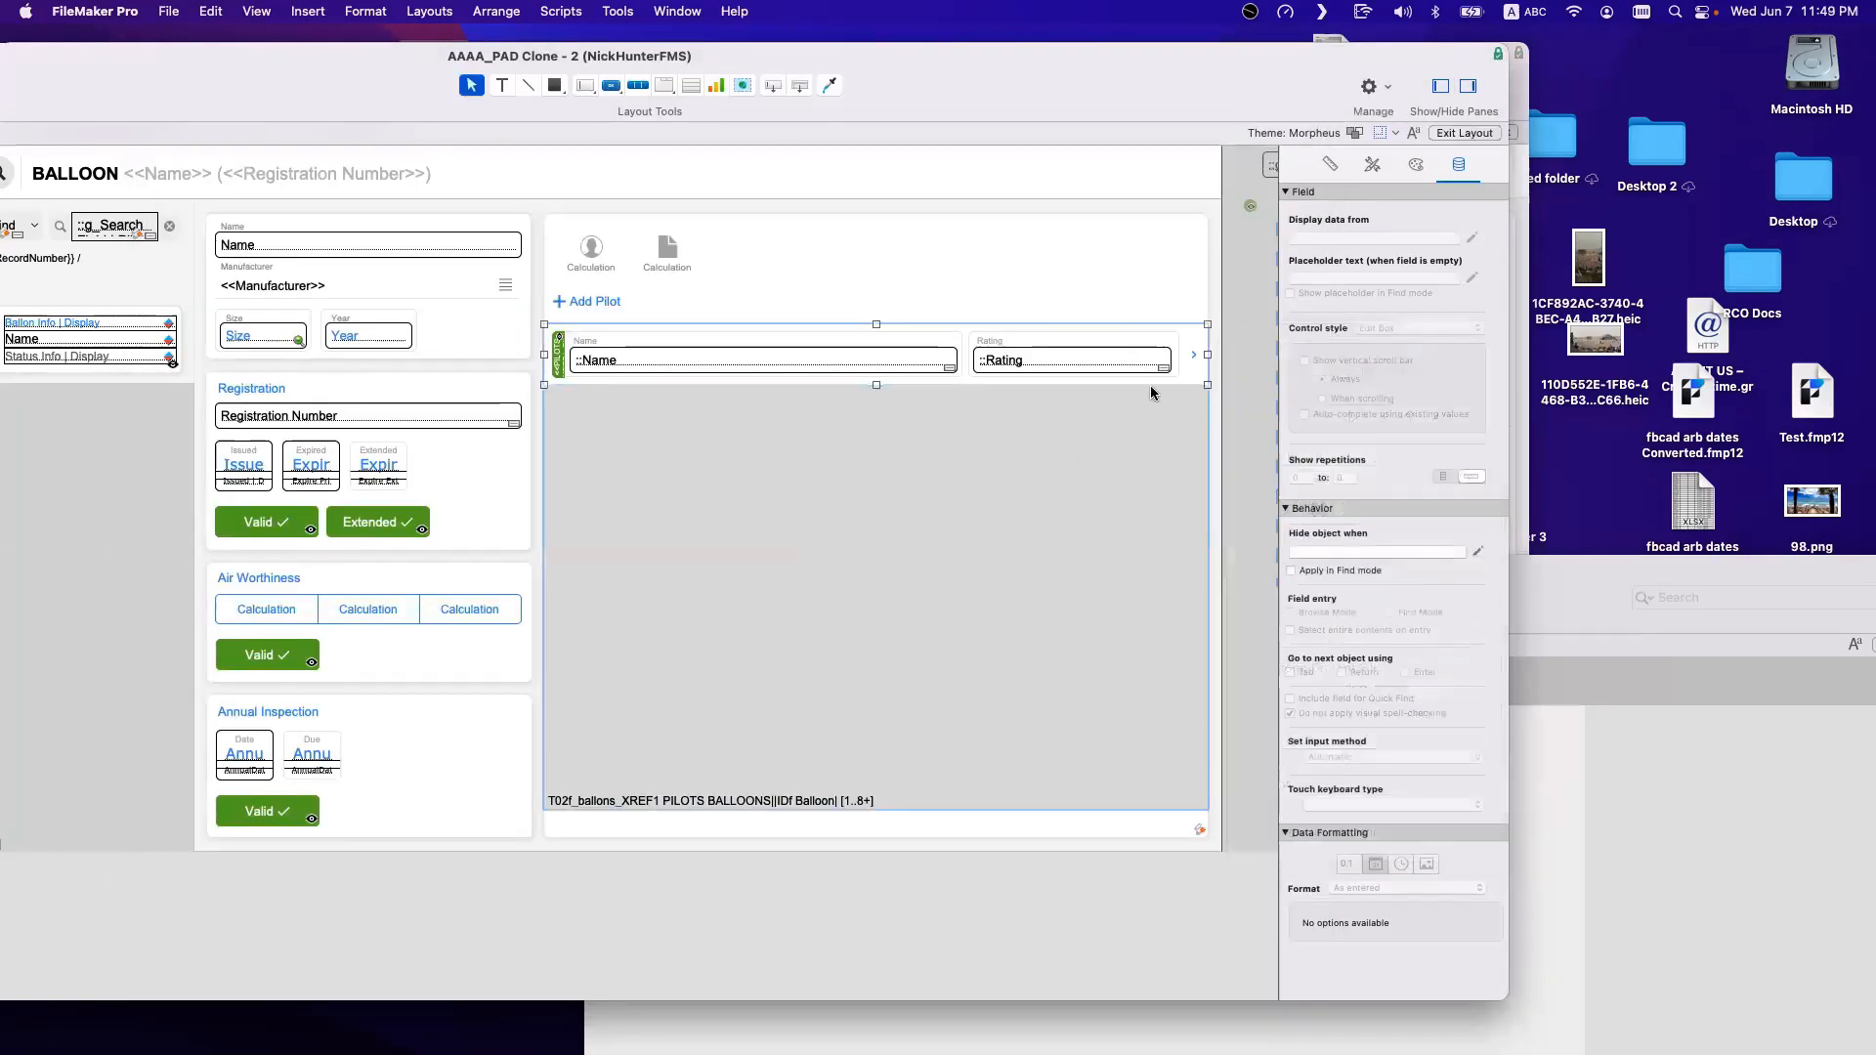
pyautogui.doubleClick(1188, 357)
pyautogui.doubleClick(1366, 690)
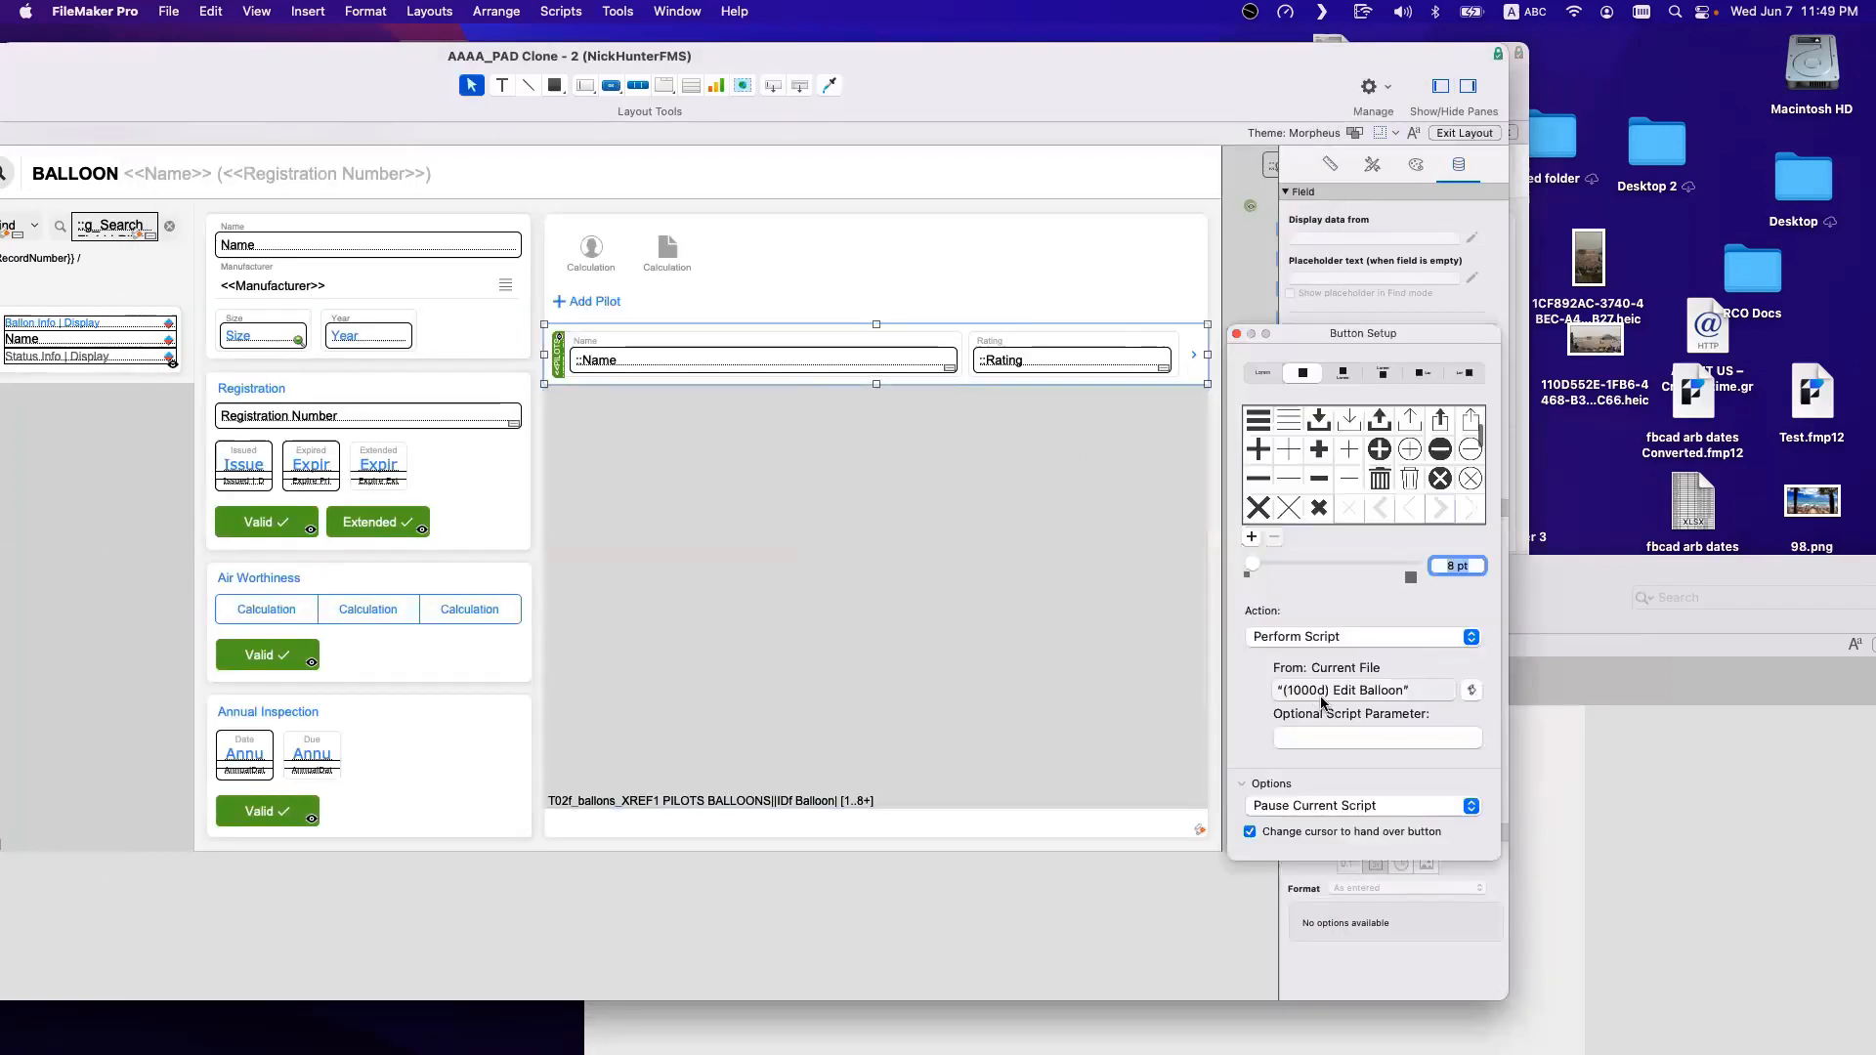
pyautogui.click(214, 163)
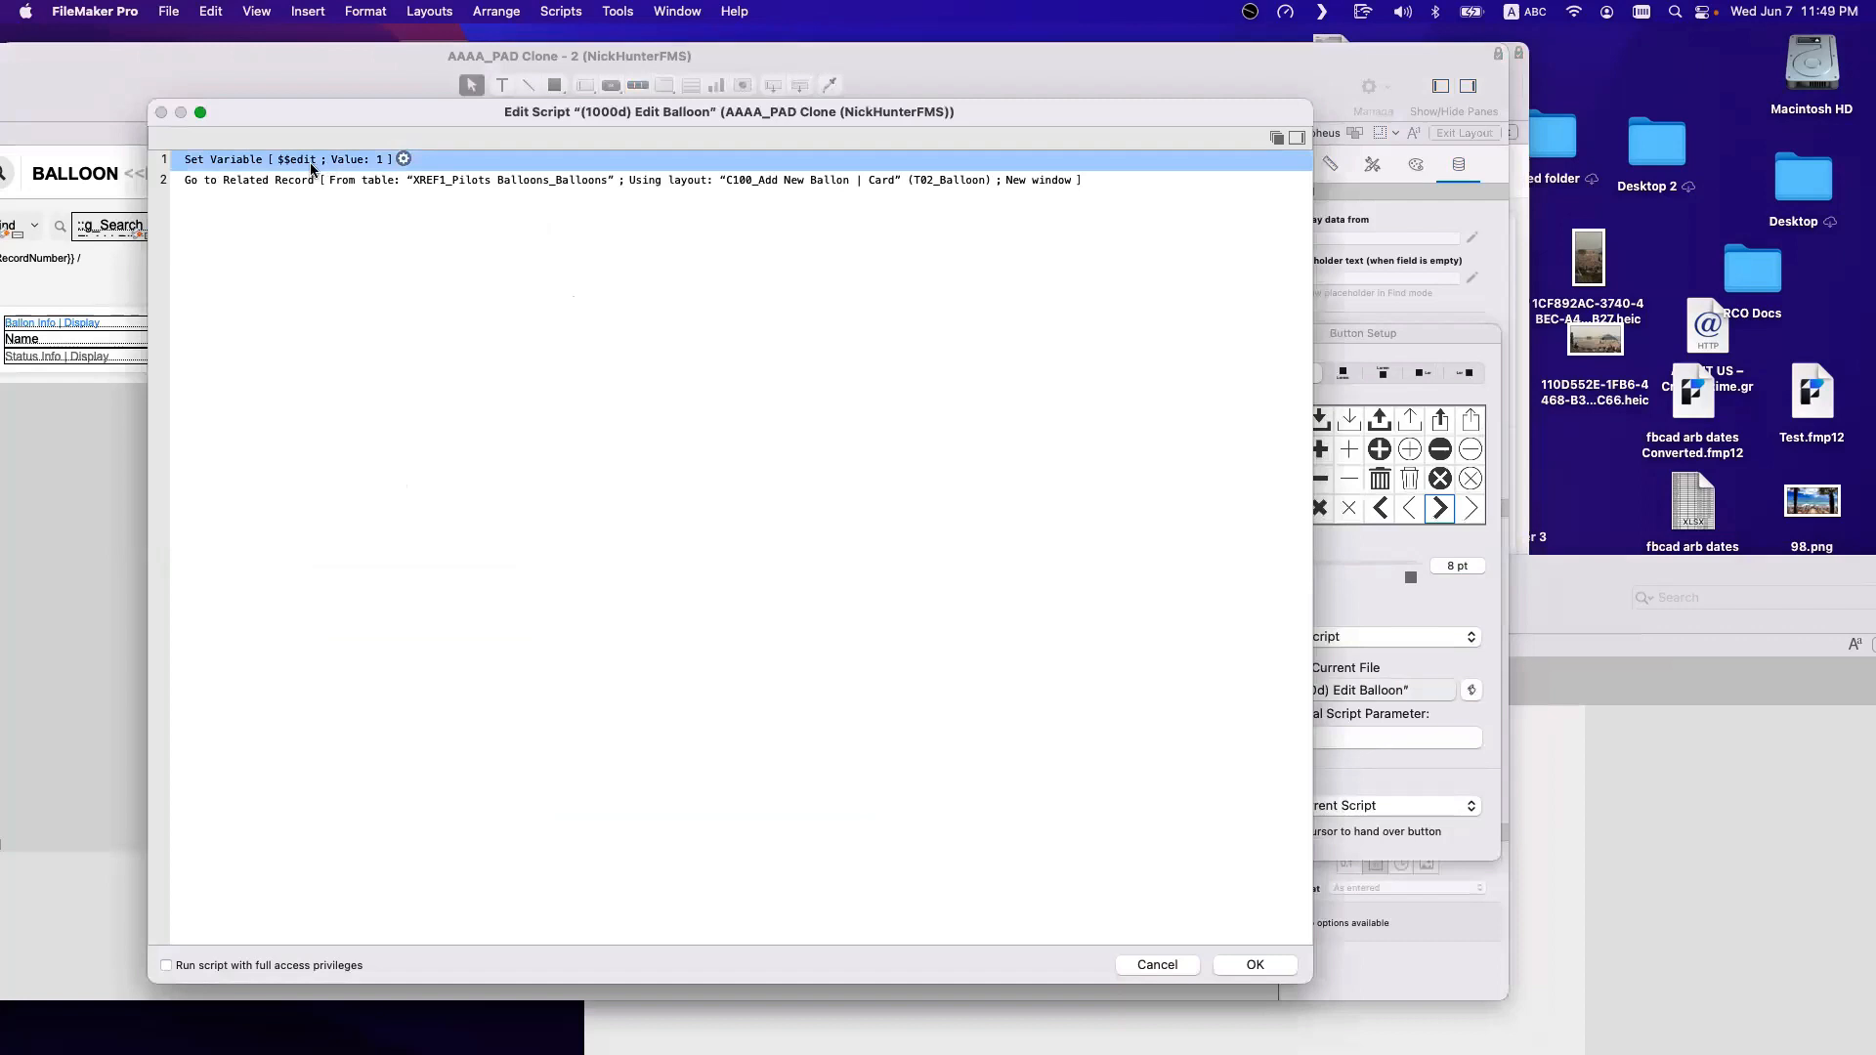
pyautogui.click(291, 184)
pyautogui.click(281, 168)
pyautogui.click(280, 180)
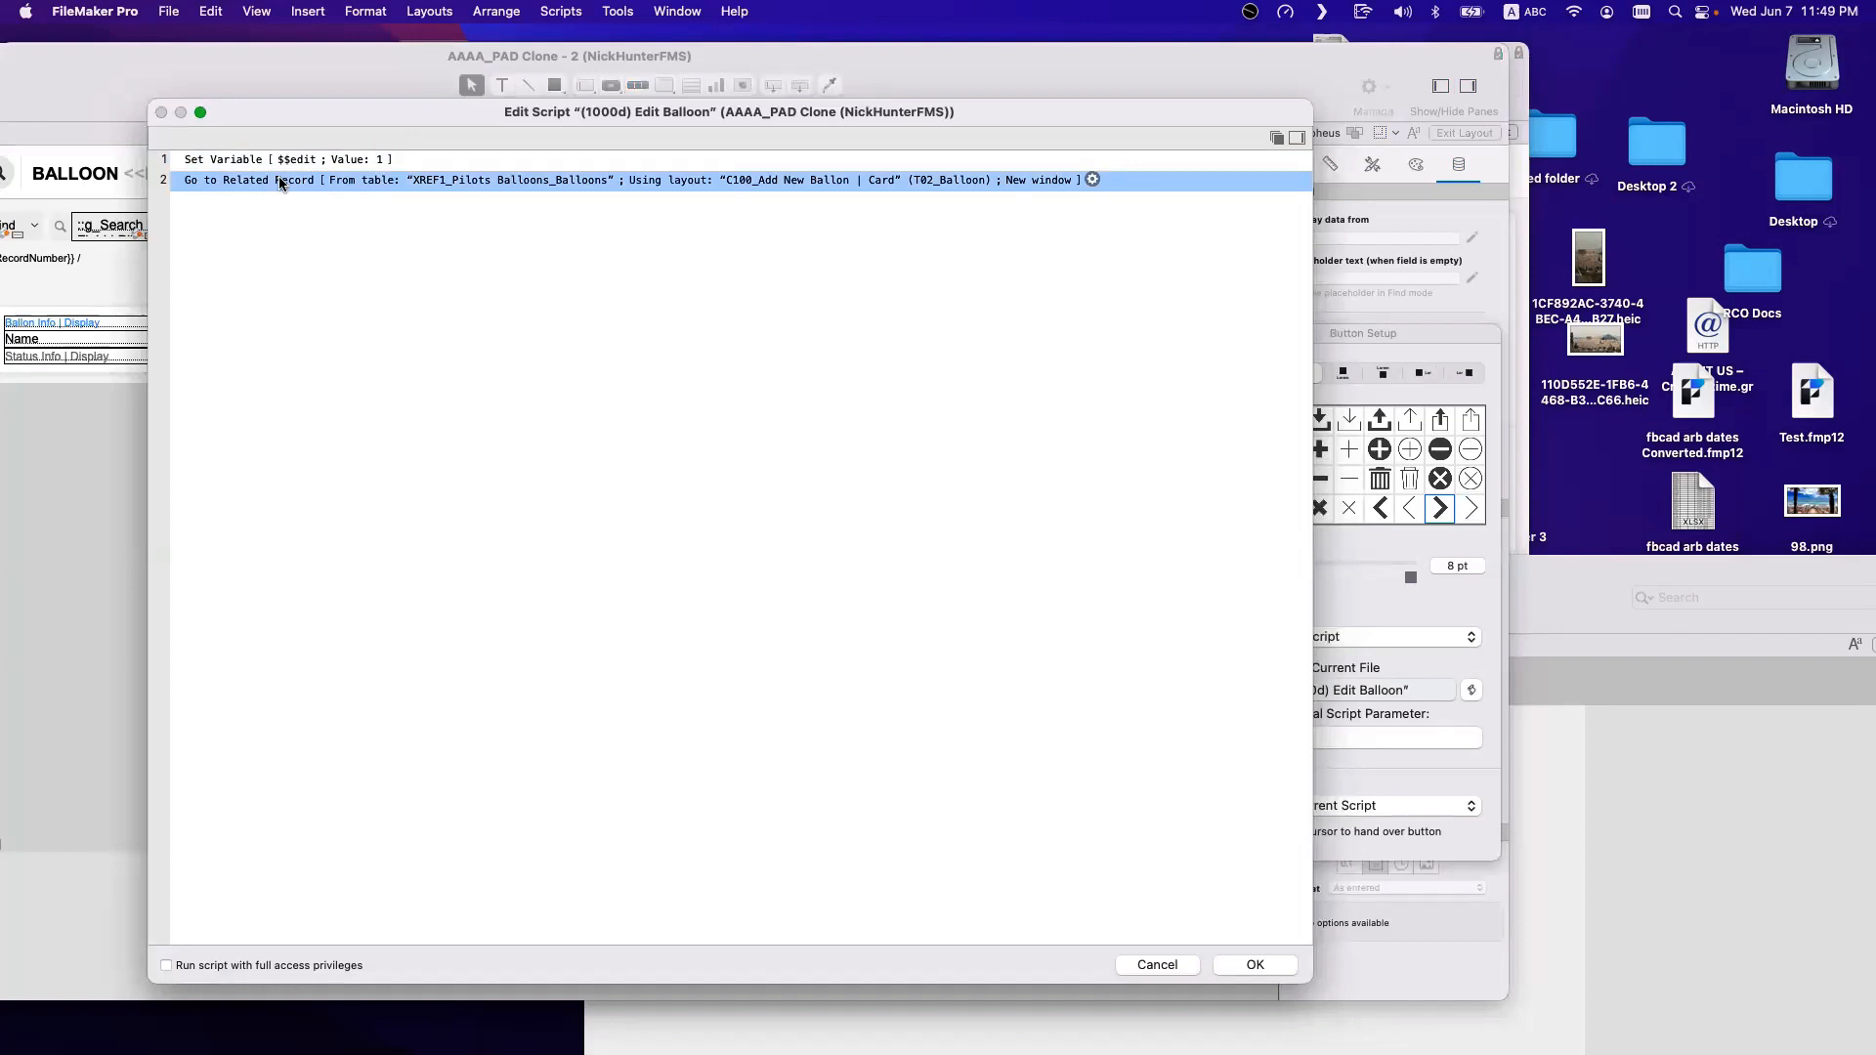
pyautogui.press('Return')
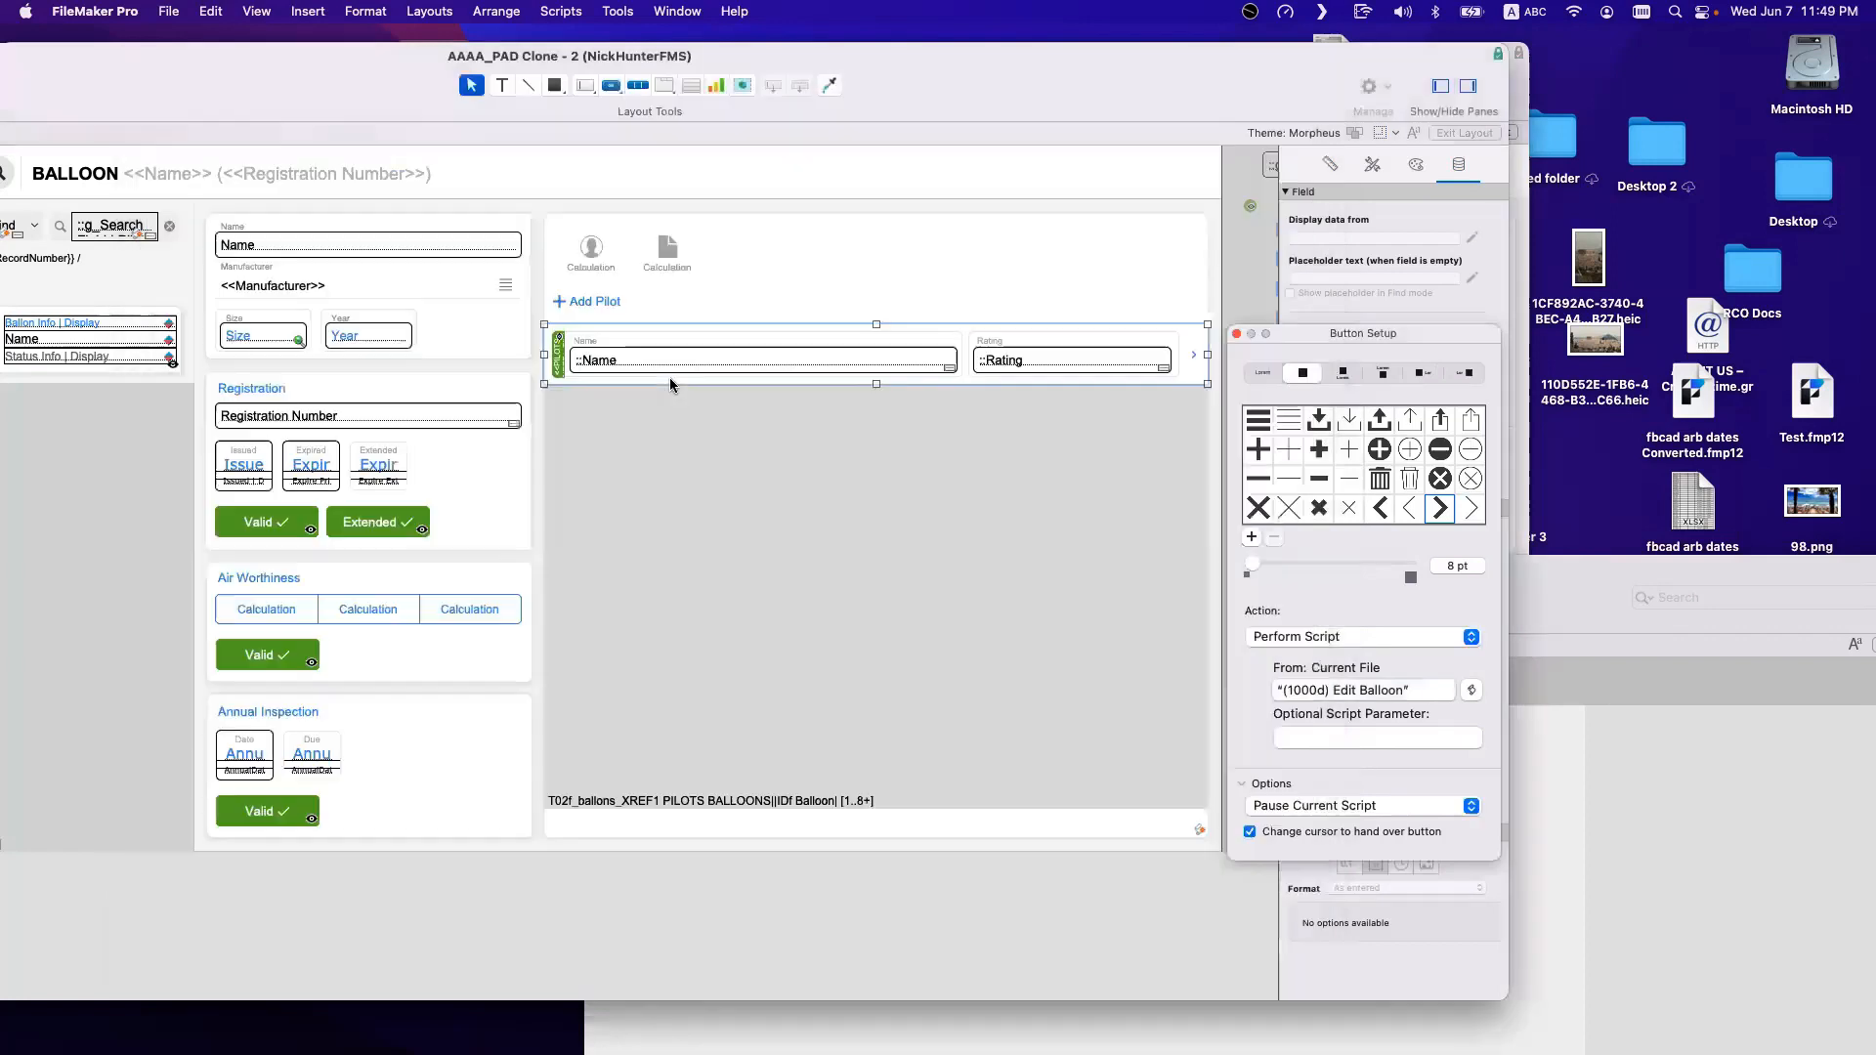
pyautogui.doubleClick(1186, 357)
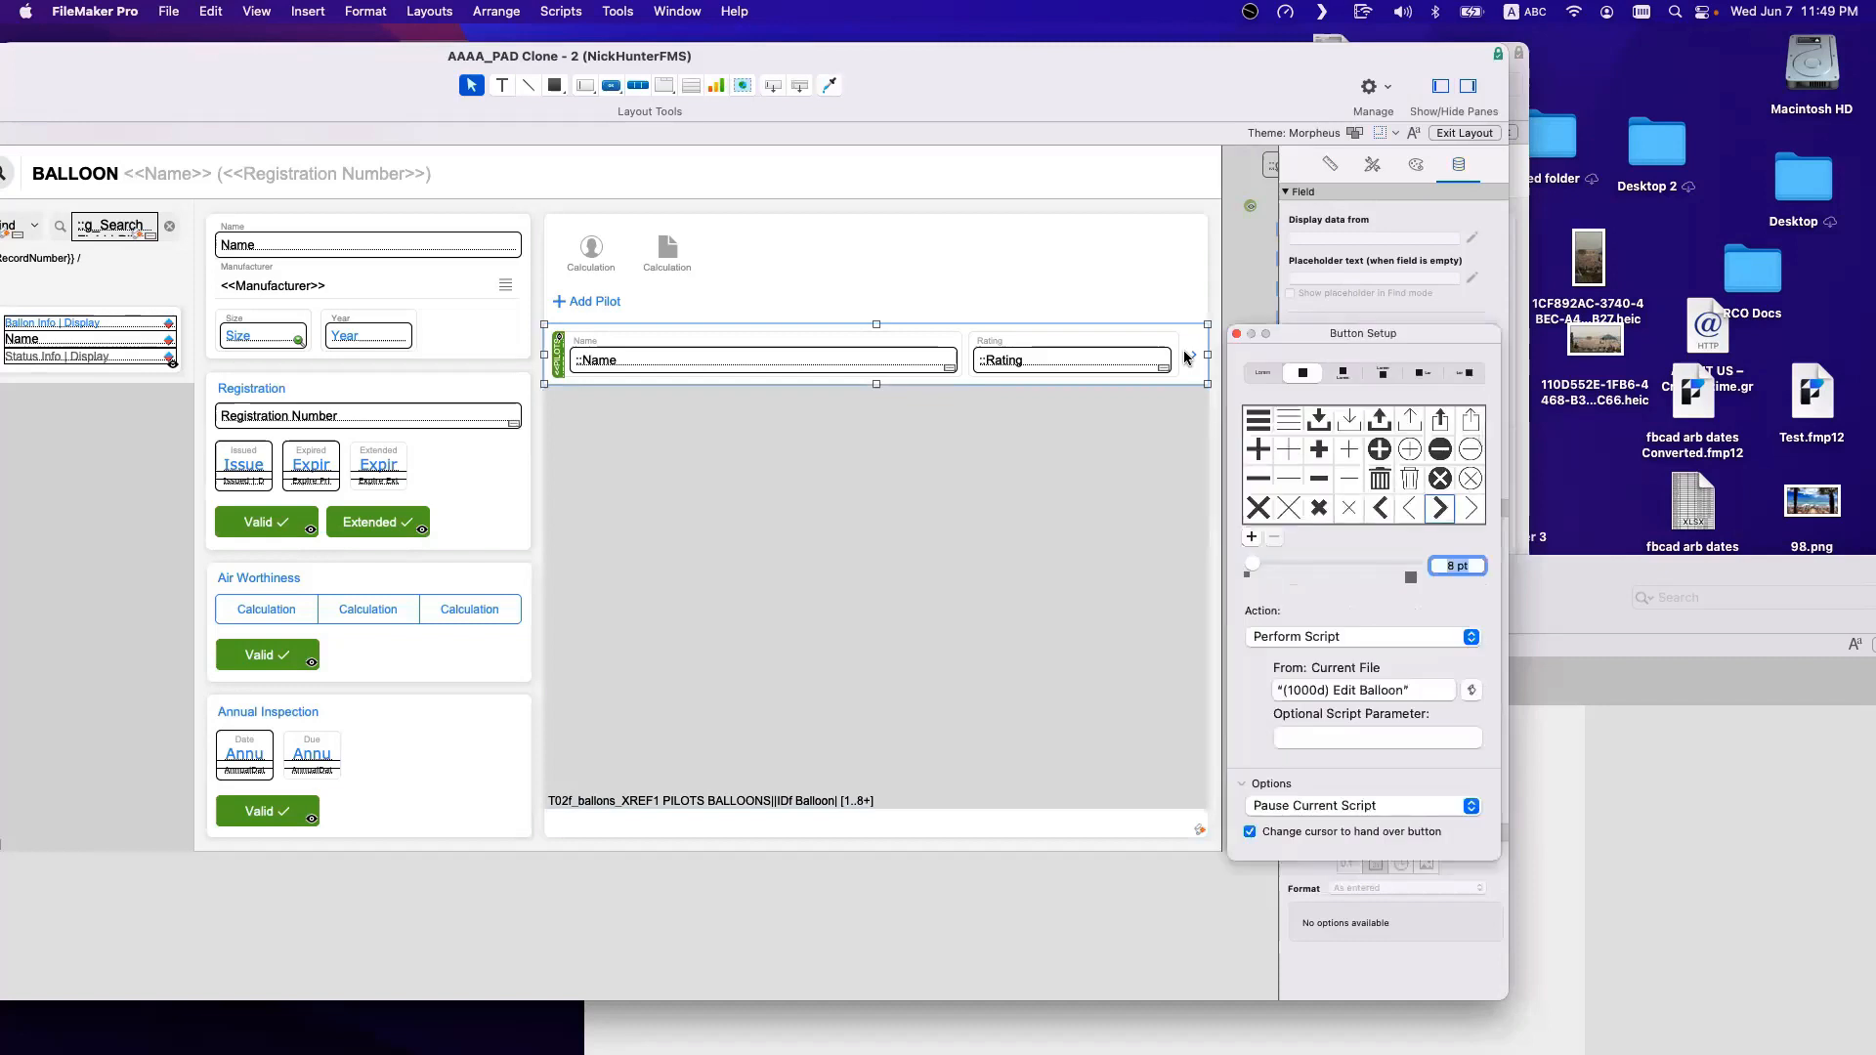
pyautogui.click(1311, 635)
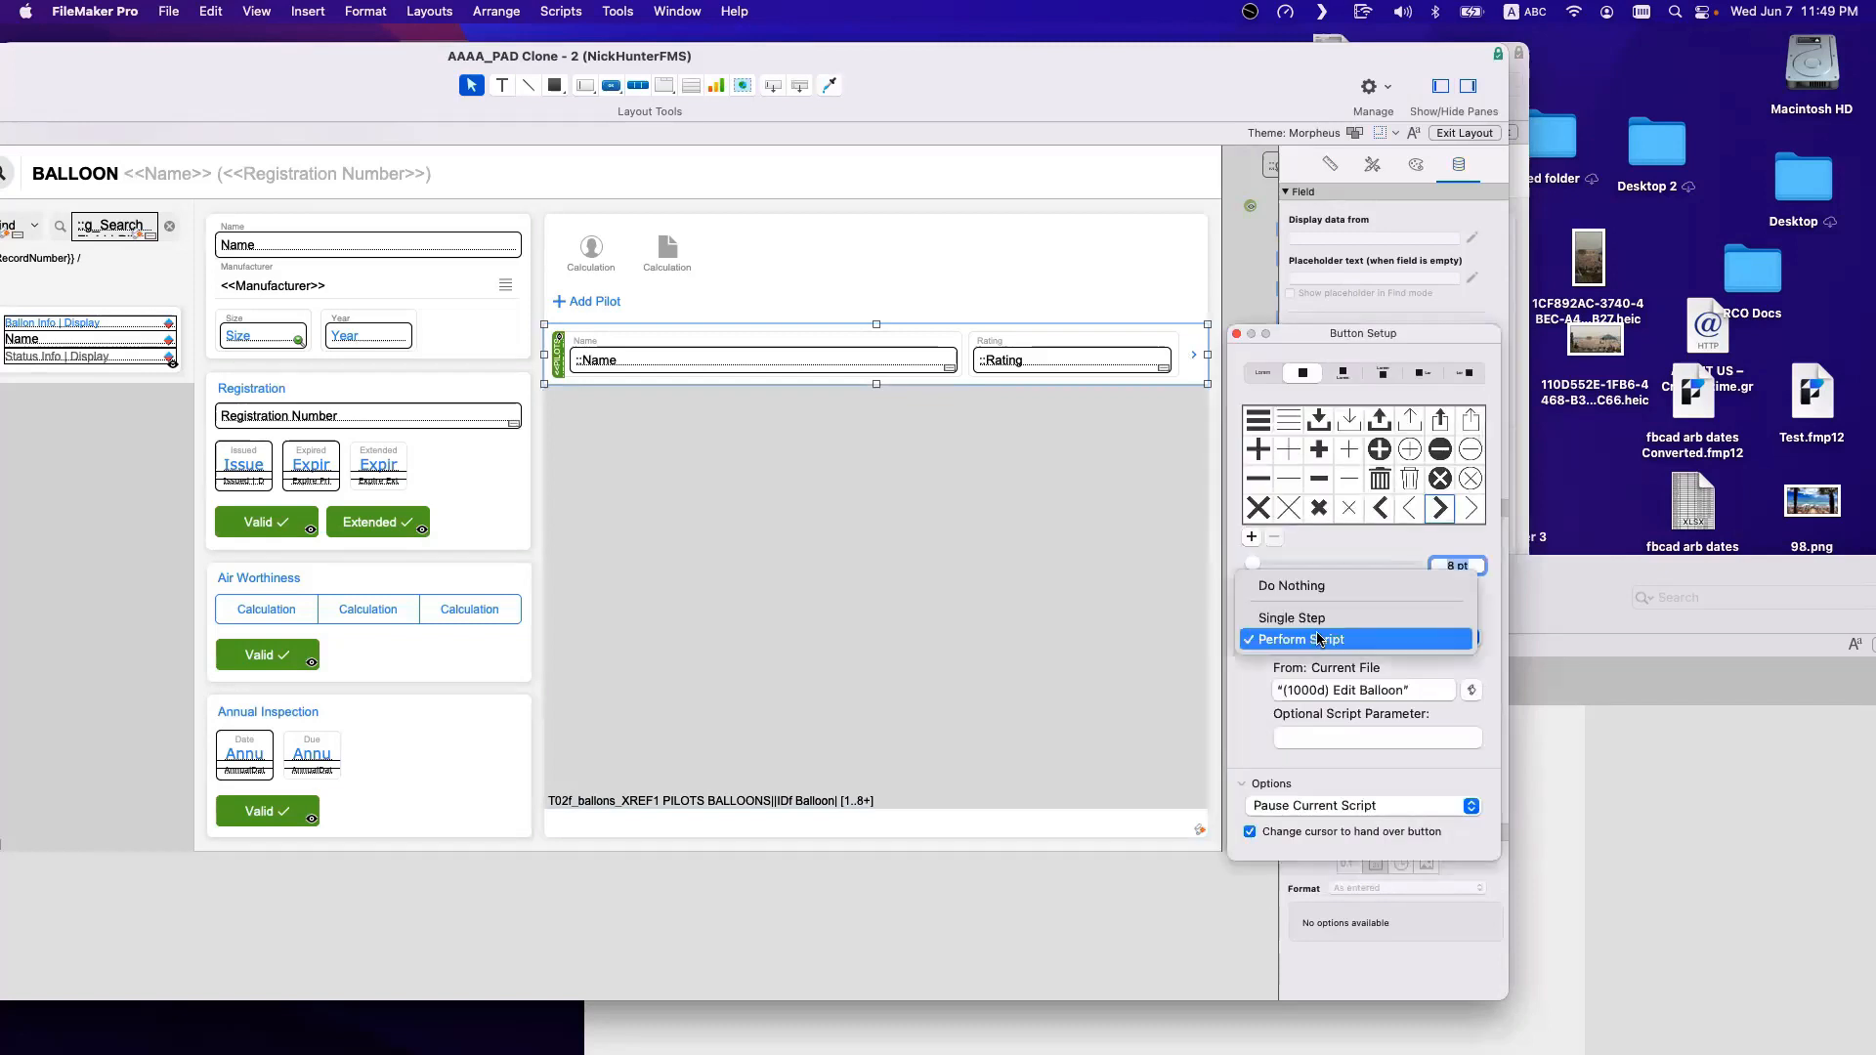
pyautogui.click(1314, 636)
pyautogui.click(1340, 641)
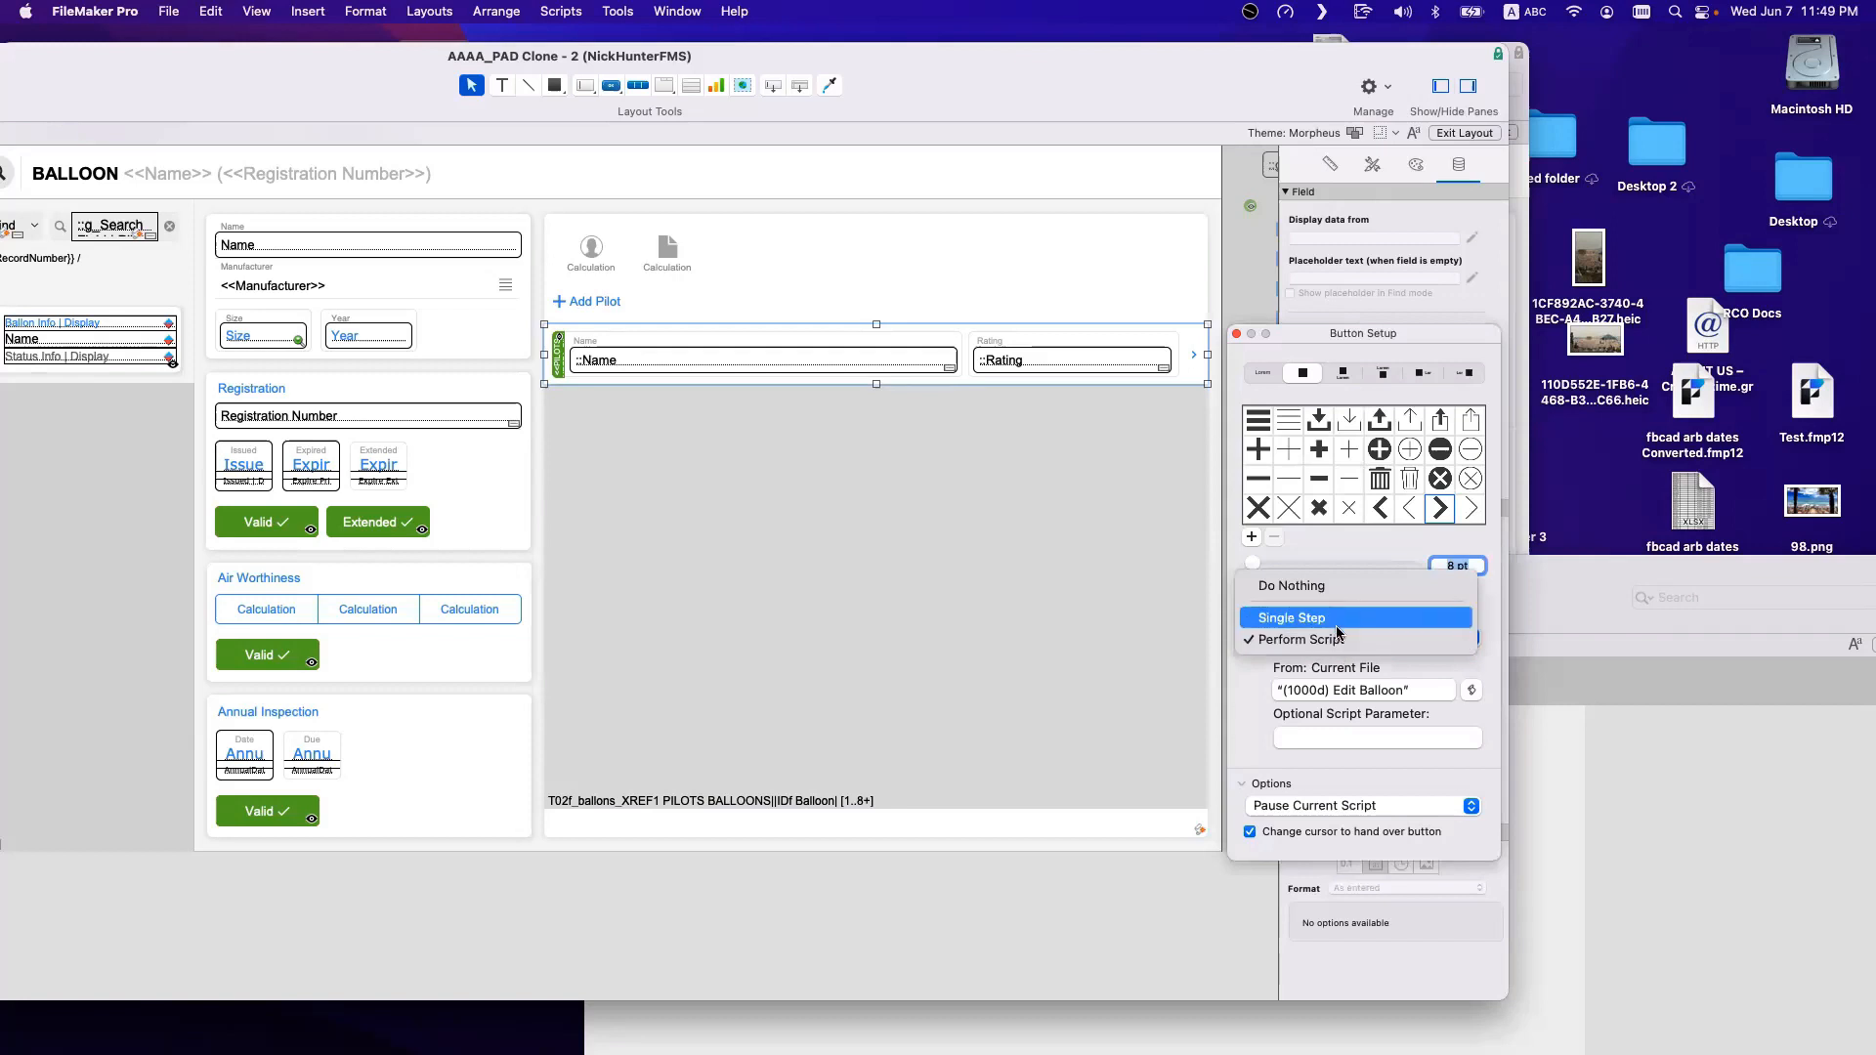
pyautogui.click(1338, 615)
pyautogui.click(235, 164)
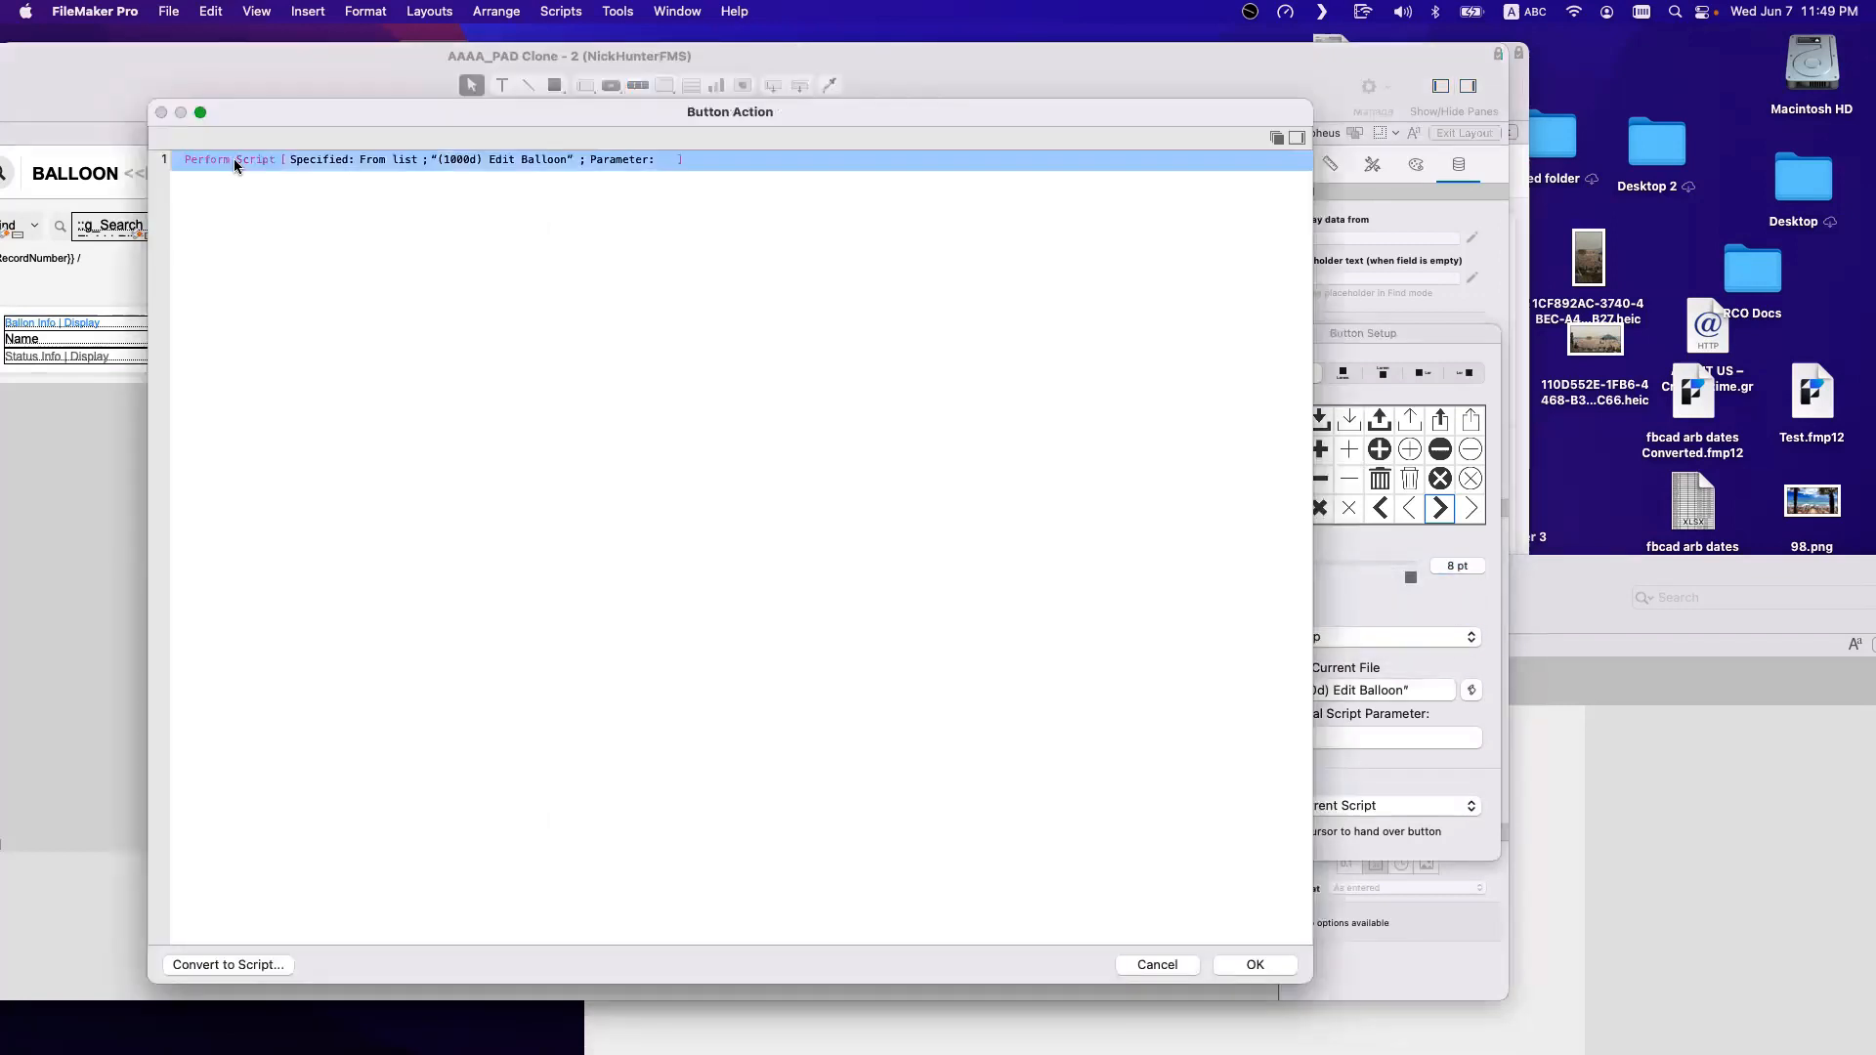
pyautogui.press('BackSpace')
pyautogui.write('Go to Related Record')
pyautogui.press('Return')
pyautogui.press('Return')
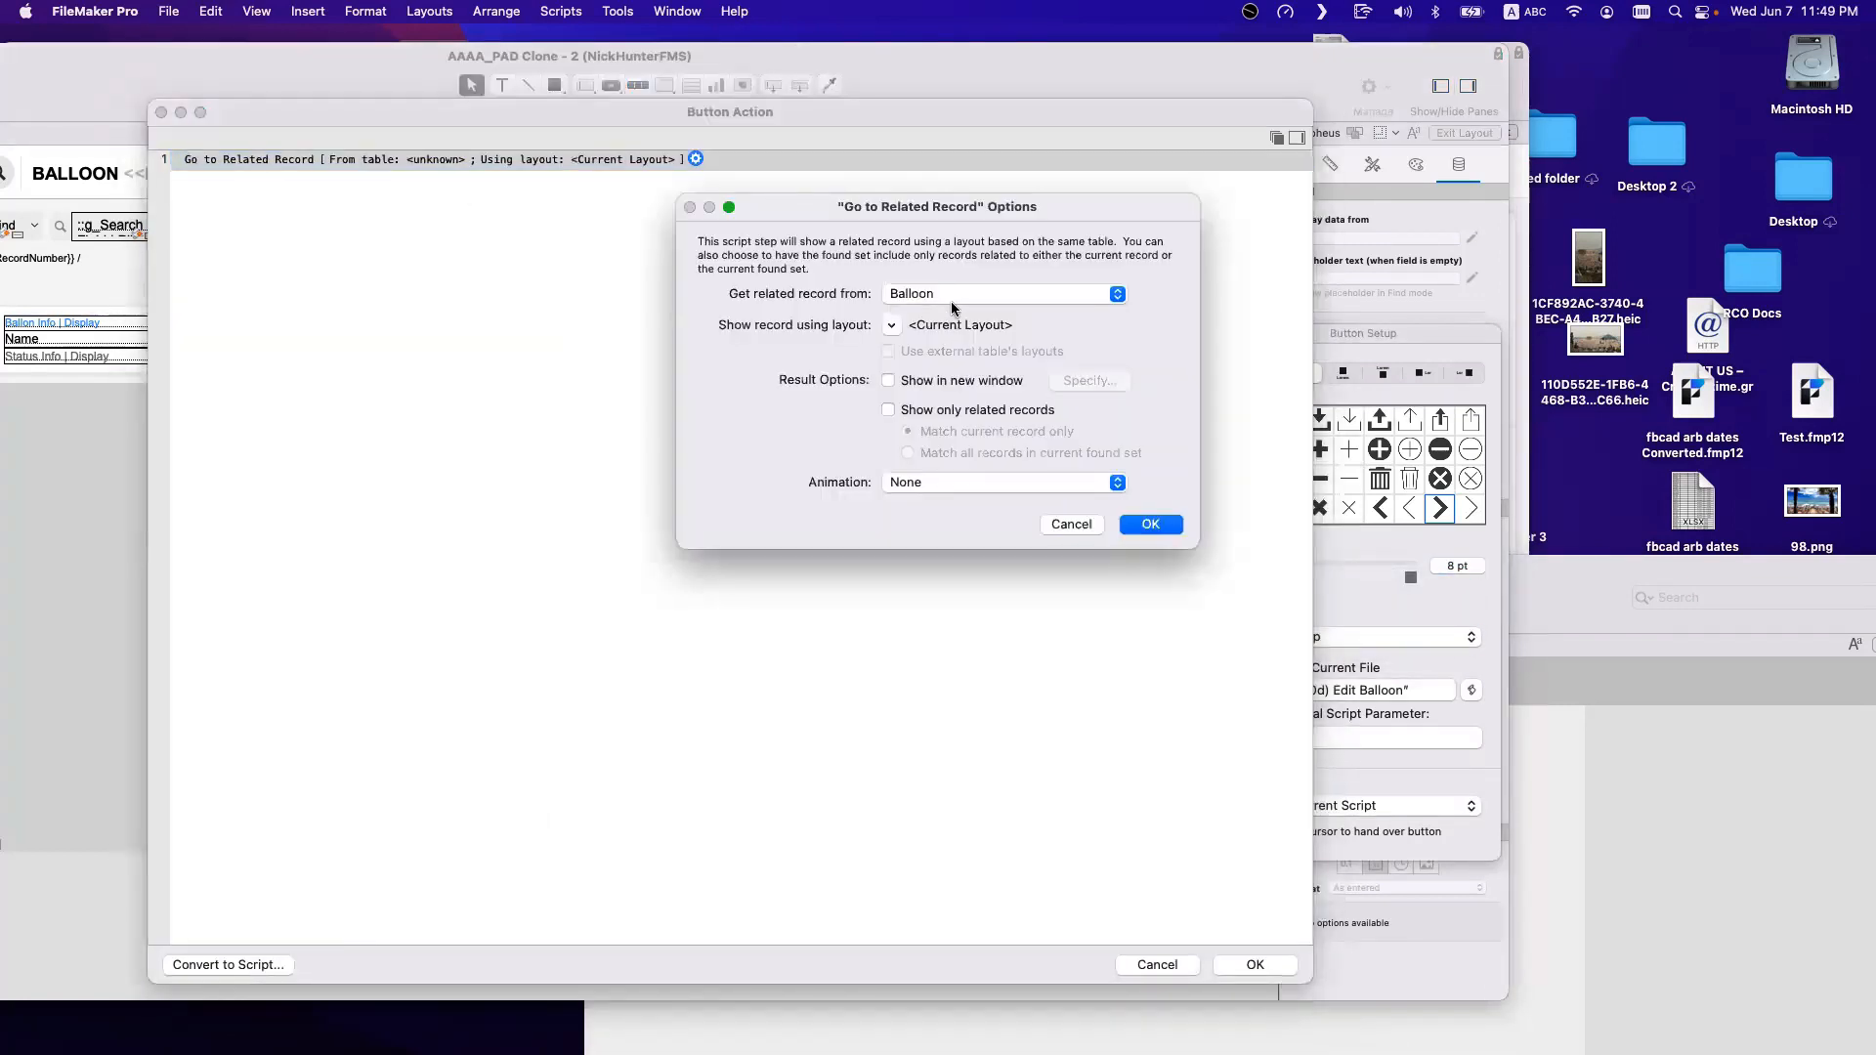
pyautogui.moveTo(749, 119); pyautogui.dragTo(651, 868)
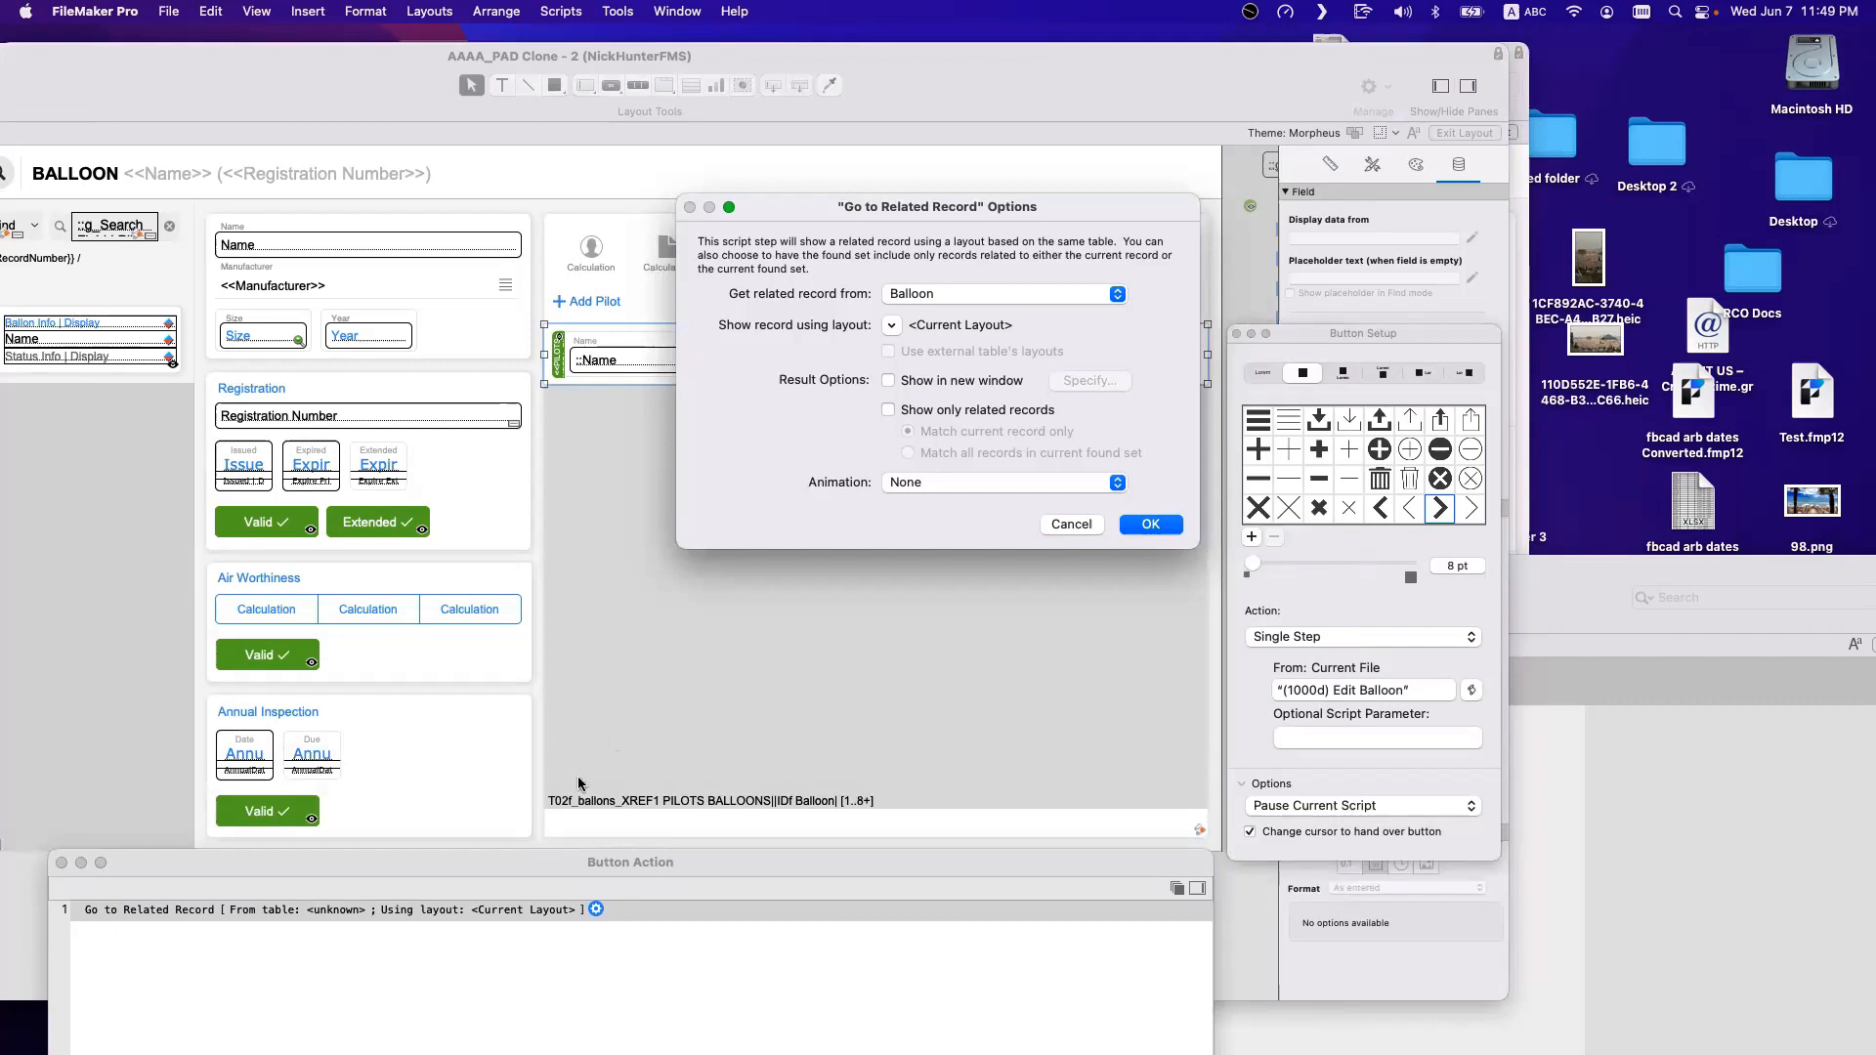
pyautogui.press('Escape')
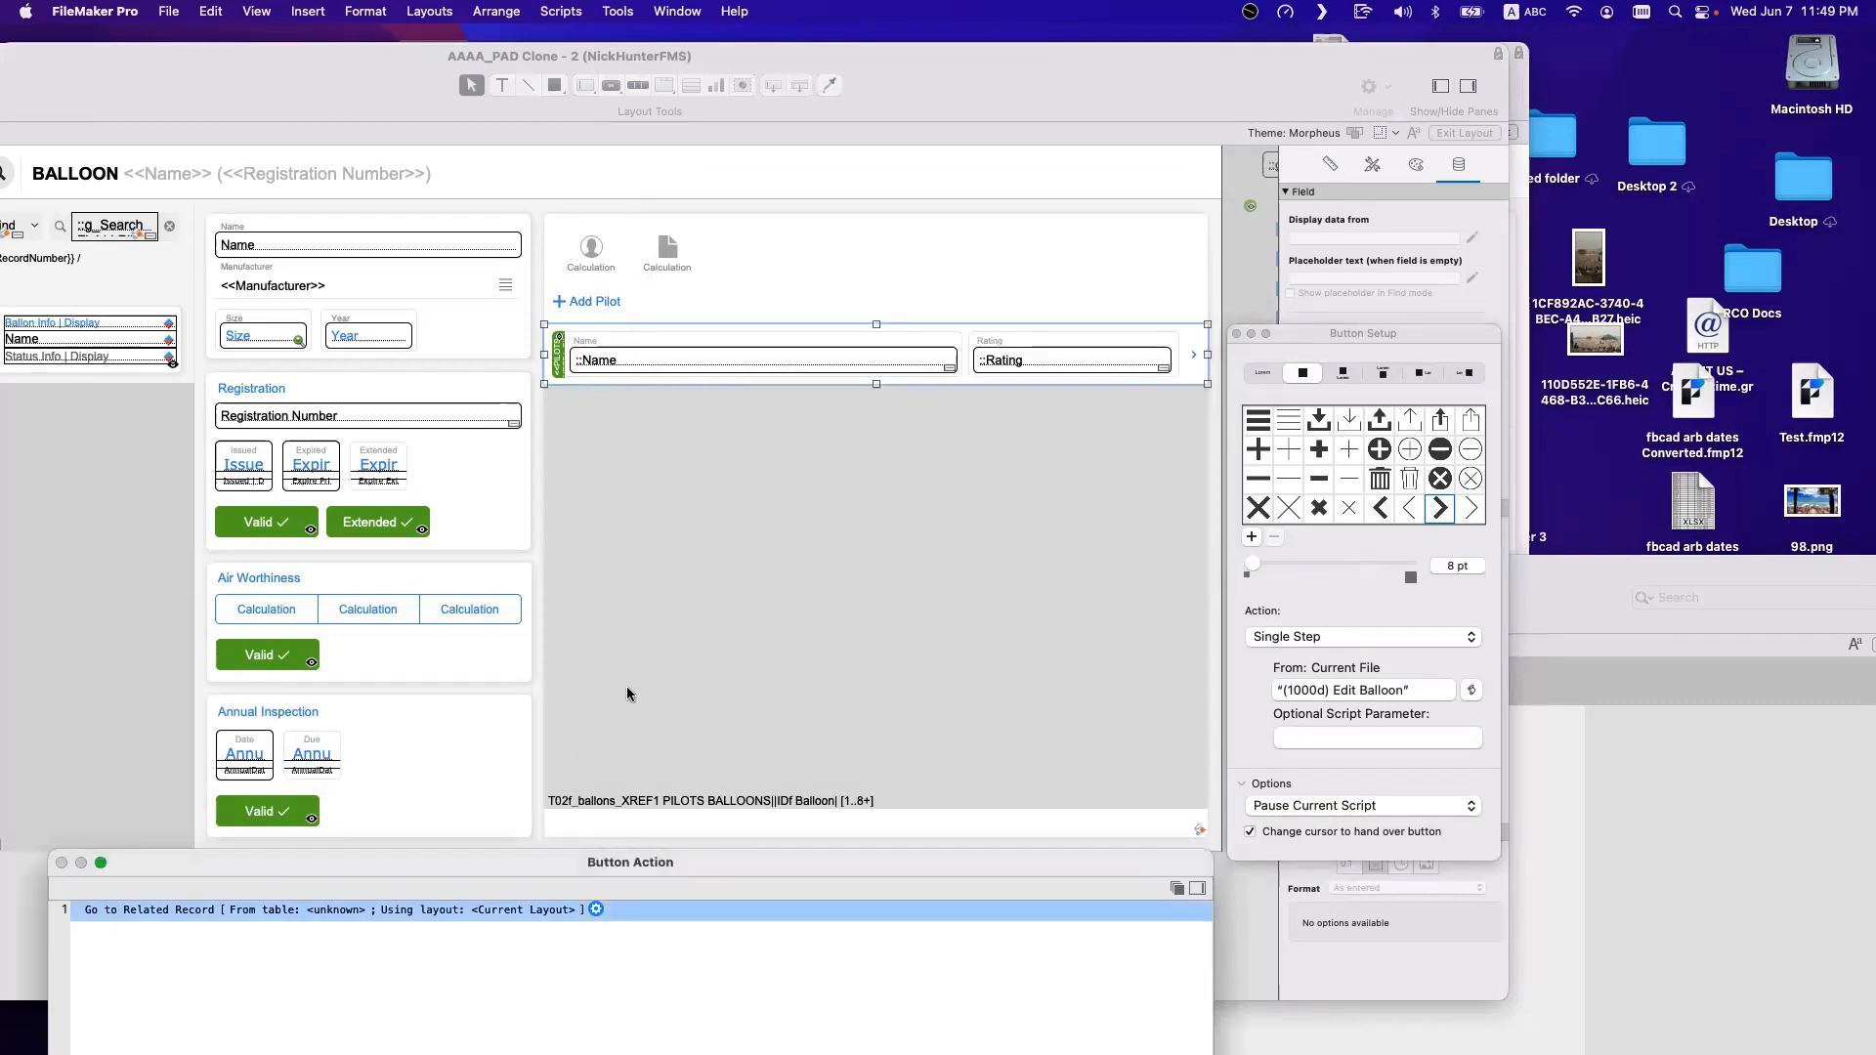
pyautogui.moveTo(657, 846); pyautogui.dragTo(789, 393)
pyautogui.press('Escape')
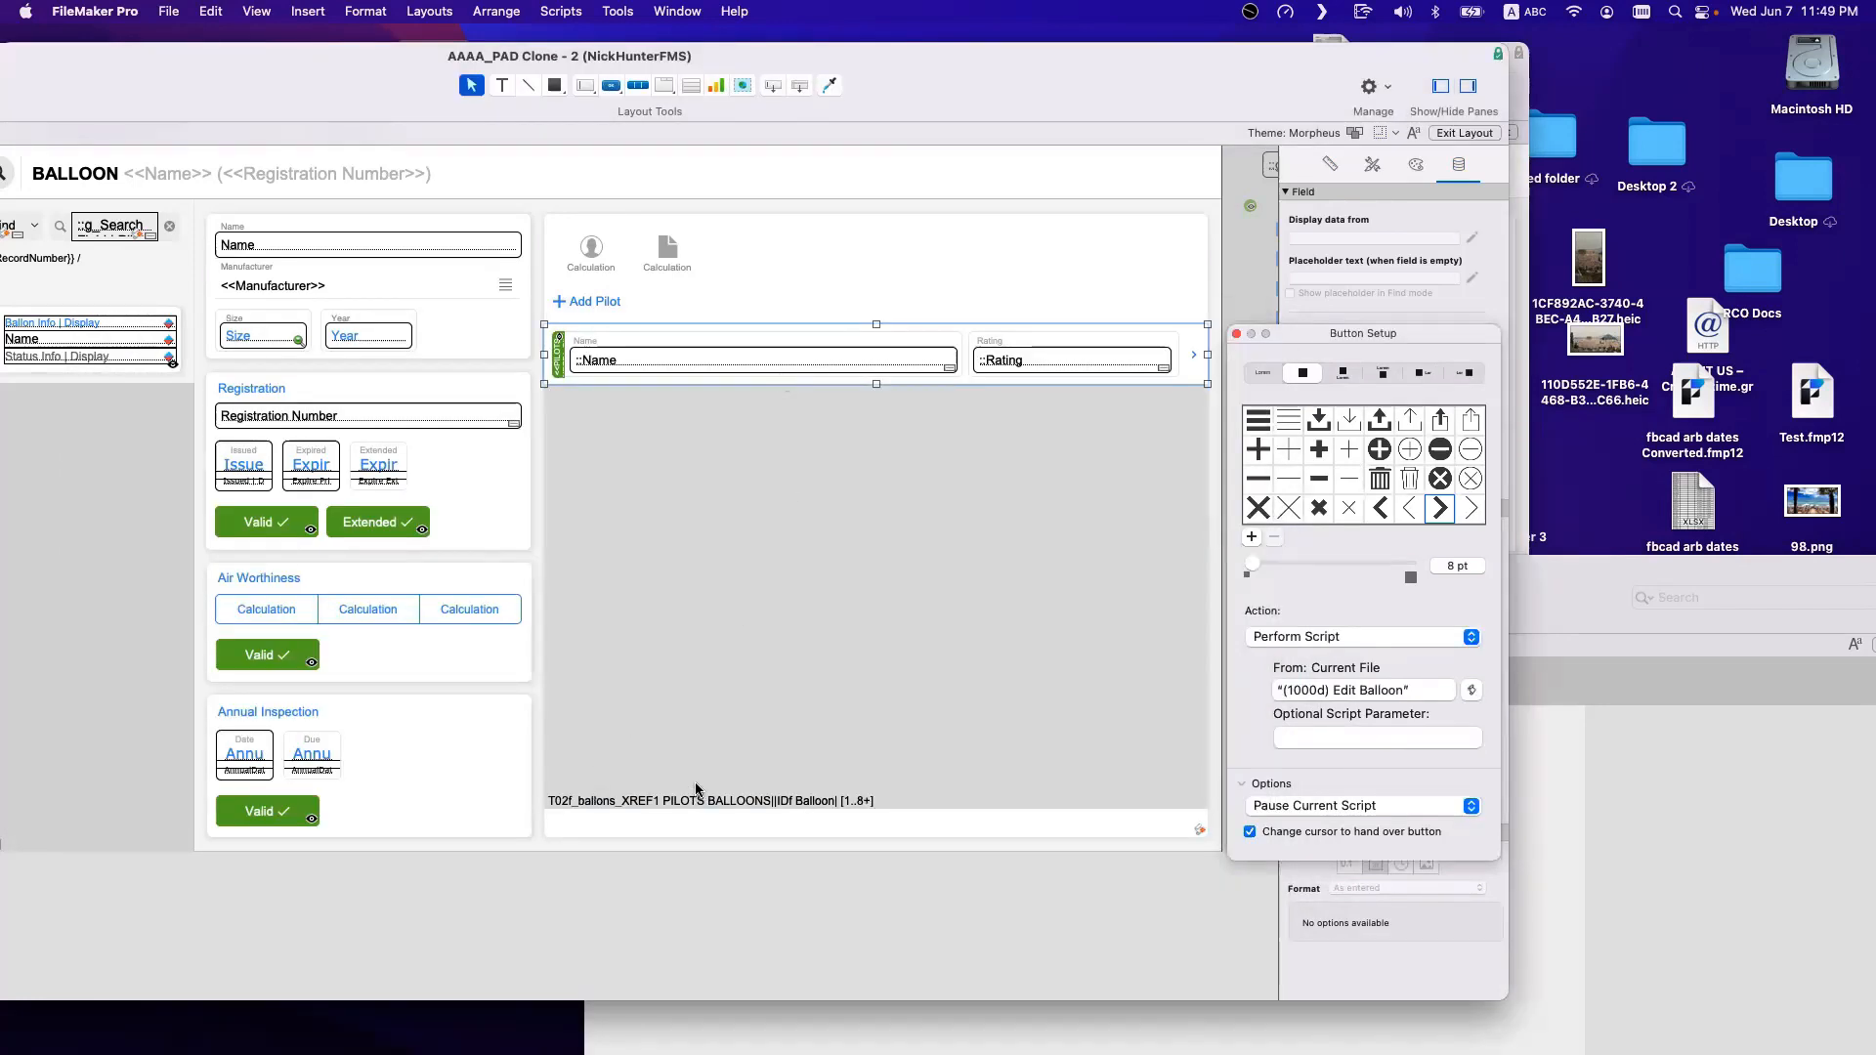
# Duplicate the T200a pilots table occurrence in the relationships graph and place the copy to the right of the original.
pyautogui.press('super+shift+d')
pyautogui.click(918, 116)
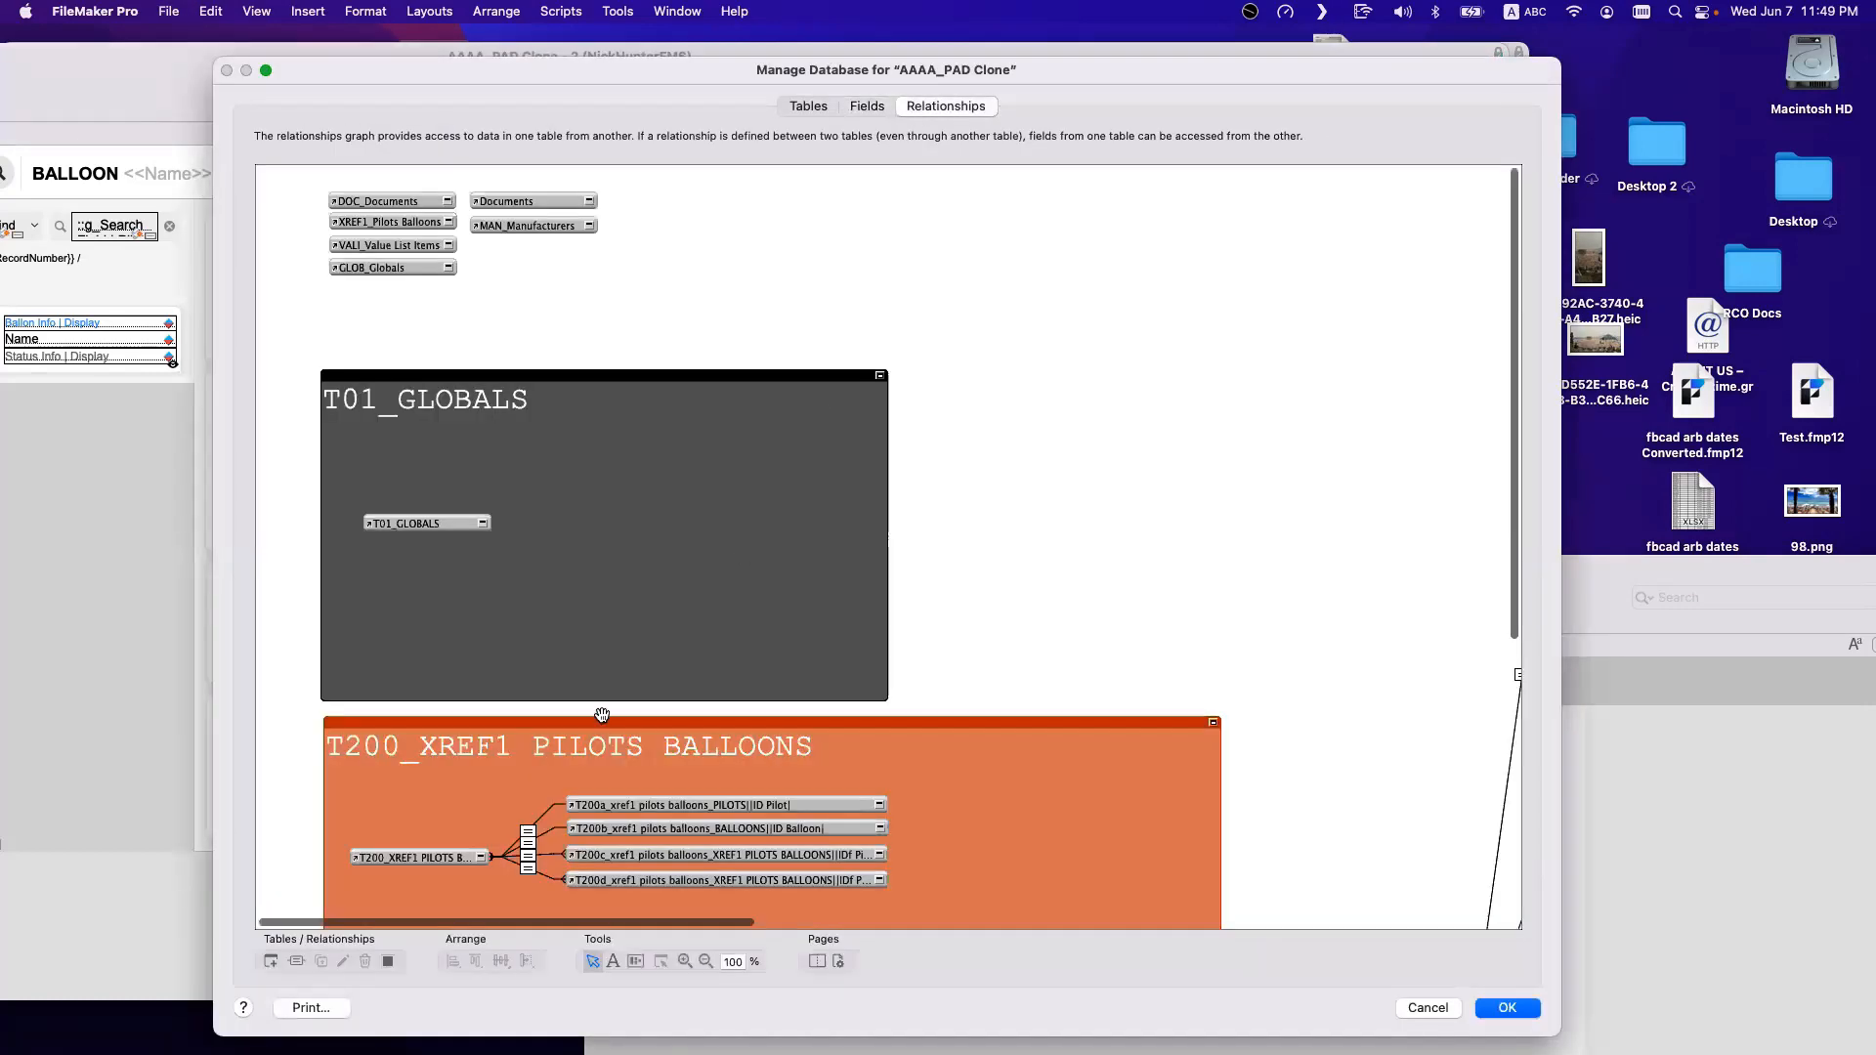
pyautogui.click(663, 825)
pyautogui.click(676, 806)
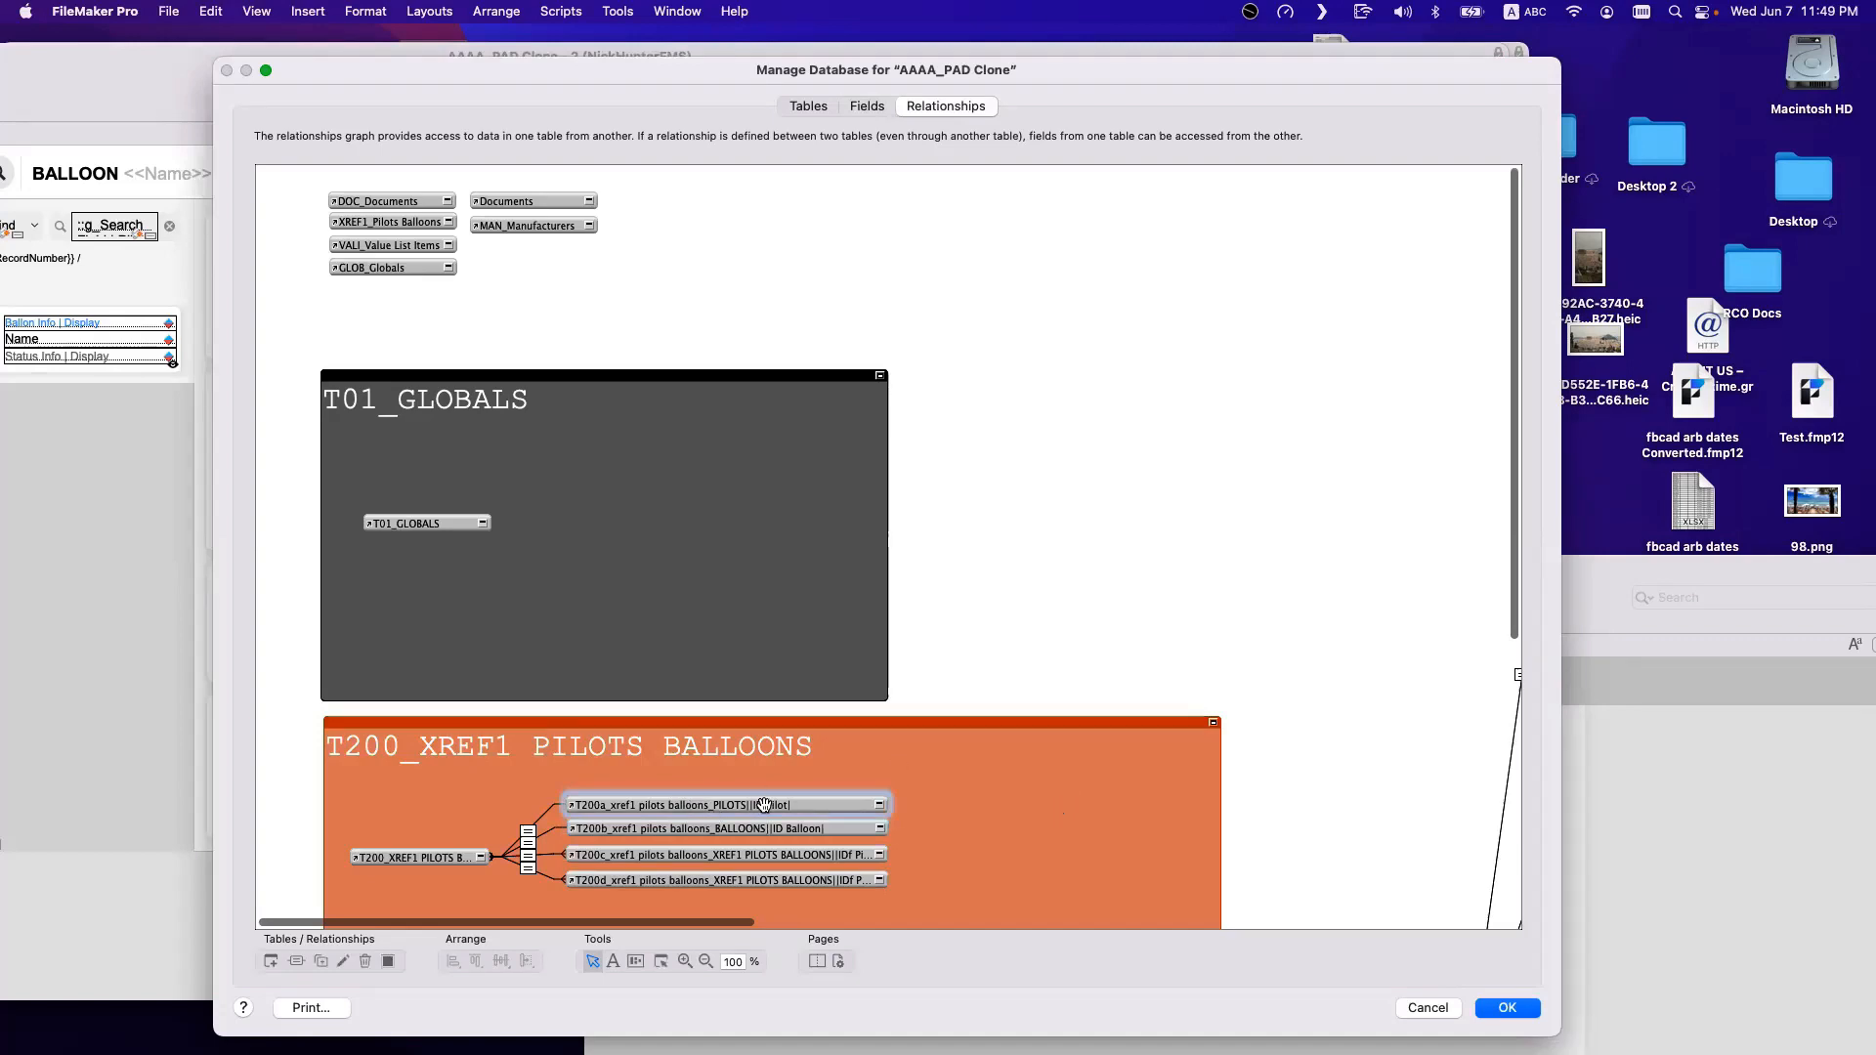
pyautogui.press('super+d')
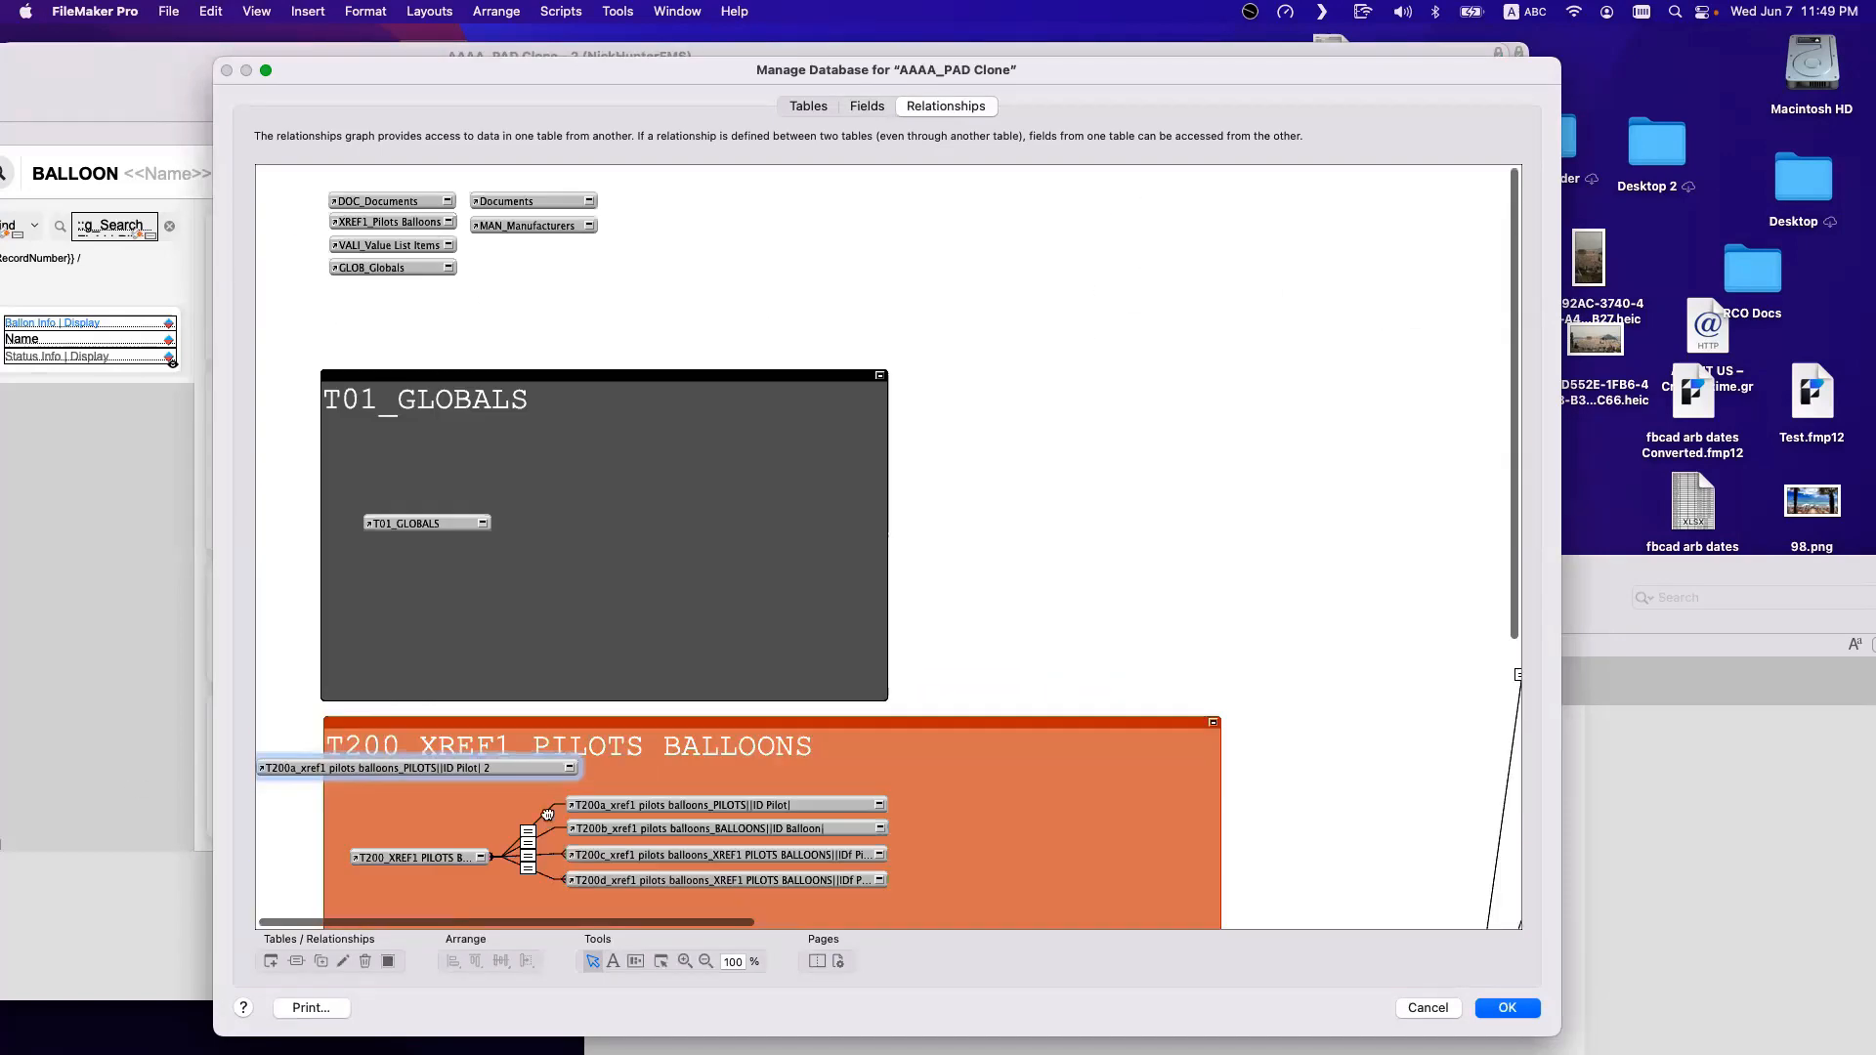
pyautogui.moveTo(547, 813); pyautogui.dragTo(1069, 803)
# Change the duplicated pilots occurrence's name prefix to T200a1 and select the "xref1 pilots balloons" part of its name.
pyautogui.doubleClick(1070, 803)
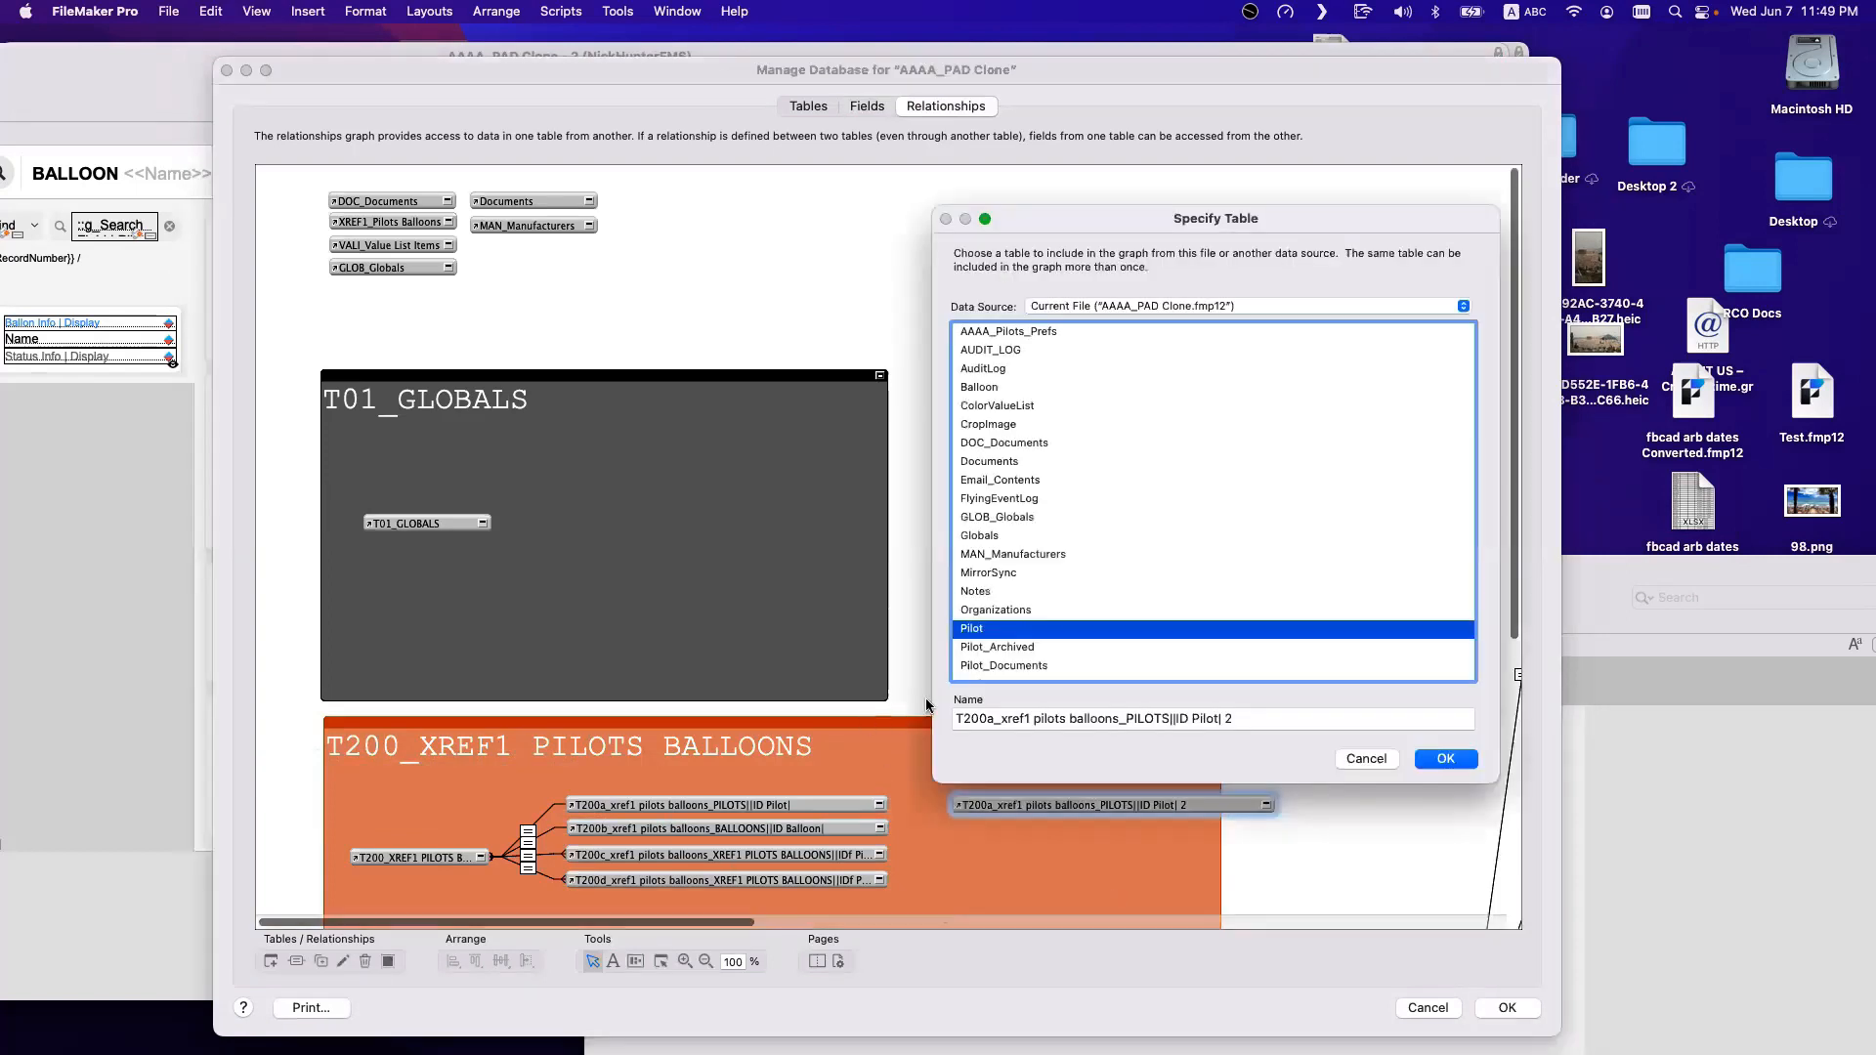
pyautogui.click(992, 719)
pyautogui.write('1')
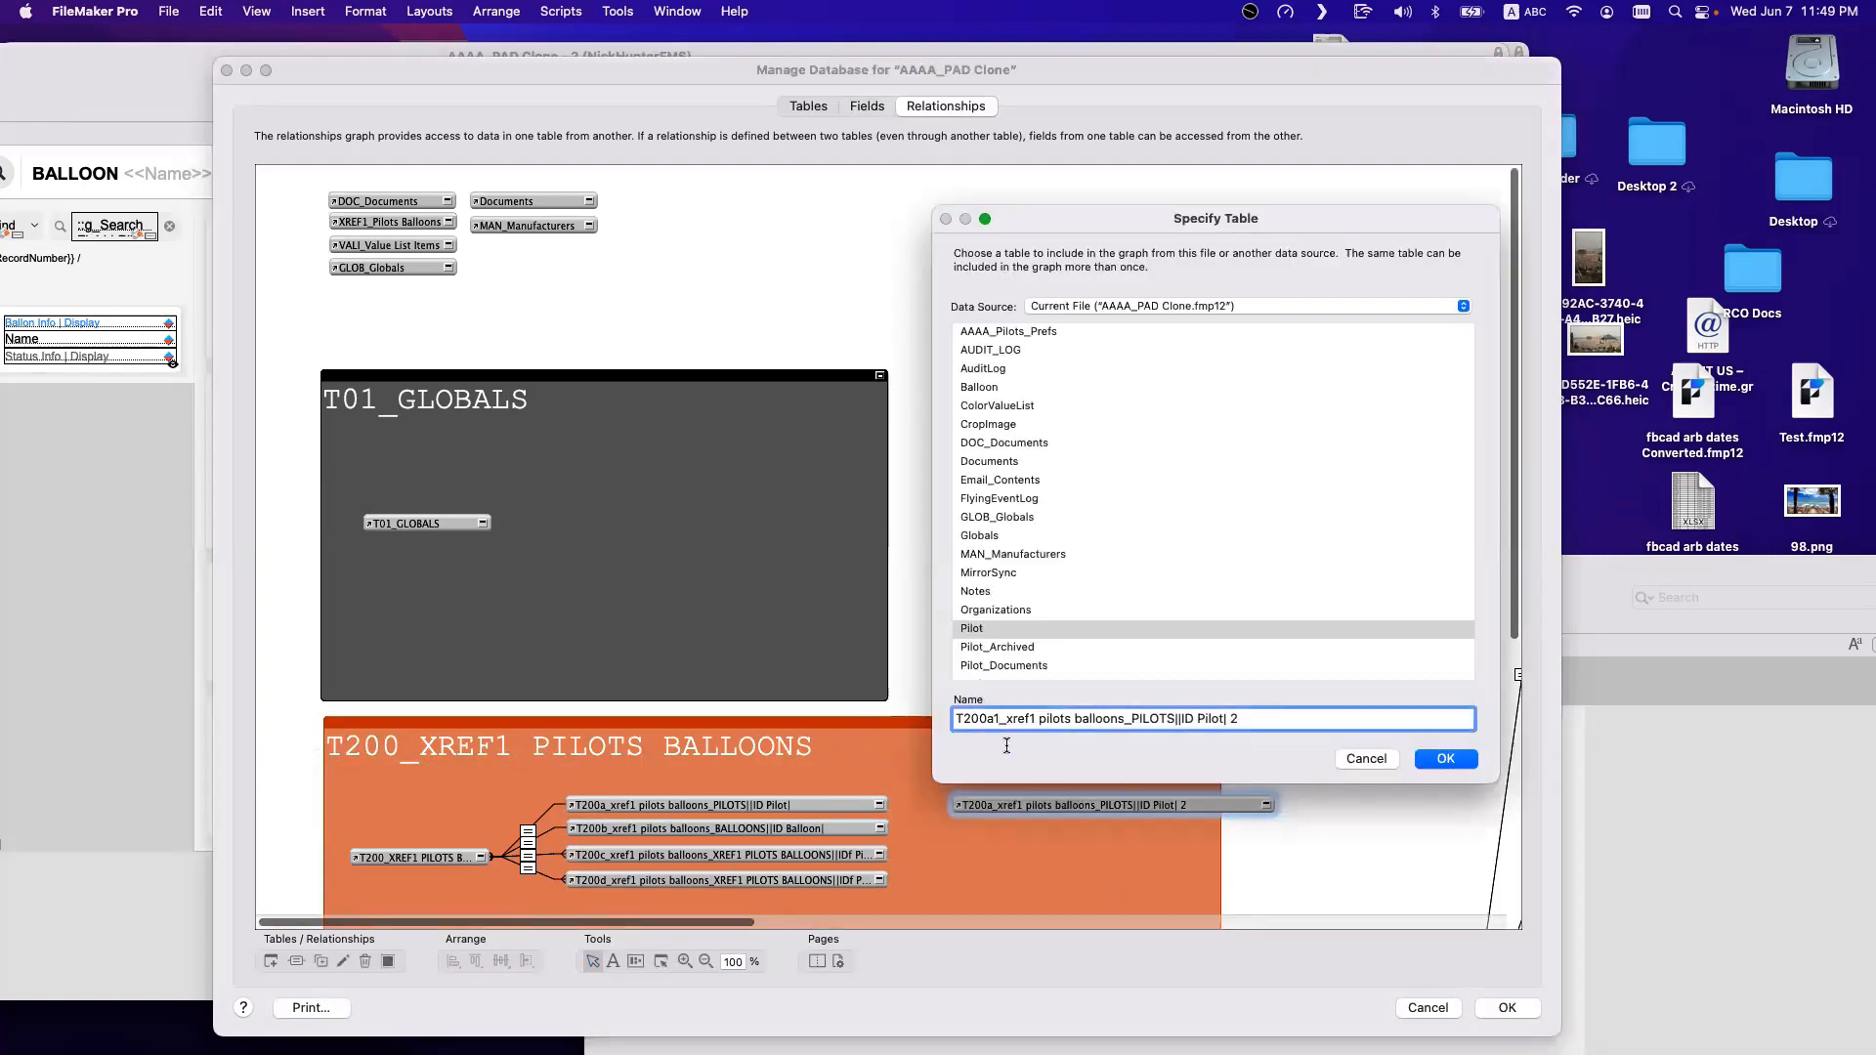
pyautogui.moveTo(1007, 725); pyautogui.dragTo(1119, 719)
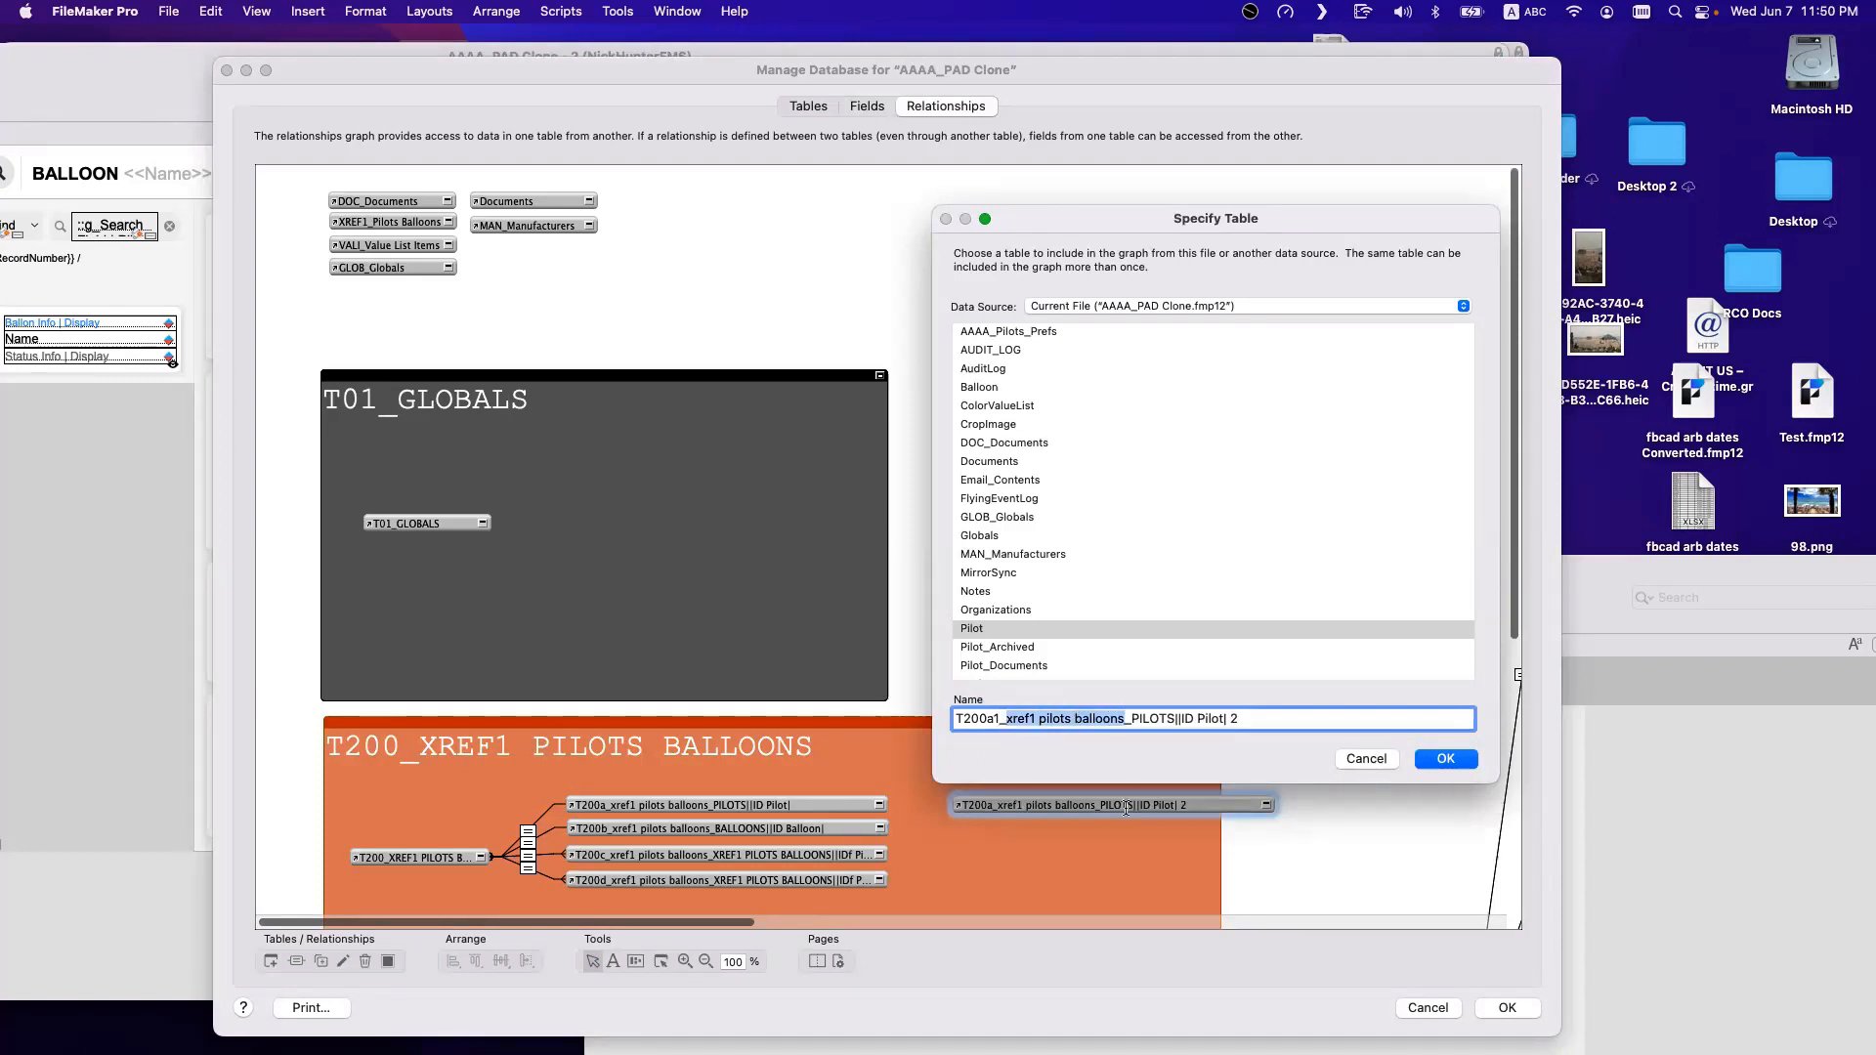
# Abandon renaming the duplicate T200a_xref1 pilots balloons_PILOTS||ID Pilot| 2 occurrence and remove it from the relationships graph.
pyautogui.write('P')
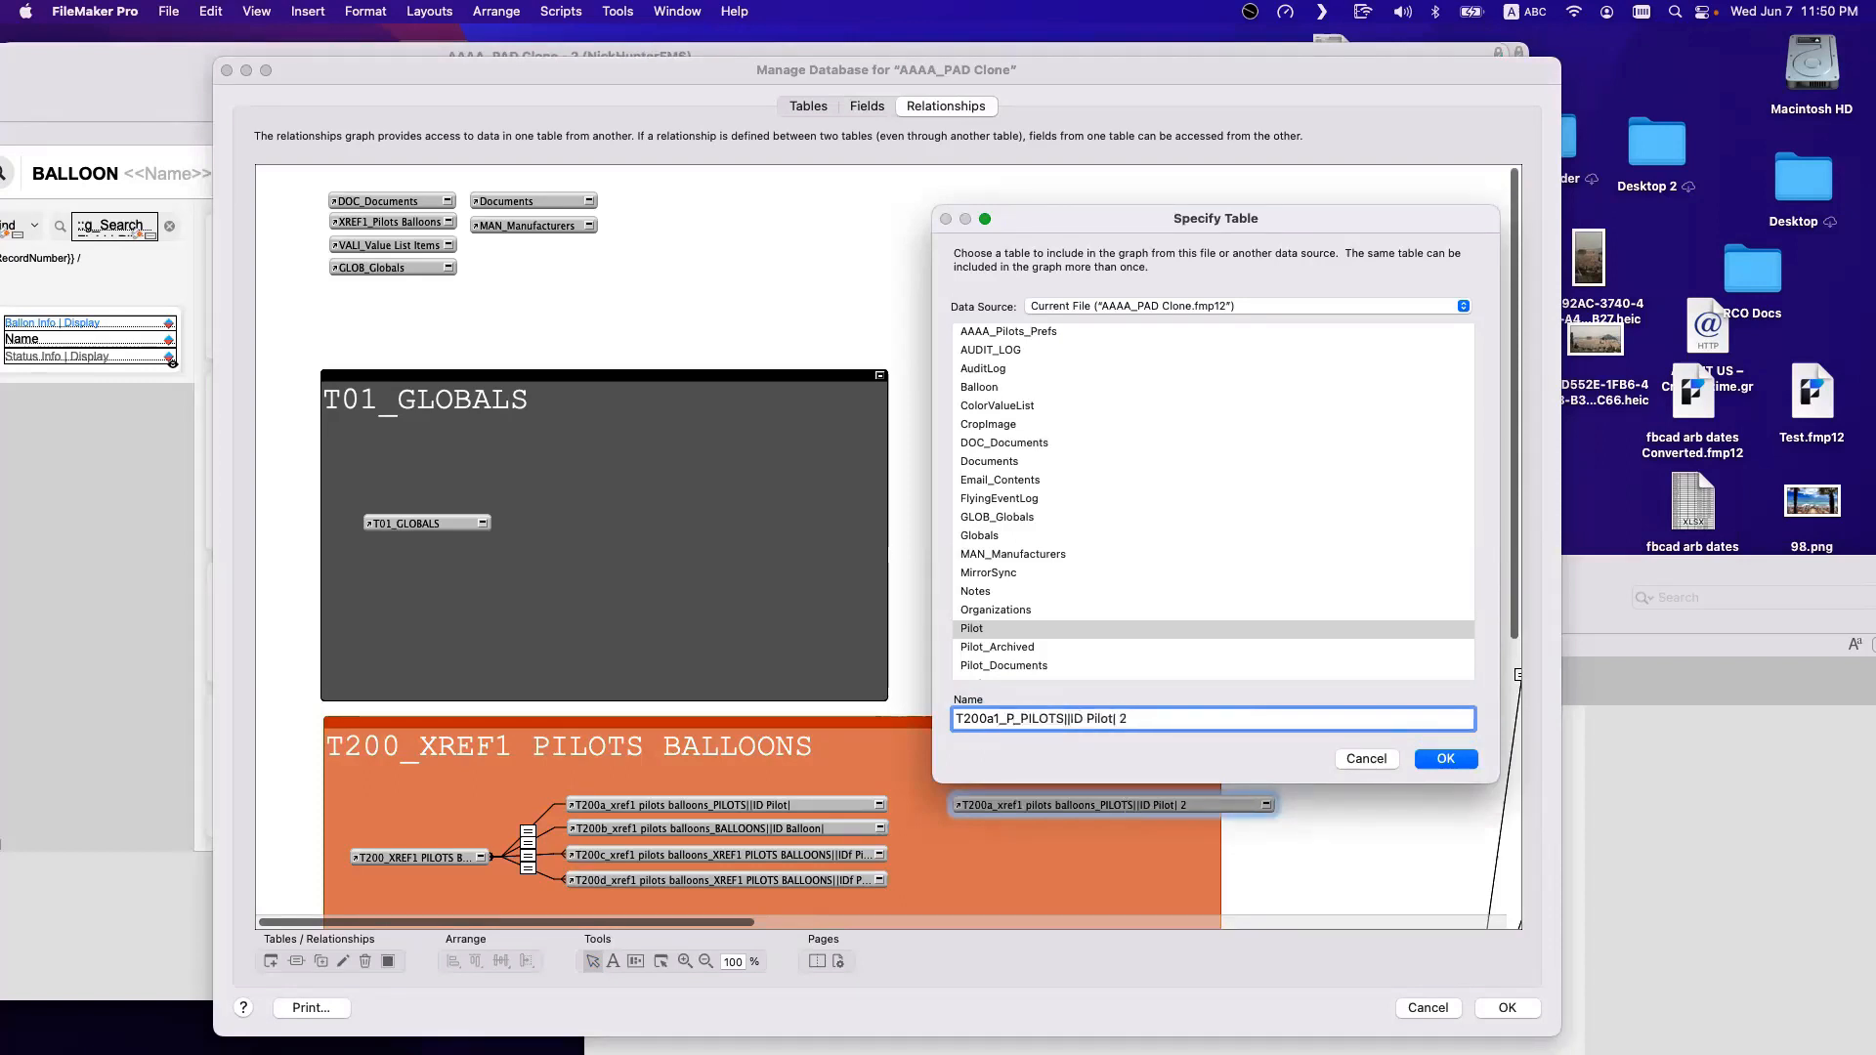
pyautogui.press('Escape')
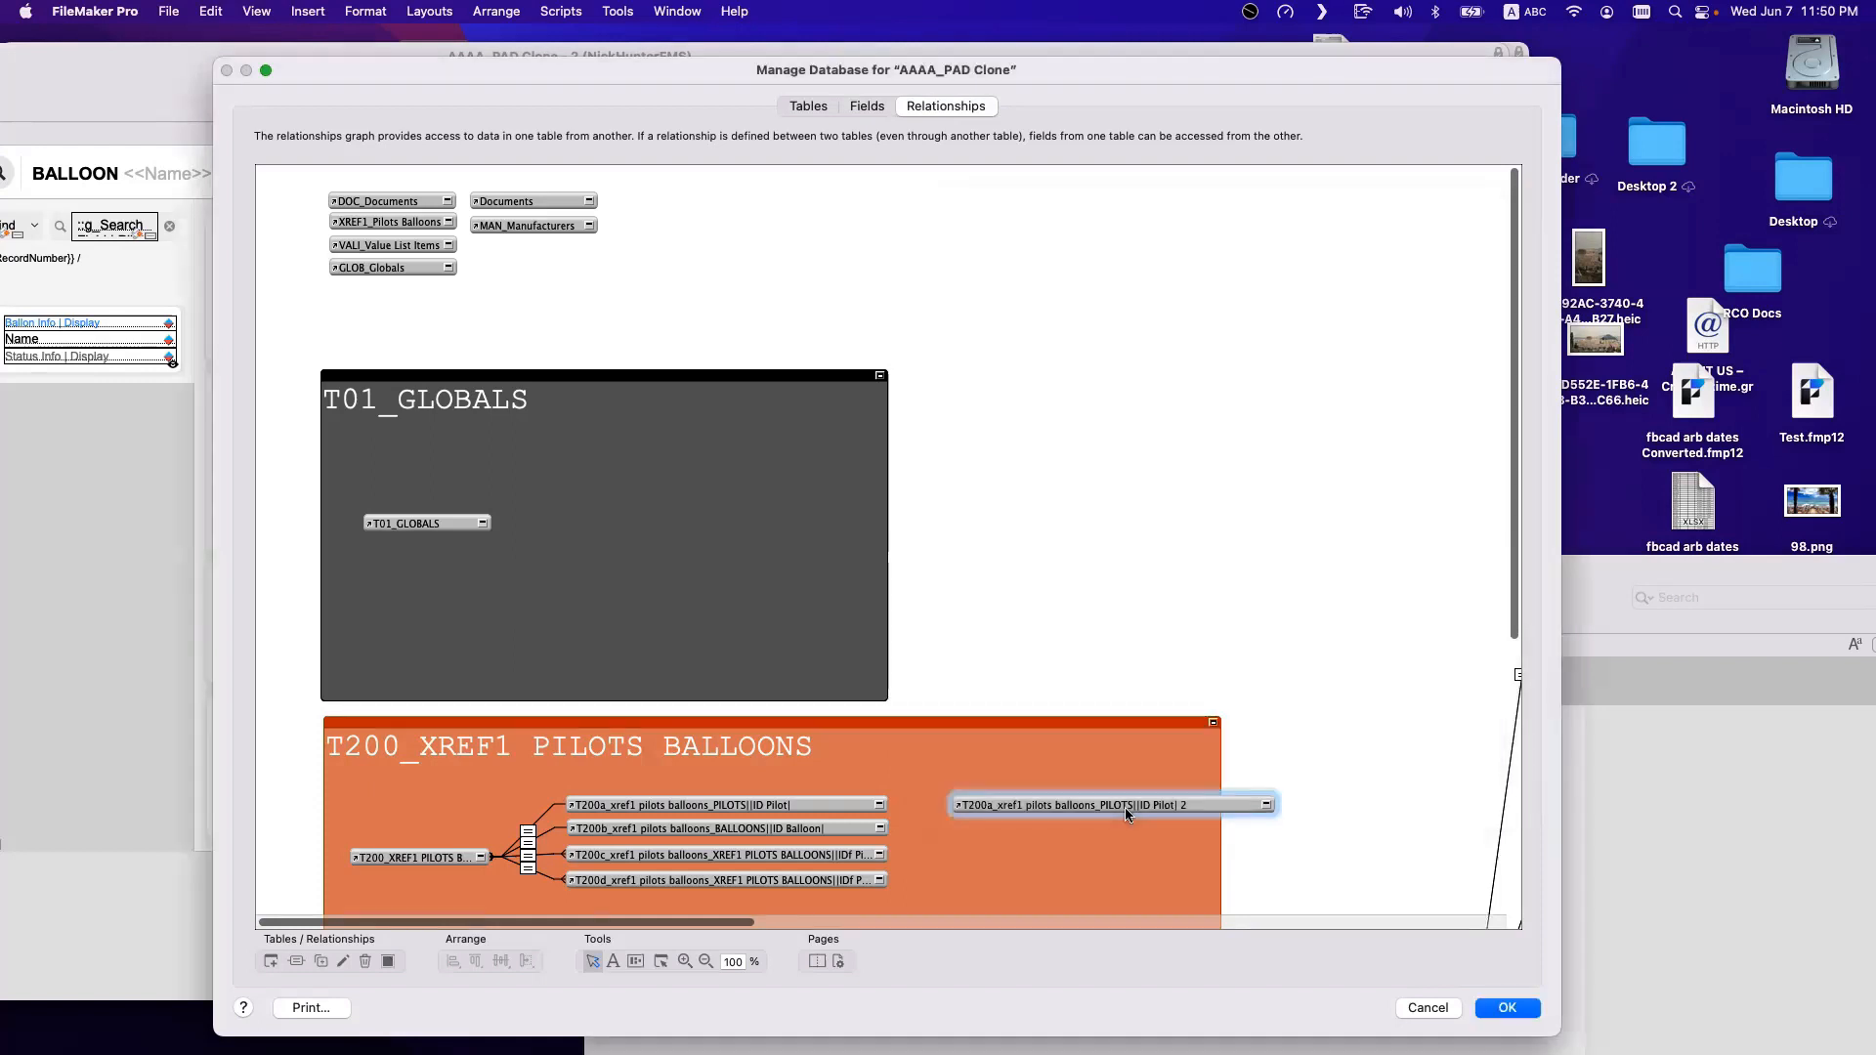
pyautogui.press('BackSpace')
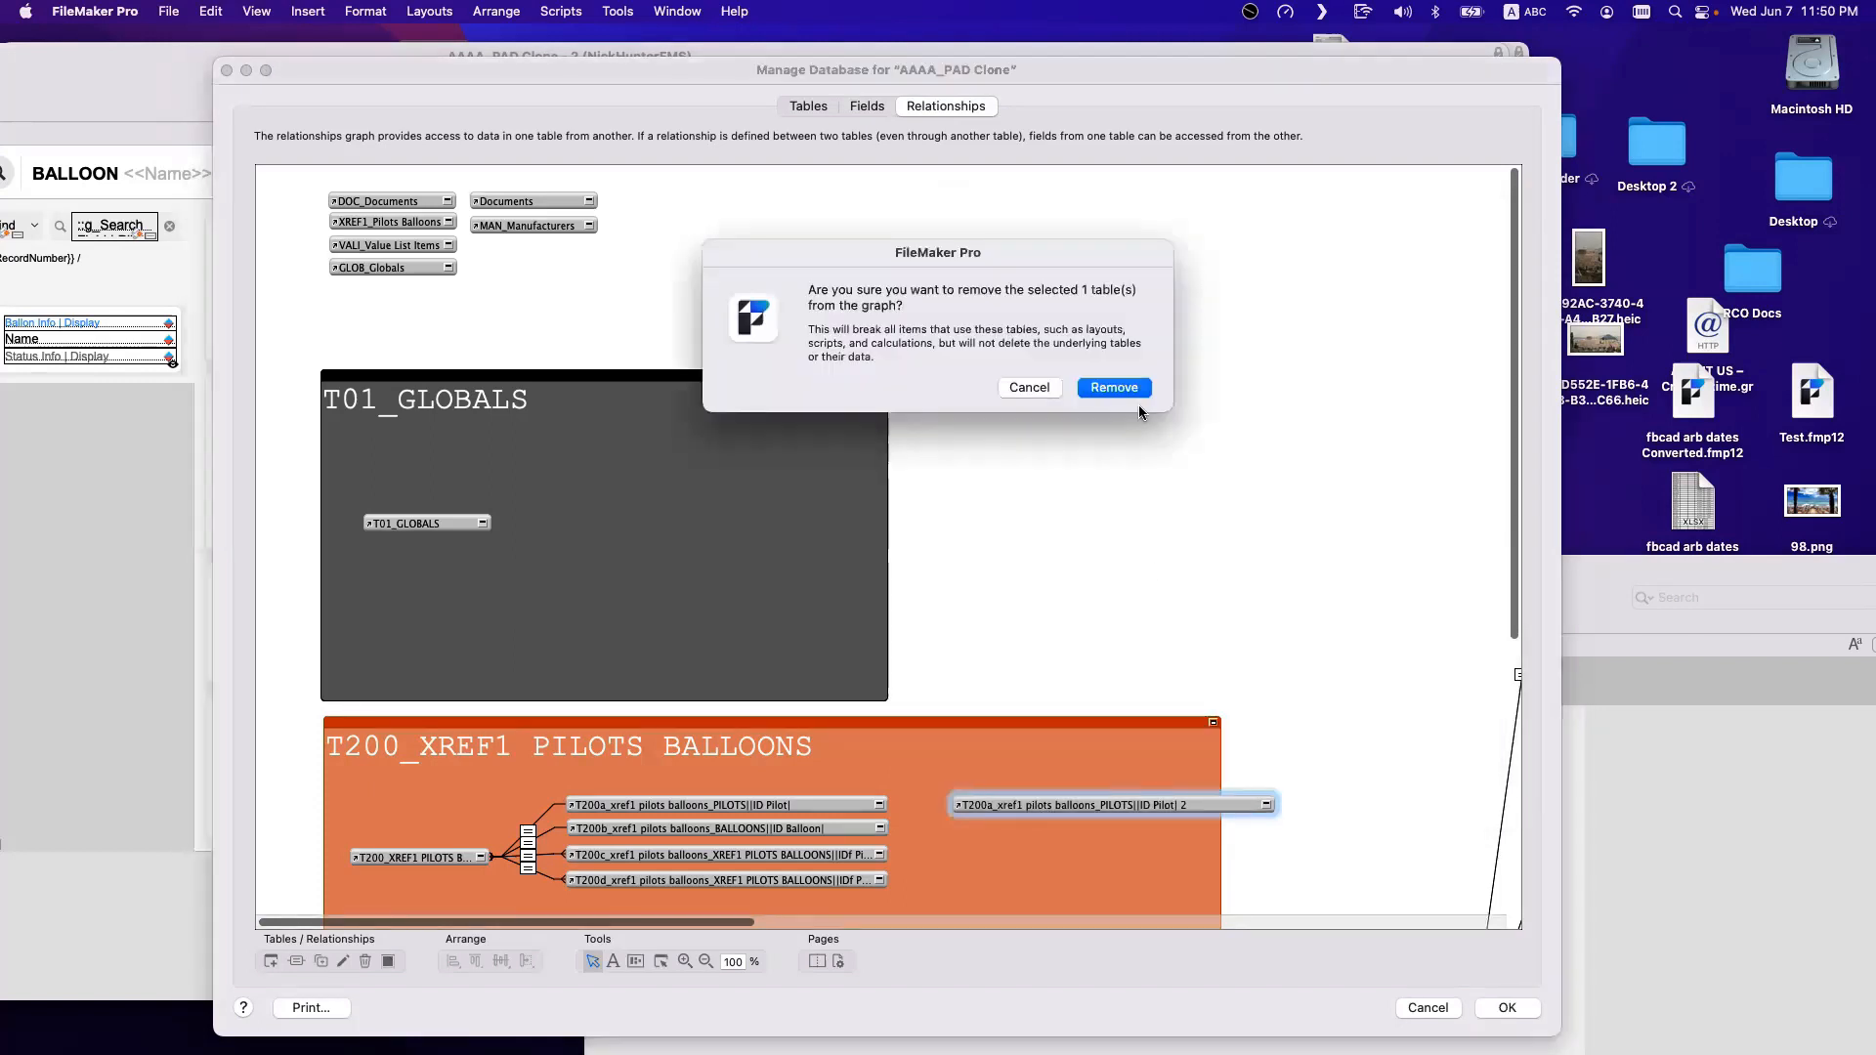
pyautogui.click(1124, 388)
# Widen the T02f_ballons_XREF1 PILOTS BALLOONS and T02e_ballons_MANUFACTURERS table occurrences linked to Balloon so their full names fit.
pyautogui.moveTo(640, 80); pyautogui.dragTo(1338, 584)
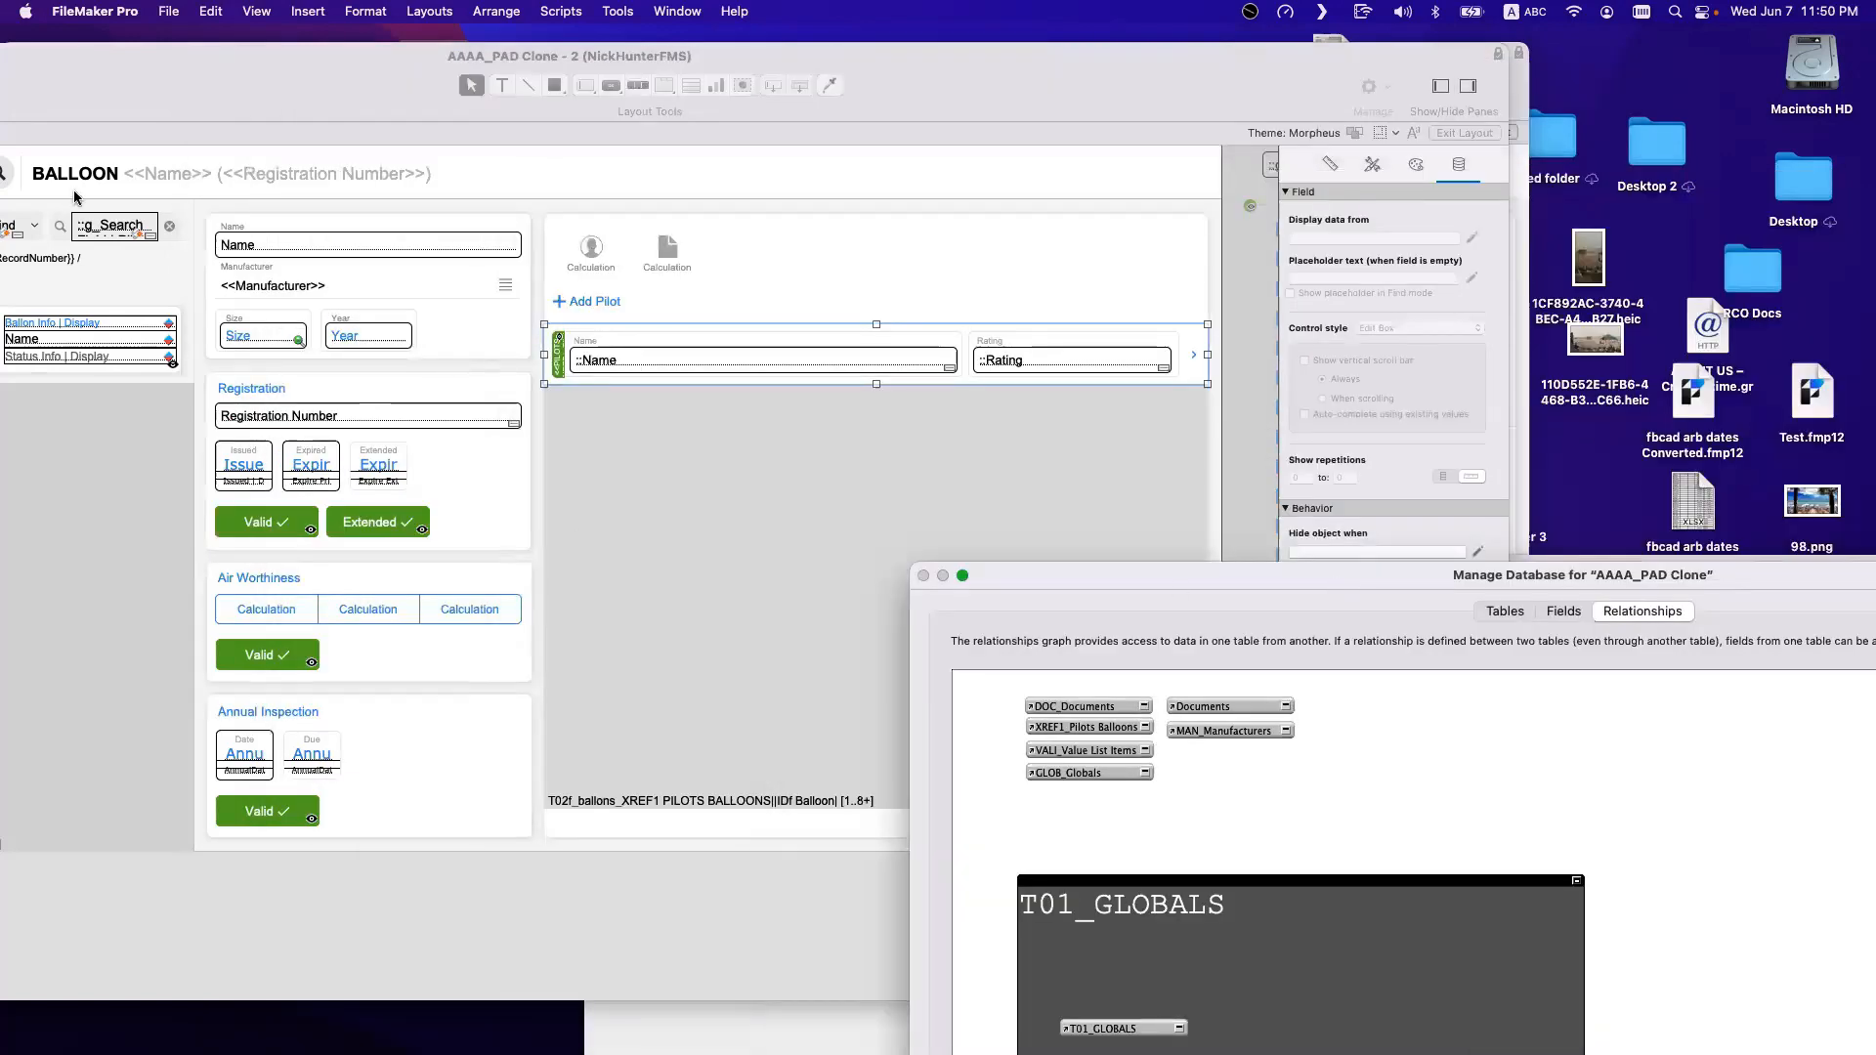
pyautogui.moveTo(1297, 594); pyautogui.dragTo(1133, 711)
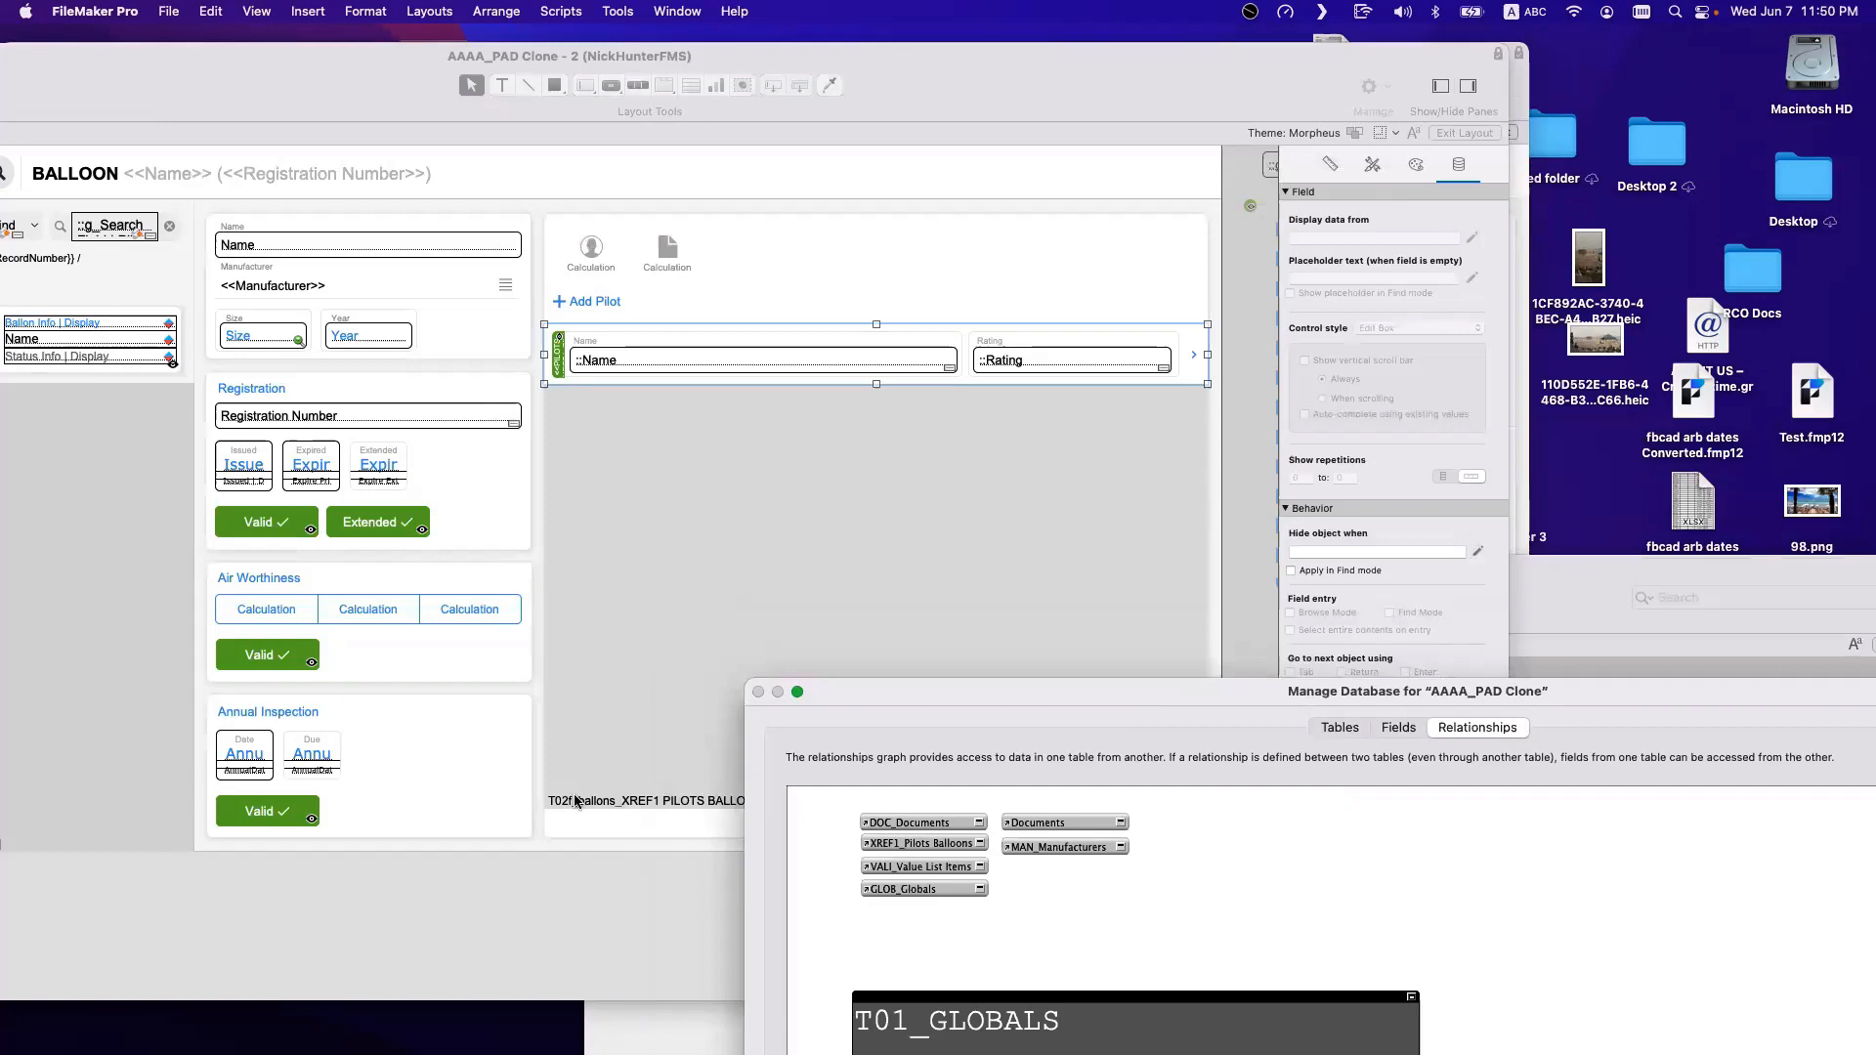
pyautogui.moveTo(939, 695); pyautogui.dragTo(251, 180)
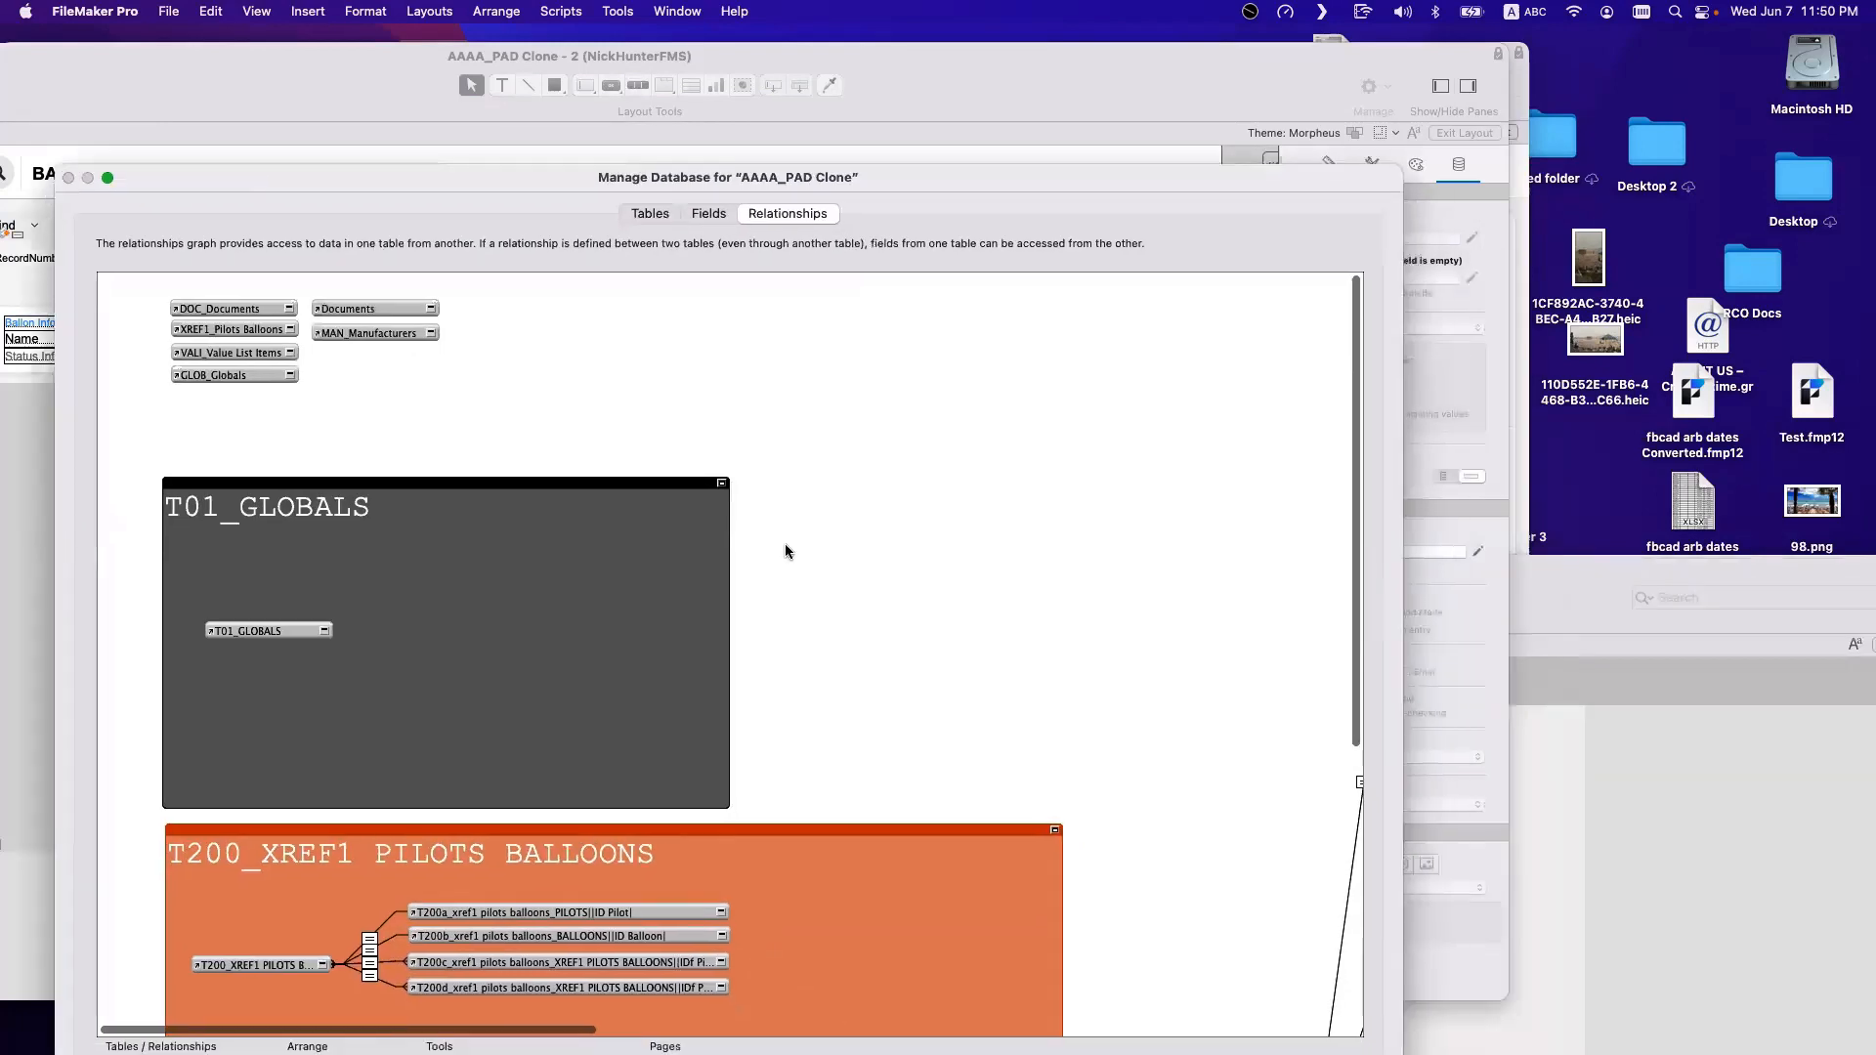
pyautogui.hscroll(5, 787, 553)
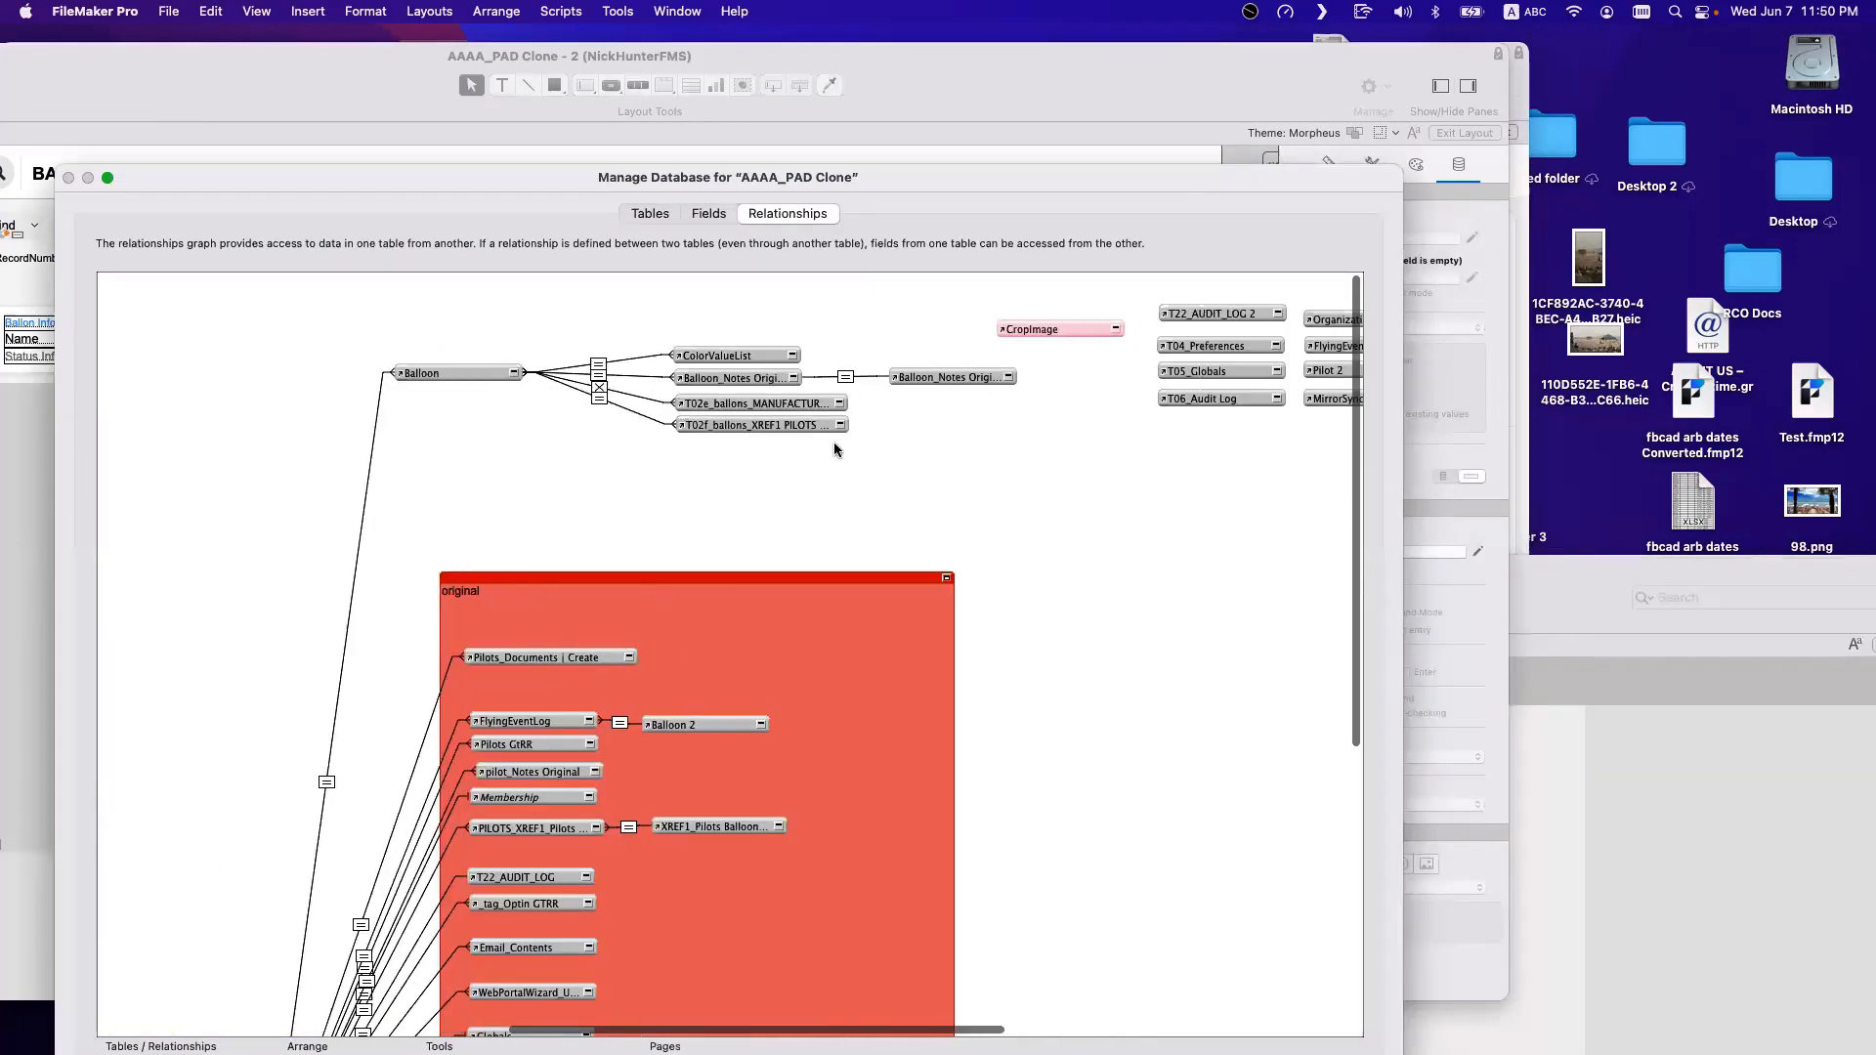
pyautogui.moveTo(846, 422); pyautogui.dragTo(967, 424)
pyautogui.moveTo(846, 404); pyautogui.dragTo(965, 404)
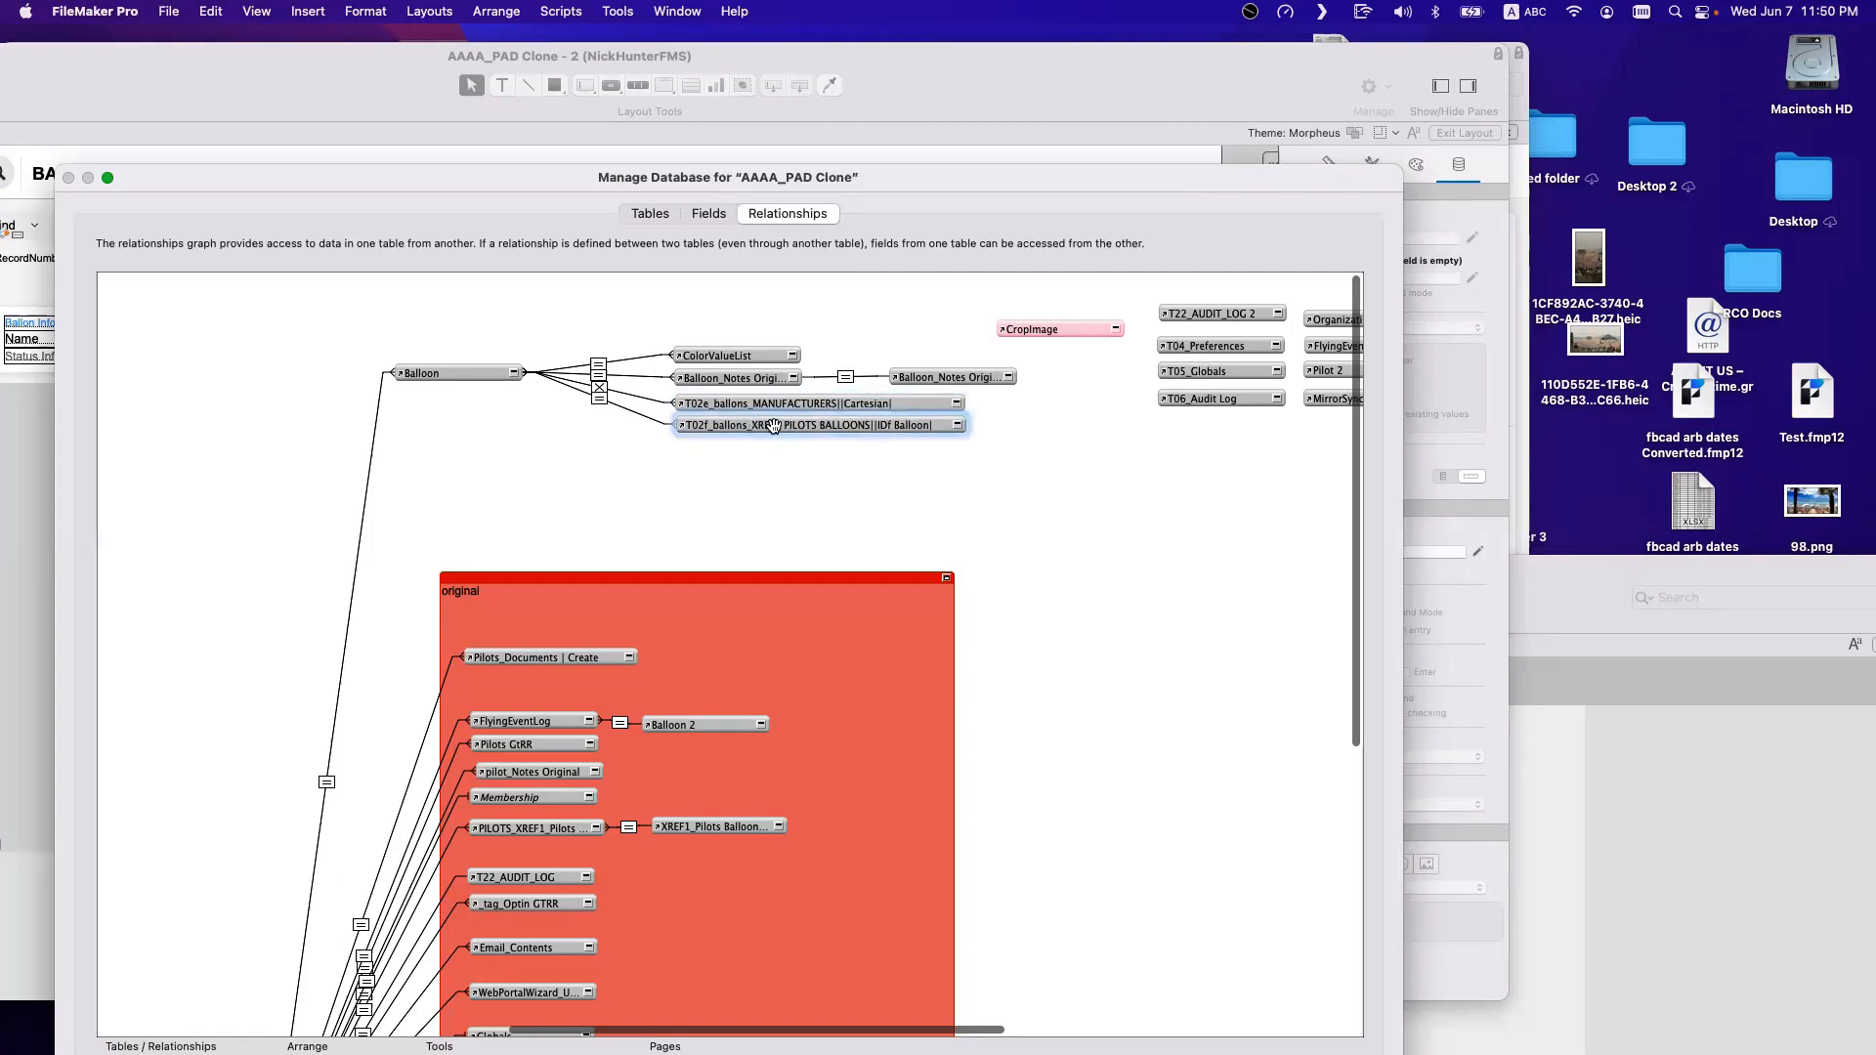
# Duplicate the T02f_ballons_XREF1 PILOTS BALLOONS occurrence and change the start of the copy's name to "T02f1_xref1 balloons pilots".
pyautogui.press('super+d')
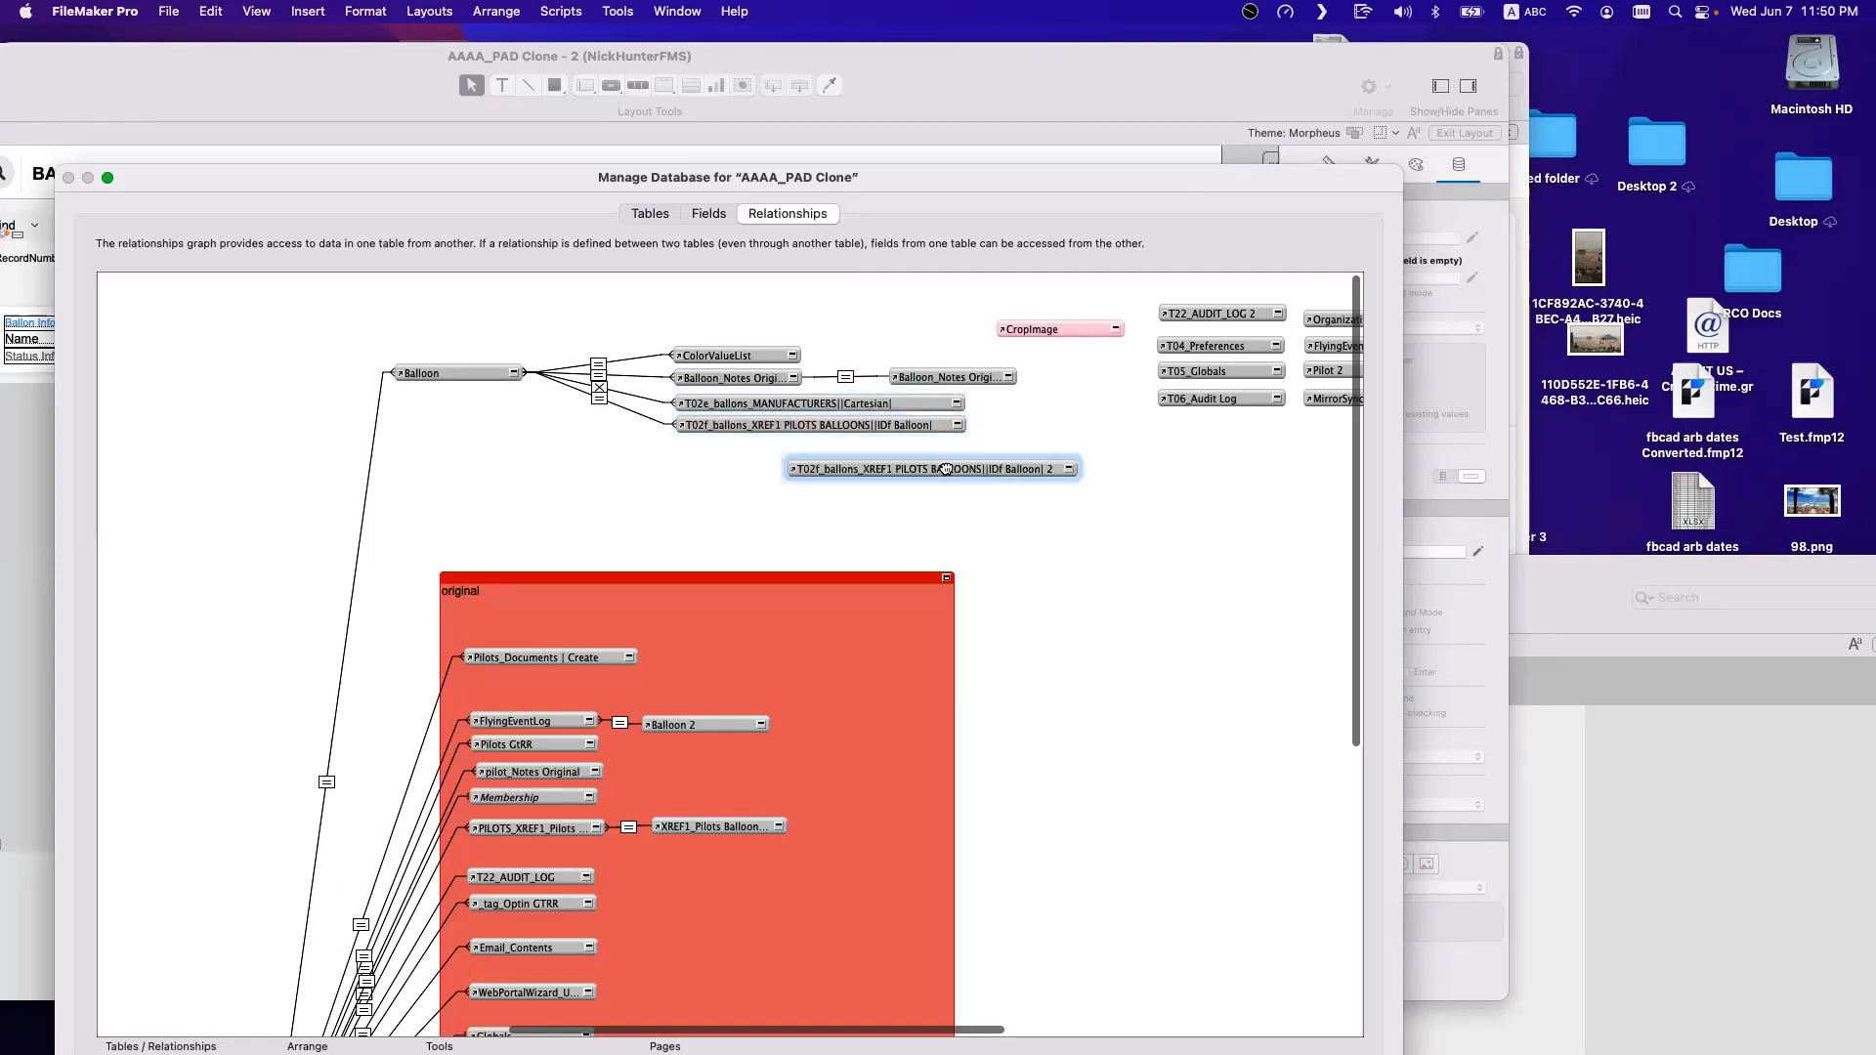
pyautogui.doubleClick(946, 469)
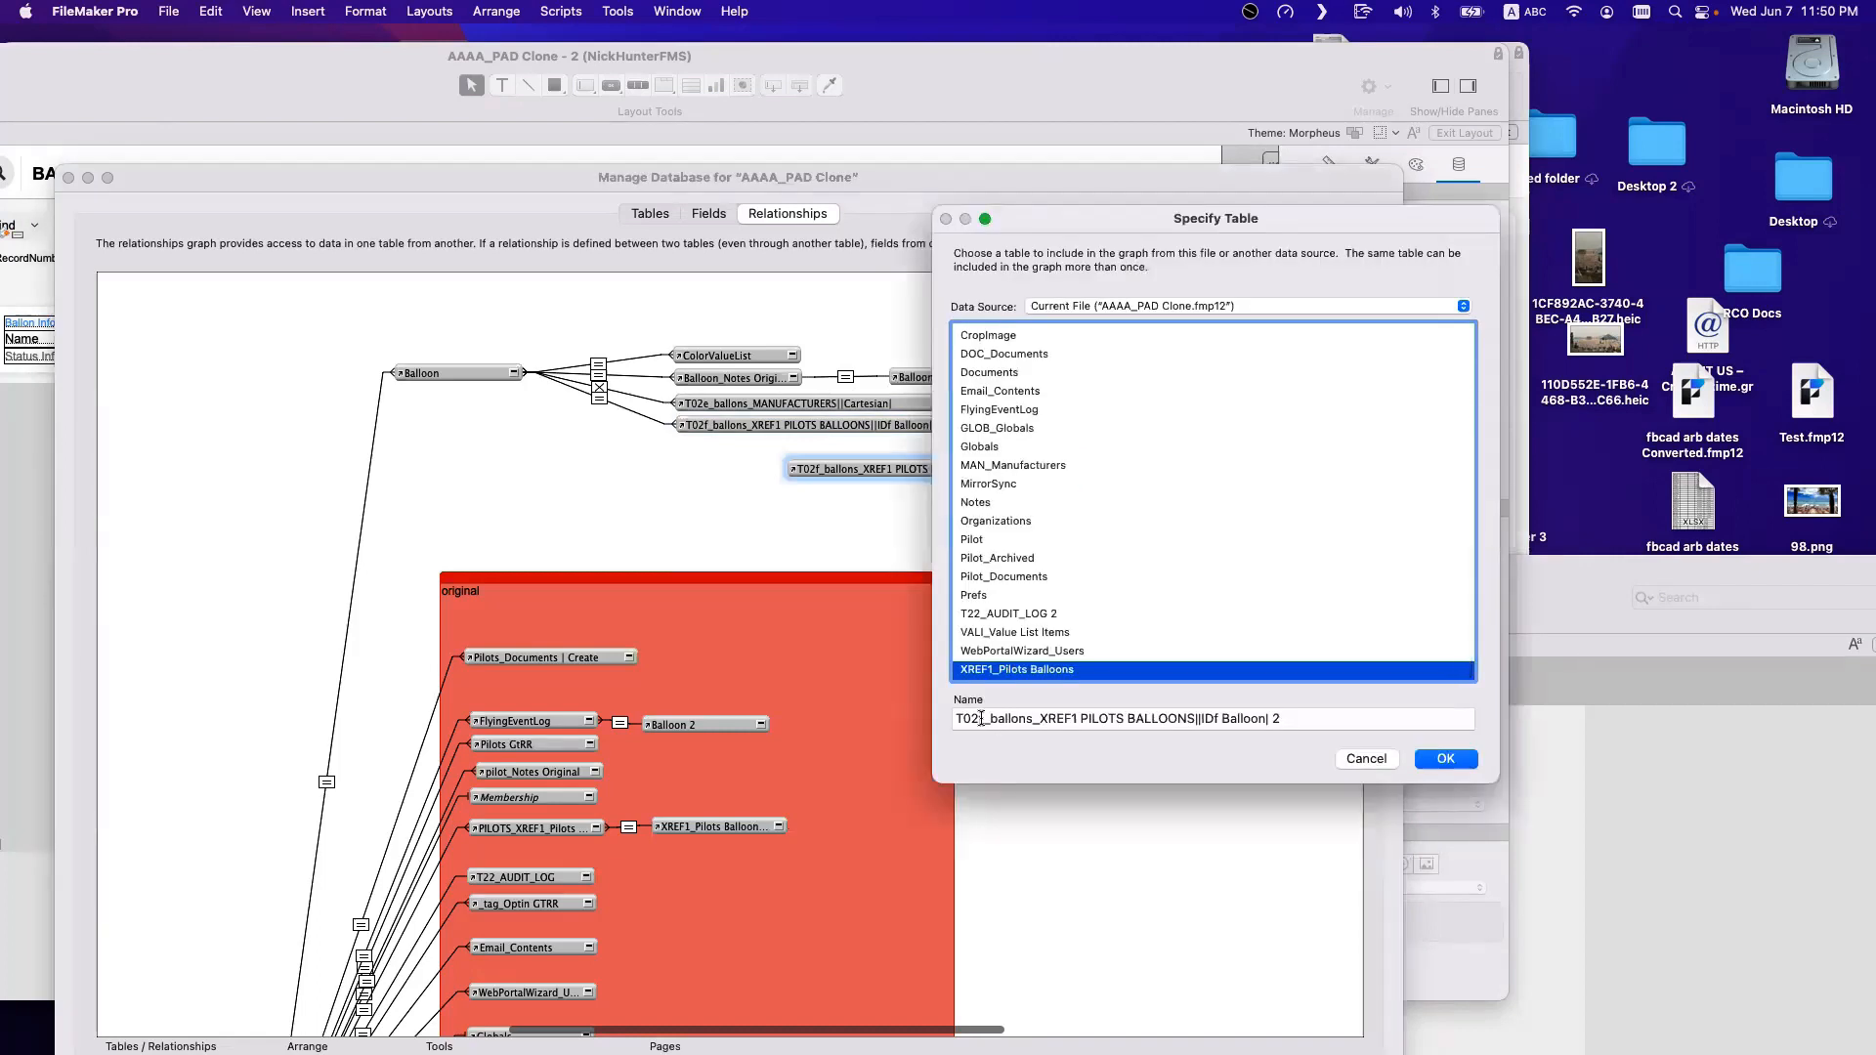
pyautogui.click(981, 718)
pyautogui.write('1')
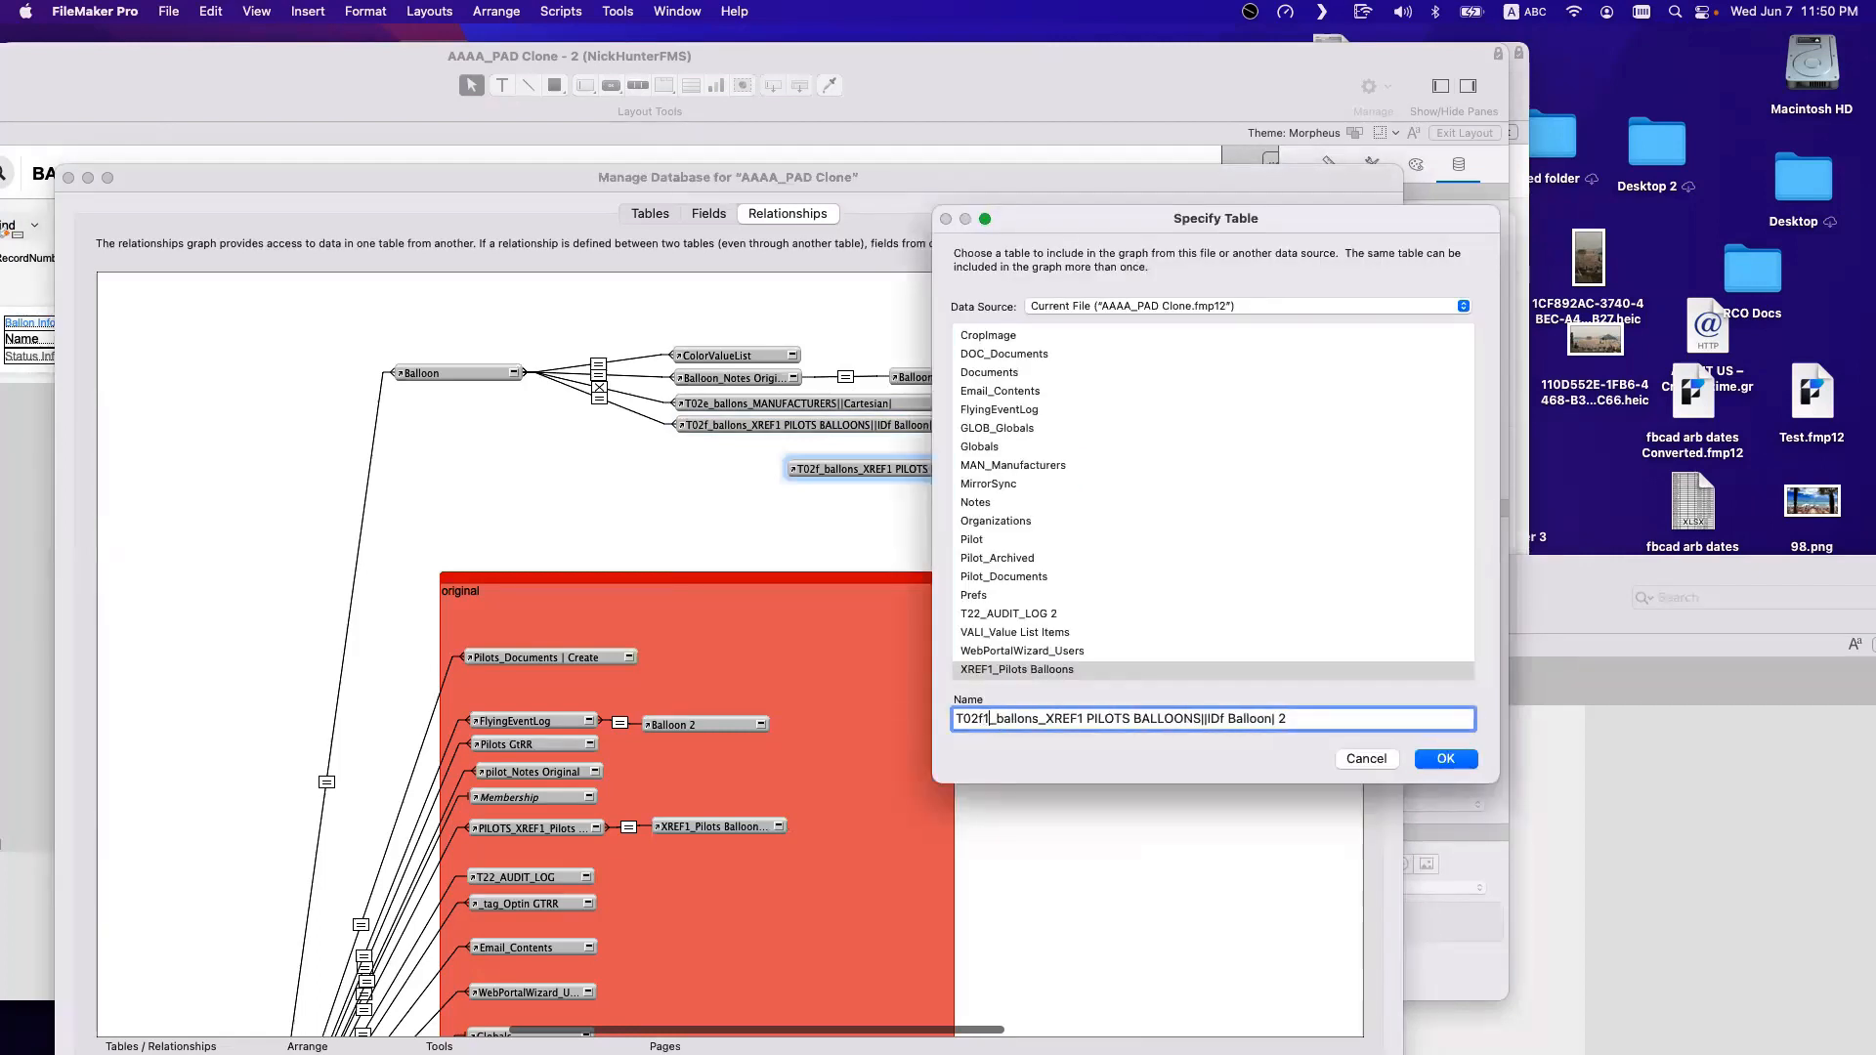
pyautogui.moveTo(995, 718); pyautogui.dragTo(1035, 720)
pyautogui.write('xref1')
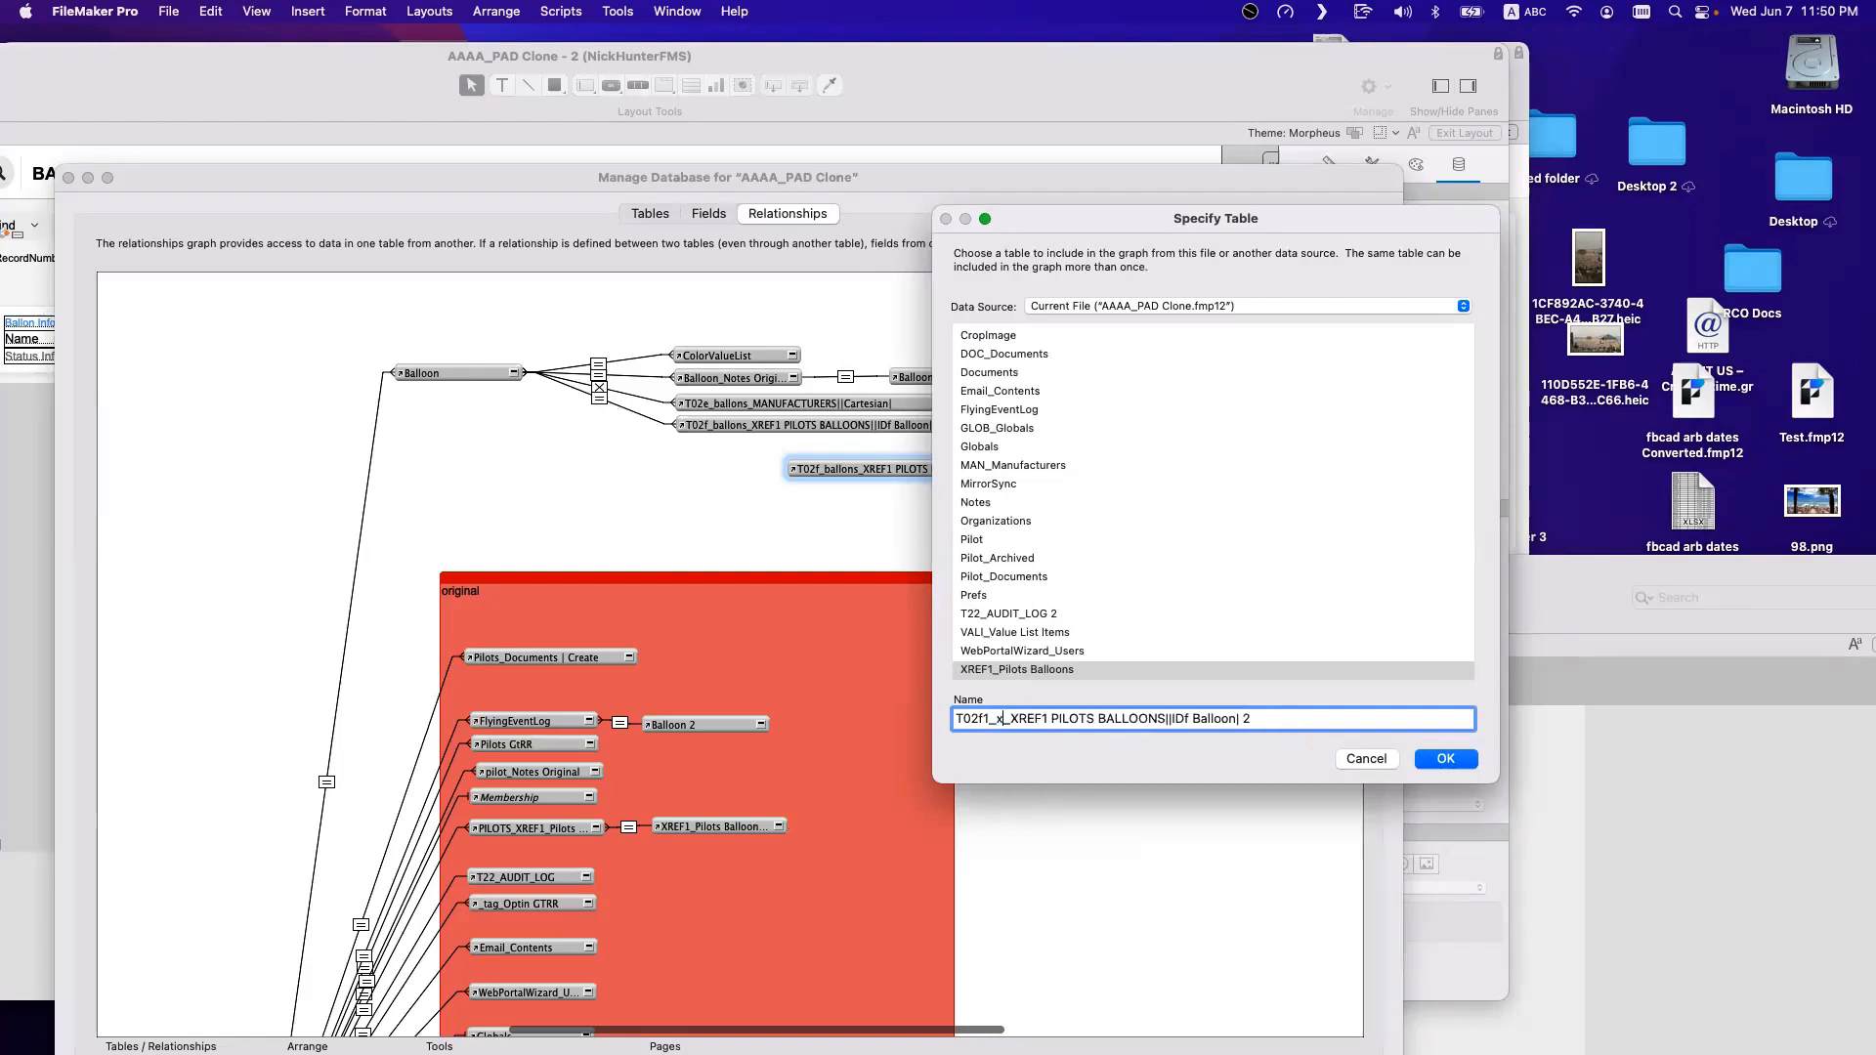
pyautogui.write(' balloons')
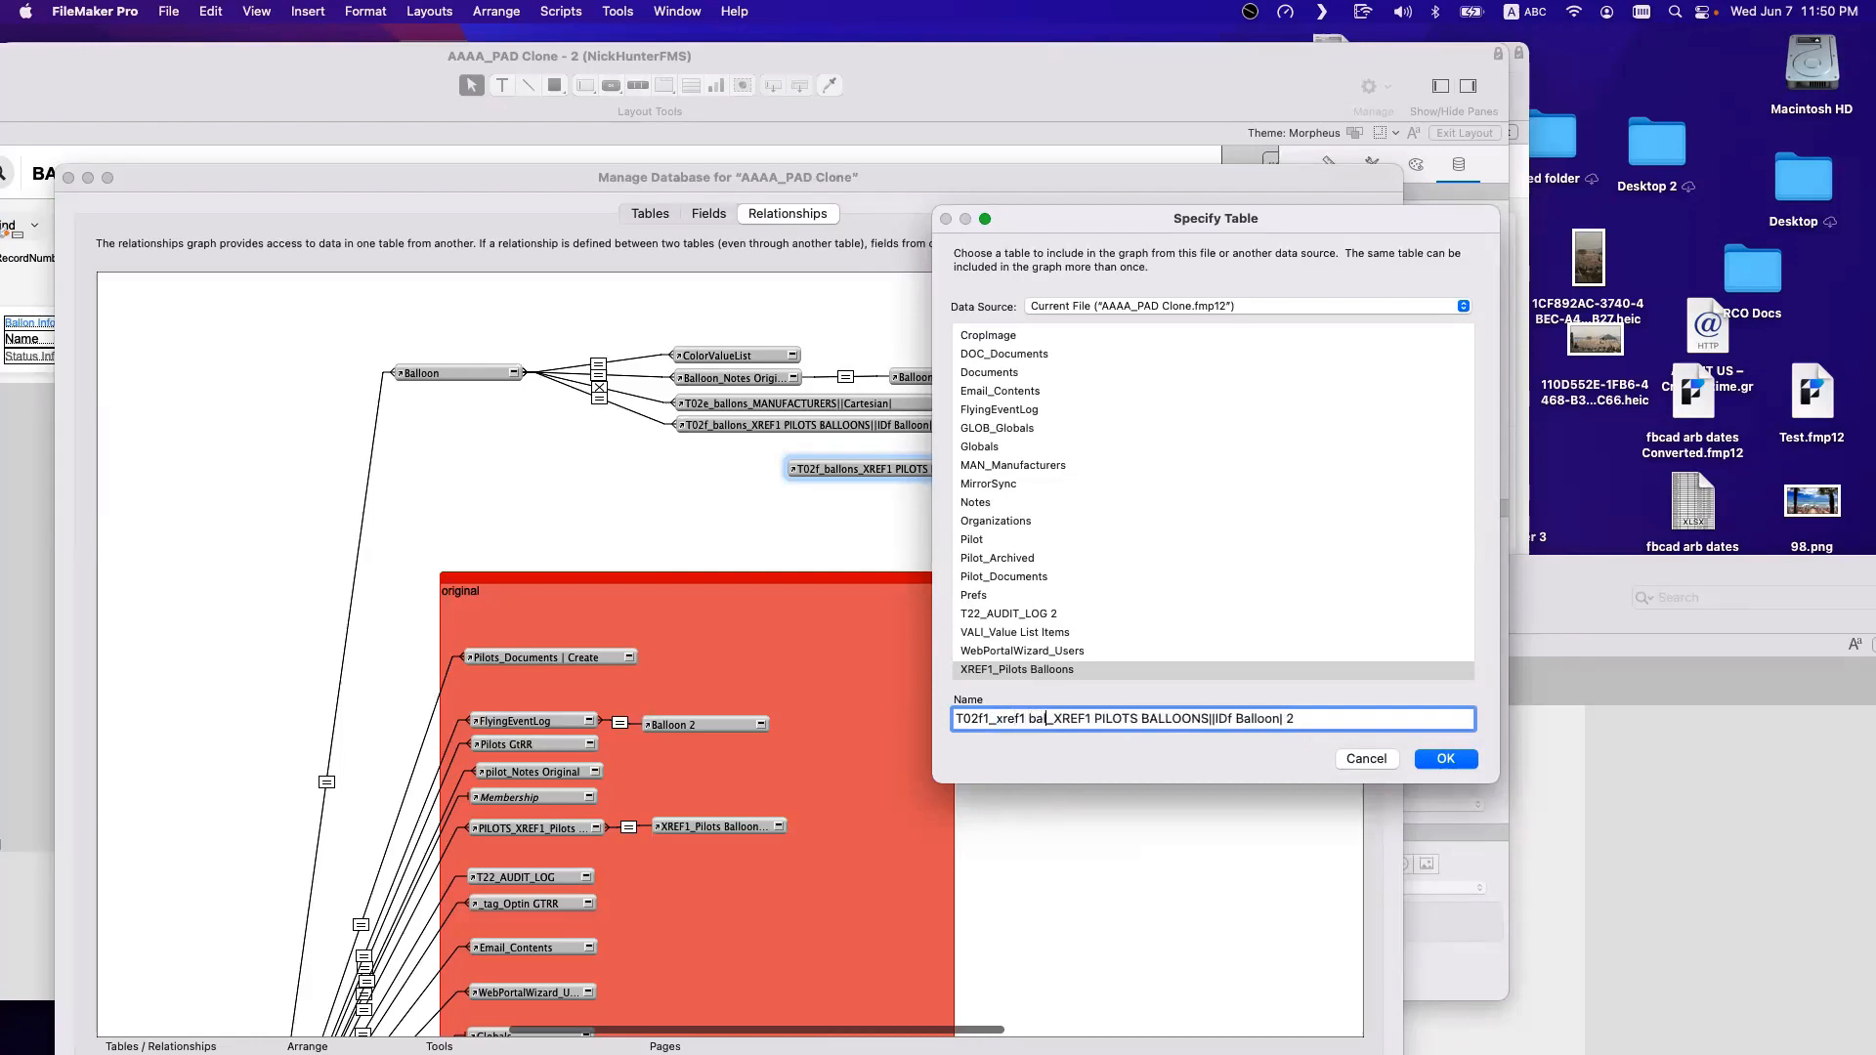
pyautogui.write(' pilots')
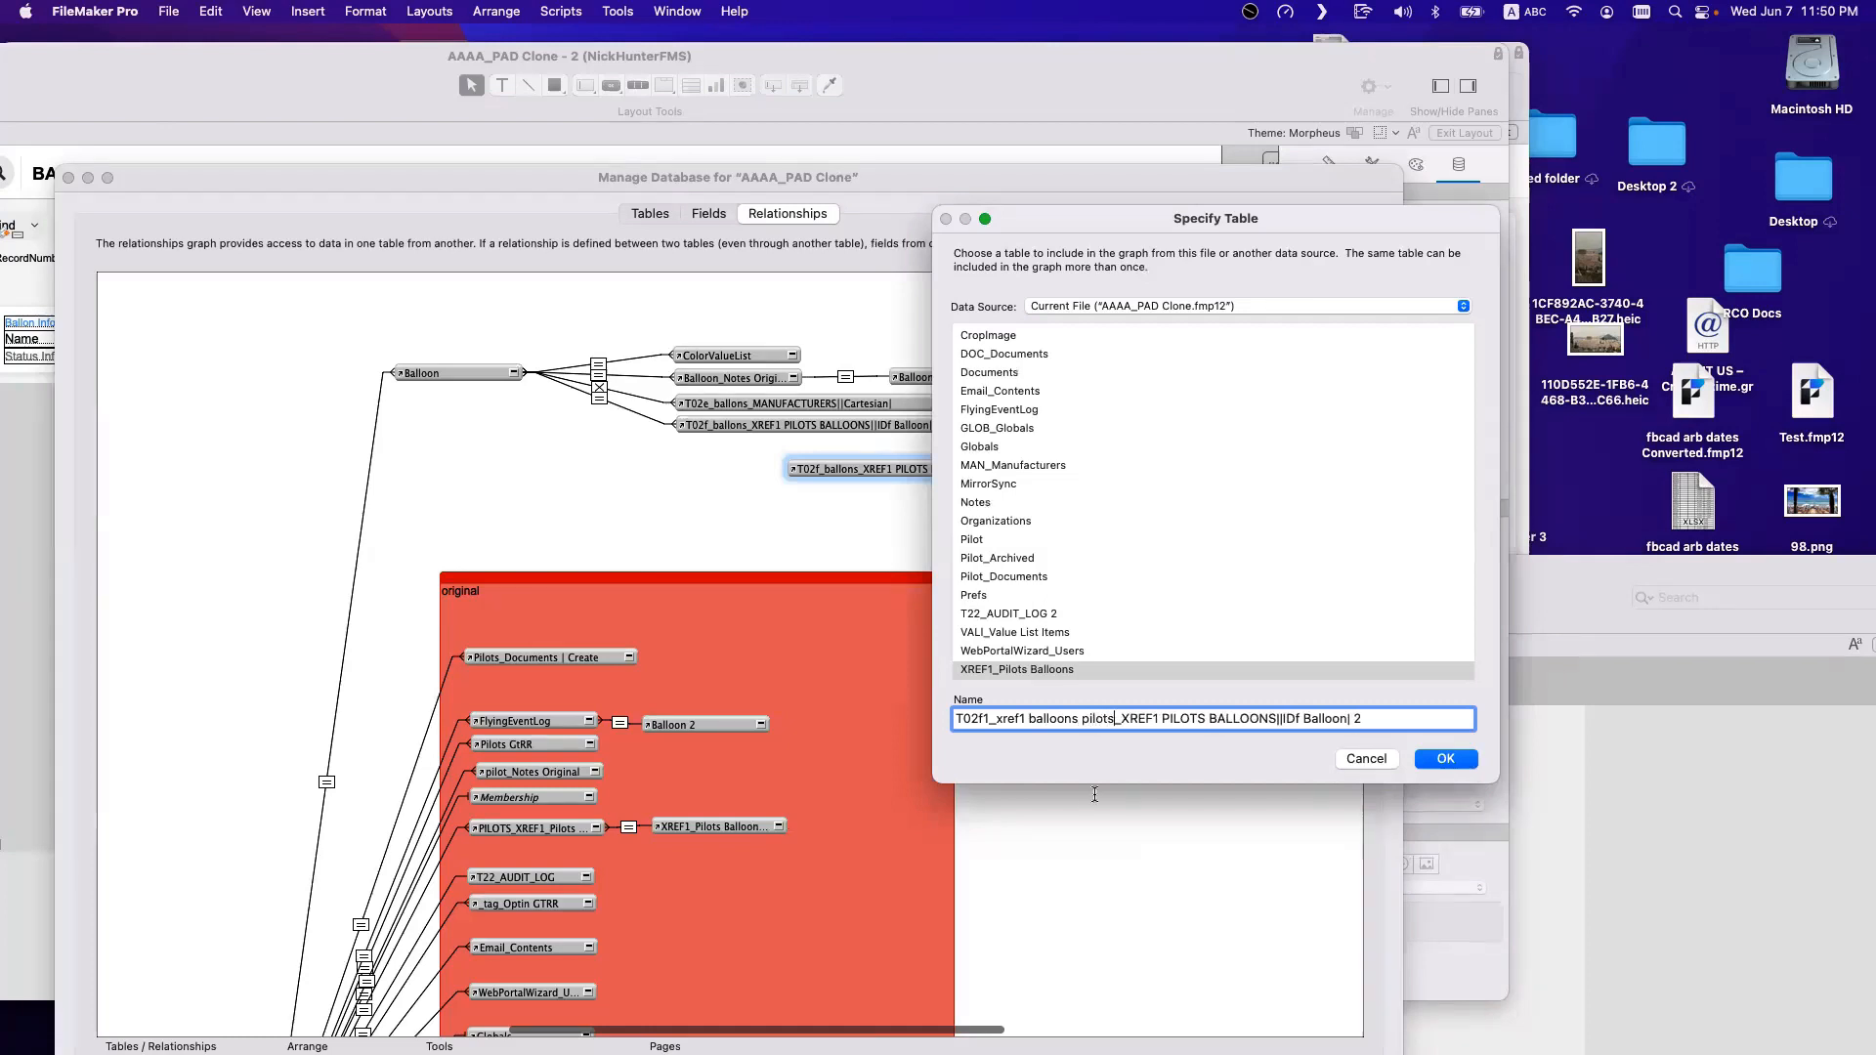
# Change the rest of the copy's name so it reads "T02f1_xref1 balloons pilots_PILOTS||ID Pilot|".
pyautogui.moveTo(1121, 718); pyautogui.dragTo(1161, 718)
pyautogui.press('BackSpace')
pyautogui.doubleClick(1189, 720)
pyautogui.press('BackSpace')
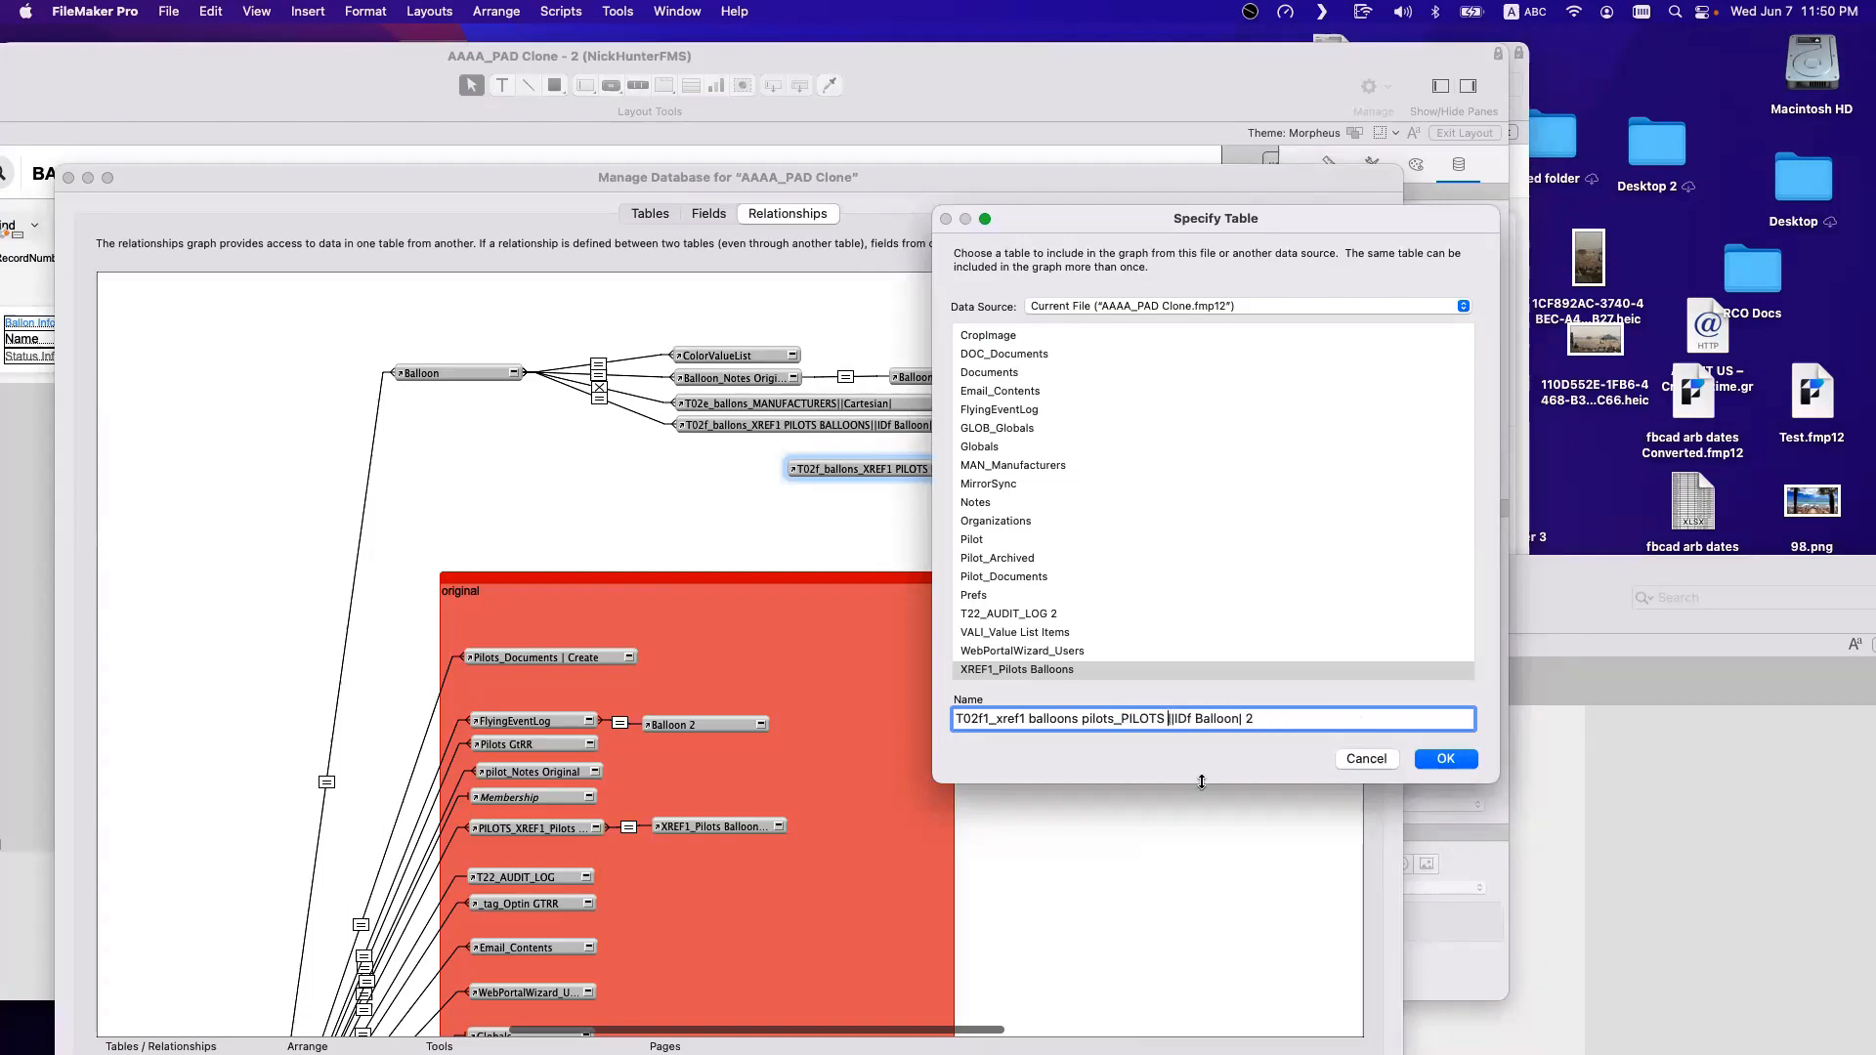
pyautogui.press('BackSpace')
pyautogui.doubleClick(1214, 720)
pyautogui.press('BackSpace')
pyautogui.press('BackSpace')
pyautogui.press('BackSpace')
pyautogui.write('Pilot')
pyautogui.press('BackSpace')
pyautogui.press('BackSpace')
# Set the new occurrence's source table to Pilot and confirm its specification.
pyautogui.press('Tab')
pyautogui.press('Up')
pyautogui.press('Up')
pyautogui.press('Up')
pyautogui.press('Up')
pyautogui.press('Up')
pyautogui.press('Up')
pyautogui.press('Up')
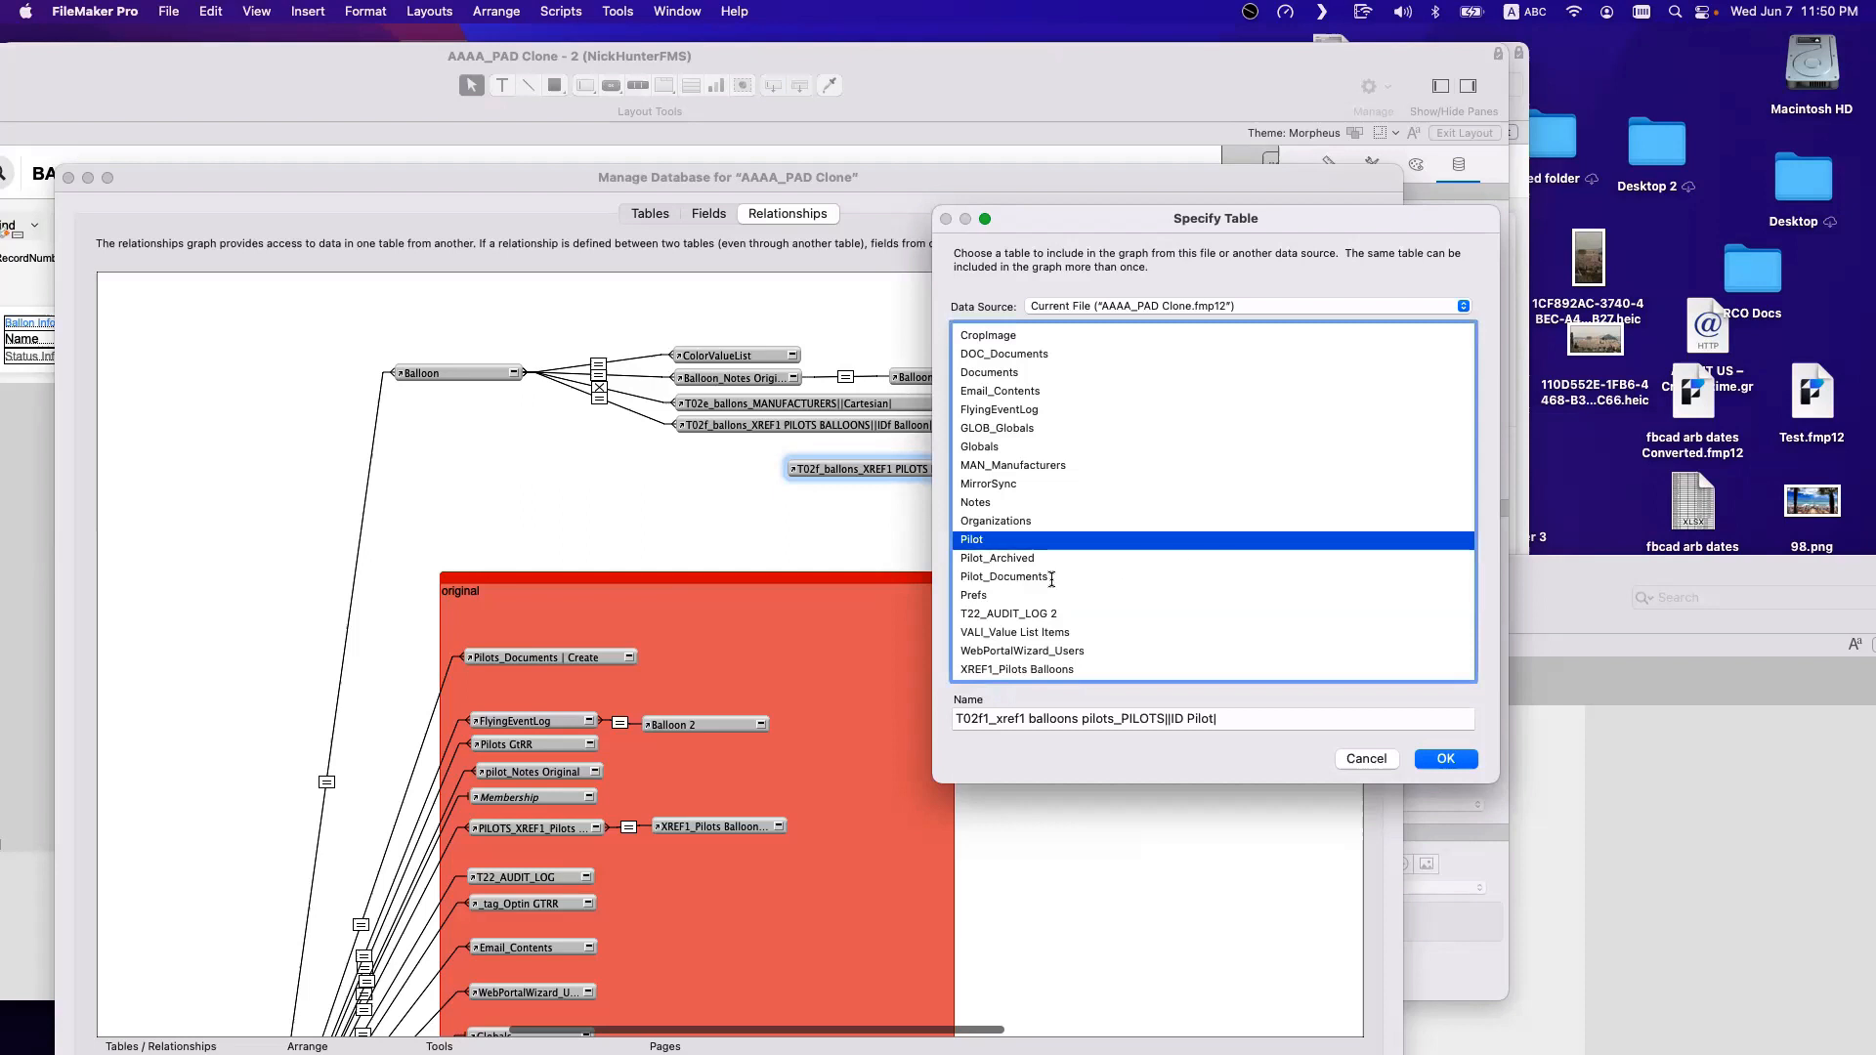
pyautogui.click(1445, 759)
# Place the T02f1 occurrence beside T02f, relate its __ID Pilot field to T02f's _IDf Pilot, and collapse both occurrences.
pyautogui.moveTo(1011, 474); pyautogui.dragTo(1240, 429)
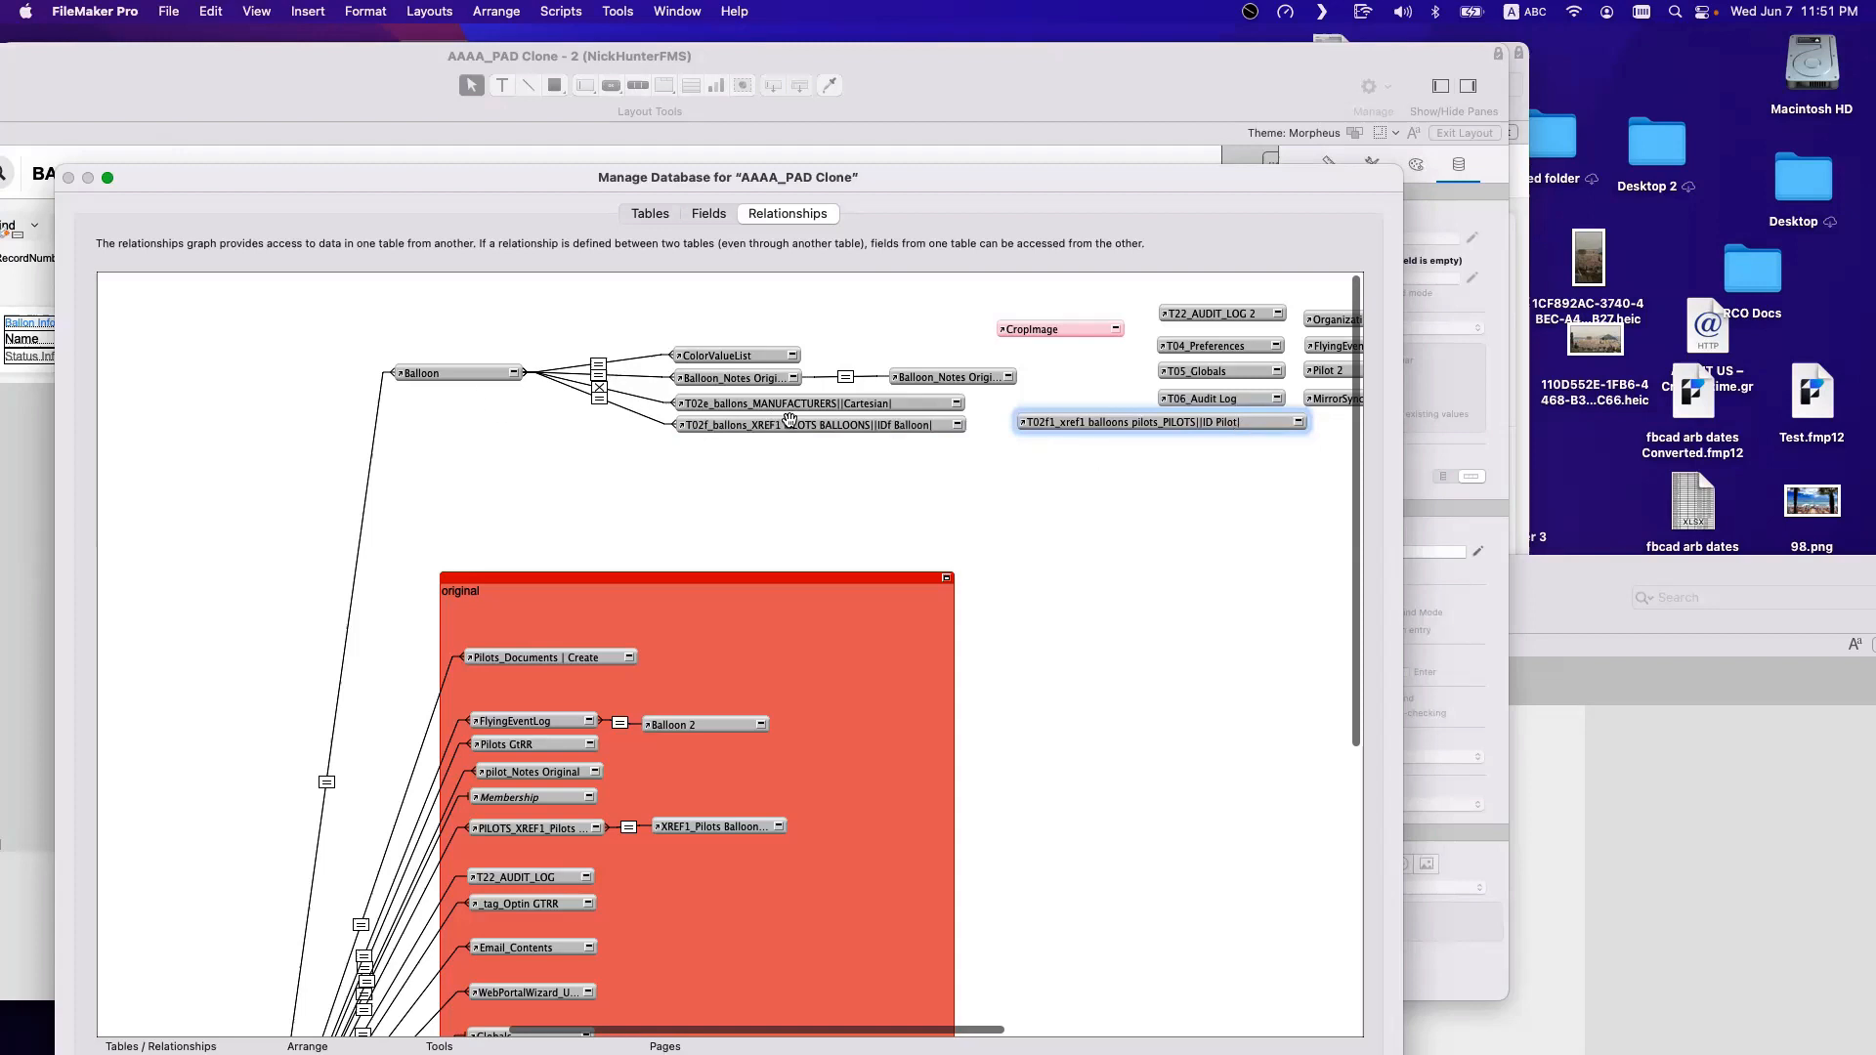
pyautogui.click(1298, 422)
pyautogui.click(956, 424)
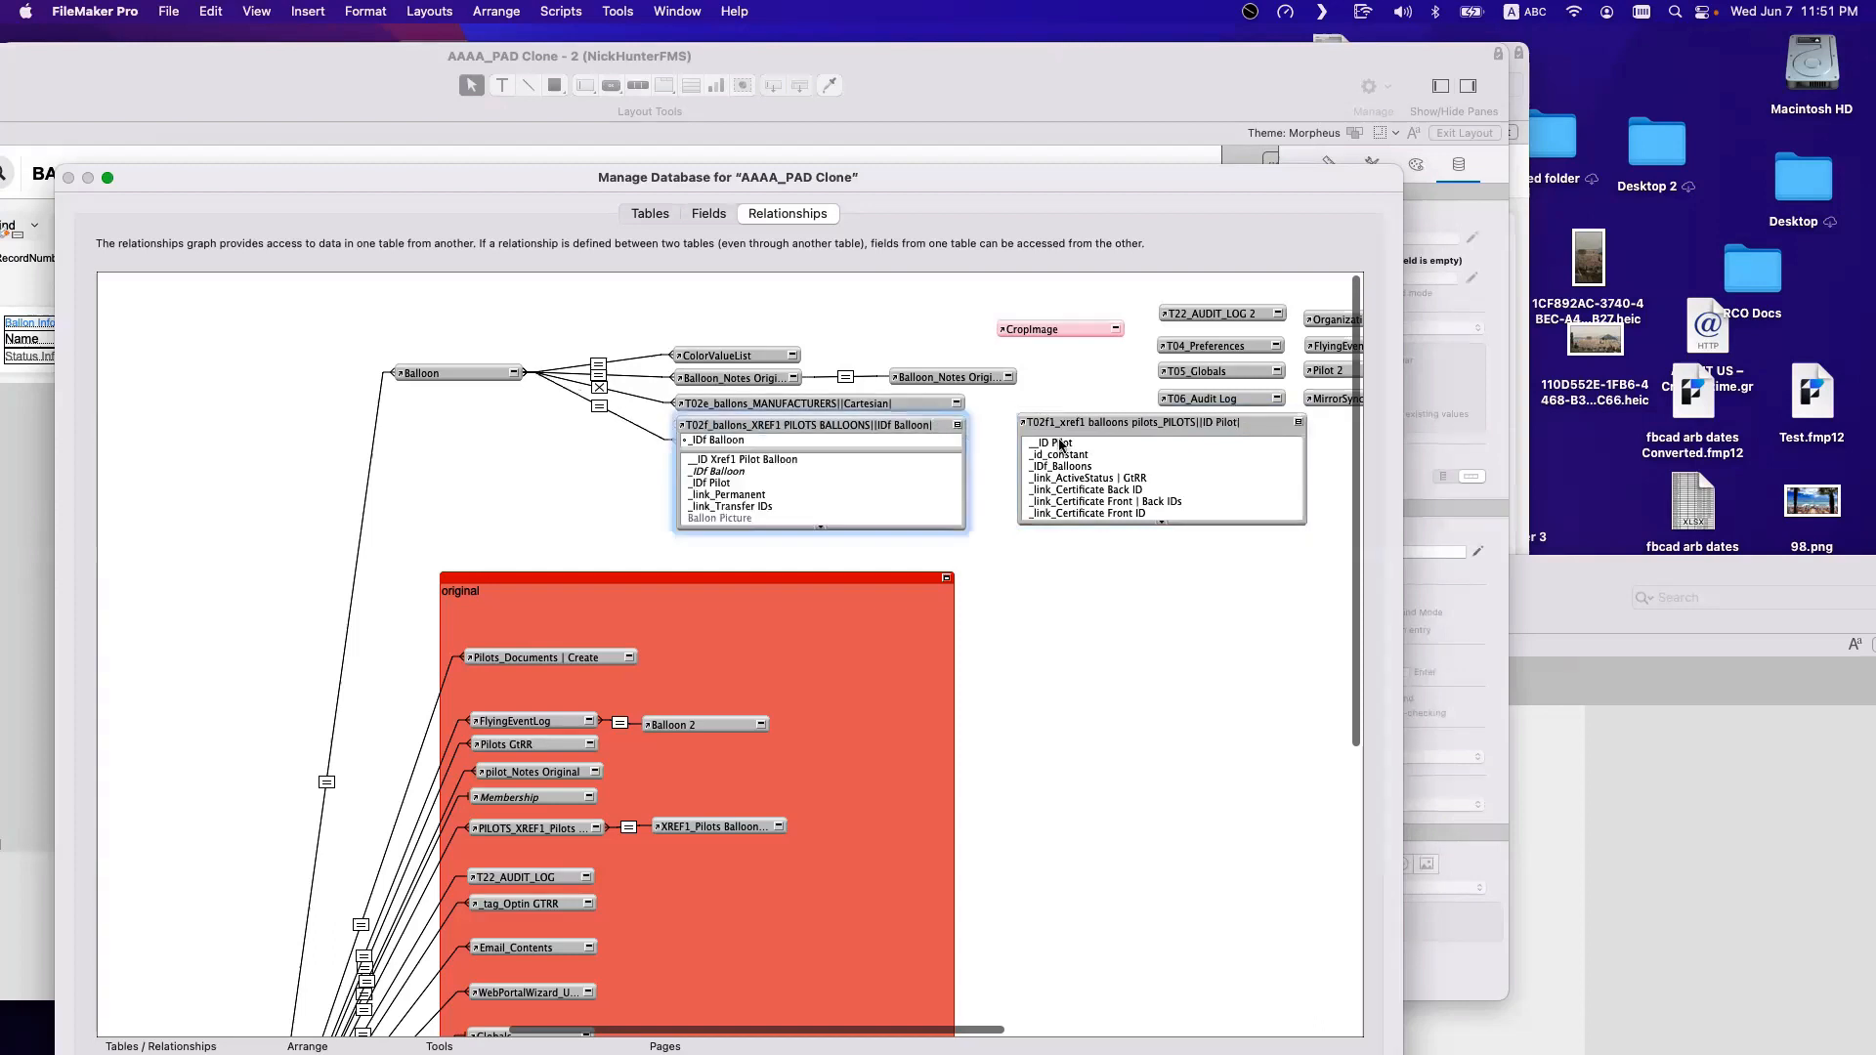
pyautogui.moveTo(1060, 447); pyautogui.dragTo(934, 488)
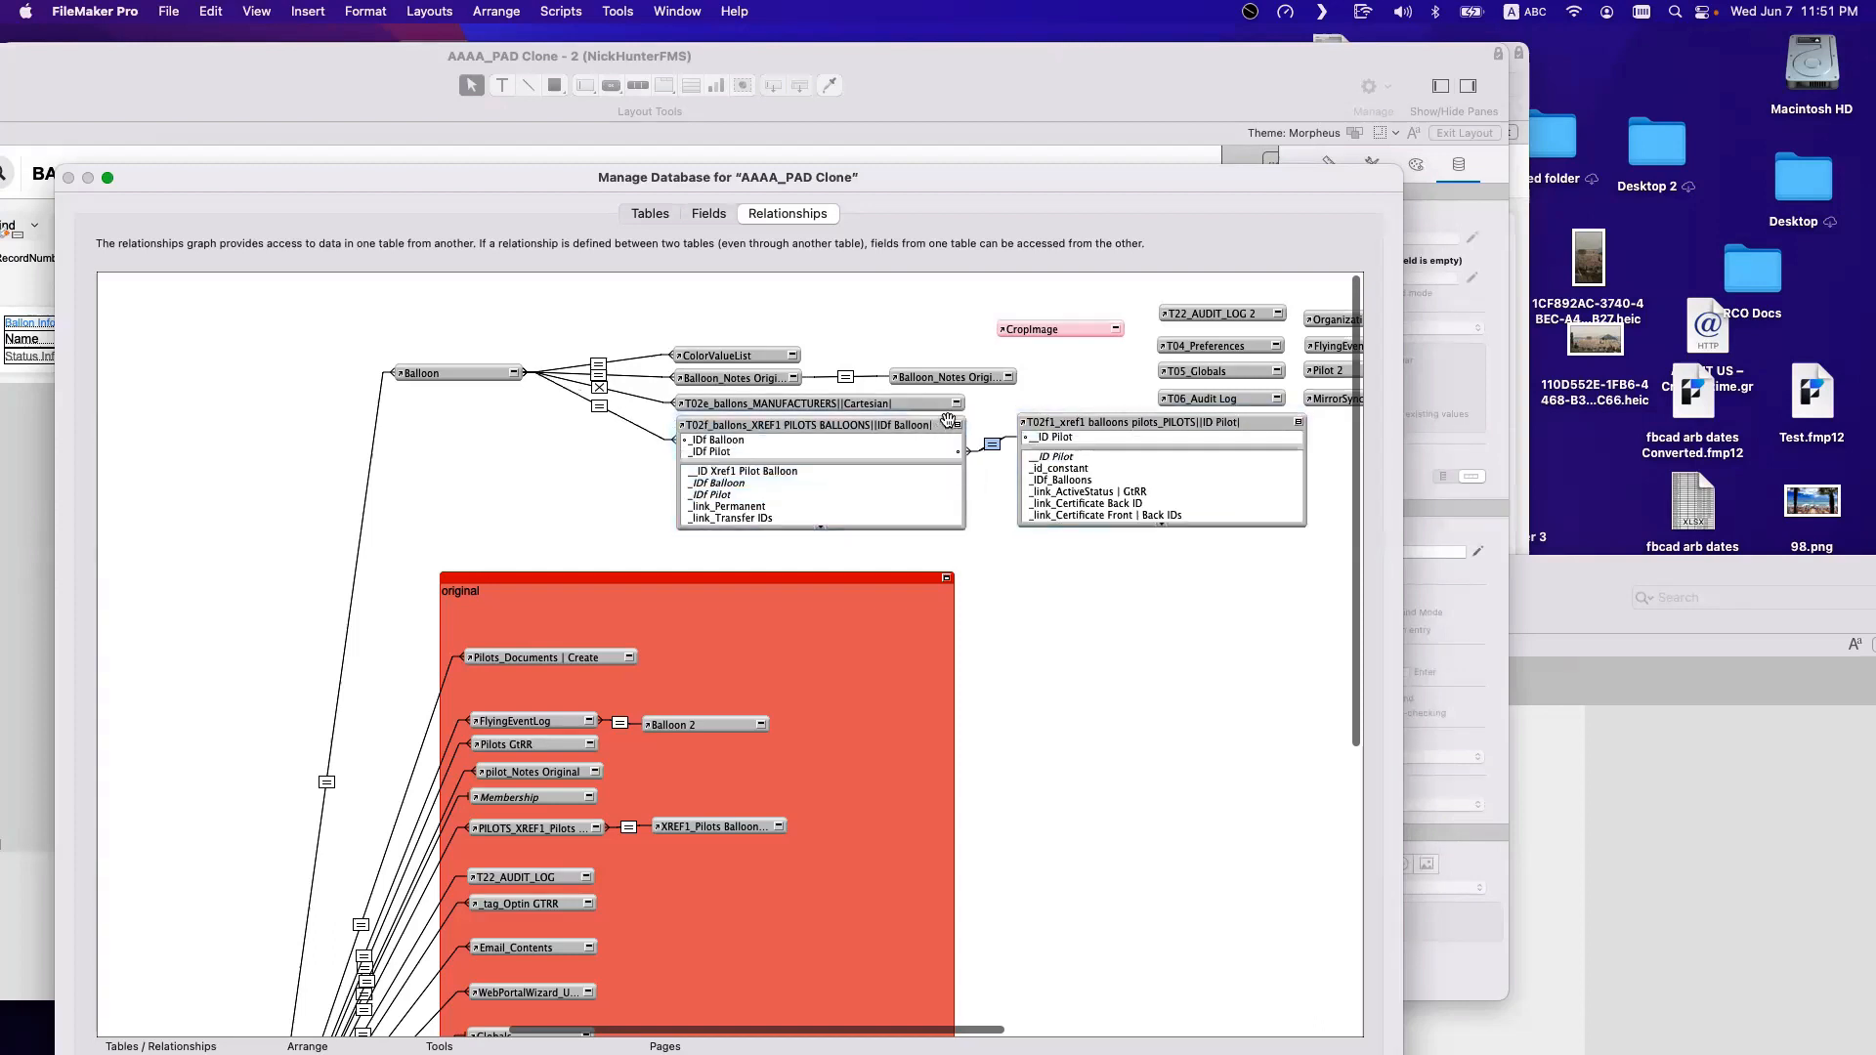
pyautogui.click(958, 425)
pyautogui.click(1299, 422)
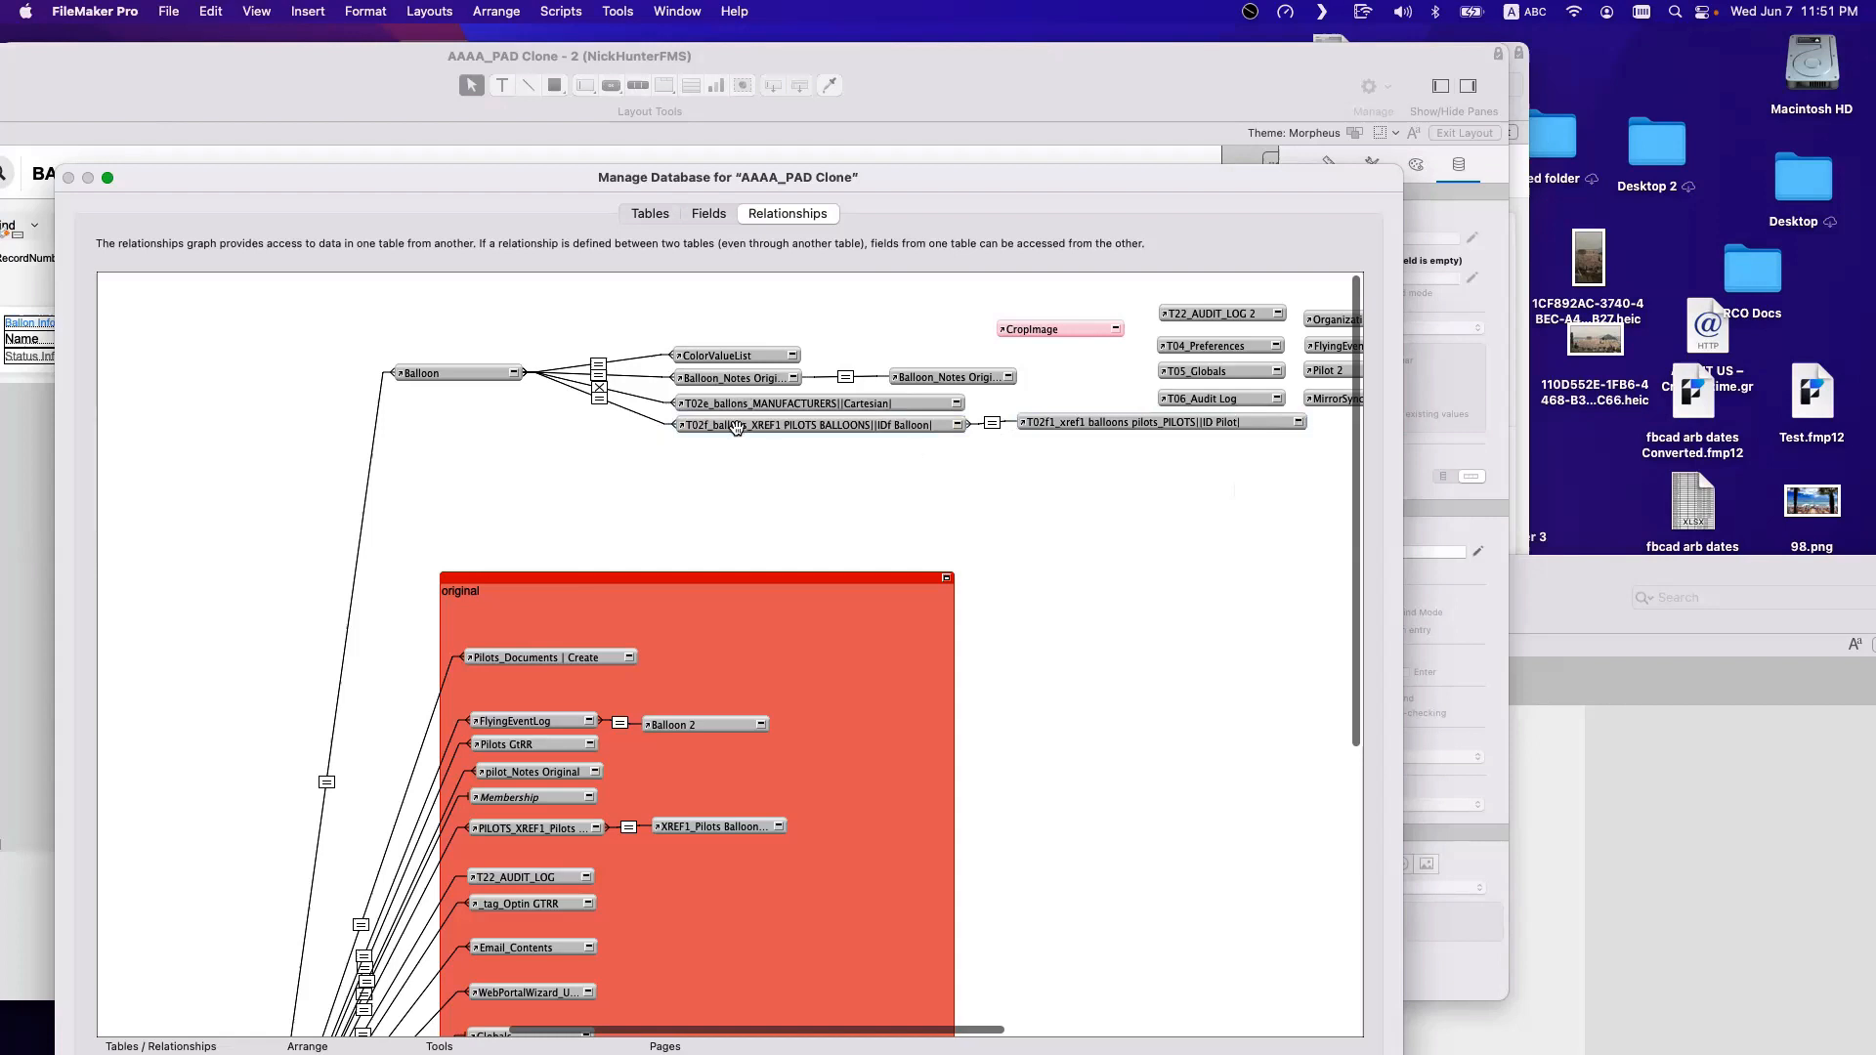
# Trace the relationship chain from Balloon through T02f to T02f1, and save the database changes.
pyautogui.click(473, 373)
pyautogui.click(1147, 422)
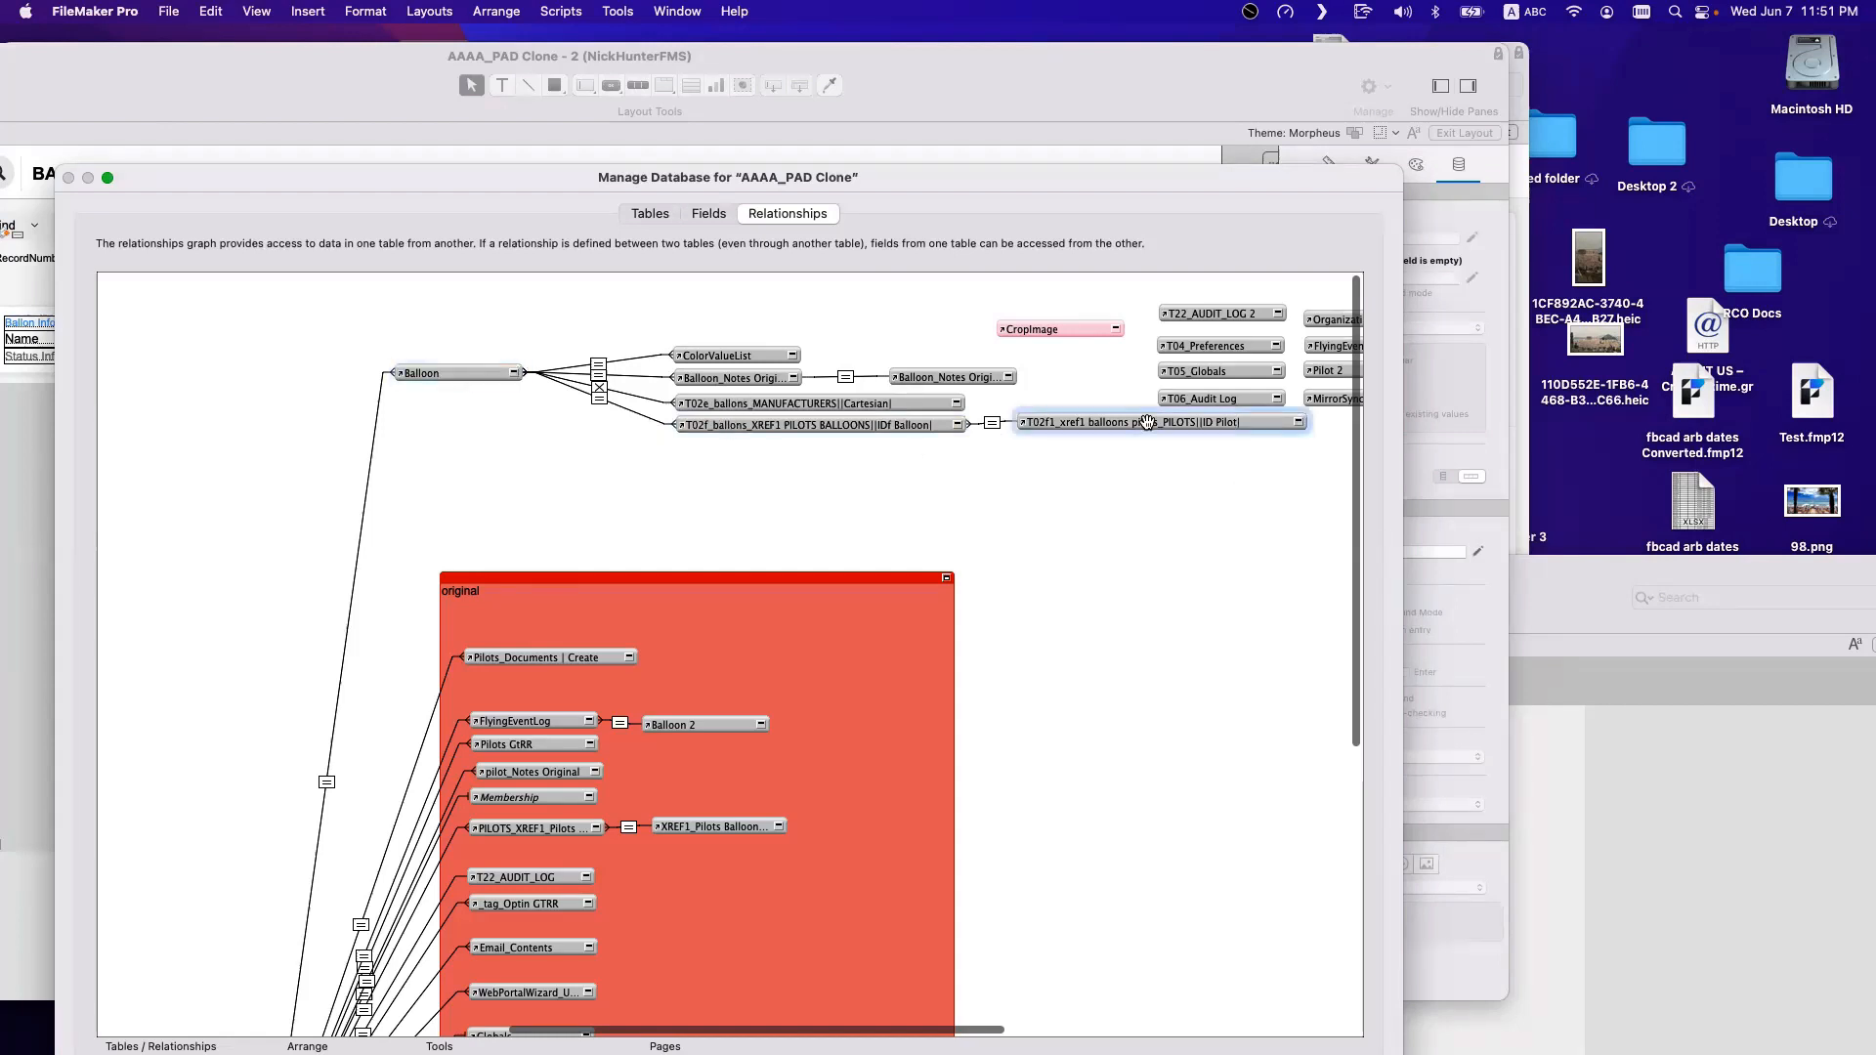
pyautogui.click(760, 424)
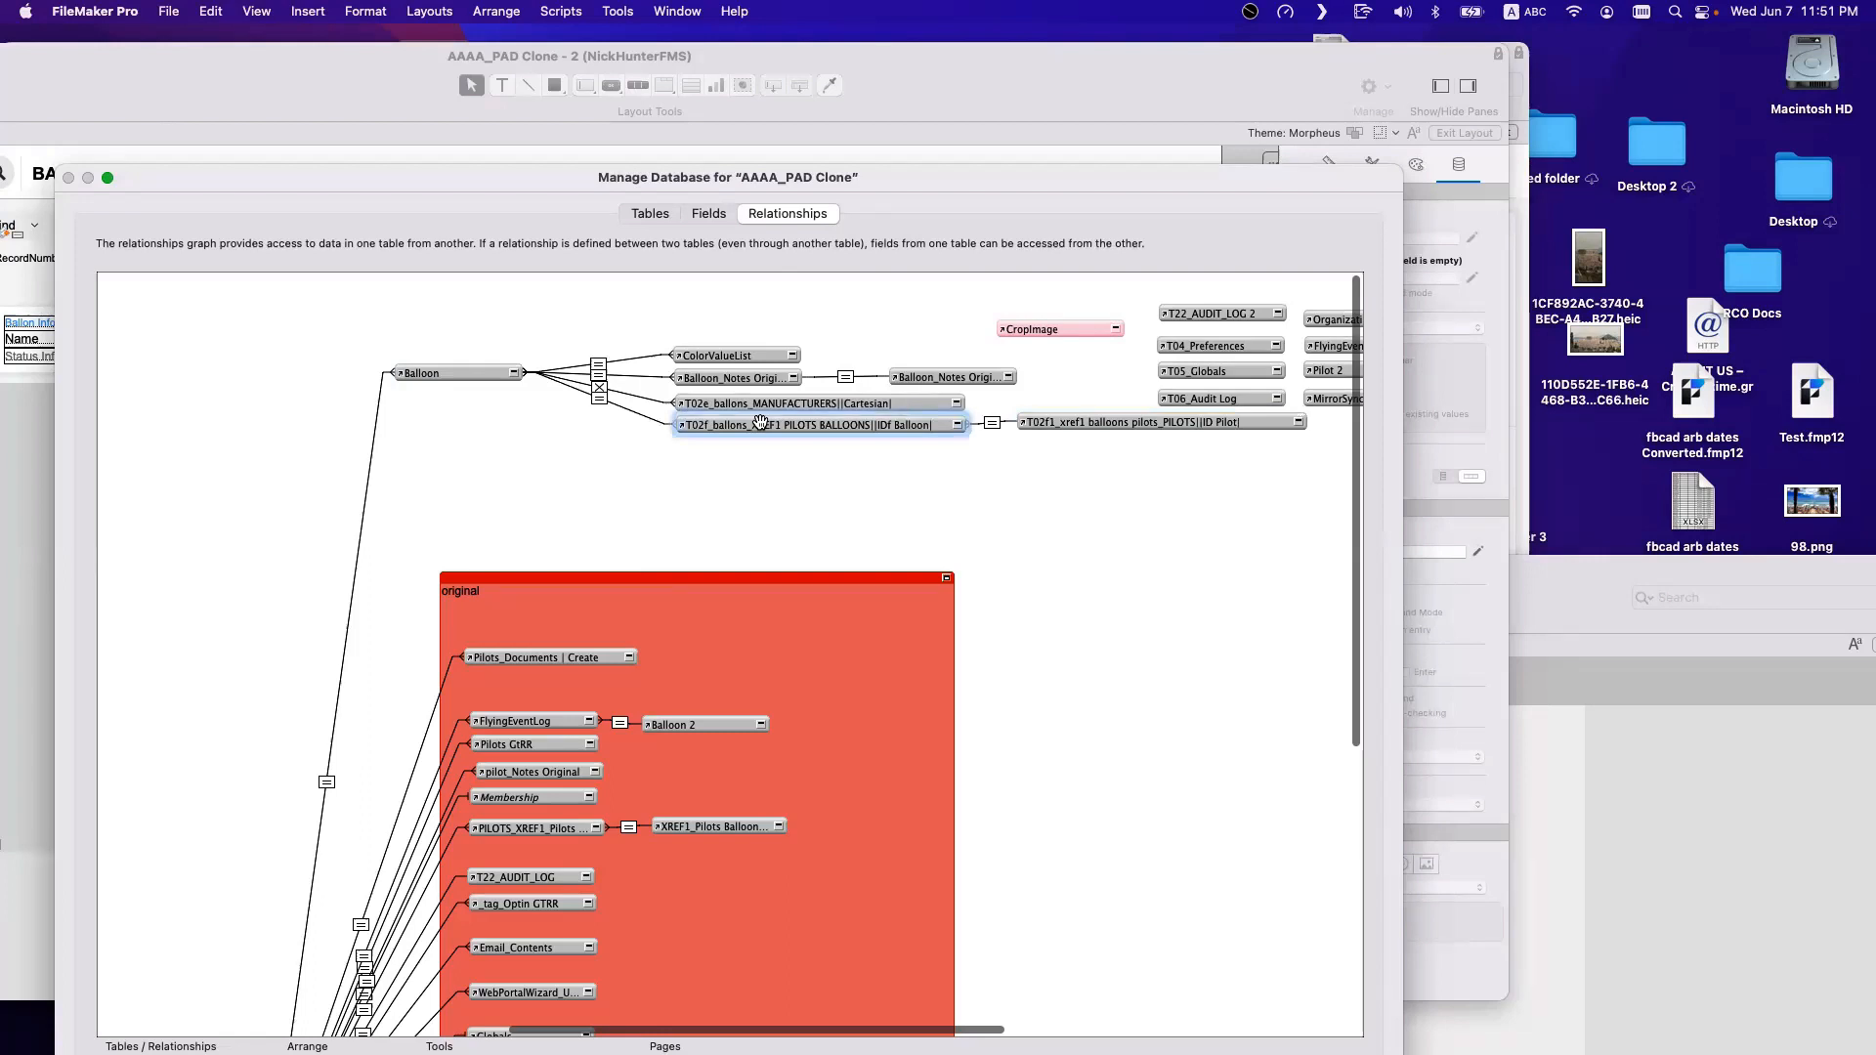
pyautogui.click(1141, 423)
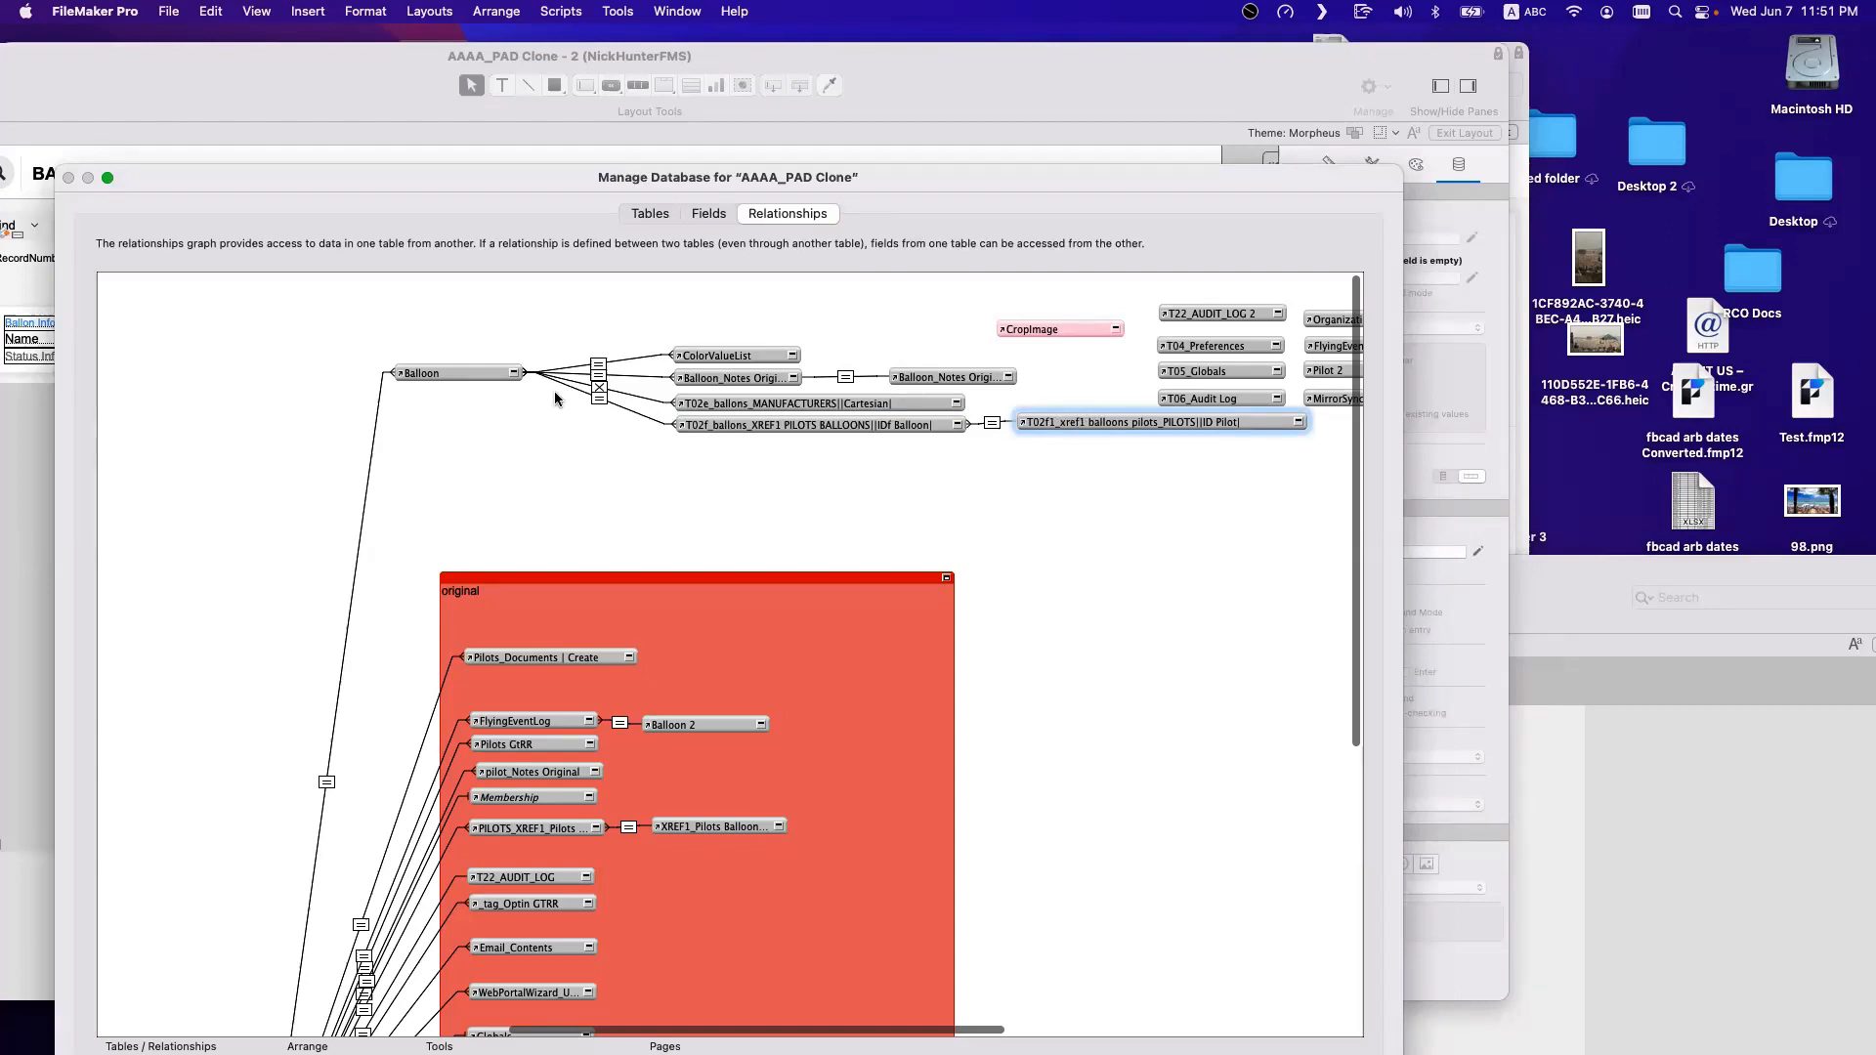
pyautogui.click(457, 369)
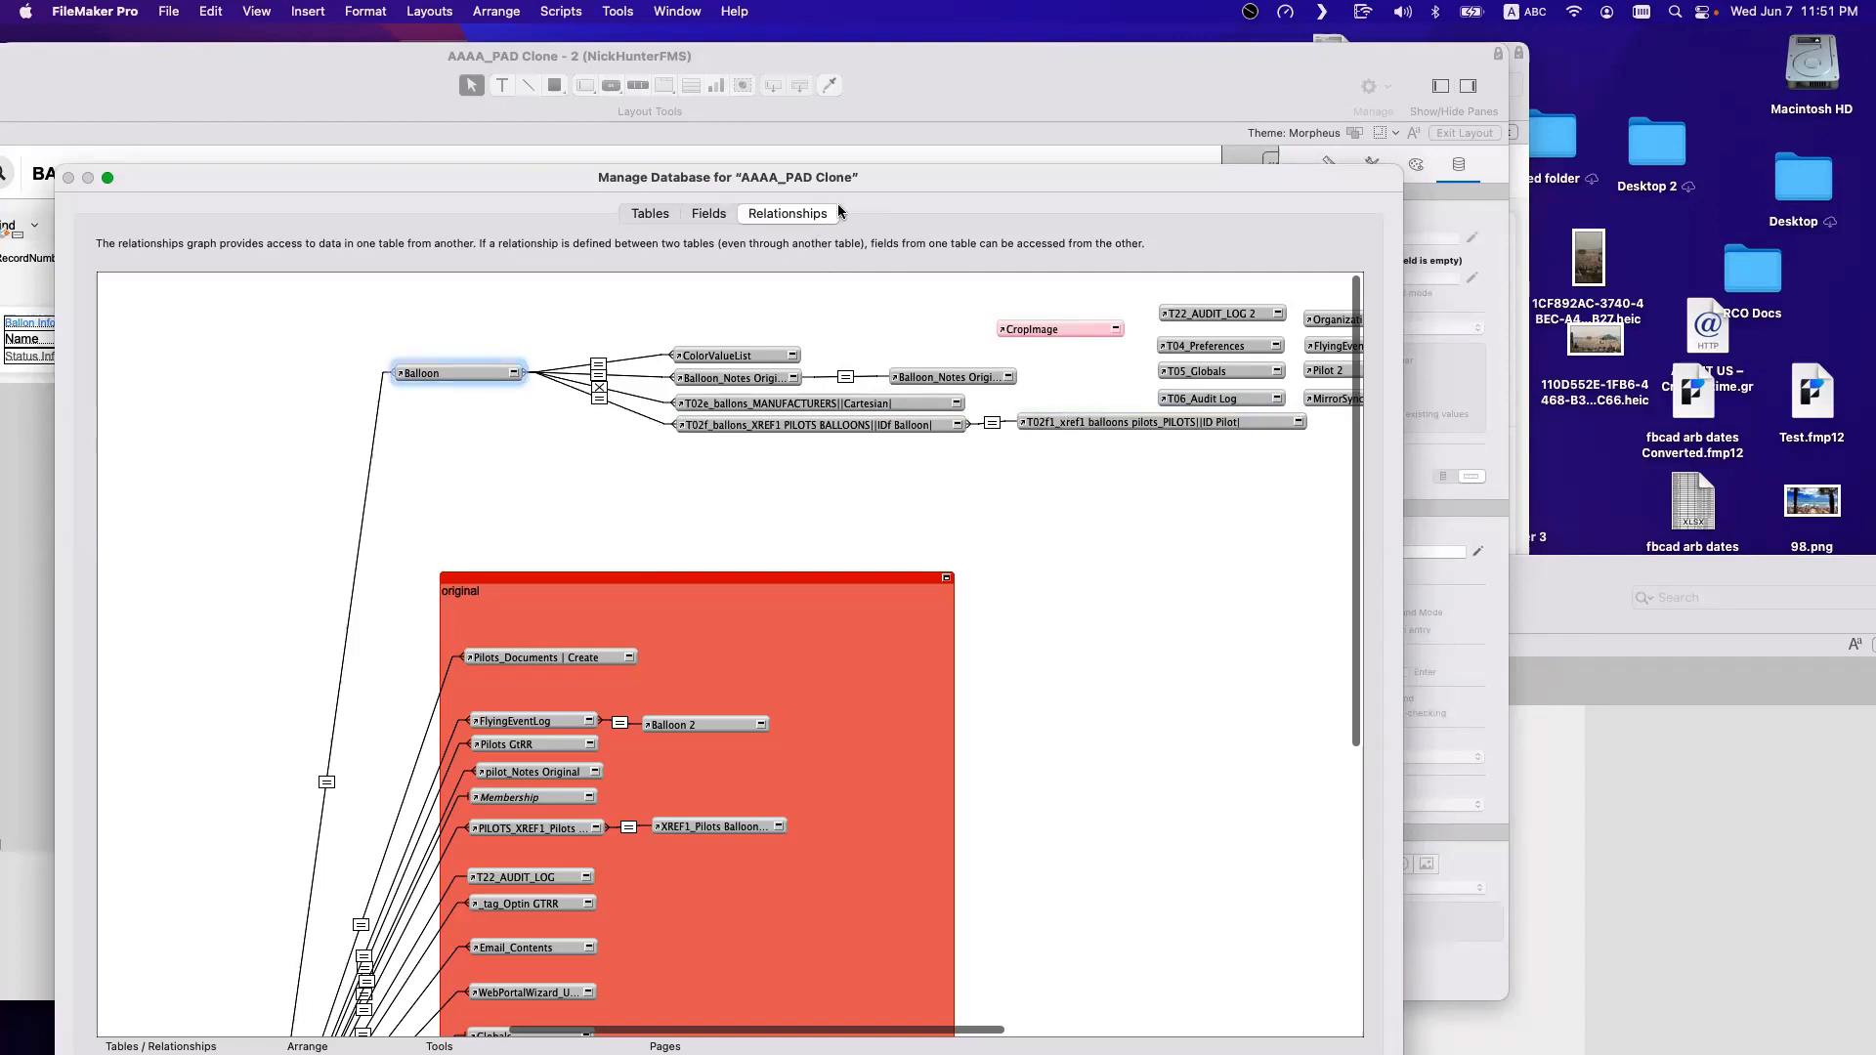
pyautogui.moveTo(836, 204); pyautogui.dragTo(838, 136)
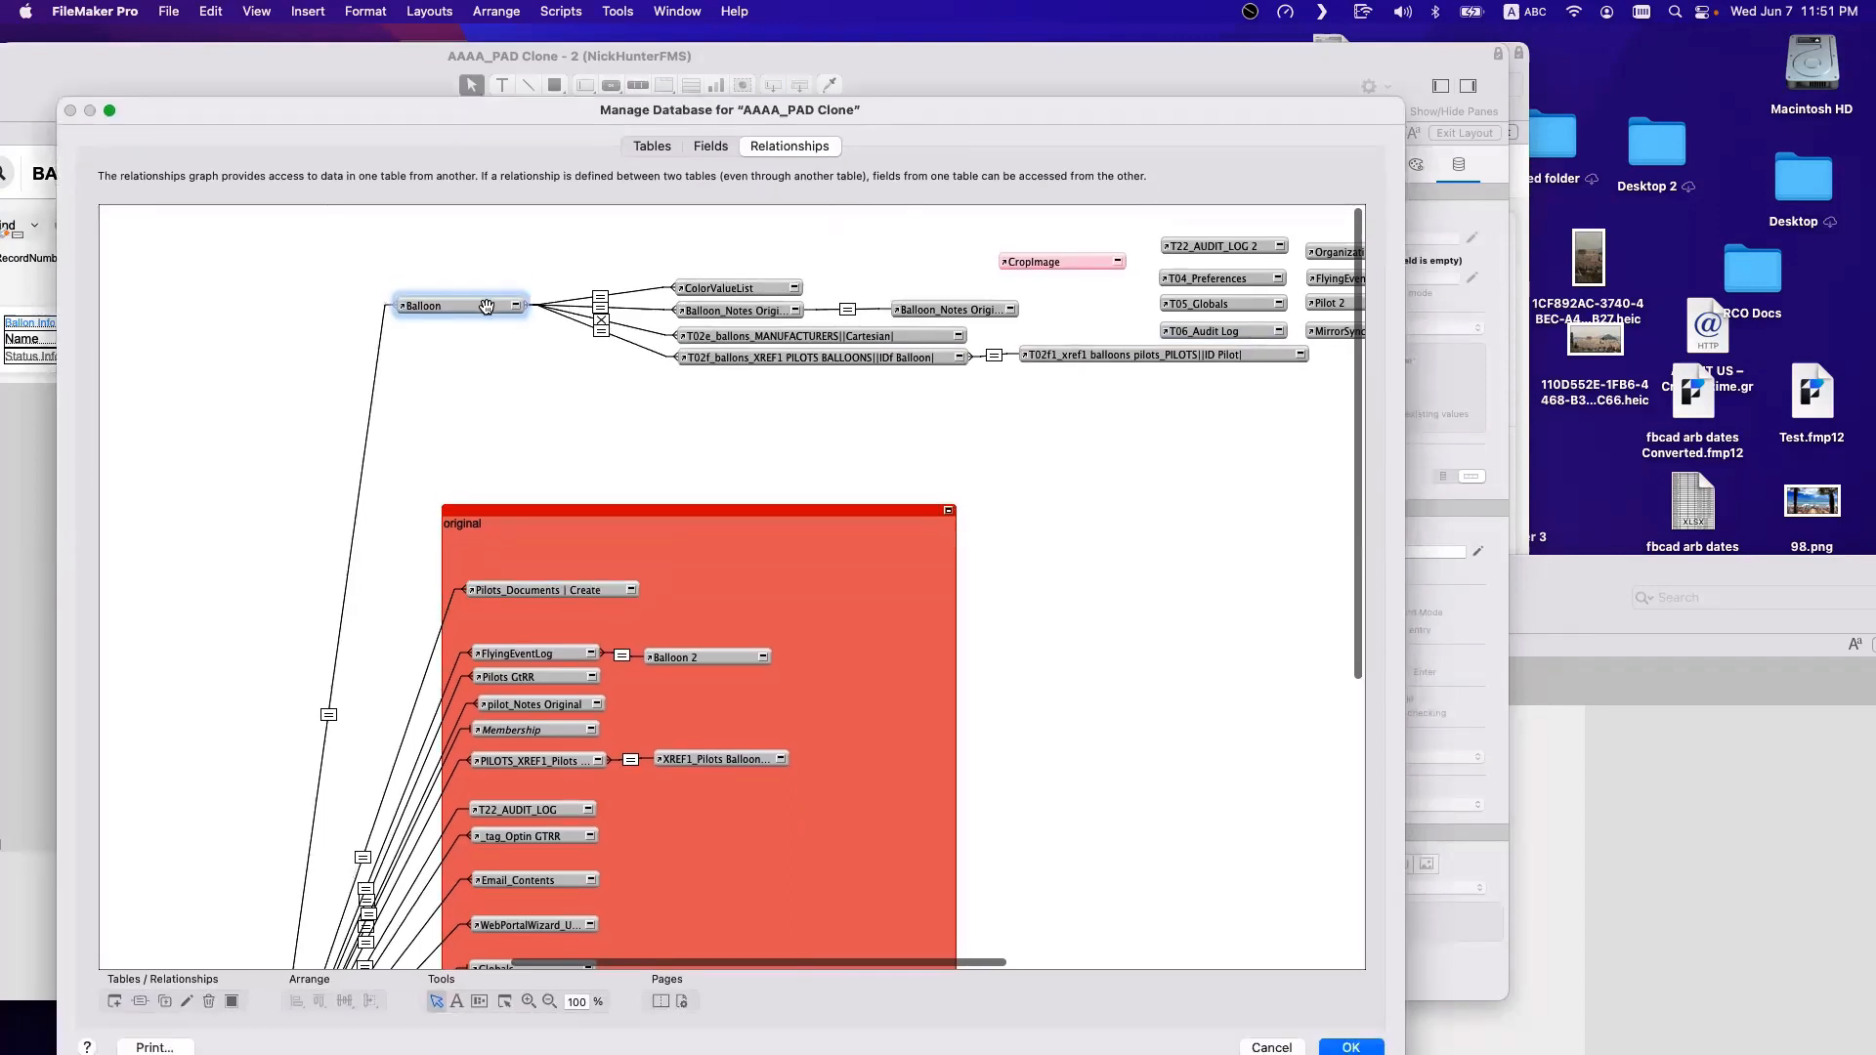
pyautogui.click(834, 357)
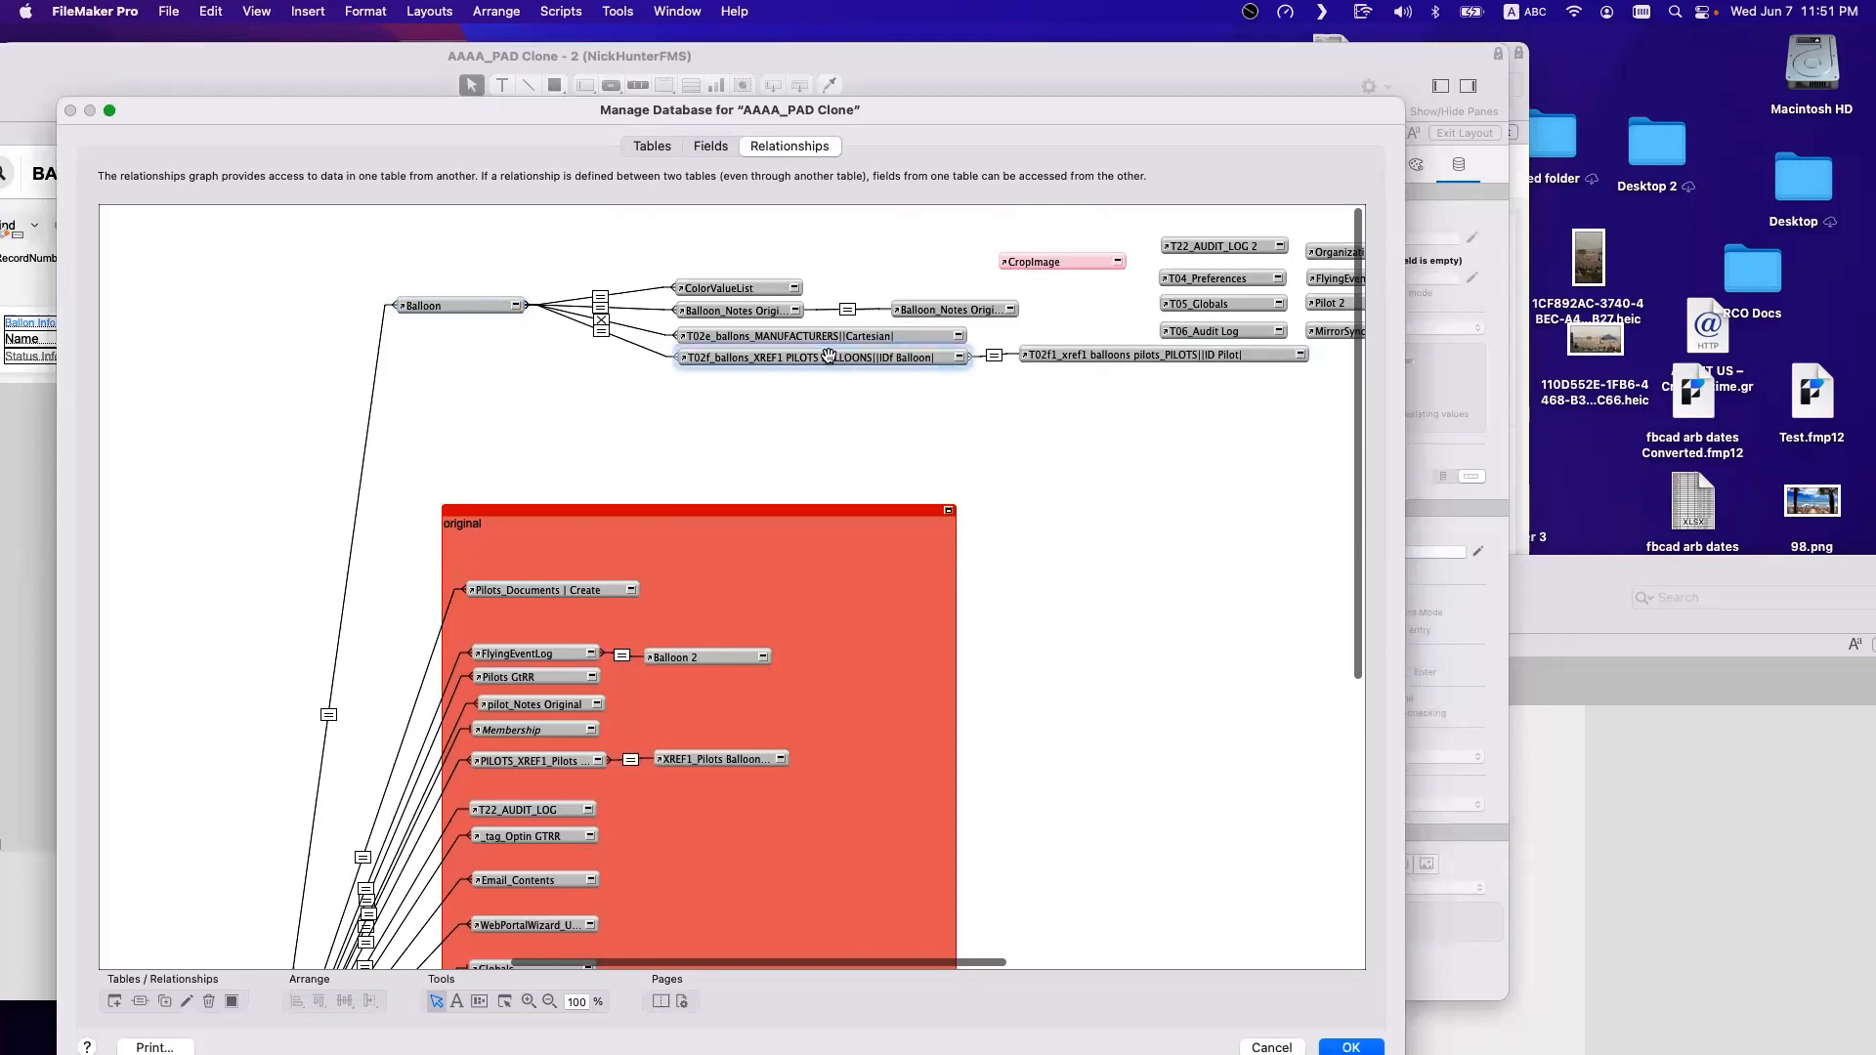
pyautogui.click(1055, 354)
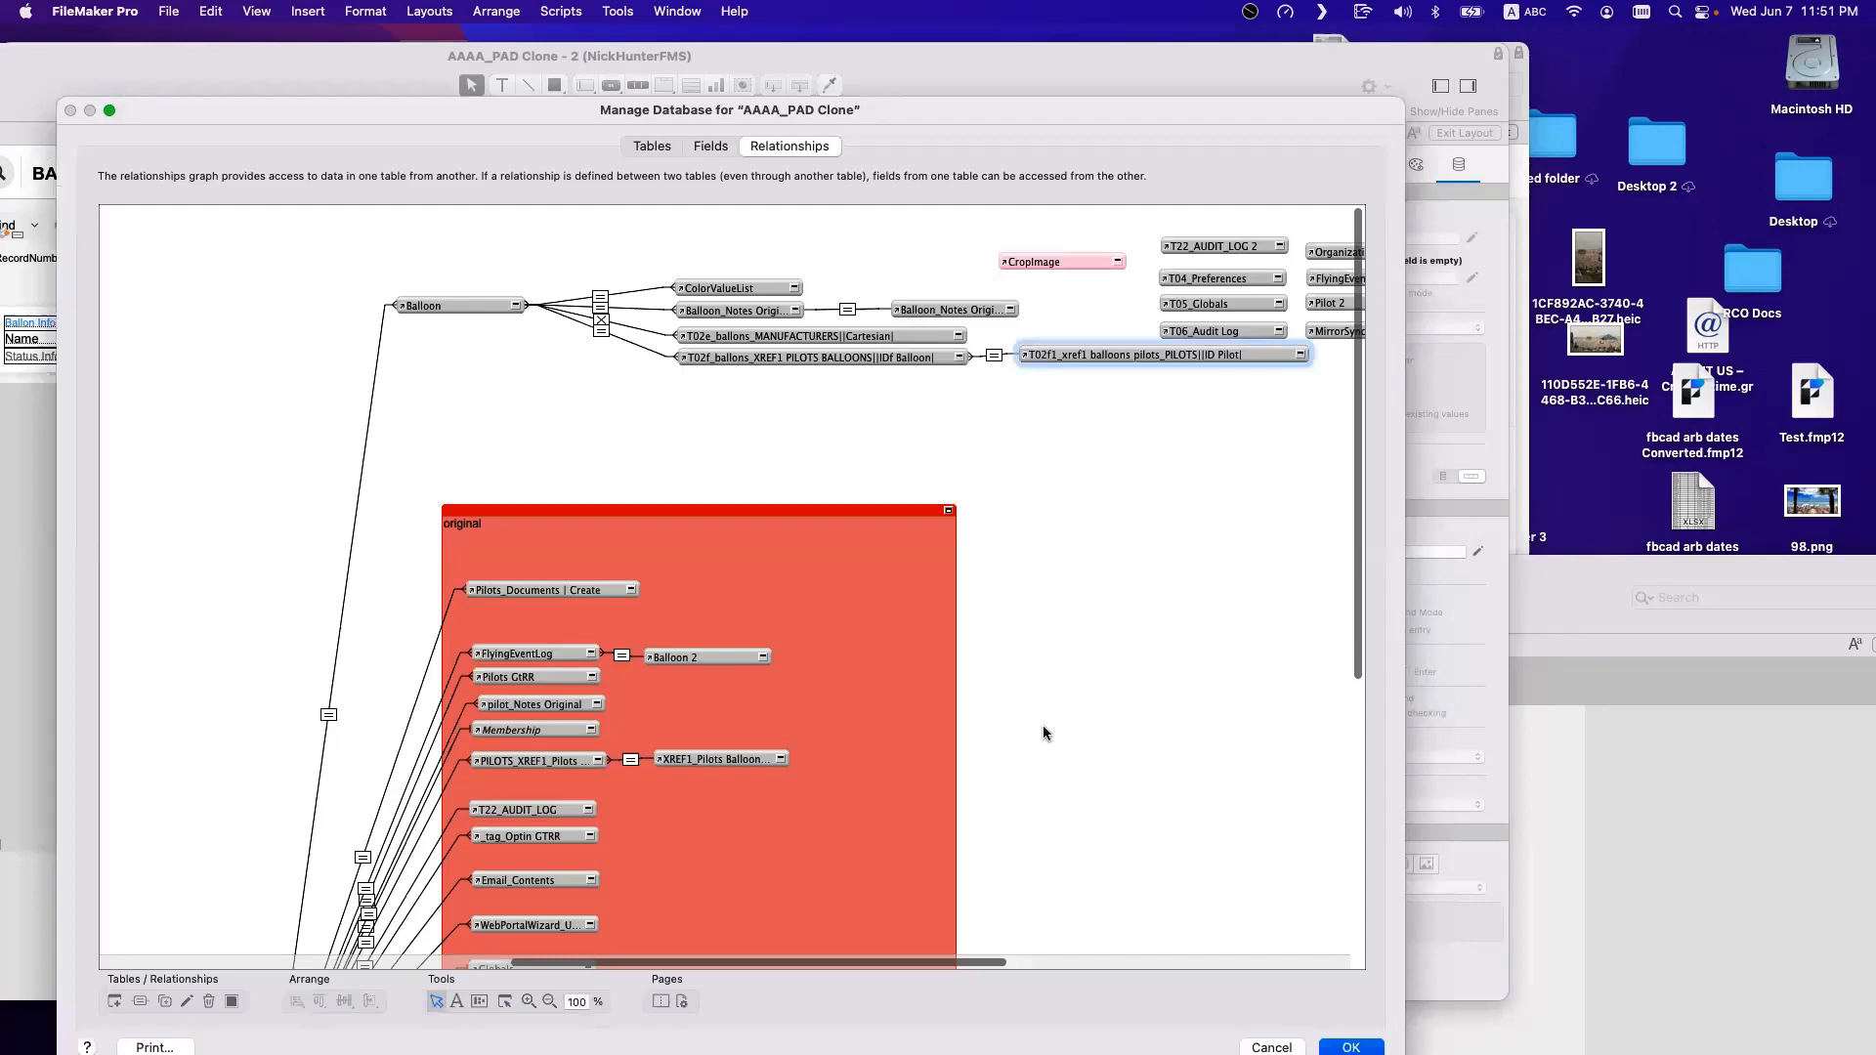
pyautogui.press('Return')
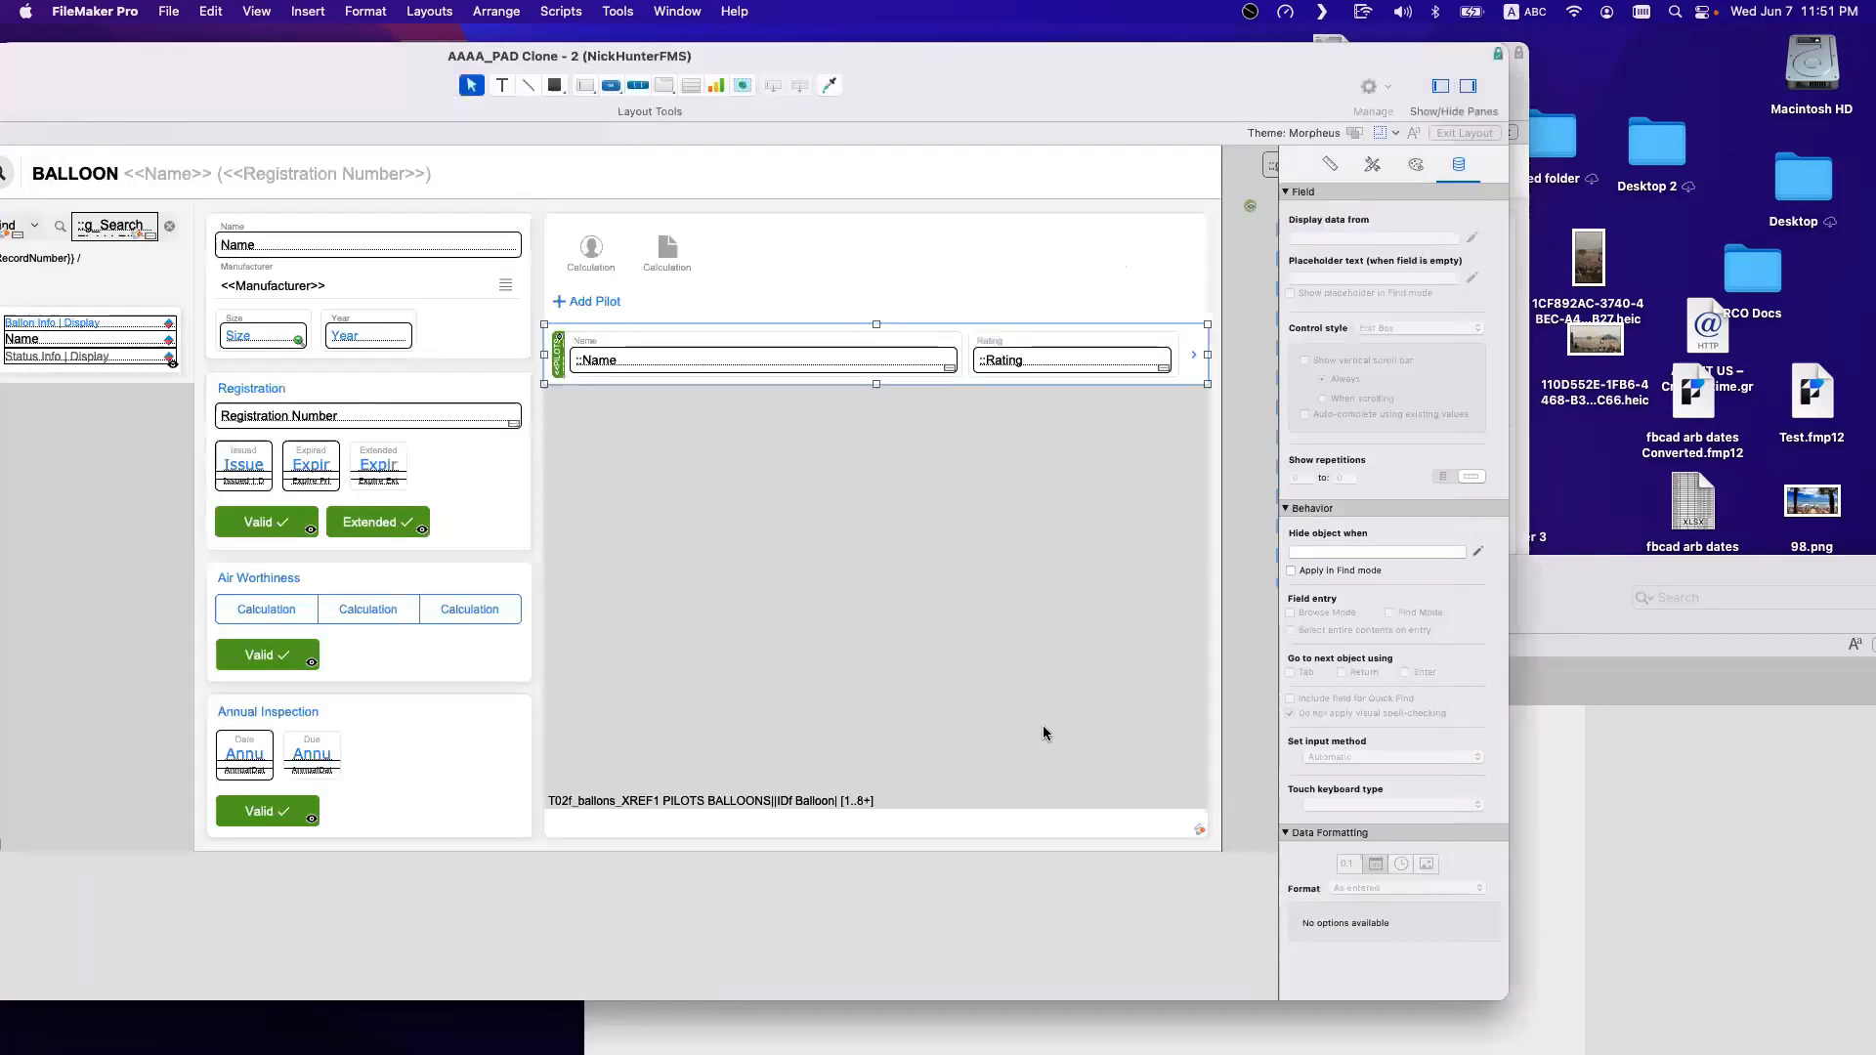
# Change the action of the arrow button in the pilot portal row from Perform Script to Single Step.
pyautogui.doubleClick(1192, 357)
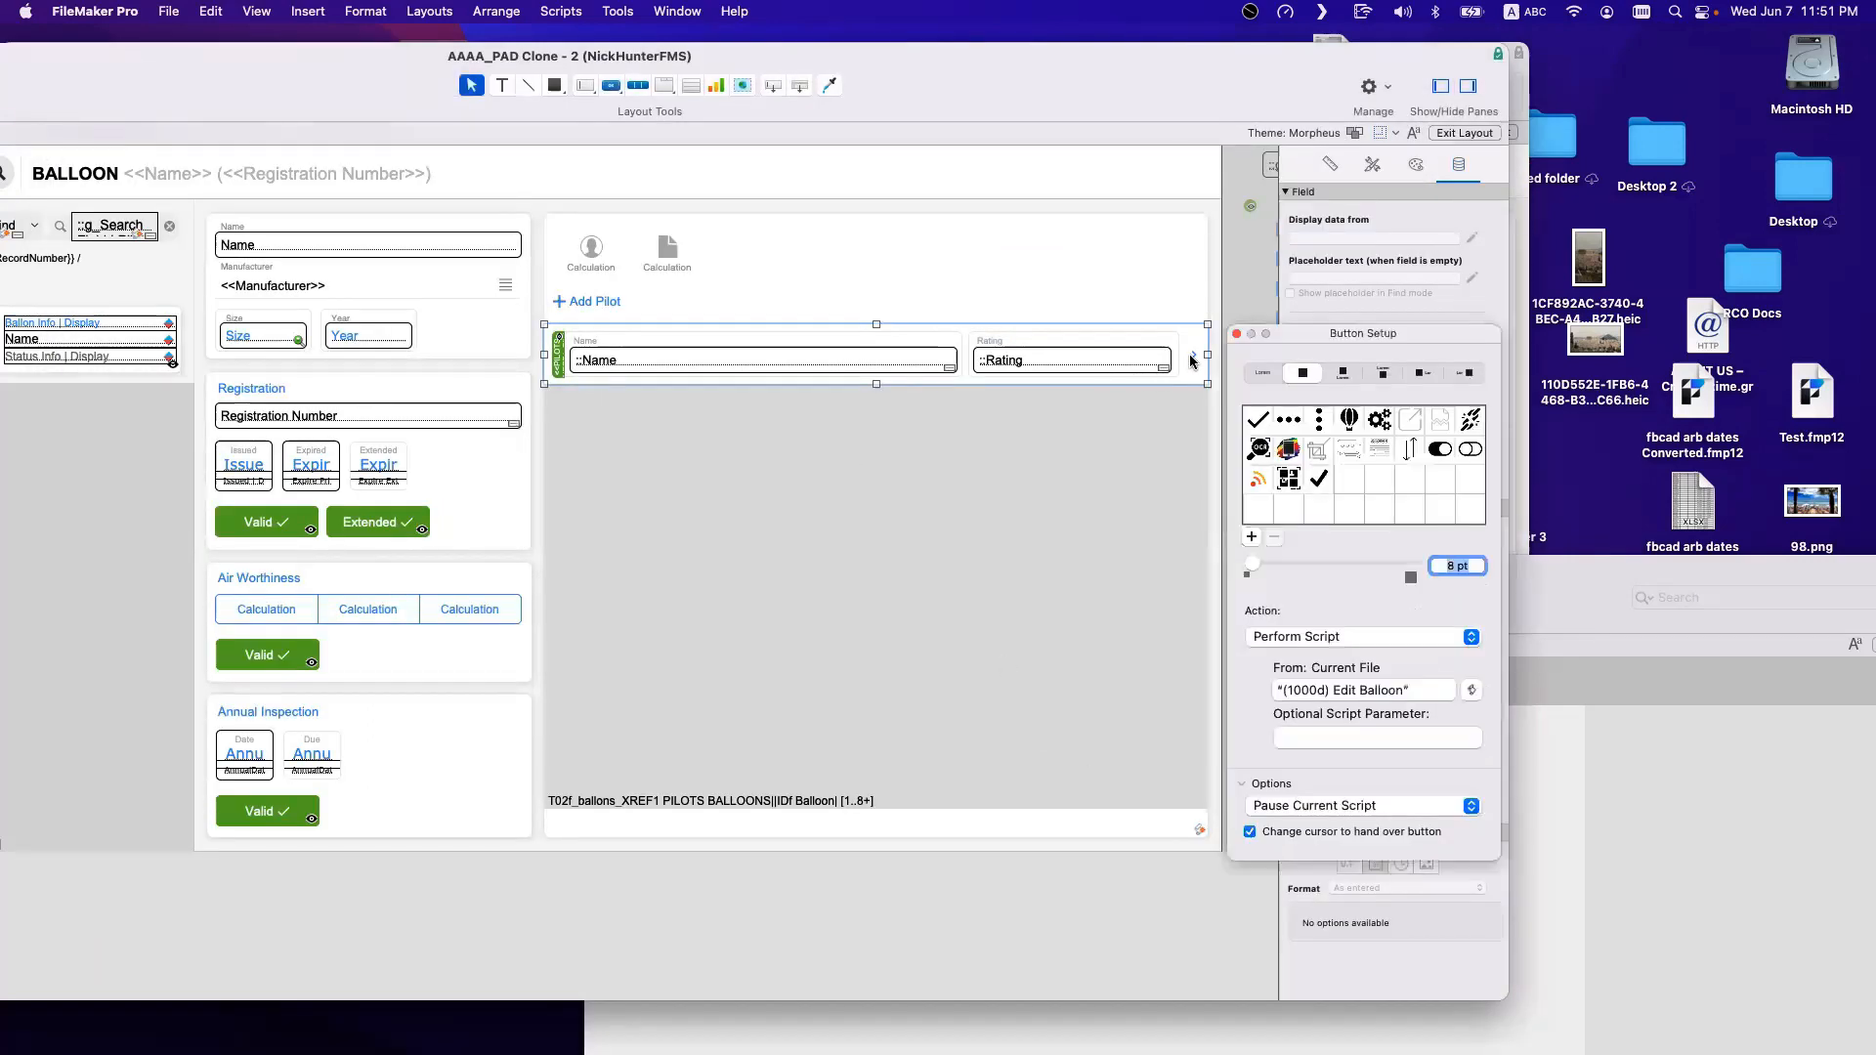
pyautogui.scroll(3, 1265, 481)
pyautogui.click(1368, 636)
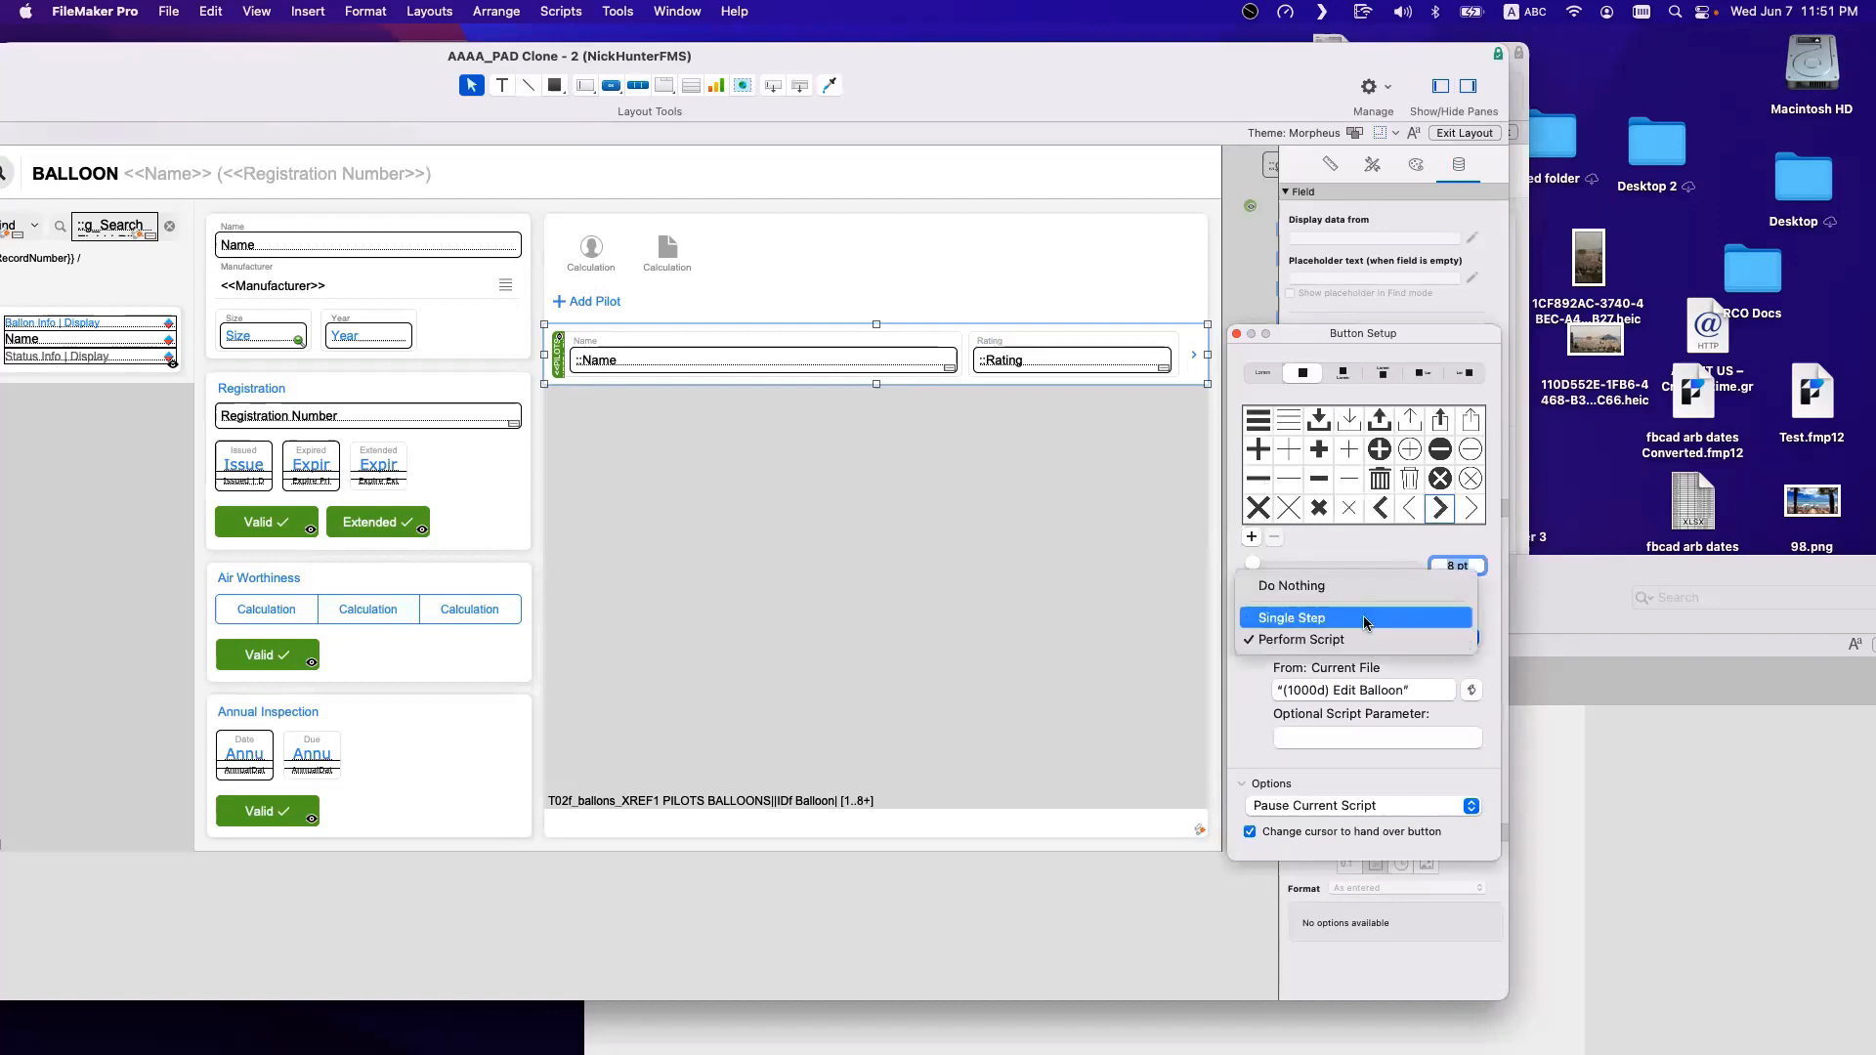
pyautogui.click(1363, 614)
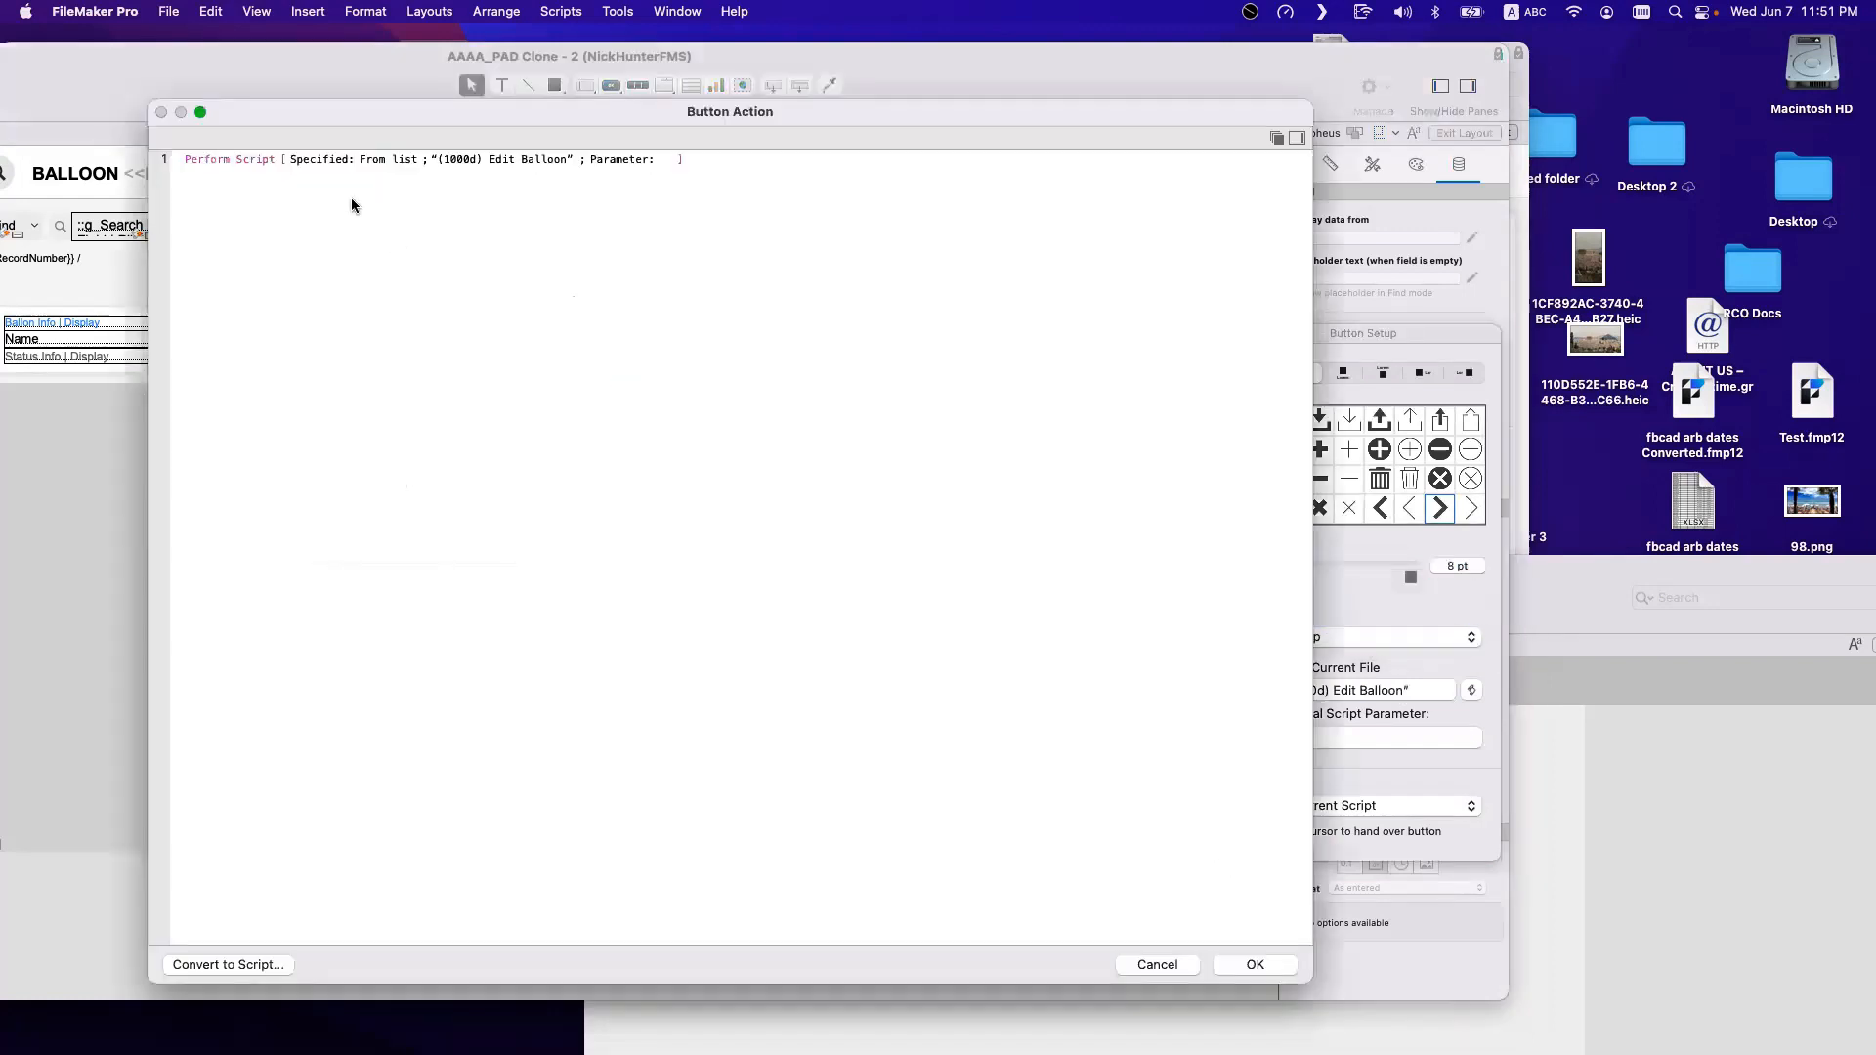
# Replace the button's Perform Script step with a Go to Related Record step.
pyautogui.click(273, 159)
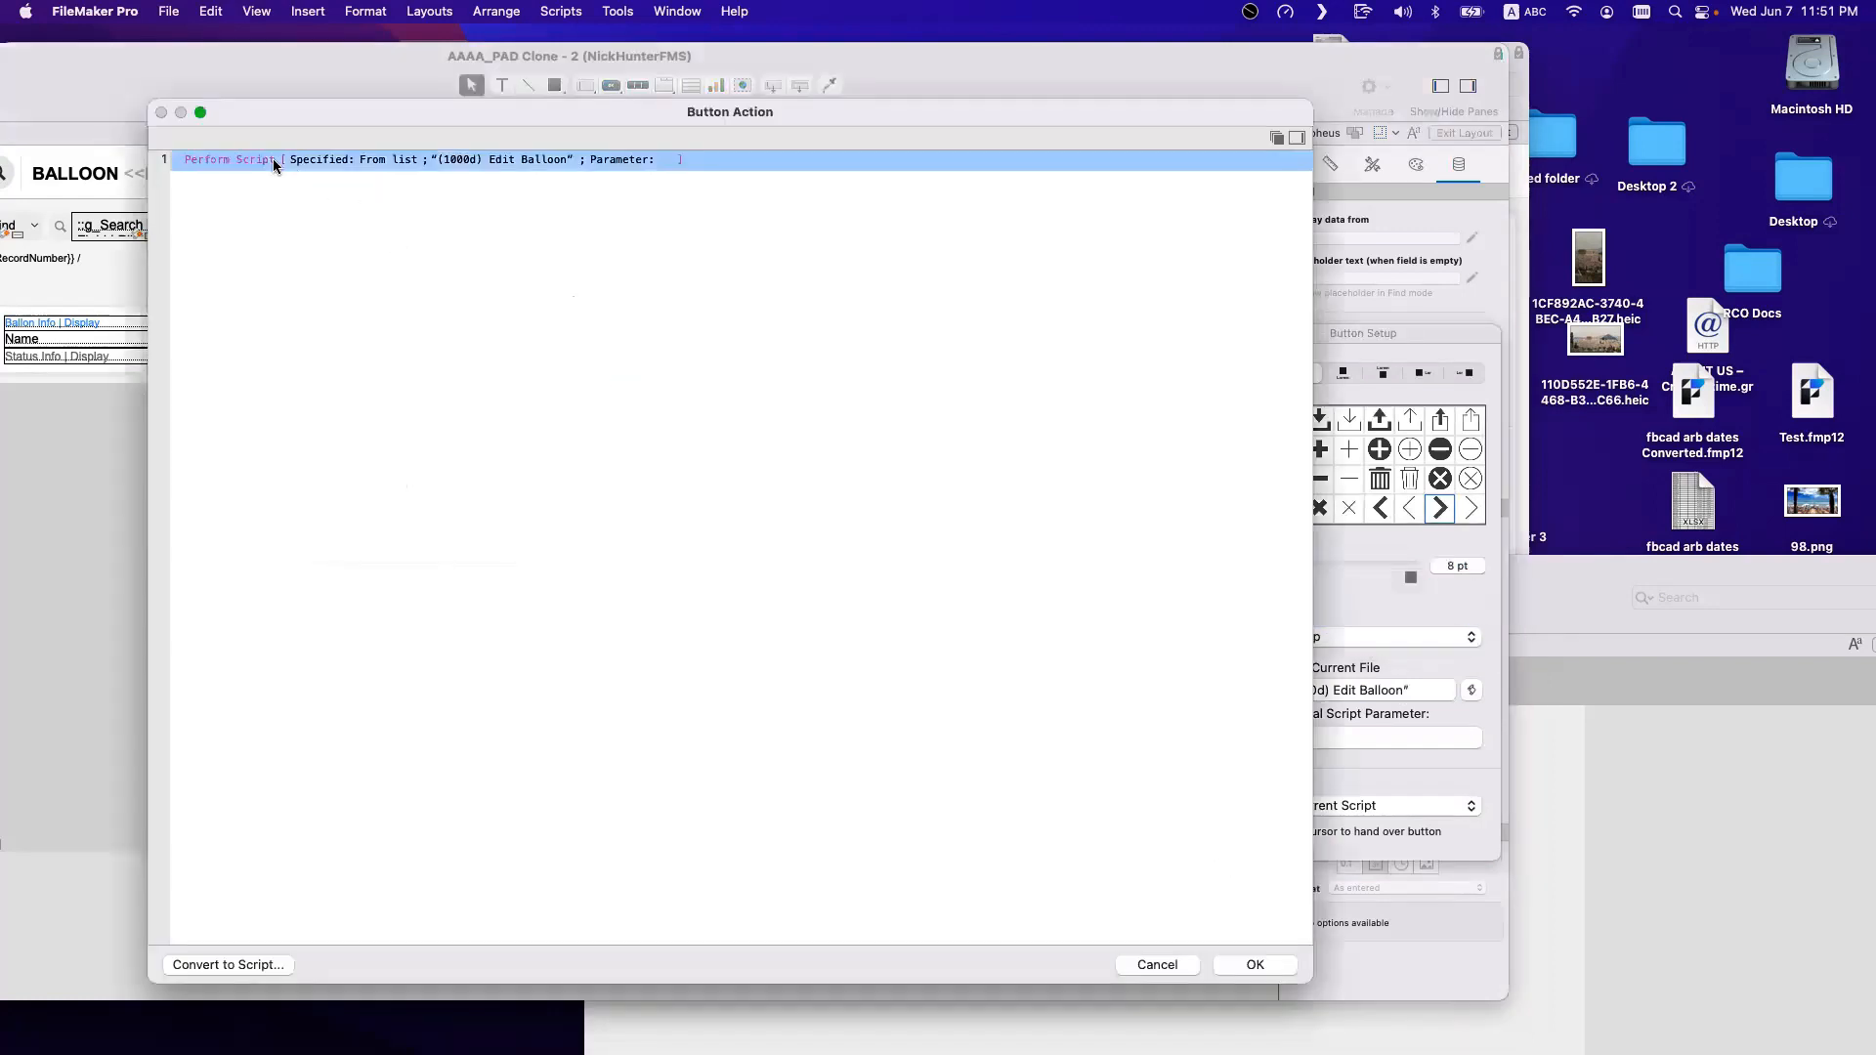
pyautogui.press('BackSpace')
pyautogui.write('gtr')
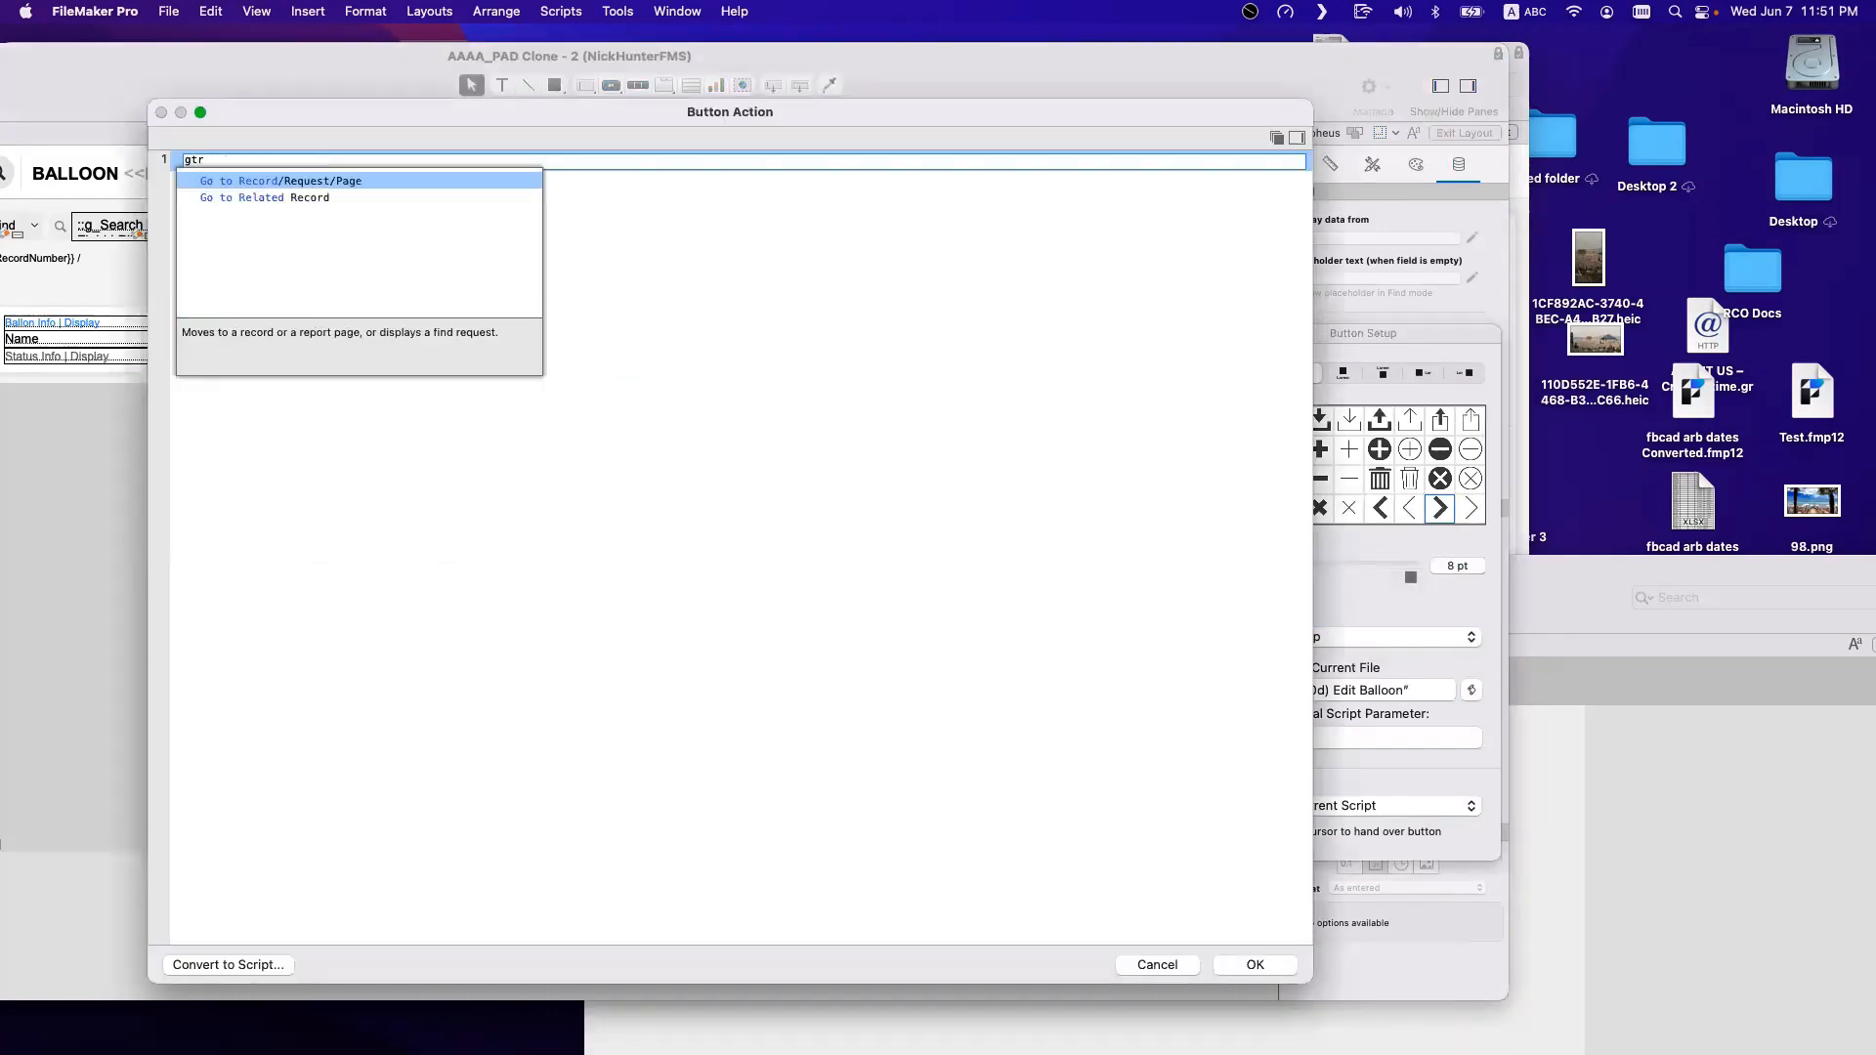
pyautogui.press('Return')
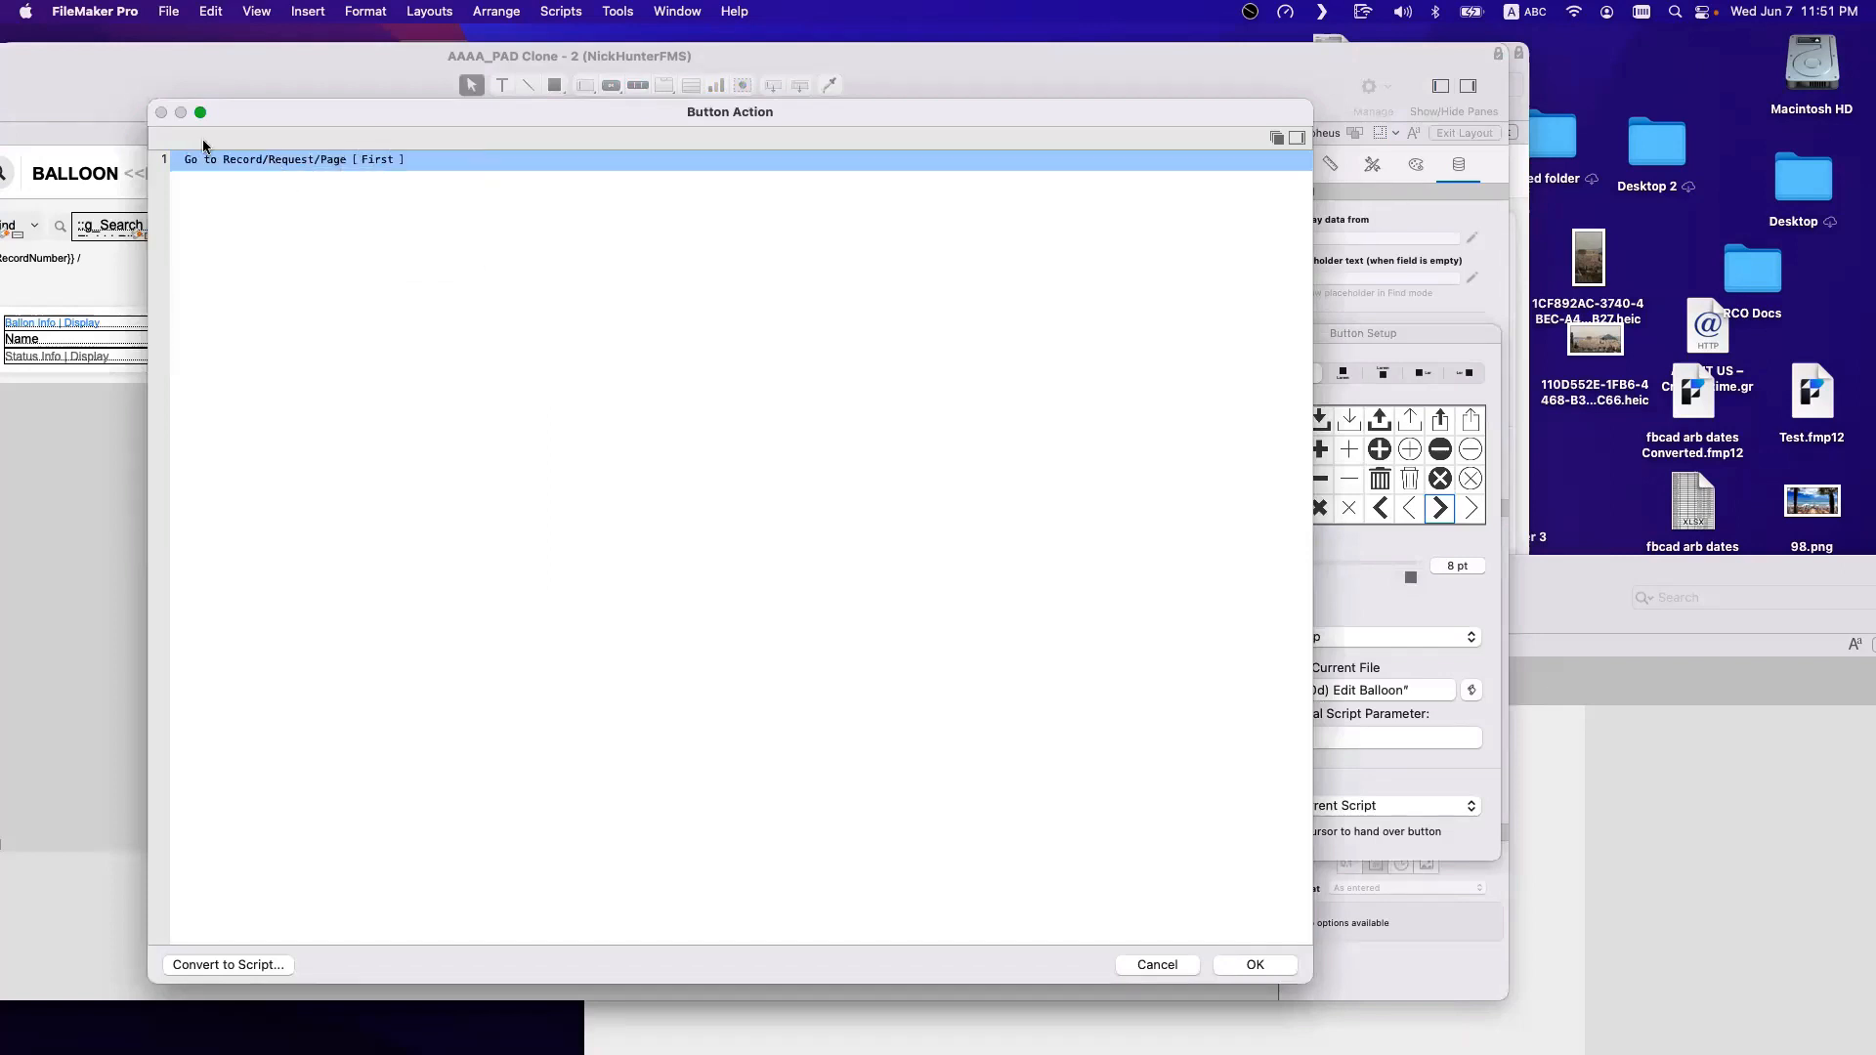
pyautogui.click(205, 156)
pyautogui.click(209, 156)
pyautogui.press('BackSpace')
pyautogui.write('gtrr')
pyautogui.press('Return')
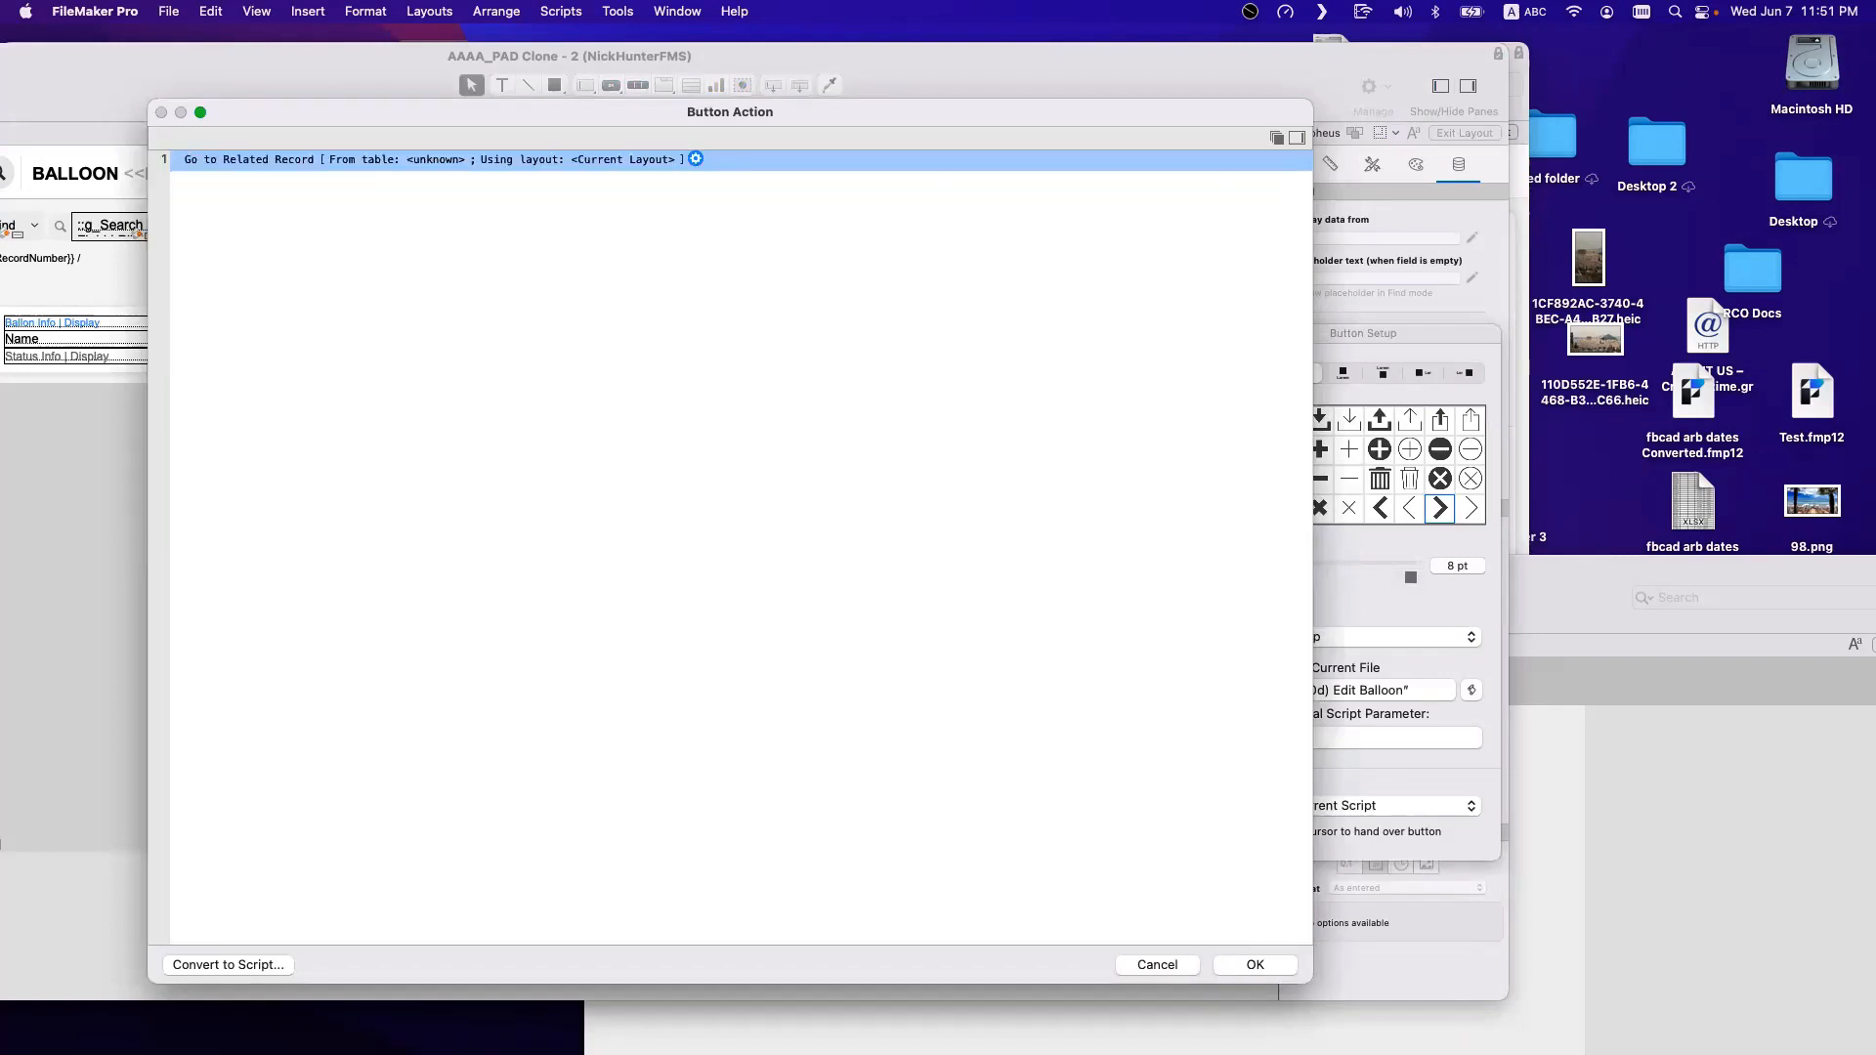
pyautogui.click(914, 300)
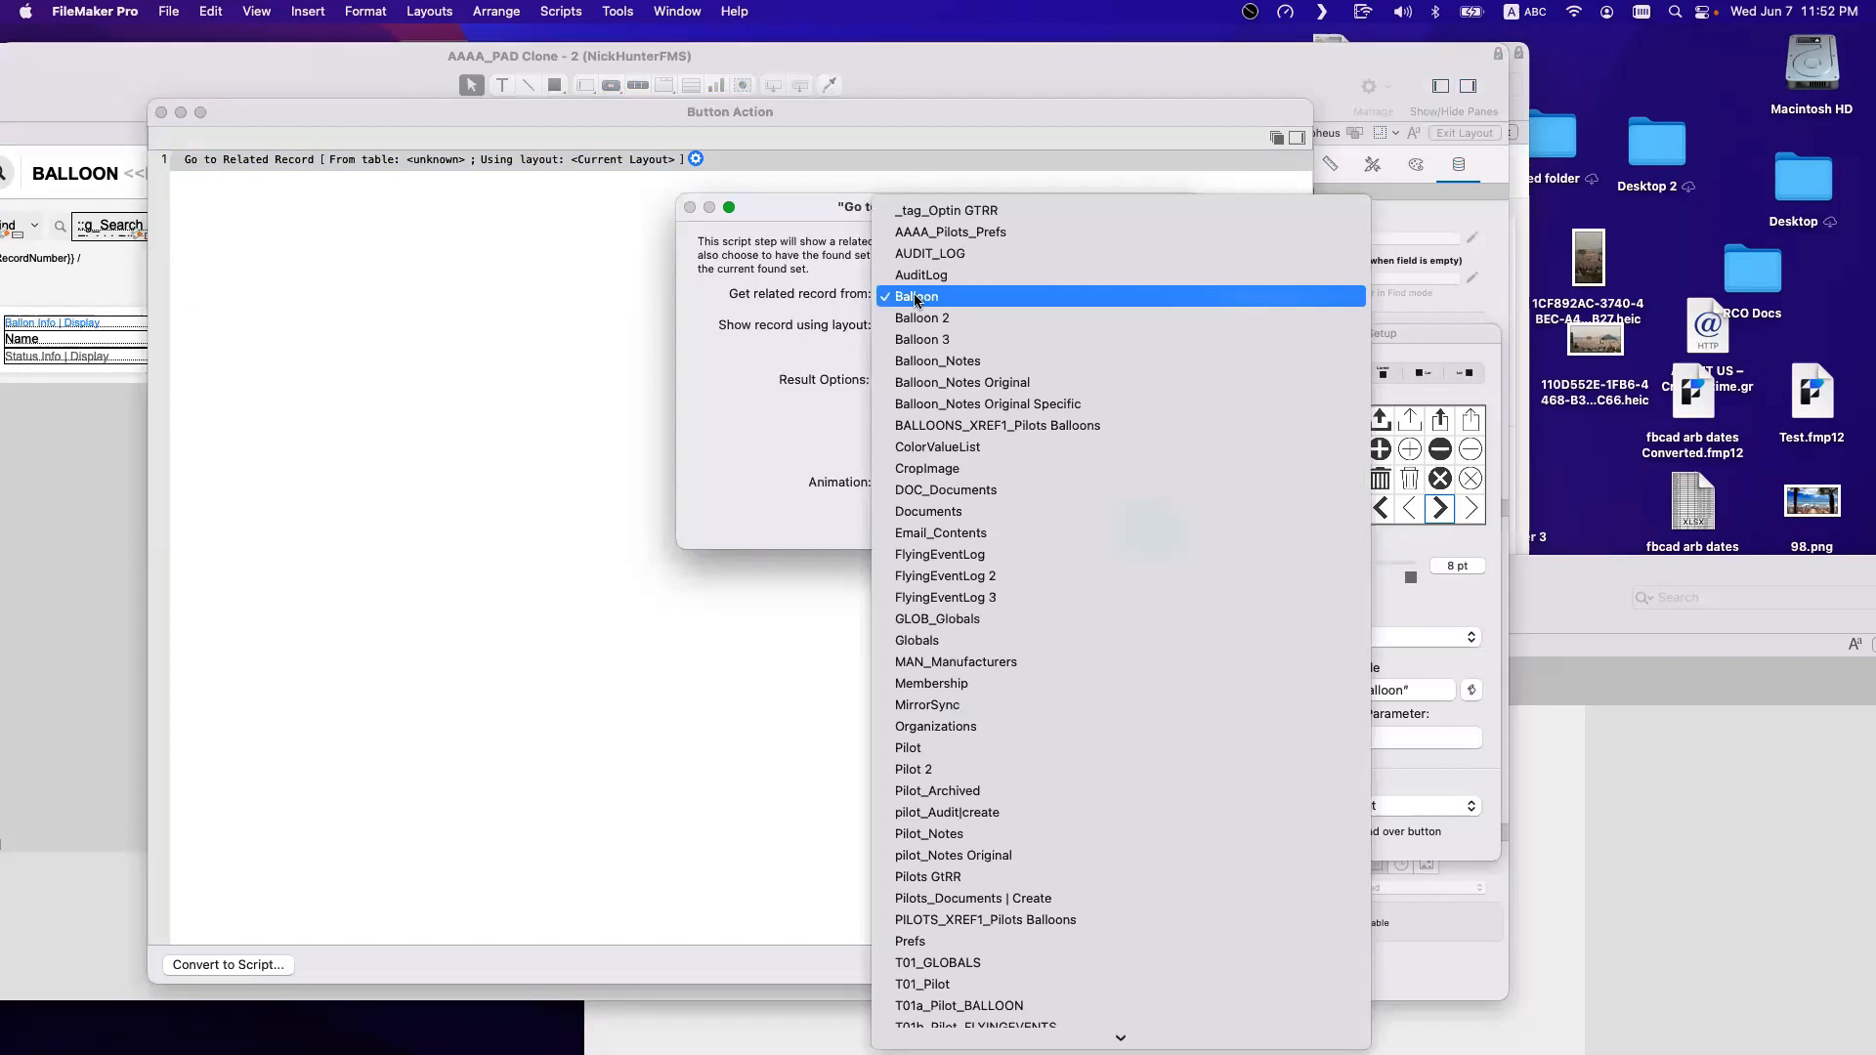
pyautogui.click(915, 297)
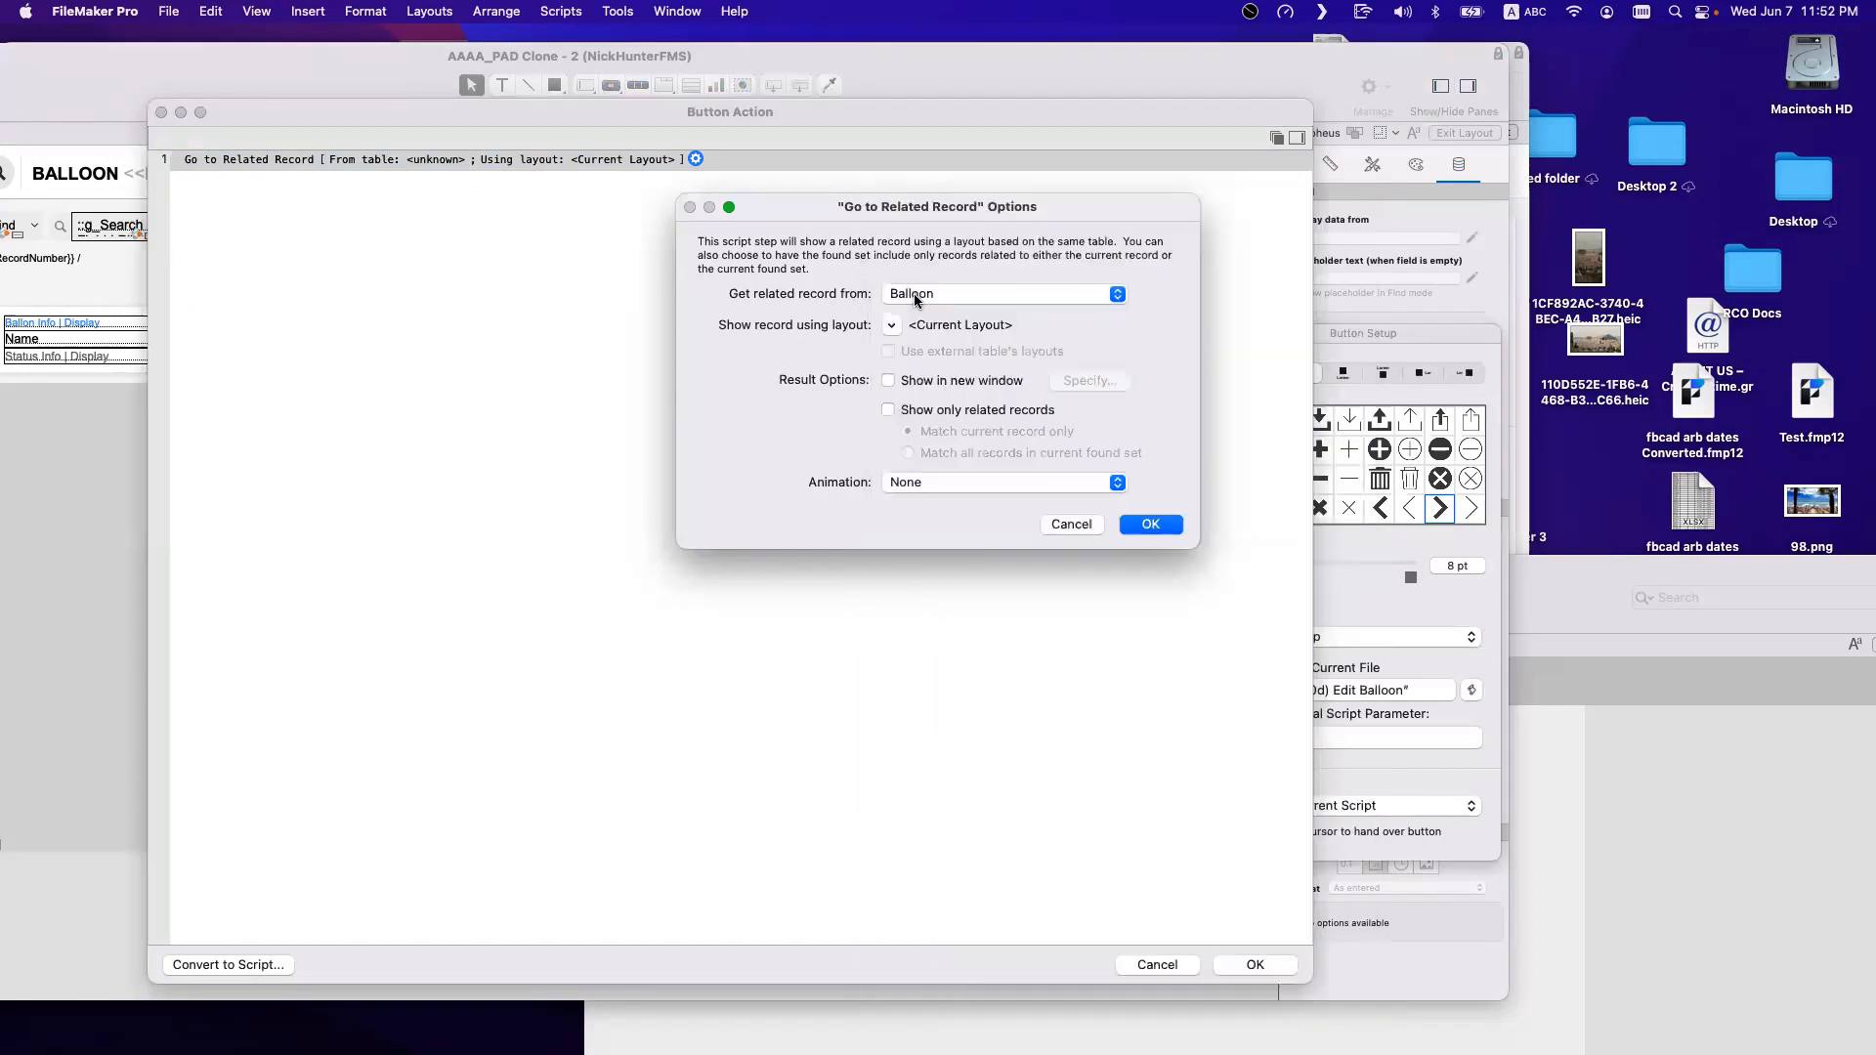
pyautogui.click(891, 324)
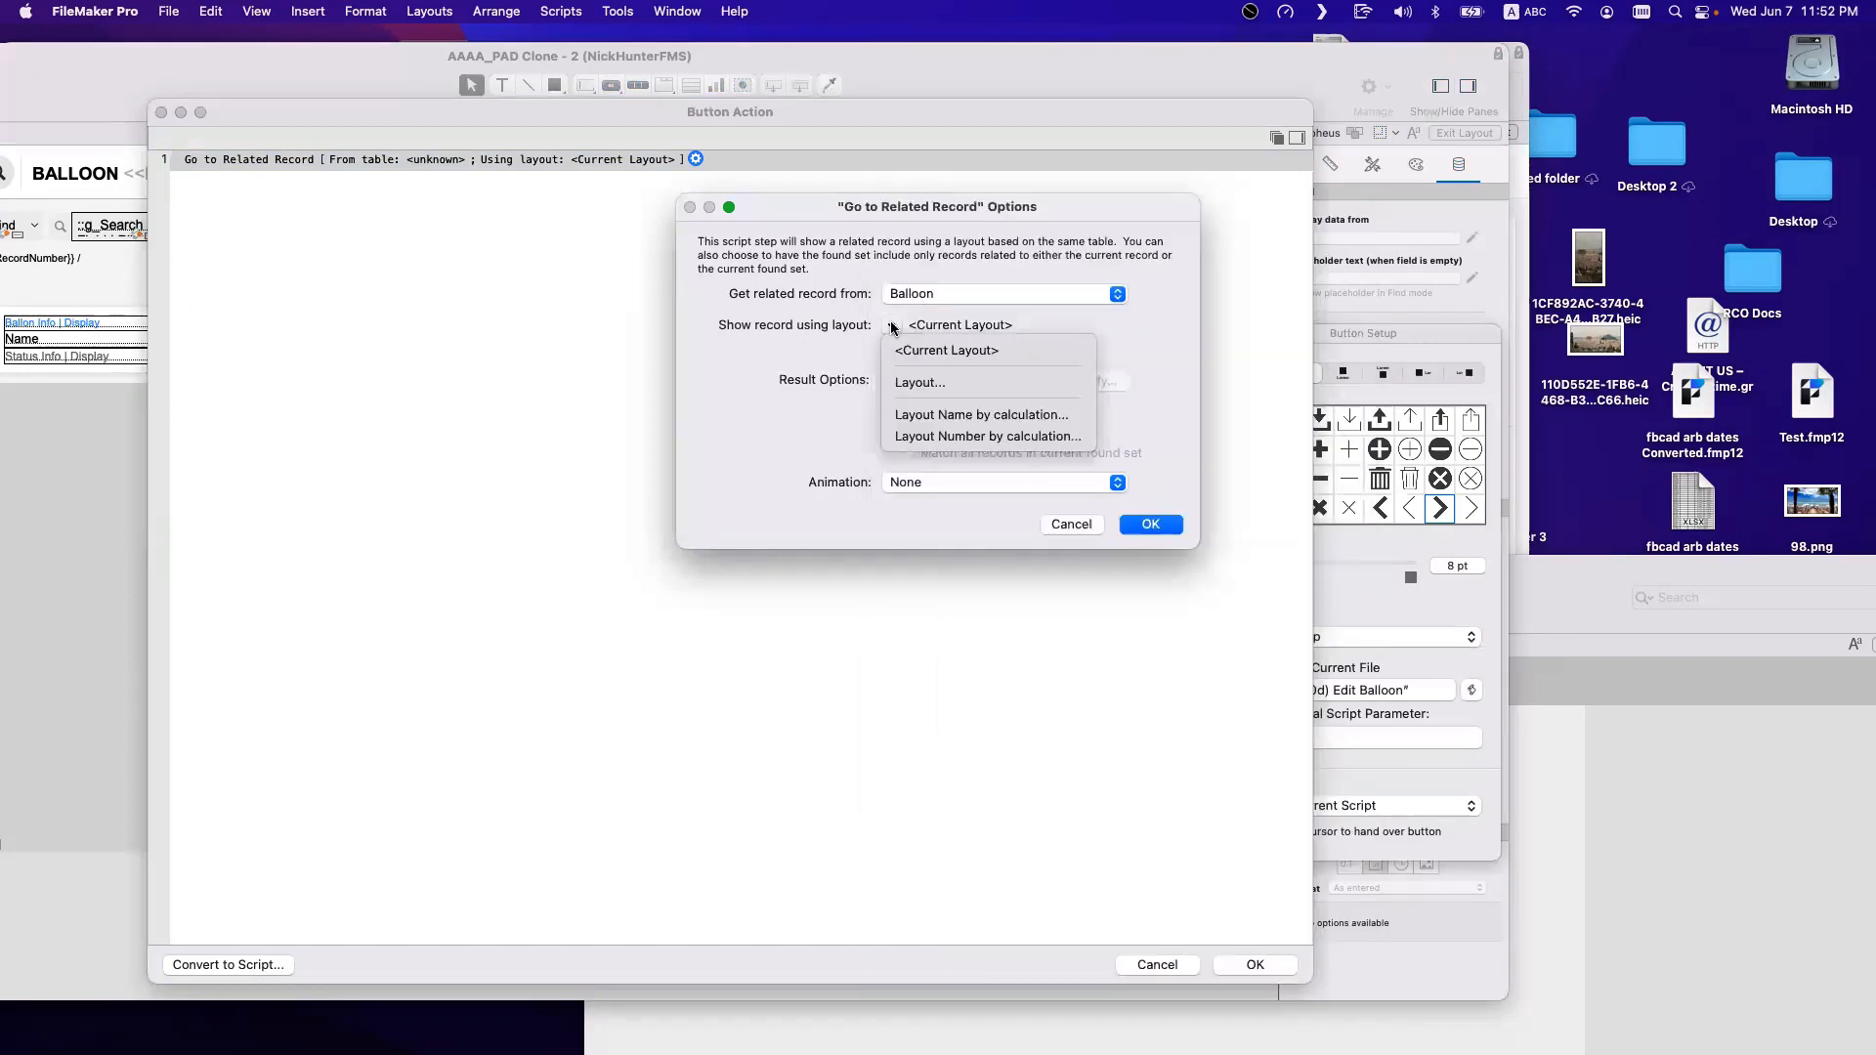
pyautogui.click(917, 303)
# Set the Go to Related Record step to get its record from the T02f1_xref1 balloons pilots_PILOTS occurrence.
pyautogui.click(926, 299)
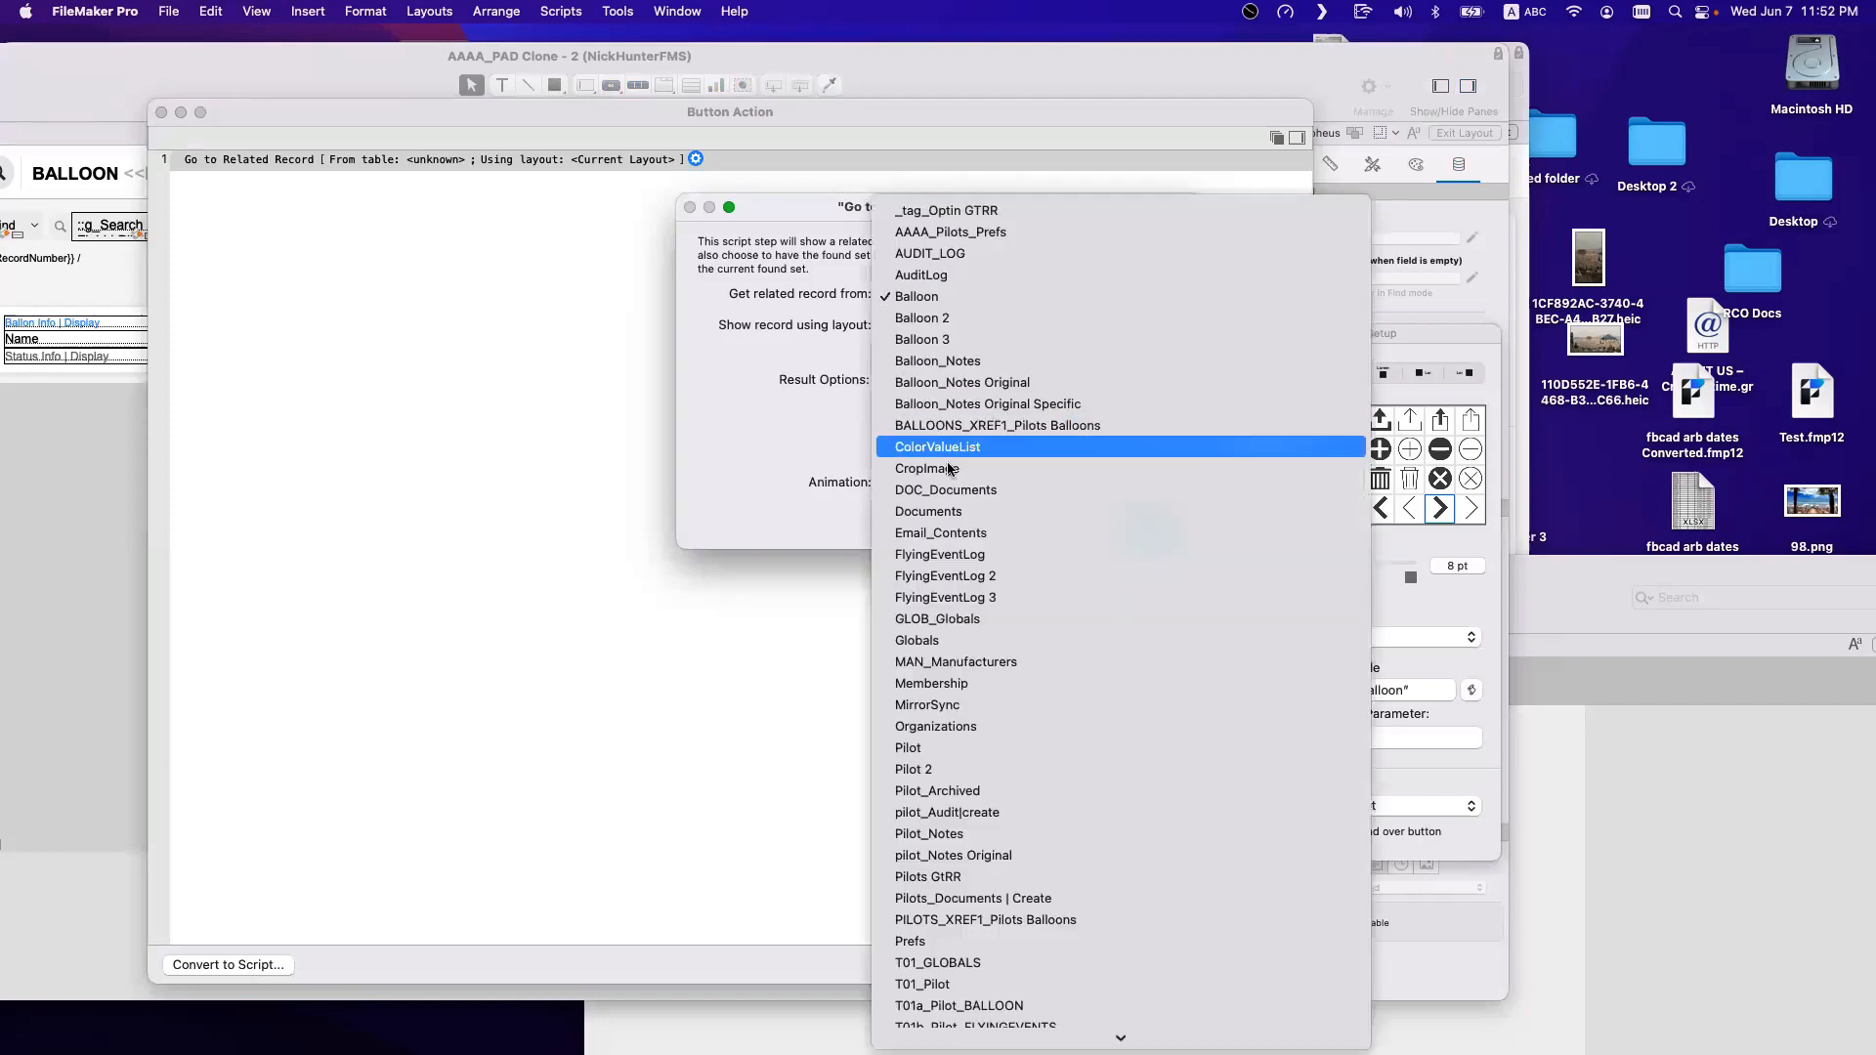
pyautogui.scroll(-3, 951, 907)
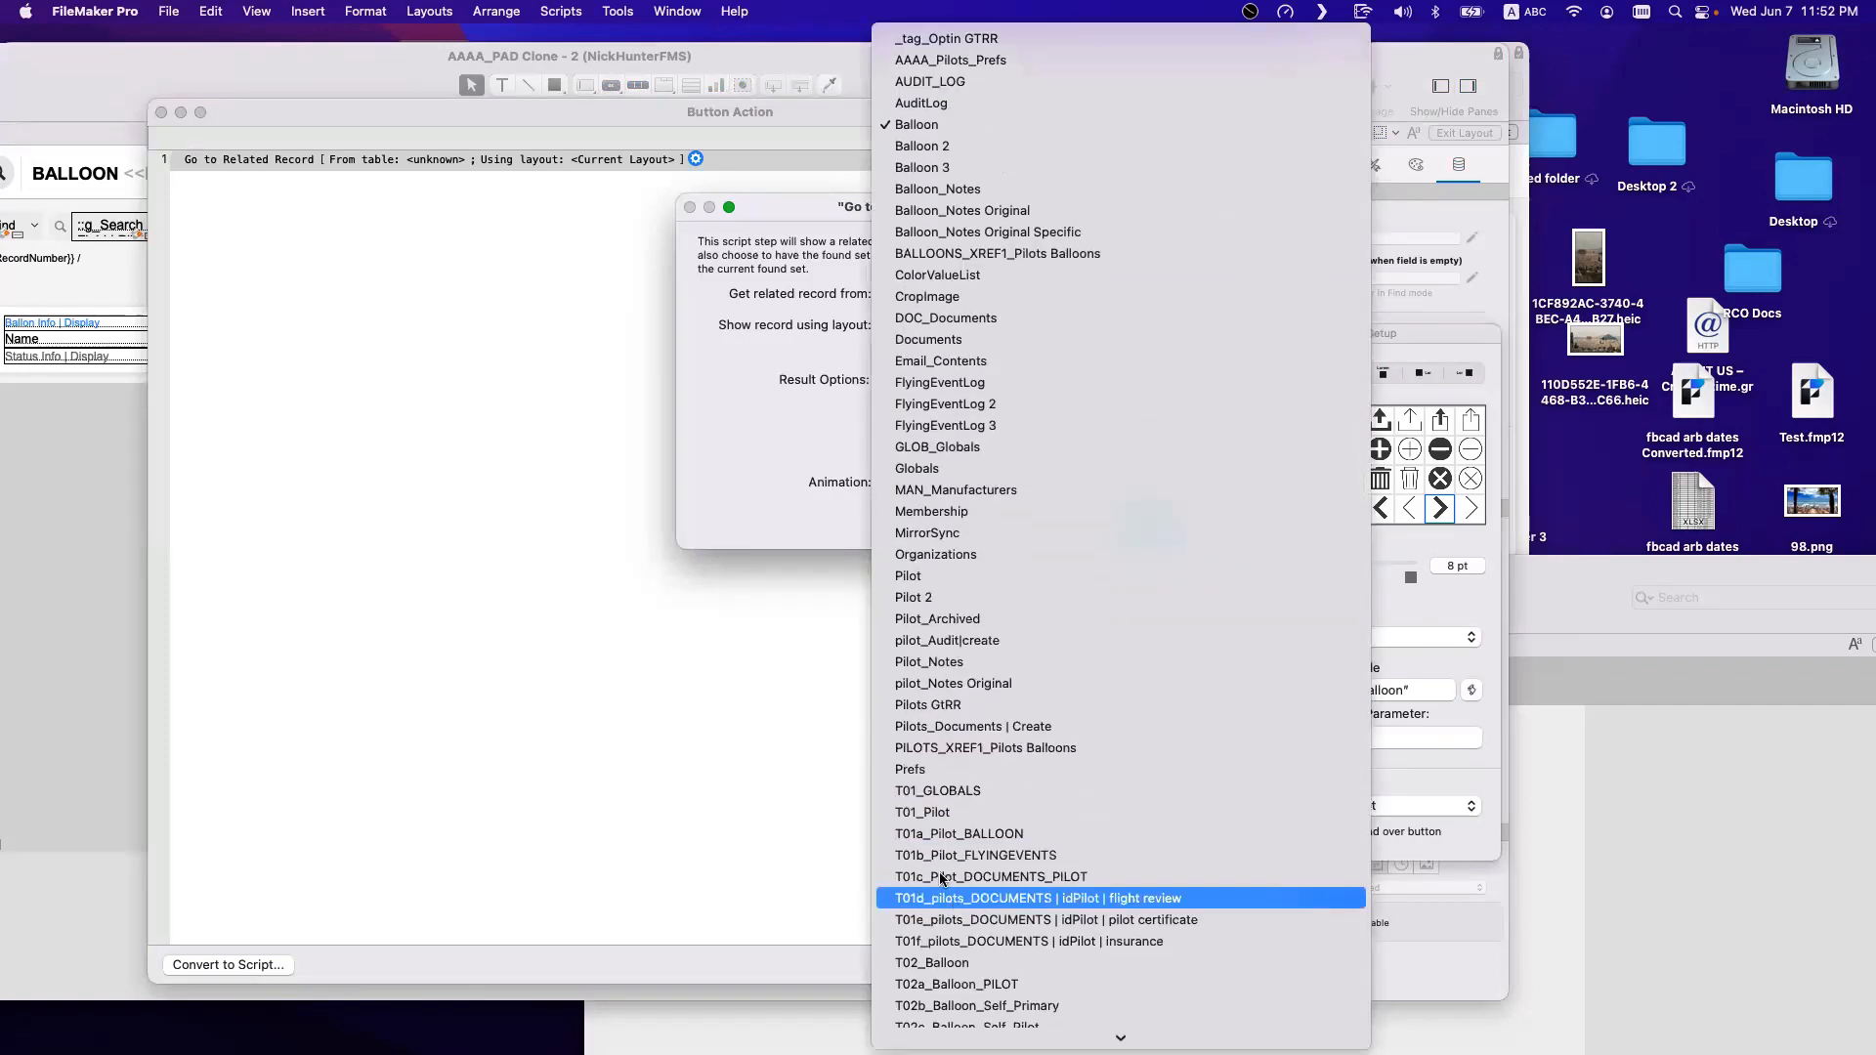
pyautogui.scroll(-3, 958, 948)
pyautogui.click(958, 948)
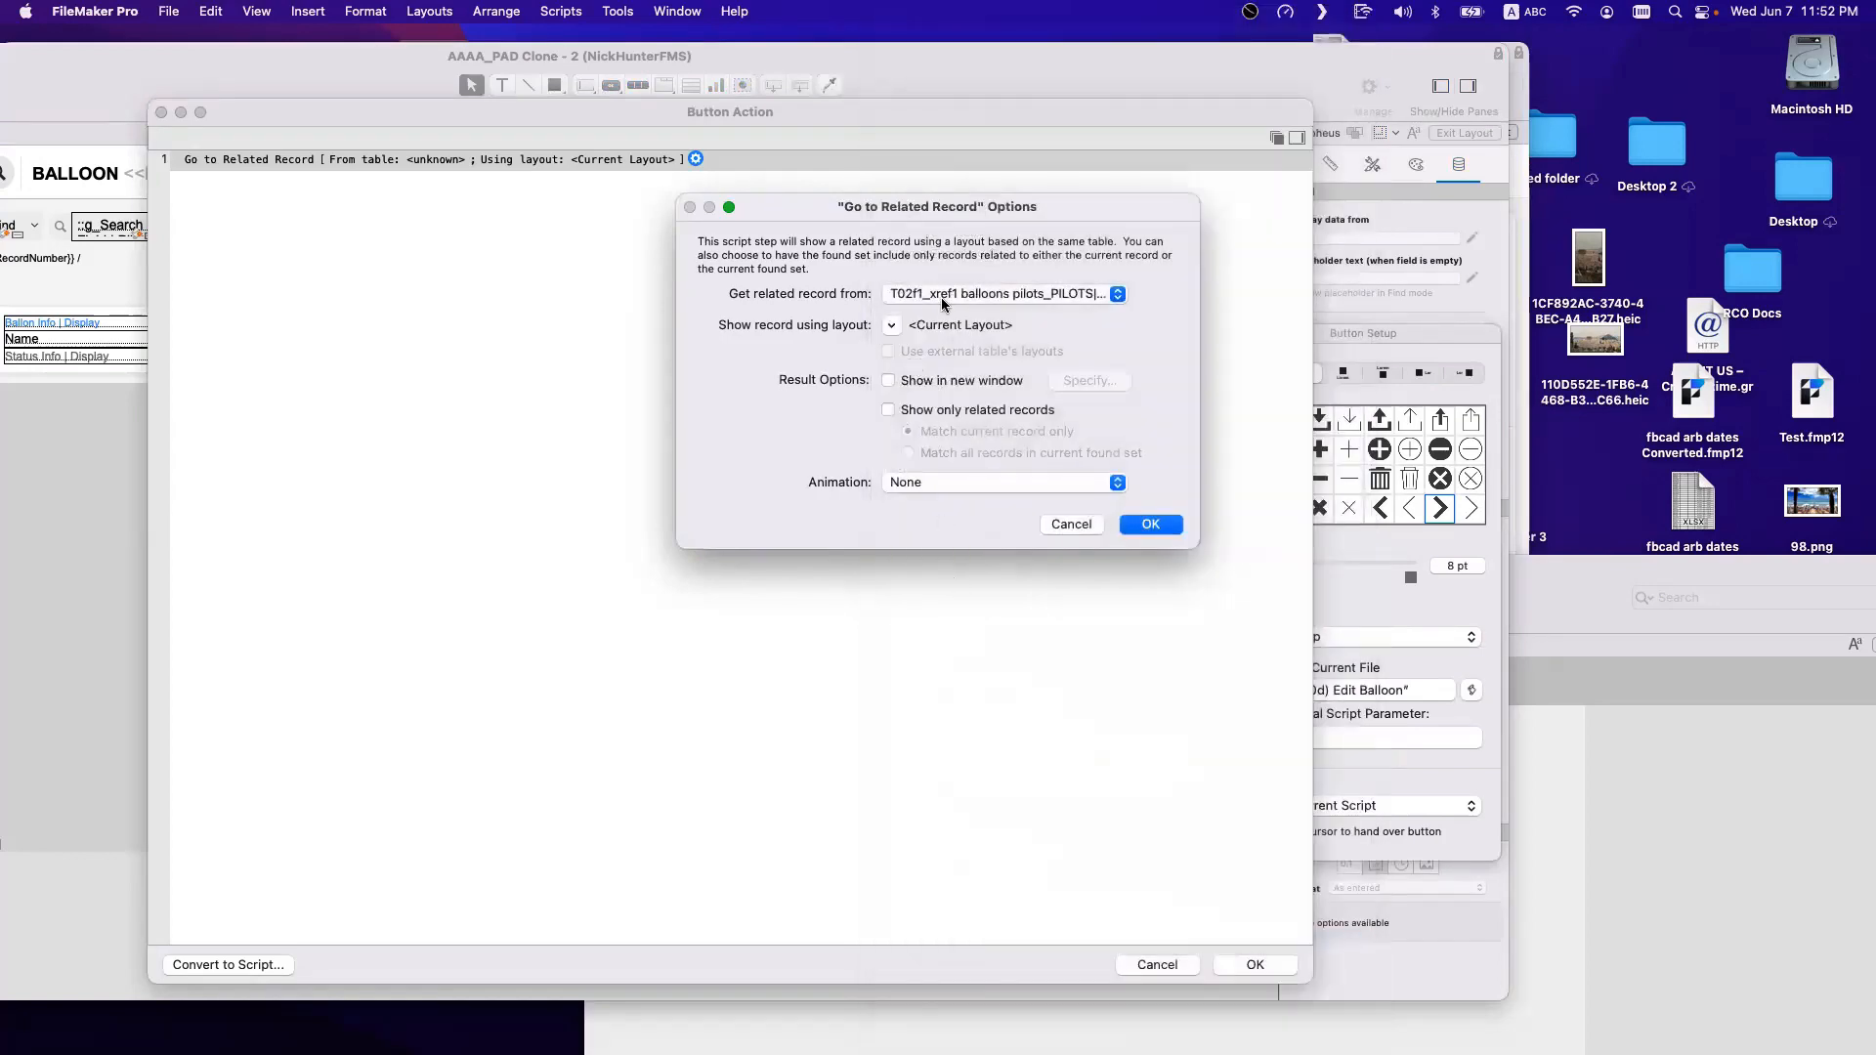
# Show the related record using the L100_Pilot Dashboard layout and save the button's action.
pyautogui.click(891, 325)
pyautogui.click(902, 383)
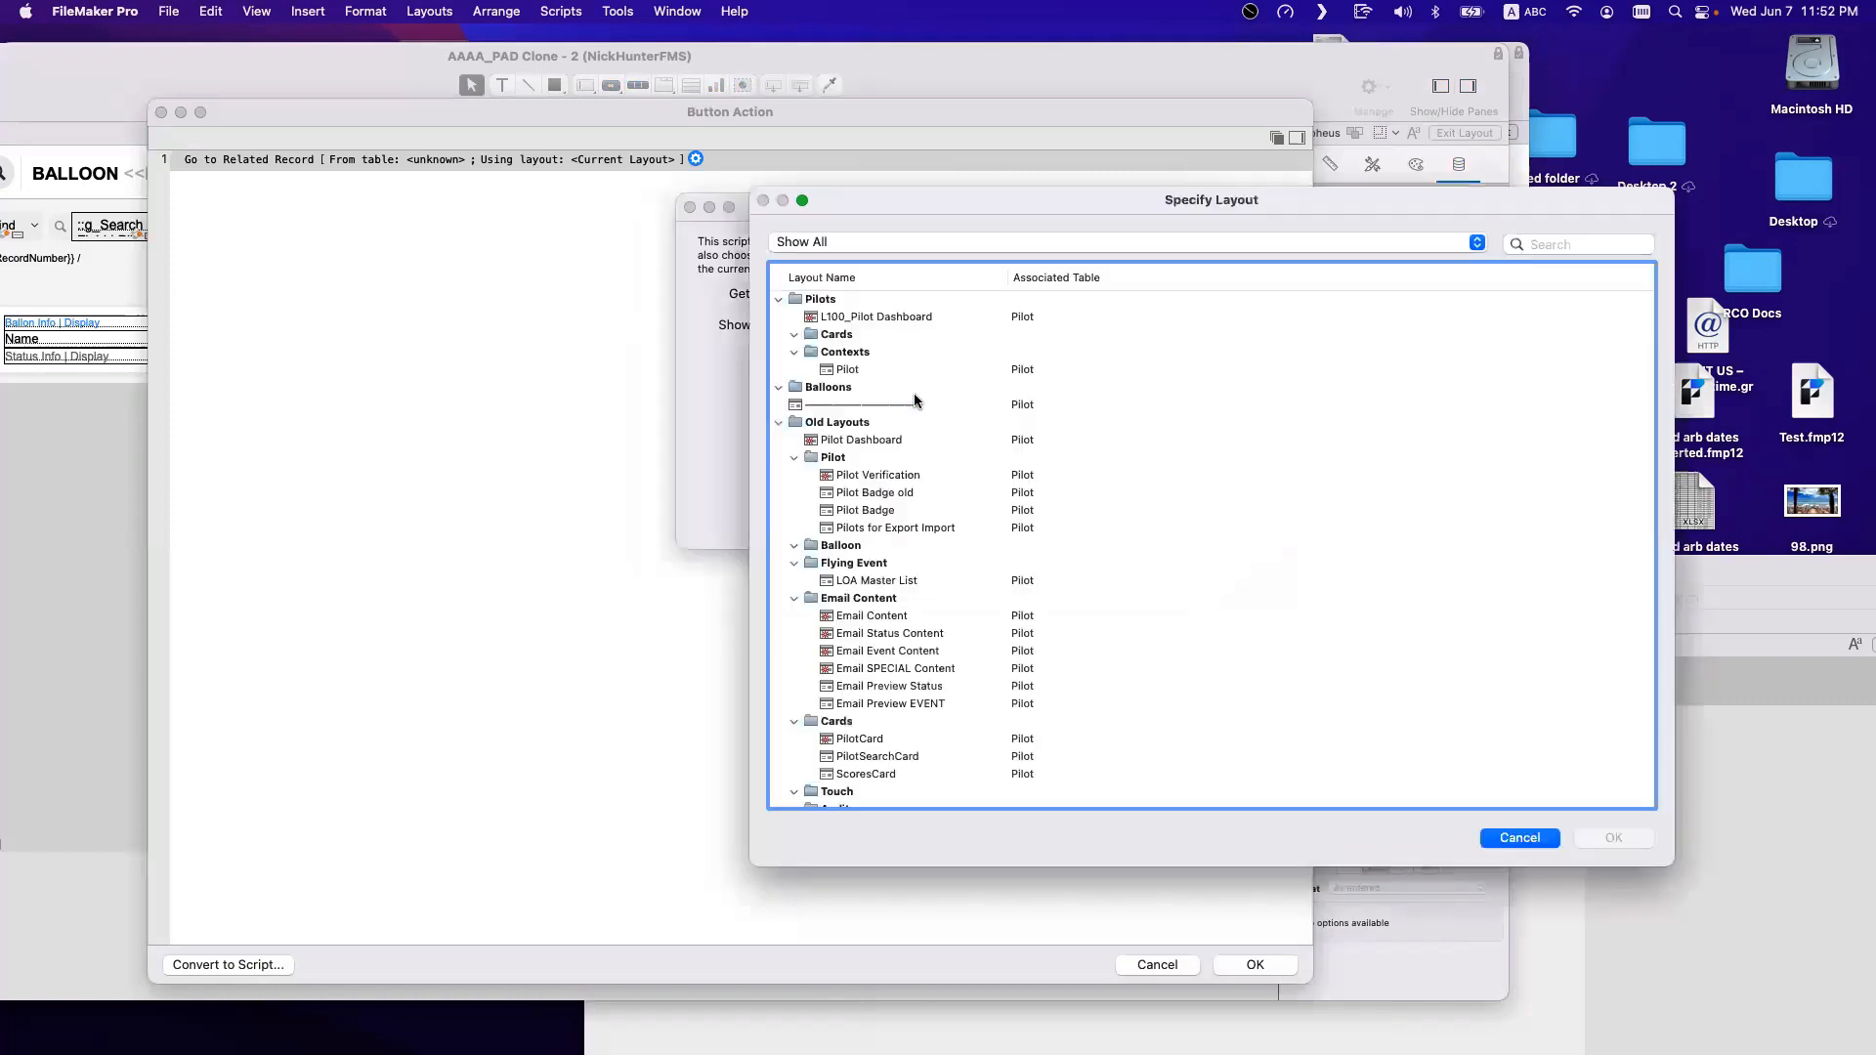
pyautogui.doubleClick(872, 317)
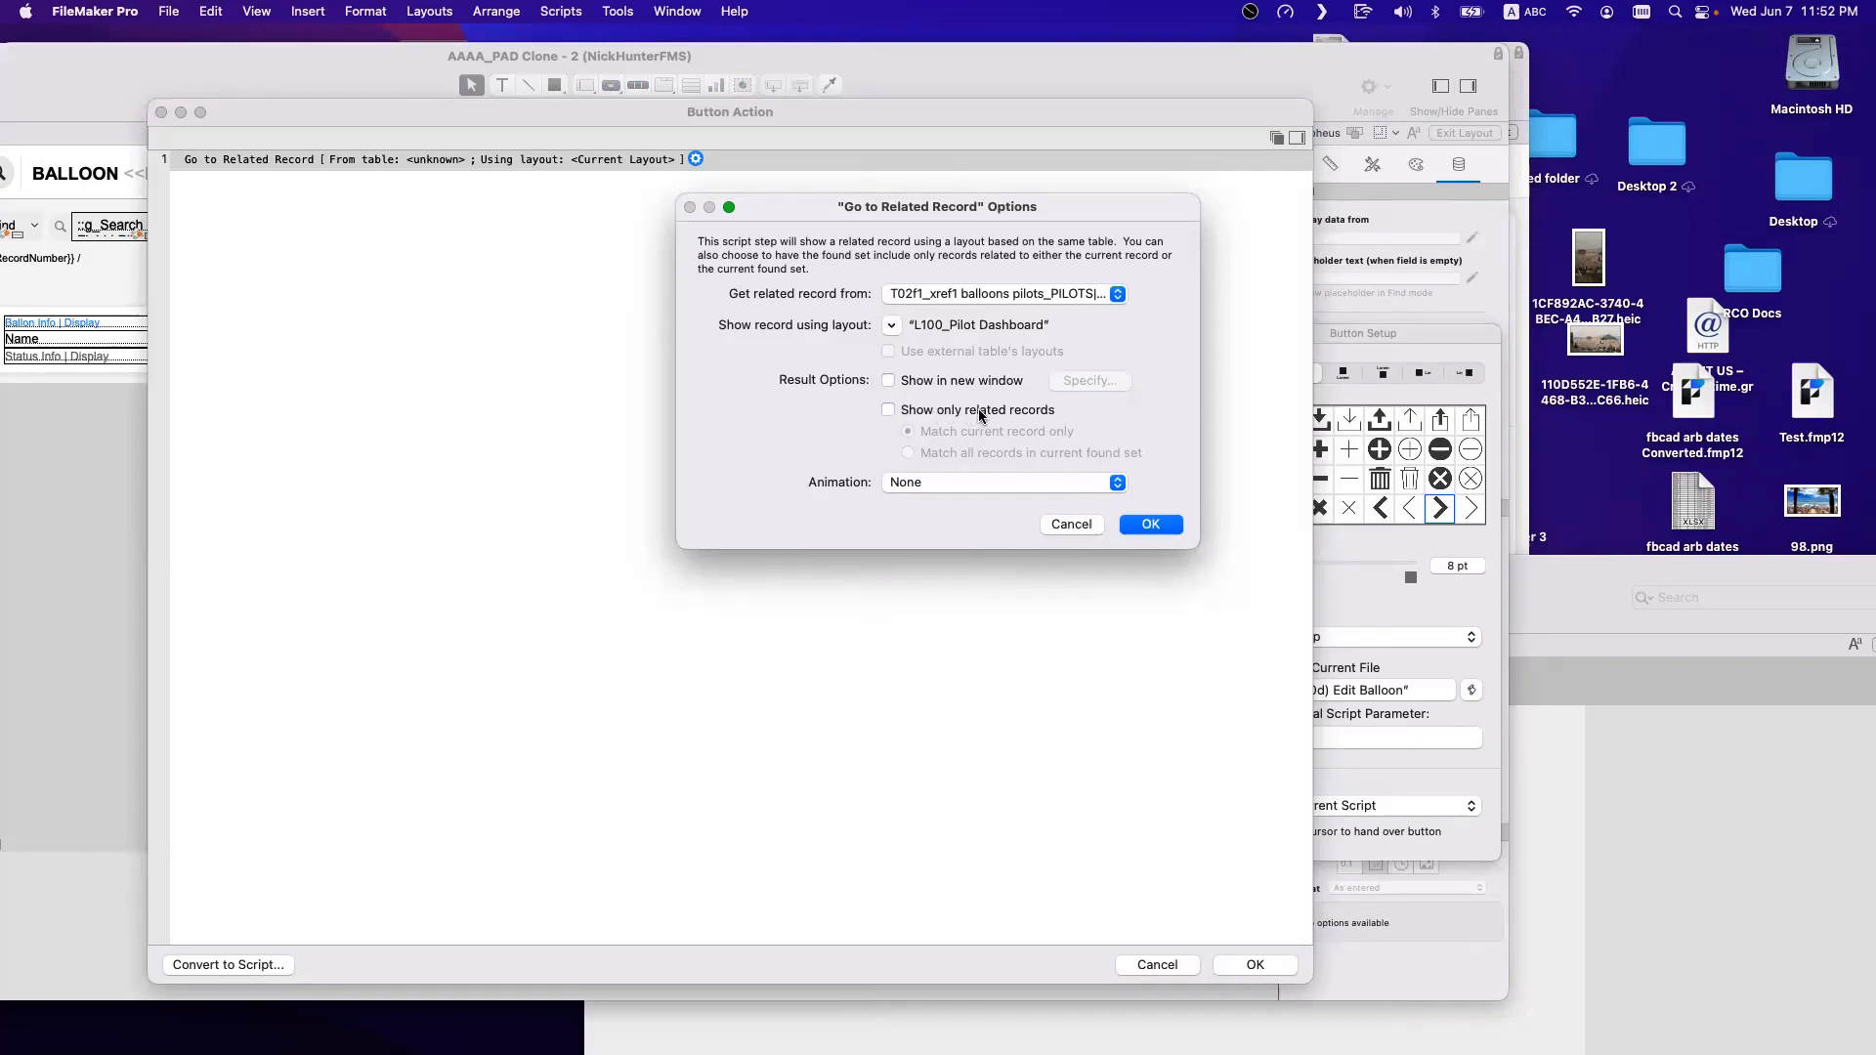
pyautogui.click(1150, 524)
pyautogui.press('Return')
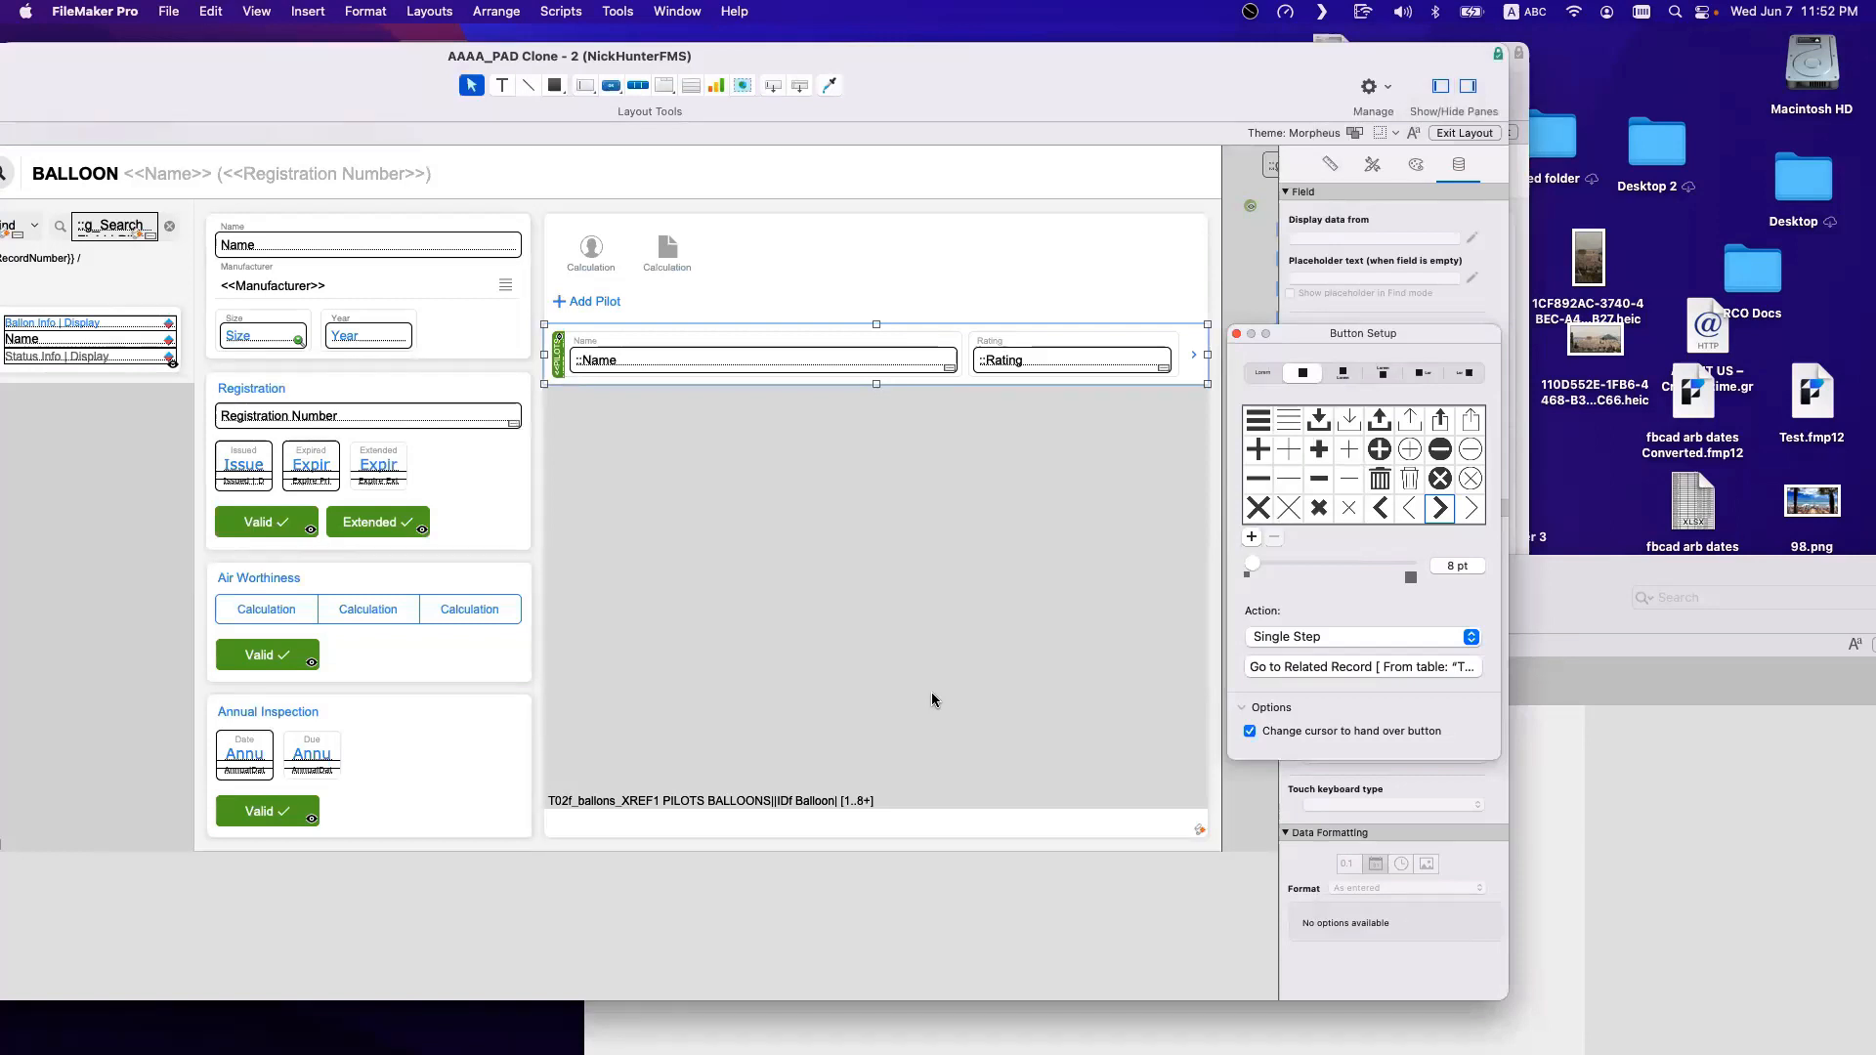
# Check the pilot portal rows in Browse mode and return to editing the Balloon layout.
pyautogui.press('super+b')
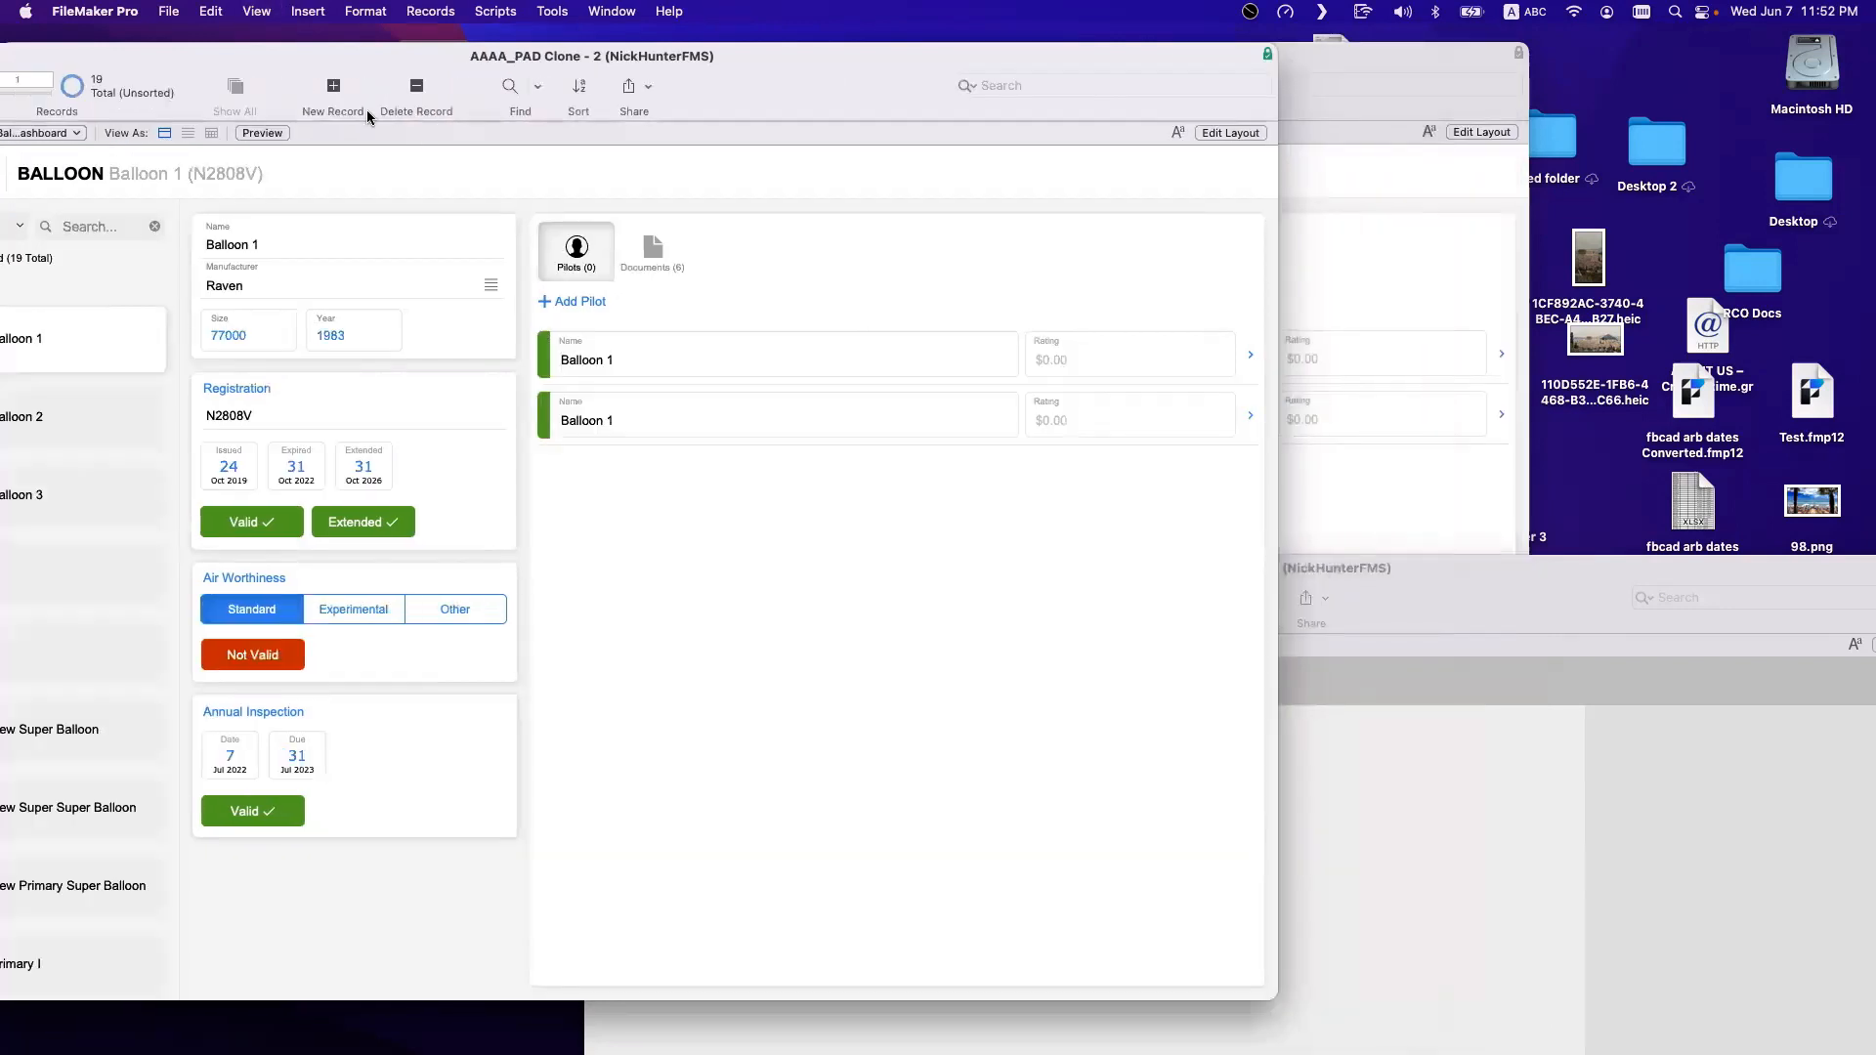
pyautogui.moveTo(325, 45); pyautogui.dragTo(579, 67)
pyautogui.press('super+l')
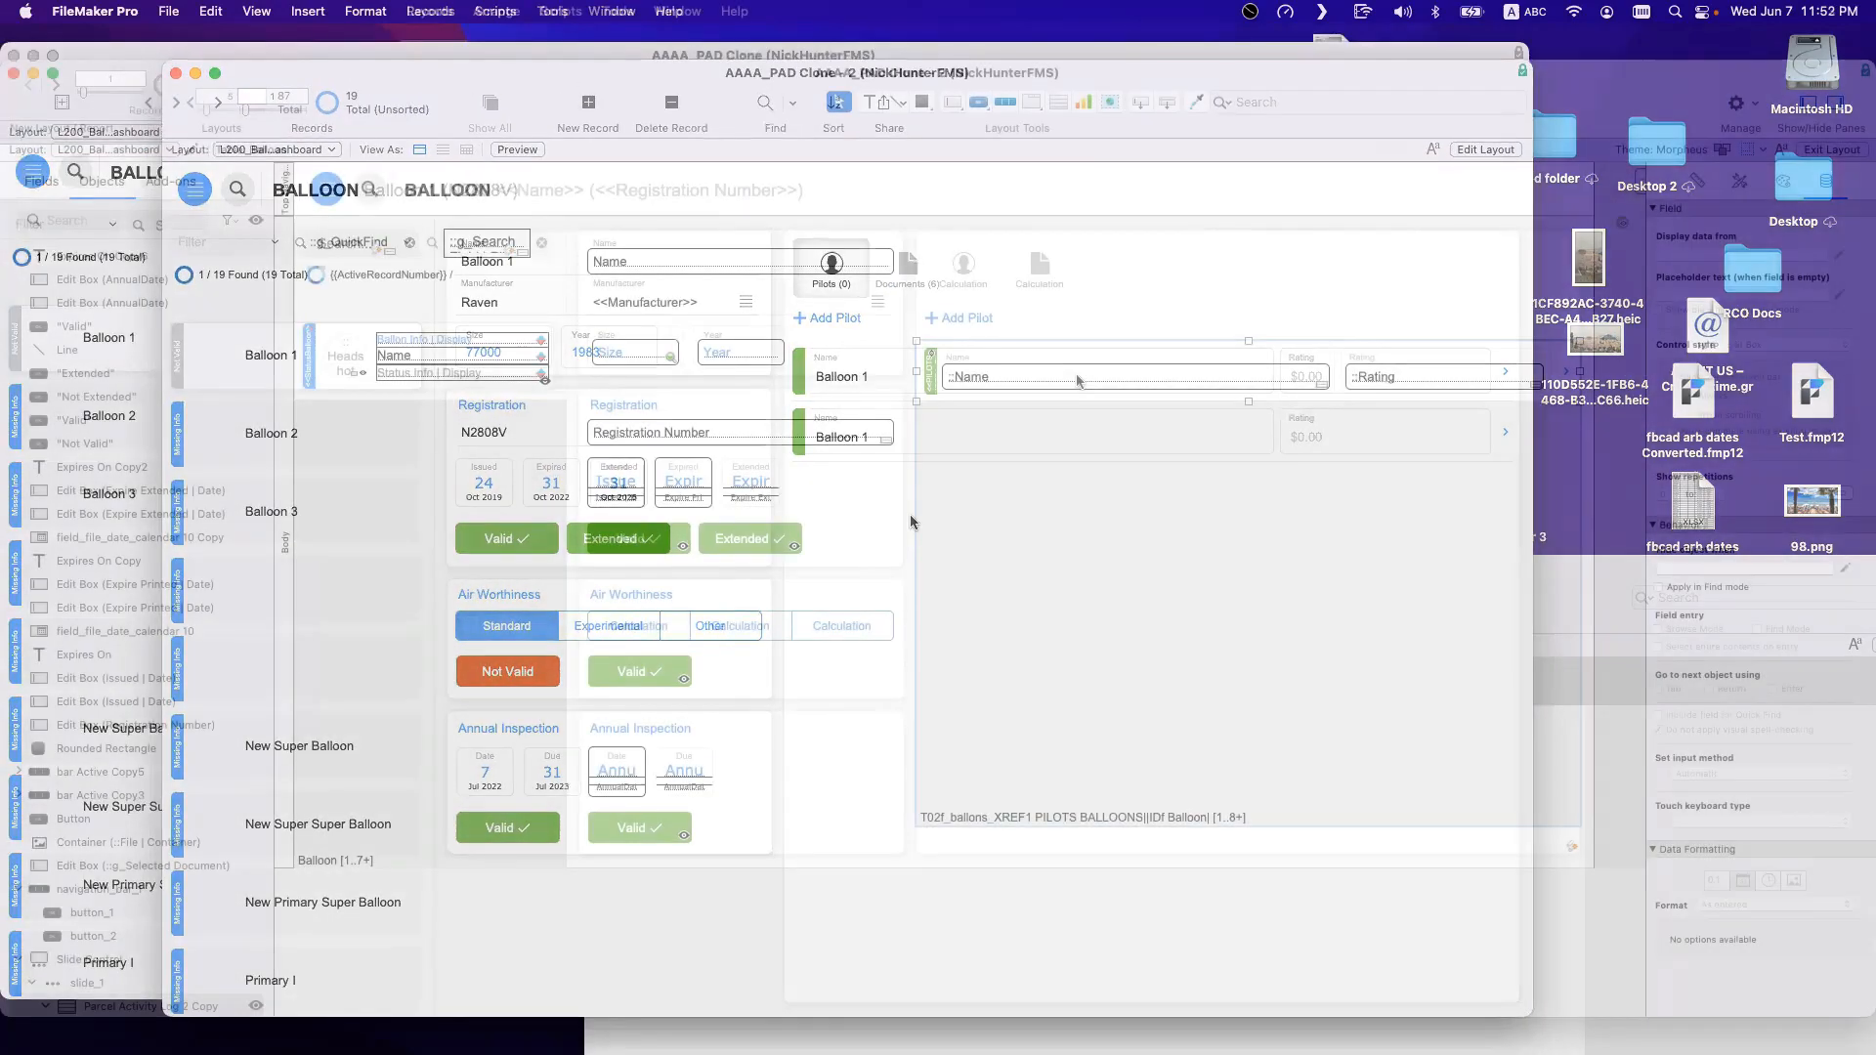
# Review the match fields between Balloon and T02f and between T02f and T02f1 in the database's relationships graph.
pyautogui.press('shift+super+d')
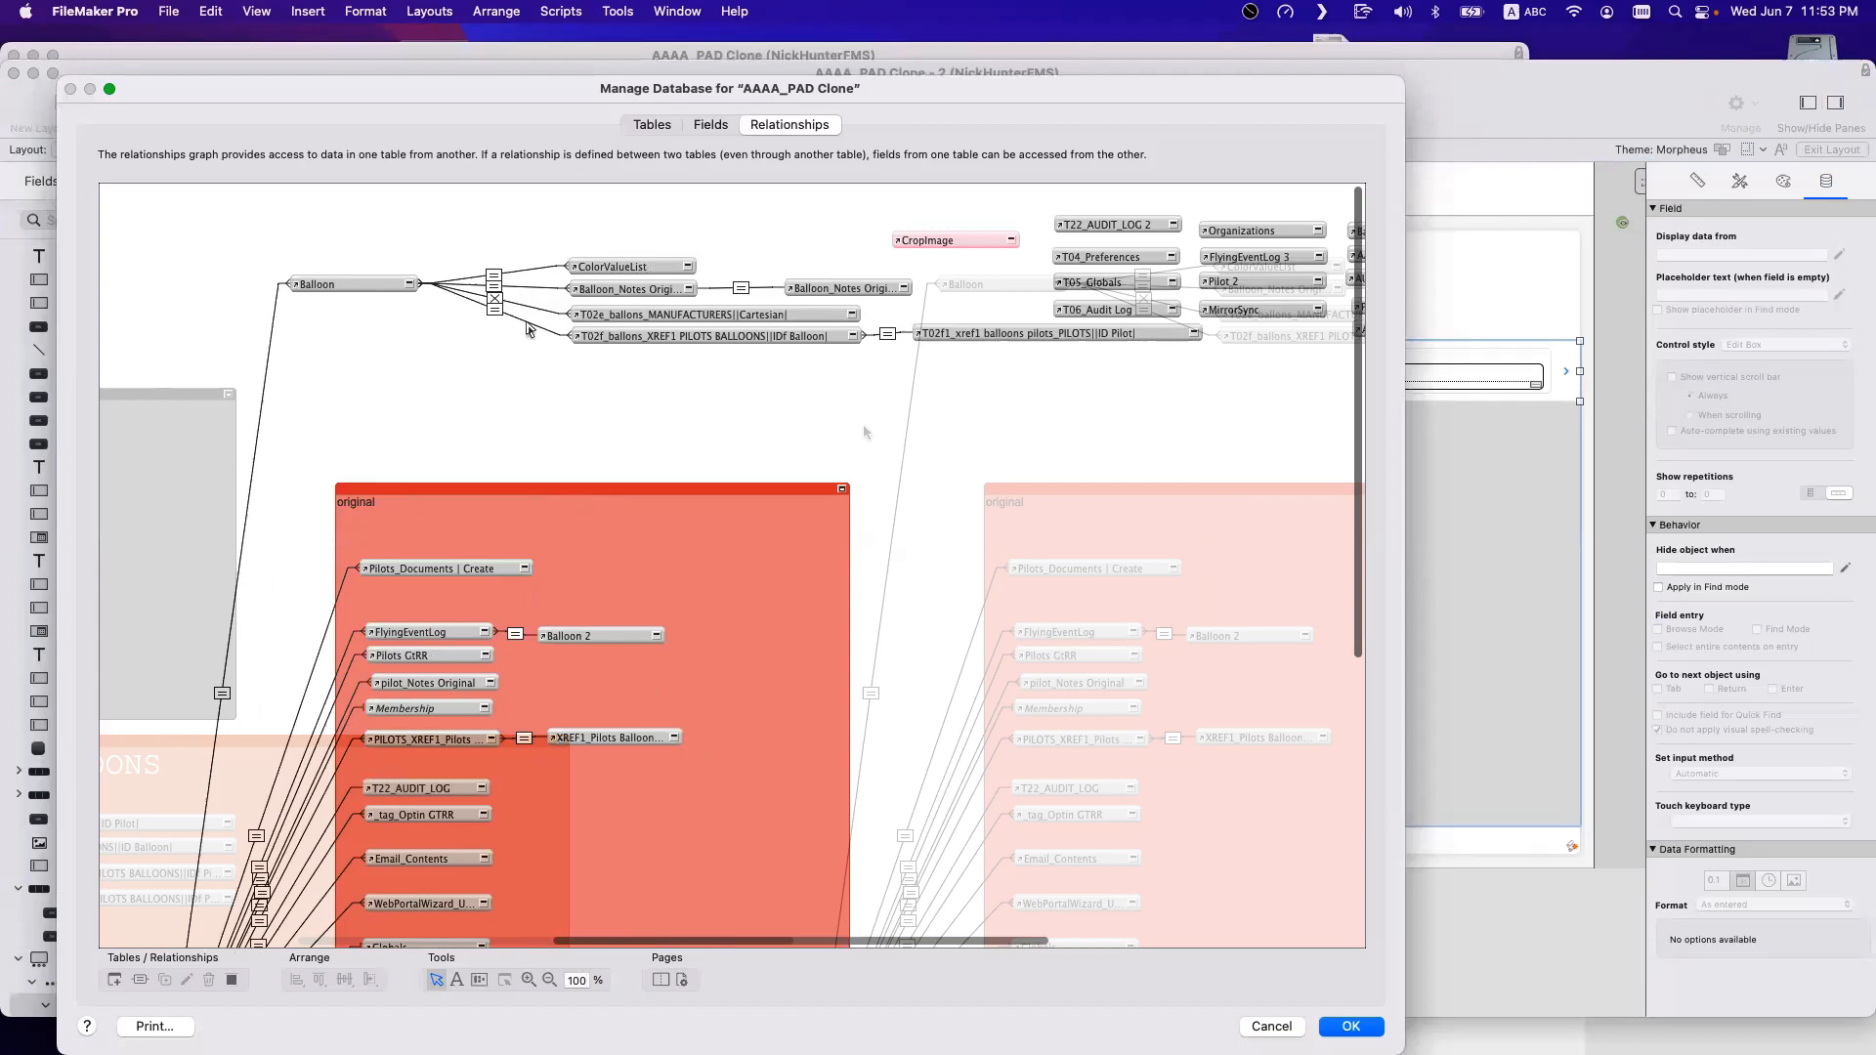
pyautogui.doubleClick(864, 424)
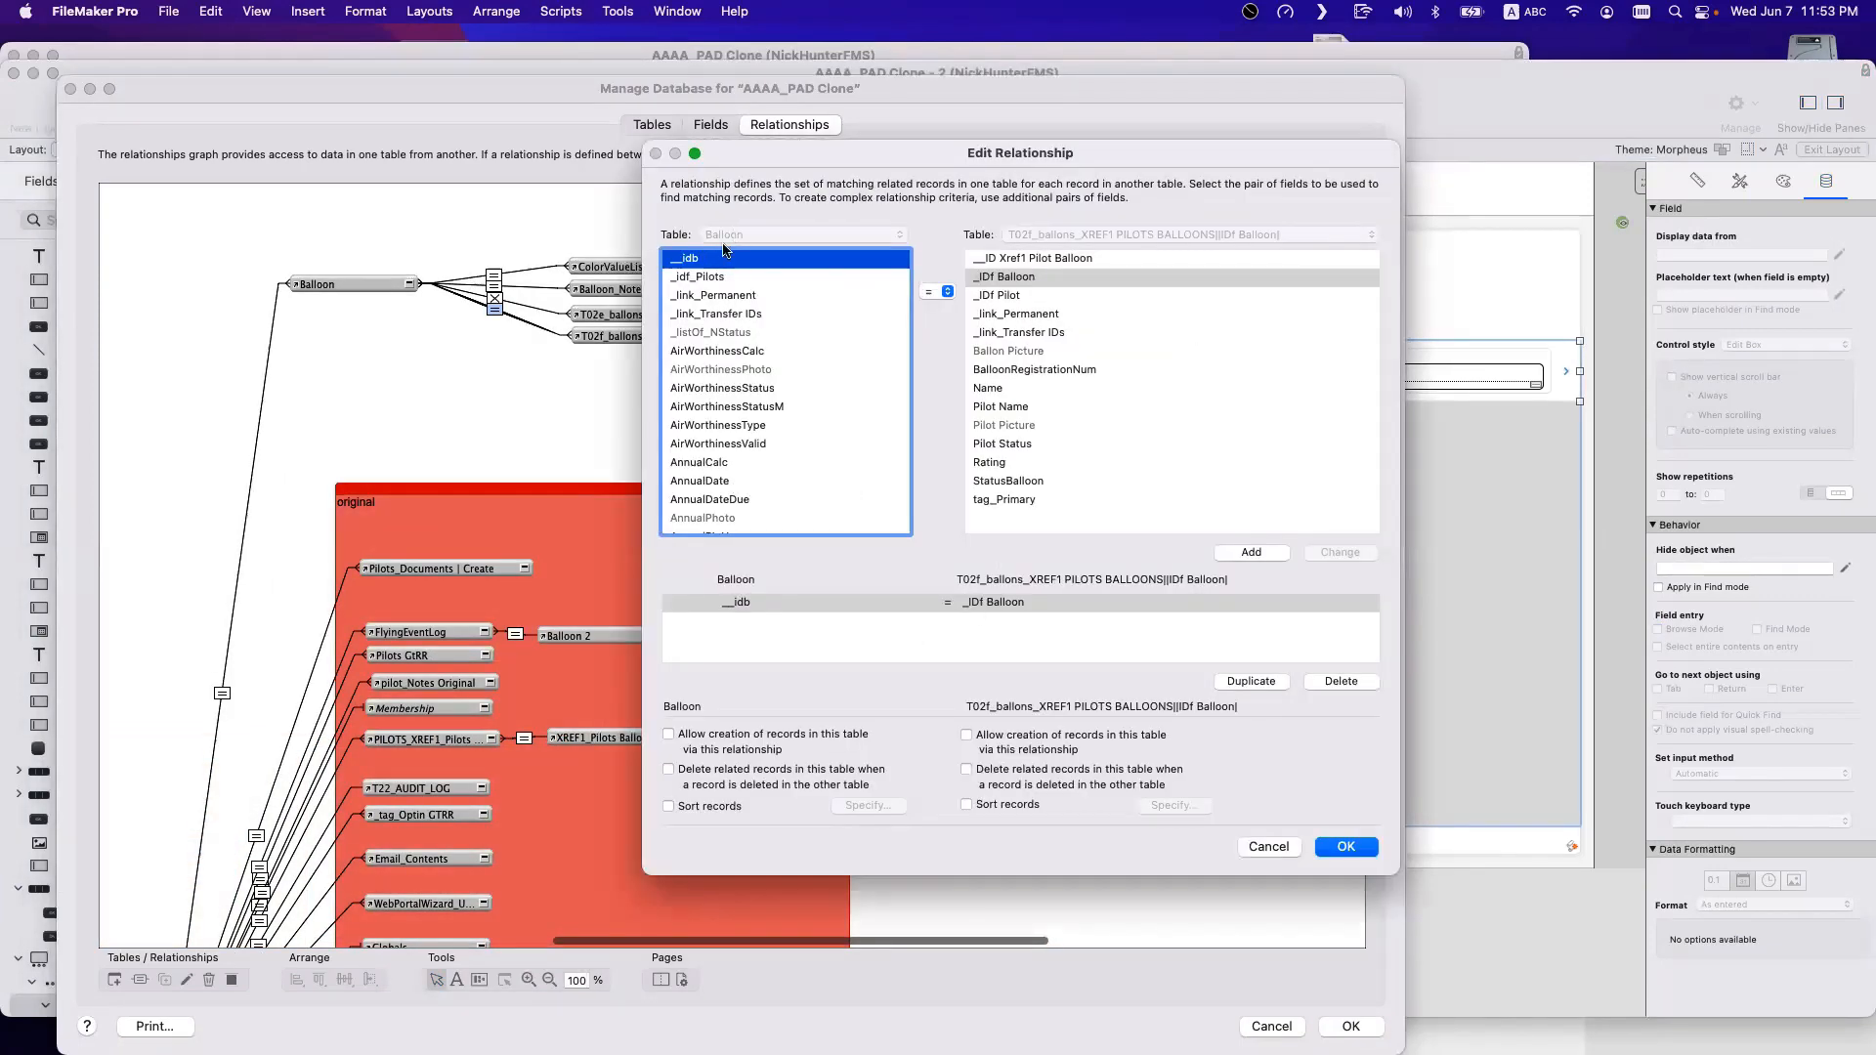
pyautogui.press('Escape')
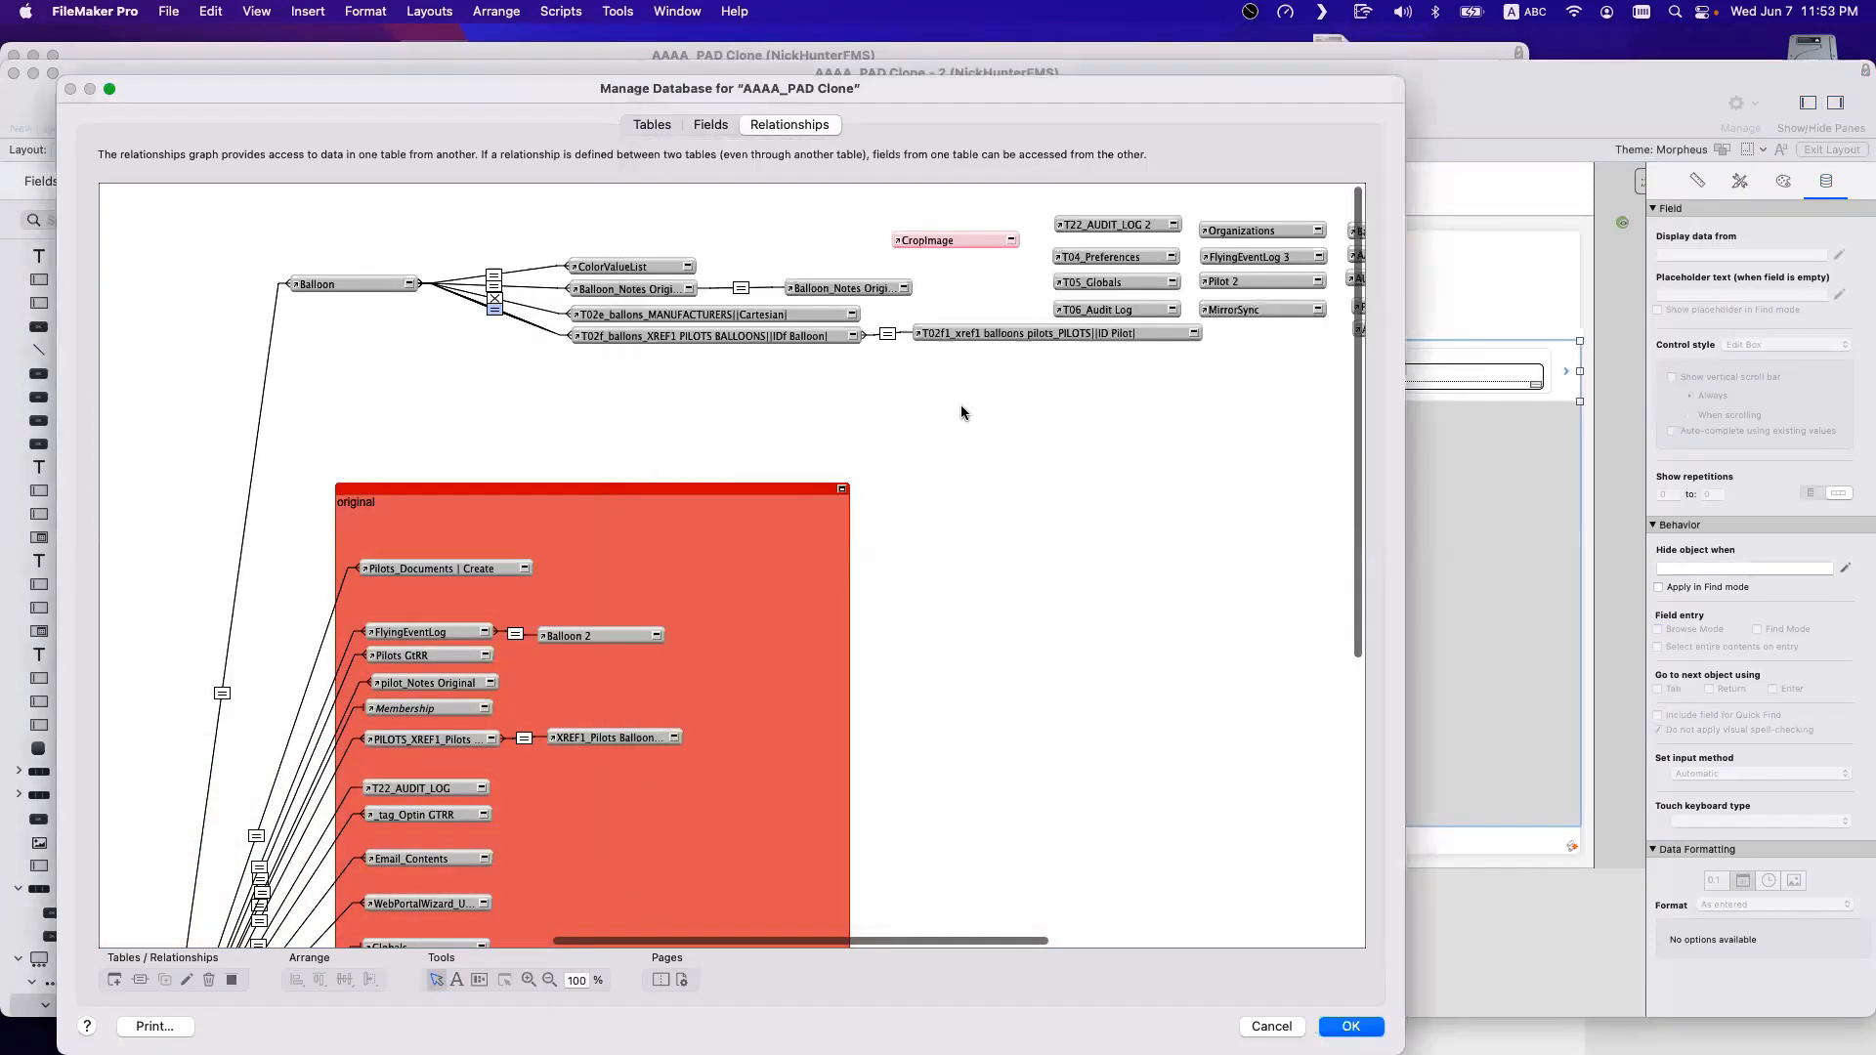
pyautogui.doubleClick(891, 338)
pyautogui.press('Return')
pyautogui.press('Return')
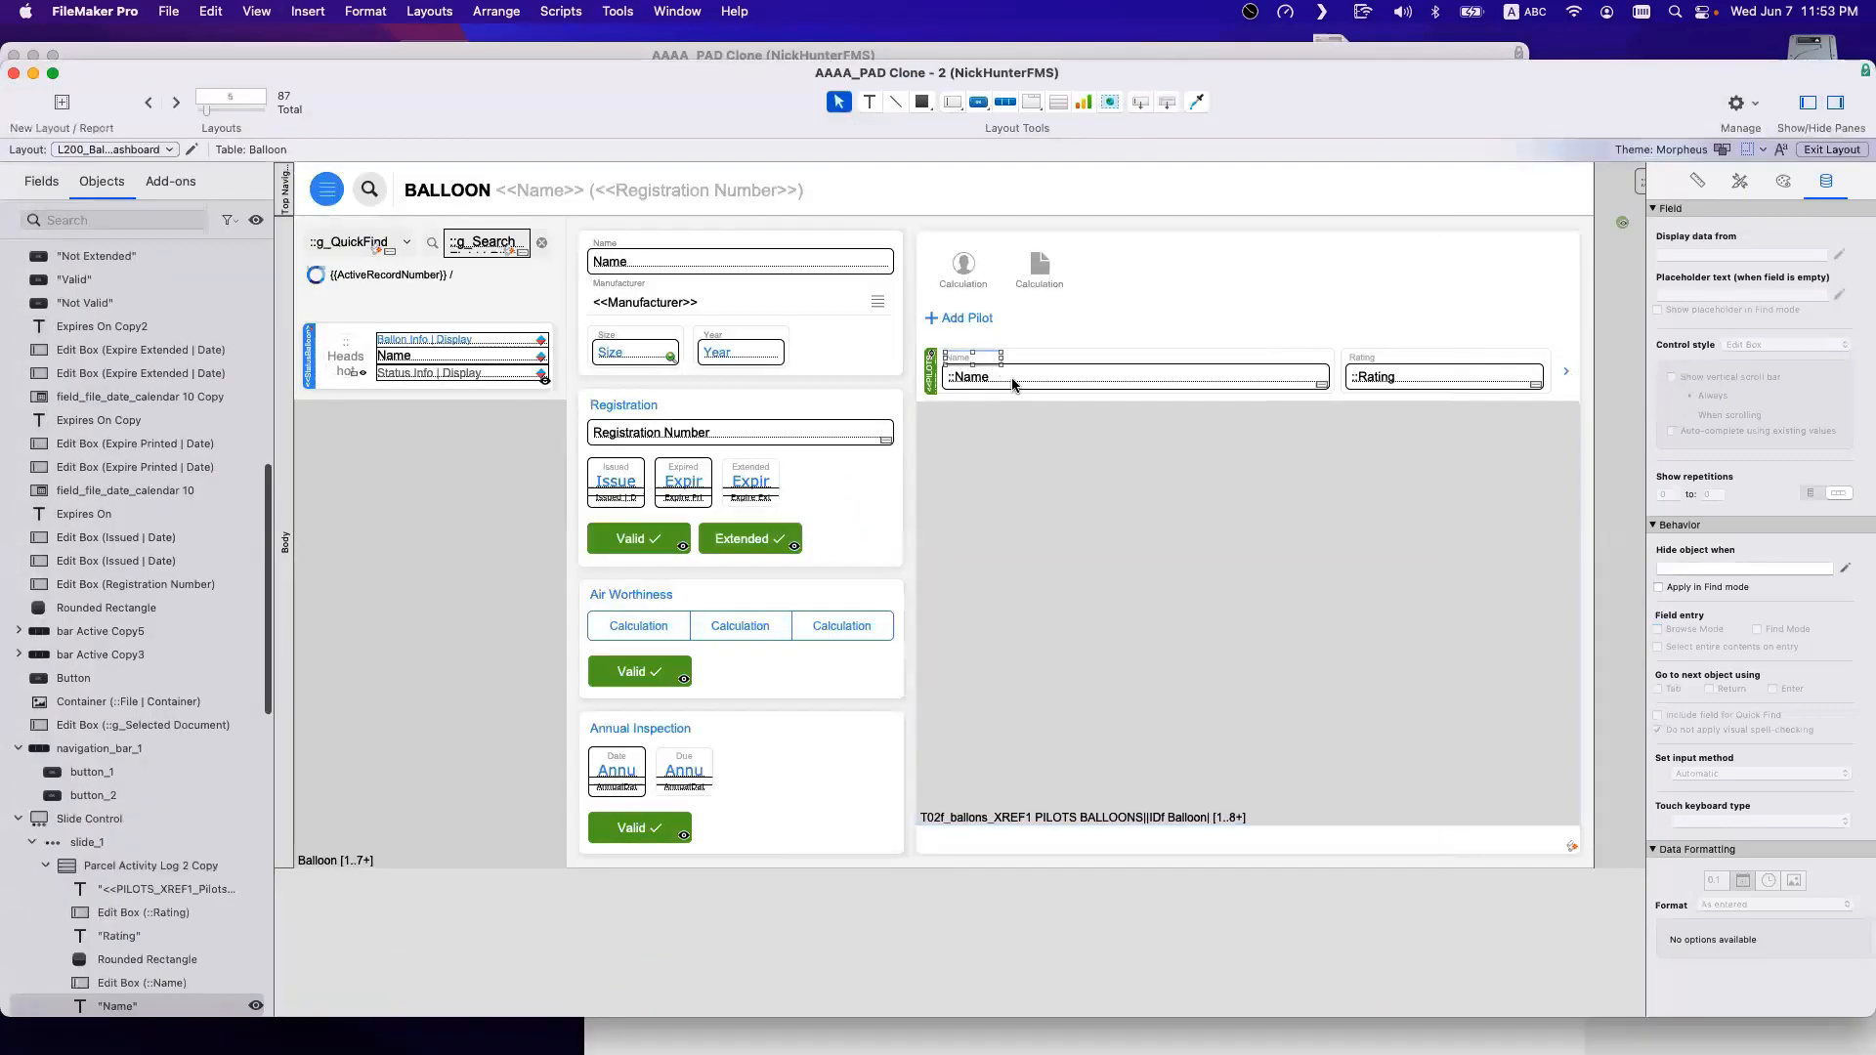
# Change the portal row's Name field to display Pilot Name from PILOTS_XREF1_Pilots Balloons.
pyautogui.doubleClick(1013, 381)
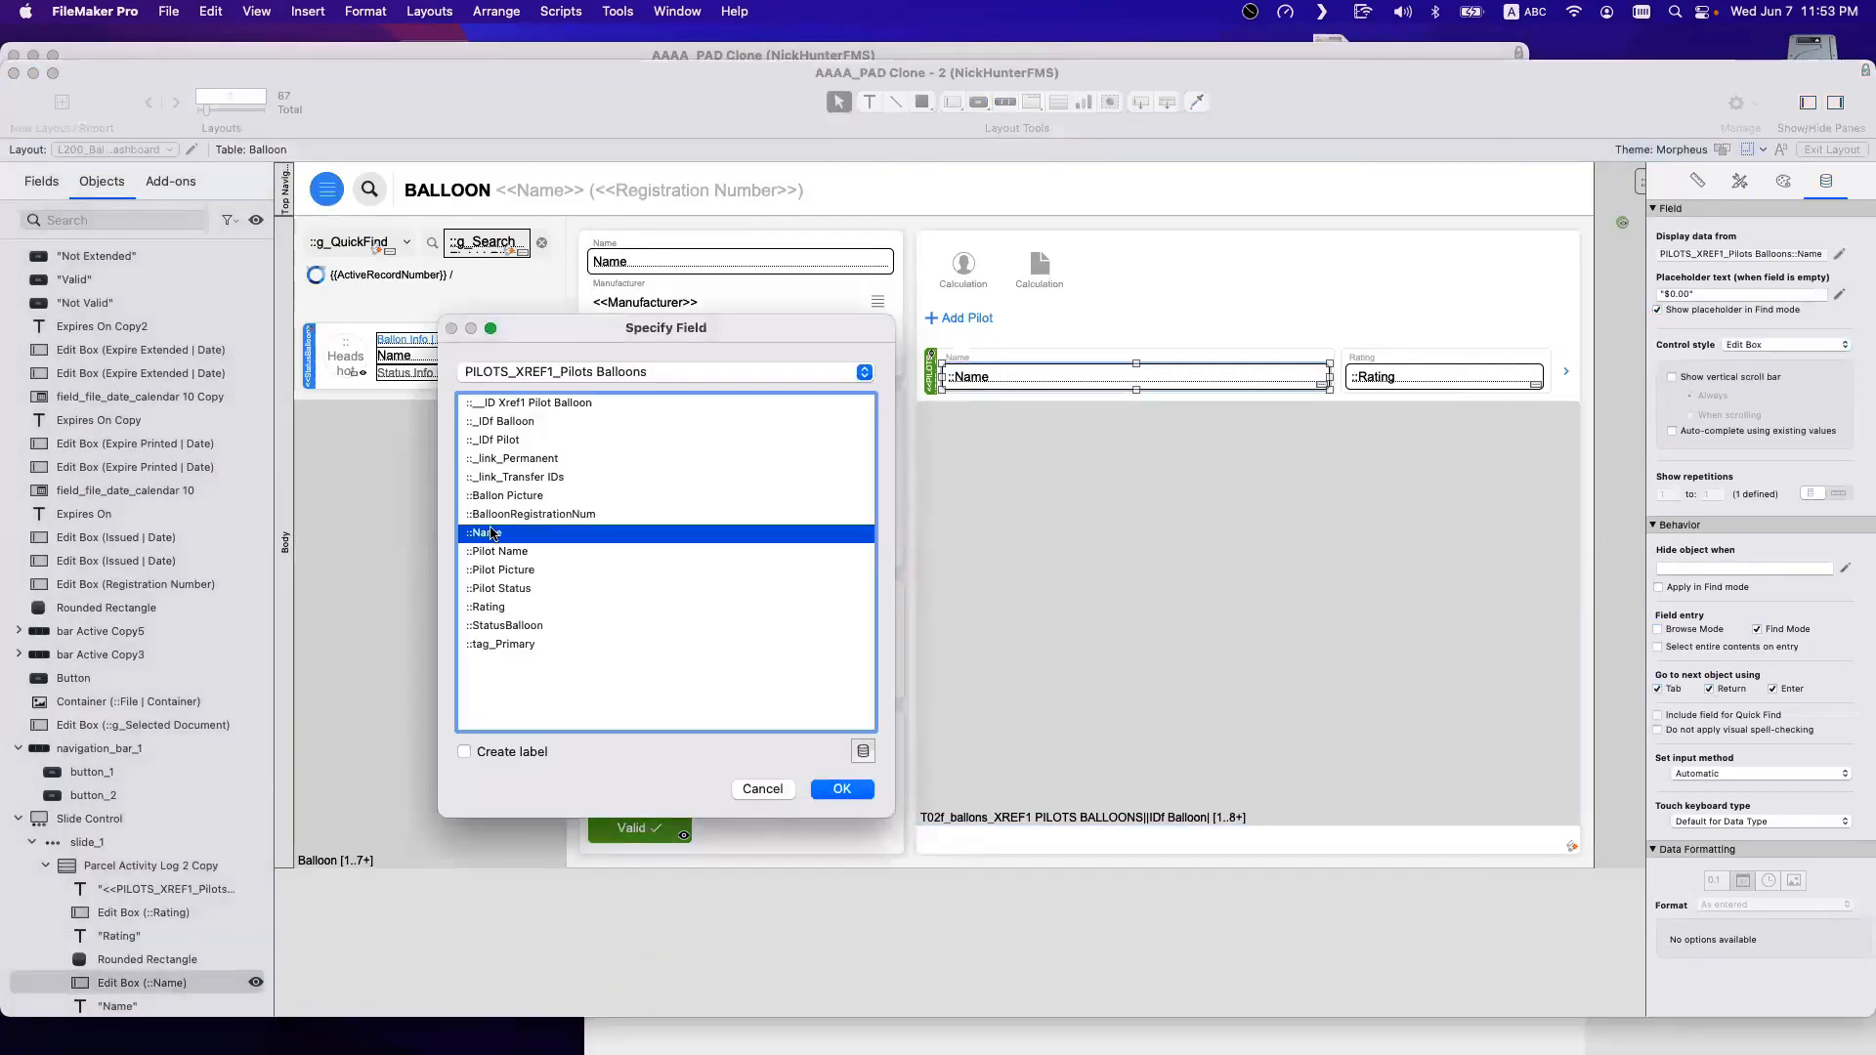
pyautogui.doubleClick(519, 551)
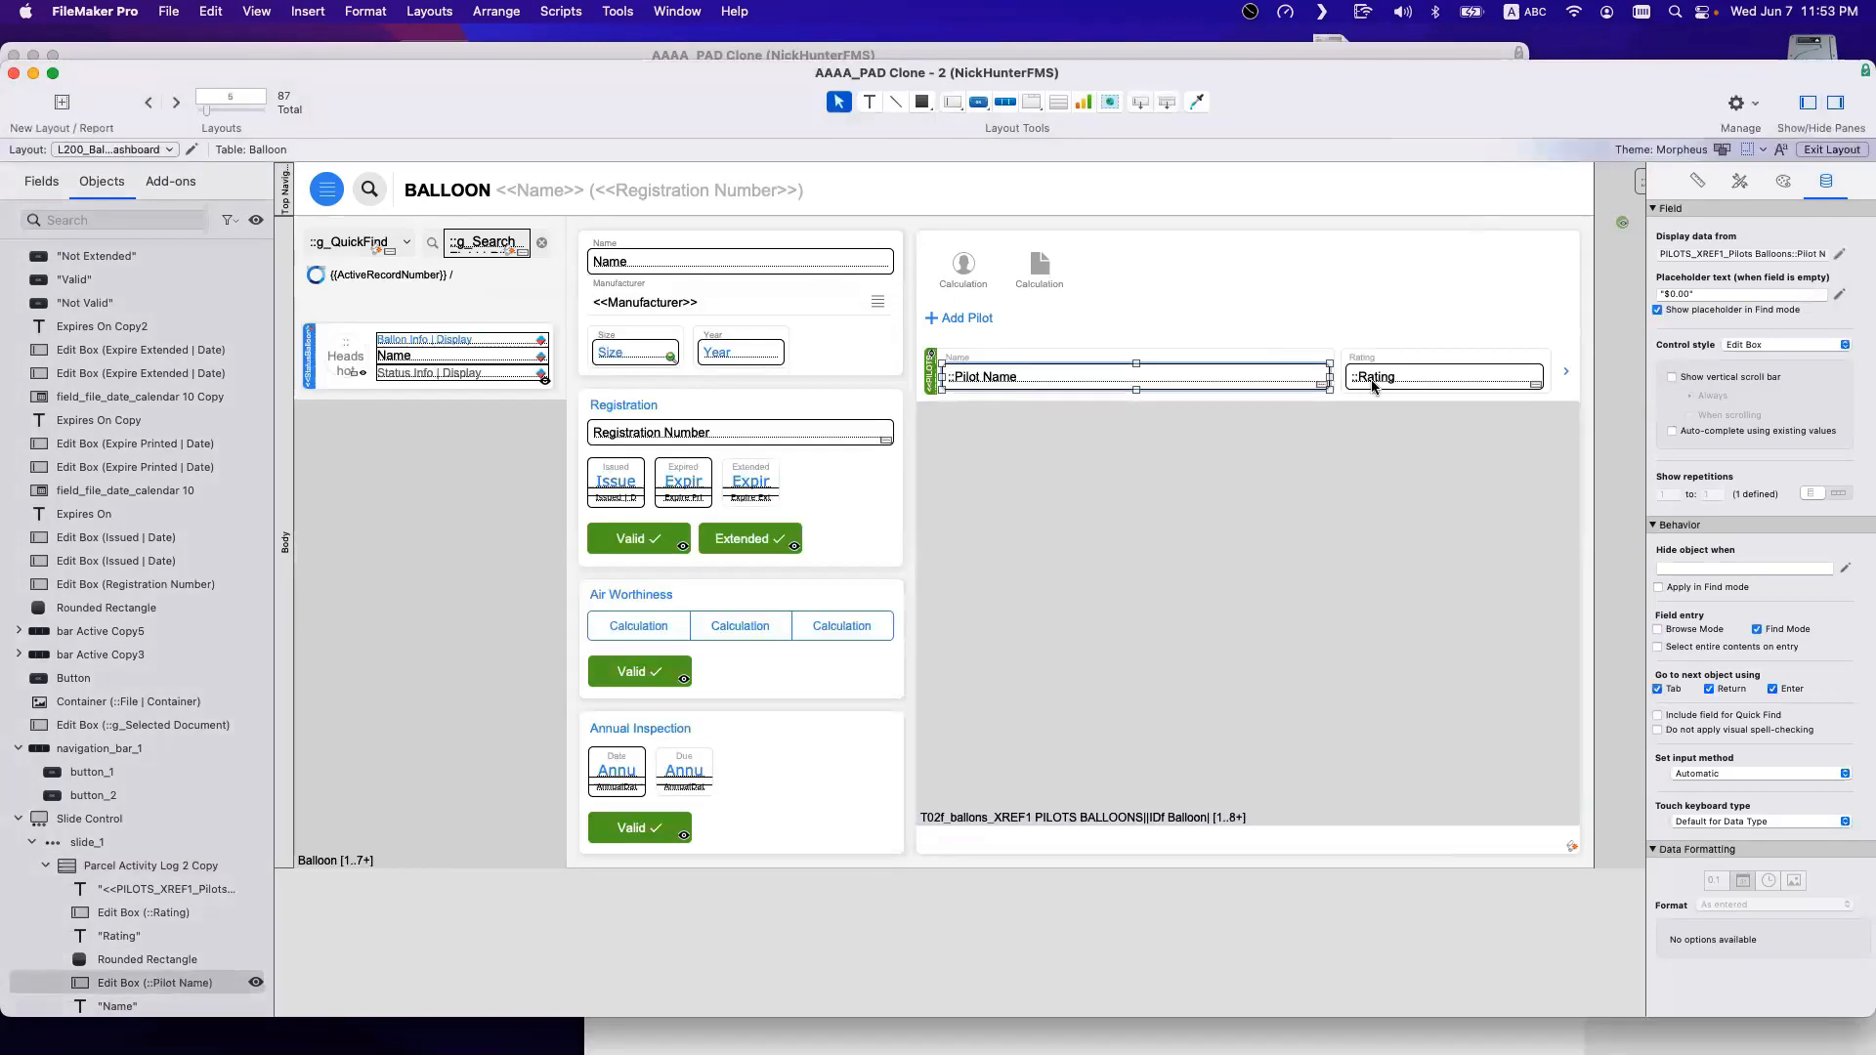
pyautogui.click(1373, 386)
pyautogui.click(973, 359)
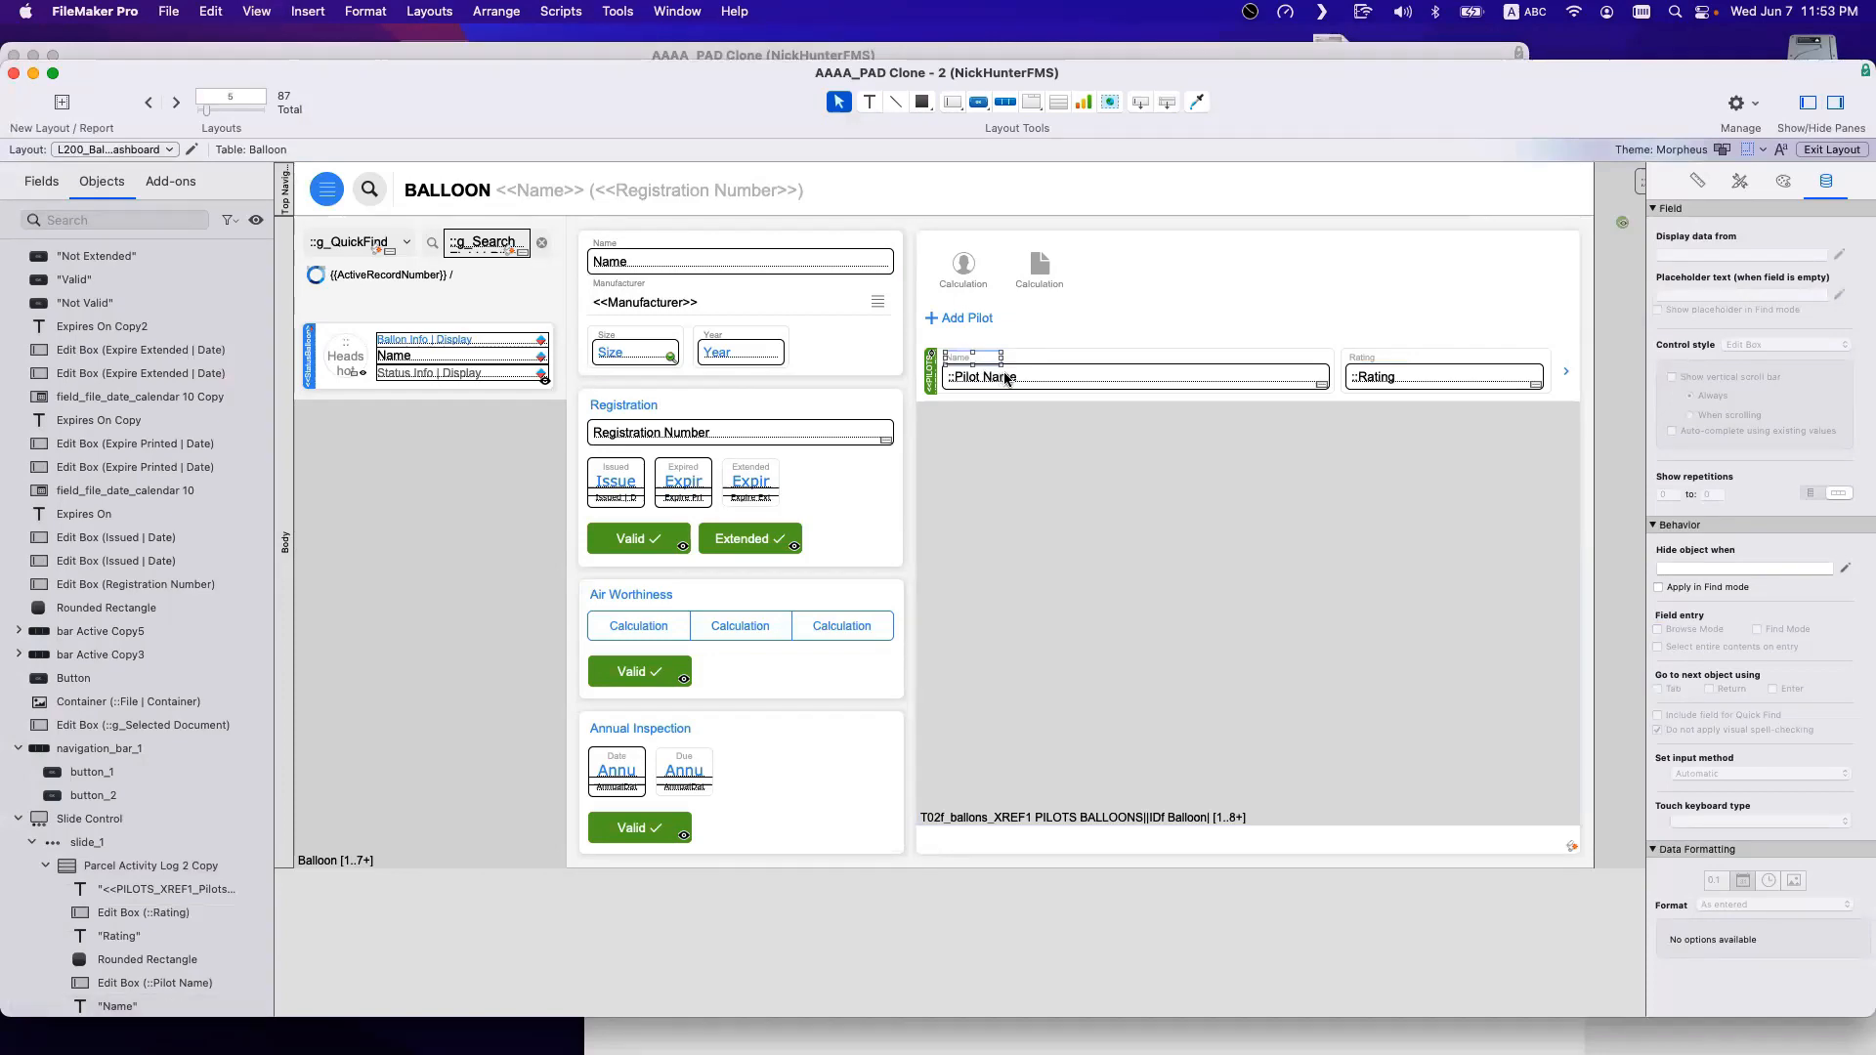
# Switch to Browse mode and check the pilot names in the portal for Balloon 2 and Balloon 1.
pyautogui.press('super+b')
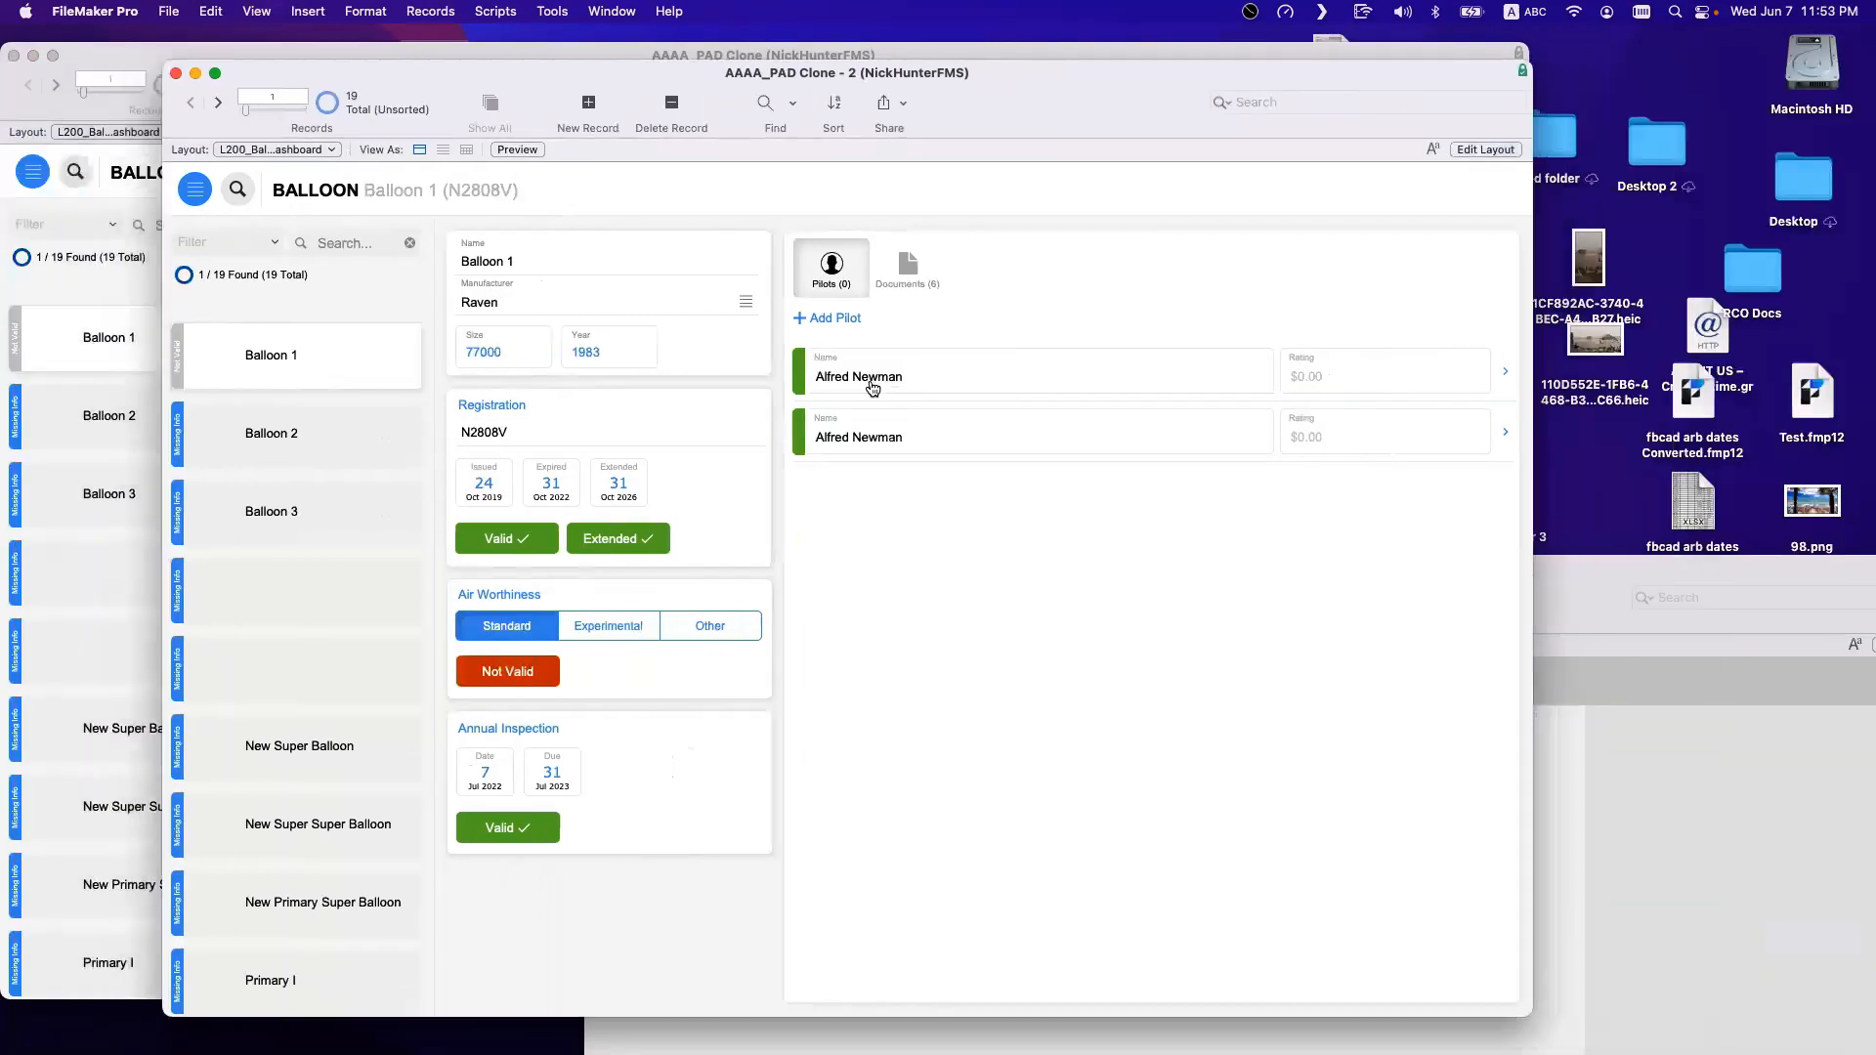
pyautogui.click(310, 432)
pyautogui.click(327, 365)
# Clear the placeholder text of the portal's Rating field and return to Browse mode.
pyautogui.press('super+l')
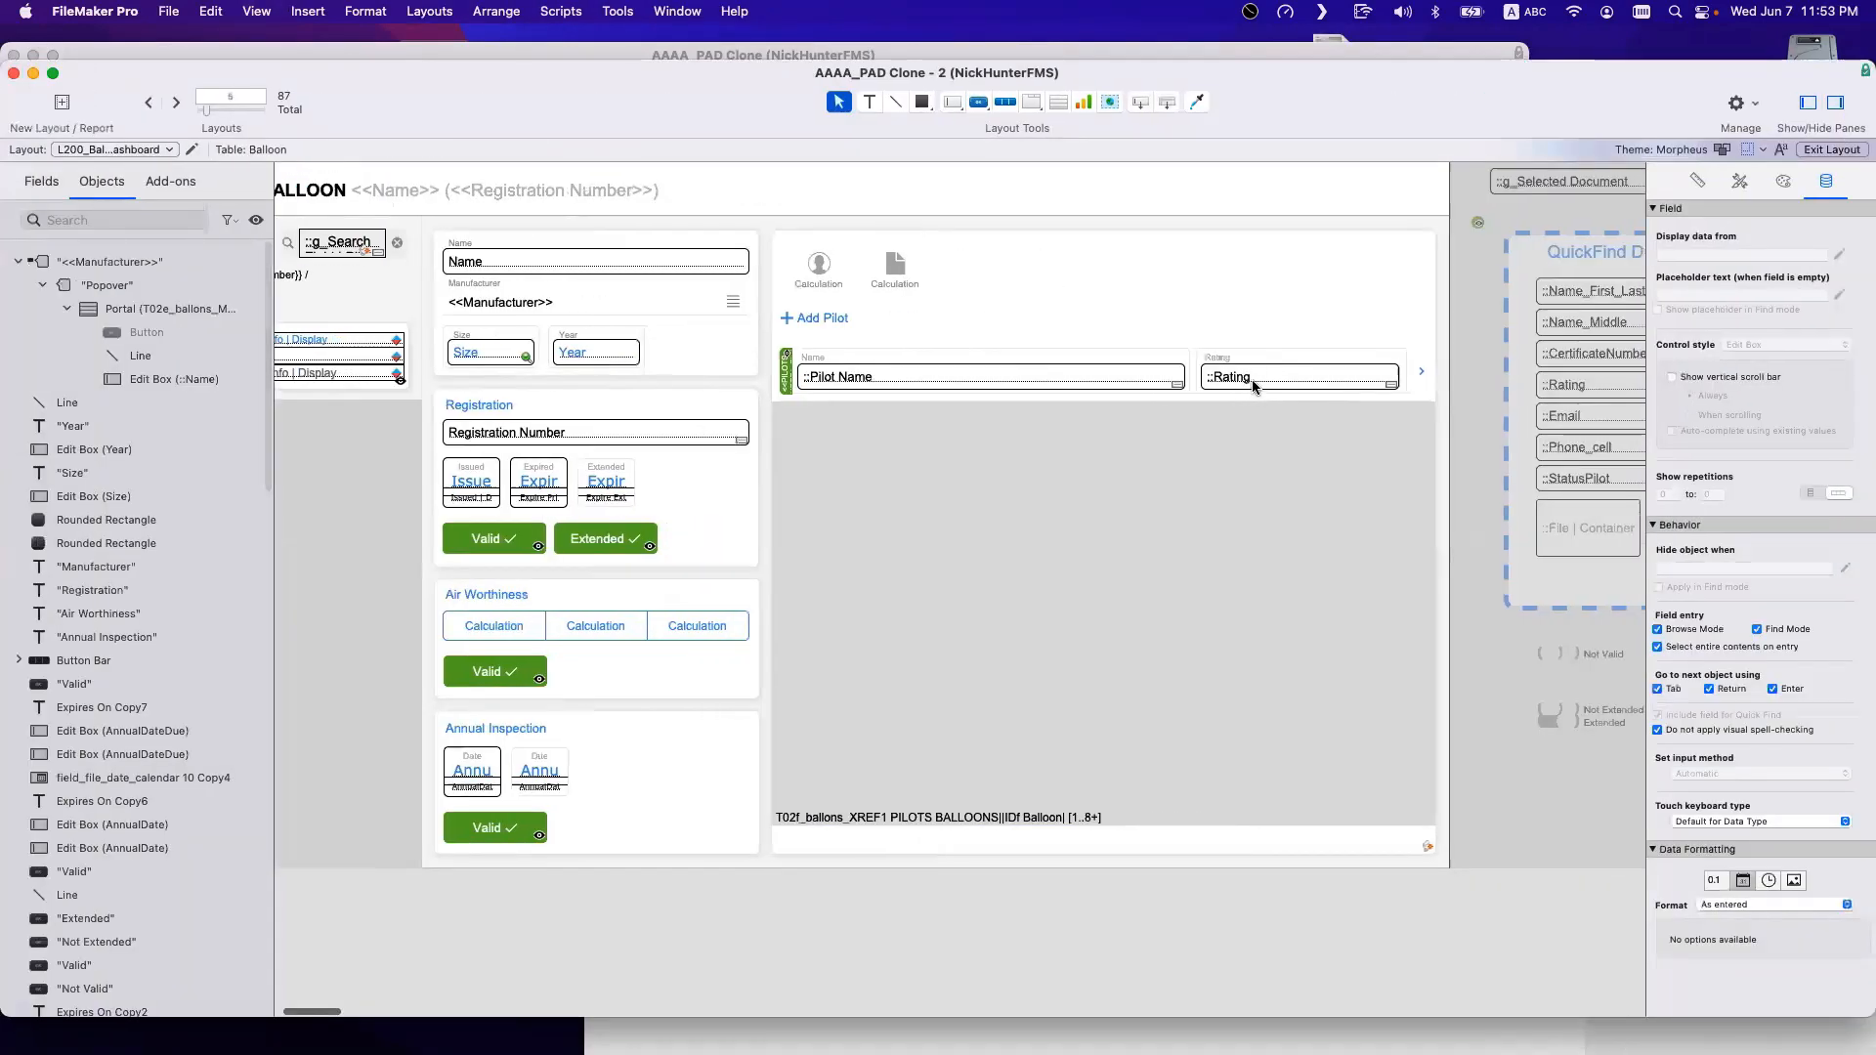
pyautogui.click(1254, 386)
pyautogui.moveTo(1475, 106); pyautogui.dragTo(937, 119)
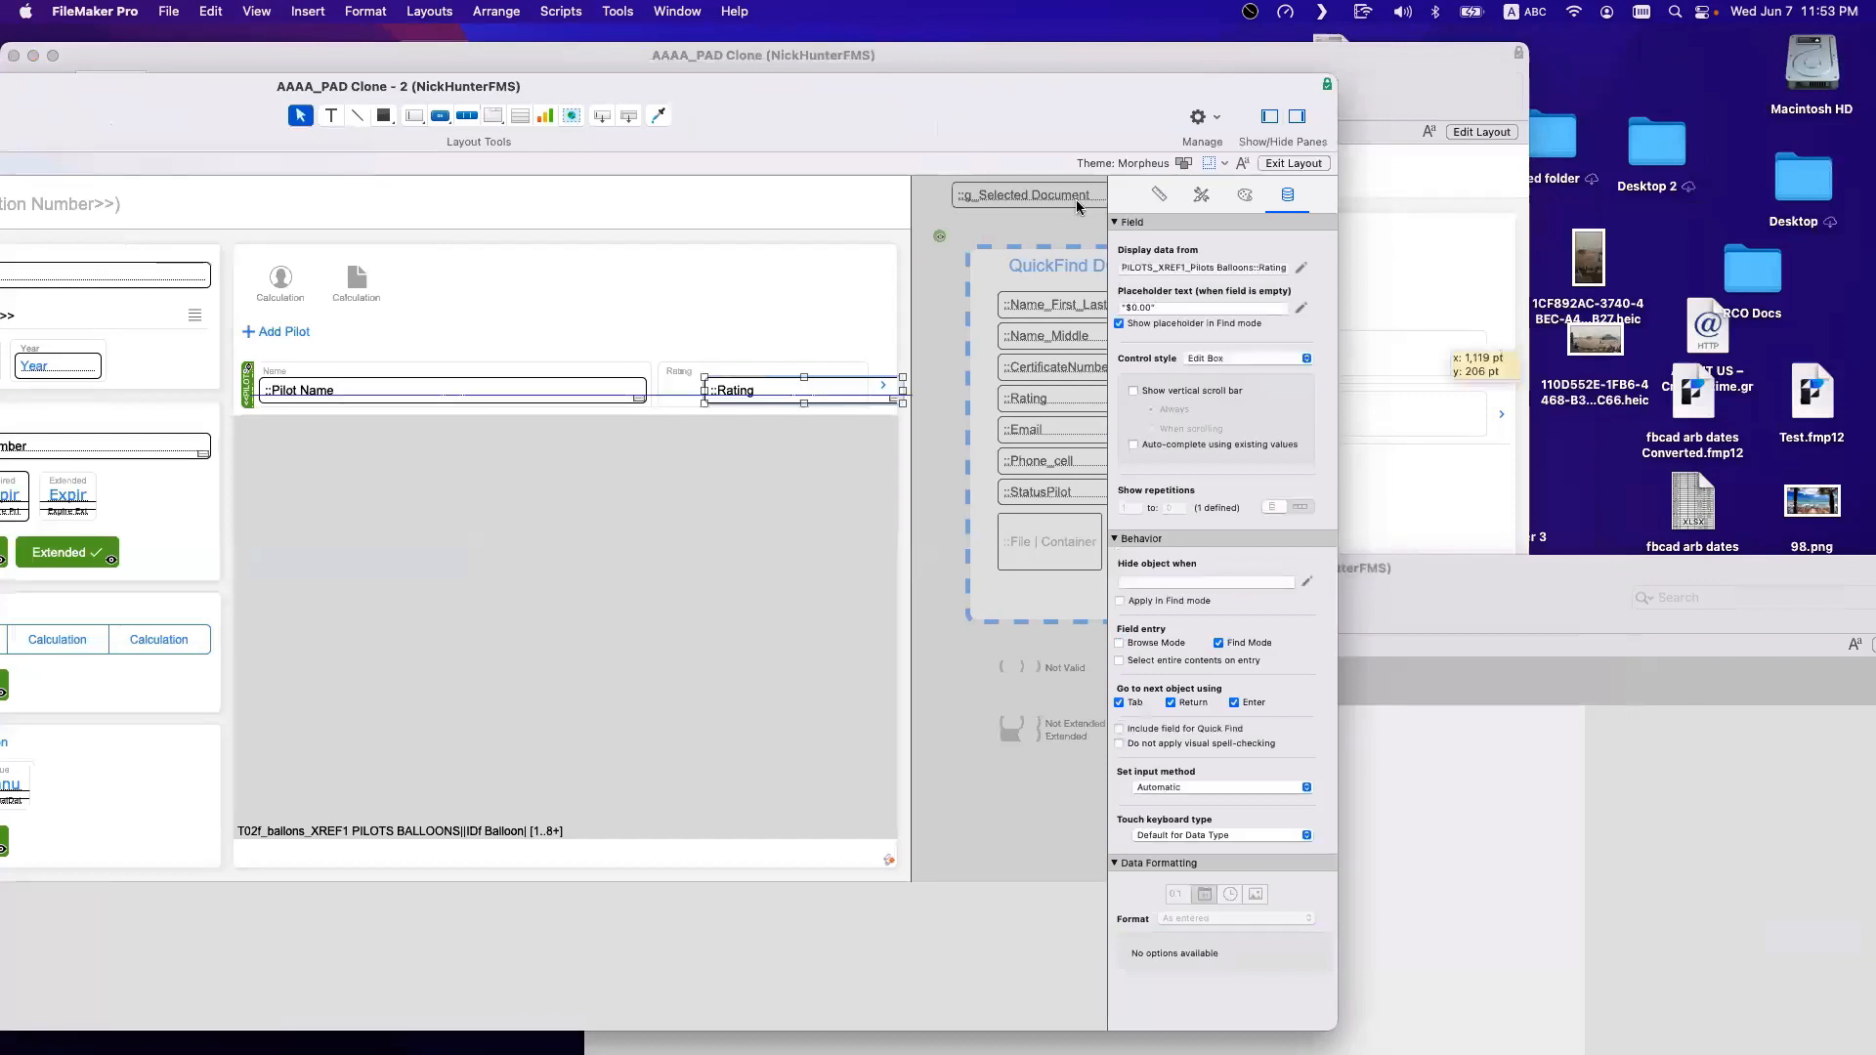
pyautogui.press('super+z')
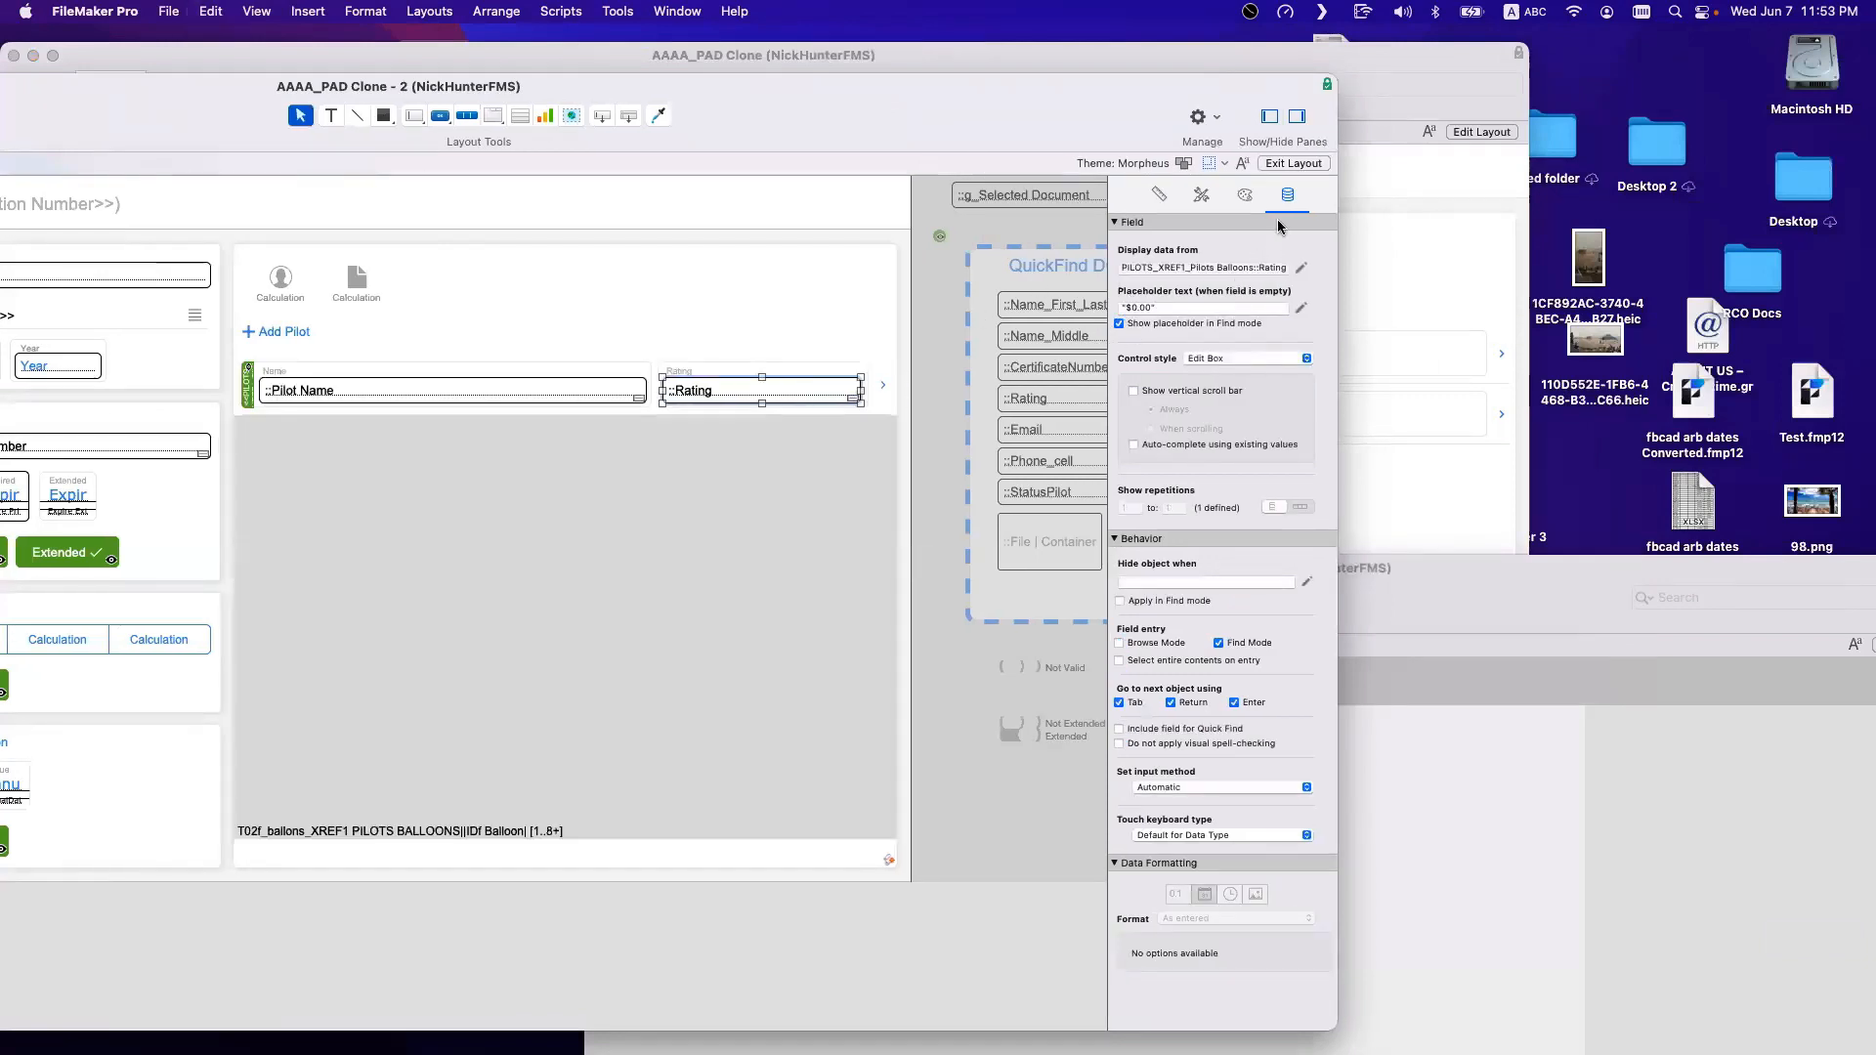
pyautogui.click(1177, 307)
pyautogui.press('super+a')
pyautogui.press('BackSpace')
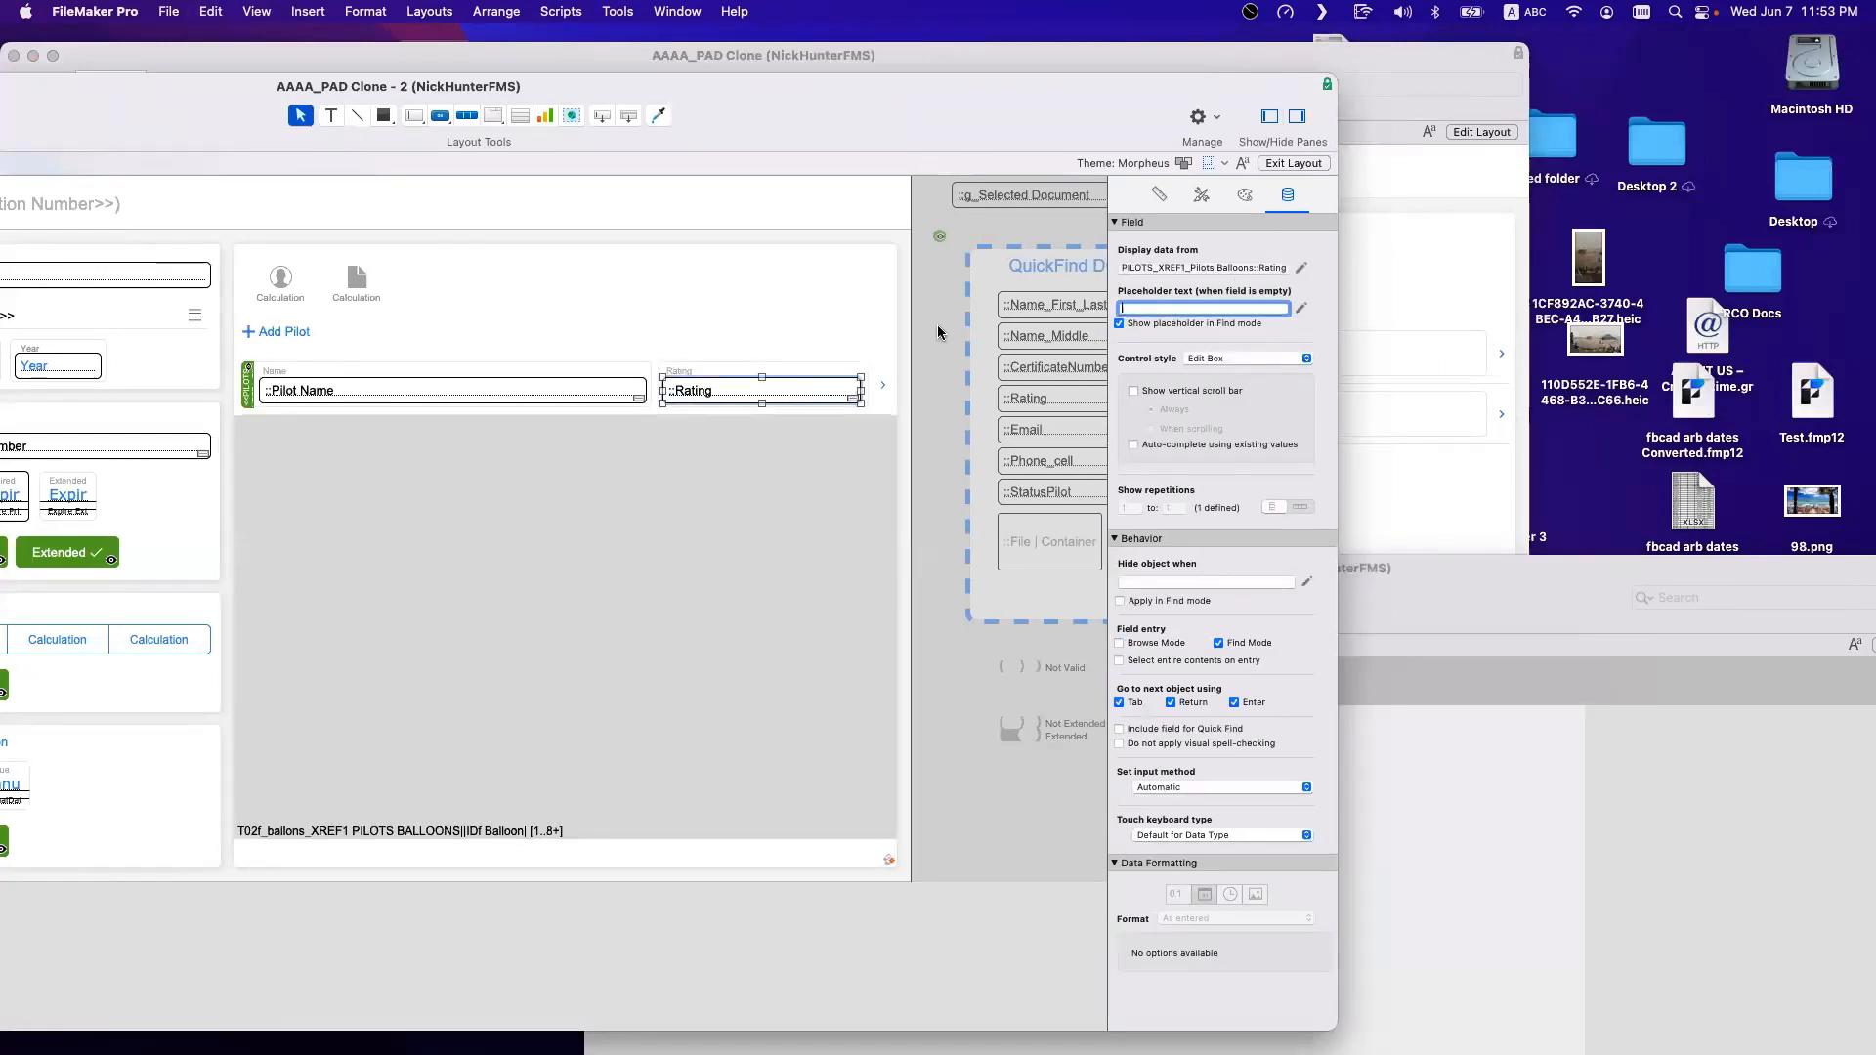
pyautogui.click(905, 361)
pyautogui.moveTo(555, 92); pyautogui.dragTo(671, 108)
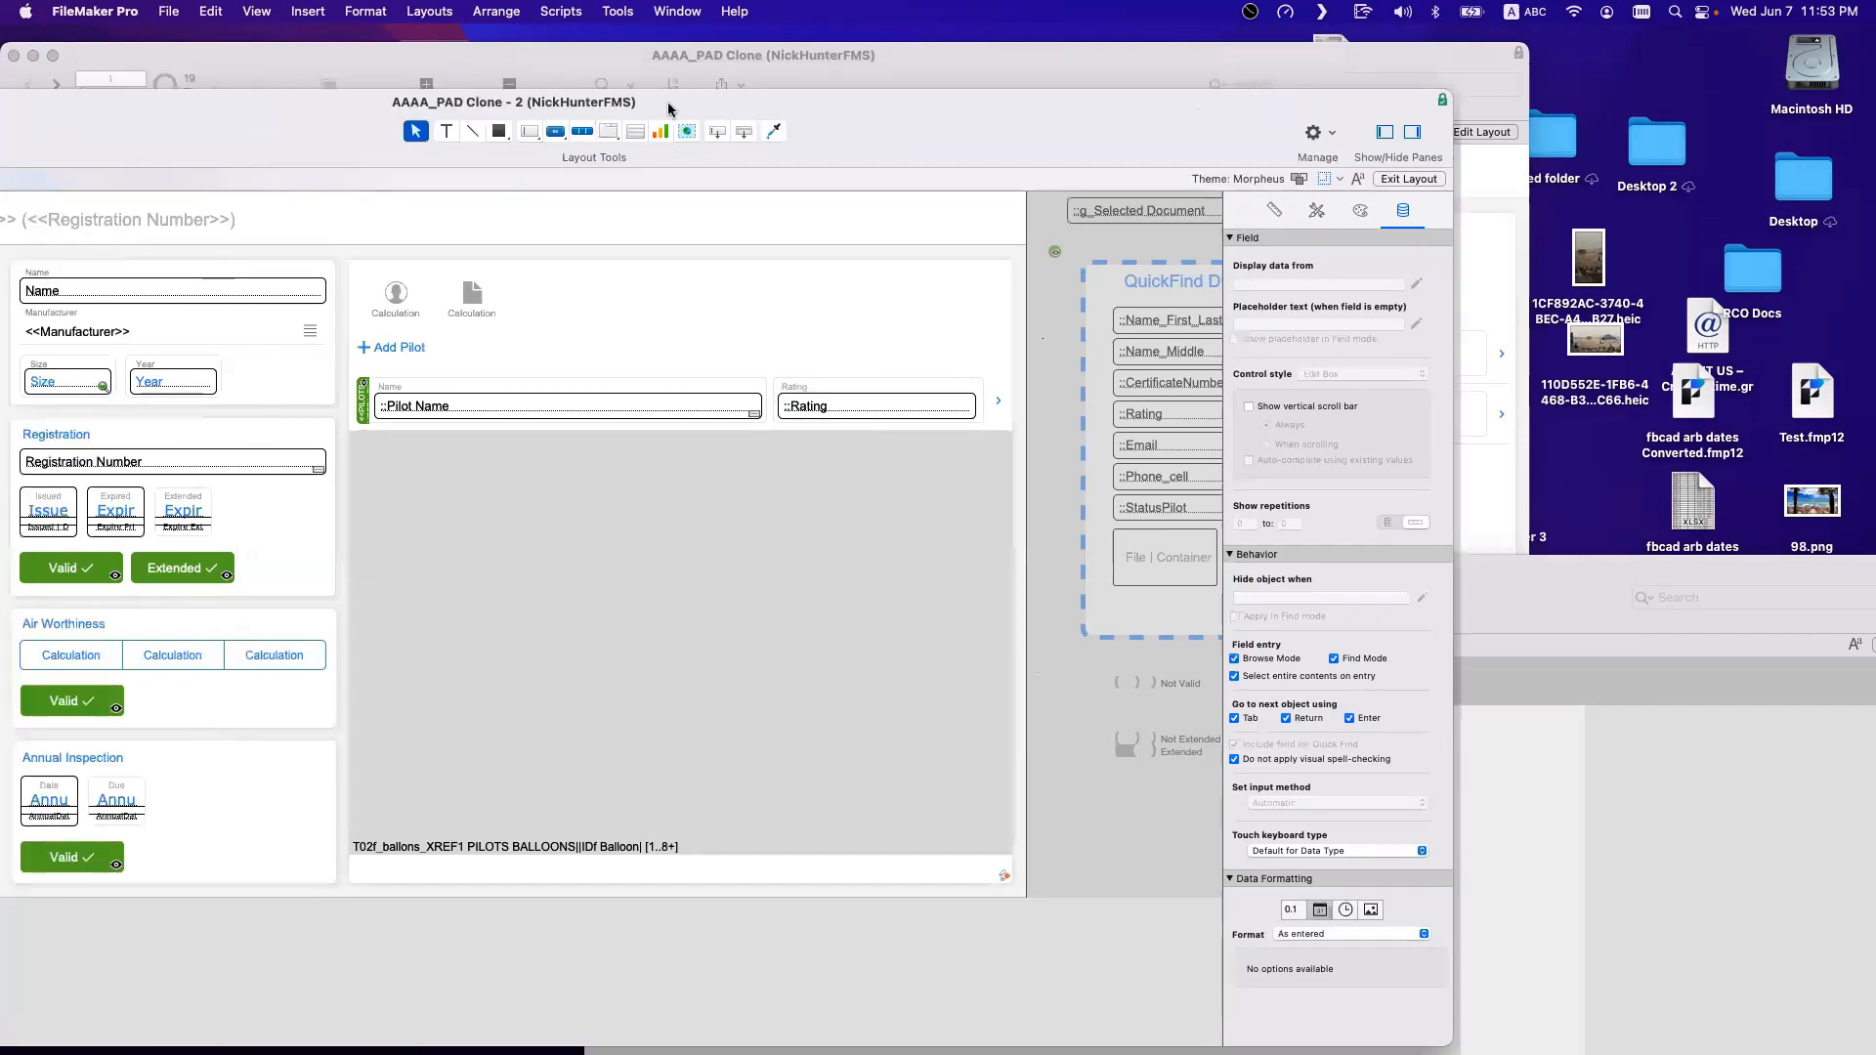
pyautogui.doubleClick(667, 101)
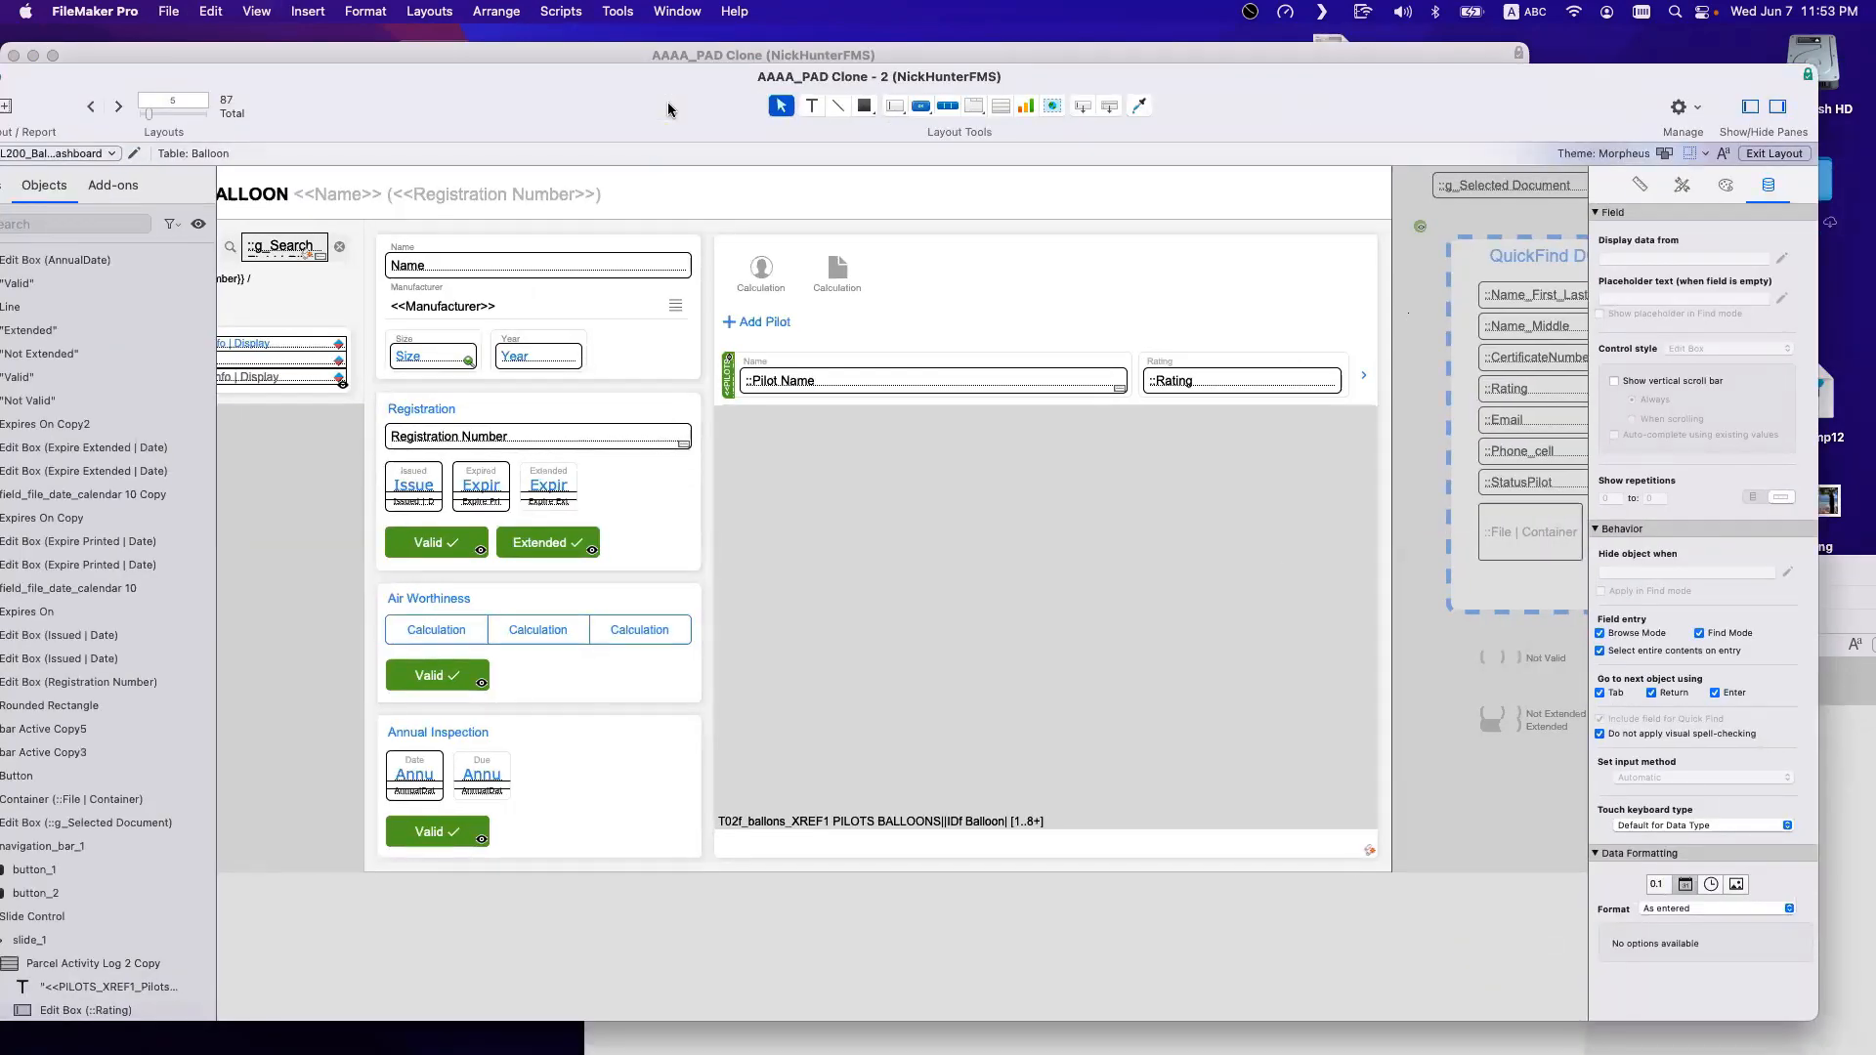
pyautogui.press('super+b')
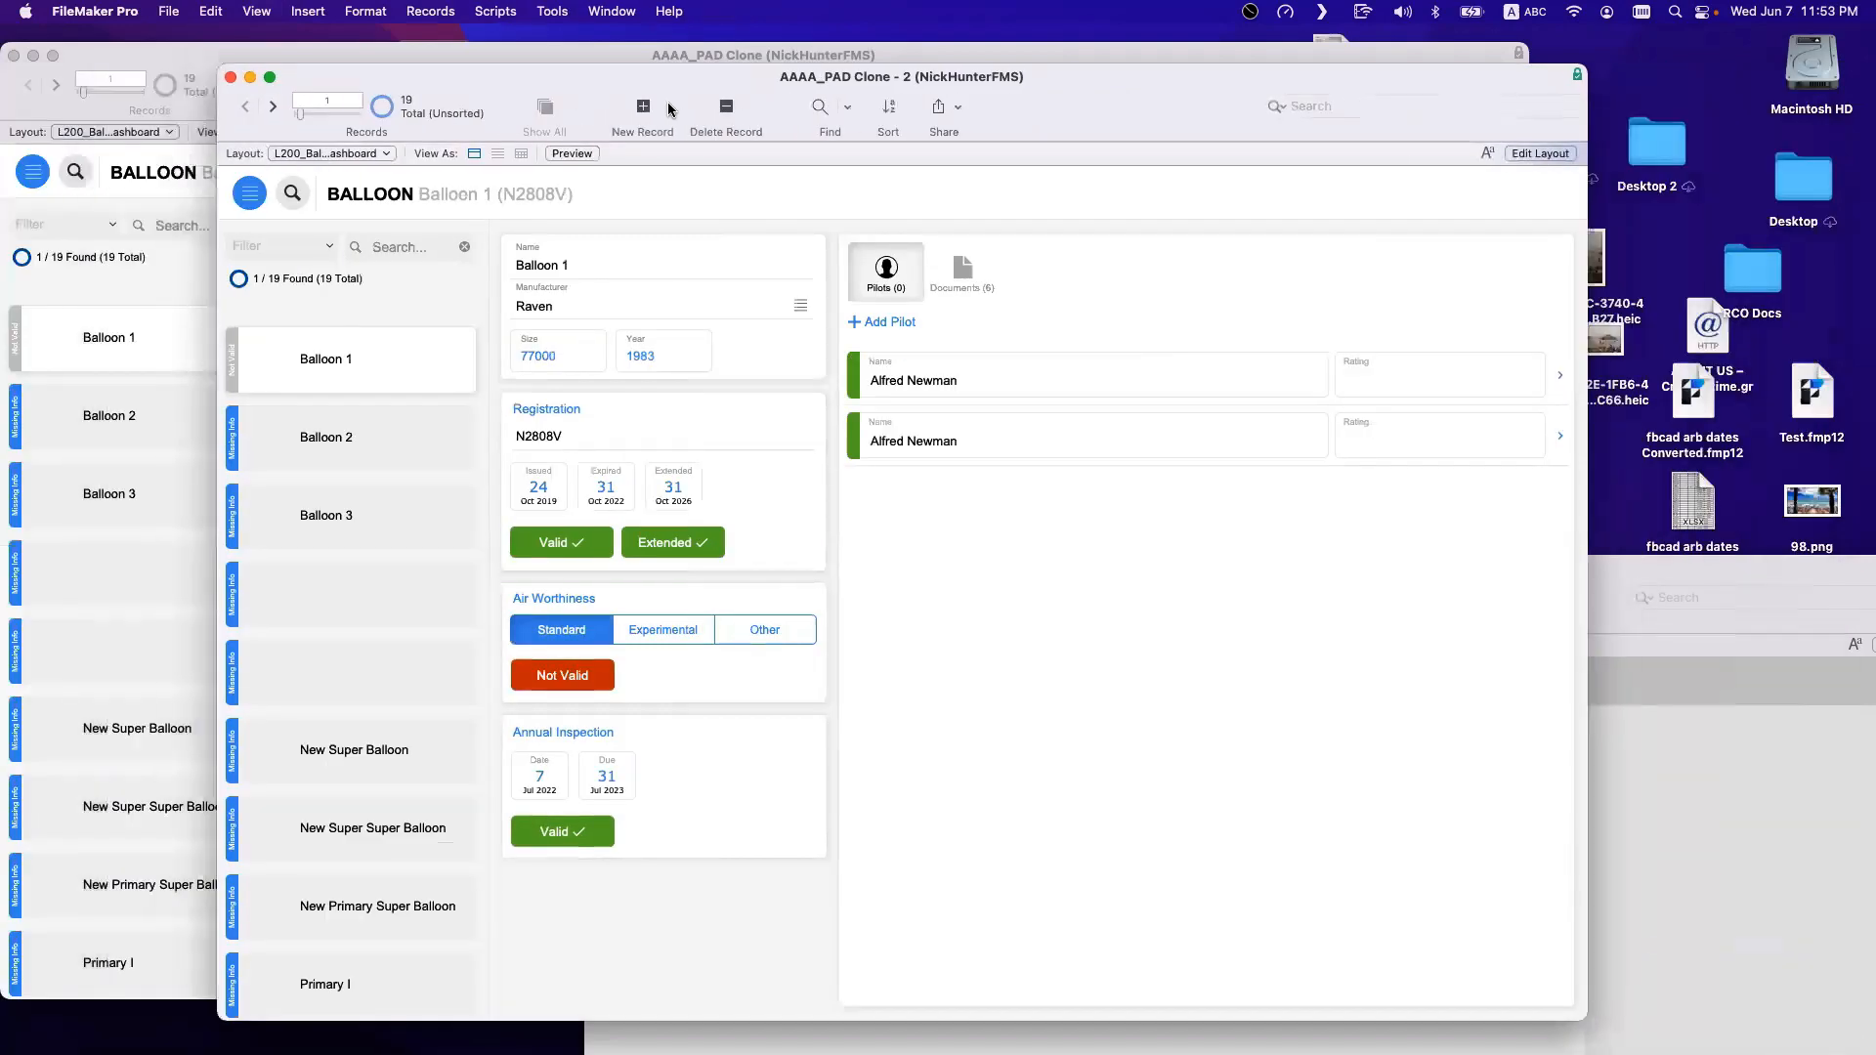
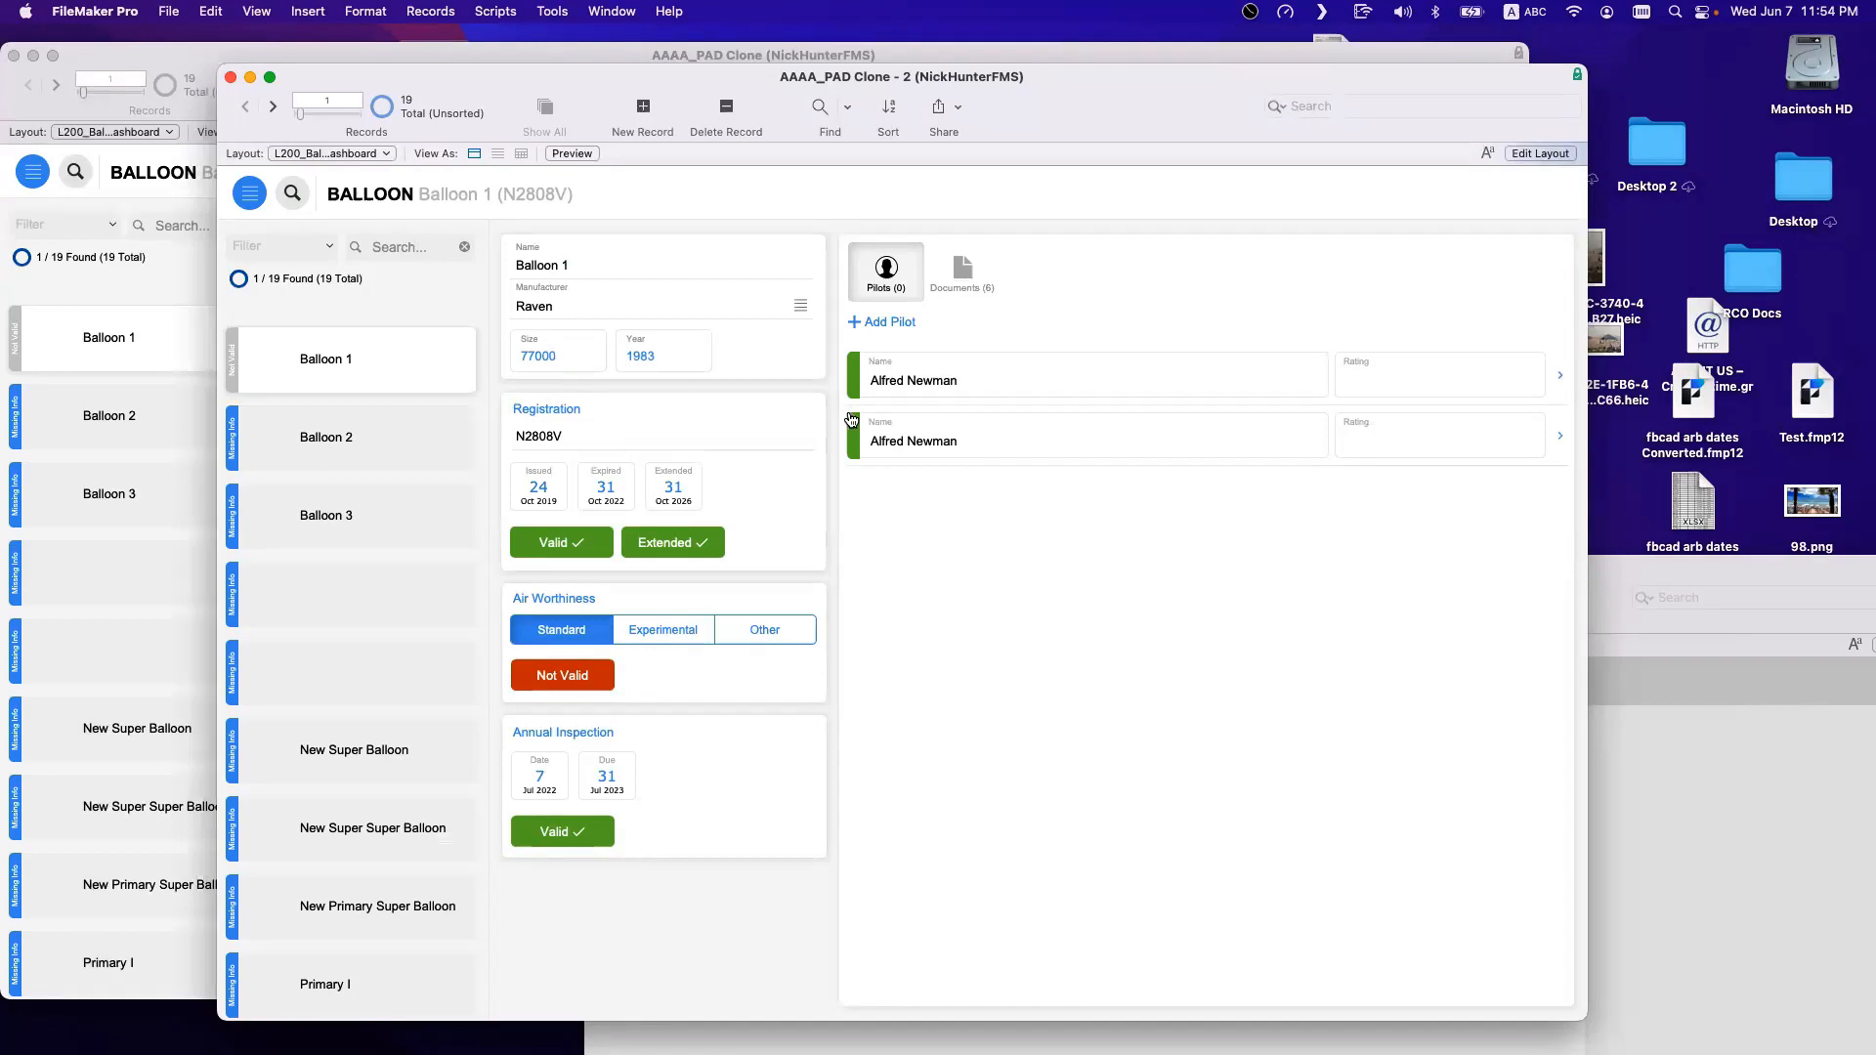
# Switch to the L100_Pilot Dashboard layout, enter the first pilot's First Name field, and leave it without changes.
pyautogui.click(298, 154)
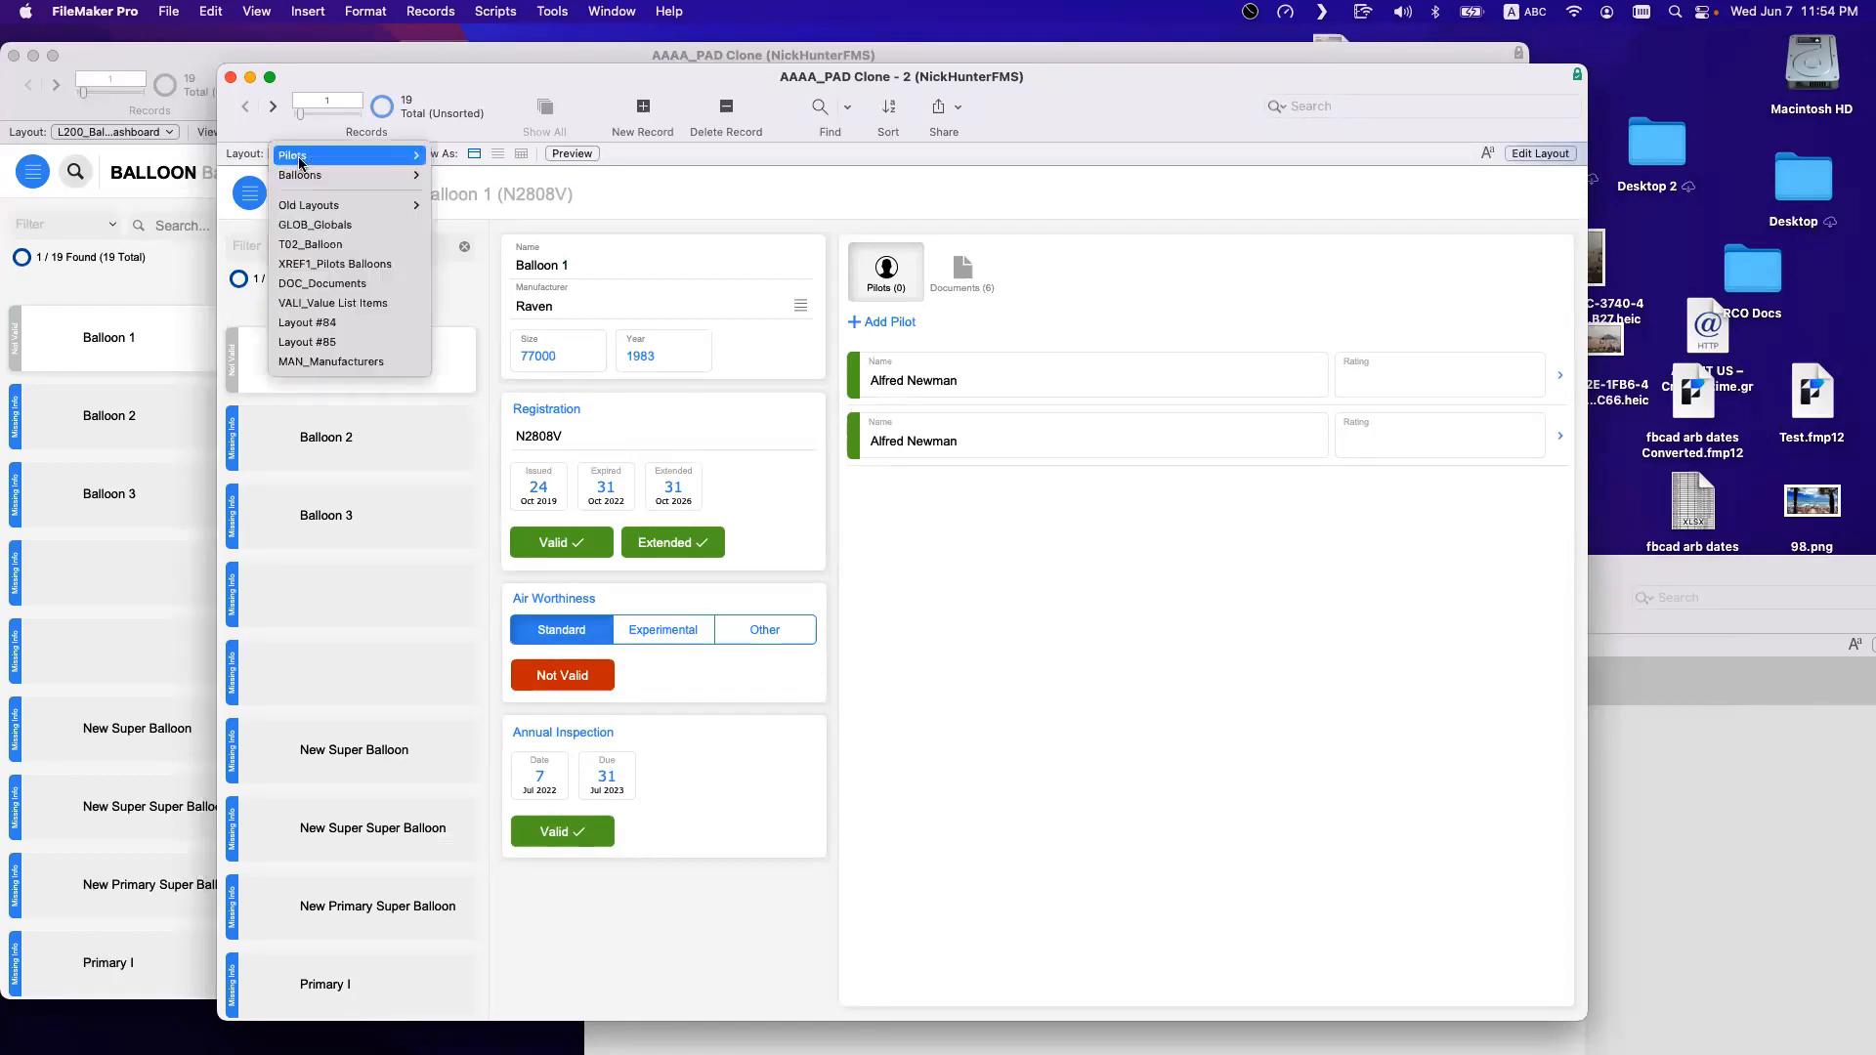
pyautogui.moveTo(303, 156)
pyautogui.click(515, 159)
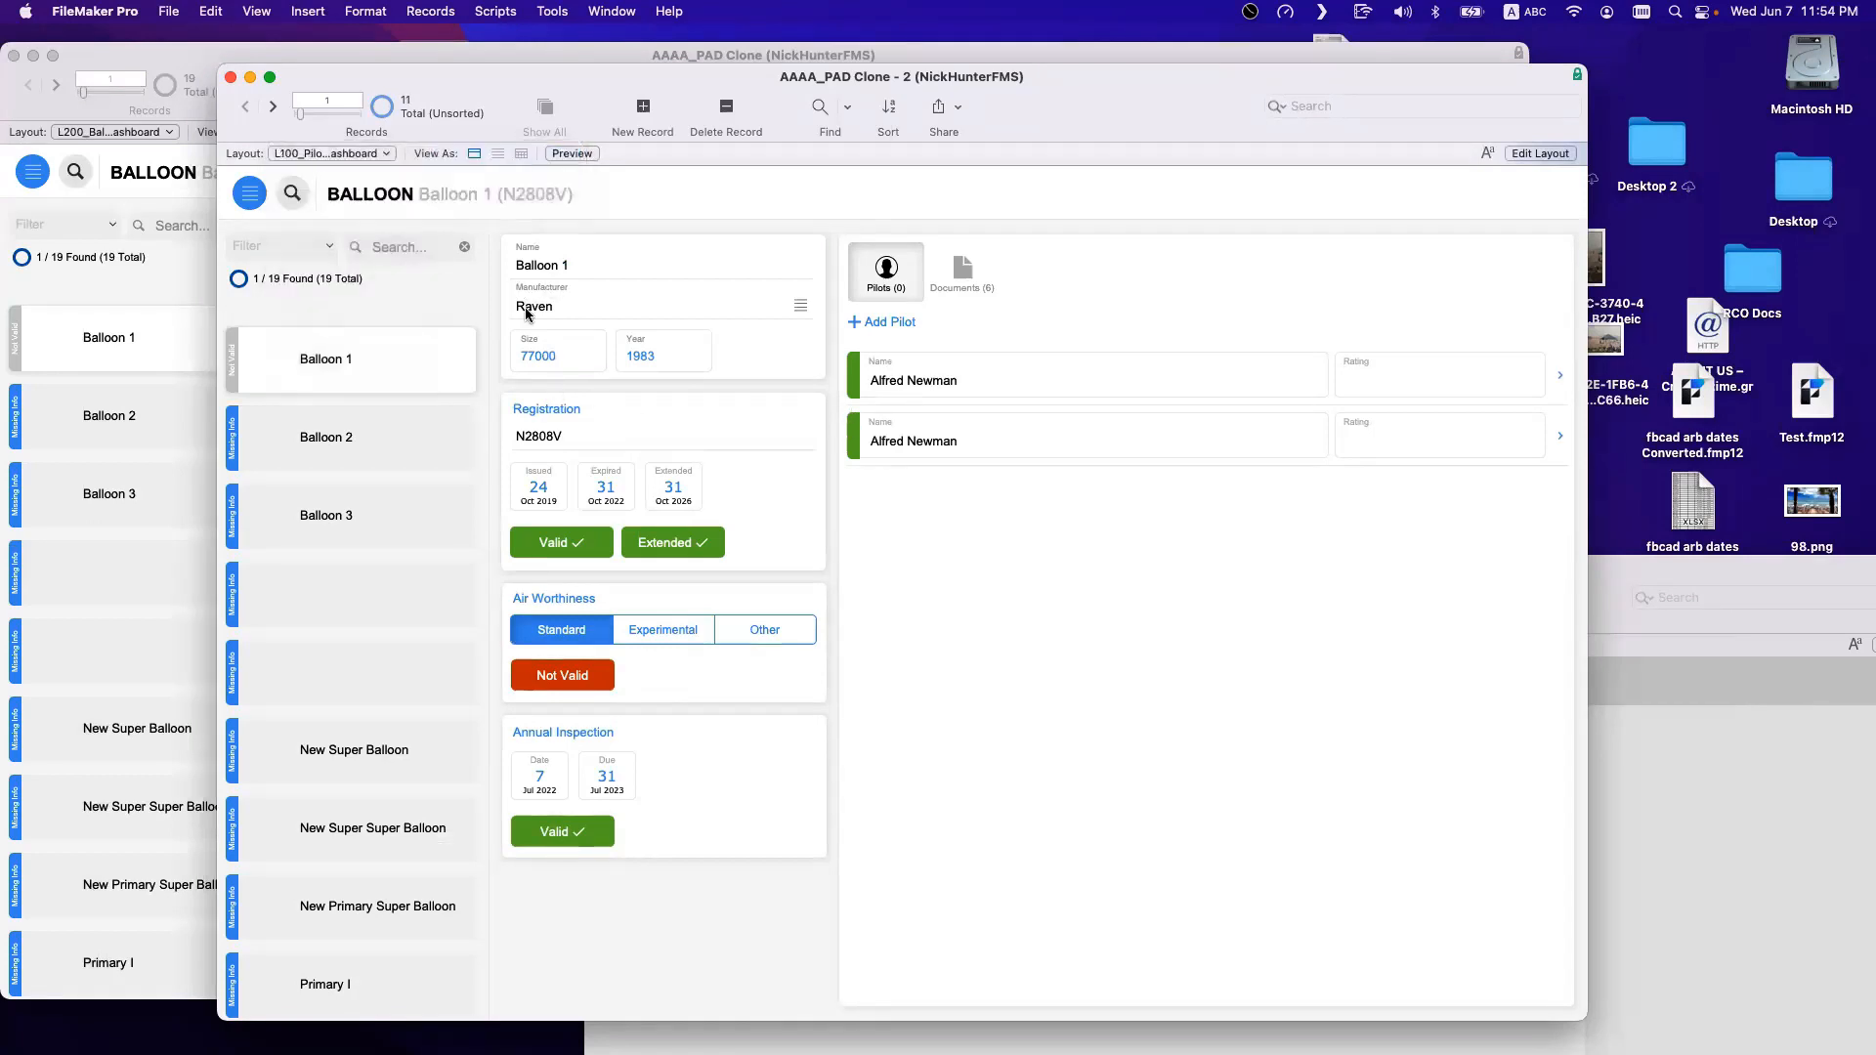
pyautogui.click(579, 380)
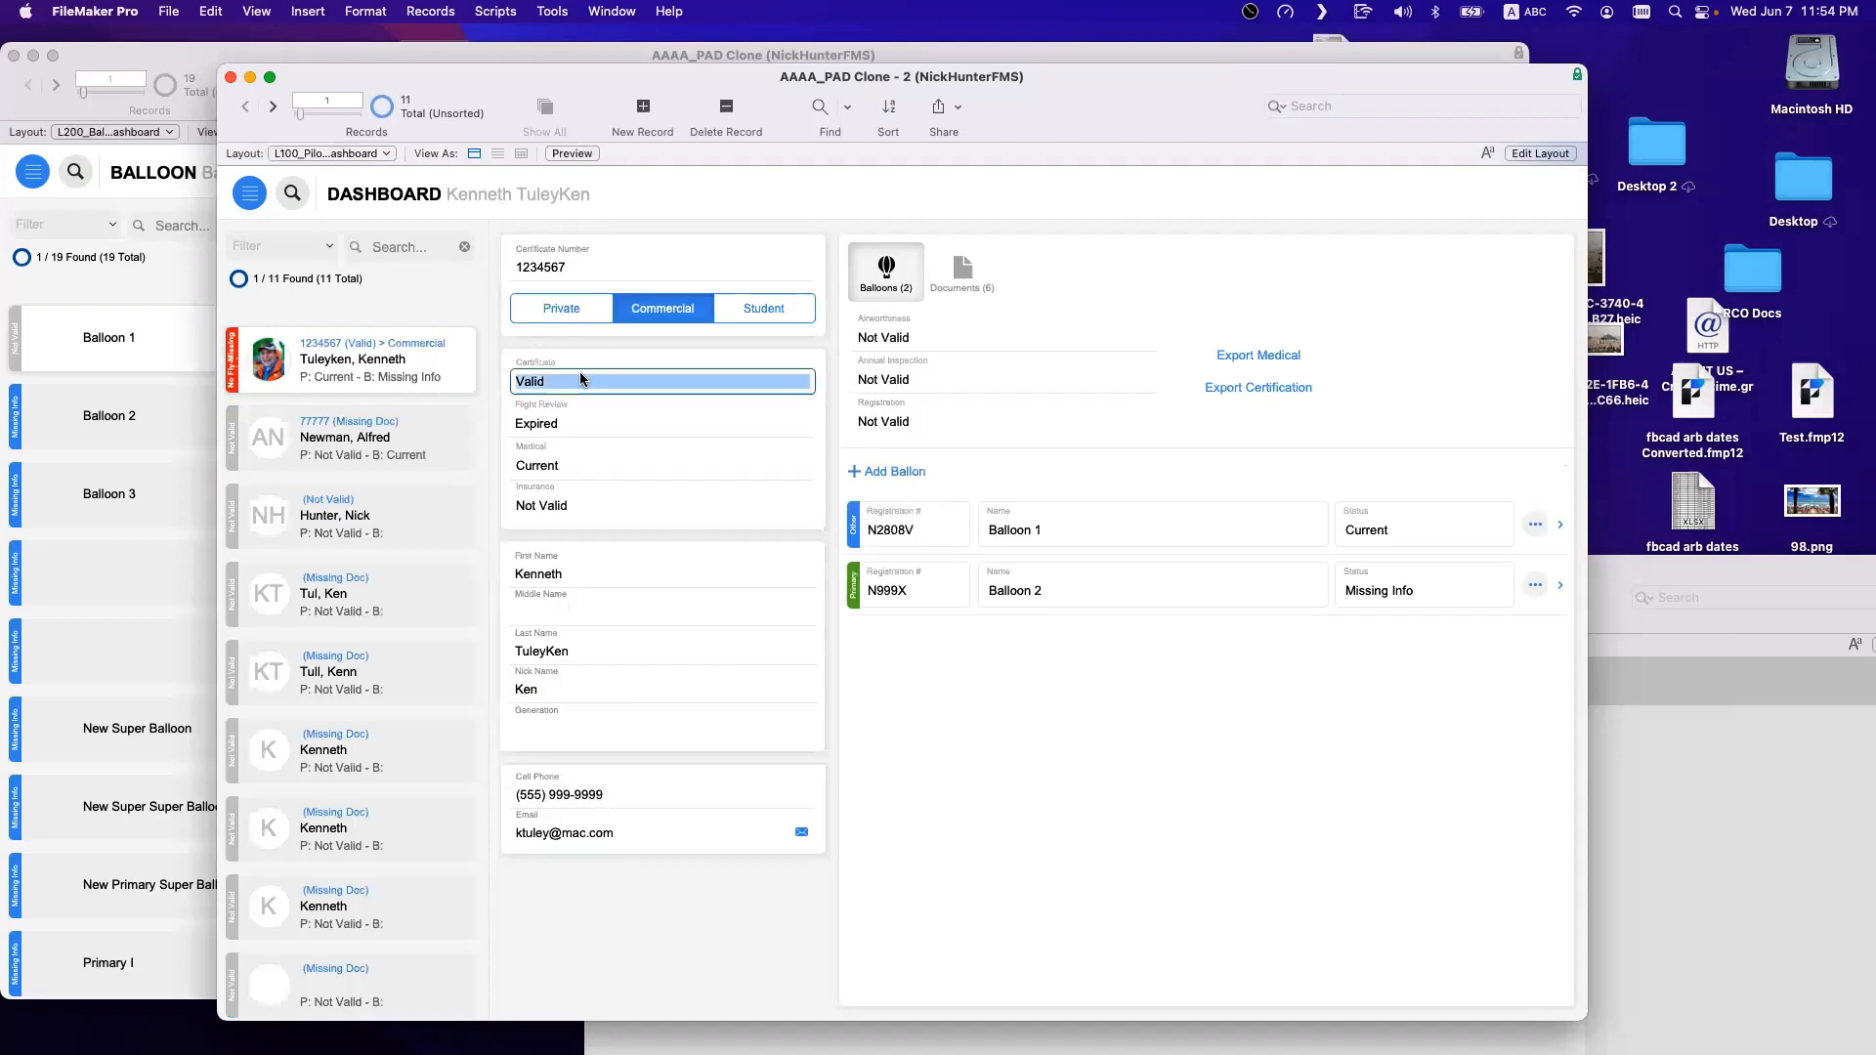
pyautogui.click(621, 573)
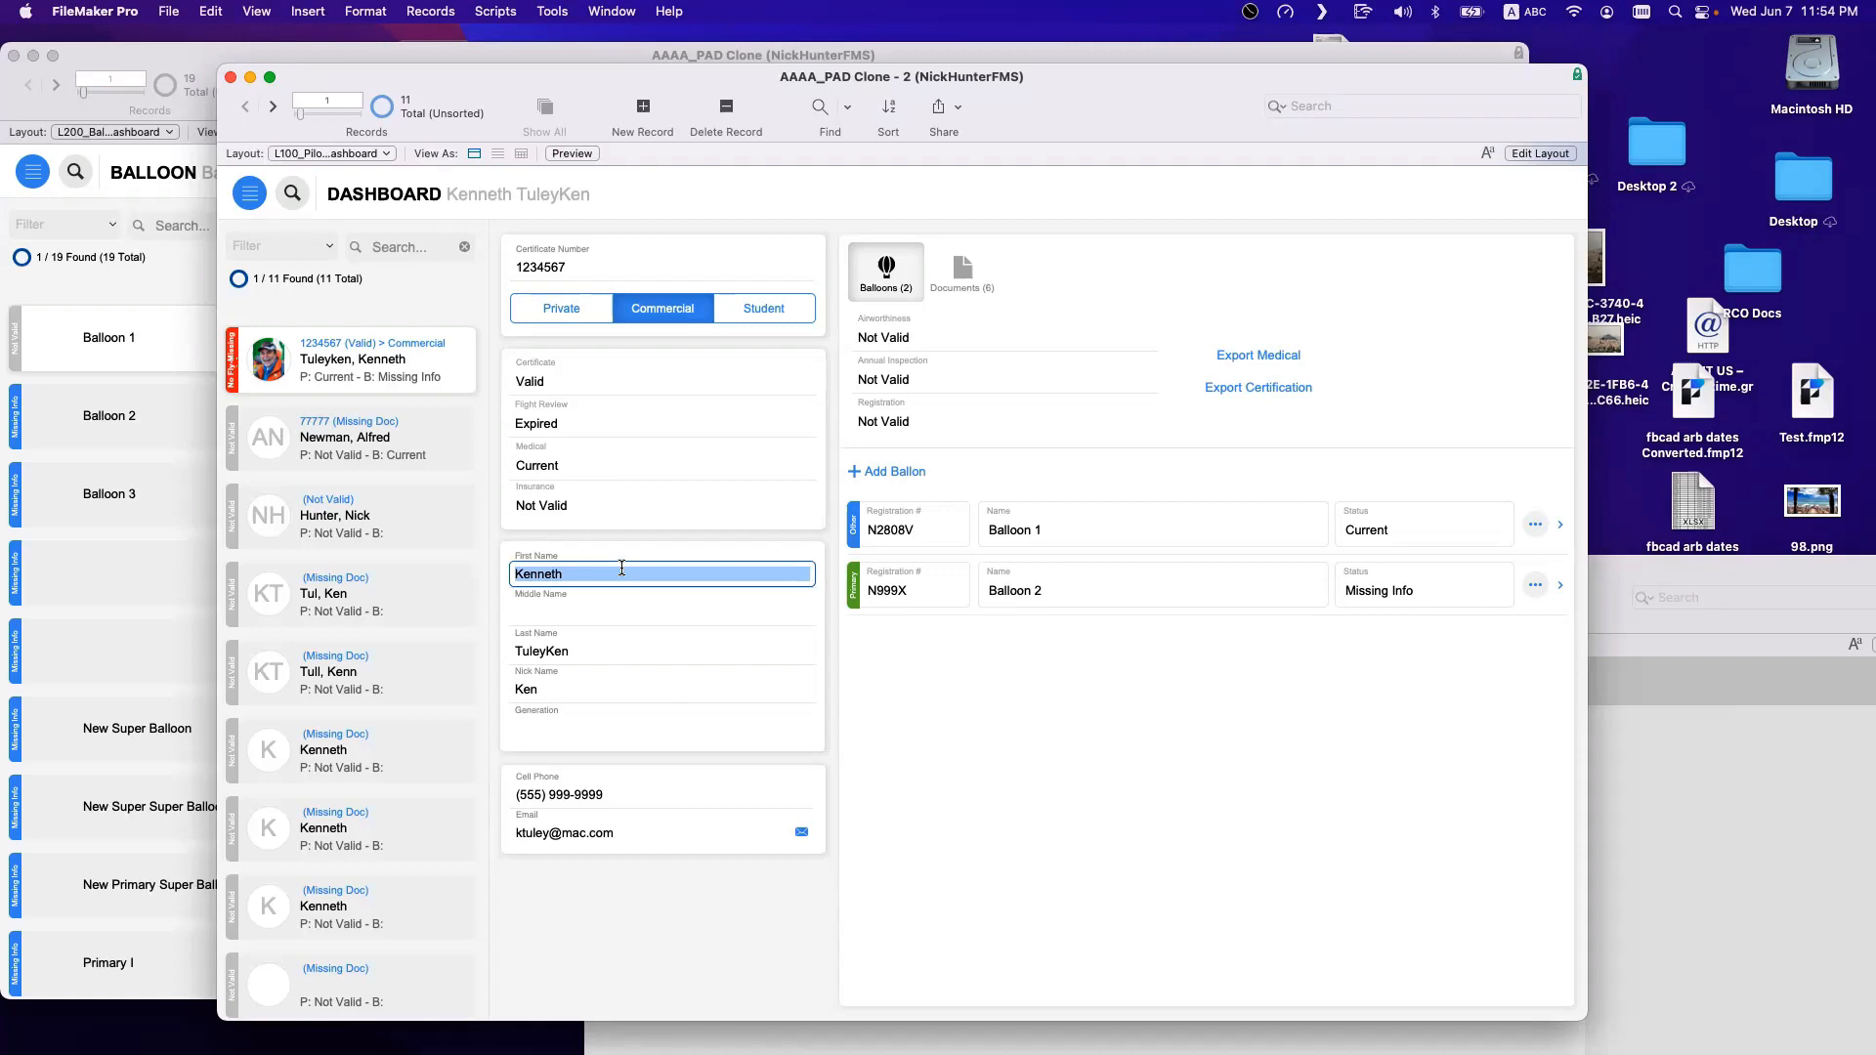
pyautogui.click(615, 554)
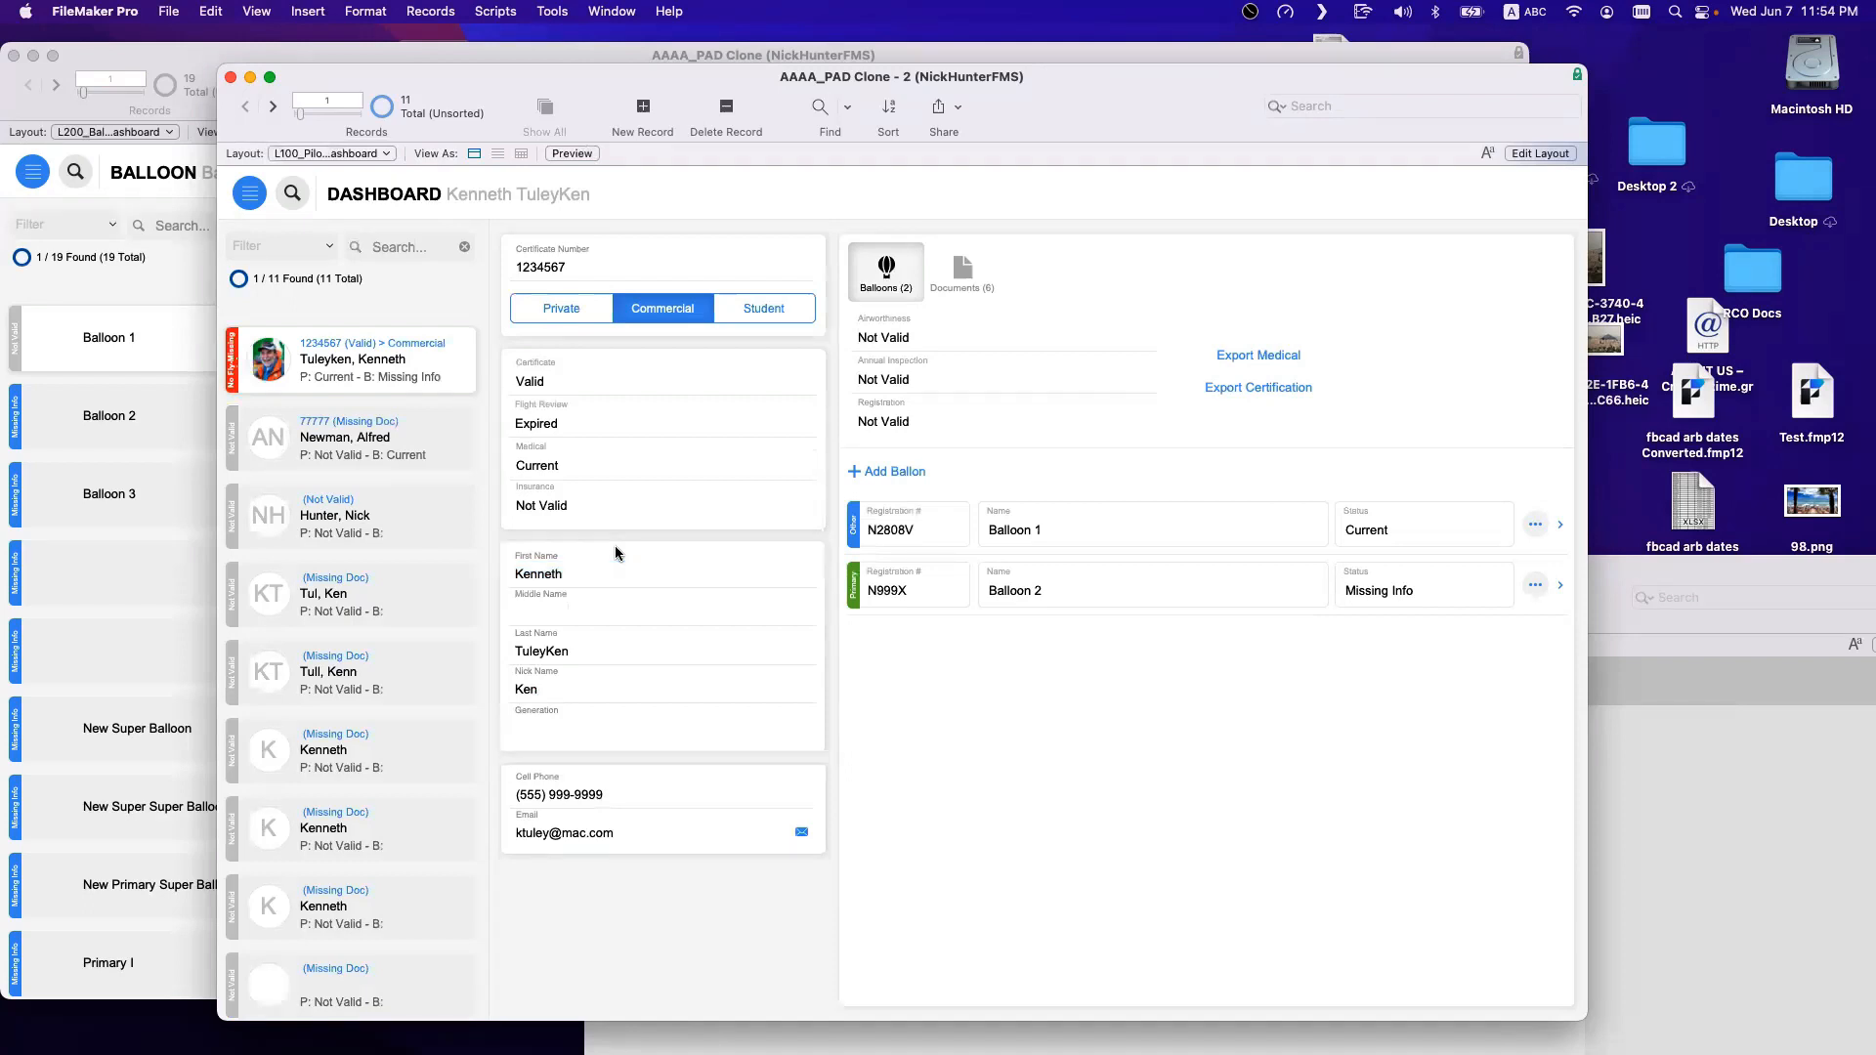
# Inspect the OnRecordCommit trigger script in the Pilot Dashboard's layout setup and close it without changes.
pyautogui.press('super+l')
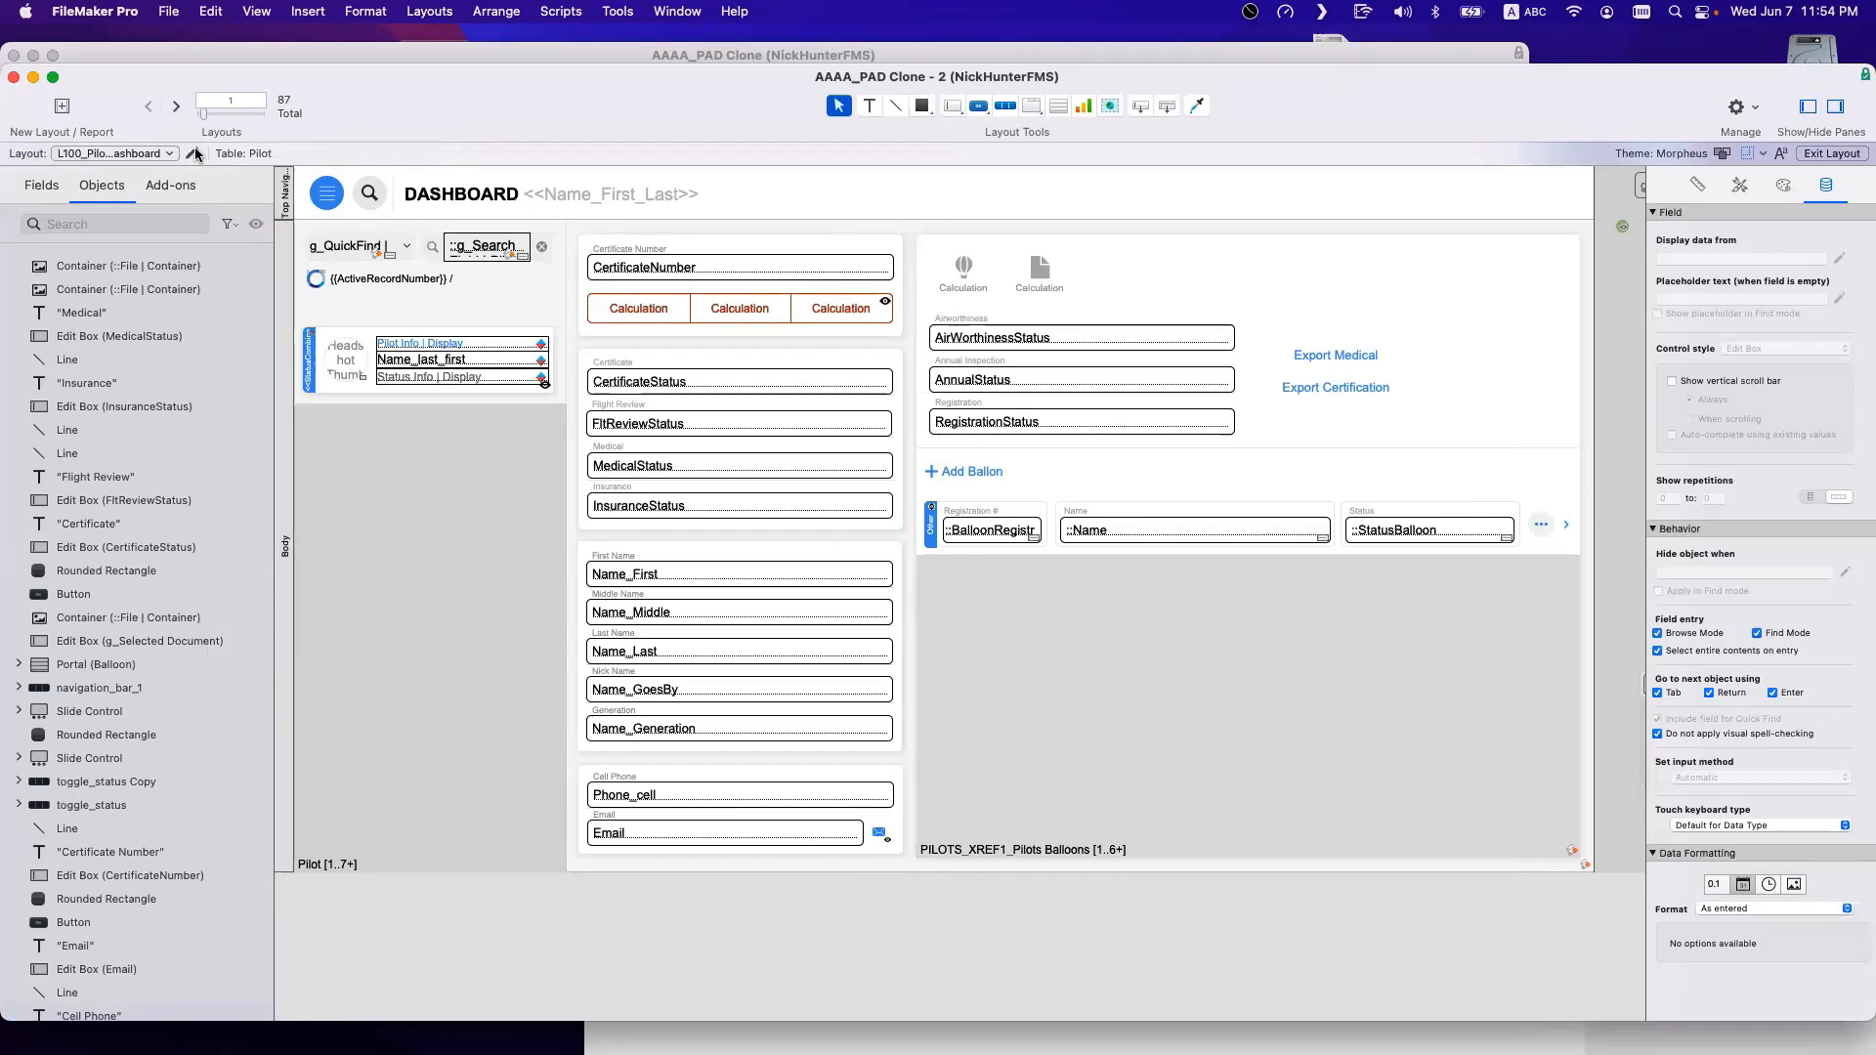
pyautogui.click(191, 155)
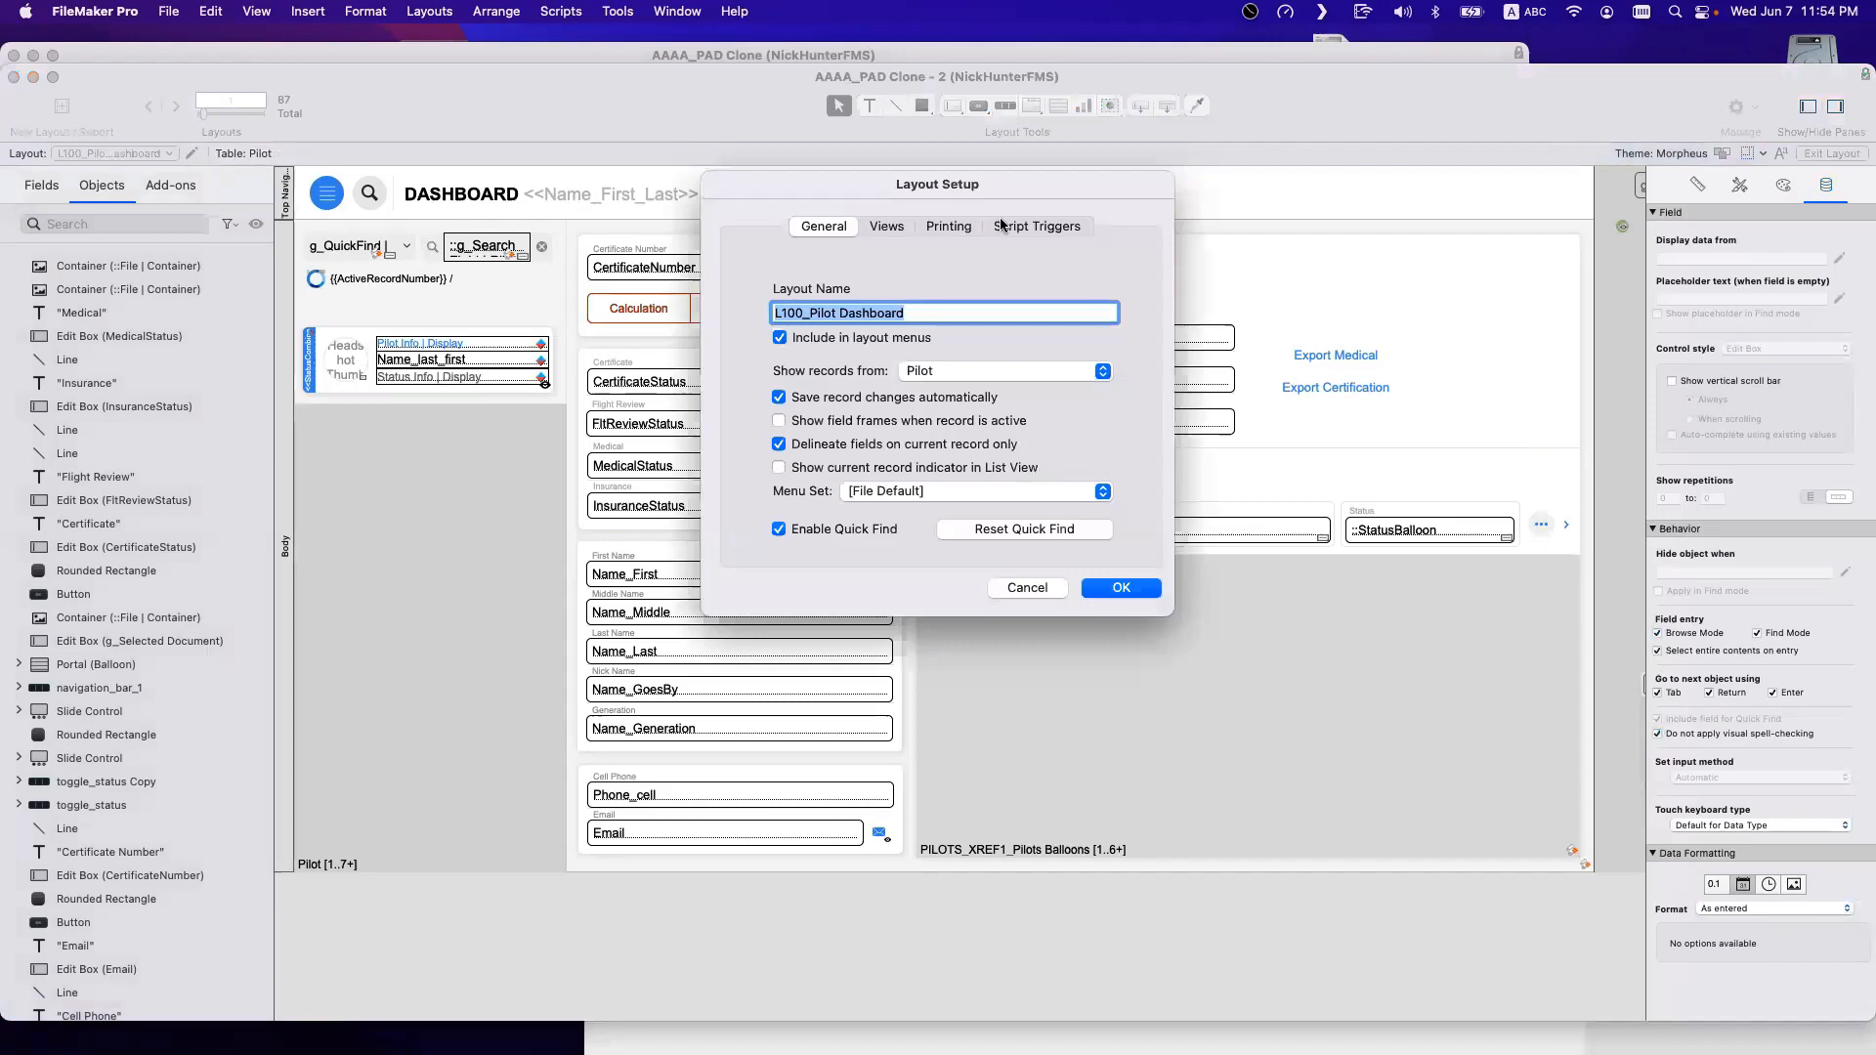
pyautogui.click(1034, 226)
pyautogui.doubleClick(870, 322)
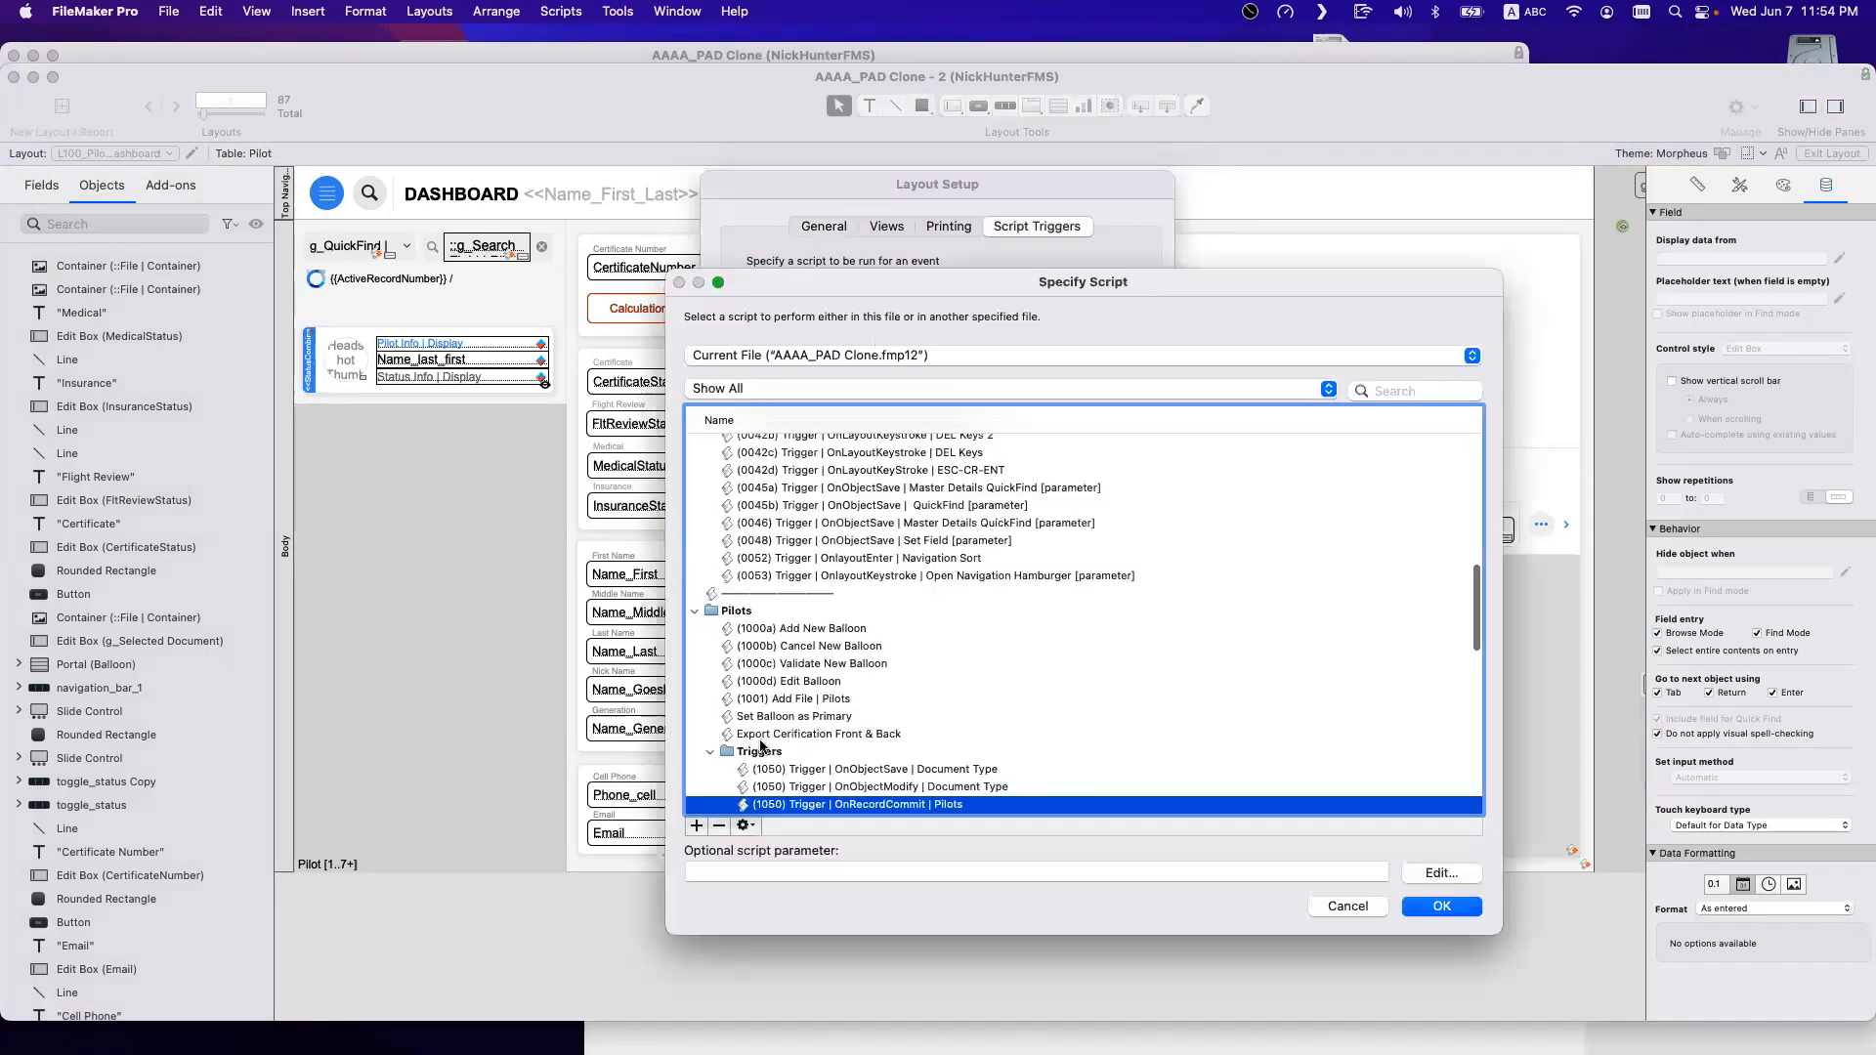
pyautogui.click(744, 827)
pyautogui.click(761, 850)
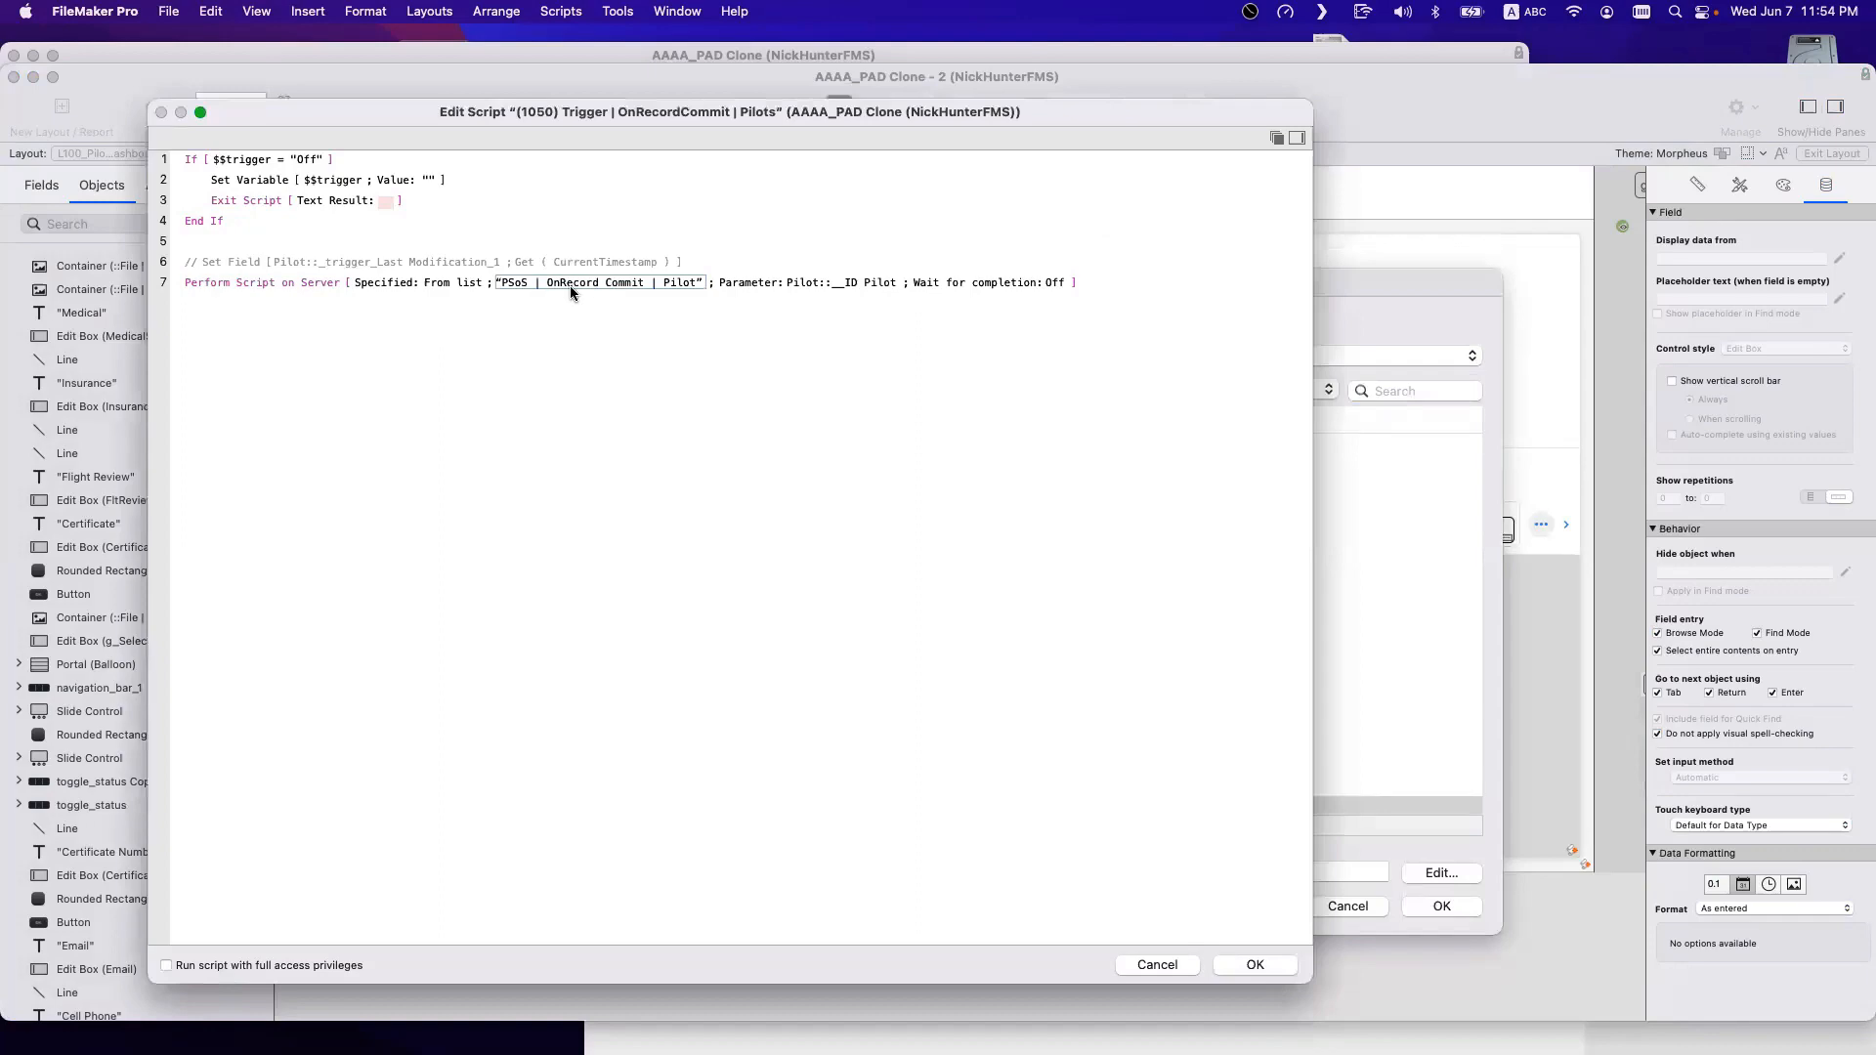
pyautogui.press('Escape')
pyautogui.press('Escape')
pyautogui.press('Escape')
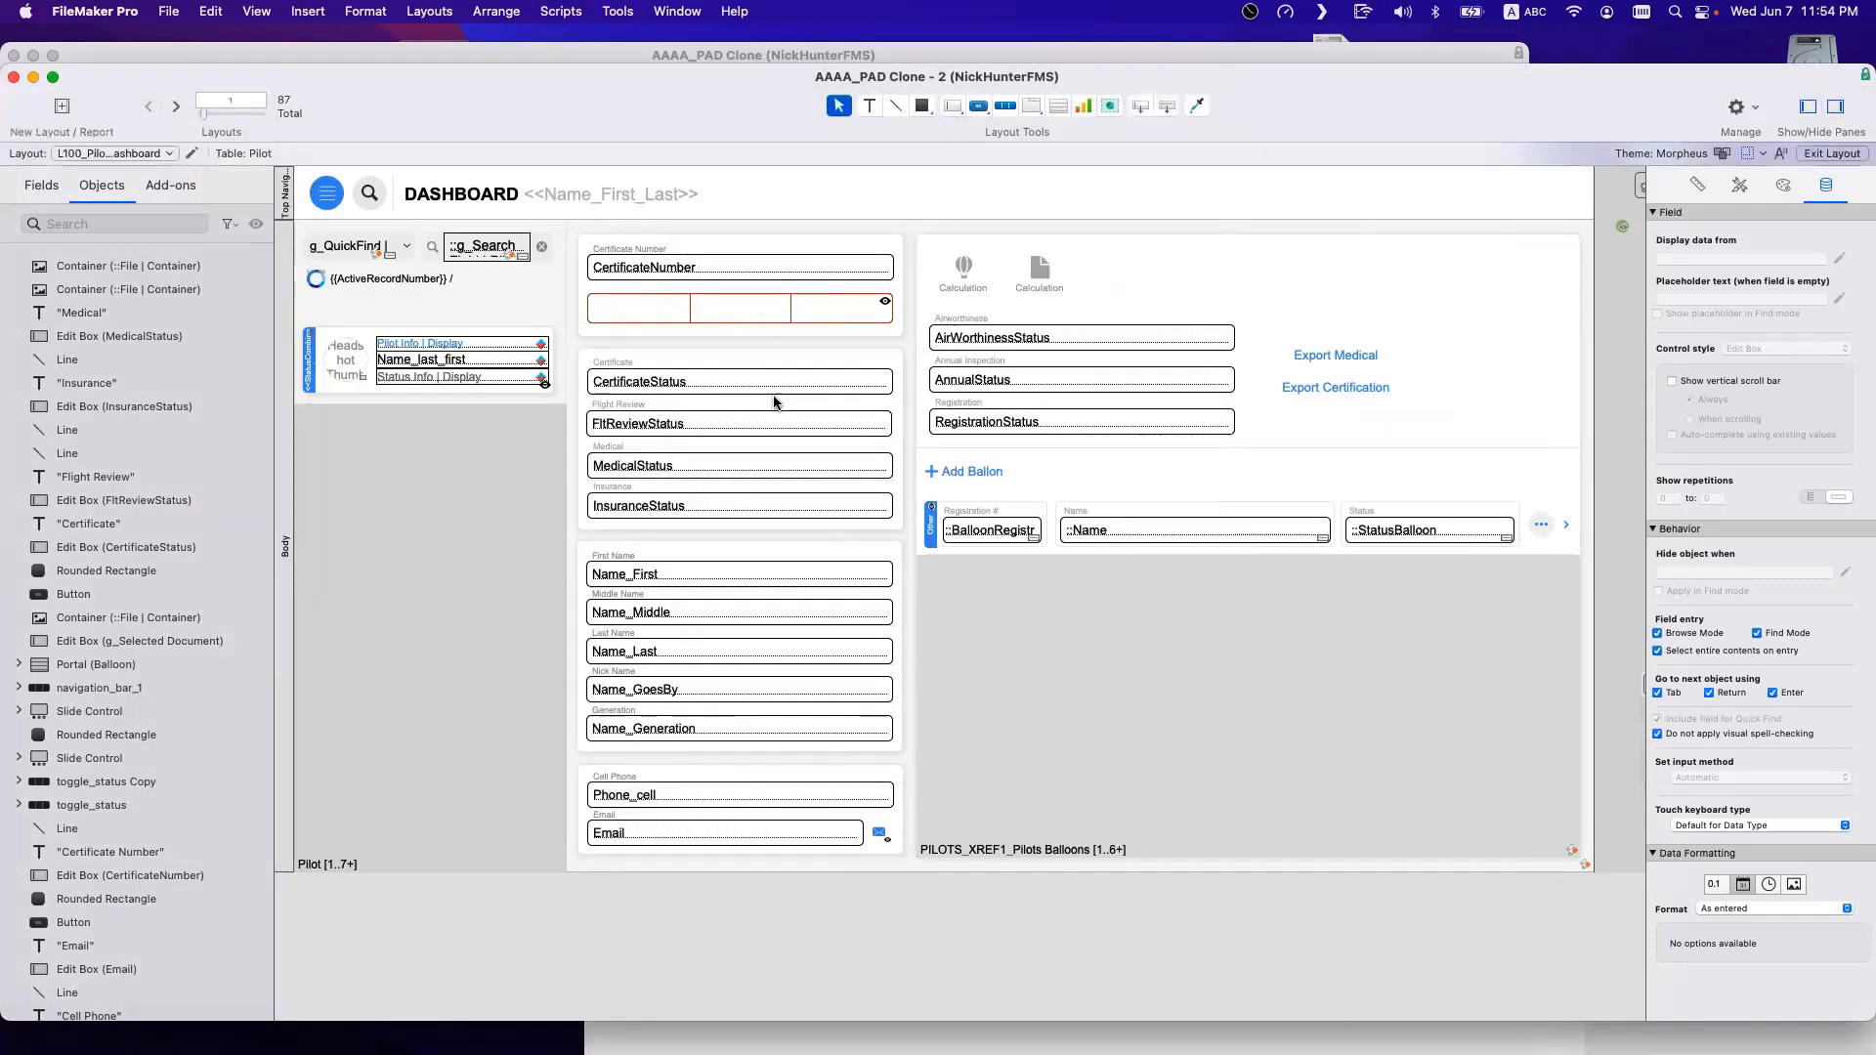
# Open the PSoS | OnRecord Commit | Pilot script in the Script Workspace, collapsing the Triggers folder under Pilots.
pyautogui.press('super+shift+s')
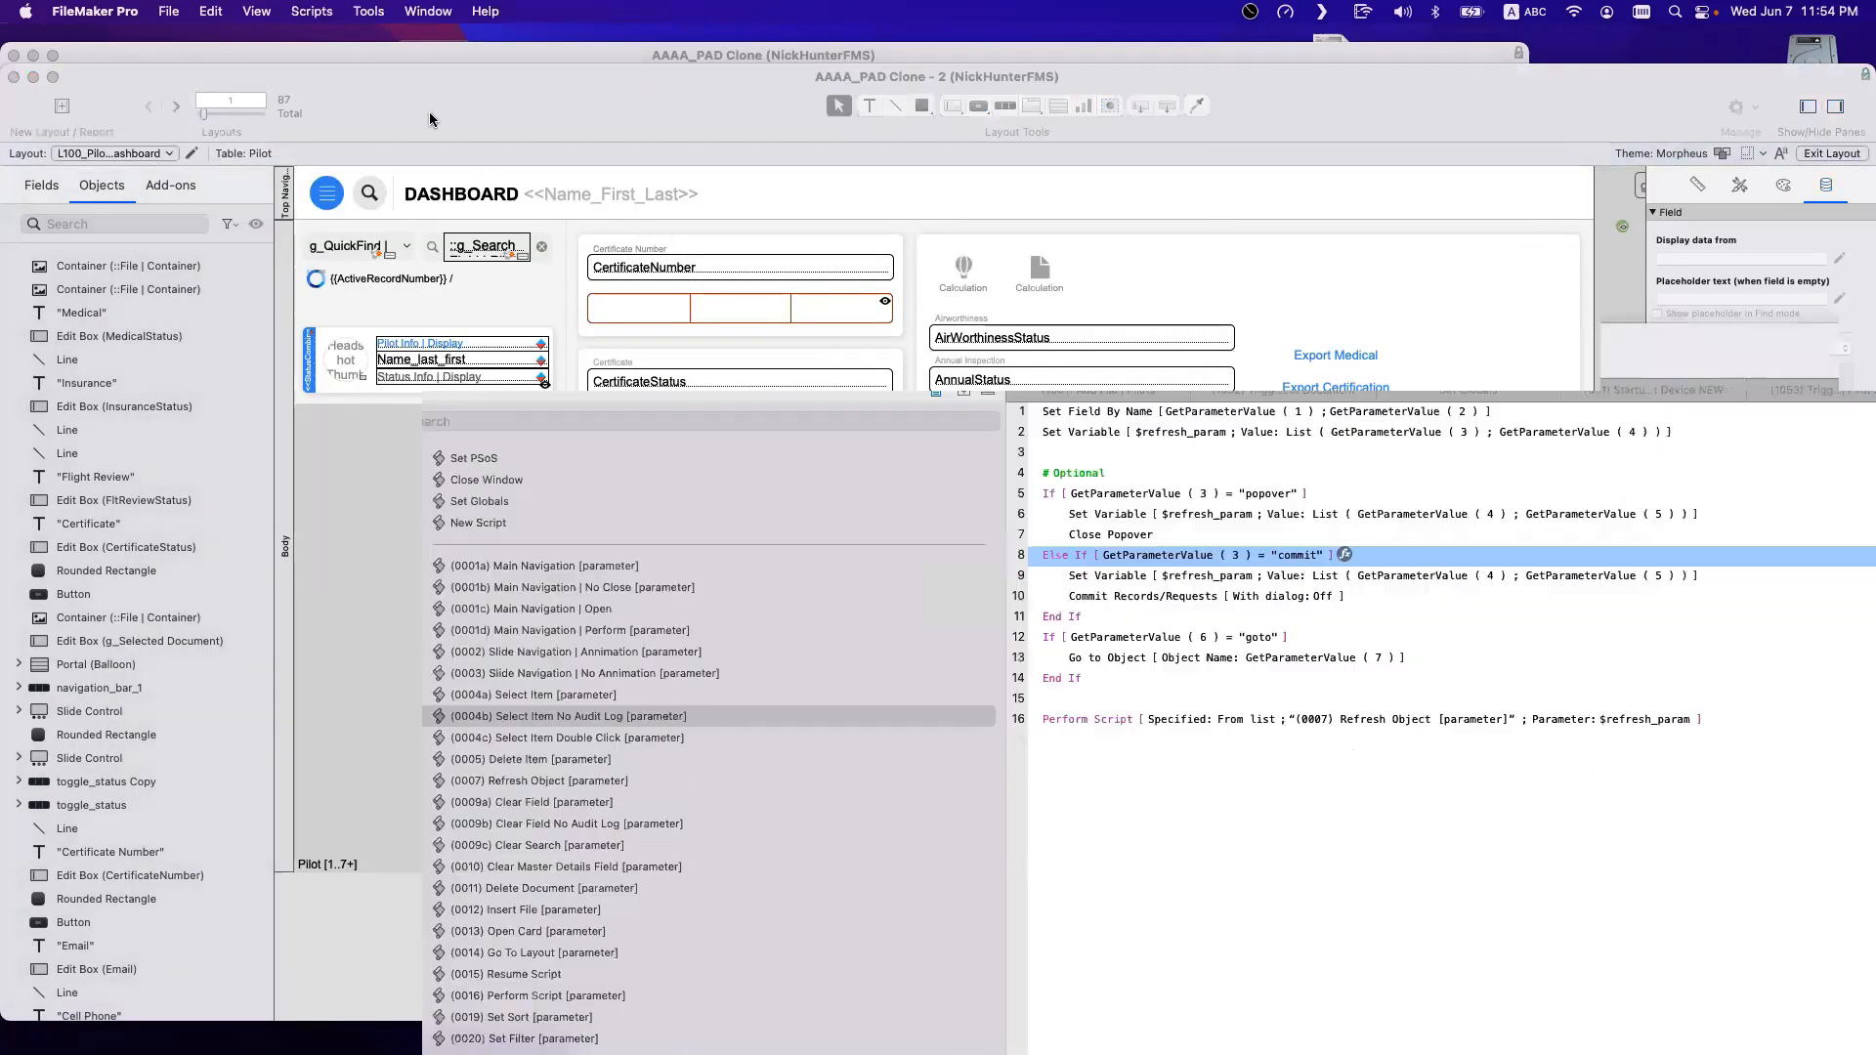
pyautogui.scroll(-10, 508, 683)
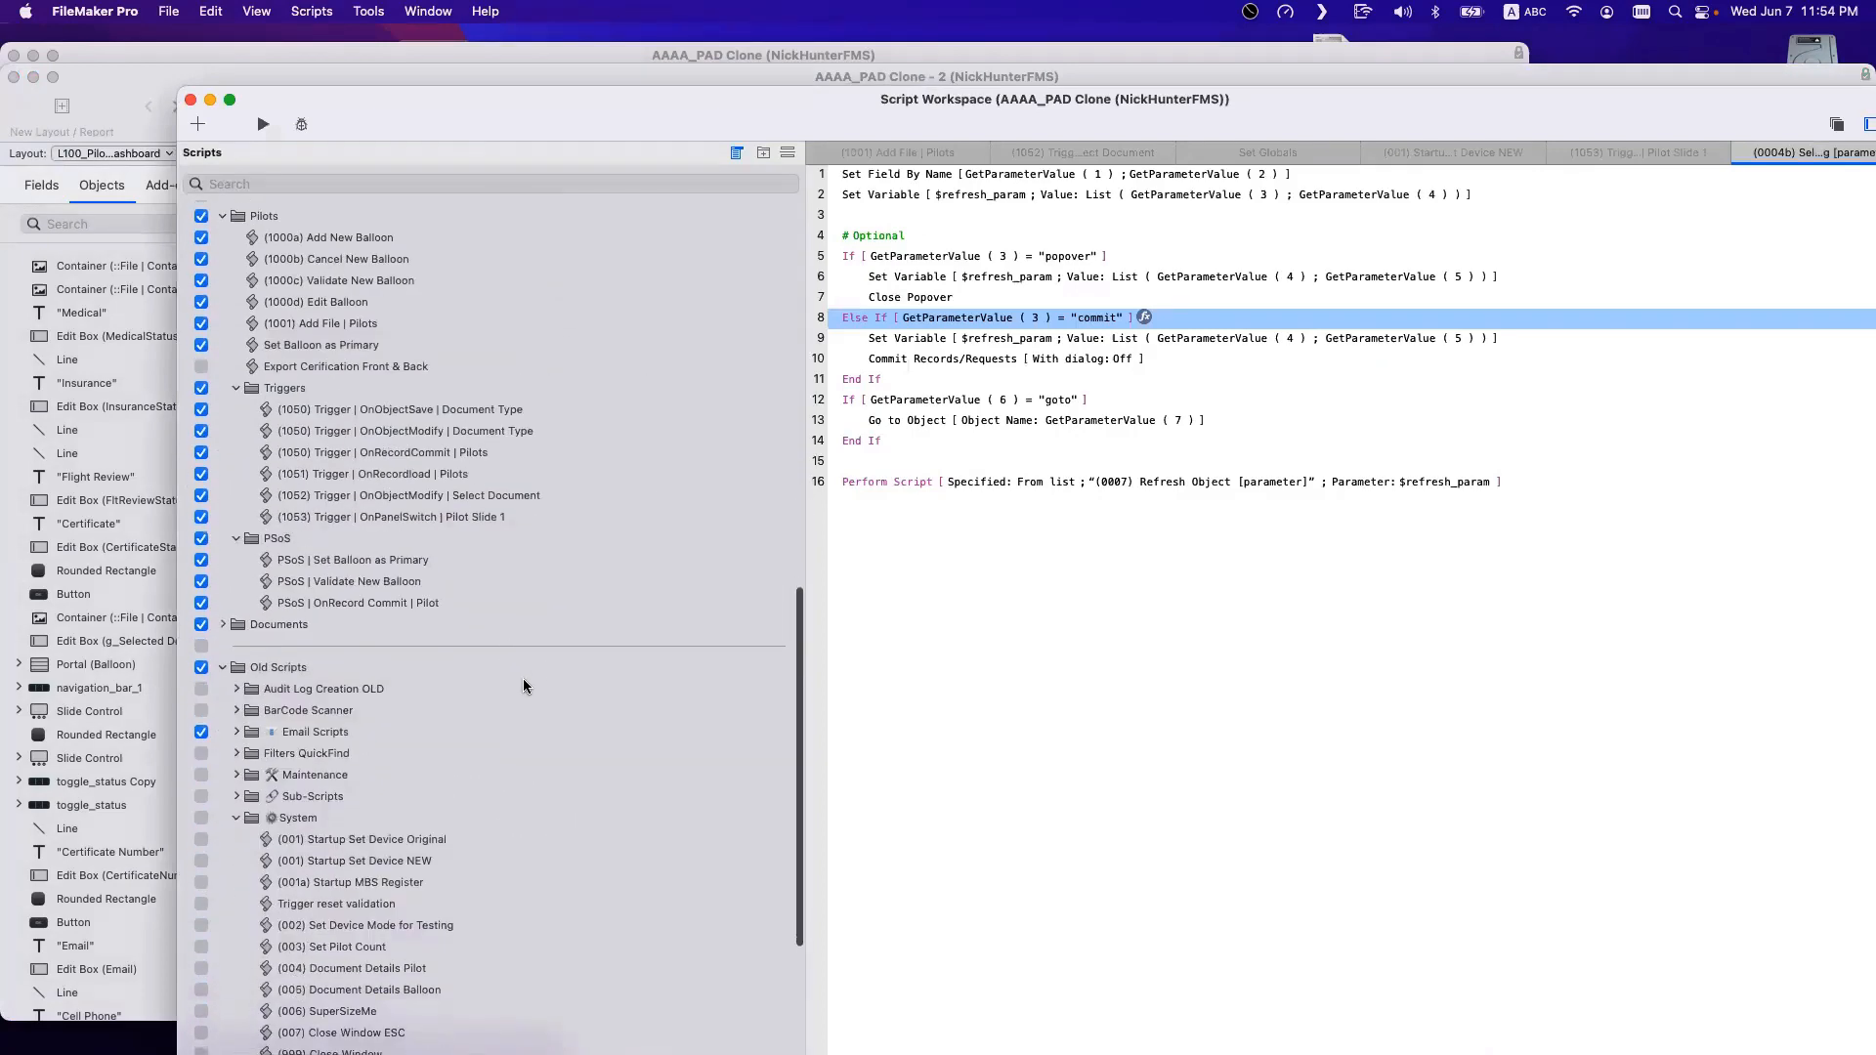
pyautogui.scroll(3, 524, 686)
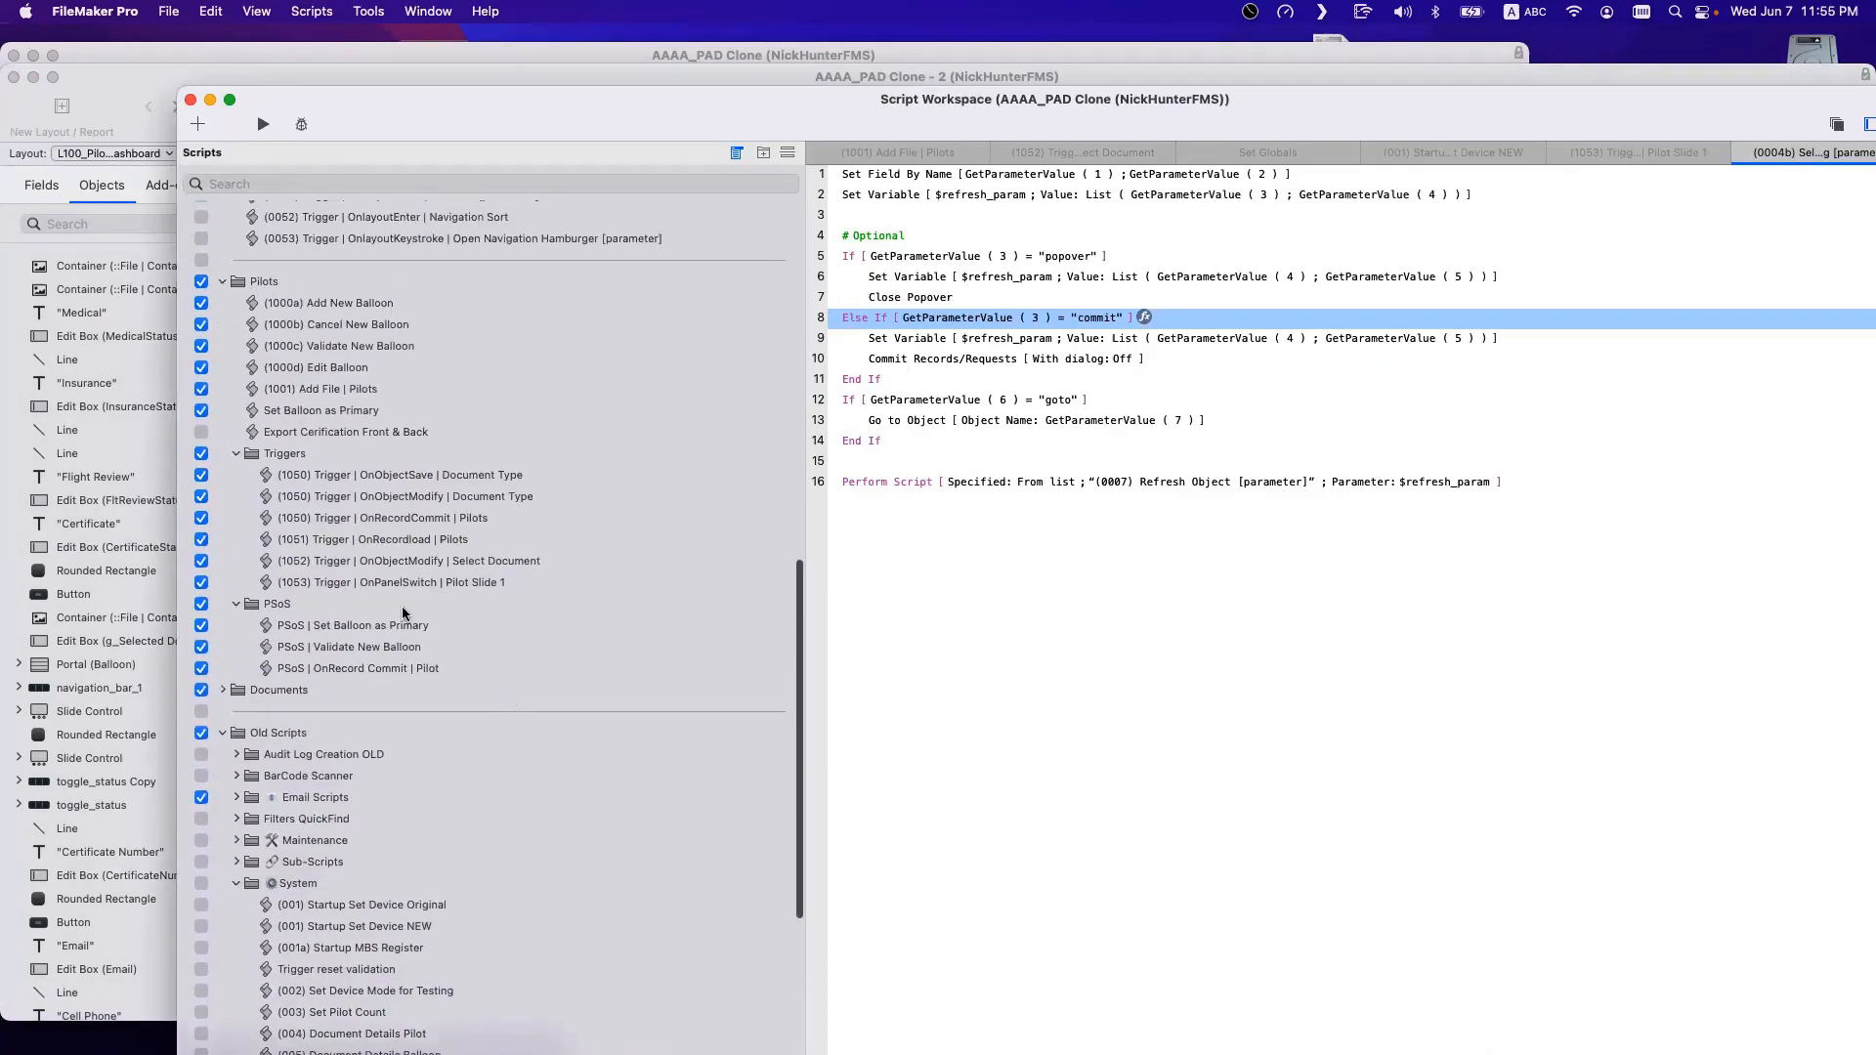
pyautogui.click(236, 454)
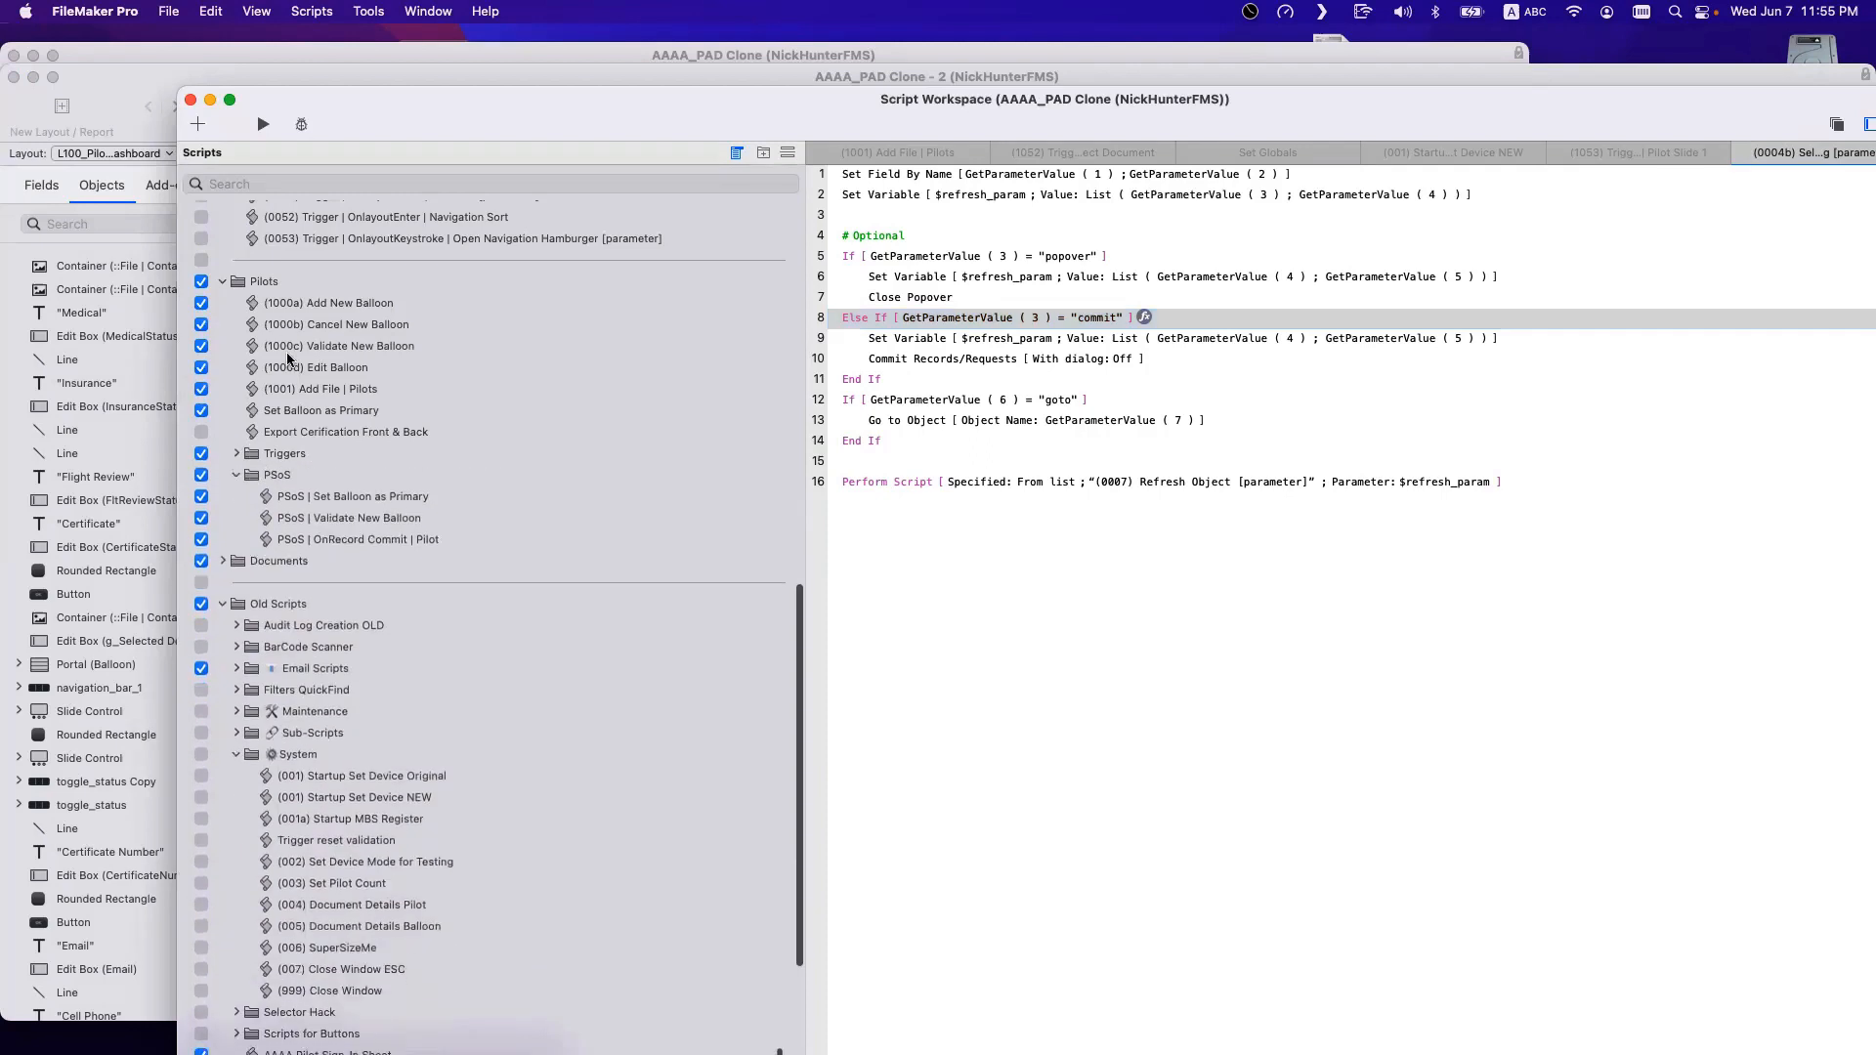
pyautogui.click(344, 539)
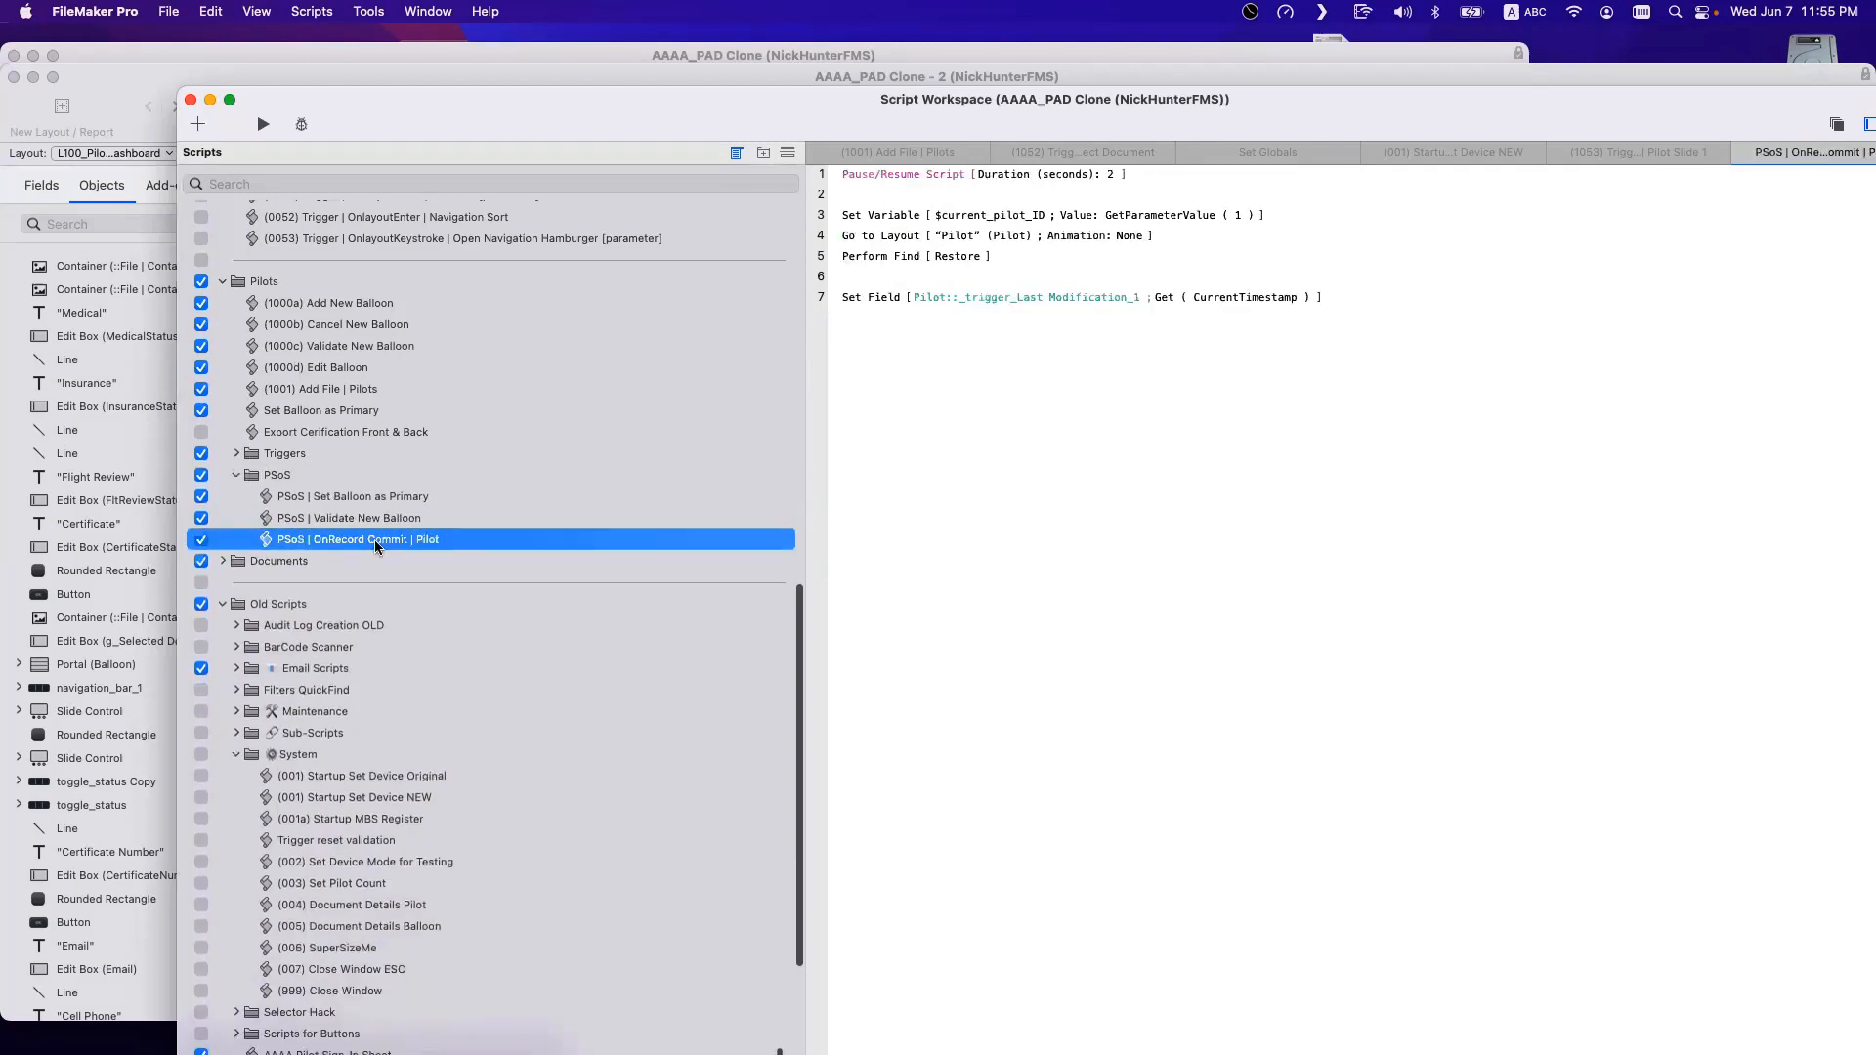
# Rename the opened script as PSoS | OnRecordCommit | Pilot.
pyautogui.click(375, 543)
pyautogui.click(364, 539)
pyautogui.press('BackSpace')
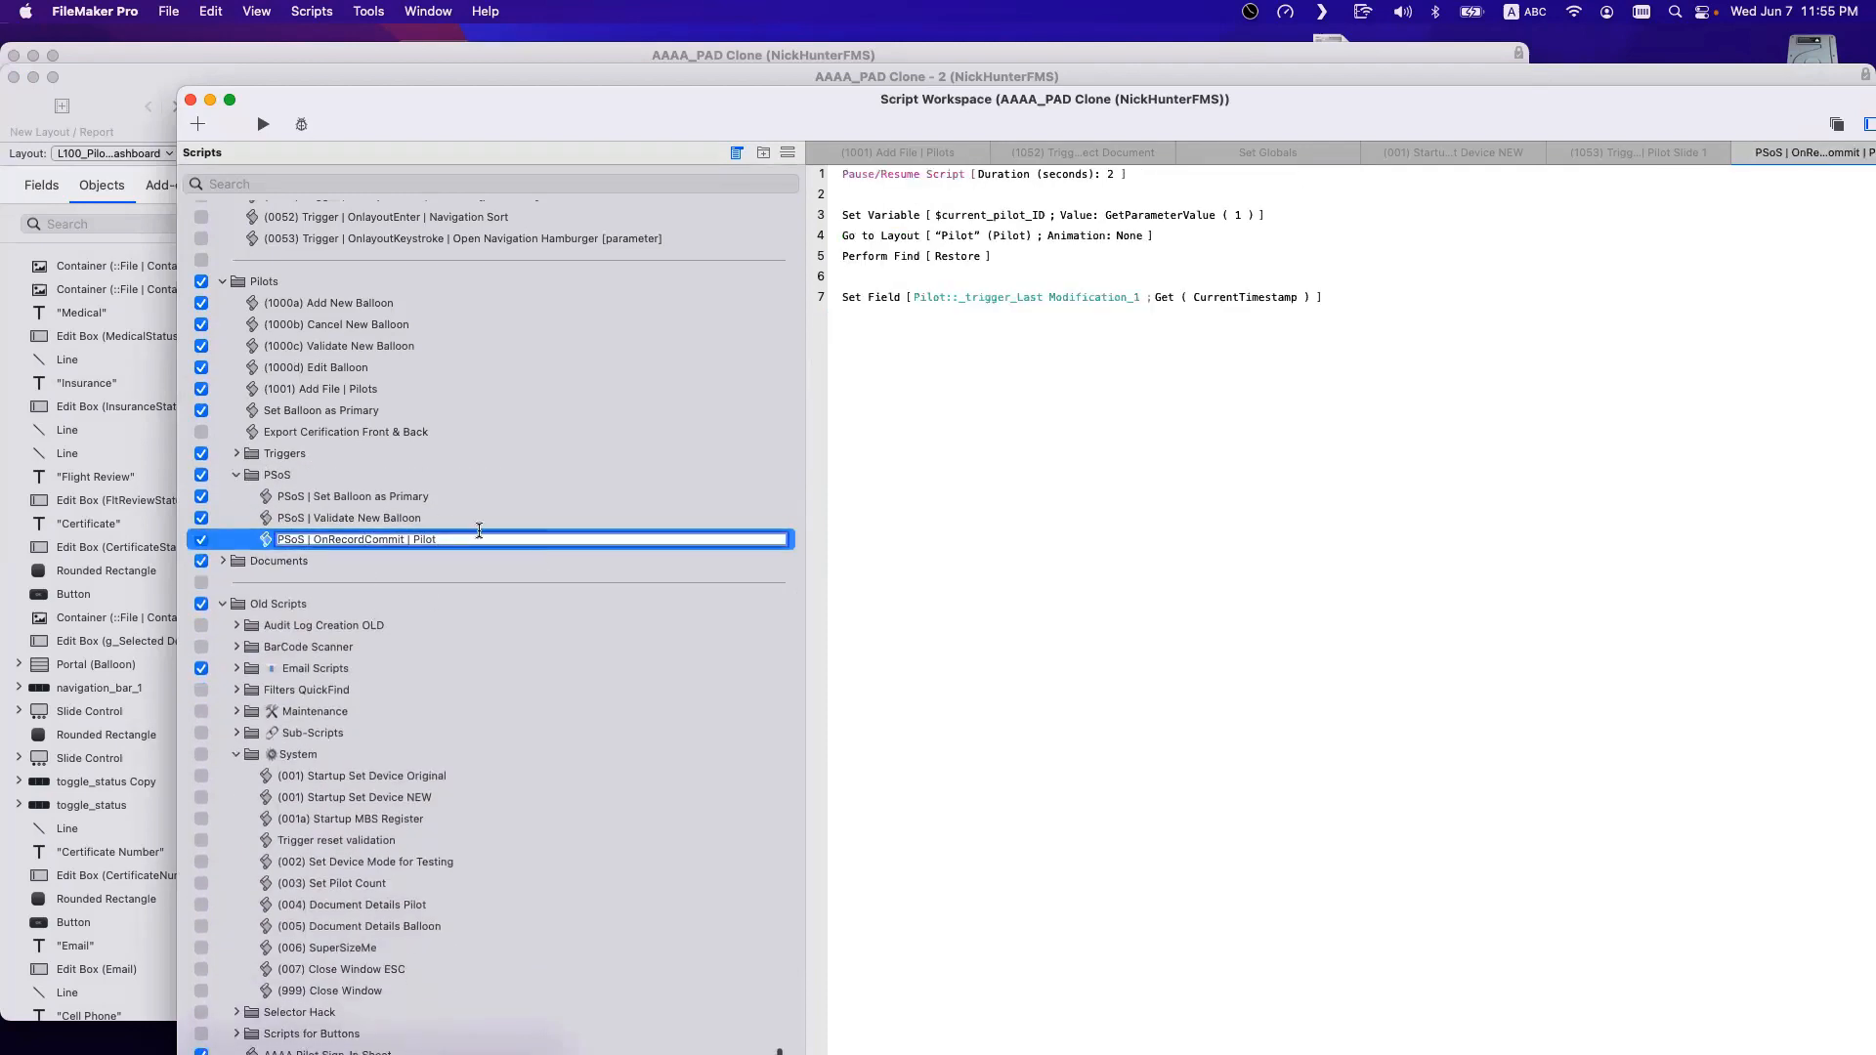
pyautogui.click(1128, 526)
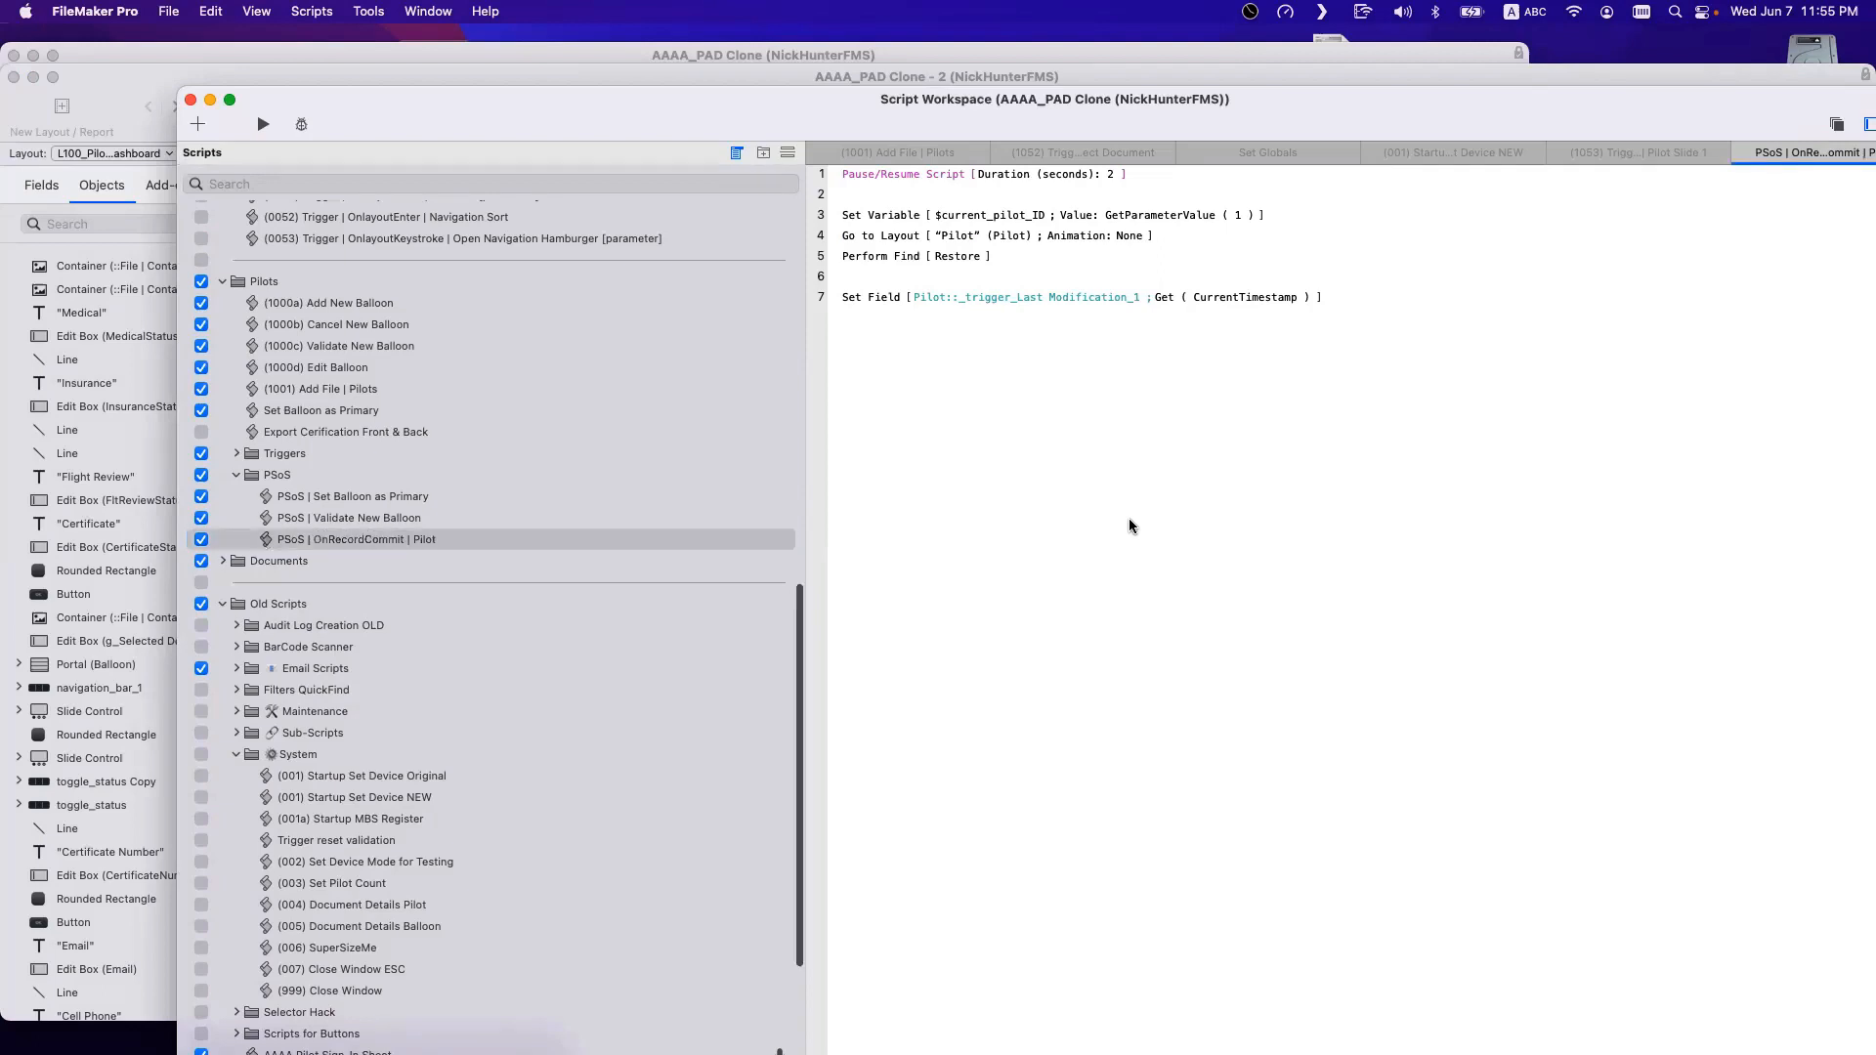
# Add a Go to Layout step for T200_XREF1 Pilots Balloons below the Set Field step, separated by a blank line.
pyautogui.click(889, 241)
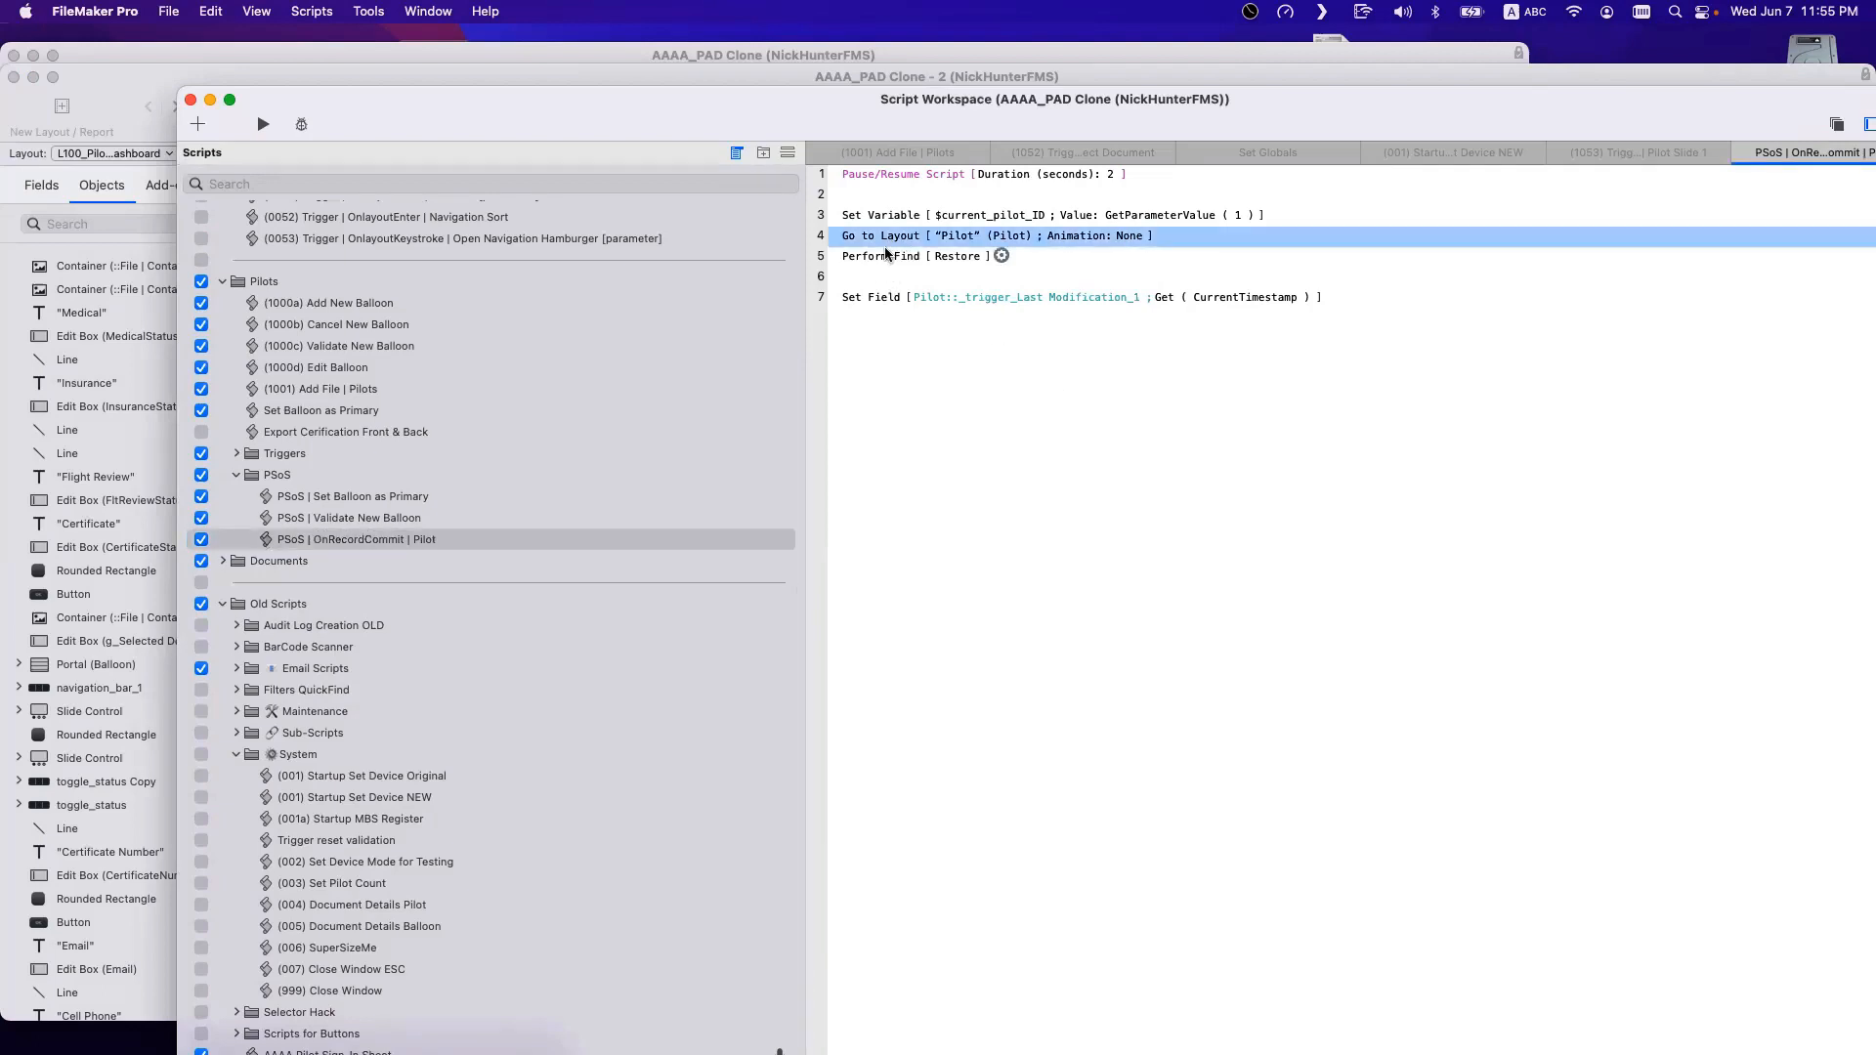
pyautogui.click(889, 256)
pyautogui.click(889, 299)
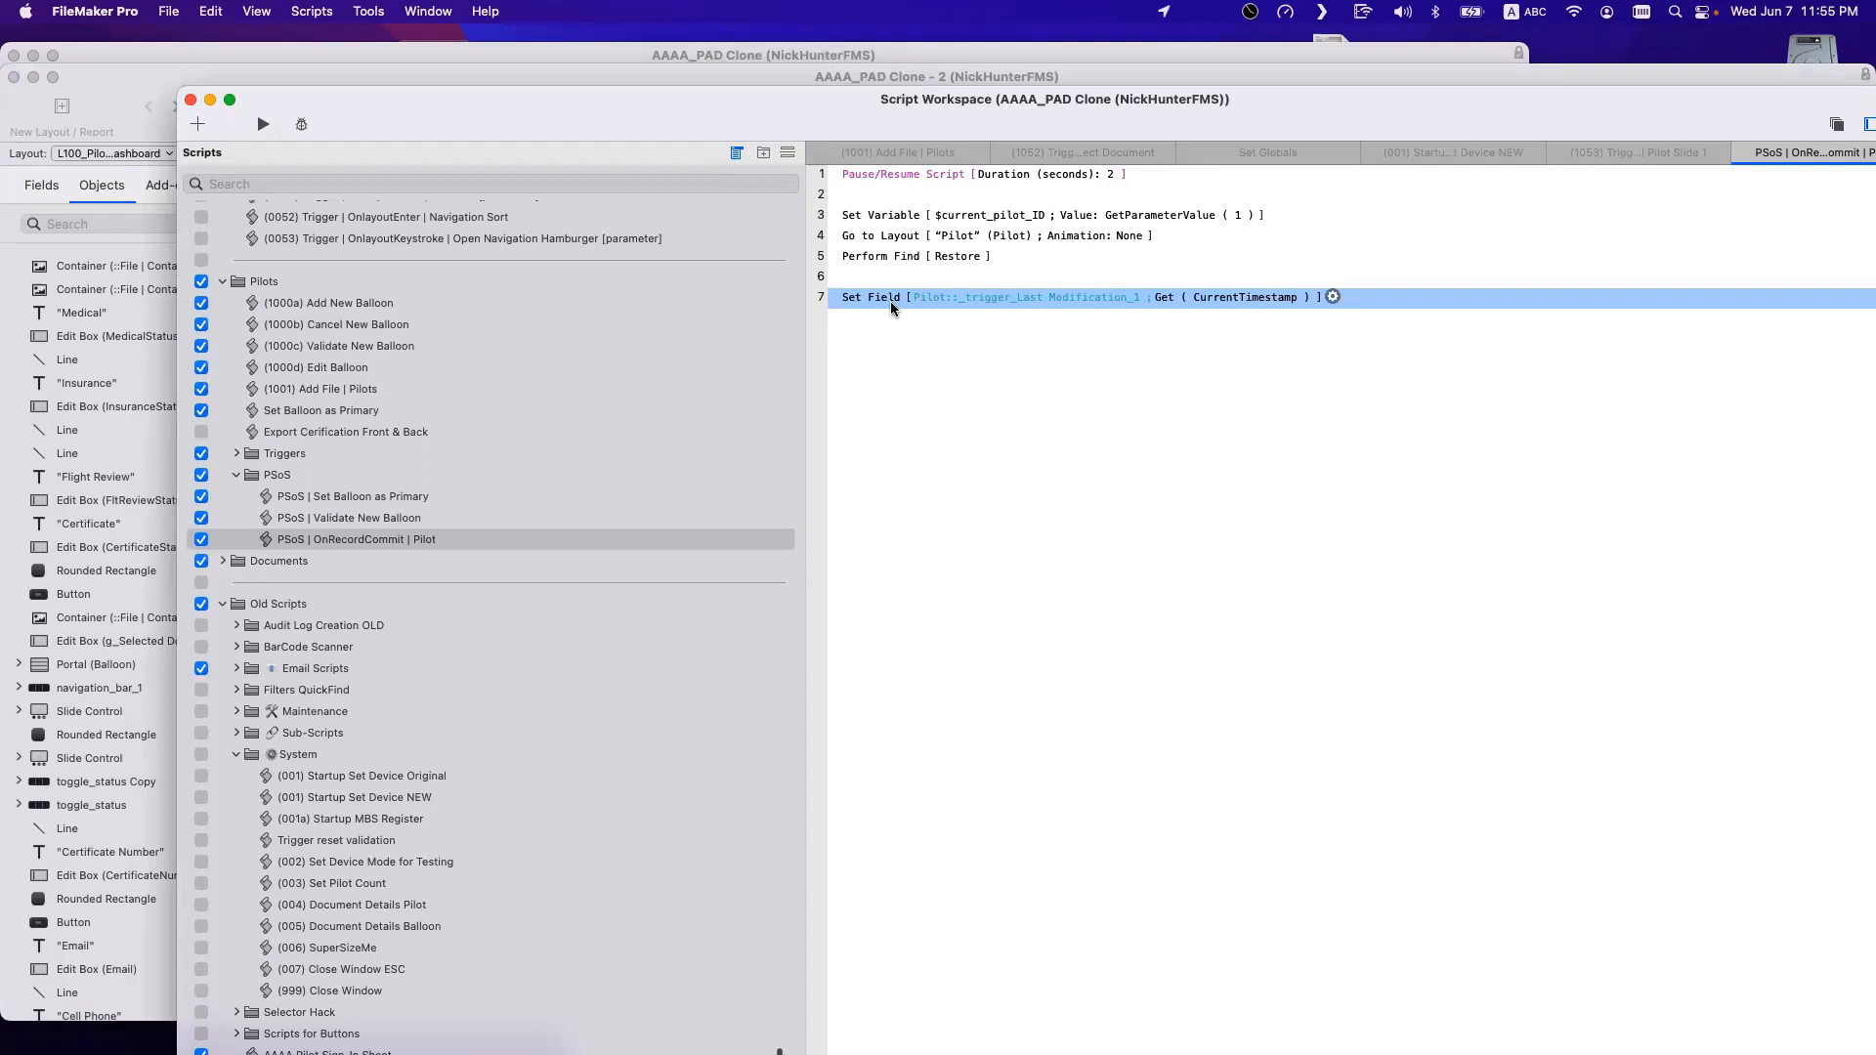
pyautogui.press('Return')
pyautogui.press('Return')
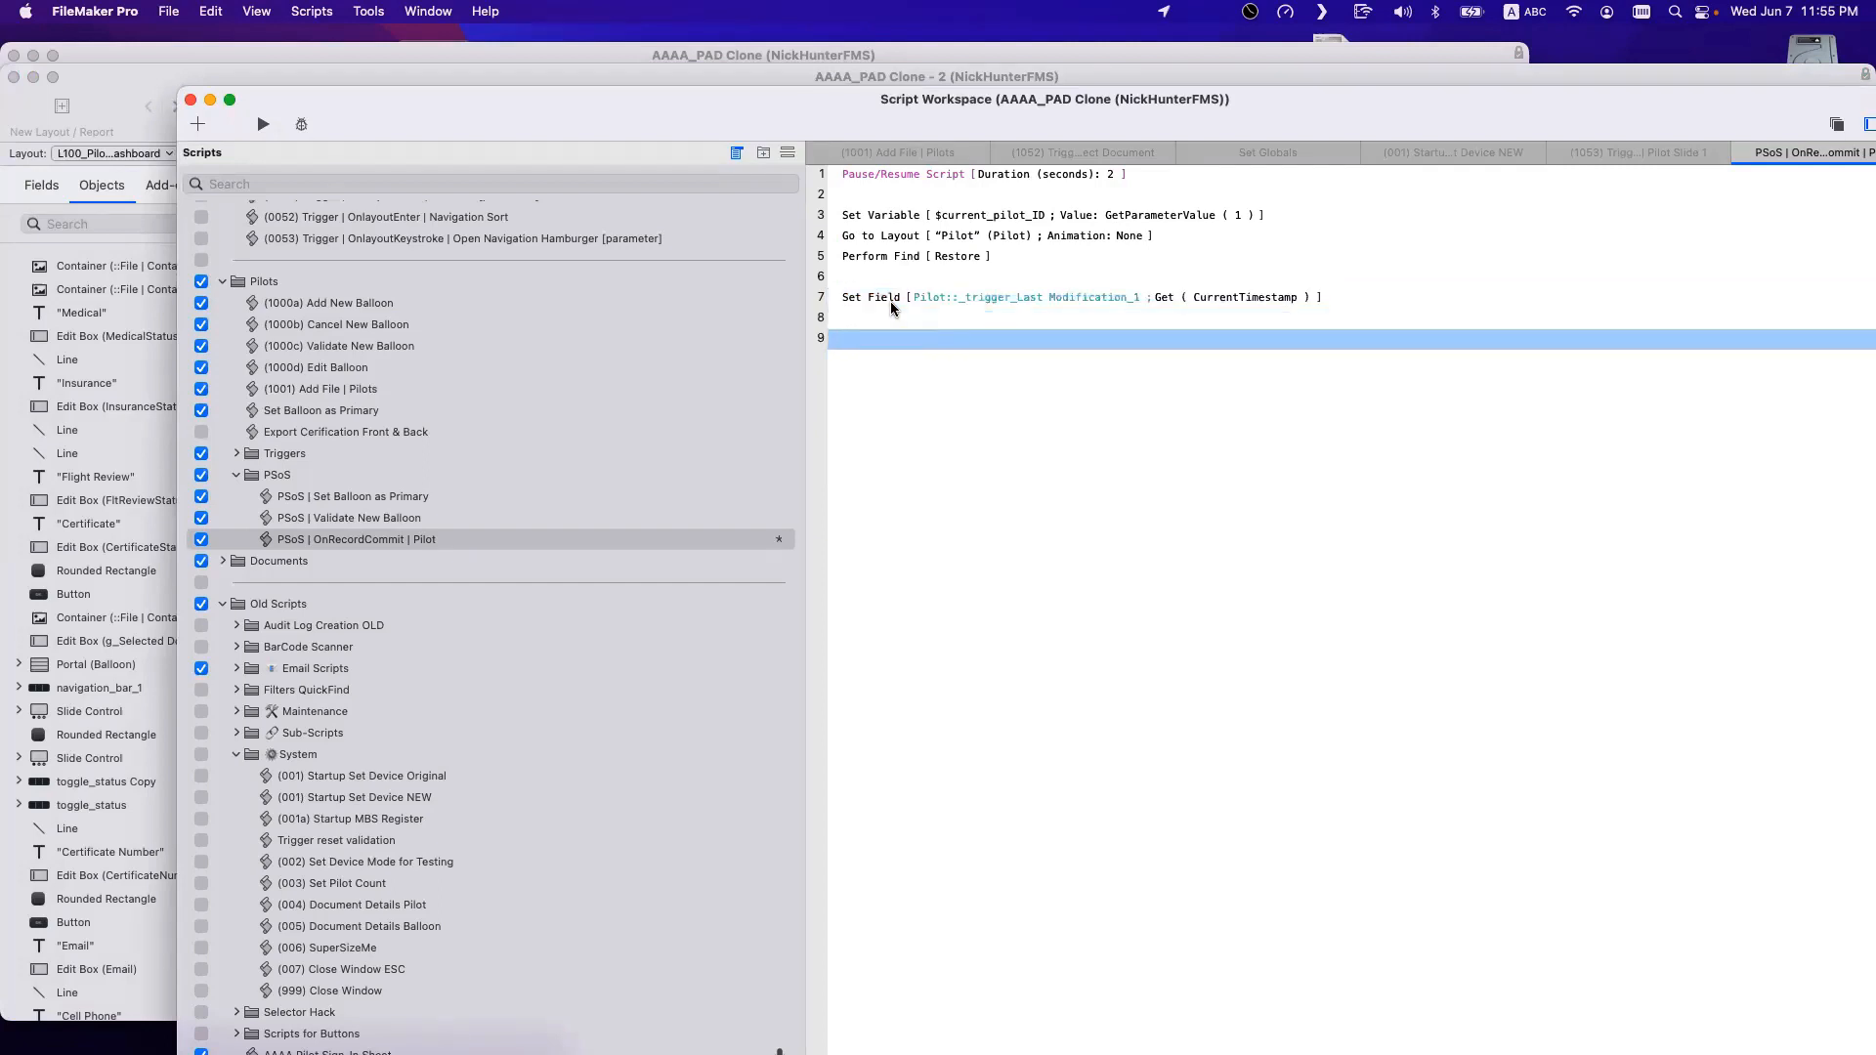
pyautogui.click(1006, 299)
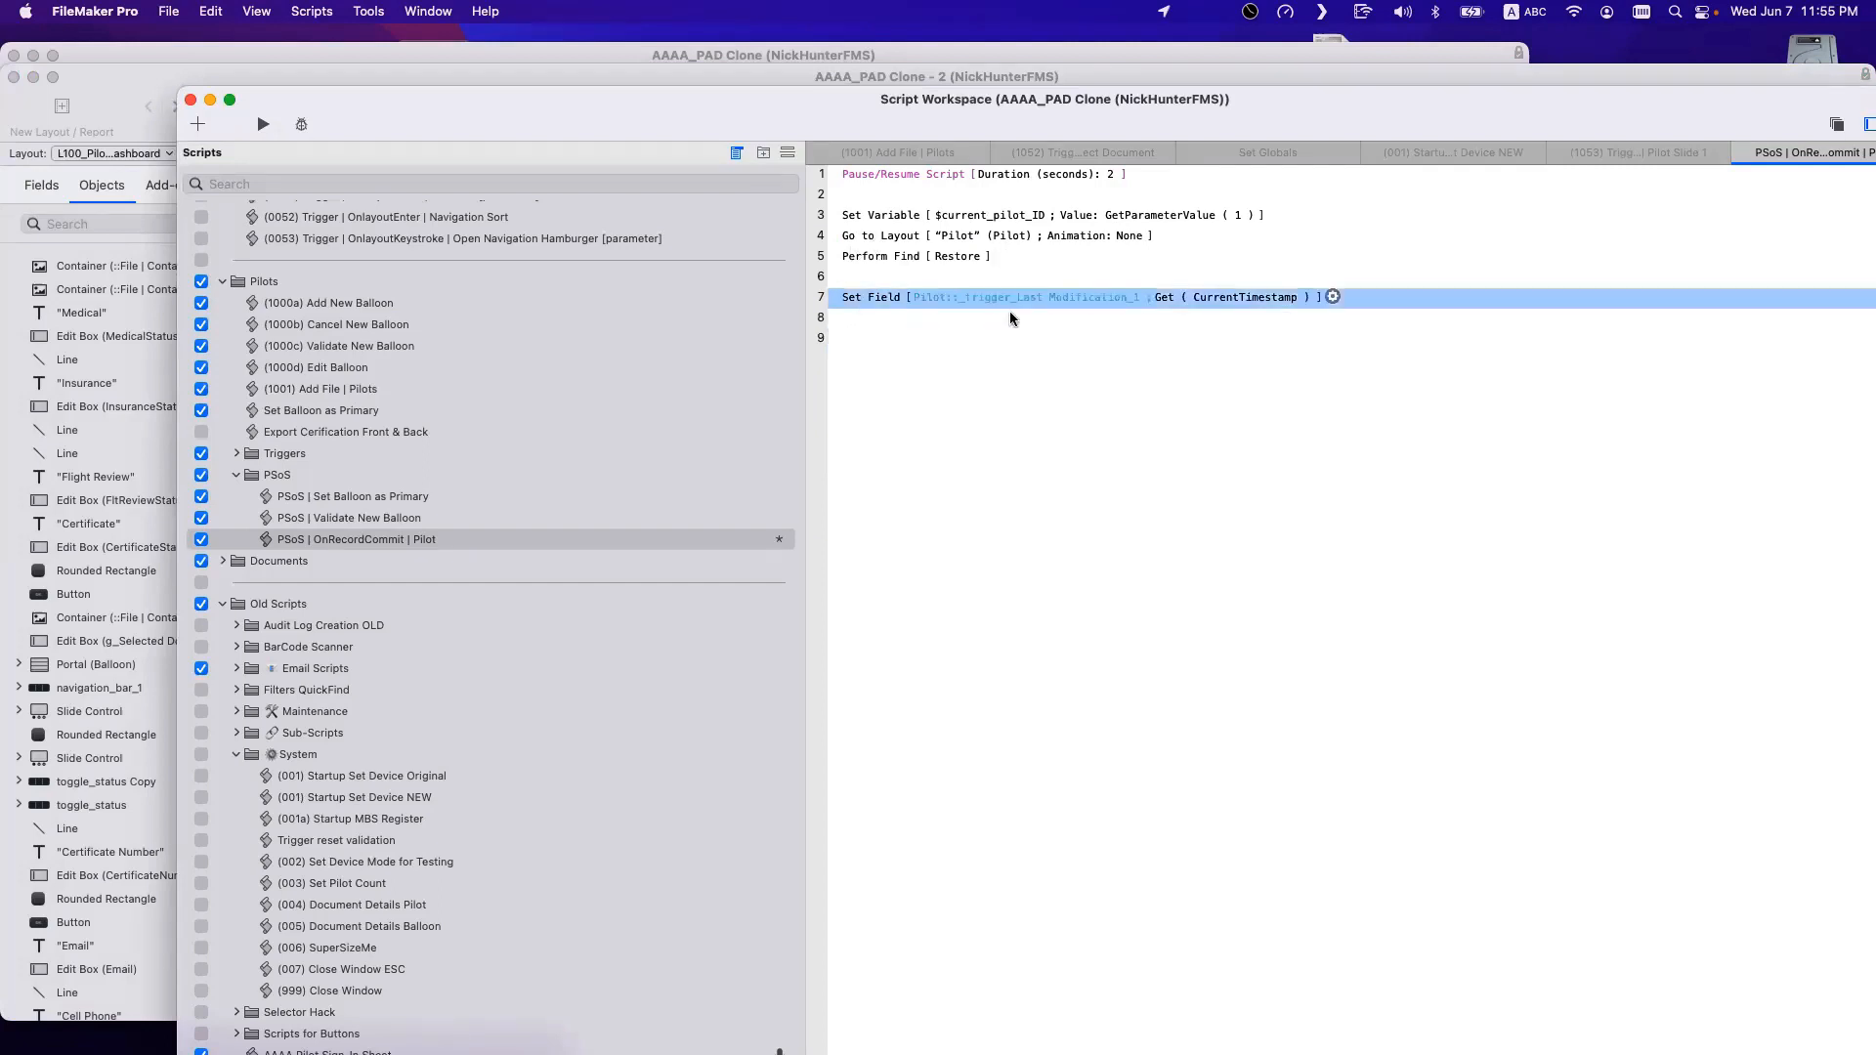
pyautogui.click(891, 339)
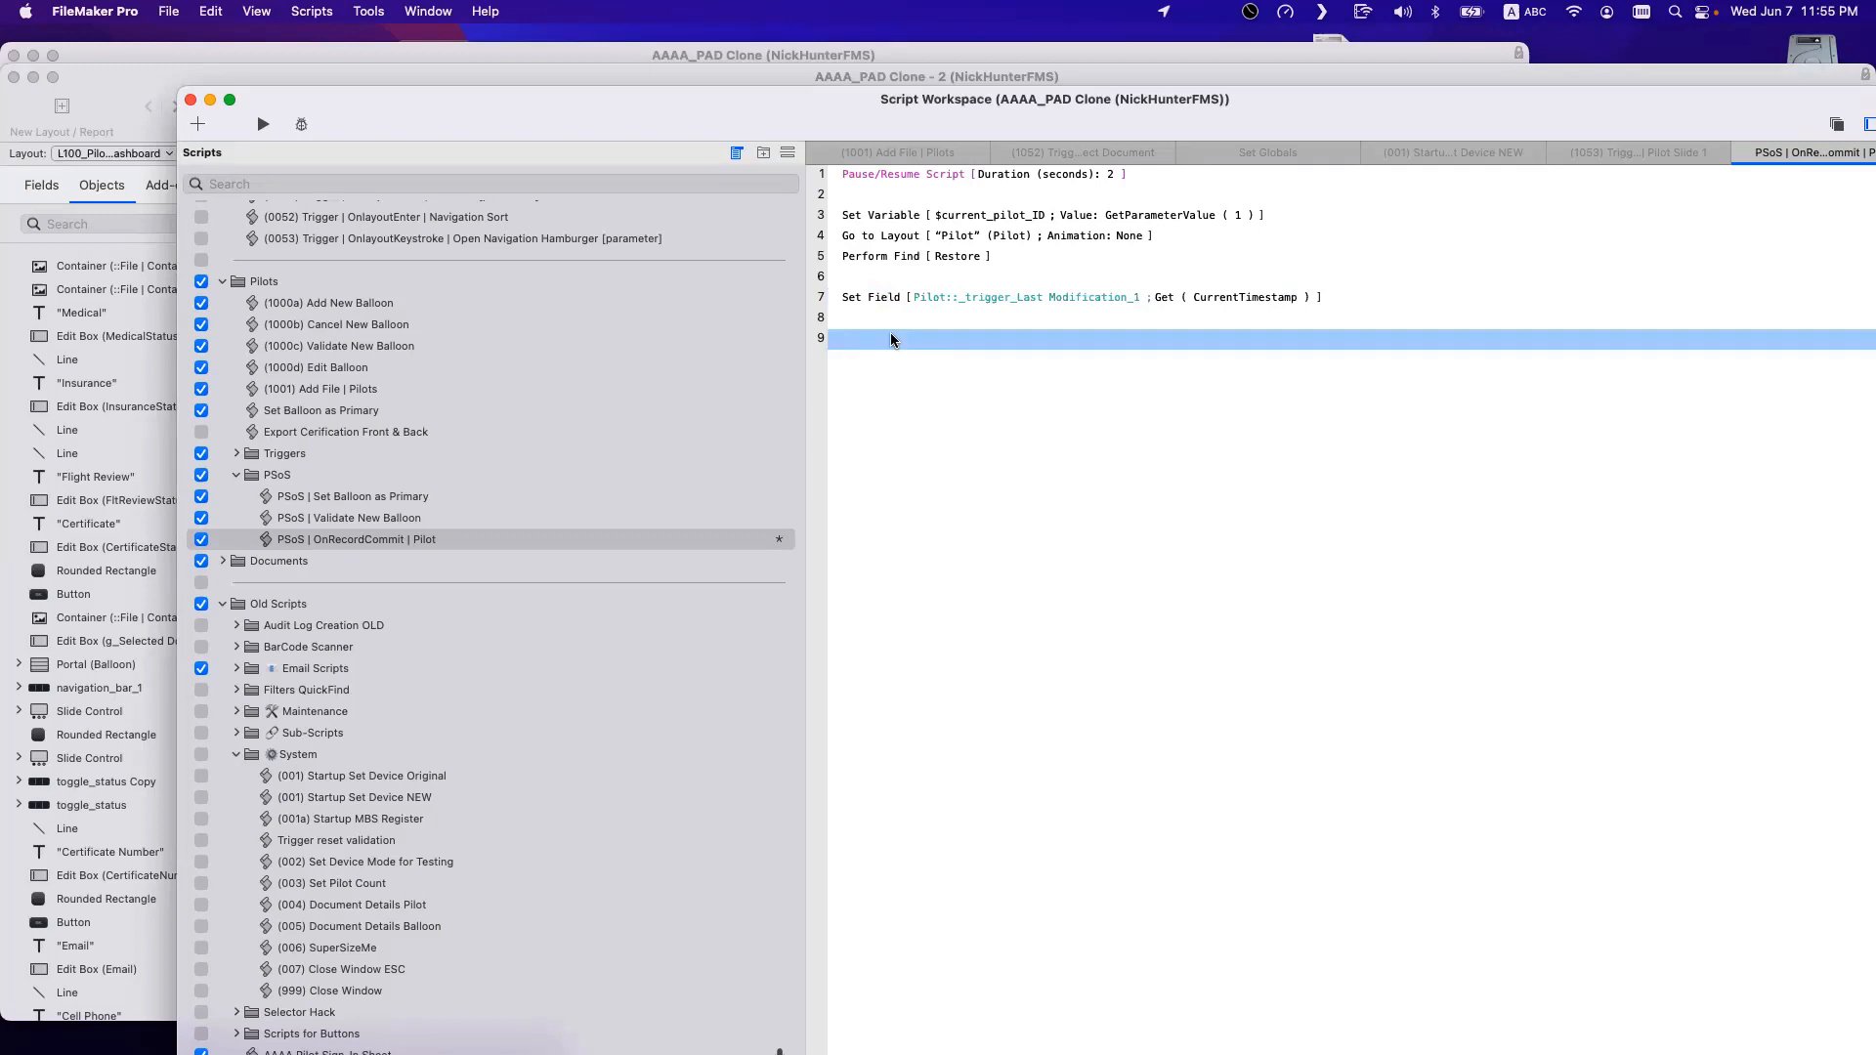
pyautogui.write('gt')
pyautogui.click(942, 376)
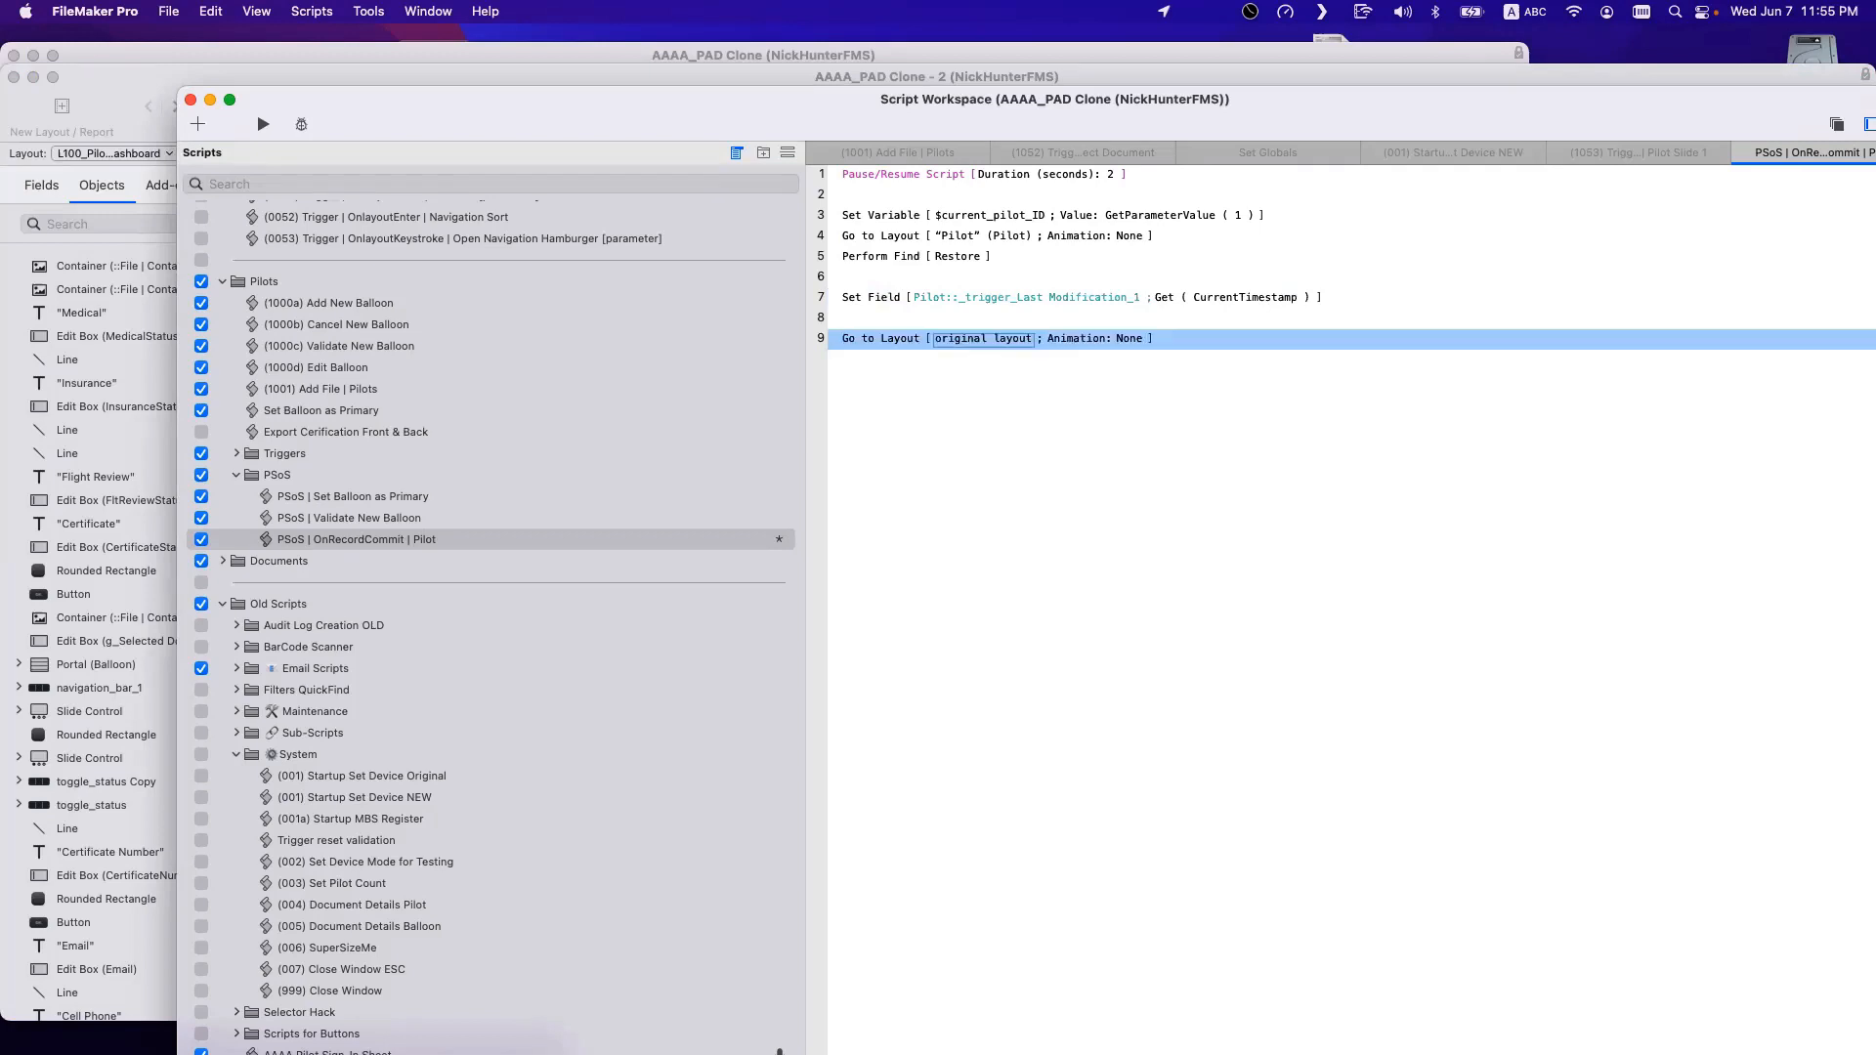
pyautogui.press('Escape')
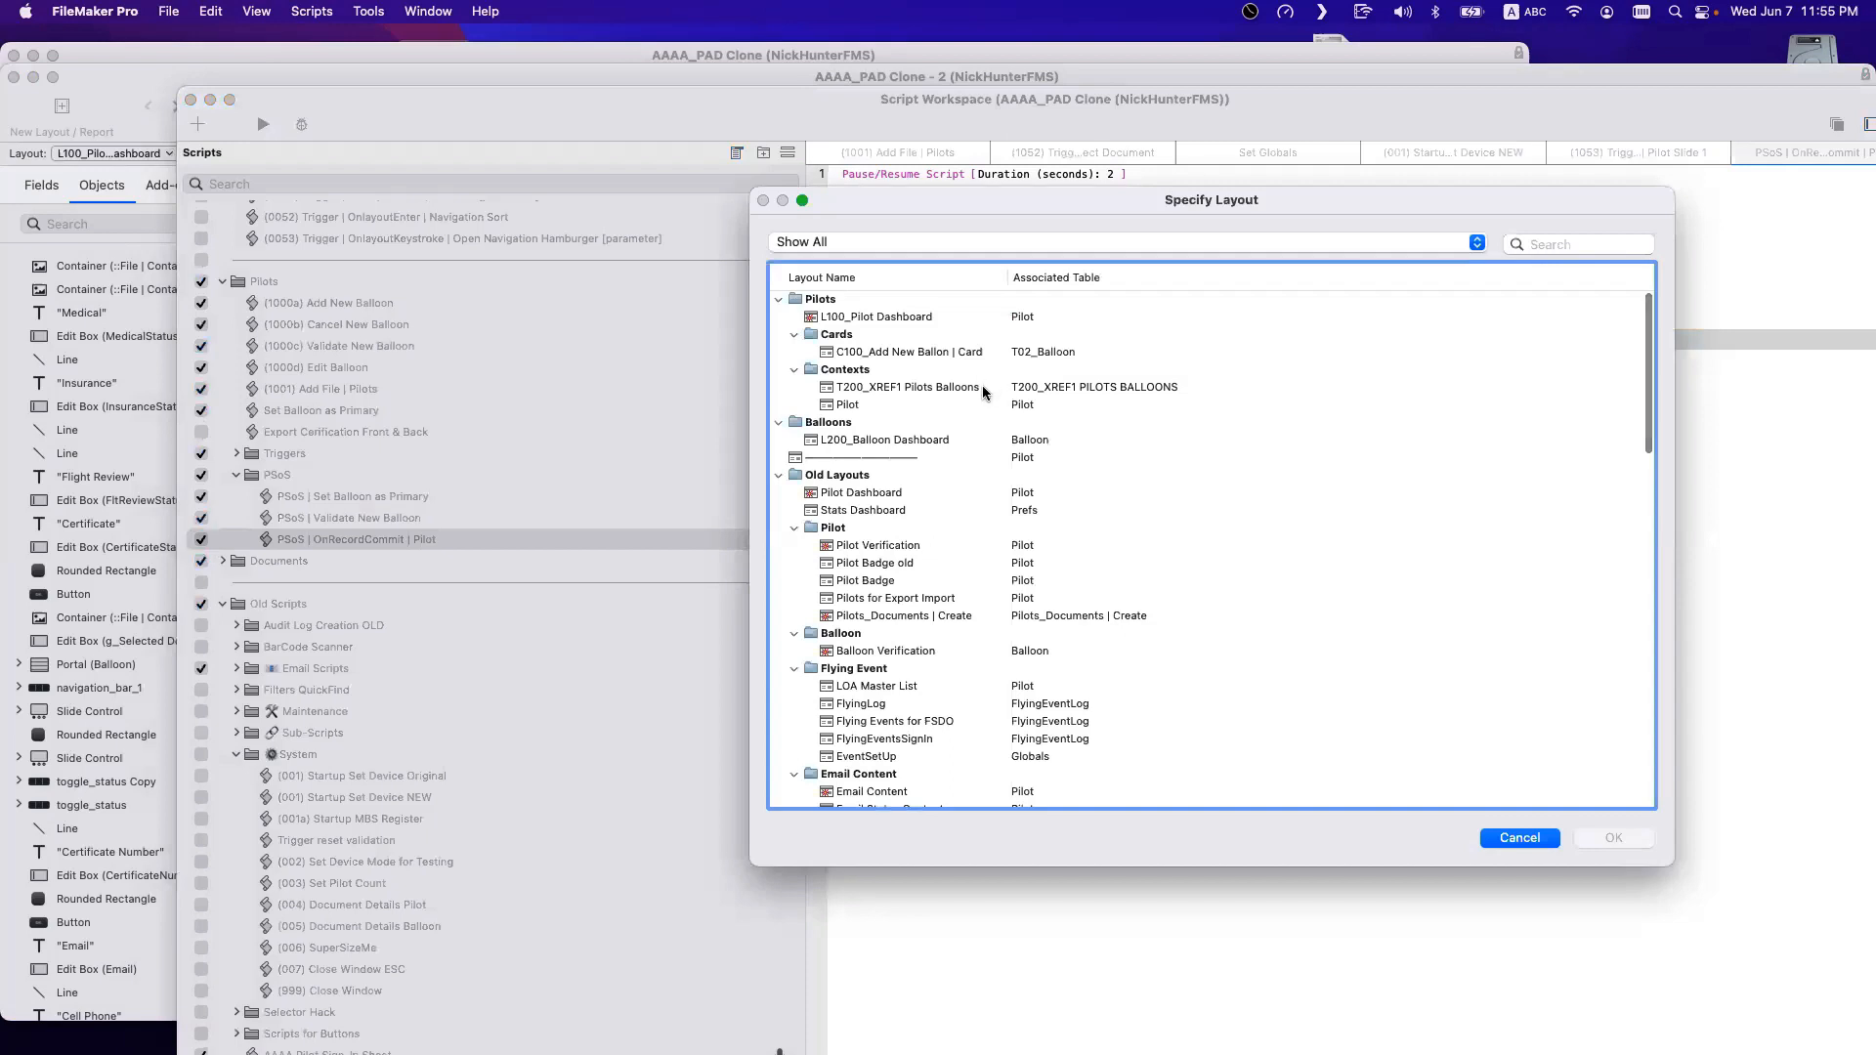
pyautogui.doubleClick(982, 388)
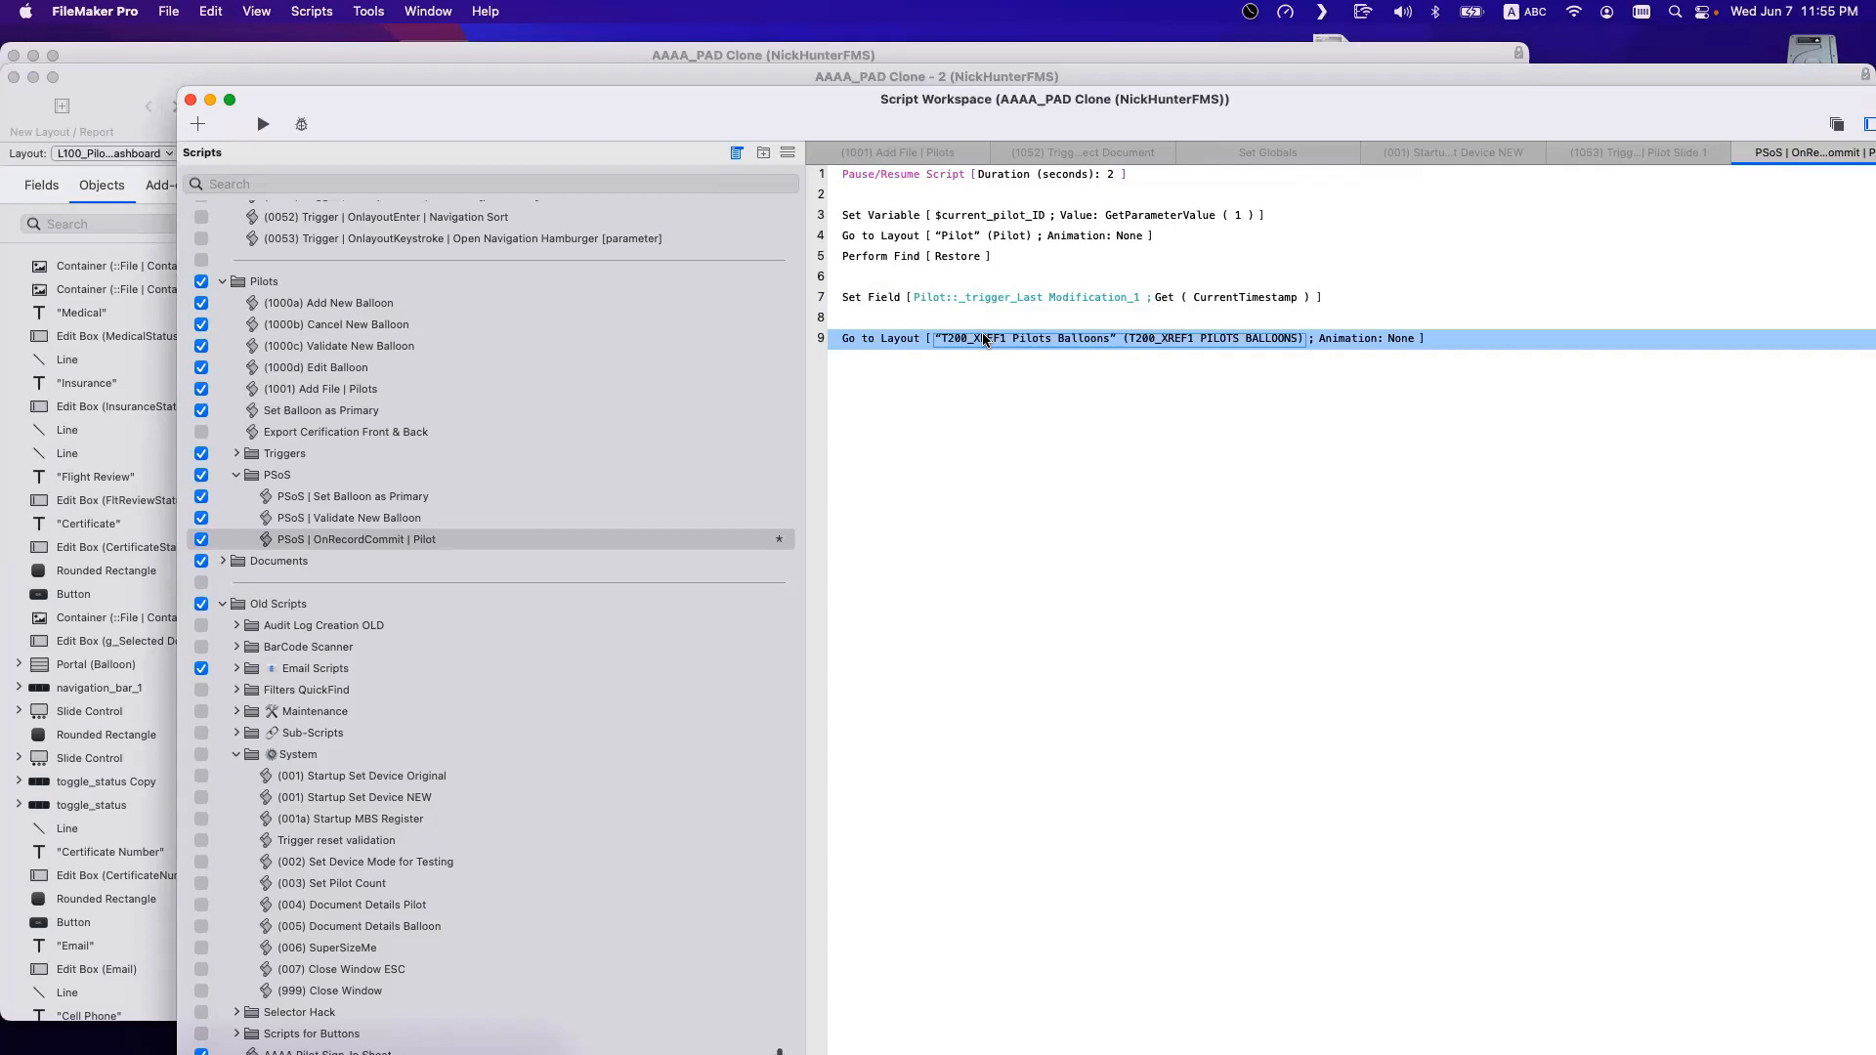
# Add a Relookup Field Contents step directly below the Go to Layout step for T200_XREF1 Pilots Balloons.
pyautogui.press('Return')
pyautogui.press('Return')
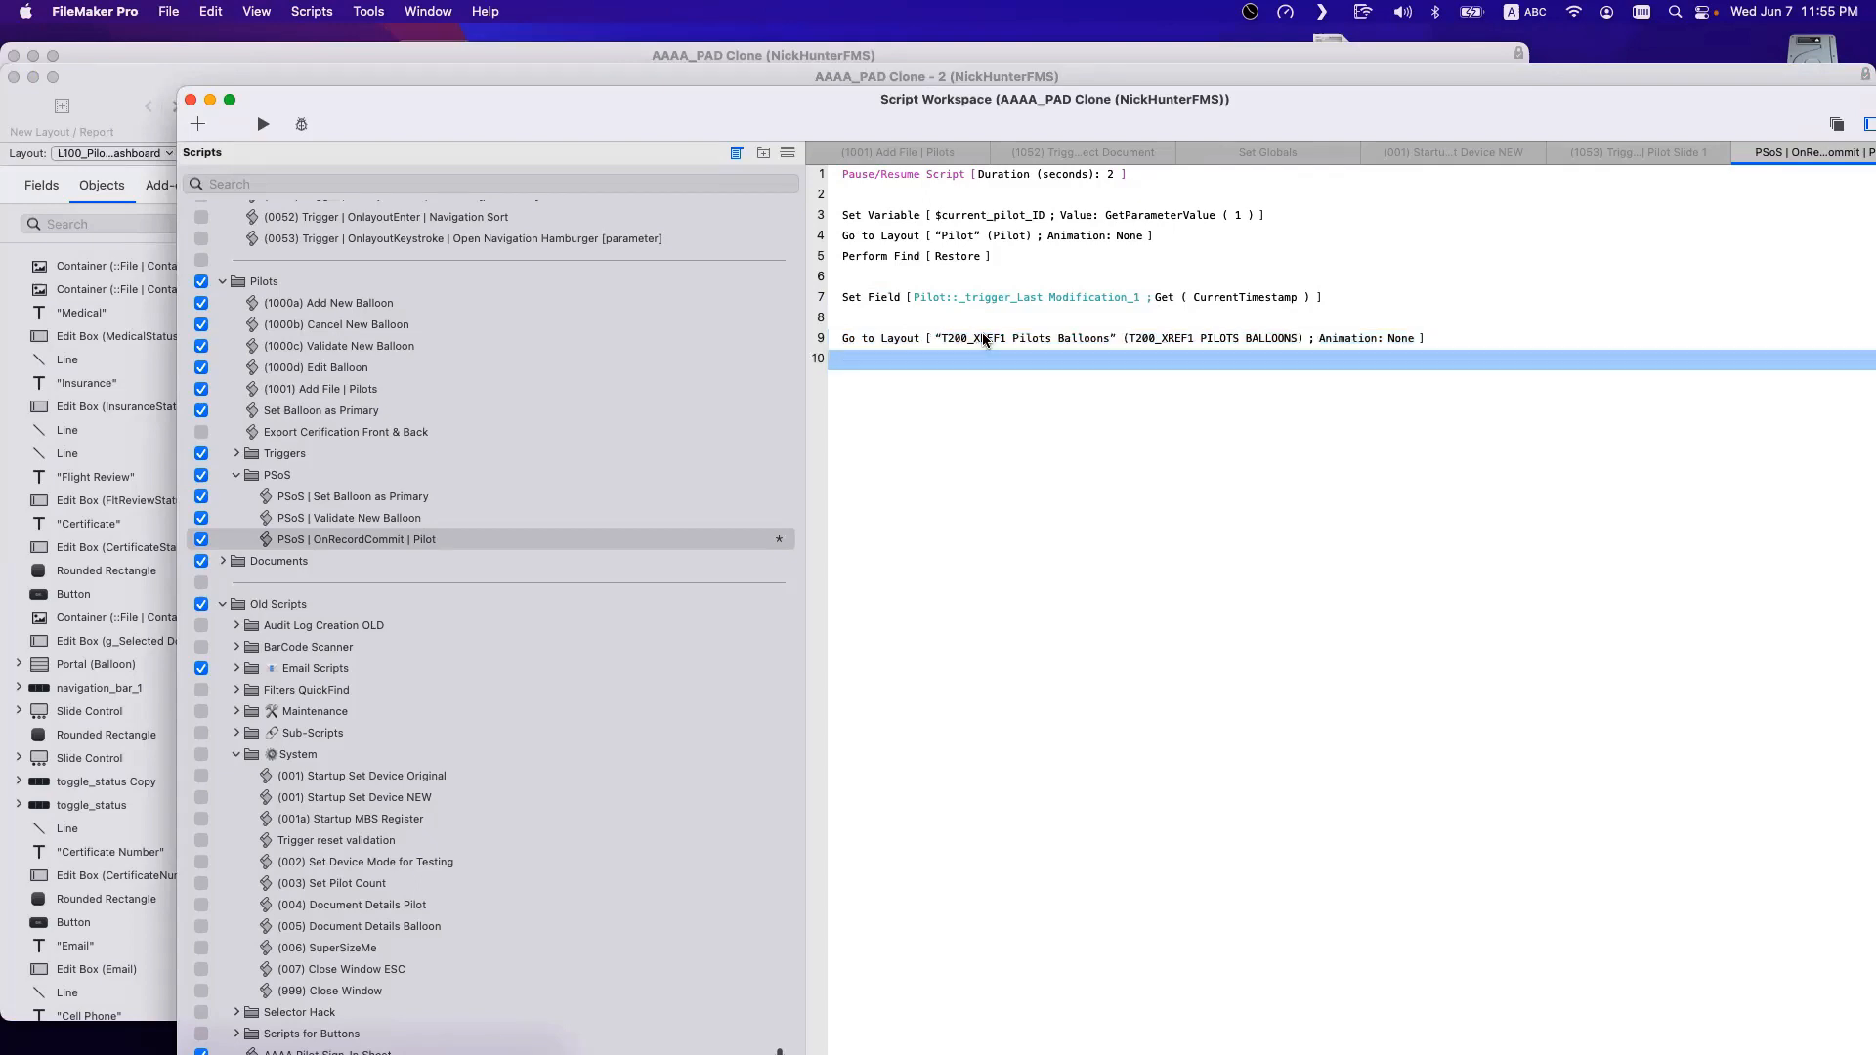
pyautogui.press('BackSpace')
pyautogui.write('rel')
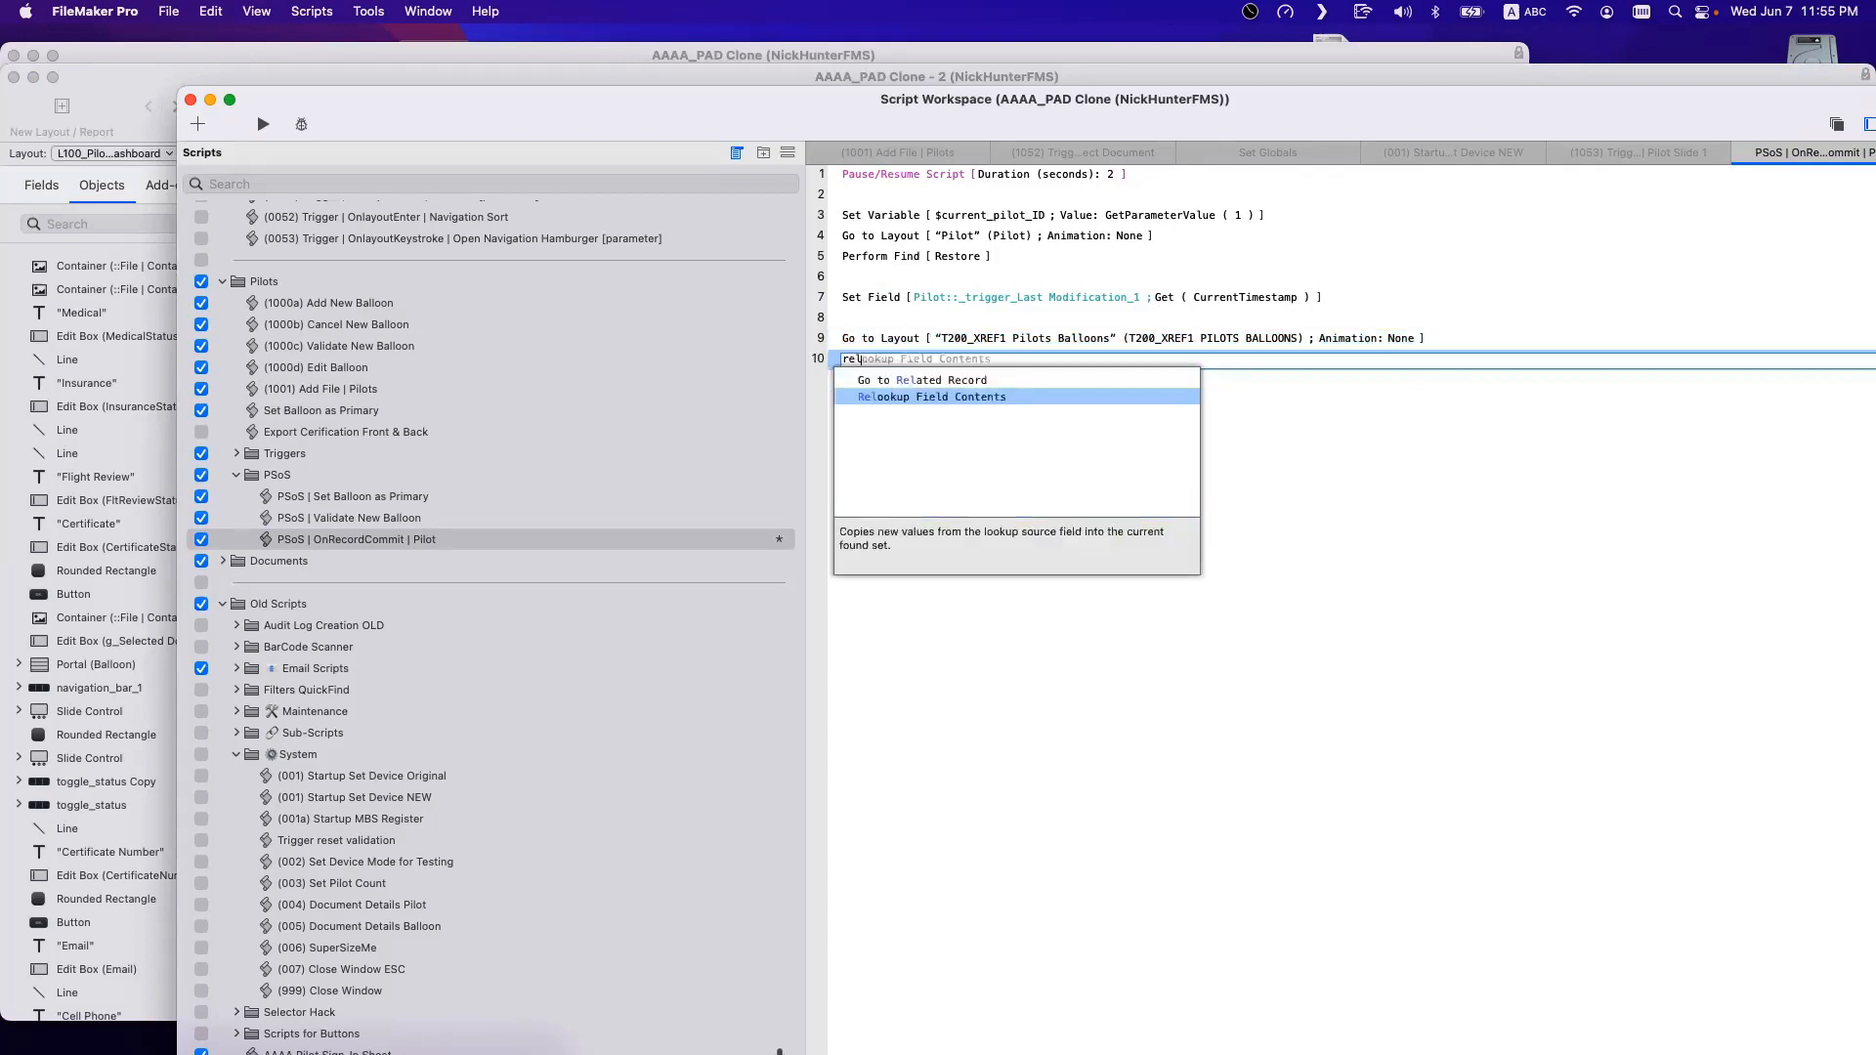
pyautogui.press('Return')
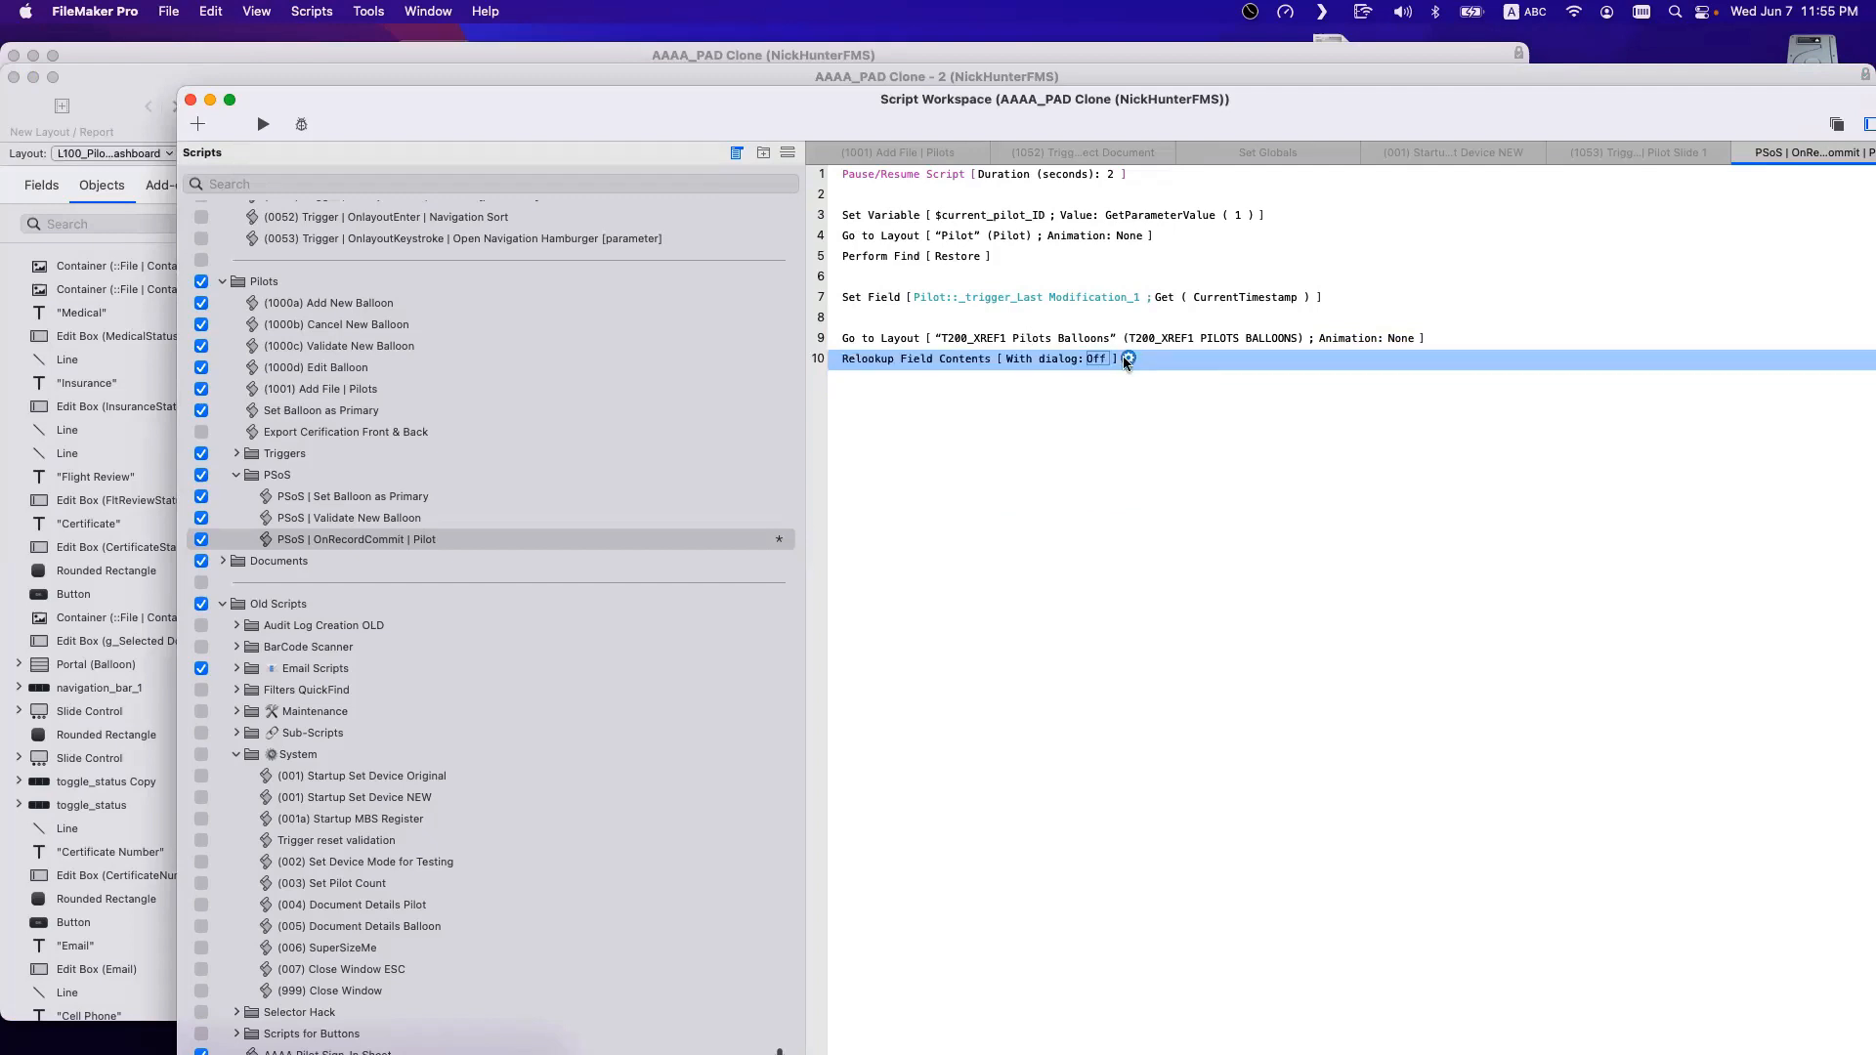
# Set the Relookup Field Contents target to the _IDf Pilot field of T200_XREF1 PILOTS BALLOONS.
pyautogui.click(1123, 358)
pyautogui.click(1198, 401)
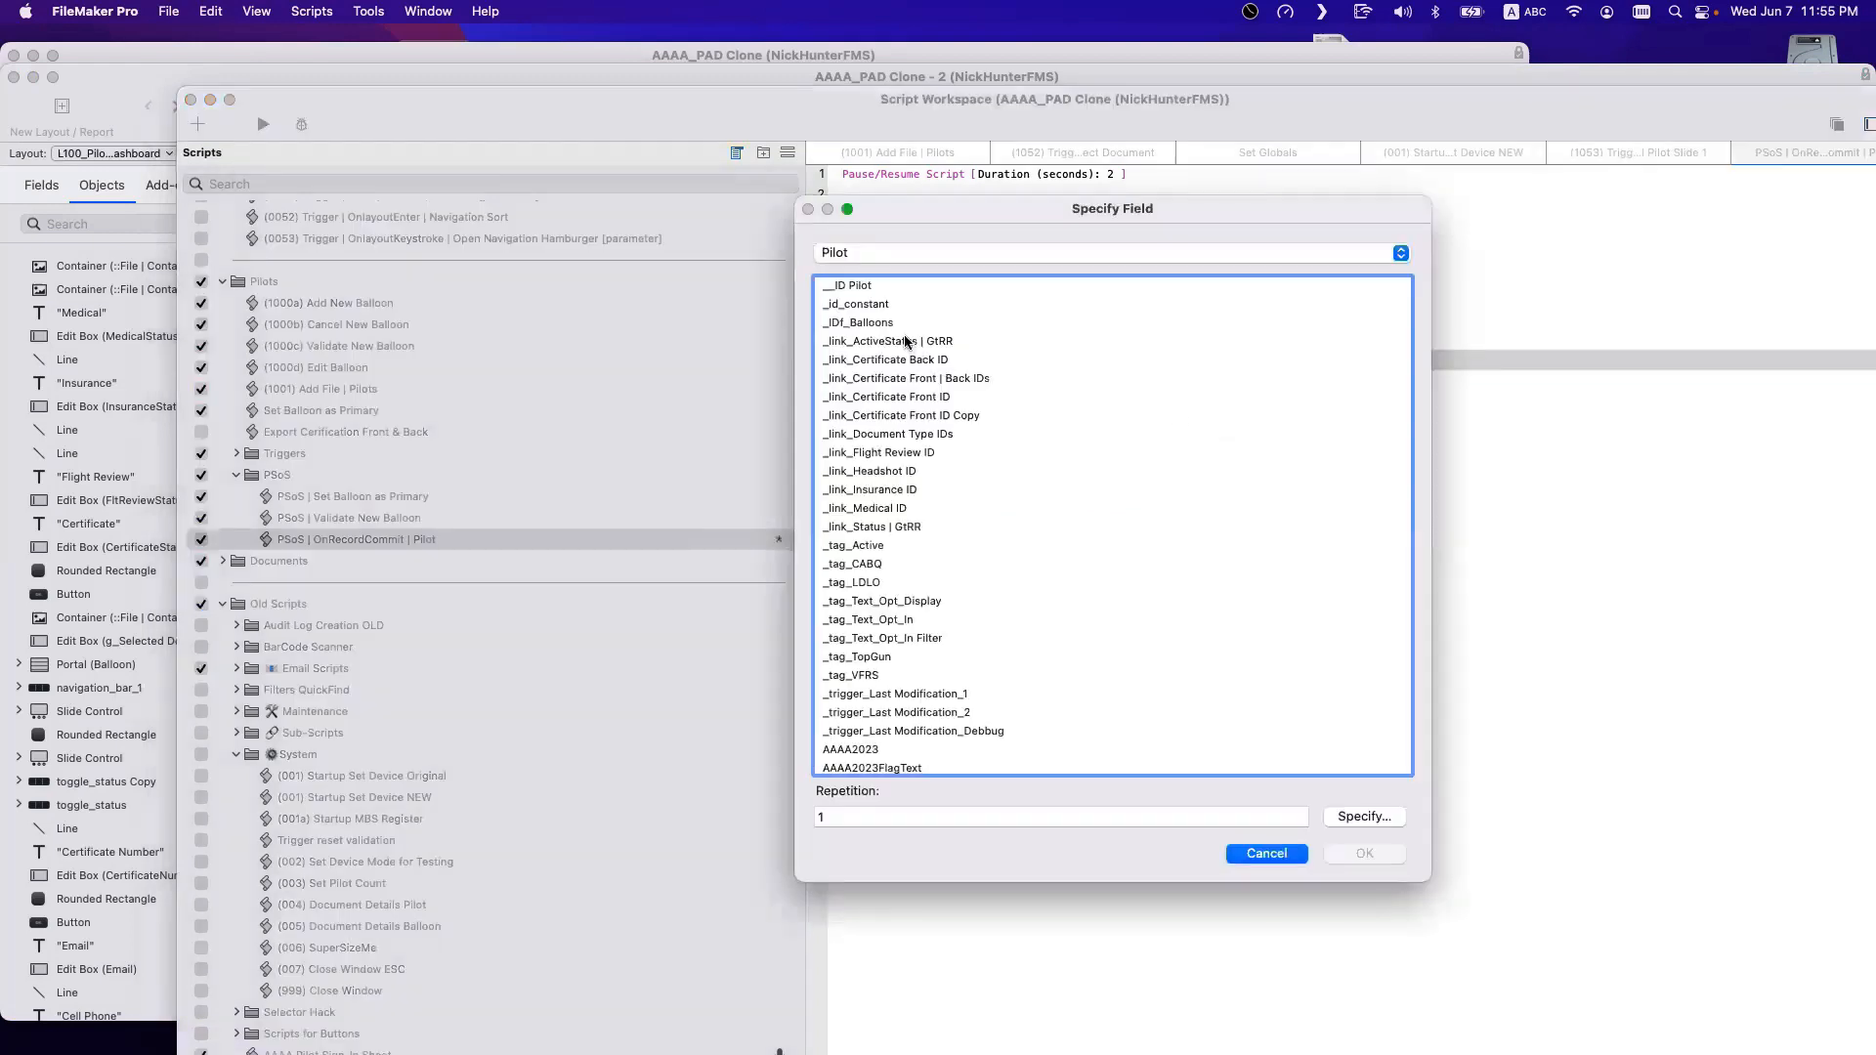
pyautogui.click(893, 254)
pyautogui.write('t2')
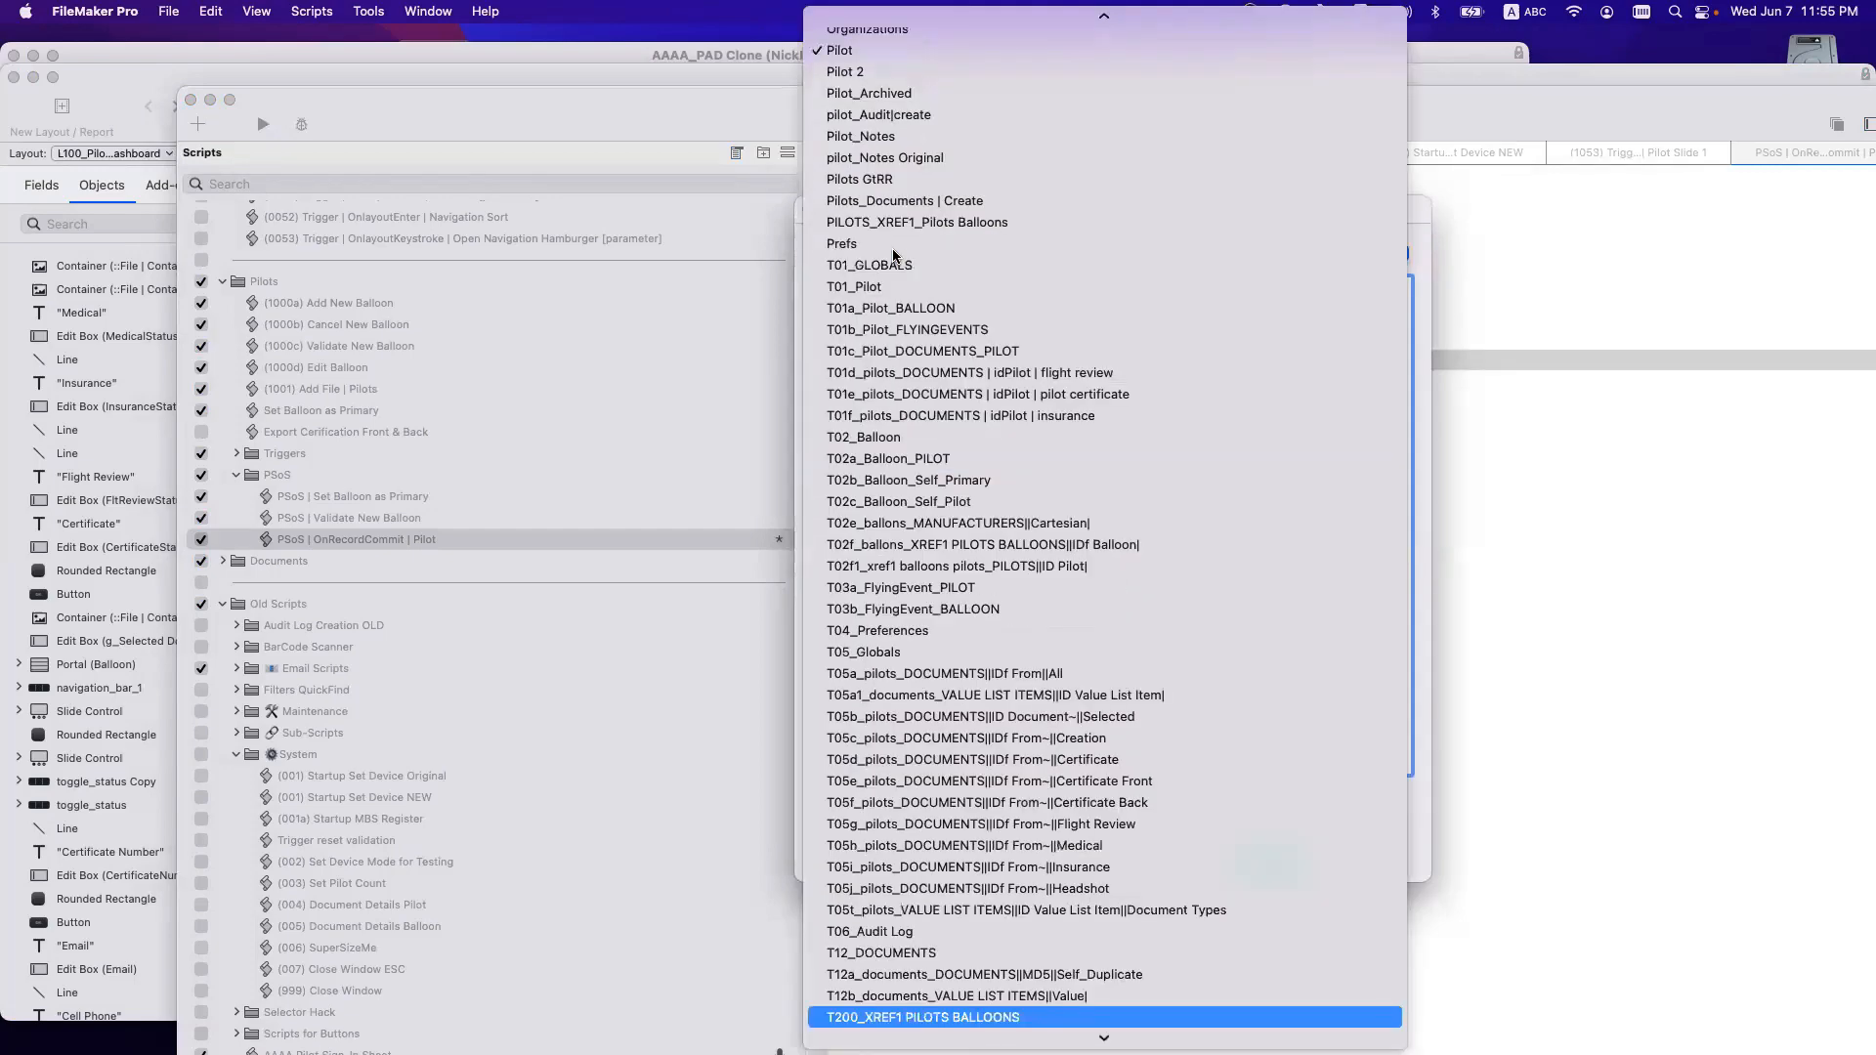
pyautogui.press('Return')
pyautogui.click(896, 325)
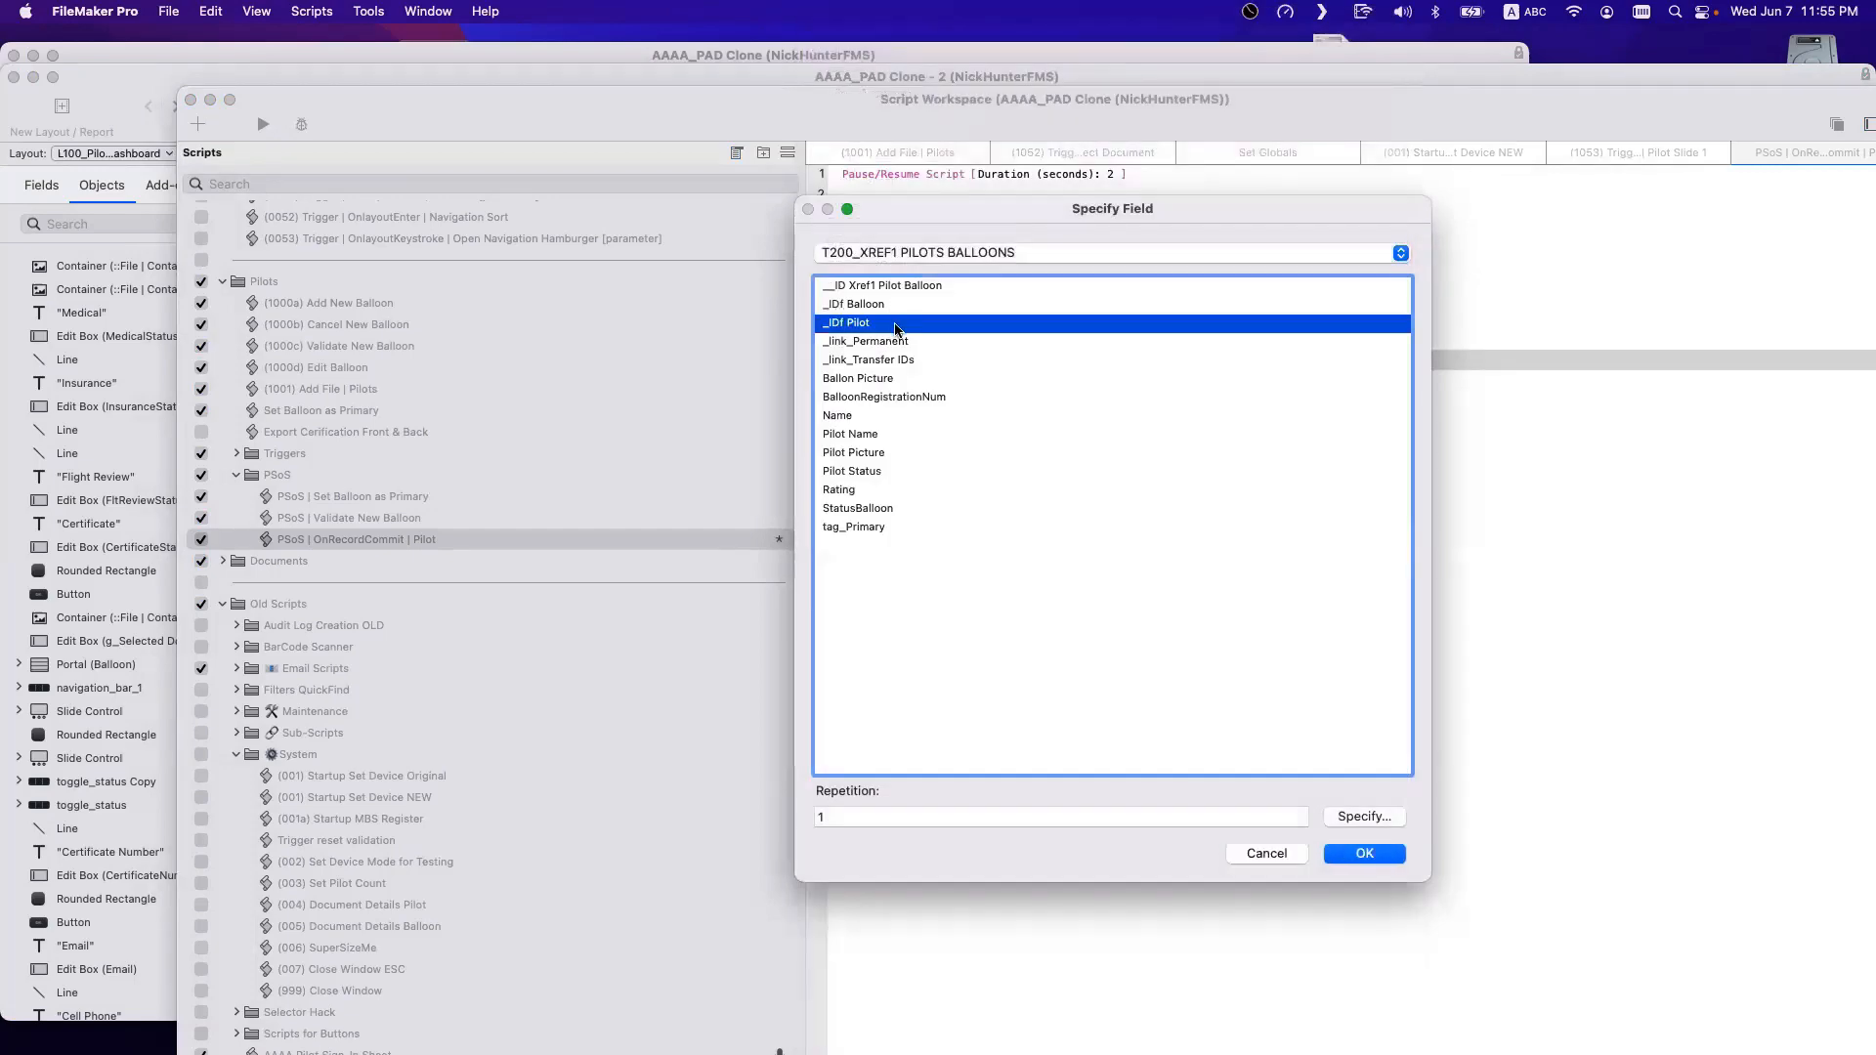
pyautogui.press('Return')
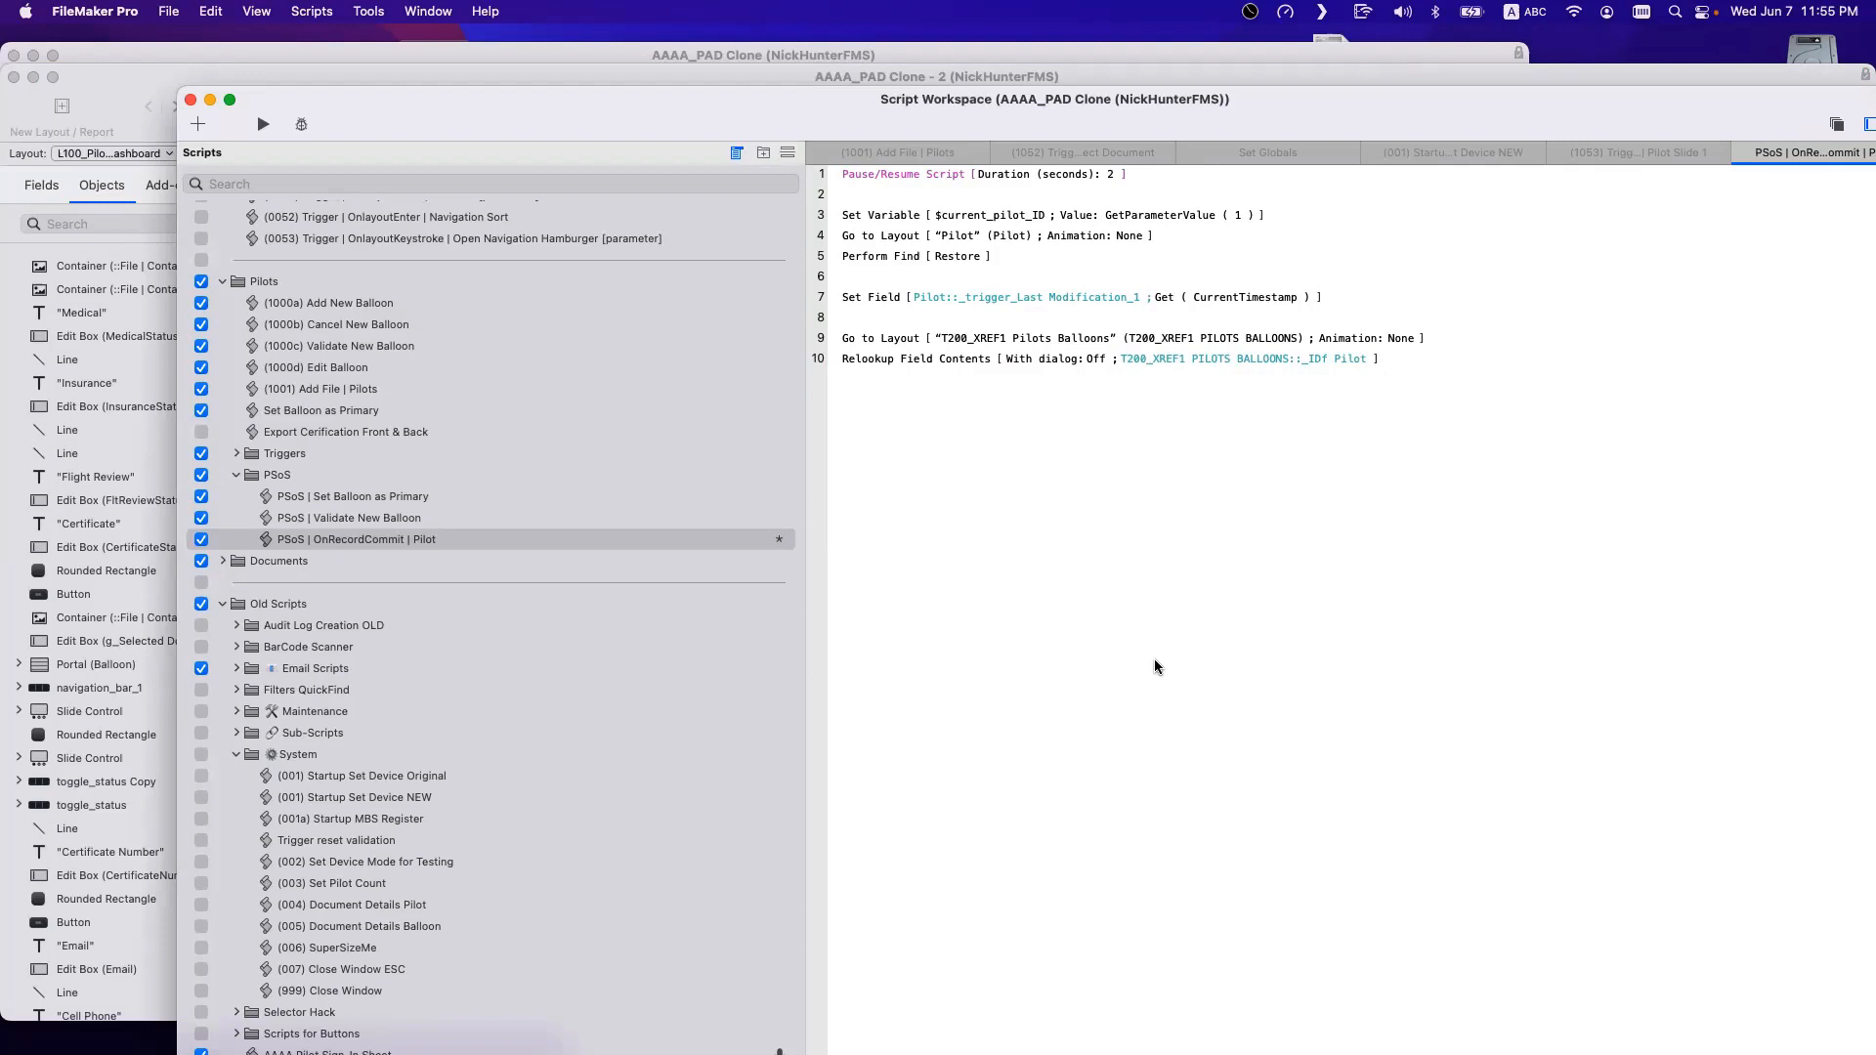
# Copy the variable name $current_pilot_ID from the Set Variable step and leave its options unchanged.
pyautogui.doubleClick(909, 217)
pyautogui.press('super+c')
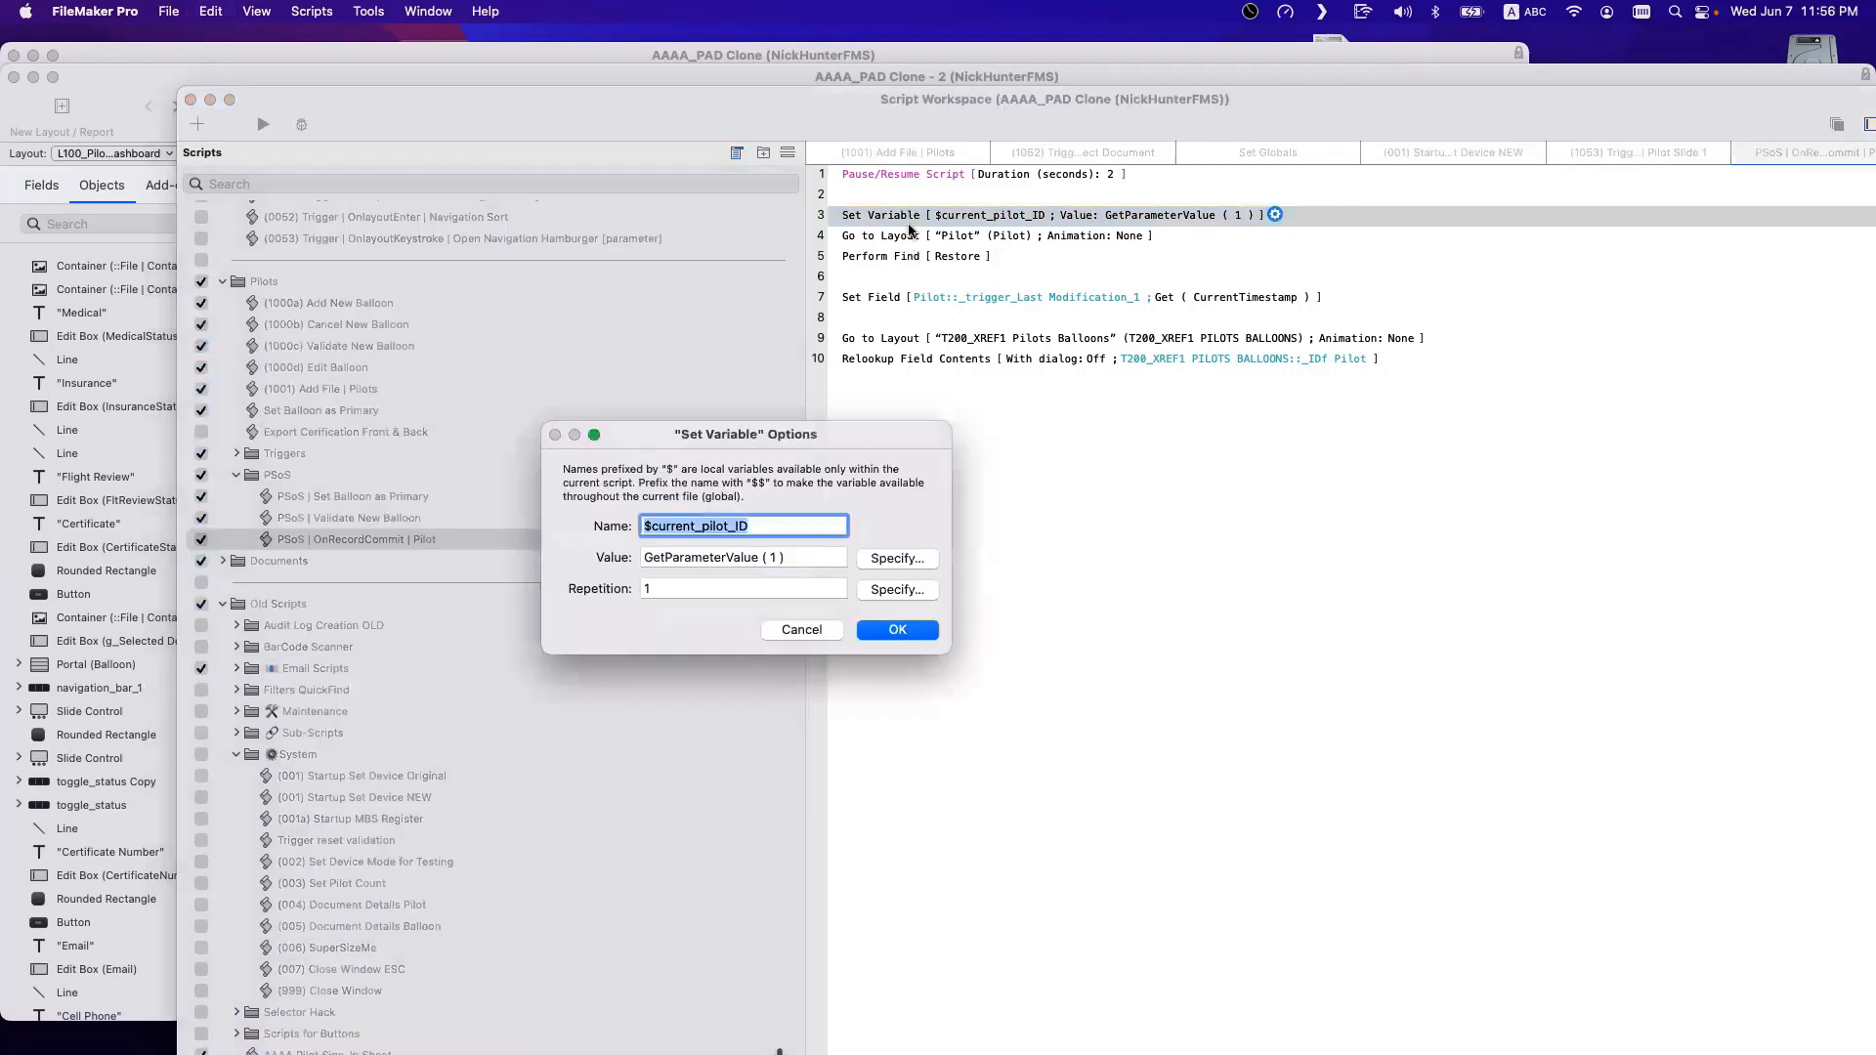
pyautogui.press('Escape')
# Insert a Perform Find step between the last Go to Layout step and the Relookup Field Contents step.
pyautogui.click(881, 339)
pyautogui.press('Return')
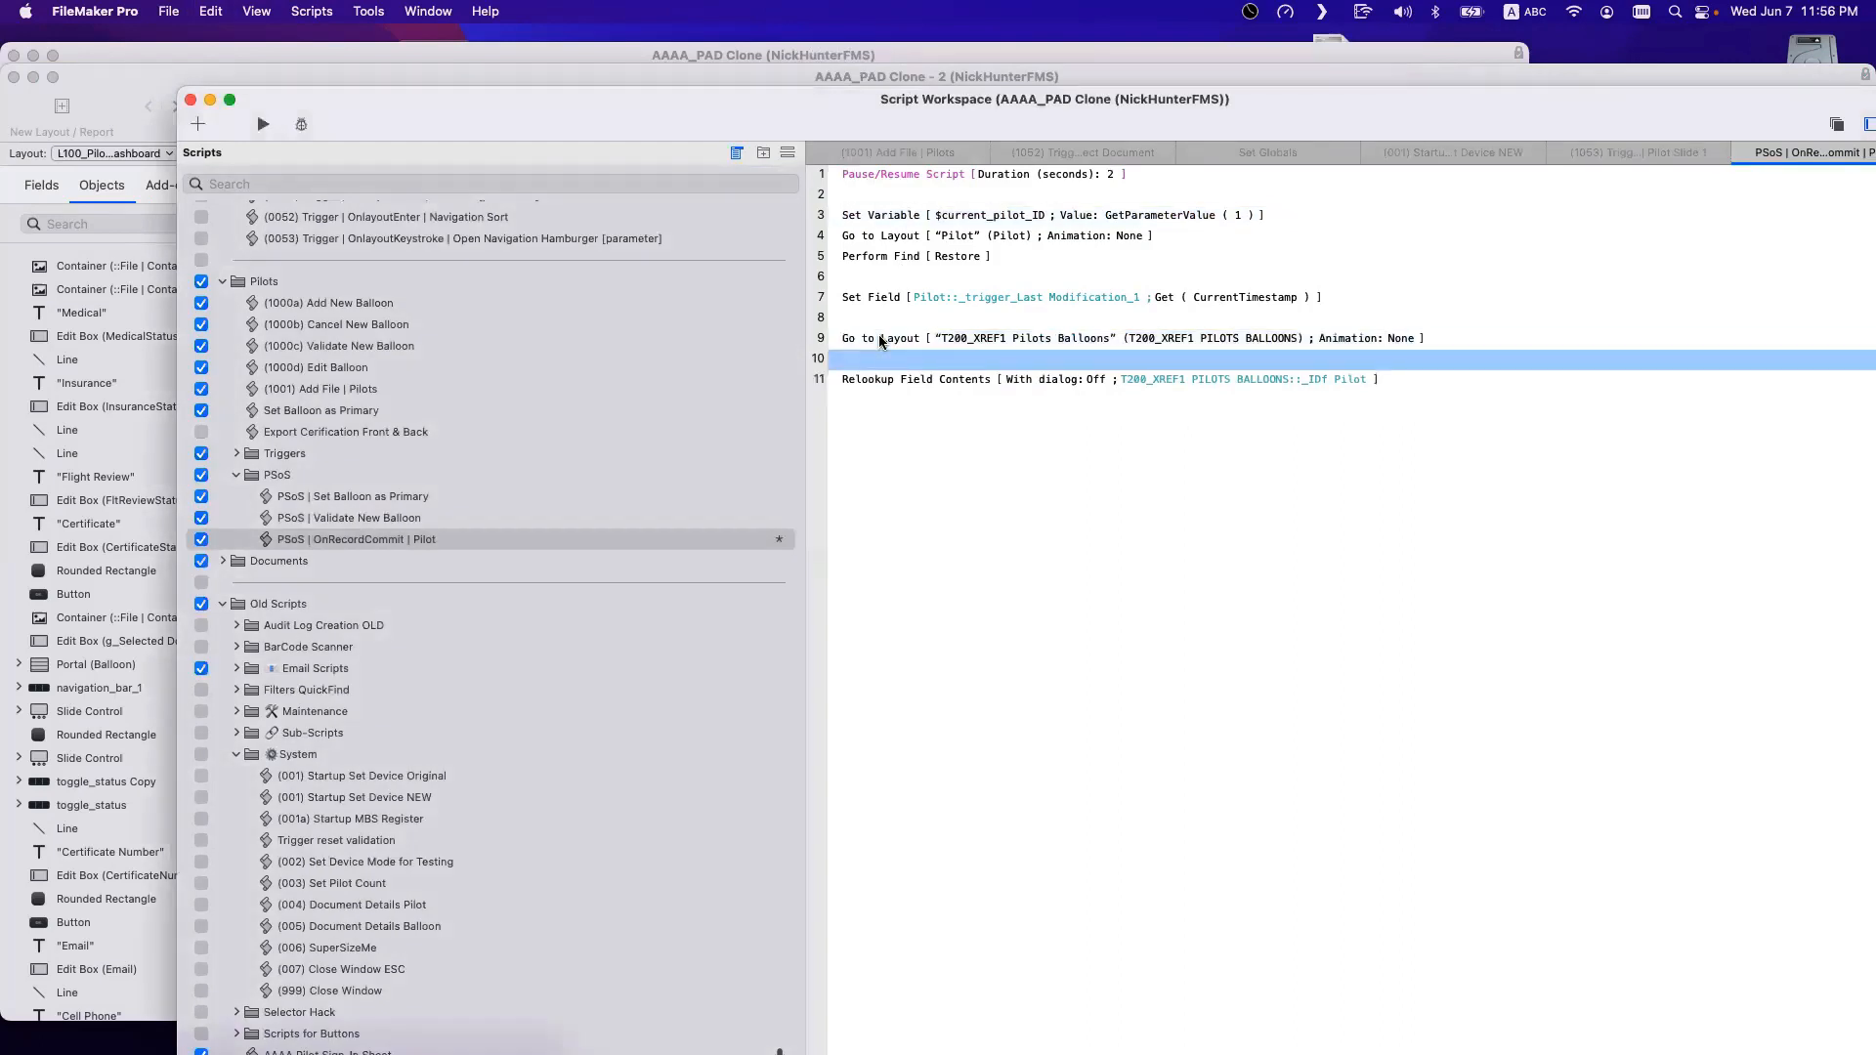
pyautogui.write('perf')
pyautogui.press('Down')
pyautogui.press('Down')
pyautogui.press('Down')
pyautogui.press('Down')
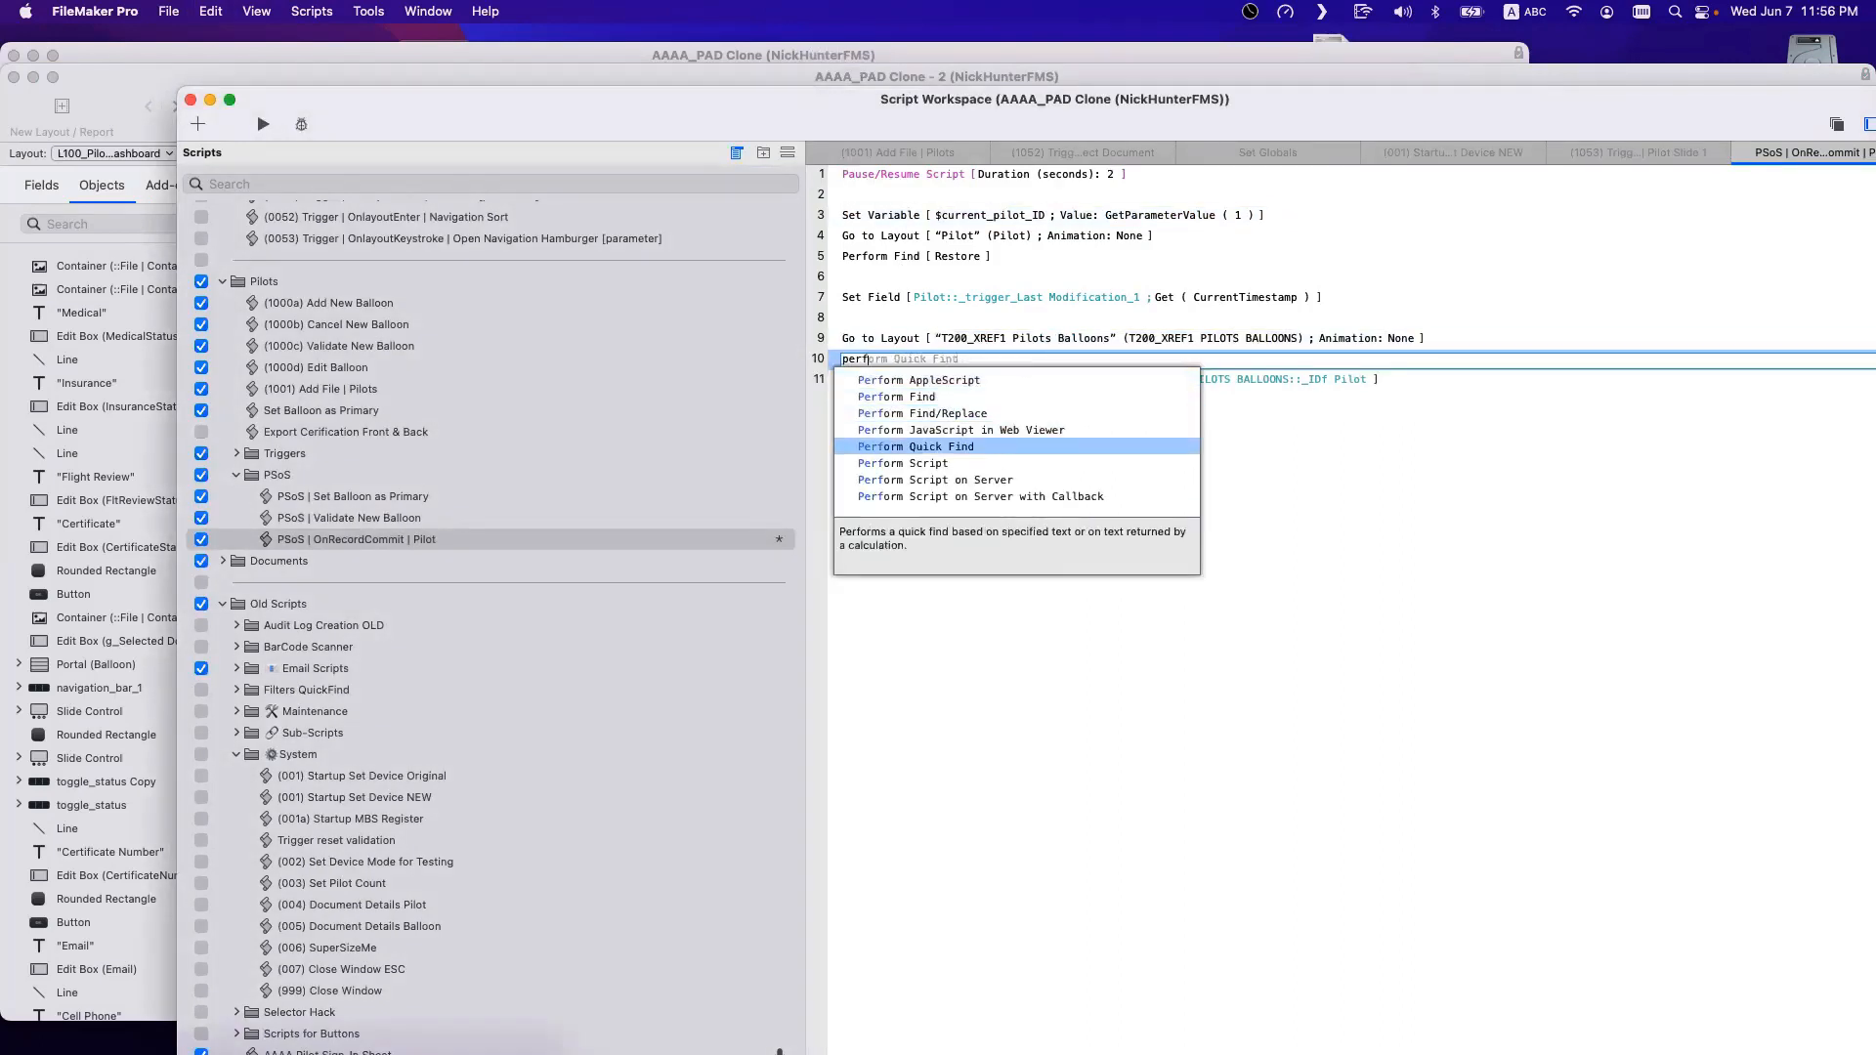
pyautogui.press('Up')
pyautogui.press('Up')
pyautogui.press('Up')
pyautogui.press('Return')
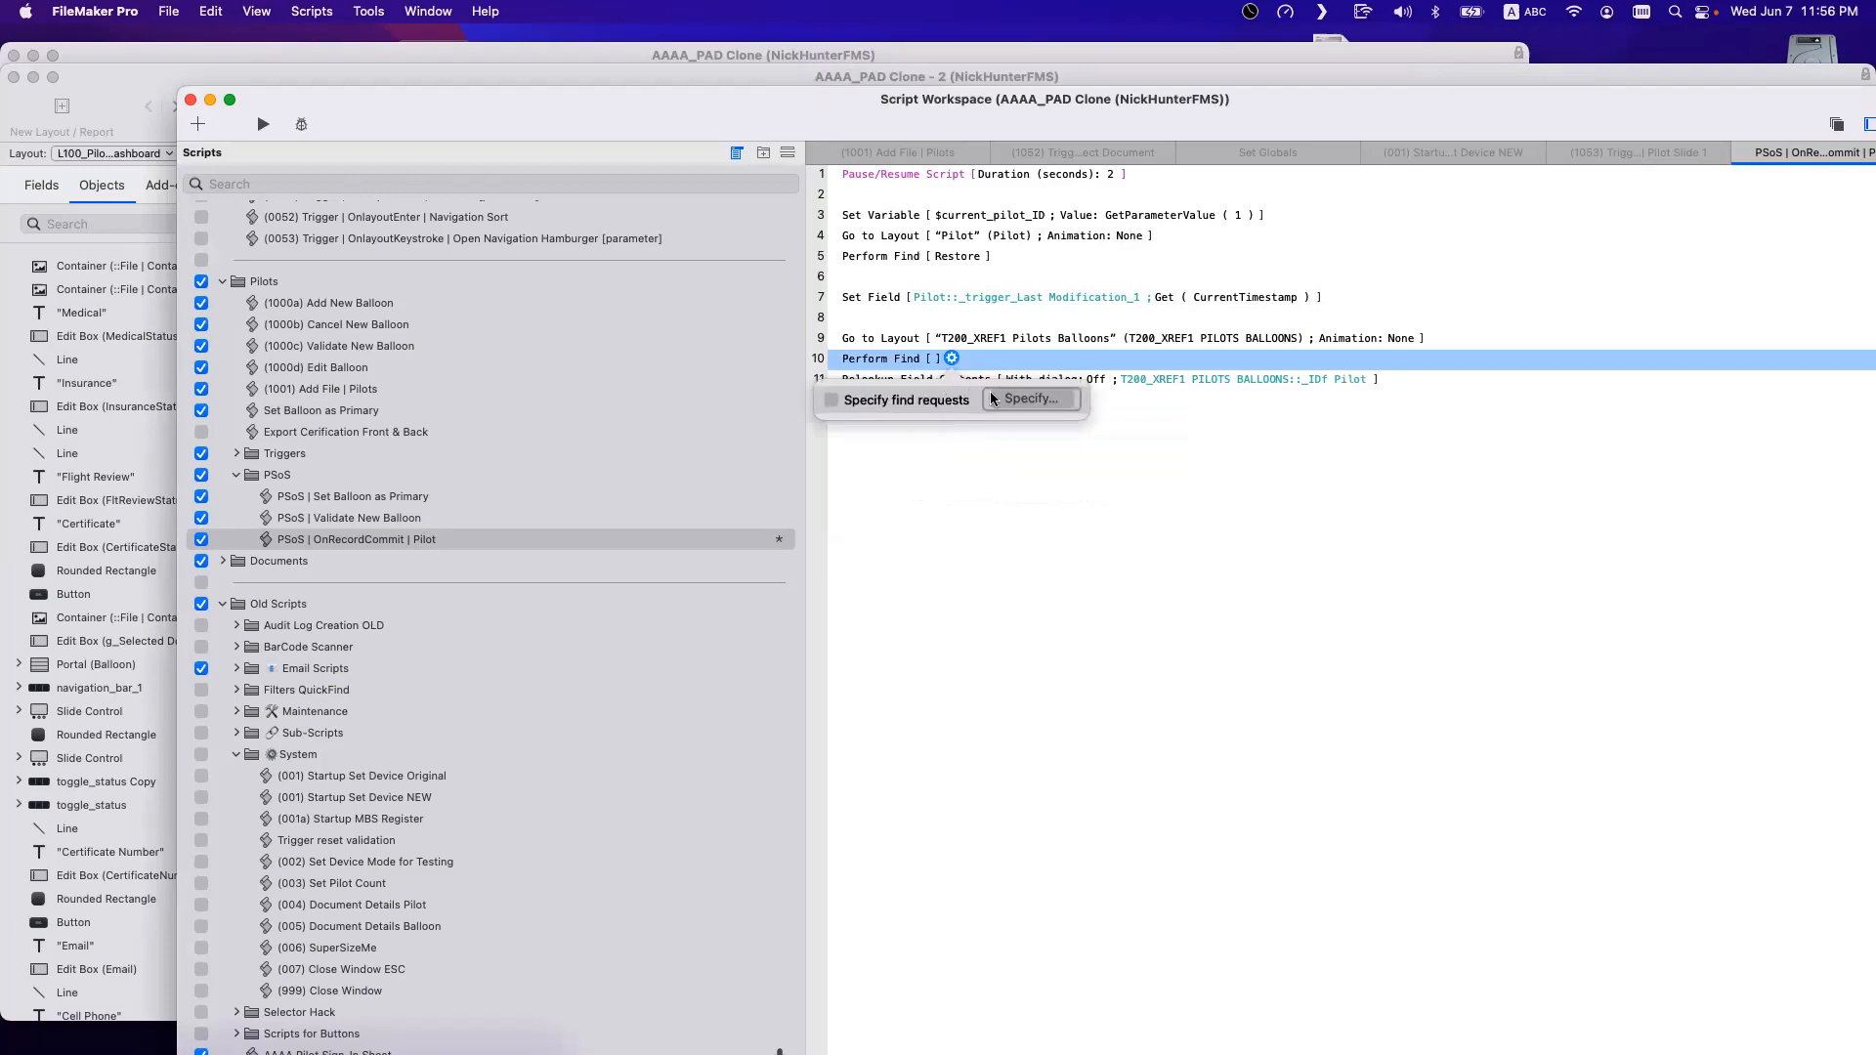
# Give the last Perform Find step a find request matching _IDf Pilot of T200_XREF1 PILOTS BALLOONS to $current_pilot_ID.
pyautogui.click(992, 398)
pyautogui.click(687, 525)
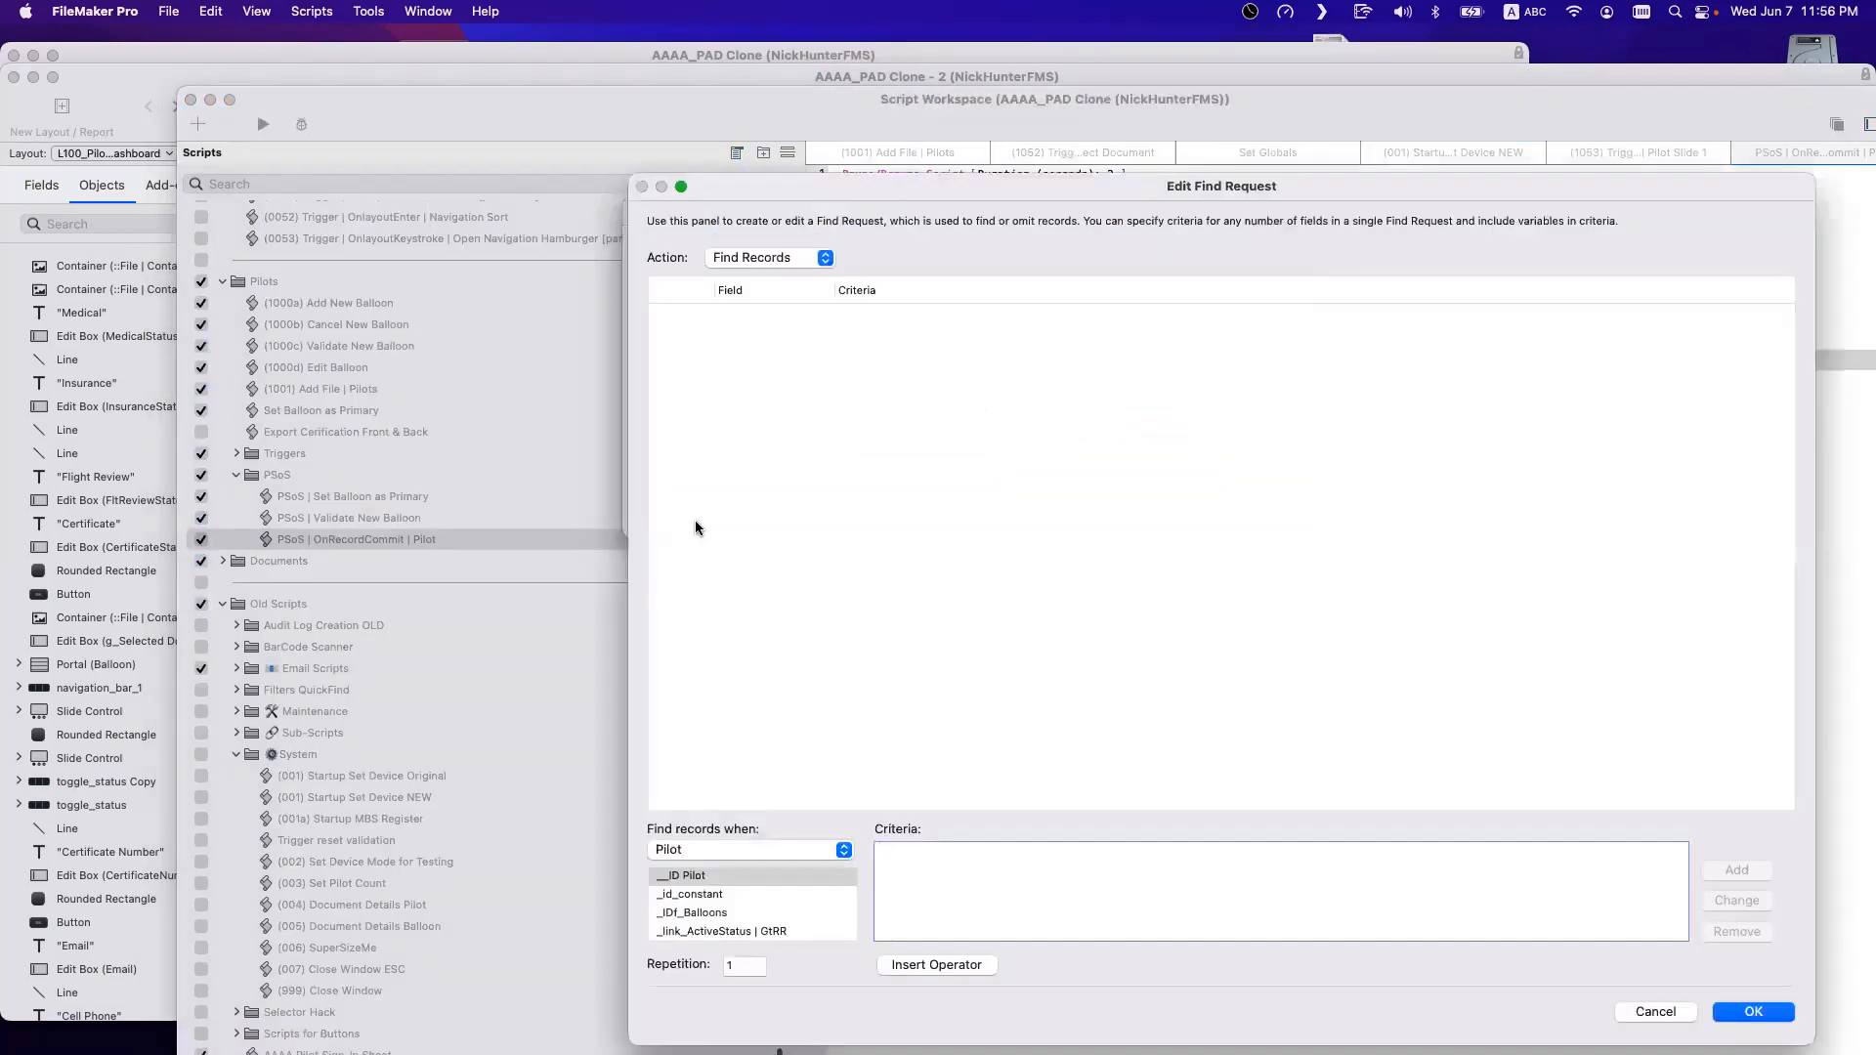
pyautogui.click(720, 851)
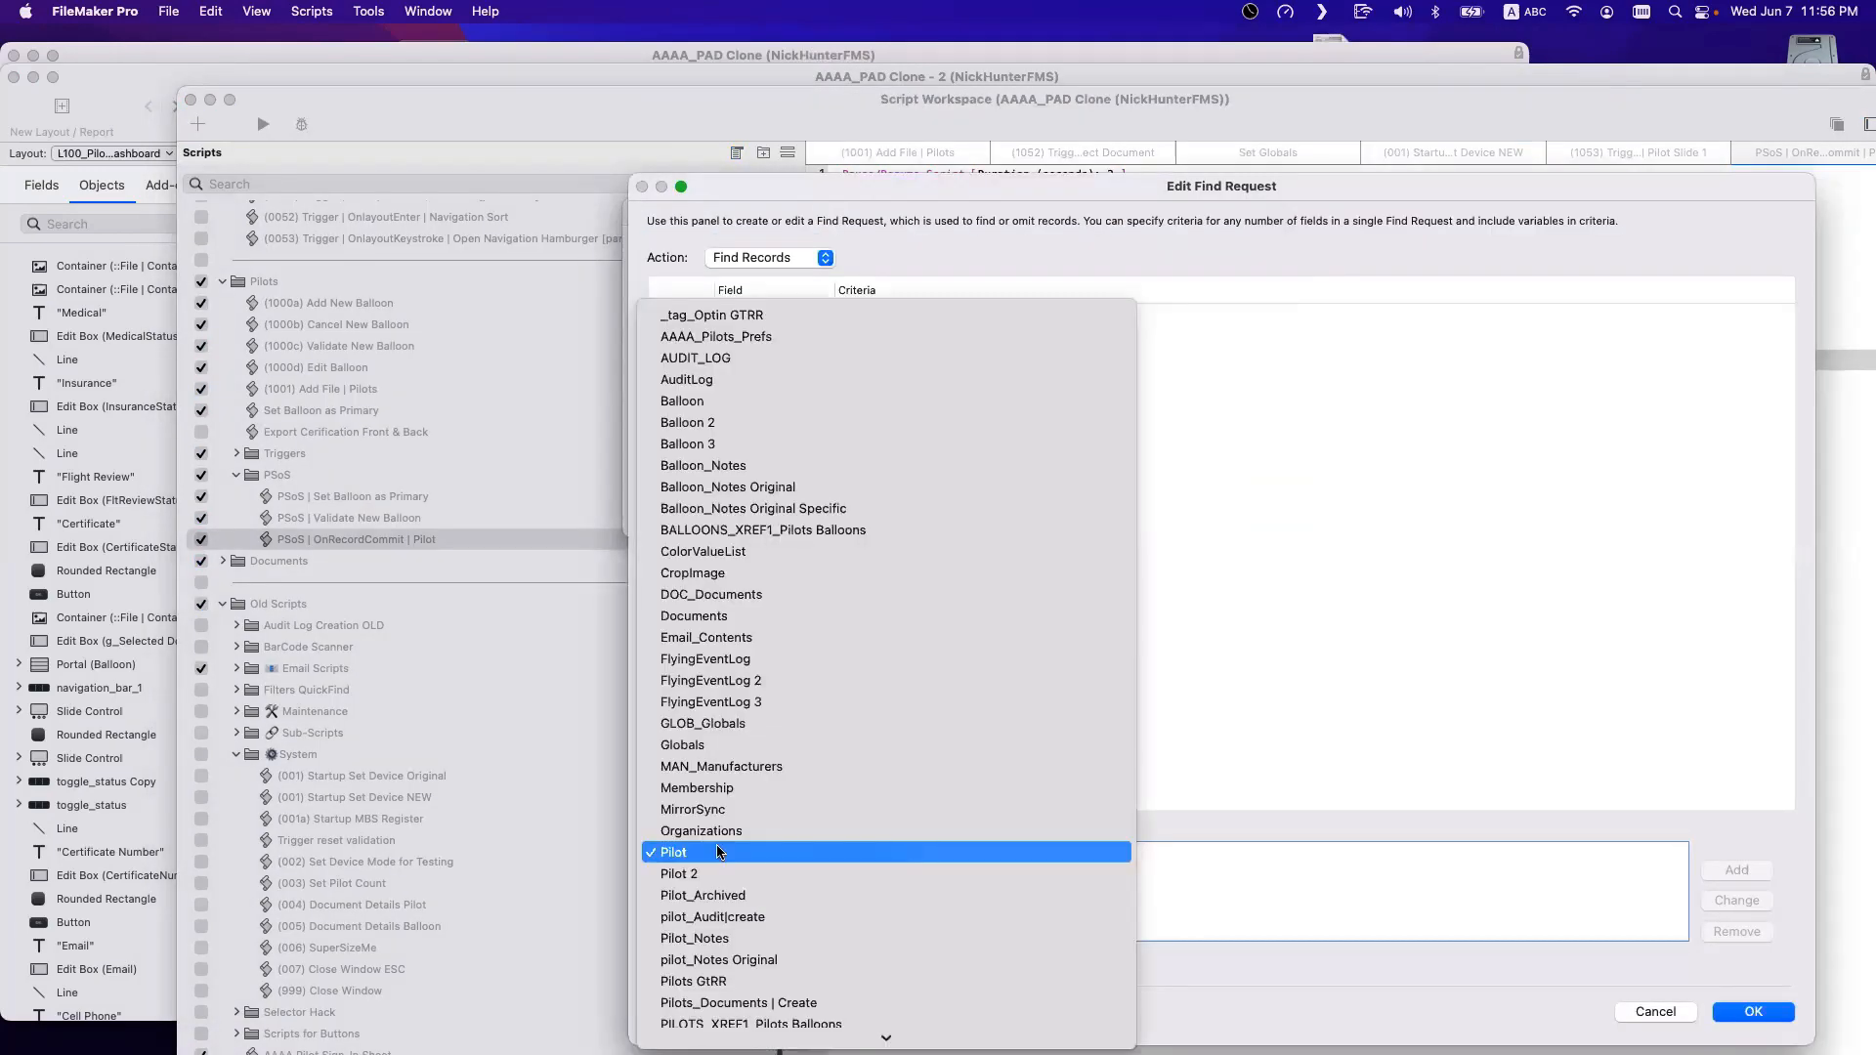
pyautogui.scroll(-10, 742, 977)
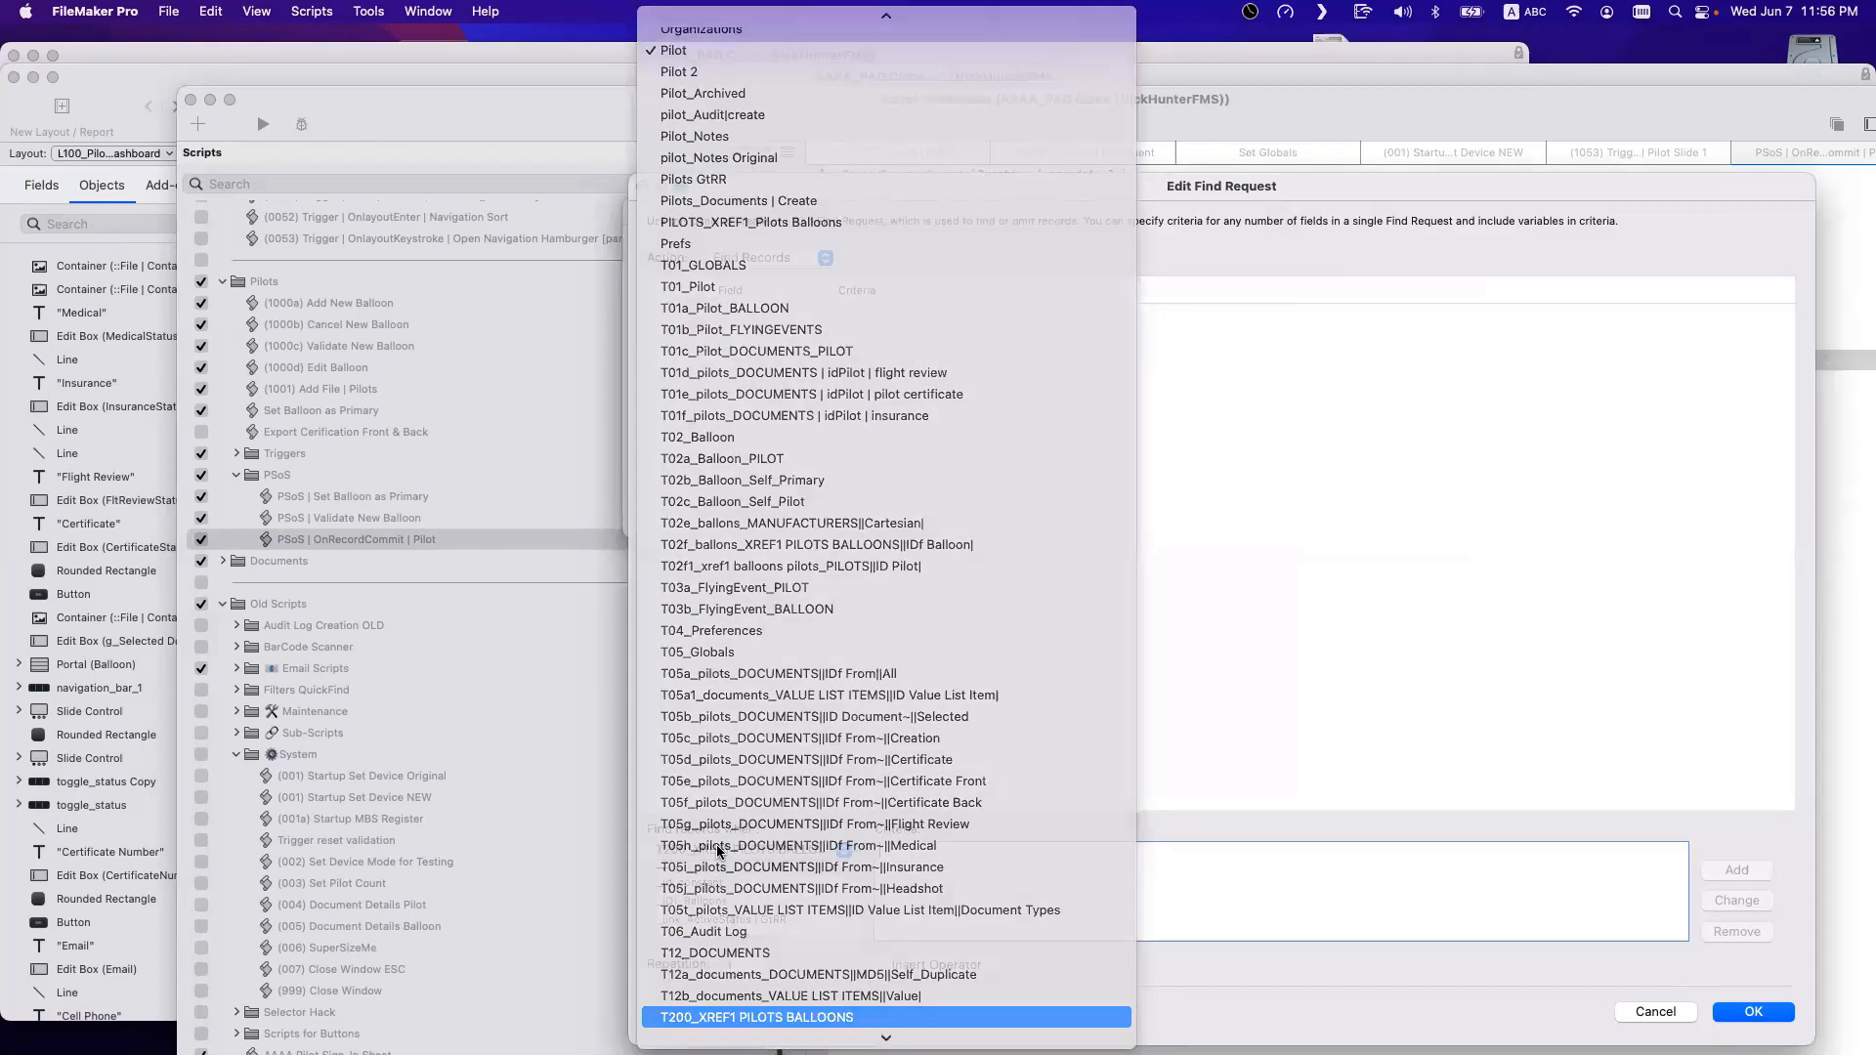
pyautogui.click(742, 1017)
pyautogui.click(727, 900)
pyautogui.click(924, 890)
pyautogui.press('super+v')
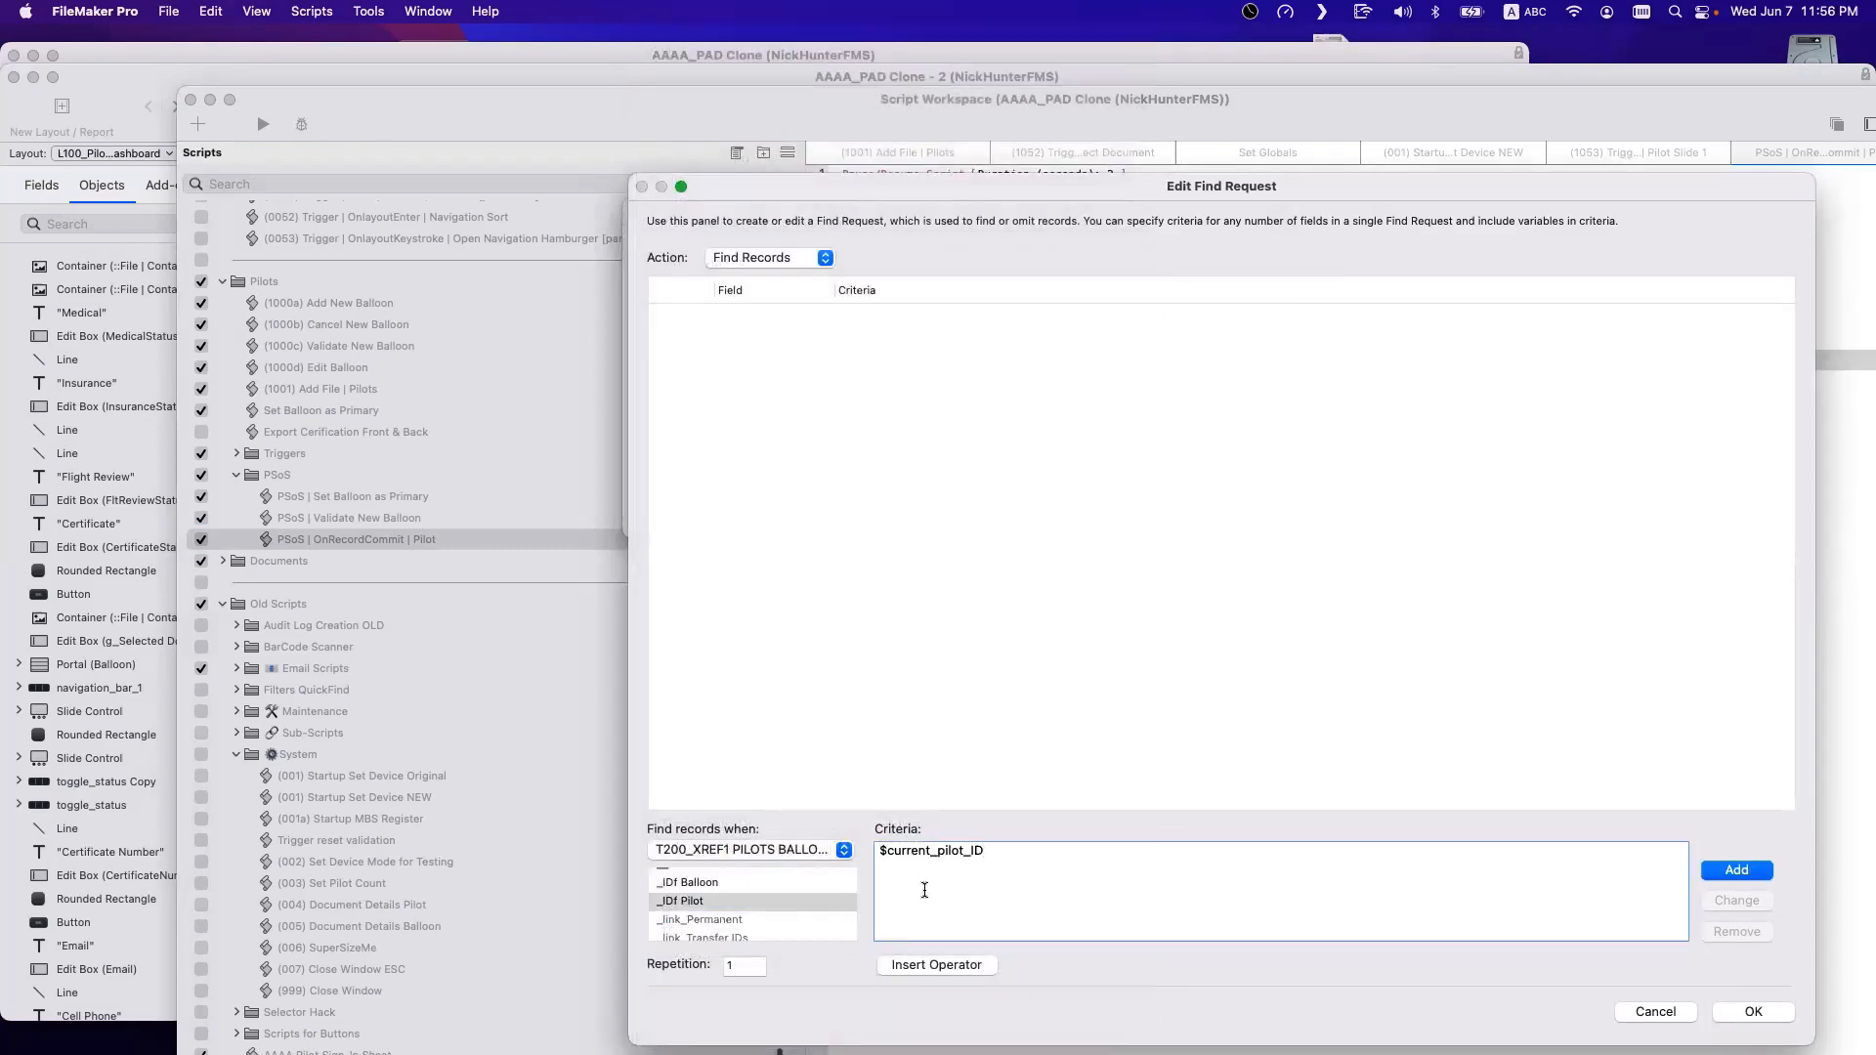
pyautogui.click(1736, 869)
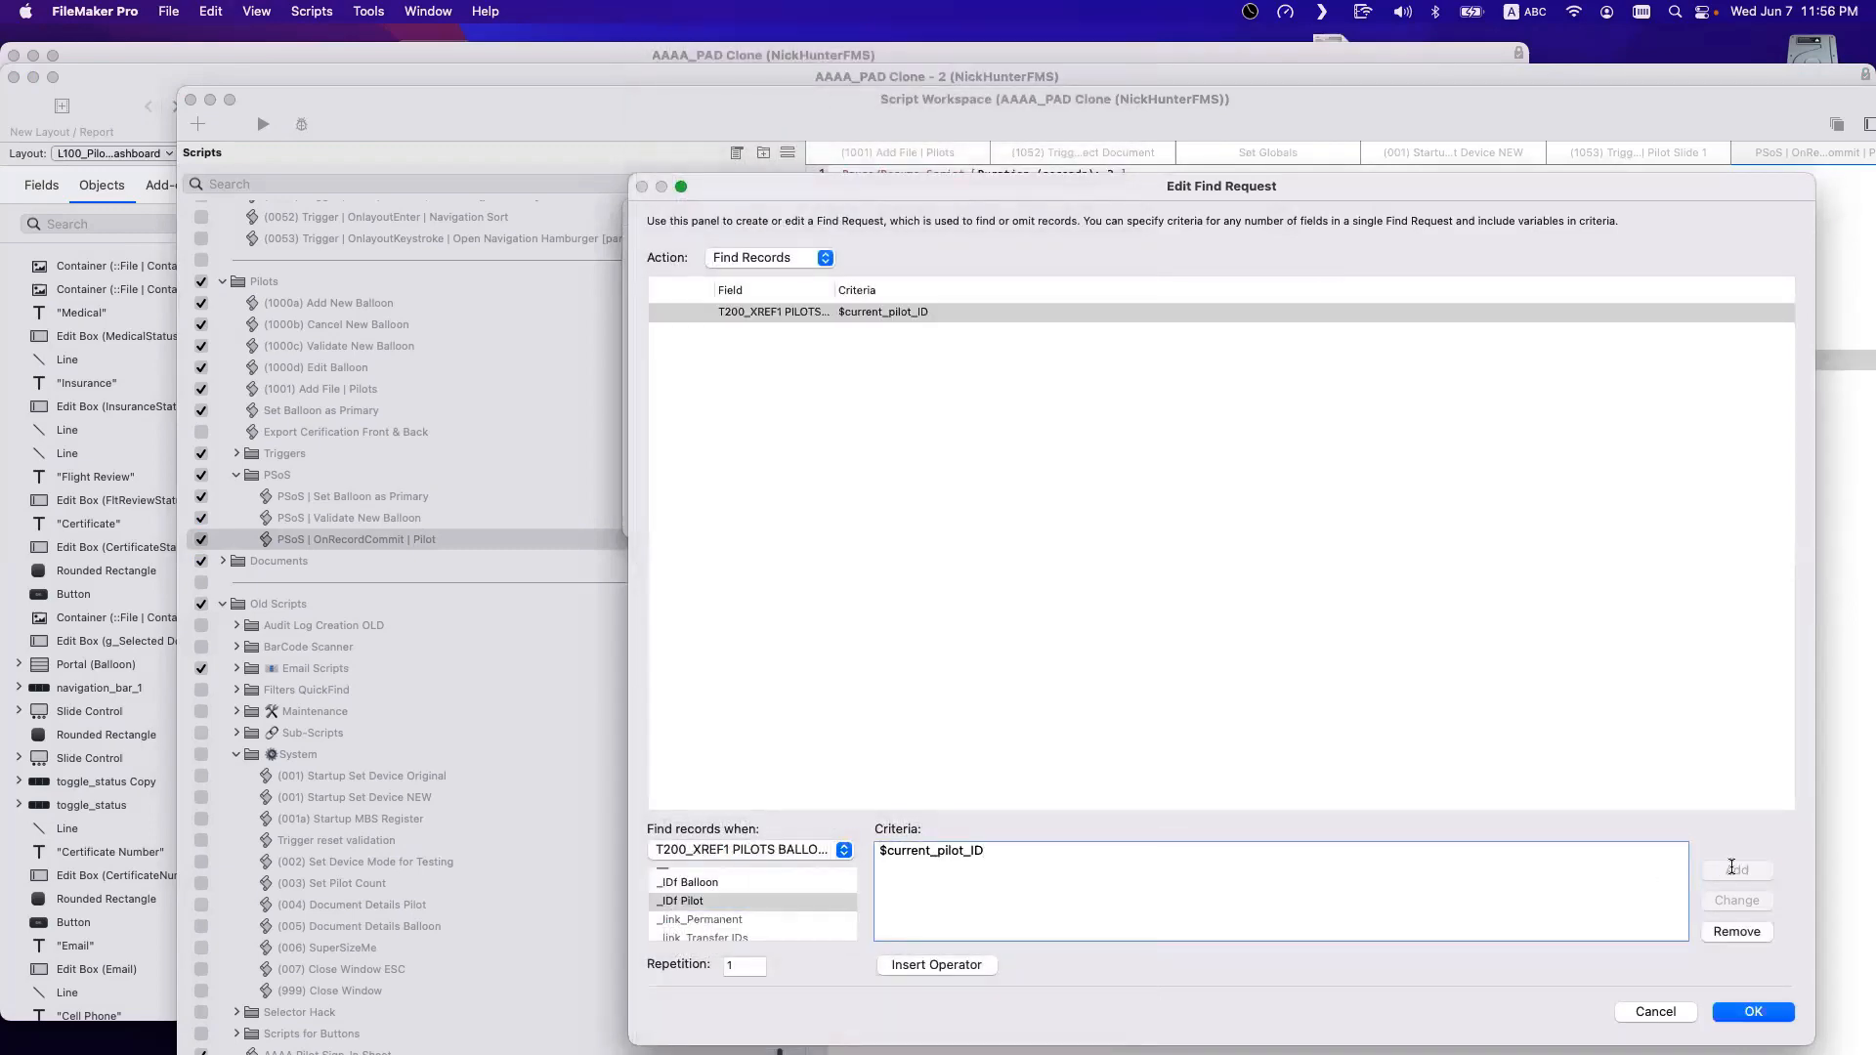
pyautogui.click(1751, 1013)
pyautogui.click(1204, 515)
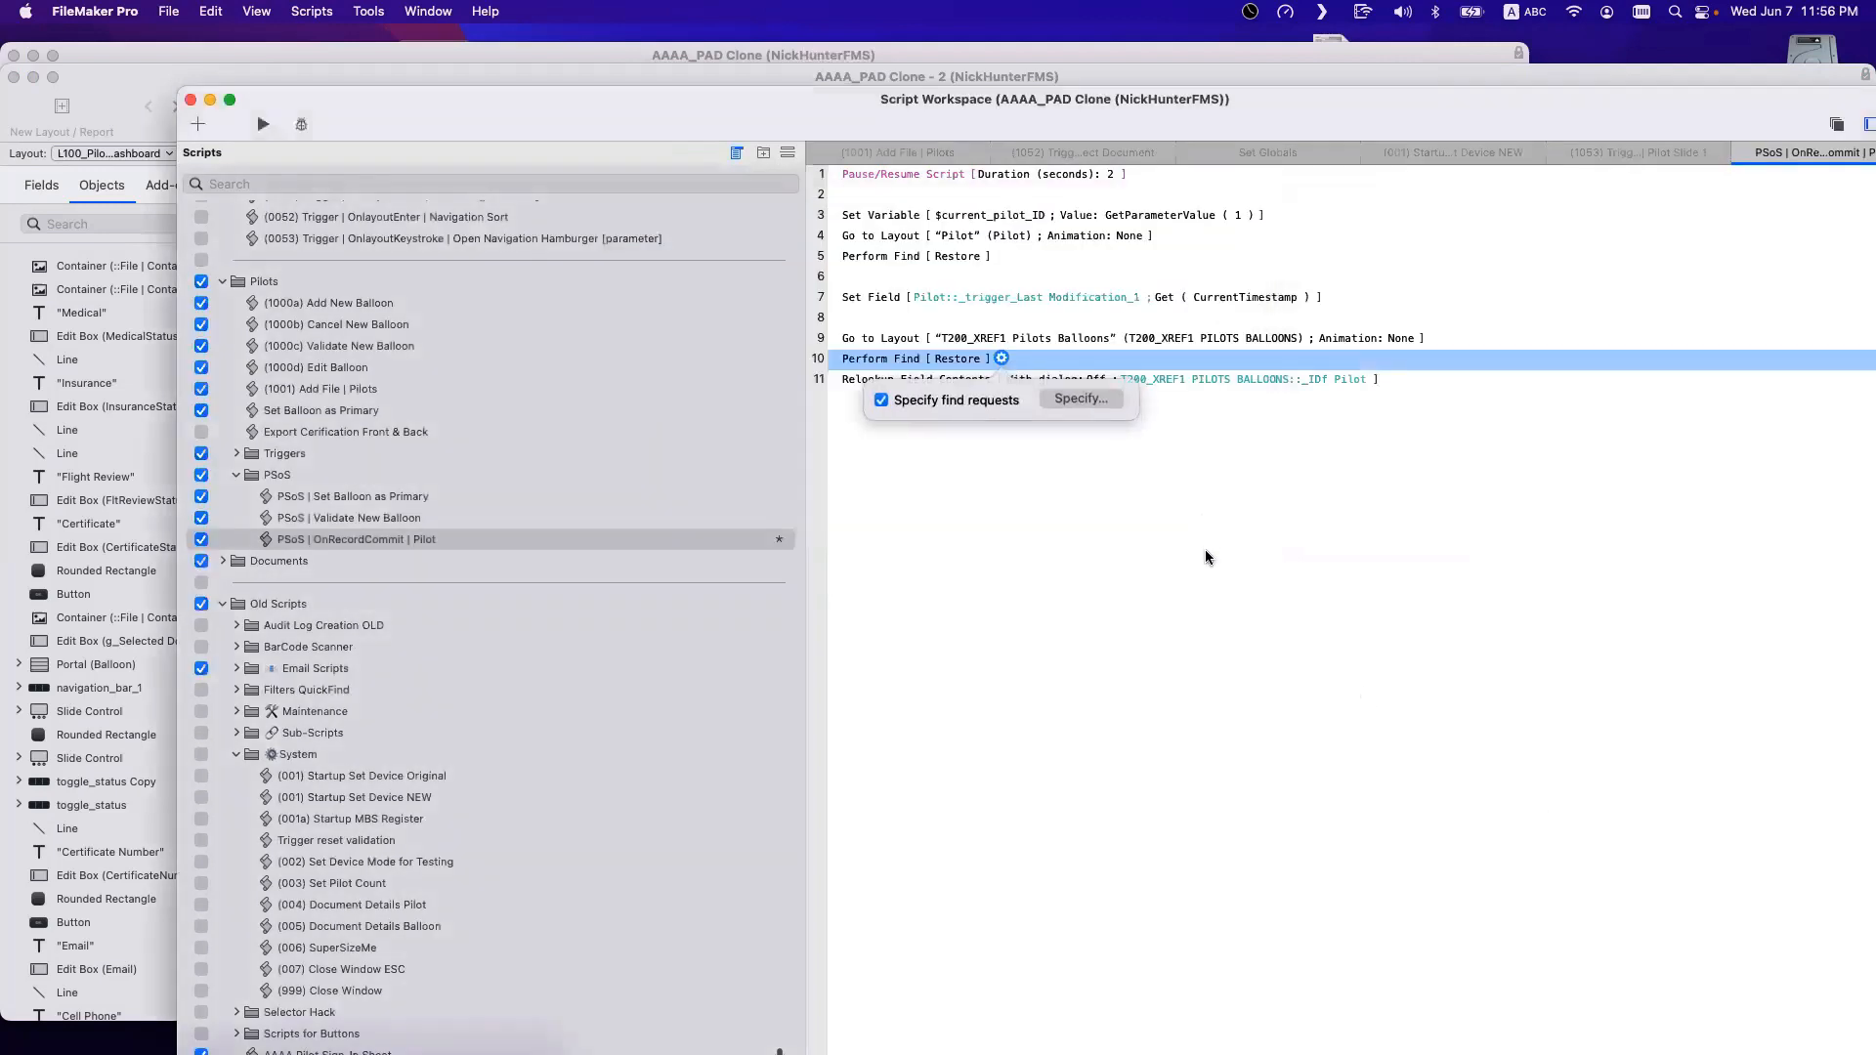
pyautogui.click(1205, 558)
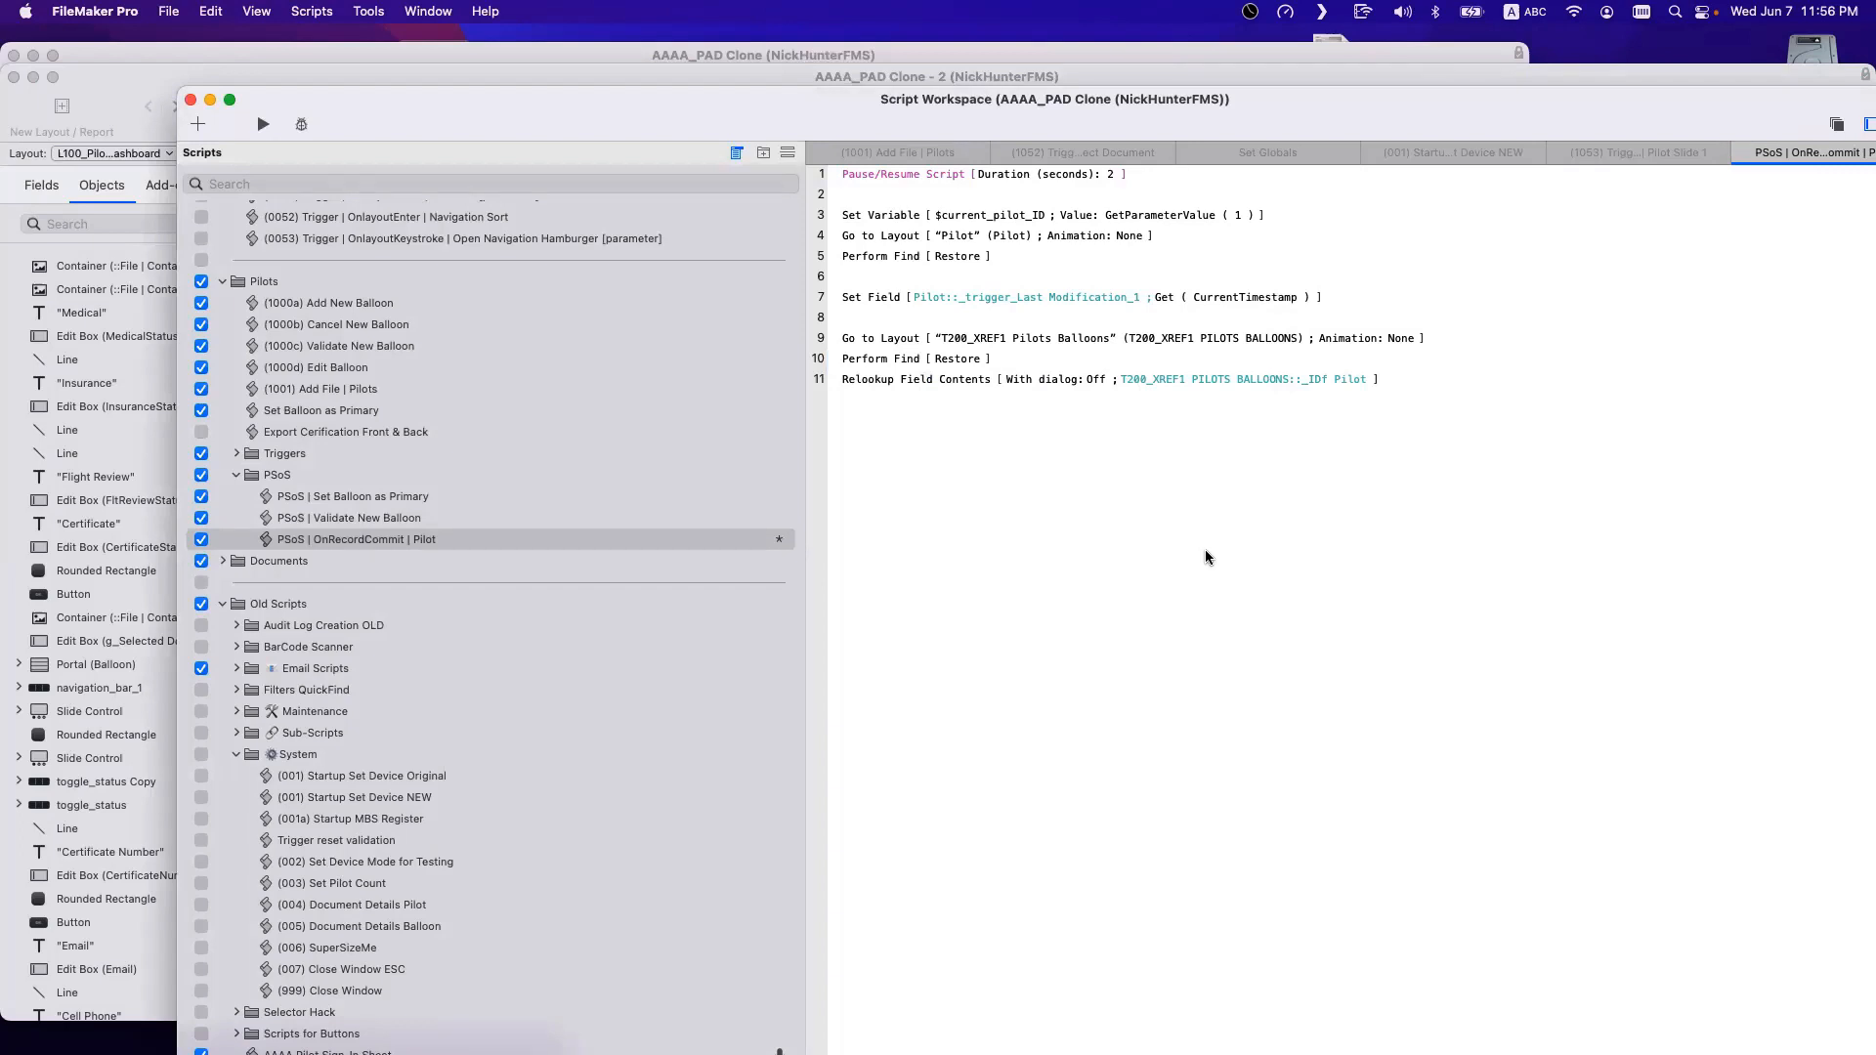
# Insert an If block directly below the Perform Find step that follows Go to Layout for T200_XREF1 Pilots Balloons.
pyautogui.click(985, 217)
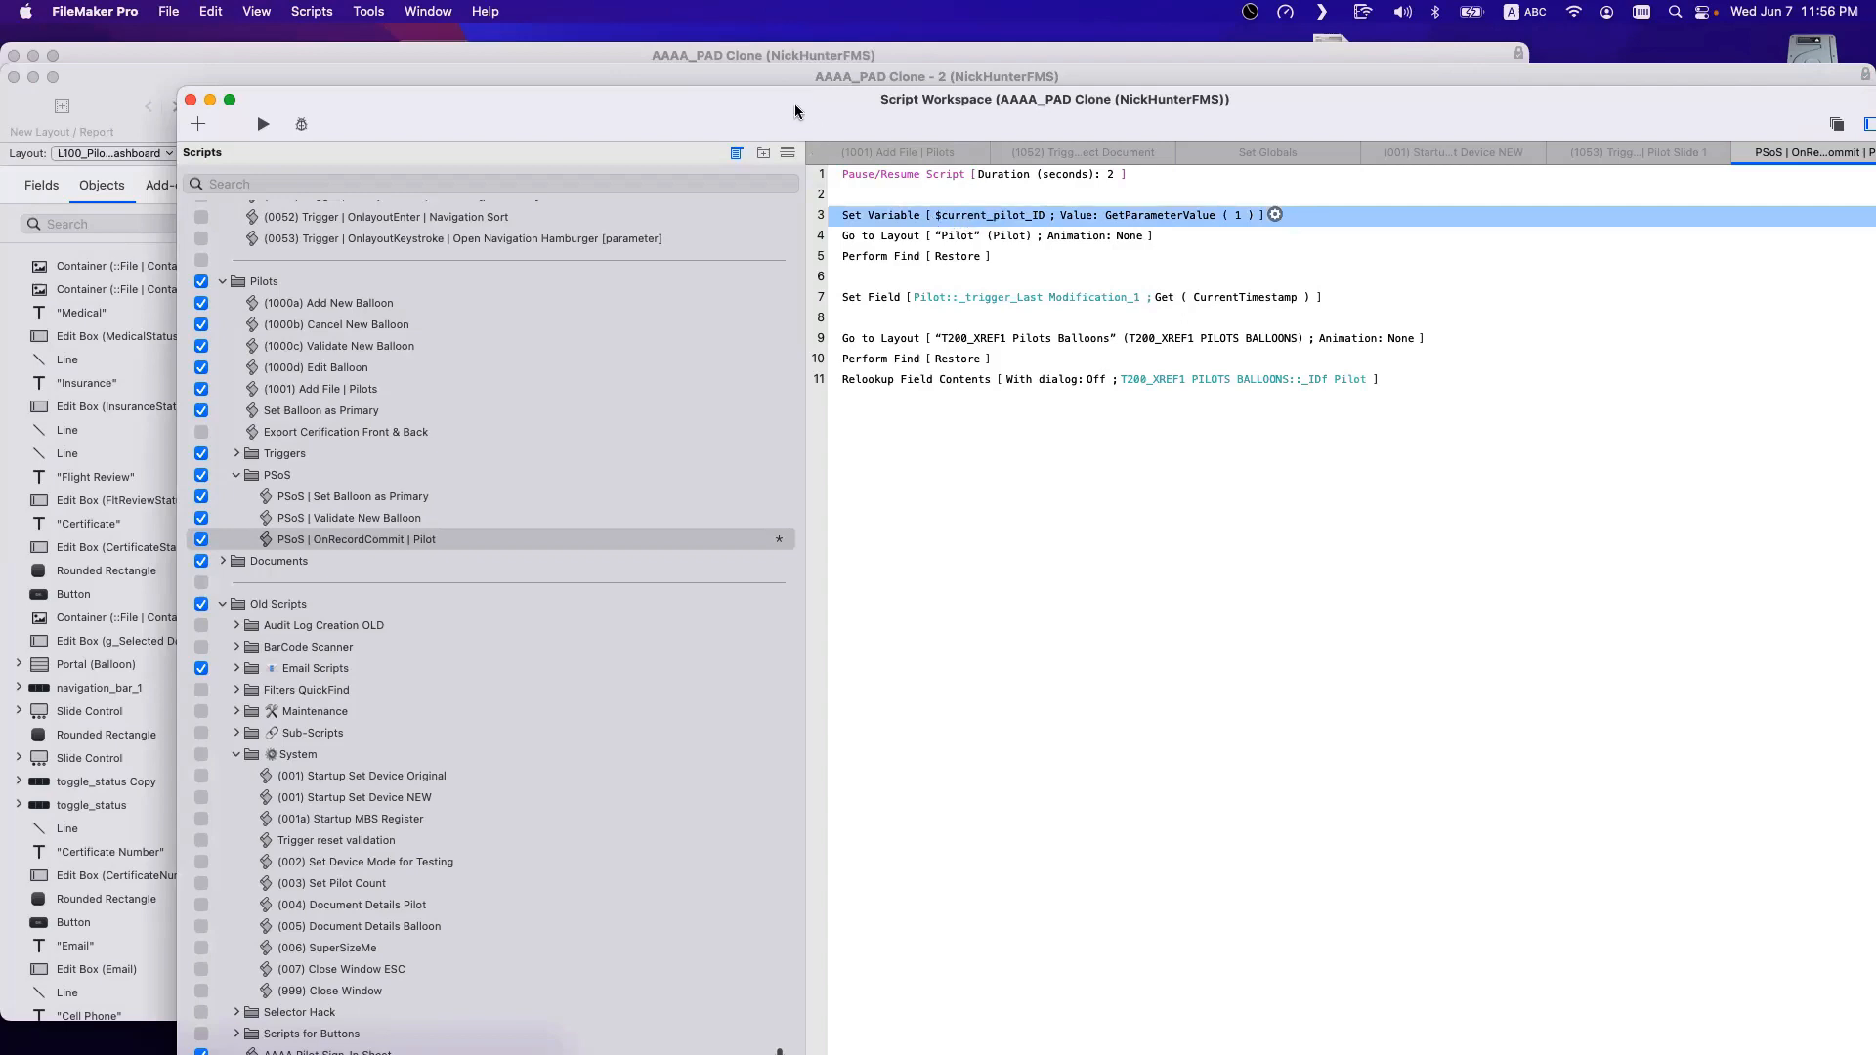
pyautogui.moveTo(803, 116); pyautogui.dragTo(1020, 466)
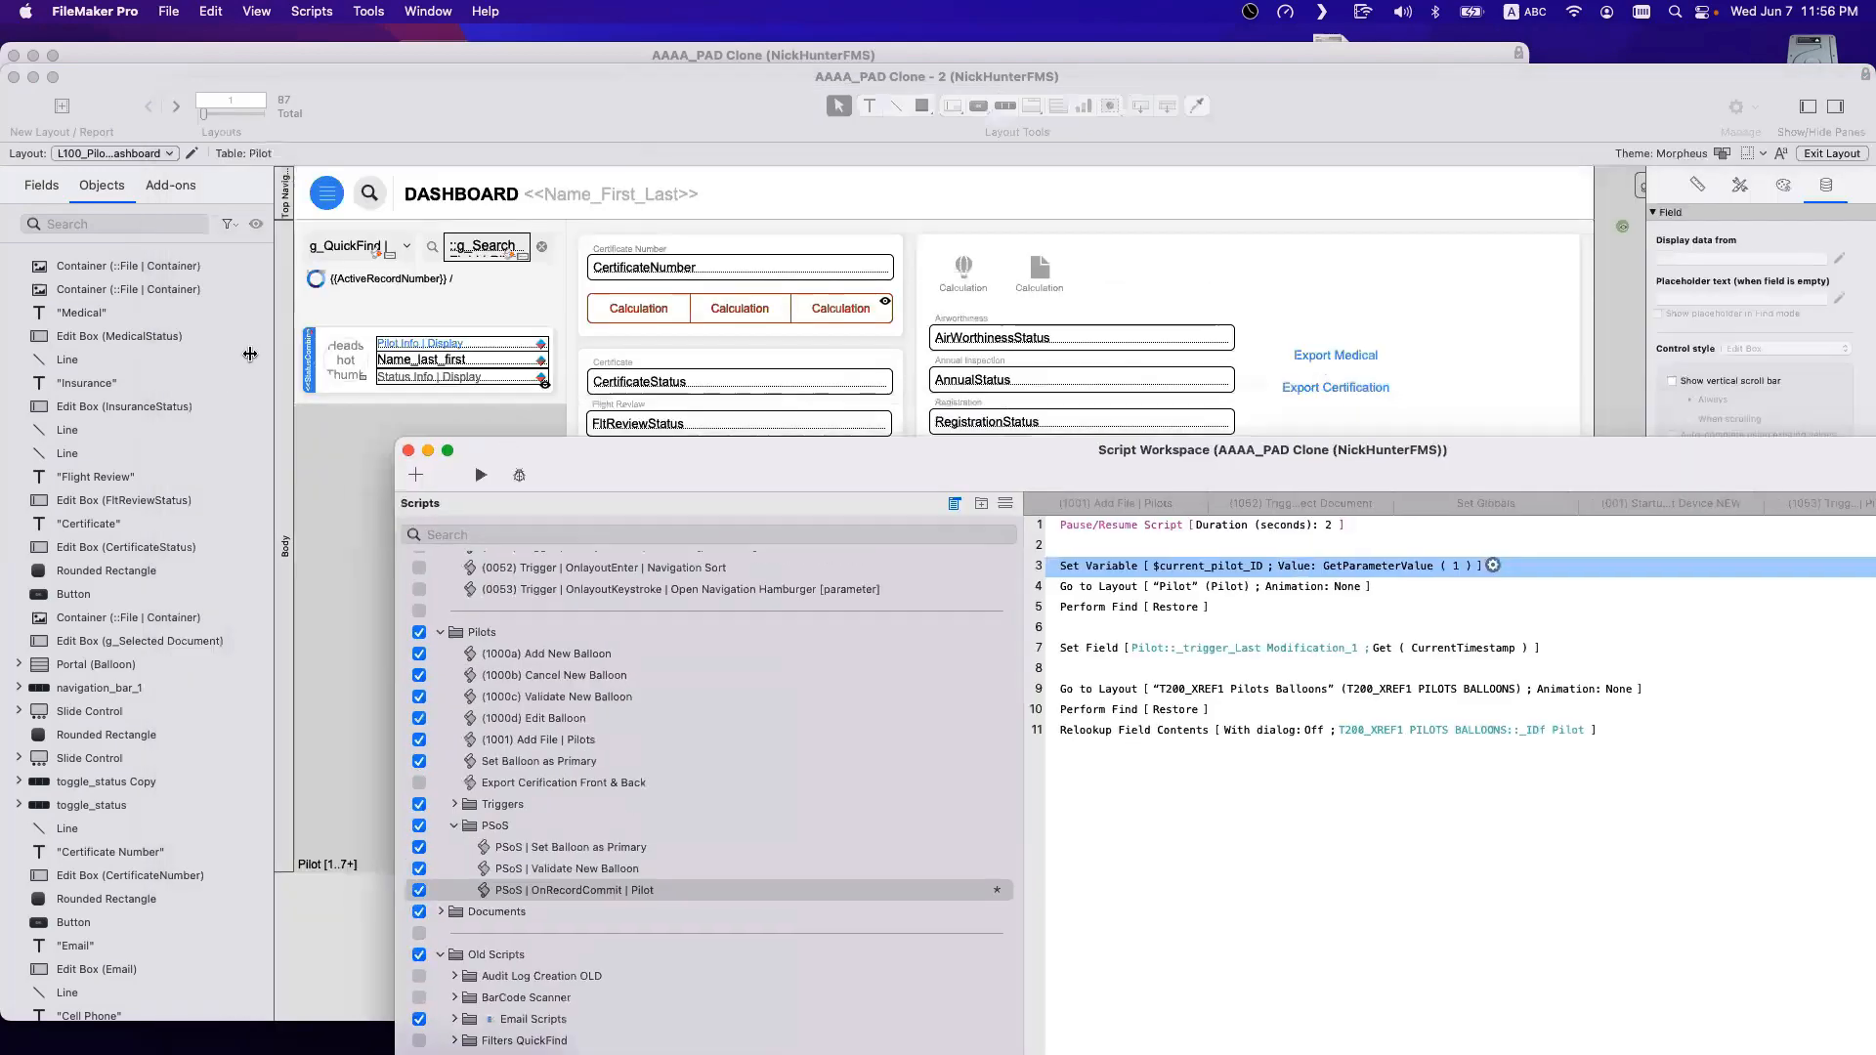
pyautogui.doubleClick(842, 472)
pyautogui.click(743, 349)
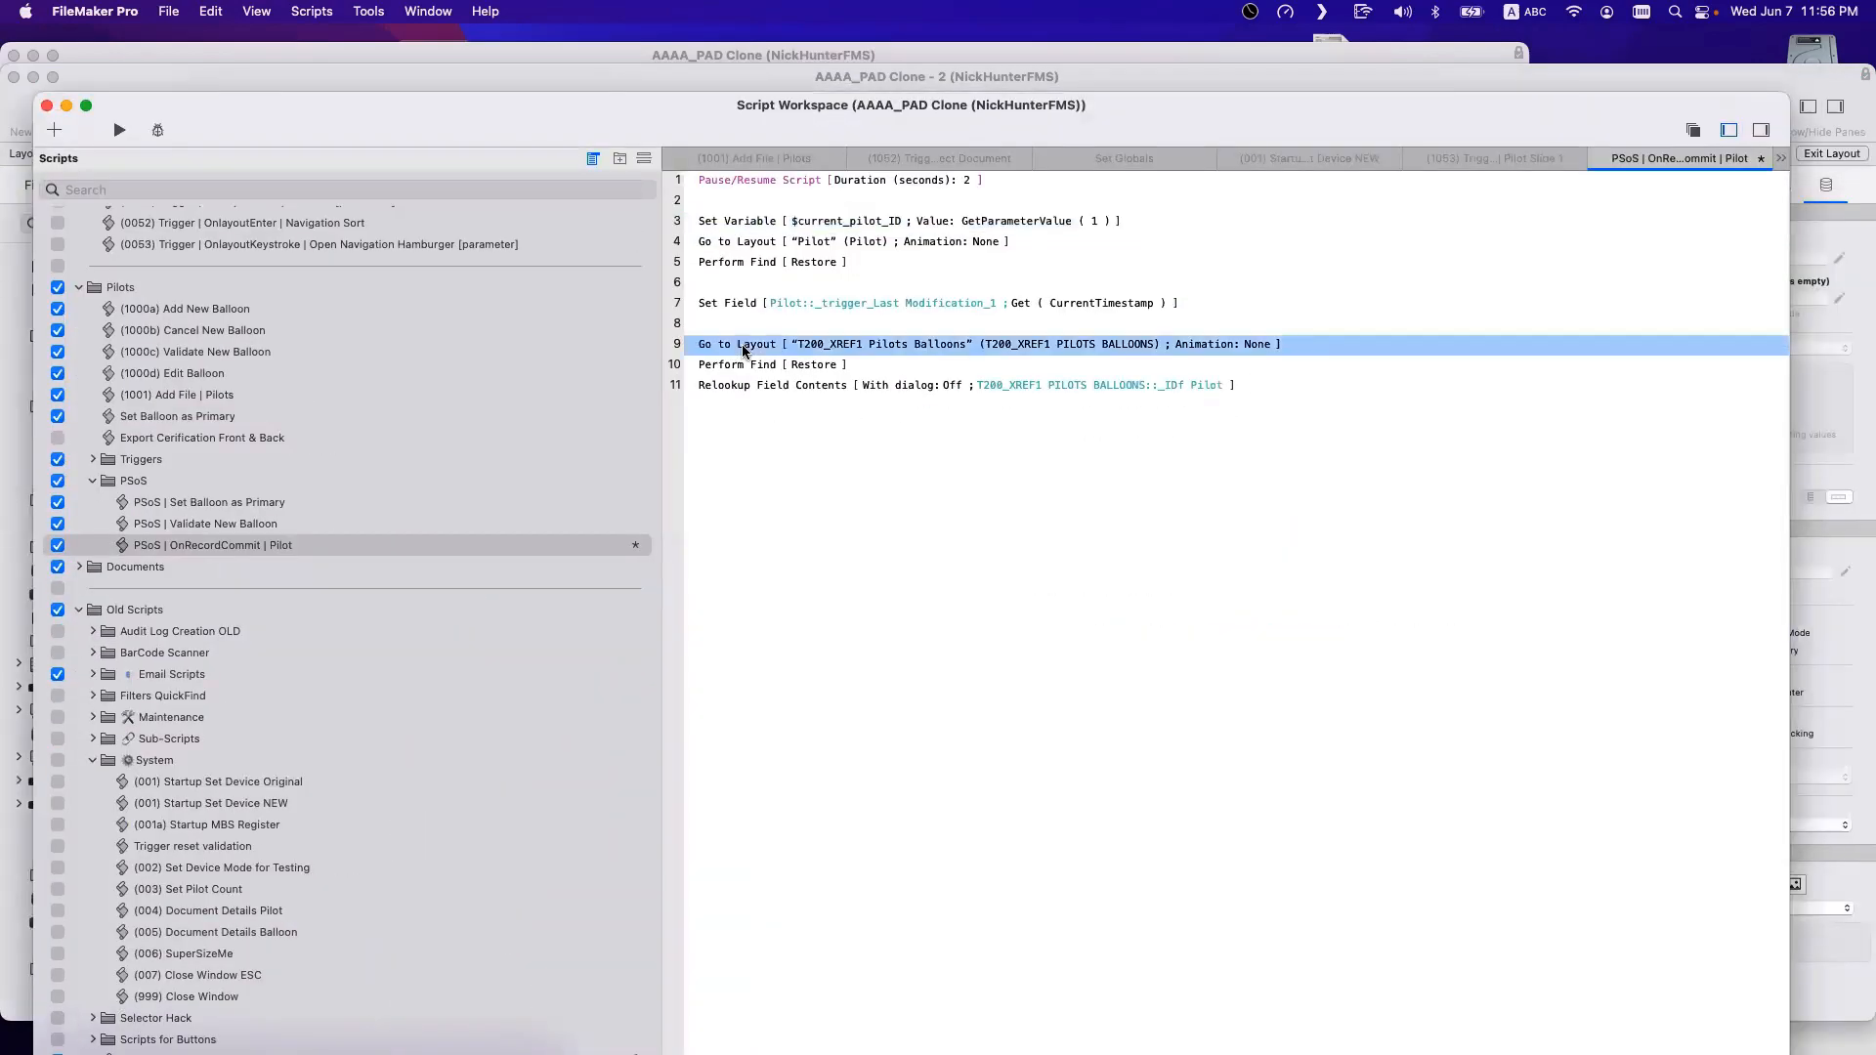
pyautogui.click(740, 368)
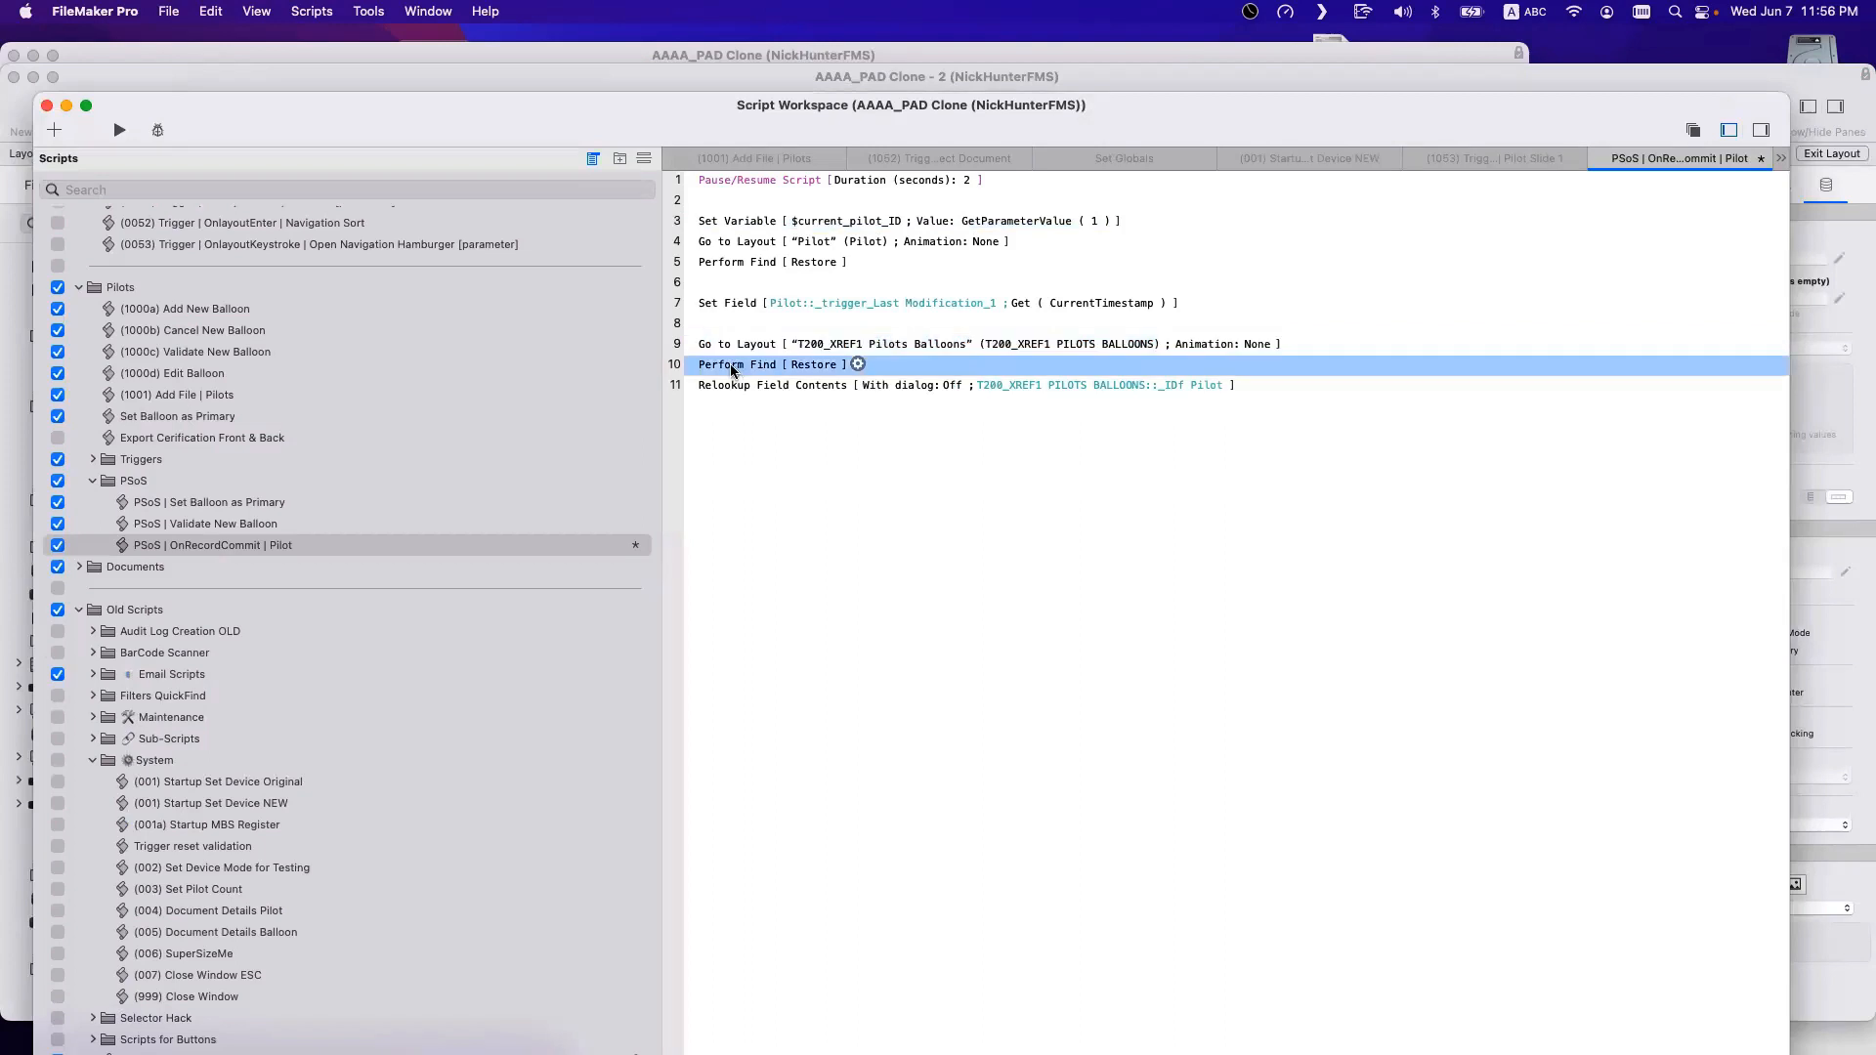
pyautogui.press('Return')
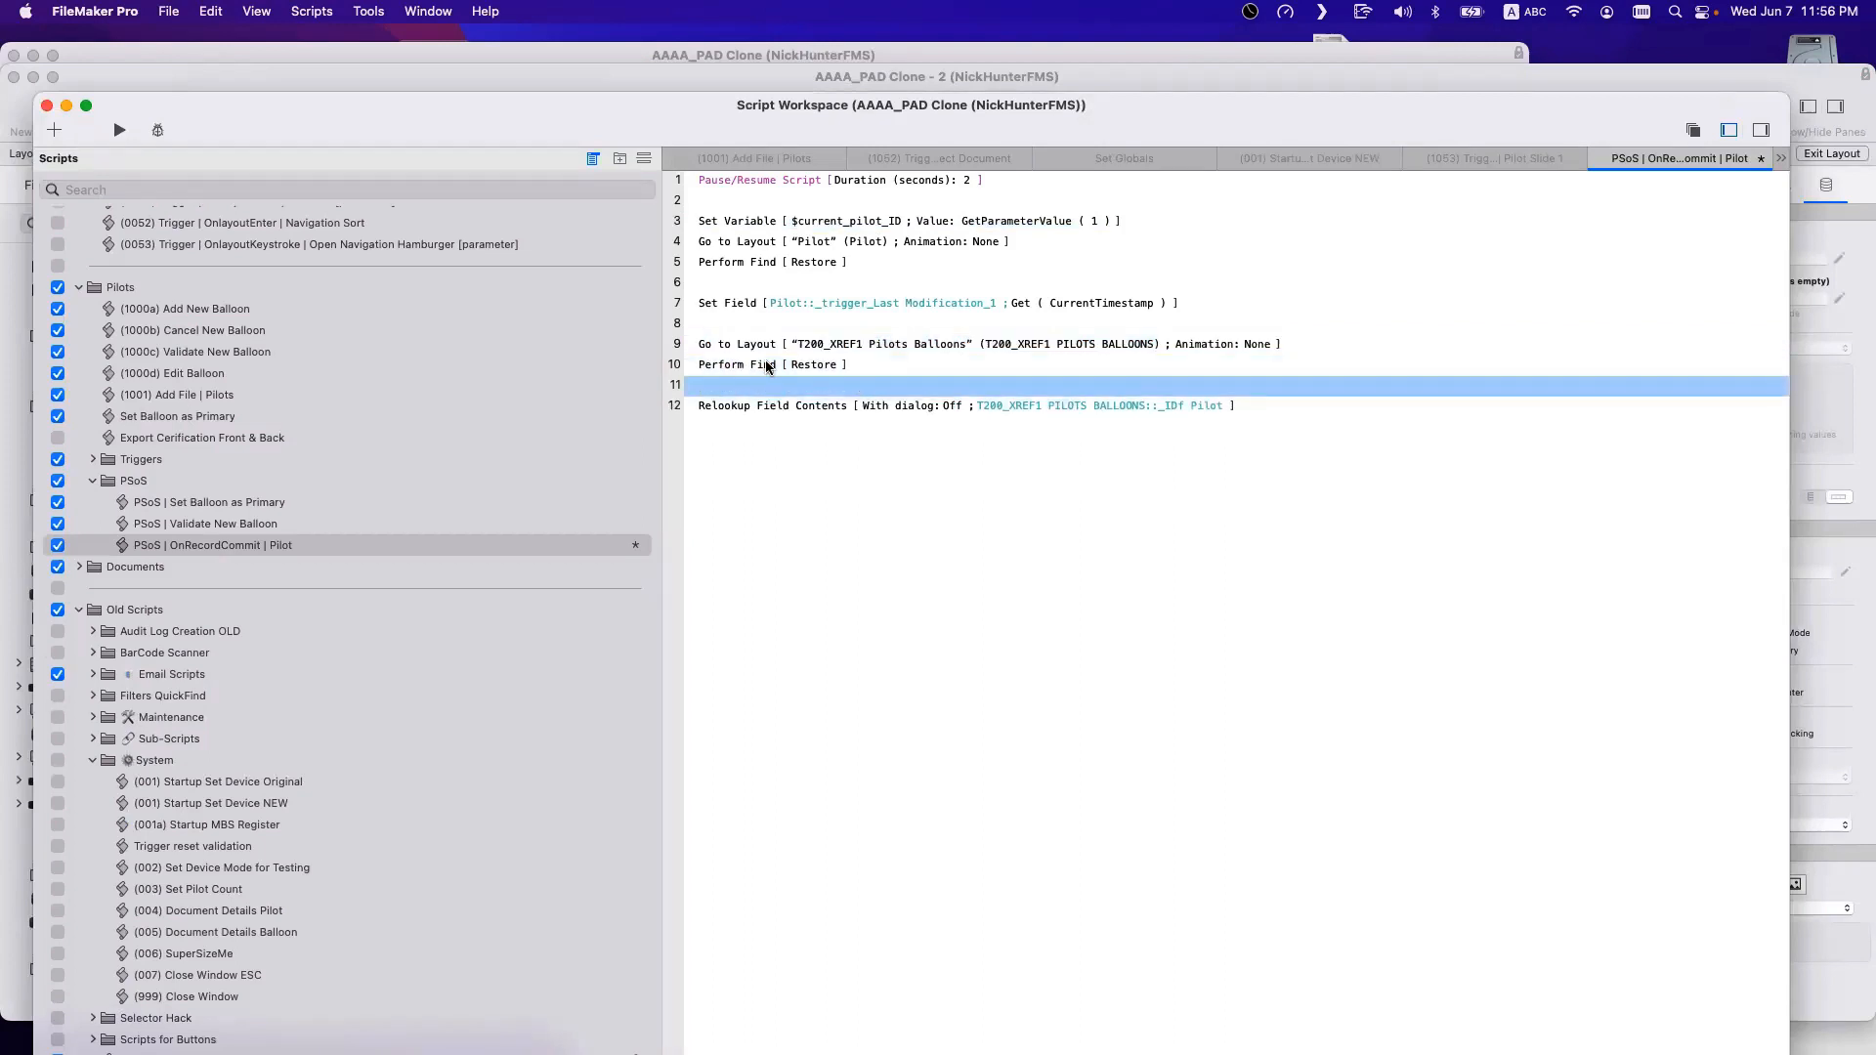
pyautogui.write('if')
pyautogui.press('Return')
pyautogui.write('get las')
pyautogui.press('Return')
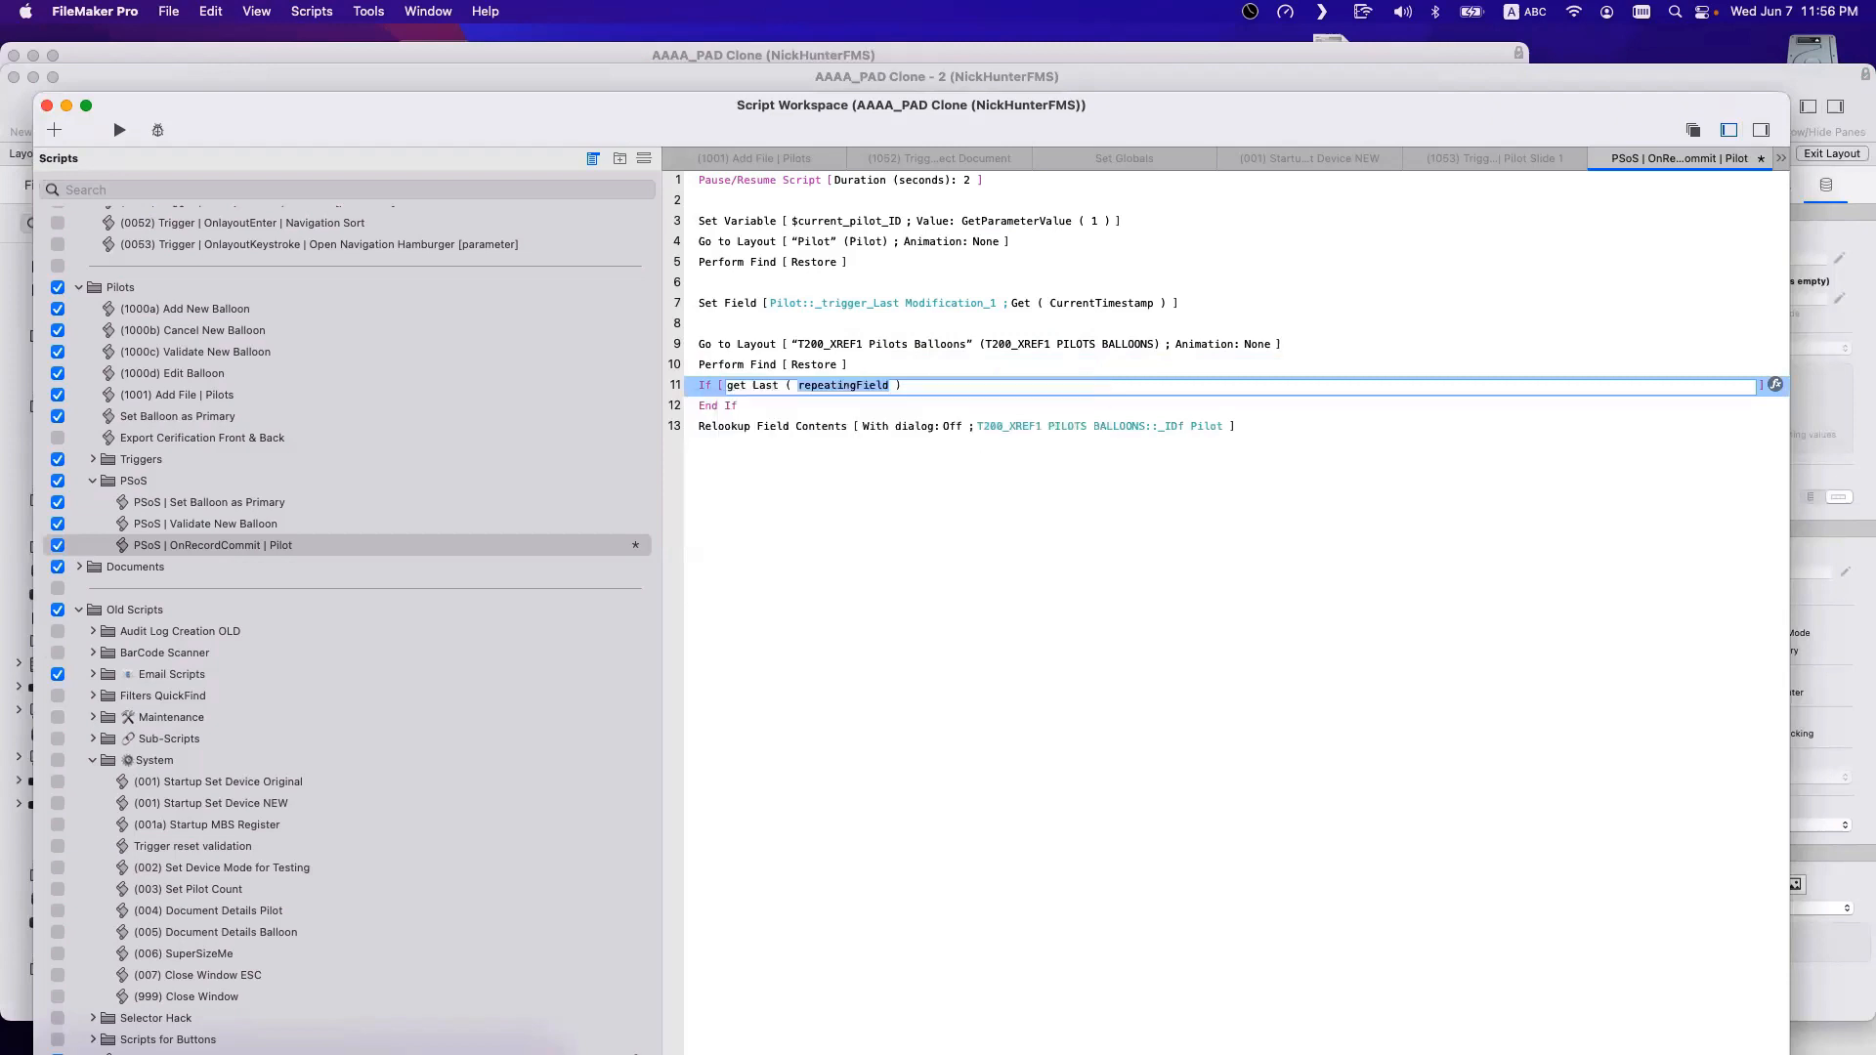
pyautogui.press('super+a')
pyautogui.press('BackSpace')
# Set the condition of the new If step to Get ( LastError ).
pyautogui.write('get')
pyautogui.press('Return')
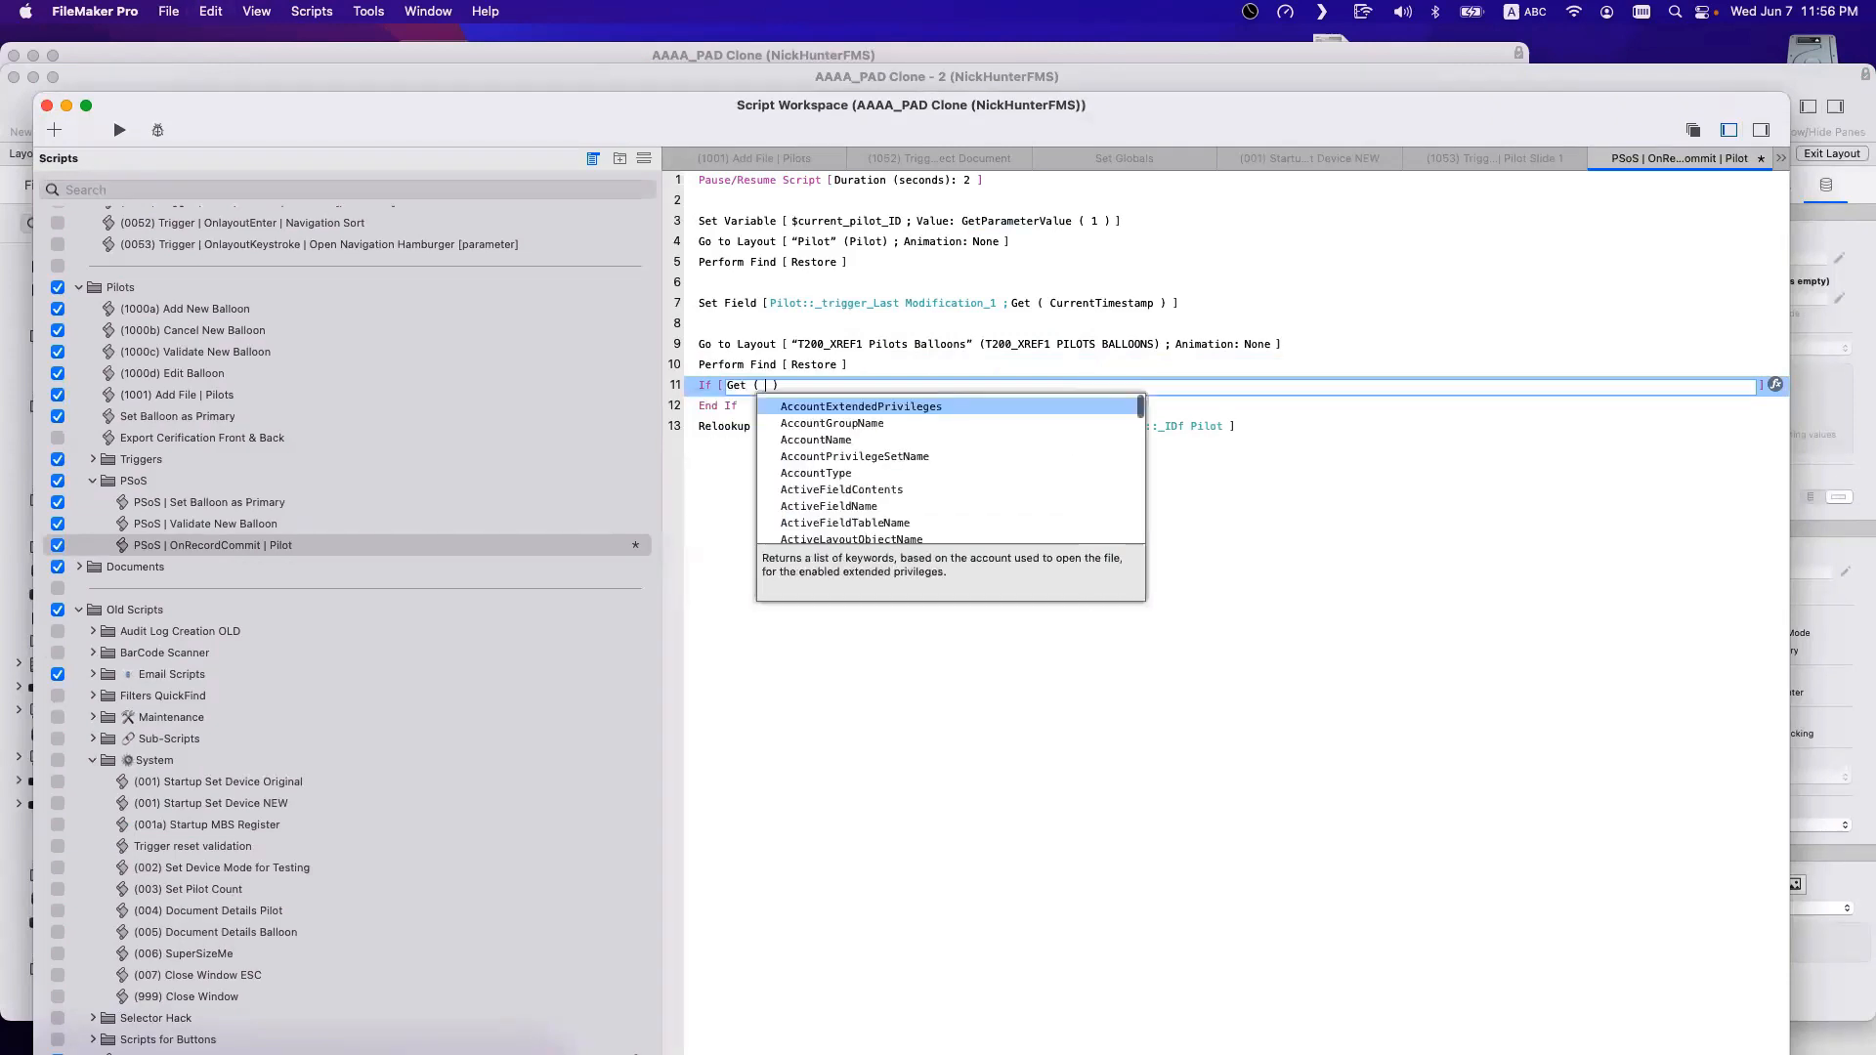
pyautogui.write('las')
pyautogui.press('Return')
pyautogui.press('Return')
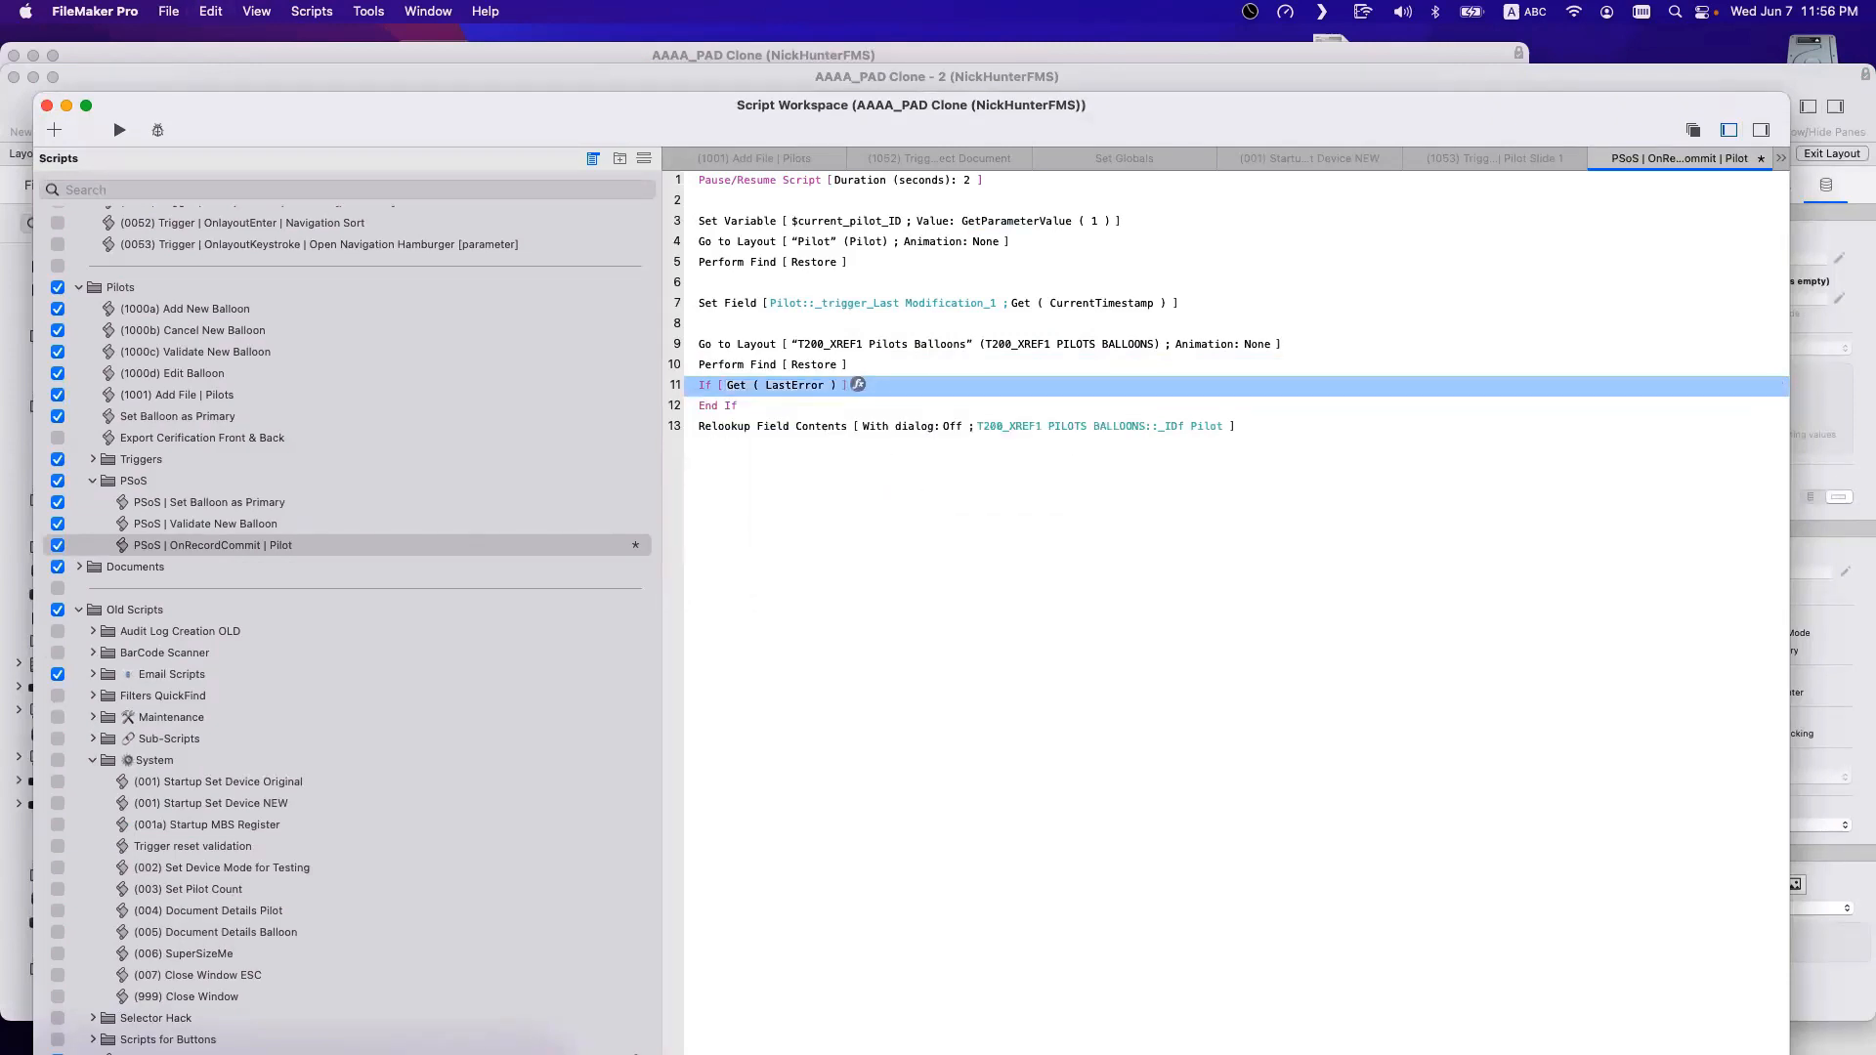
pyautogui.press('Return')
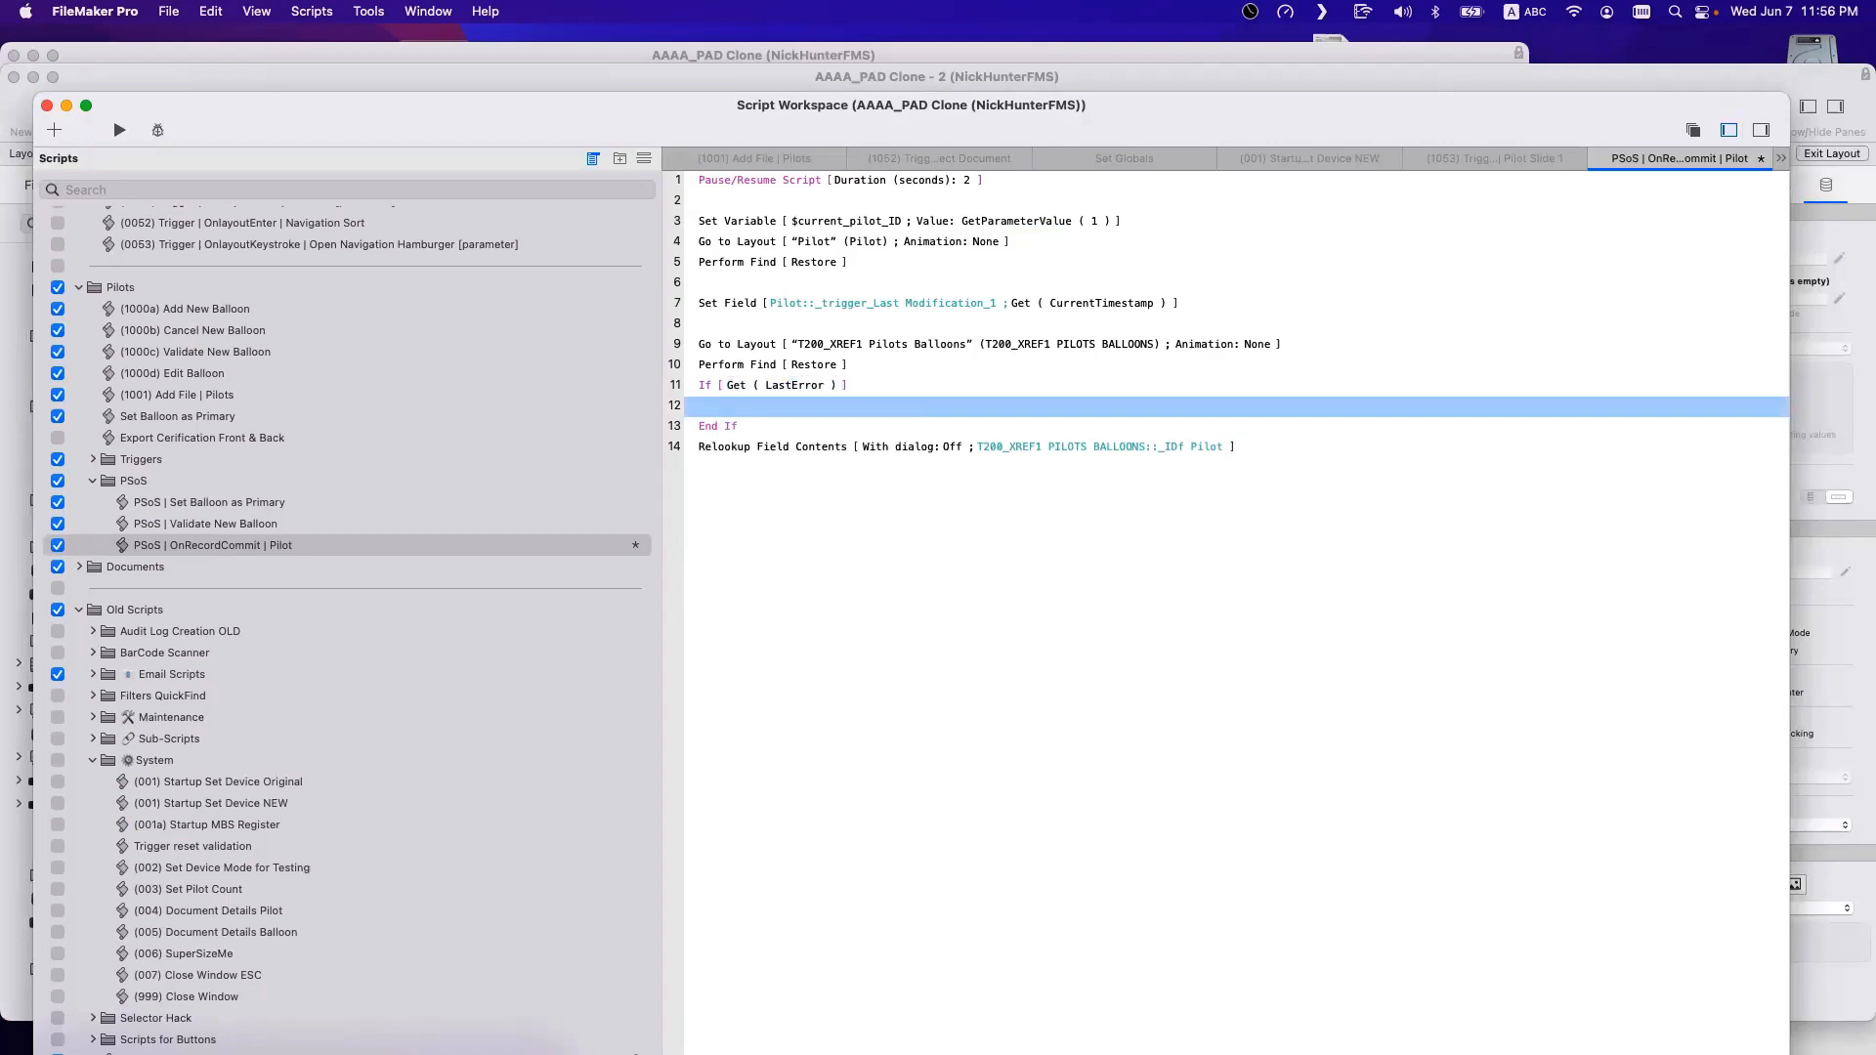
# Move the Relookup Field Contents step inside the If block and negate its condition to not Get ( LastError ).
pyautogui.moveTo(728, 451); pyautogui.dragTo(732, 415)
pyautogui.click(730, 386)
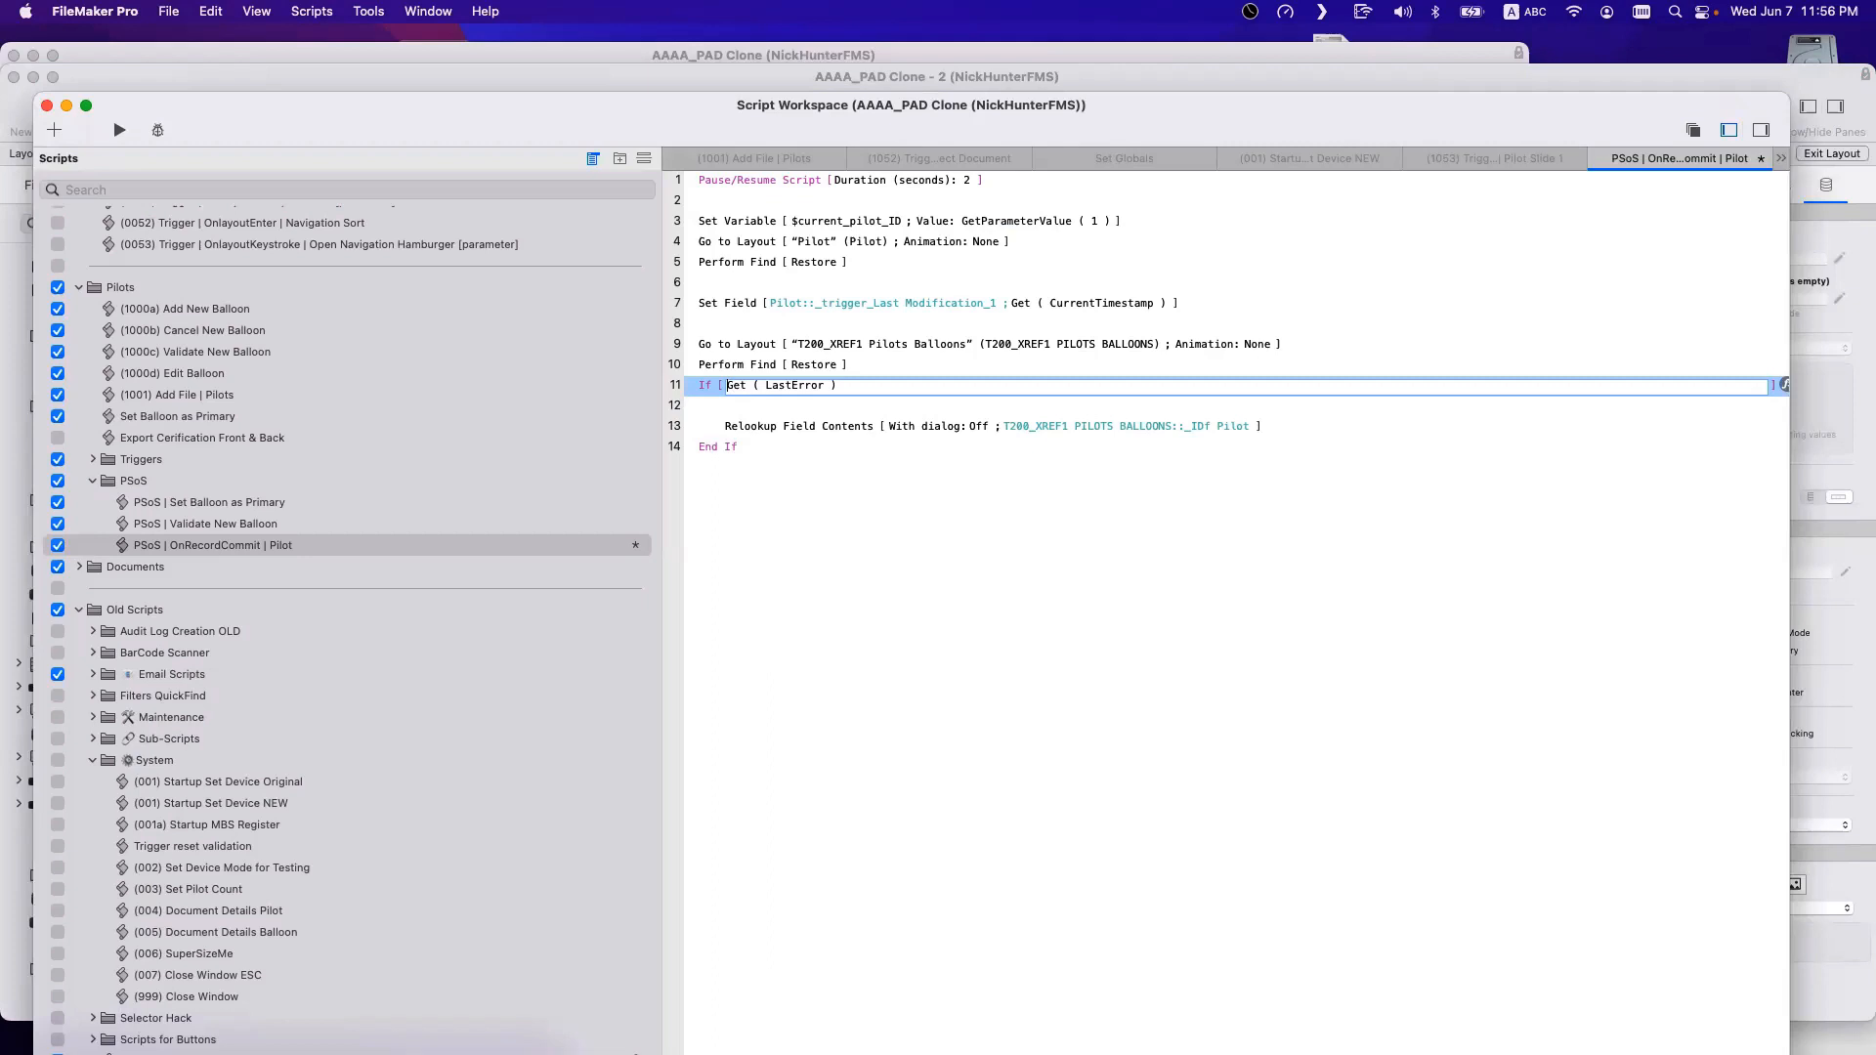
pyautogui.write('not')
# Delete the blank line above the Relookup Field Contents step and save the script.
pyautogui.click(739, 406)
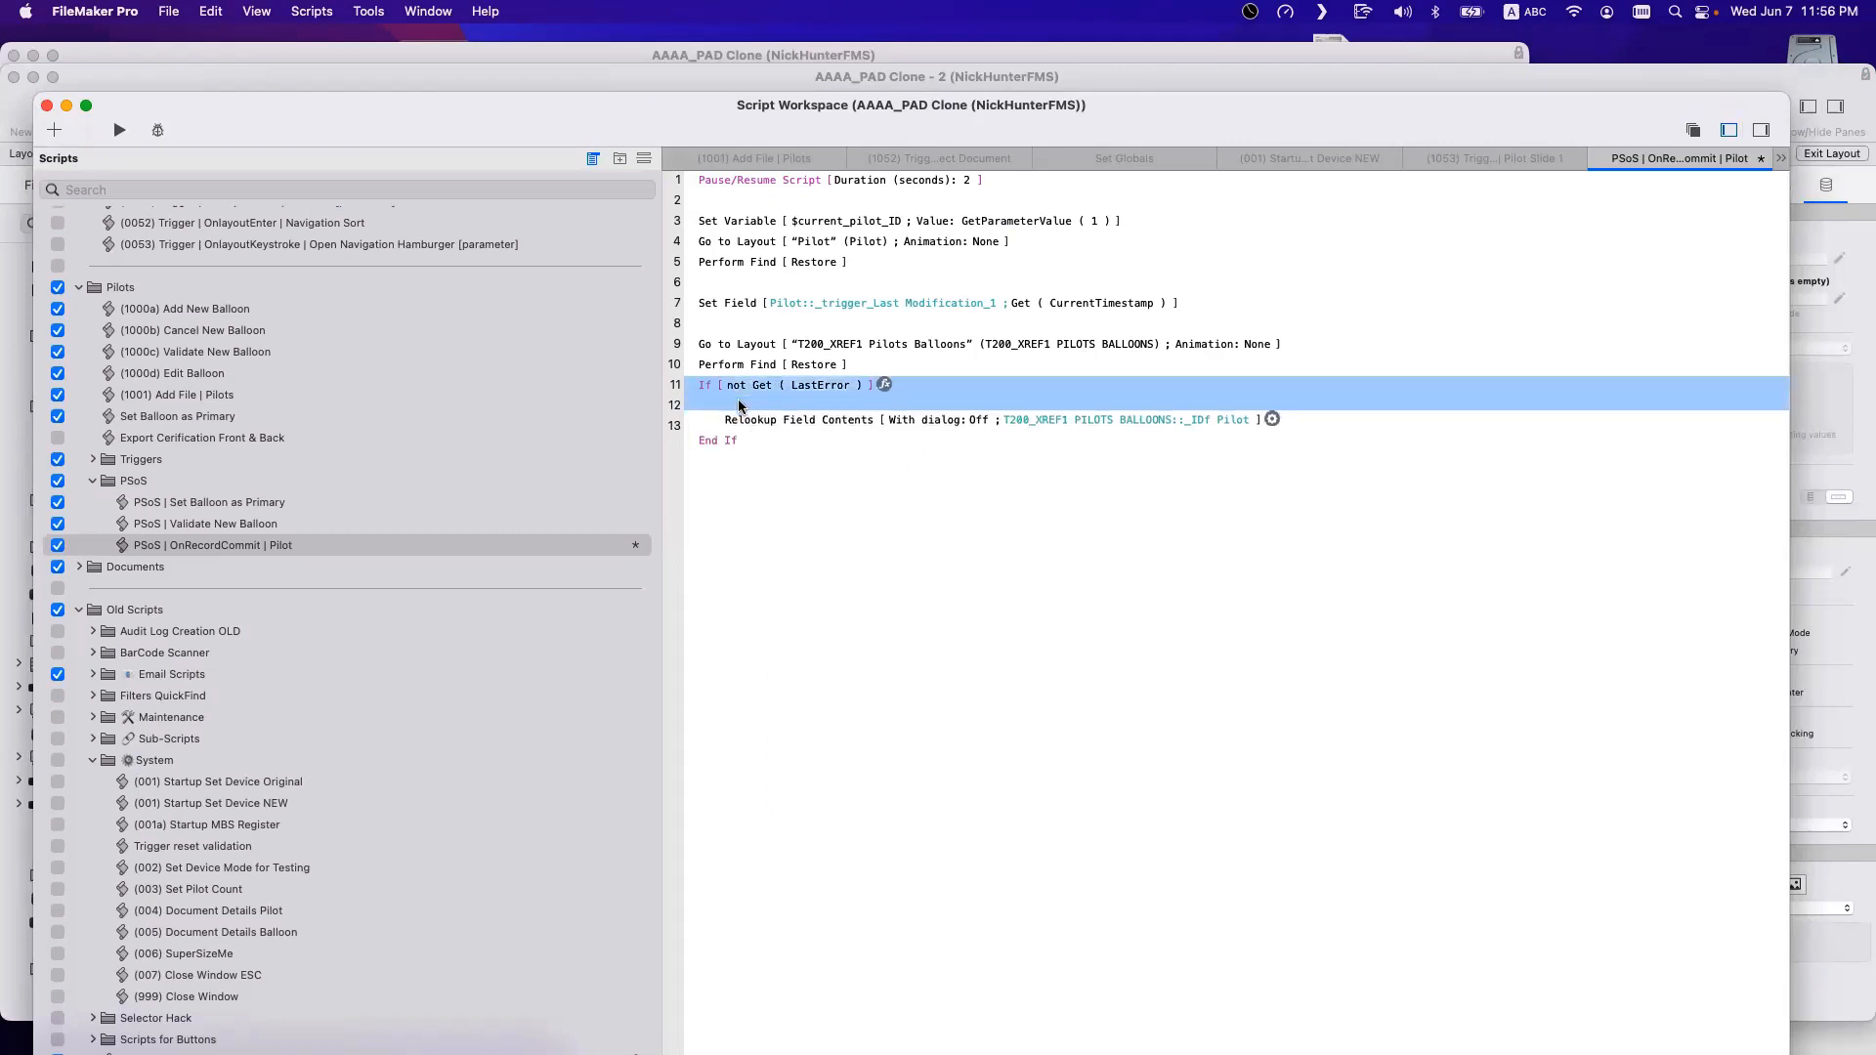
pyautogui.click(859, 588)
pyautogui.press('super+s')
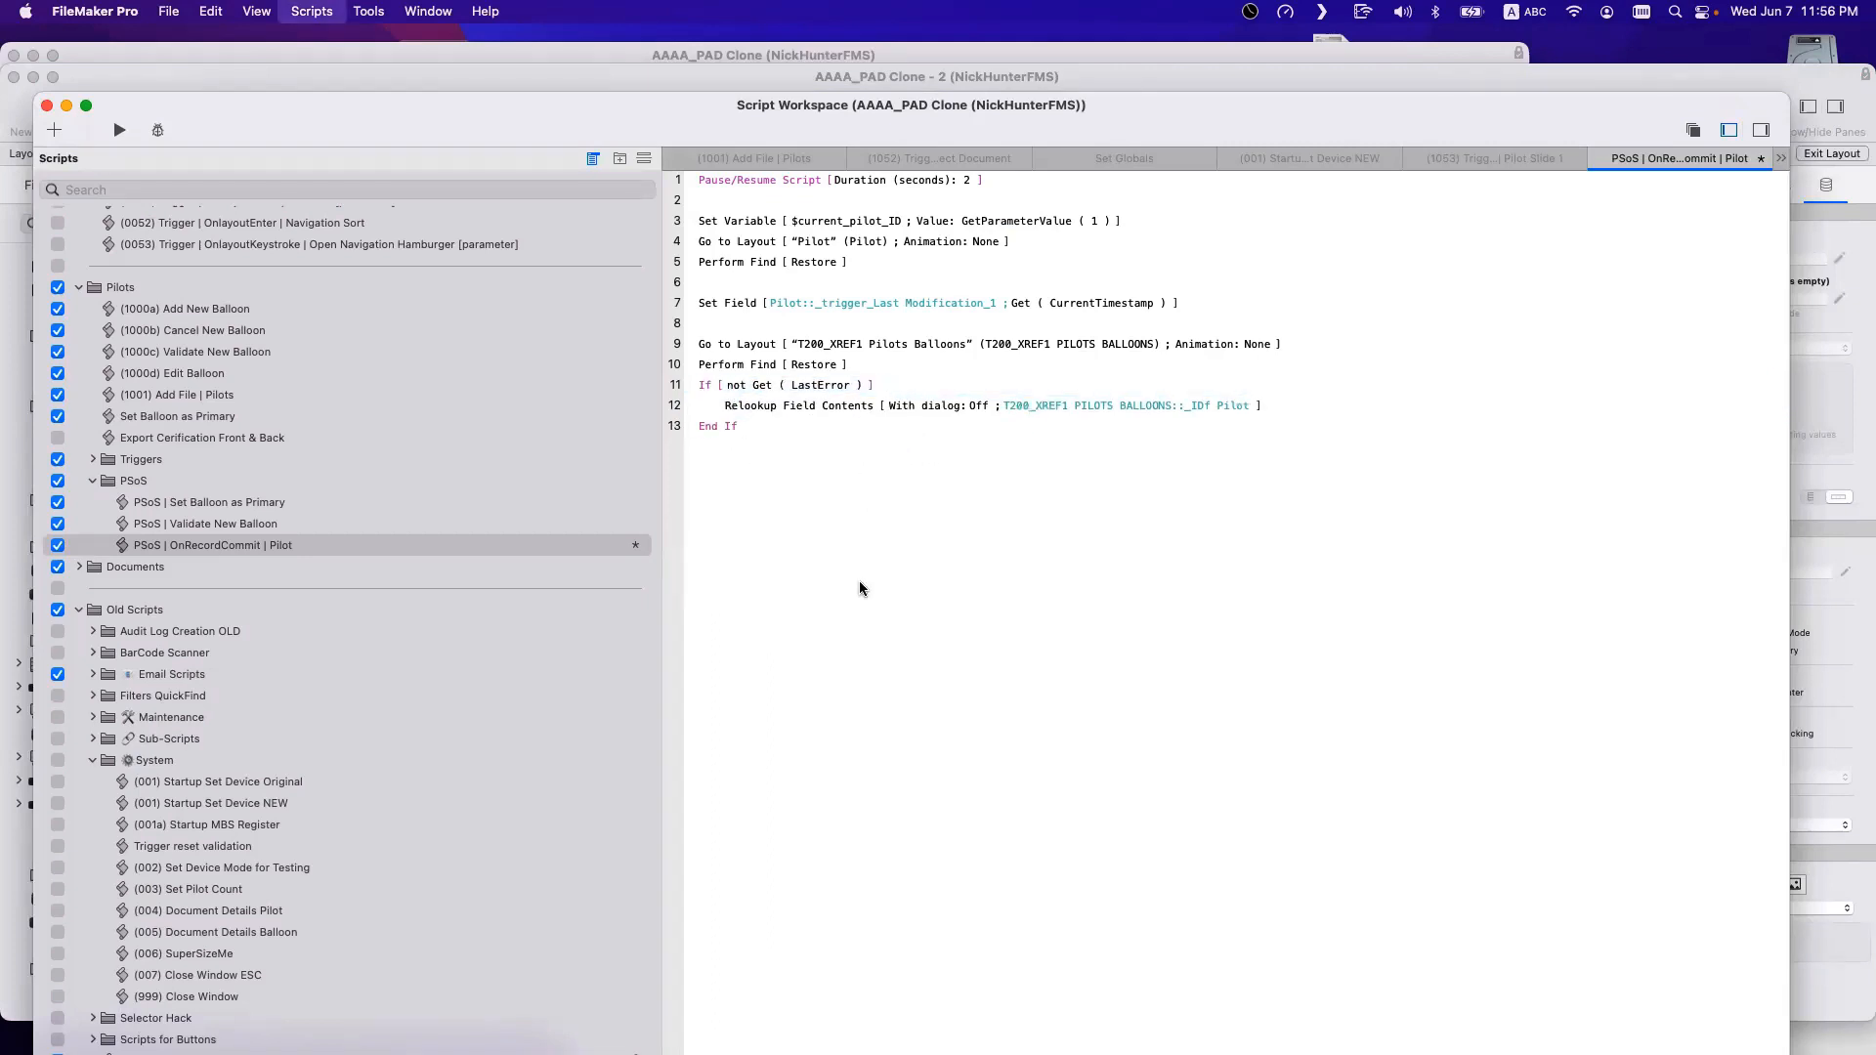
pyautogui.press('super+s')
pyautogui.click(742, 439)
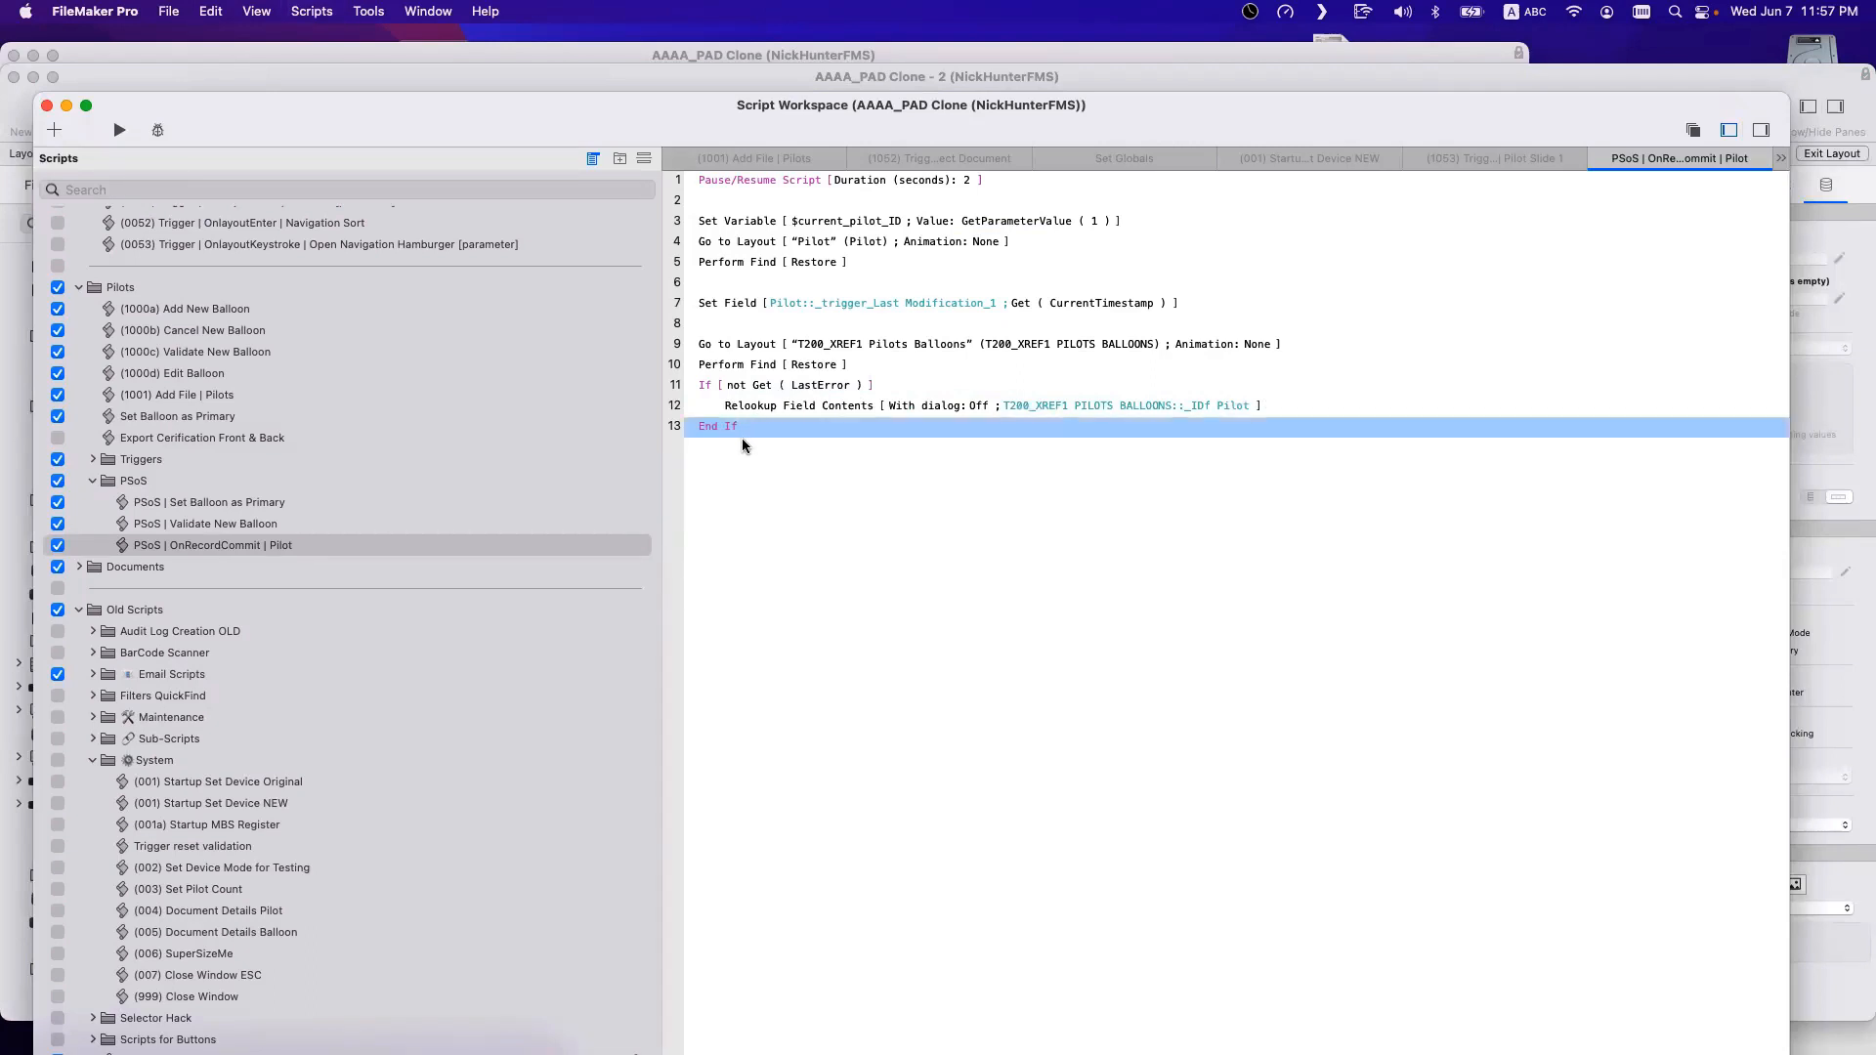
pyautogui.press('Return')
pyautogui.press('Return')
pyautogui.write('sfsfhsjdfh')
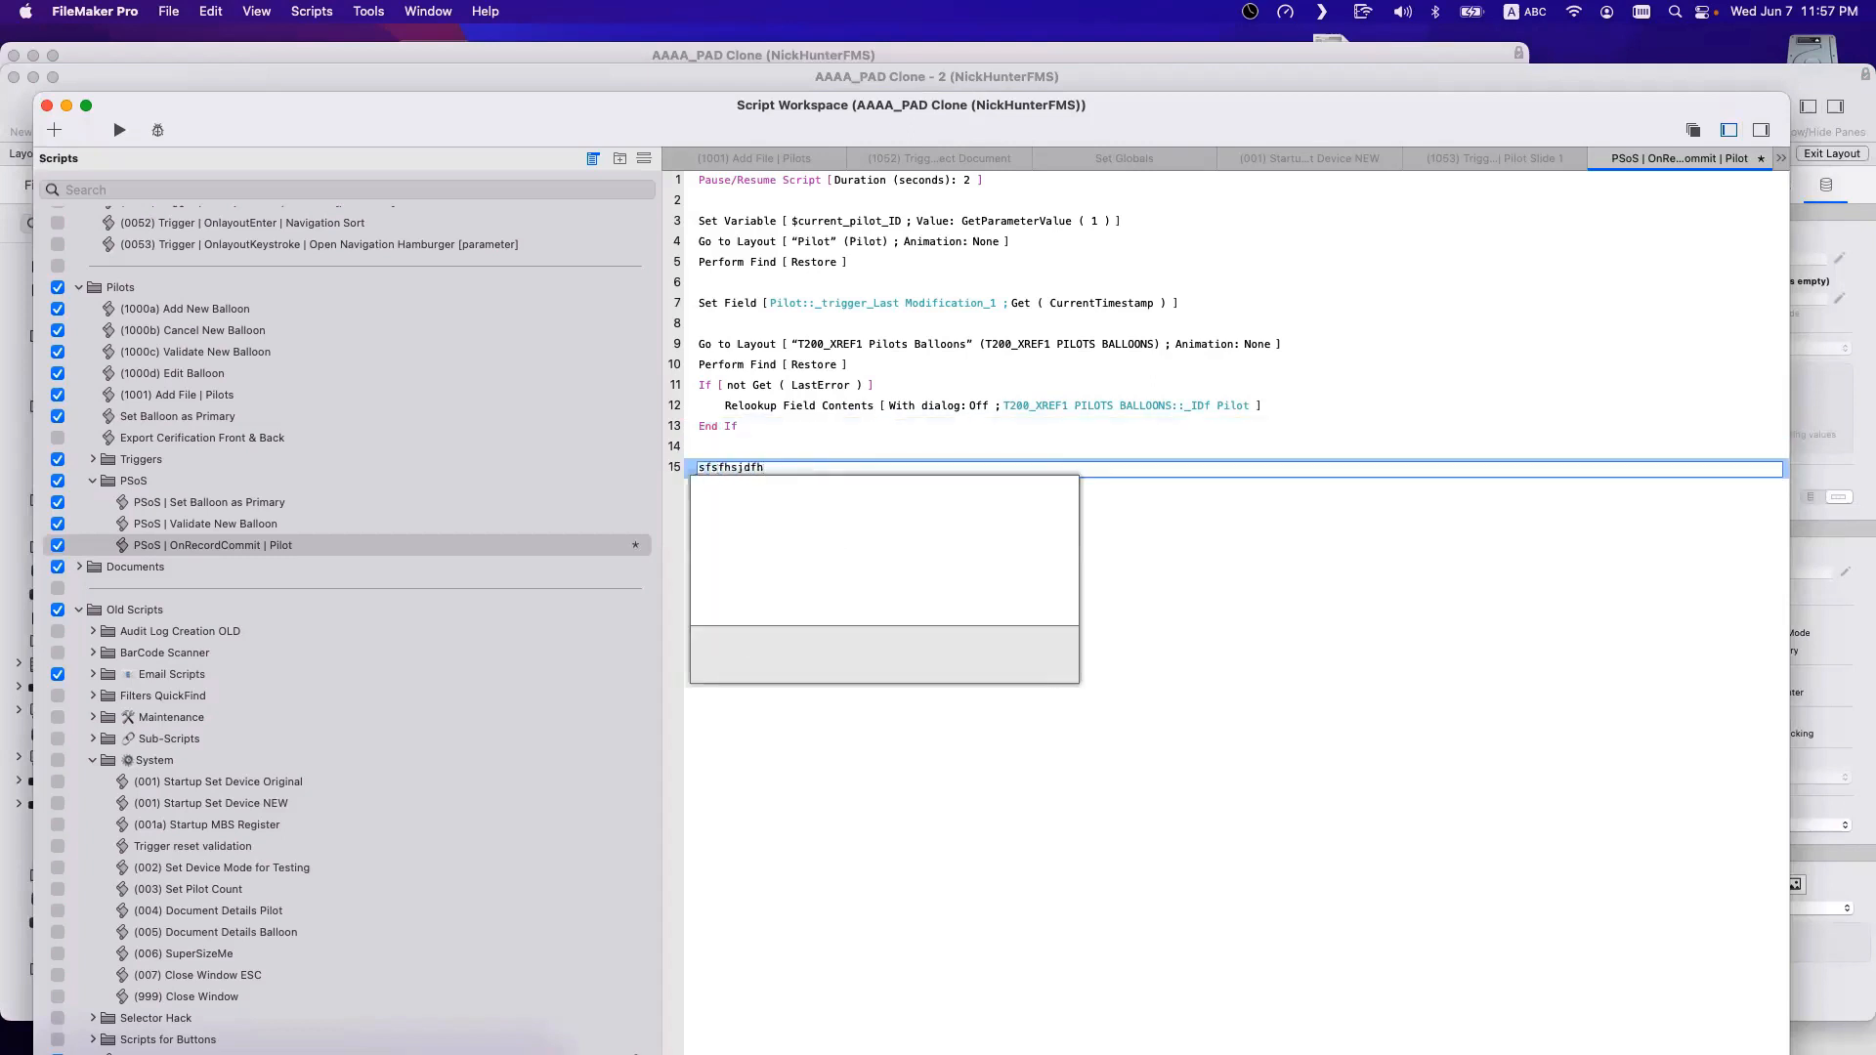
pyautogui.press('Escape')
pyautogui.click(719, 474)
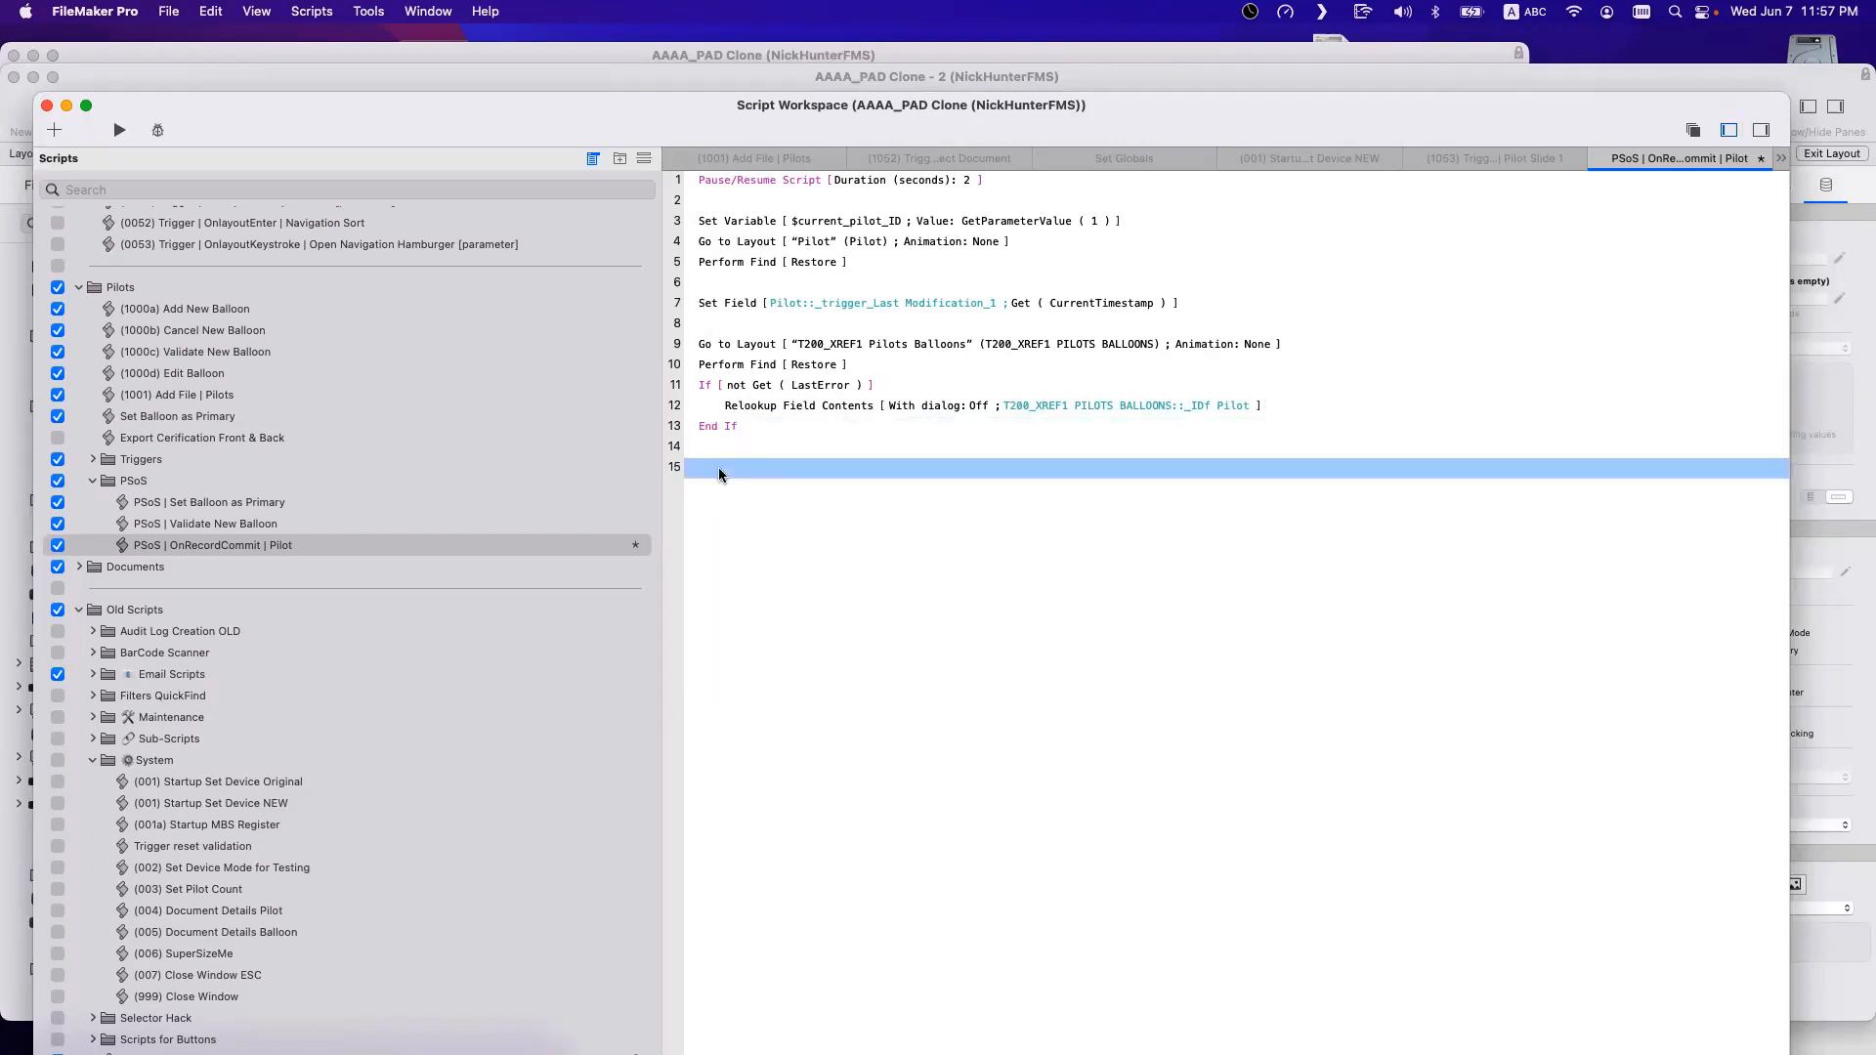
pyautogui.press('BackSpace')
pyautogui.press('BackSpace')
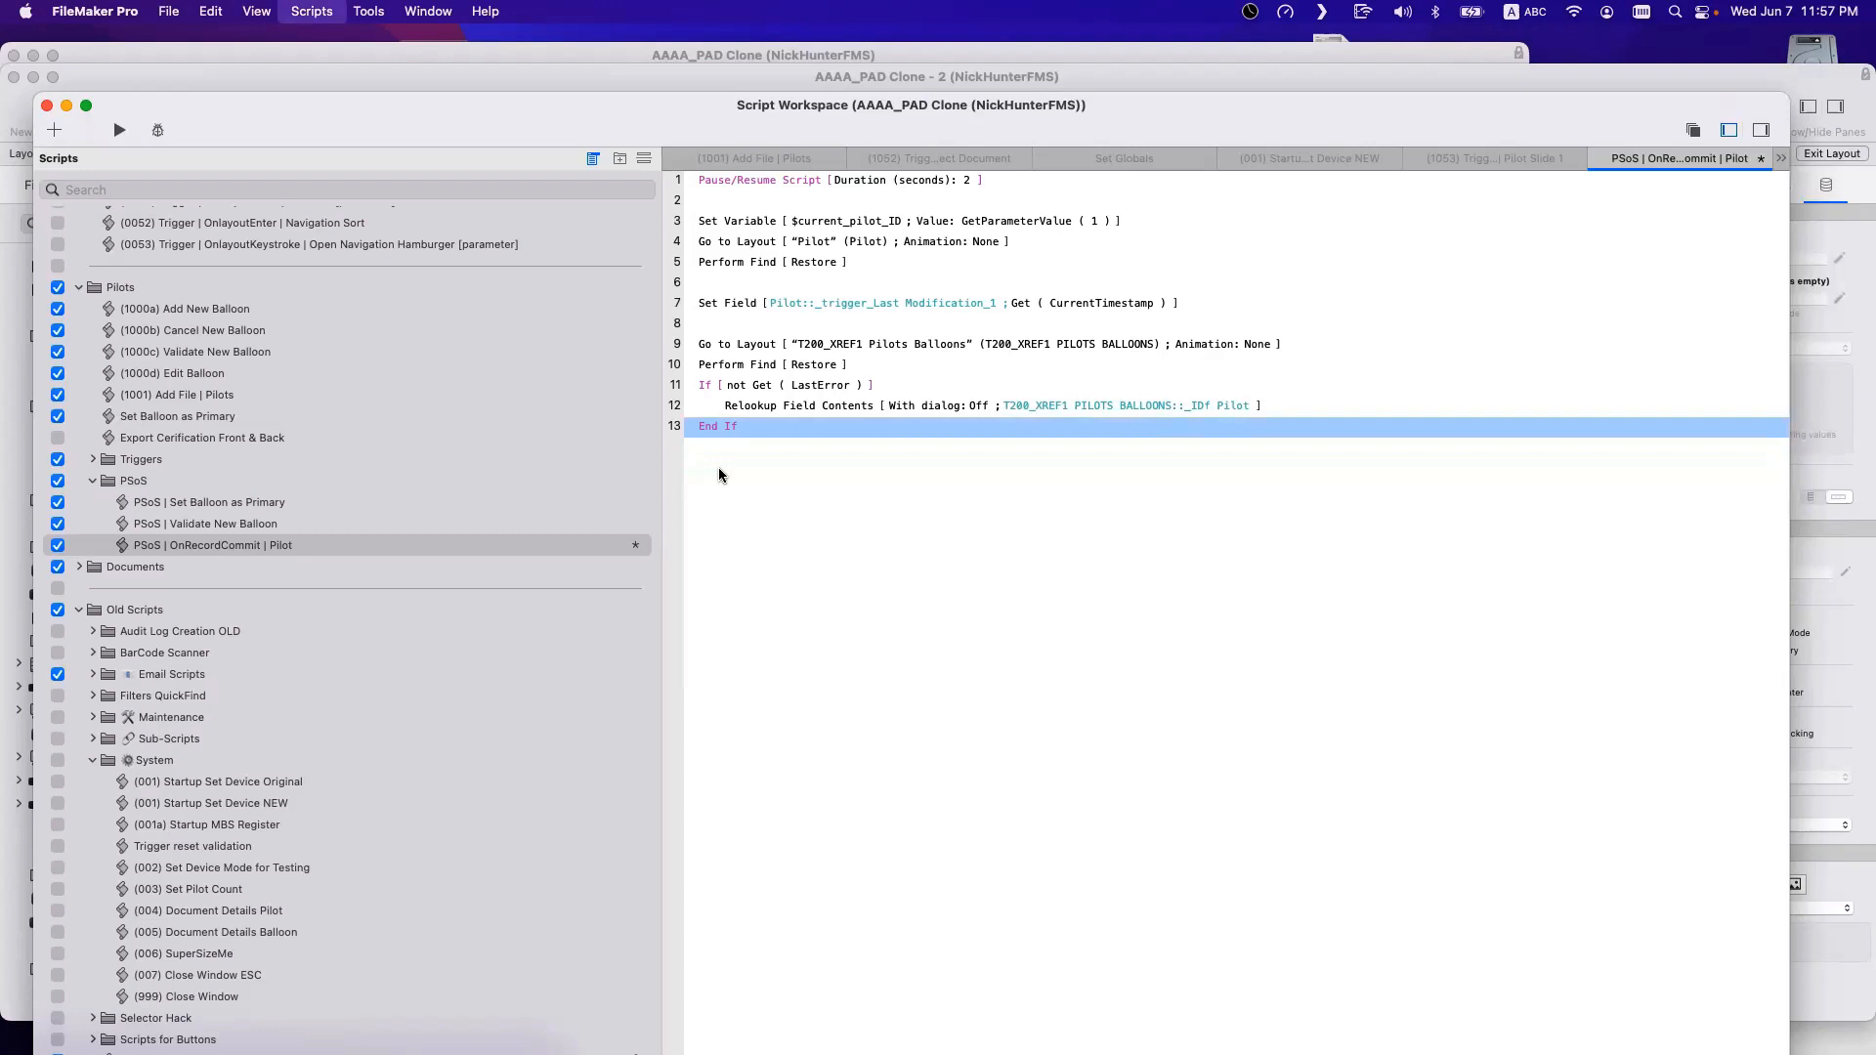
pyautogui.press('super+s')
# Return the Pilot dashboard window to Browse mode and select the first pilot in the list.
pyautogui.click(761, 405)
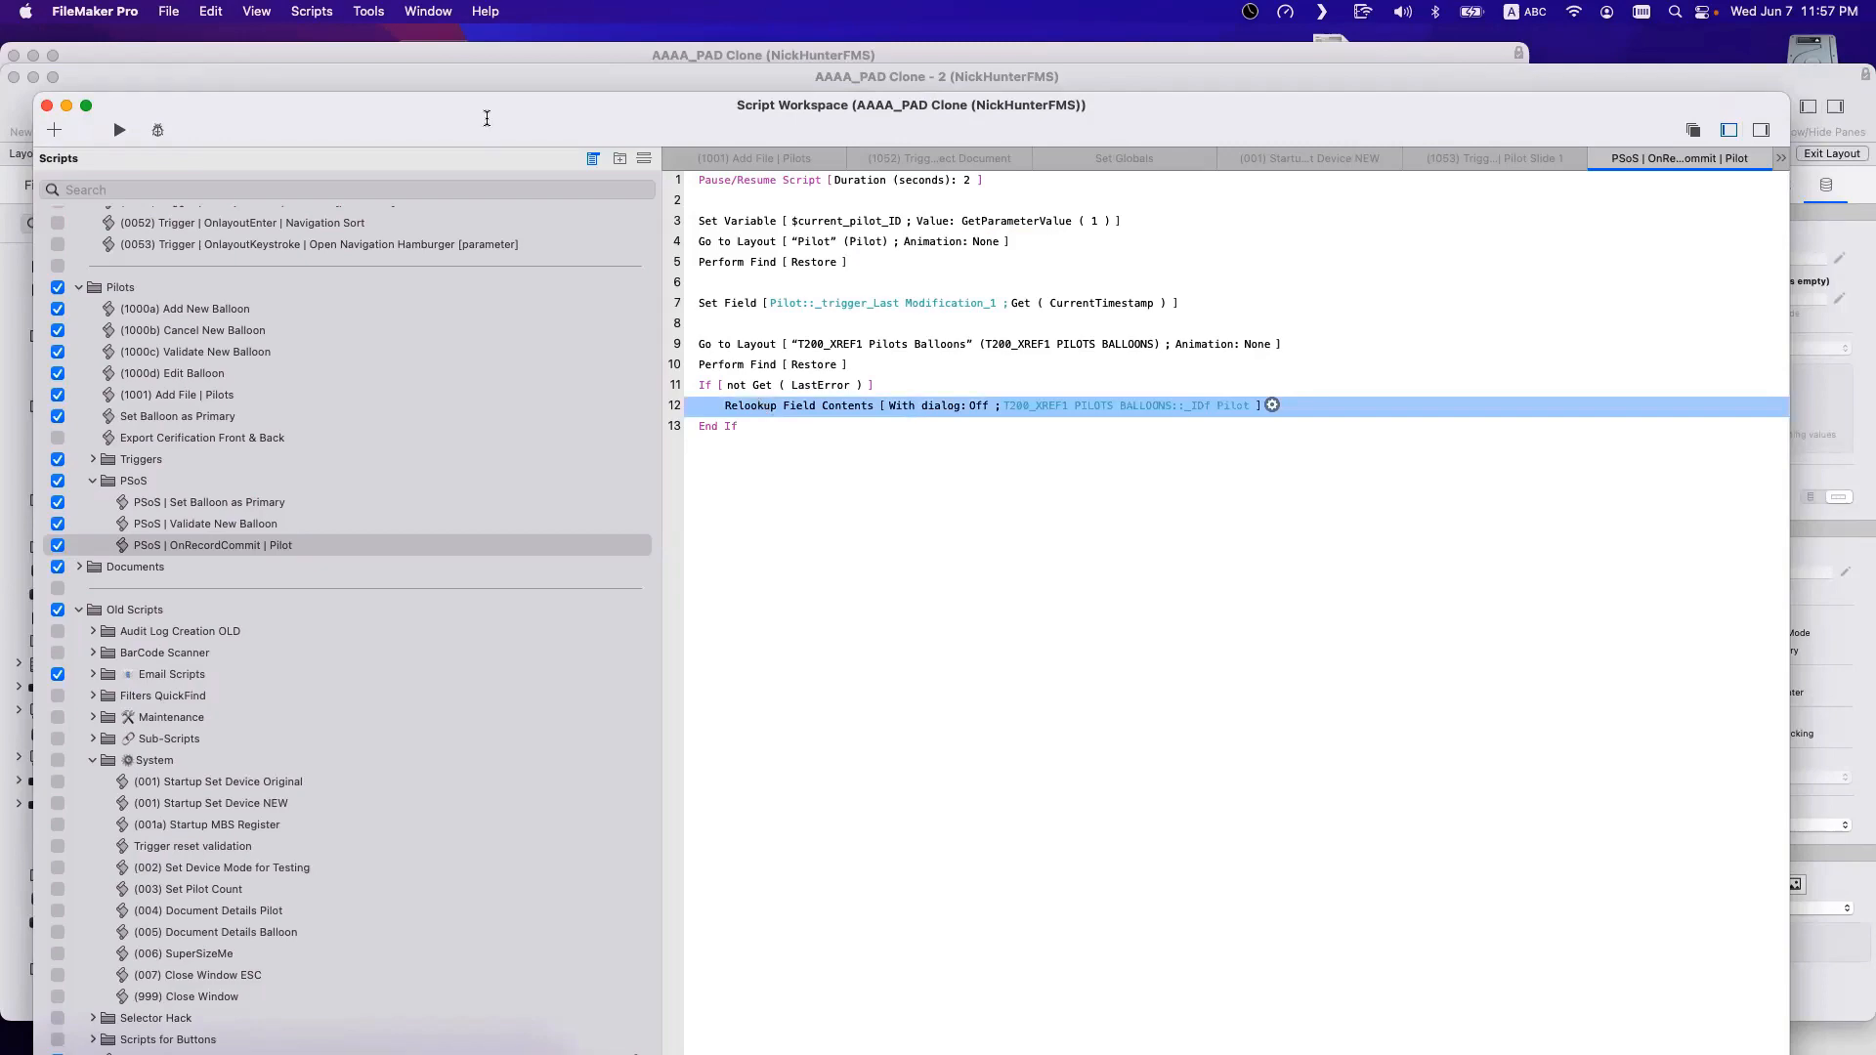
pyautogui.moveTo(486, 113); pyautogui.dragTo(1143, 683)
pyautogui.click(853, 463)
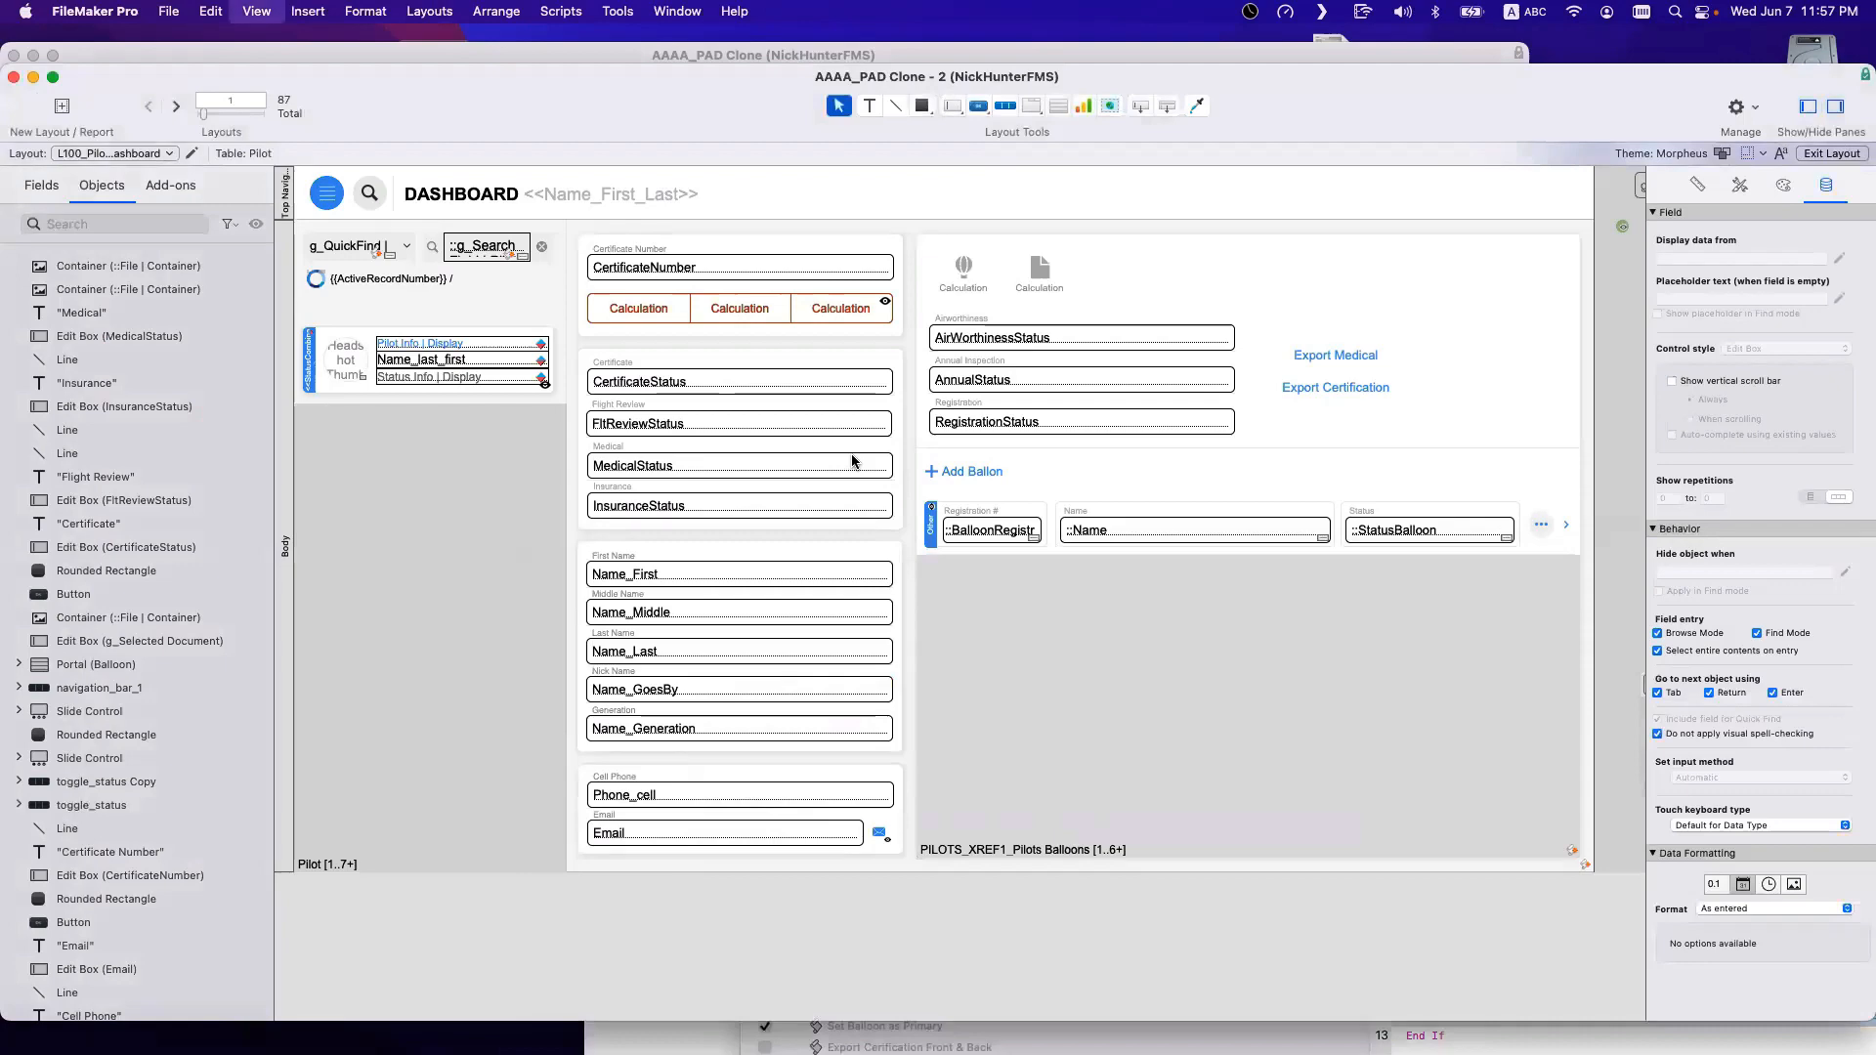
pyautogui.press('super+b')
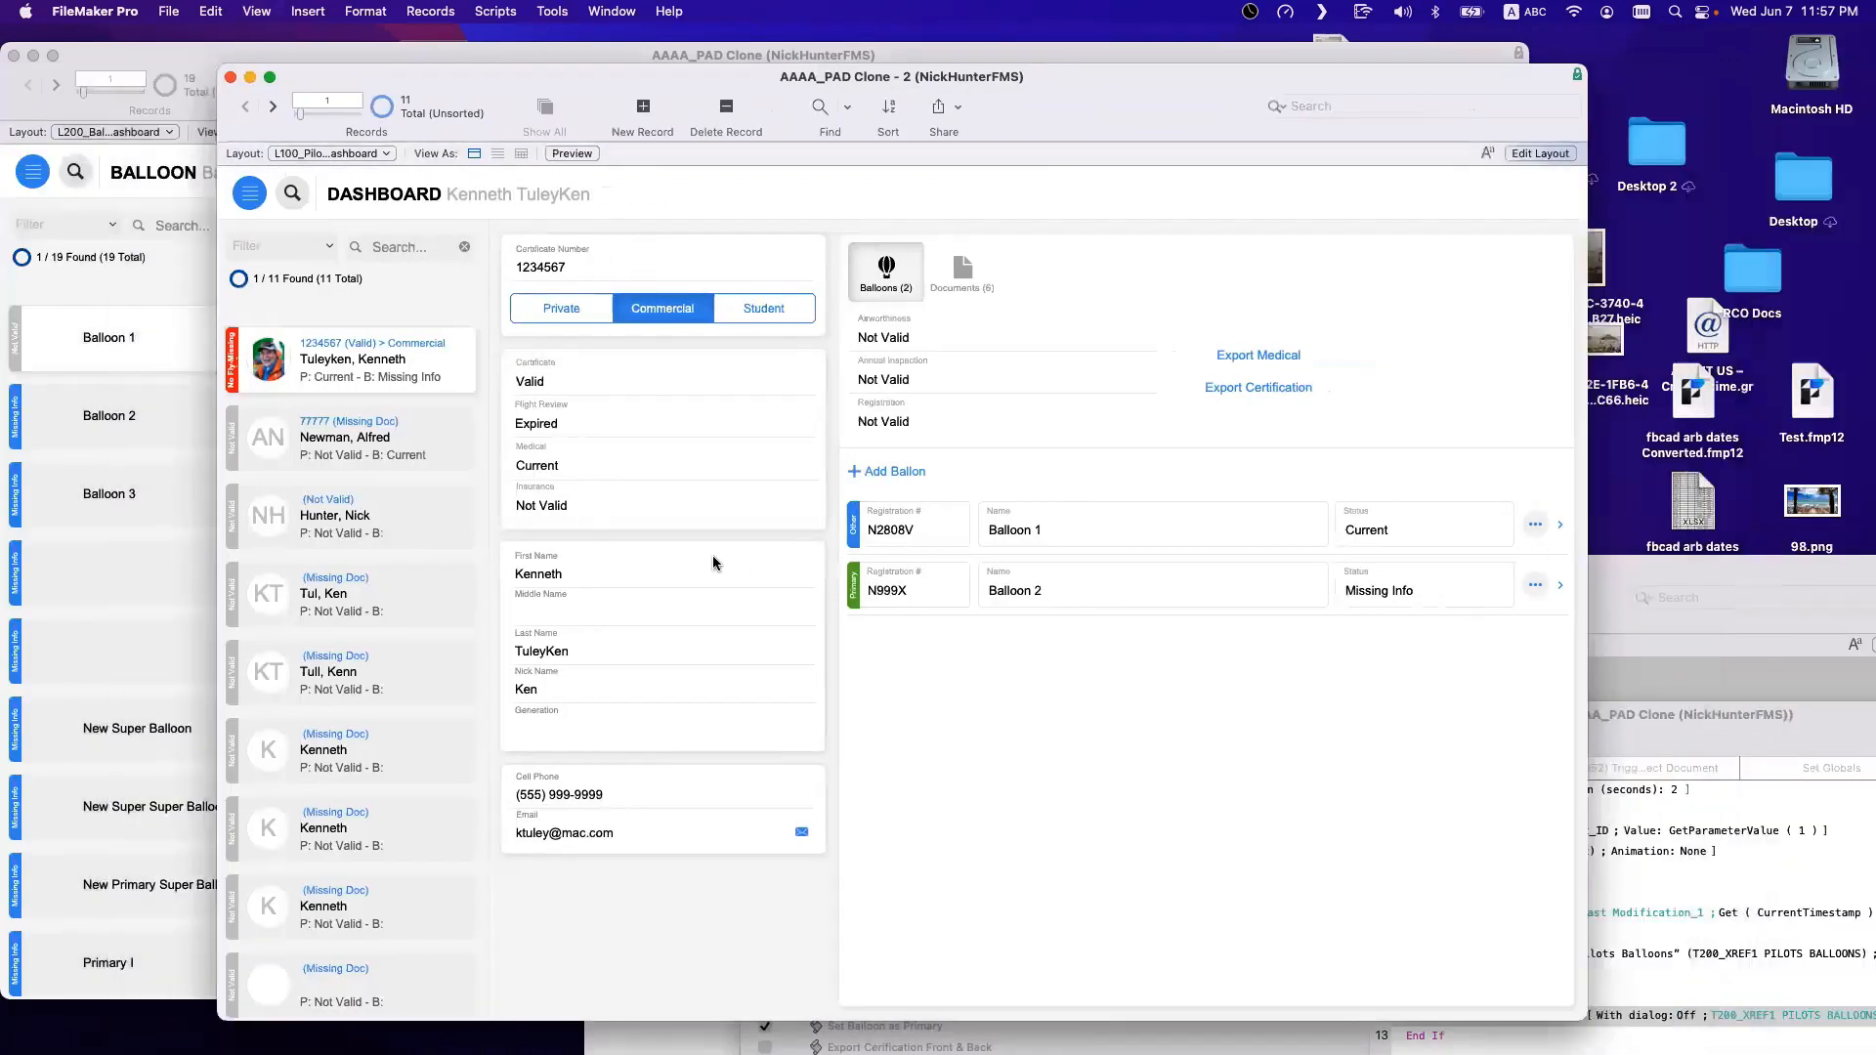
pyautogui.click(404, 456)
pyautogui.click(399, 381)
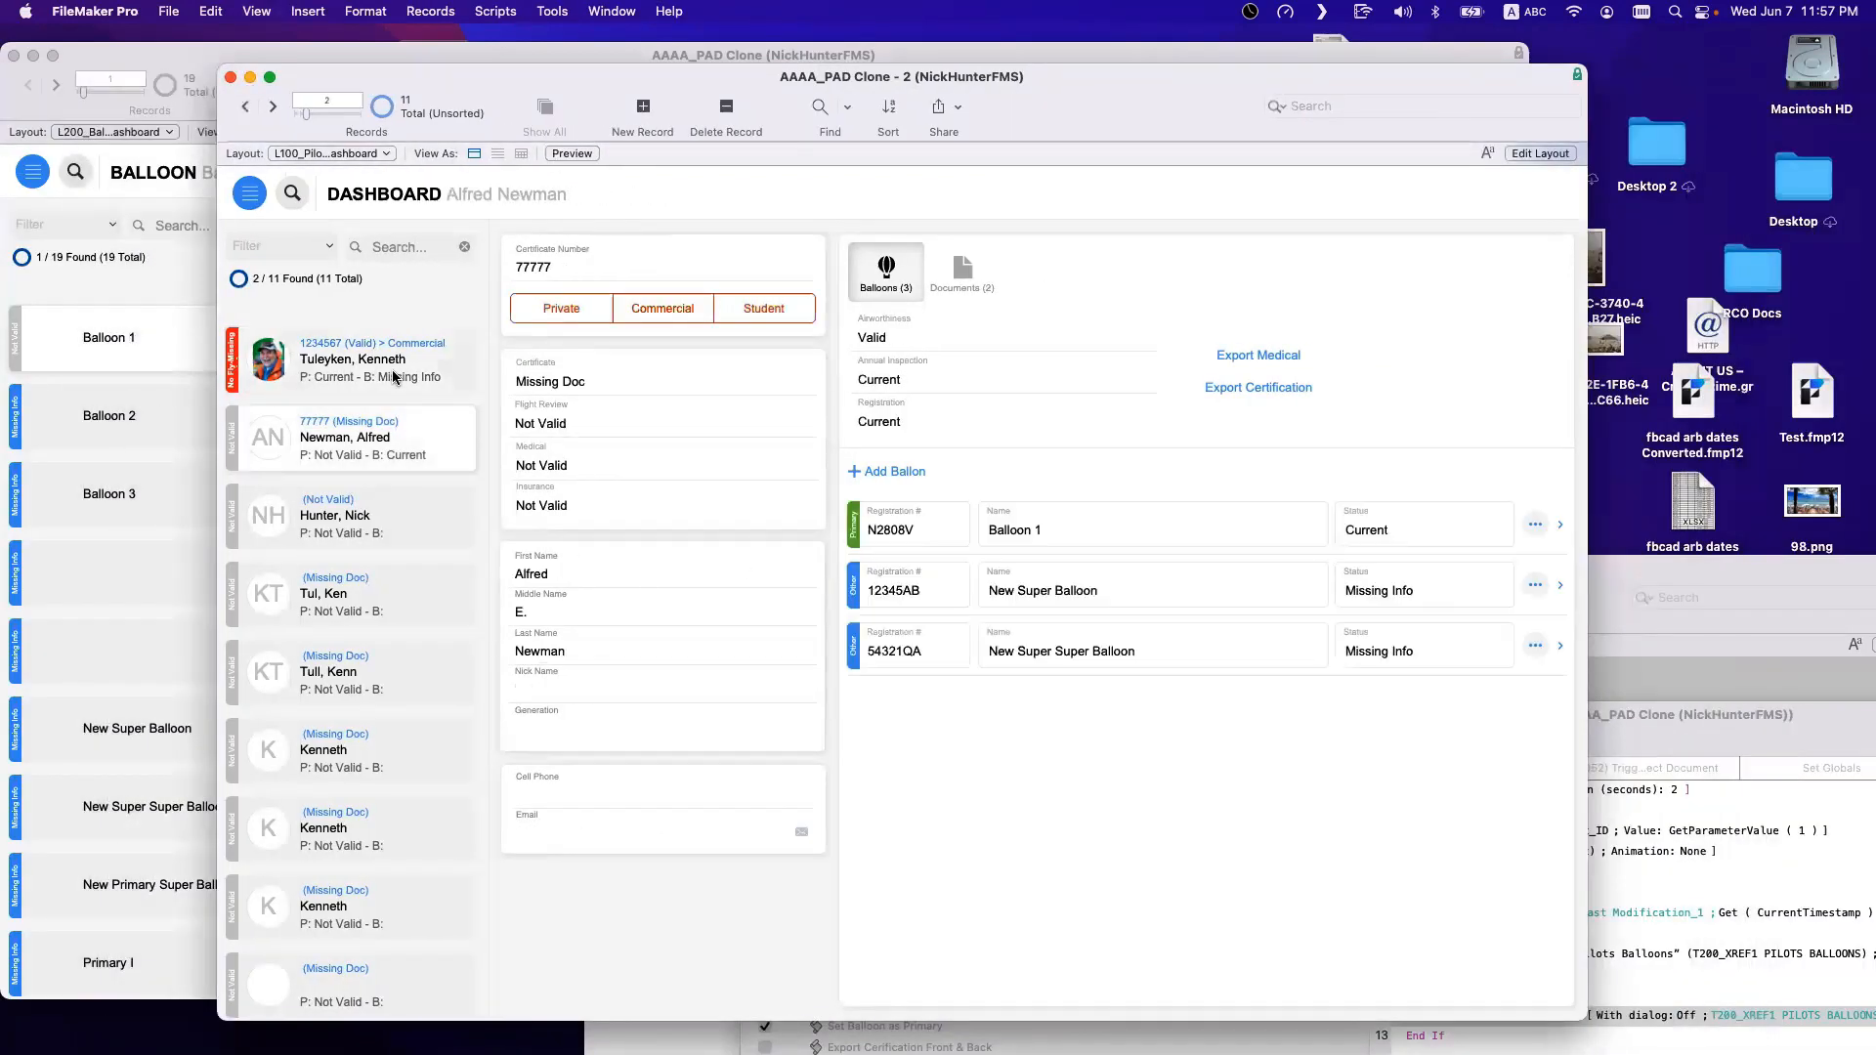
# Replace the first pilot's First Name with the short form of the name.
pyautogui.click(590, 577)
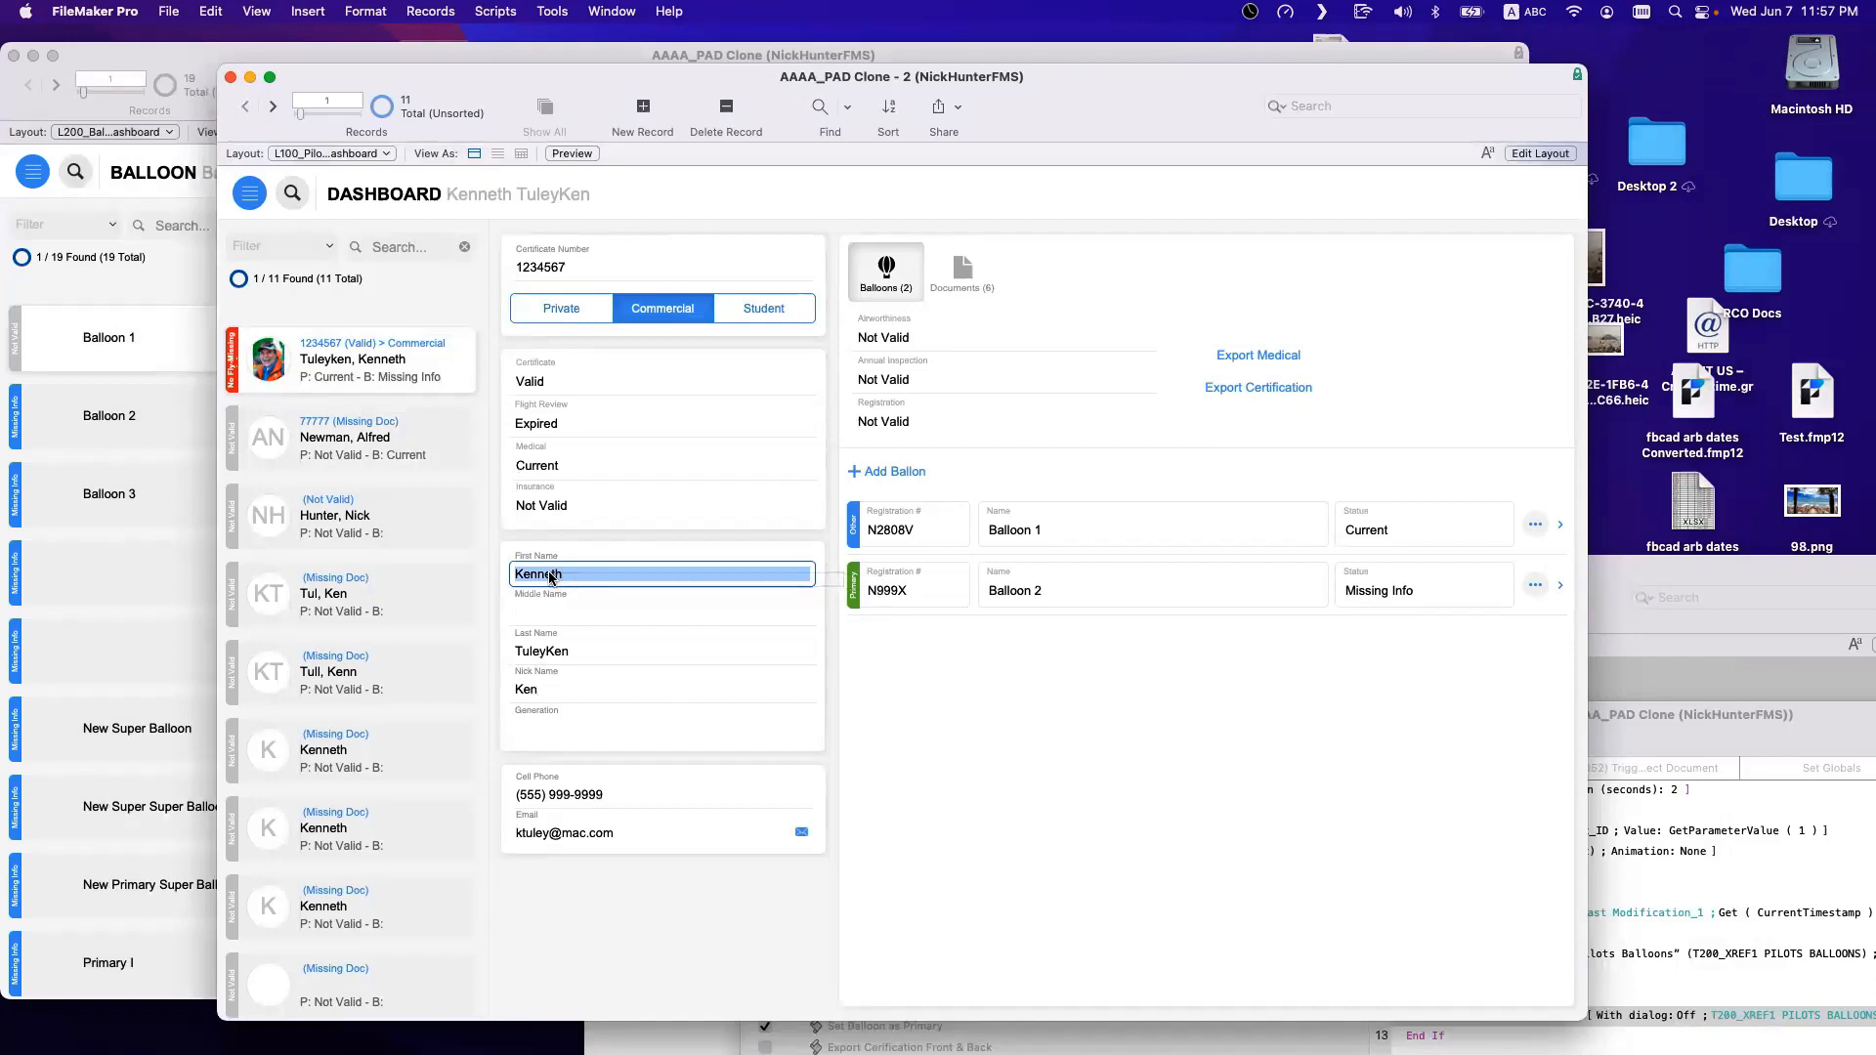
pyautogui.press('BackSpace')
pyautogui.write('Ke')
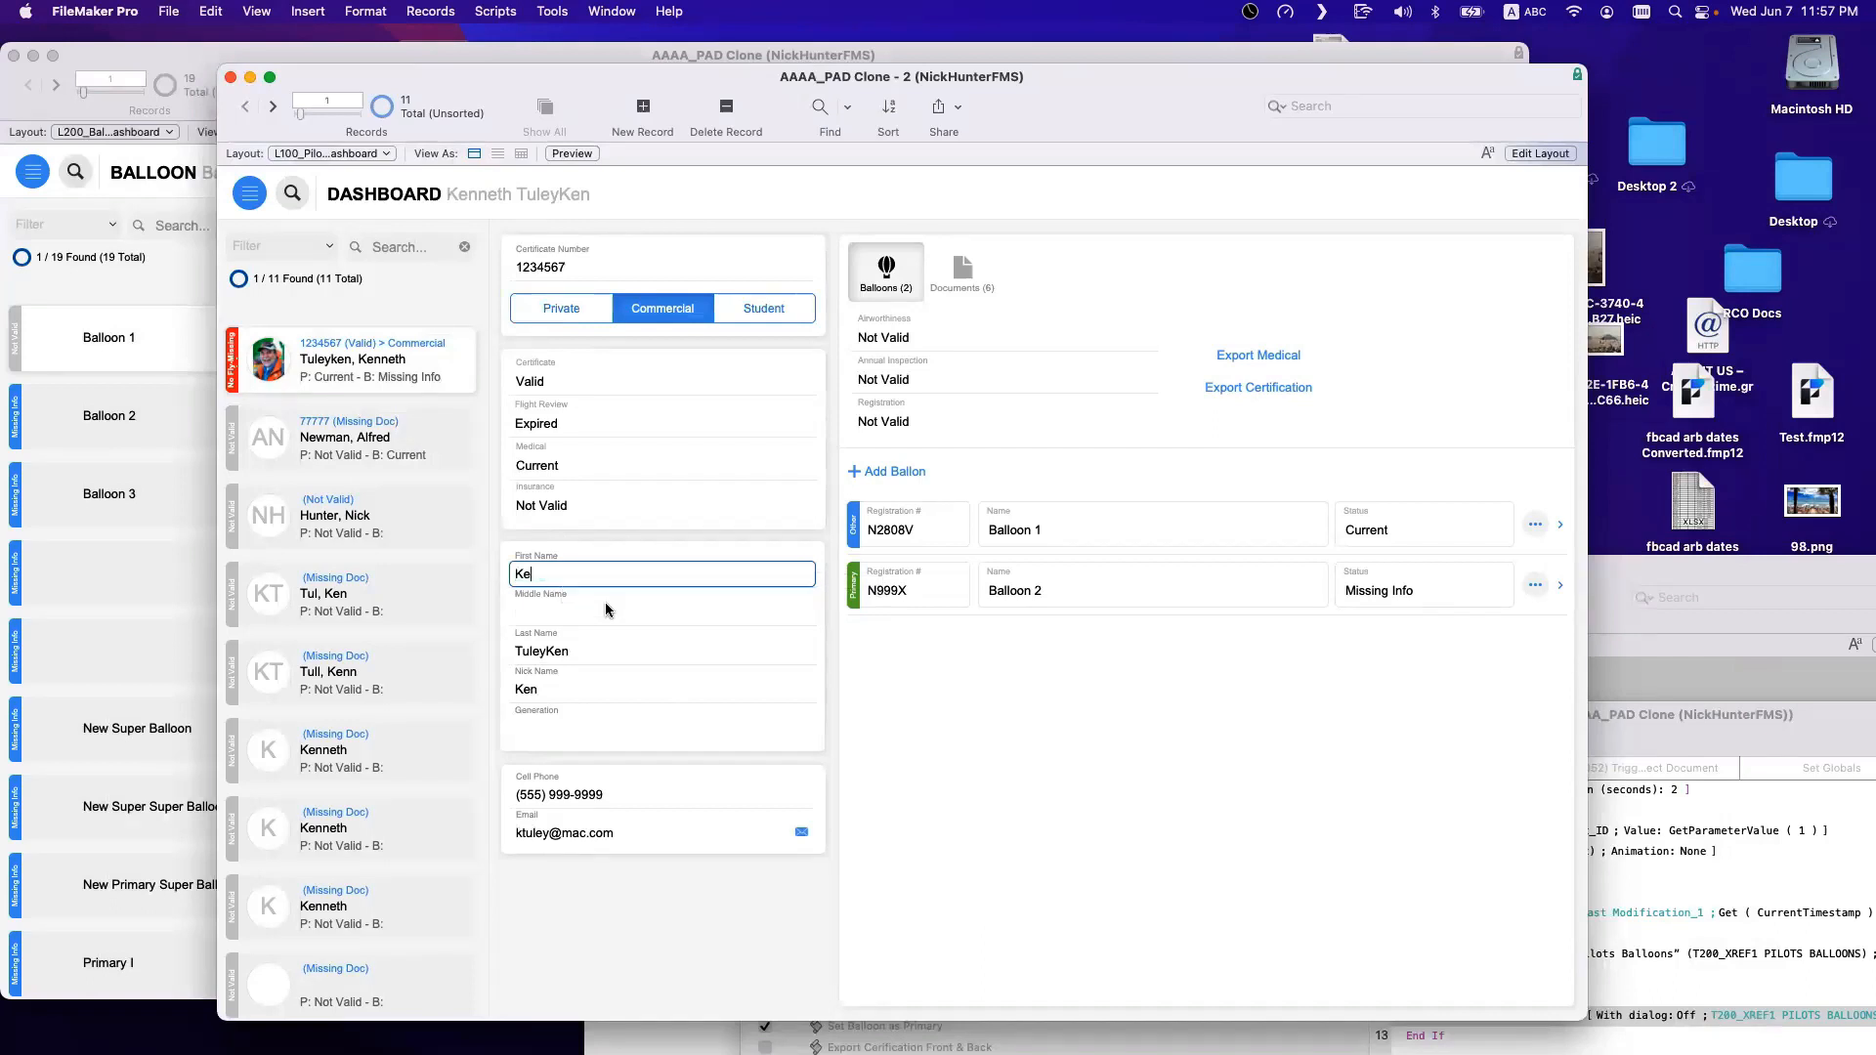
pyautogui.write('n')
# Commit the pilot record with the Script Debugger on, step through the OnRecordCommit trigger script, and close the debugger.
pyautogui.click(552, 11)
pyautogui.click(651, 146)
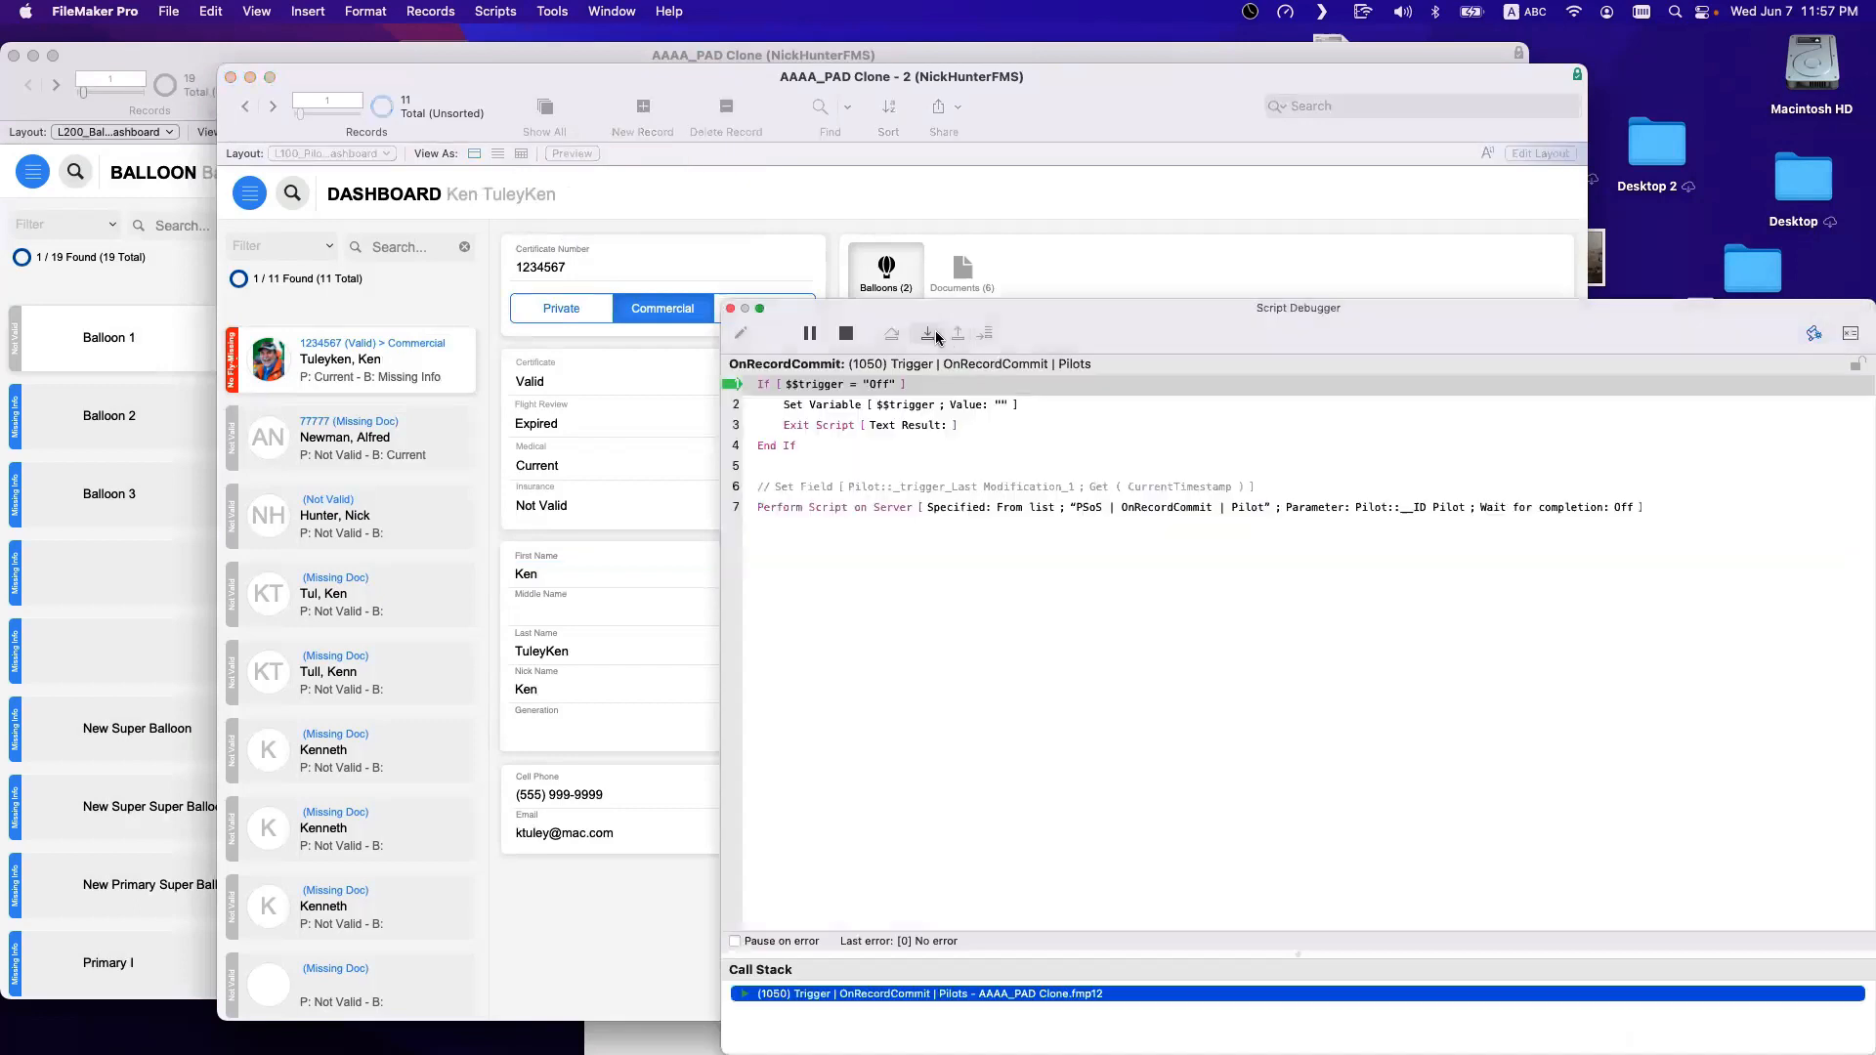
pyautogui.click(936, 337)
pyautogui.click(936, 337)
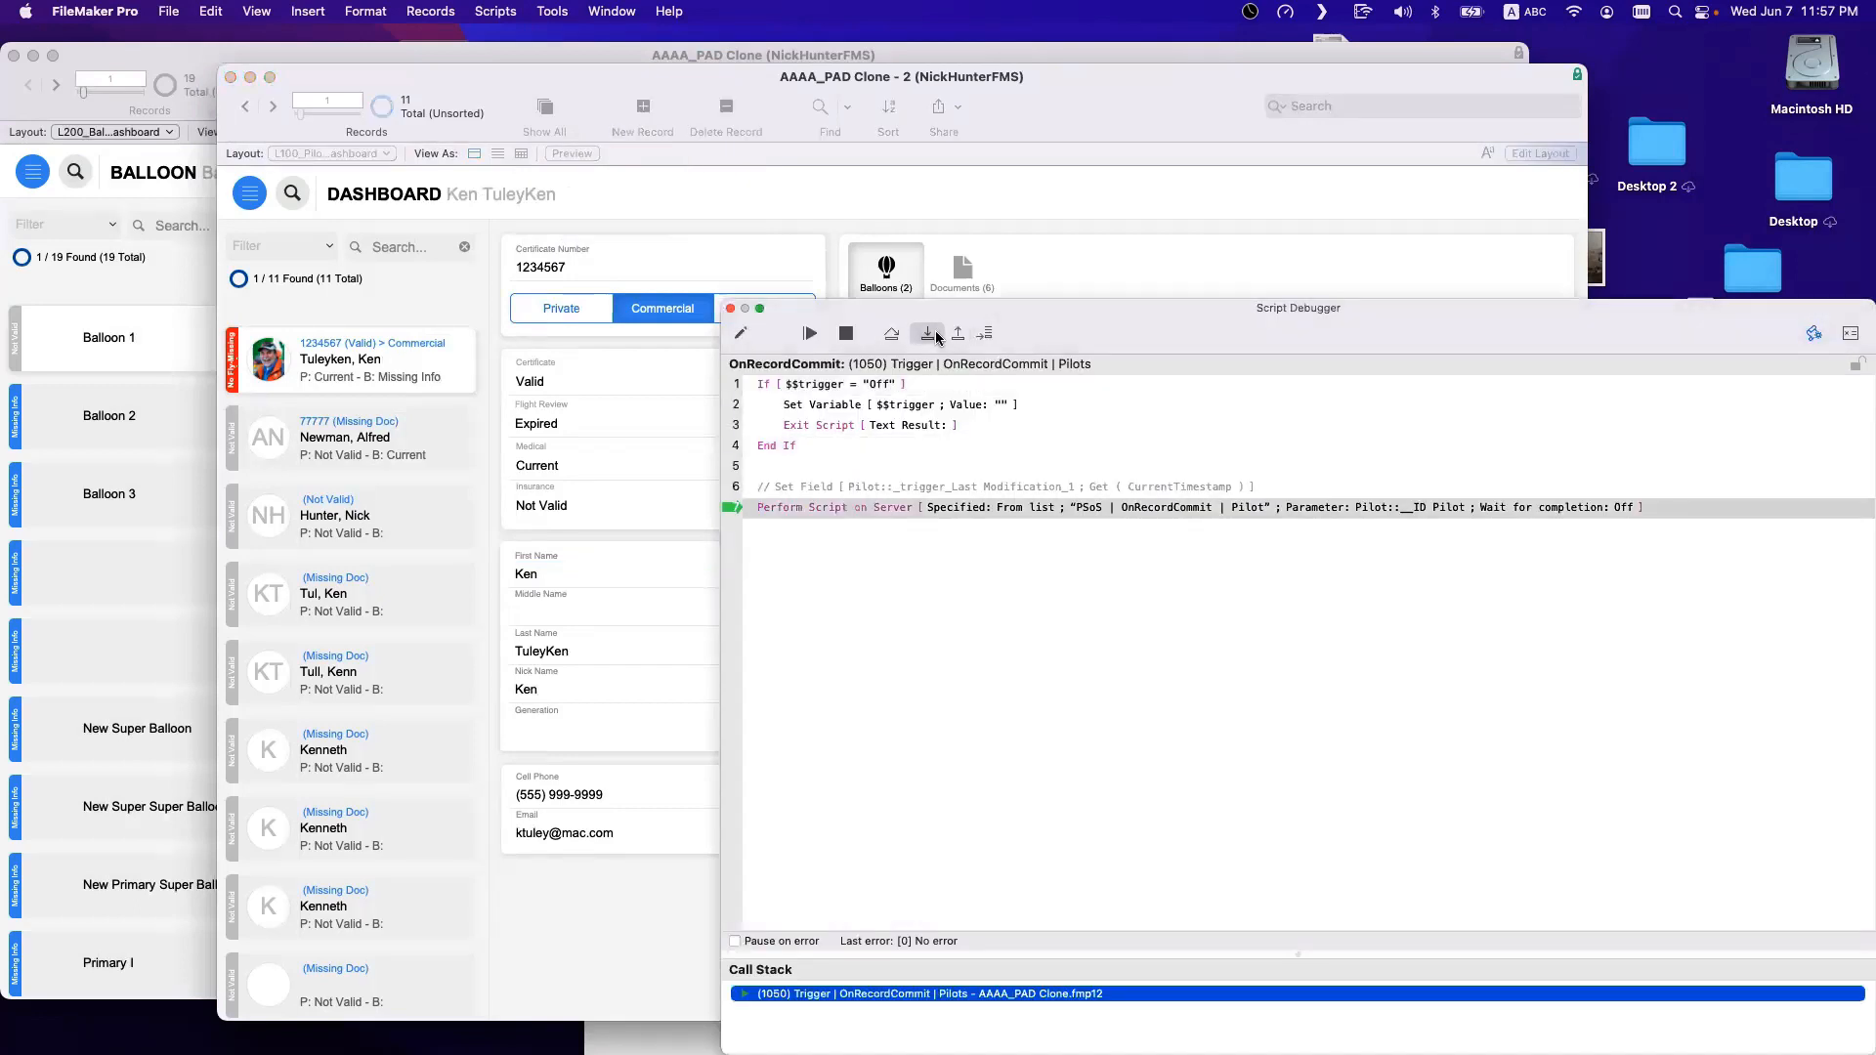
pyautogui.click(935, 337)
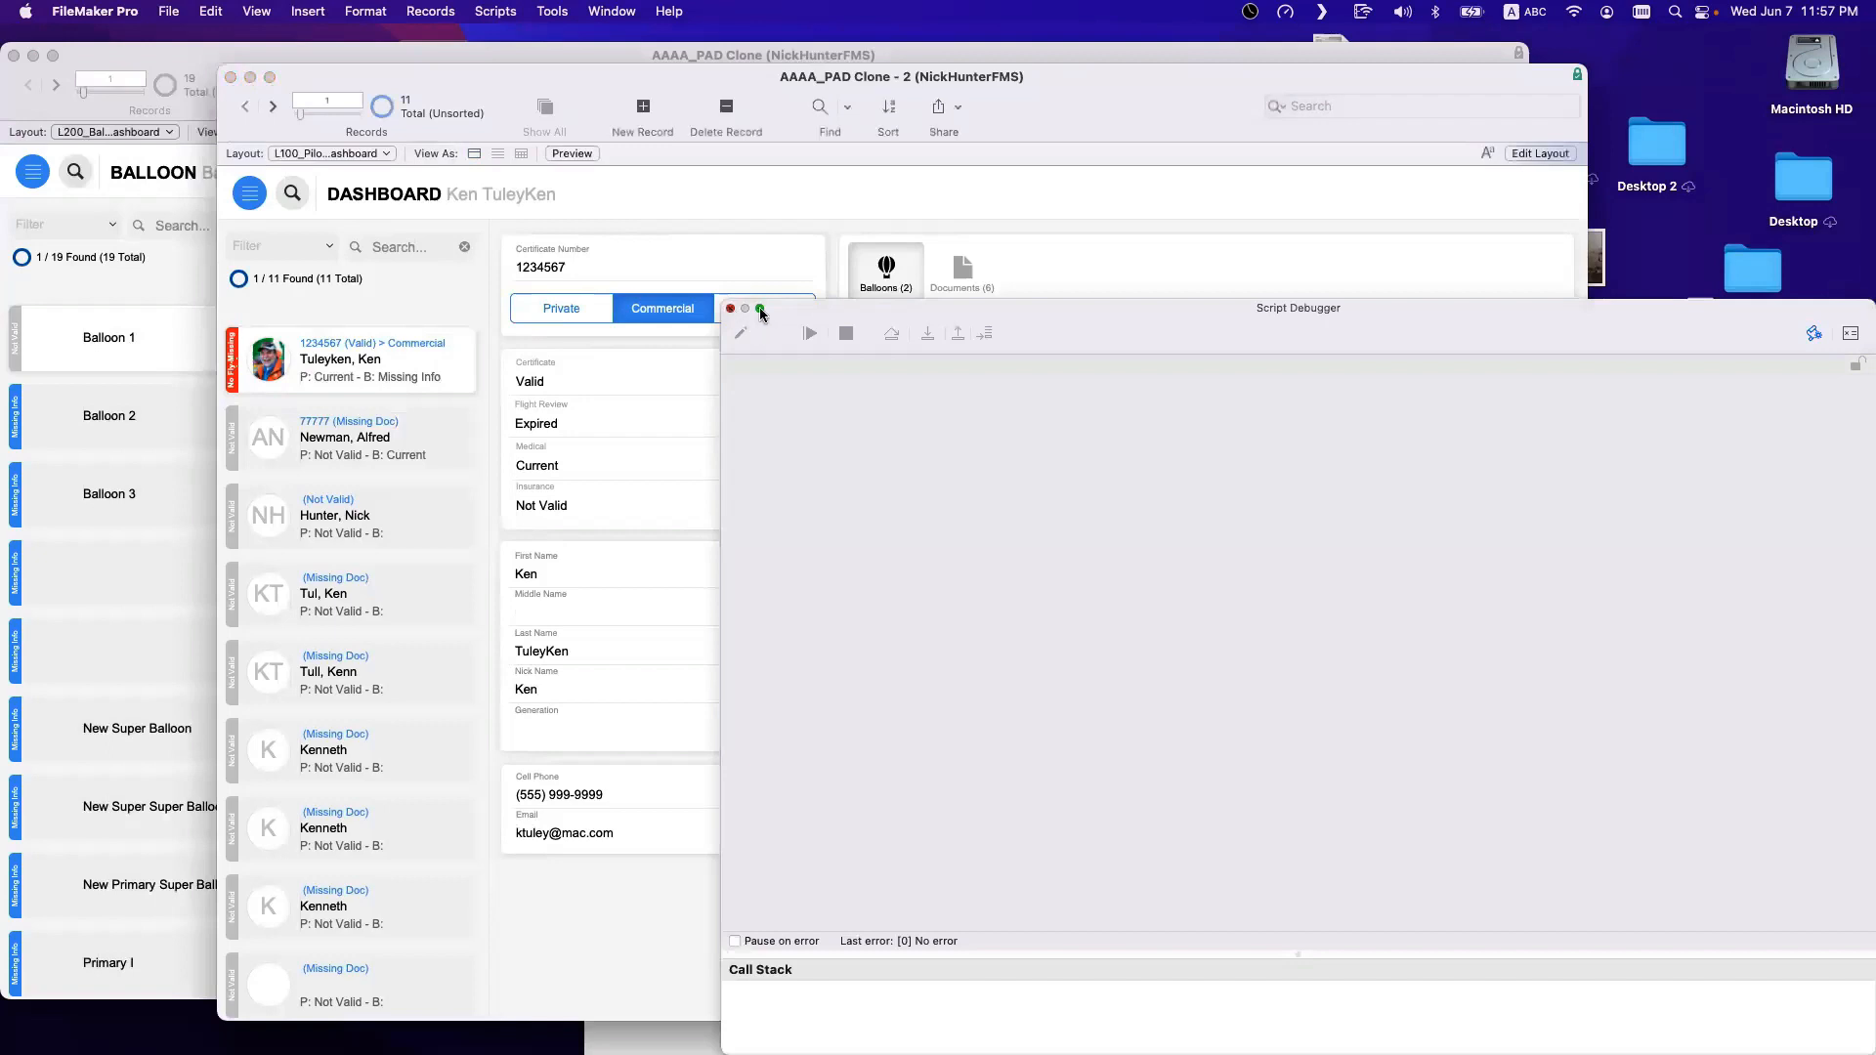
pyautogui.click(729, 308)
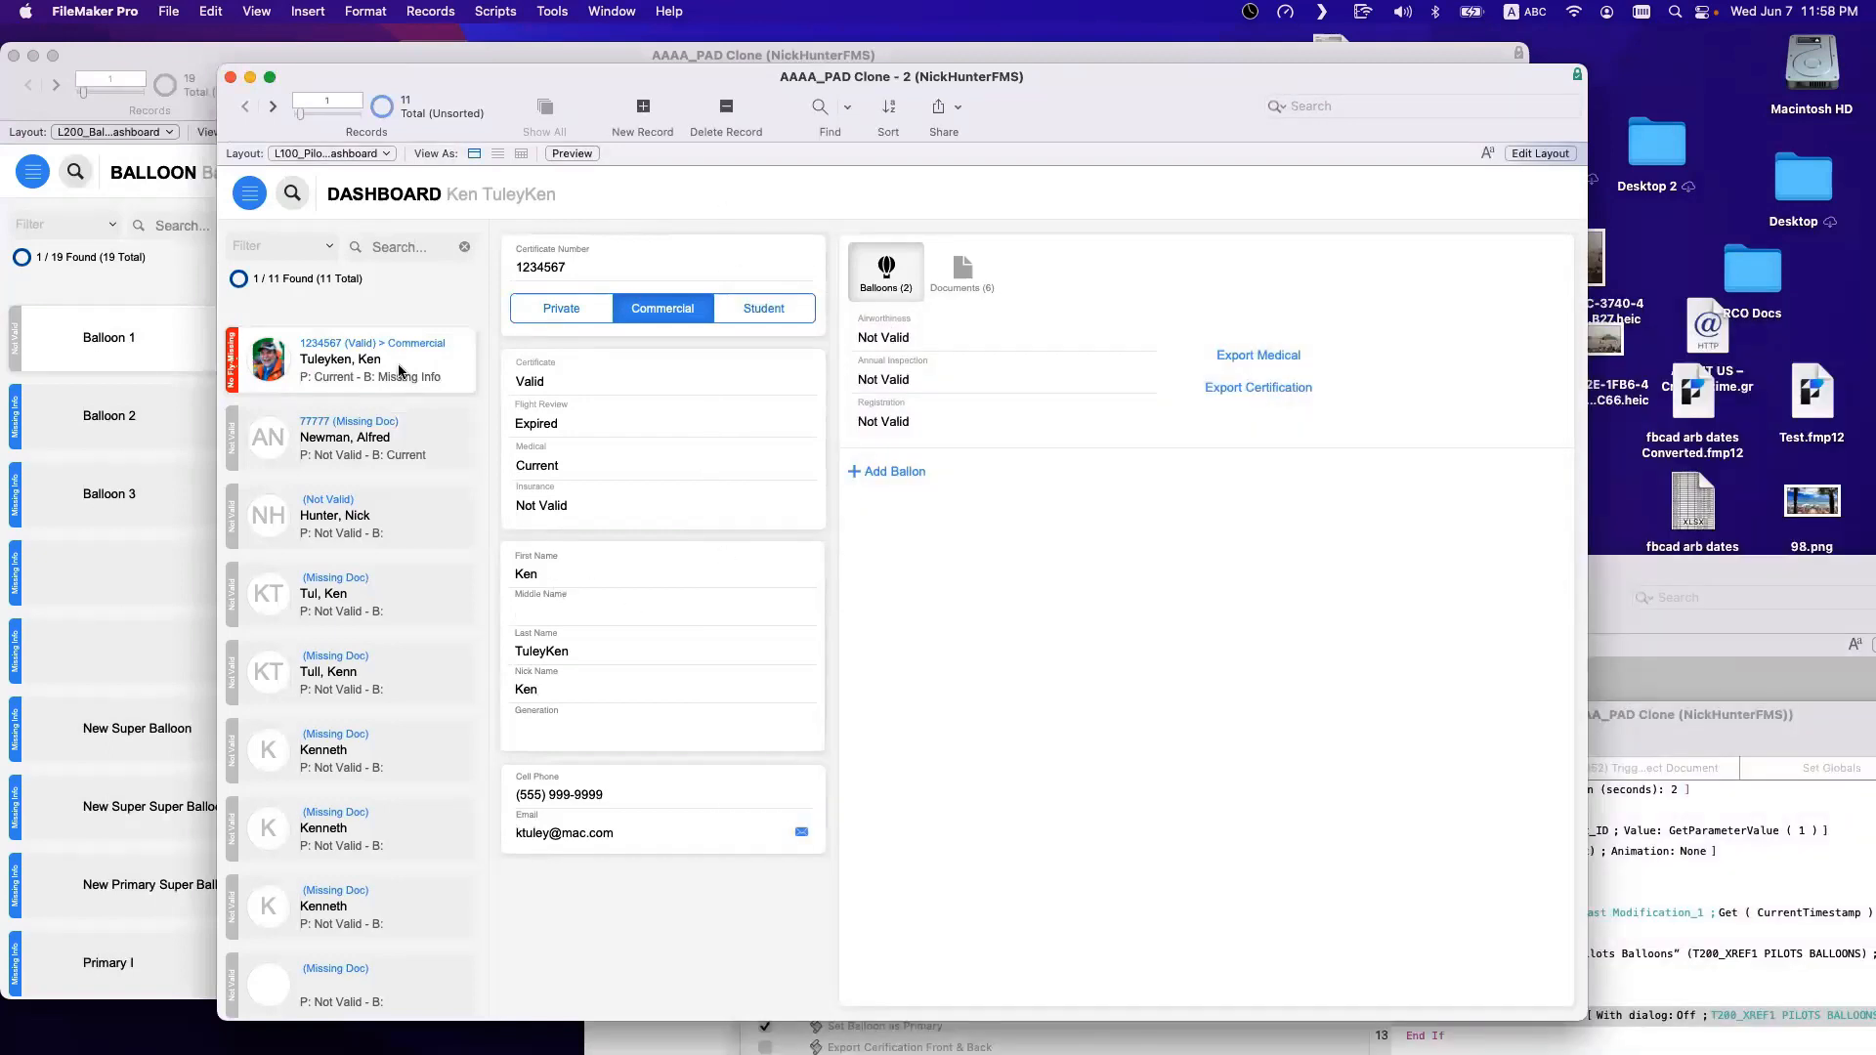
# Switch the Pilot dashboard window to the L200_Balloon Dashboard layout.
pyautogui.click(322, 155)
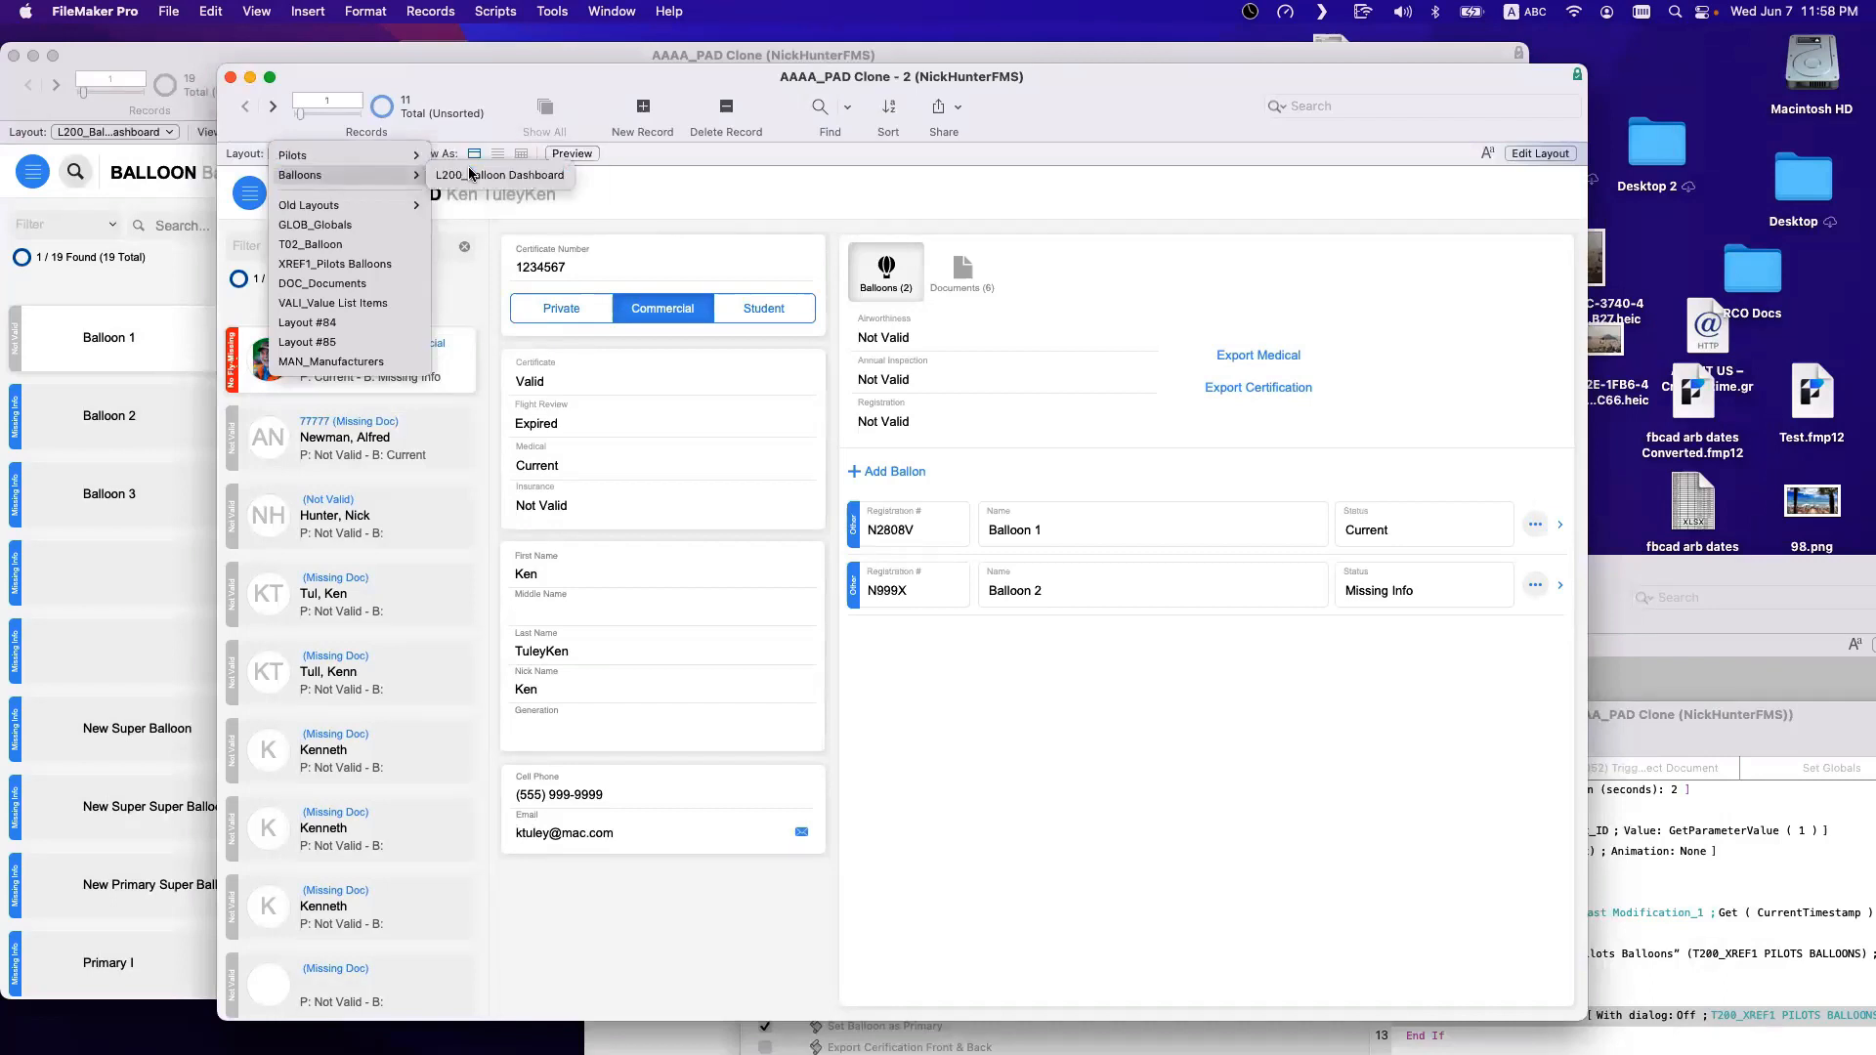
pyautogui.click(615, 318)
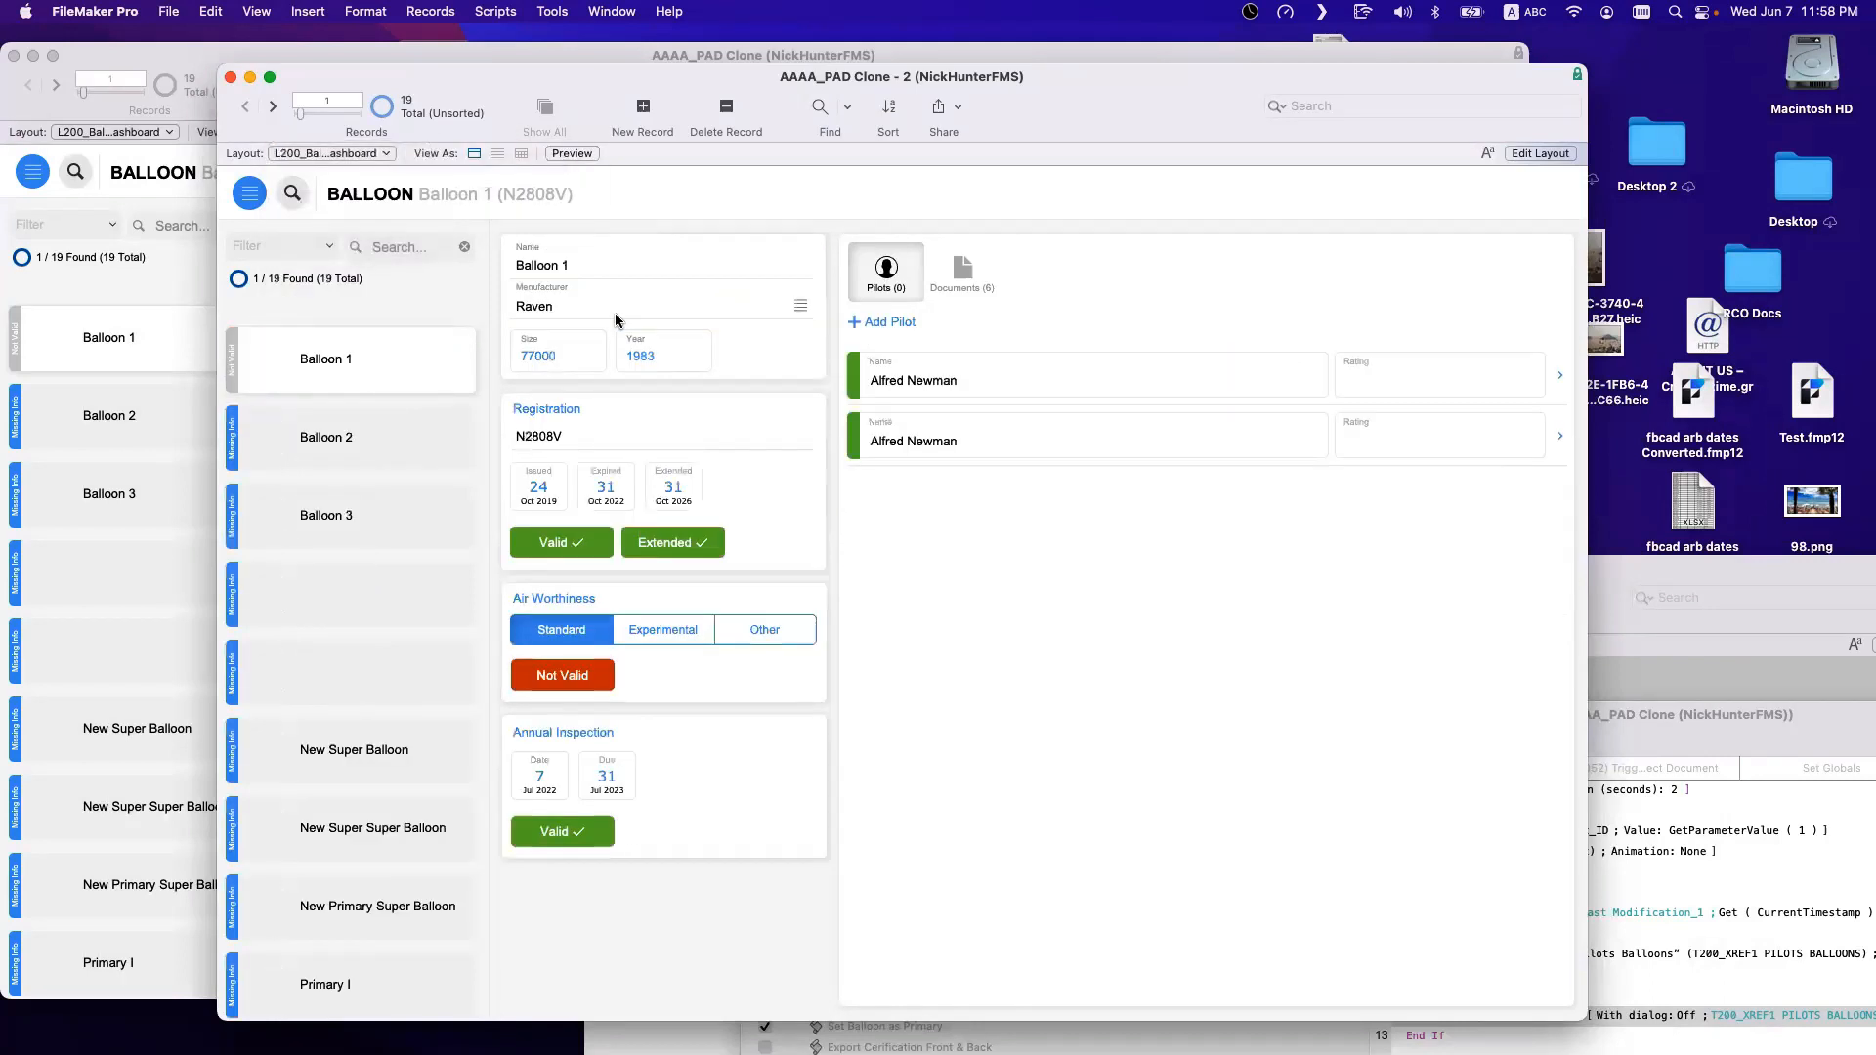
# Review the pilots related to Balloon 2 and Balloon 3, and open the L100_Pilot Dashboard layout to compare the first pilot's balloons.
pyautogui.click(350, 431)
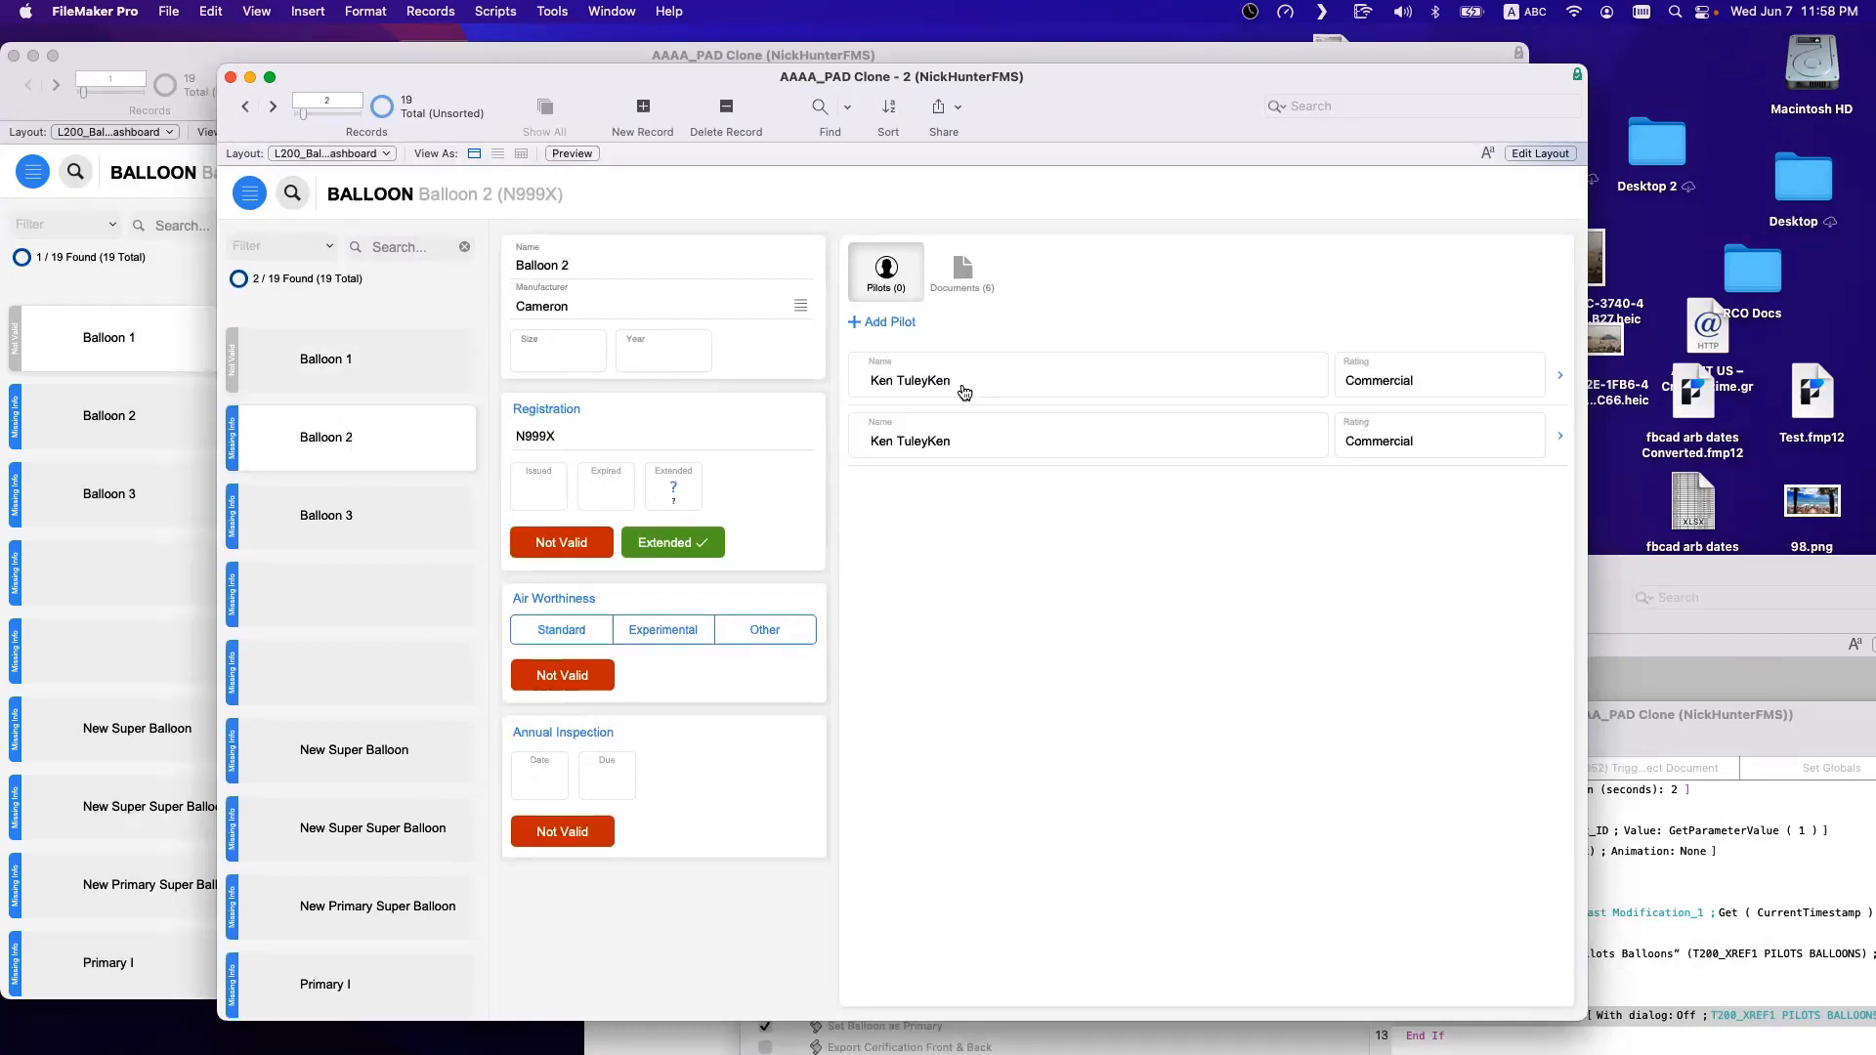
pyautogui.click(381, 543)
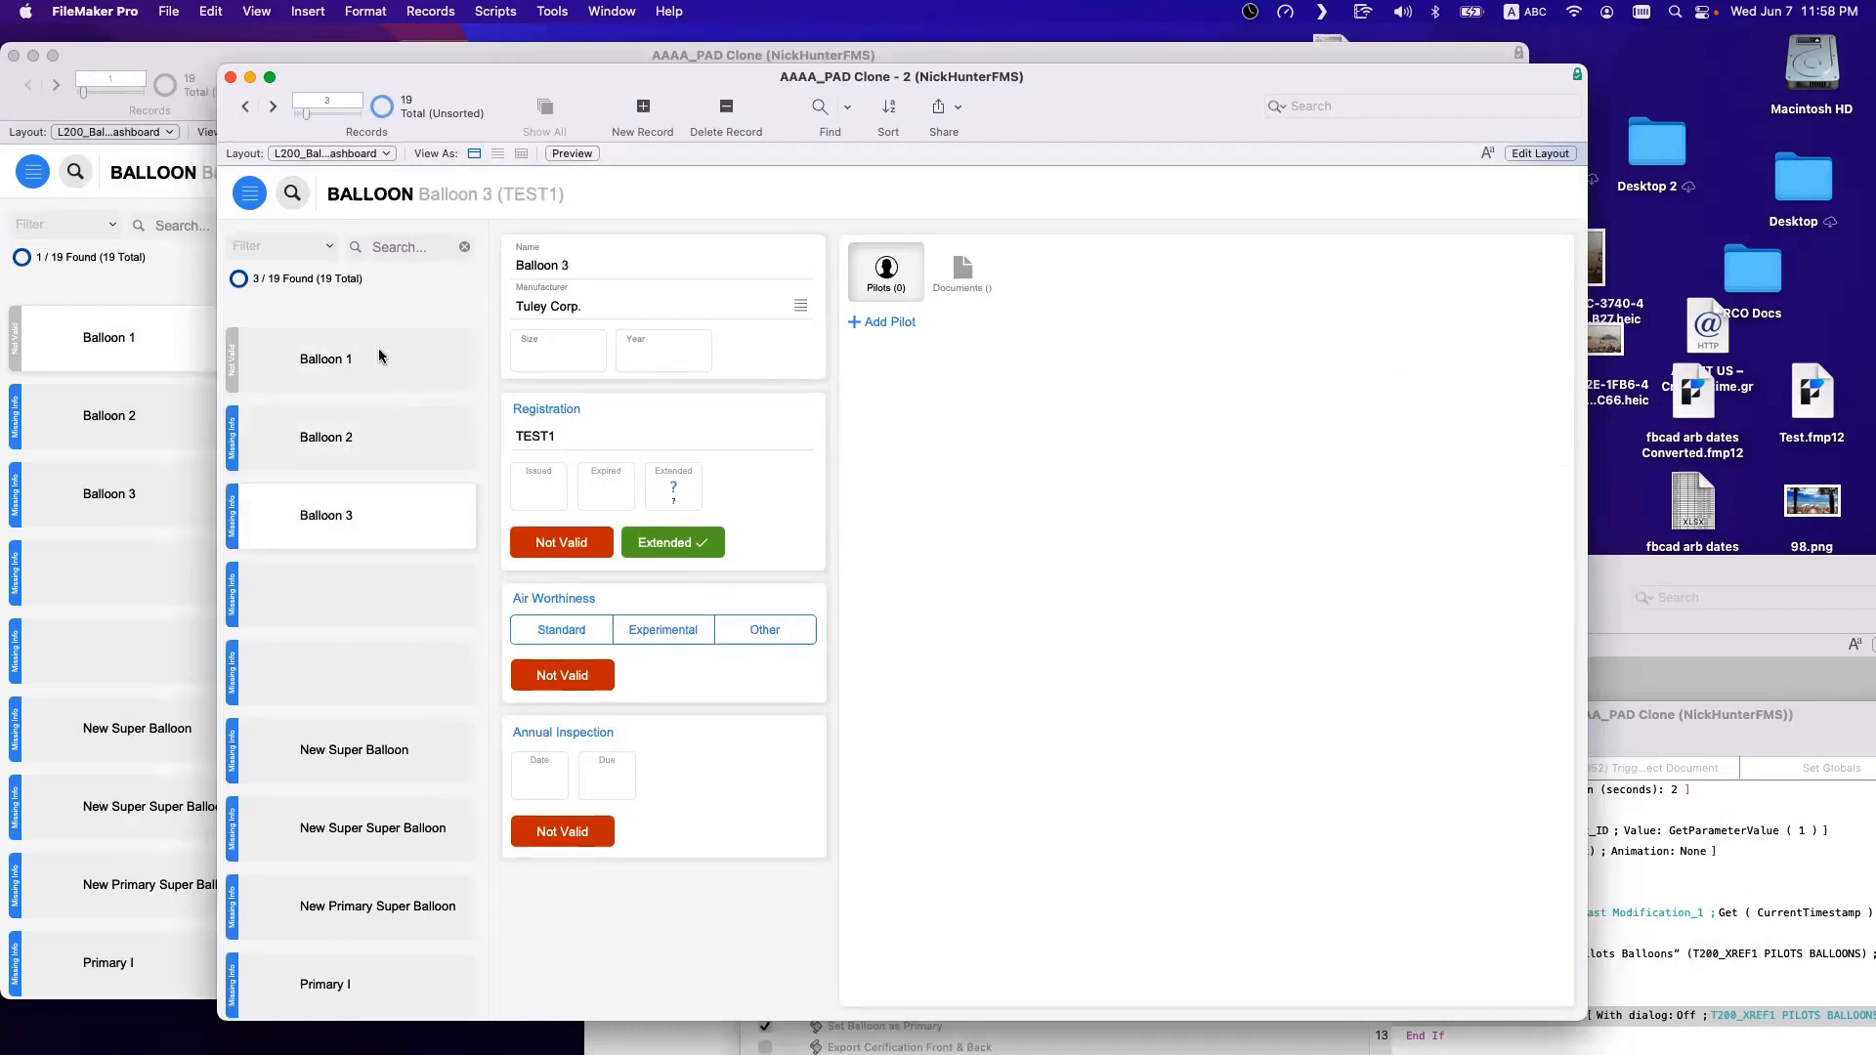
pyautogui.click(323, 154)
pyautogui.moveTo(416, 168)
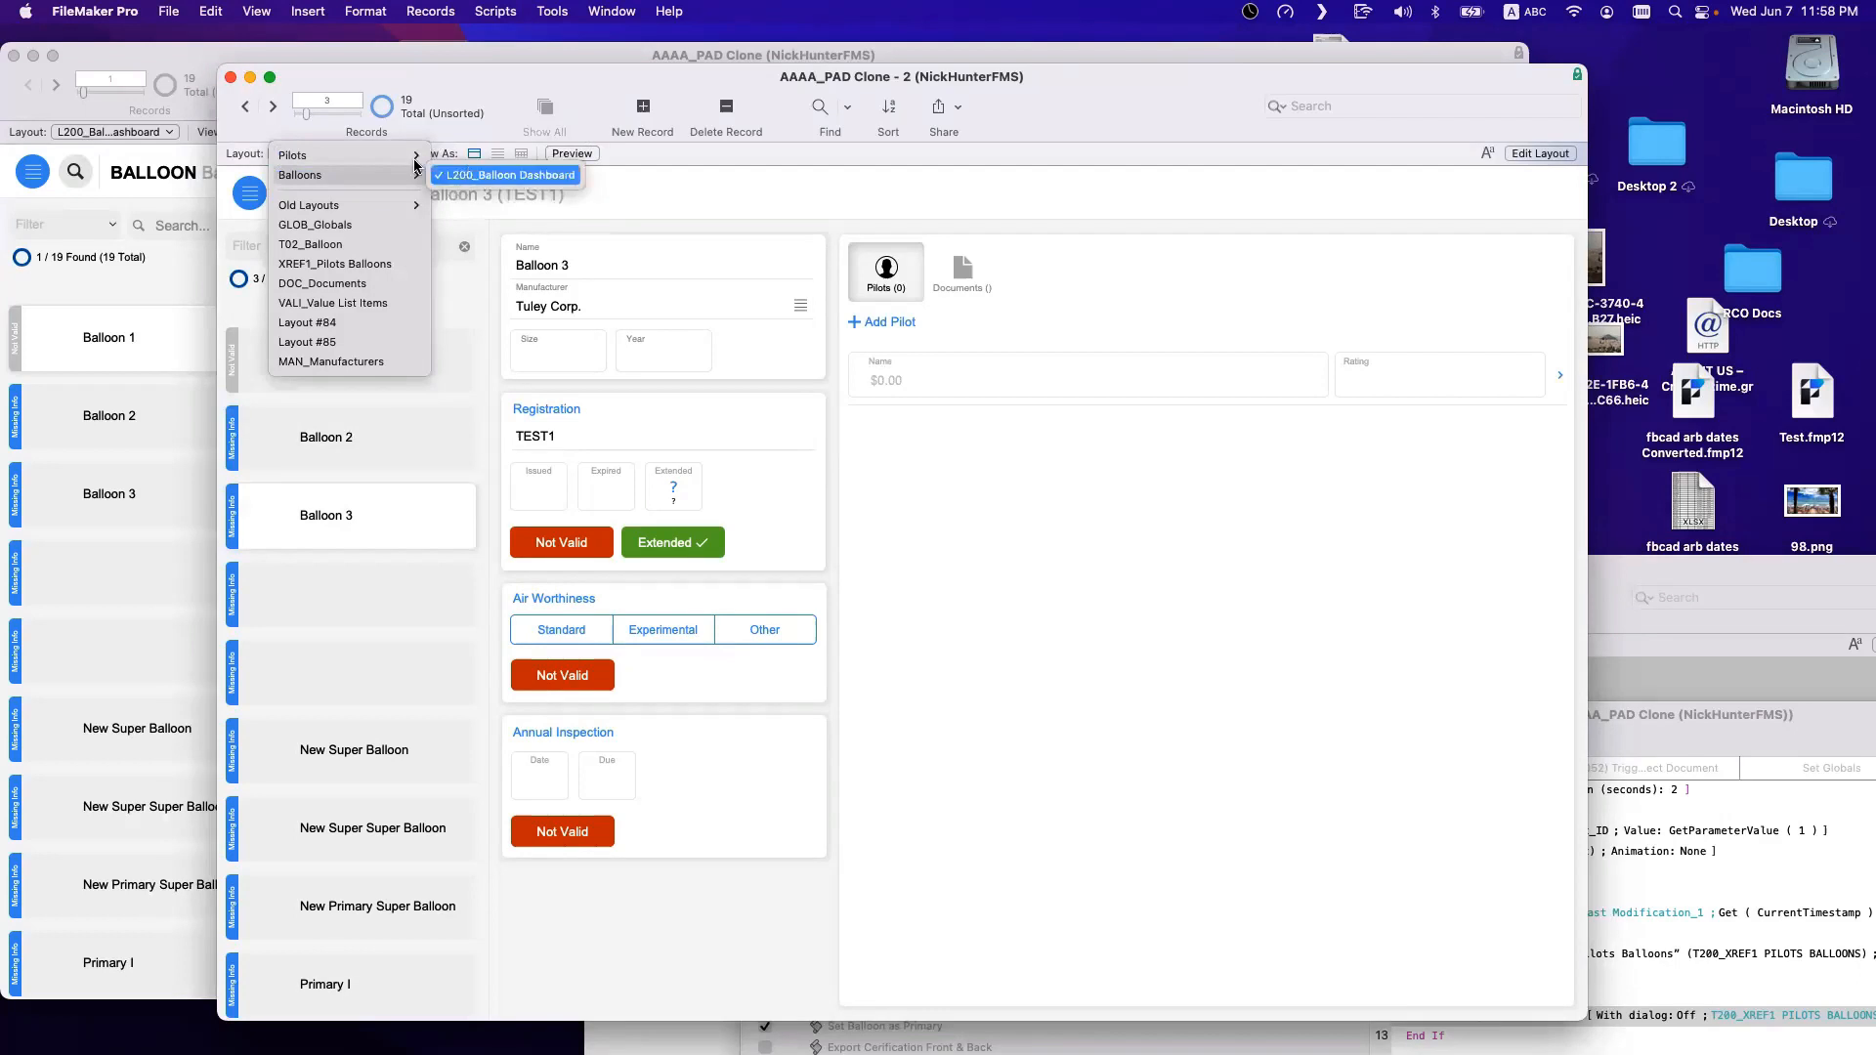
pyautogui.click(453, 157)
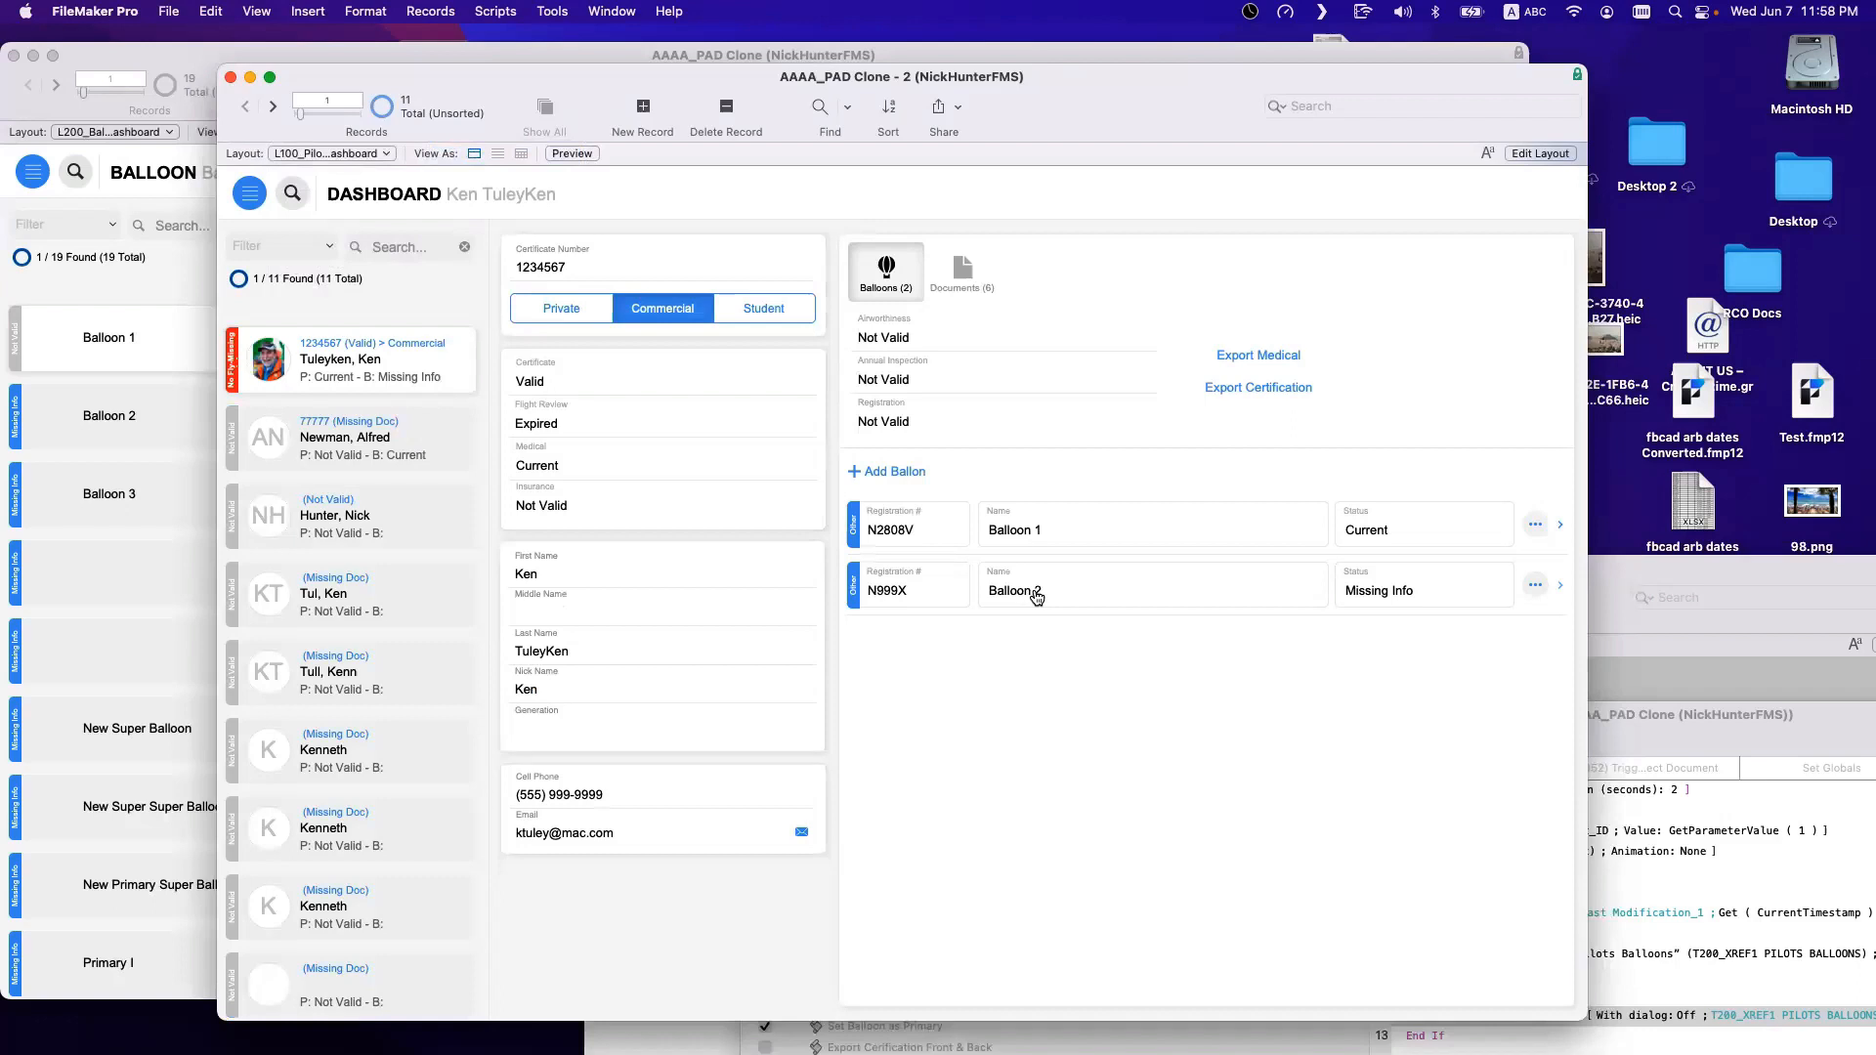
# Return the window to the L200_Balloon Dashboard layout and select Balloon 2.
pyautogui.click(298, 155)
pyautogui.moveTo(315, 176)
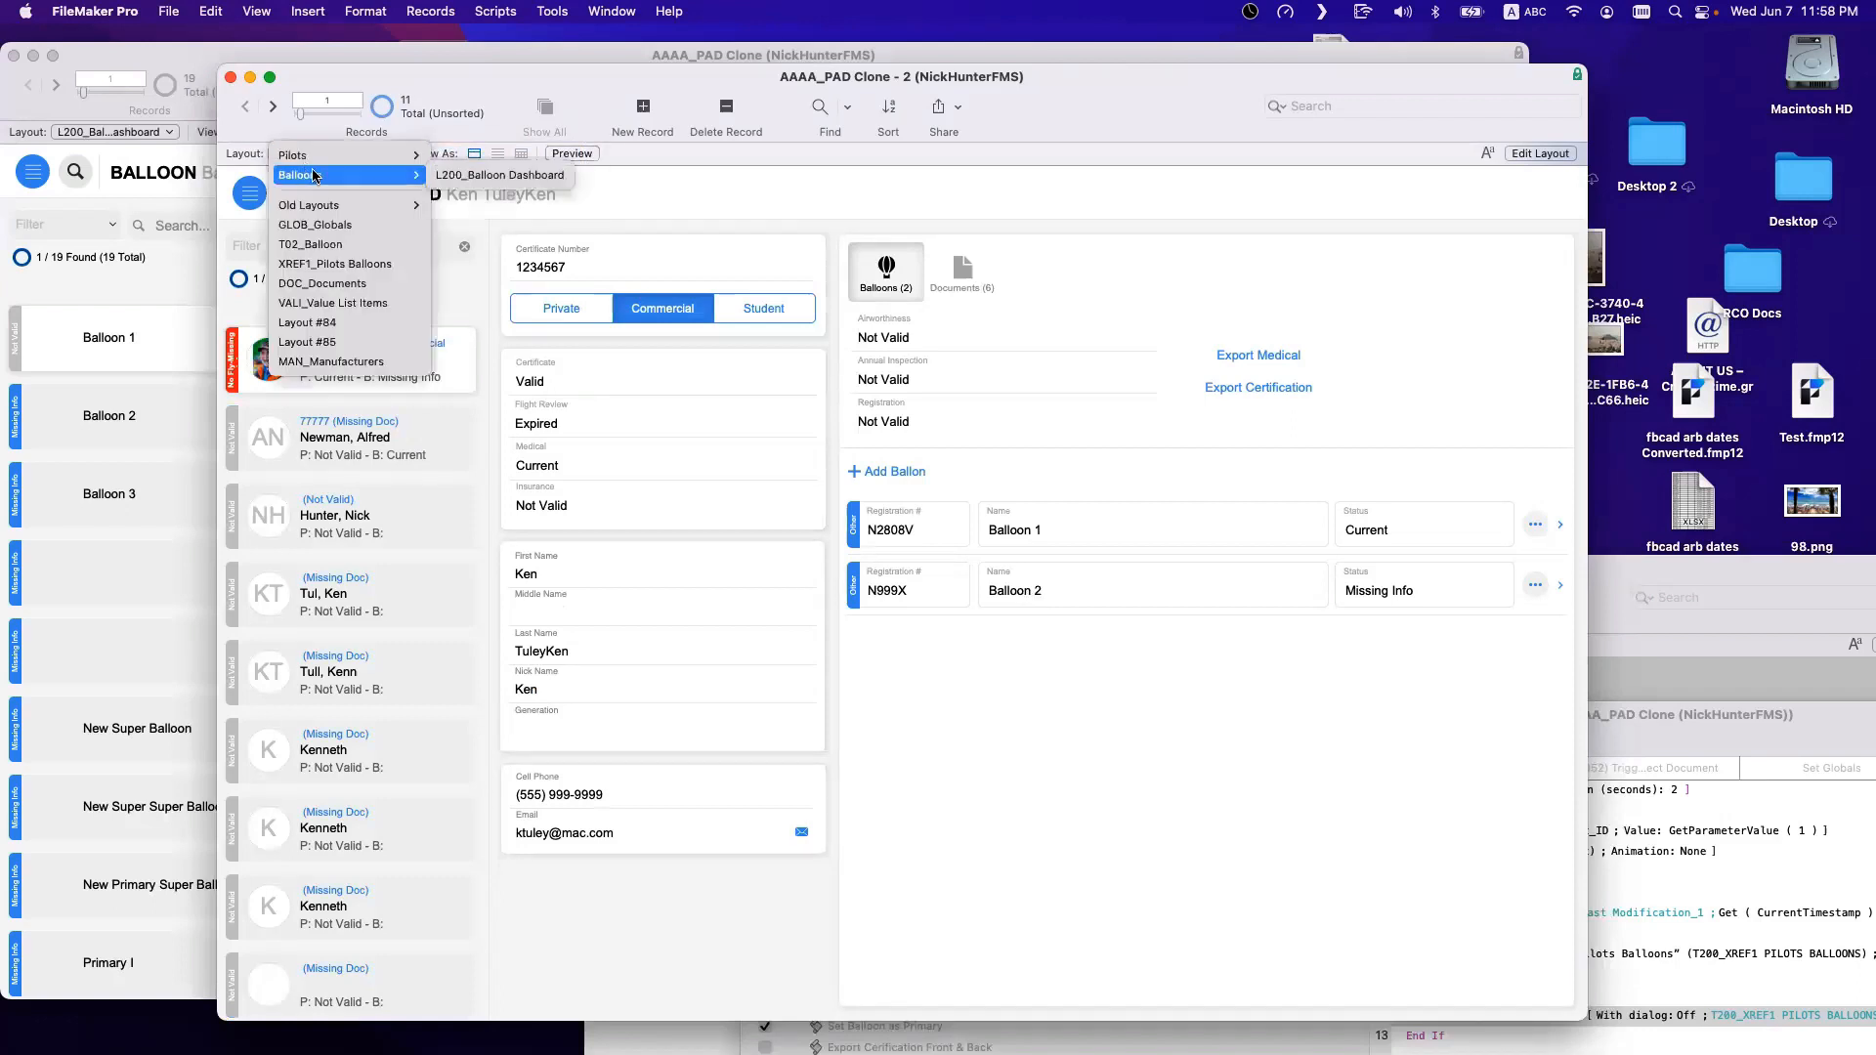
pyautogui.click(488, 174)
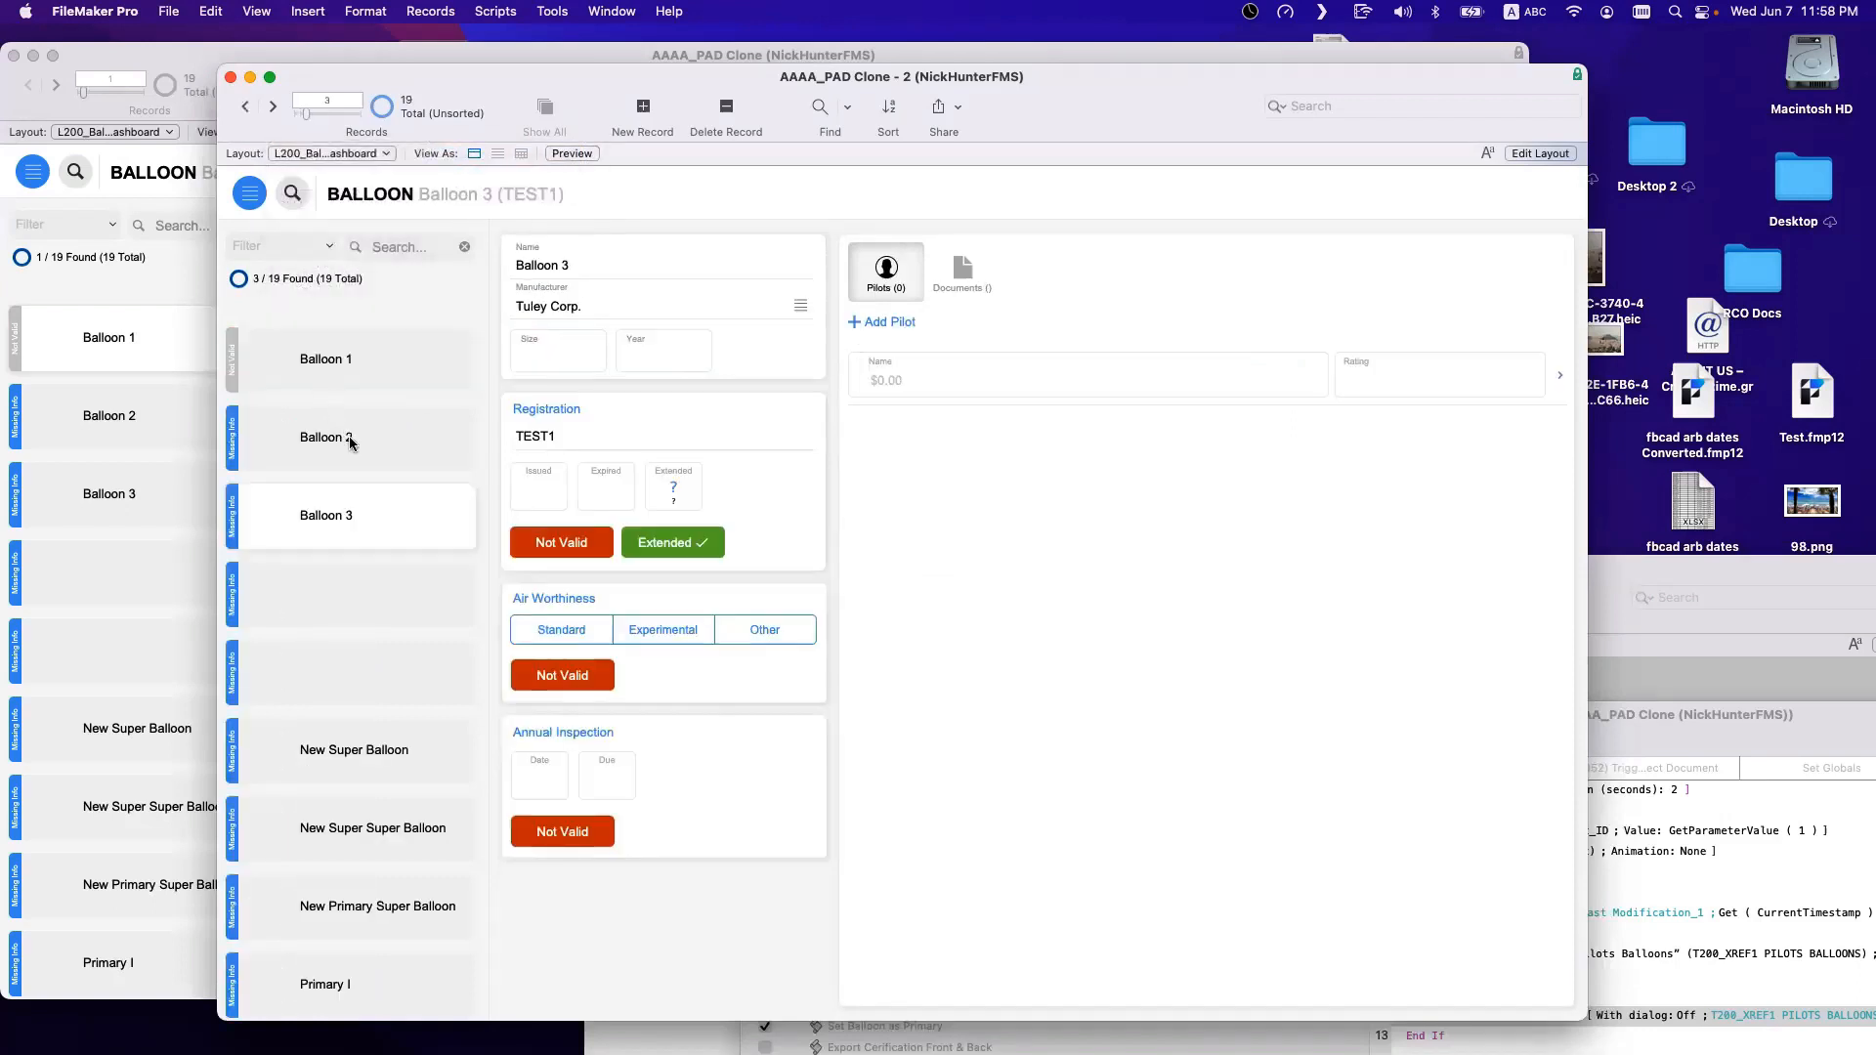
pyautogui.click(350, 441)
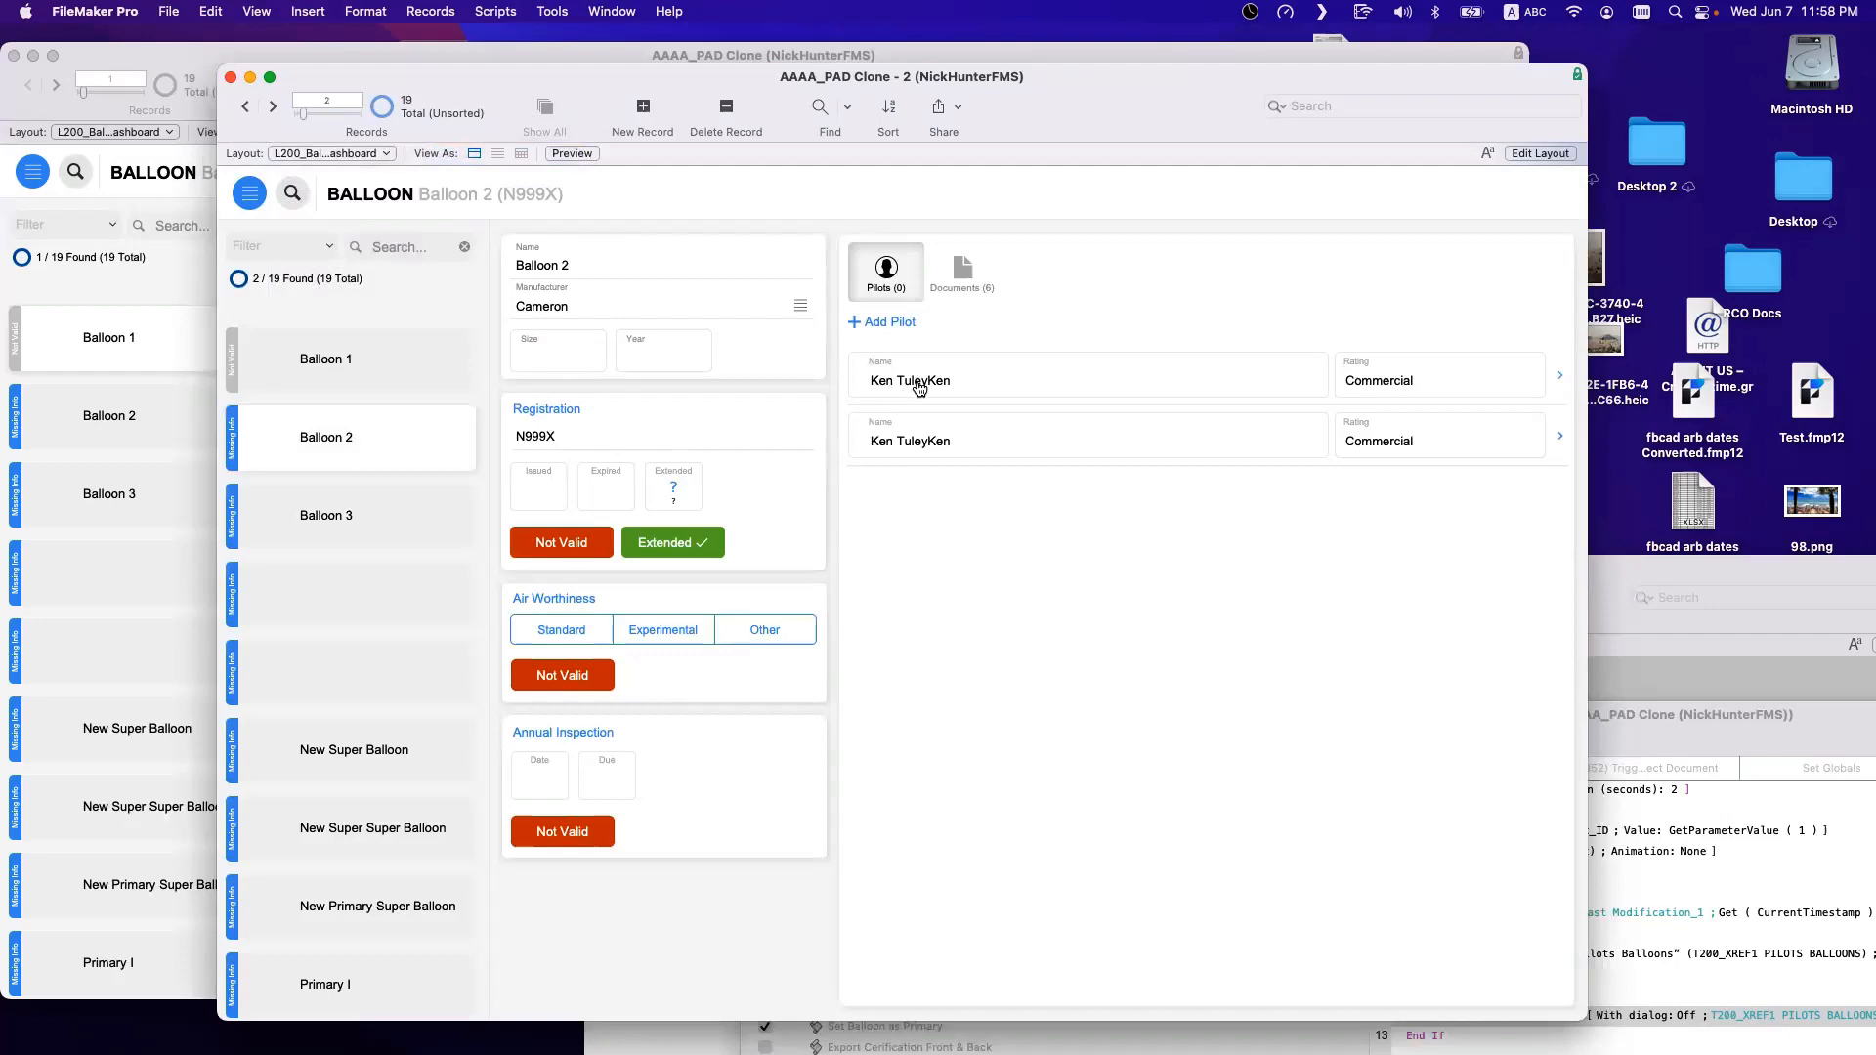
# Switch the other Balloon window to the L100_Pilot Dashboard layout.
pyautogui.click(111, 271)
pyautogui.click(60, 134)
pyautogui.moveTo(61, 133)
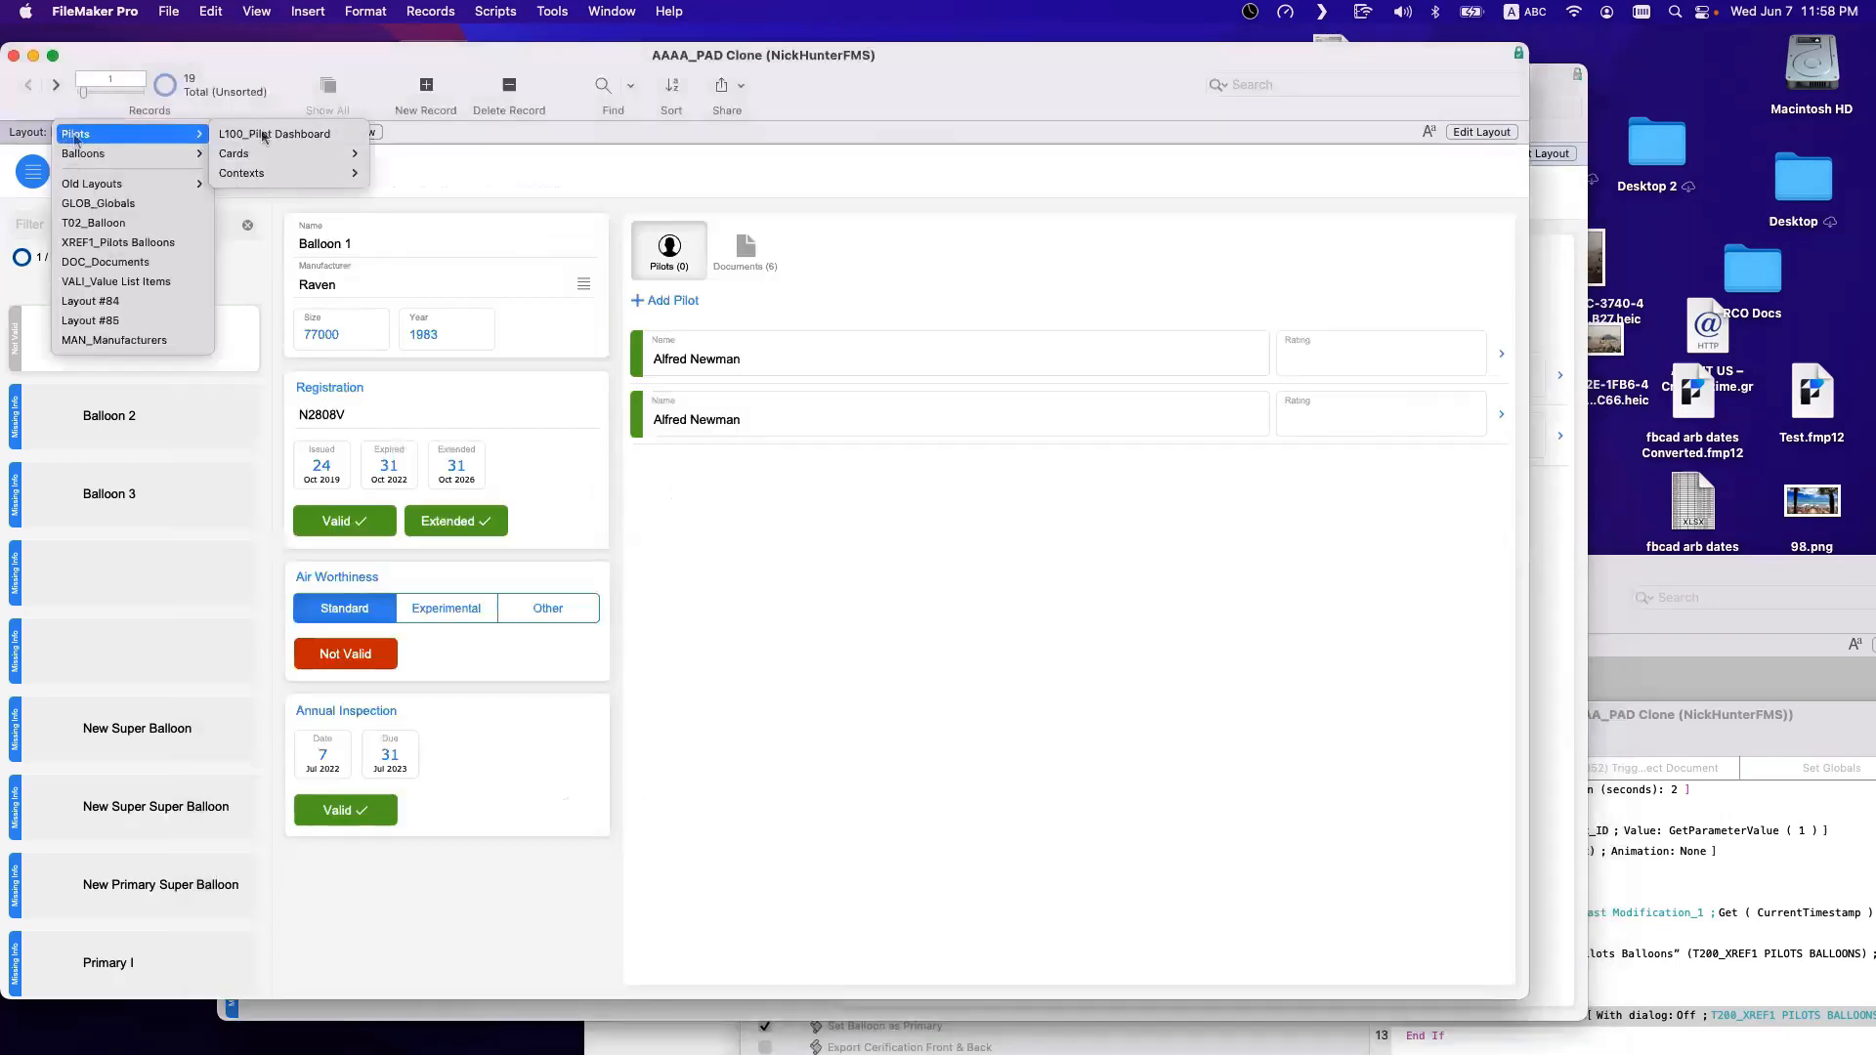
pyautogui.click(264, 134)
# Replace the first pilot's First Name with the long form of the name, commit the record, and bring the Balloon 2 window forward.
pyautogui.click(1120, 593)
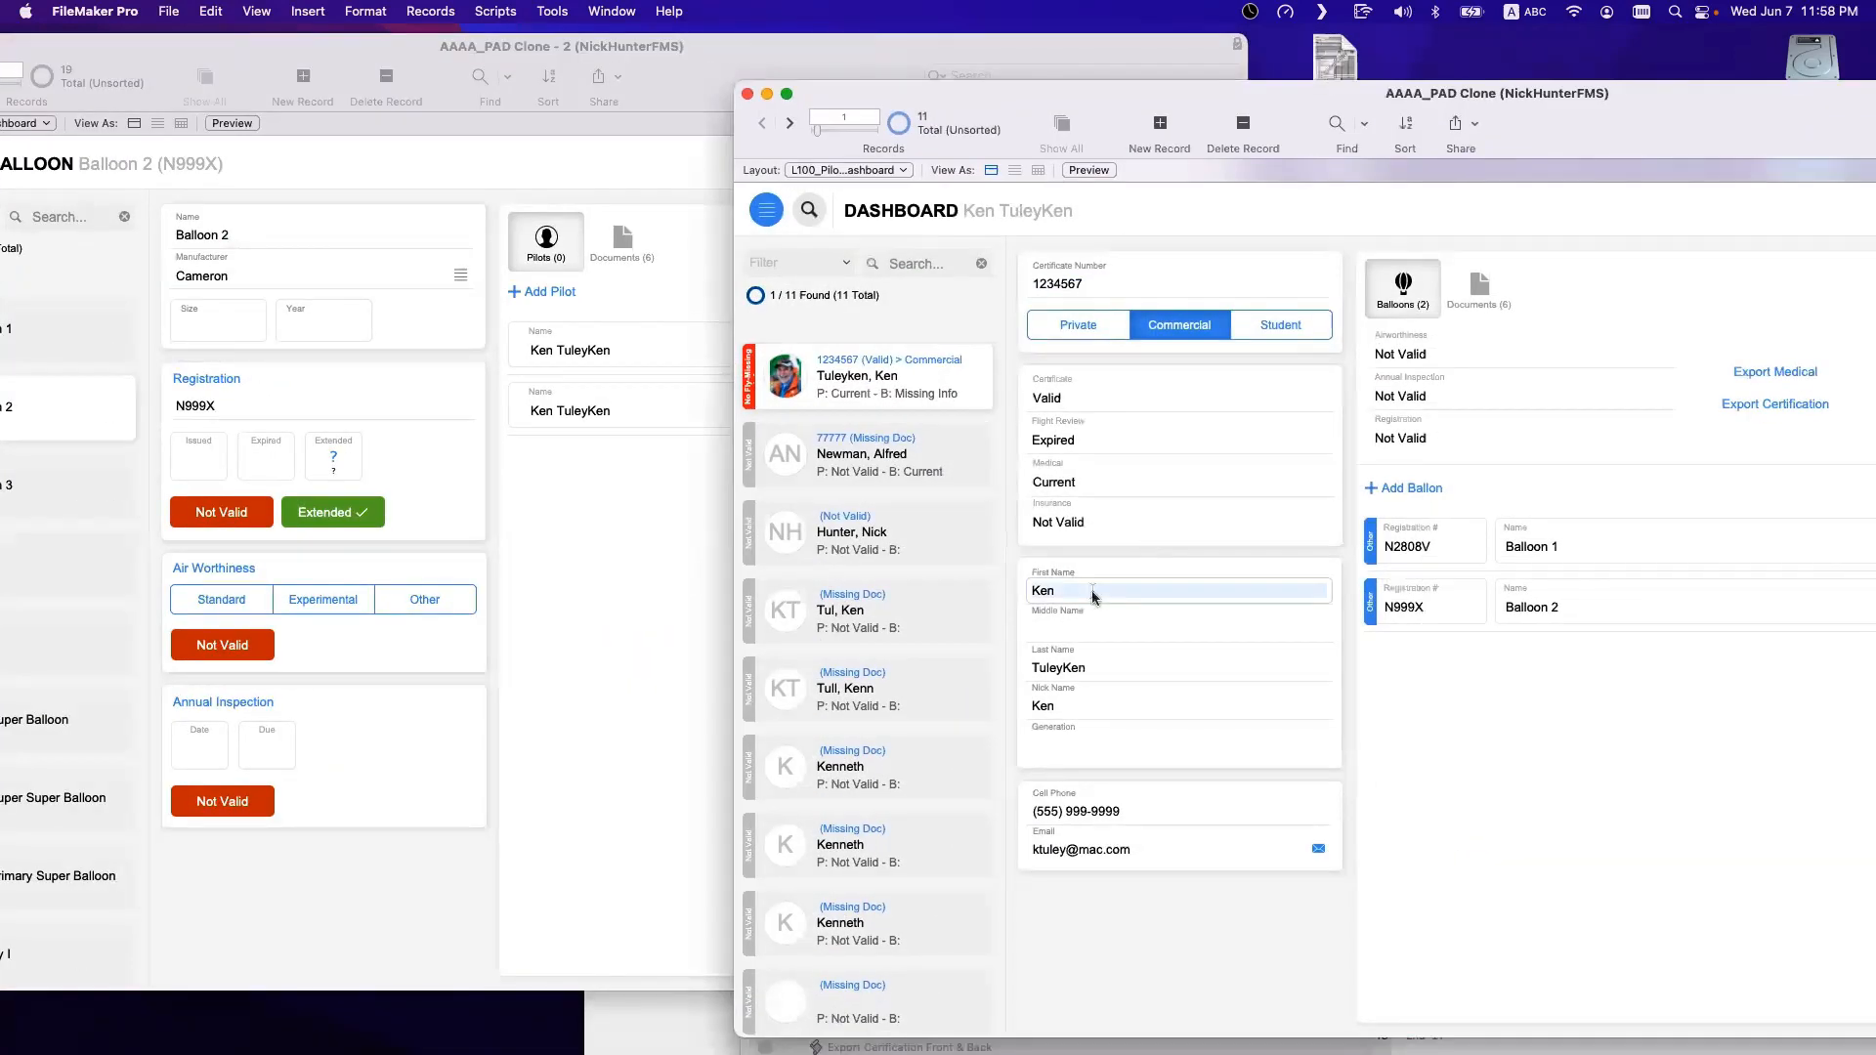
pyautogui.write('neth')
pyautogui.click(1122, 557)
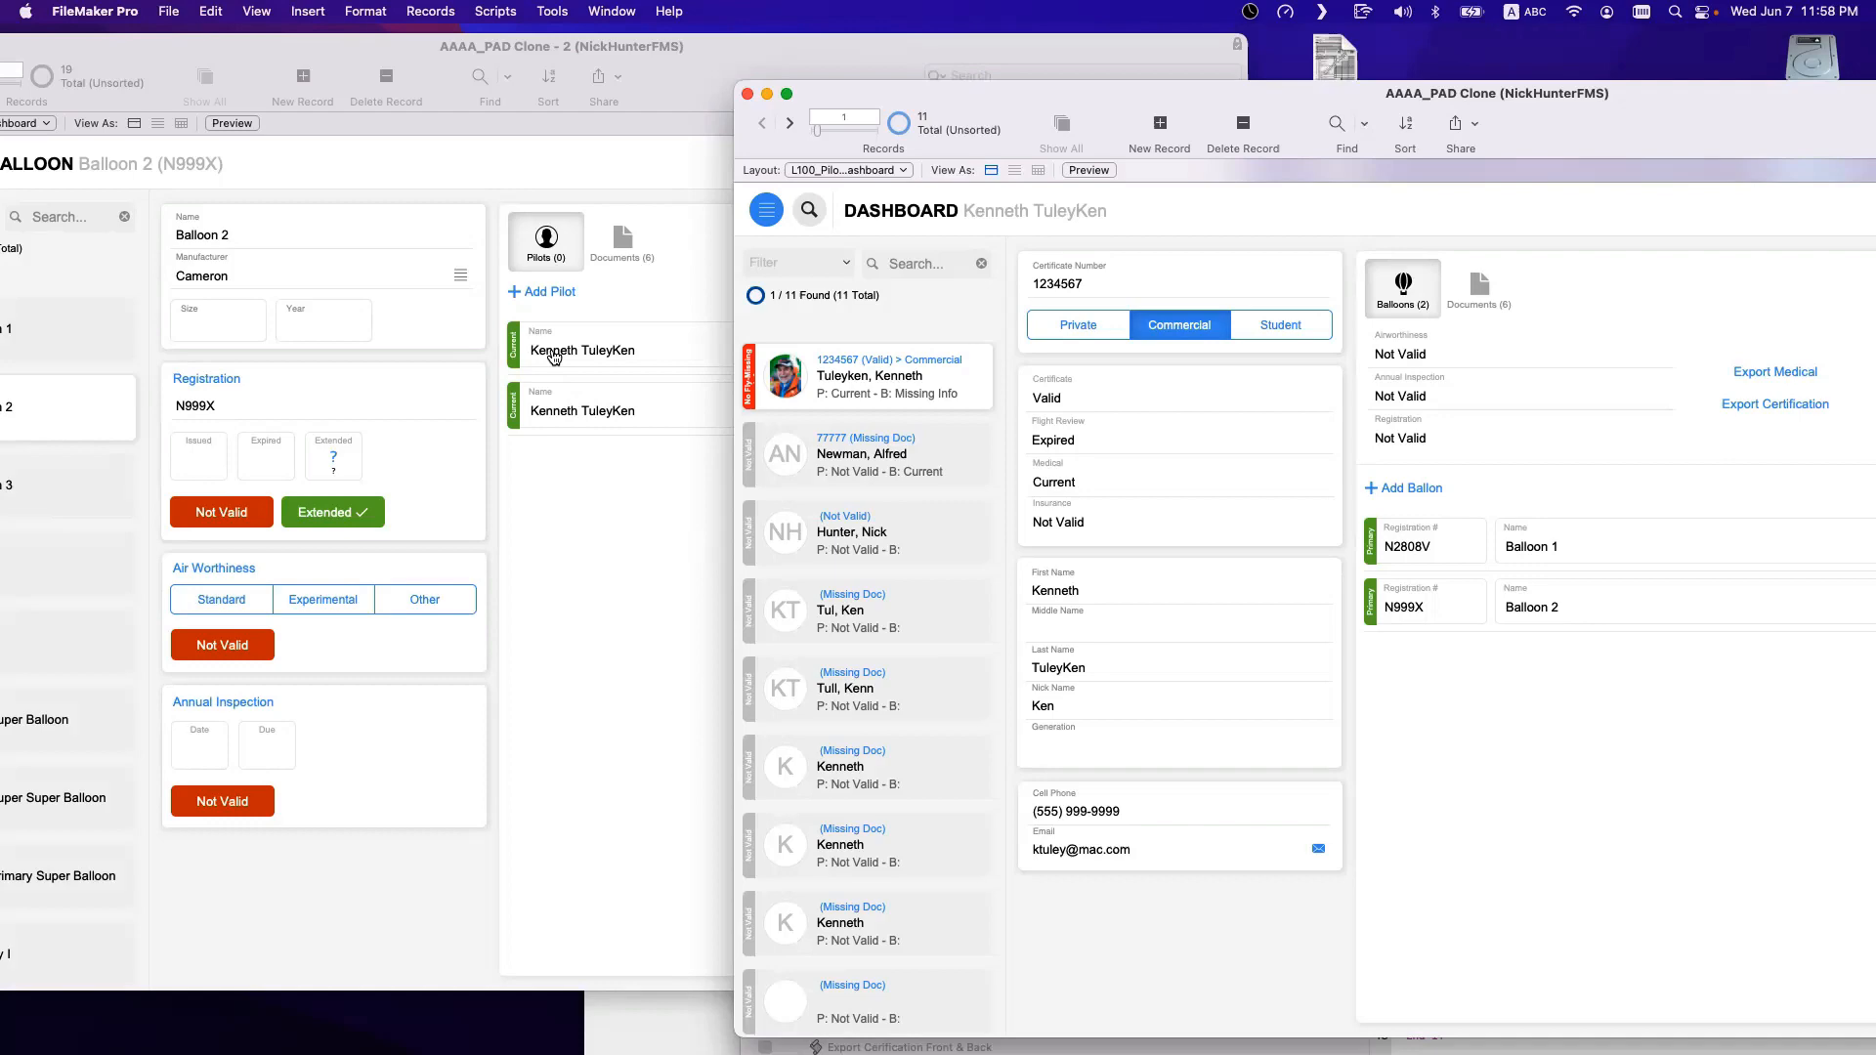
pyautogui.moveTo(971, 98)
pyautogui.mouseDown()
pyautogui.moveTo(491, 95)
pyautogui.moveTo(793, 216)
pyautogui.mouseUp()
pyautogui.moveTo(400, 71)
pyautogui.mouseDown()
pyautogui.moveTo(798, 64)
pyautogui.moveTo(582, 61)
pyautogui.mouseUp()
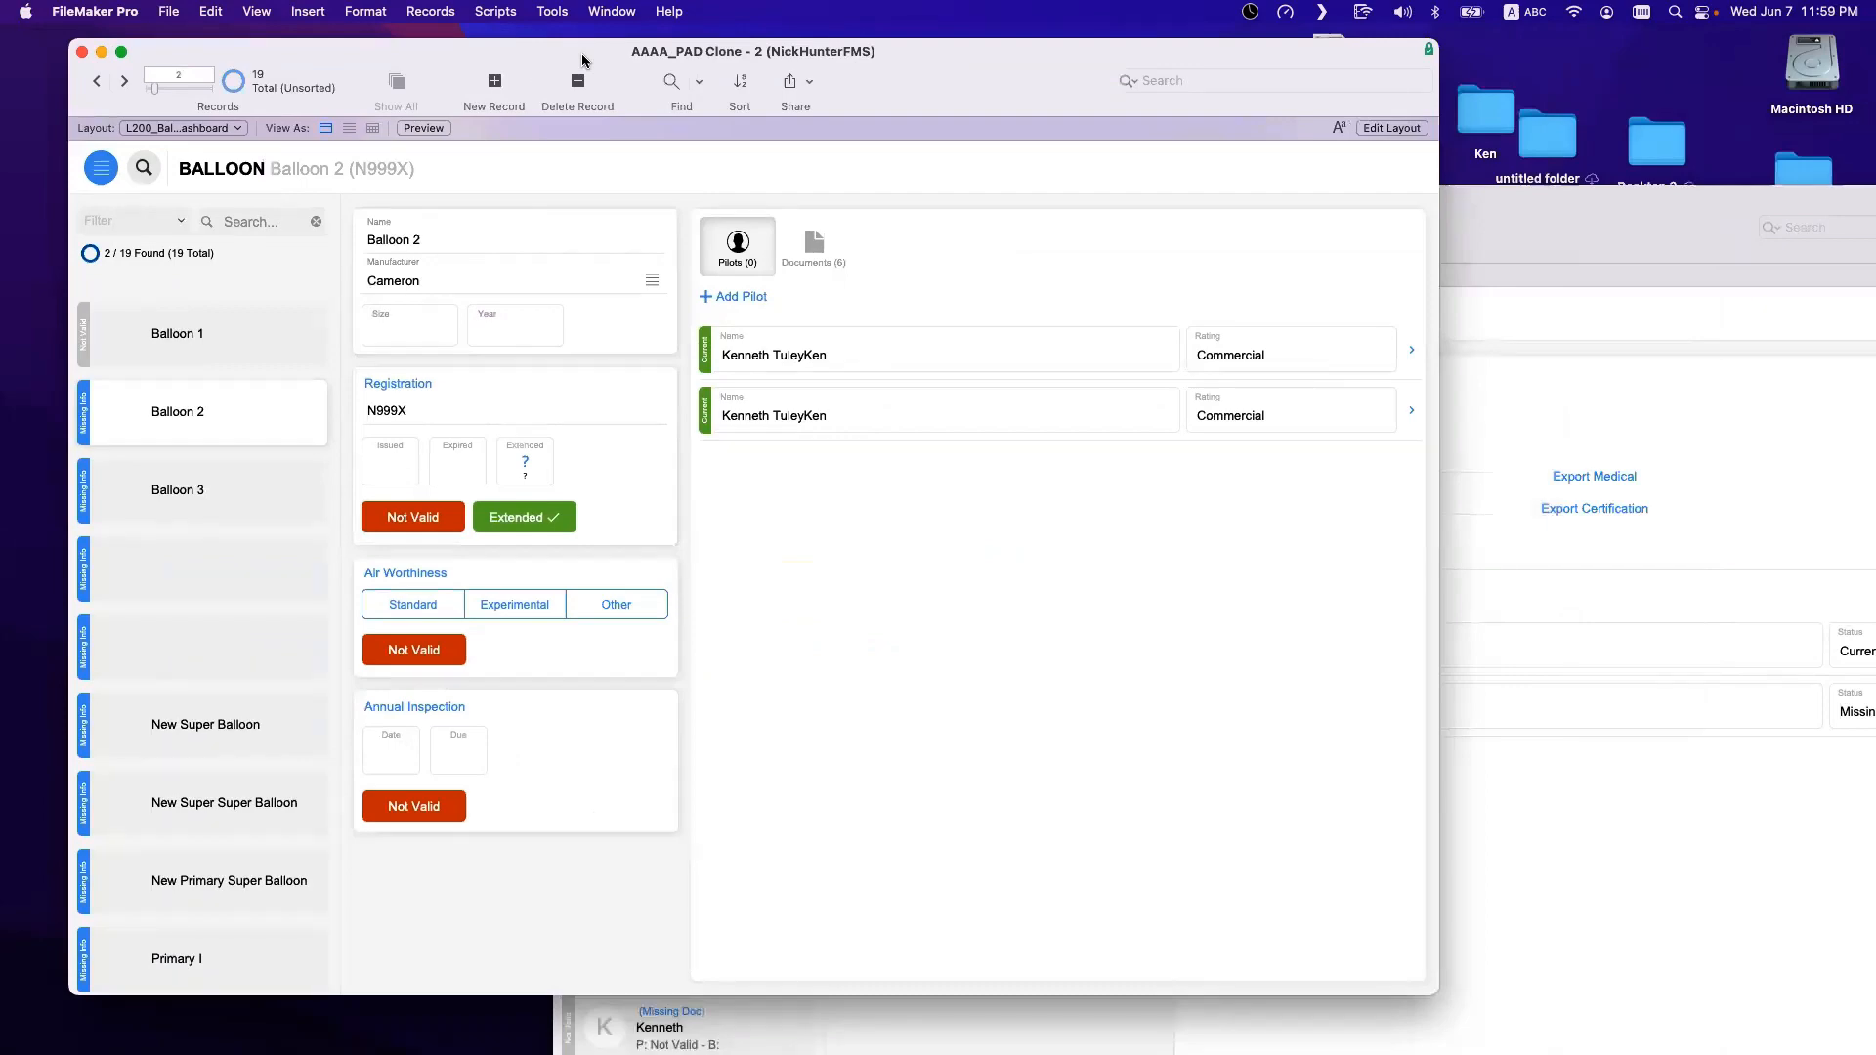
# In the Script Workspace, select both the PSoS | OnRecordCommit | Pilot and (1050) Trigger | OnRecordCommit | Pilots scripts.
pyautogui.press('super+shift+s')
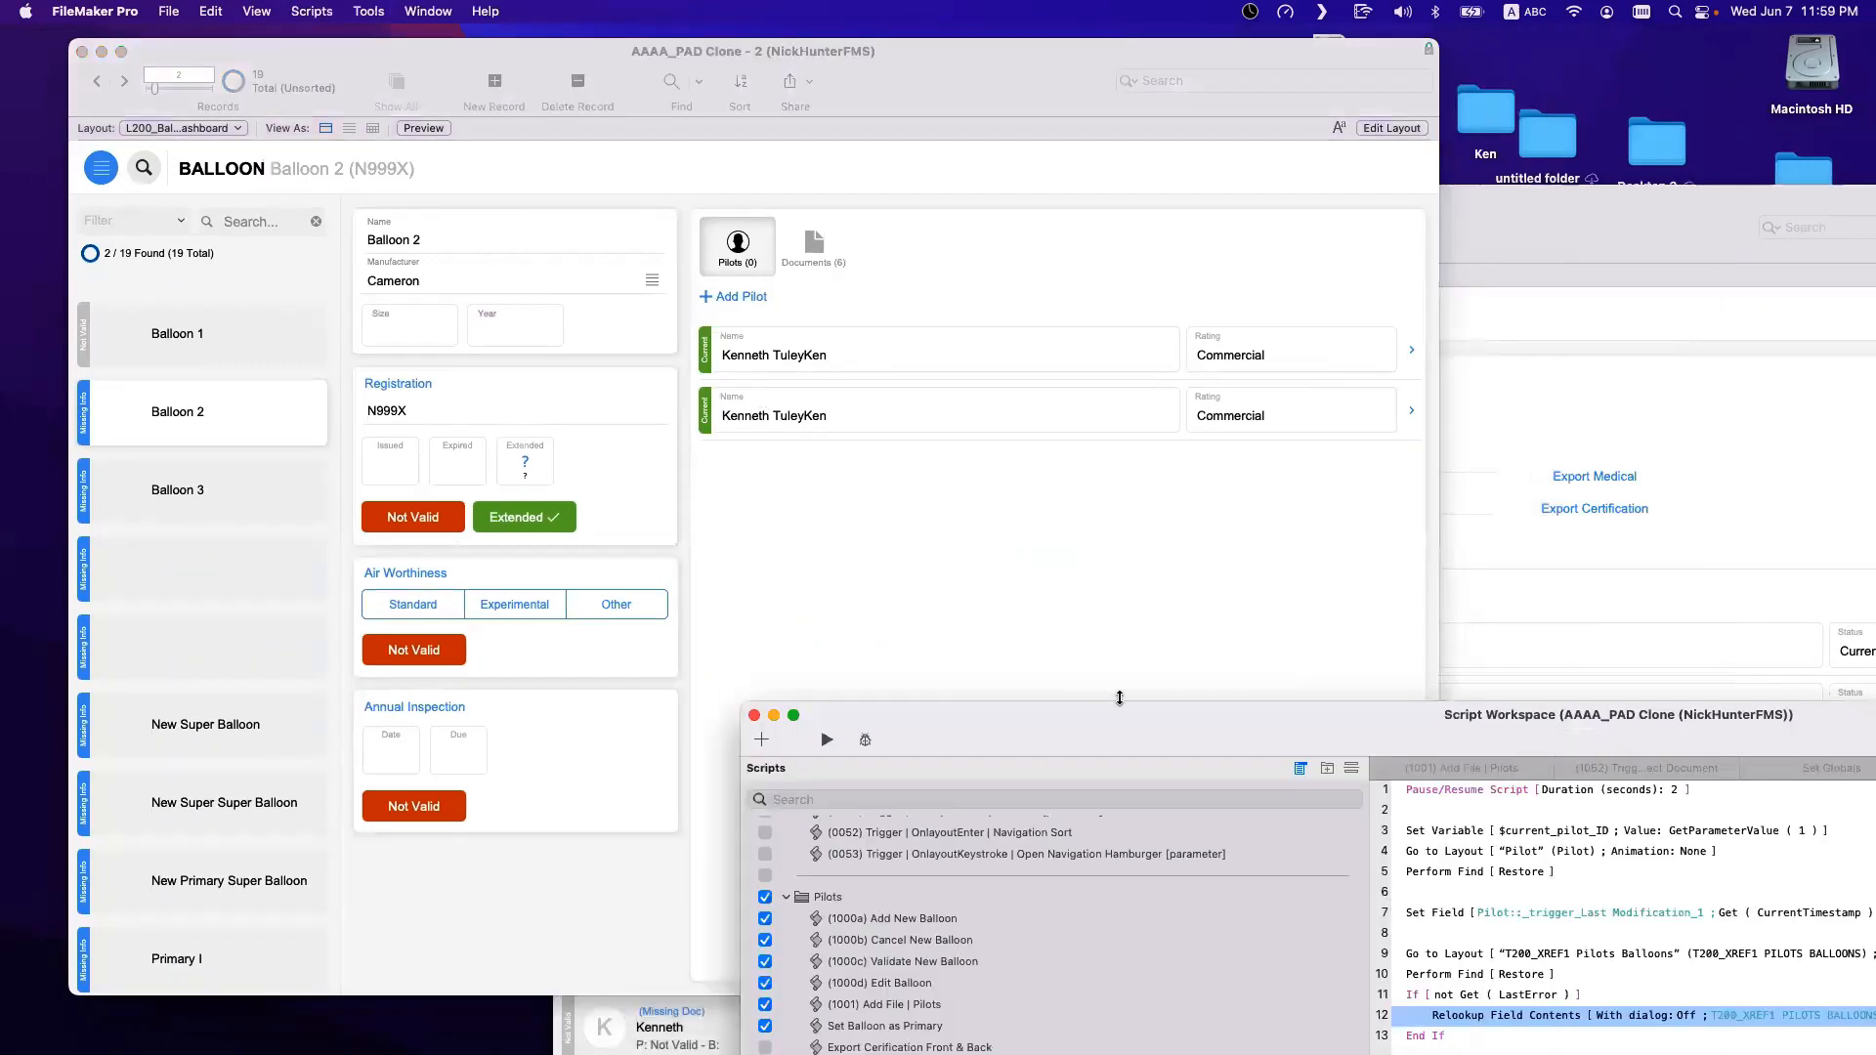
pyautogui.doubleClick(1119, 702)
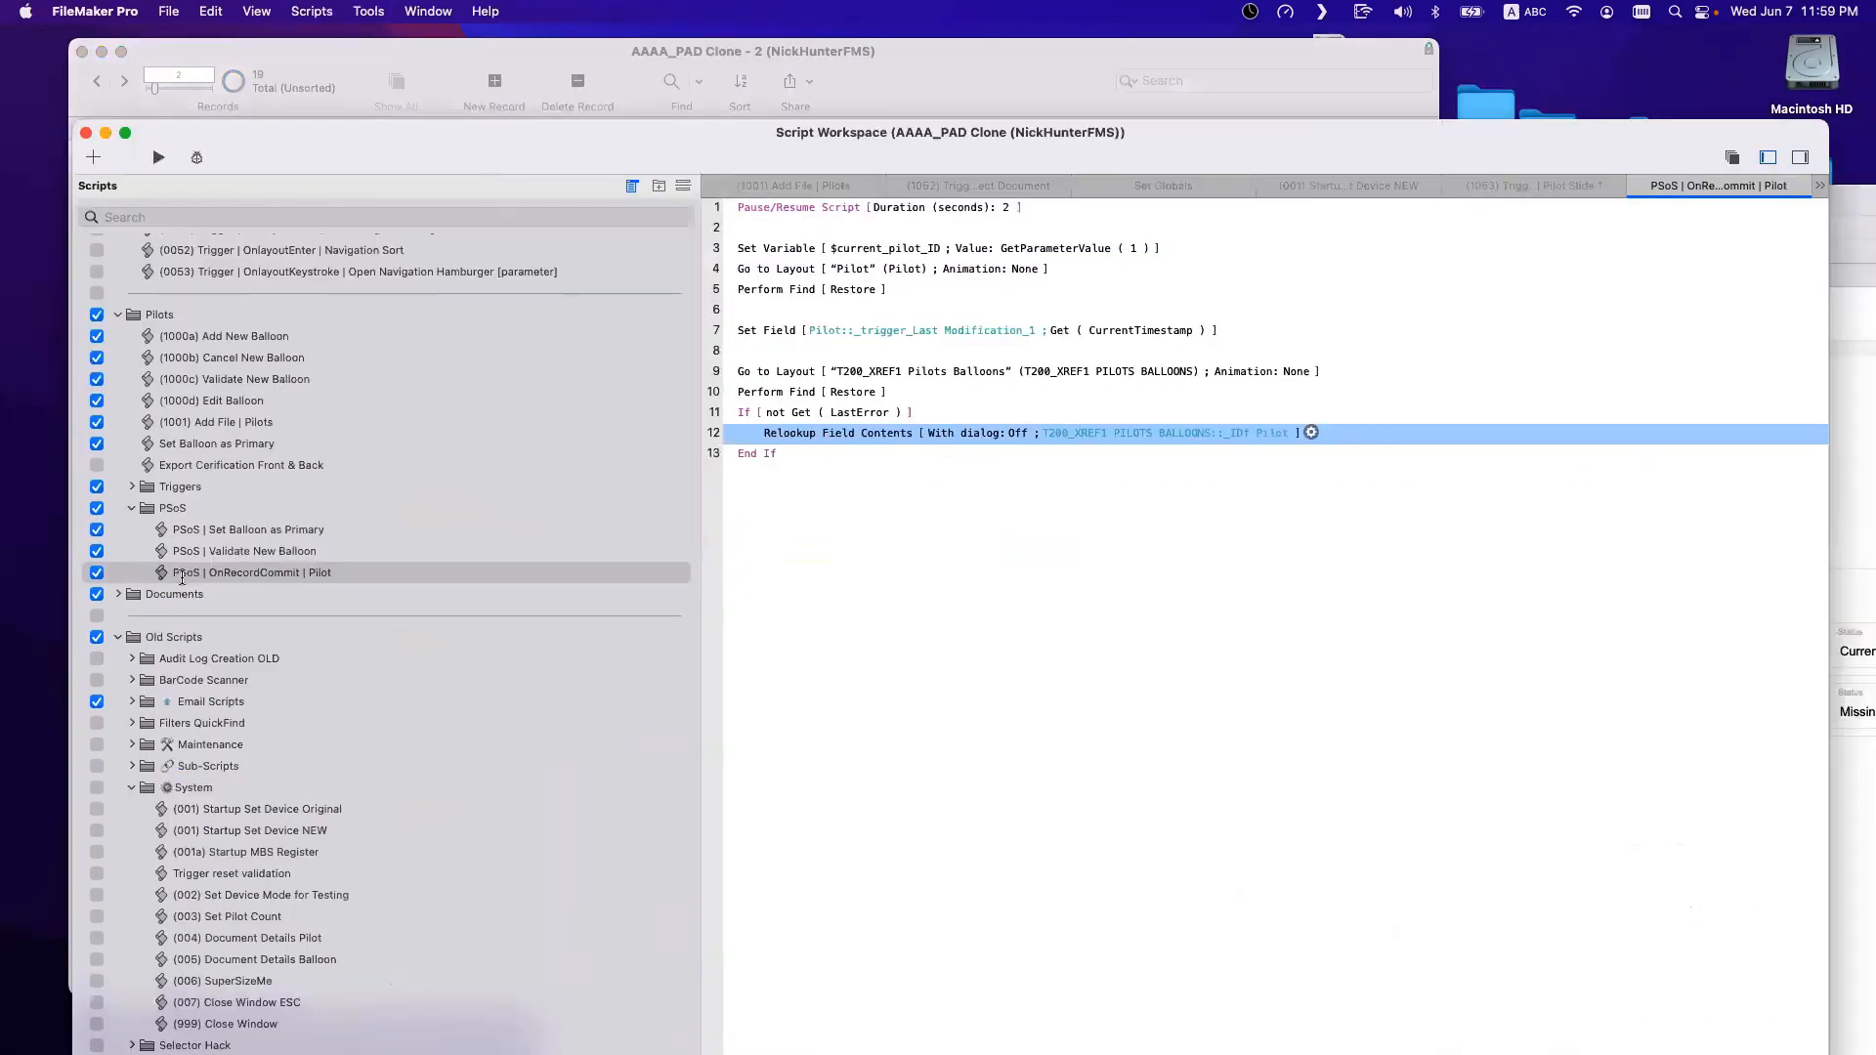
pyautogui.click(182, 576)
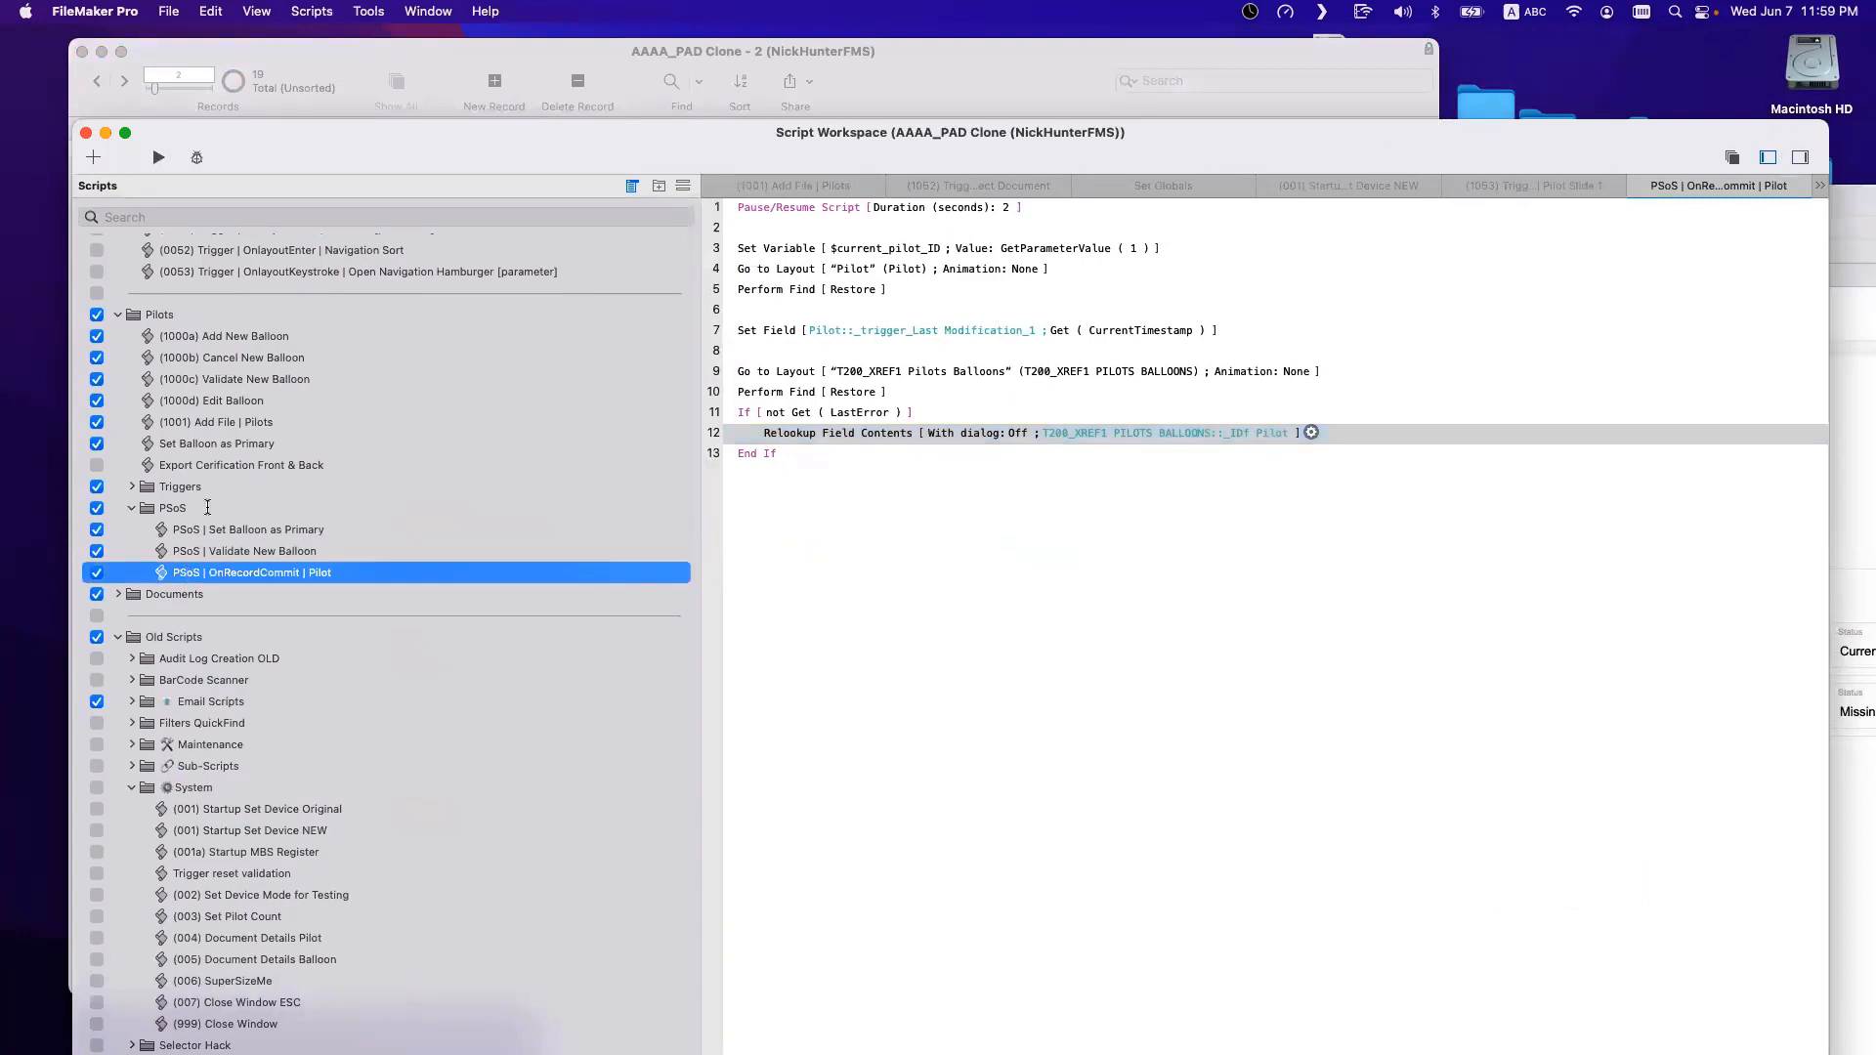
pyautogui.scroll(5, 258, 391)
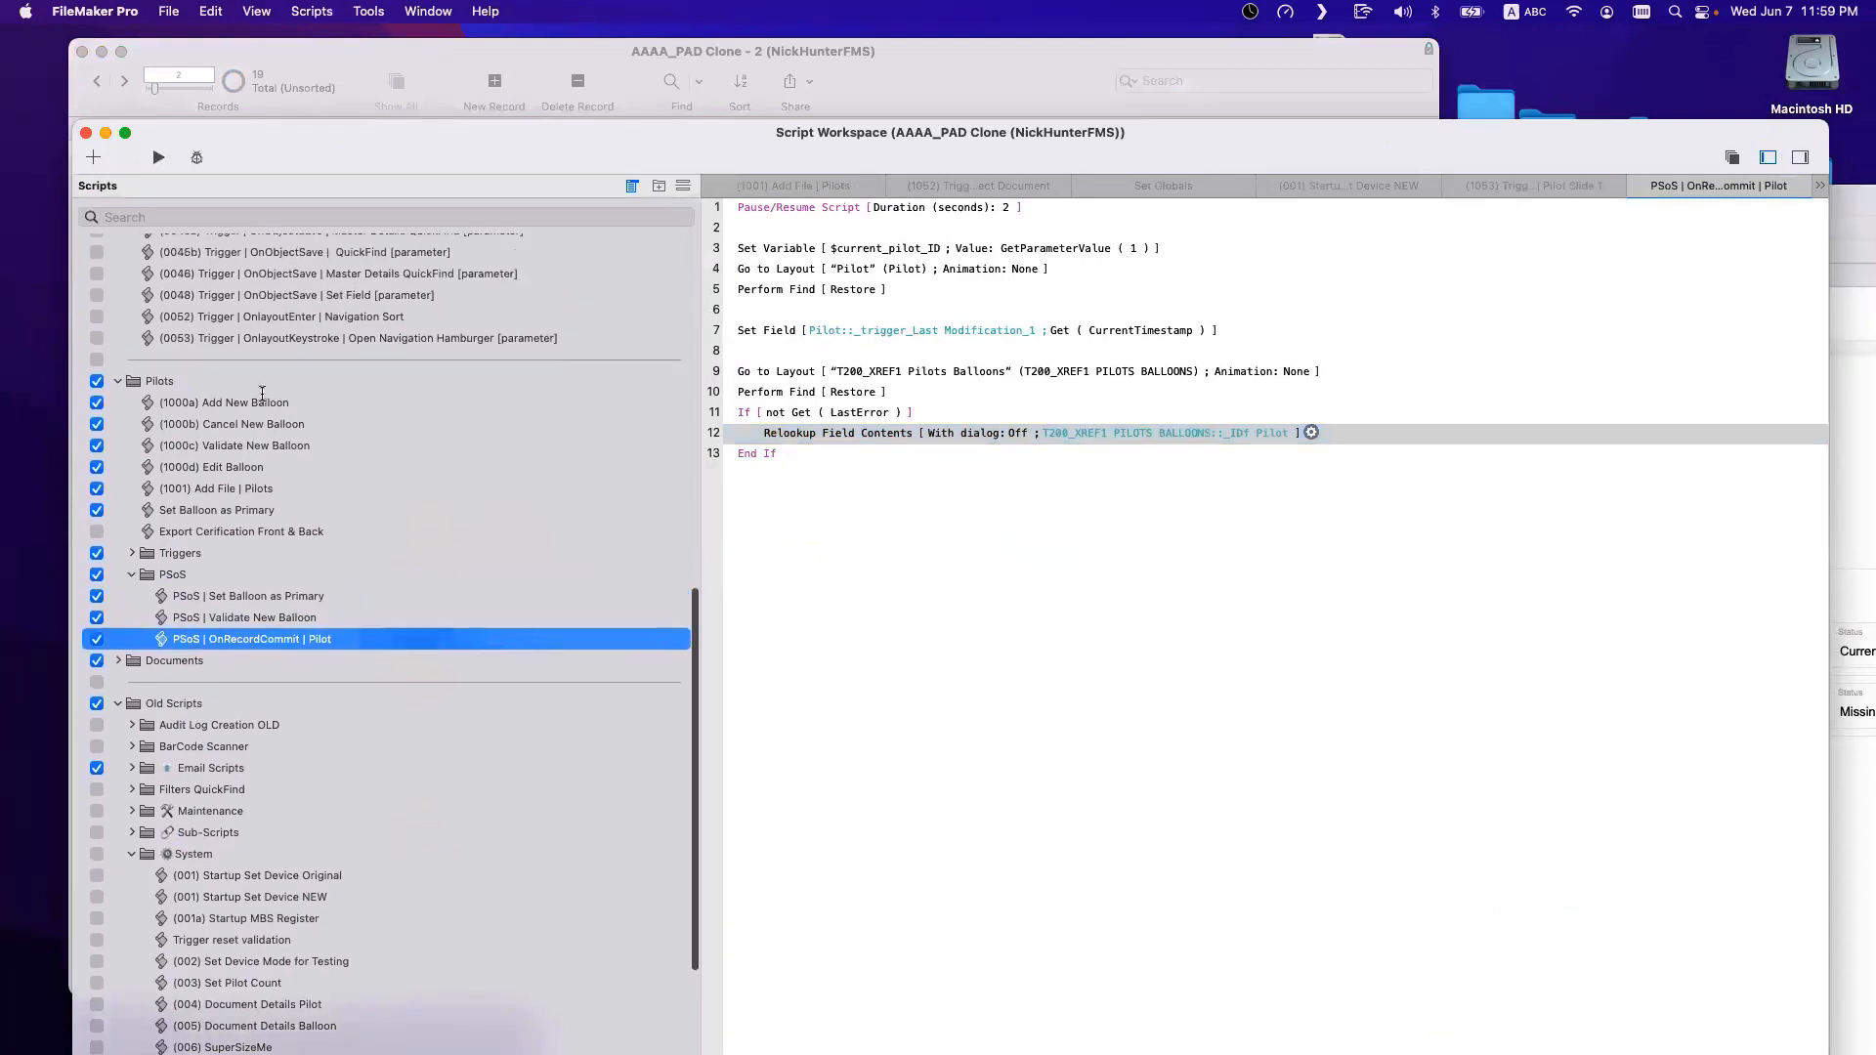
pyautogui.click(130, 659)
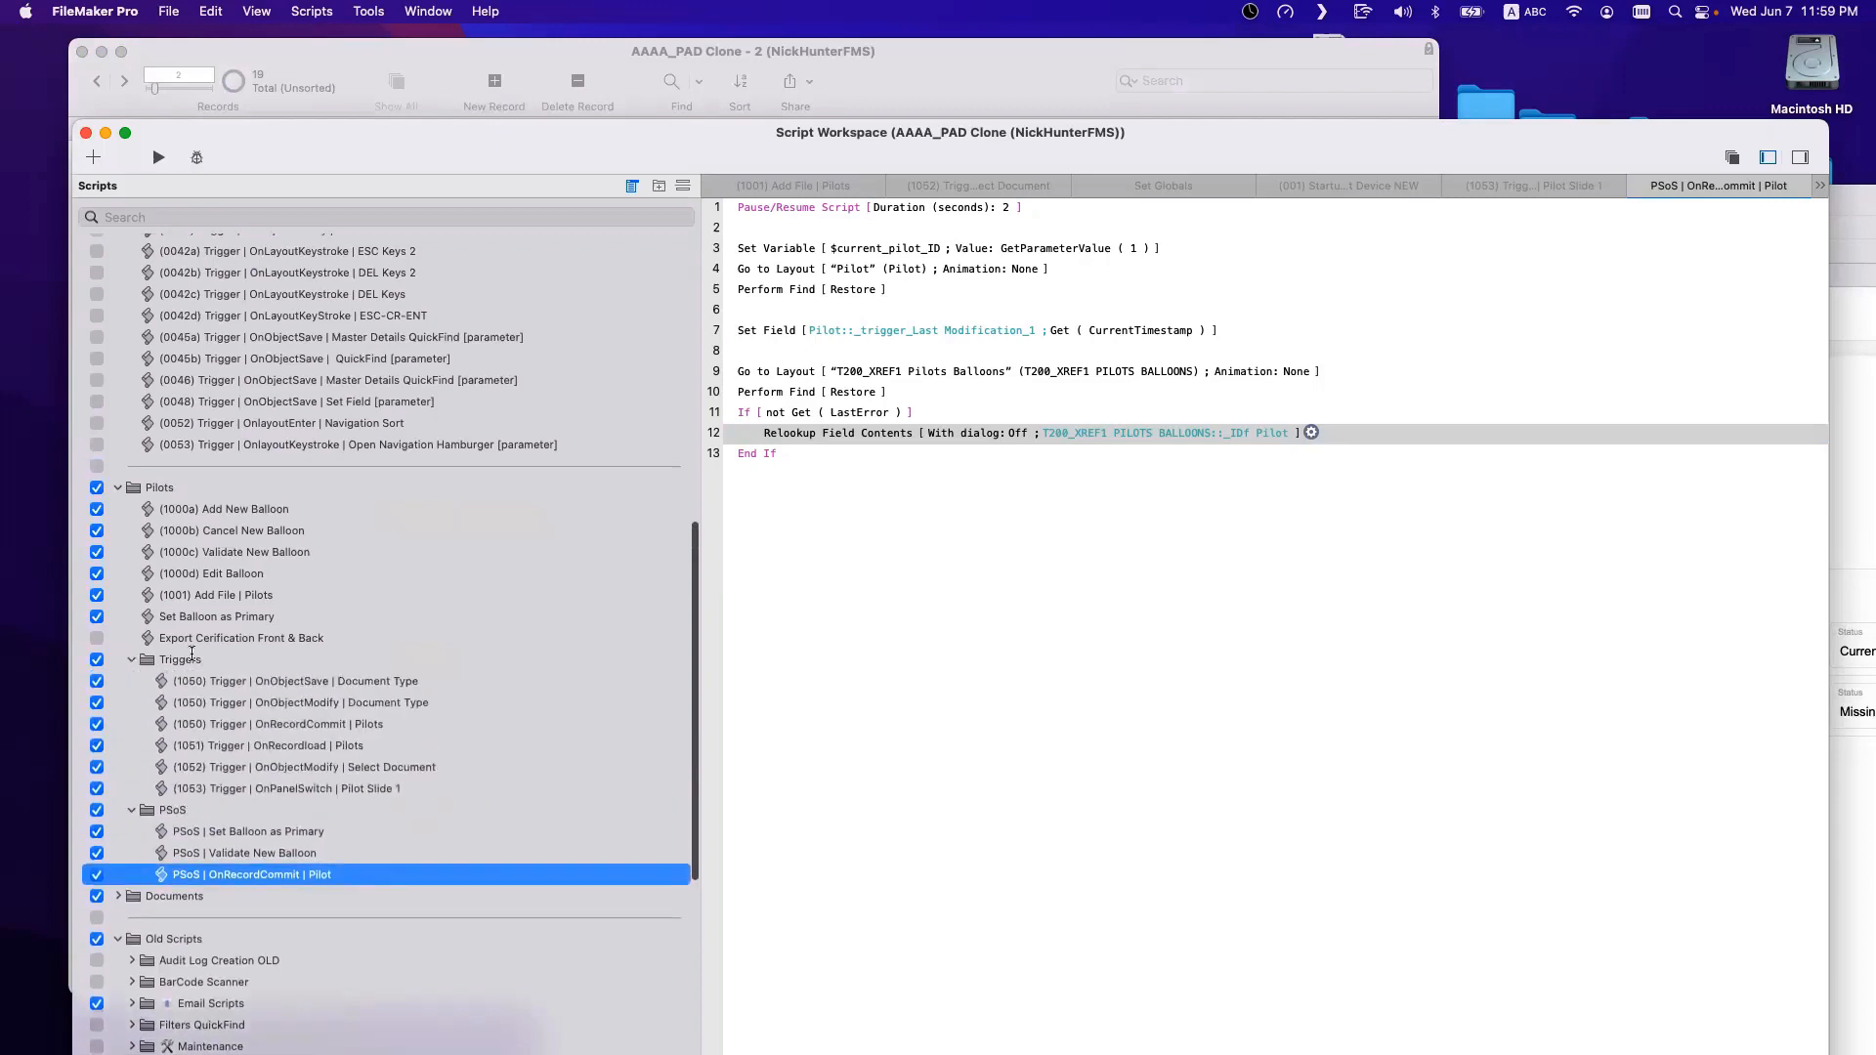
pyautogui.scroll(-4, 322, 674)
pyautogui.press('Return')
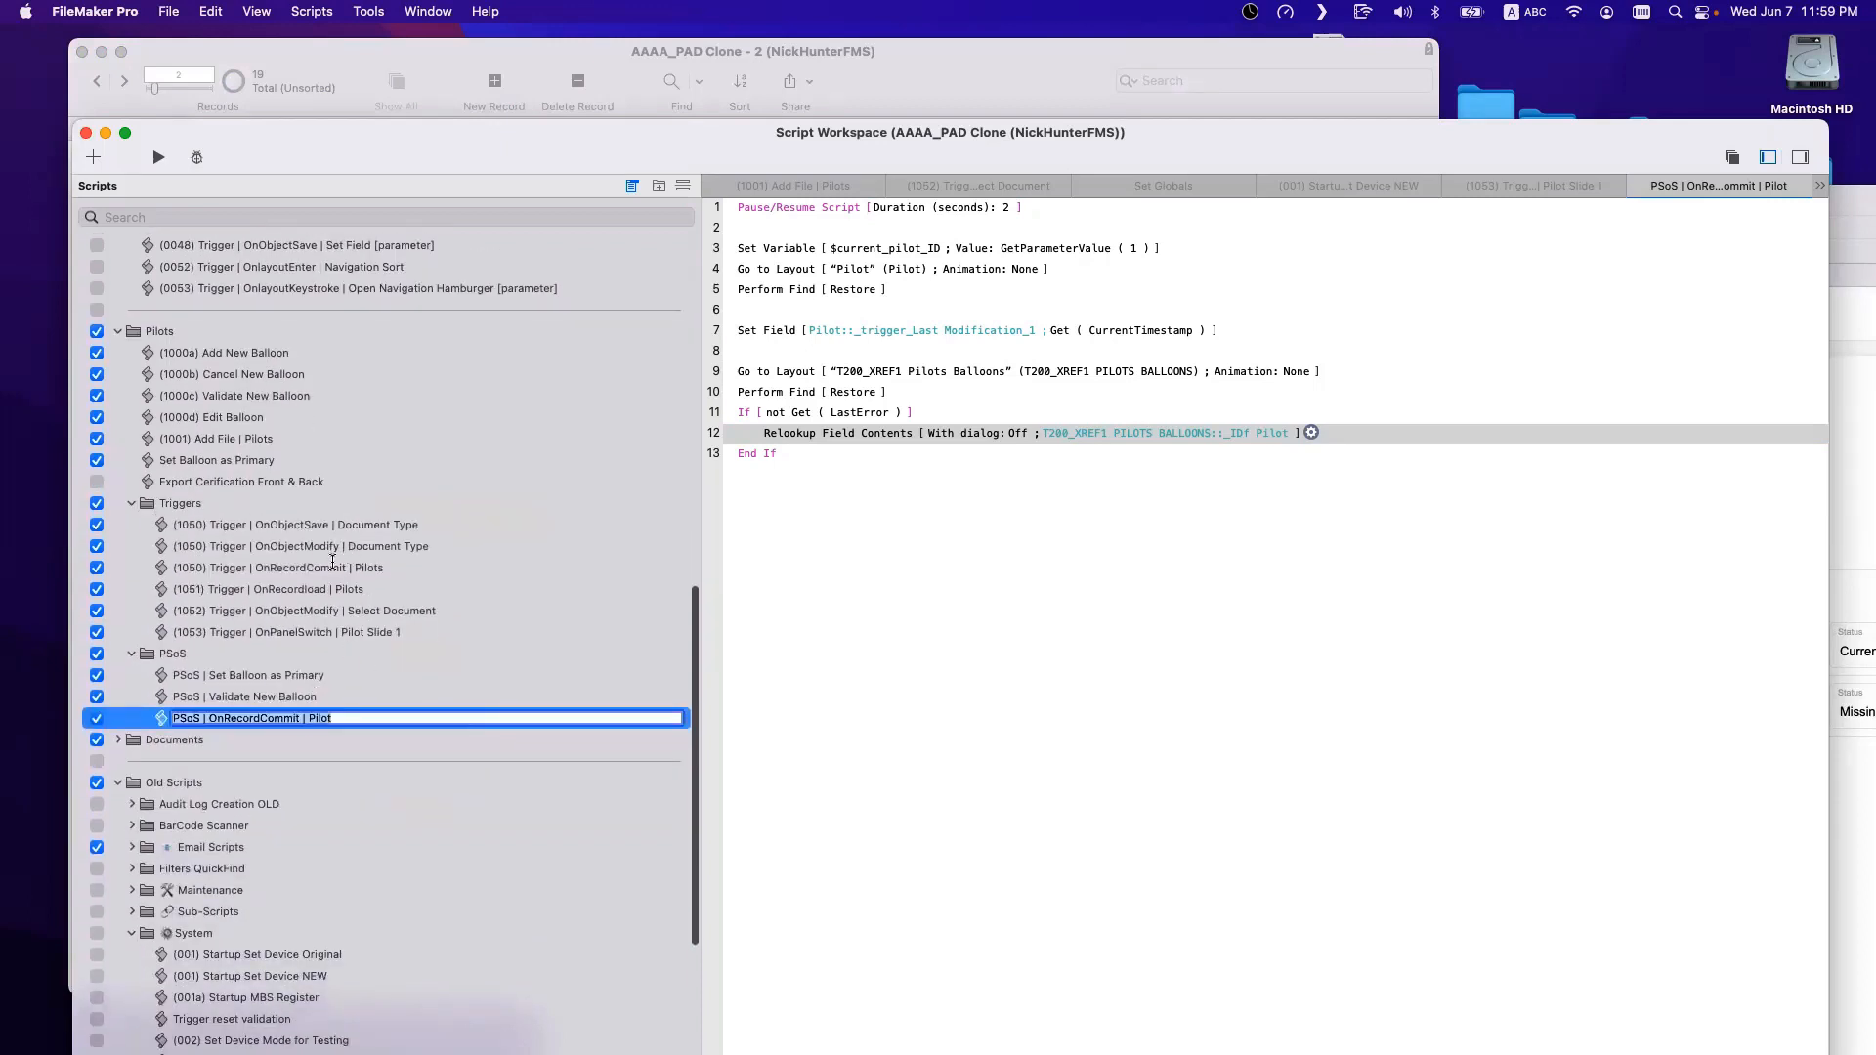
pyautogui.keyDown('super'); pyautogui.click(335, 564); pyautogui.keyUp('super')
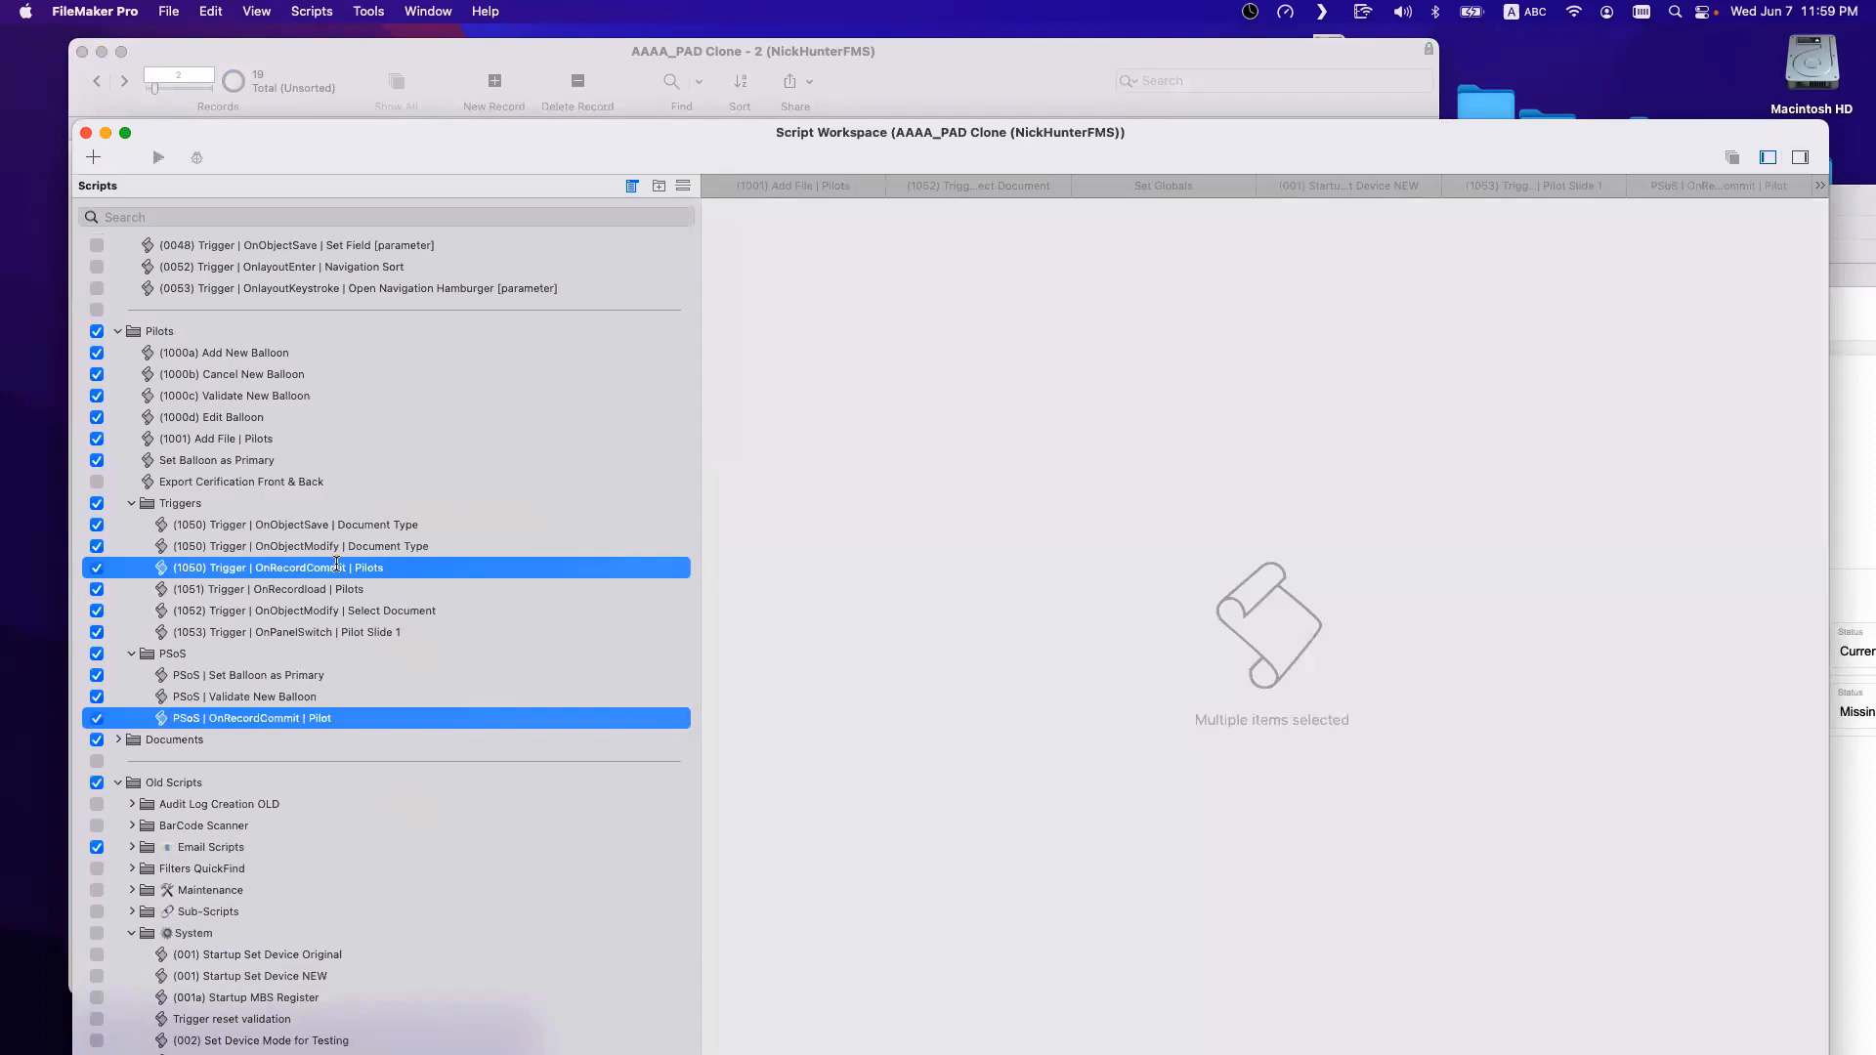
# Collapse the Pilots, Triggers and System script folders to shorten the script list.
pyautogui.scroll(1, 99, 369)
pyautogui.click(116, 355)
pyautogui.scroll(15, 195, 291)
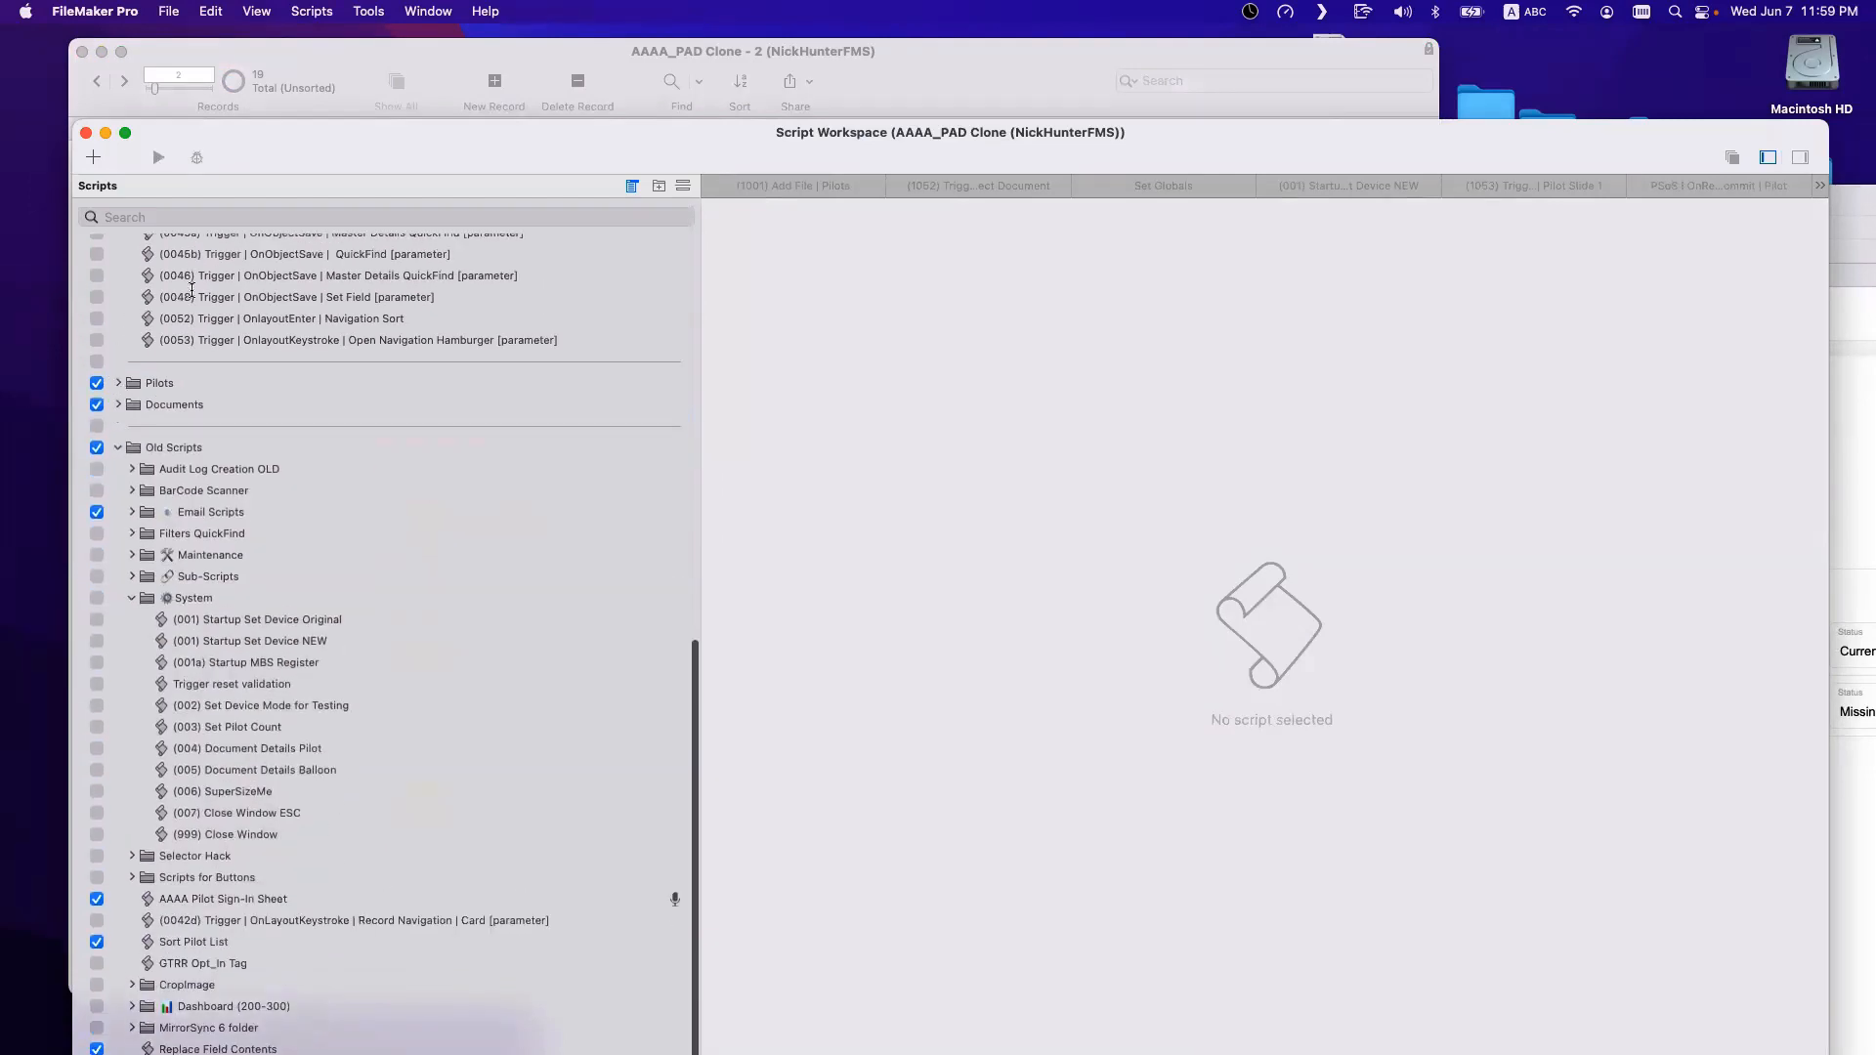
pyautogui.click(117, 665)
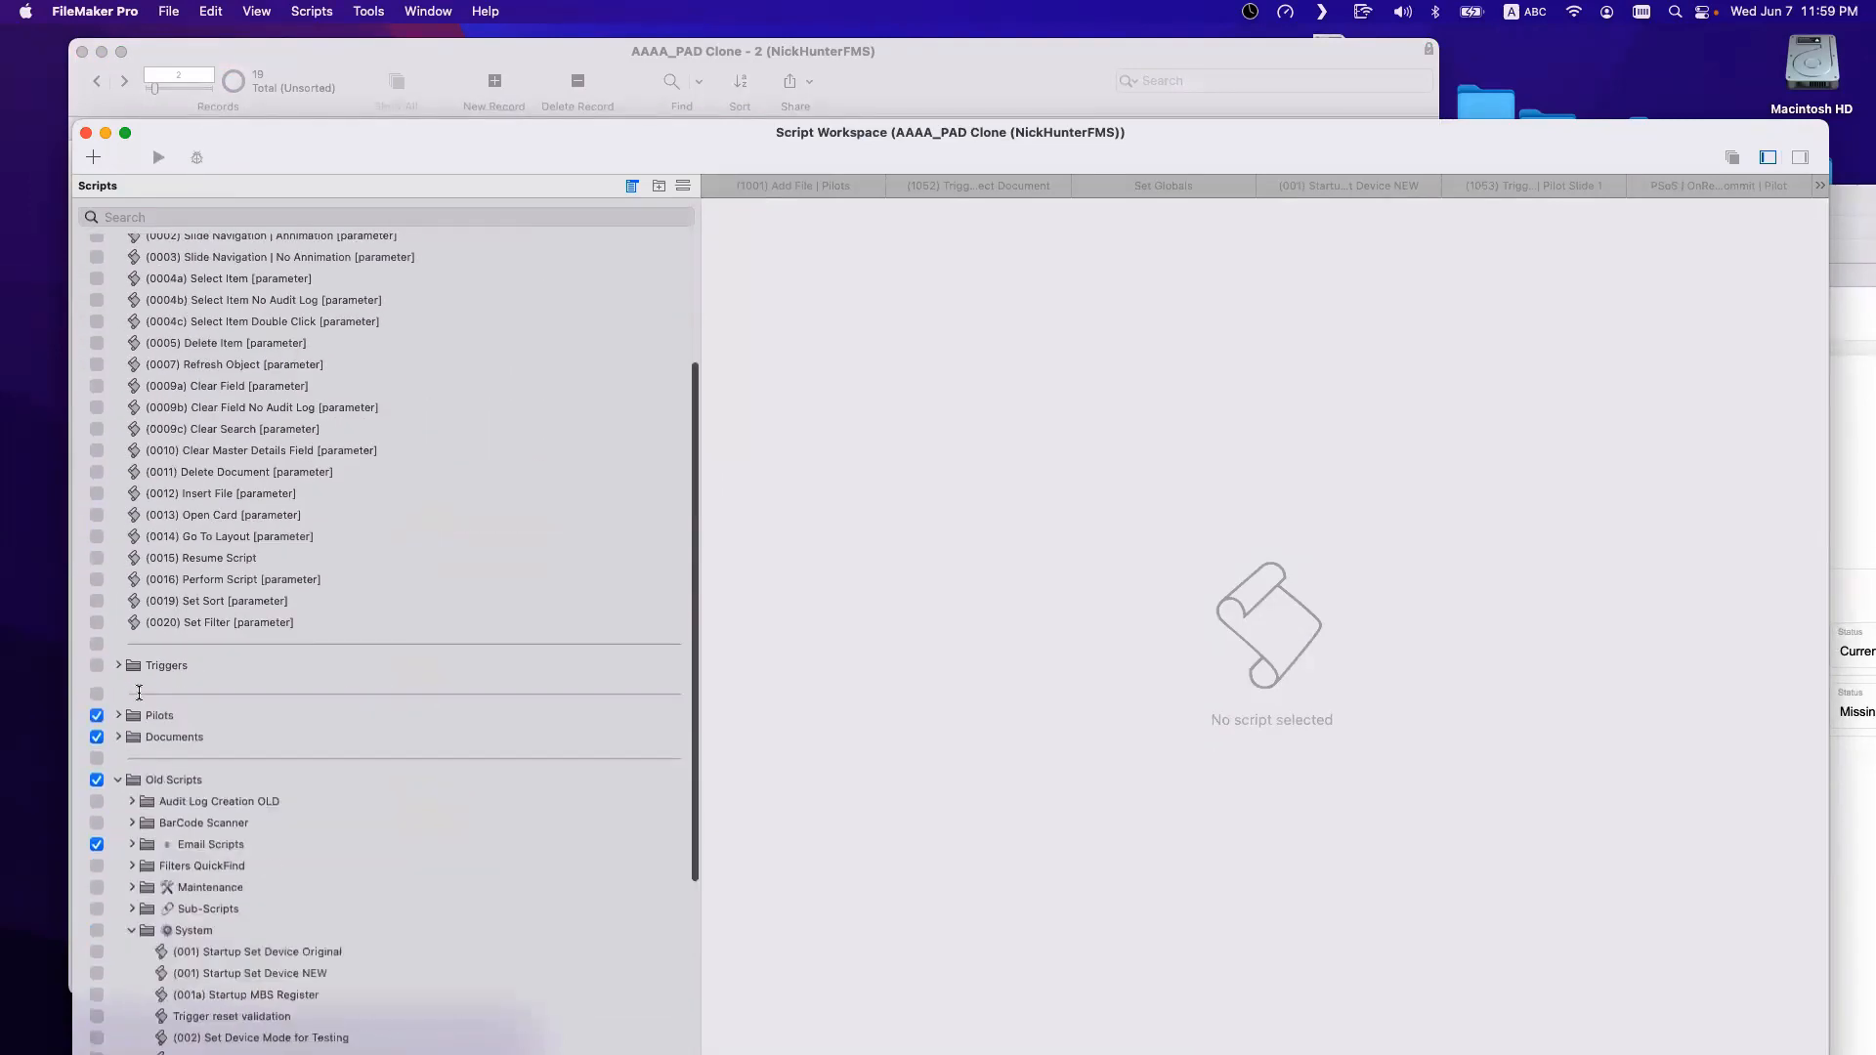
pyautogui.scroll(-8, 127, 694)
pyautogui.click(130, 713)
pyautogui.scroll(3, 148, 586)
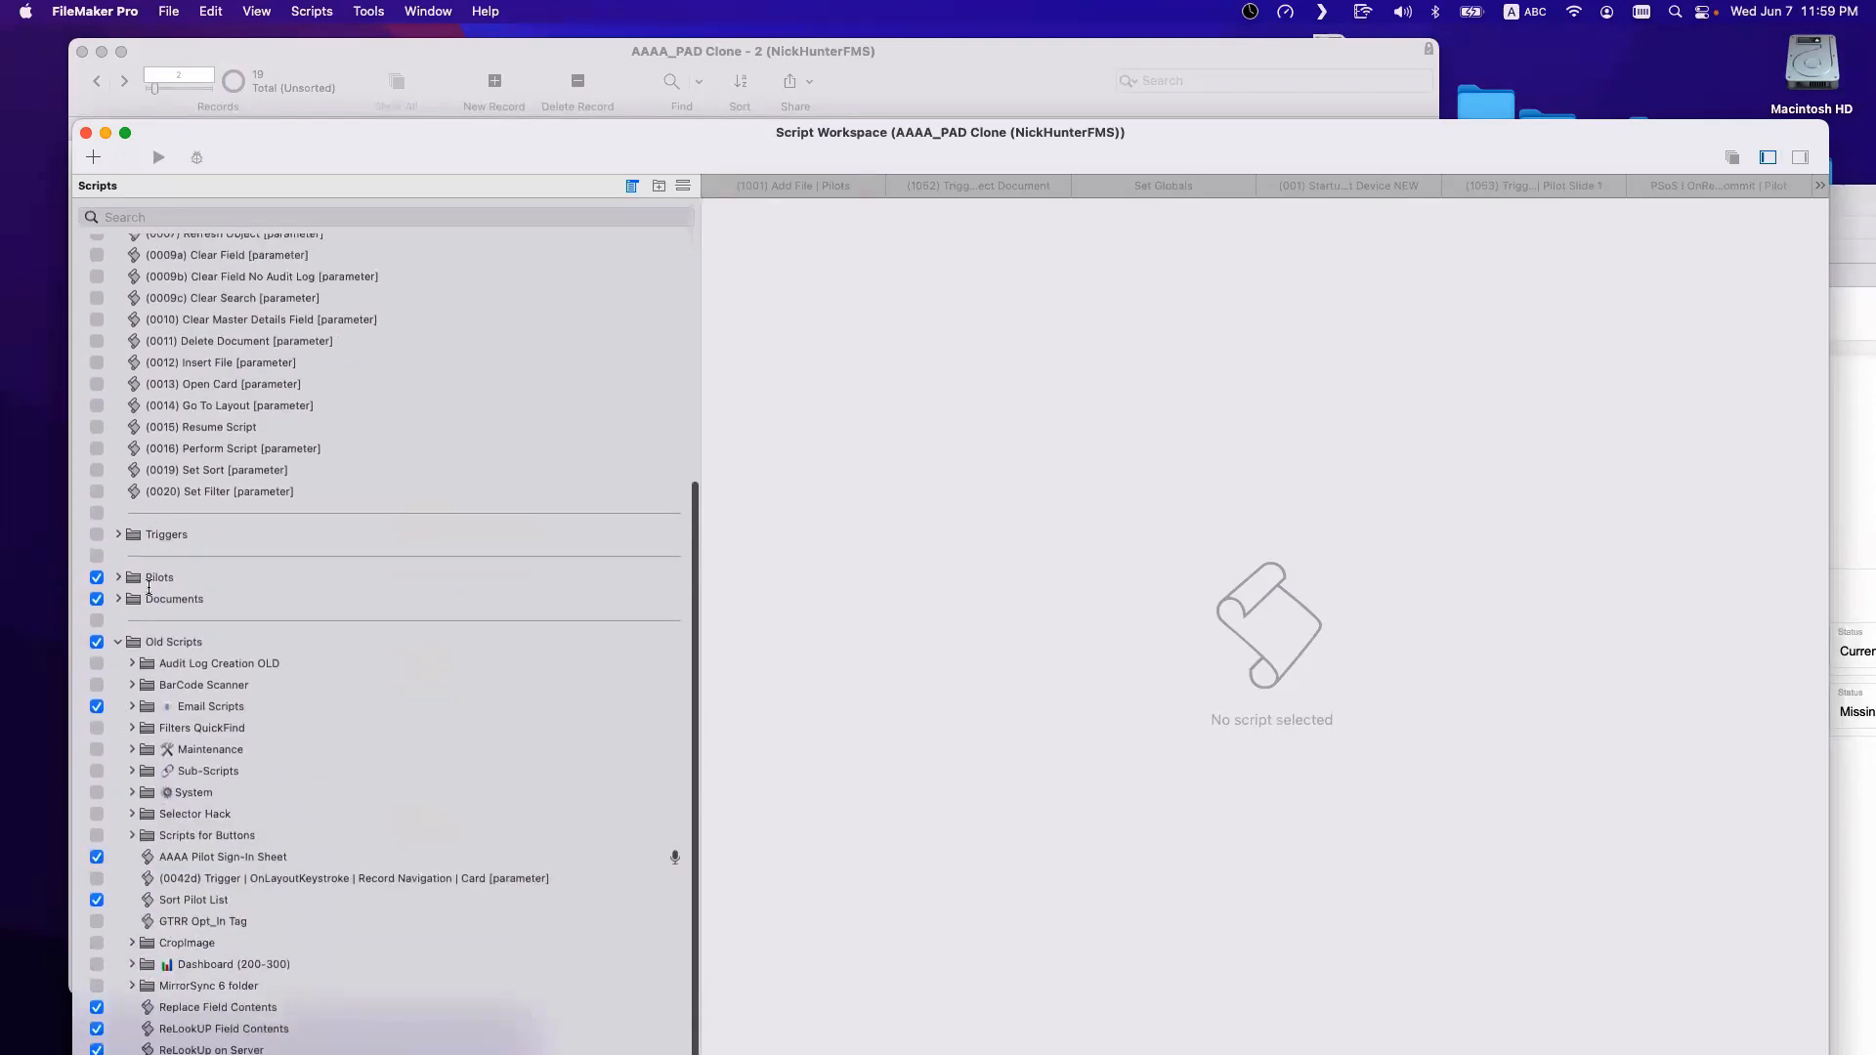
# Create a script folder named Balloons directly below the Pilots folder.
pyautogui.click(156, 577)
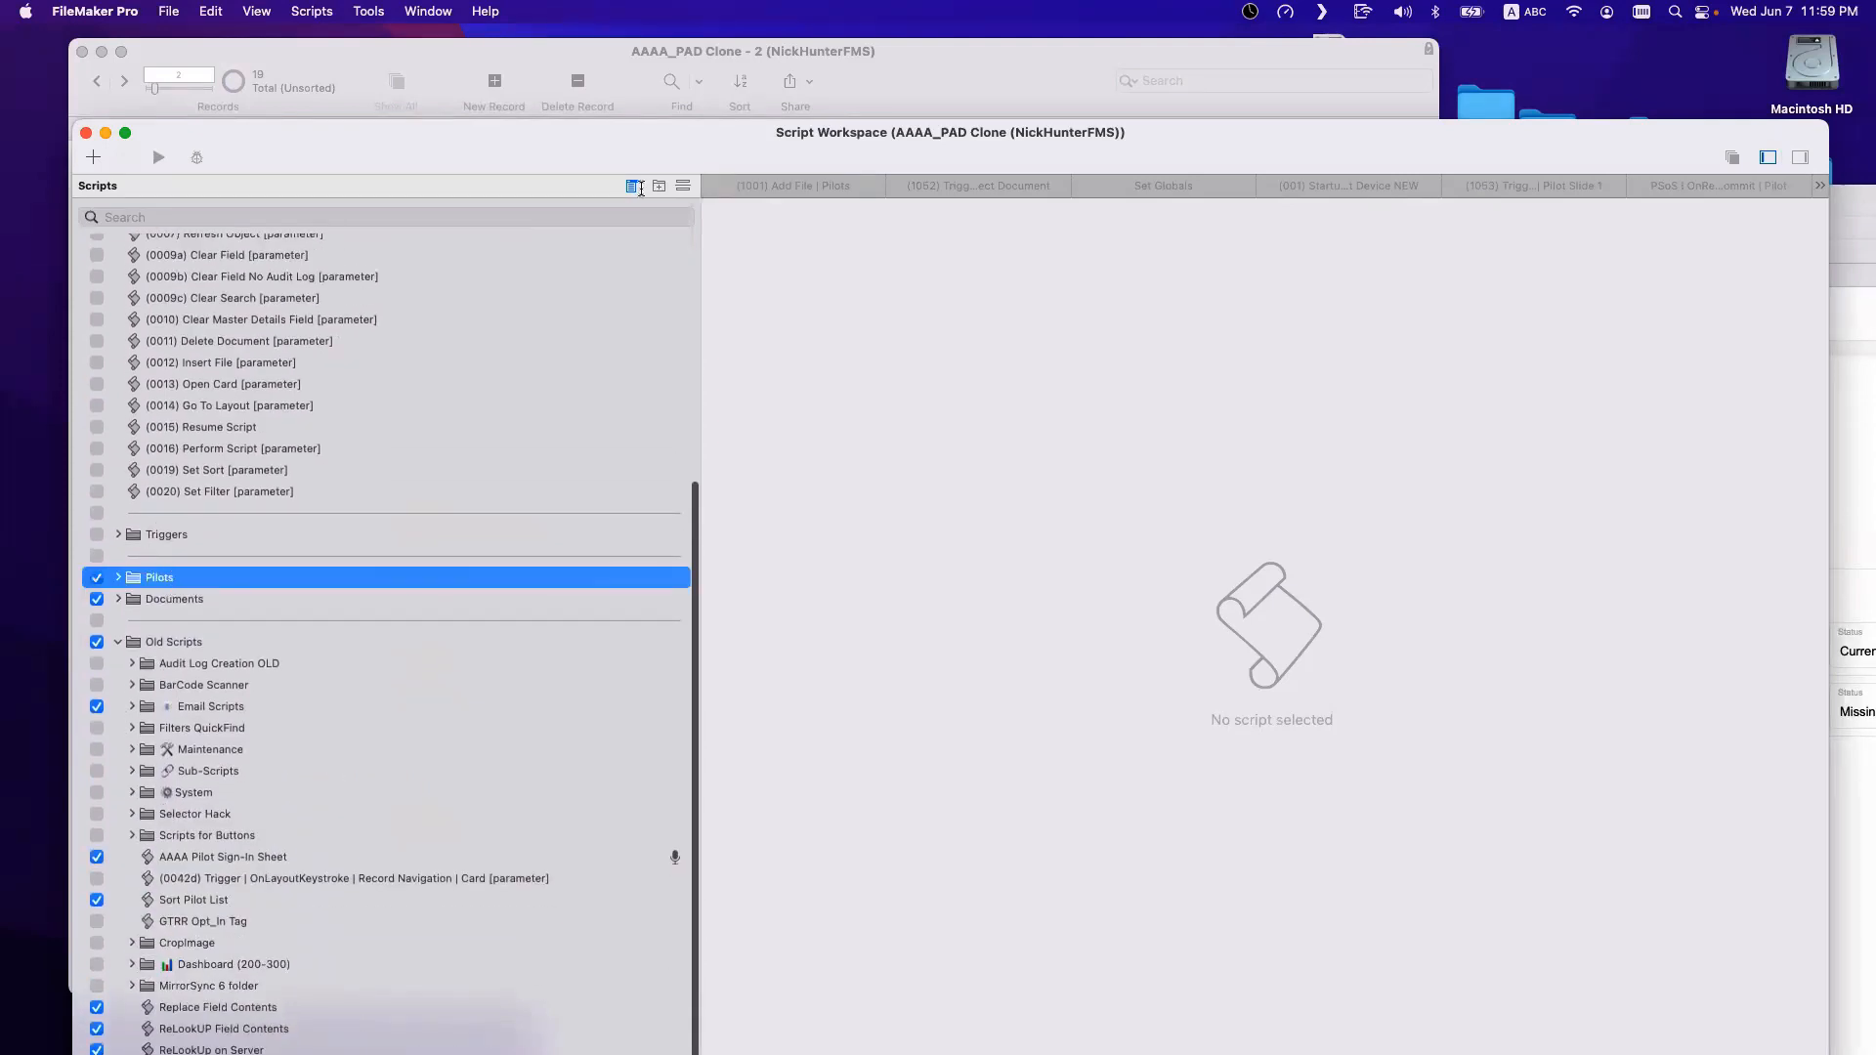
pyautogui.moveTo(459, 131); pyautogui.dragTo(475, 135)
pyautogui.moveTo(641, 116); pyautogui.dragTo(684, 74)
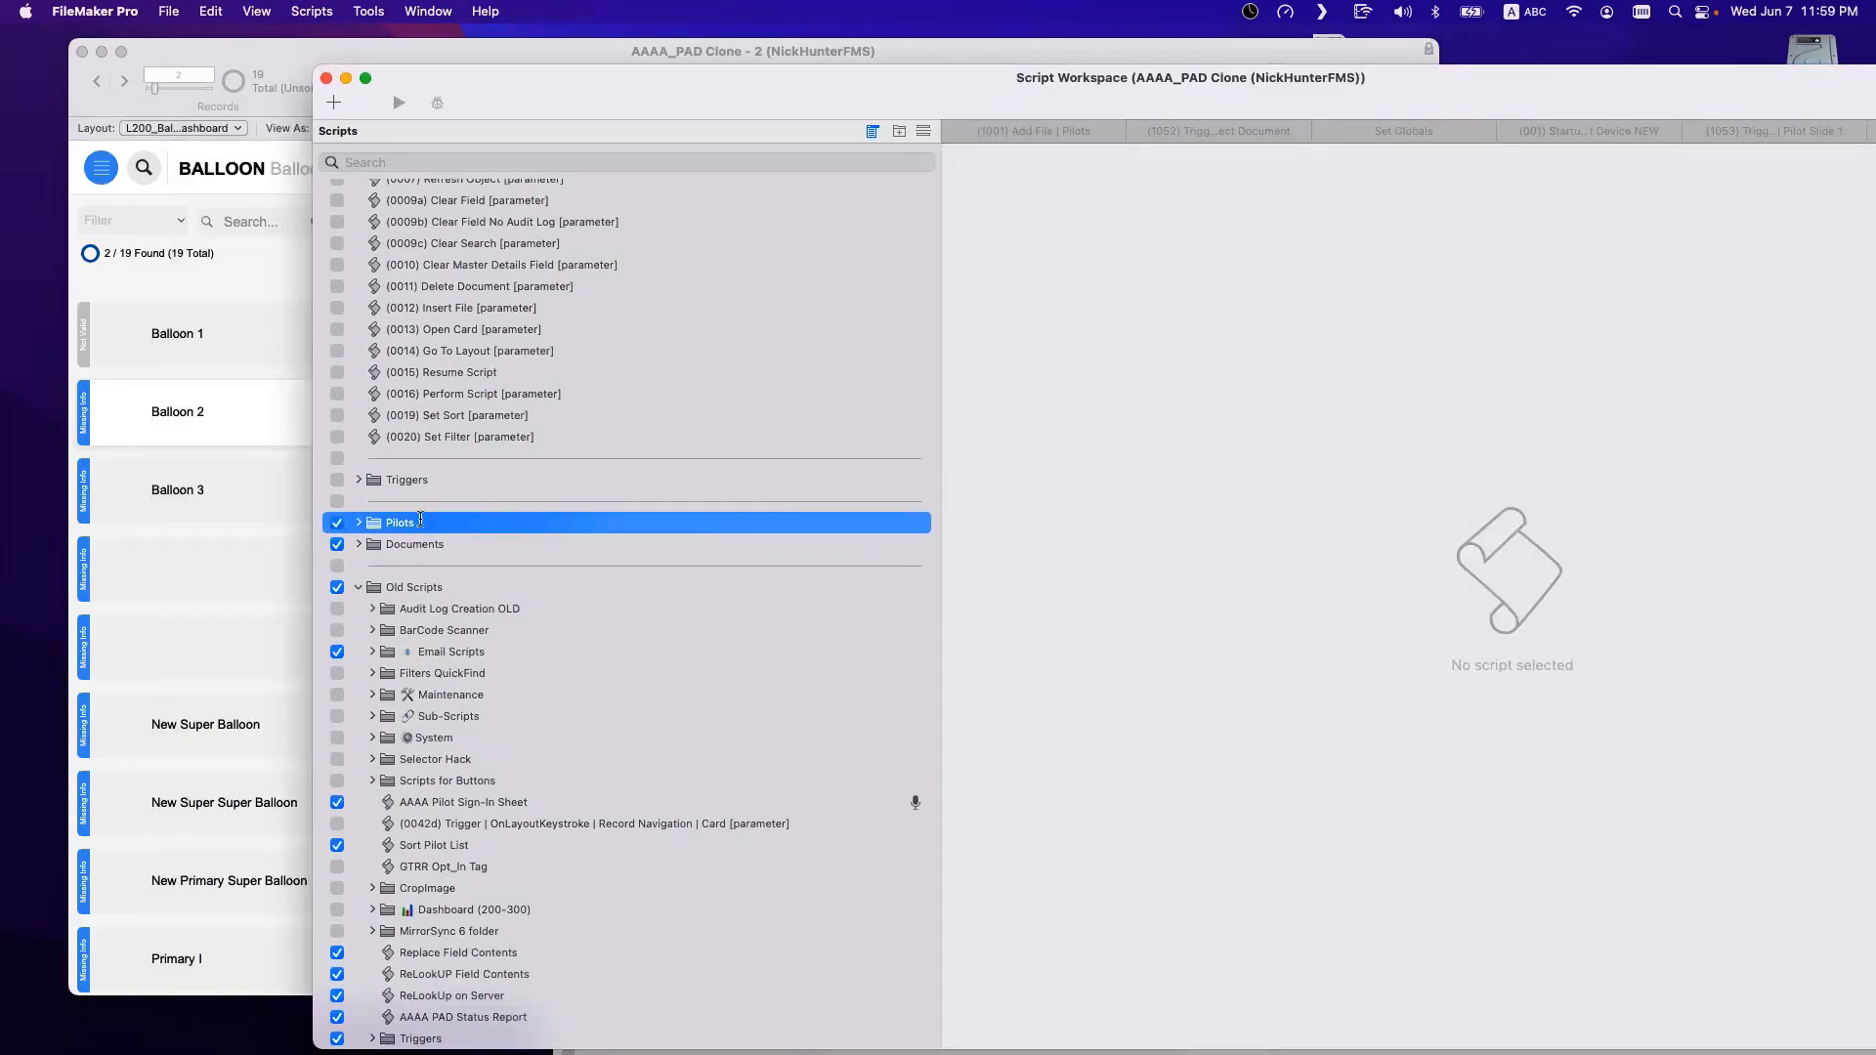
pyautogui.press('super+shift+n')
pyautogui.write('Balloons')
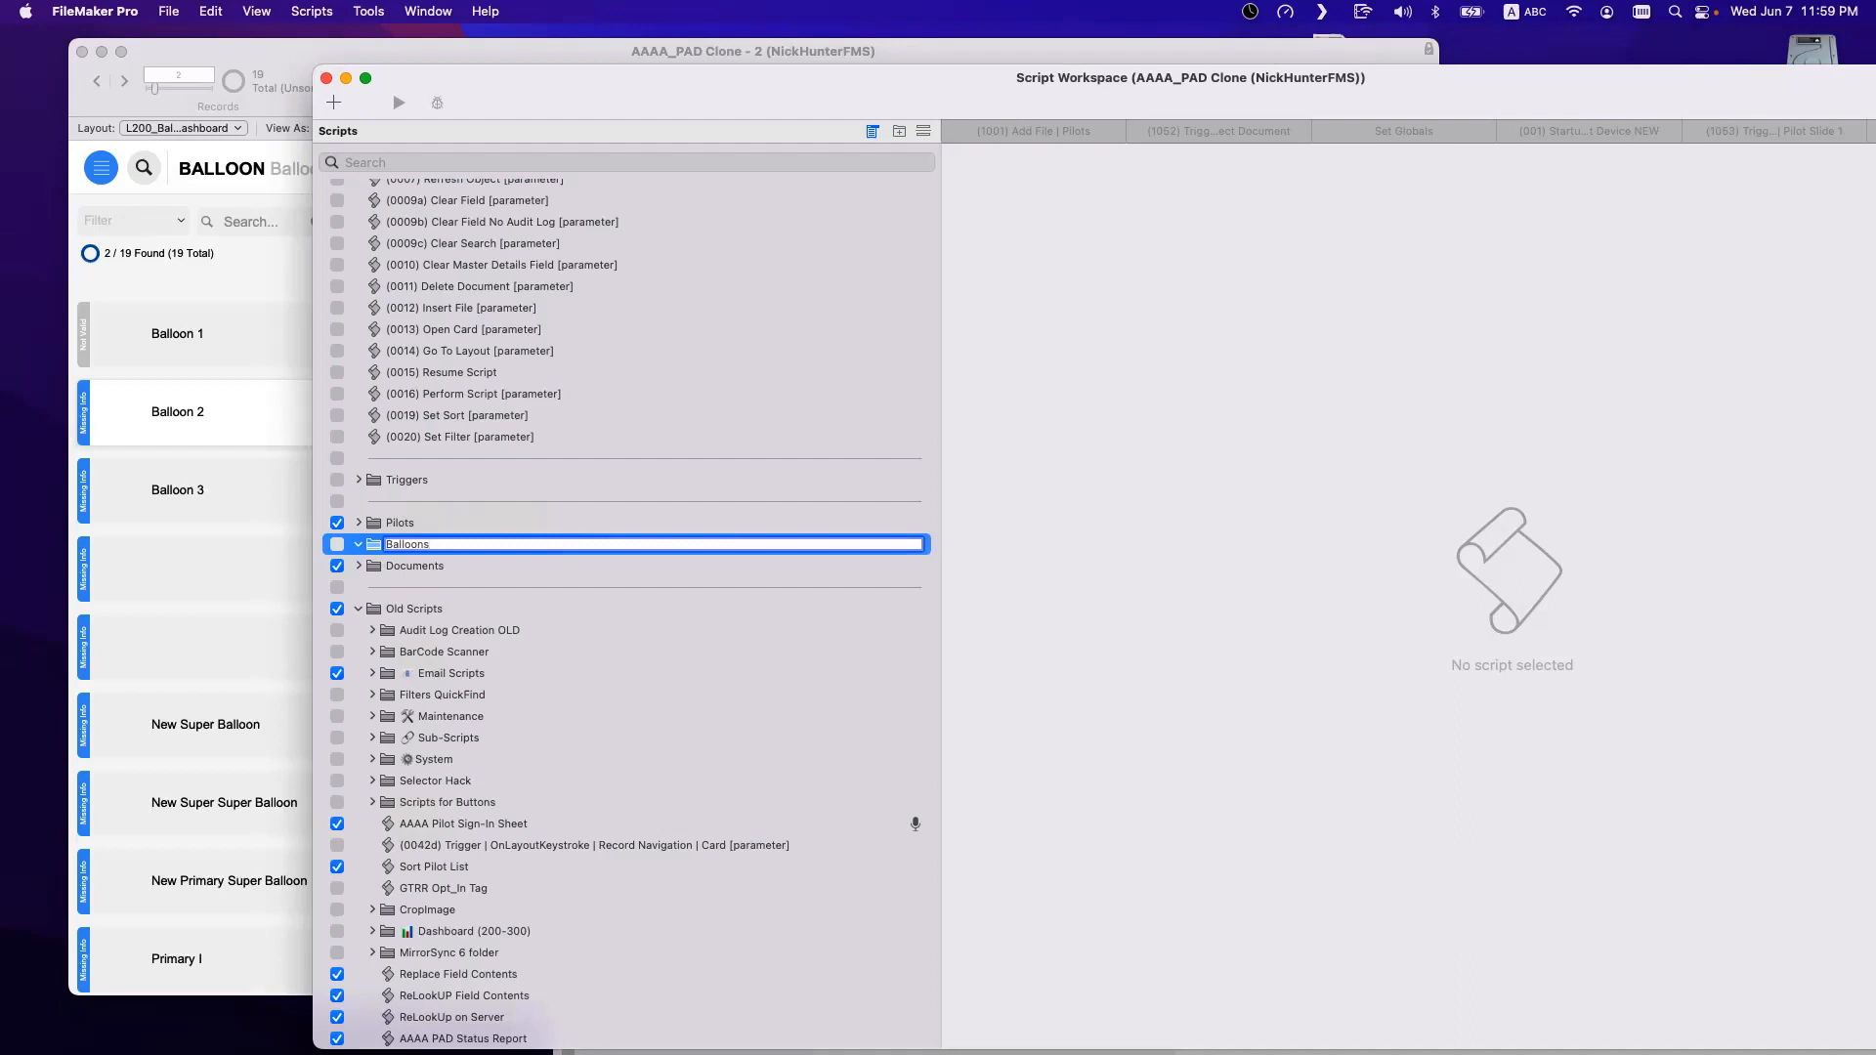
pyautogui.press('Return')
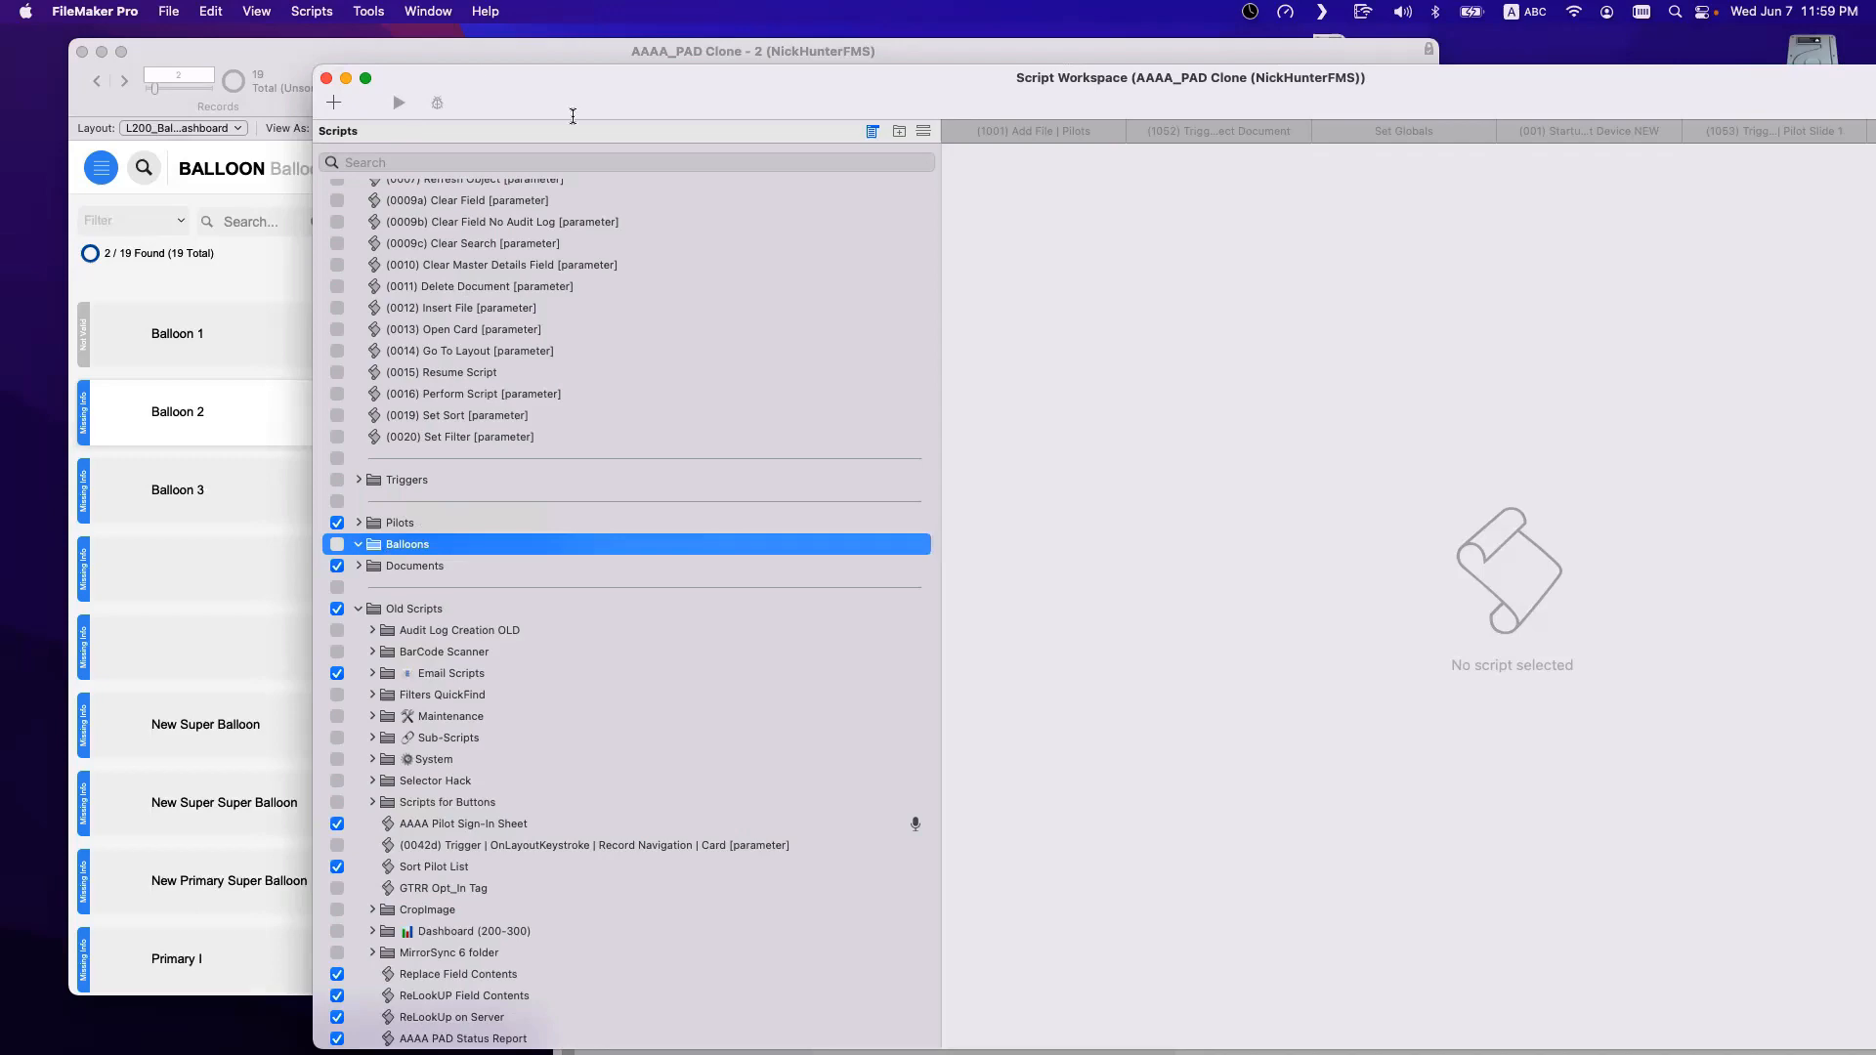
# Return to the Balloon window and compare the related pilots of Balloon 1 and Balloon 2.
pyautogui.moveTo(572, 116); pyautogui.dragTo(881, 228)
pyautogui.click(490, 170)
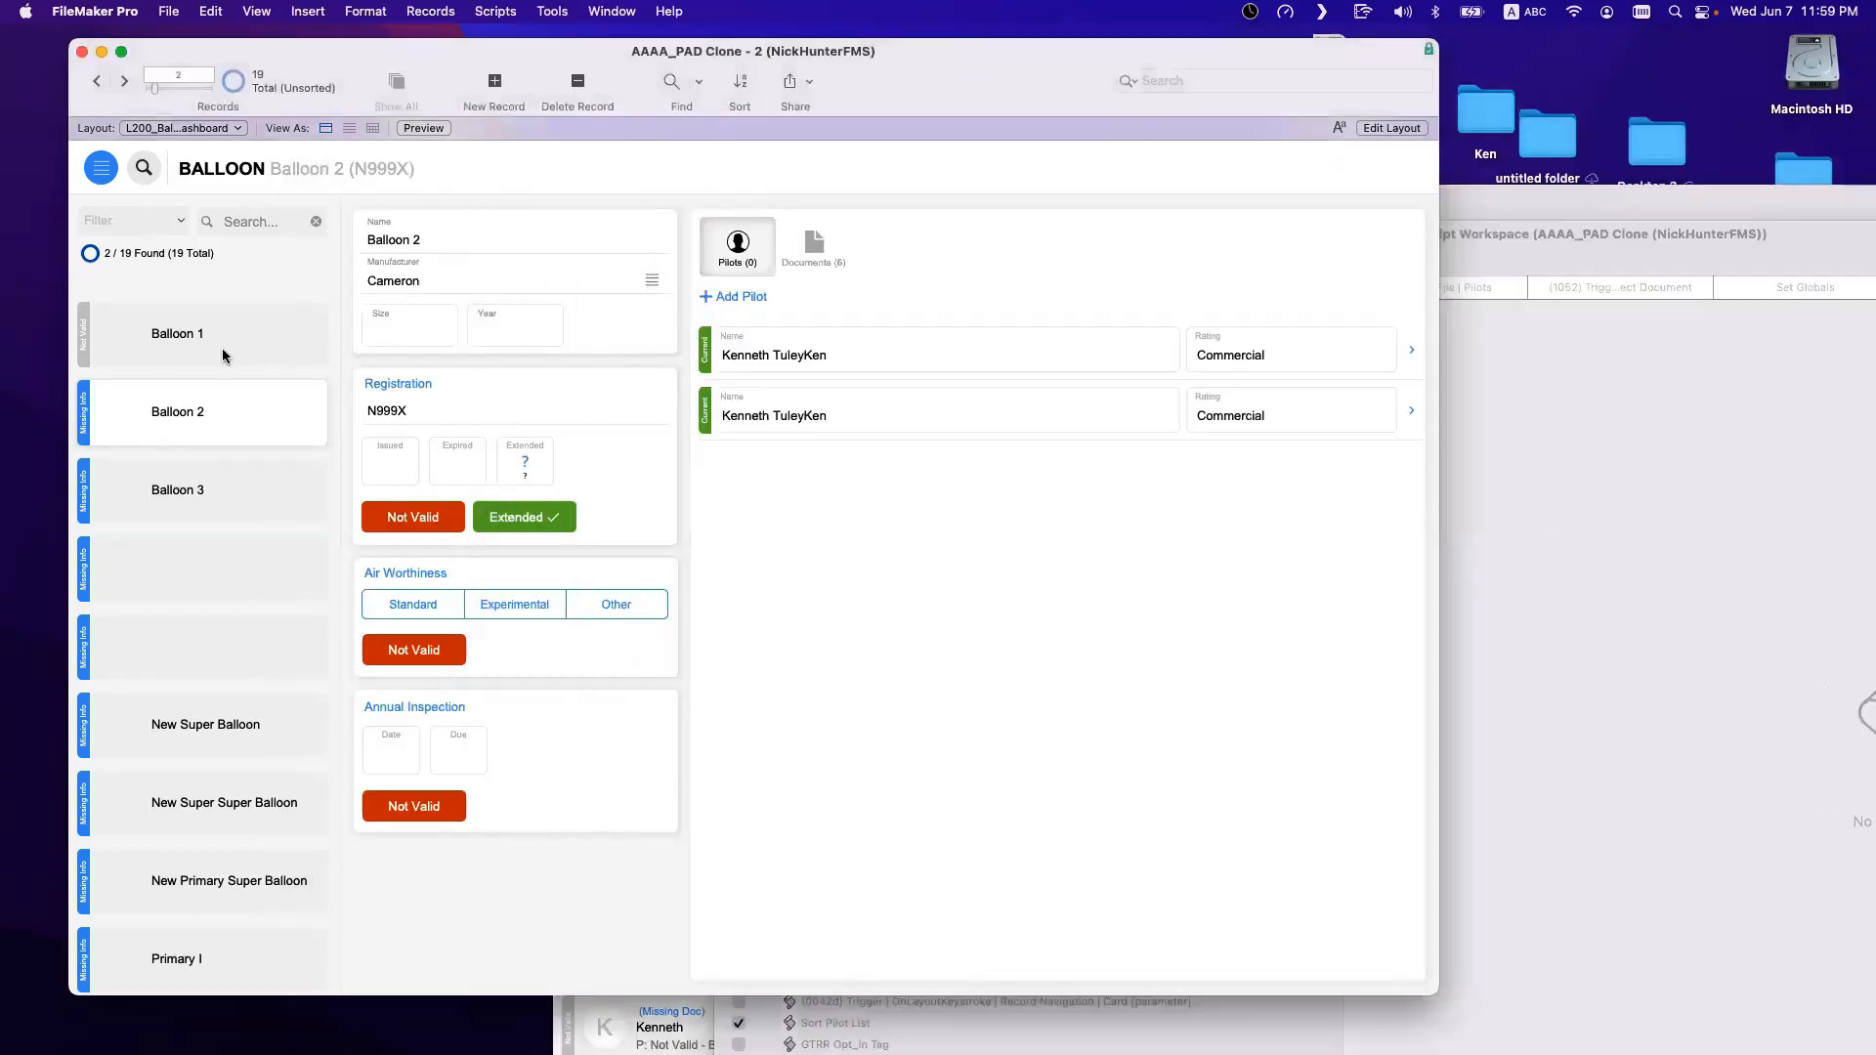
pyautogui.click(215, 354)
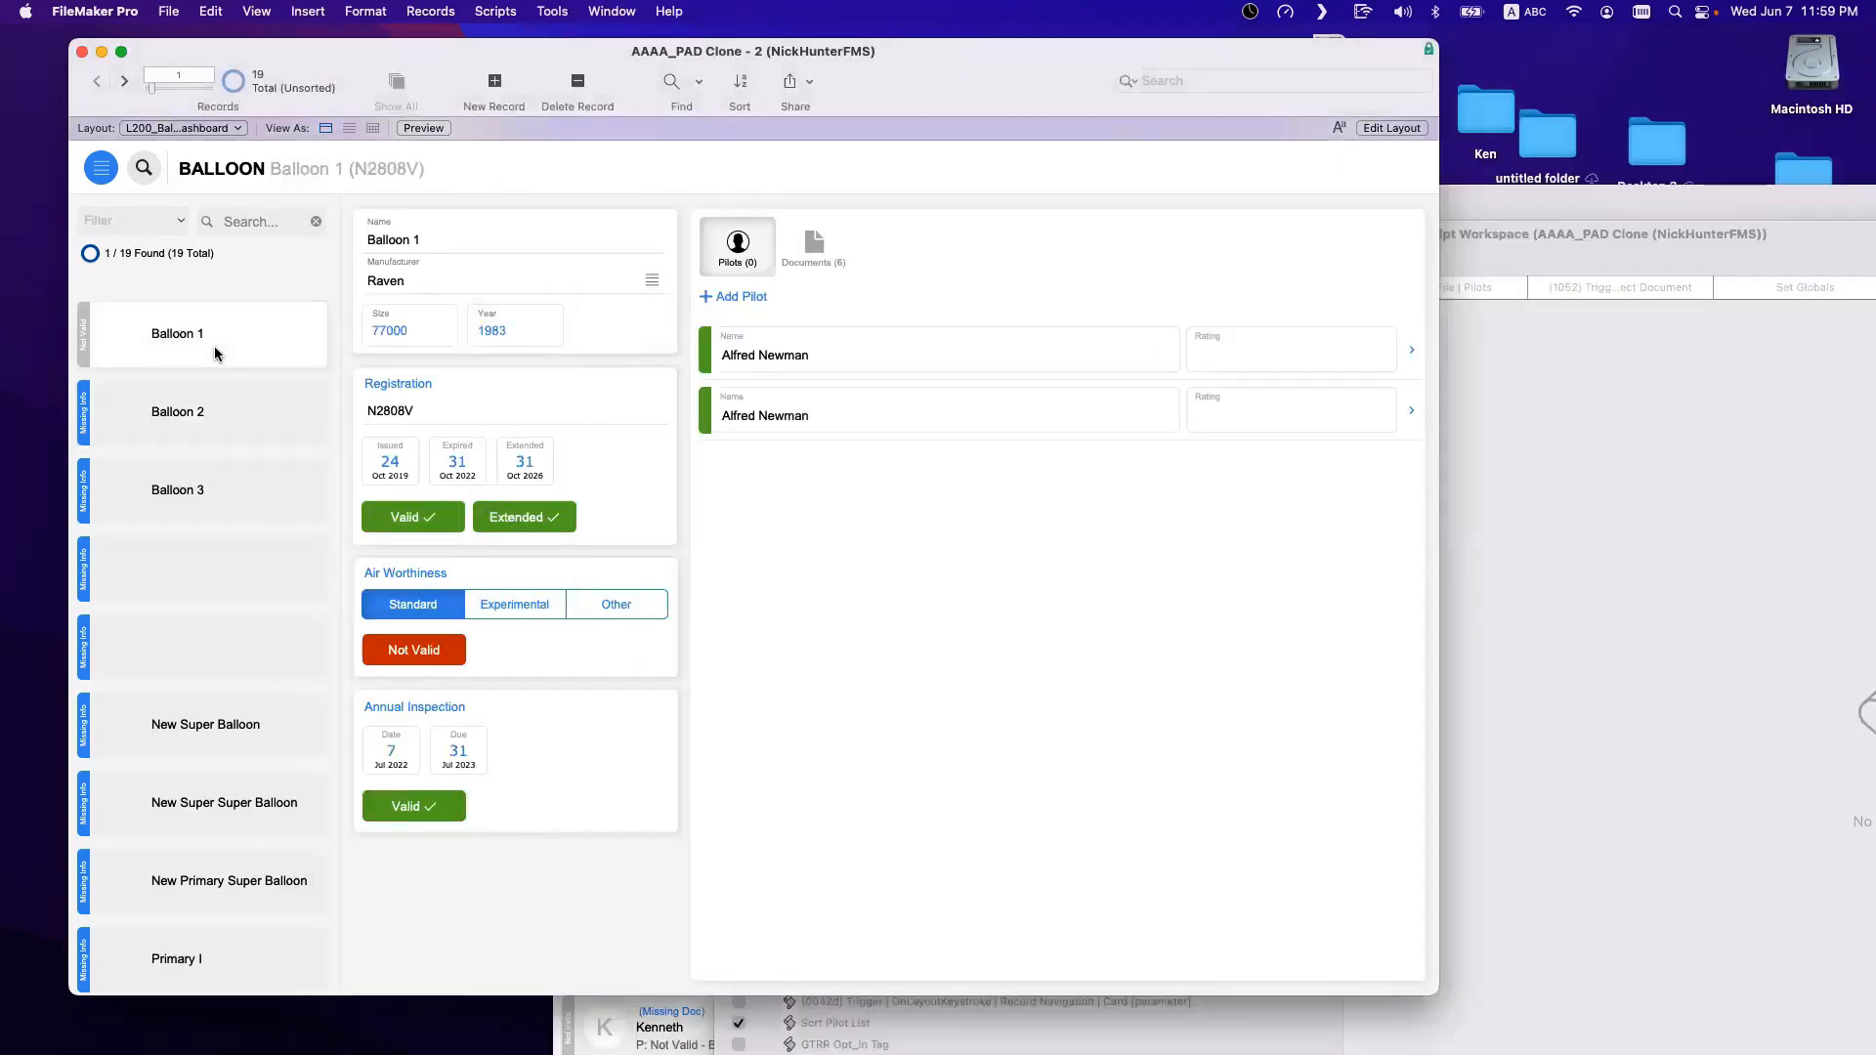
pyautogui.click(226, 390)
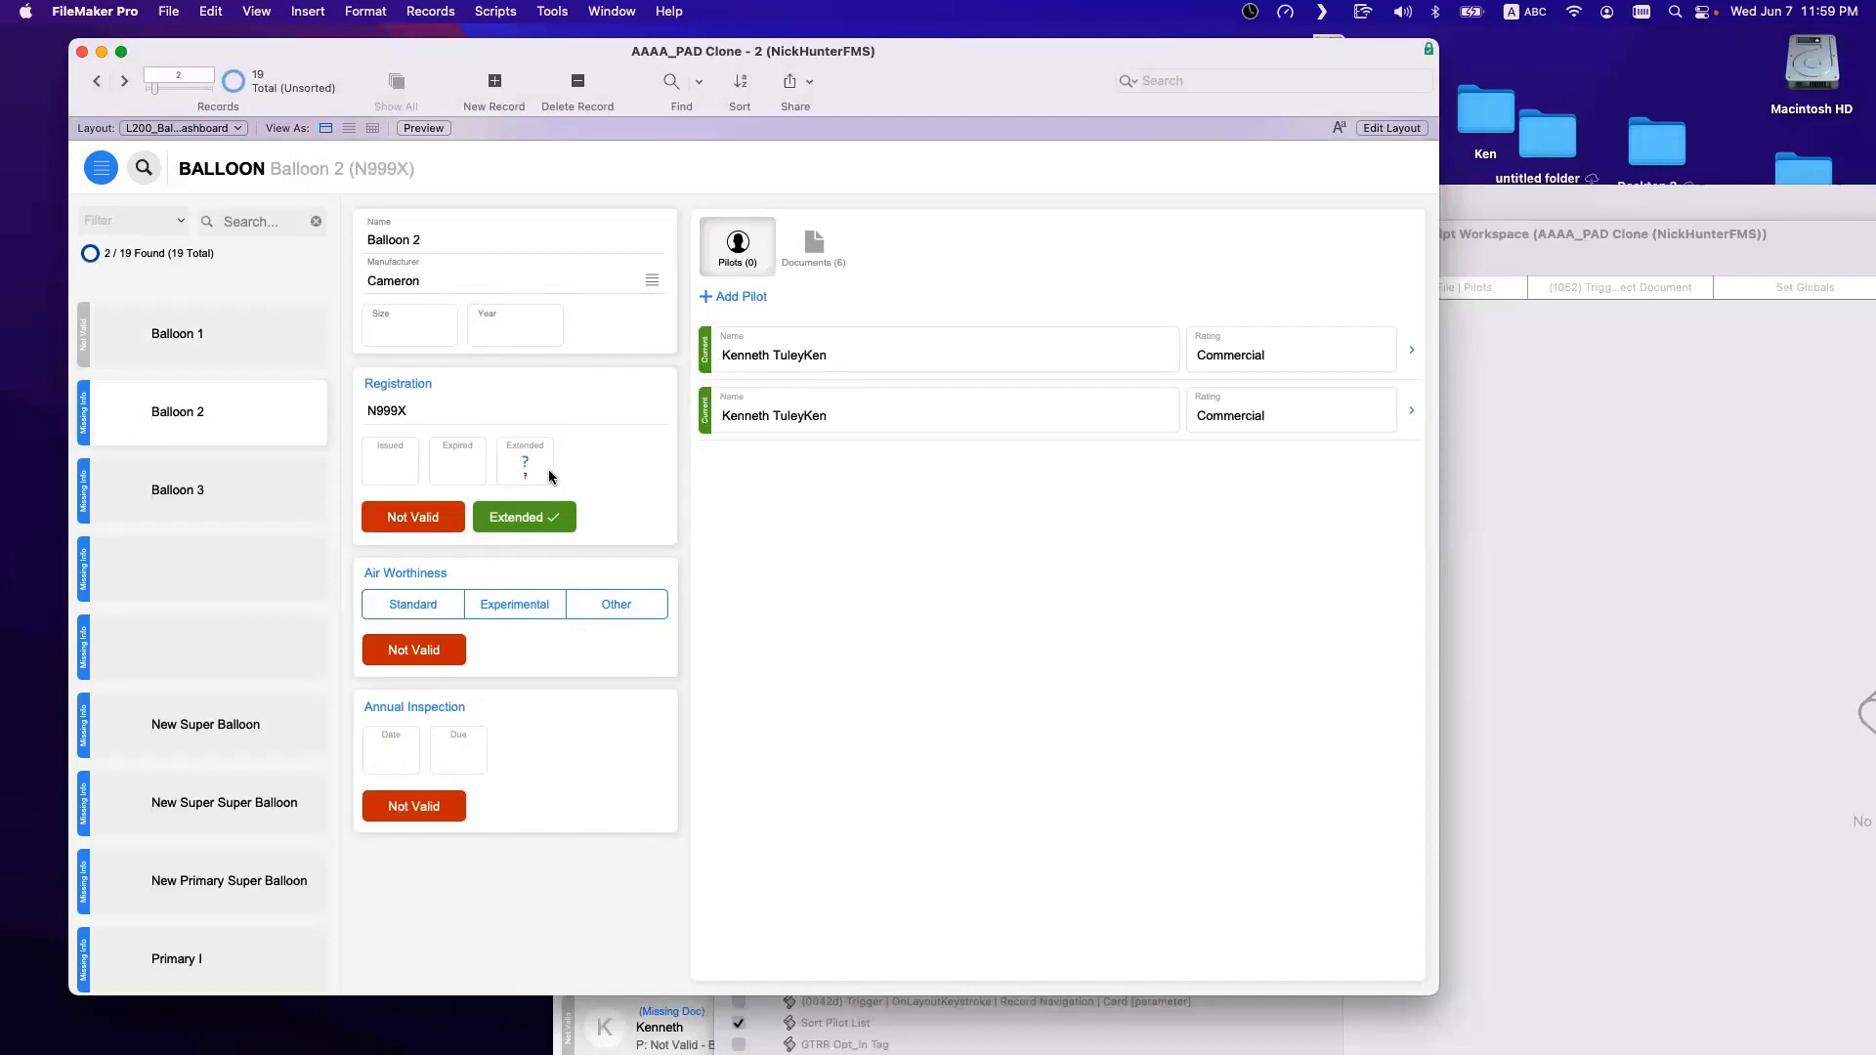
# Switch Balloon 2's registration status to Valid, leave its Expired date empty, and commit the record.
pyautogui.click(444, 526)
pyautogui.click(449, 469)
pyautogui.click(465, 473)
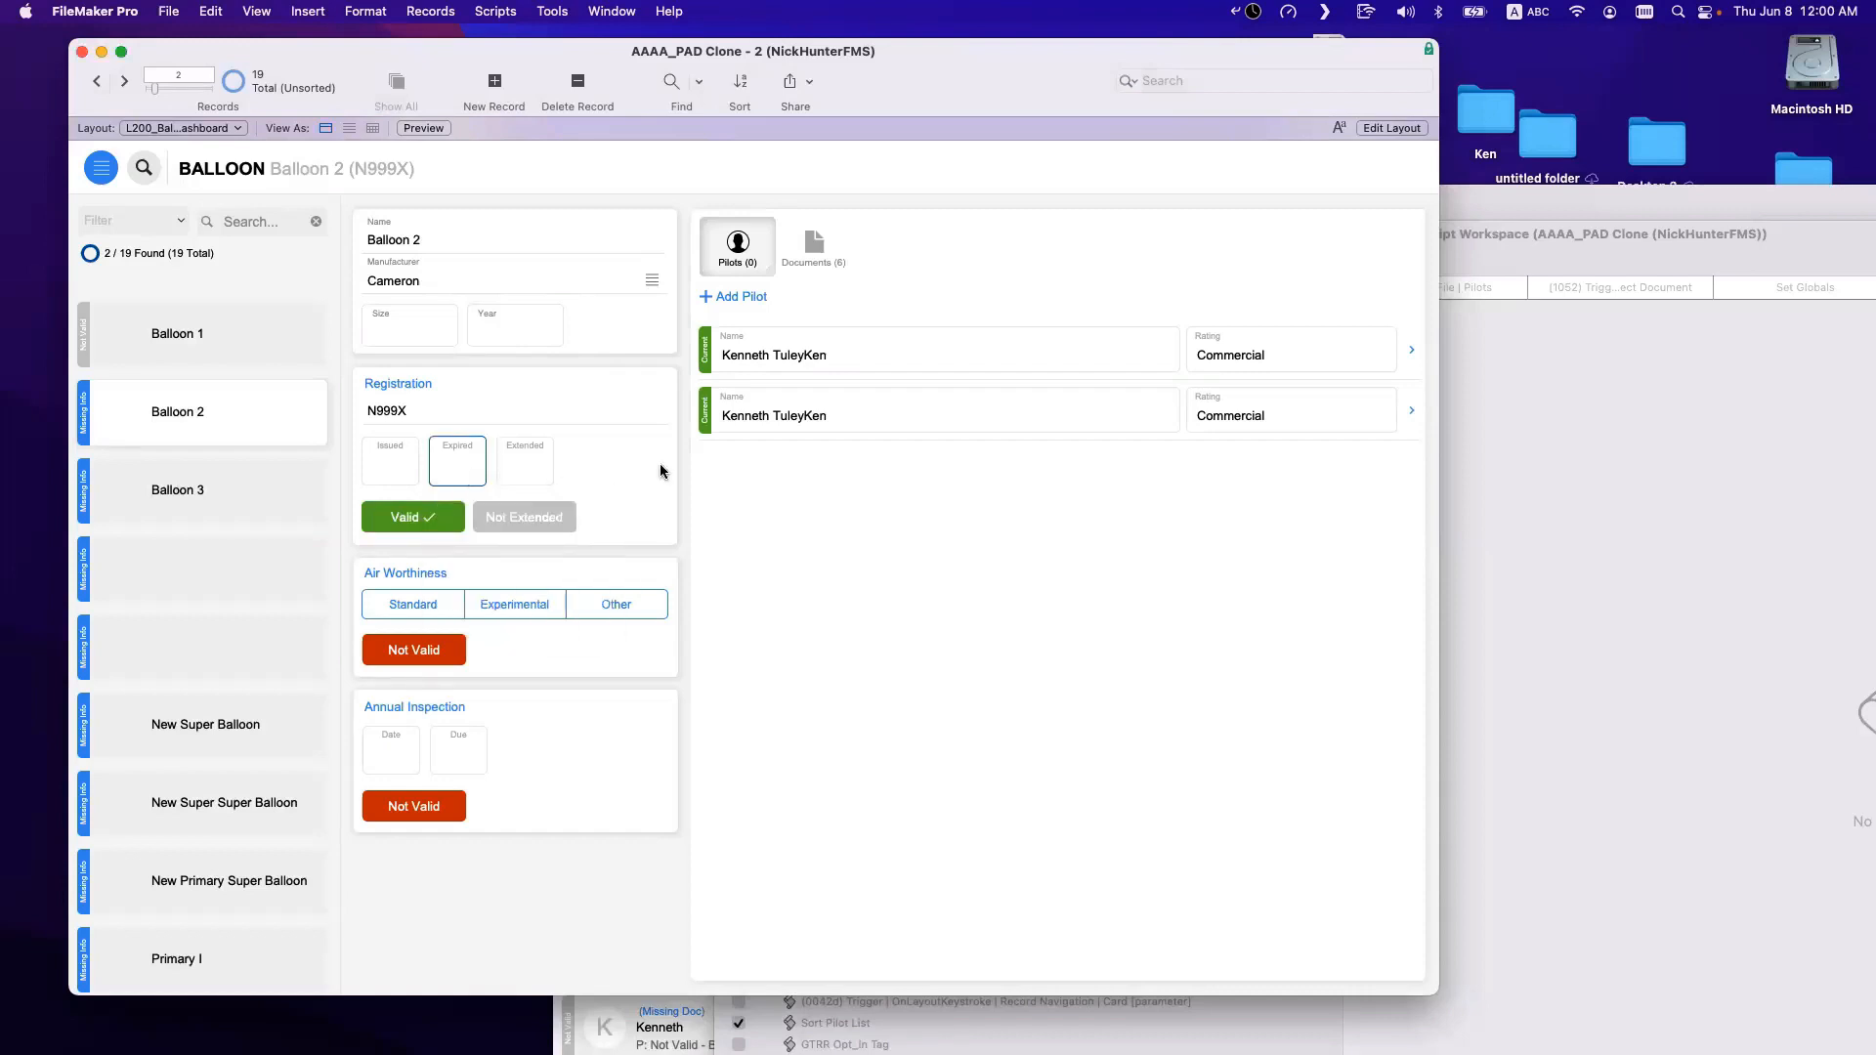
pyautogui.click(659, 467)
# Paste copies of the pilot OnRecordCommit trigger and PSoS scripts below the Balloons folder in the Script Workspace.
pyautogui.click(1461, 445)
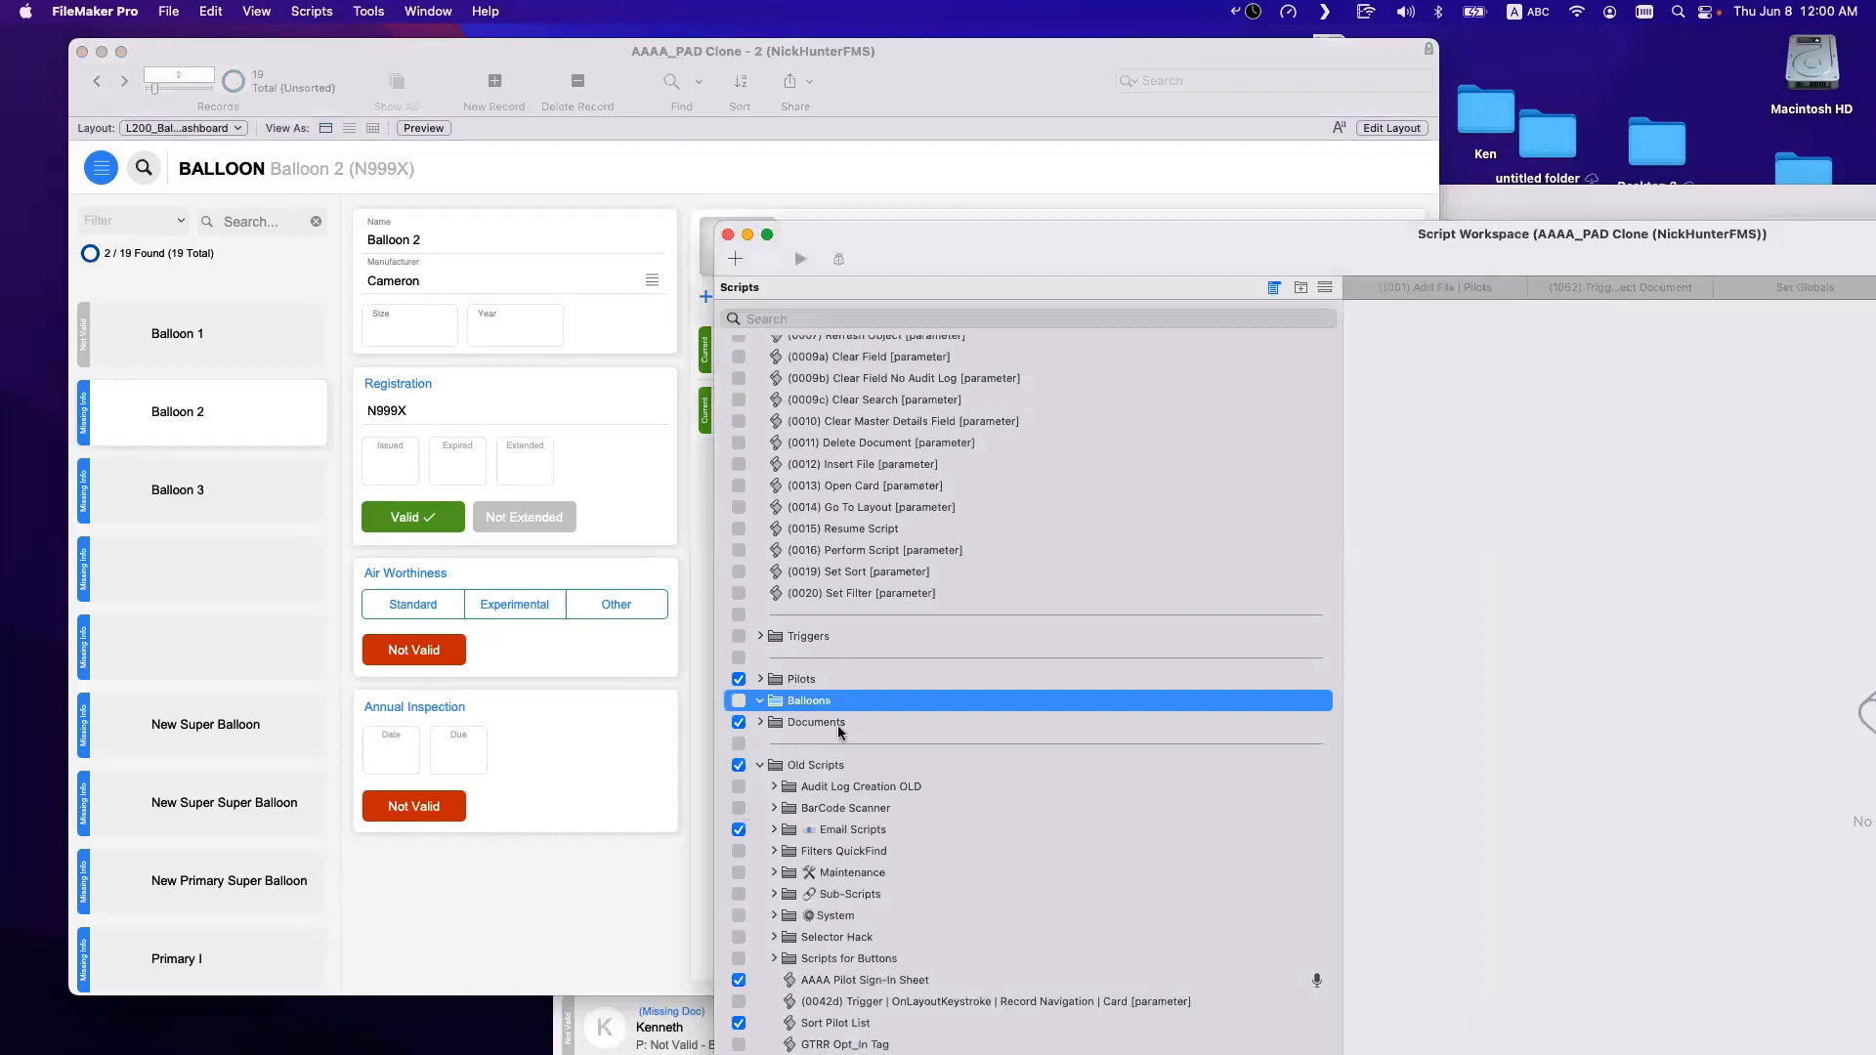
pyautogui.press('super+c')
pyautogui.press('super+v')
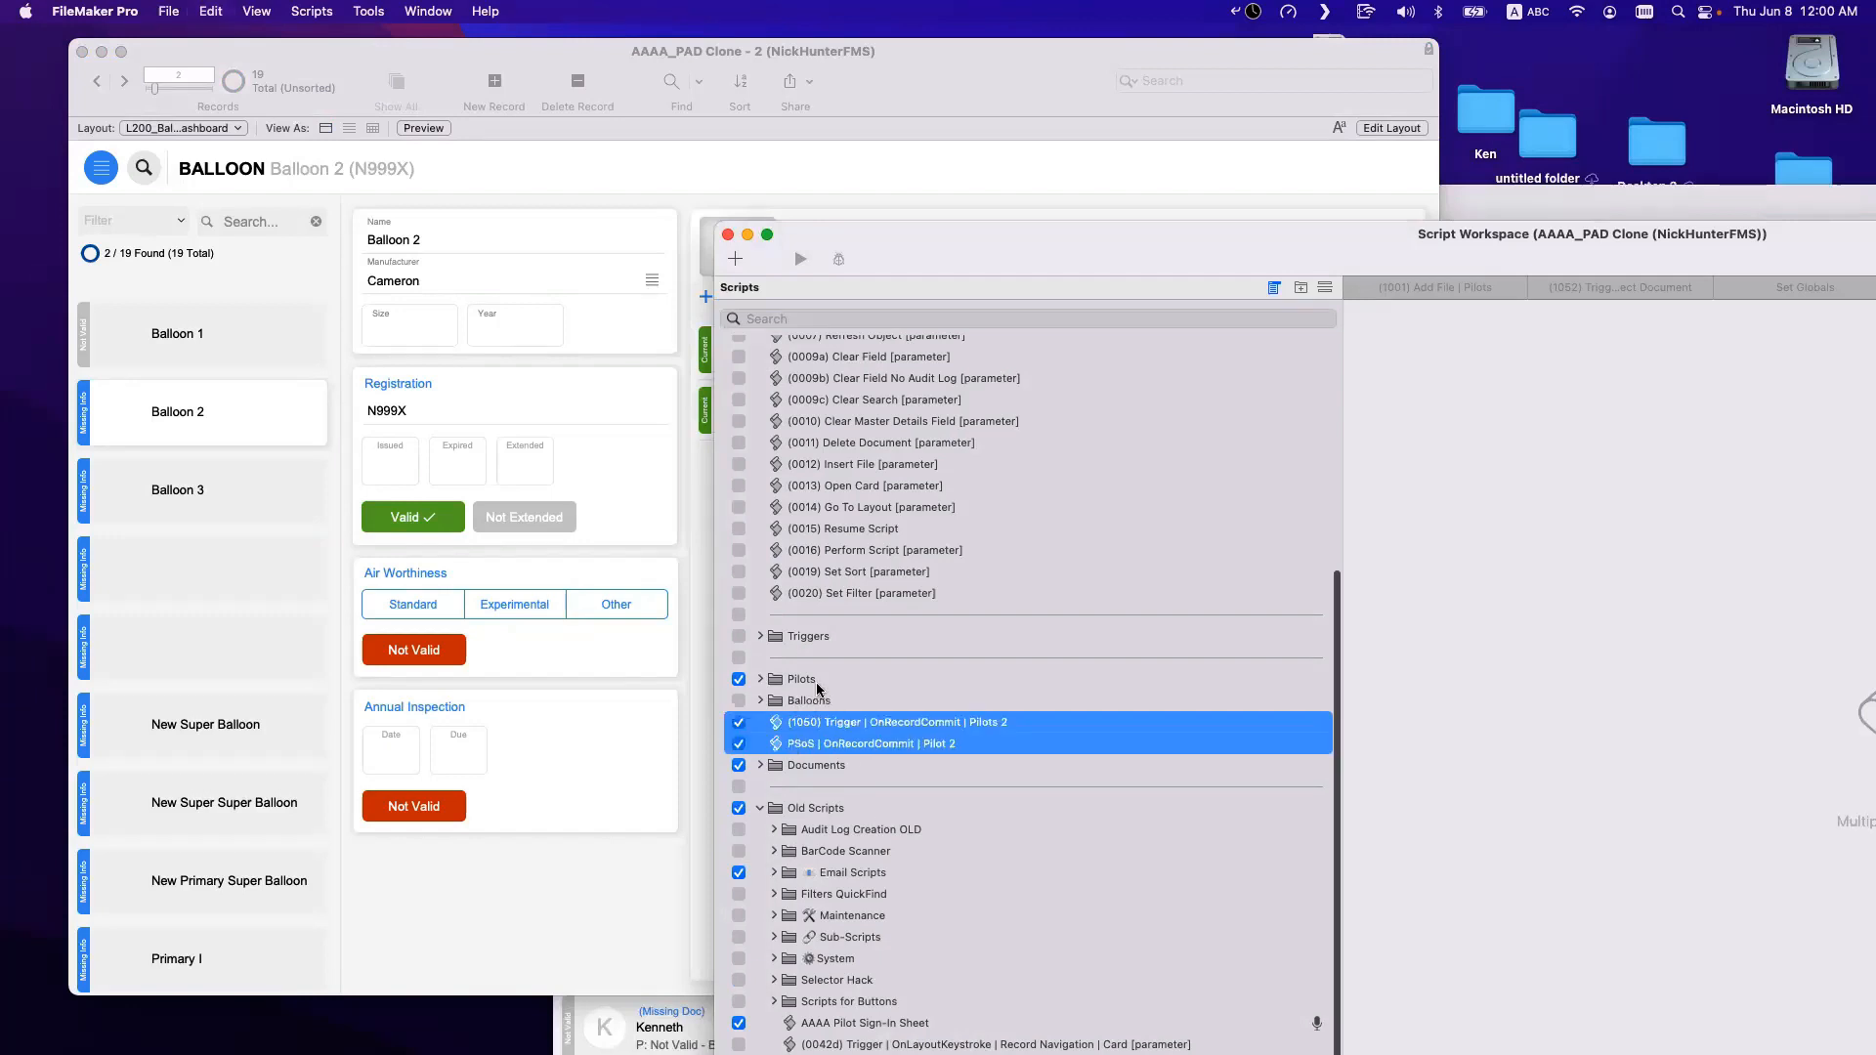
# Create a script folder named Triggers and nest it inside the Balloons folder.
pyautogui.click(816, 701)
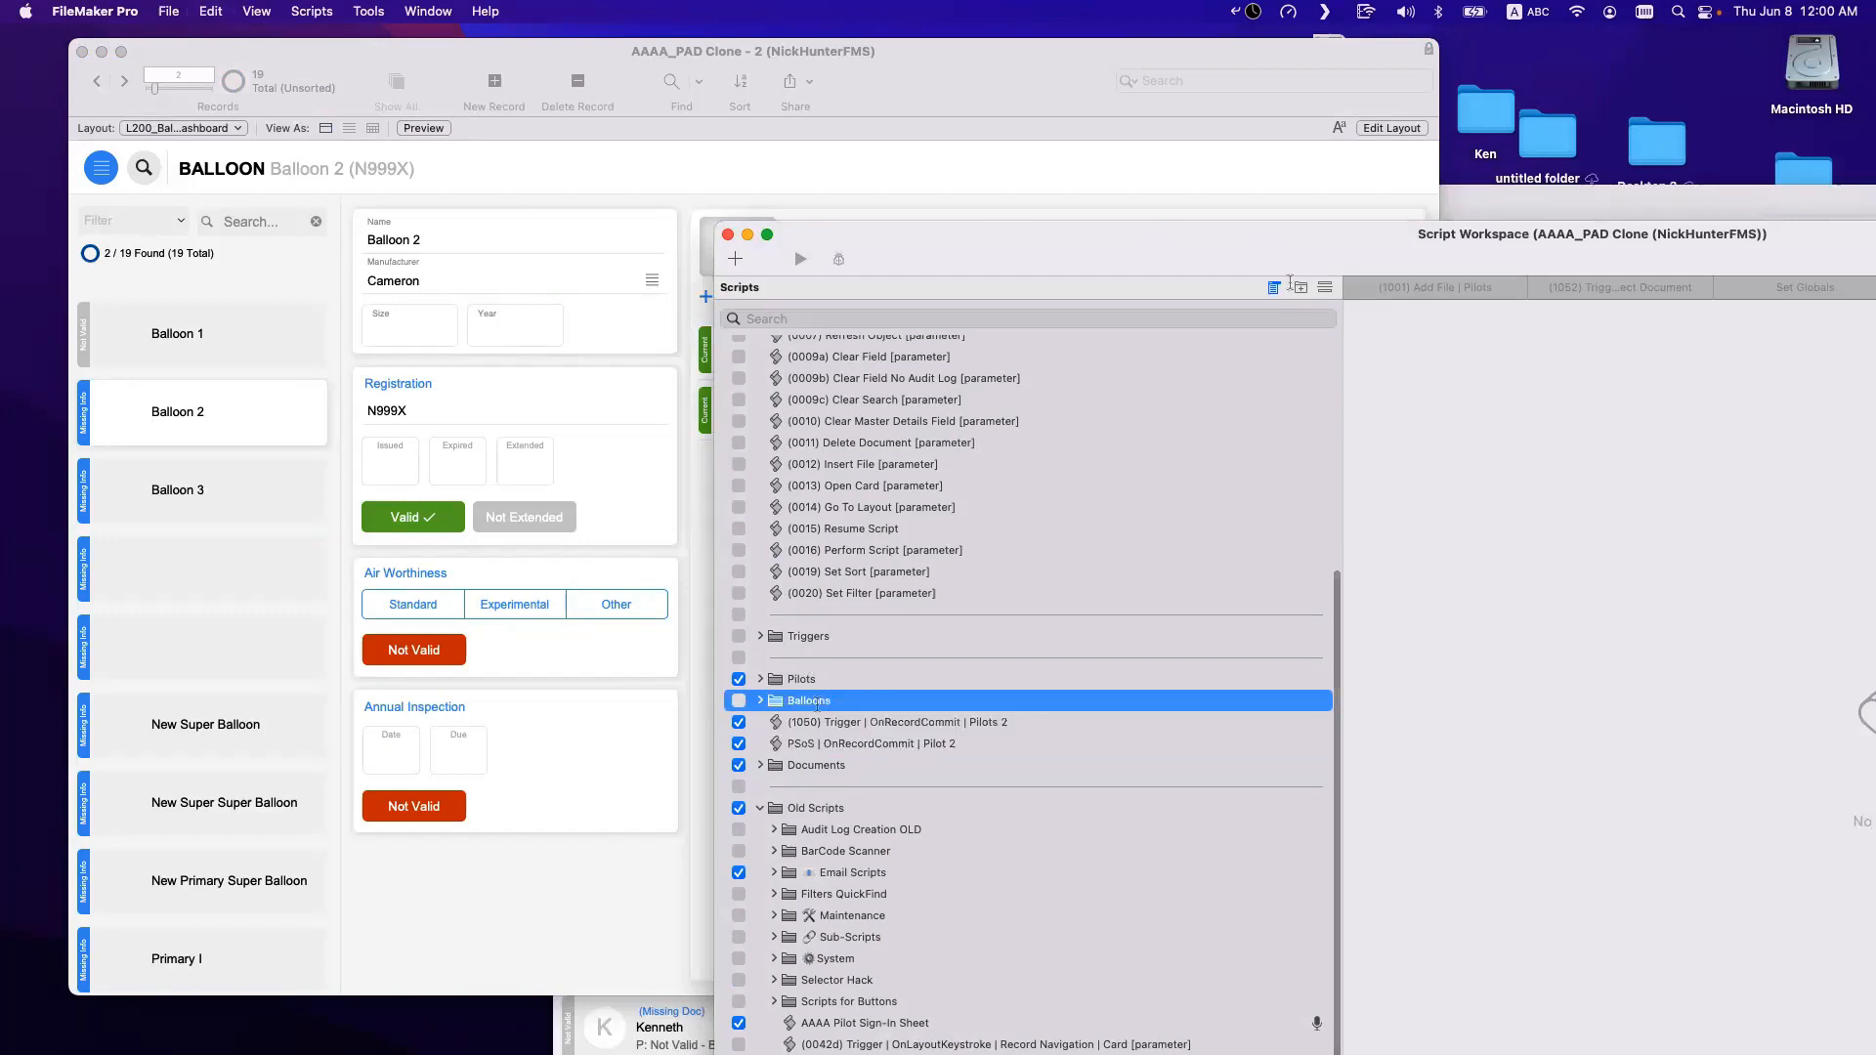
pyautogui.press('super+shift+n')
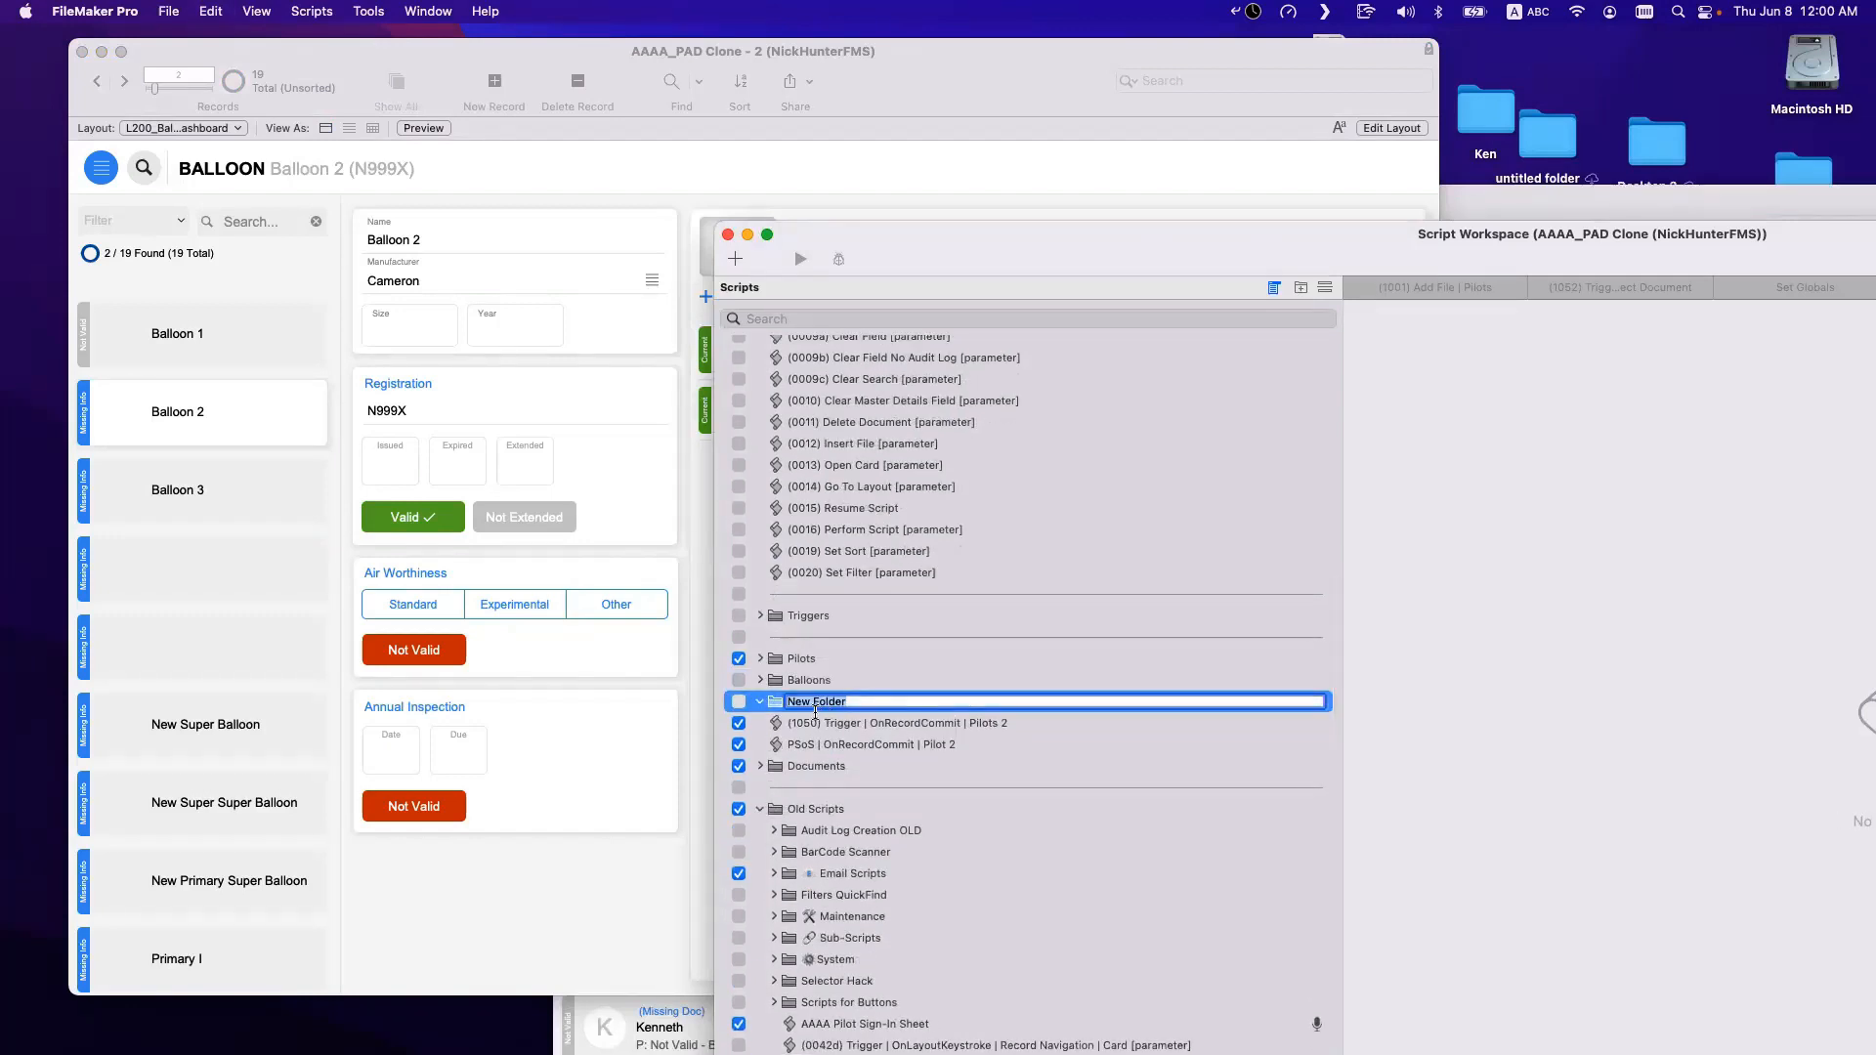
pyautogui.write('Triggers')
pyautogui.press('Return')
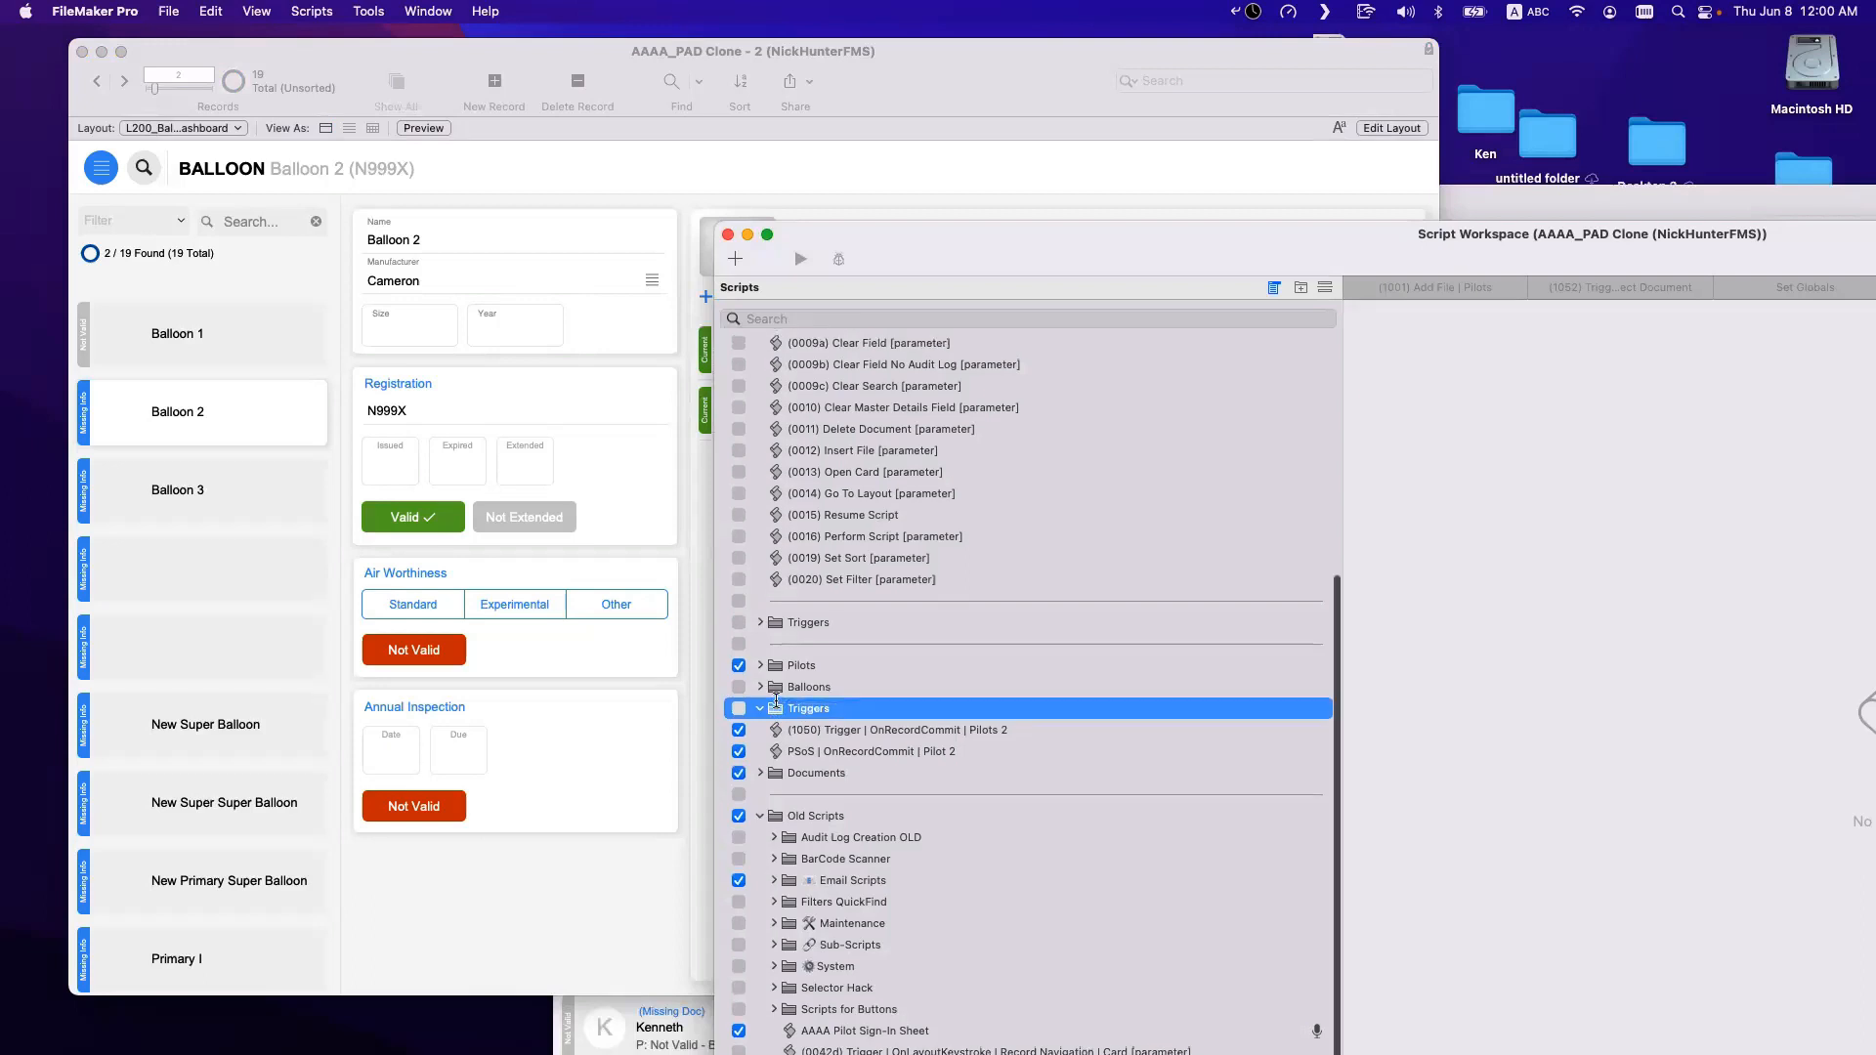
pyautogui.moveTo(791, 697)
pyautogui.mouseDown()
pyautogui.moveTo(819, 696)
pyautogui.moveTo(817, 660)
pyautogui.moveTo(817, 686)
pyautogui.mouseUp()
# Move the copied OnRecordCommit trigger and PSoS scripts into the Triggers folder inside the Balloons folder.
pyautogui.click(803, 730)
pyautogui.moveTo(816, 754); pyautogui.dragTo(869, 742)
pyautogui.click(815, 753)
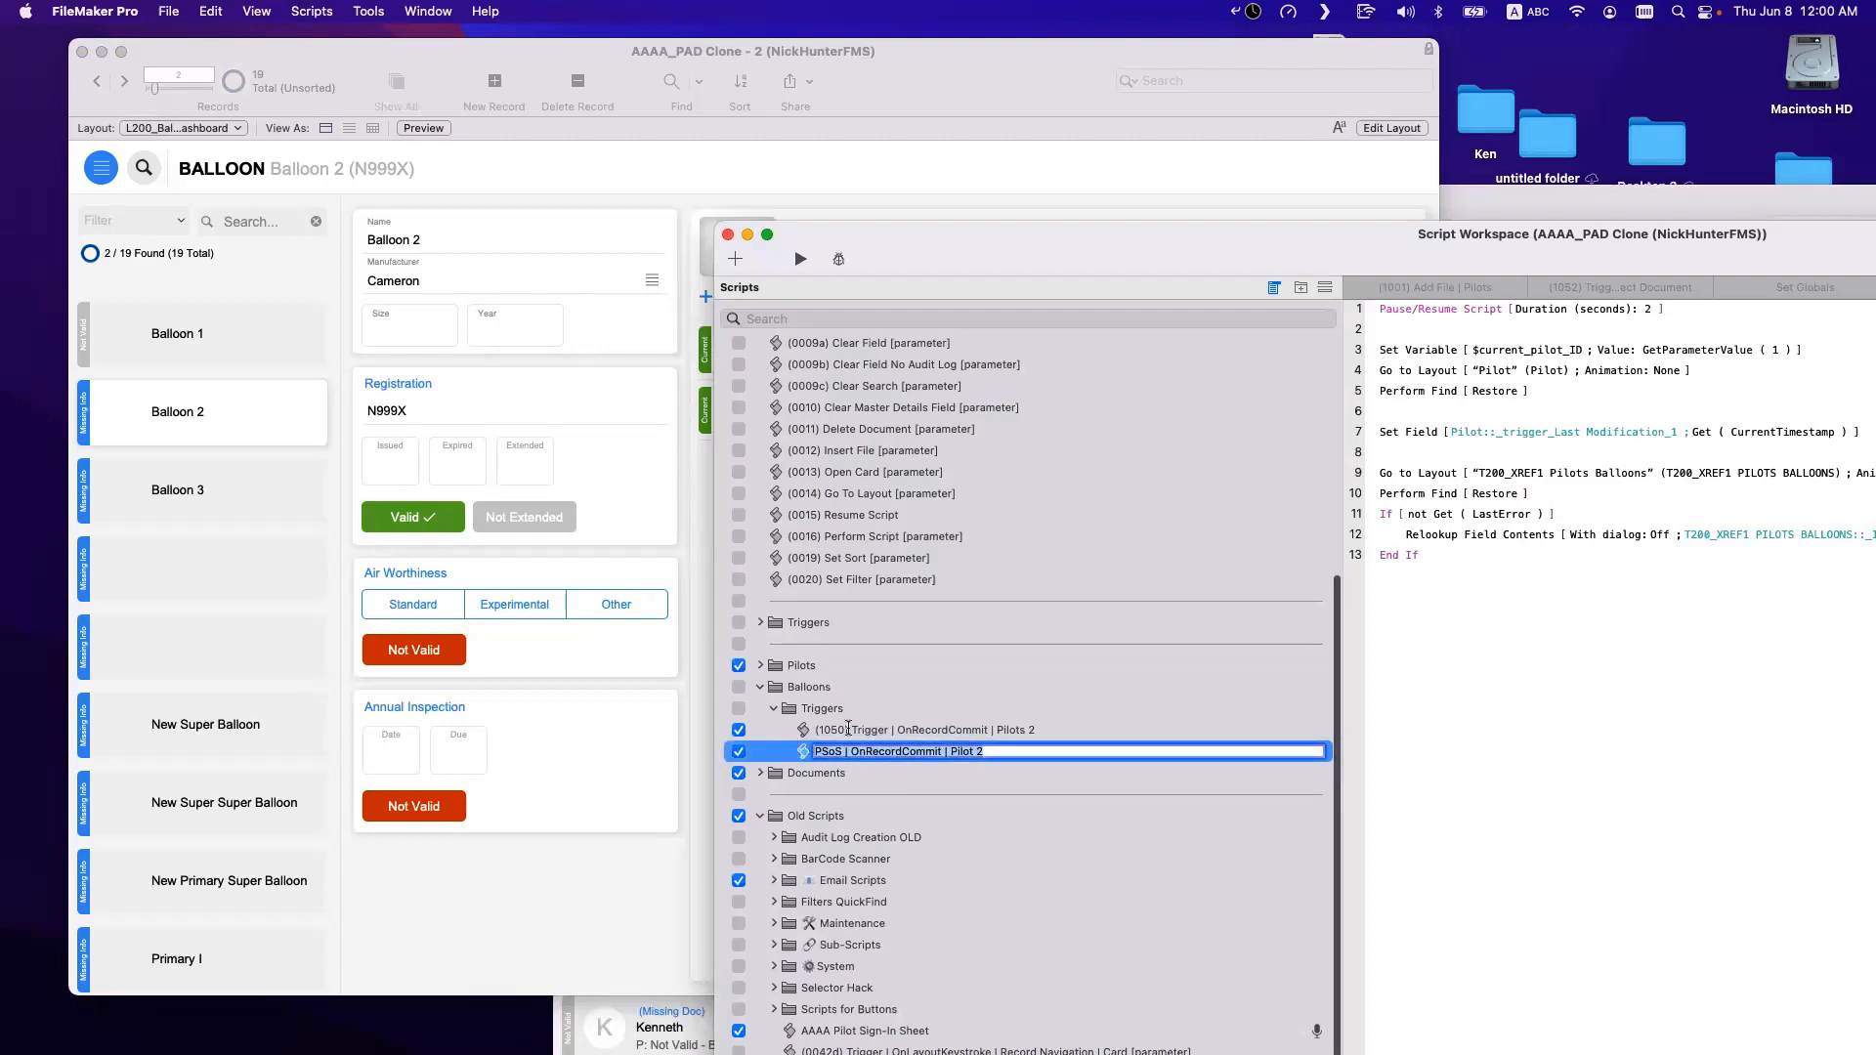
# Rename the copied trigger script as "(2050) Trigger | OnRecordCommit | Balloons".
pyautogui.click(848, 729)
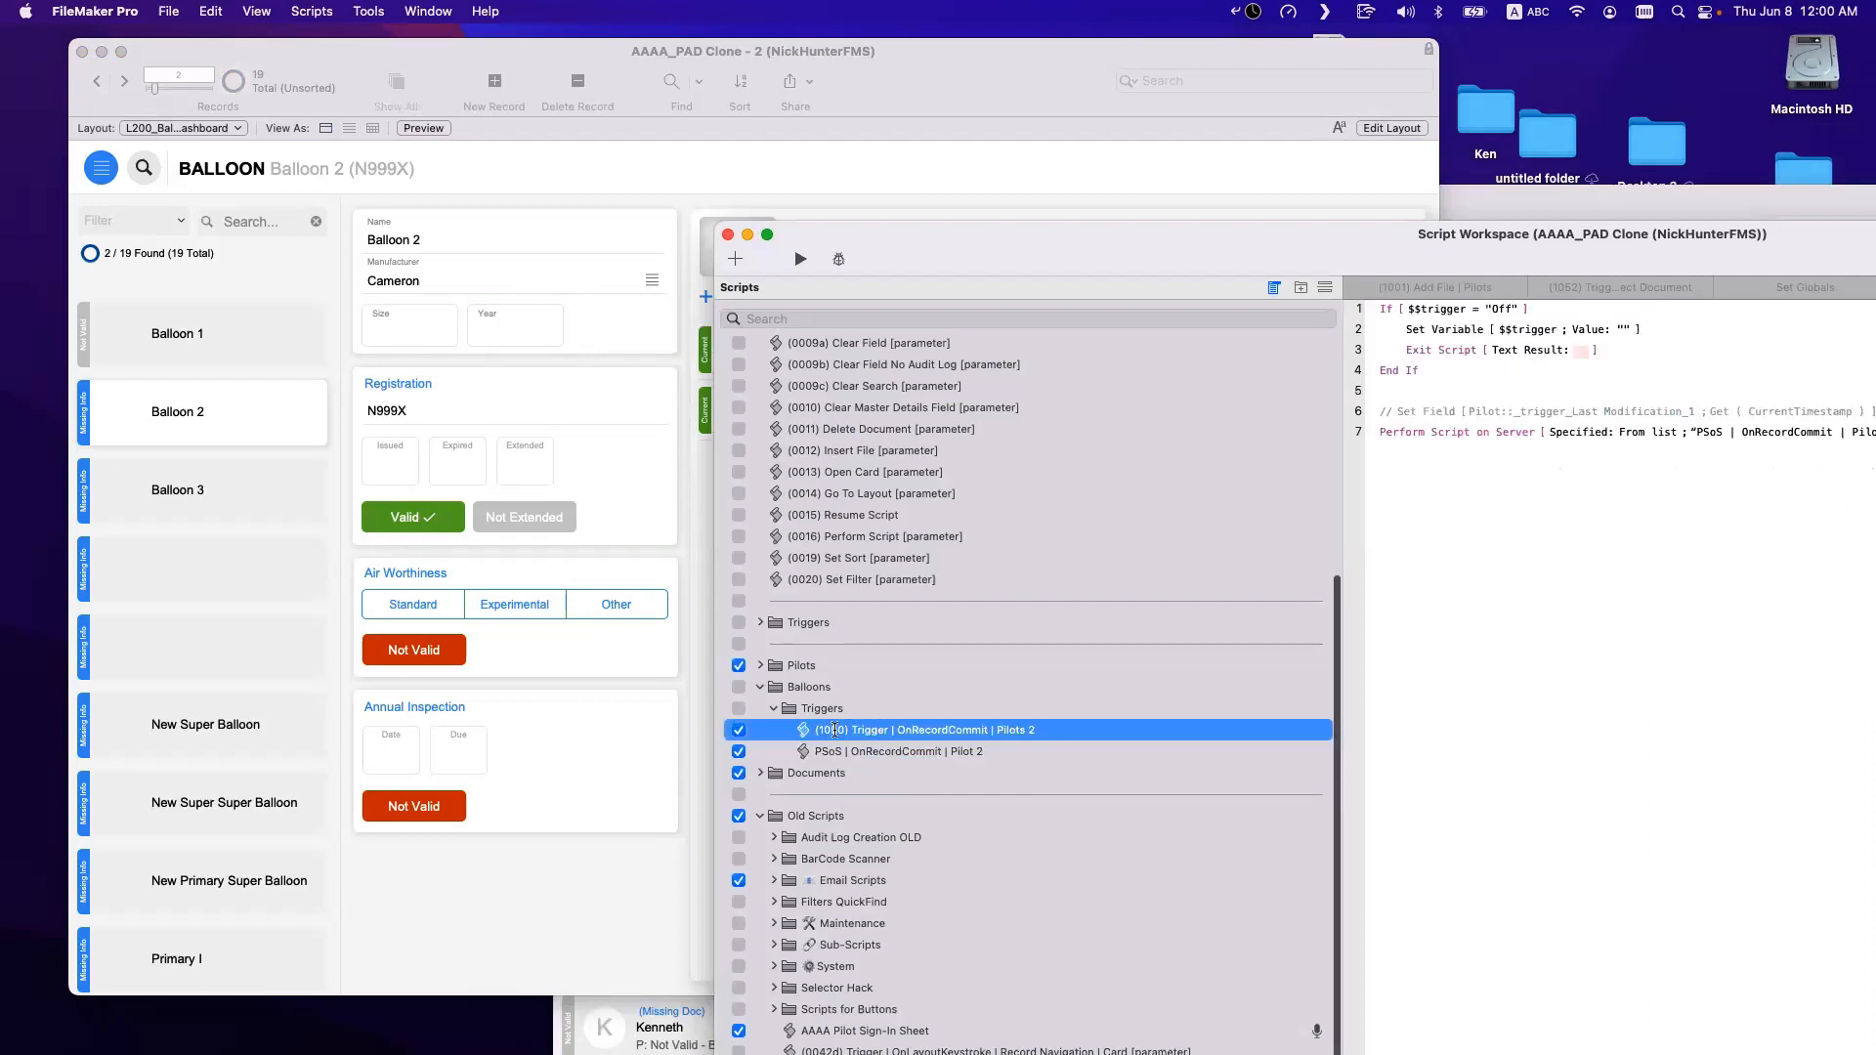
pyautogui.click(834, 730)
pyautogui.doubleClick(834, 730)
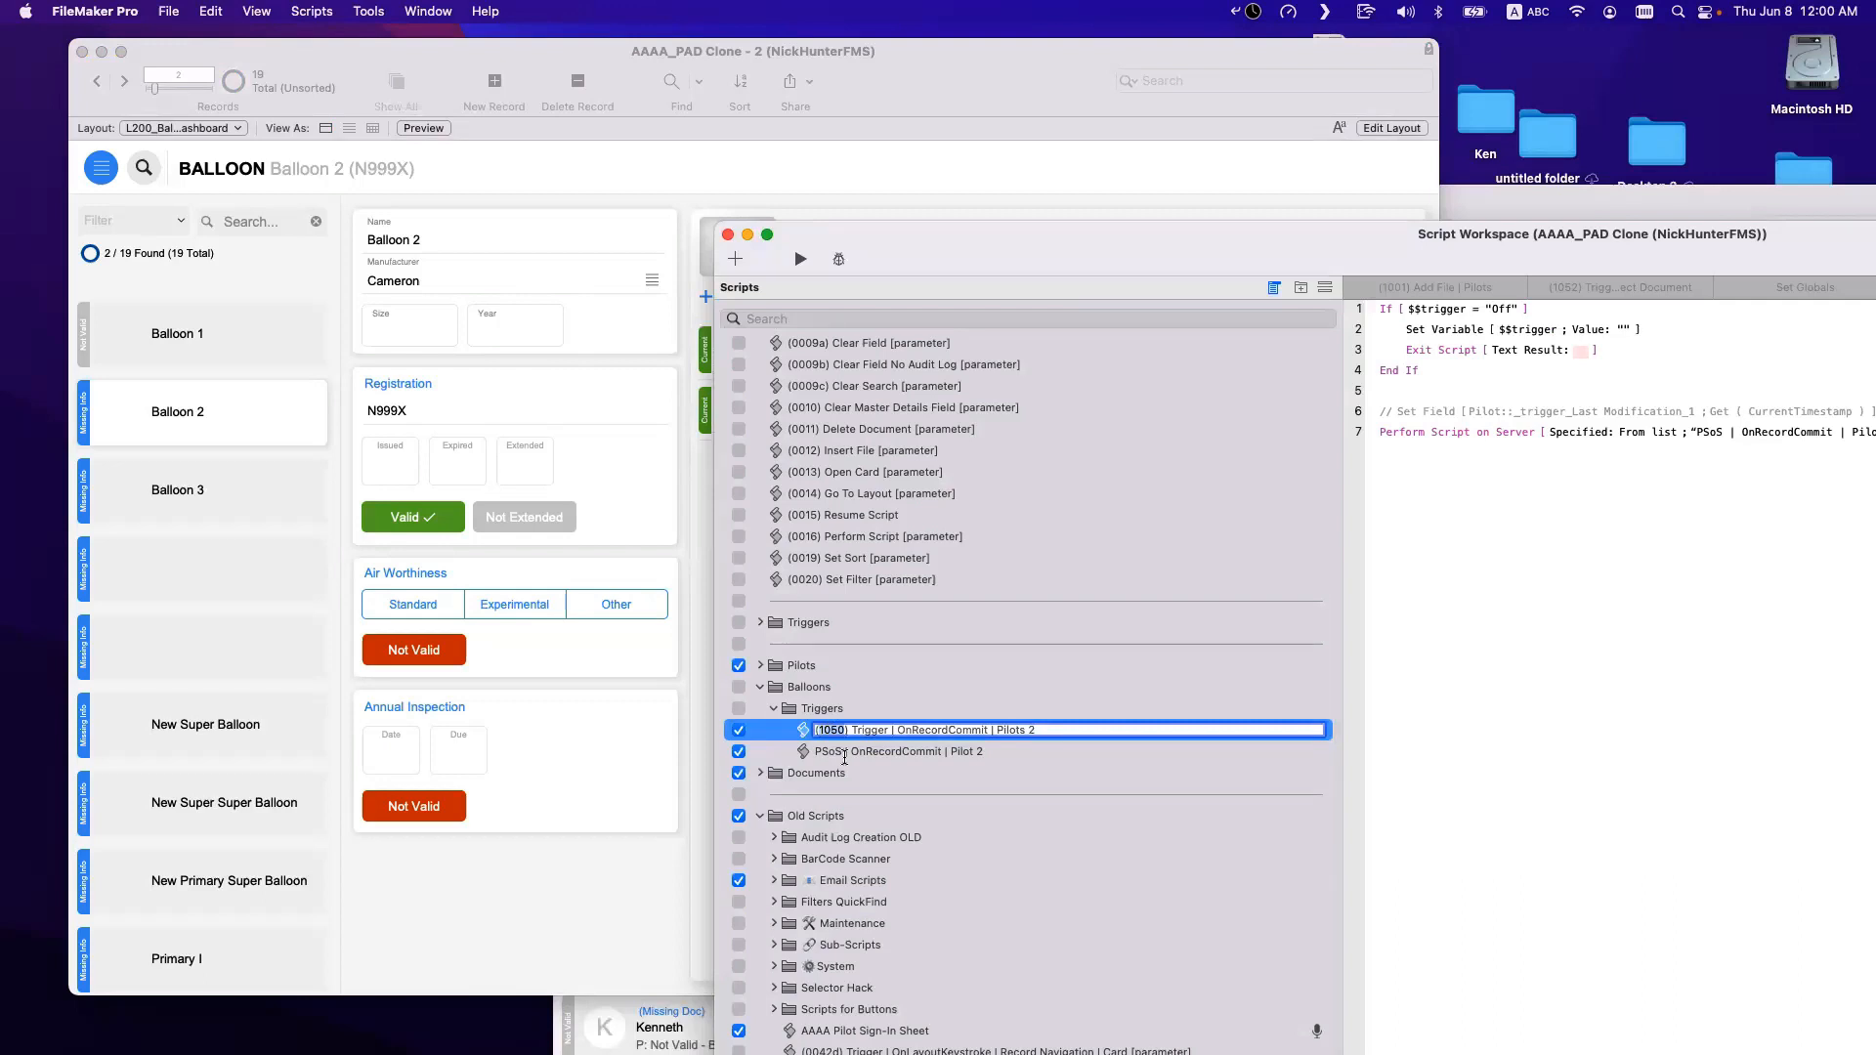
pyautogui.write('2050')
pyautogui.hotkey('alt', 'Right')
pyautogui.hotkey('alt', 'Right')
pyautogui.hotkey('alt', 'Right')
pyautogui.hotkey('alt', 'Left')
pyautogui.hotkey('alt', 'Left')
pyautogui.press('shift+super+Right')
pyautogui.write('B')
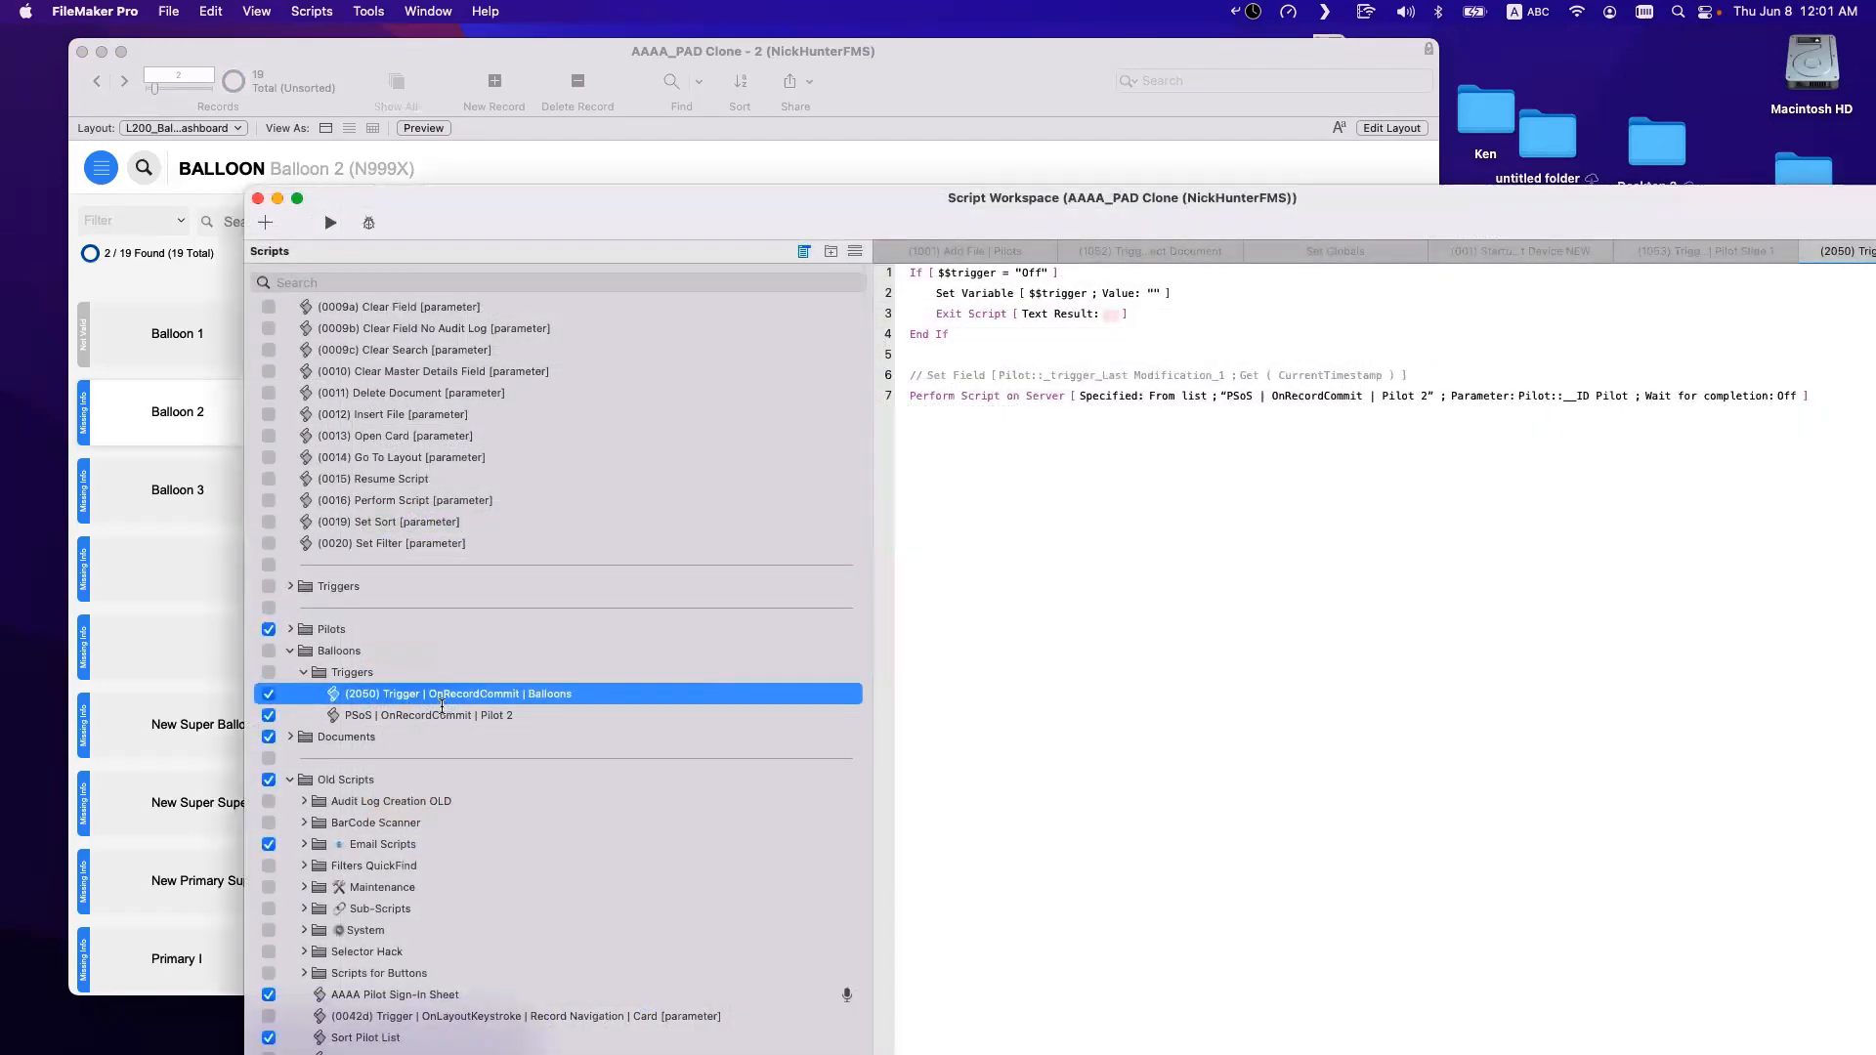
# Rename the copied server script "PSoS | OnRecordCommit | Balloons" and adapt it to $current_balloon_ID, keeping only the Pilots Balloons find and relookup.
pyautogui.click(442, 714)
pyautogui.click(479, 716)
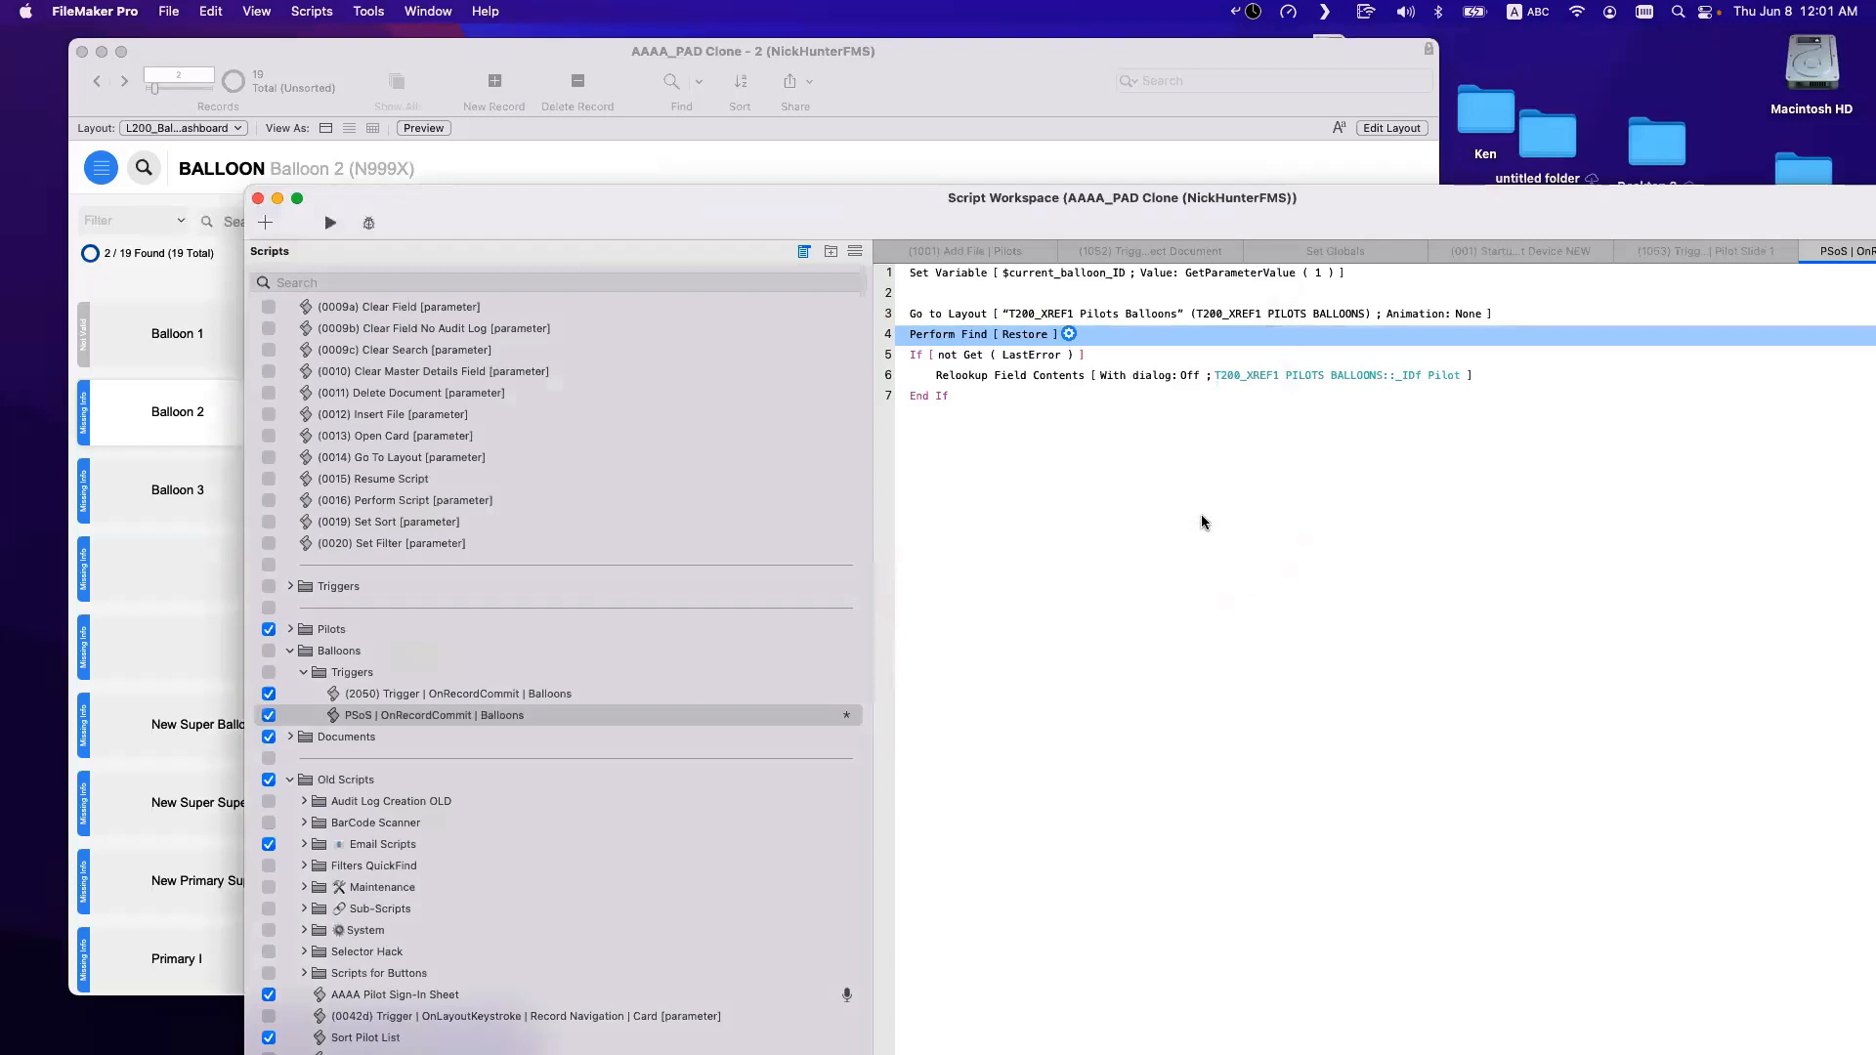
pyautogui.click(1202, 523)
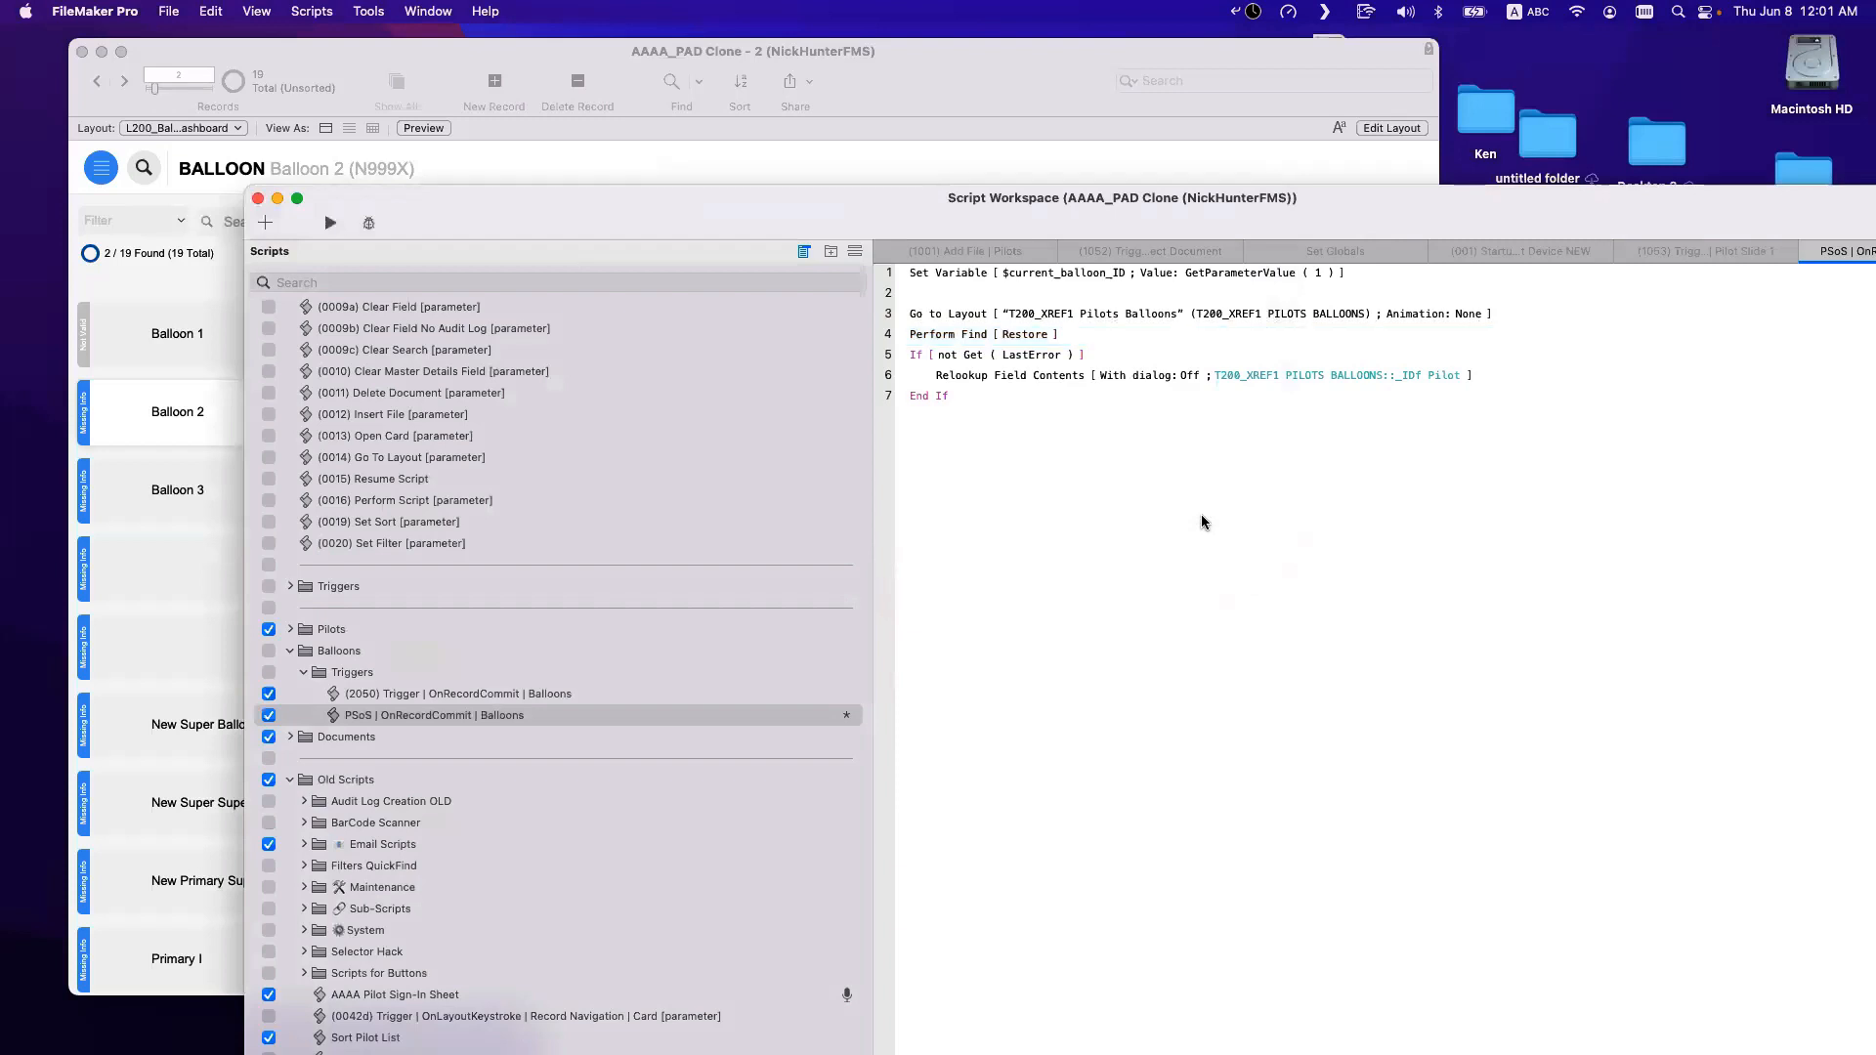
# Point the balloon server script's Relookup Field Contents step at T200_XREF1 PILOTS BALLOONS::_IDf Balloon and save the script.
pyautogui.click(1060, 379)
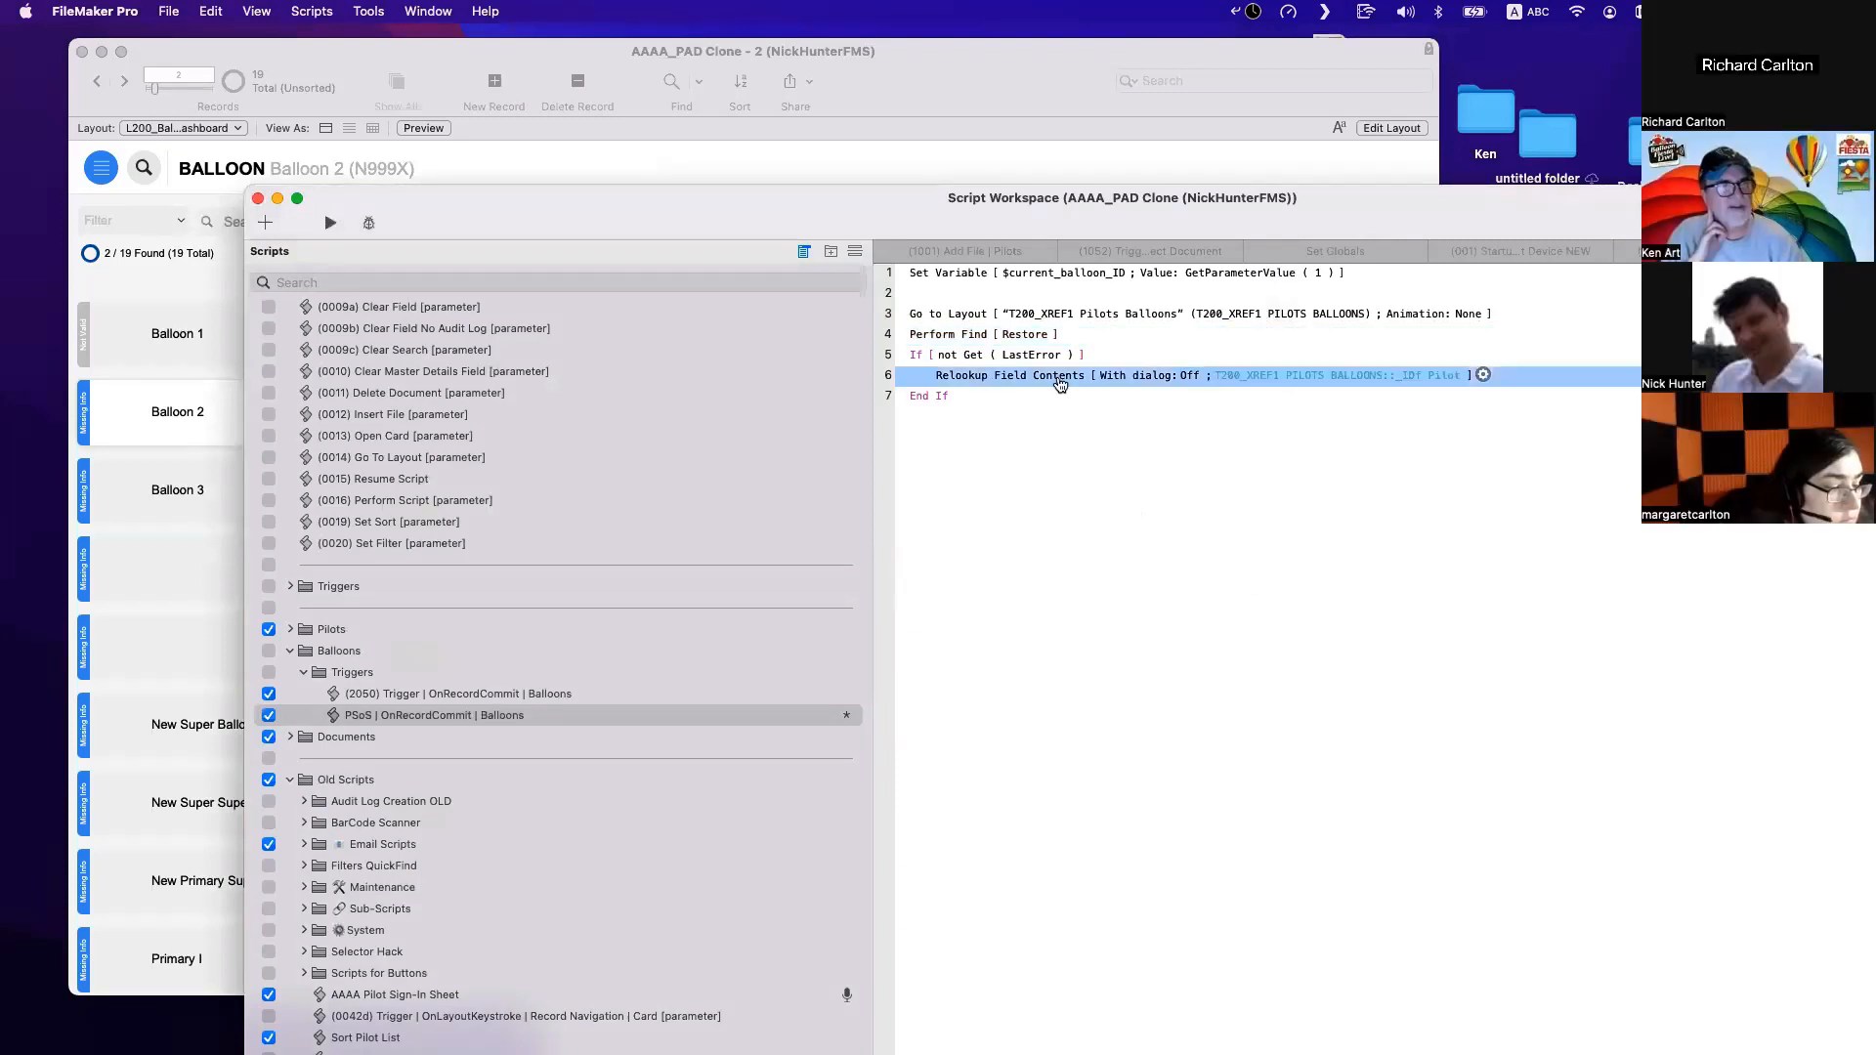
pyautogui.click(1260, 377)
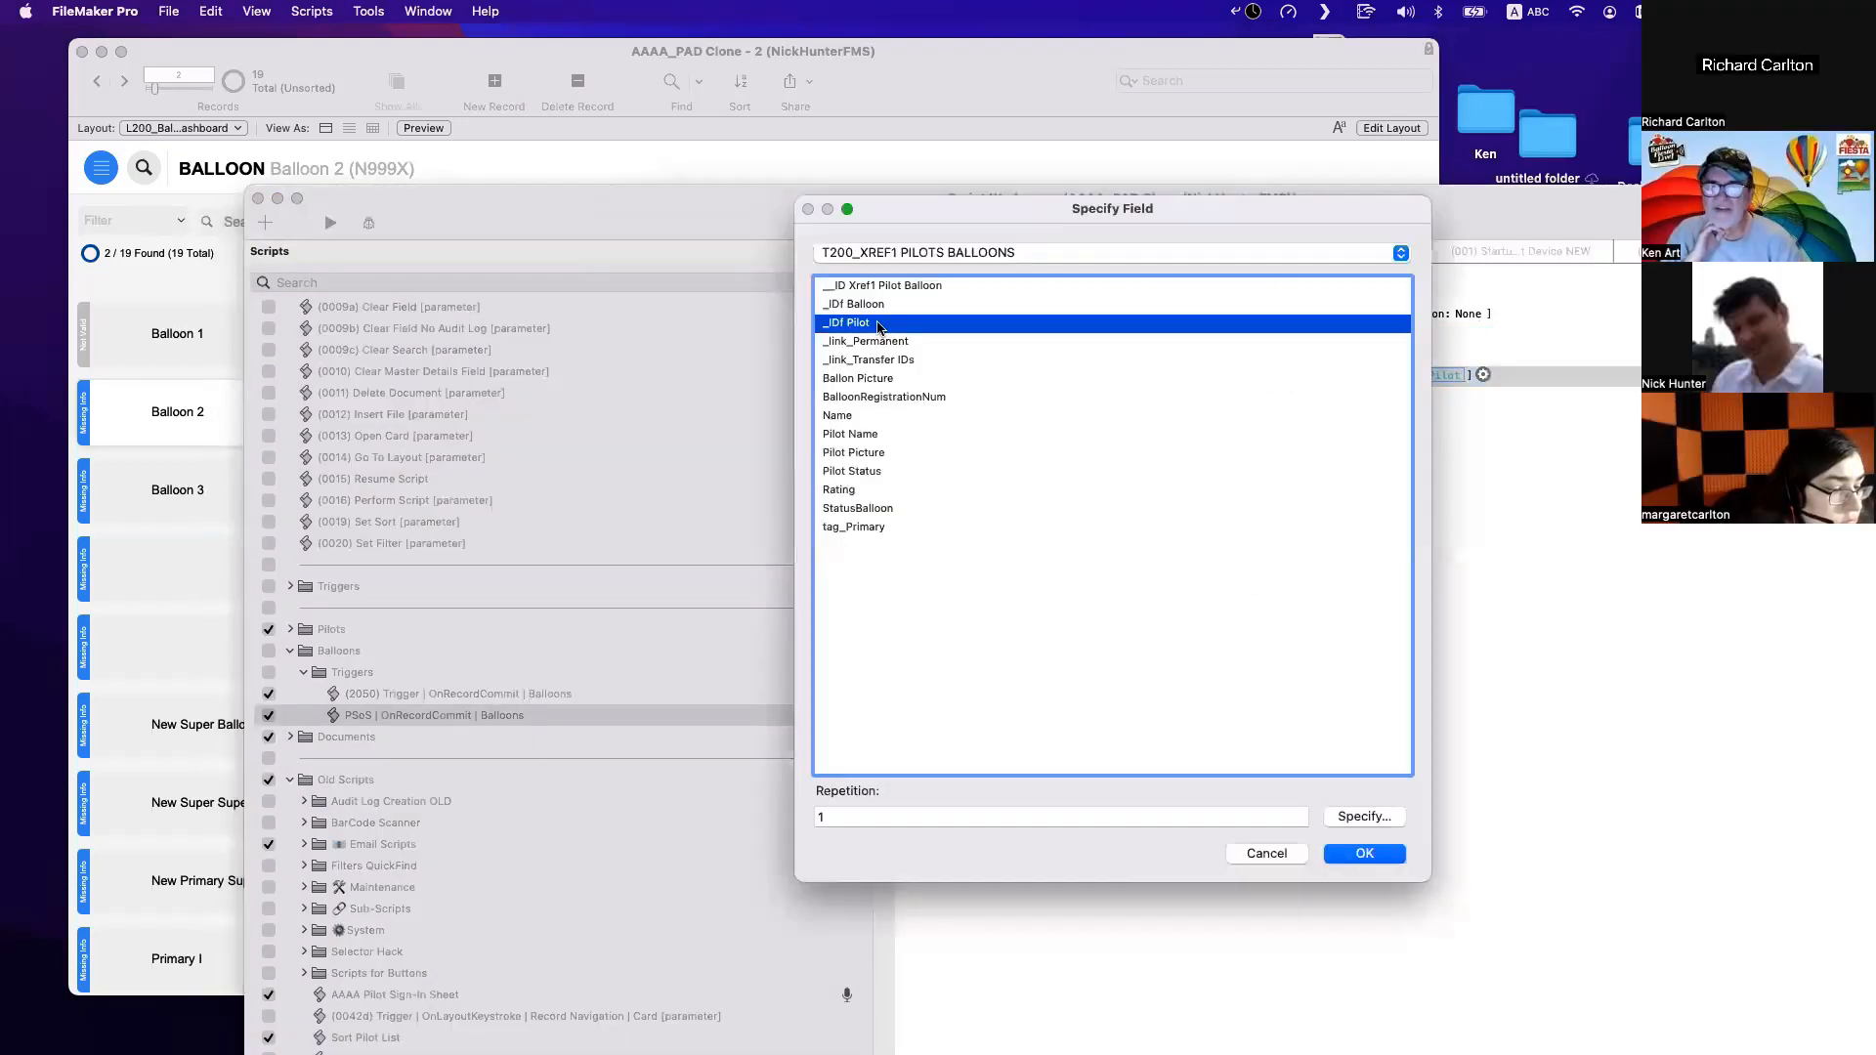
pyautogui.click(872, 305)
pyautogui.press('Return')
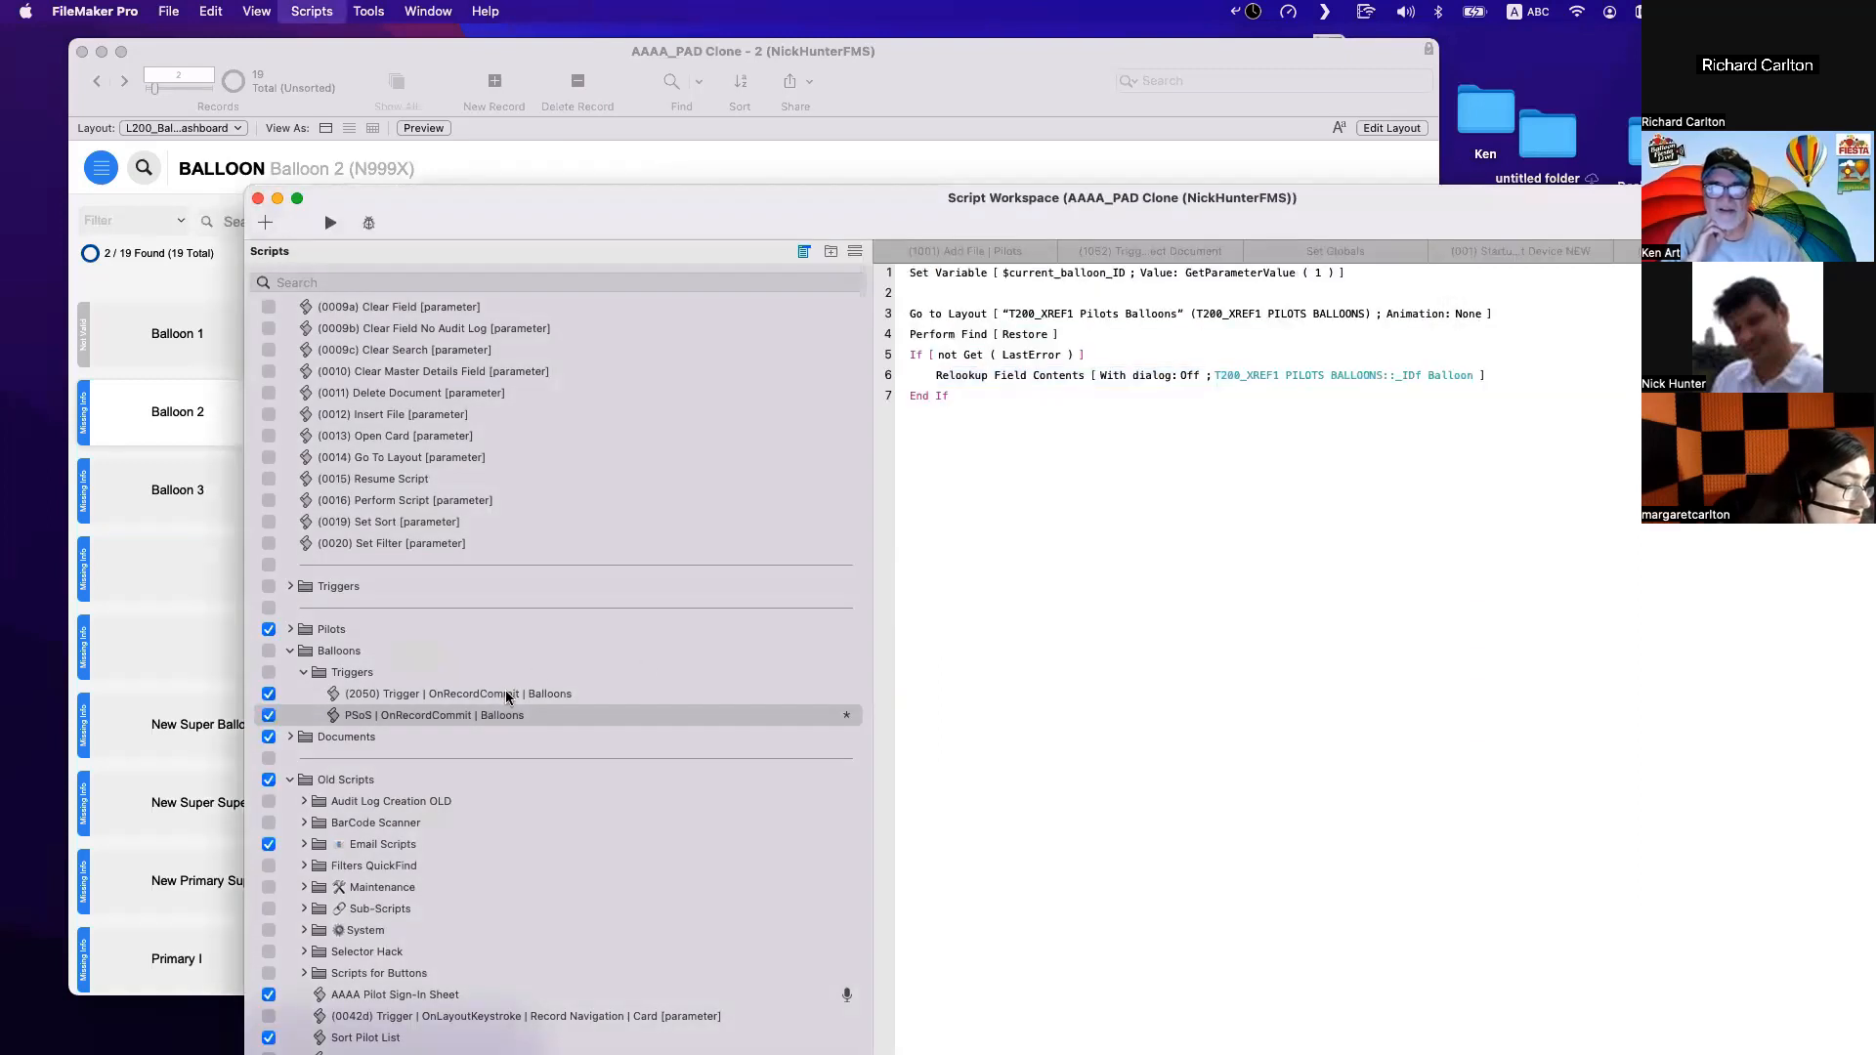
pyautogui.press('super+s')
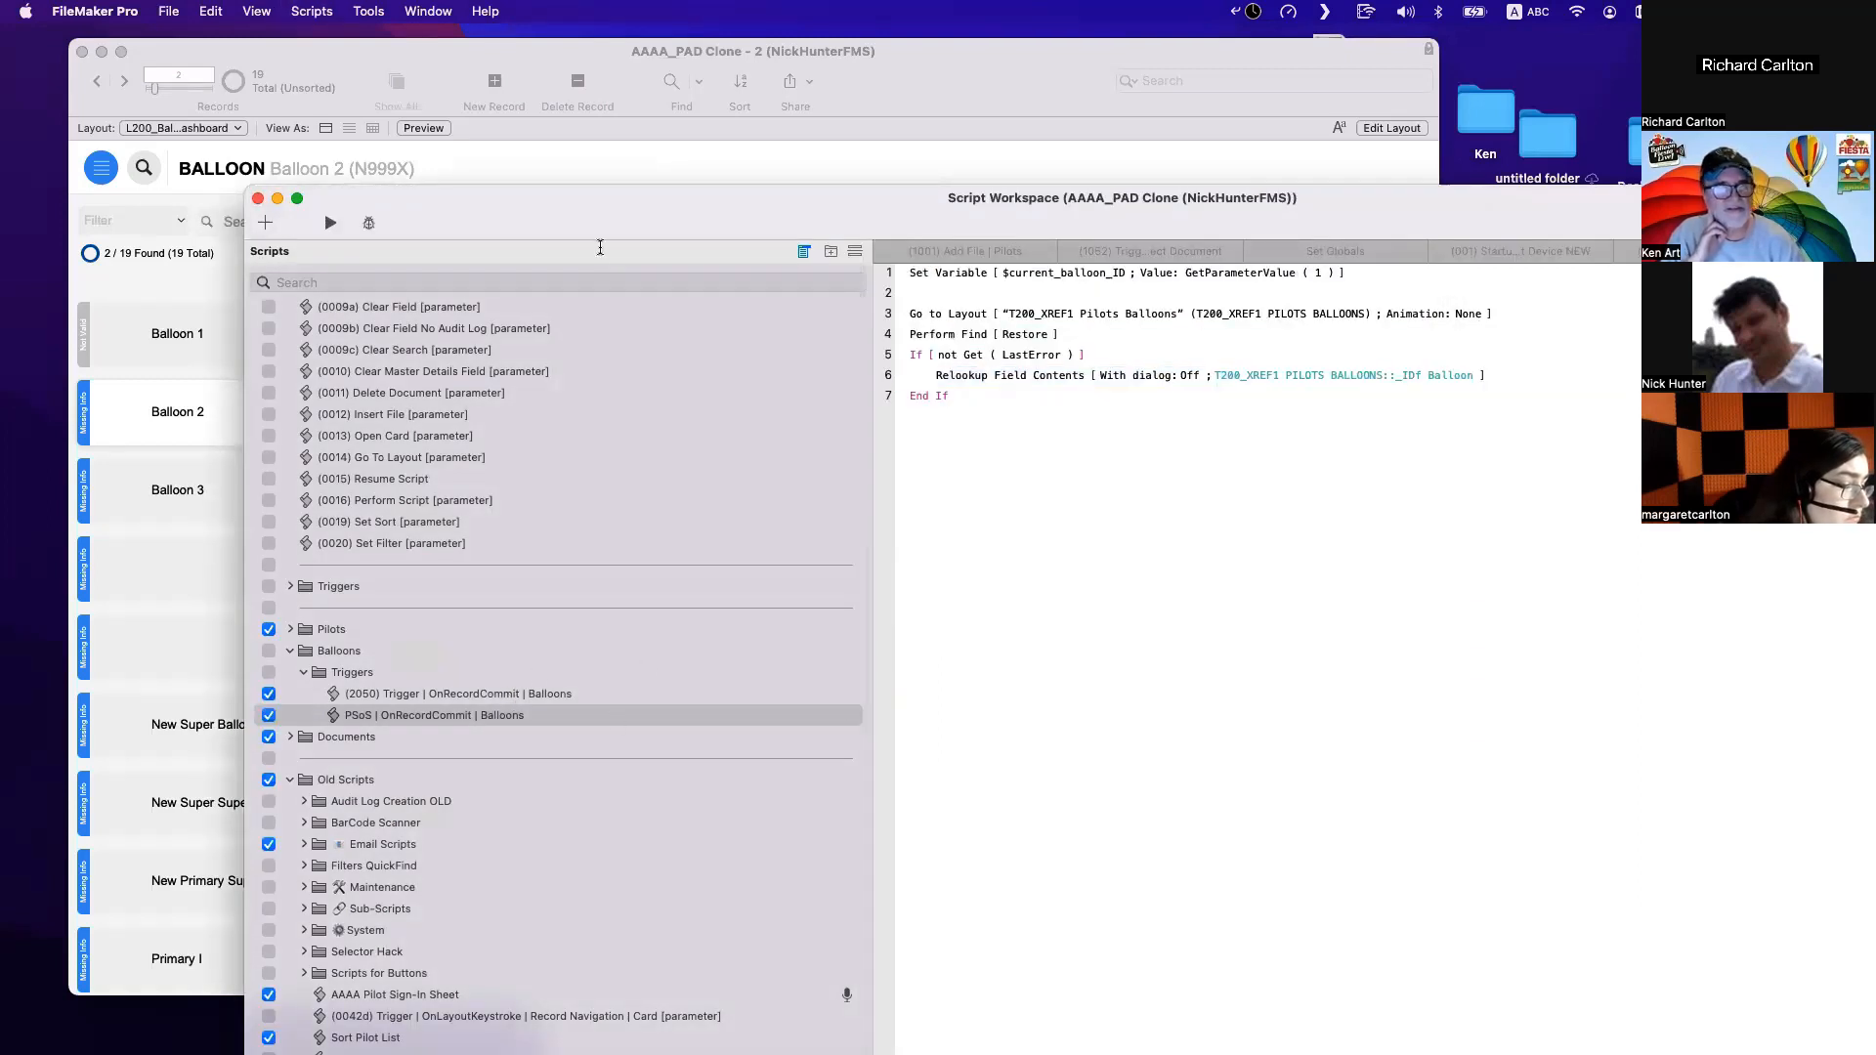
# Assign the script "(2050) Trigger | OnRecordCommit | Balloons" to the Balloon dashboard layout's OnRecordCommit event.
pyautogui.moveTo(598, 220); pyautogui.dragTo(1243, 530)
pyautogui.click(262, 203)
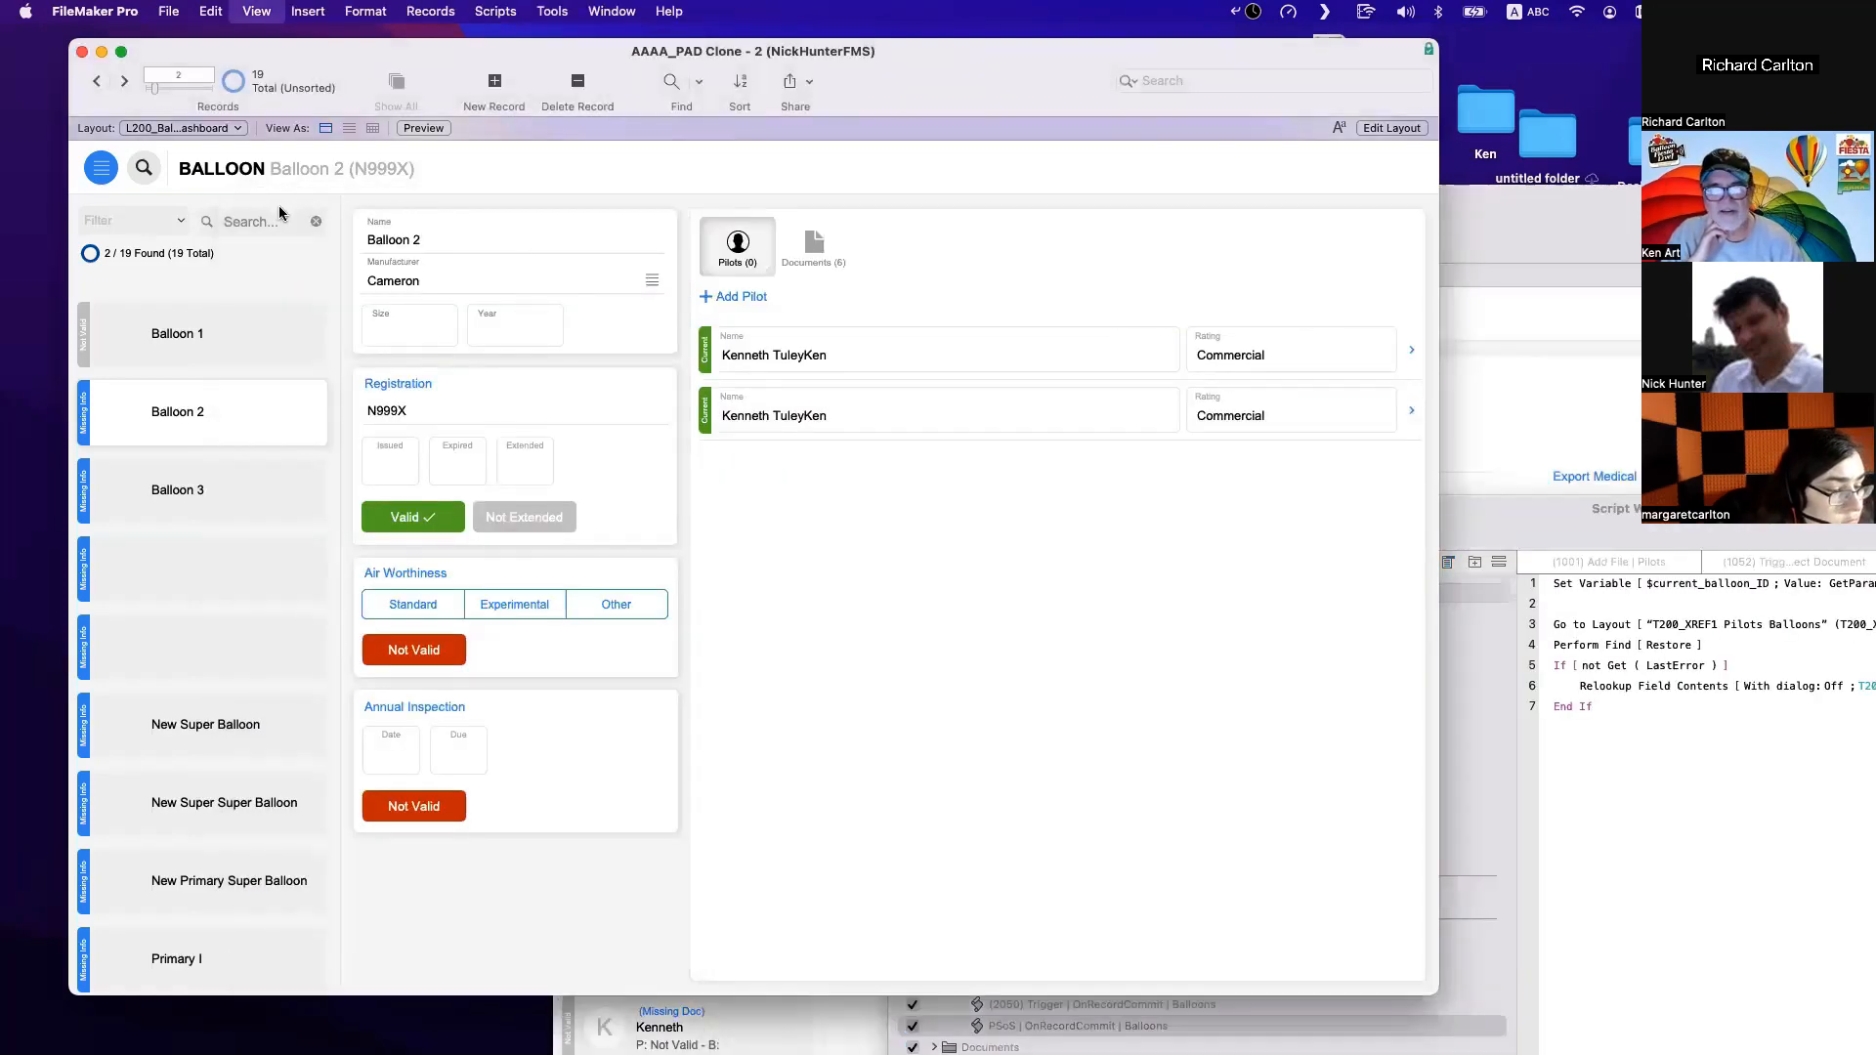
pyautogui.press('super+l')
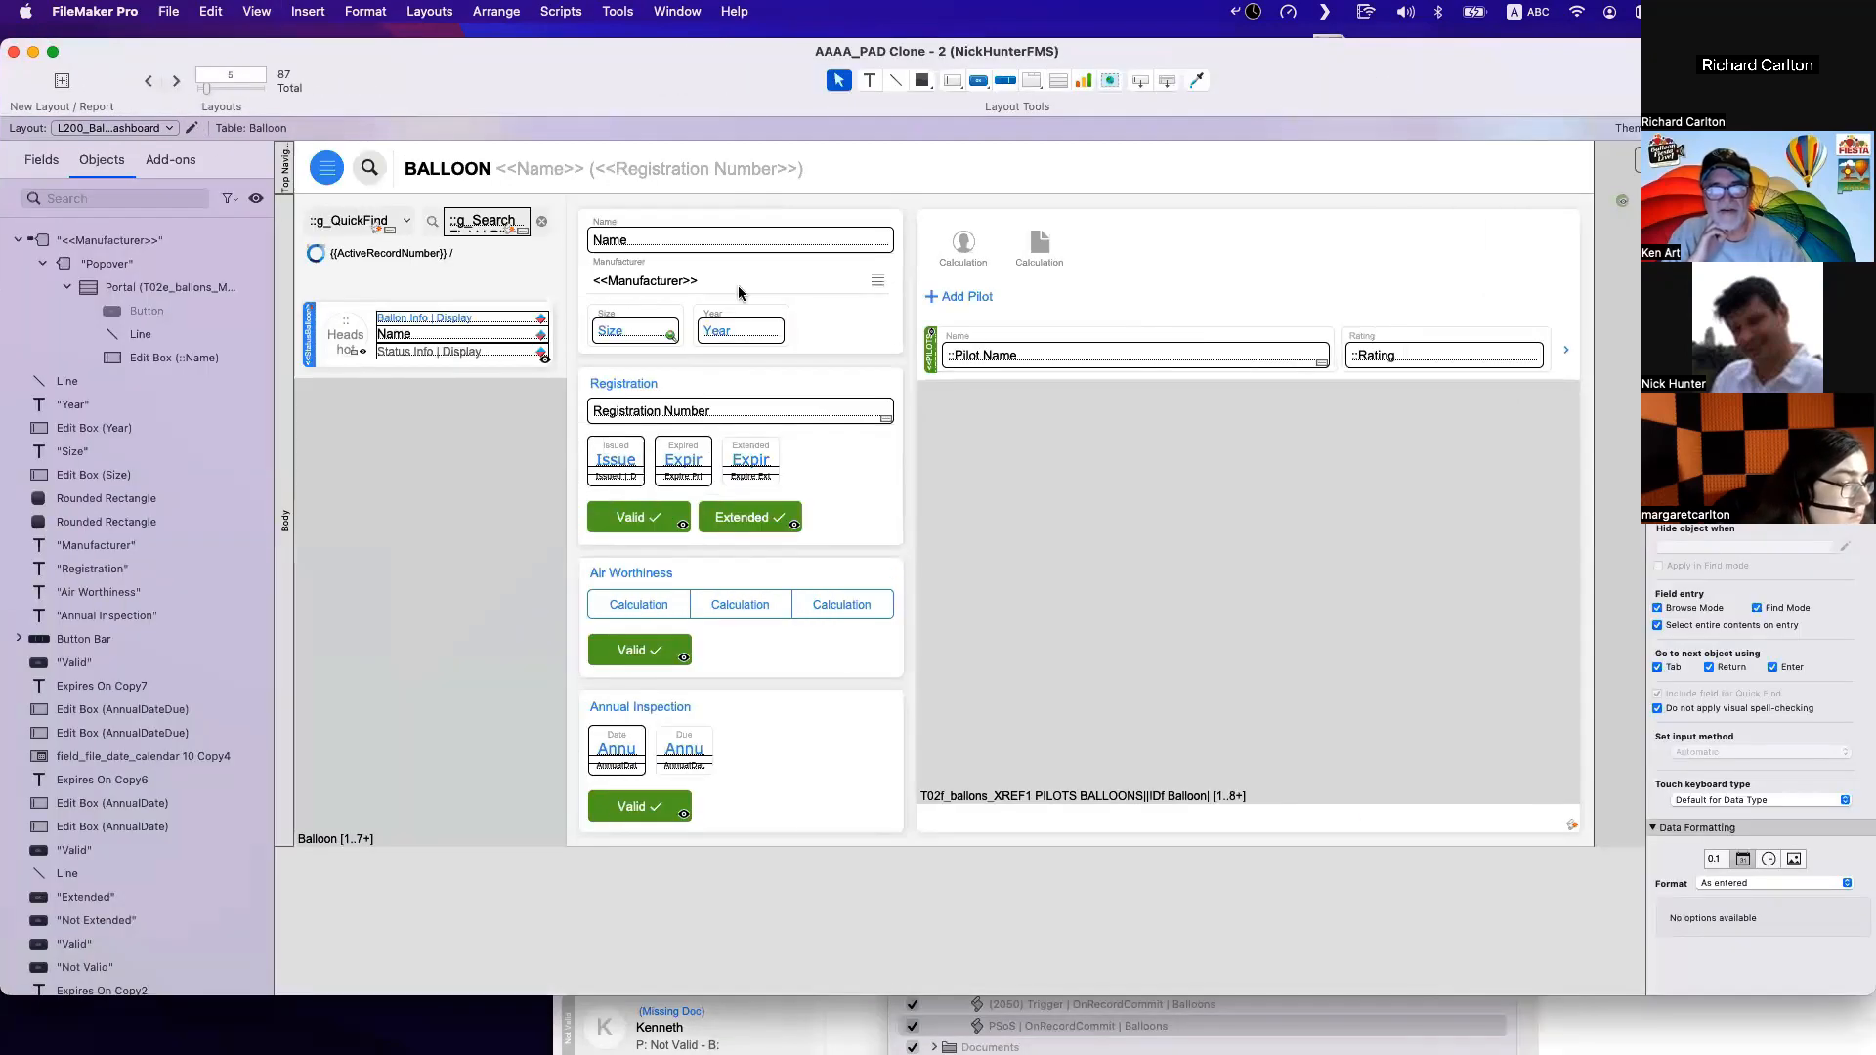
pyautogui.click(192, 128)
pyautogui.click(1019, 227)
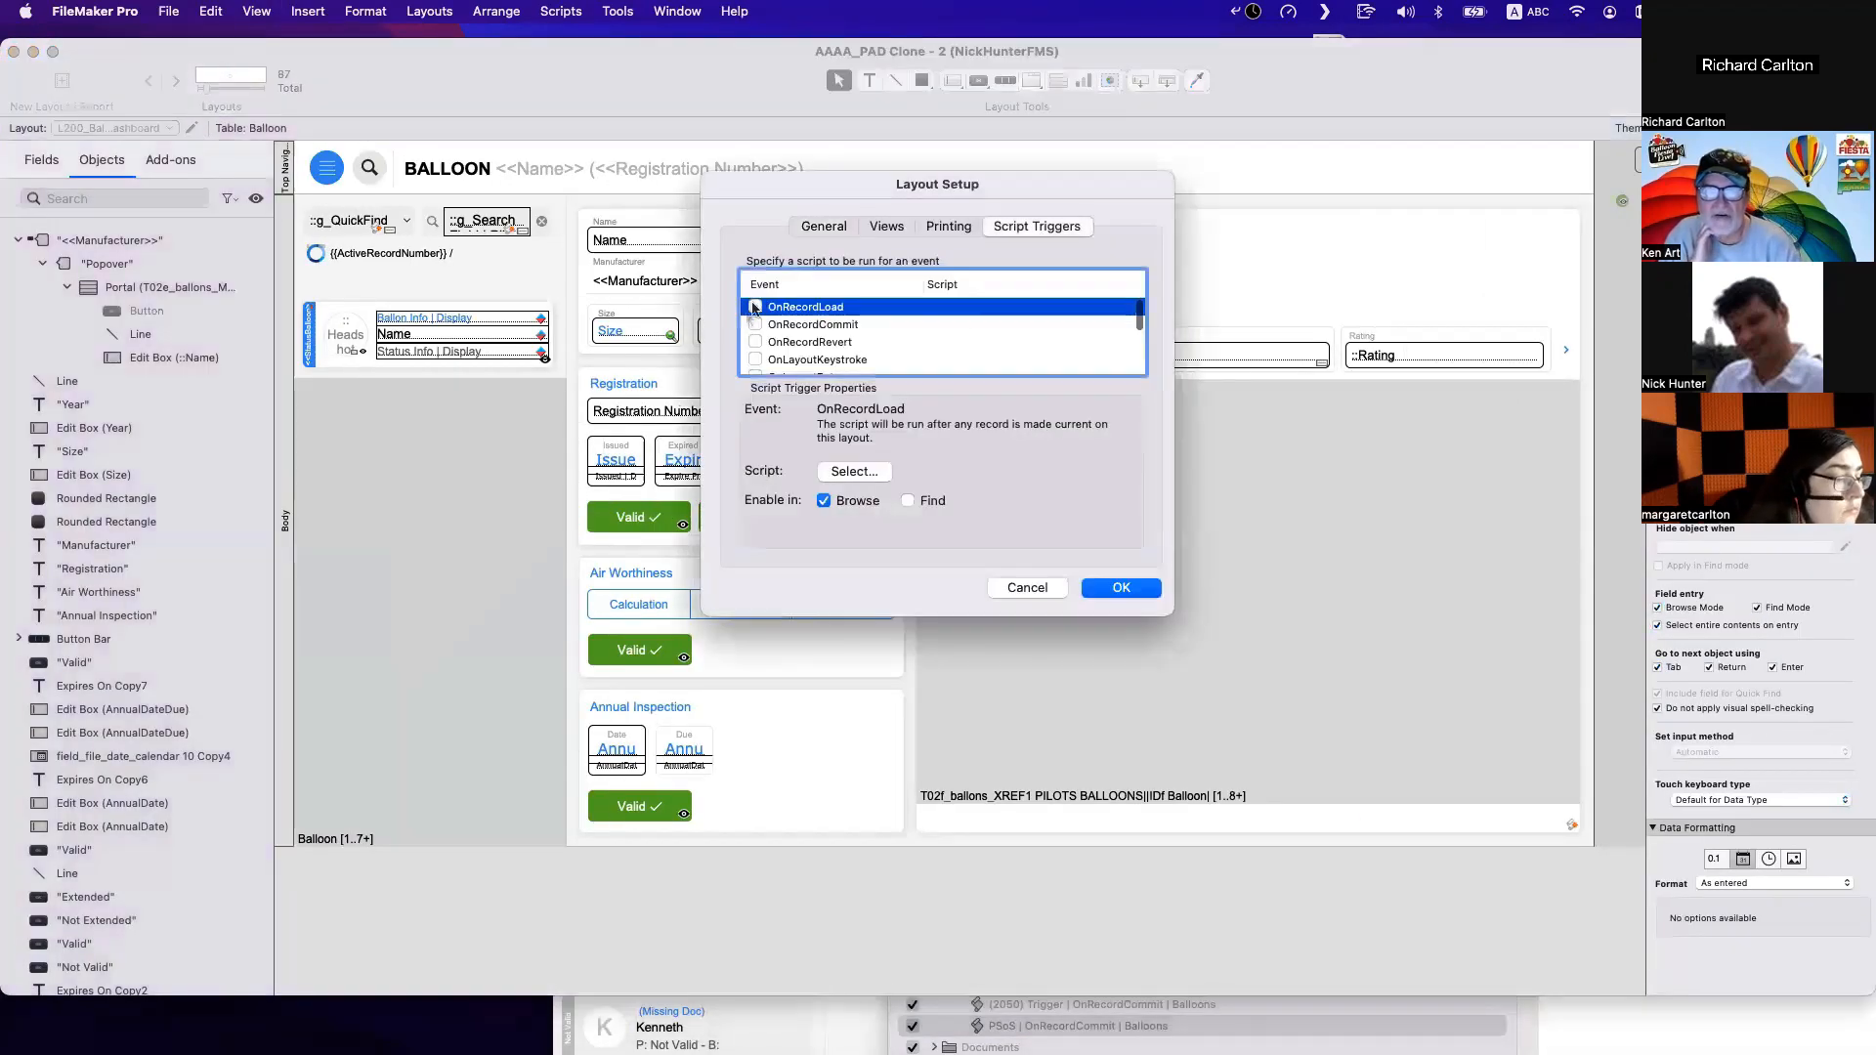
pyautogui.click(756, 326)
pyautogui.scroll(-15, 1000, 626)
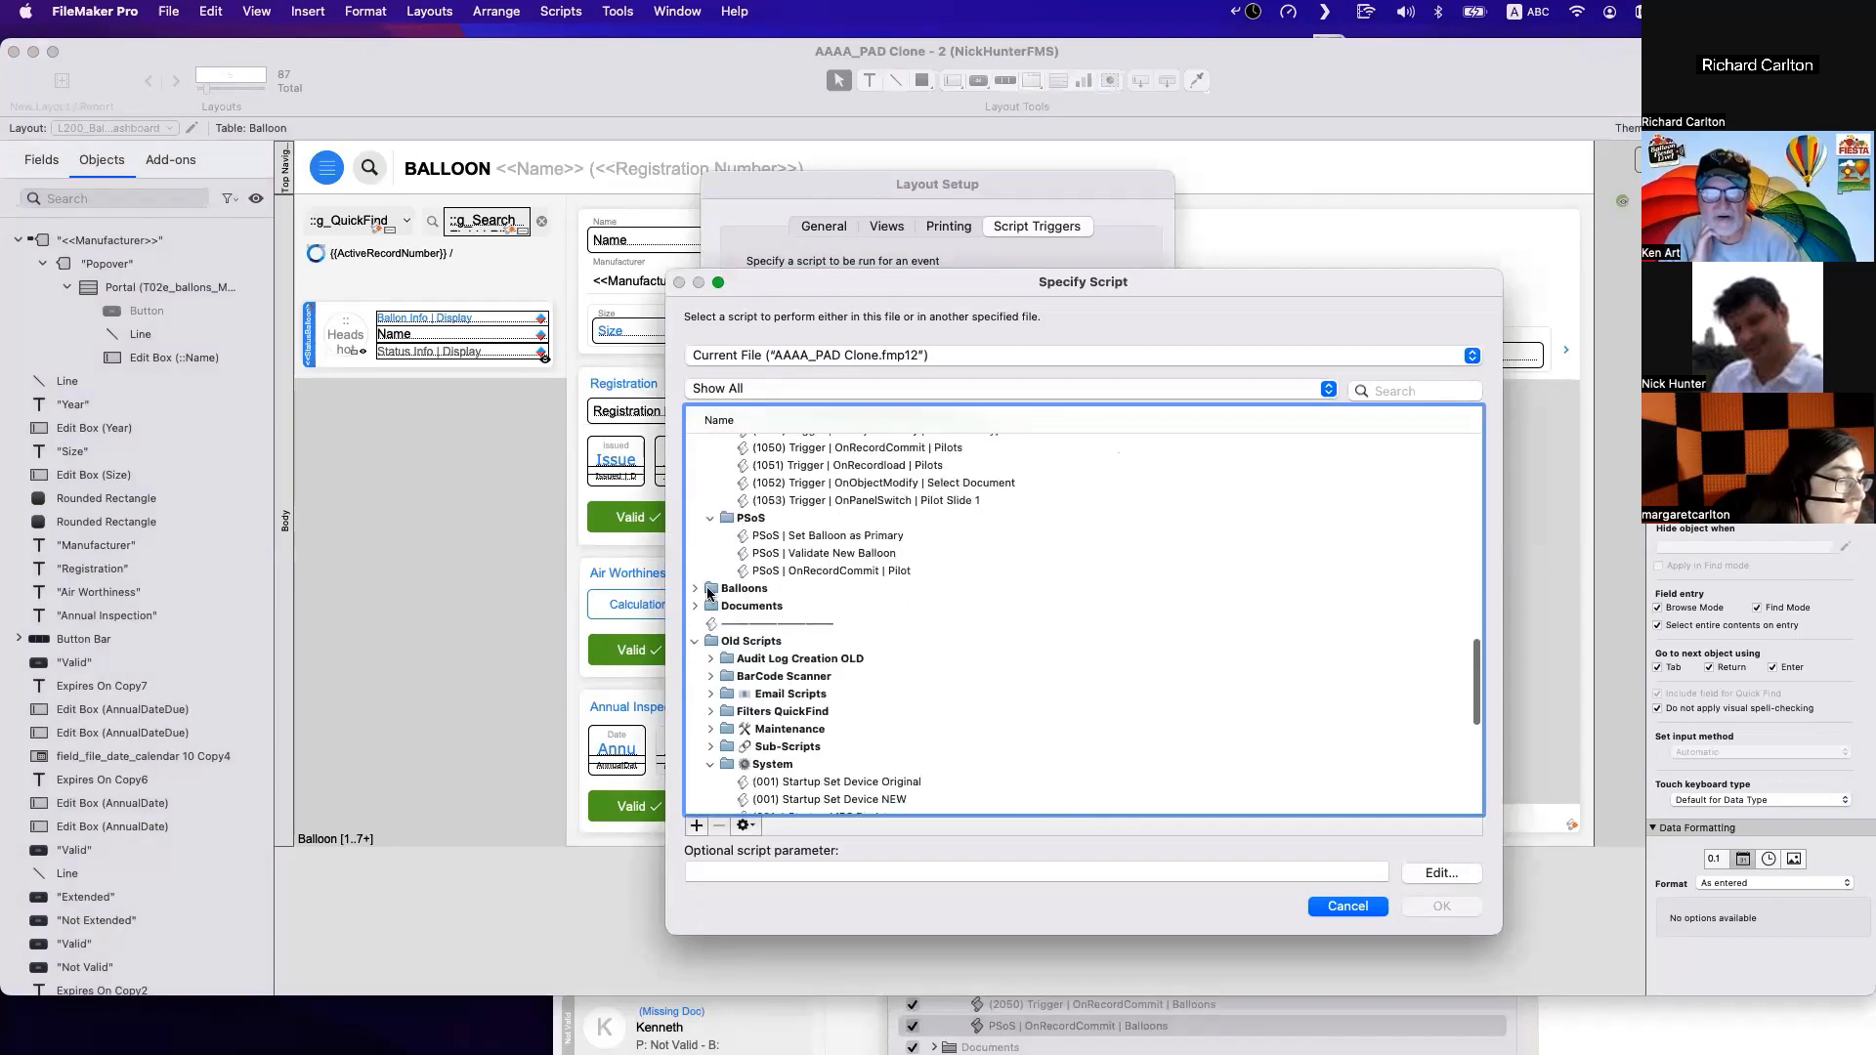
pyautogui.click(695, 589)
pyautogui.click(711, 606)
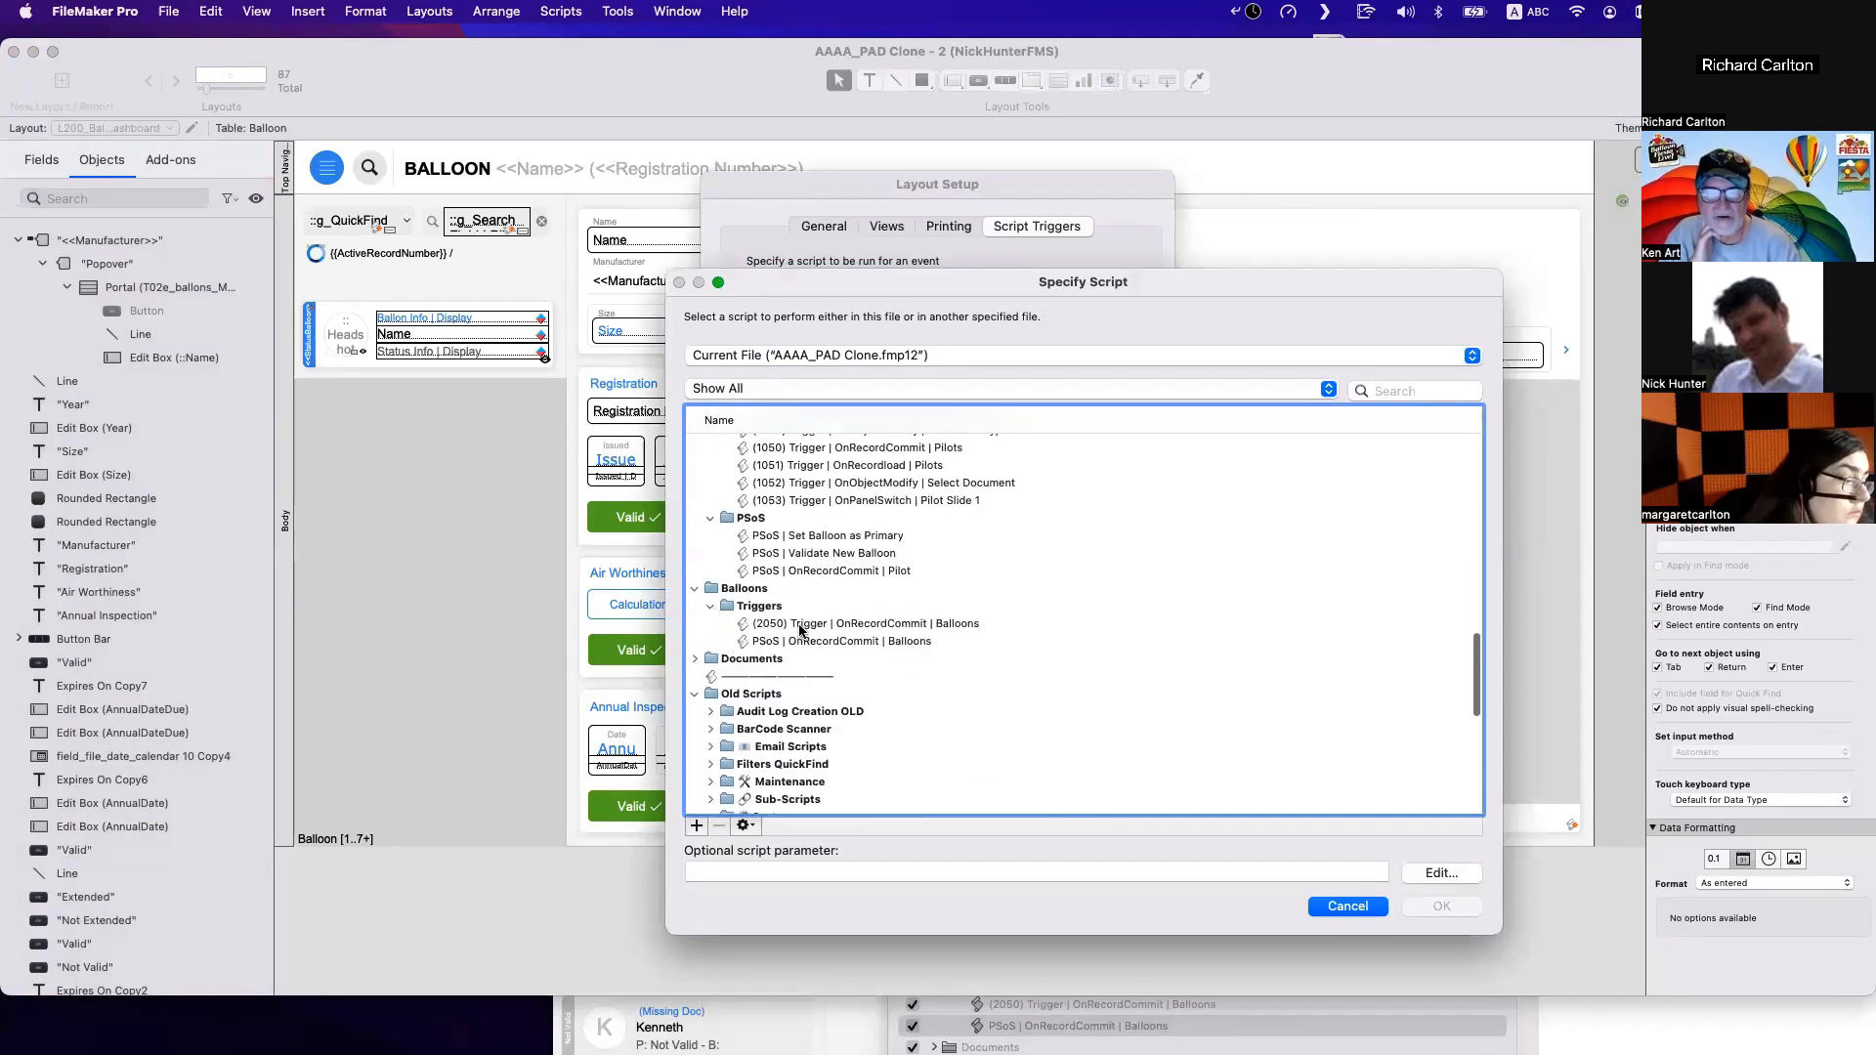
pyautogui.doubleClick(803, 626)
pyautogui.click(1119, 588)
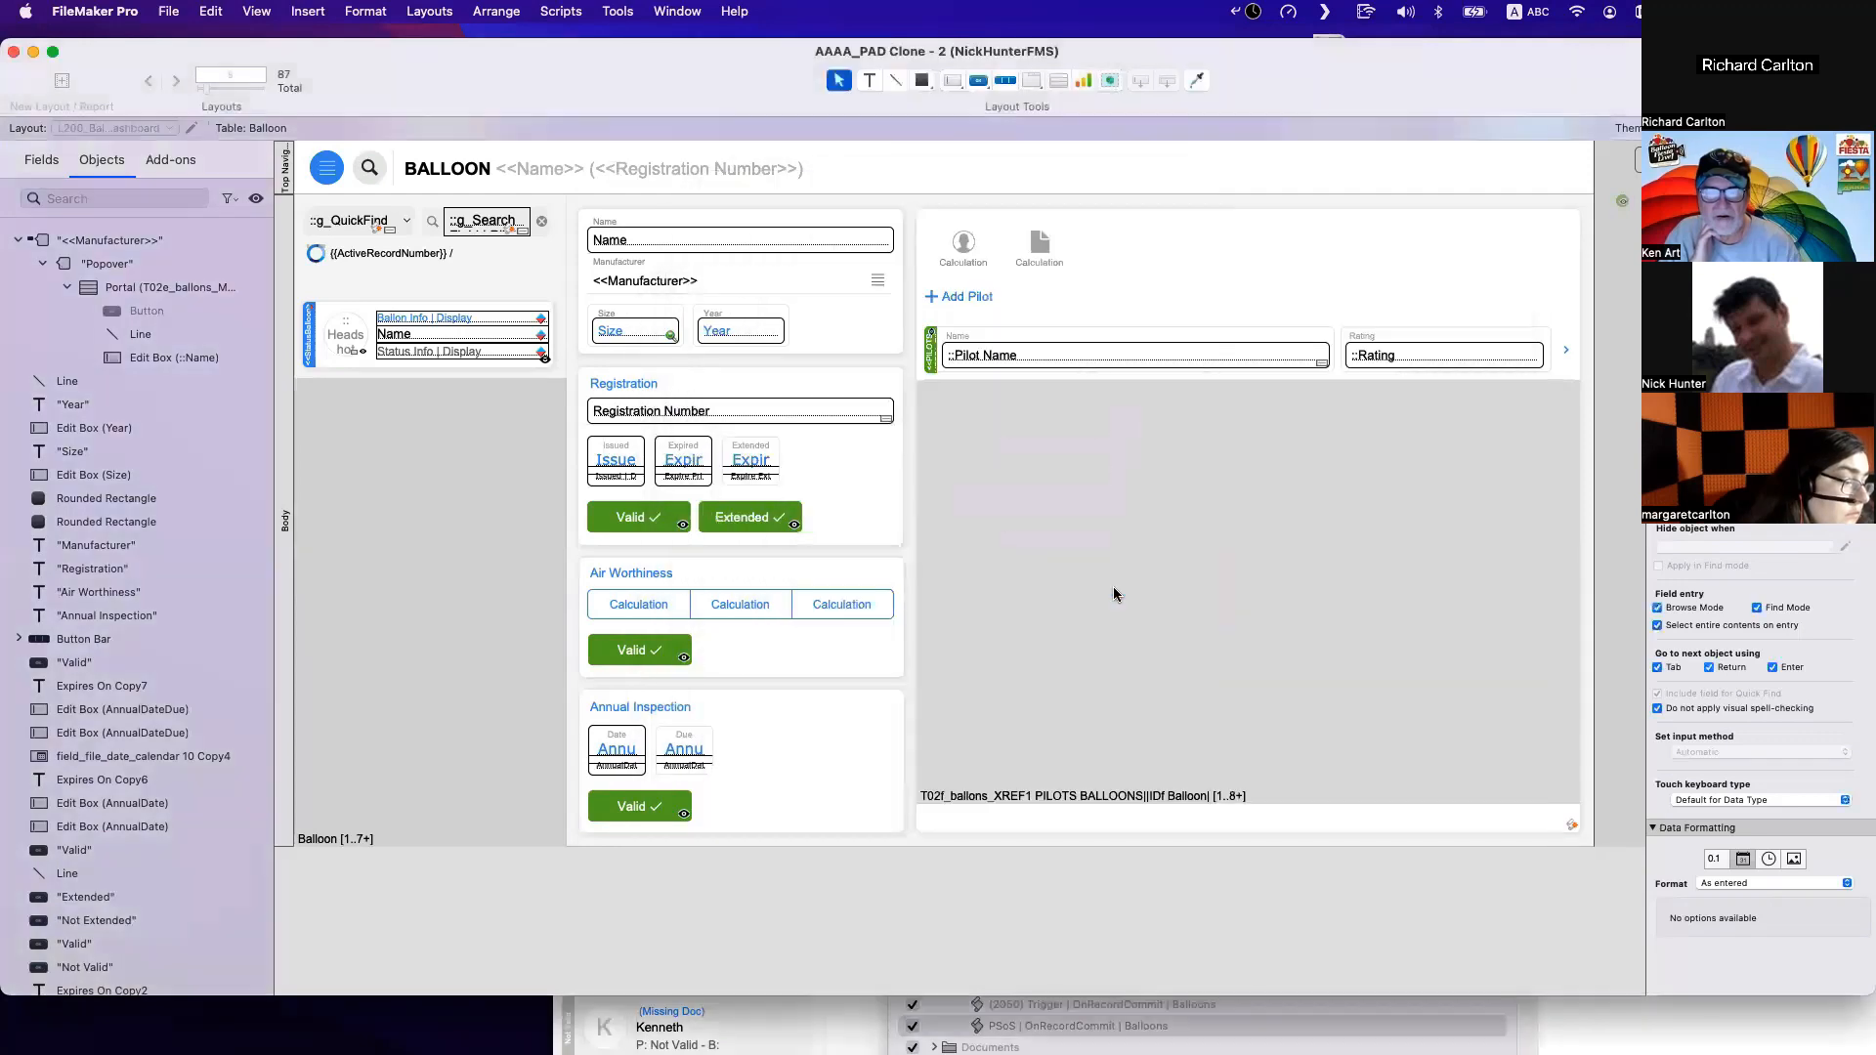
# In the 2050 trigger script, make Perform Script on Server call "PSoS | OnRecordCommit | Balloons" with parameter Balloon::__idb, and save it.
pyautogui.click(1633, 1020)
pyautogui.moveTo(1202, 520); pyautogui.dragTo(469, 204)
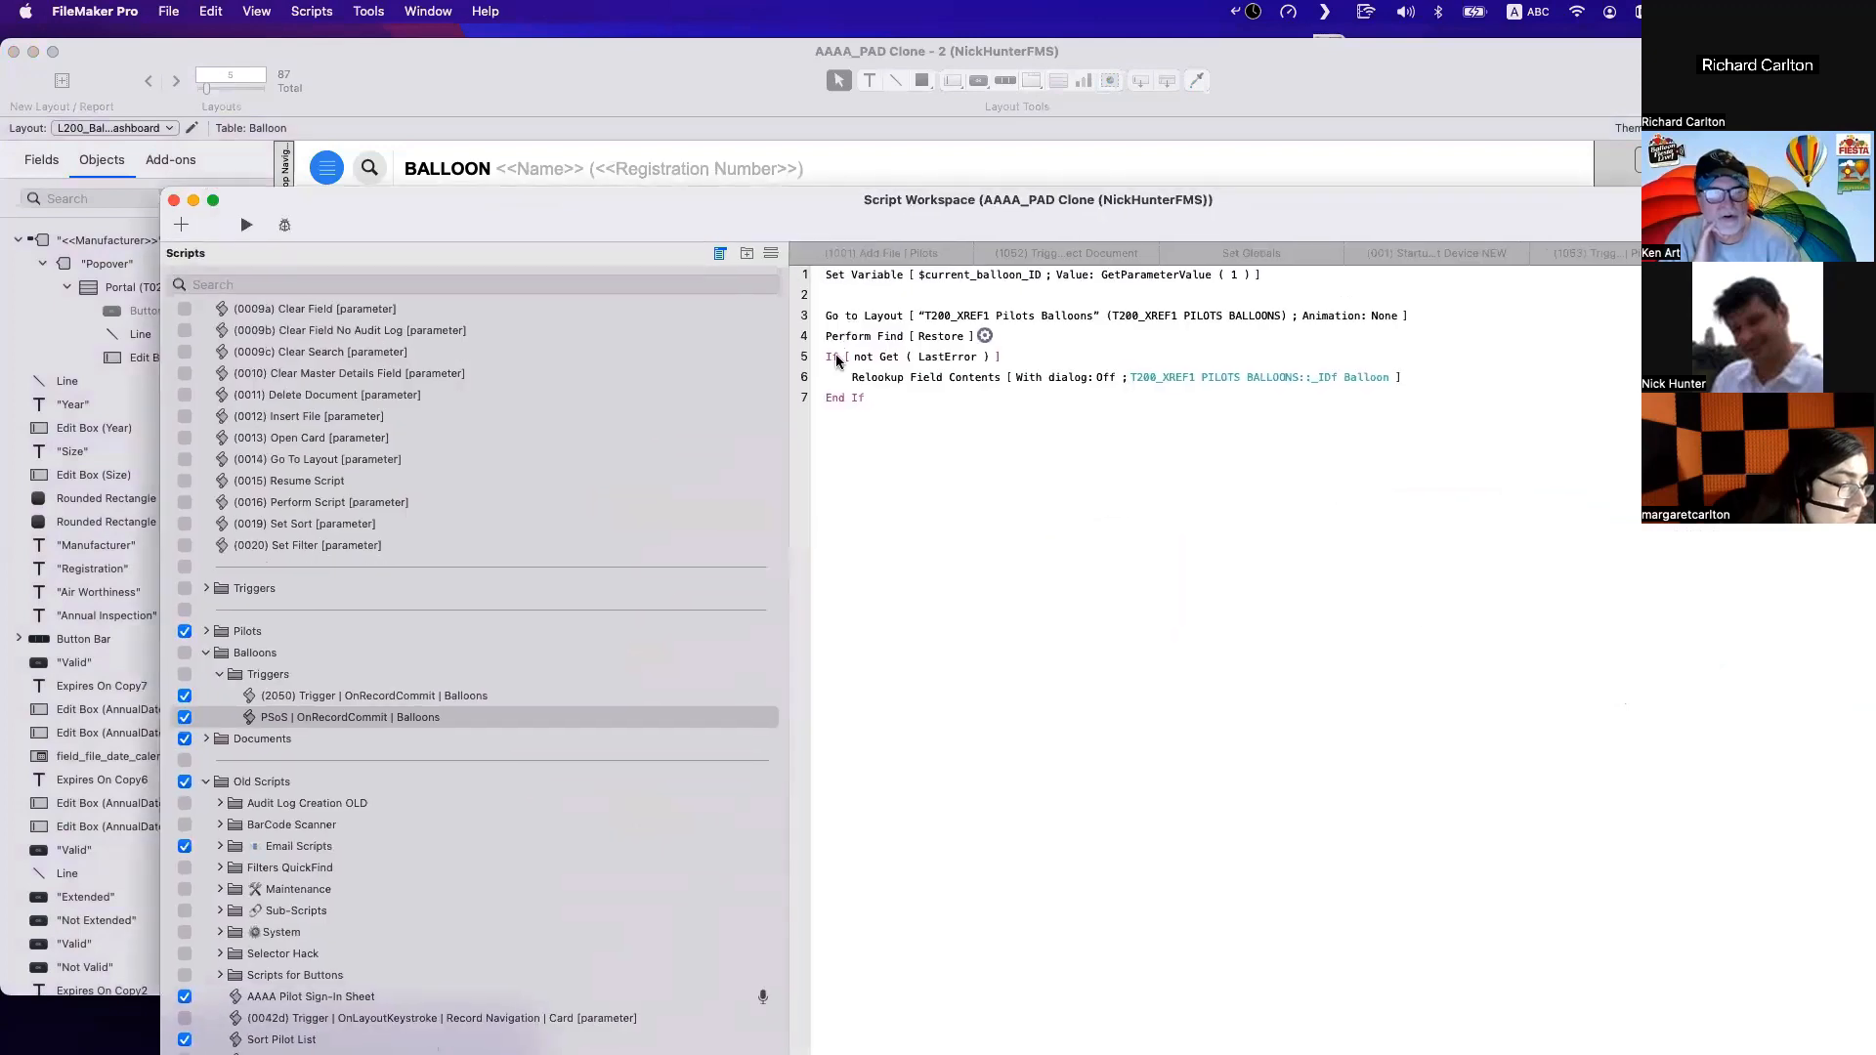
pyautogui.click(339, 699)
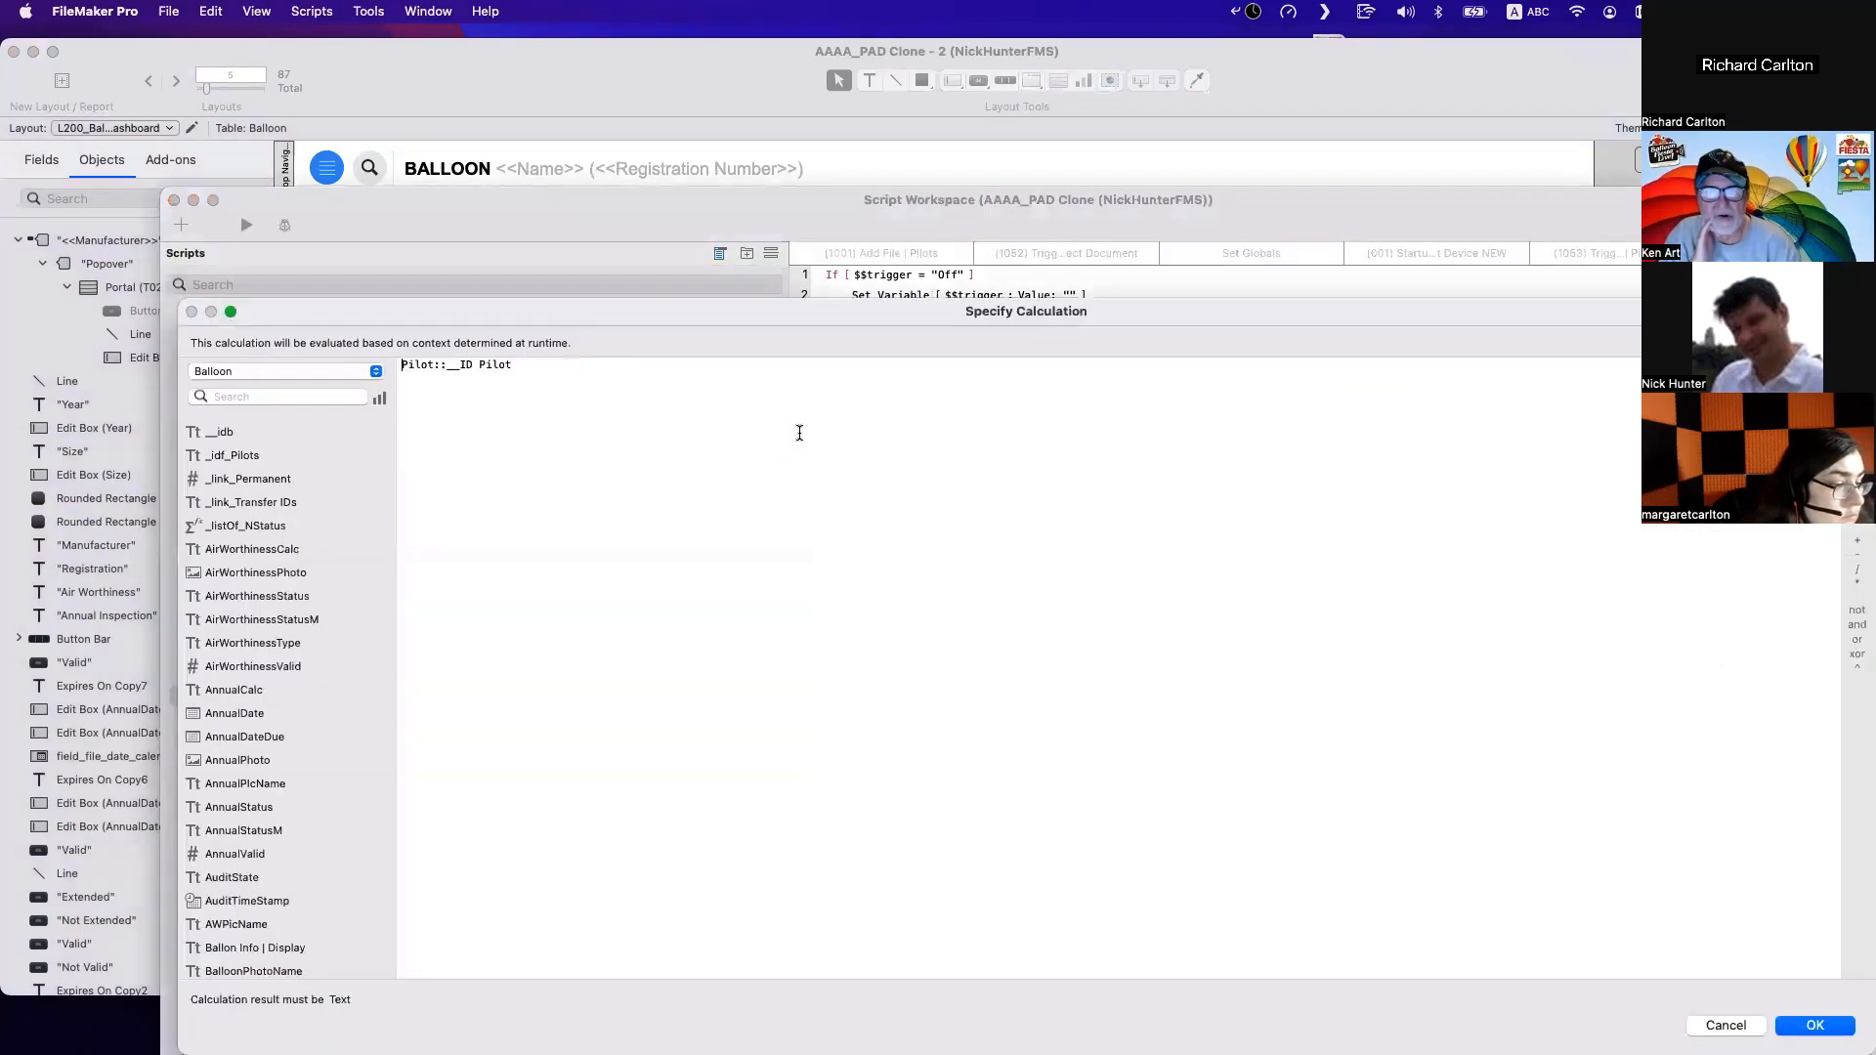
pyautogui.moveTo(799, 432); pyautogui.dragTo(297, 335)
pyautogui.doubleClick(221, 431)
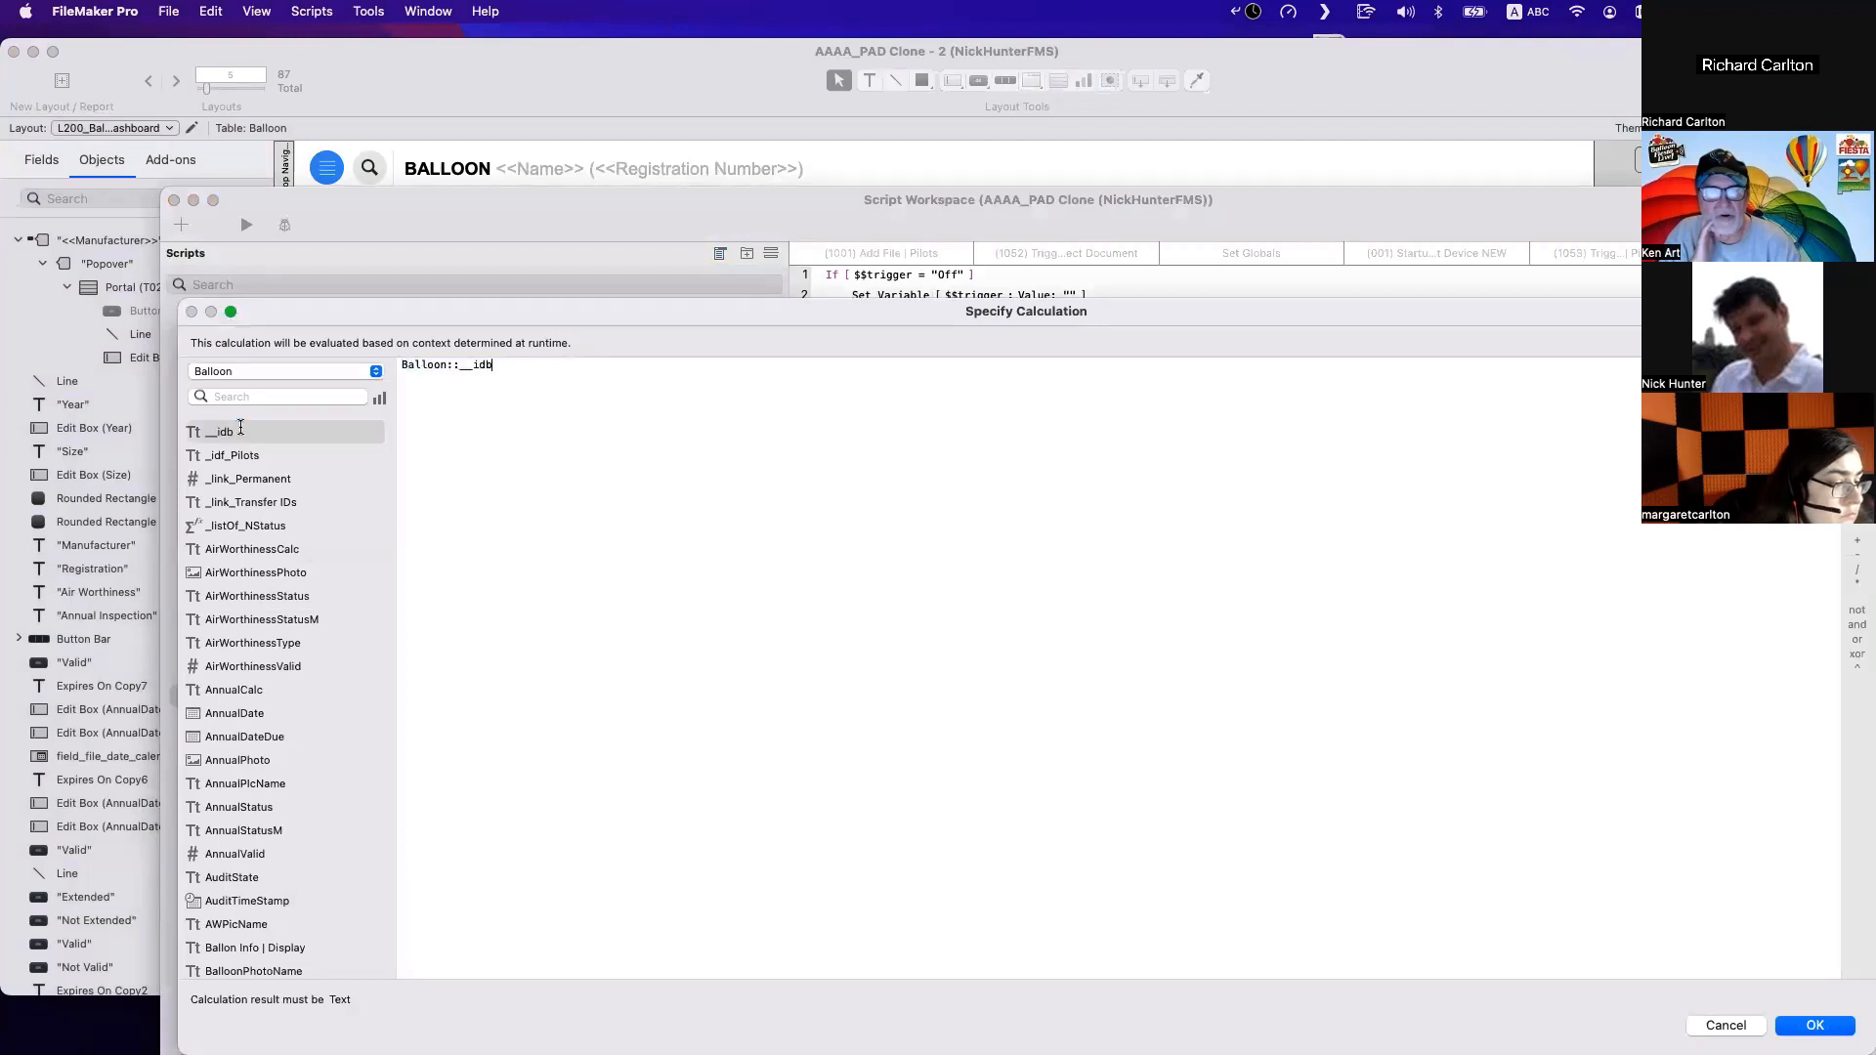
pyautogui.press('Return')
pyautogui.click(1096, 575)
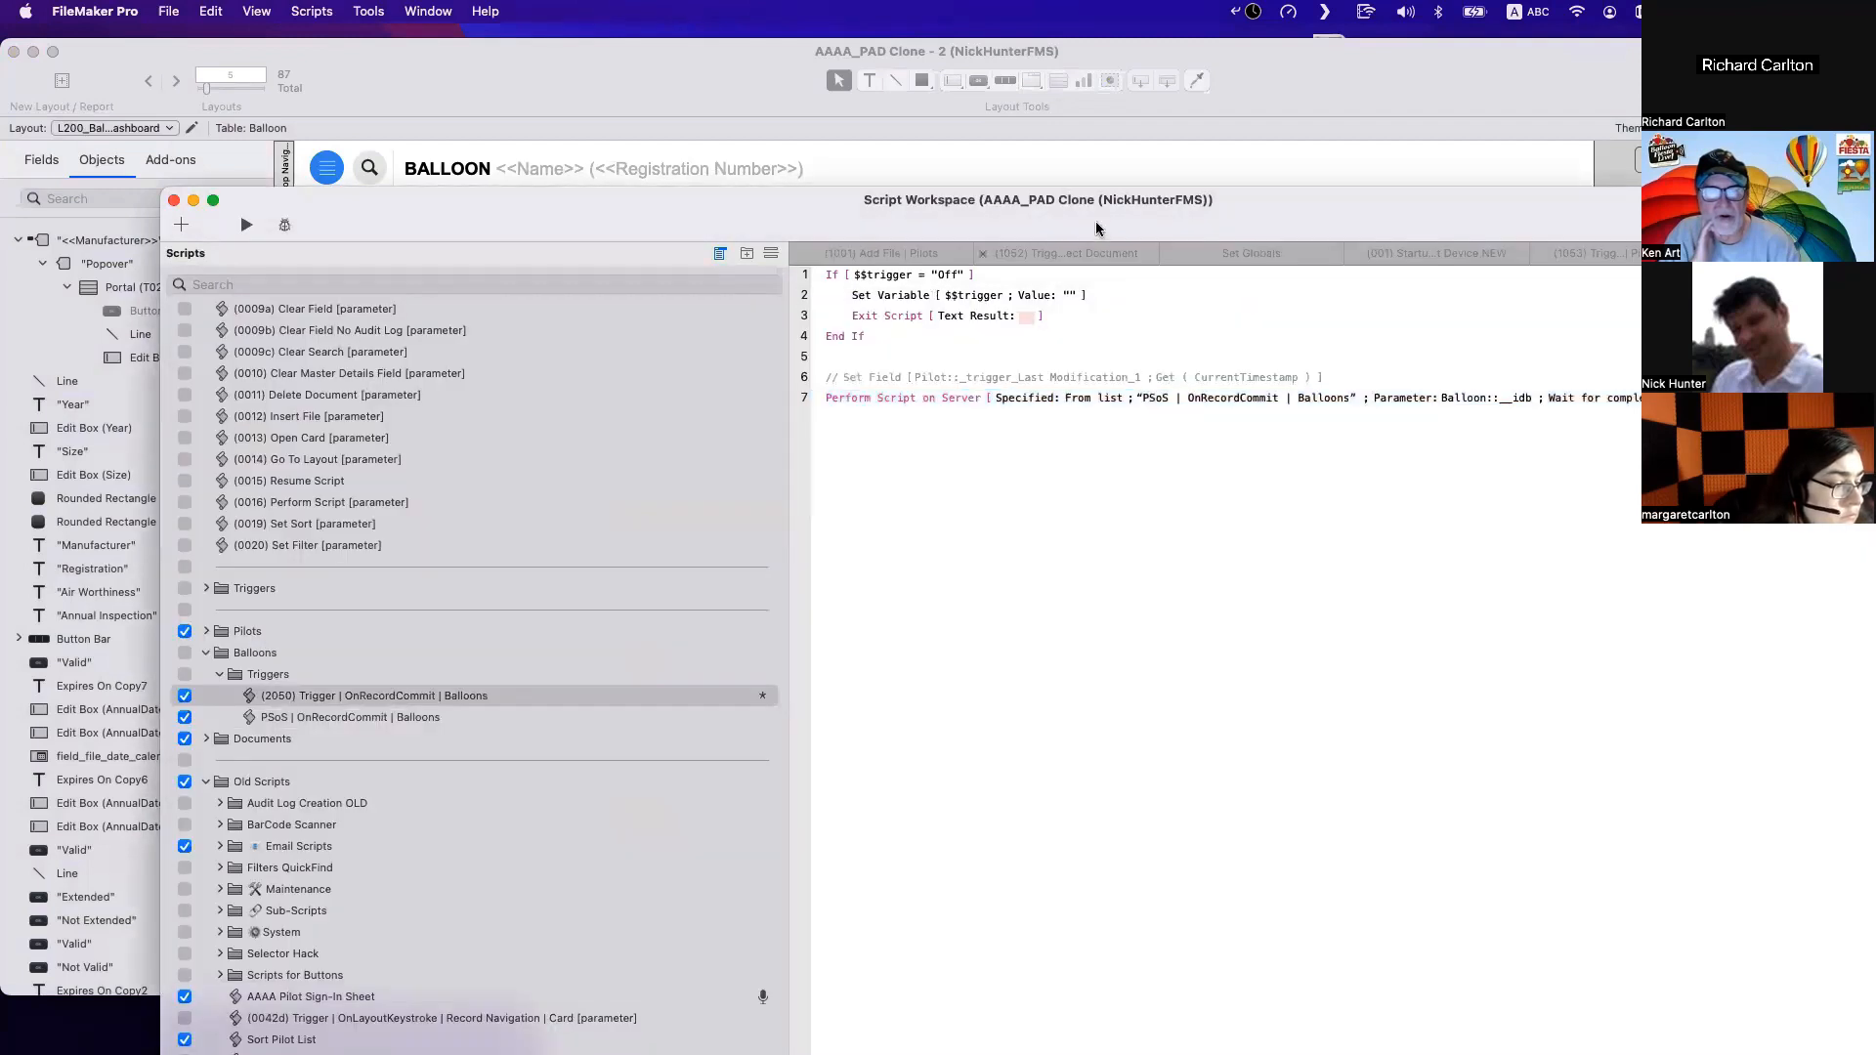
pyautogui.doubleClick(1017, 211)
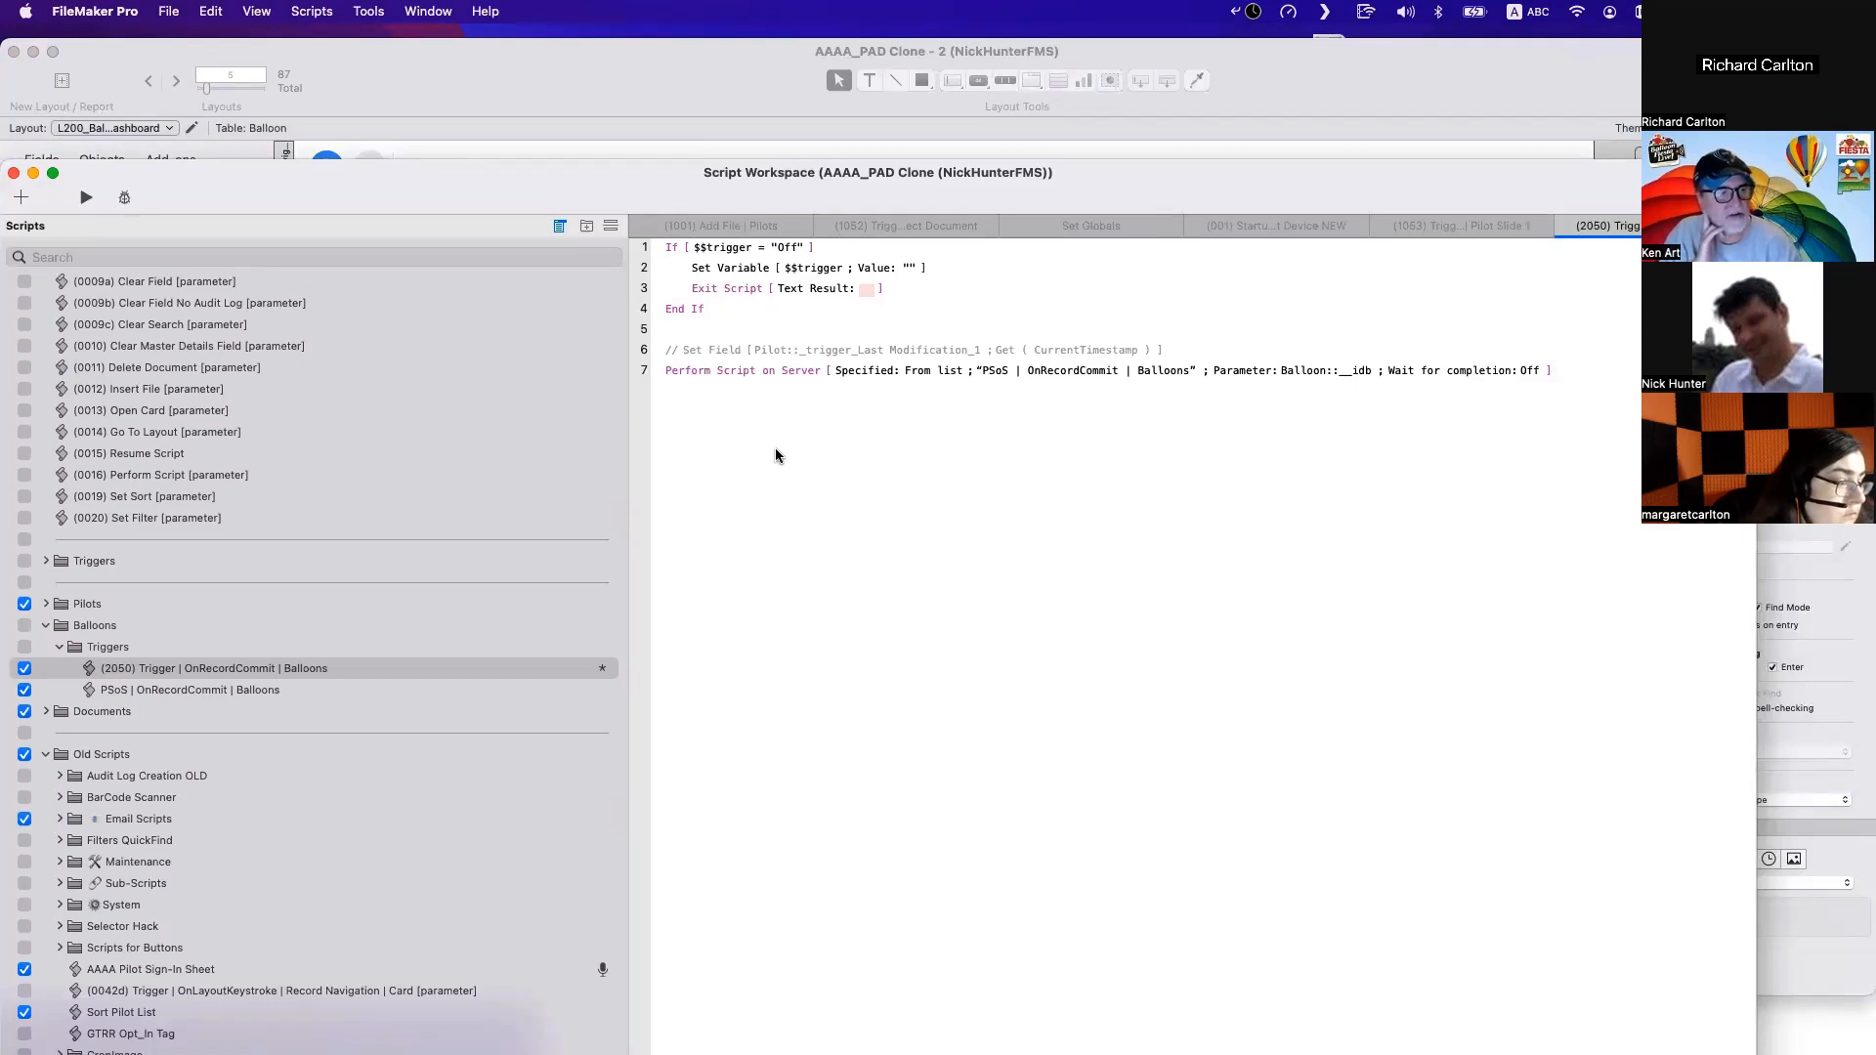
pyautogui.press('super+s')
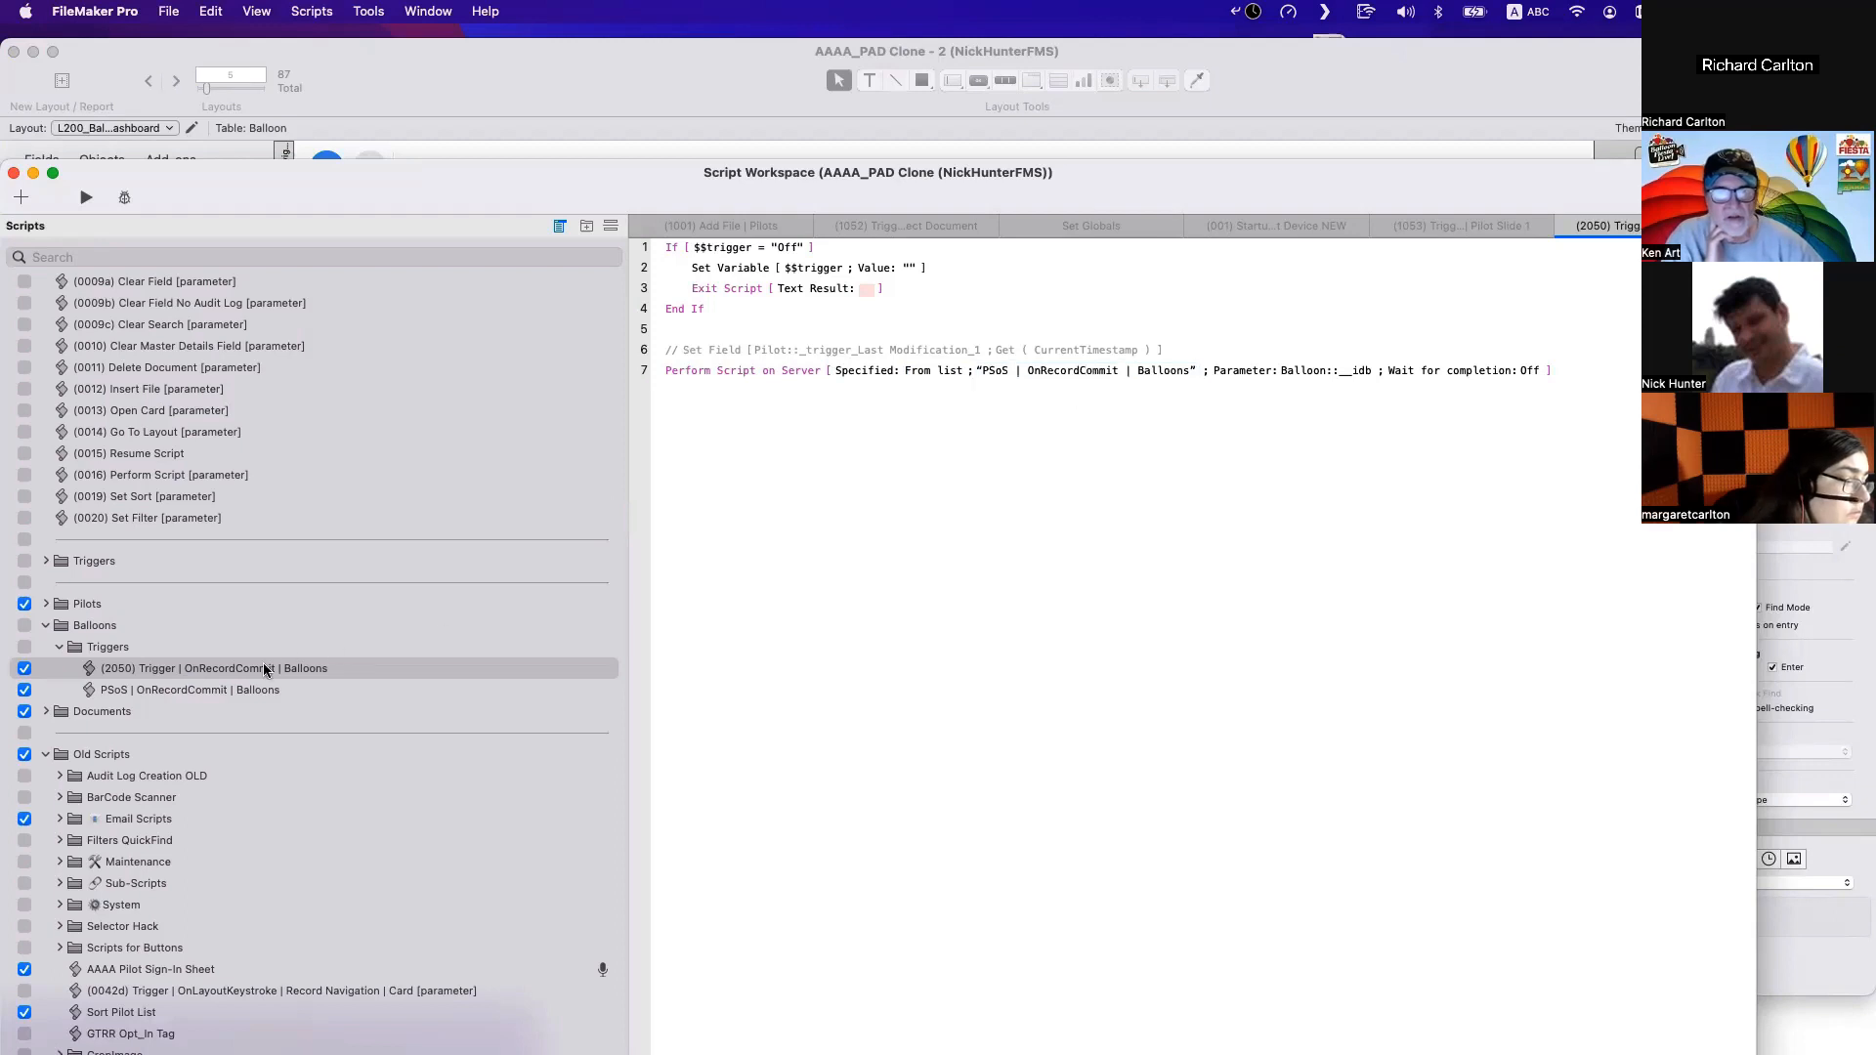
# Review both balloon OnRecordCommit scripts and compare them with the pilots' OnRecordCommit trigger script.
pyautogui.click(252, 692)
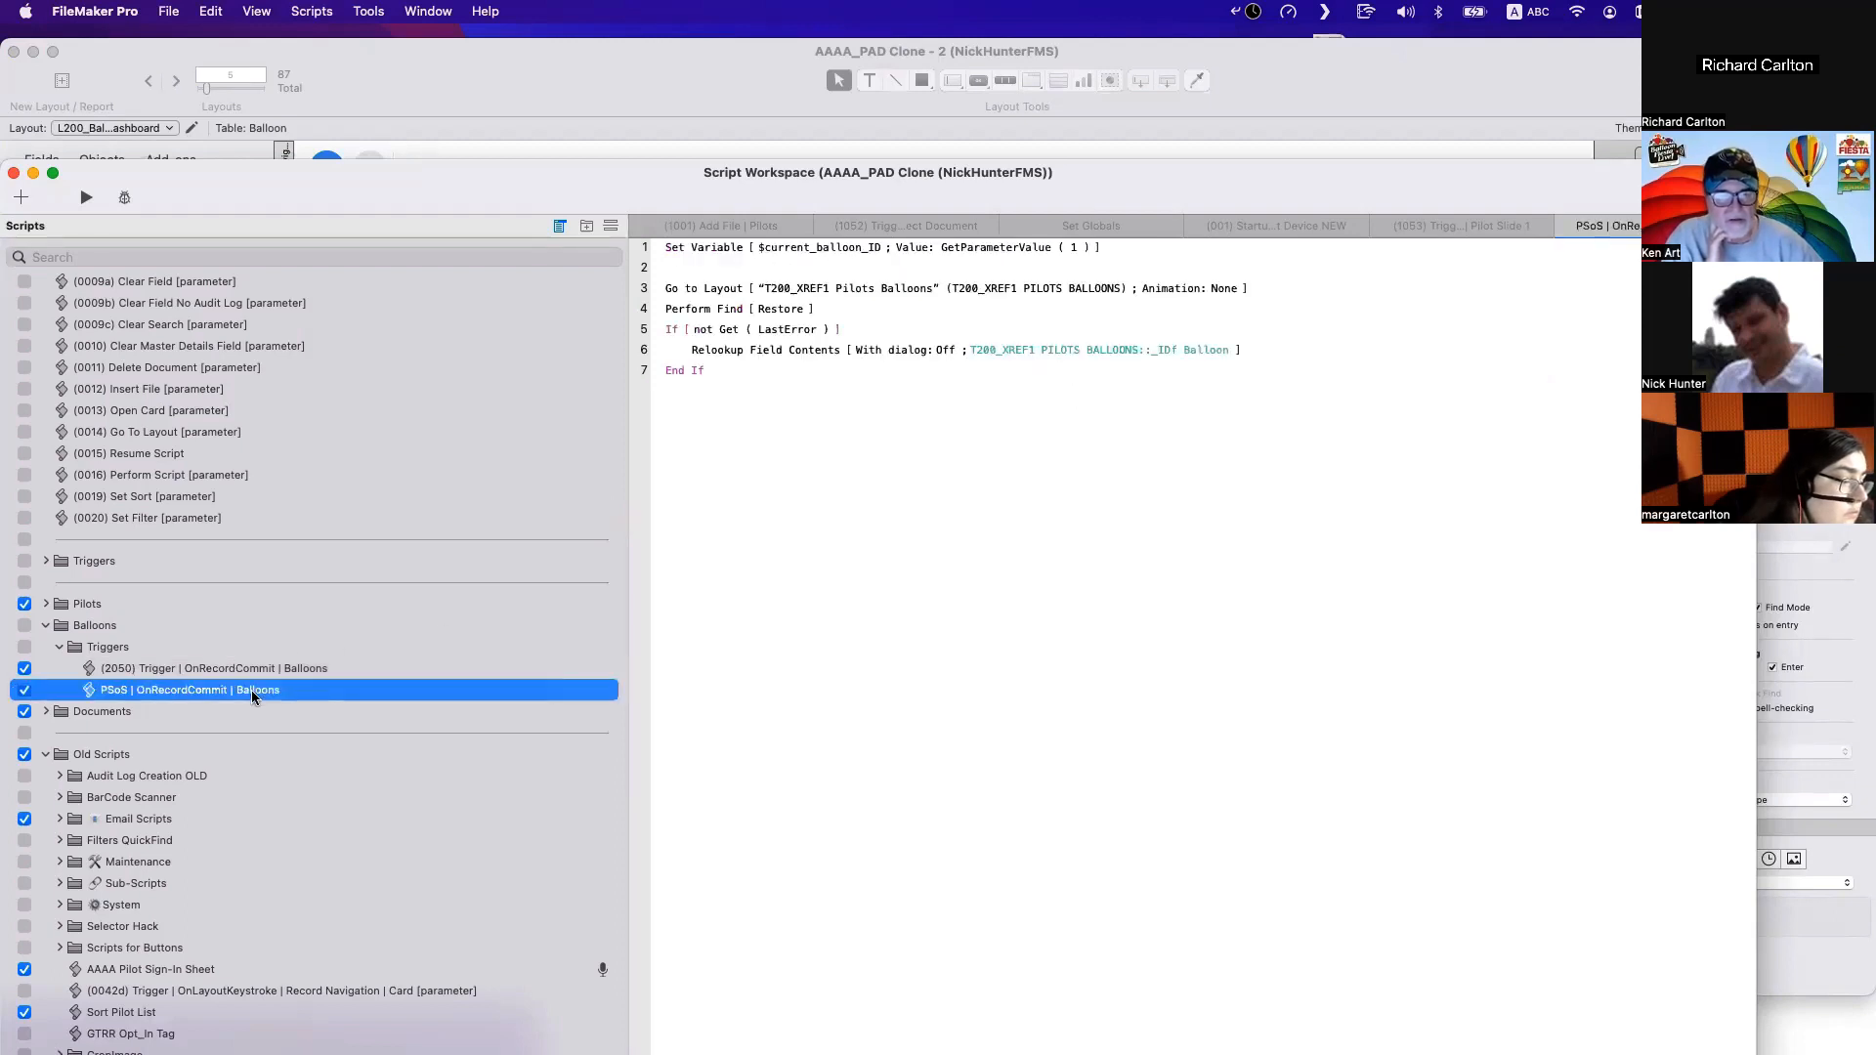
pyautogui.click(256, 668)
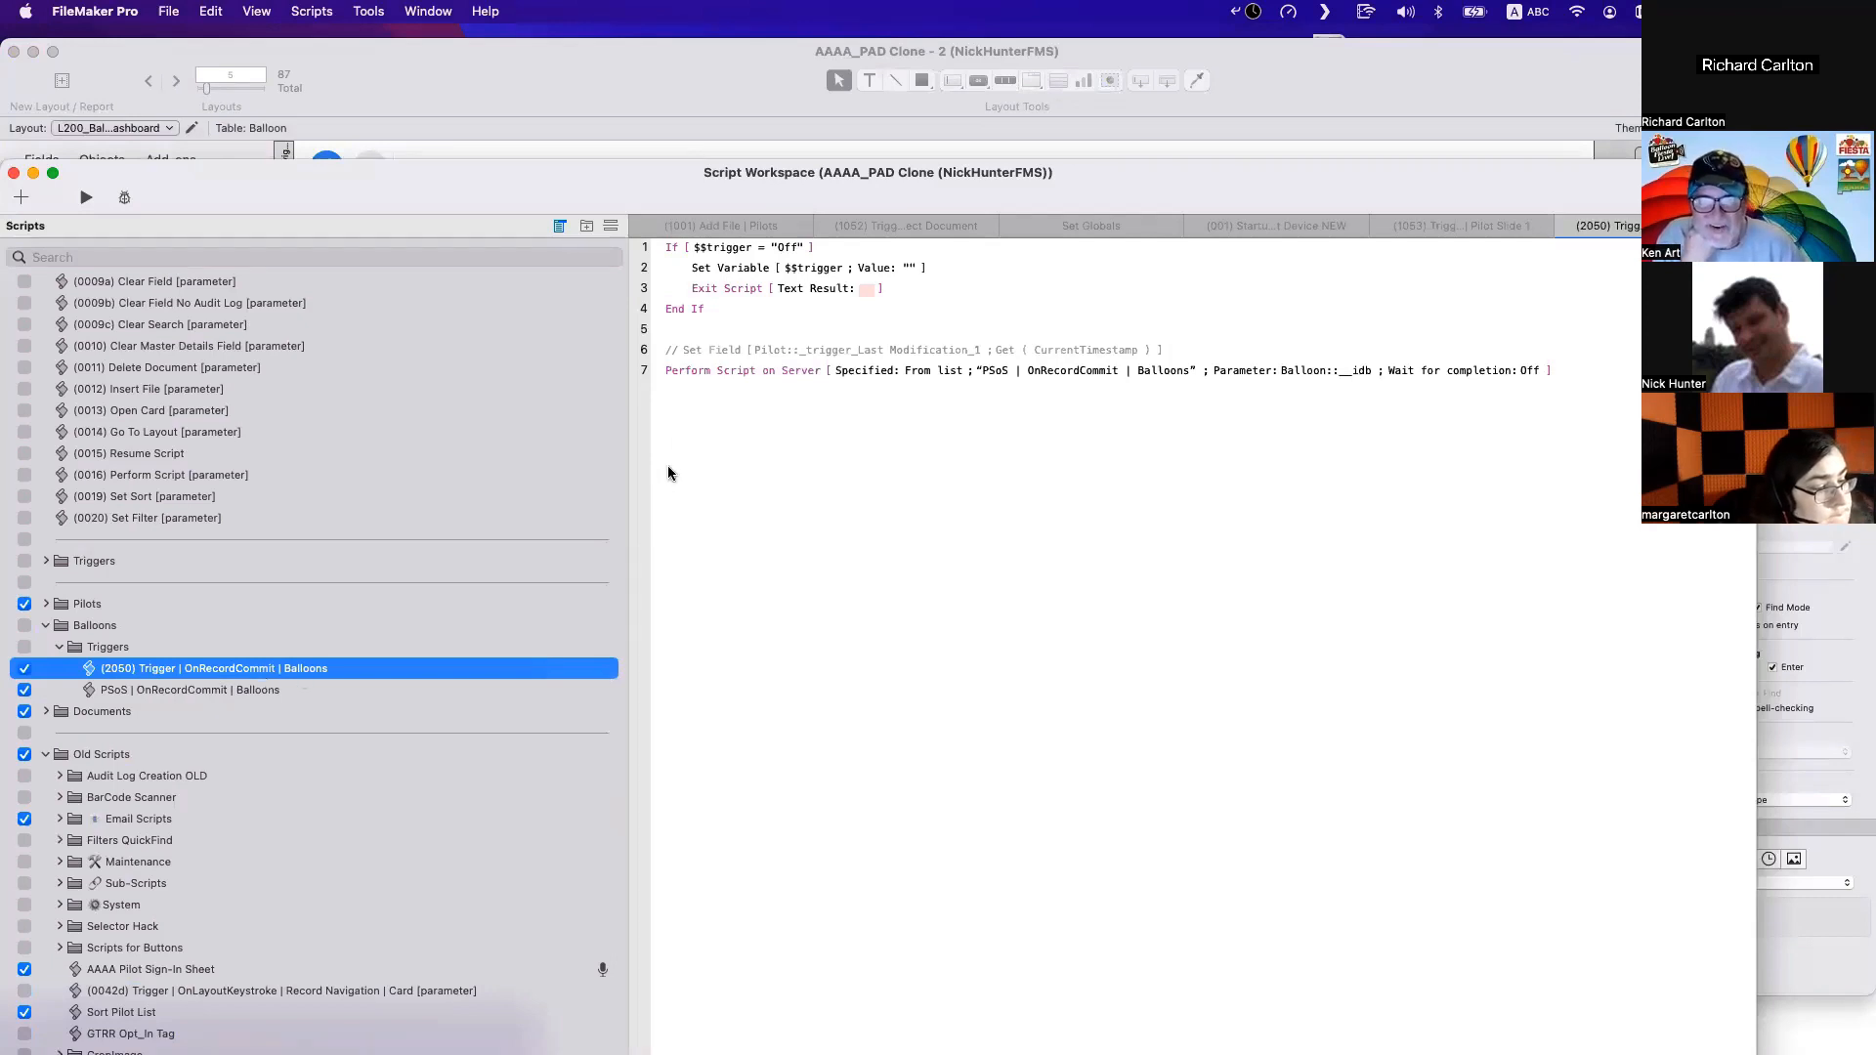
pyautogui.click(741, 377)
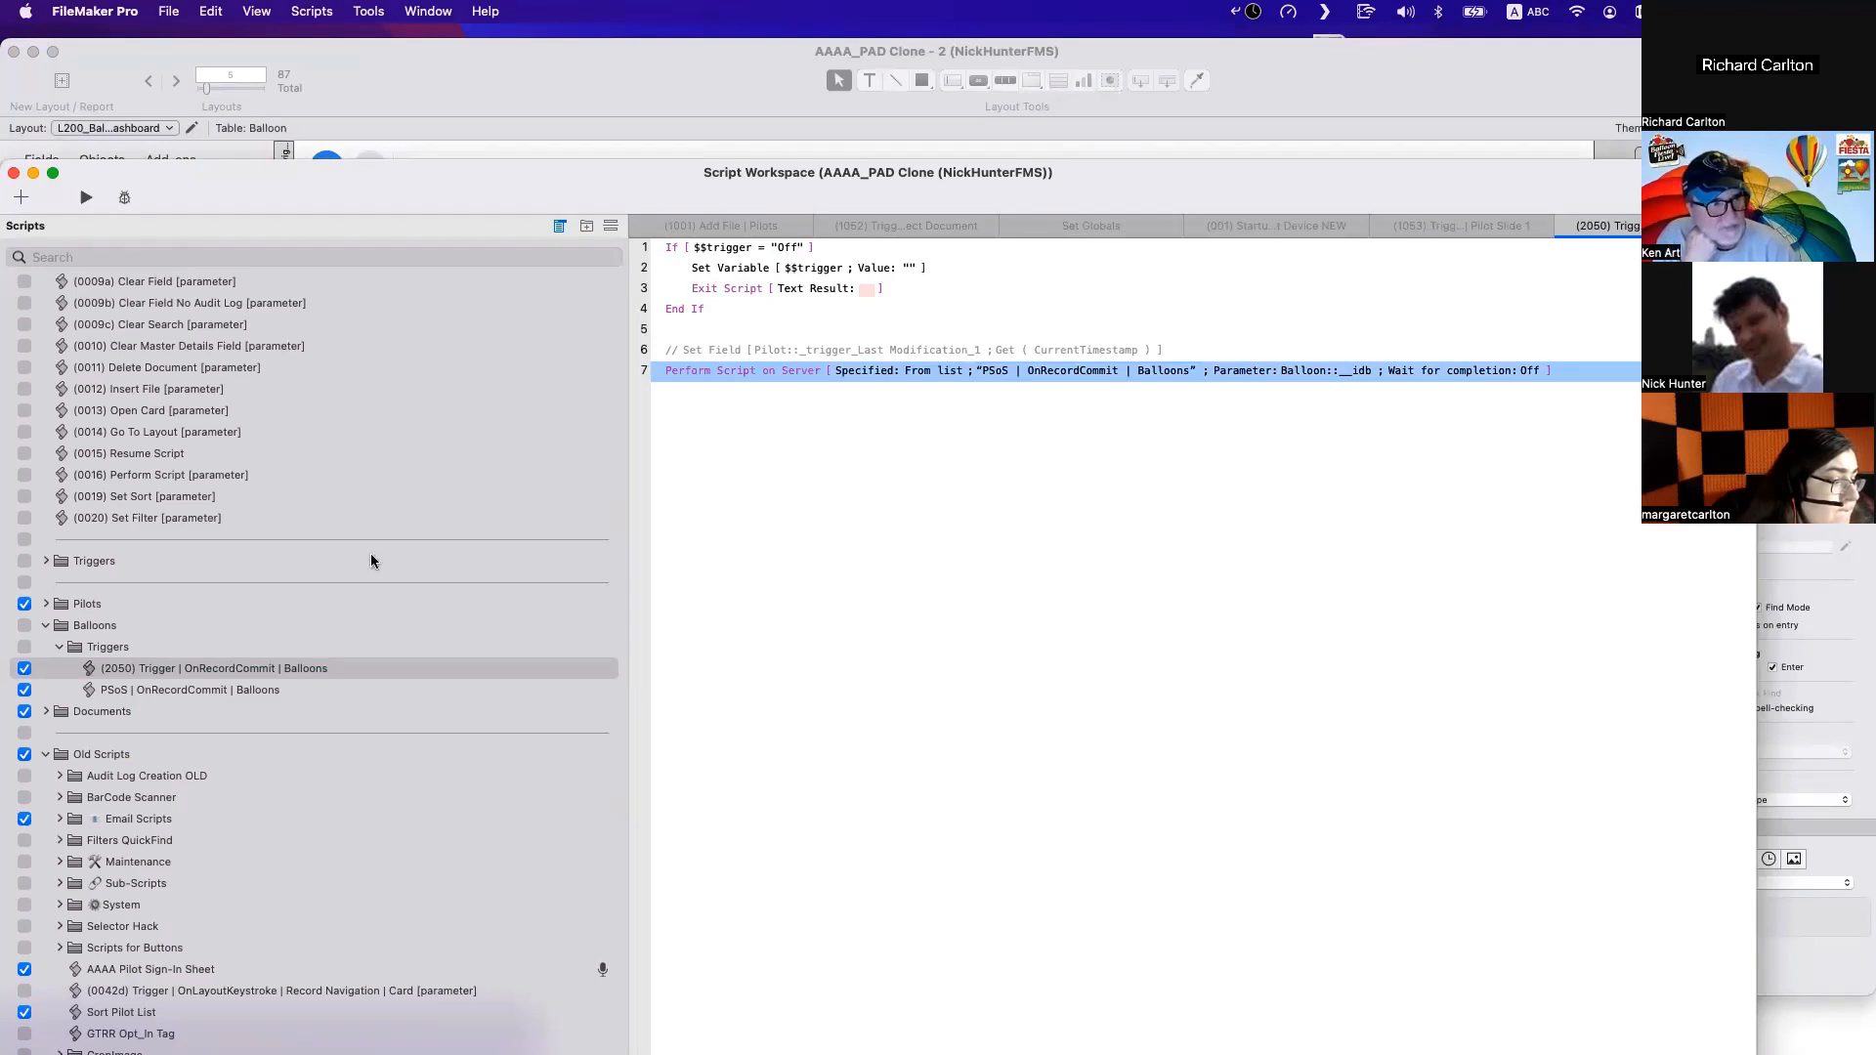
pyautogui.click(46, 605)
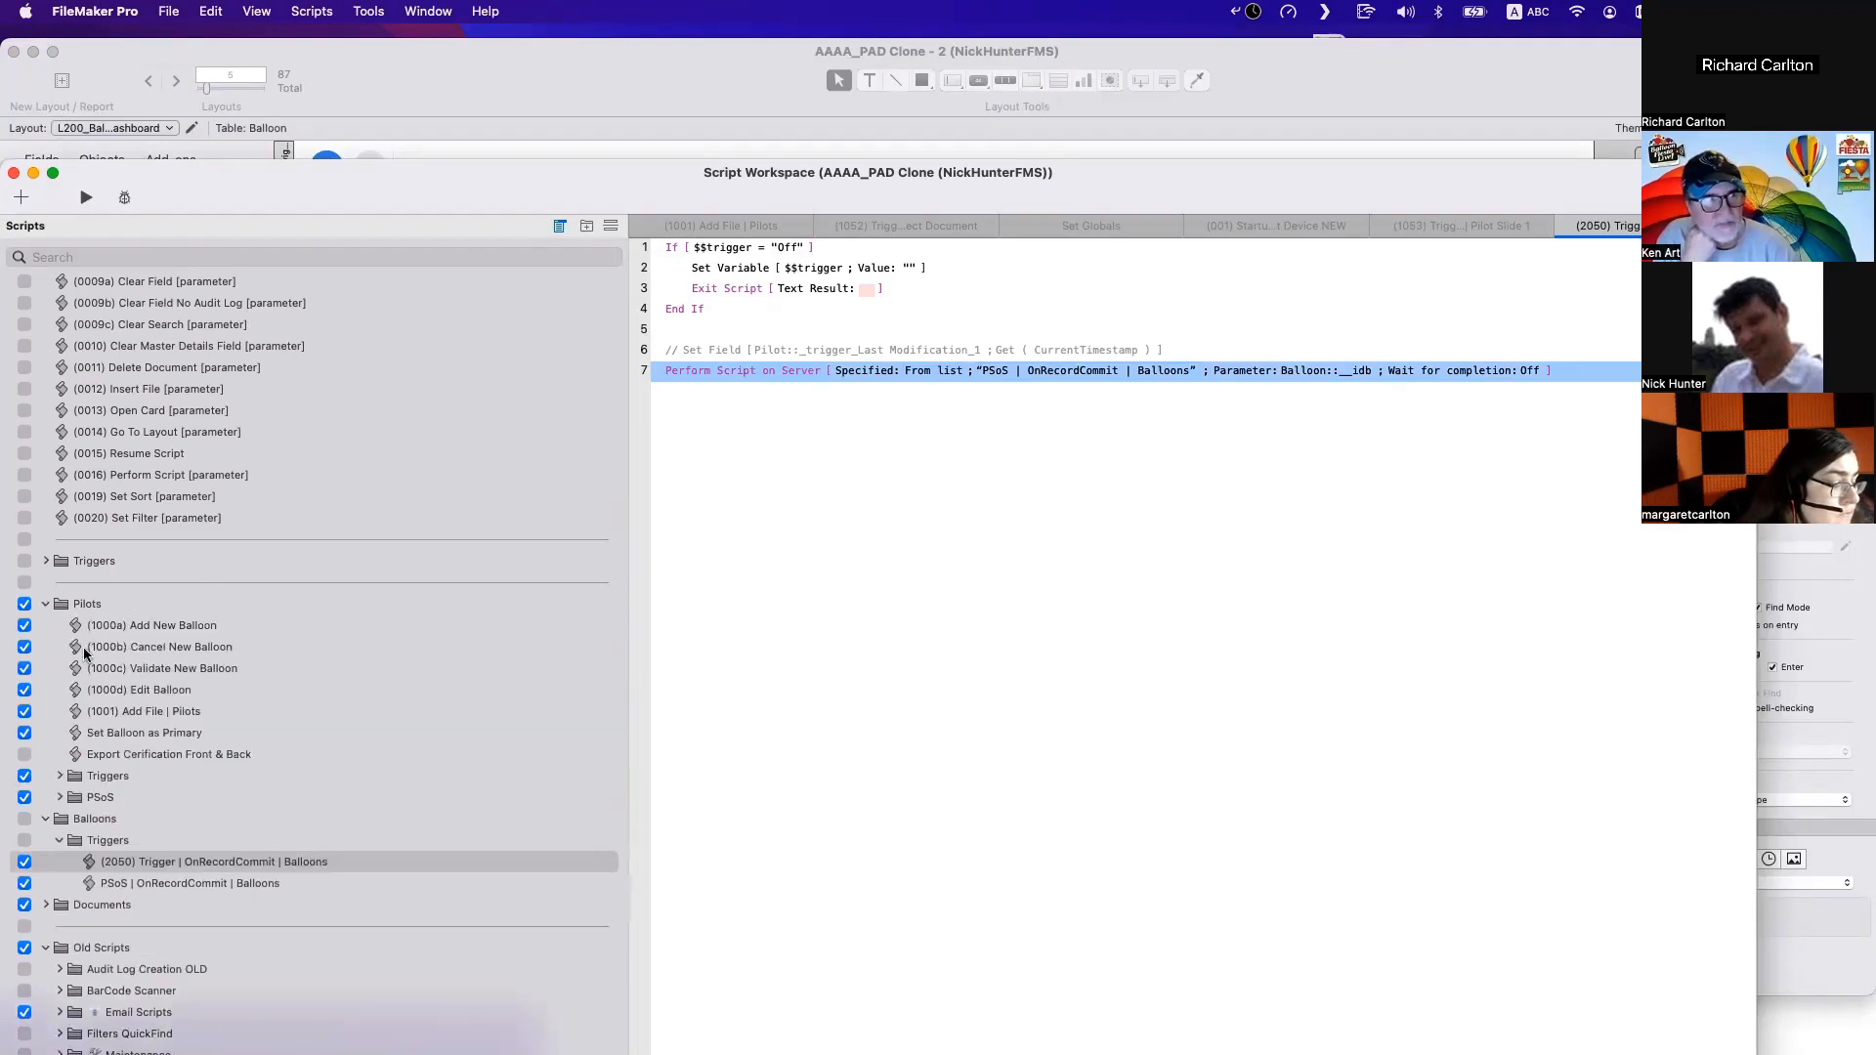
pyautogui.click(61, 778)
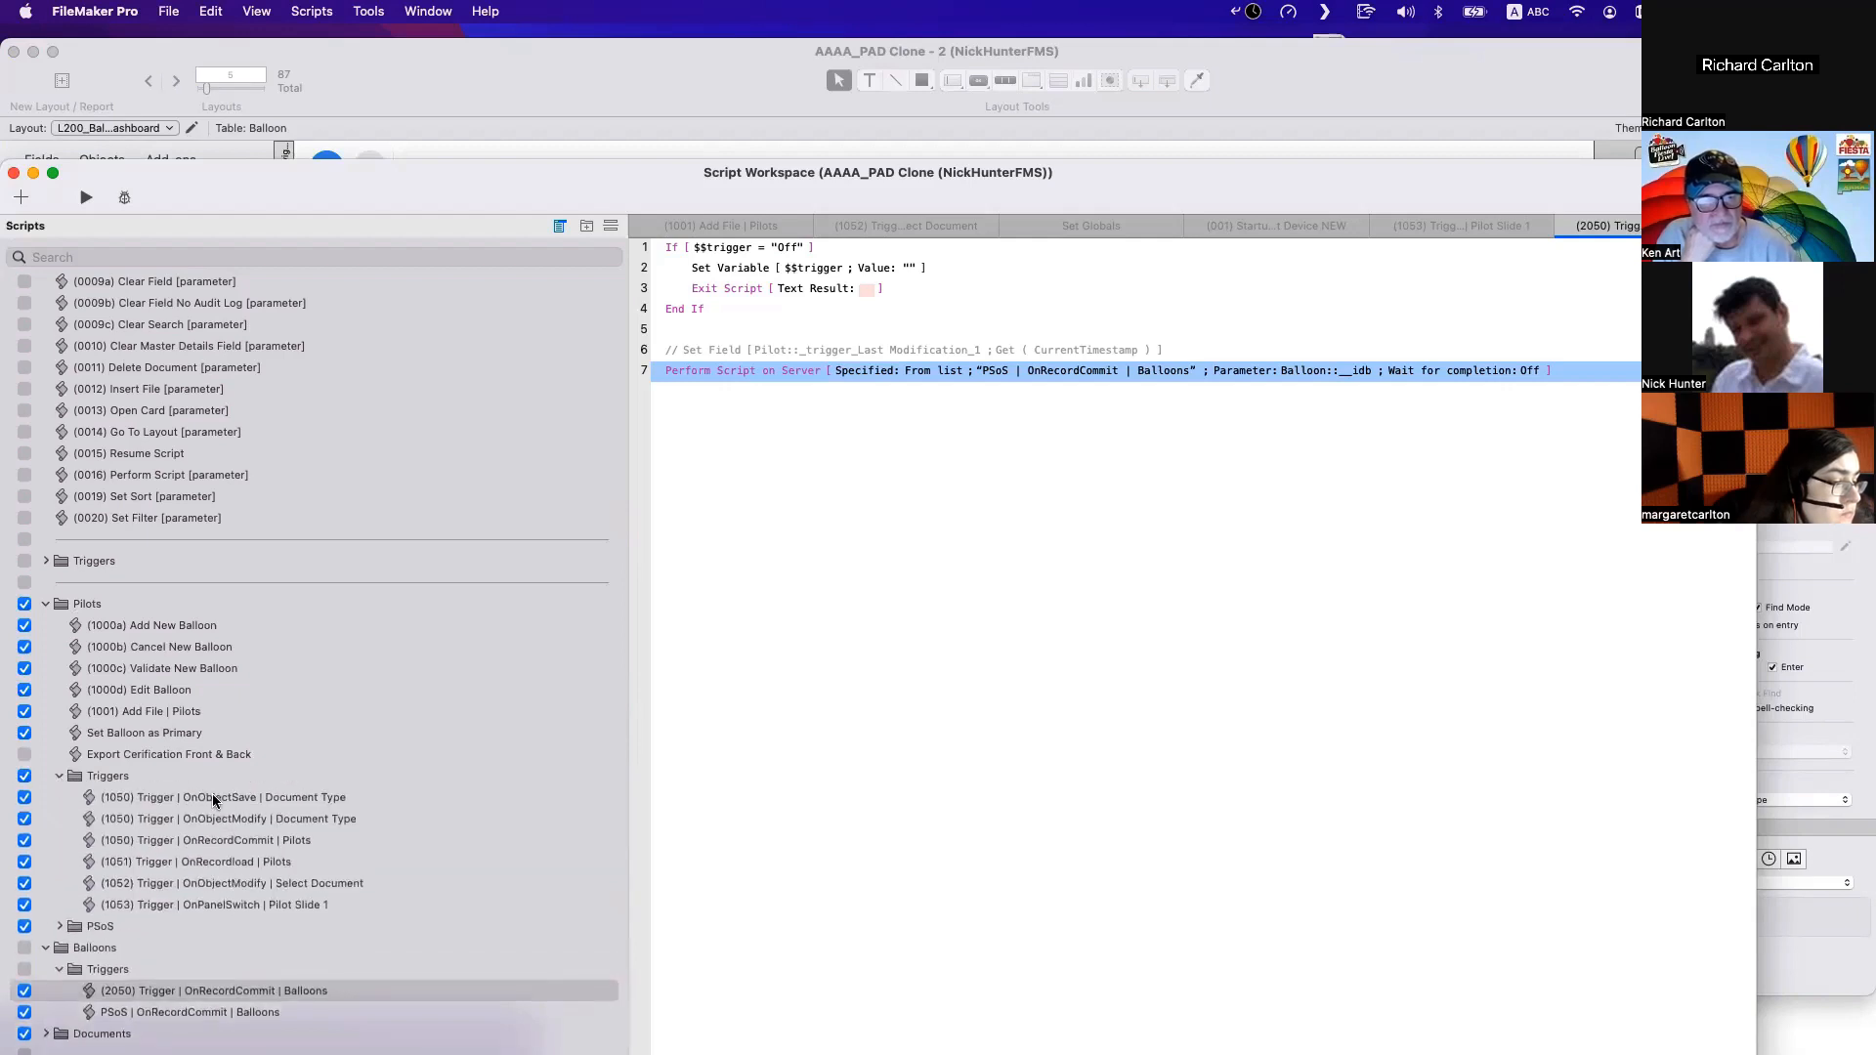
pyautogui.click(243, 842)
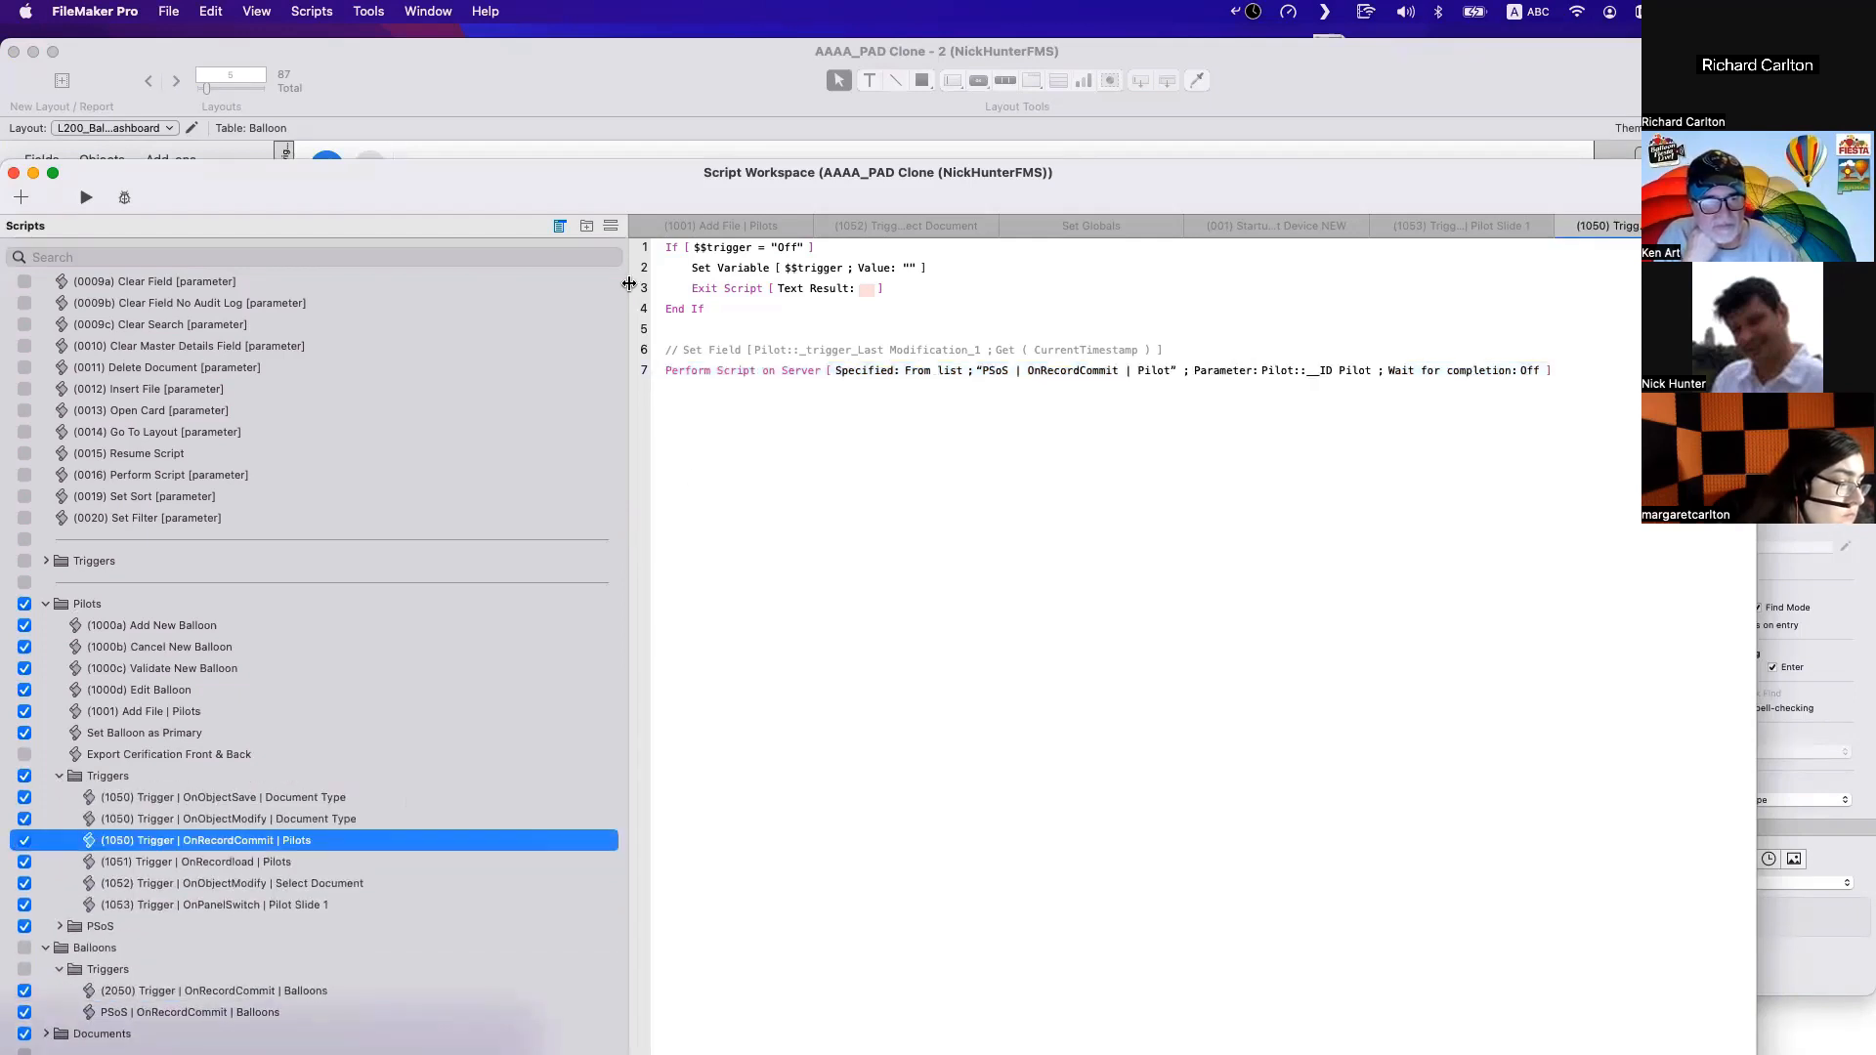
# Examine the _IDf Balloon and _IDf Pilot fields and the lookup fields of the XREF1_Pilots Balloons table, leaving the database definition unchanged.
pyautogui.press('super+shift+d')
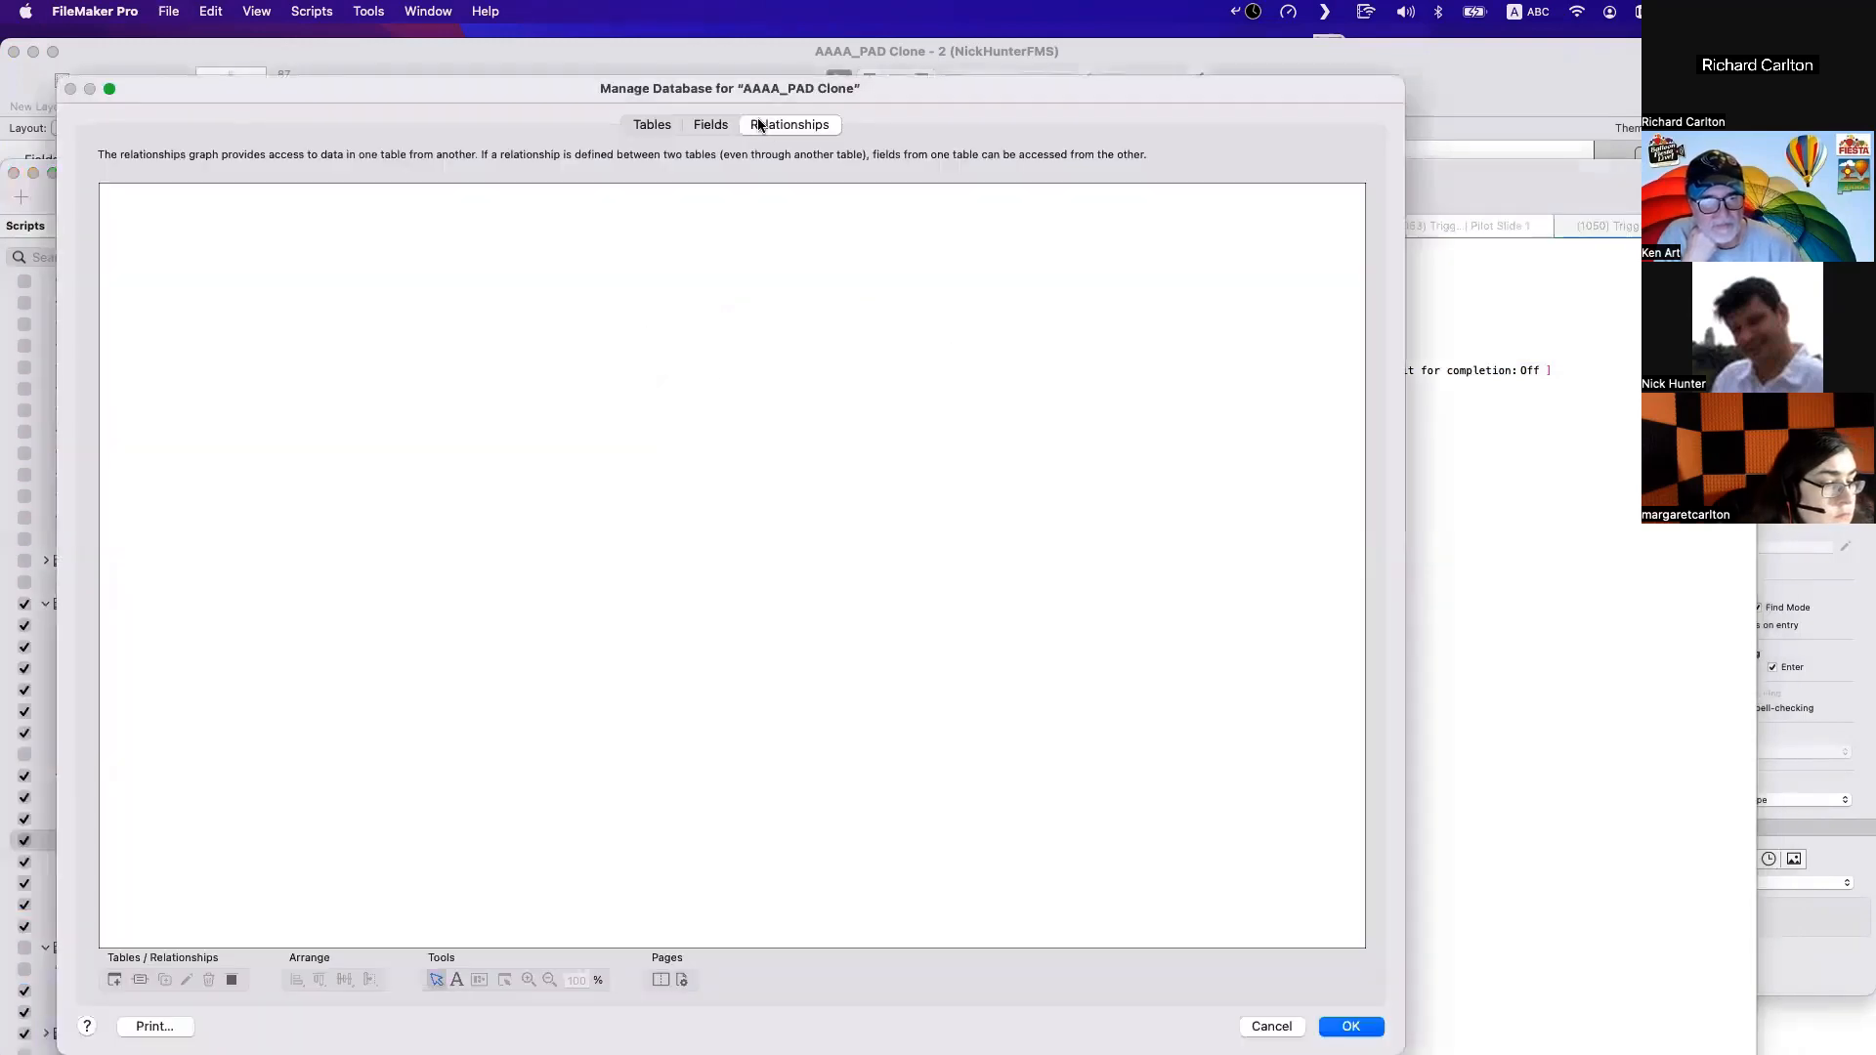
pyautogui.click(710, 125)
pyautogui.click(191, 154)
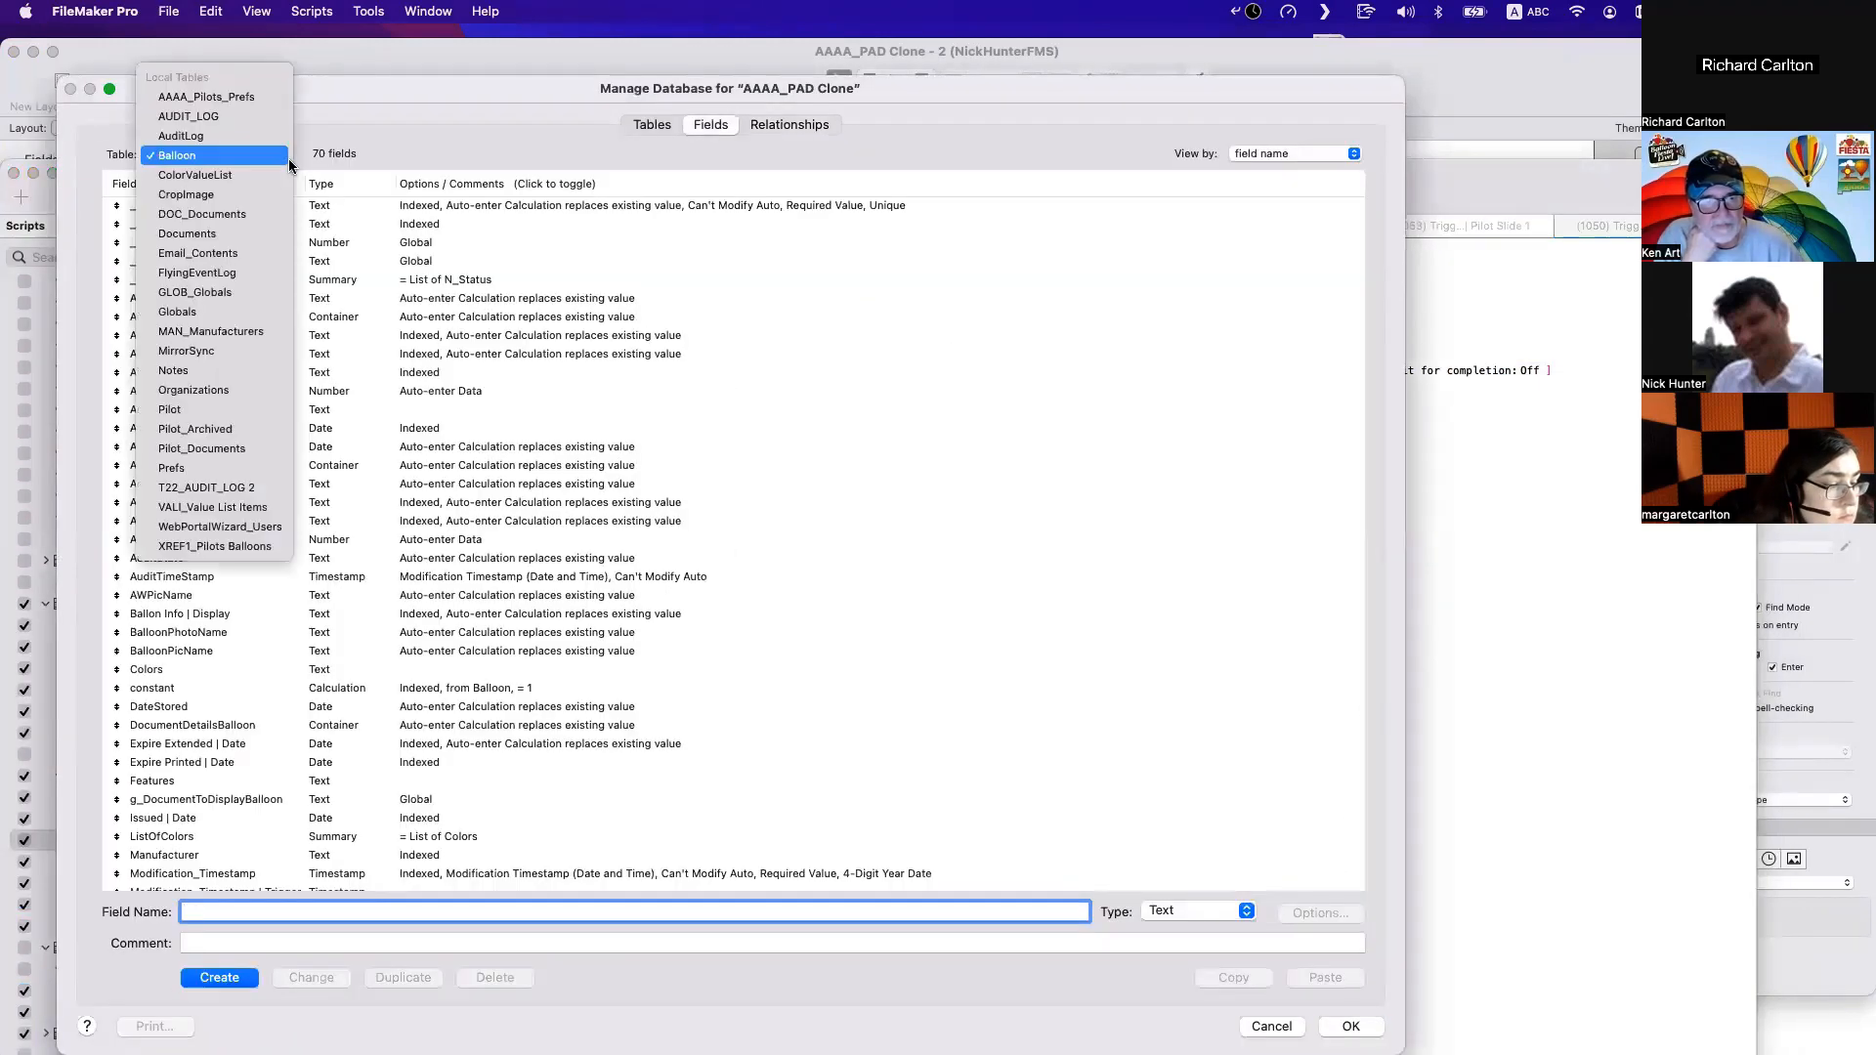
pyautogui.click(199, 548)
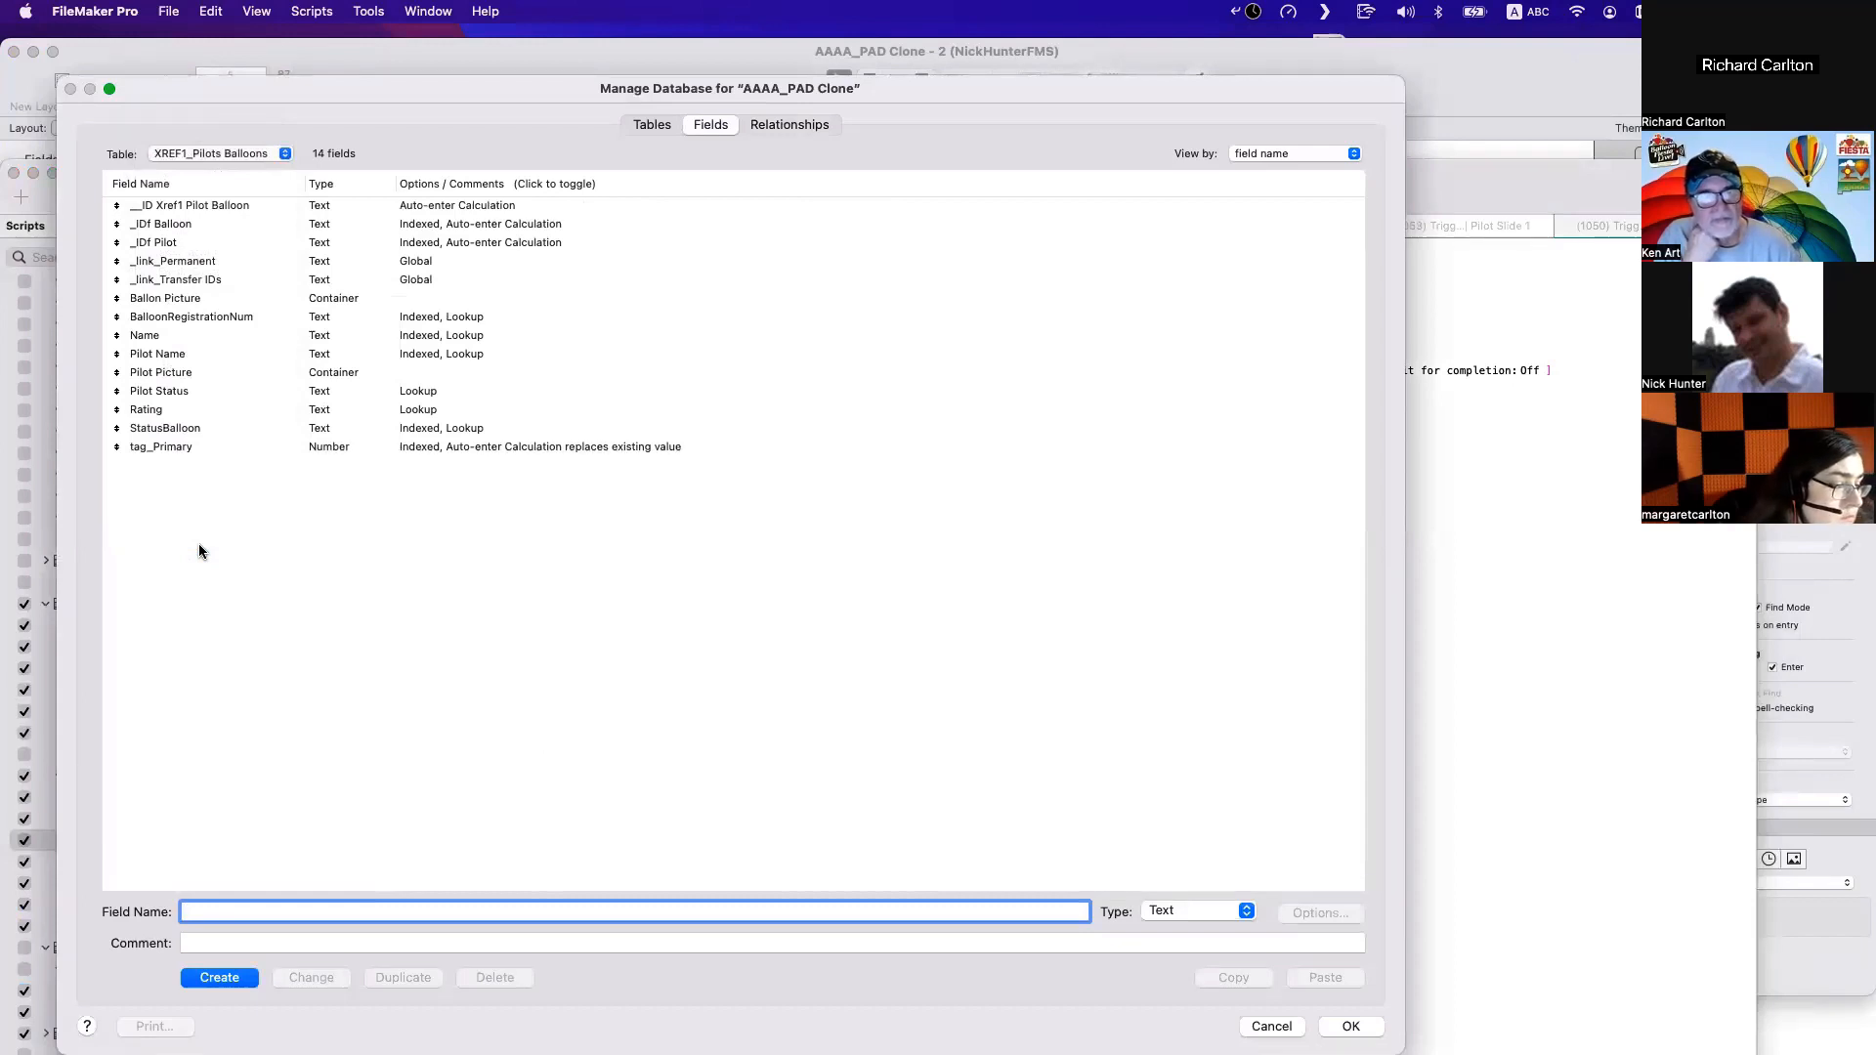
pyautogui.click(162, 225)
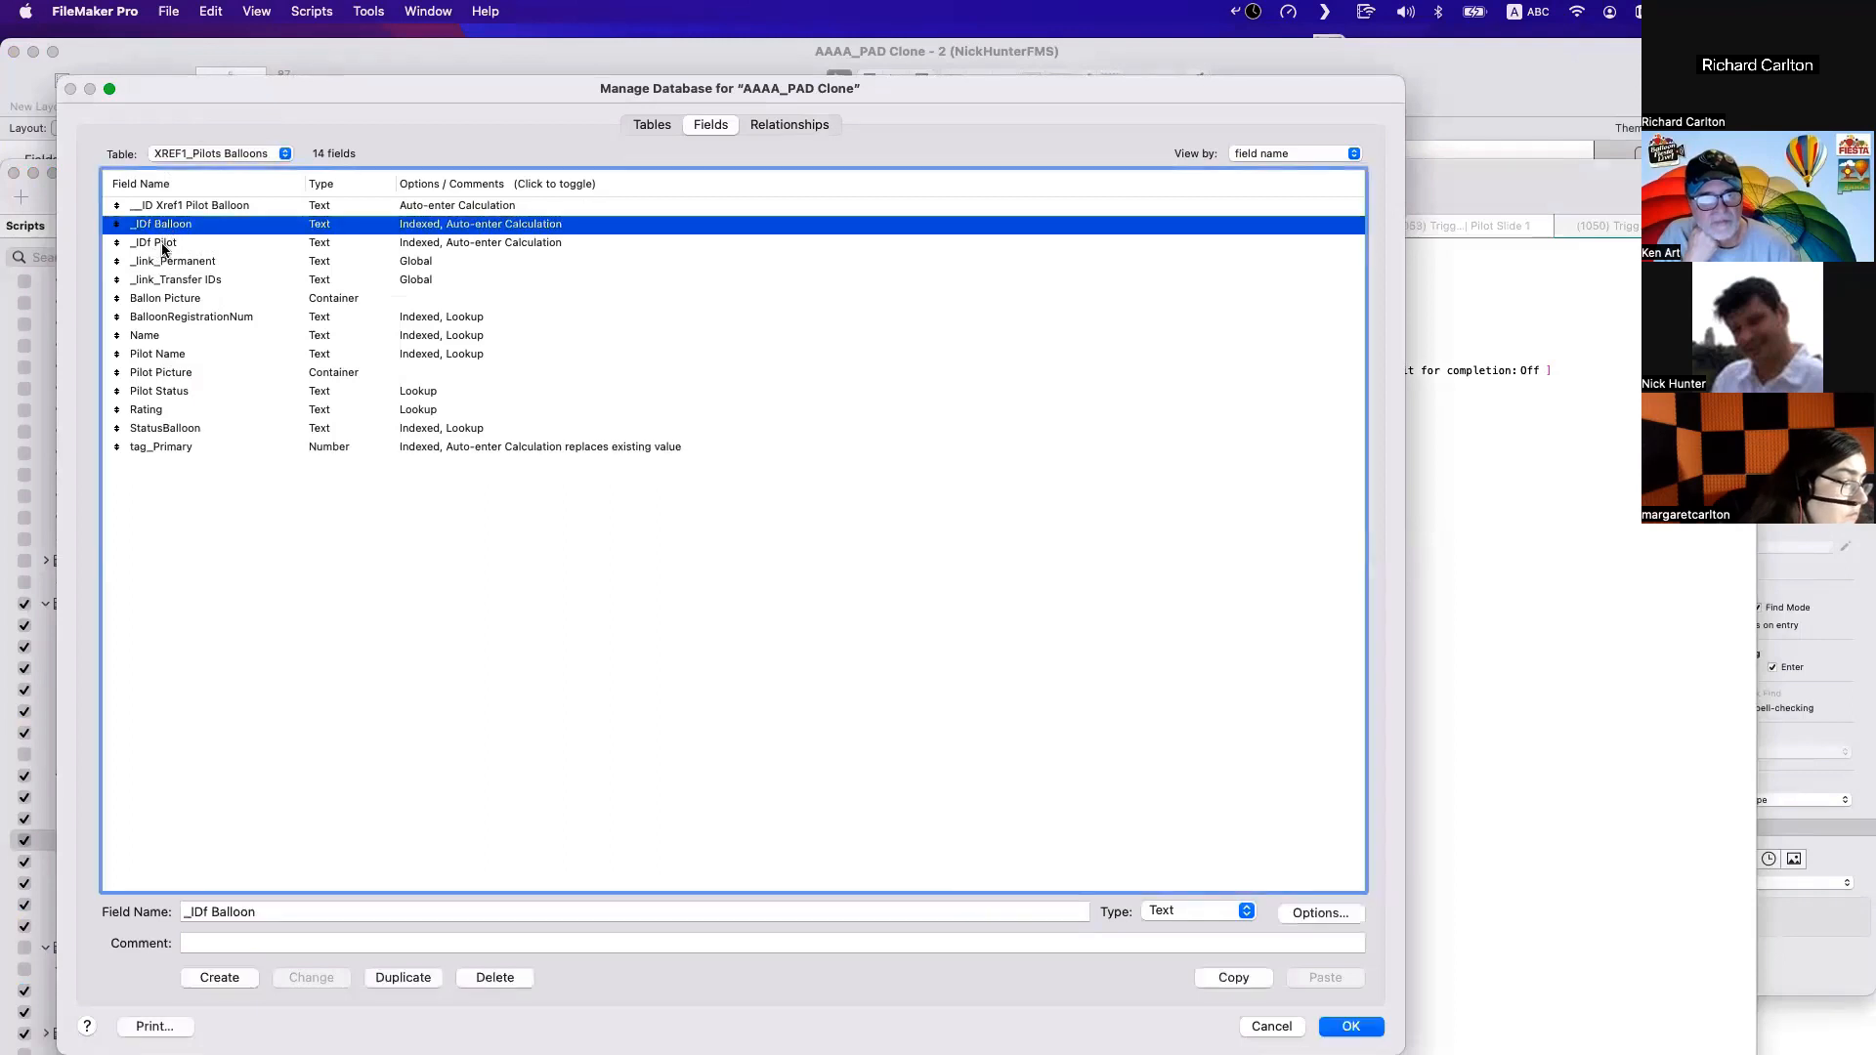
pyautogui.keyDown('shift'); pyautogui.click(169, 244); pyautogui.keyUp('shift')
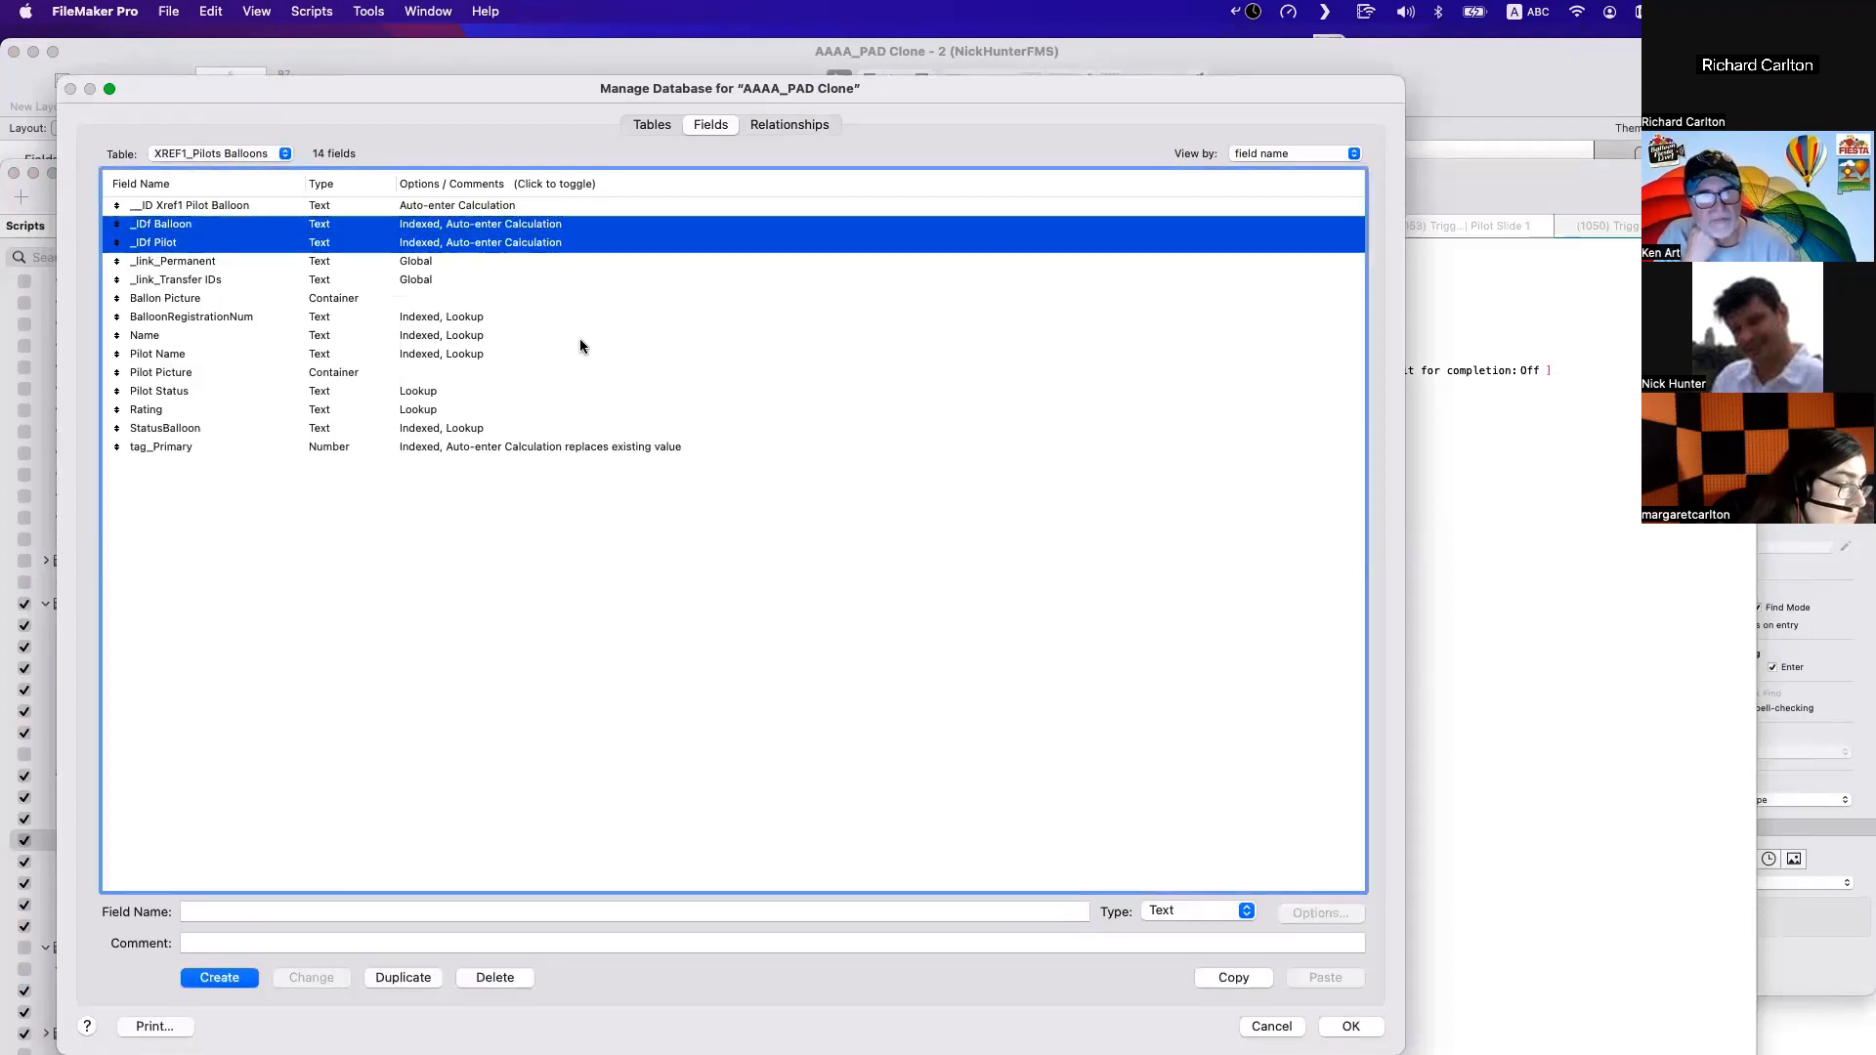
pyautogui.press('Escape')
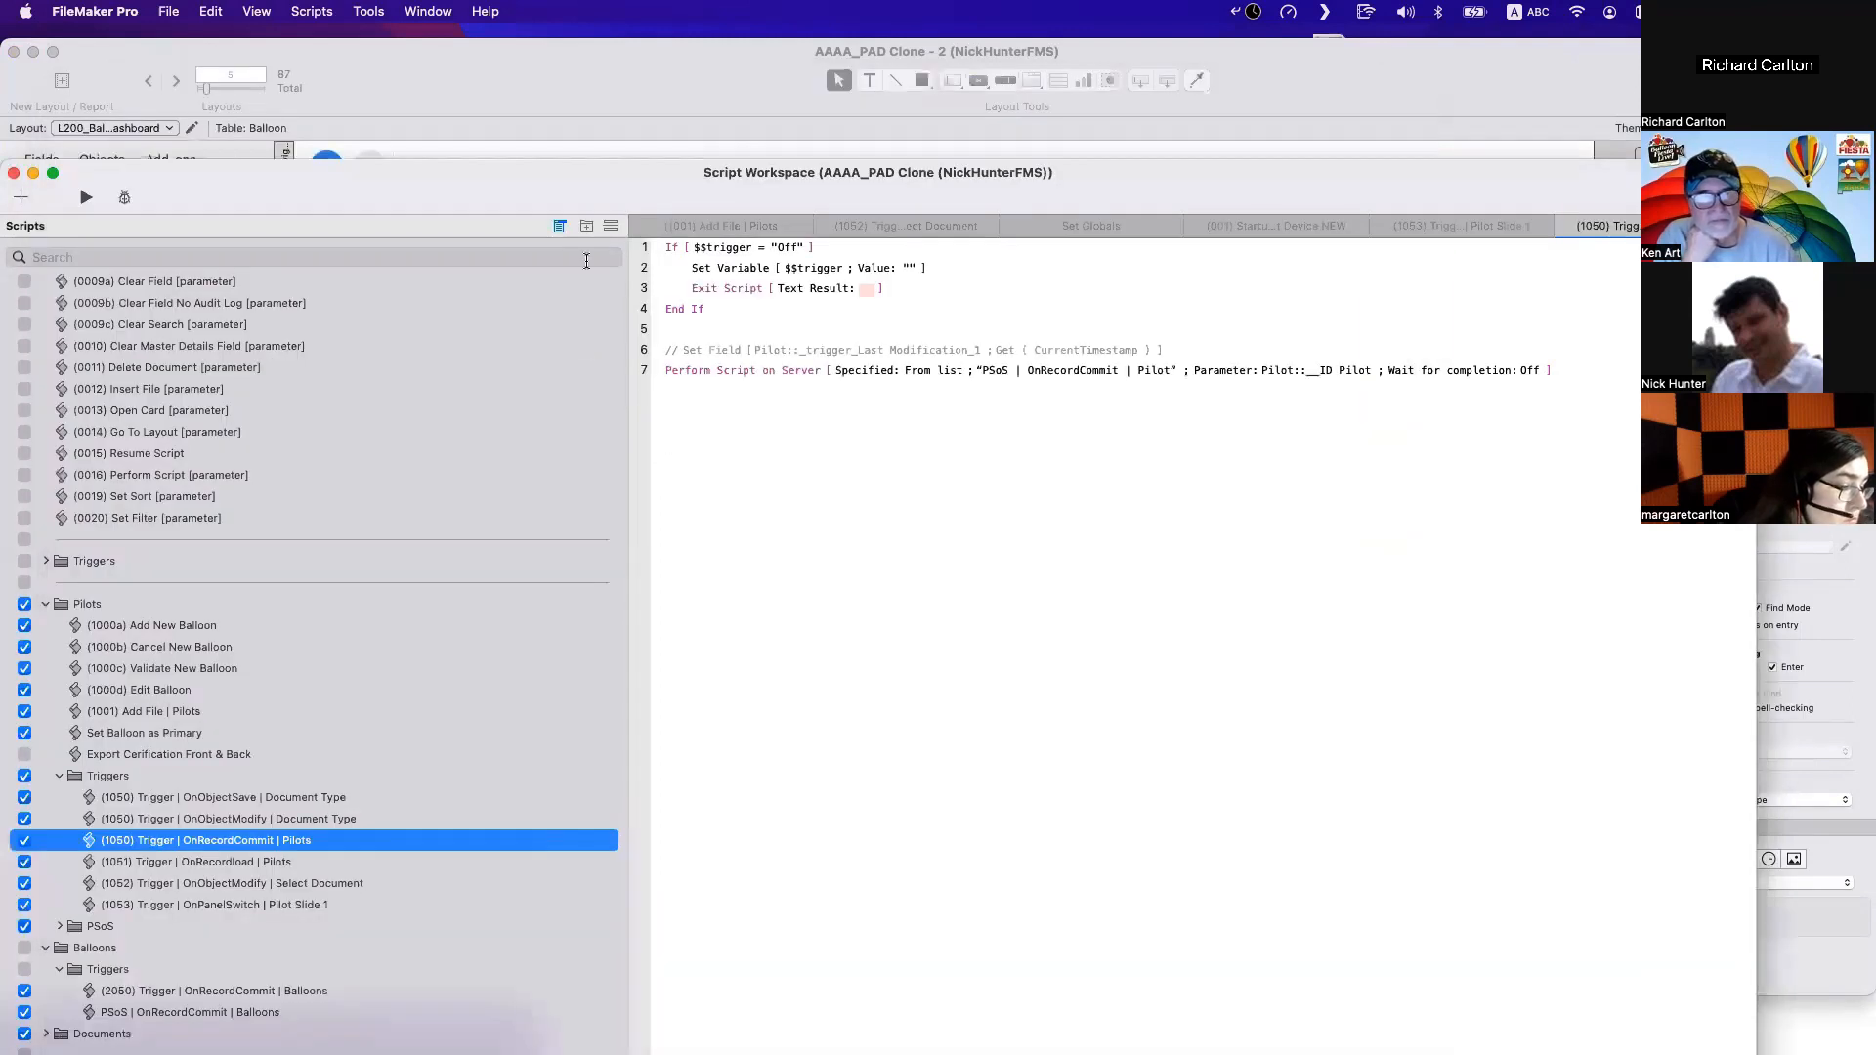
pyautogui.moveTo(555, 184); pyautogui.dragTo(1114, 251)
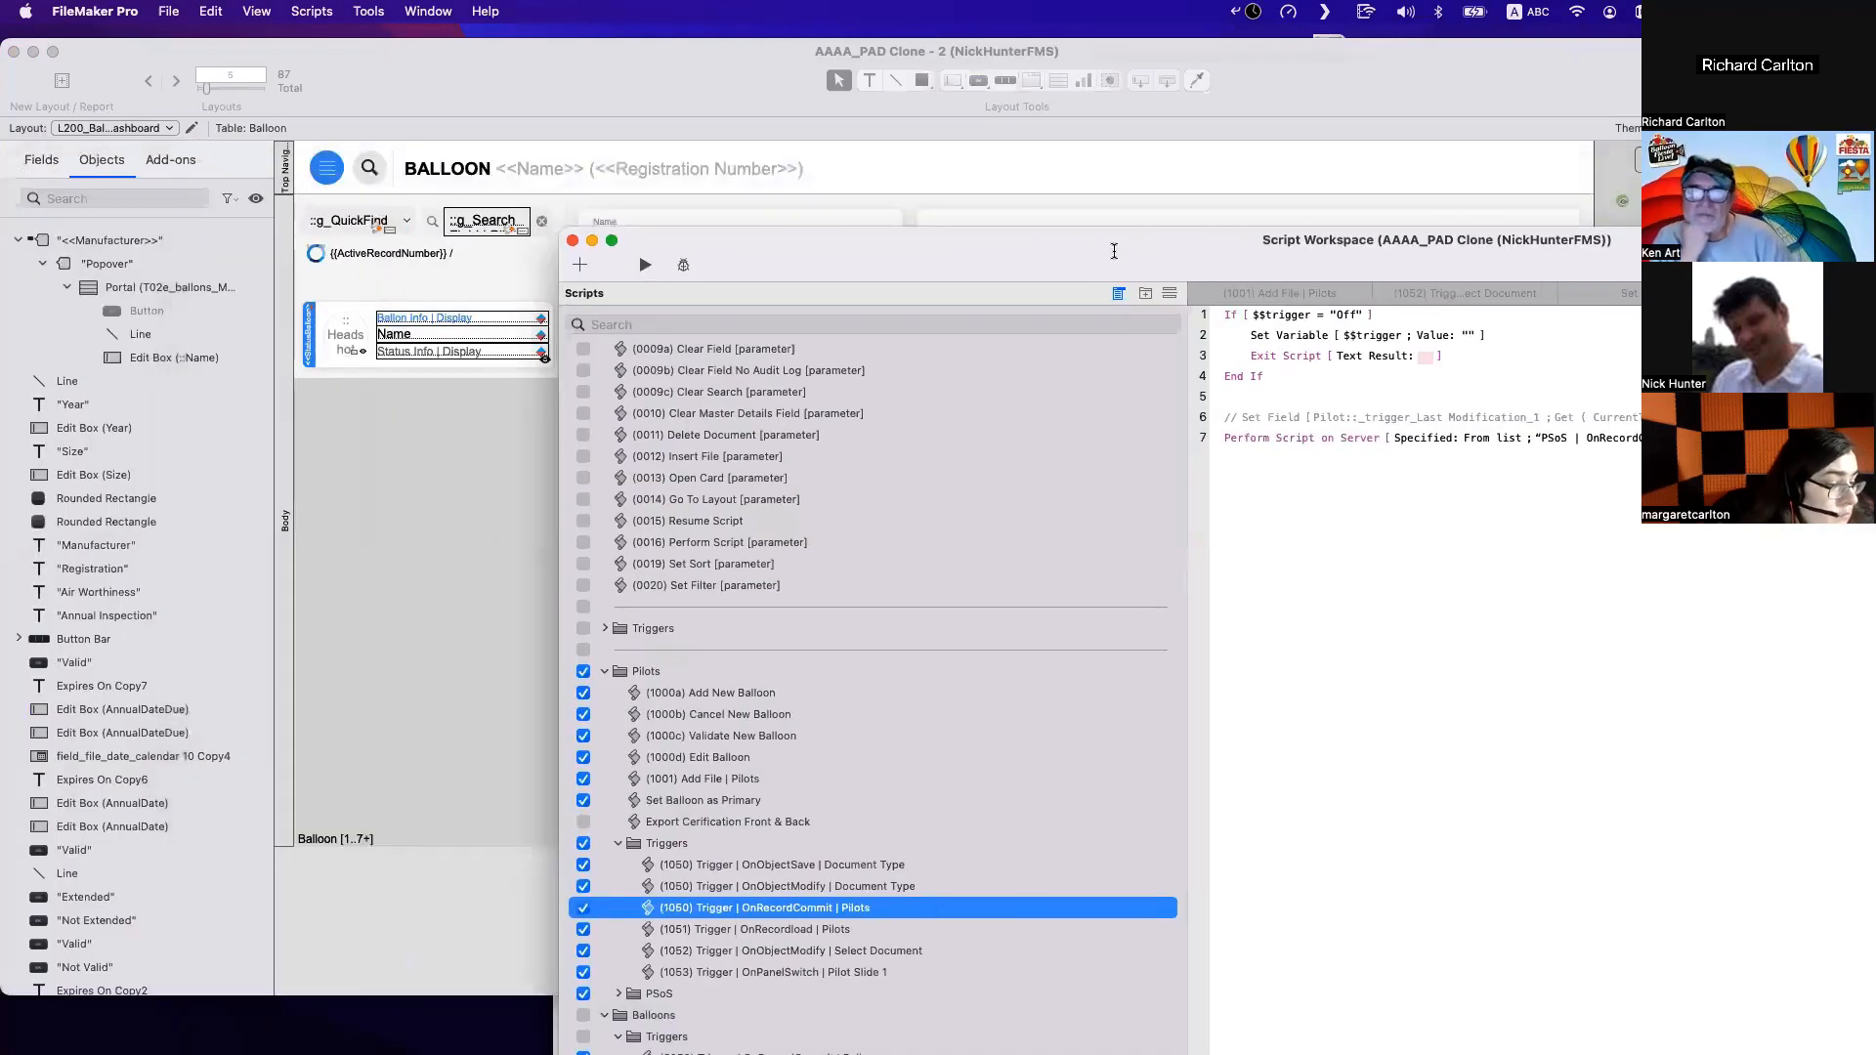
# Switch the Balloon dashboard to Browse mode and arrange its window alongside the pilot dashboard for comparison.
pyautogui.click(987, 169)
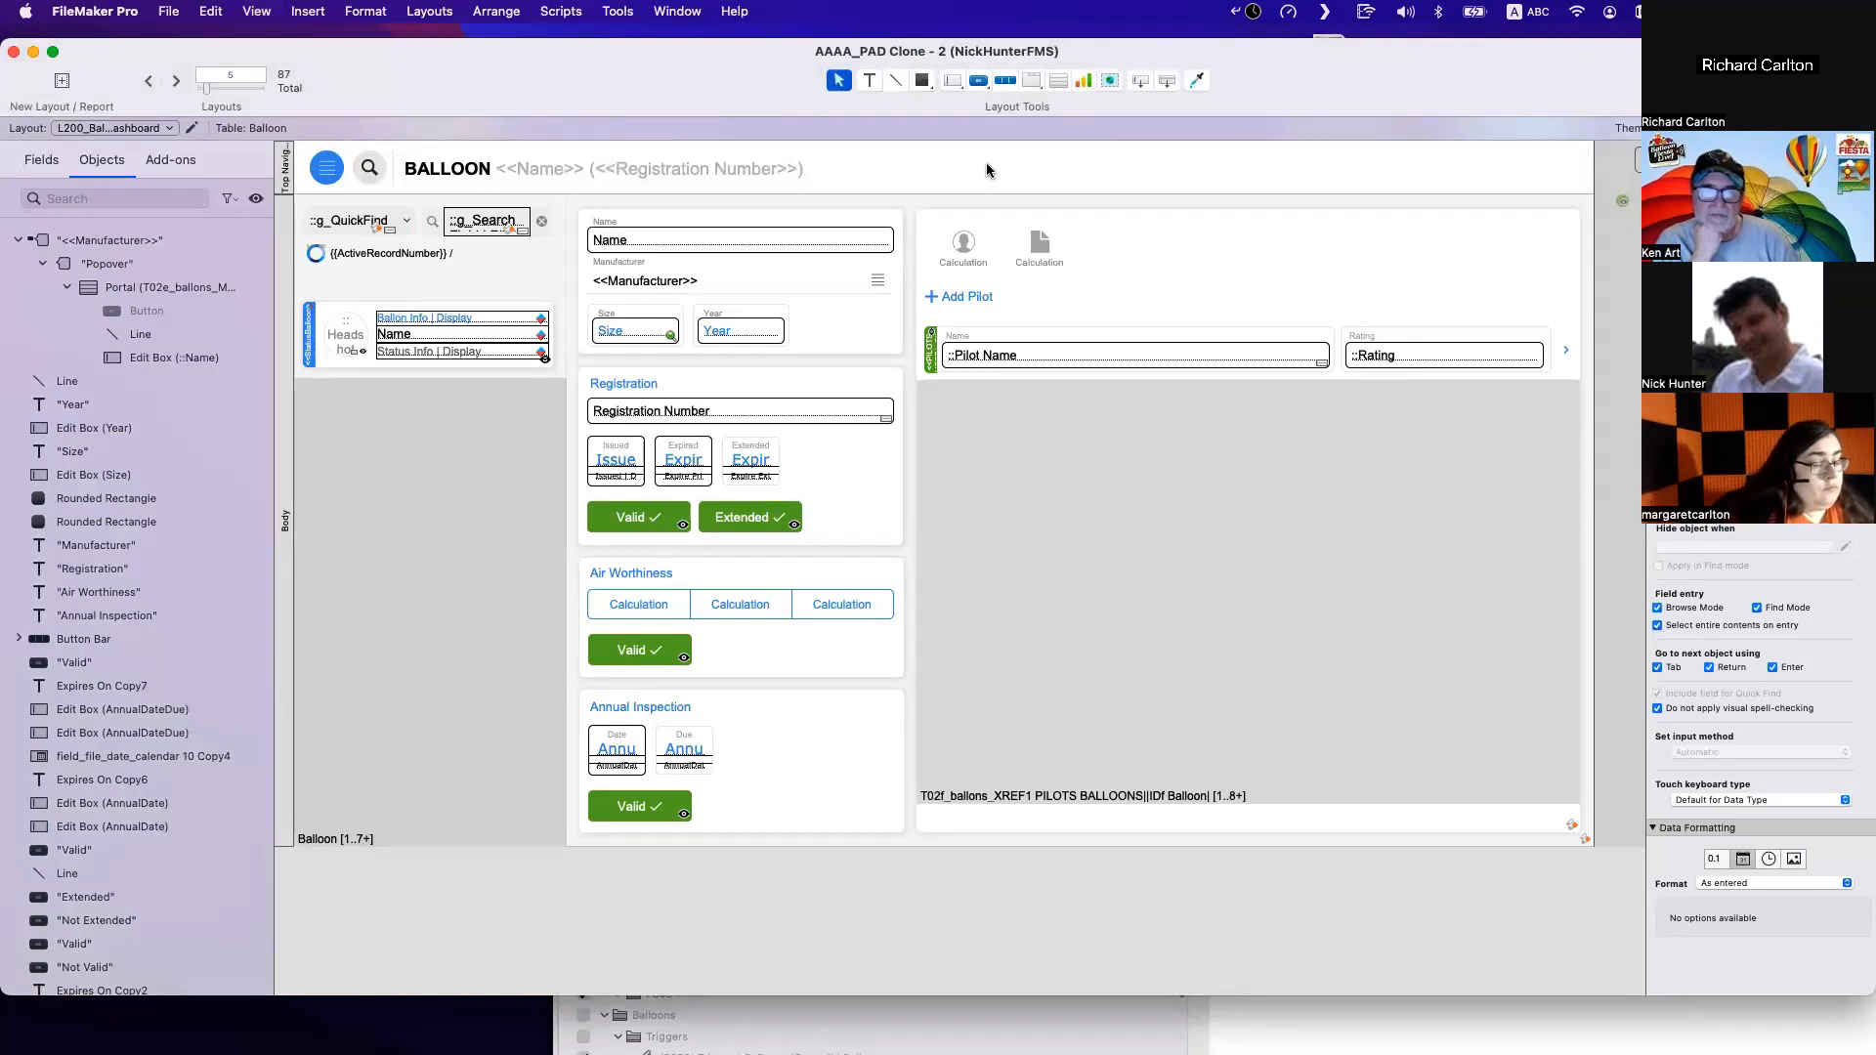
pyautogui.press('super+b')
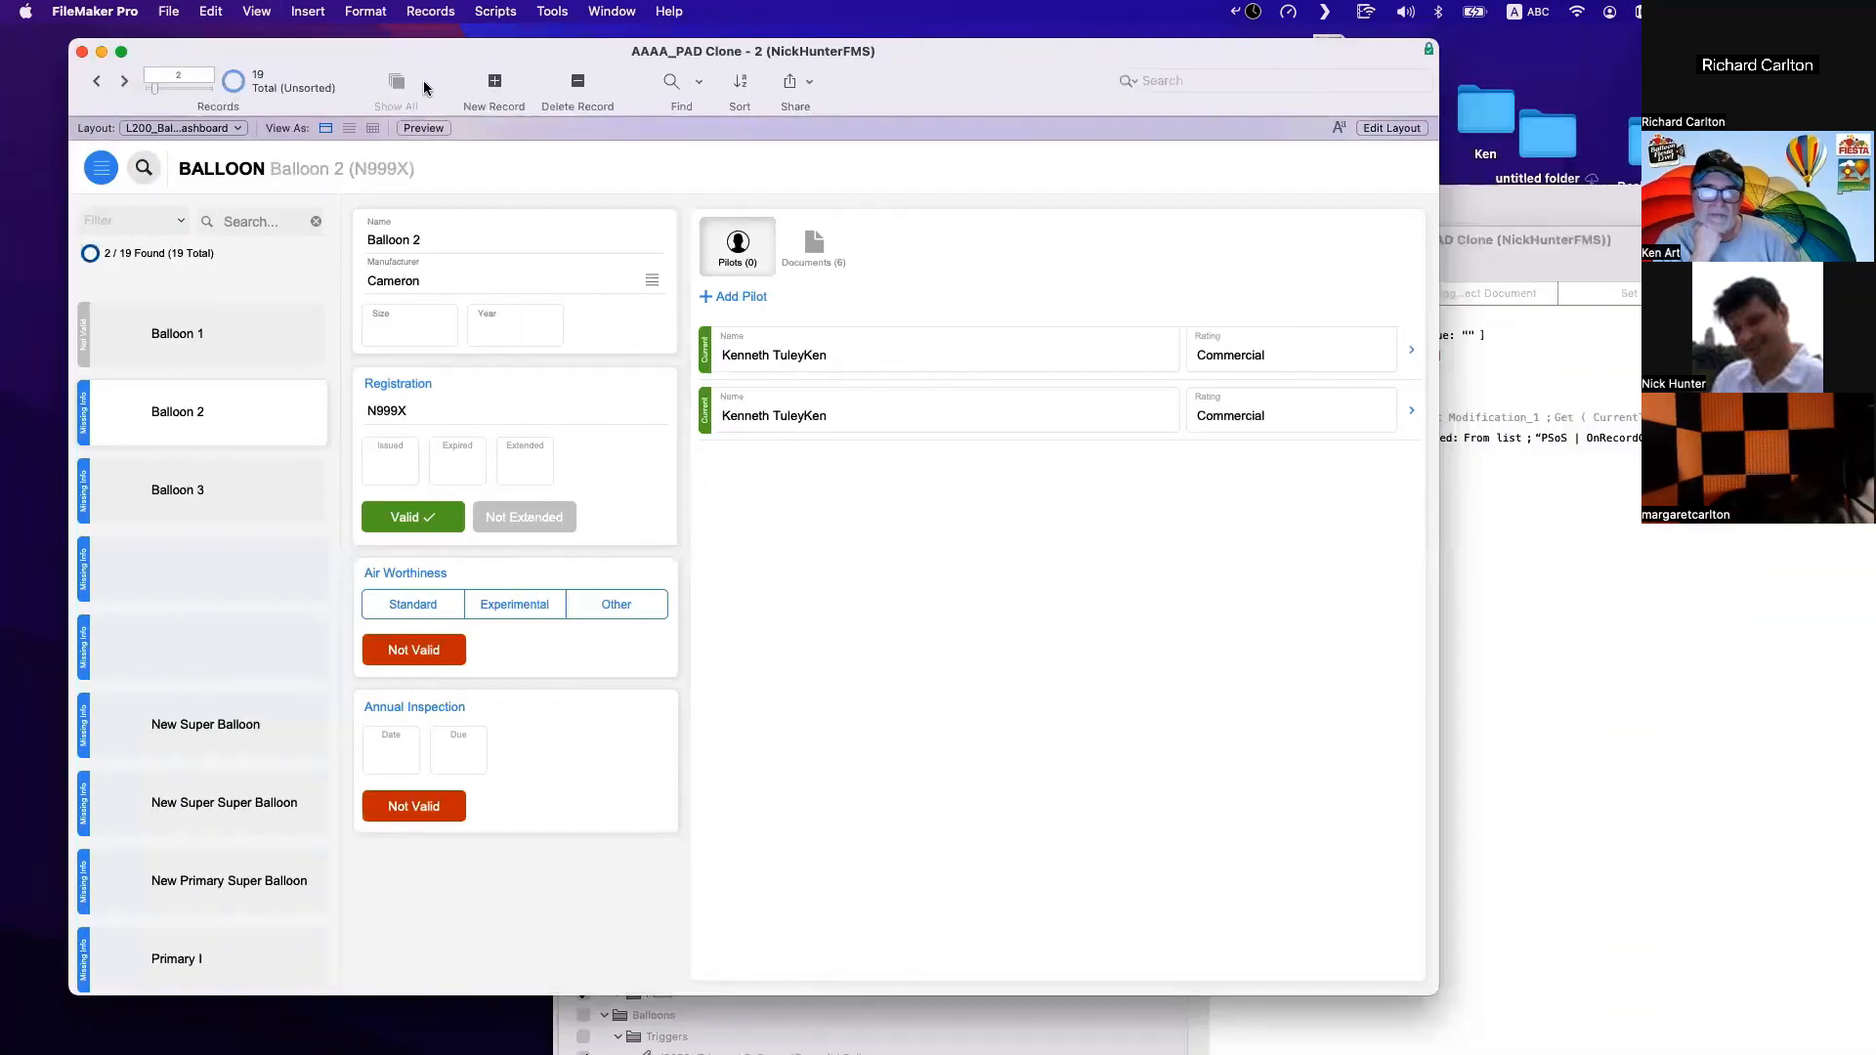
pyautogui.moveTo(656, 136)
pyautogui.mouseDown()
pyautogui.moveTo(1197, 234)
pyautogui.moveTo(929, 273)
pyautogui.moveTo(482, 401)
pyautogui.moveTo(914, 245)
pyautogui.moveTo(901, 192)
pyautogui.moveTo(924, 42)
pyautogui.mouseUp()
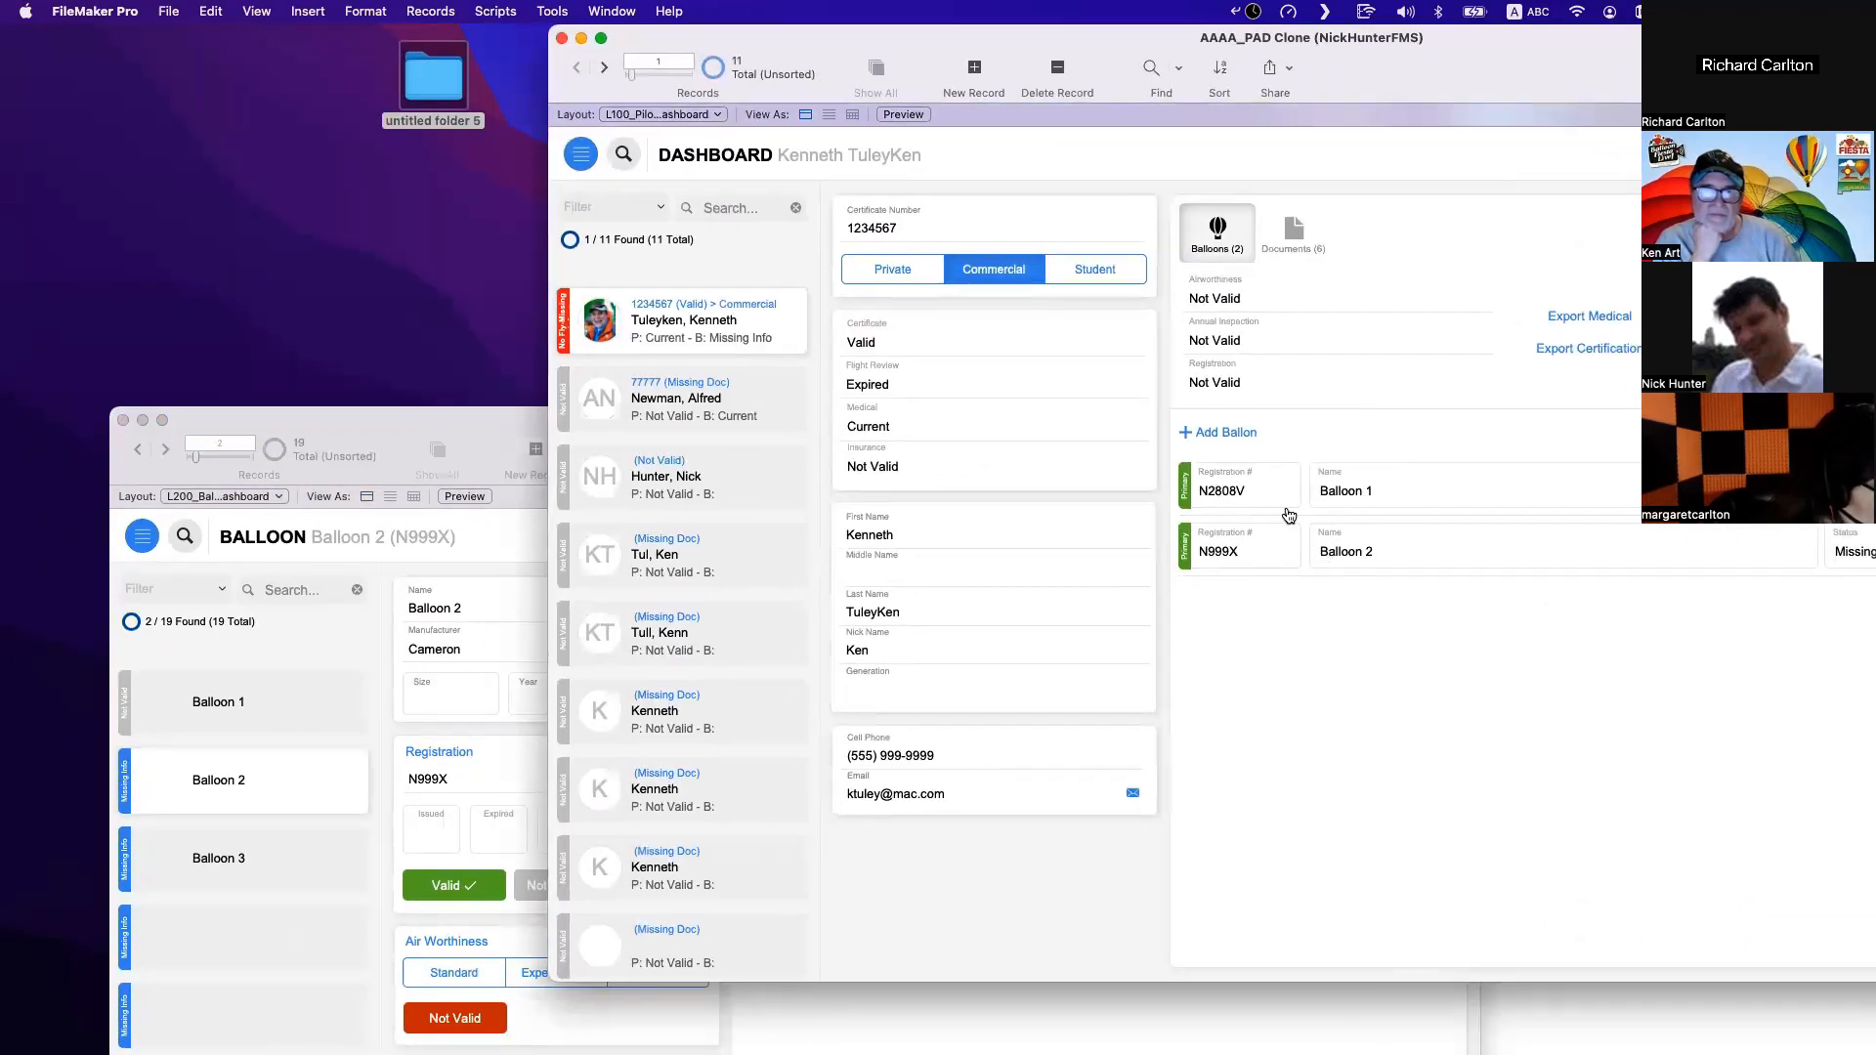
pyautogui.moveTo(489, 423); pyautogui.dragTo(385, 430)
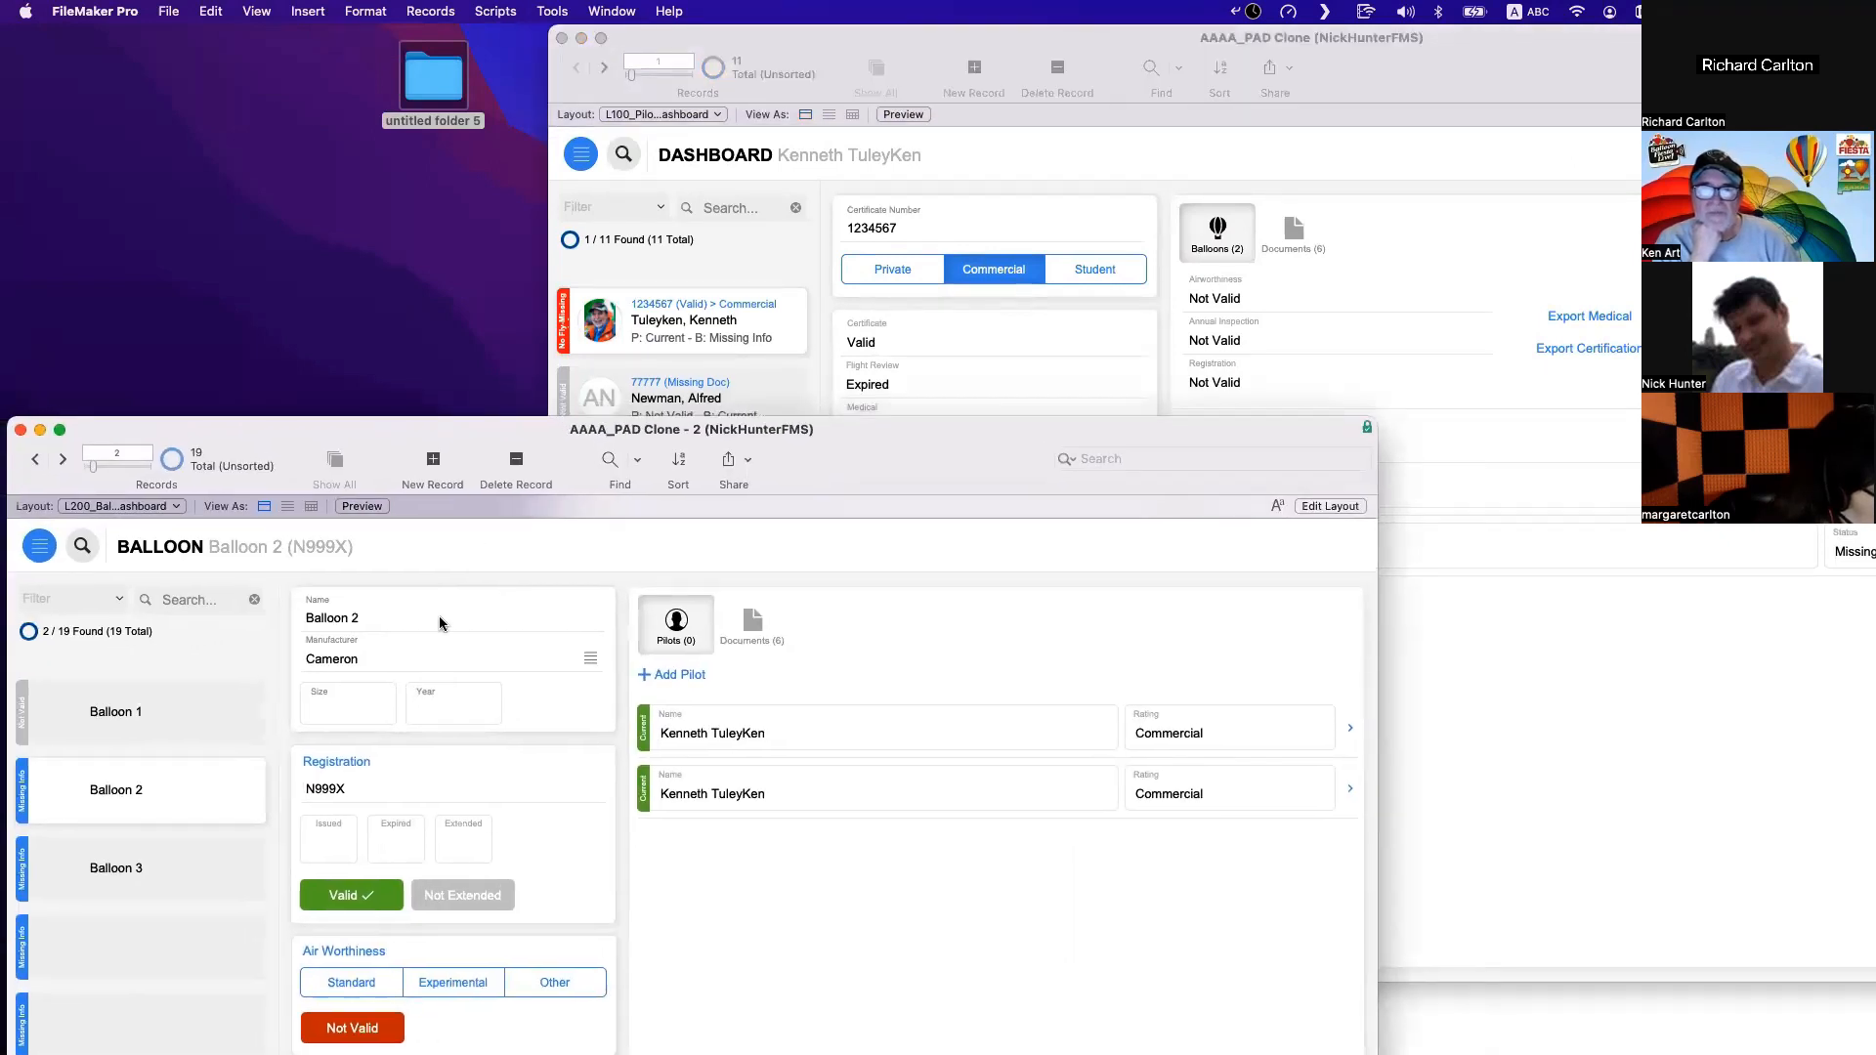
# Replace the 2 in the Balloon 2 record's name with the developer's first name, commit it, and compare the pilot dashboard's balloon list.
pyautogui.click(407, 618)
pyautogui.press('End')
pyautogui.press('BackSpace')
pyautogui.write('3')
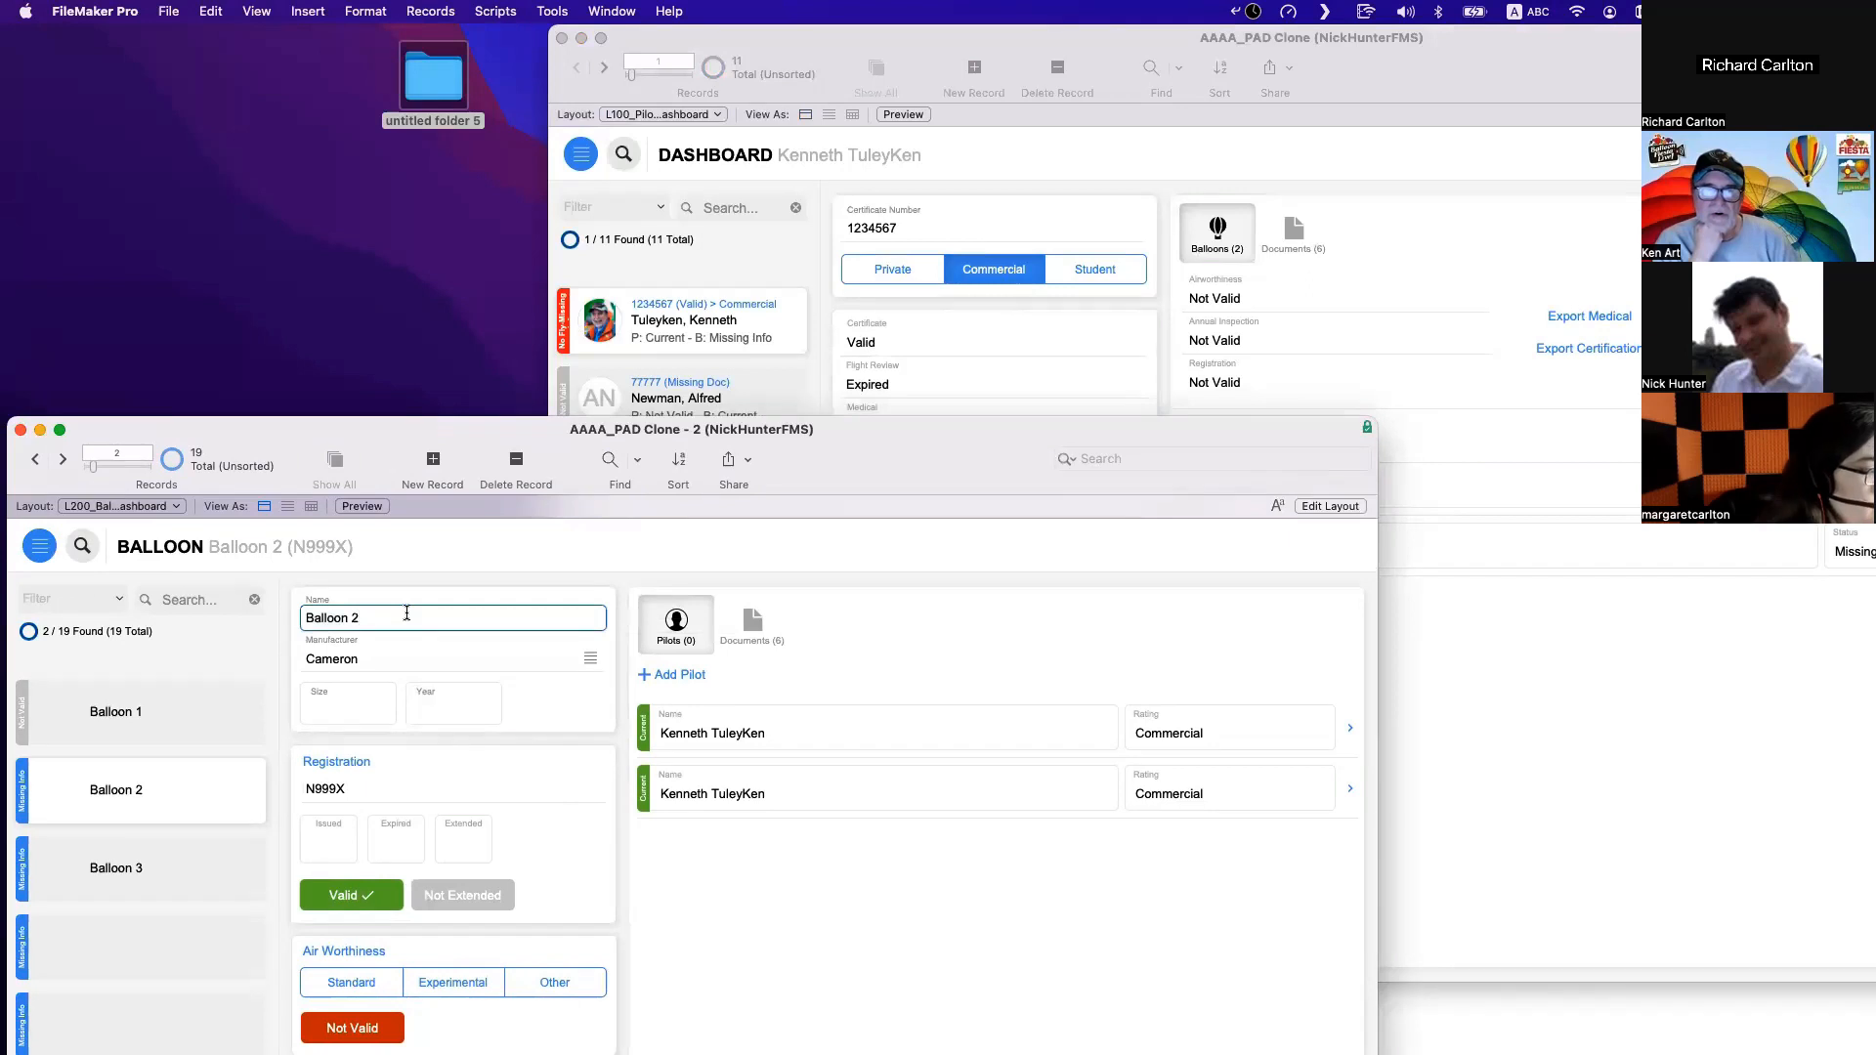
pyautogui.press('BackSpace')
pyautogui.press('BackSpace')
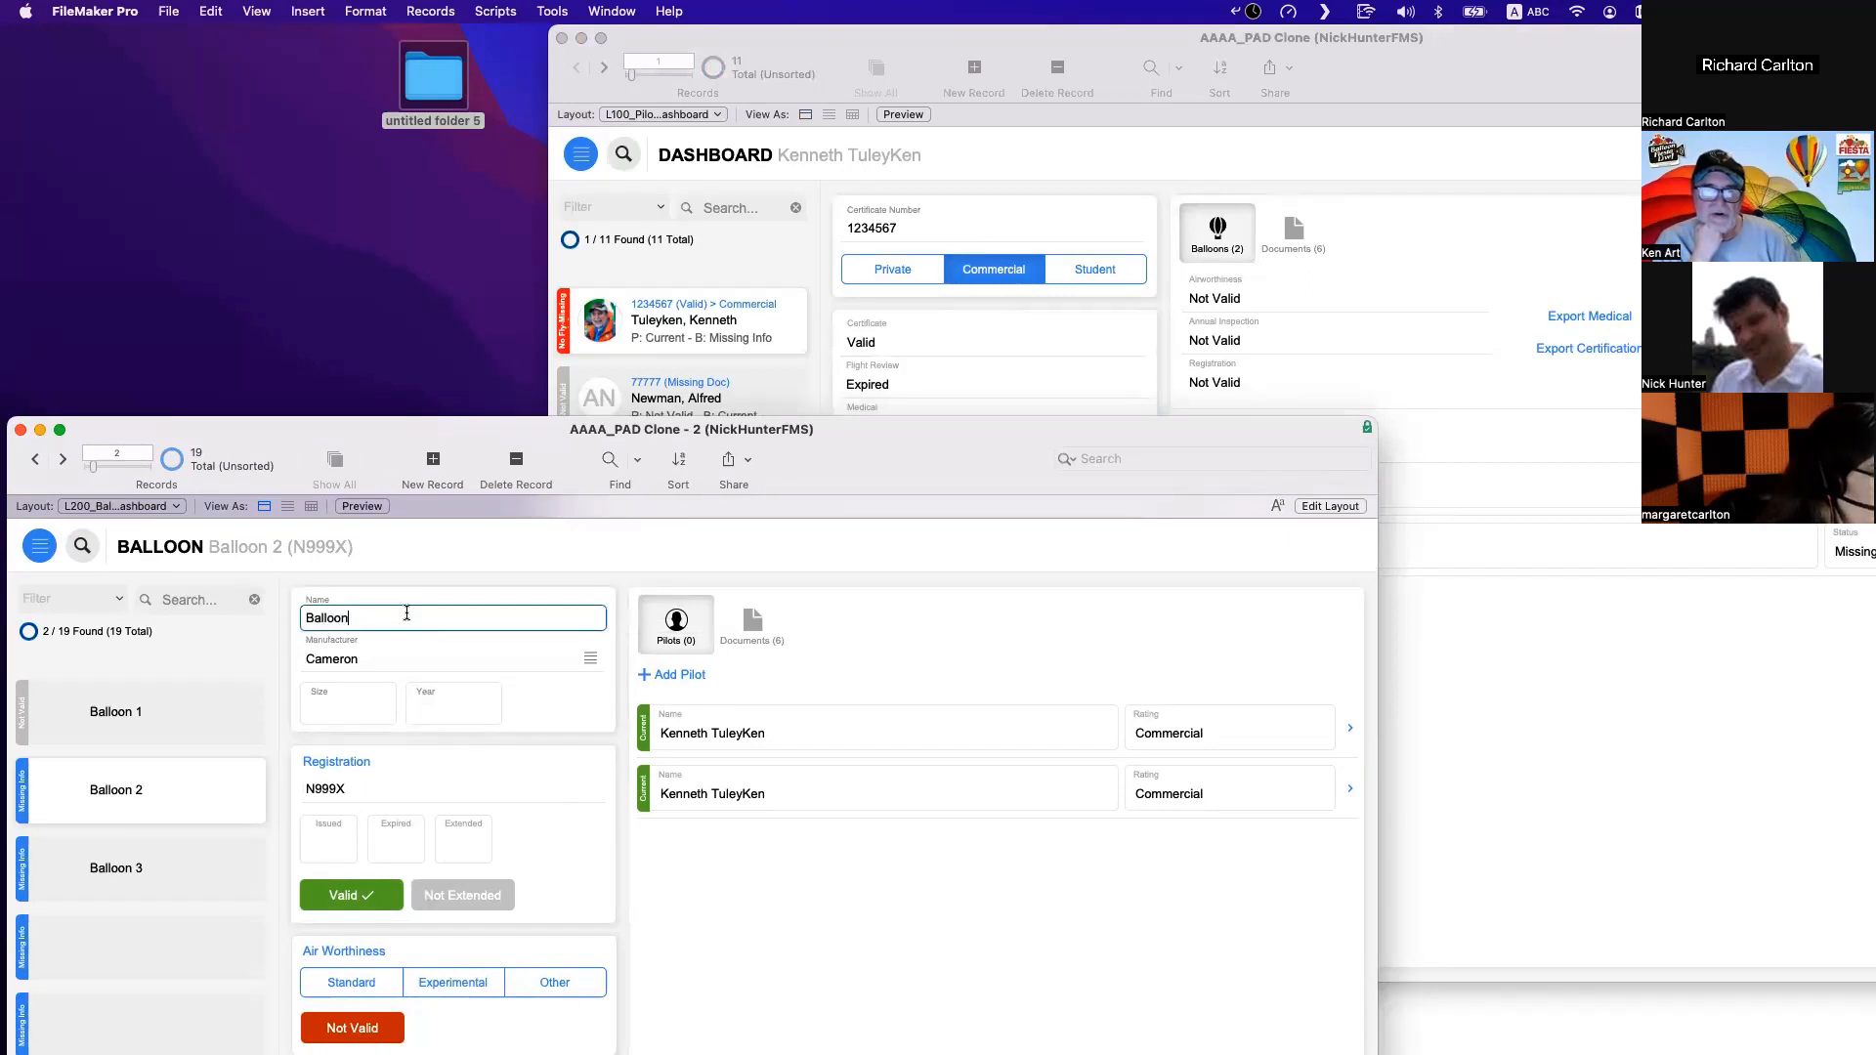
pyautogui.write('Nick')
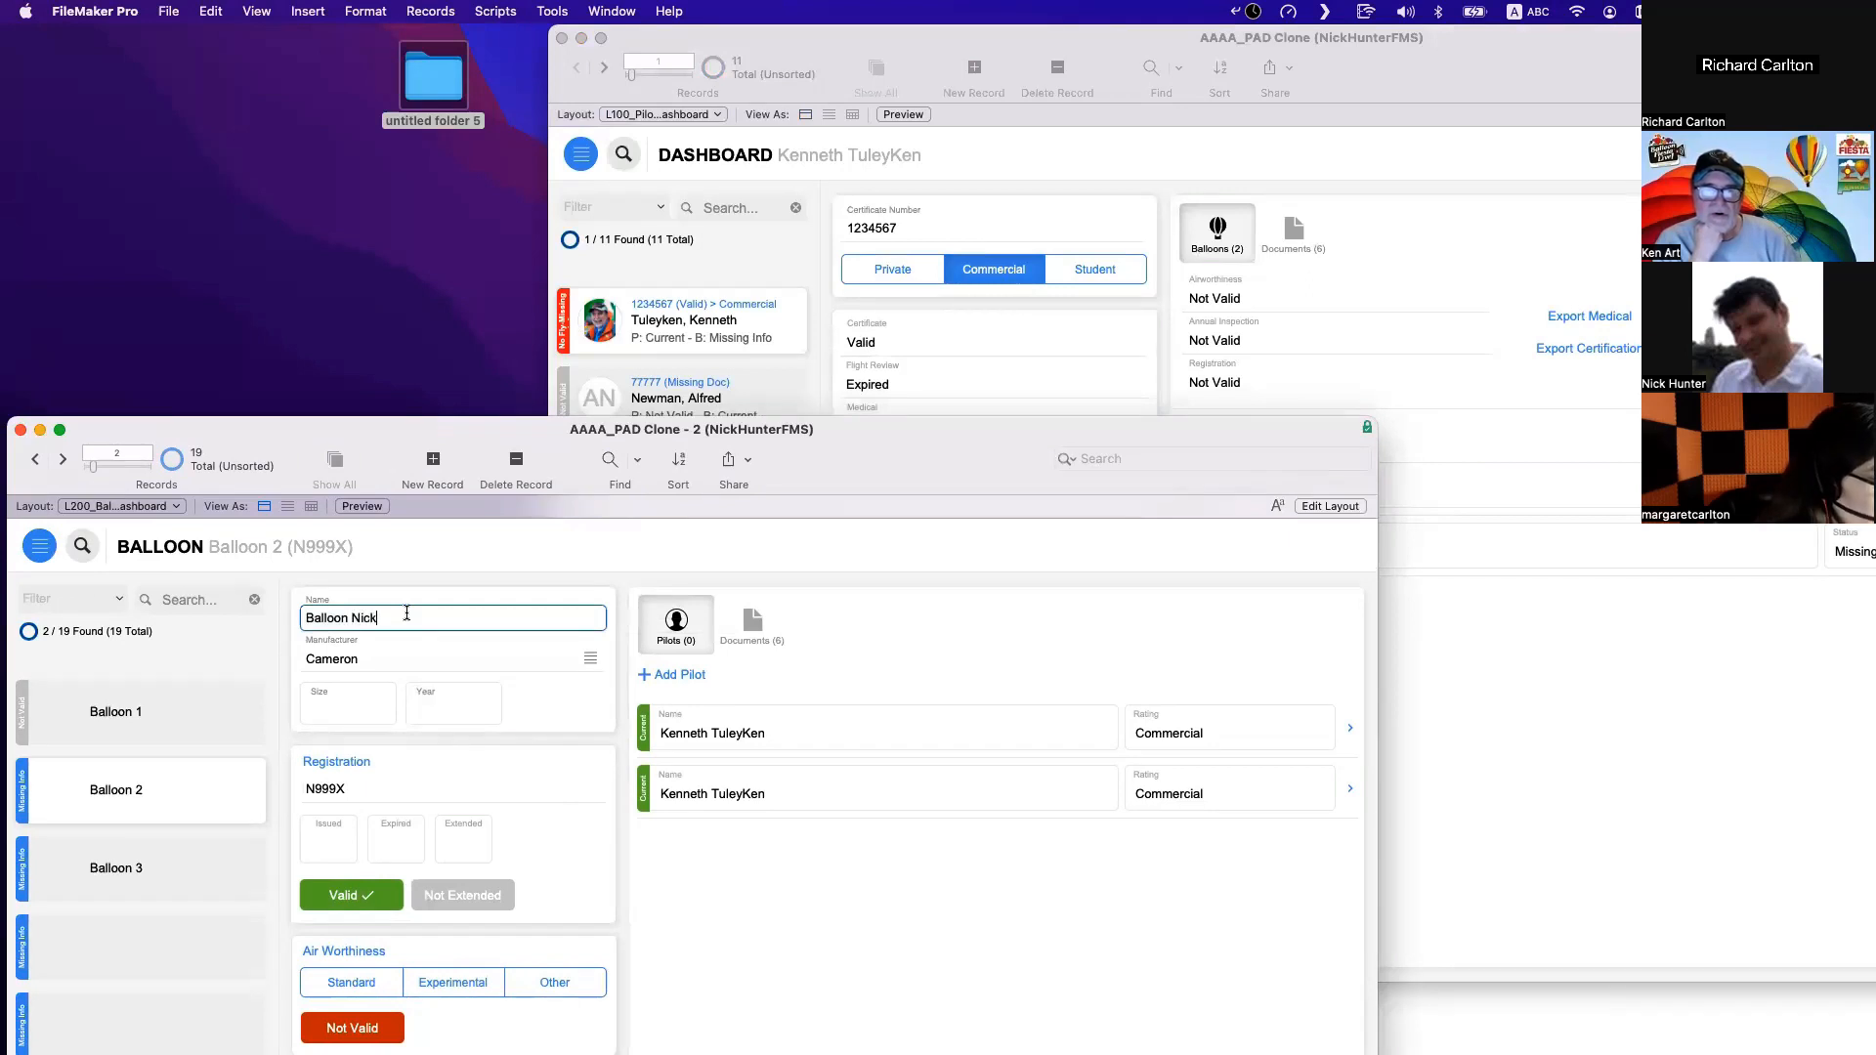
pyautogui.click(467, 563)
pyautogui.moveTo(860, 436); pyautogui.dragTo(853, 534)
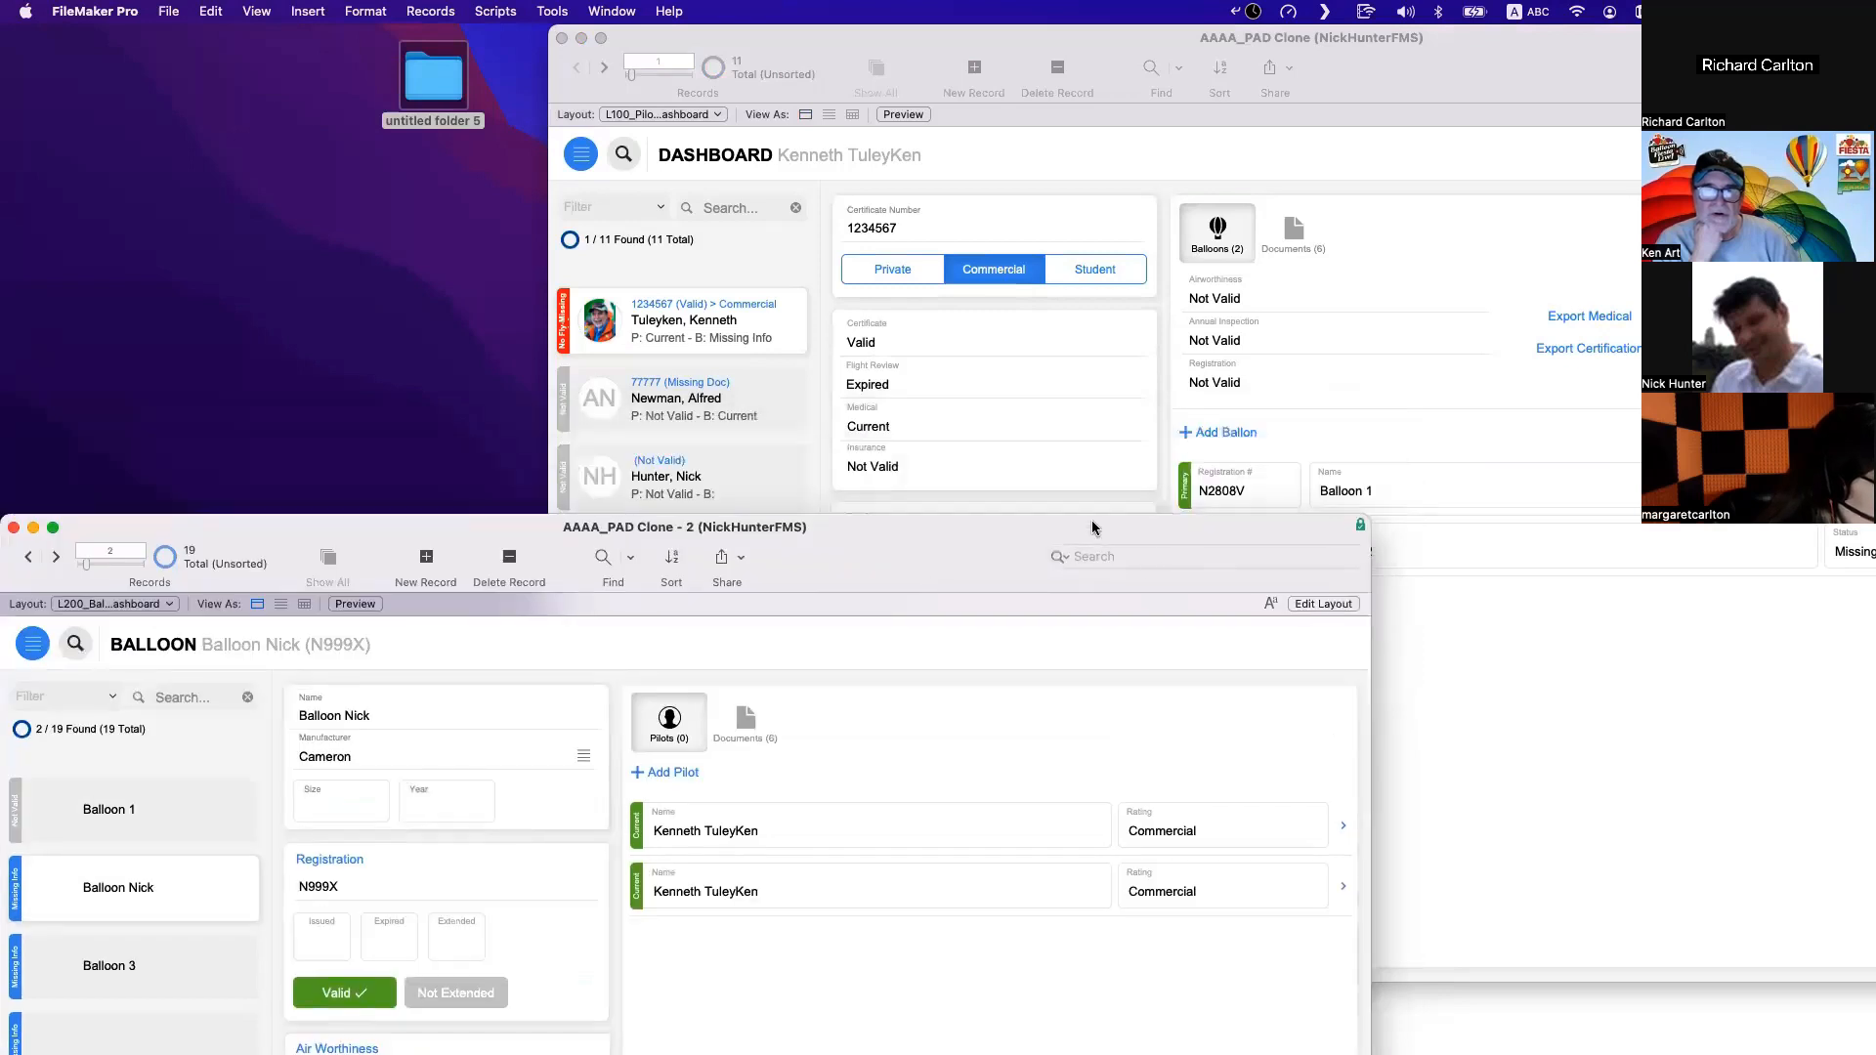
pyautogui.moveTo(1092, 528); pyautogui.dragTo(1305, 563)
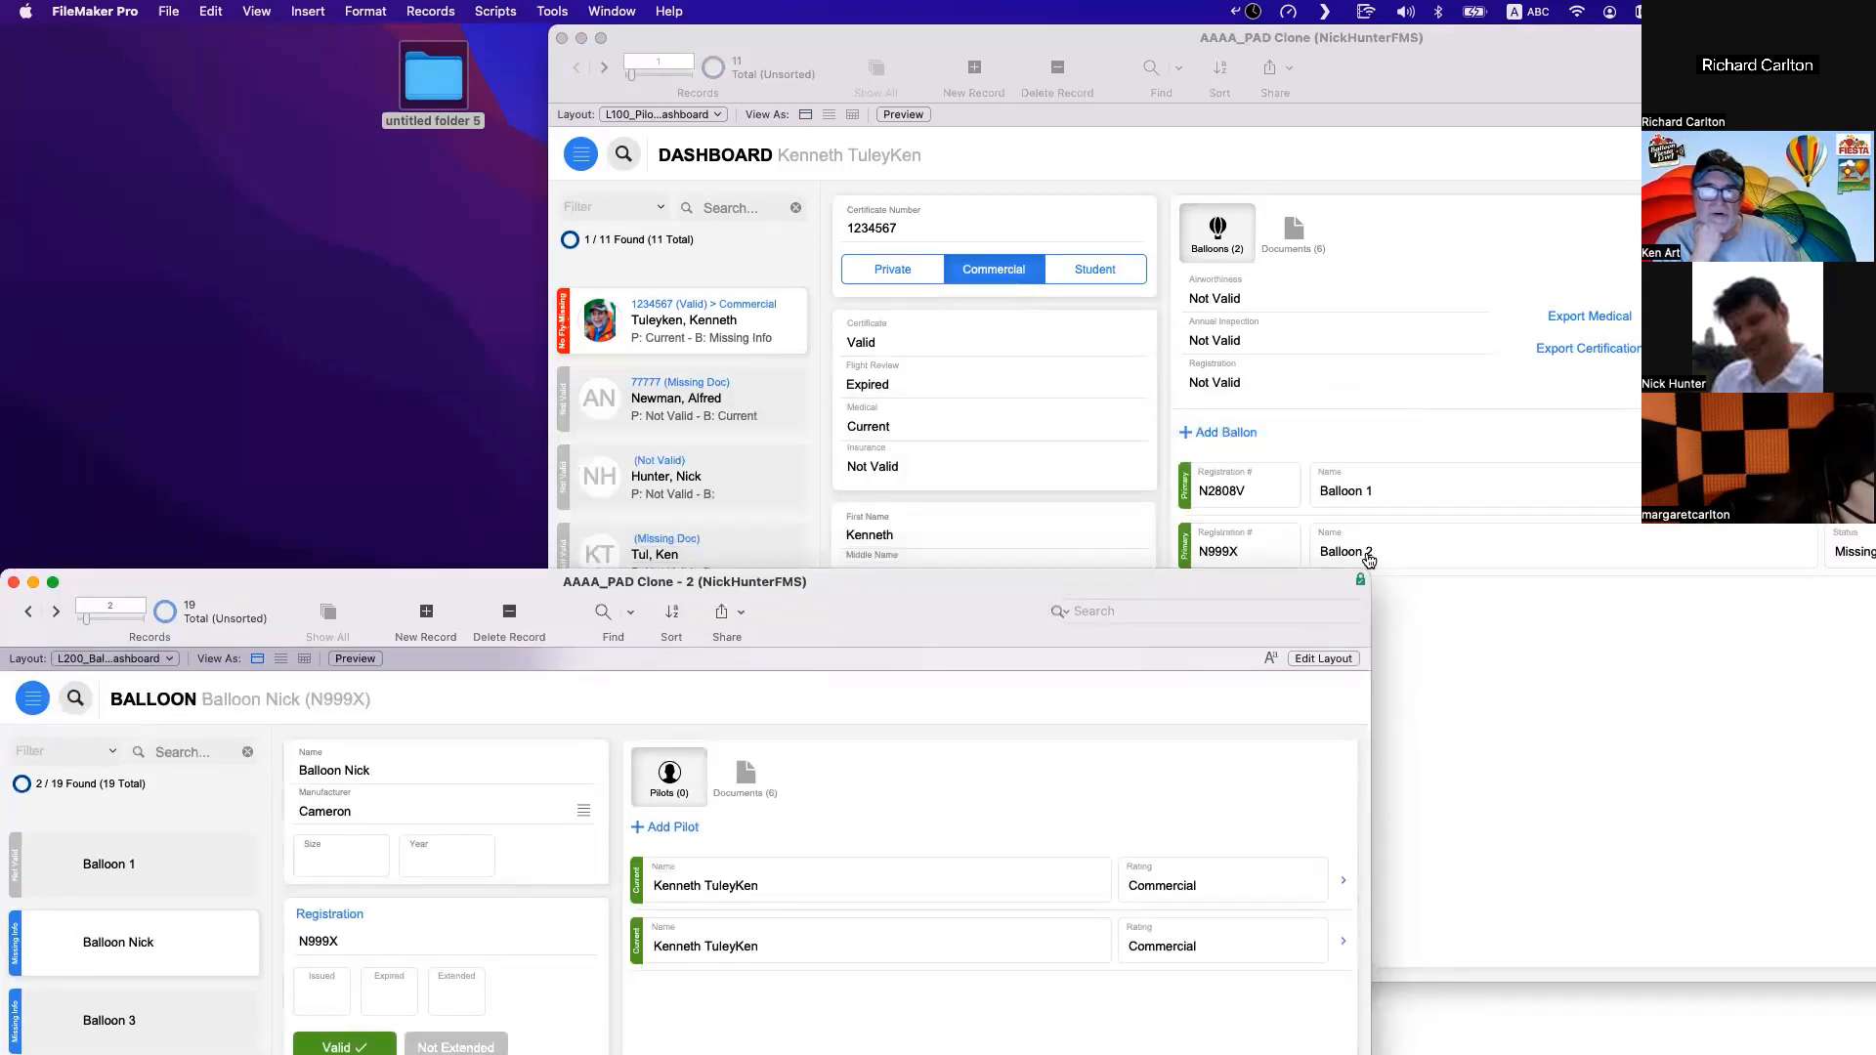
pyautogui.moveTo(917, 613); pyautogui.dragTo(918, 679)
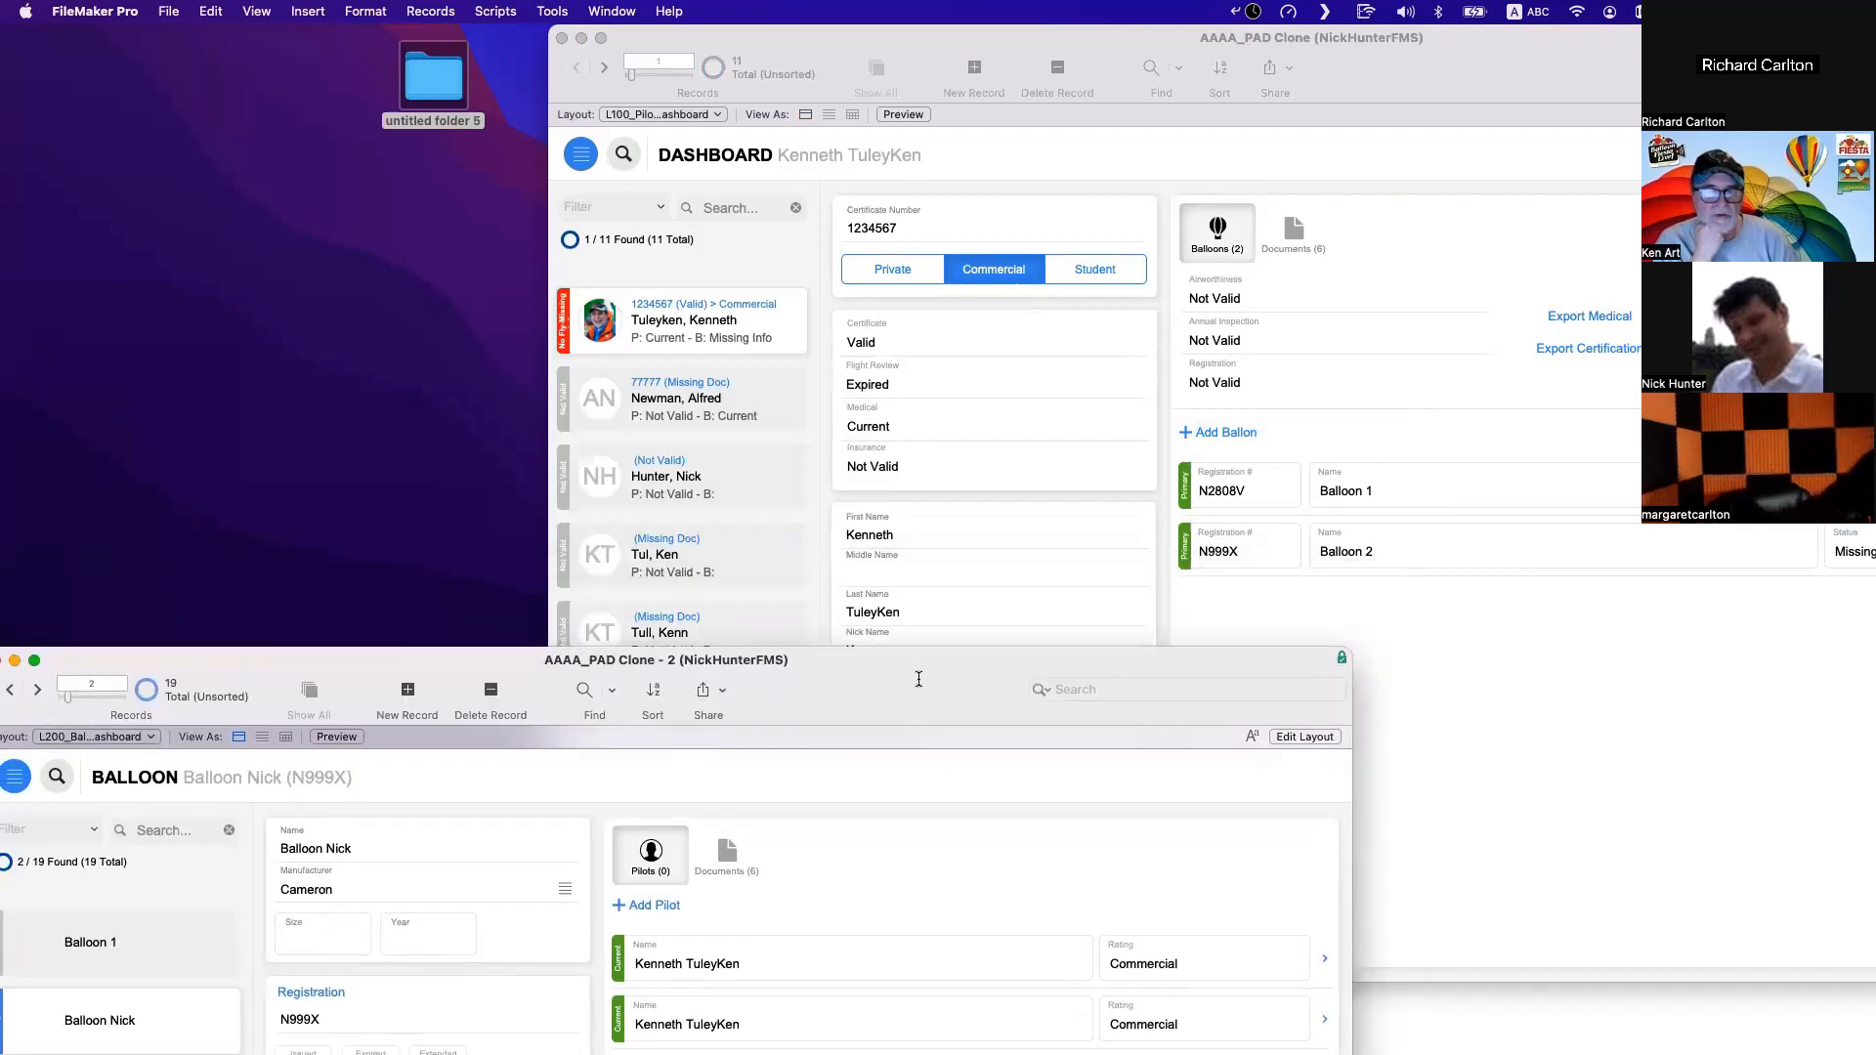
# Examine the lookup source of the Name field in the XREF1_Pilots Balloons table.
pyautogui.click(1539, 674)
pyautogui.press('super+shift+d')
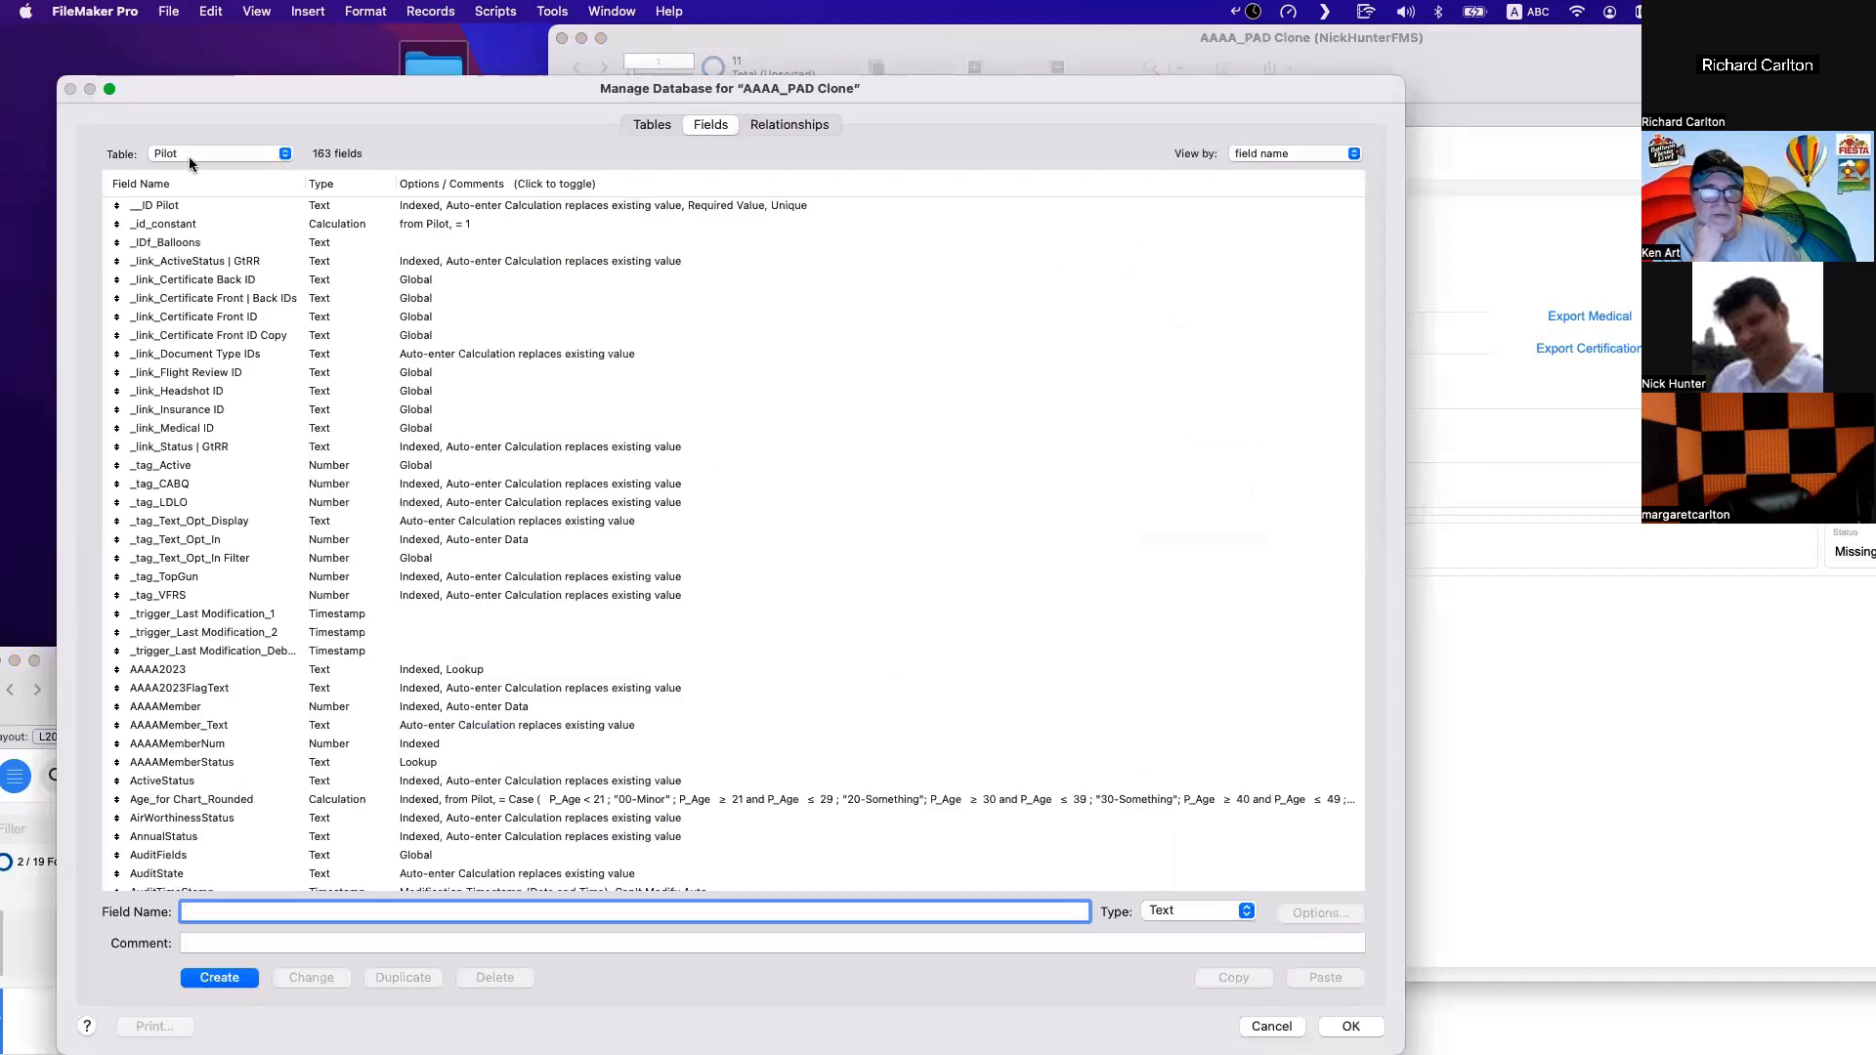
pyautogui.click(190, 153)
pyautogui.click(203, 294)
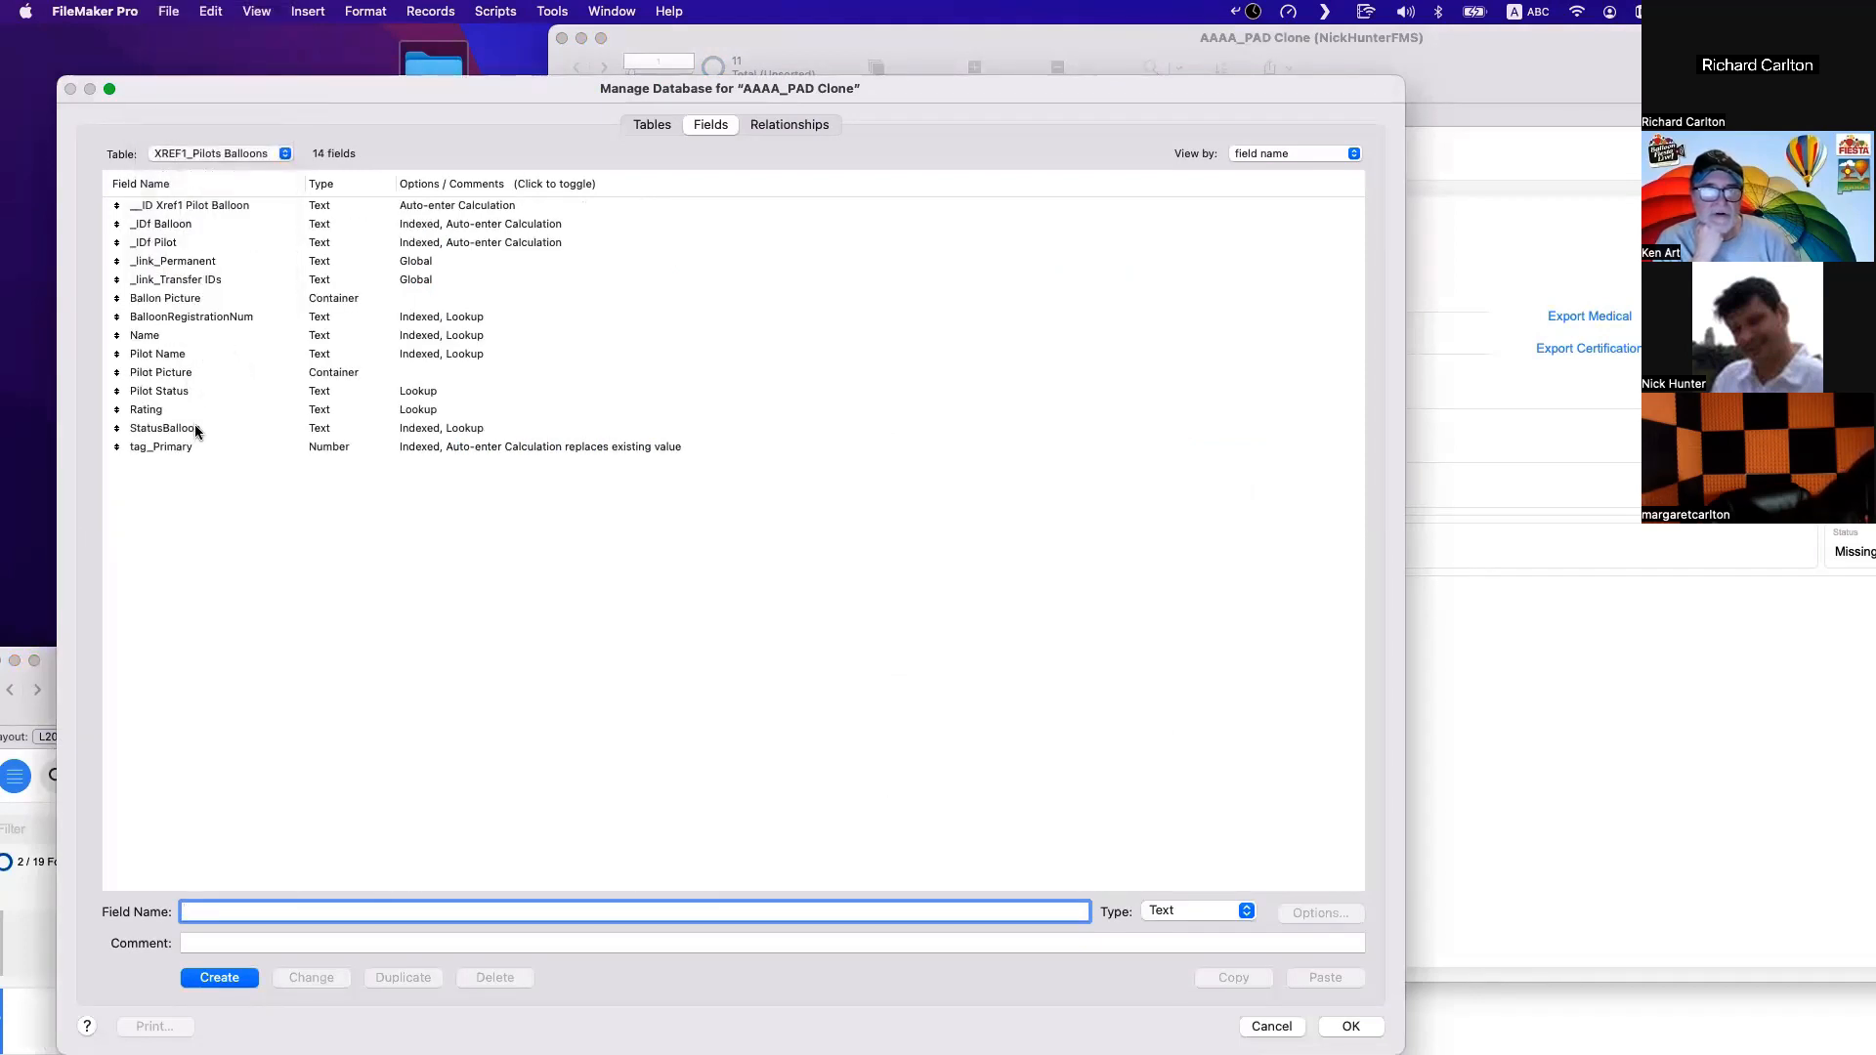
pyautogui.doubleClick(192, 335)
pyautogui.click(1011, 294)
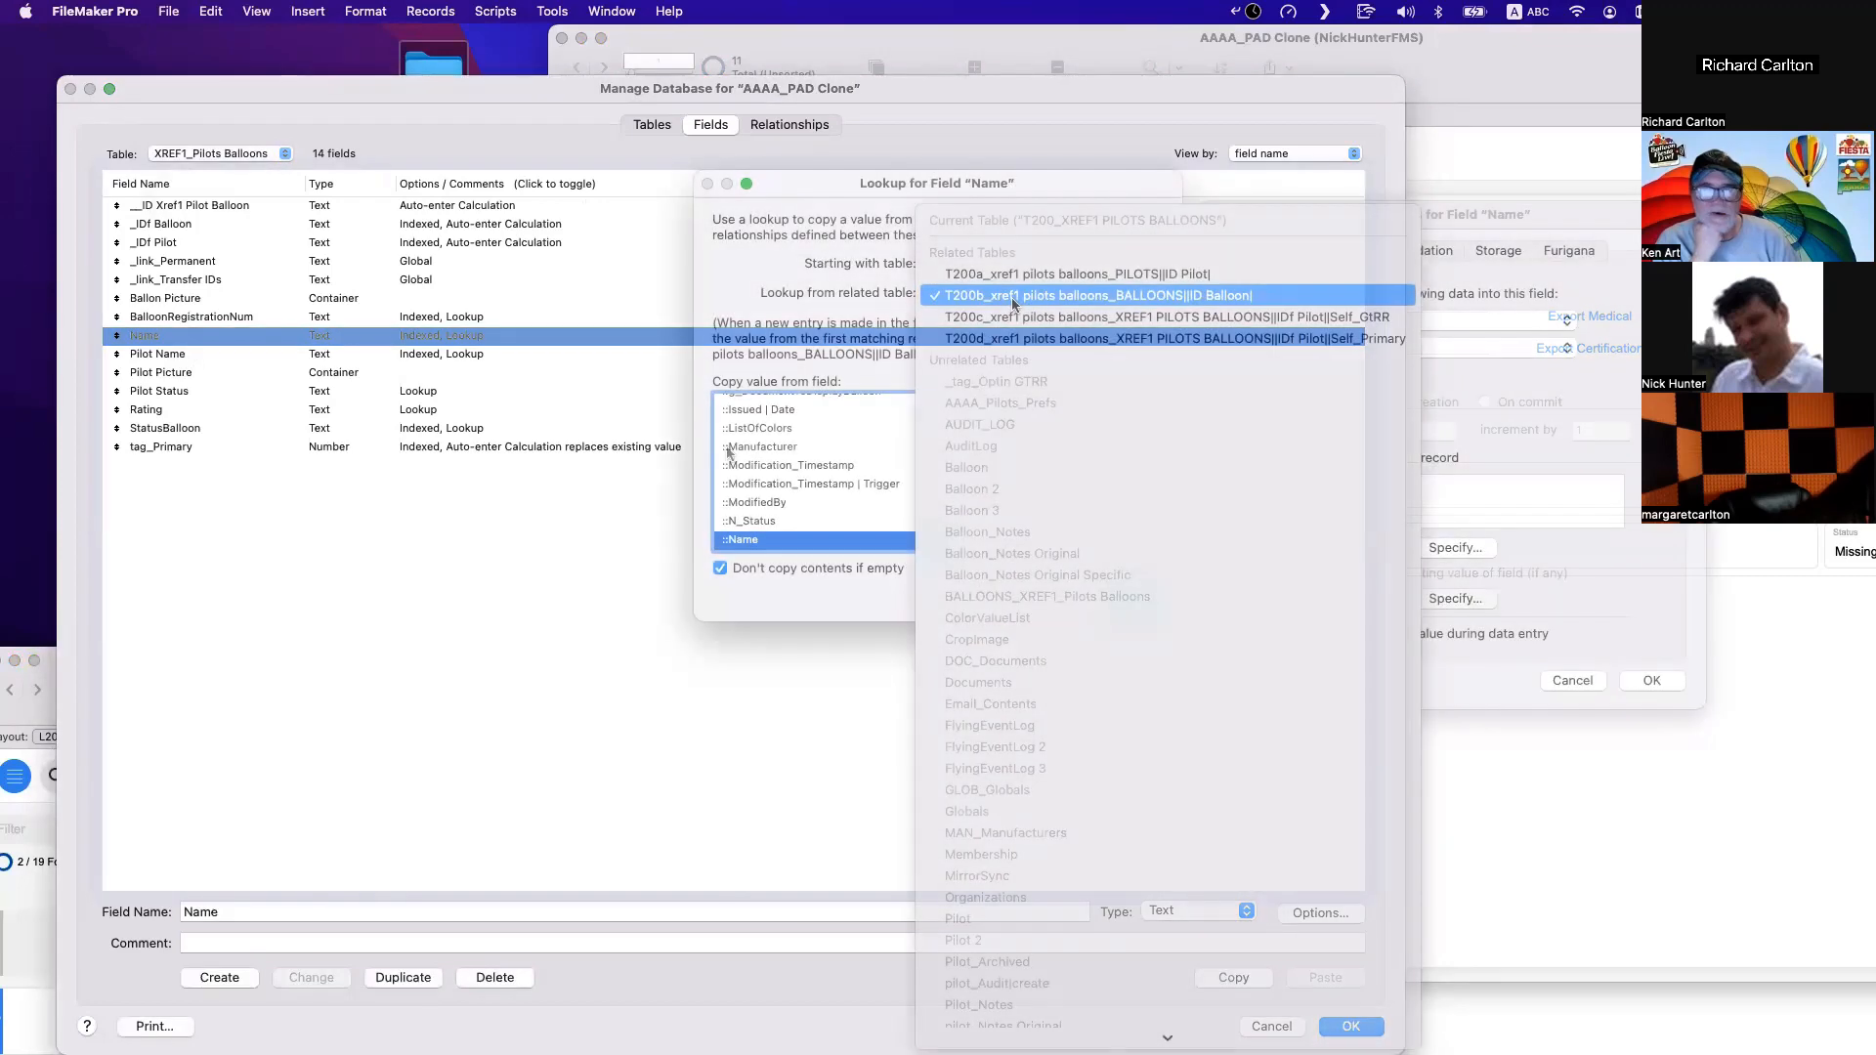
pyautogui.click(1013, 303)
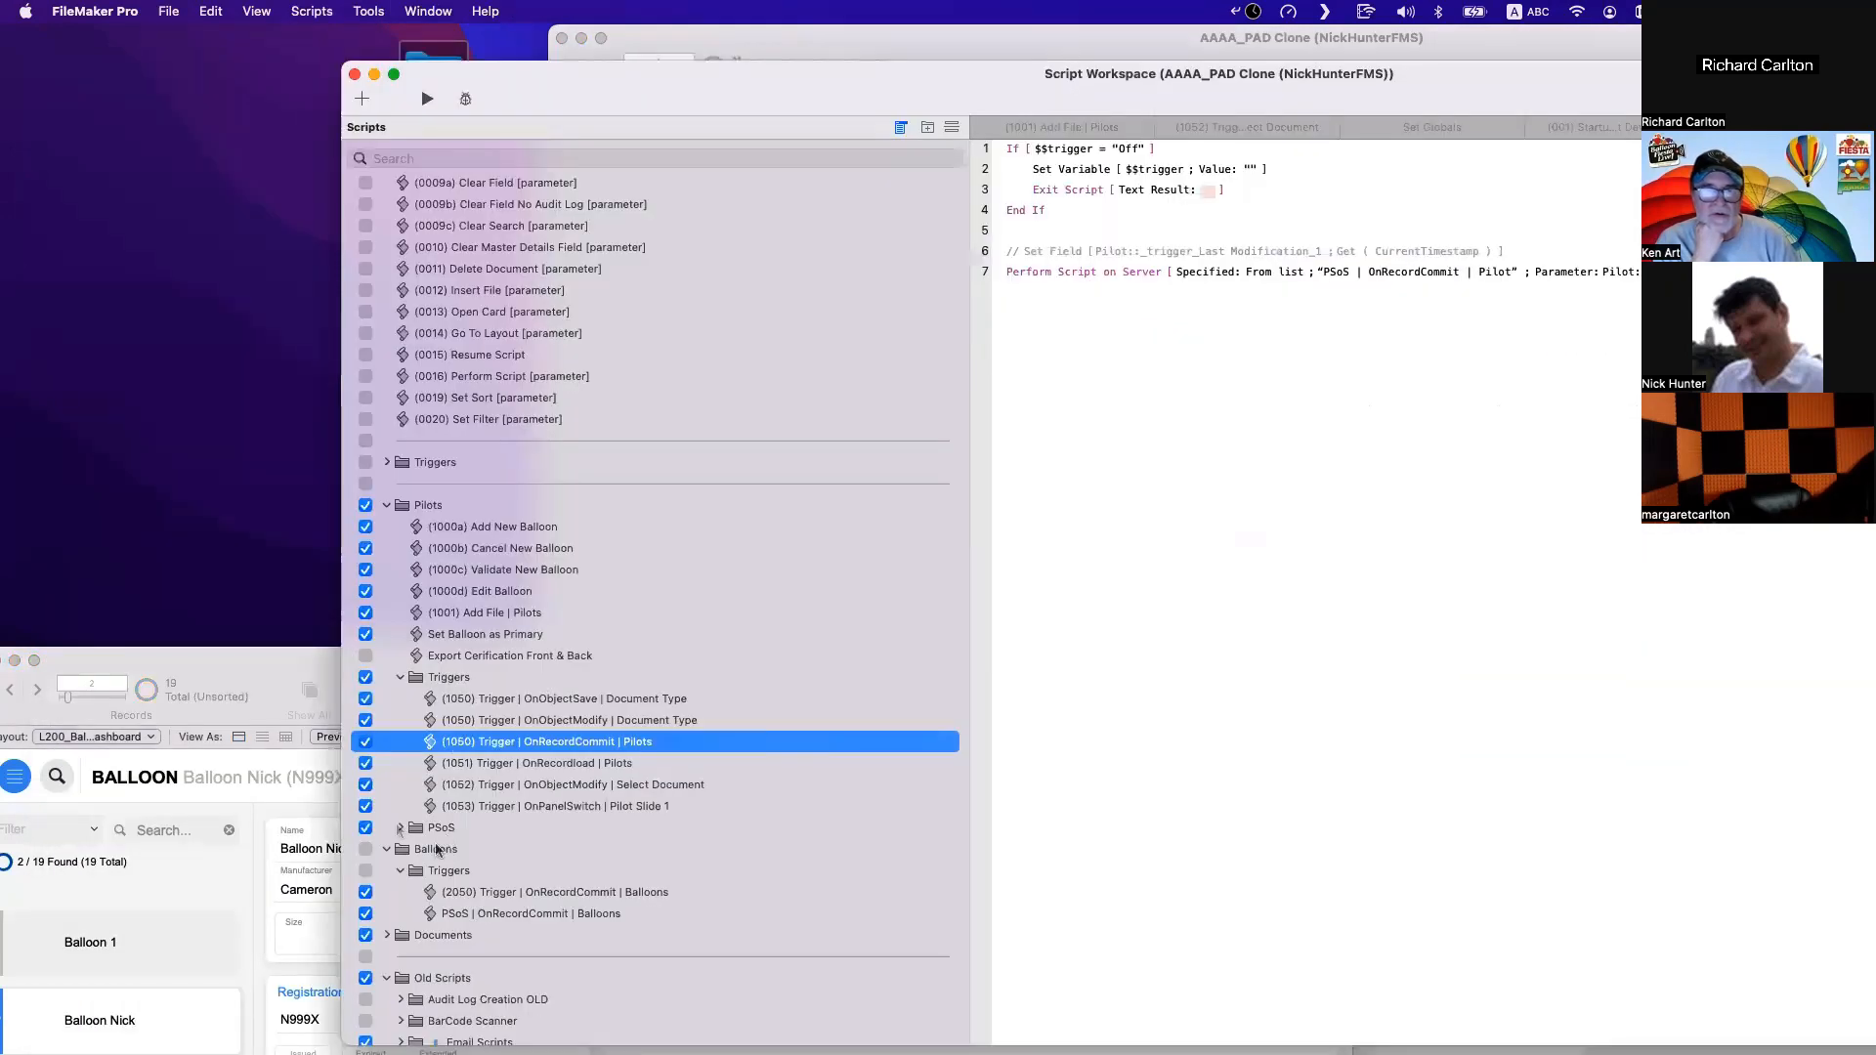
# Review the "PSoS | OnRecordCommit | Balloons" script, checking its find request and Relookup Field Contents step.
pyautogui.click(399, 827)
pyautogui.click(399, 827)
pyautogui.click(469, 913)
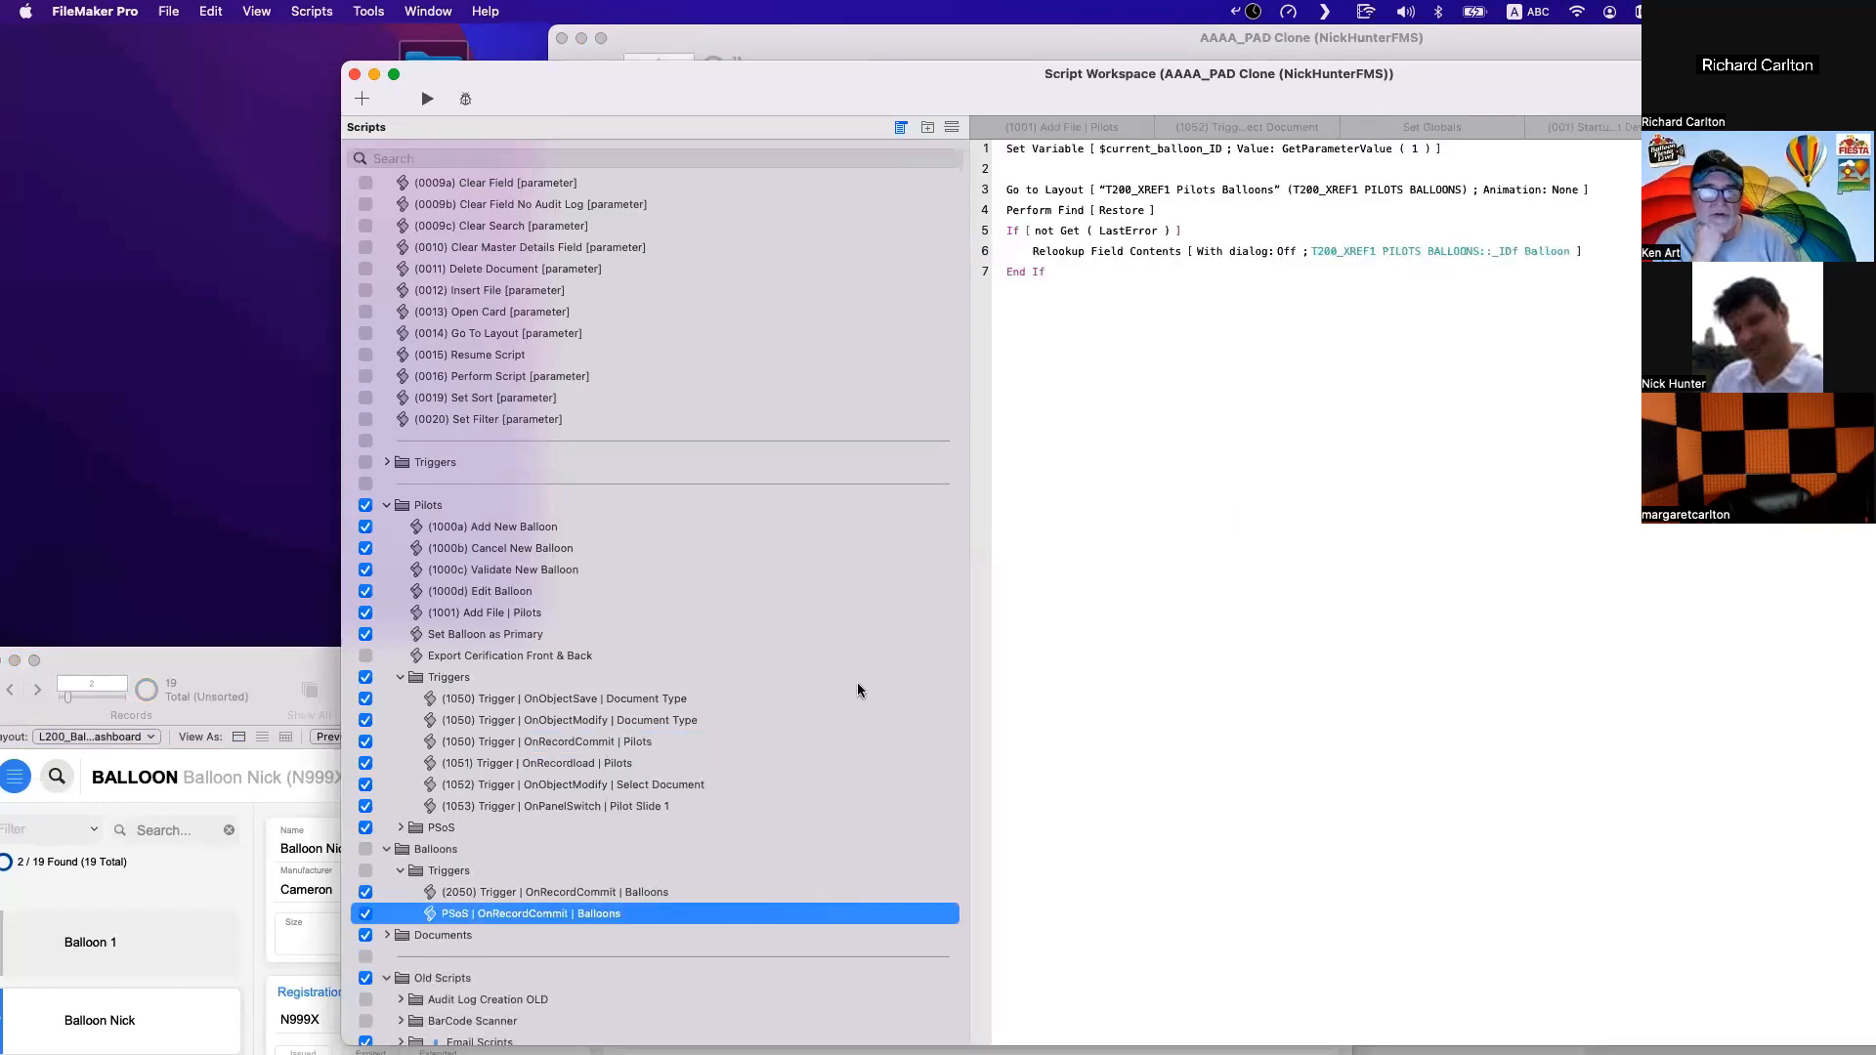
pyautogui.moveTo(1158, 103); pyautogui.dragTo(799, 113)
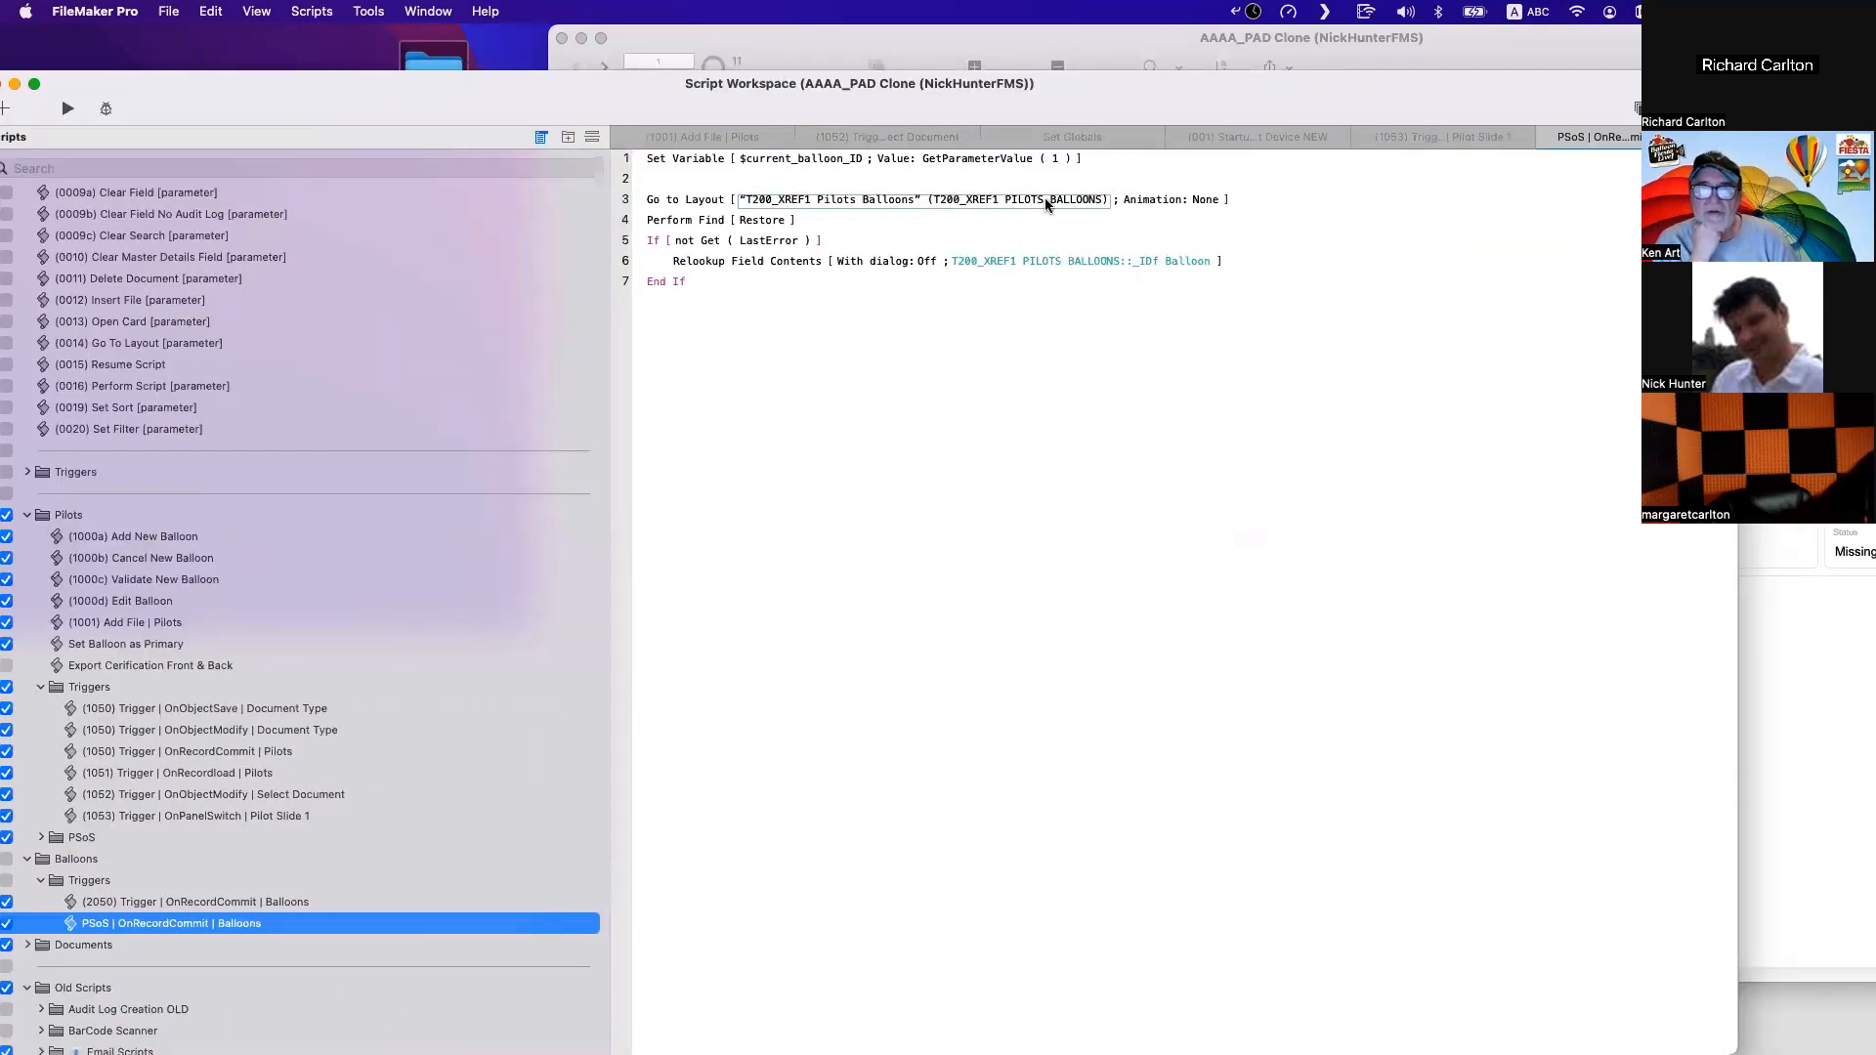
pyautogui.doubleClick(692, 224)
pyautogui.click(1021, 298)
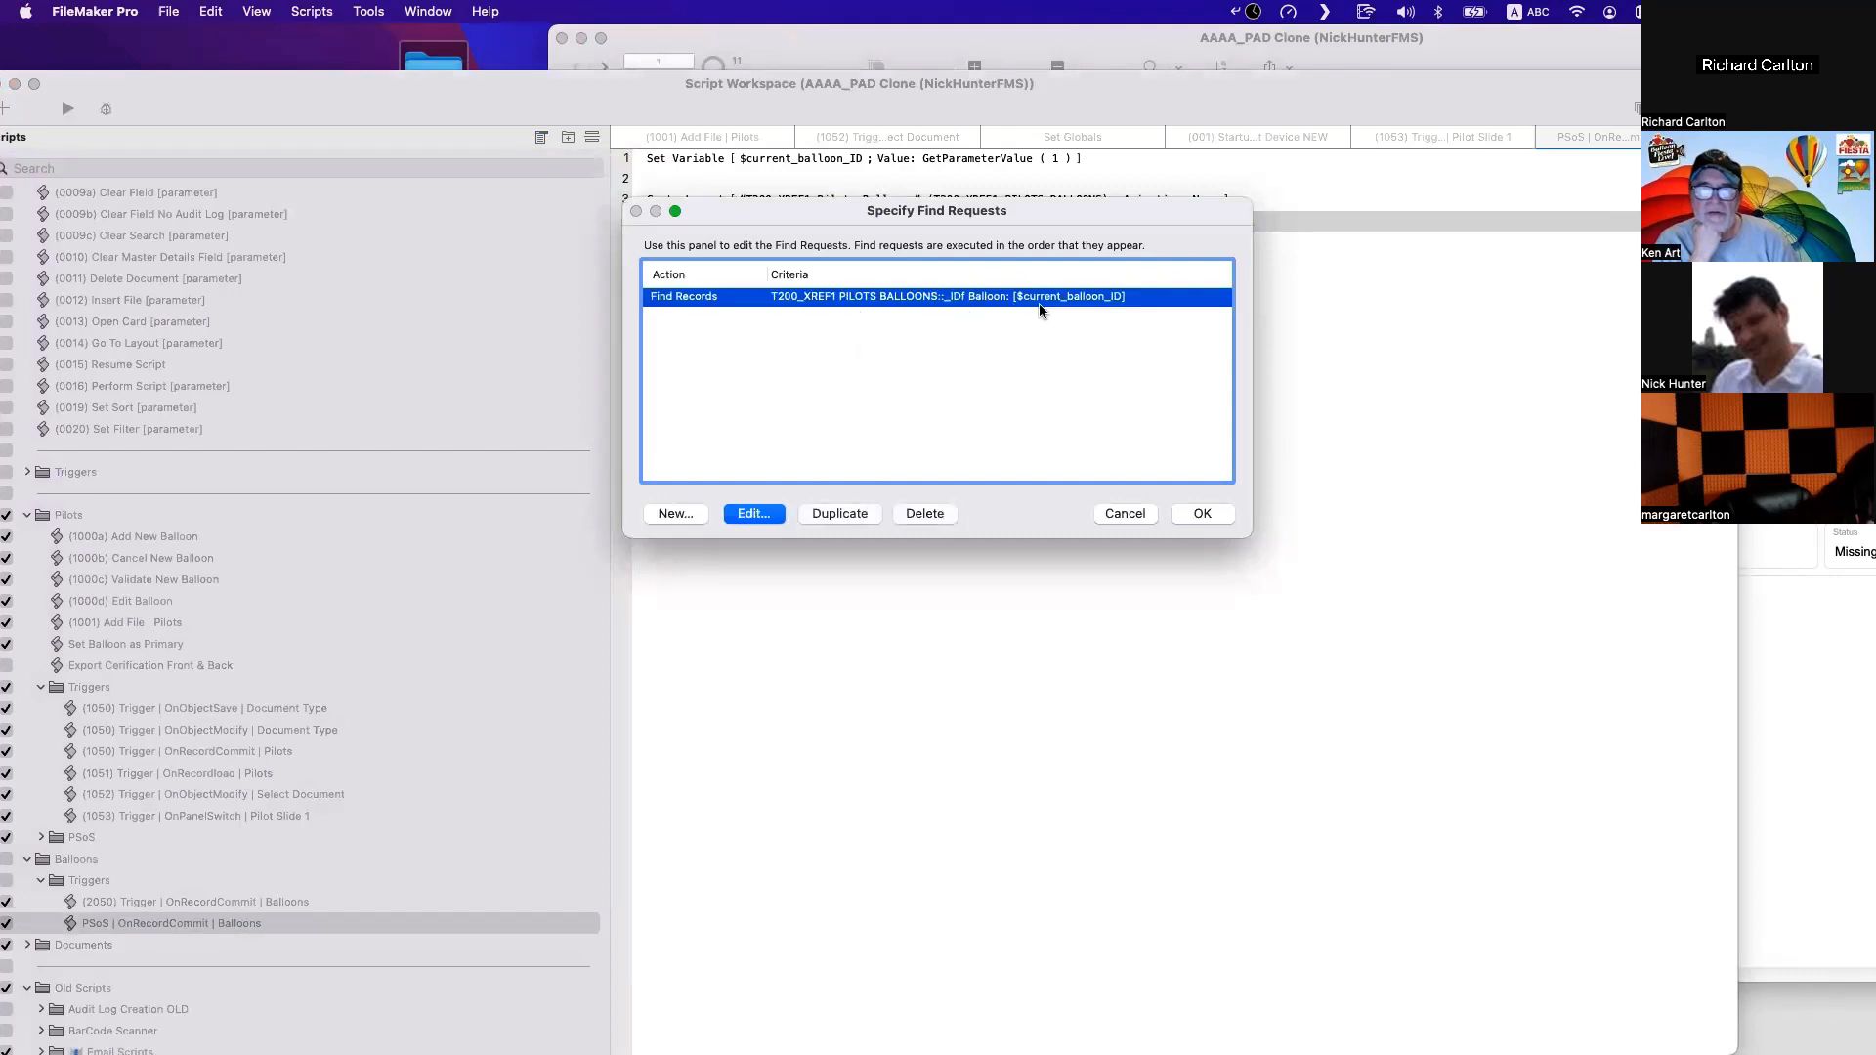
pyautogui.press('Escape')
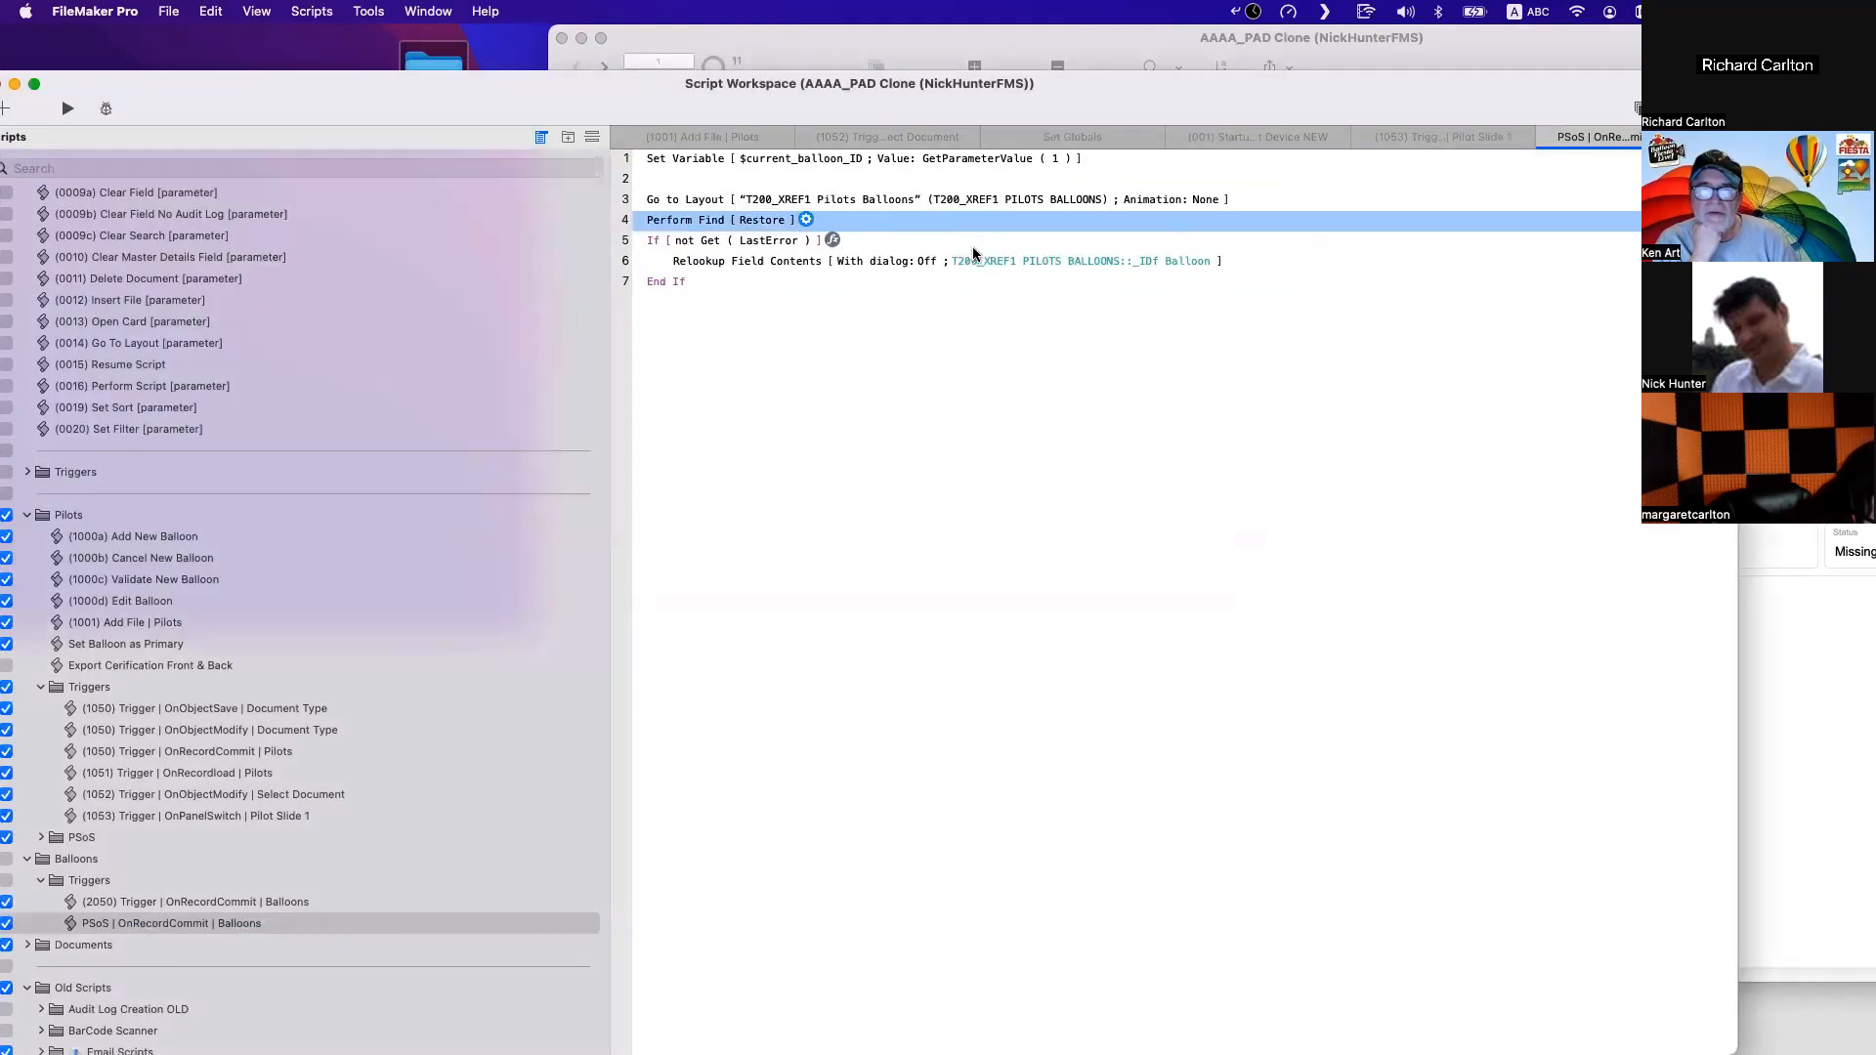
pyautogui.click(787, 263)
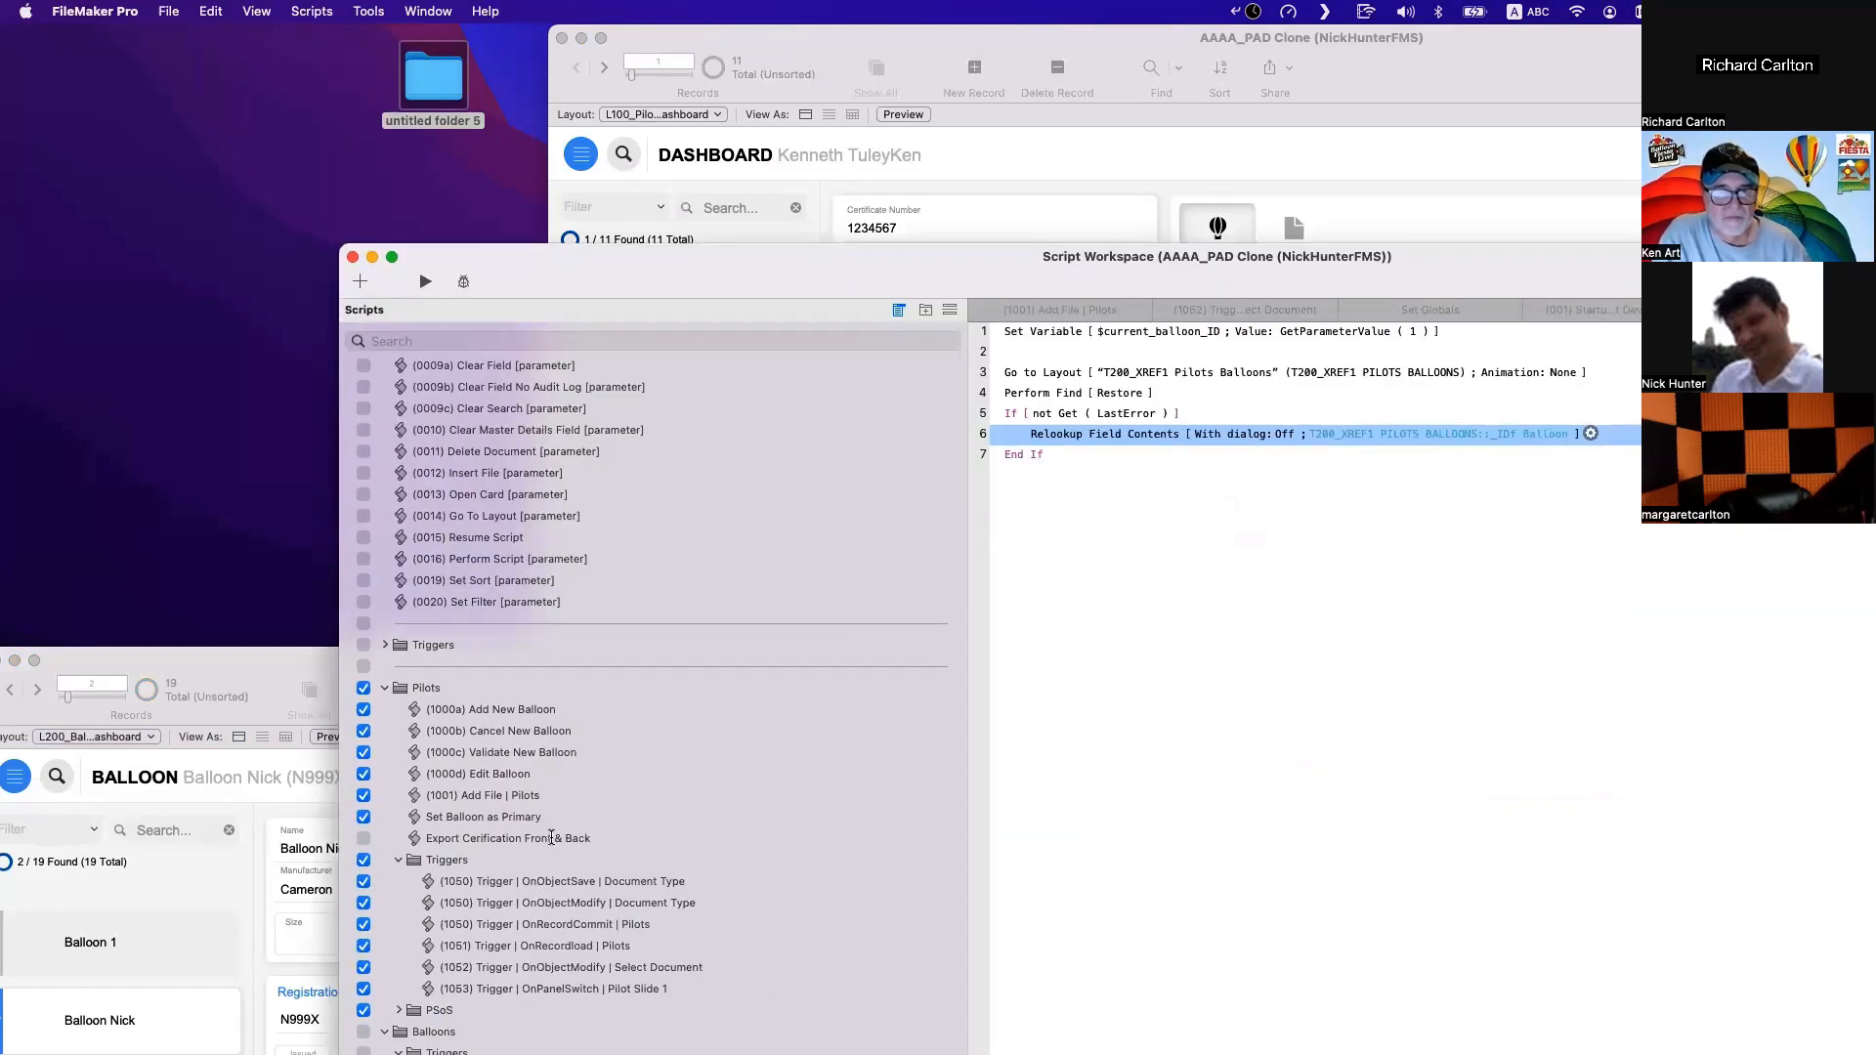
# Copy the 2-second Pause/Resume Script step from "PSoS | OnRecordCommit | Pilot" to the start of "PSoS | OnRecordCommit | Balloons", followed by a blank line.
pyautogui.scroll(-3, 507, 678)
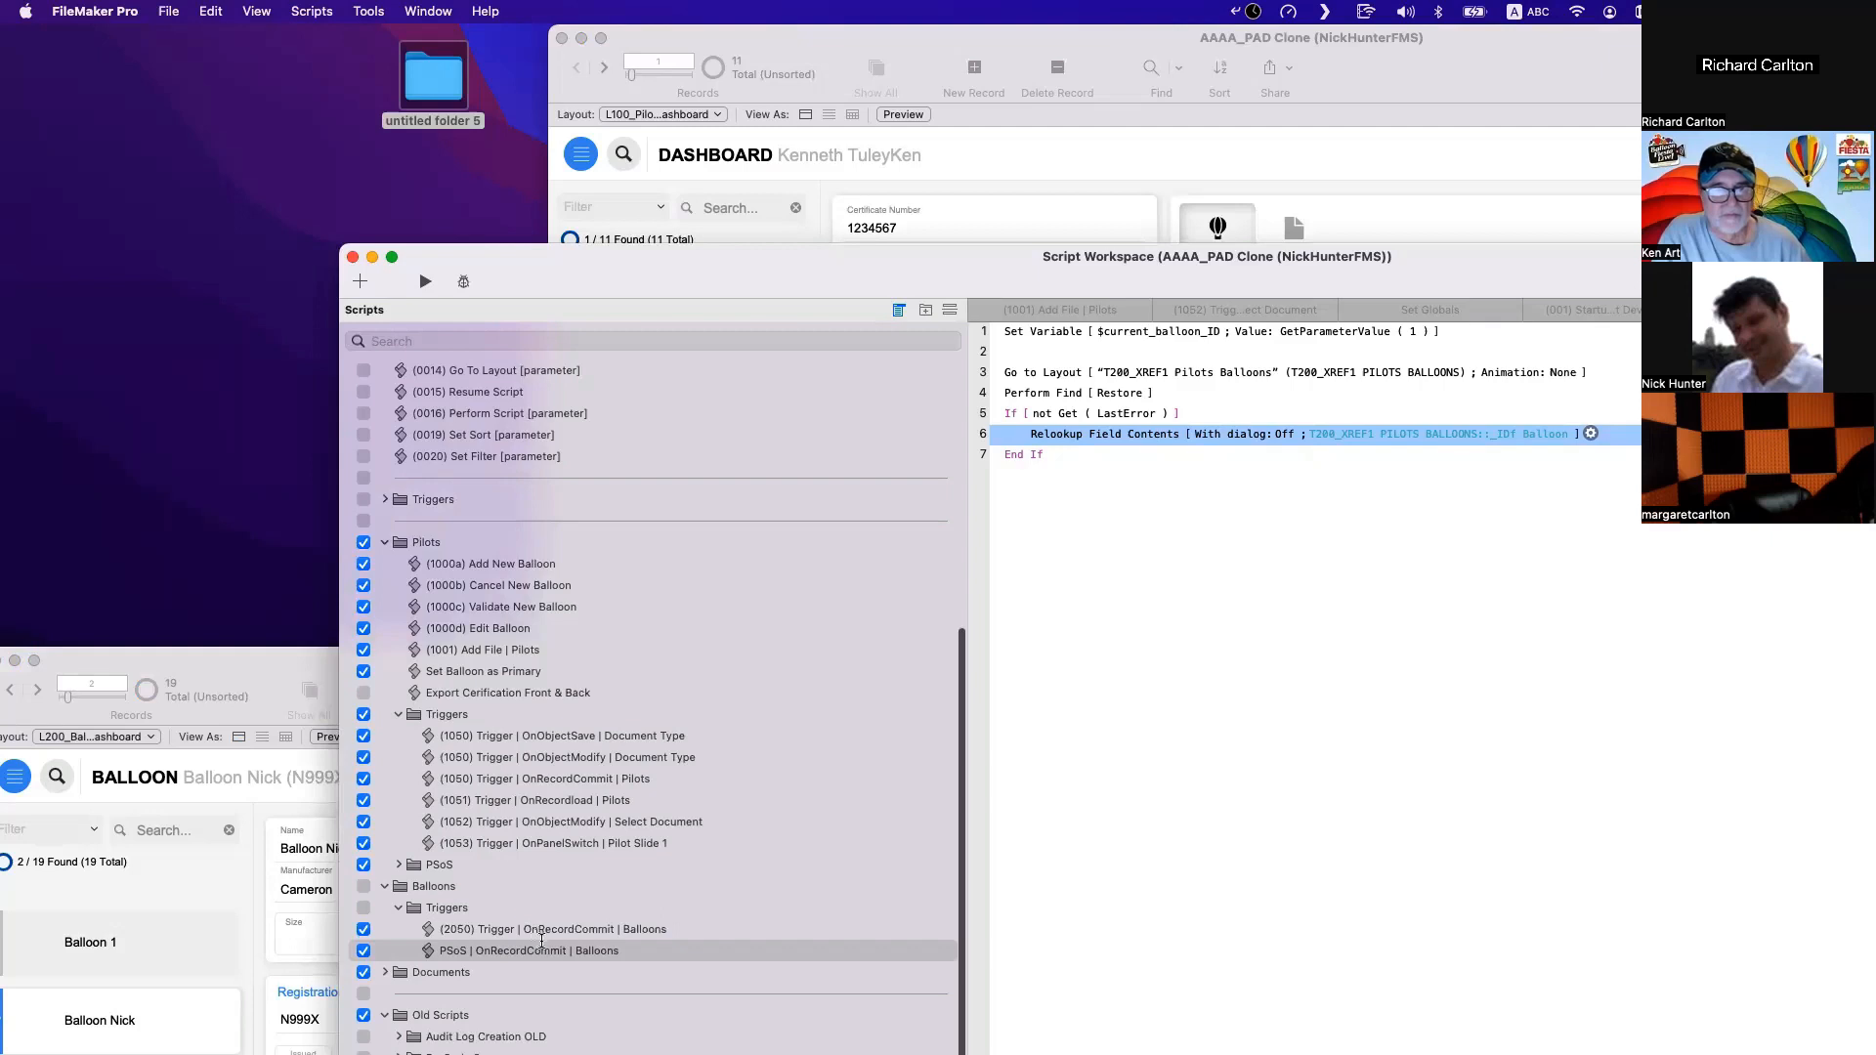
pyautogui.click(538, 946)
pyautogui.click(522, 826)
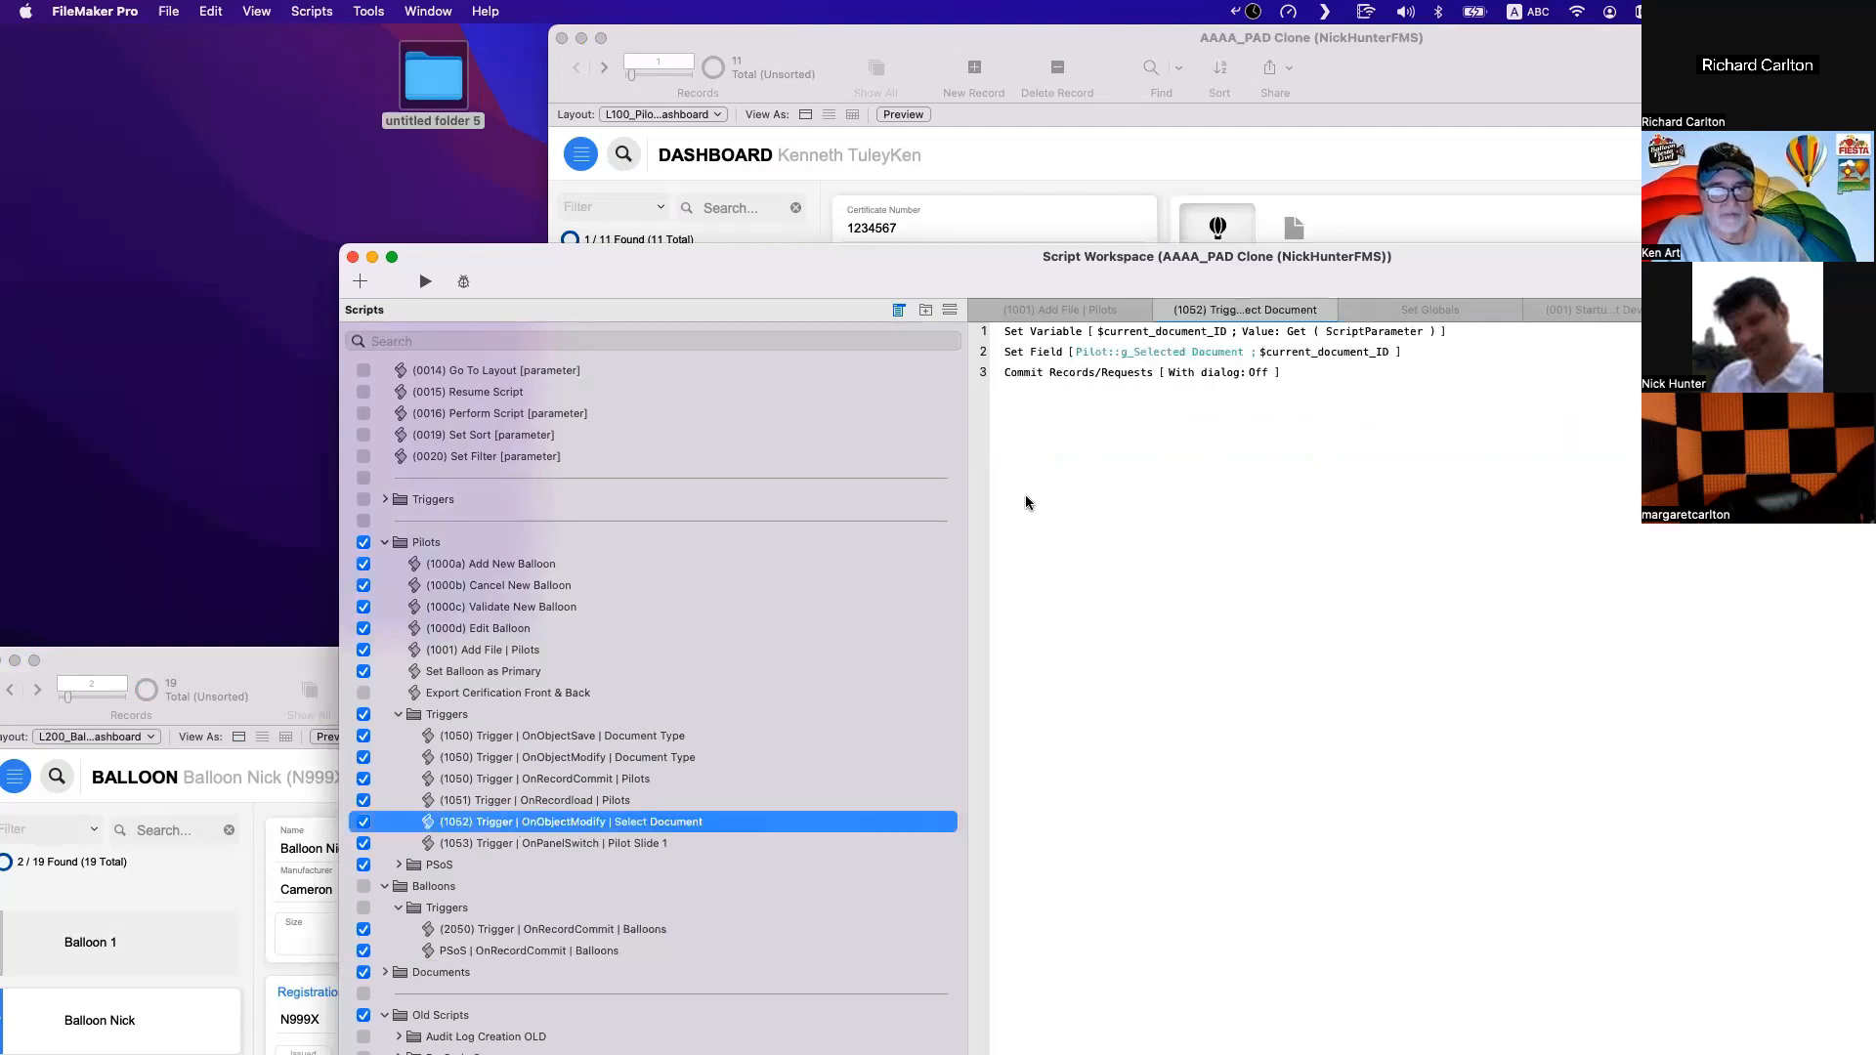
pyautogui.click(634, 842)
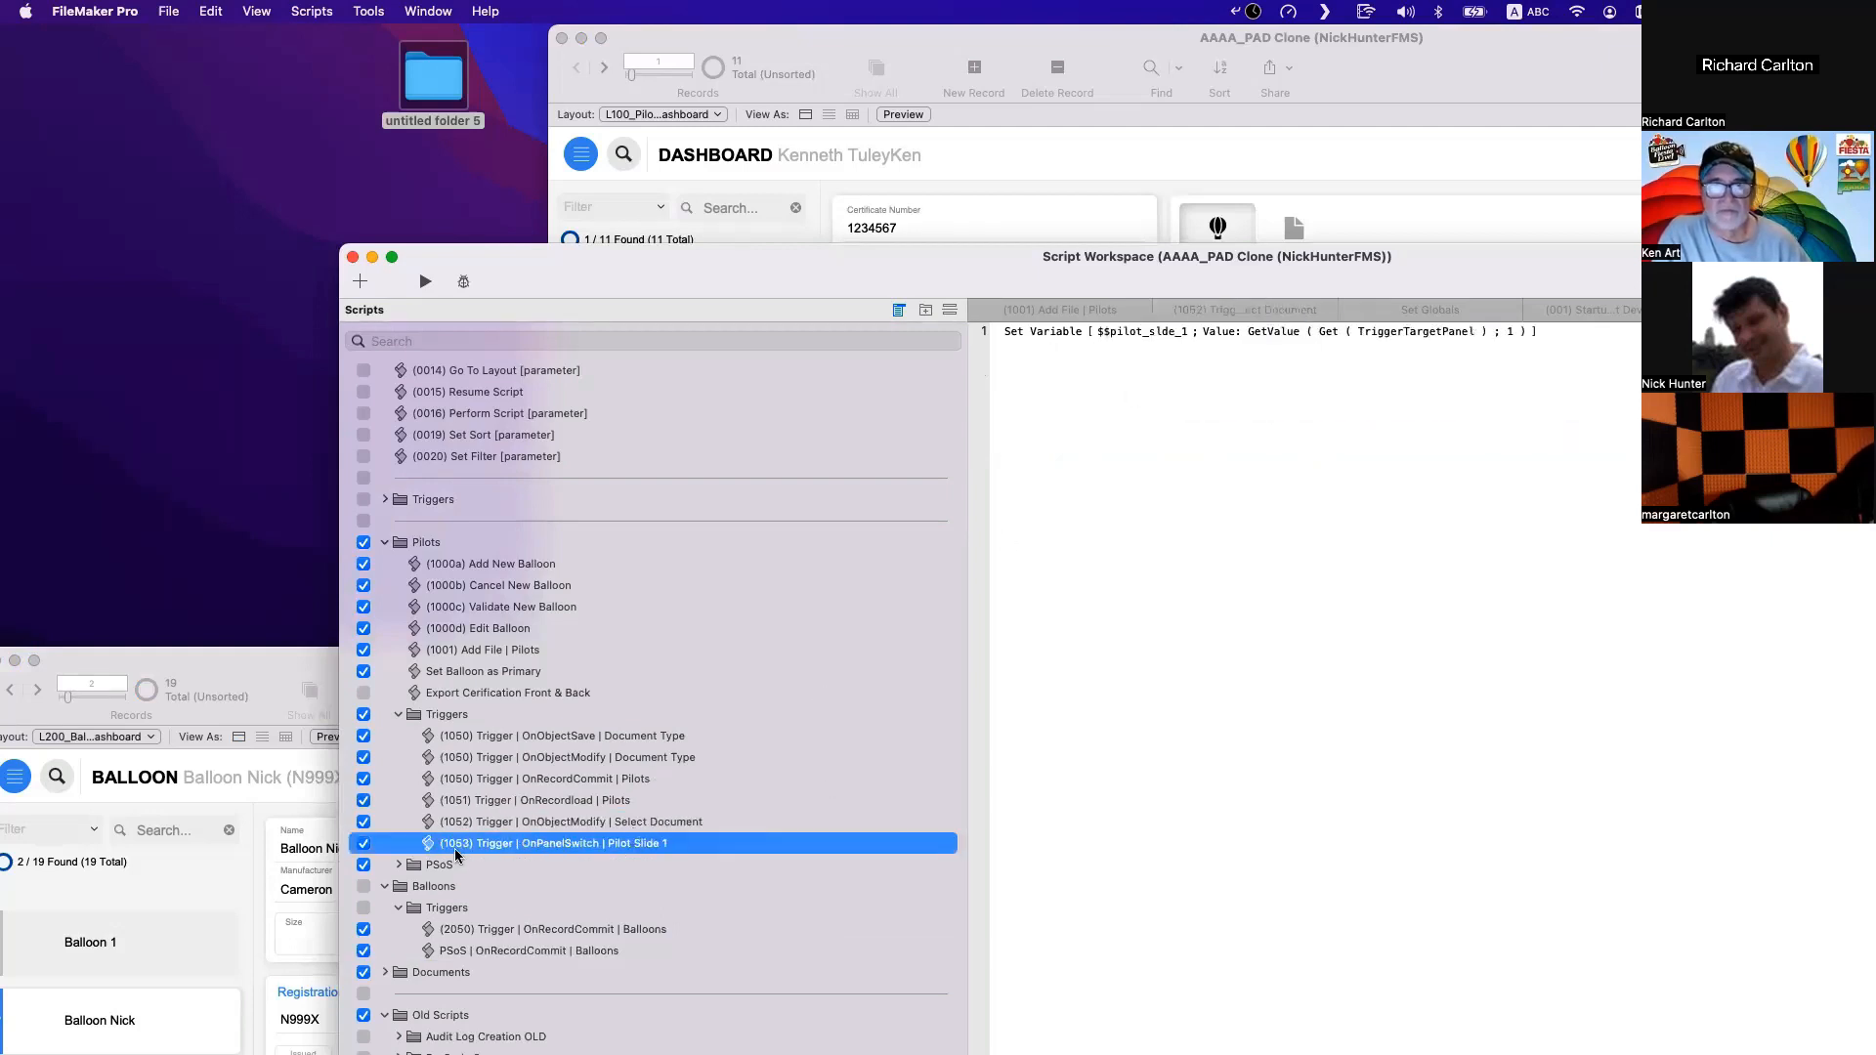
pyautogui.click(398, 863)
pyautogui.click(684, 926)
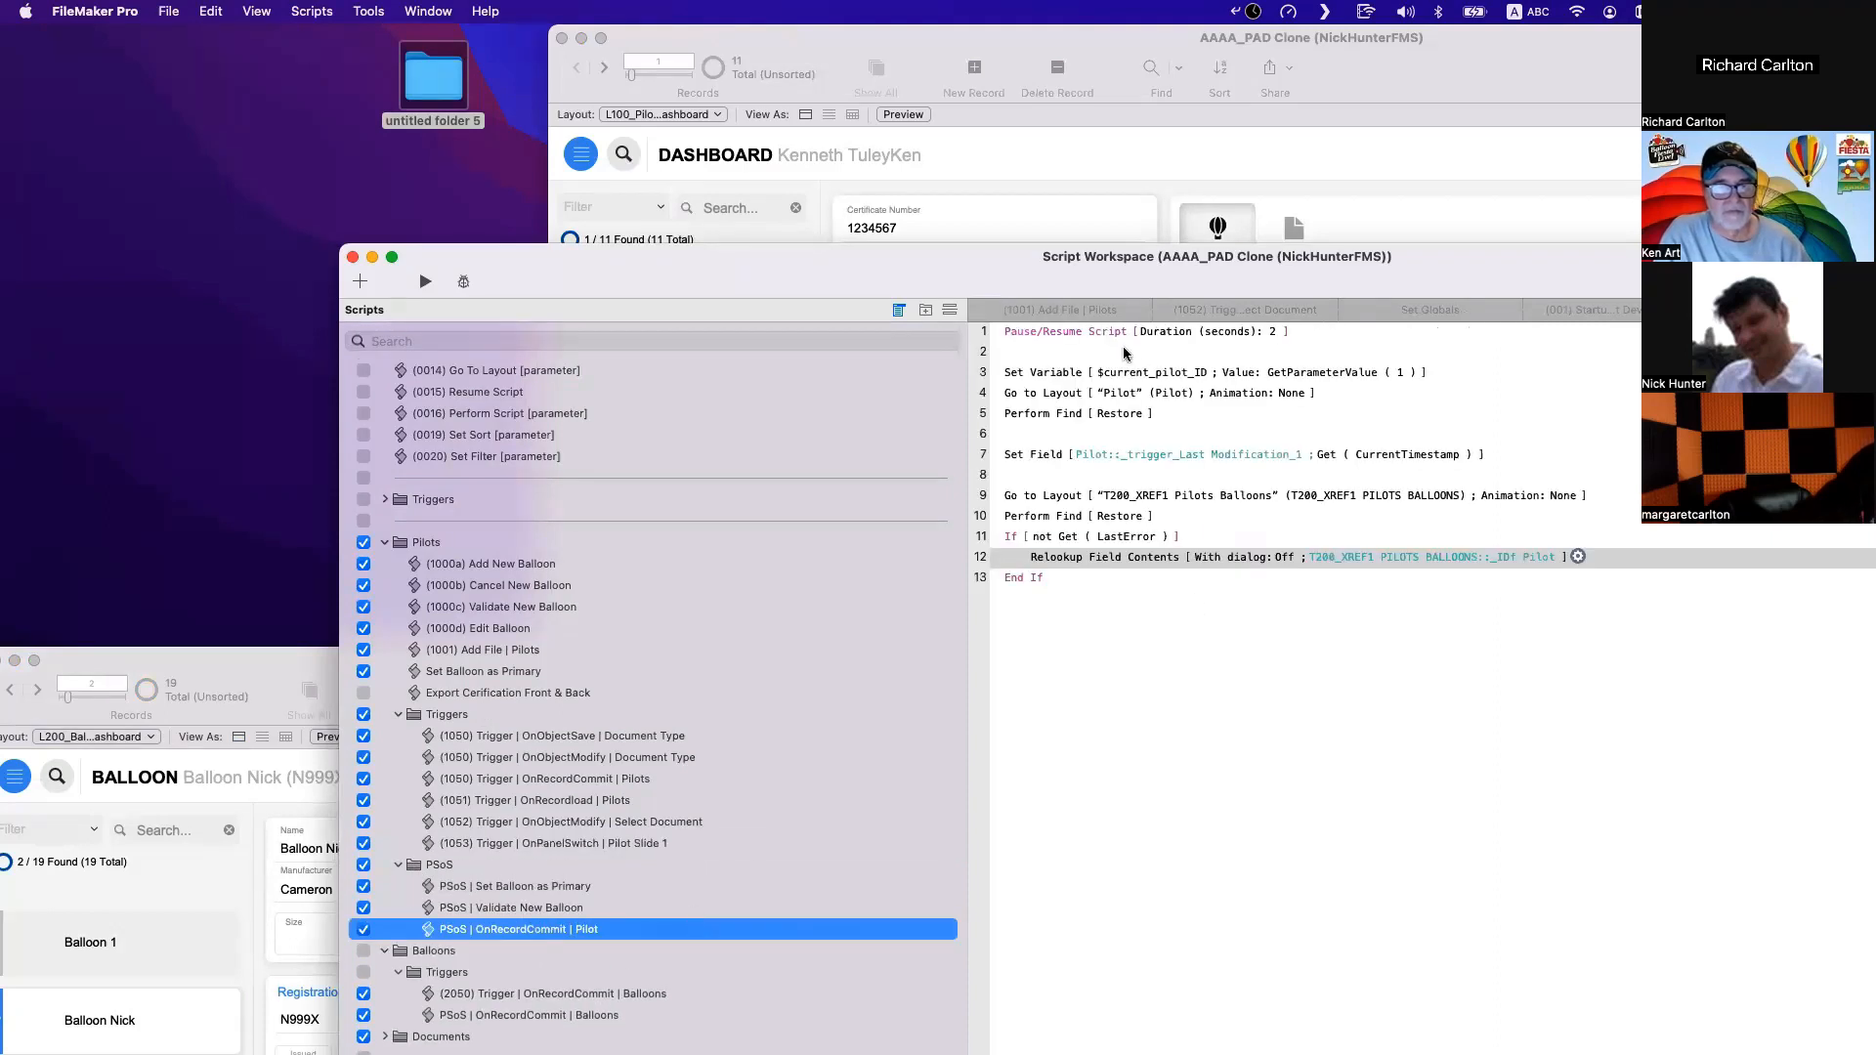
pyautogui.click(1113, 337)
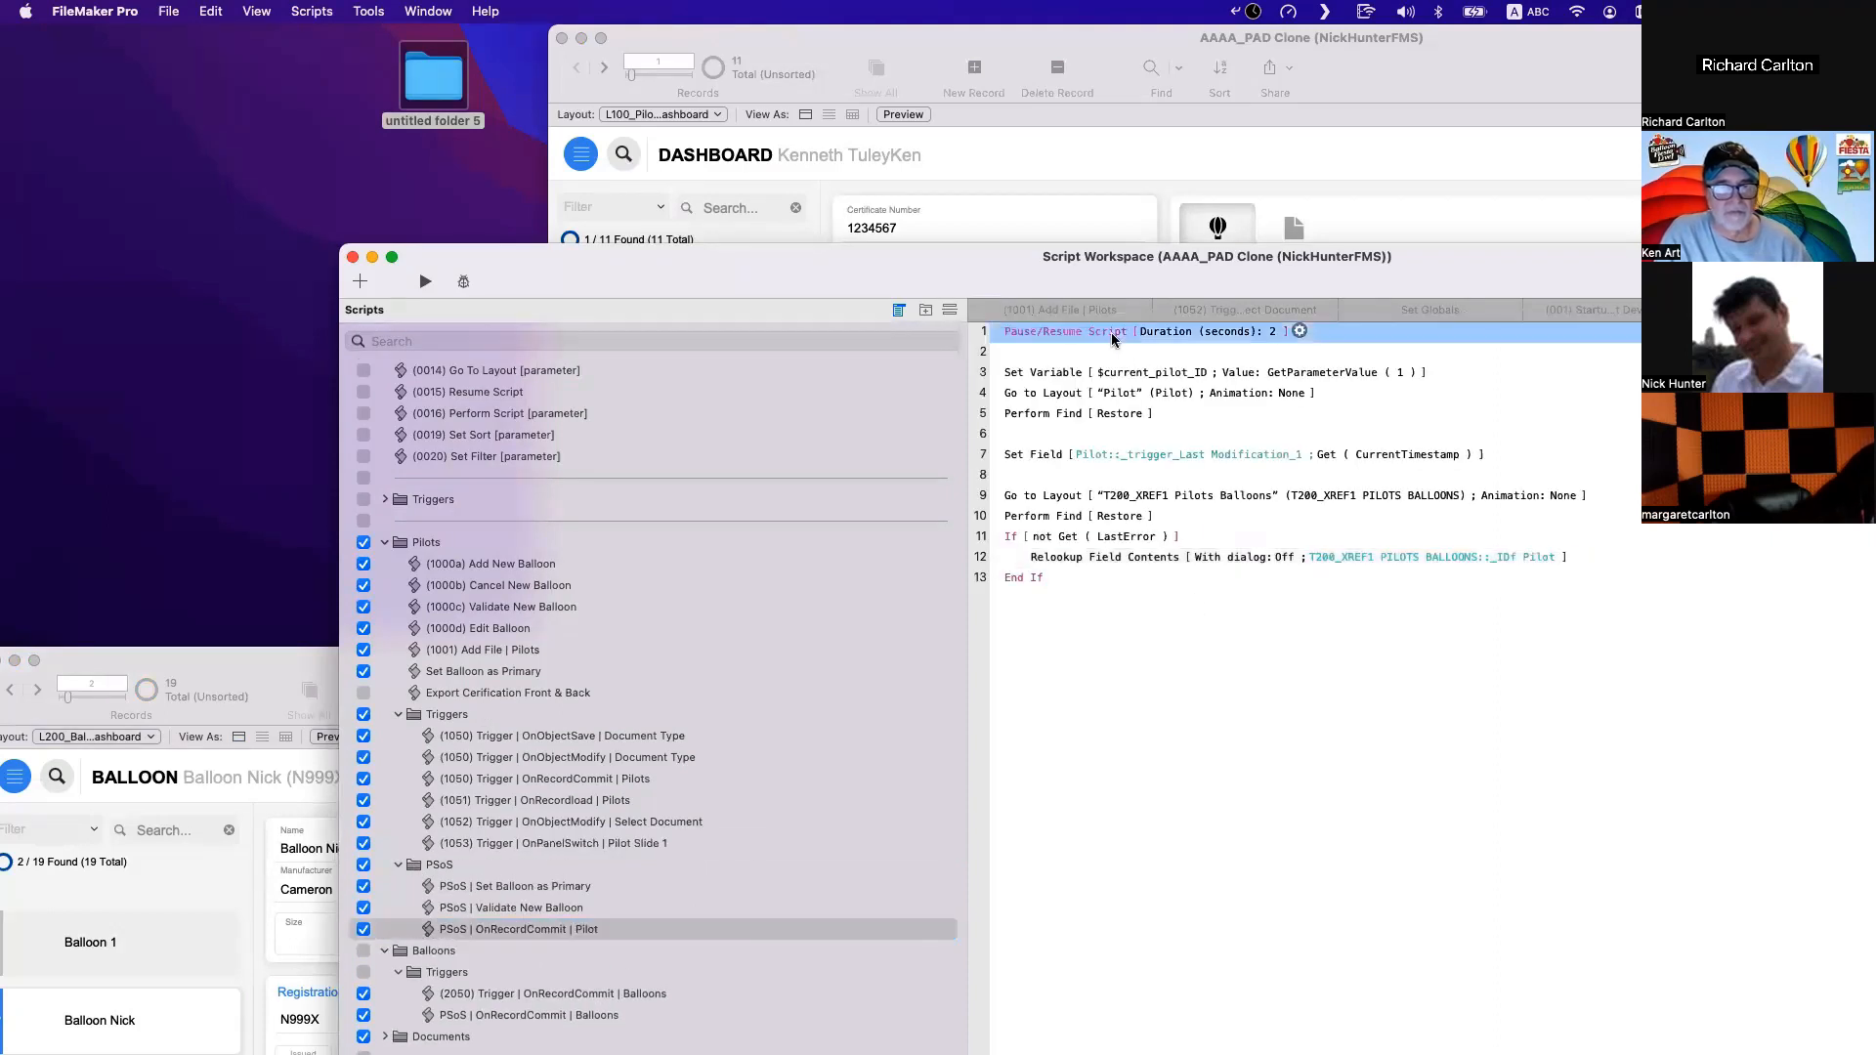
pyautogui.click(524, 1019)
pyautogui.write('Pause/Resume Script [ Duration (seconds): 2 ]')
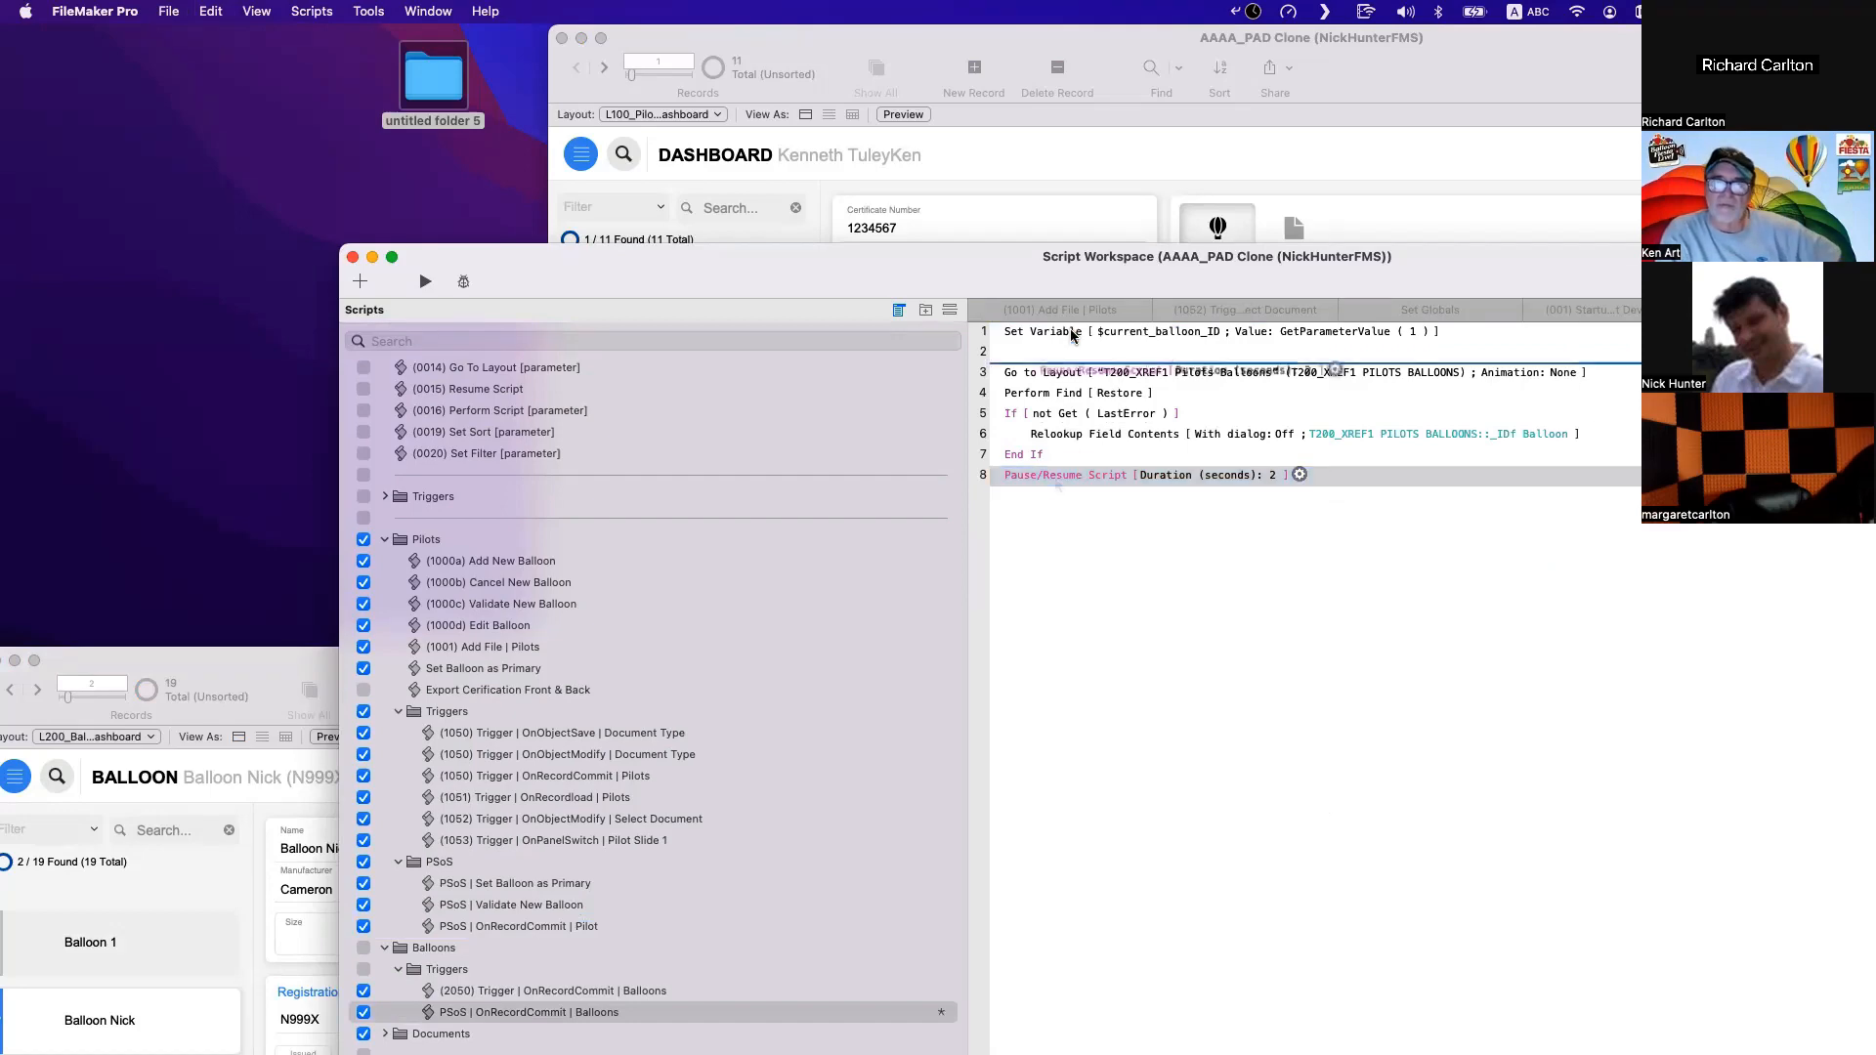
pyautogui.moveTo(1072, 337); pyautogui.dragTo(1086, 339)
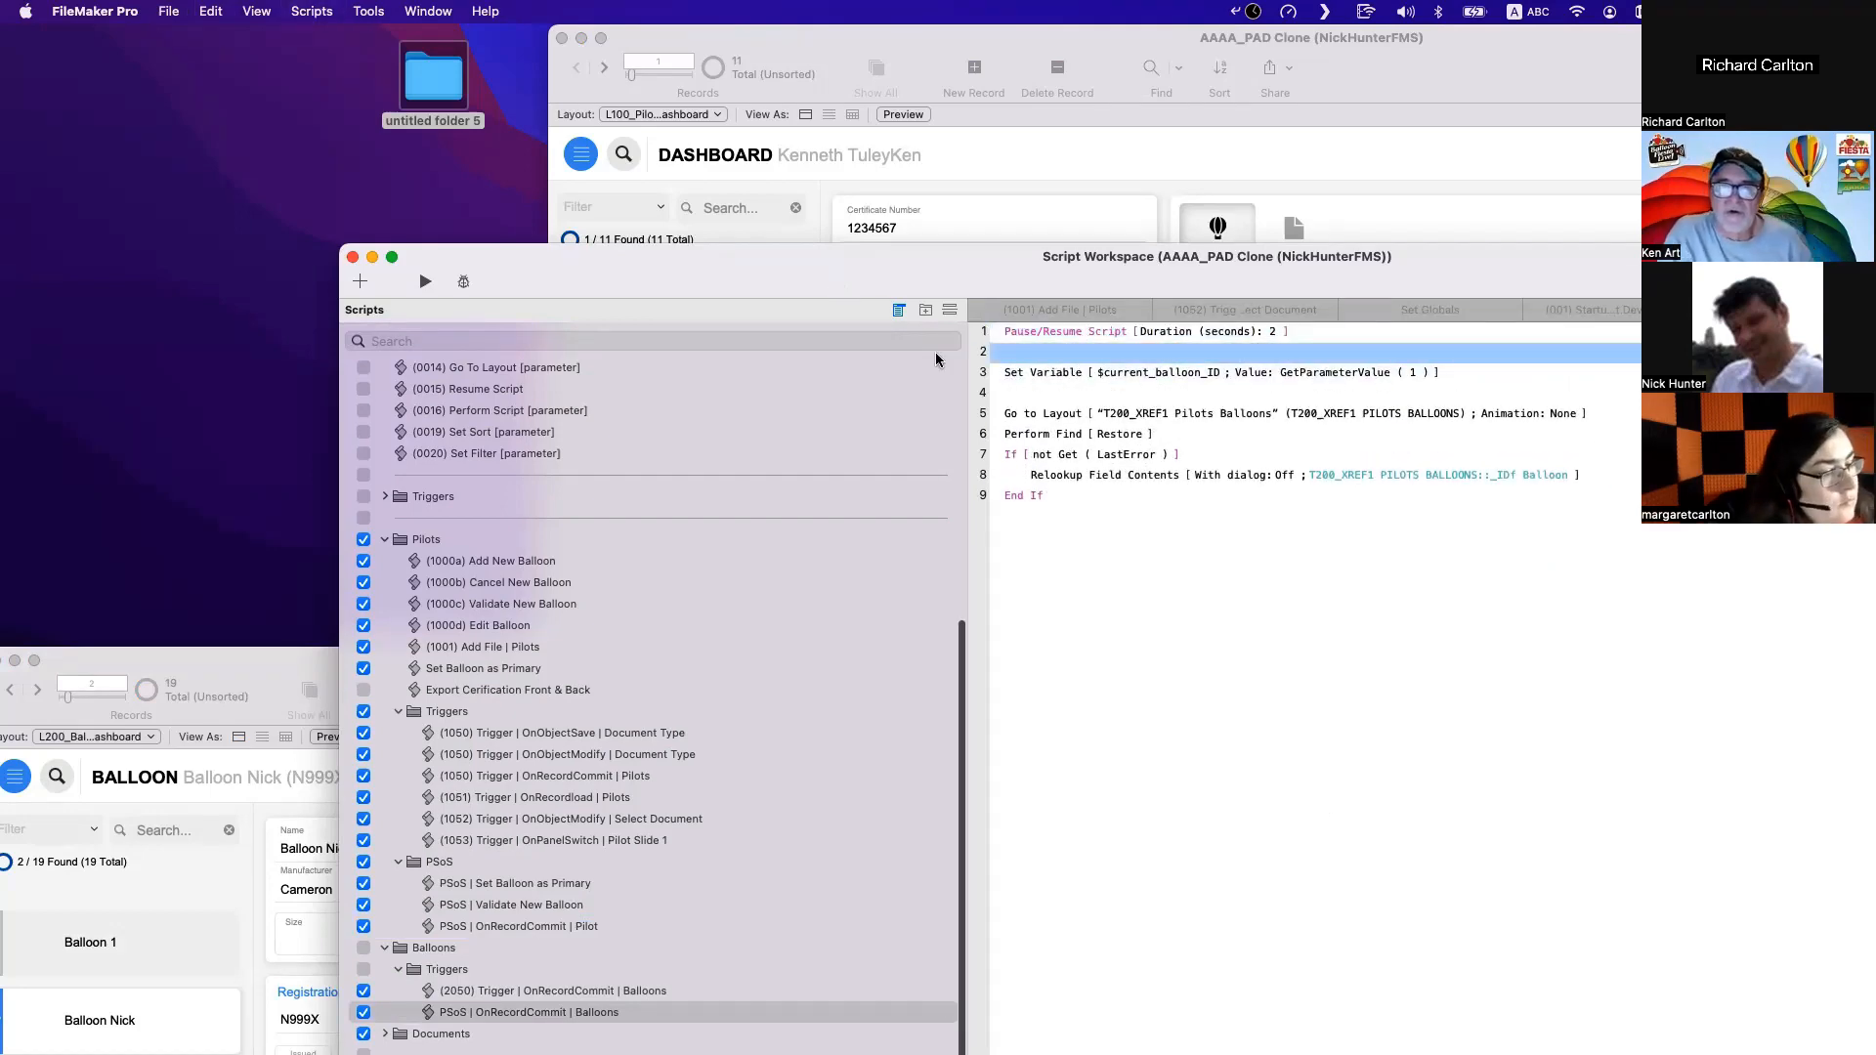
# Add the developer's last name to the renamed balloon record's name, commit it, and compare the two dashboards.
pyautogui.moveTo(722, 256); pyautogui.dragTo(1010, 576)
pyautogui.click(368, 849)
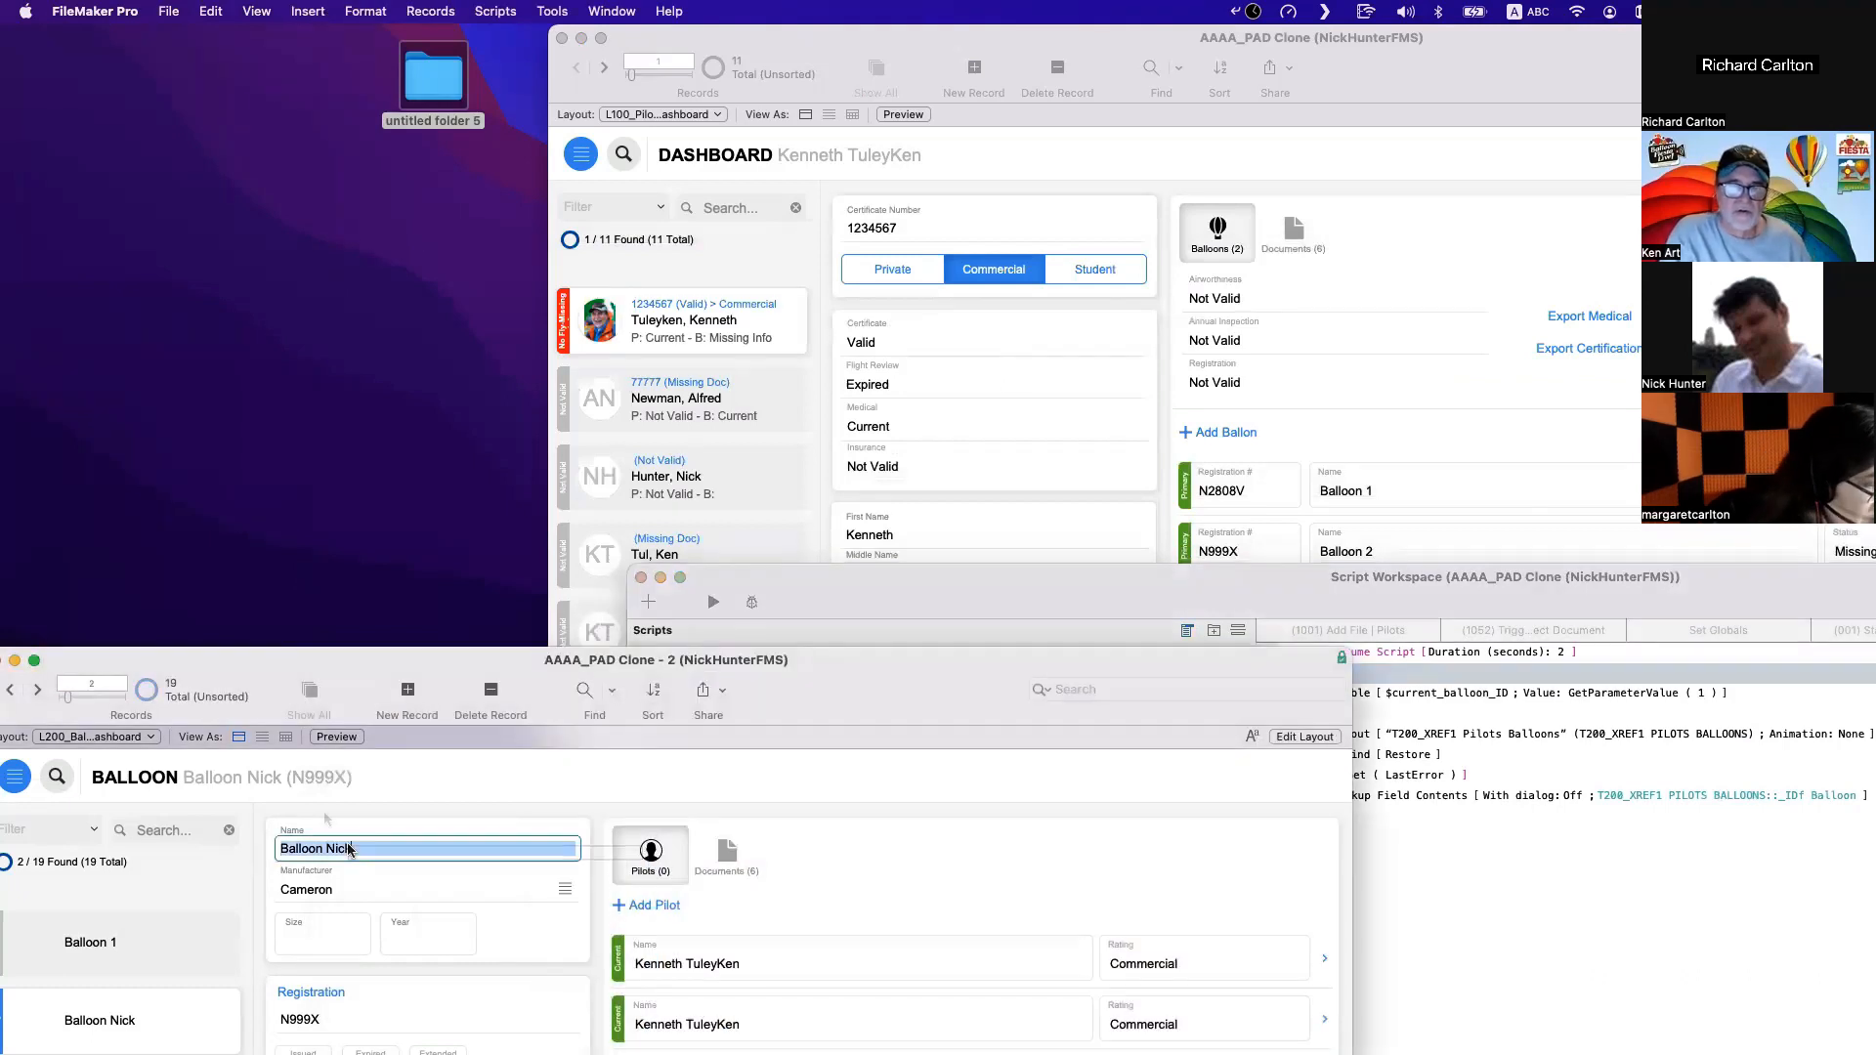
pyautogui.write('Hunter')
pyautogui.click(441, 811)
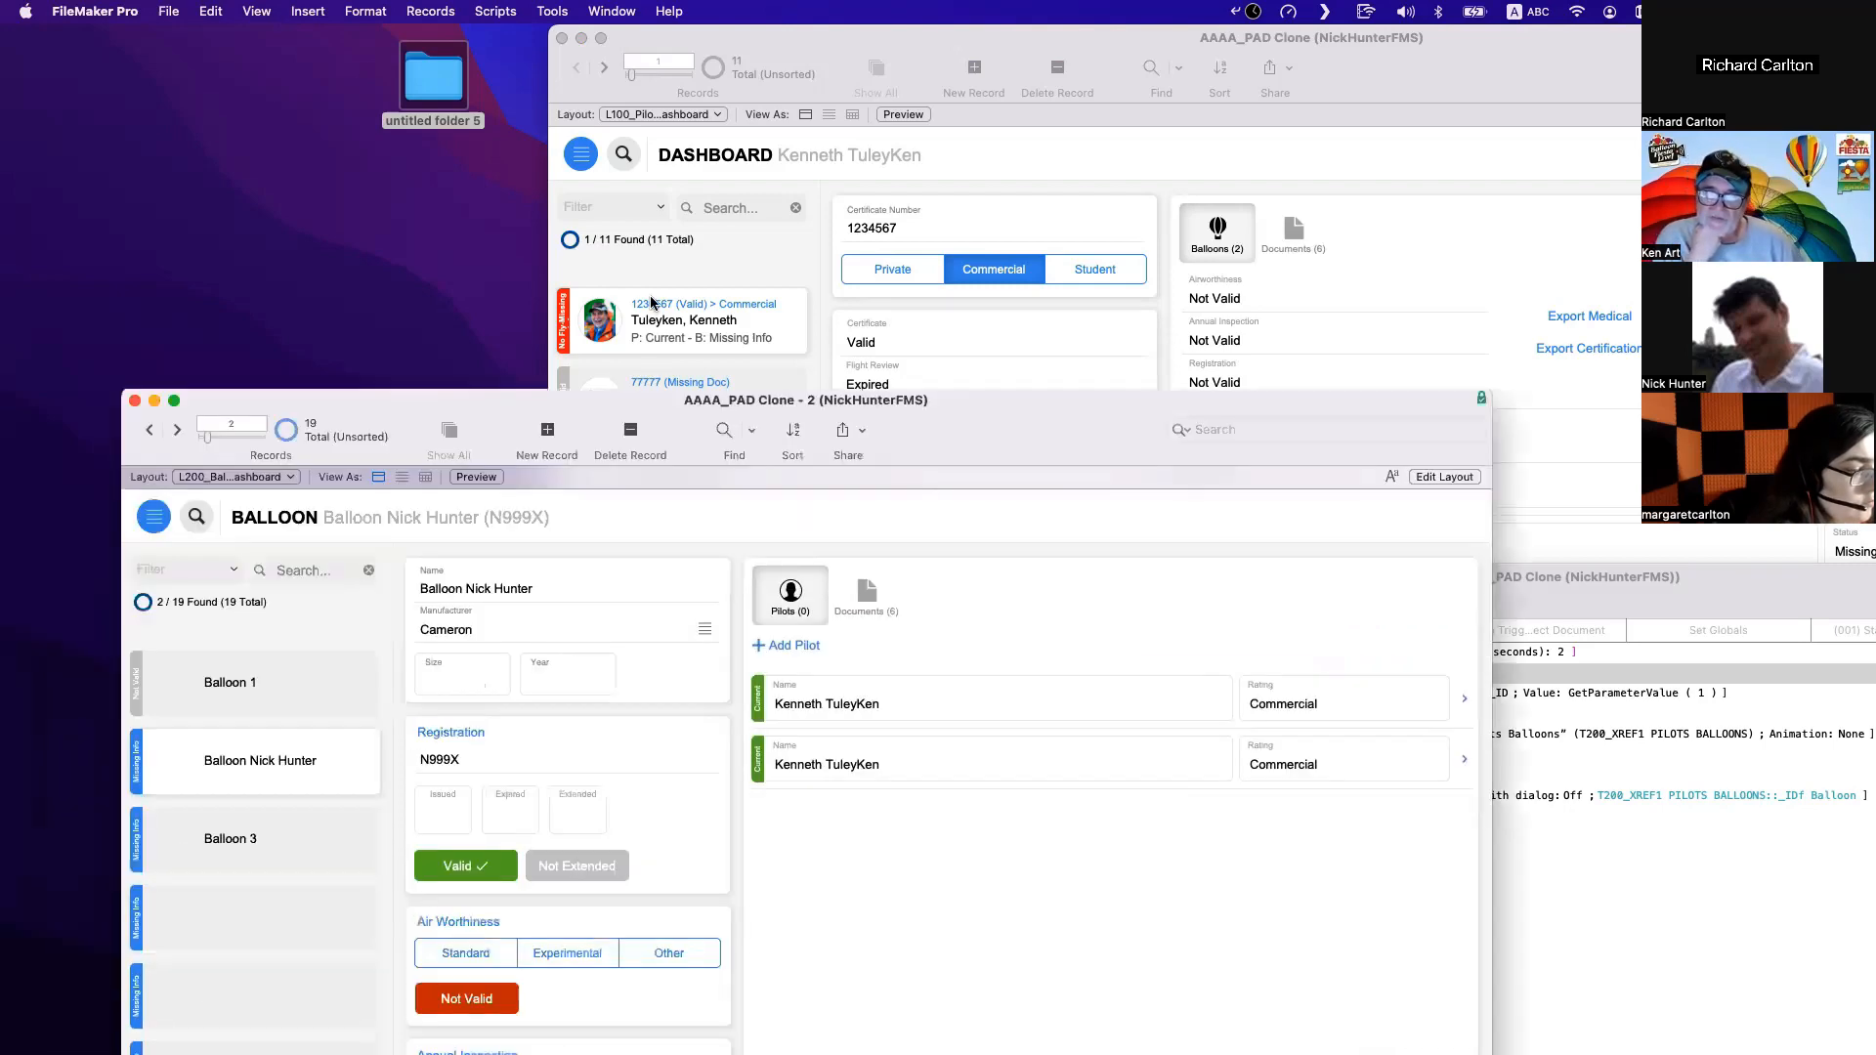
pyautogui.moveTo(518, 661); pyautogui.dragTo(663, 295)
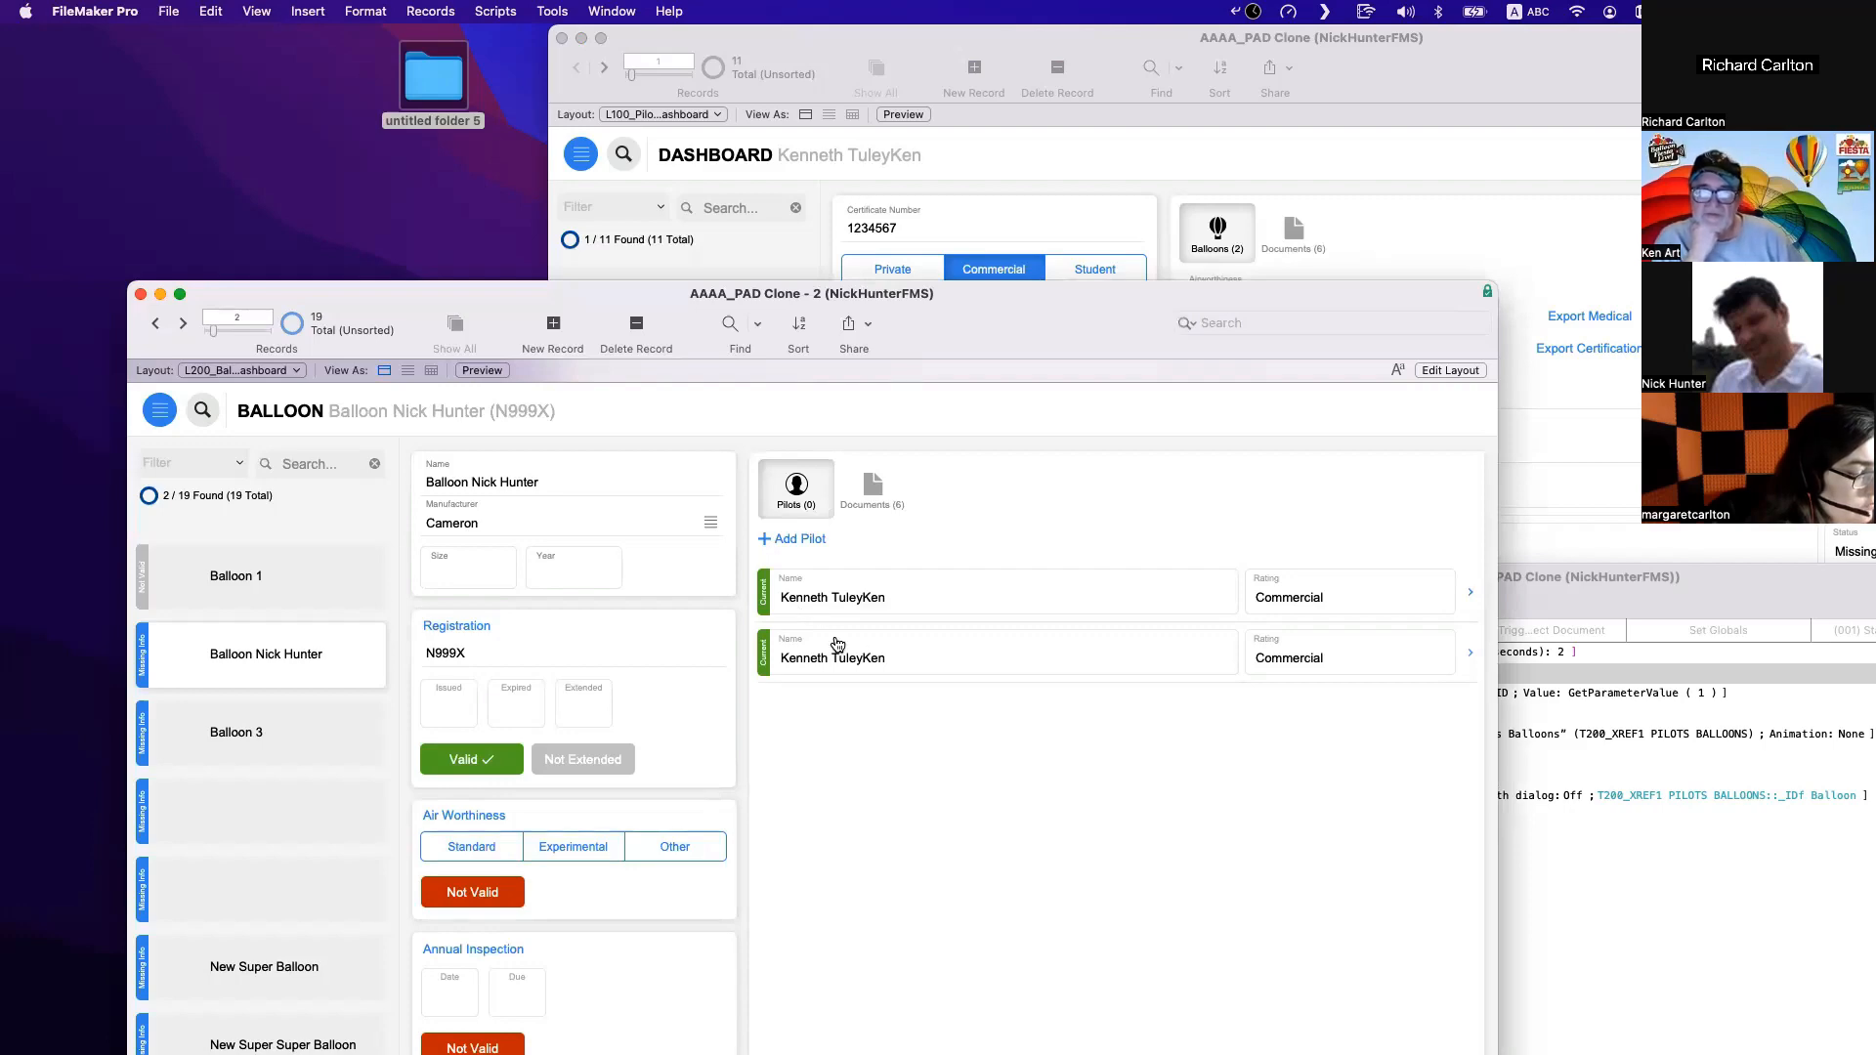
# Examine the field list of the XREF1_Pilots Balloons table, leaving the database definition unchanged.
pyautogui.press('super+shift+d')
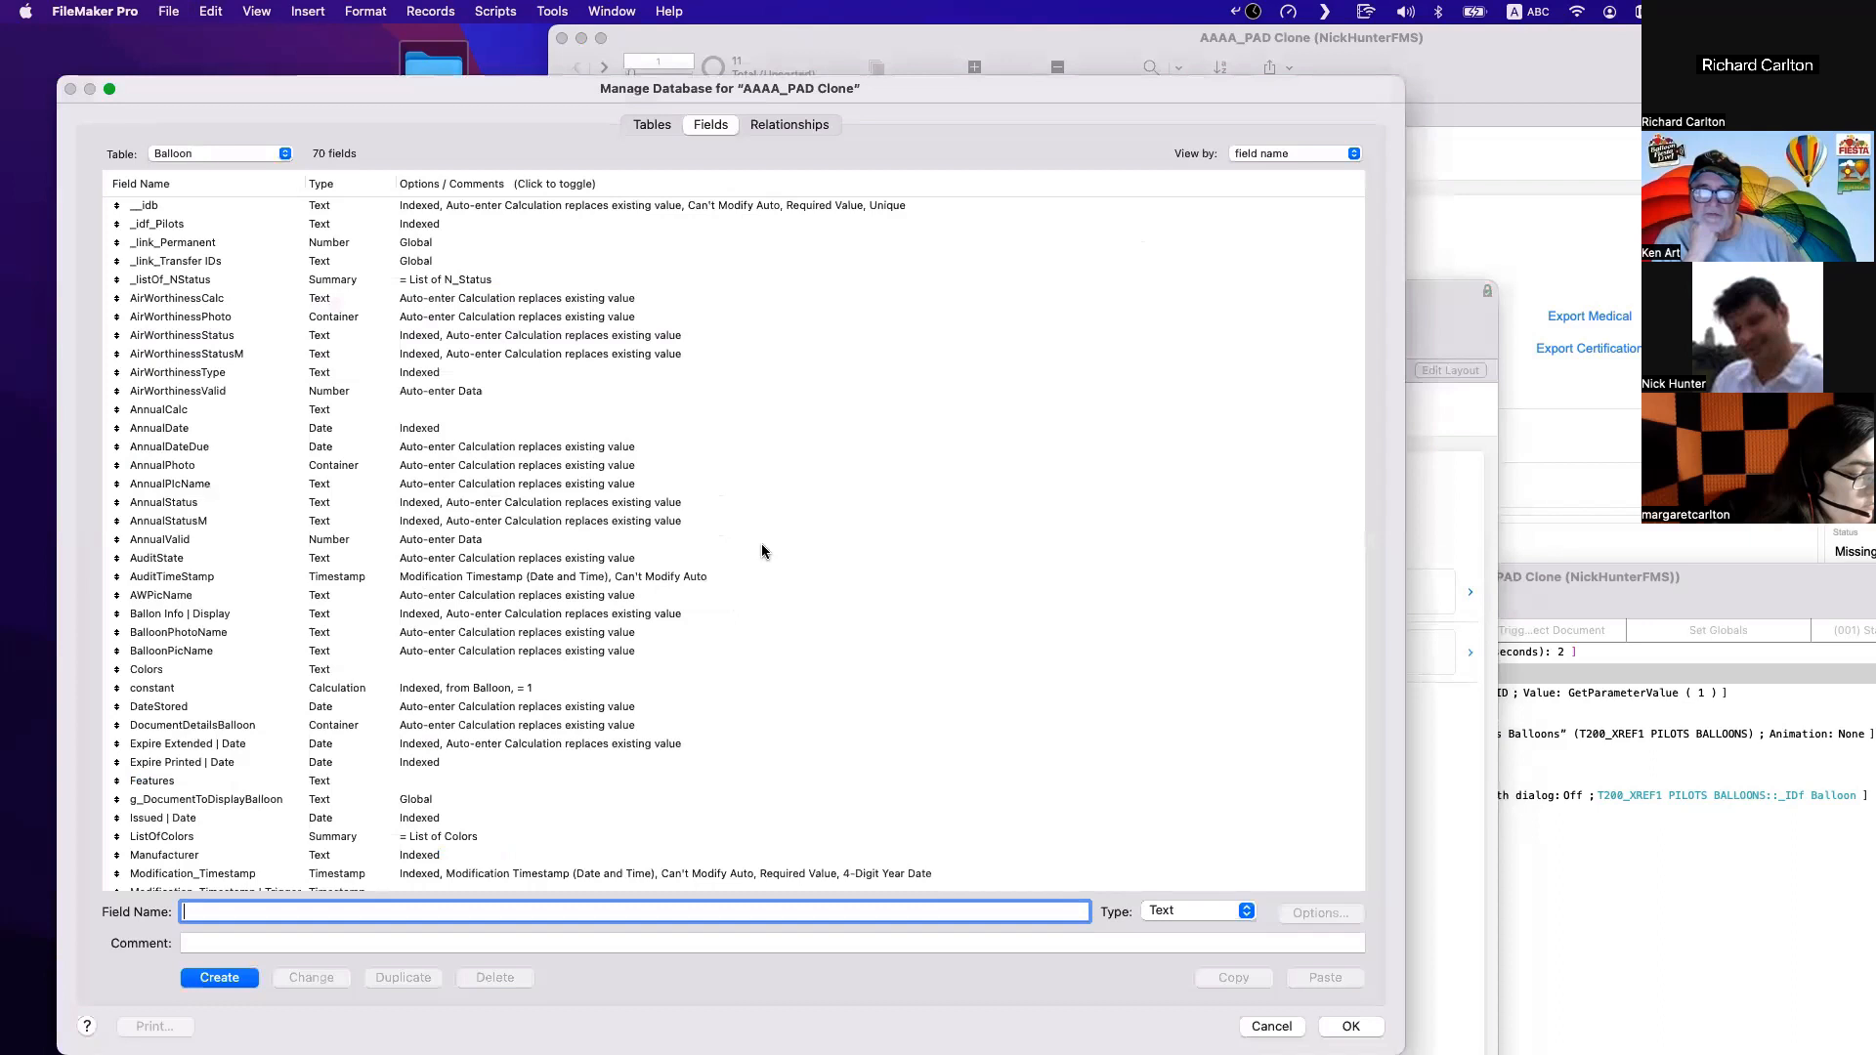
pyautogui.click(188, 158)
pyautogui.click(199, 548)
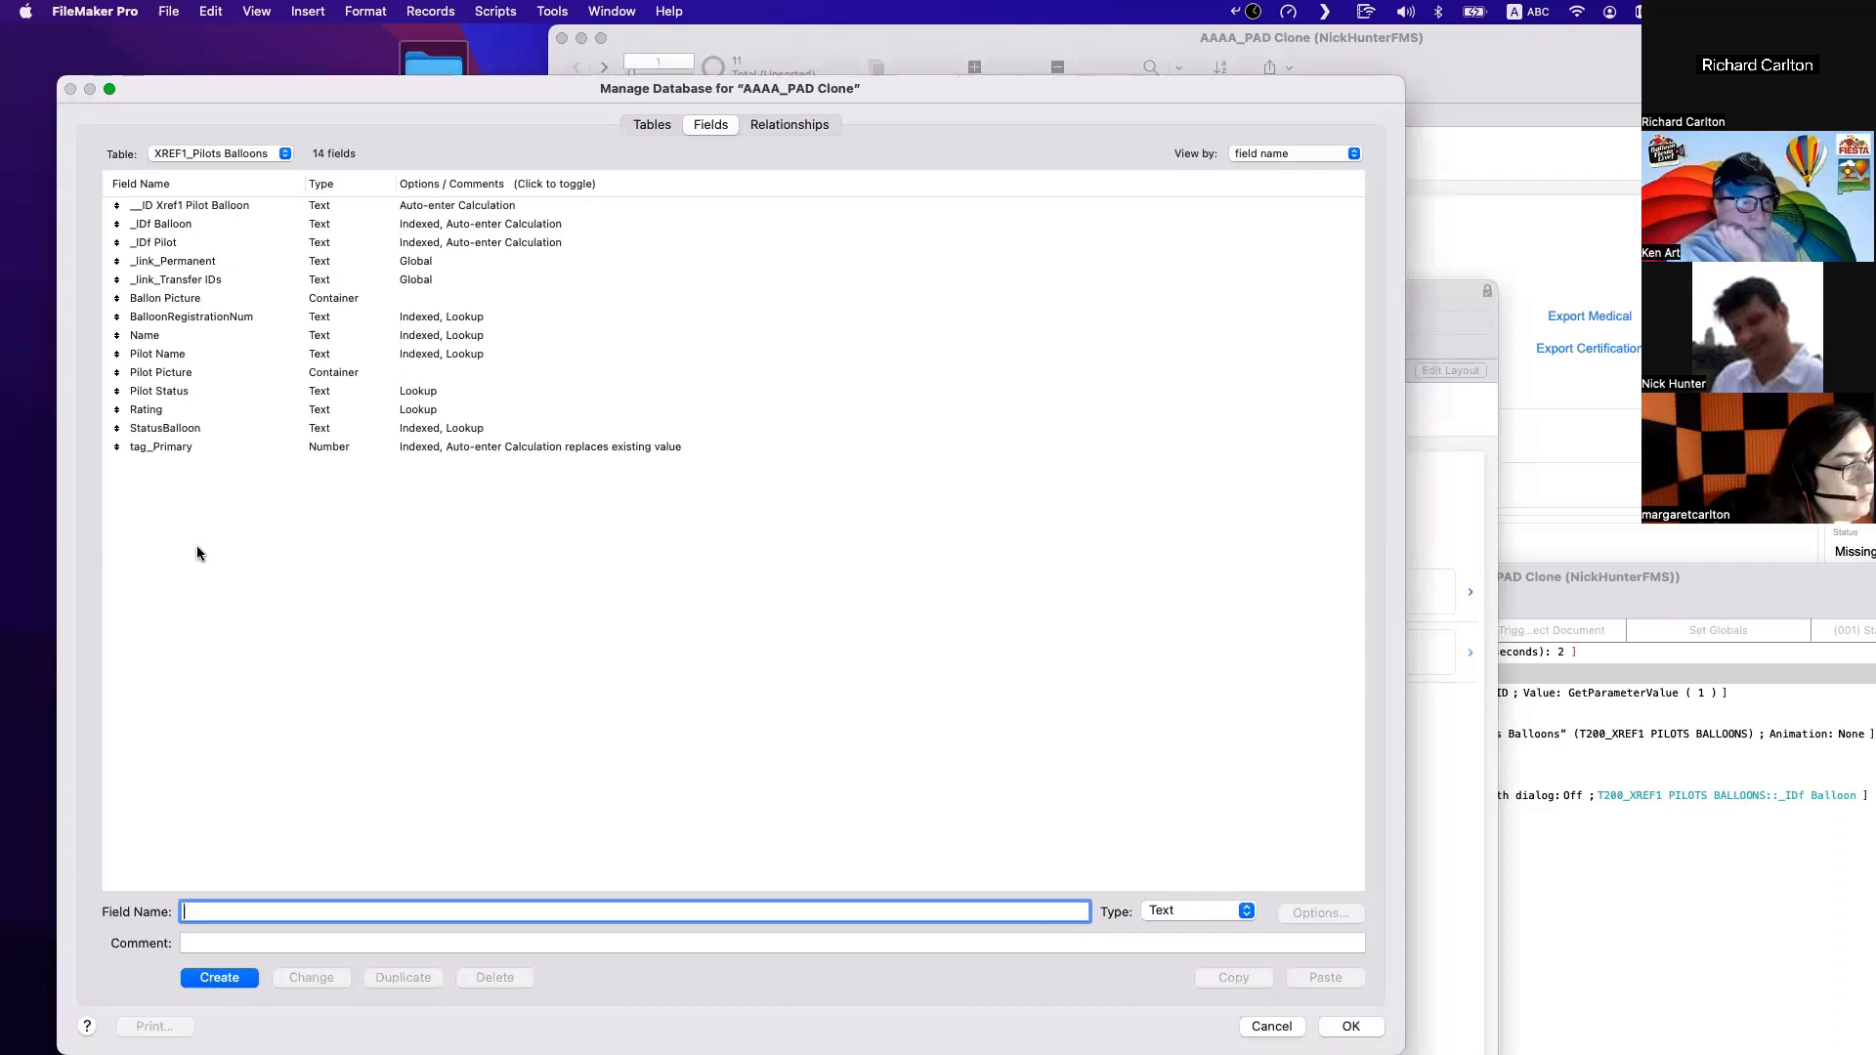
pyautogui.press('Escape')
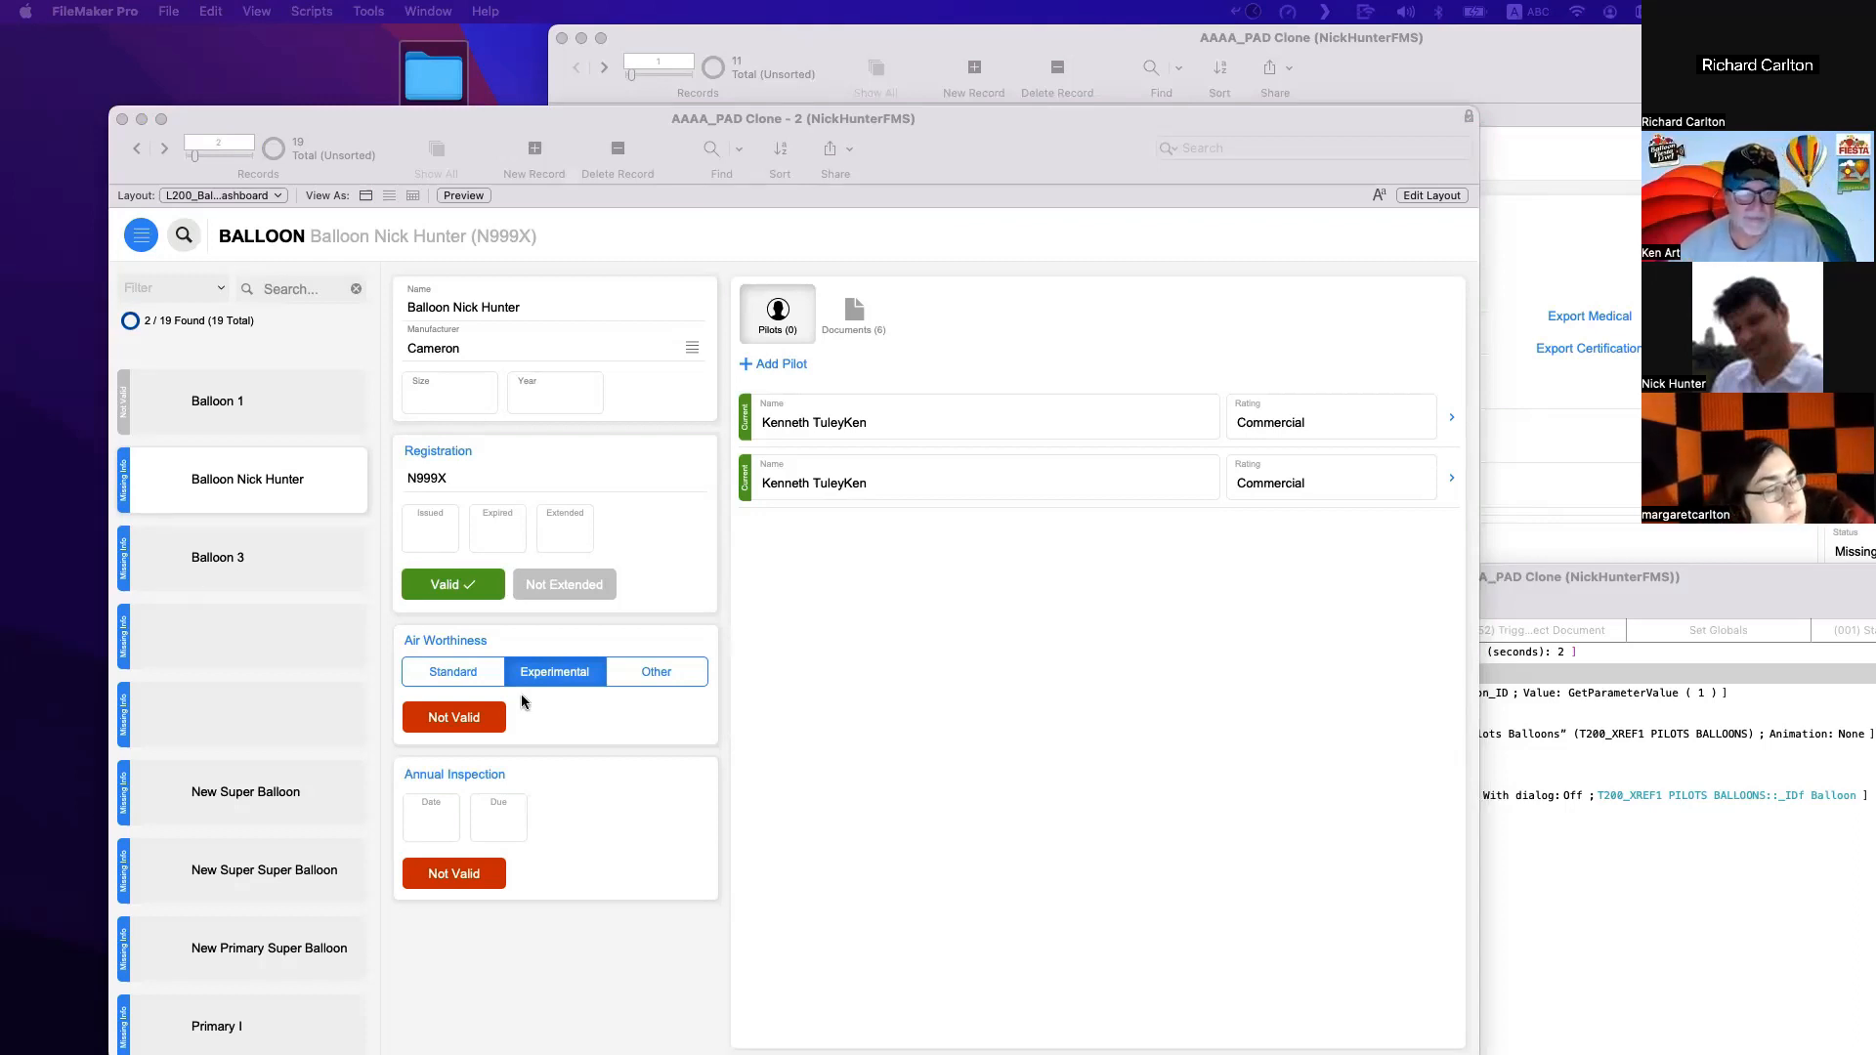
# Find the xref layouts among the file's layouts and open the T200_XREF1 Pilots Balloons layout in its own window.
pyautogui.click(864, 143)
pyautogui.moveTo(865, 143); pyautogui.dragTo(859, 89)
pyautogui.press('super+shift+s')
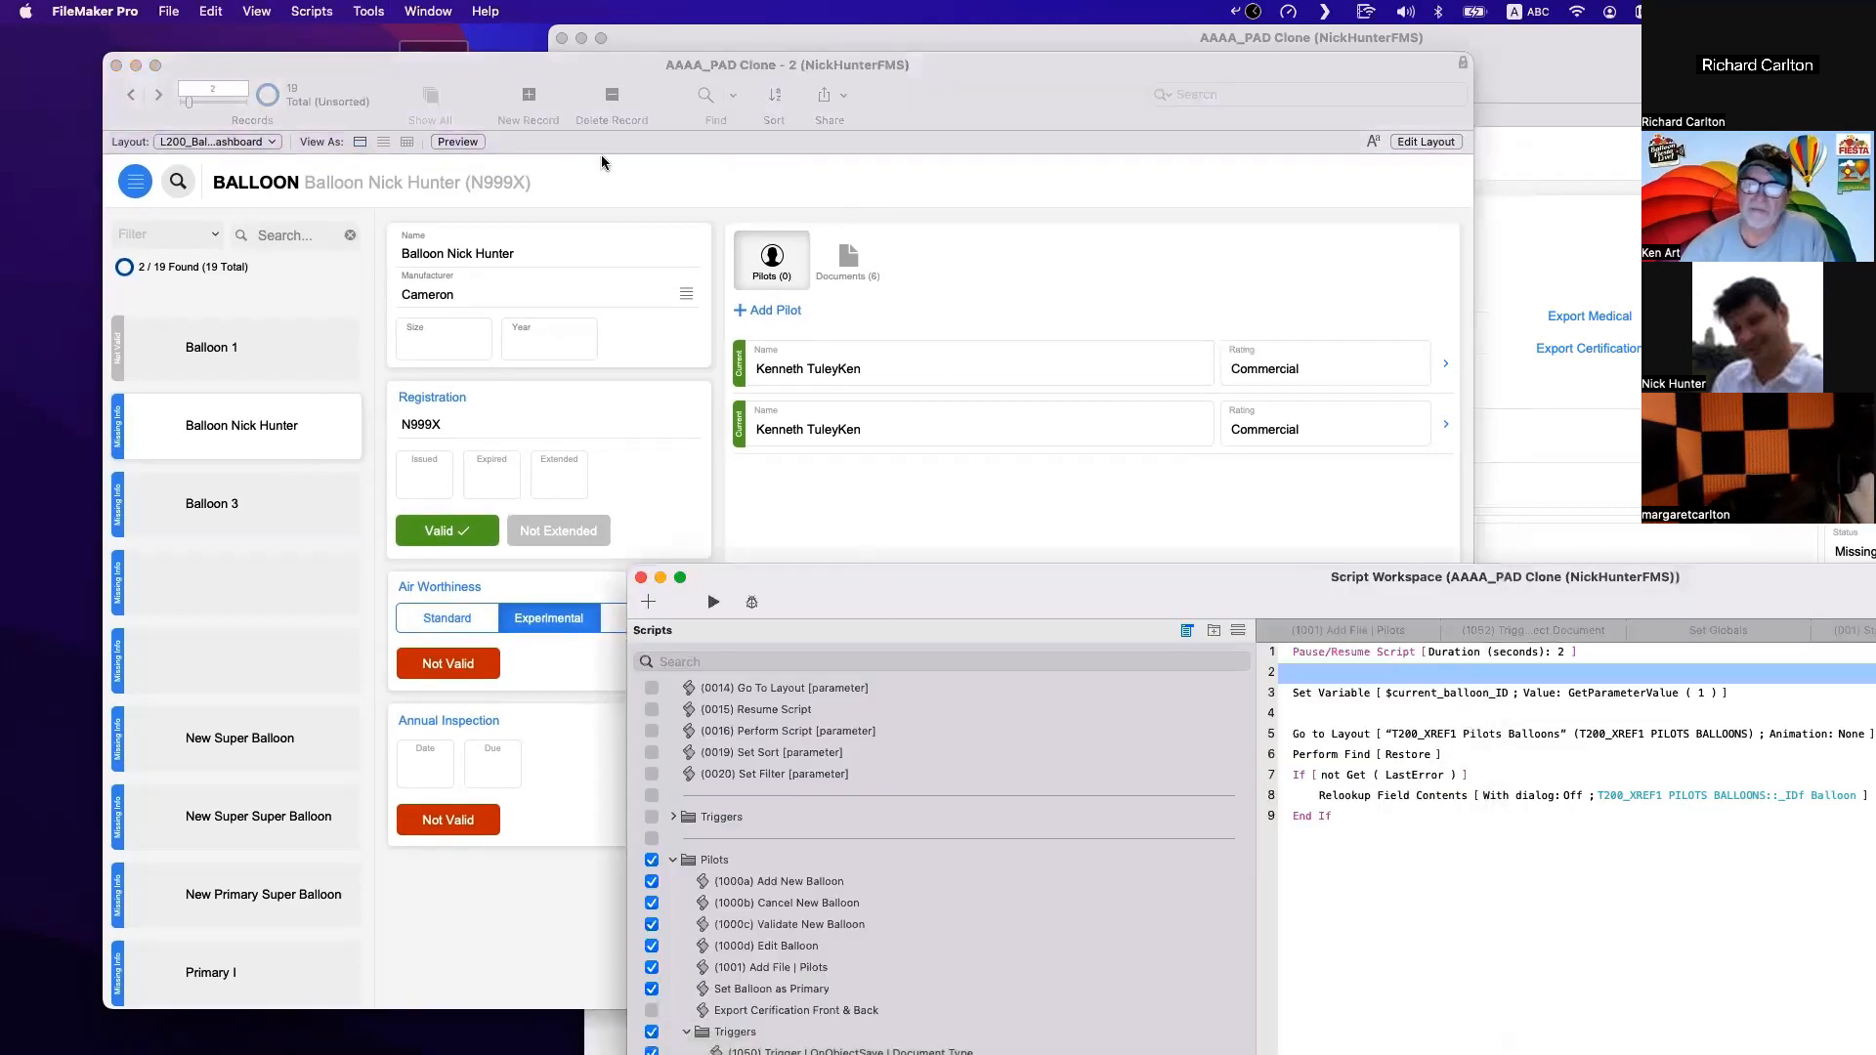
pyautogui.click(835, 524)
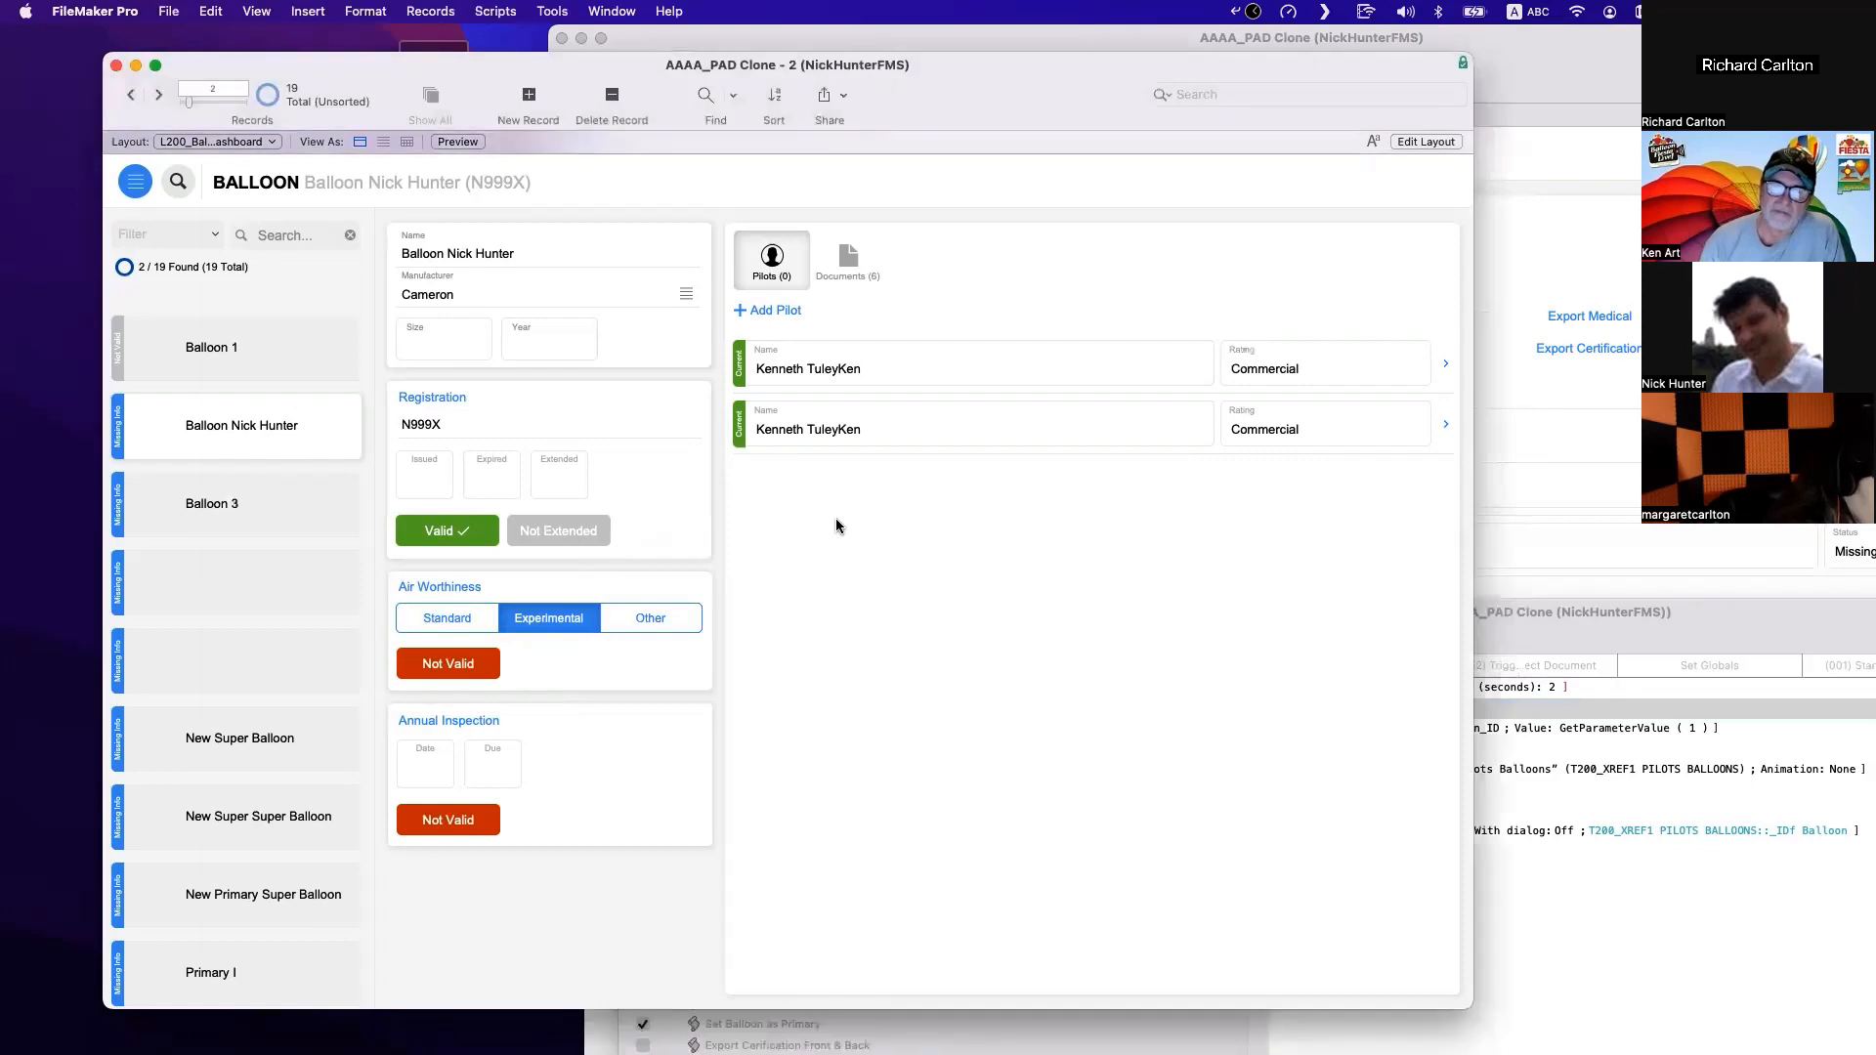
pyautogui.press('super+shift+l')
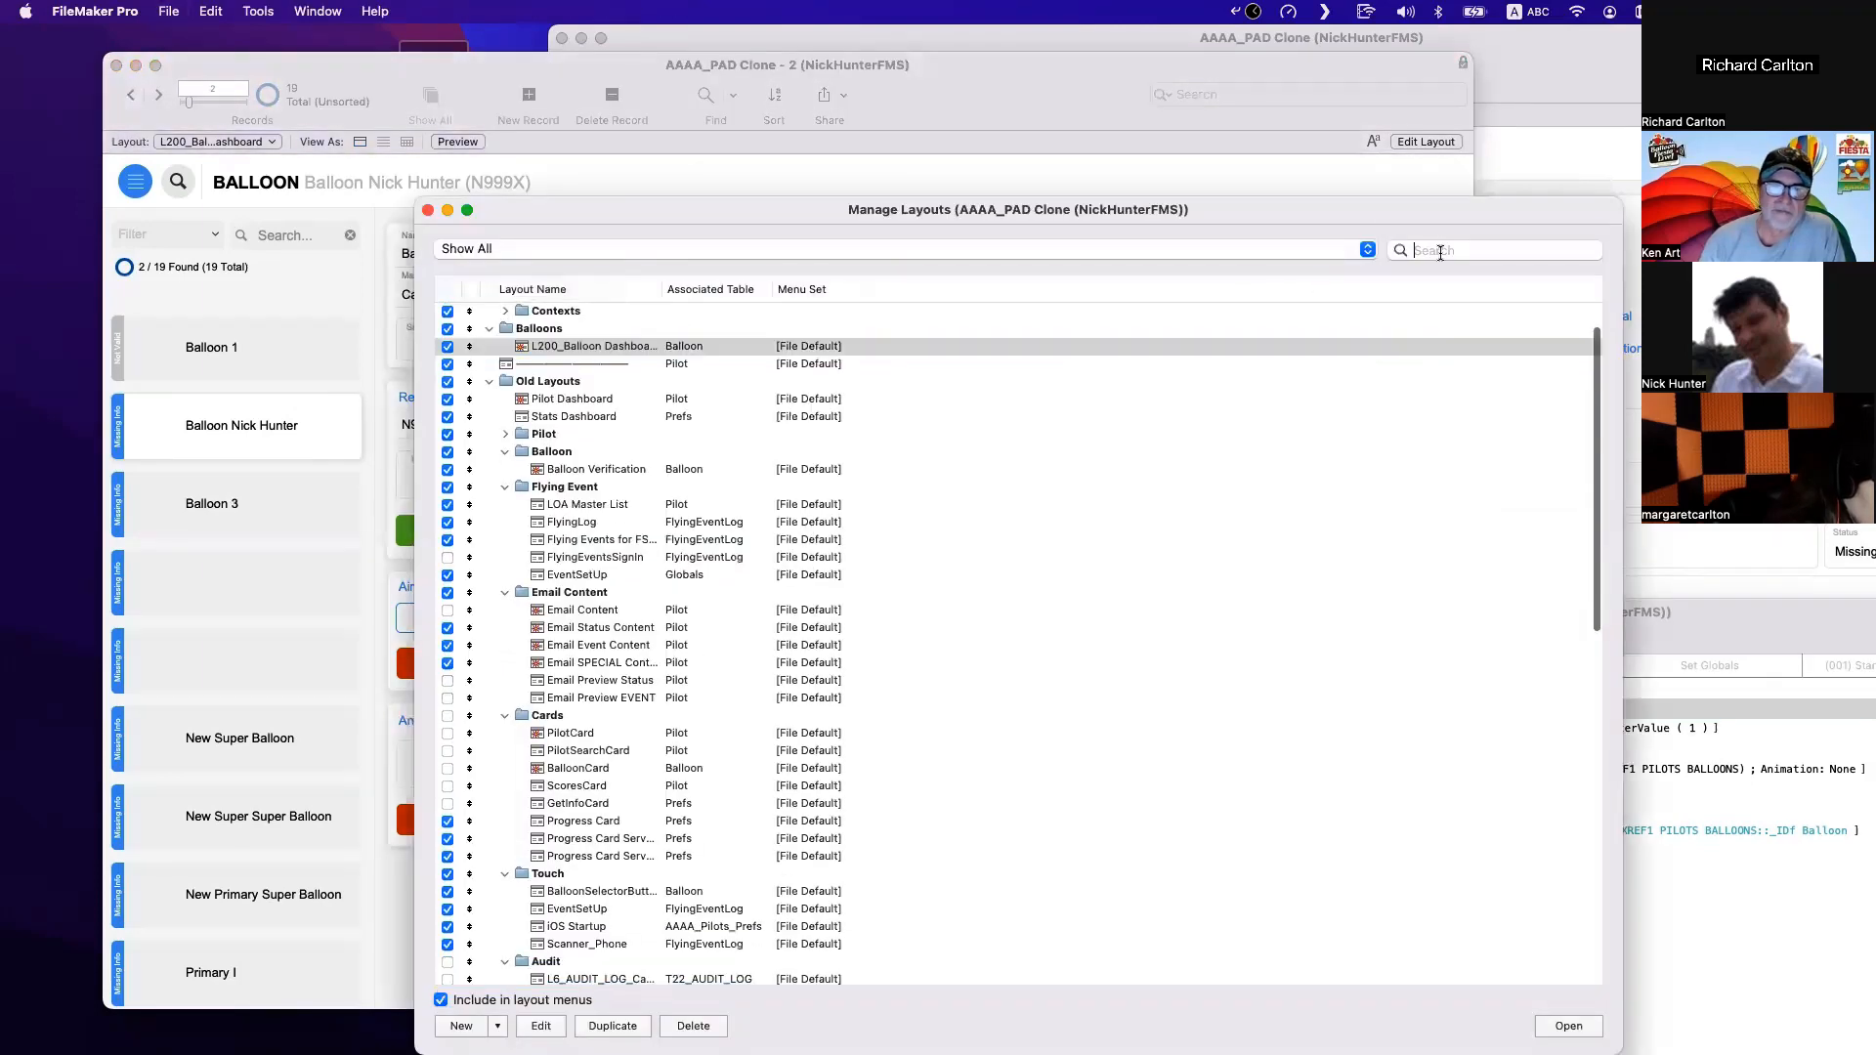
pyautogui.write('xref')
pyautogui.press('Tab')
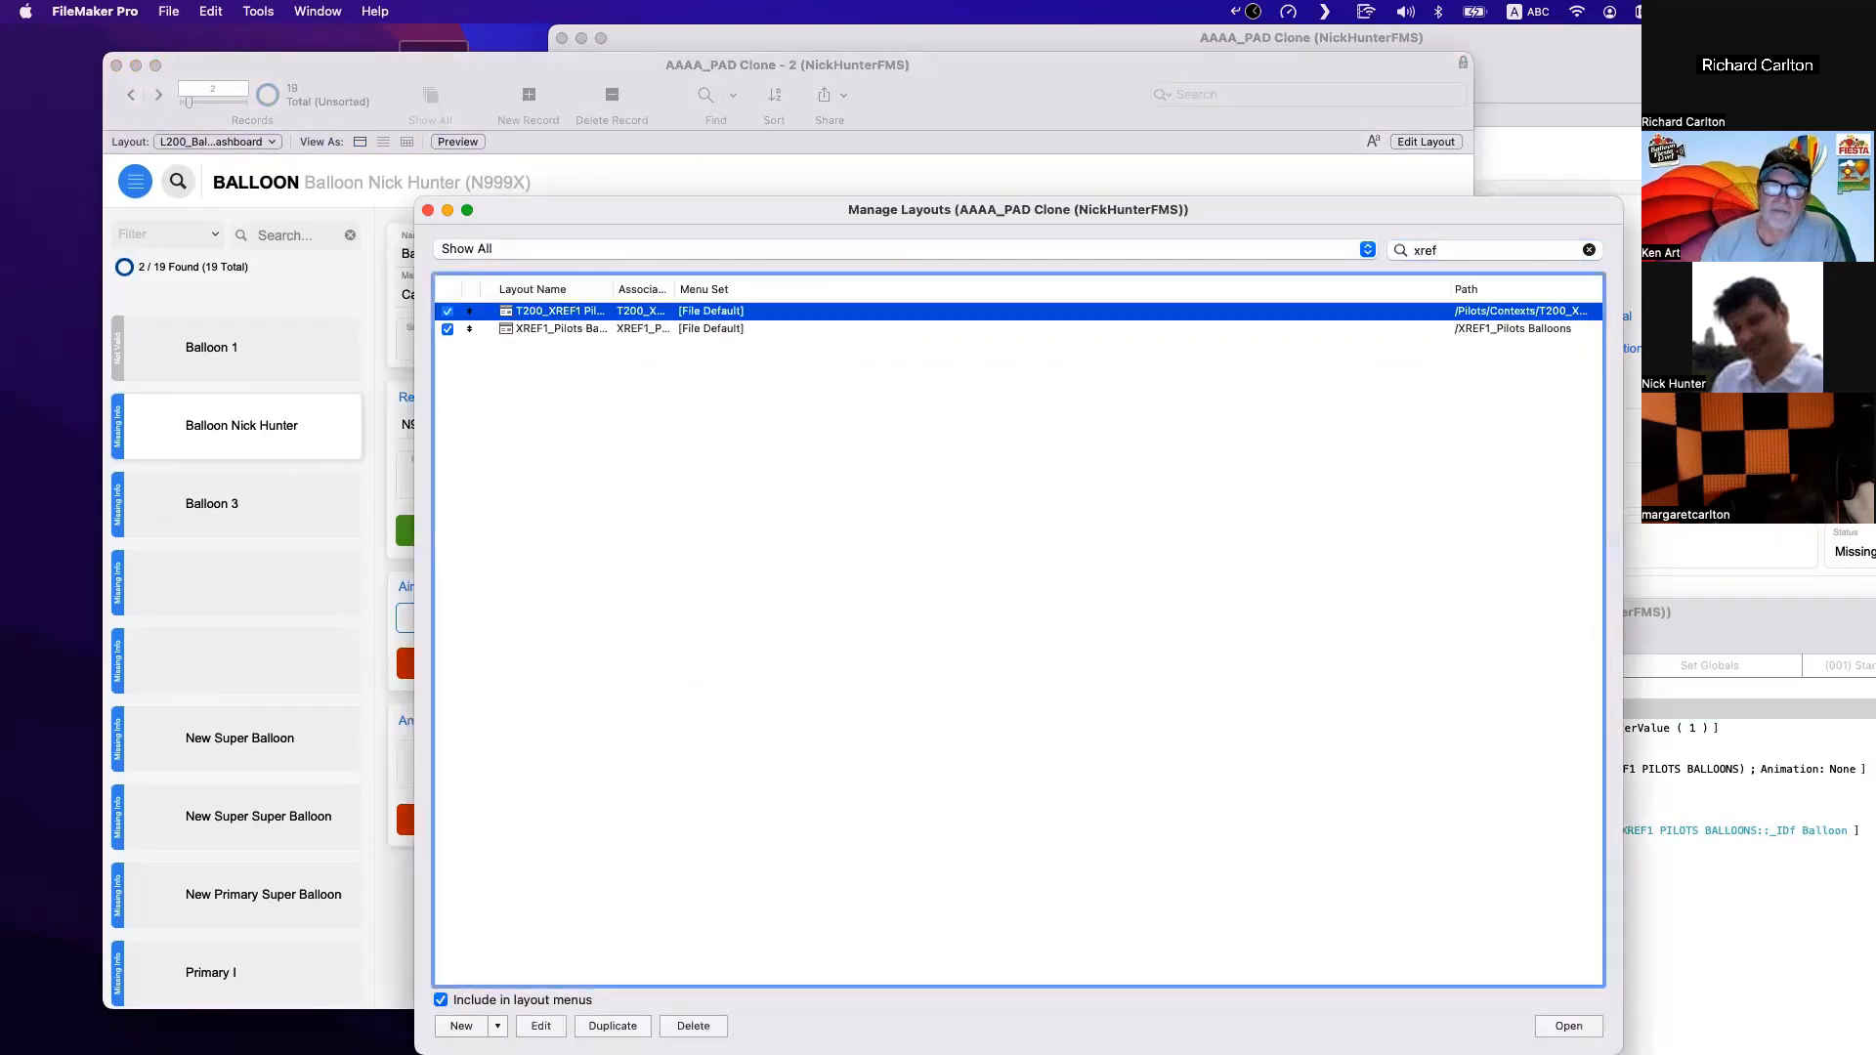
pyautogui.press('Return')
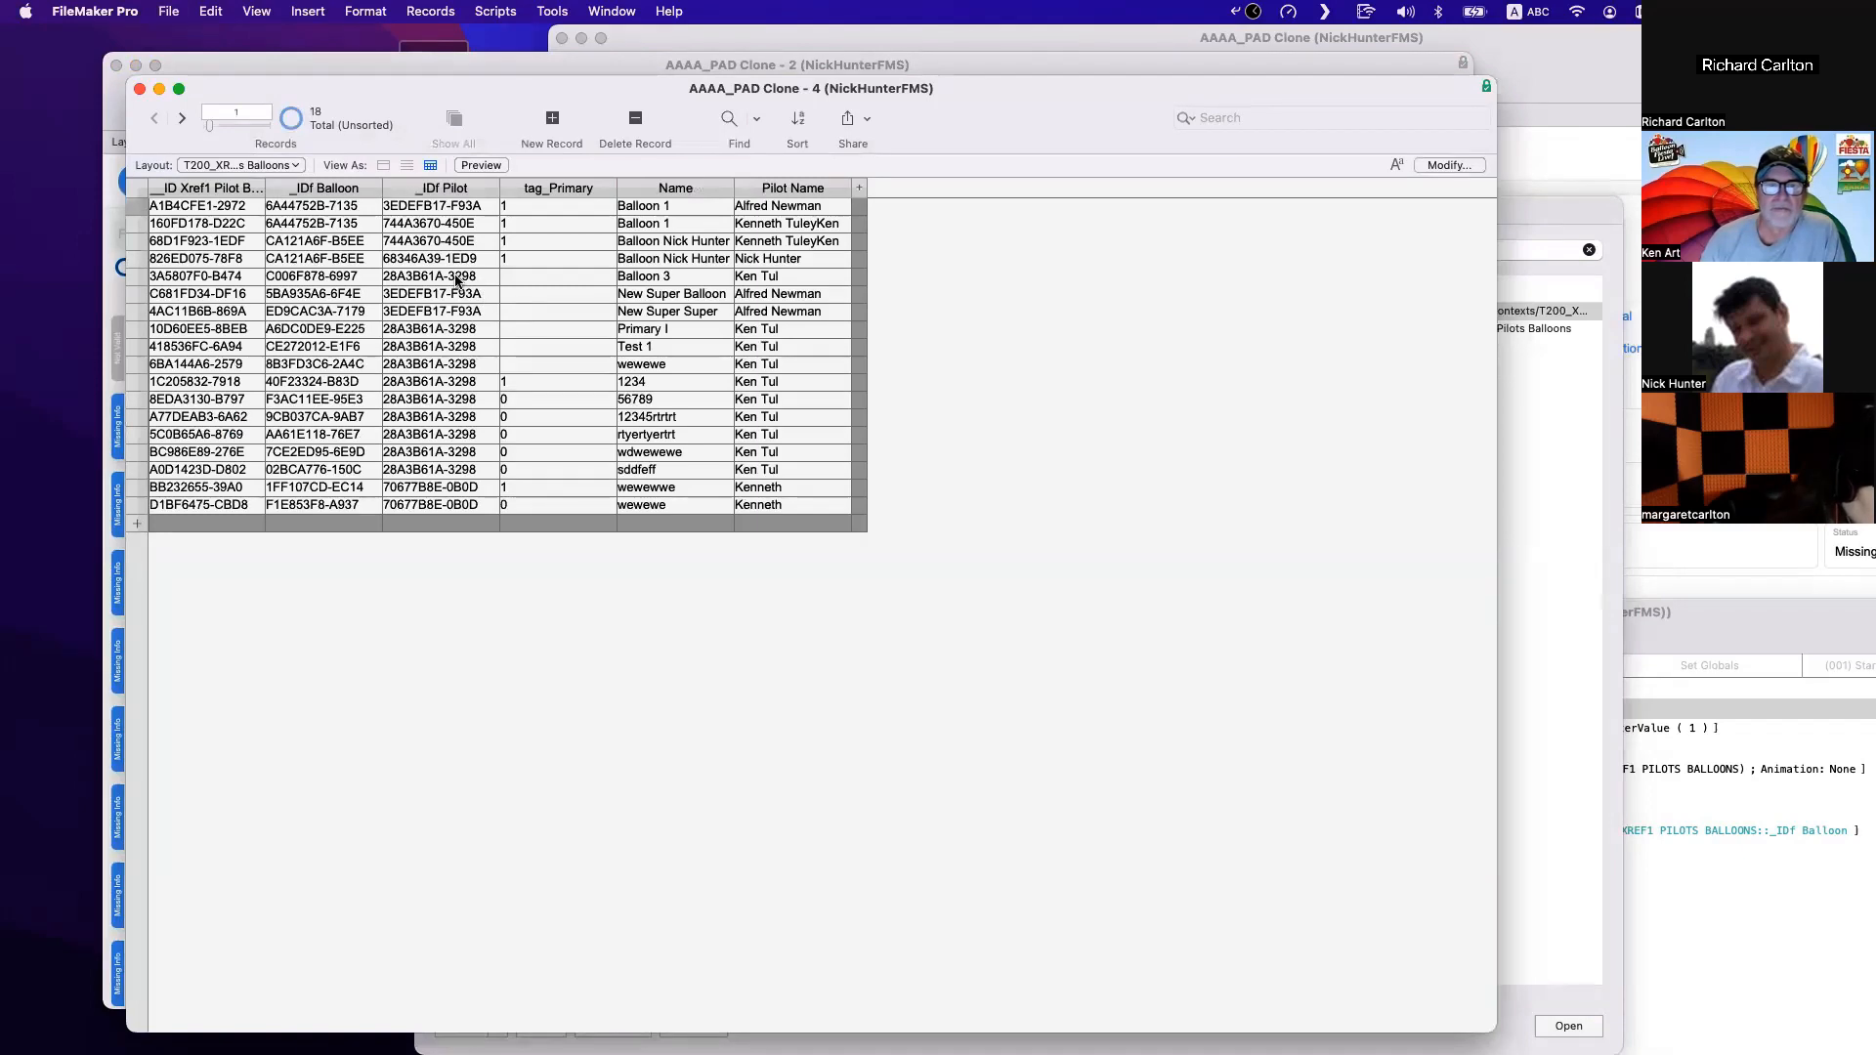
# Examine the lookup fields of the XREF1_Pilots Balloons table, from Rating and Pilot Status up to Name and BalloonRegistrationNum.
pyautogui.press('super+shift+d')
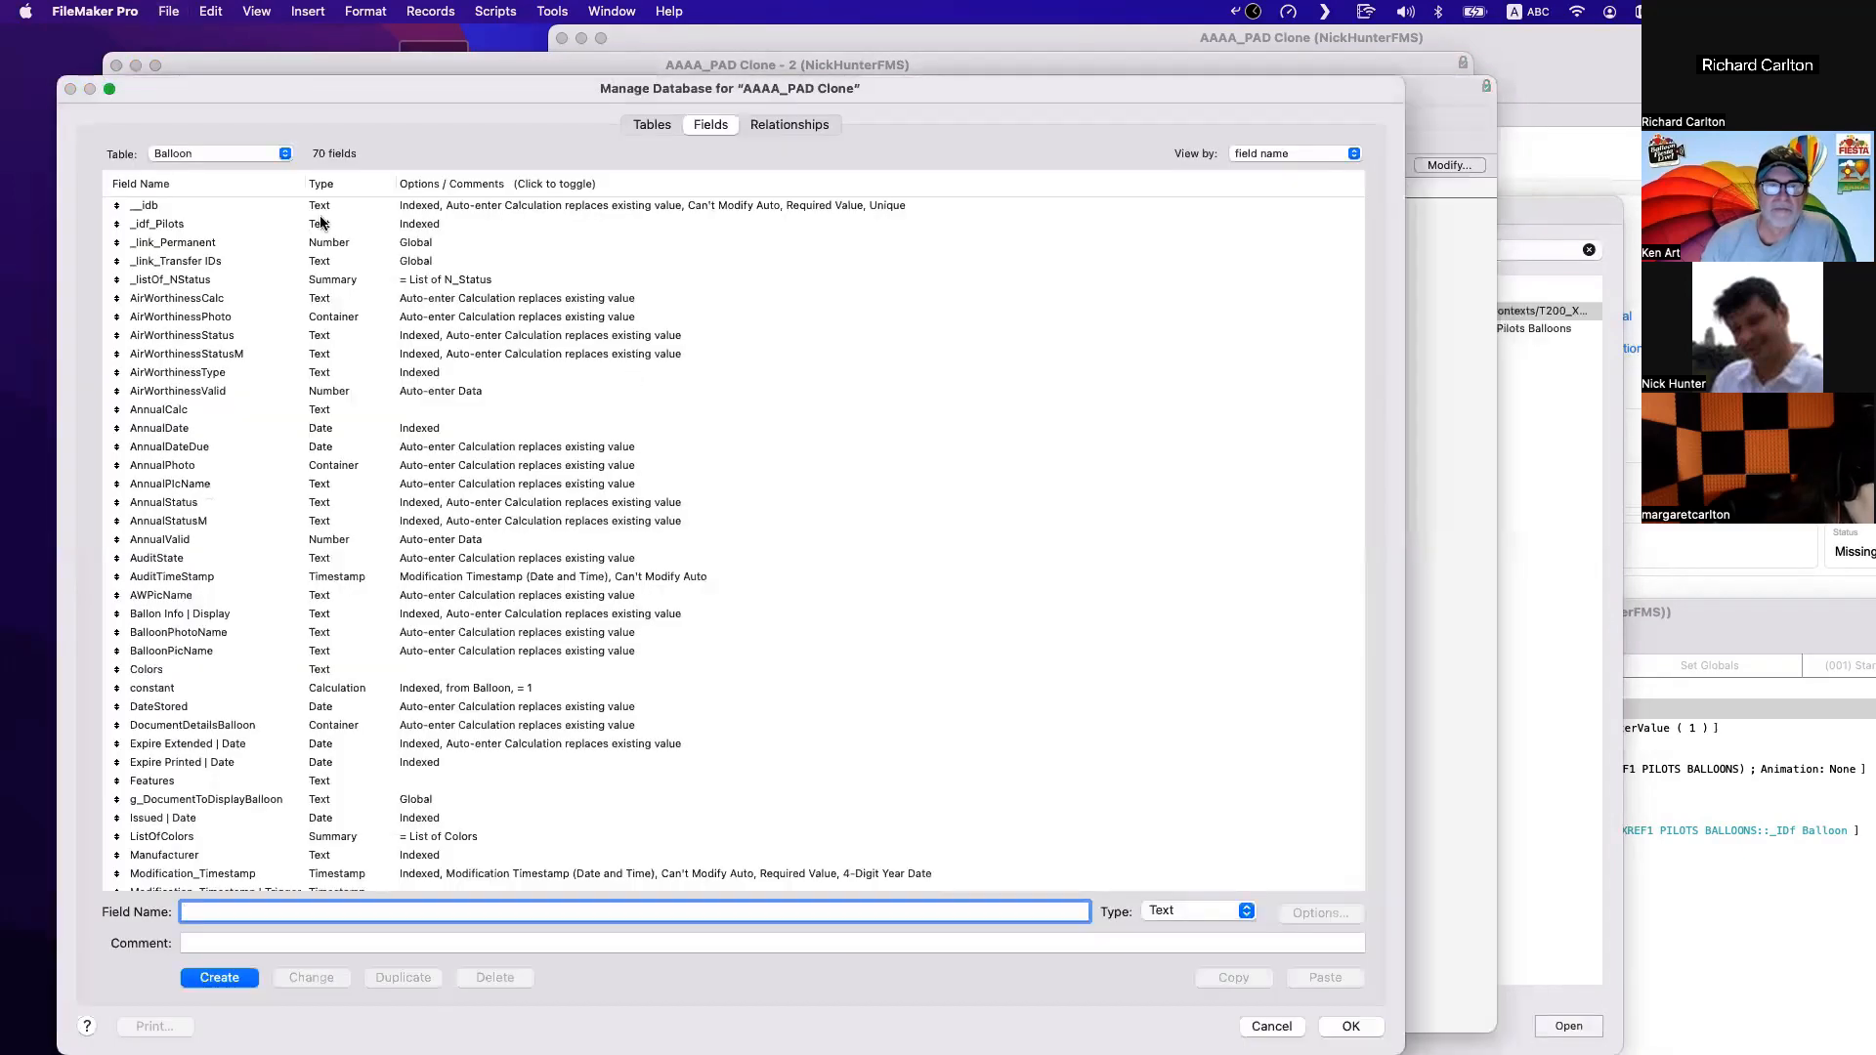
pyautogui.moveTo(278, 106); pyautogui.dragTo(688, 161)
pyautogui.click(649, 205)
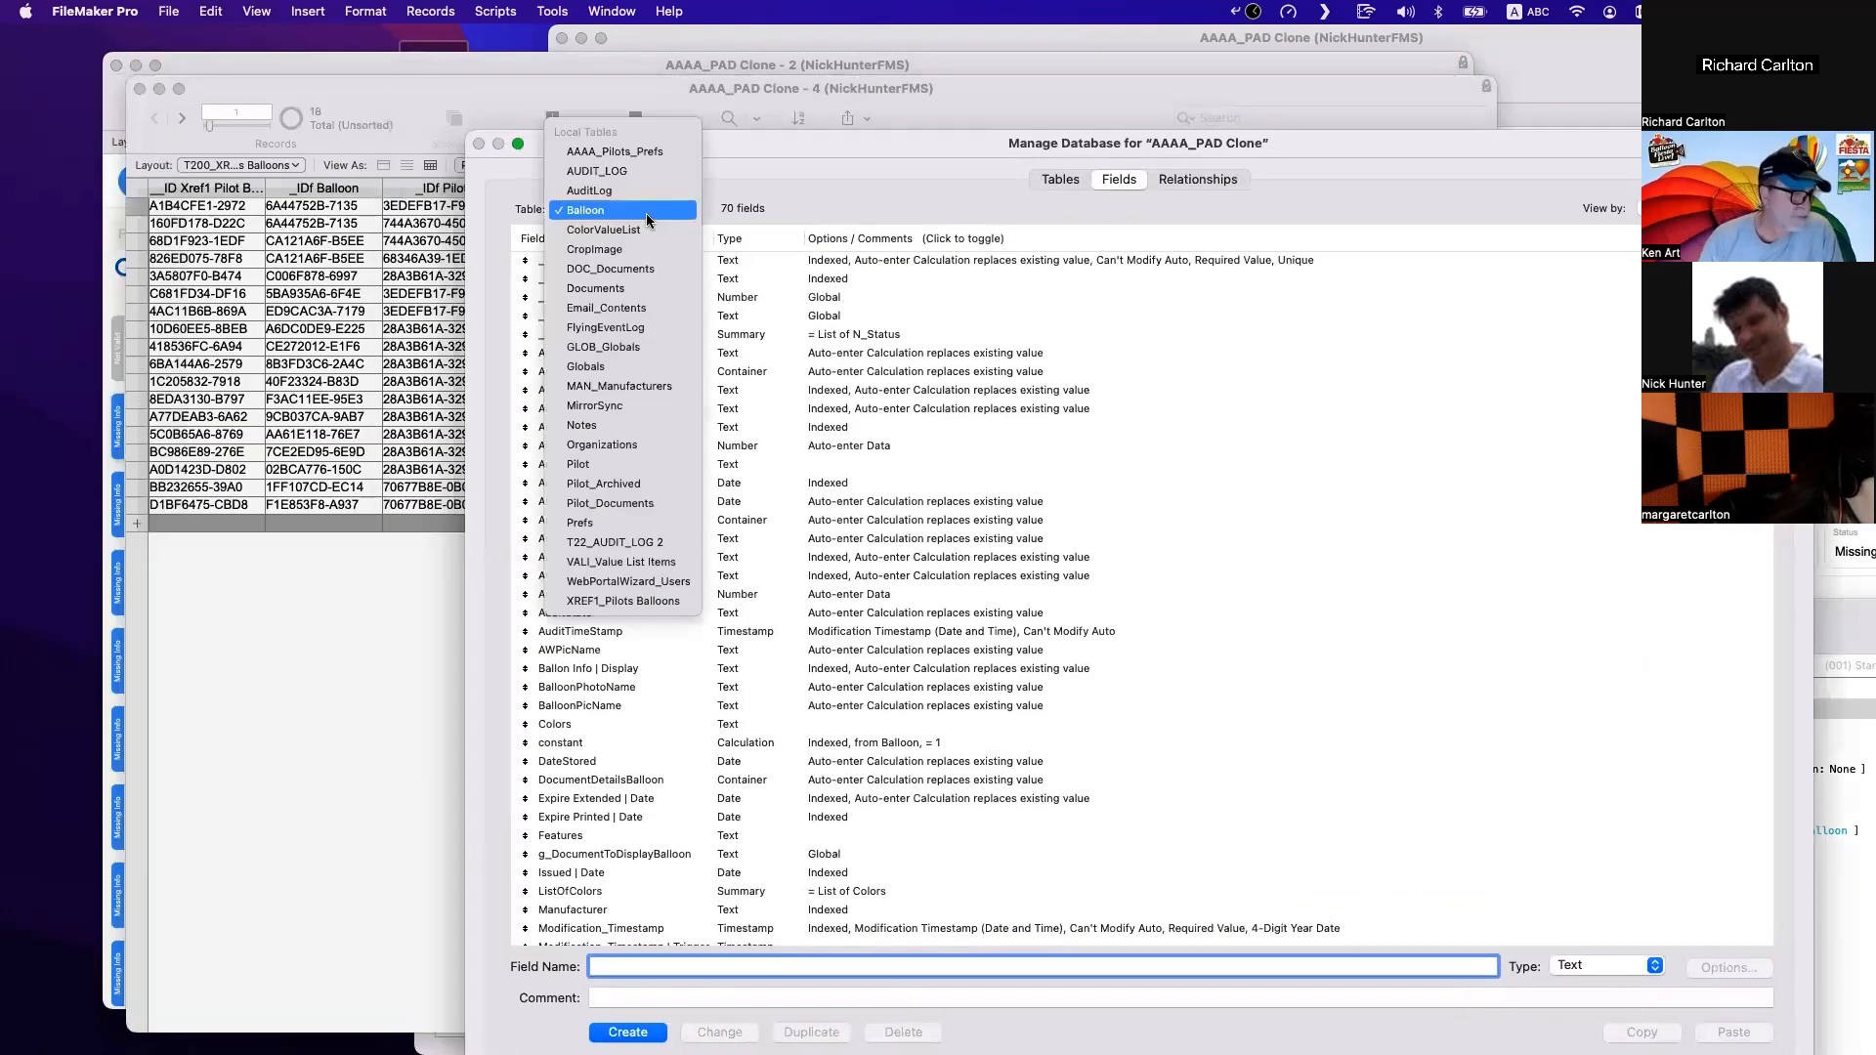
pyautogui.click(602, 602)
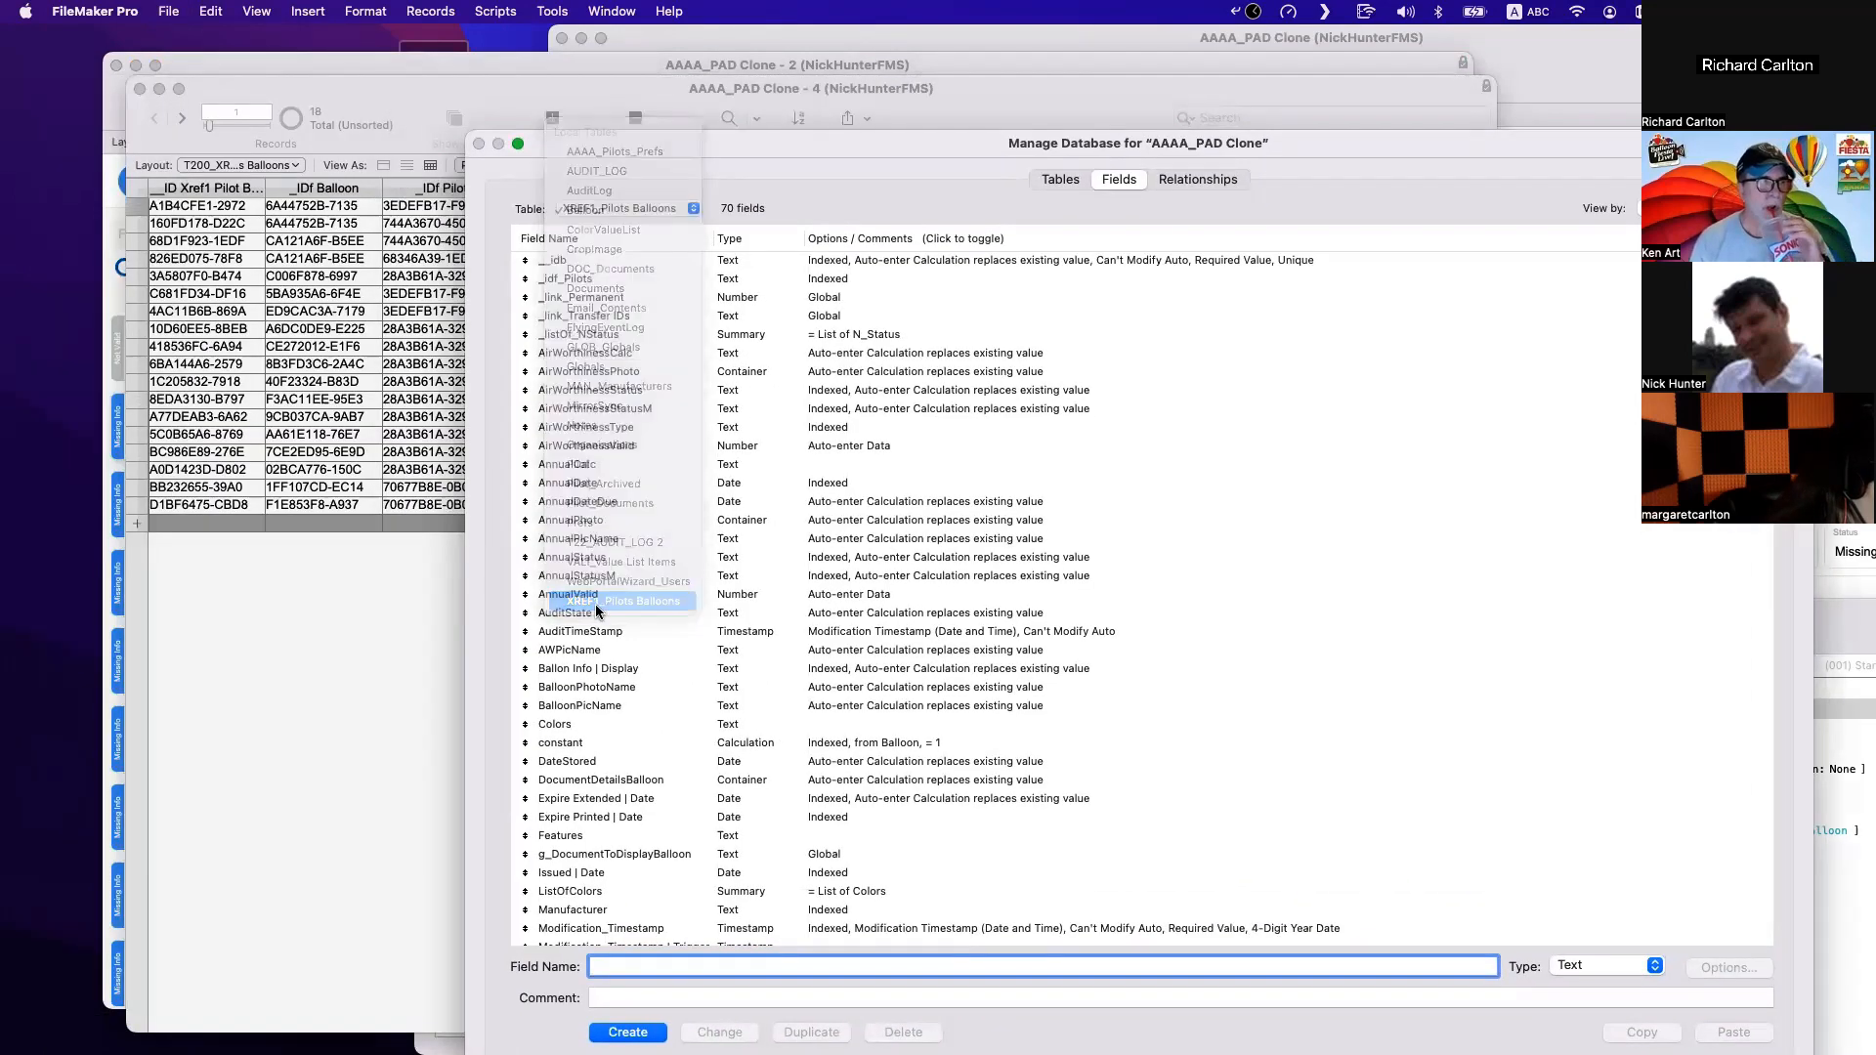
pyautogui.click(840, 465)
pyautogui.keyDown('super'); pyautogui.click(852, 445); pyautogui.keyUp('super')
pyautogui.keyDown('super'); pyautogui.click(872, 407); pyautogui.keyUp('super')
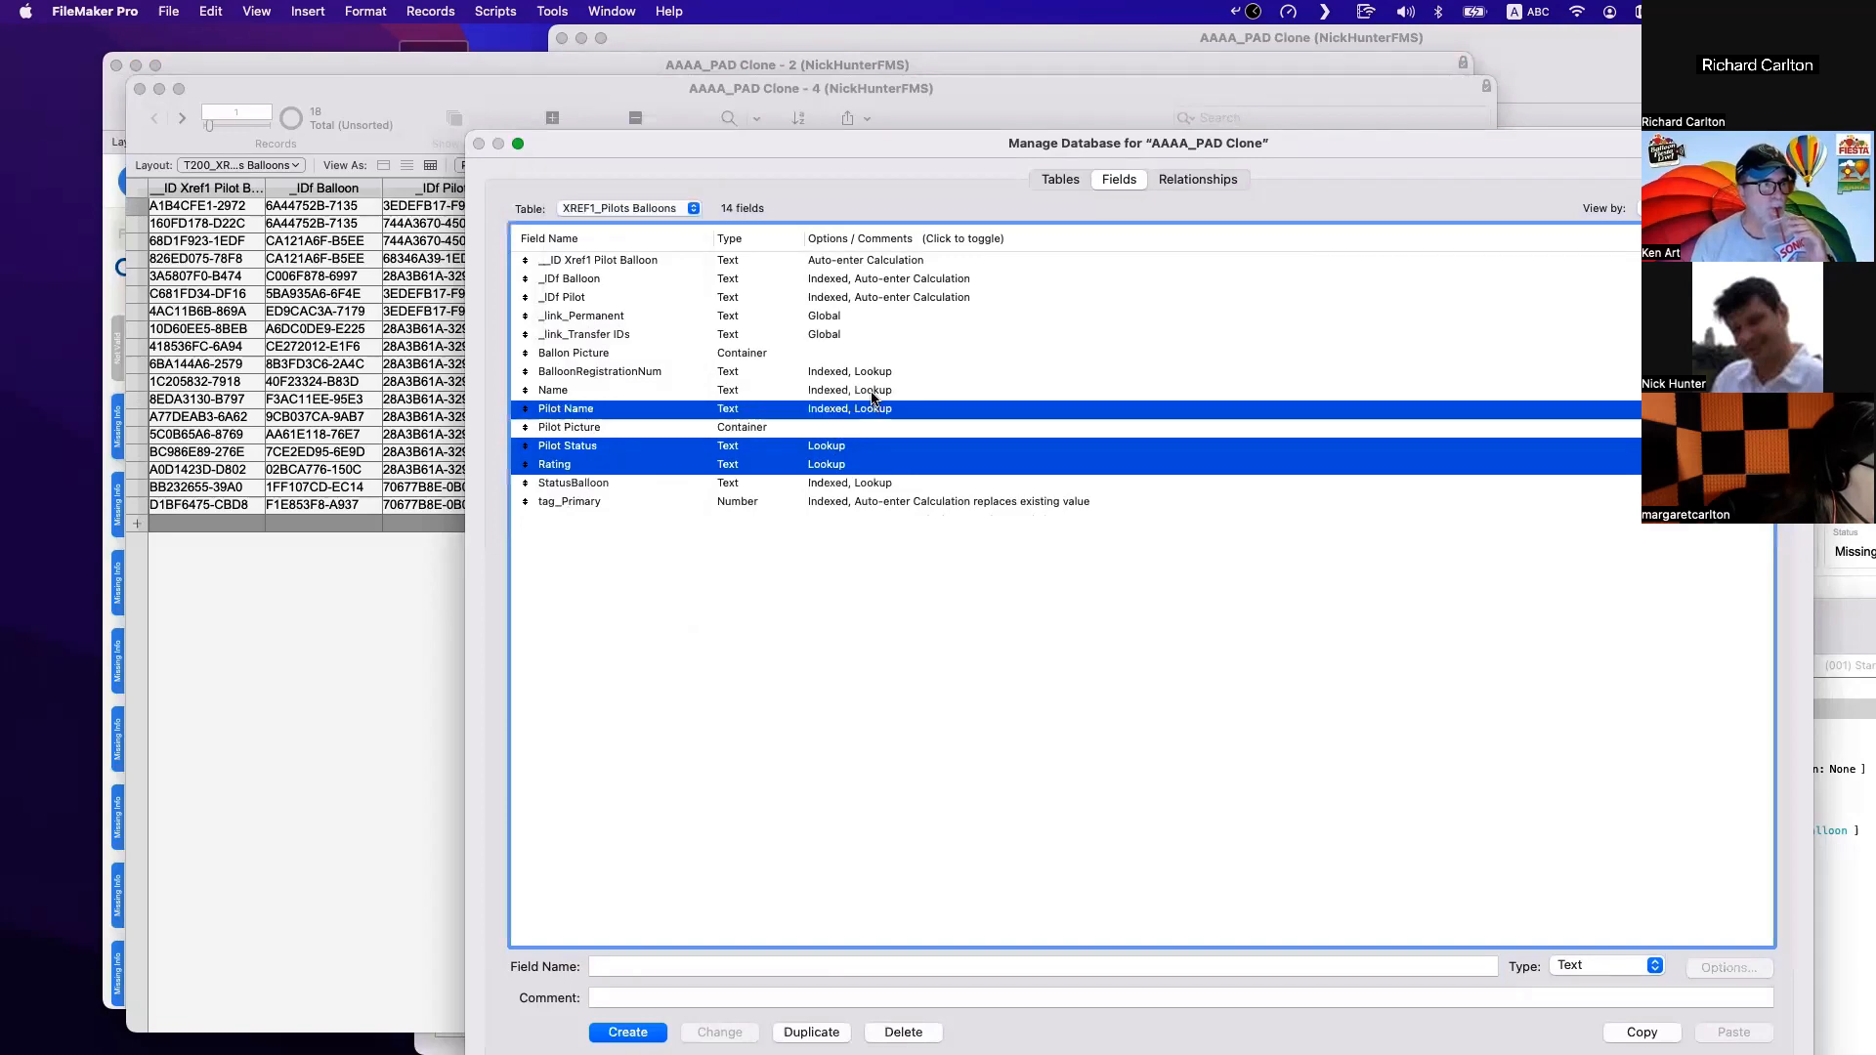
pyautogui.keyDown('super'); pyautogui.click(873, 392); pyautogui.keyUp('super')
pyautogui.keyDown('super'); pyautogui.click(872, 373); pyautogui.keyUp('super')
pyautogui.click(835, 579)
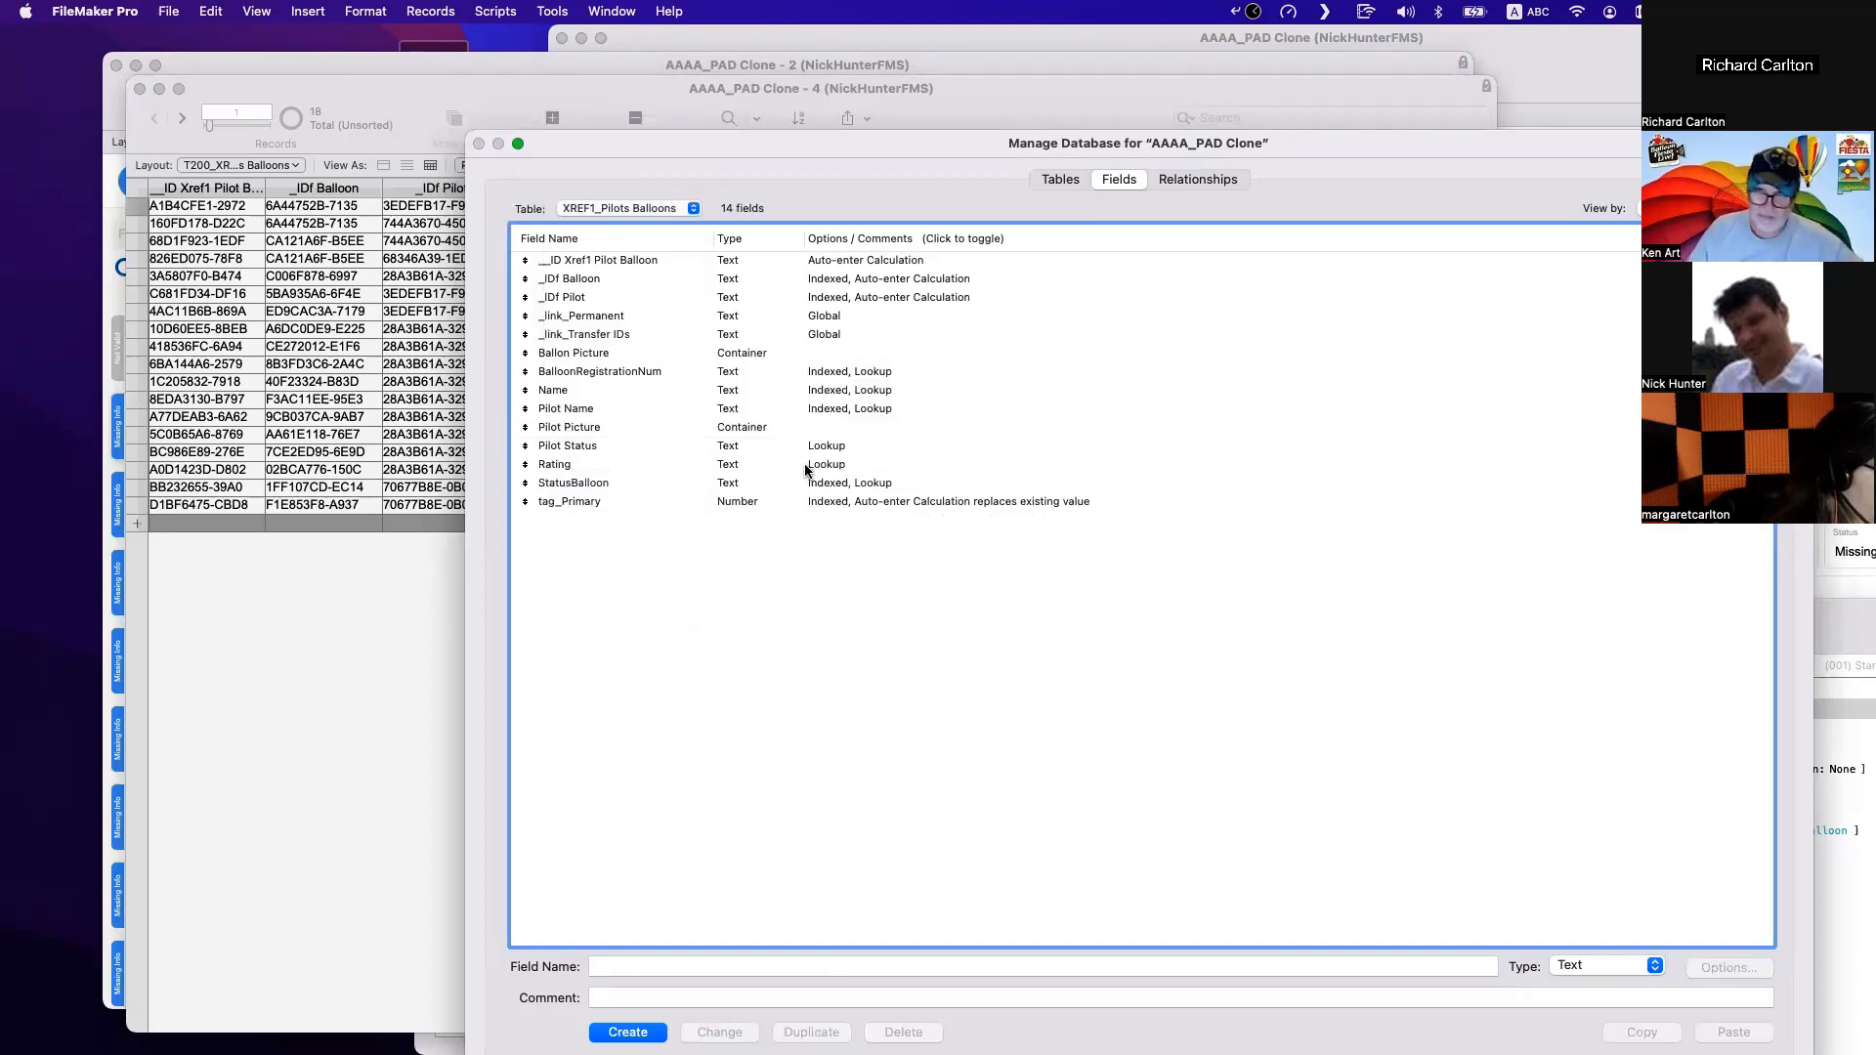
# Inspect the Rating field's lookup source table, leave it unchanged, and relate it to the _IDf Pilot key field.
pyautogui.click(805, 467)
pyautogui.doubleClick(805, 467)
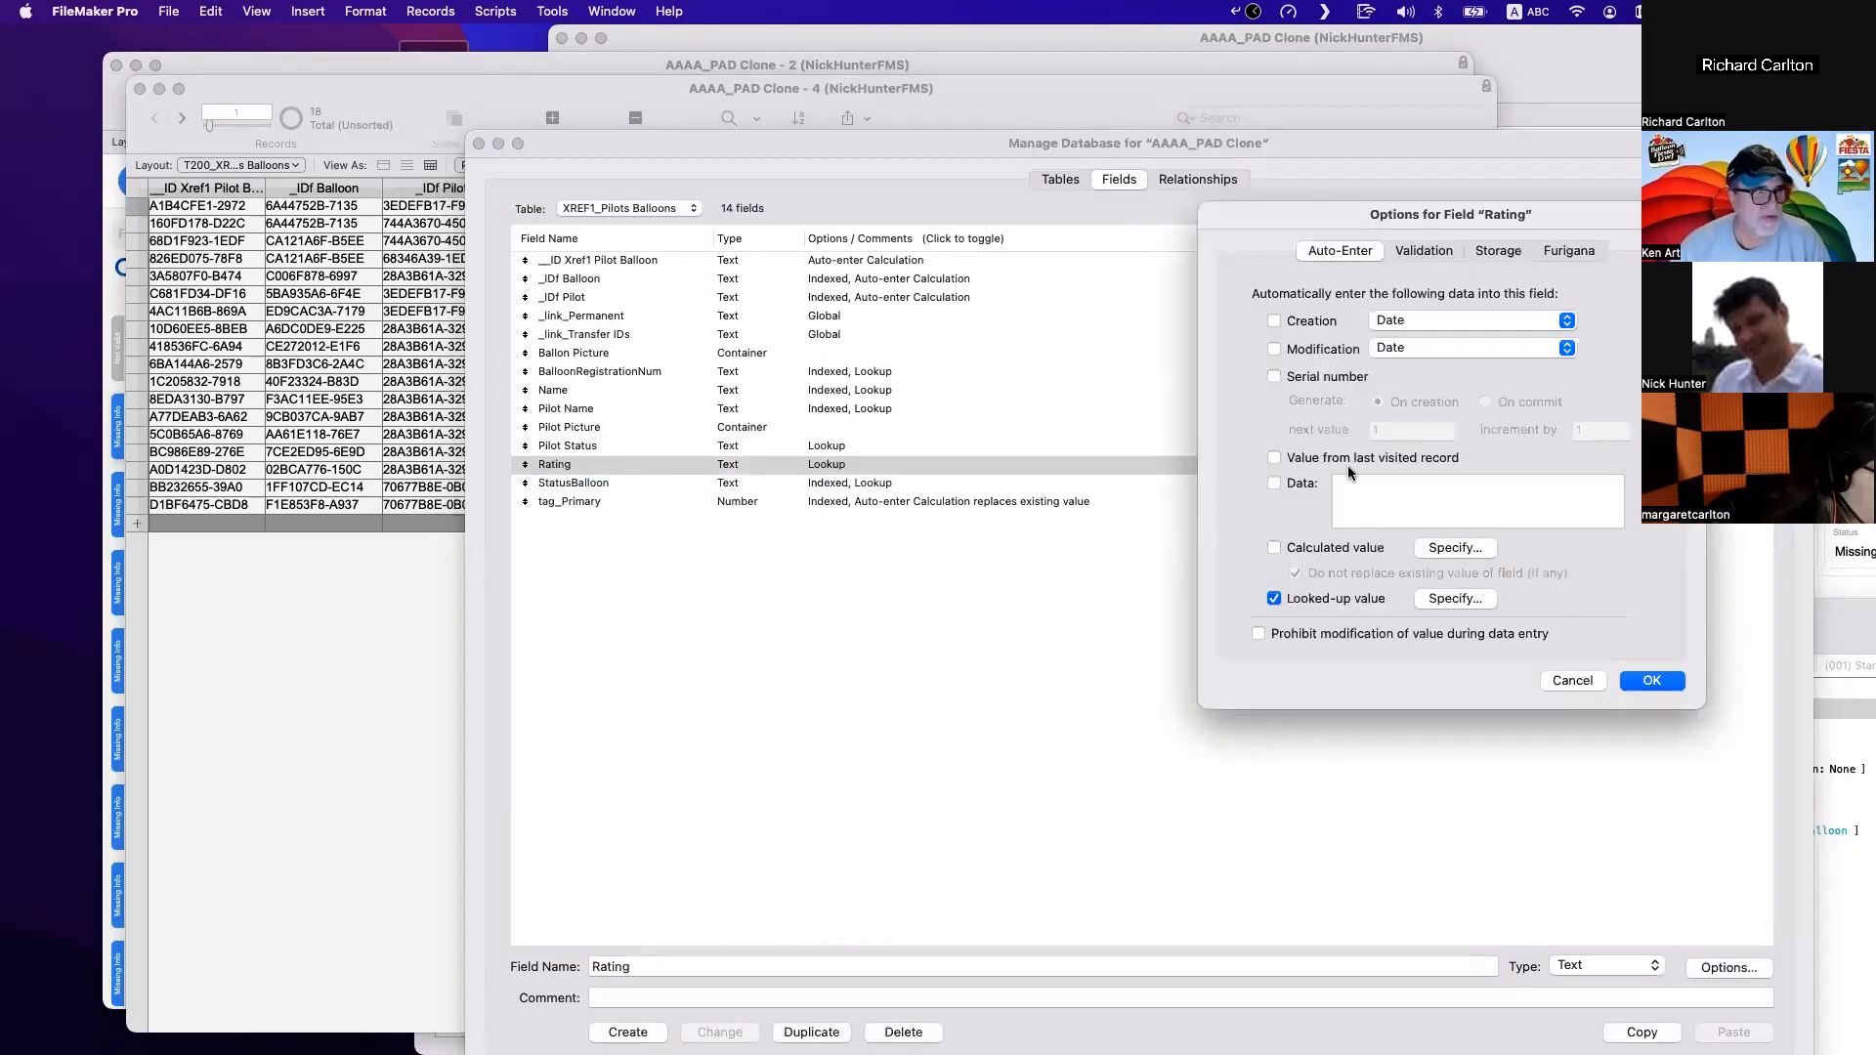
pyautogui.click(1452, 598)
pyautogui.click(992, 293)
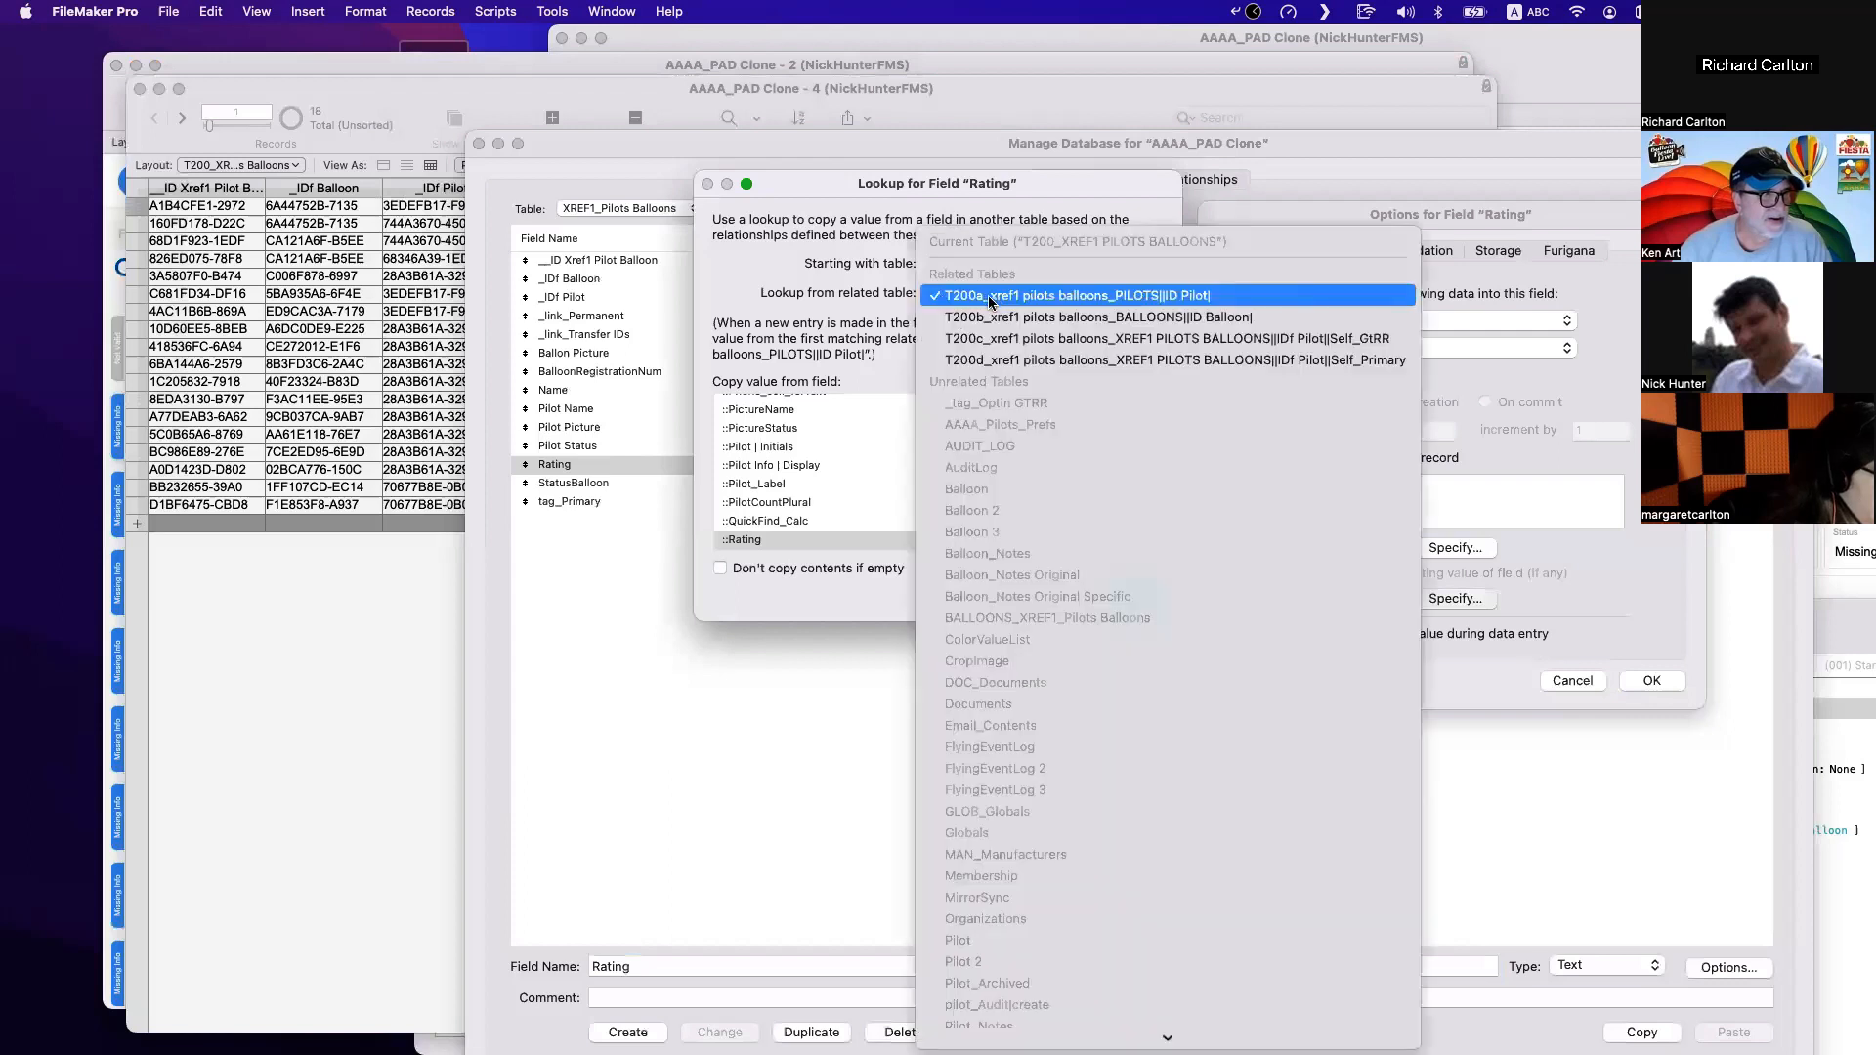
pyautogui.click(1148, 304)
pyautogui.click(1050, 590)
pyautogui.press('Return')
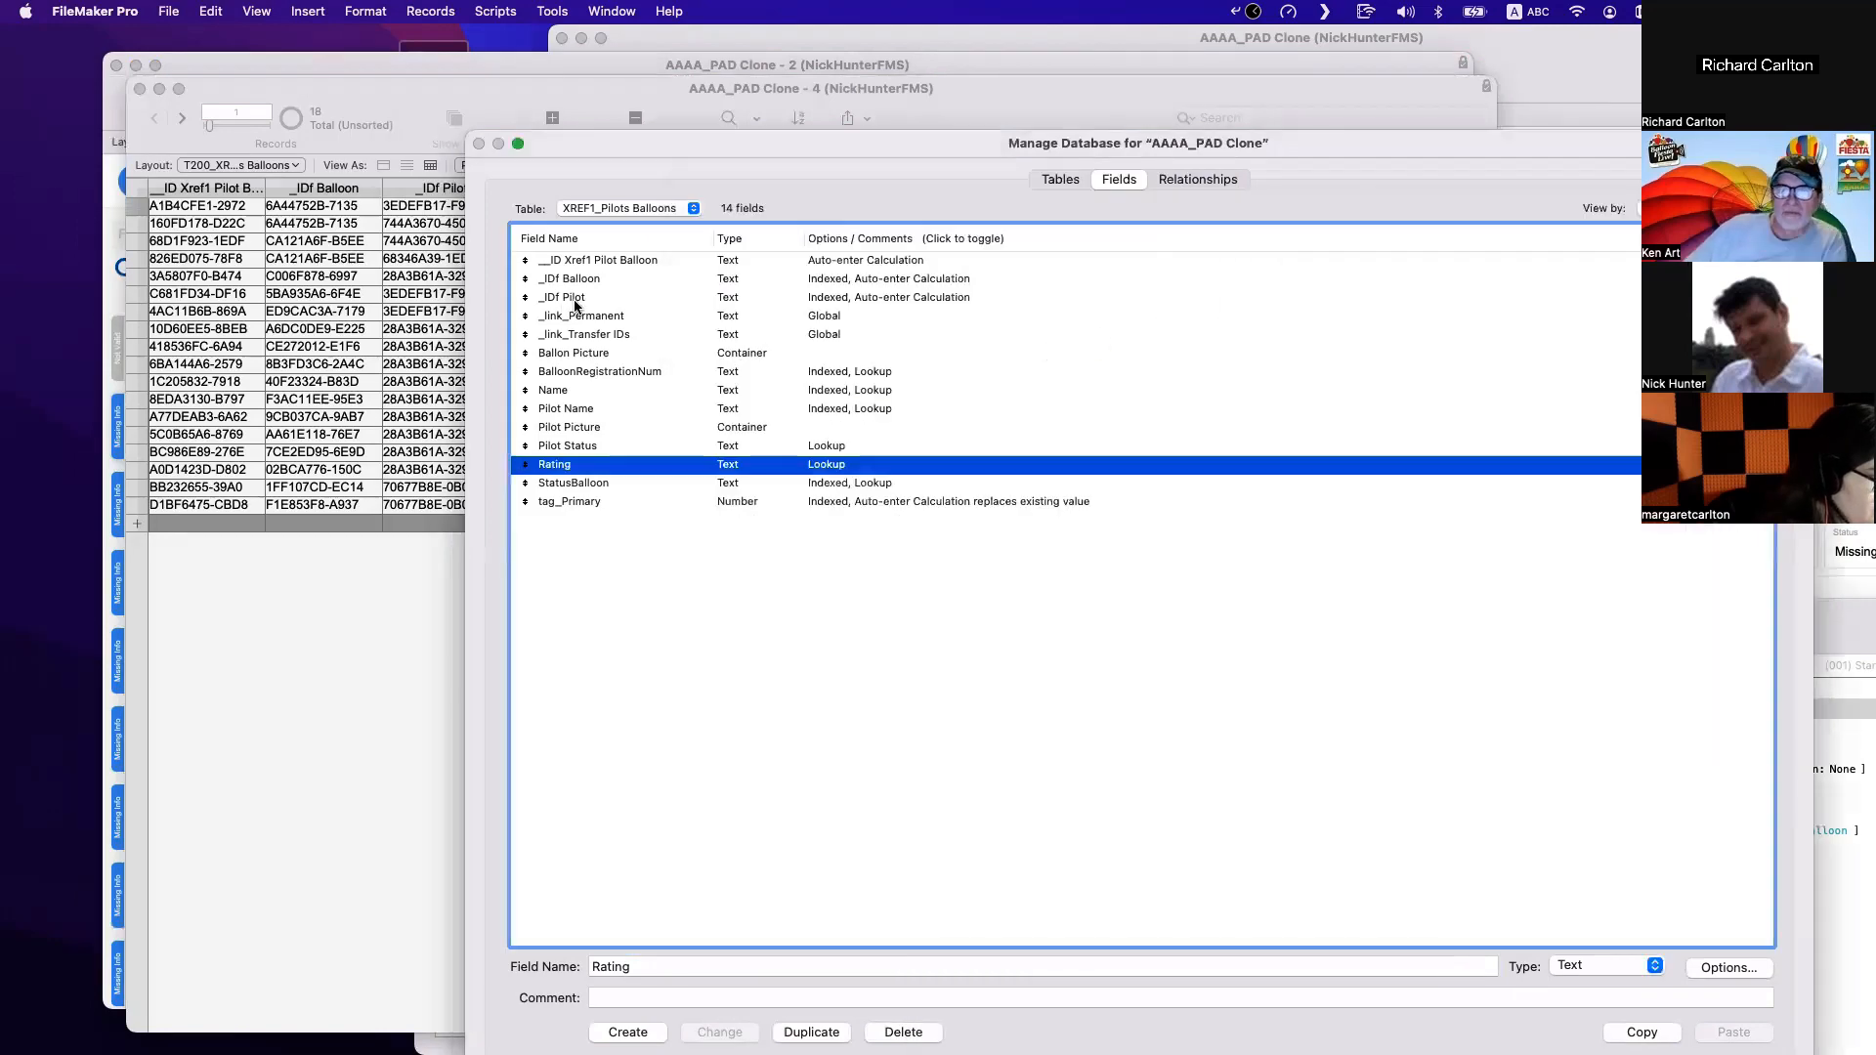
pyautogui.click(576, 301)
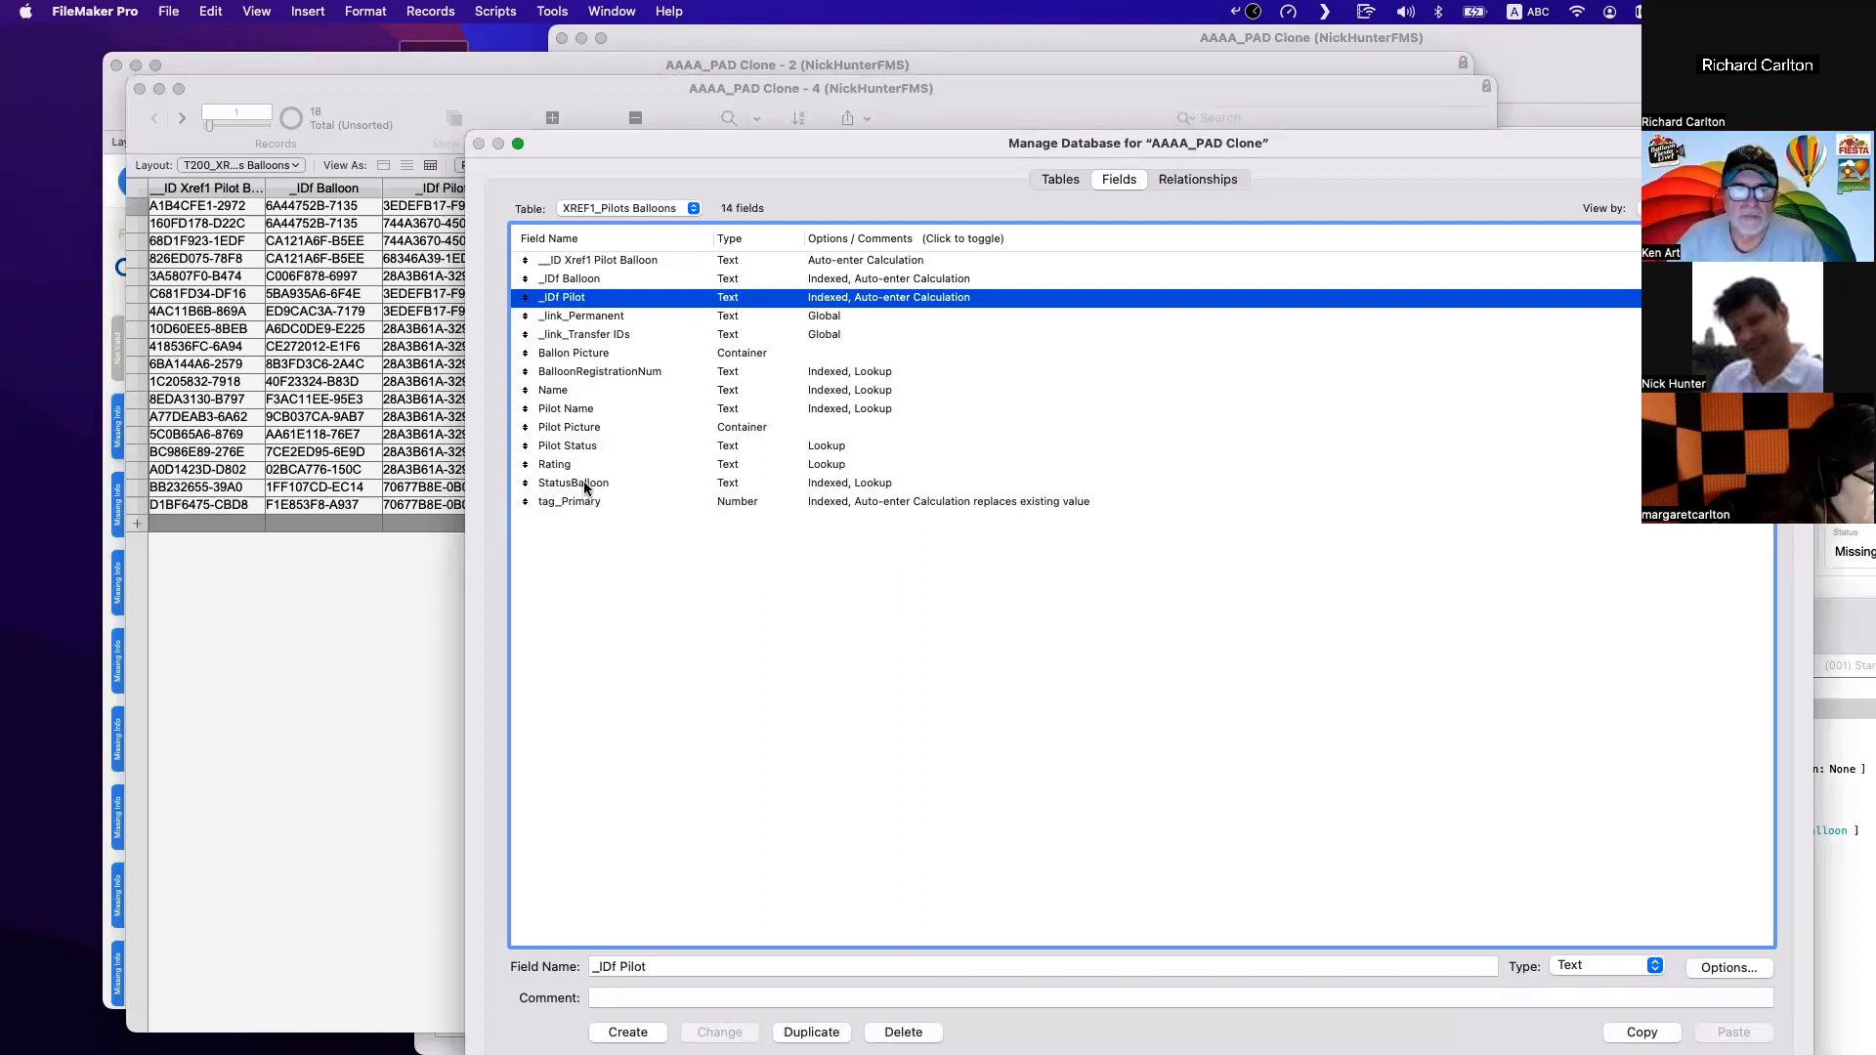
# Inspect the Name field's lookup source table, compare the _IDf Balloon and _IDf Pilot key fields, and close the database definition.
pyautogui.click(667, 410)
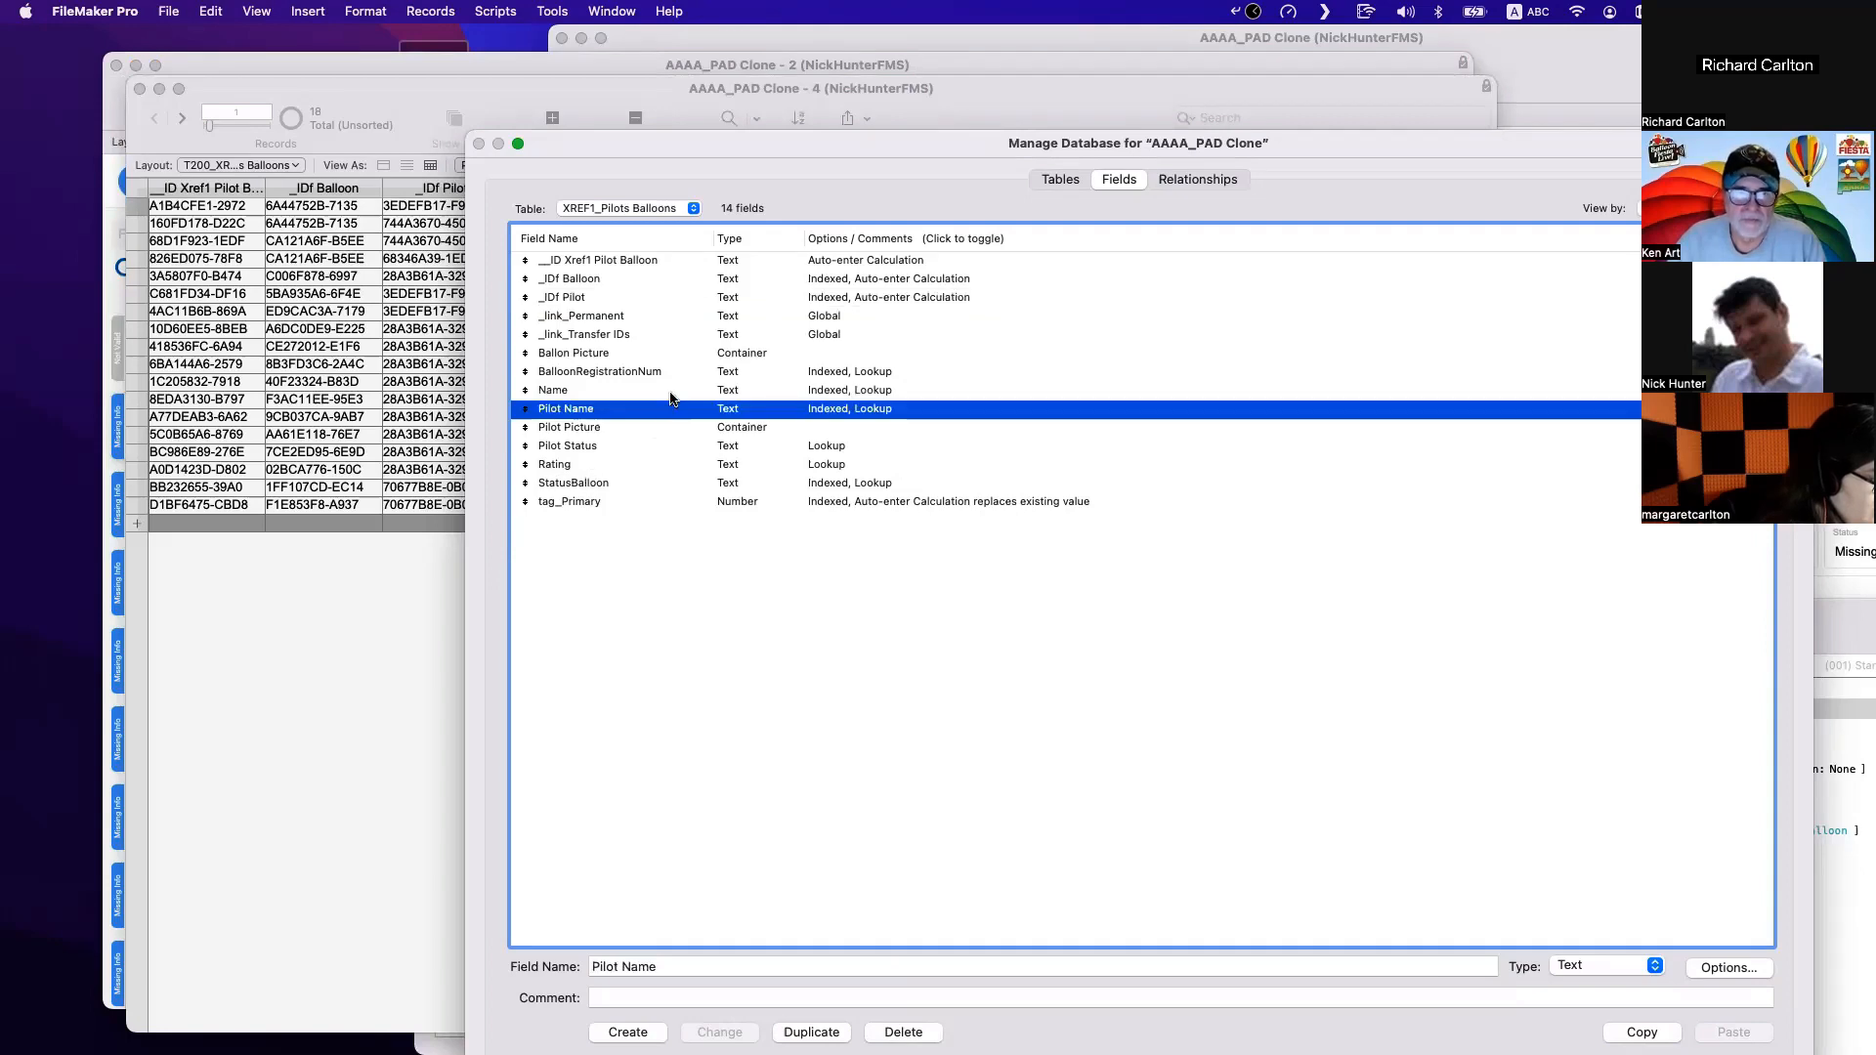
pyautogui.doubleClick(672, 392)
pyautogui.click(1454, 597)
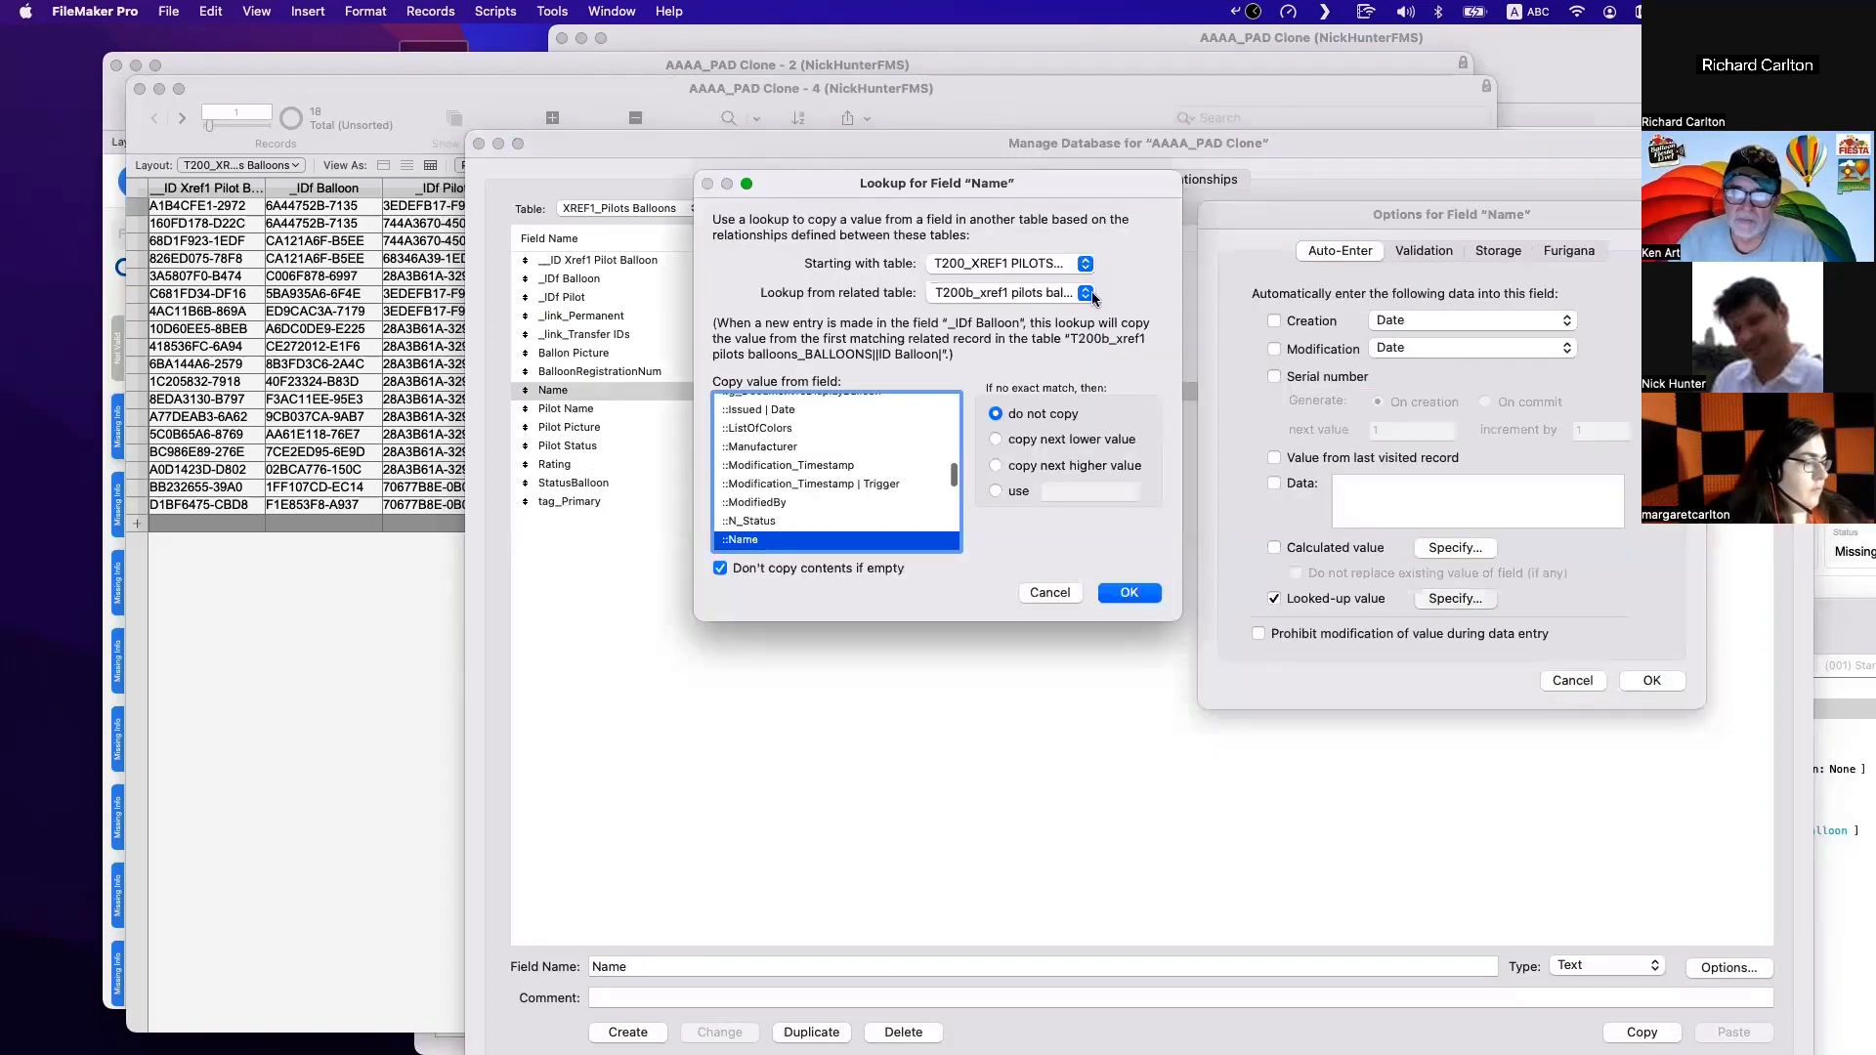
pyautogui.click(1094, 292)
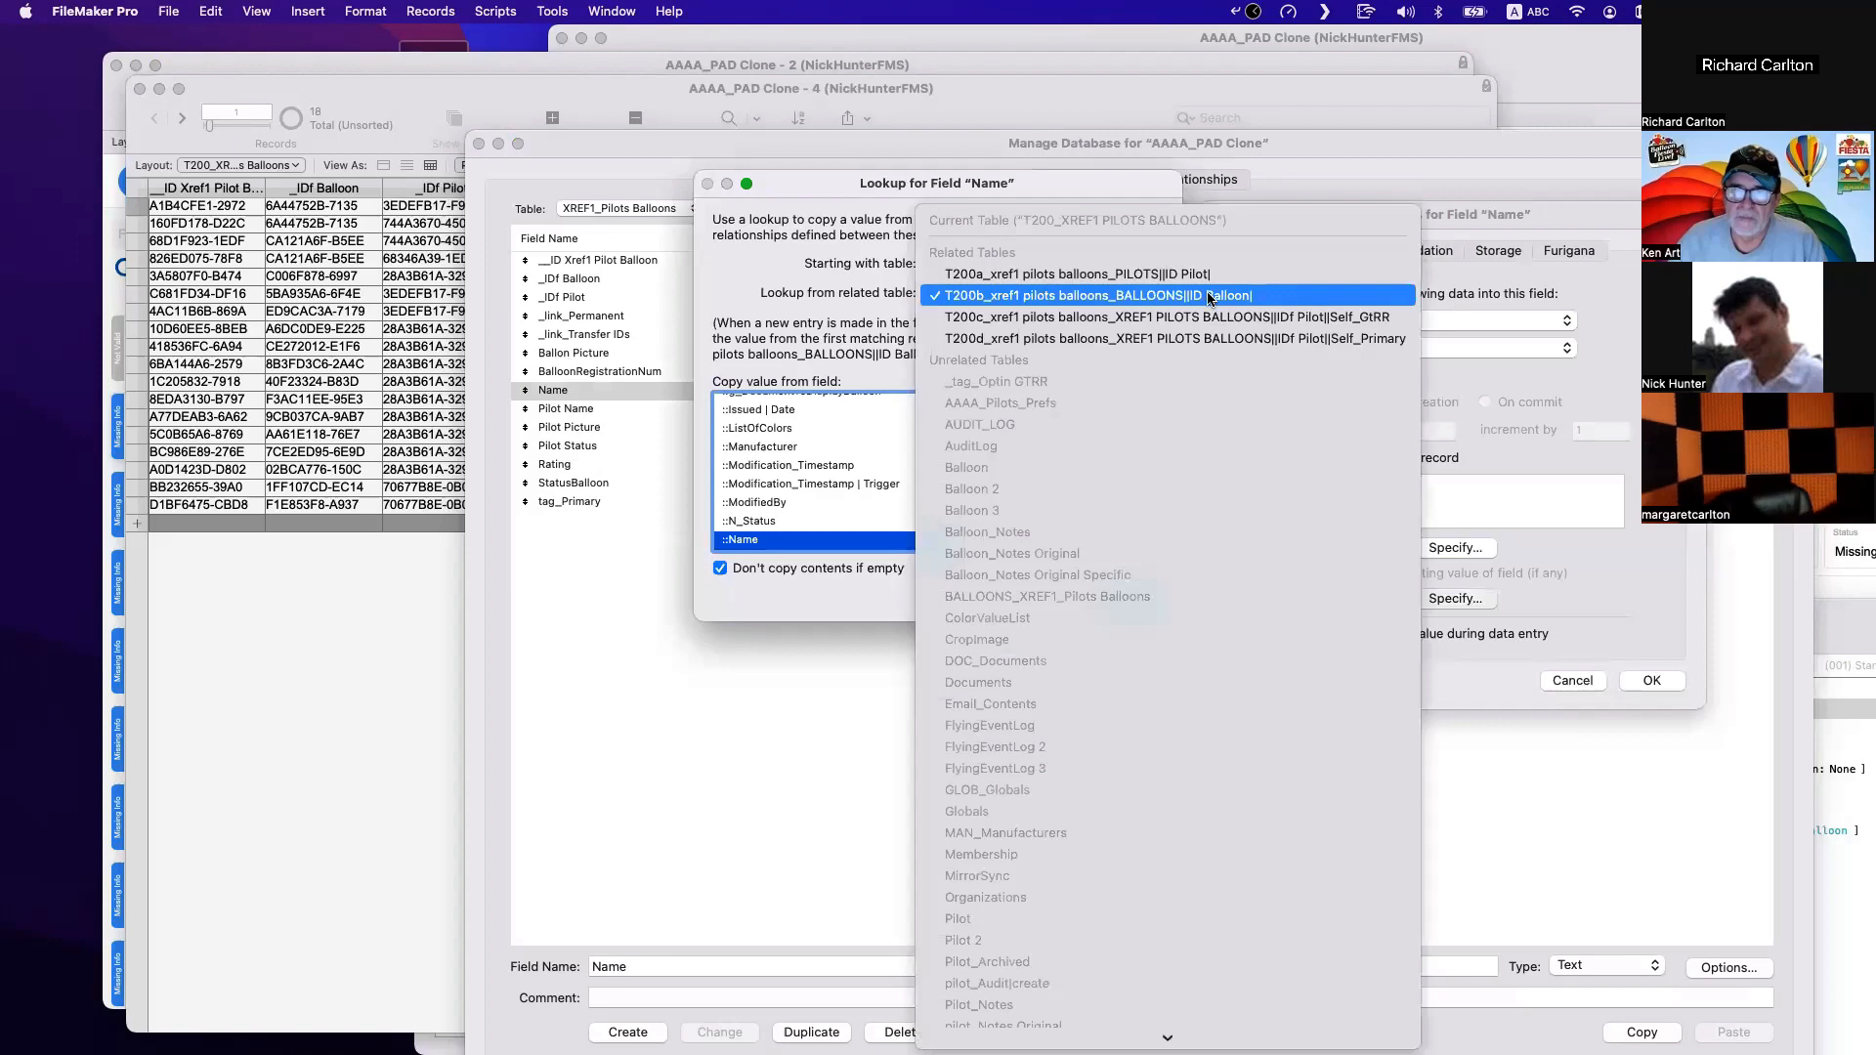
pyautogui.click(1208, 296)
pyautogui.press('Return')
pyautogui.press('Return')
pyautogui.click(590, 280)
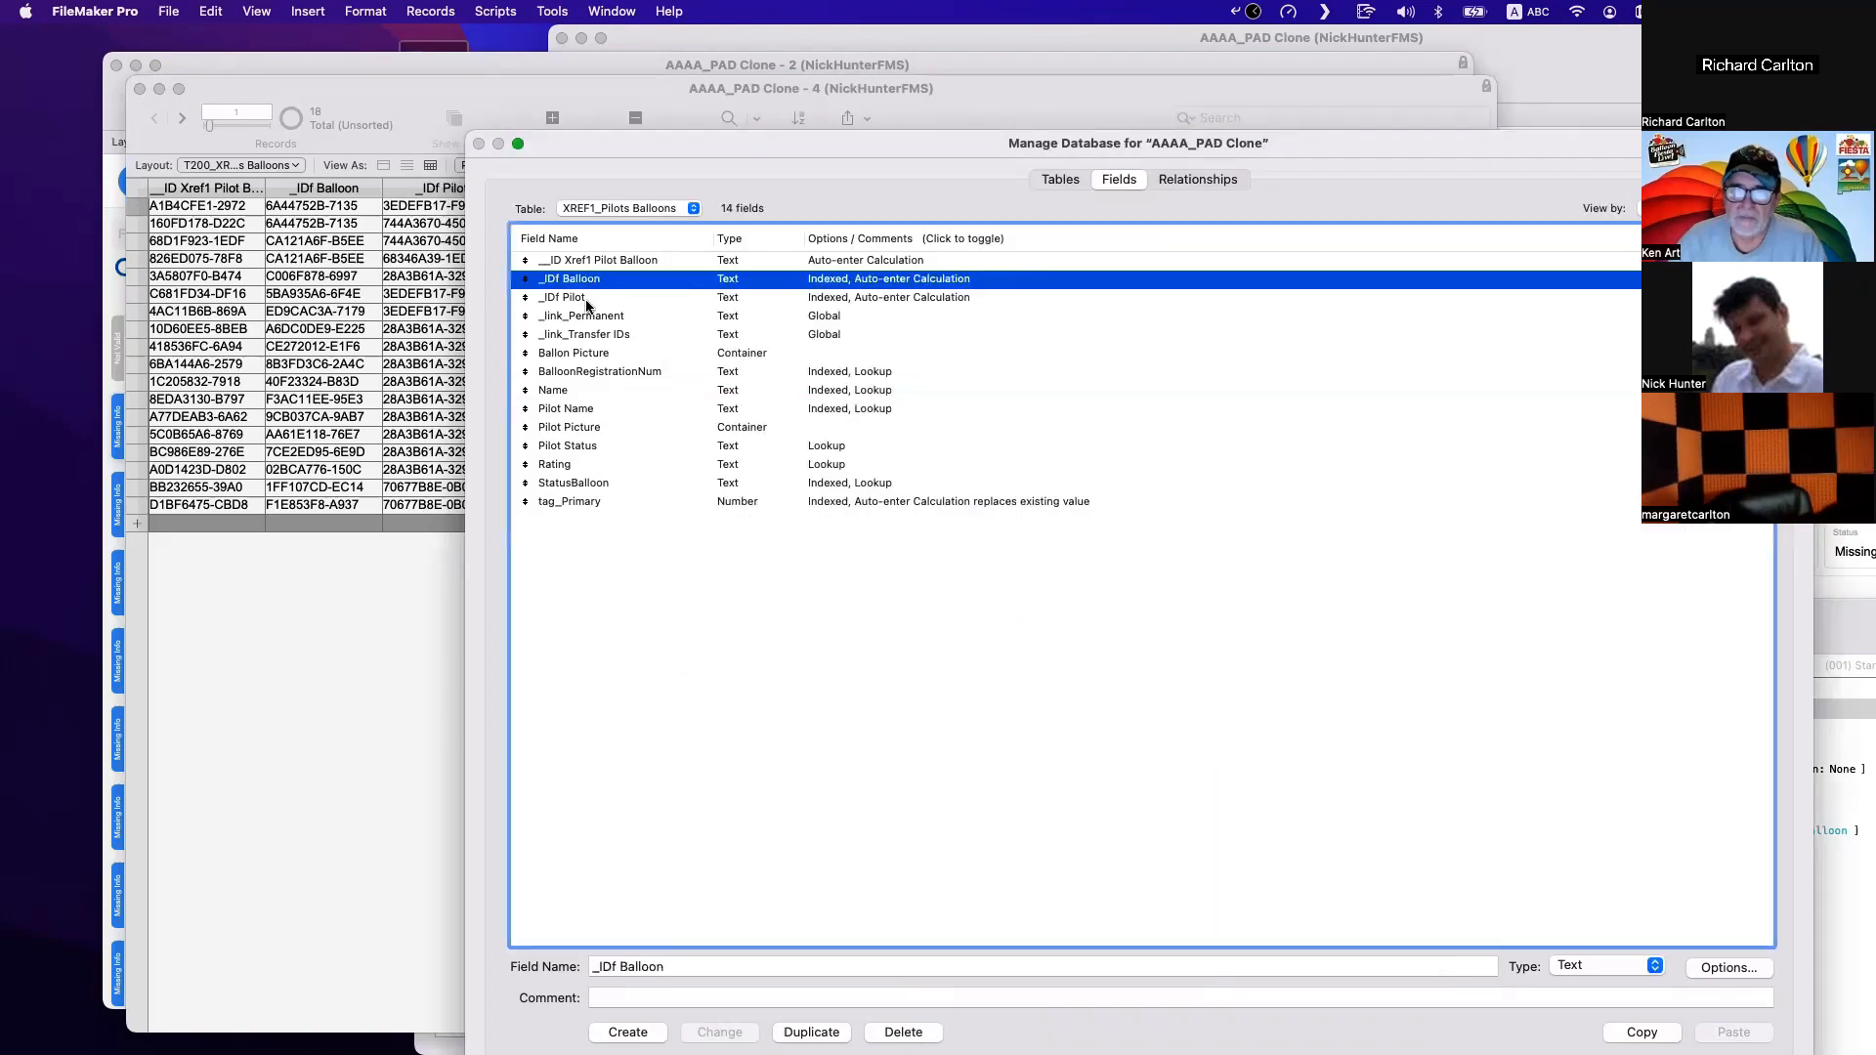
pyautogui.keyDown('shift'); pyautogui.click(591, 297); pyautogui.keyUp('shift')
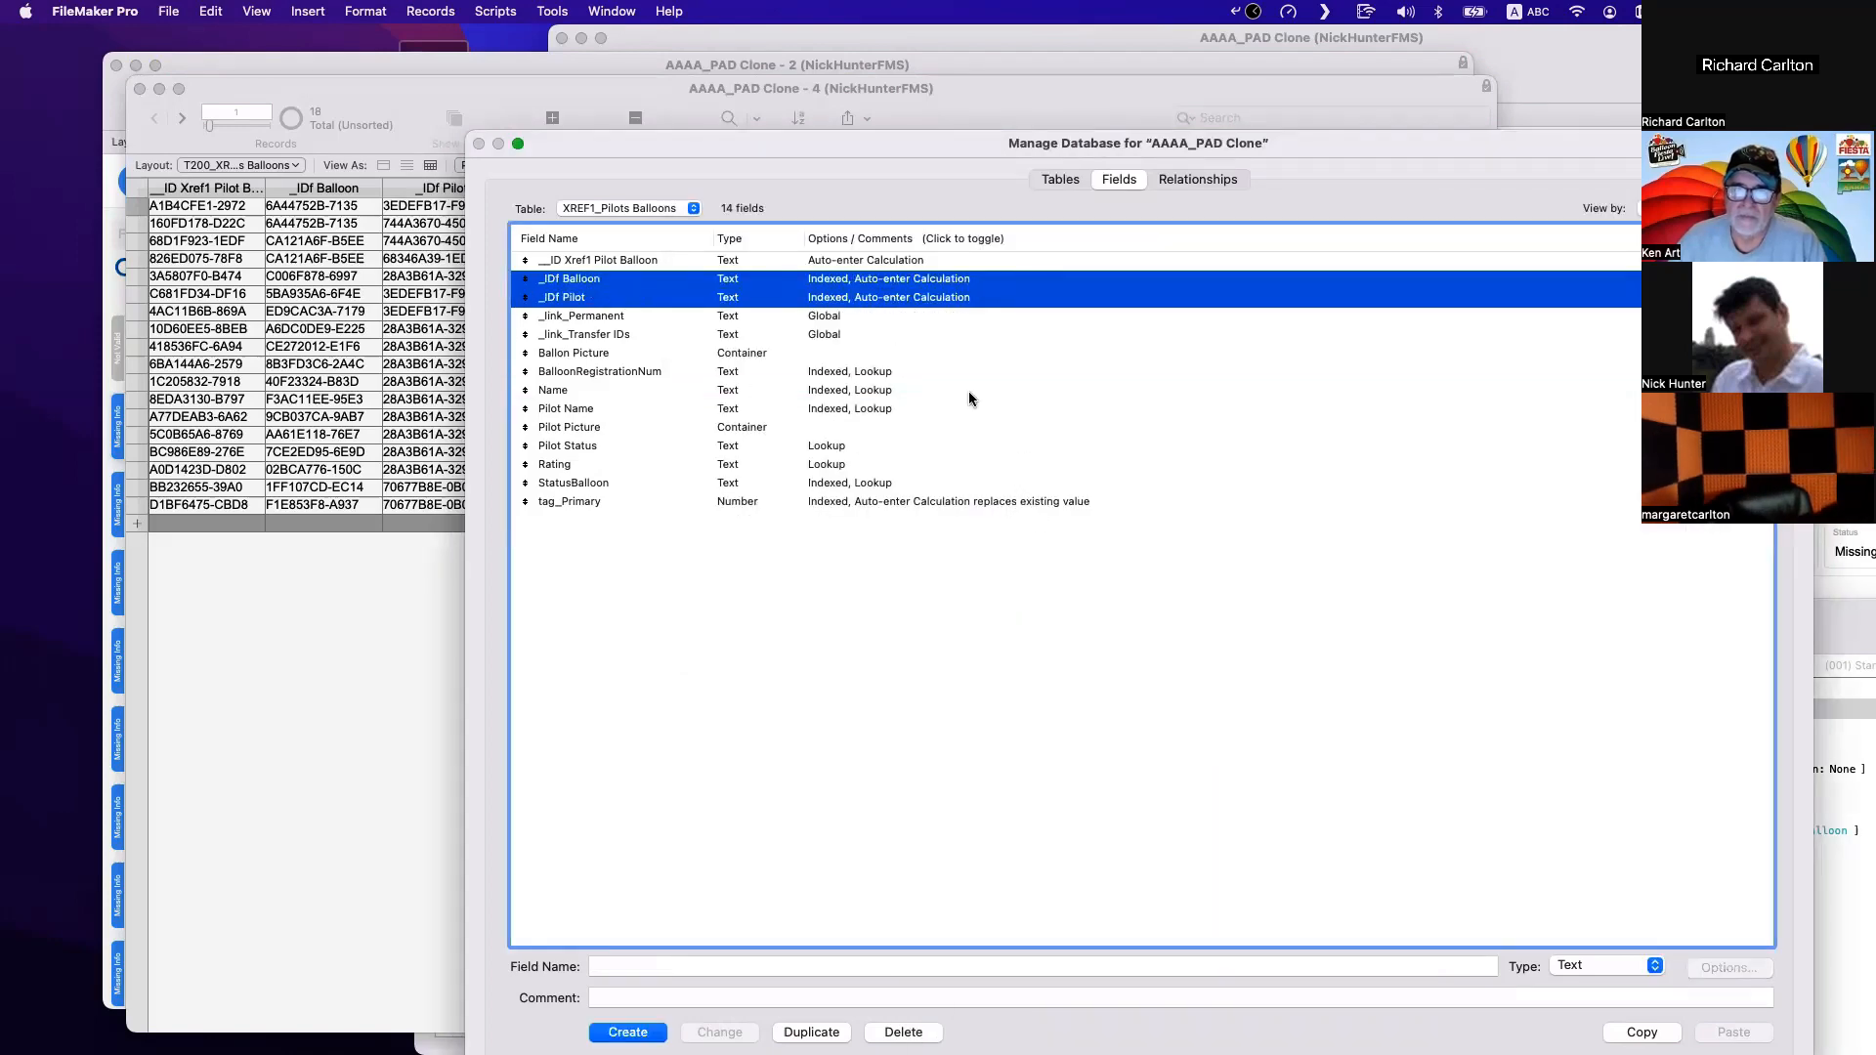
pyautogui.press('Return')
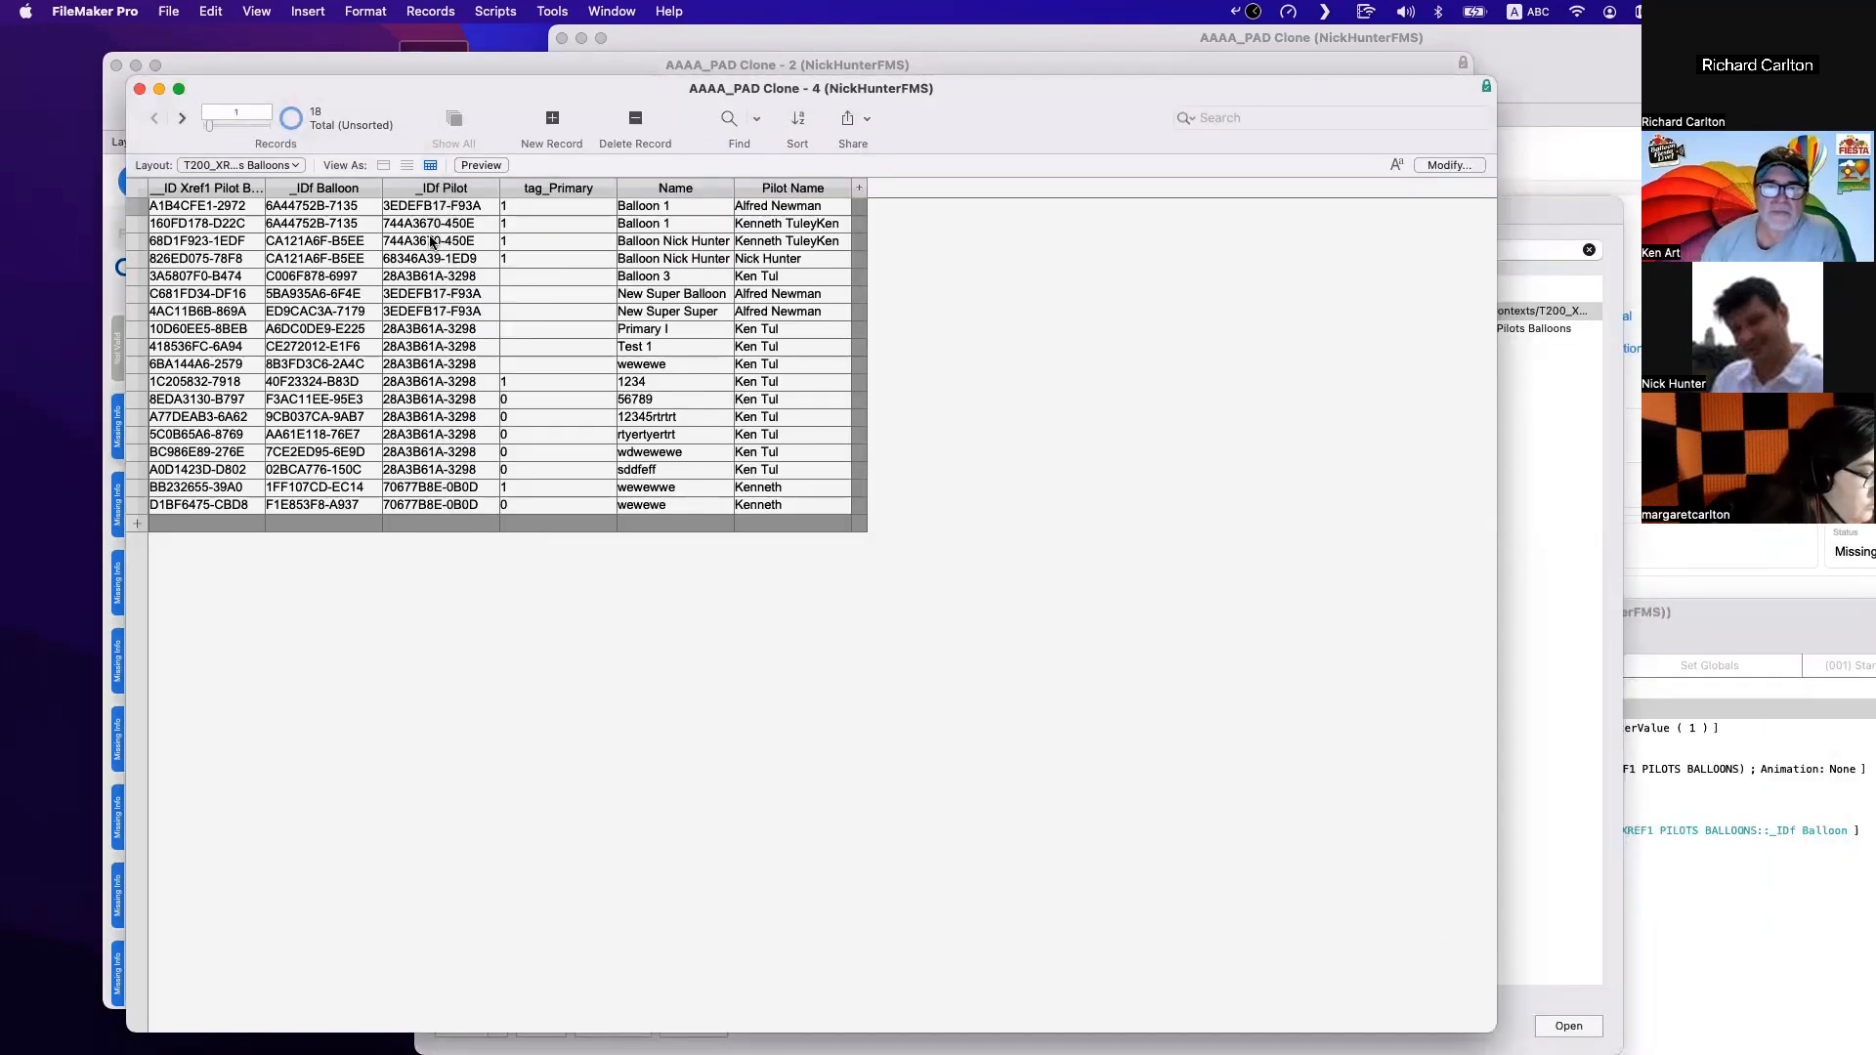
# Check the availability of the Relookup Field Contents command without and with the second record's _IDf Pilot field active, without running it.
pyautogui.click(430, 11)
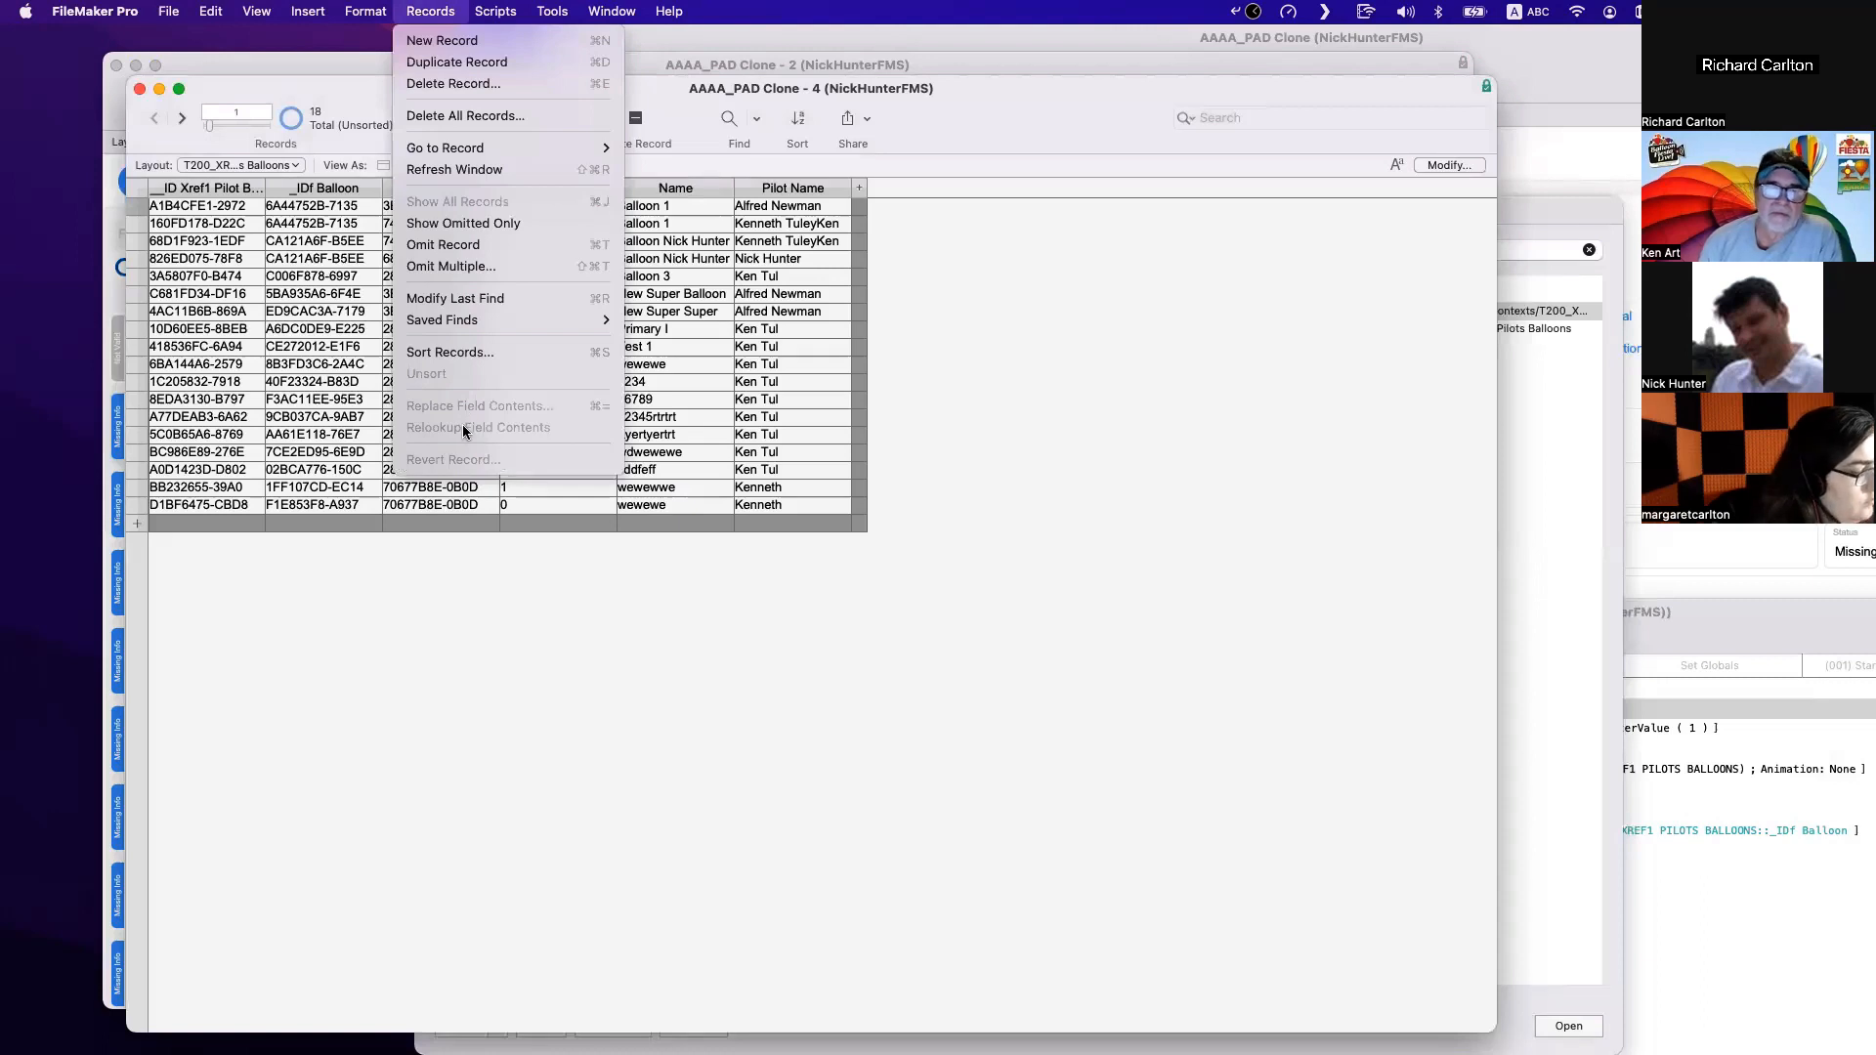
pyautogui.click(636, 657)
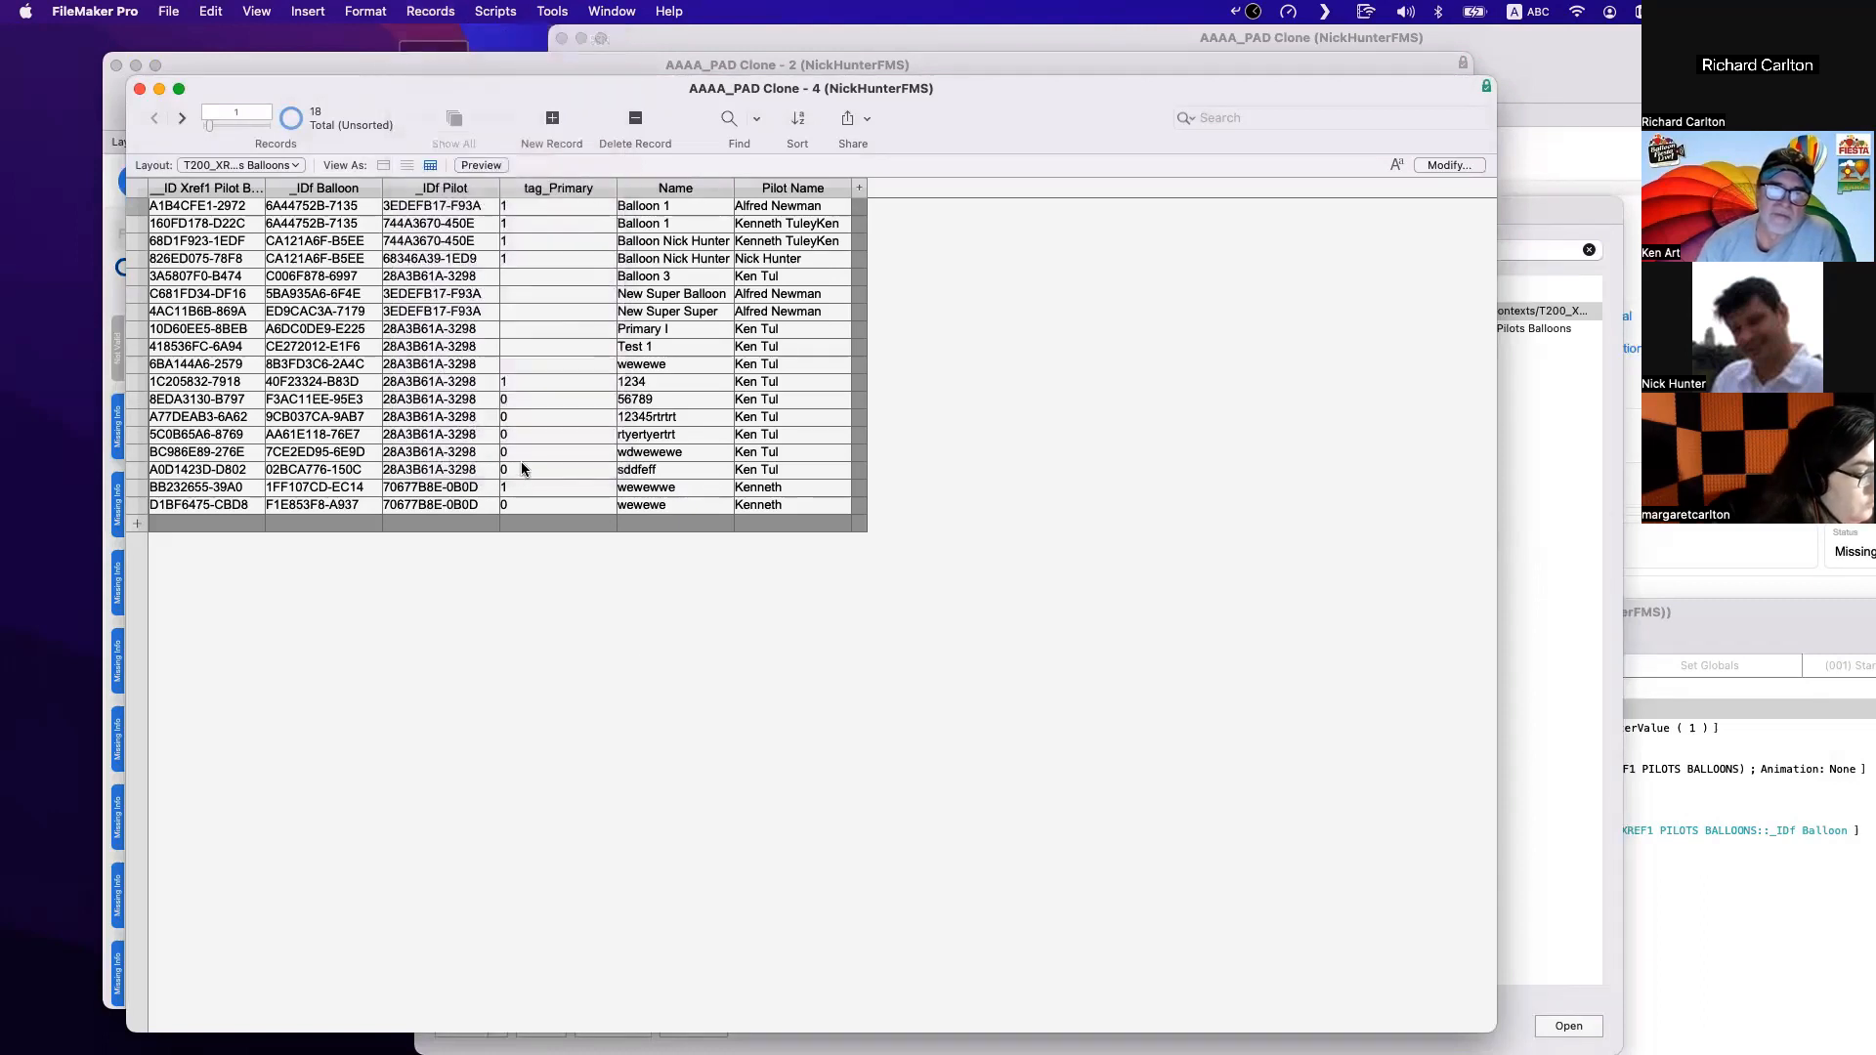
pyautogui.click(454, 225)
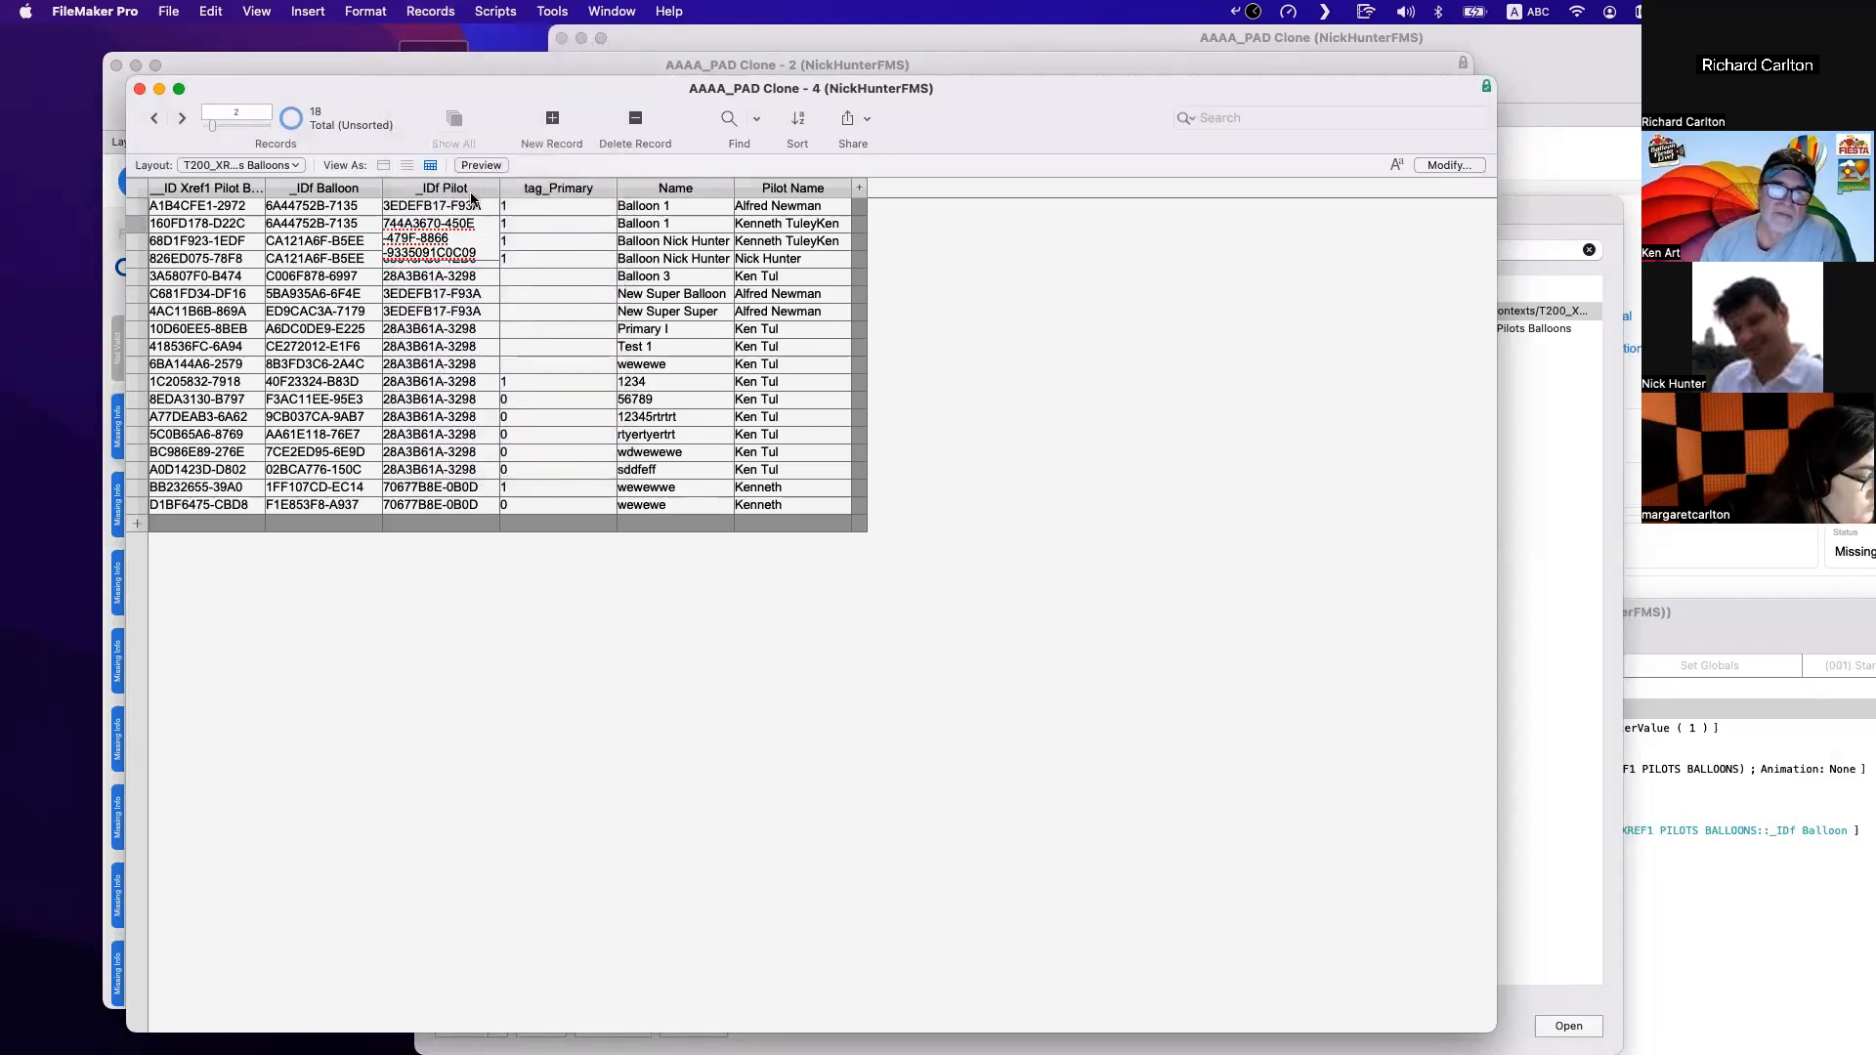
pyautogui.click(430, 11)
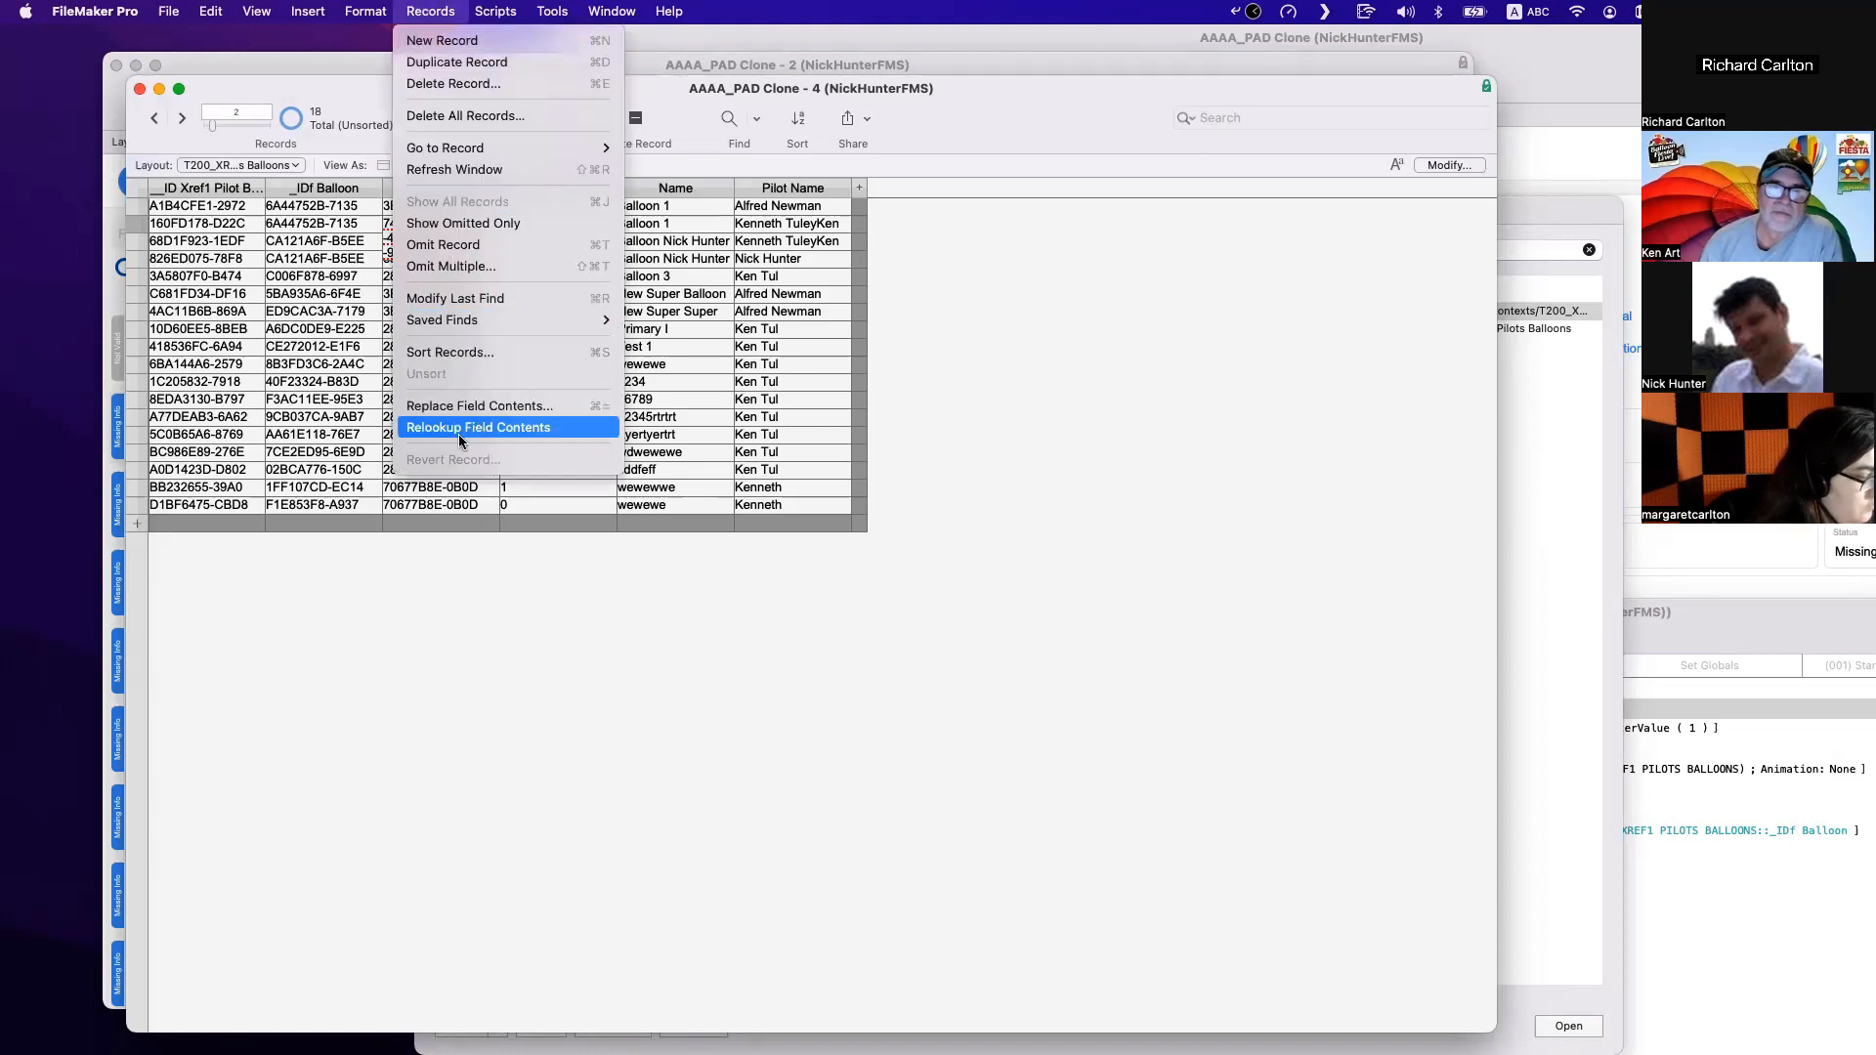
pyautogui.click(320, 117)
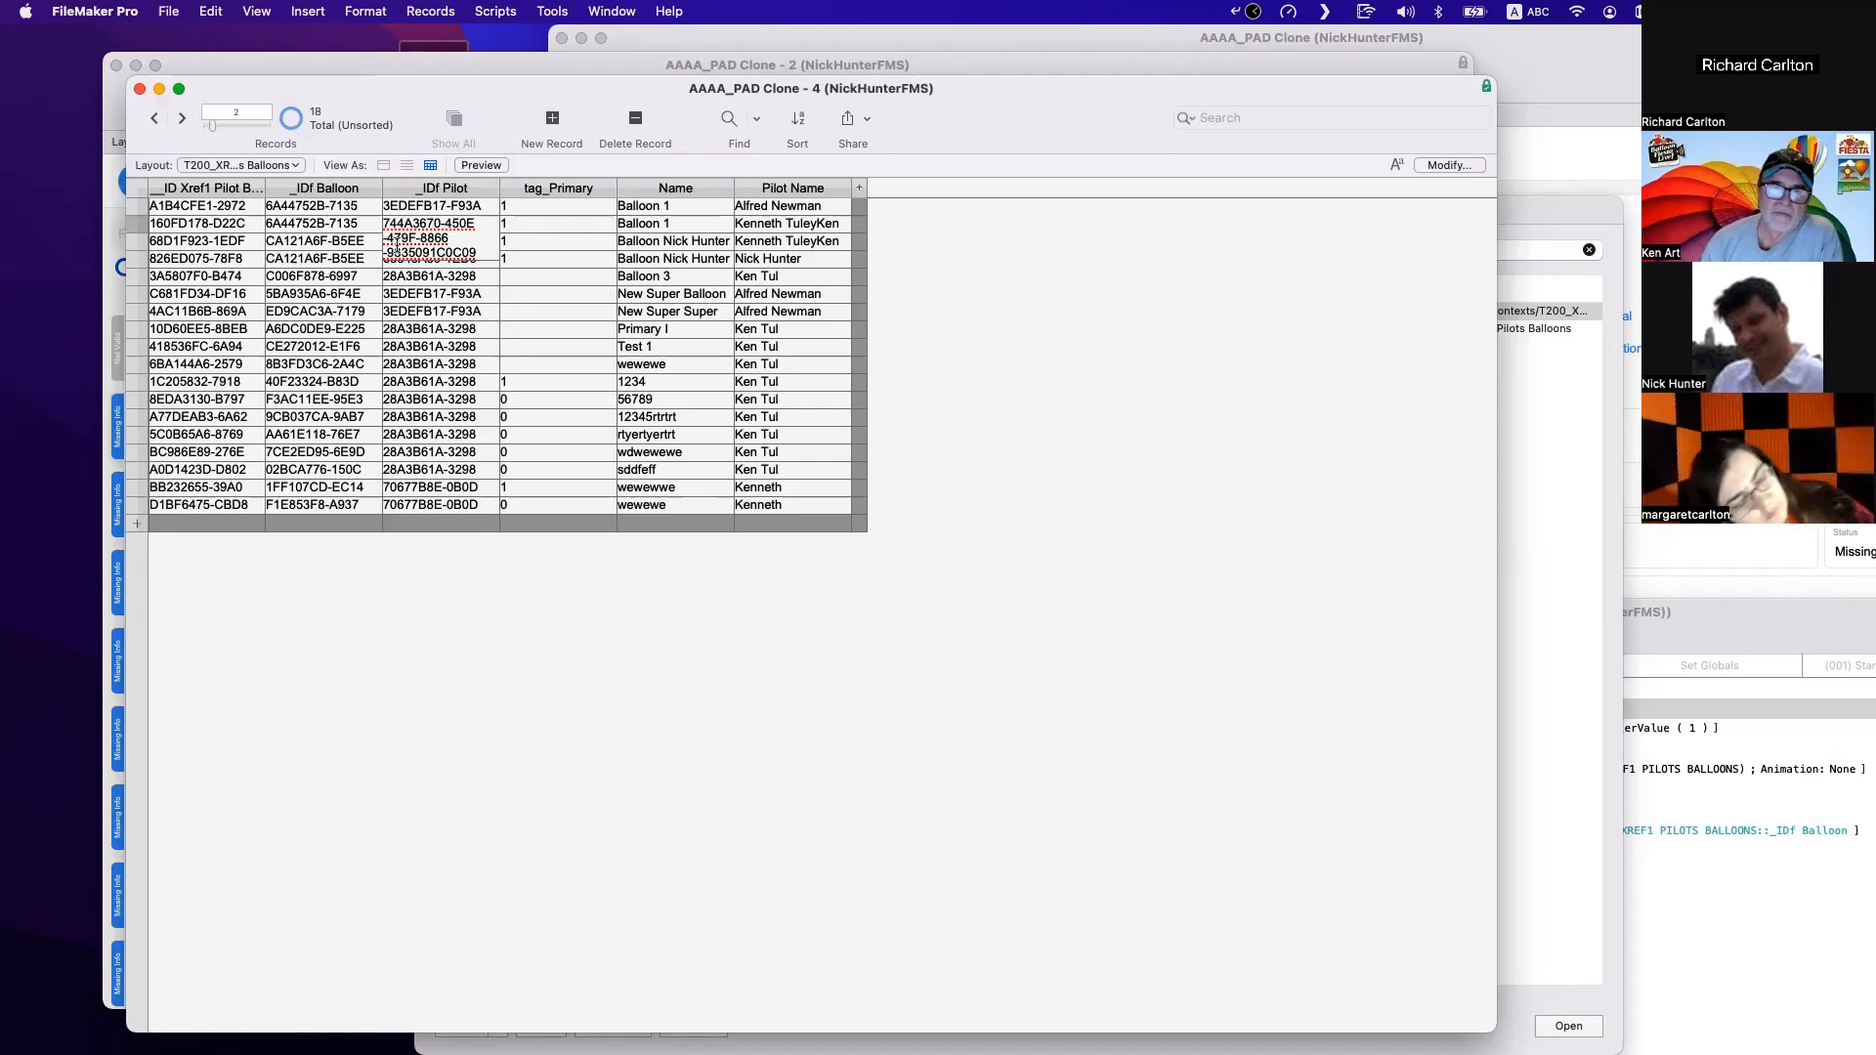
# Omit the twelve records after the first from the found set, and check Relookup Field Contents with the first record's _IDf Pilot active.
pyautogui.press('super+a')
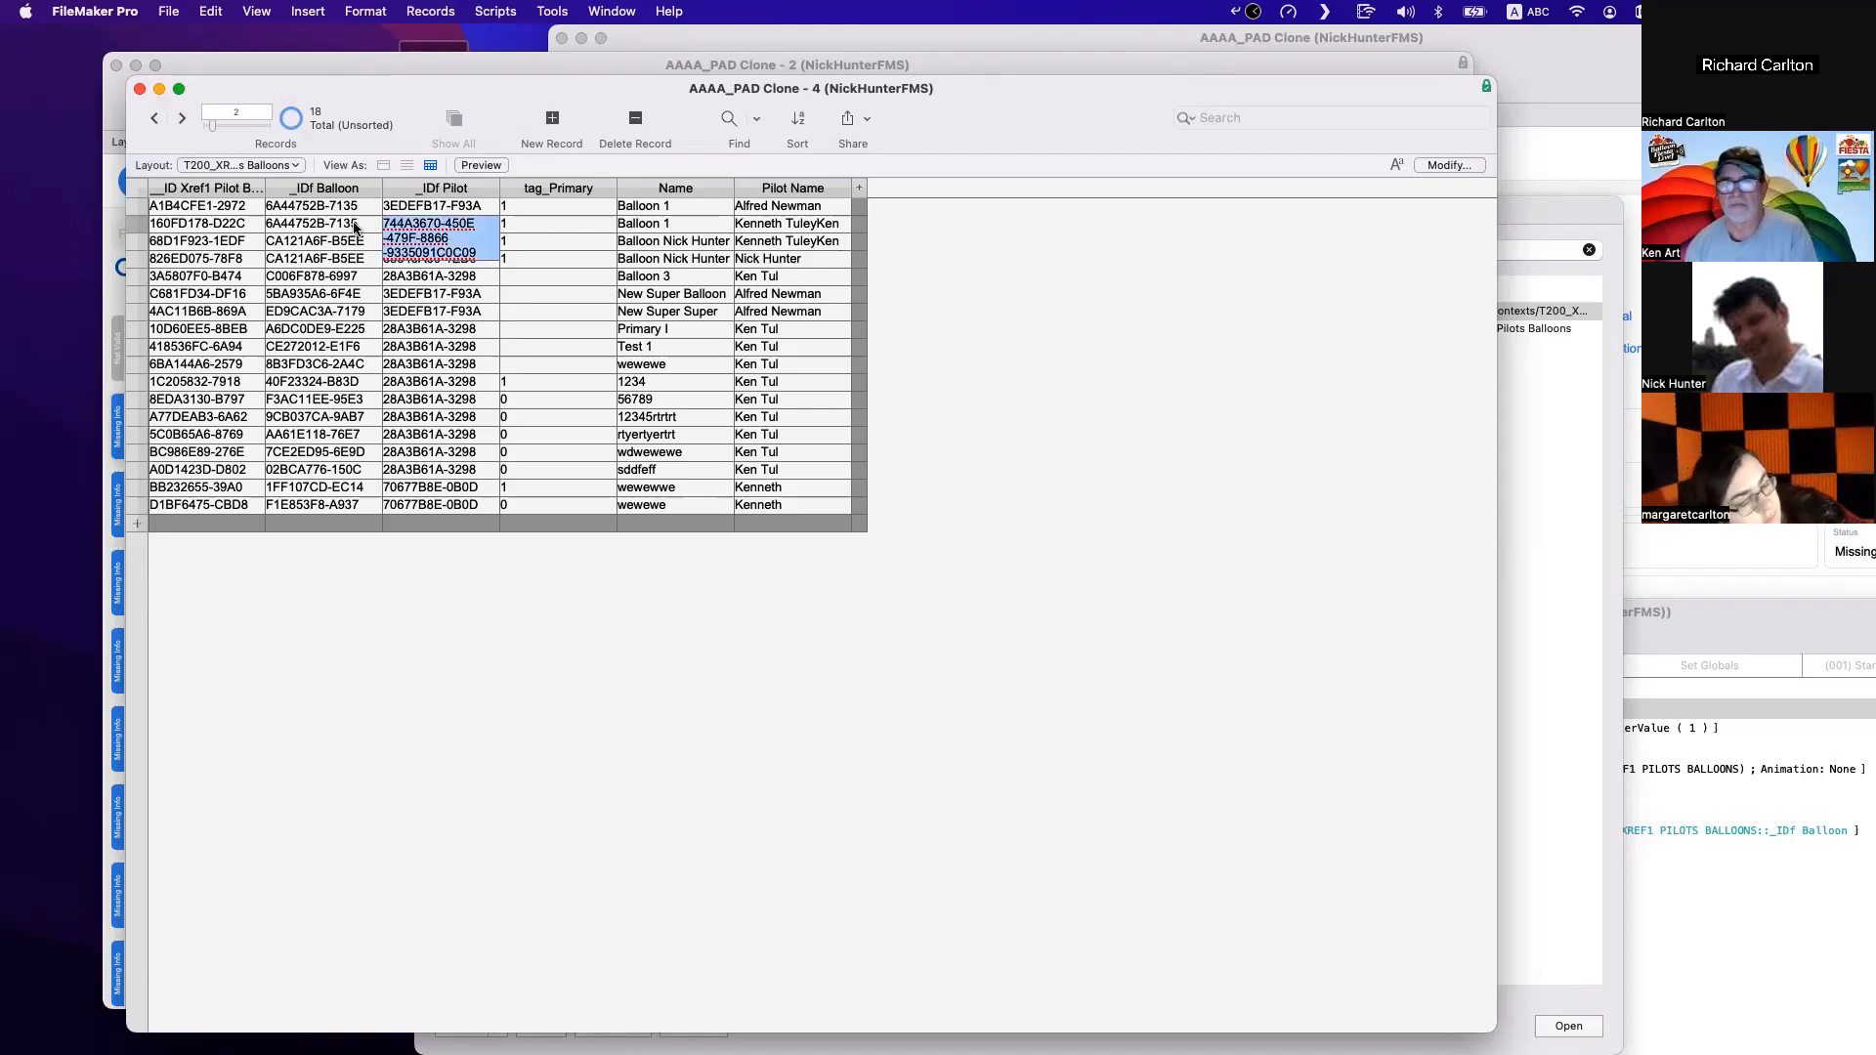
pyautogui.press('super+s')
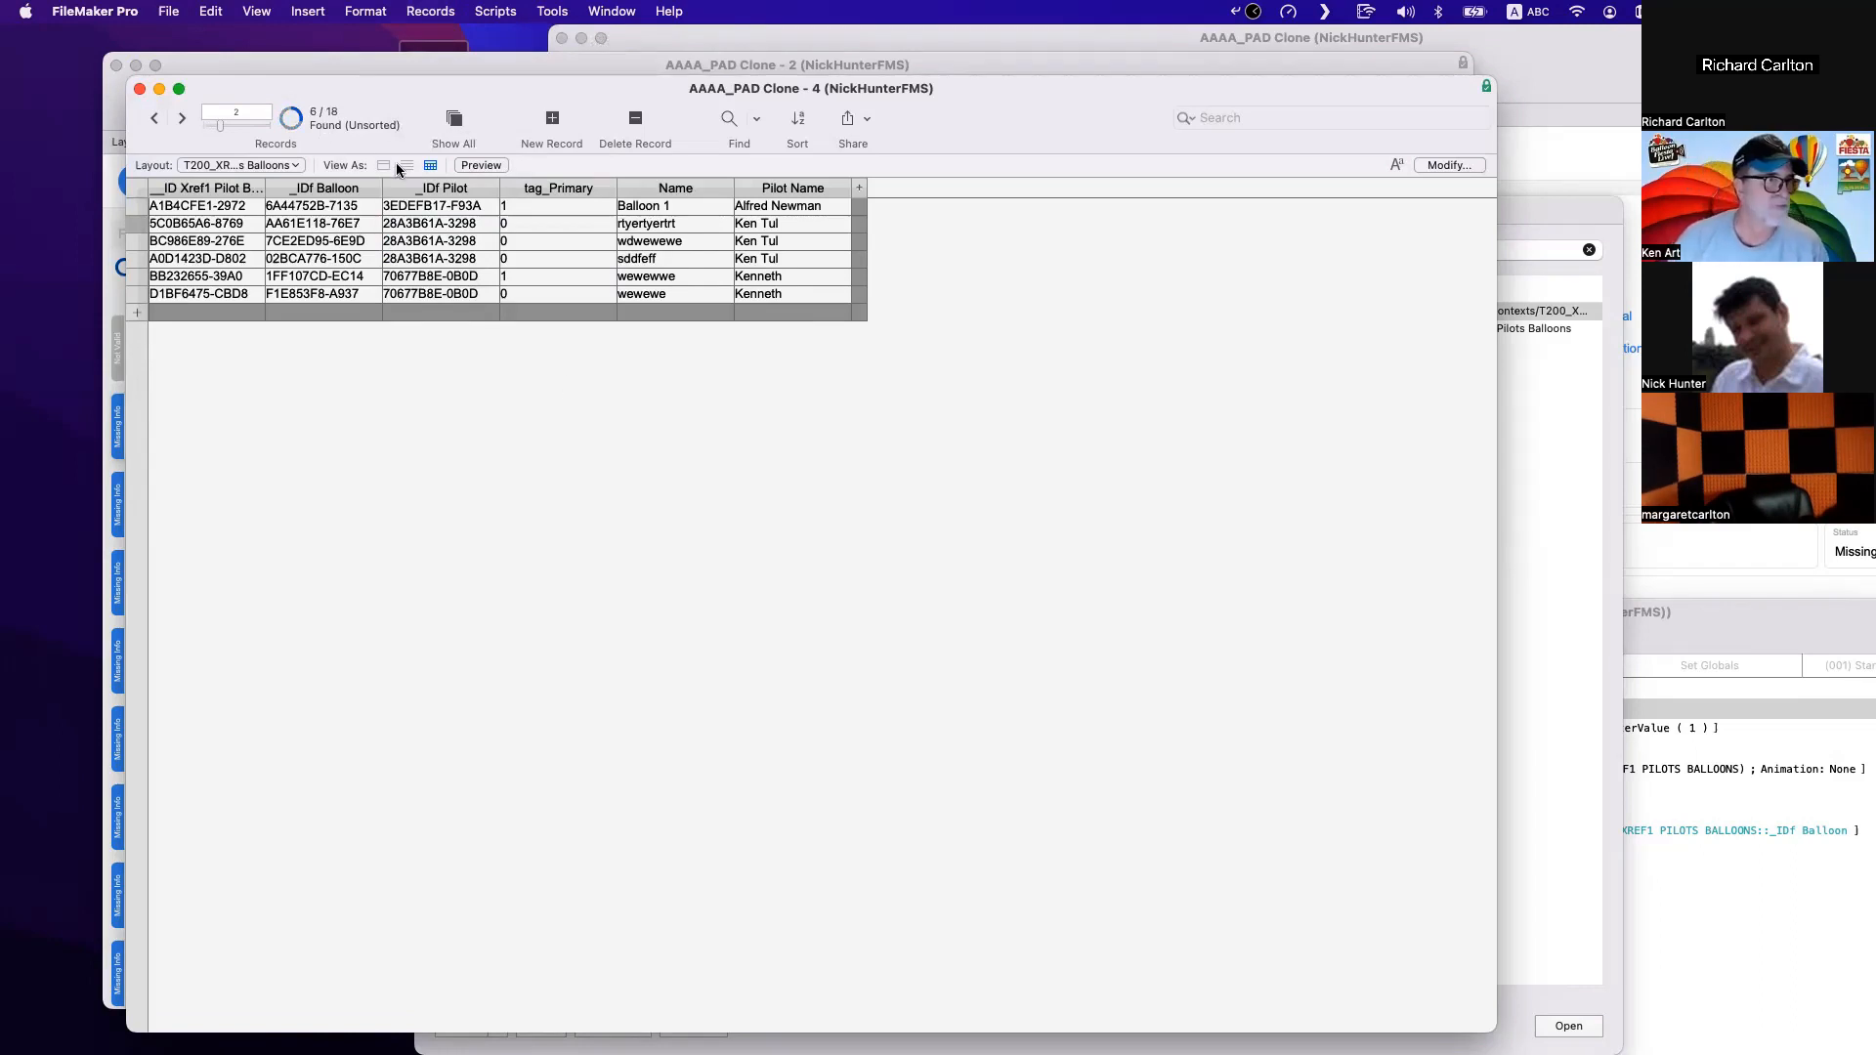
pyautogui.click(450, 212)
pyautogui.click(416, 10)
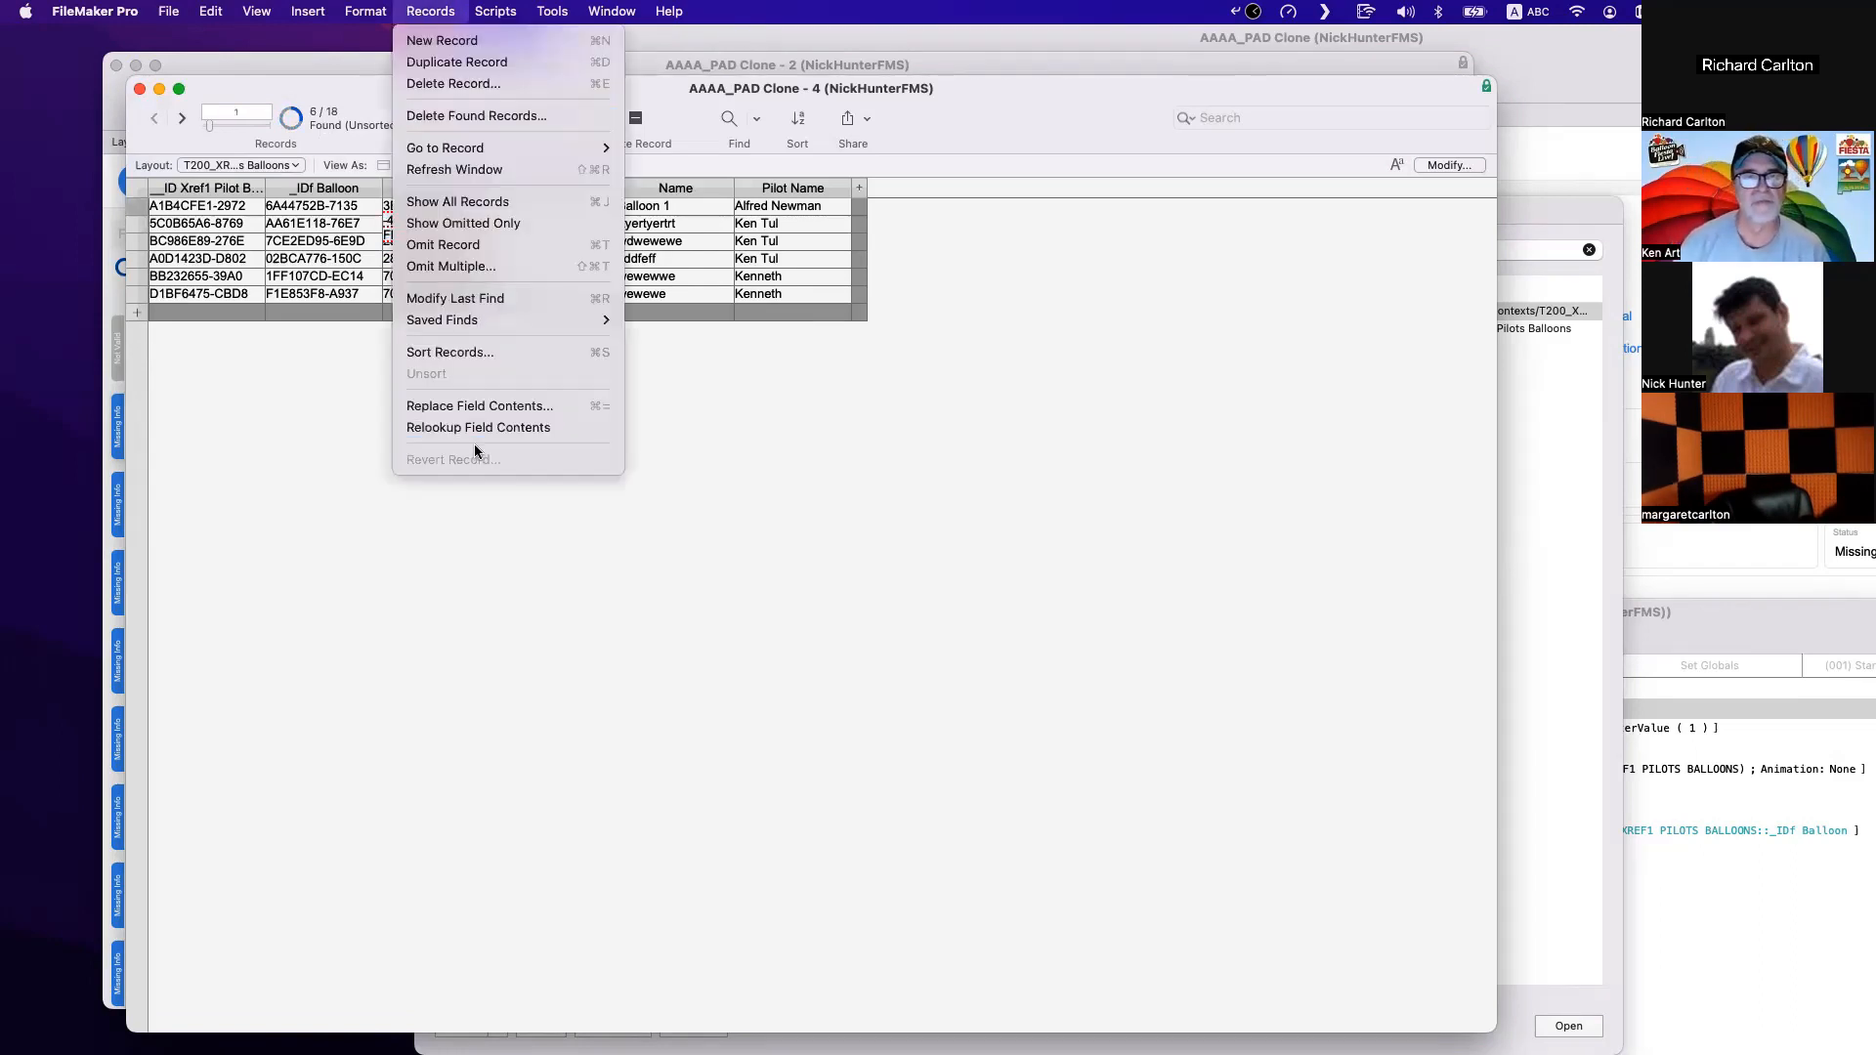
pyautogui.click(573, 579)
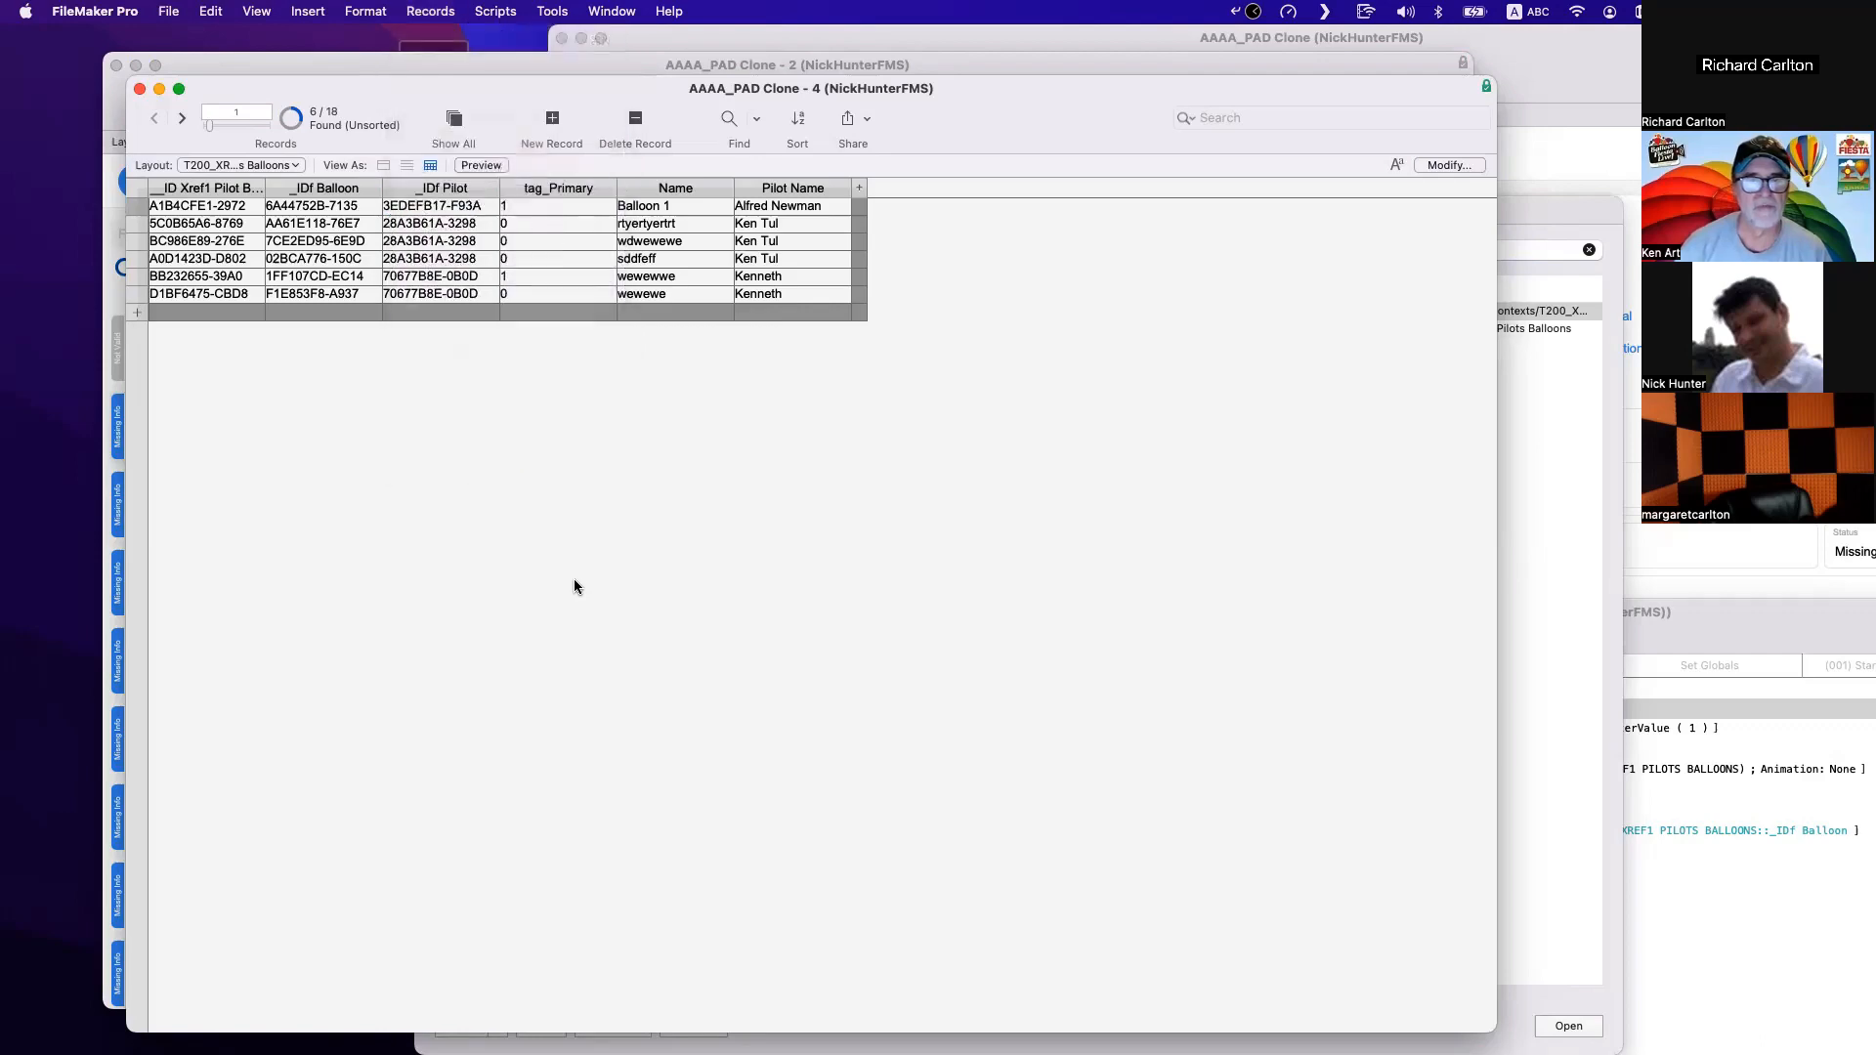
# Review the Perform Find and Relookup Field Contents steps of "PSoS | OnRecordCommit | Balloons", then the first join record's _IDf Pilot field.
pyautogui.press('super+shift+s')
pyautogui.moveTo(840, 473); pyautogui.dragTo(742, 183)
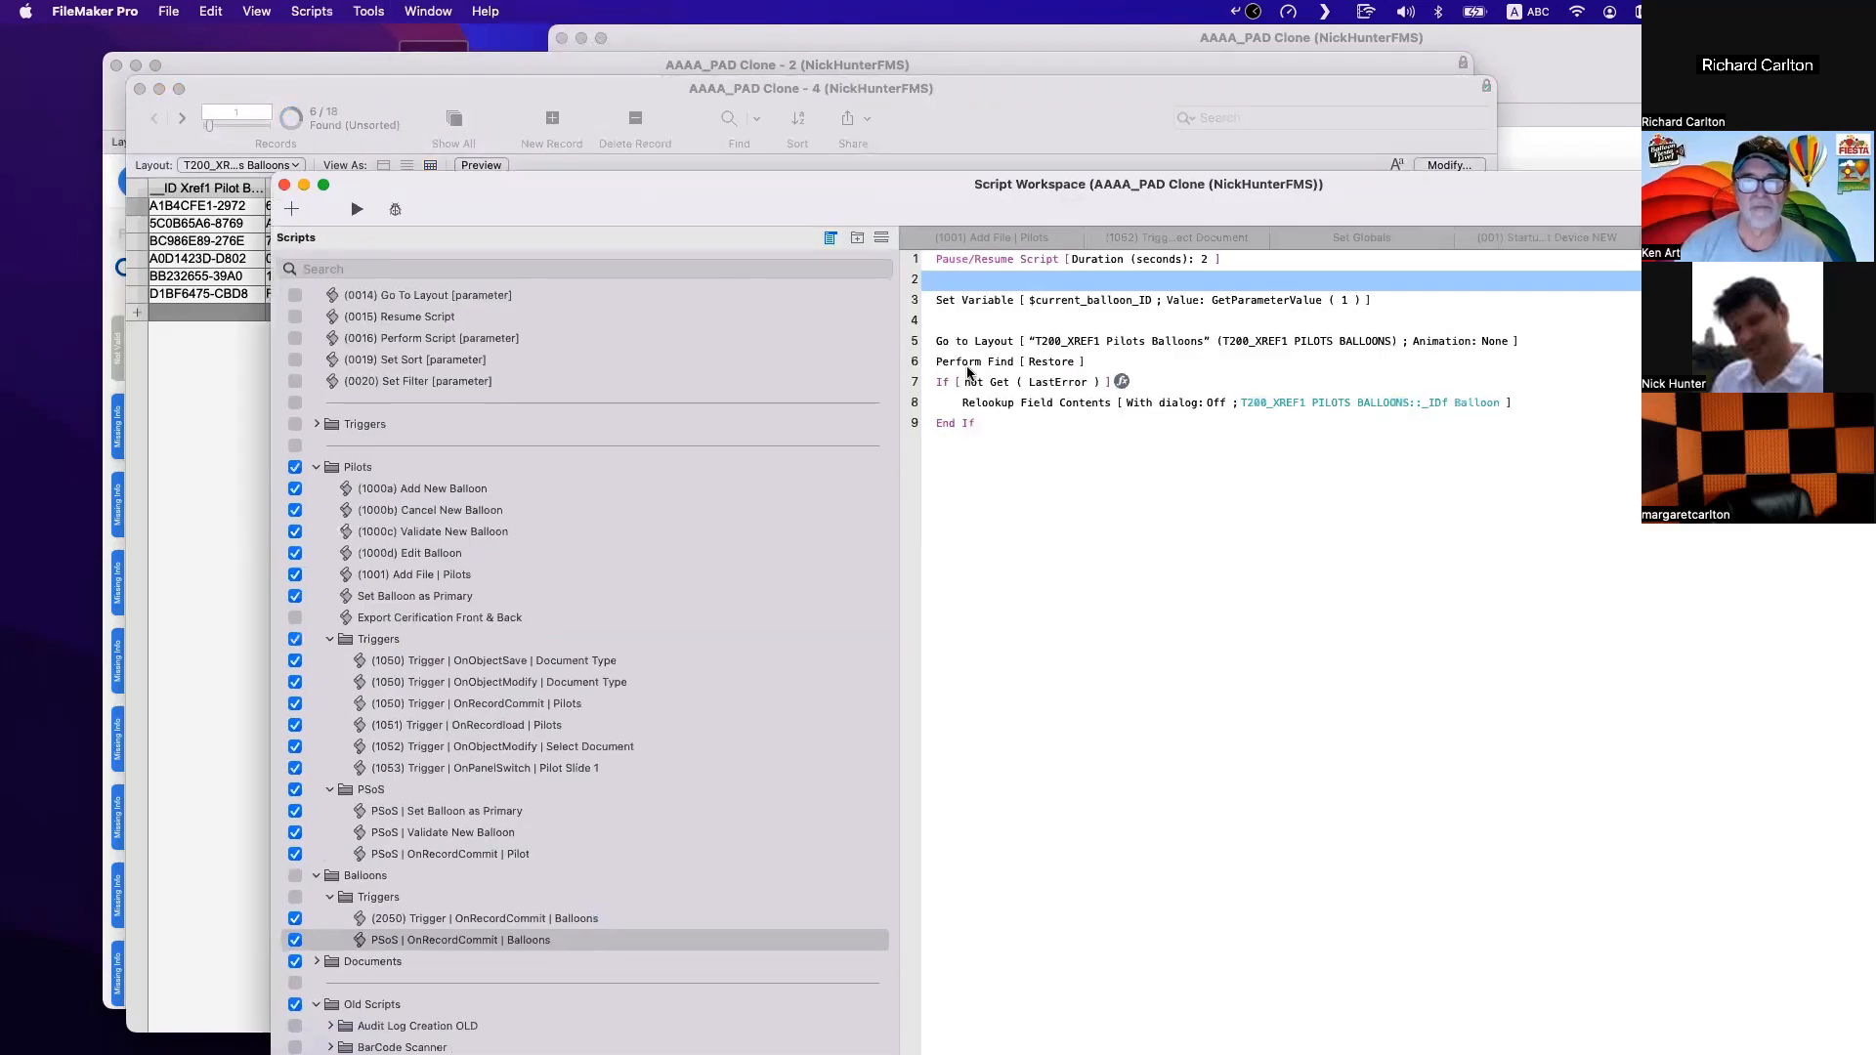
pyautogui.click(977, 371)
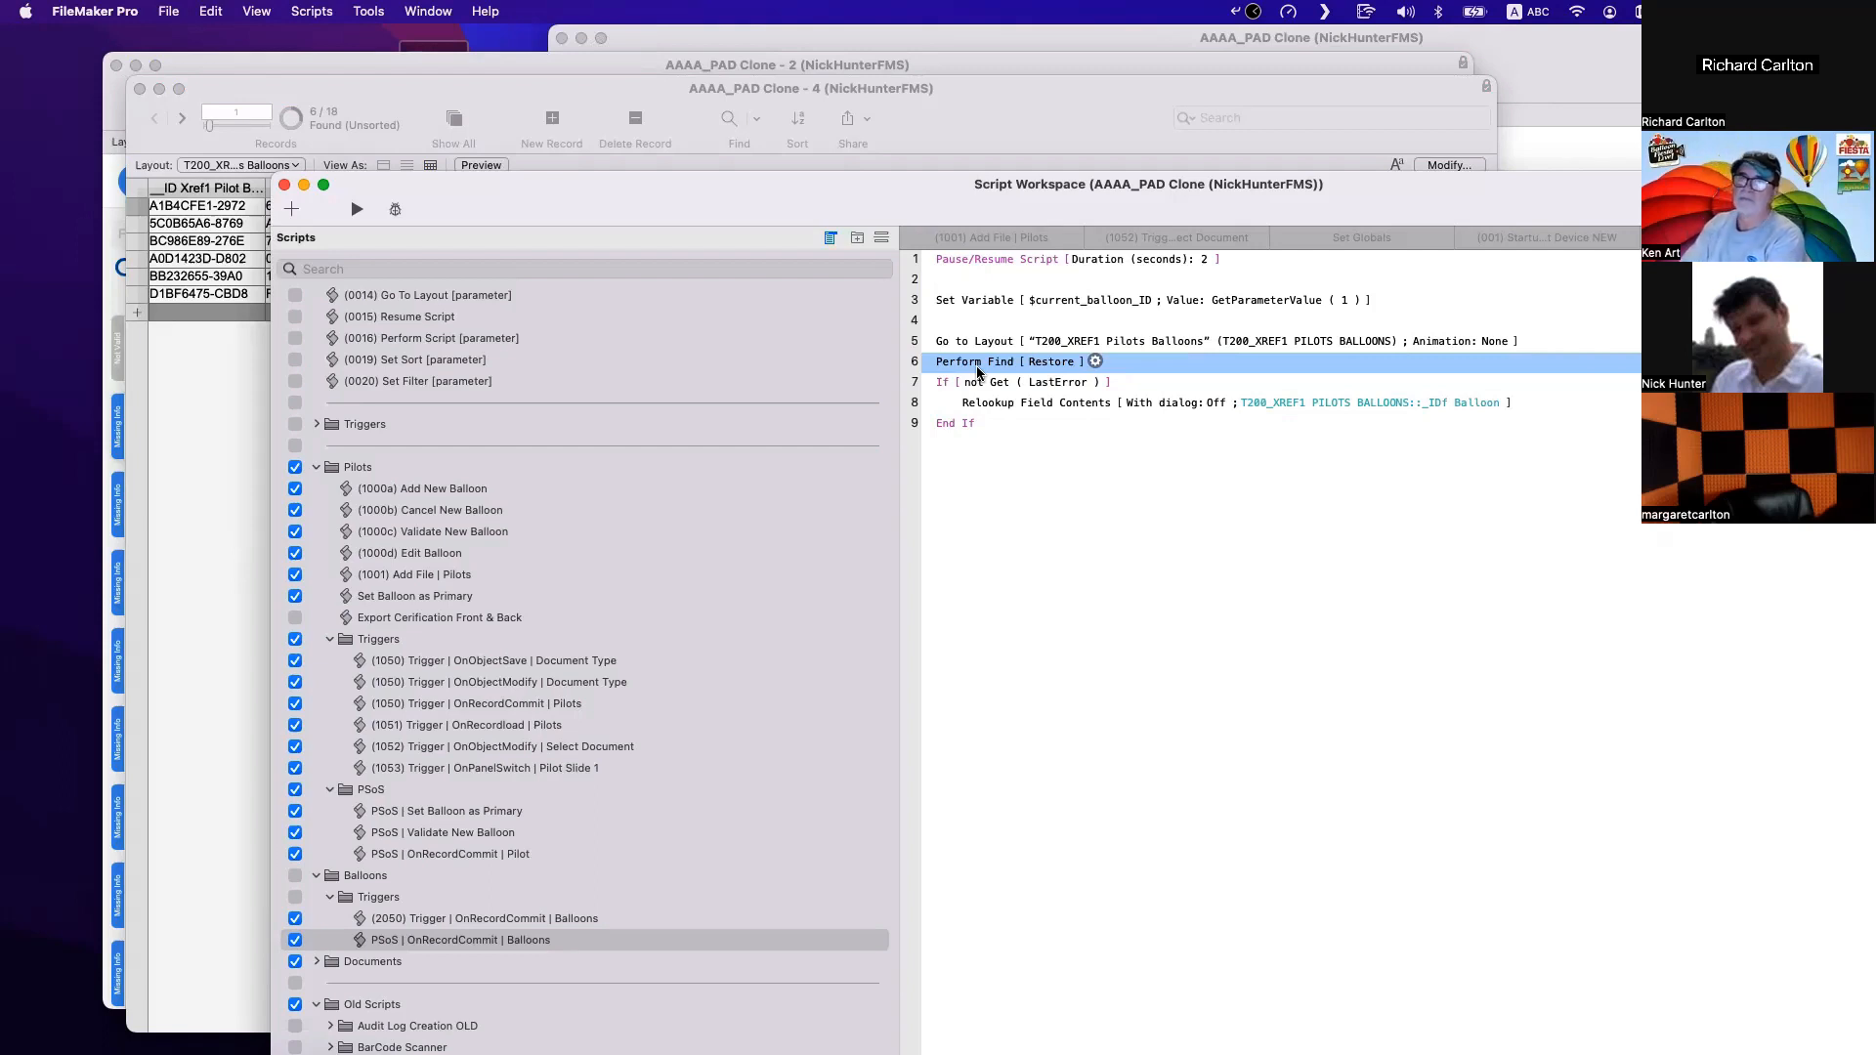
pyautogui.click(989, 403)
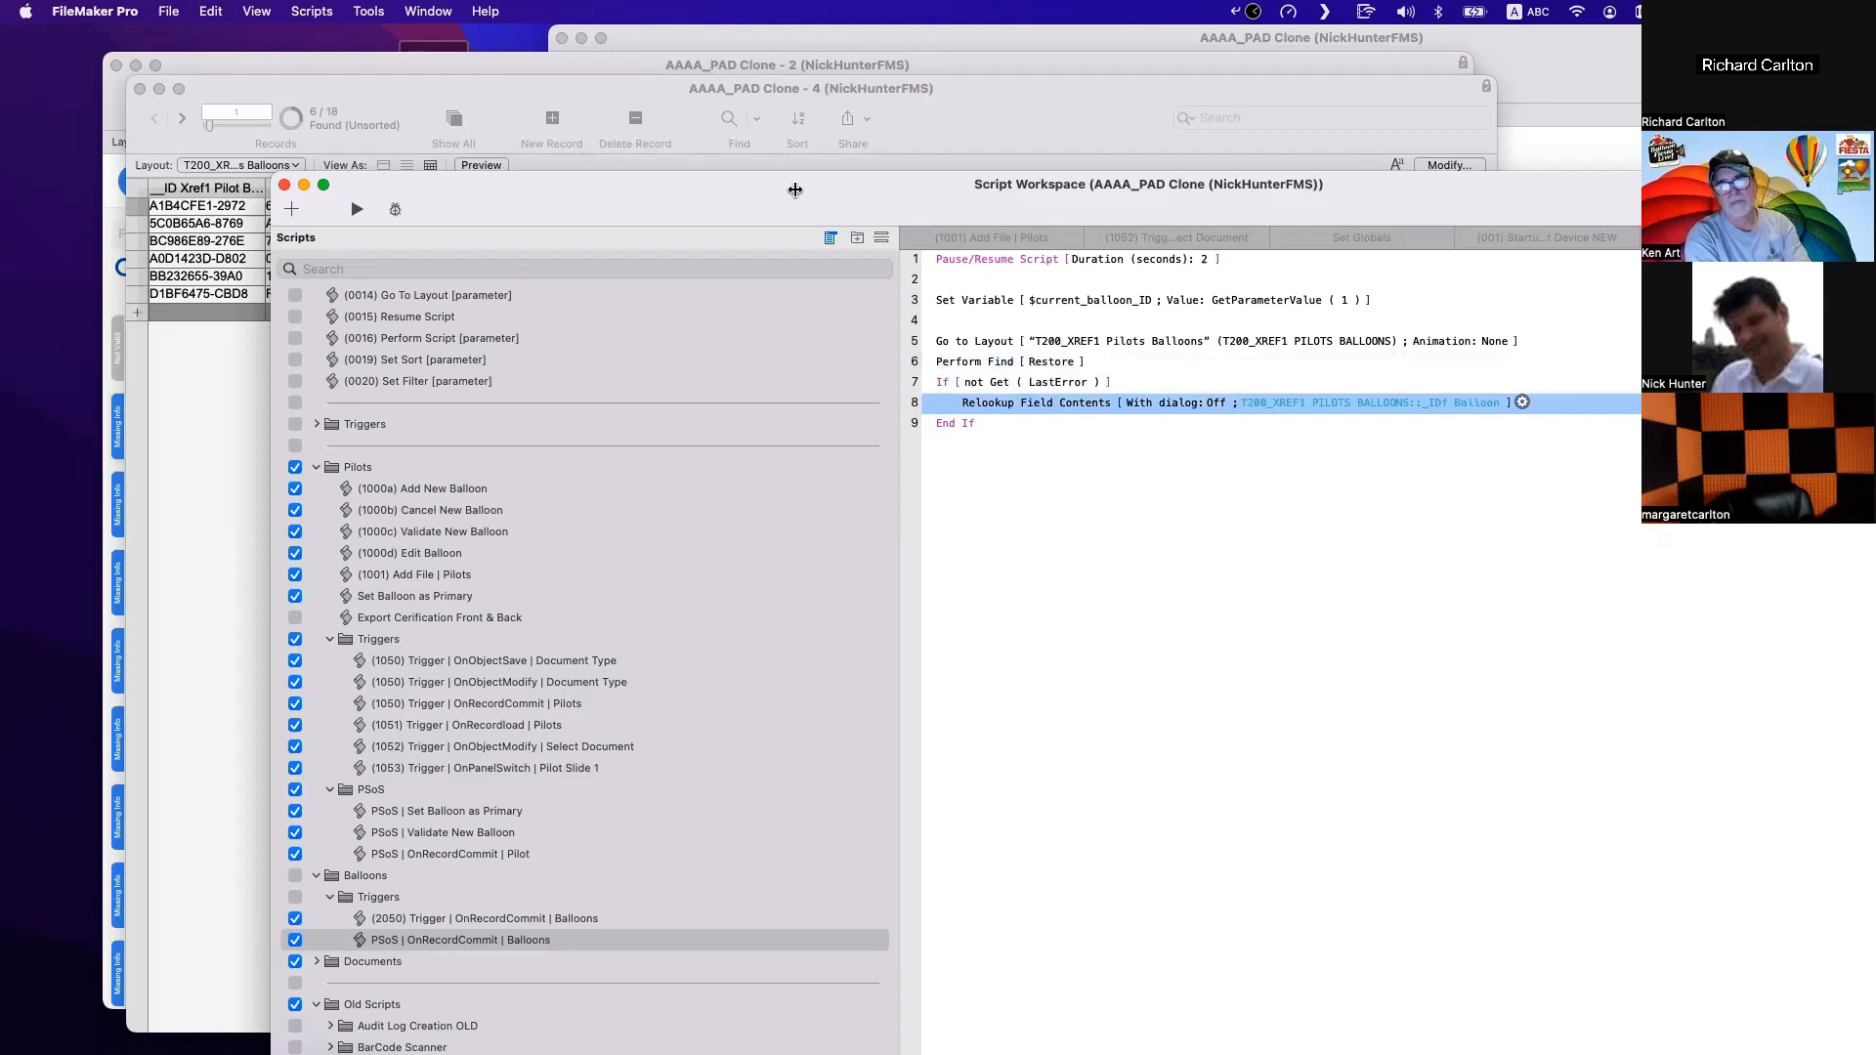
pyautogui.moveTo(839, 194)
pyautogui.mouseDown()
pyautogui.moveTo(913, 213)
pyautogui.moveTo(1132, 389)
pyautogui.mouseUp()
pyautogui.click(566, 359)
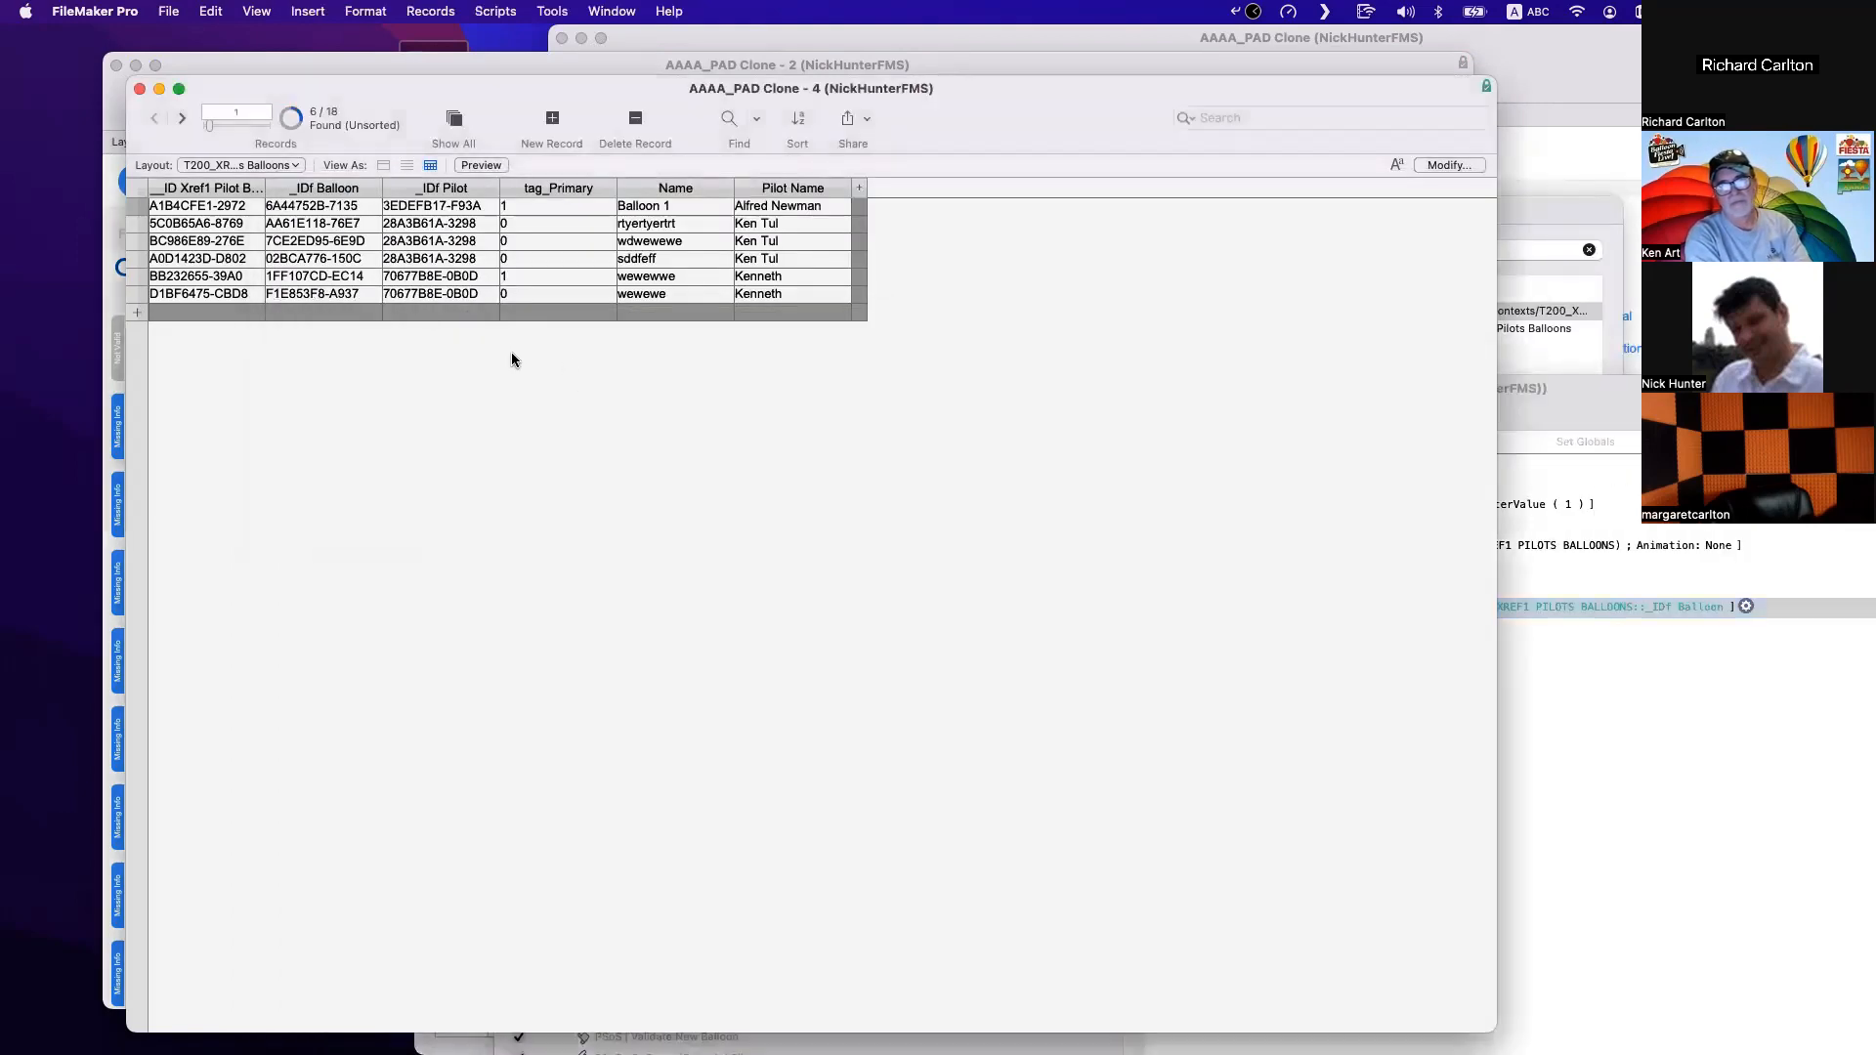
pyautogui.click(429, 212)
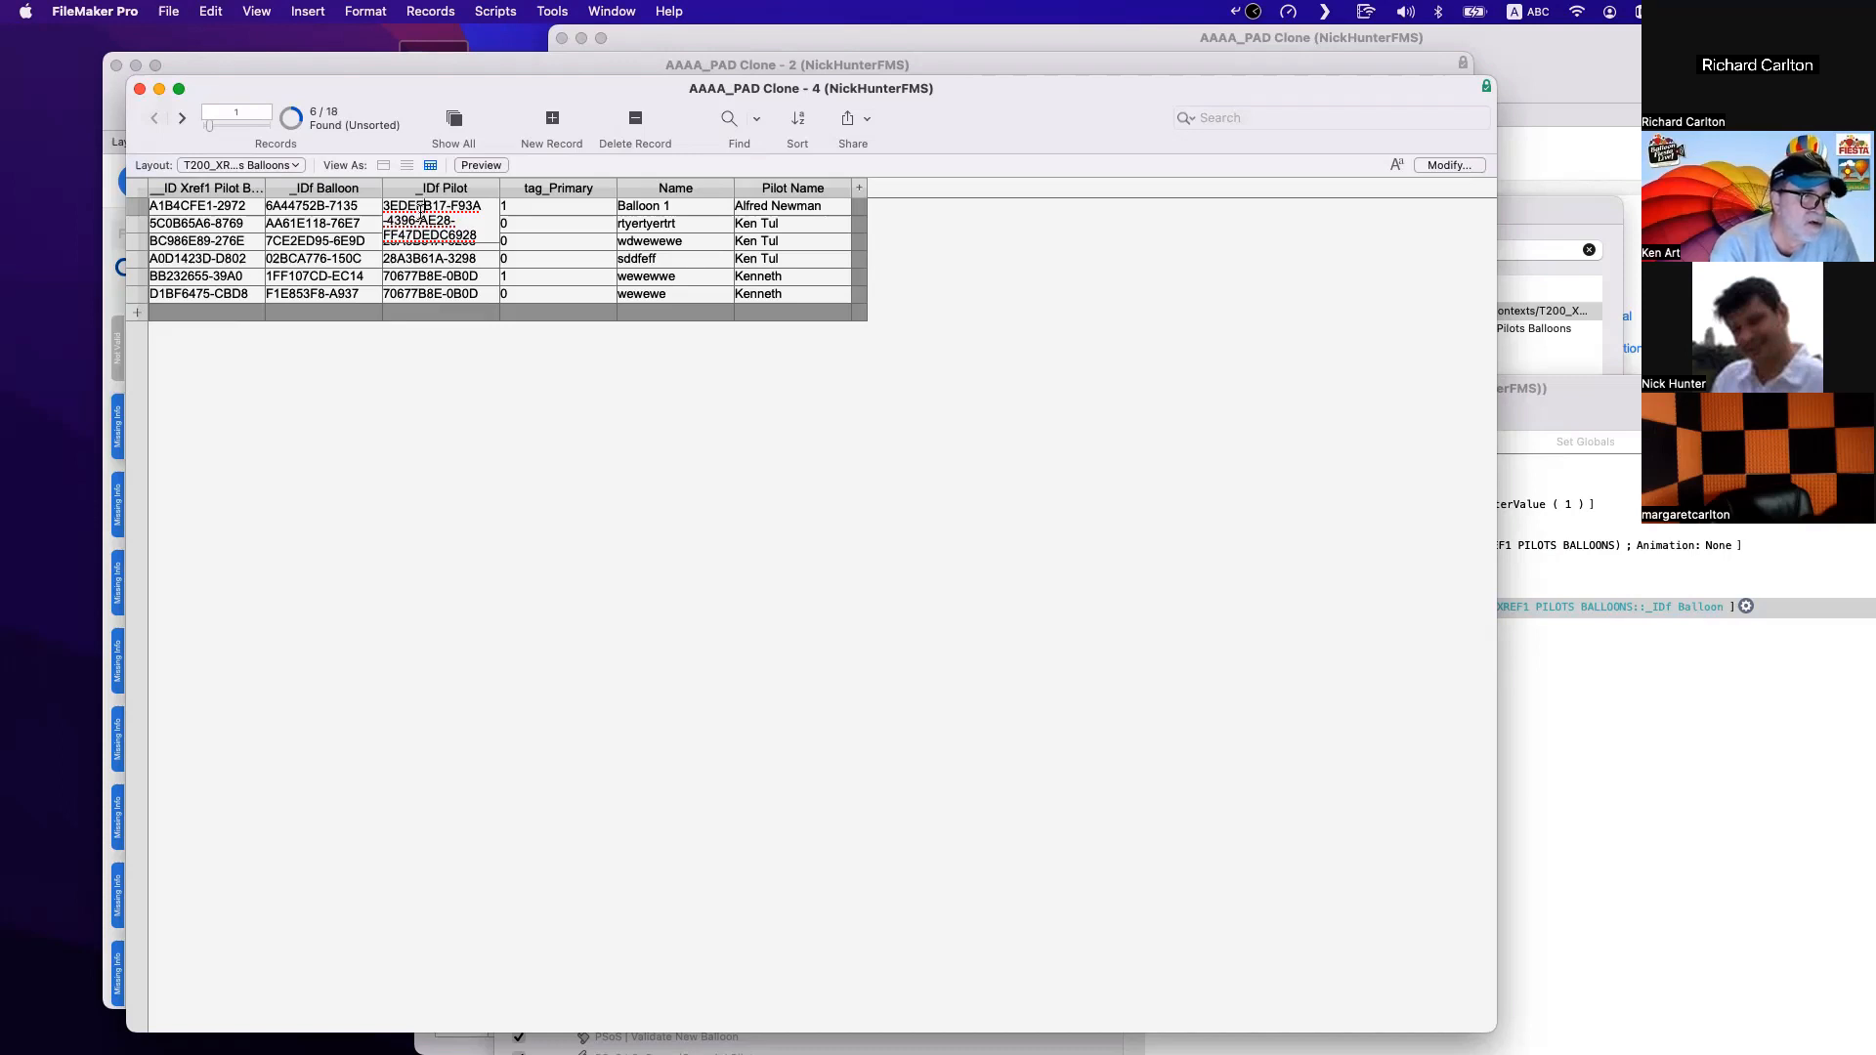
pyautogui.click(874, 521)
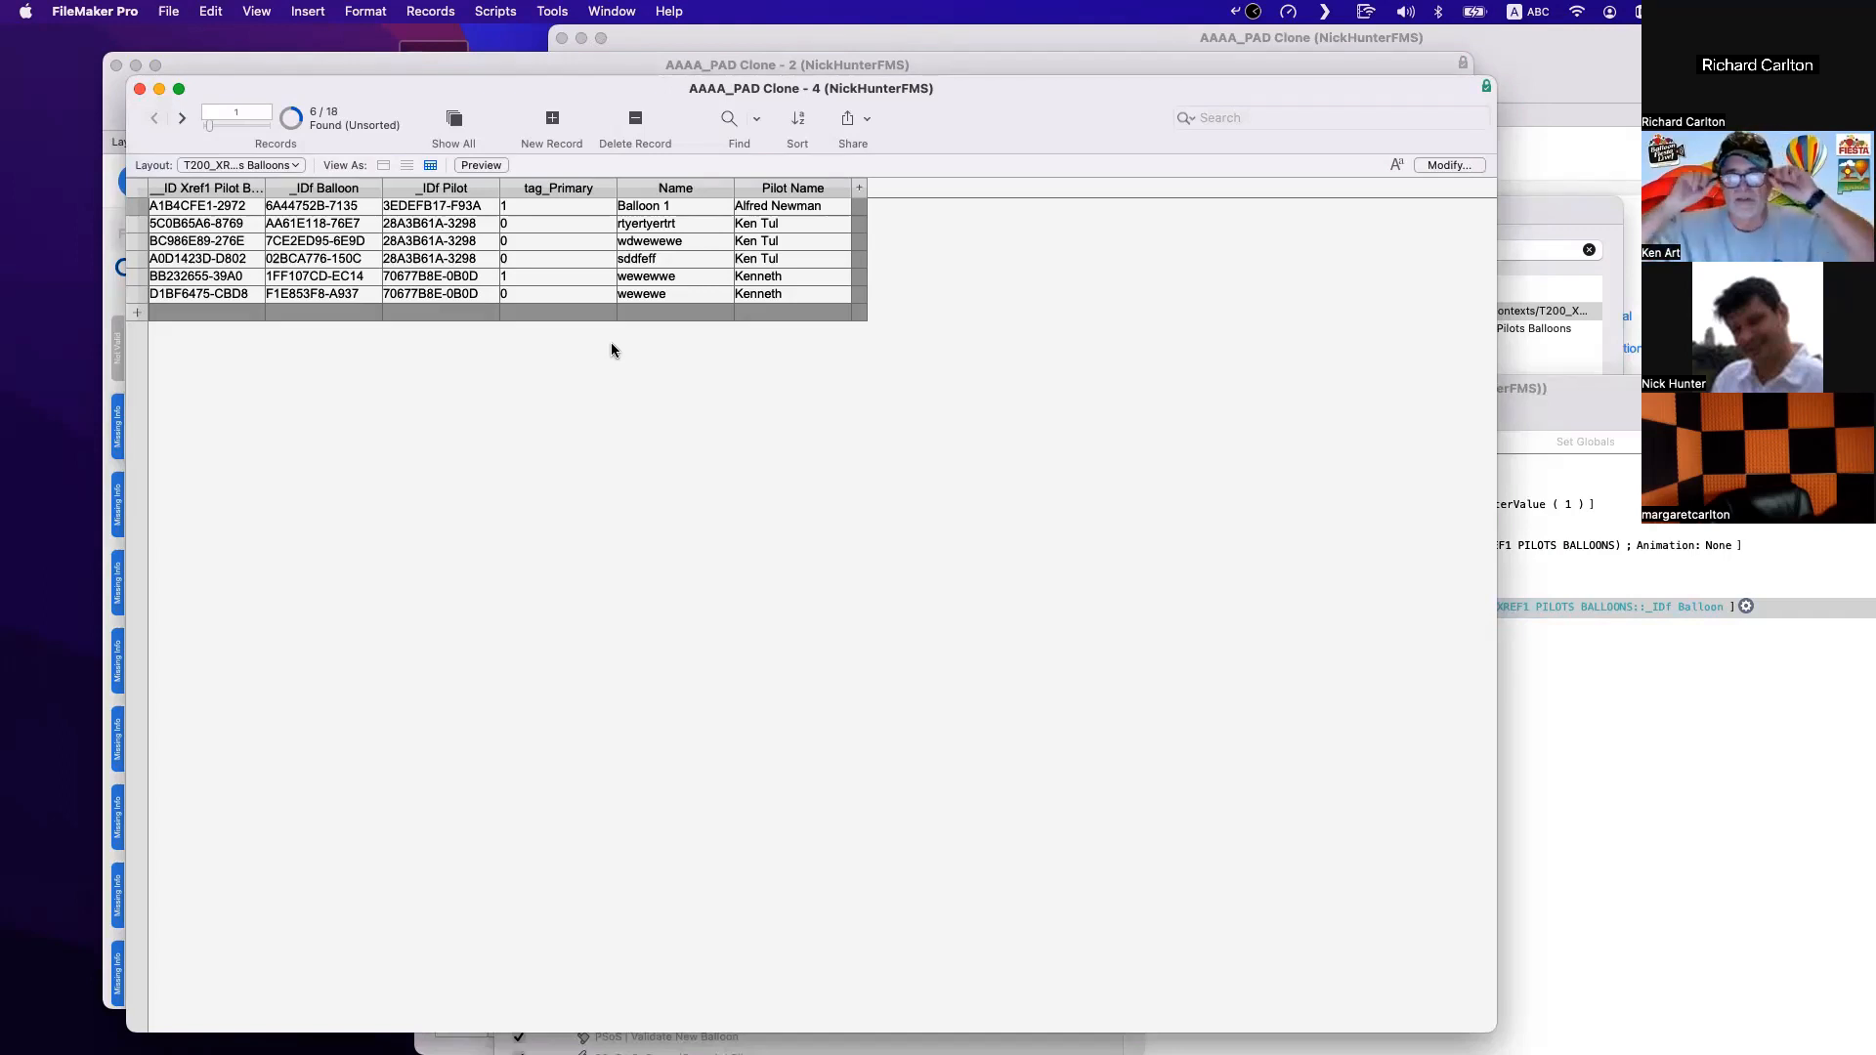
# Copy the full _IDf Pilot value of the fourth join record and leave the field without changing it.
pyautogui.click(407, 260)
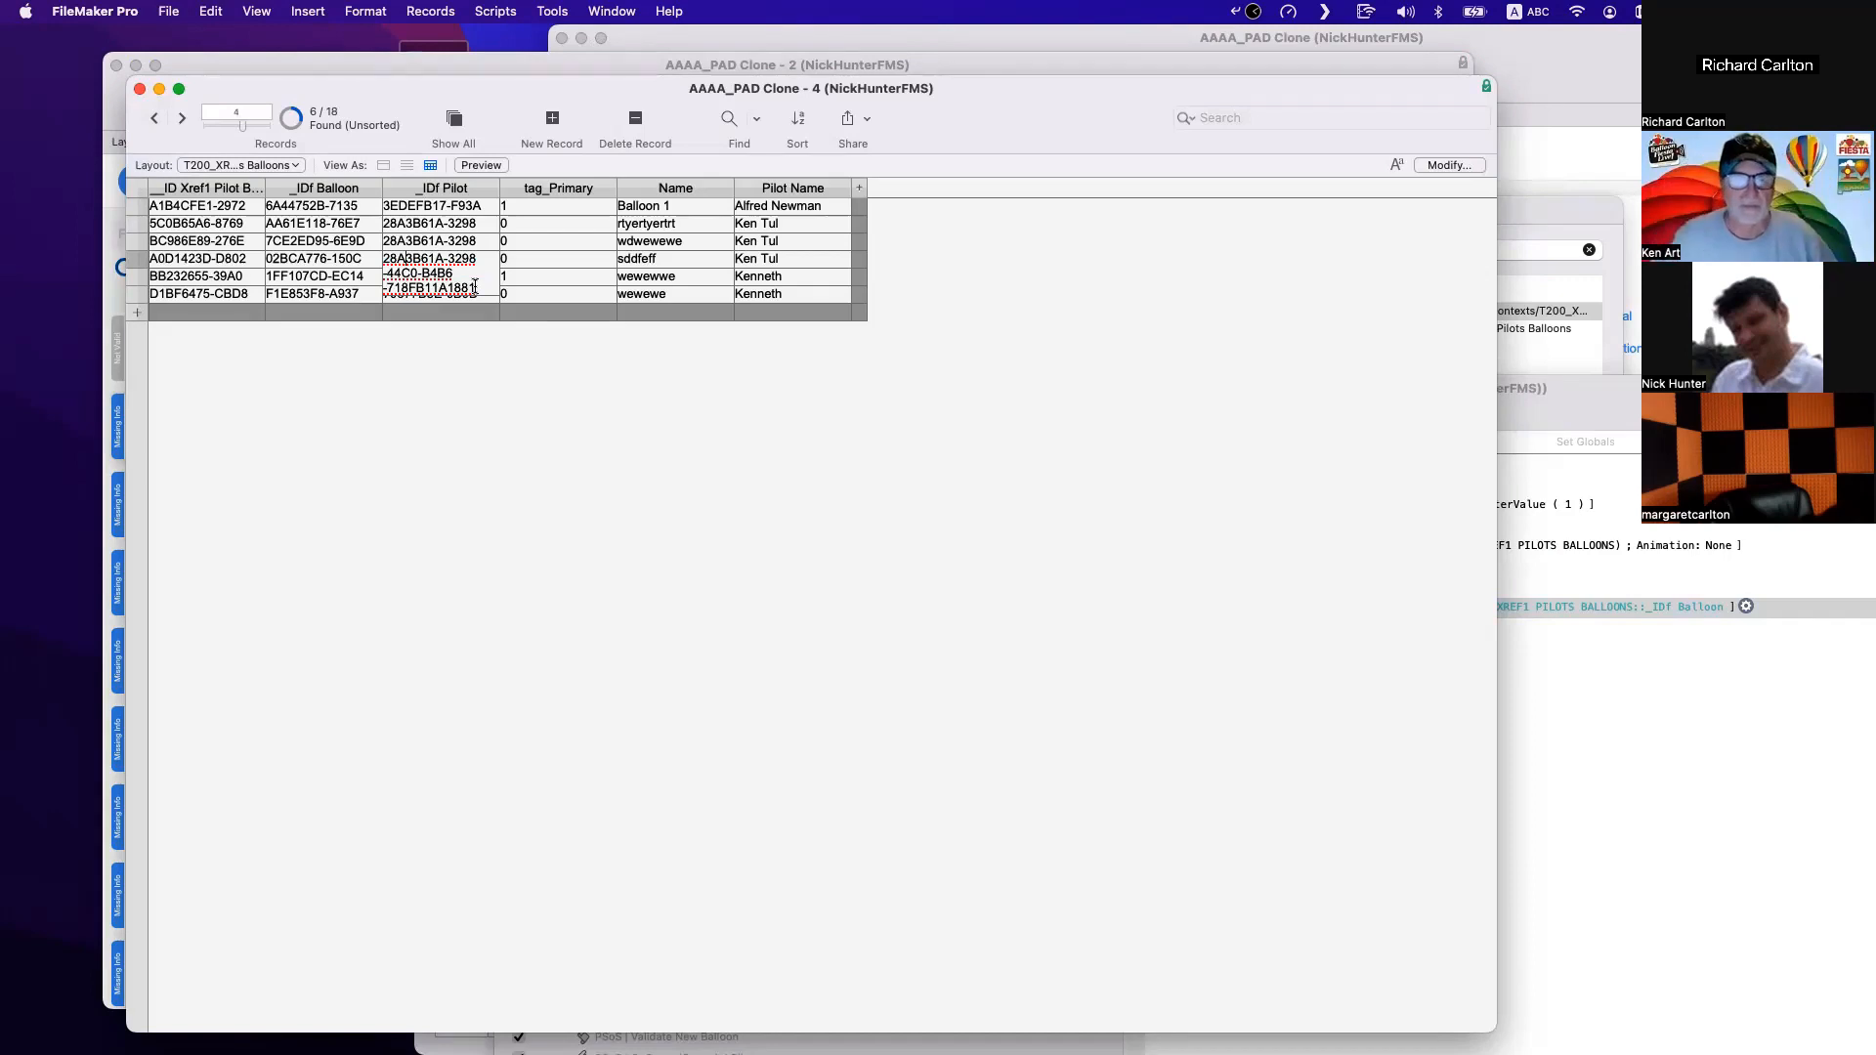
pyautogui.moveTo(475, 285); pyautogui.dragTo(357, 256)
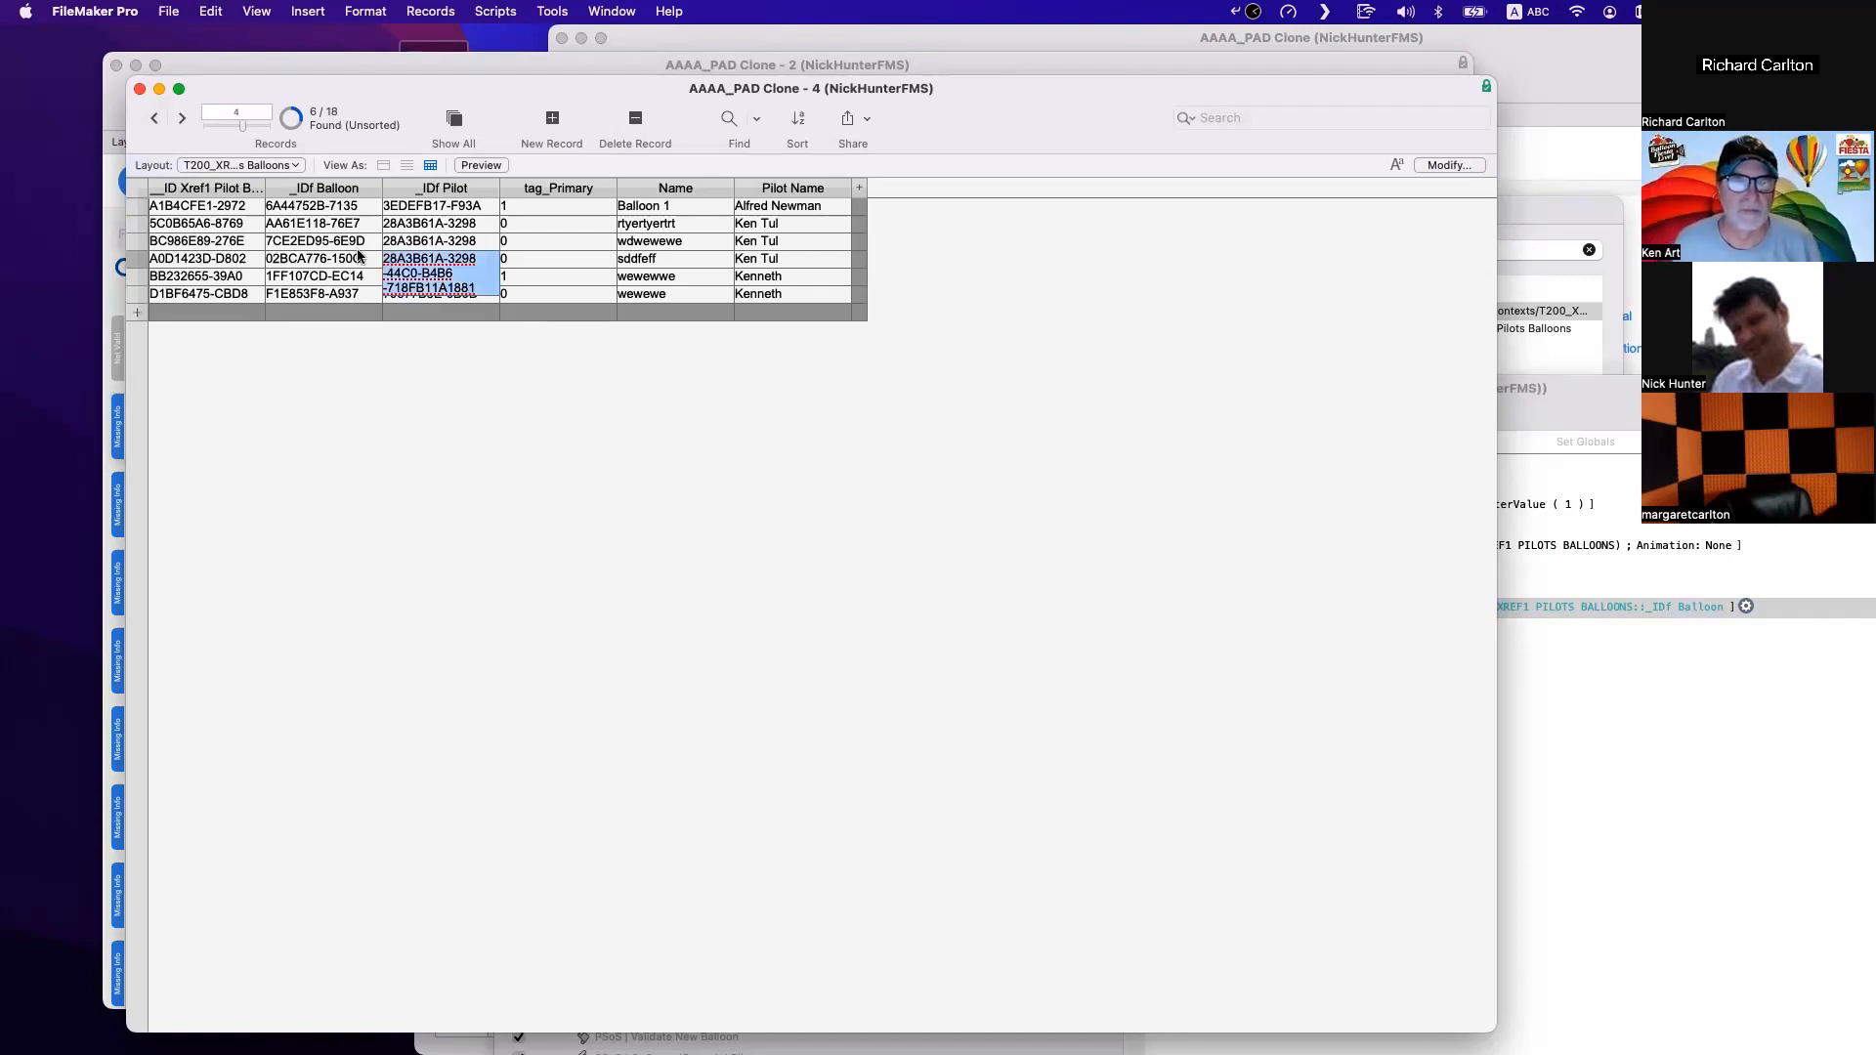
pyautogui.press('super+c')
pyautogui.press('Right')
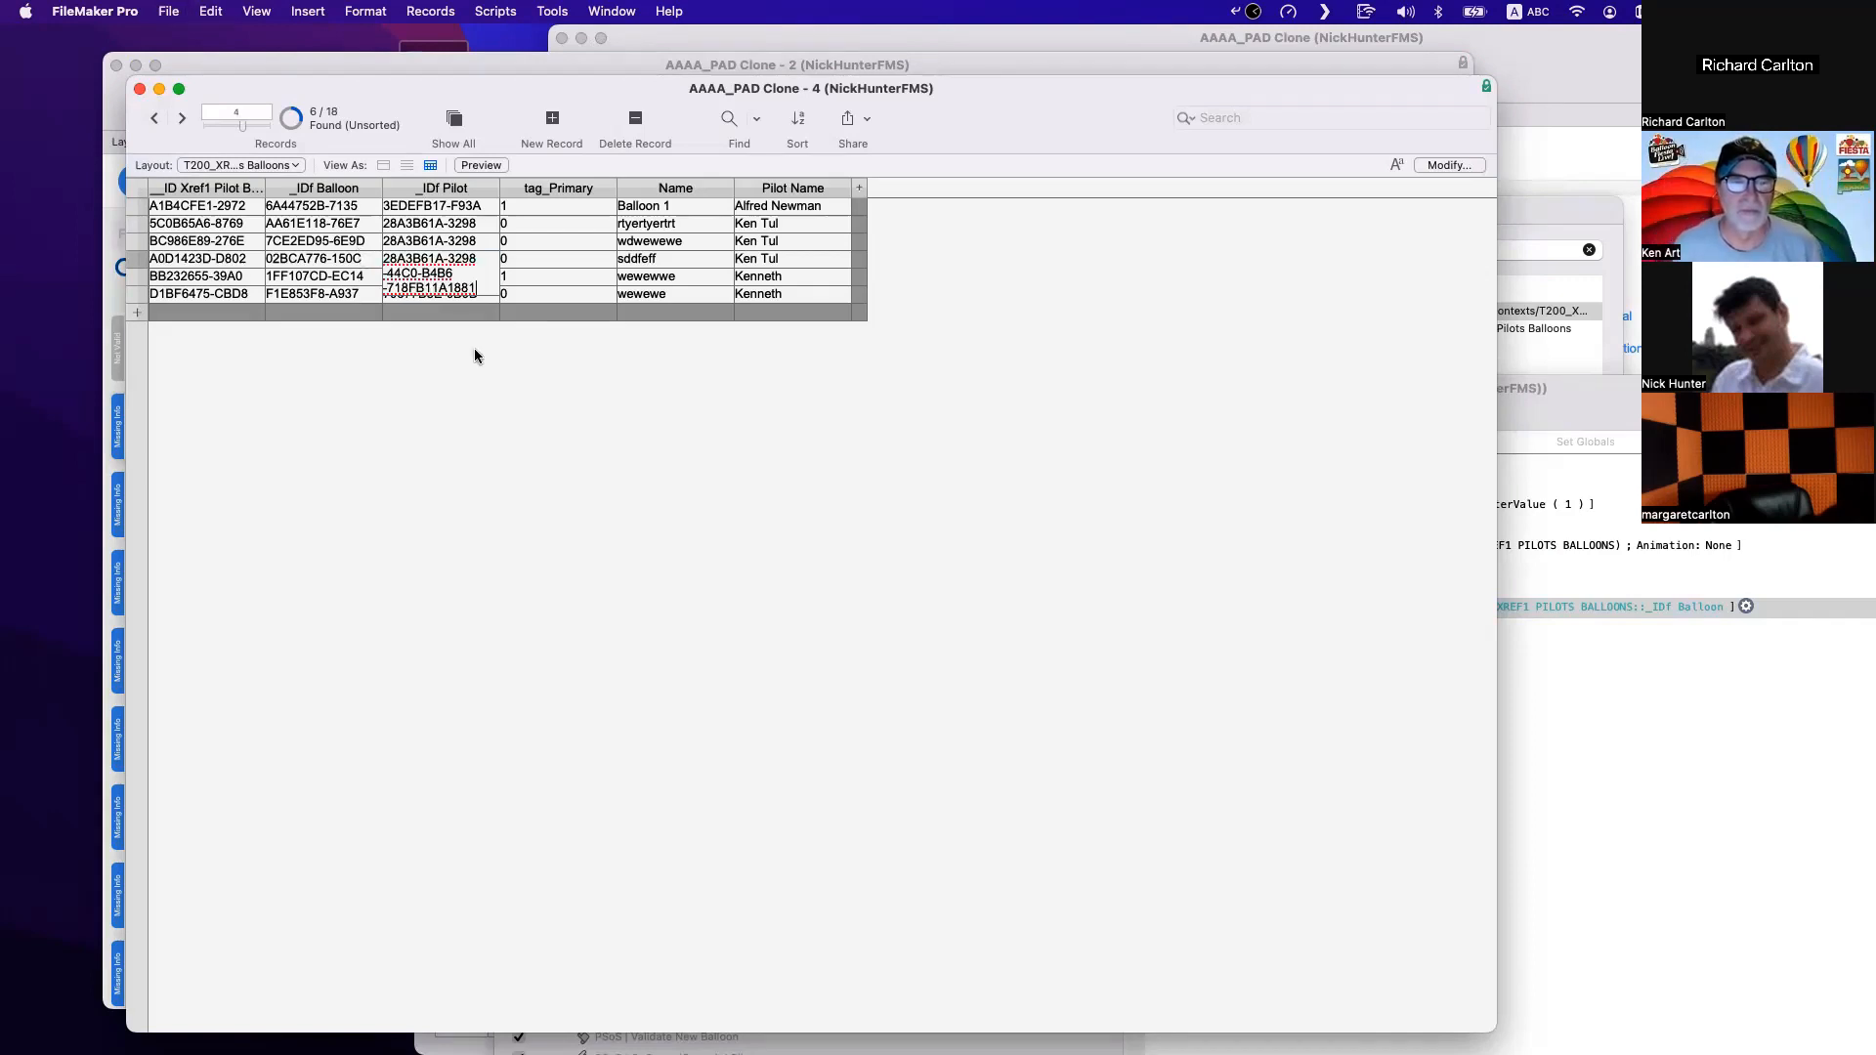
pyautogui.click(474, 354)
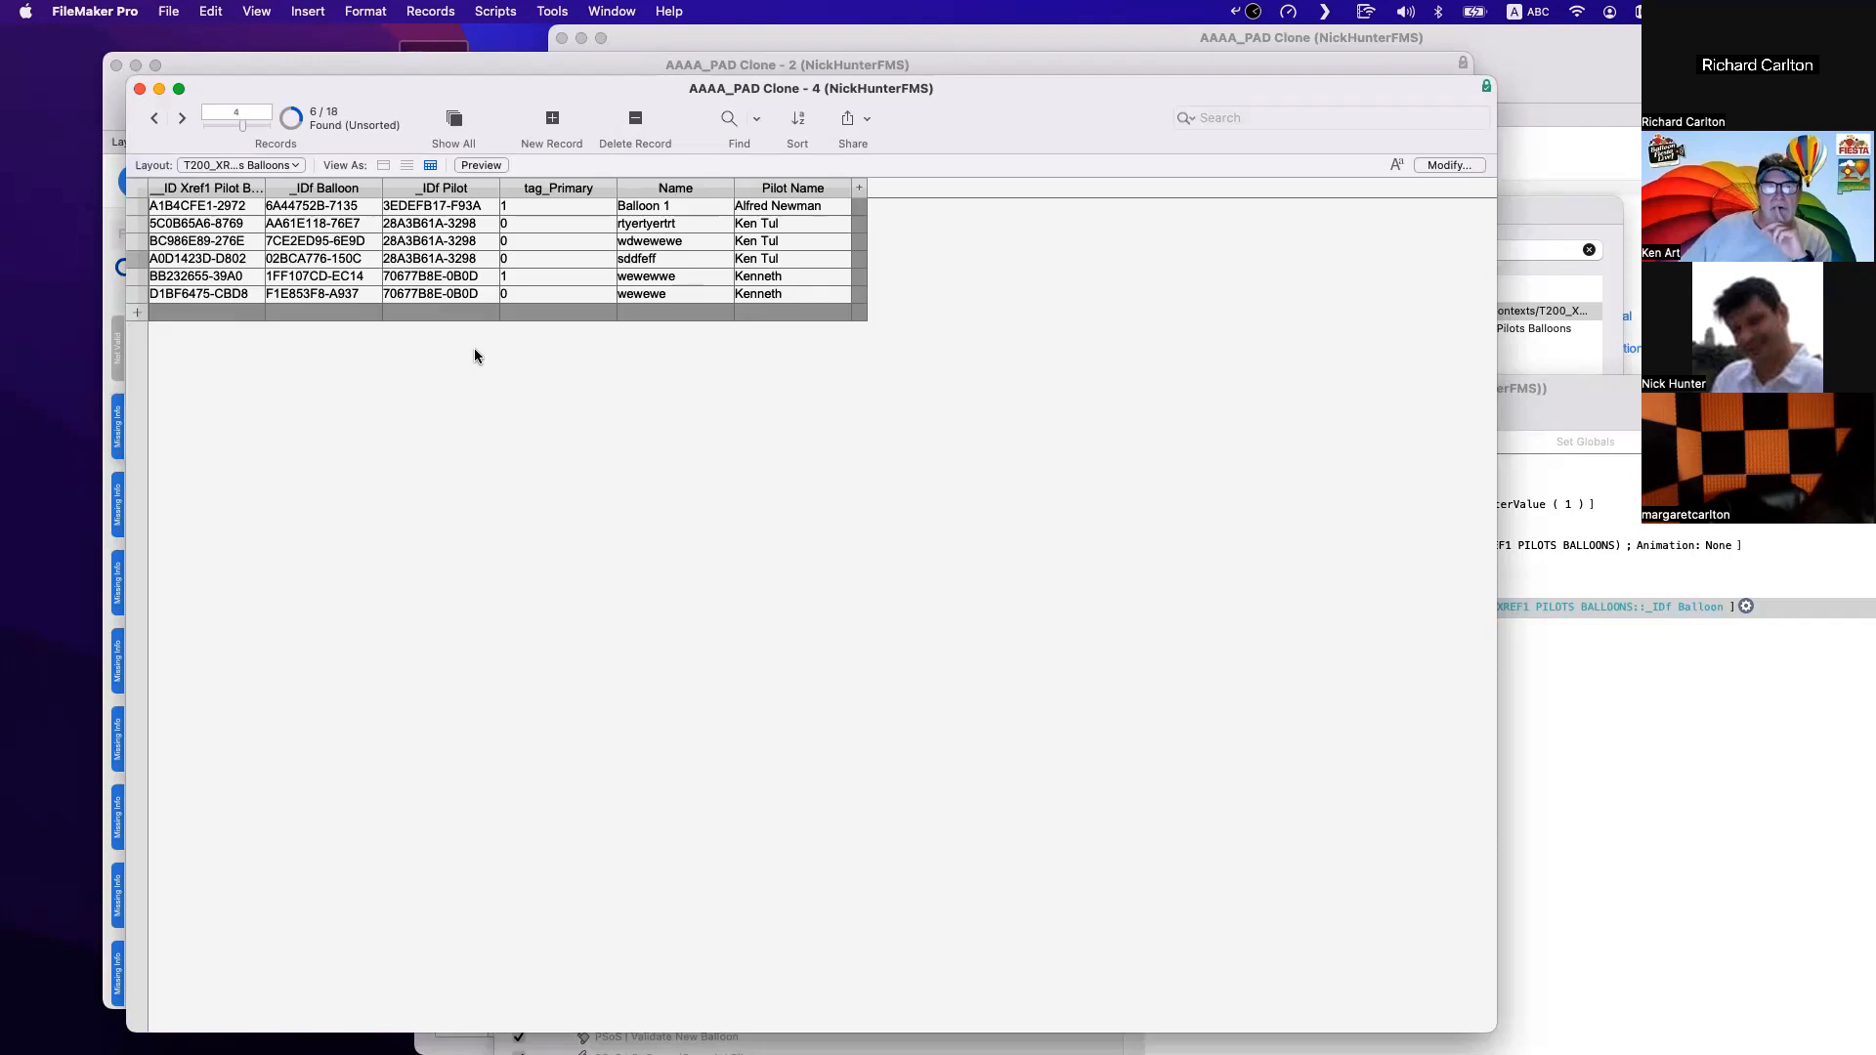
# In the database definition, highlight the six lookup fields of XREF1_Pilots Balloons, from BalloonRegistrationNum through StatusBalloon.
pyautogui.press('super+shift+d')
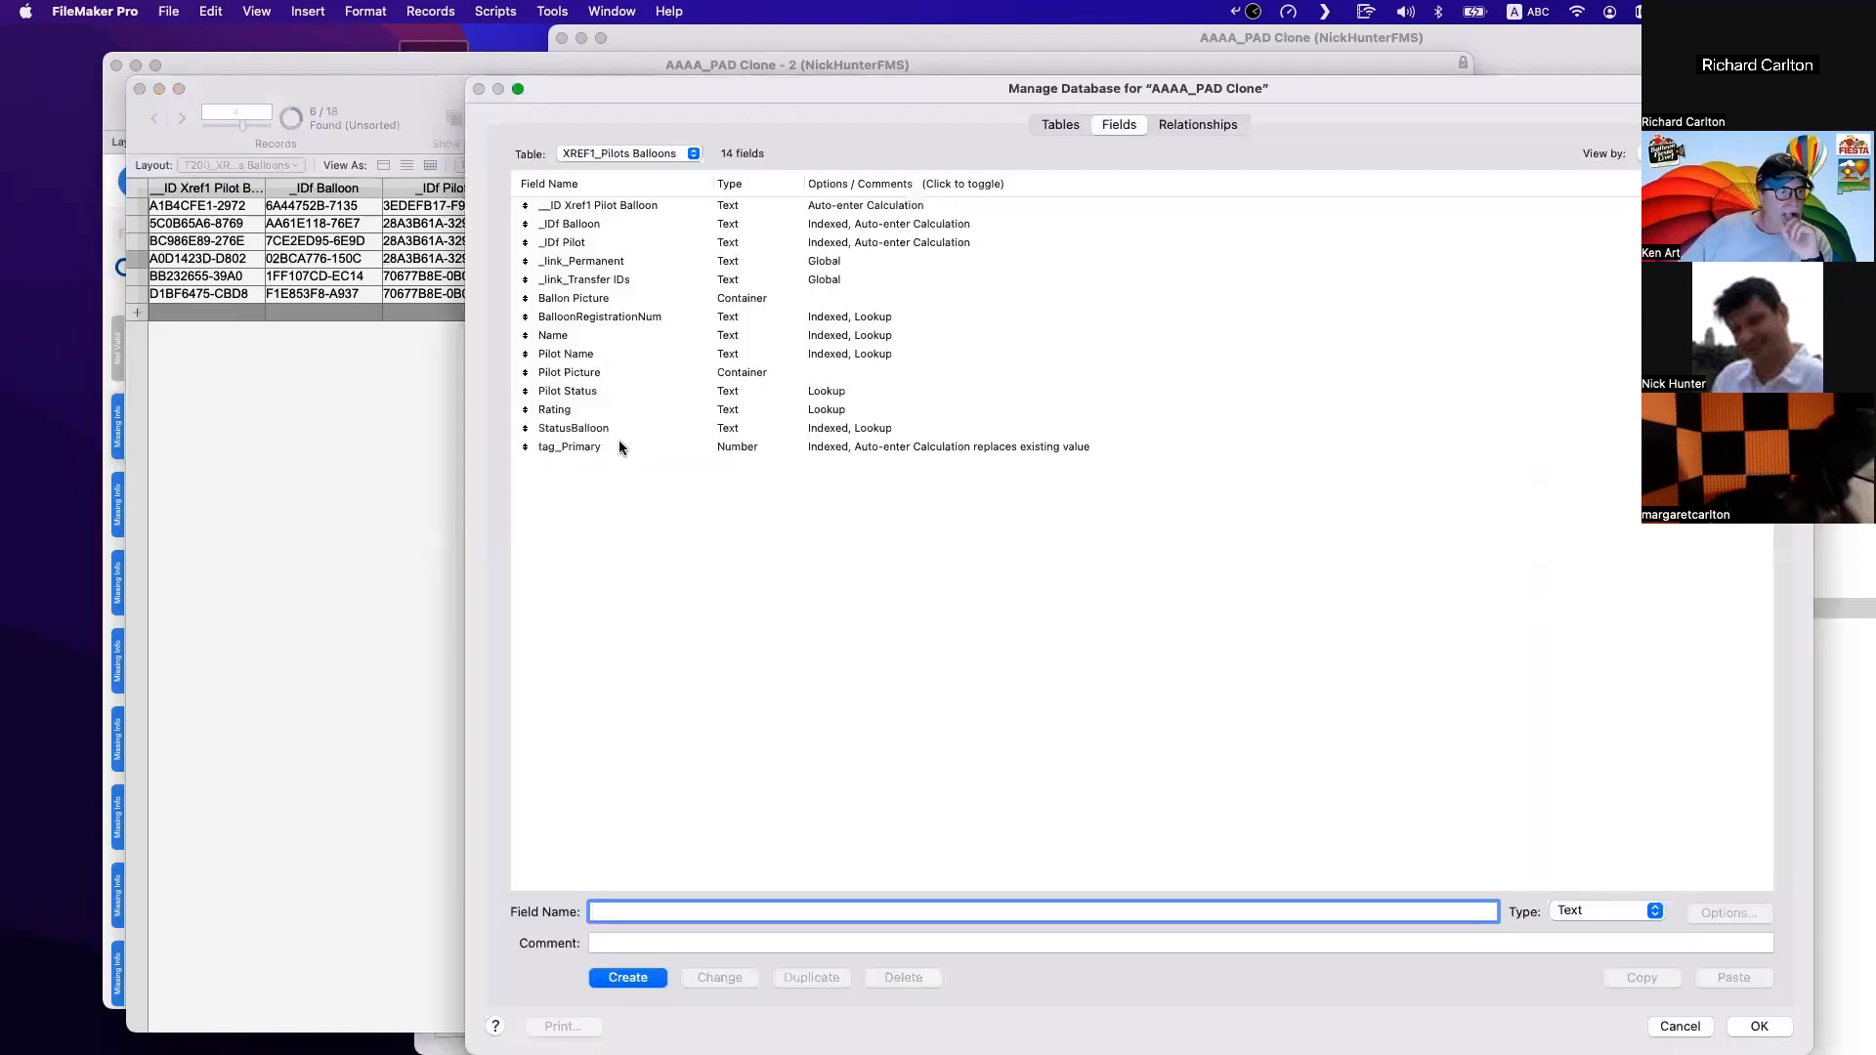
pyautogui.click(806, 430)
pyautogui.keyDown('shift'); pyautogui.click(859, 410); pyautogui.keyUp('shift')
pyautogui.keyDown('super'); pyautogui.click(859, 391); pyautogui.keyUp('super')
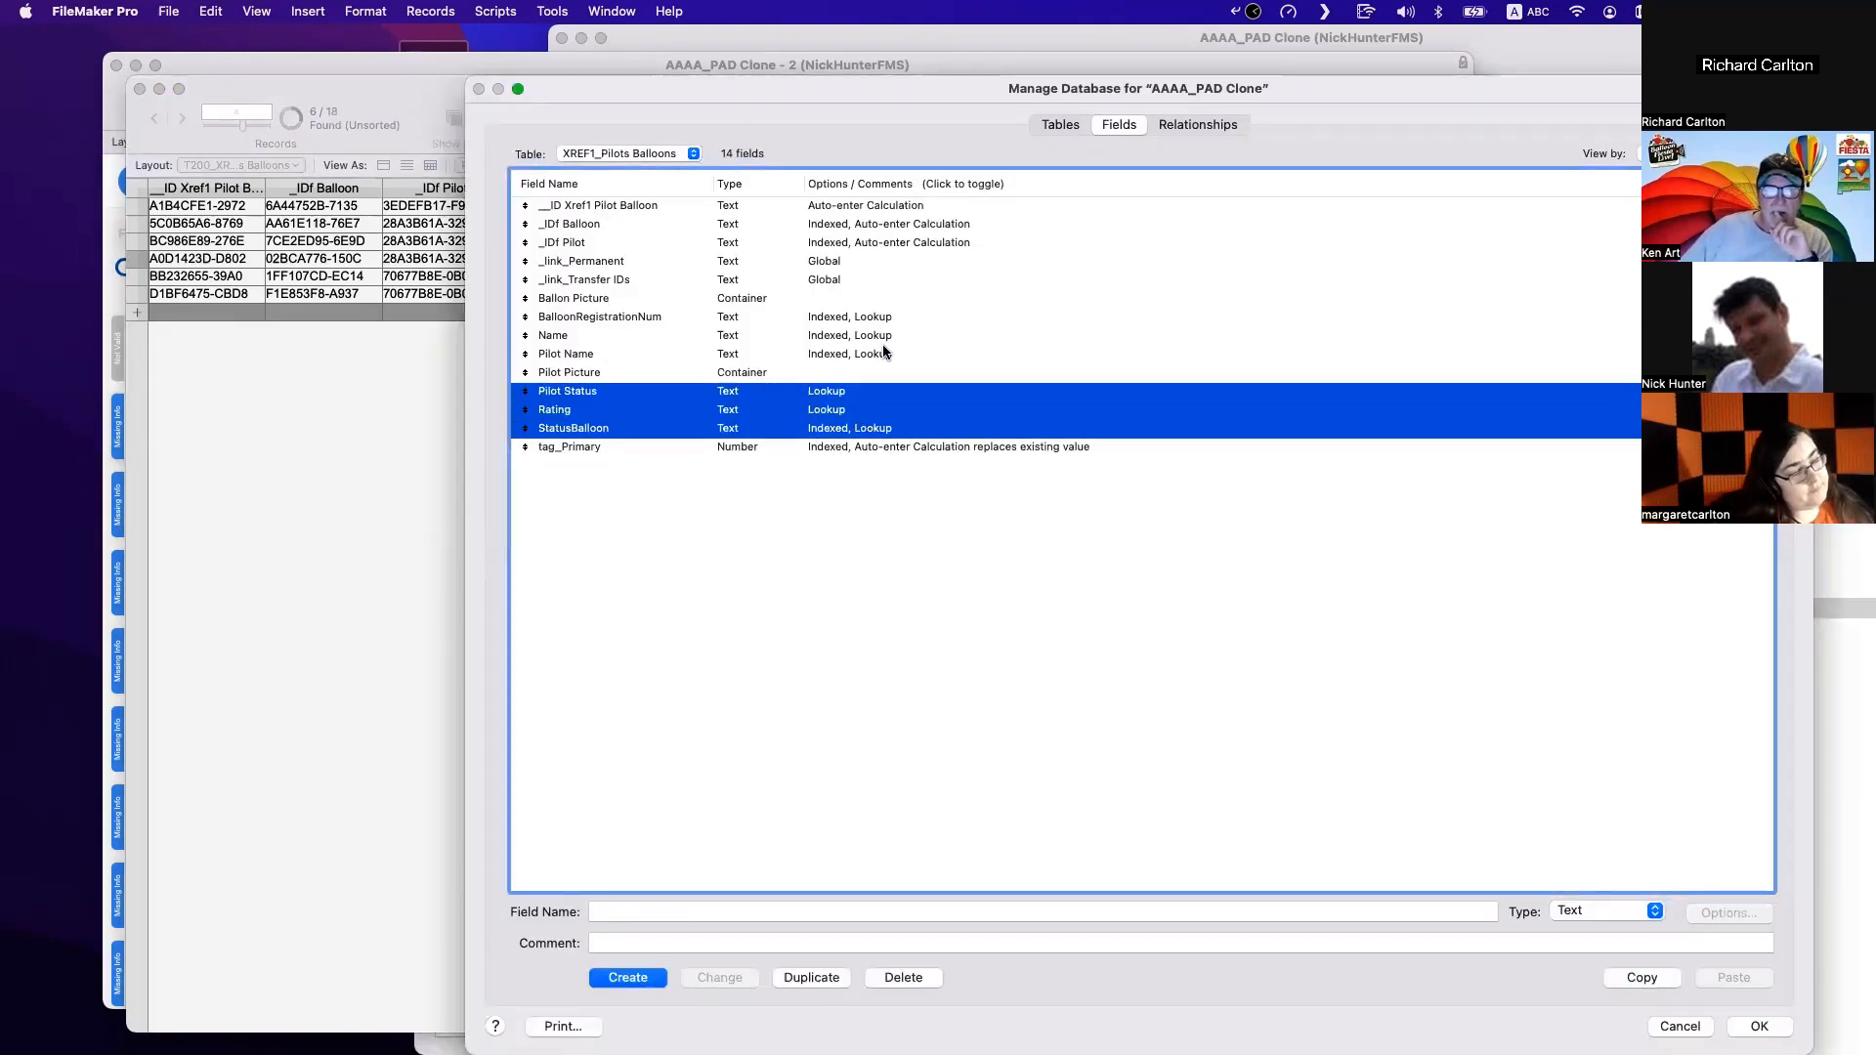
pyautogui.keyDown('super'); pyautogui.click(869, 354); pyautogui.keyUp('super')
pyautogui.keyDown('super'); pyautogui.click(877, 335); pyautogui.keyUp('super')
pyautogui.keyDown('super'); pyautogui.click(884, 317); pyautogui.keyUp('super')
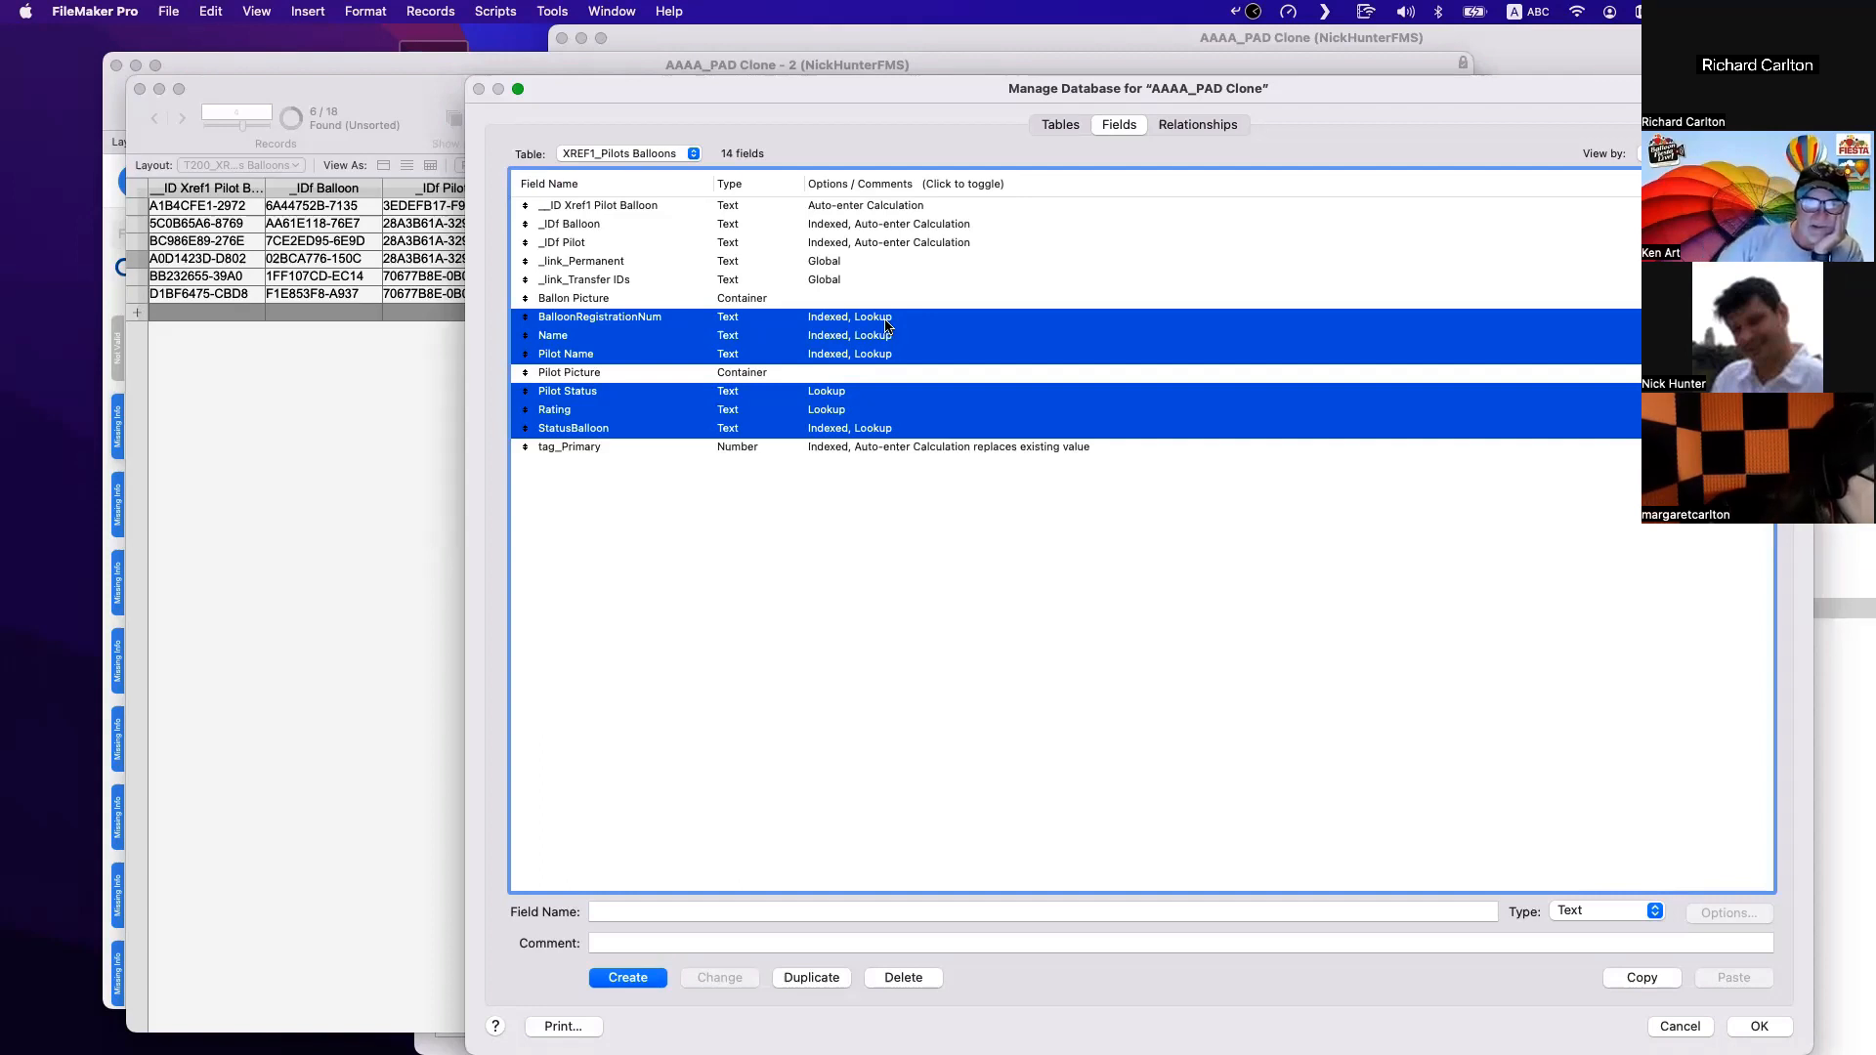
# Draft an auto-enter calculation for the Rating field using the Lookup function with its placeholder arguments.
pyautogui.click(621, 390)
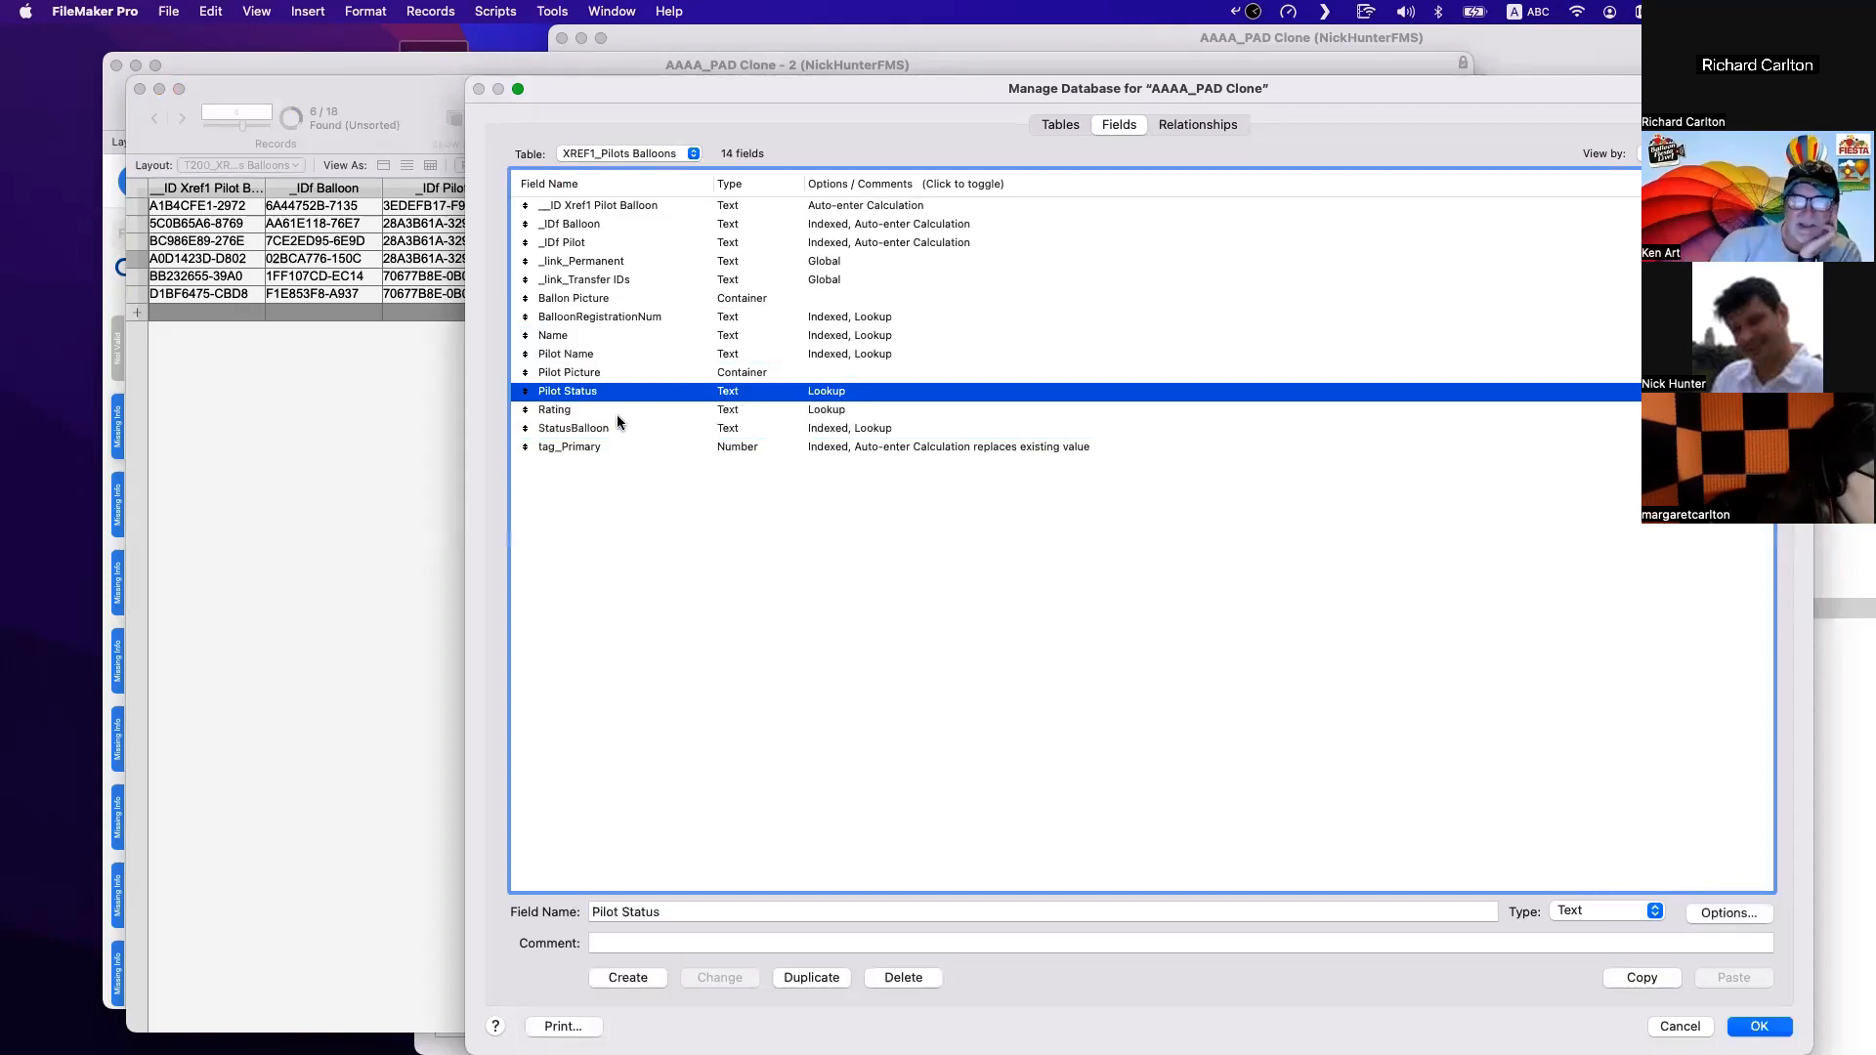
pyautogui.click(615, 412)
pyautogui.doubleClick(615, 413)
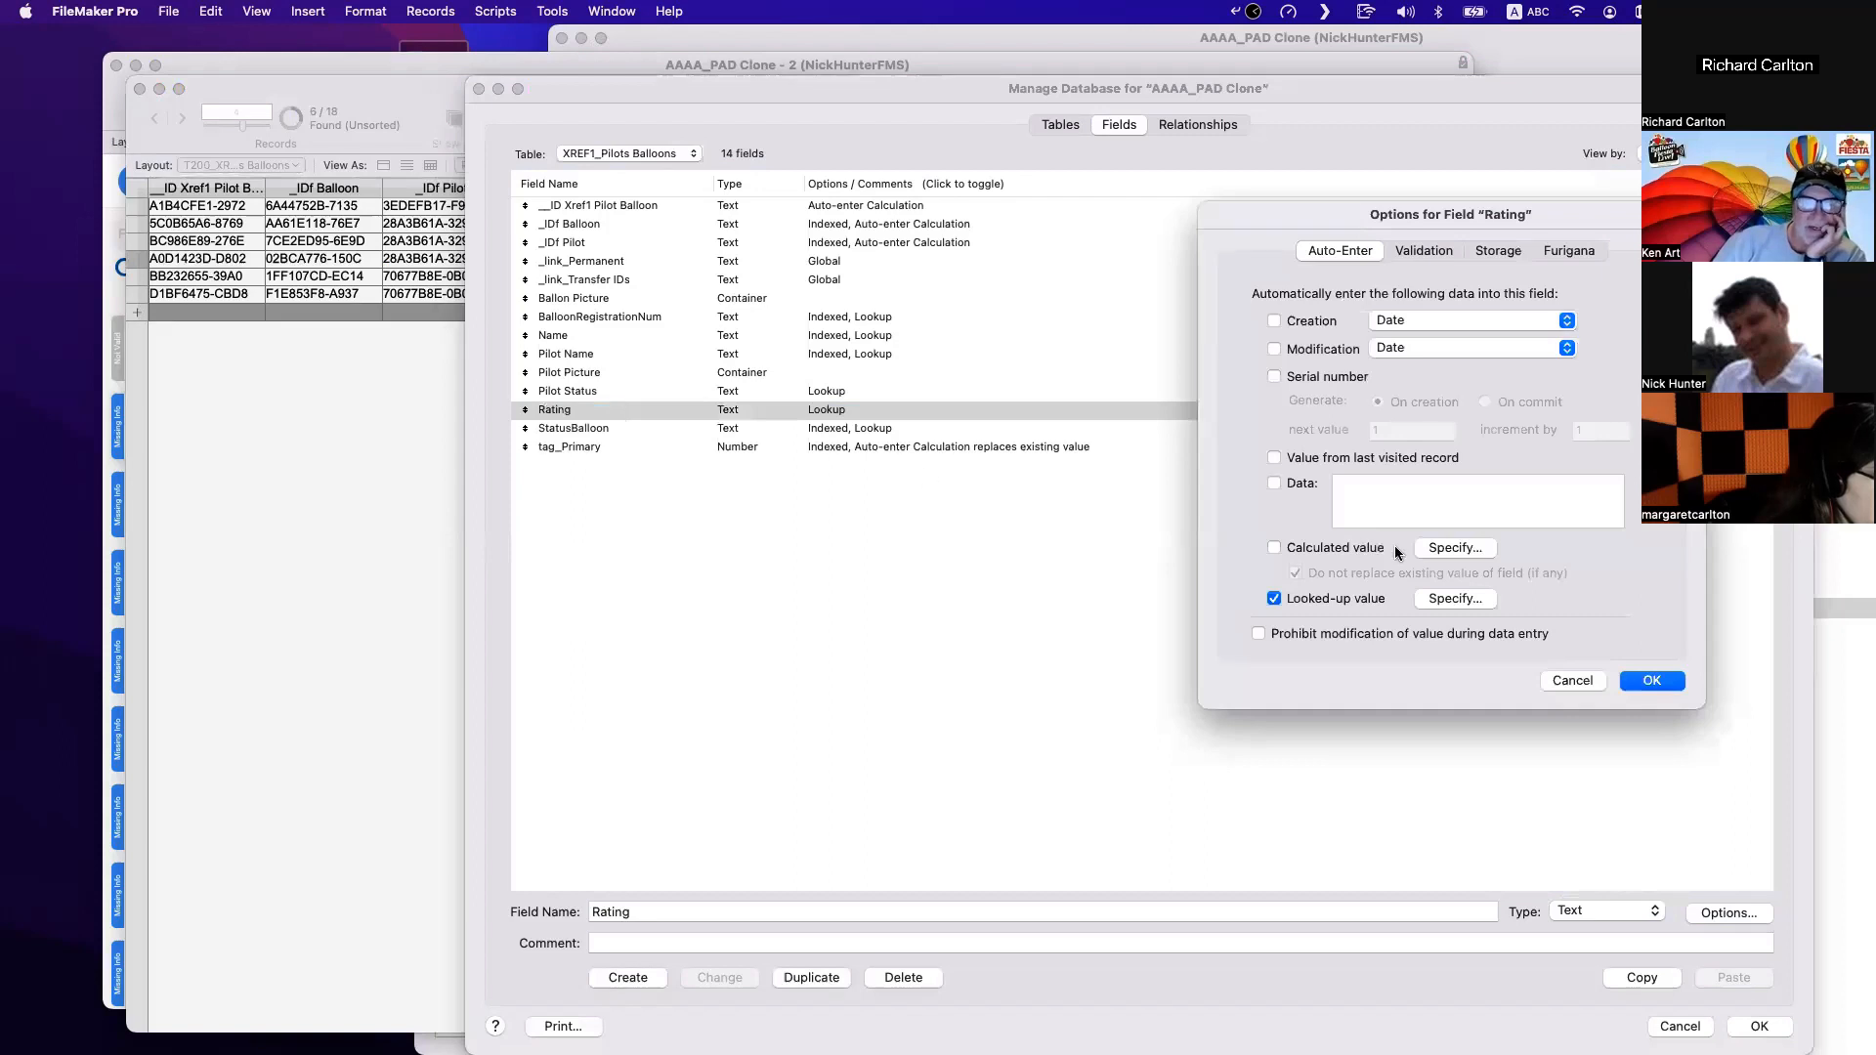
pyautogui.click(1439, 551)
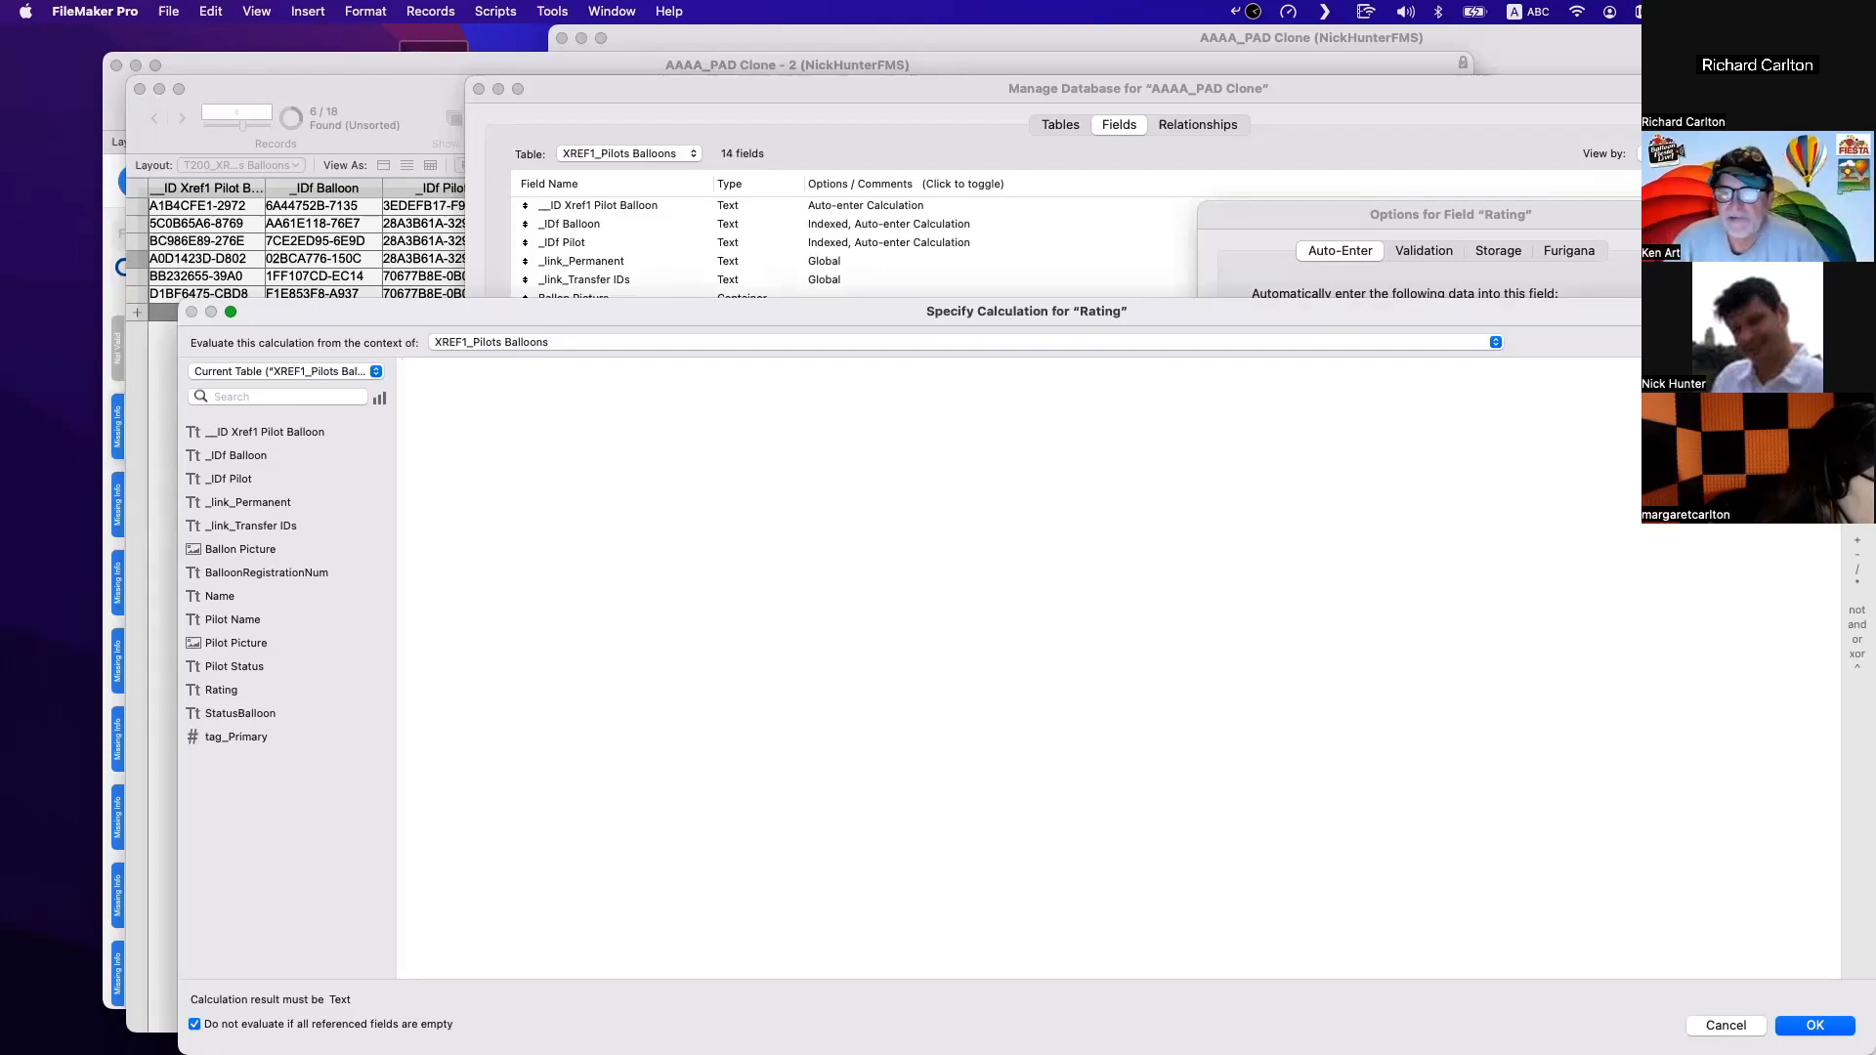
pyautogui.write('set p')
pyautogui.press('BackSpace')
pyautogui.press('BackSpace')
pyautogui.press('BackSpace')
pyautogui.press('BackSpace')
pyautogui.press('BackSpace')
pyautogui.write('look')
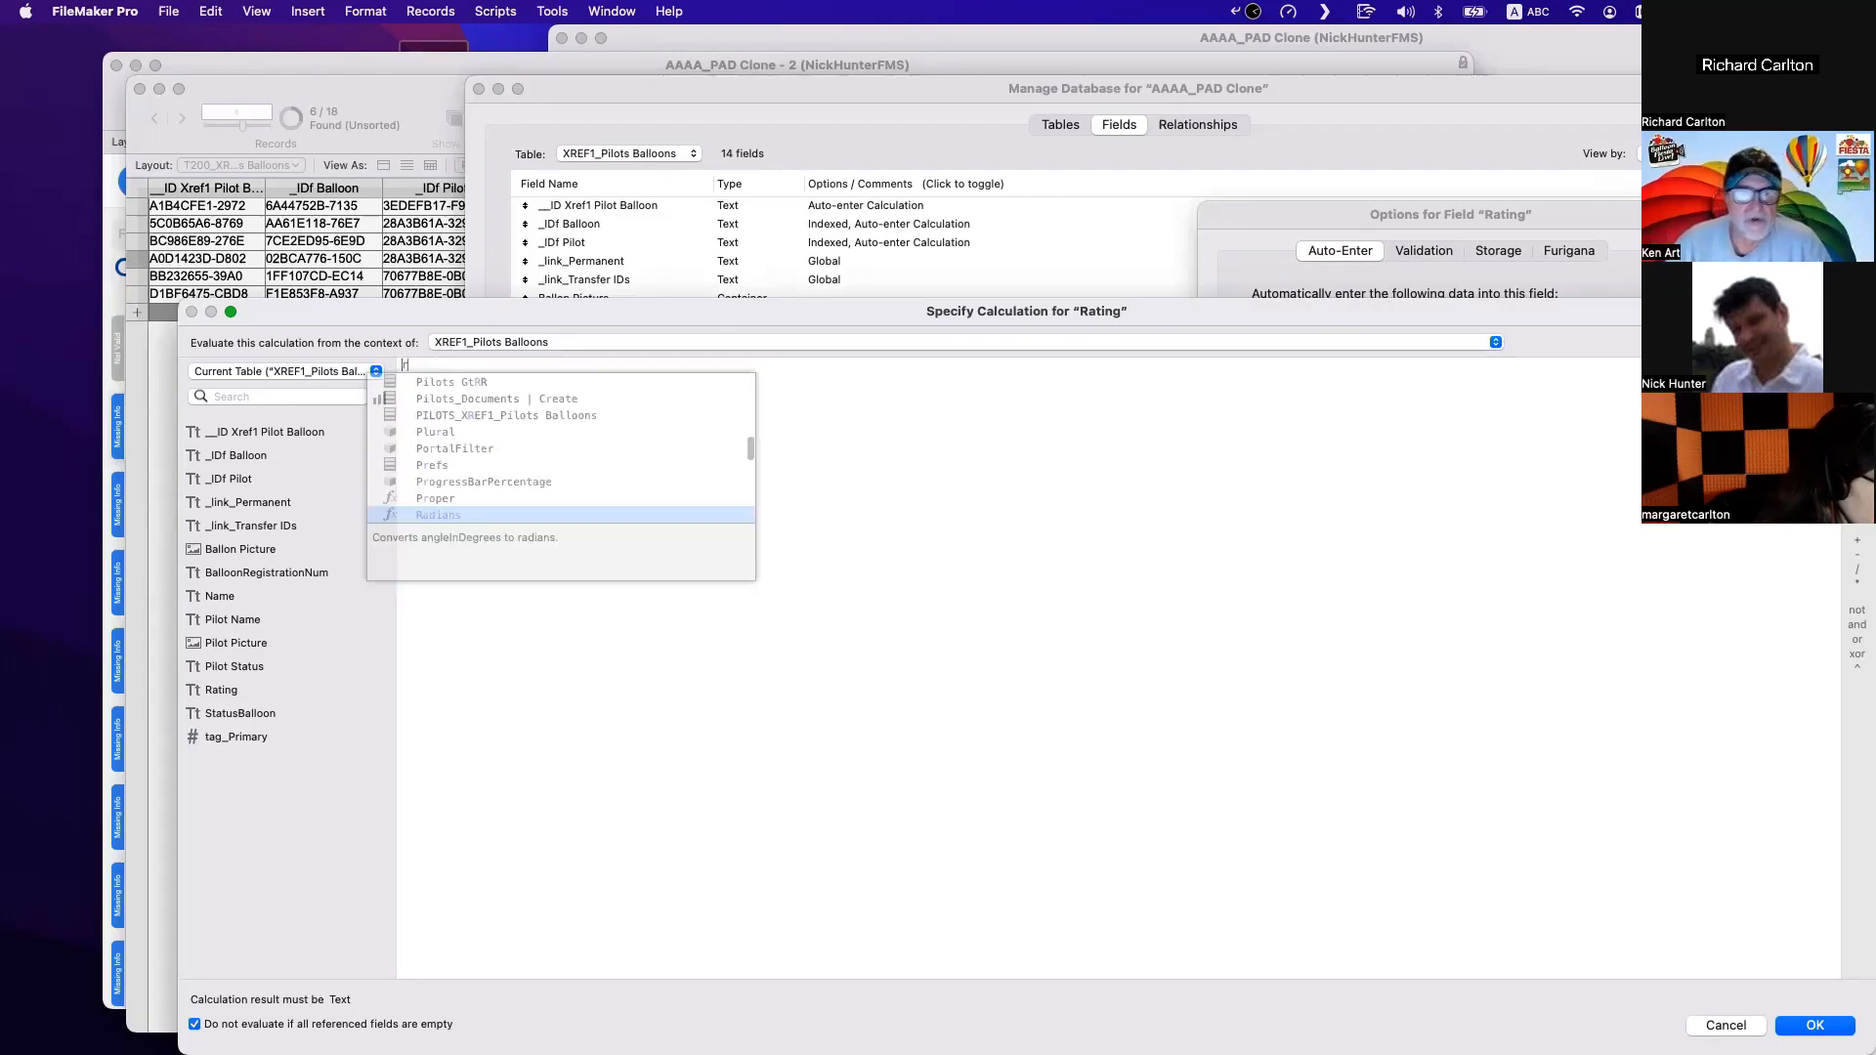
pyautogui.press('Return')
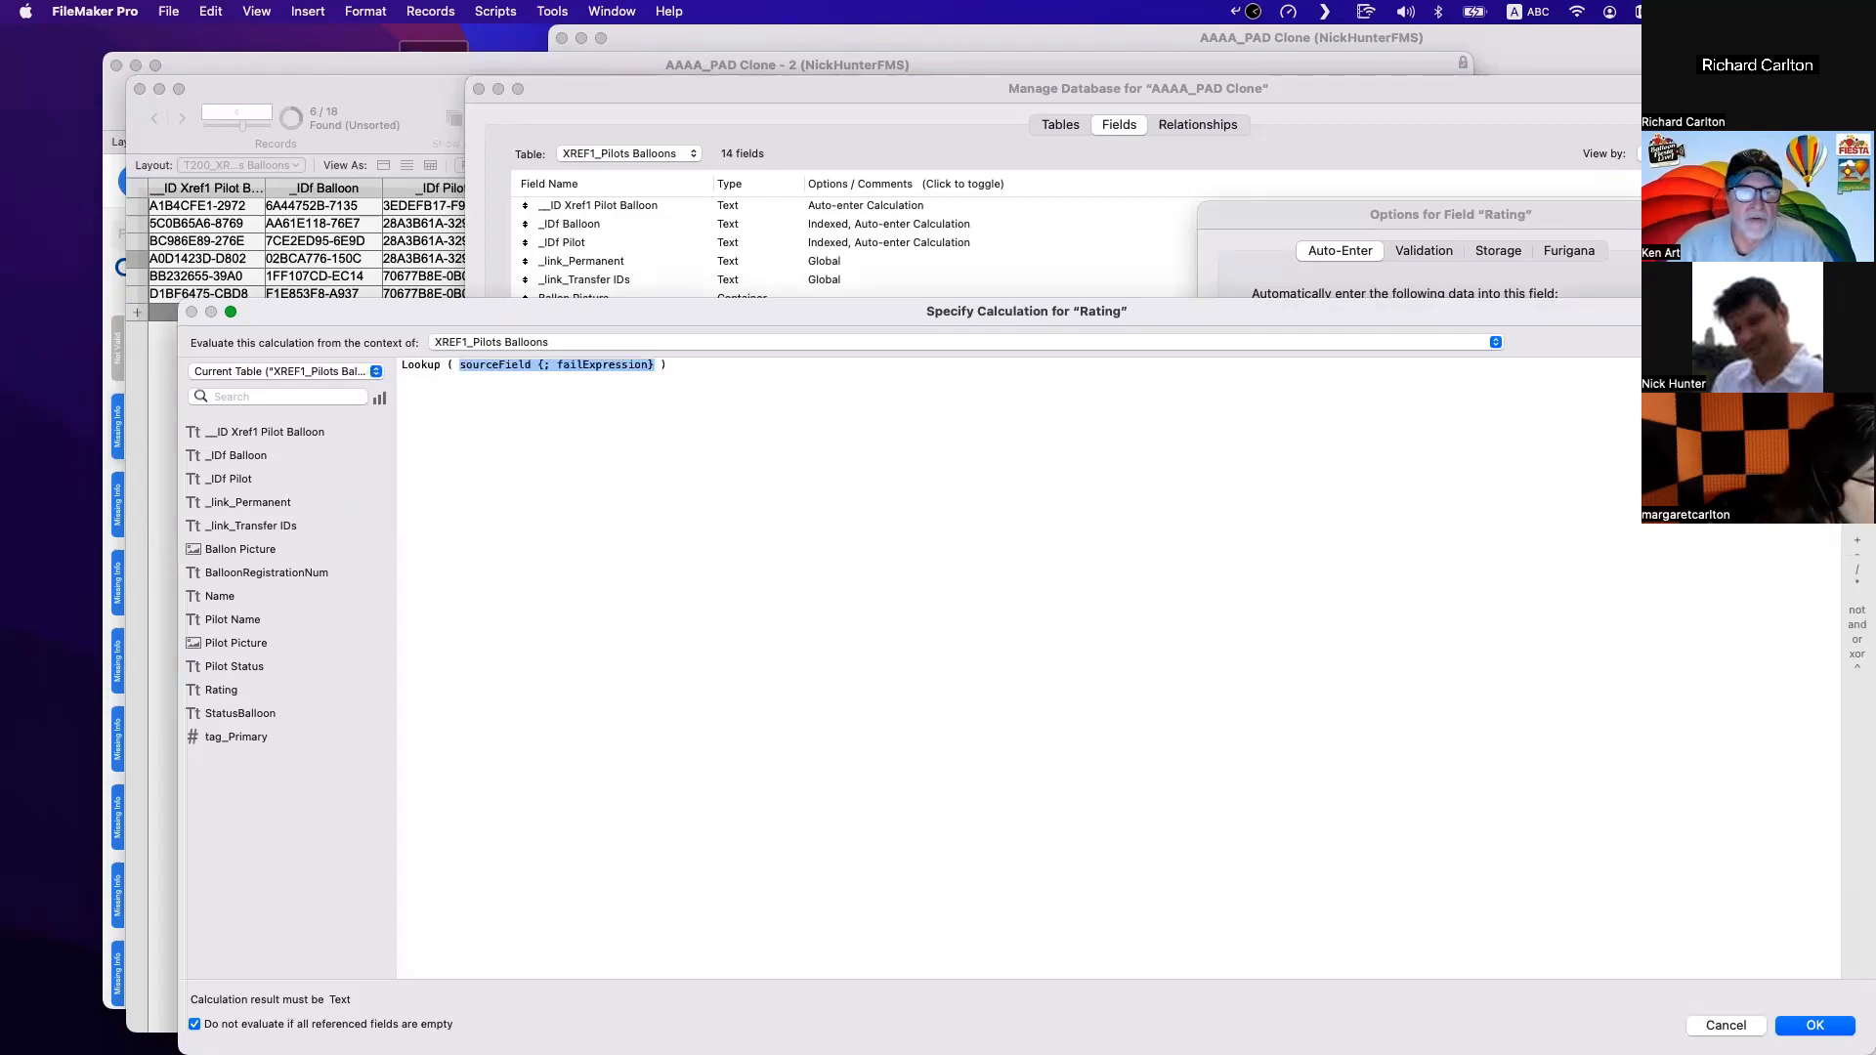
# Clear the Rating field's calculation and cancel out of its options and the database definition.
pyautogui.click(723, 441)
pyautogui.press('super+a')
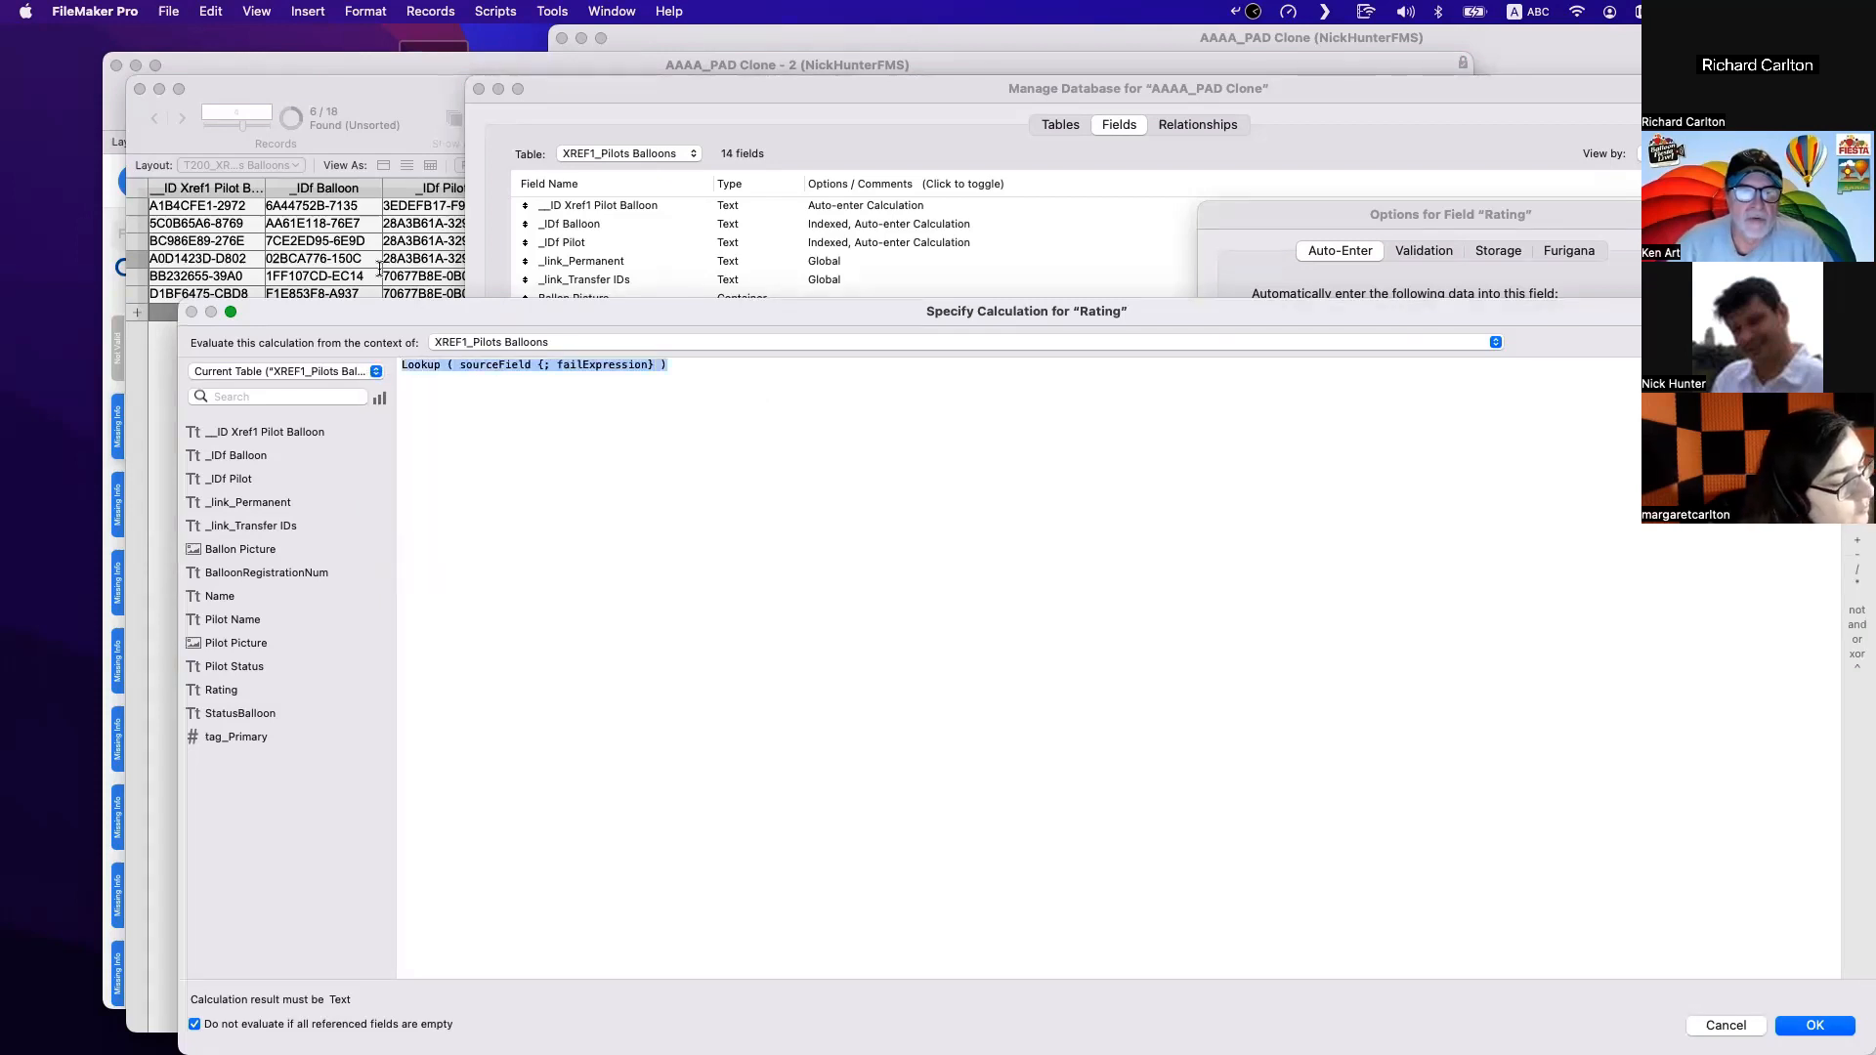
pyautogui.press('BackSpace')
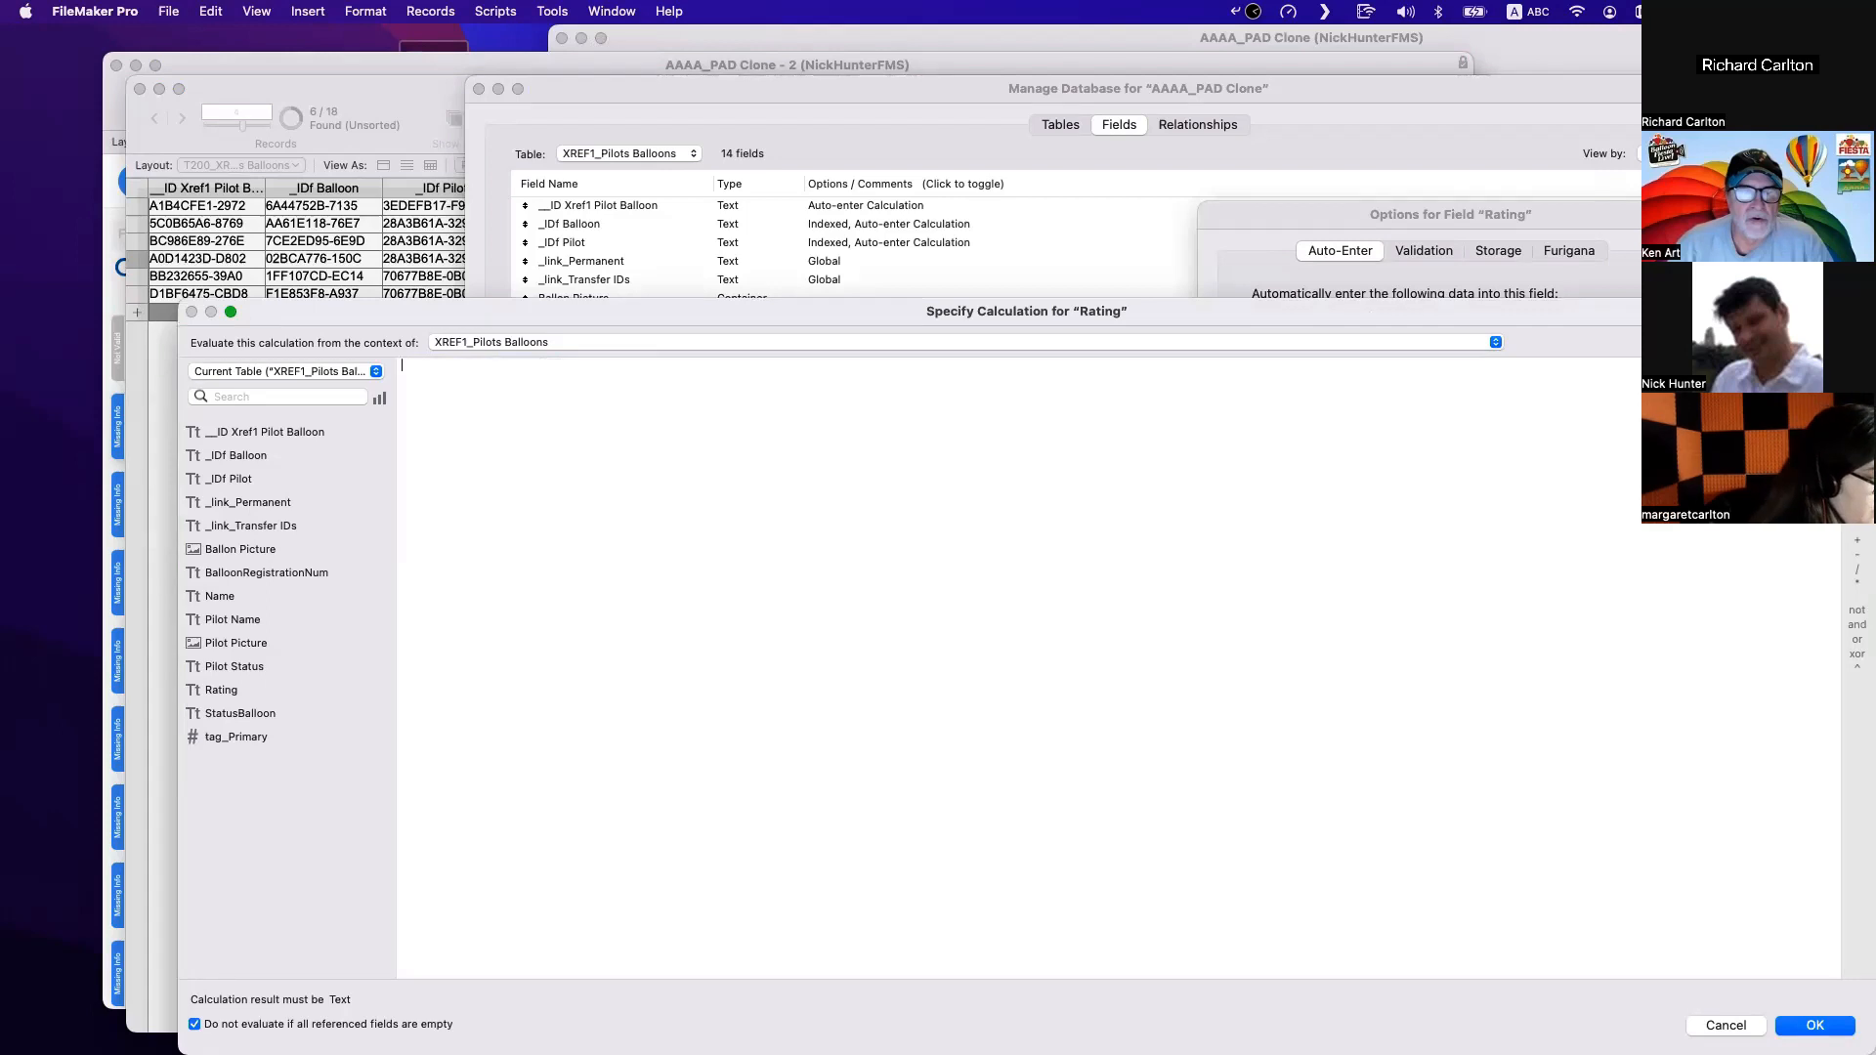
pyautogui.press('Escape')
pyautogui.press('Escape')
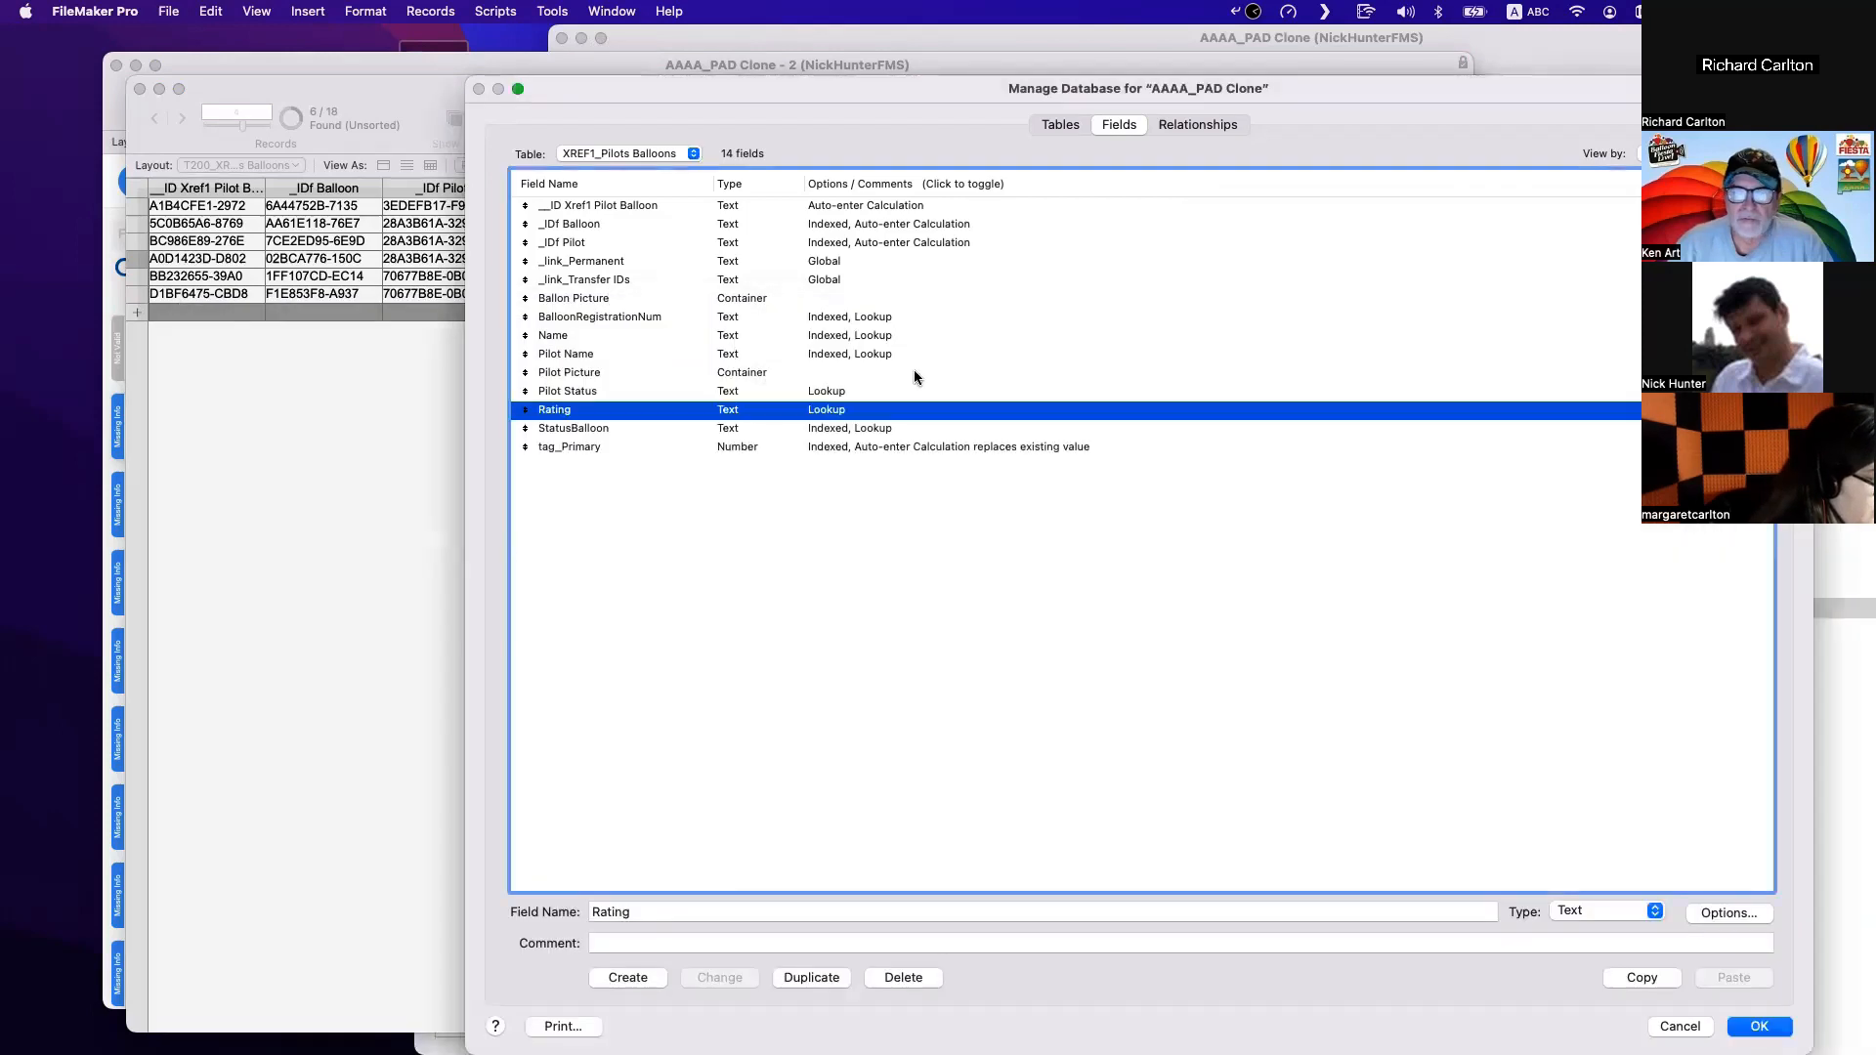
pyautogui.press('Escape')
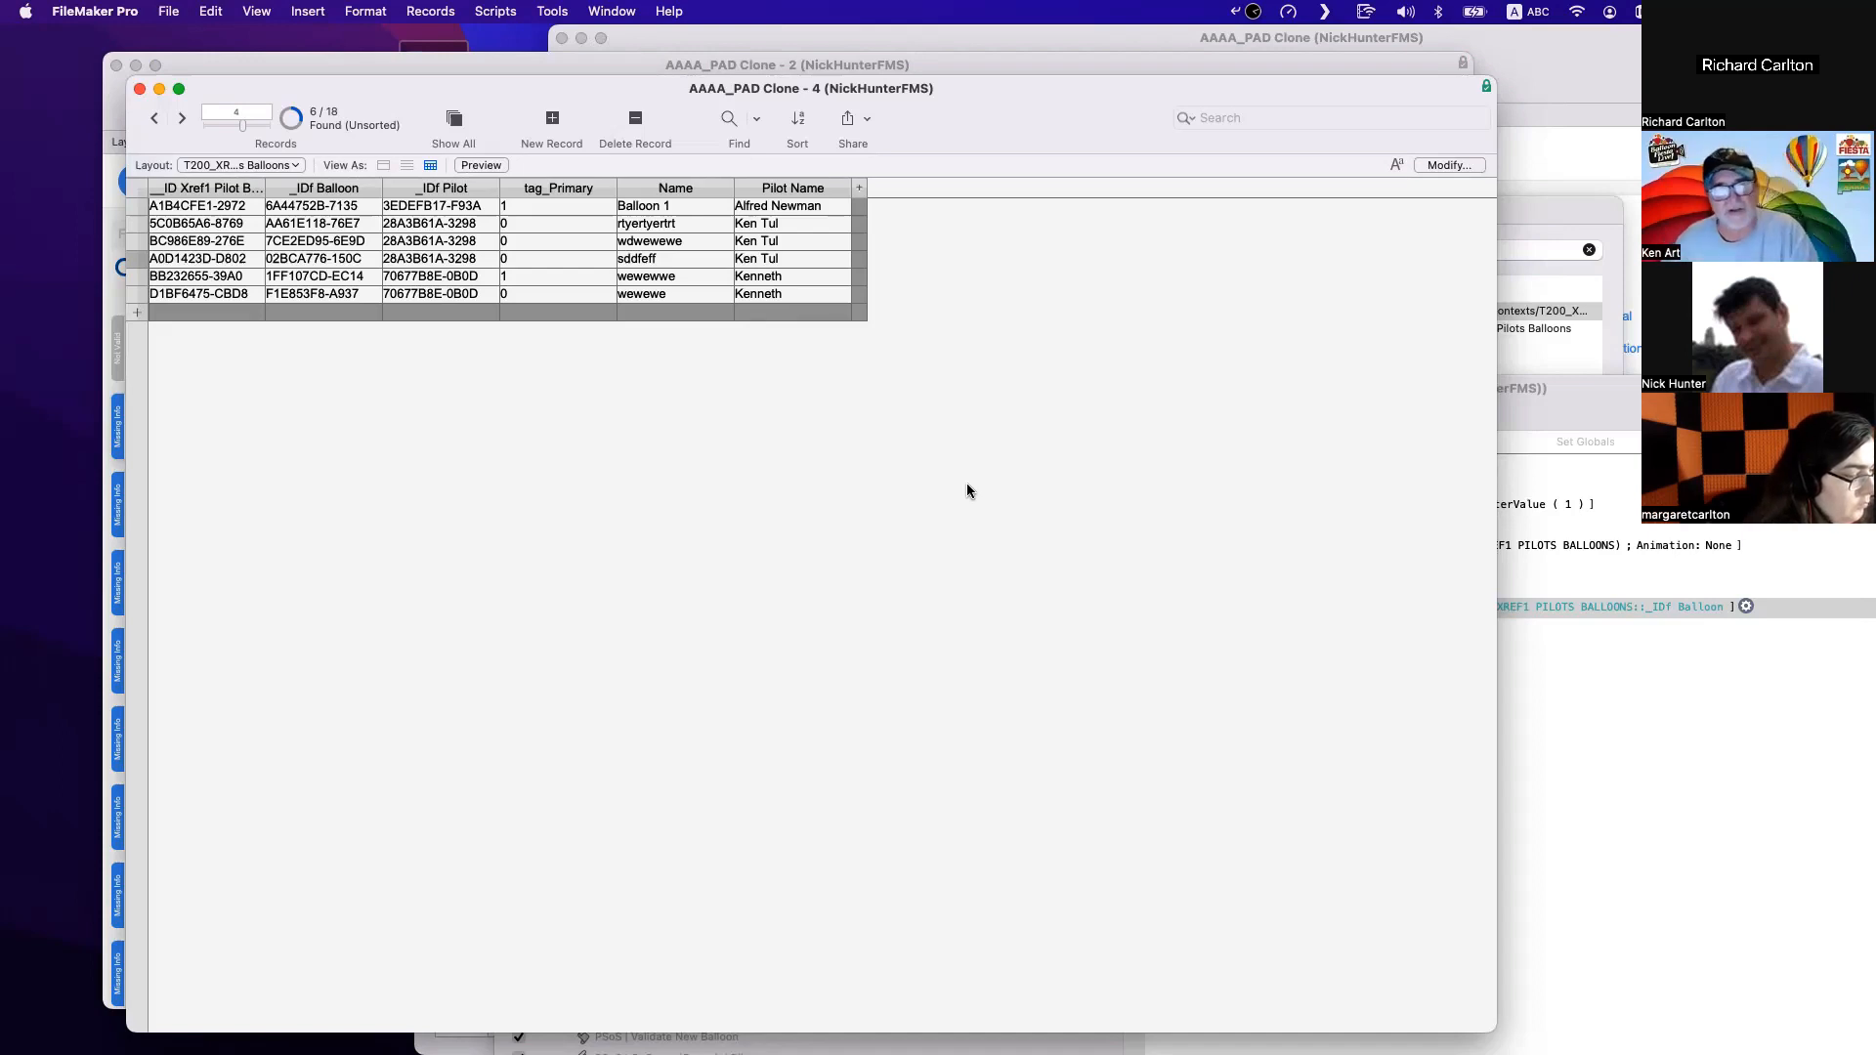
# Add an Enter Find Mode step below Perform Find in "PSoS | OnRecordCommit | Balloons".
pyautogui.click(1541, 756)
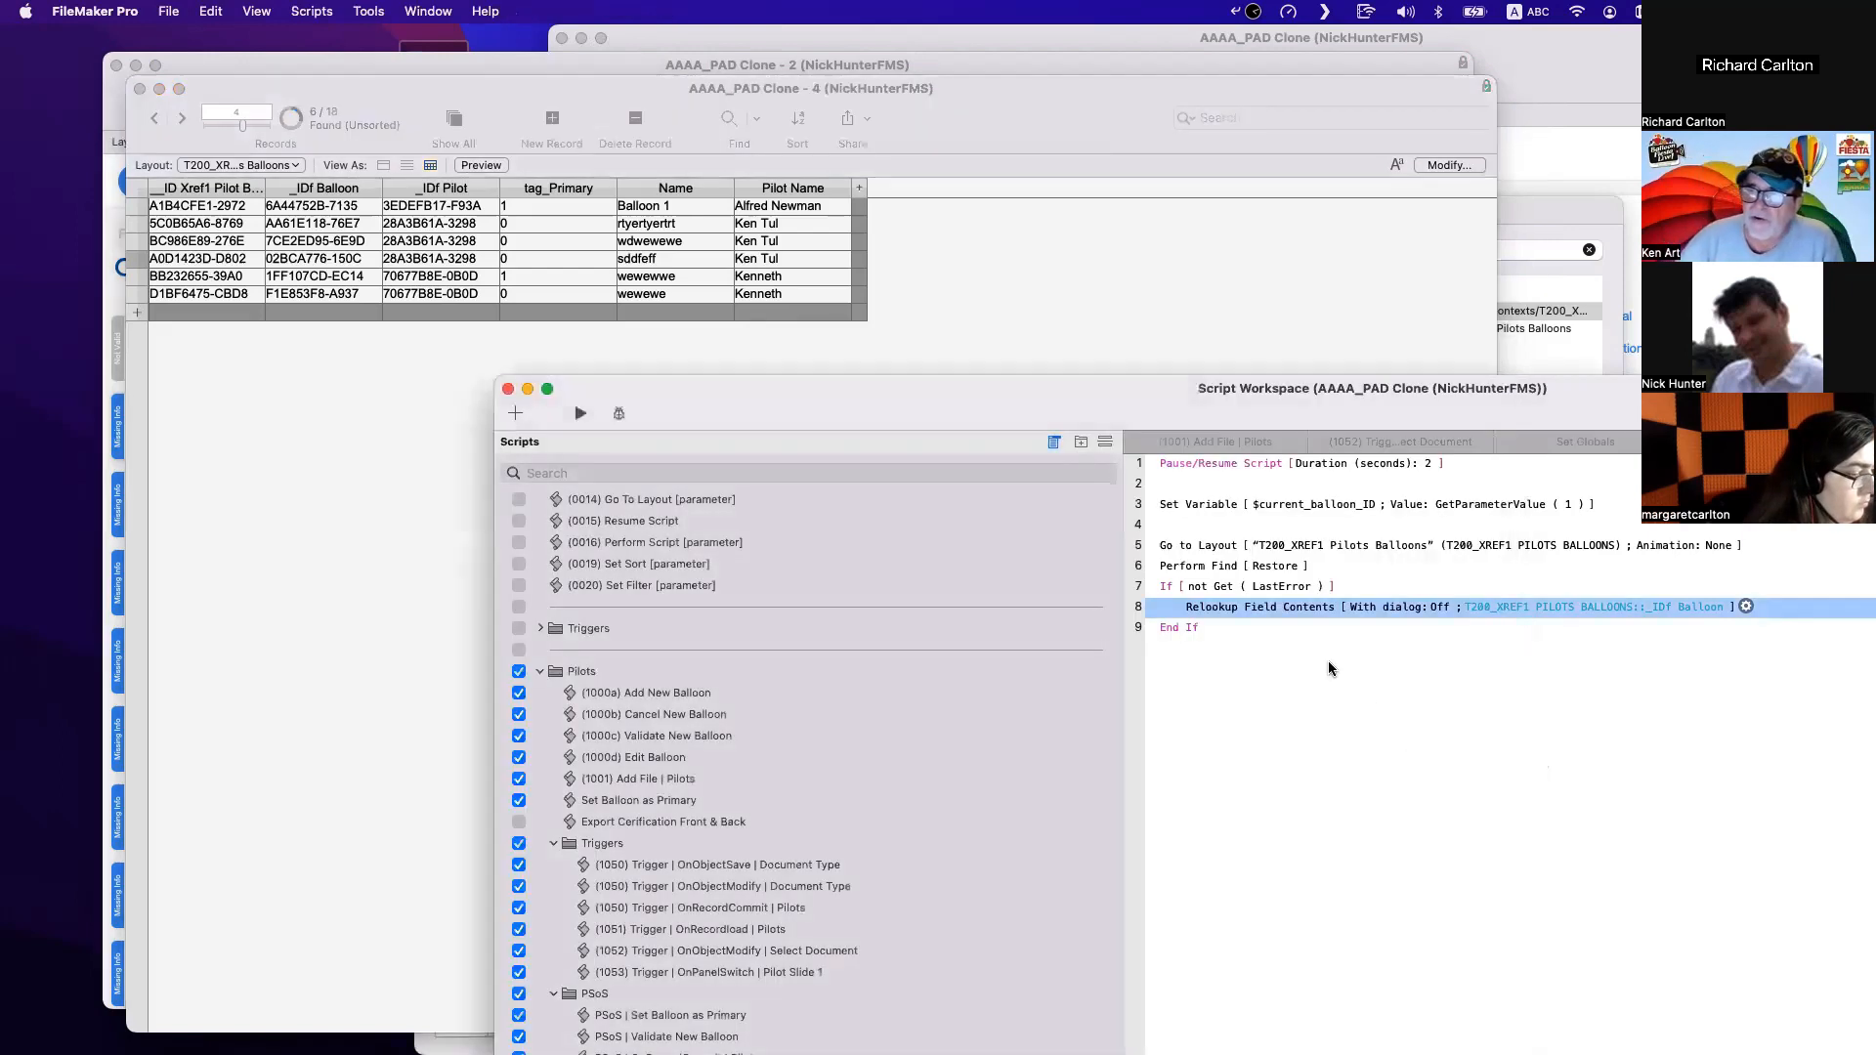
pyautogui.click(1190, 571)
pyautogui.write('en')
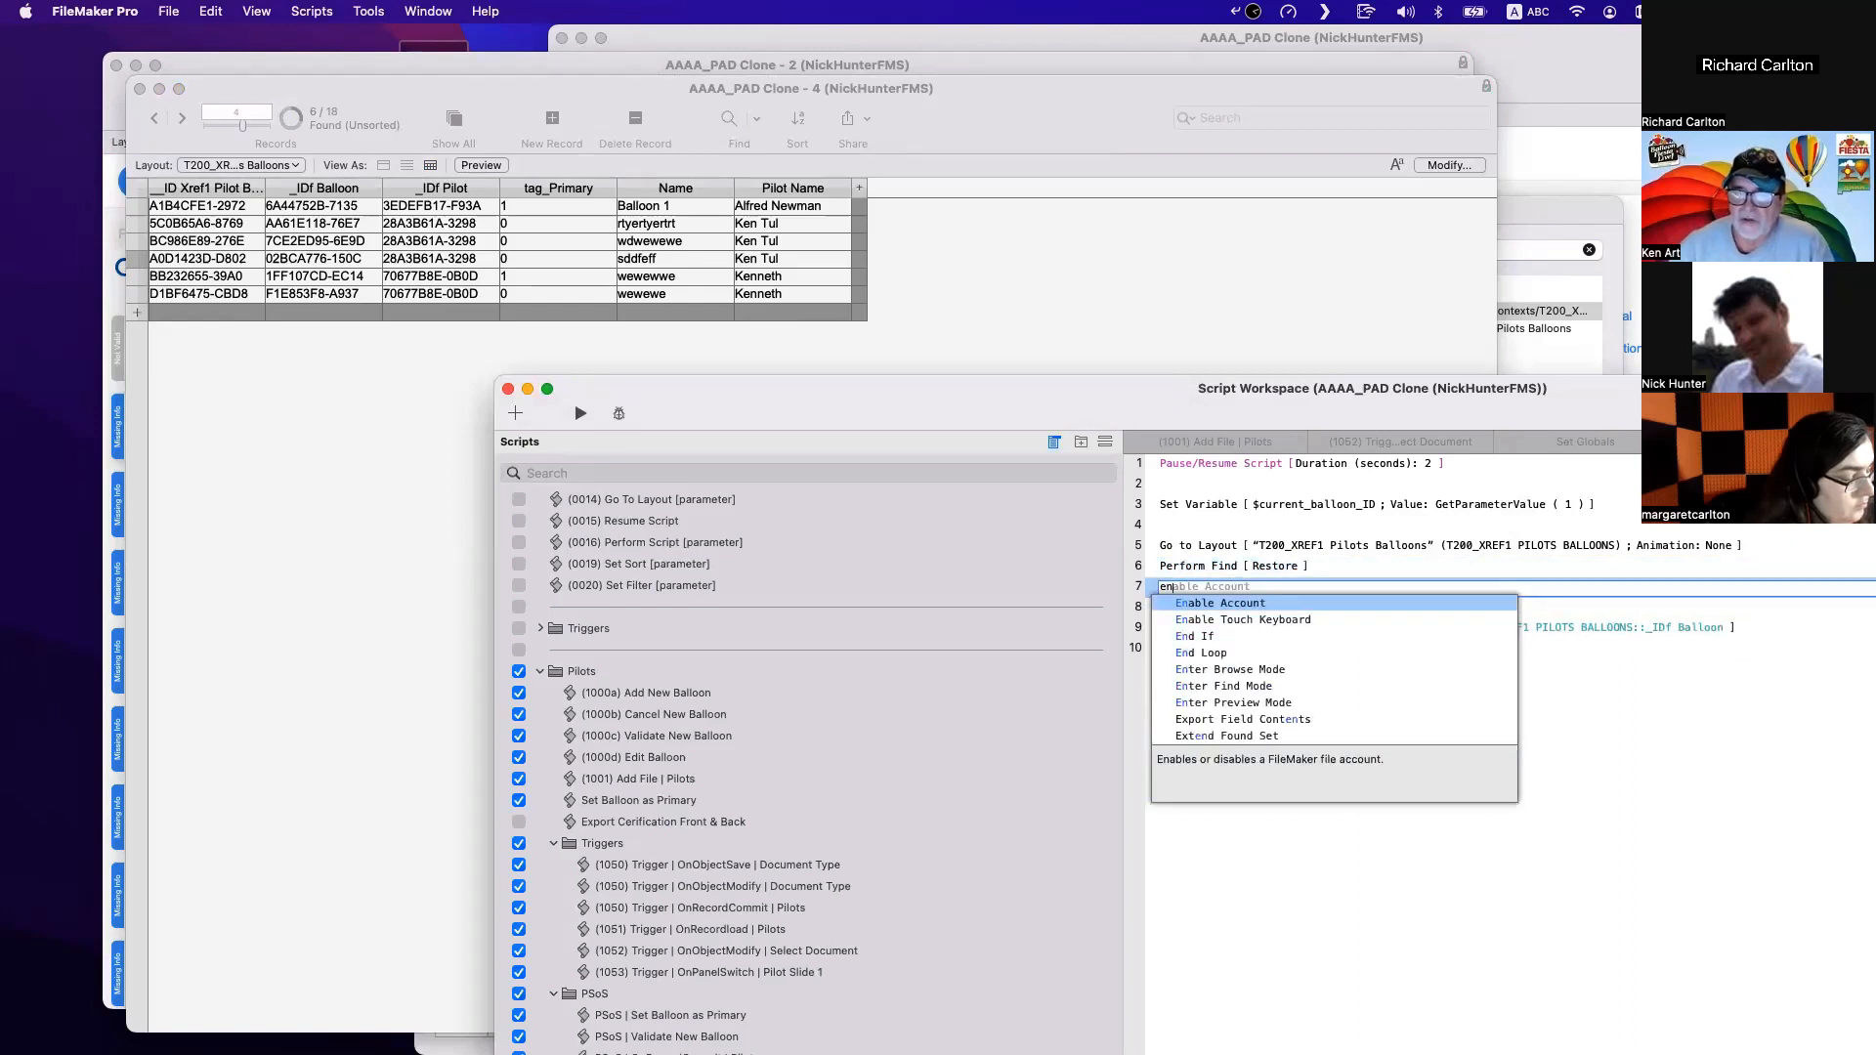
pyautogui.press('Escape')
pyautogui.press('Escape')
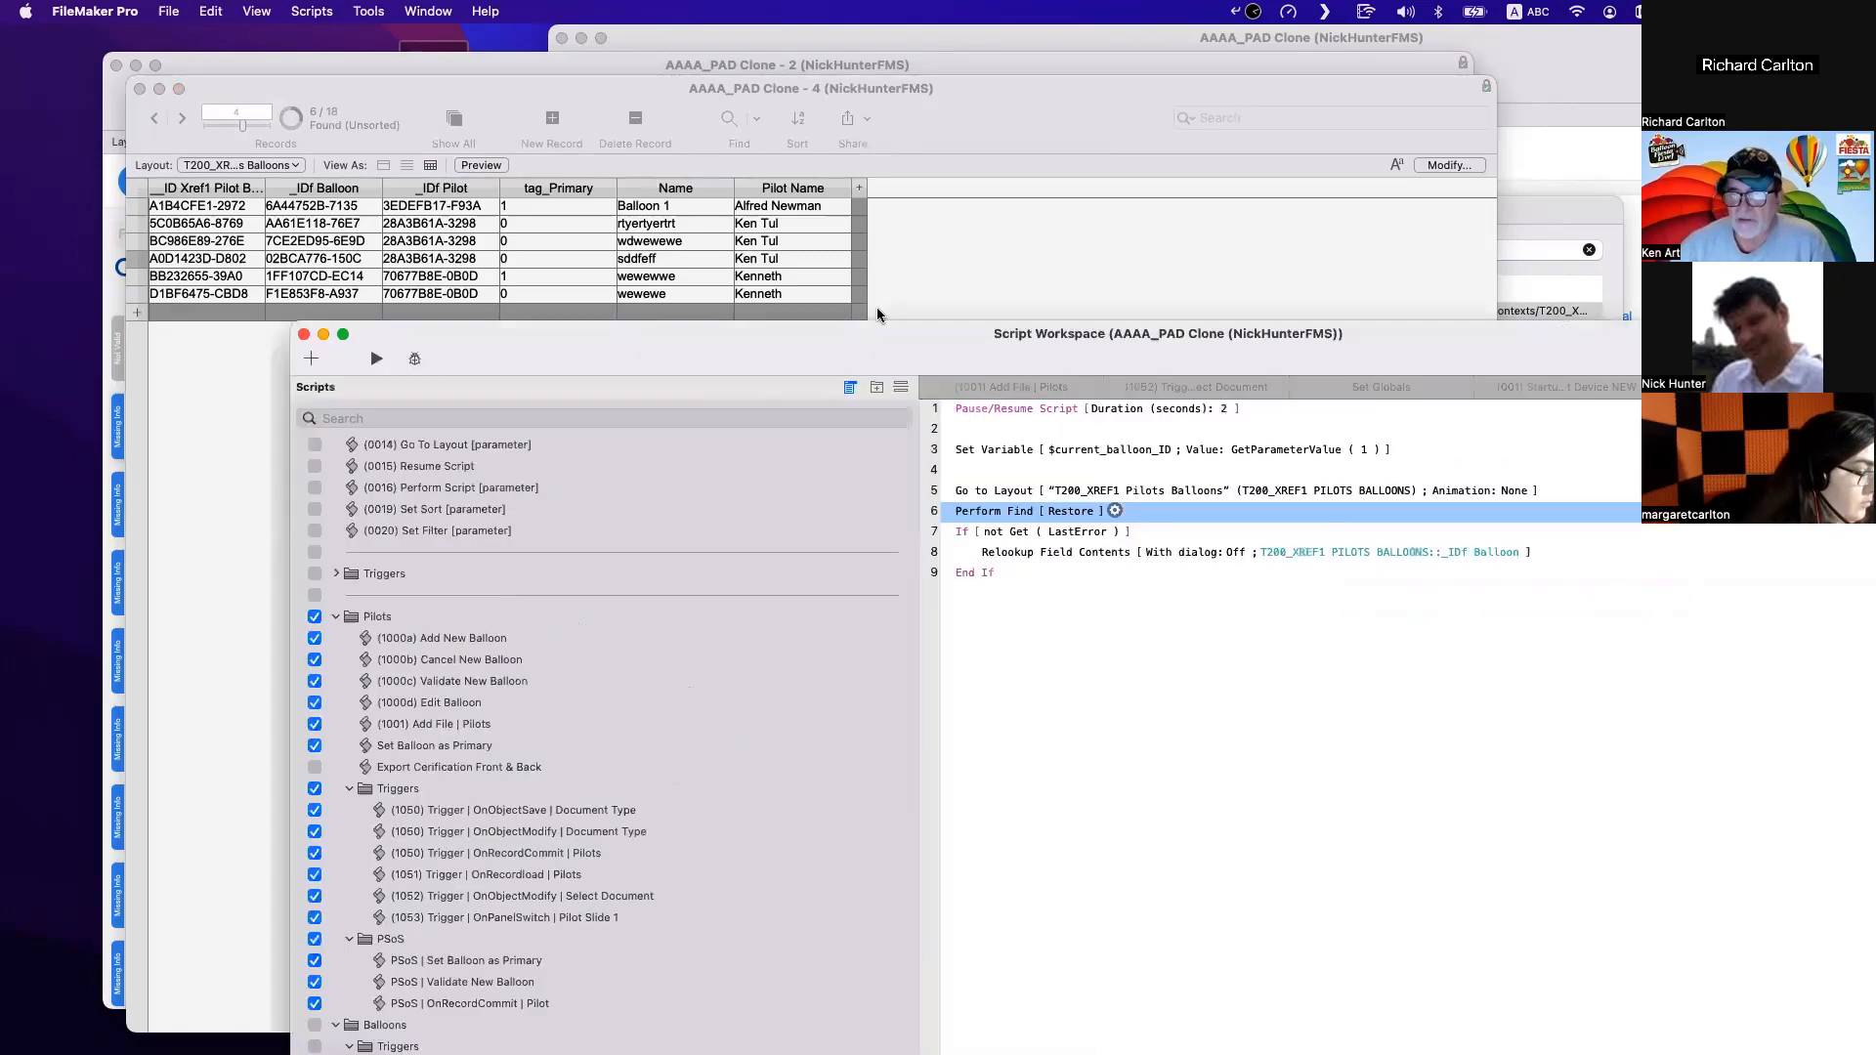
pyautogui.click(826, 465)
pyautogui.press('Return')
pyautogui.press('Return')
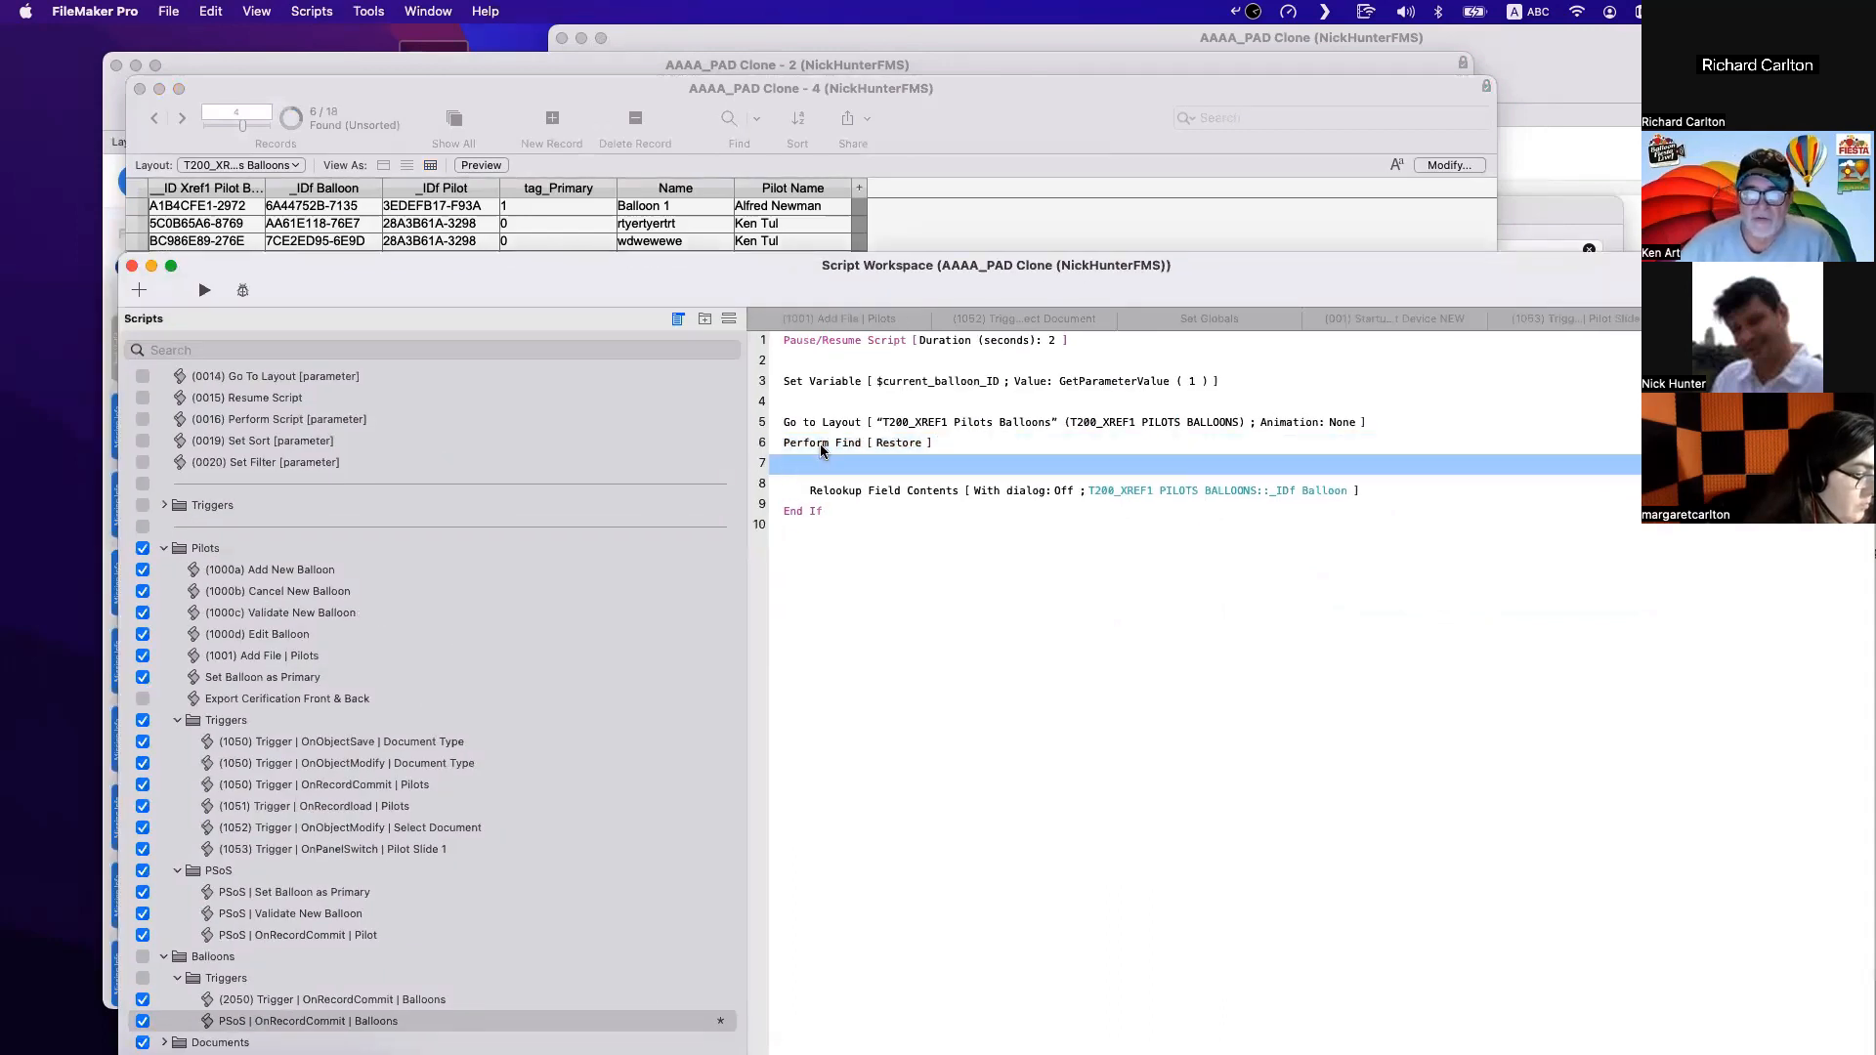
pyautogui.write('enter')
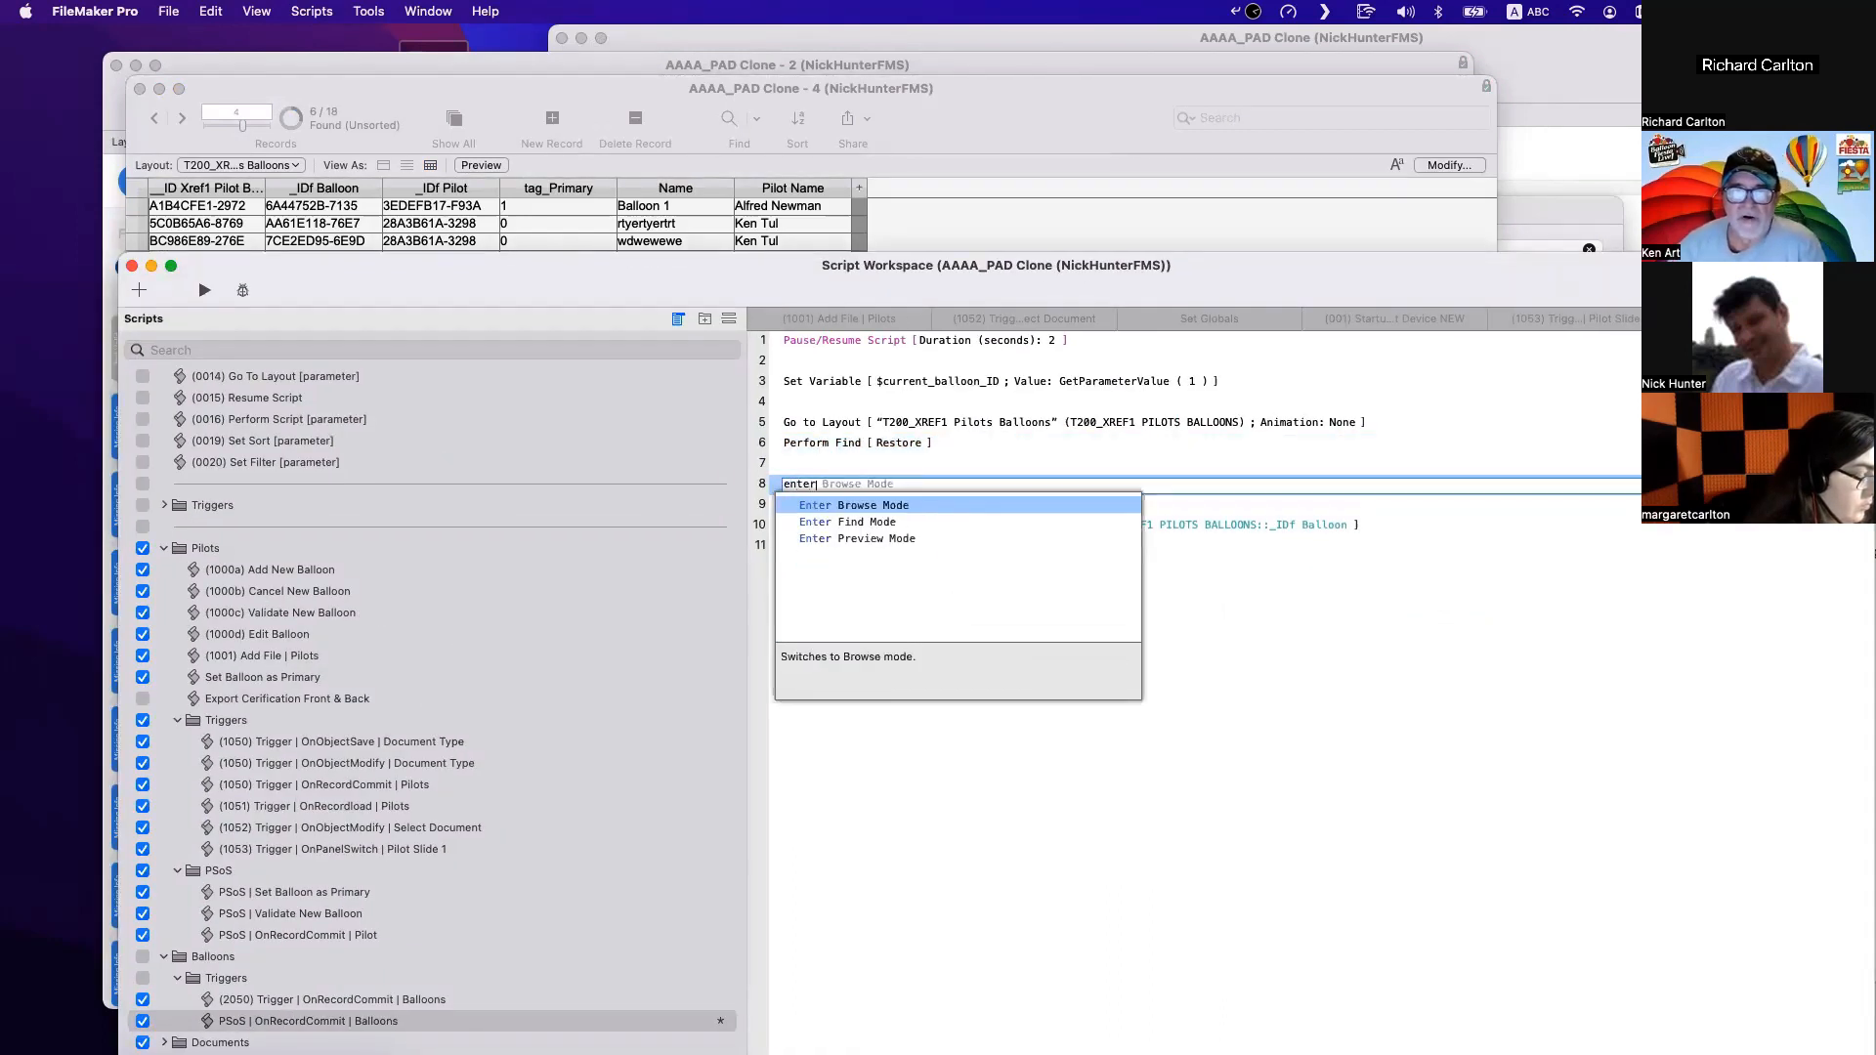
pyautogui.press('Down')
pyautogui.press('Return')
pyautogui.press('Return')
# Add two empty Set Field steps and an empty Perform Find step after Enter Find Mode.
pyautogui.write('set field')
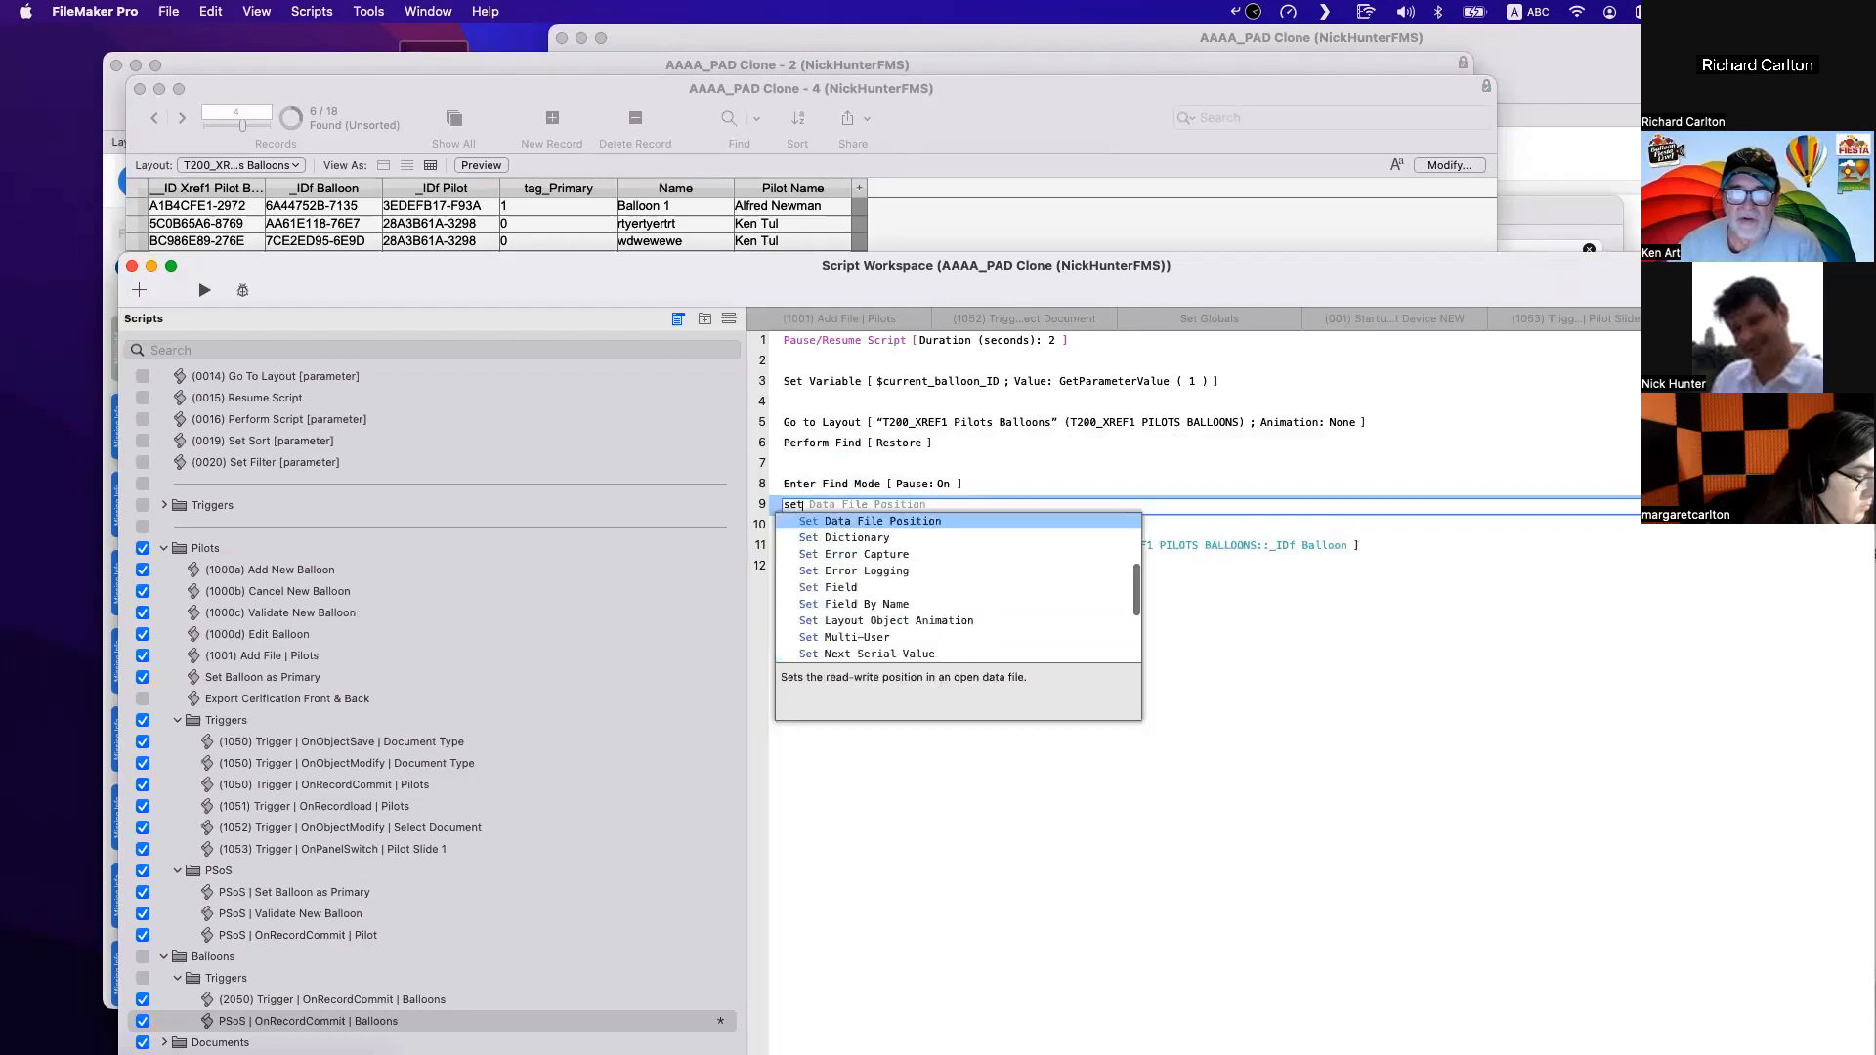
pyautogui.press('Return')
pyautogui.press('Return')
pyautogui.write('set field')
pyautogui.press('Return')
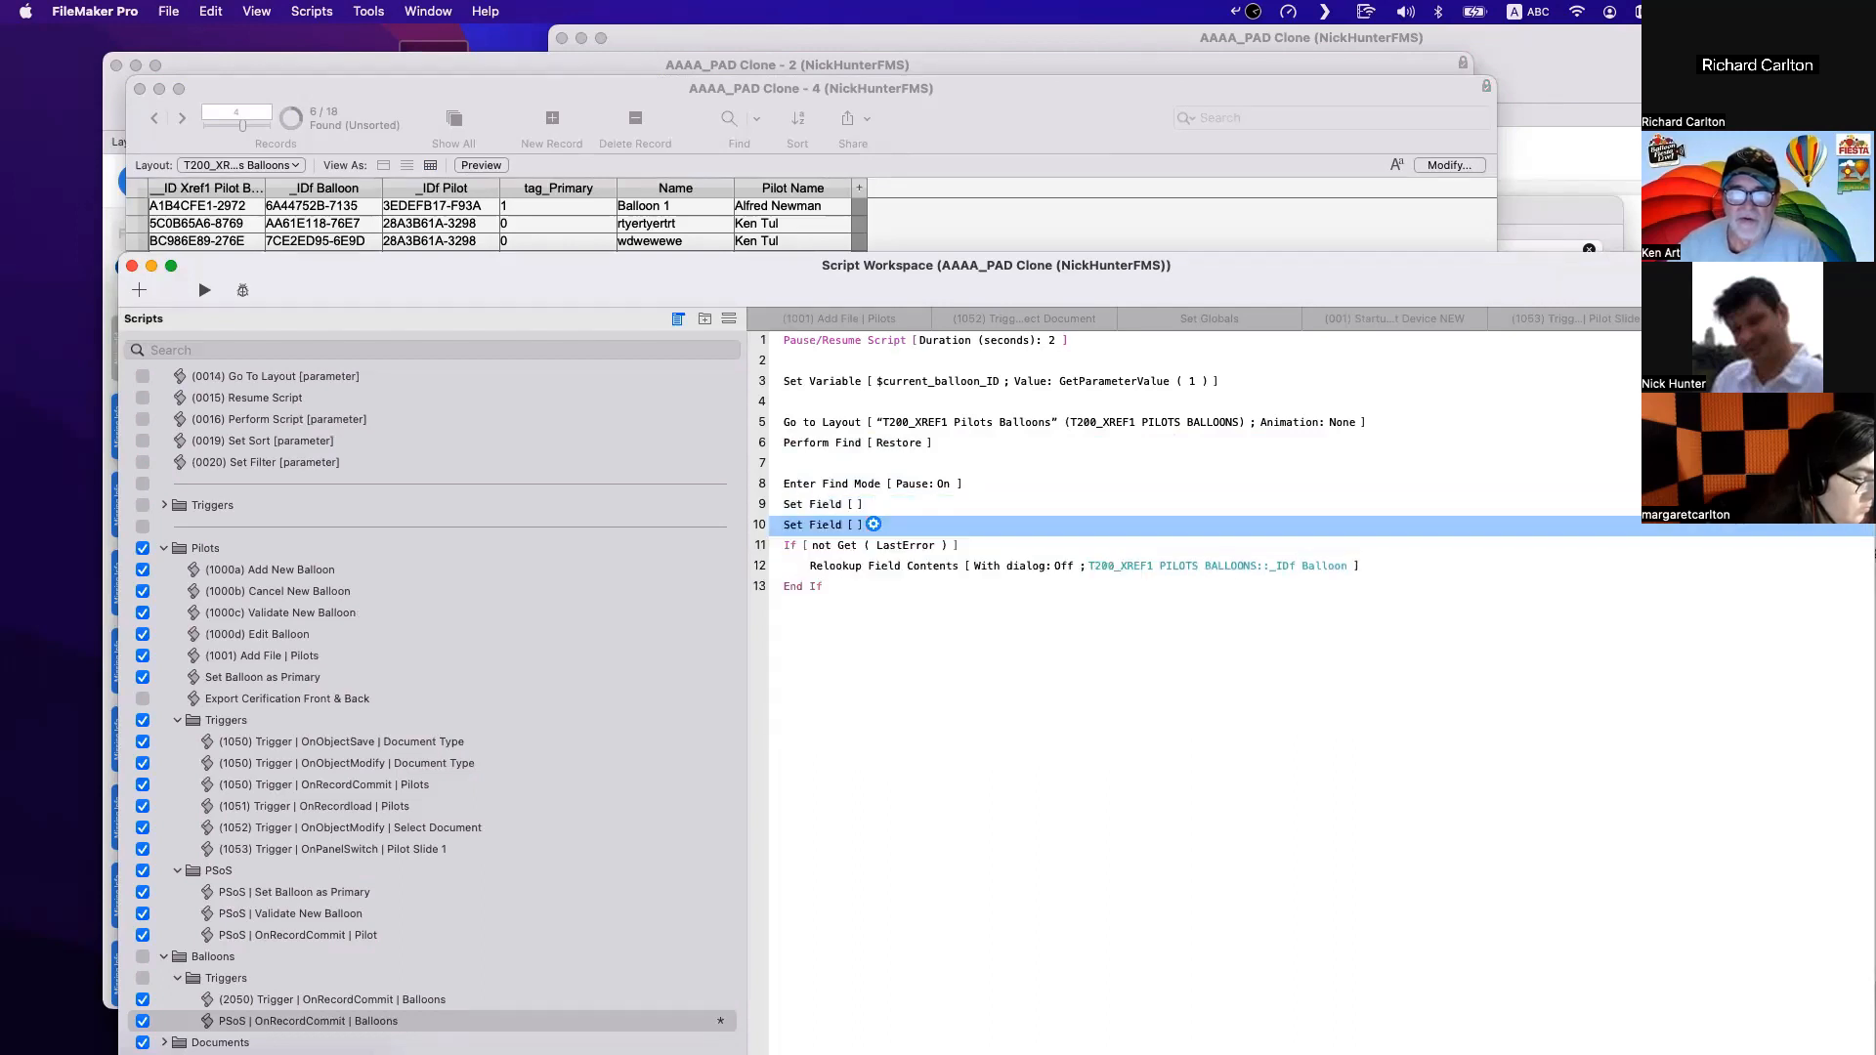
pyautogui.press('Escape')
pyautogui.press('Return')
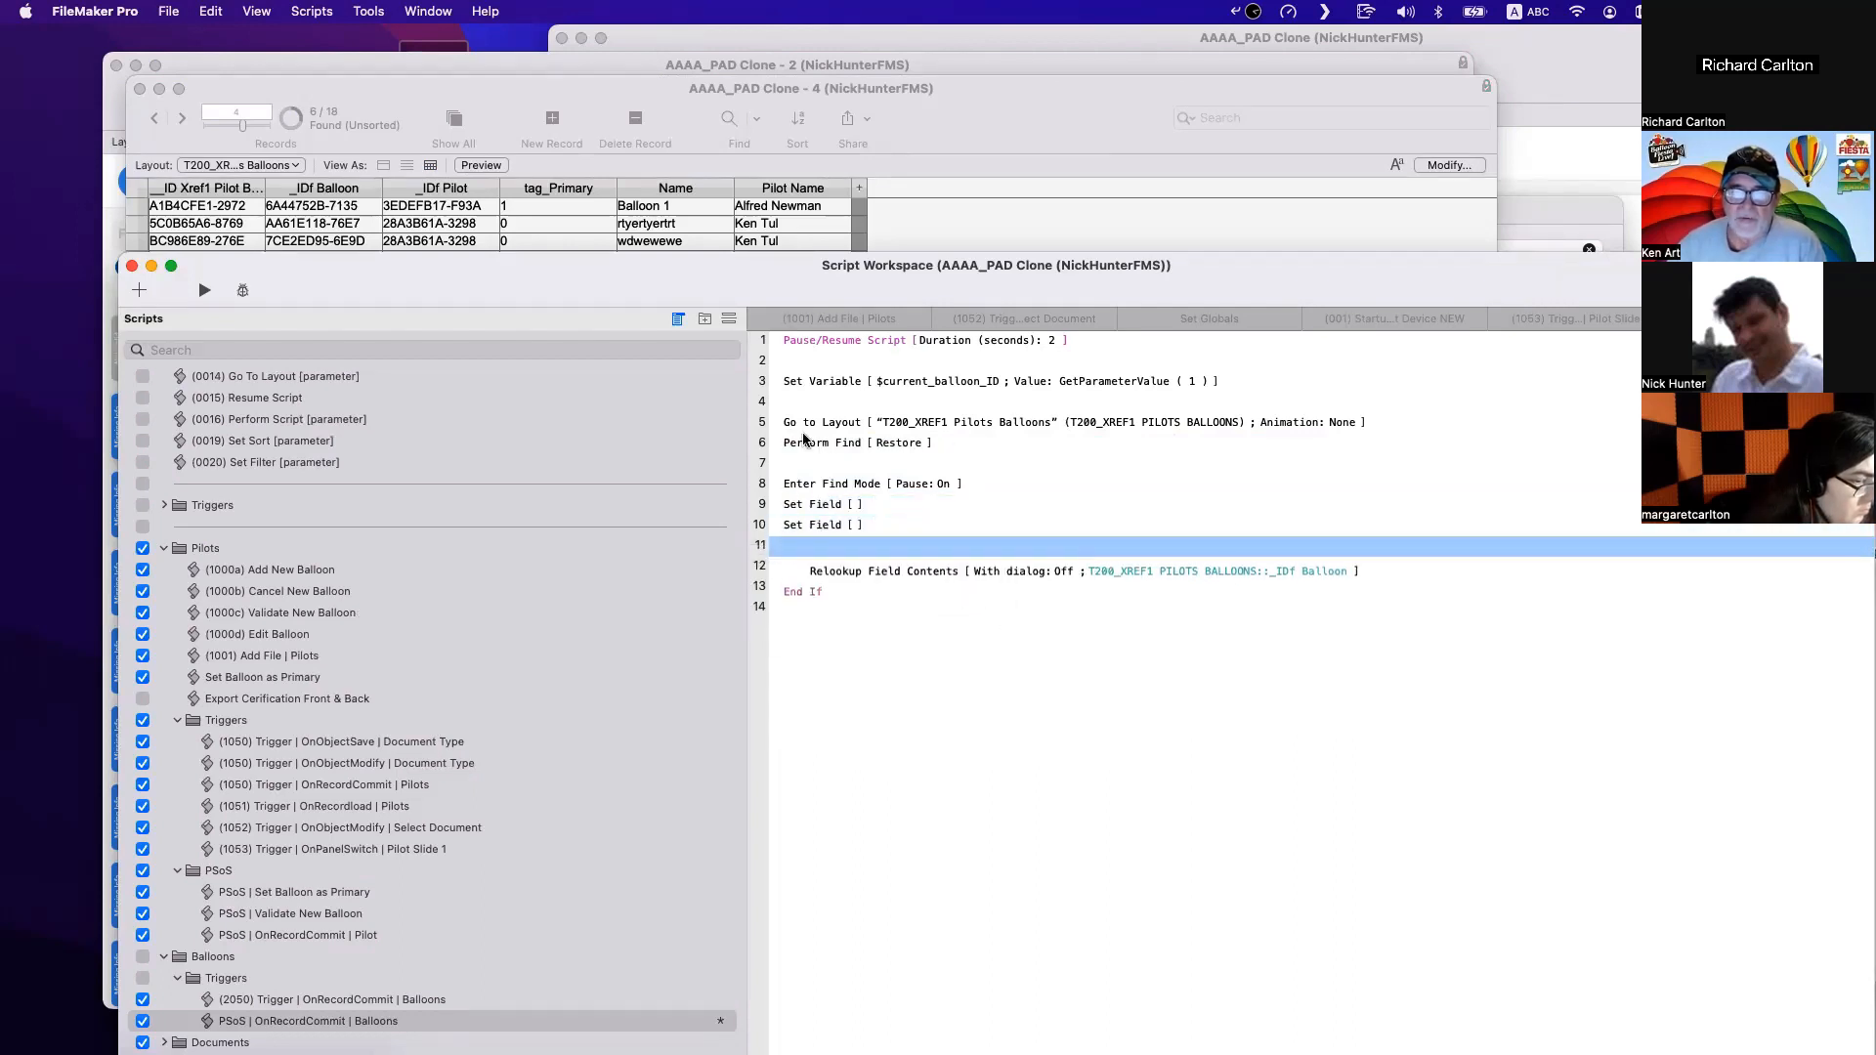
pyautogui.write('per')
pyautogui.press('Down')
pyautogui.press('Return')
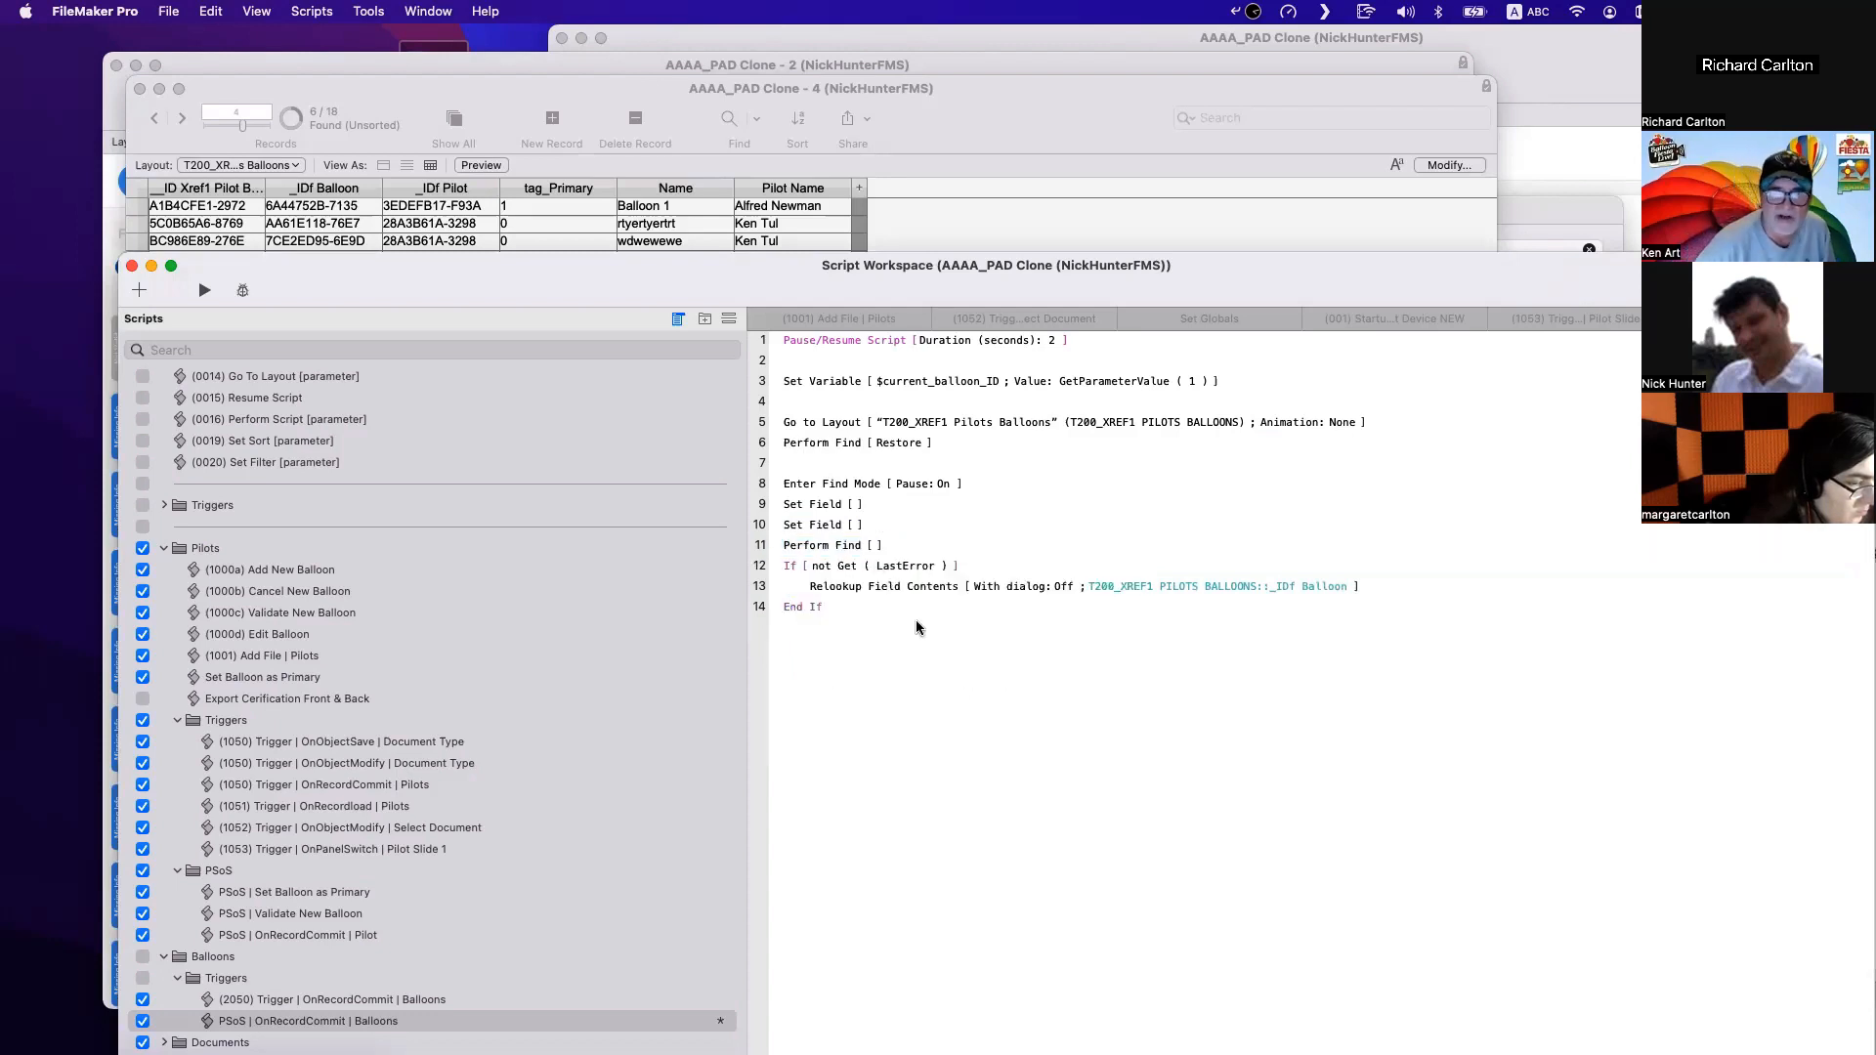
# Delete the added steps from Enter Find Mode through the second Perform Find.
pyautogui.click(838, 502)
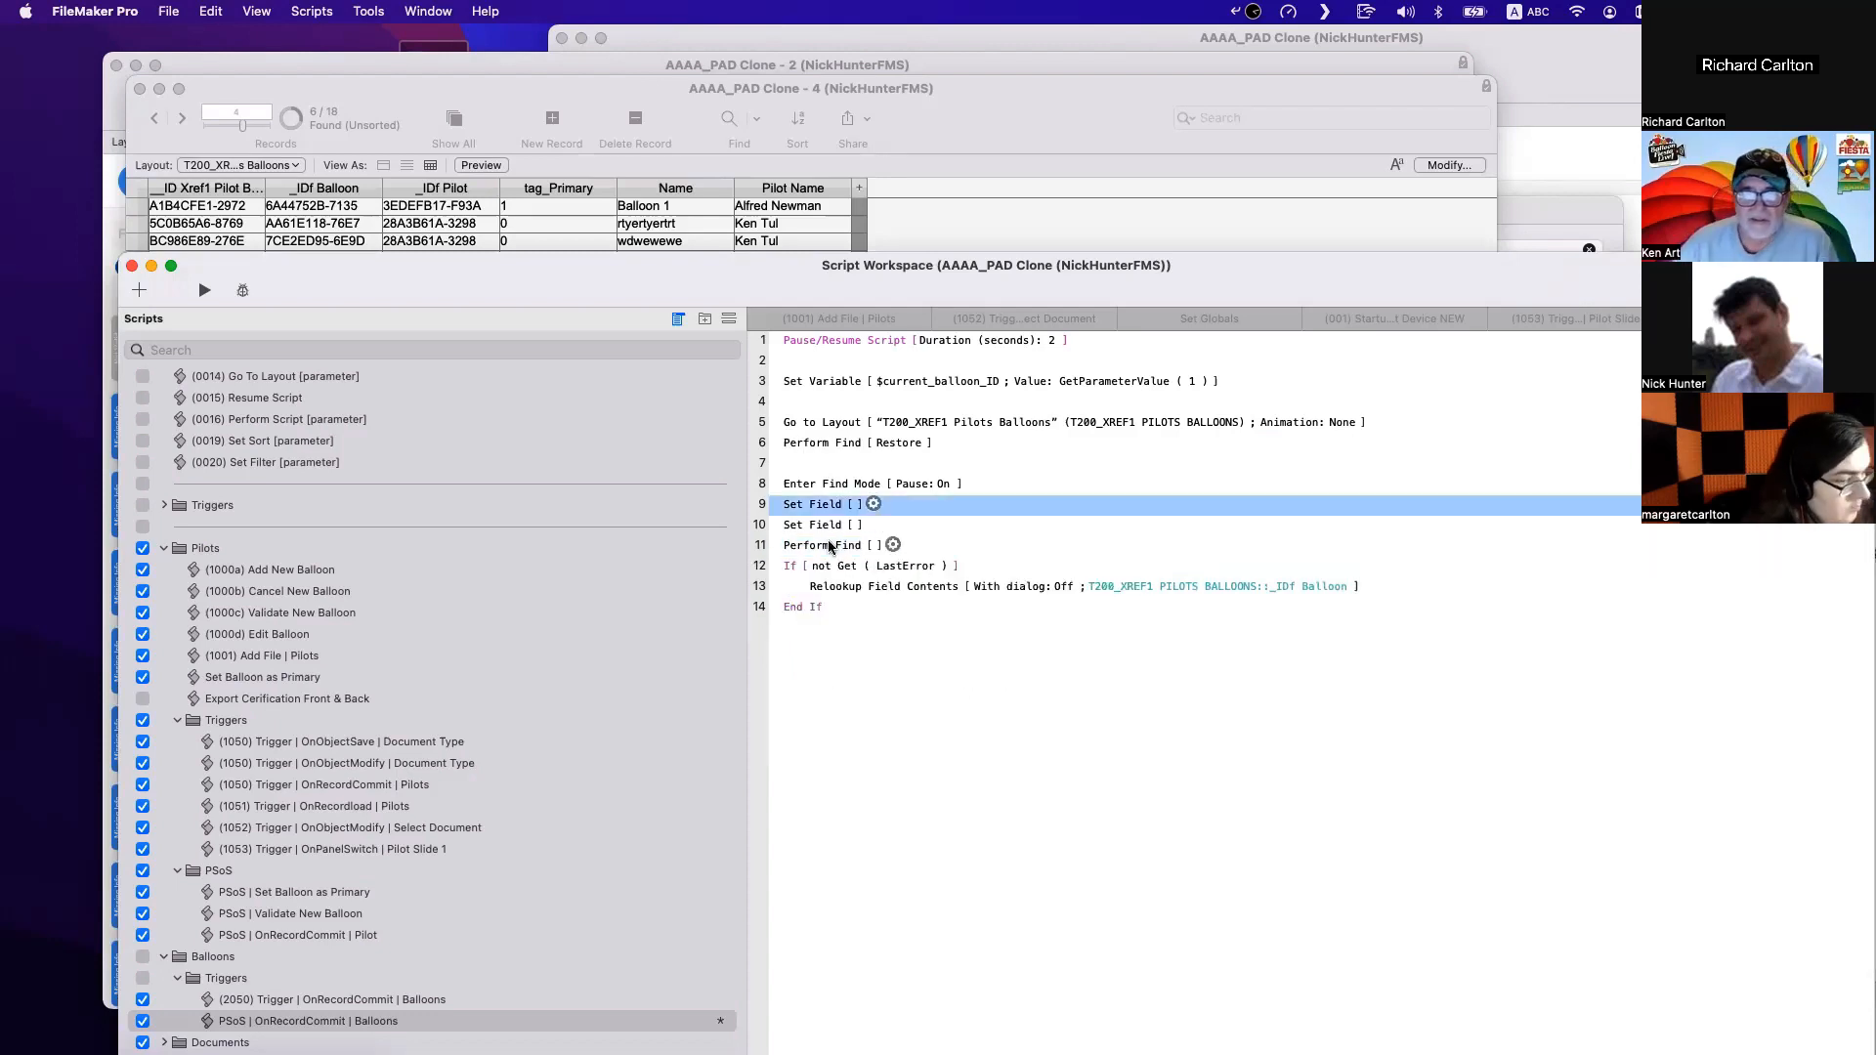
pyautogui.hotkey('shift', 'Down')
pyautogui.hotkey('shift', 'Down')
pyautogui.click(833, 486)
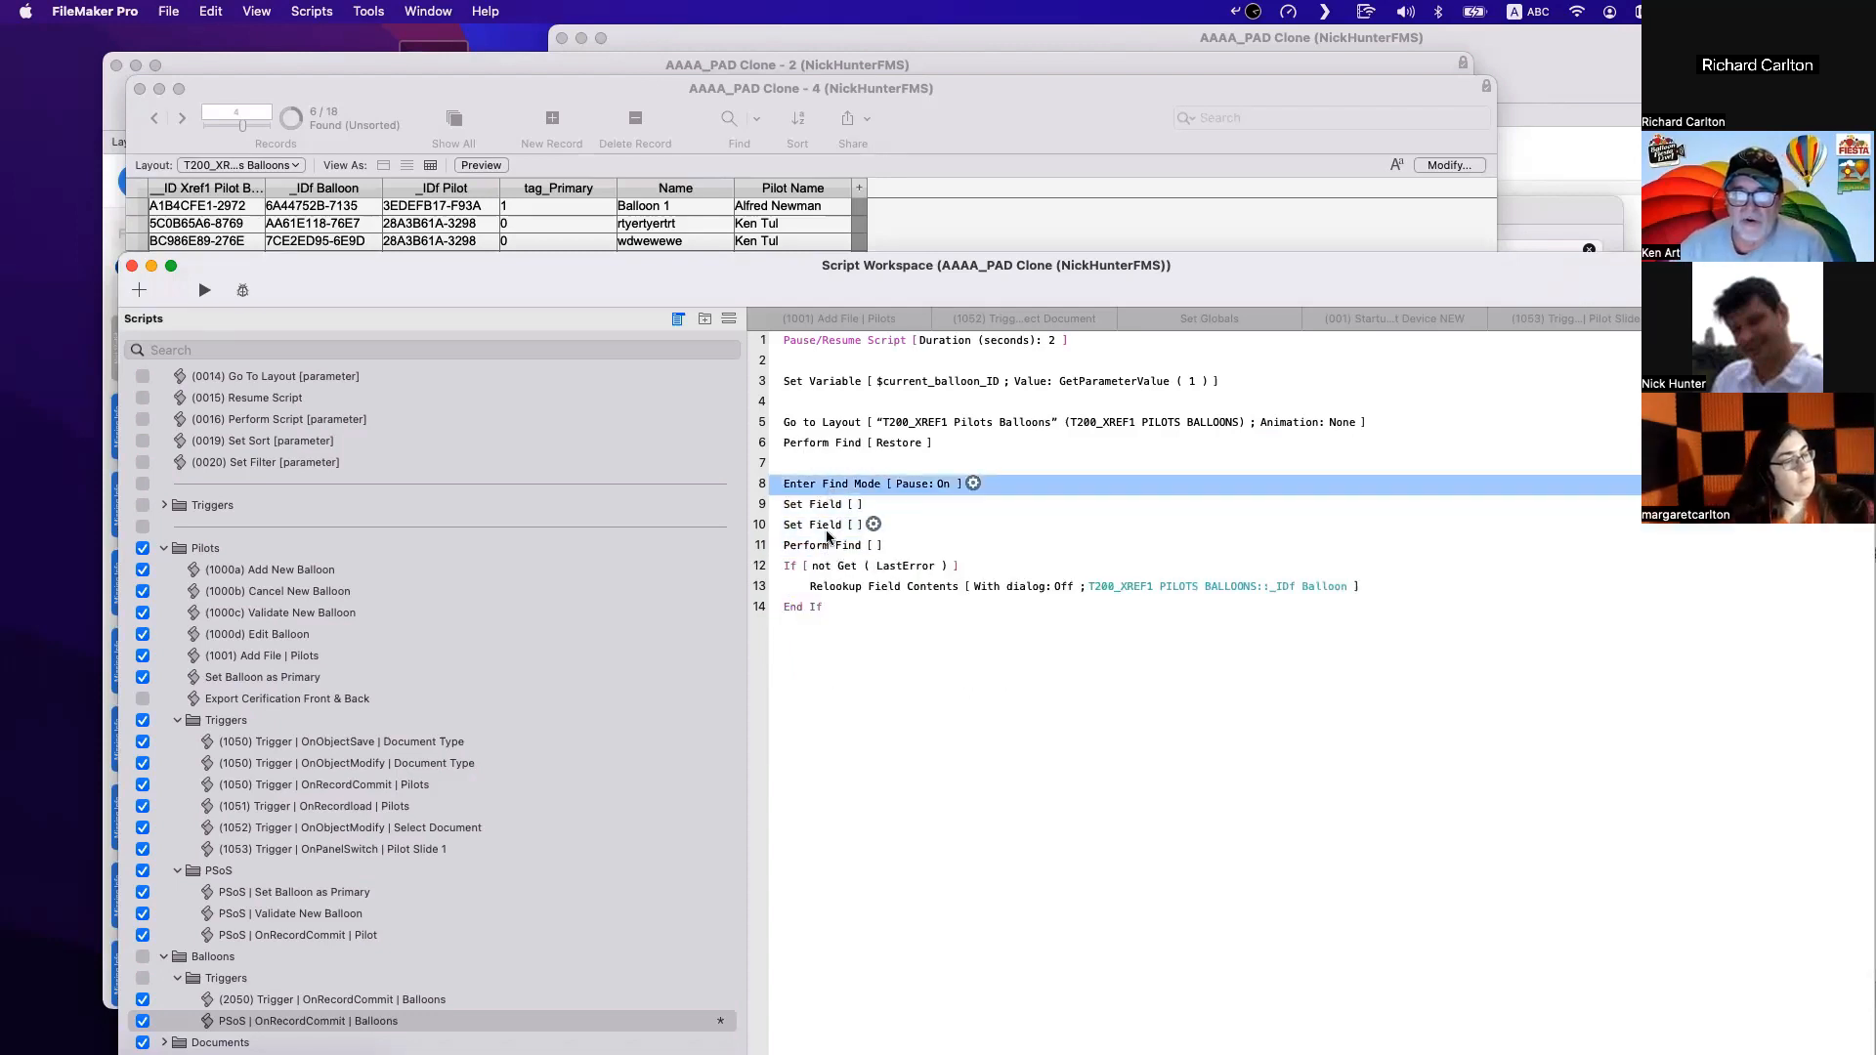
pyautogui.keyDown('shift'); pyautogui.click(828, 545); pyautogui.keyUp('shift')
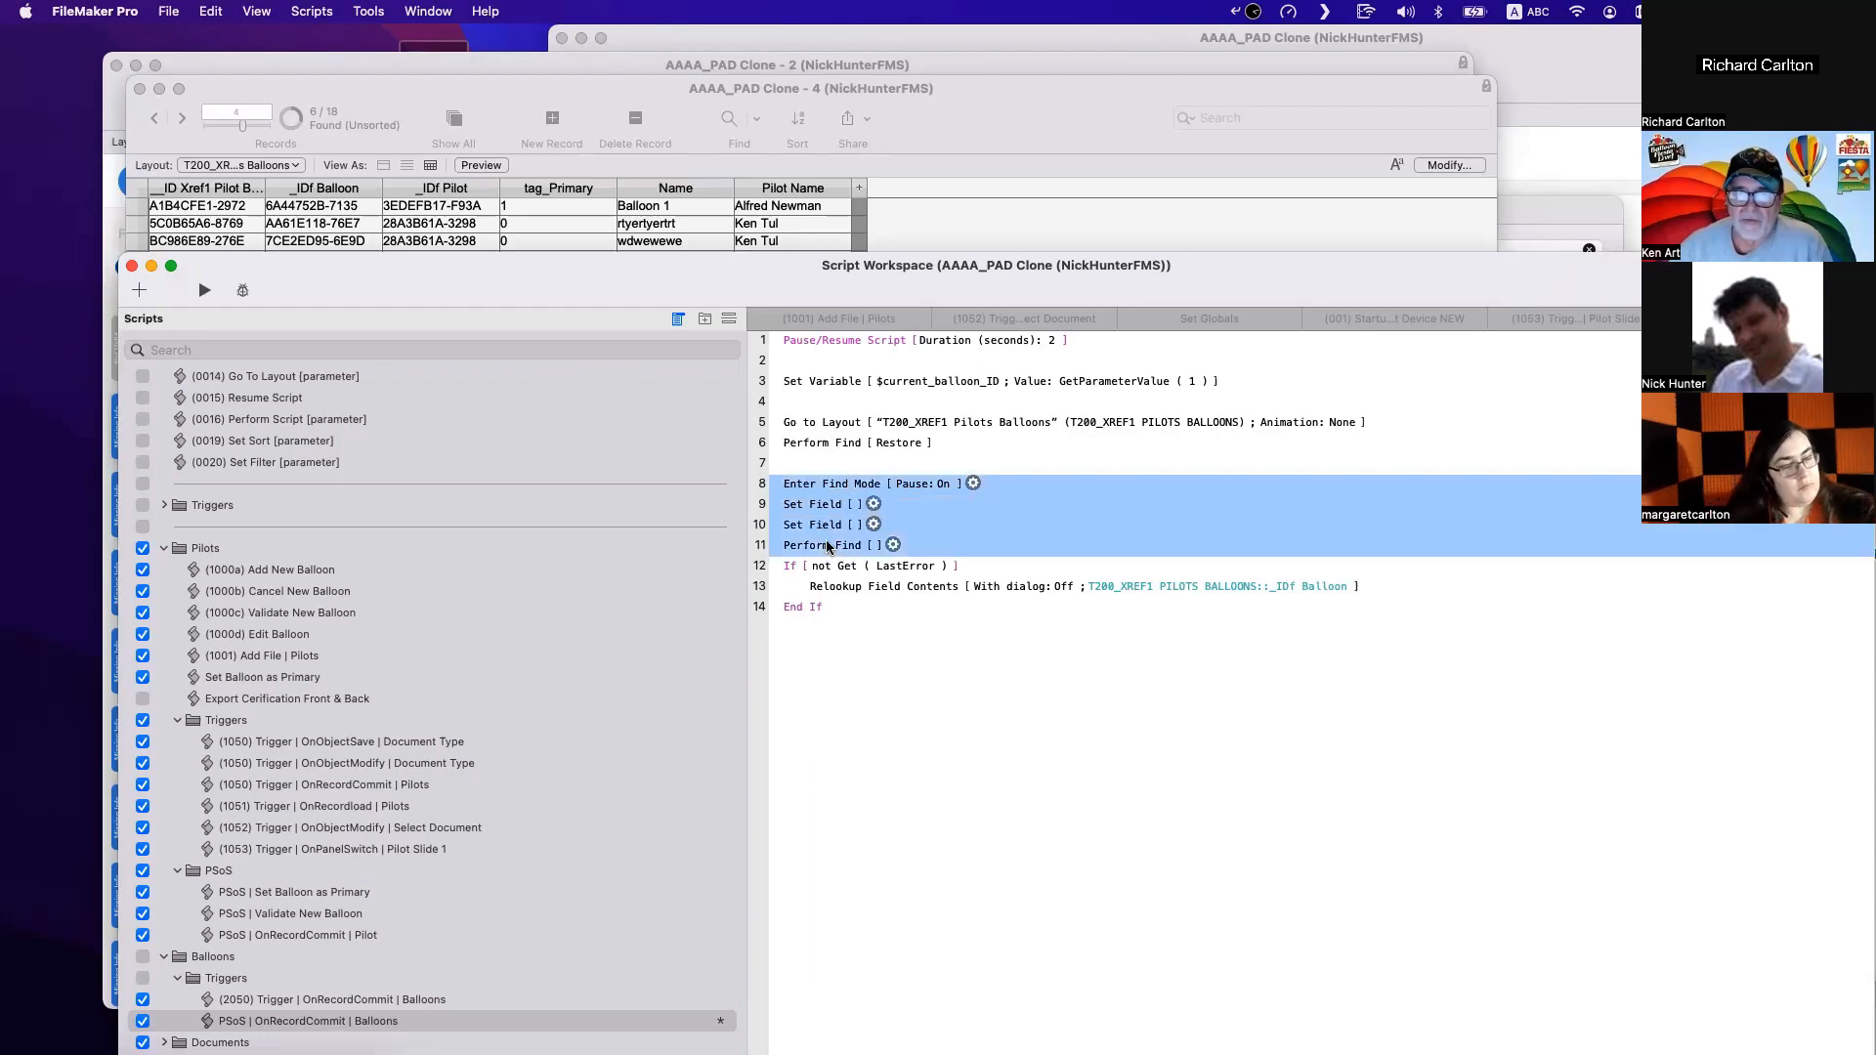
pyautogui.press('Delete')
# Inspect the field and criteria inside the remaining Perform Find step's stored find request, leaving them as they are.
pyautogui.click(878, 443)
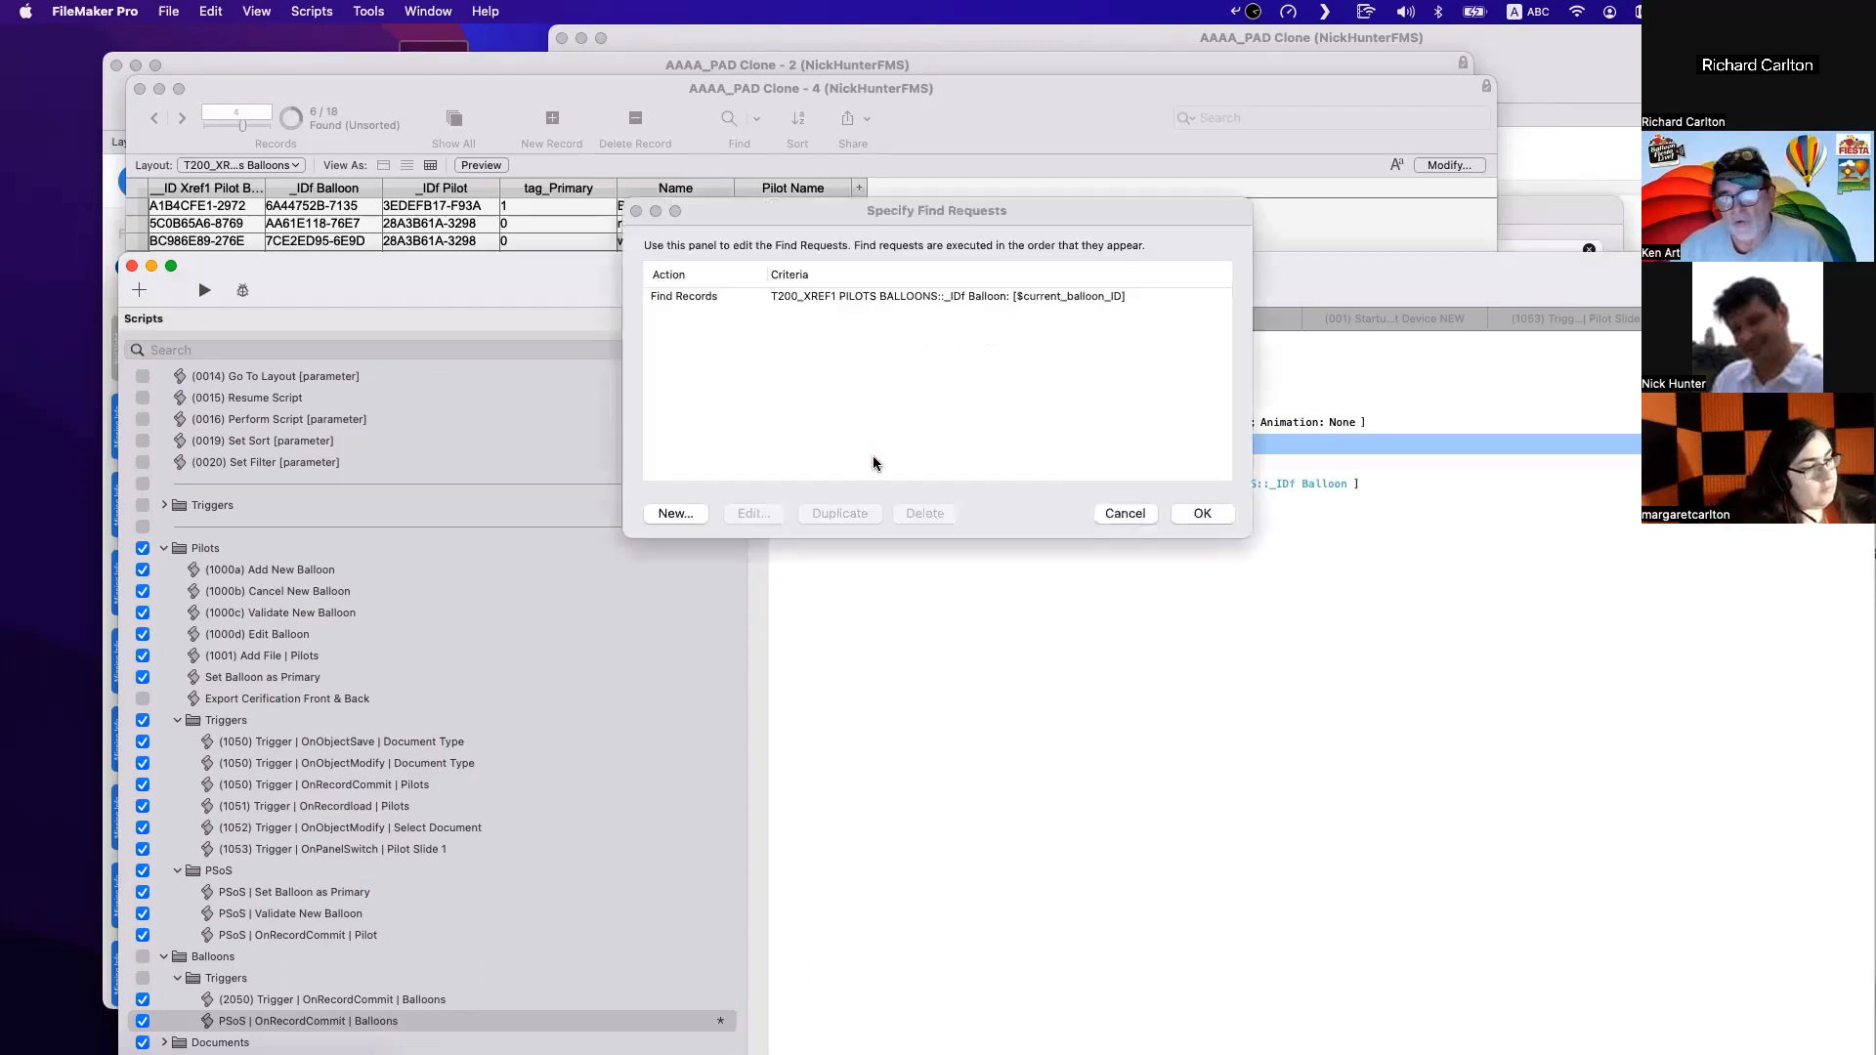
pyautogui.doubleClick(891, 315)
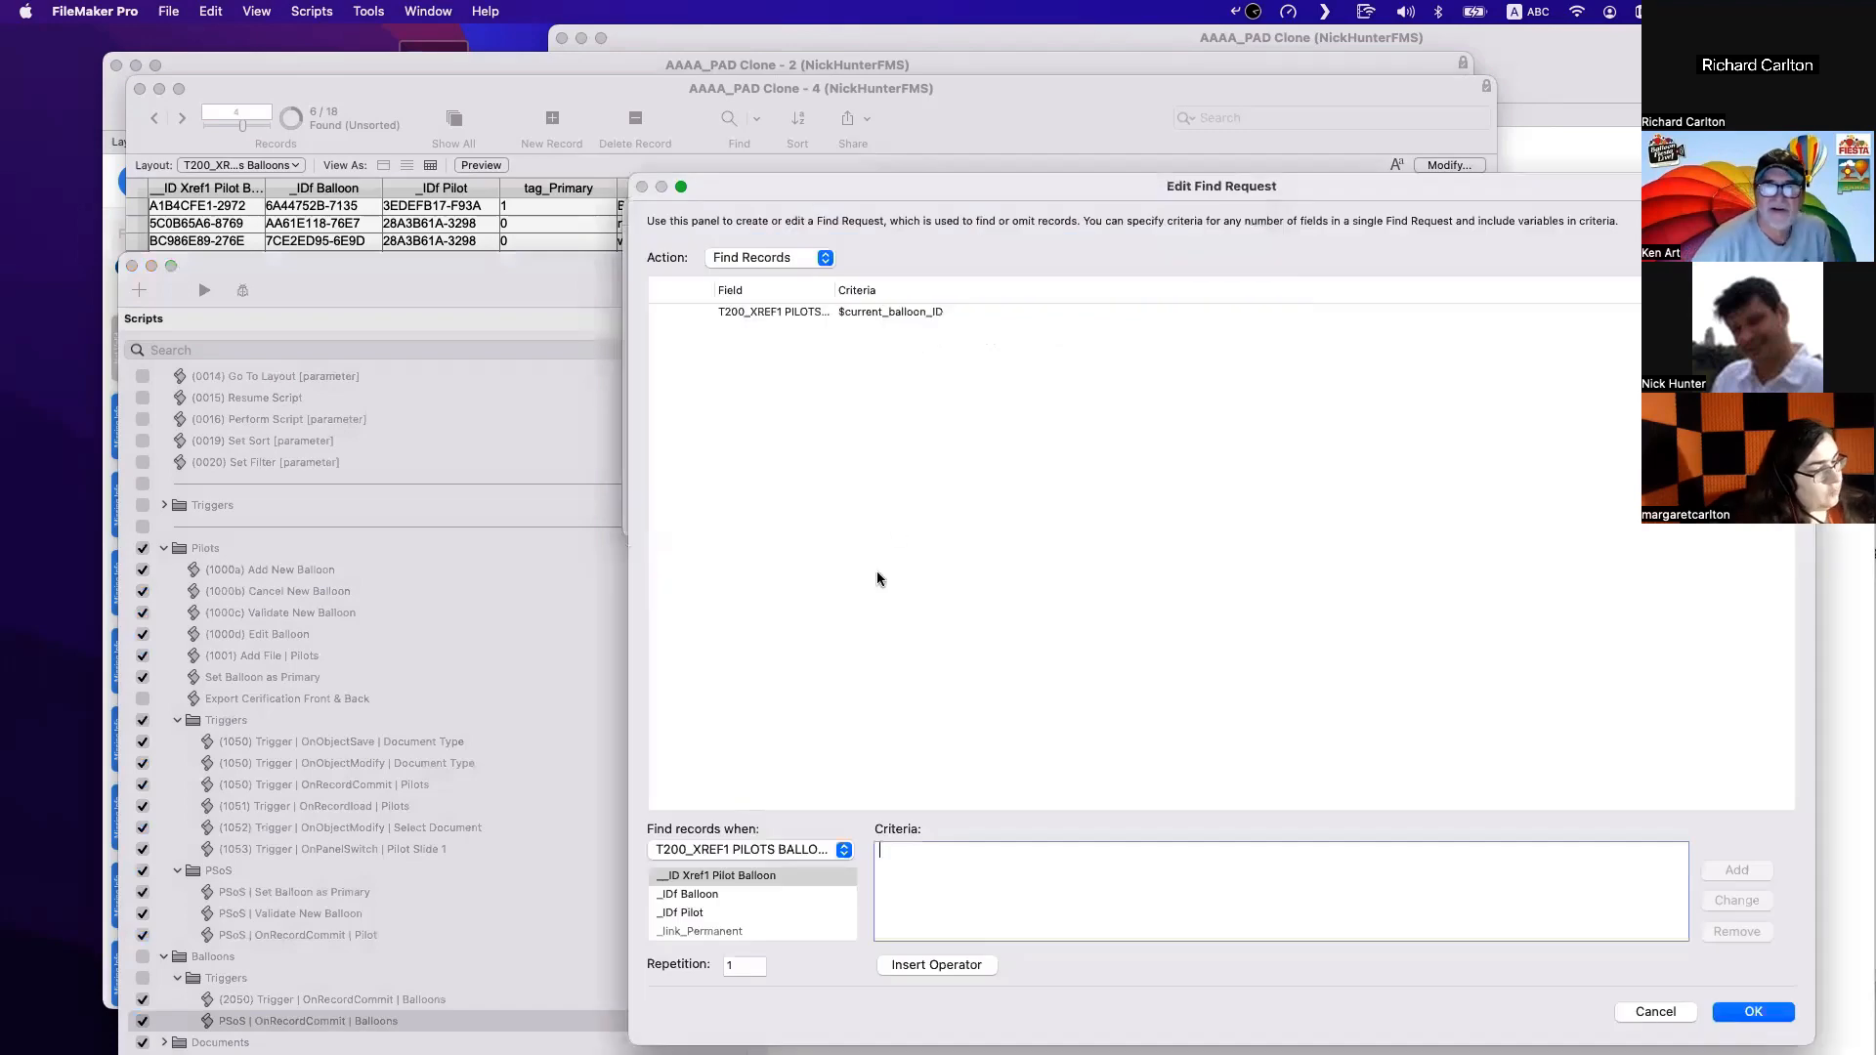
pyautogui.click(872, 318)
pyautogui.press('Return')
pyautogui.press('Return')
pyautogui.click(996, 657)
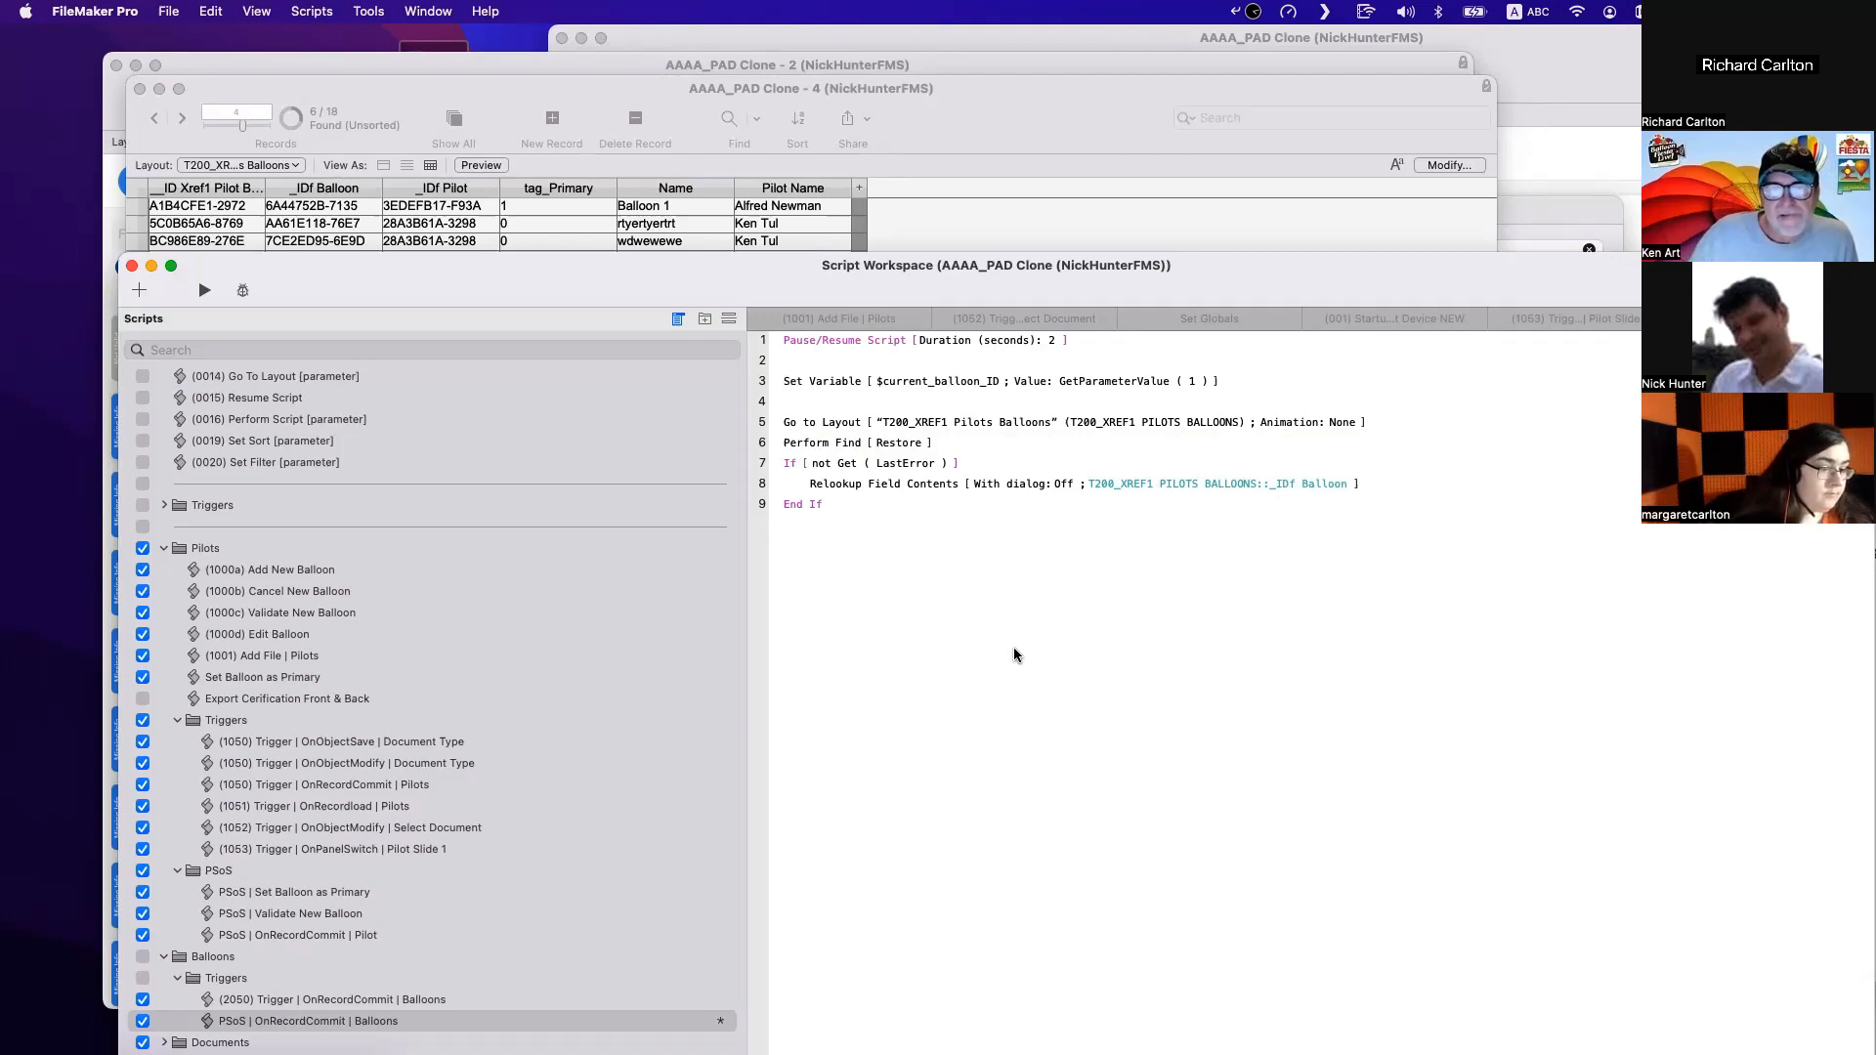
# Recheck the Perform Find step's request matching _IDf Balloon to $current_balloon_ID, and cancel without changes.
pyautogui.doubleClick(867, 452)
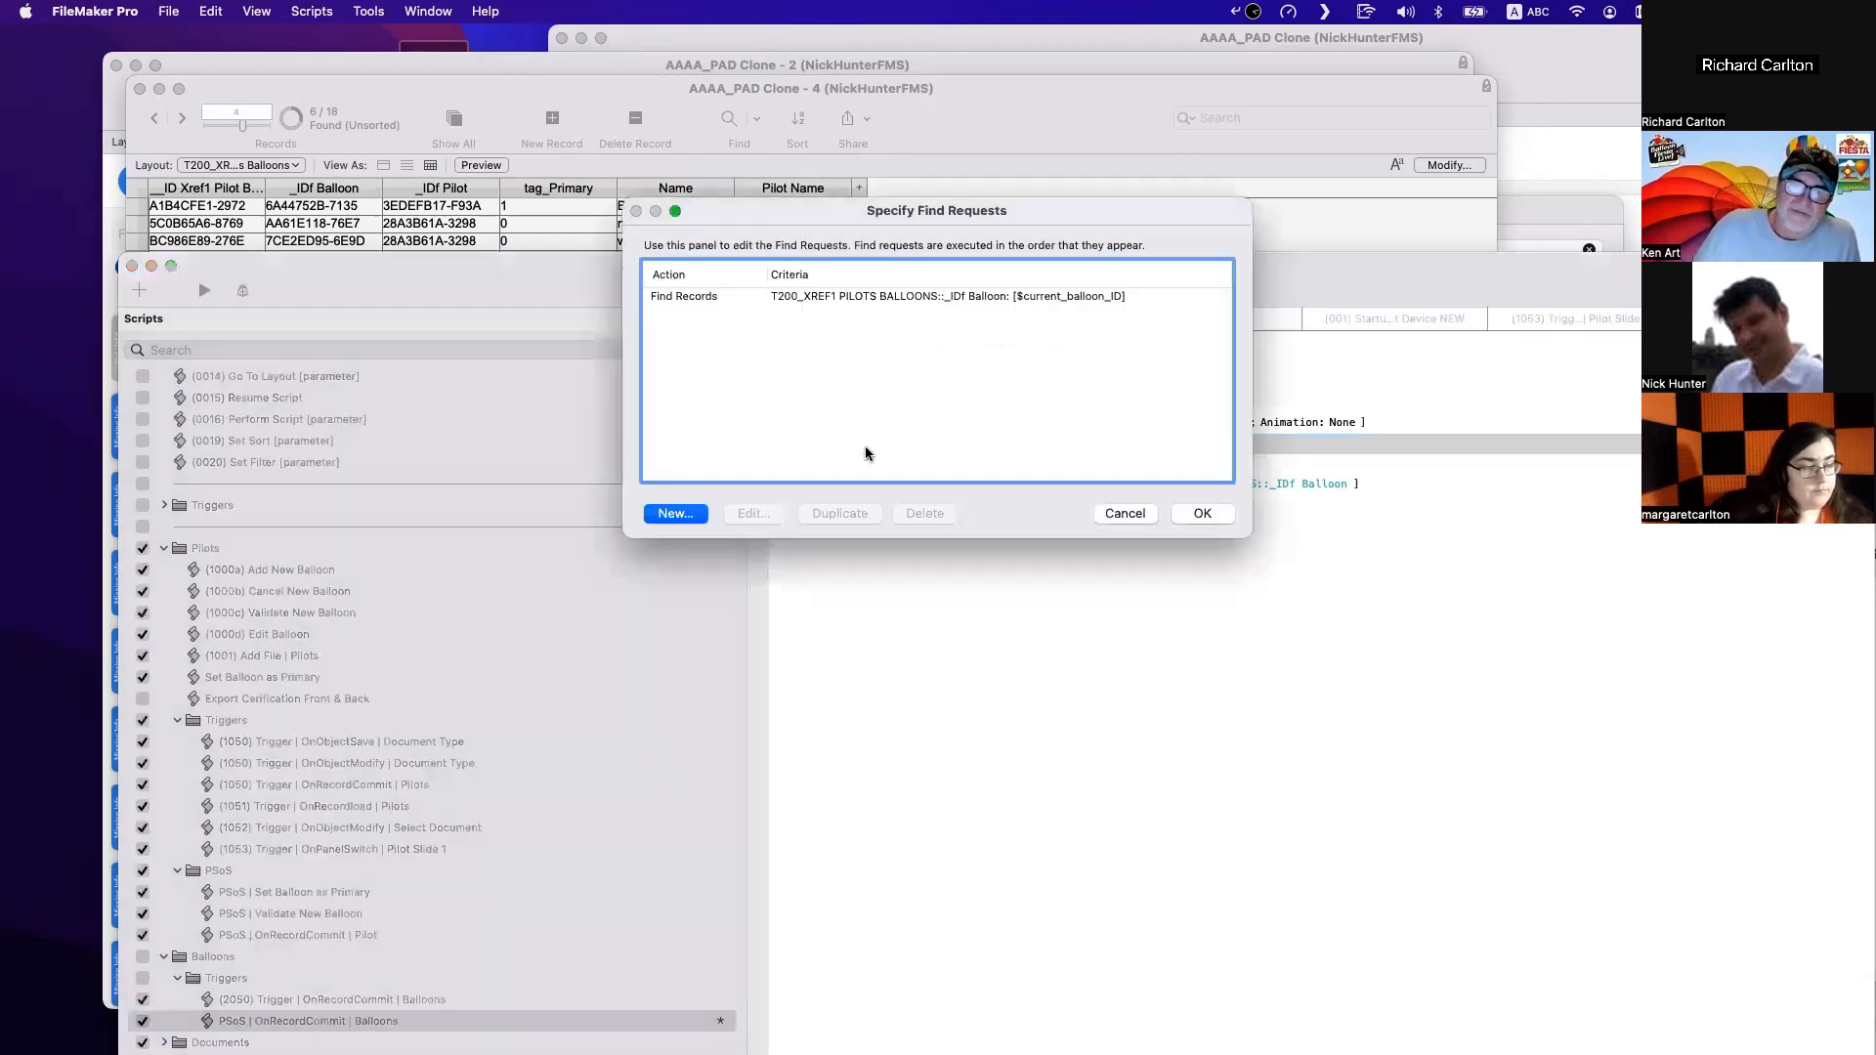
pyautogui.doubleClick(870, 307)
pyautogui.press('Escape')
pyautogui.press('Escape')
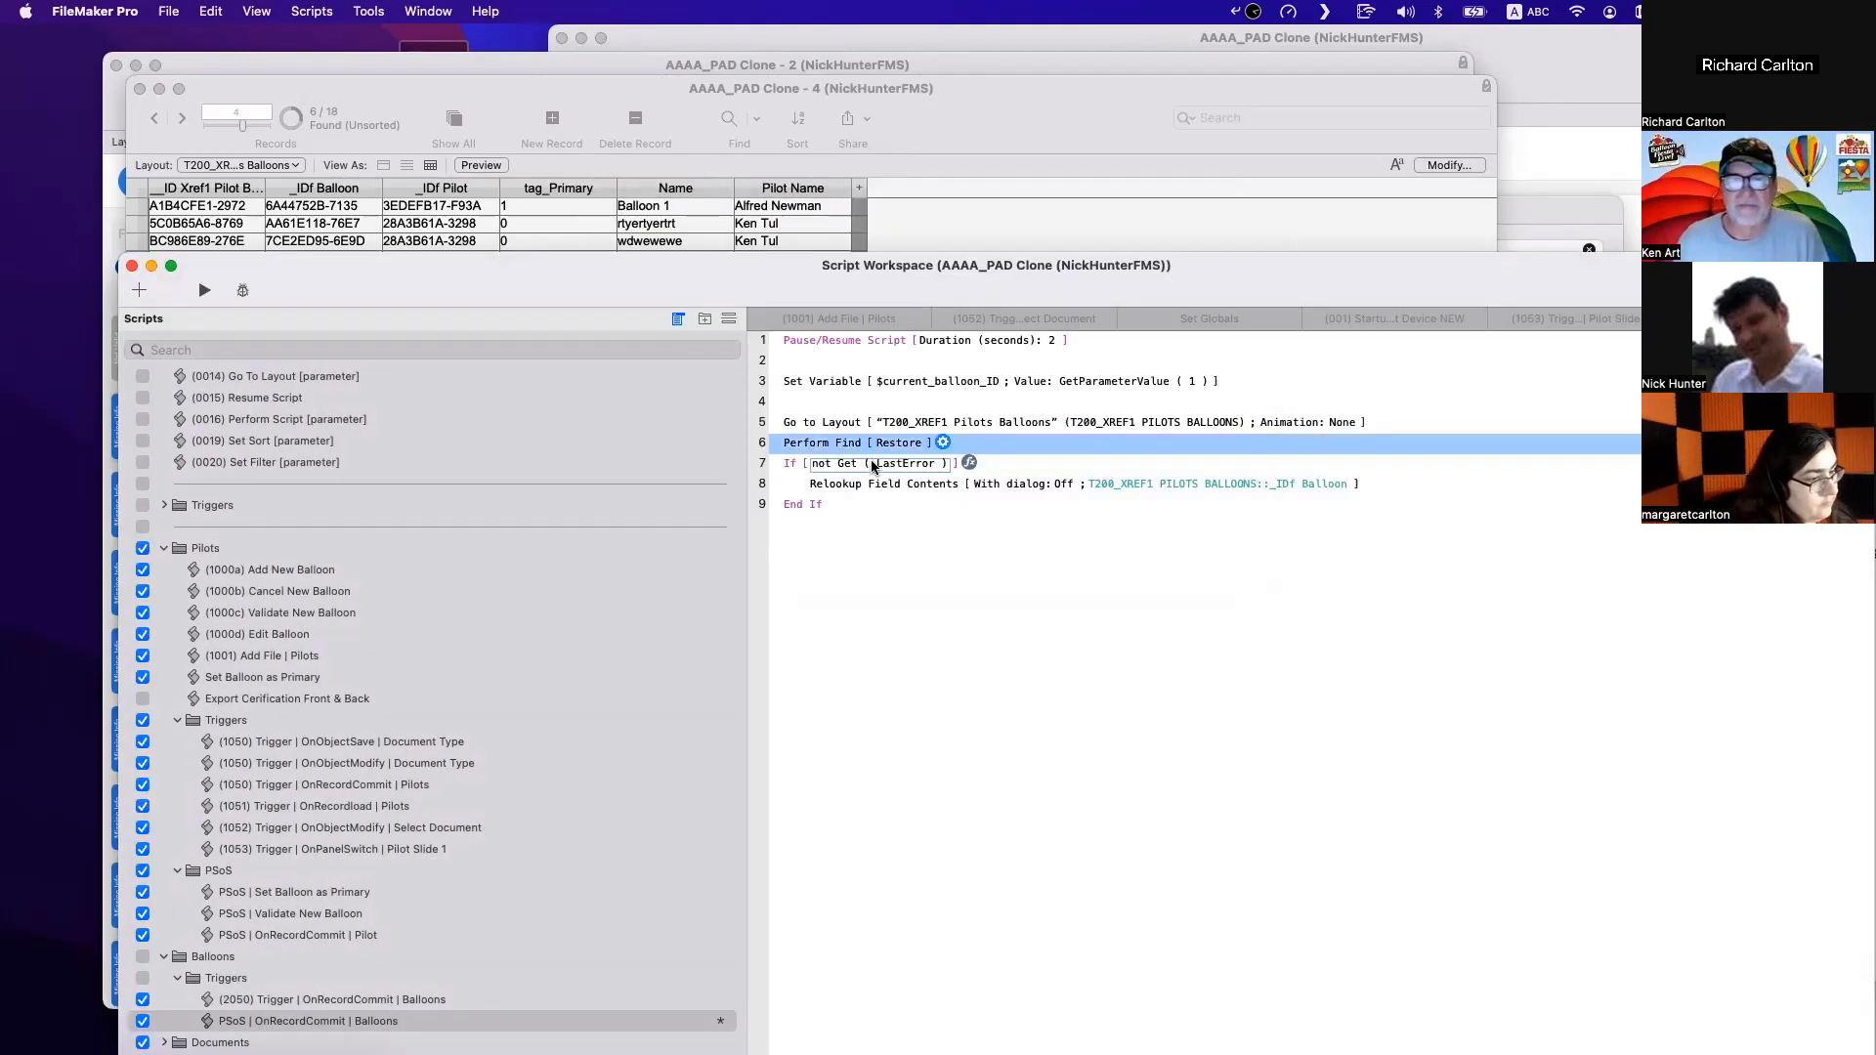
pyautogui.doubleClick(899, 453)
pyautogui.click(913, 295)
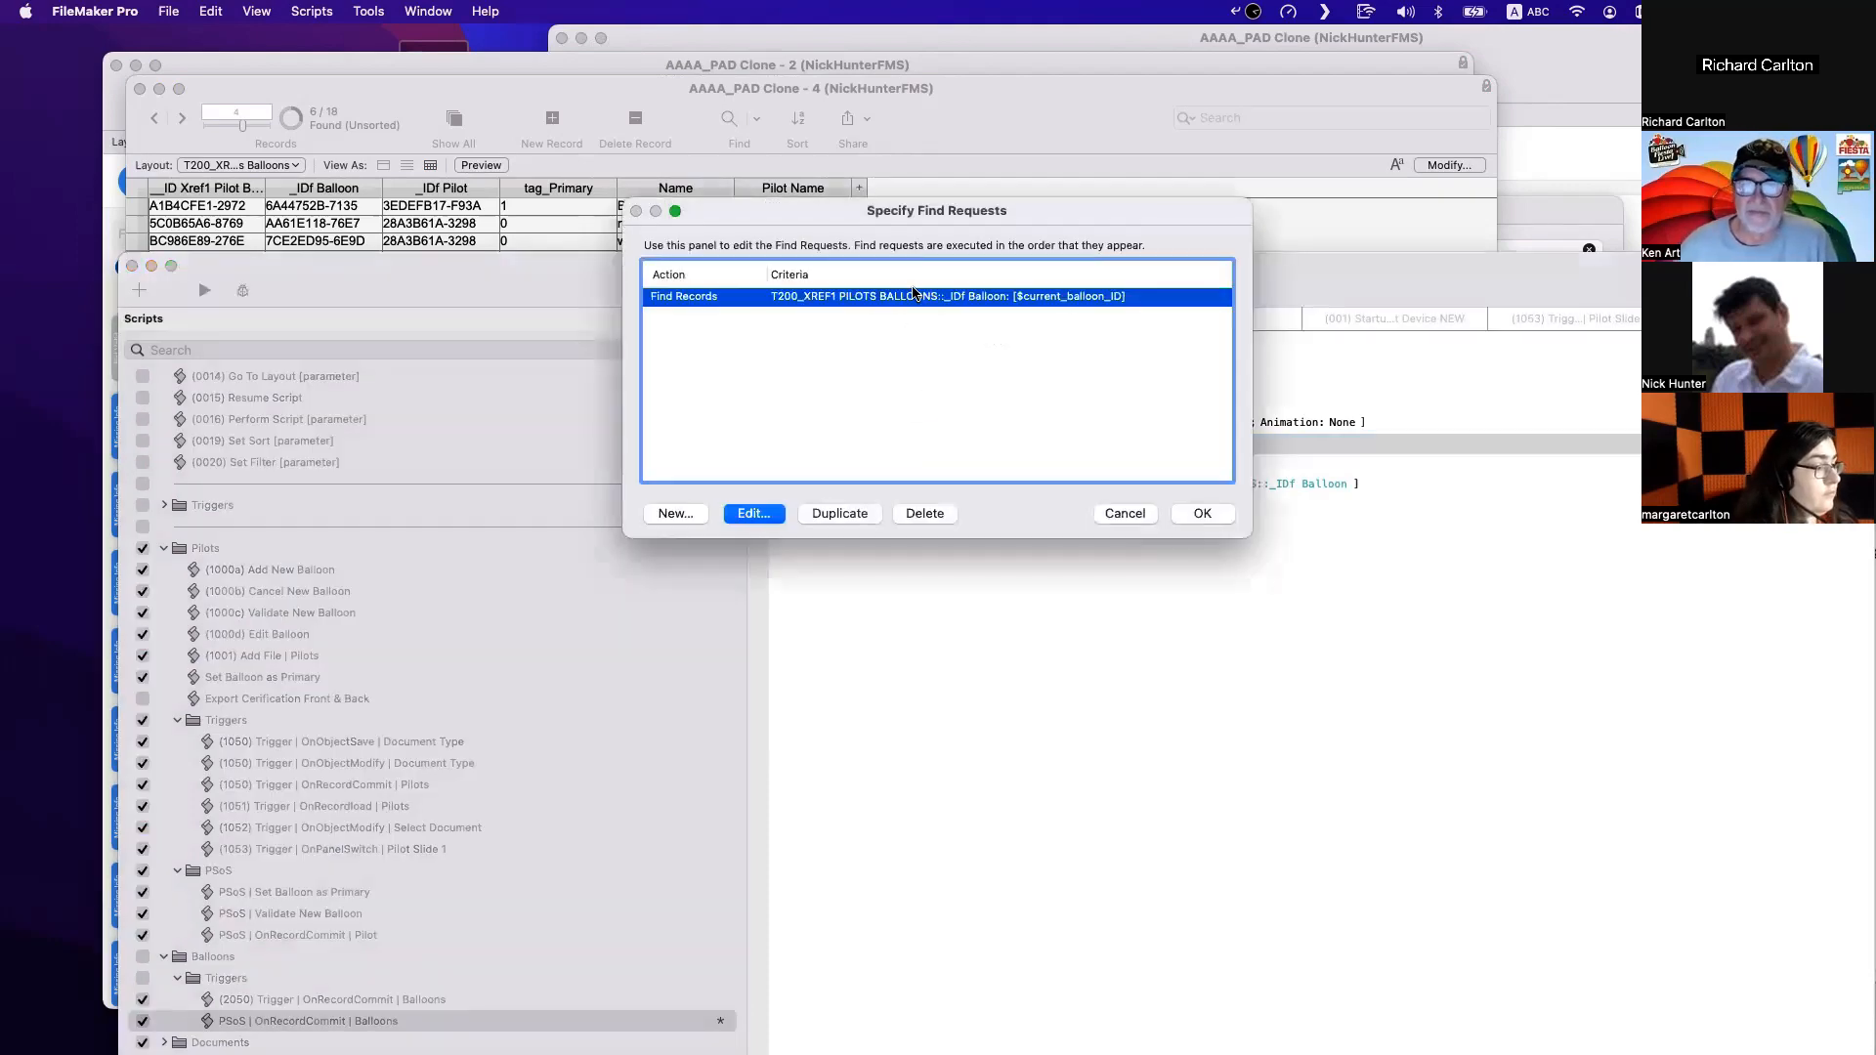
pyautogui.press('Escape')
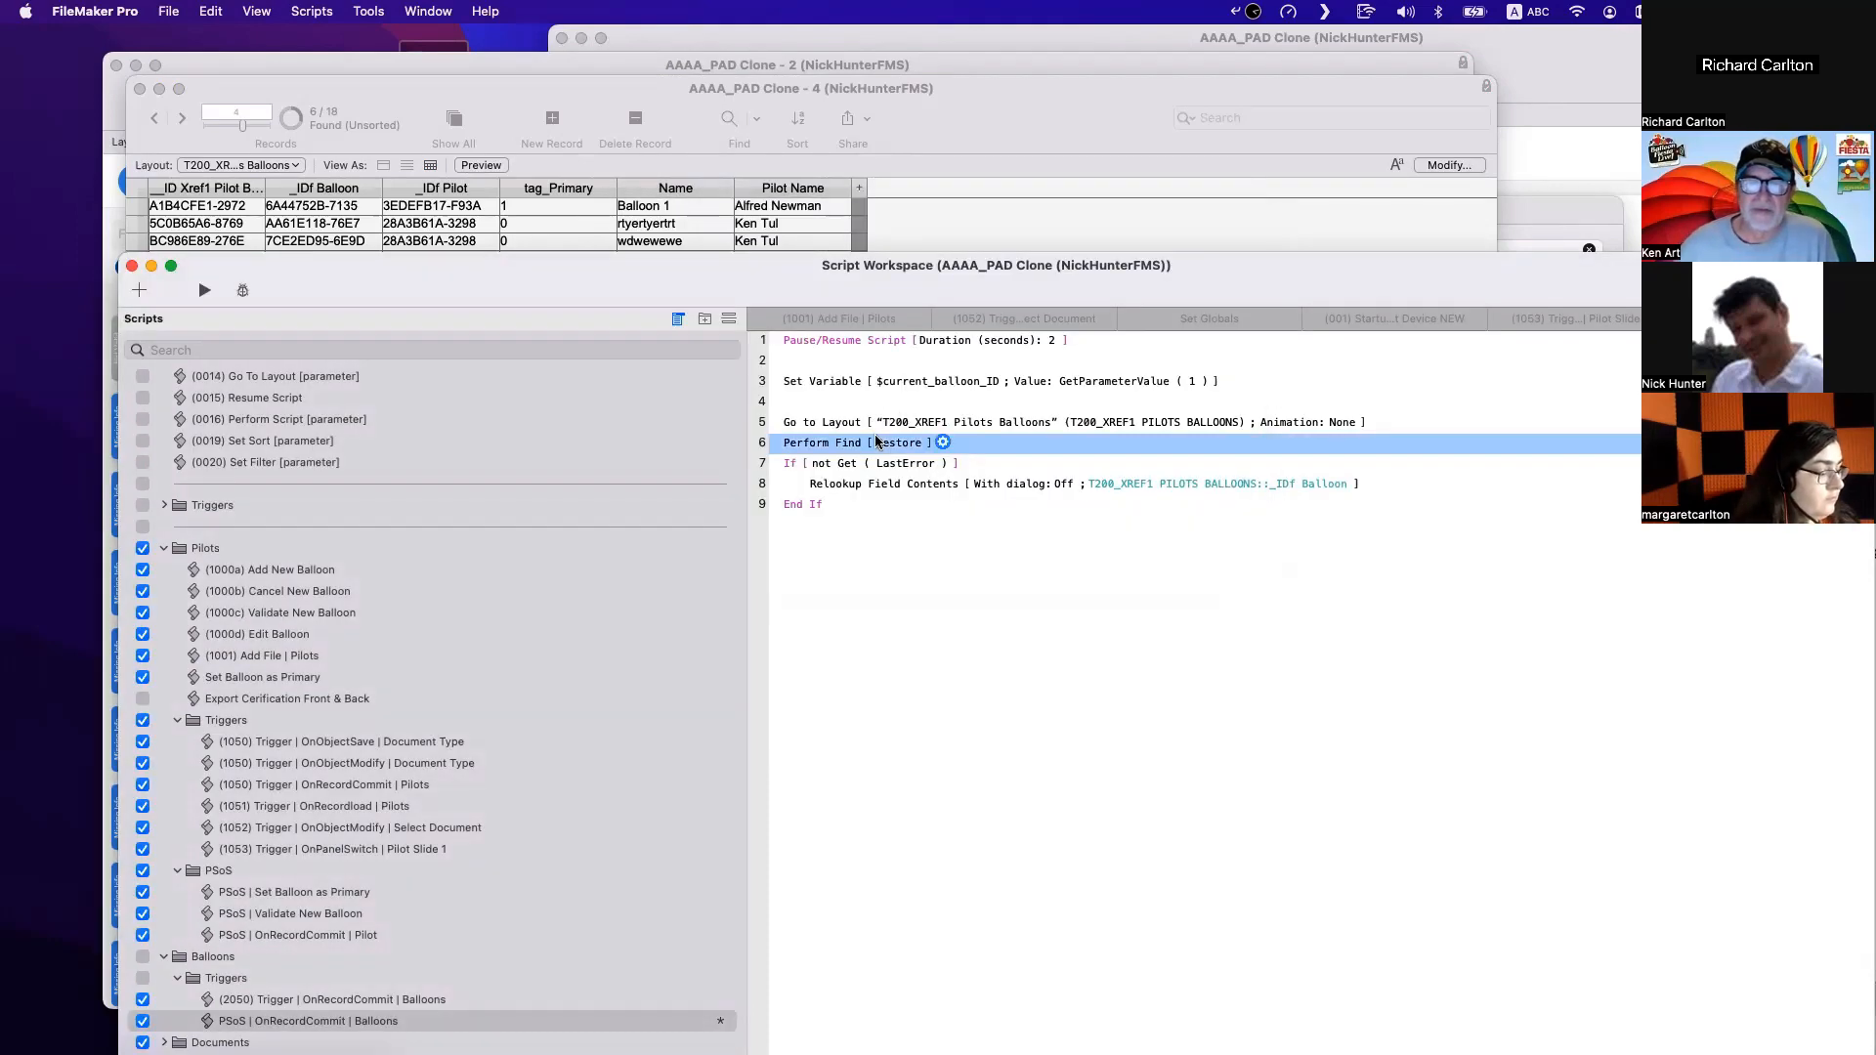
# Review the Find Records criteria stored in the Perform Find step and cancel out of the request list.
pyautogui.doubleClick(879, 446)
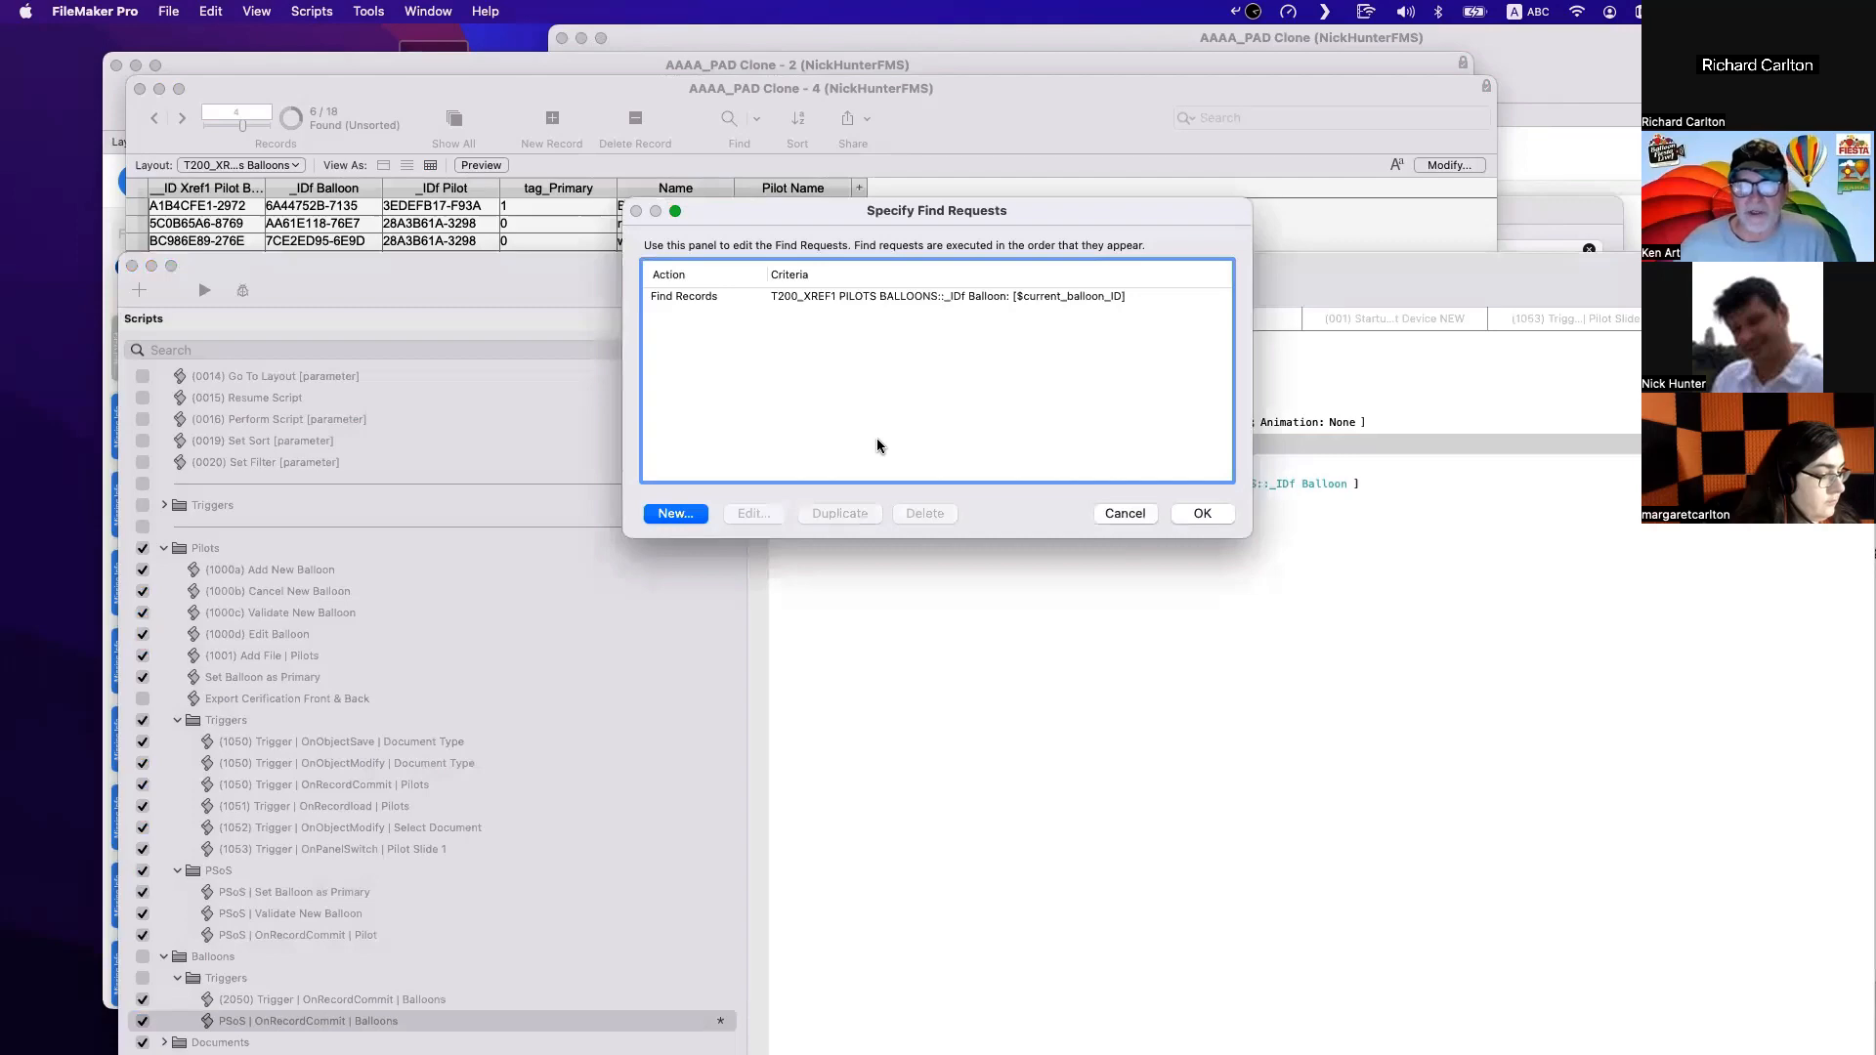
pyautogui.press('Escape')
pyautogui.doubleClick(881, 443)
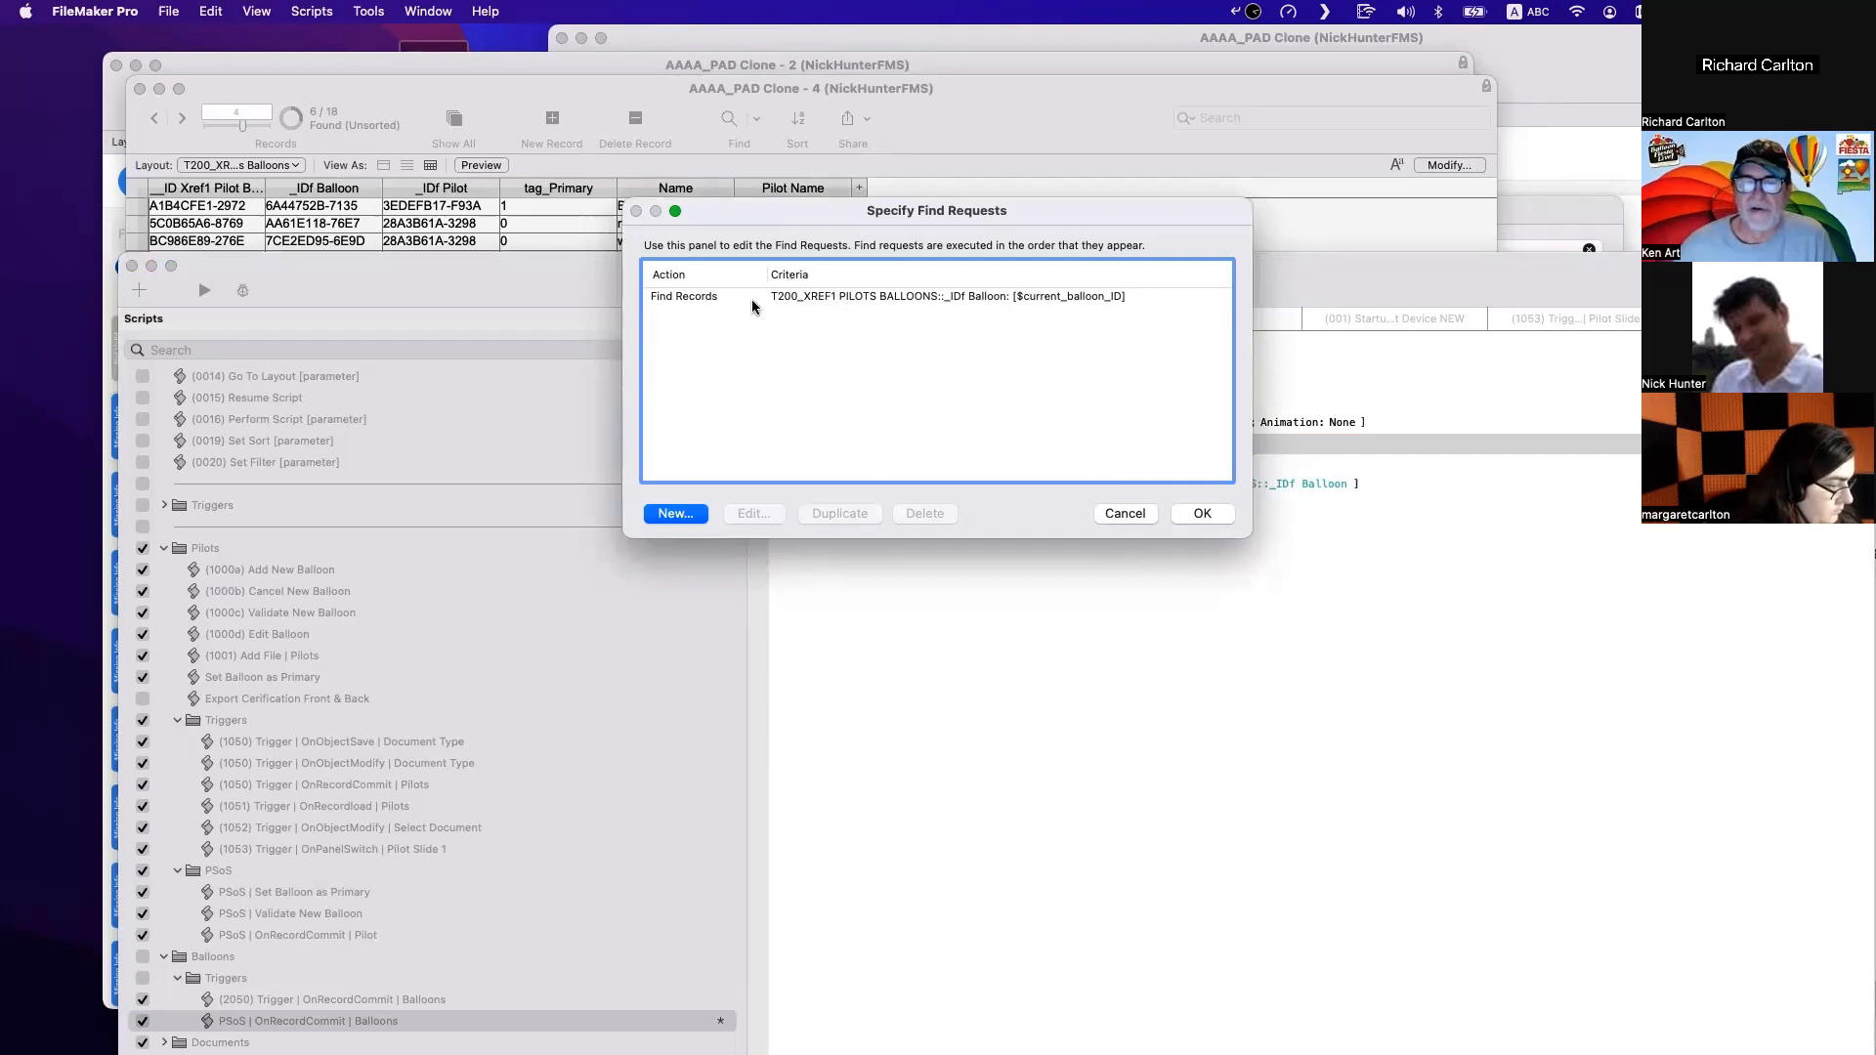
pyautogui.click(778, 298)
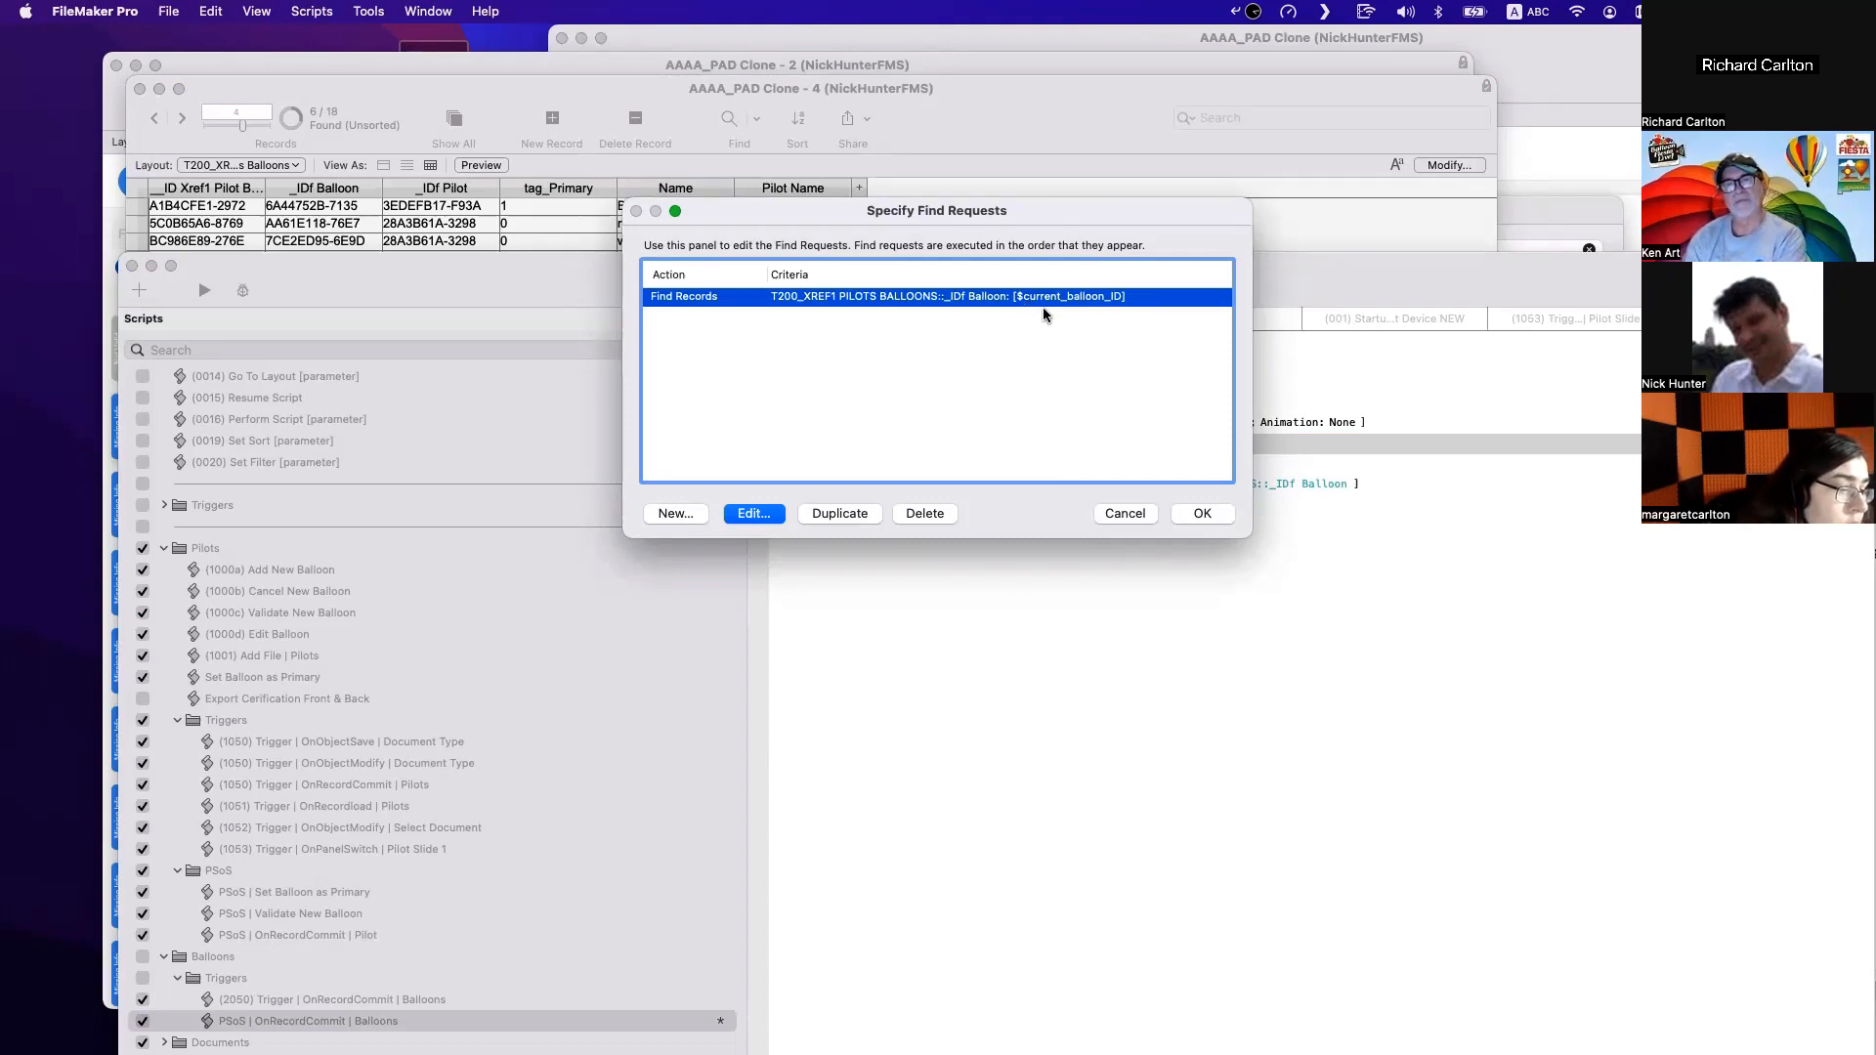
pyautogui.click(1128, 513)
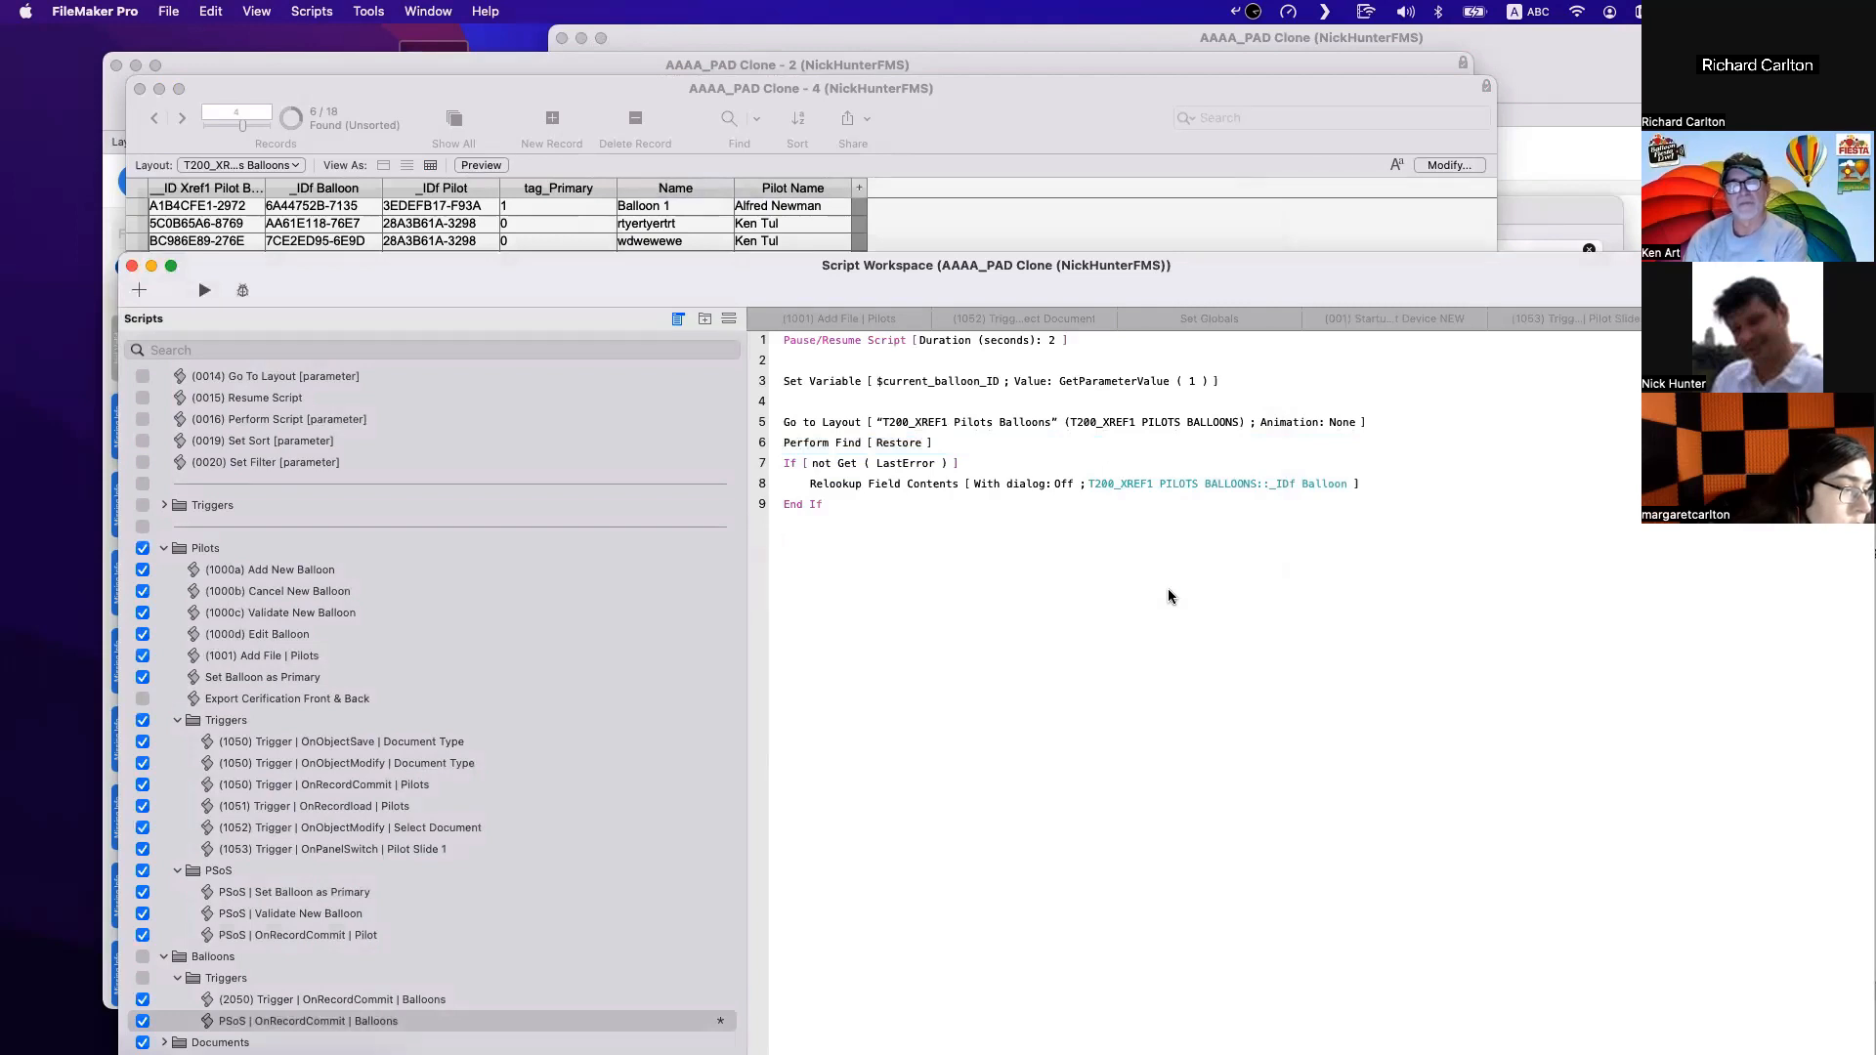
# Check the Go to Layout and Set Variable steps, and save the PSoS | OnRecordCommit | Balloons script.
pyautogui.moveTo(1014, 459)
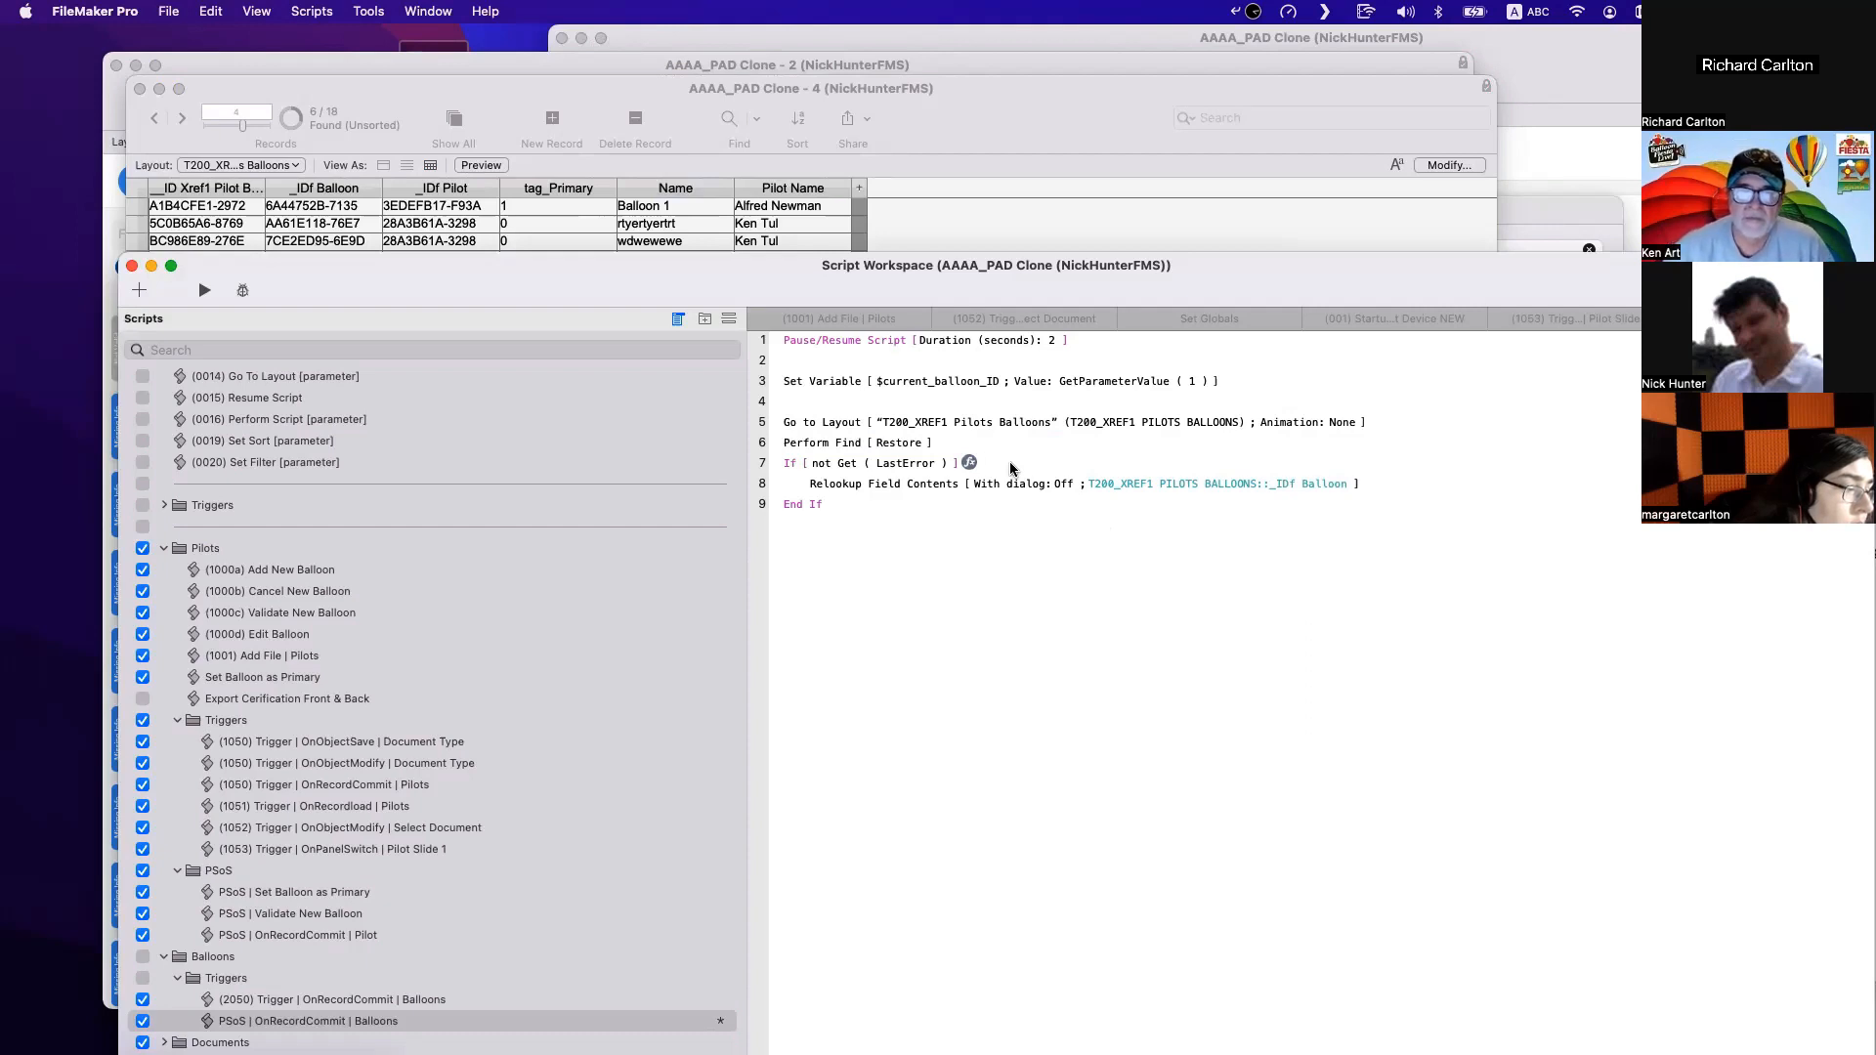
pyautogui.click(810, 426)
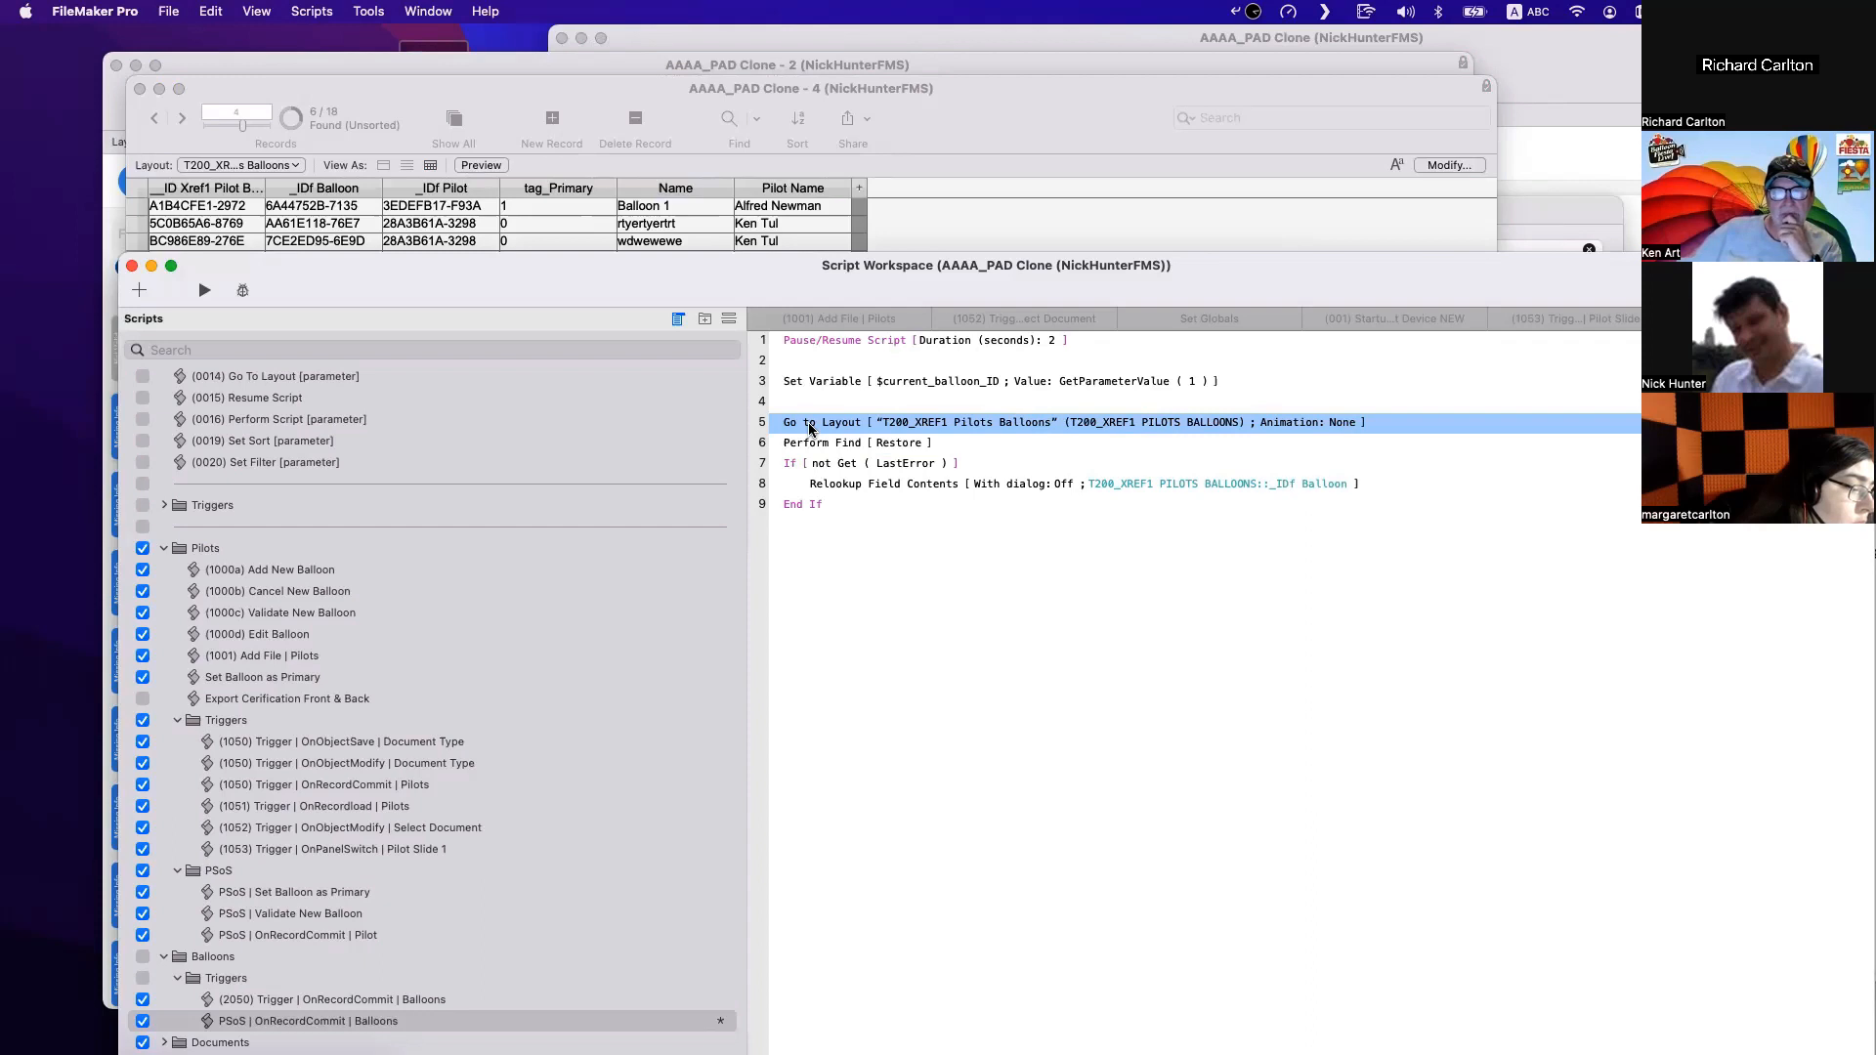
pyautogui.click(860, 383)
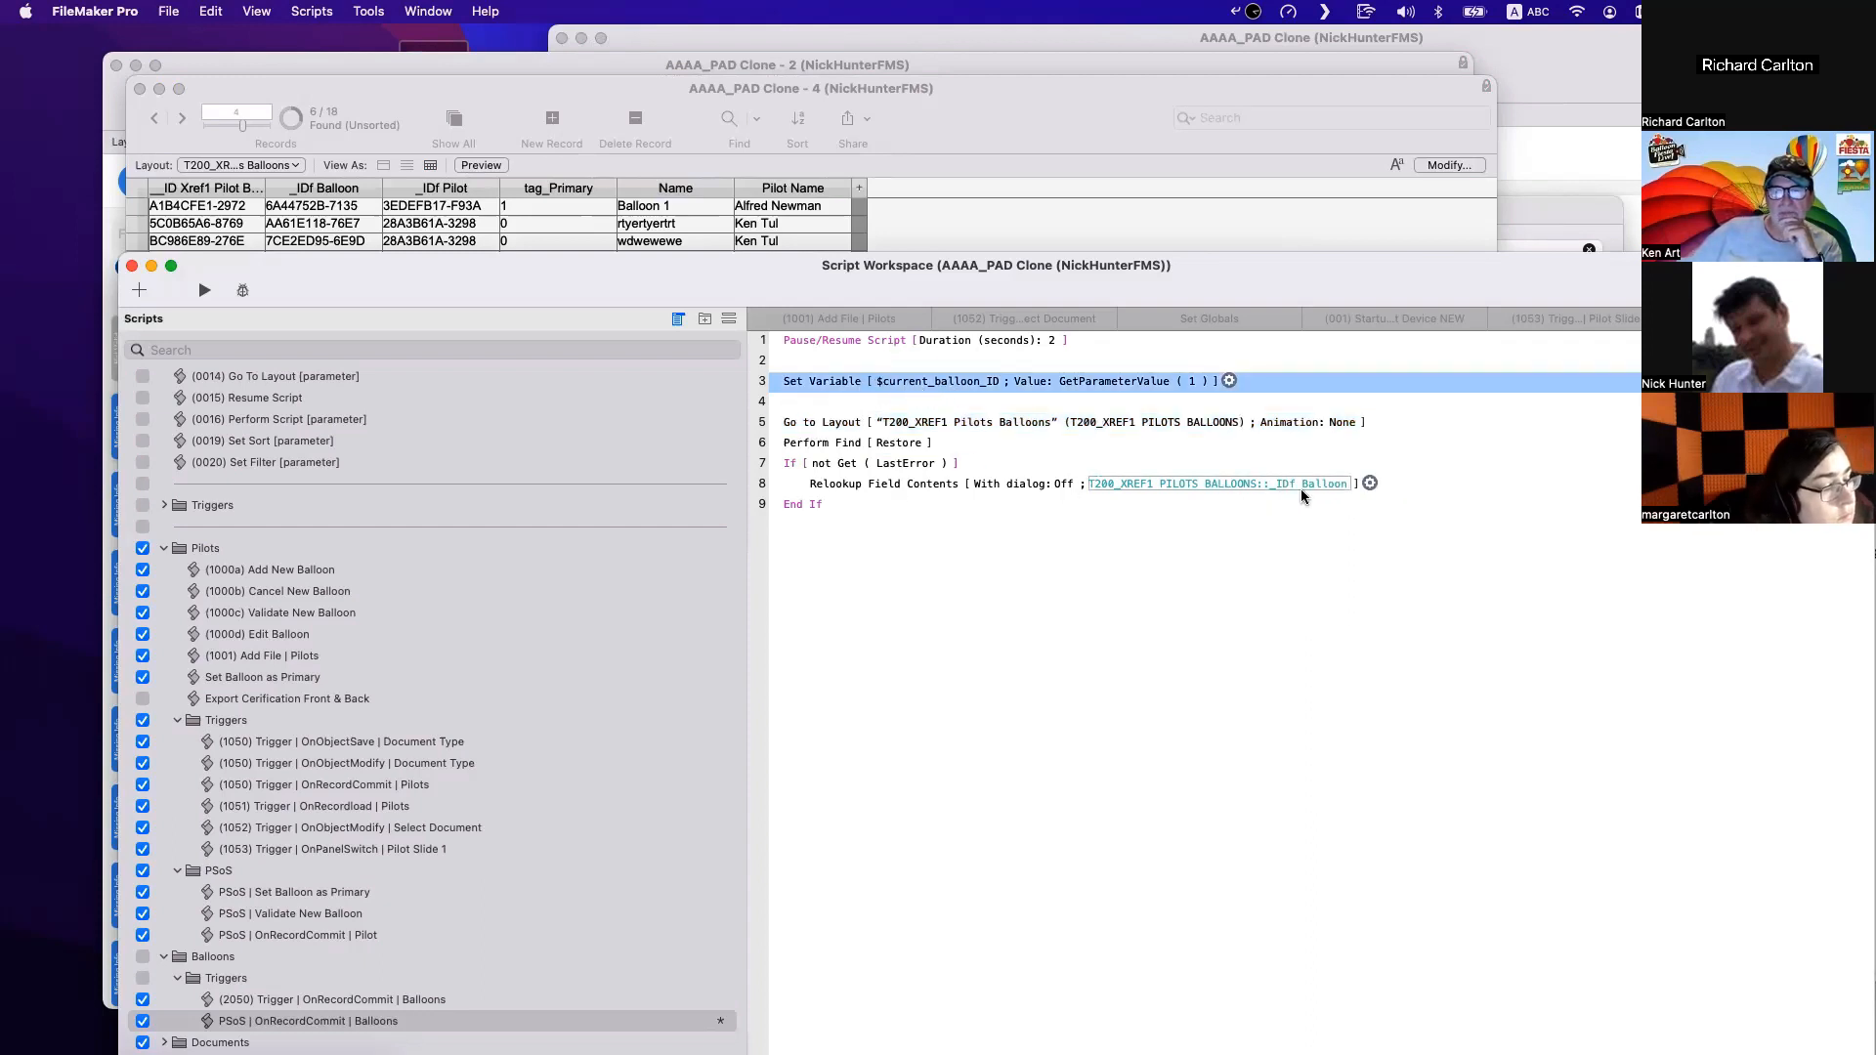
pyautogui.click(935, 404)
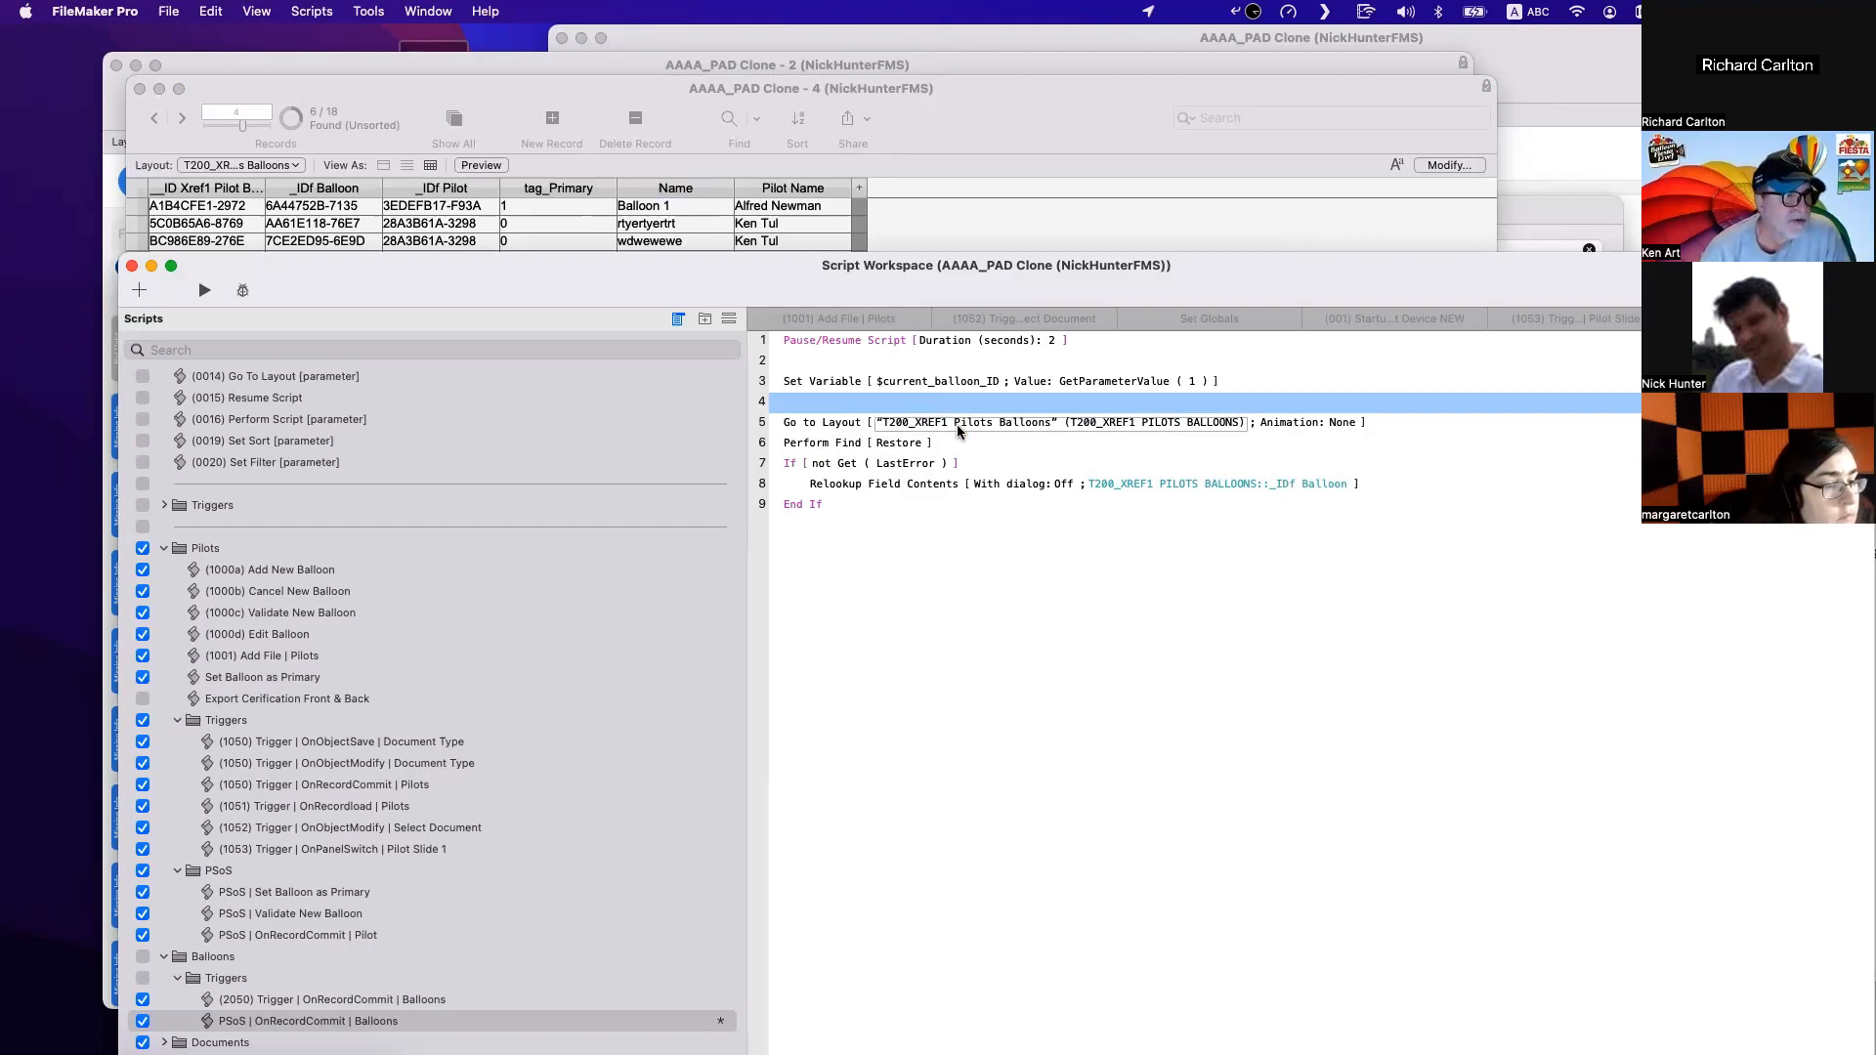
pyautogui.press('super+s')
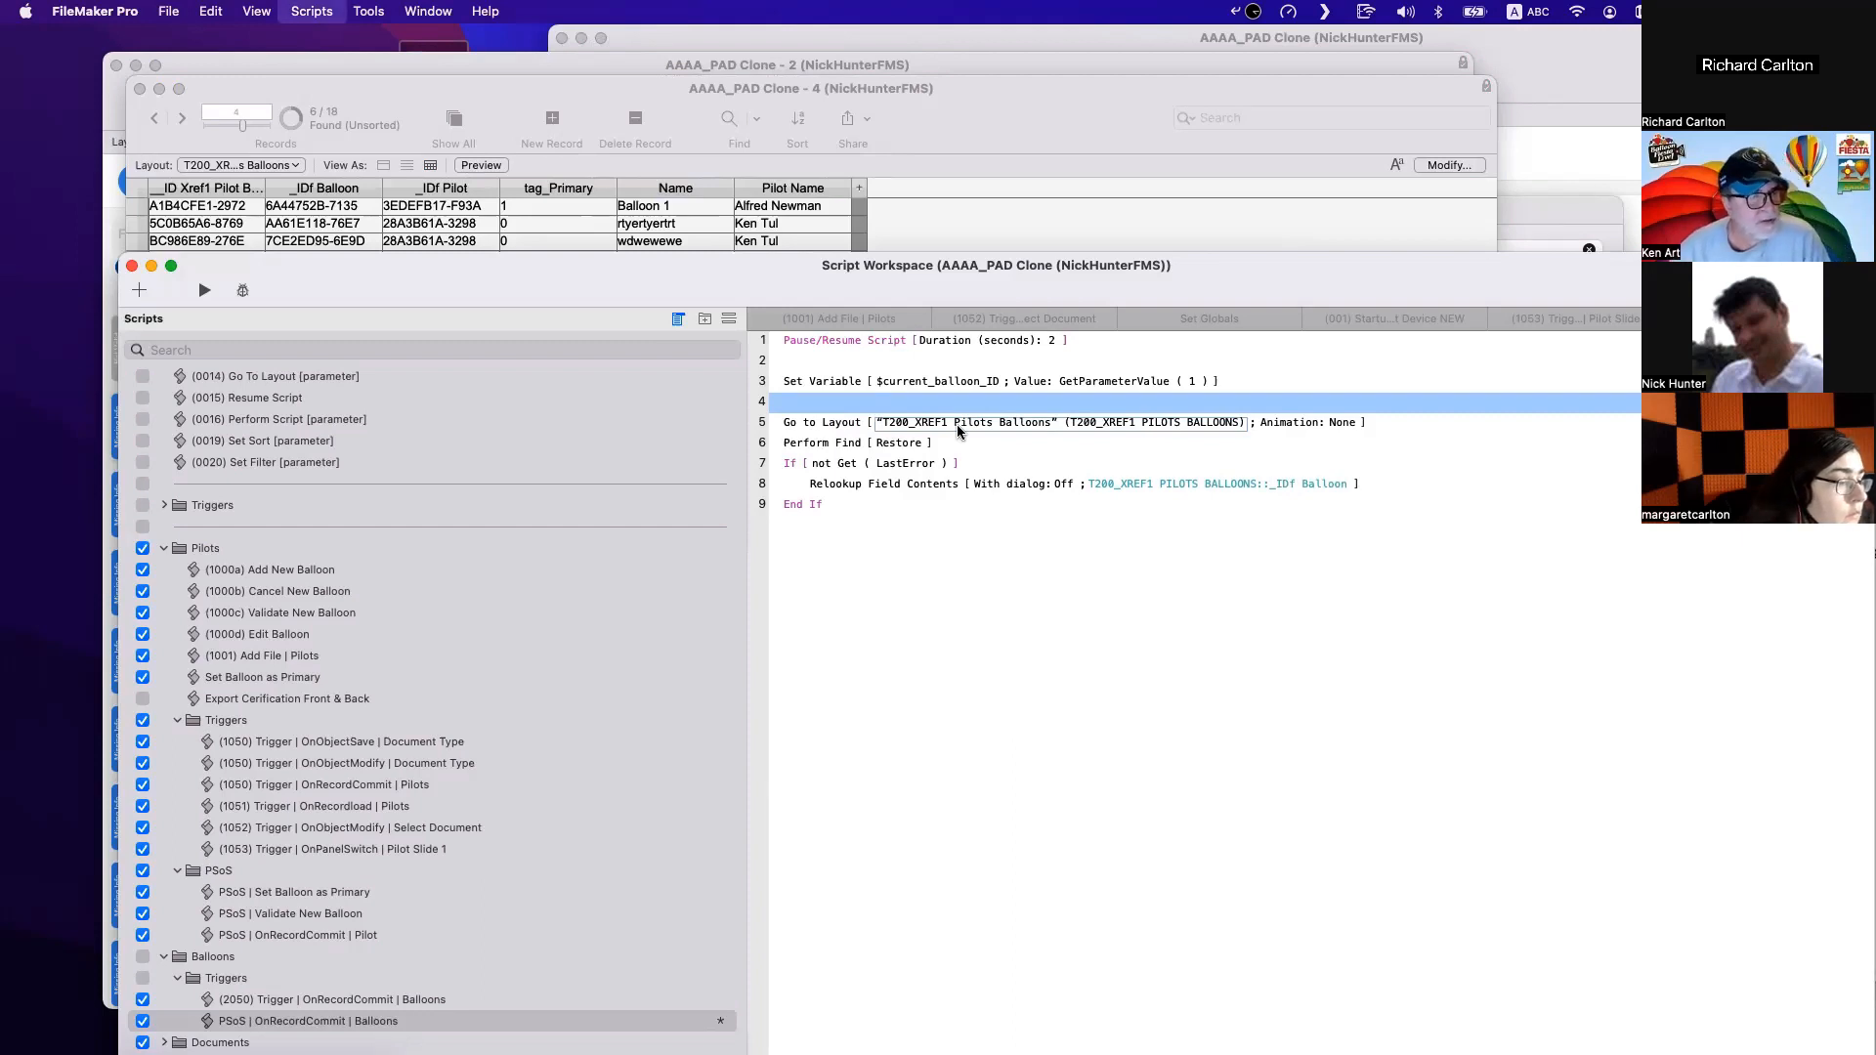
pyautogui.press('super+s')
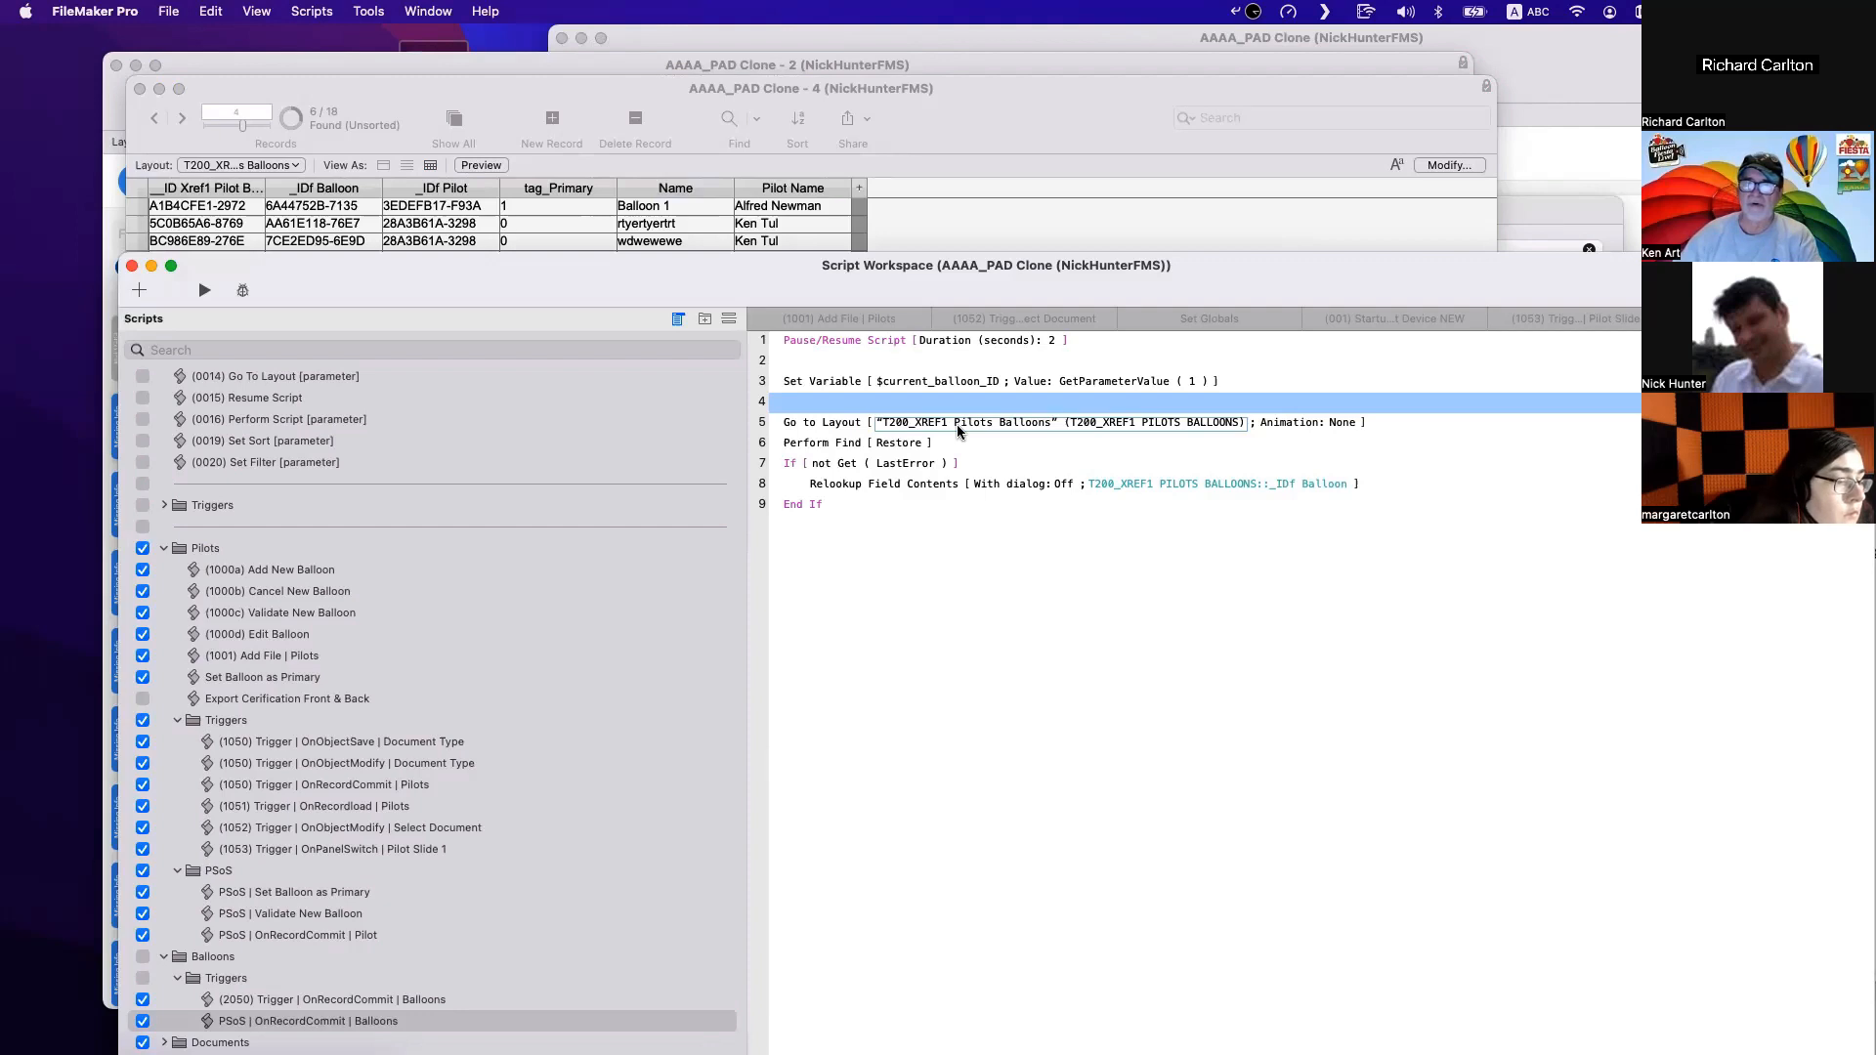
# Disable the If, Relookup Field Contents and End If steps, and add an empty line below them.
pyautogui.moveTo(809, 465); pyautogui.dragTo(808, 510)
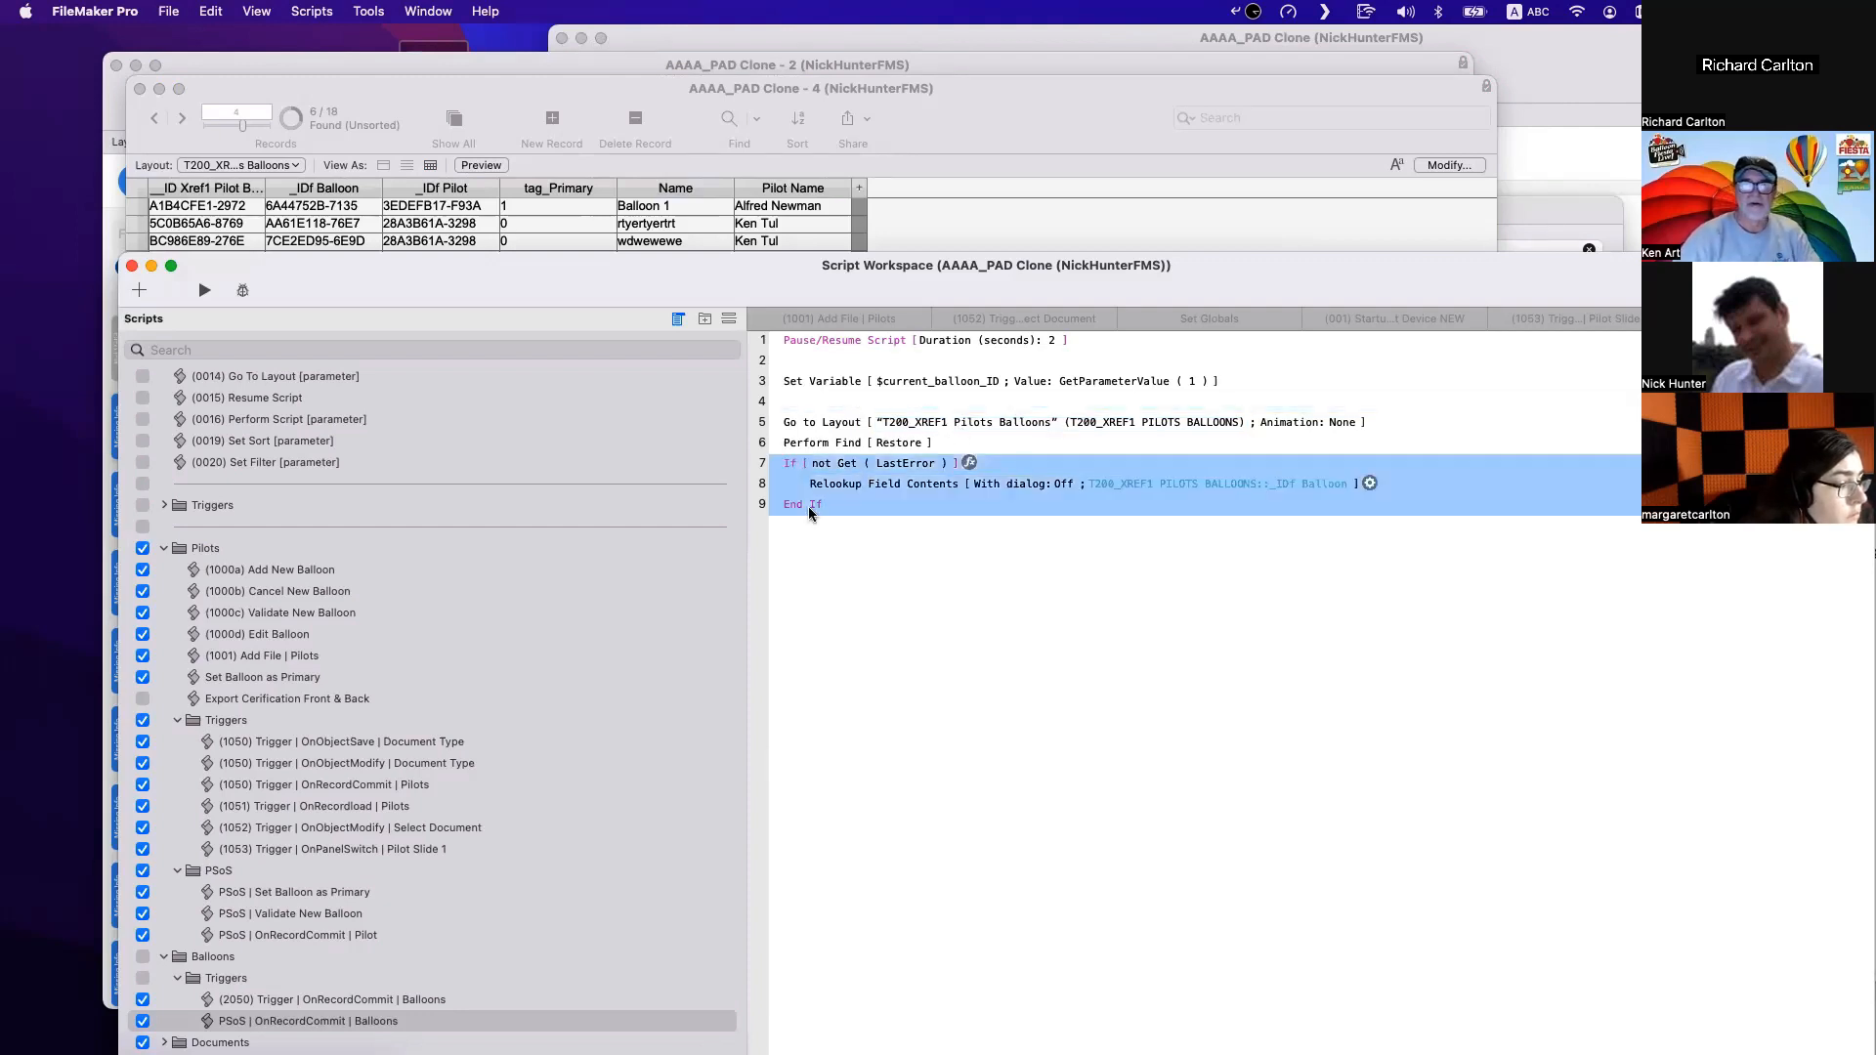
pyautogui.press('super+slash')
pyautogui.click(824, 497)
pyautogui.press('Down')
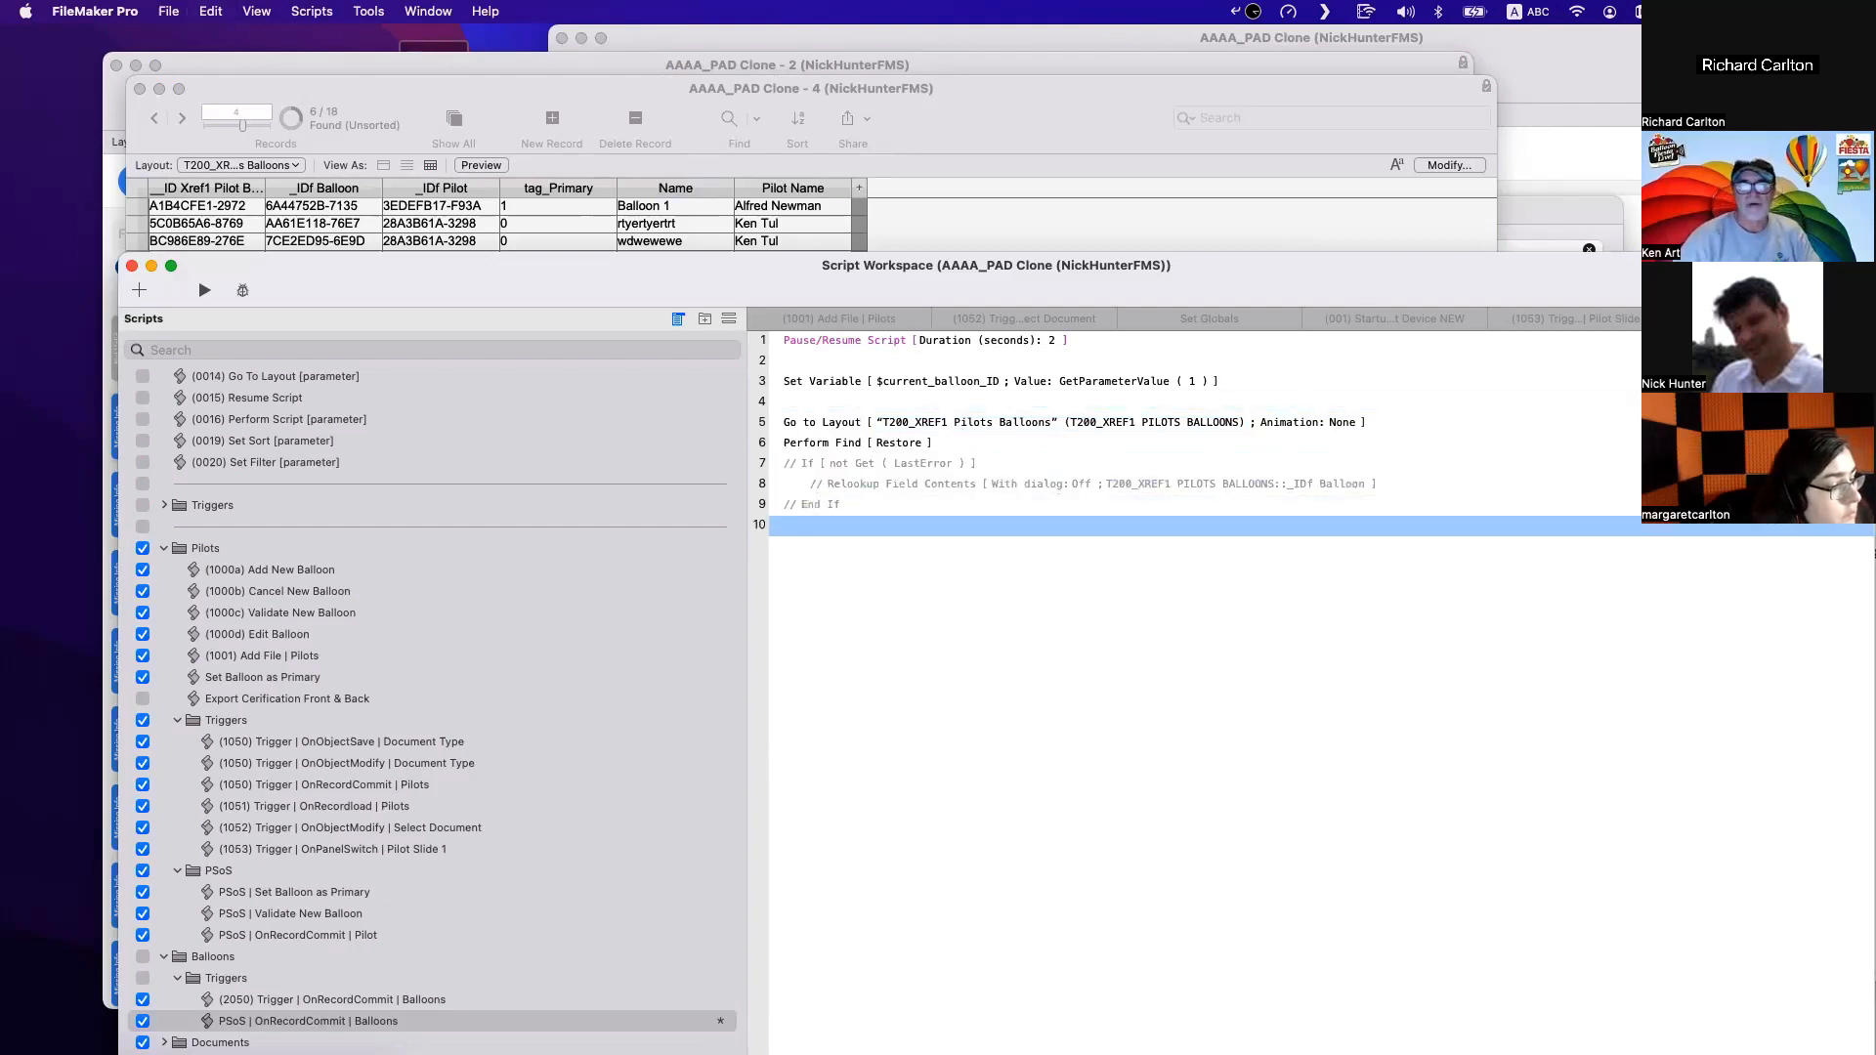
pyautogui.write('lfj')
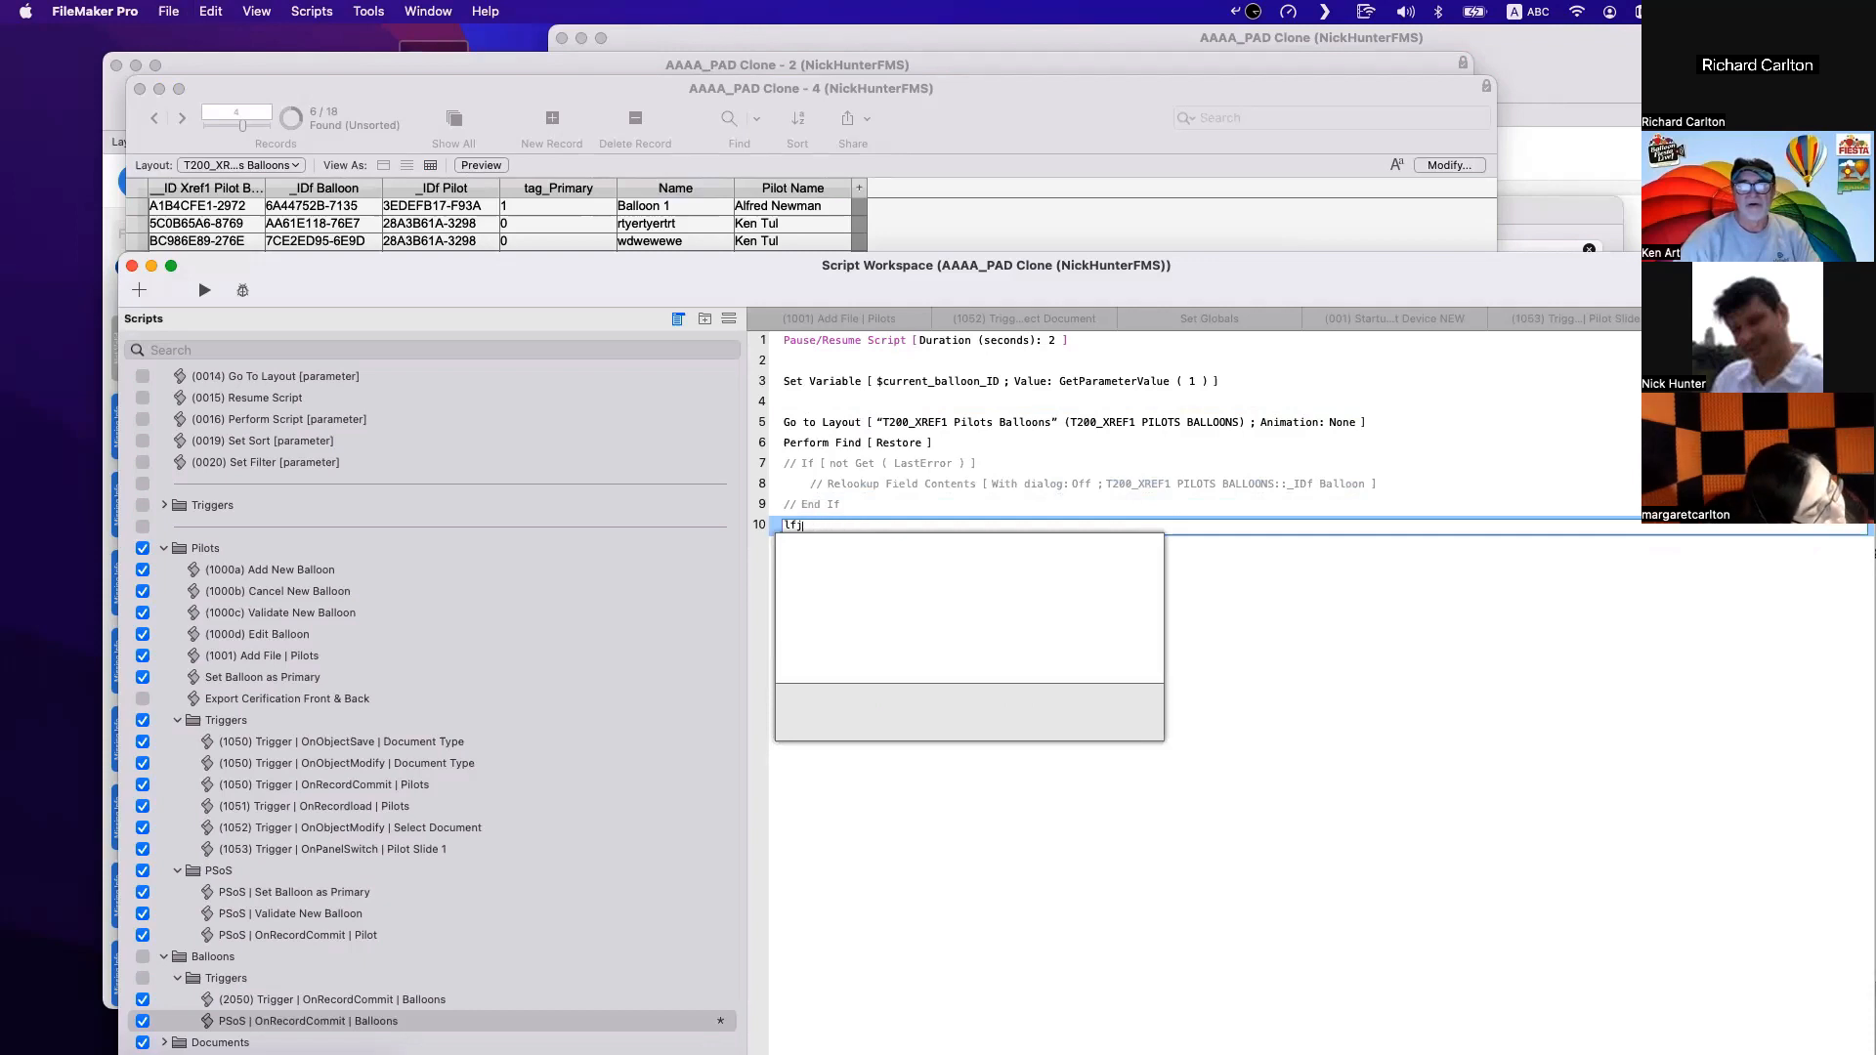
pyautogui.press('BackSpace')
pyautogui.press('BackSpace')
pyautogui.press('BackSpace')
pyautogui.press('Escape')
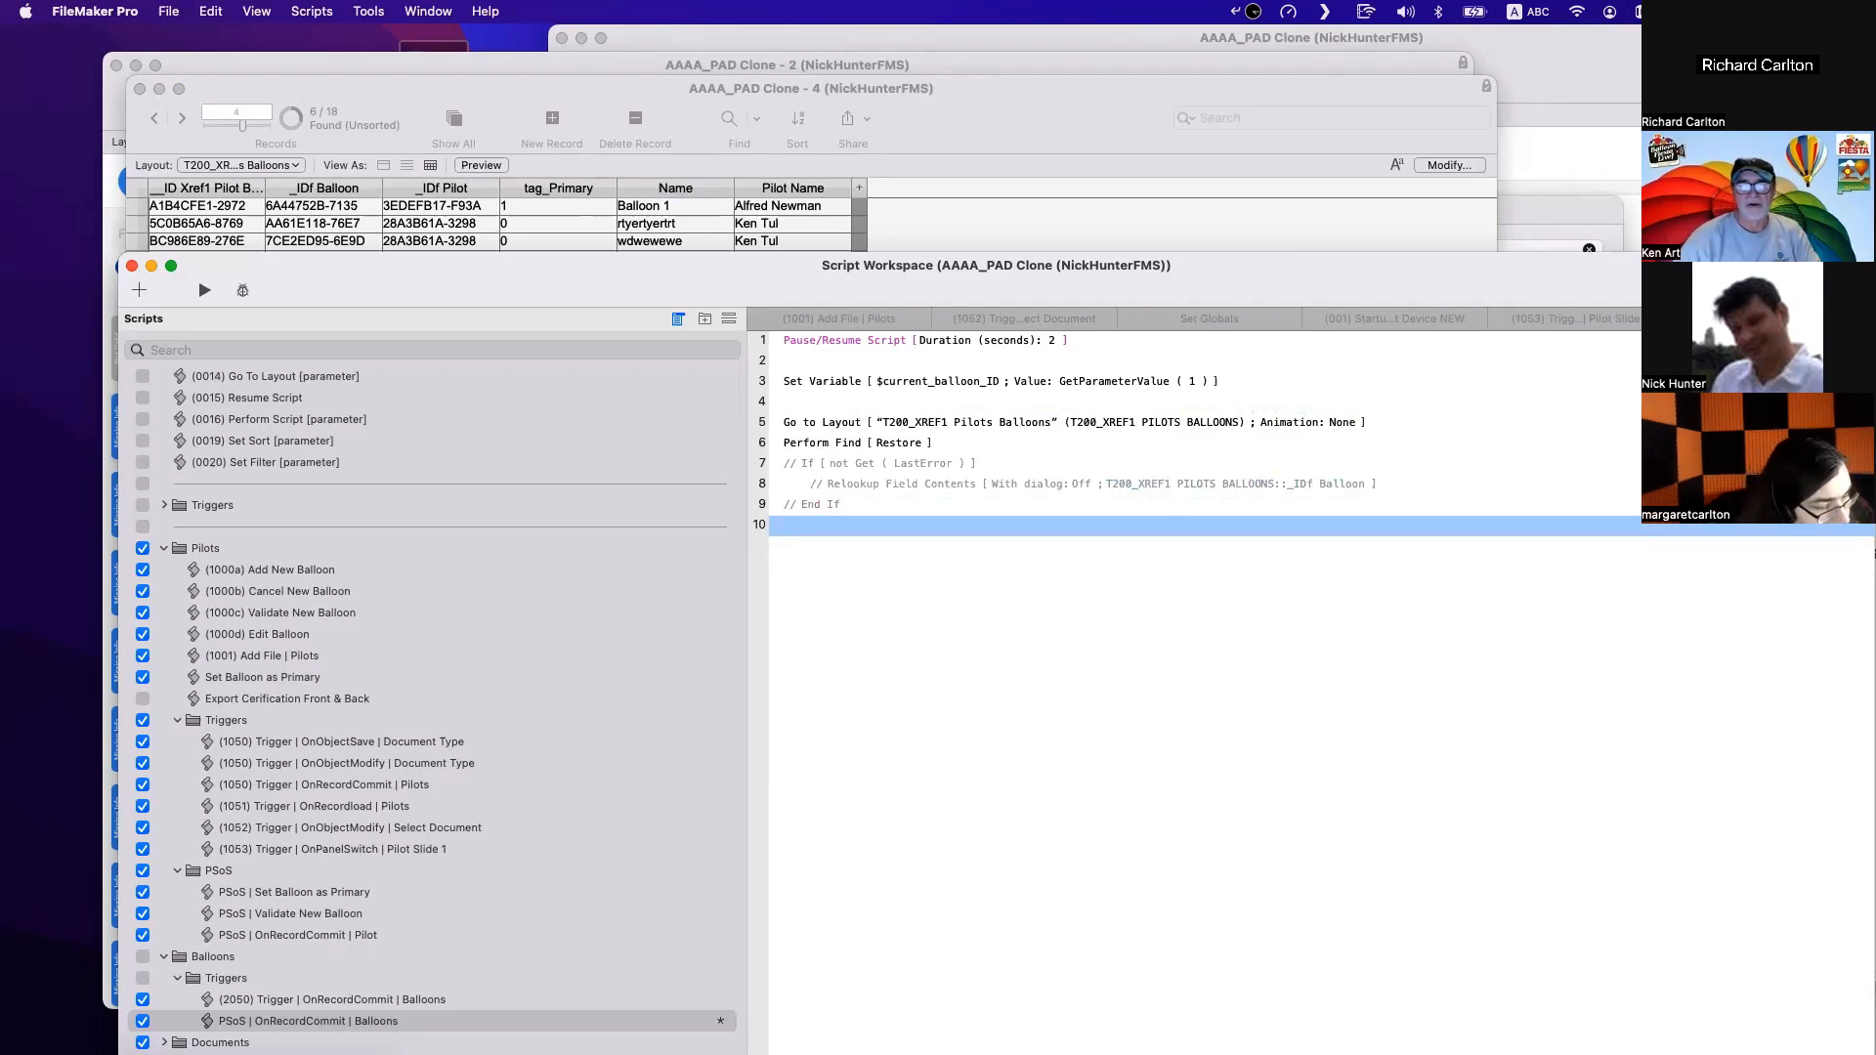
# Re-enable the If, Relookup Field Contents and End If steps, and delete the empty line below them.
pyautogui.click(809, 505)
pyautogui.keyDown('shift'); pyautogui.click(792, 467); pyautogui.keyUp('shift')
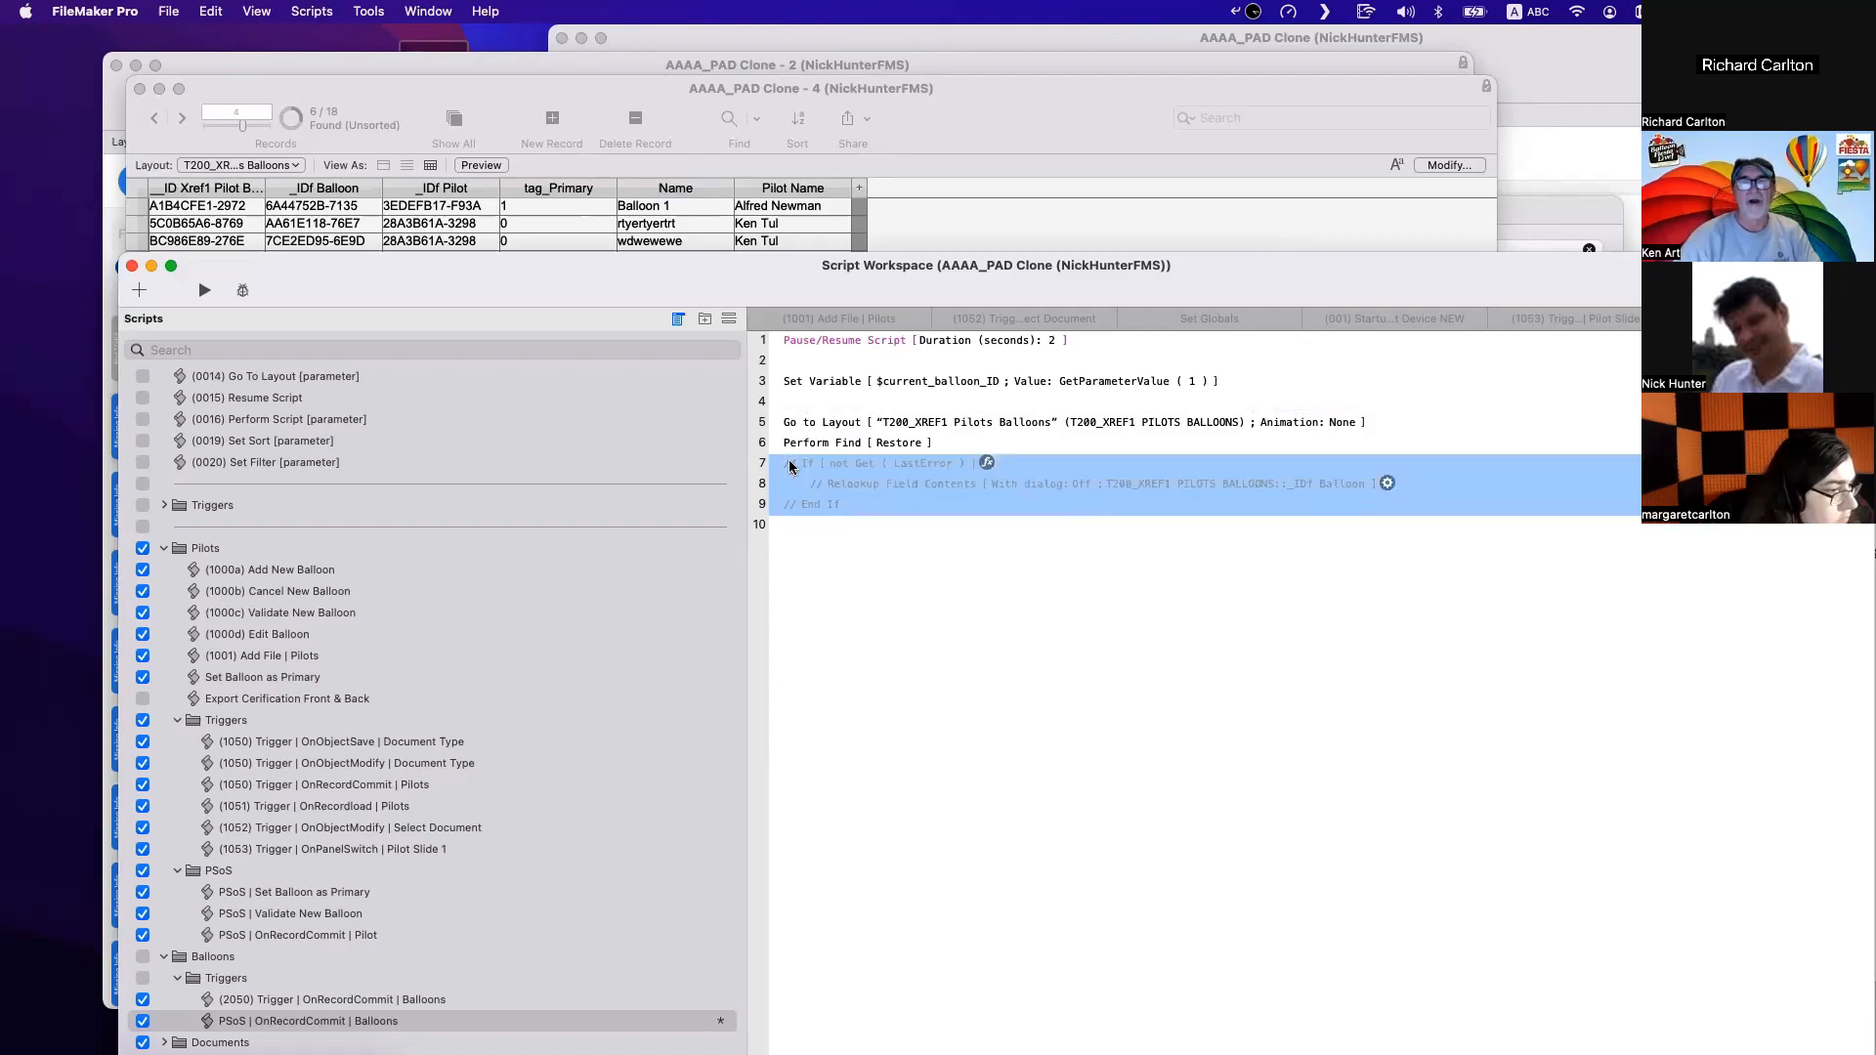
pyautogui.press('super+slash')
pyautogui.click(793, 525)
pyautogui.press('BackSpace')
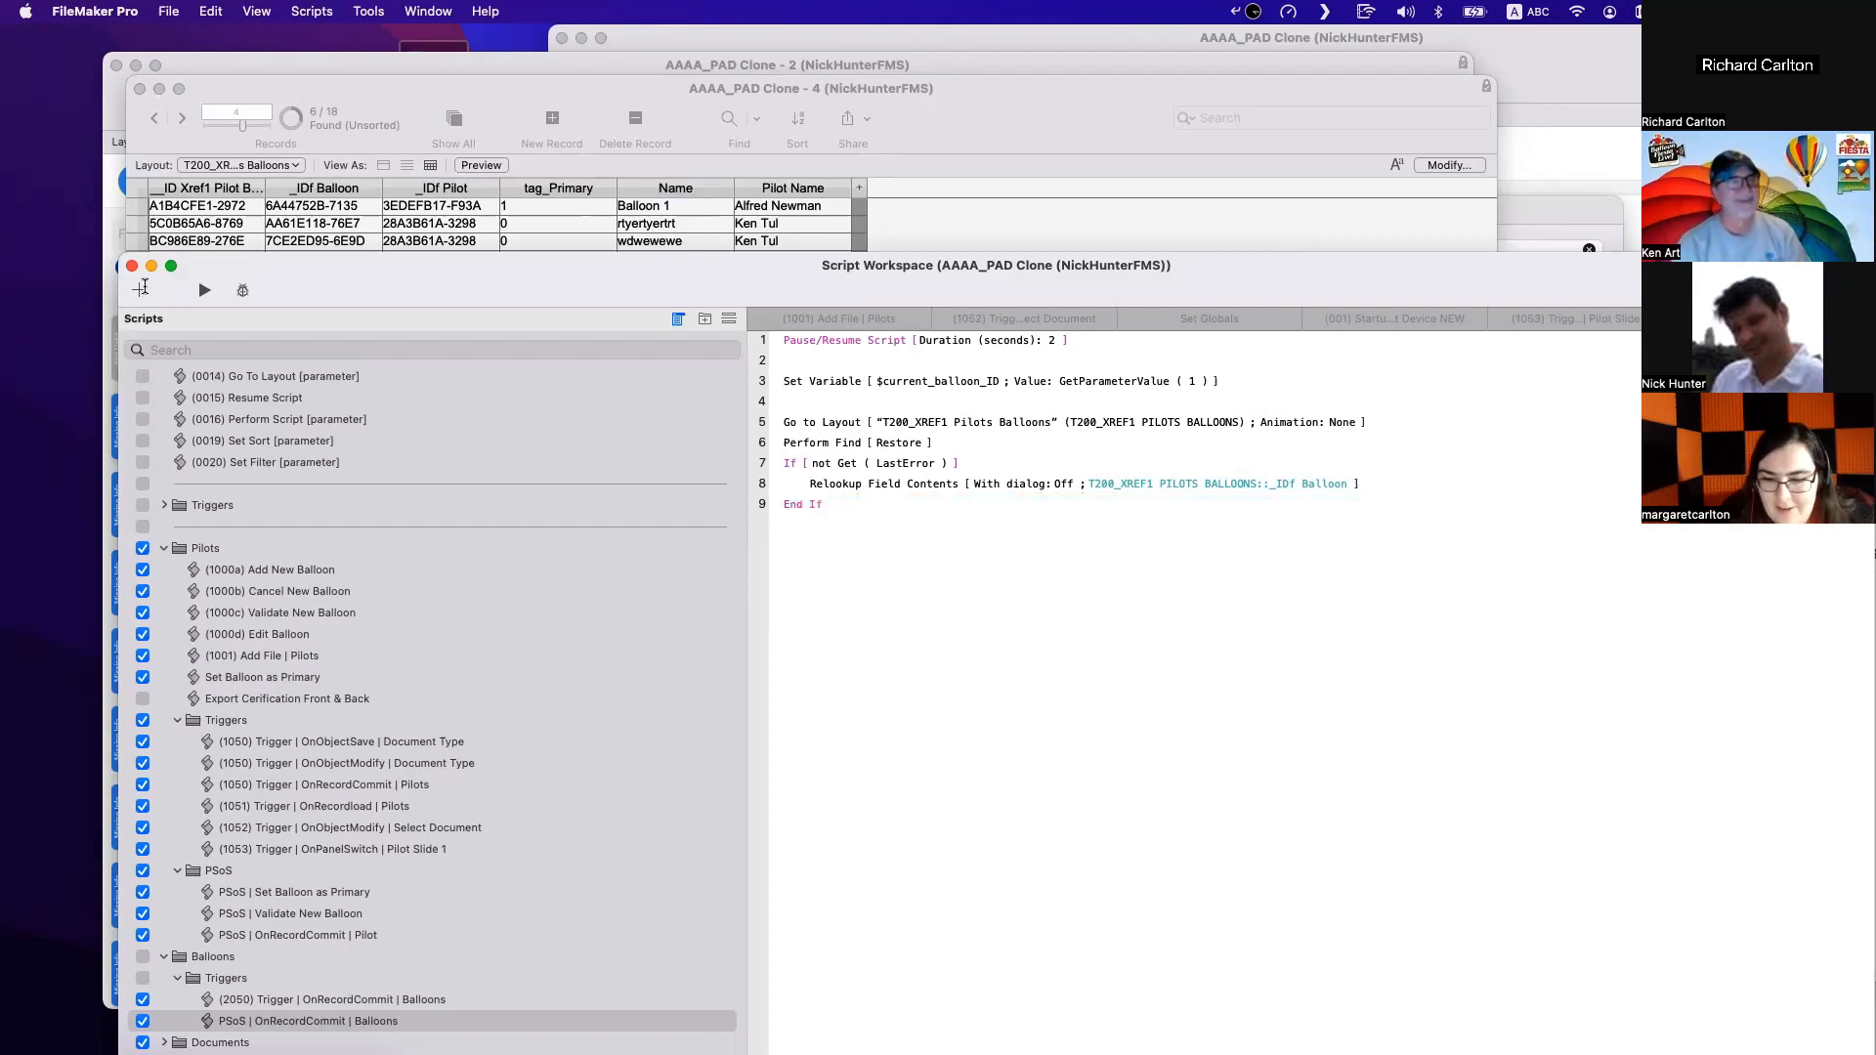
# Close the Script Workspace and switch to Zoom.
pyautogui.press('super+w')
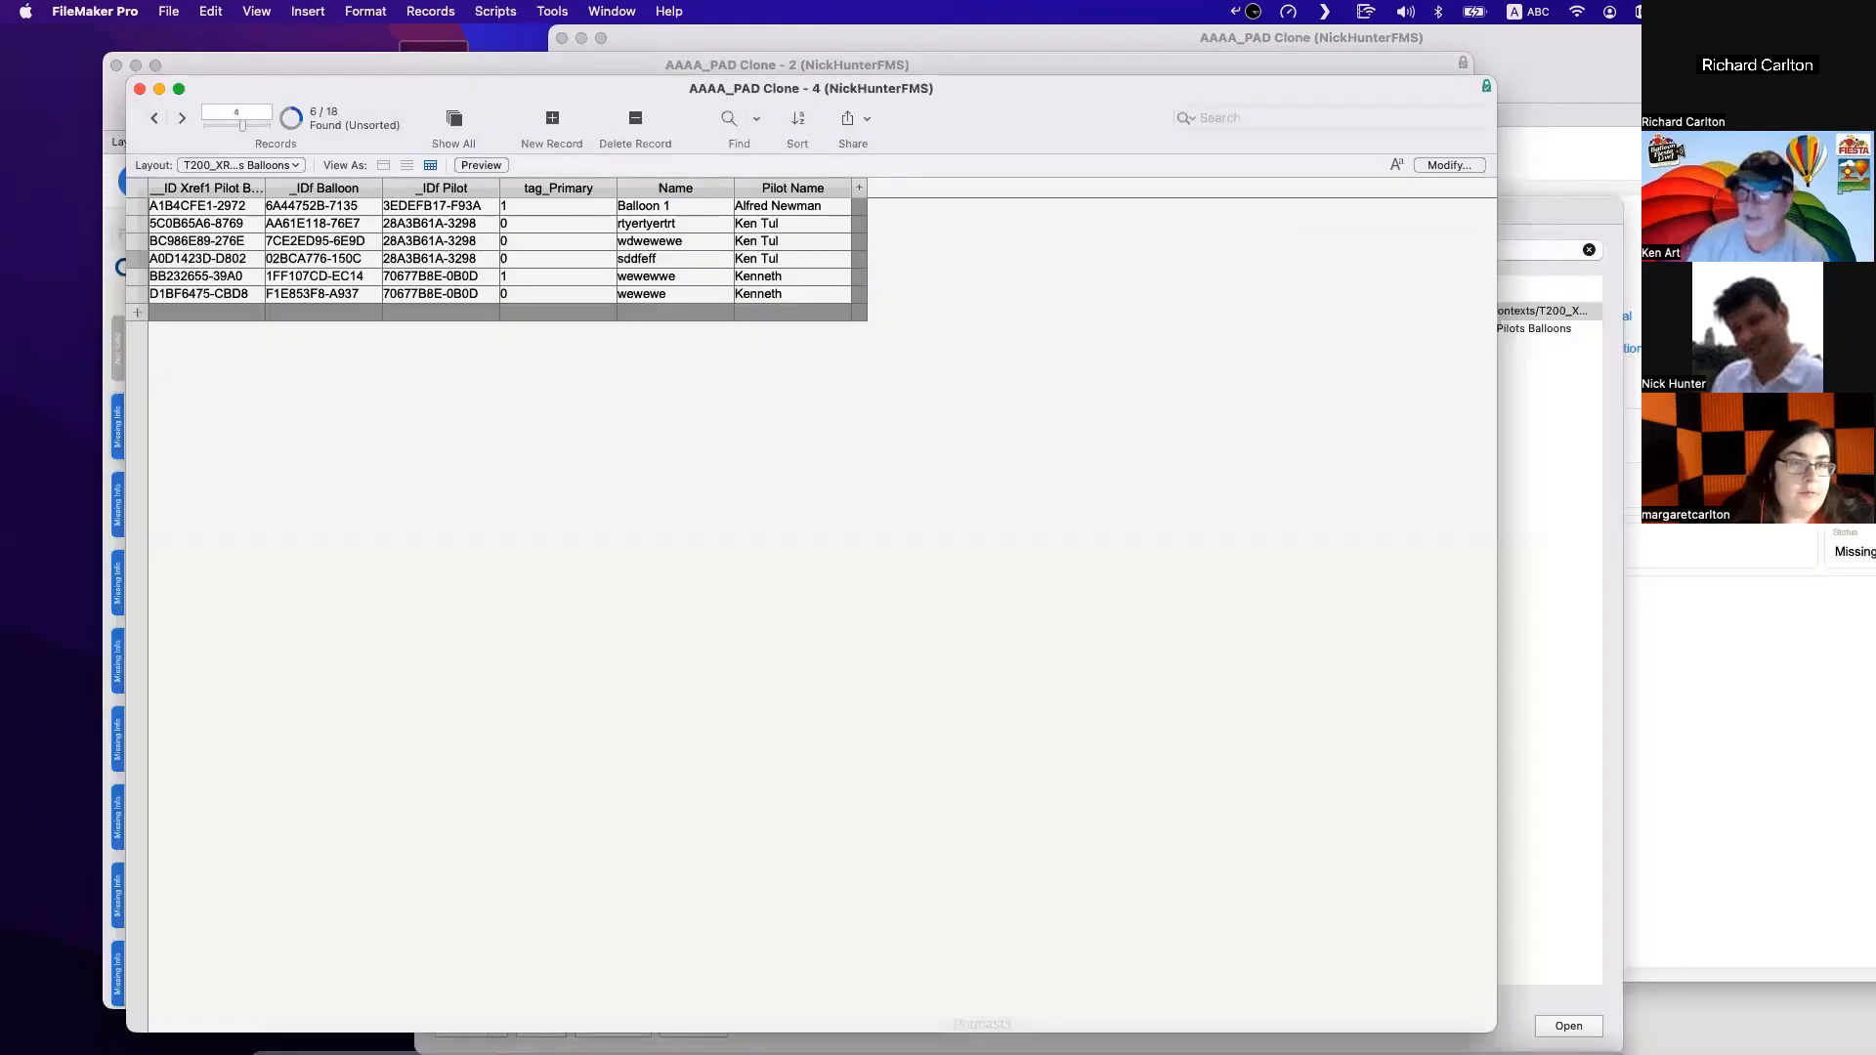
pyautogui.click(1200, 1028)
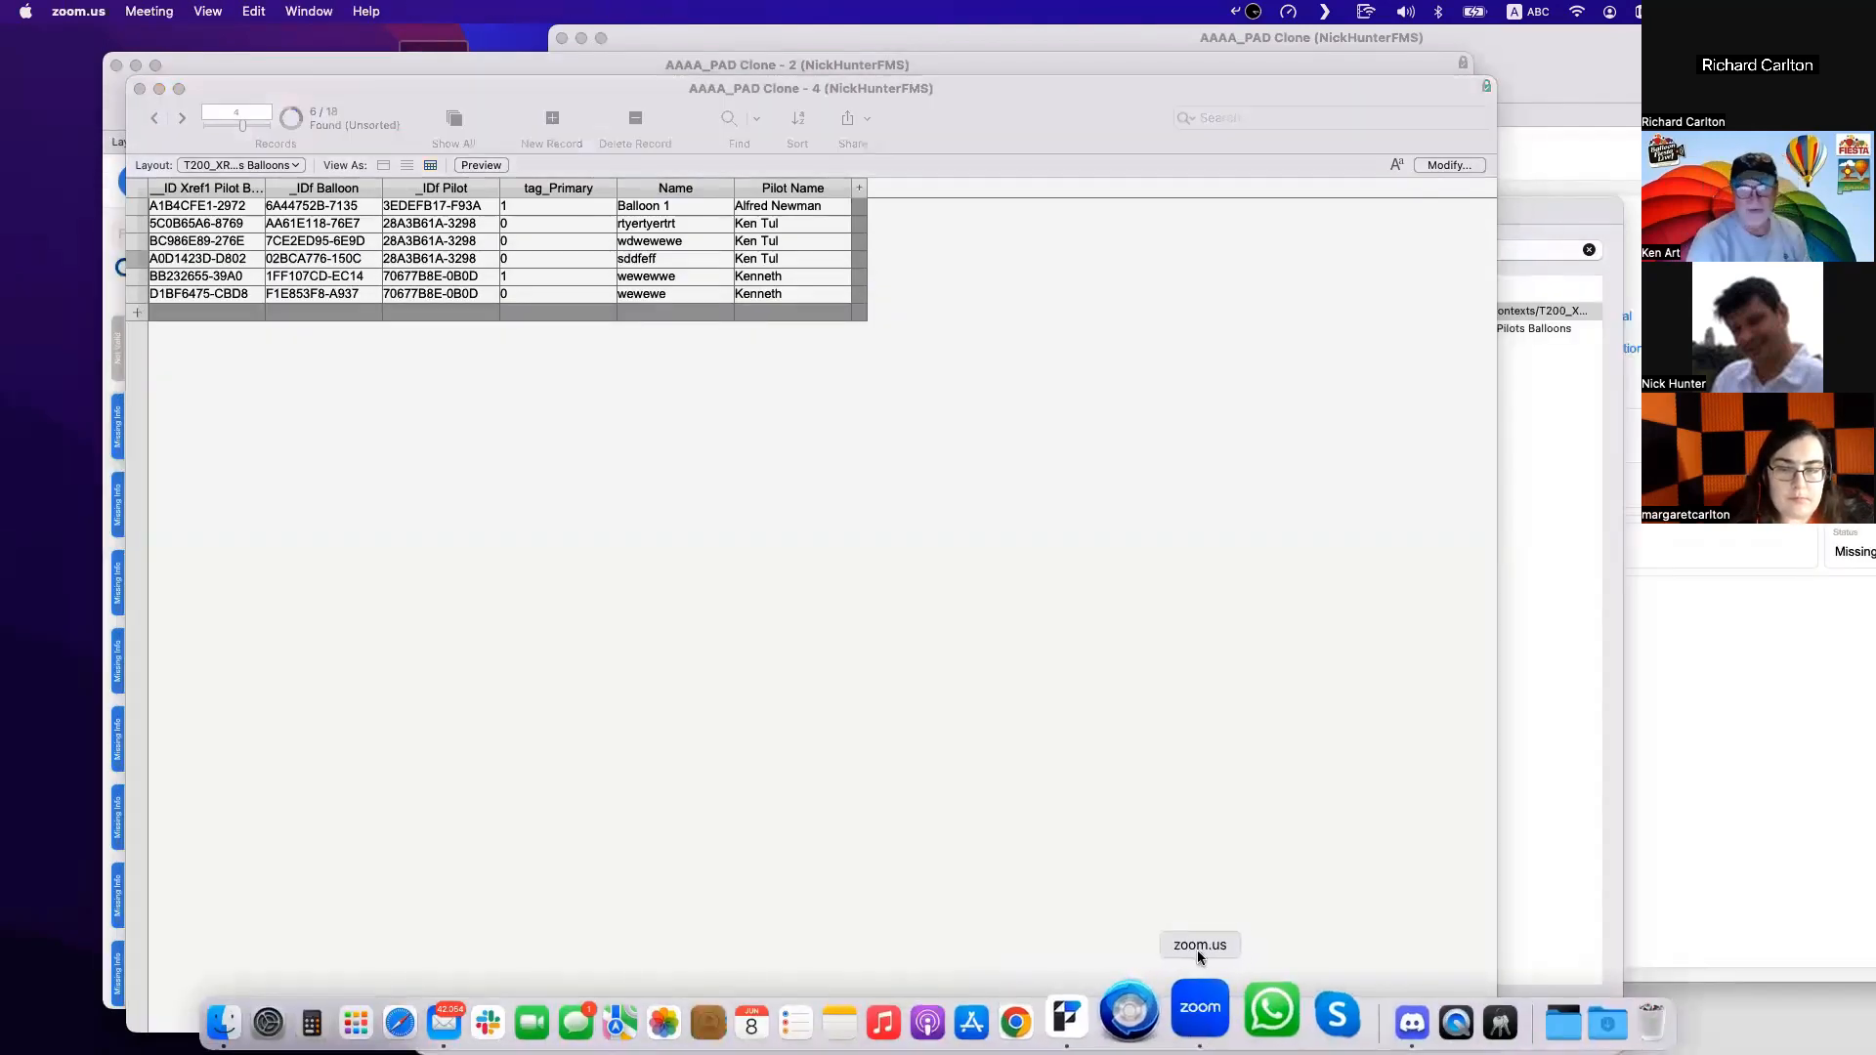